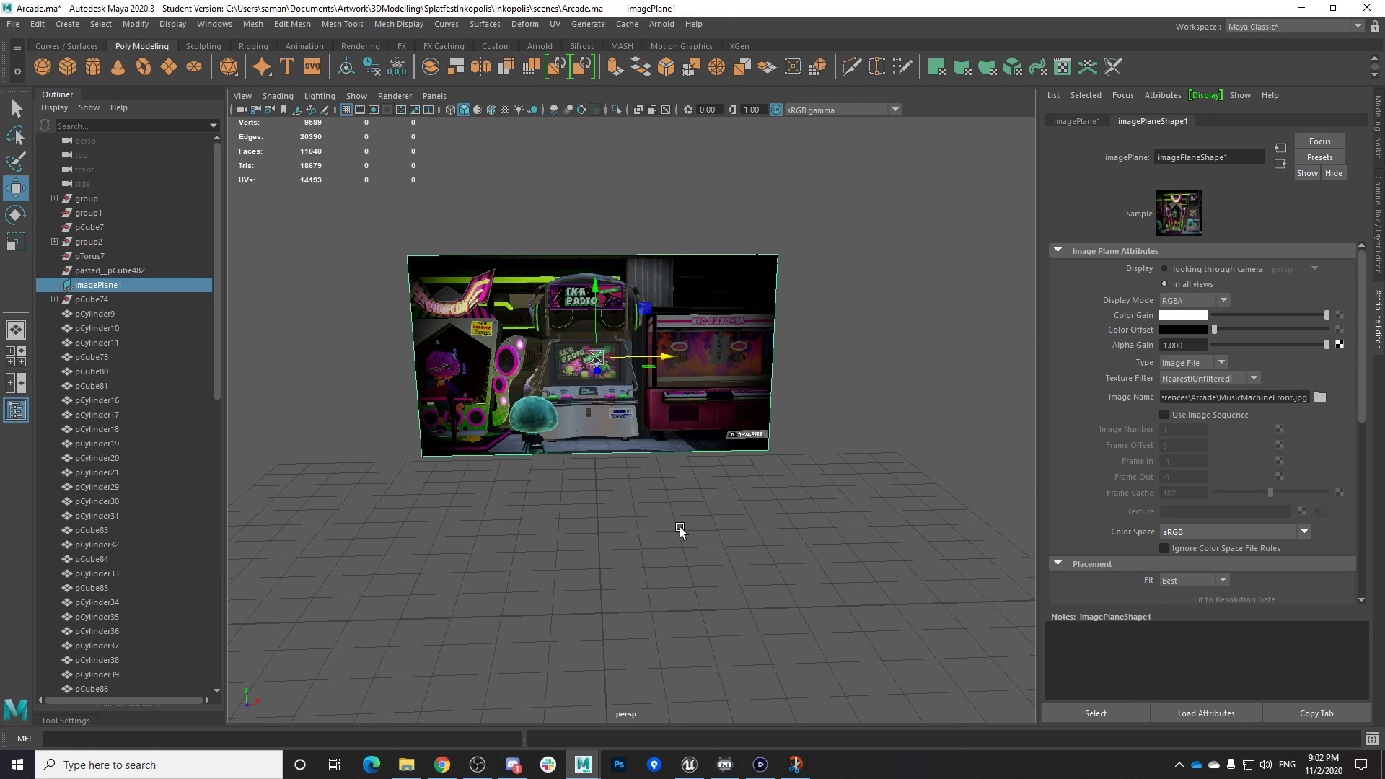
Save the Arcade scene
scroll(680, 530, "down", 5)
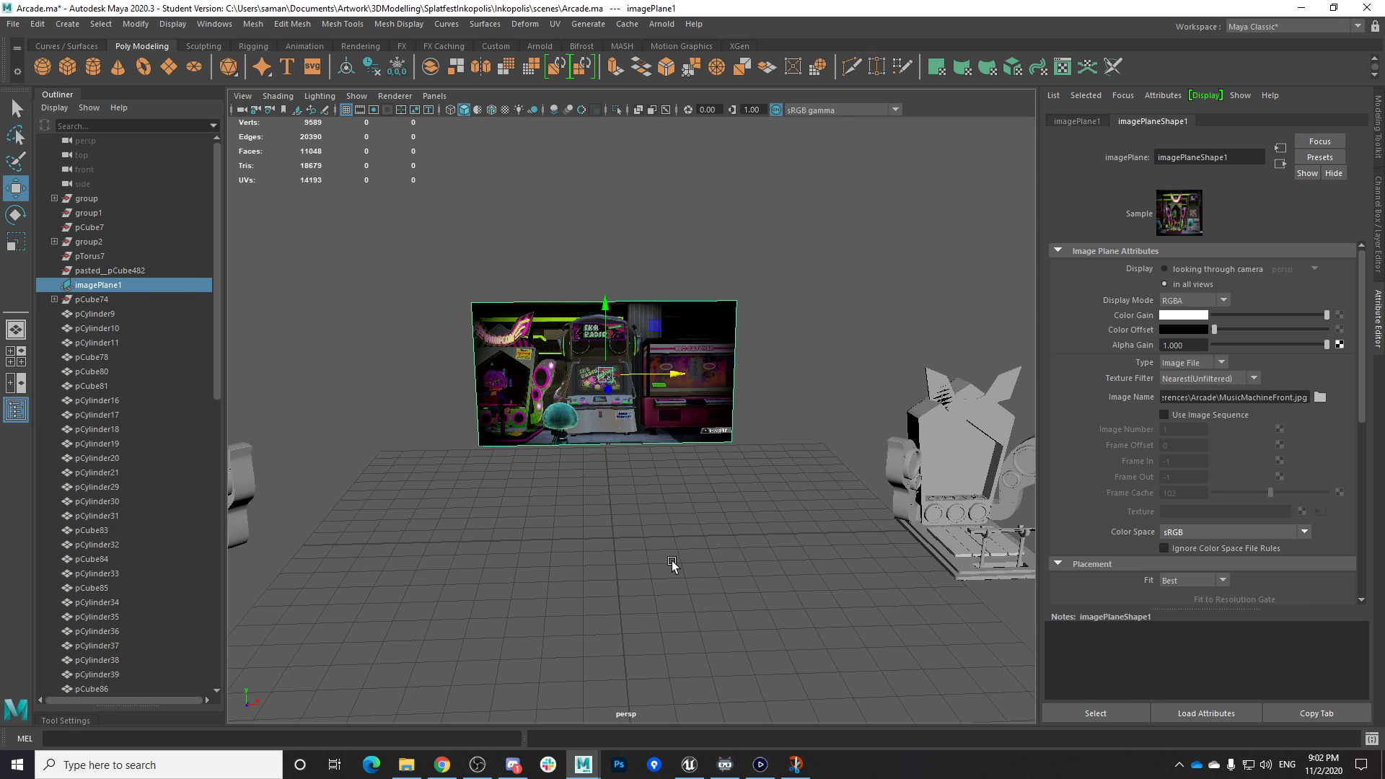
left_click(659, 395)
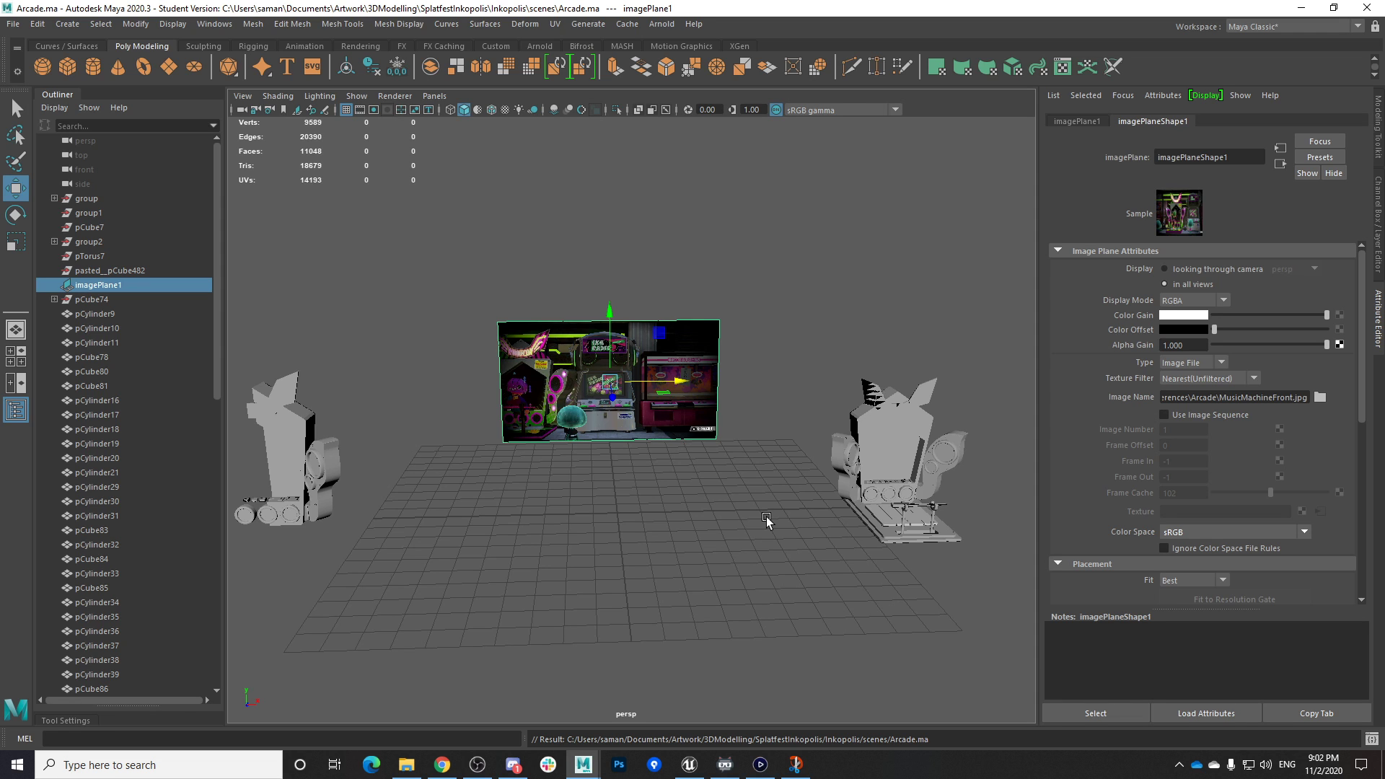
Switch to Unreal Engine and look over the shop buildings in the InkopolisSquare level
left_click(689, 765)
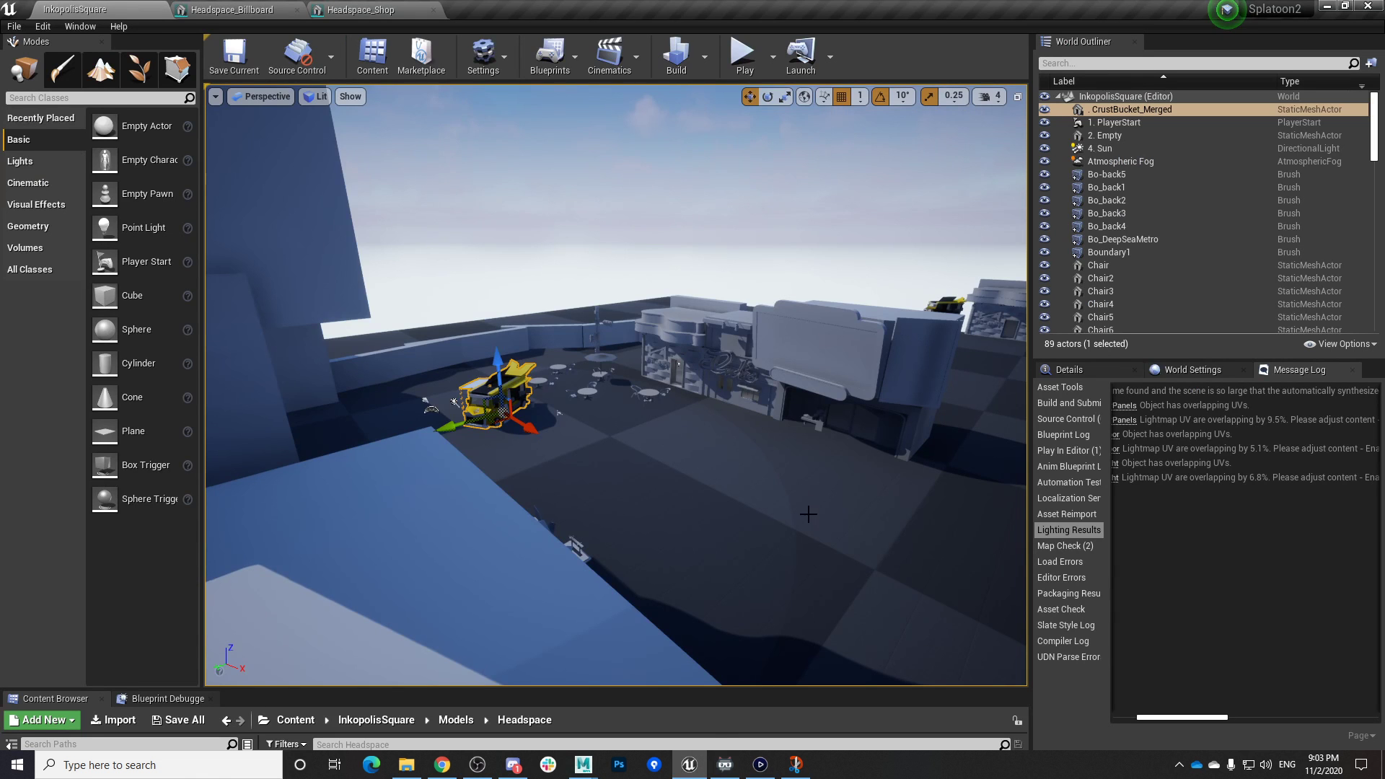
left_click(797, 422)
key("f")
left_click_drag(757, 559, 696, 552, "alt")
Switch back to Maya and open the recent AmmoKnights scene in a second Maya window
left_click(584, 764)
left_click(687, 727)
right_click(584, 763)
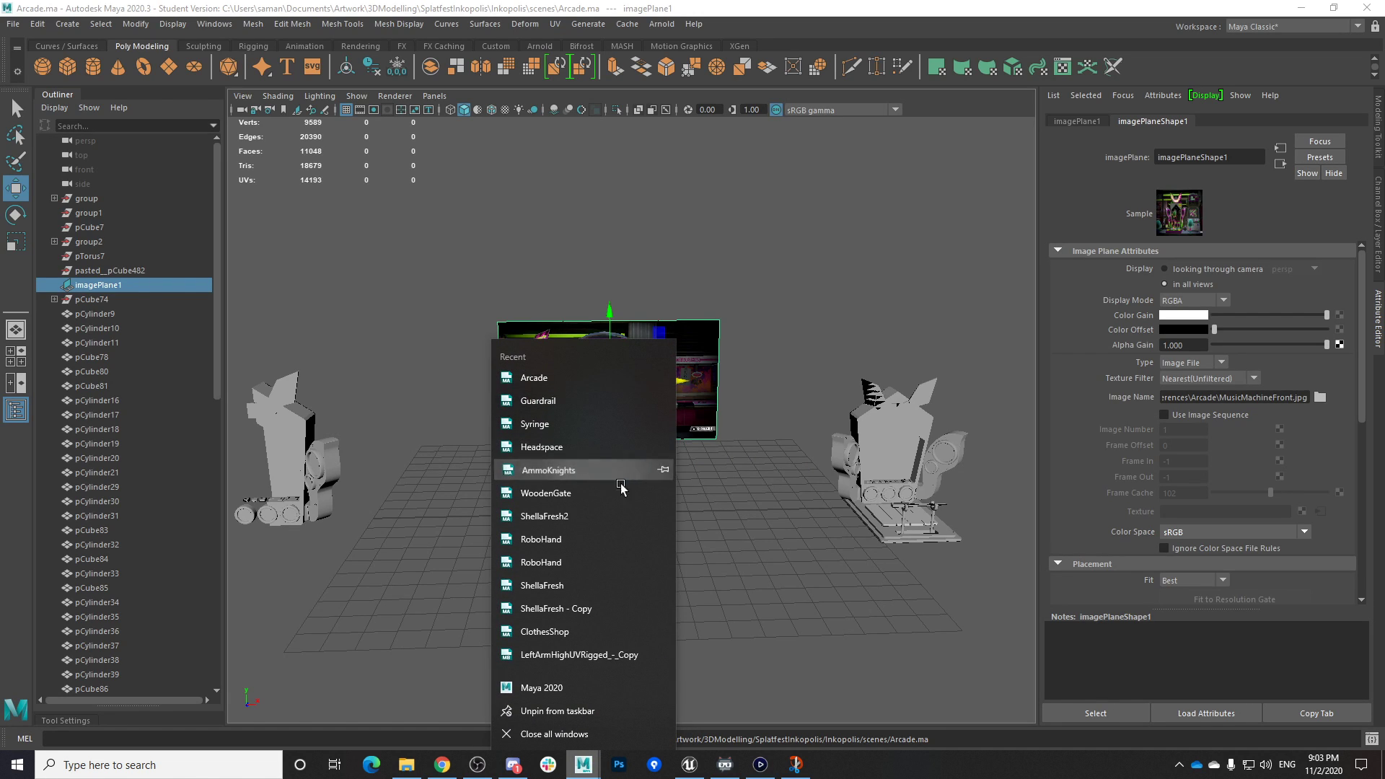
left_click(816, 466)
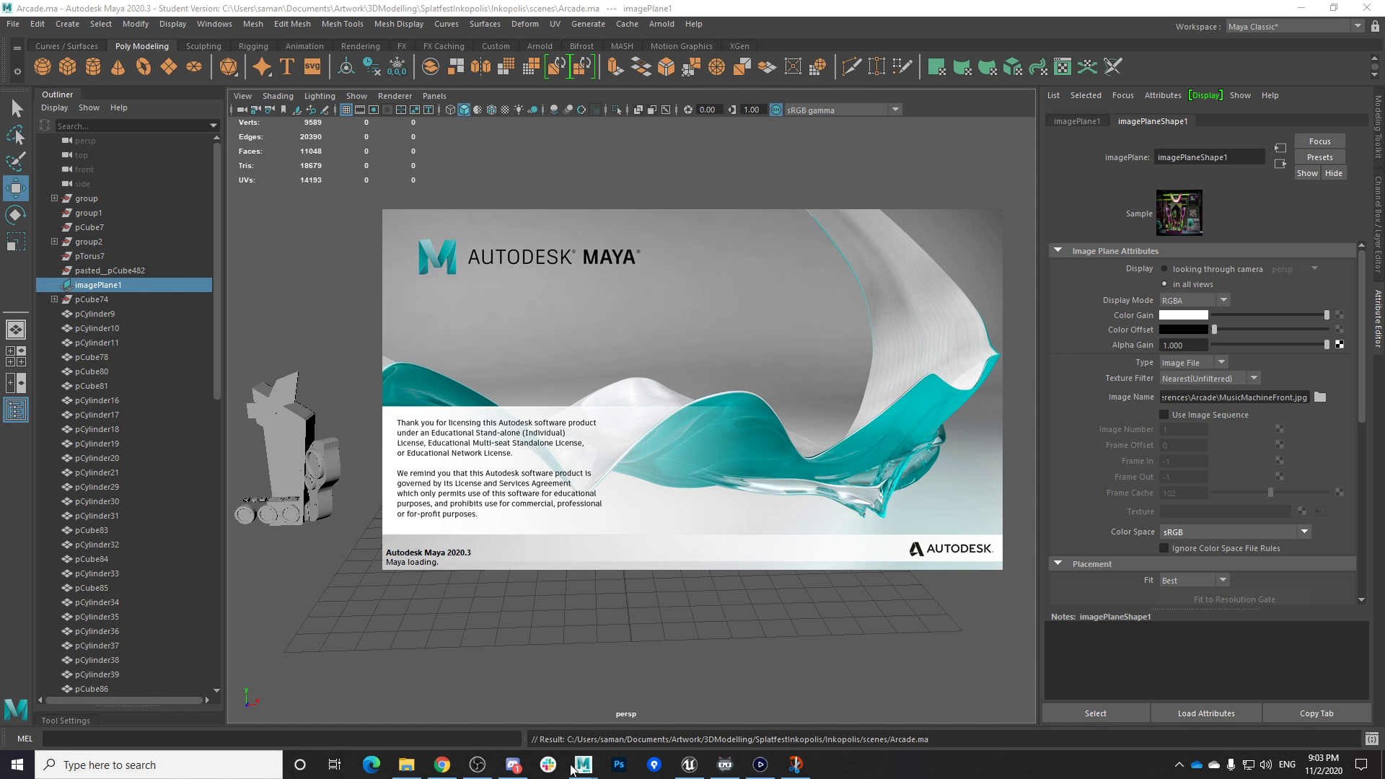
Examine the finished arcade machine with the stepped platform and side speakers in the Arcade scene
left_click_drag(629, 596, 673, 526, "alt")
right_click_drag(673, 526, 945, 547, "alt")
middle_click_drag(945, 546, 818, 543, "alt")
left_click(676, 525)
left_click_drag(708, 597, 627, 514, "alt")
middle_click_drag(626, 514, 559, 518, "alt")
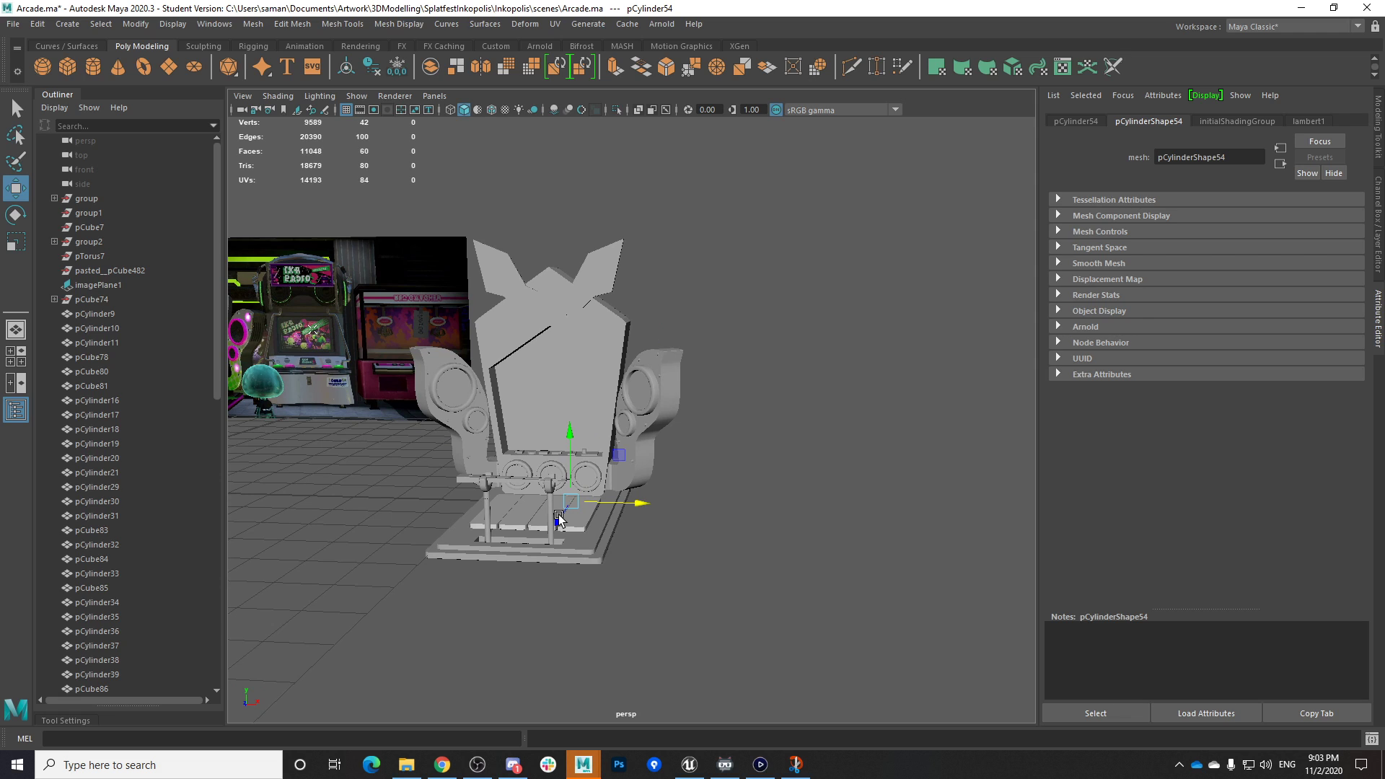
middle_click_drag(546, 514, 844, 545, "alt")
Switch to the AmmoKnights scene and examine the large blocky building beside the shop up close
mouse_move(581, 769)
left_click(819, 696)
left_click(665, 397)
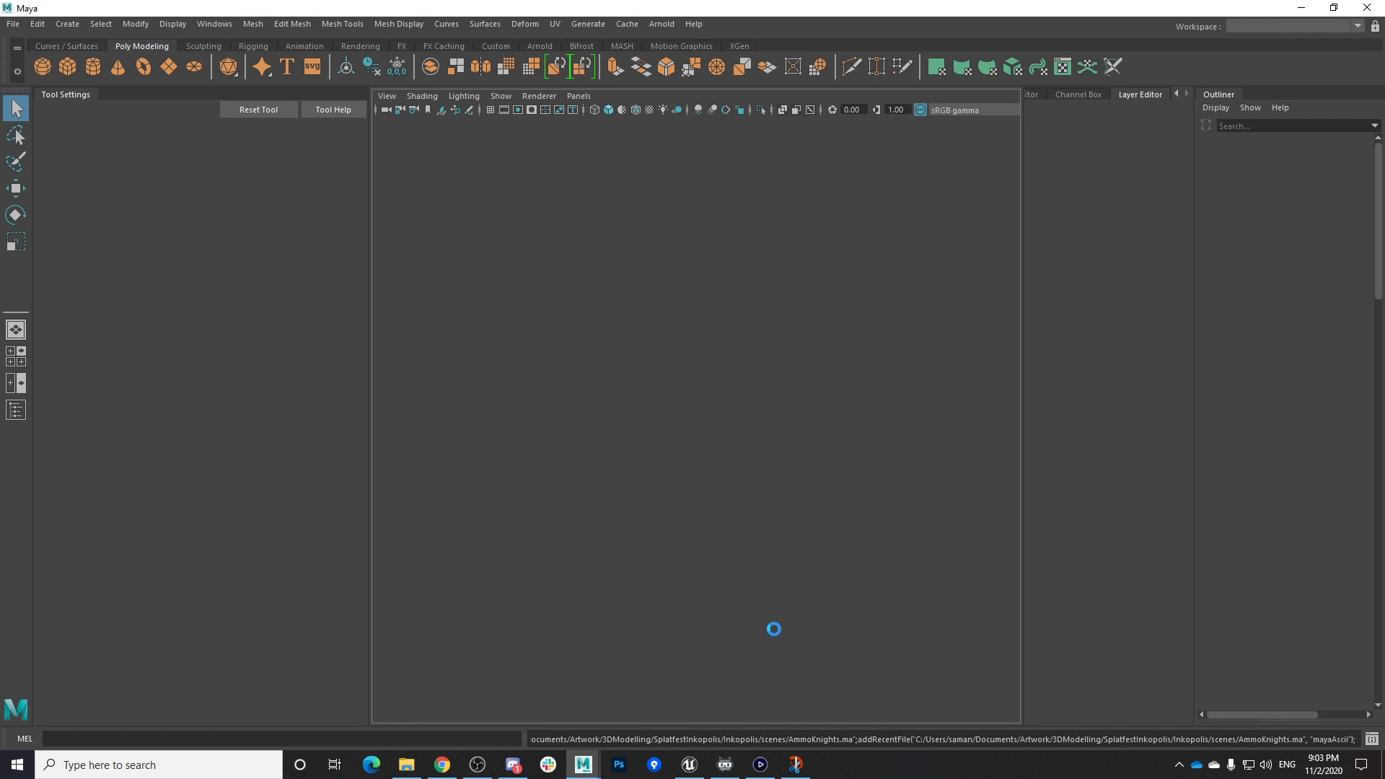
key("space")
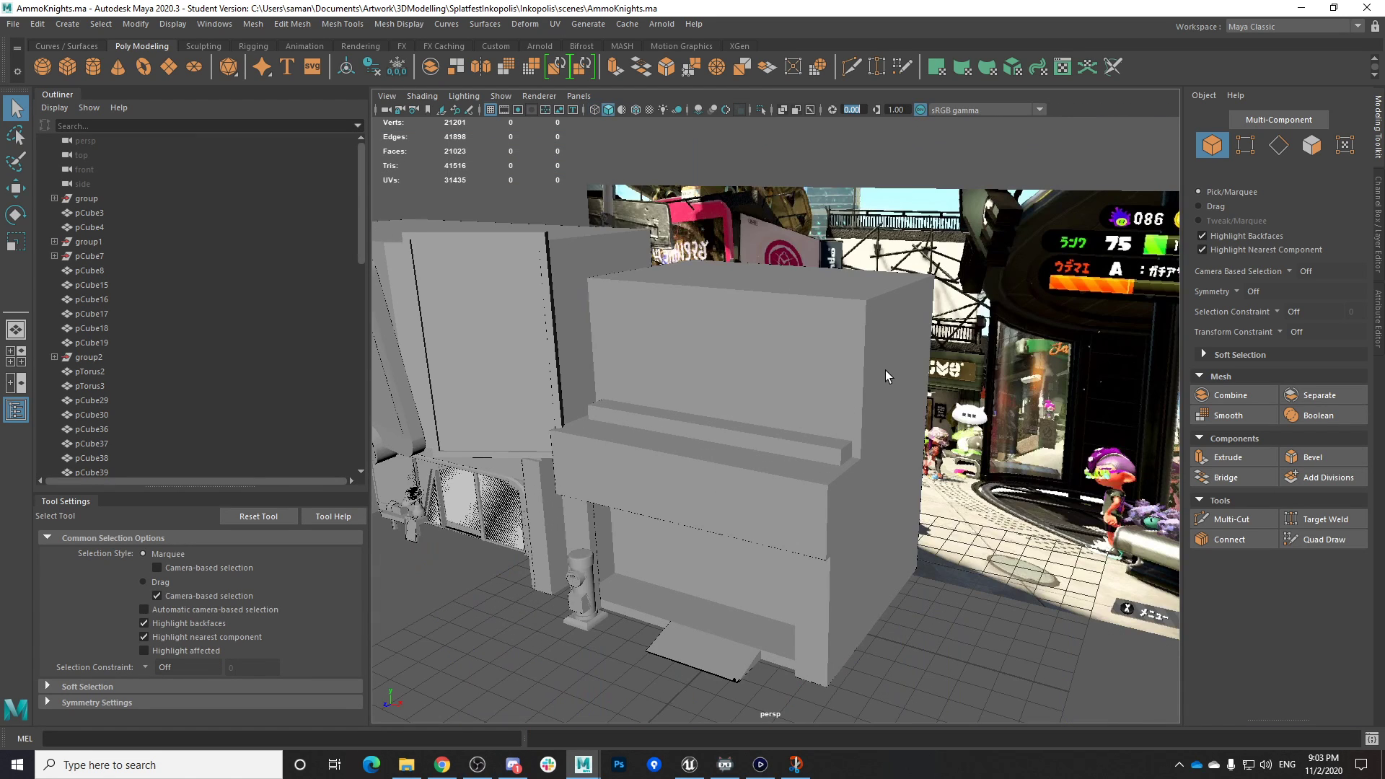
scroll(841, 468, "up", 5)
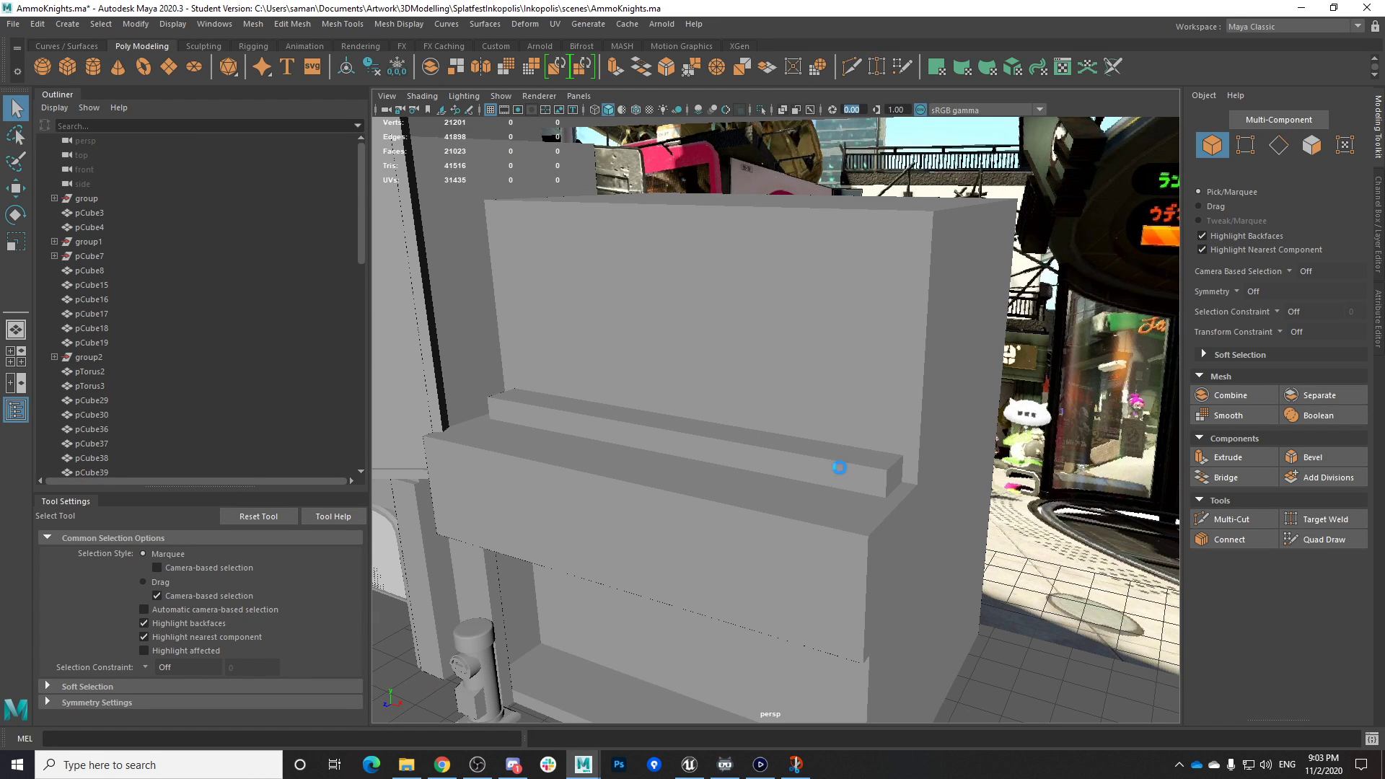
scroll(827, 470, "down", 5)
scroll(824, 472, "up", 8)
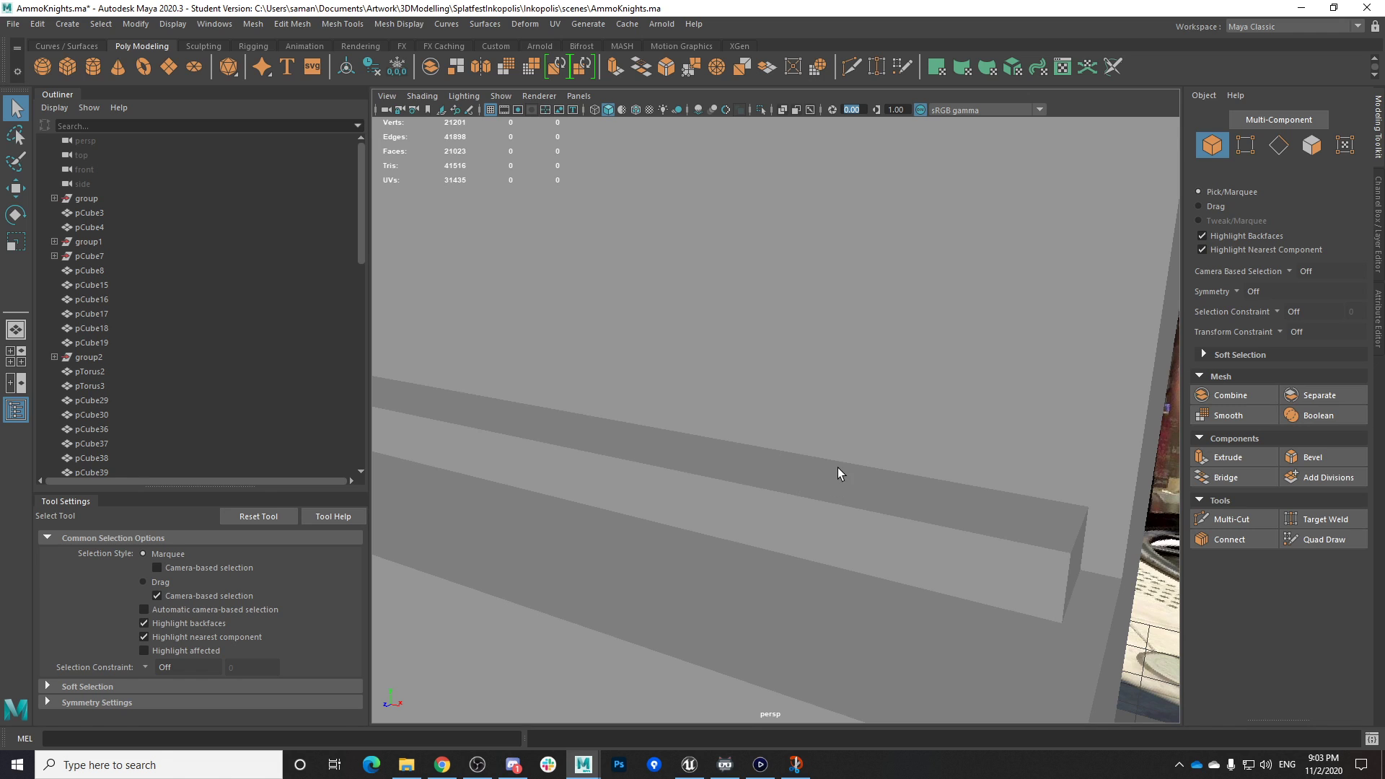
key("f")
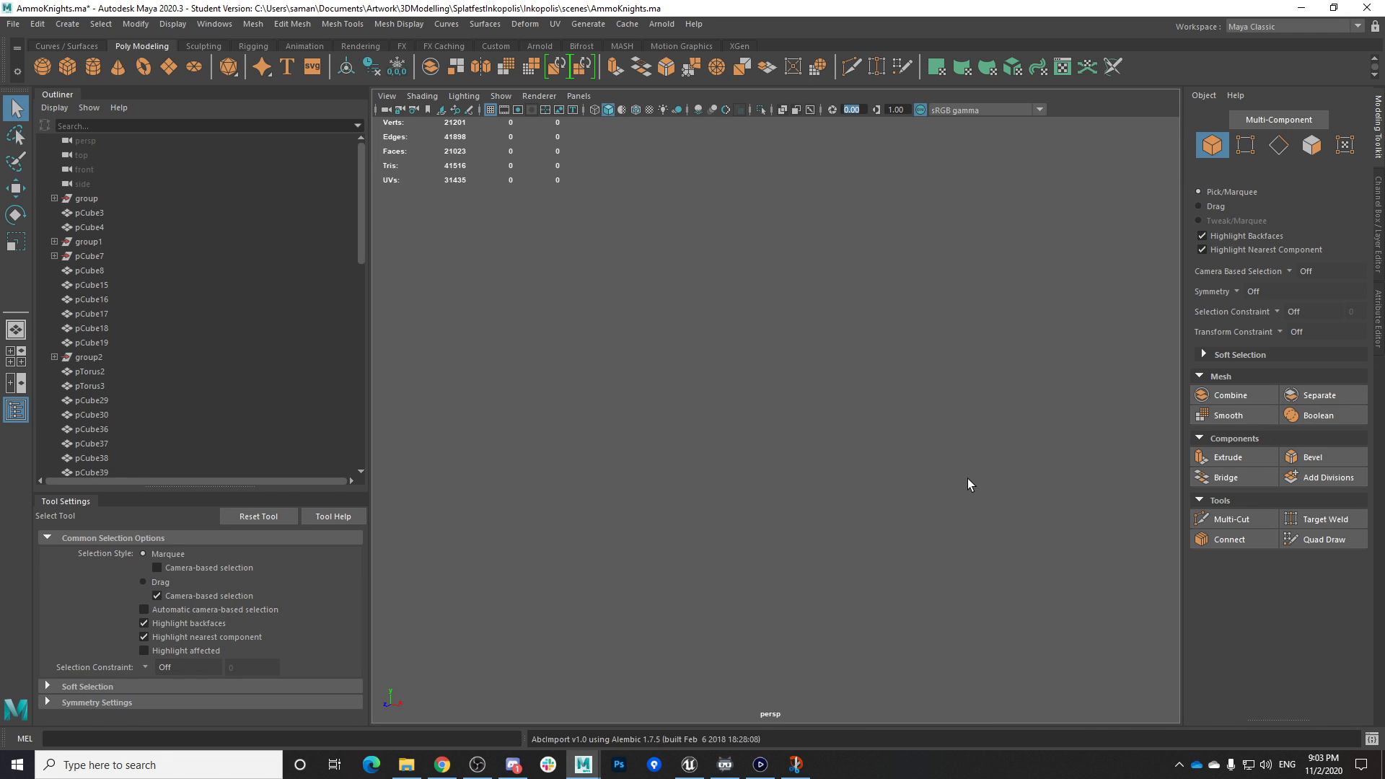
scroll(895, 476, "up", 5)
left_click(829, 490)
key("space")
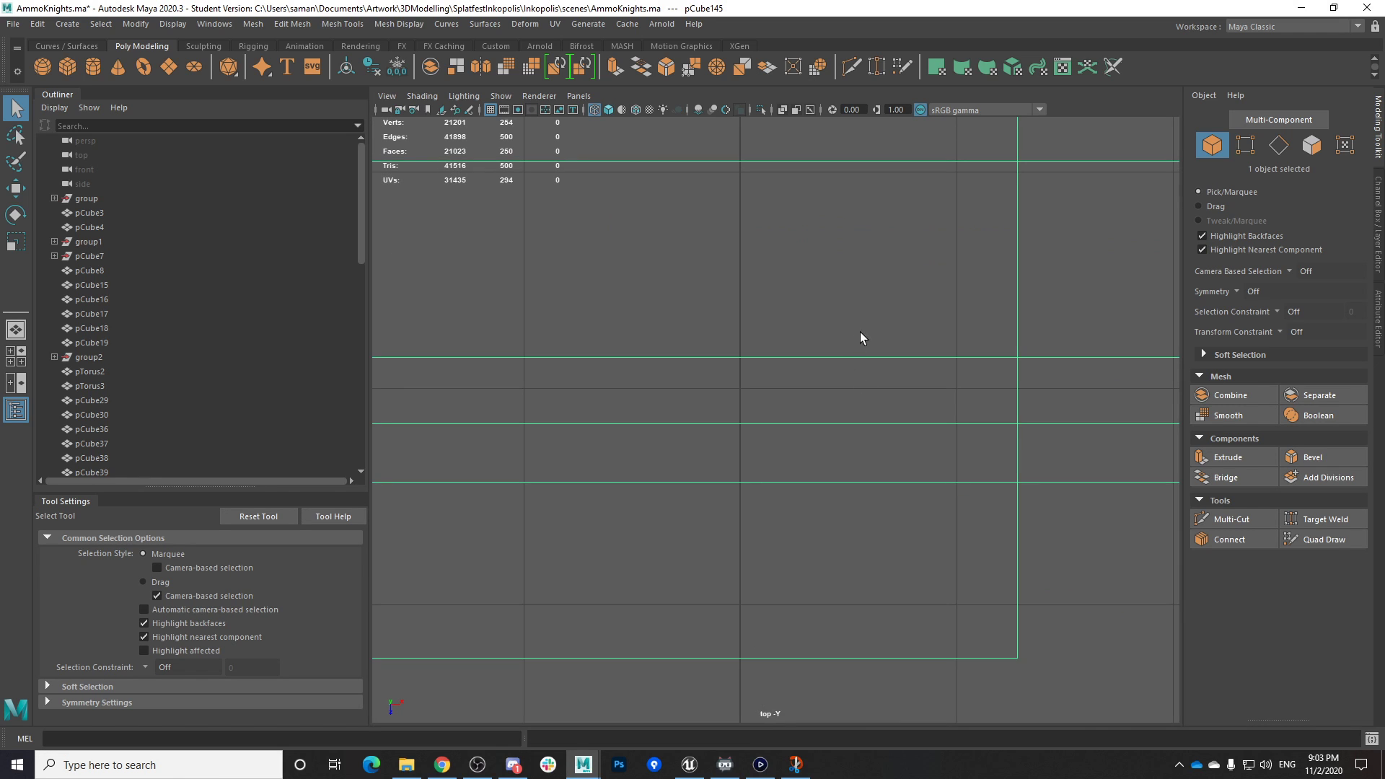
key("space")
key("space")
key("space")
Examine the small post at the corner of the blocky building in the AmmoKnights scene
left_click(911, 519)
left_click_drag(910, 519, 960, 498, "alt")
scroll(756, 585, "up", 4)
left_click_drag(755, 586, 751, 534, "alt")
middle_click_drag(751, 534, 736, 460, "alt")
scroll(737, 460, "up", 4)
left_click(690, 552)
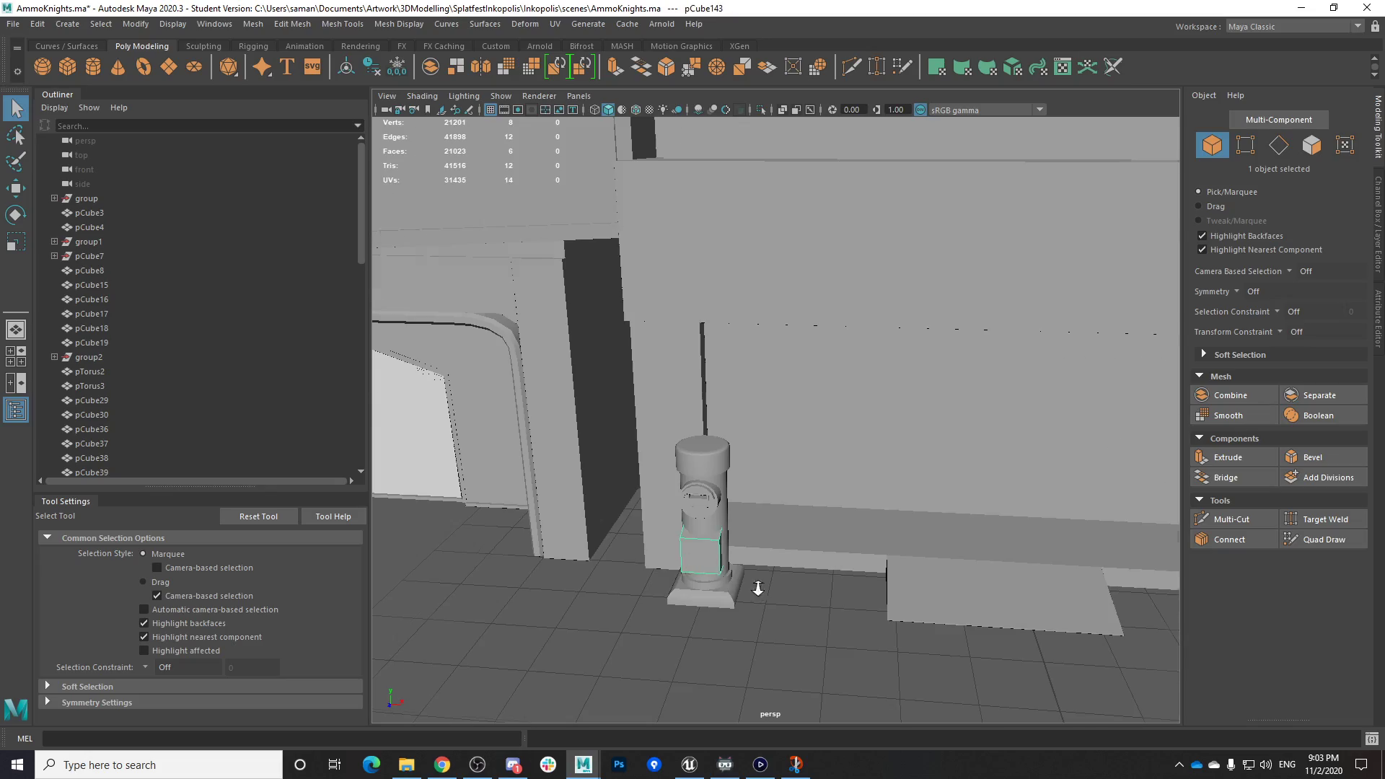
left_click_drag(757, 587, 743, 589, "alt")
Look over the whole row of shop buildings in the AmmoKnights scene
scroll(742, 589, "down", 5)
left_click(895, 424)
left_click_drag(960, 534, 1024, 577, "alt")
scroll(898, 554, "down", 7)
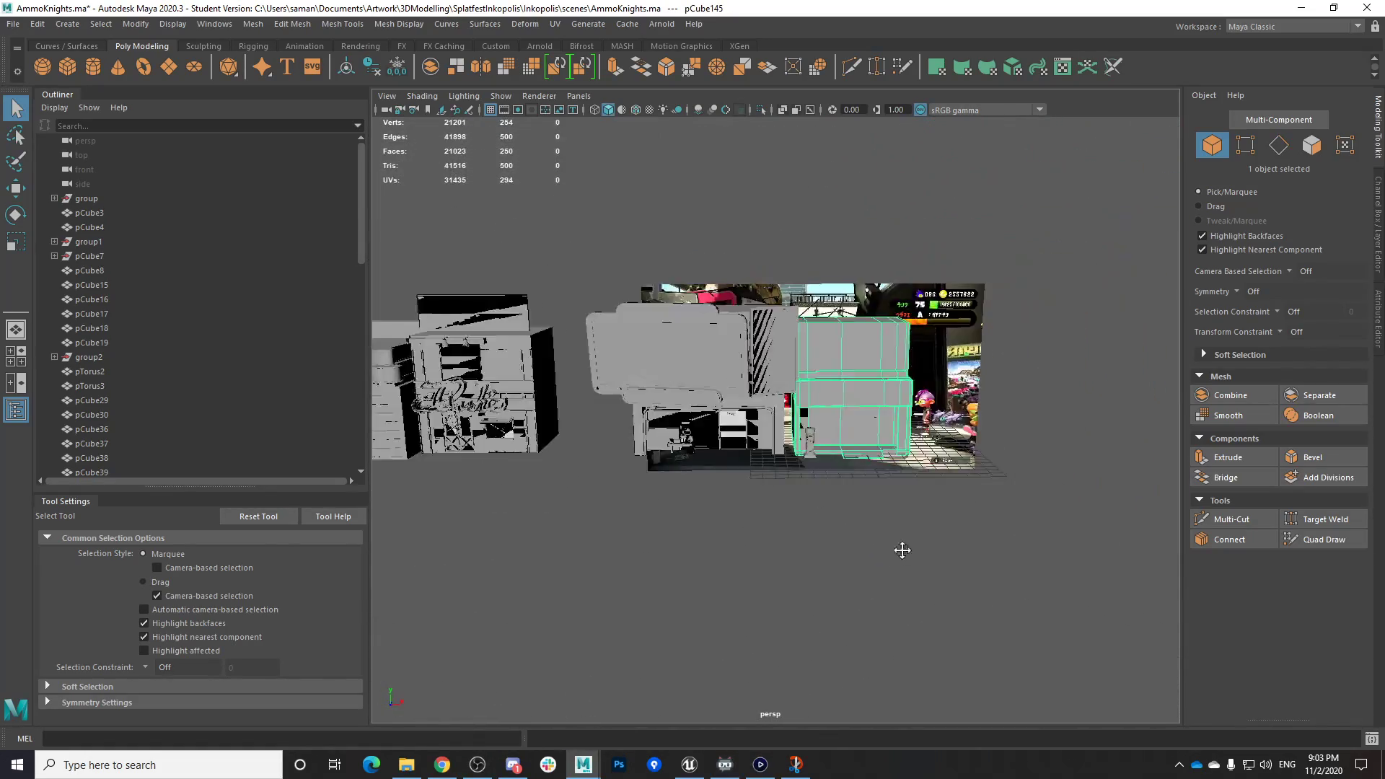
left_click_drag(898, 554, 824, 520, "alt")
scroll(758, 397, "up", 2)
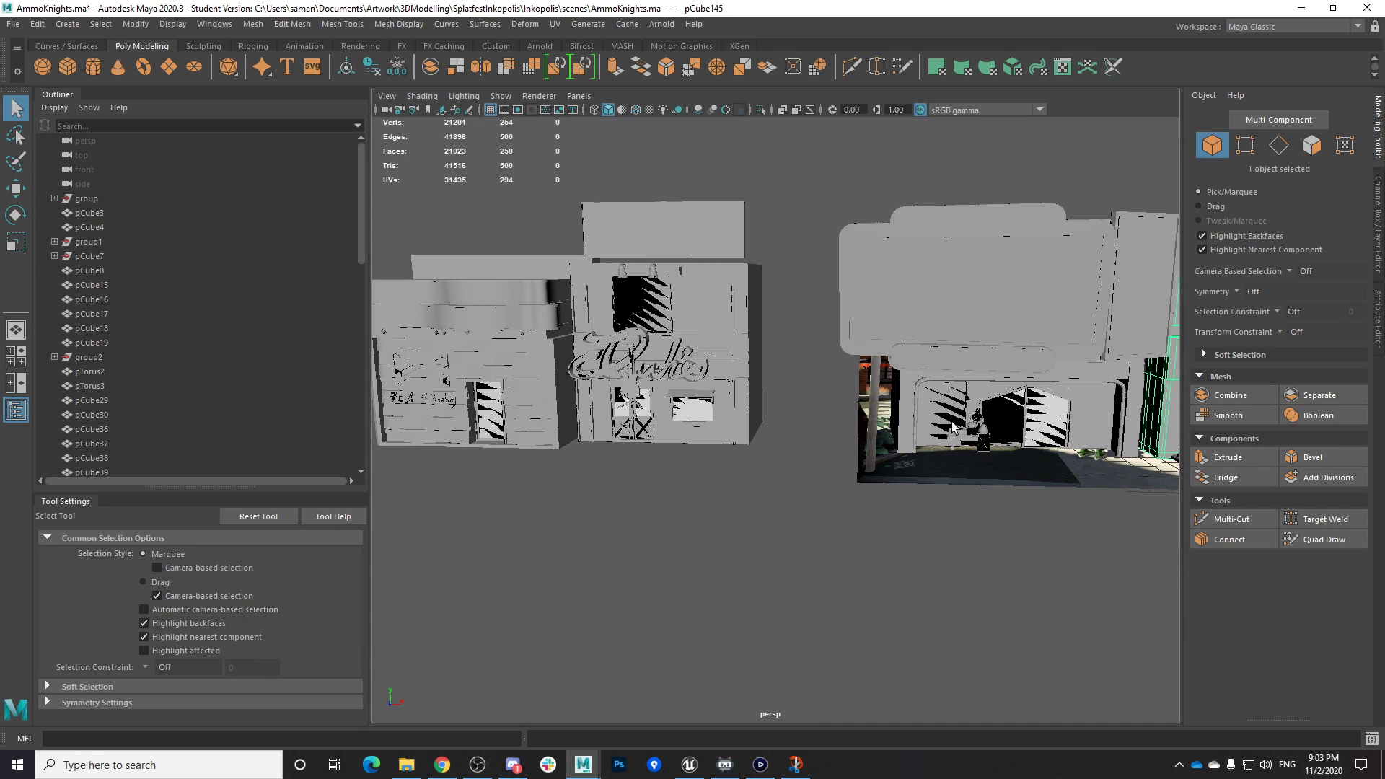
left_click_drag(869, 410, 830, 506, "alt")
Return to the Arcade scene, select the front reference image plane and save the scene
mouse_move(575, 747)
left_click(547, 698)
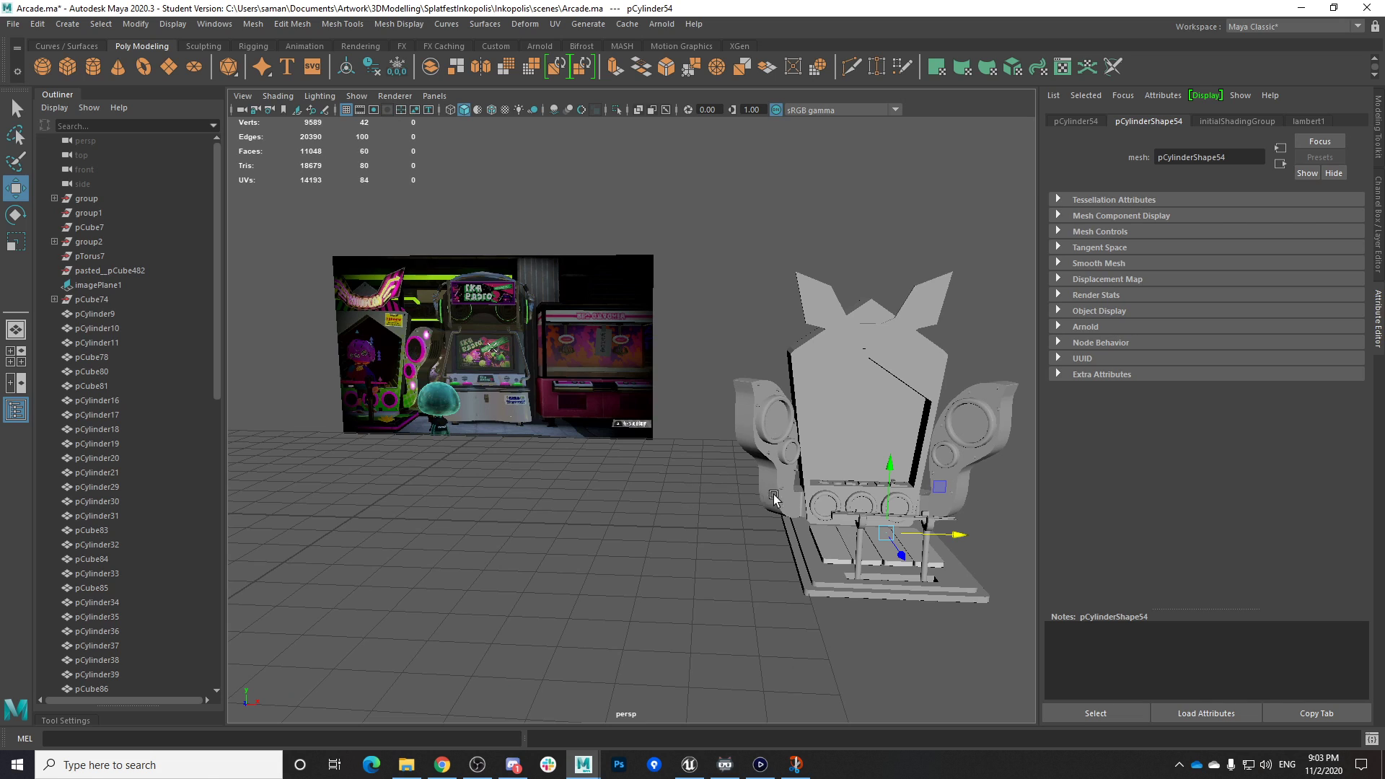
middle_click_drag(528, 406, 651, 431, "alt")
left_click(650, 428)
key("ctrl+s")
key("Return")
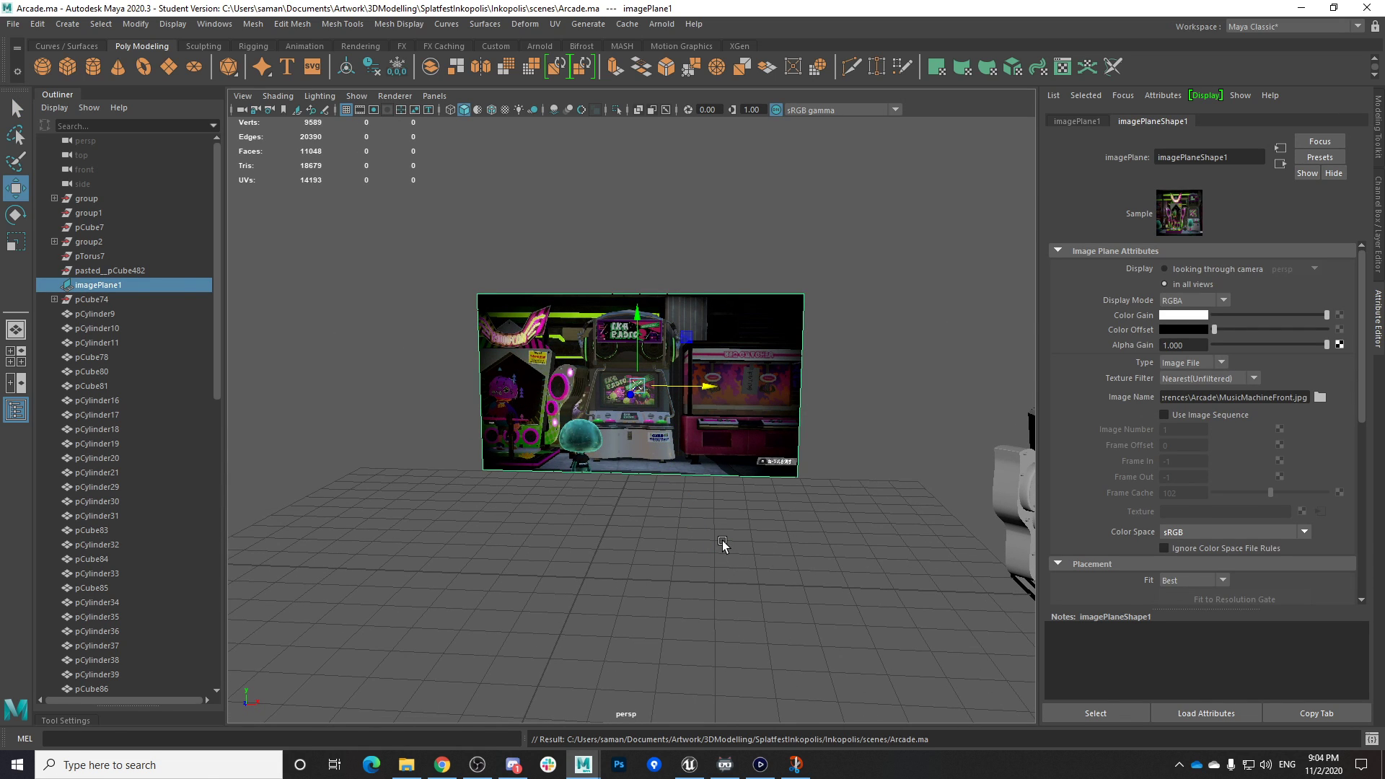
Duplicate the MusicMachineFront reference image plane and move the copy sideways along X, next to the original
middle_click_drag(702, 462, 701, 486, "alt")
key("ctrl+d")
left_click_drag(635, 424, 1003, 433)
Replace the copied image plane's picture with MusicMachineTopL.jpg
left_click(1321, 397)
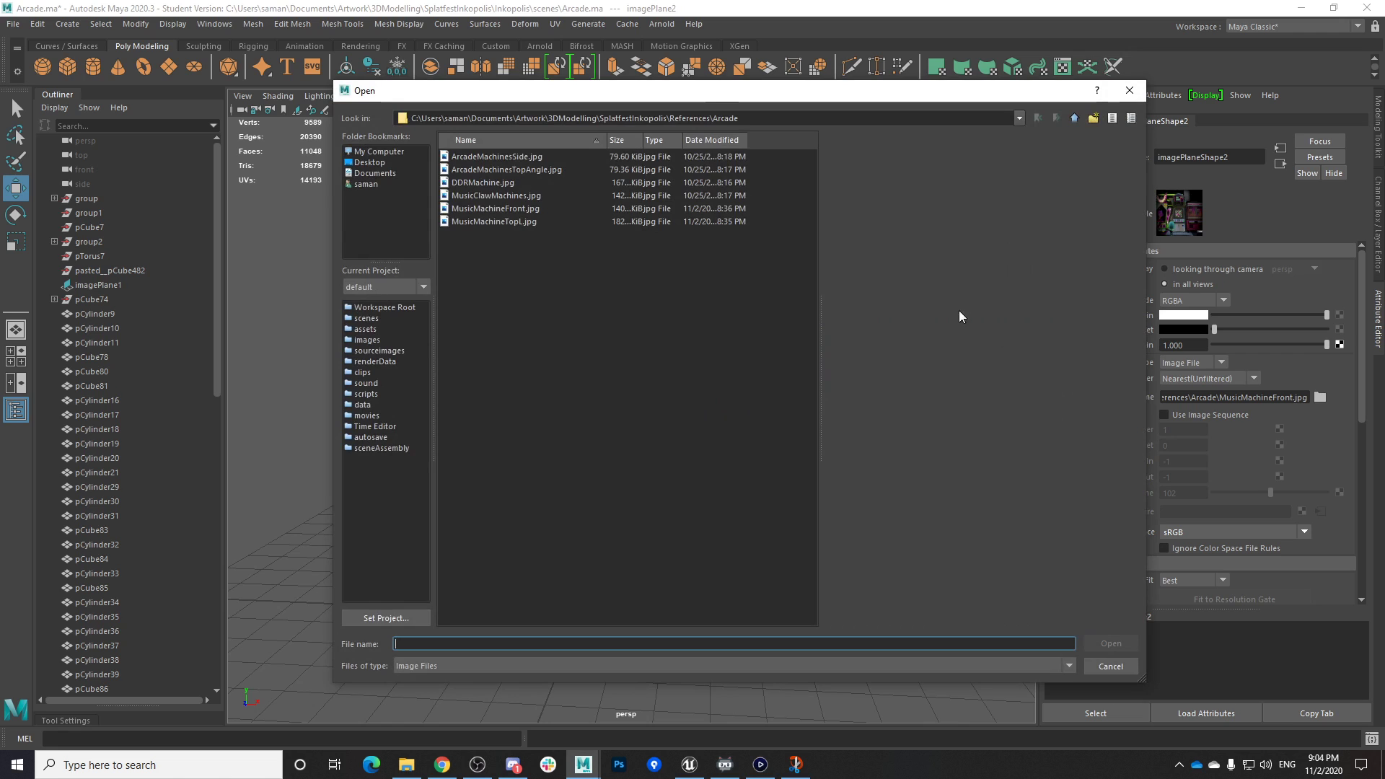
left_click(513, 211)
left_click(513, 224)
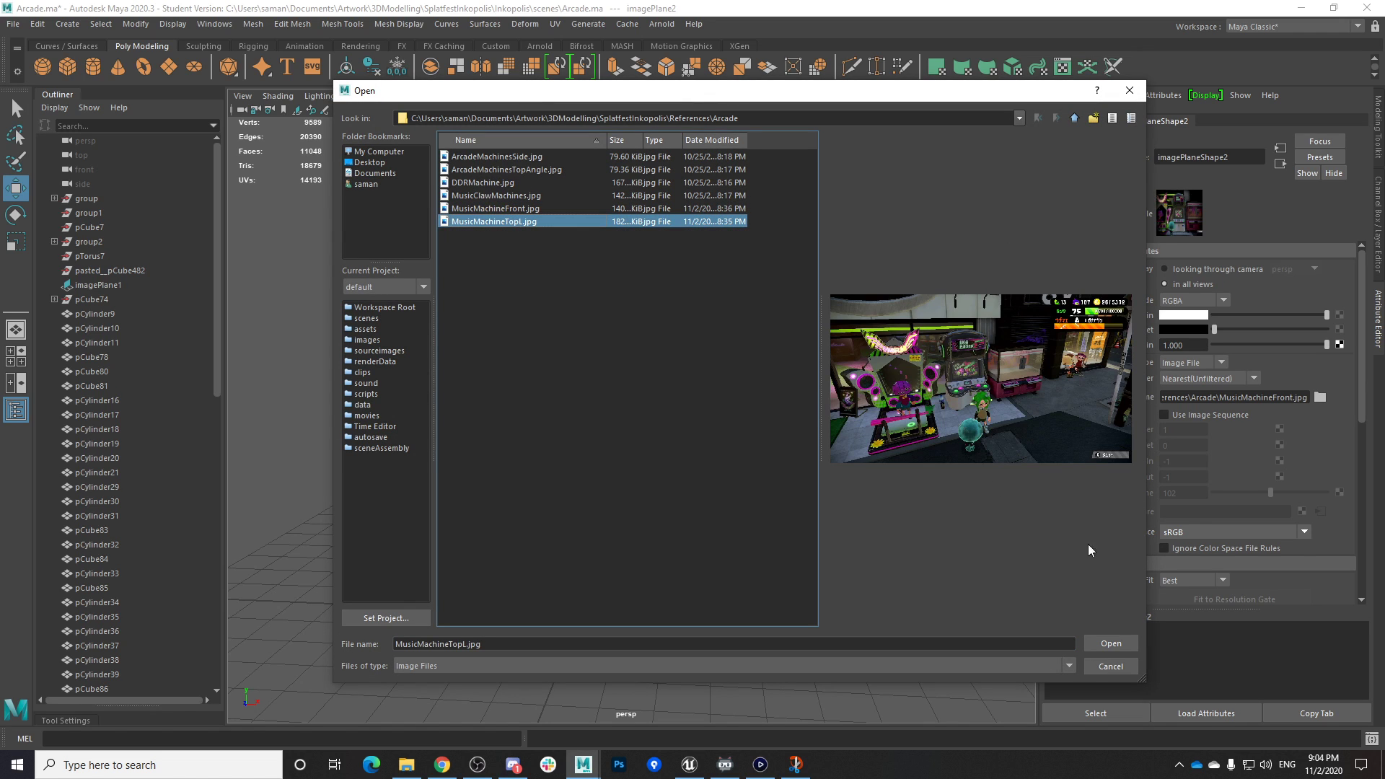
left_click(1110, 643)
Review the two reference image planes side by side and save the Arcade scene
middle_click_drag(897, 485, 796, 474, "alt")
left_click_drag(830, 432, 844, 461, "alt")
key("ctrl+s")
left_click(659, 395)
middle_click_drag(767, 498, 821, 525, "alt")
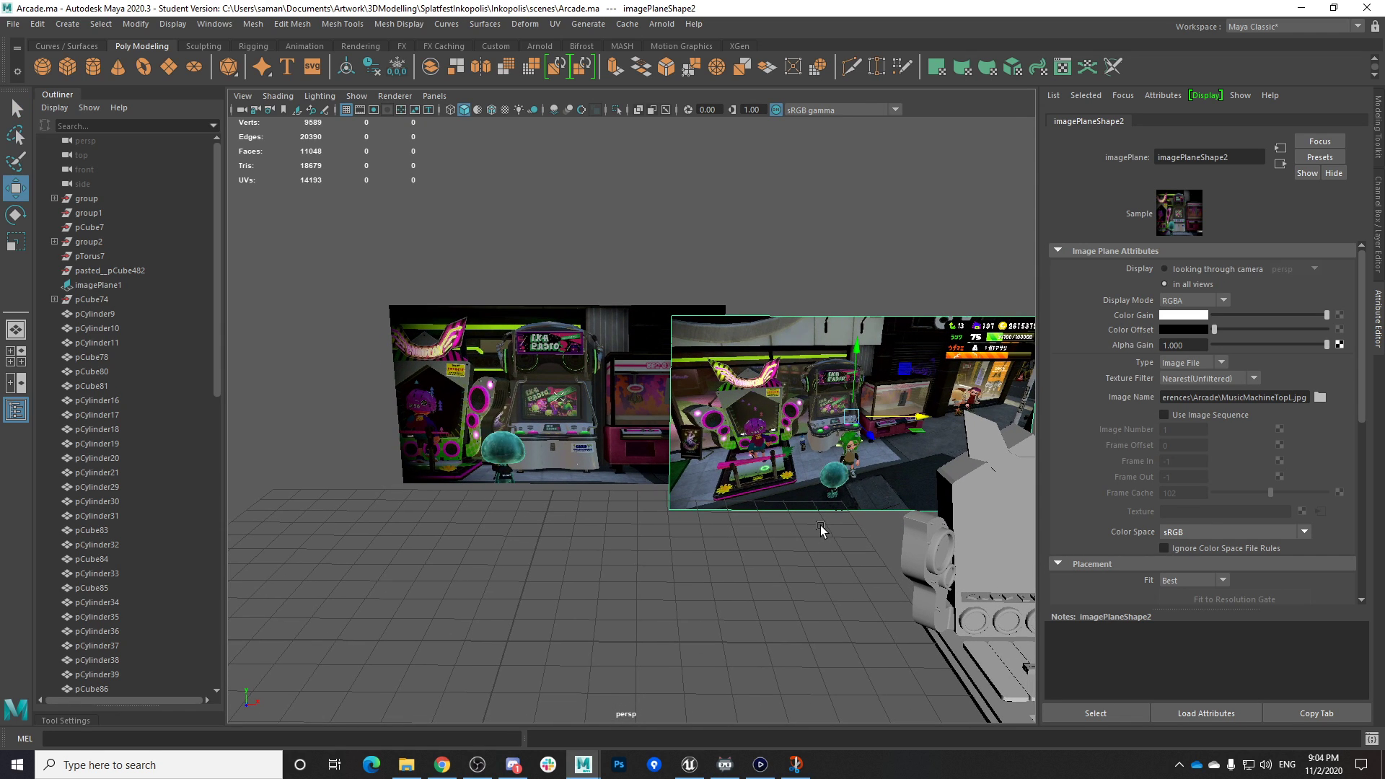
mouse_move(821, 525)
left_mouse_down("alt")
mouse_move(807, 565)
mouse_move(815, 506)
left_mouse_up("alt")
key("ctrl+s")
left_click(655, 393)
middle_click_drag(748, 498, 742, 495, "alt")
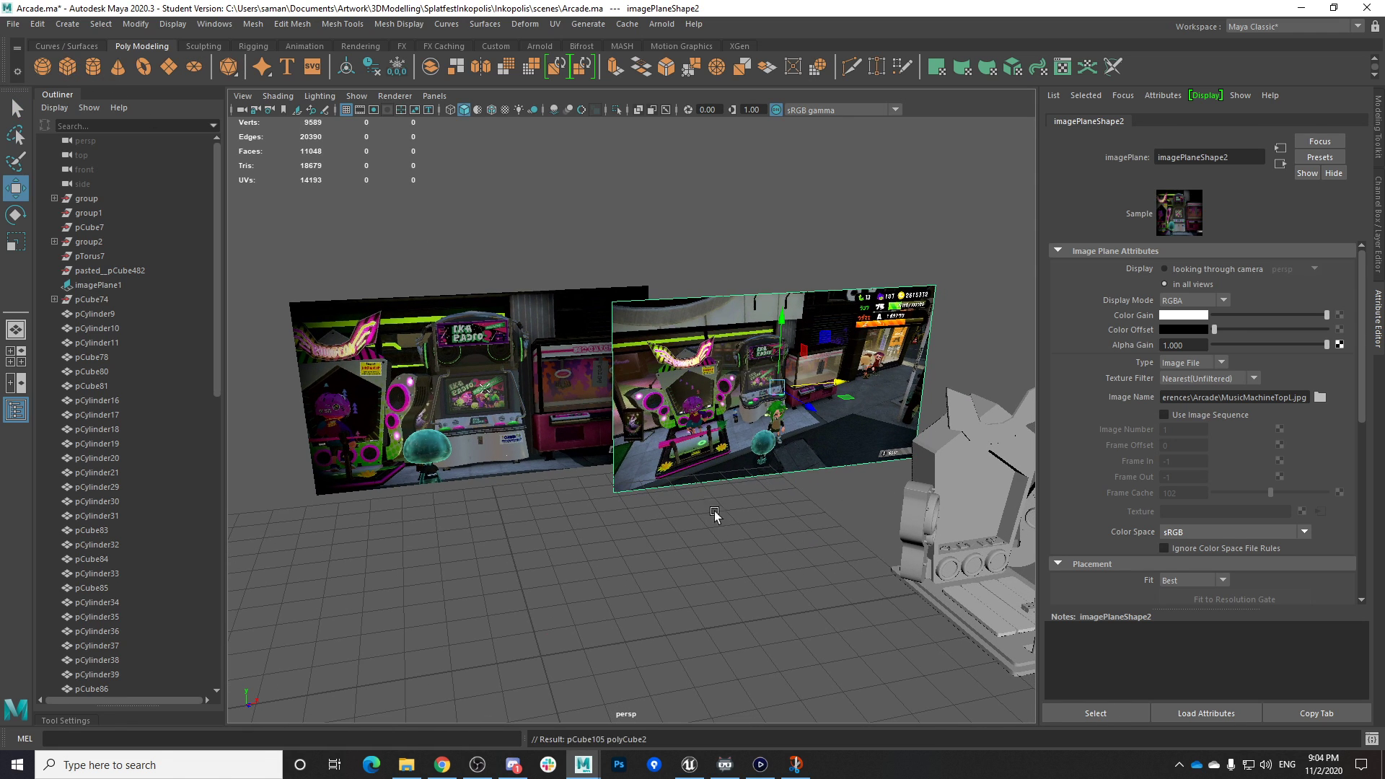
Create a polygon cube and scale it up as the start of the Ika Radio cabinet
left_click_drag(707, 495, 641, 478, "alt")
left_click(67, 67)
key("r")
left_click_drag(481, 625, 566, 628)
middle_click_drag(567, 628, 676, 567, "alt")
Raise the cube in the front view until its bottom rests on the ground line
key("space")
key("space")
scroll(687, 476, "up", 4)
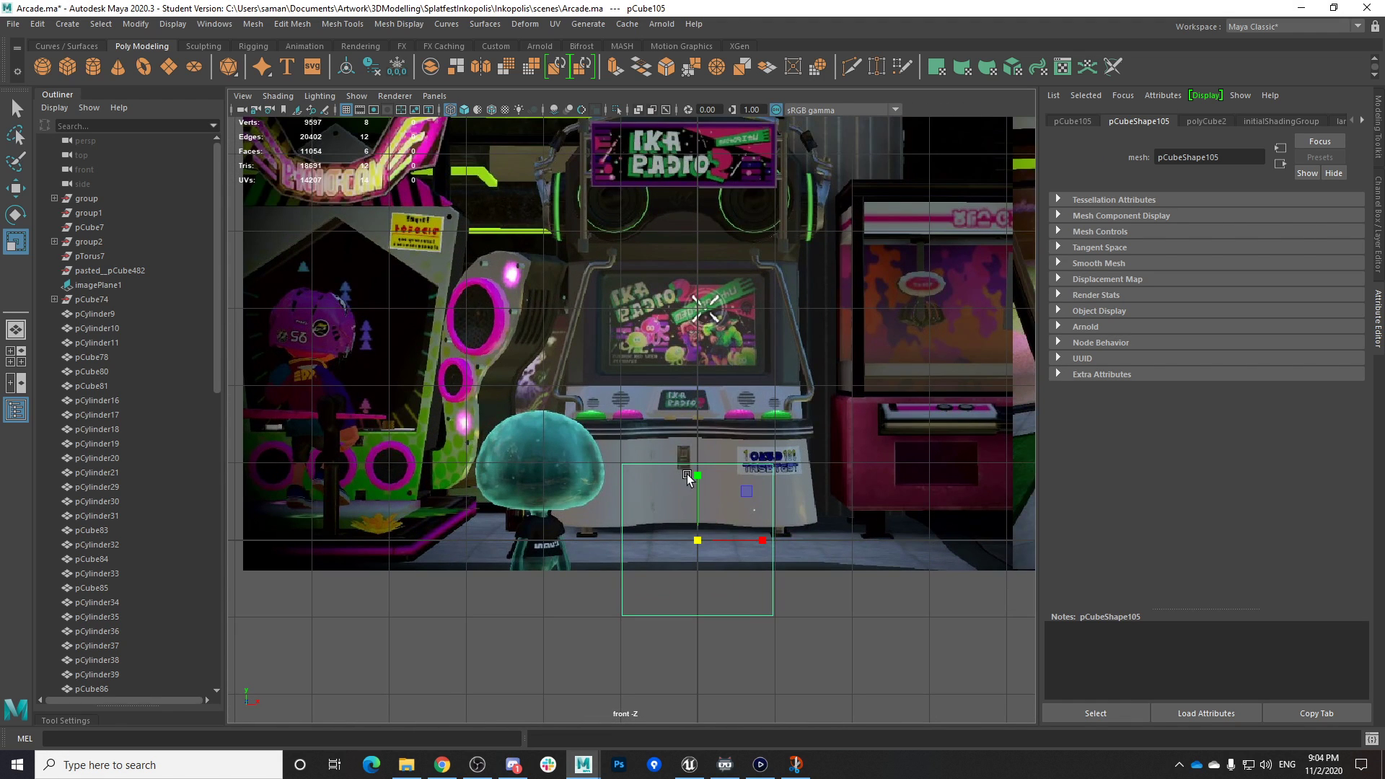
key("w")
left_click_drag(687, 476, 686, 398)
middle_click_drag(739, 470, 739, 490, "alt")
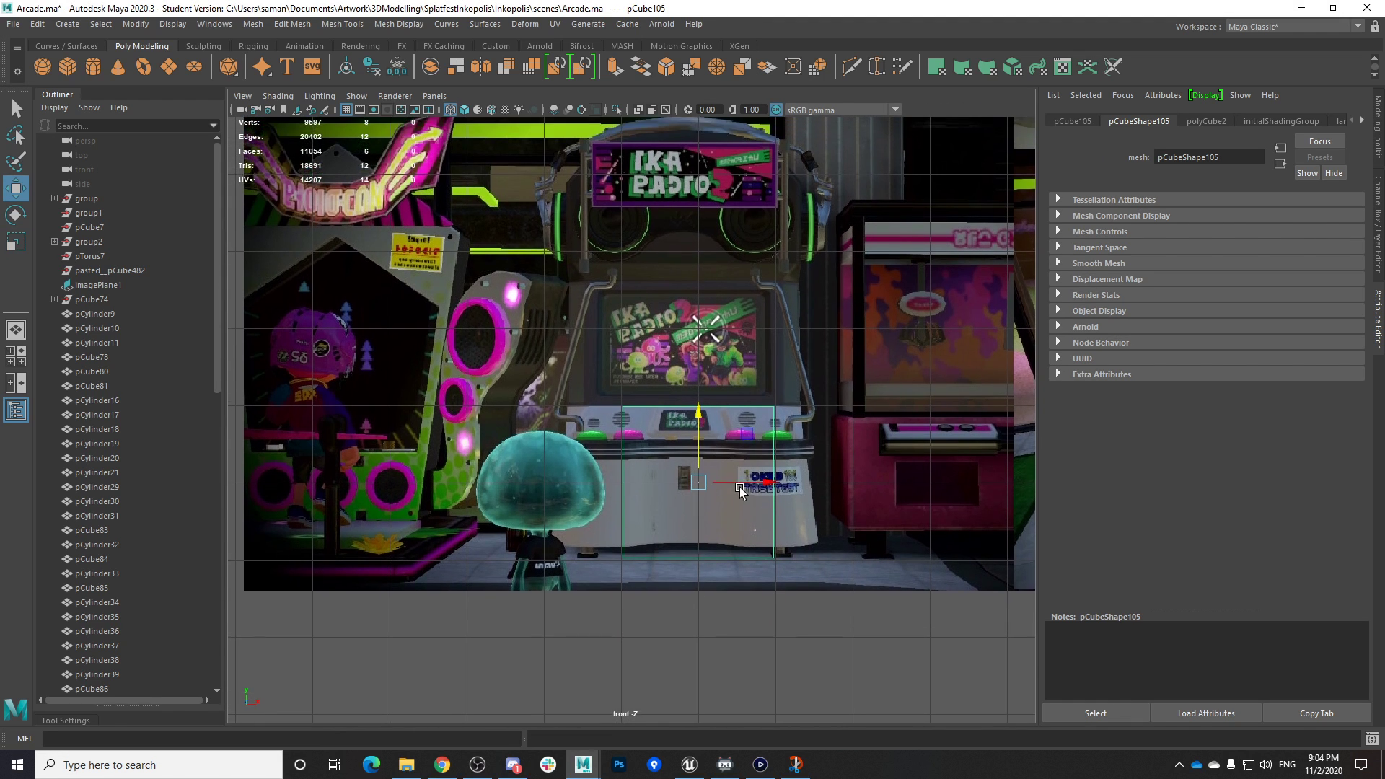
Widen the cube along X and centre it on the Ika Radio cabinet's lower body in the front reference
key("r")
mouse_move(741, 490)
left_mouse_down()
mouse_move(807, 497)
mouse_move(755, 483)
left_mouse_up()
key("w")
key("r")
key("w")
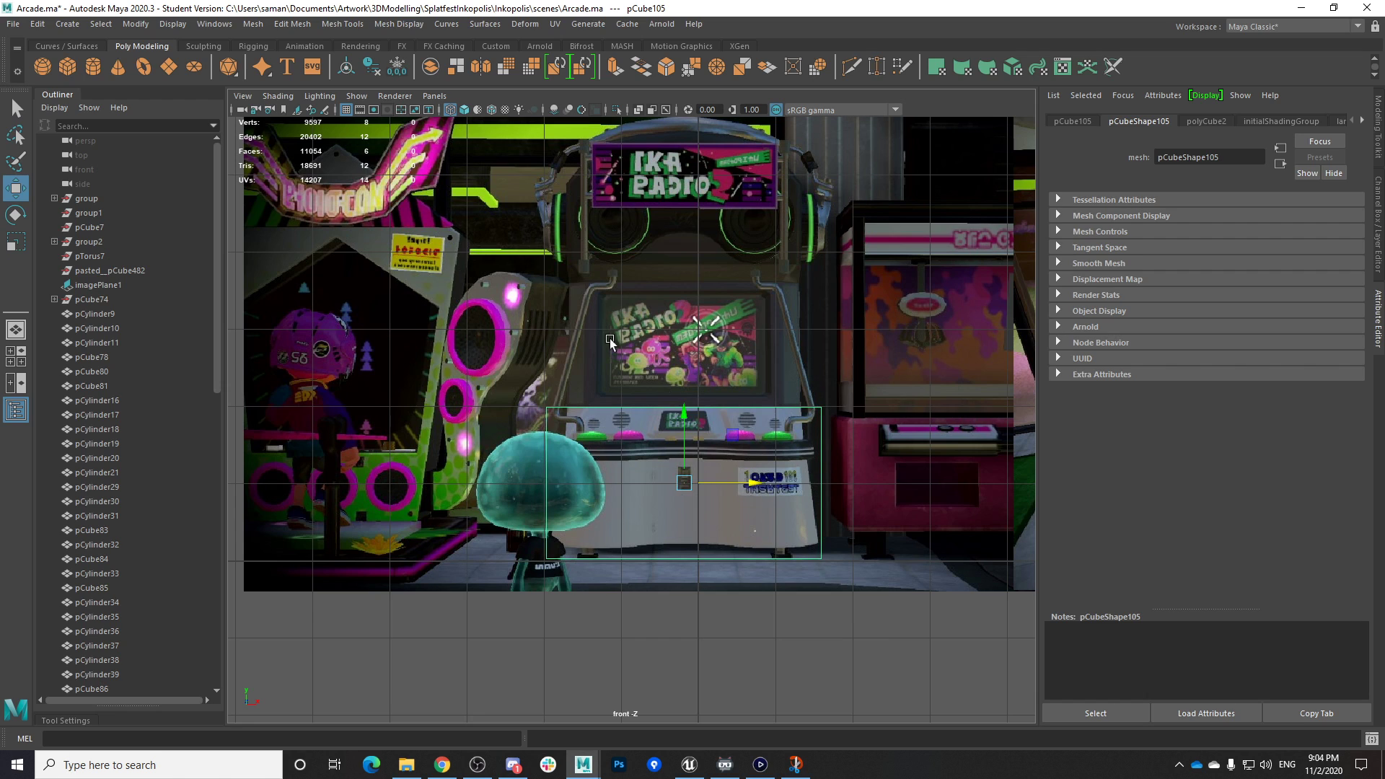
Insert an edge loop through the middle of the cube's width with Multi-Cut in the top view
key("space")
key("space")
key("f")
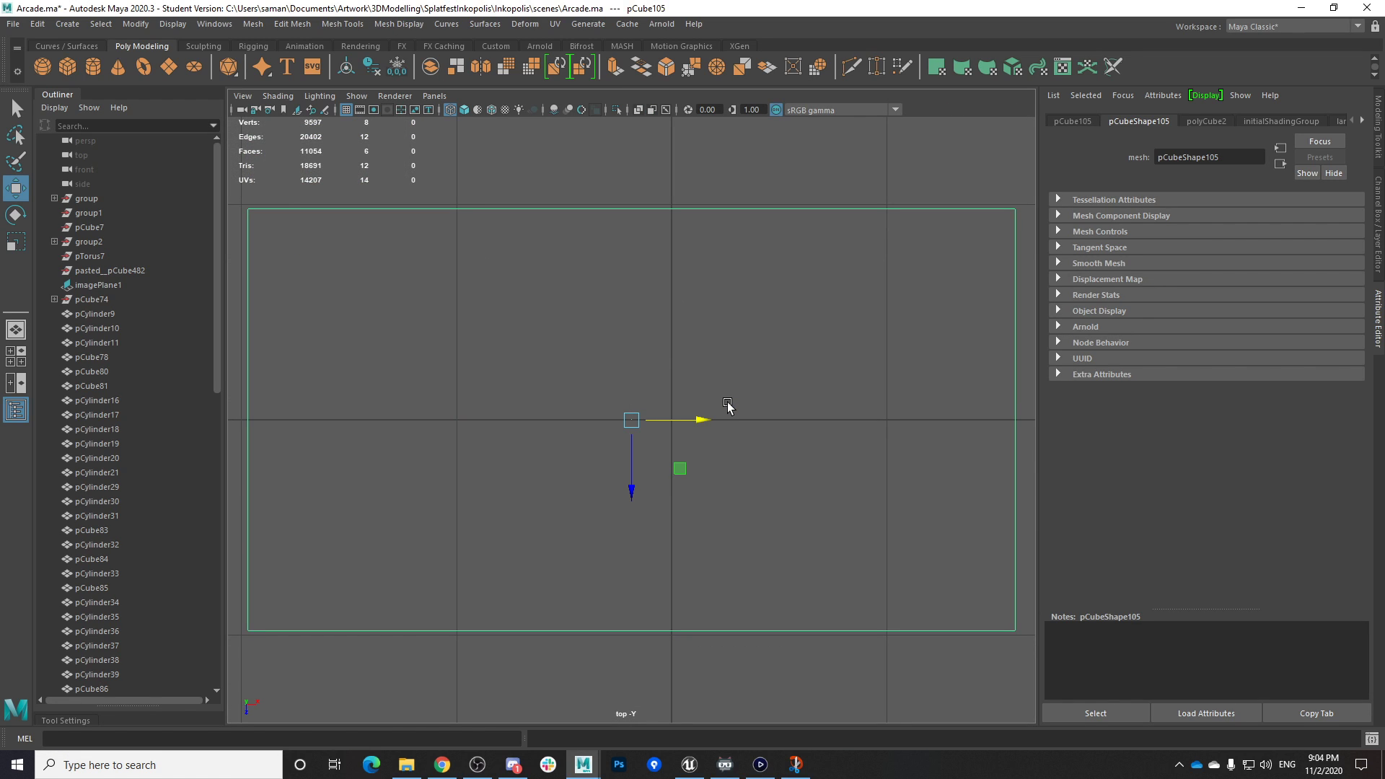
scroll(677, 294, "down", 2)
left_click(386, 25)
mouse_move(342, 25)
left_click(432, 166)
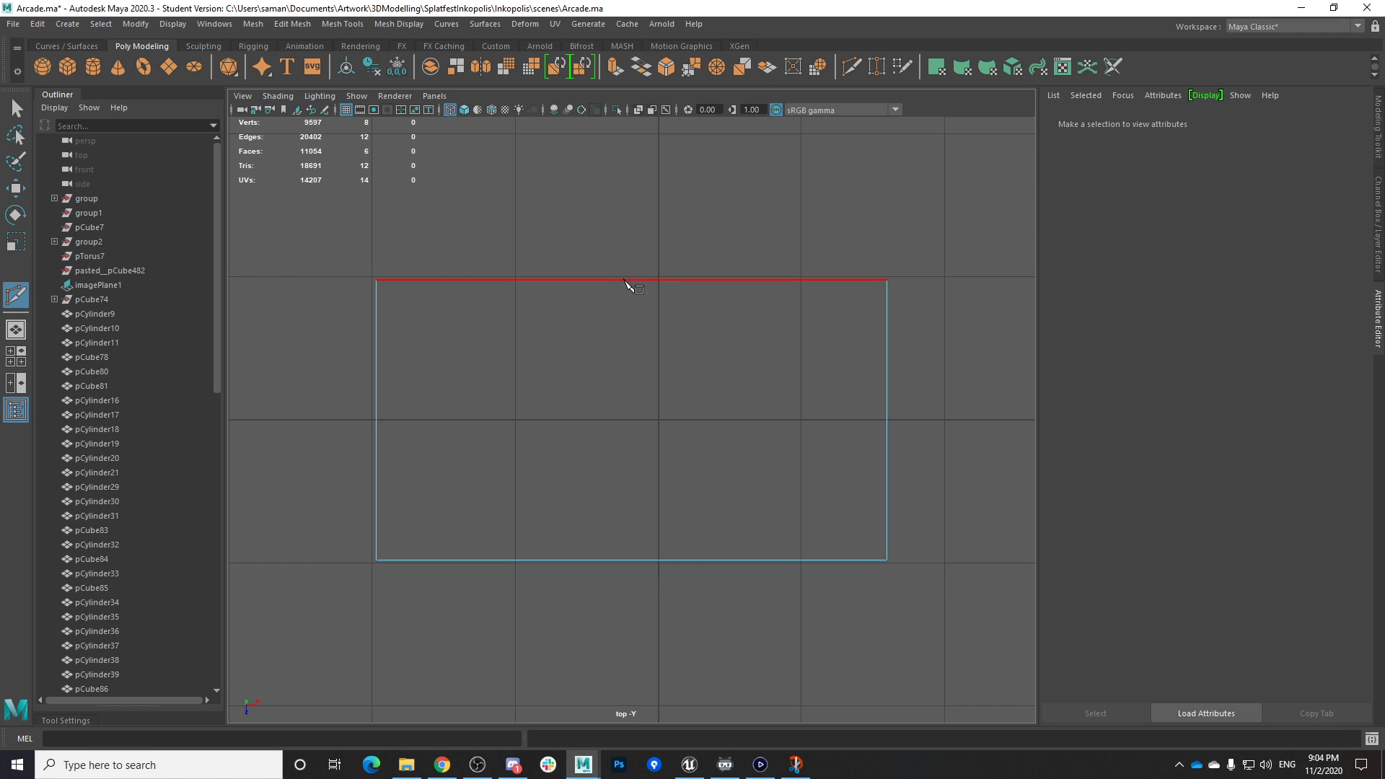
left_click(632, 279, "ctrl")
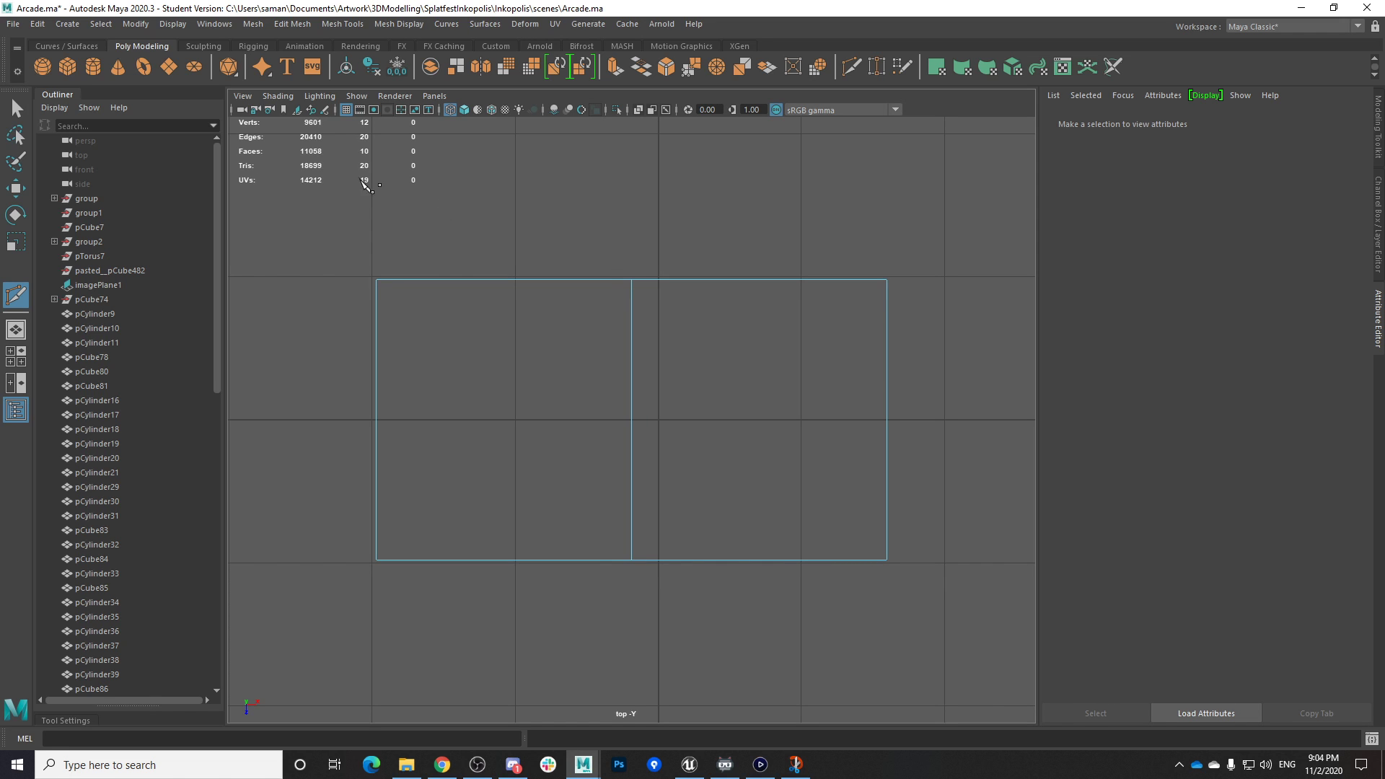
Leave Multi-Cut and compare the divided cube with the reference images in the perspective view
key("space")
key("space")
left_click_drag(828, 380, 801, 350, "alt")
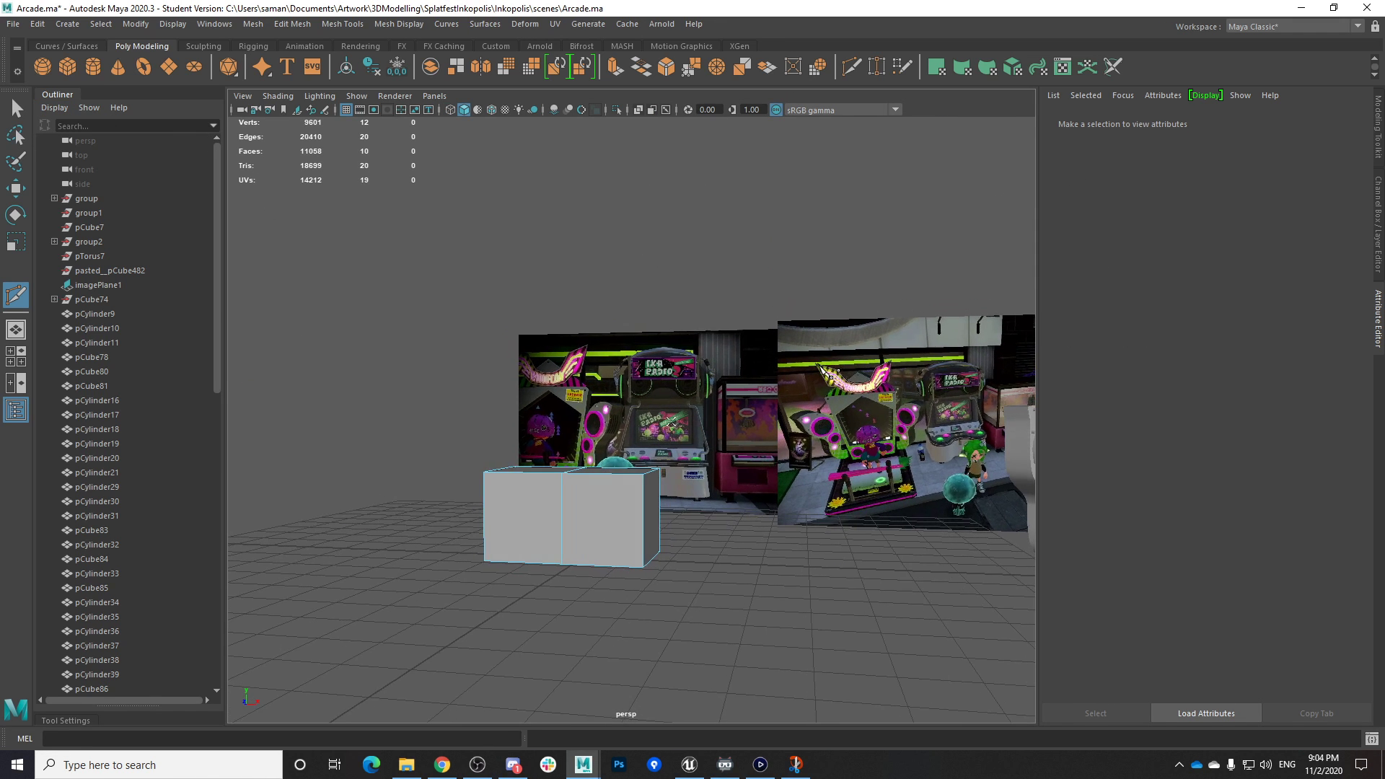
scroll(620, 404, "up", 4)
middle_click_drag(563, 418, 625, 344, "alt")
scroll(632, 350, "down", 4)
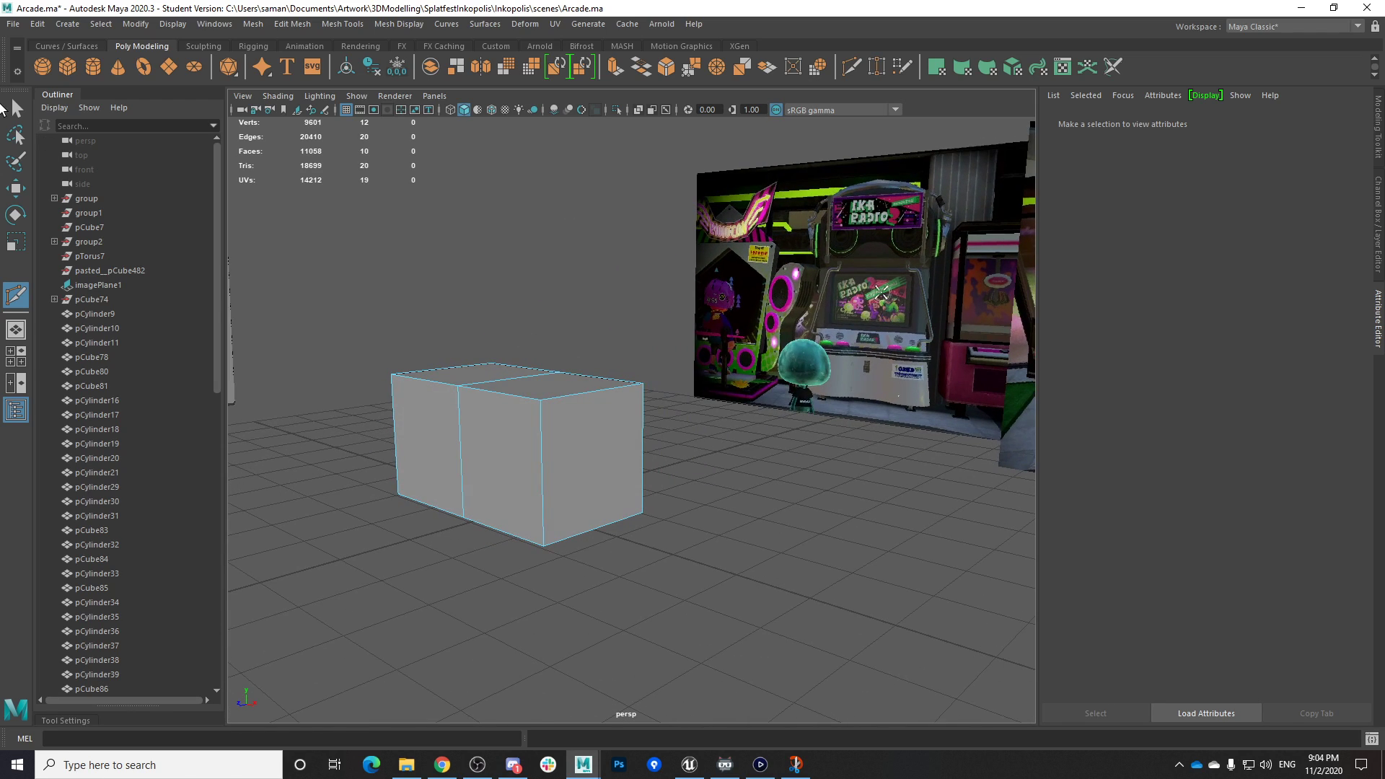
key("q")
left_click_drag(387, 282, 707, 484, "alt")
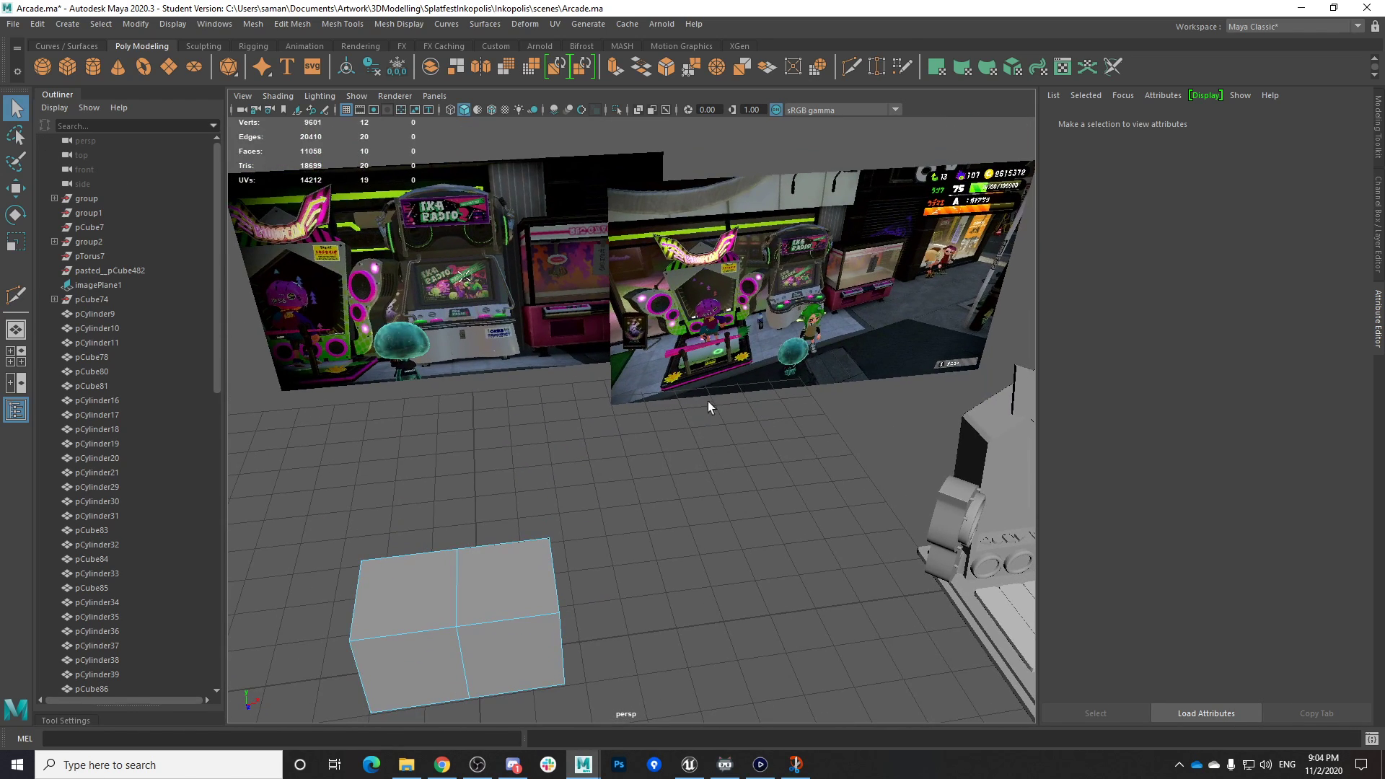
key("w")
Study the Ika Radio machine in the Snip & Sketch screenshot and the Game Capture feed, and return to the Arcade scene
left_click(798, 768)
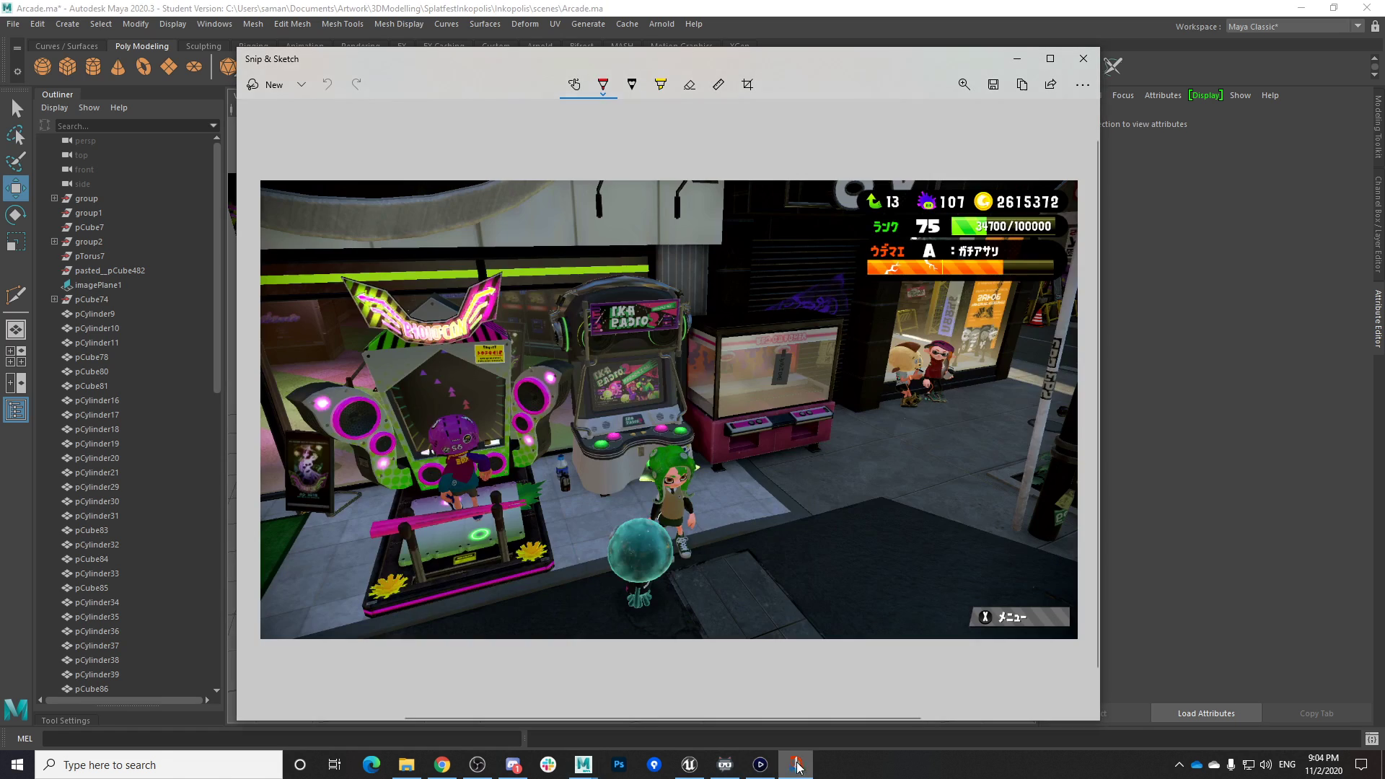
scroll(618, 480, "up", 3, "ctrl")
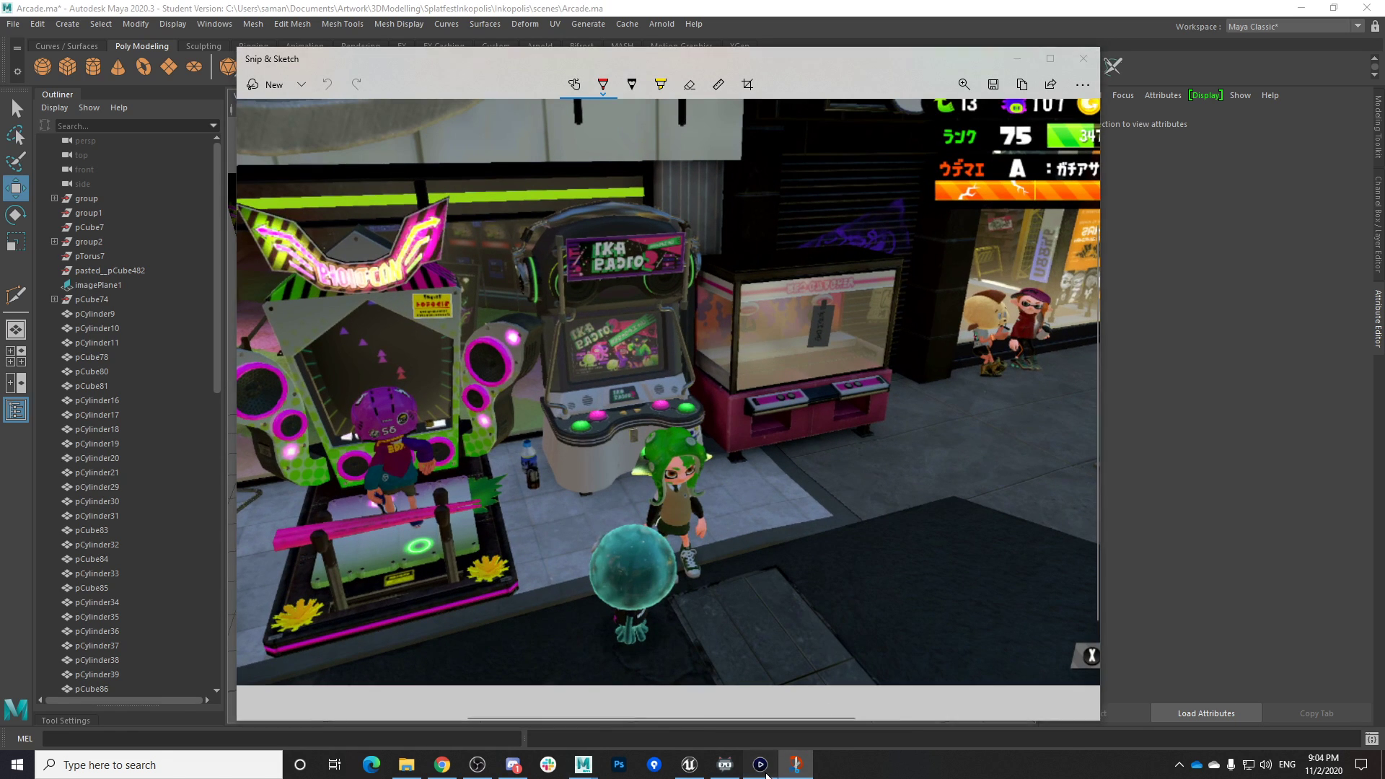
left_click(761, 765)
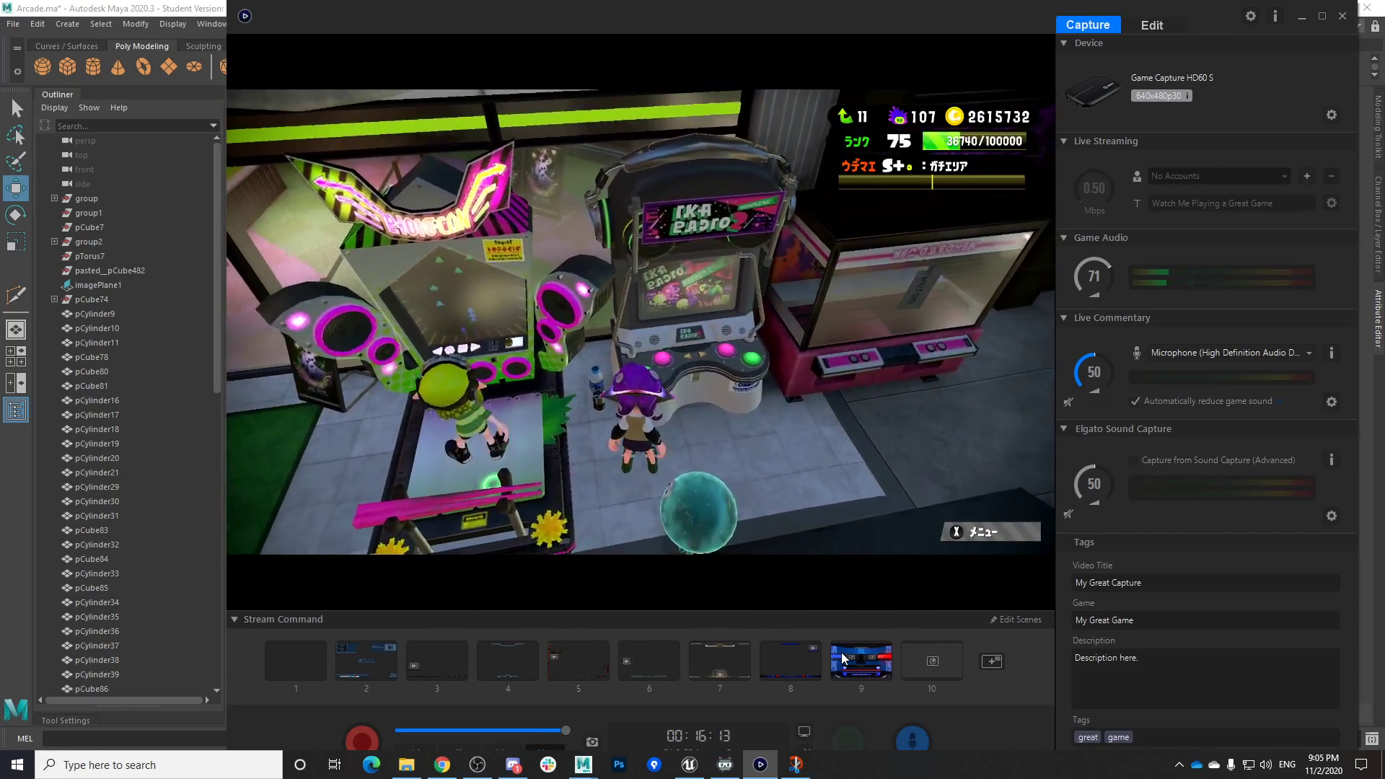
mouse_move(580, 767)
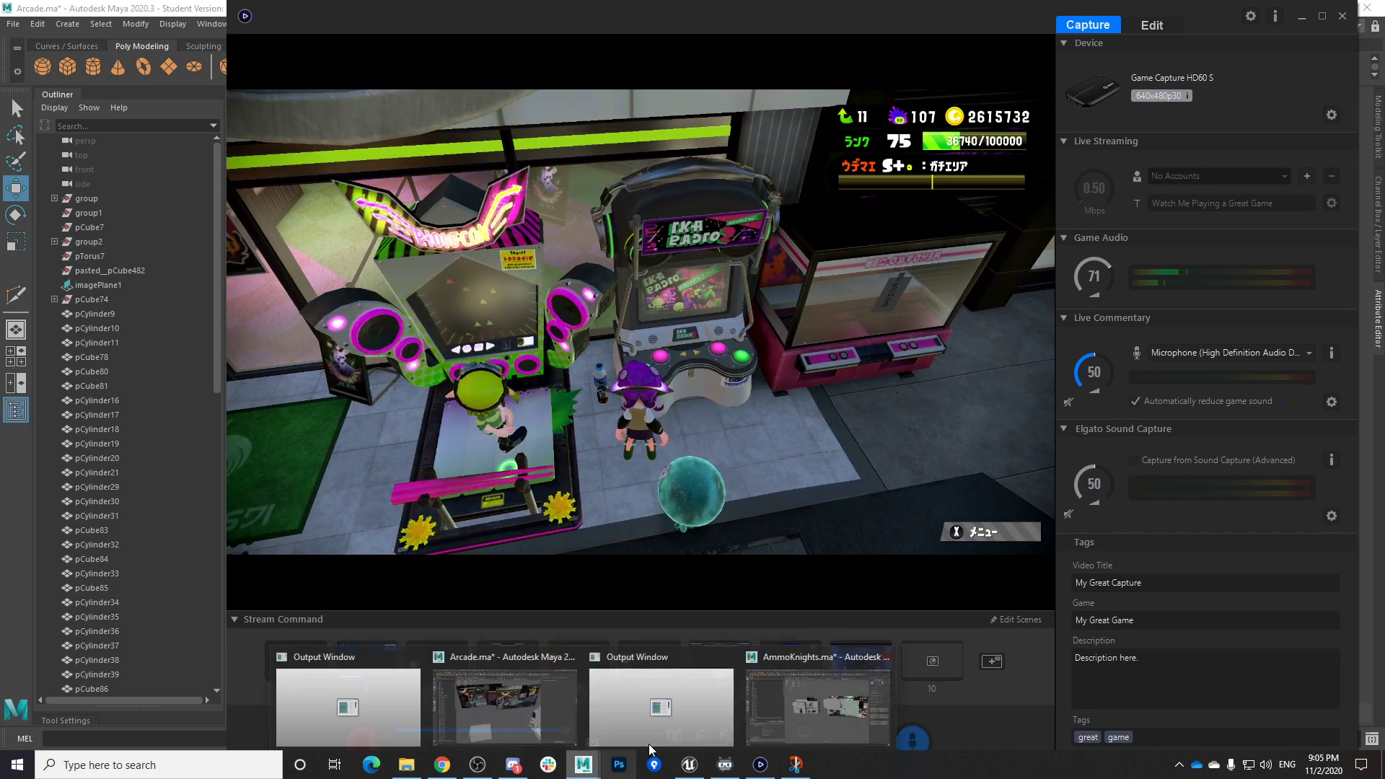
left_click(509, 703)
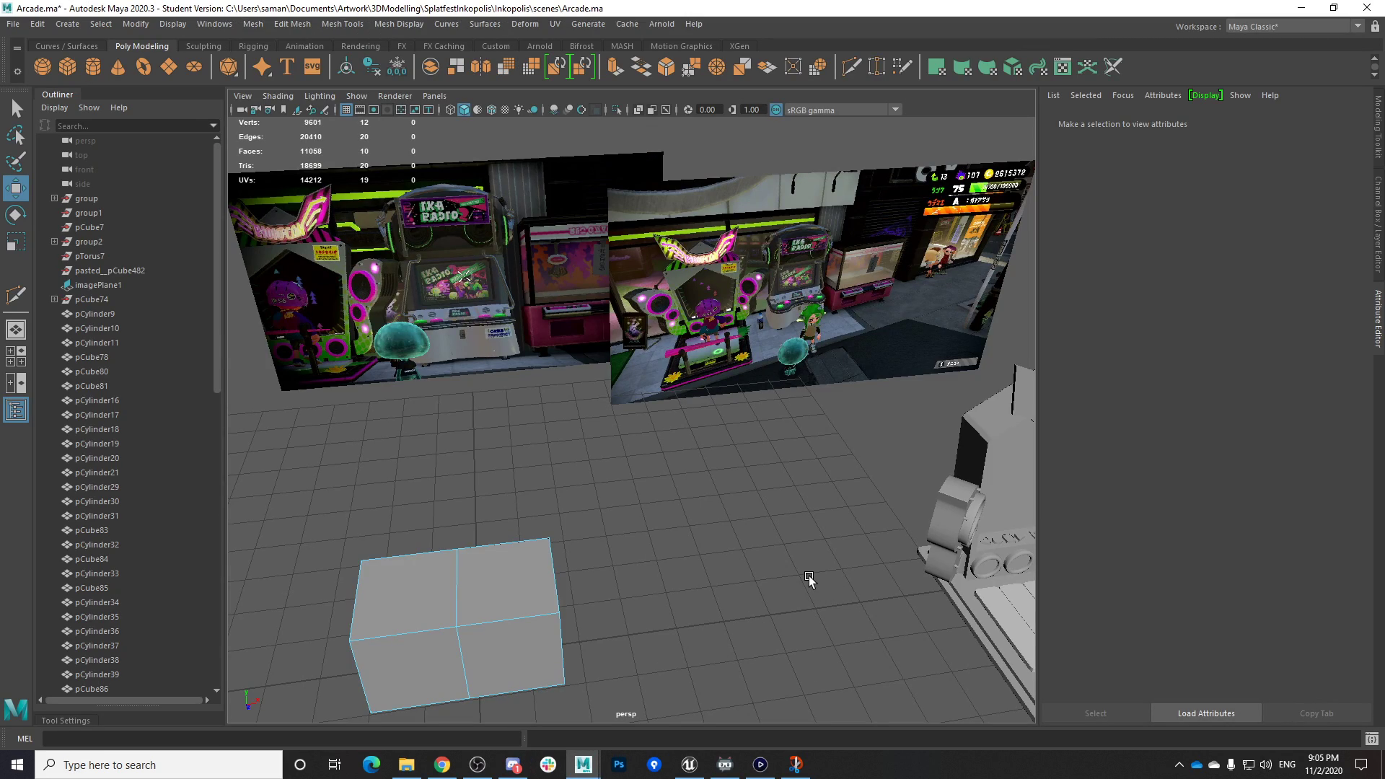
Save the Arcade scene and bevel the cube's middle edge loop into two loops with a fraction of 0.5
key("ctrl+s")
left_click(661, 397)
middle_click_drag(552, 552, 766, 461, "alt")
scroll(766, 461, "up", 2)
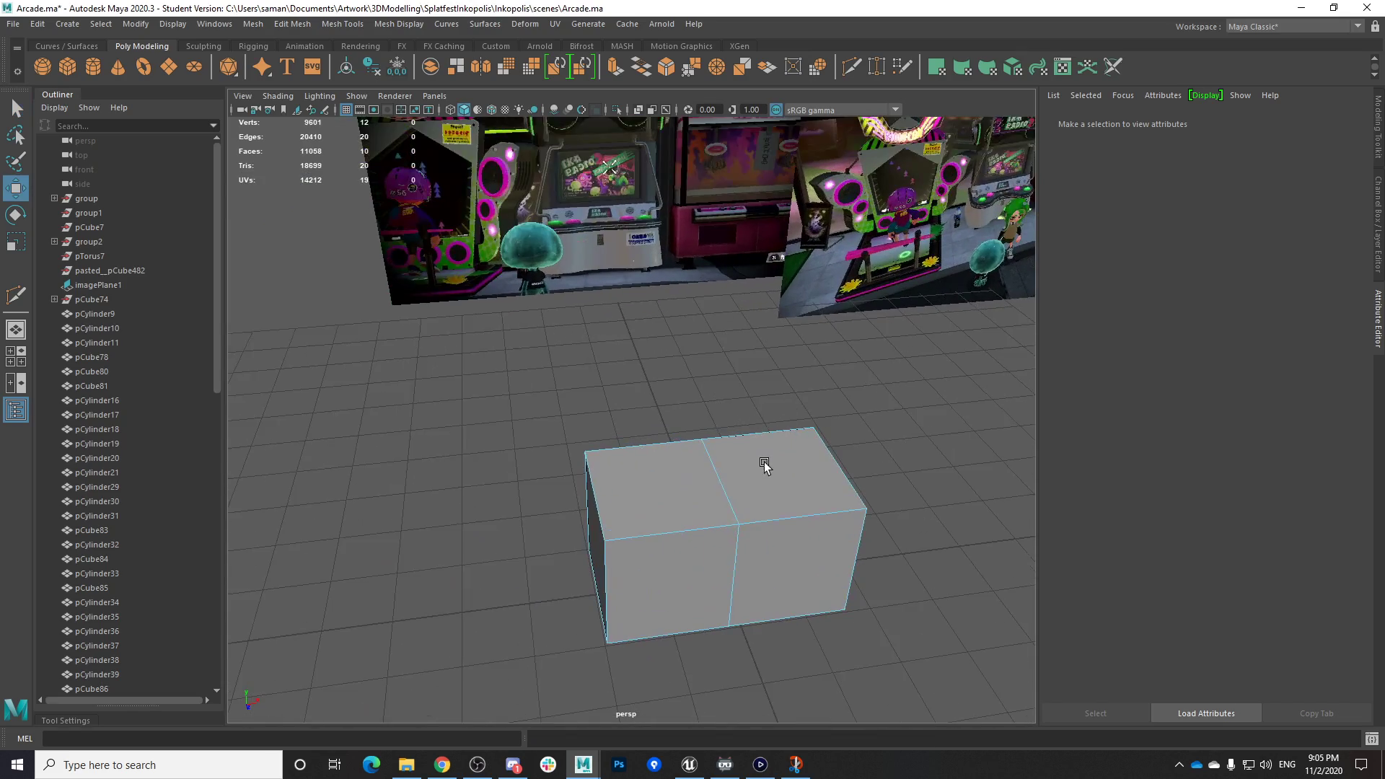
left_click_drag(766, 463, 649, 448, "alt")
double_click(663, 470)
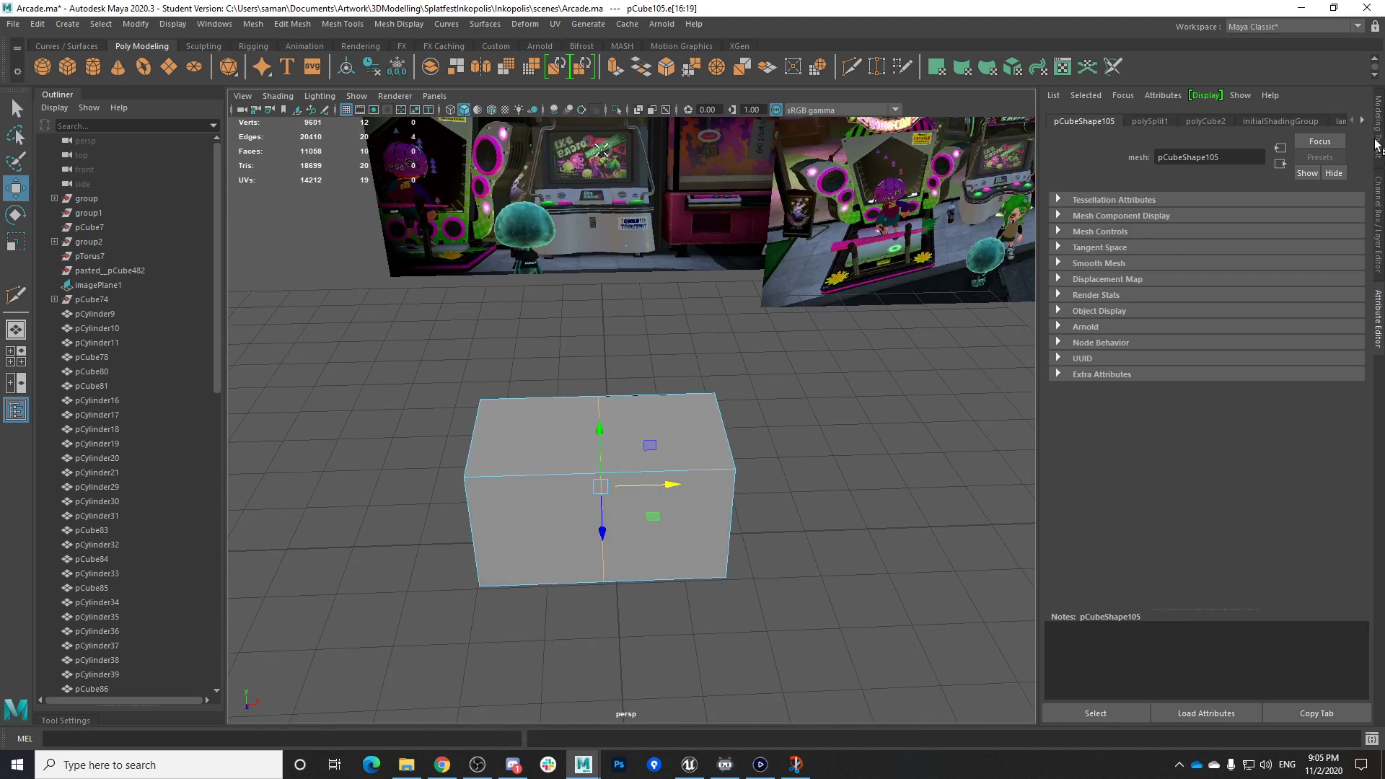
left_click(1379, 145)
left_click_drag(876, 503, 798, 458, "alt")
scroll(574, 419, "down", 4)
middle_click_drag(573, 418, 668, 437, "alt")
left_click_drag(668, 437, 686, 388, "alt")
right_click_drag(686, 388, 509, 412, "alt")
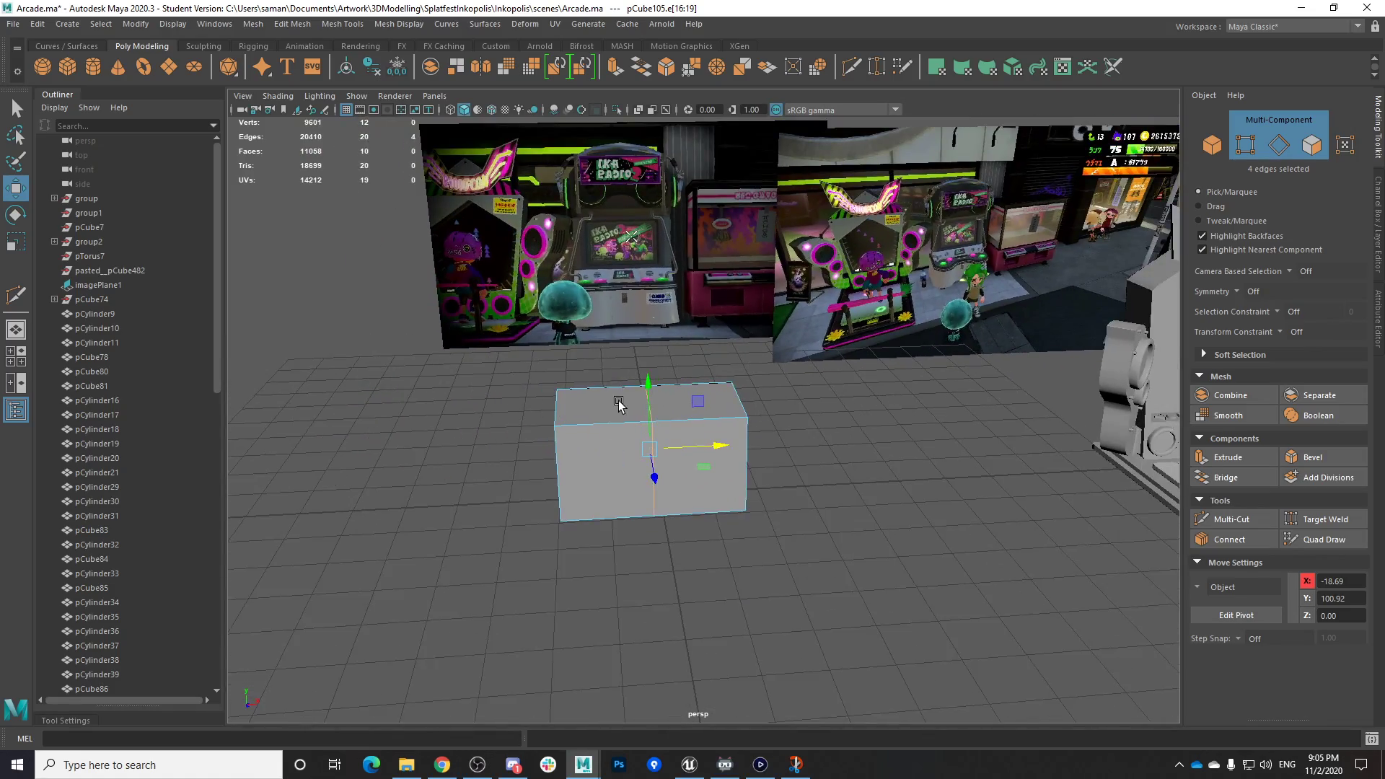
left_click_drag(619, 401, 631, 411, "alt")
right_click_drag(631, 411, 587, 411, "alt")
middle_click_drag(588, 411, 626, 418, "alt")
mouse_move(660, 420)
right_mouse_down("alt")
mouse_move(767, 431)
mouse_move(672, 438)
right_mouse_up("alt")
left_click_drag(671, 439, 689, 459, "alt")
key("ctrl+s")
left_click(663, 395)
left_click_drag(908, 485, 876, 477, "alt")
left_click(1324, 460)
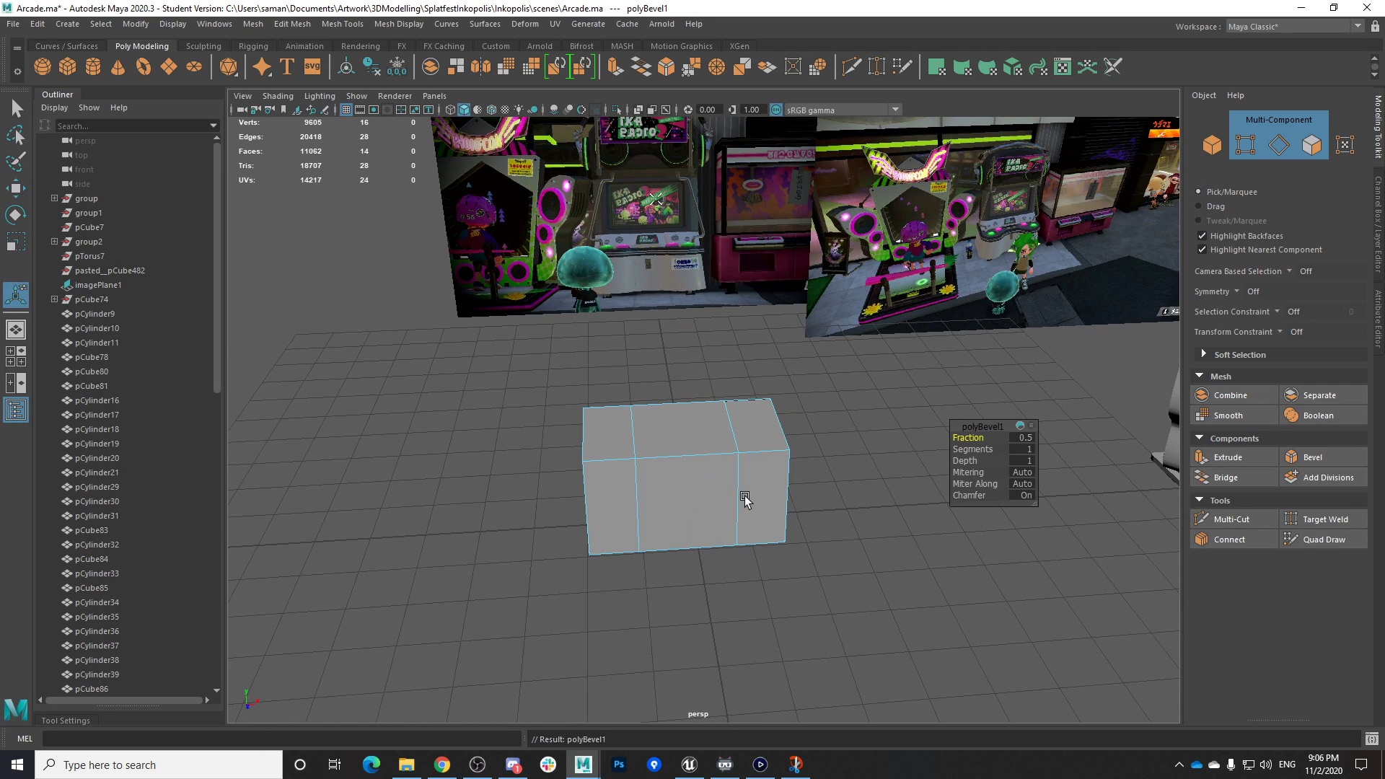
Scale the cube's two edge loops apart along X, save the scene, and bevel both loops with a fraction of 0.5
right_click_drag(637, 470, 637, 339)
double_click(641, 487)
double_click(637, 479)
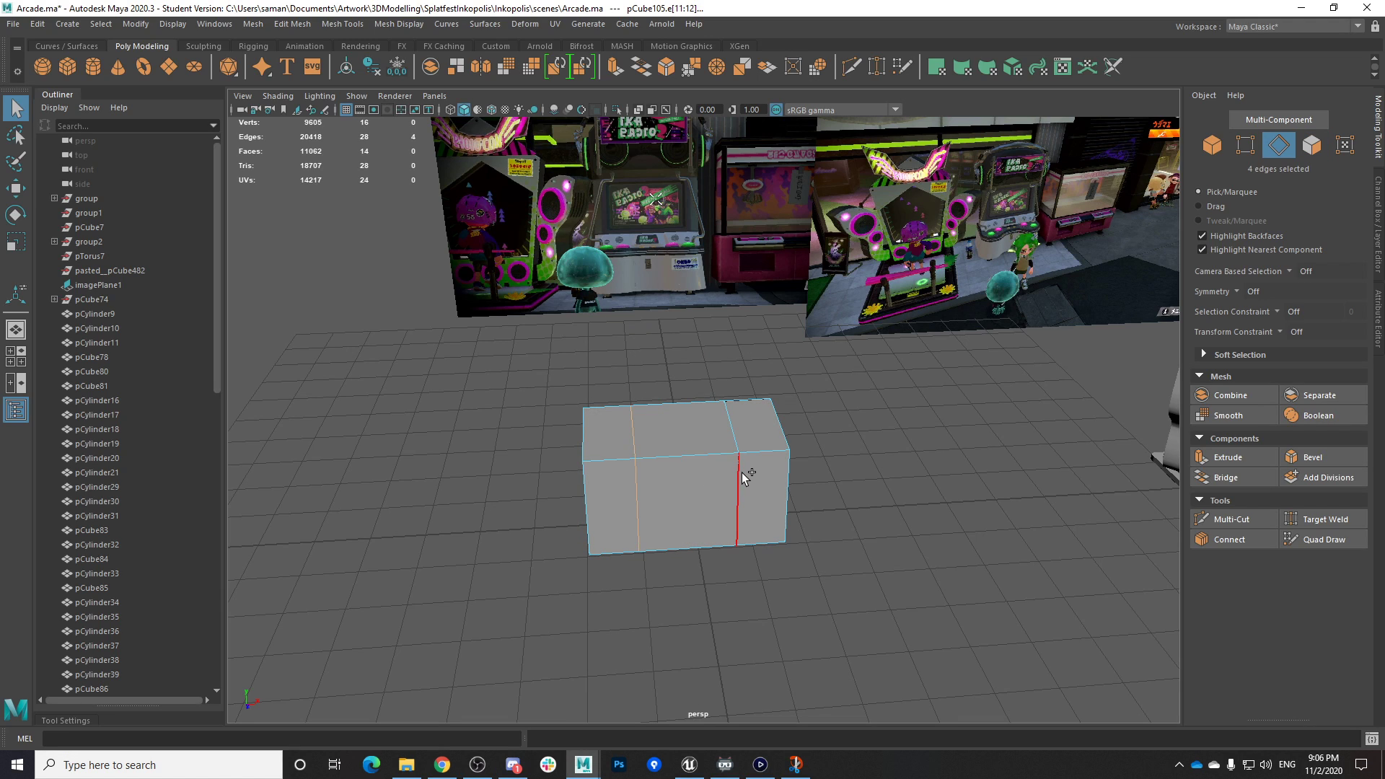
key("r")
left_click_drag(747, 470, 769, 471)
left_click_drag(866, 500, 879, 463, "alt")
key("ctrl+s")
left_click(661, 394)
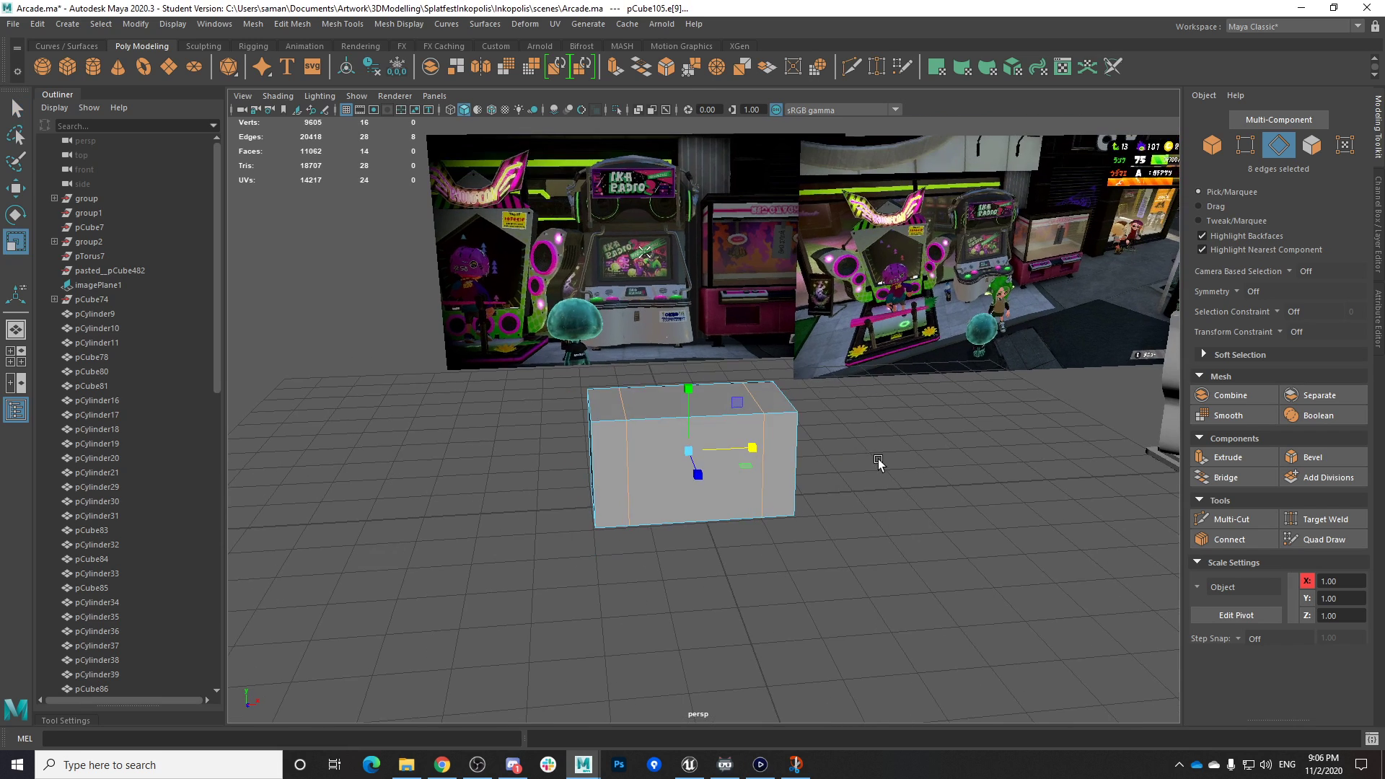
left_click(1310, 458)
left_click_drag(798, 545, 583, 682, "alt")
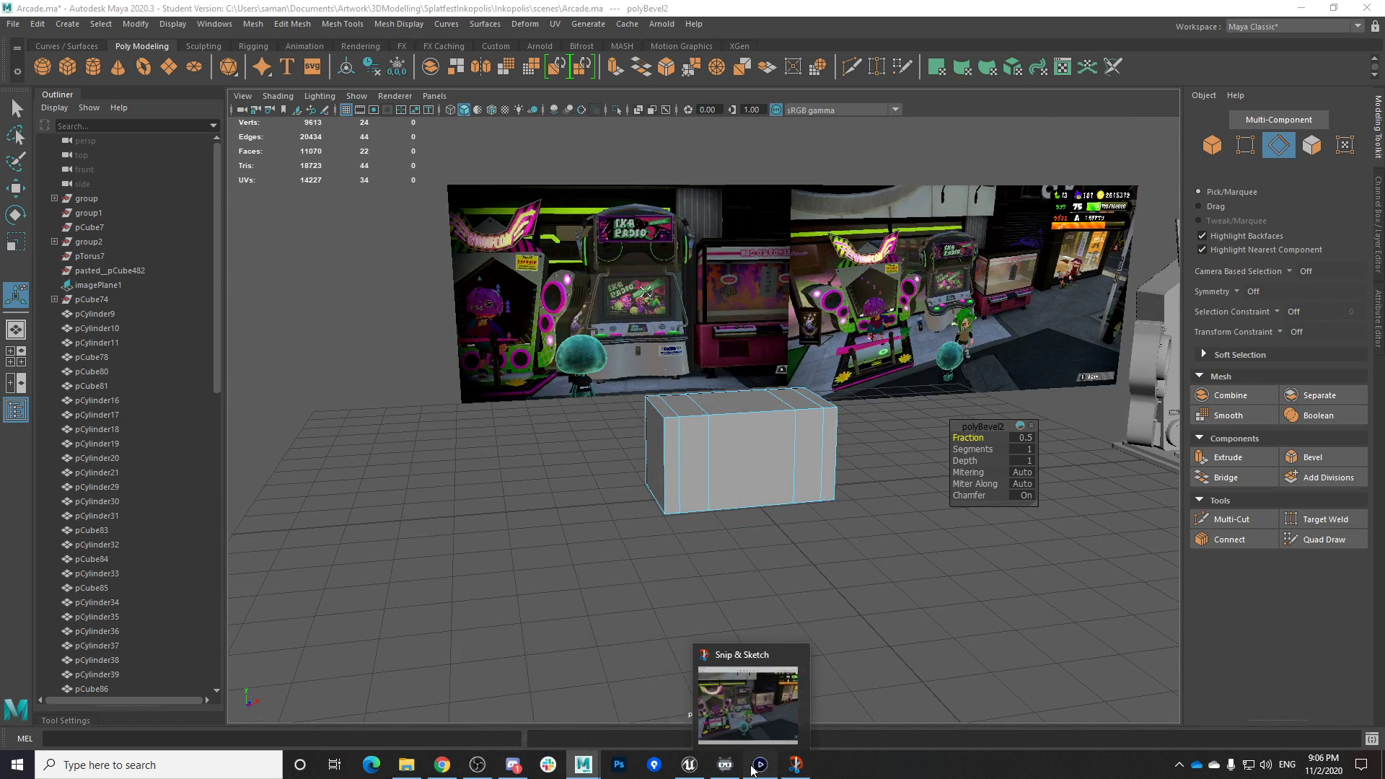
Examine the Ika Radio control panel in the Game Capture feed, return to the Arcade scene and save it
left_click(750, 740)
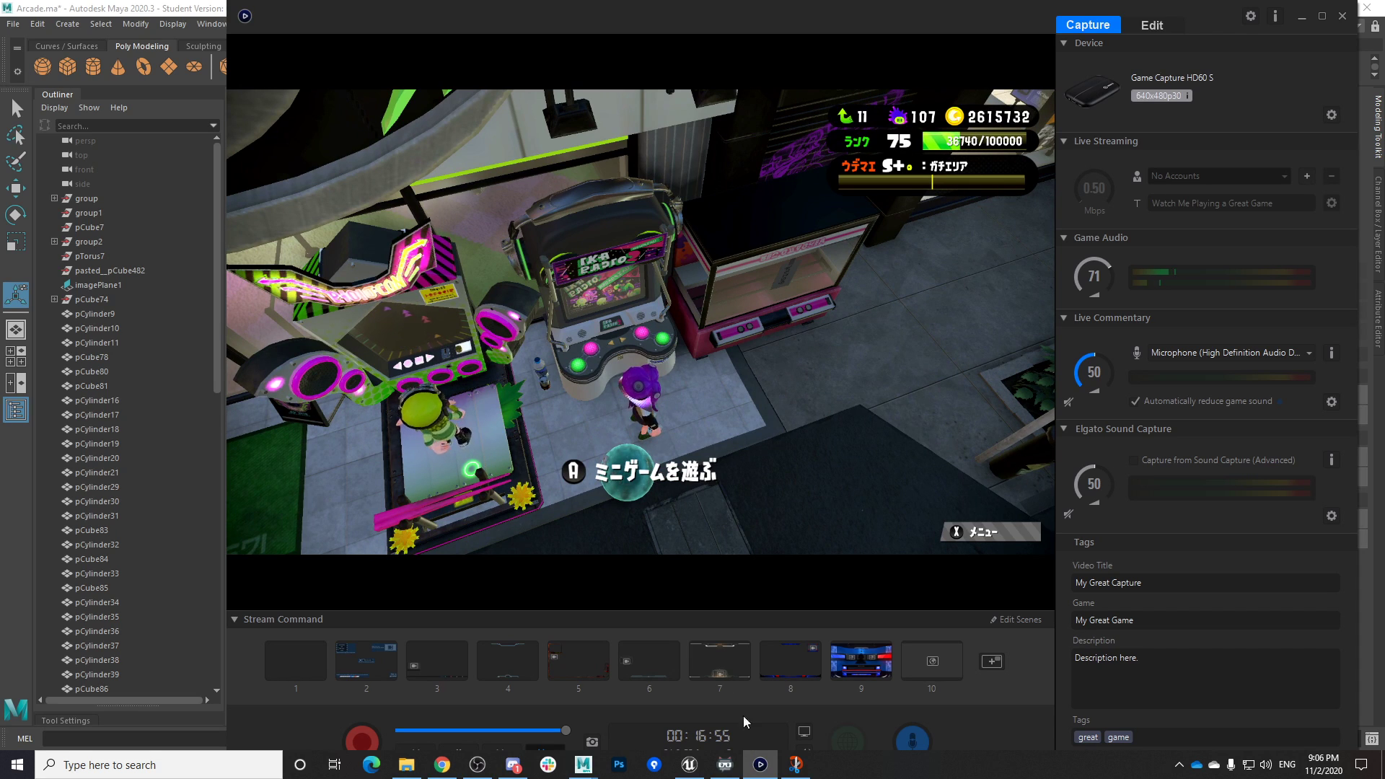
mouse_move(584, 764)
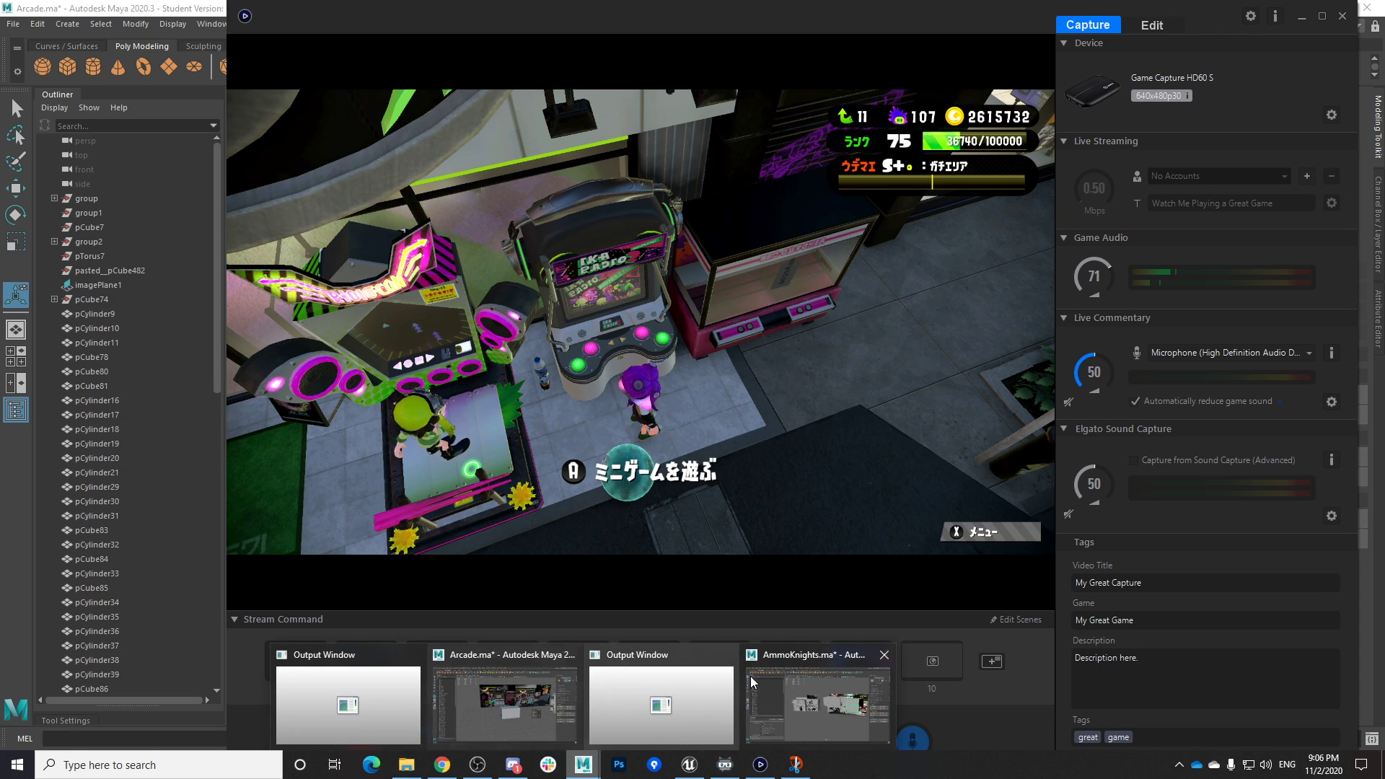
left_click(420, 682)
left_click(553, 710)
key("ctrl+s")
left_click(661, 394)
Undo the second bevel and the spreading of the two edge loops
left_click_drag(733, 425, 669, 485, "alt")
key("ctrl+z")
key("ctrl+z")
key("ctrl+z")
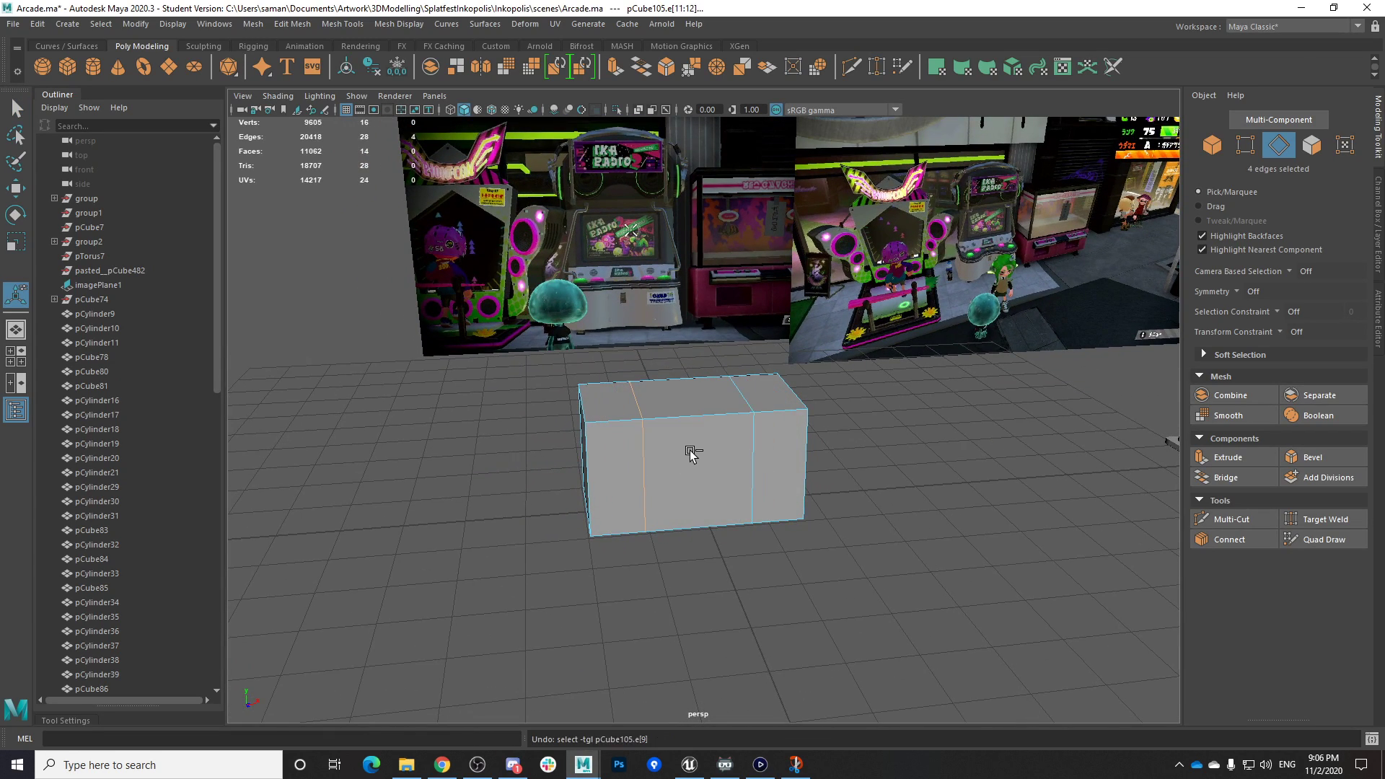
key("ctrl+z")
key("ctrl+z")
key("ctrl+z")
Scale the two edge loops slightly closer together along X and save the scene
left_click_drag(701, 452, 635, 365, "alt")
double_click(635, 415)
left_click_drag(718, 399, 746, 404, "alt")
double_click(714, 361, "shift")
key("r")
key("ctrl+s")
left_click(659, 393)
Extrude the two outer front faces of the cube and move them forward along Z to 159.55
right_click_drag(659, 367, 661, 426)
left_click(658, 425)
left_click(801, 414, "shift")
left_click_drag(801, 461, 767, 546, "alt")
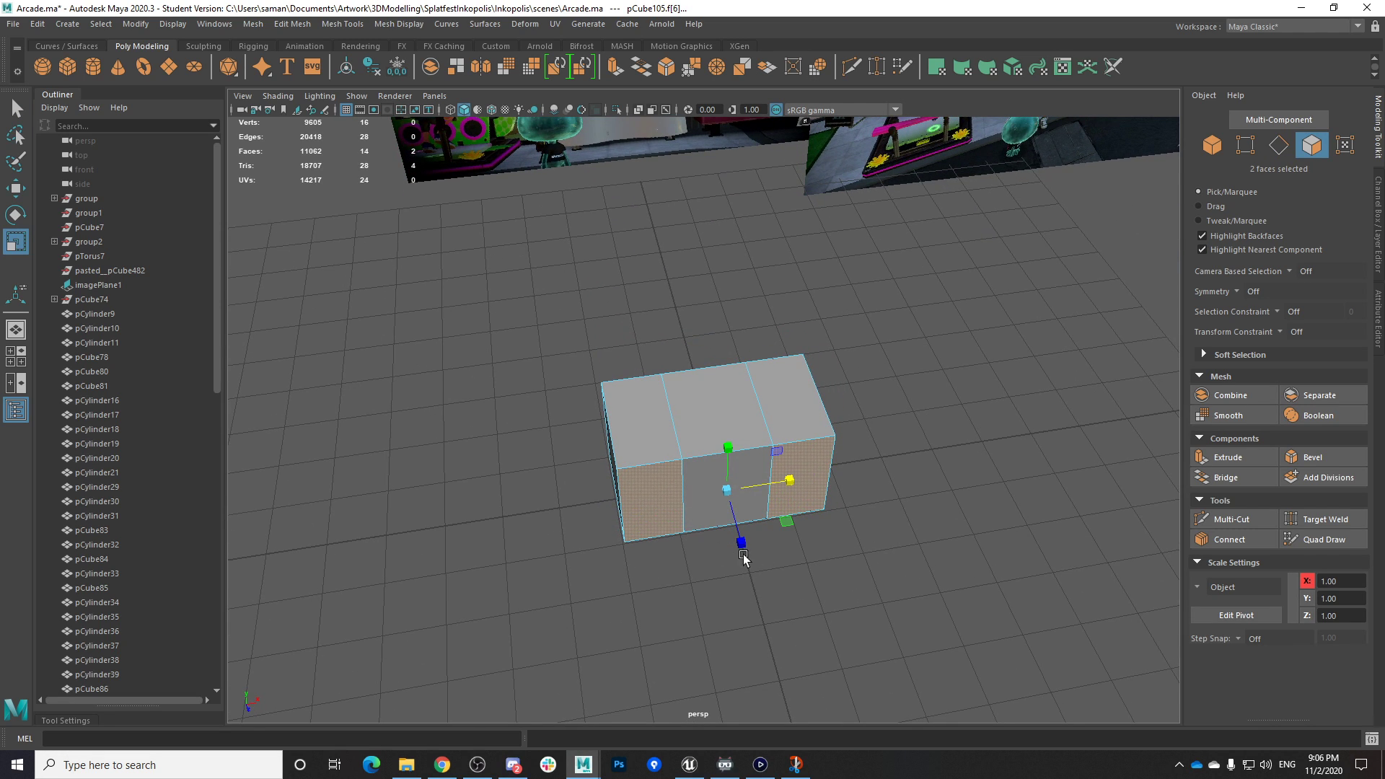
key("ctrl+e")
key("w")
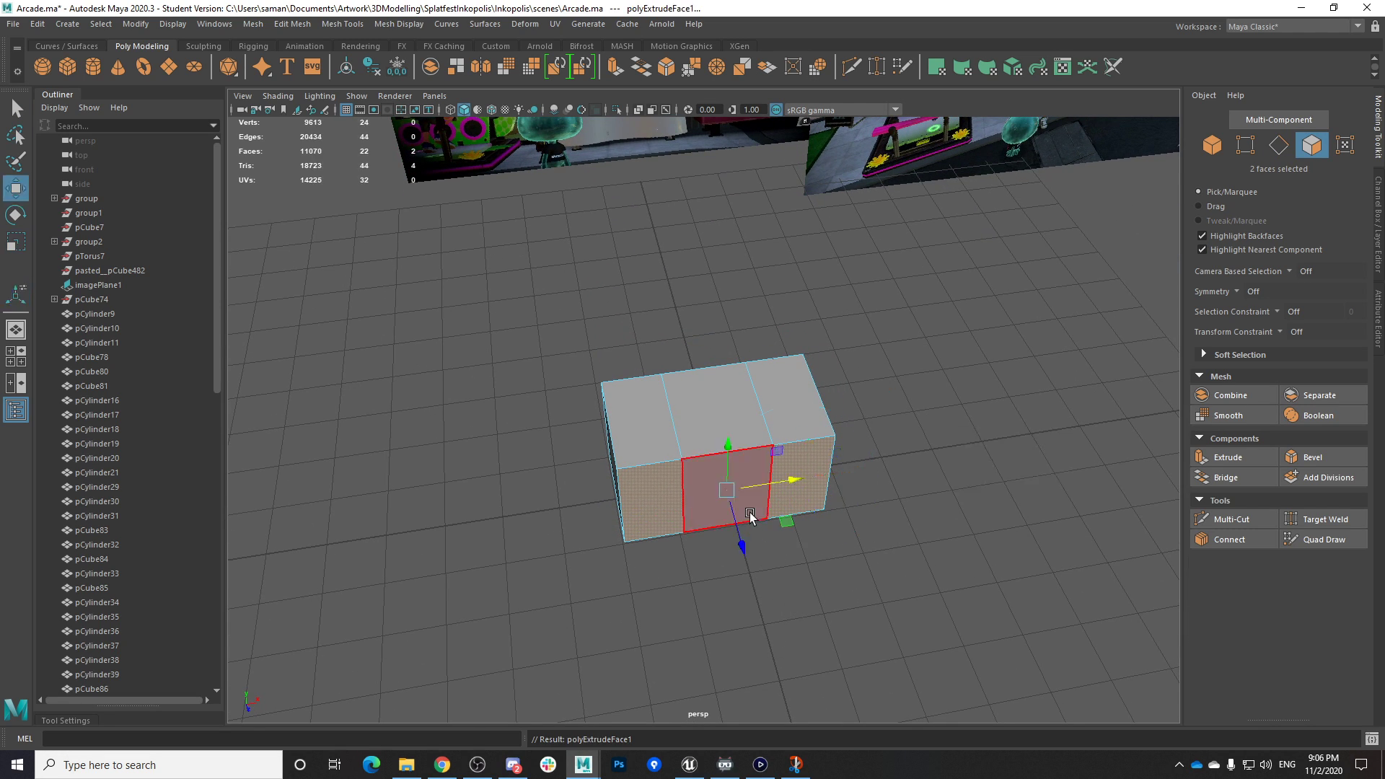
left_click_drag(743, 543, 720, 562)
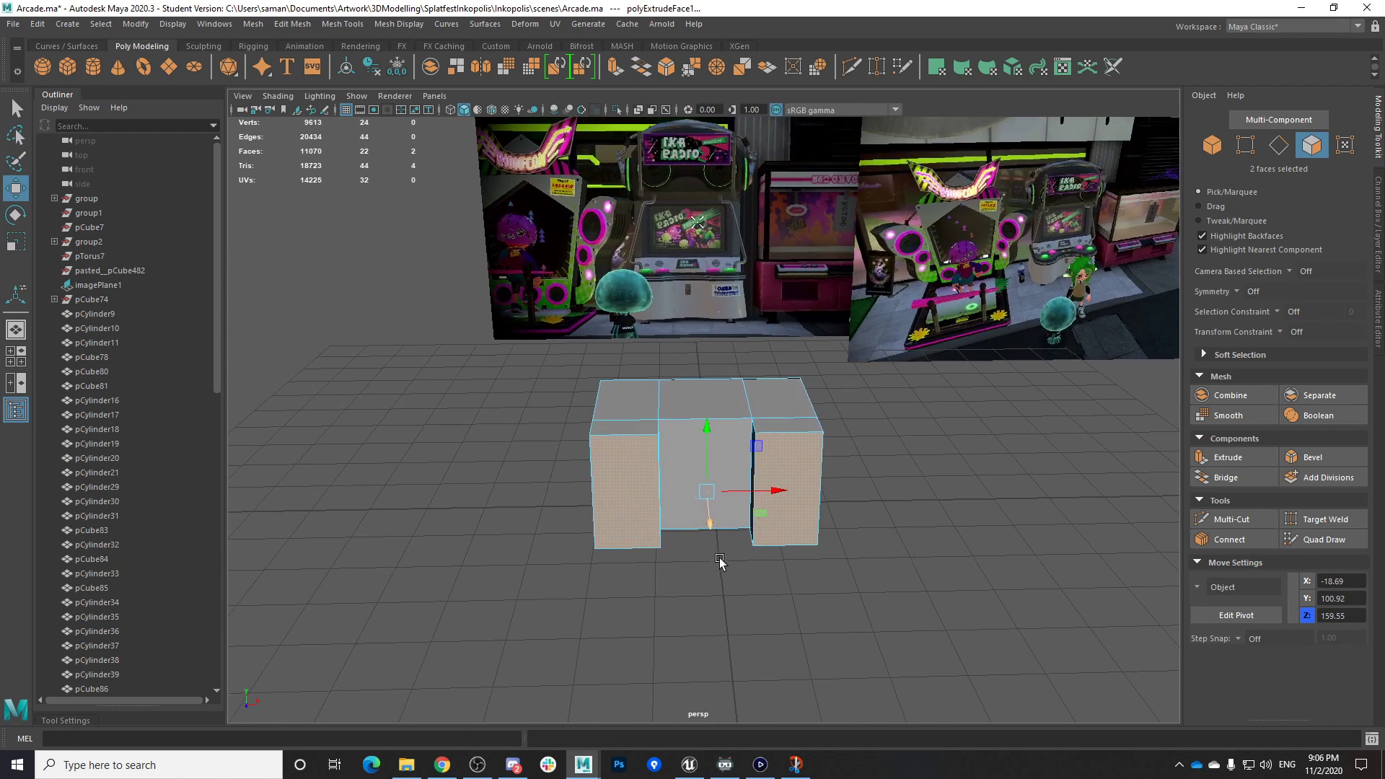
Try to scale the two inner vertical edges of the front recess along X
scroll(643, 454, "up", 3)
right_click_drag(652, 426, 652, 354)
left_click(649, 485)
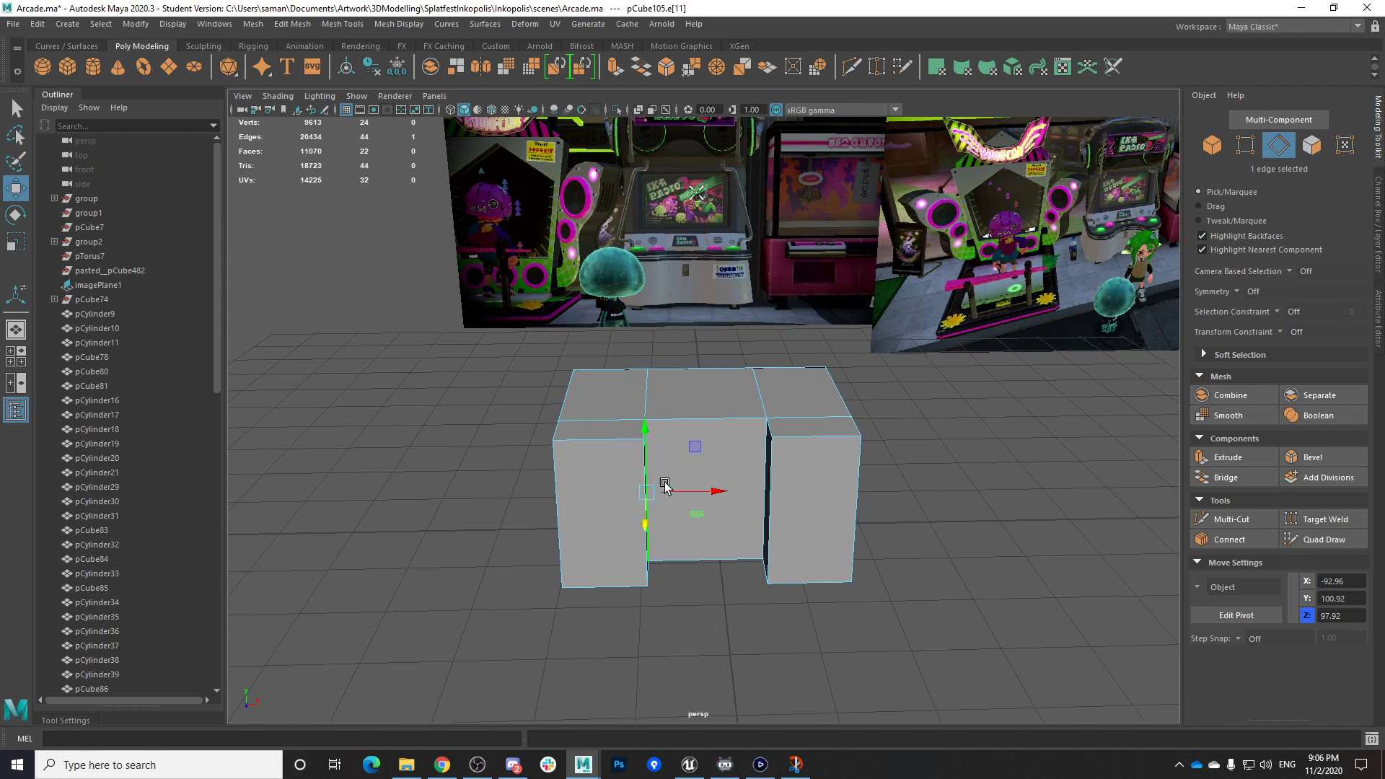
left_click(756, 465, "shift")
key("r")
left_click(771, 493)
key("ctrl+z")
left_click_drag(771, 492, 691, 505)
key("ctrl+z")
Scale the two edge loops bounding the middle section inward along X, leaving the blocks' inner front edges flared outward
double_click(629, 416, "shift")
left_click_drag(766, 453, 767, 517, "alt")
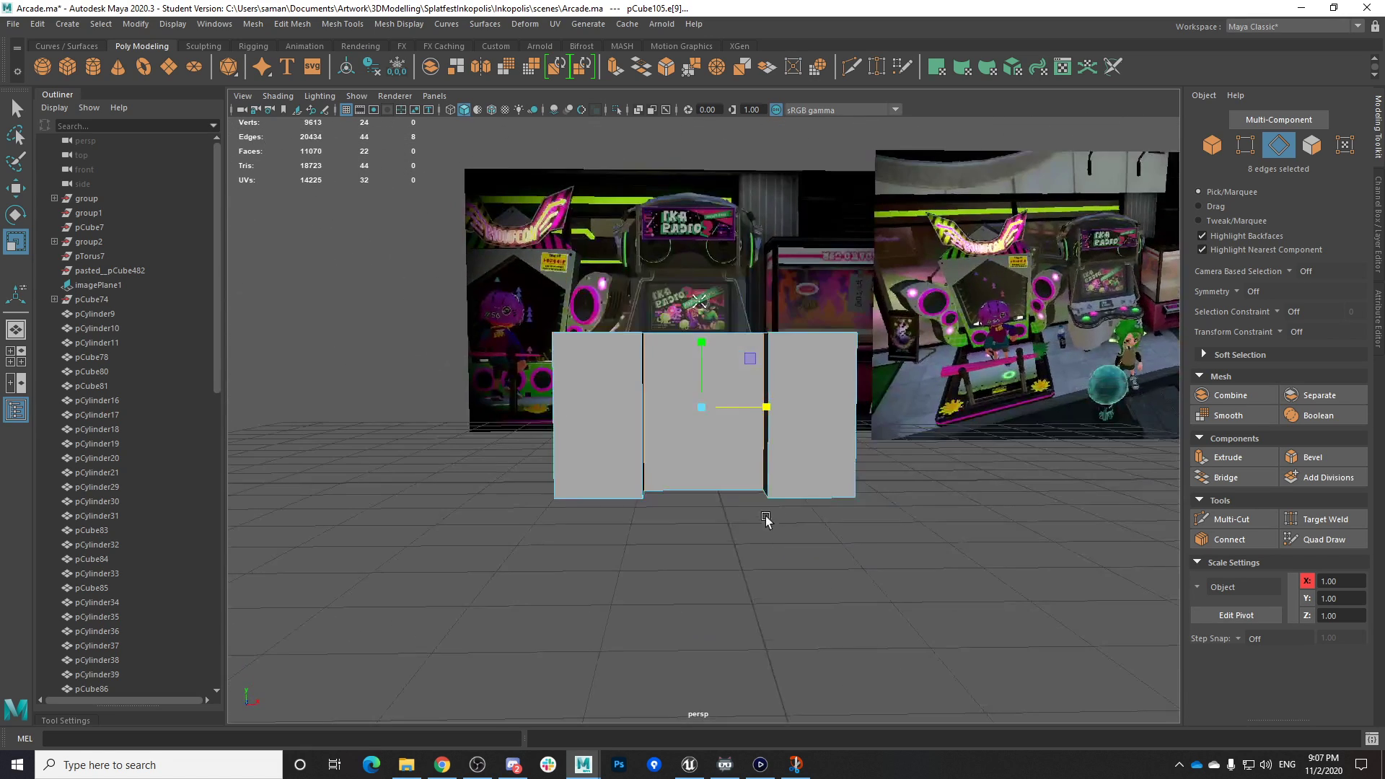
left_click_drag(738, 573, 745, 550, "alt")
left_click_drag(773, 452, 741, 503)
Scale the outer front vertical edges of the two extruded blocks slightly inward along X
left_click(682, 538)
left_click_drag(823, 557, 782, 487, "alt")
left_click(827, 526, "shift")
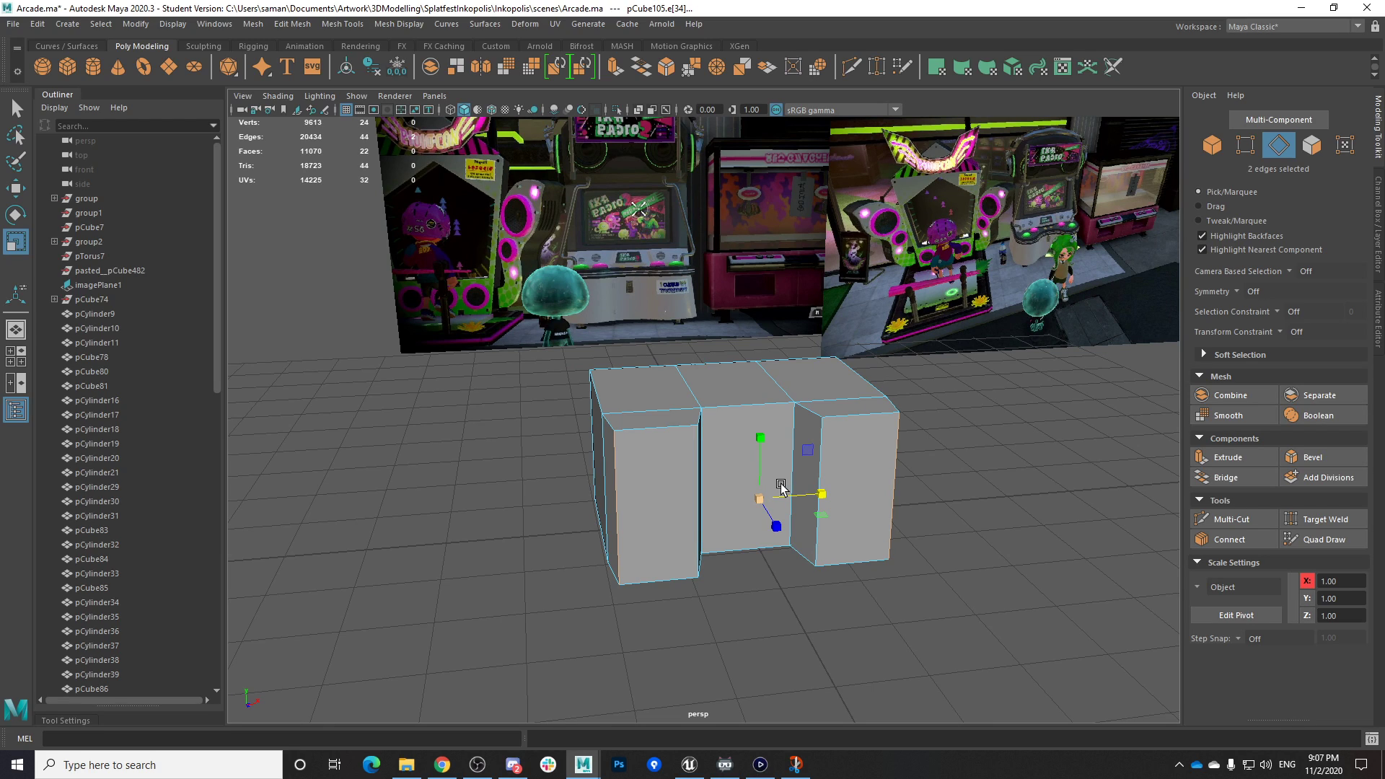
left_click_drag(782, 488, 726, 531, "alt")
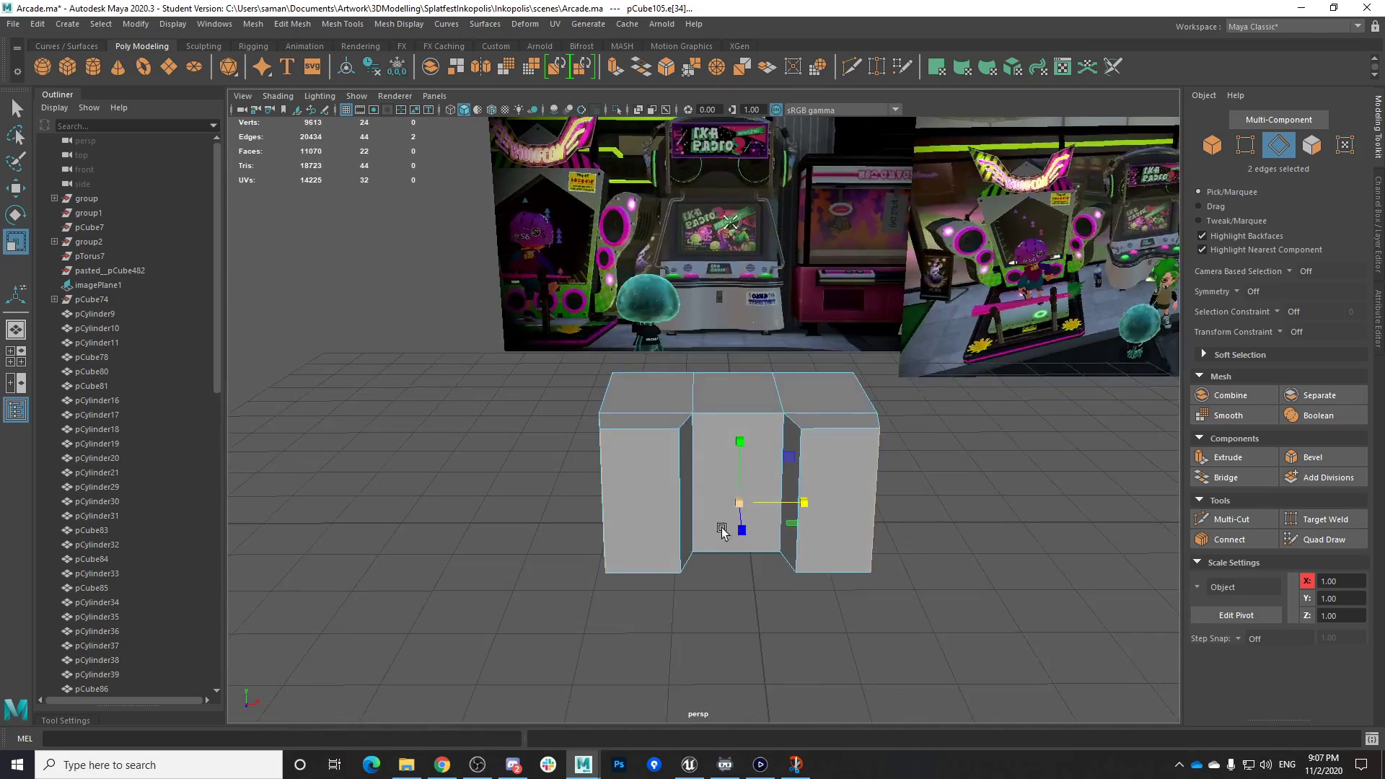
Select the recess's two inner vertical edges and examine the Ika Radio panel from above in the Game Capture feed
scroll(726, 531, "up", 2)
left_click(686, 464)
left_click(792, 456, "shift")
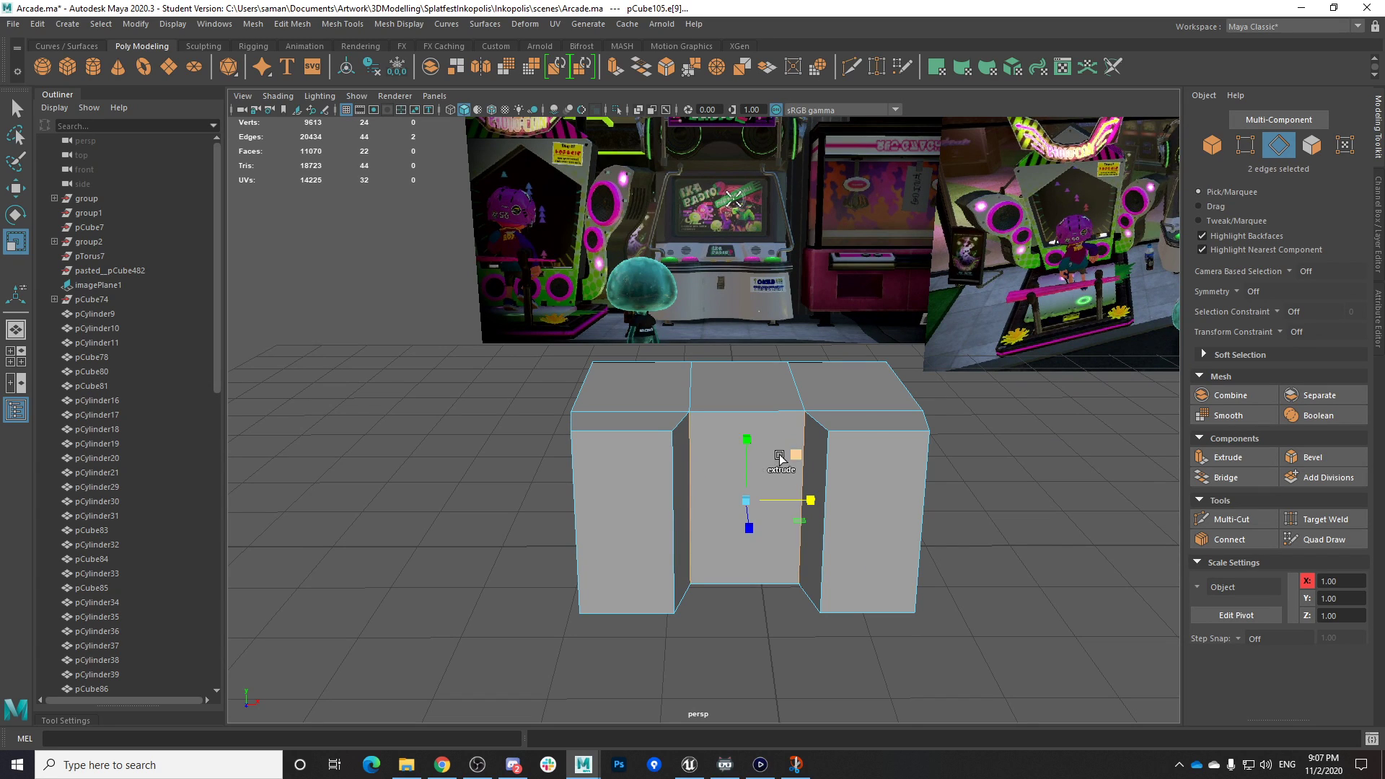
left_click(760, 765)
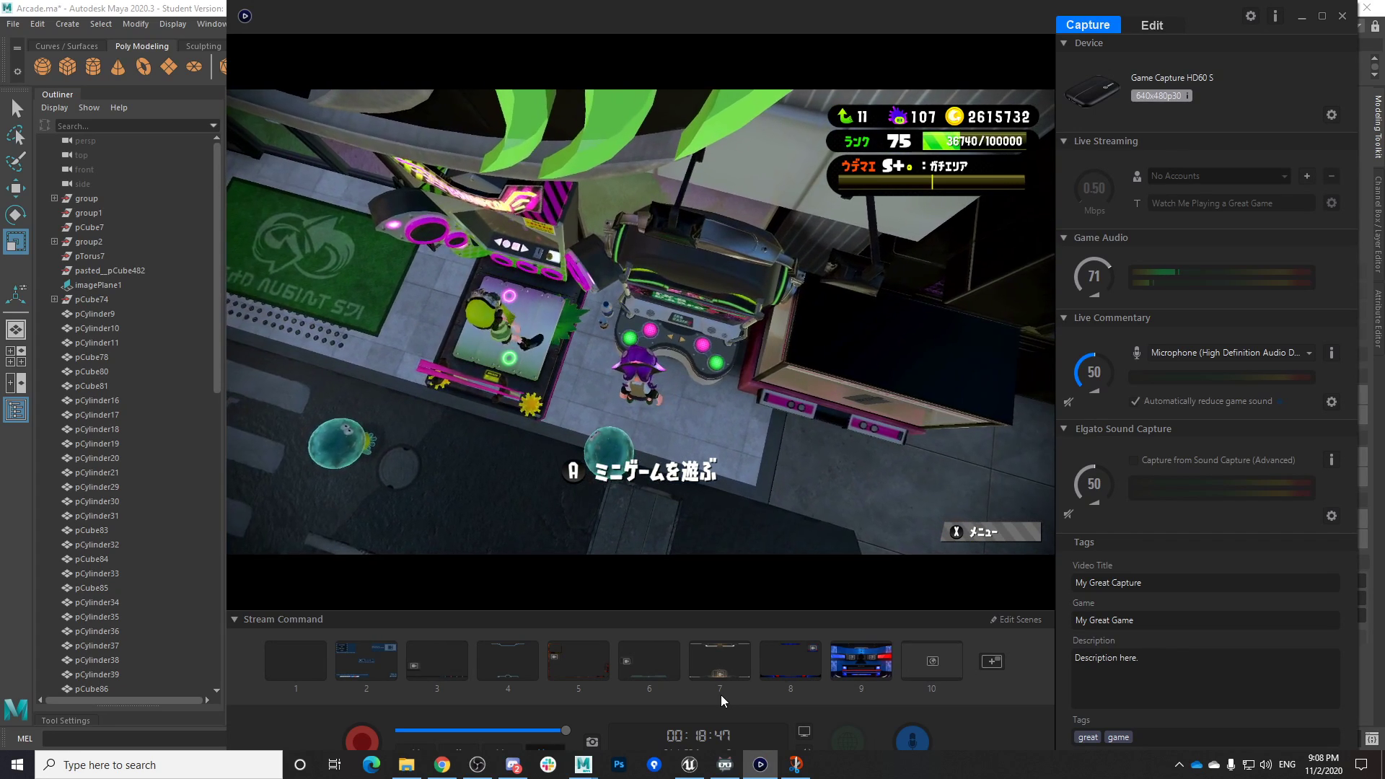
mouse_move(582, 777)
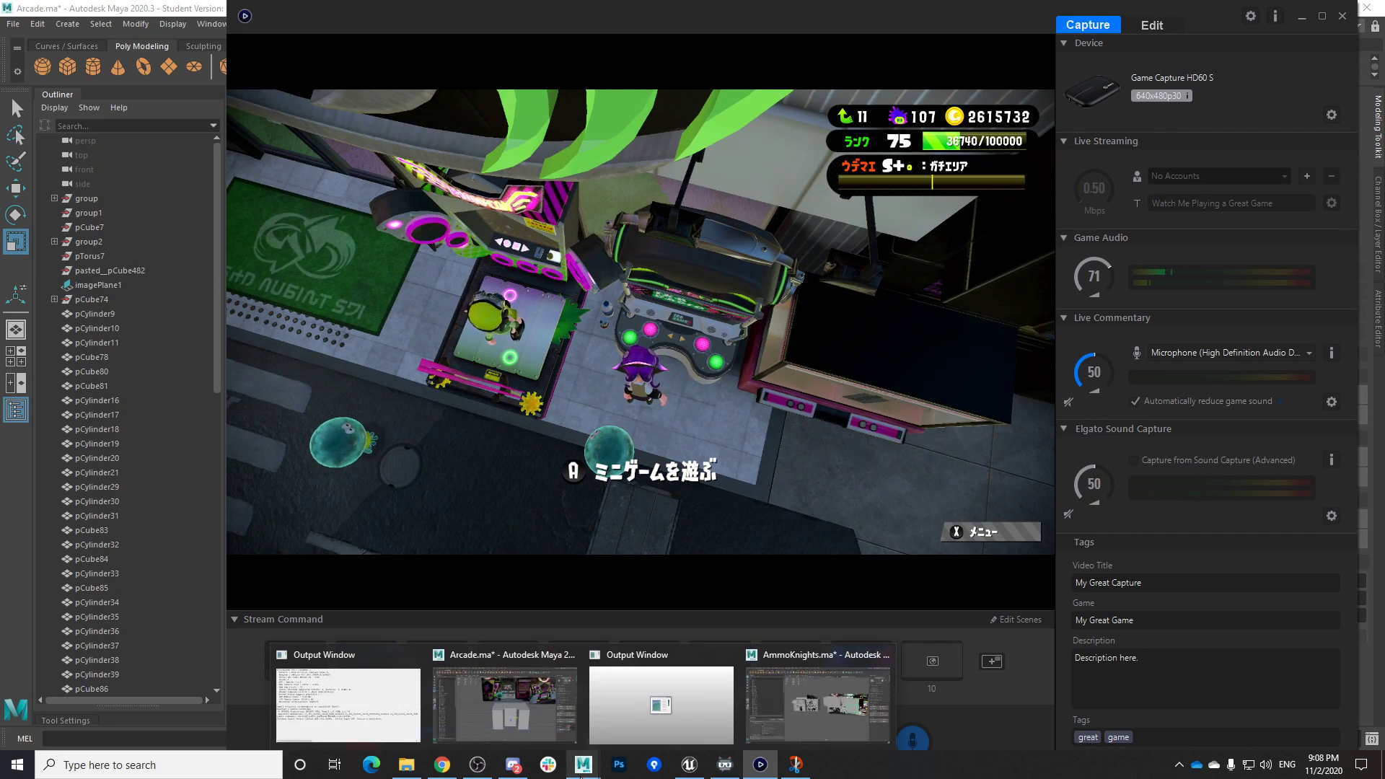
Return to the Arcade scene in Maya and save it
left_click(829, 722)
left_click(589, 765)
left_click(566, 708)
key("ctrl+s")
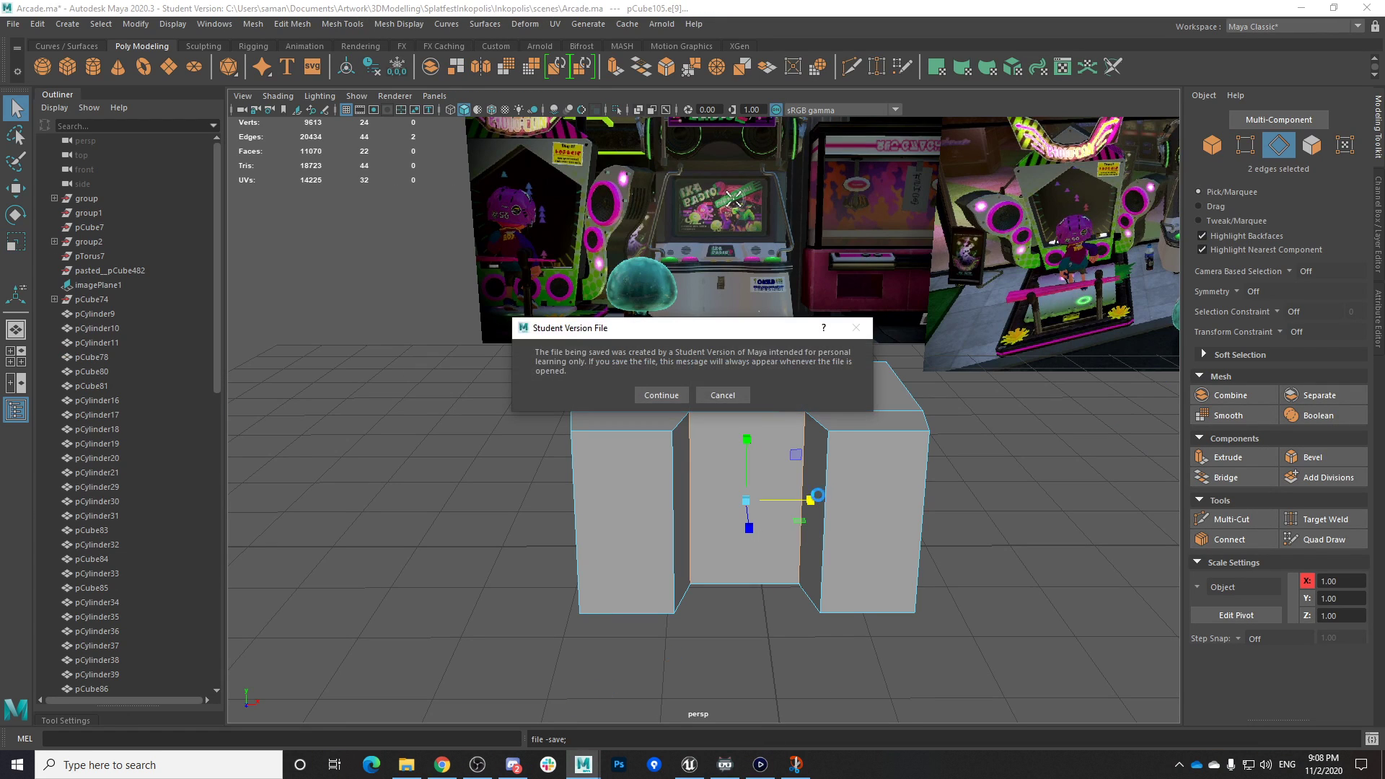
left_click(662, 394)
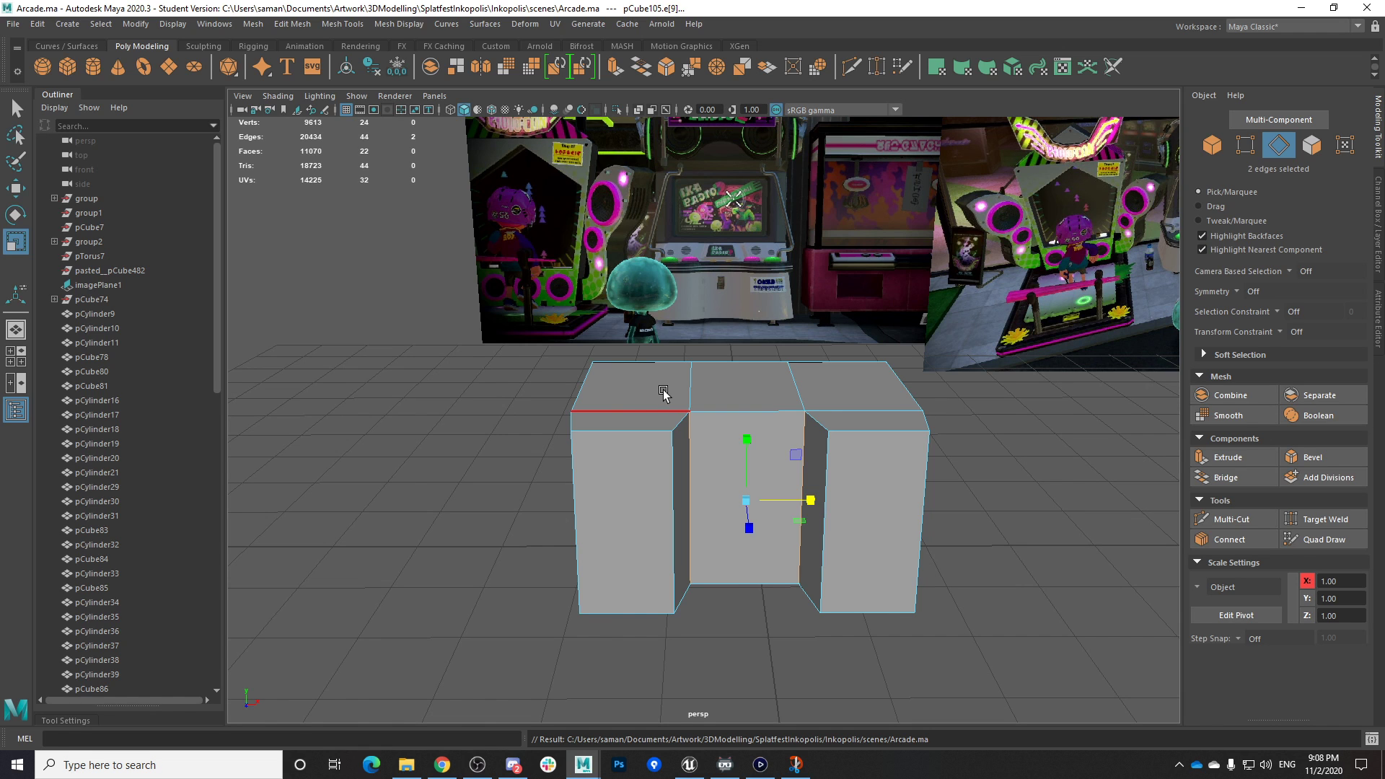
Try pulling the recess's inner vertical edges closer together along X, and select the left block's front edges
left_click_drag(739, 462, 746, 510, "alt")
left_click_drag(549, 537, 658, 529, "alt")
left_click(594, 531)
left_click(767, 543, "shift")
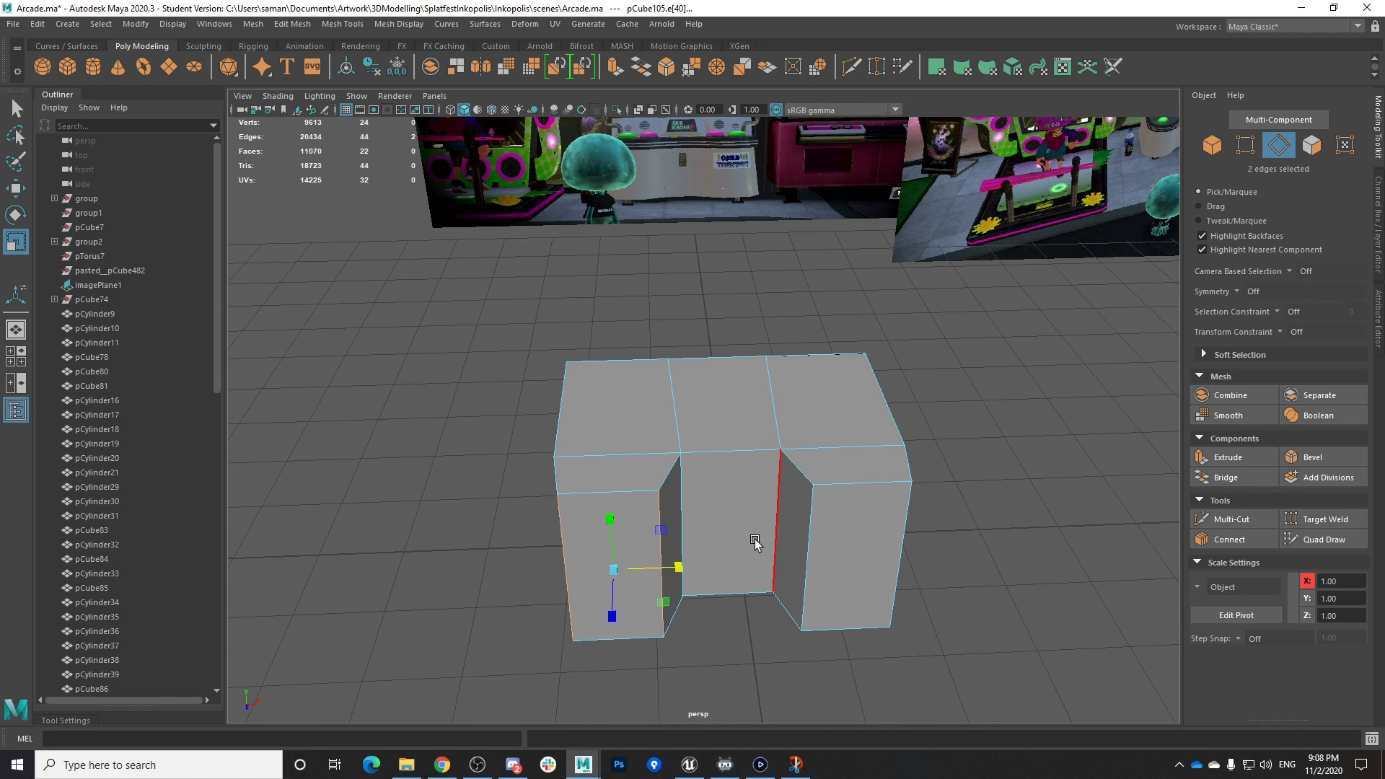
Try moving the left block's outer front vertices inward along X to -174.51 in the top view
key("space")
key("space")
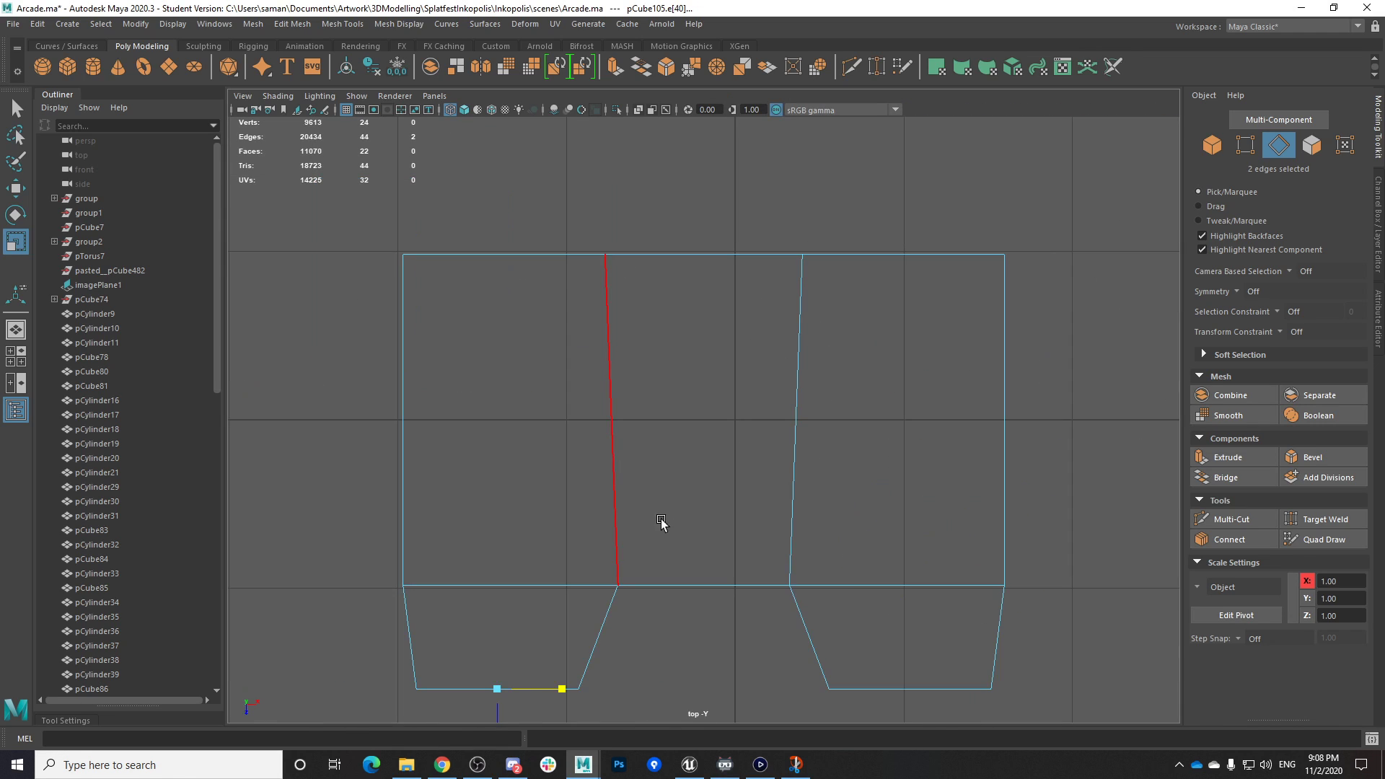
key("ctrl+z")
right_click_drag(458, 517, 394, 370)
left_click_drag(417, 499, 529, 543)
key("w")
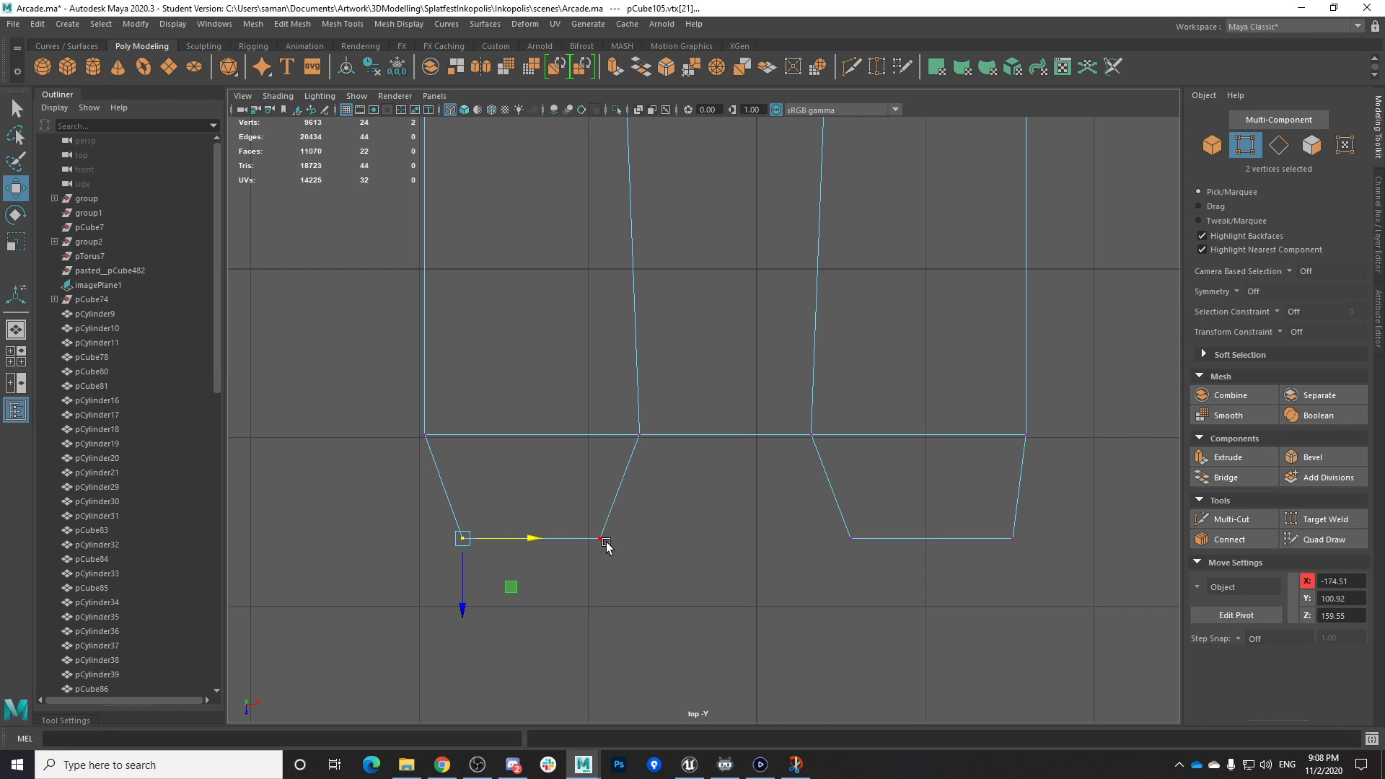
left_click_drag(960, 529, 1073, 572)
Undo the left corner move, the recess narrowing and the earlier taper of the outer front edges
key("ctrl+z")
key("ctrl+z")
key("ctrl+z")
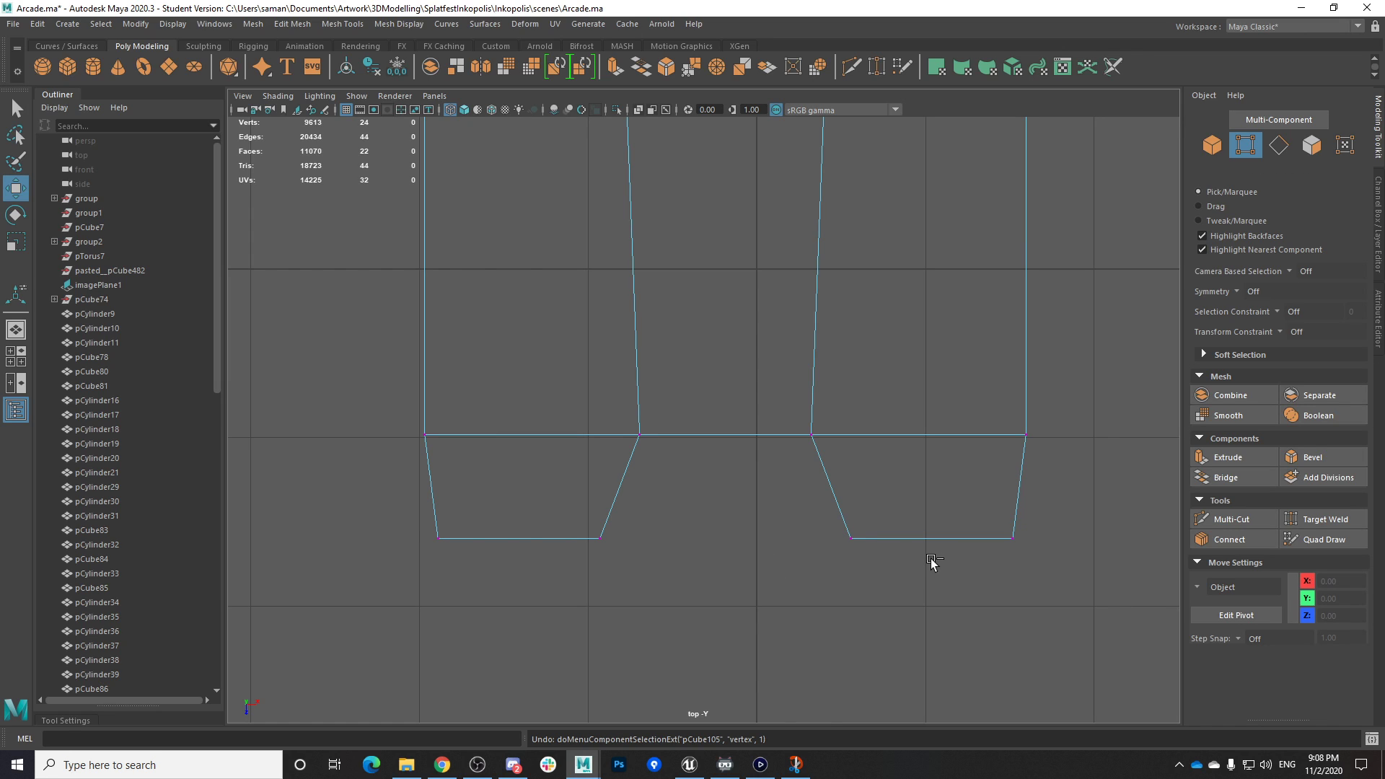
key("ctrl+z")
key("ctrl+z")
key("ctrl+z")
key("ctrl+z")
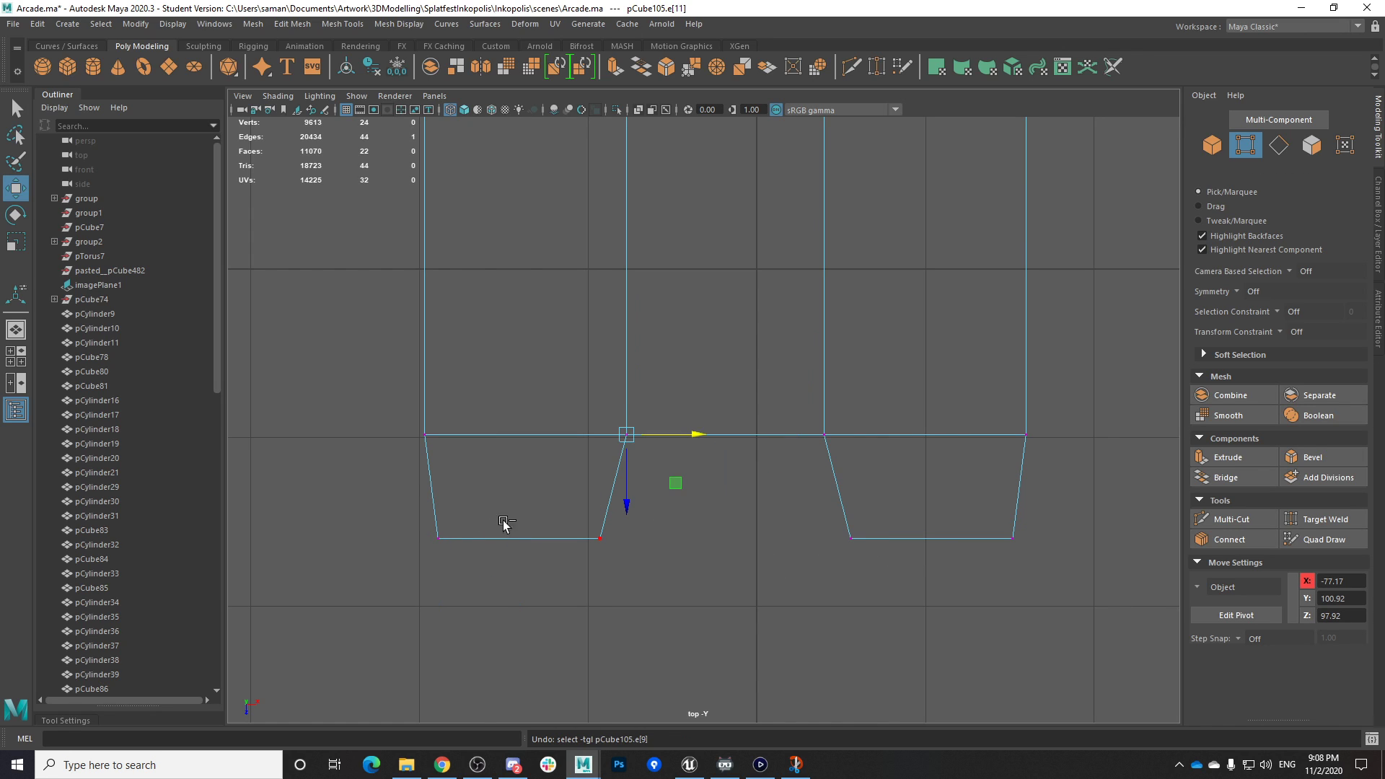
key("ctrl+z")
Scale the outer front vertices of both blocks inward along X in the top view and save the scene
left_click_drag(414, 515, 516, 575)
left_click_drag(1010, 519, 1051, 561, "shift")
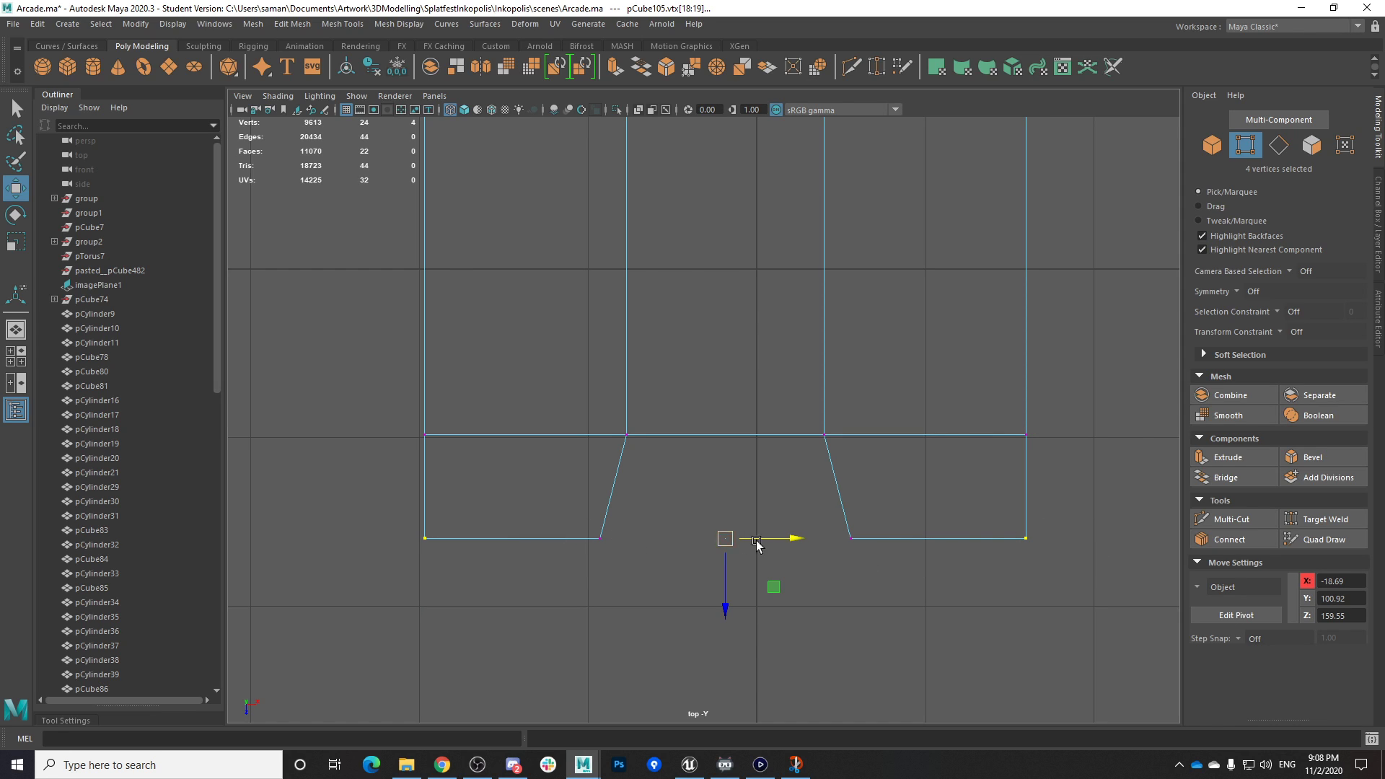
key("r")
left_click_drag(789, 538, 774, 539)
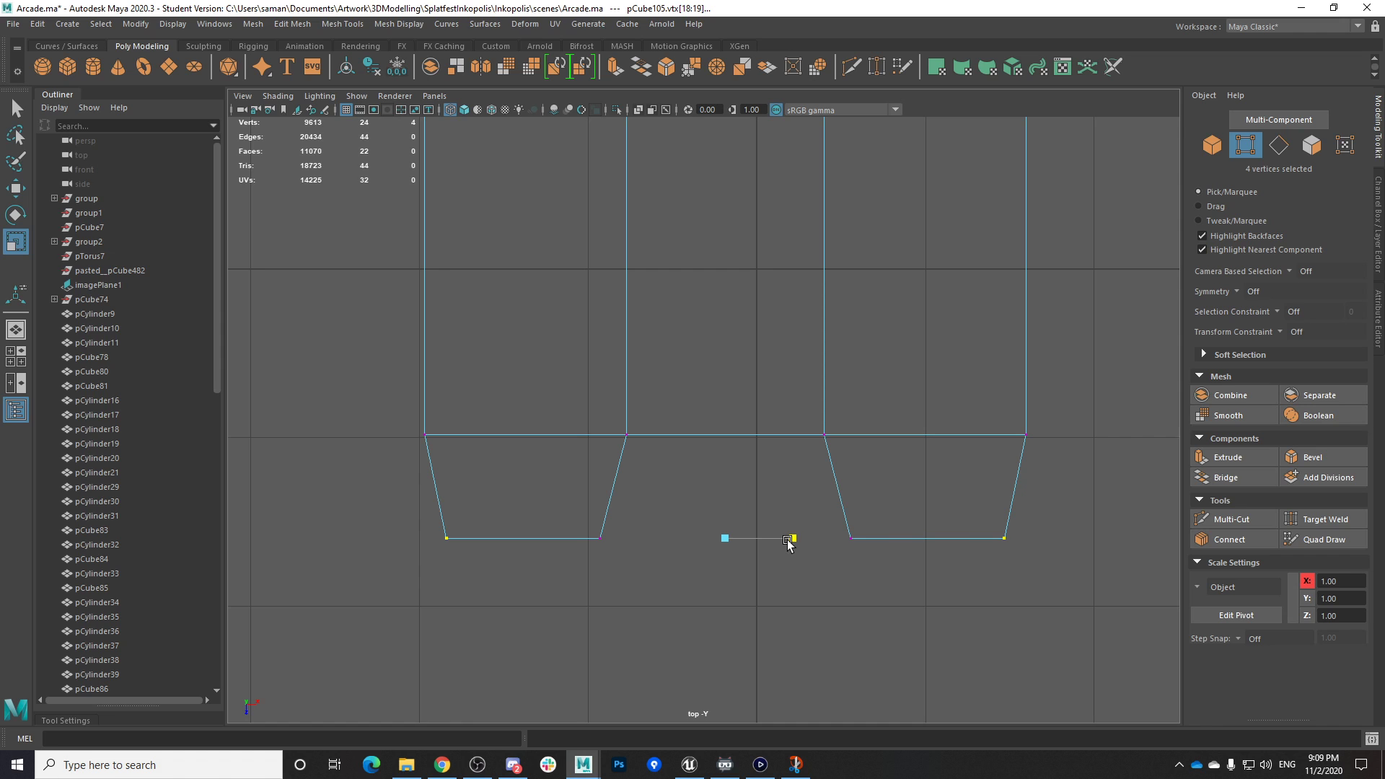
key("ctrl+s")
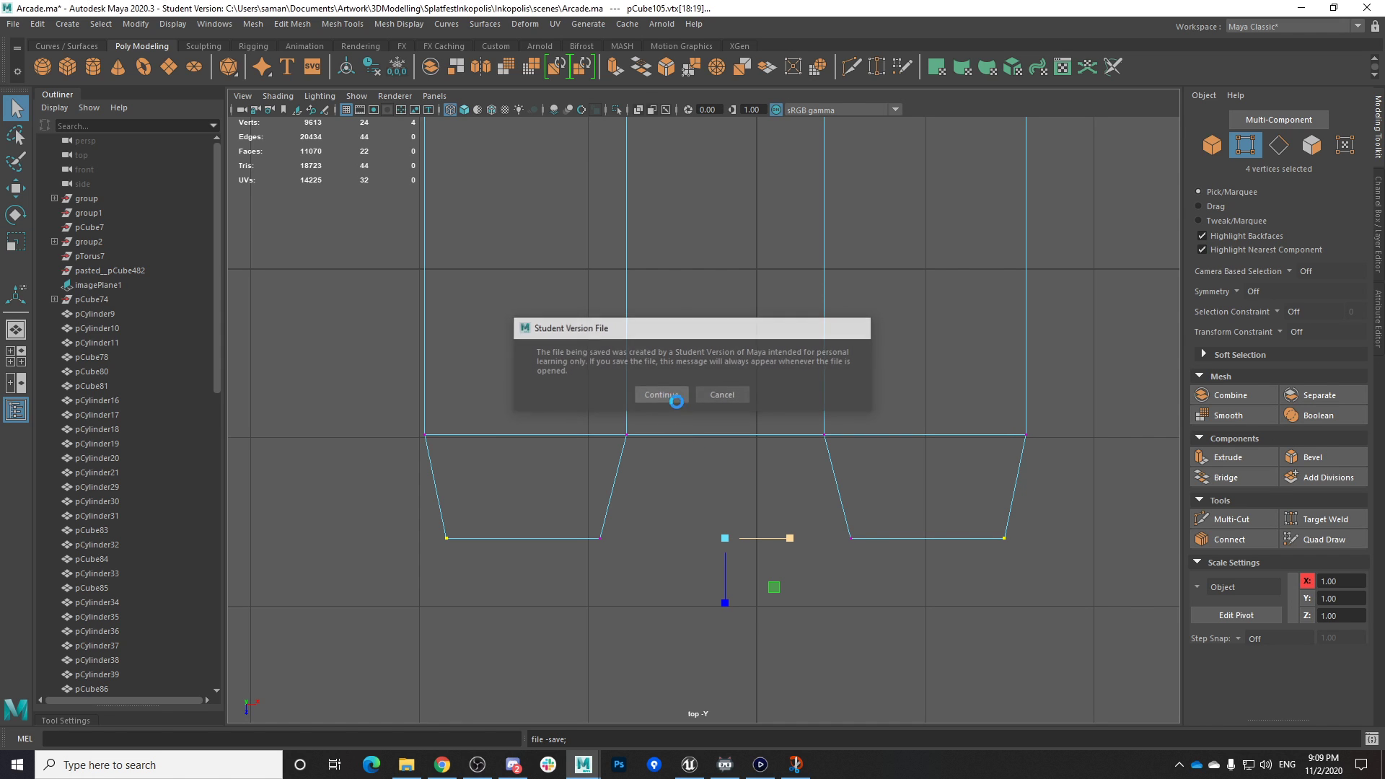
left_click(658, 394)
Inspect the tapered blocks in perspective, compare them with the overhead panel in the Game Capture feed, and return to the Arcade scene
key("space")
key("space")
left_click_drag(861, 361, 818, 409, "alt")
right_click_drag(687, 422, 684, 339)
left_click(602, 535)
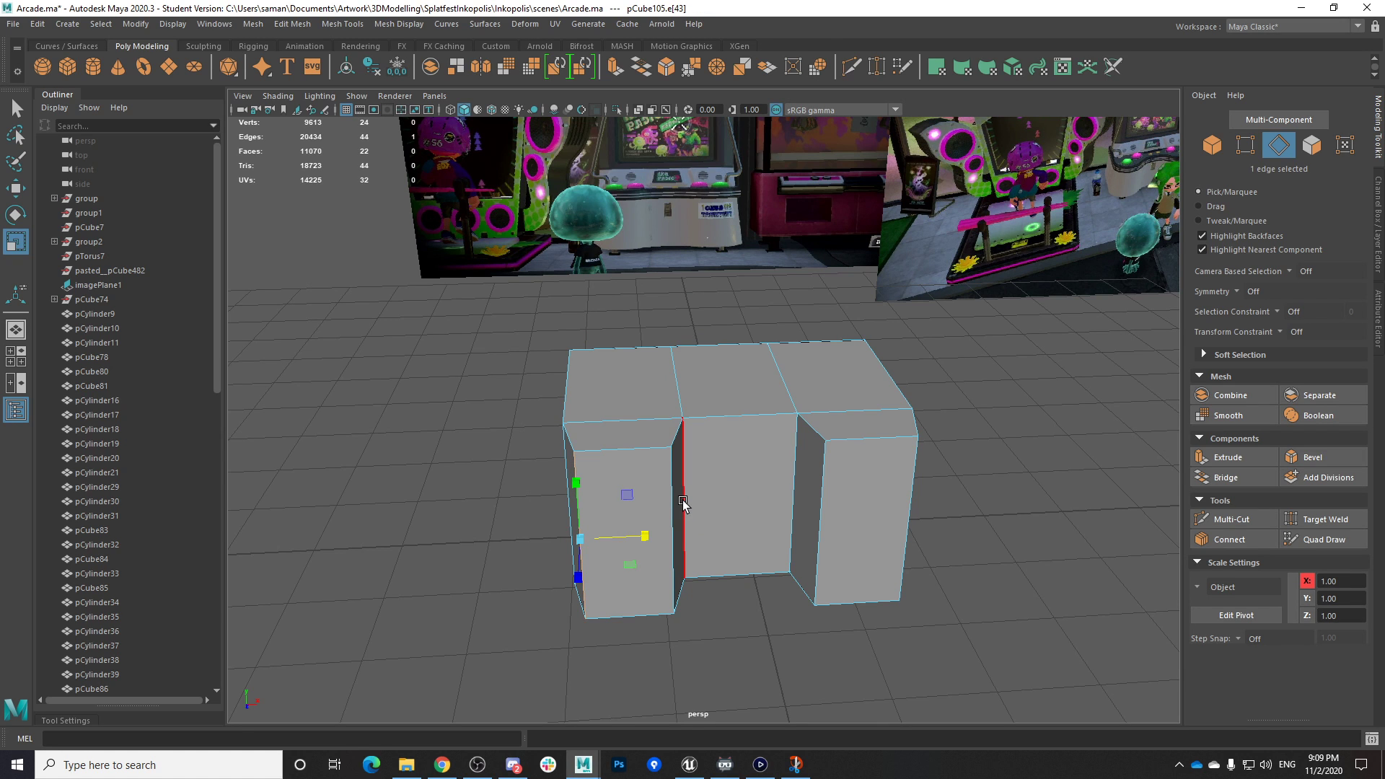
left_click_drag(680, 530, 640, 598, "alt")
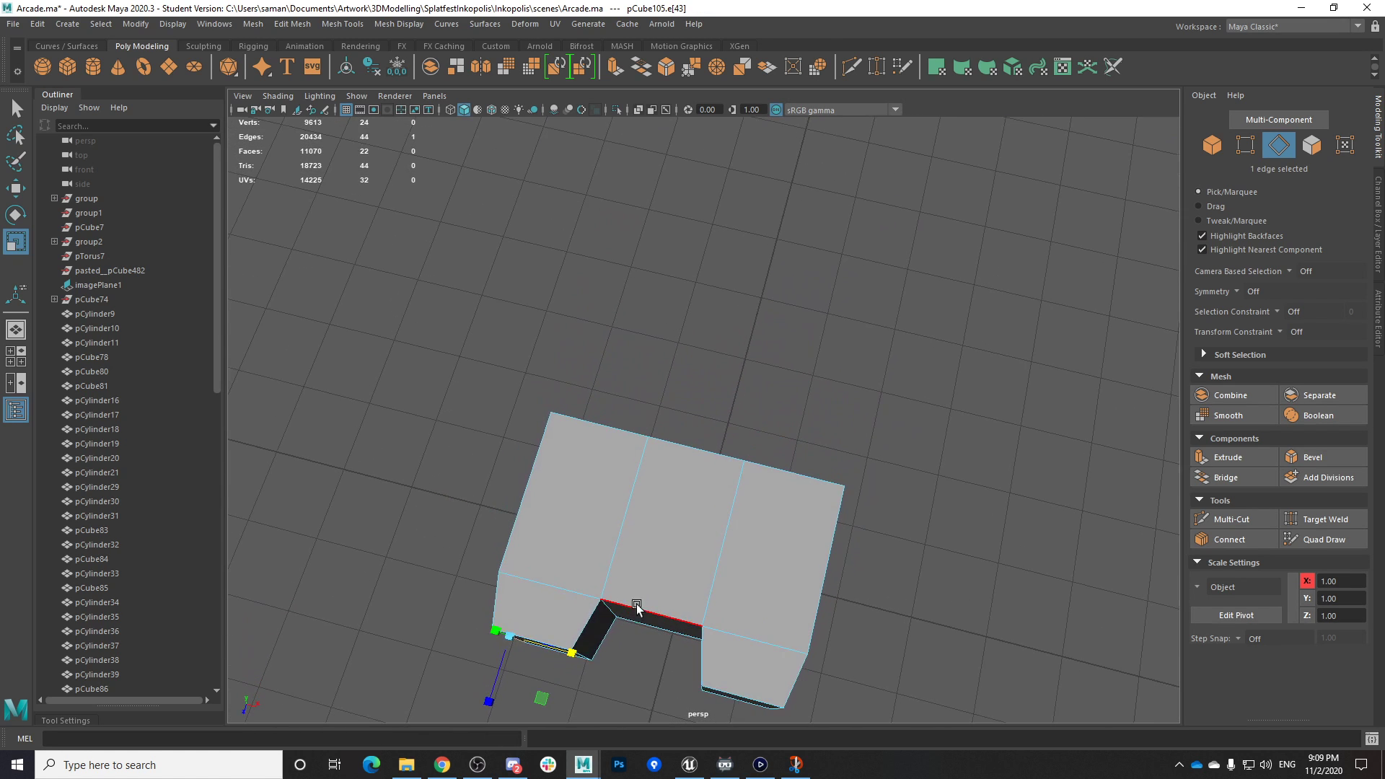
left_click(763, 763)
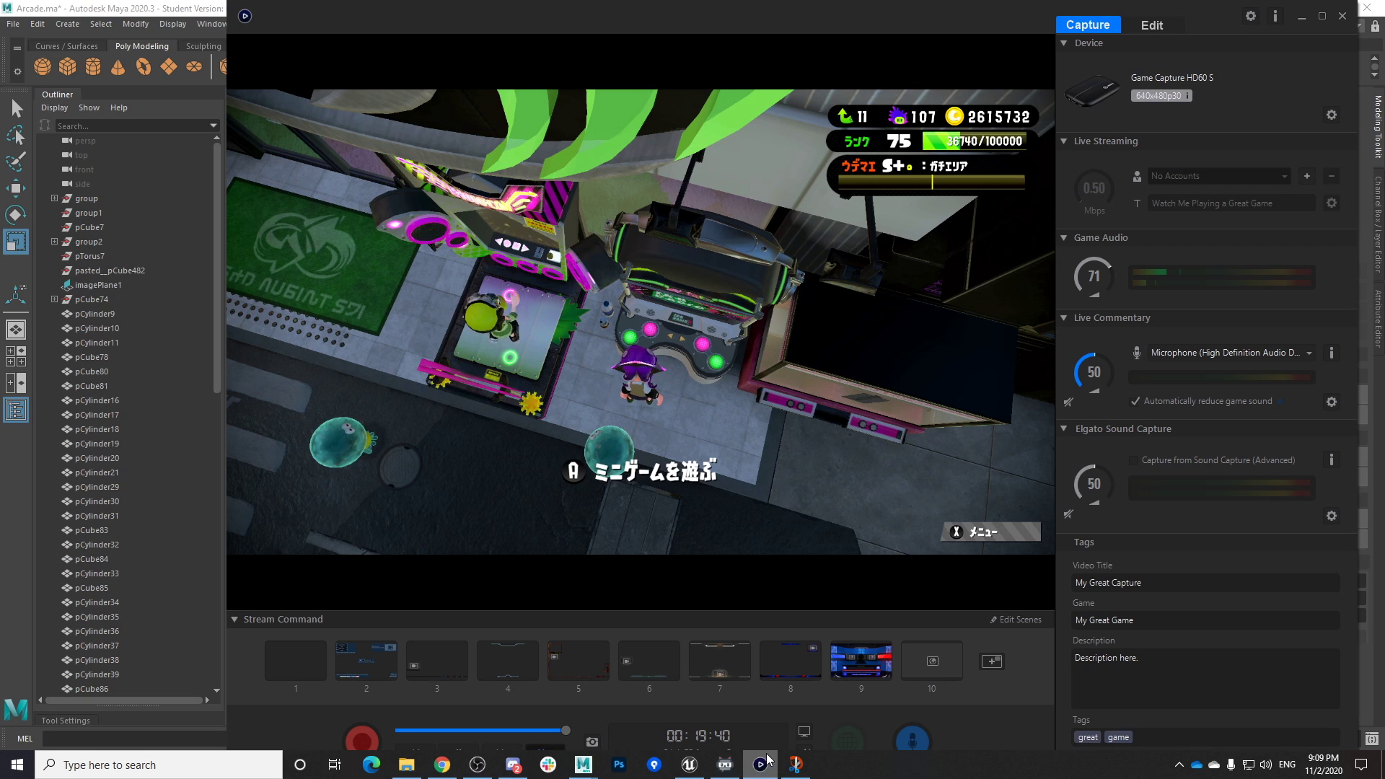
mouse_move(583, 763)
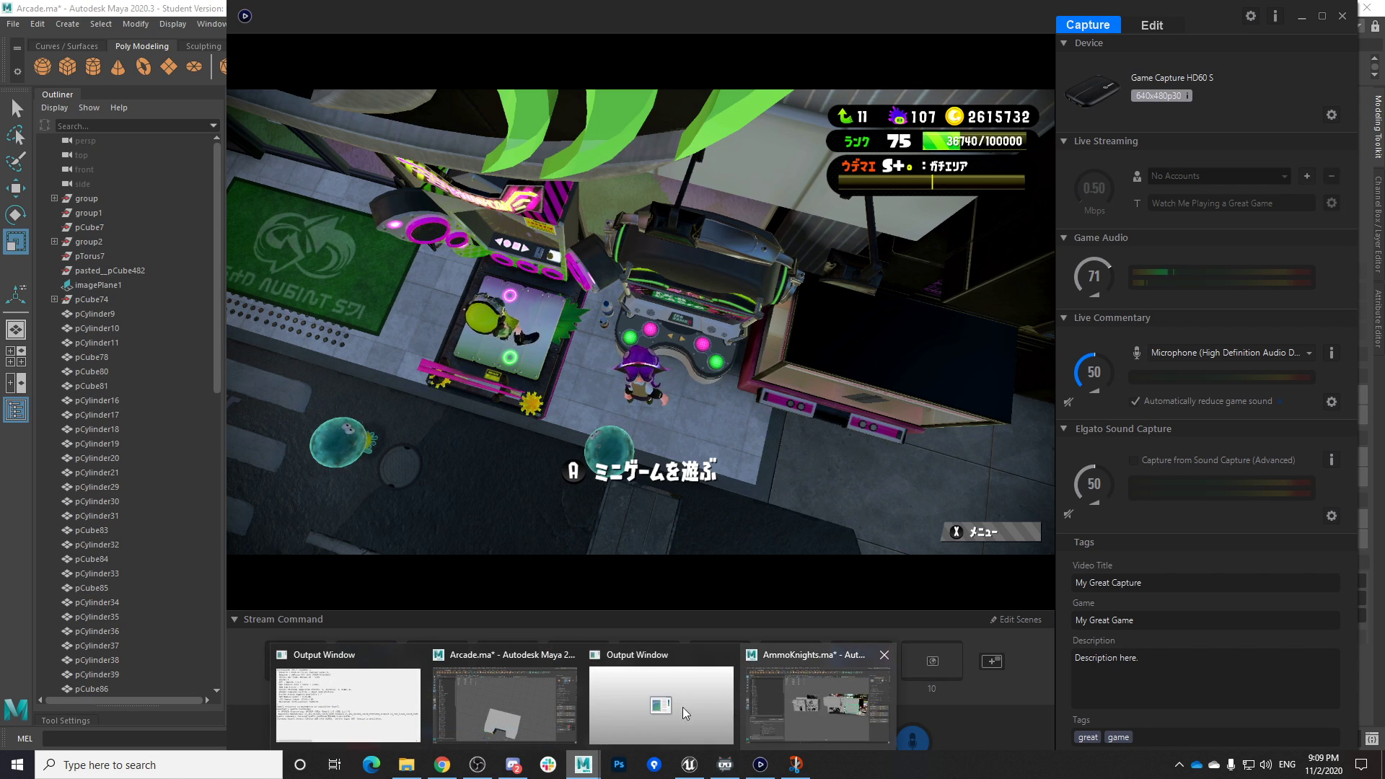
left_click(502, 696)
Move the outer front vertical edges of the blocks back along Z to 152.65
left_click_drag(655, 536, 647, 521, "alt")
right_click_drag(643, 469, 644, 406)
left_click(627, 529)
left_click(879, 555, "shift")
left_click_drag(797, 605, 734, 641, "alt")
key("w")
scroll(734, 642, "down", 2)
Scale the lower body's upper vertices inward along X in the front view to follow the reference cabinet's taper
right_click_drag(682, 457, 674, 340)
scroll(711, 461, "down", 2)
left_click_drag(717, 495, 717, 471, "alt")
key("space")
key("space")
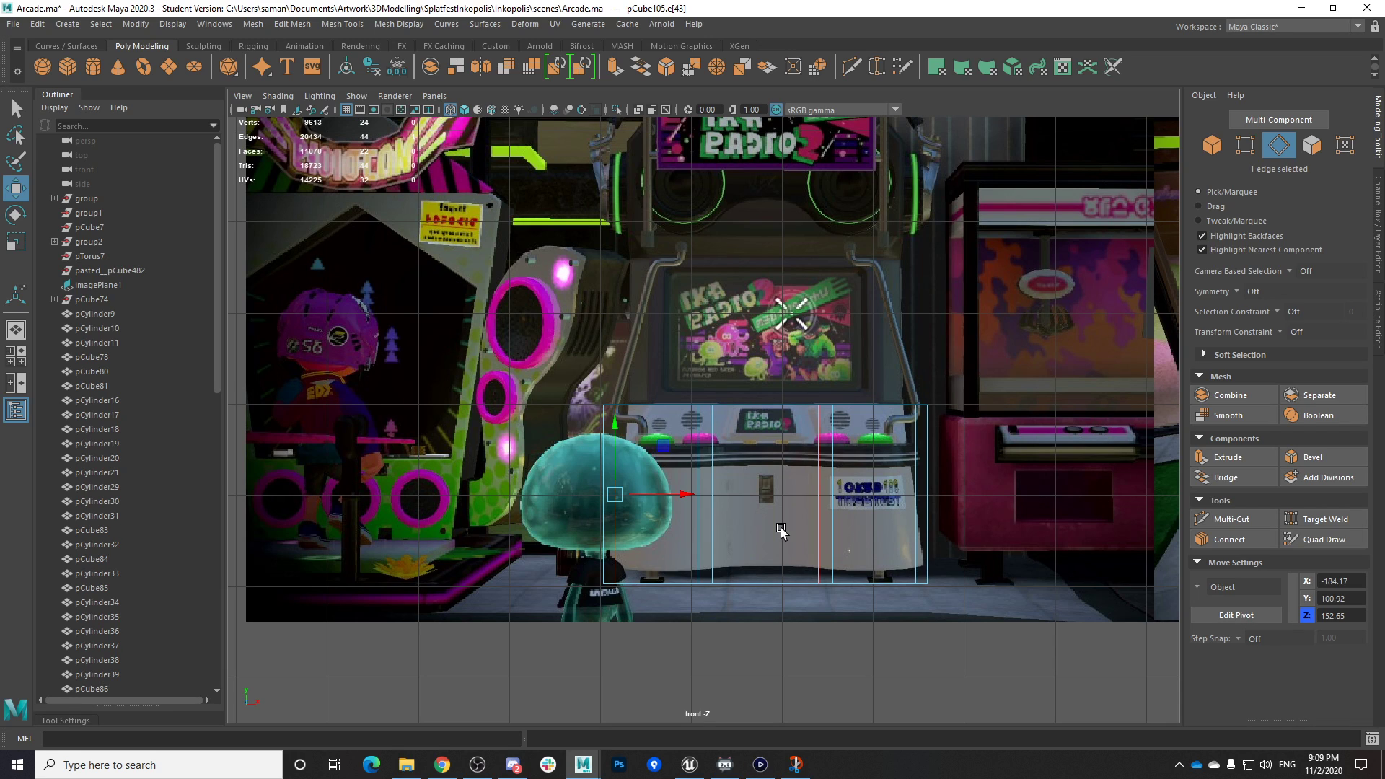
scroll(813, 493, "up", 1)
middle_click_drag(814, 476, 781, 415, "alt")
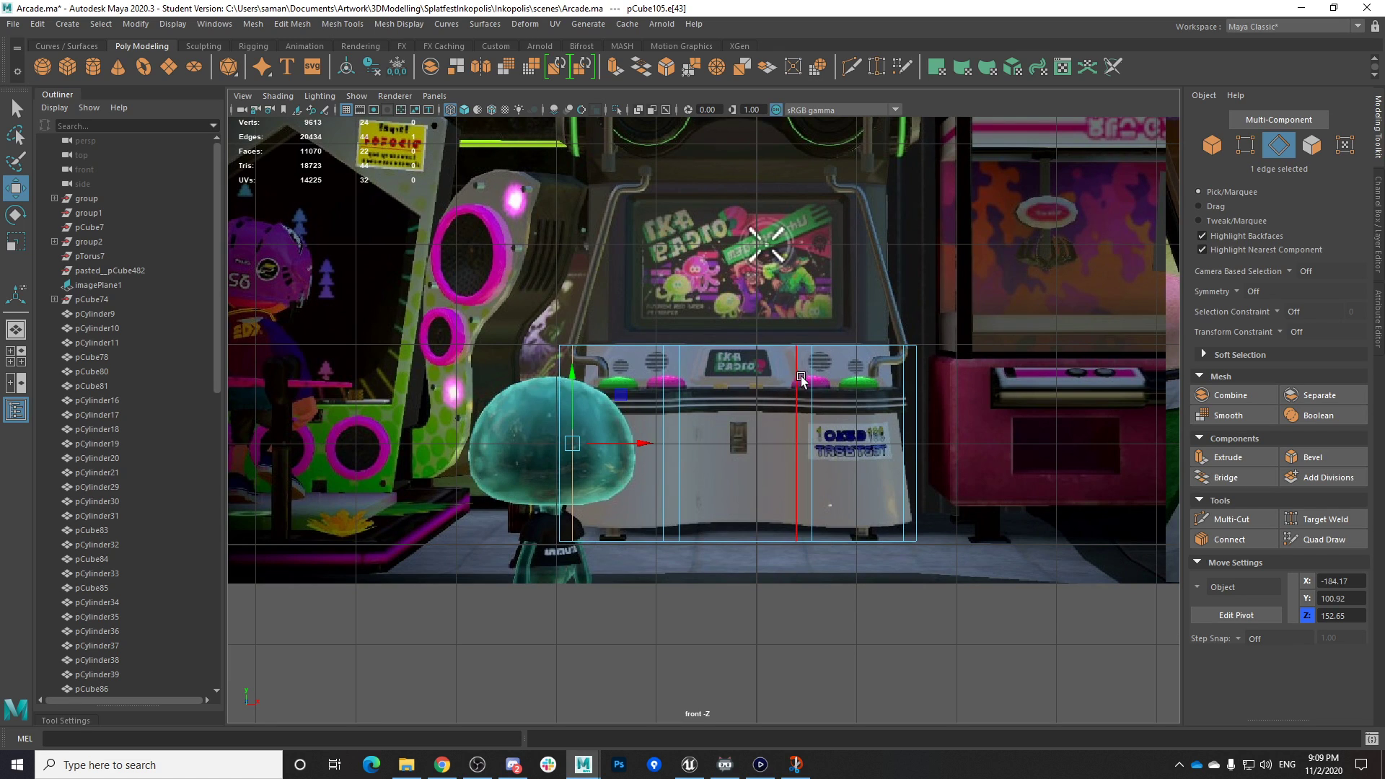
right_click(784, 345)
right_click_drag(717, 335, 714, 338)
left_click_drag(508, 319, 963, 391)
key("r")
left_click_drag(805, 345, 798, 345)
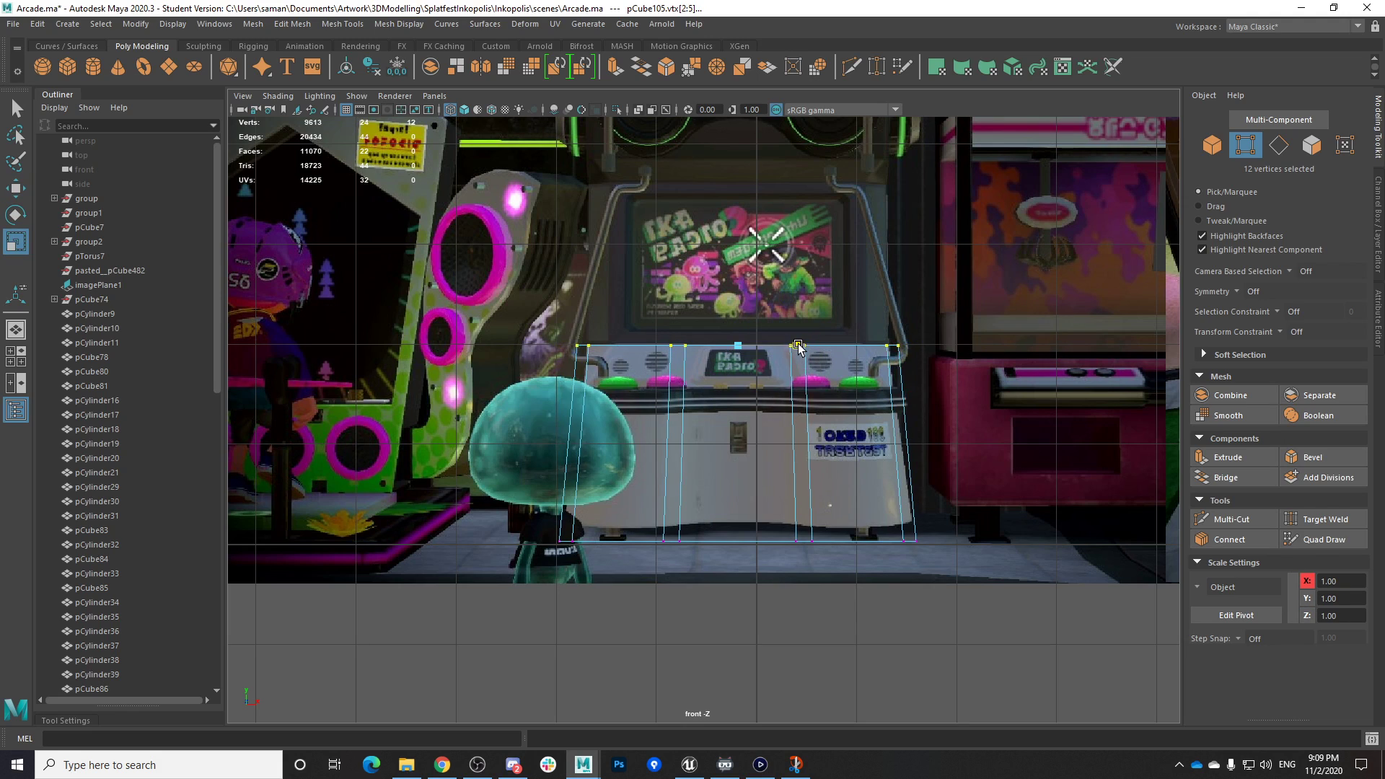
Lower the upper row of vertices to Y 153.45 at the control panel's underside and fine-tune its width
key("w")
left_click_drag(735, 287, 733, 332)
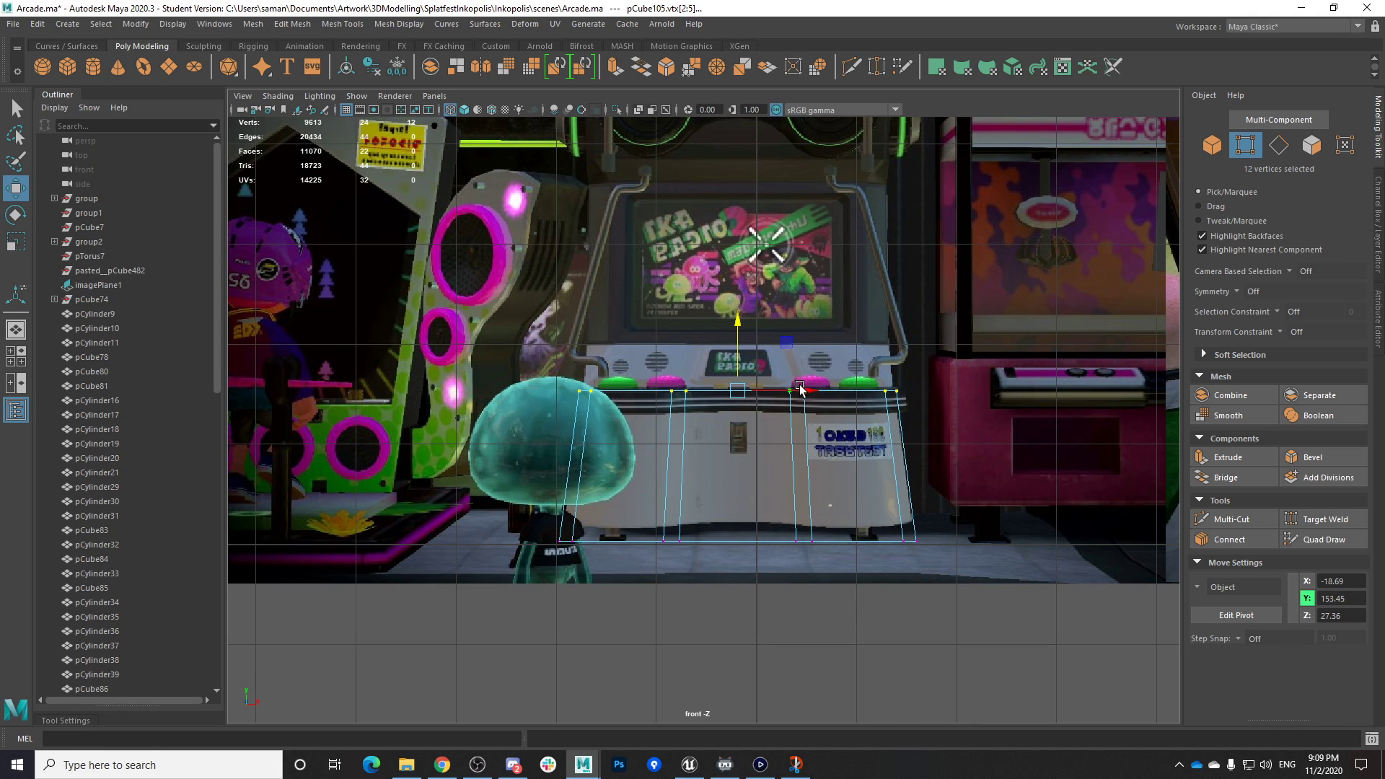
key("r")
left_click_drag(800, 390, 801, 394)
Raise the bottom row of vertices to Y 15.25 and save the scene
left_click_drag(527, 511, 1097, 598)
key("w")
left_click_drag(740, 466, 741, 453)
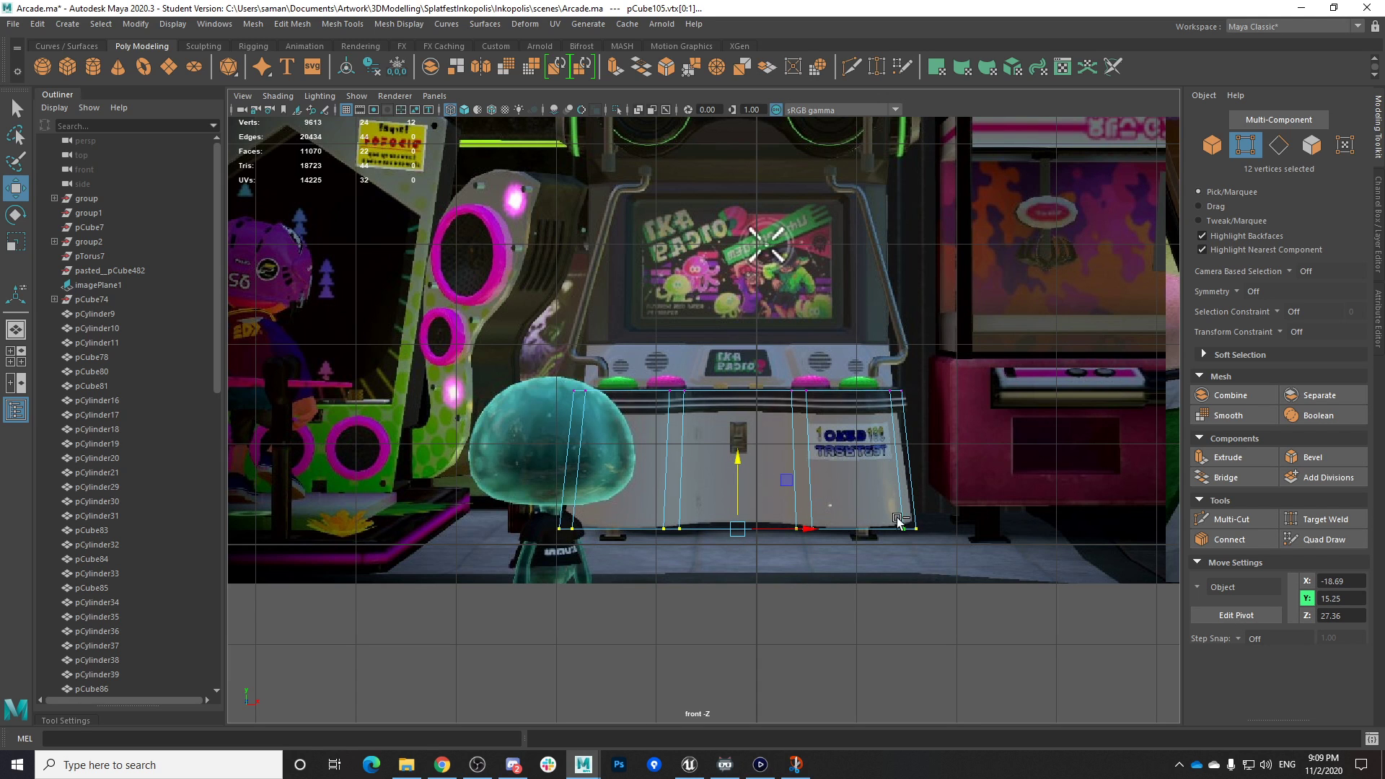
key("ctrl+s")
left_click(661, 390)
Inspect the tapered lower body in perspective against the reference images and the neighbouring arcade machine
key("space")
key("space")
left_click_drag(948, 295, 817, 458, "alt")
right_click_drag(816, 458, 880, 488, "alt")
middle_click_drag(880, 488, 580, 495, "alt")
right_click_drag(796, 490, 660, 488, "alt")
middle_click_drag(660, 487, 814, 439, "alt")
right_click_drag(814, 439, 911, 459, "alt")
middle_click_drag(751, 441, 821, 437, "alt")
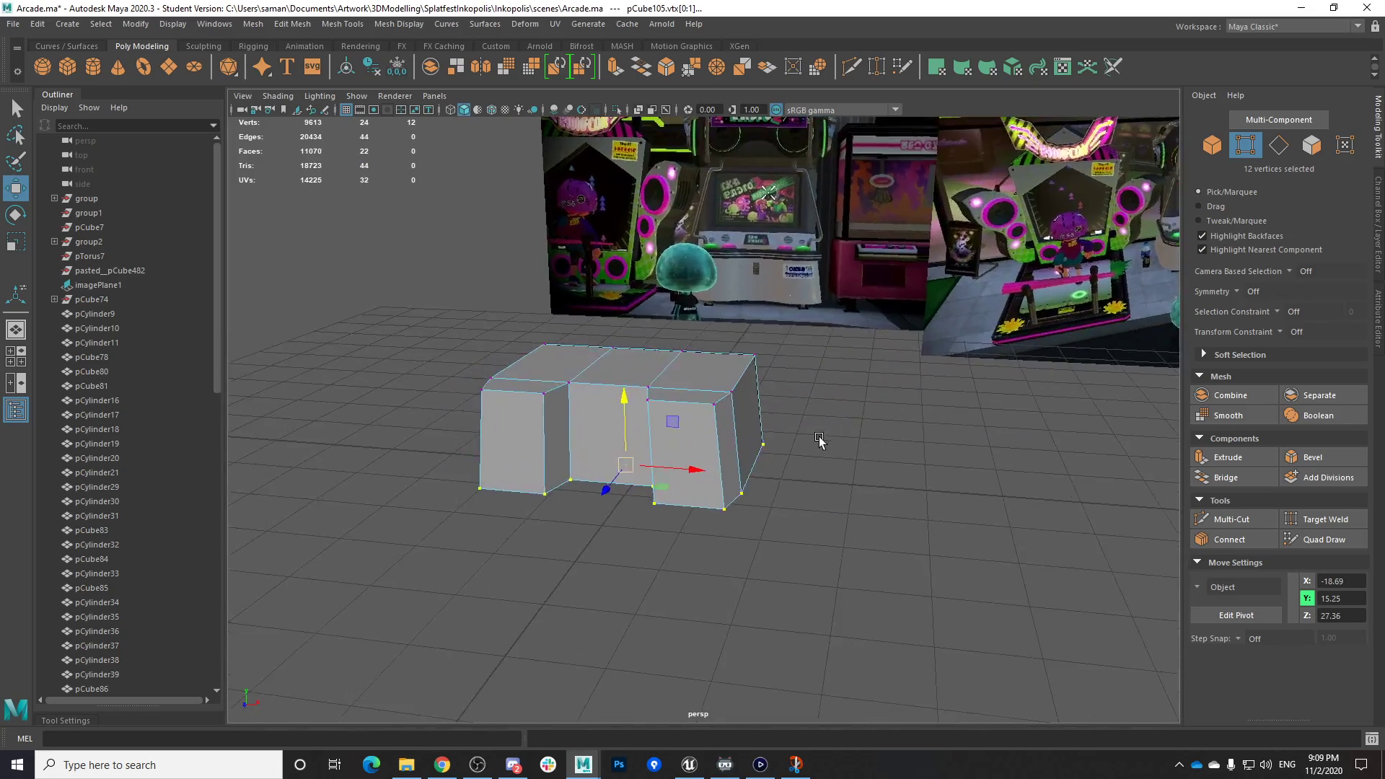
scroll(822, 453, "down", 8)
scroll(821, 455, "up", 3)
left_click_drag(757, 450, 778, 467, "alt")
right_click_drag(777, 467, 989, 498, "alt")
left_click_drag(682, 462, 760, 472, "alt")
Delete the lower body's construction history, freeze its transformations and save the scene
key("F8")
key("r")
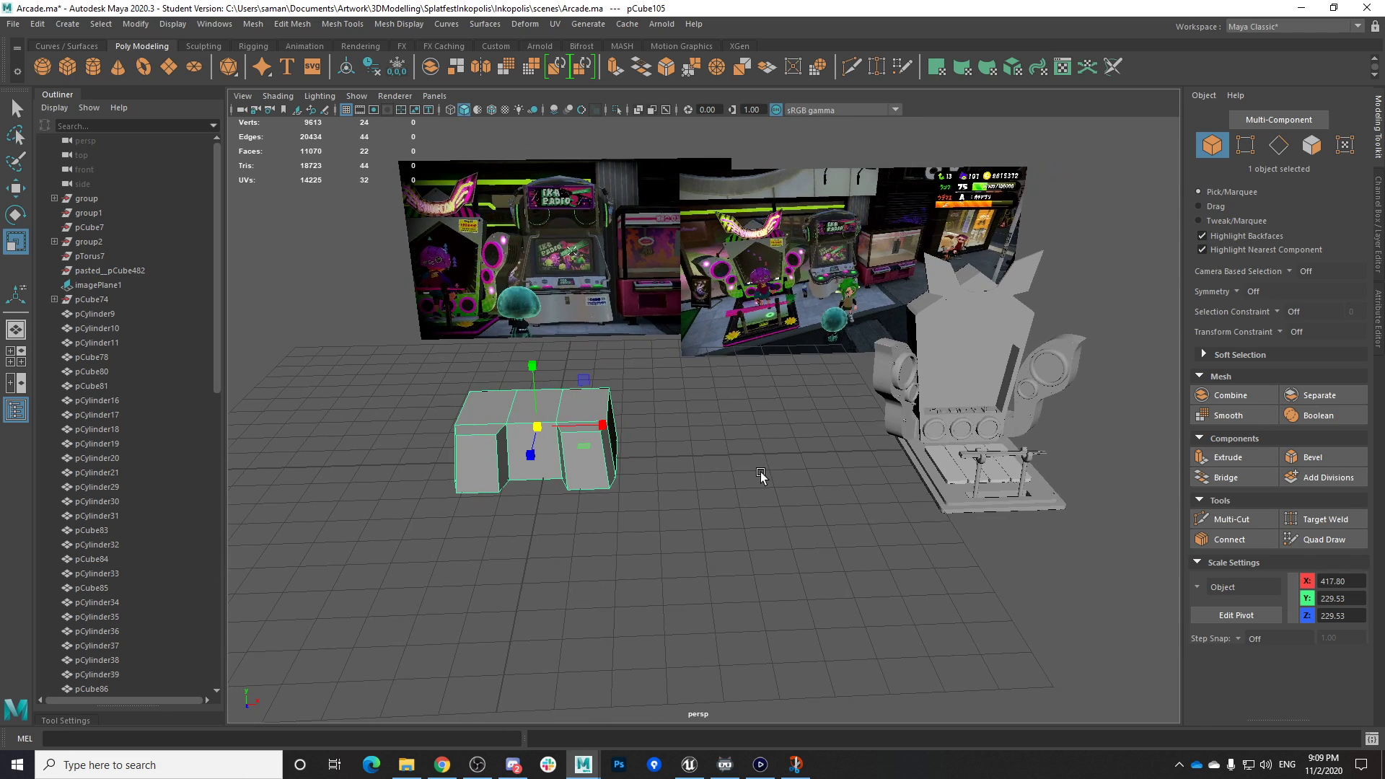
left_click_drag(1045, 508, 490, 204, "alt")
left_click(379, 69)
left_click(393, 69)
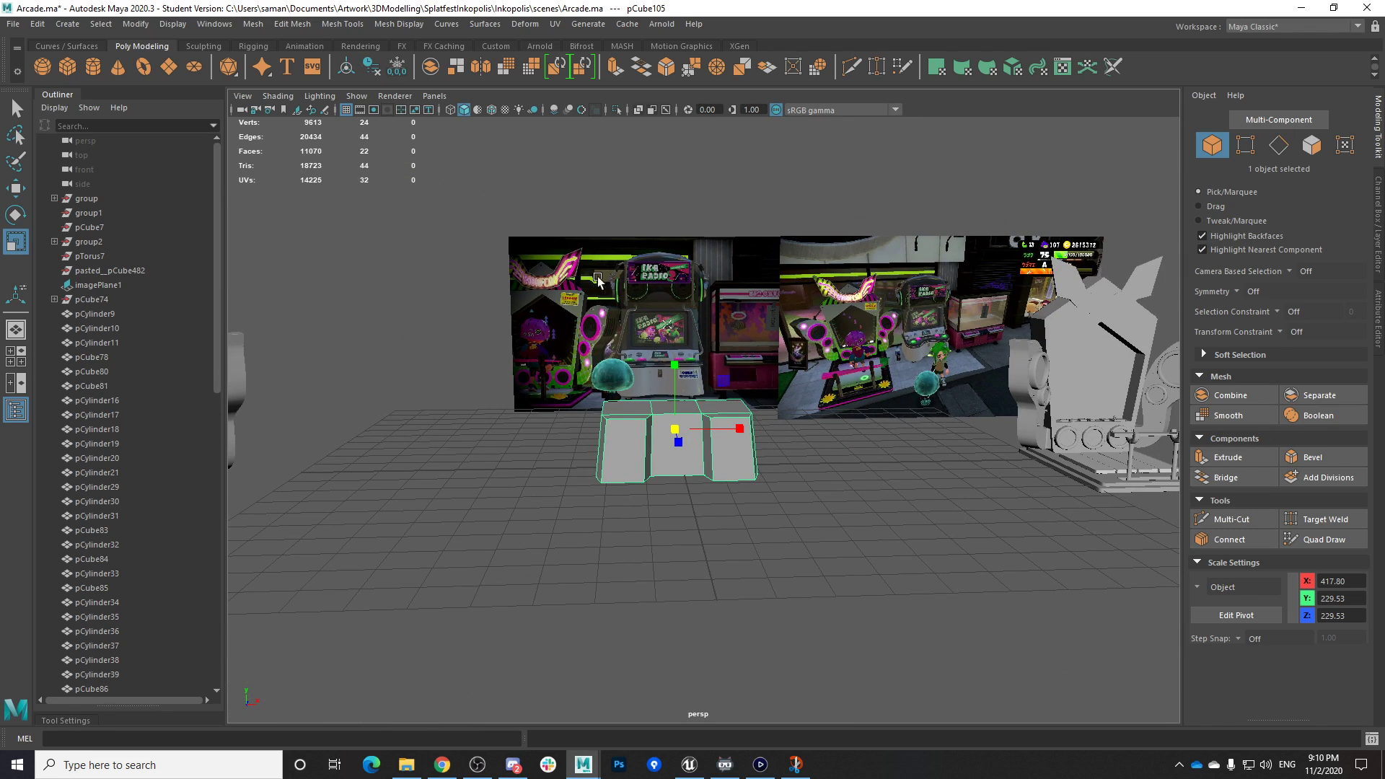
scroll(655, 403, "up", 5)
key("ctrl+s")
left_click(646, 394)
Scale the two edge loops bordering the central recess inward along X to narrow the back of the recess
left_click_drag(747, 404, 650, 470, "alt")
scroll(692, 431, "up", 2)
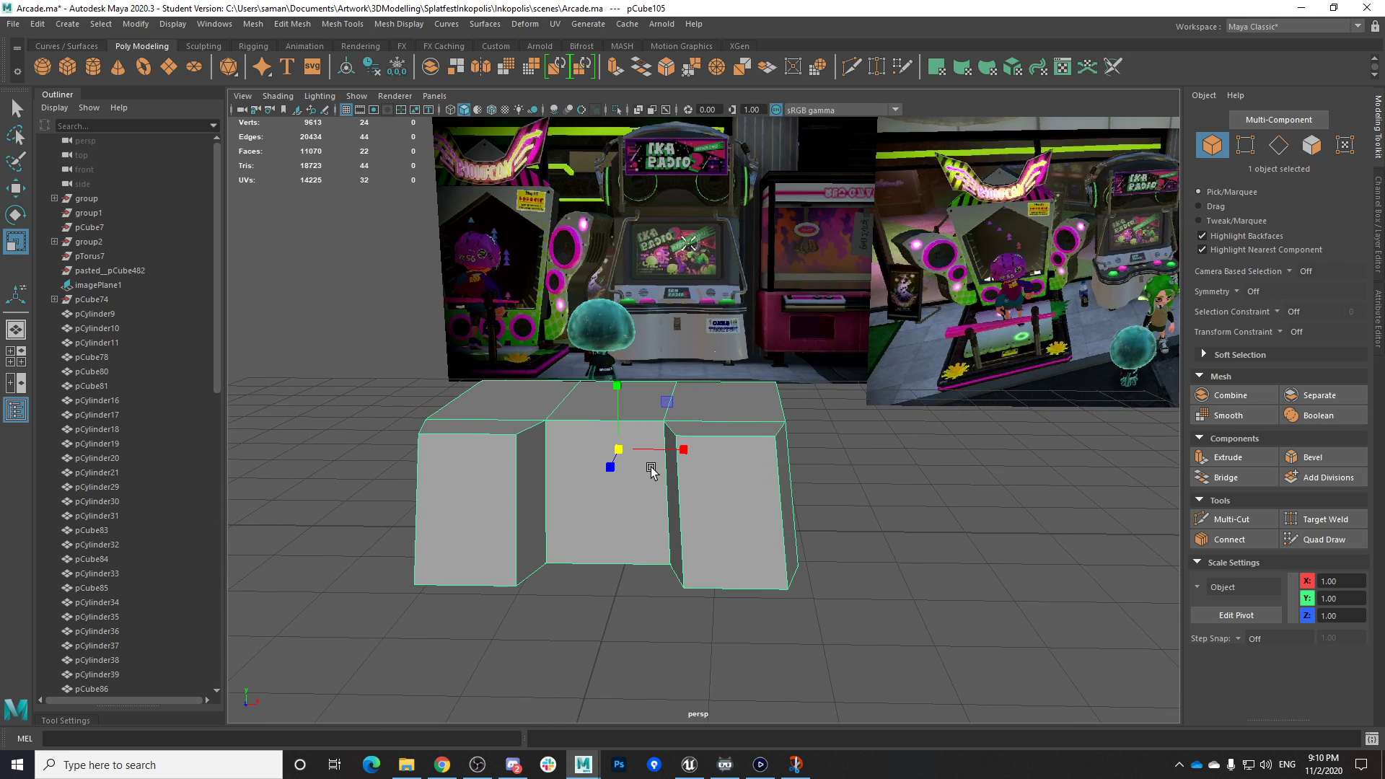
right_click(577, 451)
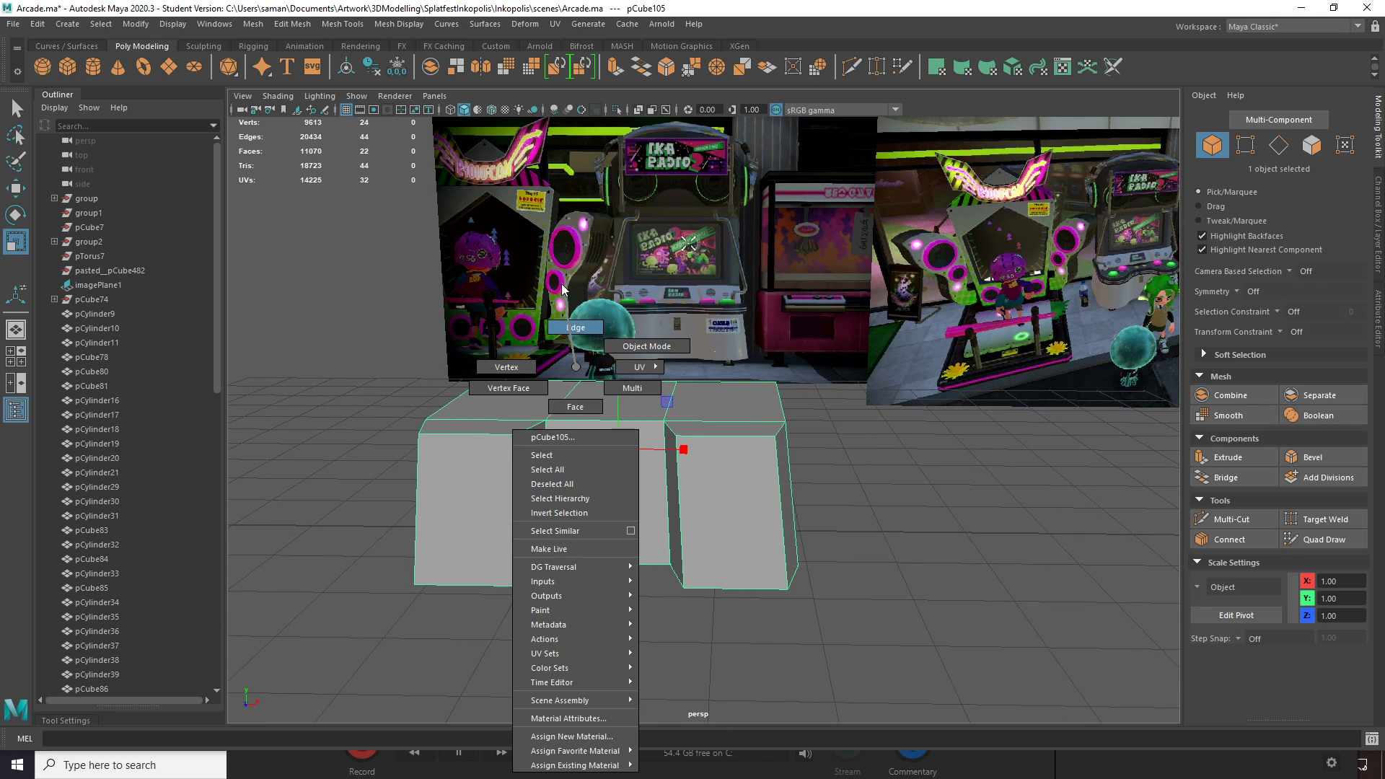
left_click(561, 327)
left_click(546, 453)
left_click_drag(673, 461, 677, 468, "alt")
left_click(677, 468, "shift")
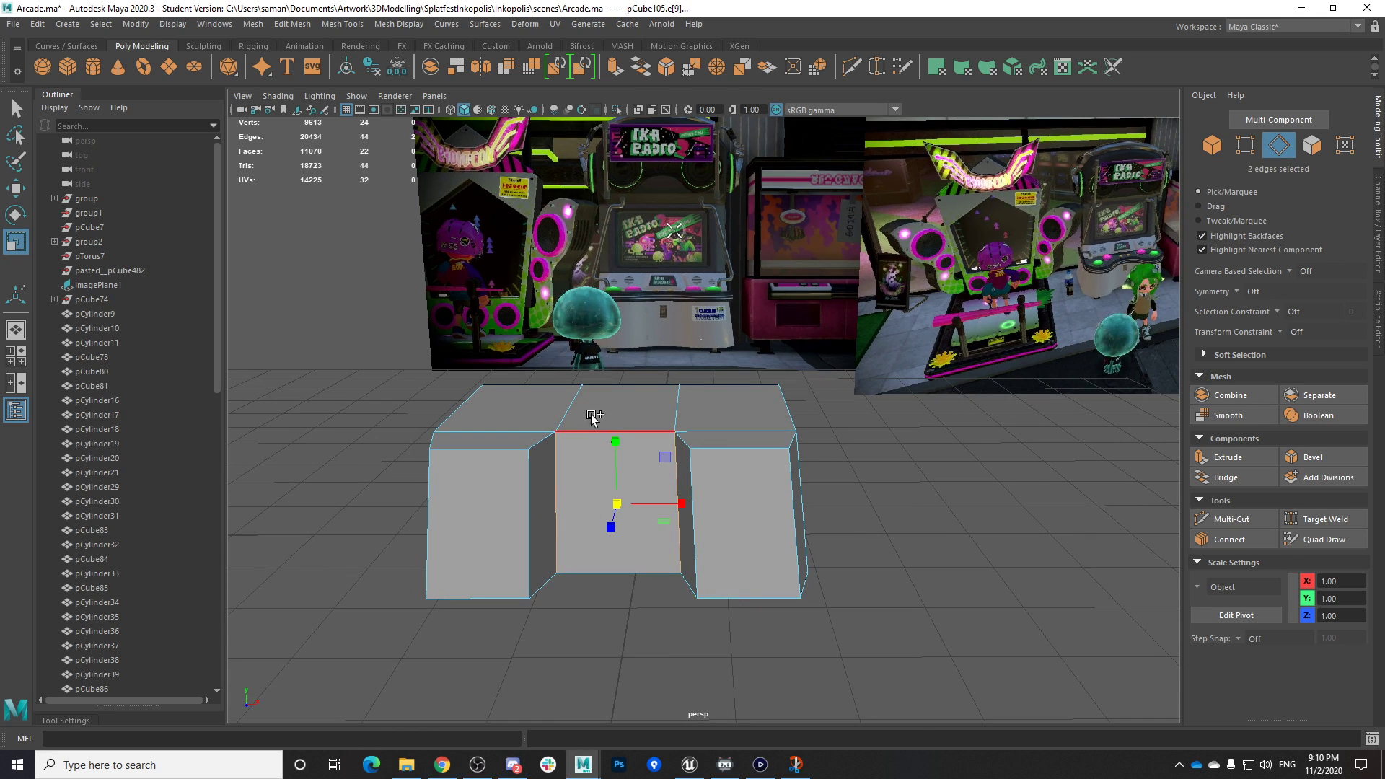
key("ctrl+z")
double_click(685, 402, "shift")
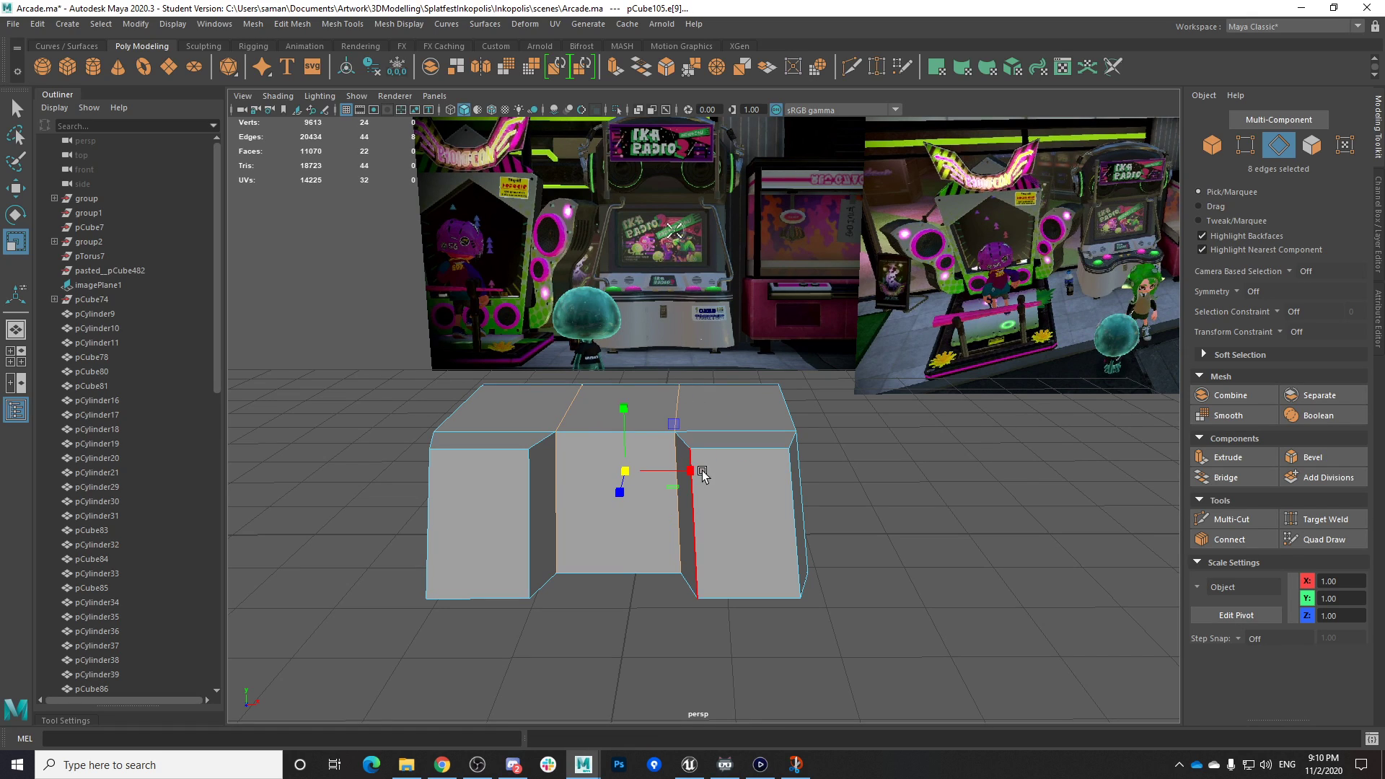
left_click_drag(693, 470, 666, 472)
Scale the outer front vertical edges of both blocks inward along X in the top view
left_click(431, 503)
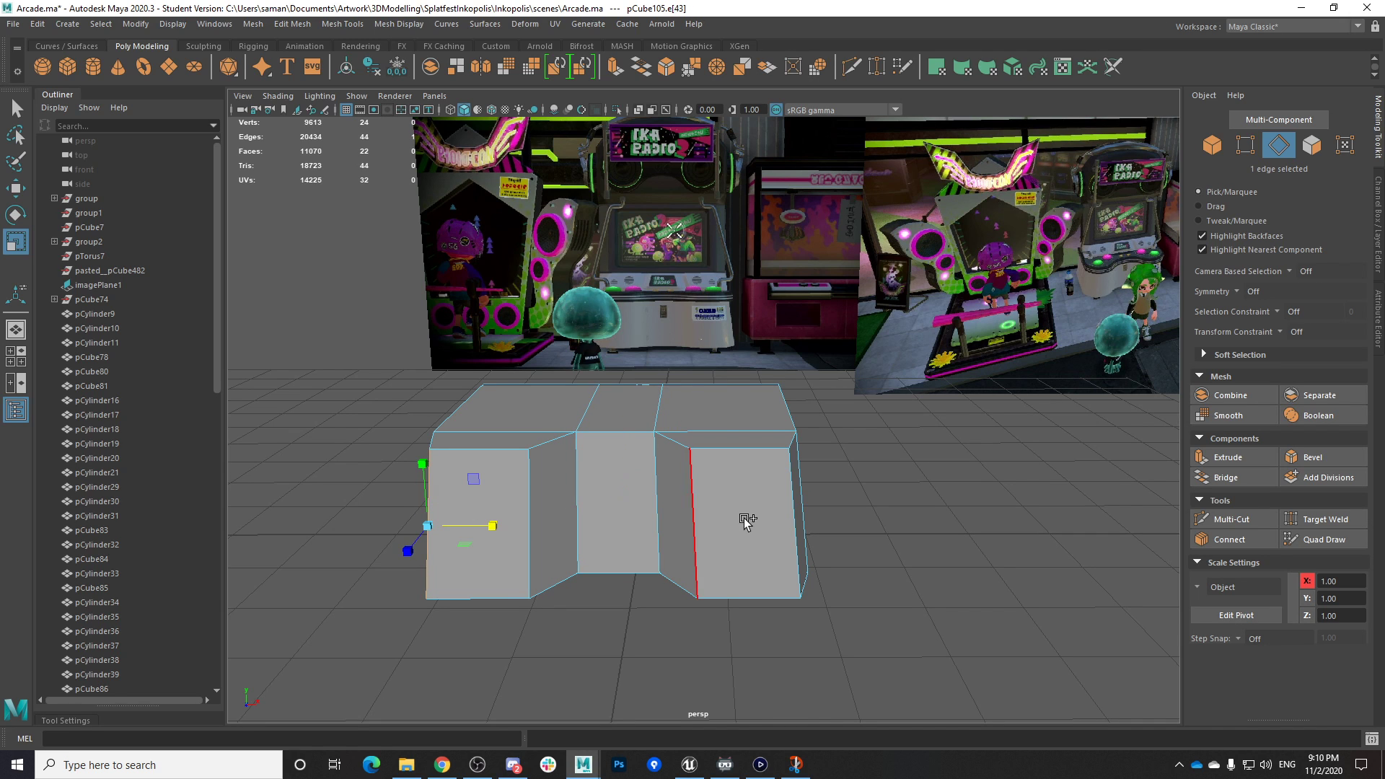
left_click(751, 521, "shift")
left_click_drag(506, 518, 564, 540, "alt")
left_click(564, 537, "shift")
left_click(717, 553, "shift")
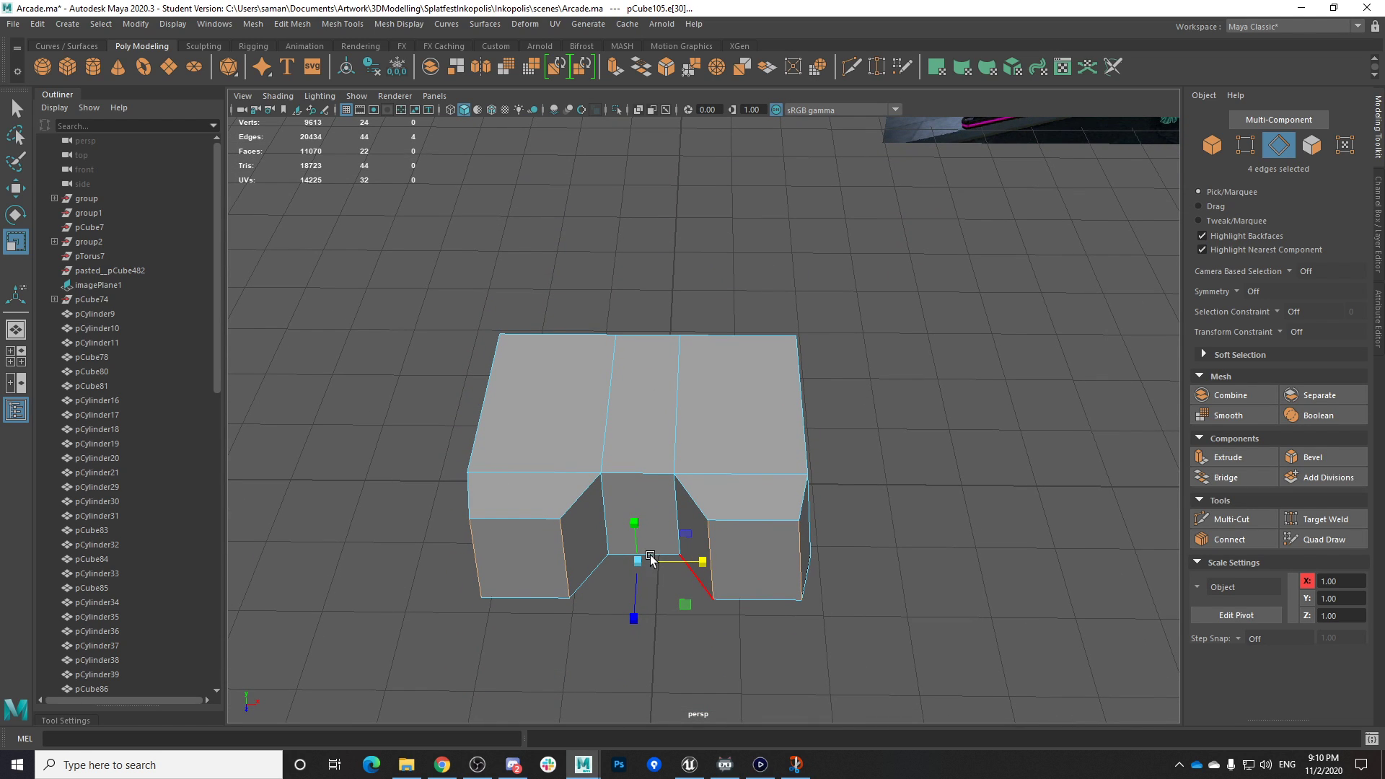
left_click(497, 553)
left_click(785, 576, "shift")
key("space")
key("space")
scroll(764, 468, "down", 1)
left_click_drag(786, 547, 772, 550)
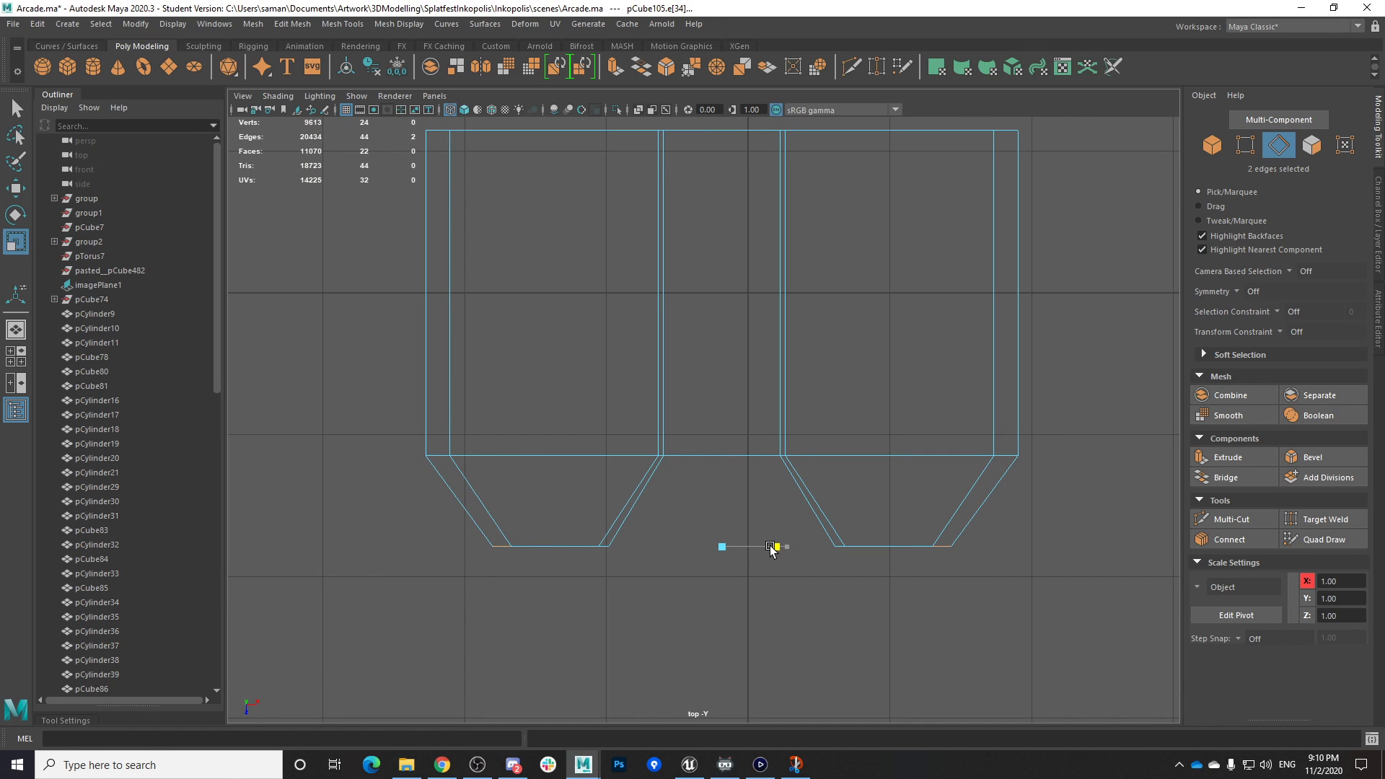
left_click_drag(770, 552, 780, 557)
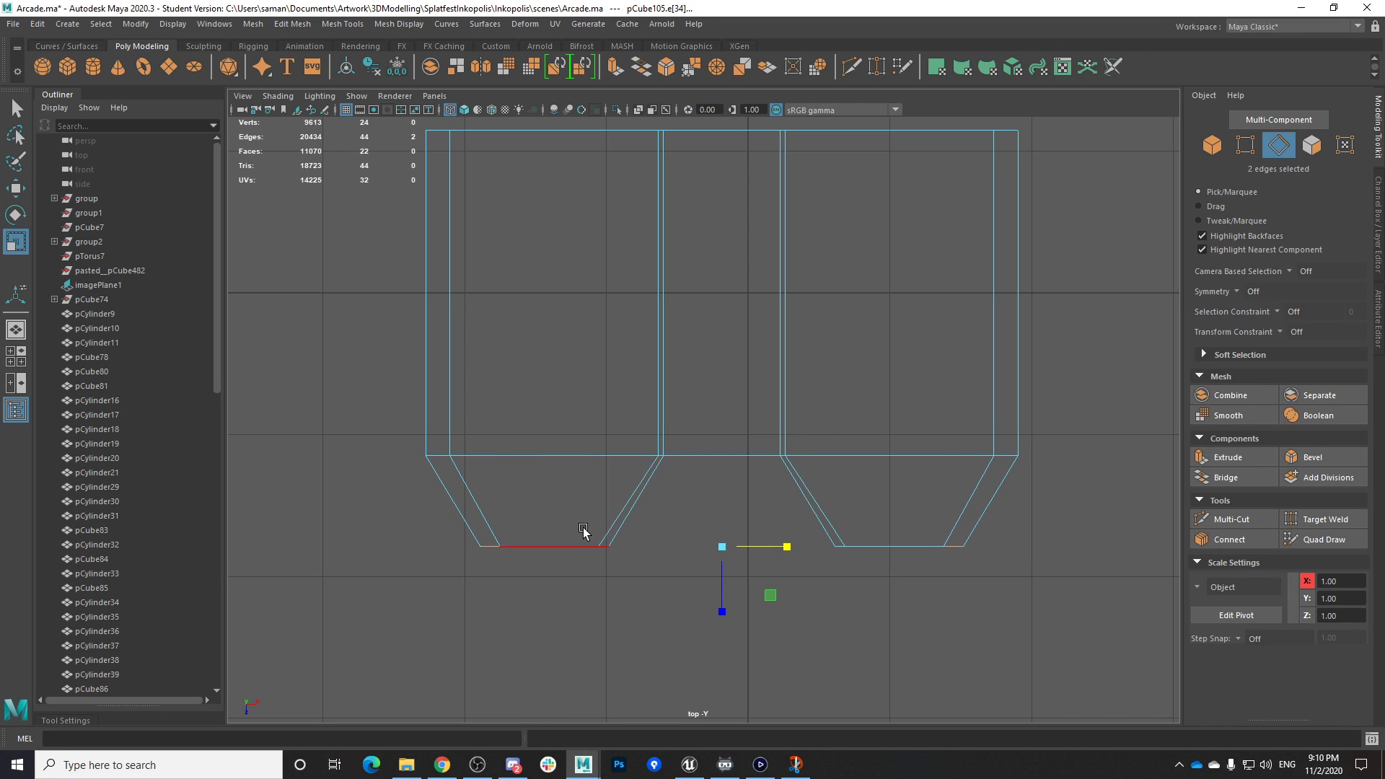
Adjust the front vertices of the blocks slightly along X in the top view and save the scene
left_click_drag(663, 570, 662, 569)
left_click_drag(768, 491, 775, 502)
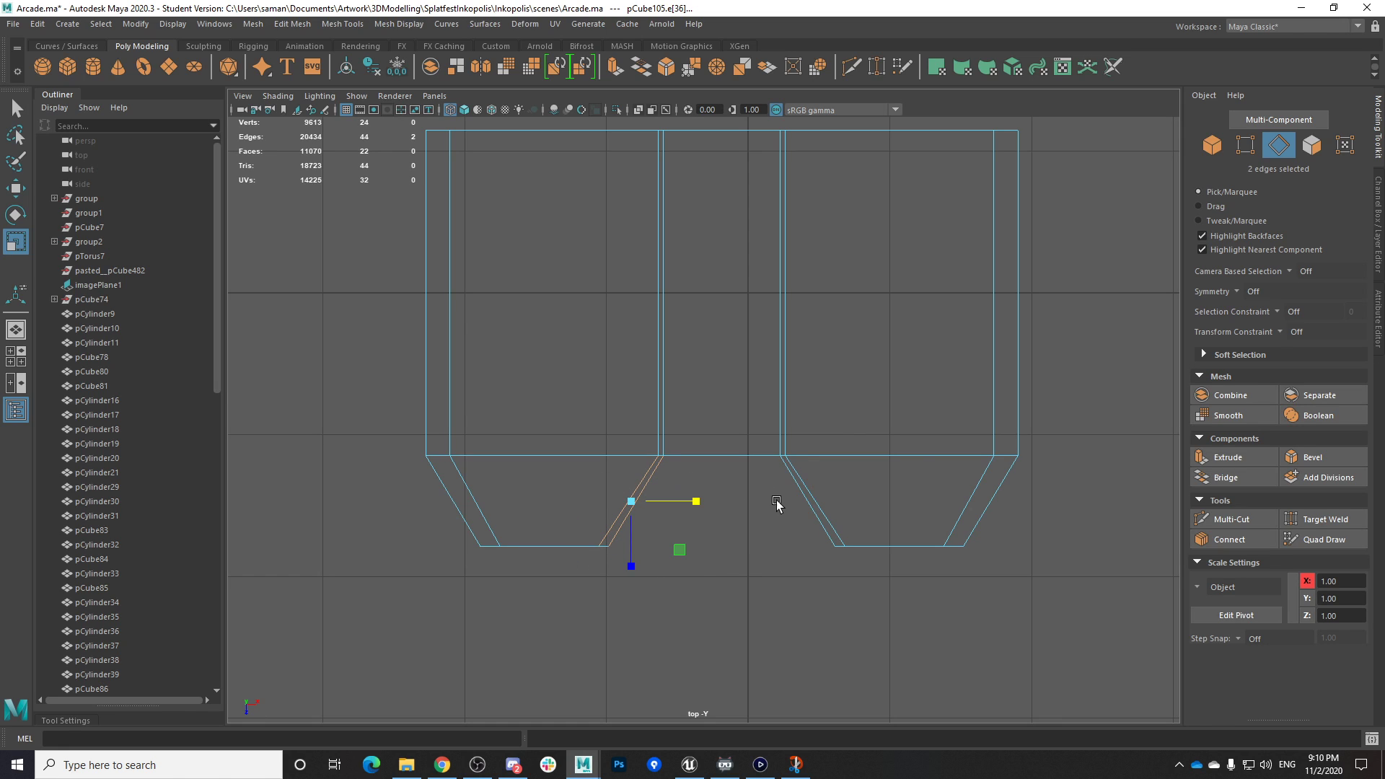
right_click_drag(616, 534, 547, 366)
left_click_drag(551, 501, 667, 577)
left_click_drag(786, 547, 784, 550)
key("ctrl+s")
left_click(657, 397)
Examine the reshaped blocks and recess from the front in perspective
key("space")
key("space")
right_click_drag(742, 344, 830, 318)
left_click(883, 344)
left_click_drag(882, 462, 927, 447, "alt")
left_click(713, 446)
left_click_drag(726, 472, 678, 483, "alt")
Bevel the four front vertical edges of the two blocks with fraction 0.8 and 3 segments
right_click_drag(659, 396, 657, 347)
left_click(568, 482)
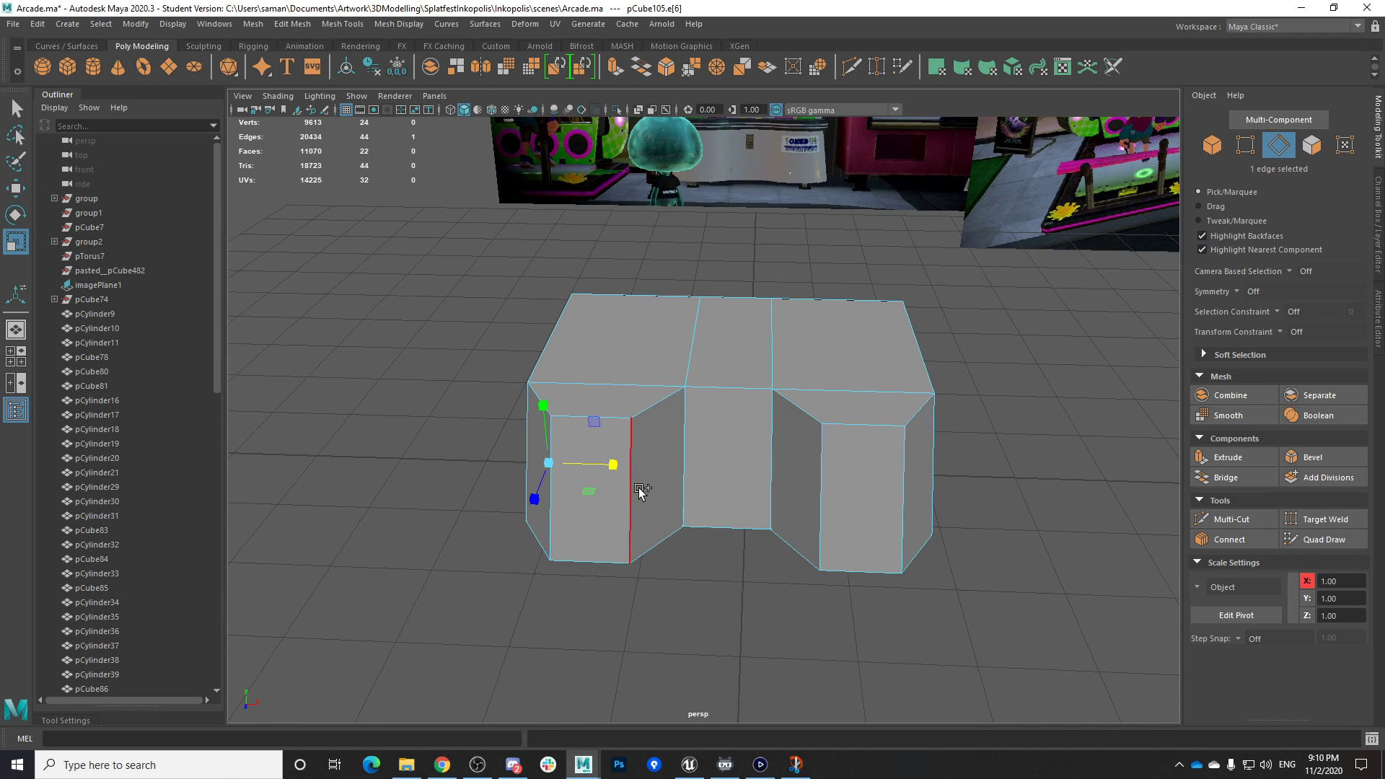
left_click(633, 497, "shift")
left_click(822, 530, "shift")
left_click(904, 532, "shift")
left_click(1310, 457)
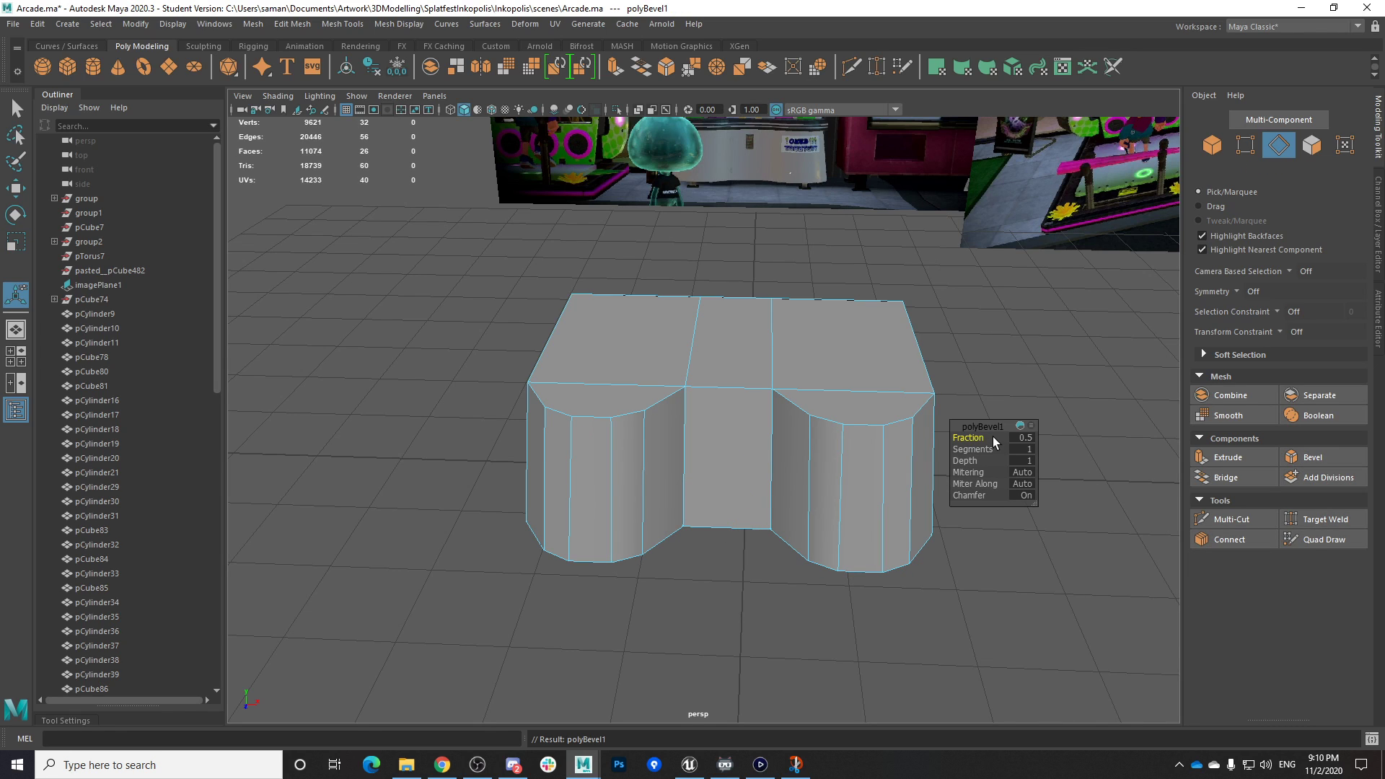
mouse_move(993, 436)
left_mouse_down()
mouse_move(980, 438)
mouse_move(996, 453)
left_mouse_up()
key("space")
key("space")
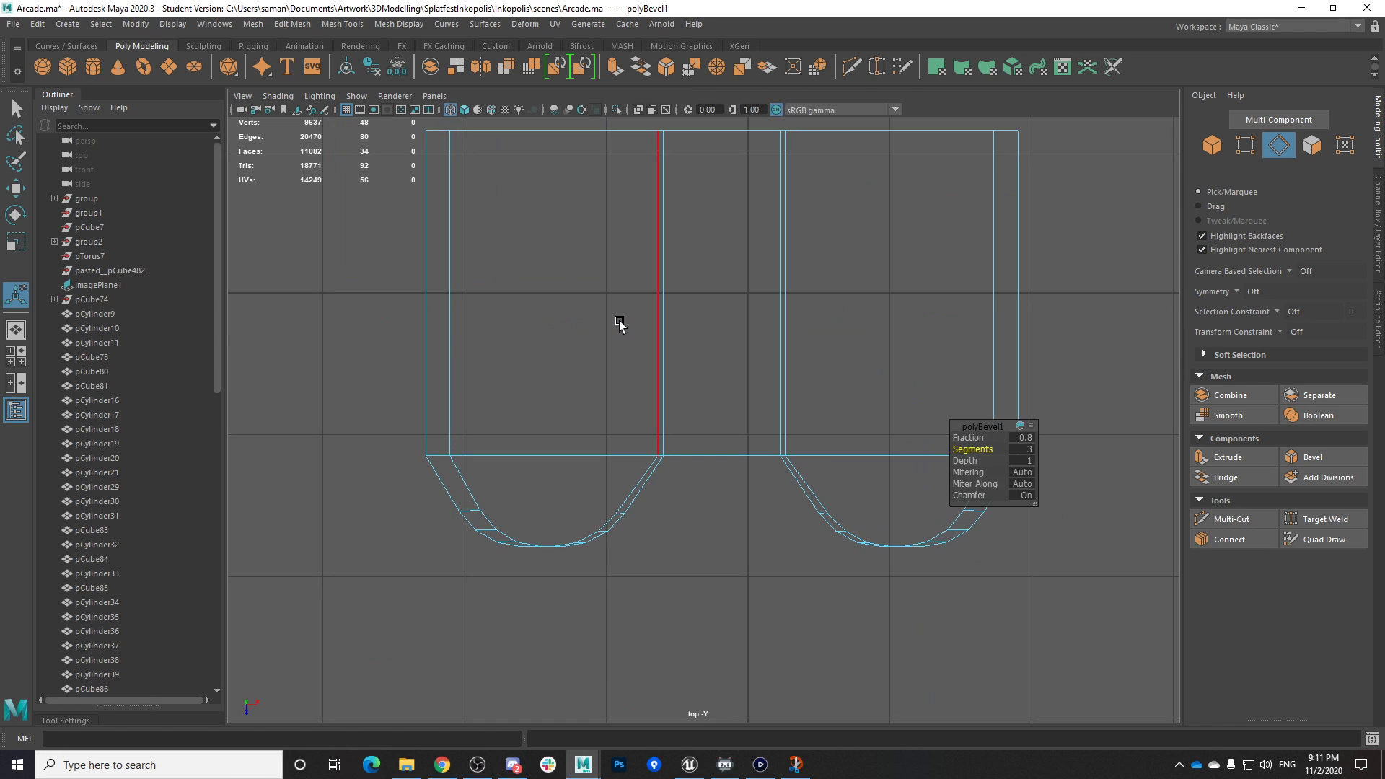
key("space")
key("space")
left_click_drag(937, 415, 683, 396, "alt")
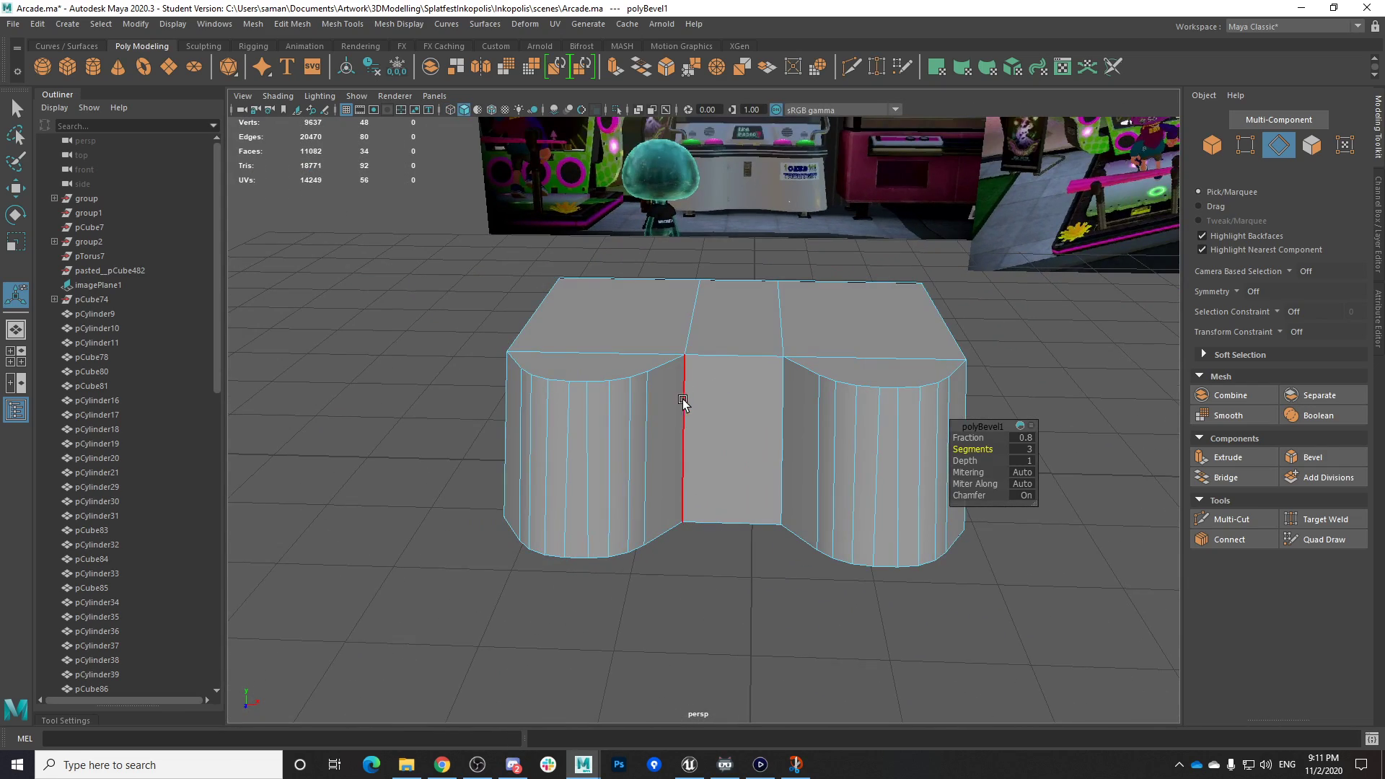
Bevel the two vertical edges at the back of the recess with fraction 0.7 and 2 segments
left_click(804, 414)
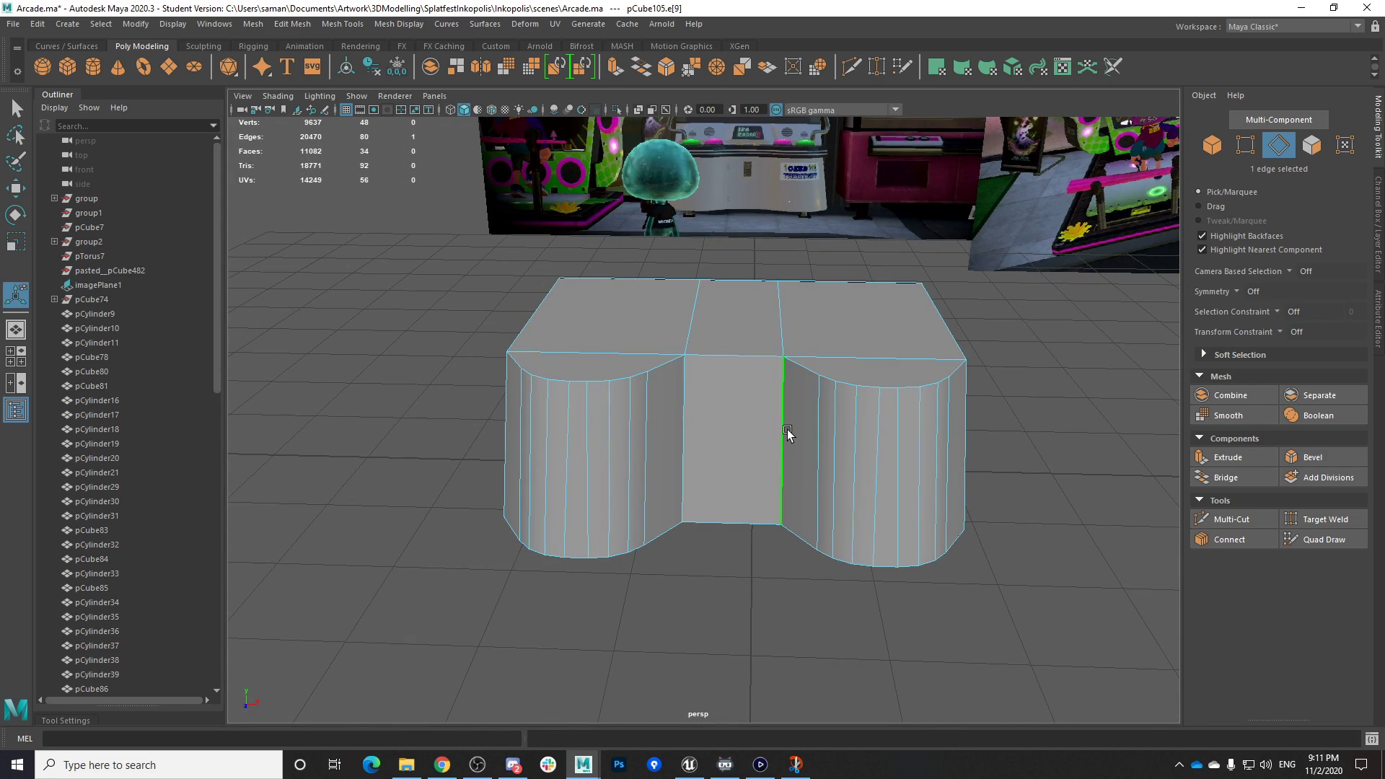
left_click(1312, 457)
left_click_drag(798, 501, 819, 599, "alt")
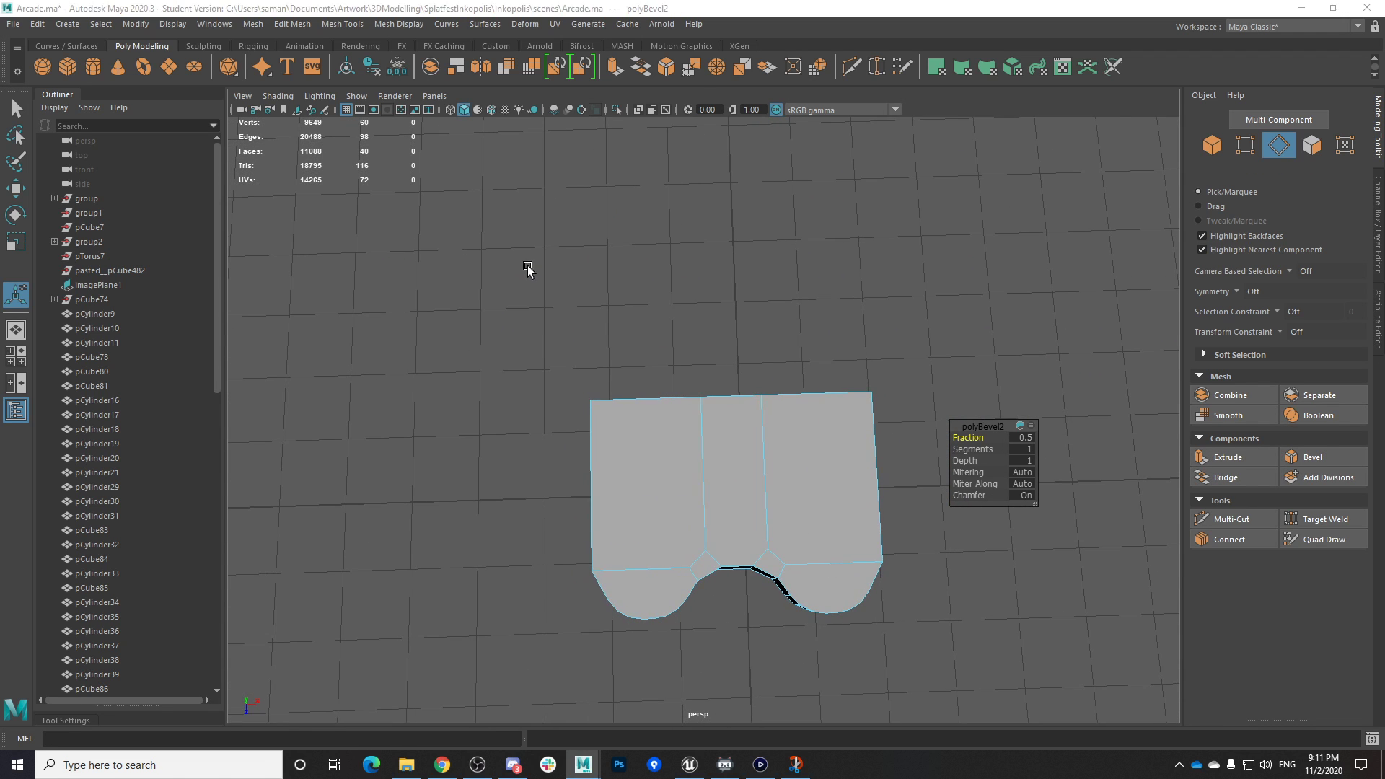
key("space")
key("space")
left_click_drag(978, 437, 982, 440)
key("space")
key("space")
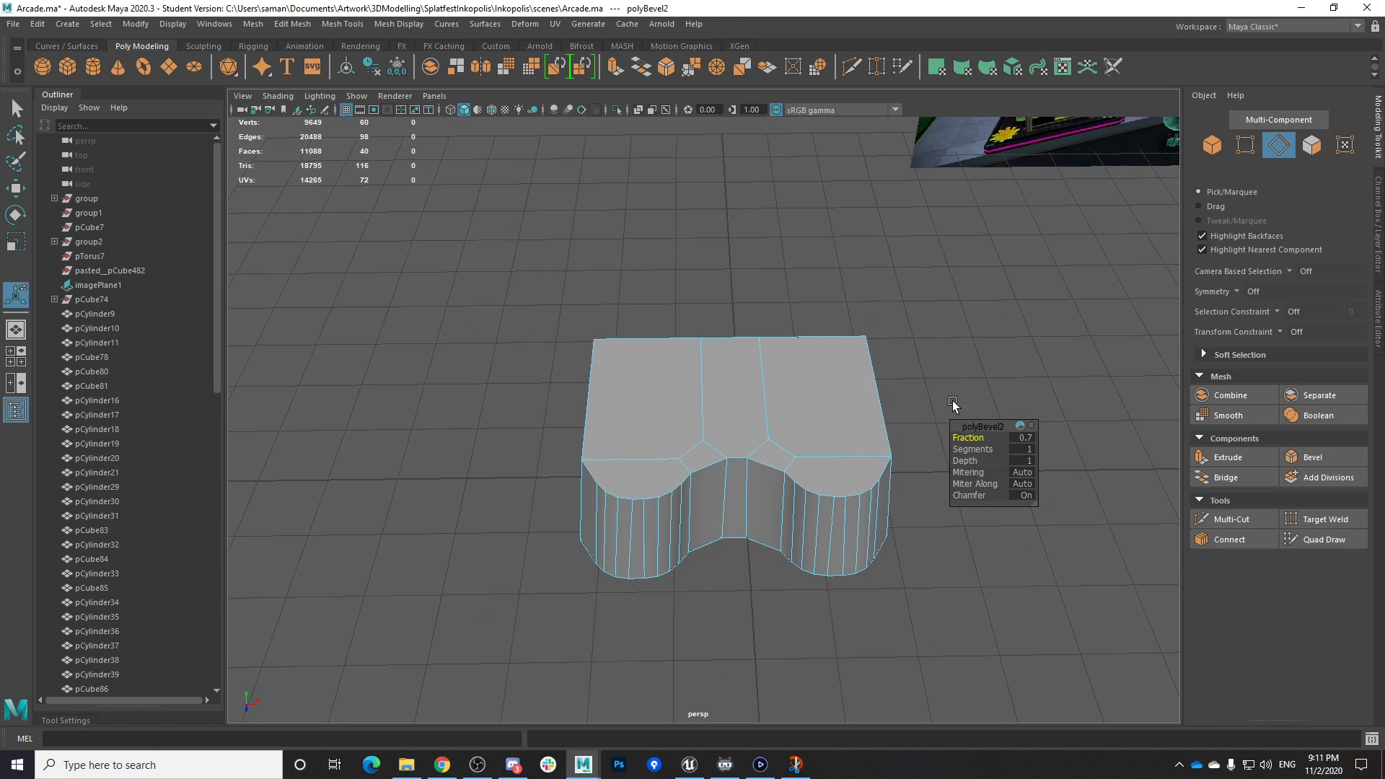
left_click_drag(822, 476, 776, 454, "alt")
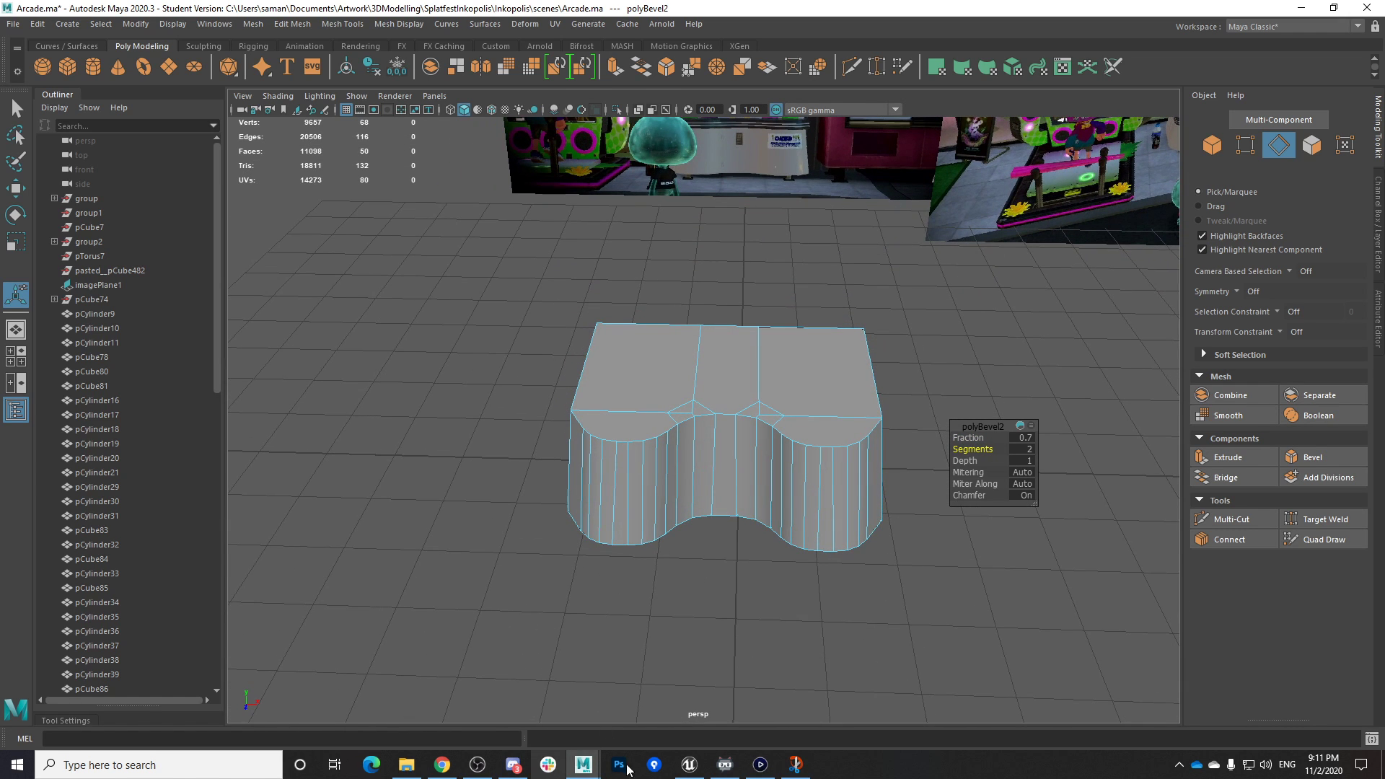
Compare the curved front with the overhead control panel in the Game Capture feed, and return to the Arcade scene's top view
left_click(760, 765)
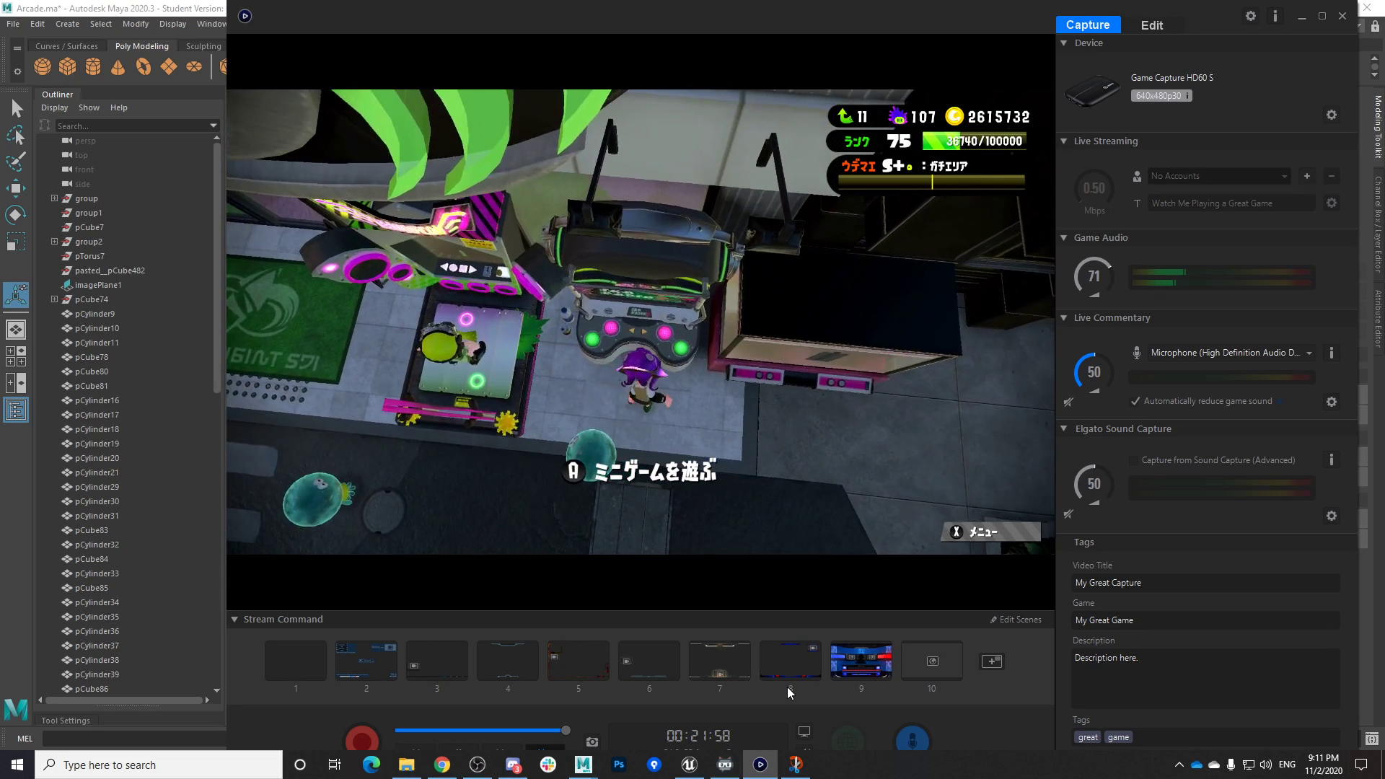
mouse_move(583, 764)
left_click(509, 710)
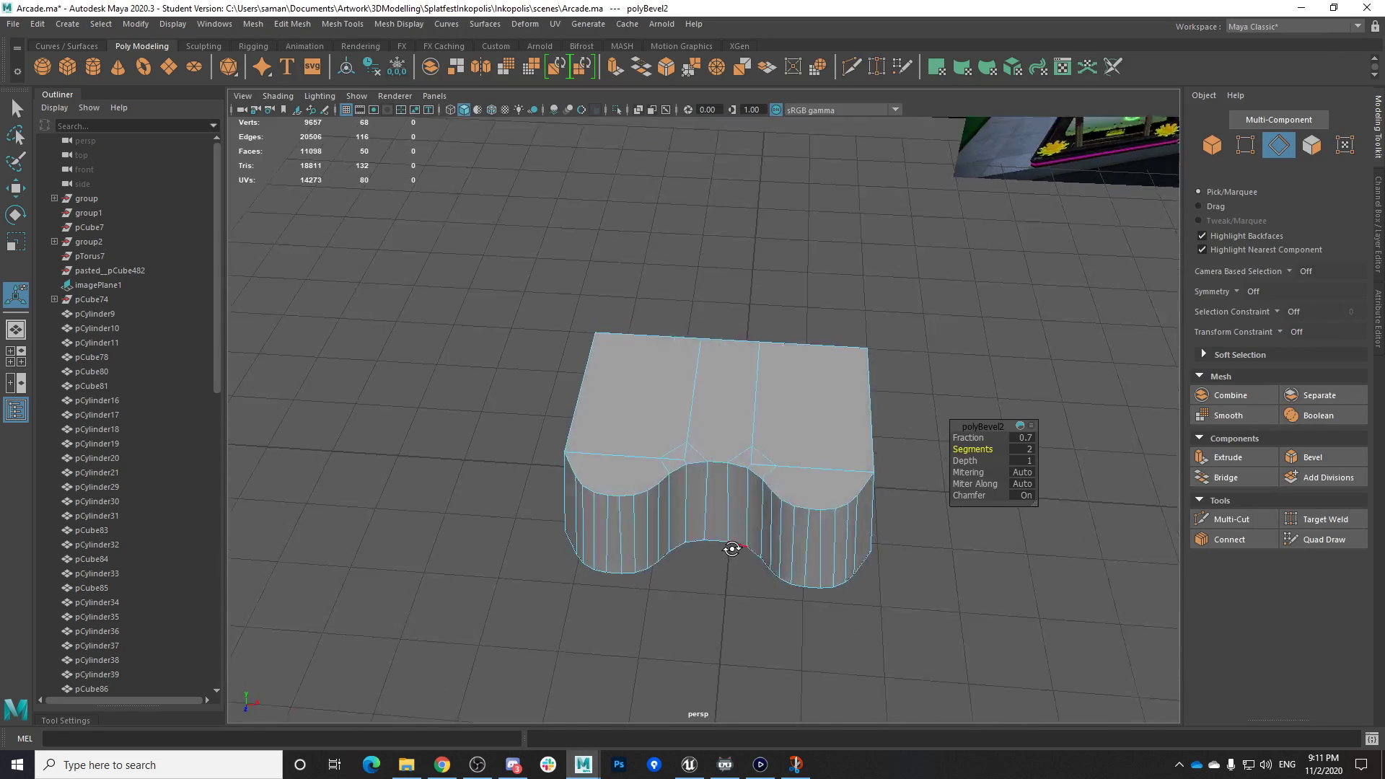
key("space")
key("space")
scroll(690, 423, "down", 2)
Return the curved body to object mode and save the scene
right_click(666, 343)
left_click(737, 322)
key("ctrl+s")
left_click(663, 395)
Inspect the rounded body in perspective against the reference images
key("space")
key("space")
left_click_drag(868, 337, 884, 265, "alt")
left_click(882, 265)
left_click_drag(852, 405, 817, 445, "alt")
left_click(878, 505)
left_click(817, 446)
middle_click_drag(817, 445, 815, 519, "alt")
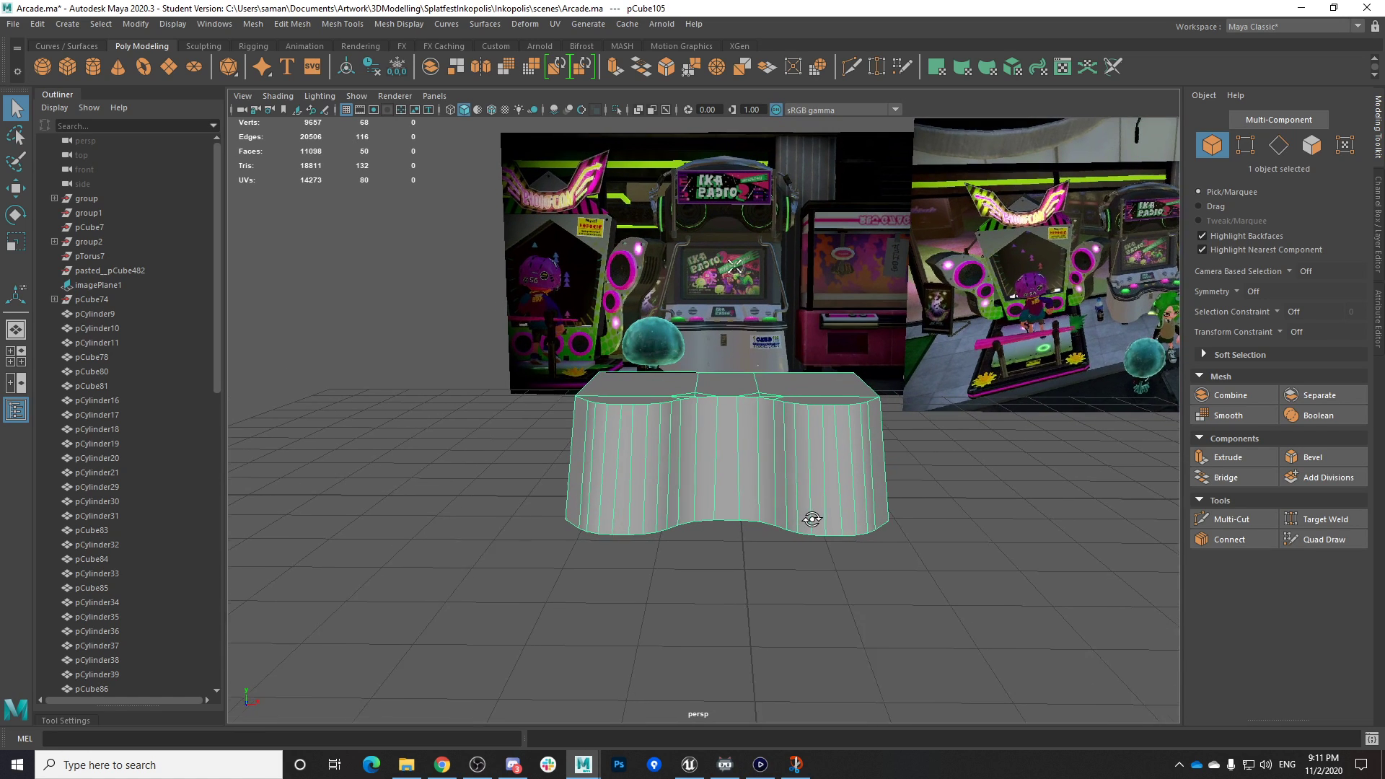
right_click_drag(815, 519, 926, 547, "alt")
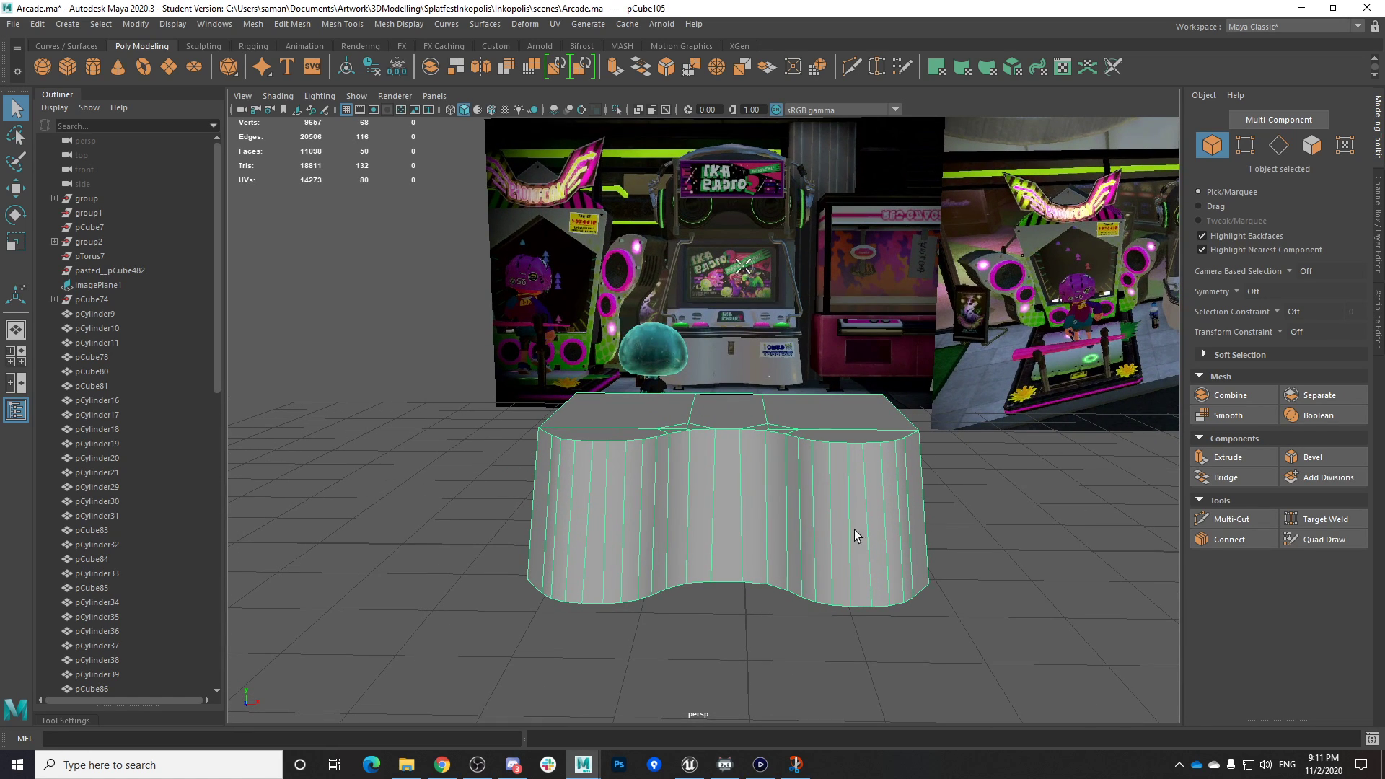
Move the body's upper row of vertices down along Y to 139.42 in the front view
key("space")
key("space")
key("space")
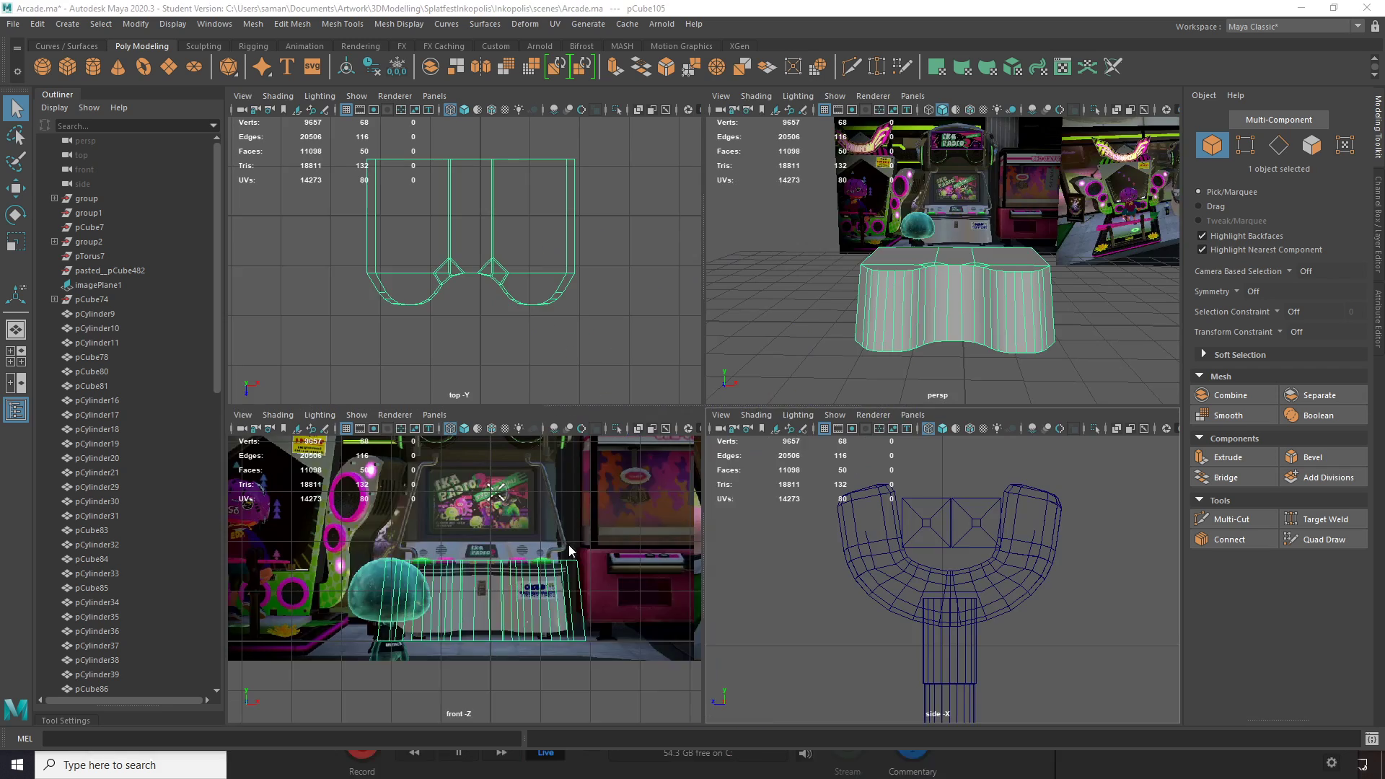
key("space")
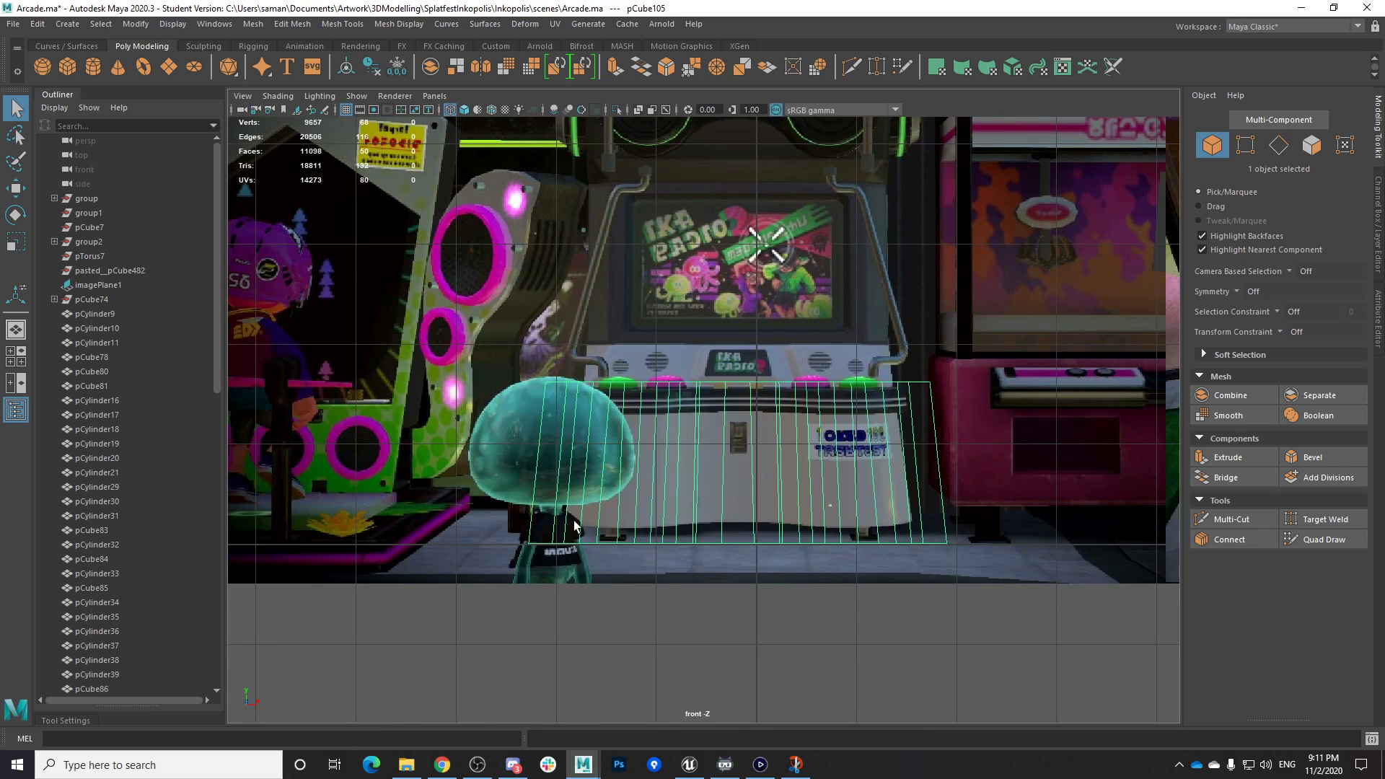
left_click(341, 24)
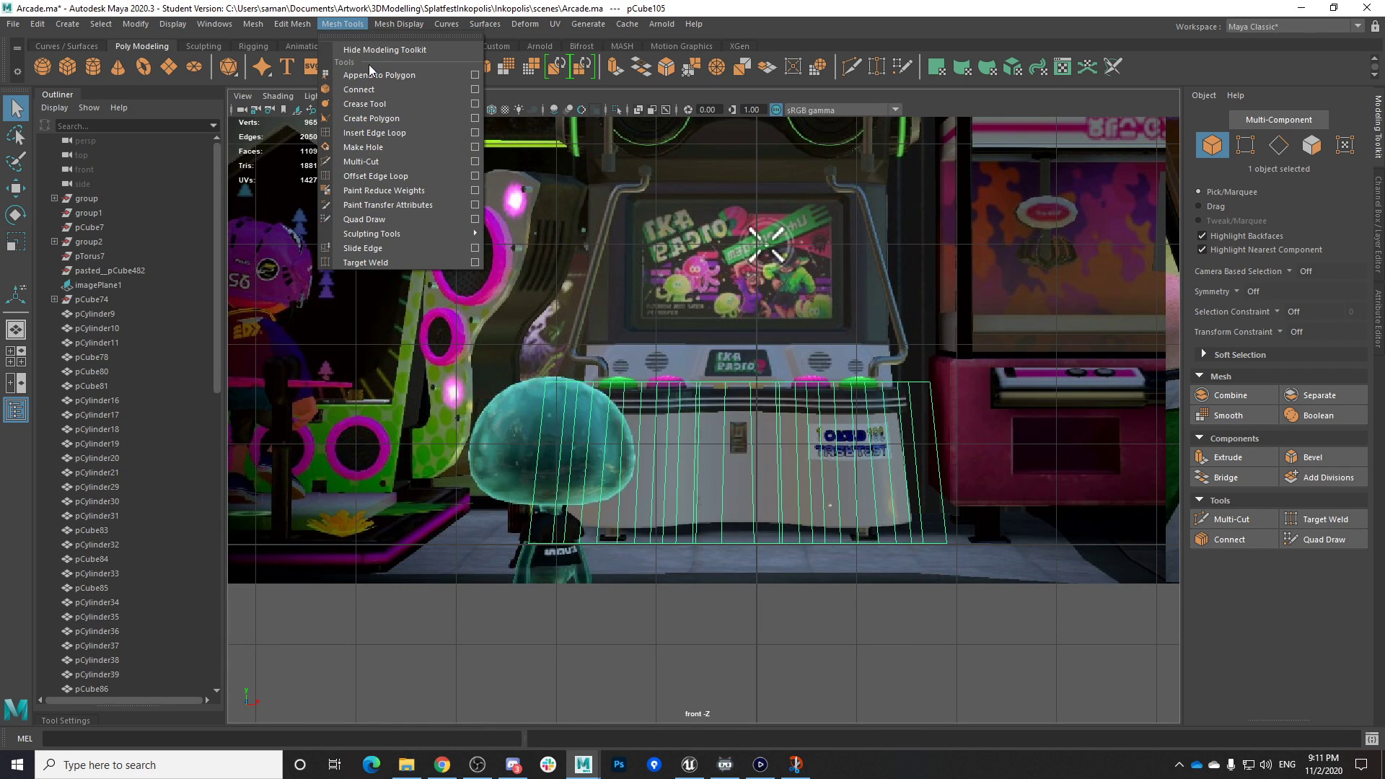
right_click(734, 368)
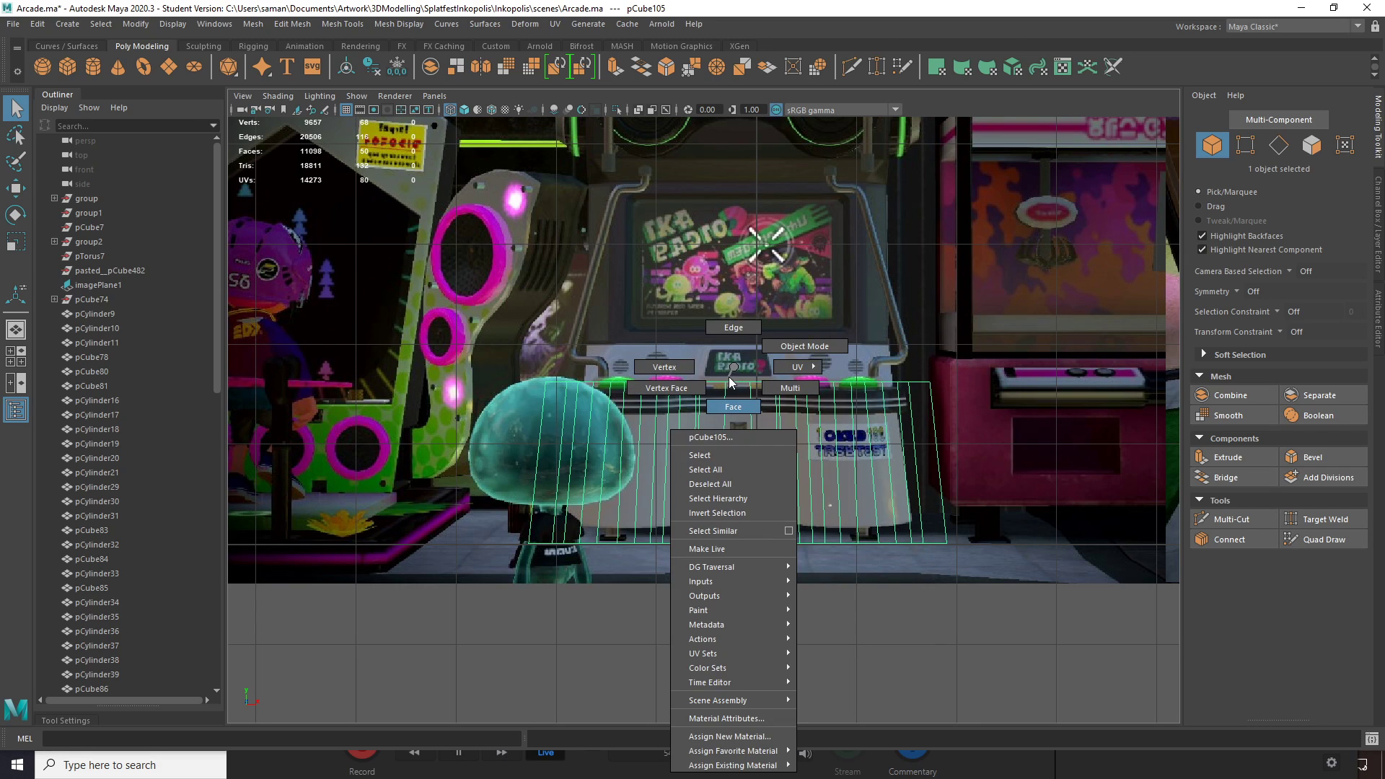
left_click(665, 367)
left_click_drag(498, 353, 1003, 422)
key("w")
left_click_drag(736, 319, 743, 342)
Scale the front reference image and move it to X 24.93, Y 323.22 so the machine lines up with the body
right_click(712, 394)
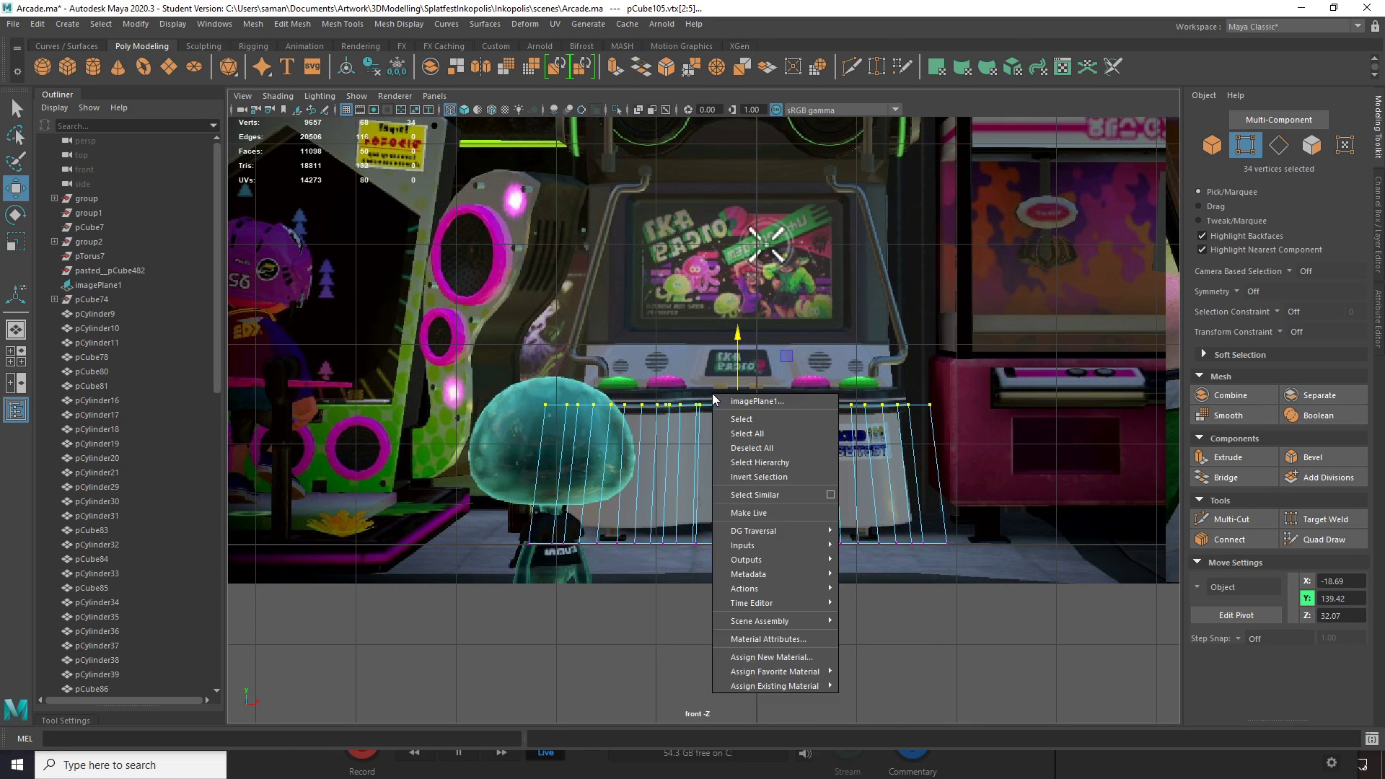
right_click(742, 402)
right_click(709, 399)
right_click_drag(696, 369, 697, 412)
left_click(716, 369)
scroll(749, 323, "down", 2)
key("r")
left_click_drag(750, 296, 811, 308)
key("w")
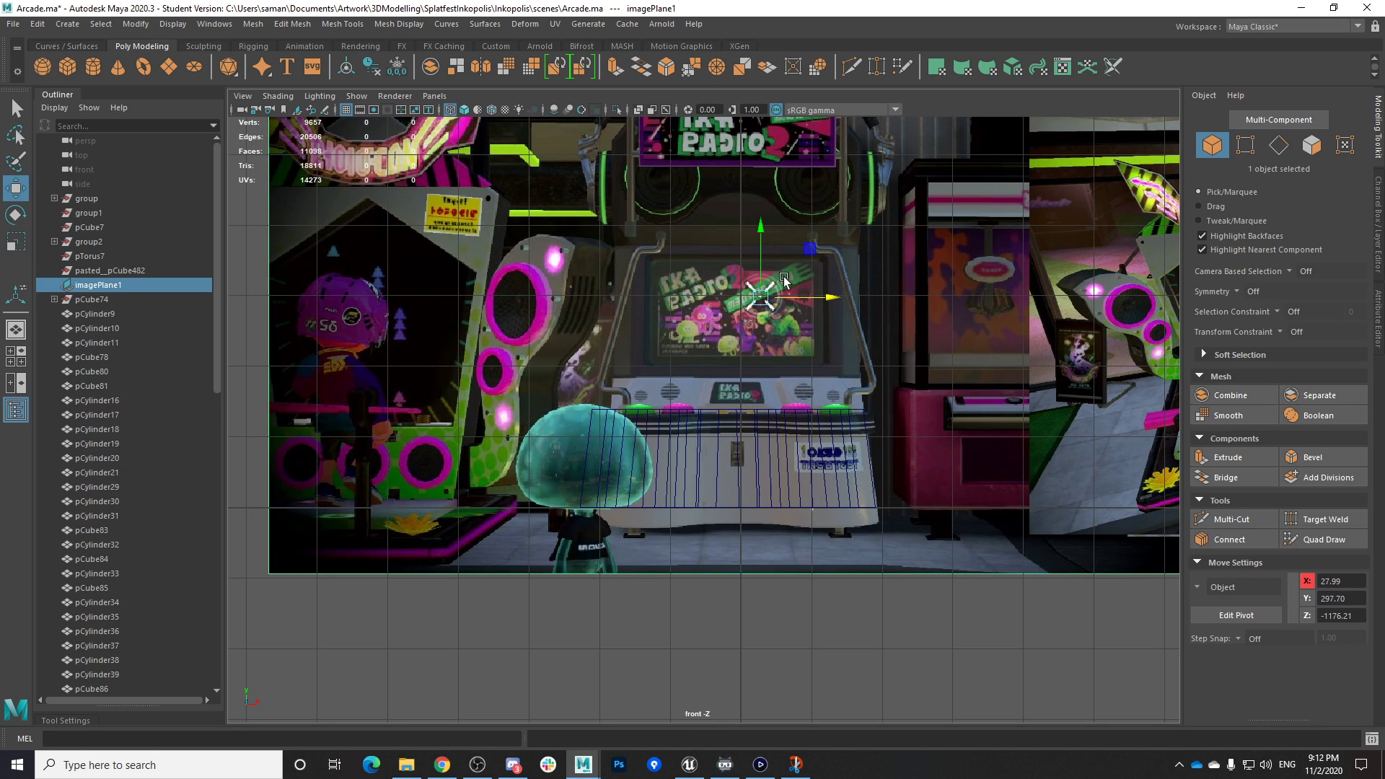
left_click_drag(759, 236, 761, 214)
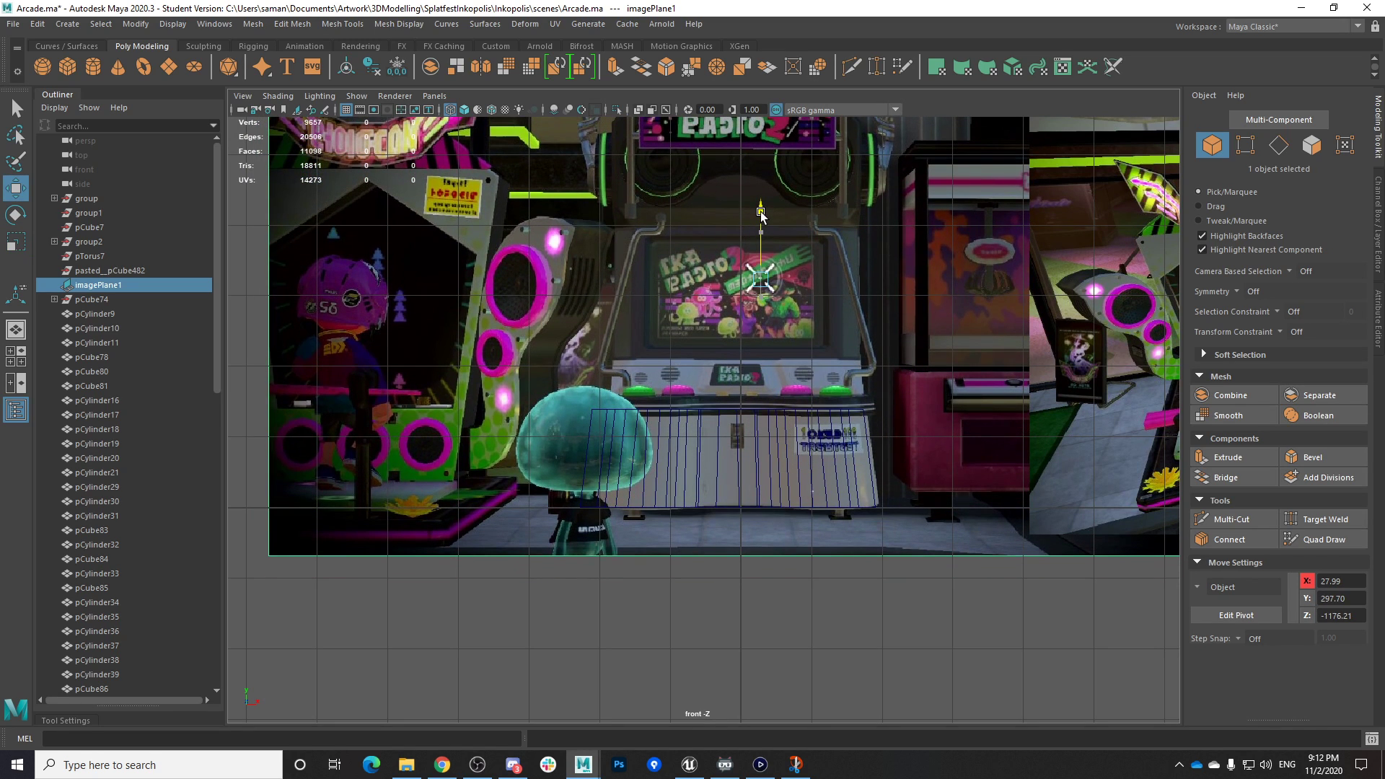
left_click_drag(831, 280, 829, 278)
scroll(825, 361, "up", 3)
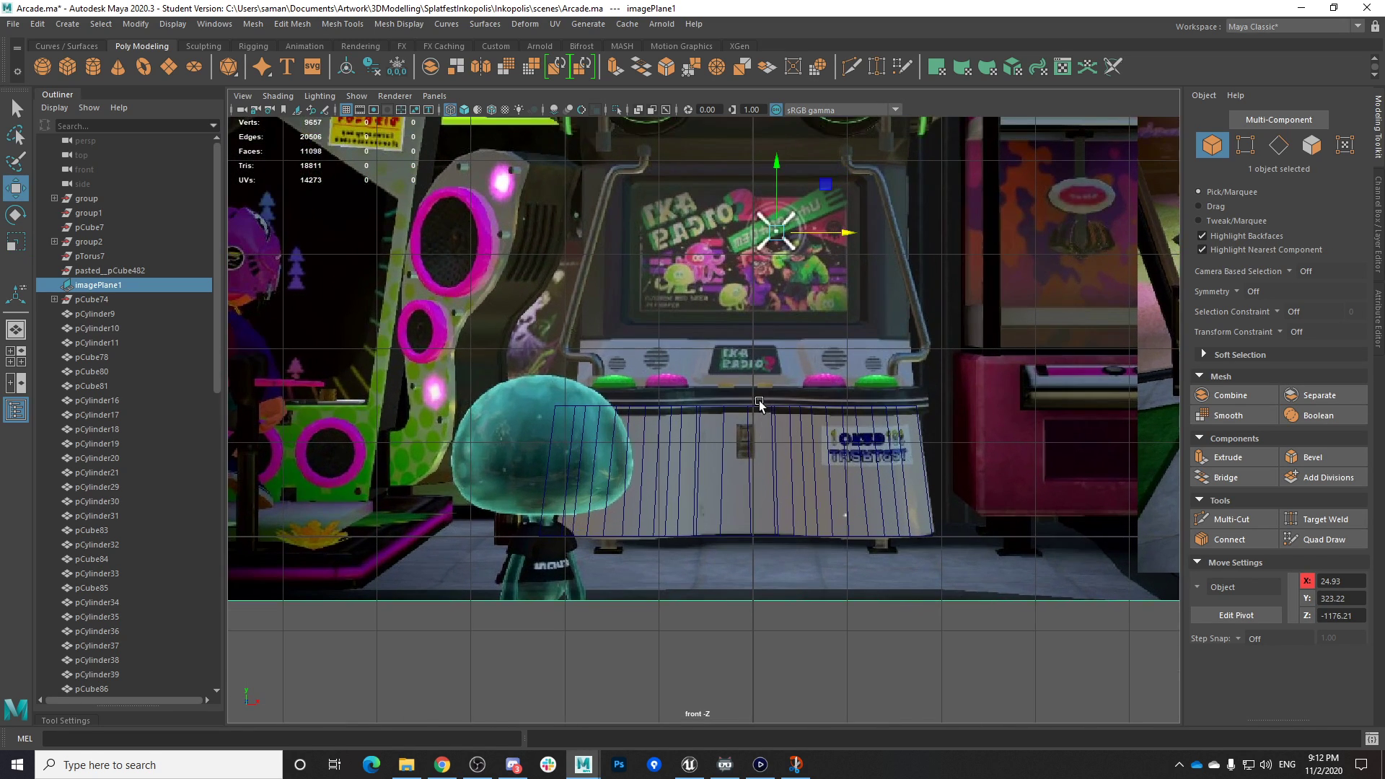
Extrude the curved body's top faces upward about 25 units in the front view
left_click(730, 405)
right_click_drag(730, 405, 732, 409)
left_click_drag(520, 361, 1112, 456)
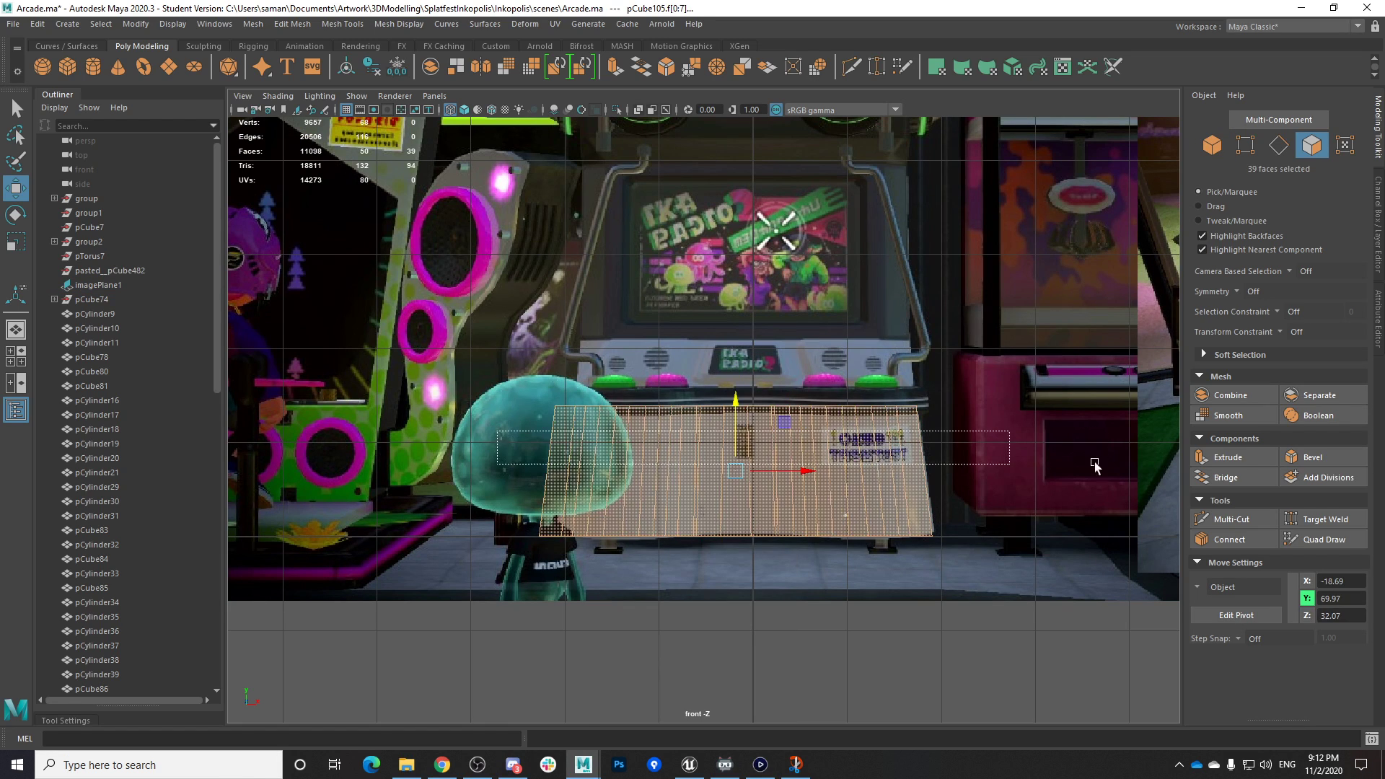
left_click_drag(734, 346, 737, 325)
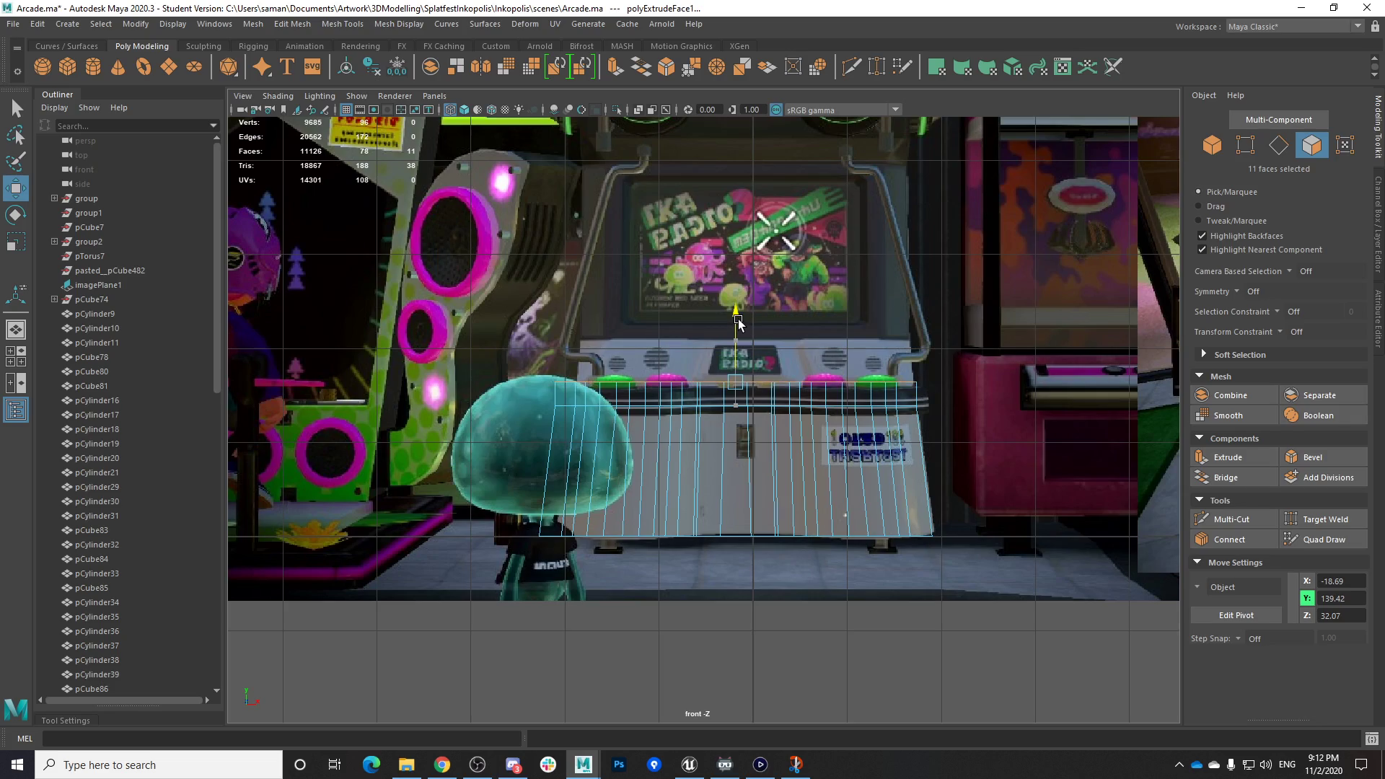
left_click_drag(950, 389, 951, 389)
Compare the raised slab in perspective with the control panel in the Game Capture feed, and return to the Arcade scene
key("space")
key("space")
left_click_drag(881, 353, 675, 479, "alt")
left_click_drag(783, 491, 772, 548, "alt")
left_click(761, 765)
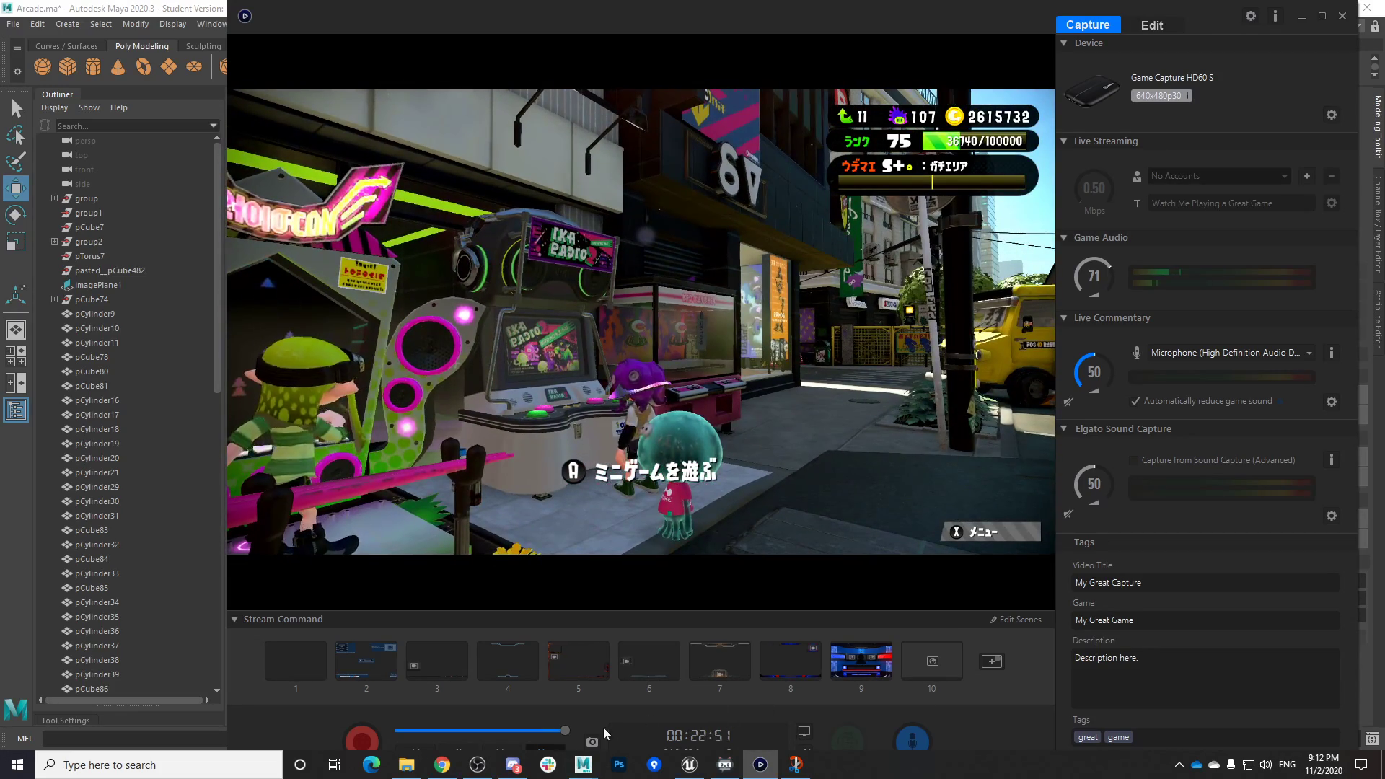
left_click(584, 765)
left_click(530, 702)
left_click_drag(811, 505, 765, 417, "alt")
Undo the last change to the slab's side faces and lower its top faces to Y 160.89, saving the scene
key("ctrl+z")
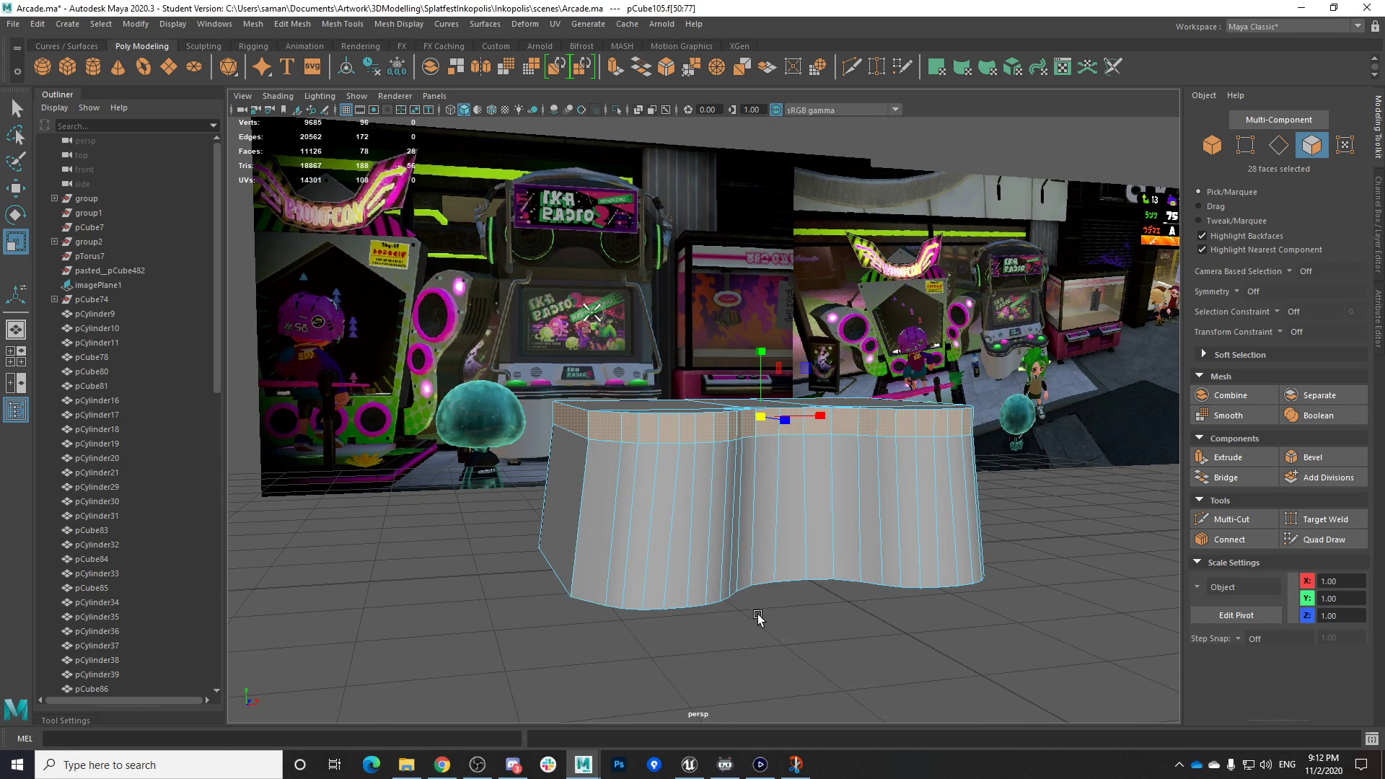
key("space")
key("space")
key("space")
key("space")
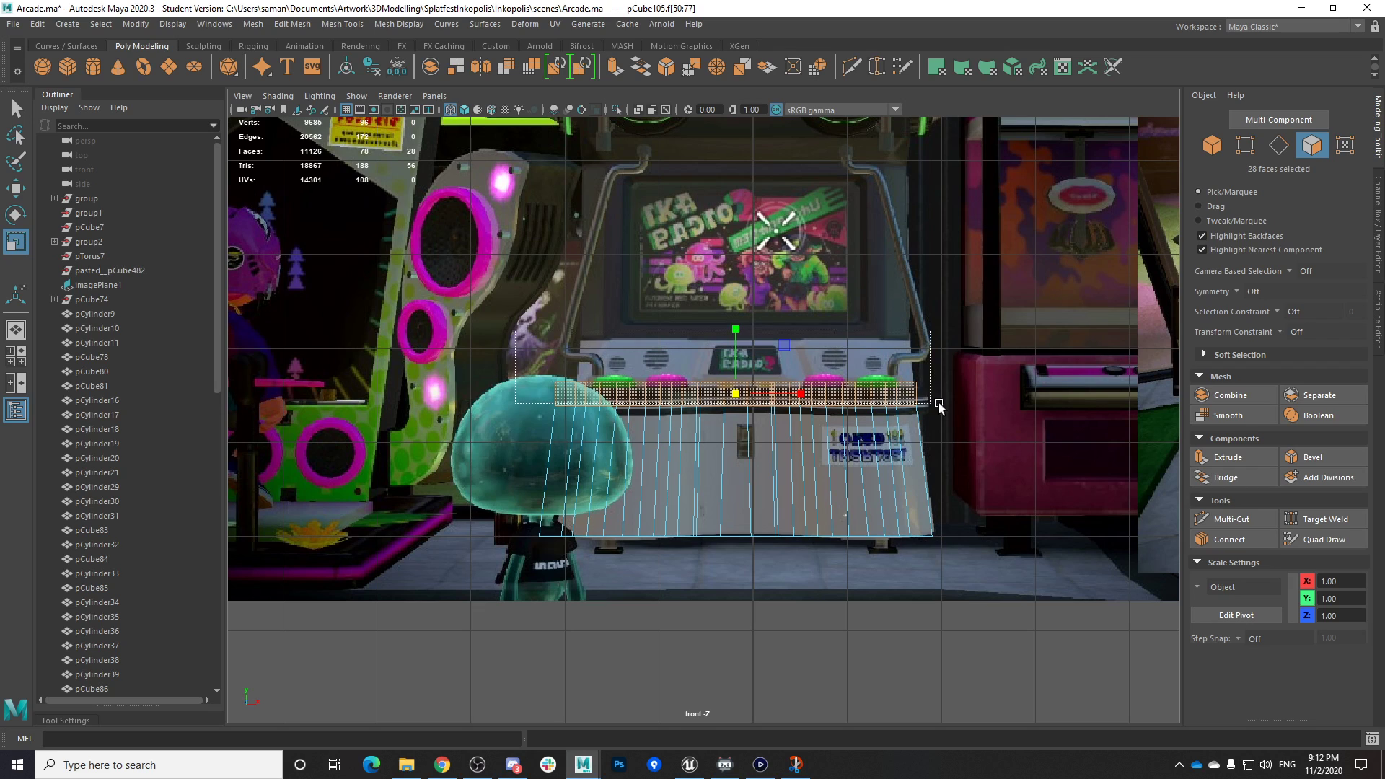
left_click_drag(603, 402, 983, 396, "ctrl")
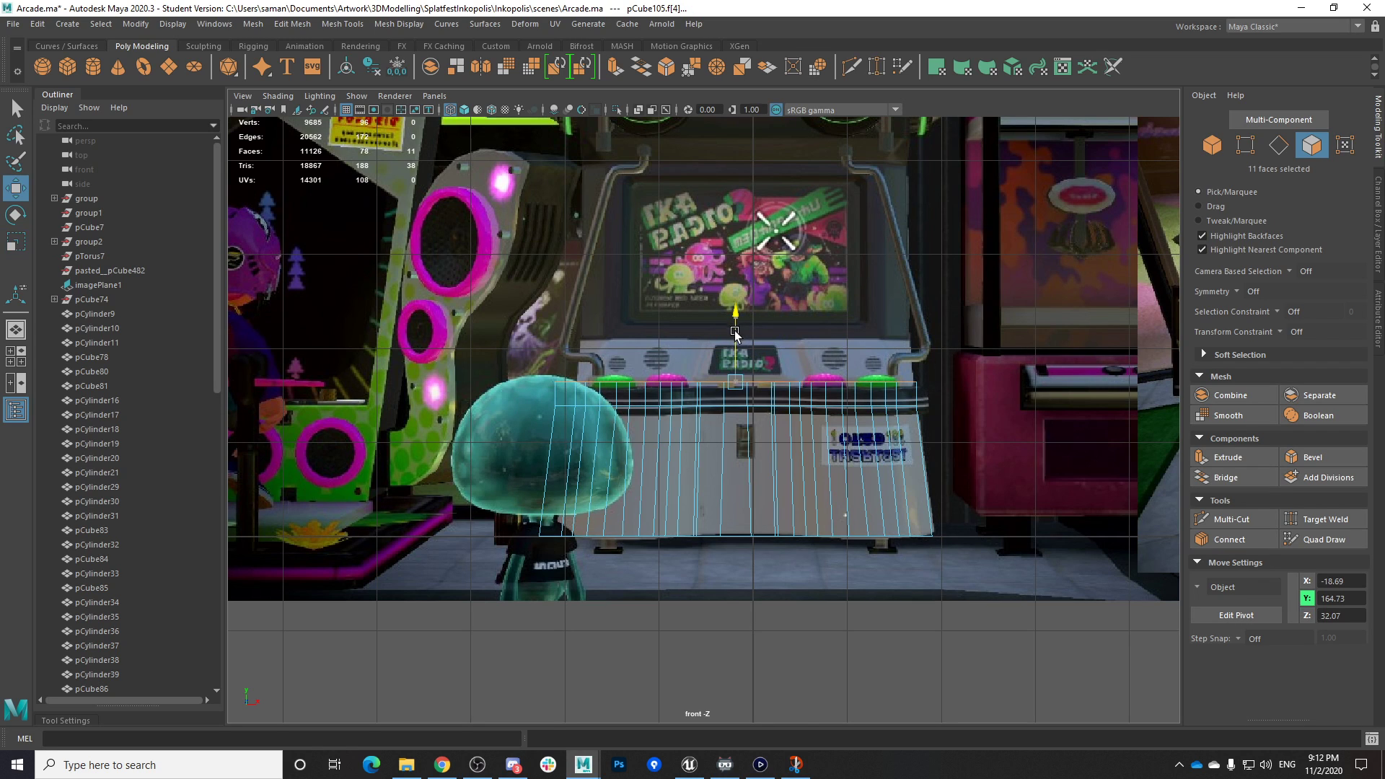
left_click(660, 394)
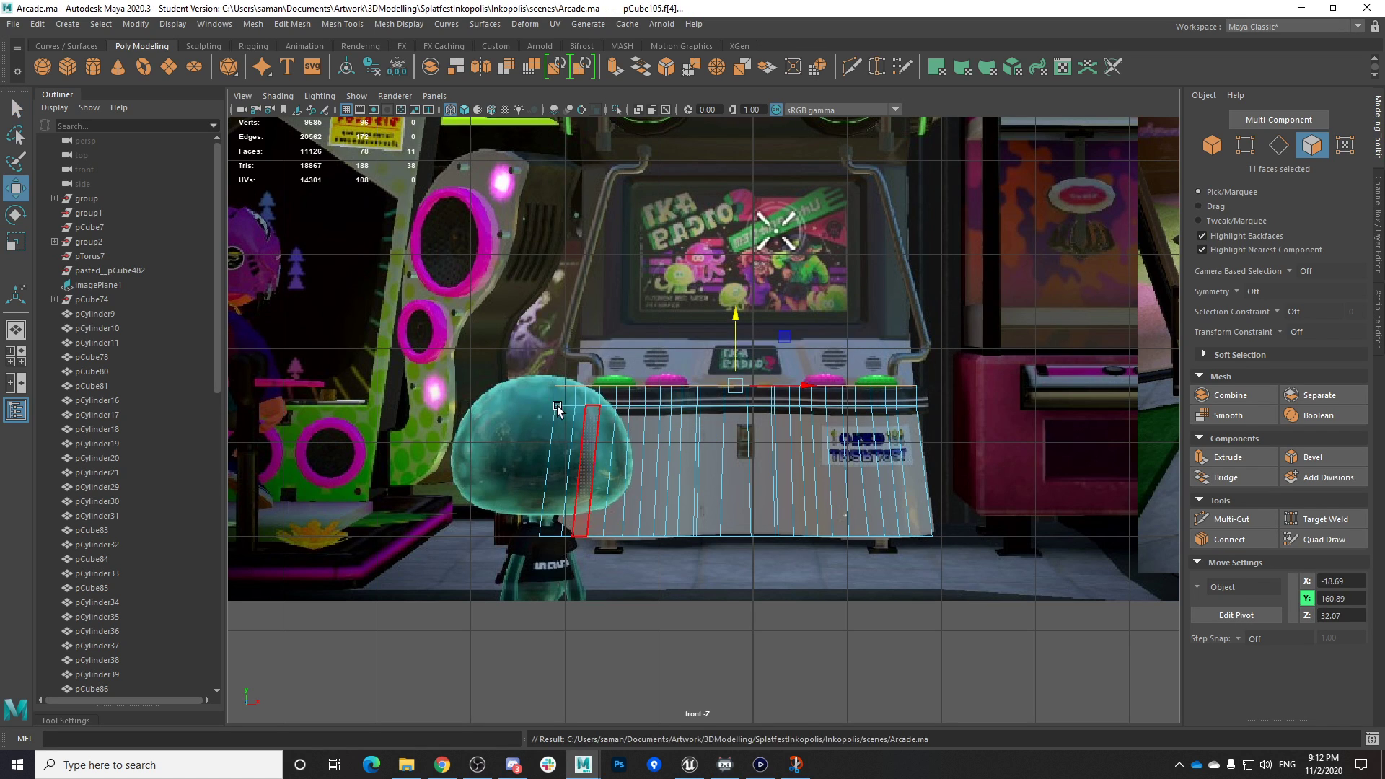
Extrude the slab's side faces outward into an overhanging rim and select two of the rim's faces for scaling along X
left_click_drag(890, 393, 959, 390)
key("space")
key("space")
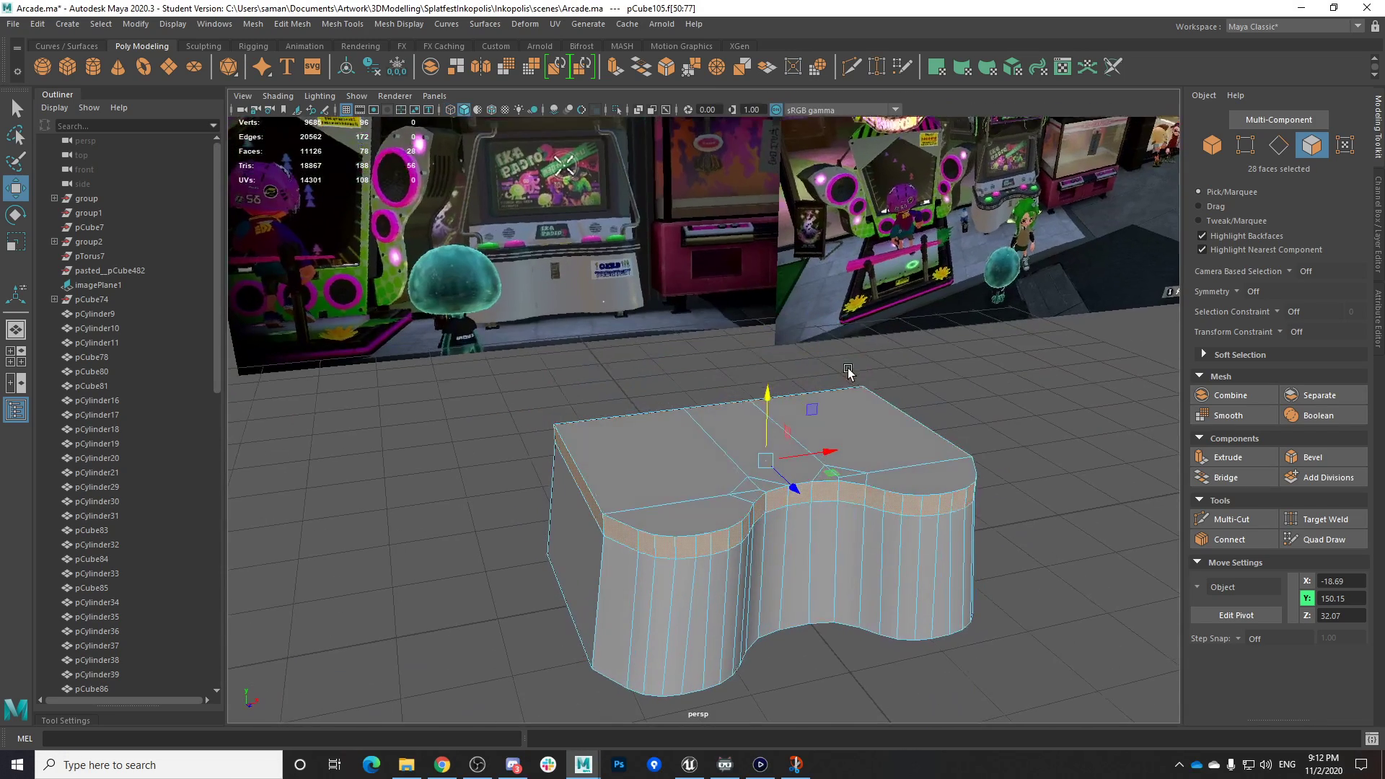
key("ctrl+e")
key("r")
left_click_drag(860, 433, 839, 495, "alt")
left_click(638, 541)
left_click_drag(638, 541, 808, 458, "alt")
left_click(803, 494, "shift")
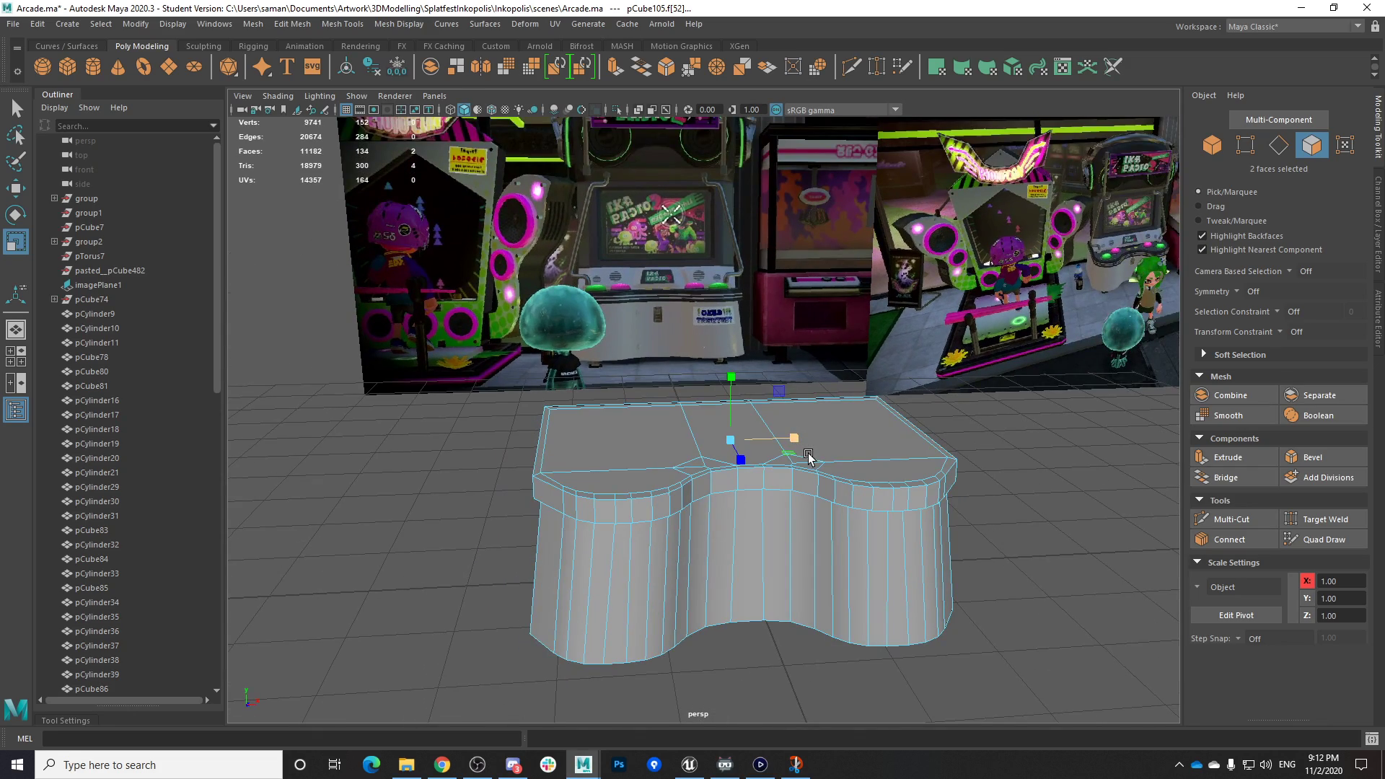
Undo the rim and slab extrusions back to the plain curved body
left_click_drag(741, 518, 672, 489, "alt")
key("ctrl+z")
key("ctrl+z")
key("ctrl+z")
key("ctrl+z")
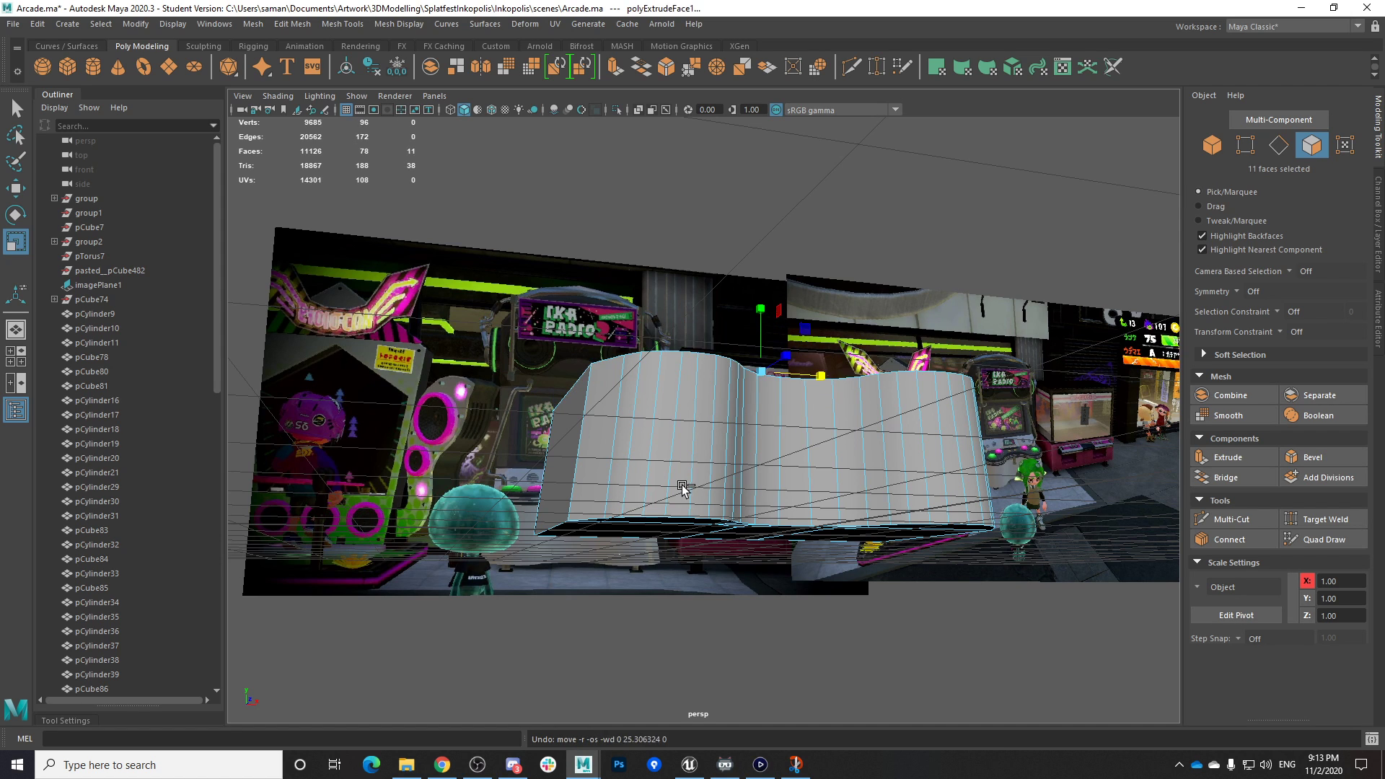
left_click_drag(676, 495, 660, 534, "alt")
Study the machine's control panel and lower body in the Game Capture feed, and return to the Arcade scene
left_click(761, 765)
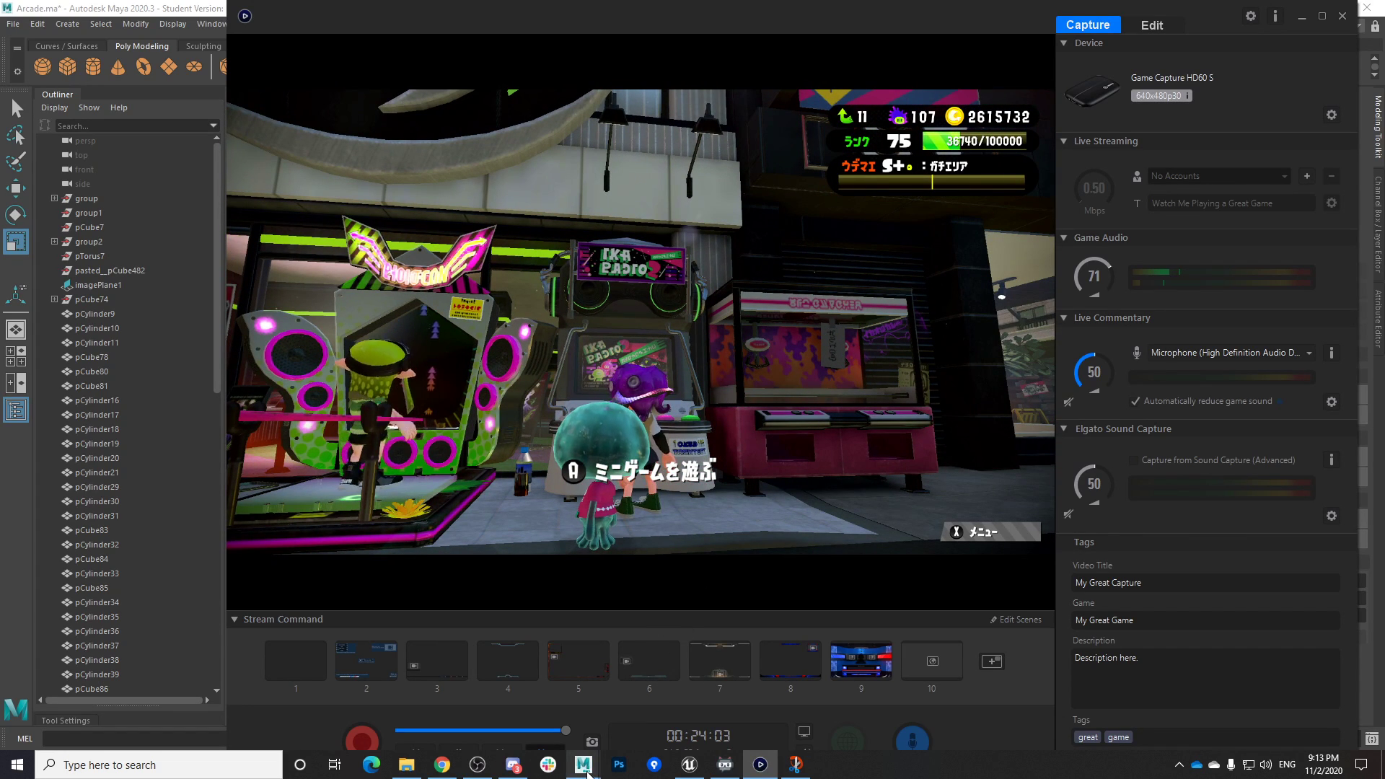
mouse_move(584, 769)
left_click(548, 697)
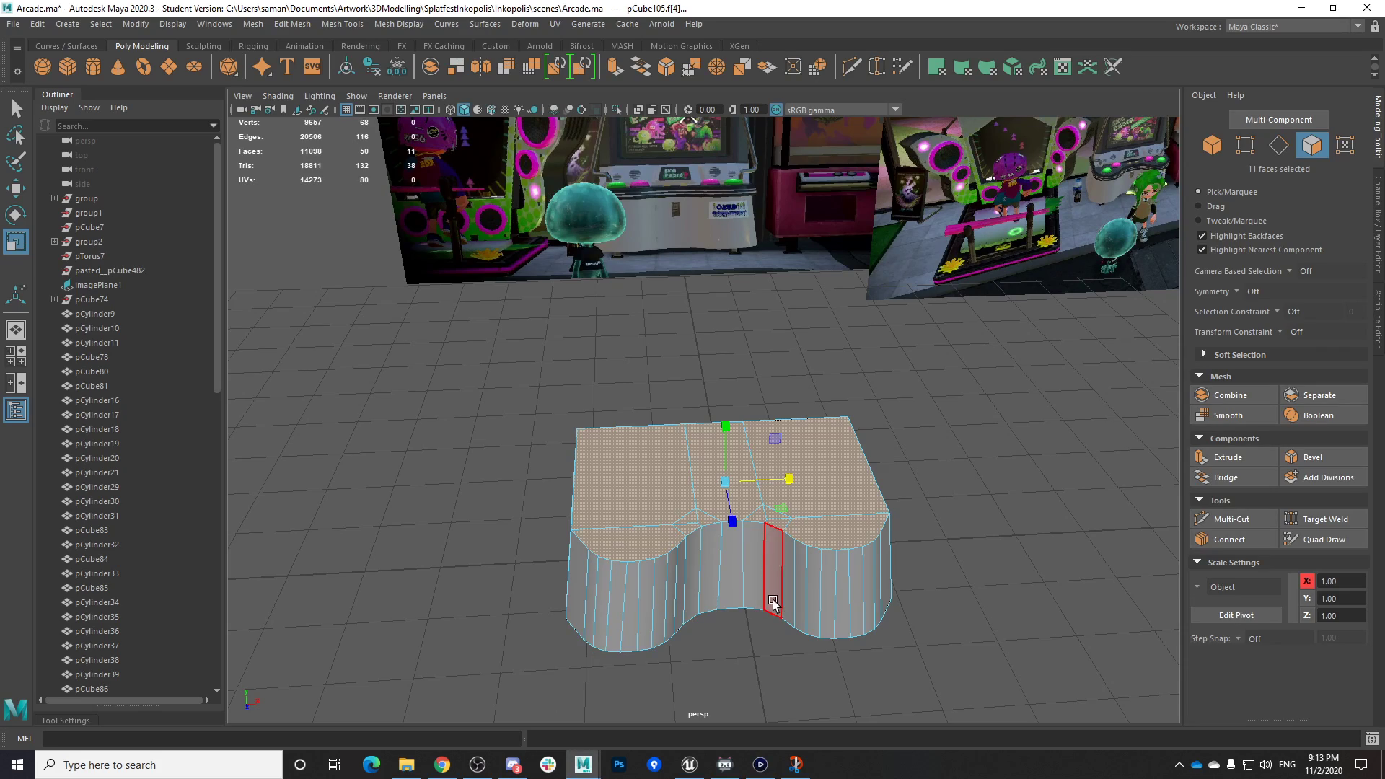
Return the curved body to object mode and save the scene
key("ctrl+s")
left_click(660, 394)
left_click_drag(693, 614, 724, 550, "alt")
right_click_drag(703, 497, 802, 378)
right_click_drag(746, 517, 799, 449)
left_click(1026, 573)
left_click_drag(830, 502, 847, 520, "alt")
left_click(847, 519)
key("q")
key("ctrl+s")
left_click(663, 392)
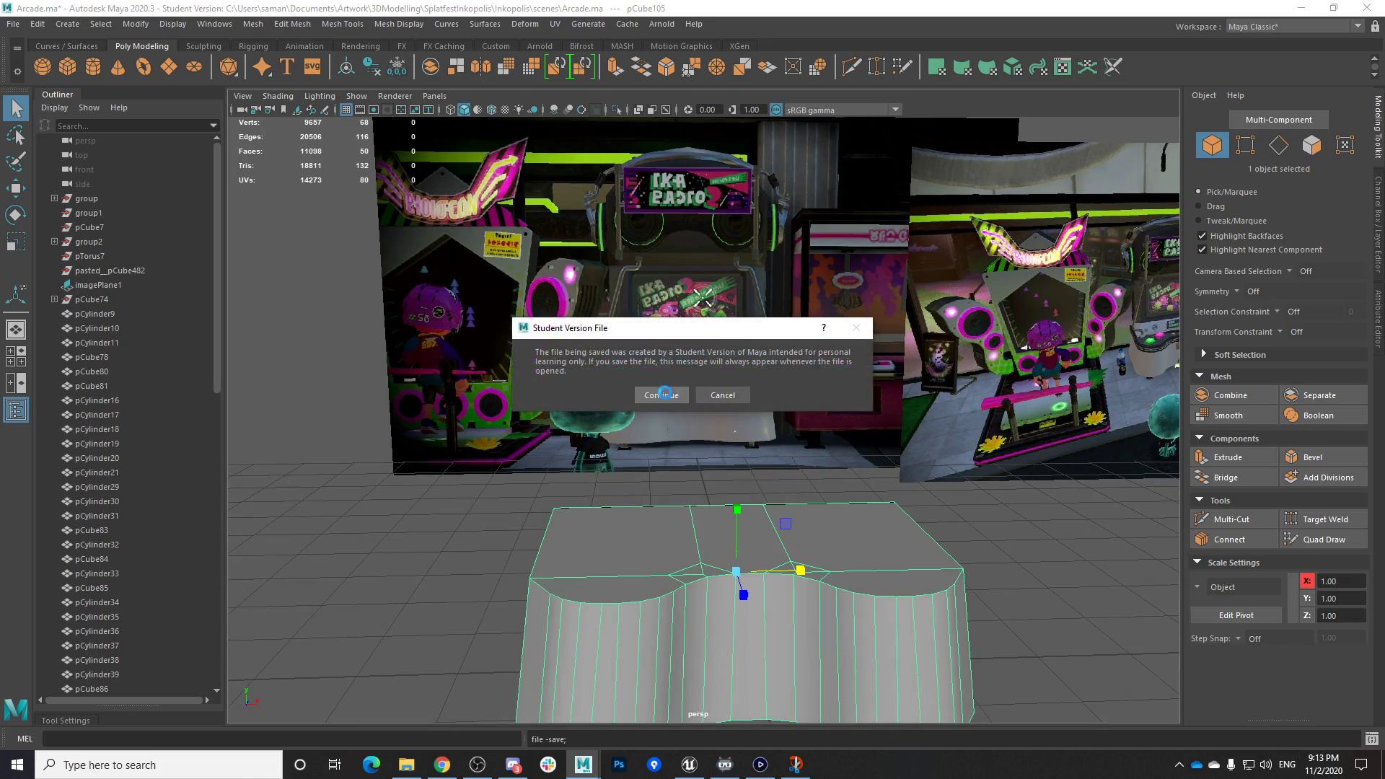
Compare the body's outline seen from above with the machine's side in the Game Capture feed, and return to the Arcade scene
key("r")
left_click_drag(780, 597, 803, 555, "alt")
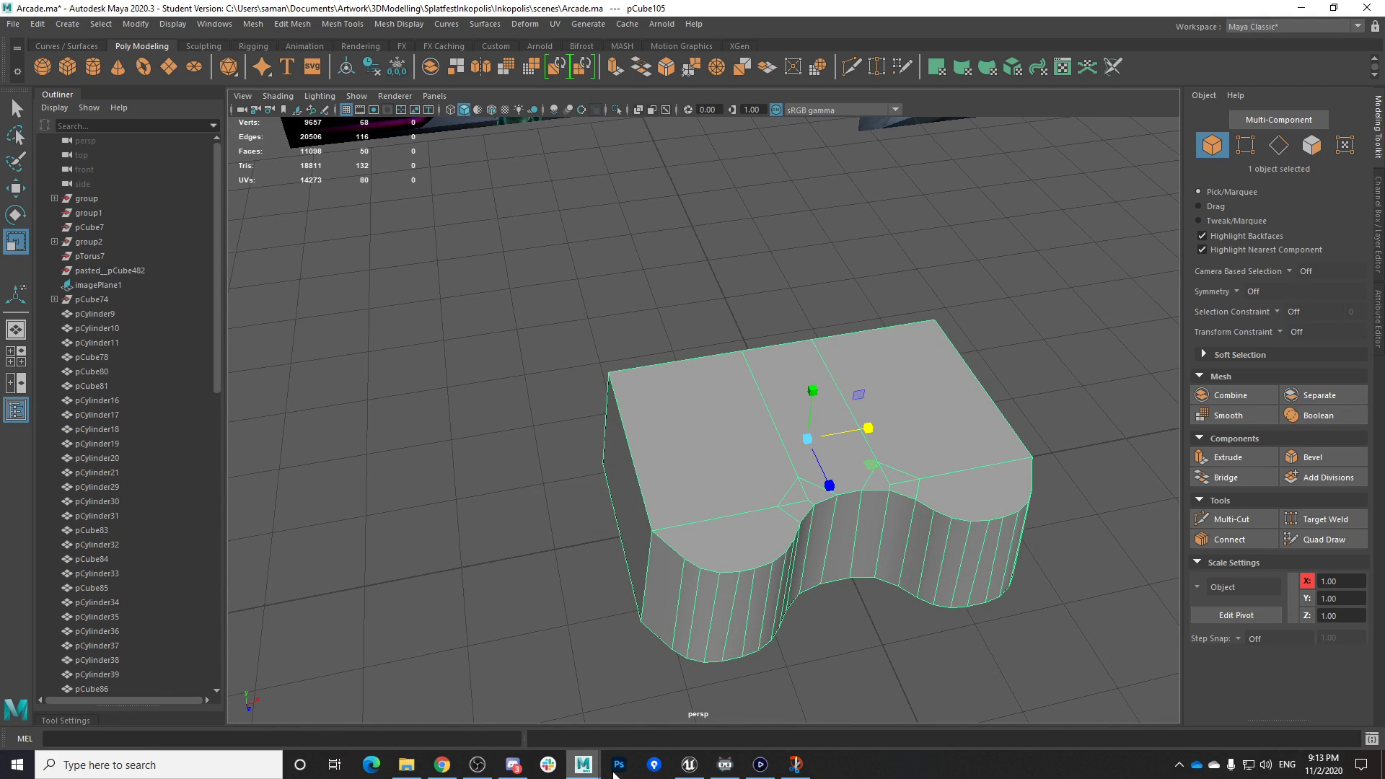
left_click(761, 764)
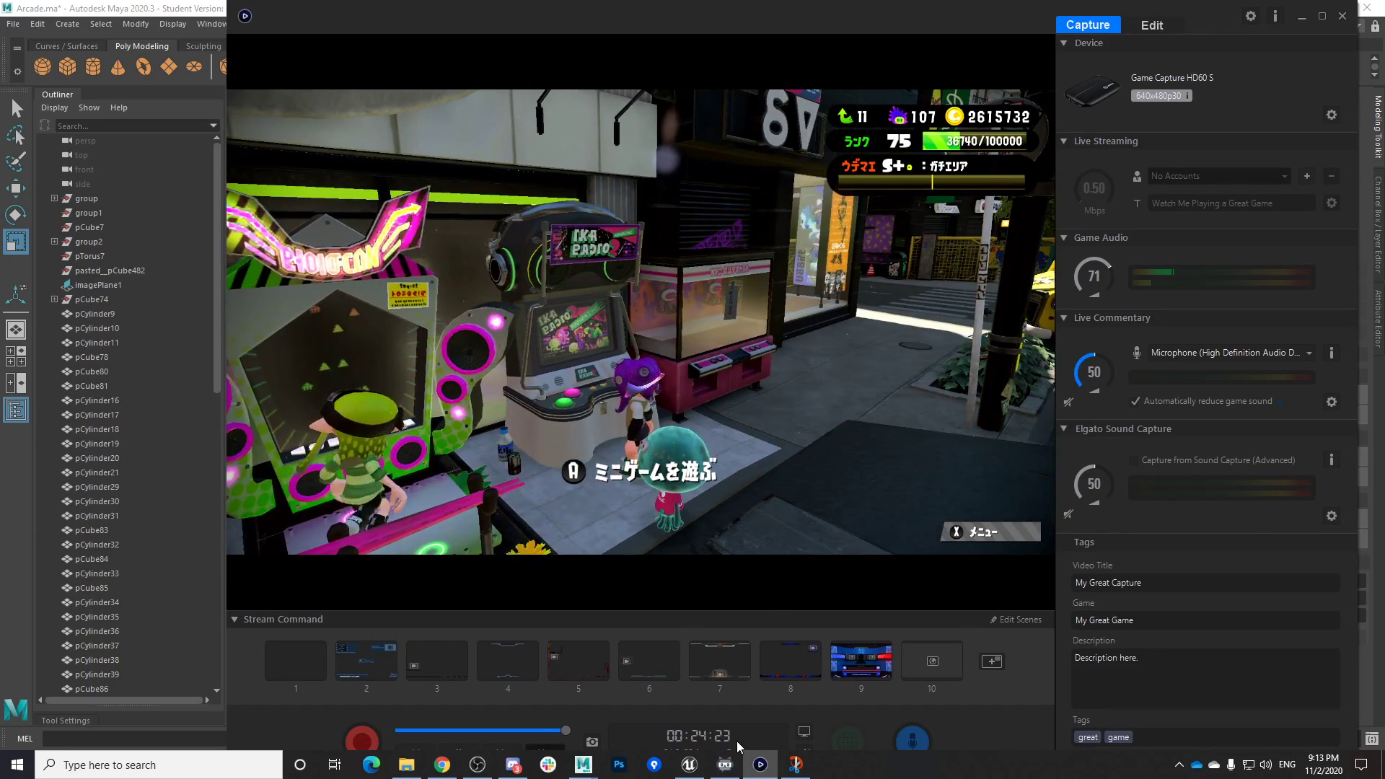
left_click(583, 762)
left_click(530, 707)
left_click_drag(642, 550, 653, 474, "alt")
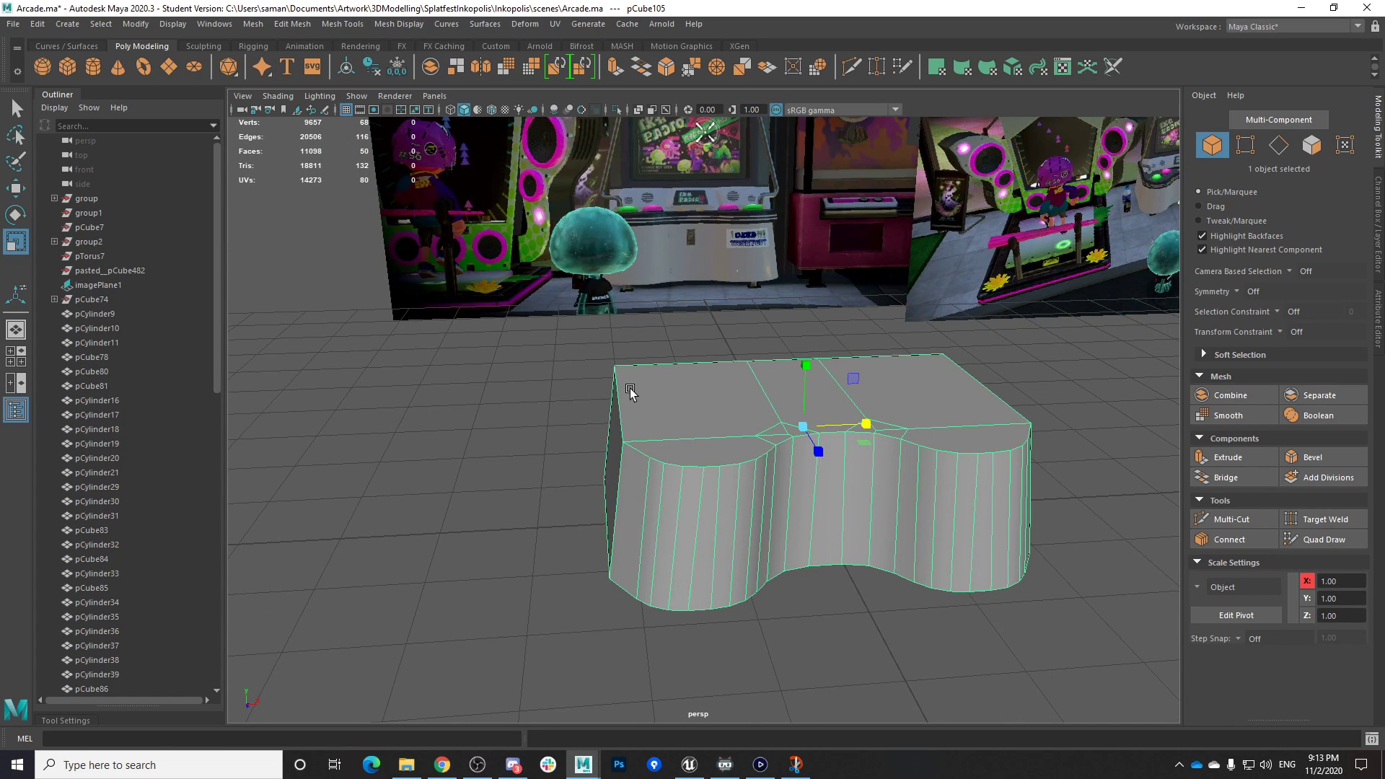
Select the body's eight outer corner vertices from the top view and scale them inward along X
key("space")
key("space")
right_click_drag(493, 327, 456, 322)
left_click_drag(448, 210, 518, 356)
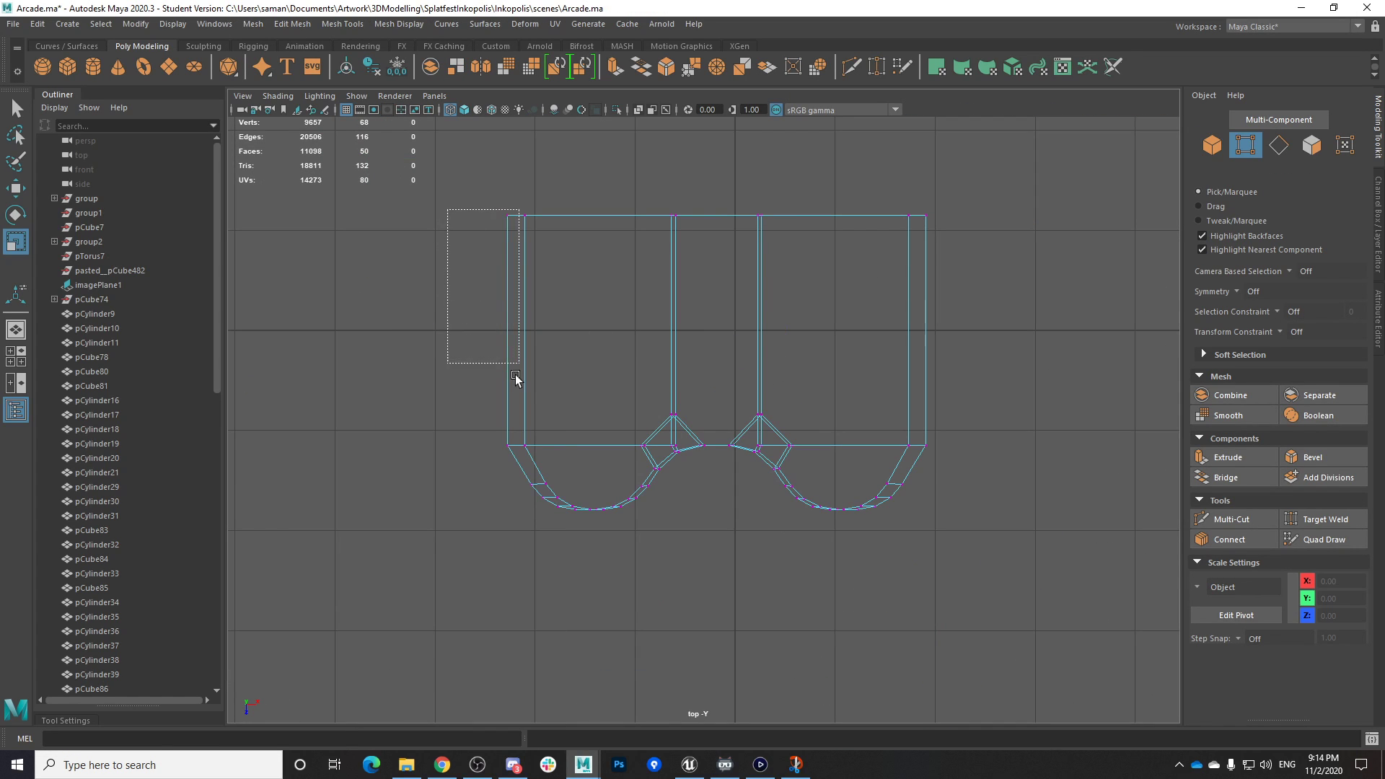
left_click_drag(517, 470, 518, 471)
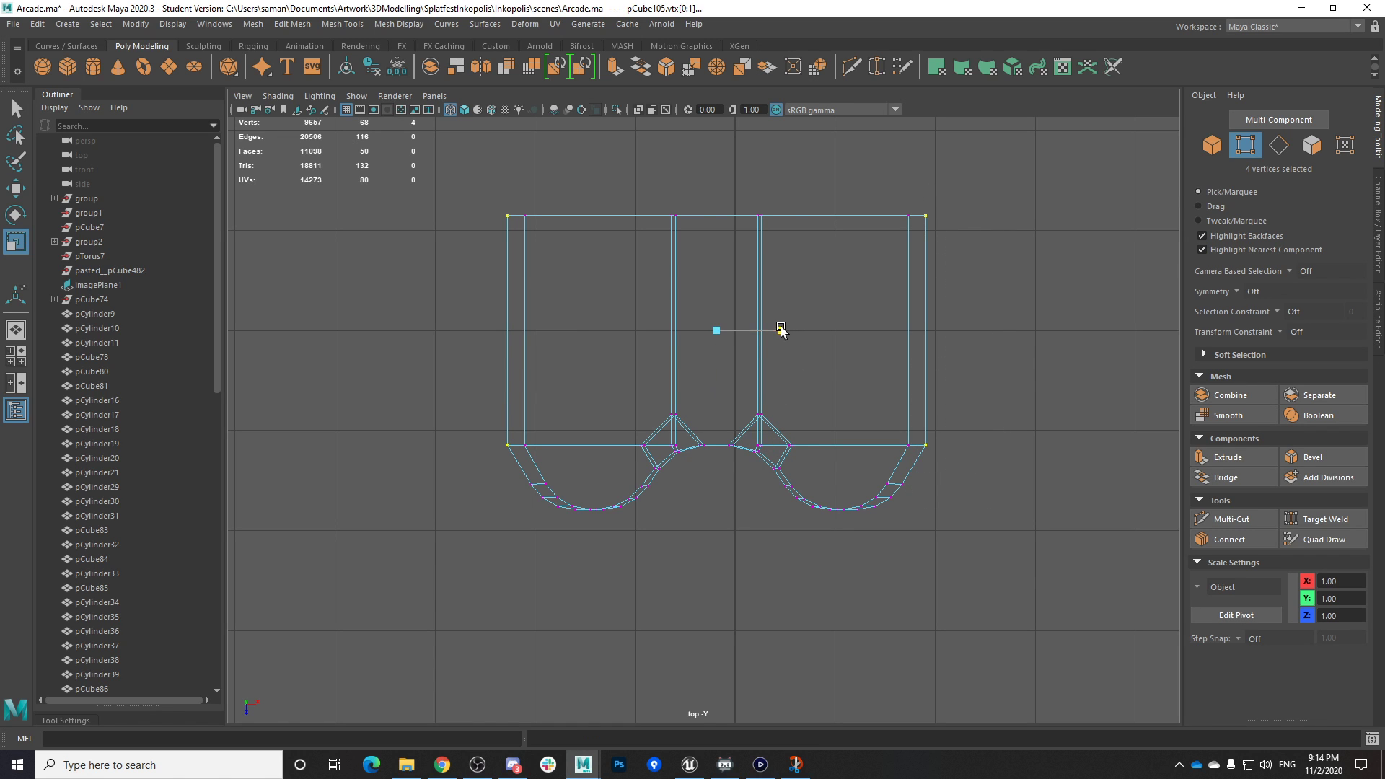
key("space")
key("space")
left_click_drag(897, 380, 621, 540, "alt")
left_click_drag(730, 436, 776, 359, "alt")
left_click_drag(787, 423, 924, 533, "alt")
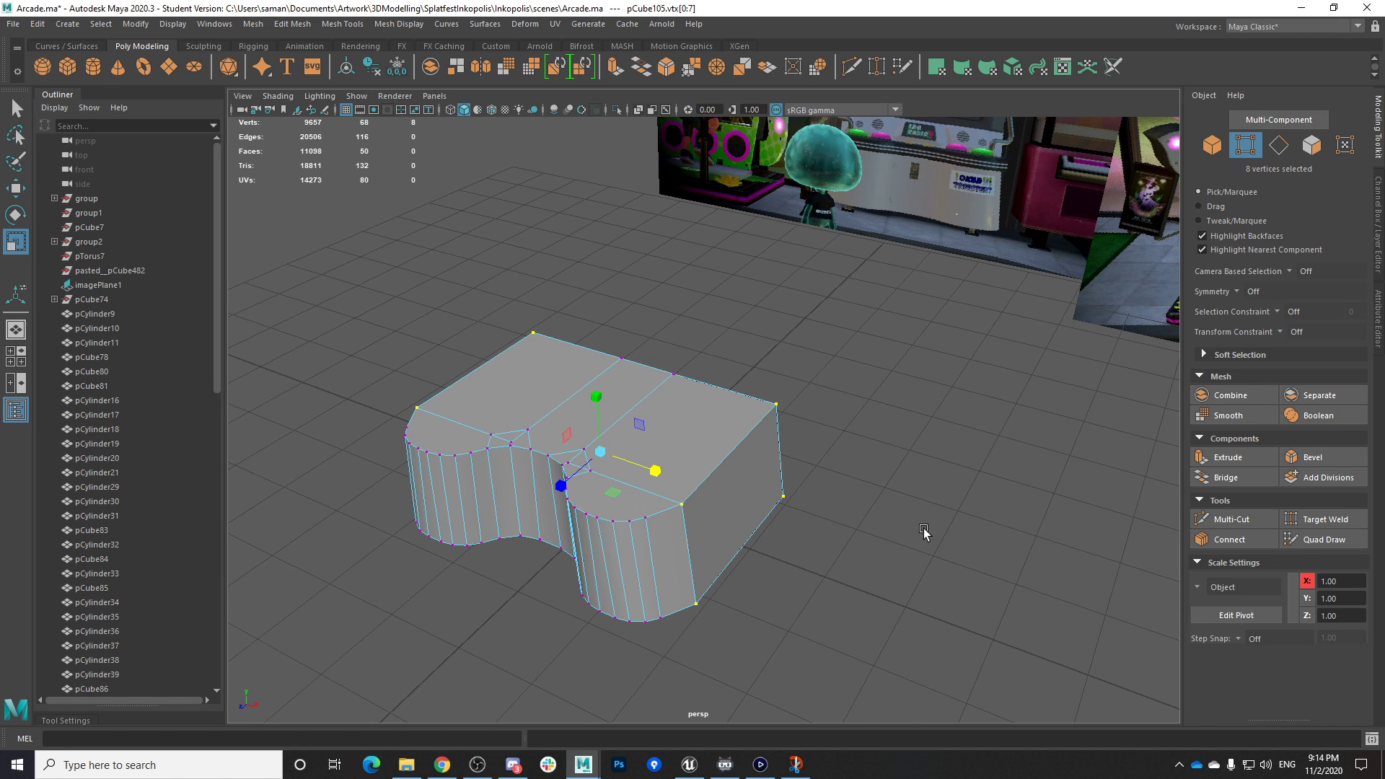
Return the body to object mode, inspect its narrowed sides from several angles, and save the scene
left_click_drag(726, 570, 855, 588, "alt")
scroll(855, 588, "up", 3)
middle_click_drag(855, 588, 908, 577, "alt")
left_click_drag(817, 550, 857, 537, "alt")
right_click_drag(609, 454, 676, 347)
left_click_drag(850, 532, 830, 469, "alt")
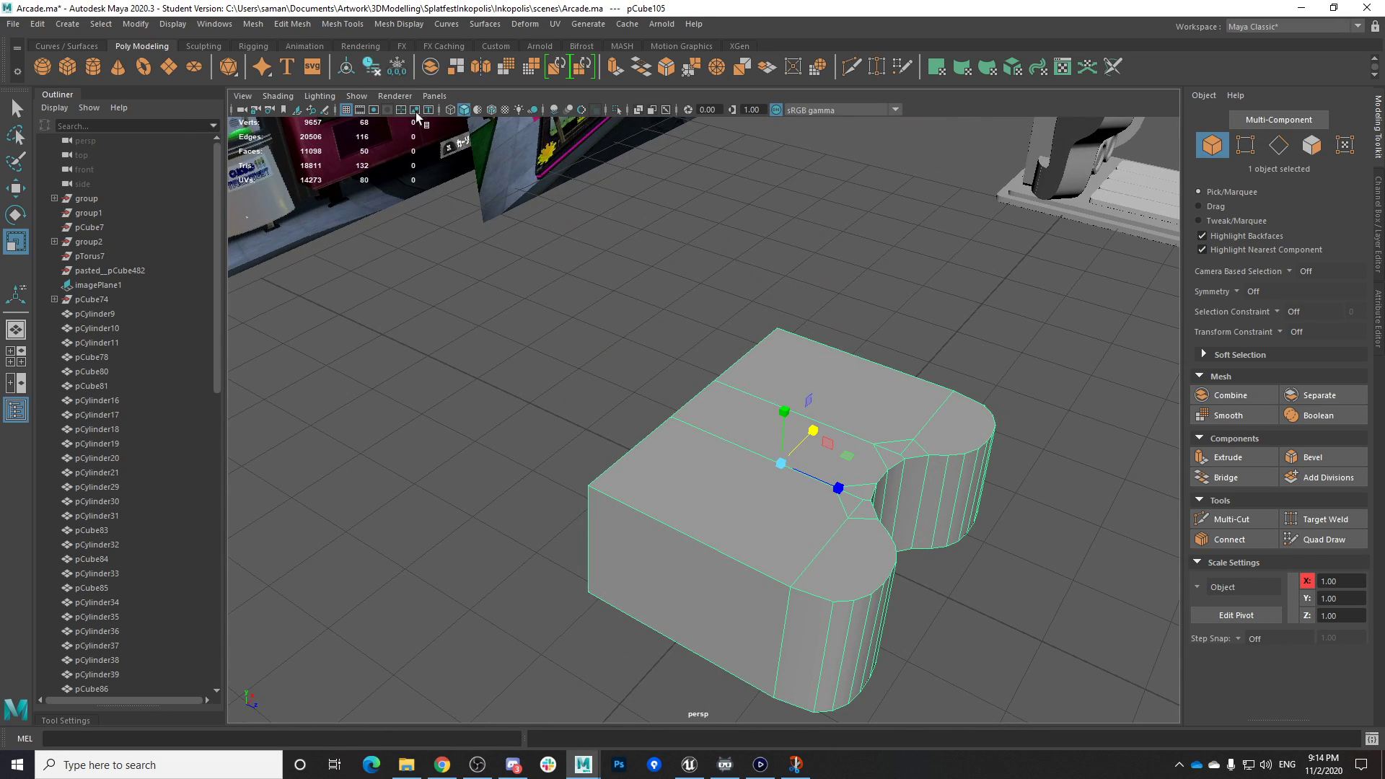
left_click(1027, 618)
left_click_drag(1027, 617, 928, 542, "alt")
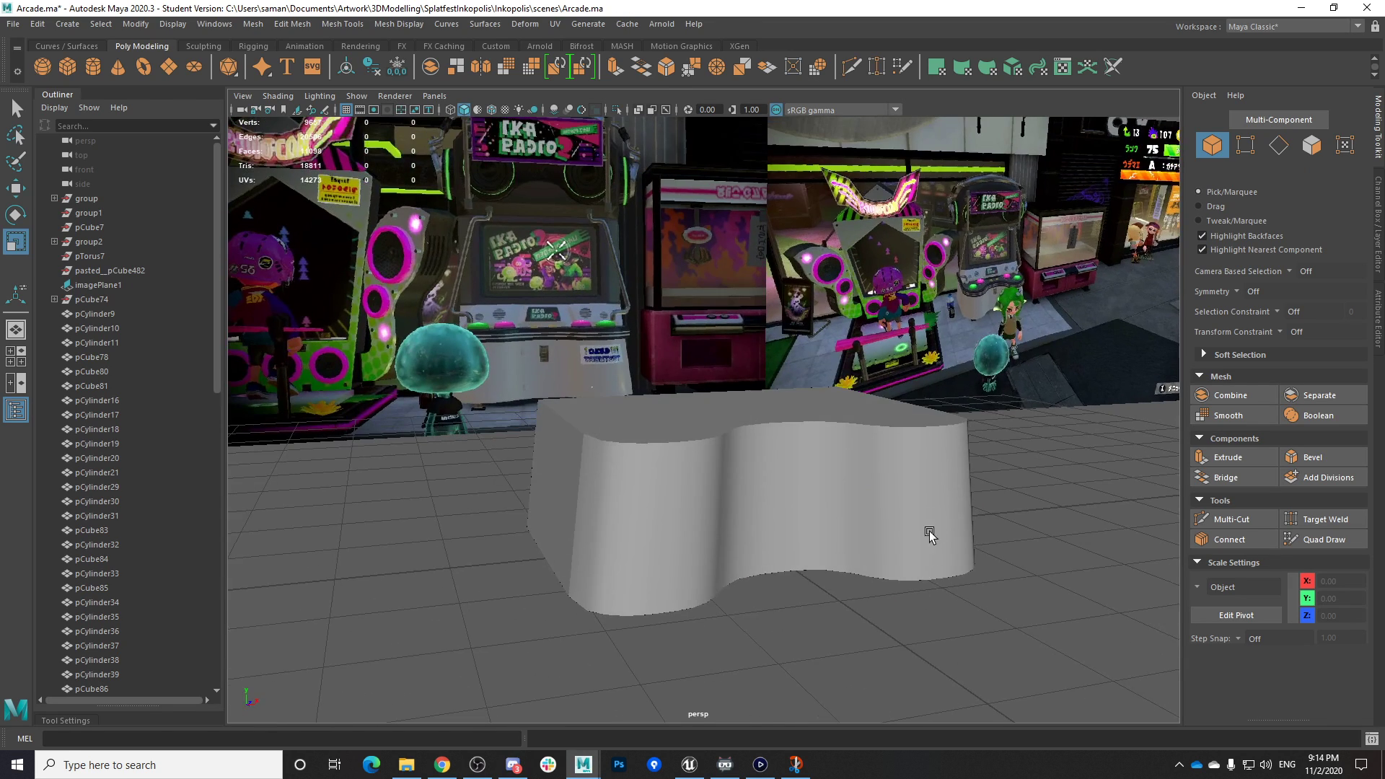
left_click(794, 547)
mouse_move(853, 573)
left_mouse_down("alt")
mouse_move(795, 547)
mouse_move(707, 597)
mouse_move(767, 582)
mouse_move(726, 534)
mouse_move(835, 575)
left_mouse_up("alt")
key("ctrl+s")
key("Return")
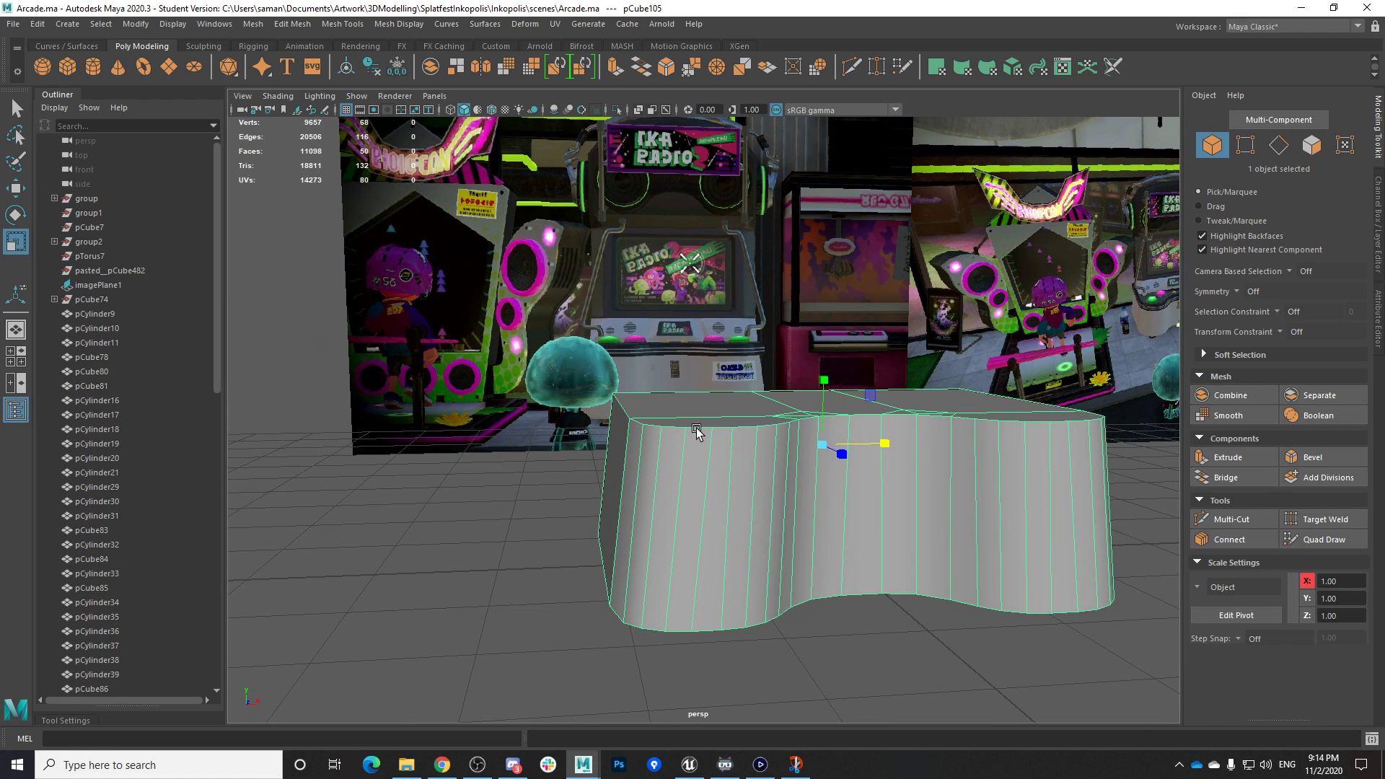
Extrude only the body's top faces upward in the front view to the base of the reference image's buttons
key("space")
key("space")
scroll(595, 424, "up", 3)
right_click(596, 424)
right_click_drag(581, 406, 578, 421)
left_click_drag(468, 350, 1039, 436)
left_click_drag(469, 462, 1225, 485, "ctrl")
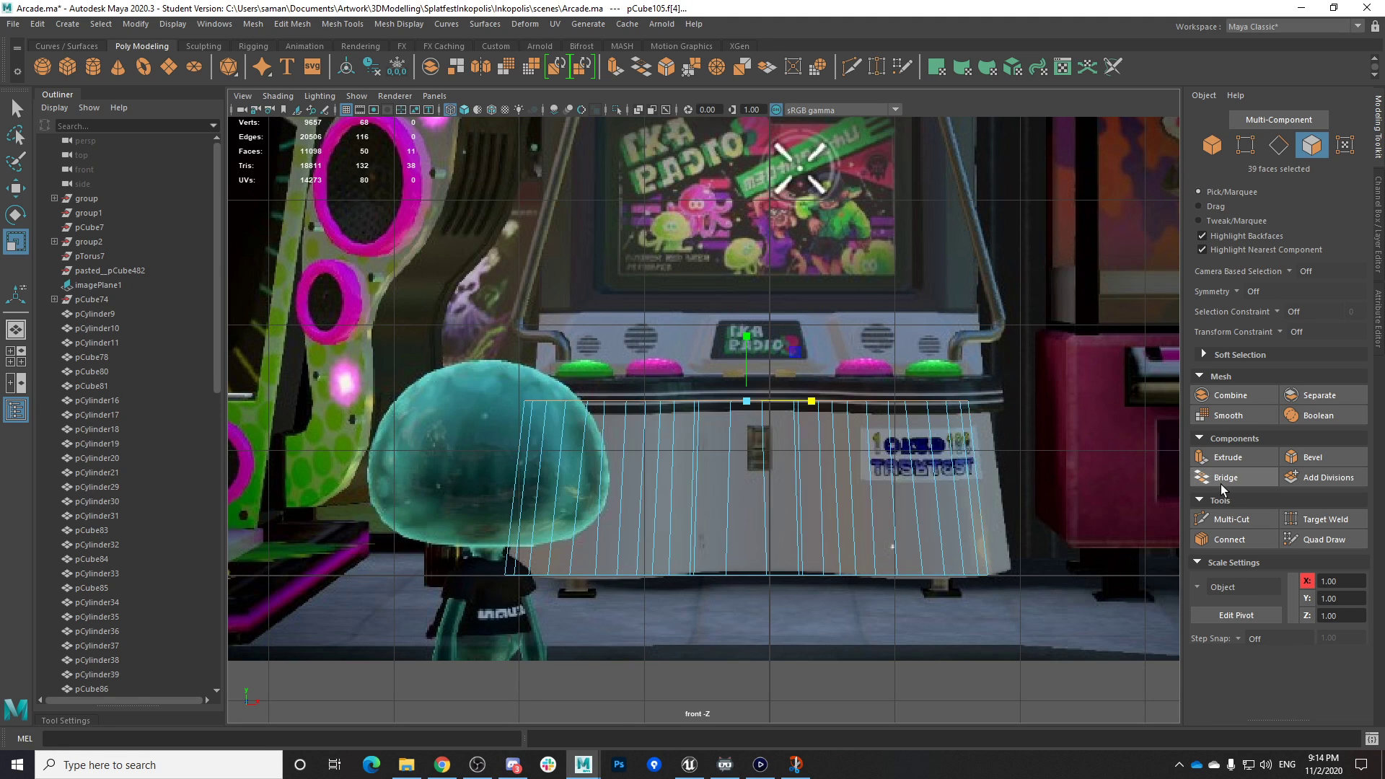
key("ctrl+e")
key("w")
left_click_drag(742, 335, 740, 312)
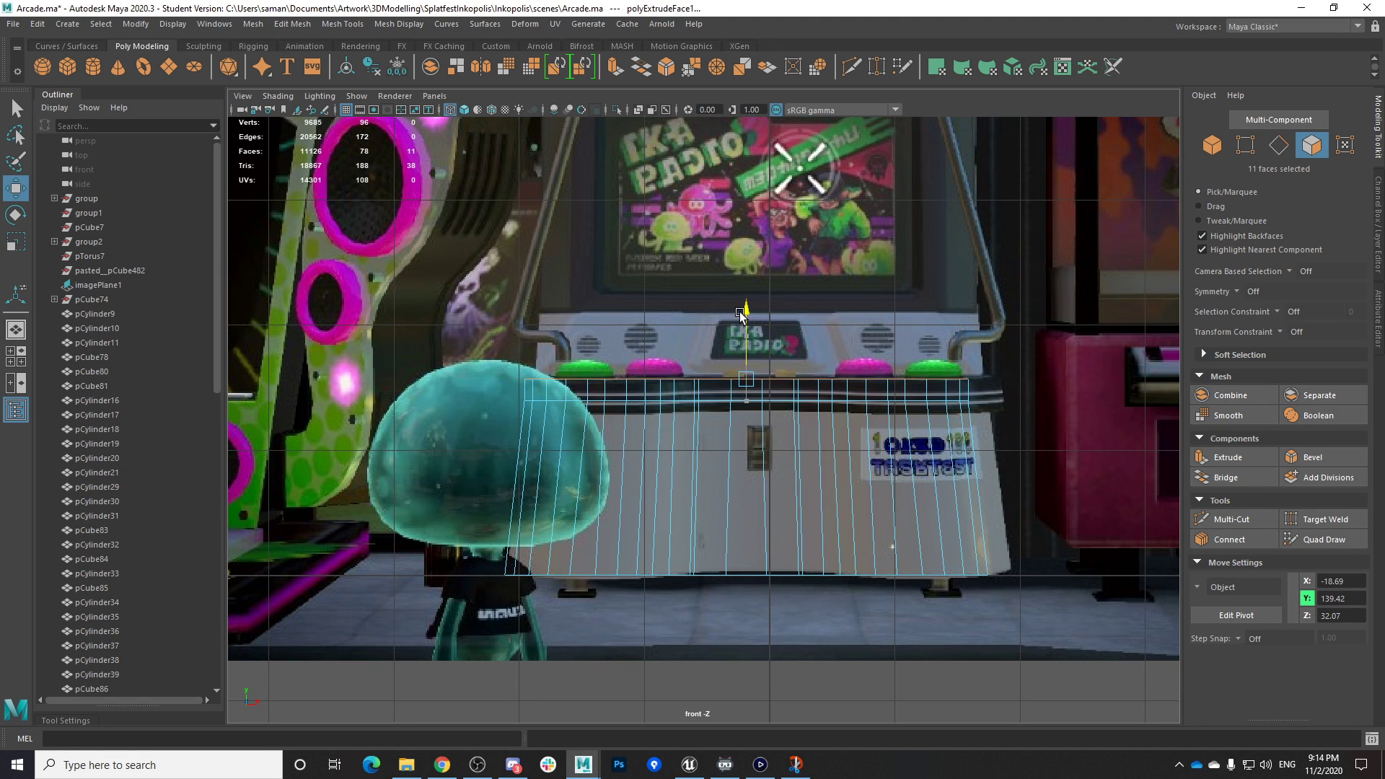
Extrude the new slab's perimeter faces and scale them outward into an overhanging rim
left_click_drag(969, 405, 1038, 401)
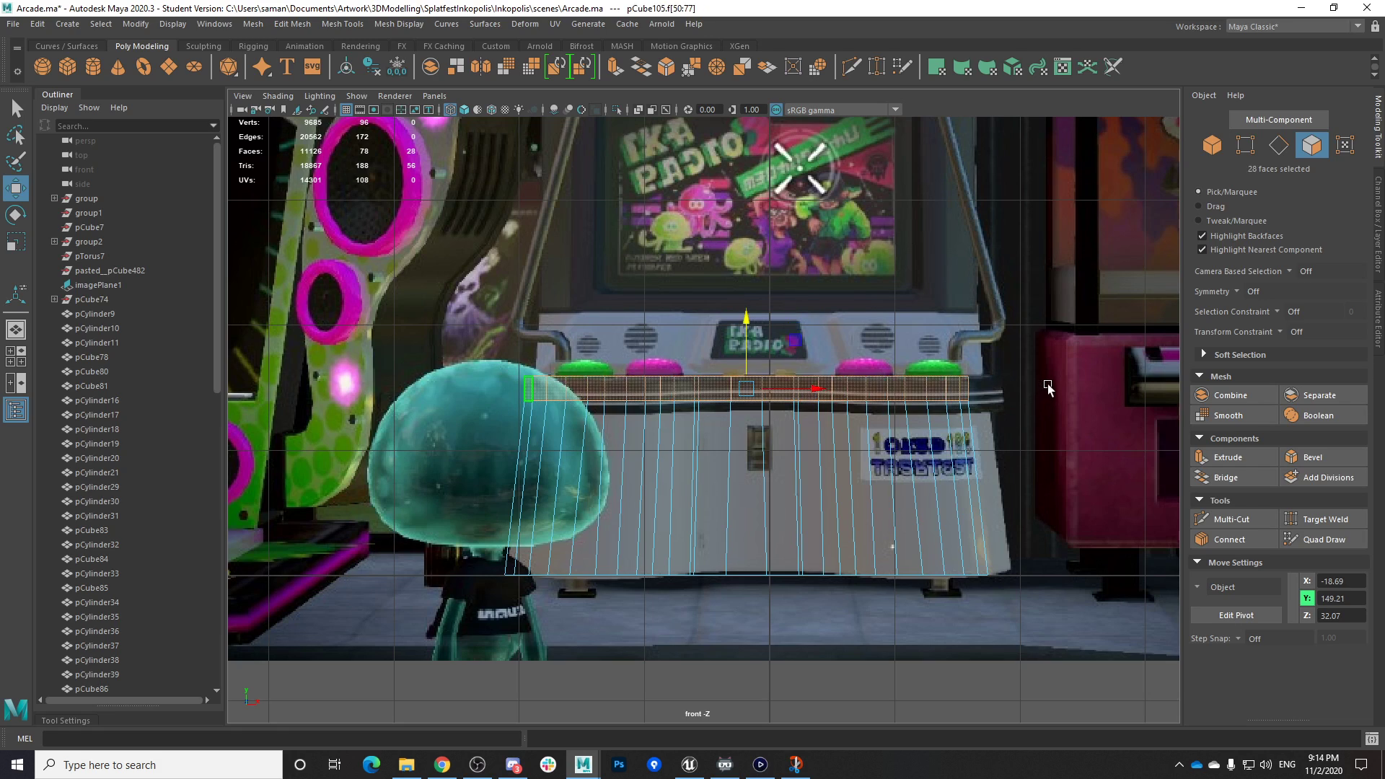
key("space")
key("space")
left_click_drag(931, 343, 809, 533, "alt")
key("ctrl+e")
key("r")
left_click_drag(860, 481, 975, 546)
Select the four end faces of the overhanging rim and scale them along X
left_click(660, 524)
left_click(777, 441, "shift")
left_click_drag(873, 487, 601, 565, "alt")
key("ctrl+z")
left_click(639, 618, "shift")
left_click(785, 559, "shift")
left_click_drag(738, 445, 878, 423)
Save the scene, return the body to object mode, and inspect the overhanging rim in perspective
key("ctrl+s")
key("Return")
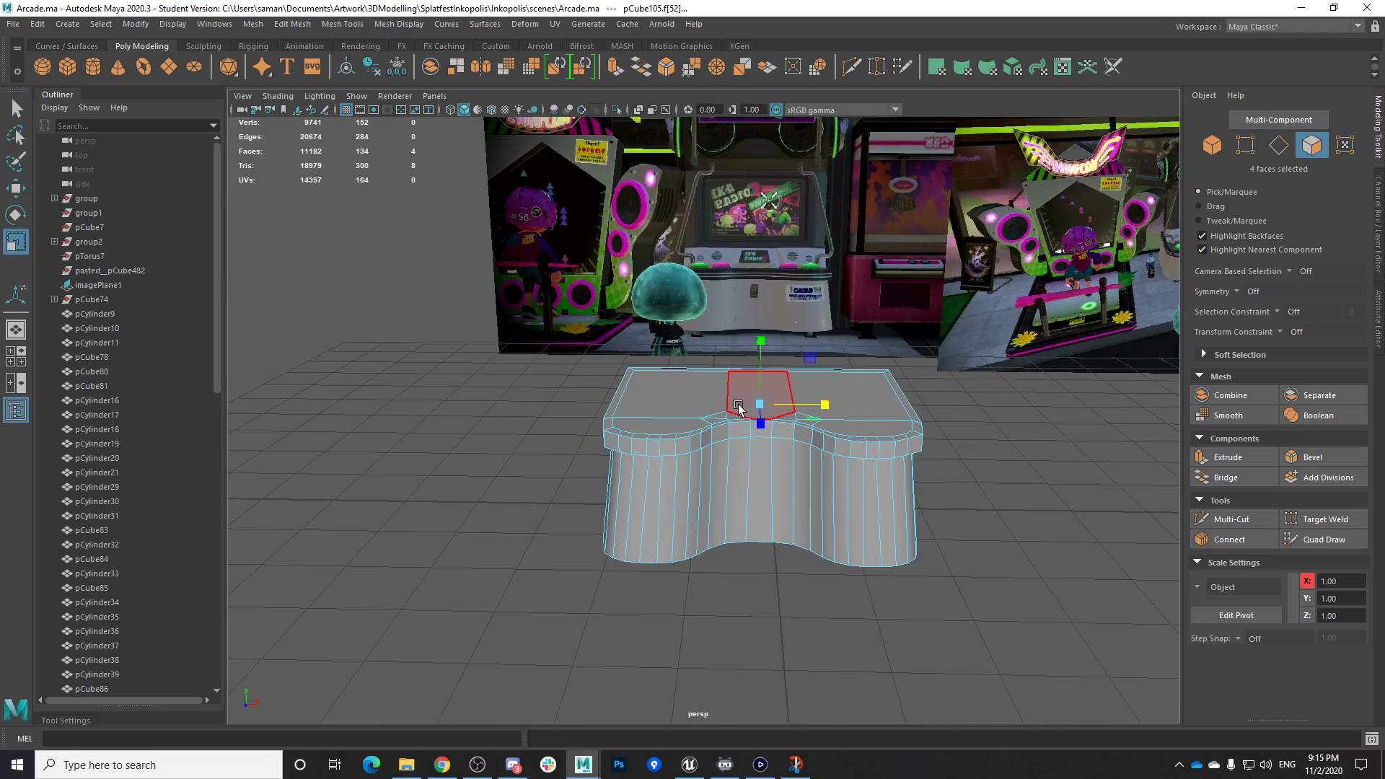
key("F8")
left_click(863, 647)
left_click_drag(863, 646, 893, 607, "alt")
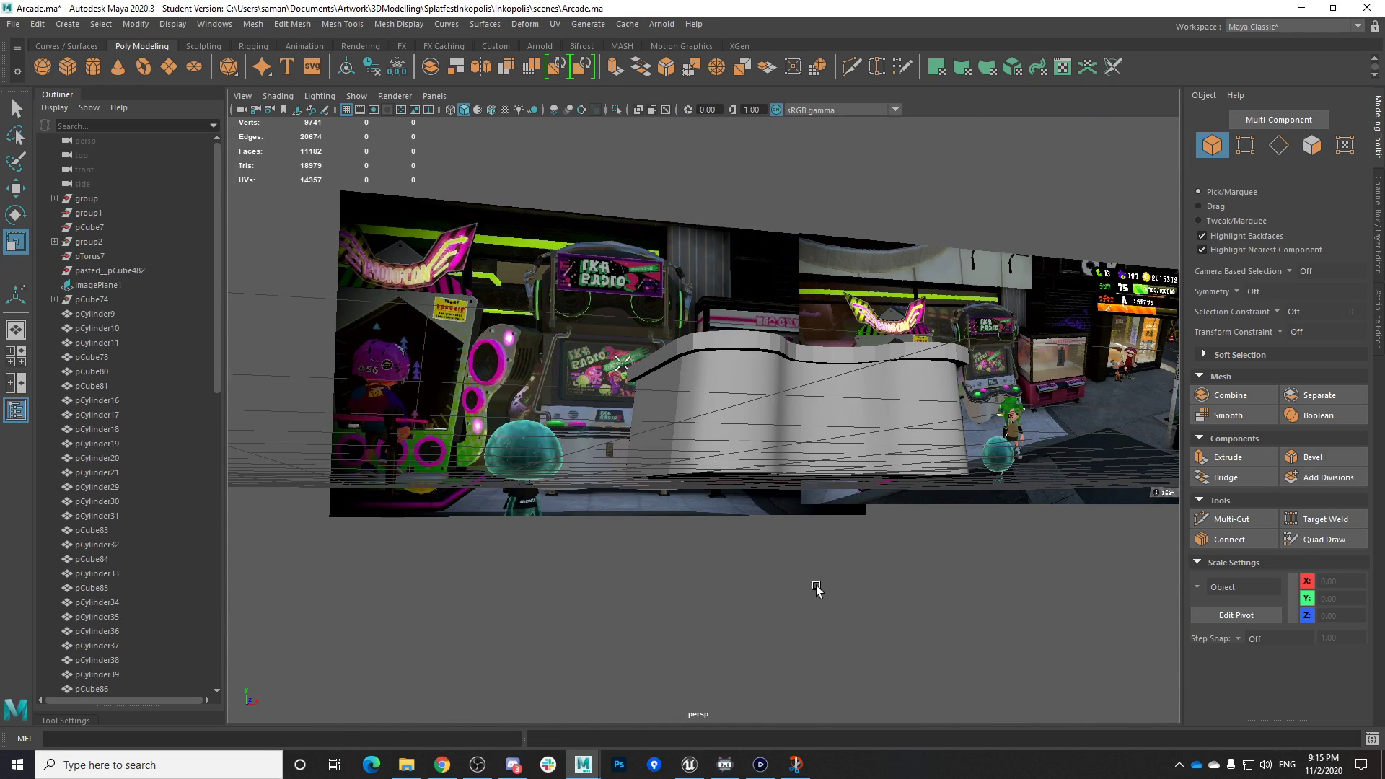
Locate and select the leftover curves inside the stand's forked bracket in the side view
key("space")
key("space")
scroll(708, 498, "down", 4)
scroll(841, 610, "down", 4)
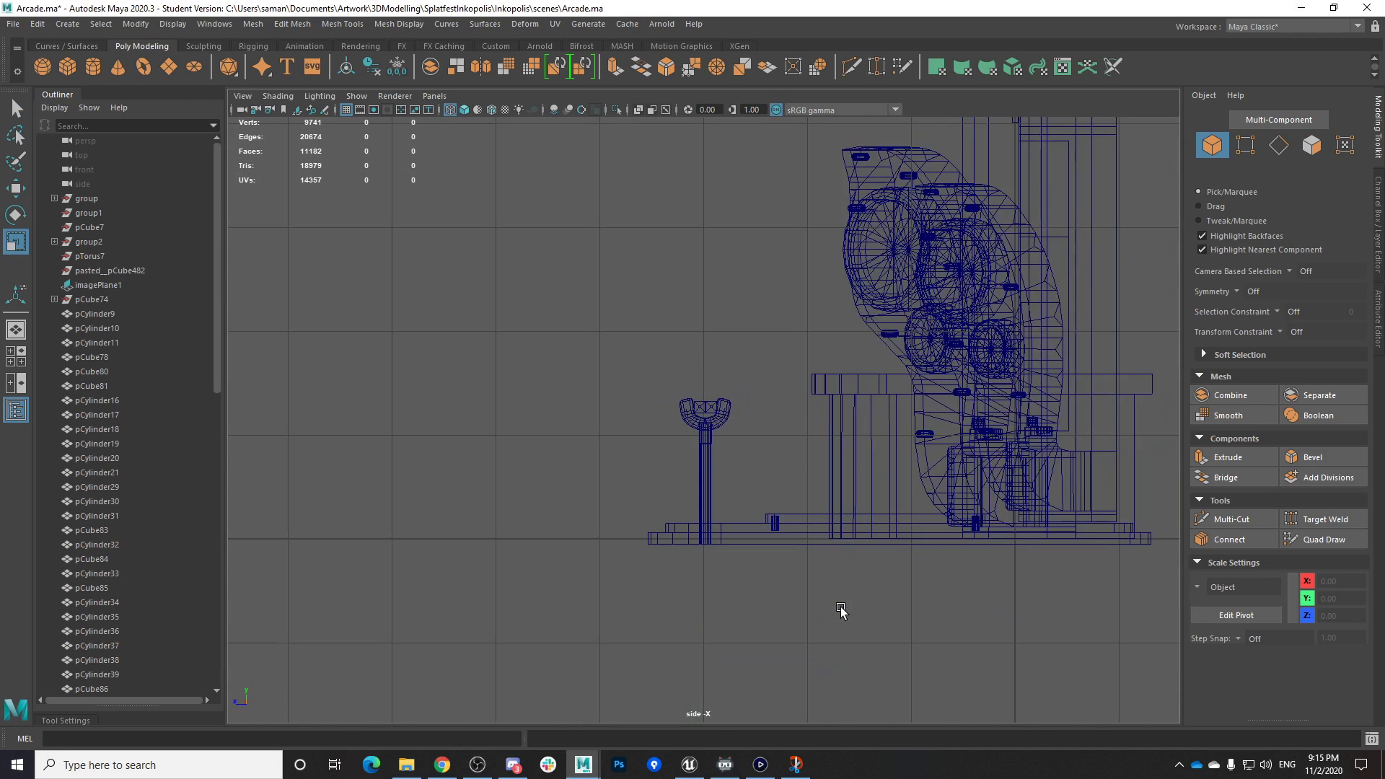
scroll(847, 459, "down", 1)
middle_click_drag(832, 477, 810, 523, "alt")
scroll(710, 509, "up", 2)
scroll(710, 510, "up", 2)
middle_click_drag(710, 509, 592, 595, "alt")
scroll(936, 261, "up", 4)
scroll(592, 594, "up", 2)
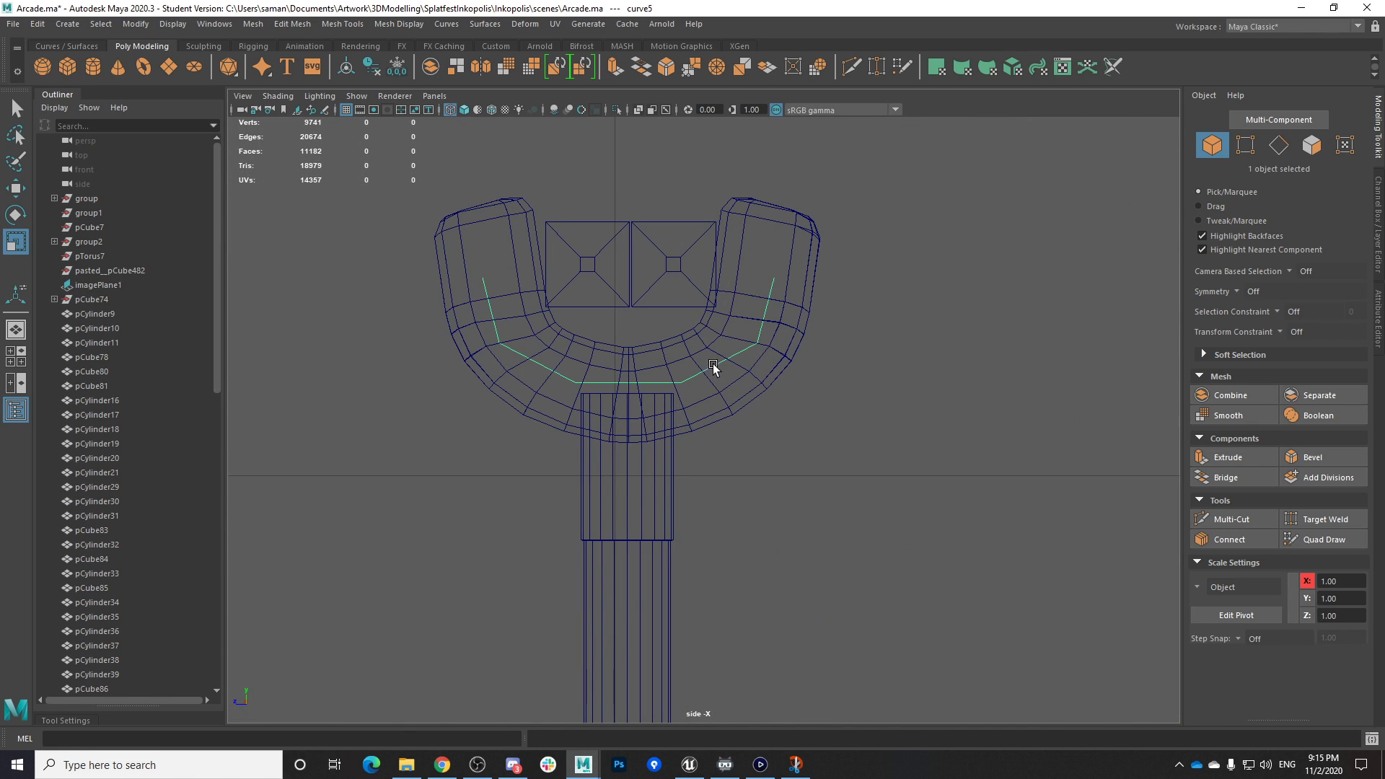
scroll(713, 361, "down", 5)
scroll(722, 453, "up", 5)
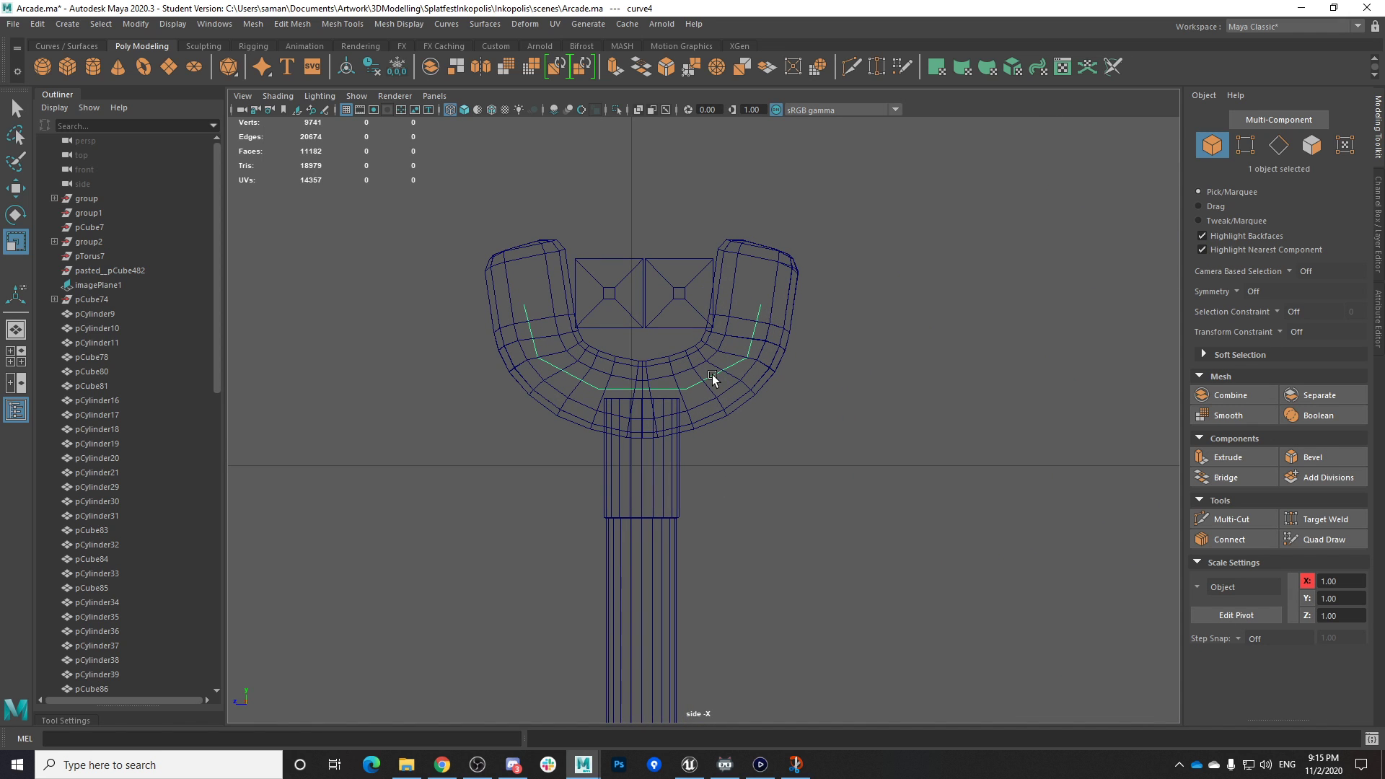
scroll(712, 374, "down", 6)
scroll(720, 376, "down", 4)
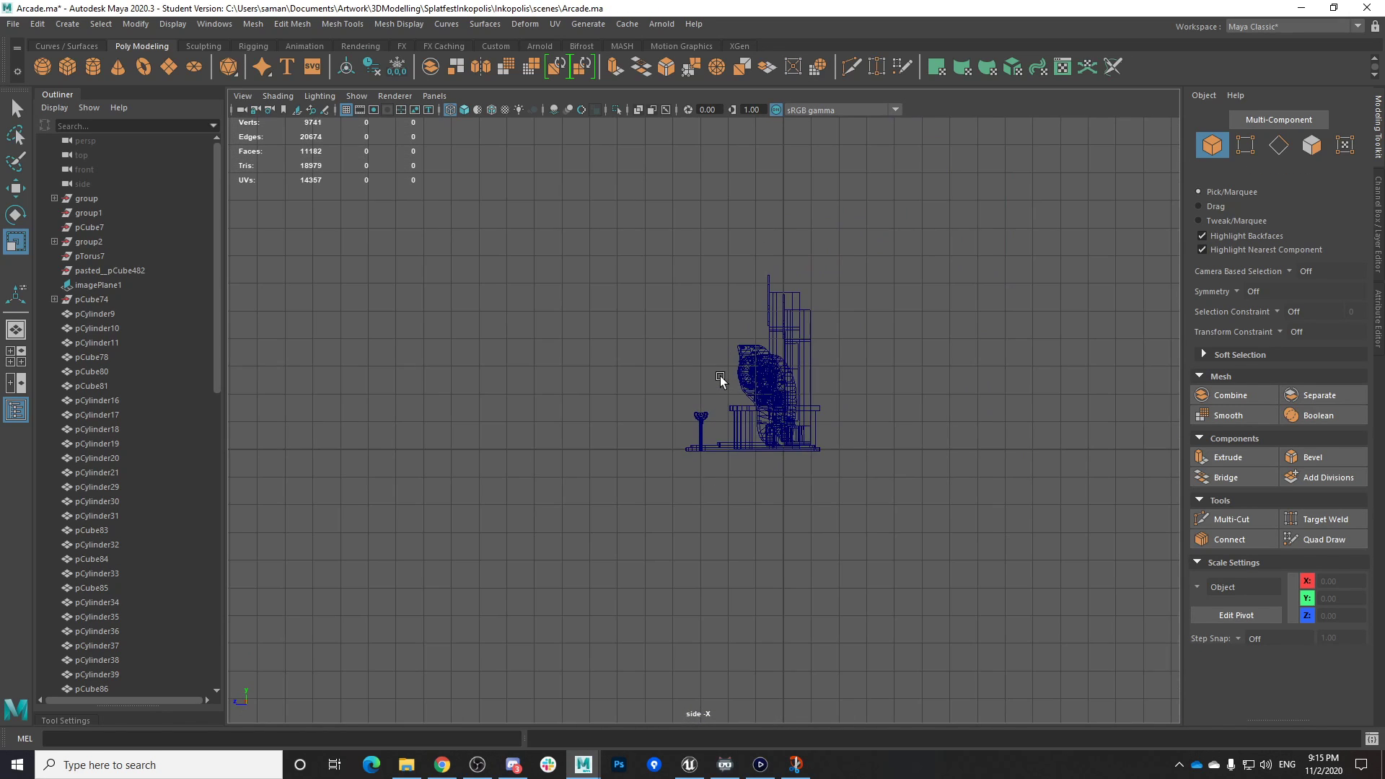
Select all 39 objects of the two finished machines beside the grid in the perspective view
scroll(721, 376, "up", 2)
left_click(799, 436)
key("space")
key("space")
scroll(923, 442, "down", 5)
left_click_drag(915, 464, 790, 491, "alt")
scroll(743, 448, "down", 3)
left_click_drag(608, 381, 790, 439, "alt")
left_click_drag(318, 300, 787, 574)
key("w")
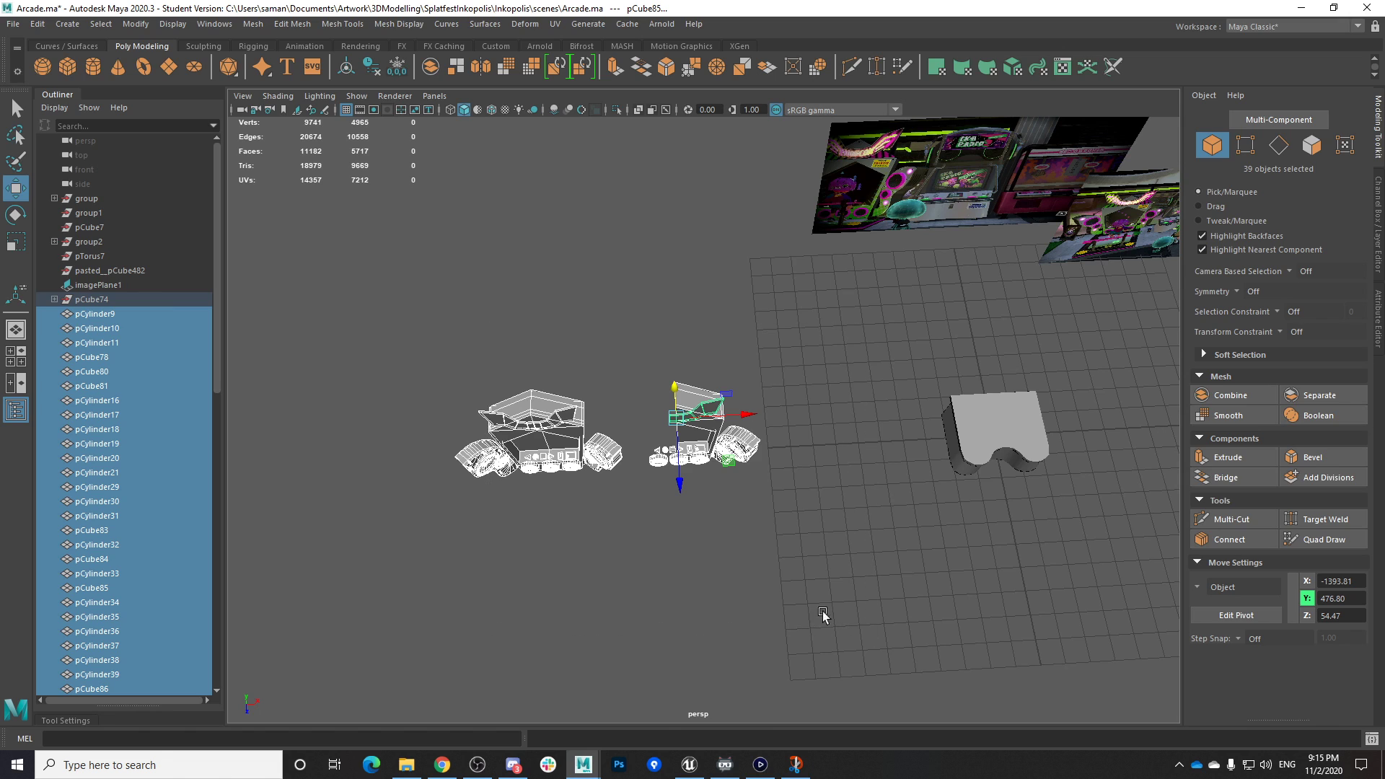
Set the Move tool's axis orientation to World, move the selected machines forward along Z, and save the scene
left_click_drag(680, 489, 680, 715)
key("ctrl+z")
scroll(88, 512, "down", 10)
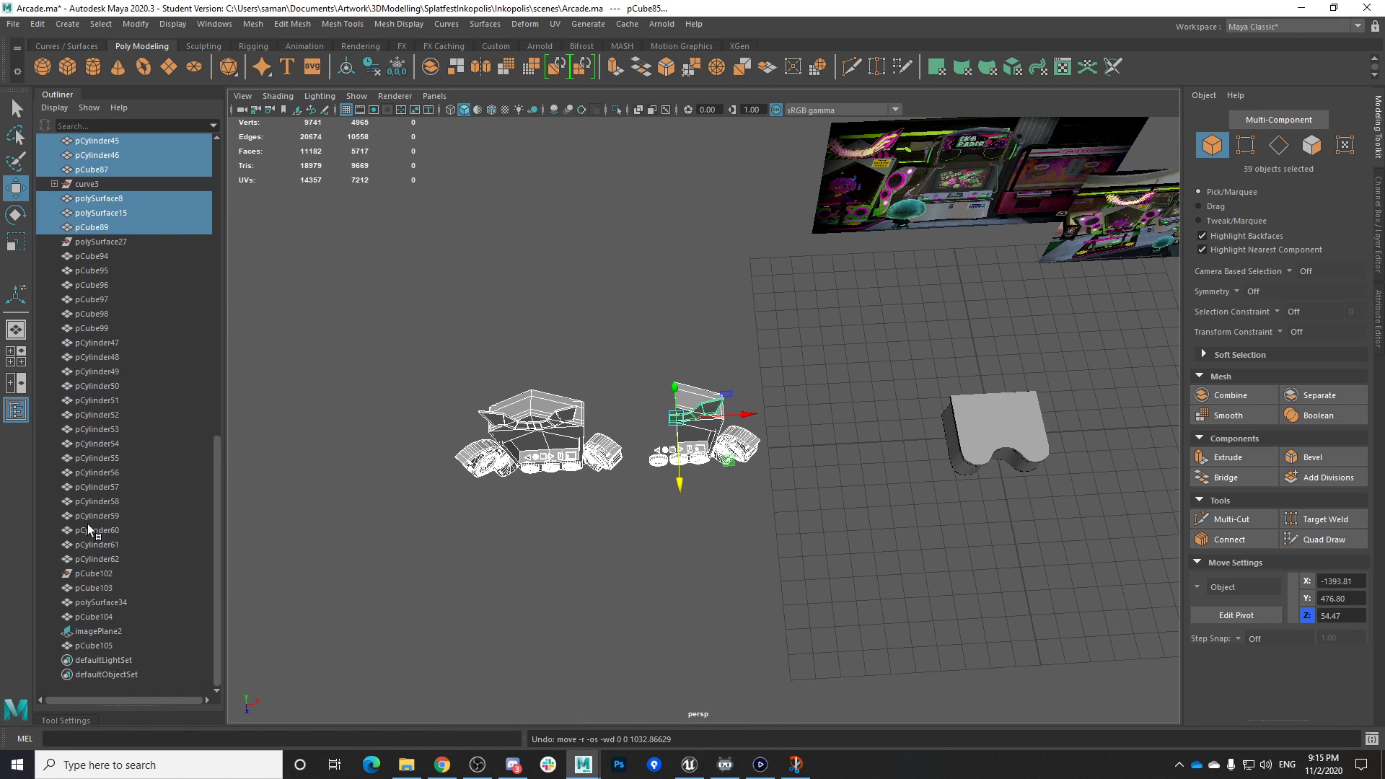
left_click(81, 721)
left_click(173, 558)
left_click(193, 583)
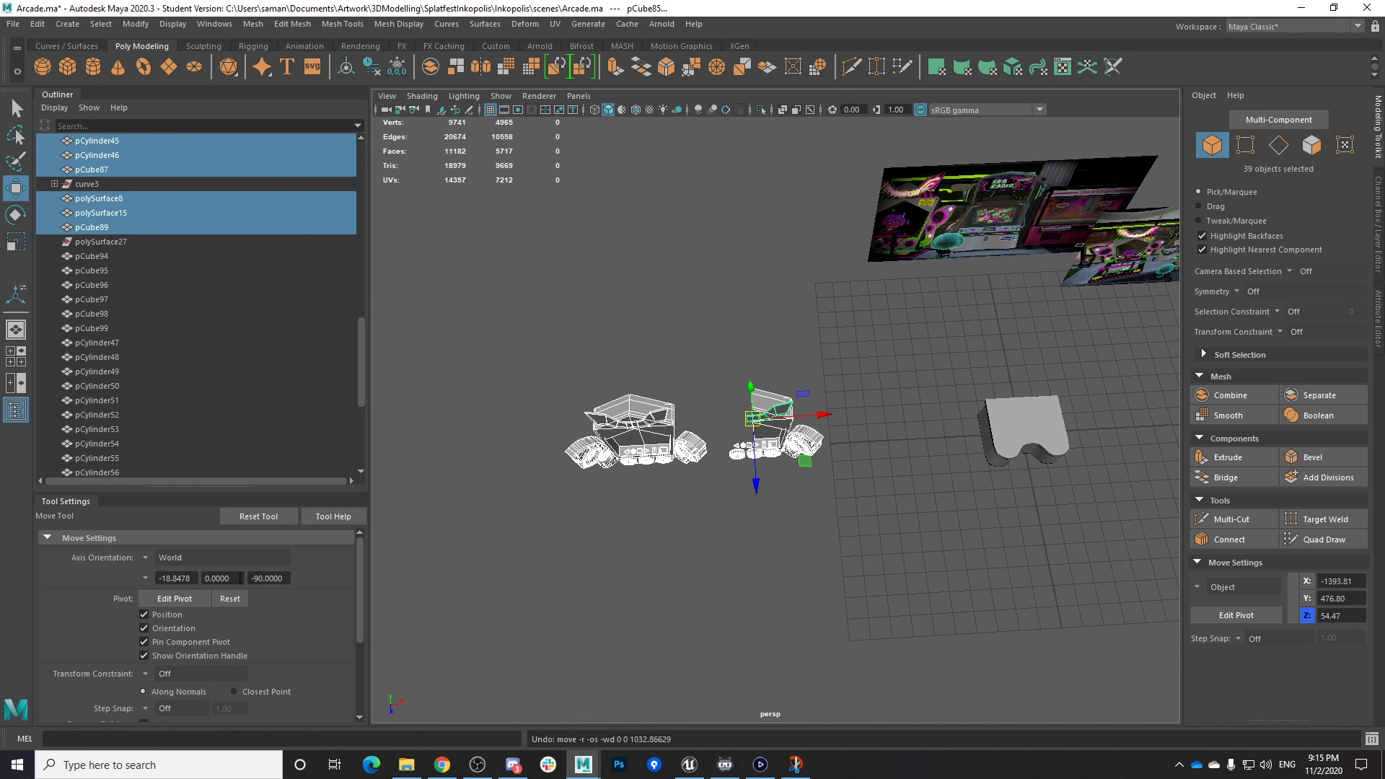
left_click_drag(761, 475, 770, 733)
key("ctrl+s")
left_click(663, 400)
Check the body's surroundings in side view, move the remaining 25-object machine forward along Z, and save the scene
scroll(949, 563, "down", 4)
mouse_move(950, 563)
middle_mouse_down("alt")
mouse_move(798, 544)
mouse_move(967, 552)
middle_mouse_up("alt")
scroll(798, 544, "up", 4)
left_click(433, 401)
key("space")
scroll(919, 523, "down", 6)
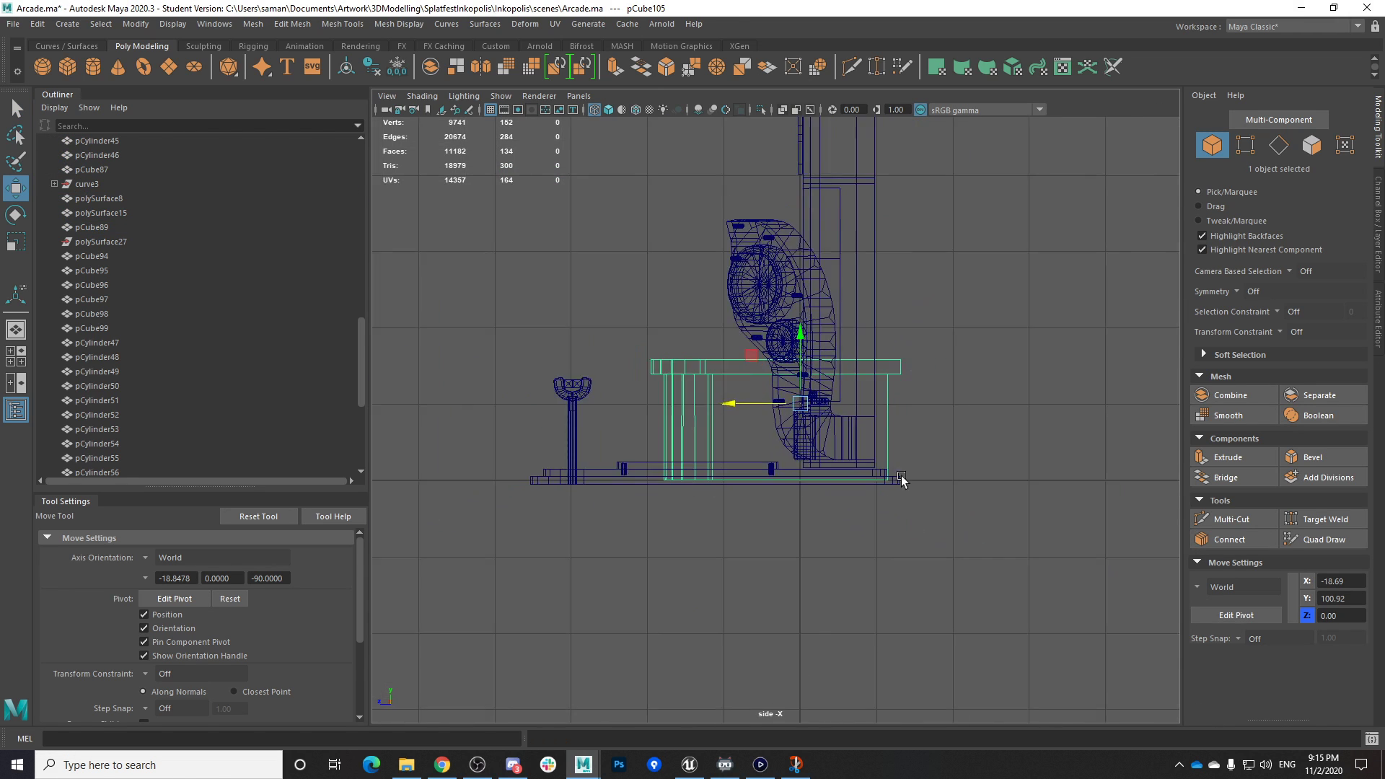
left_click(883, 339)
key("space")
key("space")
scroll(746, 394, "down", 2)
middle_click_drag(746, 394, 806, 406, "alt")
left_click_drag(674, 377, 835, 522)
left_click_drag(731, 496, 732, 633)
key("ctrl+s")
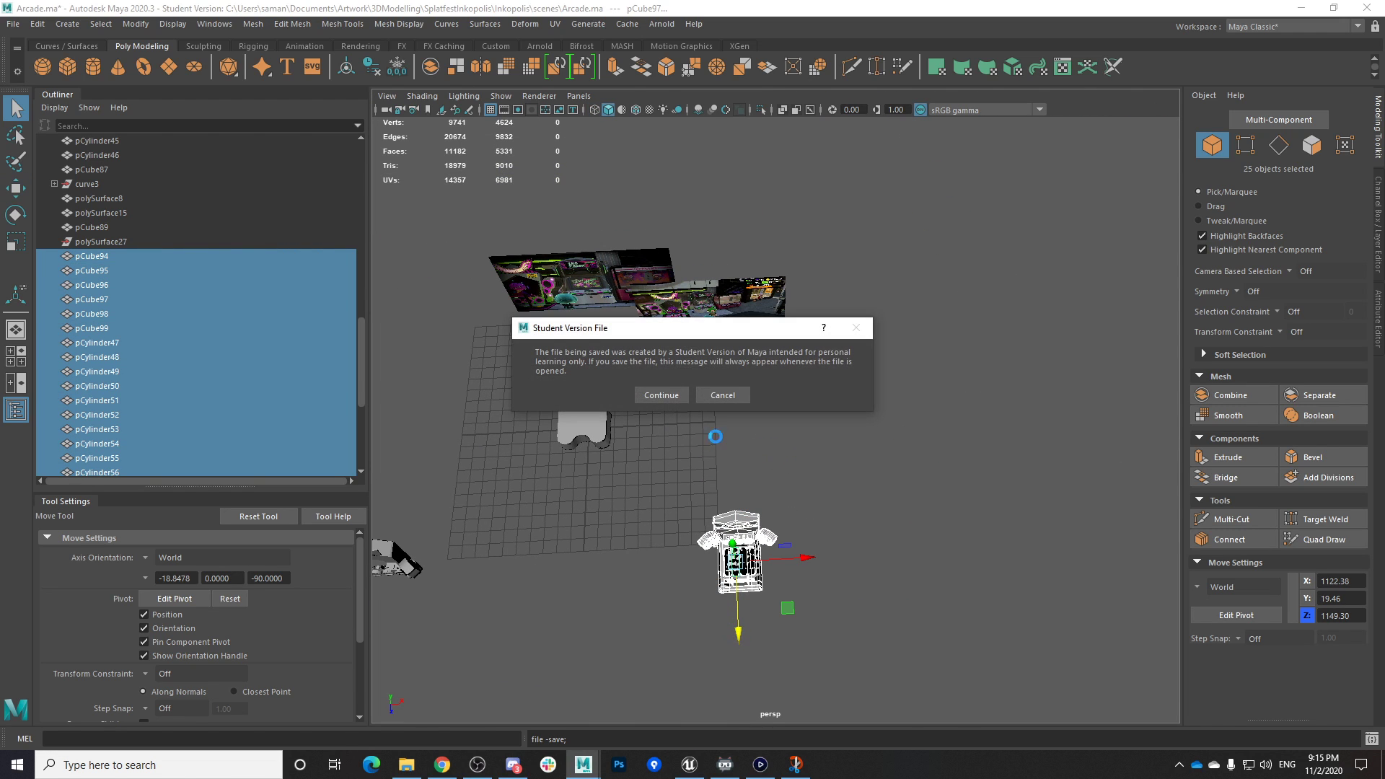
left_click(649, 396)
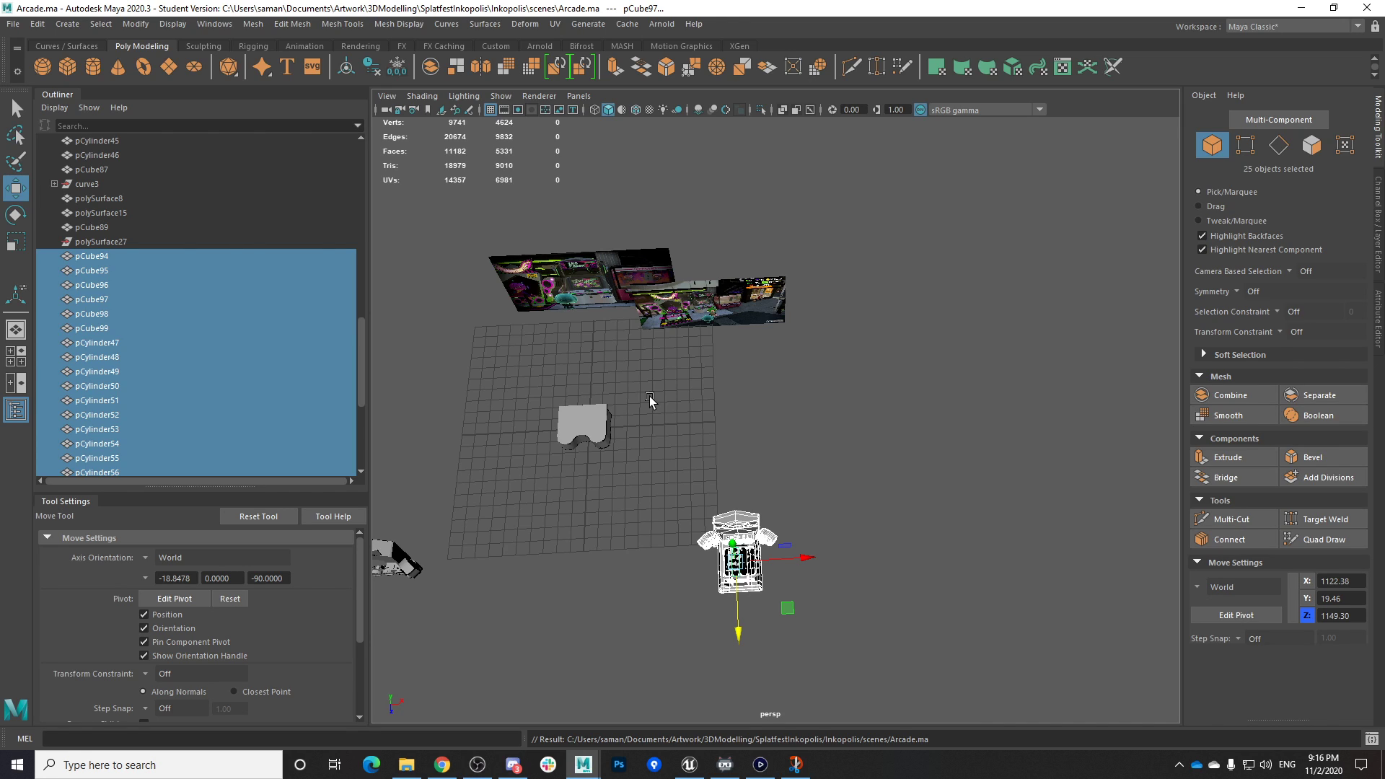
Select the vertical edges around the body rim in side view and soften them
middle_click_drag(689, 482, 881, 516, "alt")
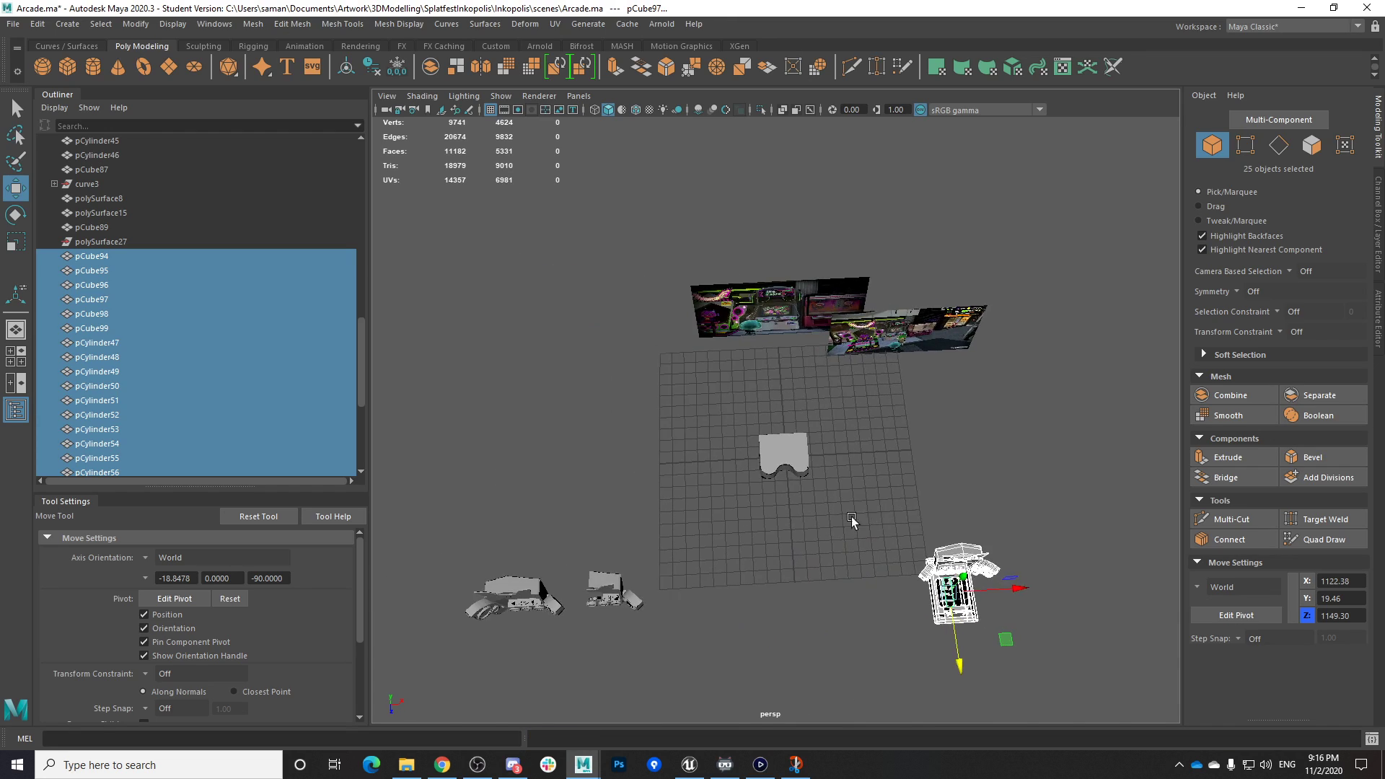
left_click_drag(880, 516, 794, 527, "alt")
scroll(787, 491, "up", 4)
left_click(786, 491)
left_click_drag(808, 585, 897, 504, "alt")
key("space")
key("space")
scroll(655, 367, "up", 3)
middle_click_drag(644, 337, 680, 380, "alt")
right_click_drag(680, 378, 679, 334)
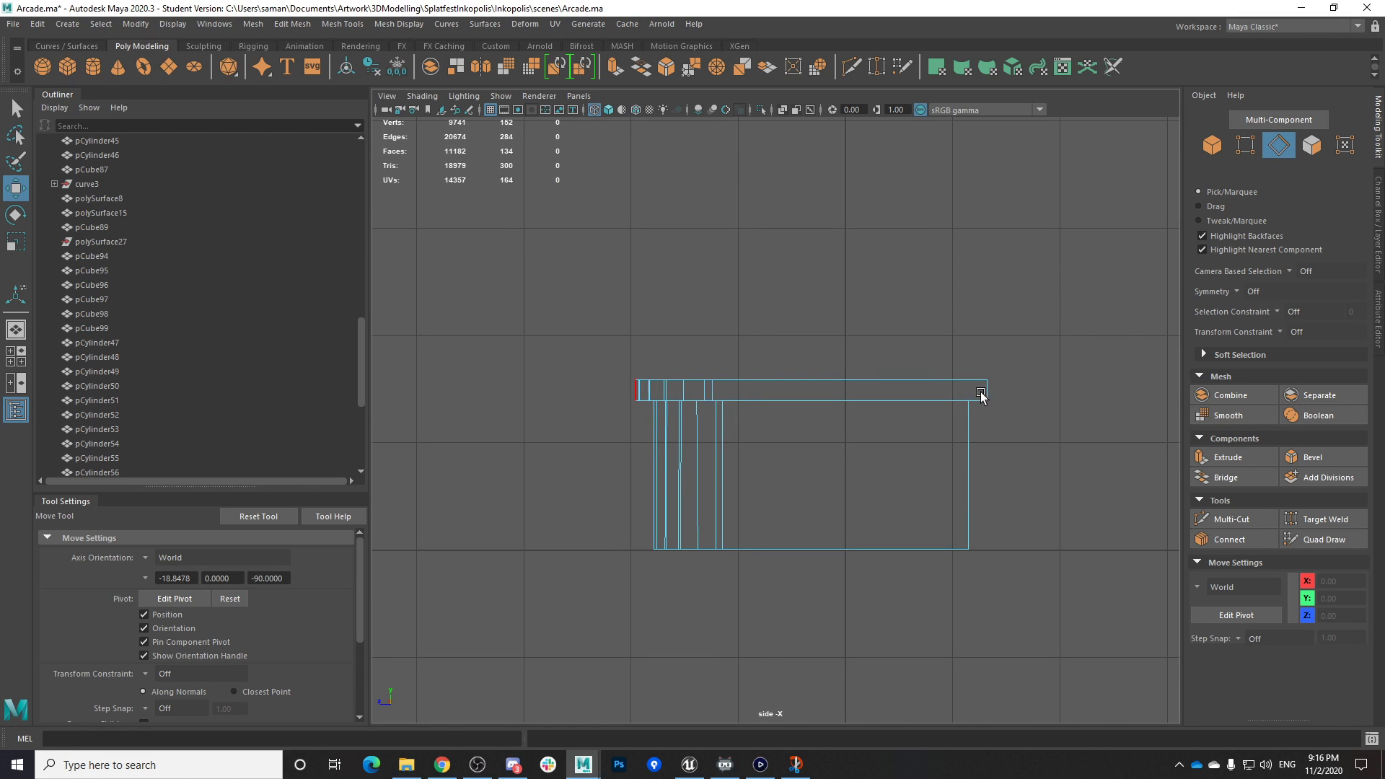
left_click_drag(979, 397, 593, 6)
left_click(399, 23)
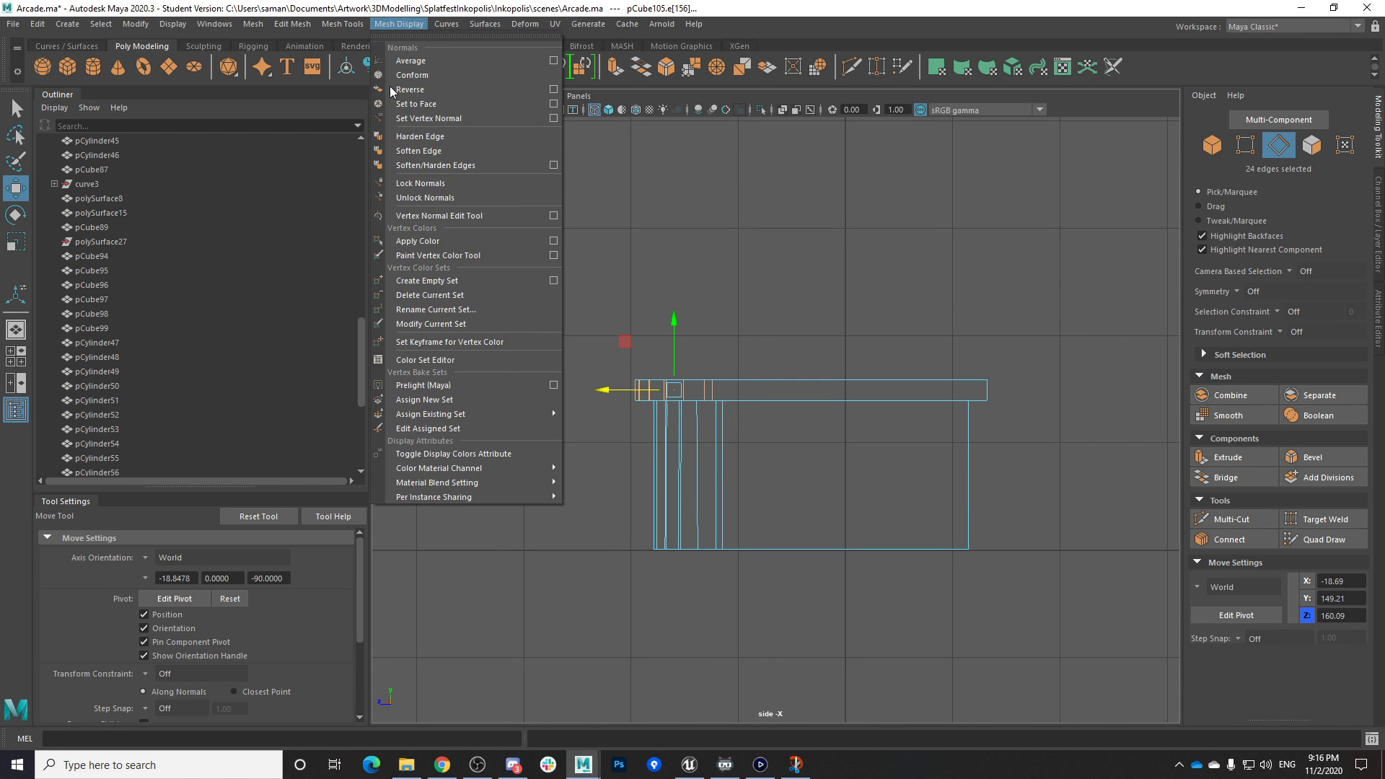
left_click(444, 150)
Return the body to object mode and inspect the softened rim in perspective
key("space")
key("space")
left_click_drag(830, 310, 819, 413, "alt")
key("space")
key("space")
left_click_drag(900, 371, 843, 372, "alt")
right_click_drag(820, 416, 962, 334)
left_click(962, 334)
Select the two vertical rim edges where the front curves meet the straight sides, and save the scene
left_click_drag(790, 537, 838, 553, "alt")
left_click(977, 513)
scroll(839, 553, "up", 3)
right_click_drag(763, 519, 760, 345)
left_click(704, 498)
left_click_drag(704, 503, 848, 588, "alt")
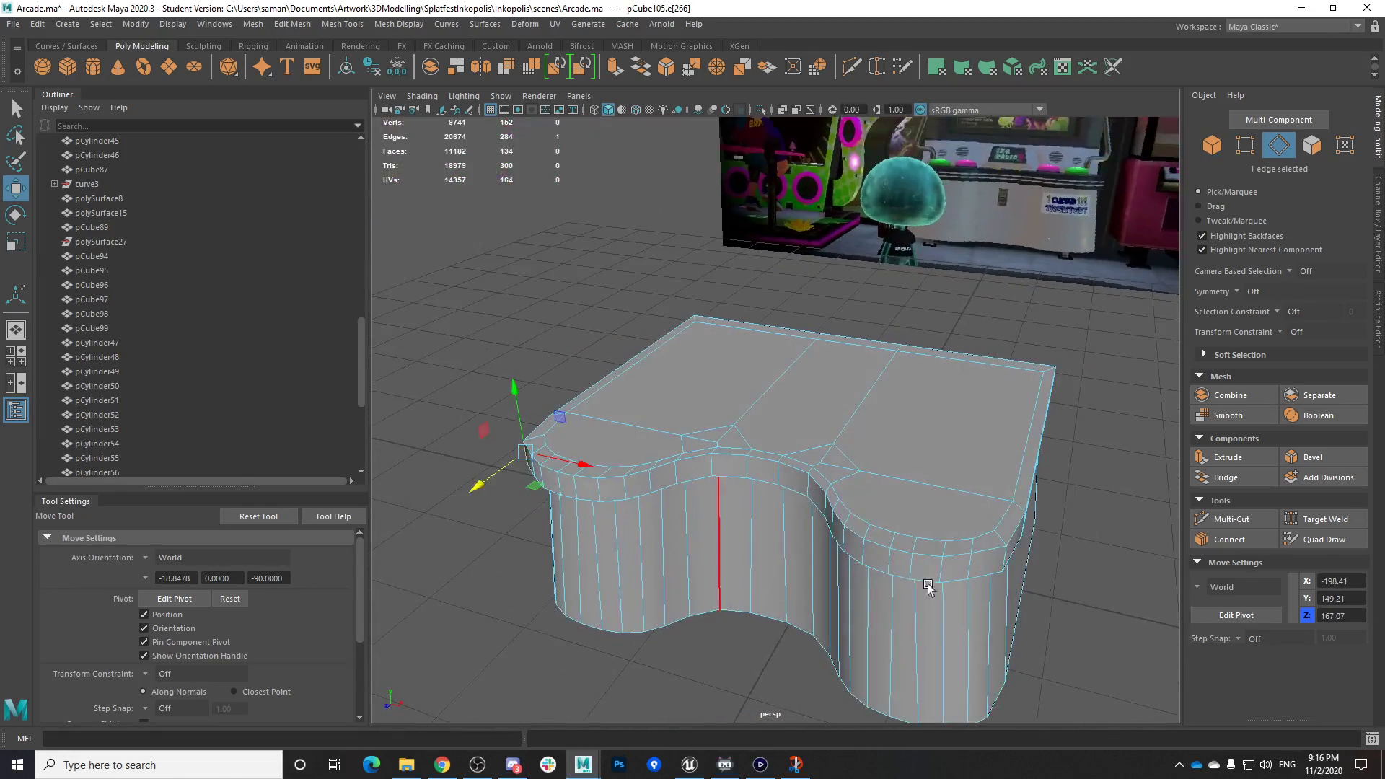
left_click(1006, 559, "shift")
left_click_drag(1024, 606, 937, 573, "alt")
left_click_drag(714, 485, 689, 508, "alt")
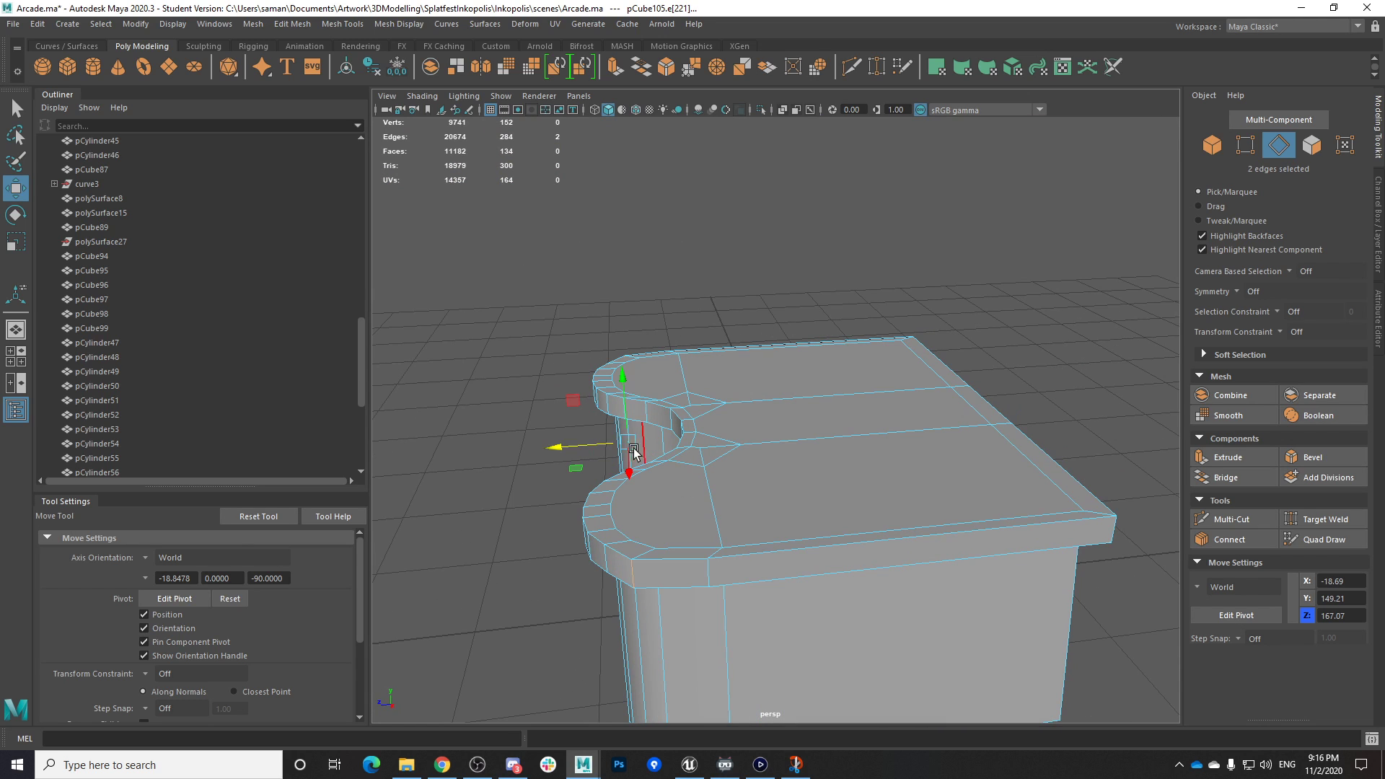
key("ctrl+s")
key("Return")
Add the adjoining edges down both sides of the body to the selection, bevel them, and save the scene
left_click_drag(686, 504, 767, 486, "alt")
left_click(779, 509, "shift")
left_click_drag(891, 514, 693, 531, "alt")
double_click(863, 477, "shift")
mouse_move(866, 514)
left_mouse_down("alt")
mouse_move(900, 440)
mouse_move(873, 552)
mouse_move(882, 517)
mouse_move(868, 501)
left_mouse_up("alt")
left_click(1313, 457)
right_click_drag(814, 433, 827, 417)
key("q")
left_click_drag(959, 622, 1031, 581, "alt")
left_click(1005, 584)
key("ctrl+s")
left_click(661, 396)
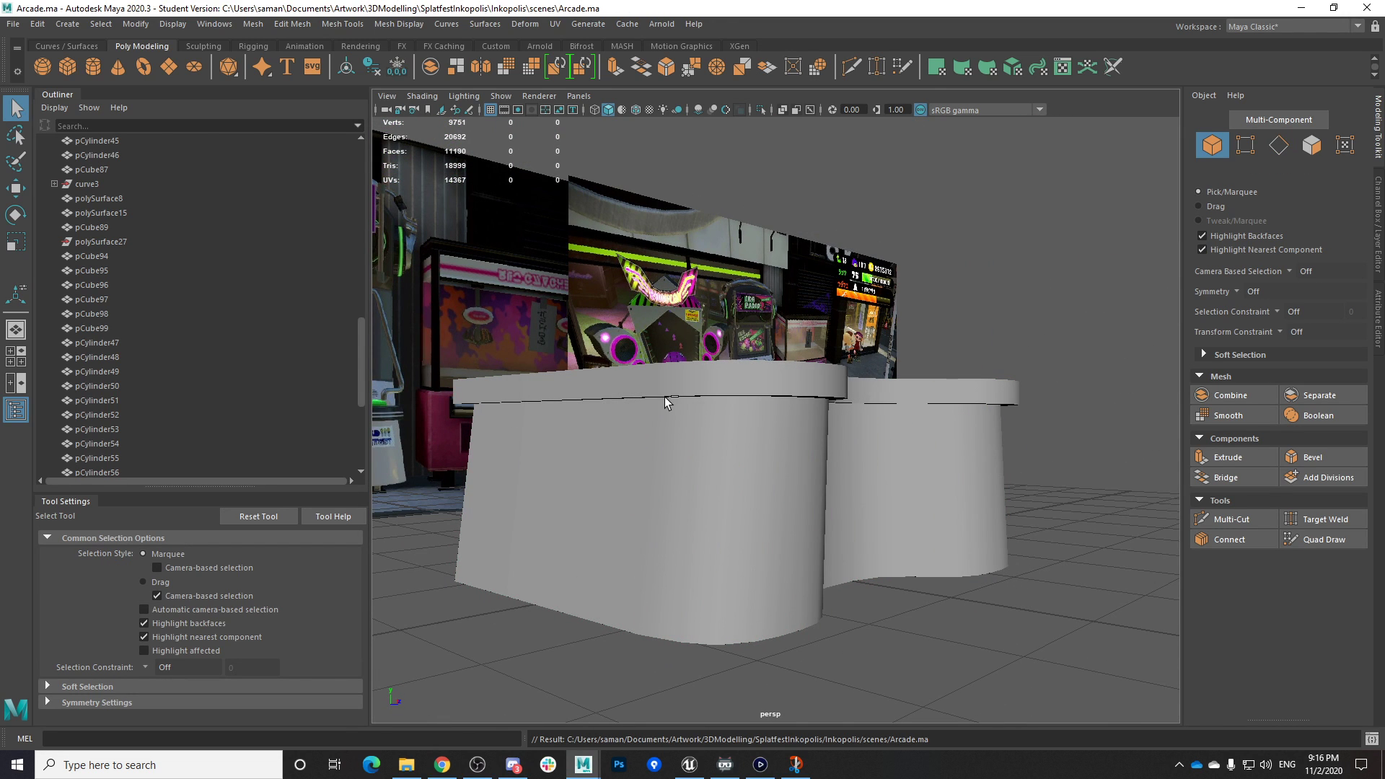
Select the five rim faces along the front's concave curve with the Move tool active, and save the scene
left_click_drag(810, 526, 691, 528, "alt")
left_click(717, 465)
left_click_drag(716, 465, 821, 645, "alt")
right_click_drag(699, 518, 700, 408)
left_click(686, 557)
left_click(727, 521, "shift")
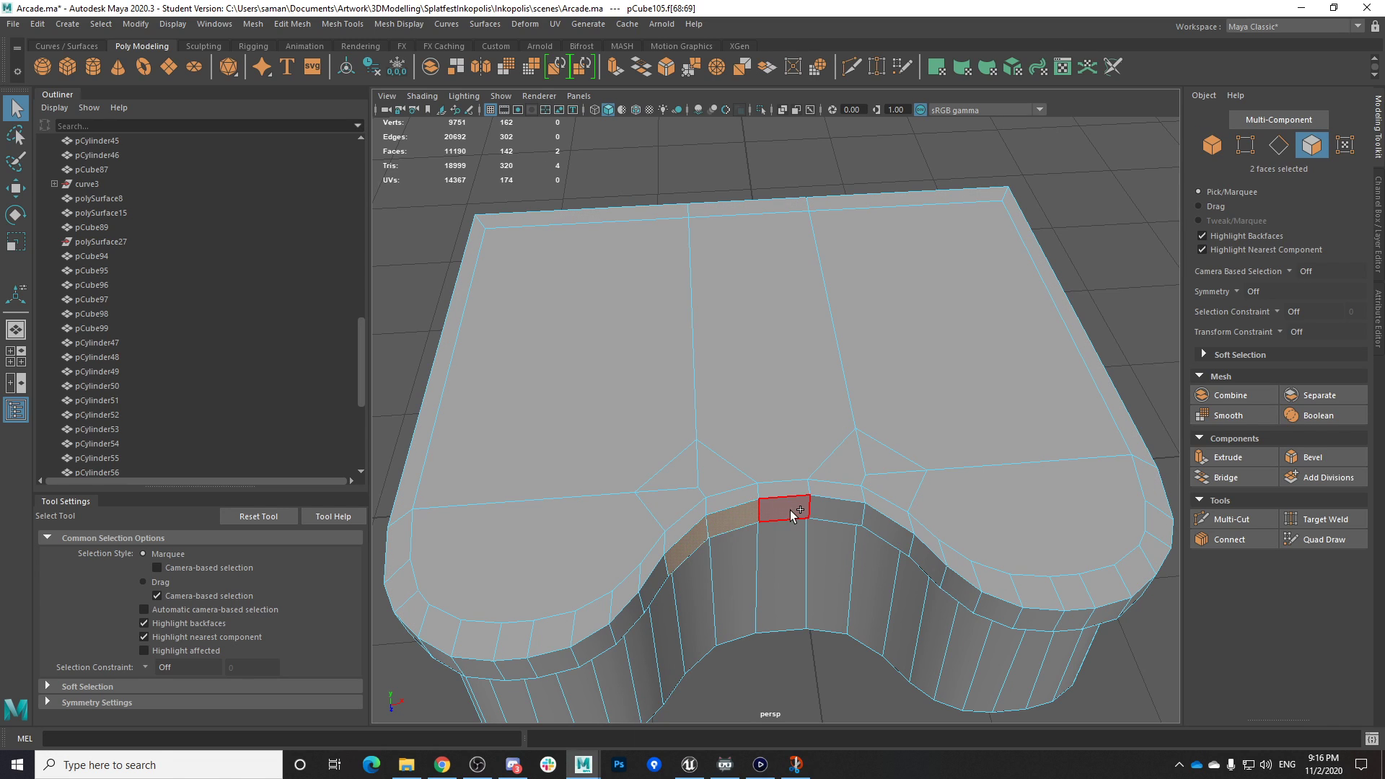
left_click(895, 537, "shift")
key("w")
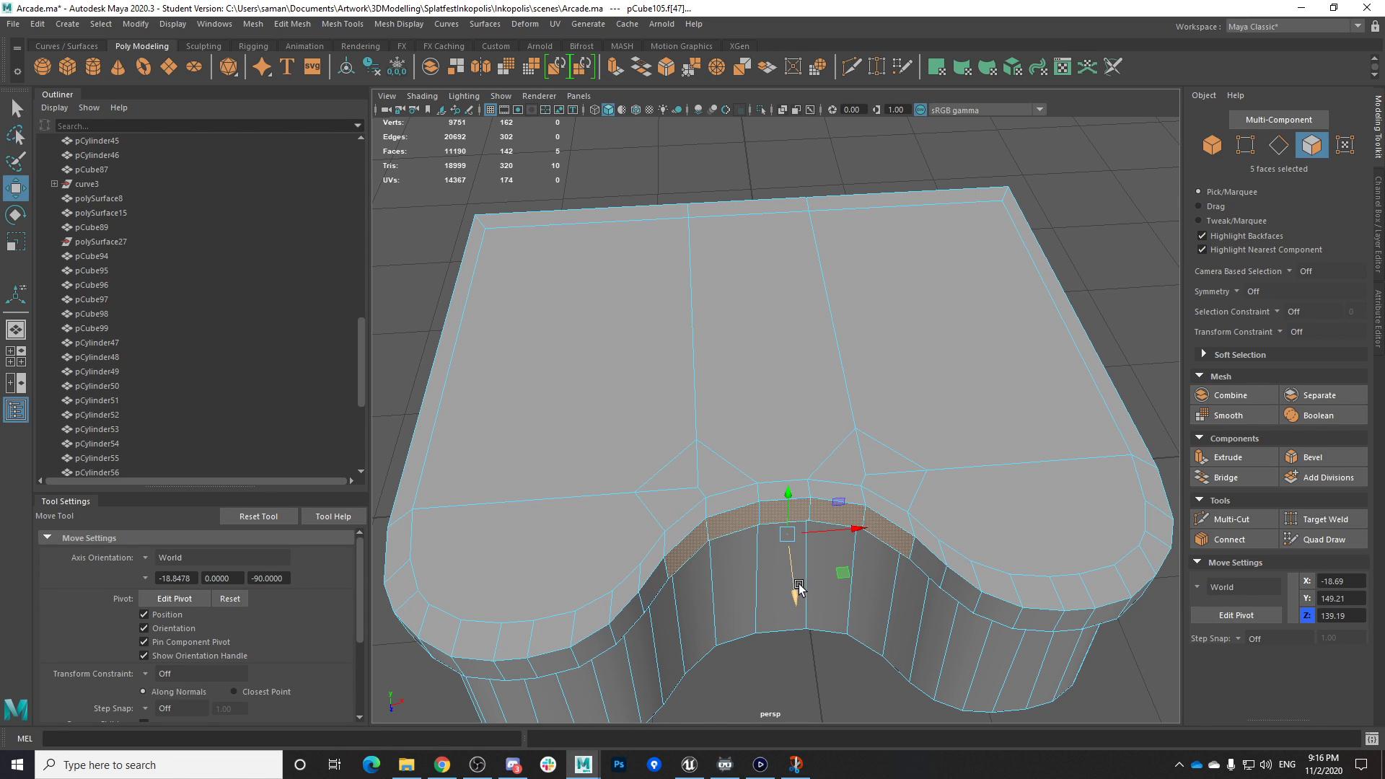
key("ctrl+s")
left_click(662, 394)
Return the body to object mode, compare its front with the reference images, and save the scene
right_click_drag(726, 368, 987, 261)
scroll(1101, 408, "down", 3)
left_click_drag(1101, 408, 439, 227, "alt")
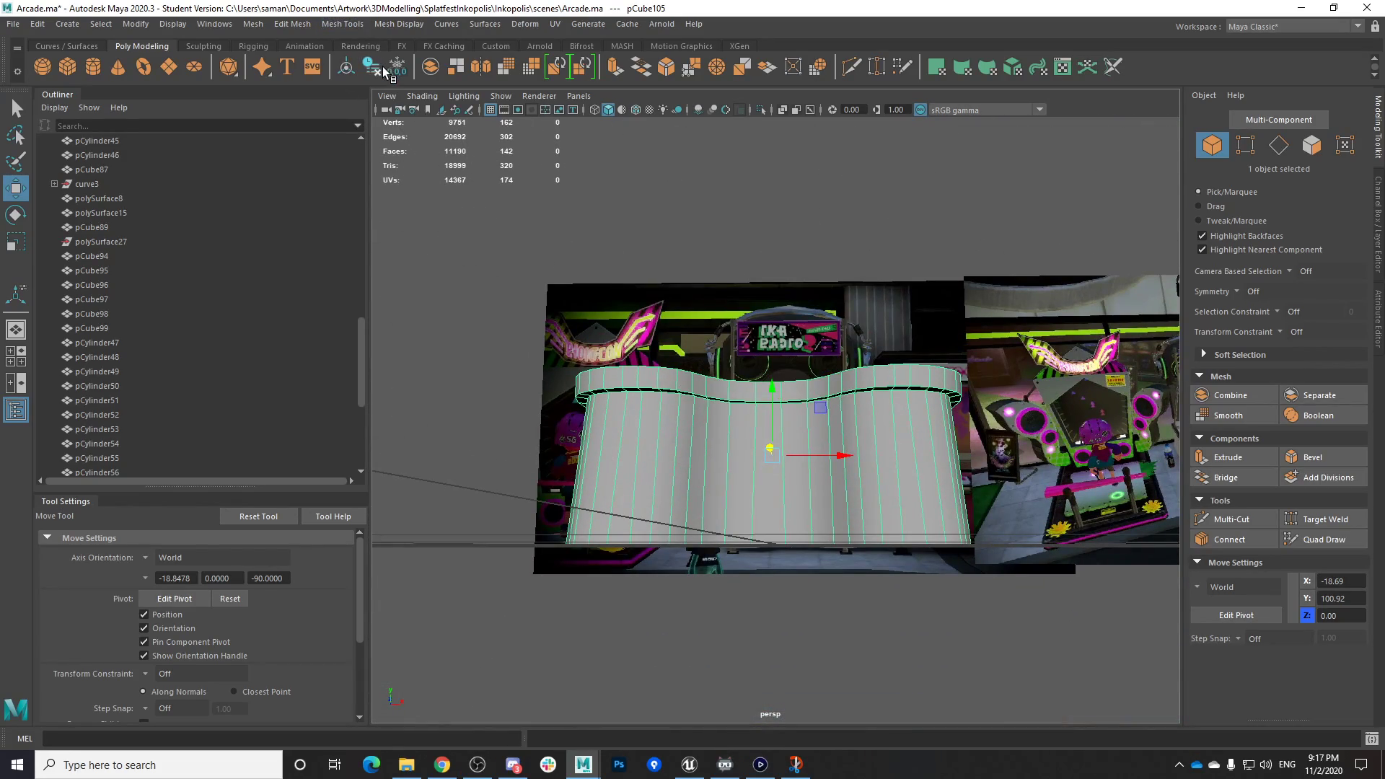
key("ctrl+s")
left_click(665, 396)
left_click_drag(837, 526, 826, 615, "alt")
right_click_drag(826, 616, 865, 624, "alt")
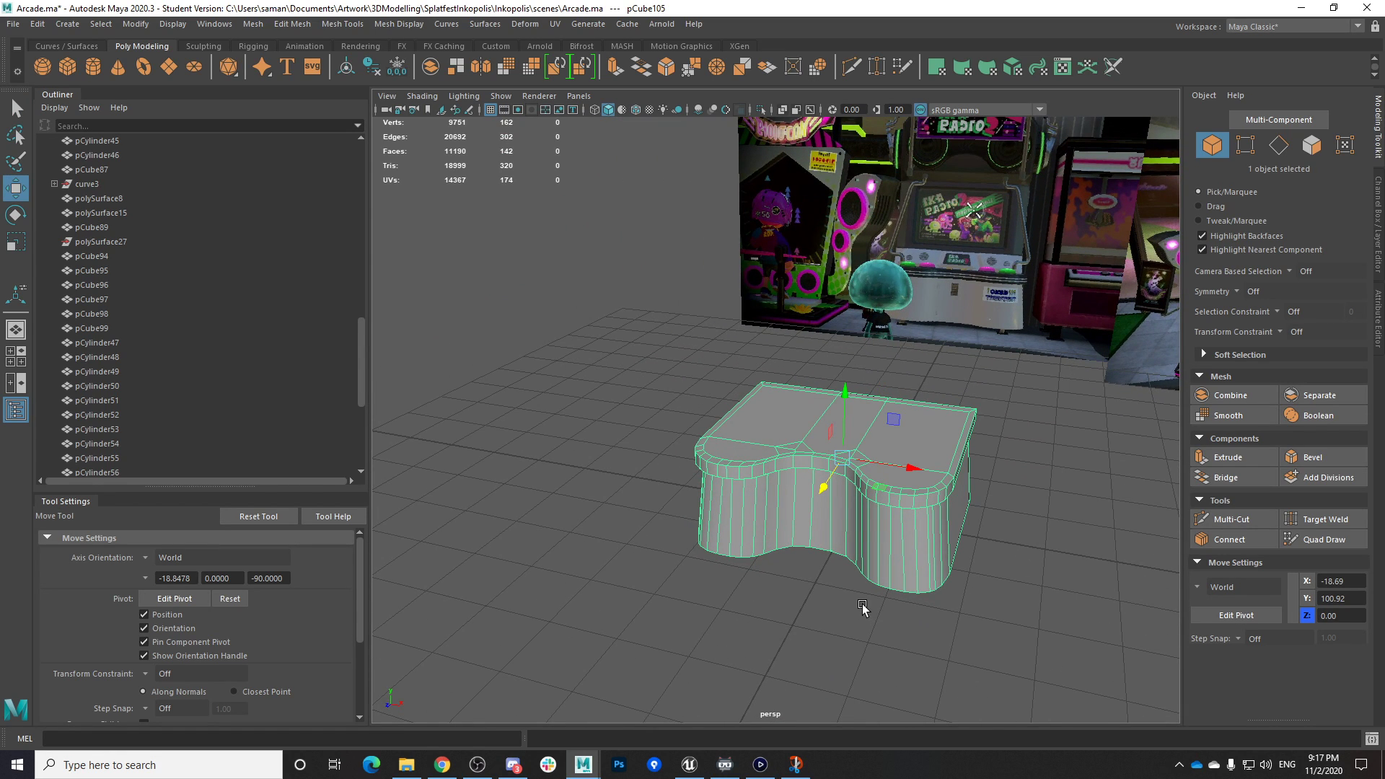
key("ctrl+s")
left_click(662, 394)
right_click_drag(662, 394, 1018, 593, "alt")
middle_click_drag(1017, 593, 985, 607, "alt")
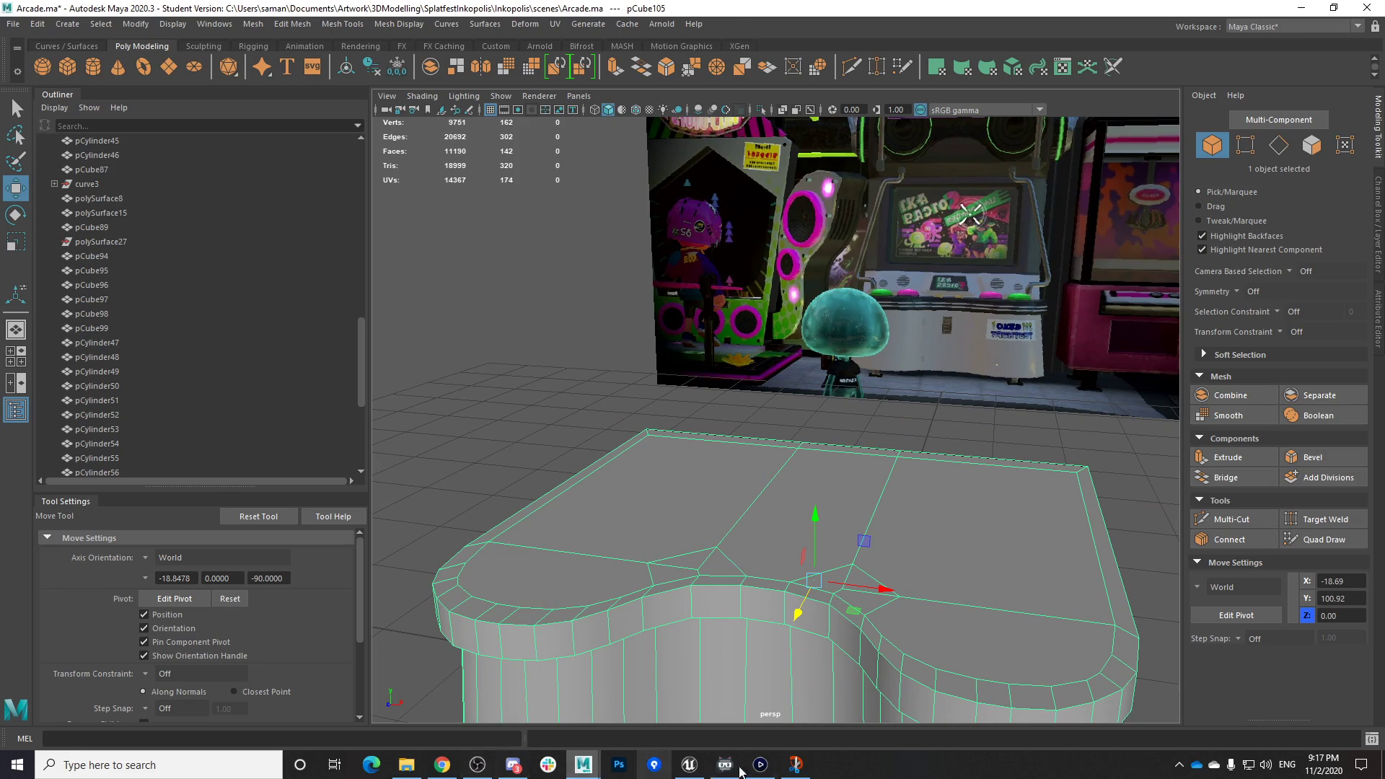
Study the Ika Radio cabinet's control panel in the game capture and return to the body in Maya
left_click(772, 770)
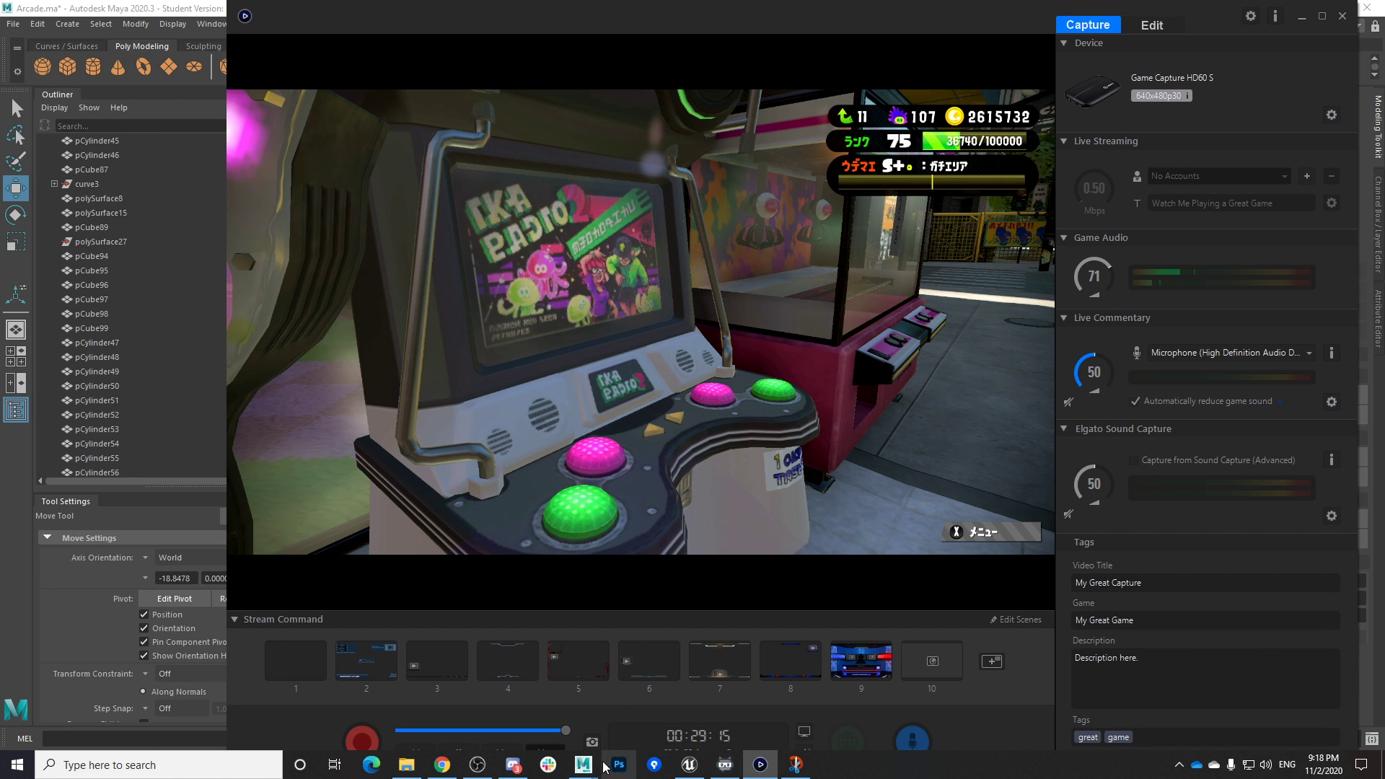
mouse_move(592, 764)
left_click(897, 702)
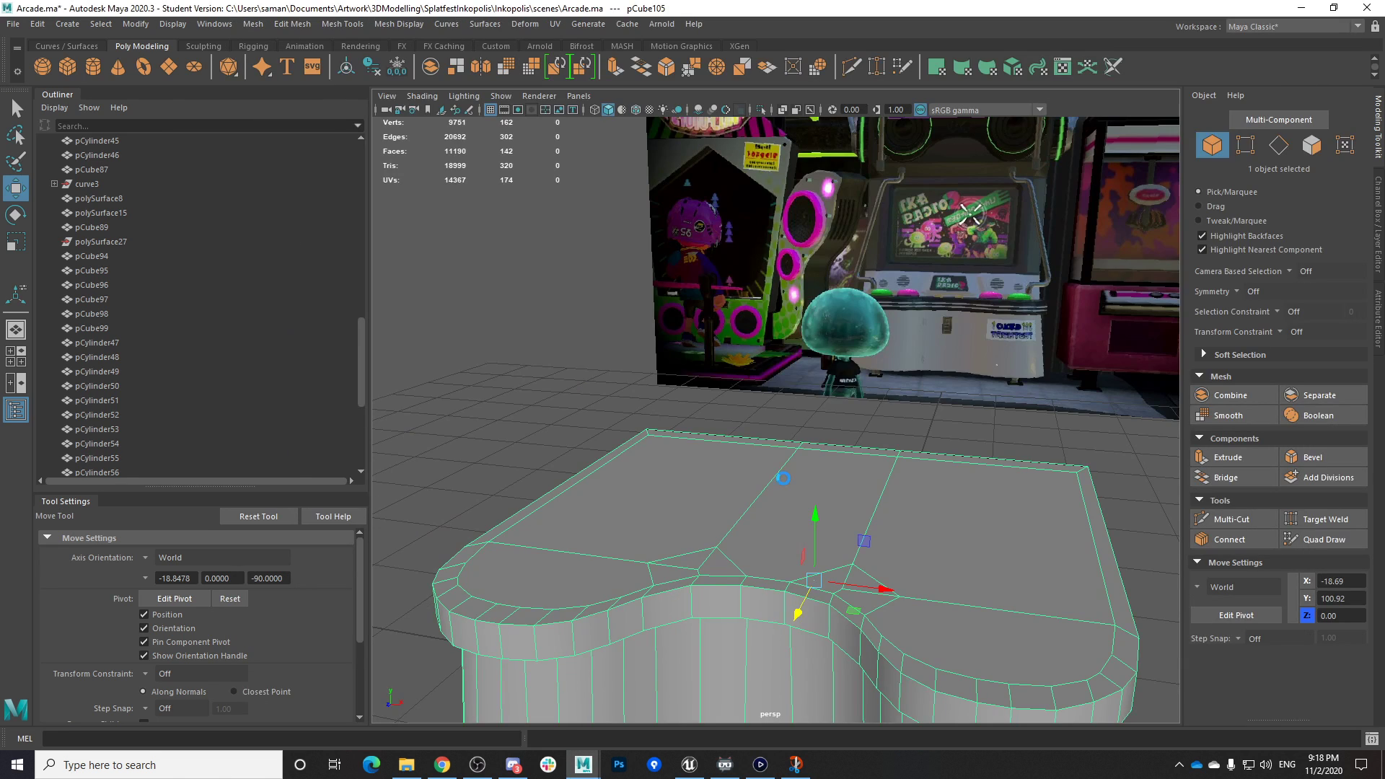
left_click(667, 401)
left_click_drag(758, 440, 789, 498, "alt")
scroll(637, 556, "down", 5)
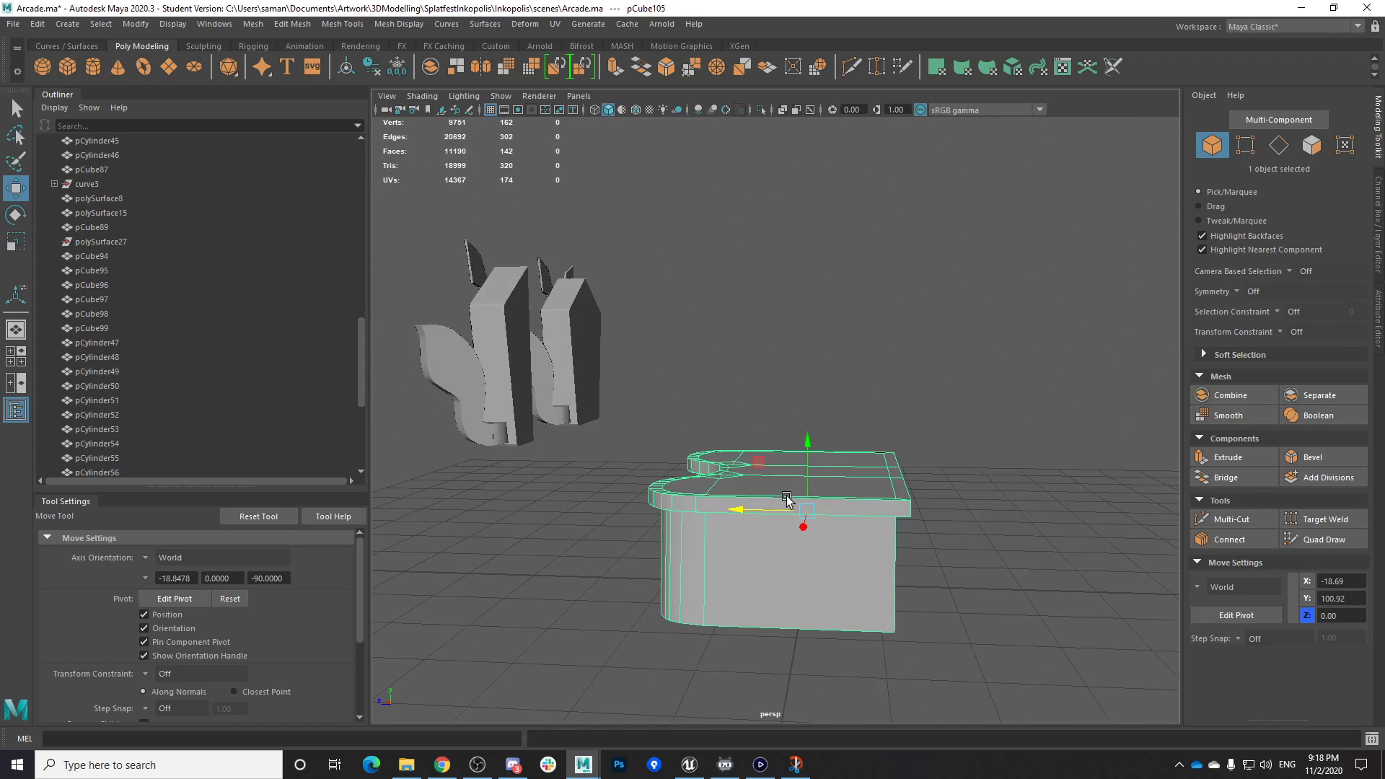
Insert an edge loop across the body's side, partway along its depth
left_click(343, 23)
left_click(375, 132)
left_click_drag(768, 363, 737, 457, "alt")
left_click(827, 545)
left_click(729, 526)
Continue the partial edge loop across the rest of the body with Multi-Cut
left_click(257, 28)
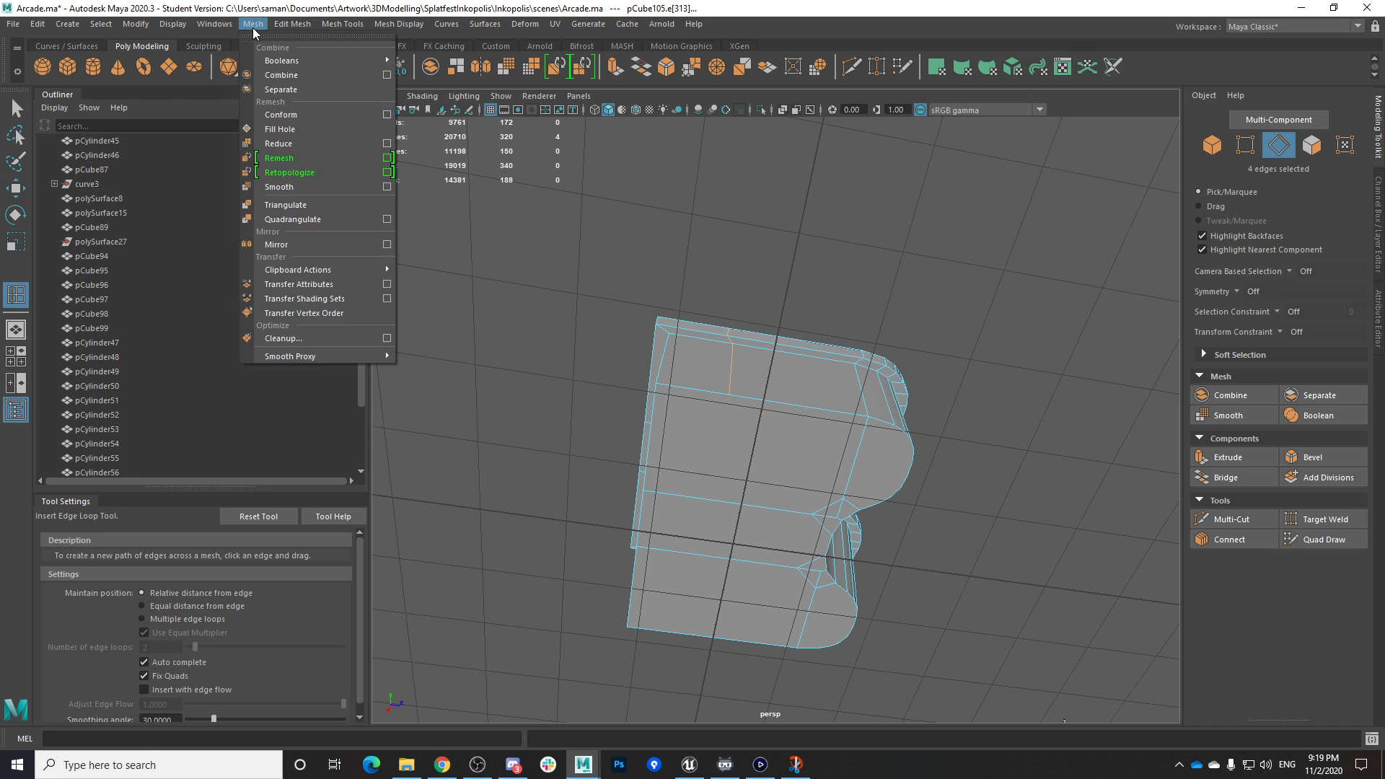
mouse_move(329, 27)
left_click(394, 164)
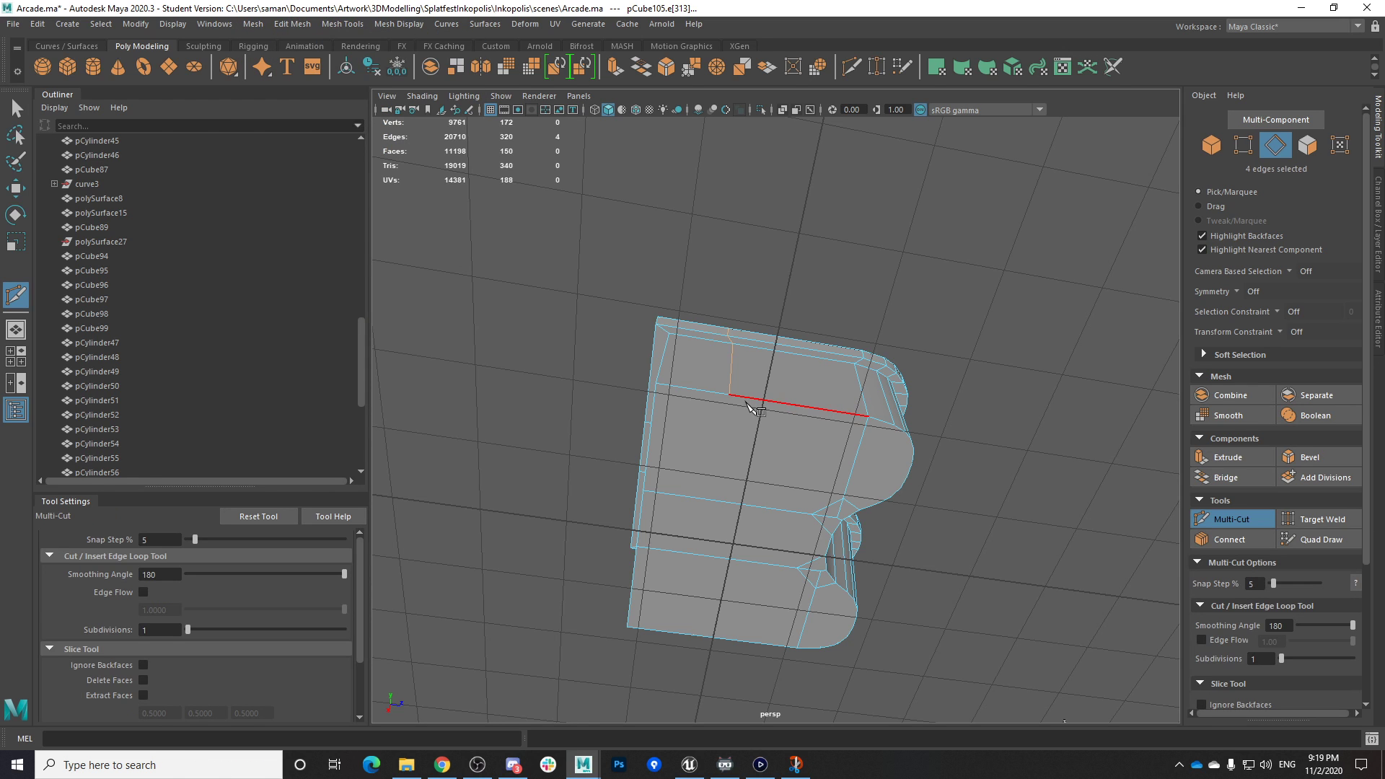
left_click_drag(736, 473, 815, 557, "alt")
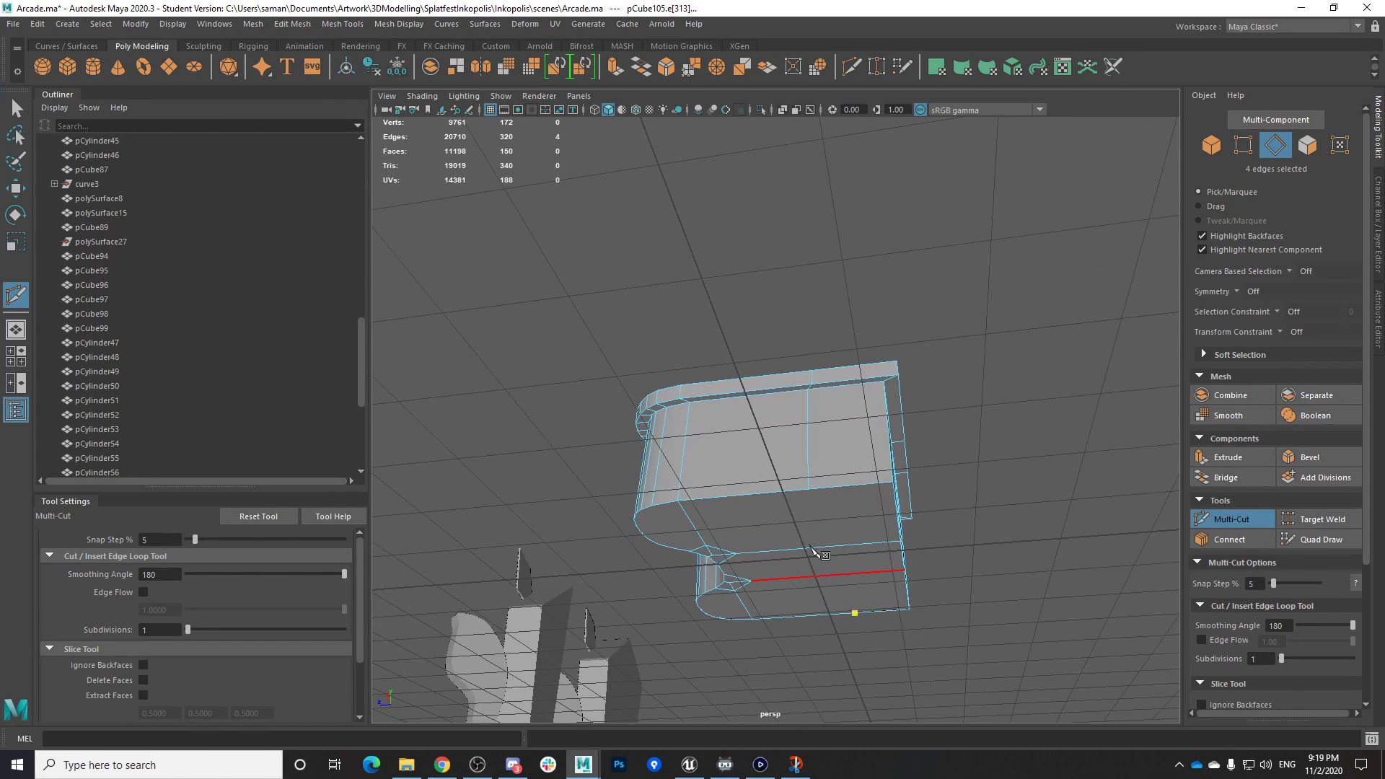
left_click(808, 489)
key("q")
left_click_drag(842, 507, 918, 428, "alt")
key("g")
left_click(908, 412)
key("q")
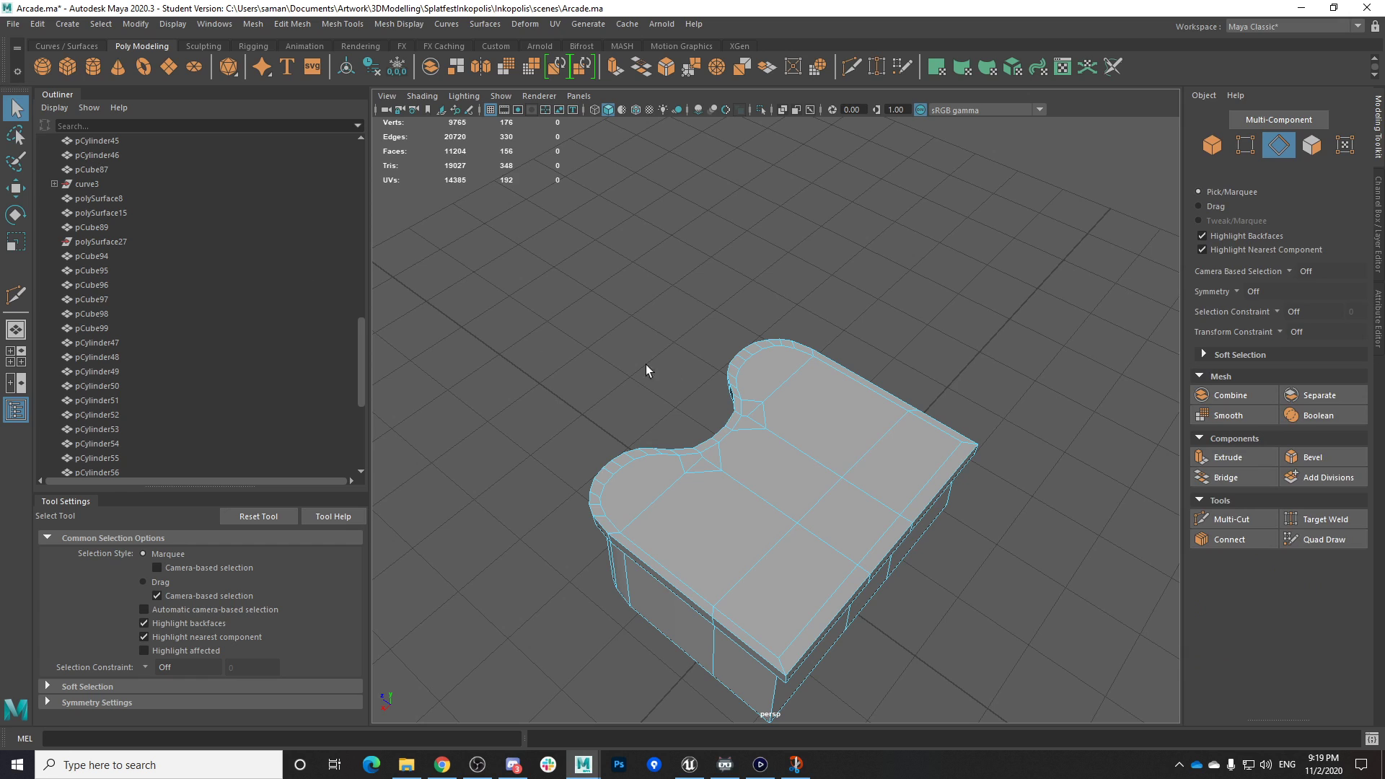
Select the new loop's 14 vertices in top view, flatten them along Z into a straight line, and save
right_click_drag(848, 367, 803, 435)
right_click_drag(771, 369, 770, 368)
key("space")
key("space")
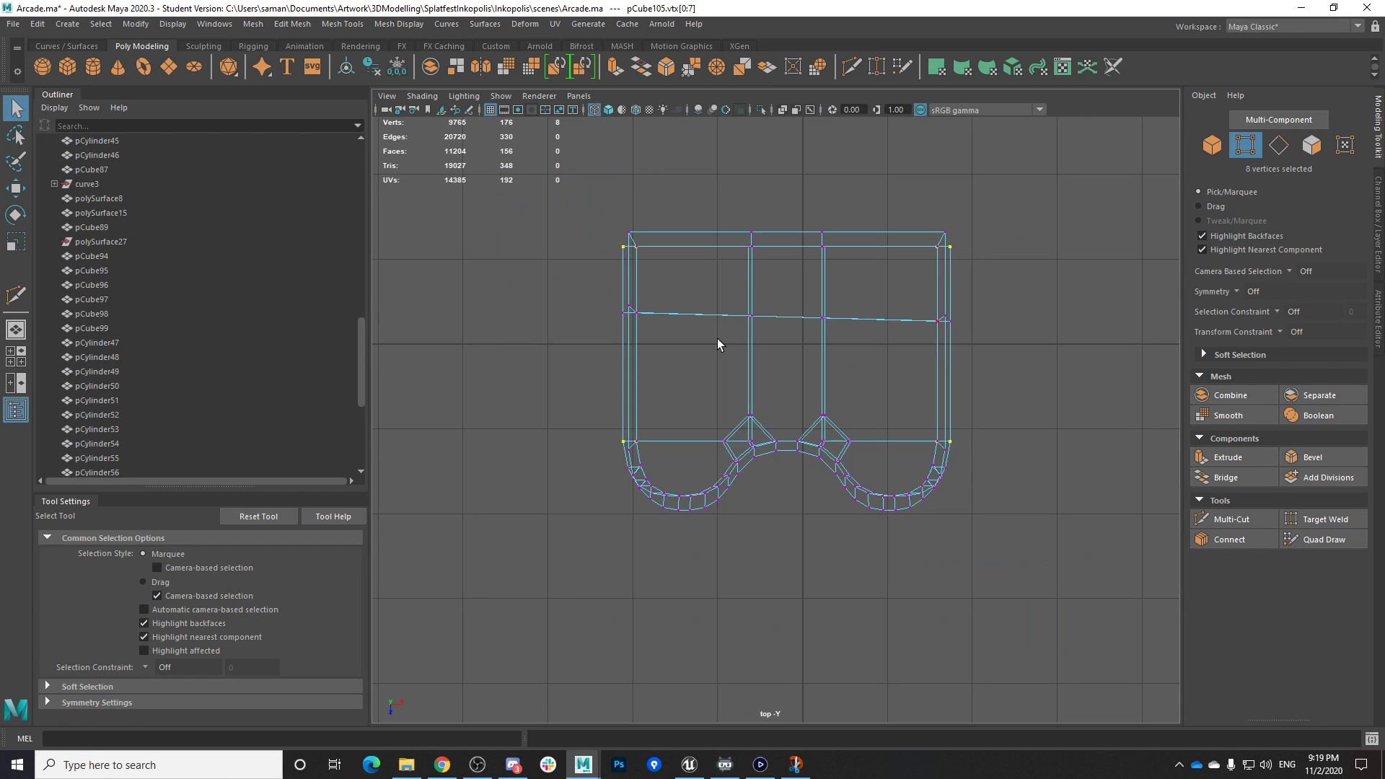
left_click_drag(616, 303, 1069, 352)
key("r")
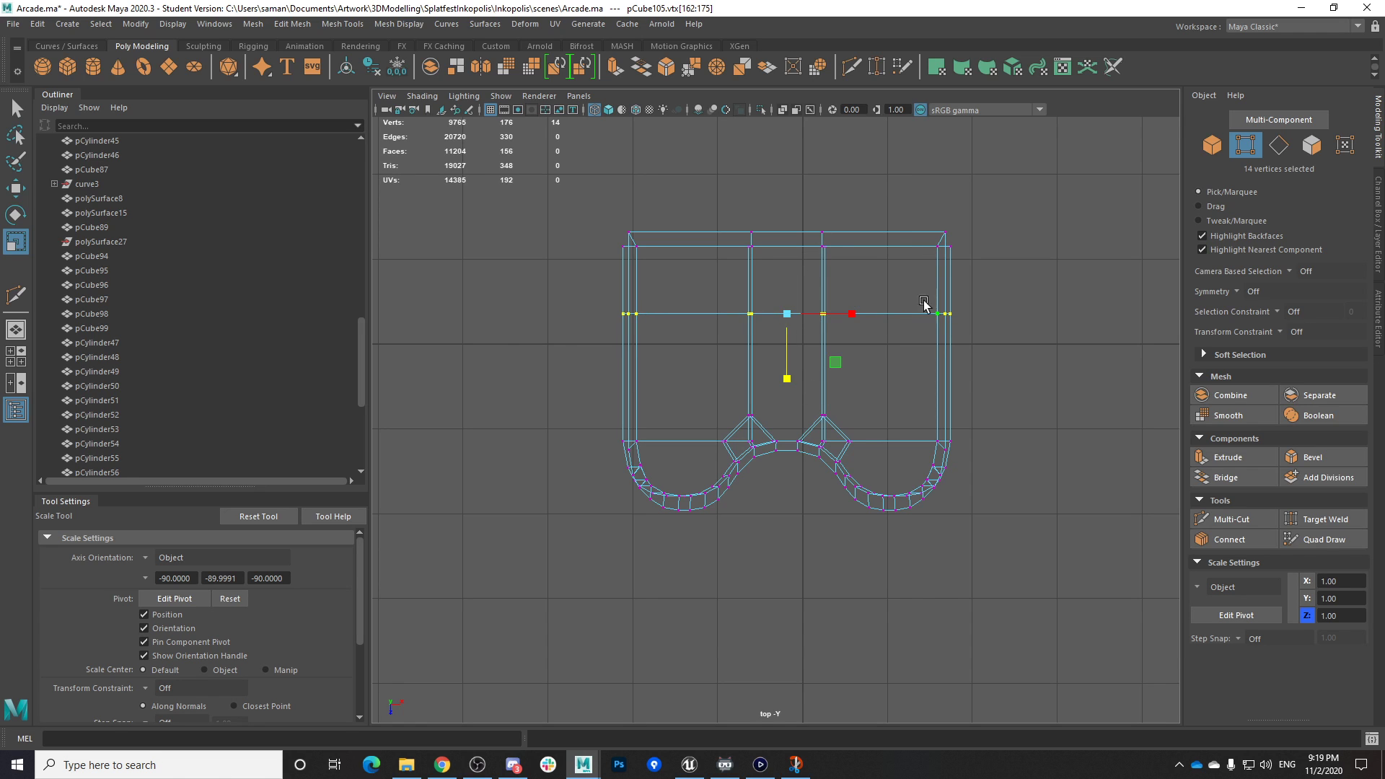
key("ctrl+s")
key("Return")
Move the straightened vertex row slightly forward along Z toward the curved front
key("space")
key("space")
left_click_drag(973, 386, 841, 442, "alt")
scroll(841, 442, "up", 3)
key("w")
left_click_drag(755, 540, 772, 541)
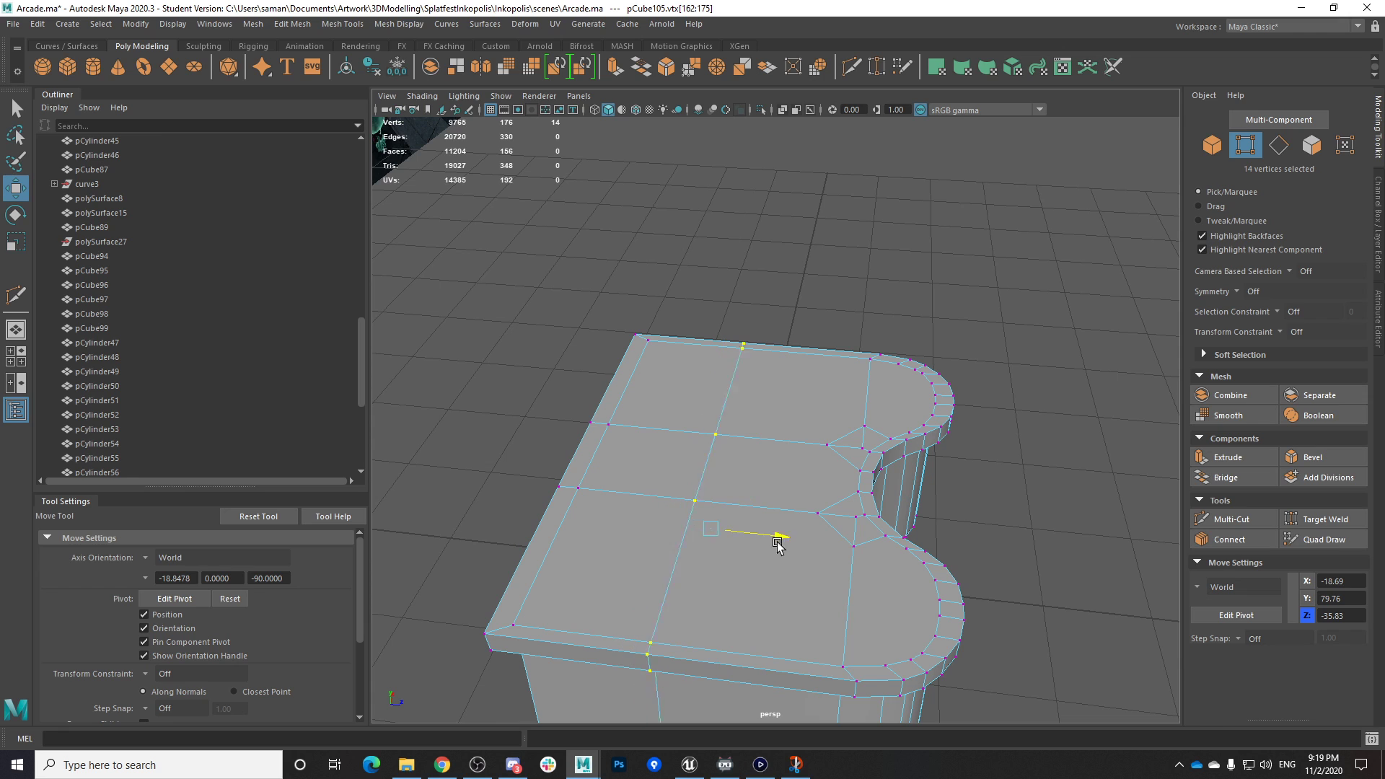
Check the control panel's shape in the game capture, return to the Arcade scene in Maya, and save it
left_click(763, 763)
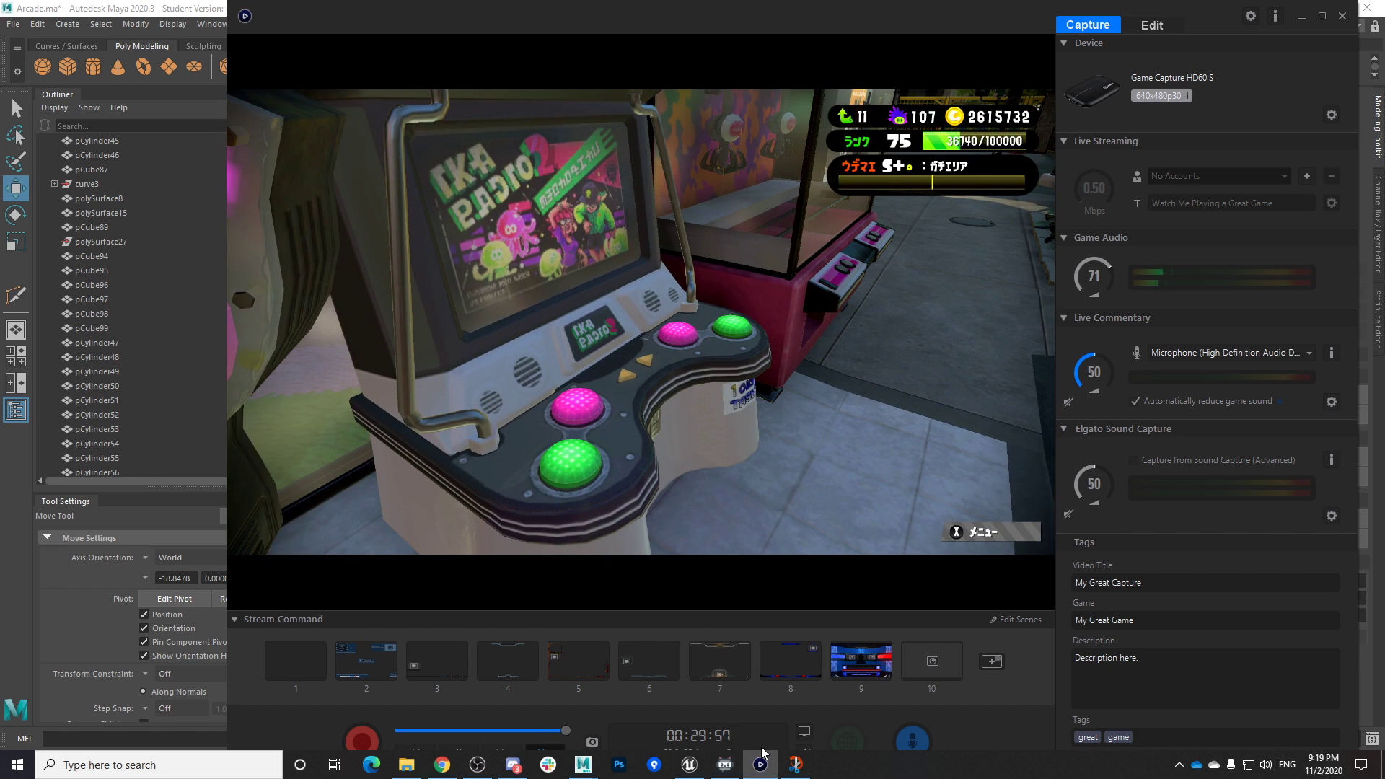
mouse_move(576, 769)
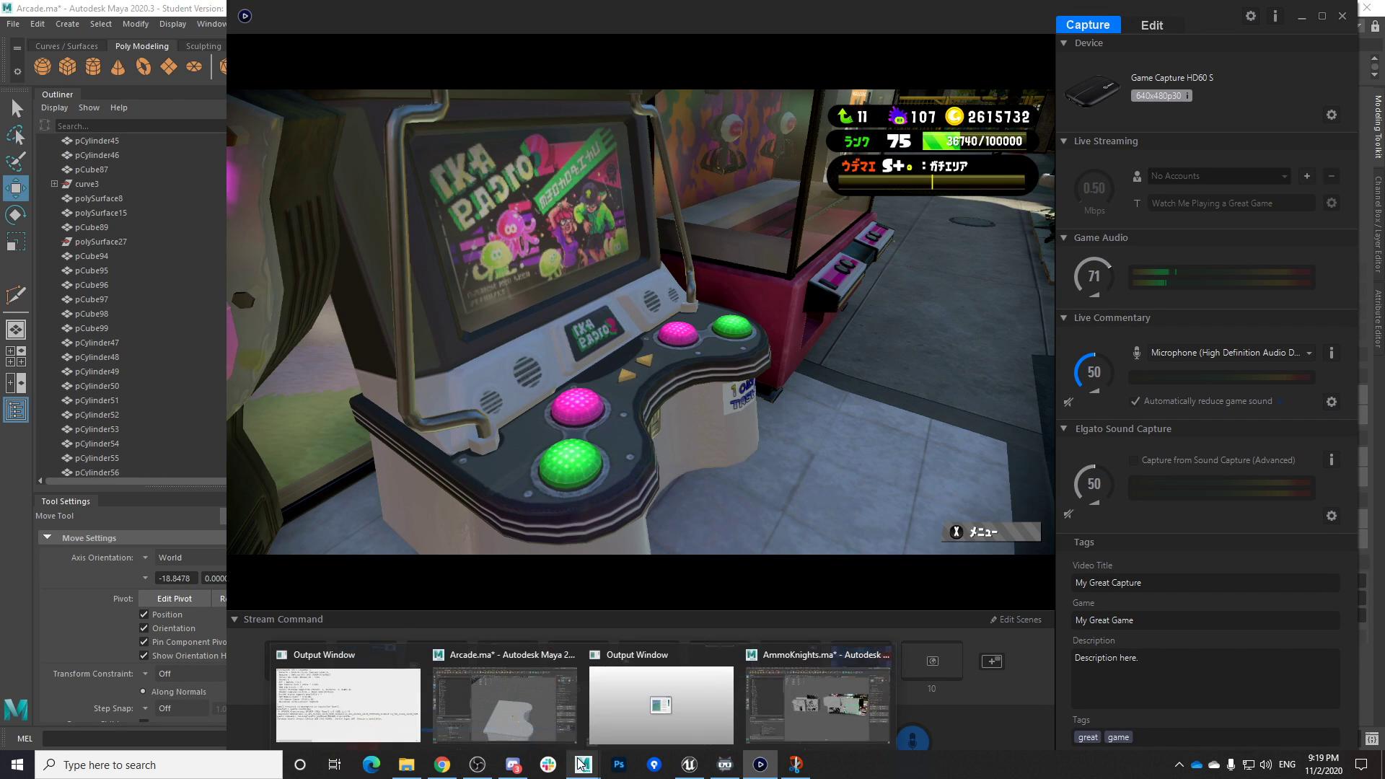
left_click(556, 699)
key("ctrl+s")
left_click(653, 403)
Select the three back faces of the overhanging rim and save the scene
left_click_drag(816, 548, 919, 485, "alt")
right_click_drag(746, 530, 739, 418)
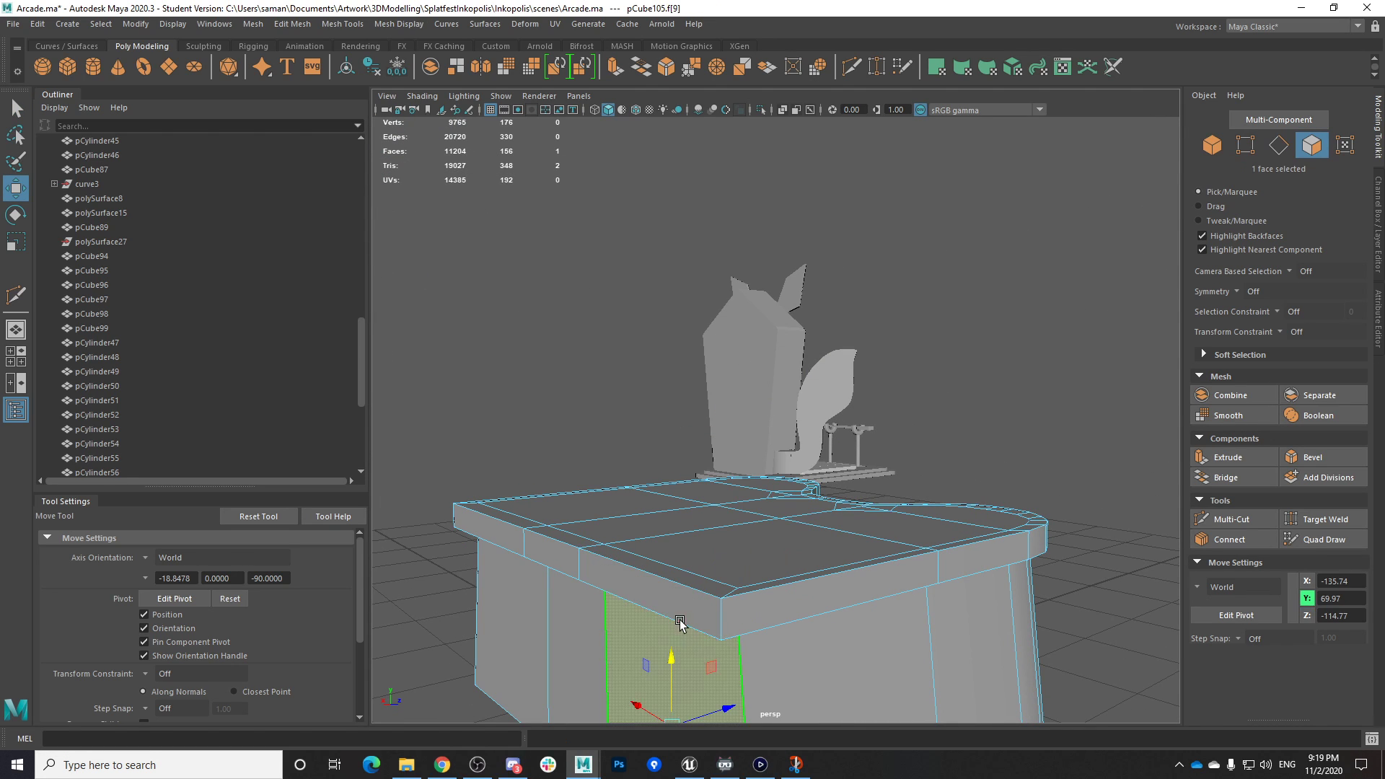
left_click(627, 586)
left_click(511, 534, "shift")
left_click_drag(510, 534, 650, 404, "alt")
key("ctrl+s")
left_click(653, 396)
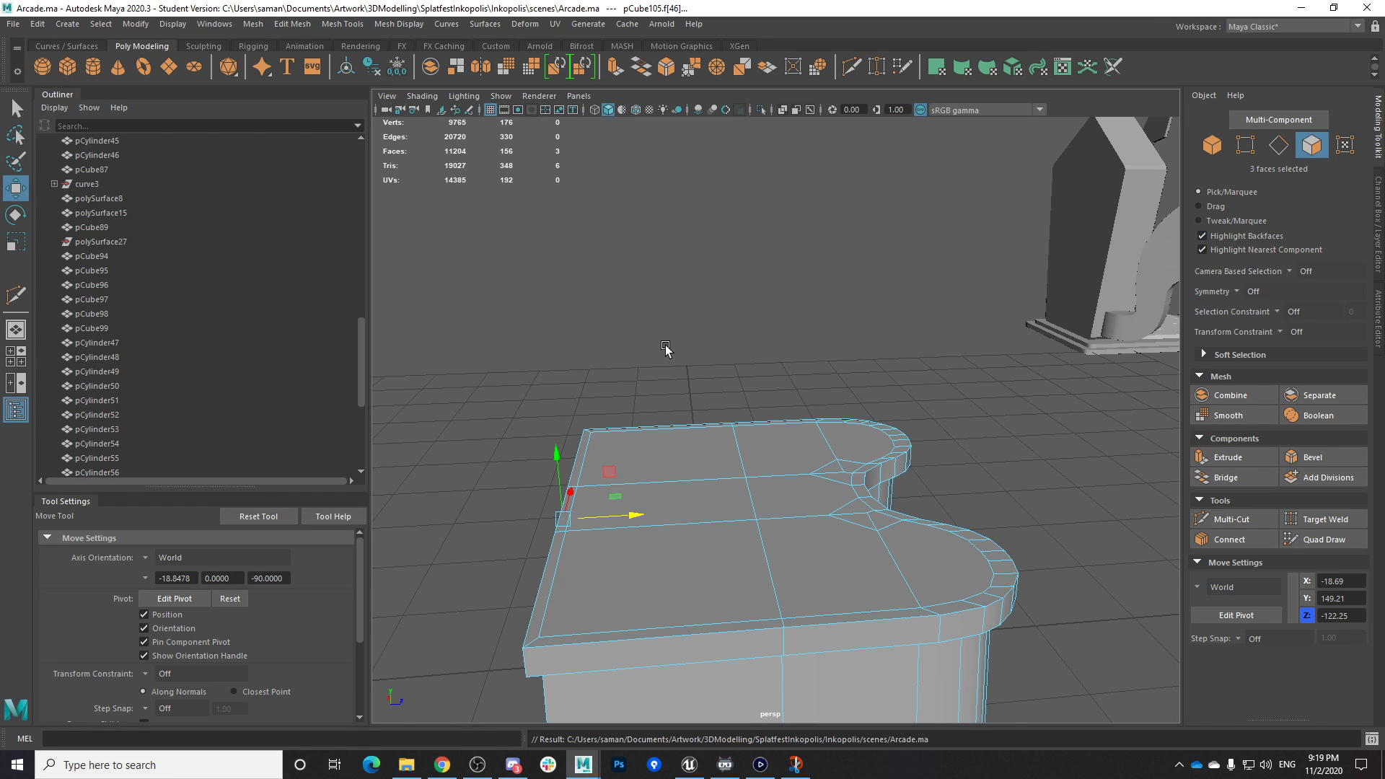
key("ctrl+s")
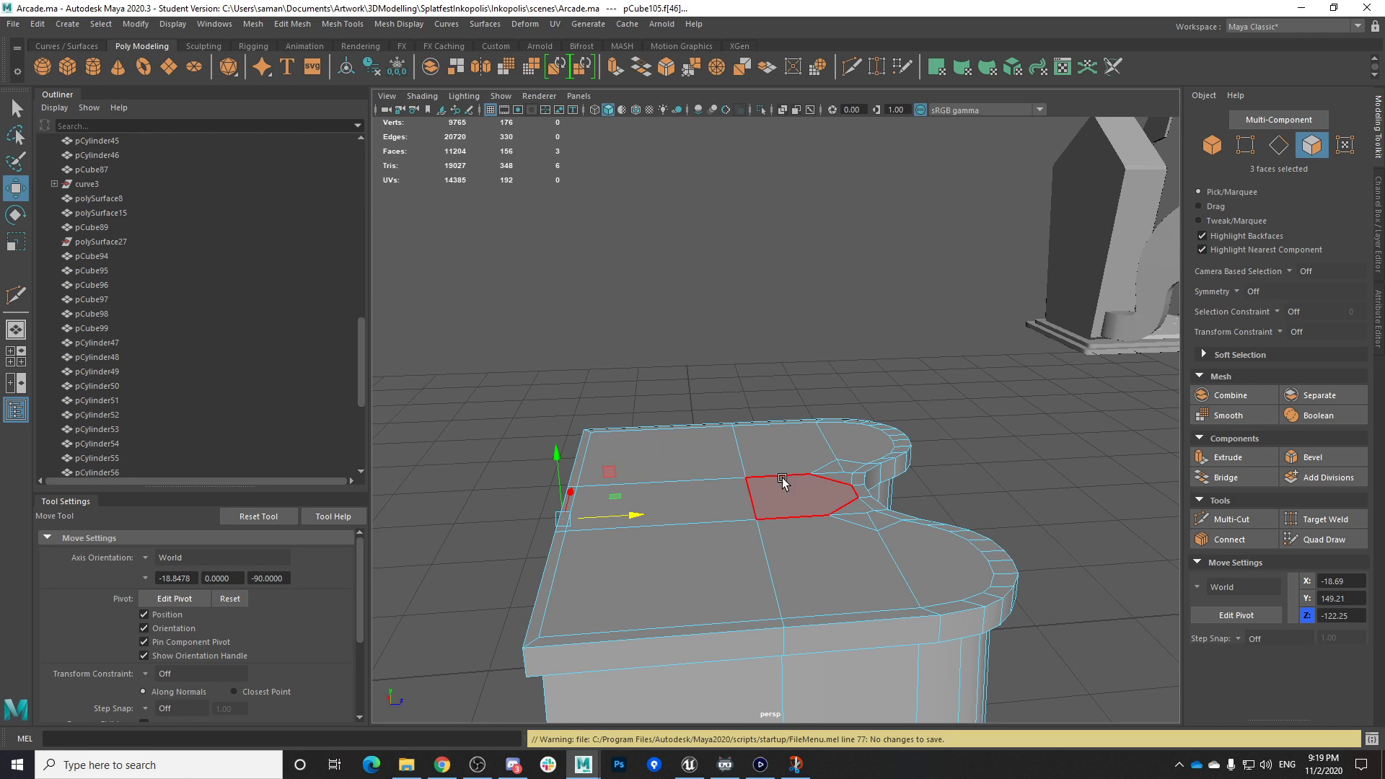
Return the body to object mode and view it against the reference images
left_click_drag(777, 479, 714, 498, "alt")
right_click_drag(734, 430, 959, 306)
left_click_drag(1010, 386, 803, 523, "alt")
scroll(977, 458, "down", 4)
scroll(953, 473, "up", 4)
Switch to File Explorer and browse the JapaneseGarden project's Maya FBXExports to the FinalExports folder inside TokyoStreet
left_click(405, 774)
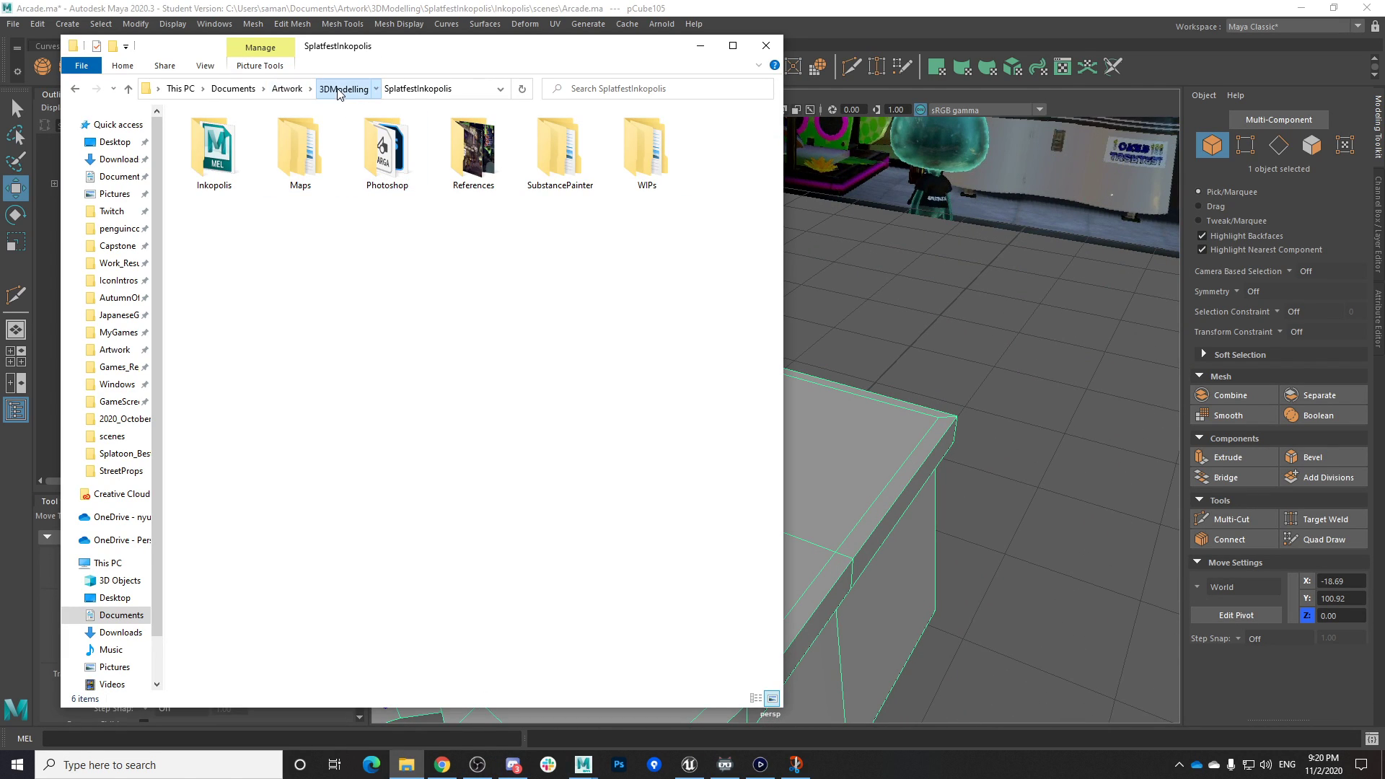
left_click(339, 89)
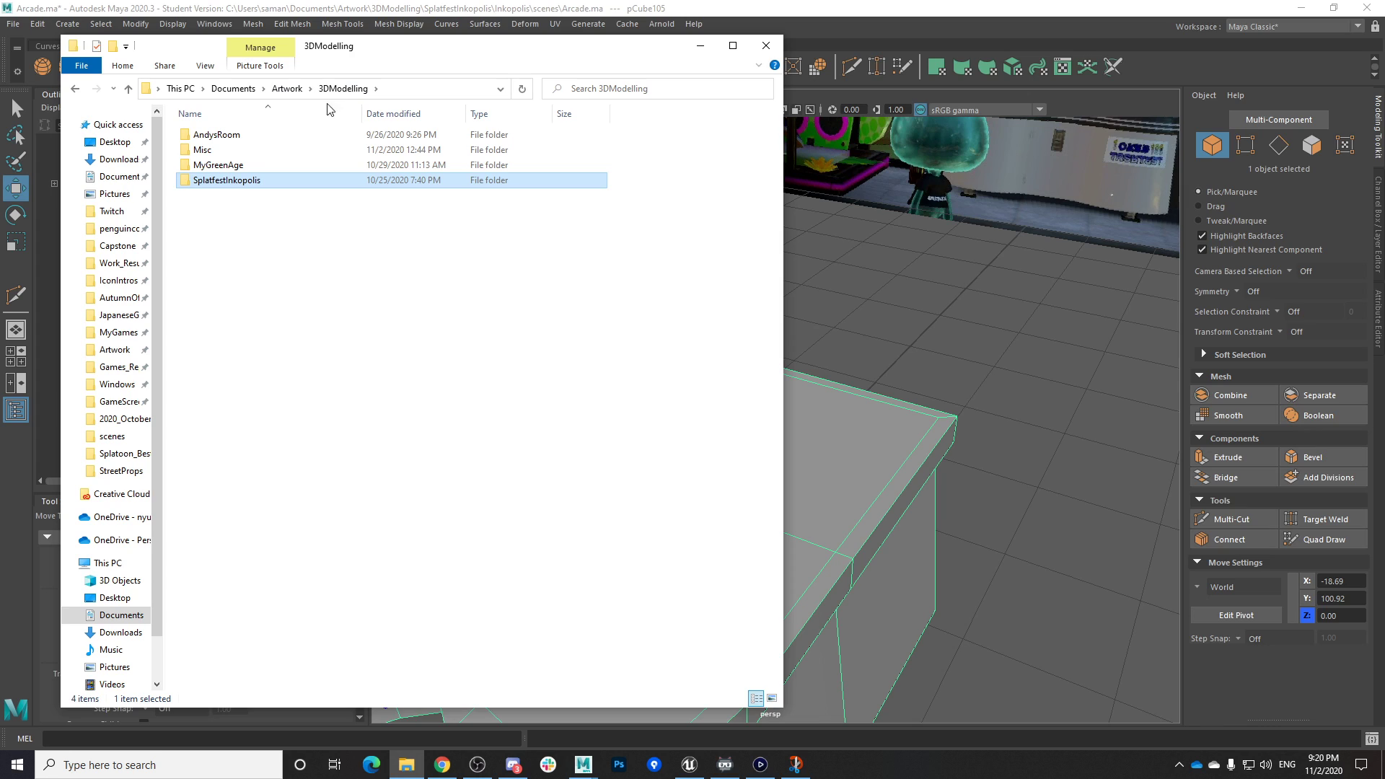
left_click(126, 320)
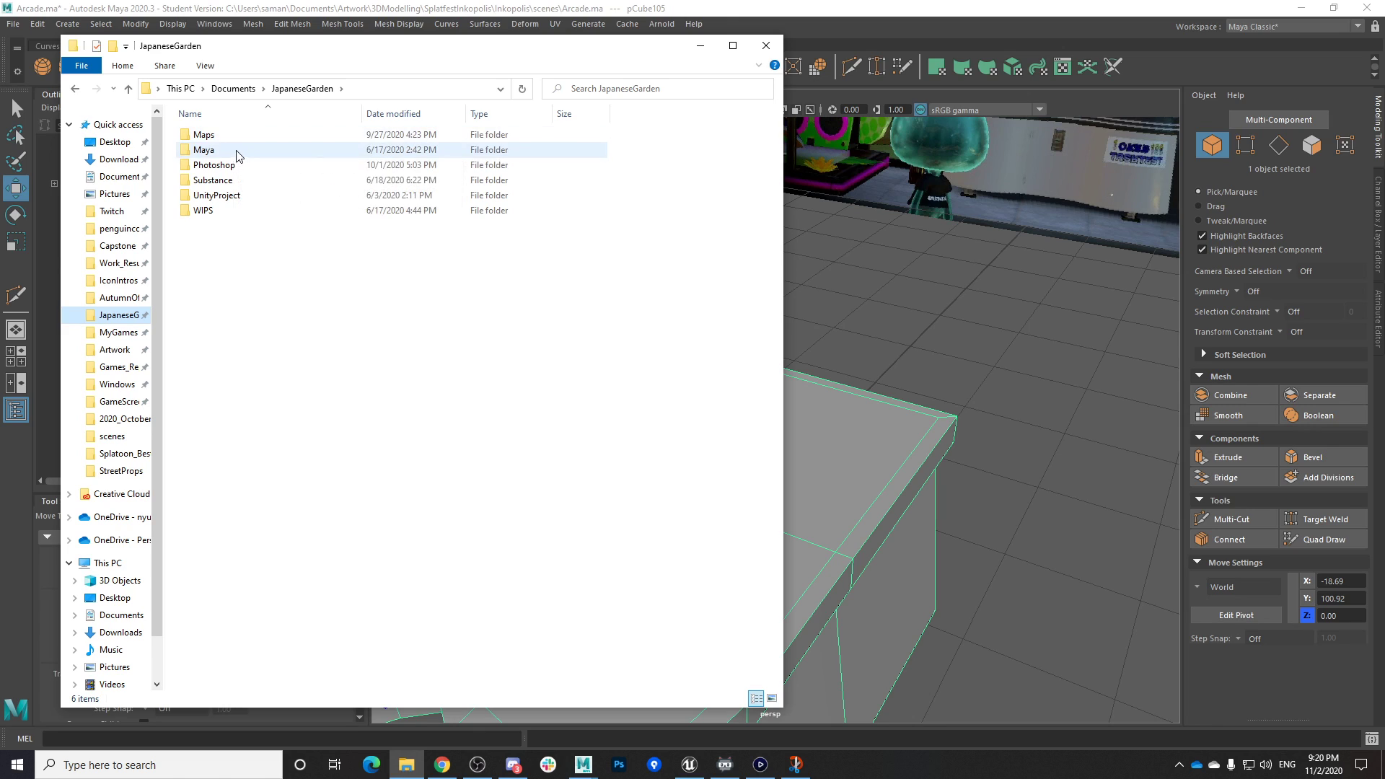
double_click(238, 153)
double_click(232, 150)
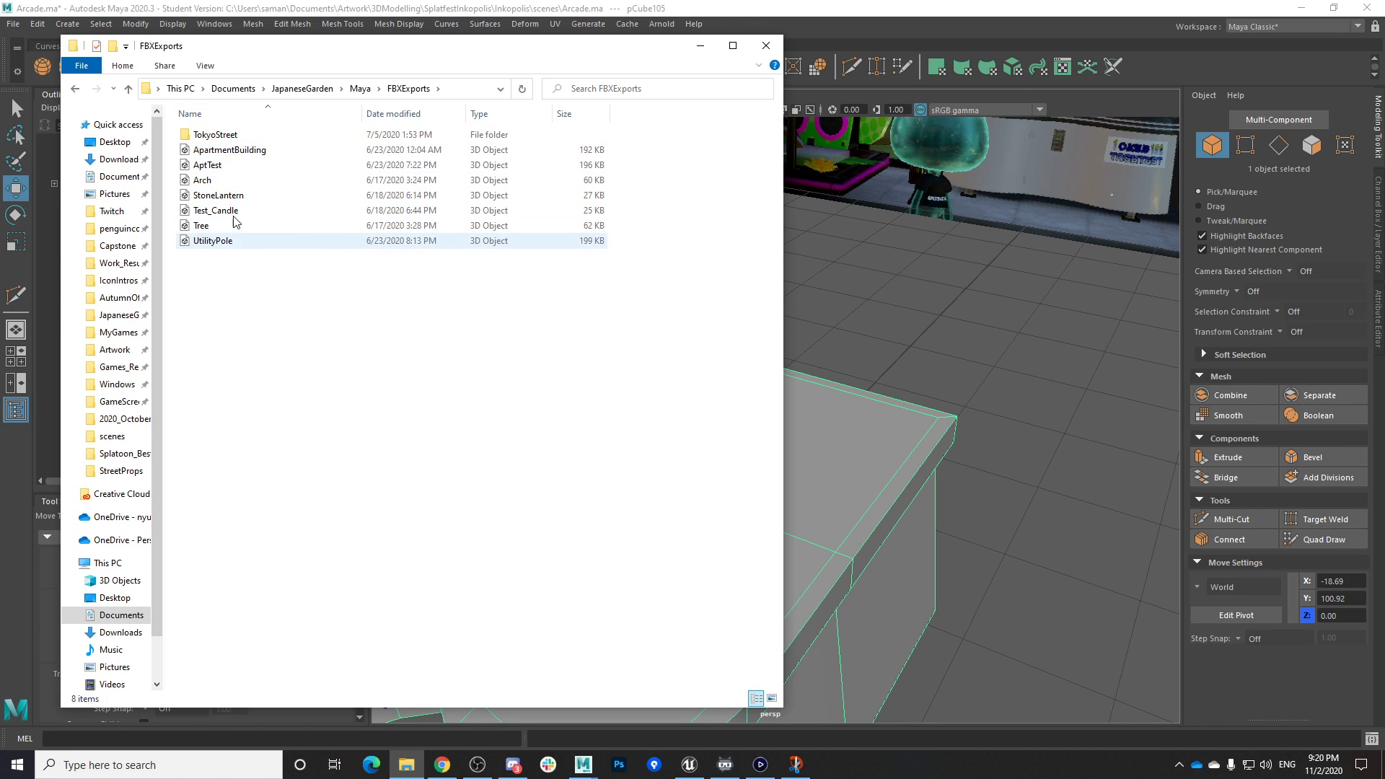
left_click(228, 137)
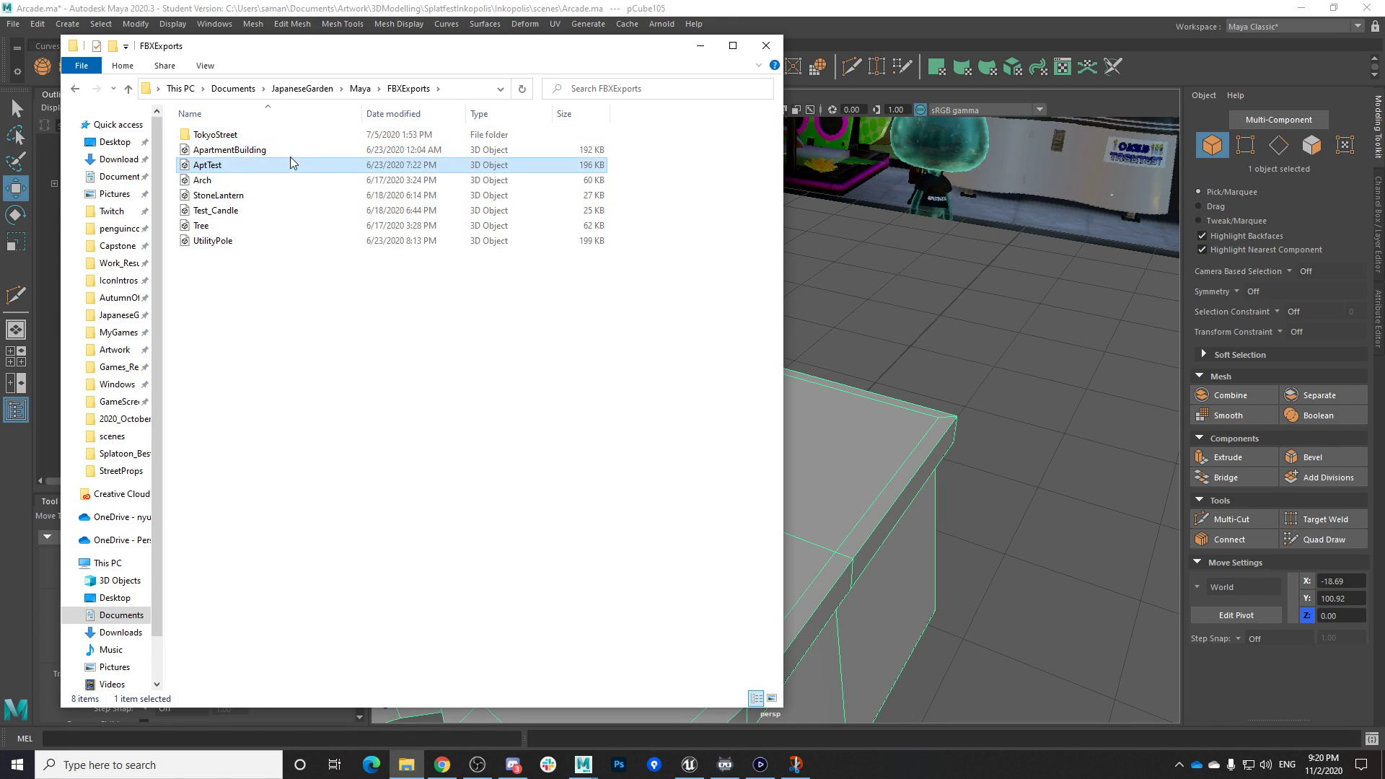
double_click(264, 133)
double_click(257, 139)
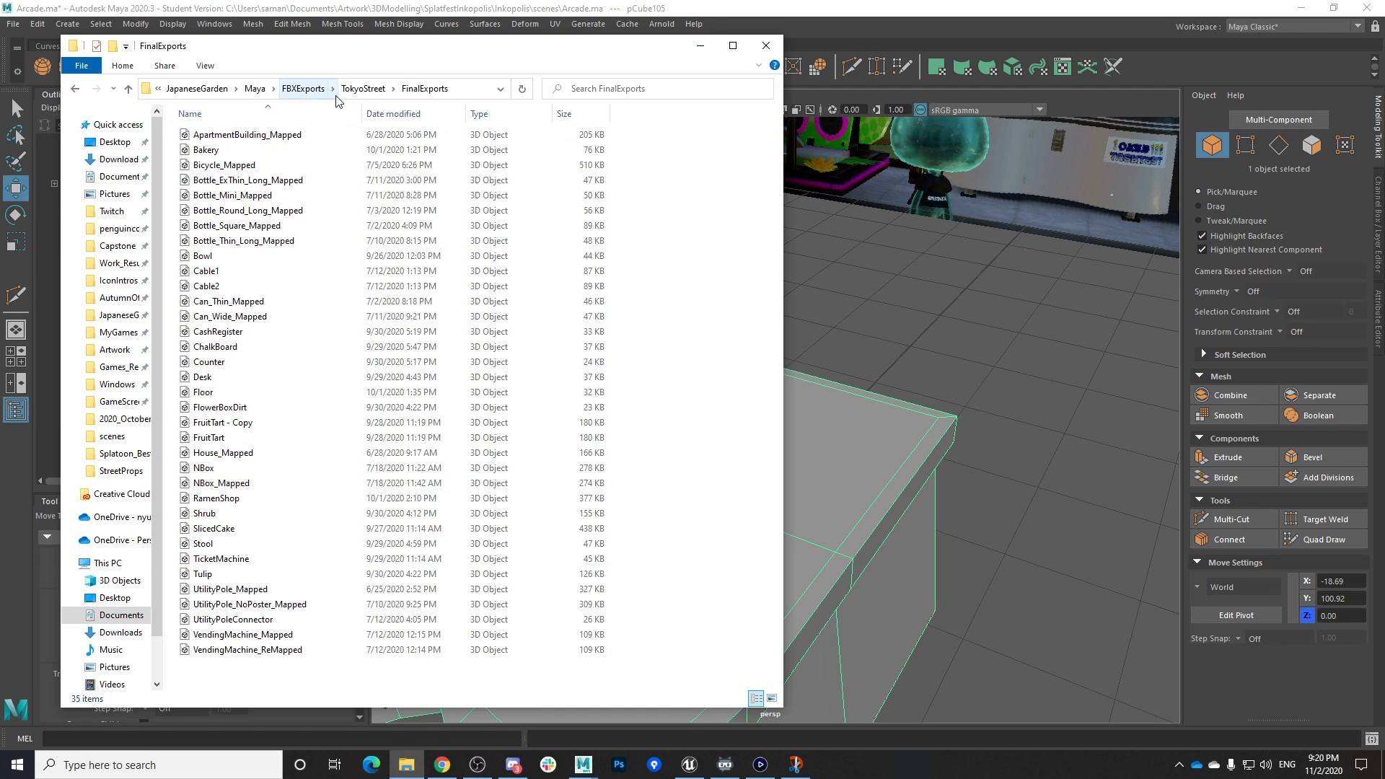
Go back through FBXExports to TokyoStreet's TestExports folder and open the _Jinja model in 3D Viewer
left_click(363, 88)
left_click(309, 88)
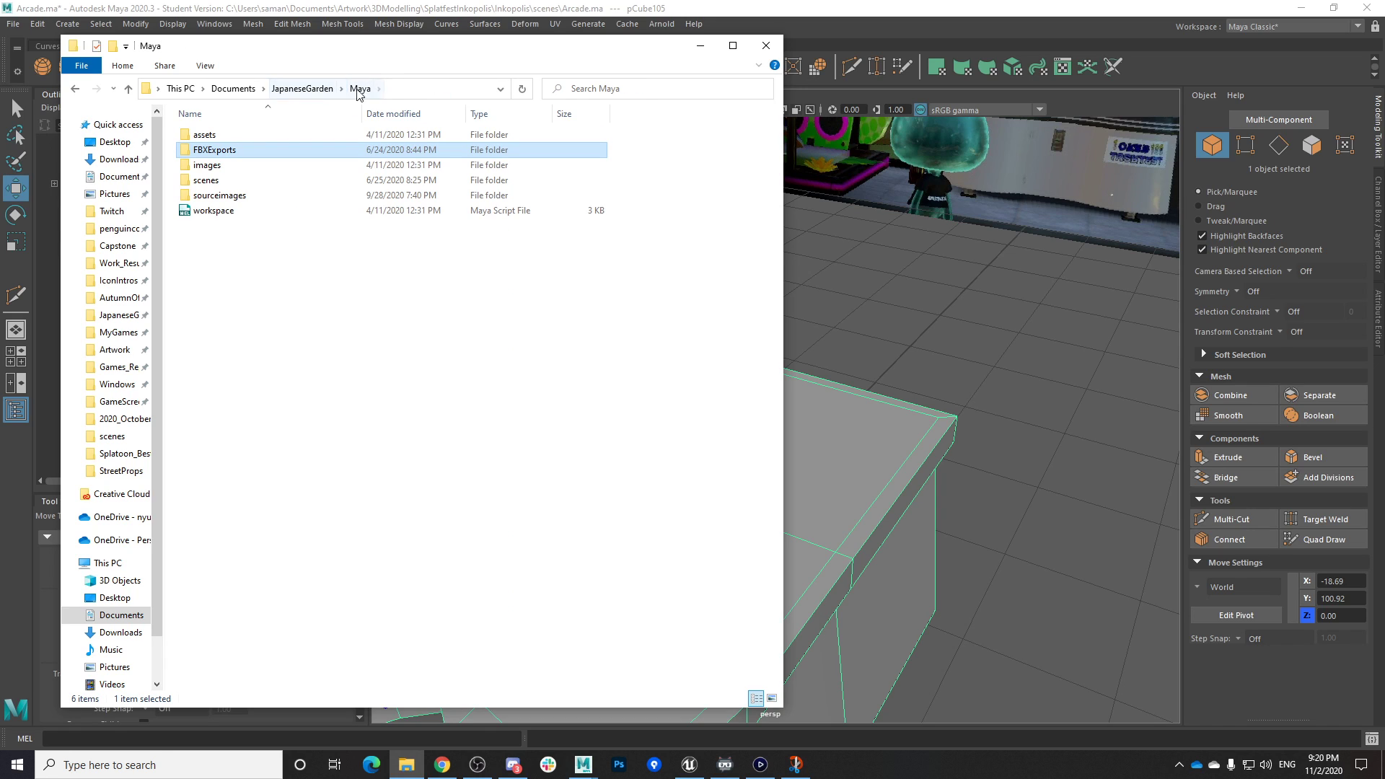
double_click(263, 149)
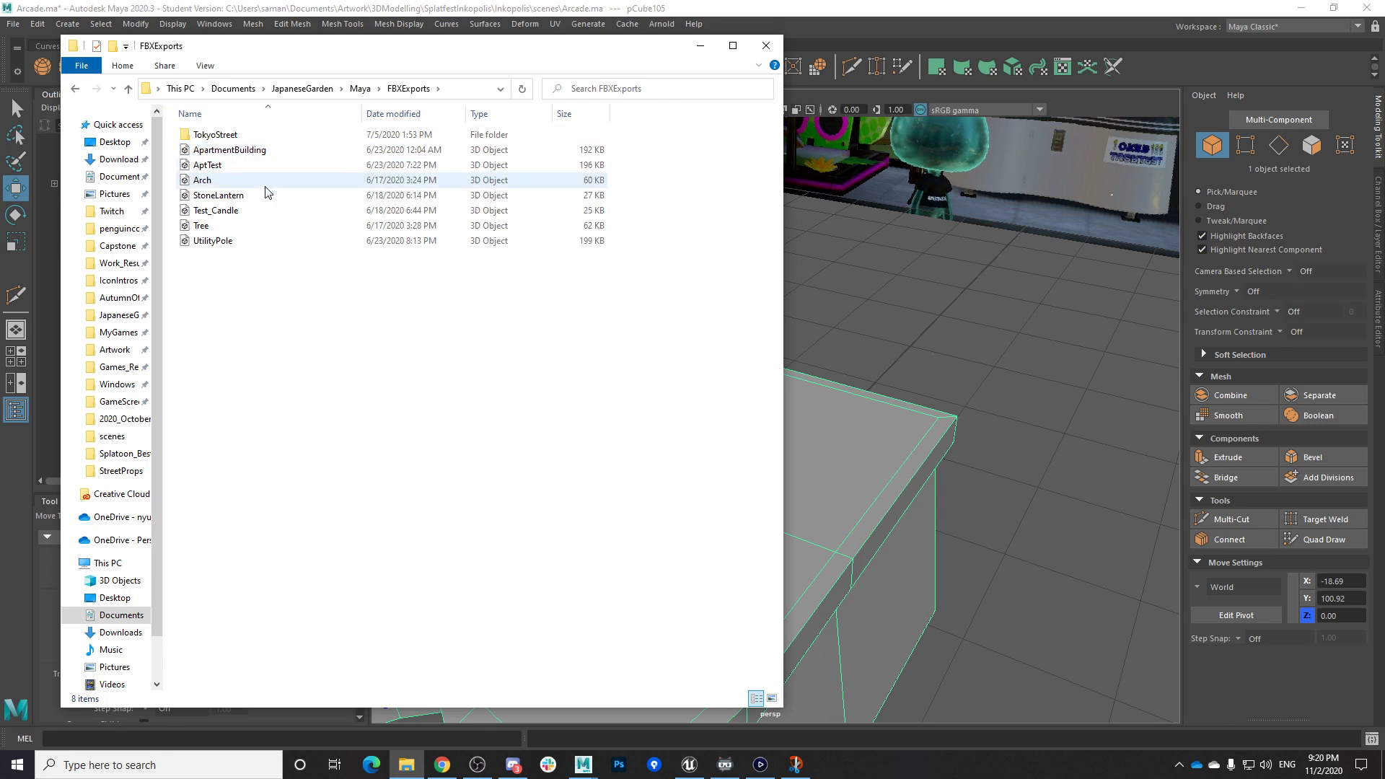
double_click(239, 140)
double_click(238, 150)
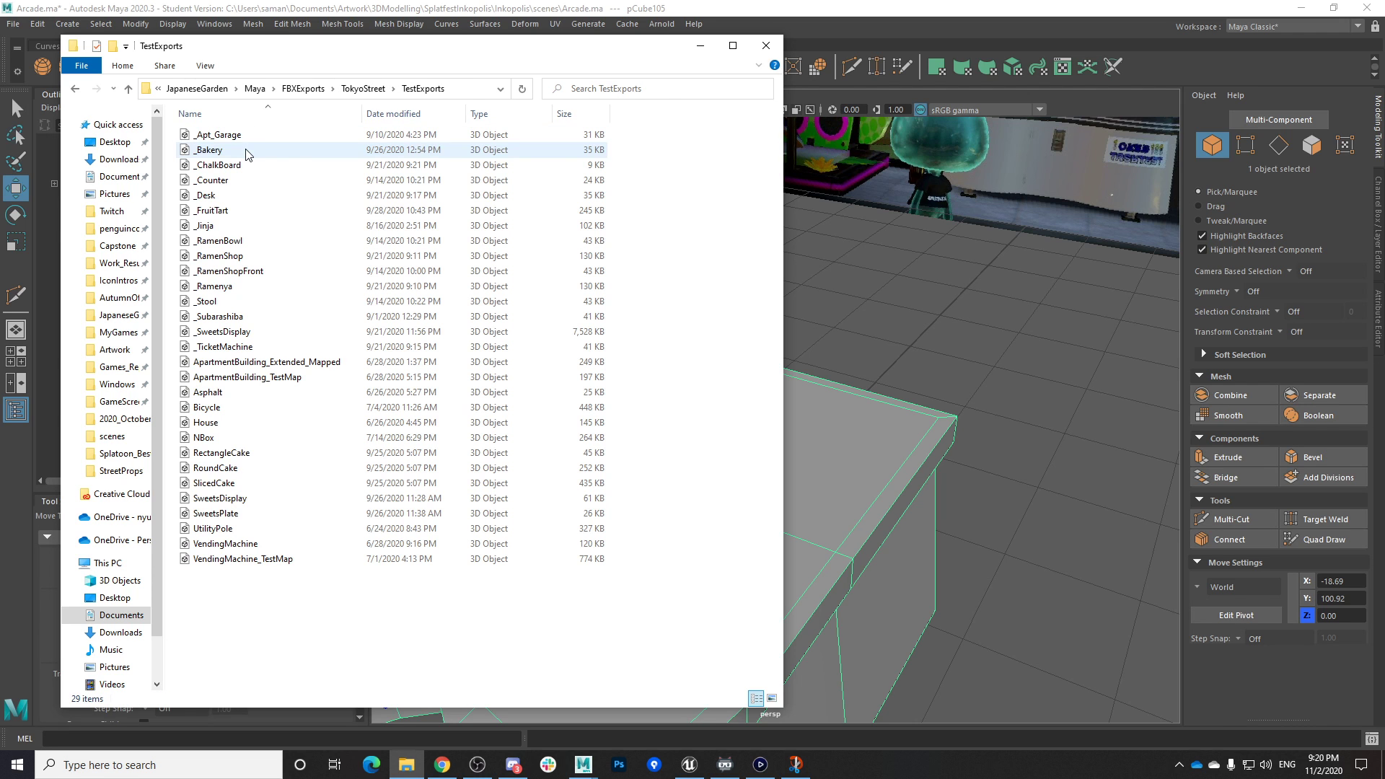
double_click(243, 226)
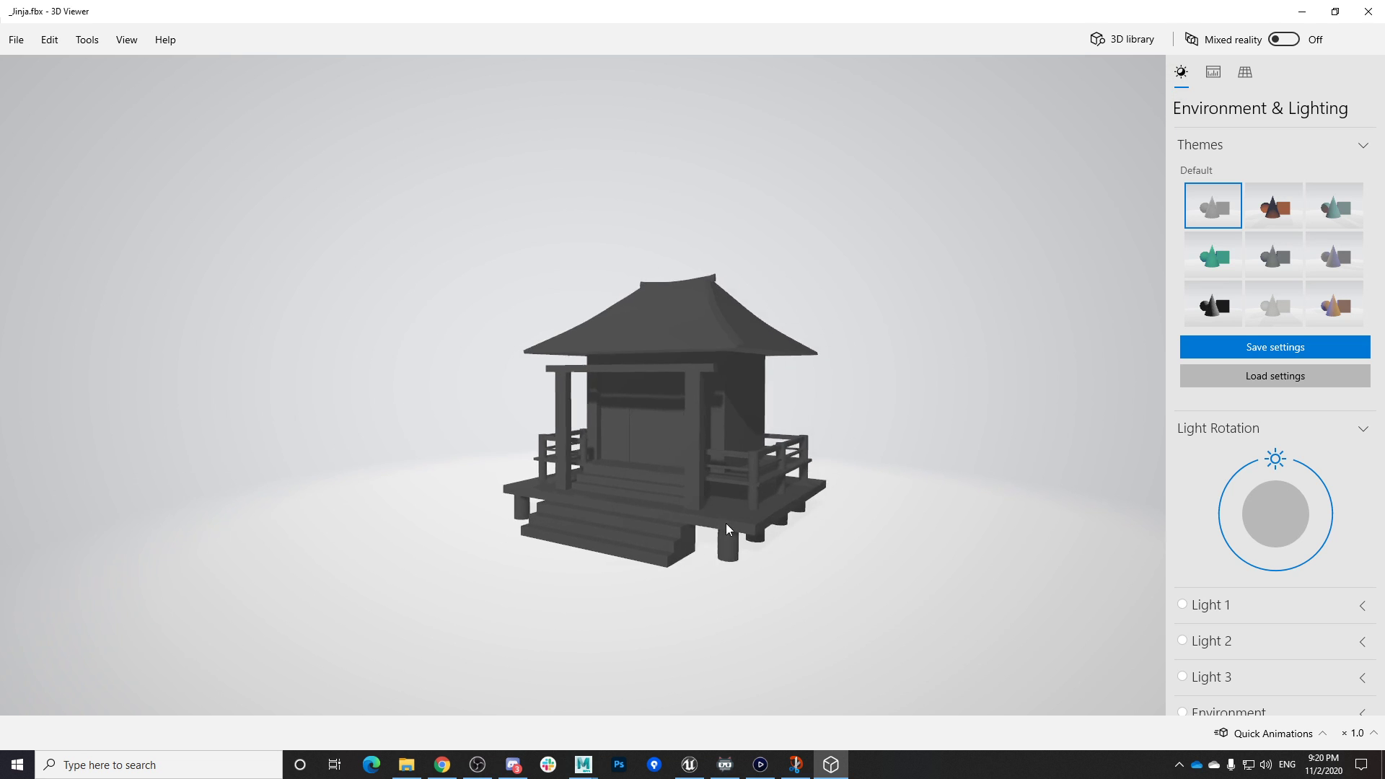
Examine the shrine model from the front, the side and above
scroll(714, 516, "up", 5)
left_click_drag(693, 505, 855, 513)
scroll(802, 521, "down", 5)
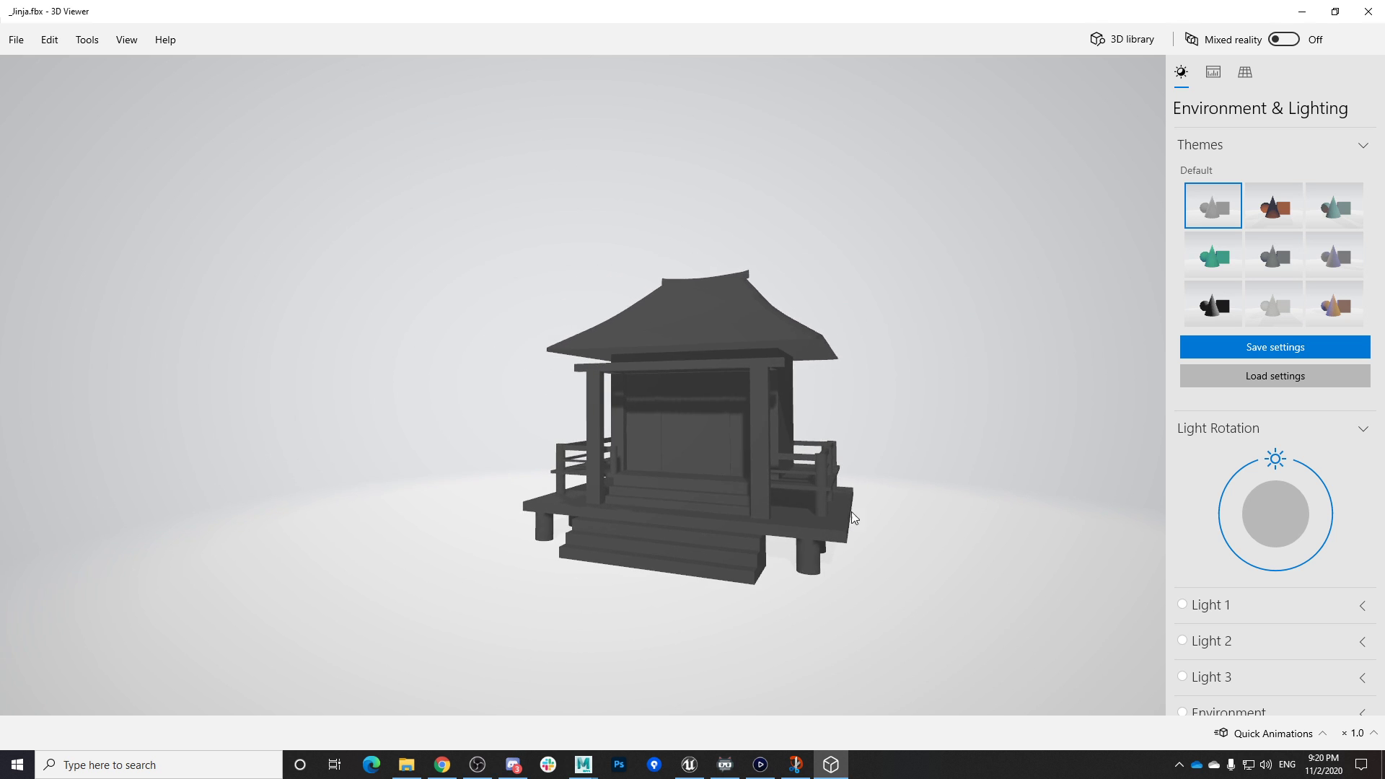
scroll(730, 491, "up", 3)
left_click_drag(700, 491, 708, 528)
scroll(729, 530, "down", 3)
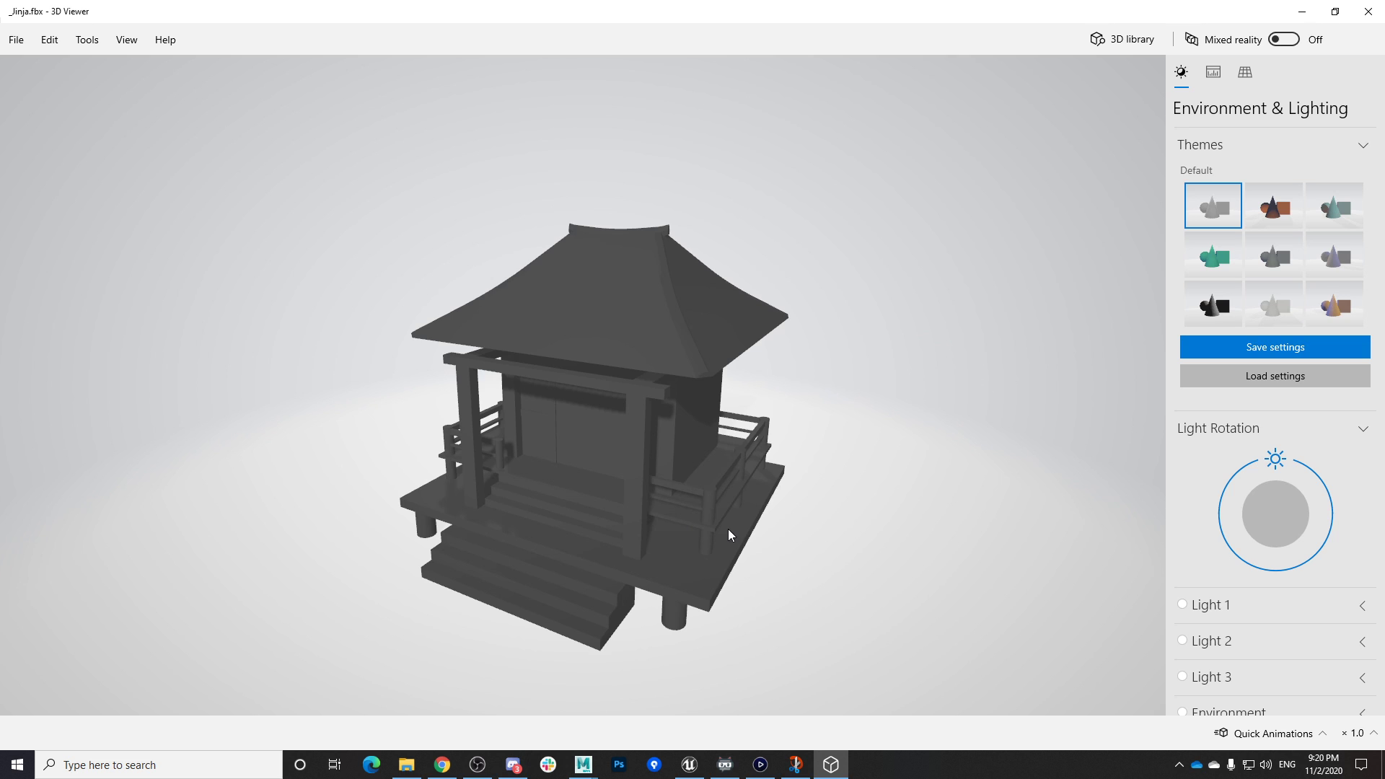
Browse back to the Inkopolis folder of the SplatfestInkopolis project and close the shrine model's viewer
left_click(407, 765)
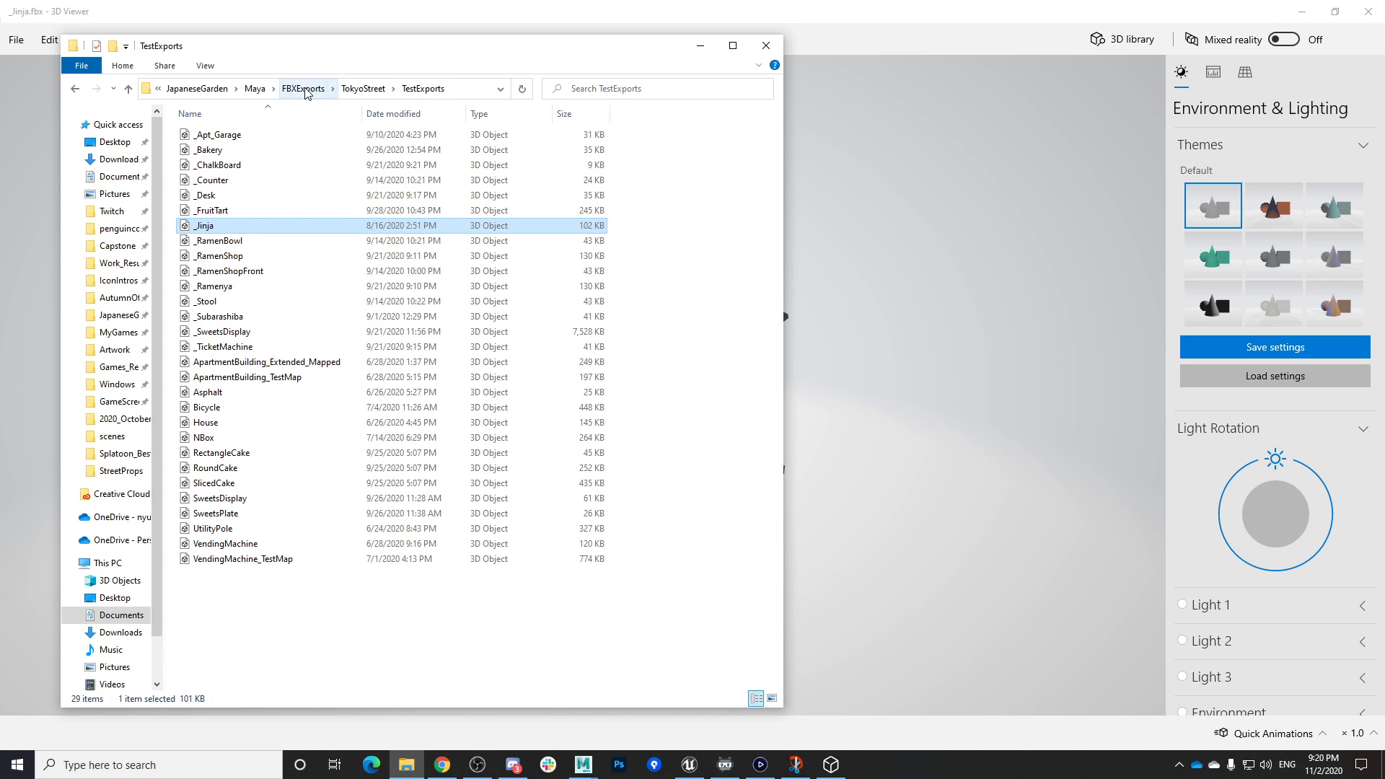
left_click(197, 89)
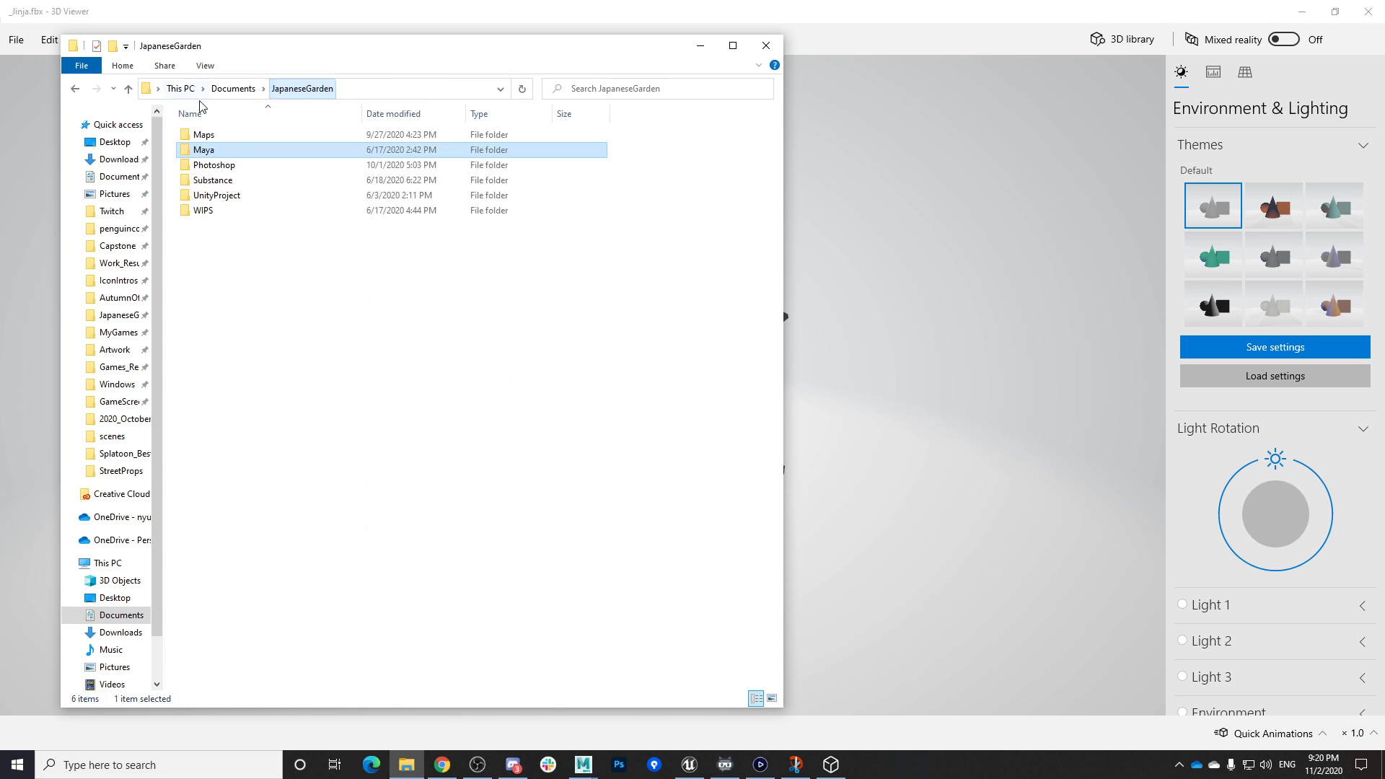
left_click(114, 349)
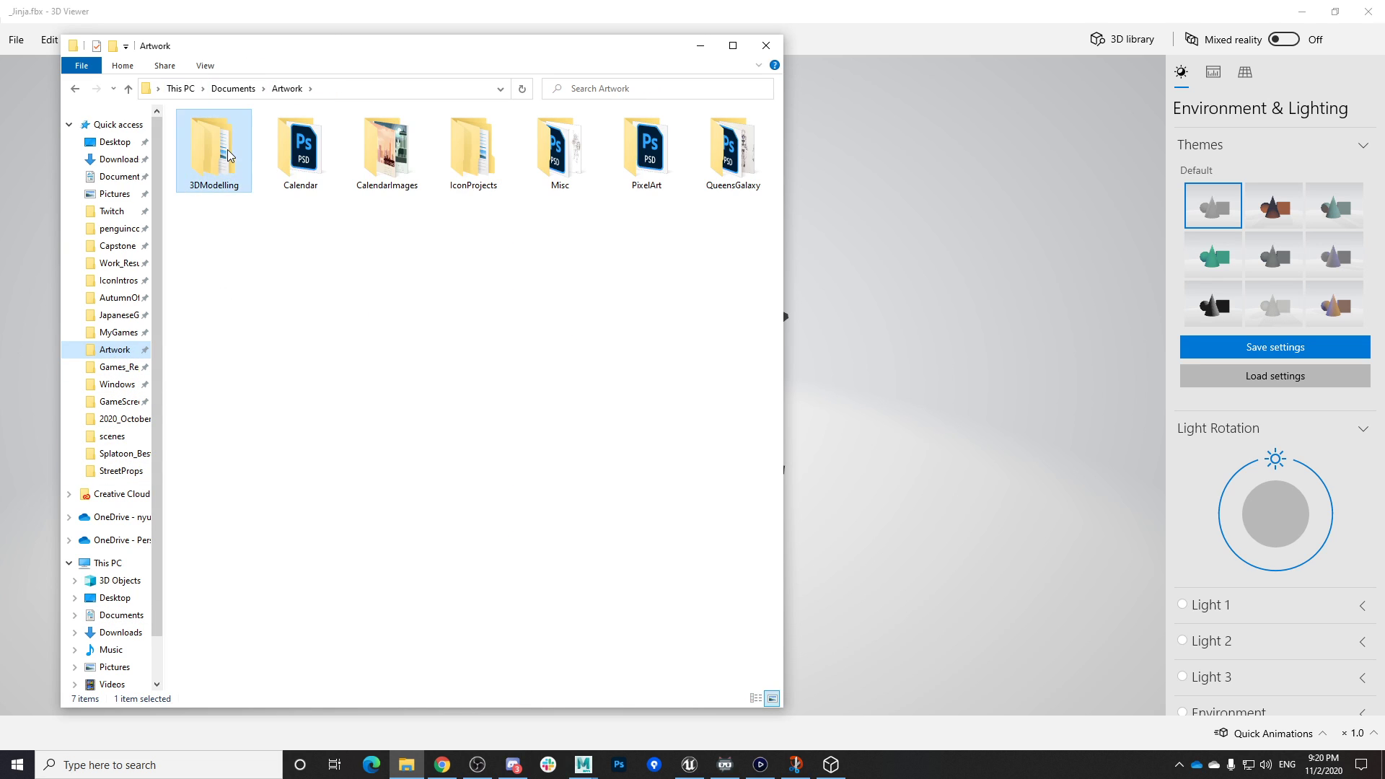
double_click(210, 223)
left_click(257, 180)
double_click(260, 181)
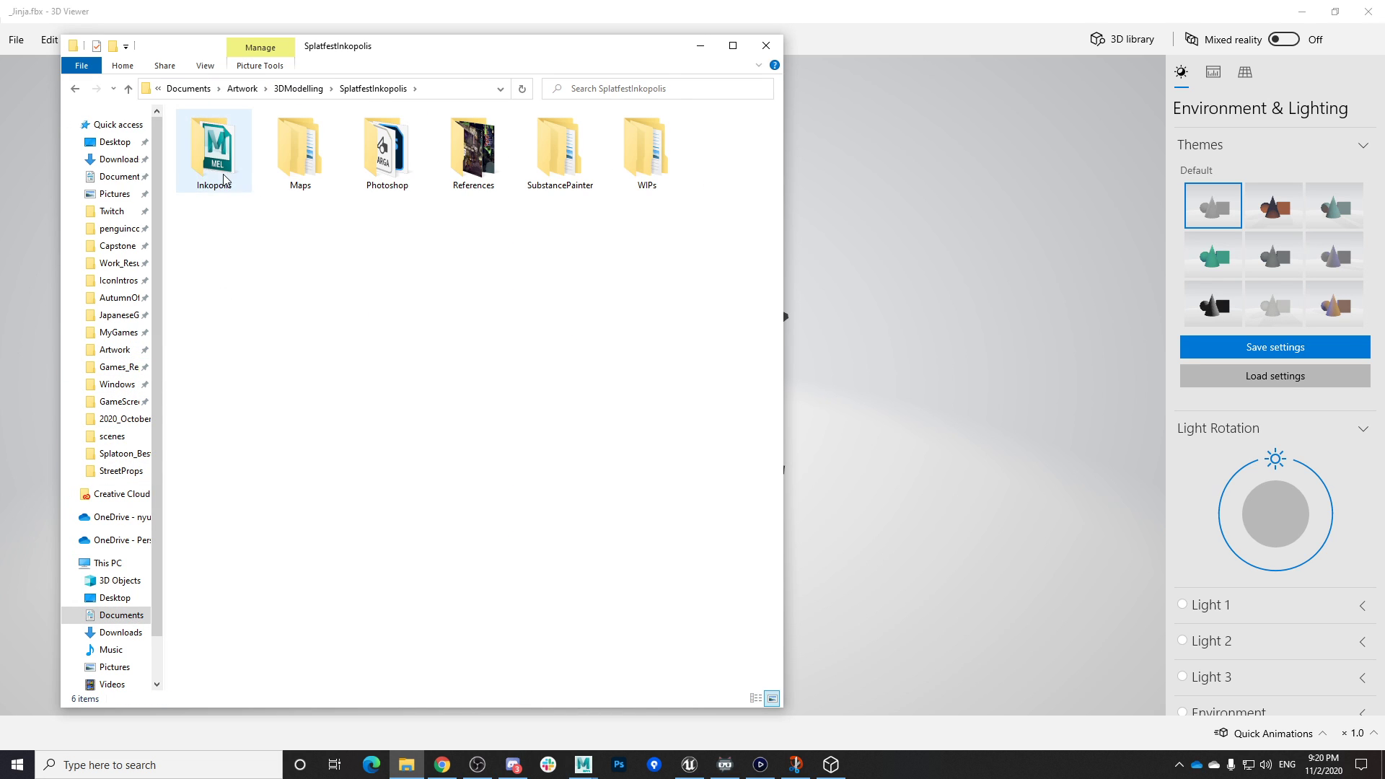
double_click(218, 155)
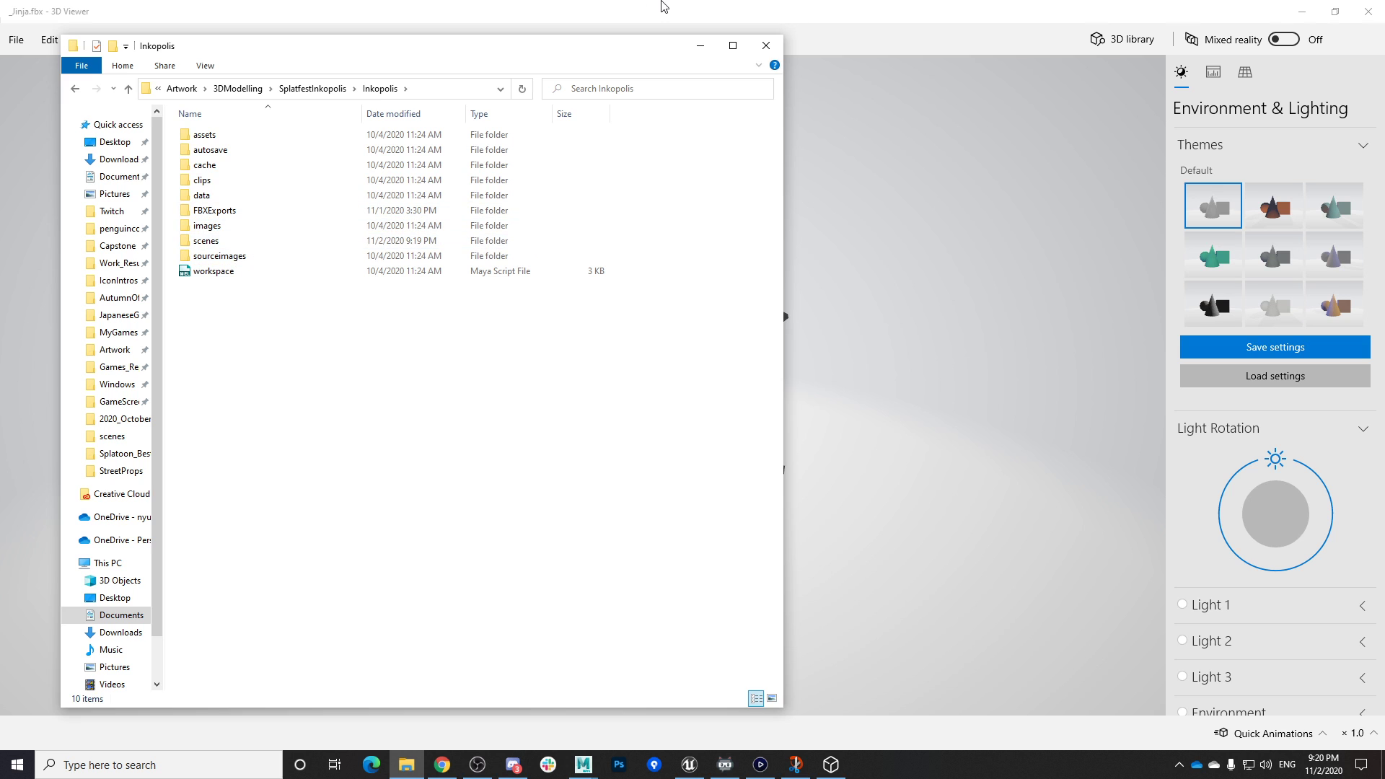
left_click(1369, 10)
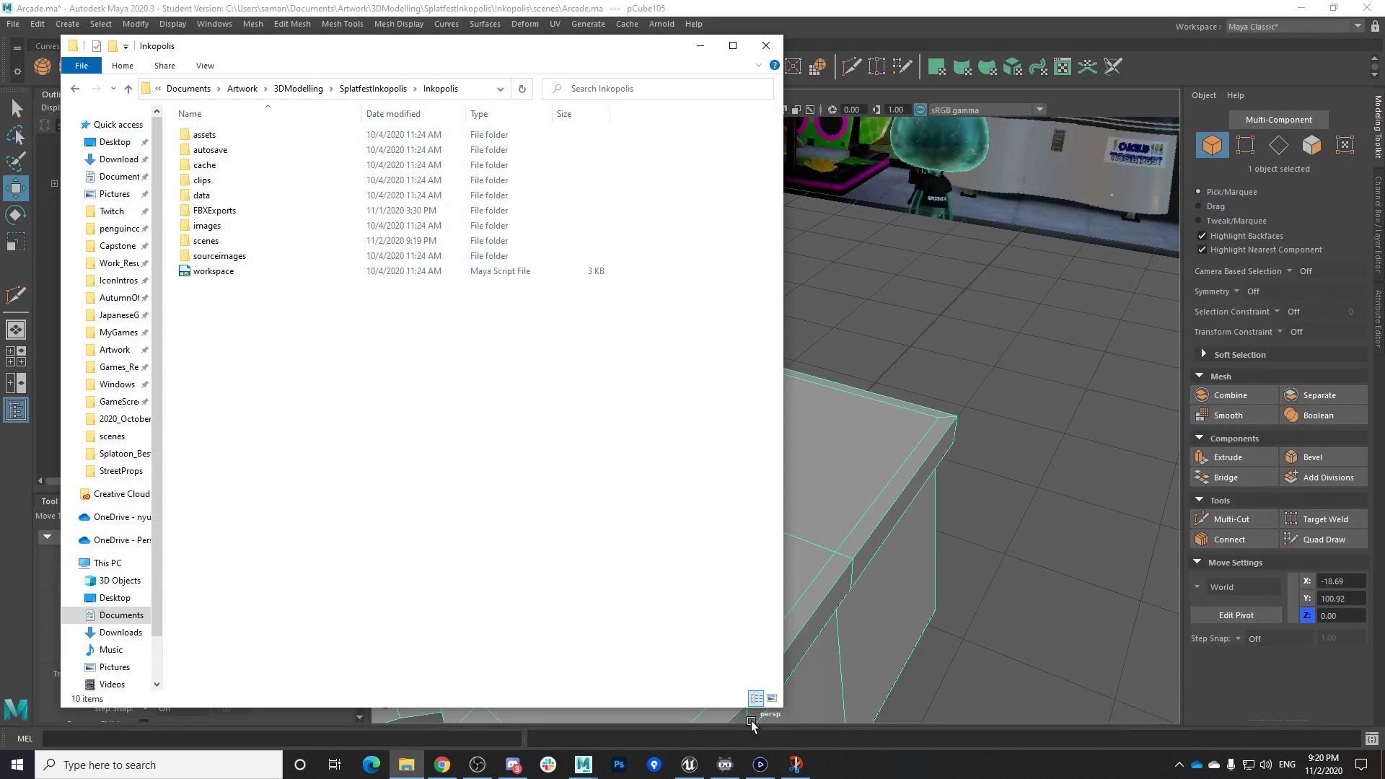
Return to Maya, save the scene, and move the edge loop across the body's middle forward along Z toward the curved front
left_click(751, 732)
key("ctrl+s")
left_click_drag(758, 485, 693, 462, "alt")
right_click(699, 352)
left_click(698, 312)
double_click(670, 453)
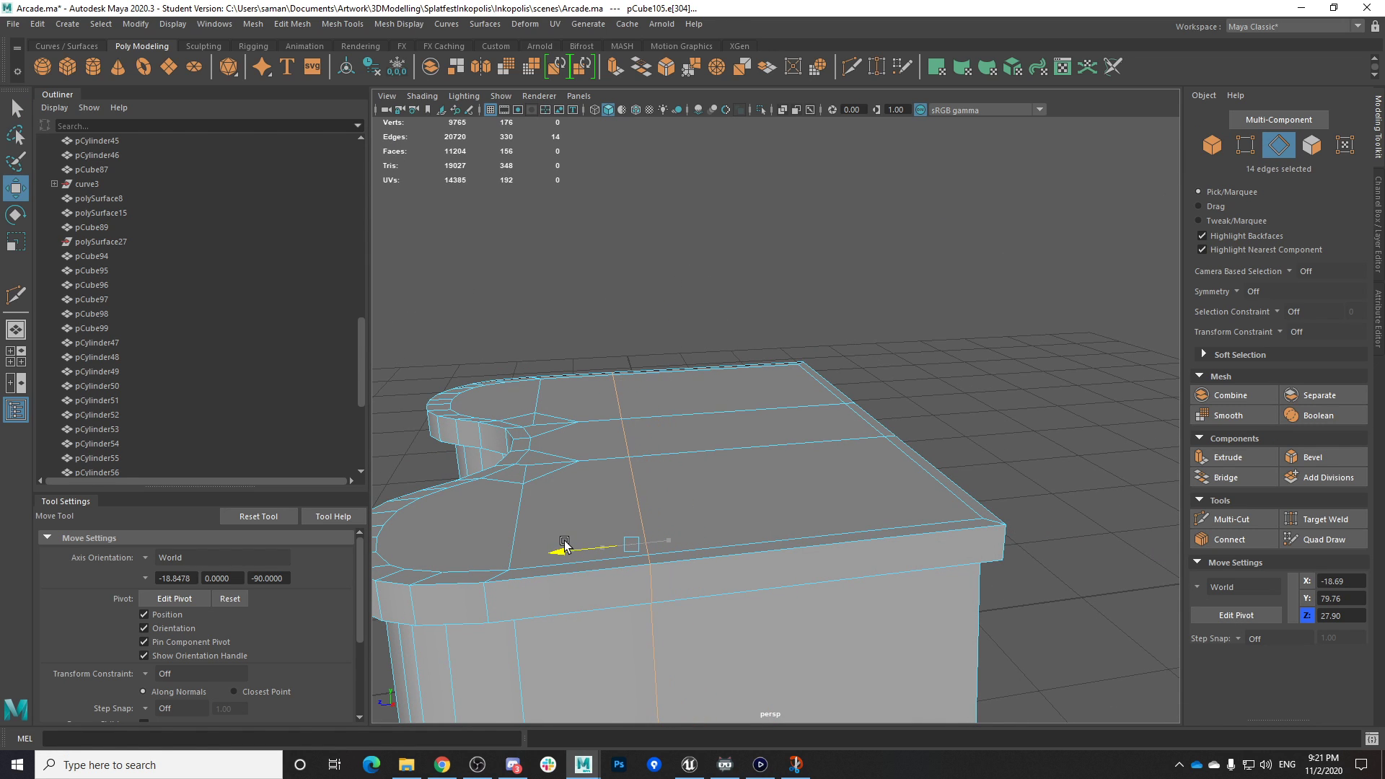
Check the area between the screen and the control panel in the game capture and return to the Arcade scene
left_click(761, 766)
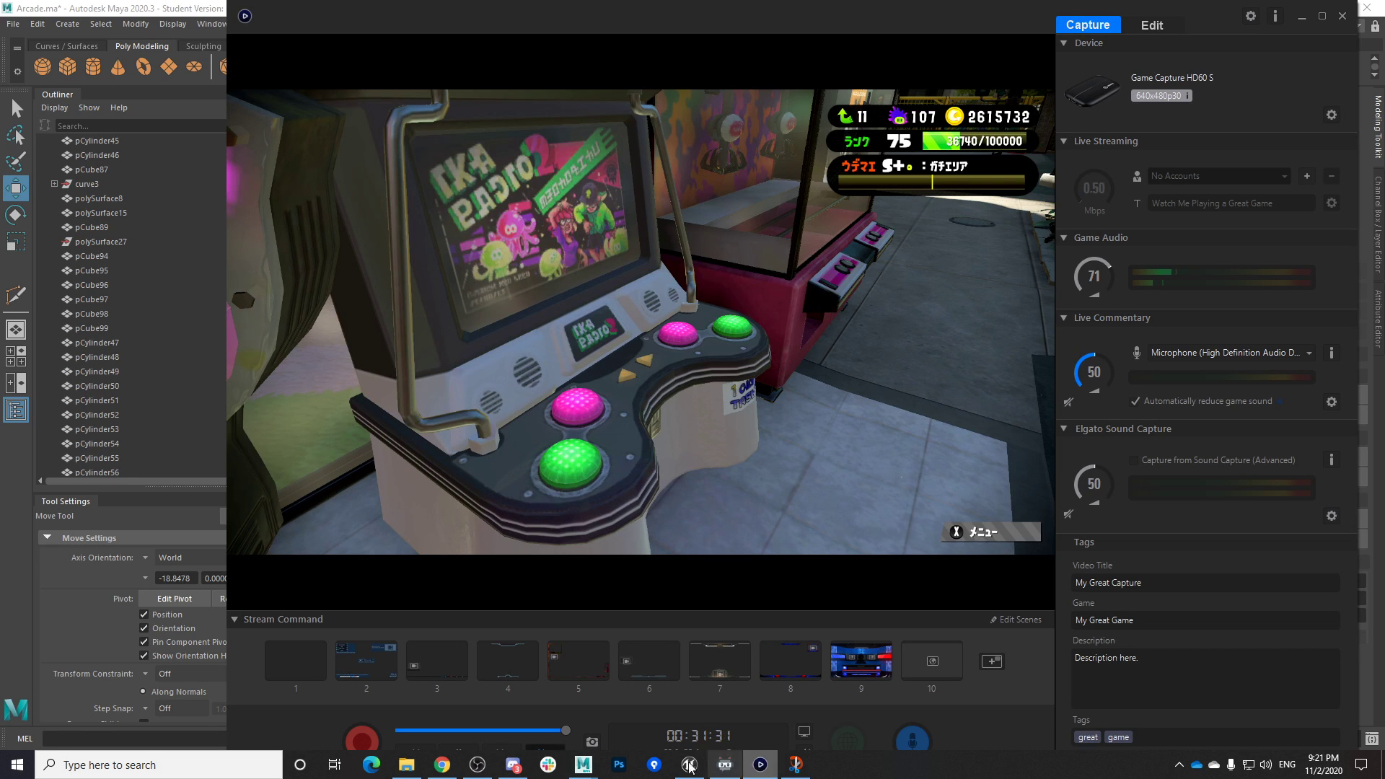
mouse_move(591, 770)
left_click(508, 689)
Extrude the three top faces behind the edge loop upward to about Y 189 as a raised block
right_click(703, 329)
right_click_drag(704, 370, 705, 372)
left_click(708, 375)
left_click(718, 411, "shift")
left_click(723, 475, "shift")
left_click_drag(724, 476, 817, 466, "alt")
left_click_drag(769, 358, 739, 319)
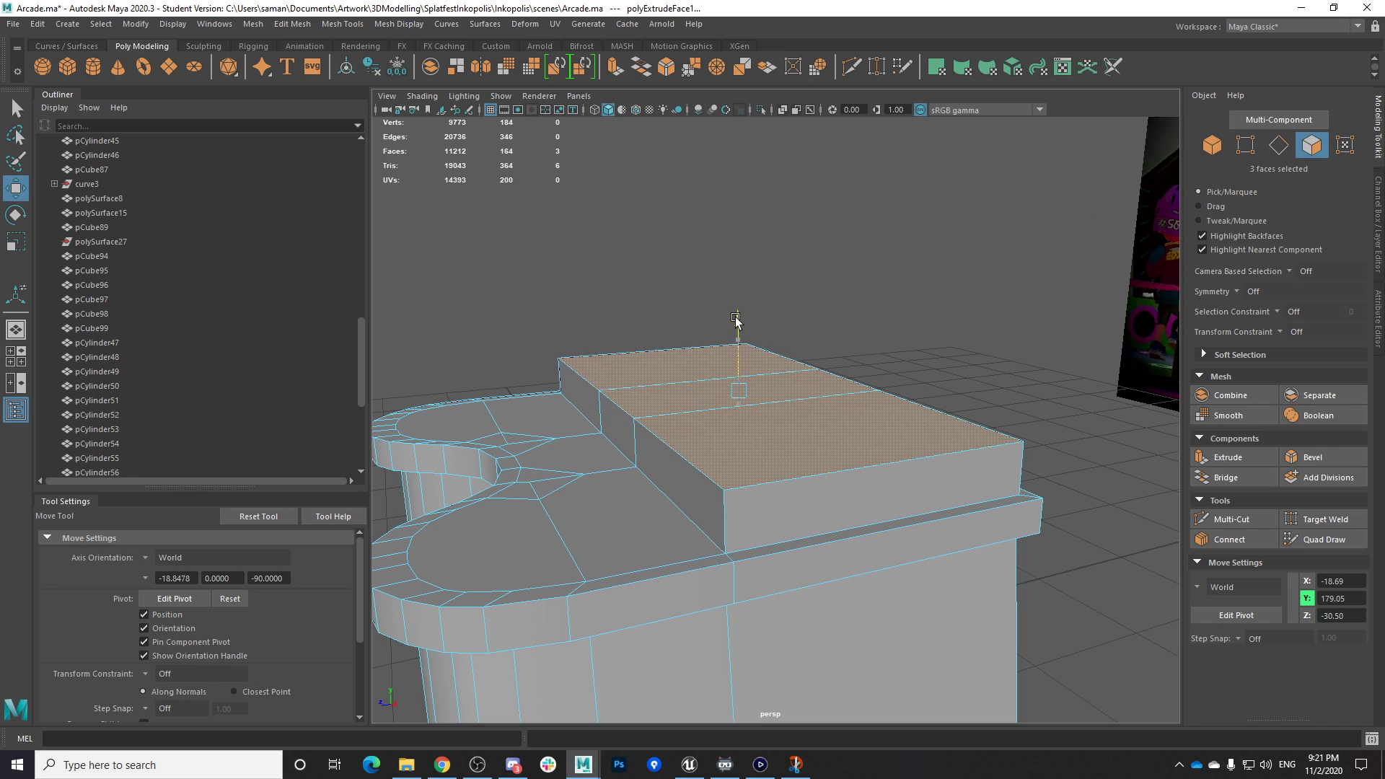
Scale the raised block's top faces inward along Z in the side view so its front and back taper
left_click_drag(875, 545, 840, 553, "alt")
key("space")
key("space")
key("r")
left_click_drag(813, 349, 826, 353)
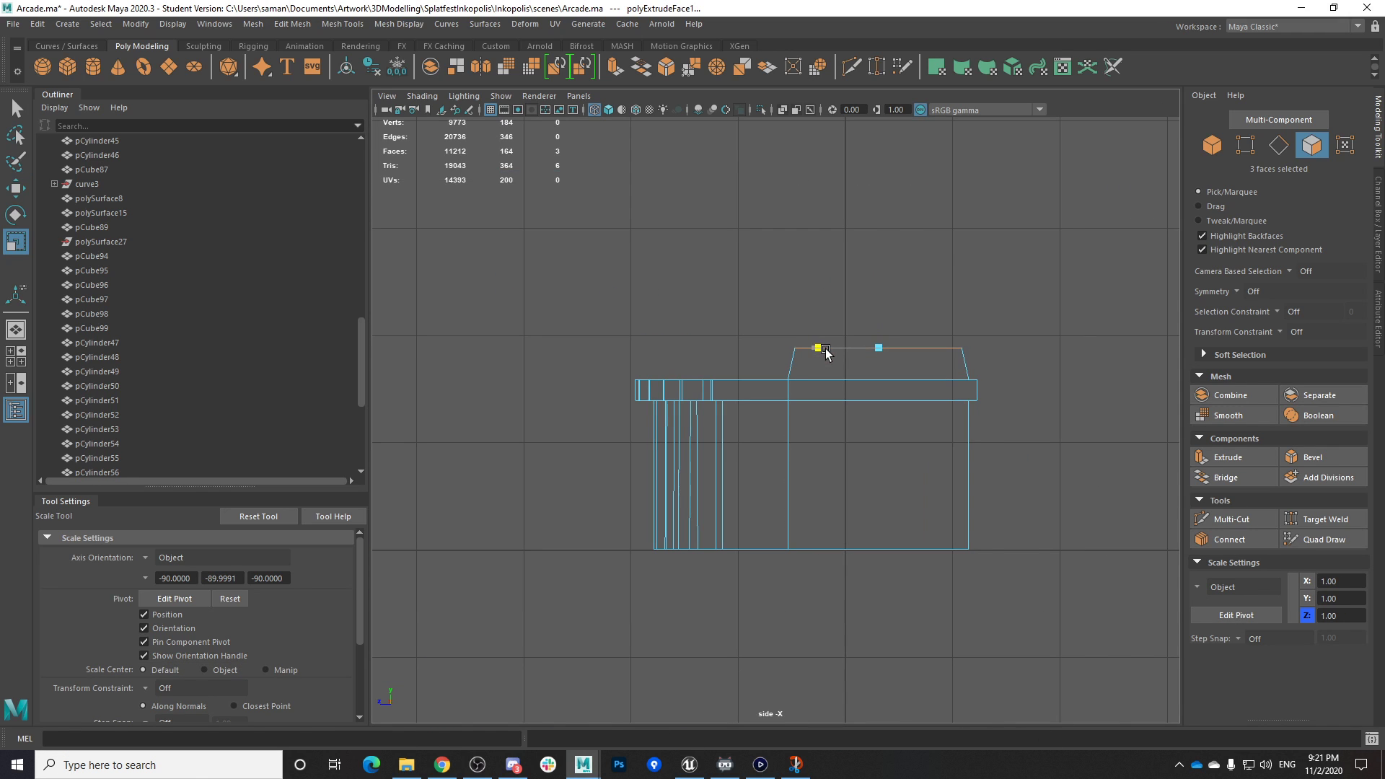
key("w")
Check the screen base's slope in the game capture and shift the block's top faces back along Z to about -45
left_click(757, 768)
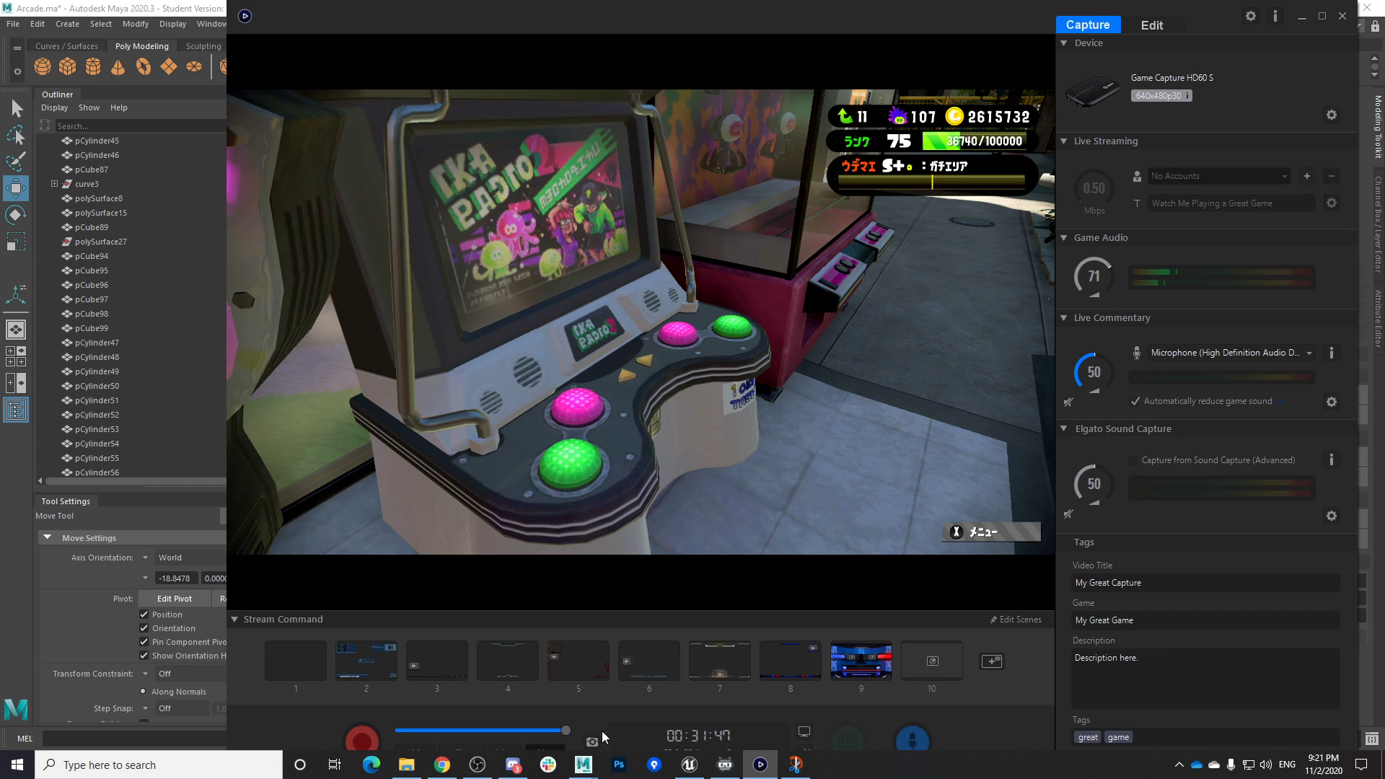
mouse_move(592, 765)
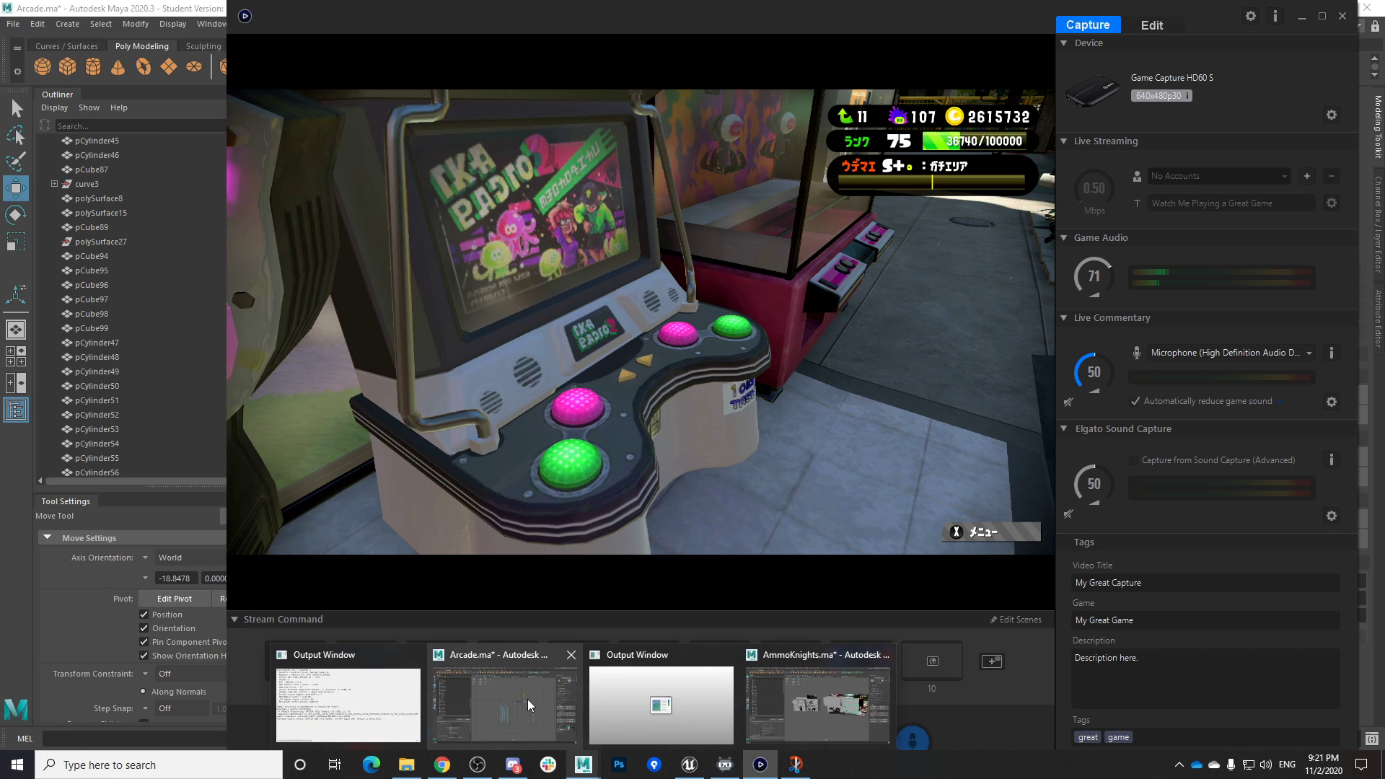
left_click(529, 705)
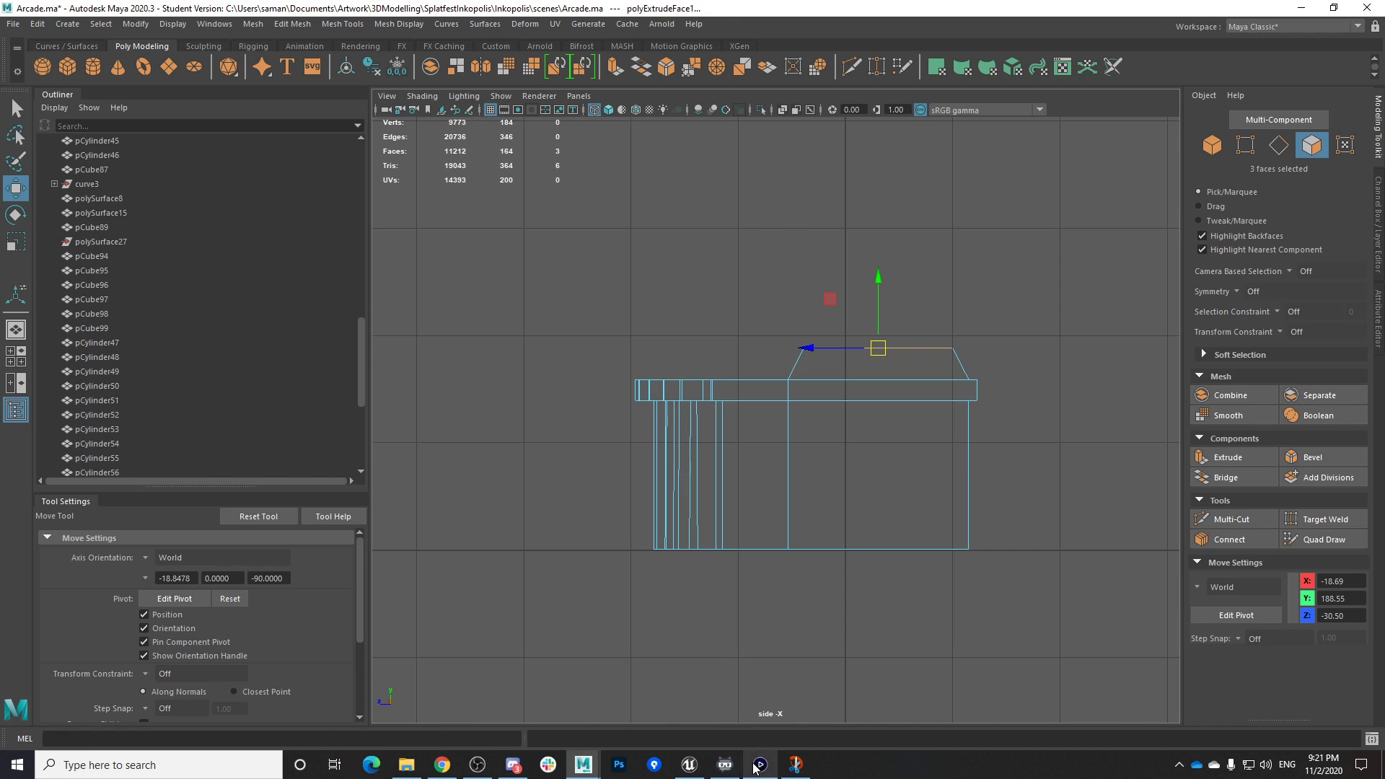
left_click(758, 768)
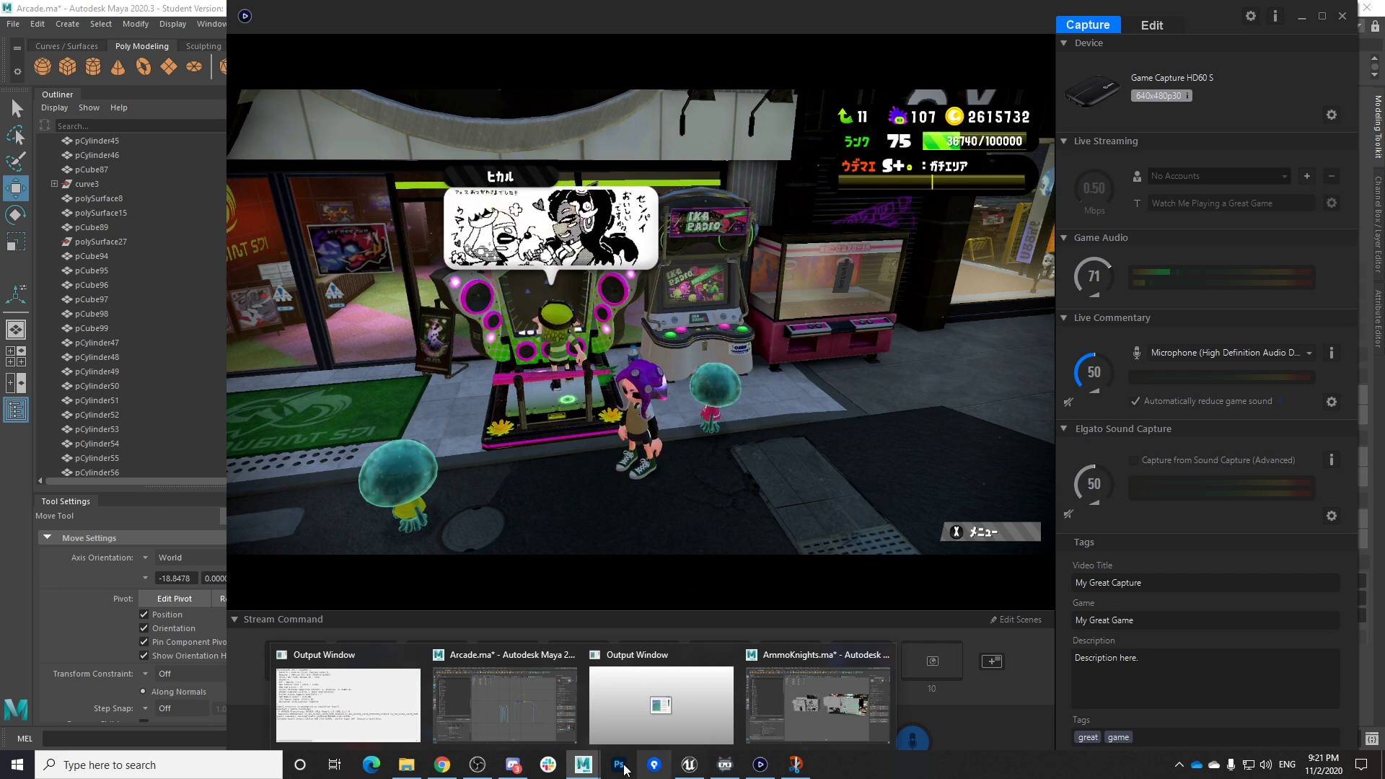
left_click(547, 707)
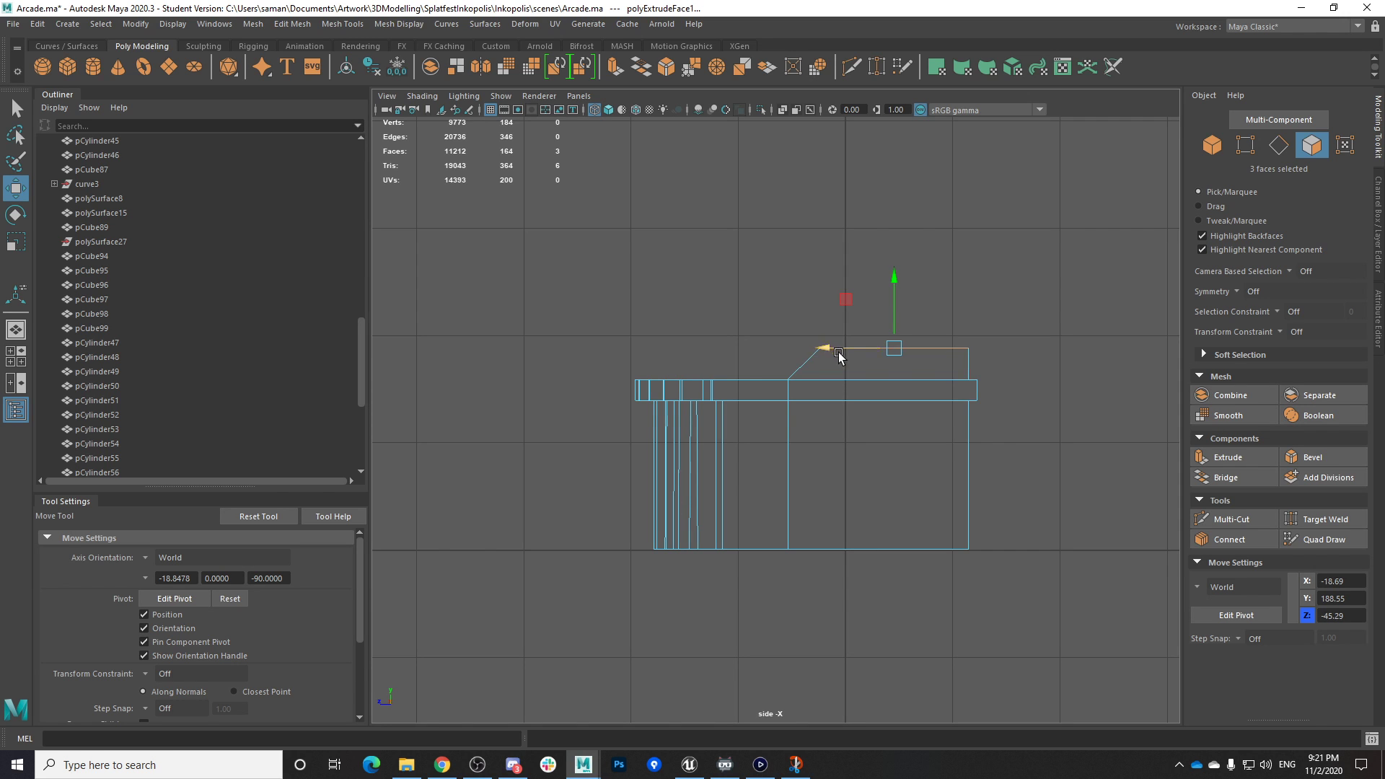
Return to the perspective view, save the scene, and select the eleven faces of the raised block
key("space")
key("space")
left_click_drag(925, 405, 954, 401, "alt")
right_click_drag(844, 345, 915, 322)
key("ctrl+s")
key("Return")
right_click_drag(734, 348, 732, 388)
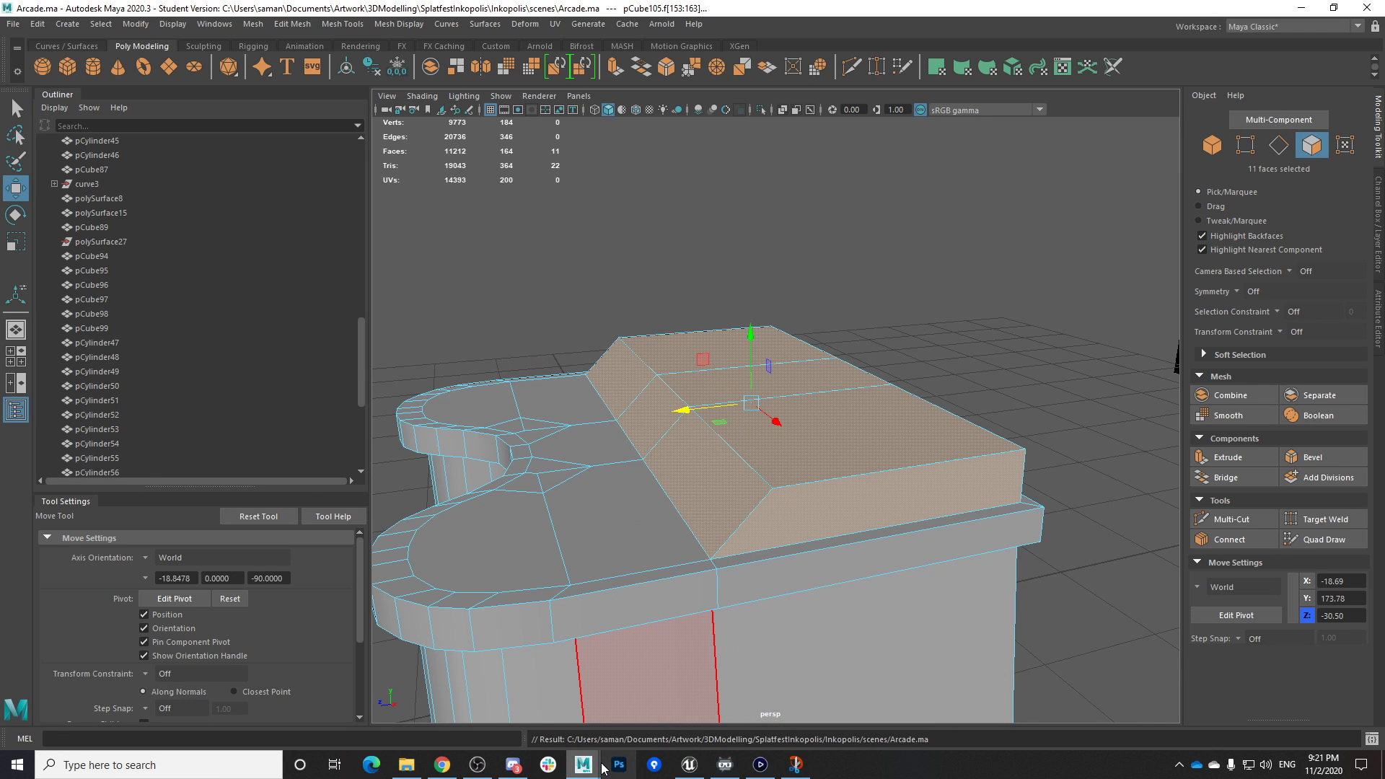
Compare the Ika Radio machine in the game capture and the saved snip, and return to the Arcade scene
left_click(735, 764)
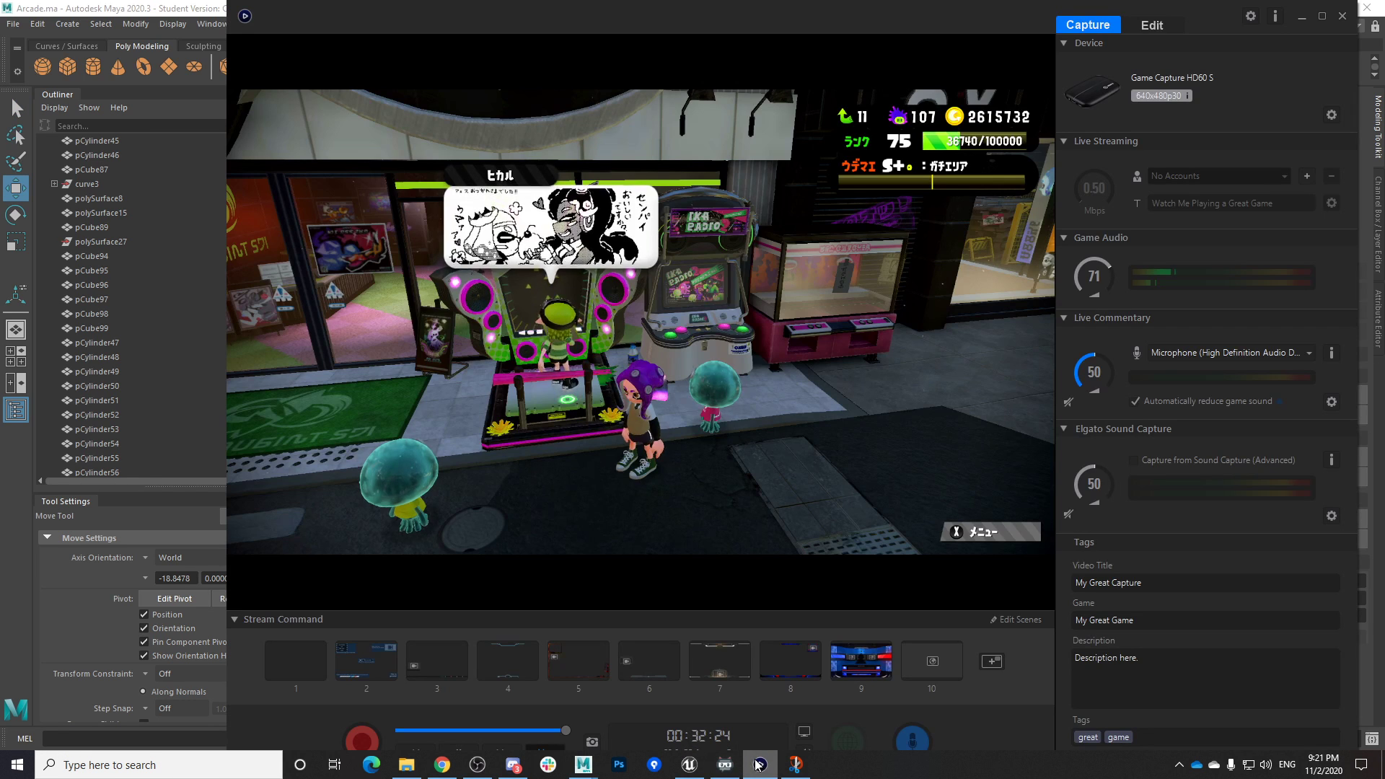
left_click(793, 763)
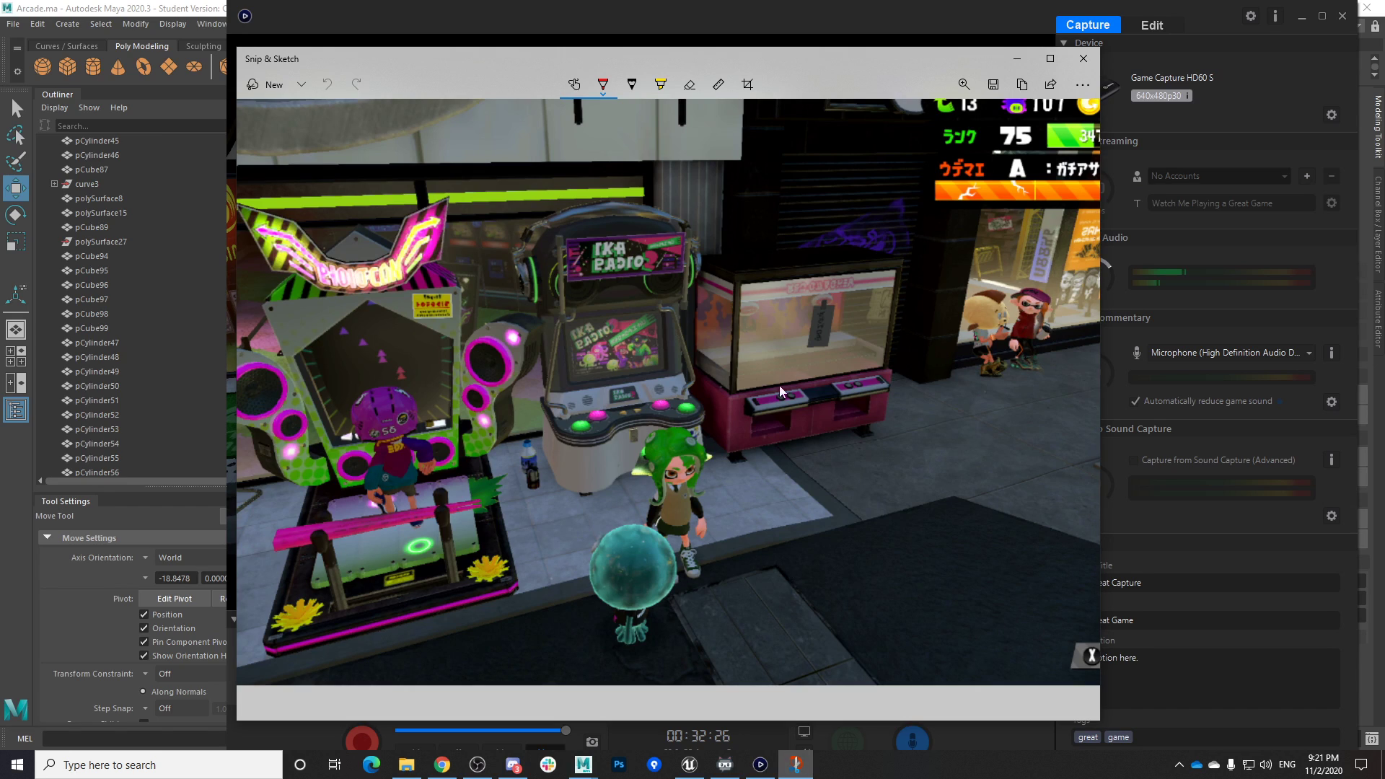
left_click(803, 4)
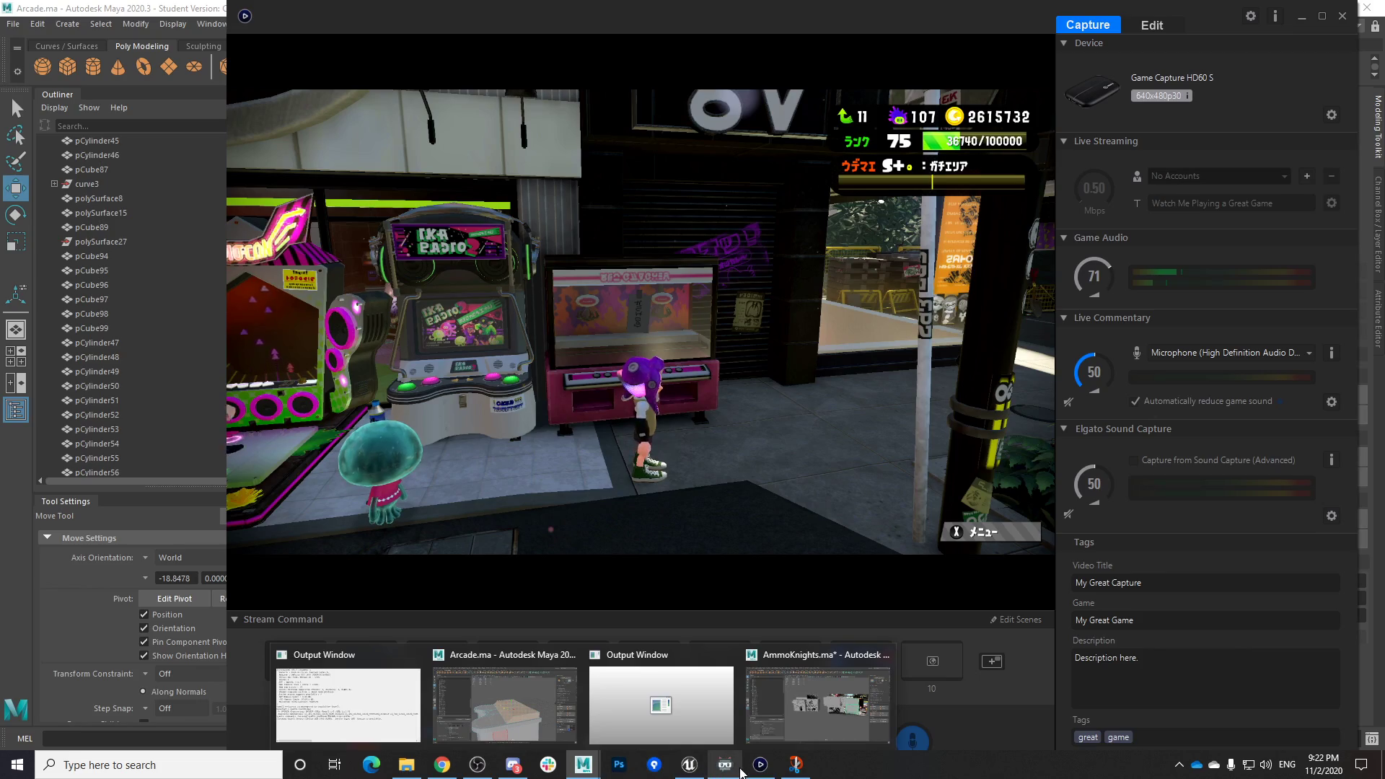
mouse_move(581, 750)
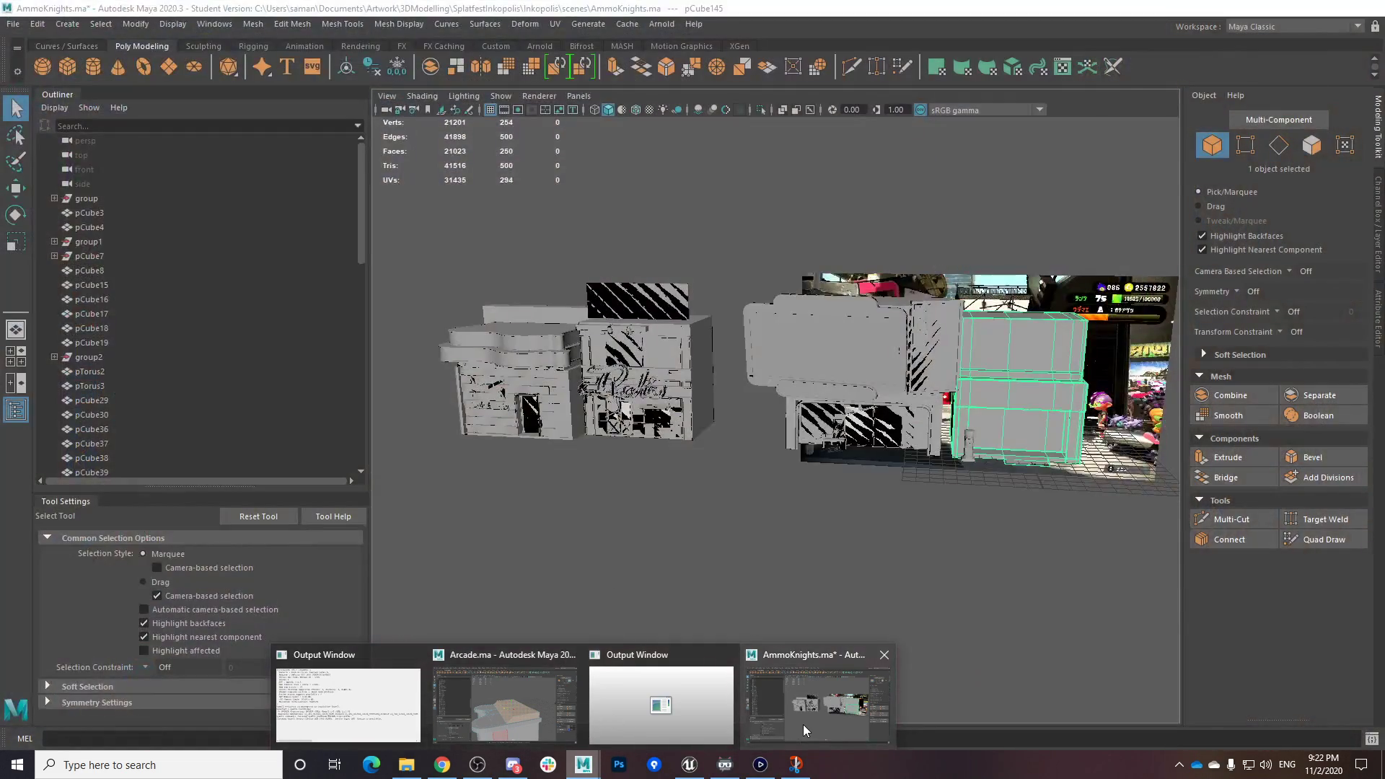
left_click(563, 714)
Save the Arcade scene and return the machine body to object mode
left_click_drag(924, 498, 875, 527, "alt")
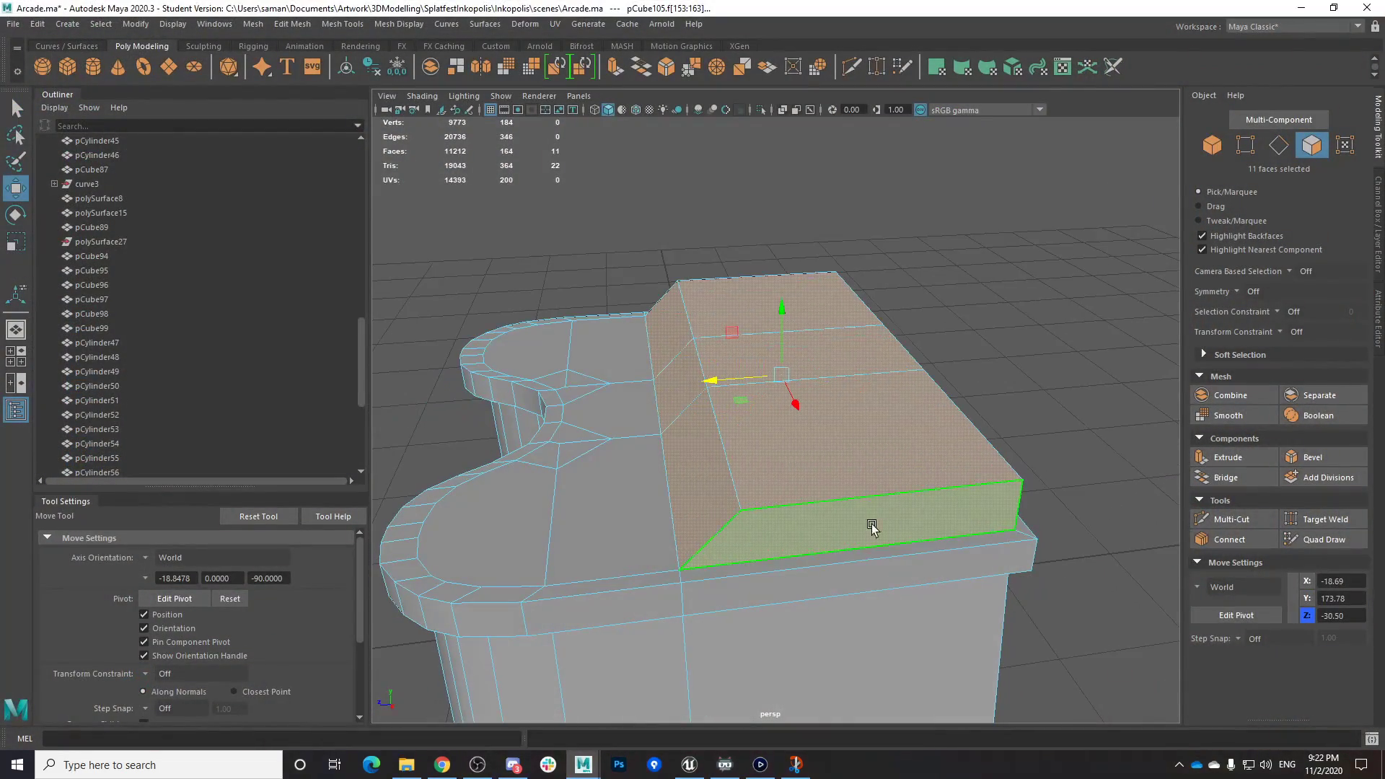
key("ctrl+s")
left_click(662, 394)
mouse_move(693, 418)
left_mouse_down("alt")
mouse_move(829, 431)
mouse_move(985, 479)
mouse_move(897, 517)
mouse_move(789, 517)
mouse_move(907, 513)
mouse_move(782, 488)
mouse_move(852, 512)
mouse_move(646, 520)
mouse_move(634, 532)
mouse_move(748, 557)
mouse_move(686, 405)
left_mouse_up("alt")
key("q")
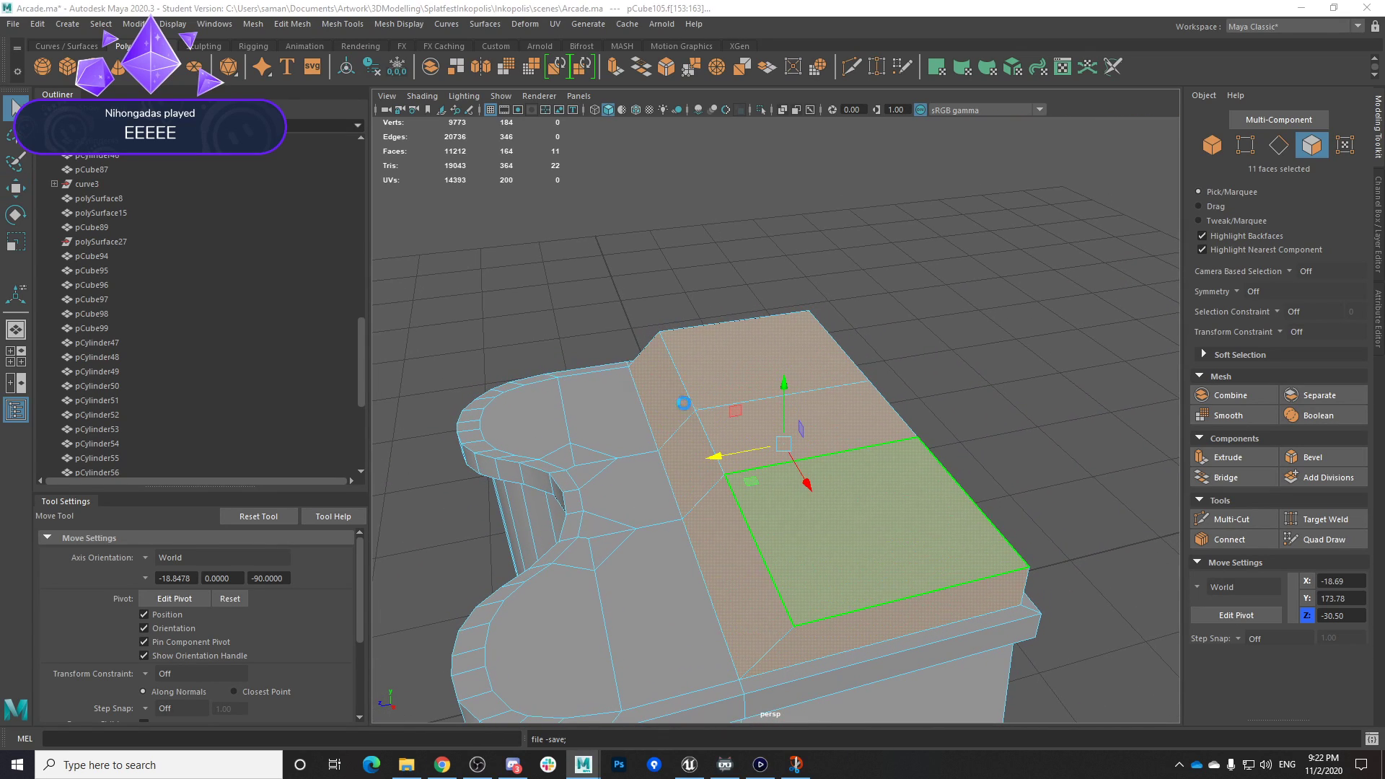
left_click(659, 395)
right_click_drag(674, 368, 783, 295)
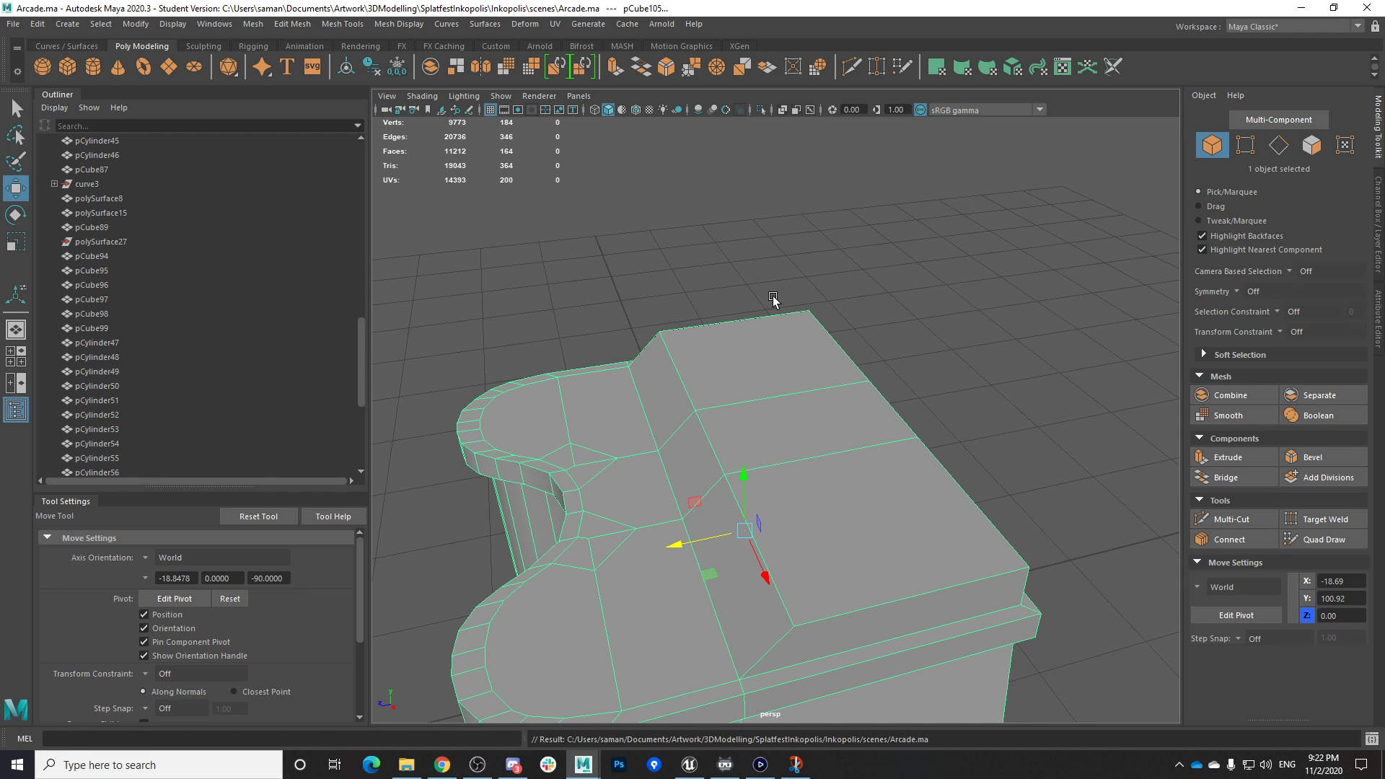
Check the Ika Radio cabinet from above in the game capture, and save the Arcade scene
left_click_drag(656, 452, 727, 714, "alt")
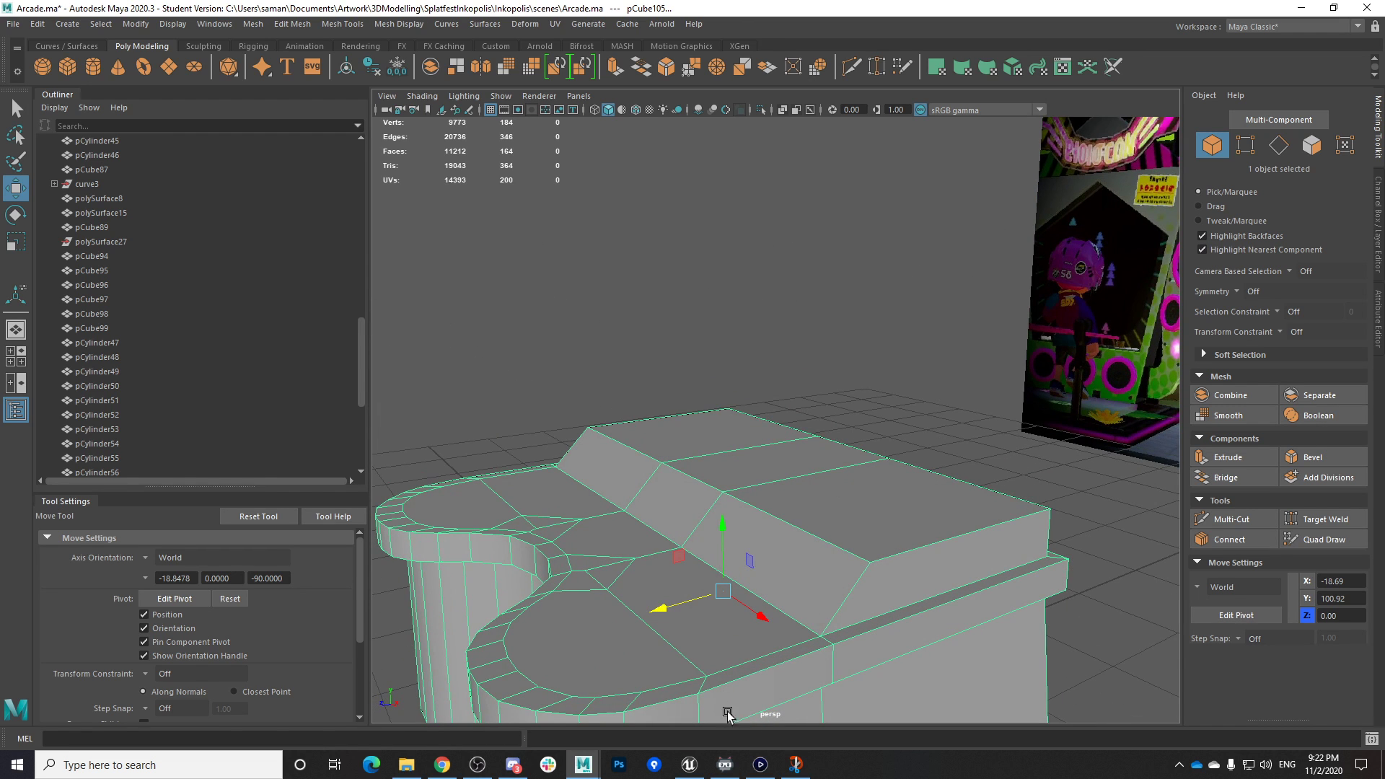
left_click(760, 772)
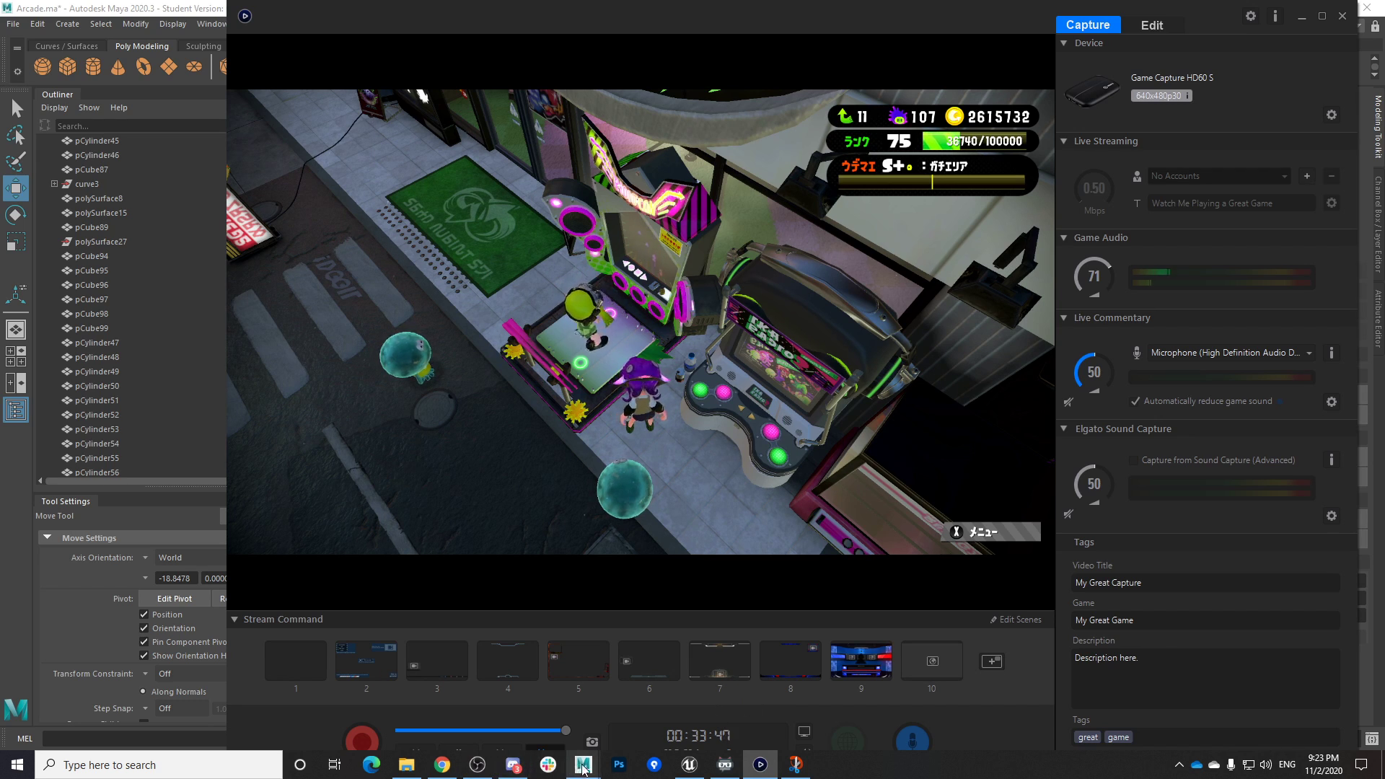
mouse_move(582, 769)
left_click(551, 742)
key("ctrl+s")
left_click(662, 394)
Compare the raised block's front with the close-up of the machine's screen base in the game capture
left_click_drag(679, 447, 688, 378, "alt")
right_click(688, 379)
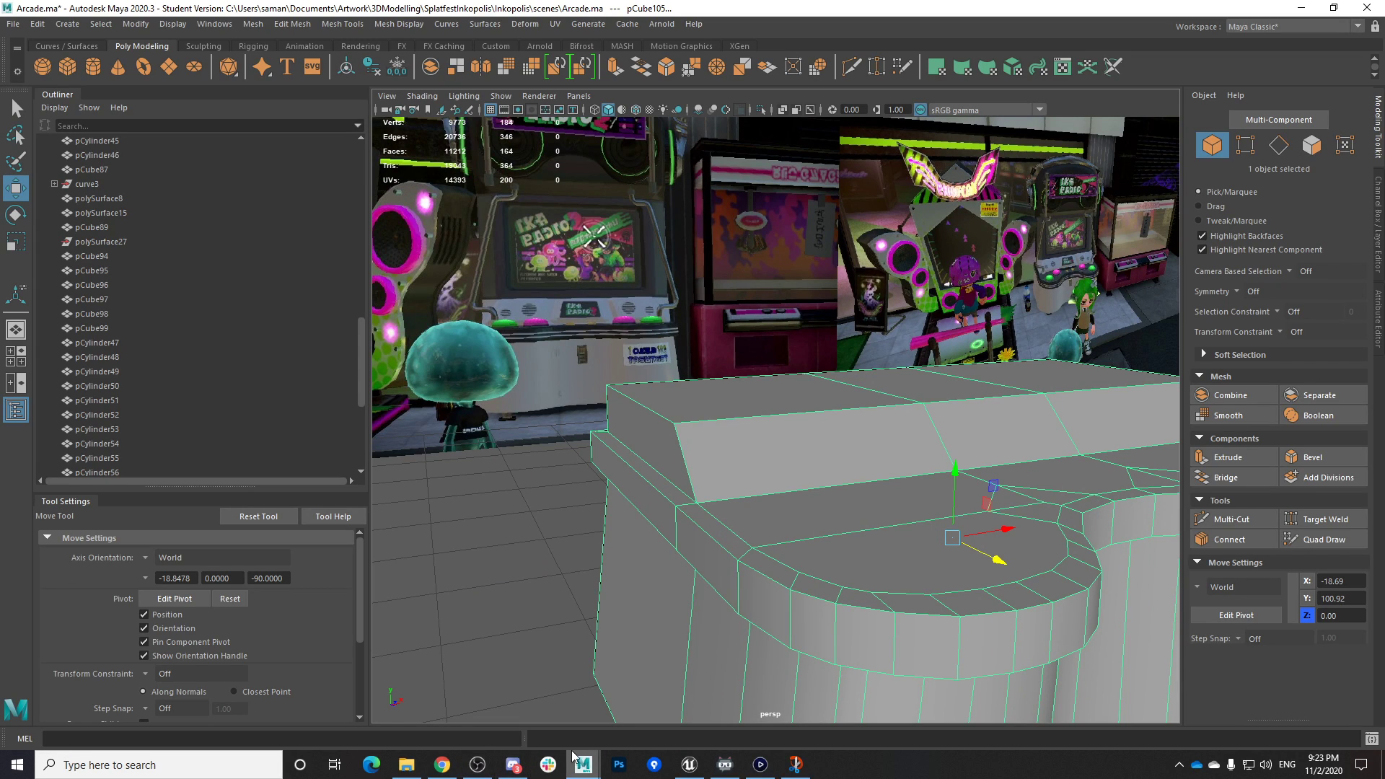
mouse_move(589, 766)
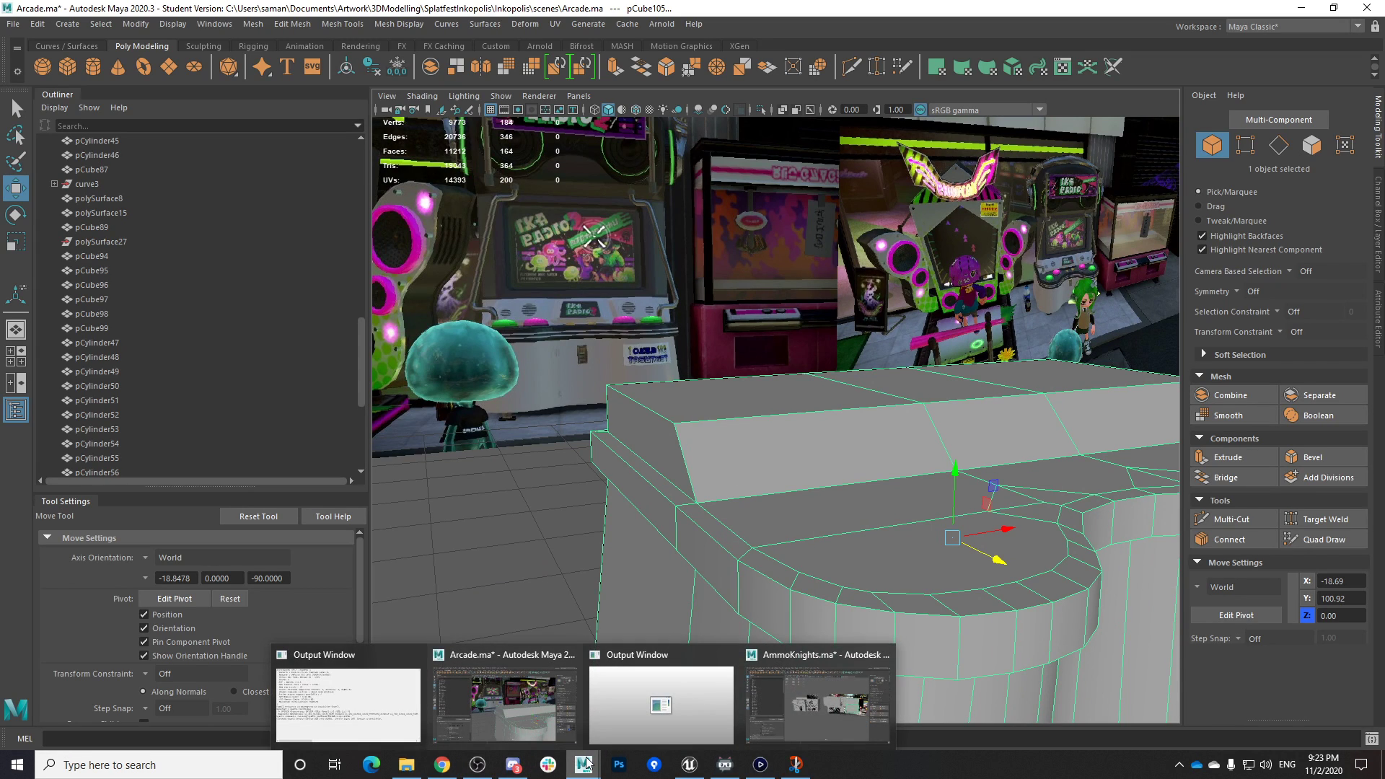
left_click(762, 767)
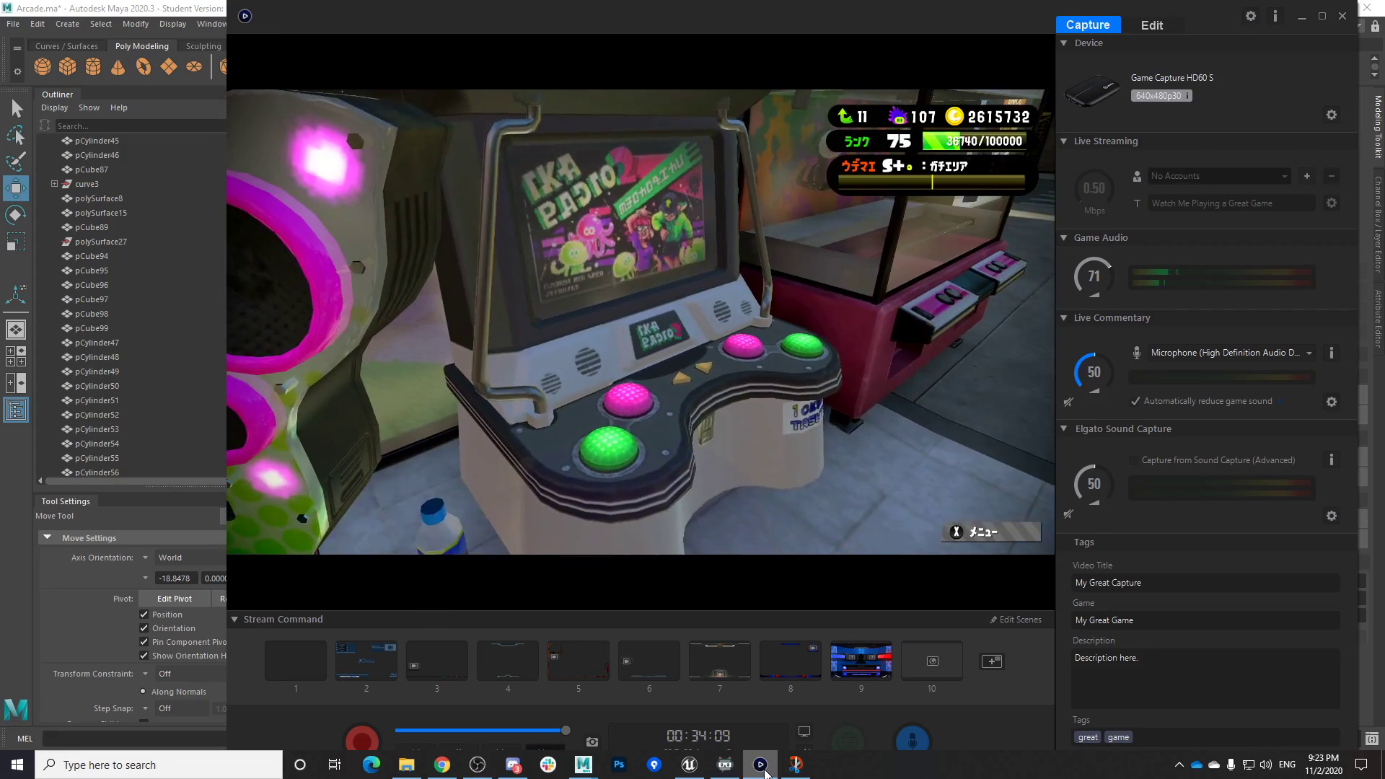
mouse_move(581, 764)
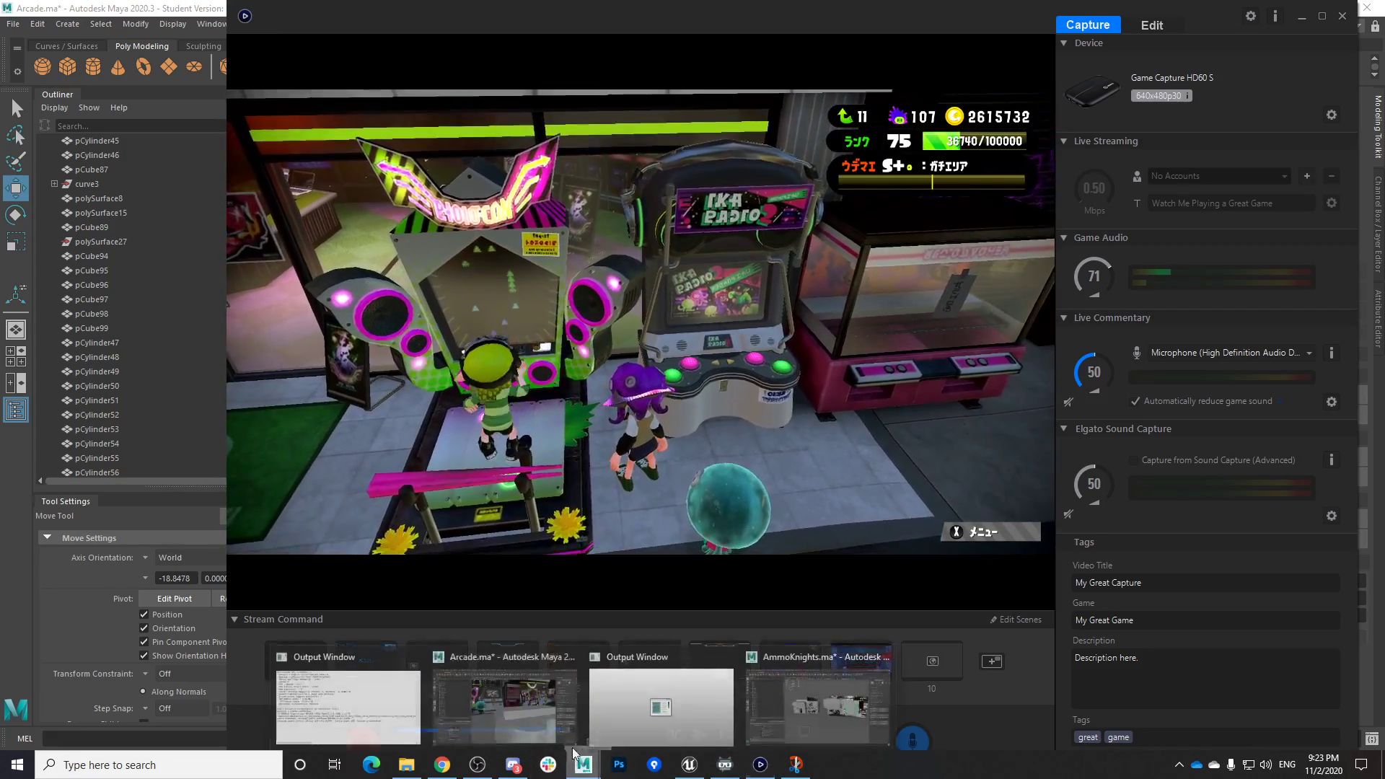
left_click(557, 689)
Switch the machine body to edge editing, recheck the cabinet in the game capture, and save the scene
left_click_drag(743, 483, 718, 526, "alt")
right_click_drag(696, 368, 696, 329)
left_click_drag(702, 491, 751, 488, "alt")
middle_click_drag(752, 487, 677, 532, "alt")
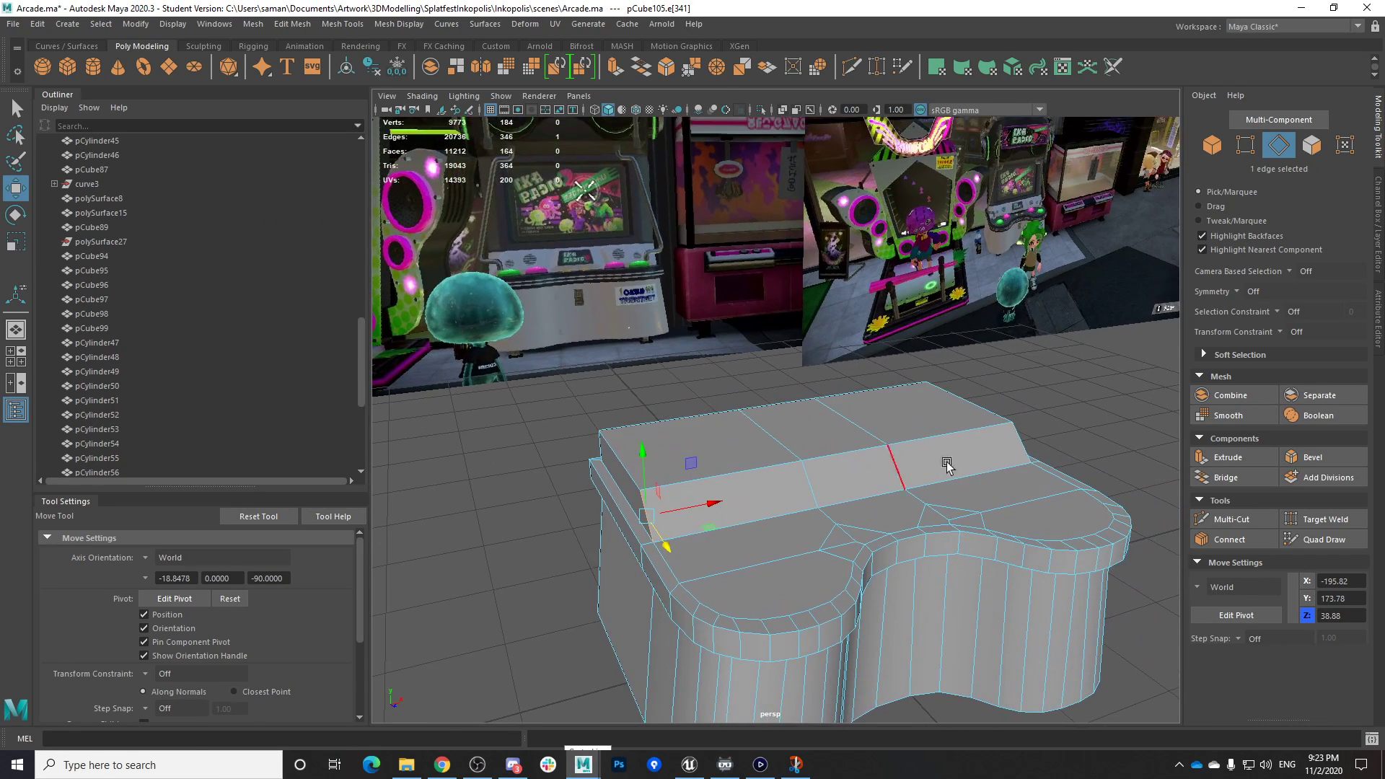
left_click(761, 764)
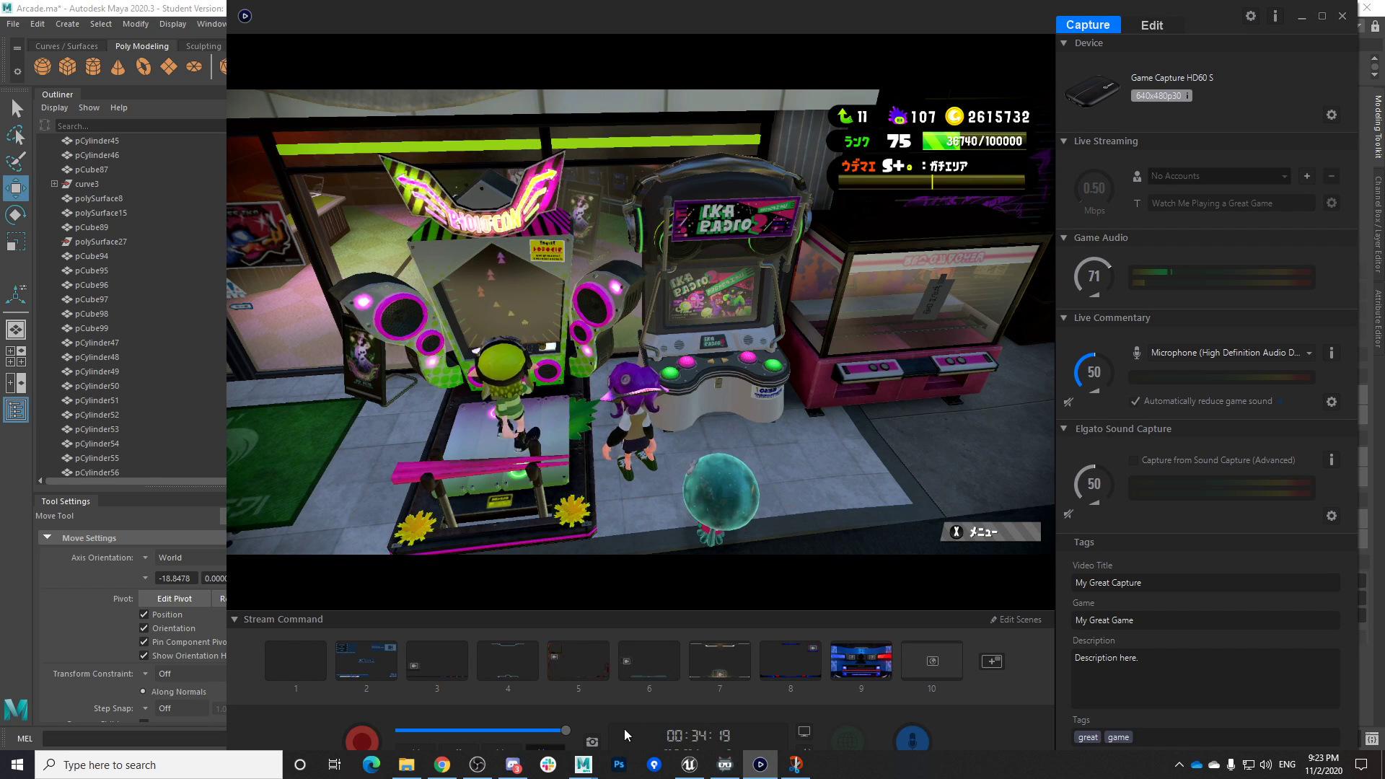
left_click(582, 768)
left_click(580, 696)
key("ctrl+s")
left_click(670, 394)
Try to bevel the two sloping front corner edges of the raised block
left_click_drag(1079, 485, 1027, 488, "alt")
left_click(1055, 492, "shift")
left_click(1311, 463)
left_click_drag(723, 531, 814, 553, "alt")
key("ctrl+z")
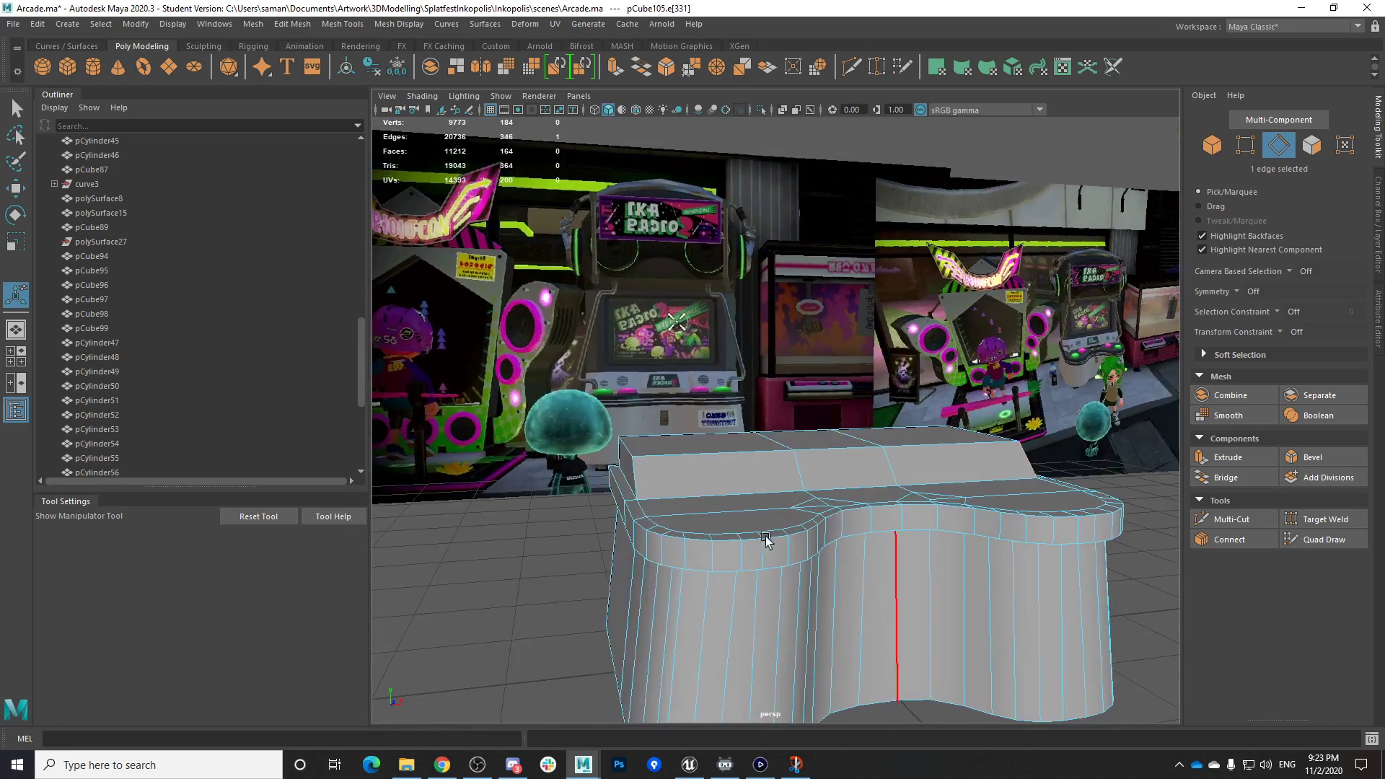
left_click(653, 478, "shift")
left_click_drag(653, 478, 1025, 512, "alt")
left_click(1313, 457)
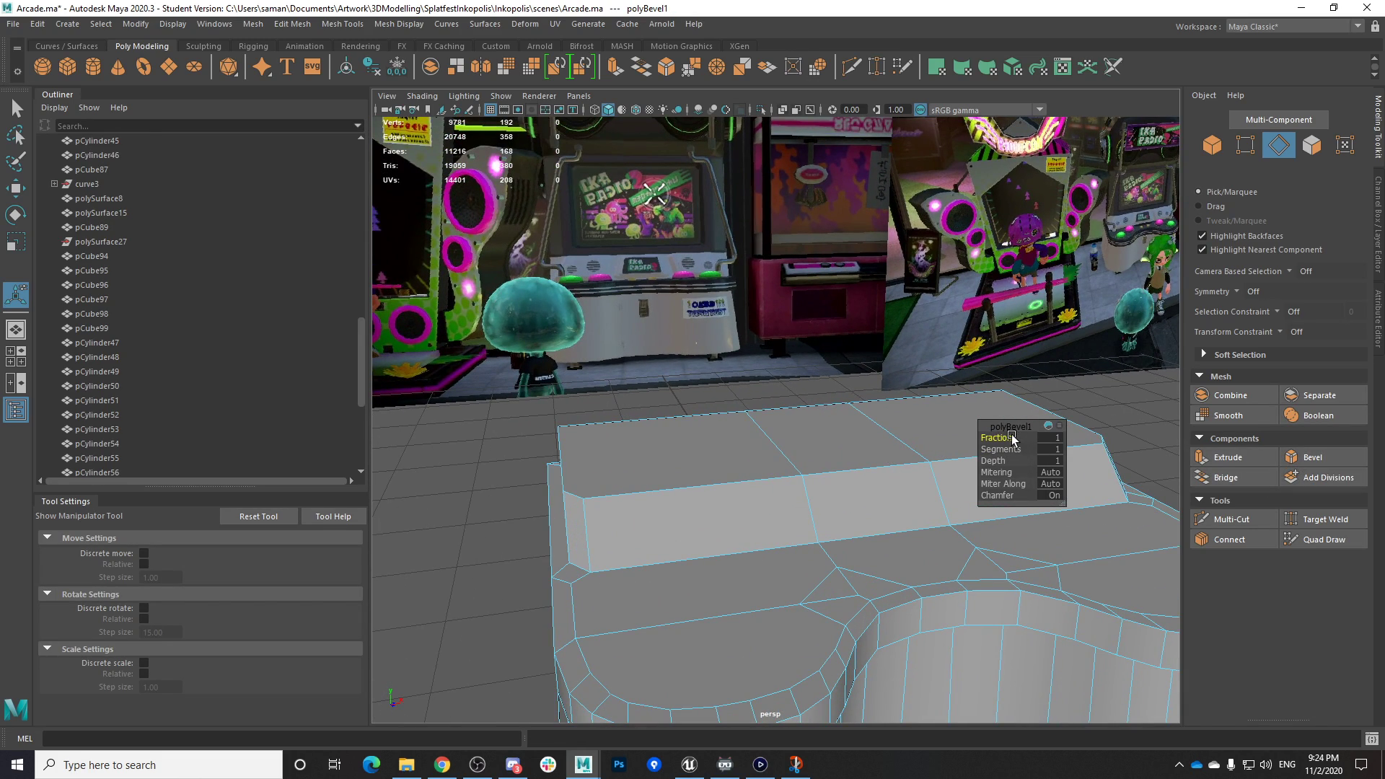
left_click_drag(591, 550, 643, 470, "alt")
key("ctrl+z")
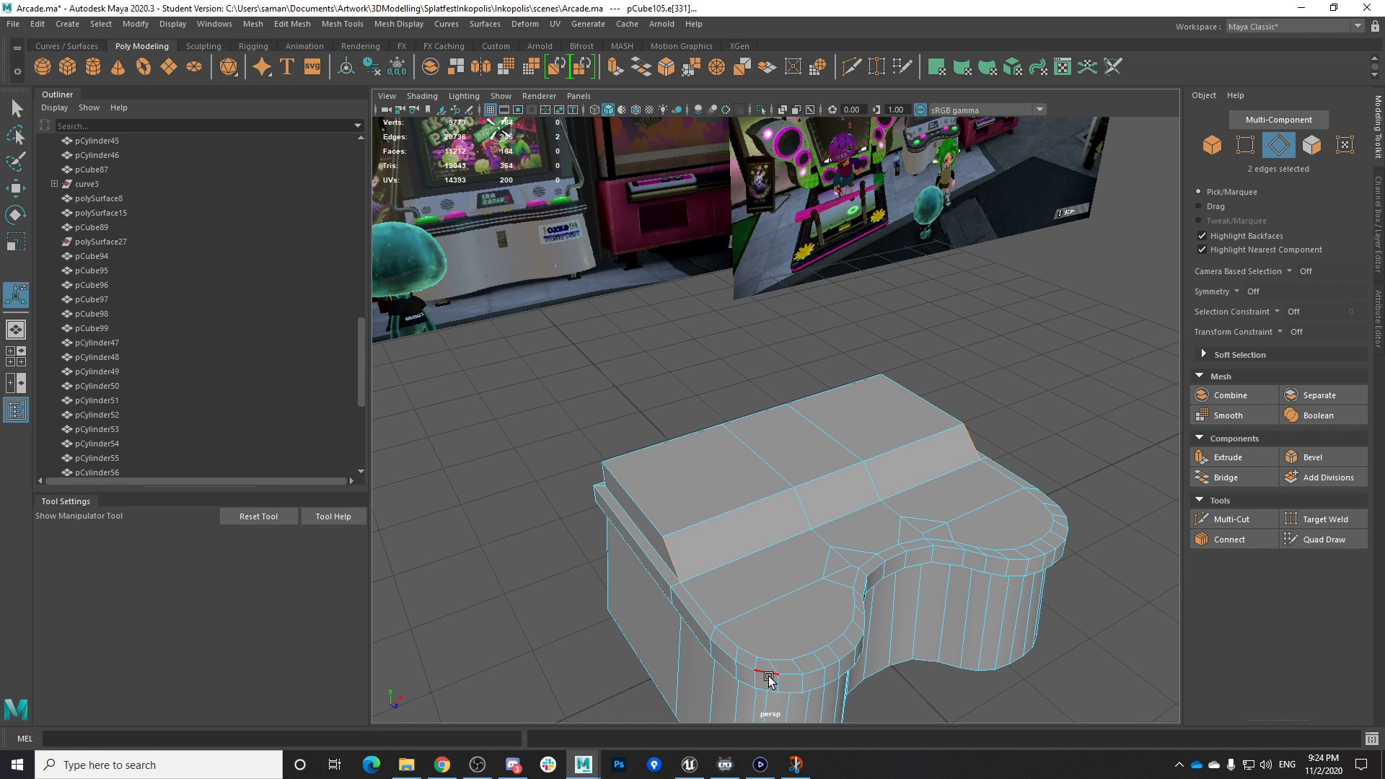
Check the cabinet in the saved snip and insert an edge loop near each end of the raised block
left_click(797, 766)
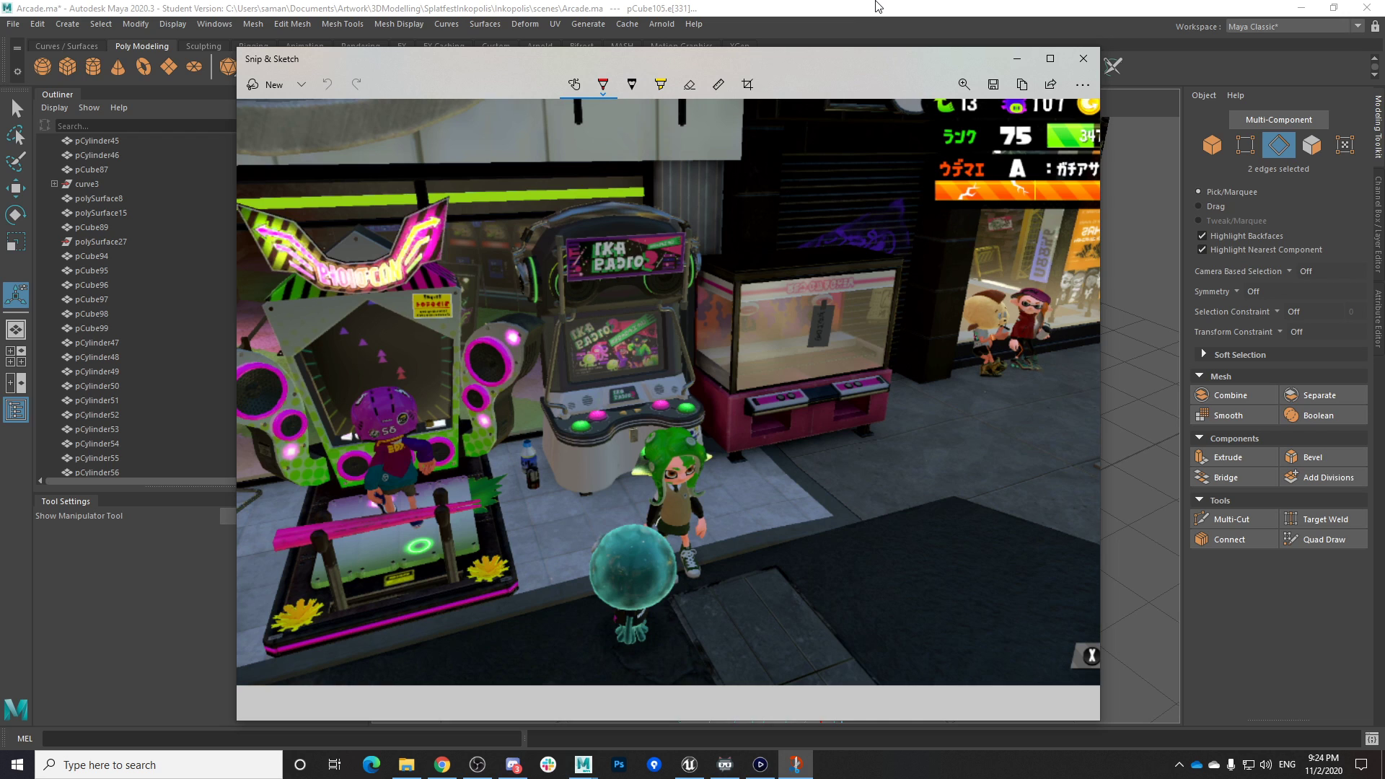
left_click(891, 5)
left_click_drag(744, 532, 711, 498, "alt")
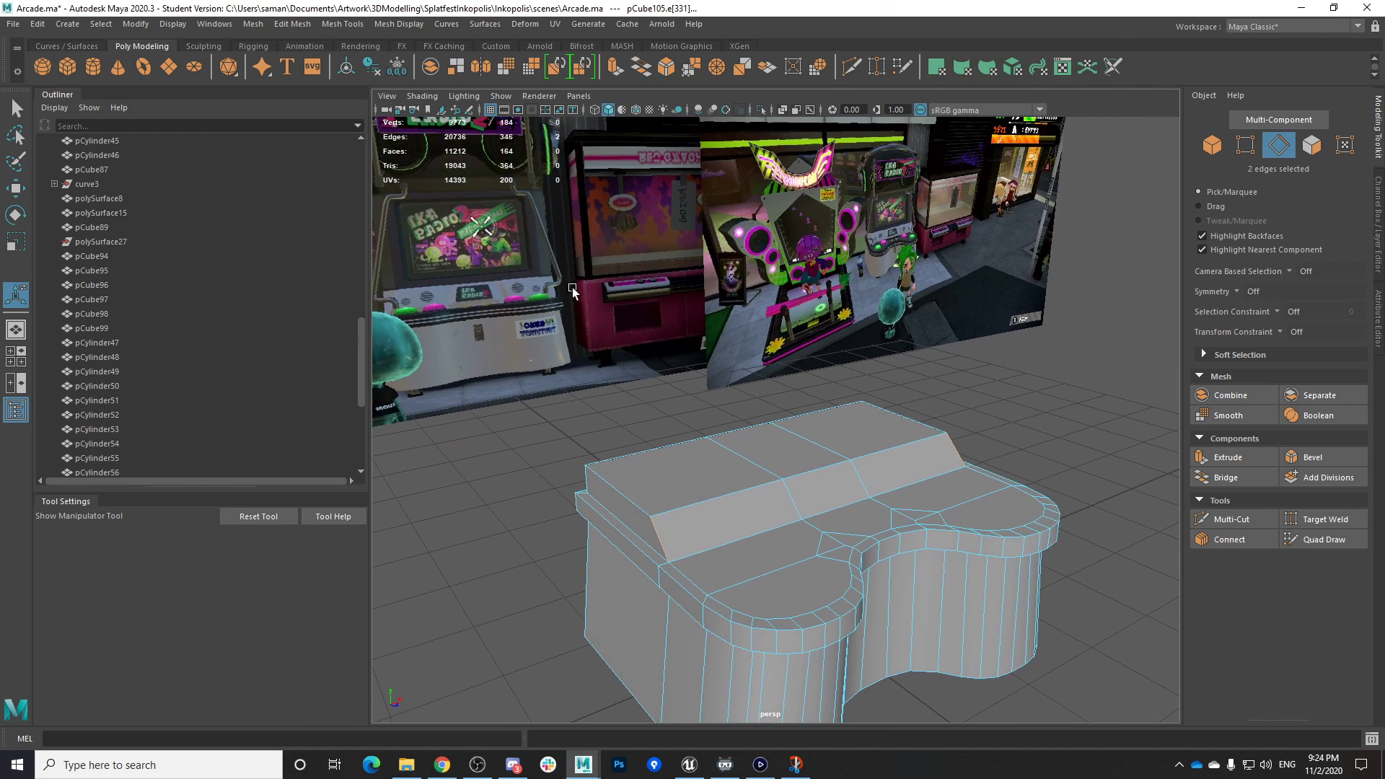
left_click(342, 24)
mouse_move(399, 24)
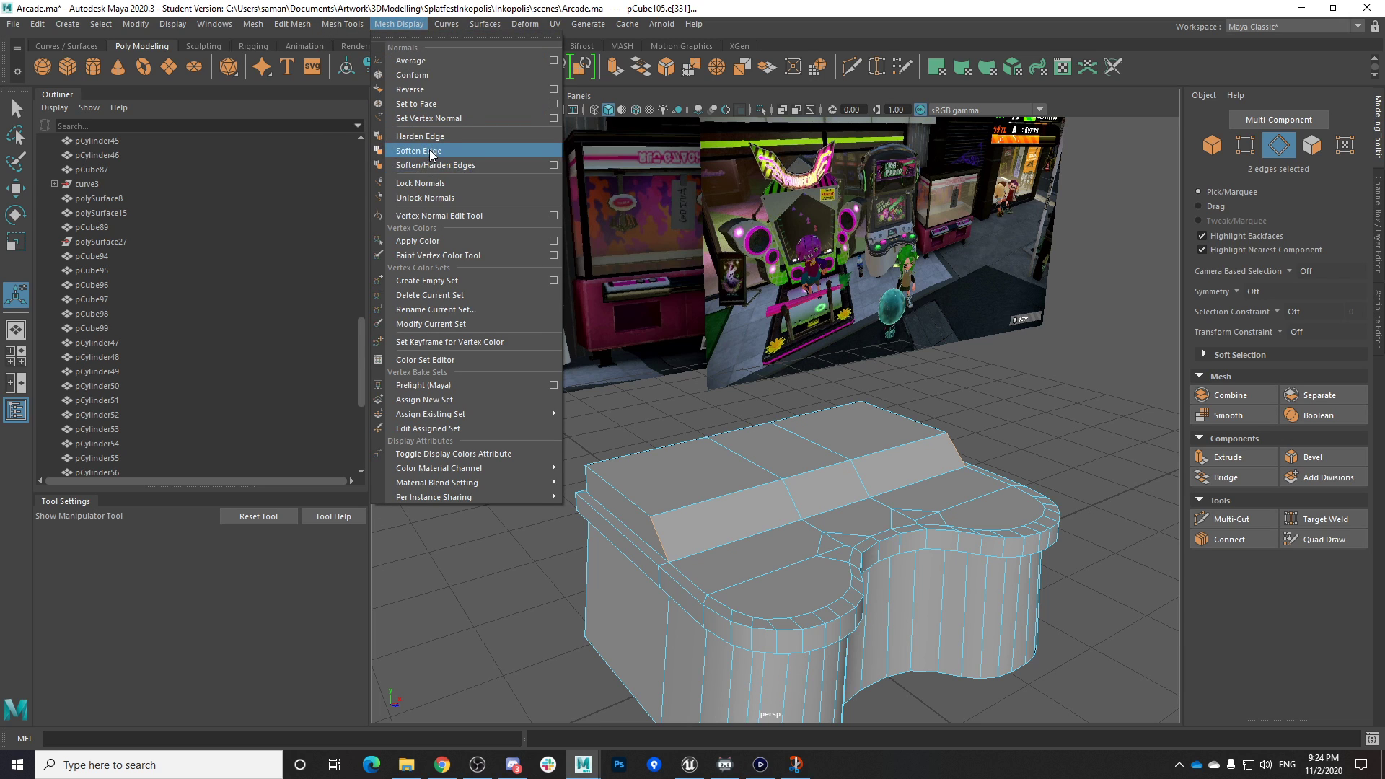
mouse_move(342, 24)
left_click(385, 135)
left_click_drag(734, 527, 967, 464, "alt")
left_click(653, 505)
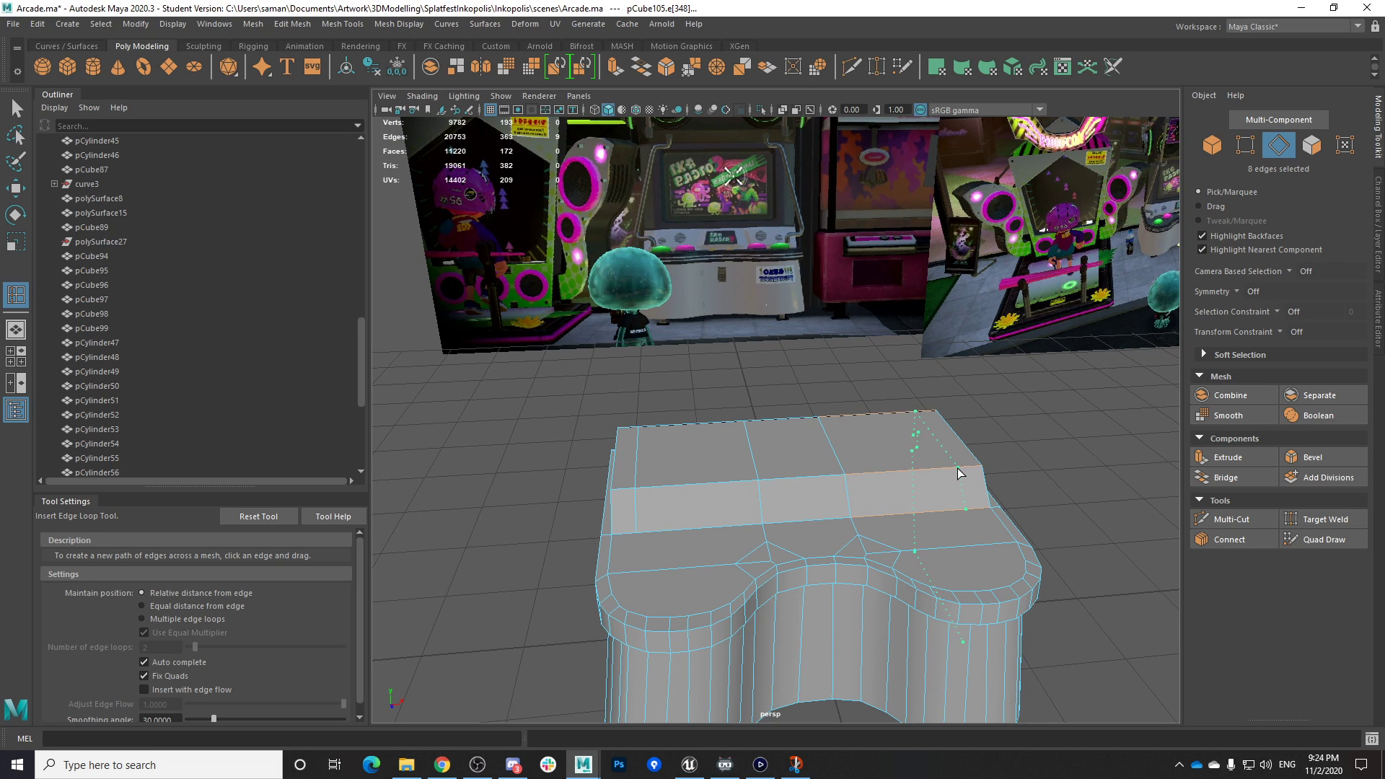
Adjust the right-hand edge loop along X to about 143 in the top view and save the scene
key("space")
key("space")
middle_click_drag(672, 264, 617, 311, "alt")
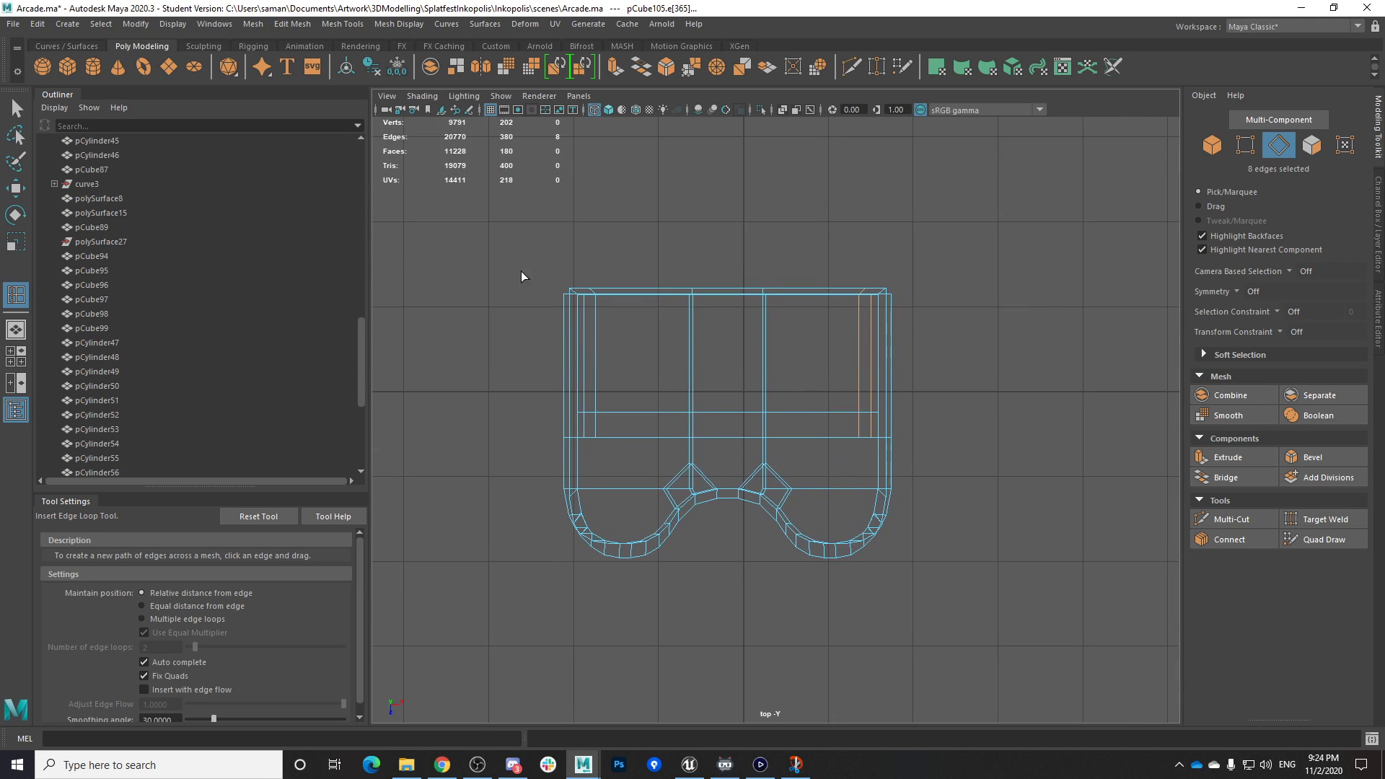
scroll(919, 404, "up", 3)
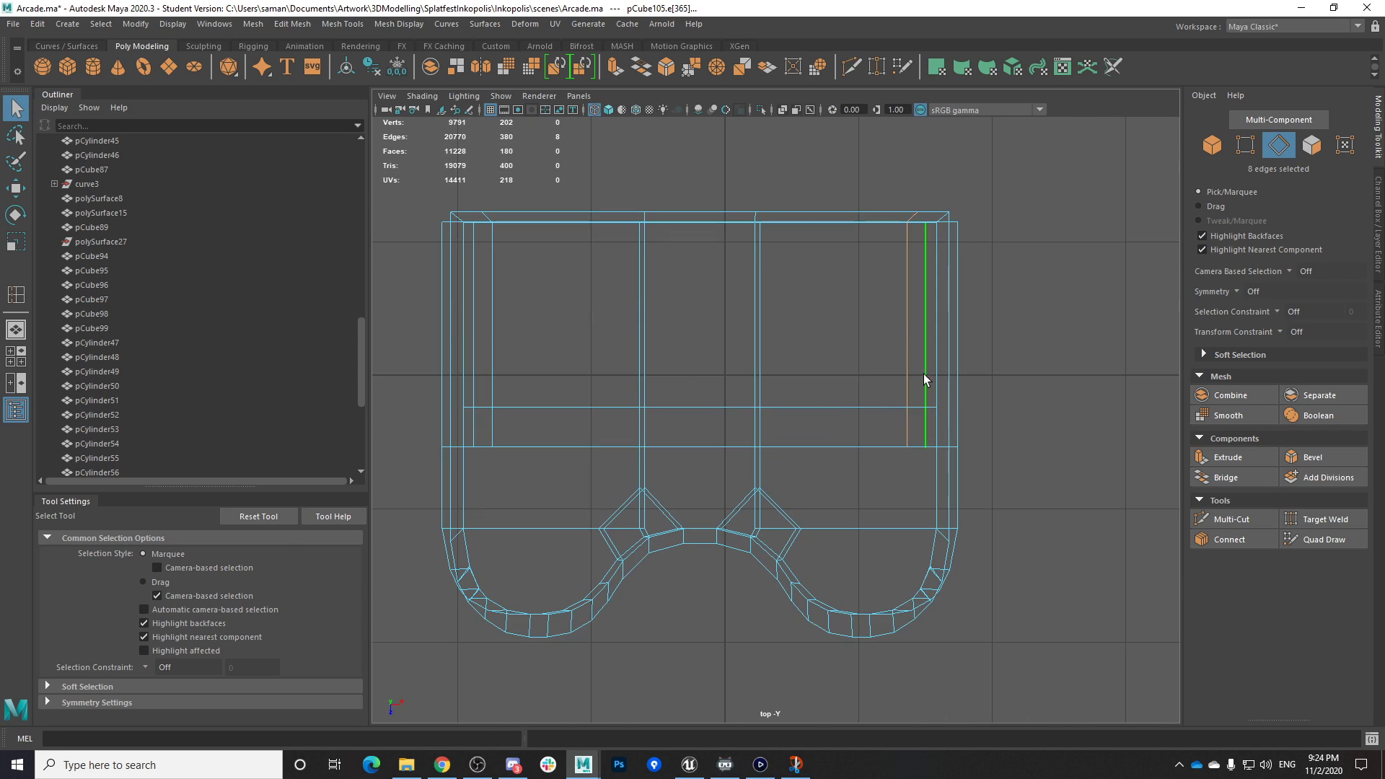
key("w")
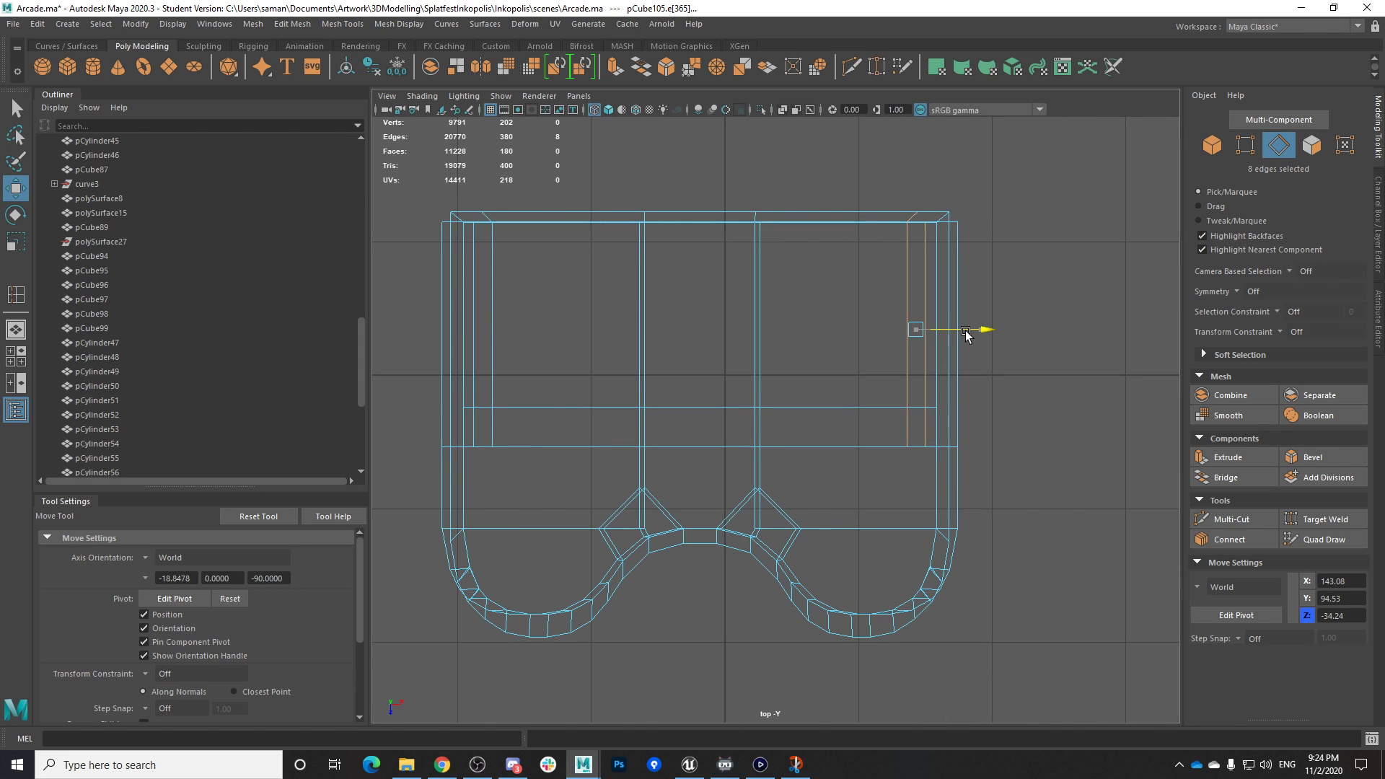
key("ctrl+s")
key("Return")
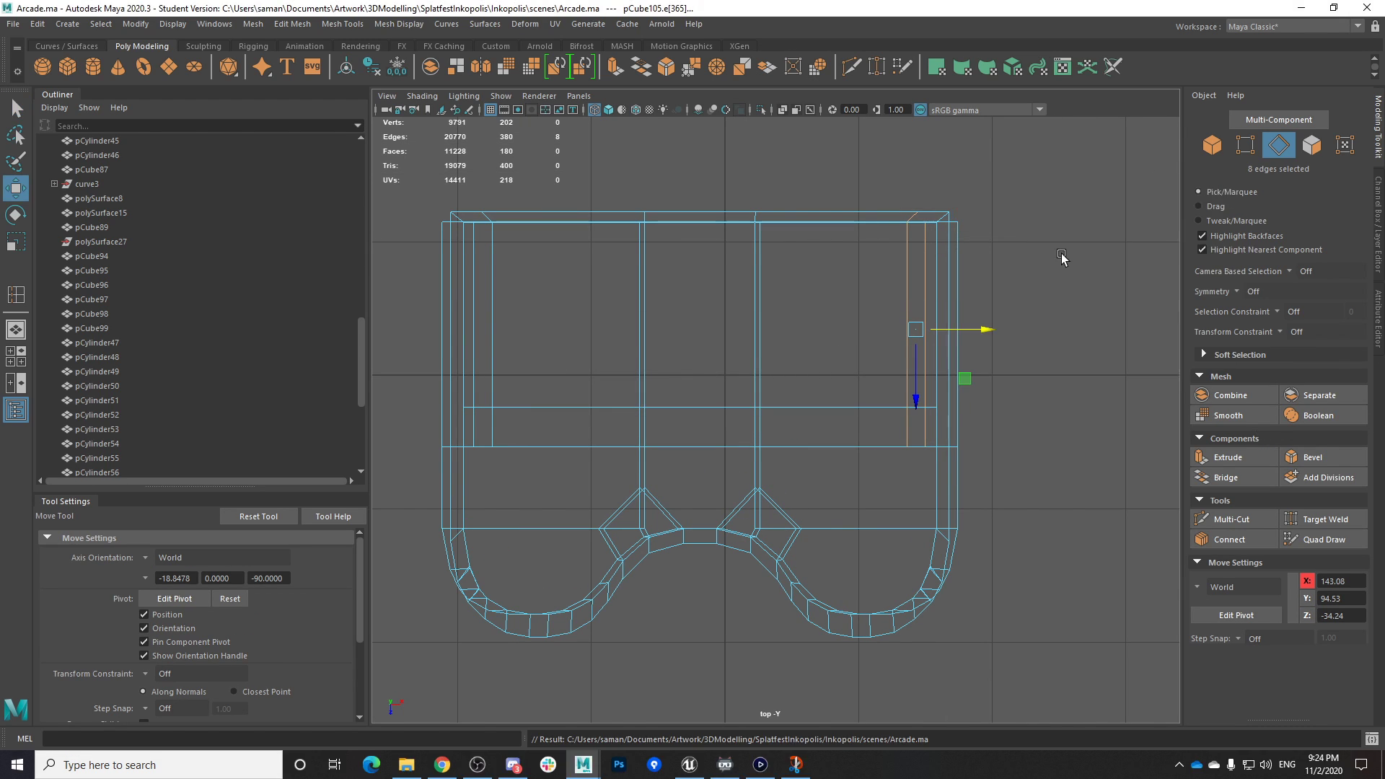
Return to the perspective view, compare the block with the game capture, and switch the body to vertex editing
key("space")
key("space")
left_click_drag(993, 412, 896, 433, "alt")
right_click_drag(897, 433, 551, 274)
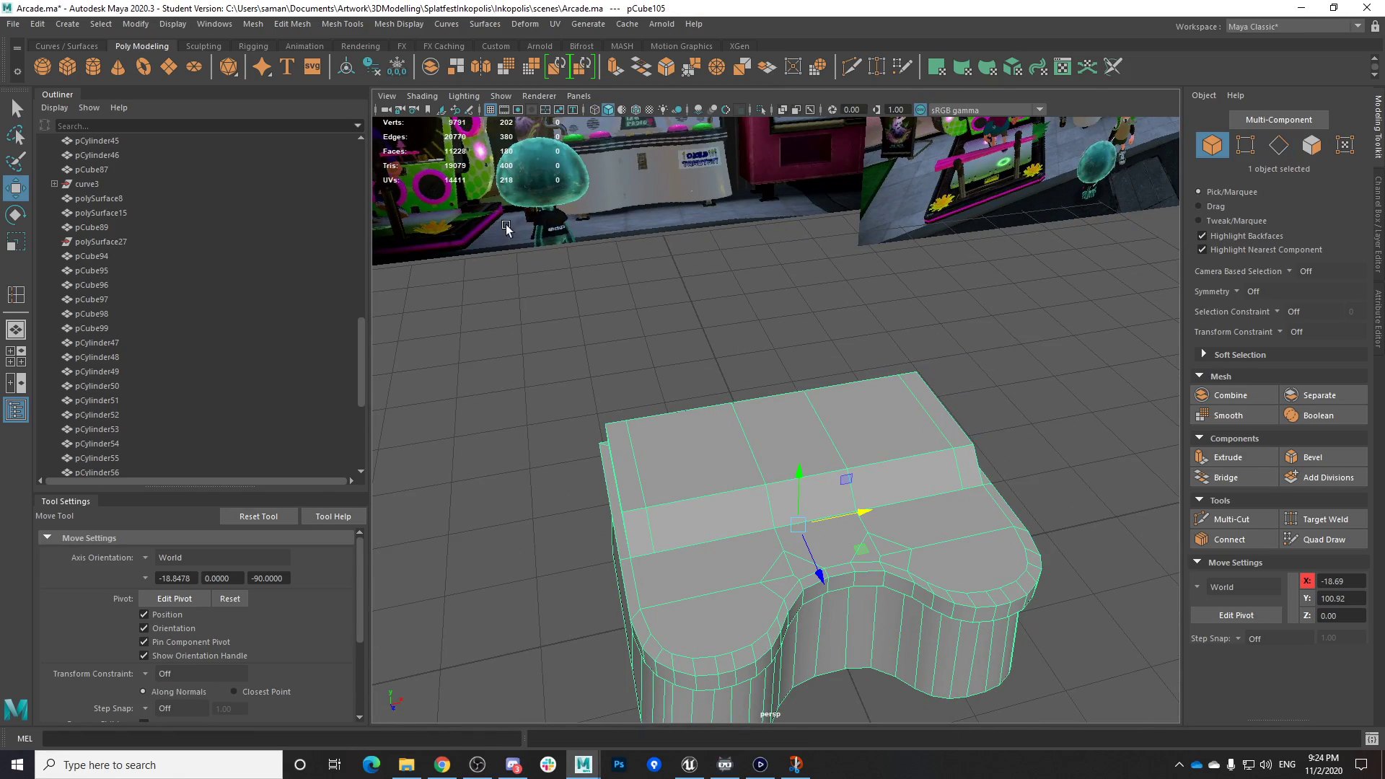
left_click_drag(930, 498, 1025, 436, "alt")
scroll(721, 501, "down", 6)
scroll(686, 580, "up", 8)
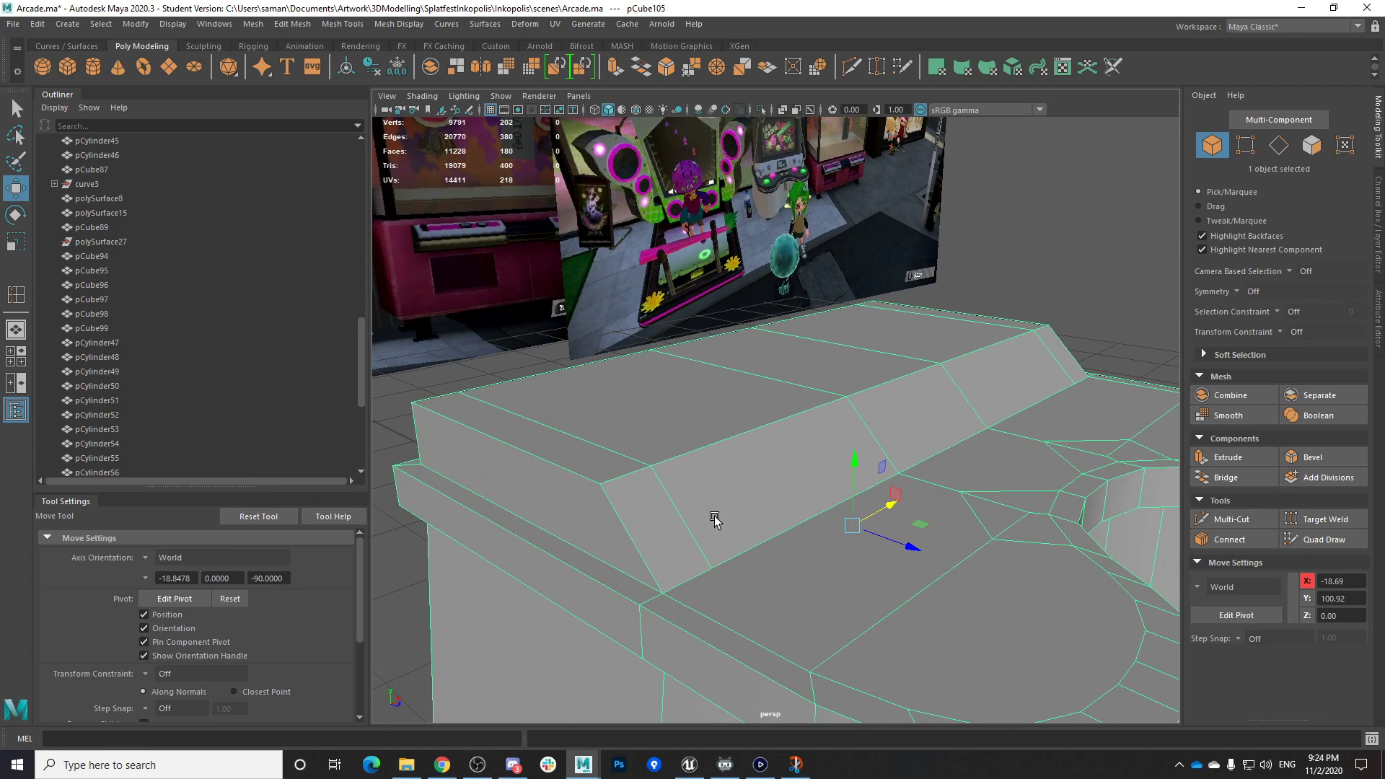
left_click(774, 772)
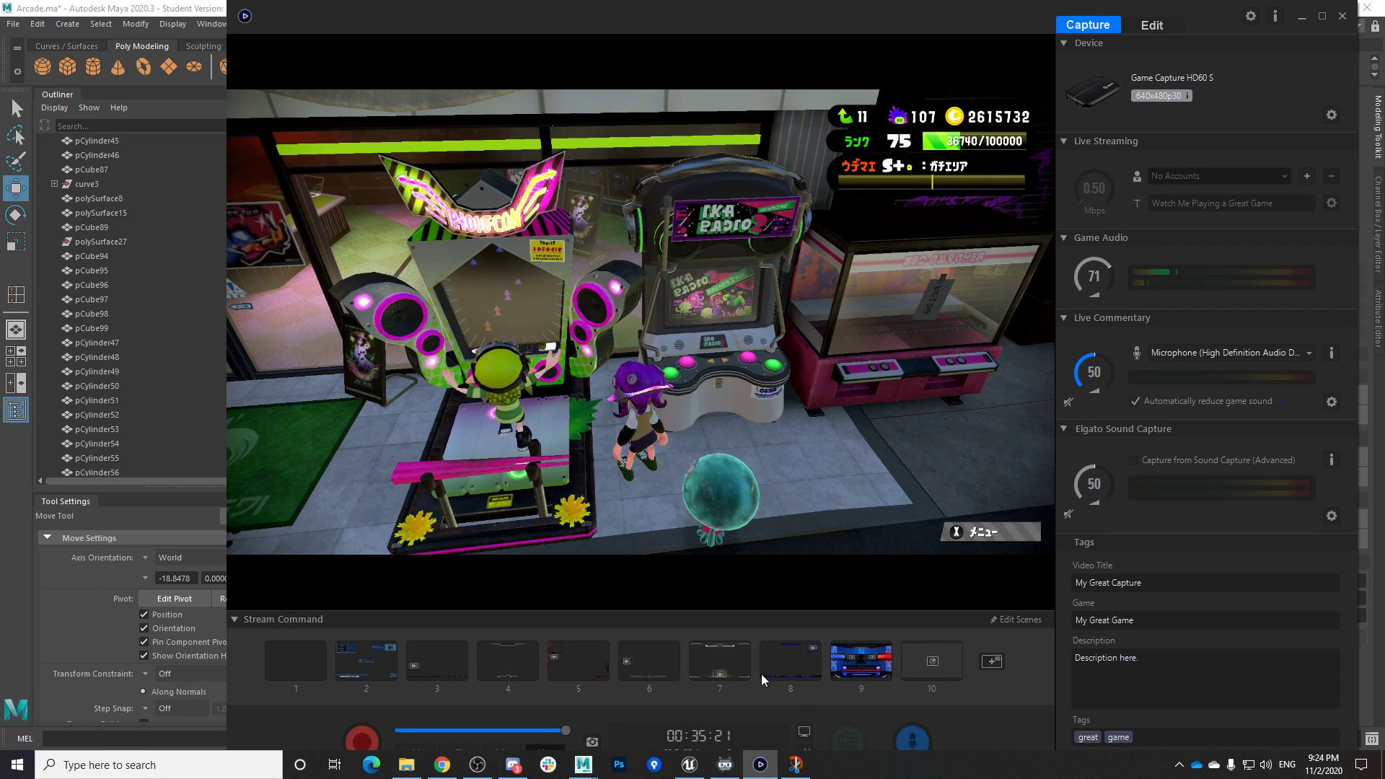
left_click(101, 6)
right_click_drag(696, 368, 635, 375)
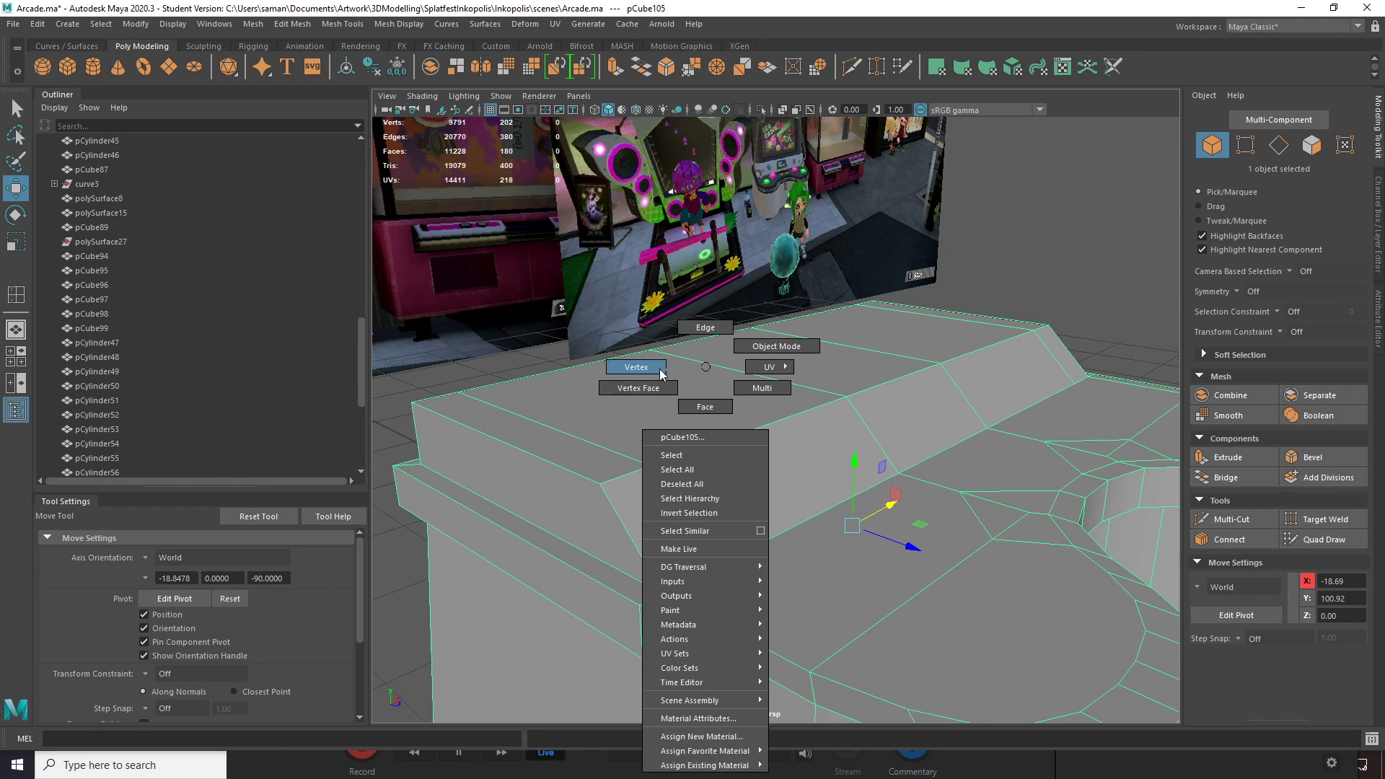
Try to merge the vertices at the left front corner of the raised block
left_click(599, 483)
left_click(685, 596, "shift")
right_click_drag(693, 596, 719, 404, "shift")
left_click_drag(856, 477, 680, 590, "alt")
key("ctrl+z")
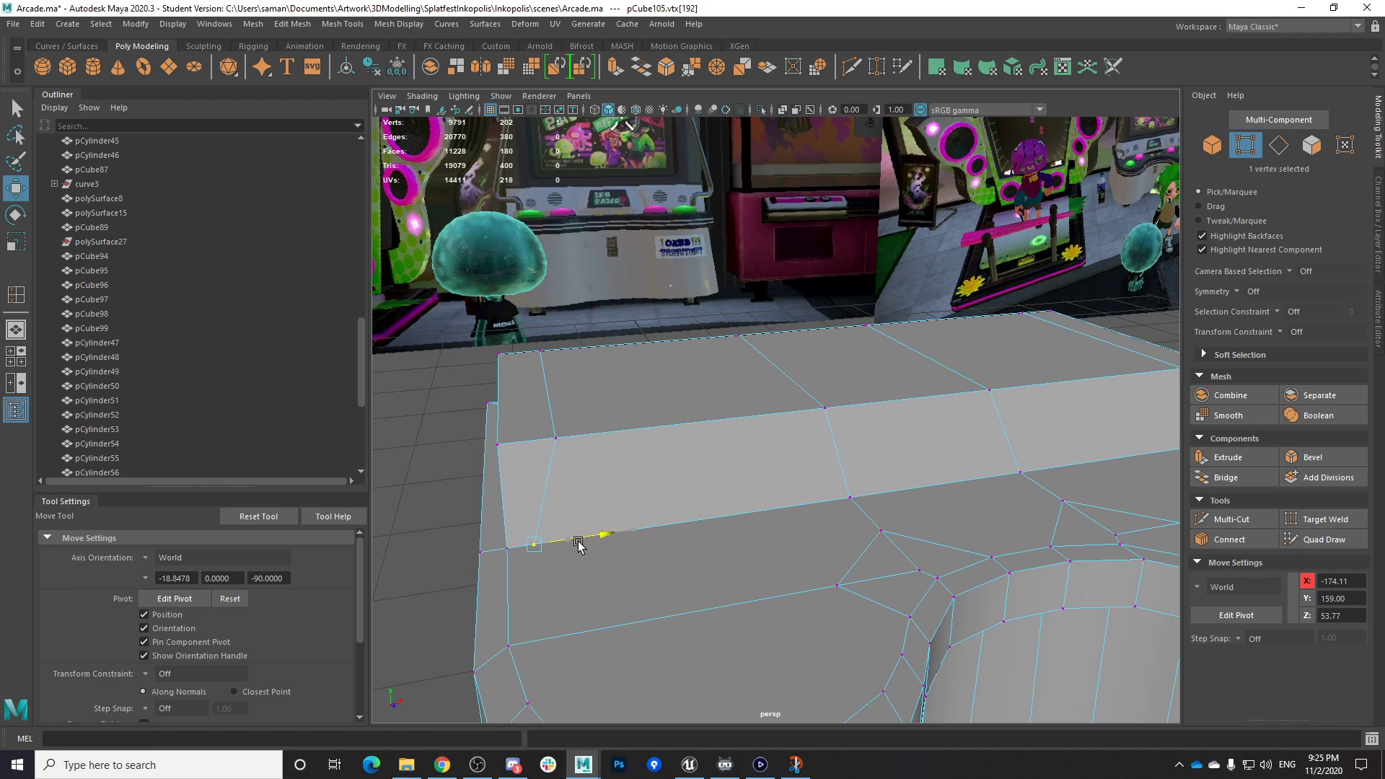
Slide the left loop's bottom front vertex along X to about -196, merge it with the block's corner vertex, and save
key("f")
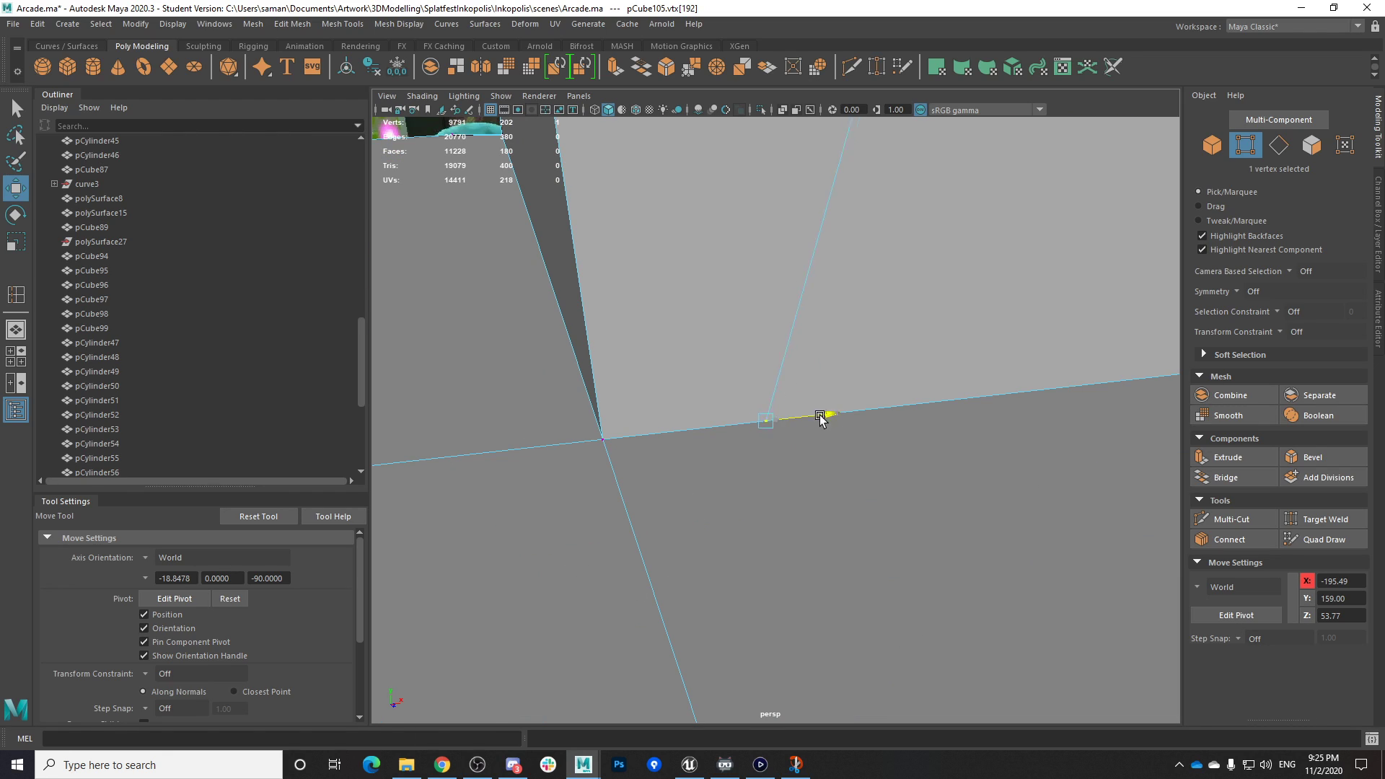
left_click_drag(669, 443, 746, 445)
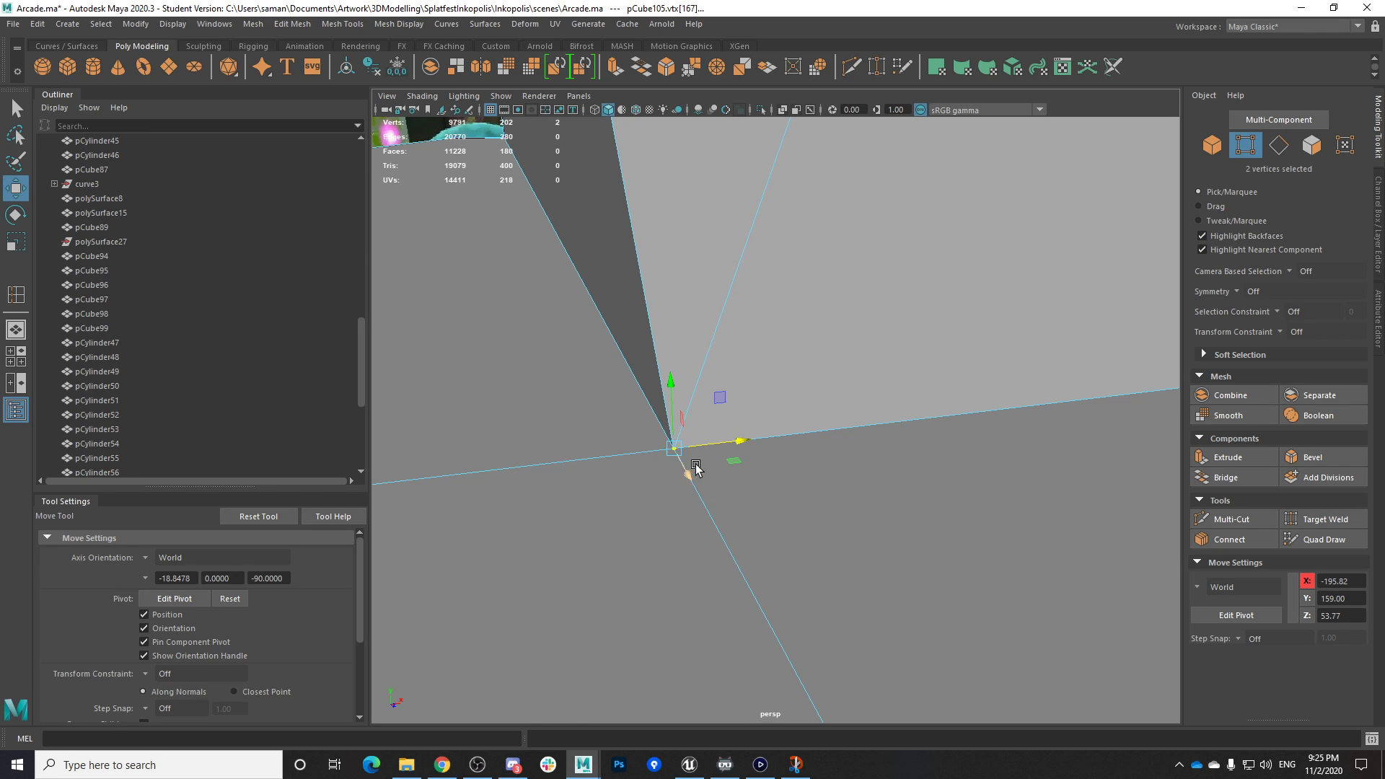
right_click_drag(744, 381, 742, 253, "shift")
middle_click_drag(855, 433, 427, 530, "alt")
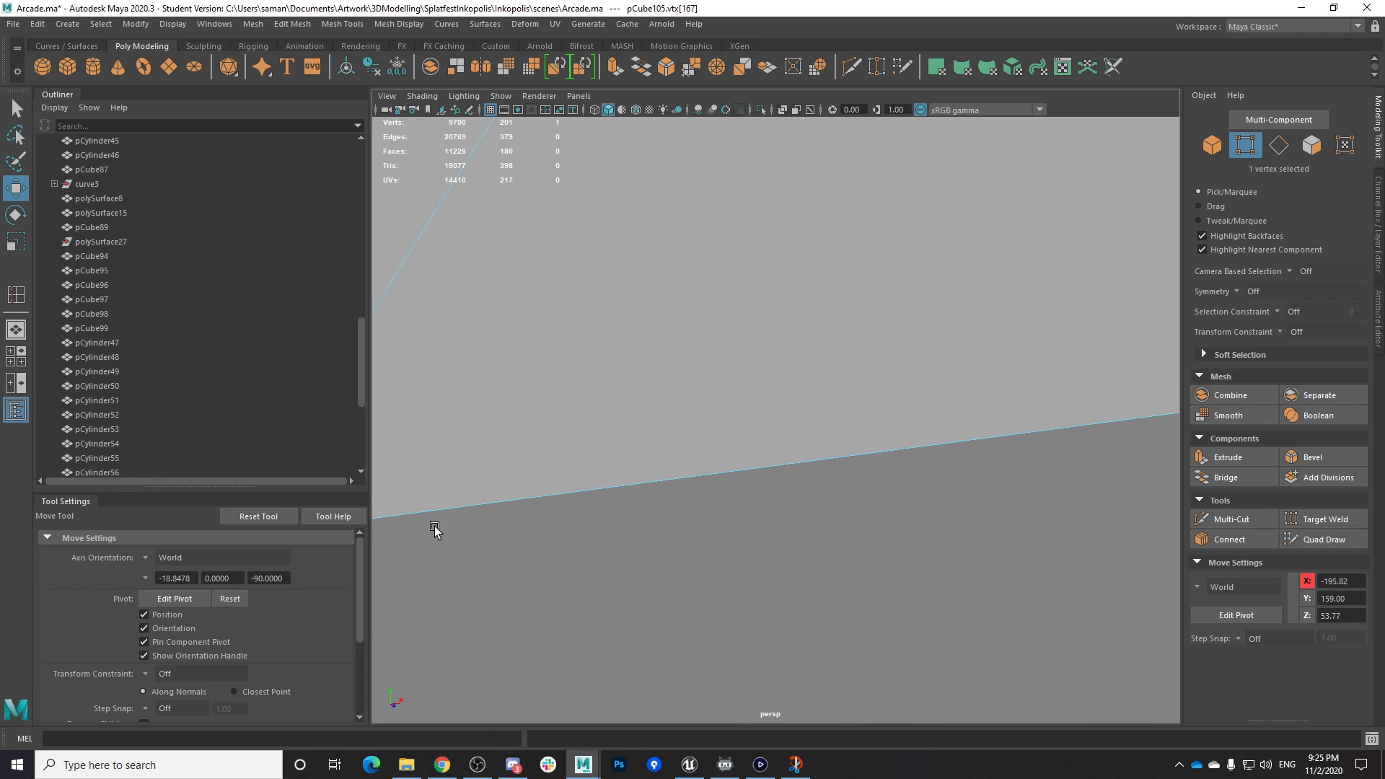
key("ctrl+s")
left_click(663, 398)
Slide the right loop's bottom front vertex along X to about 158, onto the block's opposite corner
scroll(967, 516, "down", 5)
middle_click_drag(968, 517, 516, 628, "alt")
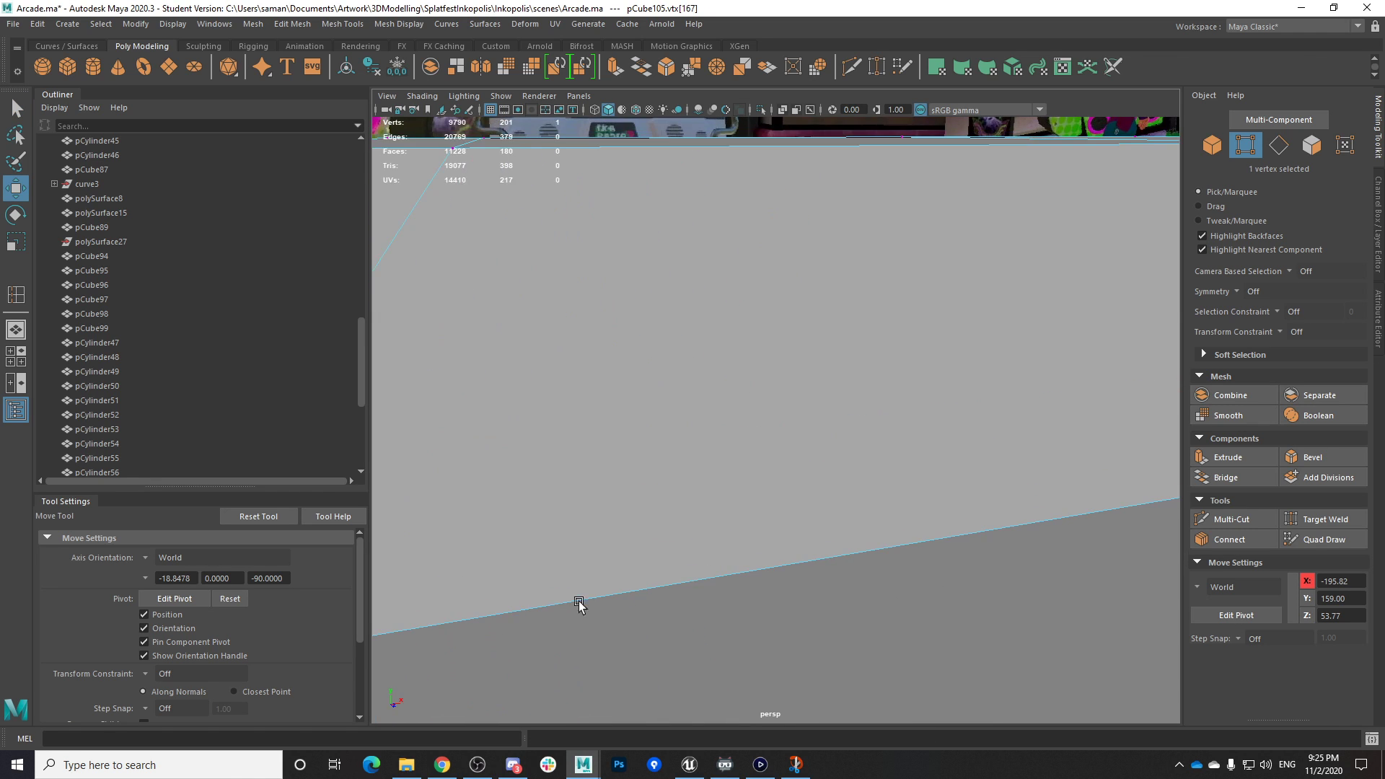
scroll(691, 518, "down", 5)
left_click_drag(691, 518, 676, 570, "alt")
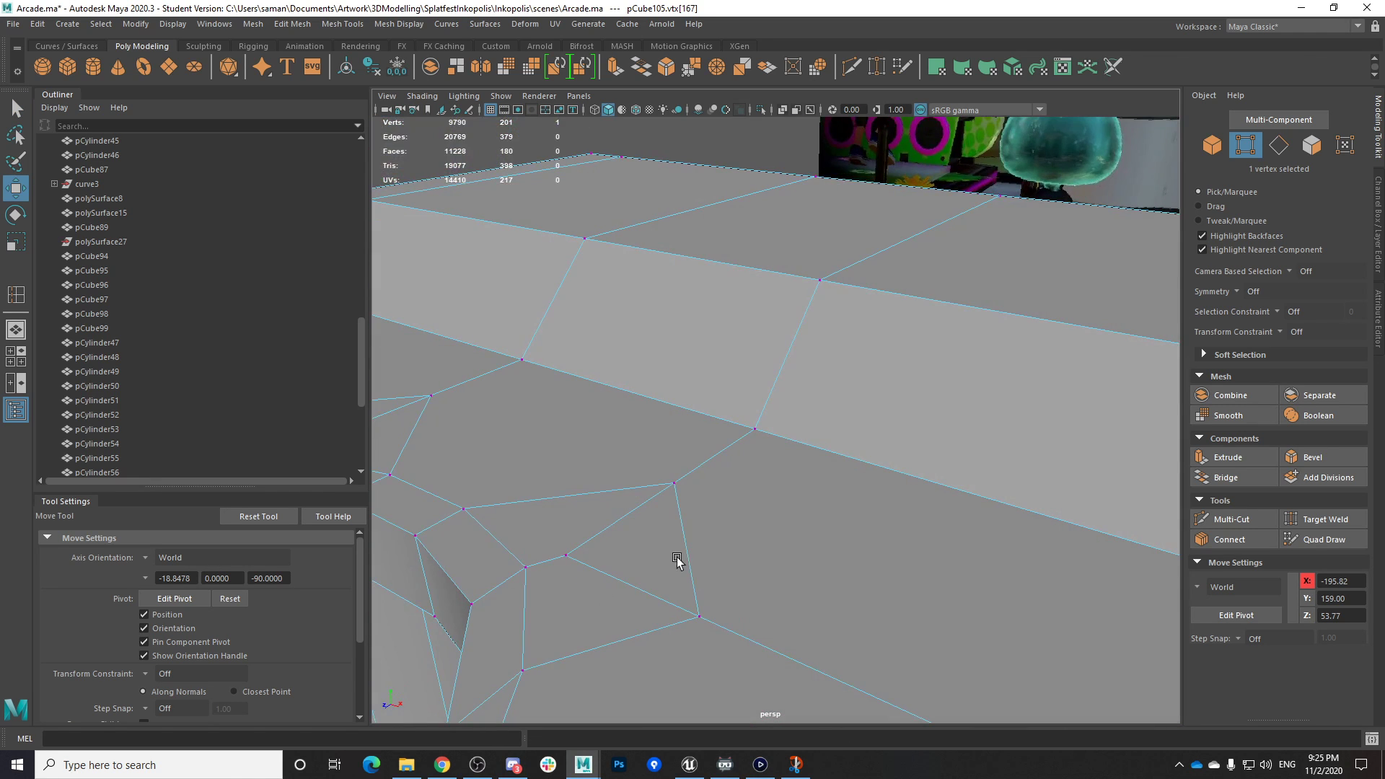
left_click(76, 503)
middle_click_drag(393, 568, 232, 496, "alt")
scroll(727, 609, "down", 7)
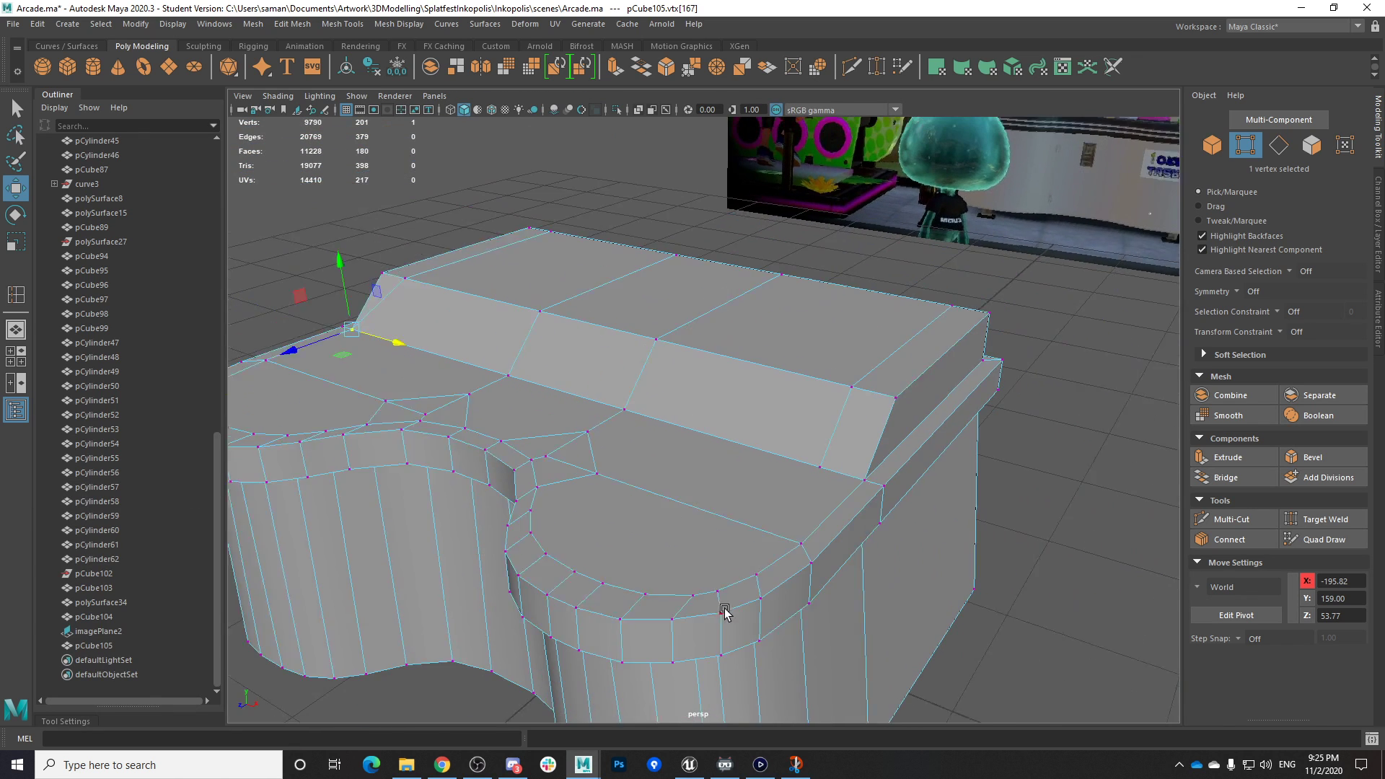
scroll(821, 470, "up", 2)
left_click(820, 470)
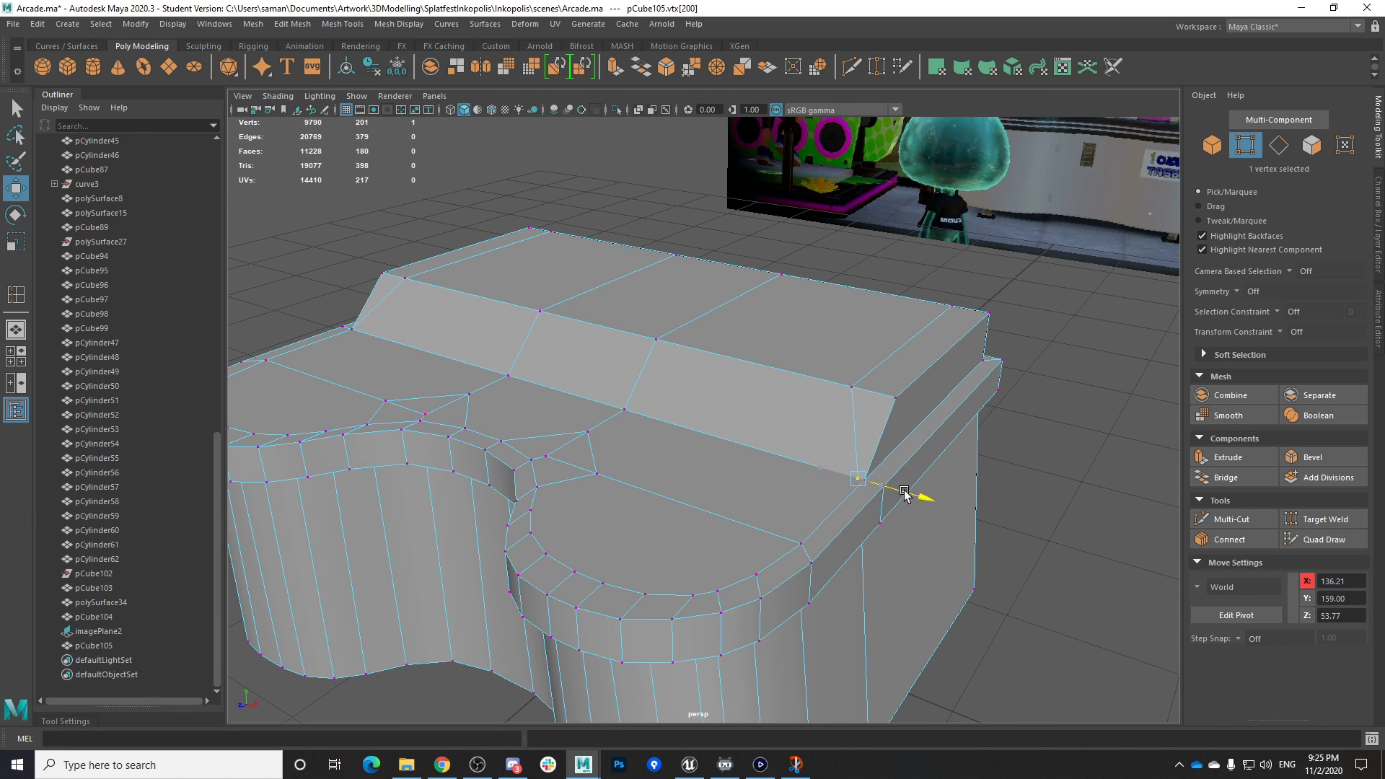
left_click_drag(904, 493, 928, 501)
key("f")
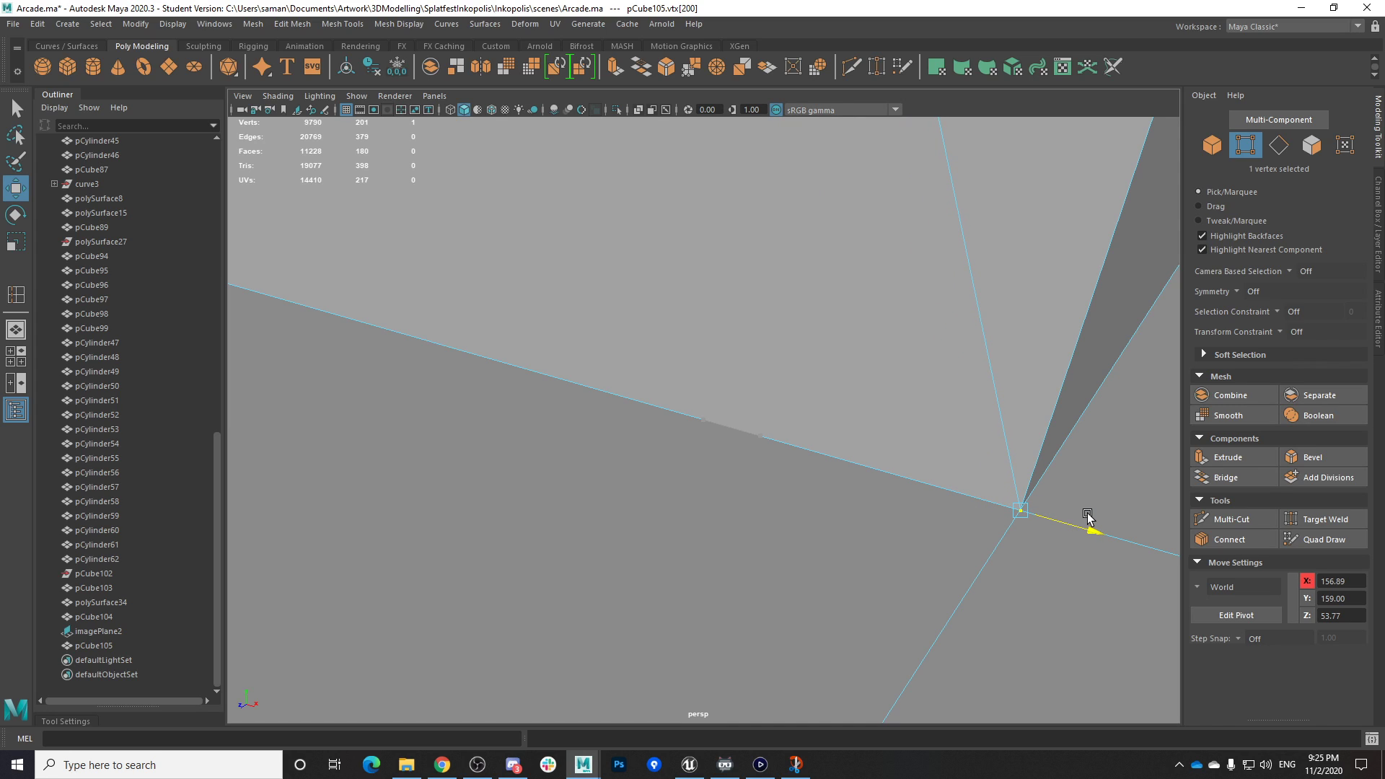
key("ctrl+z")
key("ctrl+z")
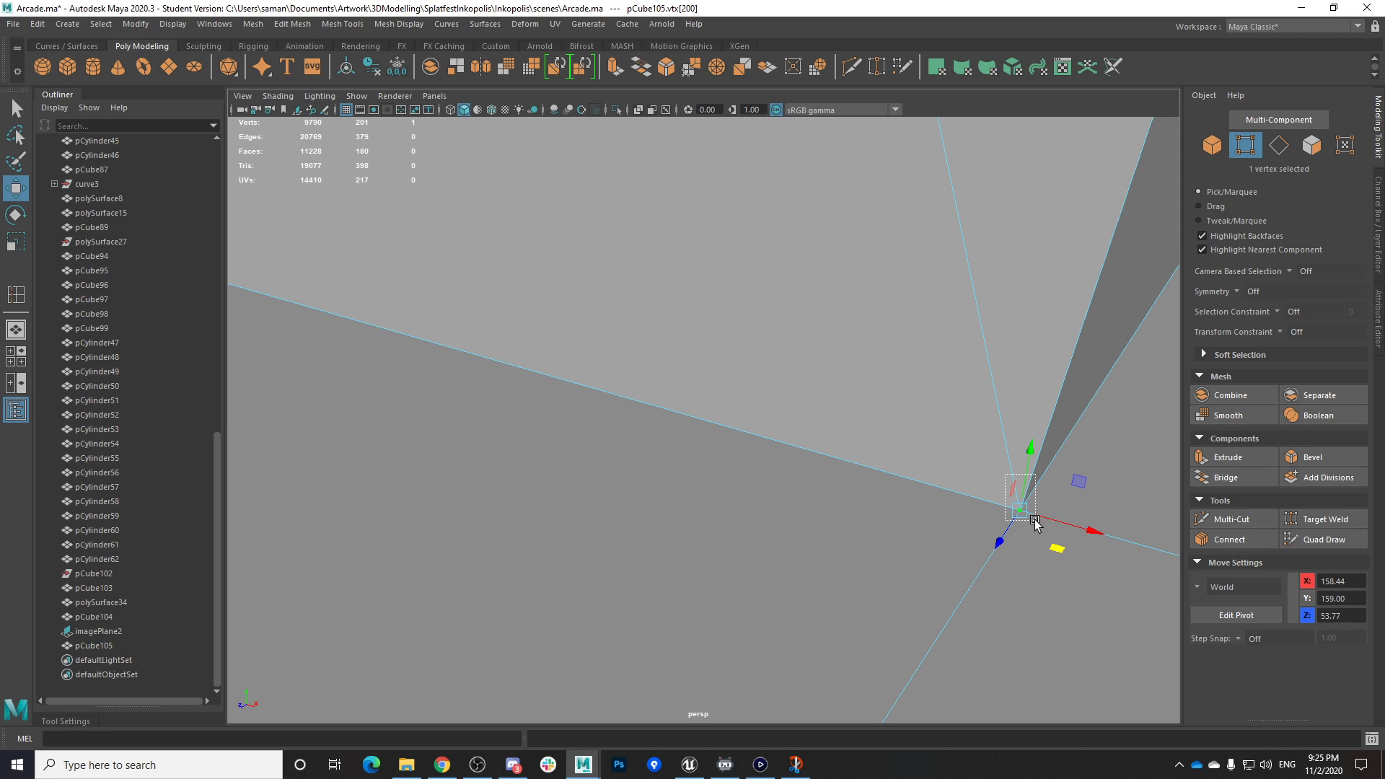
Merge the two overlapping vertices at the block's right front corner and save the scene
left_click_drag(1044, 532, 934, 399, "alt")
right_click_drag(932, 399, 923, 337, "shift")
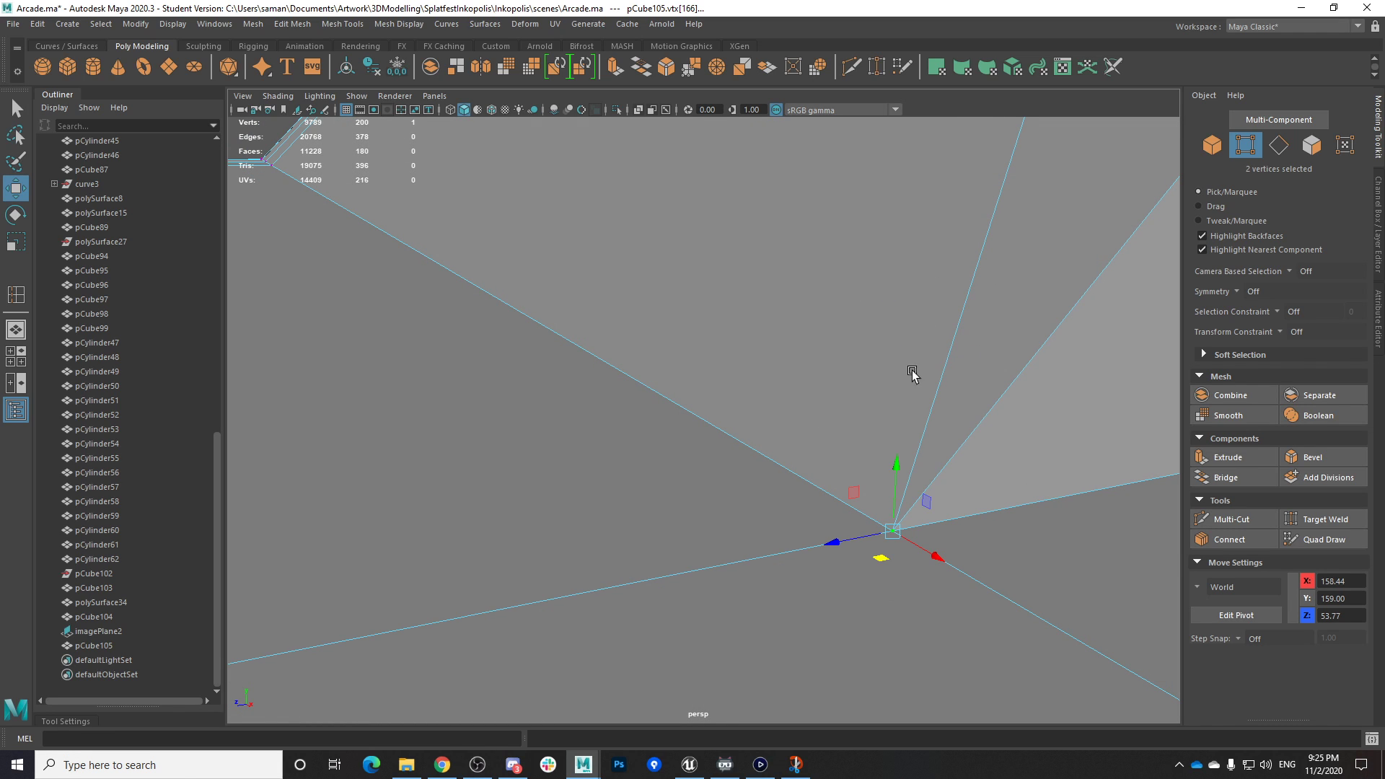
key("ctrl+s")
left_click(665, 395)
left_click_drag(812, 404, 910, 420, "alt")
scroll(801, 433, "down", 5)
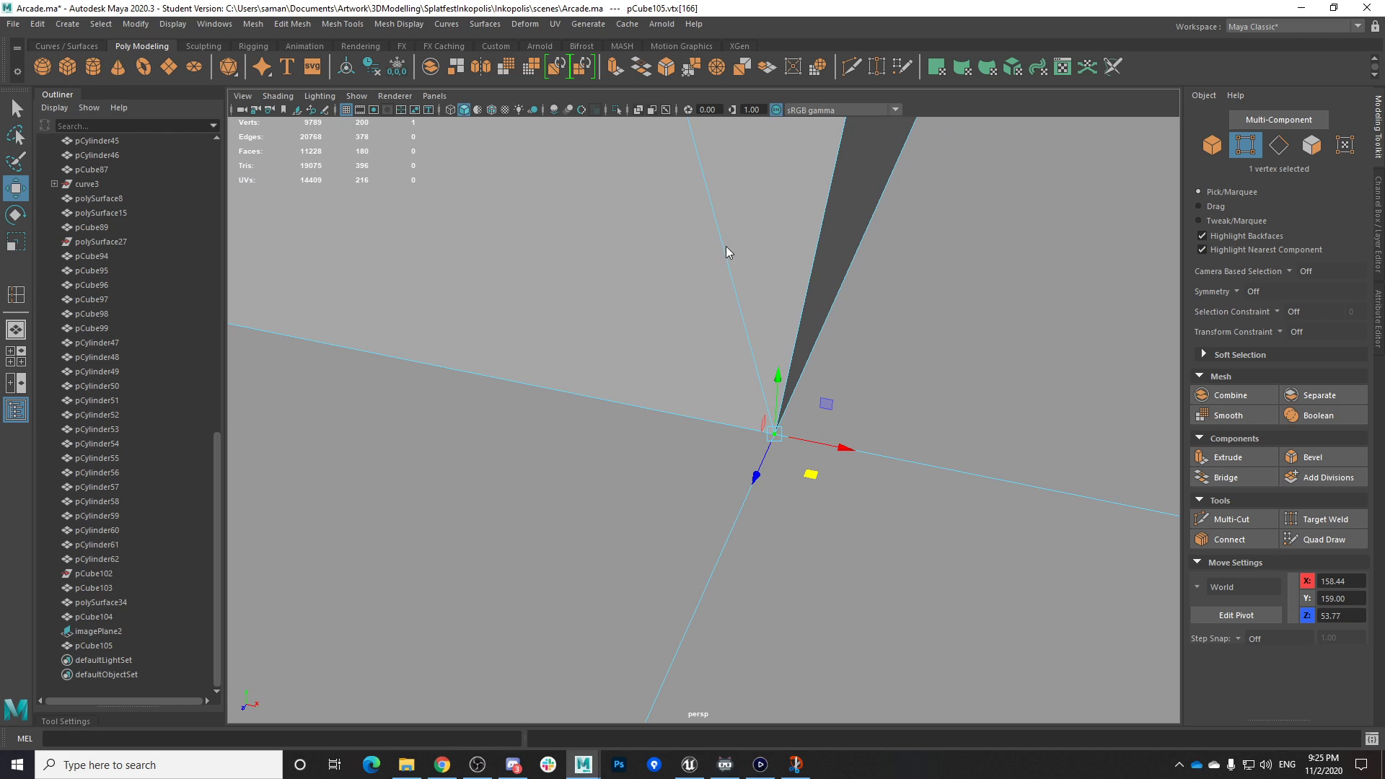
Return to object mode and examine the merged right front corner of the raised block
scroll(729, 260, "down", 3)
right_click_drag(790, 321, 842, 275)
middle_click_drag(841, 274, 949, 563, "alt")
scroll(950, 562, "down", 8)
middle_click_drag(925, 500, 1030, 549, "alt")
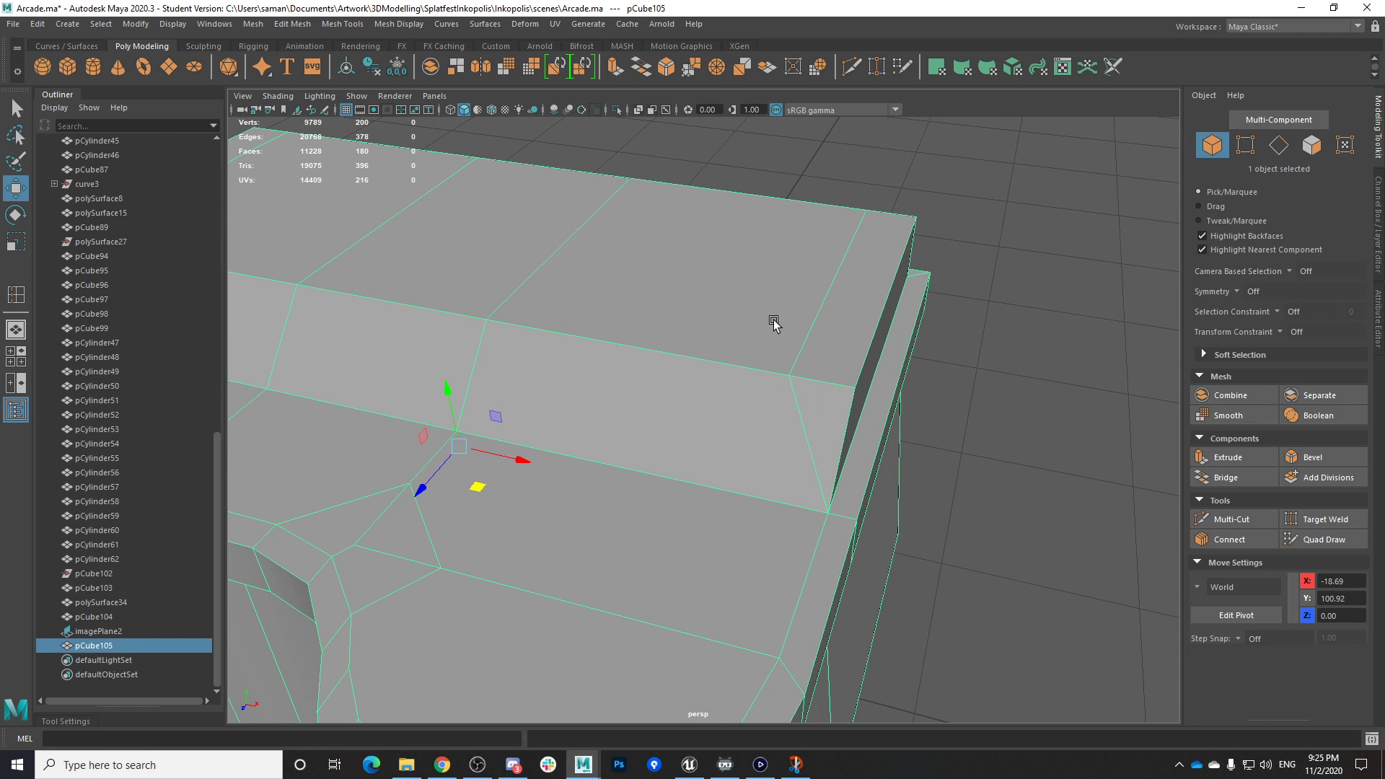
left_click(1056, 339)
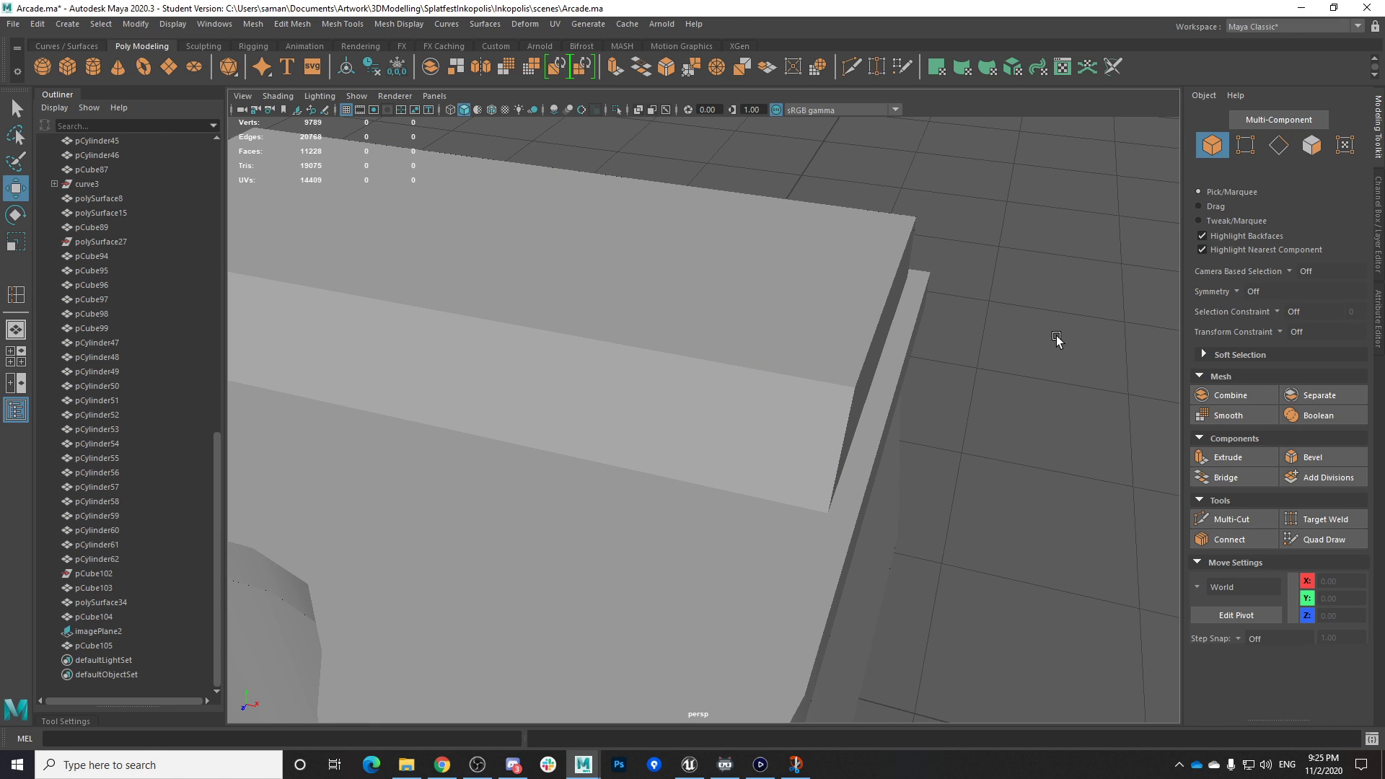
left_click(781, 409)
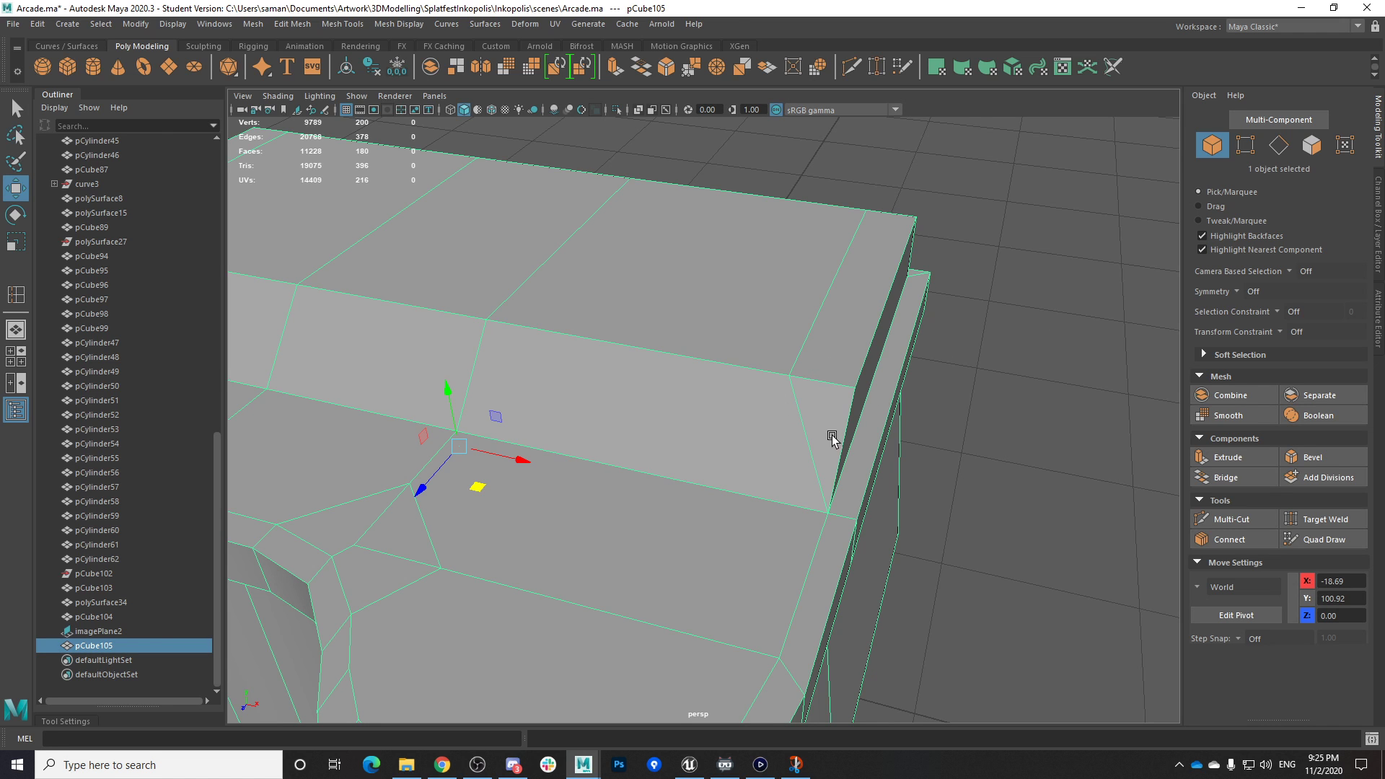
Select the two outer top front corner vertices of the raised block and move them back along Z to about -2.9
left_click_drag(832, 434, 624, 433, "alt")
left_click_drag(716, 487, 770, 508, "alt")
right_click_drag(768, 453, 760, 453)
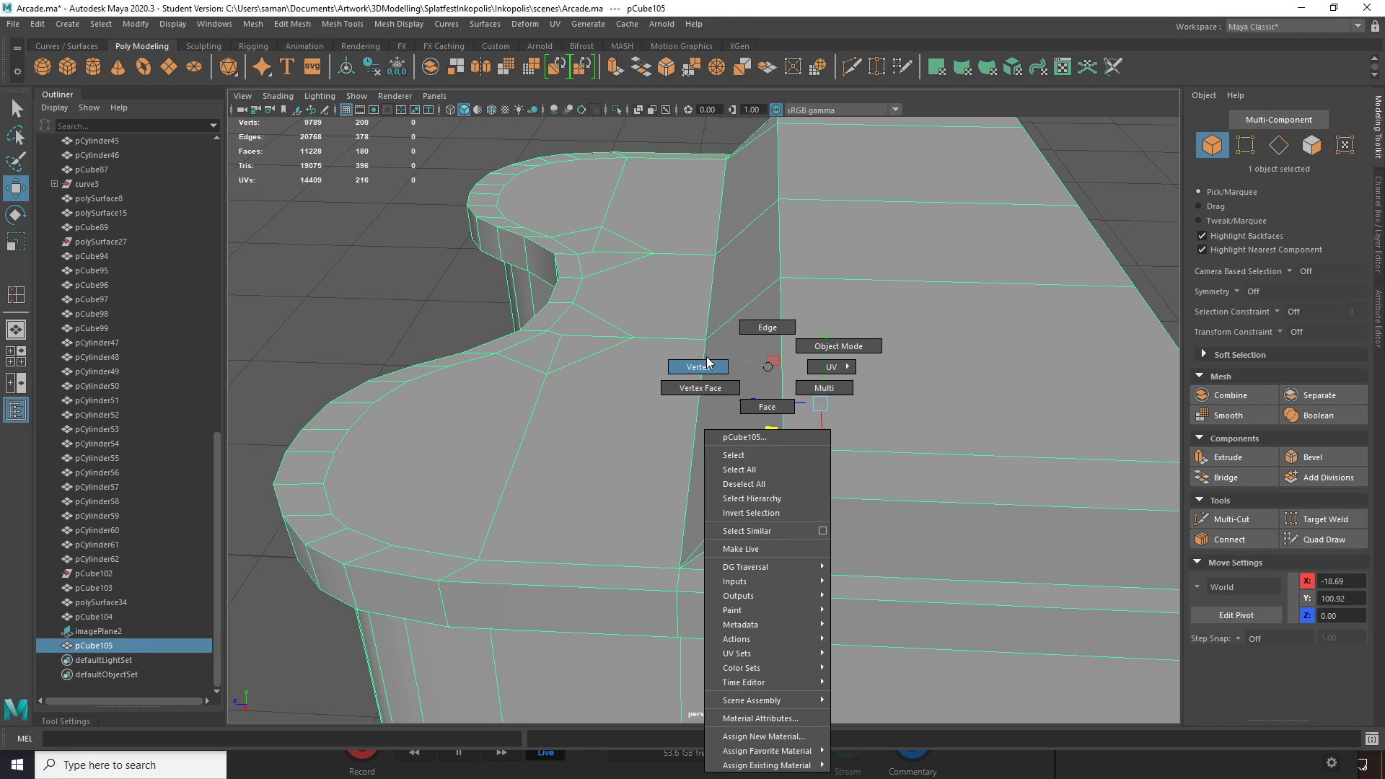
right_click_drag(708, 360, 707, 360)
right_click_drag(791, 367, 794, 420)
left_click(796, 547)
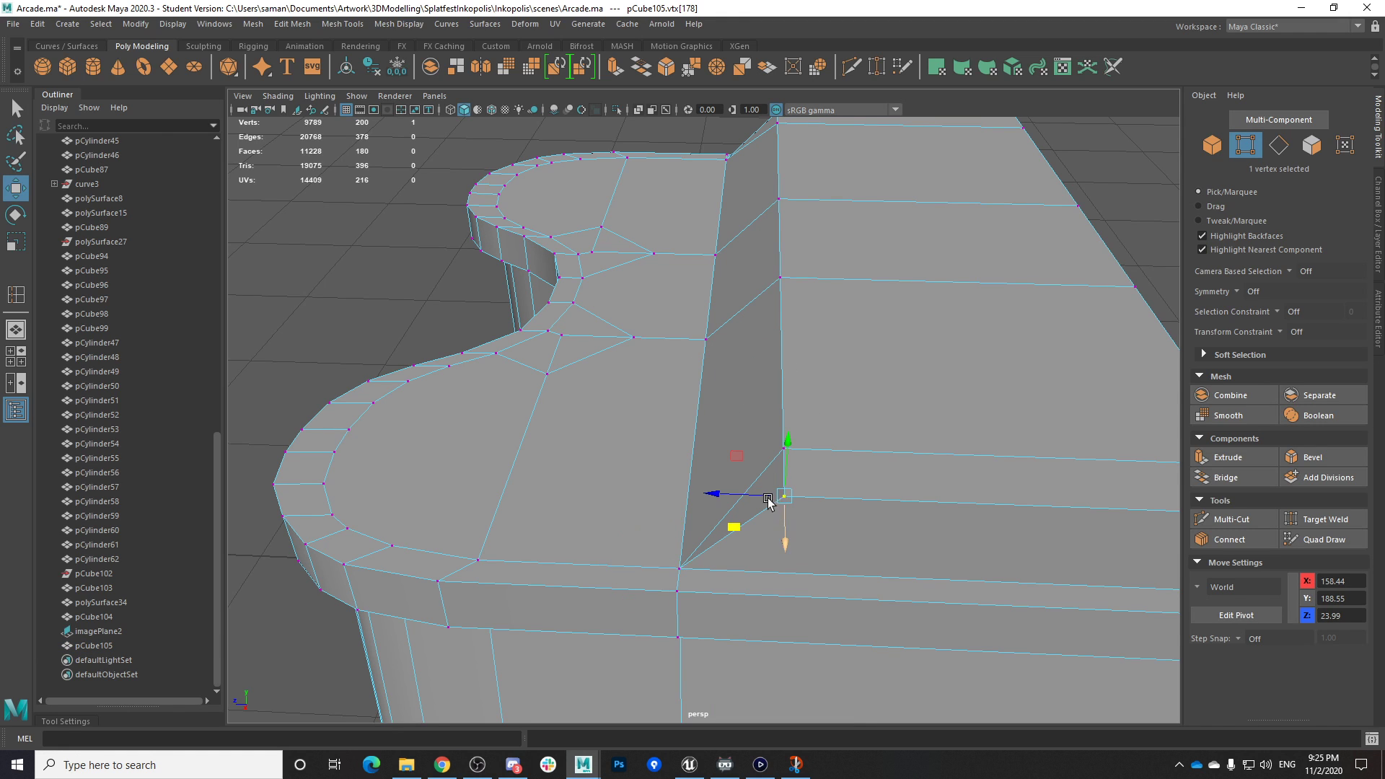
left_click_drag(795, 546, 842, 500, "alt")
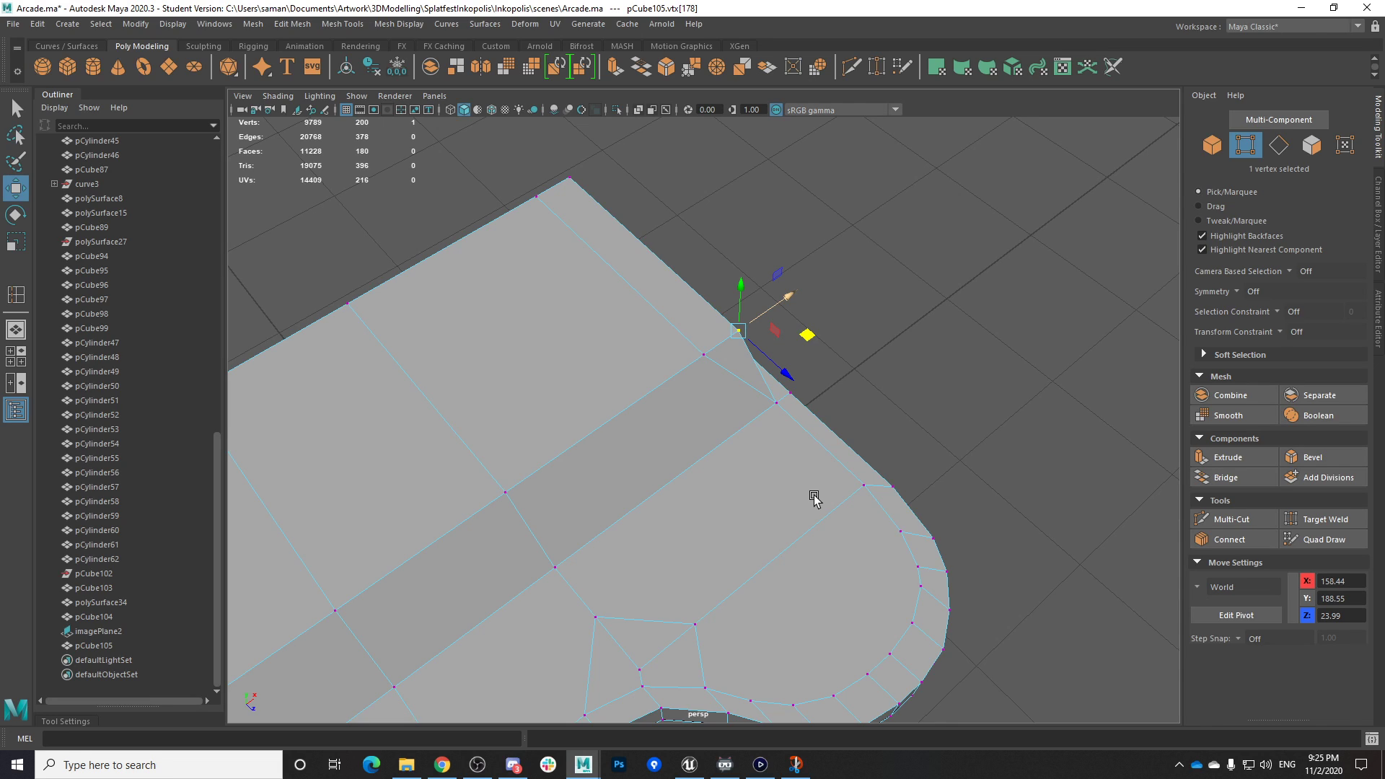
left_click_drag(674, 516, 811, 547, "alt")
left_click(570, 637, "shift")
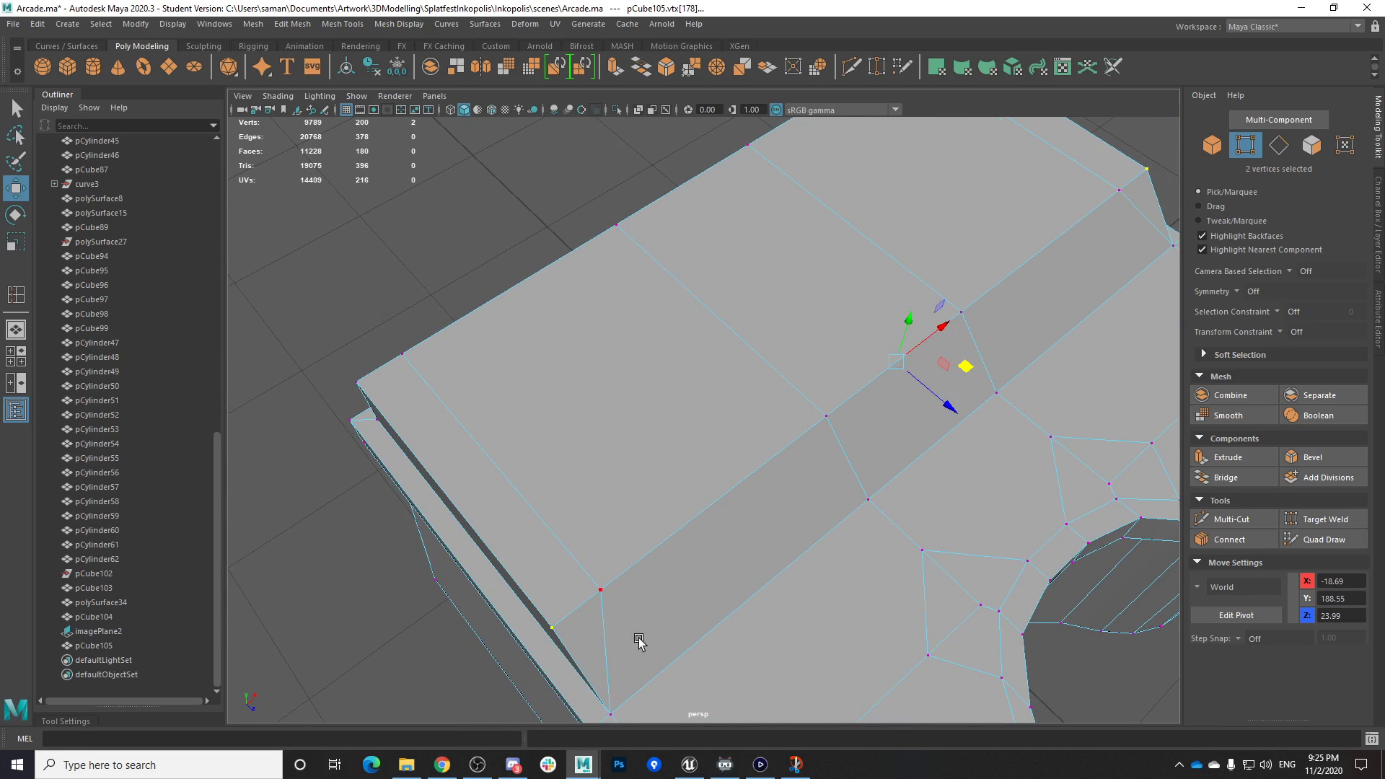
scroll(613, 638, "down", 2)
left_click_drag(916, 418, 874, 384)
left_click_drag(879, 432, 684, 529, "alt")
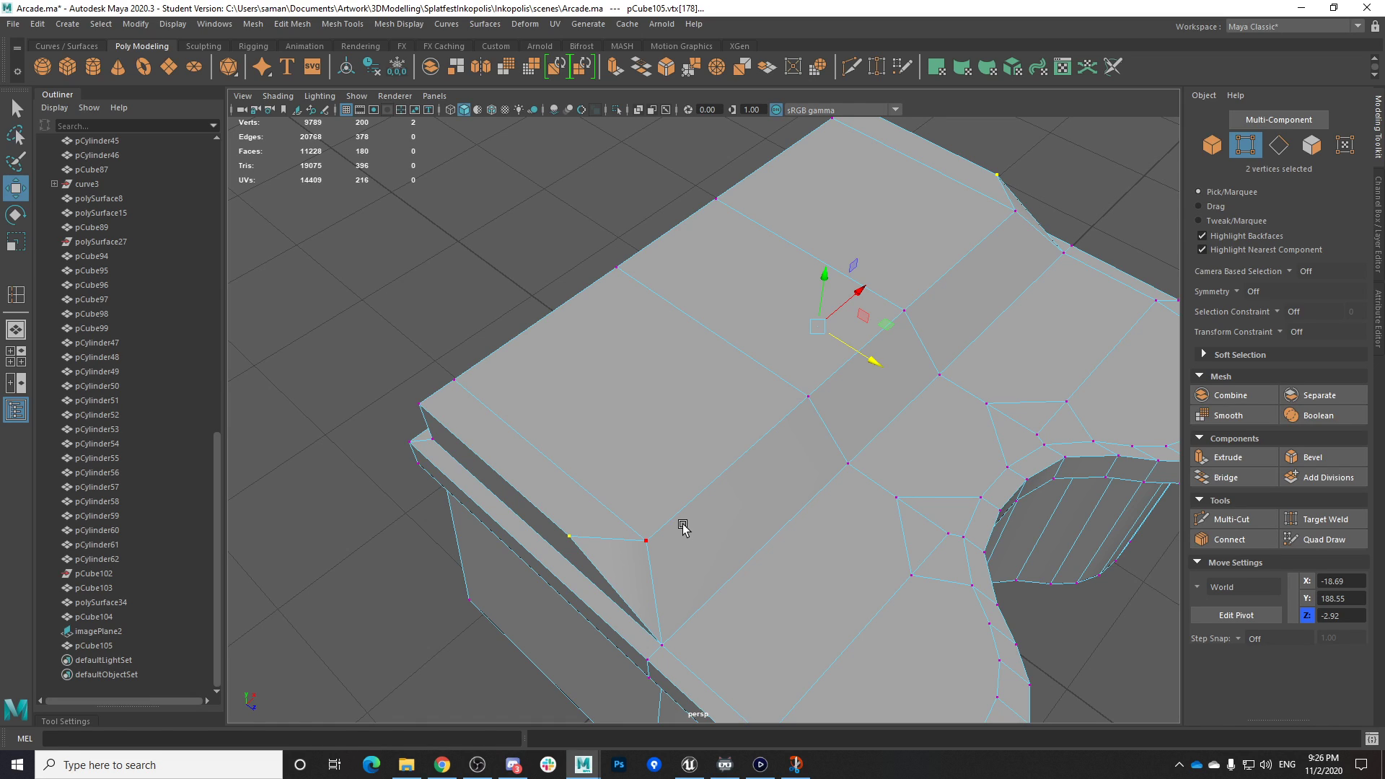
Scale the two inner top front loop vertices of the raised block closer together along X, and save the scene
left_click(650, 538)
left_click_drag(652, 540, 701, 622, "alt")
left_click(1112, 346, "shift")
key("r")
middle_click_drag(923, 393, 906, 393)
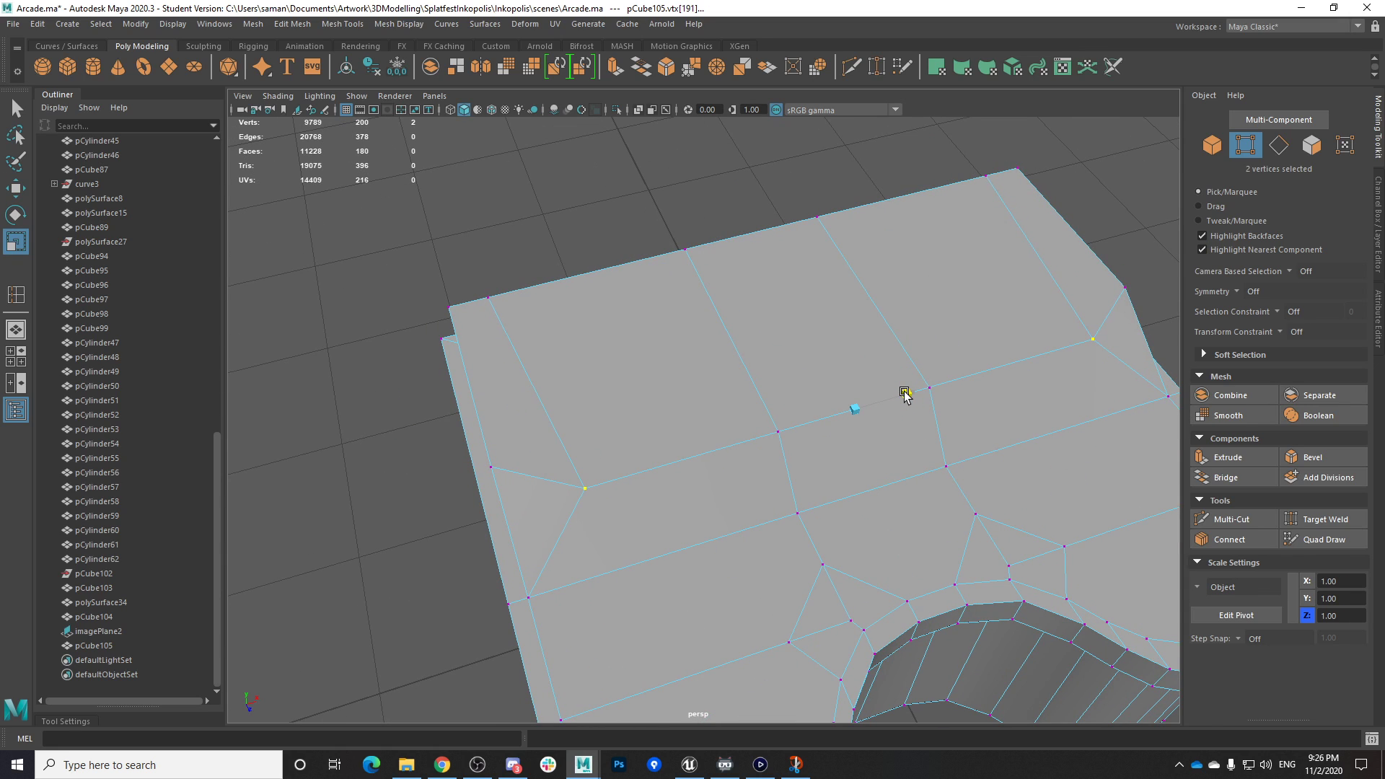
key("ctrl+s")
left_click(659, 394)
Return to object mode, examine the raised block's reshaped front corners from several angles, and save the scene
right_click_drag(732, 367, 769, 351)
scroll(868, 516, "down", 3)
left_click_drag(869, 517, 959, 425, "alt")
left_click(1076, 372)
left_click_drag(1076, 414, 1106, 372, "alt")
key("q")
key("ctrl+s")
left_click(647, 397)
key("r")
left_click_drag(801, 382, 674, 414, "alt")
left_click(674, 415)
left_click_drag(628, 498, 684, 544, "alt")
scroll(808, 473, "up", 5)
scroll(808, 473, "down", 5)
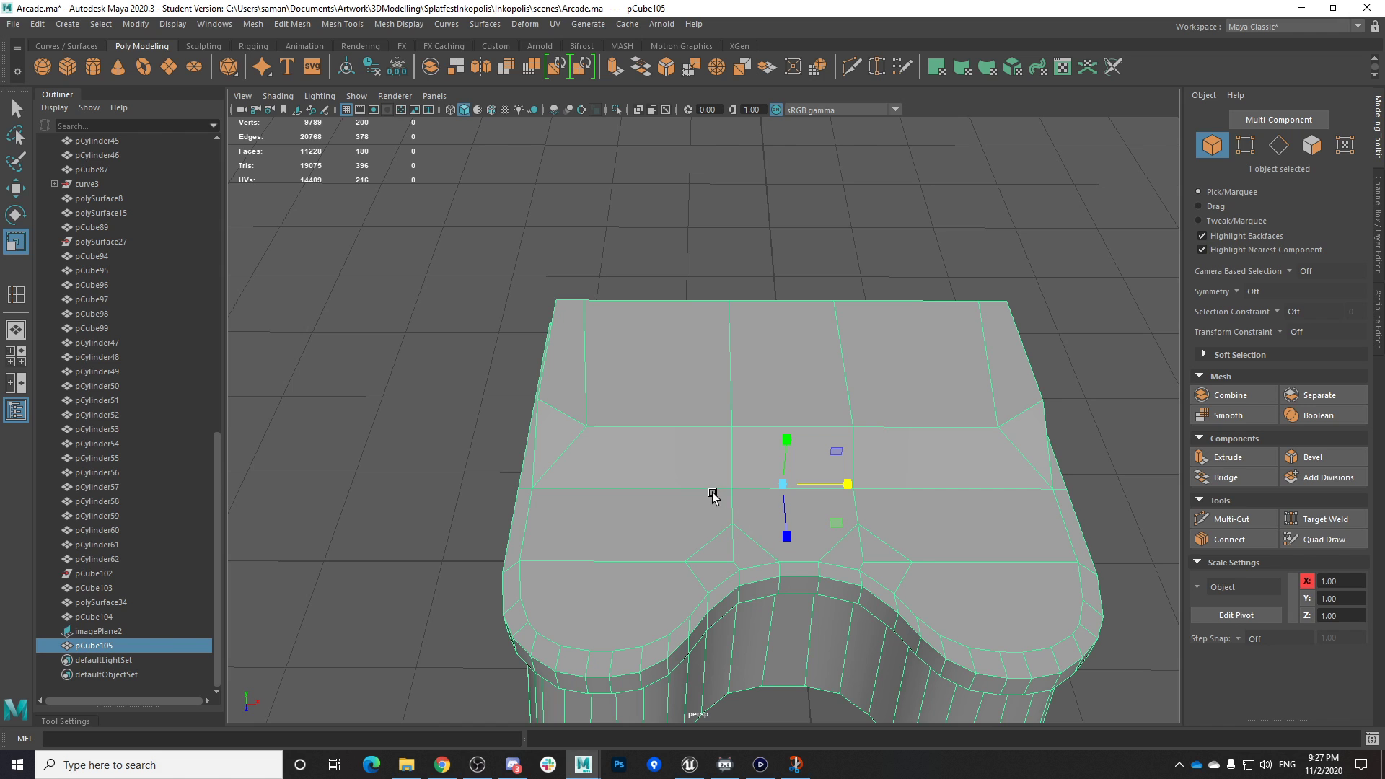
left_click_drag(741, 496, 815, 535, "alt")
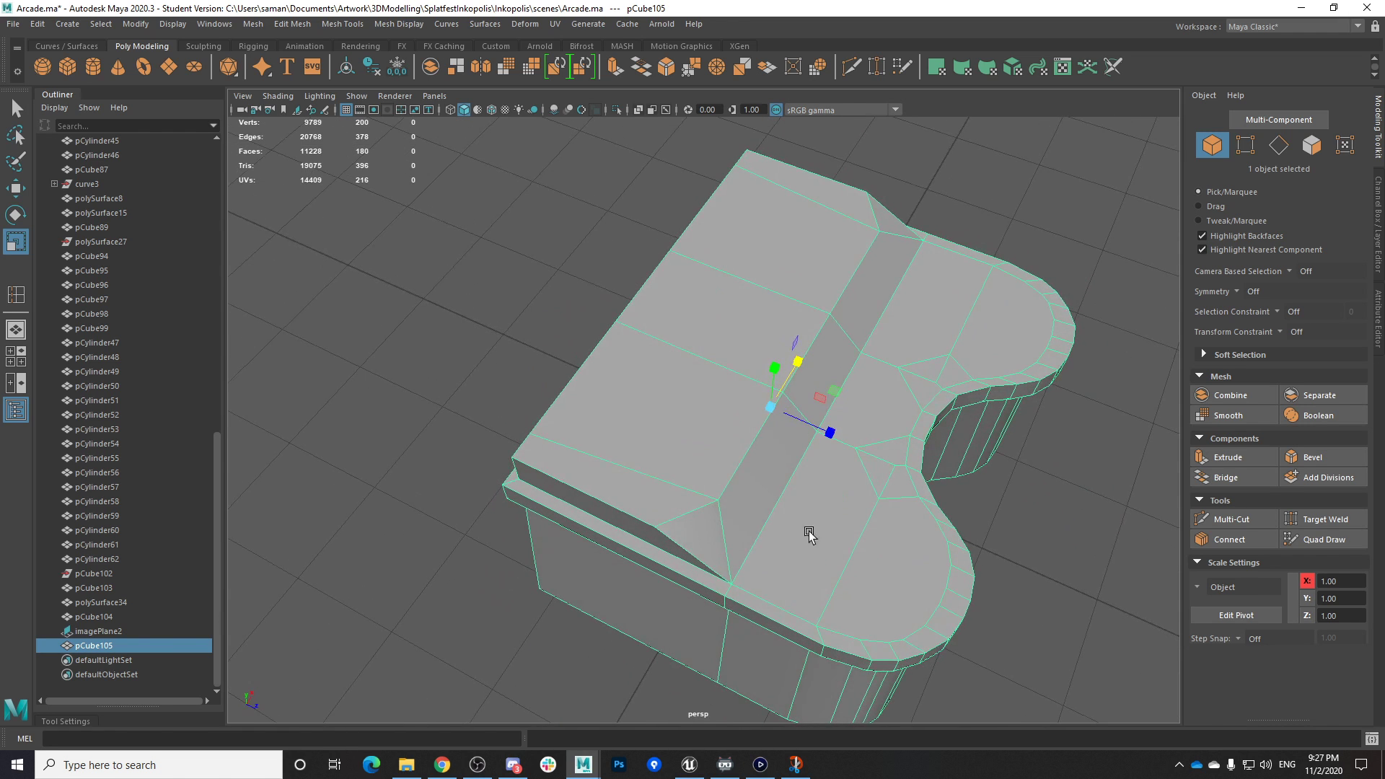
key("ctrl+s")
left_click(659, 396)
left_click_drag(658, 396, 664, 448, "alt")
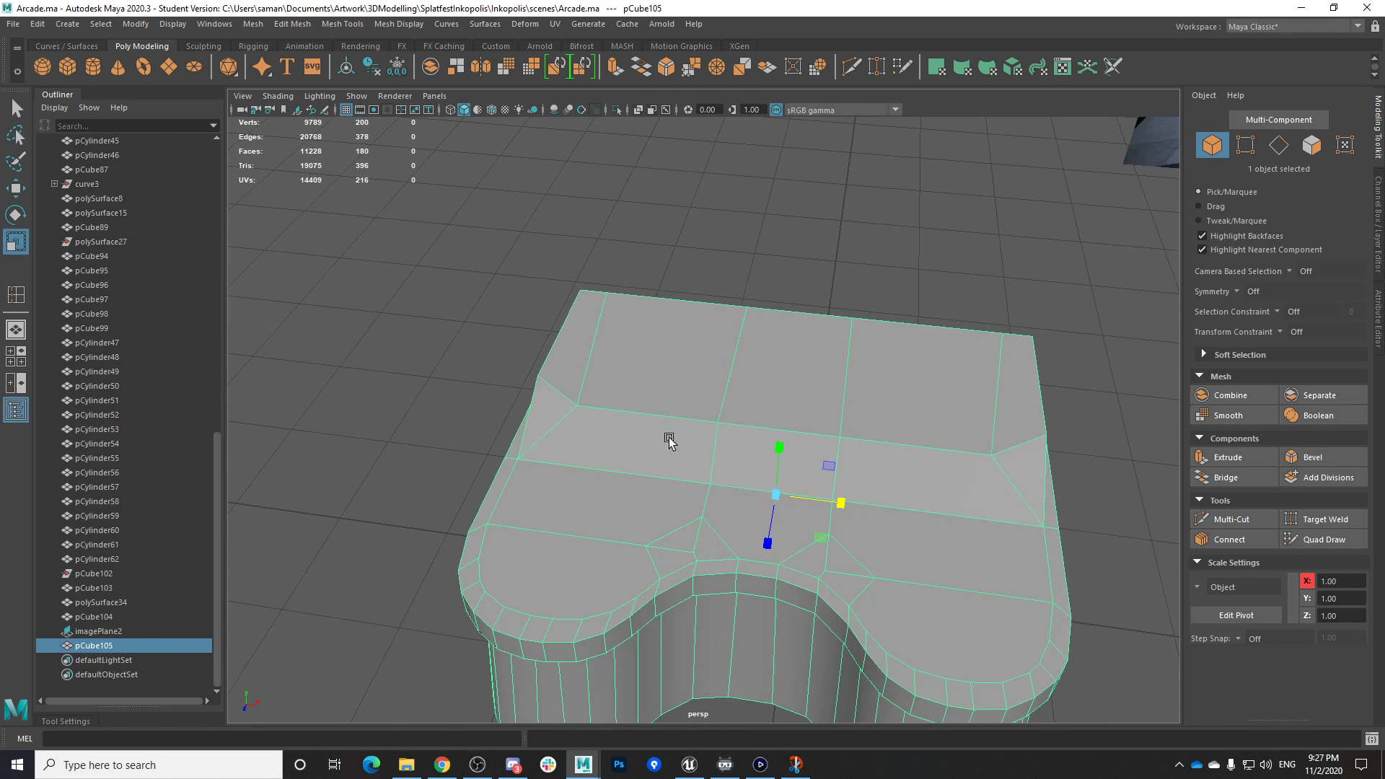
scroll(664, 449, "up", 3)
scroll(662, 449, "down", 1)
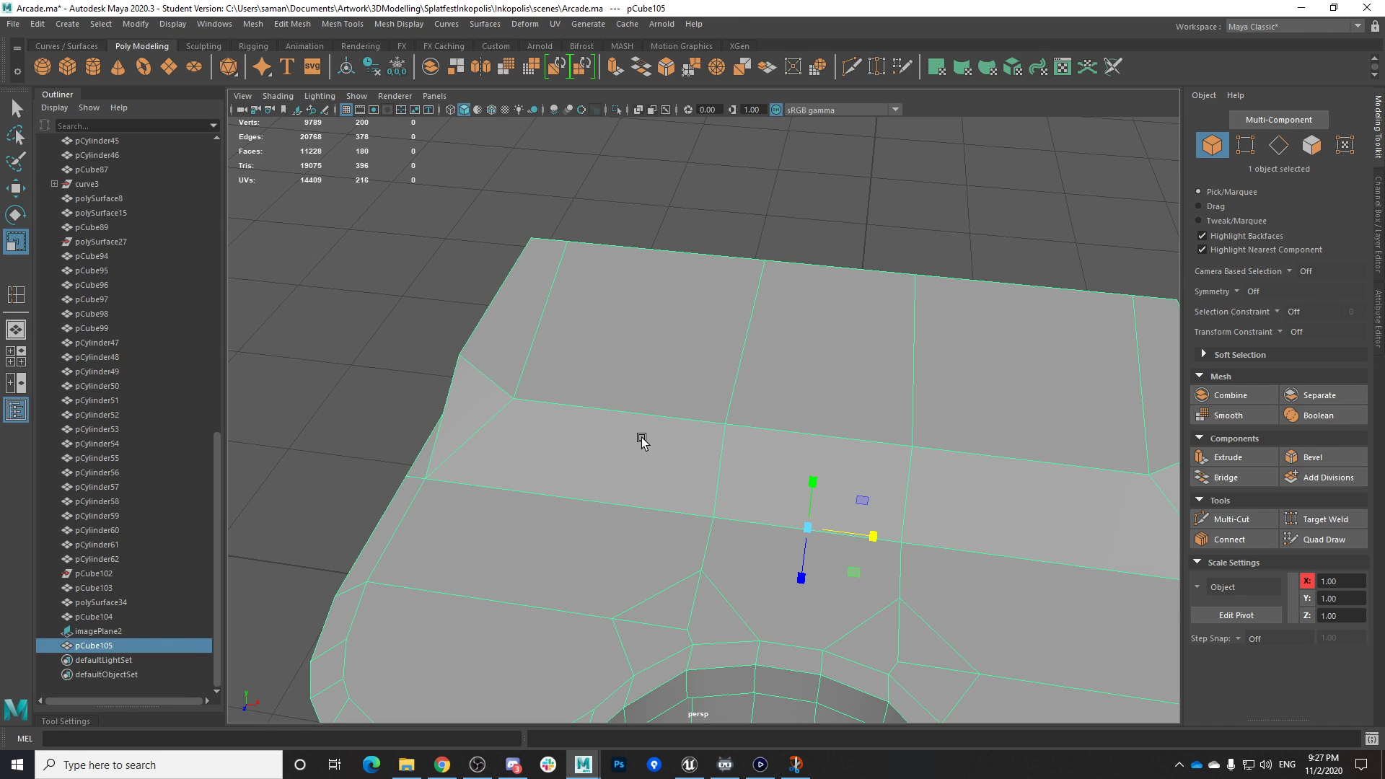
left_click_drag(637, 451, 732, 425, "alt")
key("ctrl+s")
left_click(642, 390)
Move the raised block's two outer top front corner vertices along Z to about -0.5, and save the scene
left_click_drag(644, 395, 664, 449, "alt")
right_click_drag(630, 368, 562, 369)
left_click(592, 452)
left_click_drag(661, 503, 872, 422, "alt")
left_click(1152, 324, "shift")
key("w")
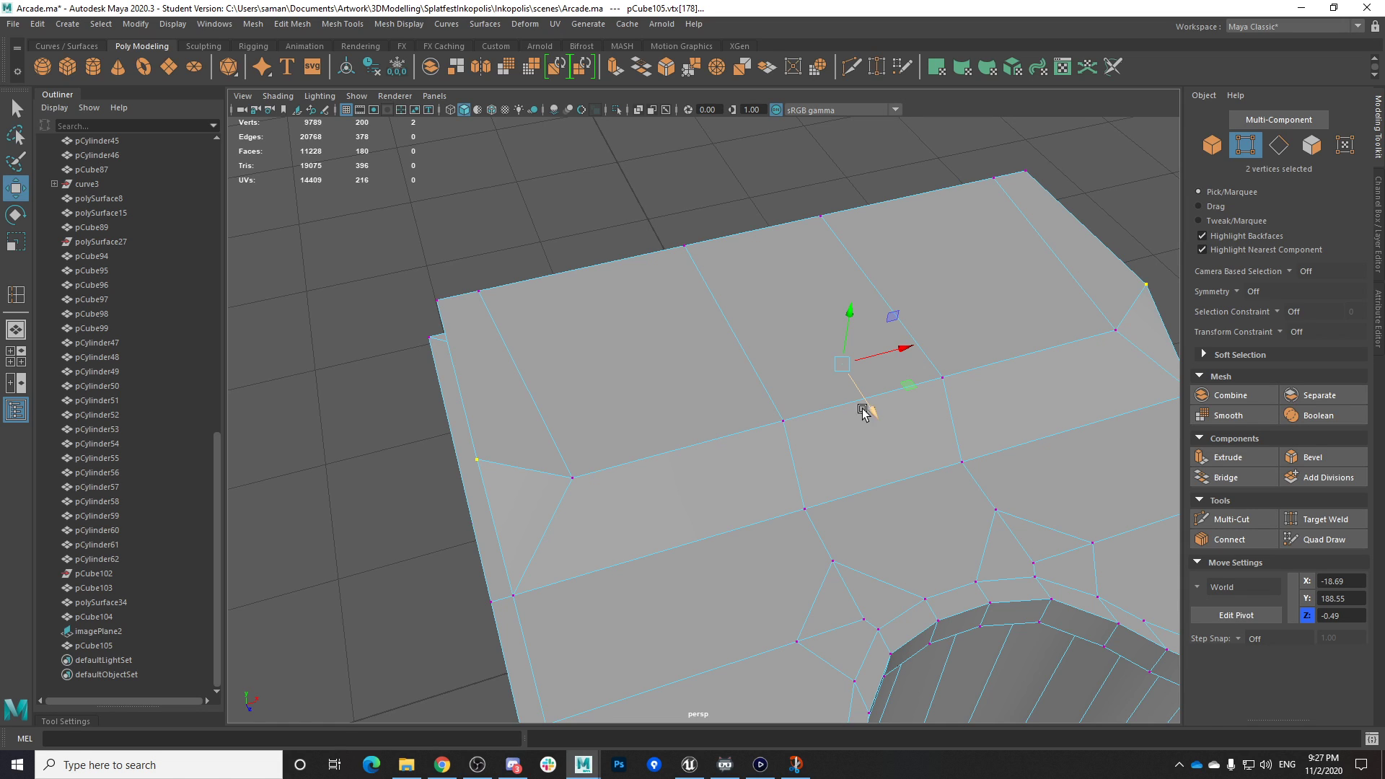
key("ctrl+s")
left_click(661, 394)
Leave vertex editing, examine the raised block's slanted front and corners from all sides, and save the scene
left_click_drag(746, 428, 679, 334, "alt")
right_click(678, 331)
right_click_drag(678, 333, 792, 276)
scroll(798, 274, "down", 2)
left_click(870, 277)
left_click(740, 399)
left_click_drag(935, 358, 643, 378, "alt")
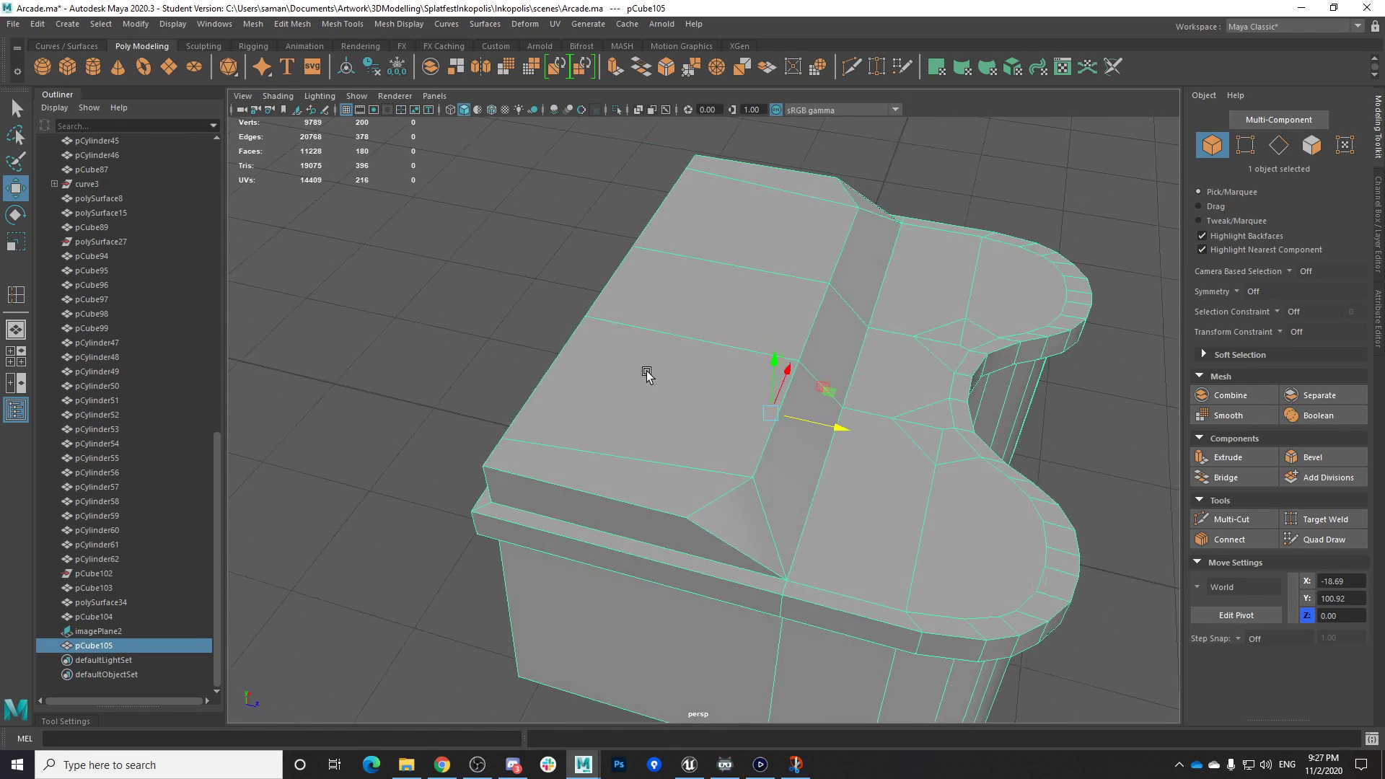
left_click(453, 214)
left_click_drag(453, 213, 588, 232, "alt")
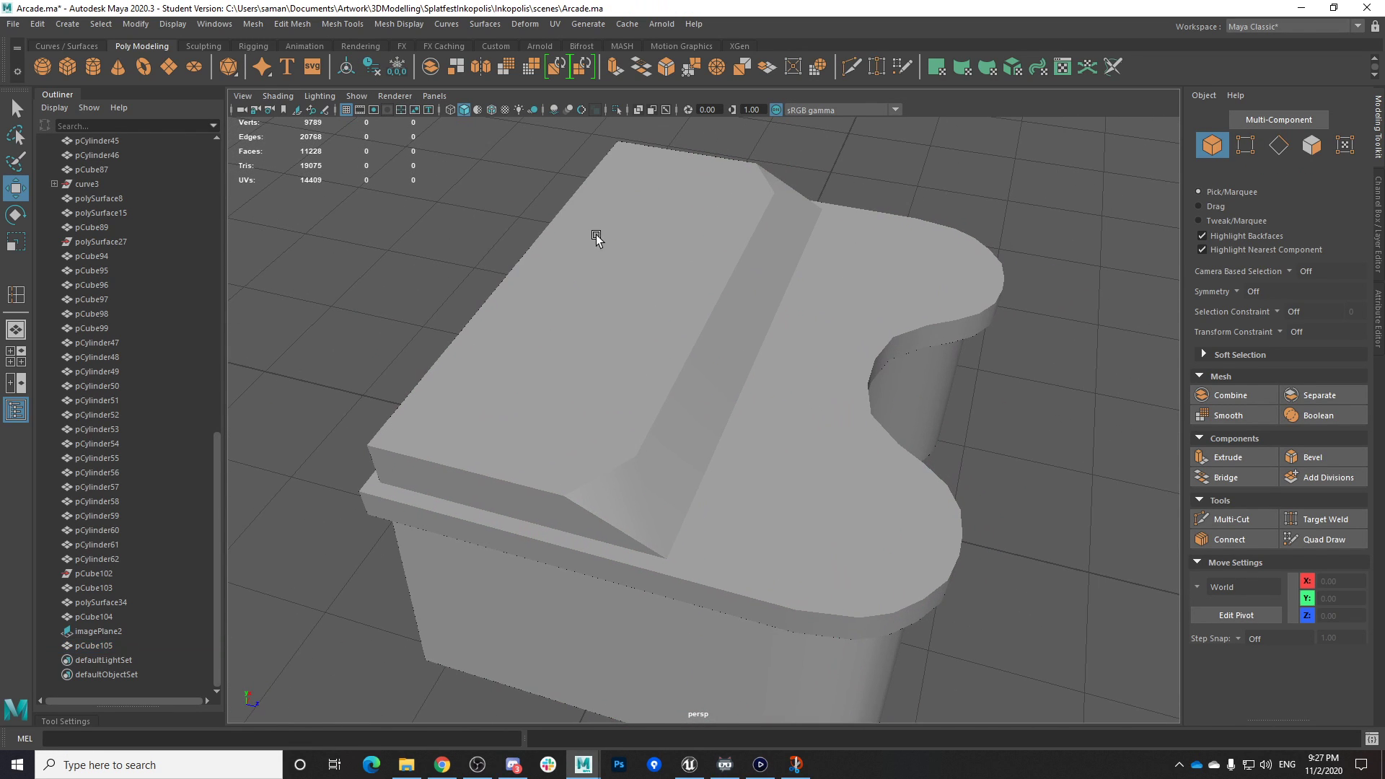
left_click(607, 234)
left_click_drag(985, 299, 721, 349, "alt")
key("ctrl+s")
left_click(672, 396)
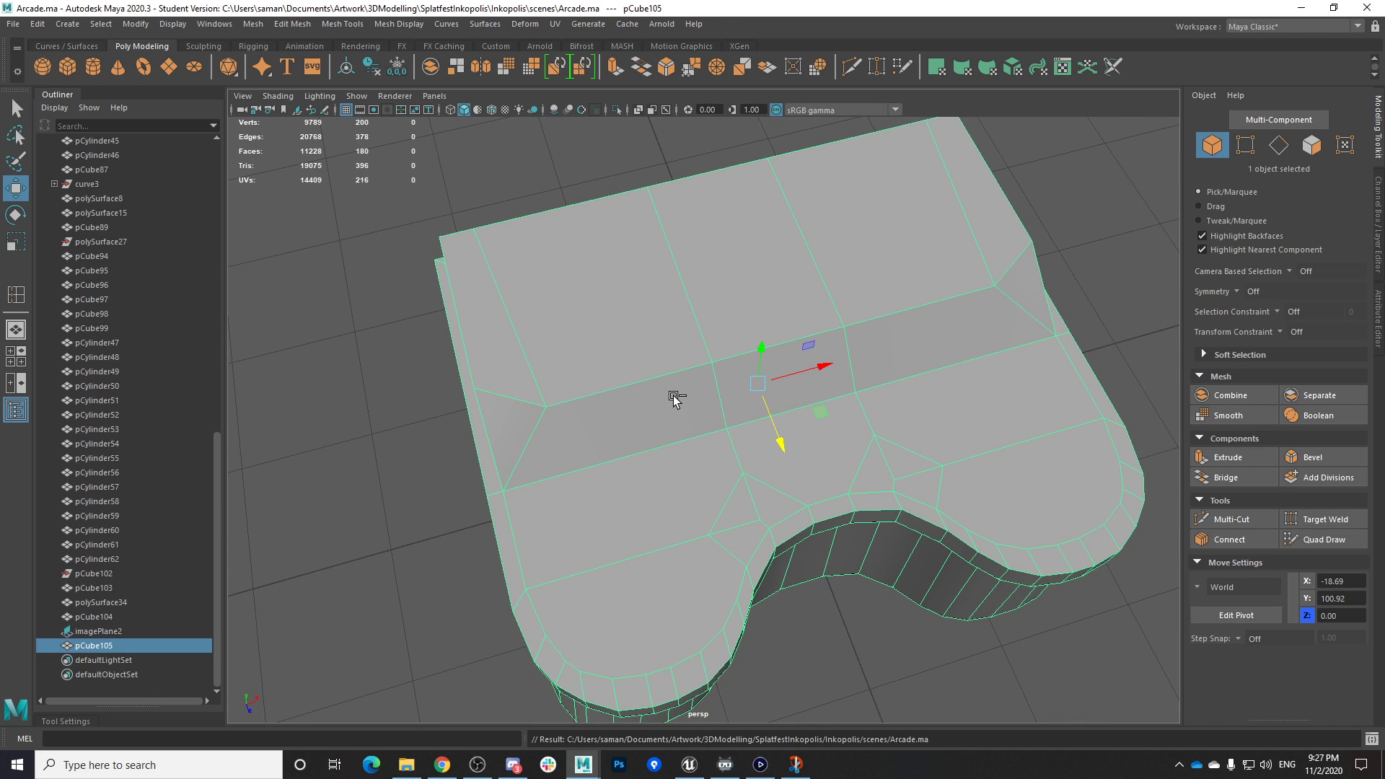
left_click(691, 70)
right_click_drag(802, 338, 870, 323)
right_click_drag(751, 275, 924, 213)
key("q")
scroll(967, 304, "down", 4)
left_click(992, 347)
key("ctrl+s")
left_click(672, 395)
left_click_drag(733, 396, 665, 362, "alt")
left_click(751, 366)
scroll(752, 366, "up", 4)
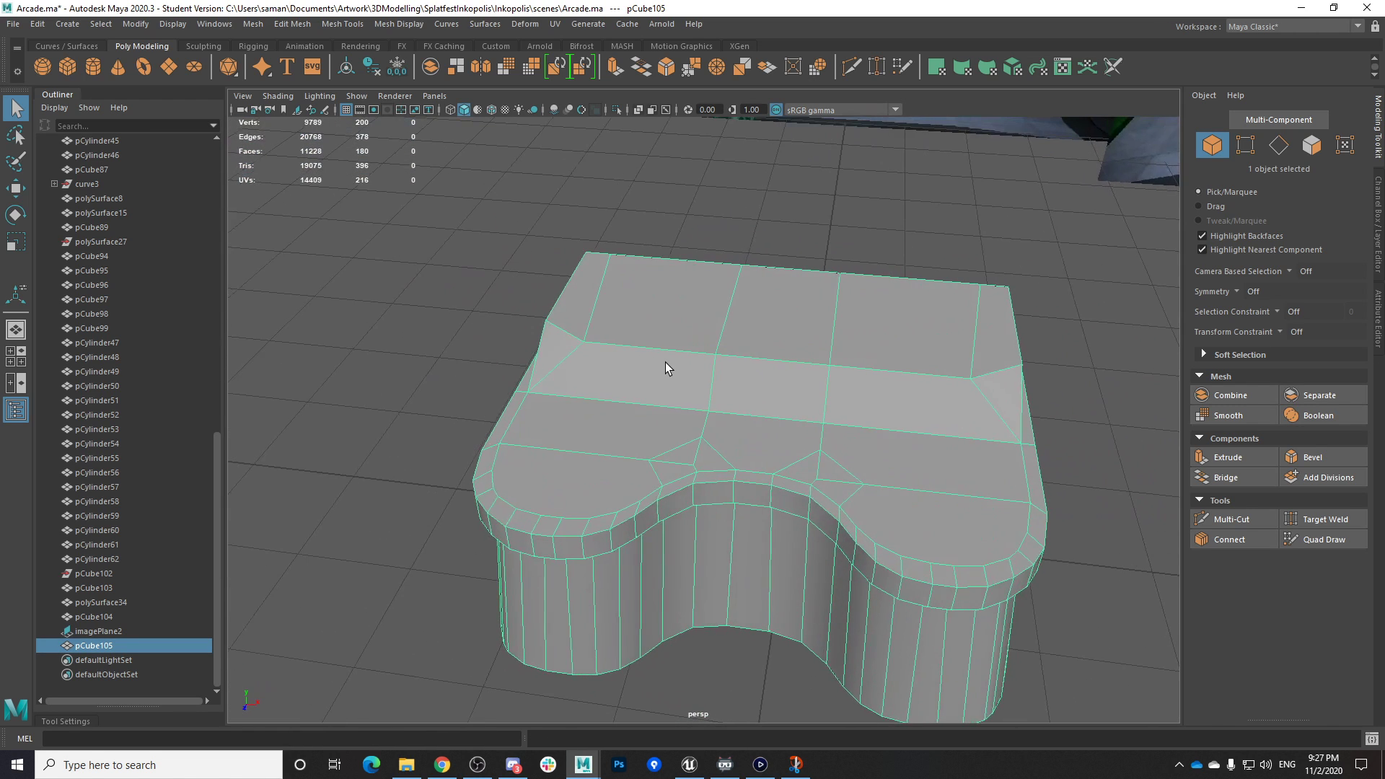
Select the five faces across the top of the raised block, and save the scene
right_click_drag(703, 315, 703, 316)
left_click_drag(720, 357, 674, 457, "alt")
right_click(655, 361)
key("Escape")
right_click_drag(667, 356, 655, 396)
left_click(593, 408)
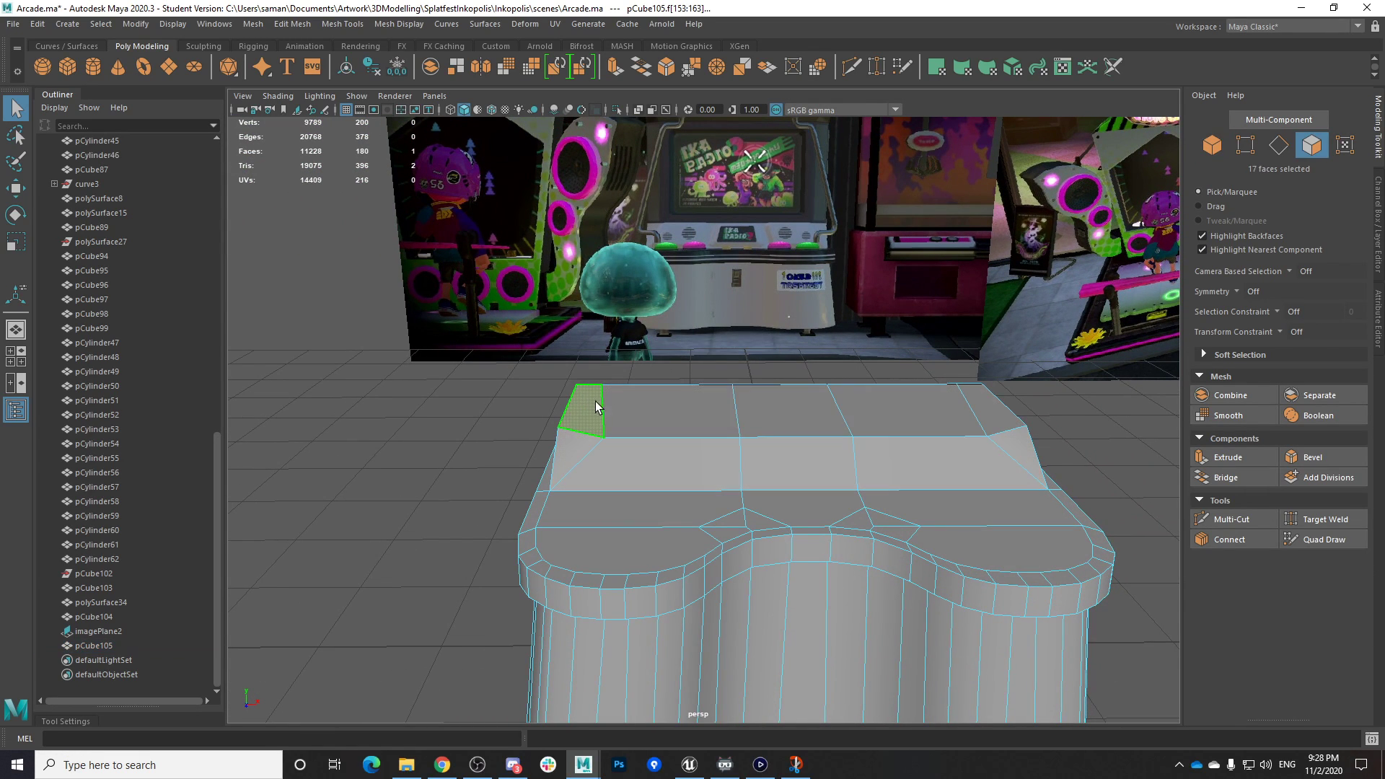
left_click(682, 411, "shift")
left_click(796, 411, "shift")
left_click(903, 402, "shift")
left_click(980, 403, "shift")
left_click_drag(975, 491, 881, 510, "alt")
key("ctrl+s")
left_click(661, 396)
Switch to the game capture app to check the Ika Radio machine's shape, and return to the Arcade scene in Maya
left_click_drag(733, 442, 656, 721, "alt")
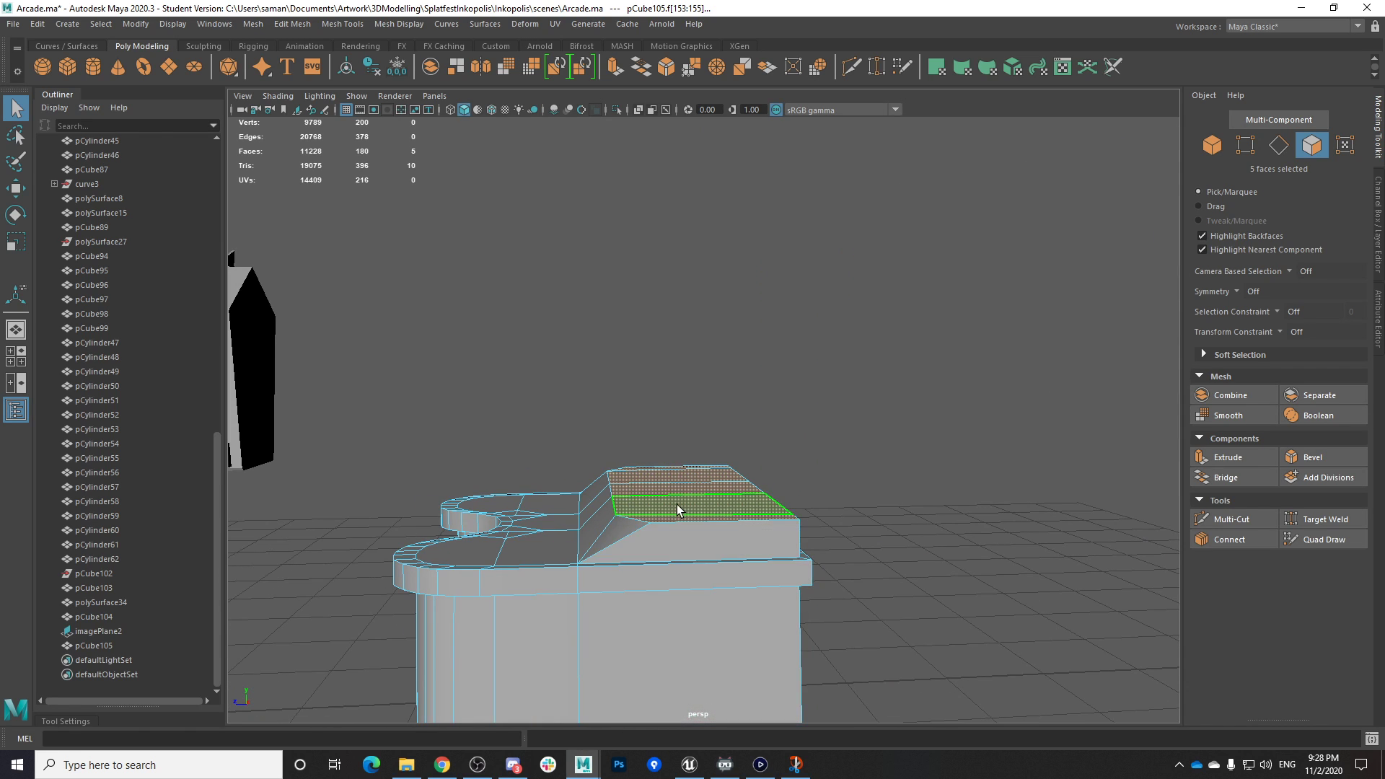
scroll(677, 505, "down", 4)
left_click(758, 764)
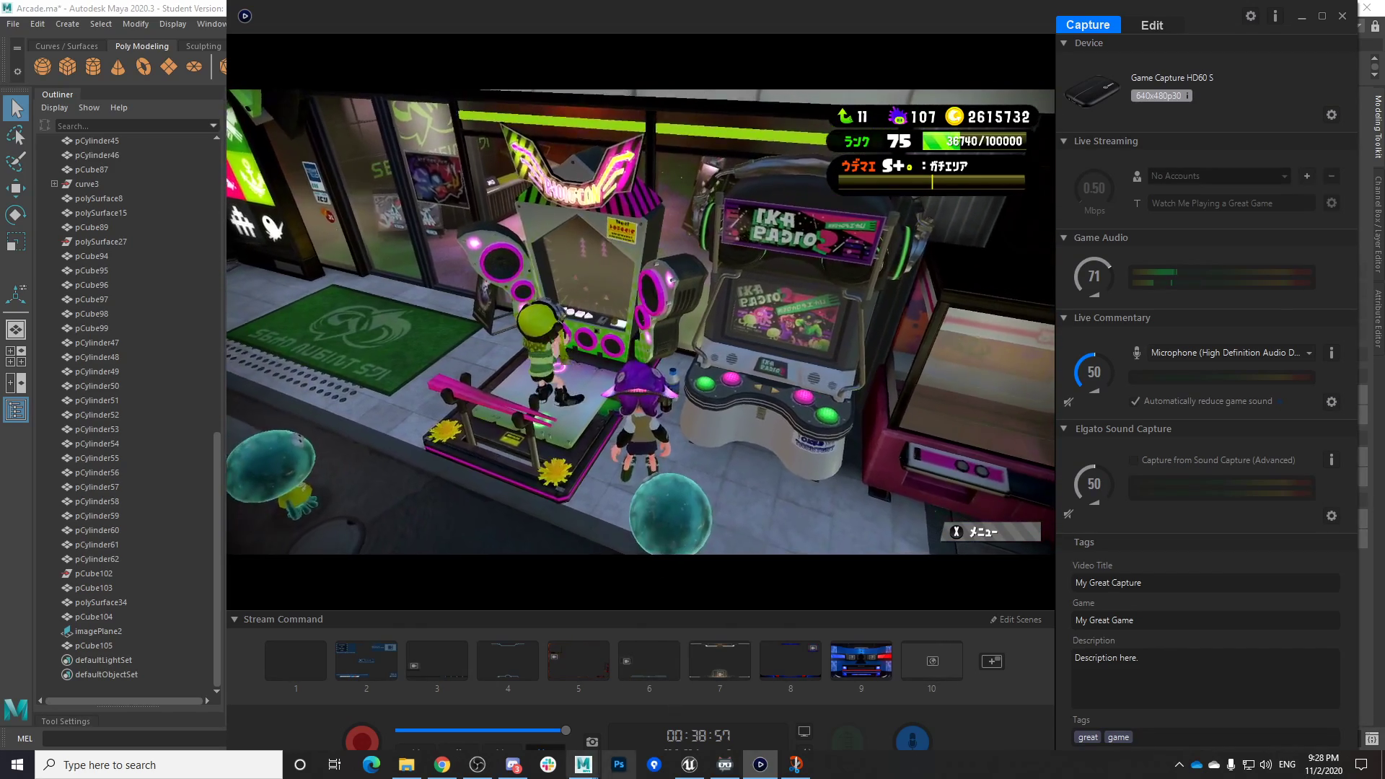
left_click(583, 765)
left_click(826, 715)
mouse_move(583, 765)
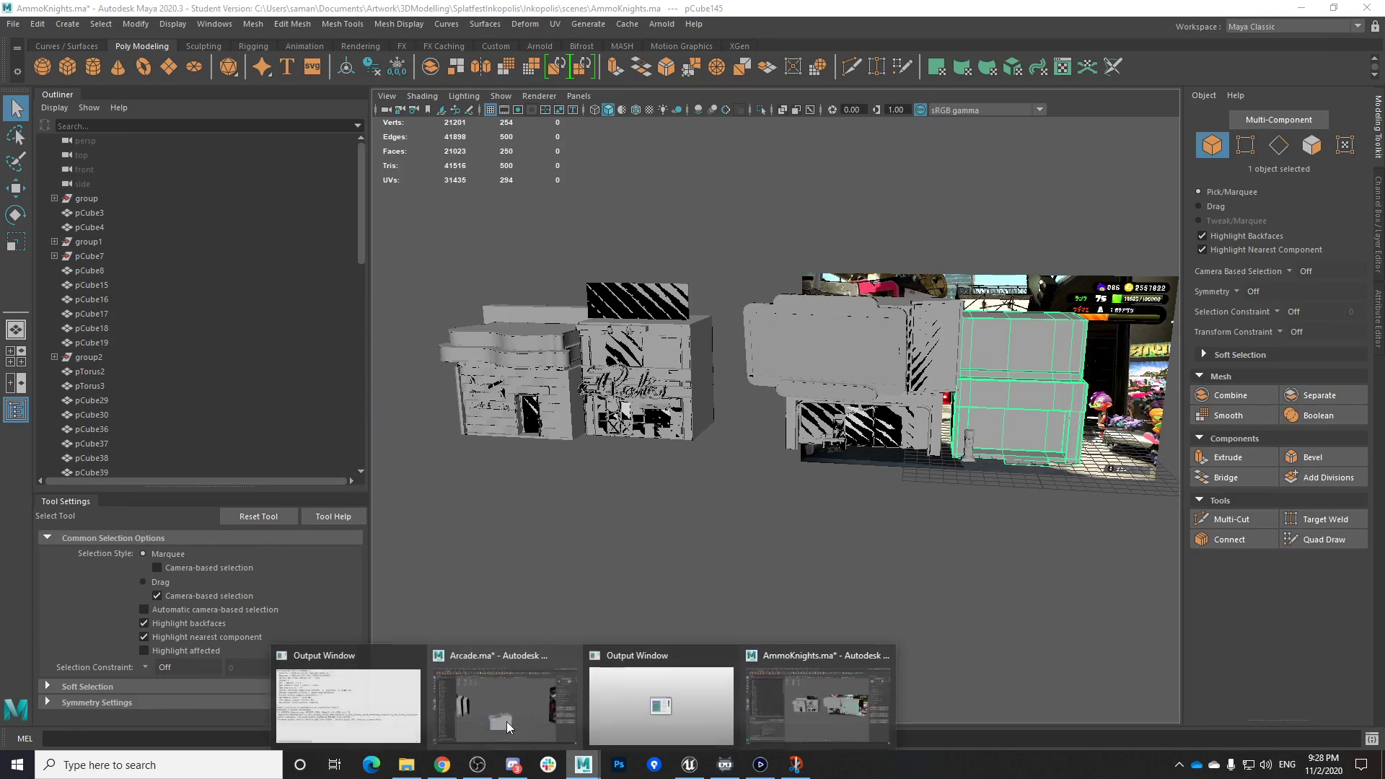
left_click(500, 703)
In the side view, move the back end of the machine base forward along Z to shorten it, and save the scene
left_click_drag(819, 526, 757, 577, "alt")
key("space")
key("space")
key("space")
key("space")
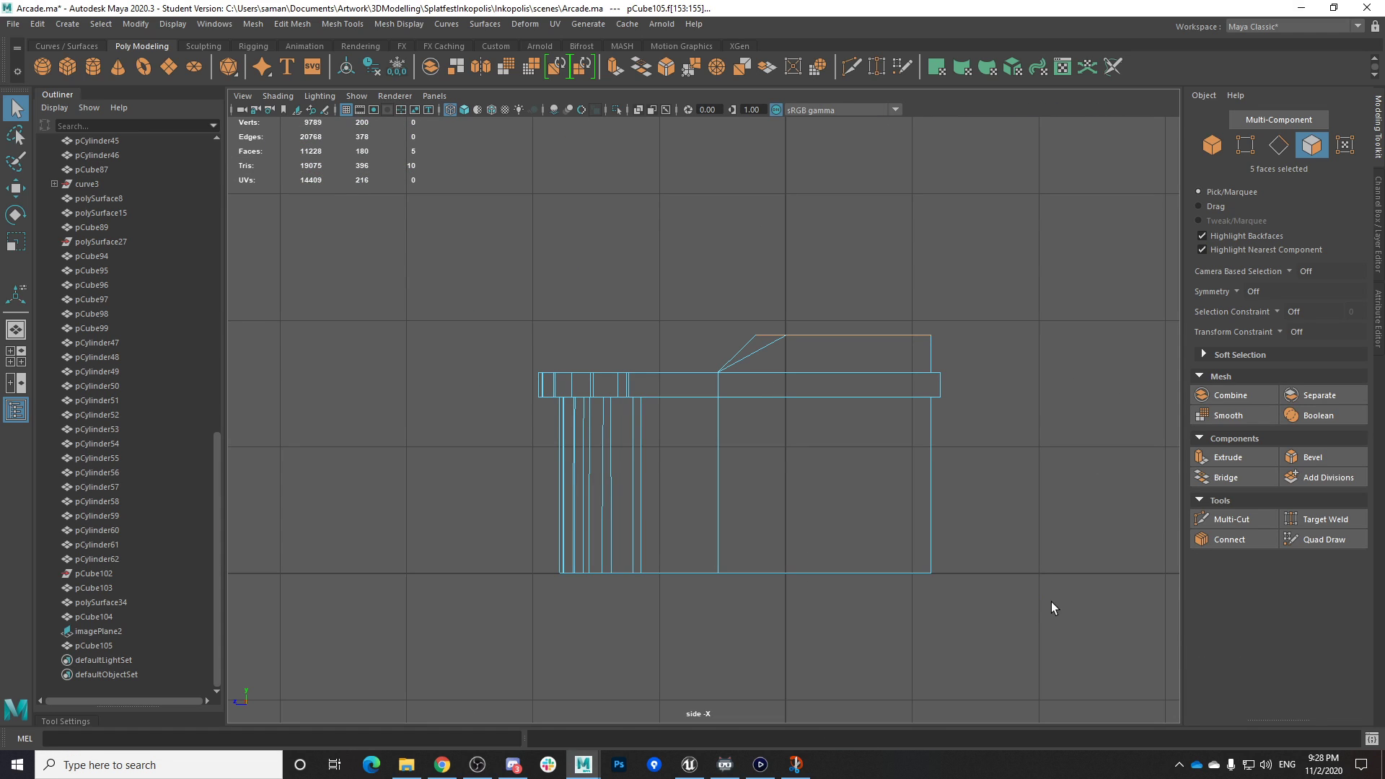
left_click_drag(1038, 619, 846, 212)
key("w")
left_click_drag(867, 454, 822, 455)
key("ctrl+s")
left_click(667, 394)
Try to move the raised block's sloped front faces forward along Z in the side view
left_click_drag(692, 310, 828, 656)
left_click_drag(806, 269, 843, 750, "ctrl")
left_click_drag(686, 310, 684, 391, "ctrl")
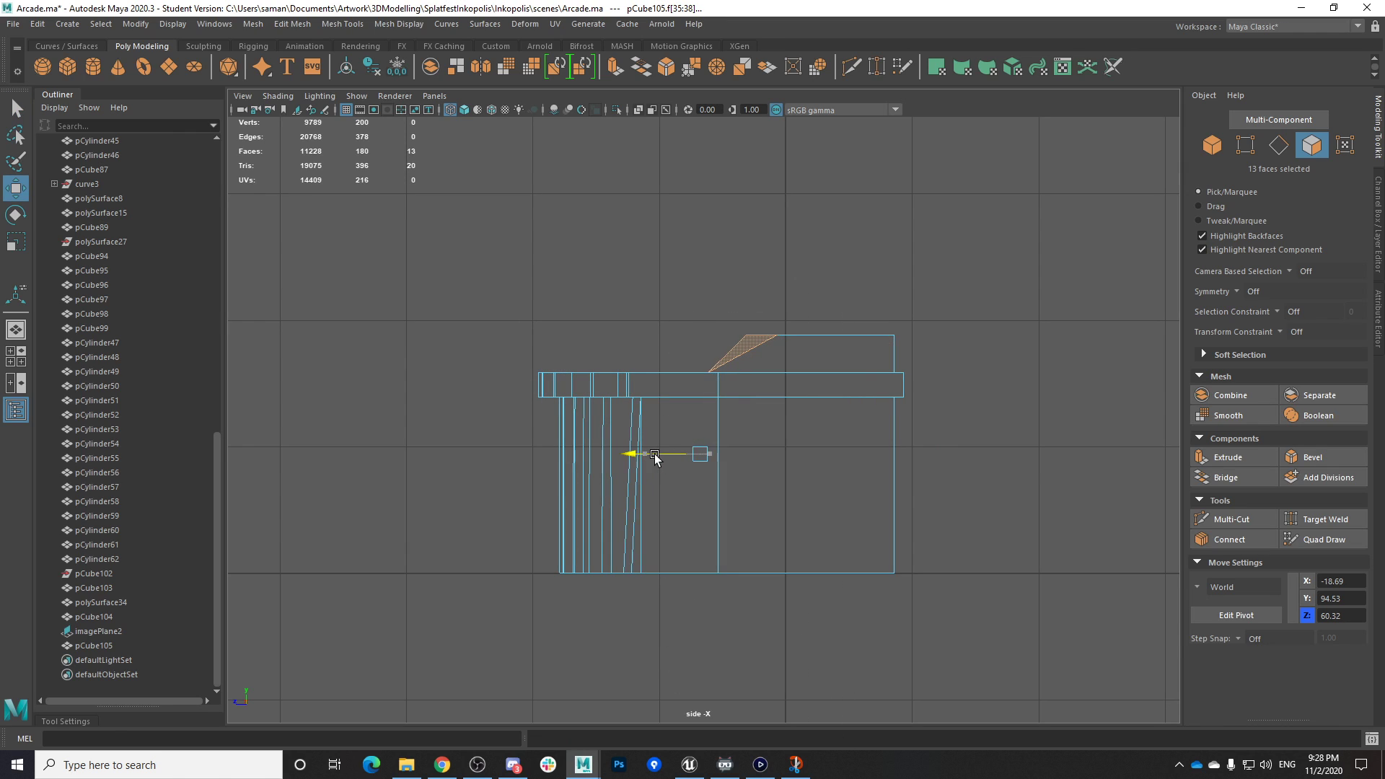
left_click_drag(696, 281, 795, 615)
left_click_drag(656, 263, 681, 664, "ctrl")
left_click_drag(799, 241, 854, 664, "ctrl")
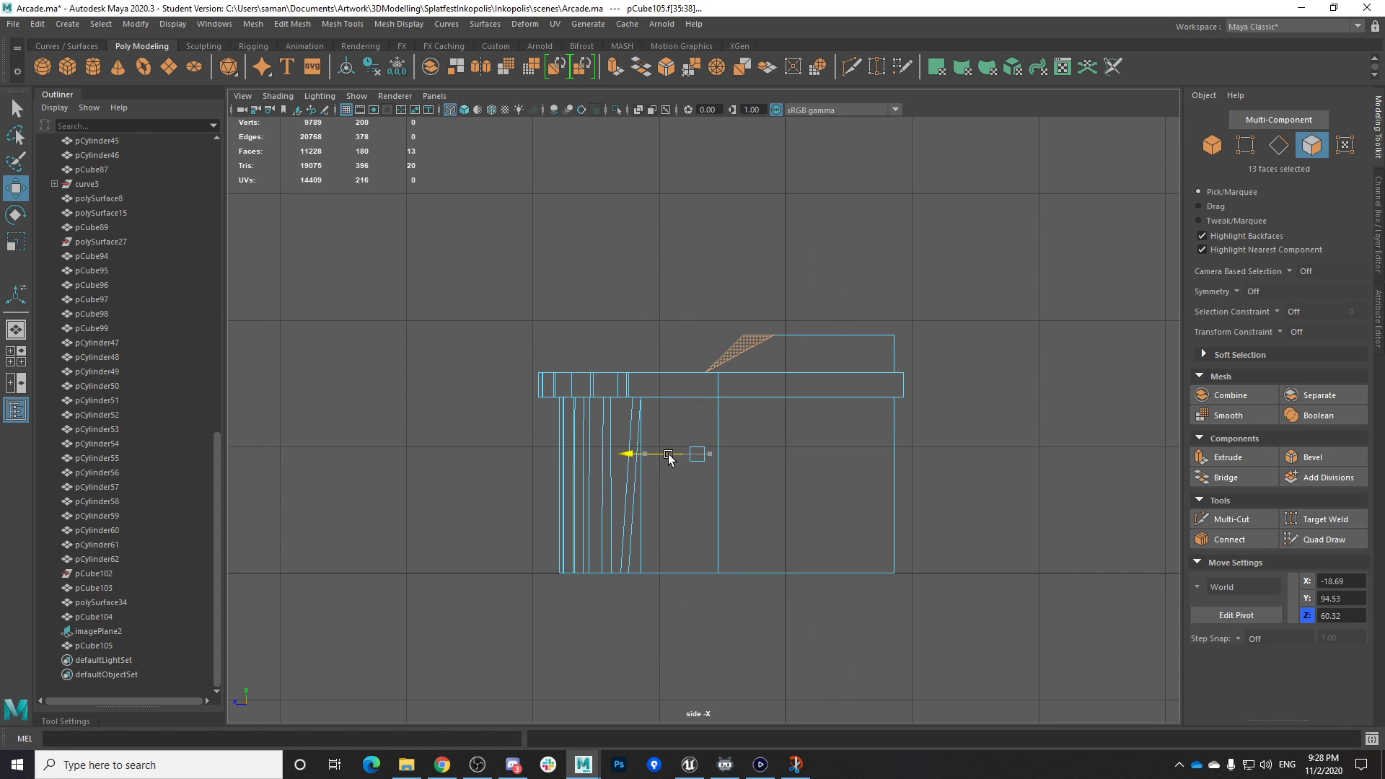
key("space")
key("space")
scroll(896, 462, "up", 3)
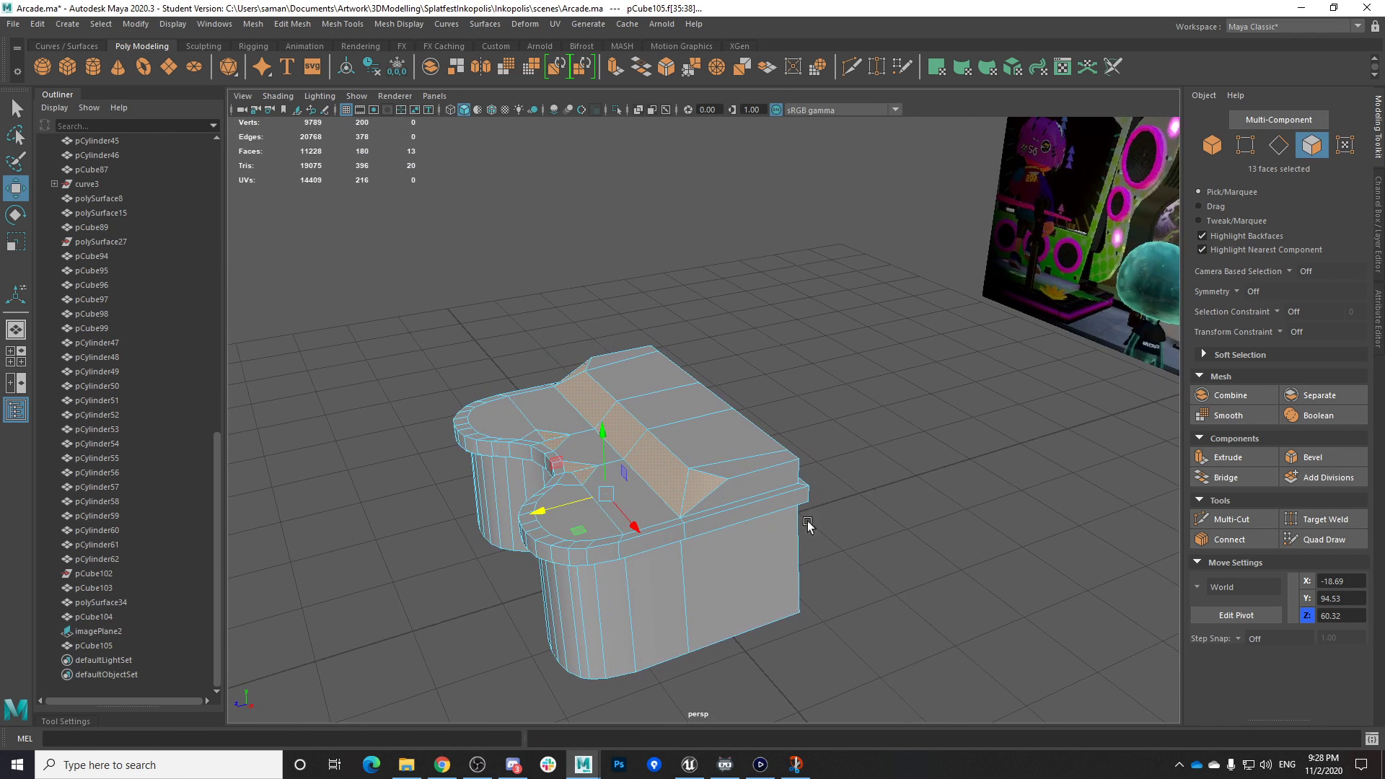
left_click_drag(770, 582, 705, 566, "alt")
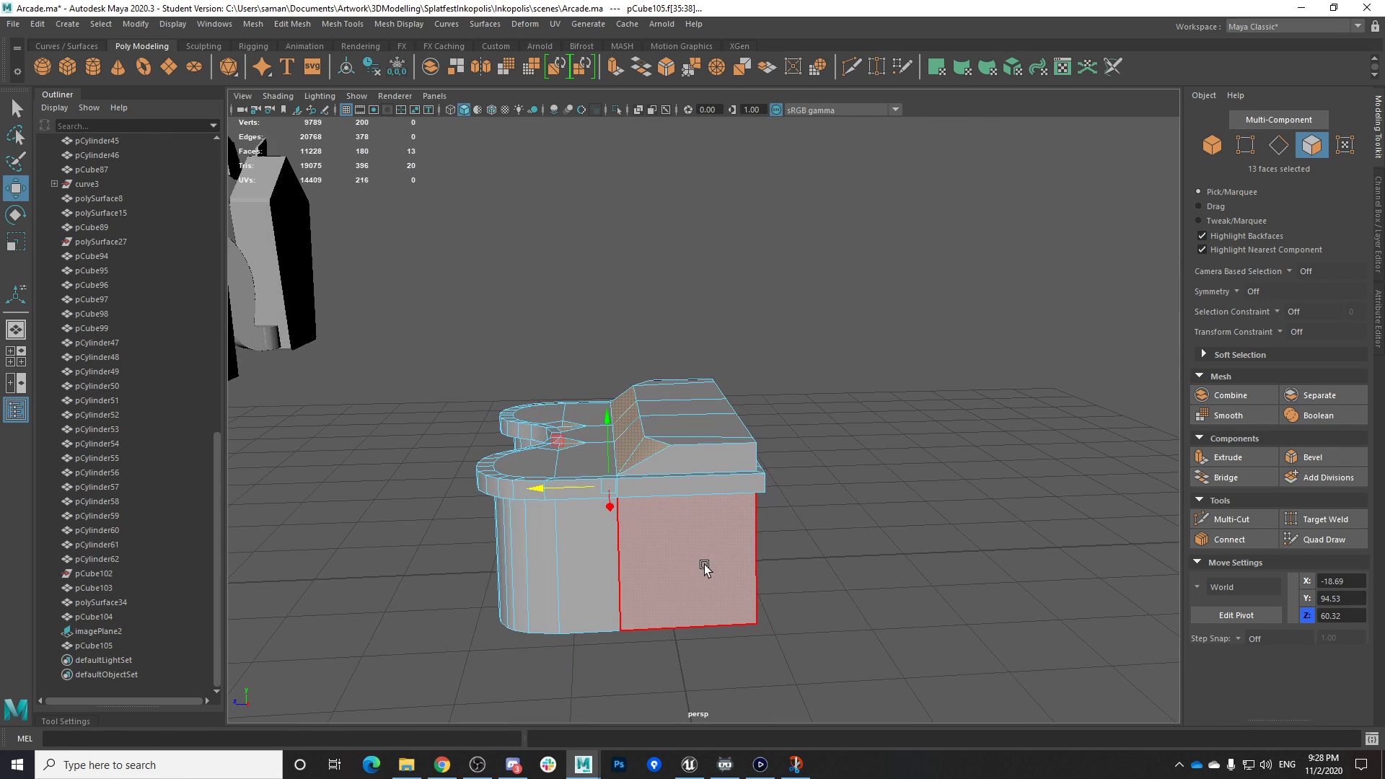
Select only the raised block's five sloped front faces, move them forward along Z to about 36, and save the scene
left_click(644, 455)
right_click_drag(641, 507, 631, 335)
key("ctrl+s")
key("Return")
right_click_drag(679, 390, 704, 441)
left_click_drag(705, 510, 721, 479, "alt")
key("space")
key("space")
left_click_drag(702, 246, 816, 621)
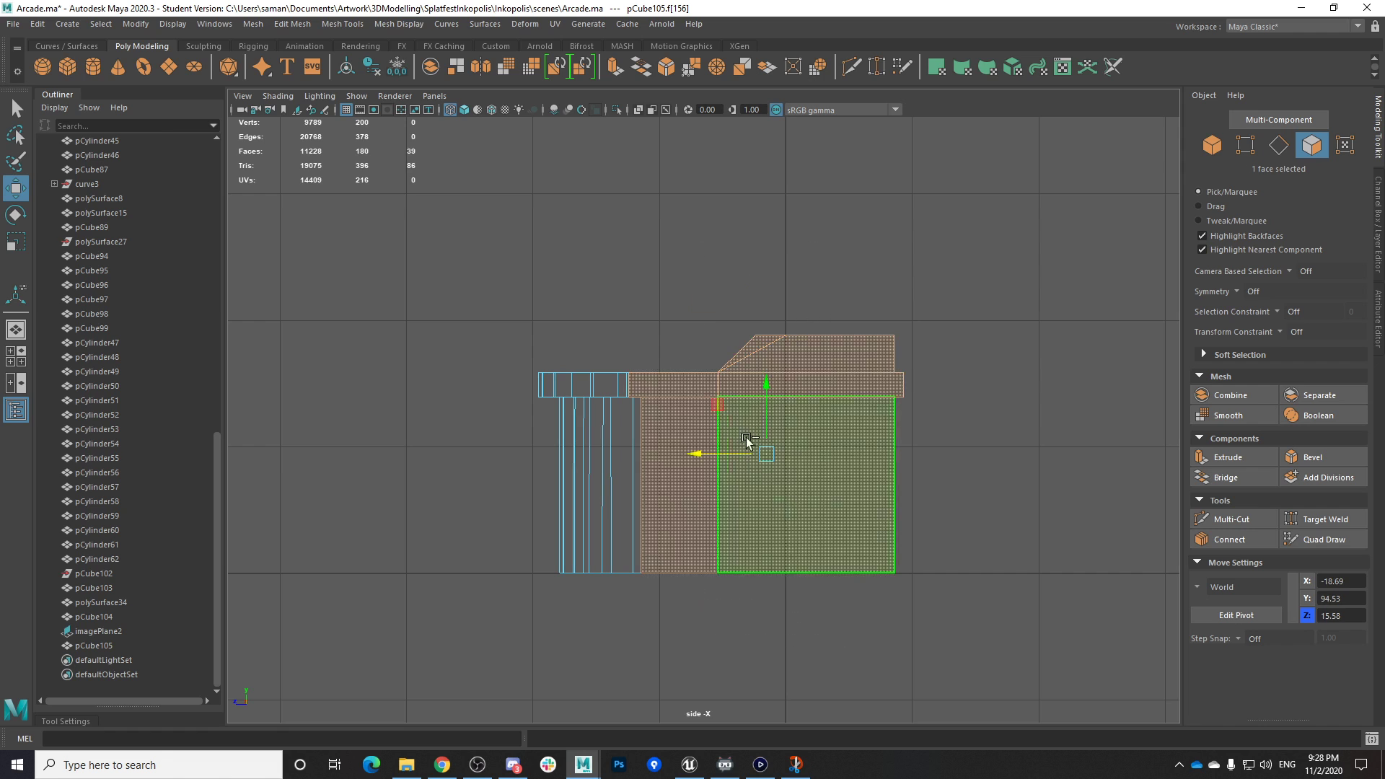
left_click_drag(795, 285, 794, 754)
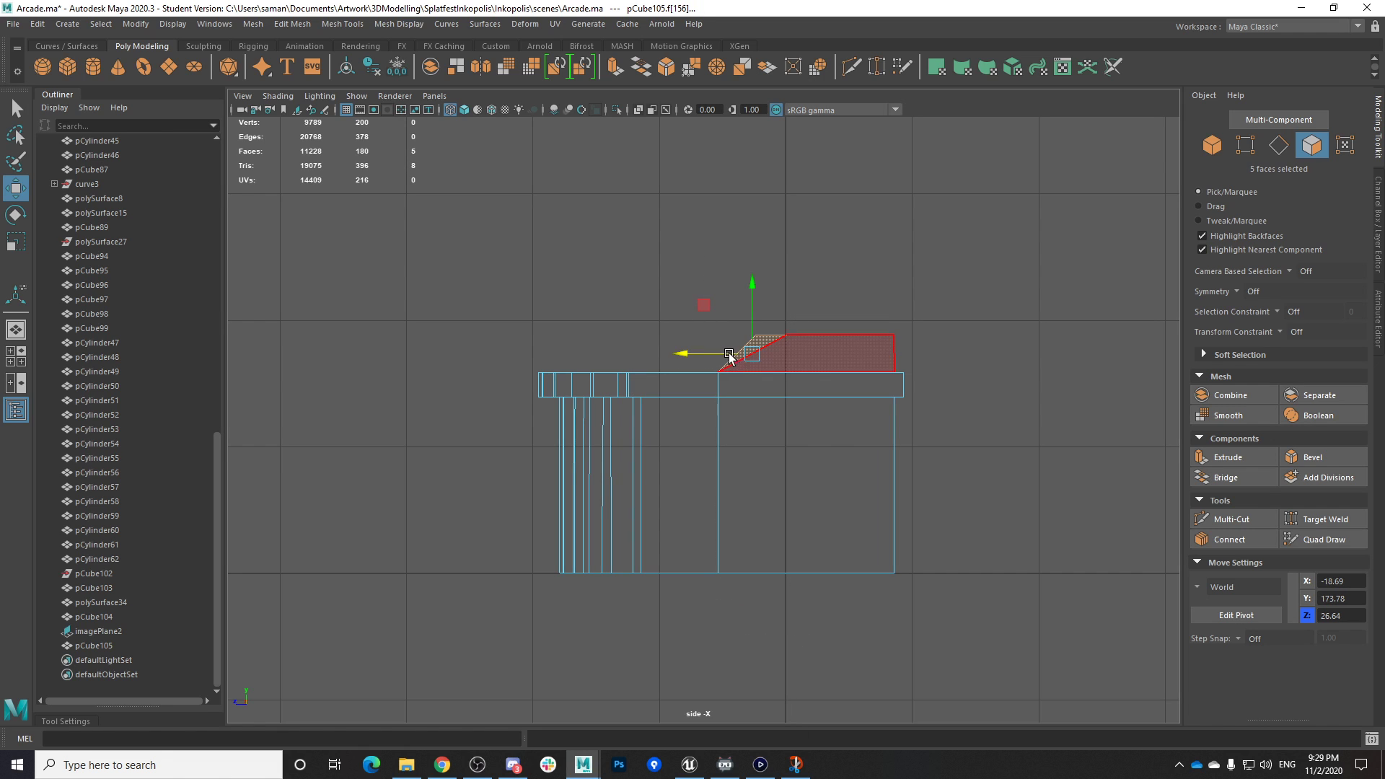
key("space")
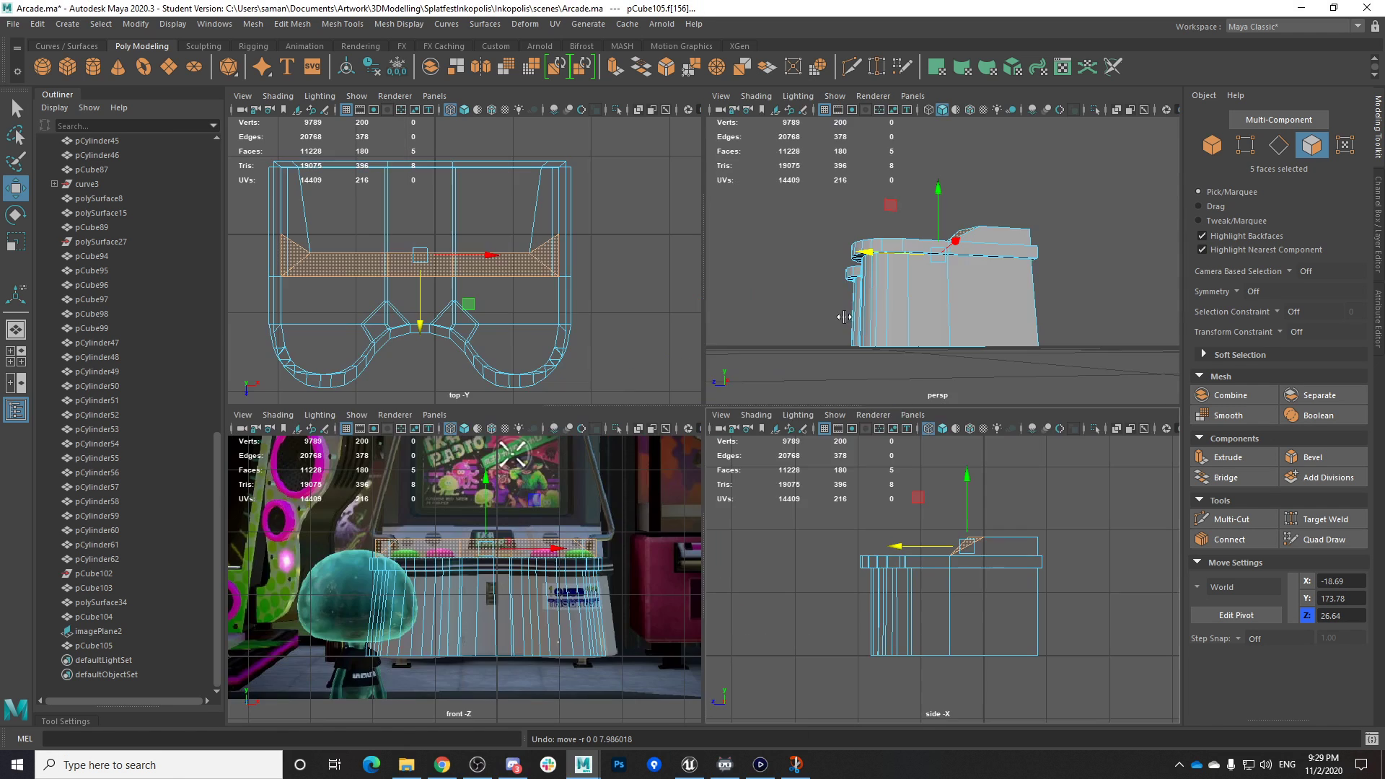
key("space")
left_click_drag(842, 440, 847, 488, "alt")
left_click_drag(656, 391, 649, 392)
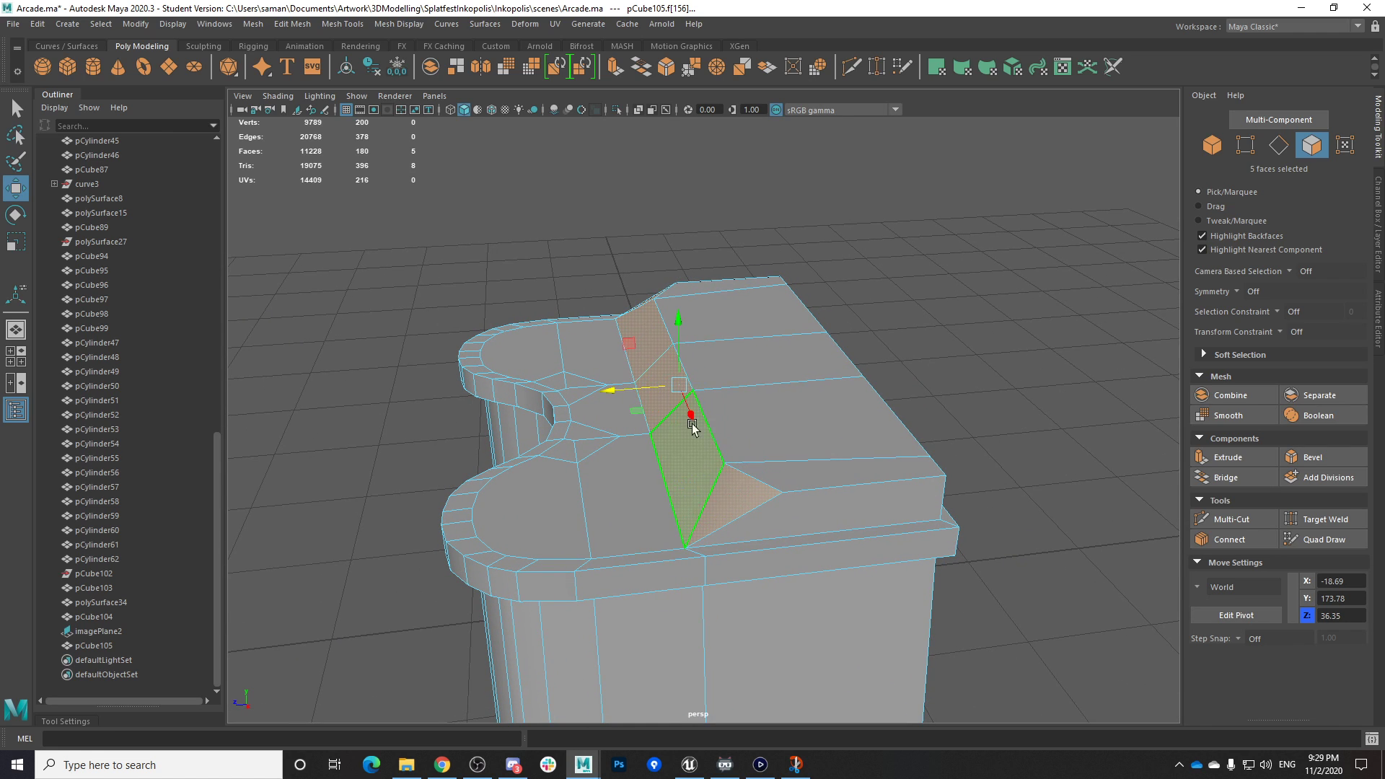
key("ctrl+s")
left_click(670, 395)
Return to object mode, undo the forward move of the sloped front faces, and save the scene
right_click_drag(696, 369, 844, 333)
left_click(1004, 507)
left_click(717, 411)
left_click_drag(718, 411, 842, 447, "alt")
key("ctrl+z")
key("ctrl+z")
key("ctrl+z")
key("ctrl+z")
key("ctrl+z")
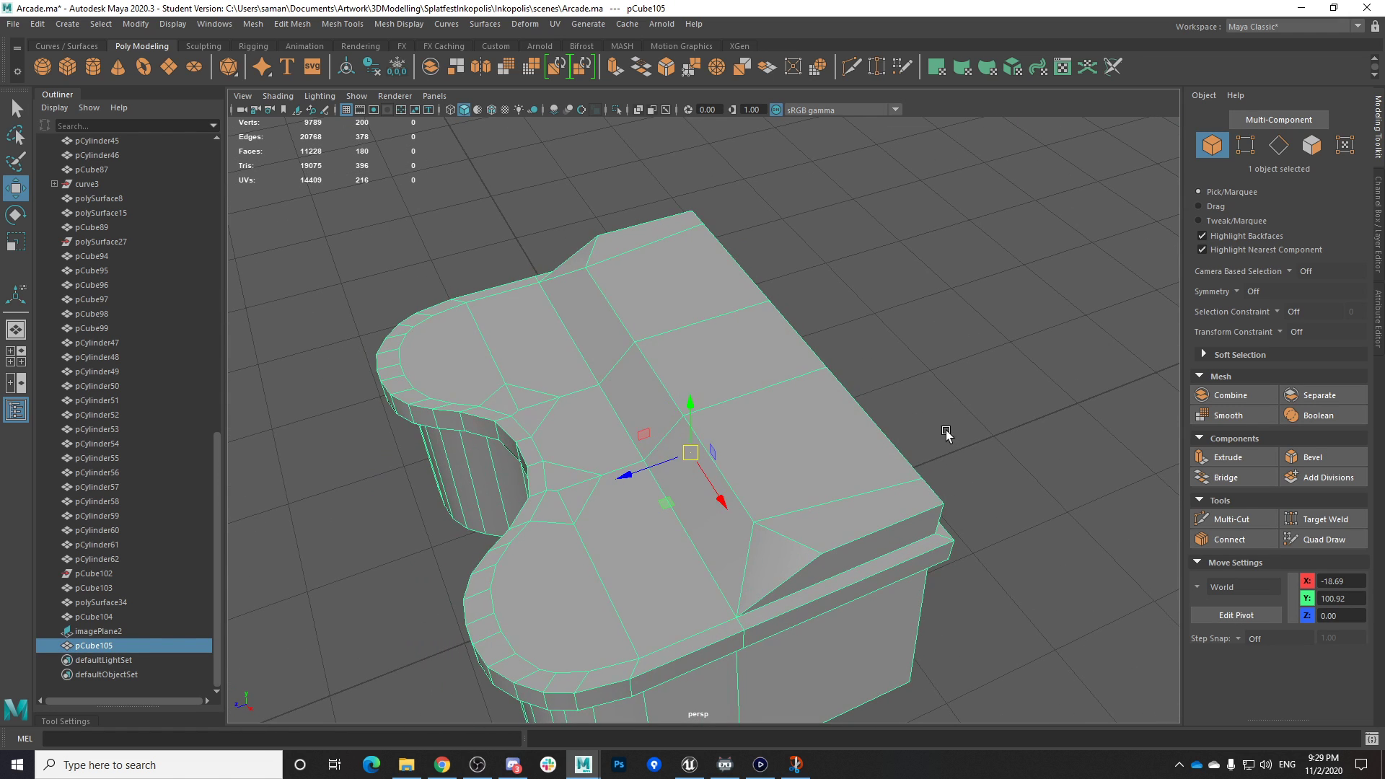
key("ctrl+s")
key("Return")
Switch to face selection and select the faces of the machine's rear half in the top view
left_click(755, 479)
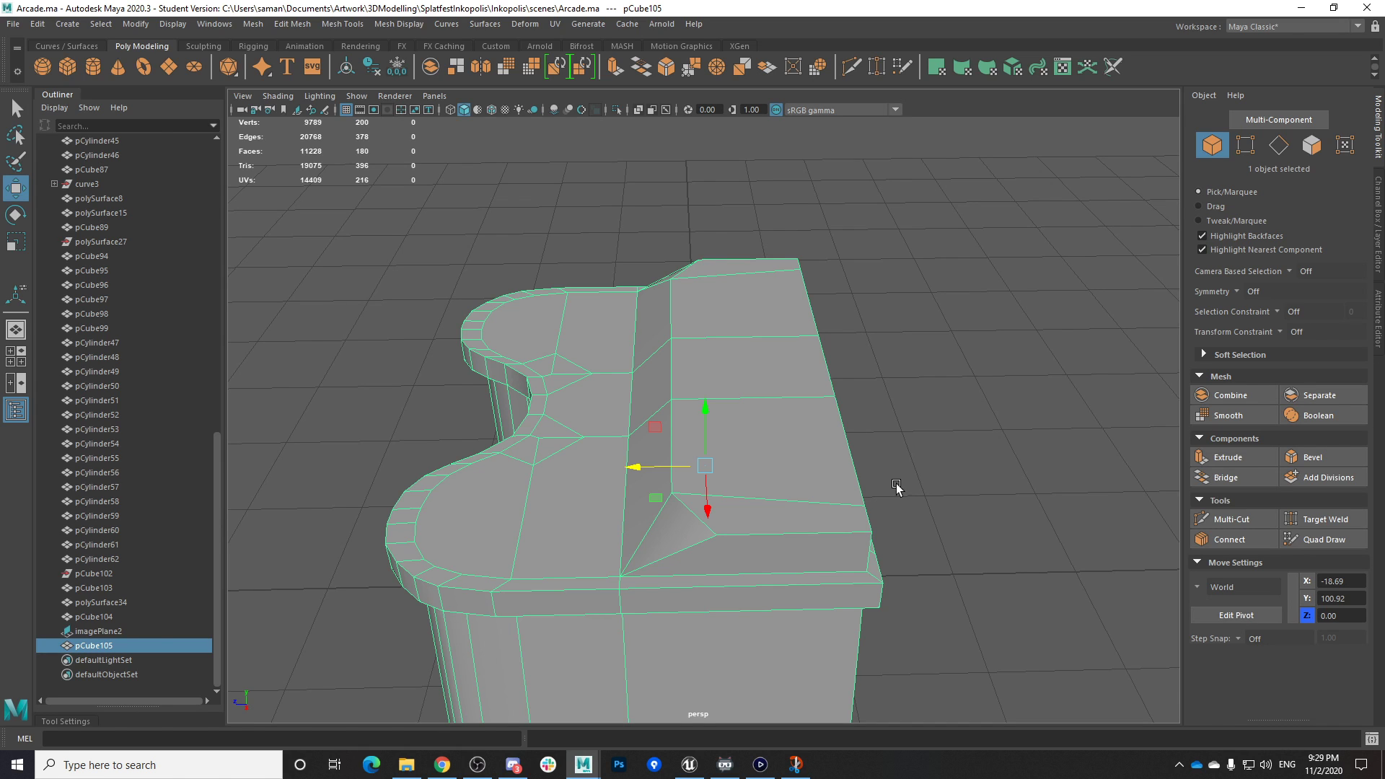
left_click_drag(730, 473, 749, 563, "alt")
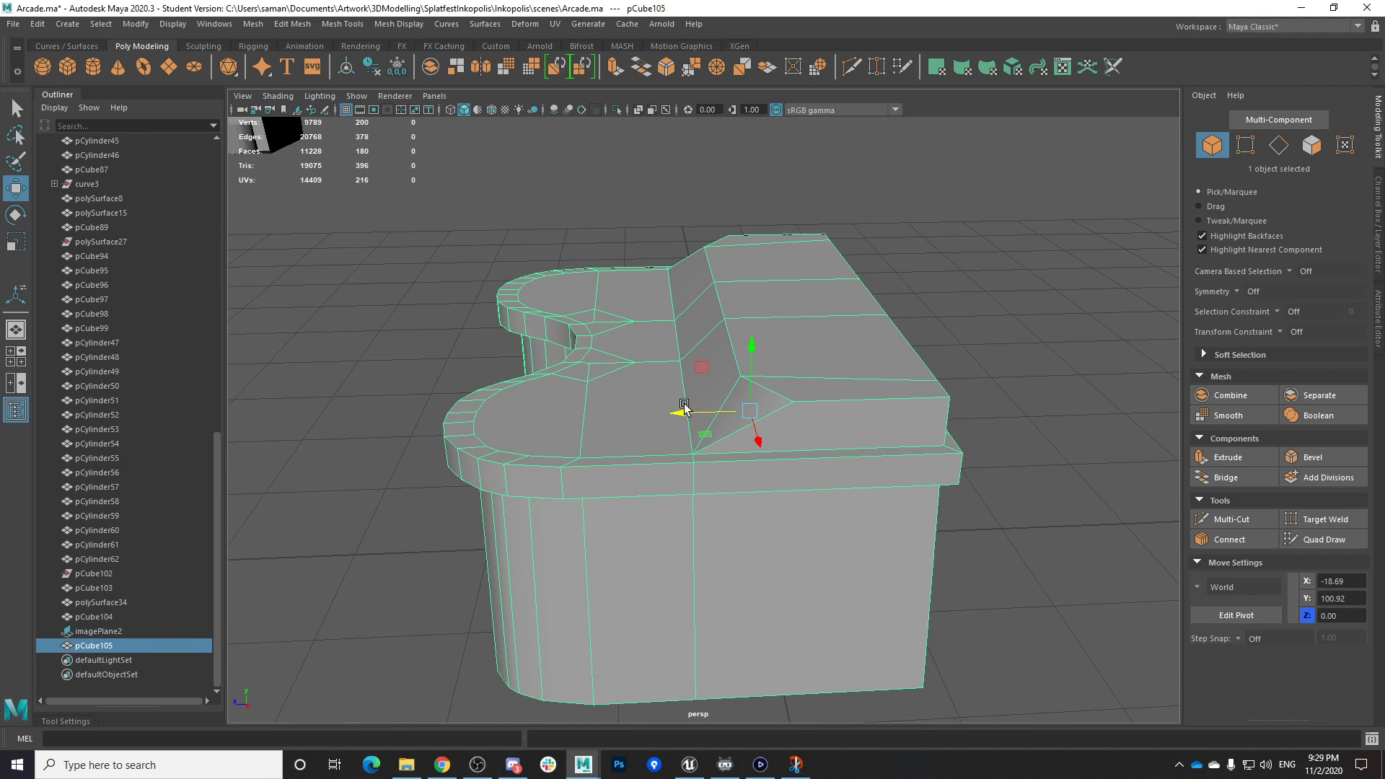
key("space")
key("space")
right_click_drag(839, 367, 841, 416)
left_click_drag(699, 275, 866, 514)
left_click_drag(685, 340, 687, 668, "ctrl")
key("space")
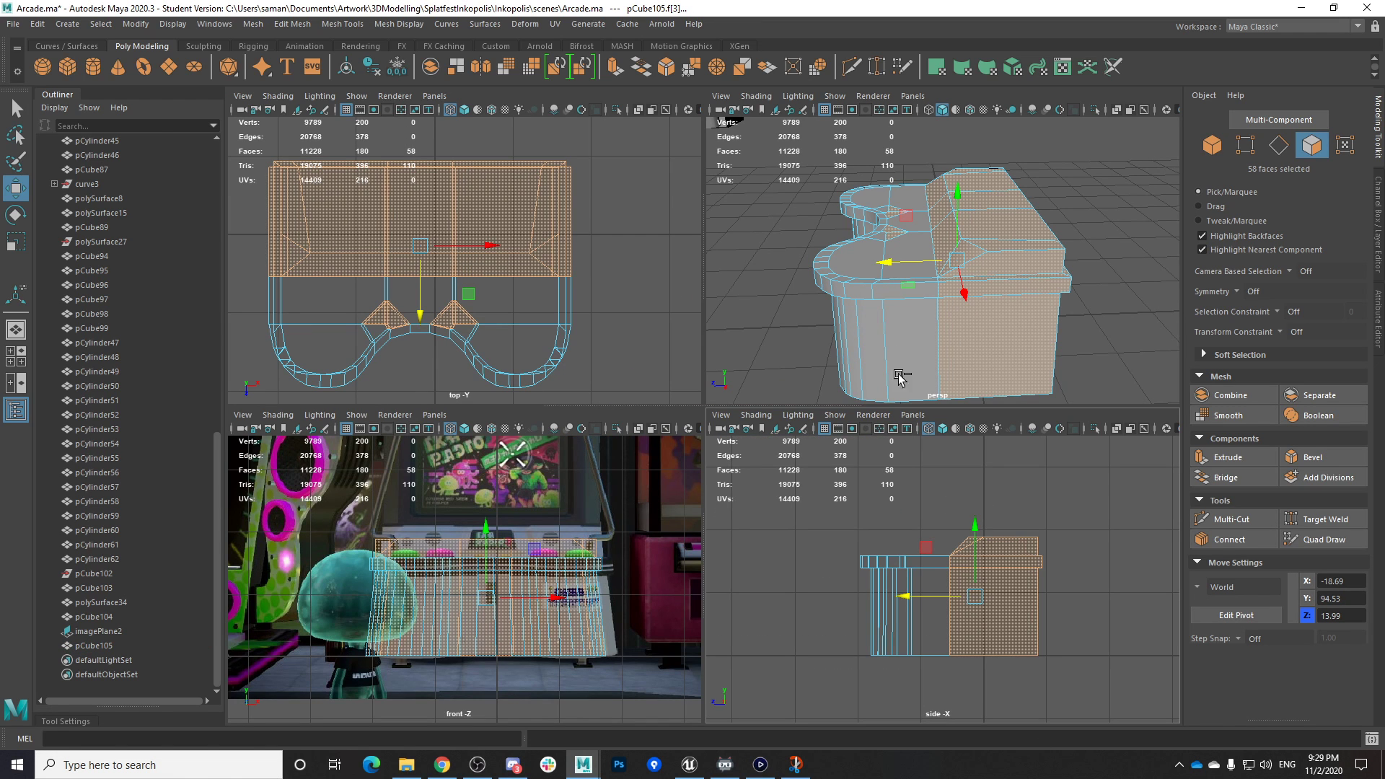
Try to adjust the rear face selection and move it forward along Z in the side view, undoing both attempts
key("ctrl+z")
left_click_drag(940, 518, 932, 713, "shift")
left_click_drag(924, 596, 917, 597)
key("ctrl+z")
left_click_drag(950, 713, 949, 714, "shift")
key("ctrl+z")
Narrow the selection to the machine's rear faces in the side view and move them forward along Z to shorten it
mouse_move(1080, 690)
left_mouse_down()
mouse_move(962, 498)
mouse_move(1069, 678)
left_mouse_up()
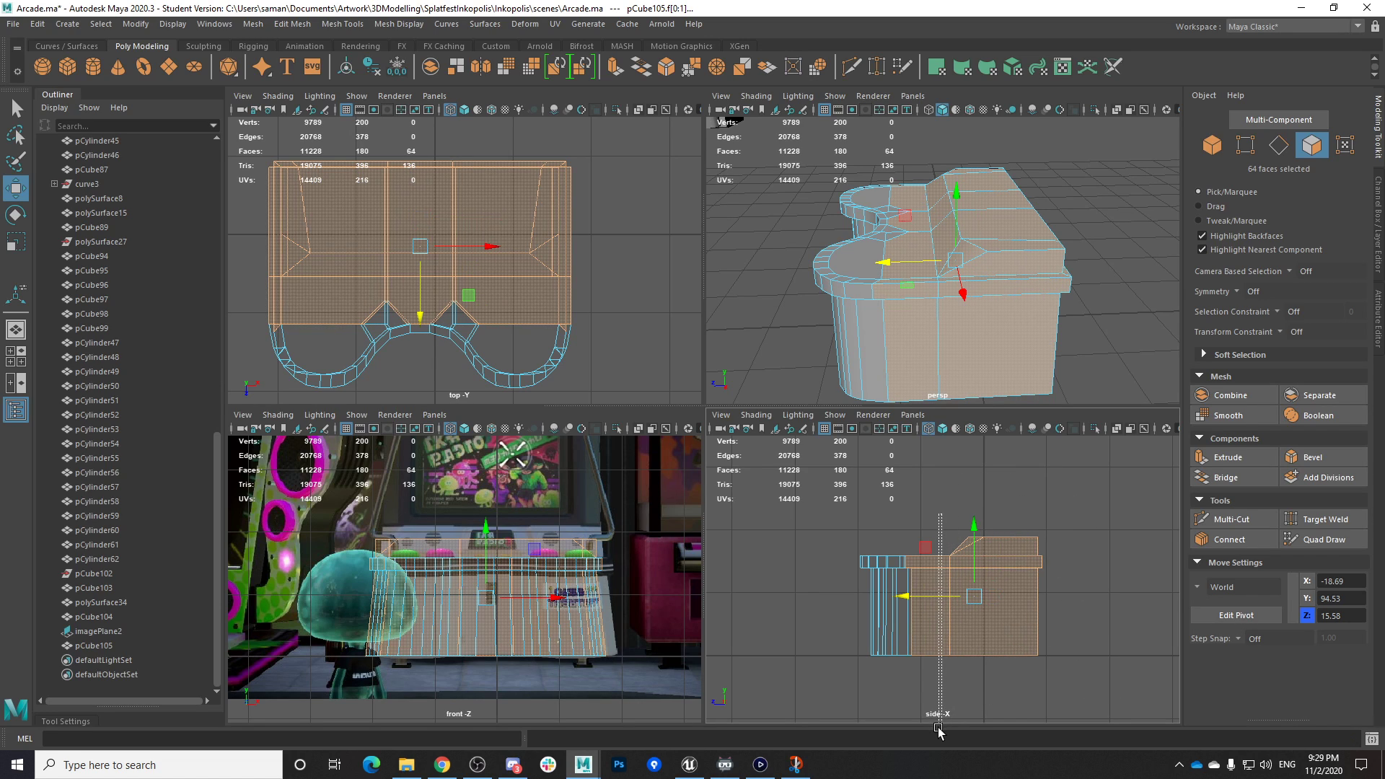
left_click_drag(938, 730, 938, 729, "shift")
left_click_drag(931, 598, 915, 600)
left_click(661, 396)
key("space")
left_click_drag(794, 367, 736, 386, "alt")
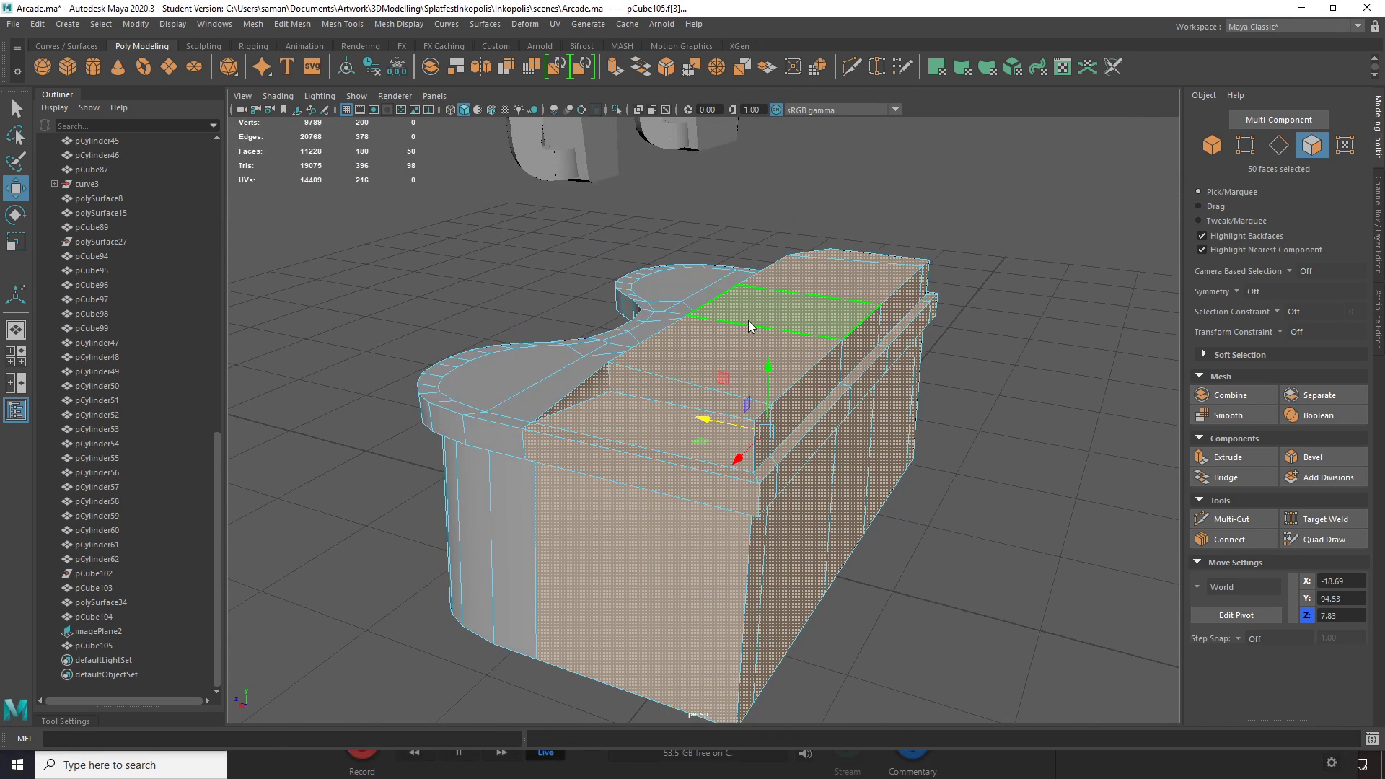
Return to object mode and save the scene
right_click_drag(752, 325, 823, 283)
left_click_drag(805, 454, 863, 426, "alt")
key("q")
key("ctrl+s")
left_click(659, 397)
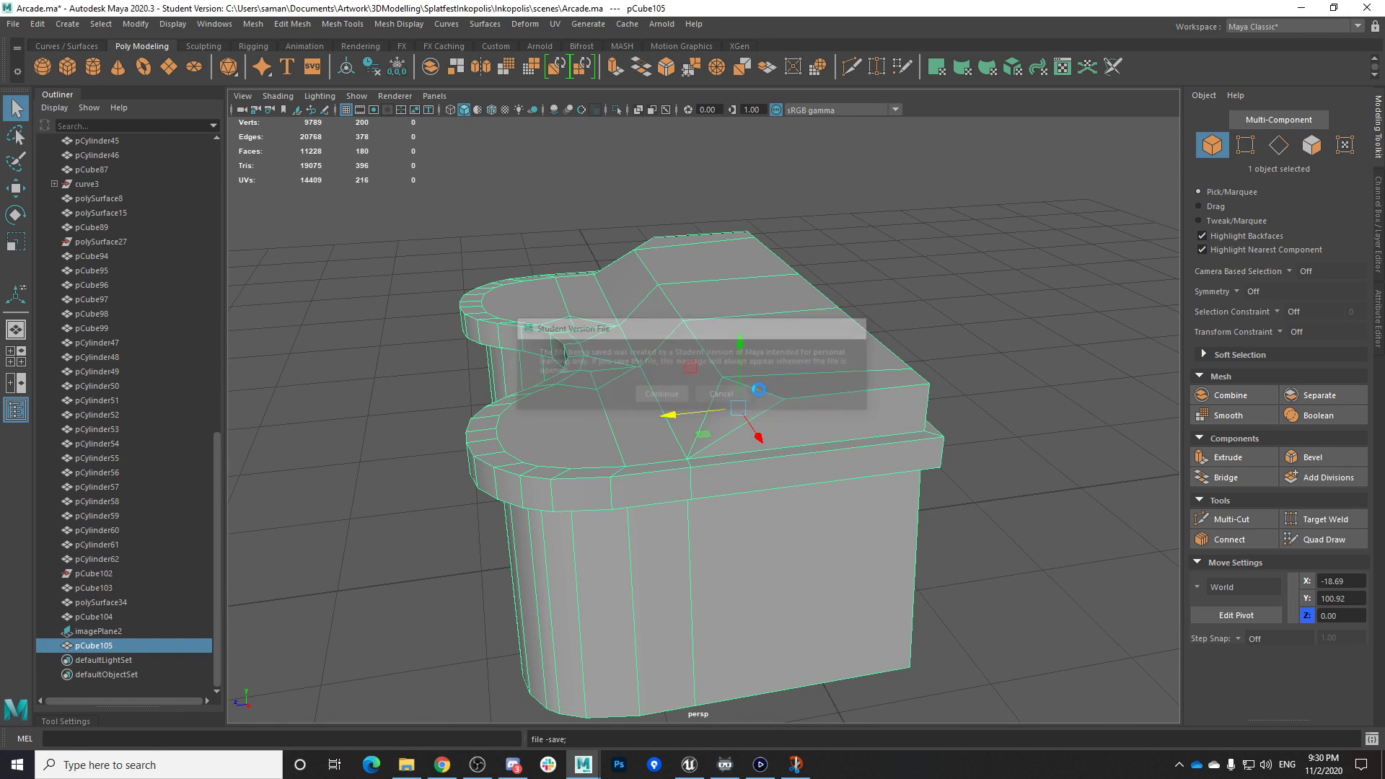
key("w")
left_click_drag(661, 401, 797, 401, "alt")
left_click_drag(498, 214, 541, 250, "alt")
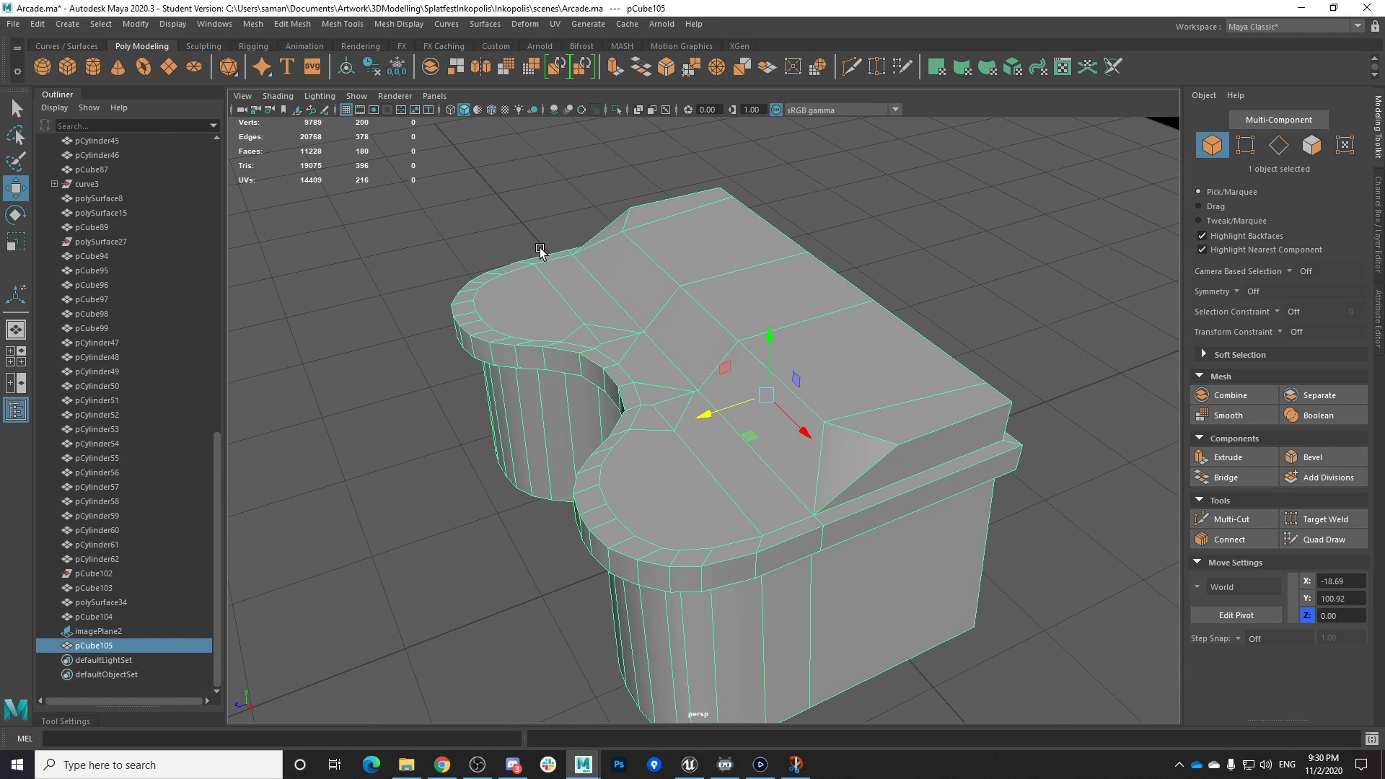
Examine the shortened machine from the back, sides and front against the reference images, saving the scene
right_click_drag(661, 303, 697, 239)
left_click_drag(964, 263, 851, 339, "alt")
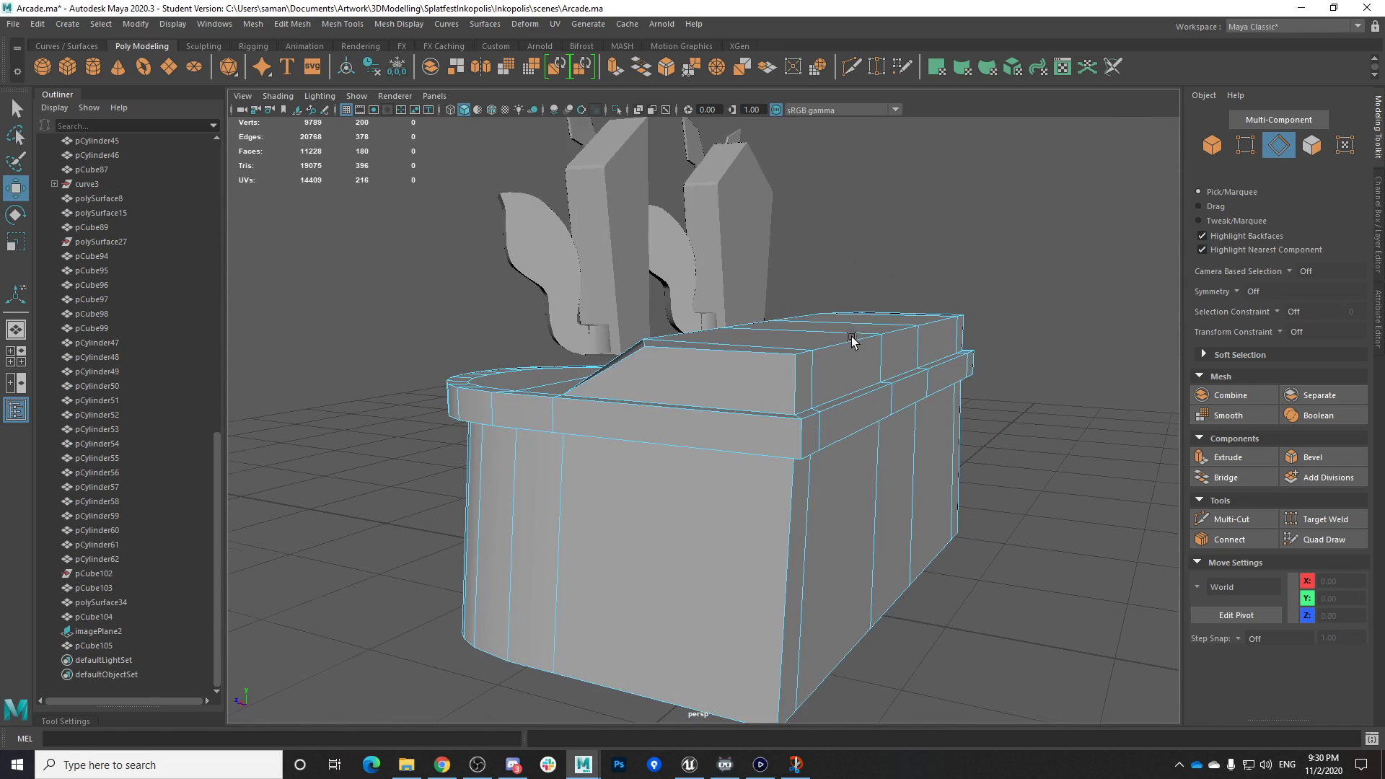
right_click_drag(788, 340, 858, 300)
left_click(971, 479)
left_click_drag(894, 447, 950, 519, "alt")
key("ctrl+s")
left_click(671, 399)
key("w")
left_click_drag(814, 434, 793, 511, "alt")
left_click(731, 463)
left_click_drag(655, 486, 590, 497, "alt")
scroll(588, 460, "down", 6)
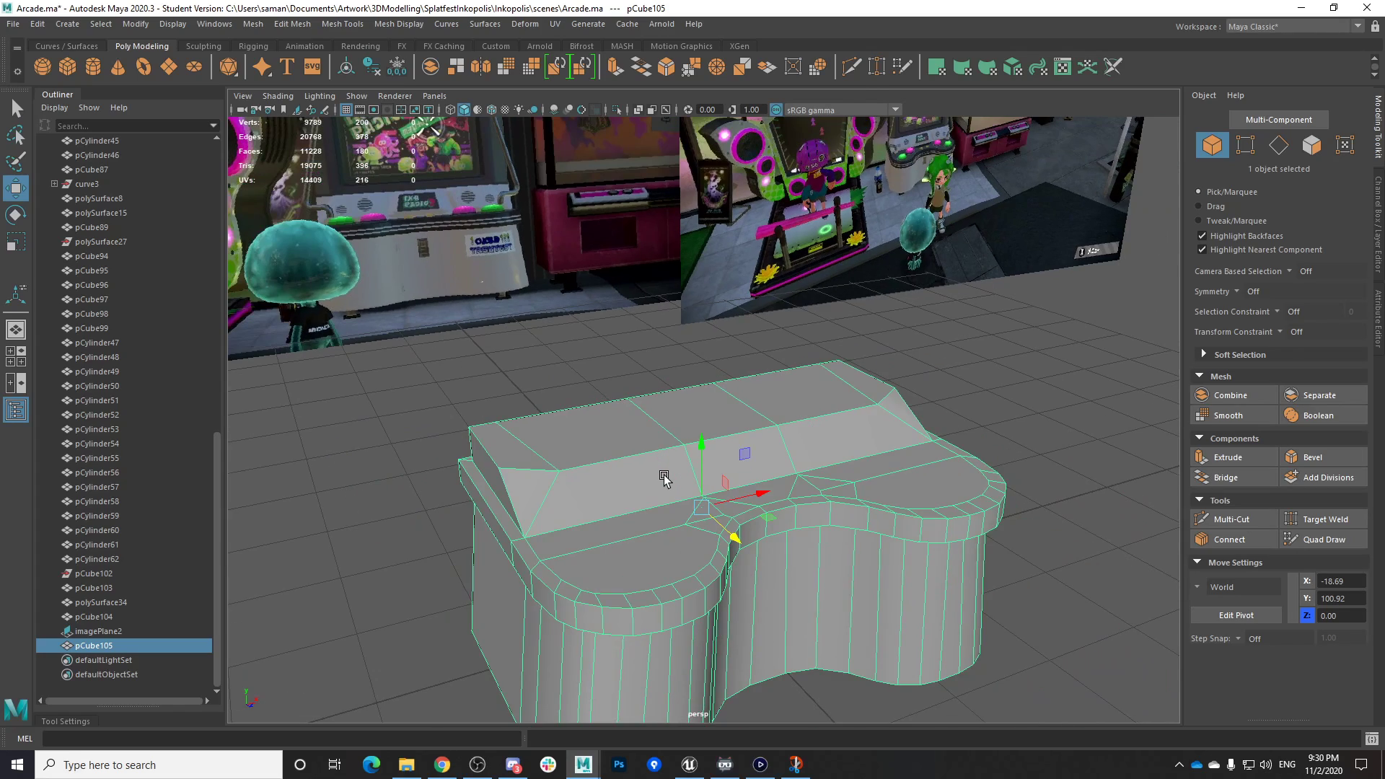
key("ctrl+s")
key("Return")
Select the five top faces of the raised block and save the scene
left_click_drag(996, 536, 751, 560, "alt")
right_click_drag(637, 340, 635, 375)
left_click(679, 387)
left_click(723, 402, "shift")
left_click(748, 439, "shift")
left_click(792, 515, "shift")
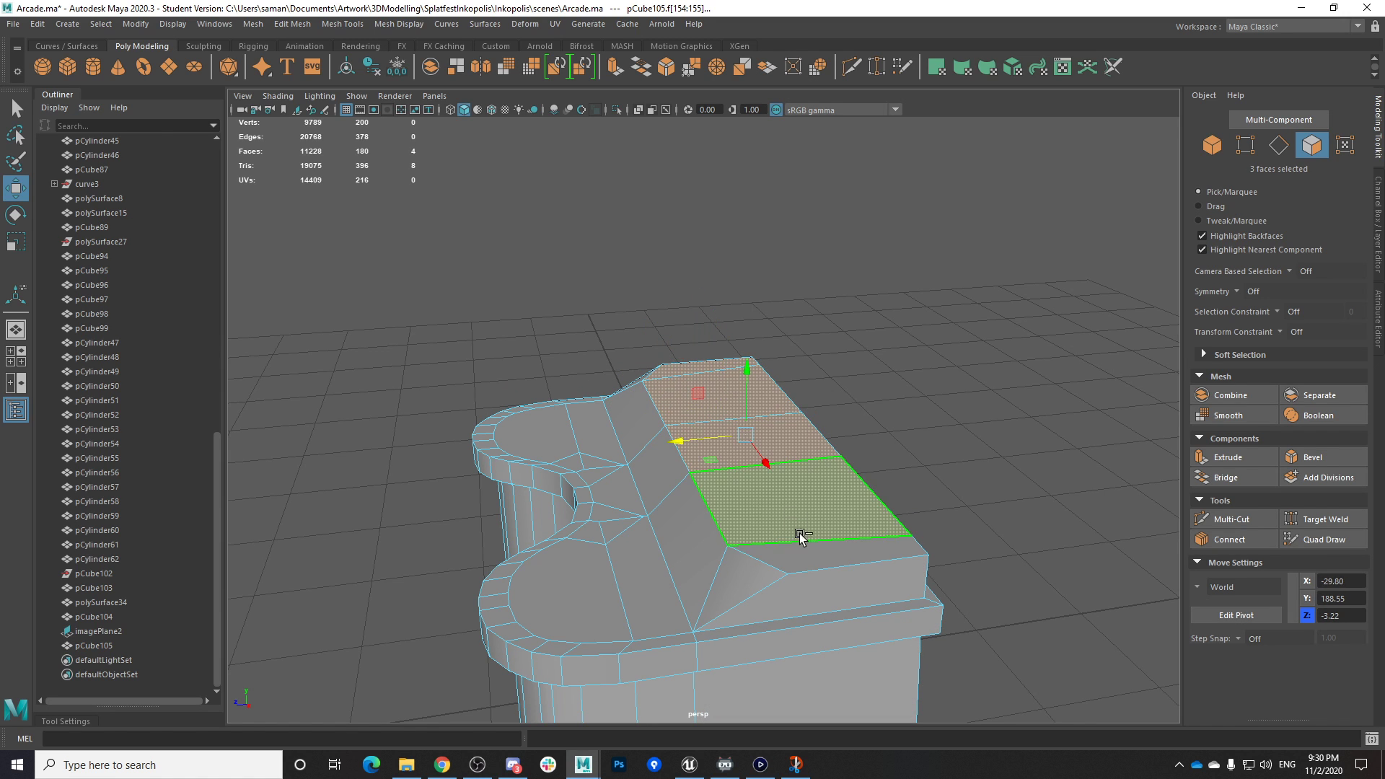
left_click(803, 570, "shift")
left_click_drag(804, 573, 711, 473, "alt")
key("ctrl+s")
left_click(647, 388)
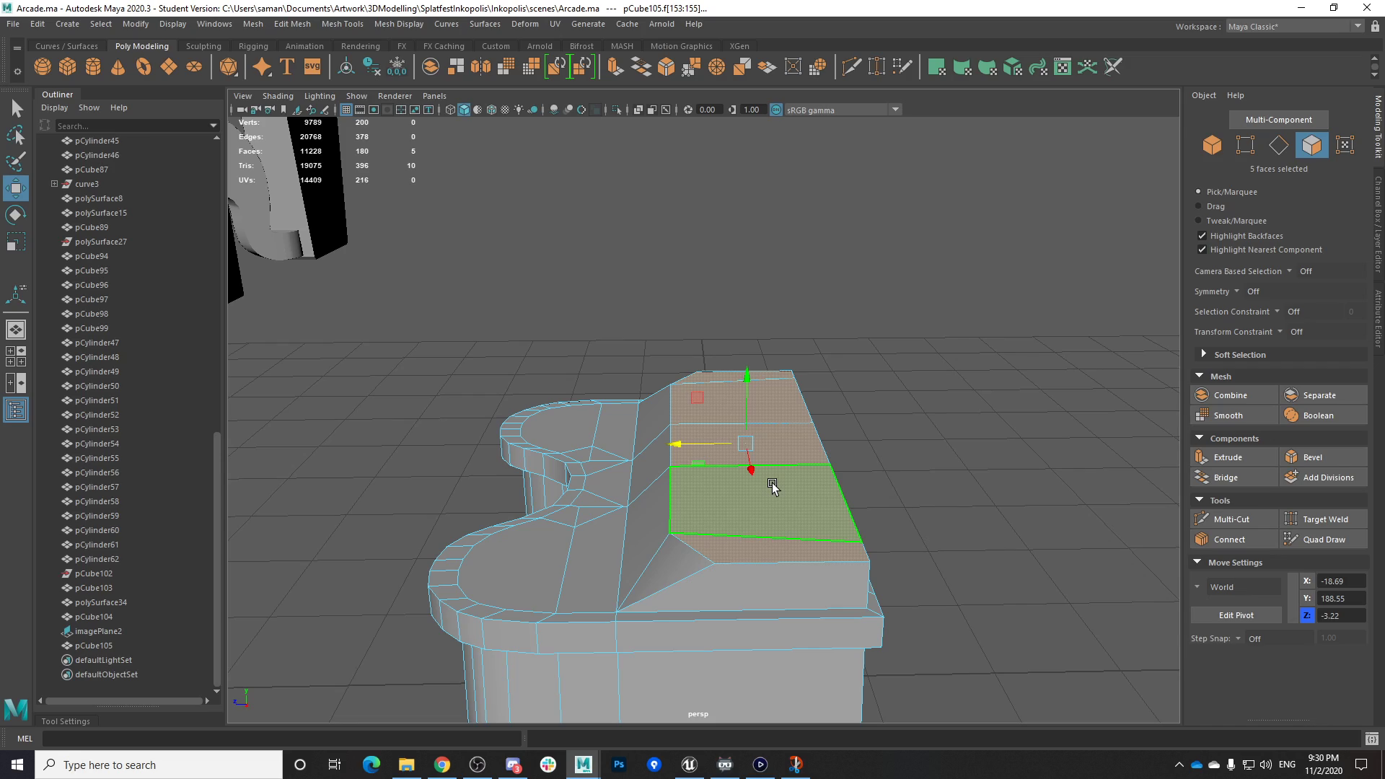
Extrude the raised block's five top faces upward along Y to about 350.8 to form the tall cabinet back, and save the scene
left_click_drag(783, 533, 651, 426, "alt")
middle_click_drag(650, 426, 703, 495, "alt")
right_click_drag(703, 495, 949, 535, "alt")
left_click_drag(948, 535, 680, 535, "alt")
key("ctrl+e")
key("w")
right_click_drag(698, 459, 689, 404, "alt")
left_click_drag(721, 366, 729, 218)
right_click_drag(761, 483, 738, 436, "alt")
left_click_drag(738, 436, 730, 471, "alt")
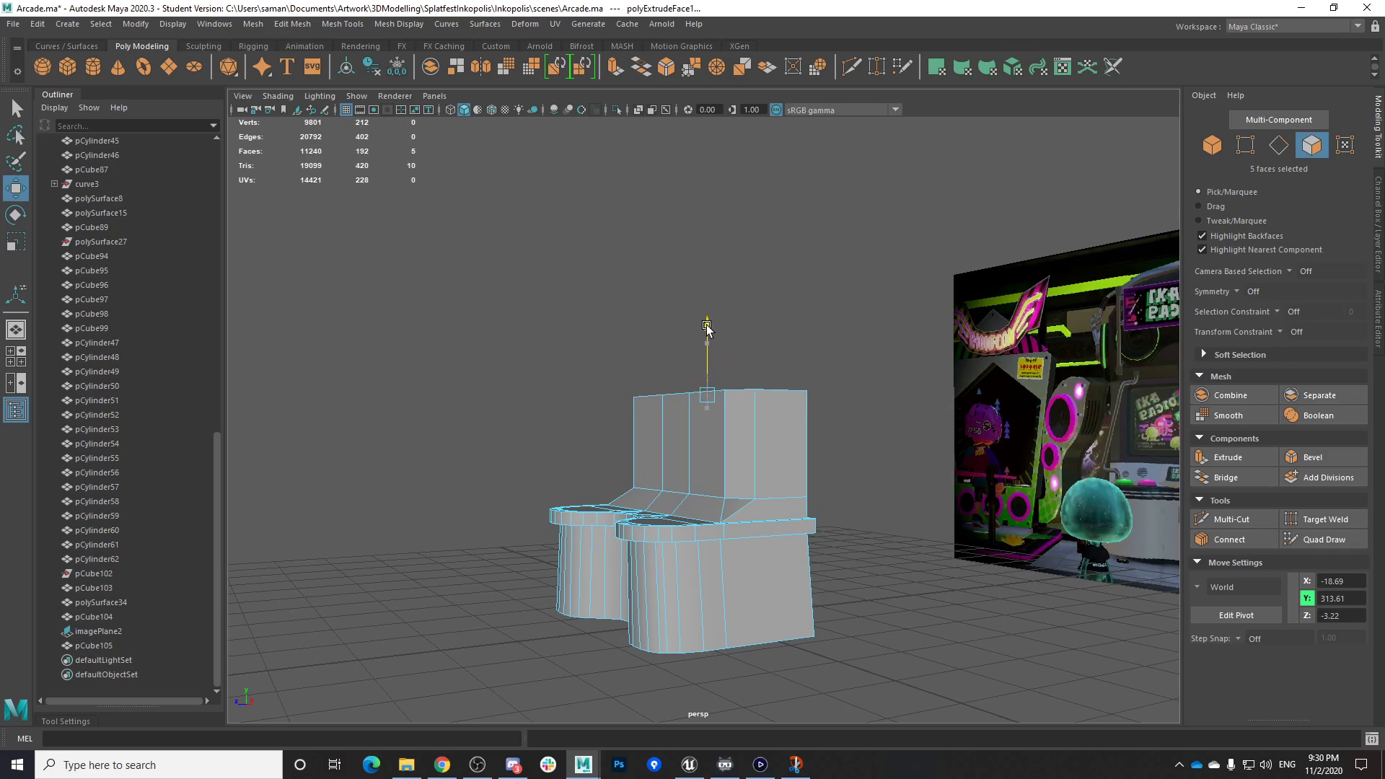
right_click_drag(808, 427, 772, 433, "alt")
left_click_drag(772, 433, 859, 496, "alt")
right_click_drag(860, 496, 875, 512, "alt")
left_click_drag(830, 487, 672, 513, "alt")
left_click_drag(794, 464, 808, 430, "alt")
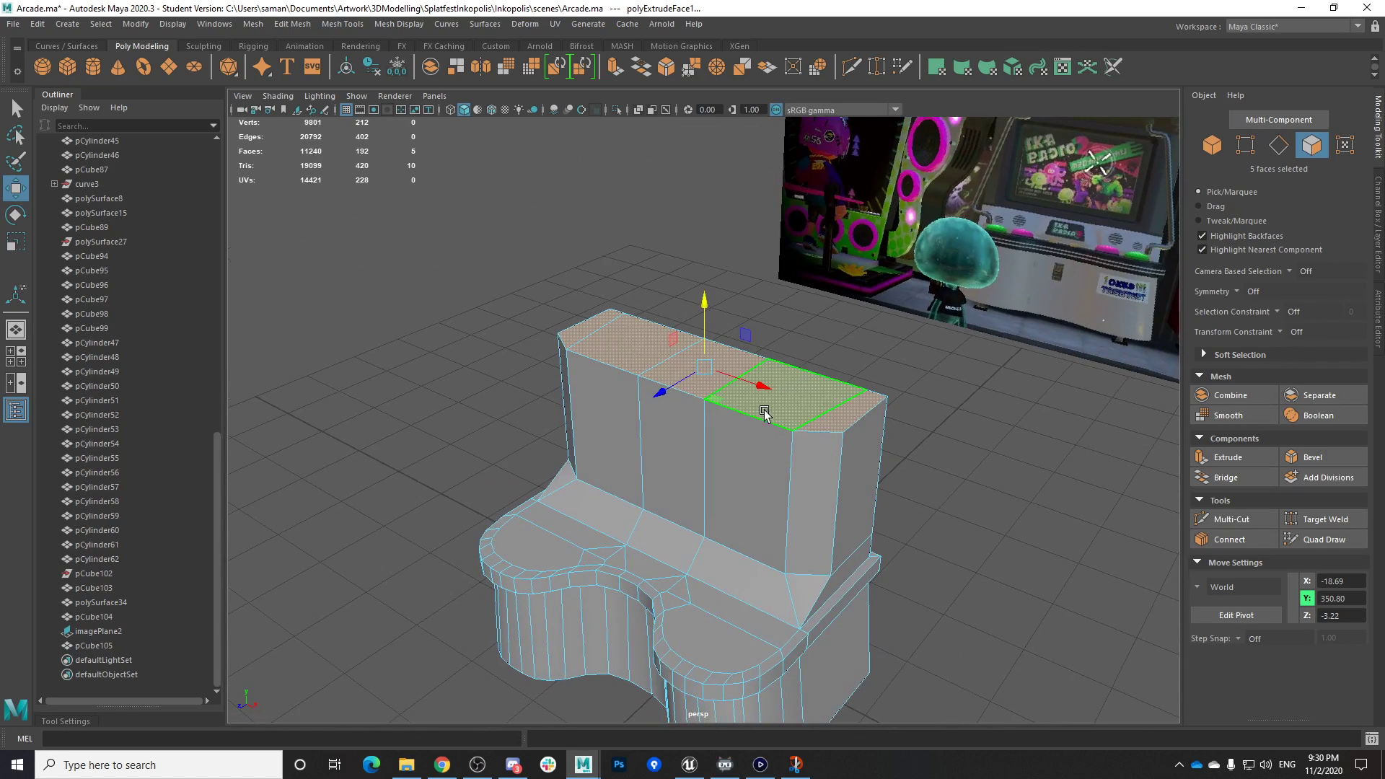
key("q")
key("ctrl+s")
left_click(665, 399)
Select the three front faces of the tall back, extrude them, and scale the extruded faces down to form an inset screen border
left_click_drag(681, 470, 678, 450, "alt")
left_click_drag(757, 473, 861, 538, "alt")
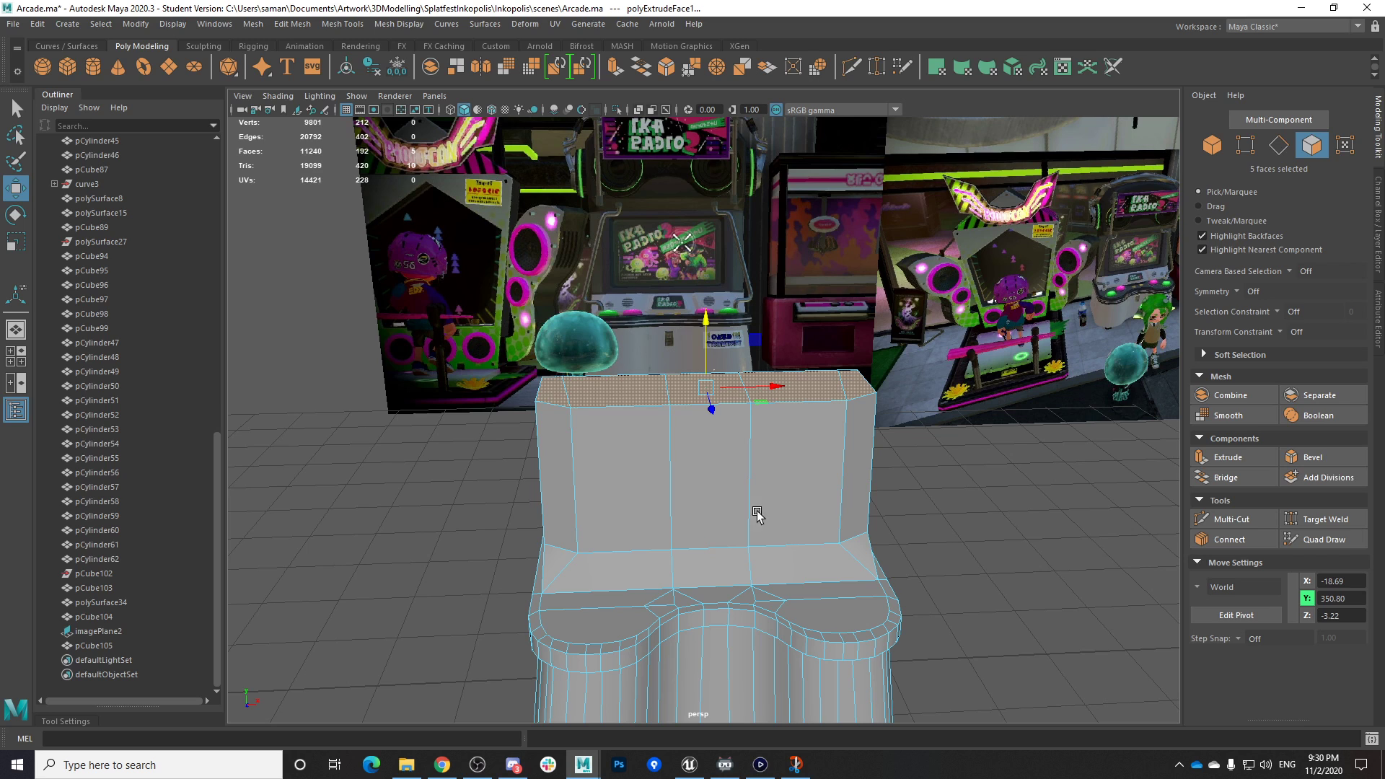
left_click_drag(633, 503, 631, 468, "alt")
left_click(630, 468)
left_click(727, 525, "shift")
left_click(803, 535, "shift")
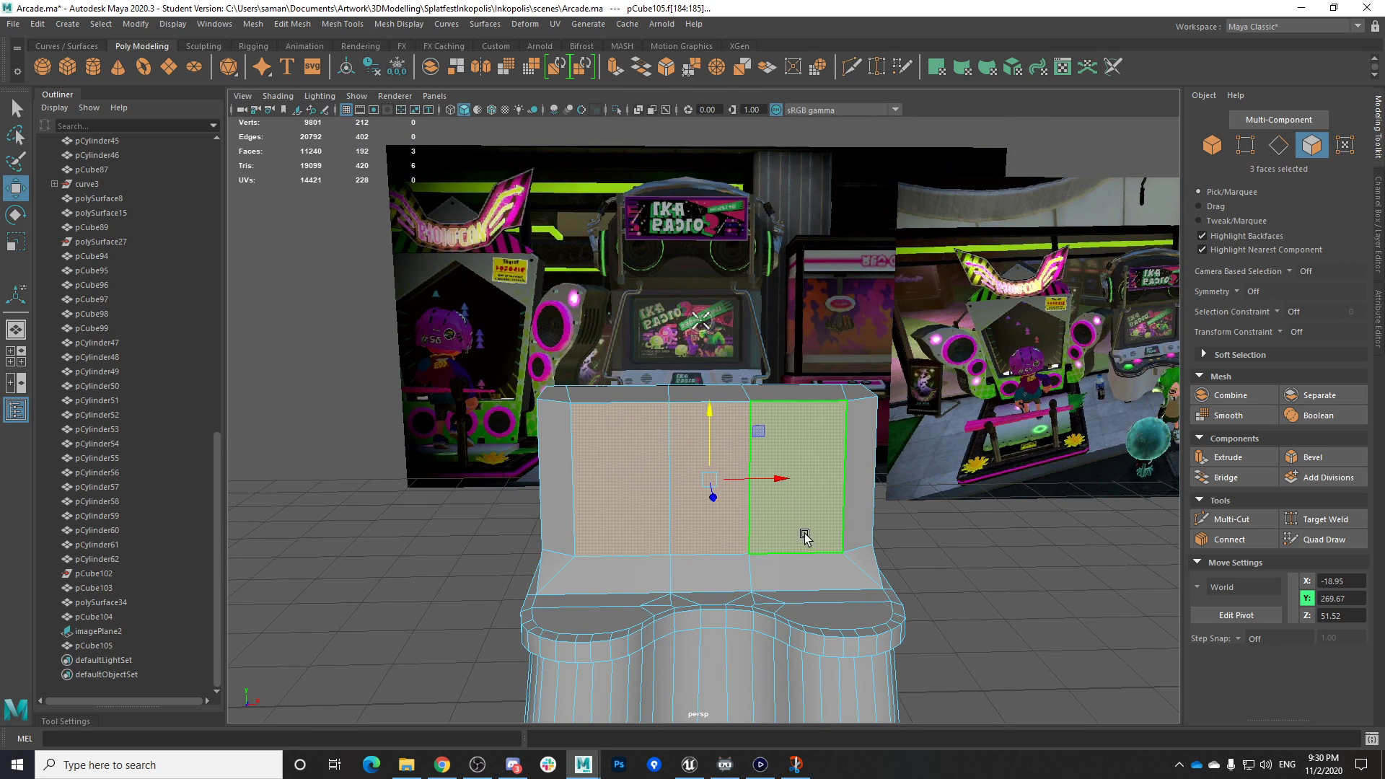
left_click_drag(803, 536, 801, 519, "alt")
key("ctrl+e")
key("r")
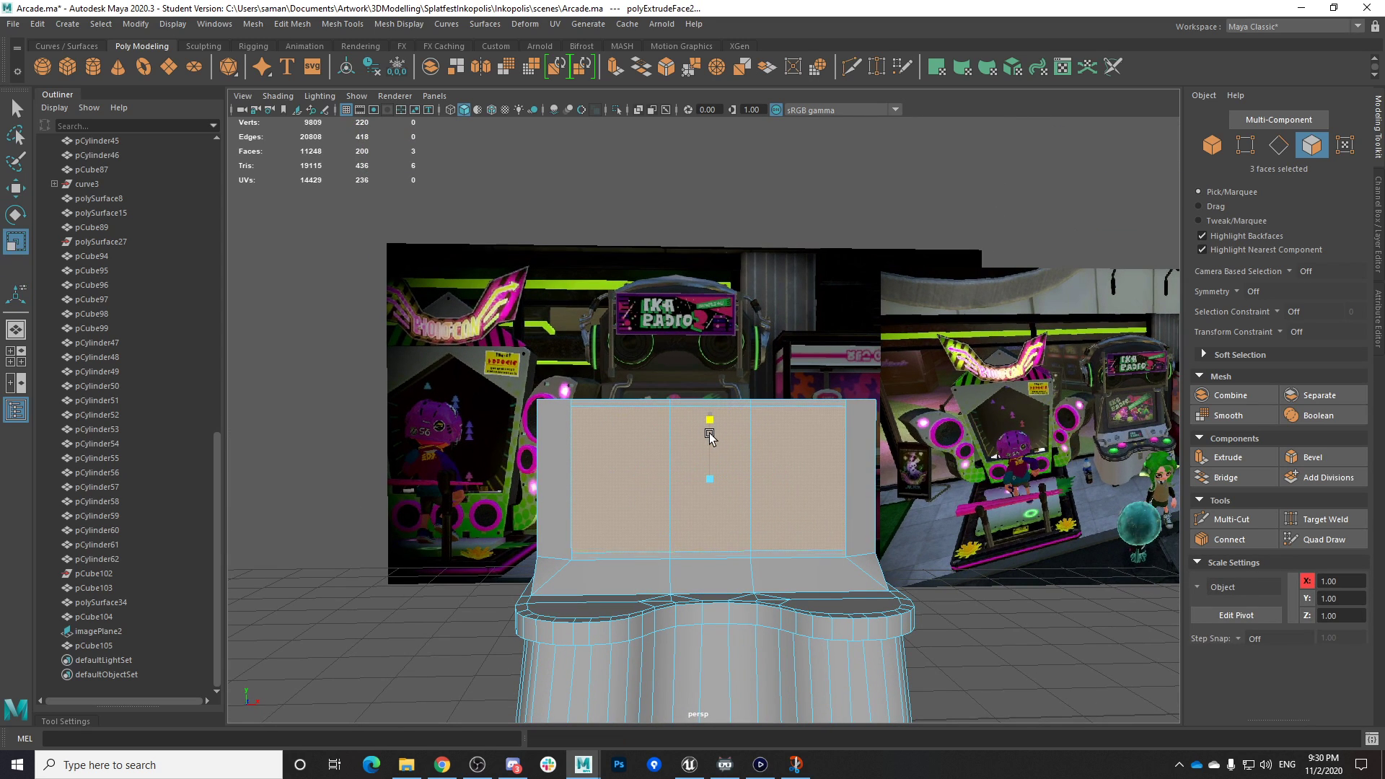
left_click_drag(766, 483, 718, 537, "alt")
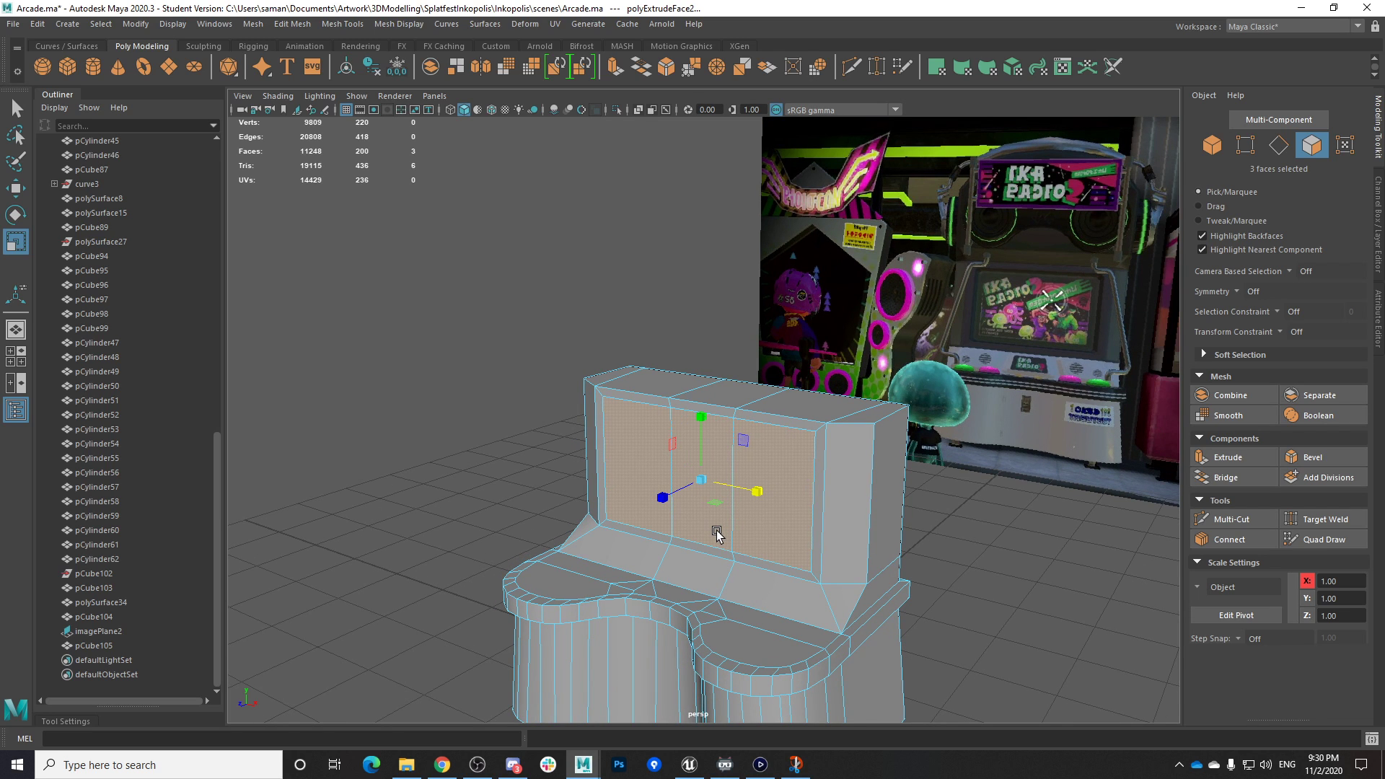
Switch to the game capture window to study the Ika Radio machine, and return to Maya
left_click(761, 765)
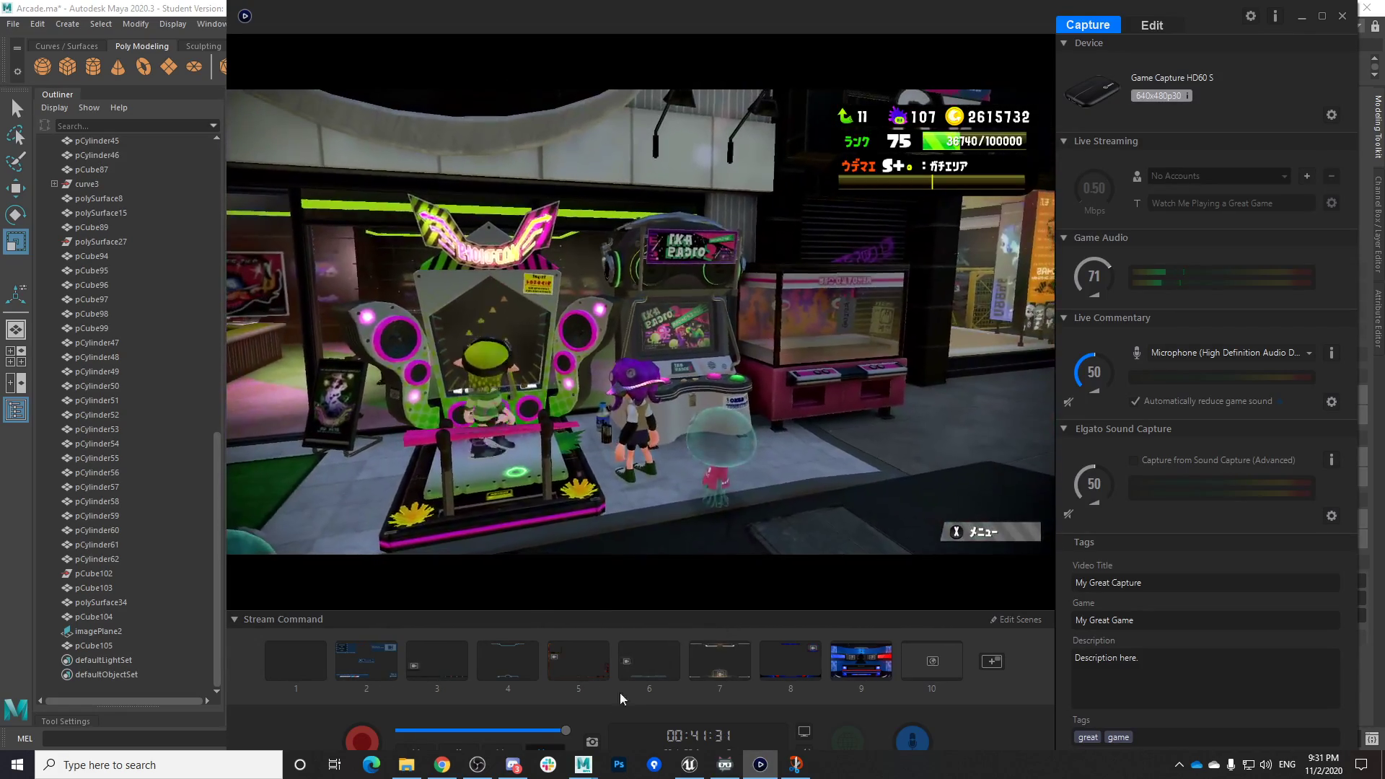
mouse_move(584, 765)
left_click(508, 703)
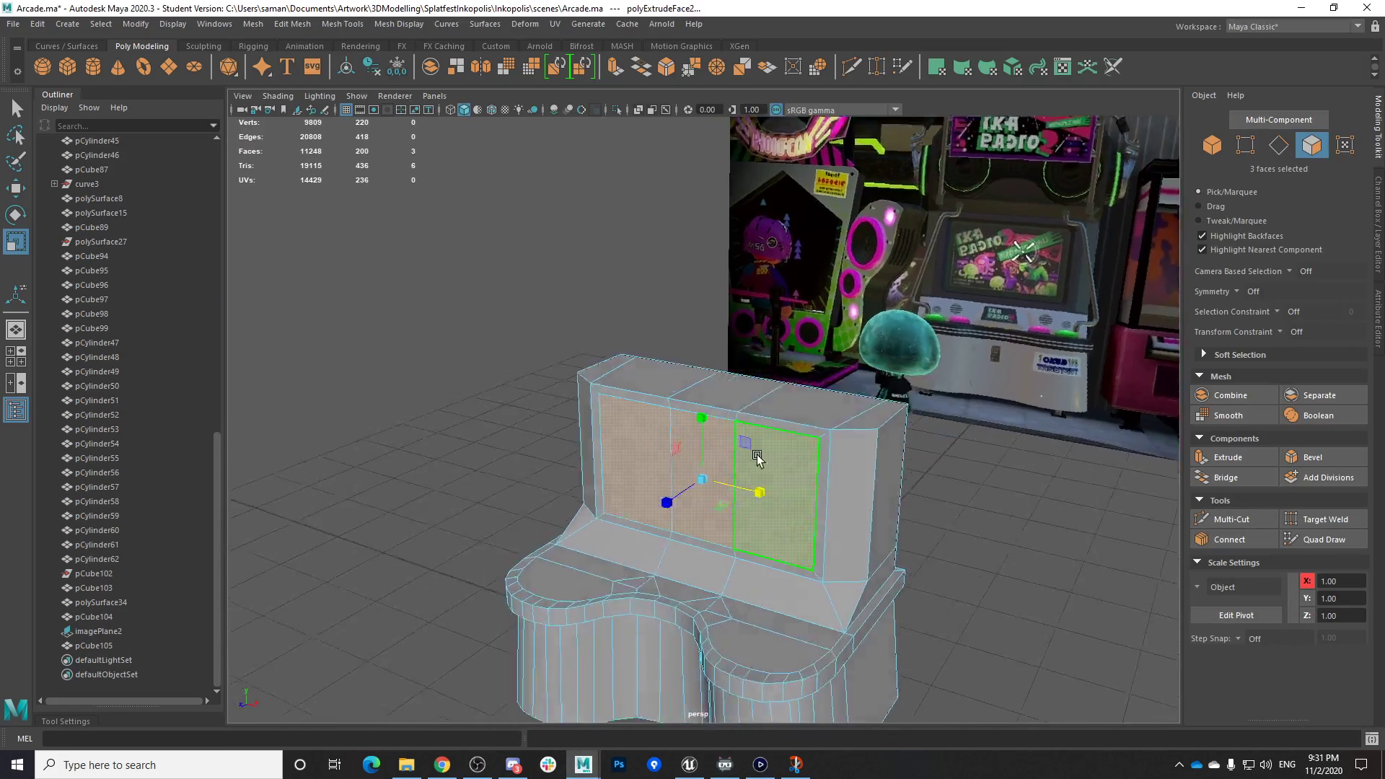
Extrude the three inset screen faces backward along Z to recess them into the cabinet
key("w")
left_click_drag(652, 506, 660, 500, "shift")
left_click_drag(661, 501, 767, 501, "alt")
Scale the recessed screen faces down in height and width in the front view to match the reference, and save the scene
key("r")
key("space")
key("space")
middle_click_drag(664, 540, 648, 624, "alt")
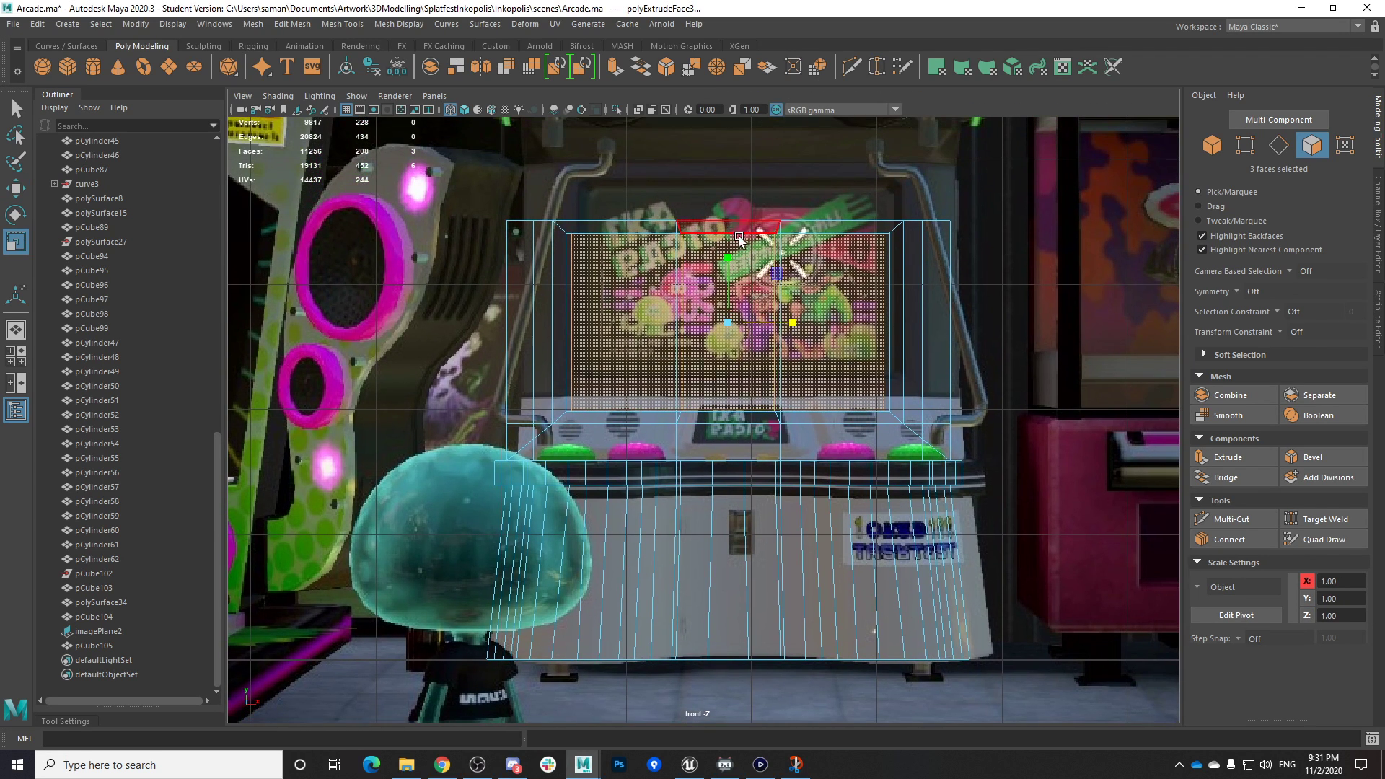
left_click_drag(724, 262, 727, 264)
left_click_drag(782, 319, 780, 319)
left_click_drag(726, 251, 726, 254)
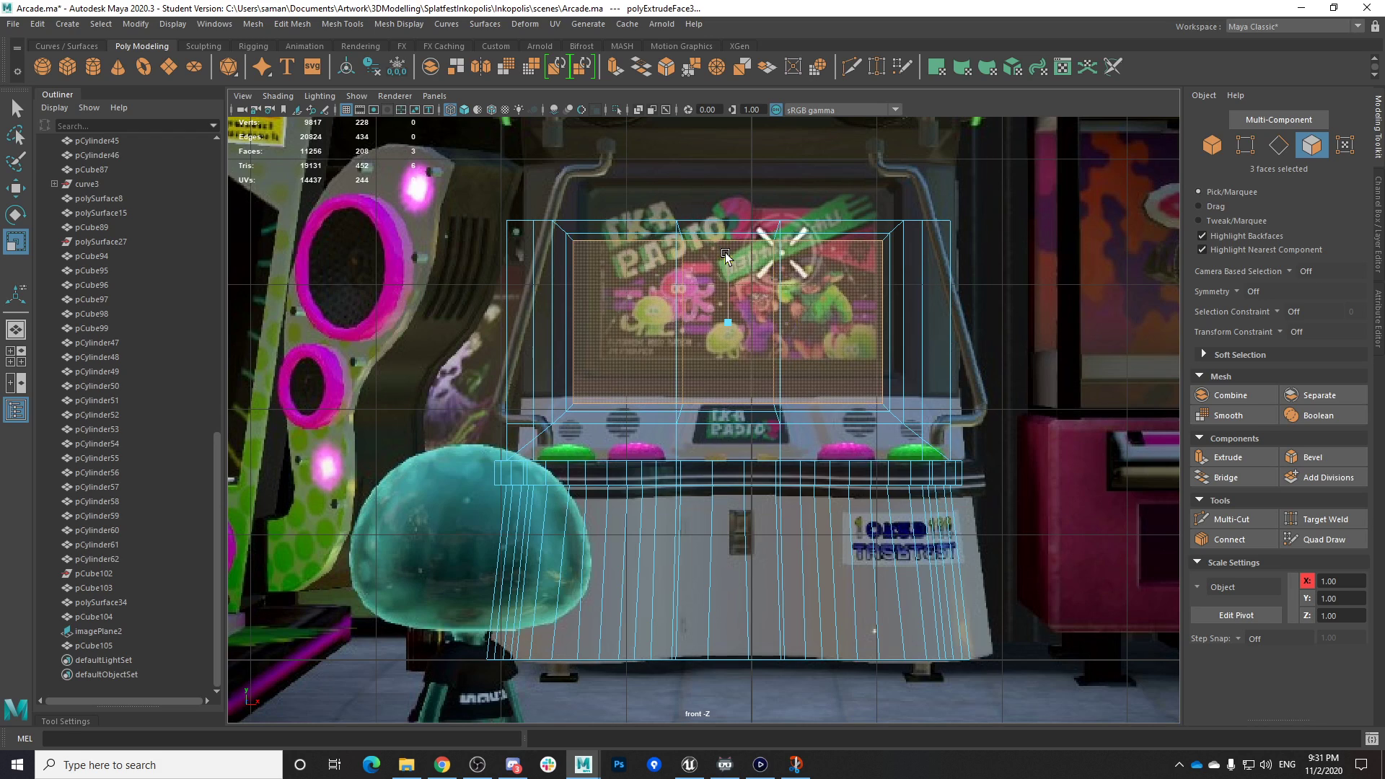
key("ctrl+s")
left_click(658, 387)
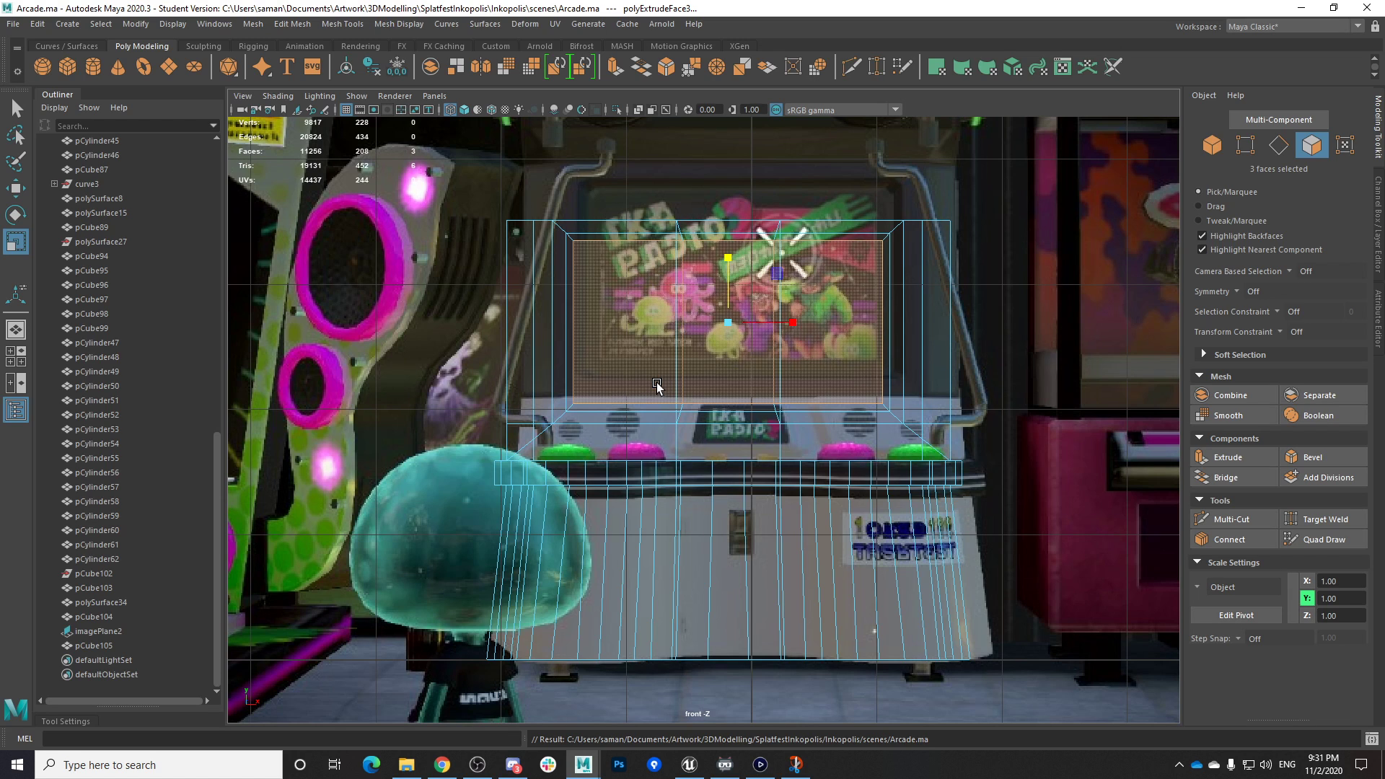
In edge selection, select the four corner edges of the recessed screen opening
key("space")
key("space")
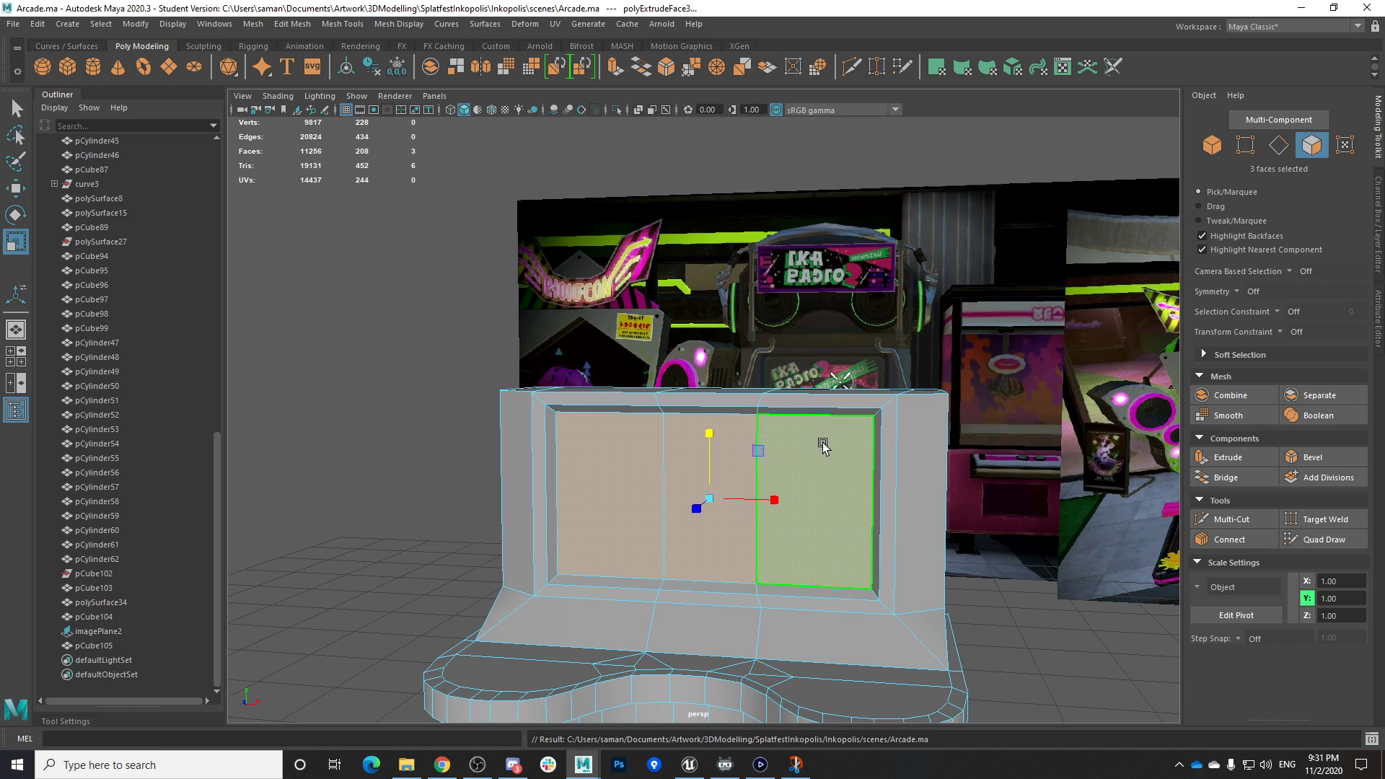
left_click_drag(825, 439, 842, 437, "alt")
scroll(842, 434, "up", 3)
right_click_drag(566, 382, 564, 310)
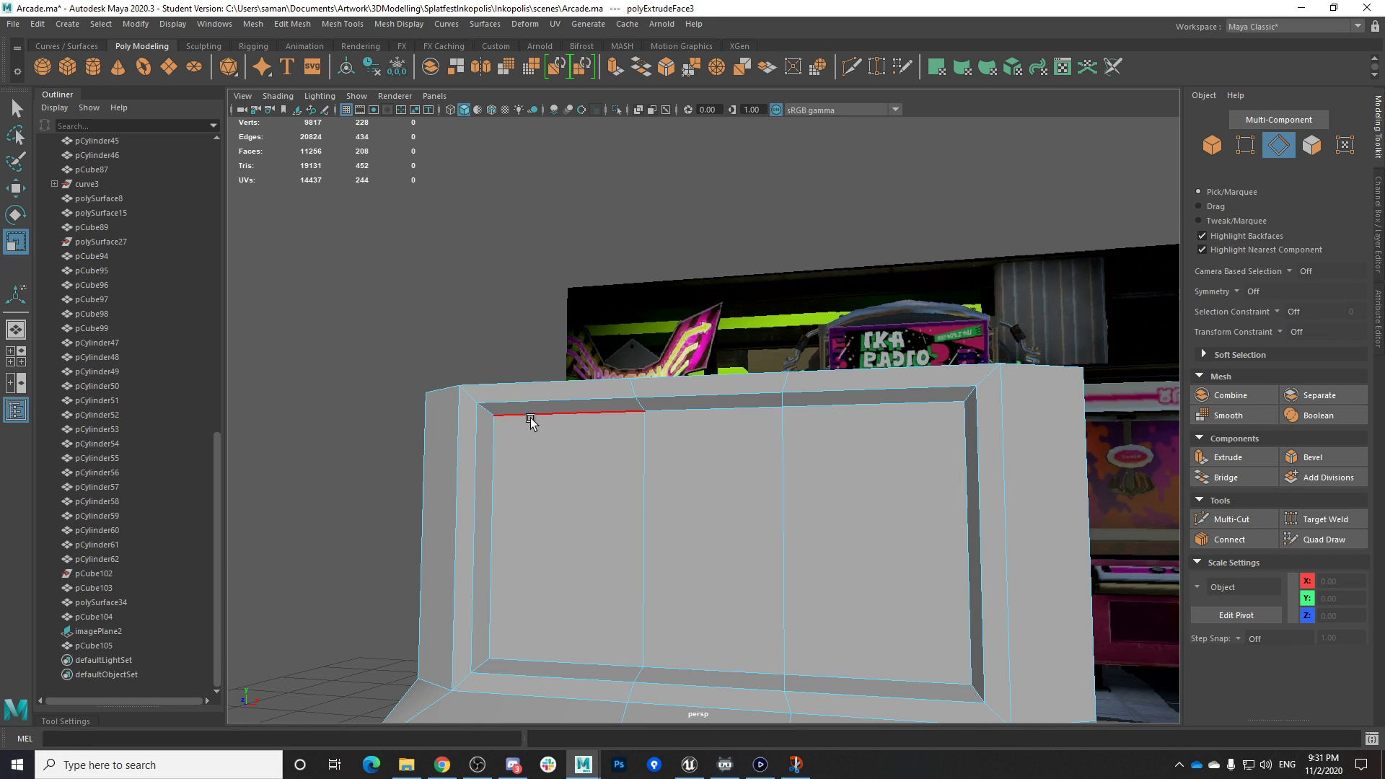
double_click(489, 411)
left_click_drag(550, 552, 649, 665, "alt")
middle_click_drag(506, 532, 505, 479, "alt")
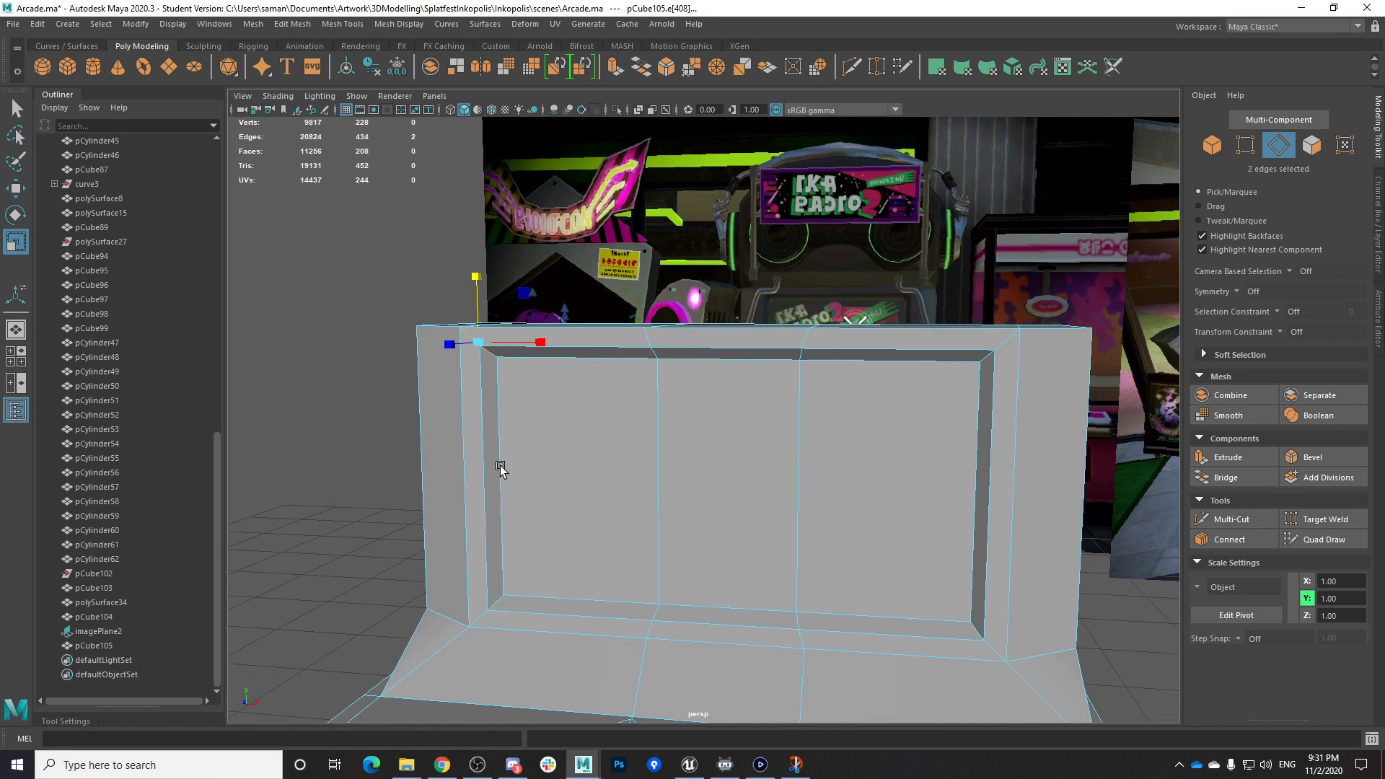
left_click(490, 349)
left_click(501, 603)
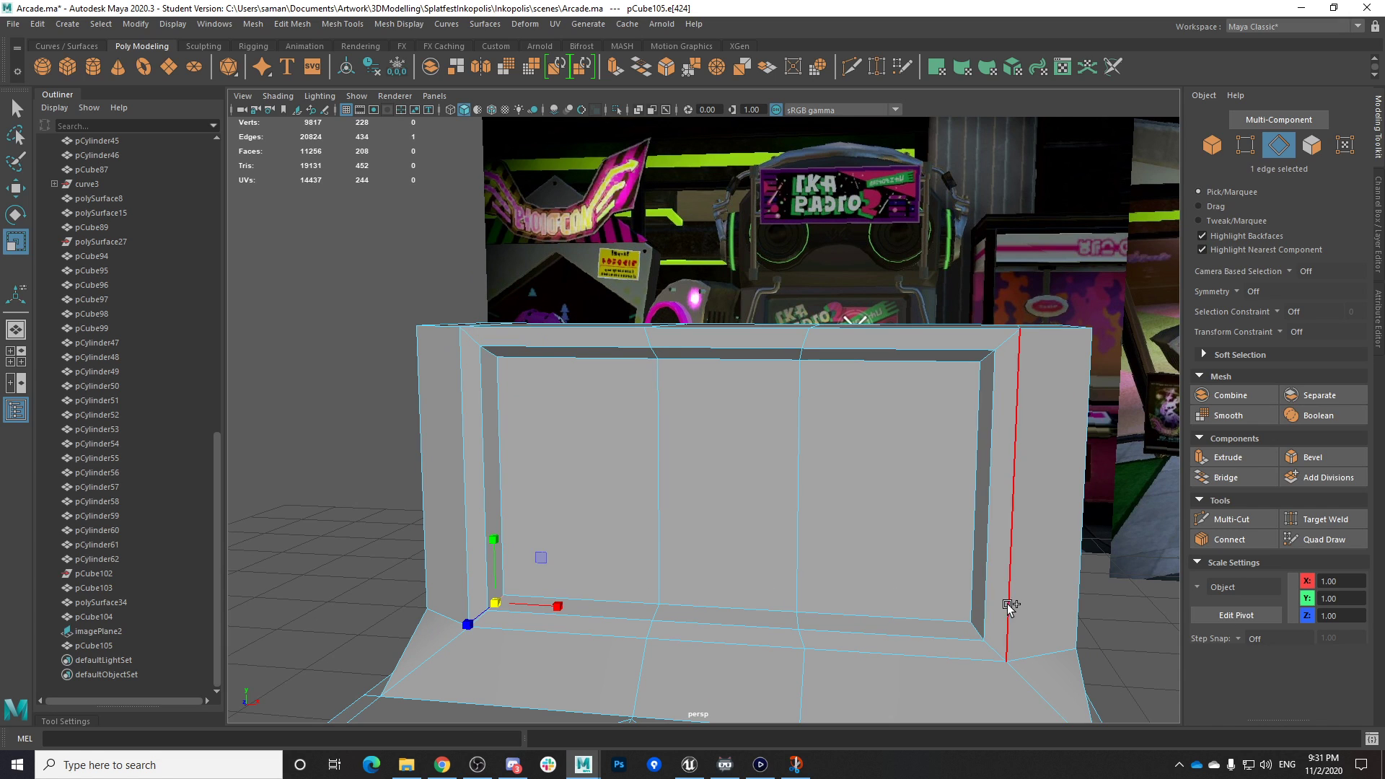
left_click(974, 626, "shift")
left_click_drag(974, 626, 976, 483, "alt")
left_click(966, 364, "shift")
left_click(485, 358, "shift")
Bevel the four corner edges of the screen recess and adjust the bevel
left_click_drag(664, 426, 635, 441, "alt")
left_click(1320, 453)
left_click_drag(885, 508, 821, 541, "alt")
left_click_drag(850, 471, 847, 522, "alt")
left_click_drag(965, 437, 961, 438)
left_click_drag(885, 470, 873, 498, "alt")
Return to object mode with the machine selected and save the scene
right_click_drag(863, 391, 907, 355)
left_click(1027, 529)
scroll(946, 556, "down", 5)
left_click(825, 541)
left_click_drag(945, 556, 886, 599, "alt")
left_click(908, 586)
scroll(908, 586, "up", 3)
left_click(933, 506)
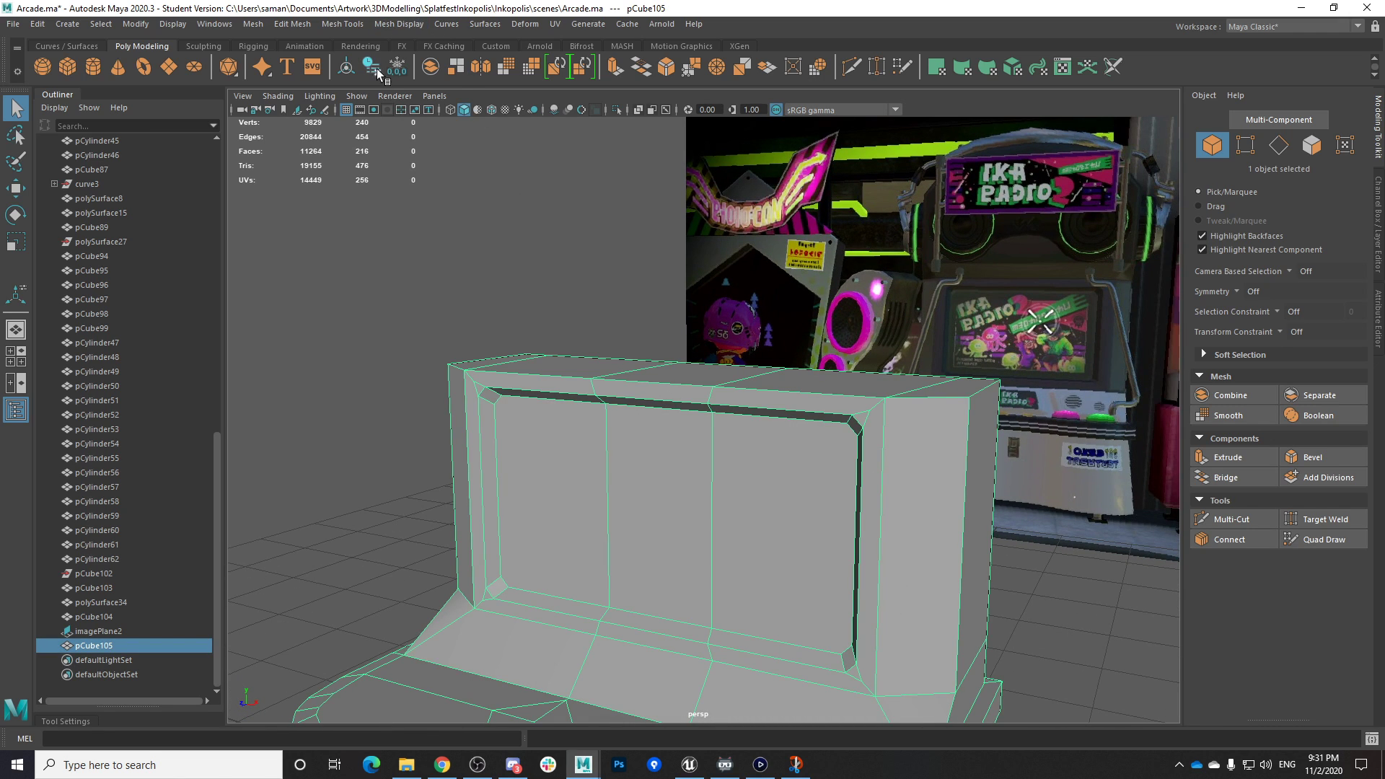
key("ctrl+s")
left_click(643, 399)
Examine the beveled screen recess and the cabinet's proportions against the reference images from several angles, saving the scene
left_click_drag(900, 581, 869, 560, "alt")
right_click_drag(869, 560, 1028, 608, "alt")
left_click_drag(1027, 608, 1002, 626, "alt")
left_click_drag(887, 625, 750, 607, "alt")
middle_click_drag(821, 614, 835, 614, "alt")
left_click_drag(834, 614, 905, 643, "alt")
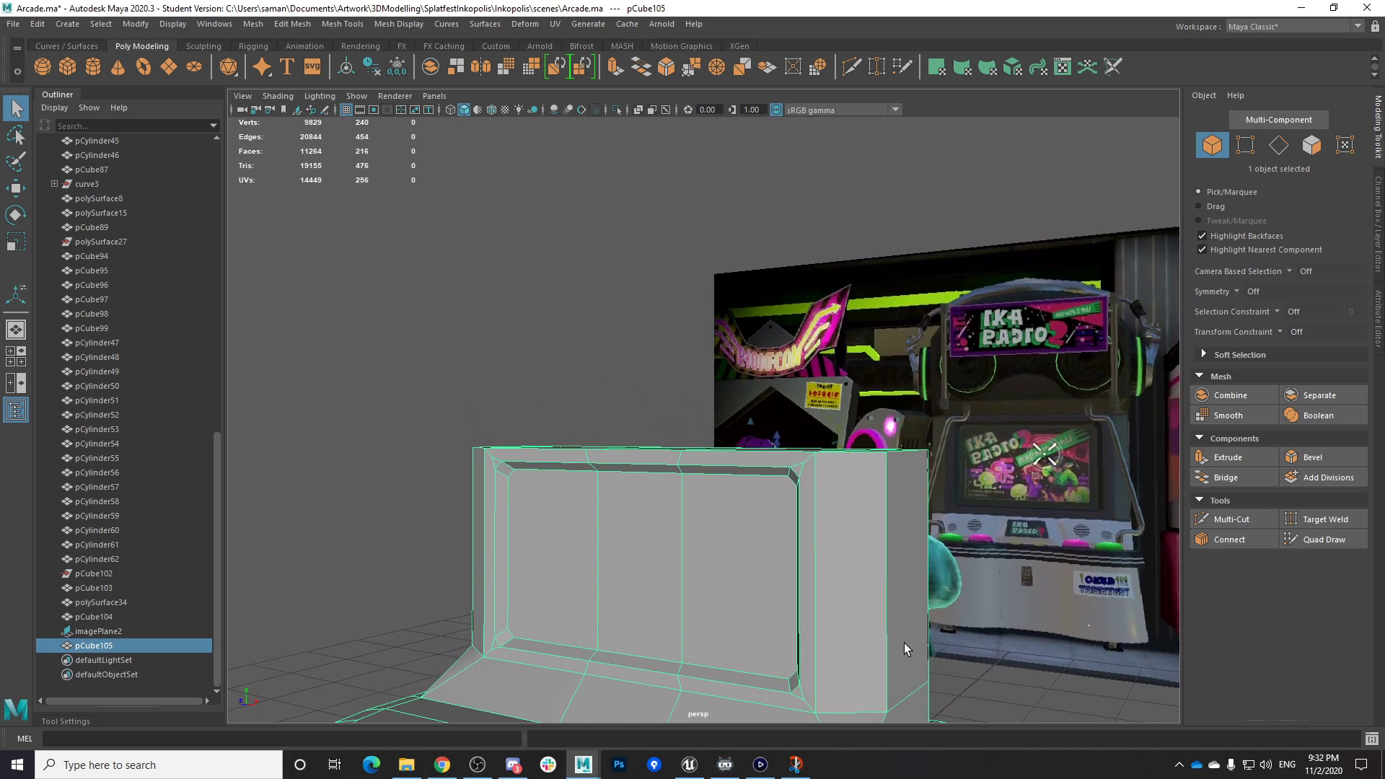
key("ctrl+s")
left_click(650, 396)
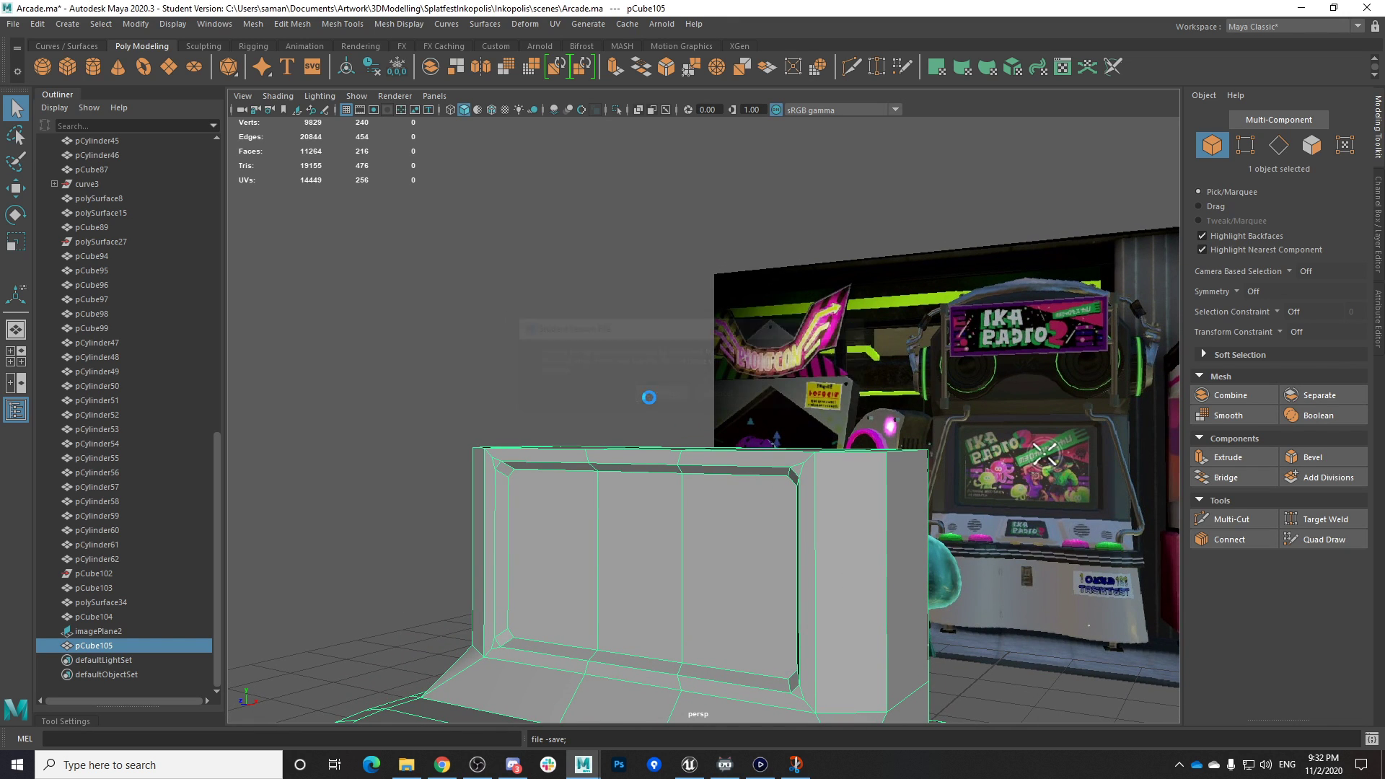
left_click_drag(649, 402, 831, 404, "alt")
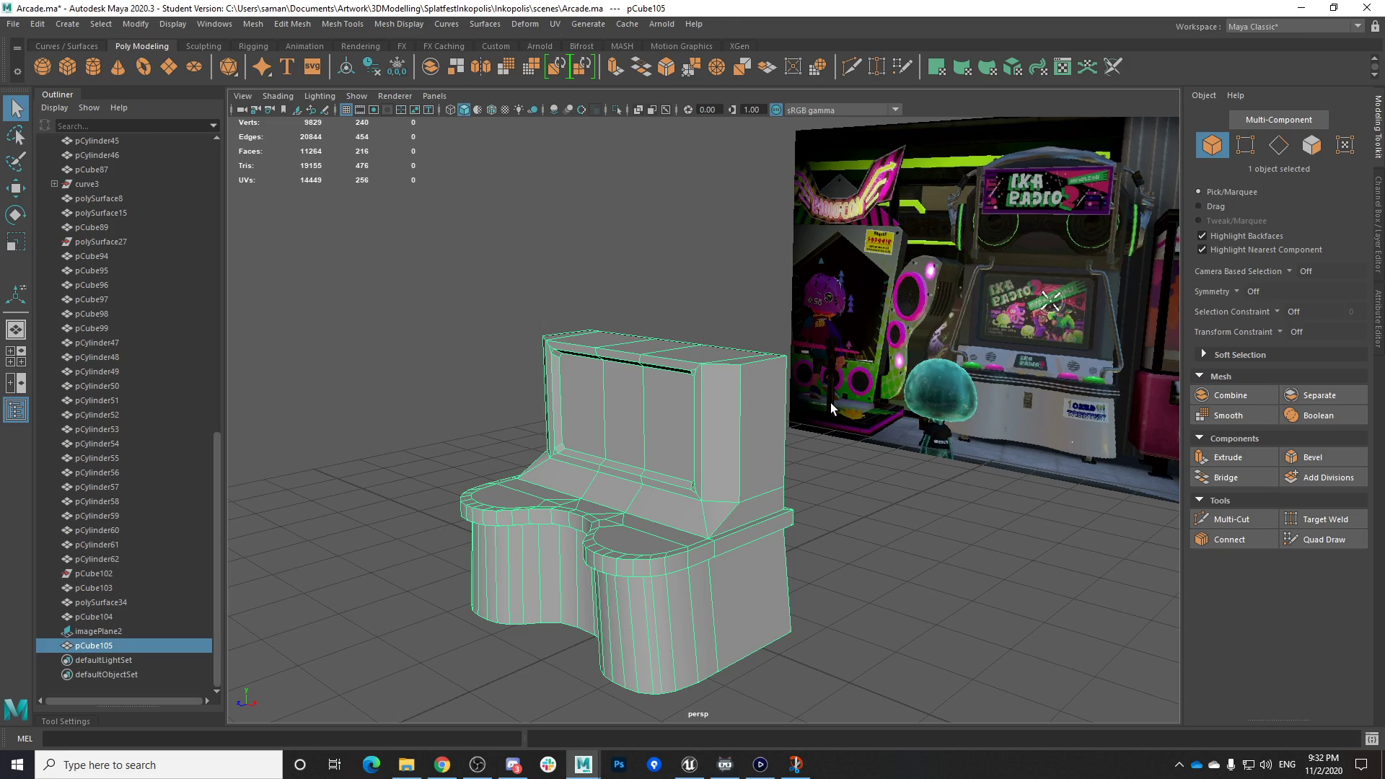
key("ctrl+s")
left_click(661, 391)
left_click_drag(661, 392, 780, 504, "alt")
scroll(766, 506, "up", 4)
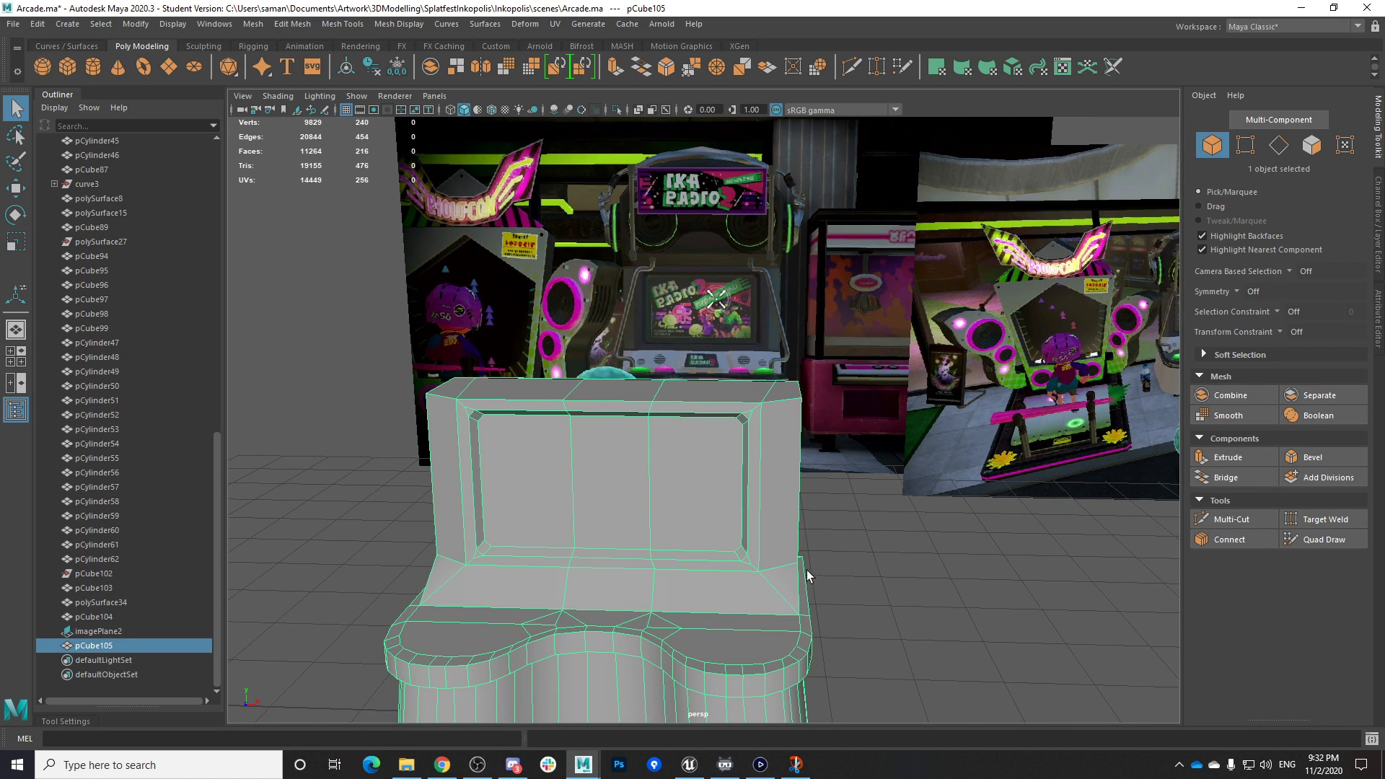
In the top view, select the four front corner vertices of the upper cabinet and scale them slightly apart along X
left_click_drag(464, 465, 525, 587, "alt")
key("space")
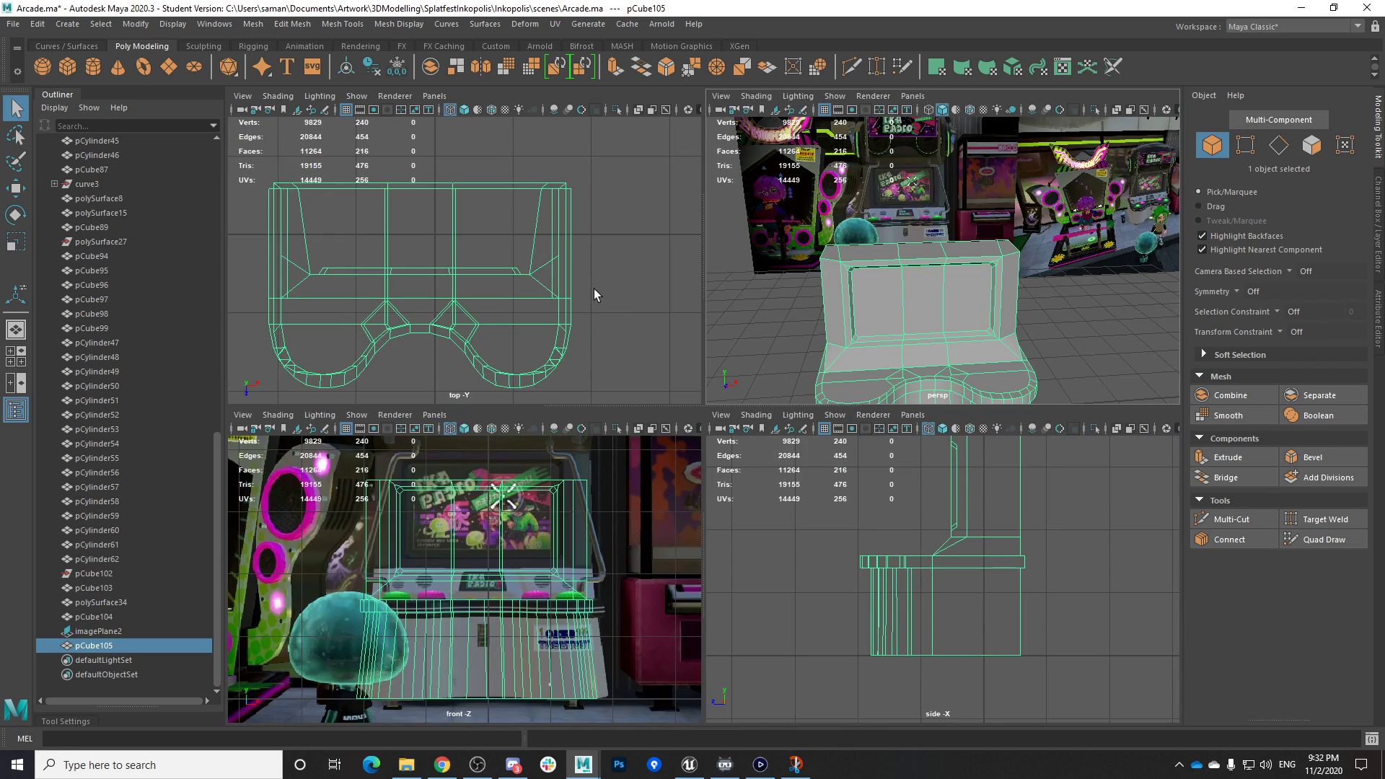
middle_click_drag(436, 336, 542, 347, "alt")
key("space")
right_click_drag(697, 375, 653, 393)
left_click_drag(743, 482, 744, 482)
middle_click_drag(753, 482, 521, 451, "alt")
key("r")
left_click_drag(783, 448, 783, 447)
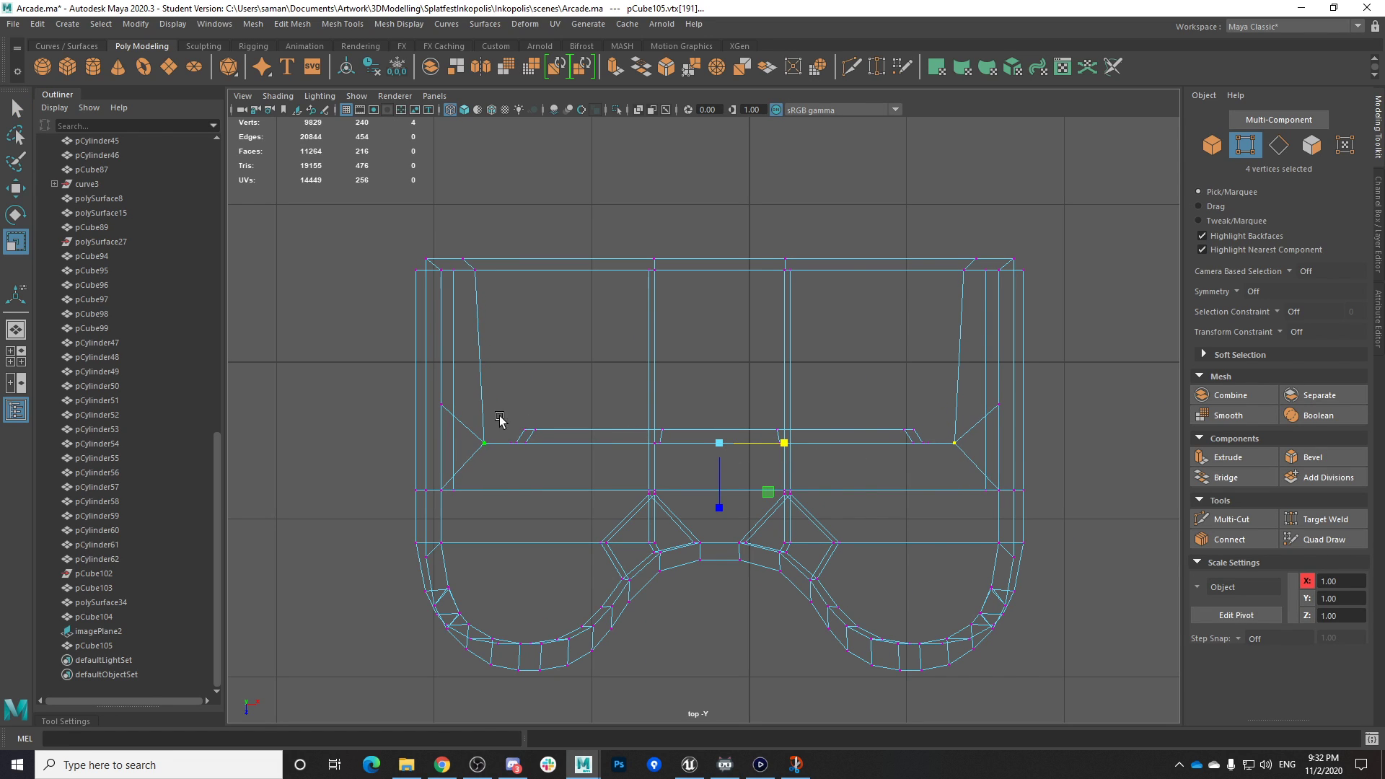
Select the 20 vertices at both sides of the screen recess, scale them outward along X to widen it, and return to the perspective view
left_click_drag(549, 459, 550, 459)
left_click_drag(867, 399, 907, 429)
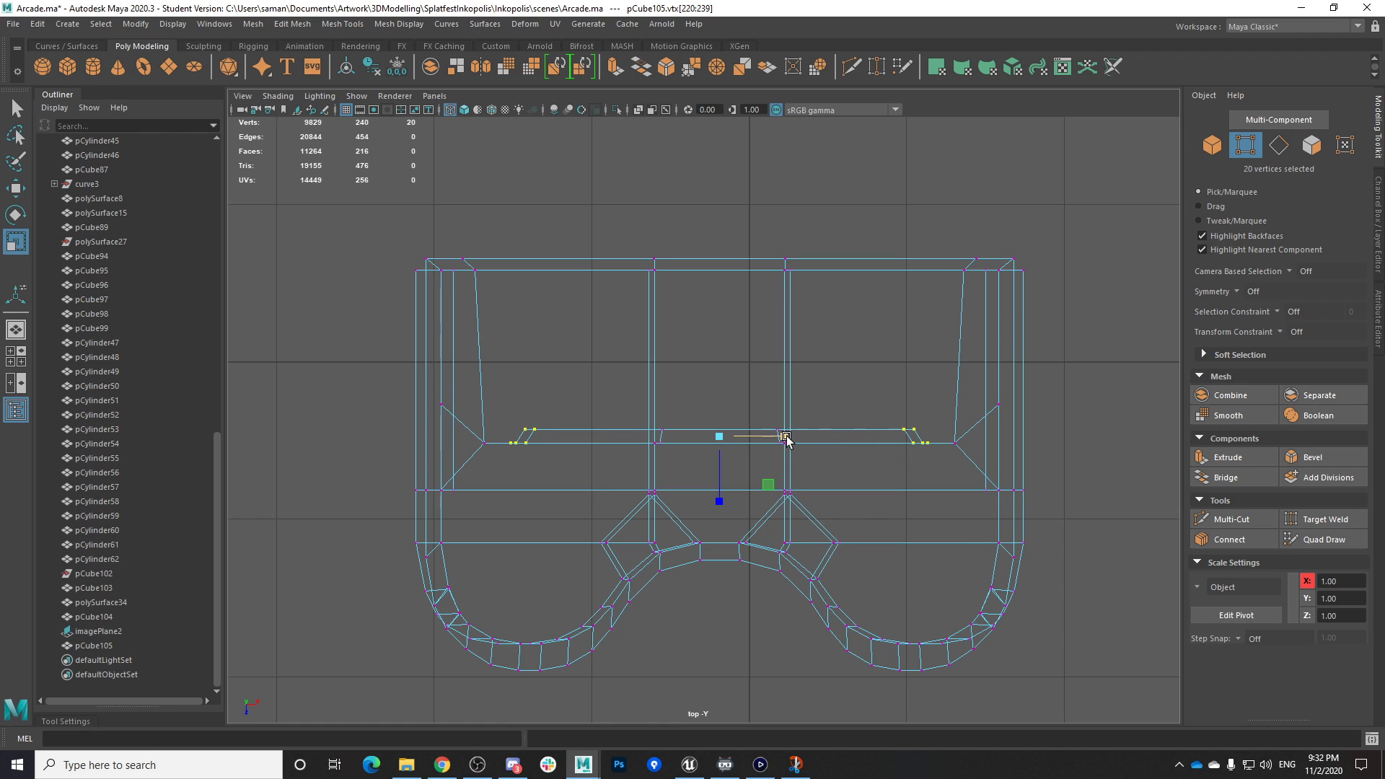
left_click_drag(789, 442, 790, 442)
key("space")
key("space")
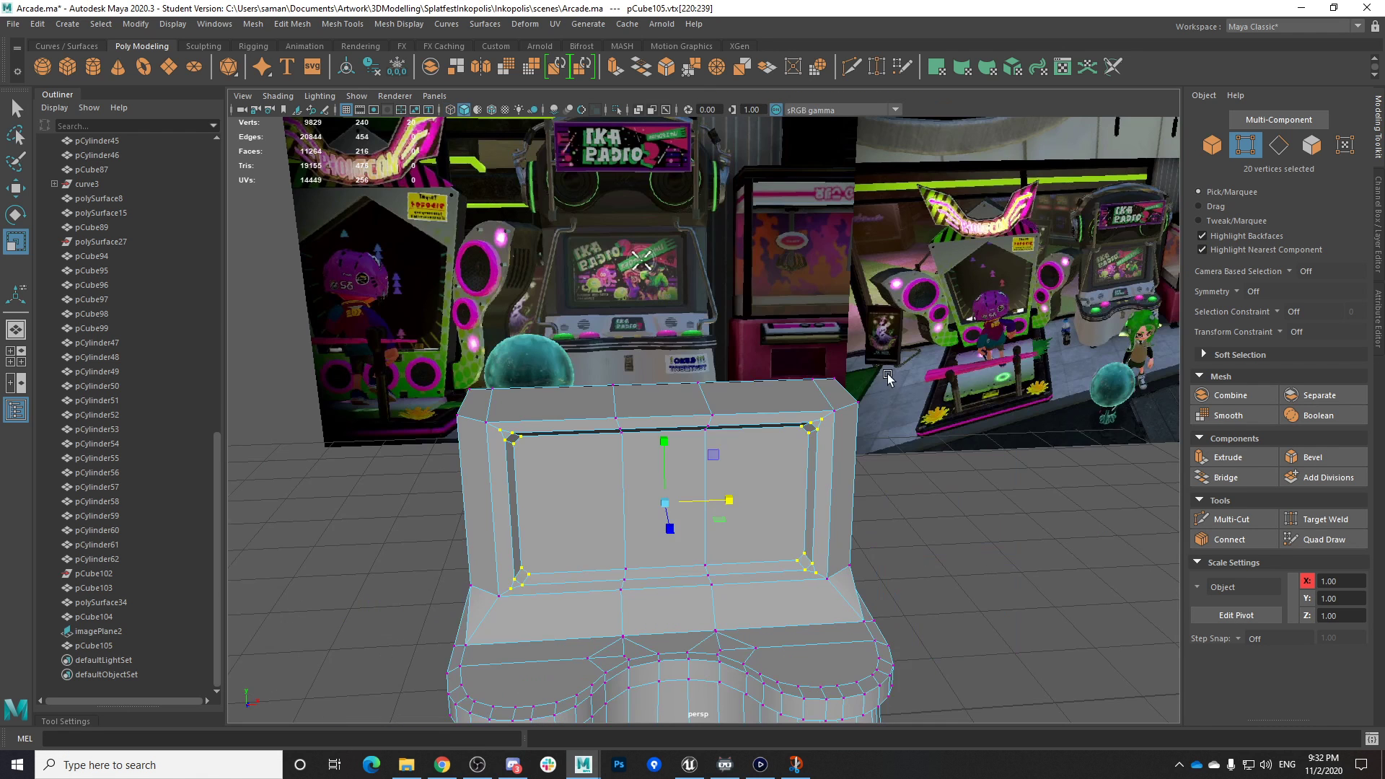
Return to object mode with the machine selected and save the scene
key("ctrl+s")
left_click_drag(729, 456, 749, 428, "alt")
right_click_drag(749, 428, 801, 391)
right_click_drag(844, 473, 753, 534, "alt")
left_click_drag(740, 554, 738, 555)
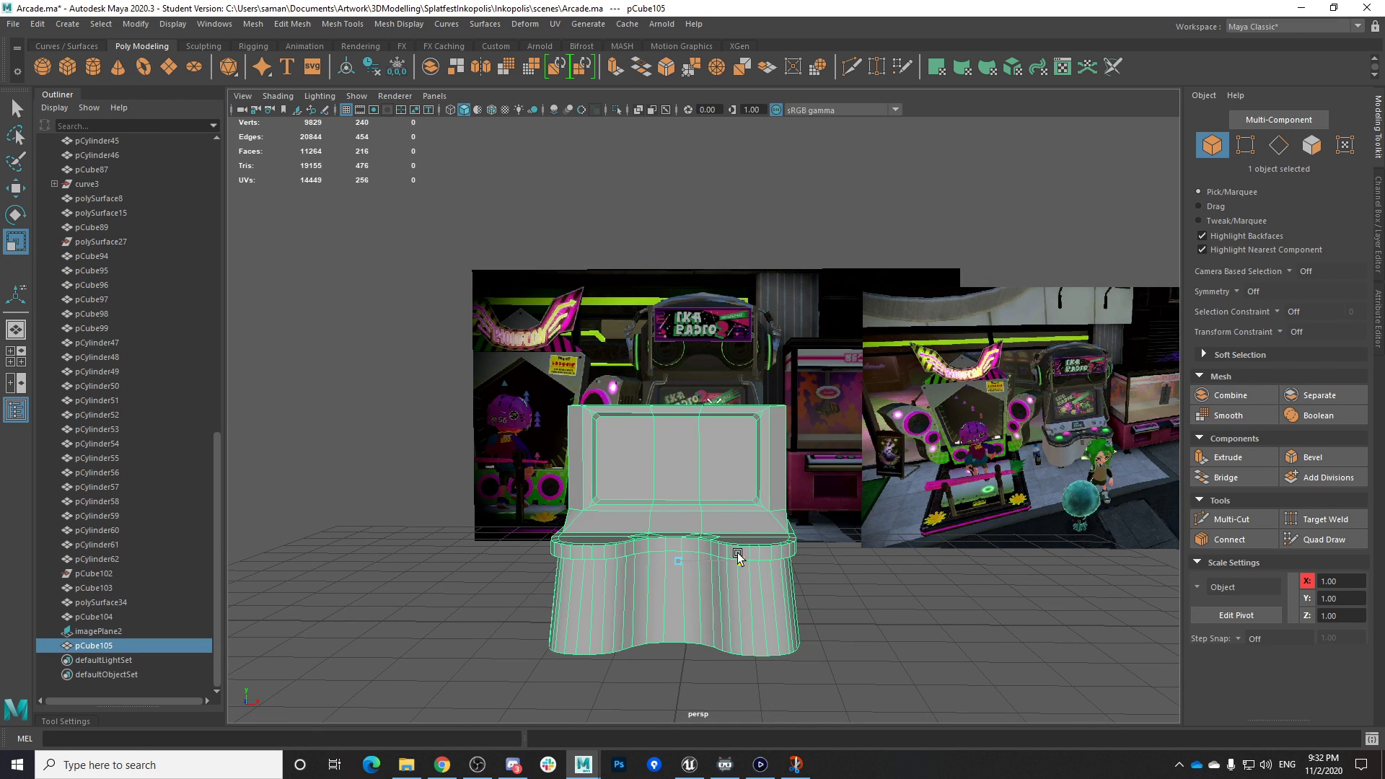
key("ctrl+s")
left_click(654, 397)
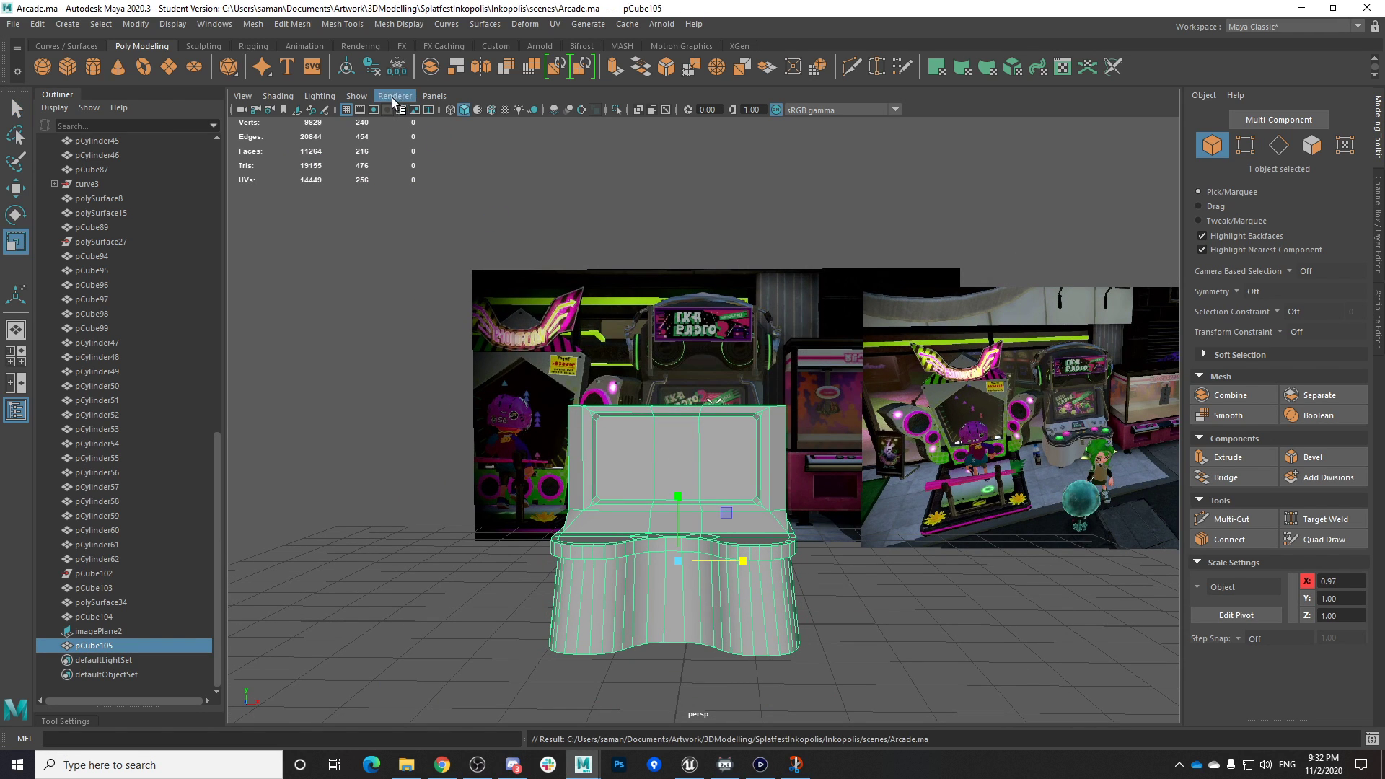
Examine the widened screen recess and upper cabinet from several angles against the reference images, saving the scene along the way
right_click_drag(851, 469, 819, 476, "alt")
left_click_drag(820, 489, 775, 527, "alt")
right_click_drag(866, 531, 968, 529, "alt")
key("ctrl+s")
left_click(678, 392)
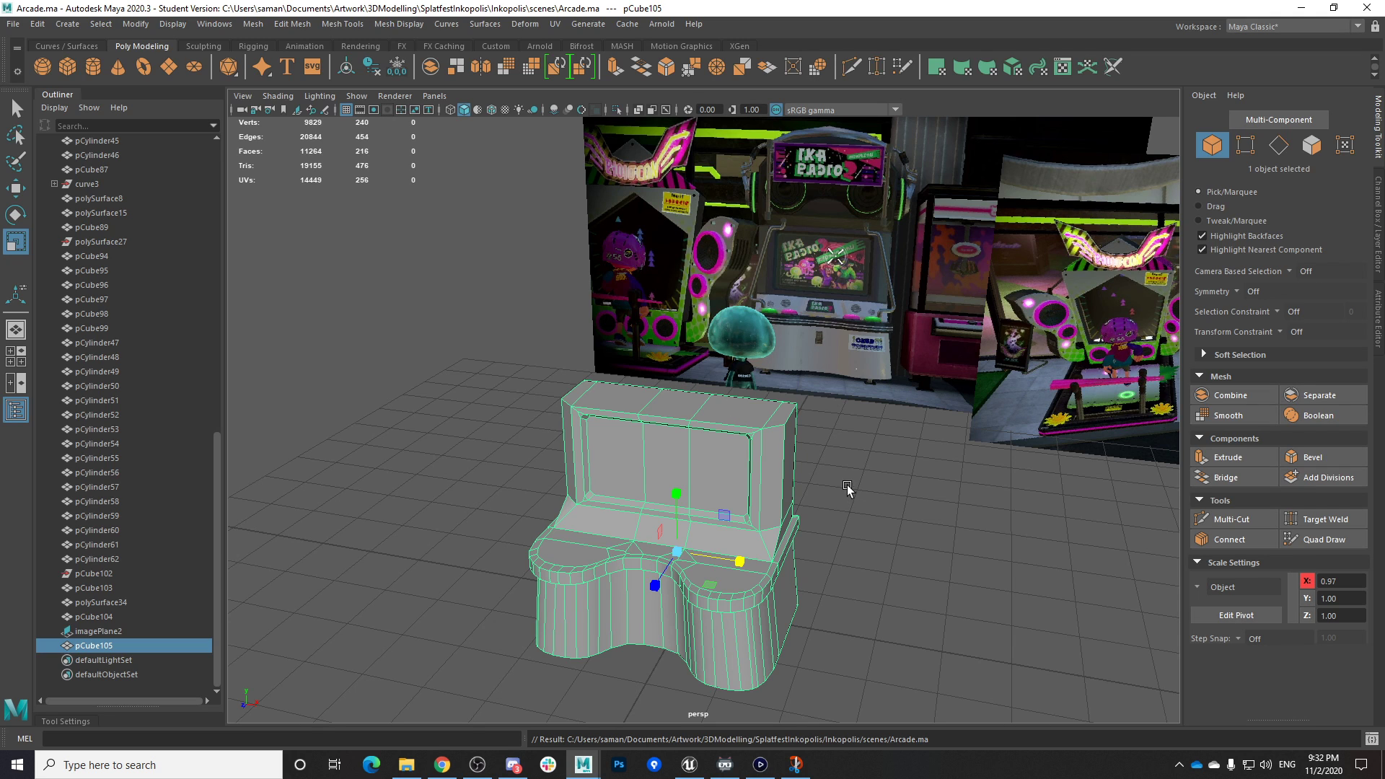
left_click(879, 497)
left_click_drag(842, 543, 699, 452, "alt")
key("q")
key("ctrl+s")
left_click(652, 395)
key("r")
left_click_drag(953, 483, 799, 519, "alt")
left_click(808, 522)
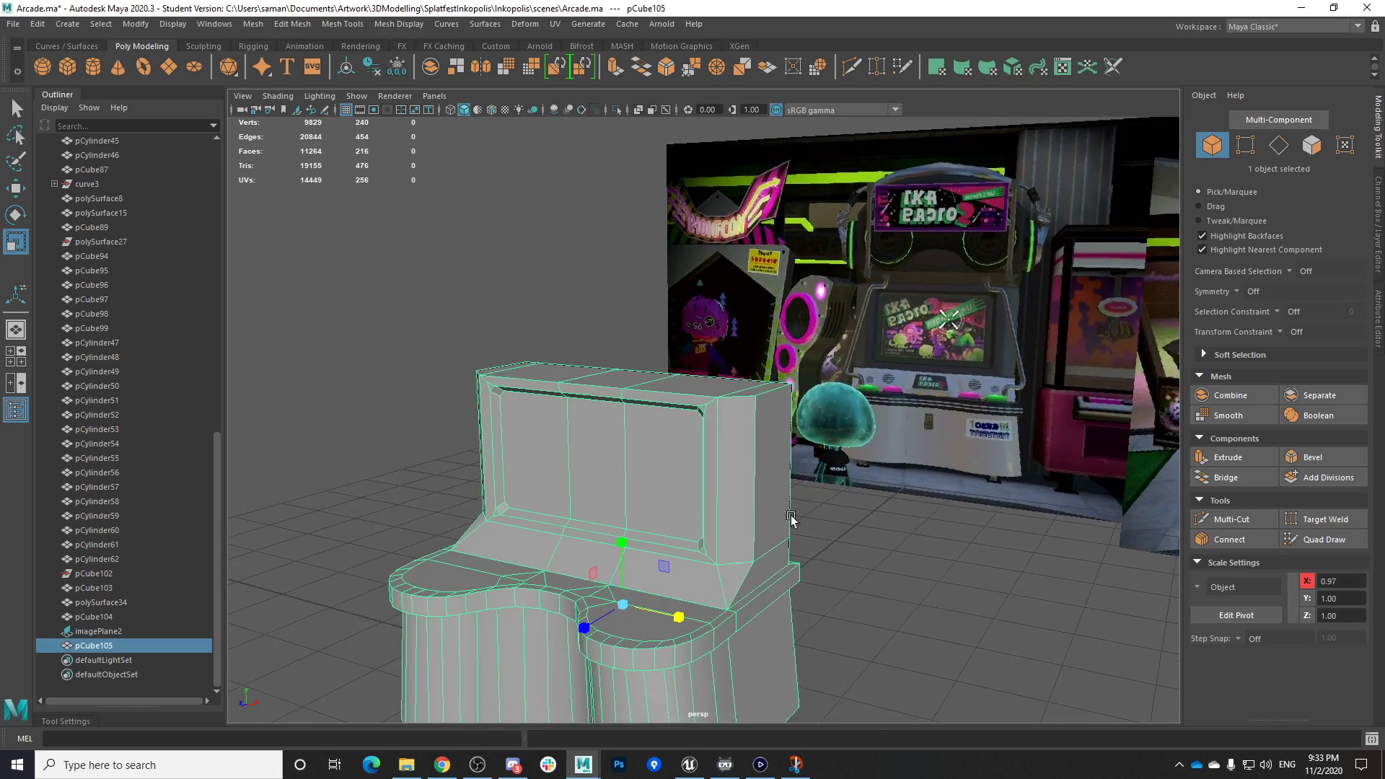
right_click_drag(799, 519, 892, 535, "alt")
left_click_drag(891, 535, 752, 542, "alt")
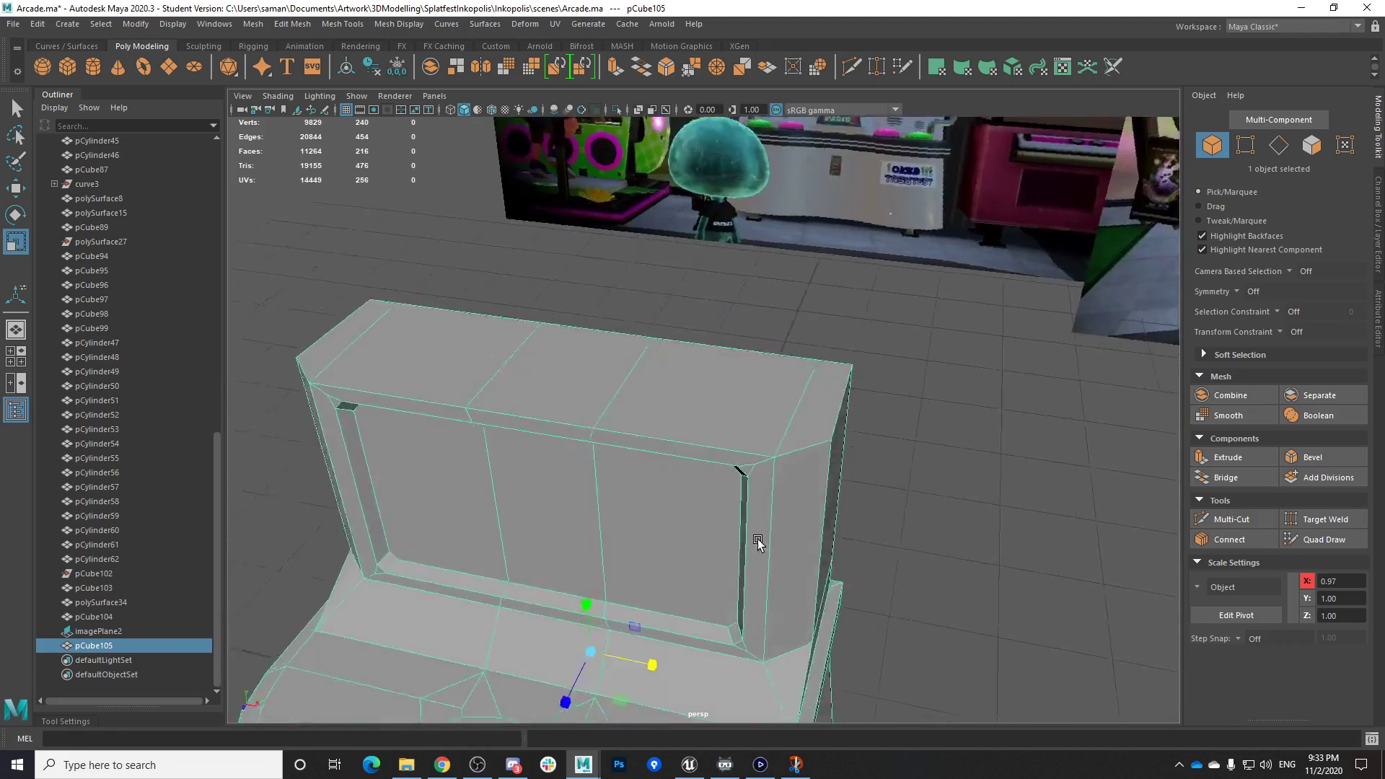
right_click_drag(751, 541, 778, 541, "alt")
scroll(778, 541, "down", 2)
left_click_drag(796, 563, 857, 587, "alt")
scroll(790, 539, "down", 1)
Study the Ika Radio machine in the live game capture window, switch back to the Maya Arcade scene and save it
left_click(760, 765)
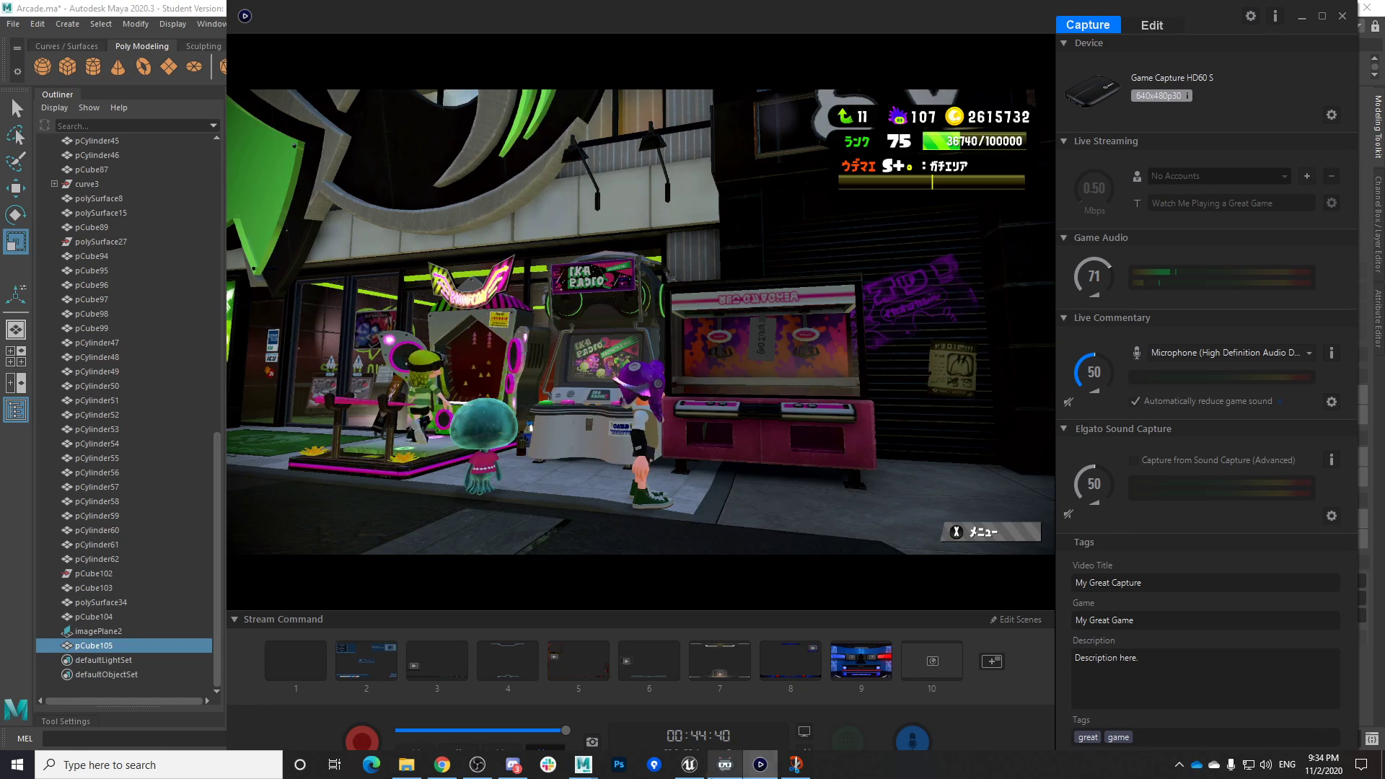
mouse_move(583, 764)
left_click(643, 653)
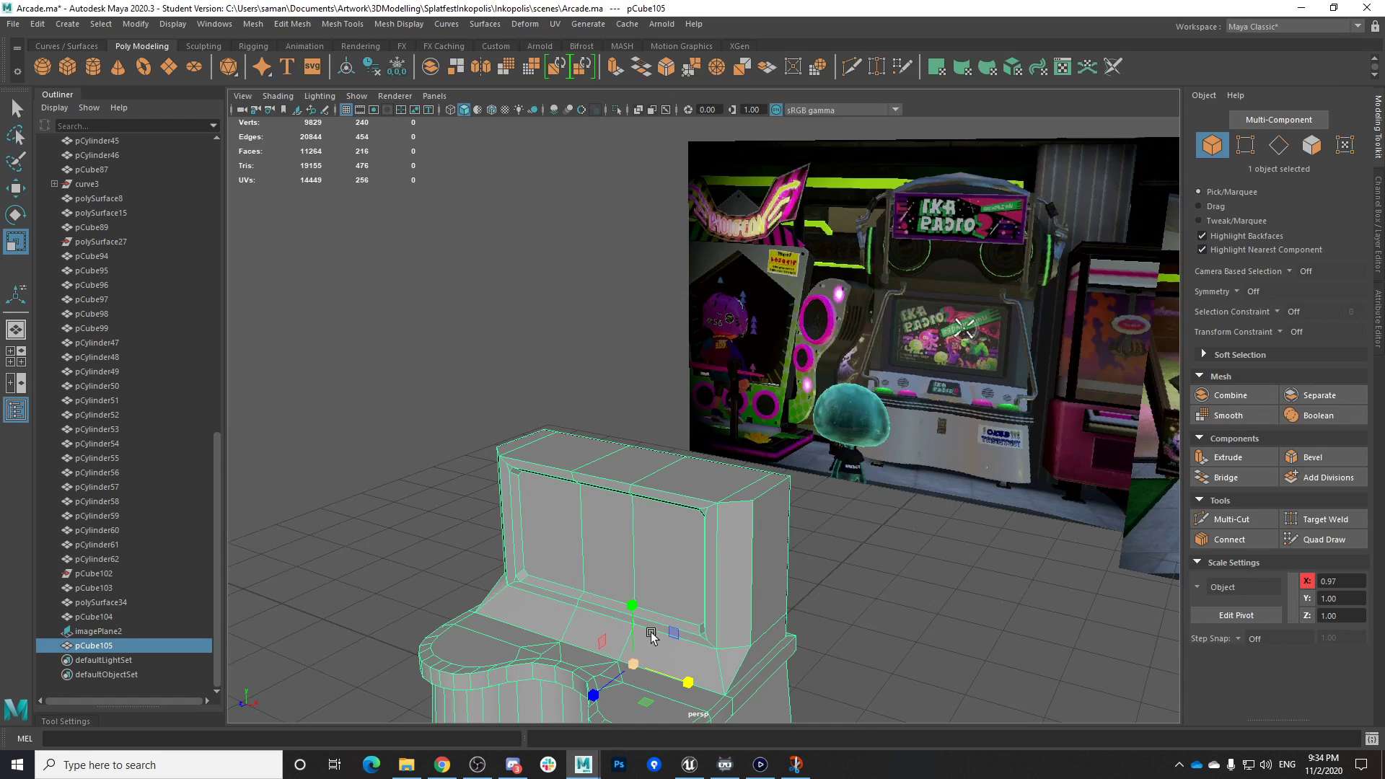
key("ctrl+s")
left_click(658, 393)
Select the five faces on top of the cabinet in the front view and extrude them upward to add a tall upper section
left_click_drag(803, 527, 699, 522, "alt")
key("space")
key("space")
middle_click_drag(756, 200, 672, 413, "alt")
right_click_drag(677, 346, 677, 391)
left_click_drag(595, 293, 944, 373)
key("space")
key("space")
left_click_drag(914, 437, 935, 437, "alt")
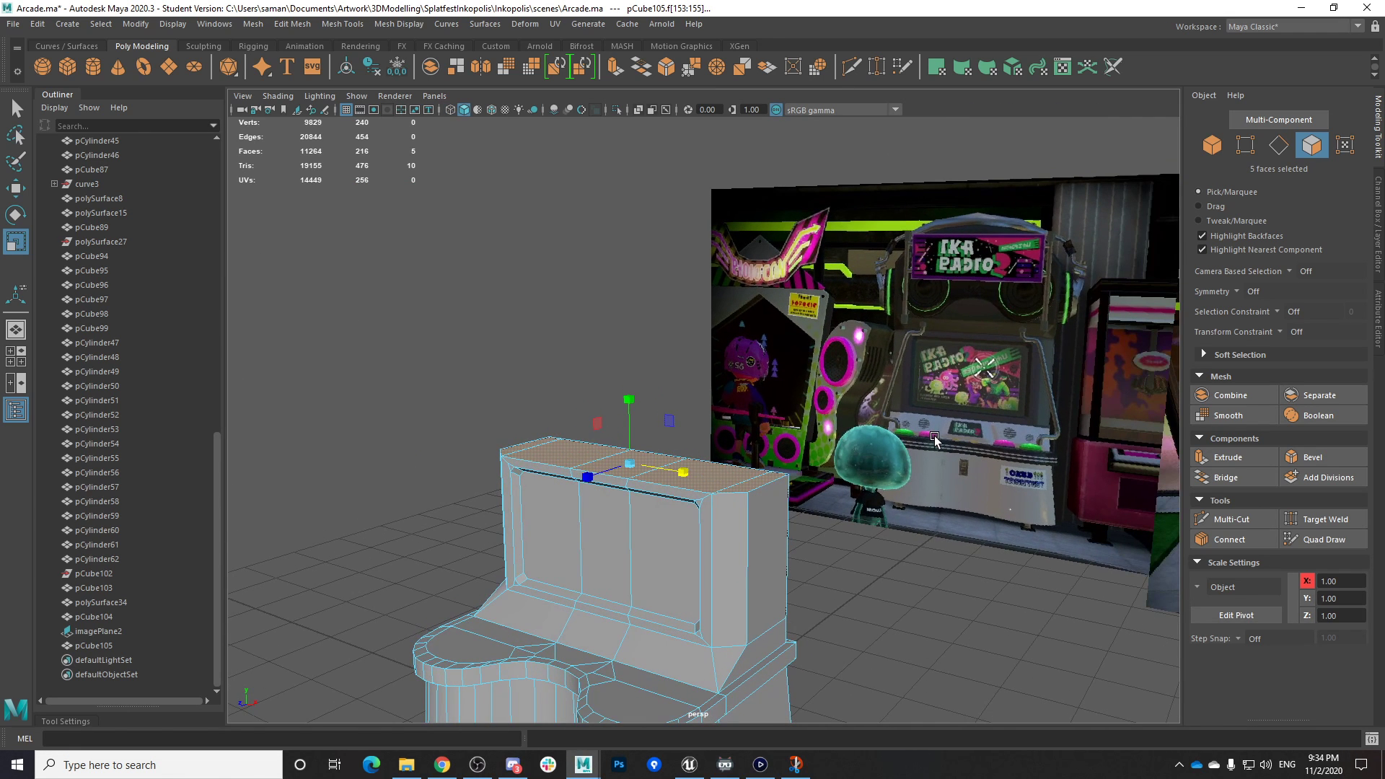
key("w")
left_click_drag(629, 403, 588, 310)
Compare the taller cabinet with the live game capture, return to the Maya Arcade scene and save it
left_click(764, 775)
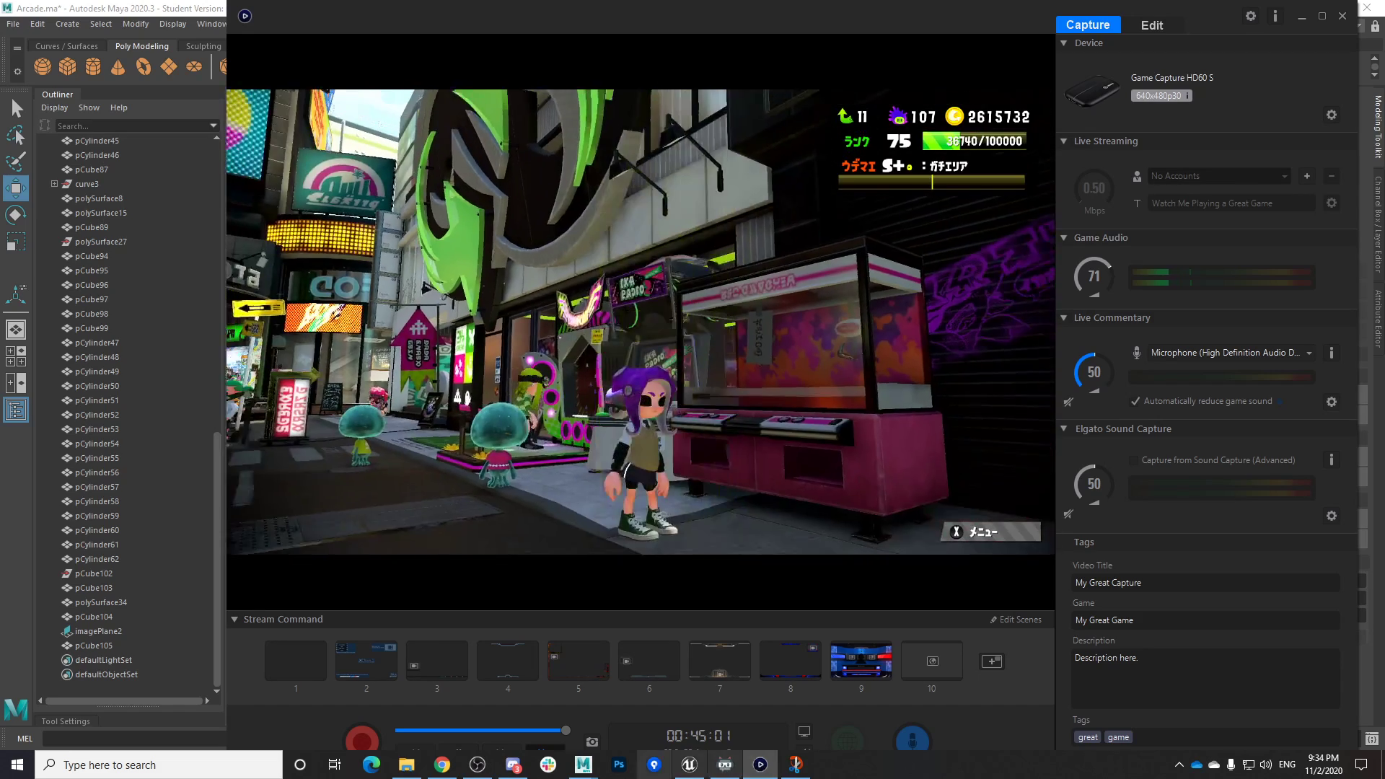
mouse_move(584, 766)
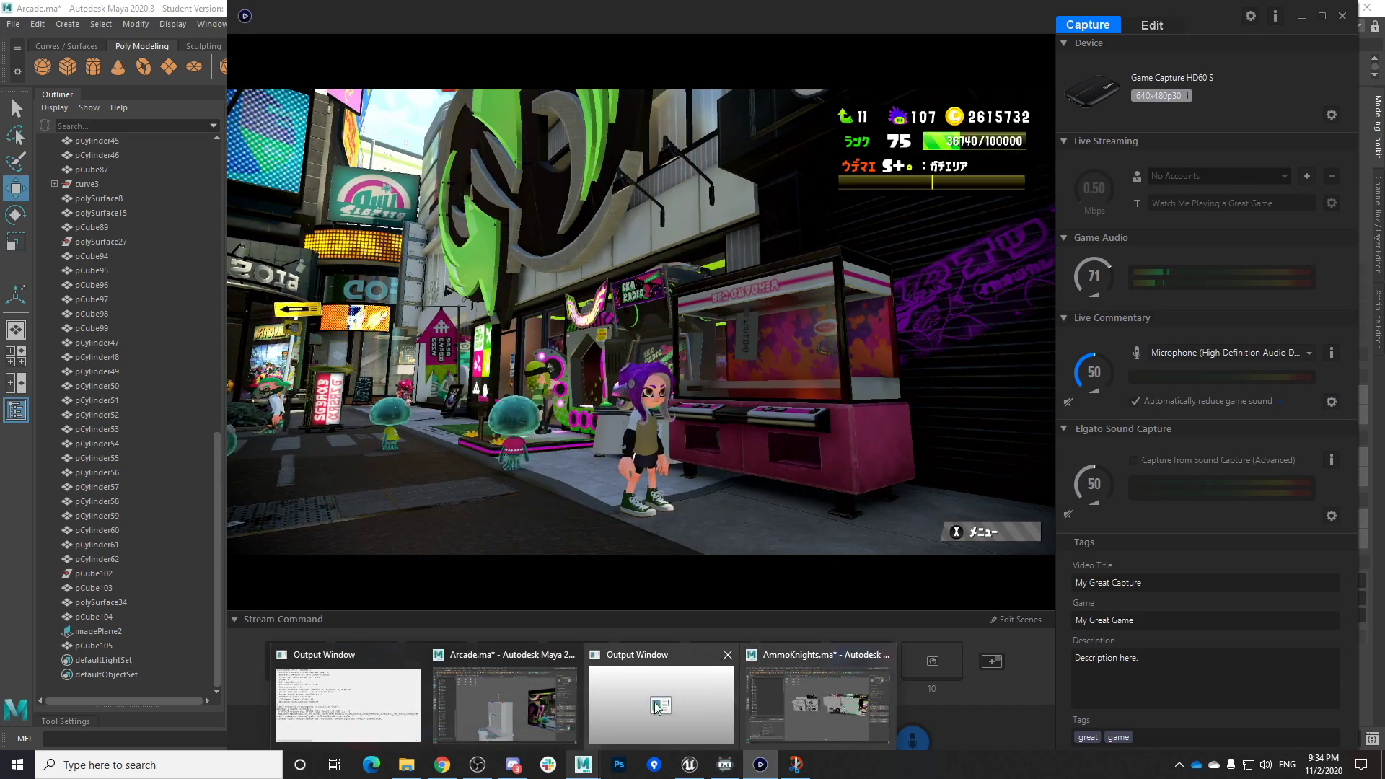
left_click(521, 701)
key("ctrl+s")
left_click(661, 395)
Try to extrude the five front faces of the new upper section forward, saving the scene
left_click_drag(661, 404, 758, 489, "alt")
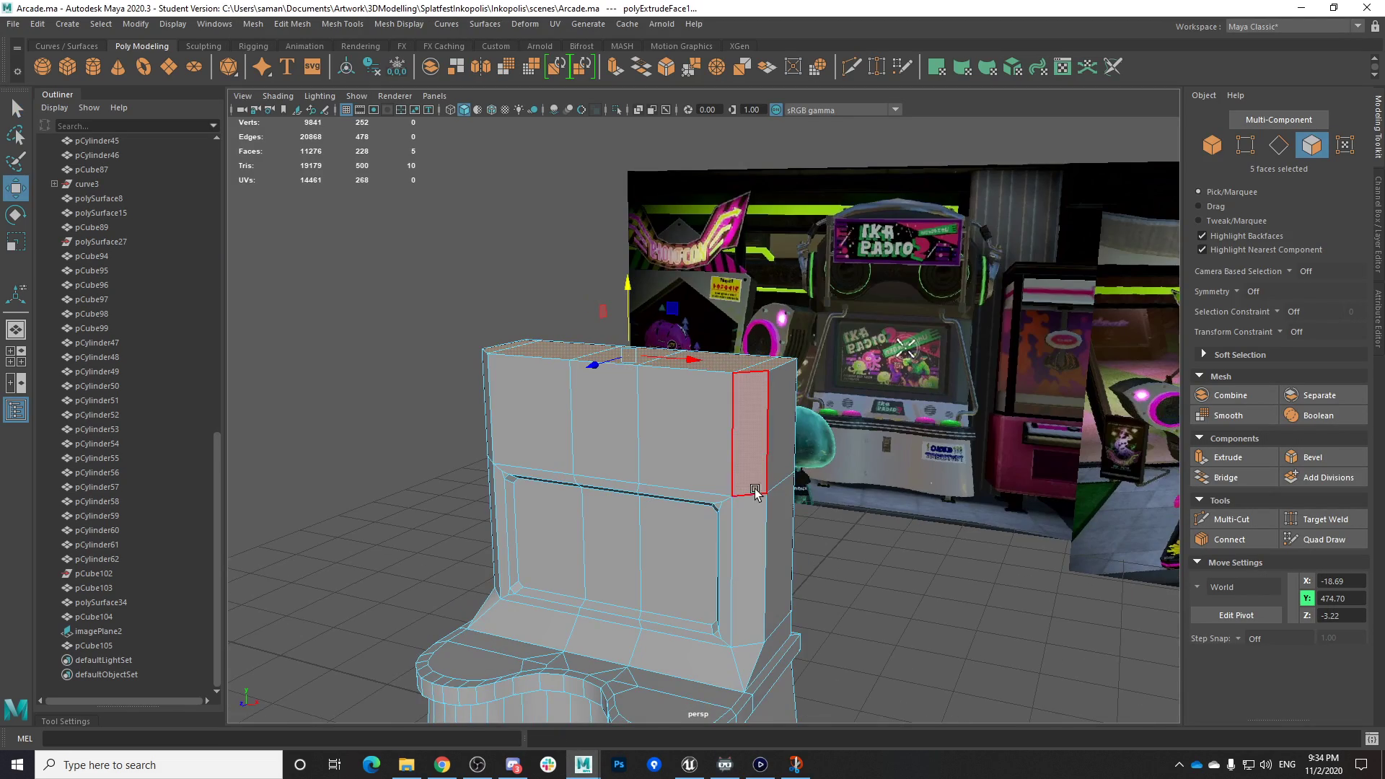
left_click(748, 472)
left_click(702, 467, "shift")
left_click(625, 456, "shift")
left_click(550, 443, "shift")
left_click(487, 427, "shift")
left_click_drag(632, 503, 589, 406, "alt")
key("ctrl+e")
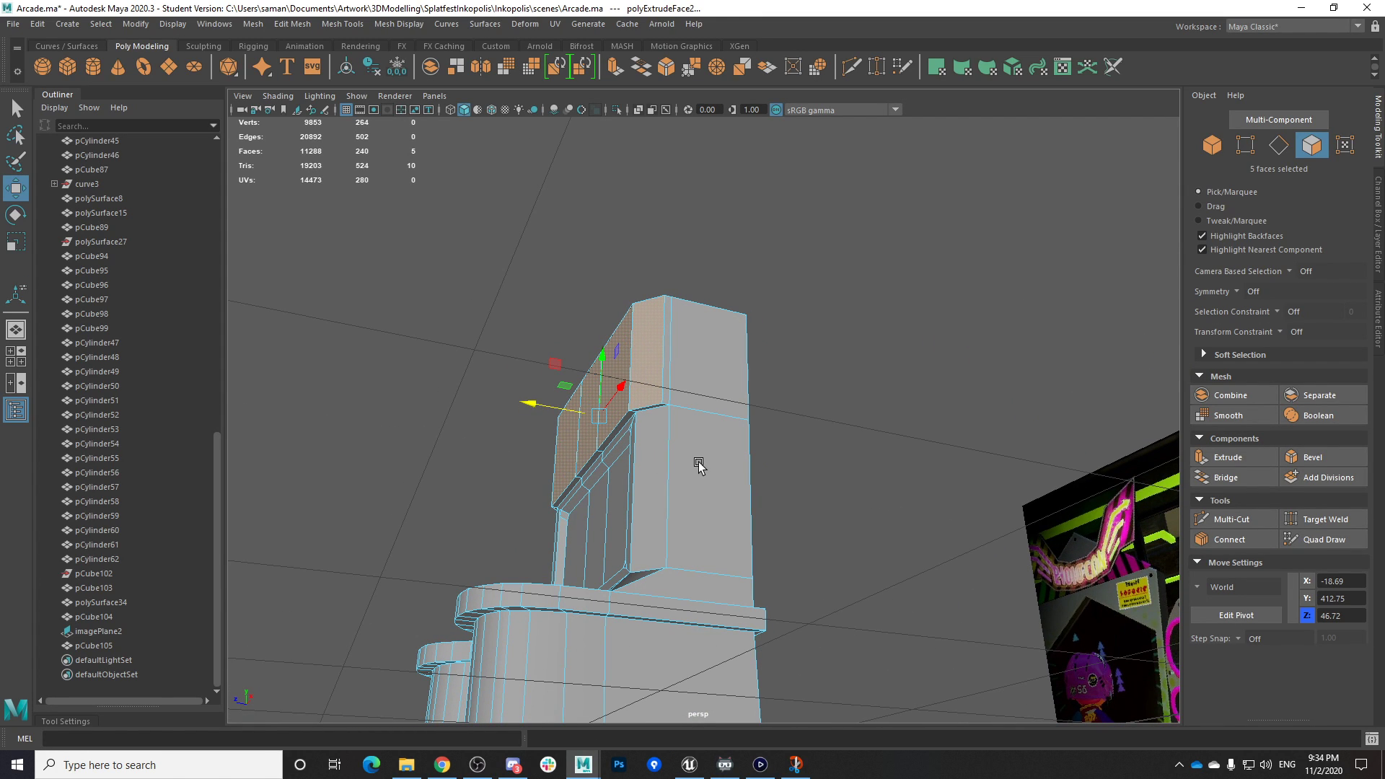
left_click_drag(698, 466, 859, 530, "alt")
key("ctrl+s")
left_click(665, 397)
Undo the forward extrusion and part of the face selection on the upper section
key("w")
left_click_drag(653, 427, 708, 440, "alt")
key("ctrl+z")
key("ctrl+z")
key("ctrl+z")
key("ctrl+z")
Insert a horizontal edge loop around the upper section just above the screen with Multi-Cut, then switch to vertex mode and save
left_click(340, 24)
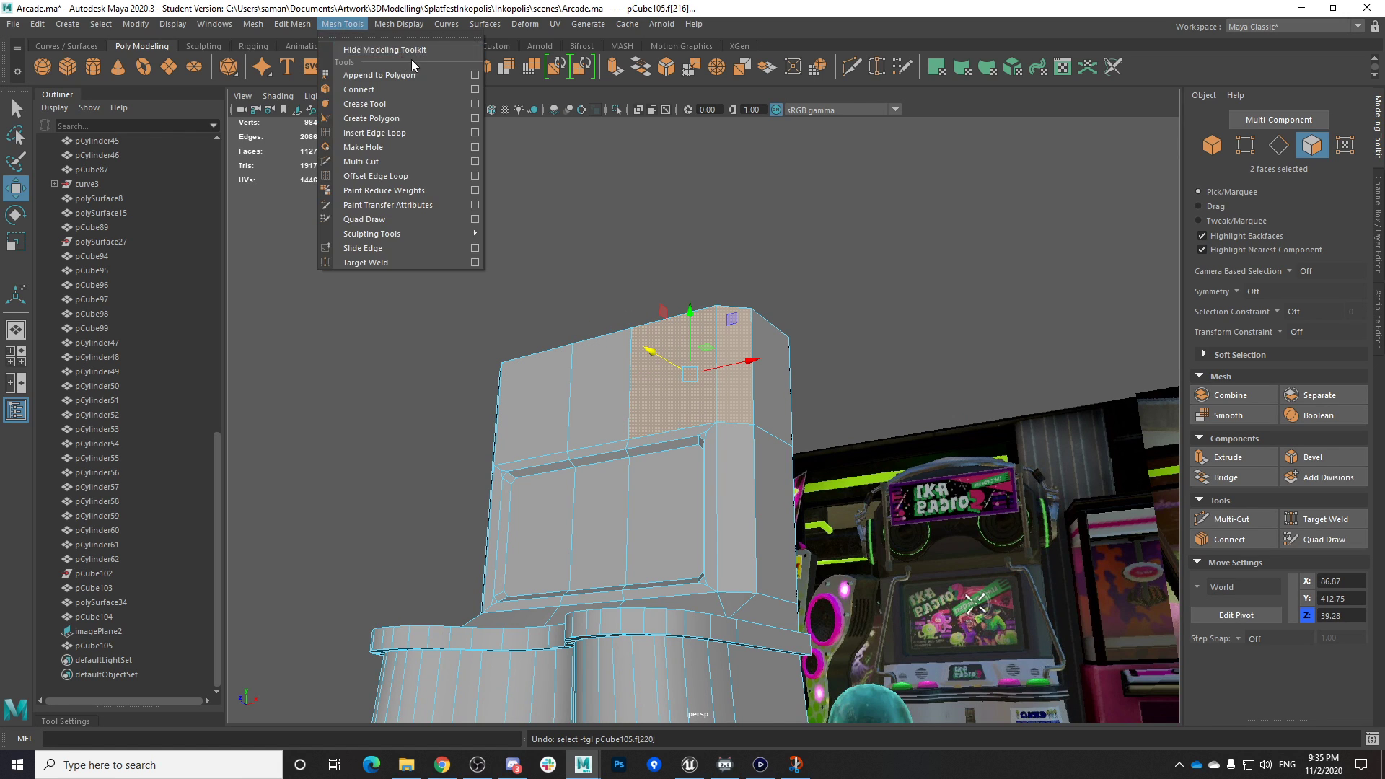
left_click(401, 166)
left_click(716, 307)
left_click_drag(697, 368, 709, 444, "alt")
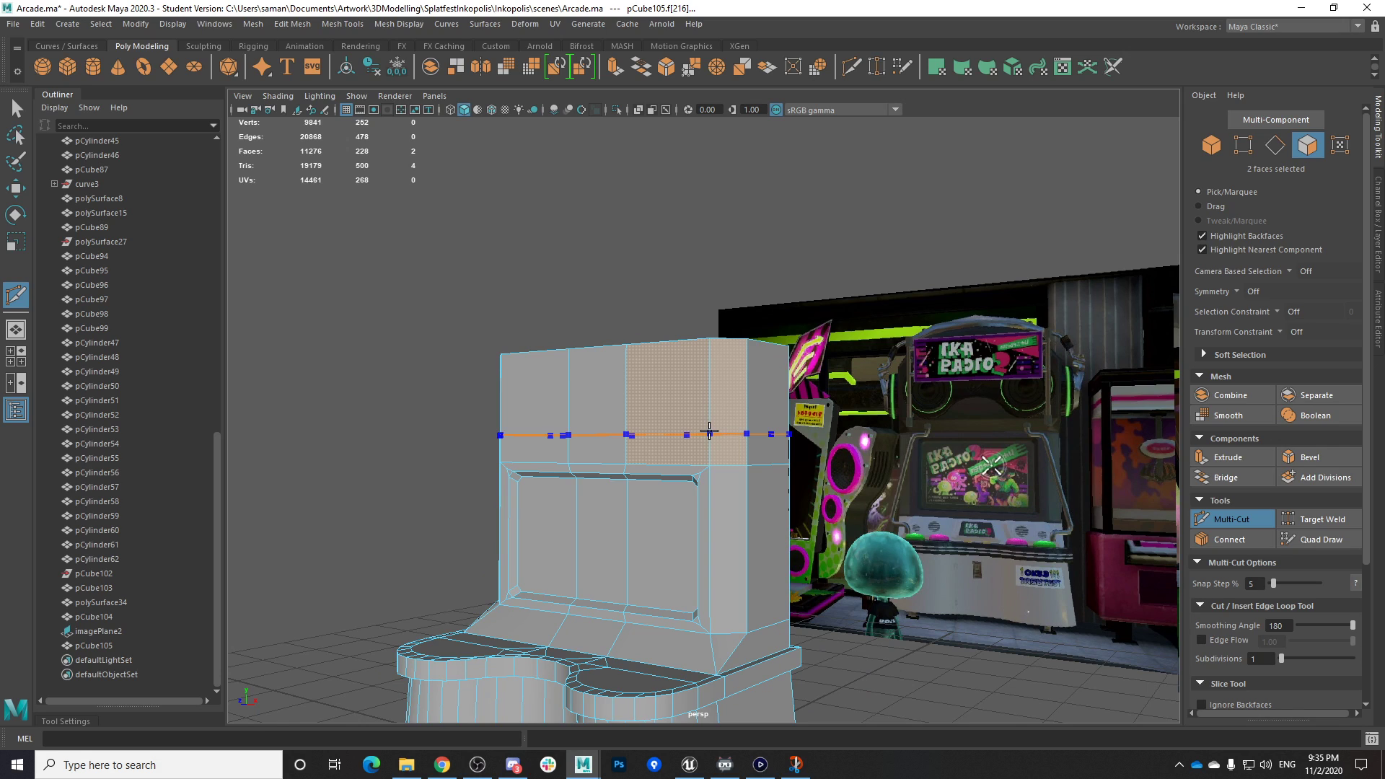
right_click_drag(762, 419, 722, 373)
key("ctrl+s")
key("Return")
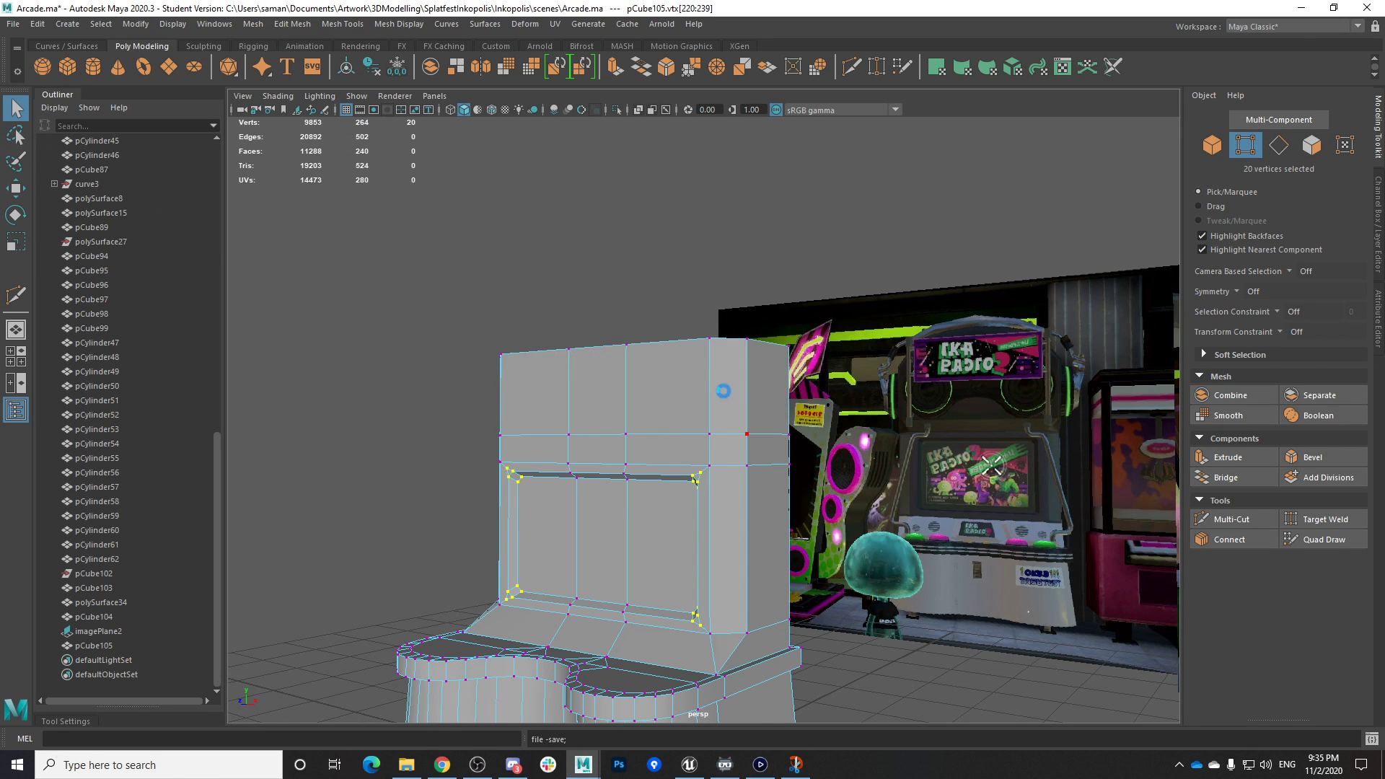
Select the front edges of the new edge loop and move them forward to form an overhang above the screen
left_click_drag(760, 394, 674, 386, "alt")
right_click_drag(678, 366, 682, 404)
left_click_drag(692, 405, 684, 457, "alt")
right_click_drag(649, 366, 635, 339)
left_click_drag(665, 441, 750, 478, "alt")
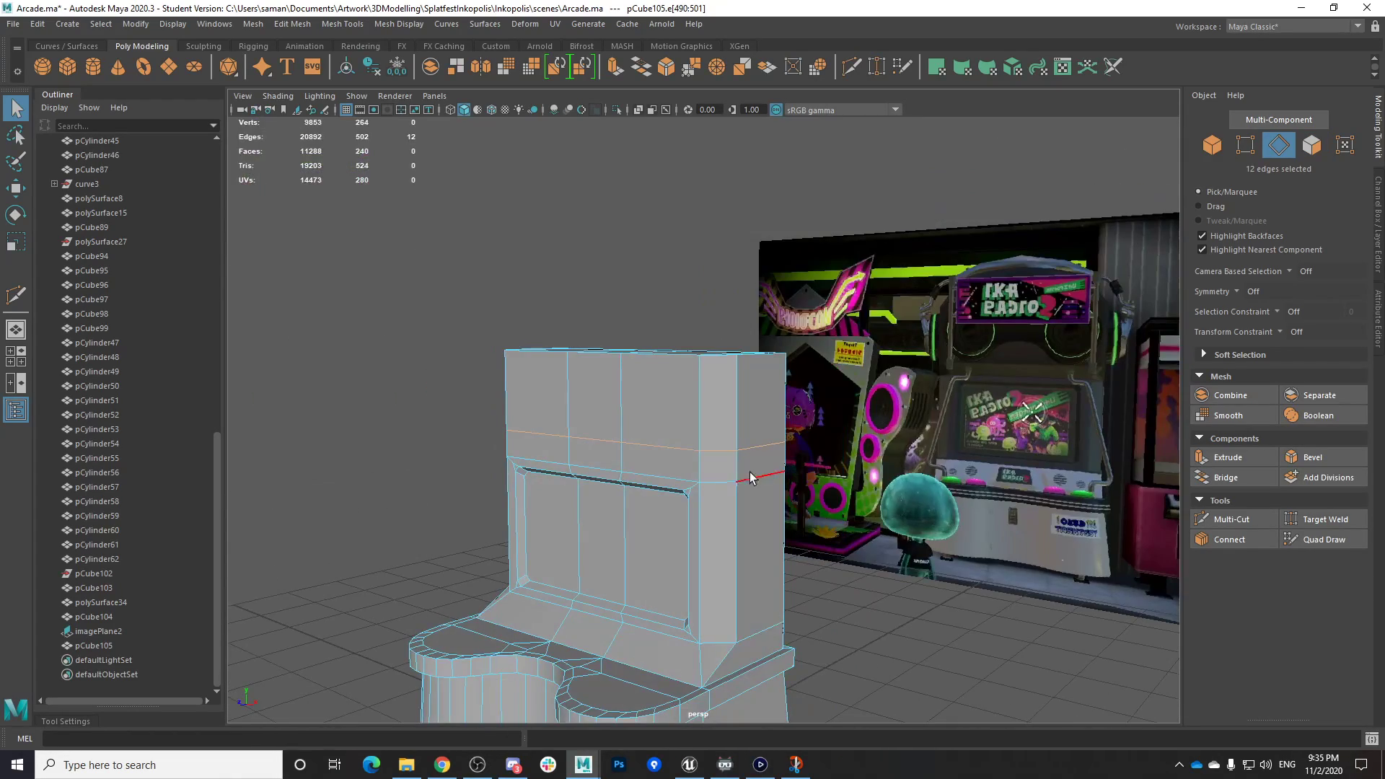
left_click(542, 435, "shift")
left_click_drag(549, 438, 711, 451, "alt")
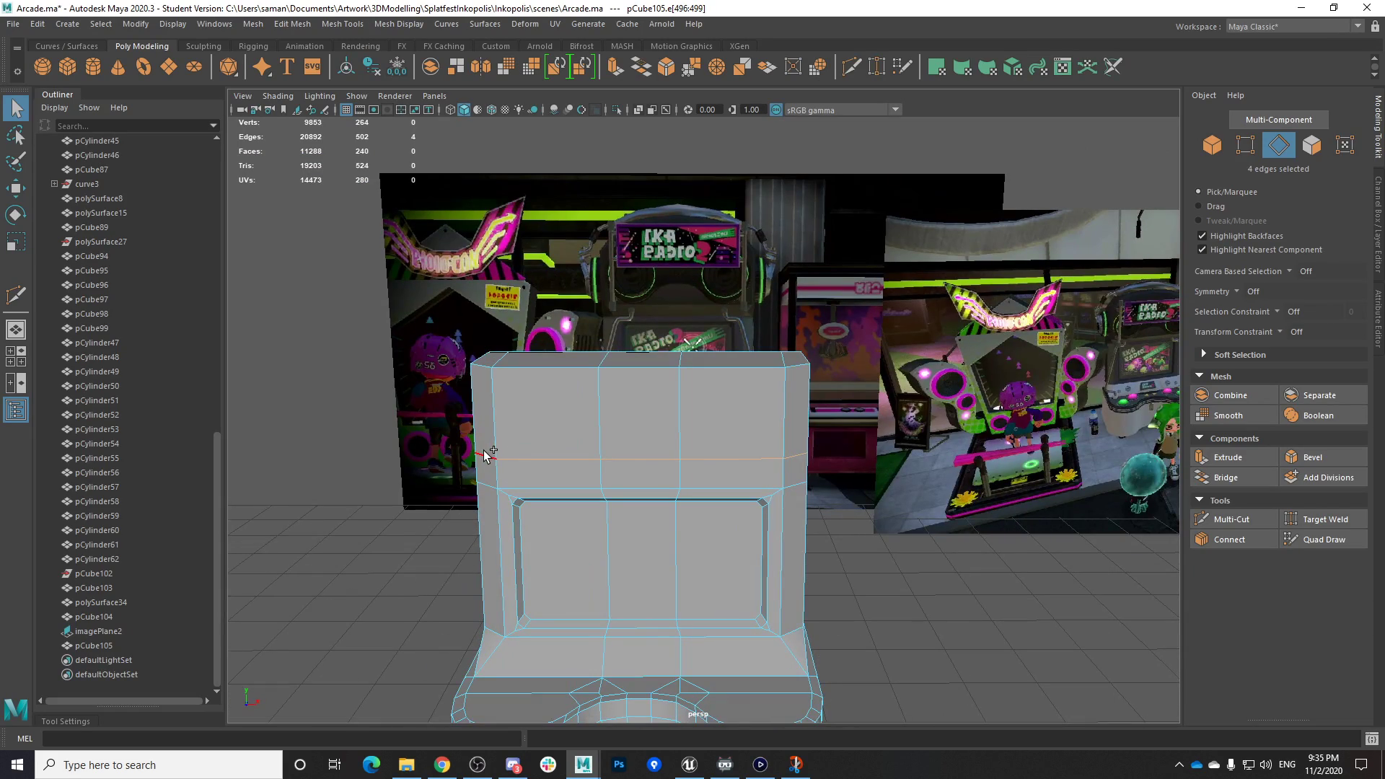
left_click(484, 454, "shift")
left_click_drag(779, 491, 647, 531, "alt")
key("w")
left_click_drag(530, 509, 586, 498, "alt")
left_click_drag(535, 451, 514, 424)
Select neighbouring vertices at the front corners of the overhang's lower edge and merge them
left_click_drag(514, 424, 566, 442, "alt")
left_click(718, 410)
right_click_drag(721, 365, 658, 371)
left_click(758, 416, "shift")
left_click_drag(776, 474, 788, 541, "alt")
right_click_drag(792, 440, 797, 316, "shift")
left_click_drag(697, 524, 780, 520, "alt")
left_click(648, 510)
left_click(596, 511, "shift")
right_click_drag(666, 527, 714, 402, "shift")
Select the two middle vertices of the overhang's lower edge, move them back to Z 59.15 in the top view, and save
left_click_drag(868, 534, 564, 490, "alt")
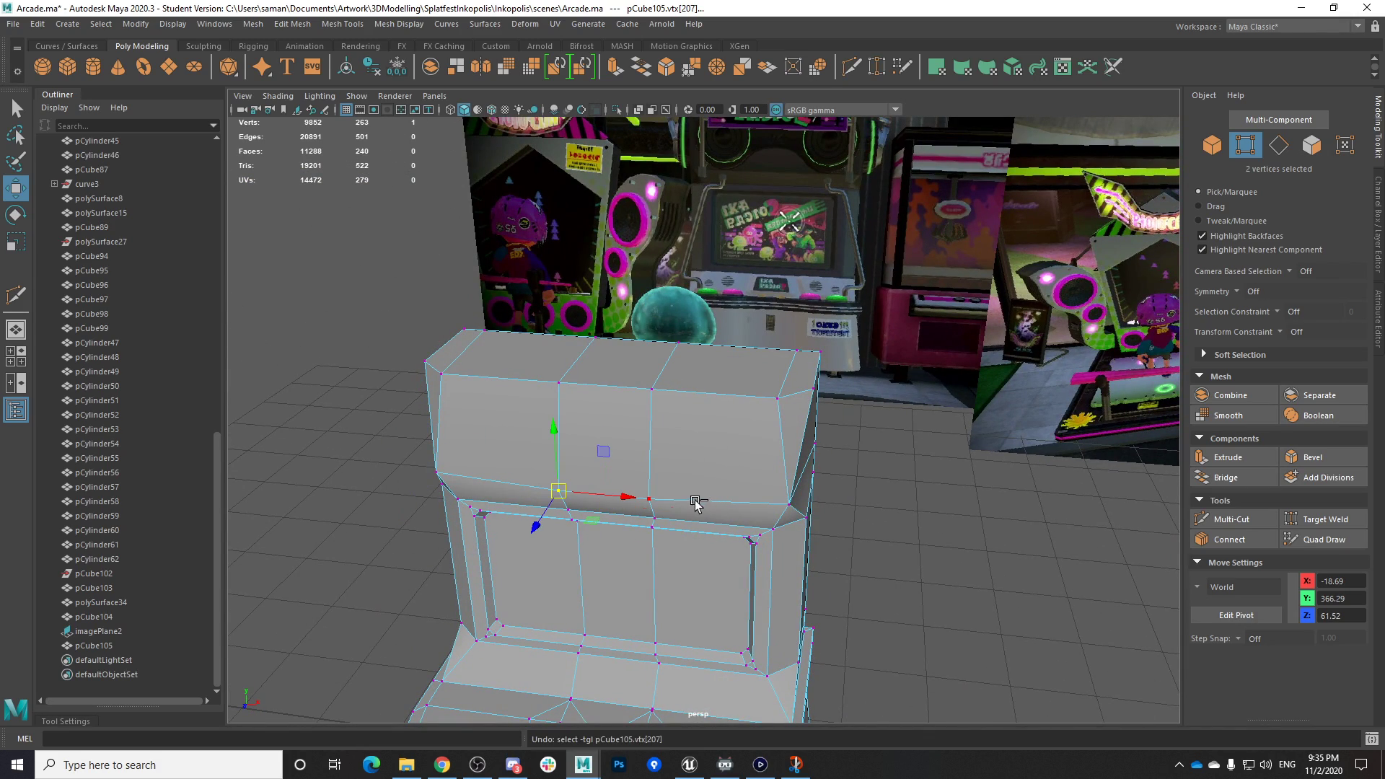
key("space")
key("space")
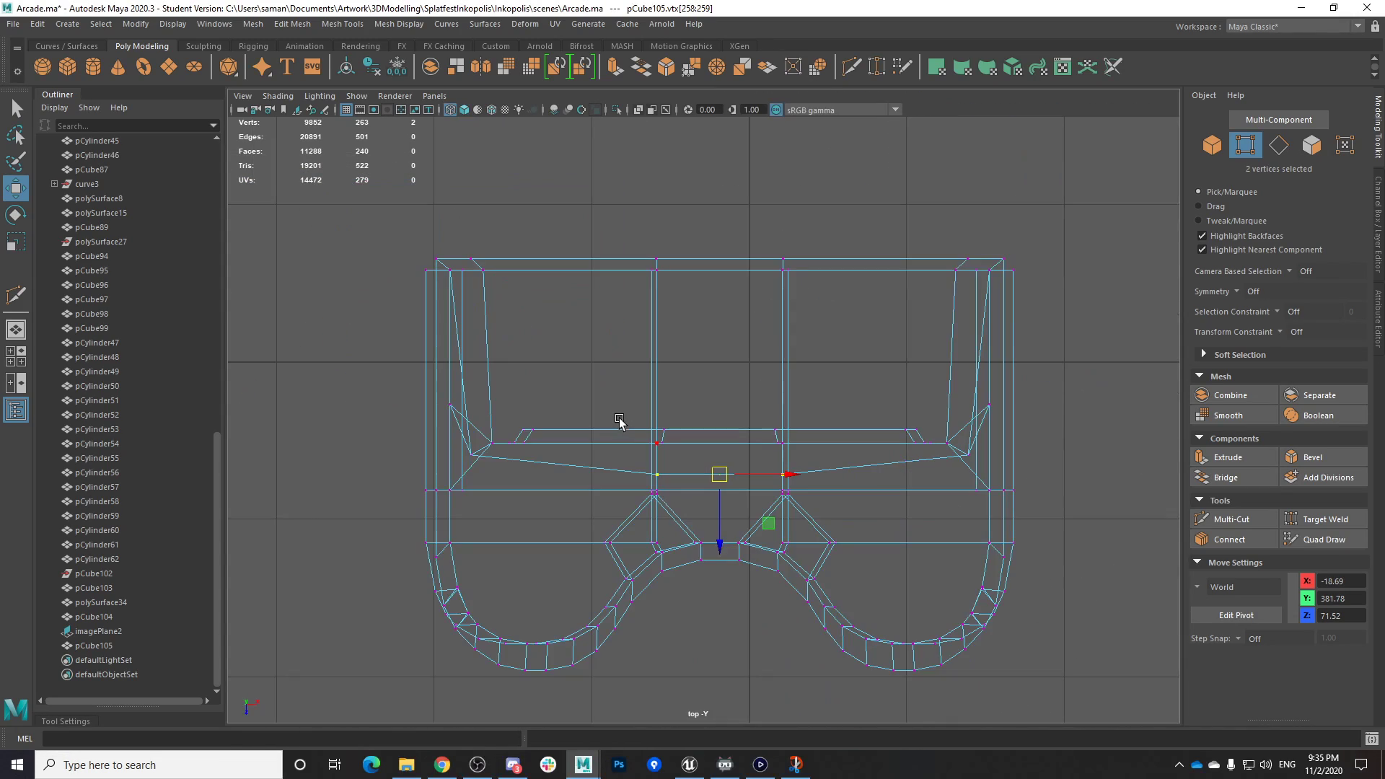
left_click_drag(717, 542, 718, 525)
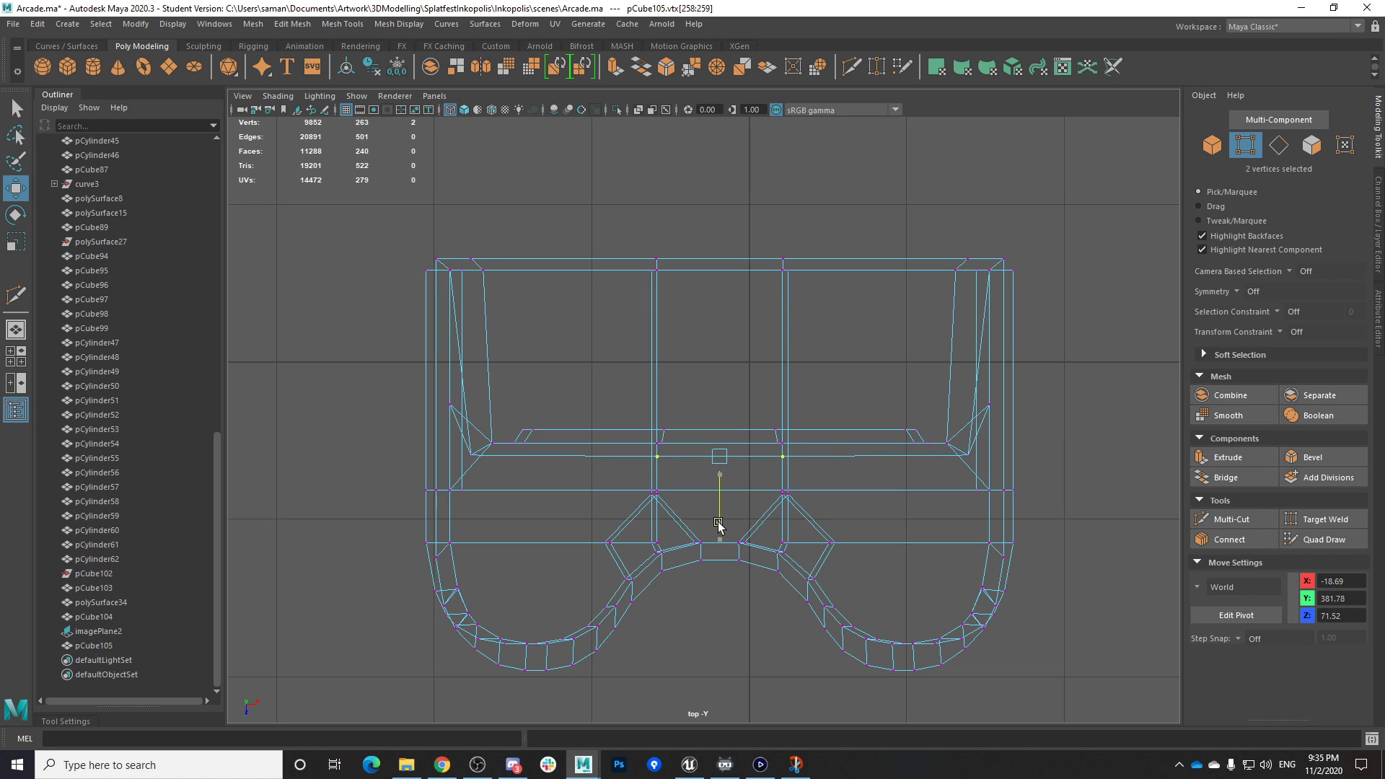
key("ctrl+s")
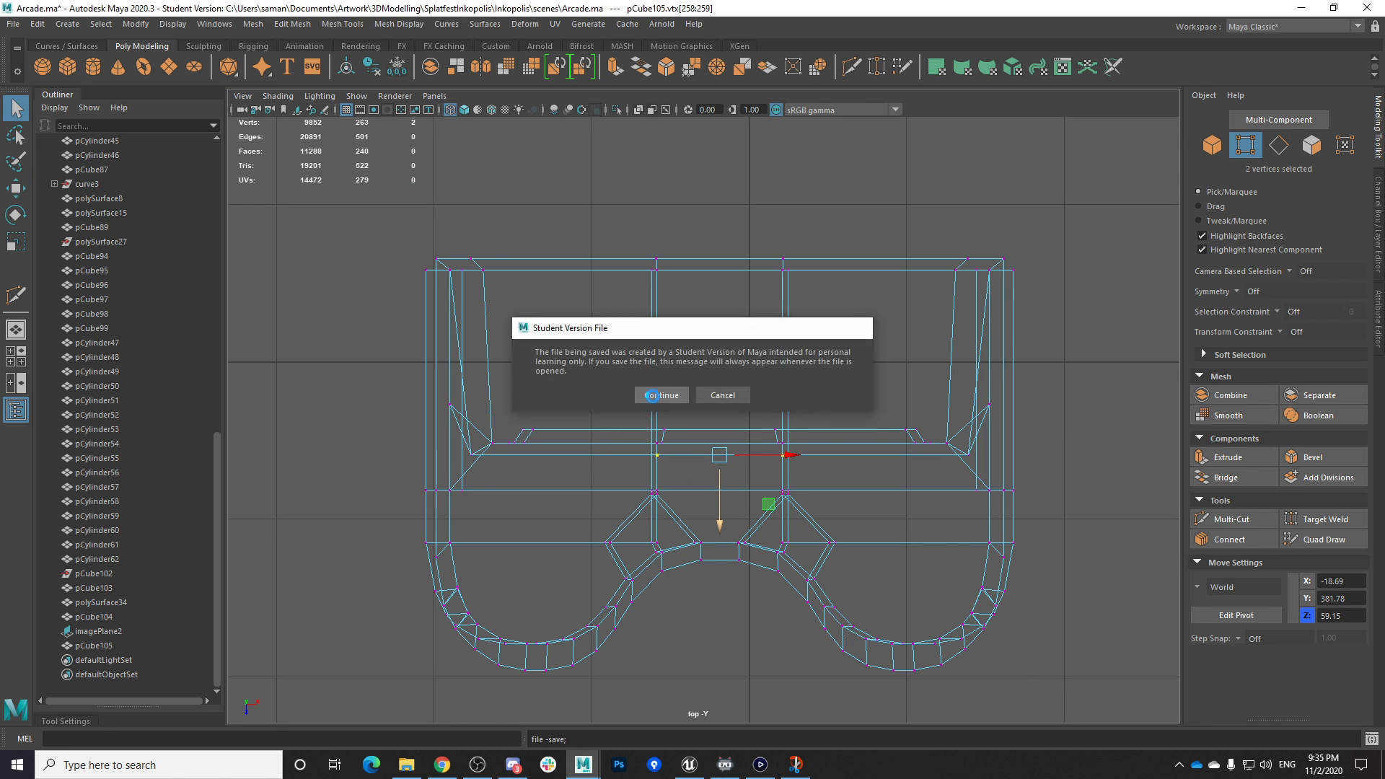
left_click(662, 395)
Return to the perspective view in object mode with the machine selected and check the overhang's shape
key("space")
key("space")
right_click_drag(764, 238, 833, 217)
left_click_drag(929, 564, 621, 570, "alt")
left_click(960, 570)
left_click(786, 460)
scroll(822, 552, "down", 3)
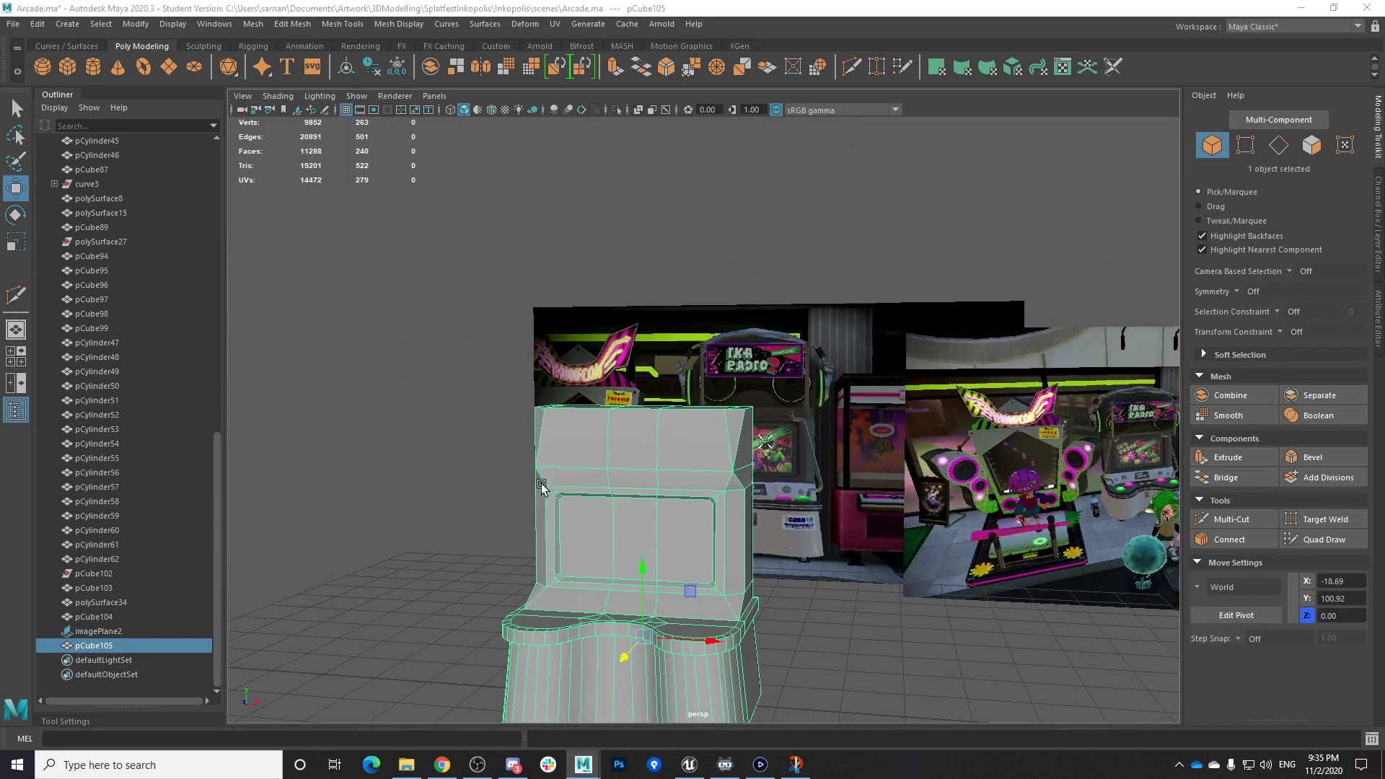
In the front view, move the left corner vertex of the overhang's lower edge outward to X -190
key("space")
key("space")
scroll(595, 482, "up", 5)
right_click_drag(595, 482, 518, 388)
left_click_drag(549, 473, 577, 491)
key("ctrl+z")
right_click_drag(596, 441, 521, 376)
left_click_drag(530, 465, 567, 473)
left_click(558, 472)
middle_click_drag(754, 486, 397, 474, "alt")
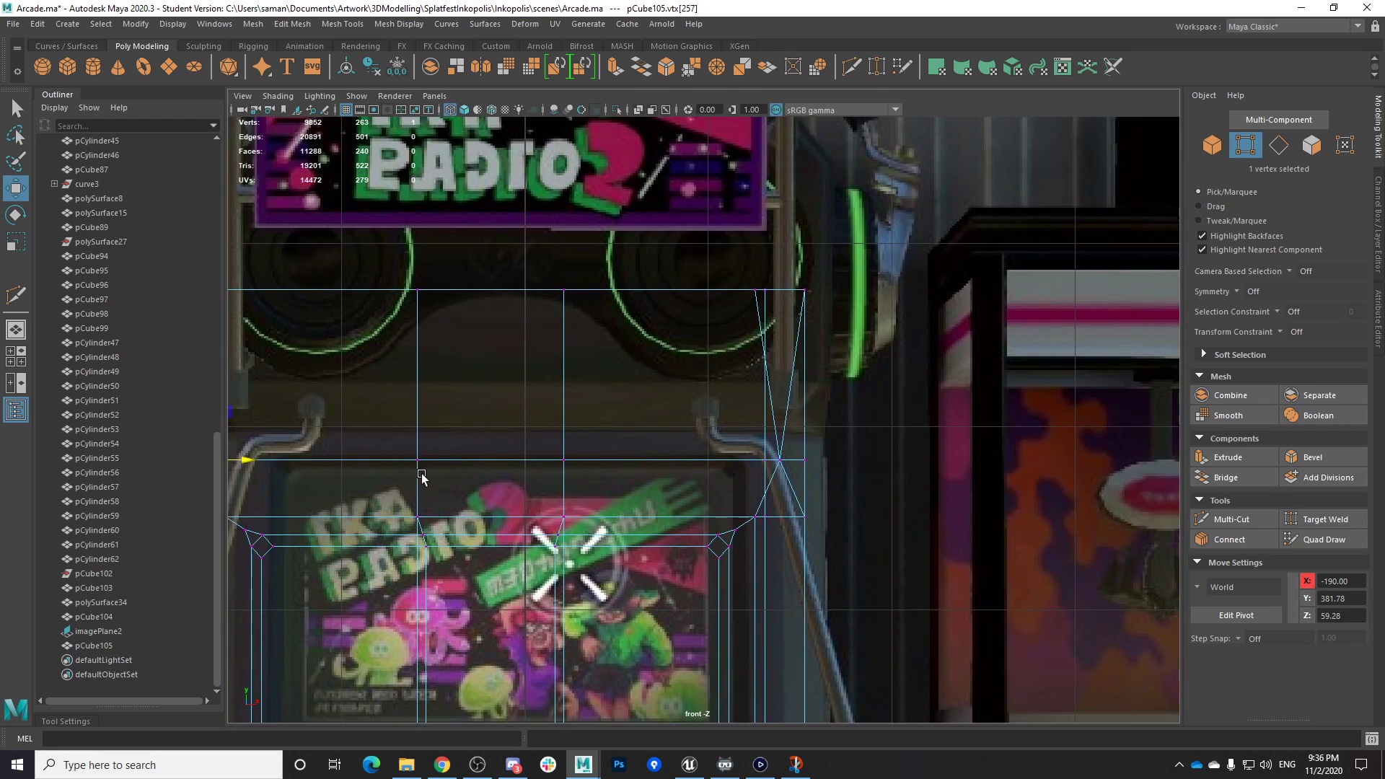
Move the right corner vertices of the overhang's lower edge outward to X 152.37 and save the scene
left_click(789, 474)
left_click_drag(815, 464, 839, 464)
key("ctrl+s")
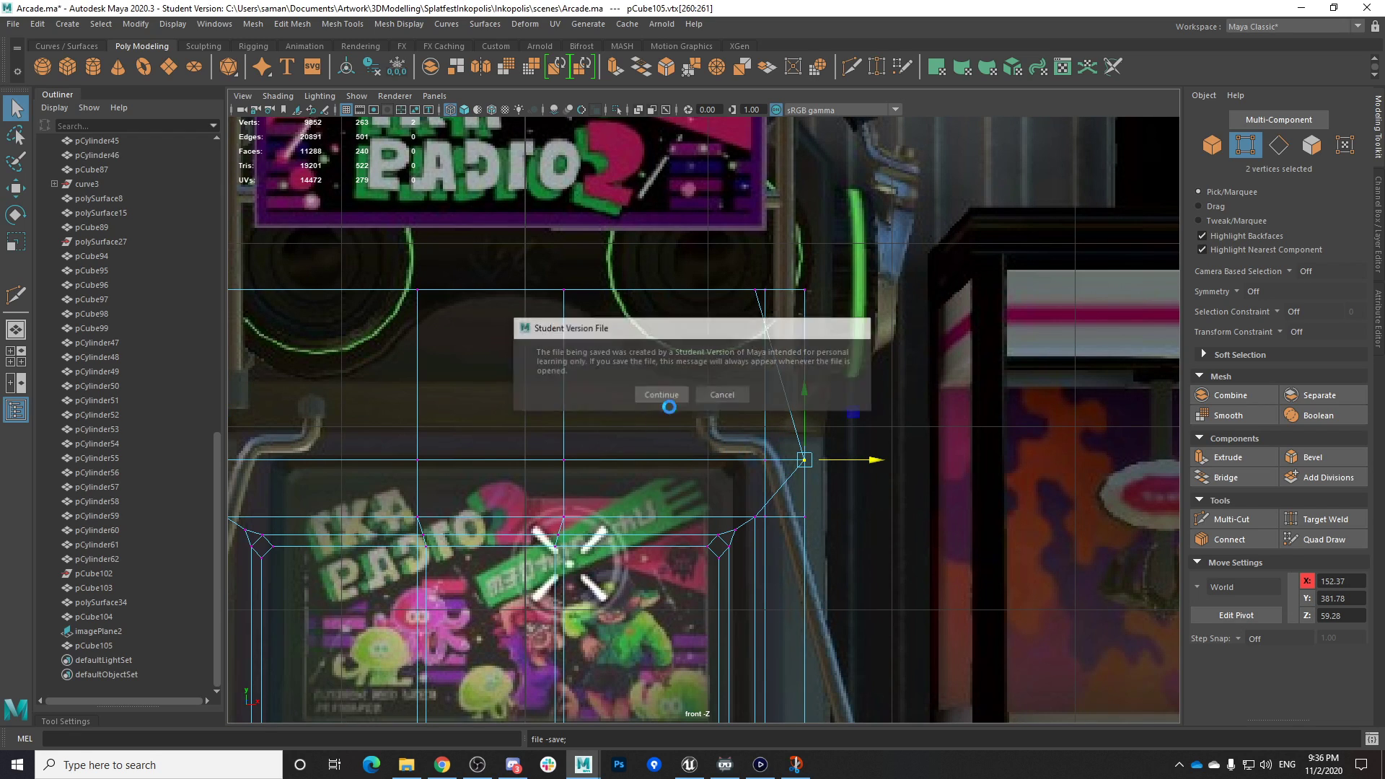
left_click(659, 395)
Merge the two top vertices at the upper section's right front corner into one
left_click(753, 289)
key("space")
key("space")
left_click_drag(934, 314, 845, 523, "alt")
left_click(759, 447, "shift")
right_click_drag(763, 450, 766, 295, "shift")
Merge the two top vertices at the upper section's left front corner into one and save the scene
left_click_drag(592, 422, 793, 447, "alt")
left_click(689, 495)
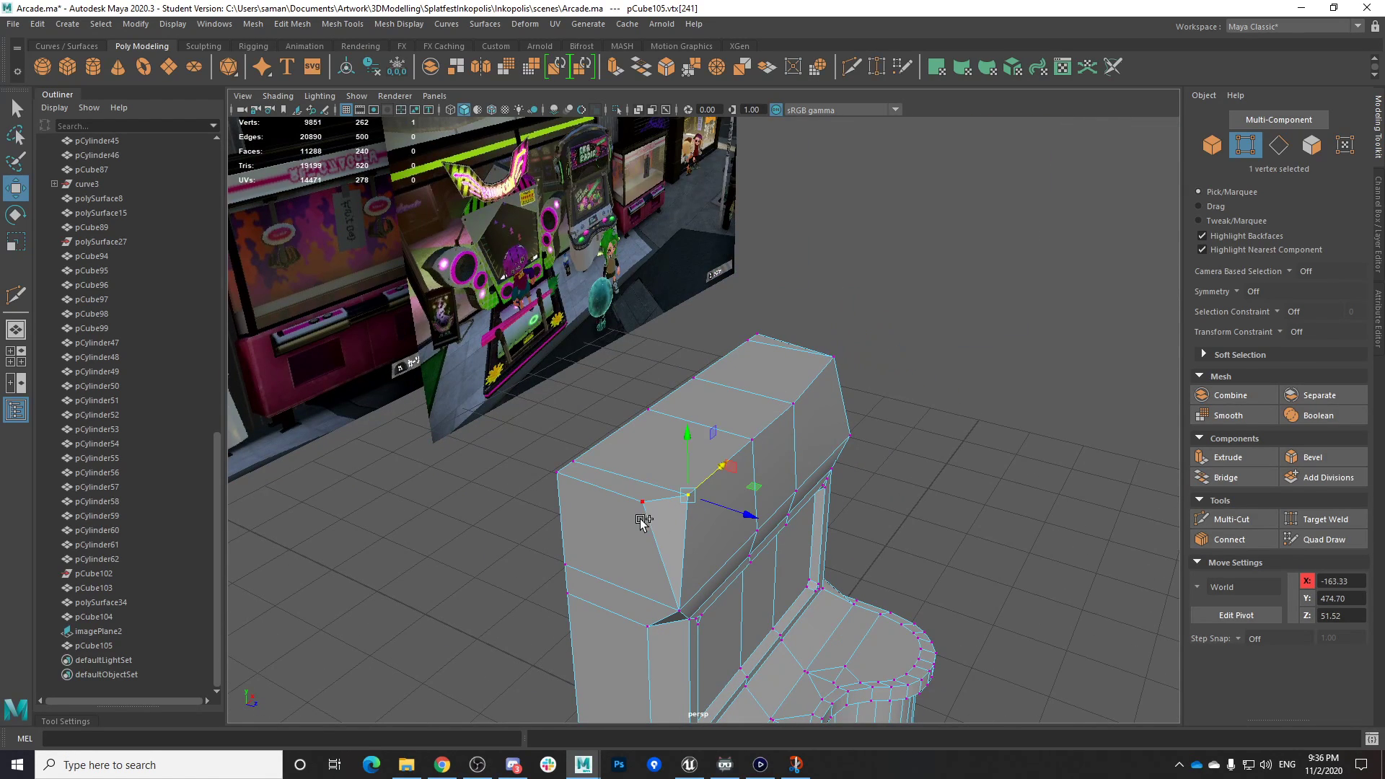
left_click(644, 517, "shift")
key("g")
key("ctrl+s")
left_click(668, 392)
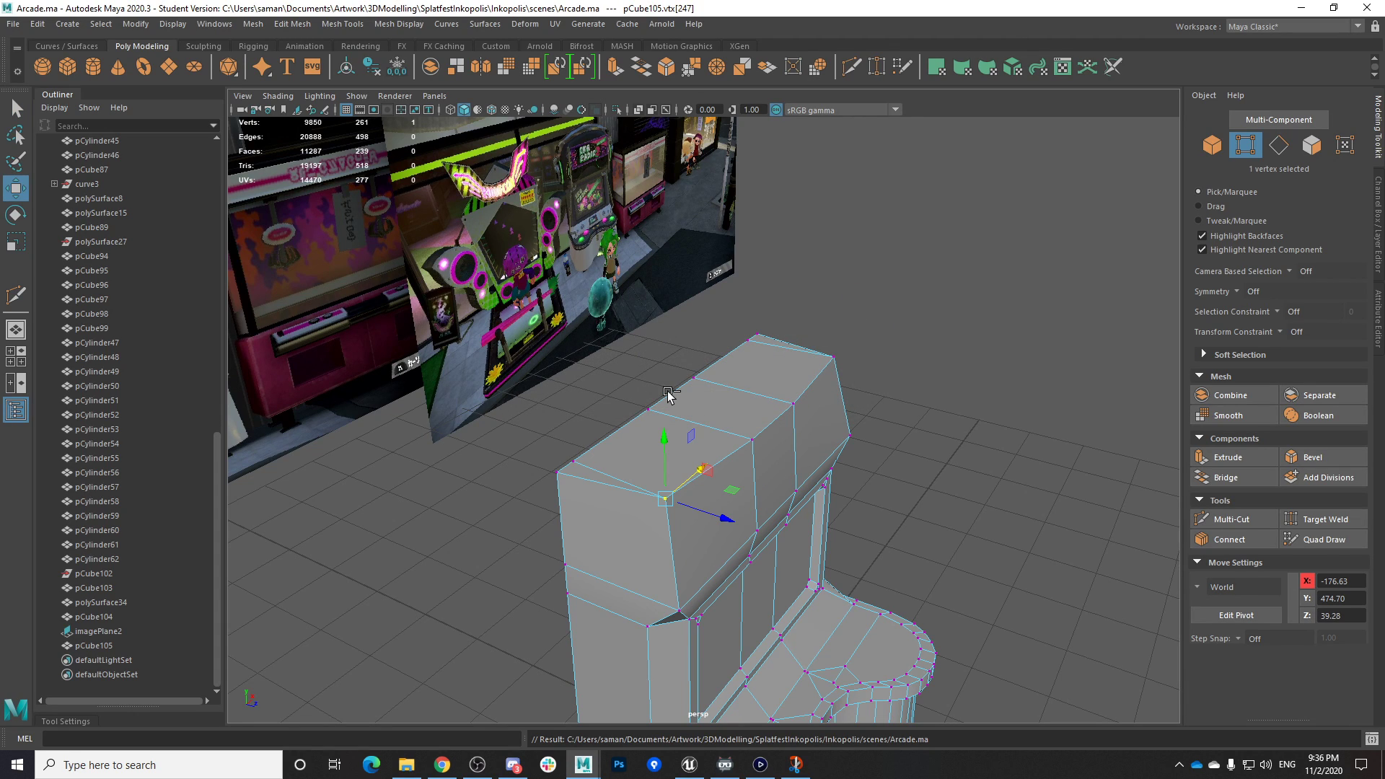
key("ctrl+s")
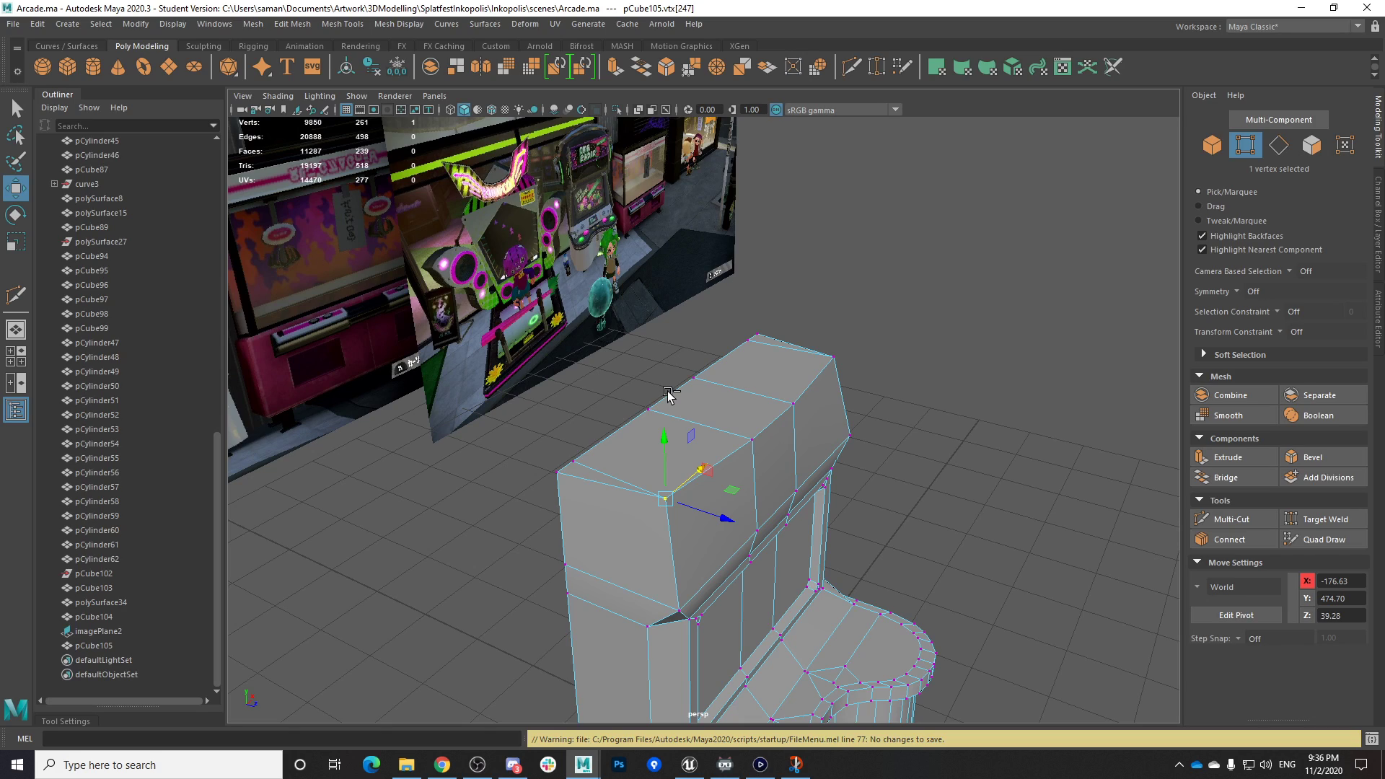
Select both merged top front corner vertices, adjust them in the top view, and scale them outward along X
left_click_drag(721, 499, 654, 530, "alt")
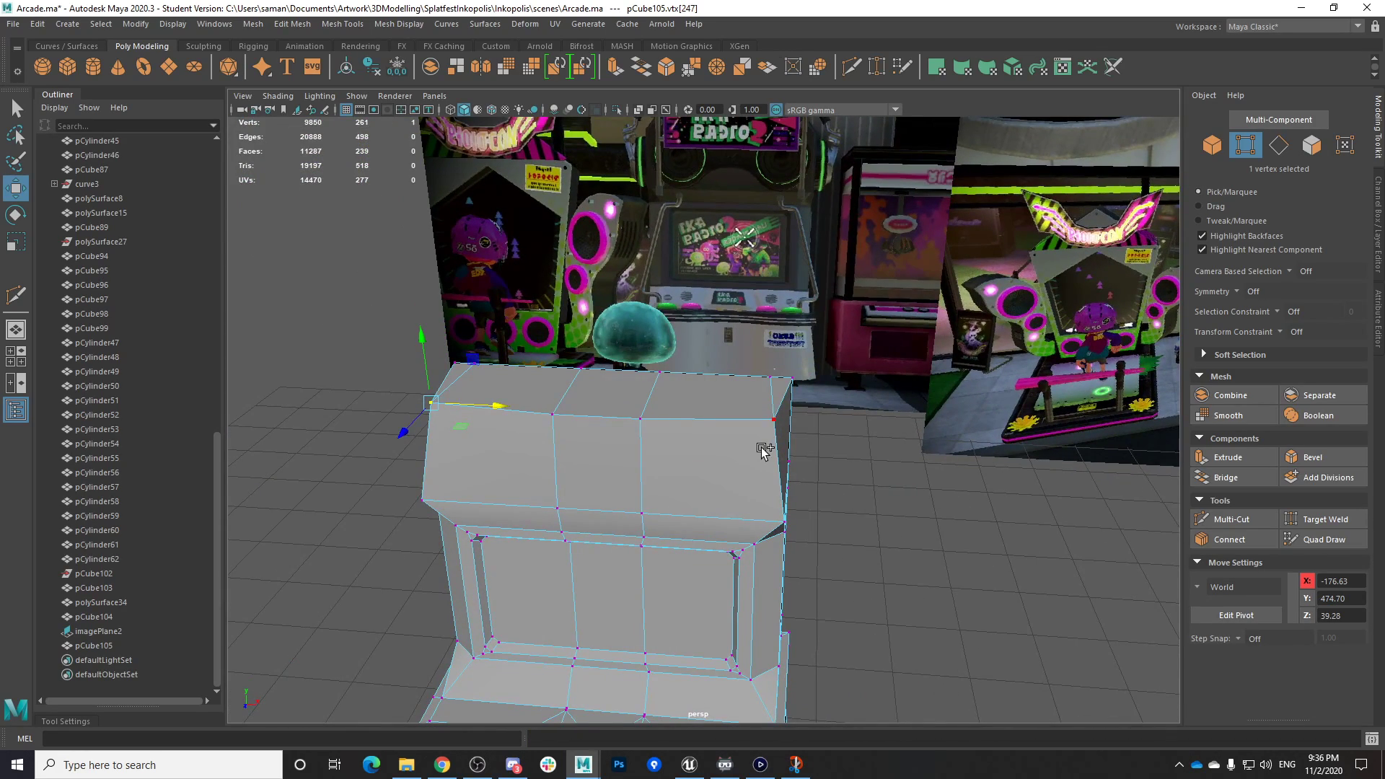
left_click(759, 446, "shift")
left_click_drag(759, 446, 727, 582, "alt")
key("space")
key("space")
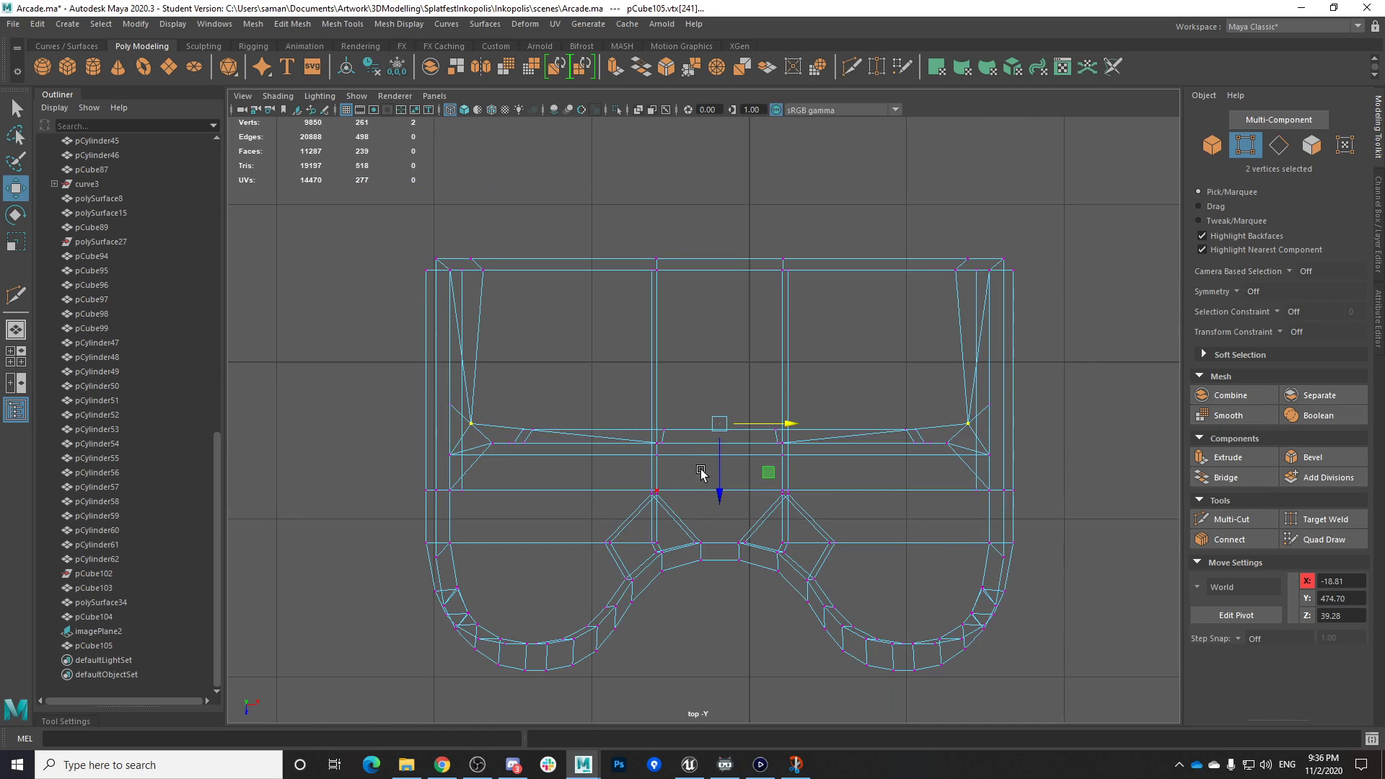
left_click_drag(729, 505, 728, 507)
key("r")
left_click_drag(778, 442, 791, 443)
Select the left top corner vertex, shift it along X to line up with the cabinet's side, and undo the last change
left_click_drag(442, 426, 469, 451)
key("f")
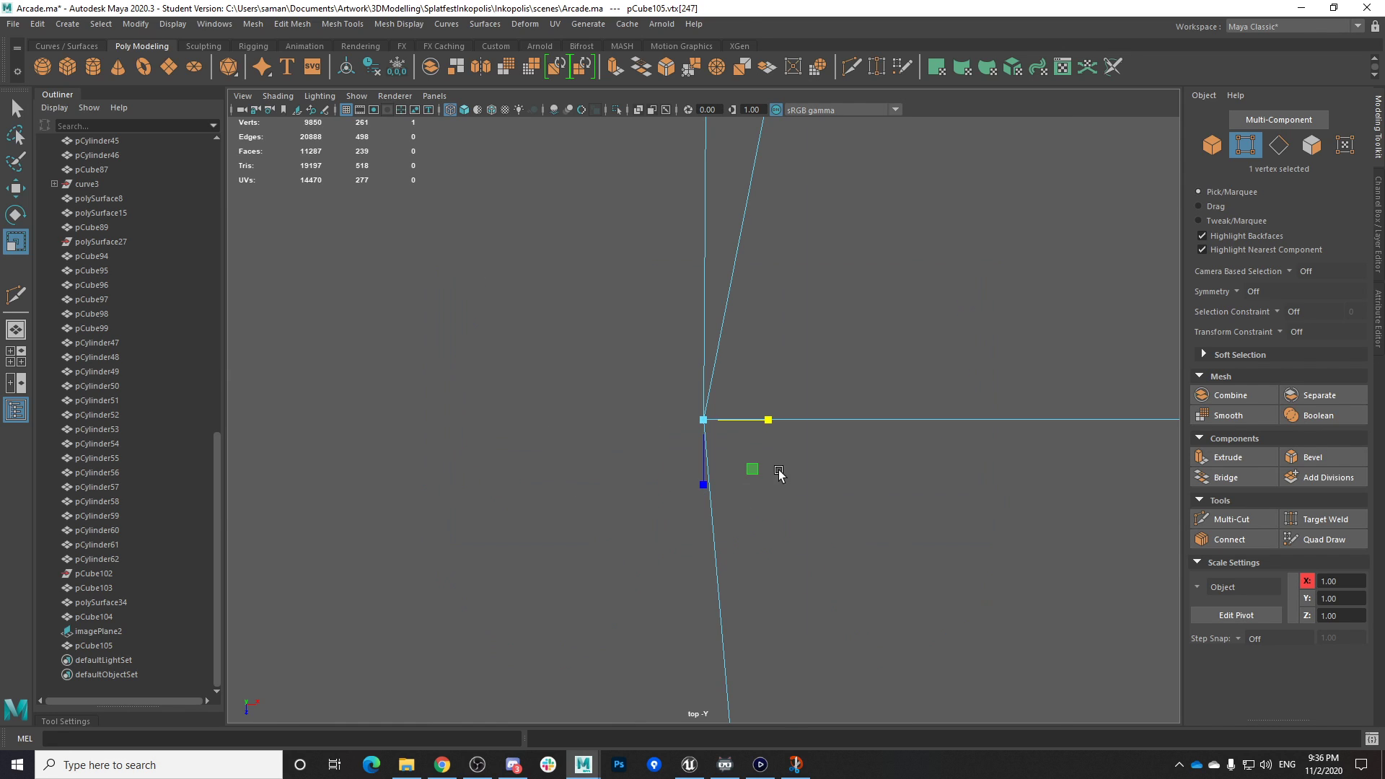
scroll(779, 473, "down", 3)
key("w")
left_click_drag(773, 420, 794, 423)
scroll(797, 456, "down", 3)
scroll(779, 473, "down", 10)
middle_click_drag(770, 540, 744, 559)
scroll(749, 564, "down", 6)
middle_click_drag(773, 465, 772, 499, "alt")
key("ctrl+z")
Select the vertices along the cabinet's left side, deselect the stray one, and scale the rest flat along X
scroll(773, 503, "down", 6)
left_click_drag(690, 231, 733, 511)
key("space")
key("space")
scroll(876, 326, "down", 10)
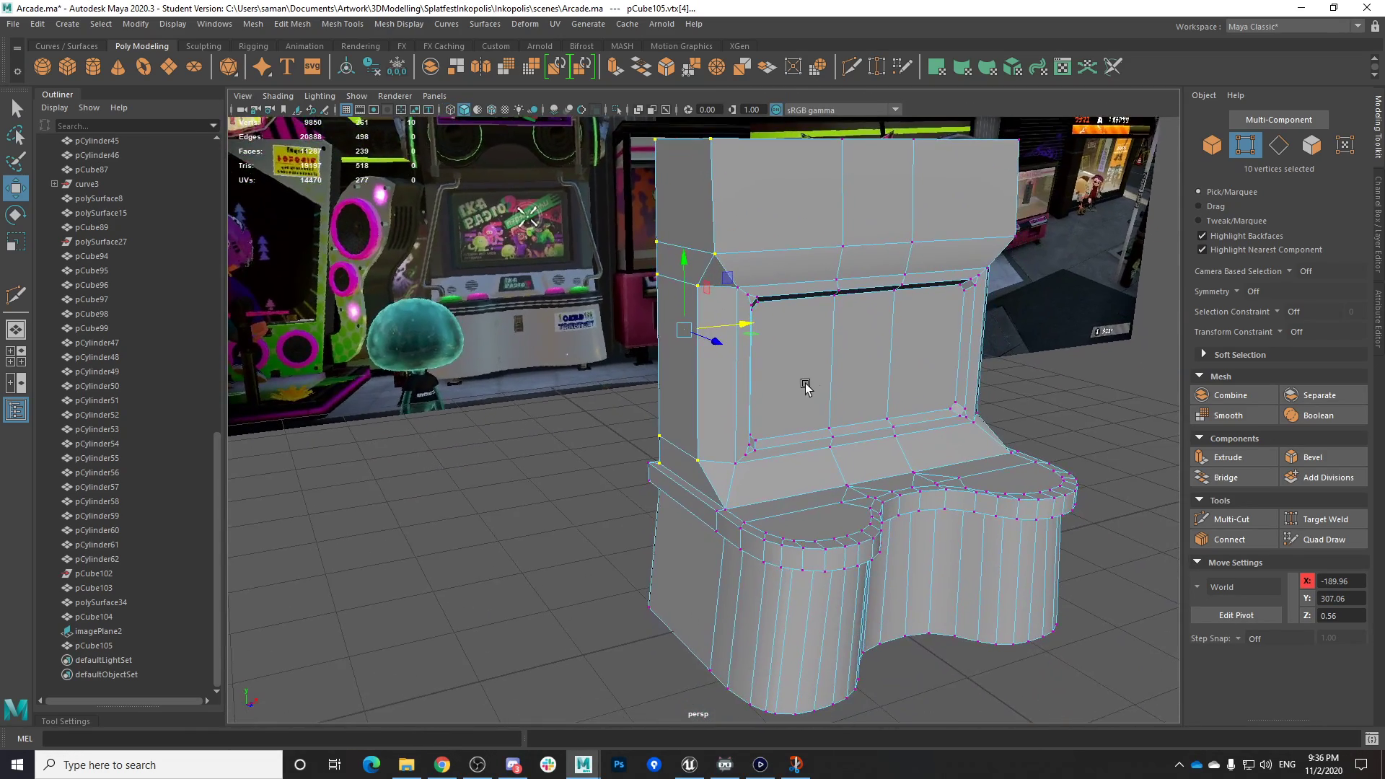
scroll(809, 384, "up", 3)
key("r")
key("ctrl+z")
left_click(672, 453, "ctrl")
left_click_drag(684, 463, 1040, 474, "alt")
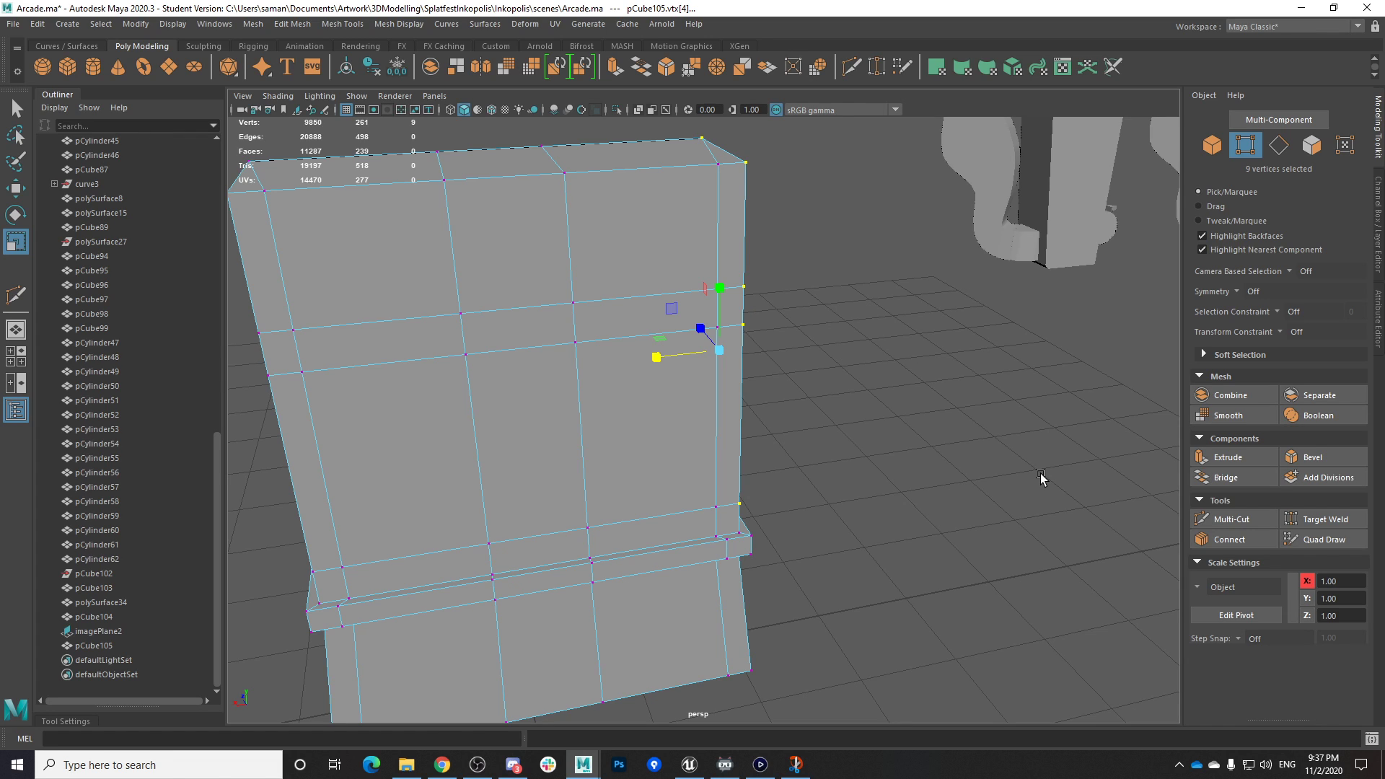
left_click_drag(963, 564, 472, 583, "alt")
left_click_drag(647, 442, 653, 479, "alt")
left_click_drag(686, 402, 478, 403)
left_click_drag(801, 543, 599, 540, "alt")
left_click_drag(845, 466, 754, 560, "alt")
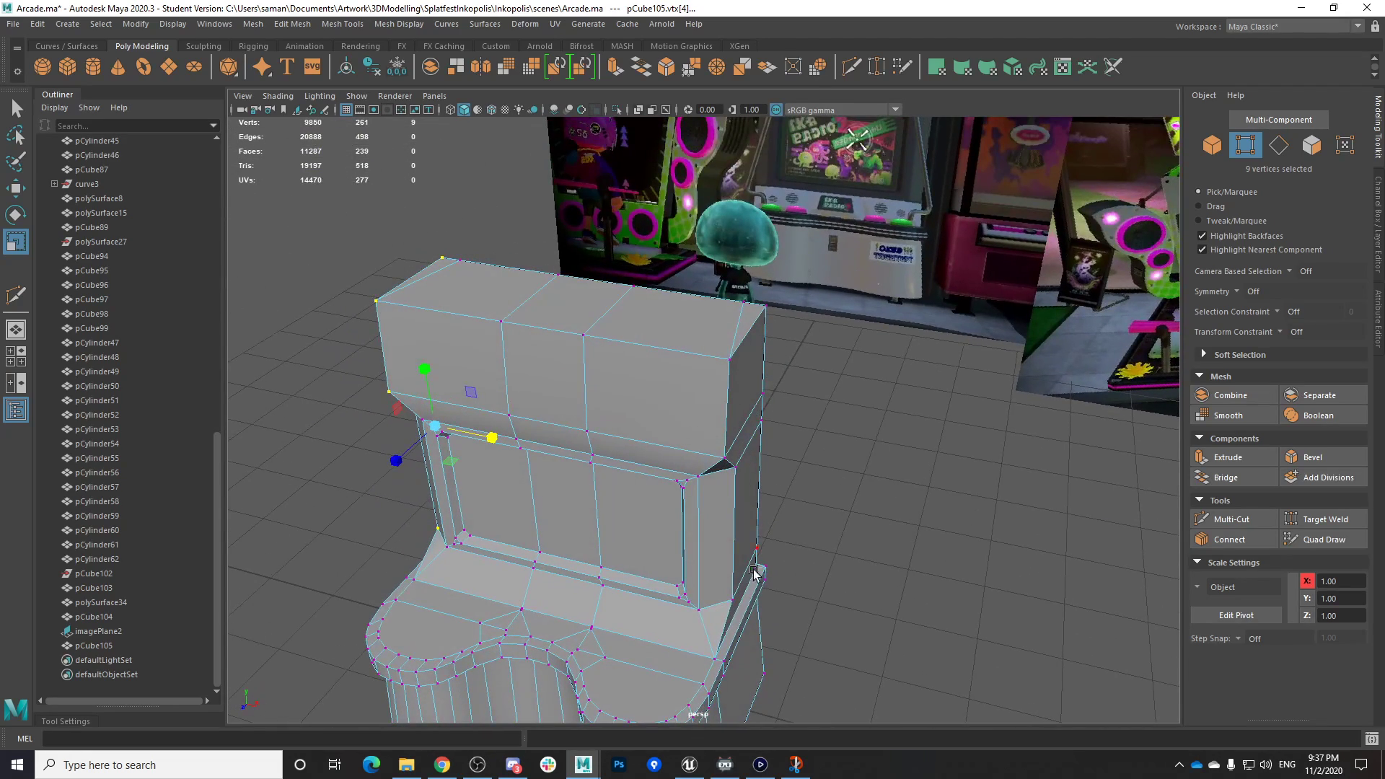
Select the vertices along the cabinet's right side in the top view, align them along X, and save the scene
key("space")
key("f")
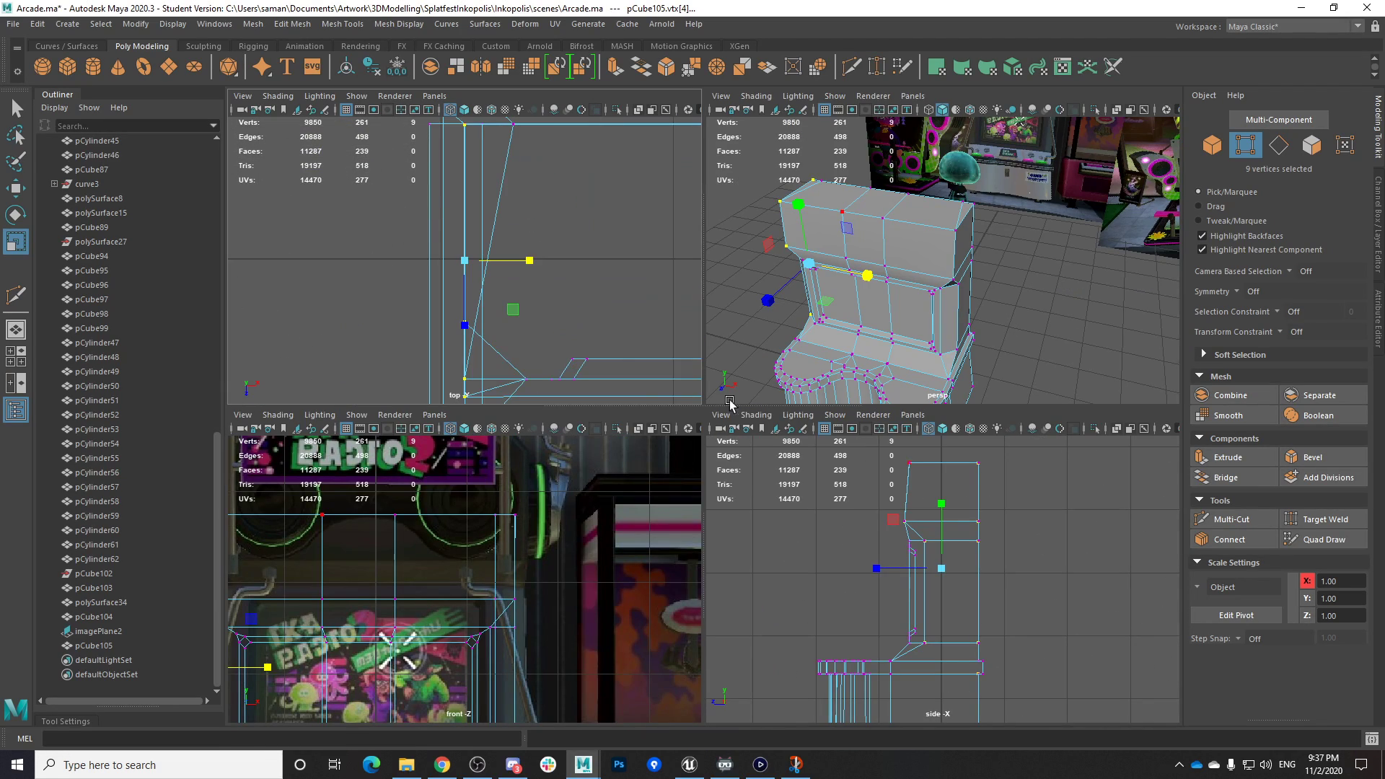
key("space")
scroll(921, 500, "down", 10)
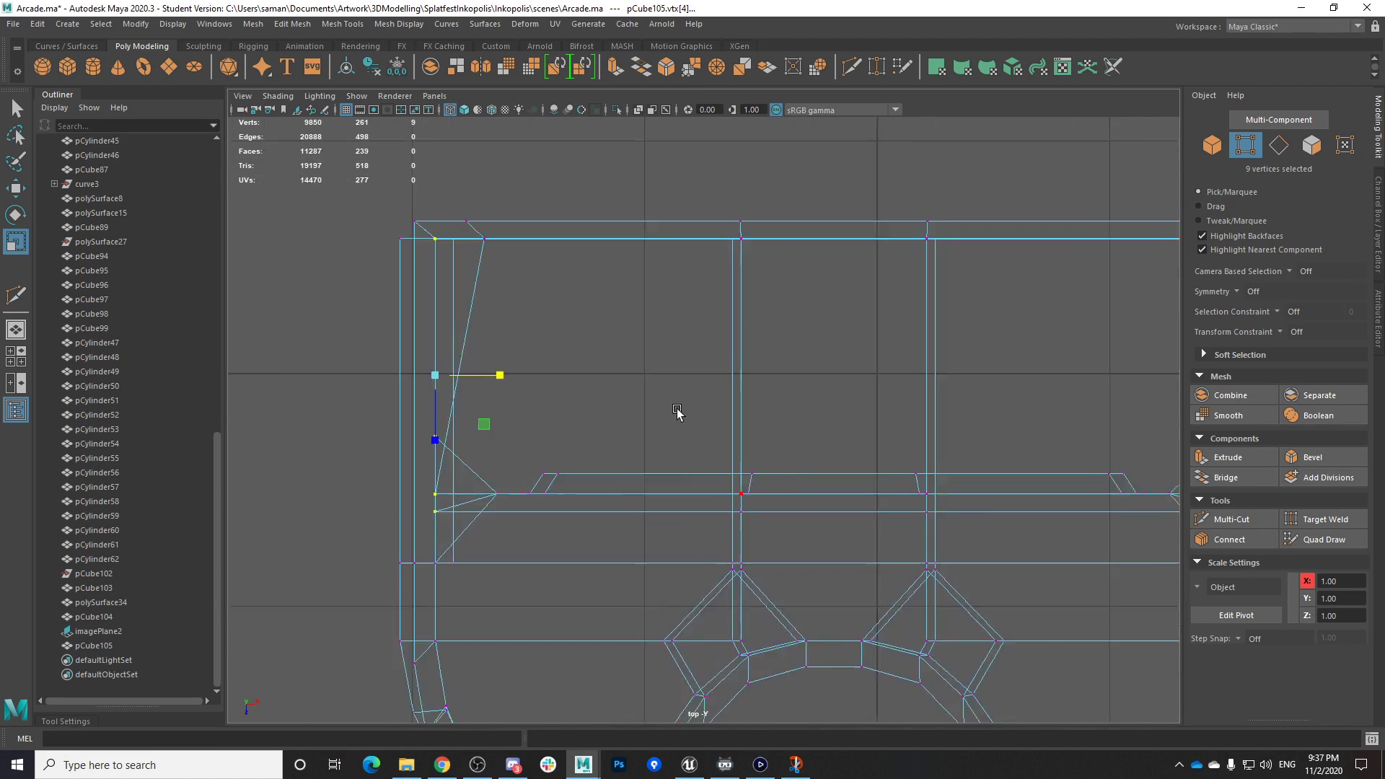
left_click_drag(909, 197, 931, 552)
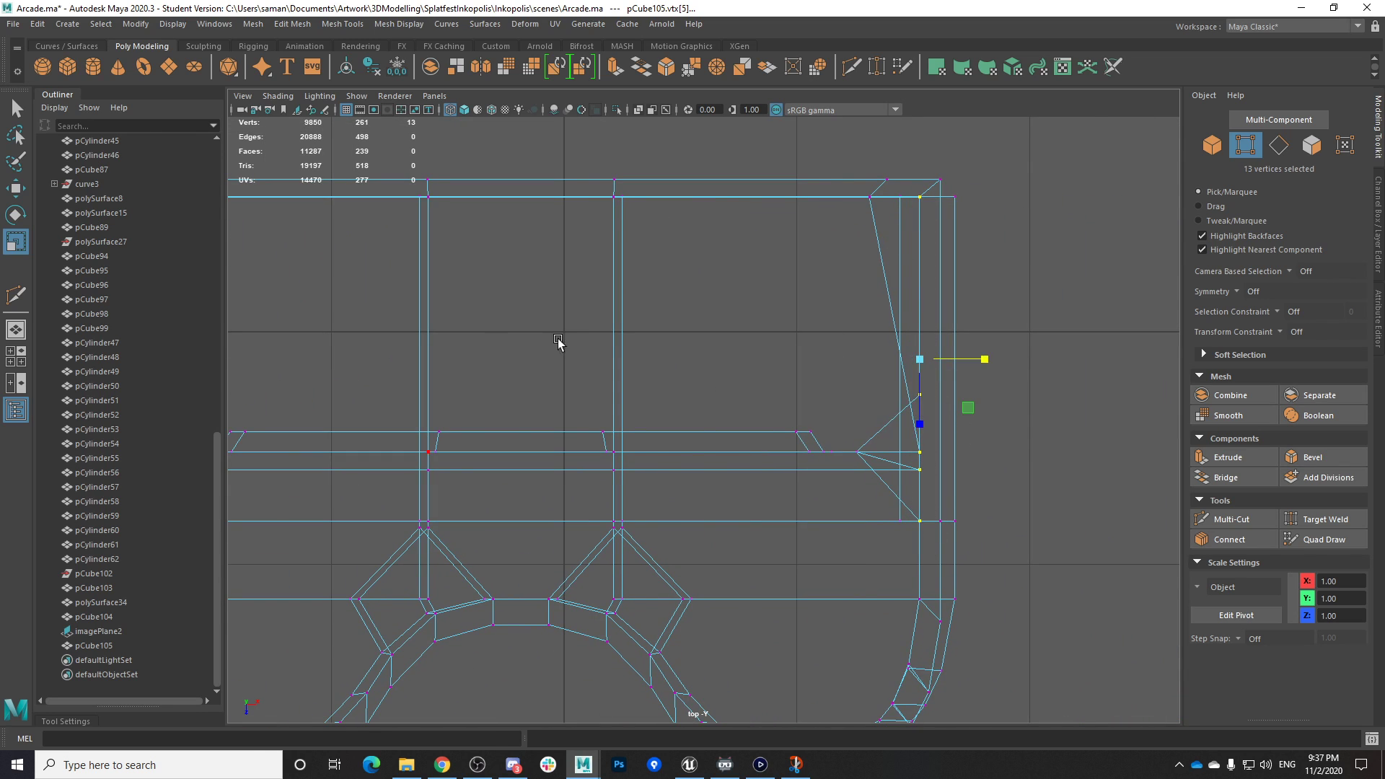
key("space")
key("space")
key("ctrl+s")
left_click(662, 395)
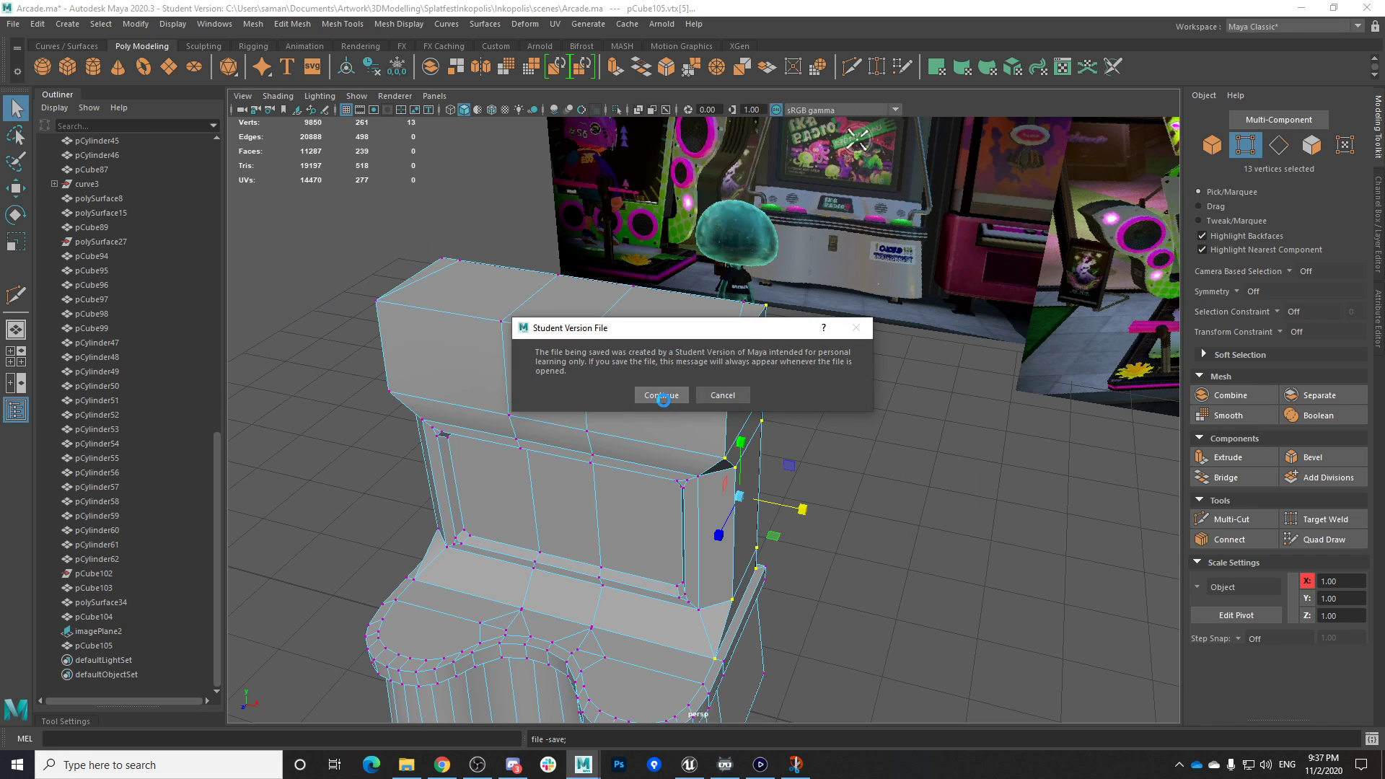
Return to object mode, delete the cabinet's construction history, and save the scene
key("F8")
left_click(857, 451)
left_click_drag(858, 451, 916, 464, "alt")
left_click(724, 390)
left_click(372, 71)
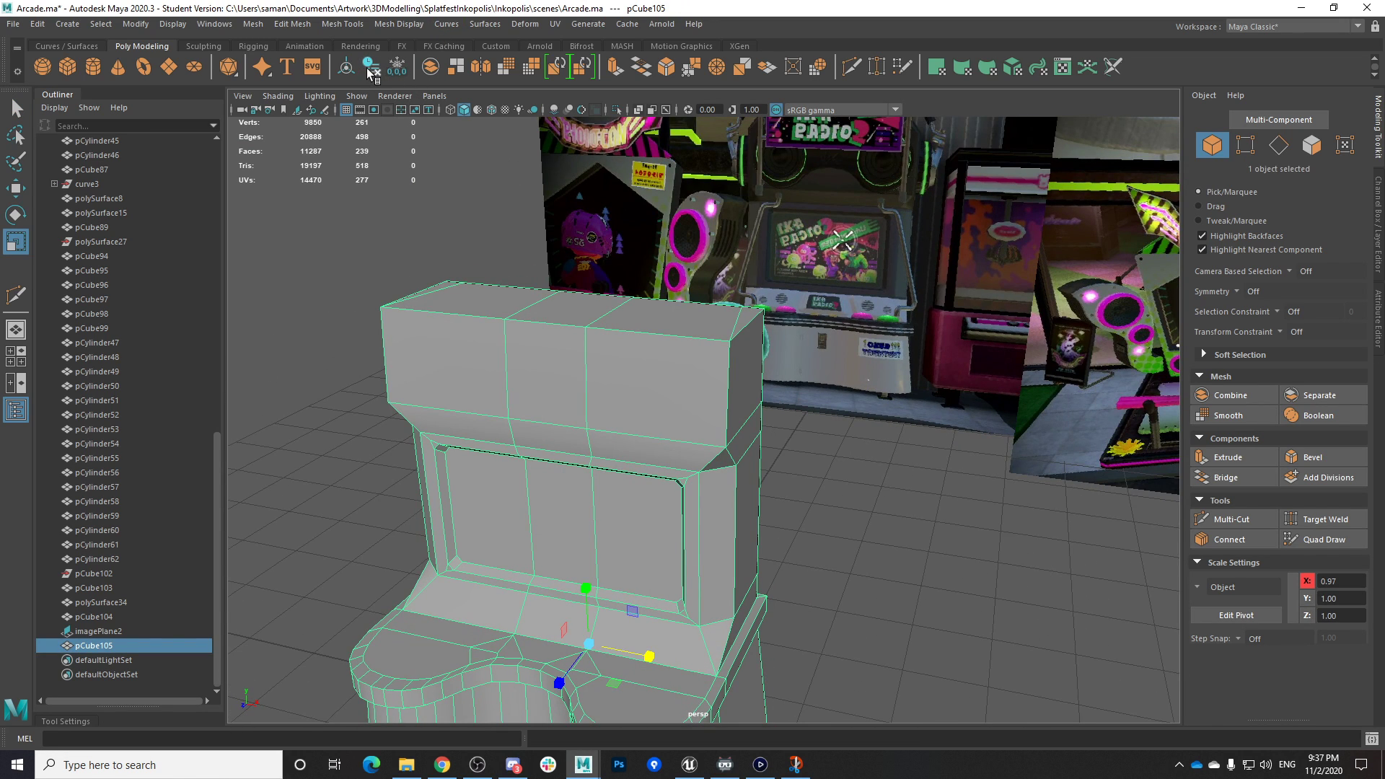
left_click(835, 408)
scroll(835, 409, "down", 5)
left_click_drag(835, 409, 852, 544, "alt")
left_click(714, 497)
scroll(830, 545, "up", 2)
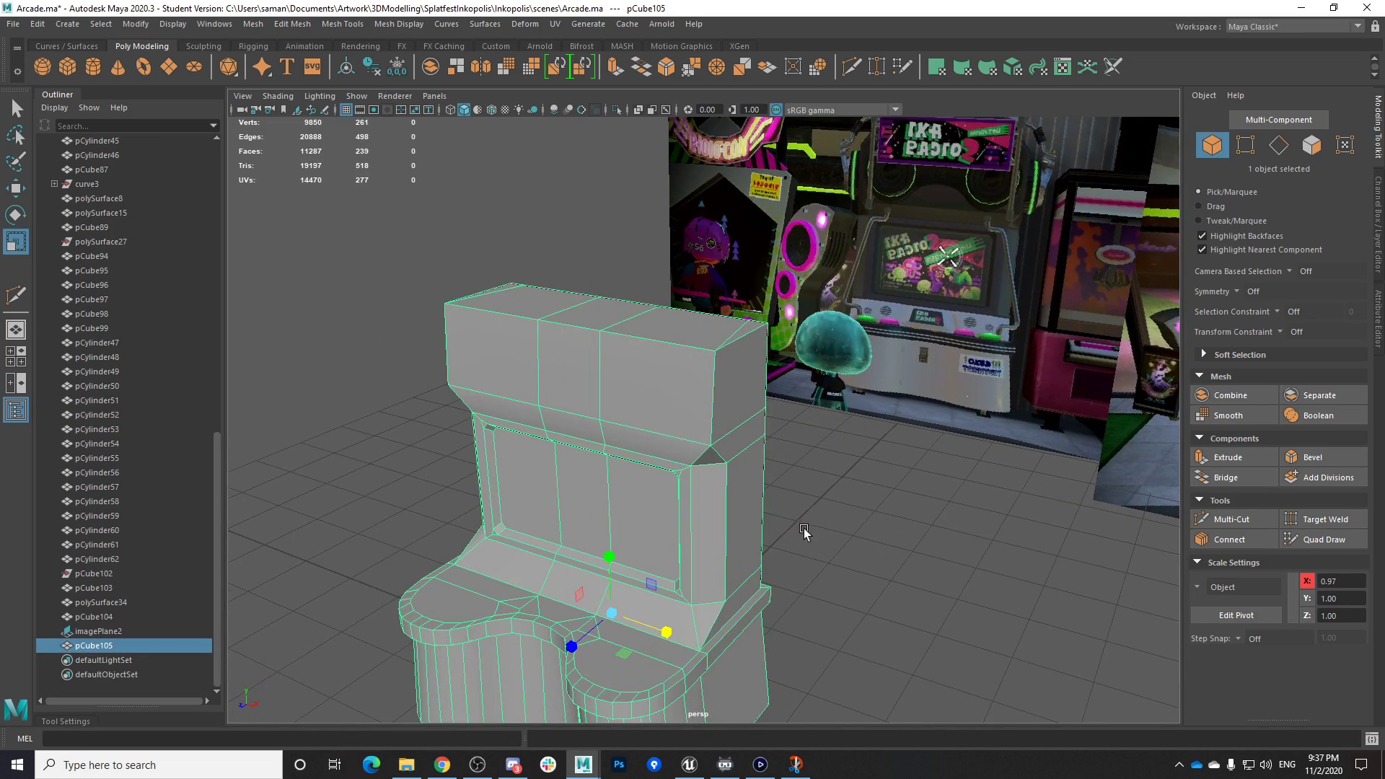
key("ctrl+s")
left_click(663, 395)
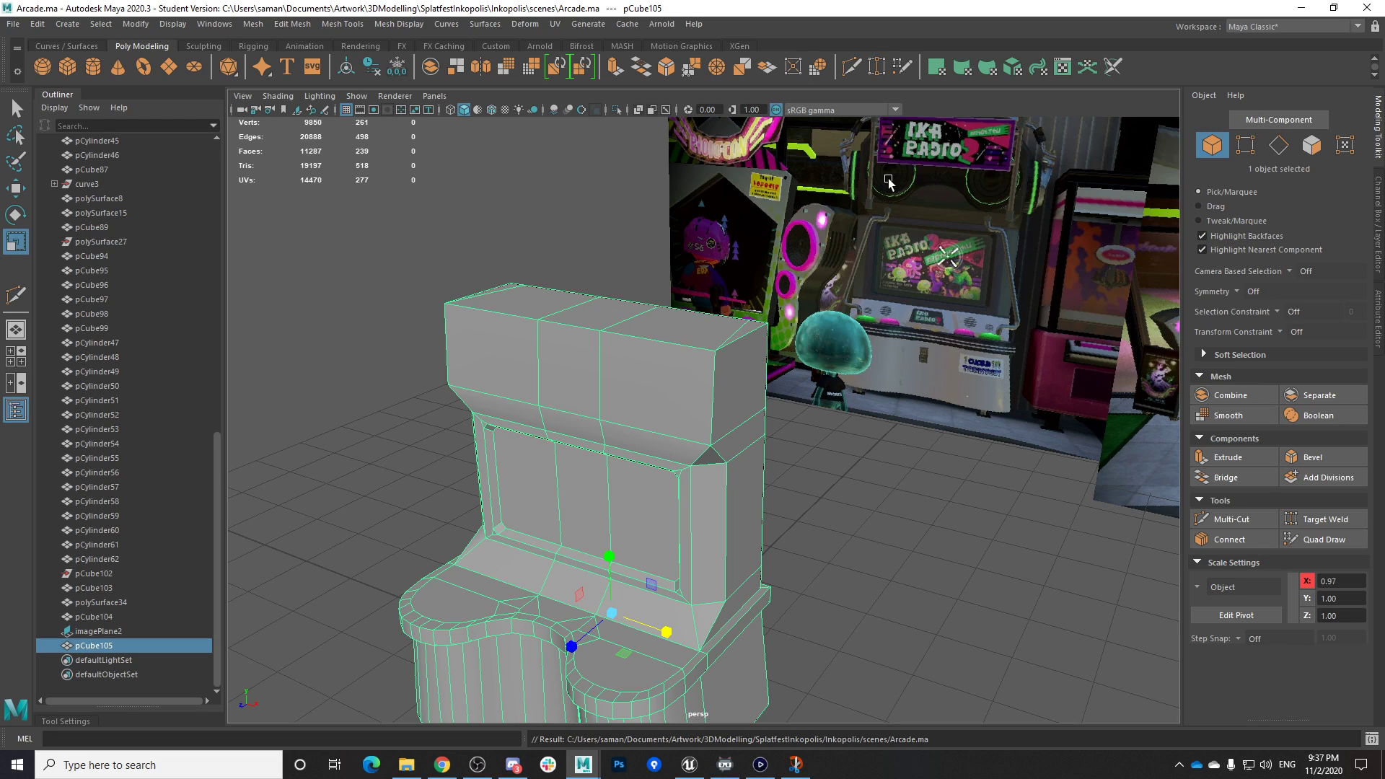
key("ctrl+s")
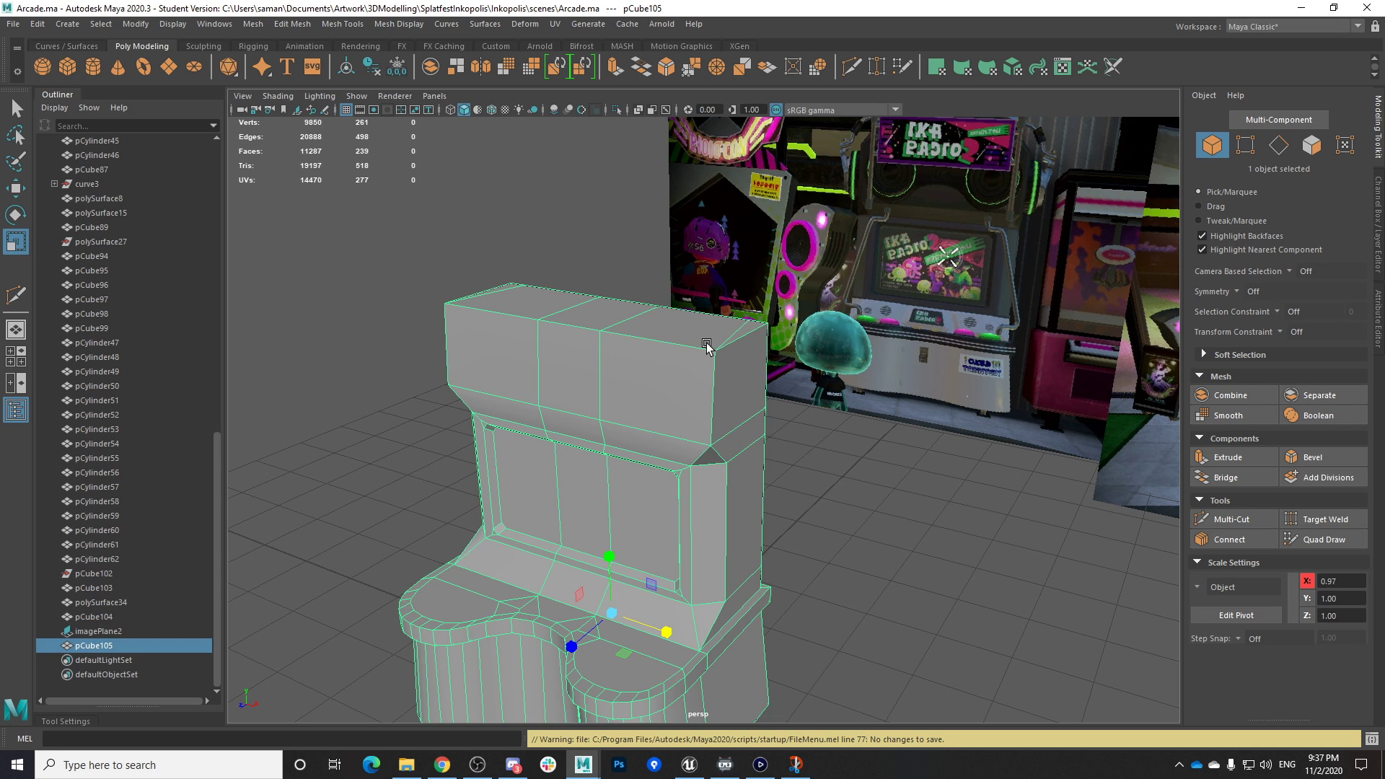
Move the upper section's top front vertices along Z until its front face is vertical in the side view, and save the scene
left_click(855, 373)
left_click_drag(845, 611, 782, 489, "alt")
key("q")
key("ctrl+s")
key("Return")
left_click(704, 455)
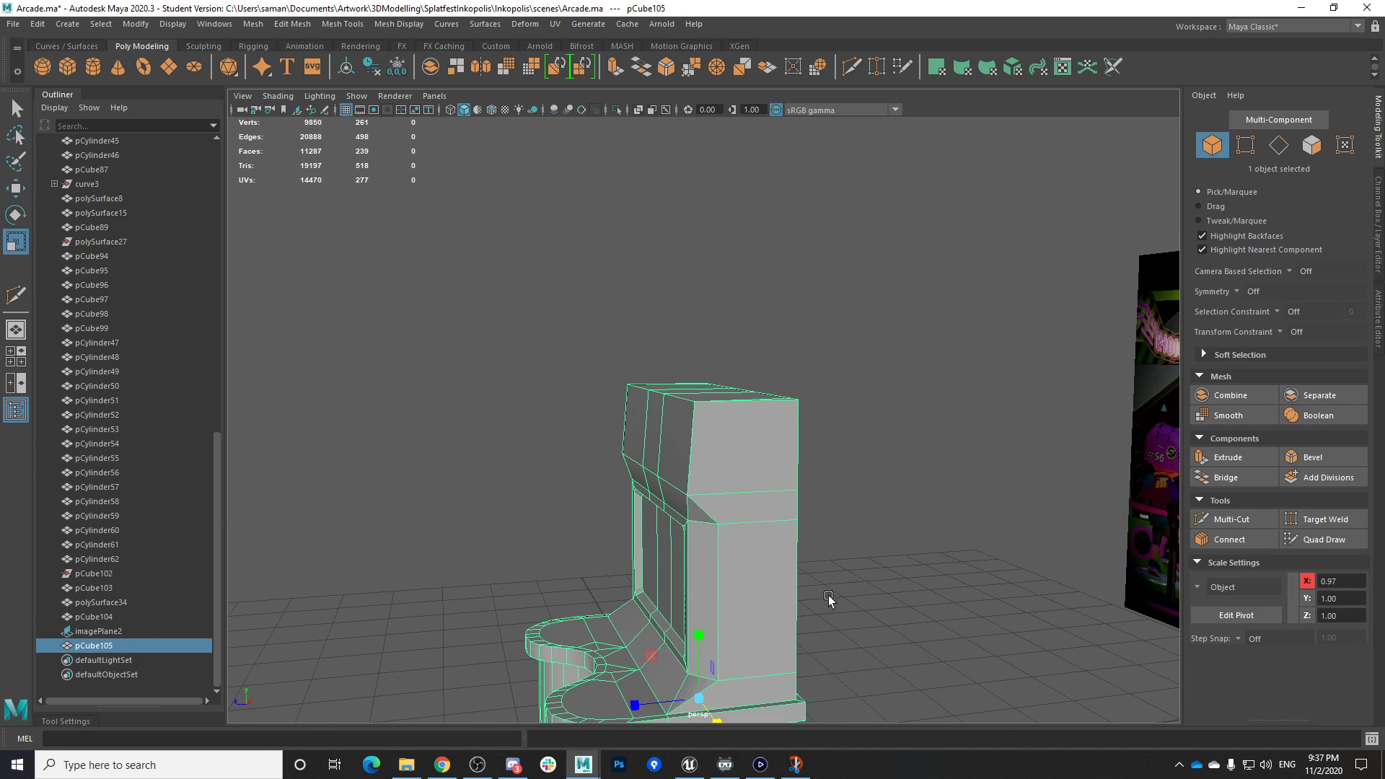
key("space")
key("space")
right_click_drag(673, 186, 598, 186)
left_click_drag(612, 163, 590, 189)
key("w")
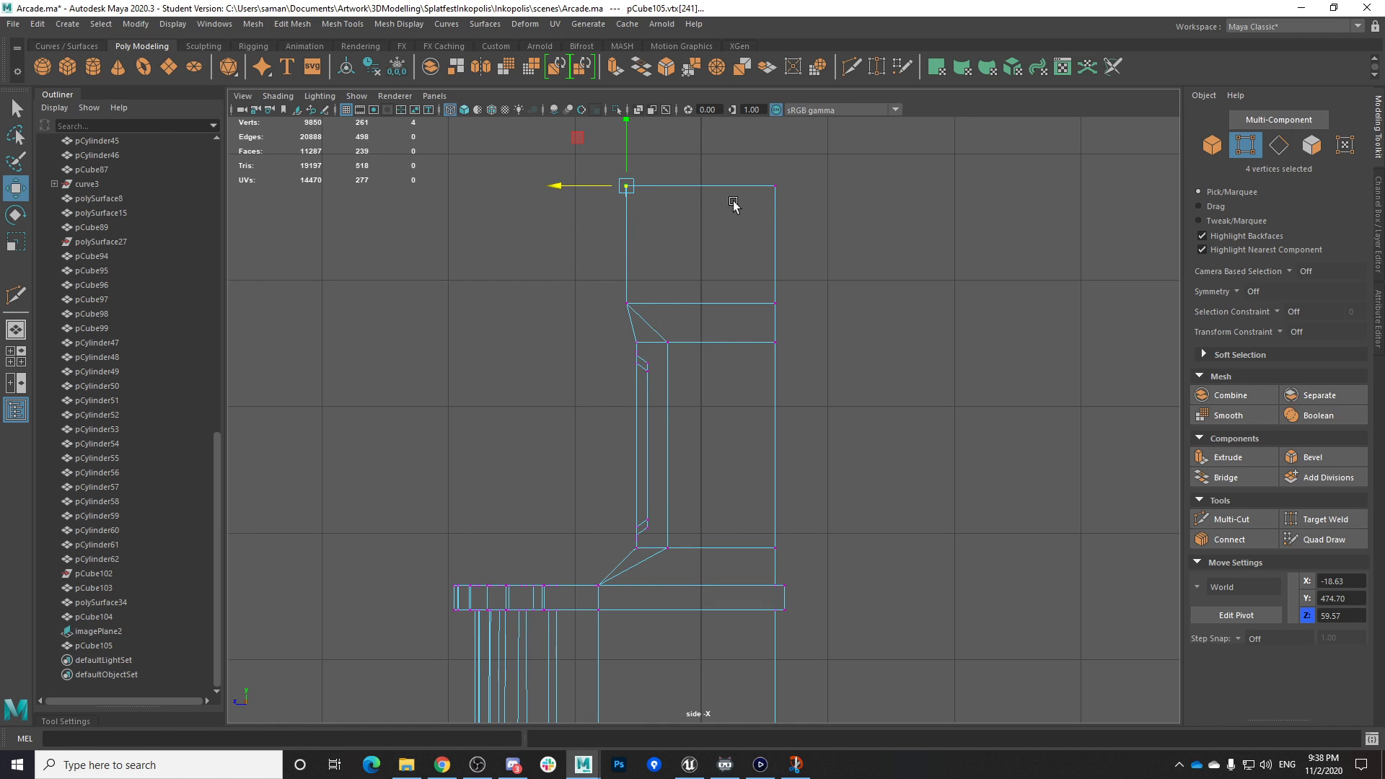
key("ctrl+s")
left_click(666, 394)
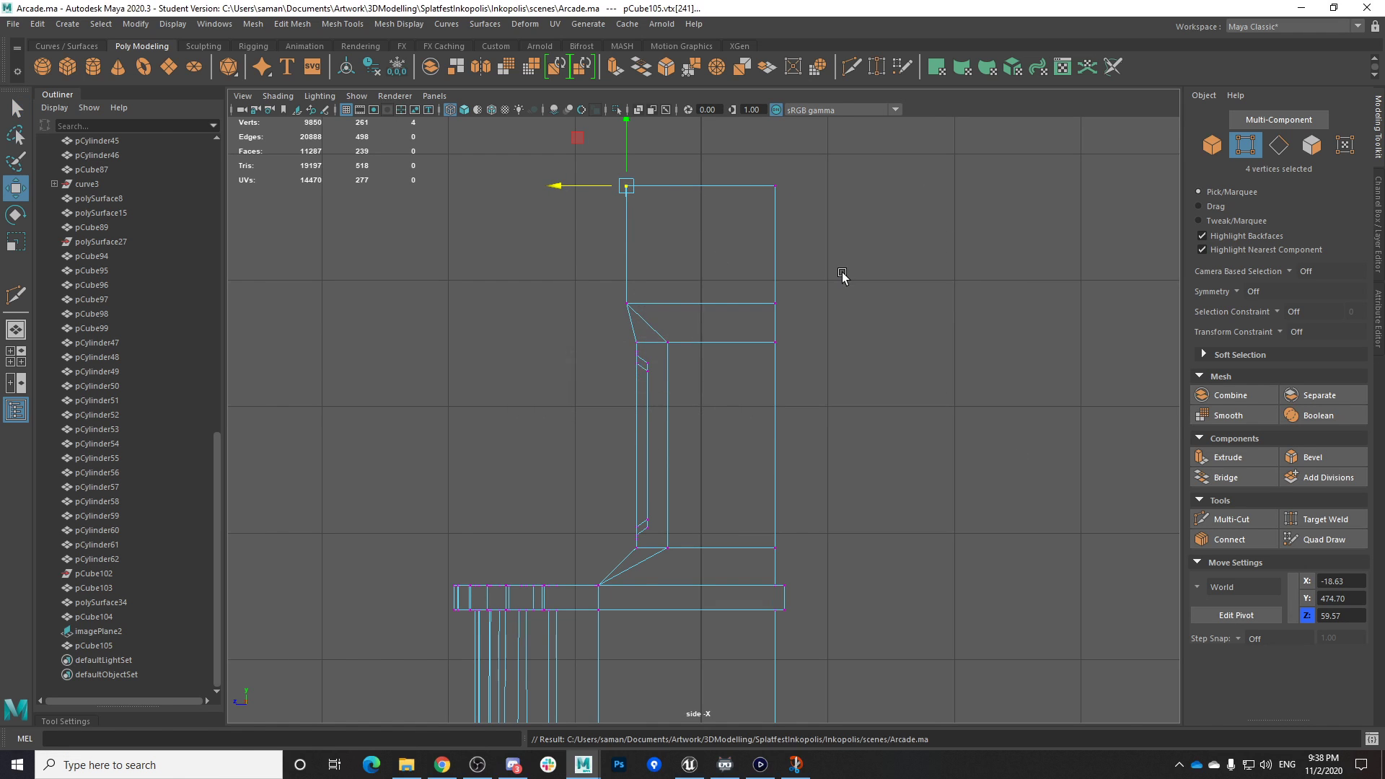
Return the cabinet to object mode in the perspective view and save the scene
key("space")
key("space")
left_click_drag(887, 324, 784, 311, "alt")
right_click_drag(737, 415, 851, 325)
left_click_drag(851, 324, 814, 484, "alt")
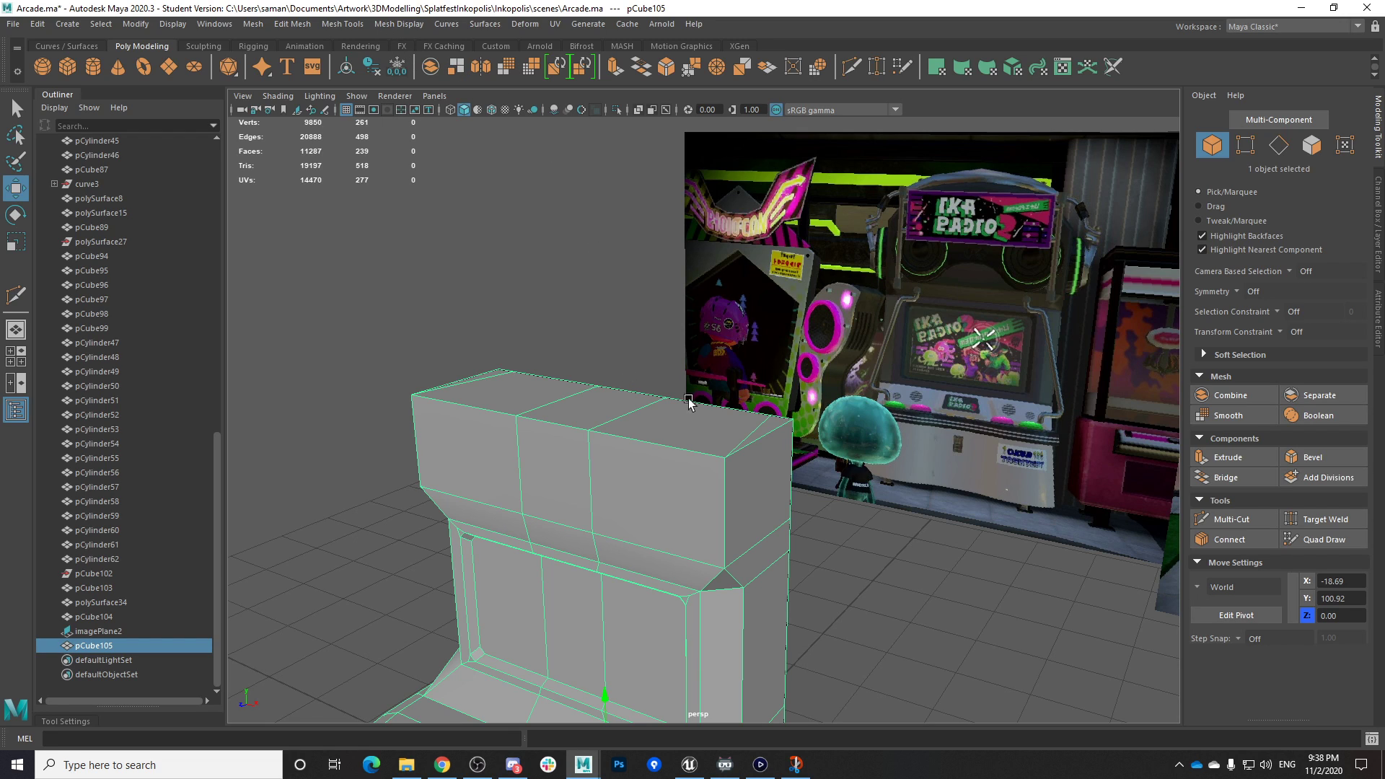
left_click_drag(750, 441, 751, 421, "alt")
key("ctrl+s")
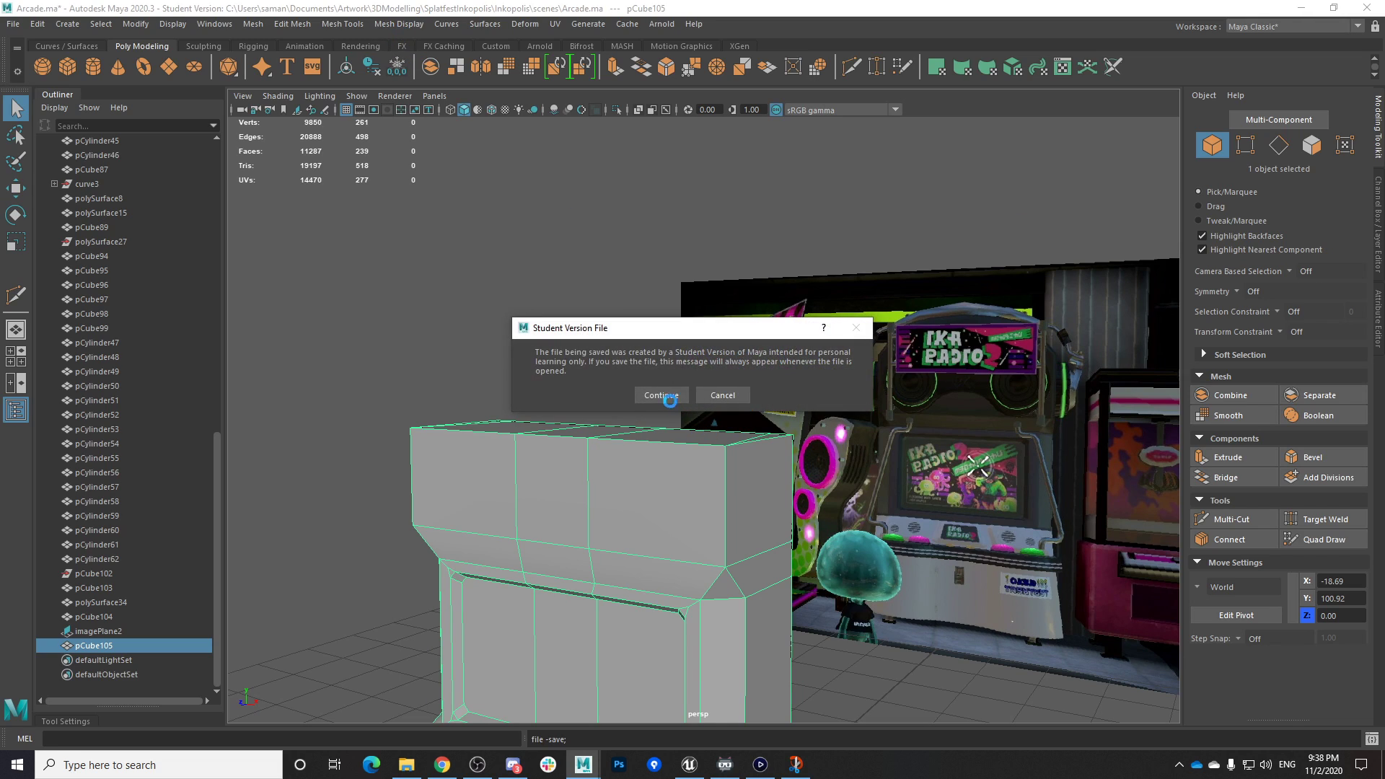
left_click(661, 393)
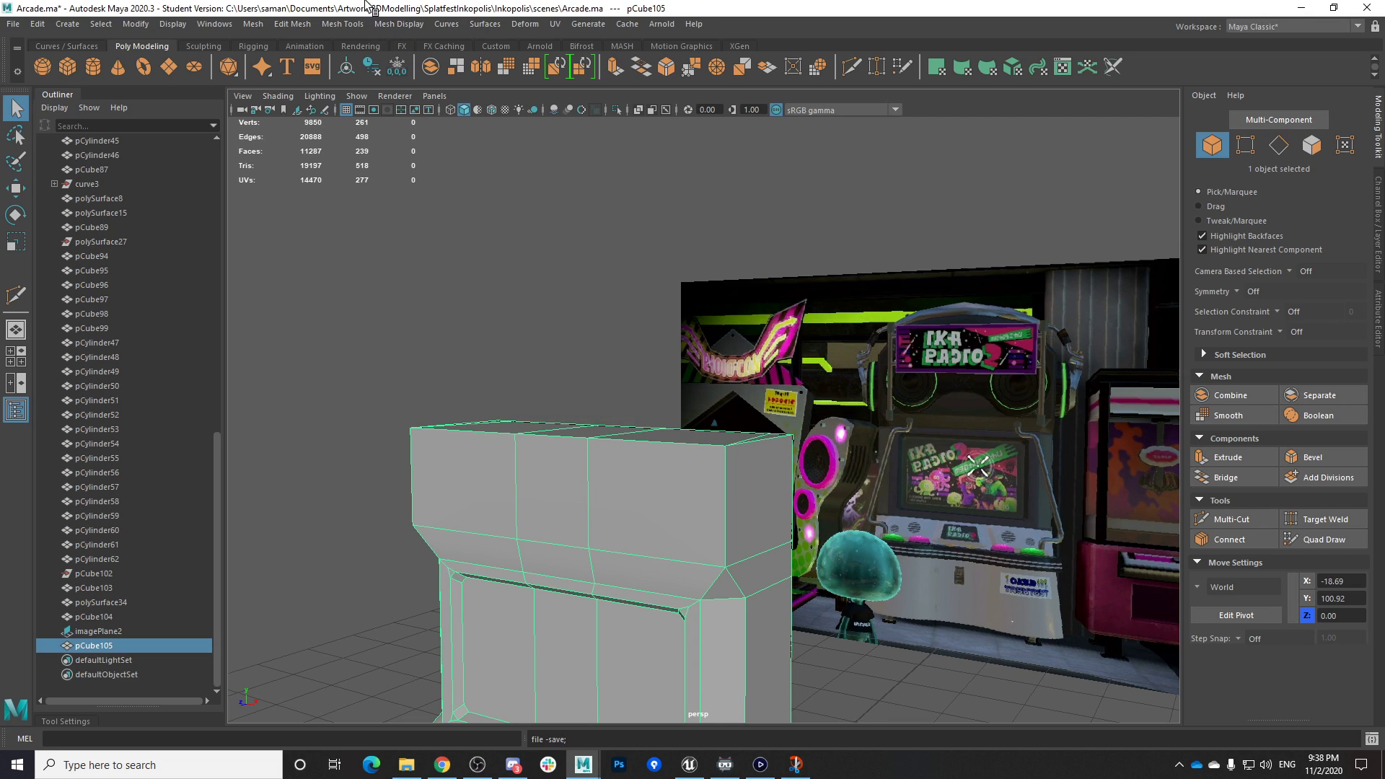
Inspect the upper section's front and side from several angles and save the scene
left_click(395, 26)
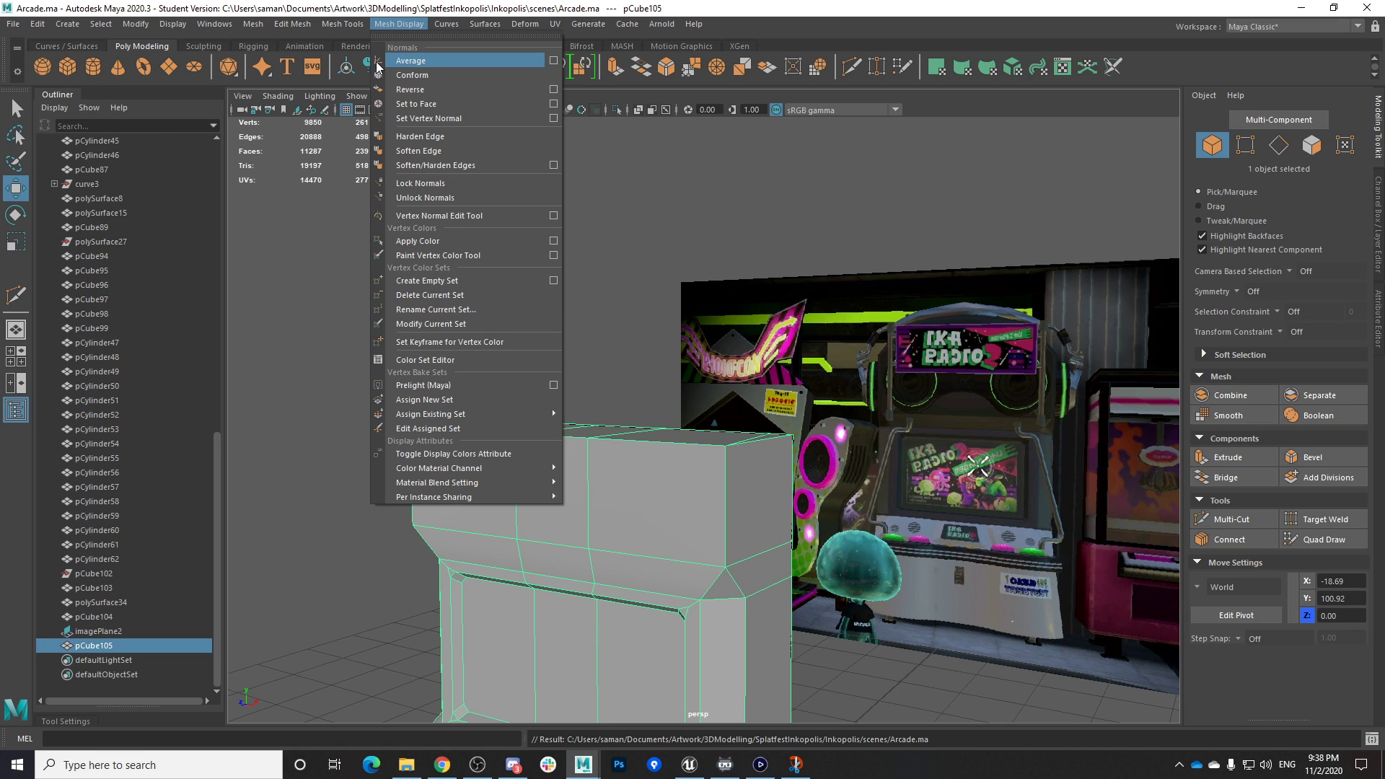
key("ctrl+s")
left_click_drag(715, 465, 688, 426, "alt")
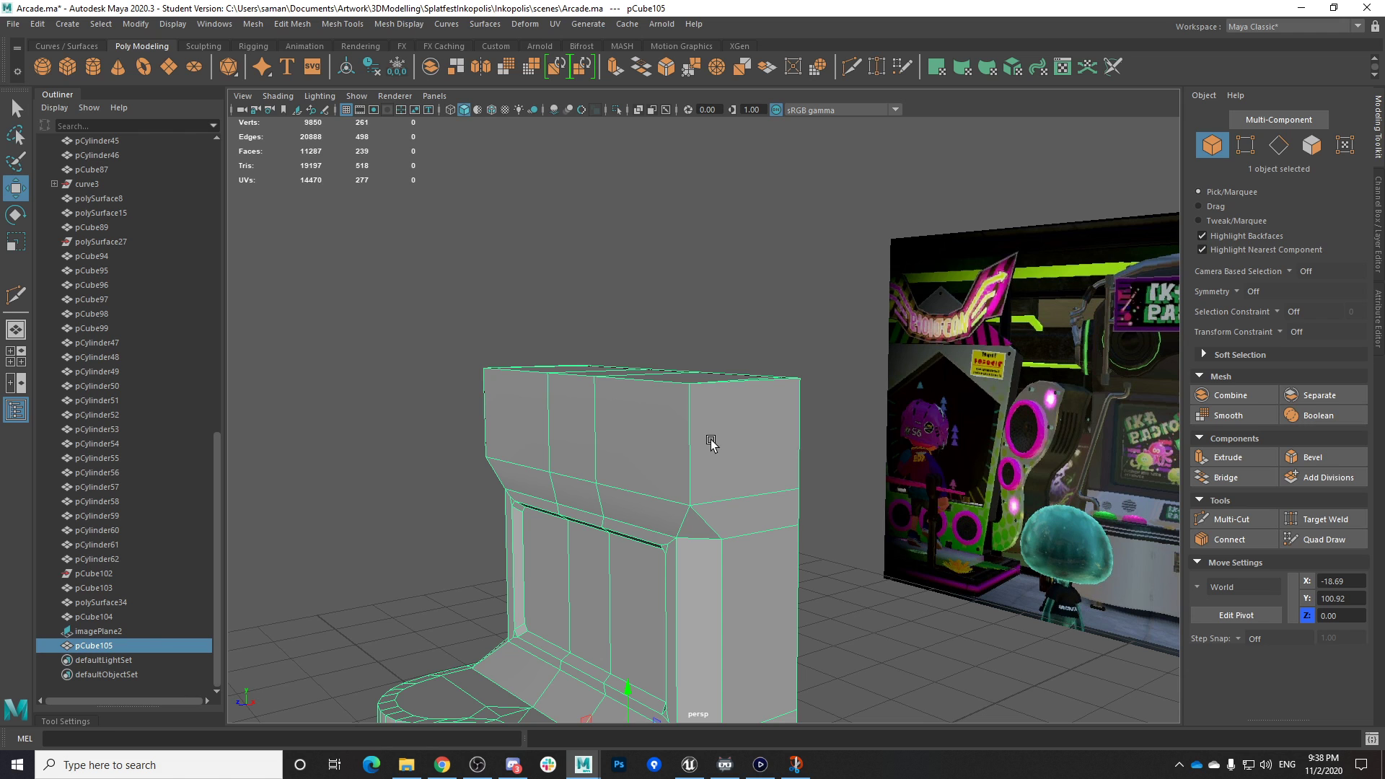
left_click_drag(704, 443, 728, 485, "alt")
key("ctrl+s")
left_click(658, 396)
left_click_drag(715, 417, 917, 539, "alt")
key("ctrl+s")
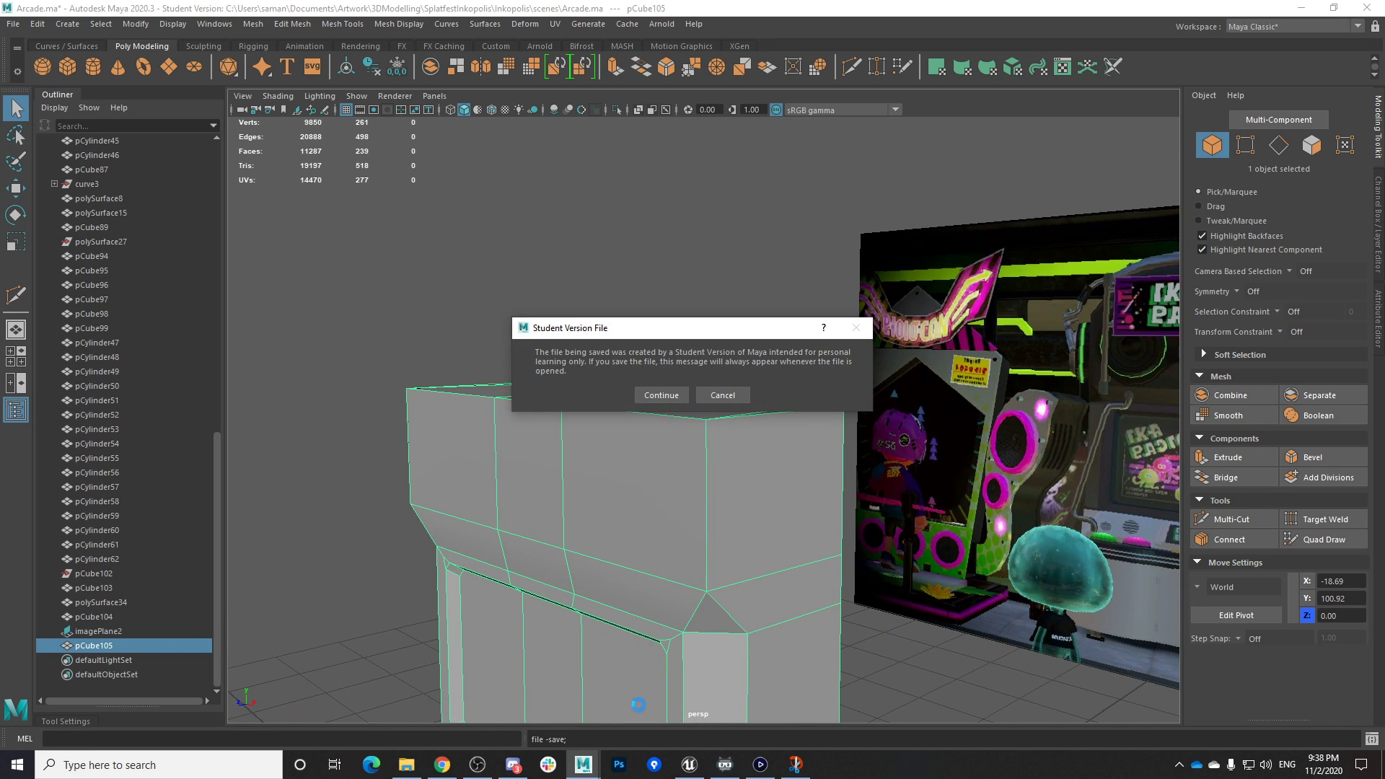
left_click(669, 401)
Switch to the game capture window to examine the arcade machine in the game, and return to the Arcade scene in Maya
left_click(761, 765)
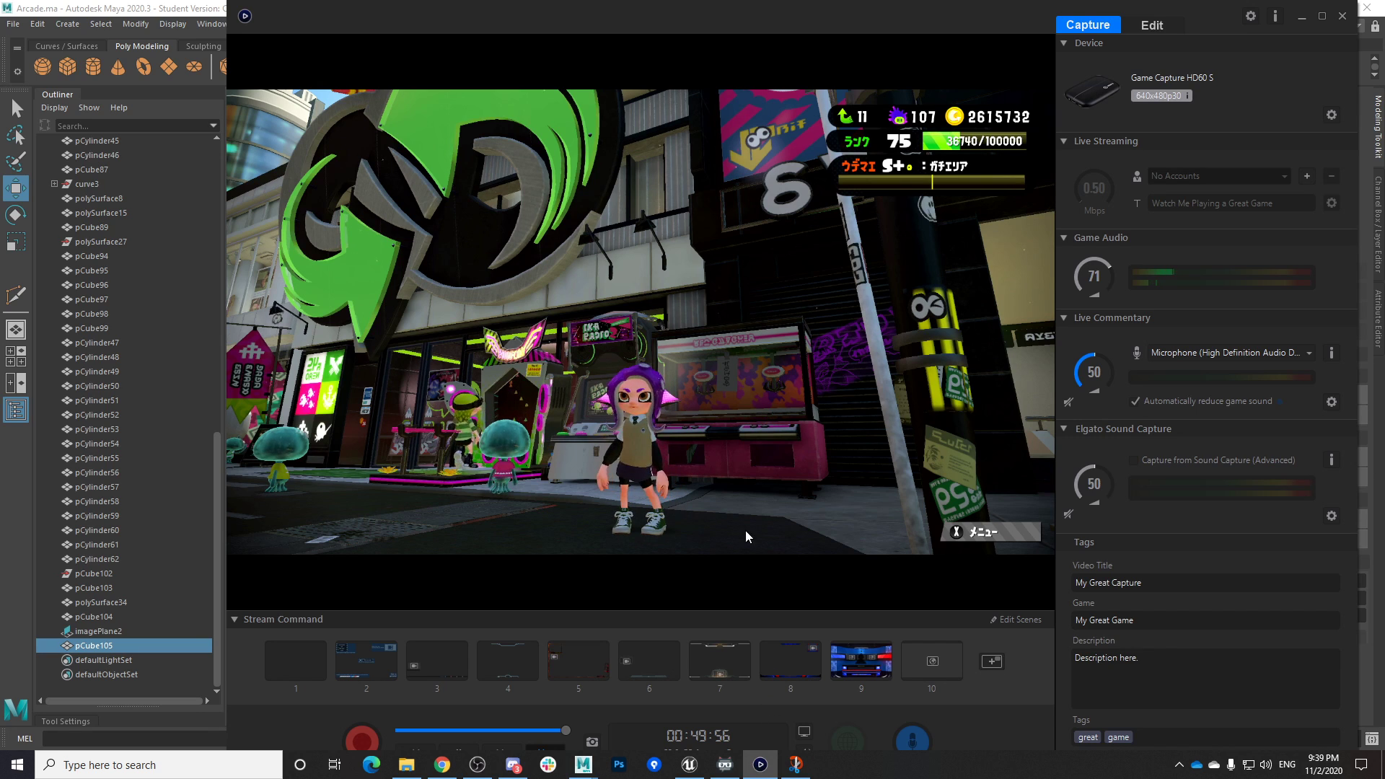
left_click(588, 770)
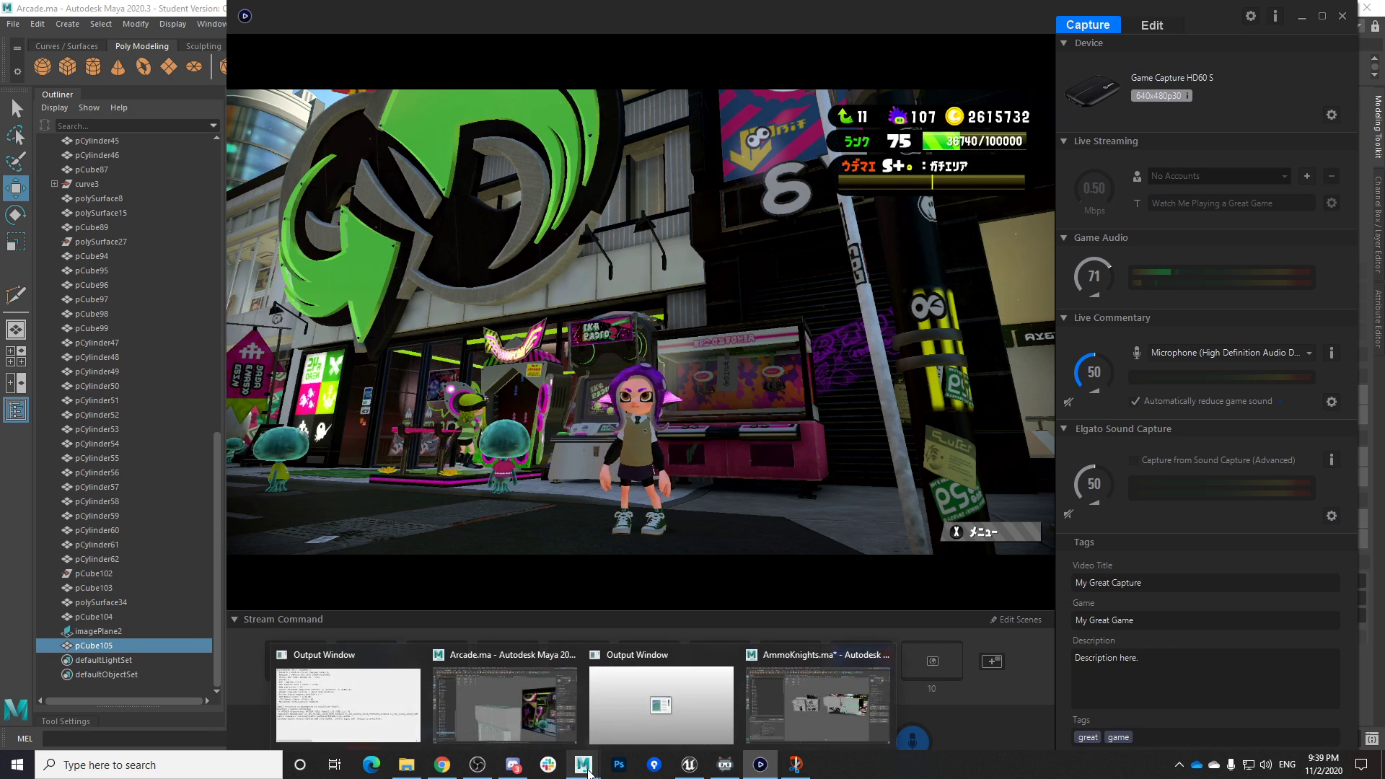
left_click(572, 696)
Select the upper section's front vertices in the side view, move them forward along Z, and save the scene
left_click_drag(844, 548, 705, 621, "alt")
scroll(779, 543, "down", 4)
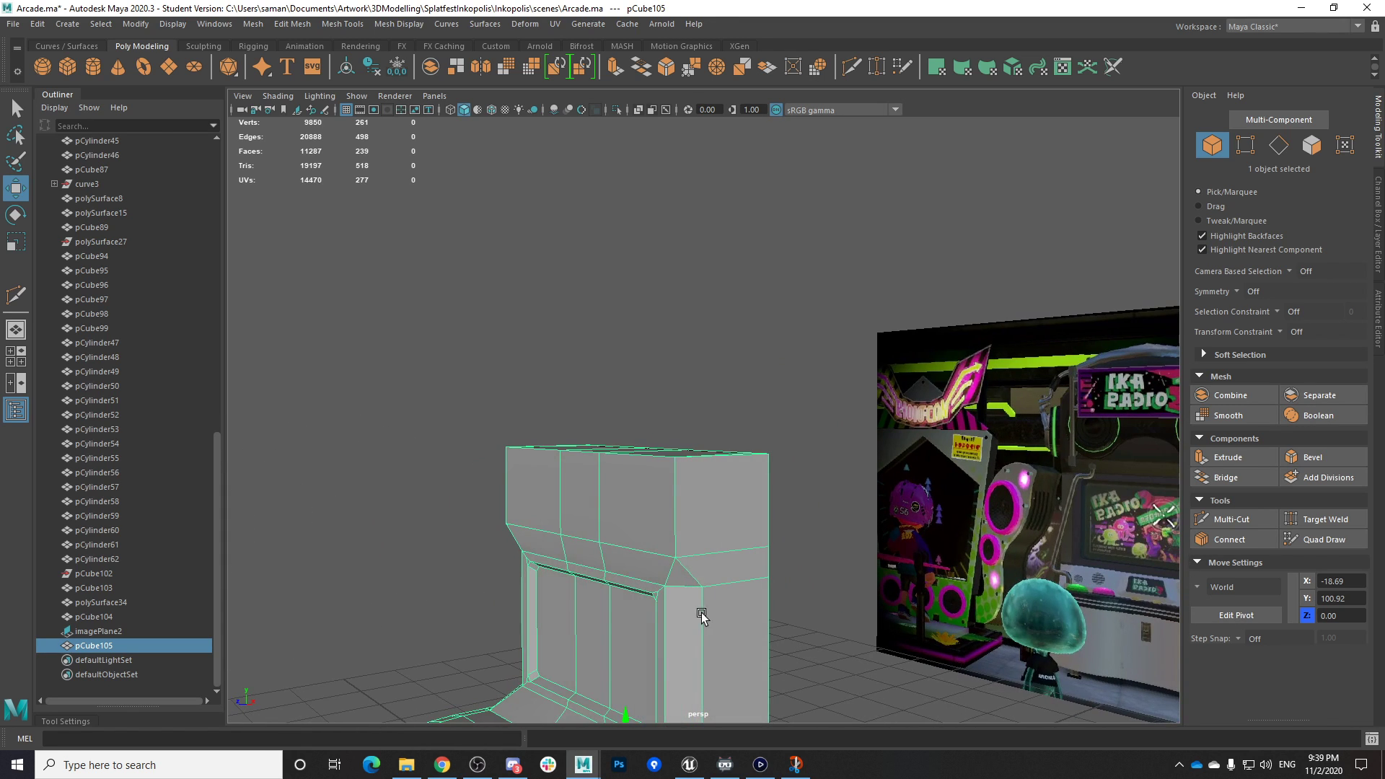
right_click_drag(624, 367, 617, 437)
right_click_drag(606, 336, 552, 365)
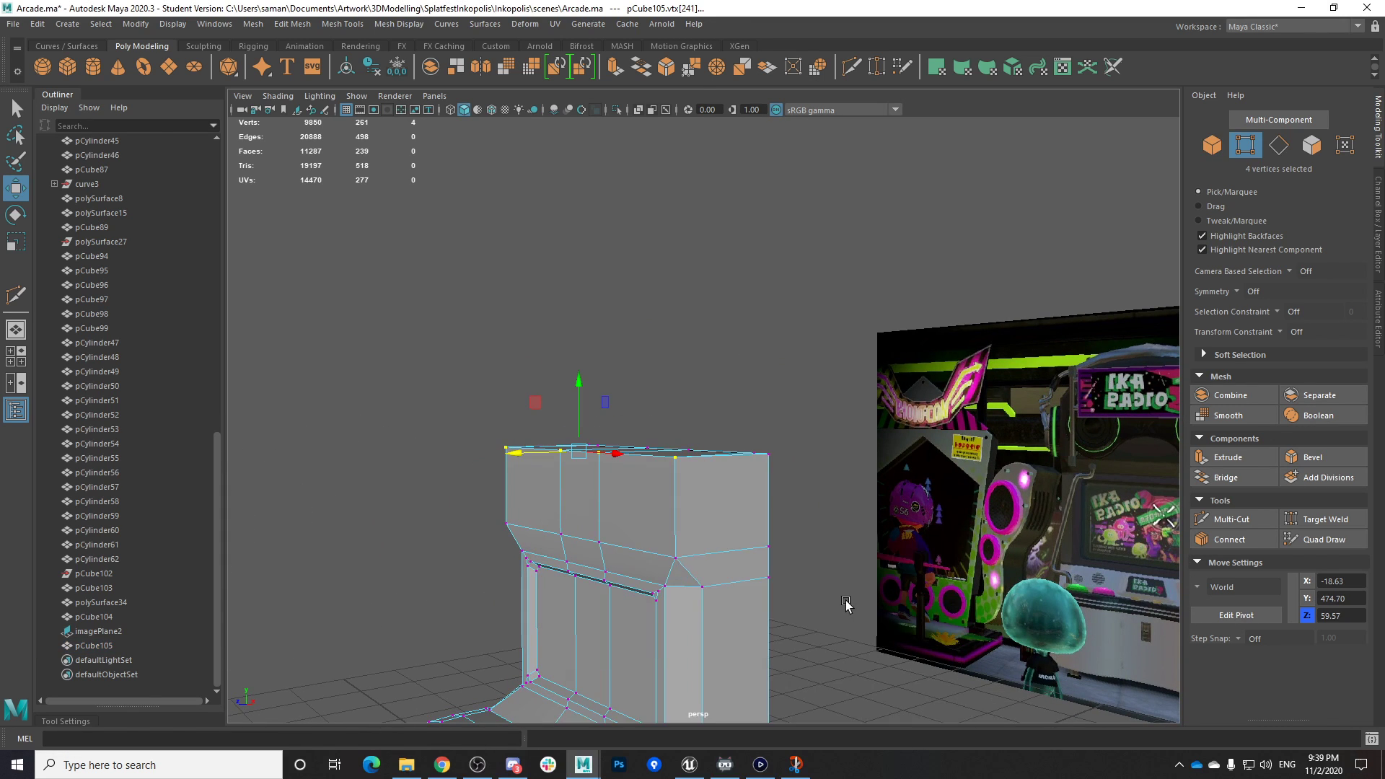
key("space")
key("space")
left_click_drag(674, 274, 670, 312)
left_click(567, 239)
key("ctrl+z")
left_click_drag(589, 244, 569, 244)
key("r")
key("w")
key("space")
key("space")
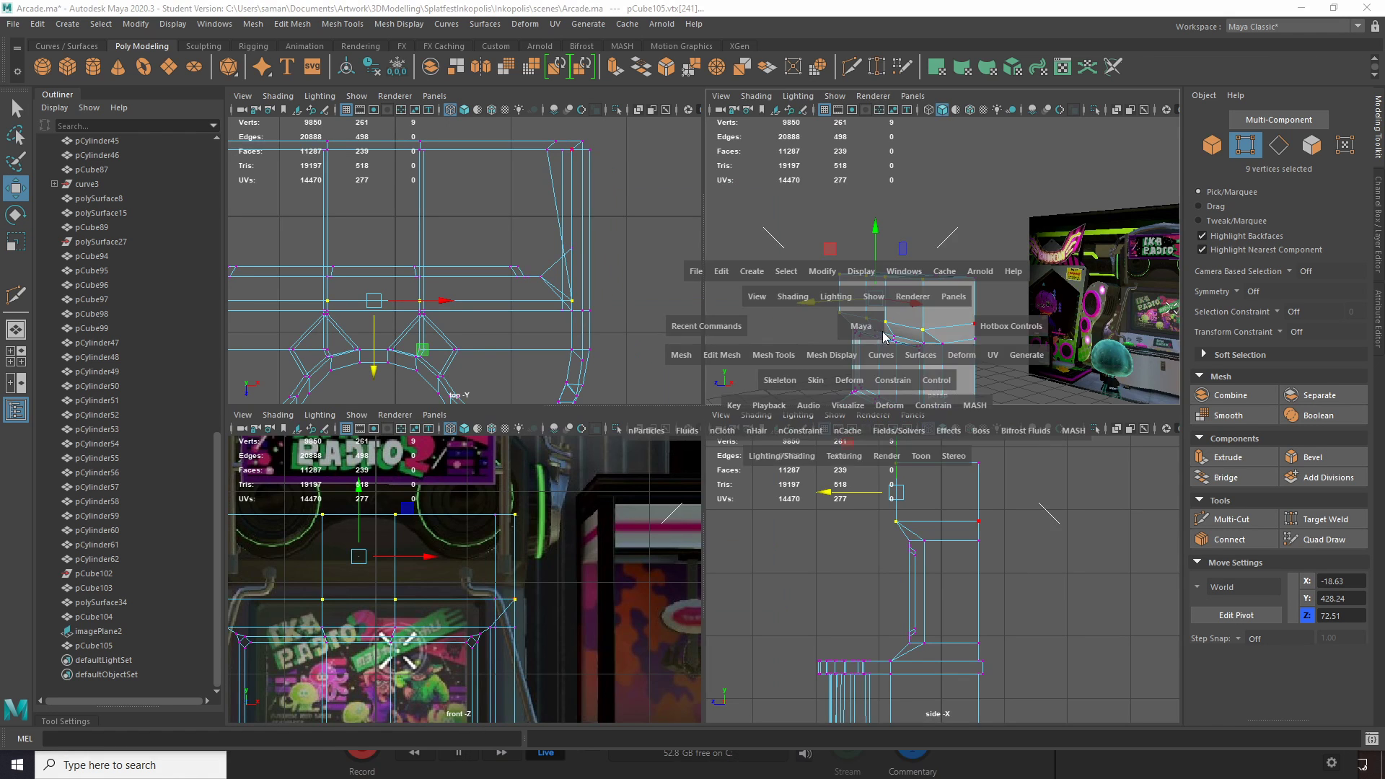
key("ctrl+s")
left_click(662, 395)
left_click_drag(662, 395, 772, 501, "alt")
Consult the machine in the game capture window again, return to Maya, and save the scene
left_click(761, 765)
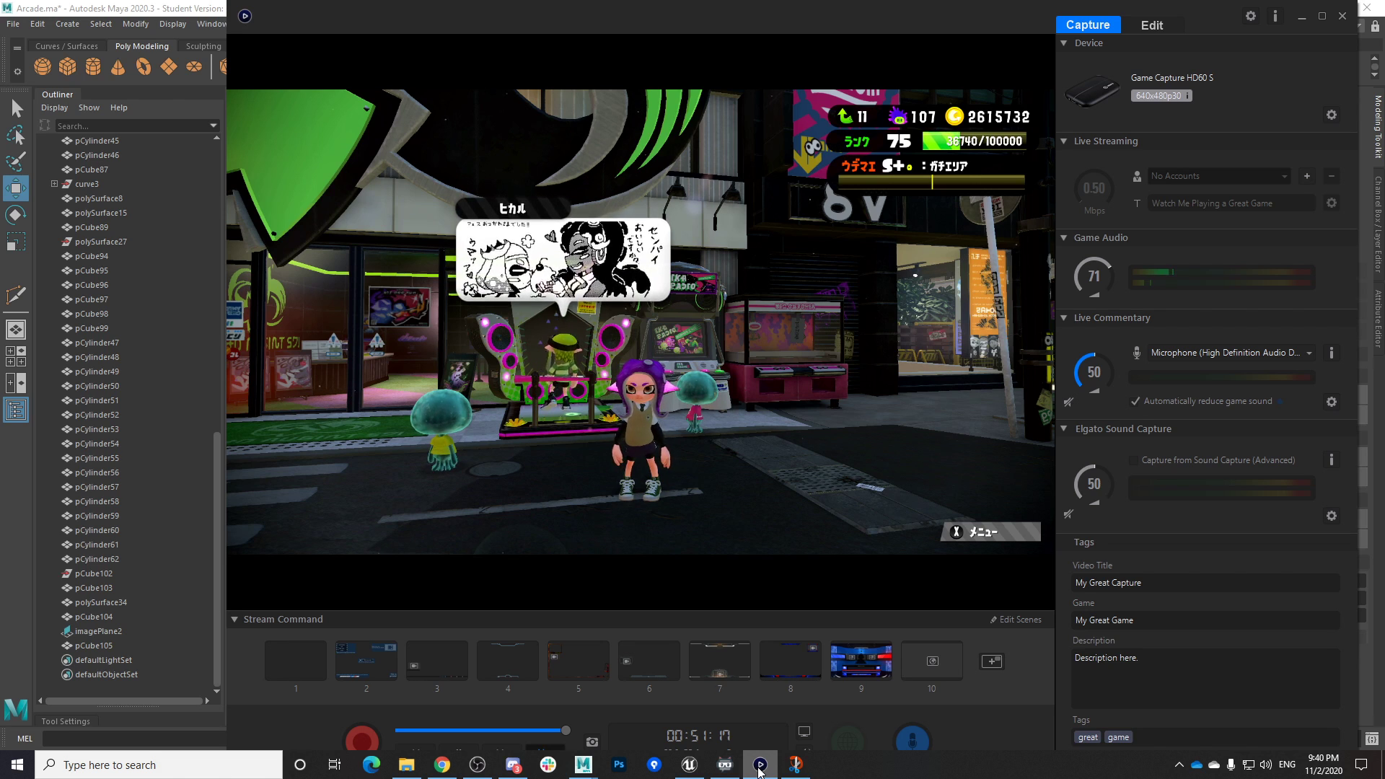
left_click(111, 8)
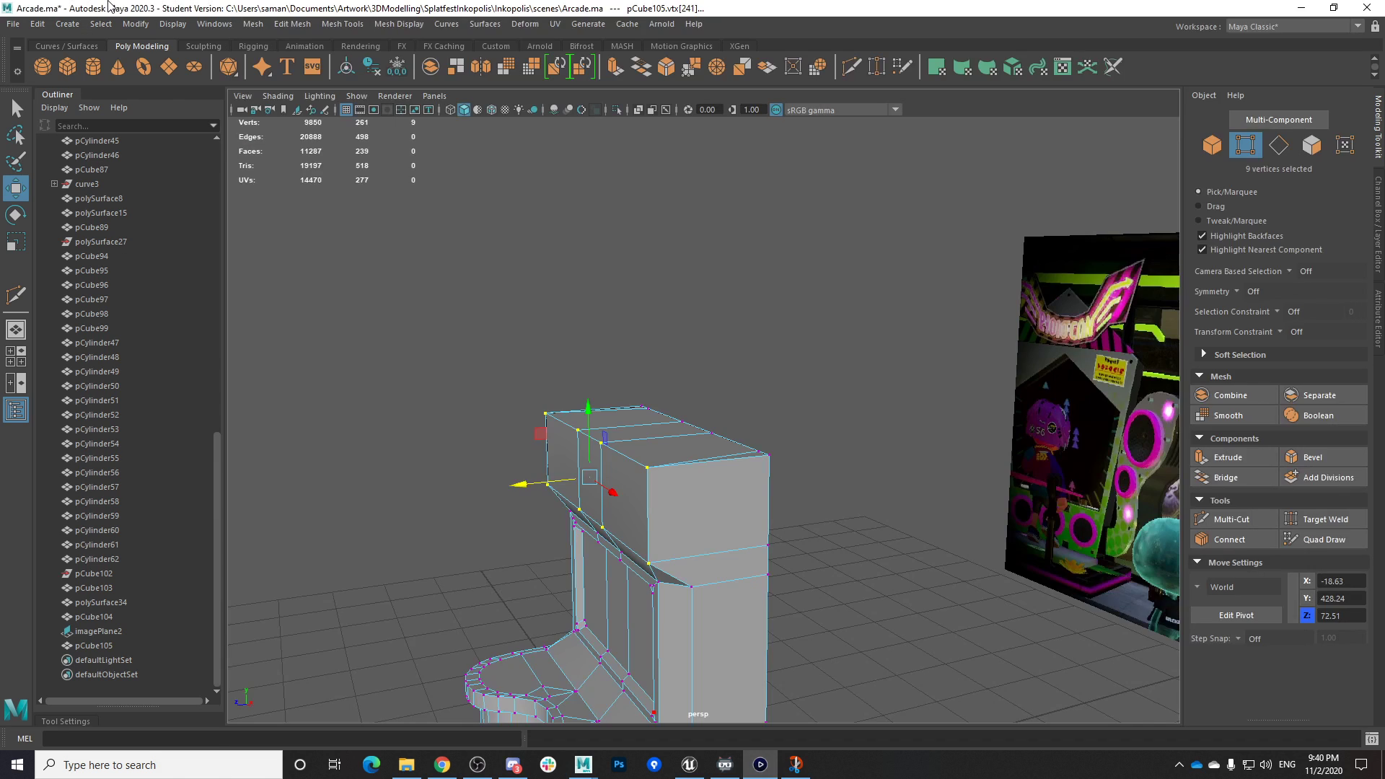
key("ctrl+s")
left_click(660, 394)
Select the five faces on top of the upper section and extrude them upward
left_click_drag(729, 534, 591, 493, "alt")
left_click_drag(590, 494, 695, 409, "alt")
right_click_drag(695, 409, 693, 419)
left_click_drag(693, 418, 575, 488, "alt")
left_click(575, 472)
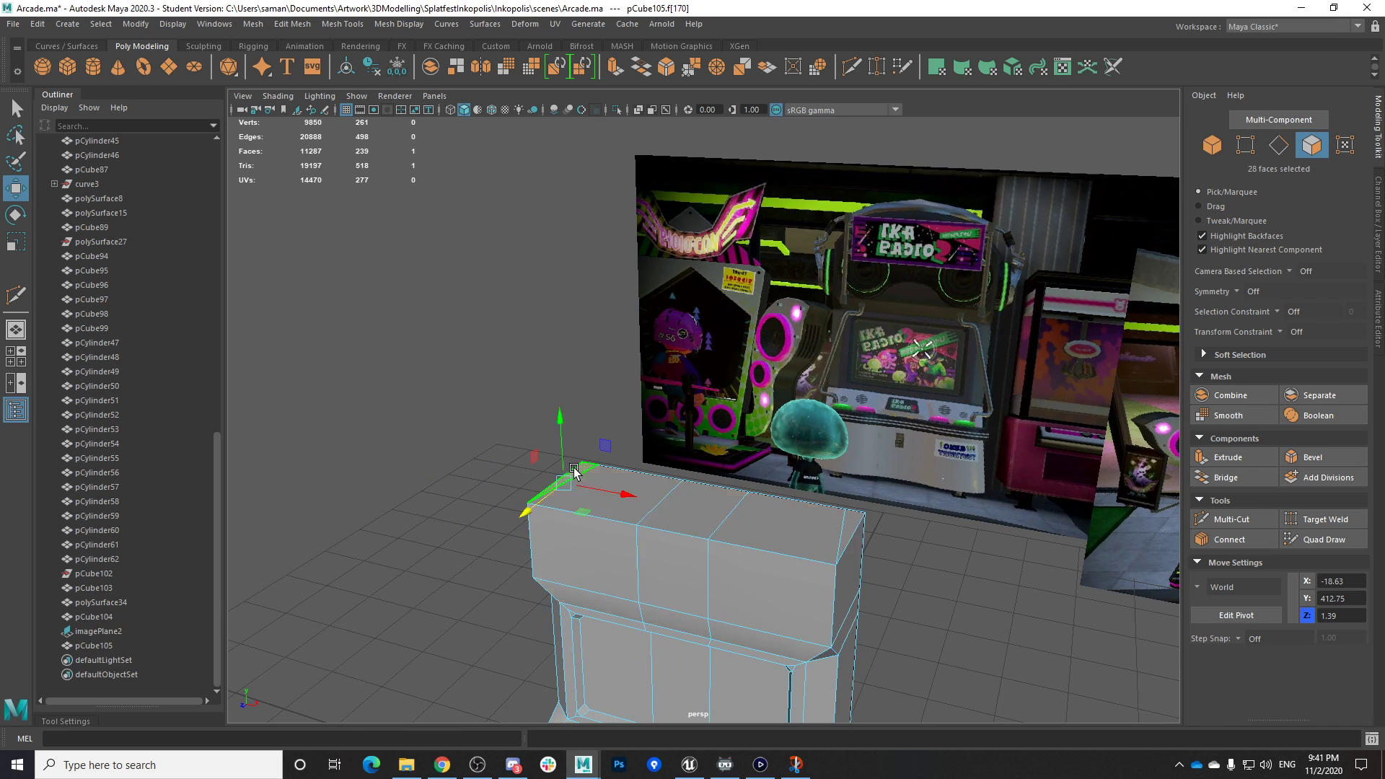
left_click(598, 504, "shift")
left_click(703, 521, "shift")
left_click(803, 526, "shift")
left_click(844, 521, "shift")
left_click_drag(845, 588, 860, 565, "alt")
key("ctrl+e")
key("w")
left_click_drag(690, 467, 690, 375)
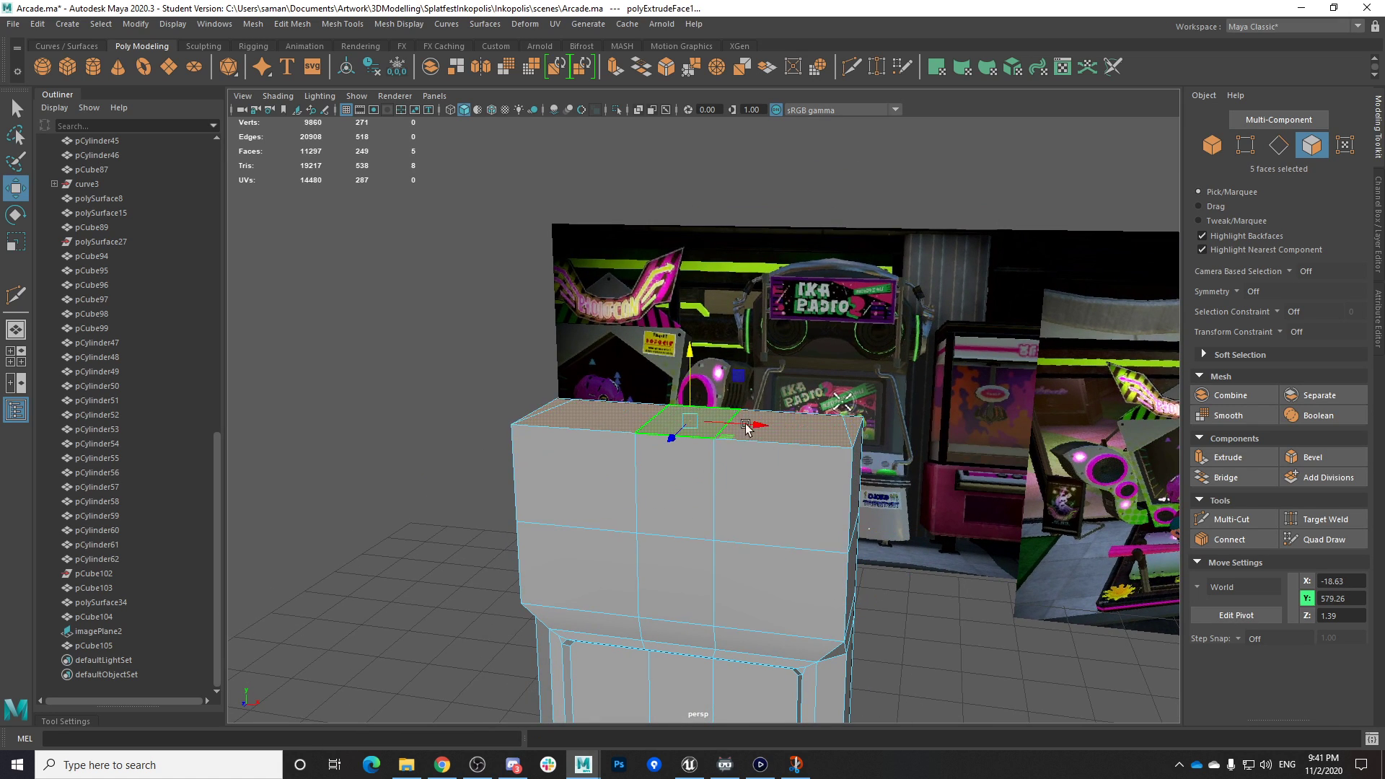
Taper the extruded top by scaling its faces narrower along X, and lower it to a shallow height
key("r")
left_click_drag(747, 422, 717, 422)
key("w")
left_click_drag(689, 356, 690, 382)
left_click_drag(776, 498, 850, 456, "alt")
left_click(1332, 461)
left_click_drag(750, 505, 635, 514, "alt")
key("ctrl+z")
key("w")
left_click_drag(679, 417, 679, 439)
key("r")
left_click_drag(735, 541, 759, 589, "alt")
left_click_drag(756, 497, 869, 537)
Extrude the top faces a second time, raise them, and scale them narrower along X
key("ctrl+e")
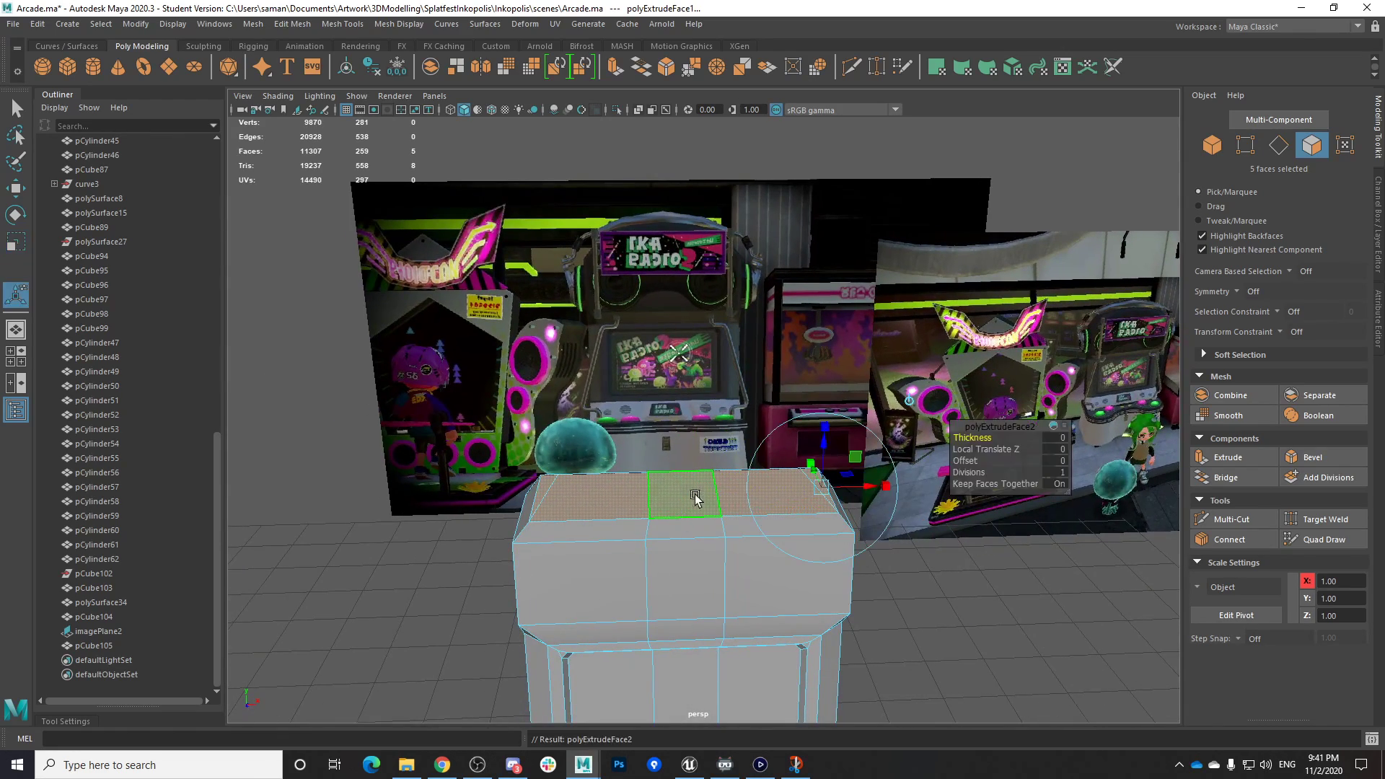
key("w")
left_click_drag(686, 435, 687, 385)
key("r")
left_click_drag(747, 439, 665, 417)
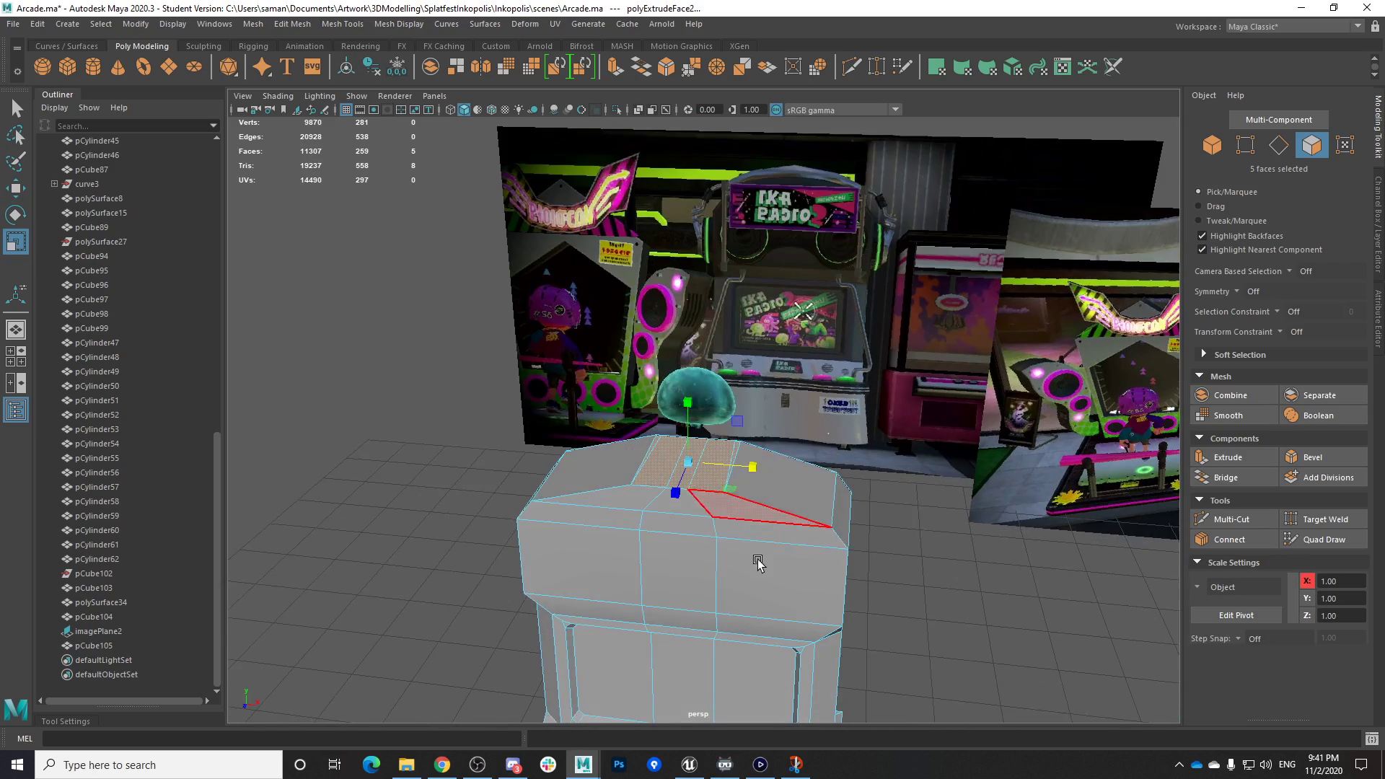
left_click_drag(753, 467, 808, 518)
left_click_drag(811, 536, 740, 577, "alt")
Extrude the top faces a third time, shape them into a low, narrow crown, and save the scene
key("w")
left_click_drag(717, 412, 716, 377, "shift")
left_click_drag(721, 390, 845, 504, "alt")
key("r")
left_click_drag(750, 423, 681, 394)
key("w")
left_click_drag(746, 463, 708, 461, "alt")
left_click_drag(695, 399, 697, 408)
key("ctrl+s")
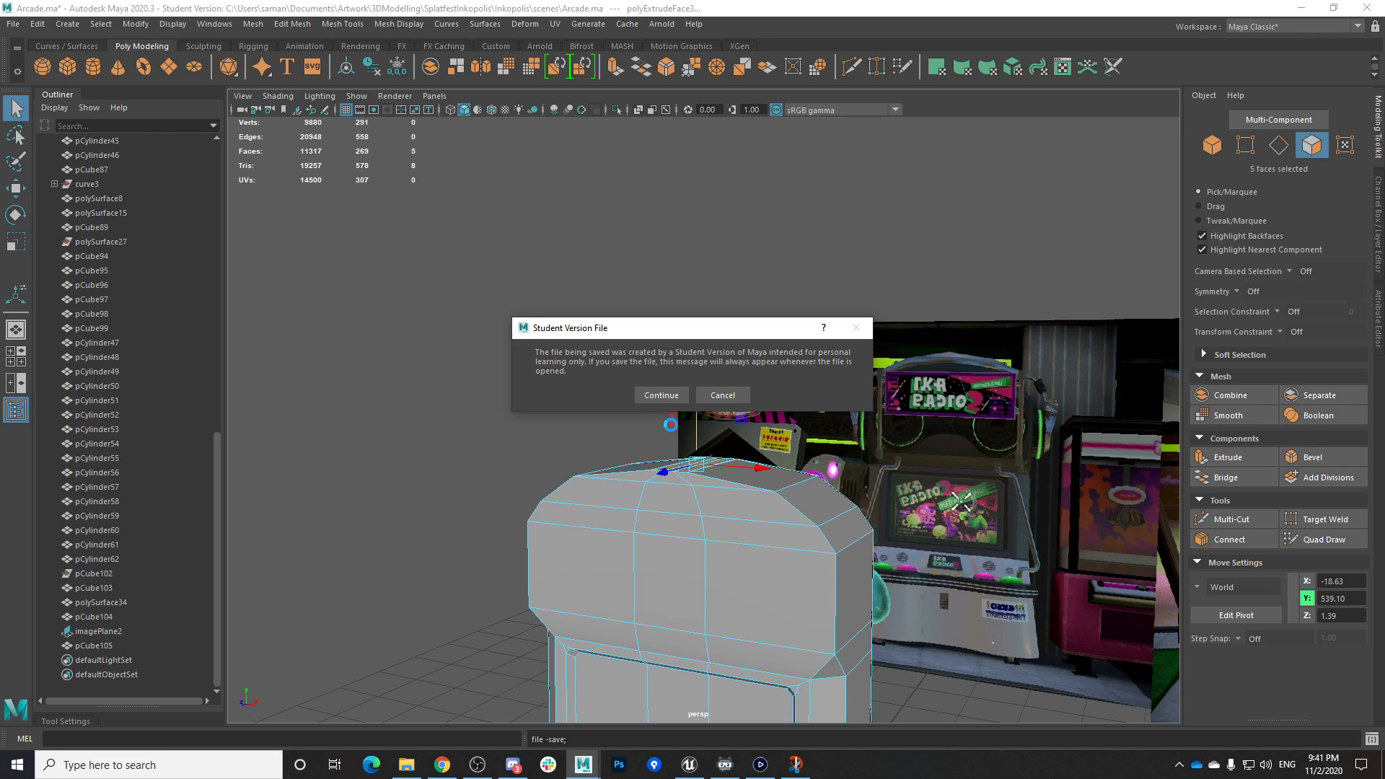
left_click(669, 396)
Return to object mode and delete the construction history of the cabinet with its rounded top
right_click_drag(707, 497, 841, 322)
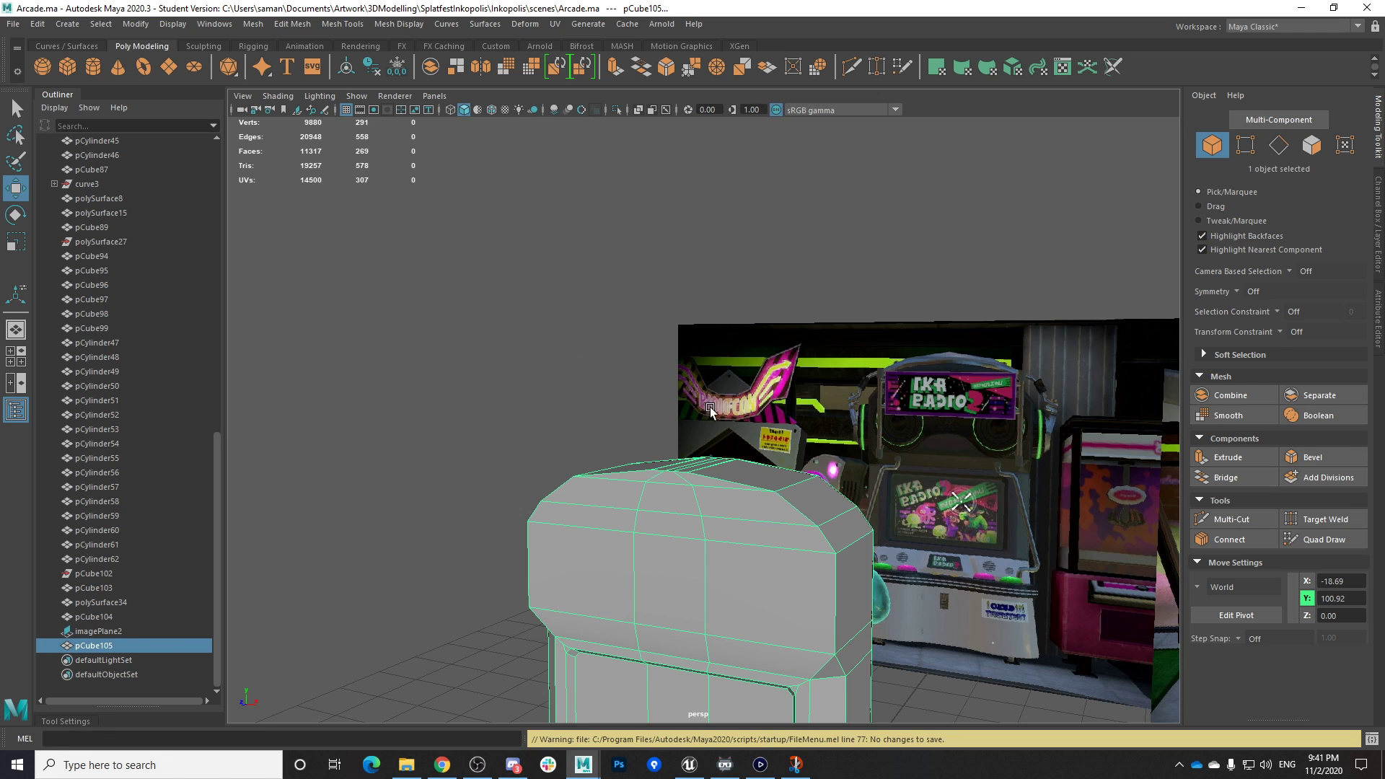
left_click(372, 68)
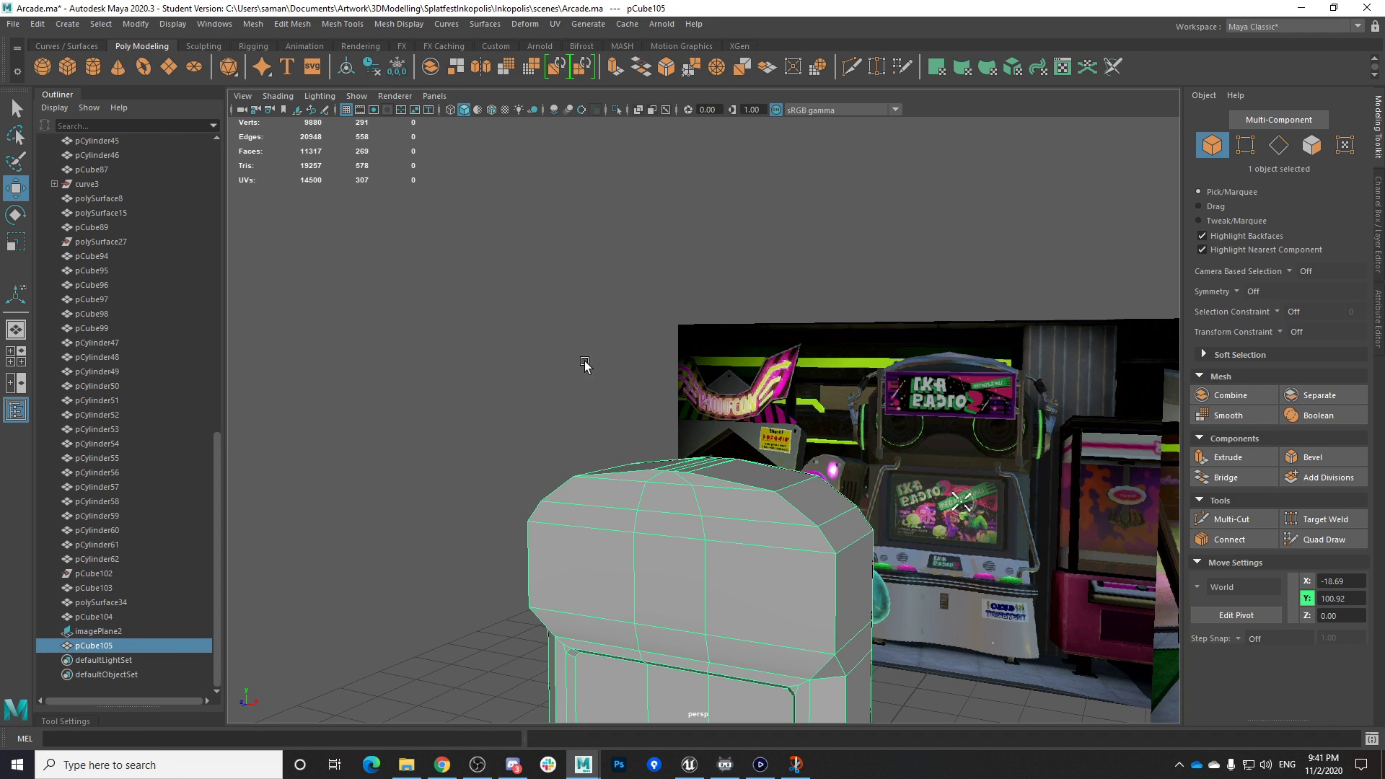
scroll(736, 433, "down", 3)
left_click_drag(786, 448, 826, 543, "alt")
left_click(846, 596)
left_click_drag(846, 596, 740, 536, "alt")
left_click(801, 634)
Select the edges of the cabinet's rounded top in the side view and apply Soften/Harden Edges to them
right_click_drag(739, 536, 731, 326)
key("space")
key("space")
scroll(766, 323, "down", 2)
double_click(748, 349)
left_click(399, 24)
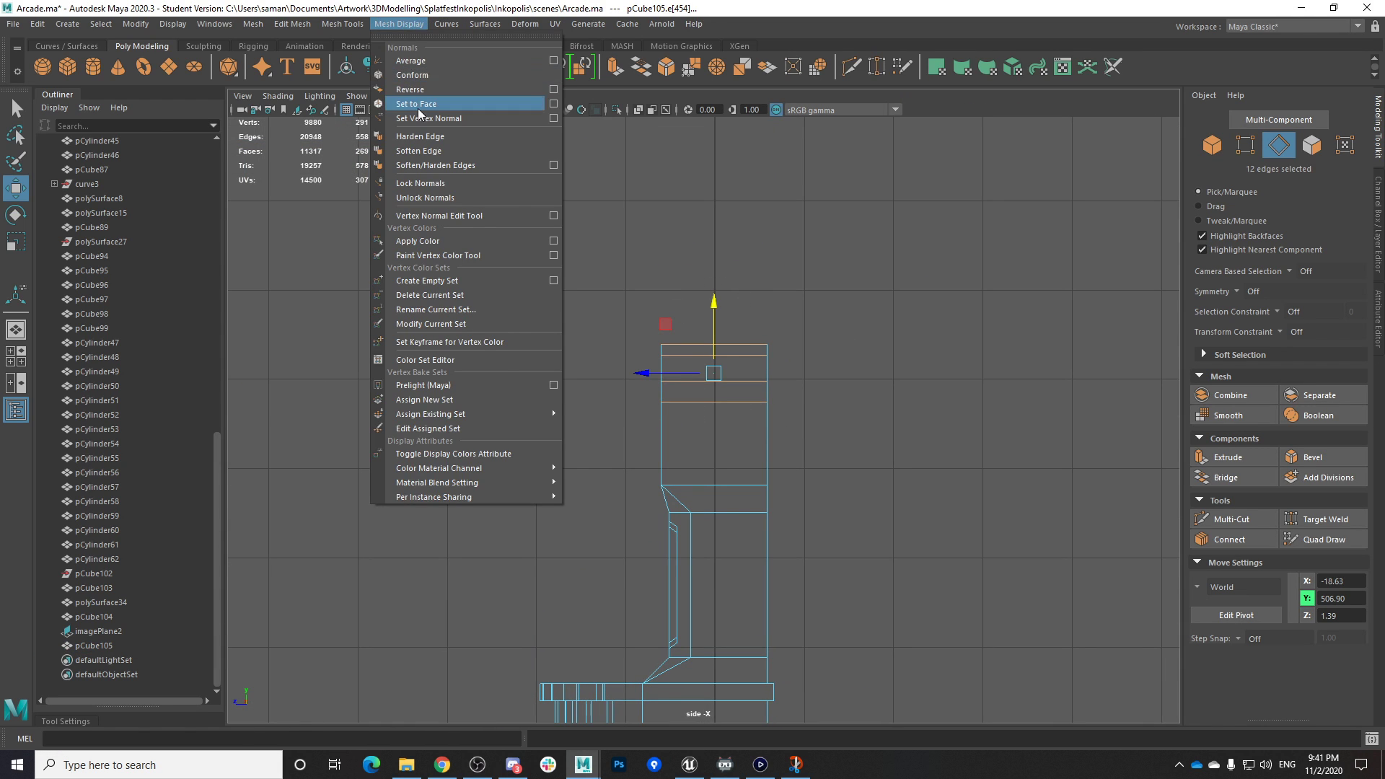
left_click(433, 165)
Delete the small faces that make up the narrow center strip on top of the cabinet's crown
key("r")
right_click_drag(829, 359, 903, 263)
key("space")
key("space")
left_click(890, 461)
left_click_drag(890, 460, 735, 517, "alt")
scroll(787, 433, "up", 3)
left_click(729, 509)
mouse_move(694, 448)
right_mouse_down()
mouse_move(687, 404)
mouse_move(690, 449)
right_mouse_up()
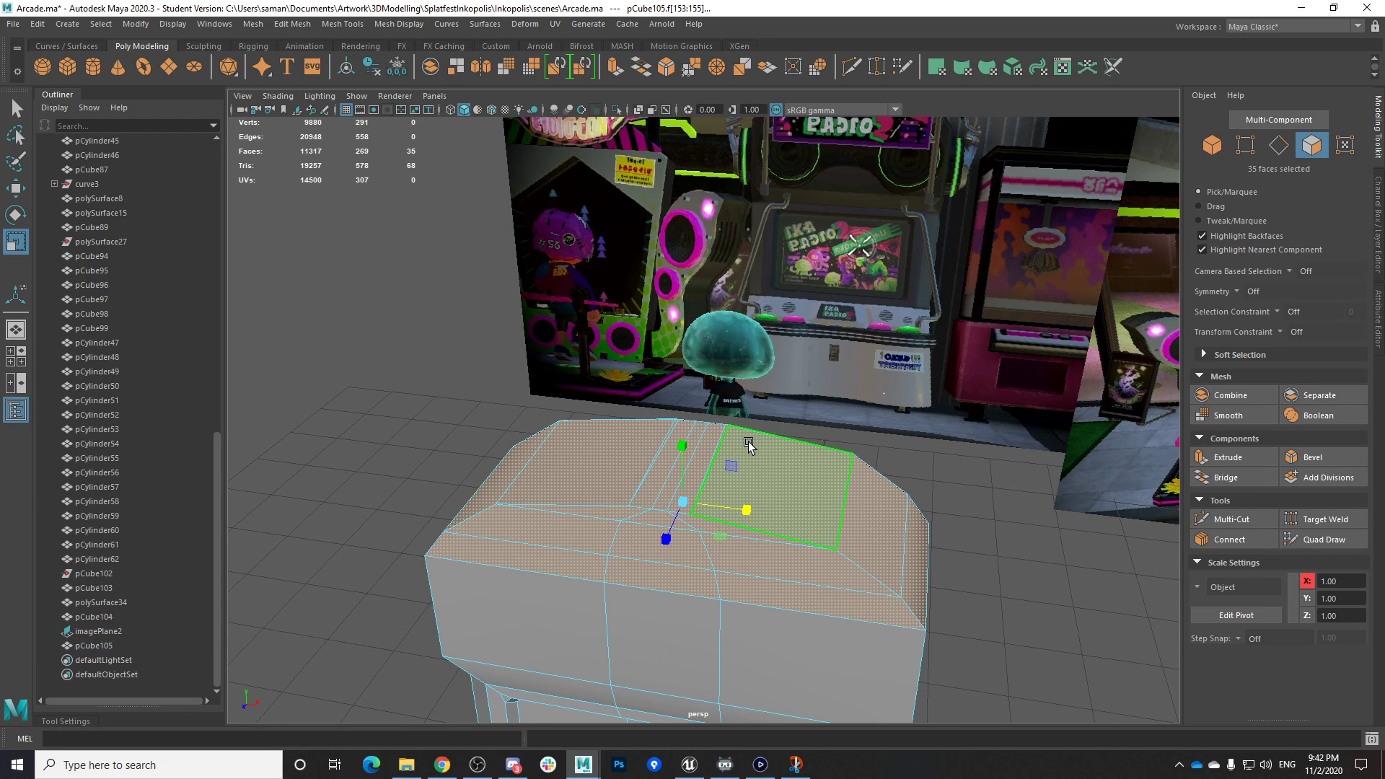
scroll(693, 465, "up", 2)
left_click(641, 501)
scroll(641, 508, "up", 3)
left_click_drag(646, 561, 646, 622, "alt")
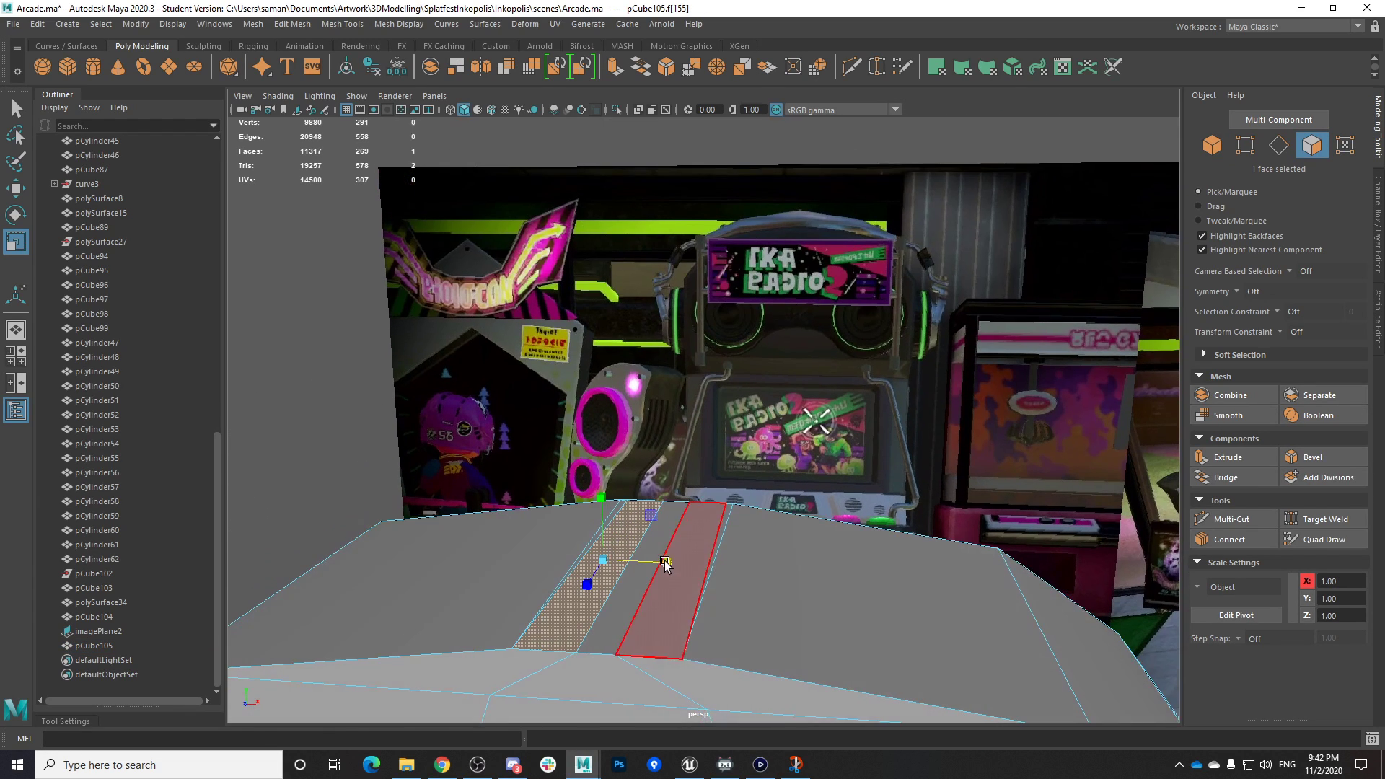
left_click(646, 628, "shift")
key("Delete")
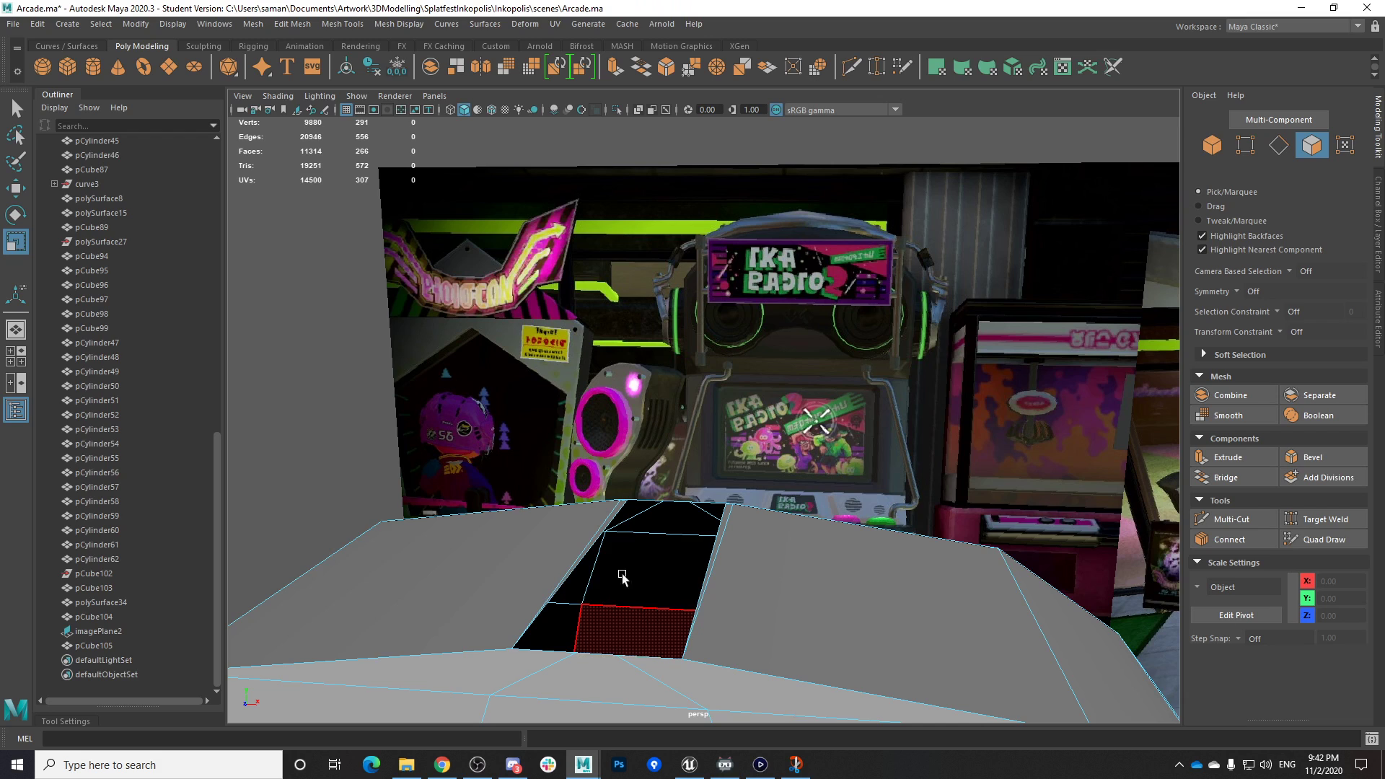
left_click(616, 510)
key("Delete")
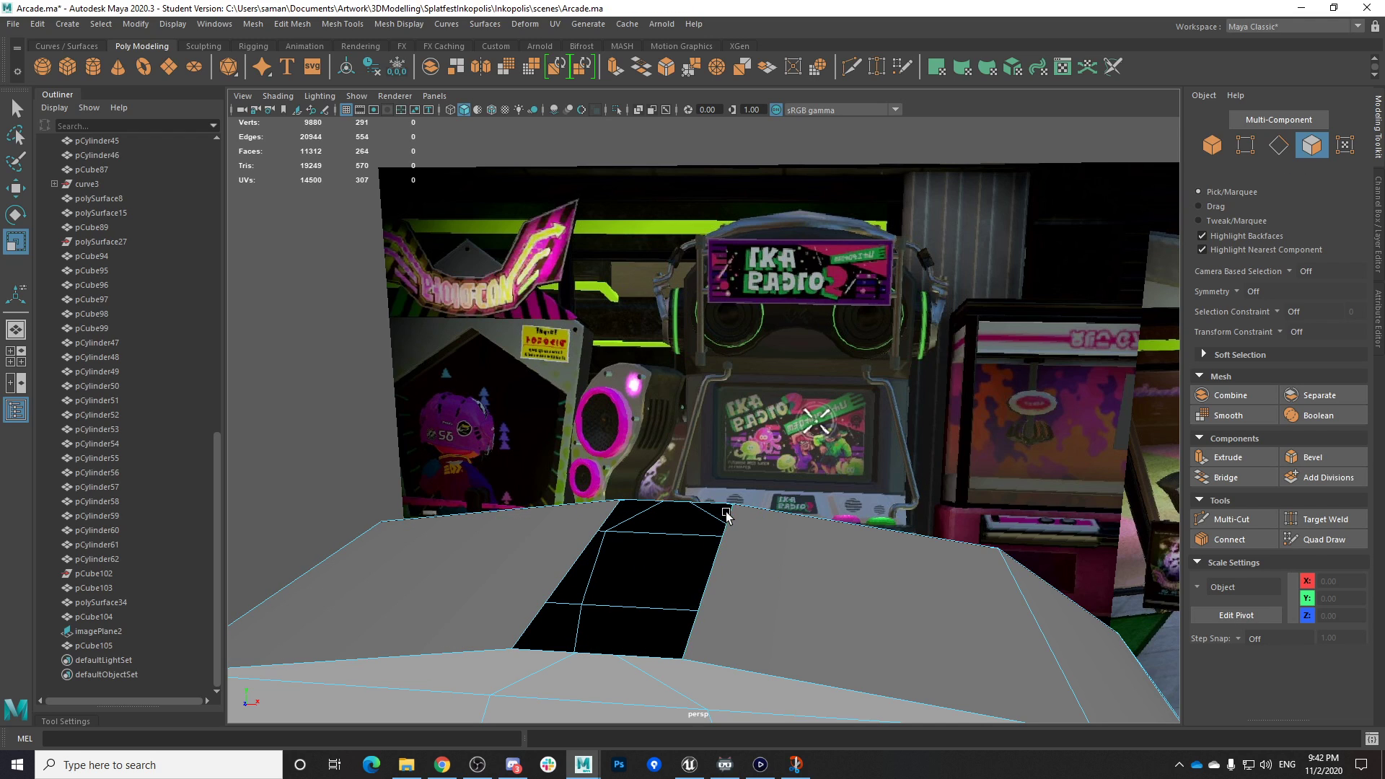
Select the open border of the crown's center strip, fill the hole with a single face, and save the scene
right_click_drag(727, 514, 727, 311)
double_click(538, 594)
left_click(253, 23)
left_click(303, 130)
key("ctrl+s")
left_click(661, 397)
Try moving an extra vertex at the front edge of the crown's center strip, undo the move, and save the scene
right_click_drag(606, 369, 534, 378)
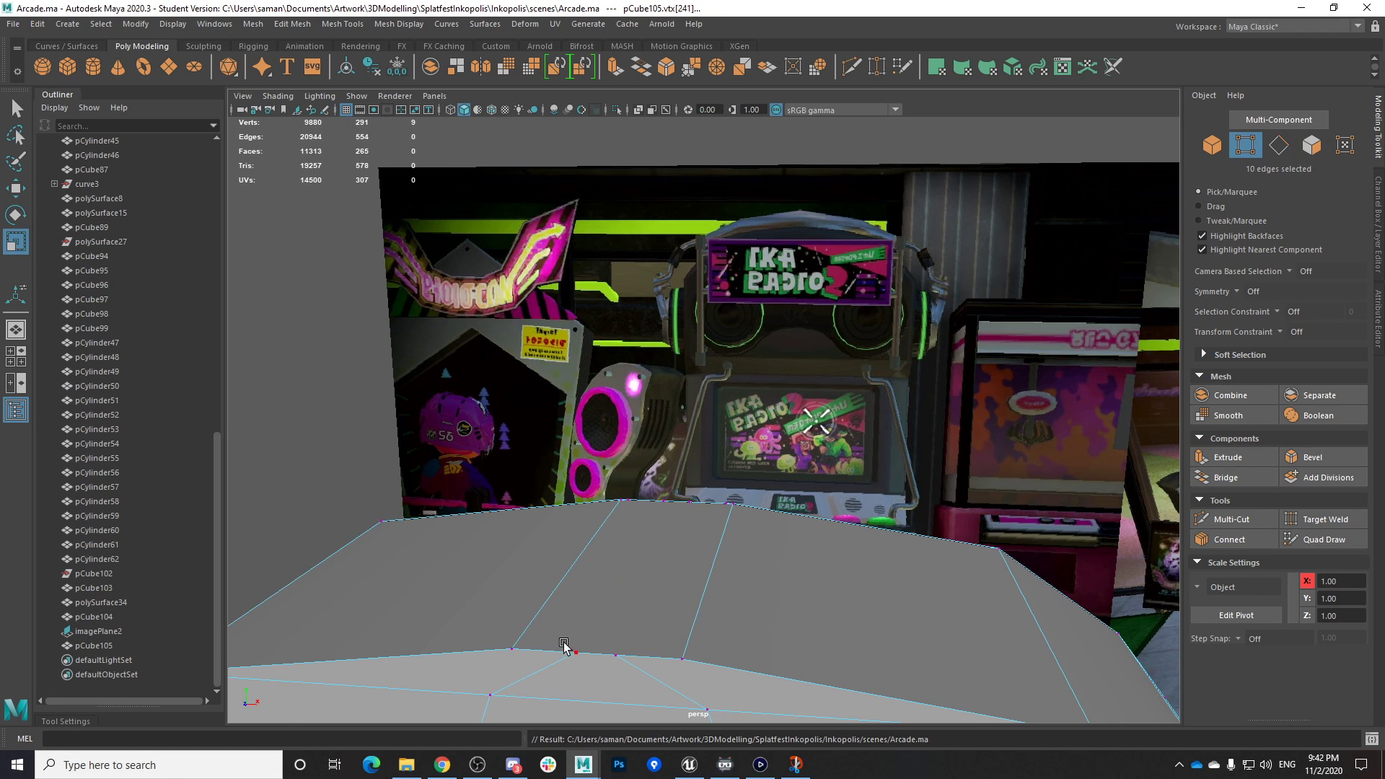
left_click(570, 651)
key("w")
left_click_drag(559, 683, 583, 644)
key("ctrl+z")
key("ctrl+s")
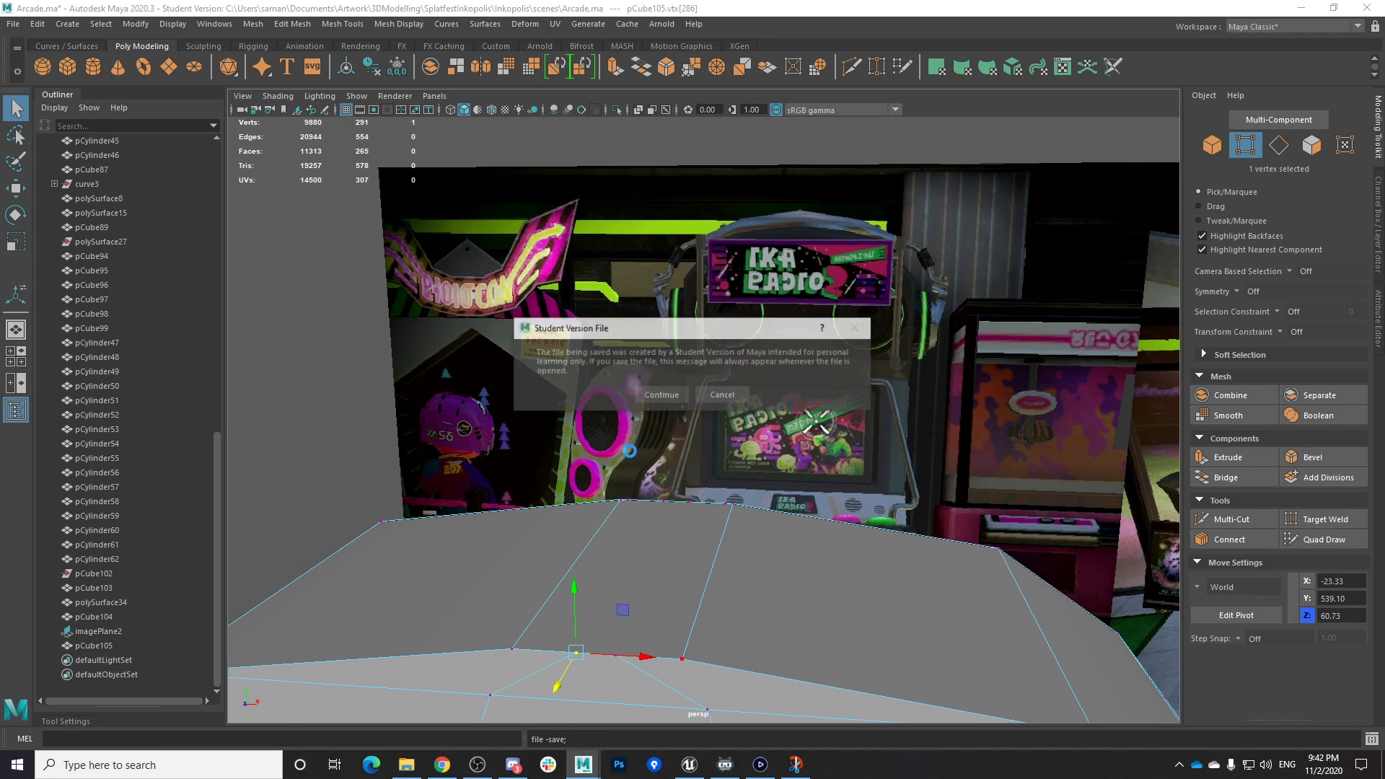
left_click(659, 396)
Remove the two redundant long edges on either side of the center strip at the back of the crown
left_click_drag(751, 462, 449, 538, "alt")
scroll(491, 559, "down", 3)
left_click_drag(691, 659, 757, 602, "alt")
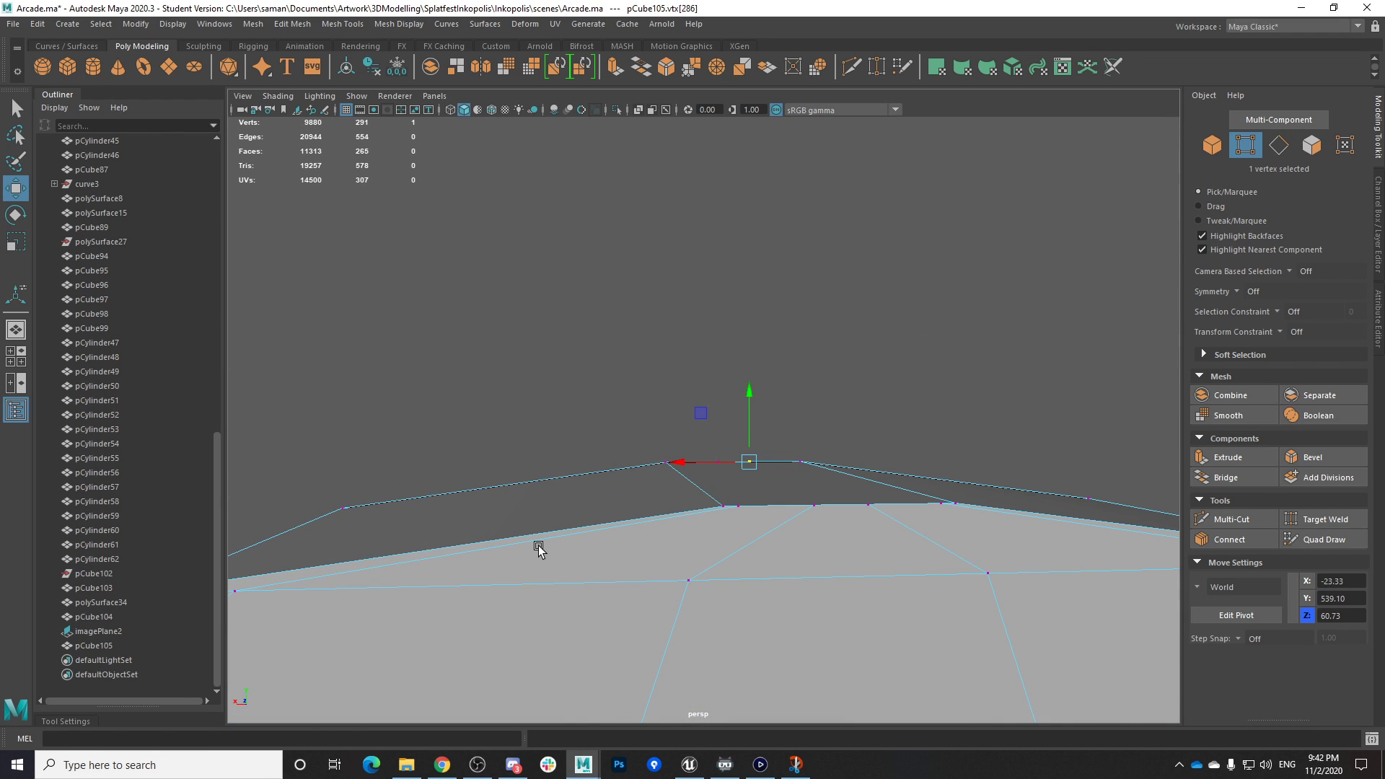
scroll(540, 549, "down", 3)
right_click_drag(579, 369, 567, 329)
left_click(556, 501)
left_click(1027, 497, "shift")
right_click_drag(1026, 497, 902, 509, "shift")
left_click_drag(807, 563, 672, 607, "alt")
Try moving a corner vertex at the back of the rounded top along Z, undo the move, and save the scene
right_click_drag(635, 379, 625, 433)
left_click(446, 596)
left_click_drag(465, 649, 460, 643, "alt")
left_click_drag(454, 570, 483, 543)
key("ctrl+z")
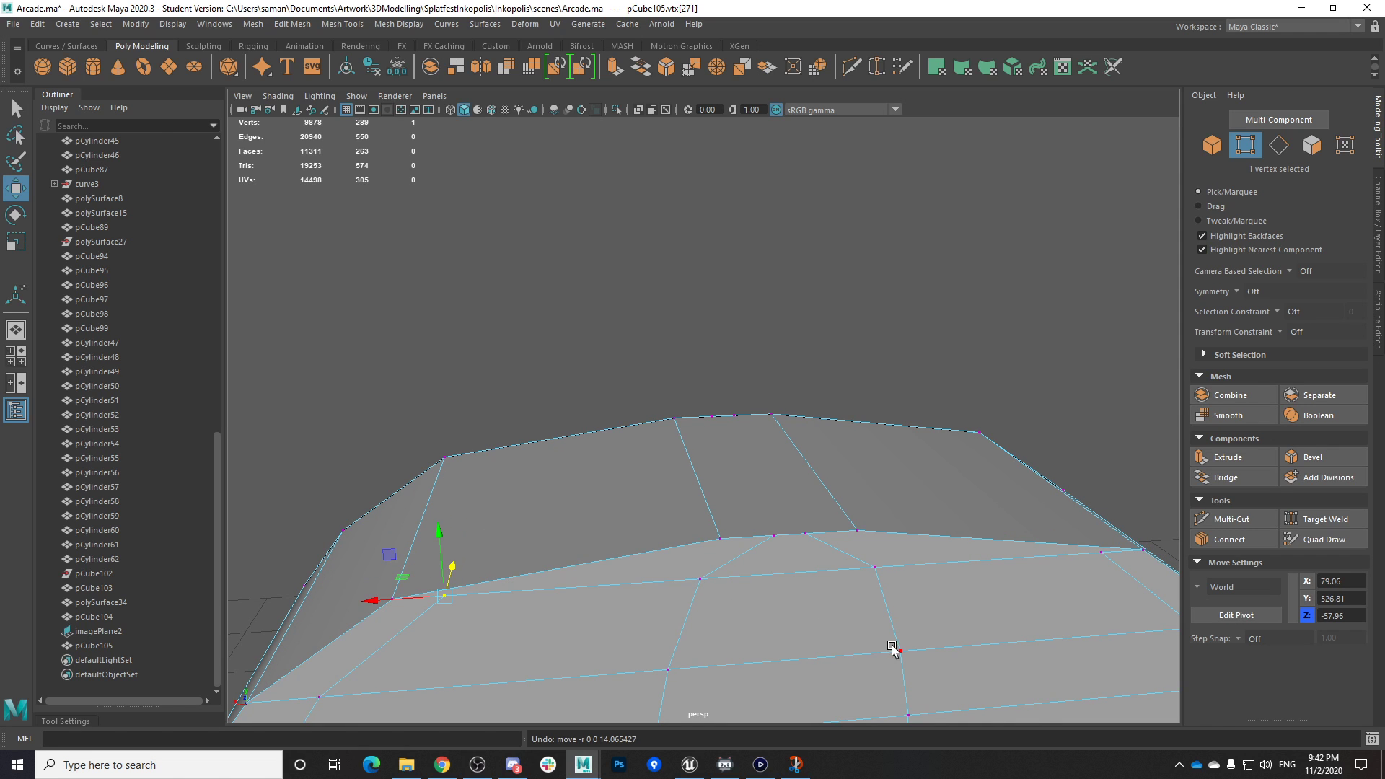
key("ctrl+s")
left_click(661, 397)
Merge each pair of neighbouring vertices at the back end of the crown's center strip into one
left_click_drag(662, 405, 674, 501, "alt")
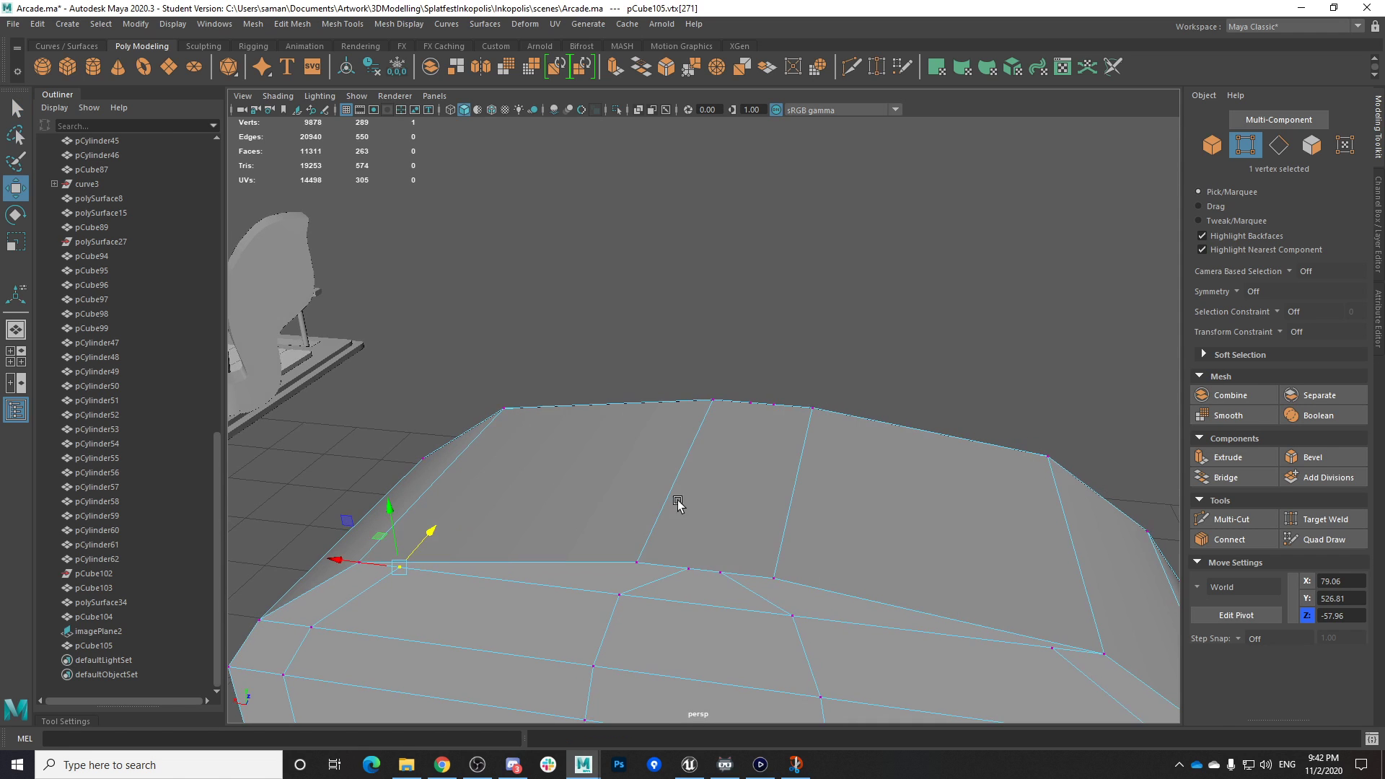
left_click(690, 571)
left_click_drag(664, 614, 678, 590, "alt")
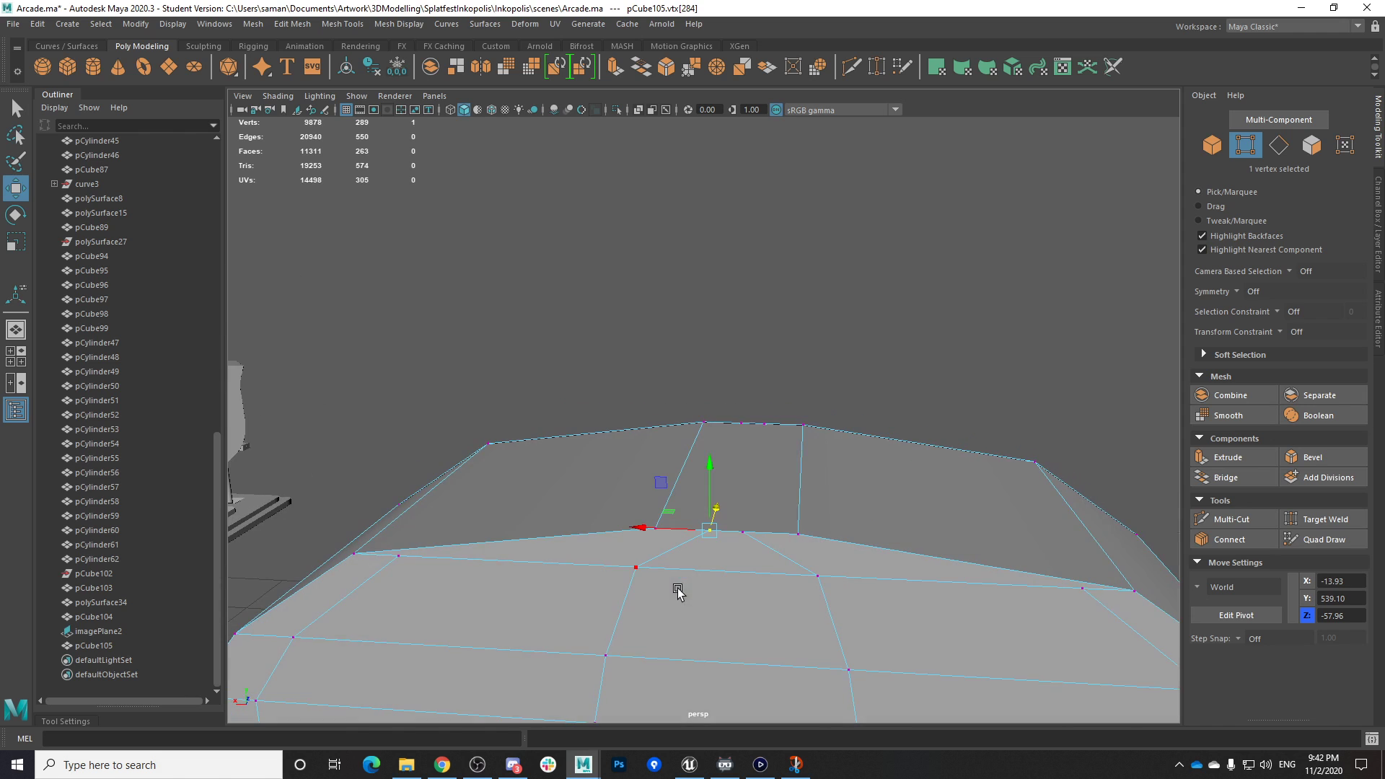
right_click_drag(664, 550, 717, 348, "shift")
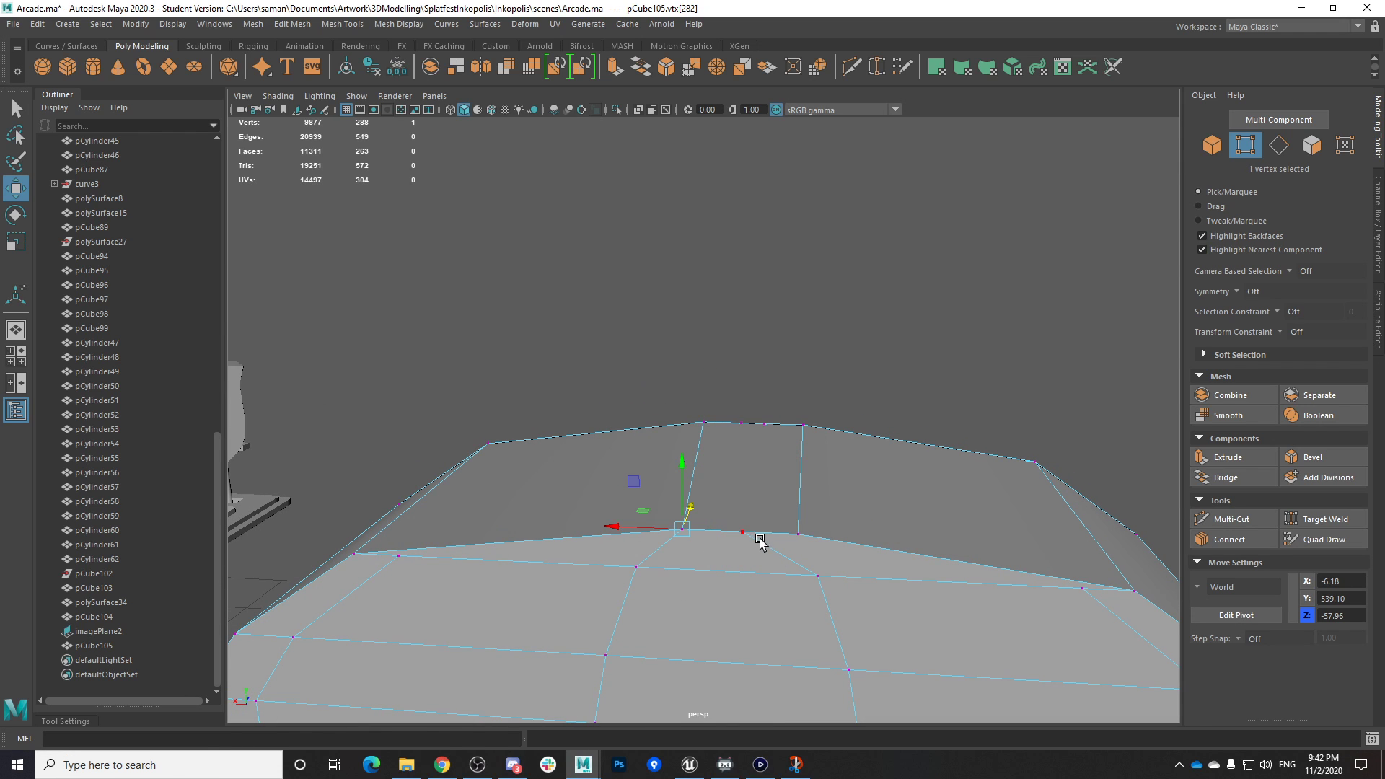
left_click_drag(853, 575, 620, 562, "alt")
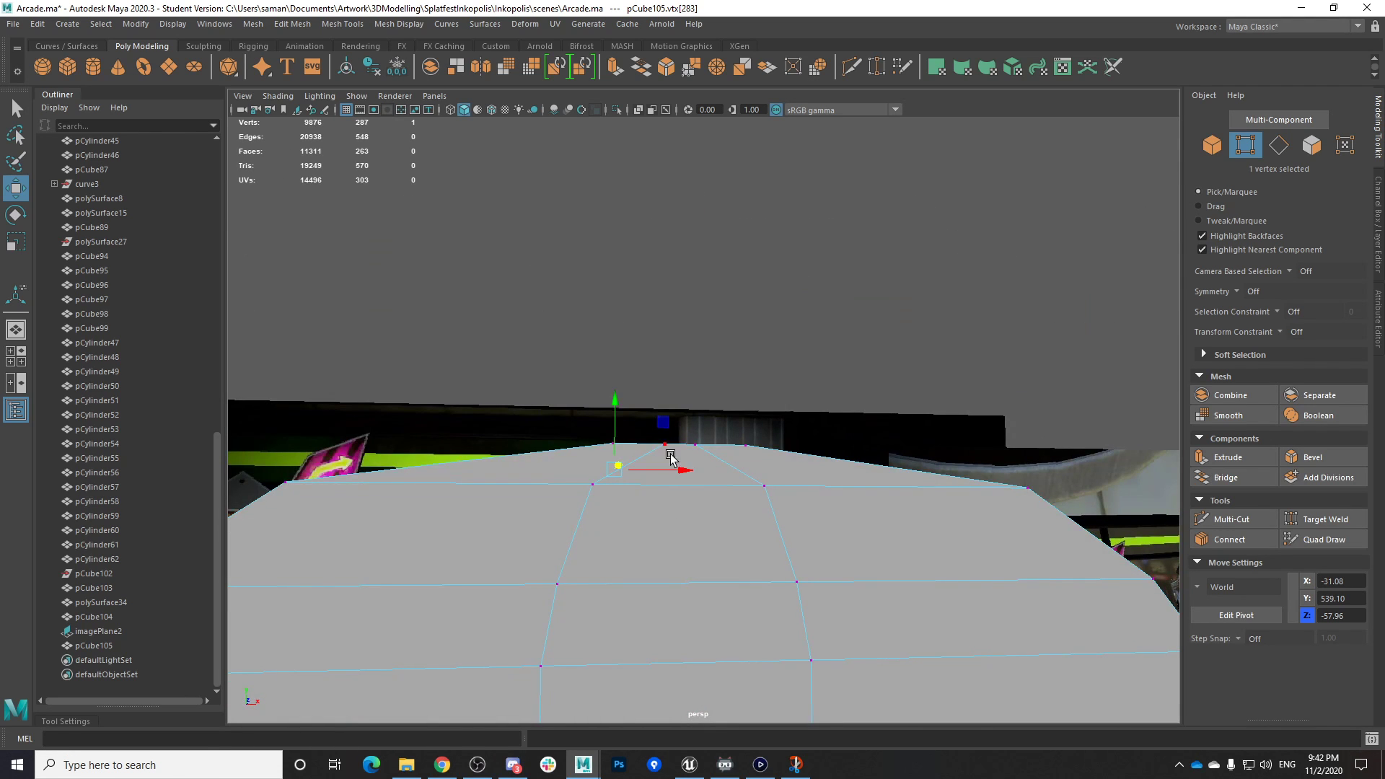
Merge each pair of neighbouring vertices at the front end of the crown's center strip and save the scene
left_click_drag(671, 456, 598, 542, "alt")
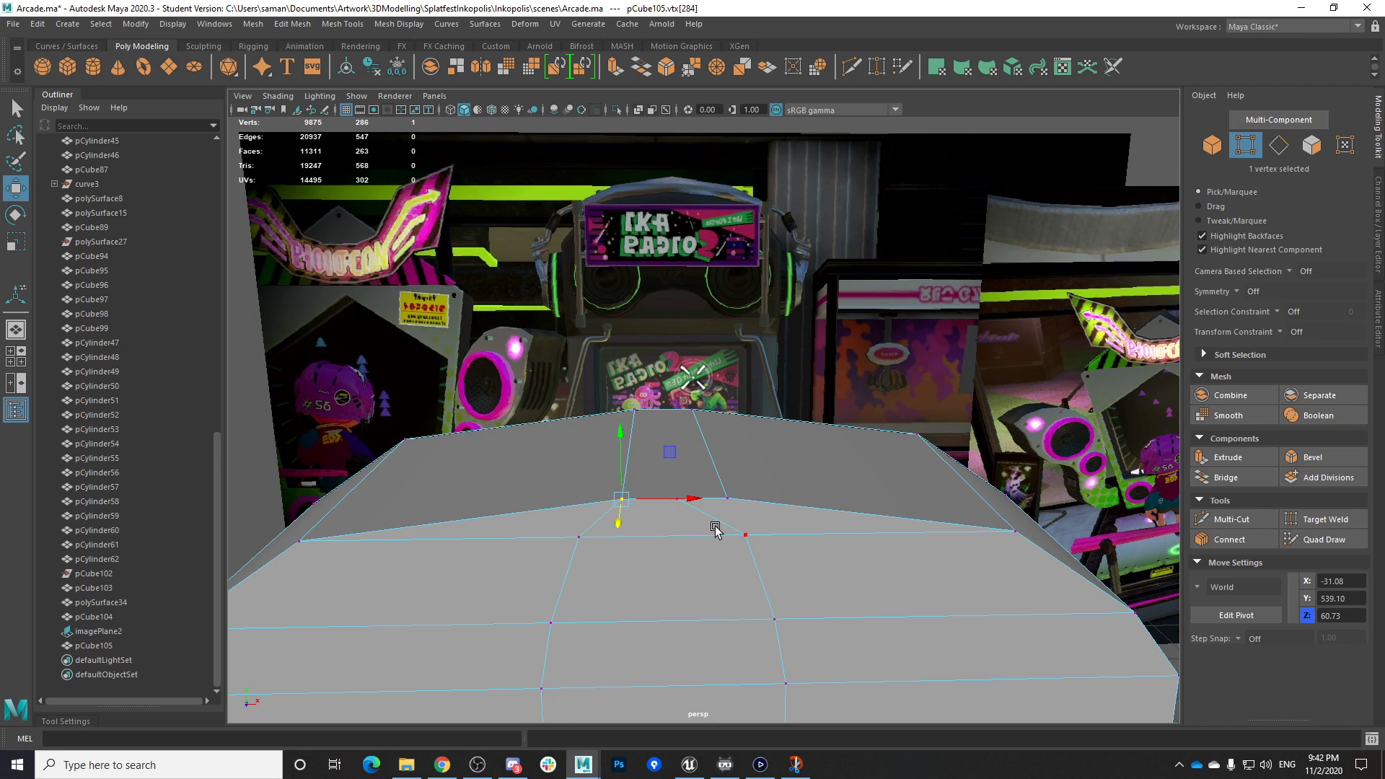
left_click(694, 510, "shift")
left_click(728, 493)
left_click(688, 492, "shift")
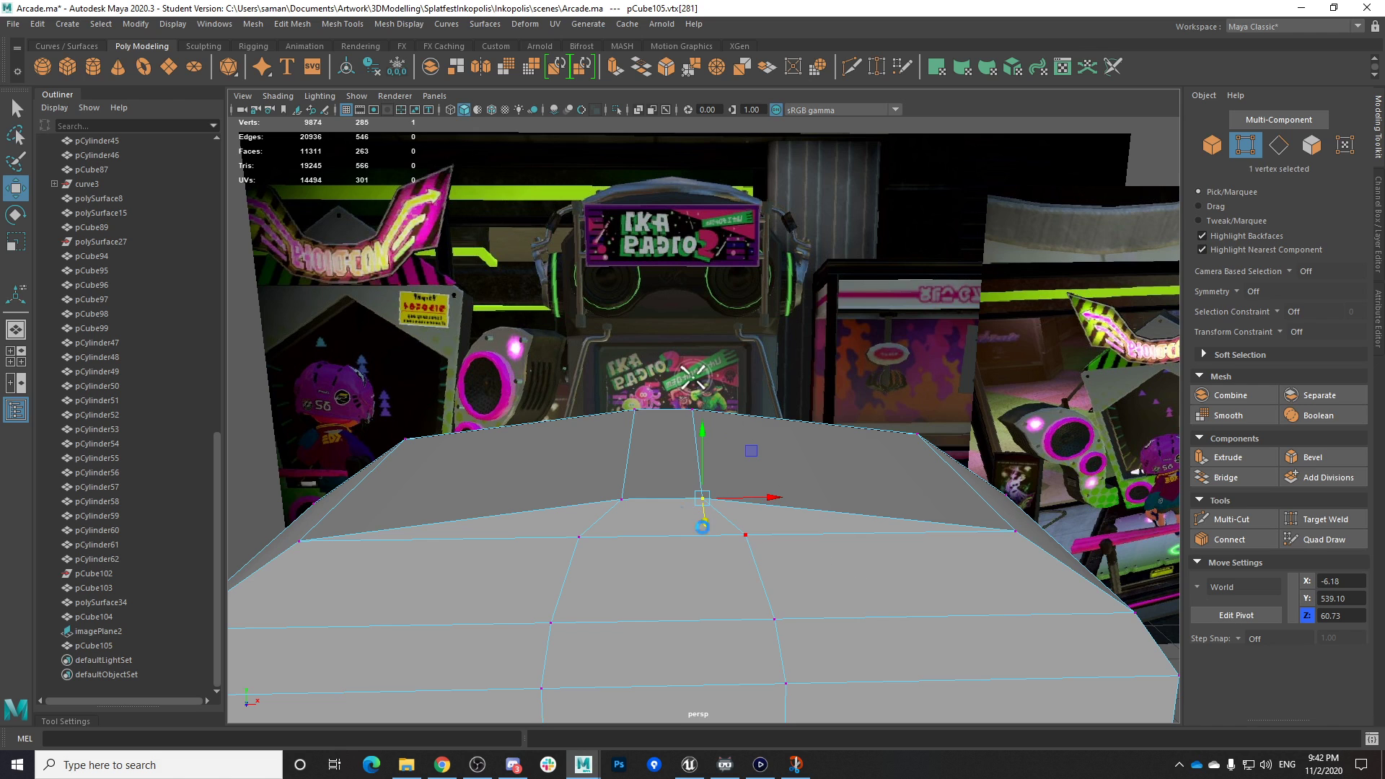
left_click(652, 396)
Select the two front-to-back edges bordering the center strip on the cabinet's crown
right_click_drag(675, 367, 801, 319)
scroll(840, 423, "down", 3)
left_click(929, 443)
left_click_drag(928, 442, 743, 411, "alt")
left_click(734, 404)
right_click_drag(733, 401, 730, 348)
left_click(725, 427)
left_click(770, 434)
left_click(768, 408, "shift")
left_click(482, 24)
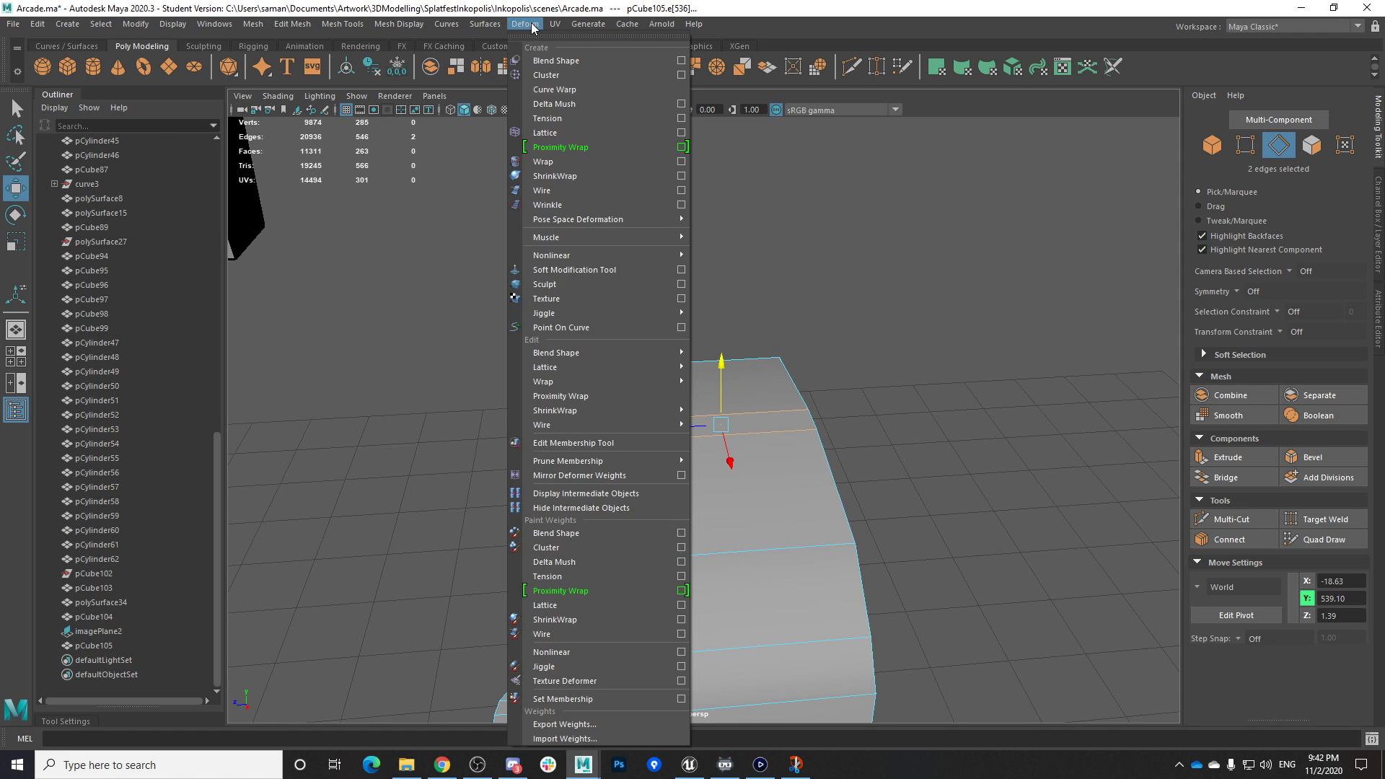
Soften the two selected edges near the top of the cabinet and save the scene
mouse_move(401, 24)
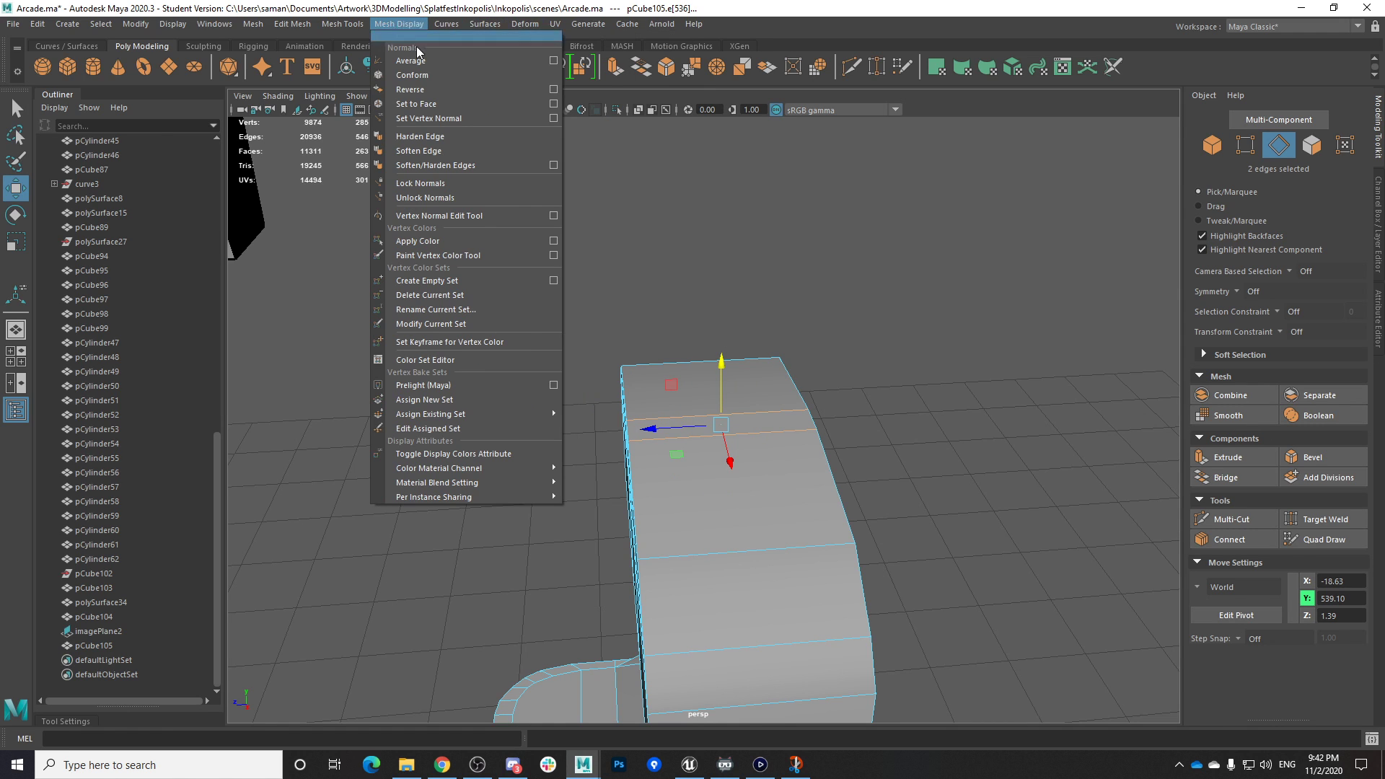
left_click(425, 151)
key("ctrl+s")
left_click(664, 396)
Switch to Chrome, resume the paused YouTube video, and return to the Arcade.ma scene in Maya
left_click(443, 765)
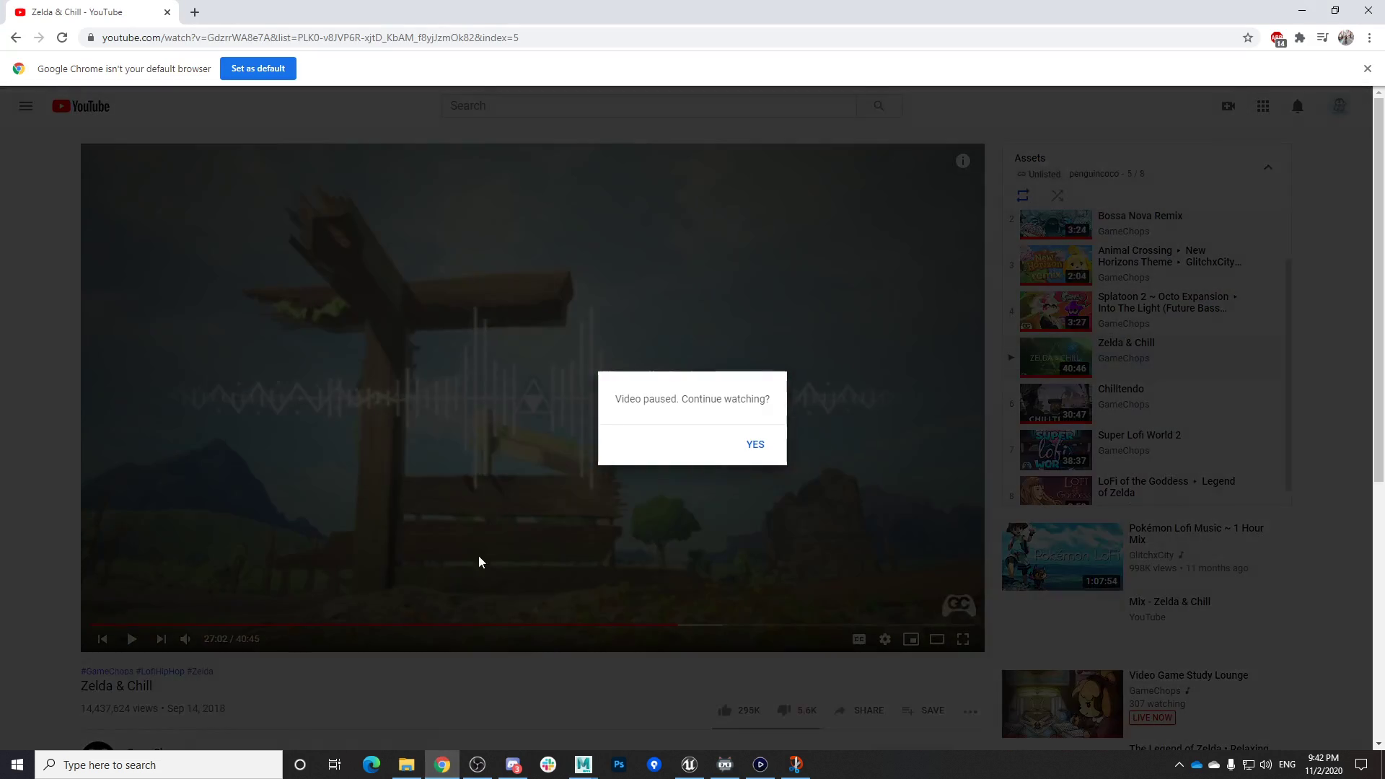
left_click(754, 442)
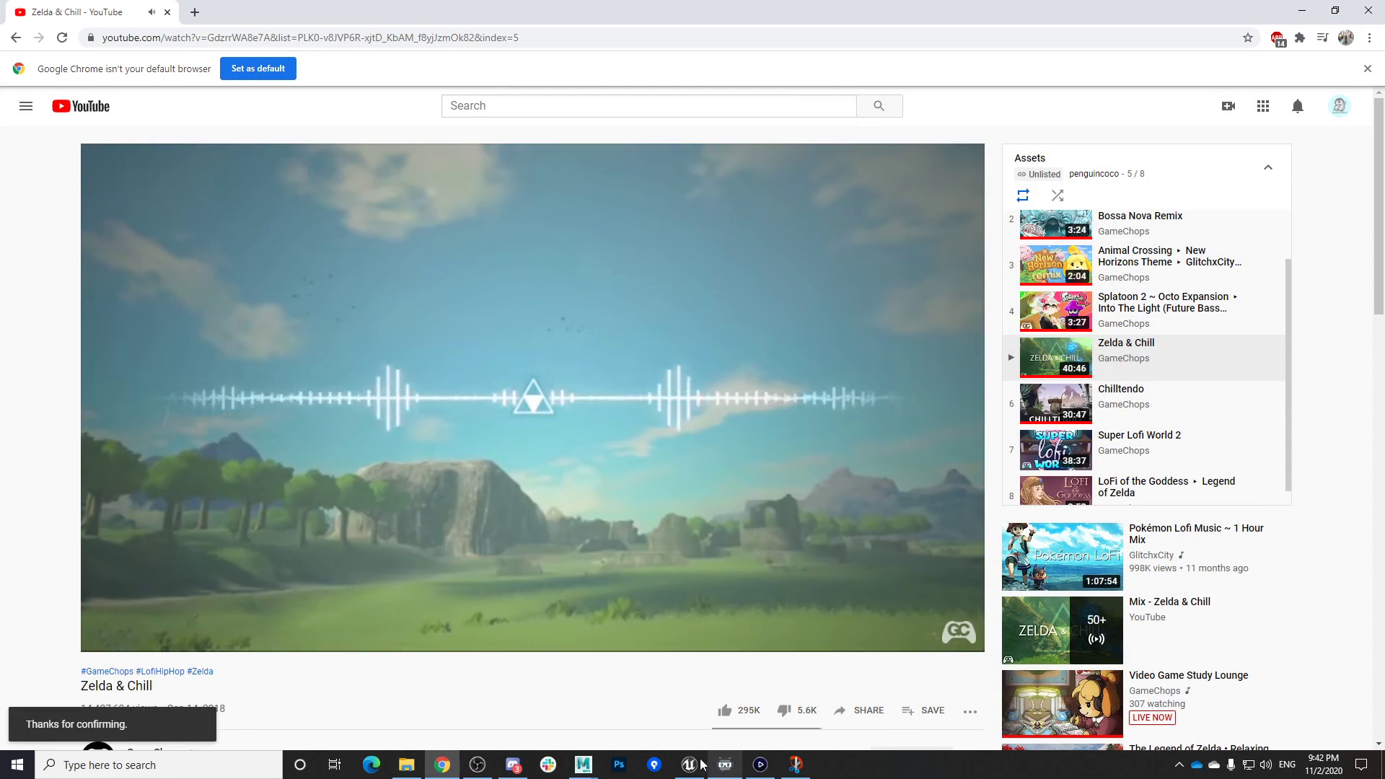
mouse_move(583, 765)
left_click(536, 727)
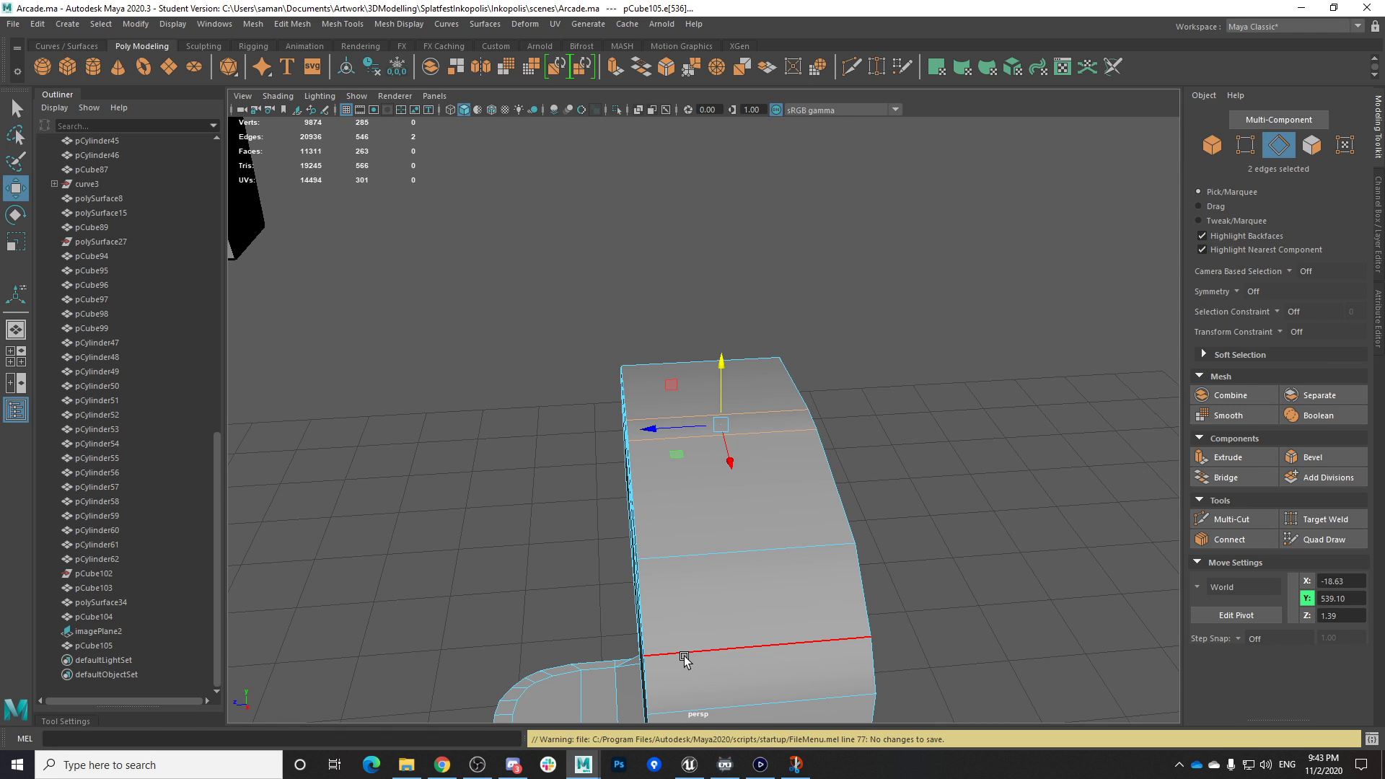
Return the cabinet to object mode, clear the selection, and save the scene
left_click(1089, 500)
right_click_drag(747, 376, 840, 316)
left_click(977, 468)
left_click_drag(729, 449, 900, 446, "alt")
key("ctrl+s")
left_click(660, 396)
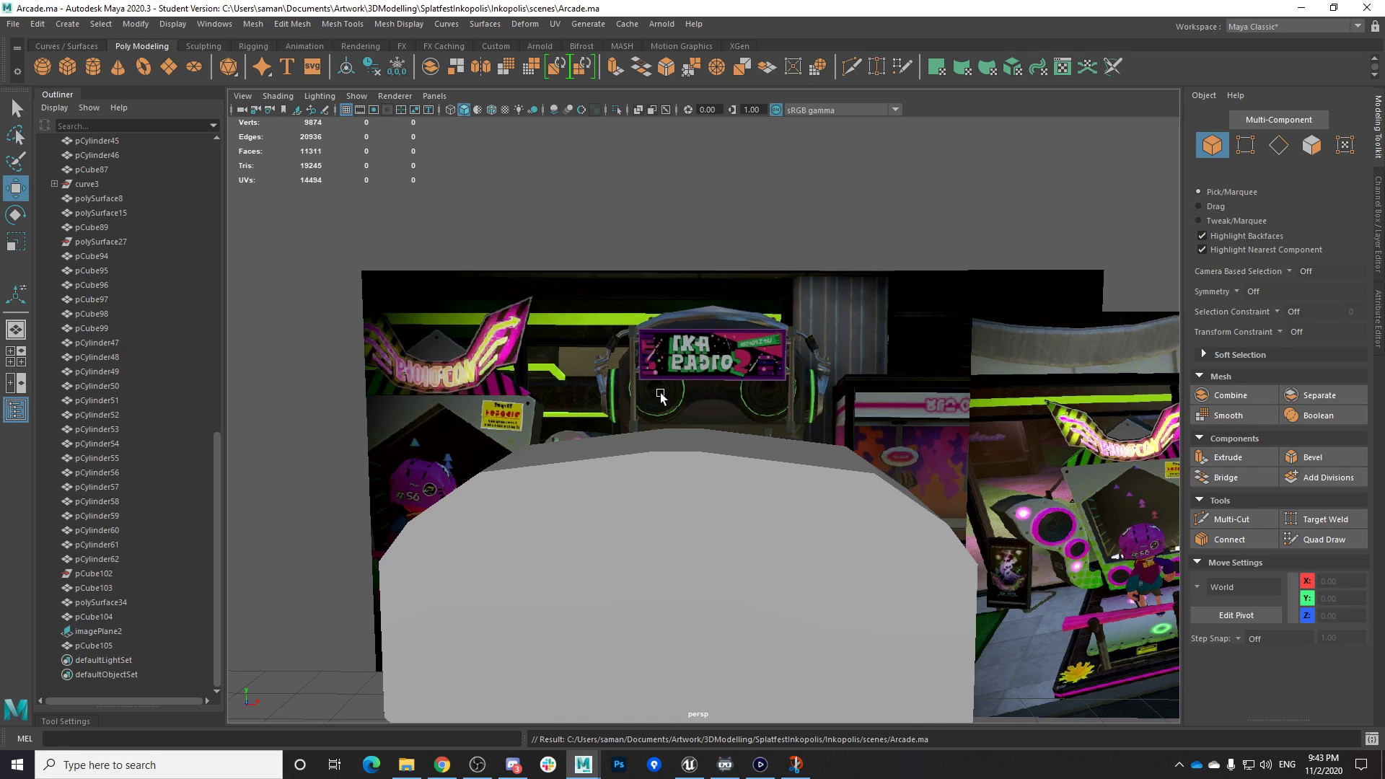
left_click_drag(601, 513, 793, 533, "alt")
left_click(790, 589)
mouse_move(790, 589)
left_mouse_down("alt")
mouse_move(860, 593)
mouse_move(780, 608)
left_mouse_up("alt")
key("ctrl+s")
left_click(664, 395)
Examine the whole cabinet model, compare it with the arcade machine in the Game Capture footage, and return to Maya
scroll(779, 607, "down", 3)
left_click(879, 602)
left_click_drag(879, 602, 711, 517, "alt")
left_click(835, 477)
left_click(977, 638)
scroll(979, 644, "down", 4)
left_click_drag(978, 643, 758, 597, "alt")
left_click(777, 657)
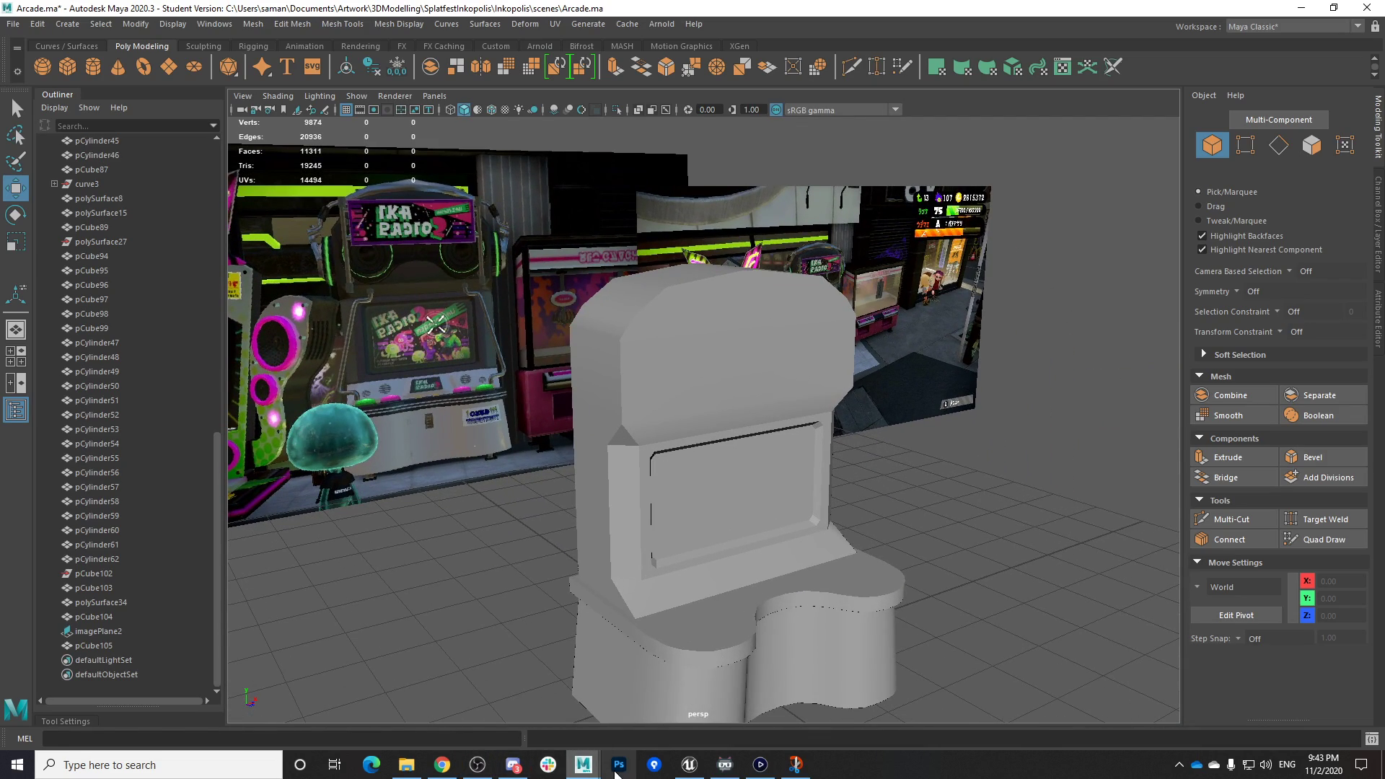
left_click(759, 770)
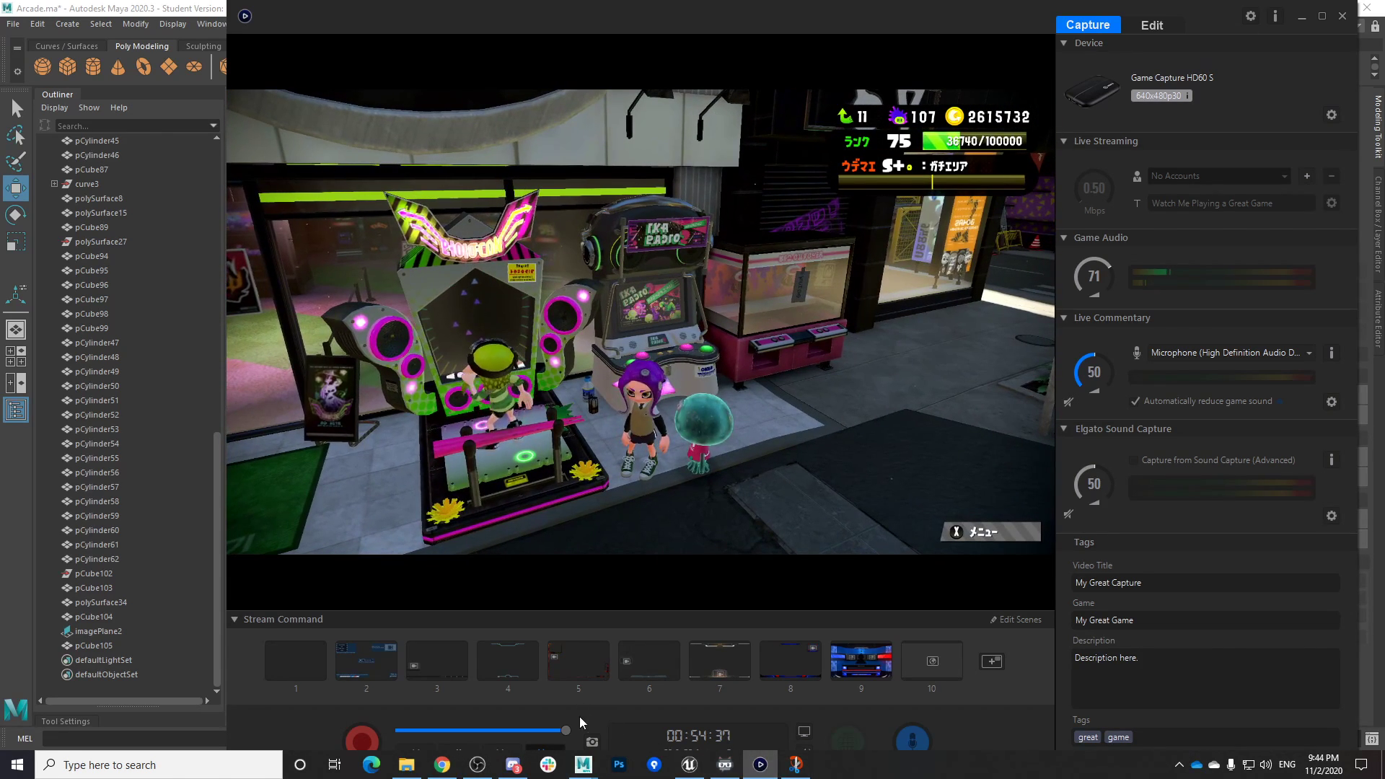
mouse_move(581, 767)
left_click(563, 725)
Move the six vertices at the cabinet's back, just above the base, to Y 174.59 in the side view and save
mouse_move(737, 558)
left_mouse_down("alt")
mouse_move(731, 613)
mouse_move(682, 554)
mouse_move(764, 564)
mouse_move(752, 564)
left_mouse_up("alt")
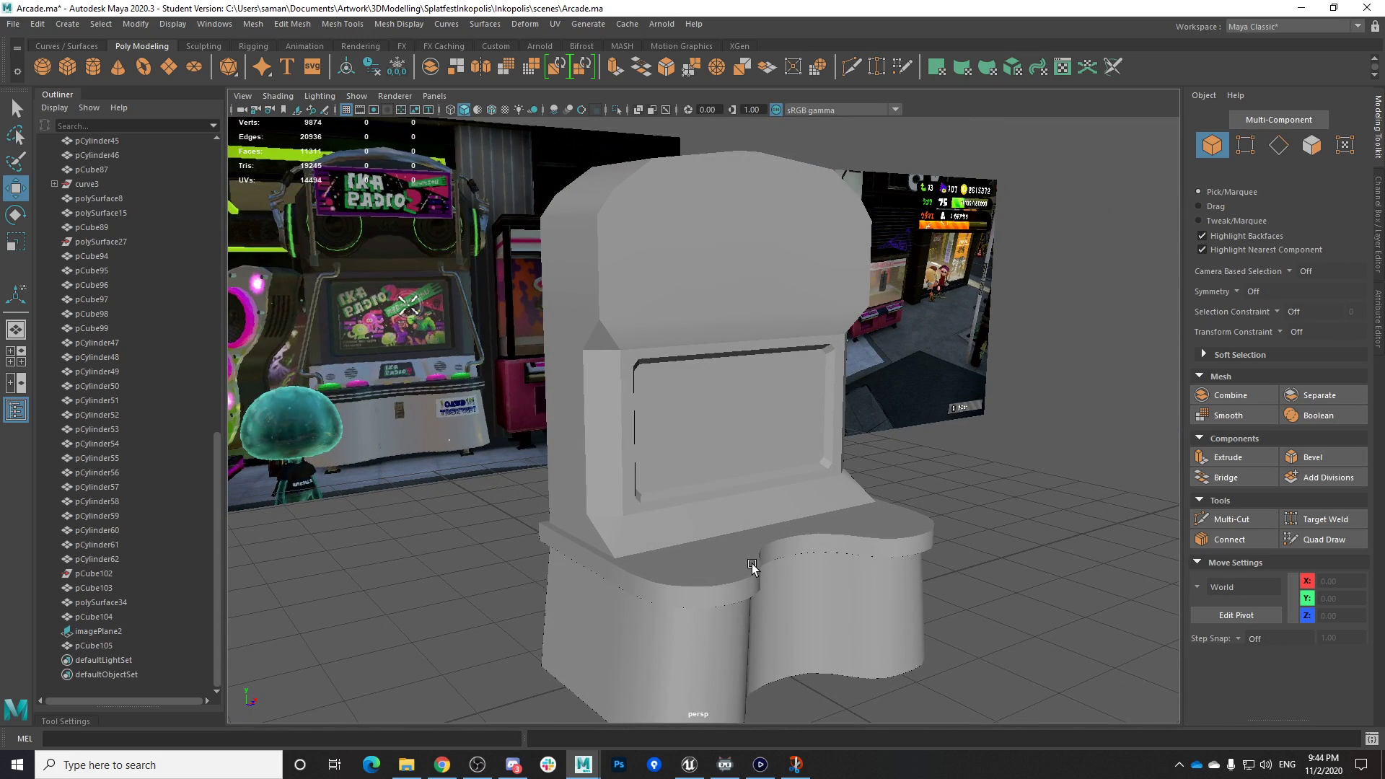
left_click_drag(686, 529, 704, 505, "alt")
left_click(693, 513)
right_click_drag(692, 366, 696, 412)
left_click(722, 525)
key("space")
key("space")
middle_click_drag(892, 627, 892, 463, "alt")
scroll(801, 530, "up", 1)
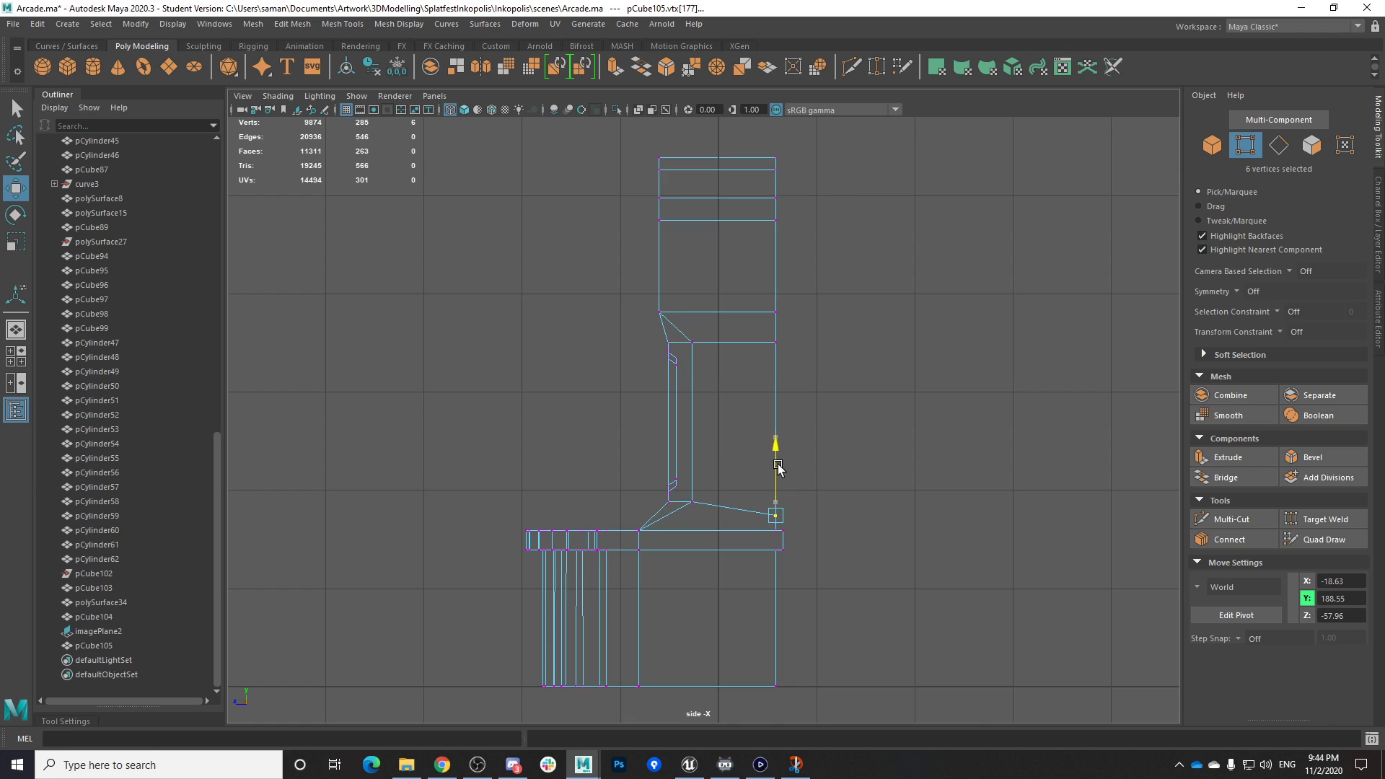
key("ctrl+s")
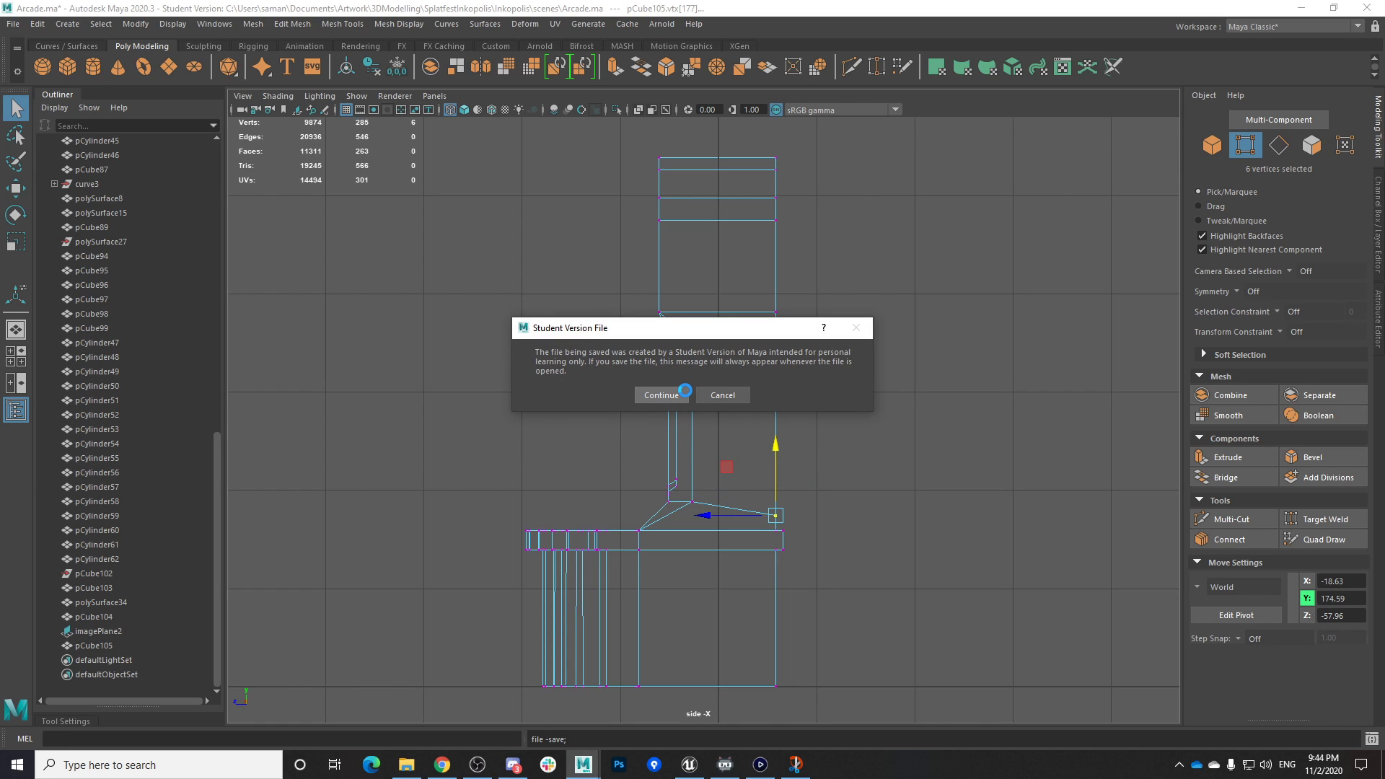
left_click(661, 395)
Return the cabinet to object mode in the perspective view and save the scene
key("space")
key("space")
left_click_drag(936, 350, 708, 371, "alt")
right_click_drag(671, 353, 904, 268)
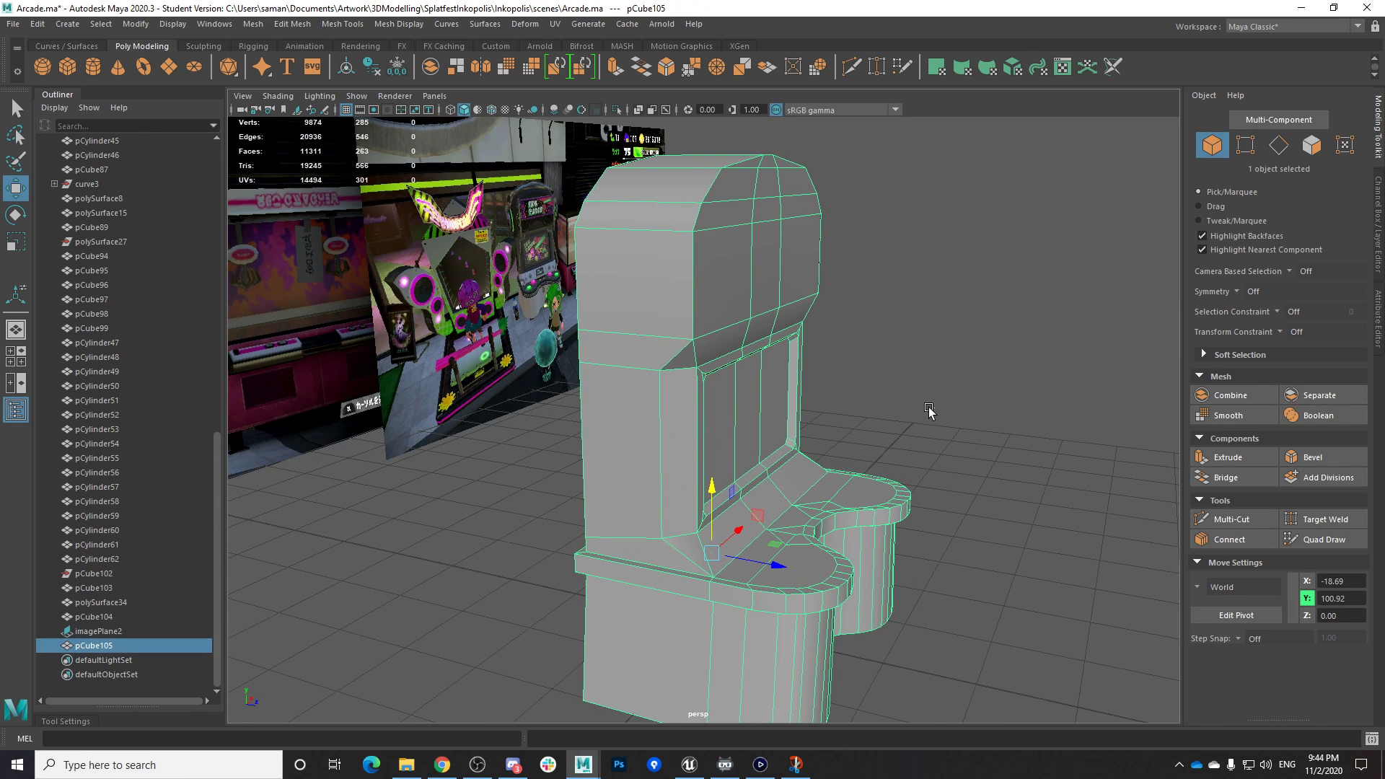
left_click(831, 393)
key("ctrl+s")
left_click(662, 395)
Extrude the left slanted face below the screen and ready it for scaling
left_click_drag(790, 433, 694, 439, "alt")
left_click(697, 441)
left_click_drag(776, 491, 707, 502, "alt")
scroll(687, 508, "up", 2)
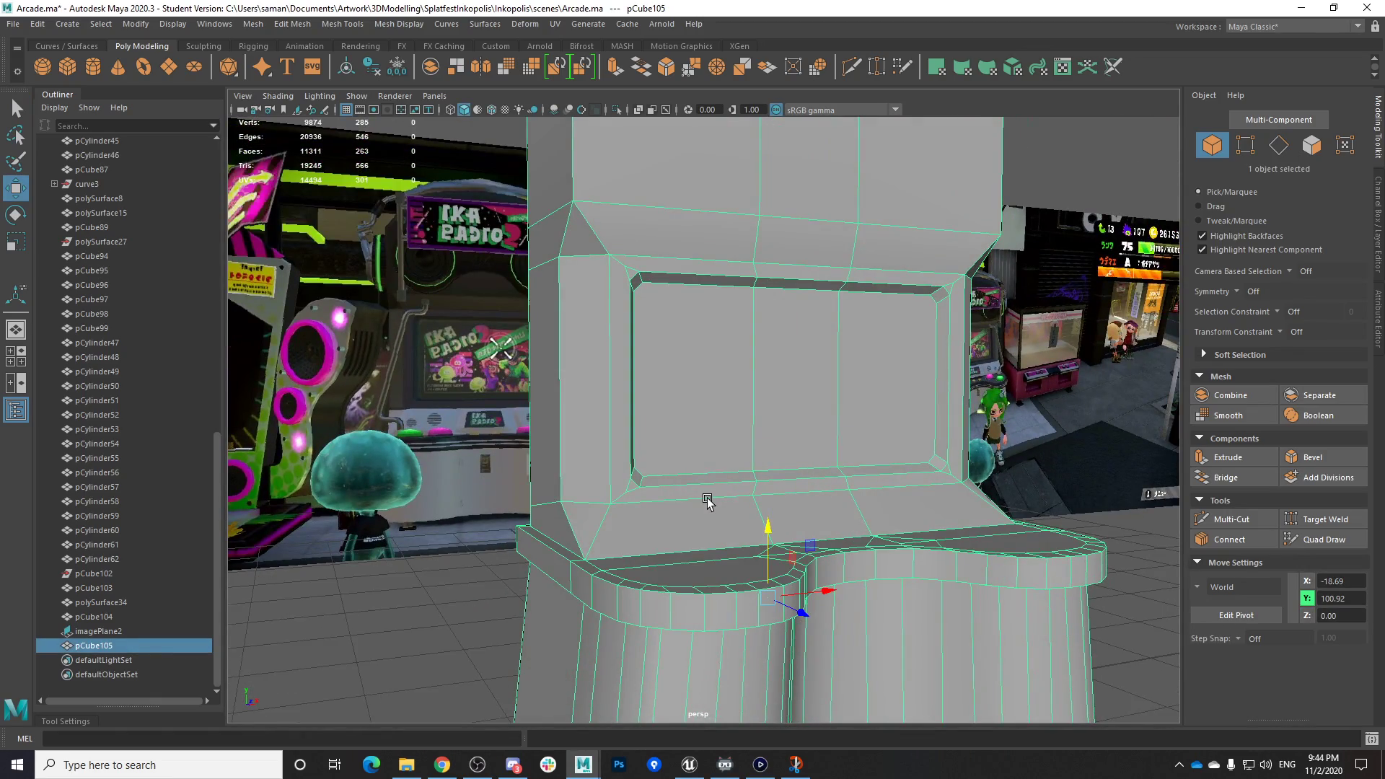
left_click_drag(756, 552, 724, 375, "alt")
right_click_drag(724, 375, 724, 405)
left_click(711, 500)
left_click_drag(711, 500, 857, 543, "alt")
key("ctrl+e")
key("r")
Set the Scale tool's axis orientation to Component
left_click(107, 703)
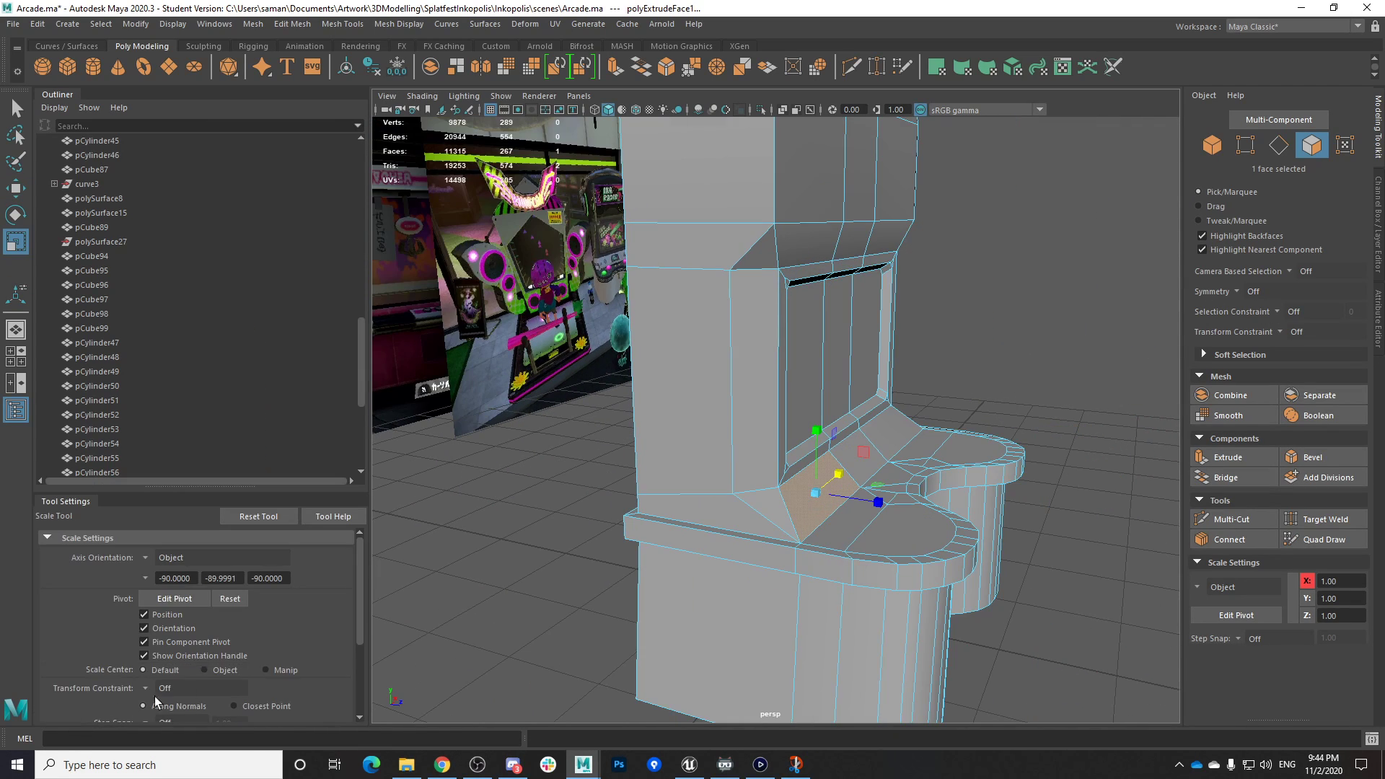
left_click(141, 559)
left_click(180, 594)
left_click_drag(920, 718, 796, 491, "alt")
right_click_drag(744, 555, 1036, 571, "alt")
left_click_drag(649, 641, 830, 573, "alt")
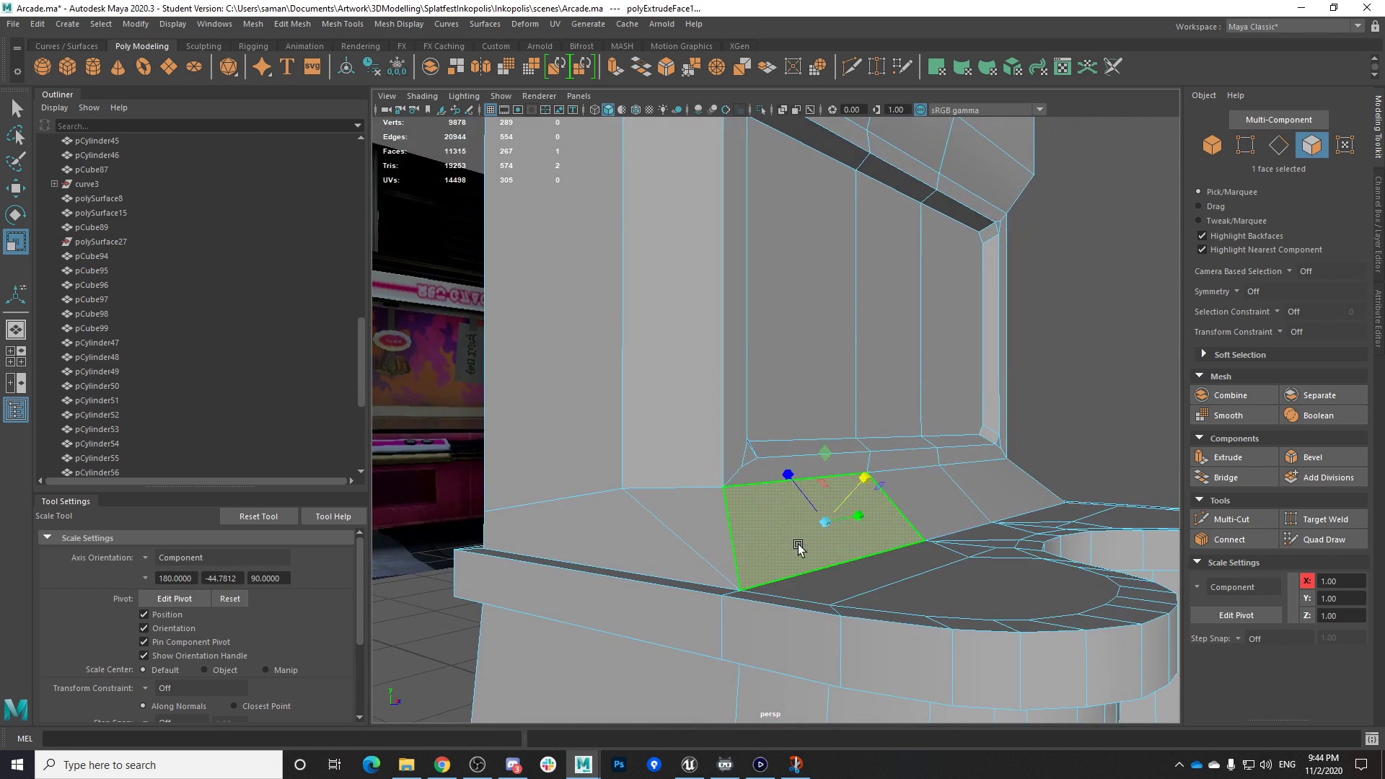
Try to inset the extruded left slanted face by scaling it along its component axes
key("w")
left_click(866, 523)
left_click_drag(882, 532, 798, 615, "alt")
key("r")
left_click_drag(731, 517, 708, 521)
left_click_drag(707, 522, 881, 575, "alt")
key("ctrl+z")
key("ctrl+z")
left_click_drag(849, 522, 841, 525)
left_click_drag(776, 477, 860, 622)
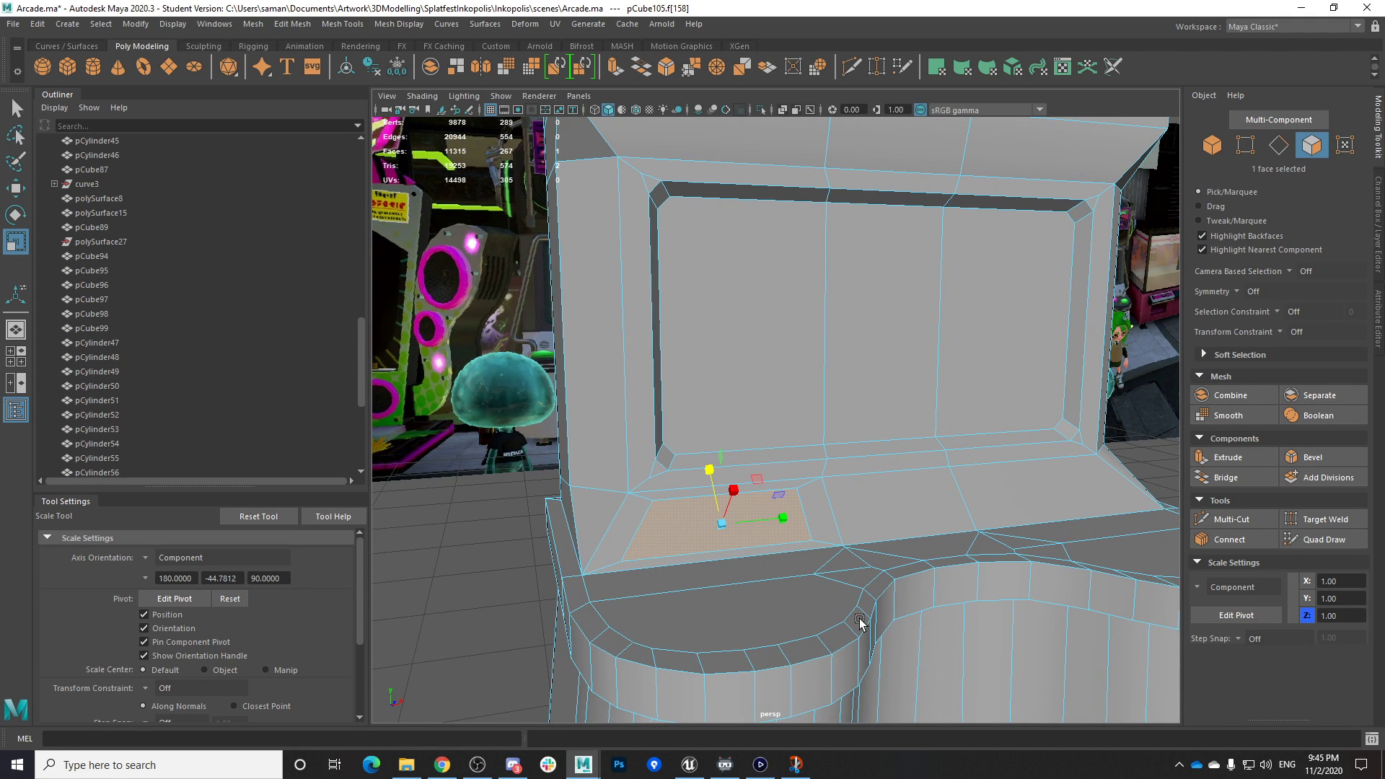
Extrude the left and right slanted faces below the screen together and scale them inward as inset panels
left_click(1019, 507)
left_click(810, 527, "shift")
key("ctrl+e")
key("r")
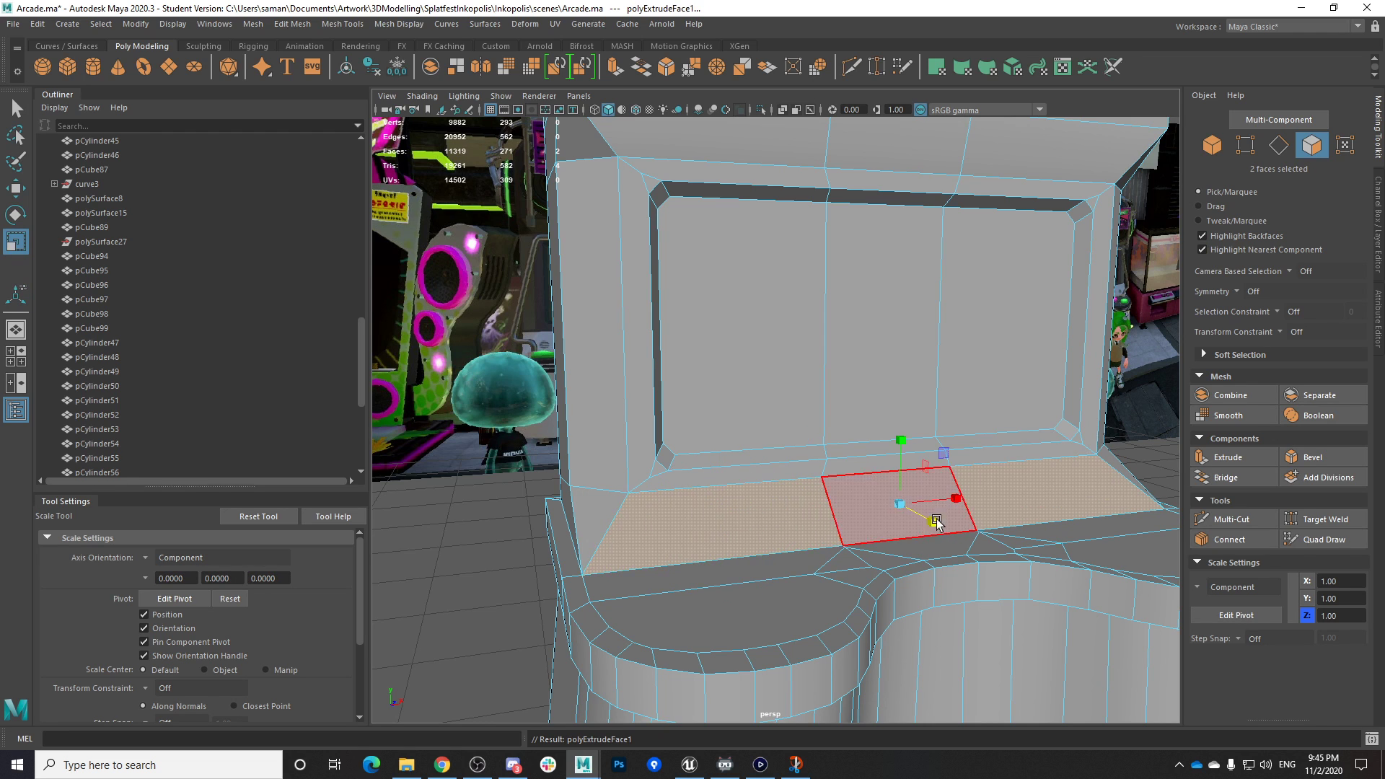
left_click_drag(922, 520, 955, 514, "alt")
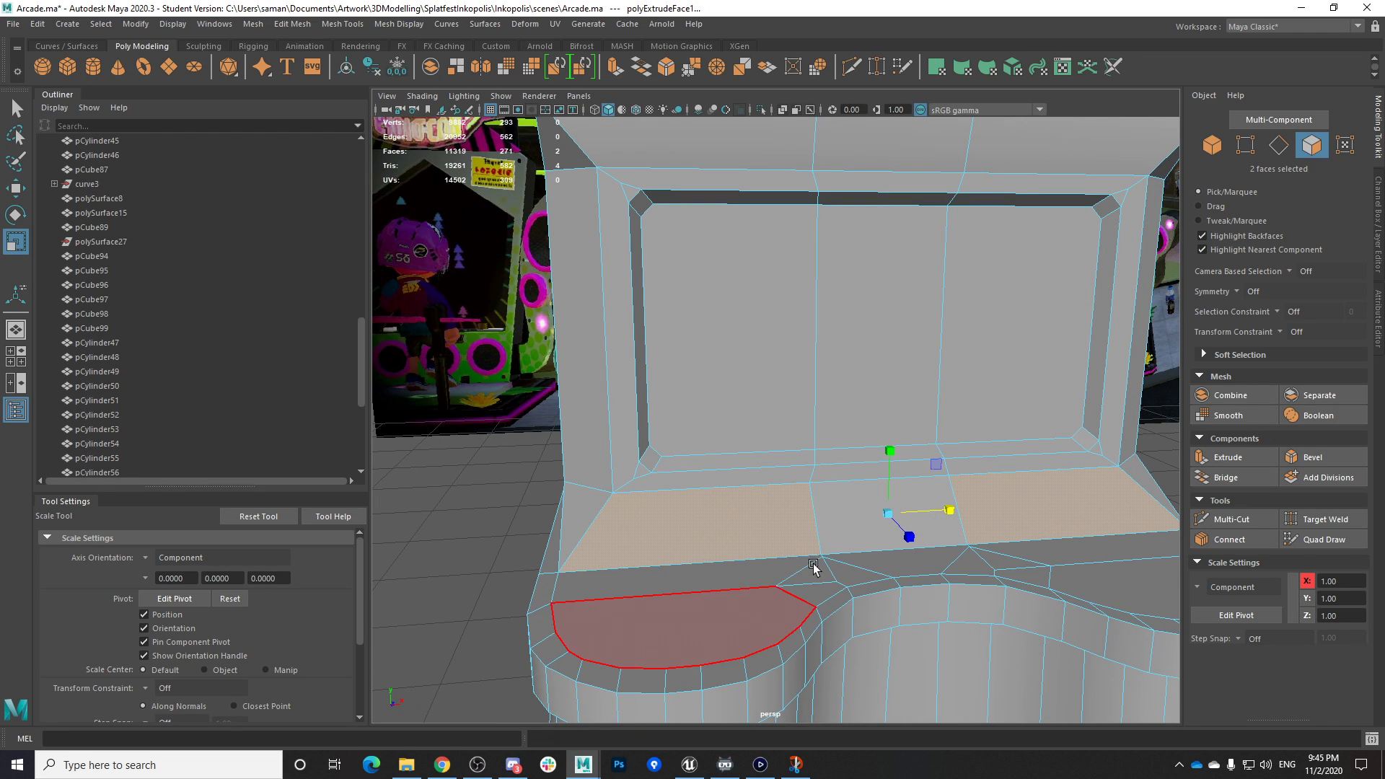
left_click_drag(793, 581, 901, 466, "alt")
left_click_drag(929, 540, 900, 590, "alt")
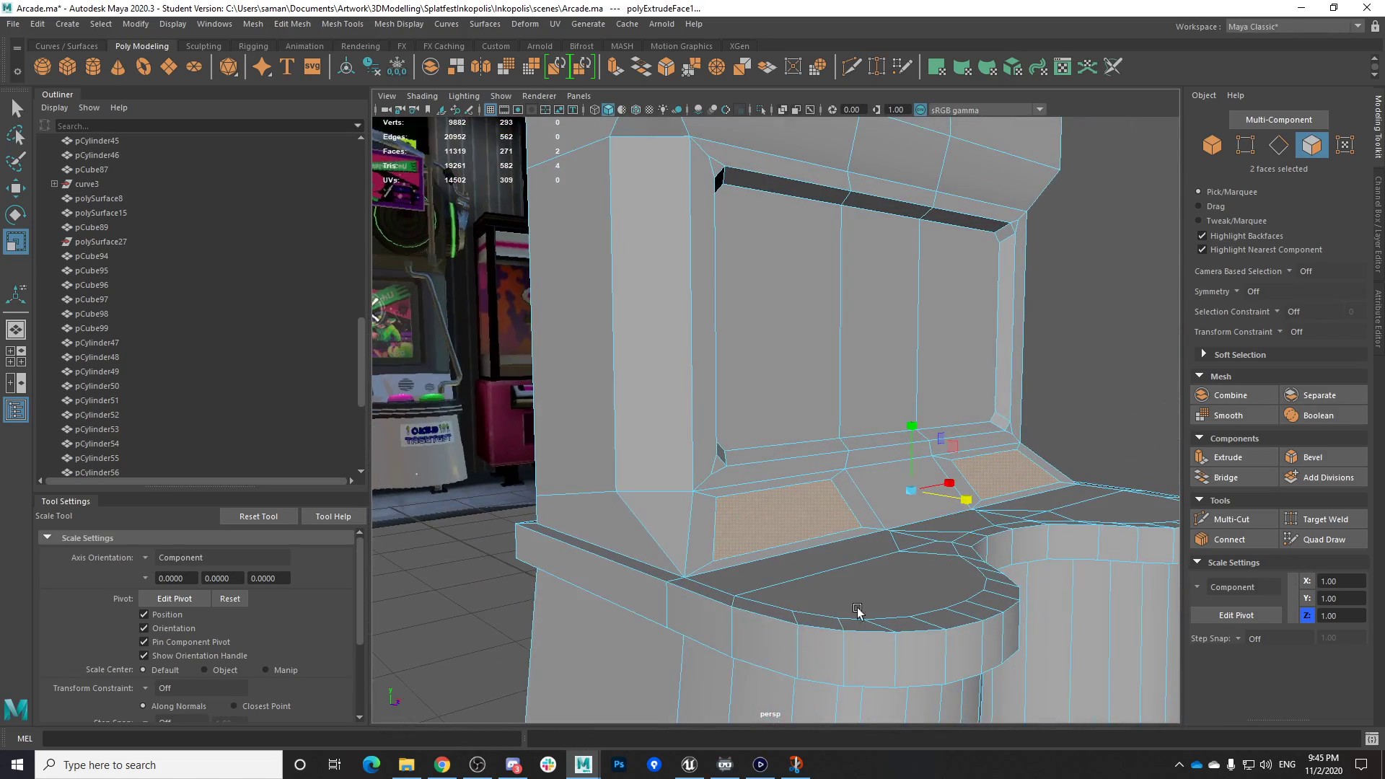
Check the arcade machine's control panel in the Game Capture footage and return to the Arcade.ma scene in Maya
left_click(754, 764)
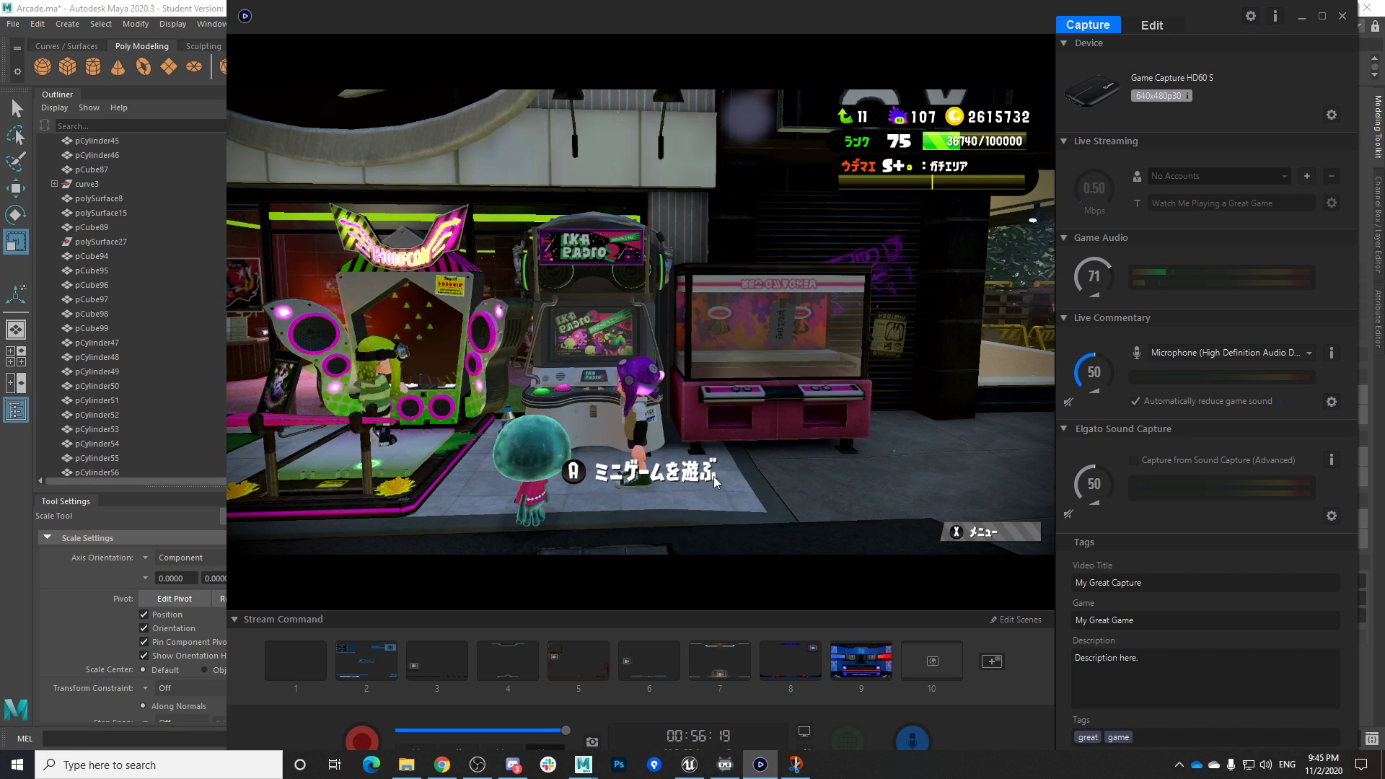
mouse_move(581, 763)
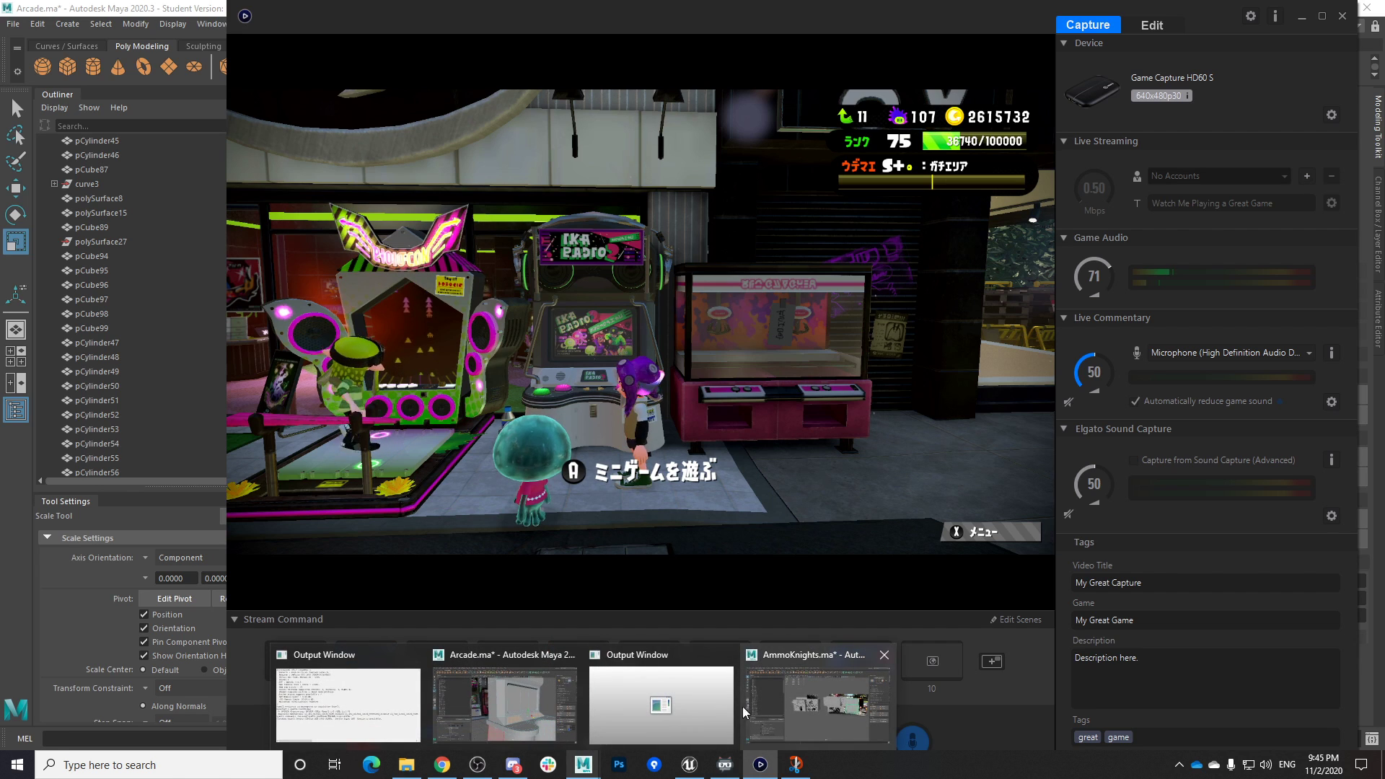
left_click(576, 692)
Fine-tune the width of the two inset faces below the screen and save the scene
left_click_drag(790, 501, 808, 613, "alt")
left_click_drag(940, 525, 940, 526)
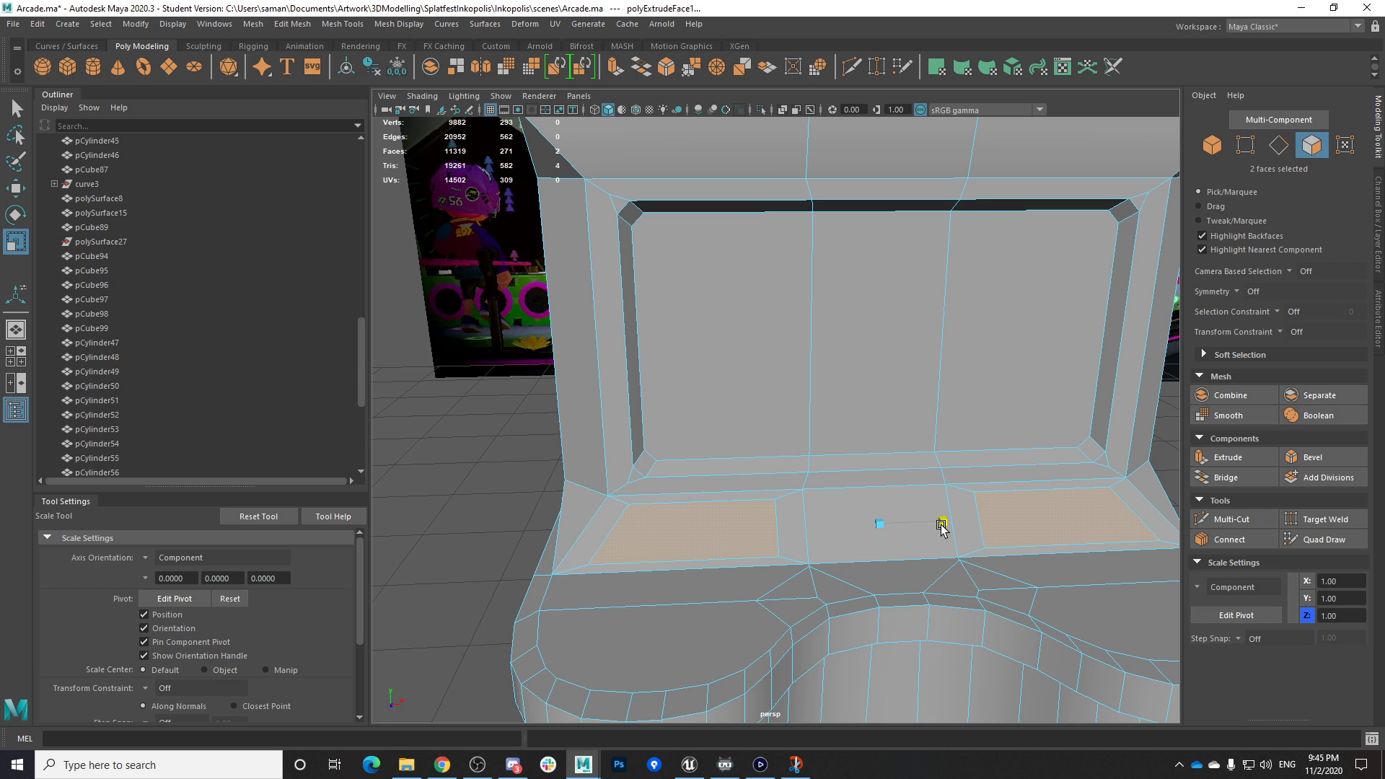
key("ctrl+s")
key("Return")
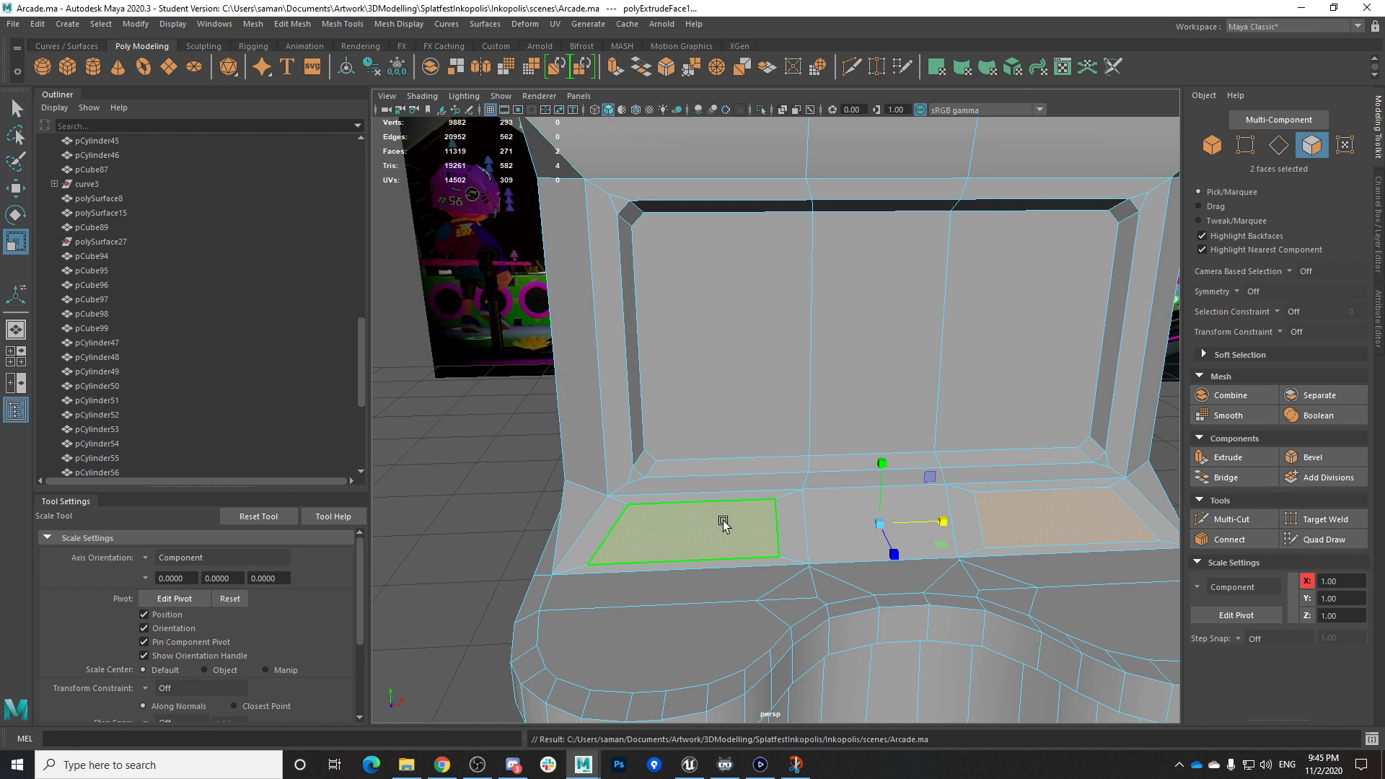
Try to extrude the two inset faces again and move them along their Component axis
left_click_drag(717, 517, 750, 531, "alt")
key("ctrl+e")
key("w")
left_click_drag(876, 556, 686, 590, "alt")
left_click(149, 560)
left_click(208, 598)
left_click_drag(904, 467, 921, 459)
left_click_drag(907, 498, 834, 519, "alt")
key("ctrl+z")
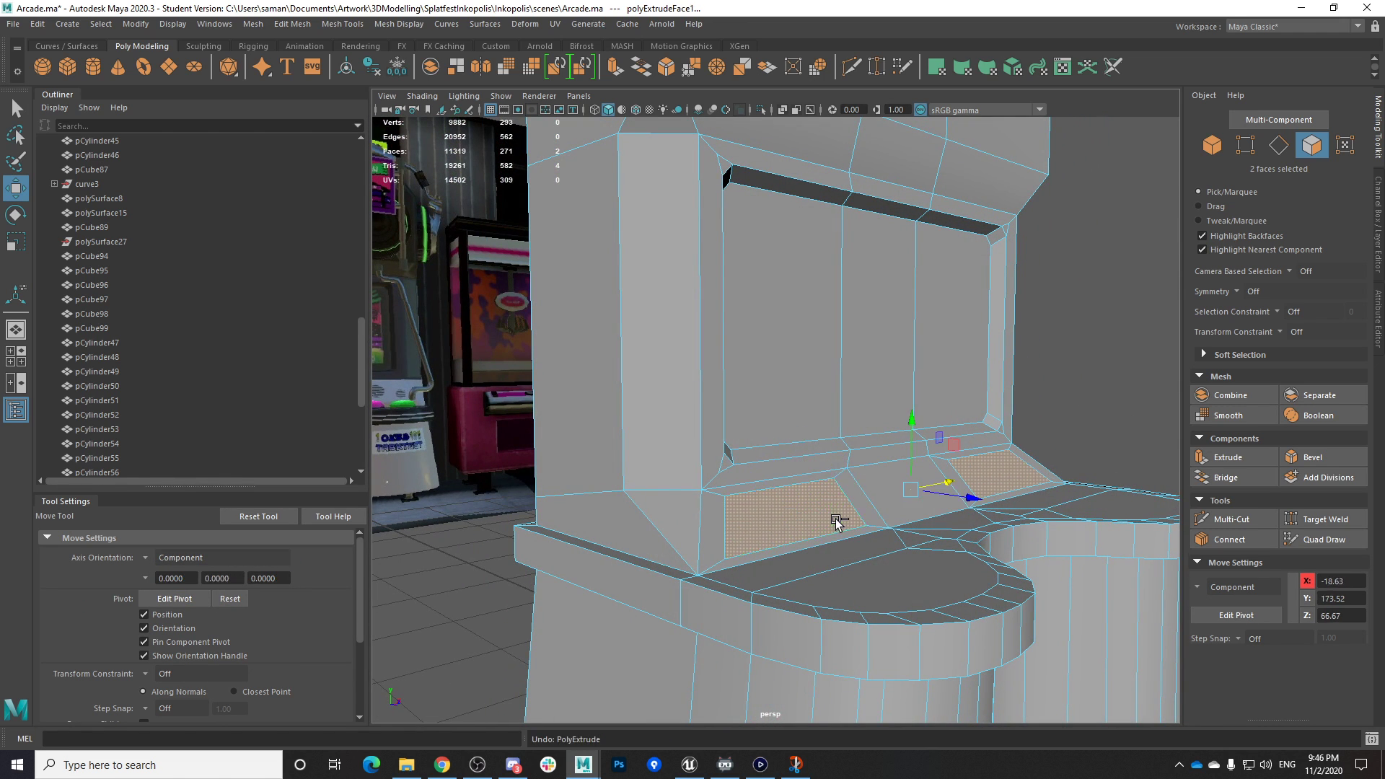
Recess the two inset faces into the slanted panel using Component axis orientation and save the scene
left_click_drag(482, 530, 831, 503, "alt")
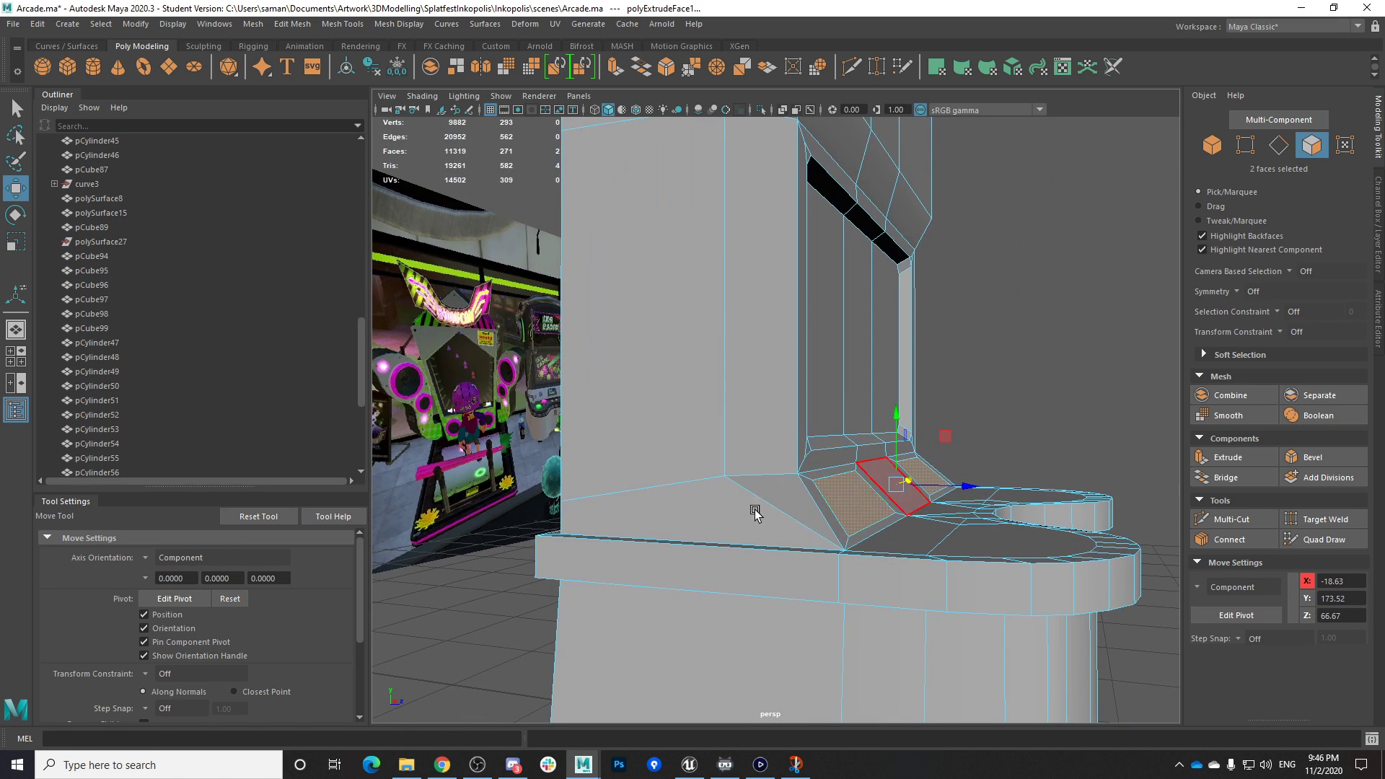
left_click(149, 562)
left_click(217, 591)
left_click_drag(950, 488, 837, 557)
left_click(943, 503)
key("ctrl+z")
left_click_drag(956, 487, 829, 472)
key("r")
key("ctrl+s")
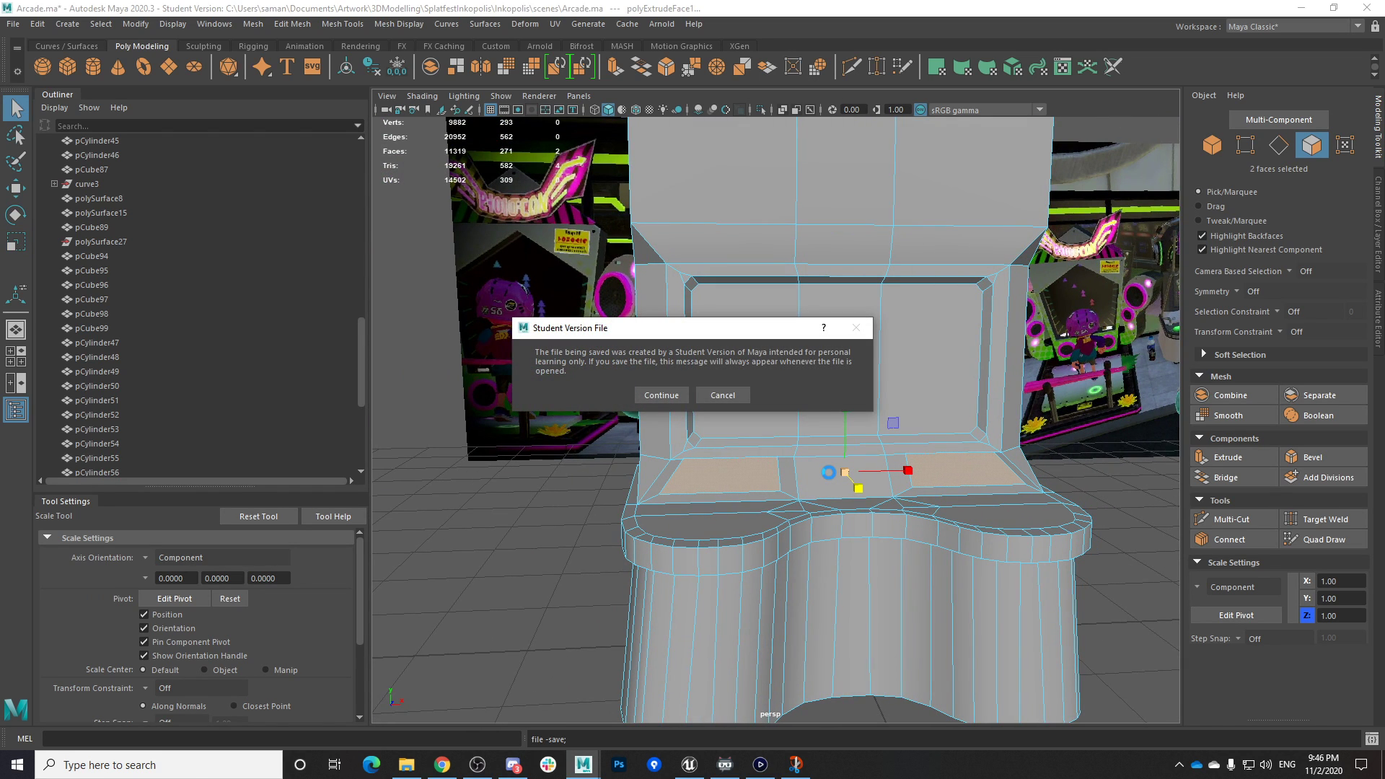
left_click(661, 396)
Return the cabinet to object mode and compare the slanted panel with the reference image in the front view
left_click_drag(739, 430, 663, 531, "alt")
right_click_drag(671, 525, 757, 394)
right_click_drag(560, 370, 876, 283)
left_click_drag(591, 401, 862, 548, "alt")
key("space")
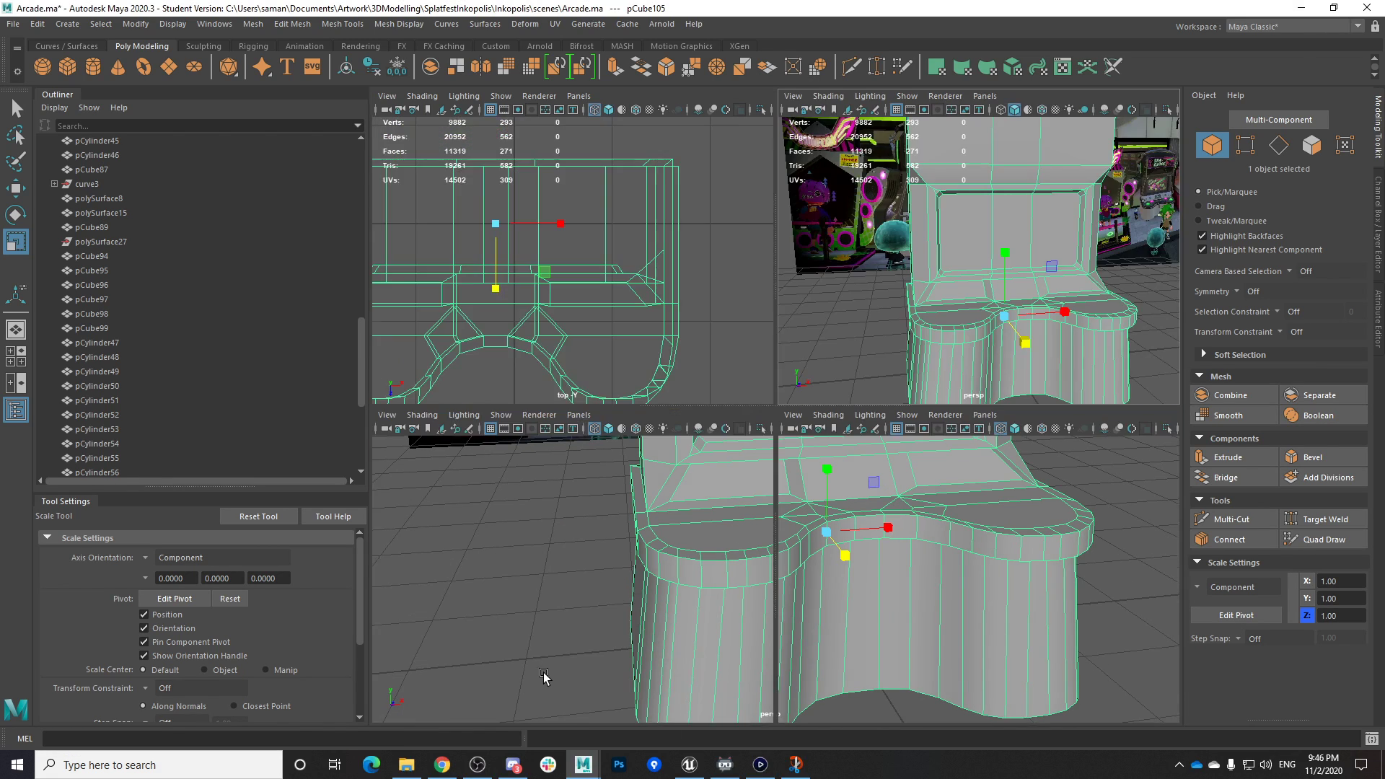
key("space")
middle_click_drag(658, 685, 862, 361, "alt")
scroll(831, 422, "up", 3)
scroll(832, 423, "up", 2)
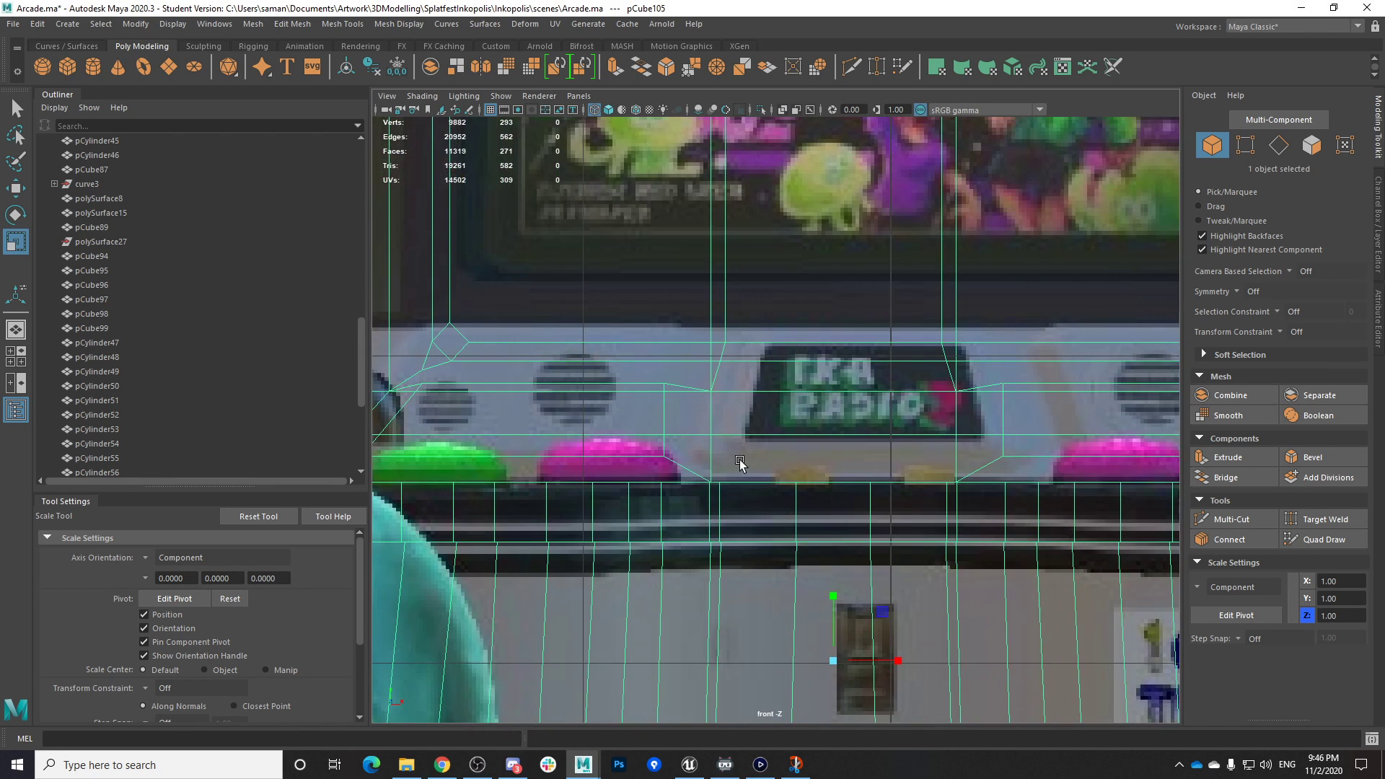
Move the two vertices at the left recess's lower inner corner along the World X axis to -81.34
middle_click_drag(688, 432, 751, 414, "alt")
right_click_drag(776, 366, 701, 368)
left_click_drag(746, 456, 704, 431)
left_click(728, 439)
key("space")
key("space")
scroll(936, 449, "up", 3)
middle_click_drag(964, 493, 881, 430, "alt")
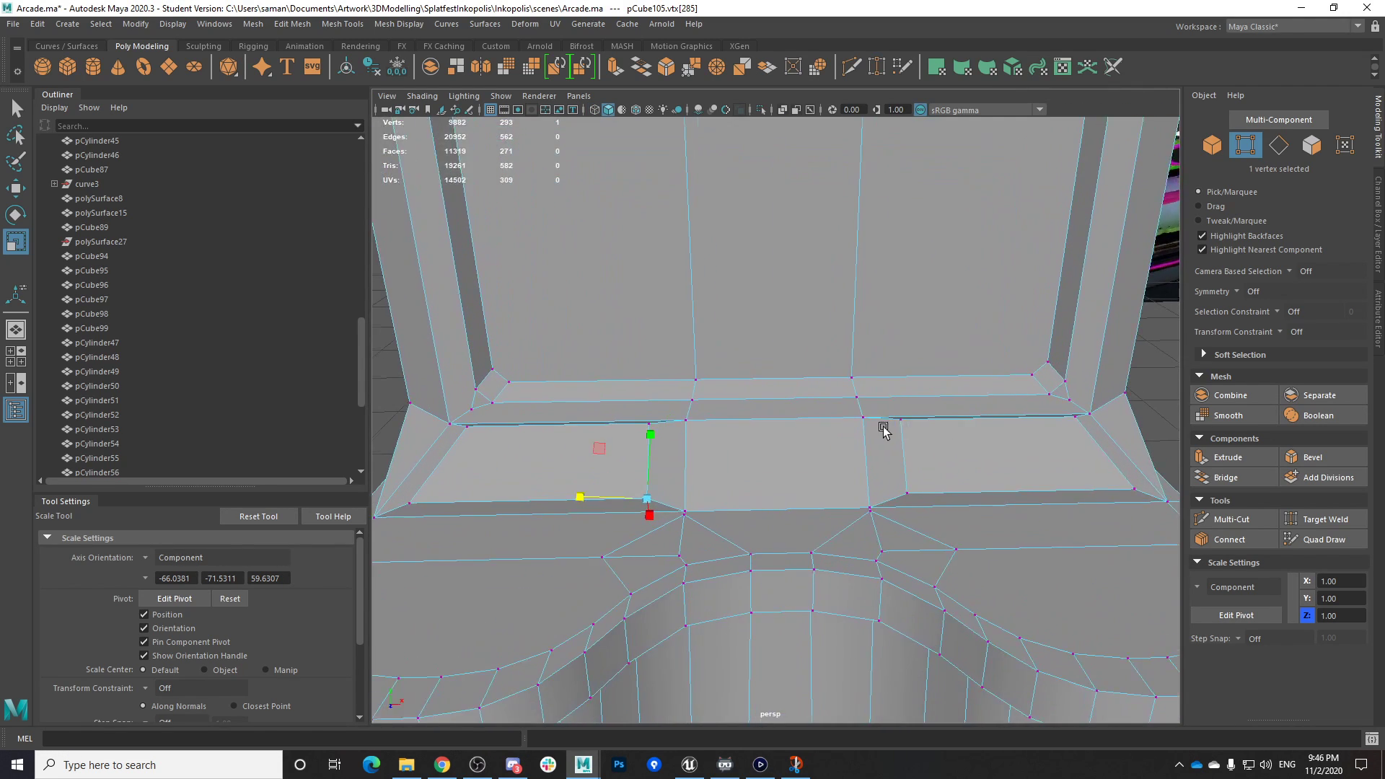
scroll(730, 457, "up", 3)
left_click(693, 528, "shift")
scroll(732, 511, "up", 2)
left_click(727, 536)
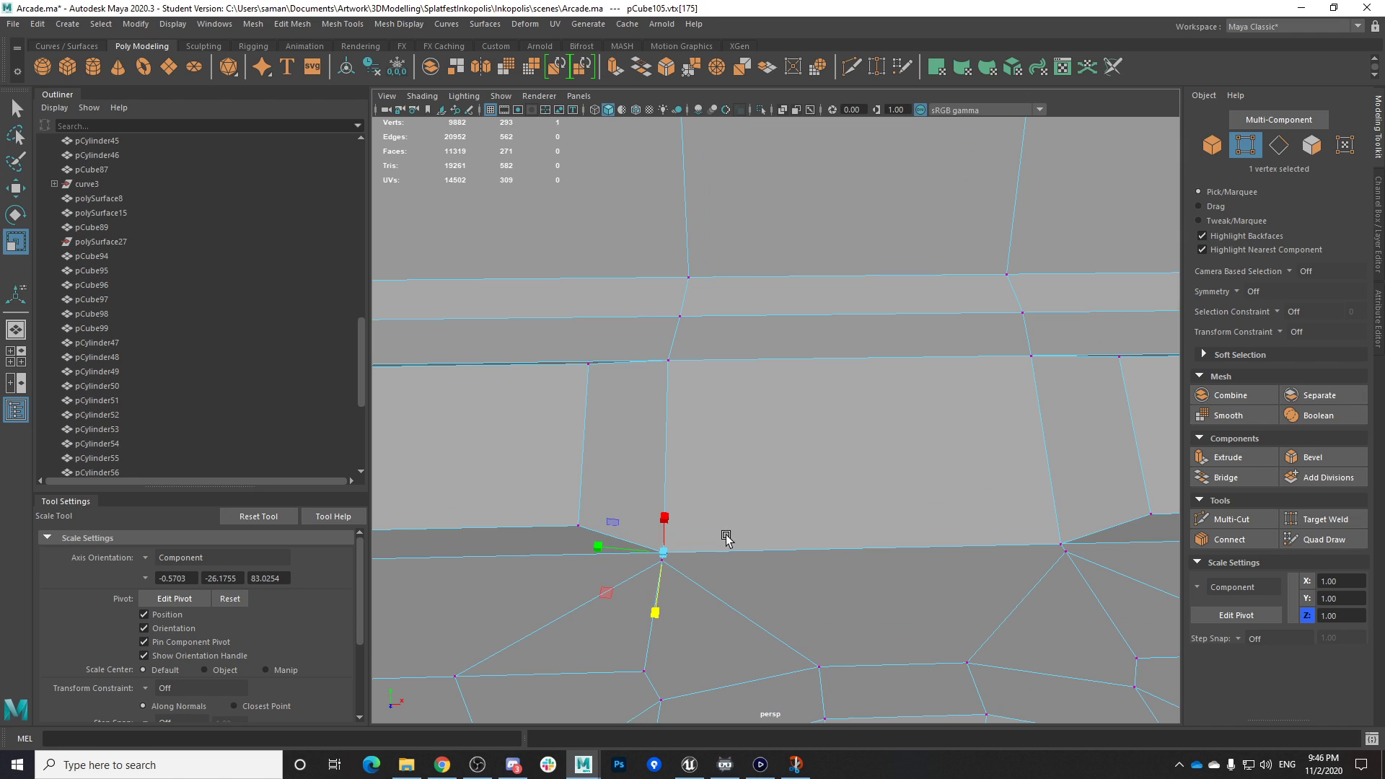
left_click(597, 498, "shift")
key("space")
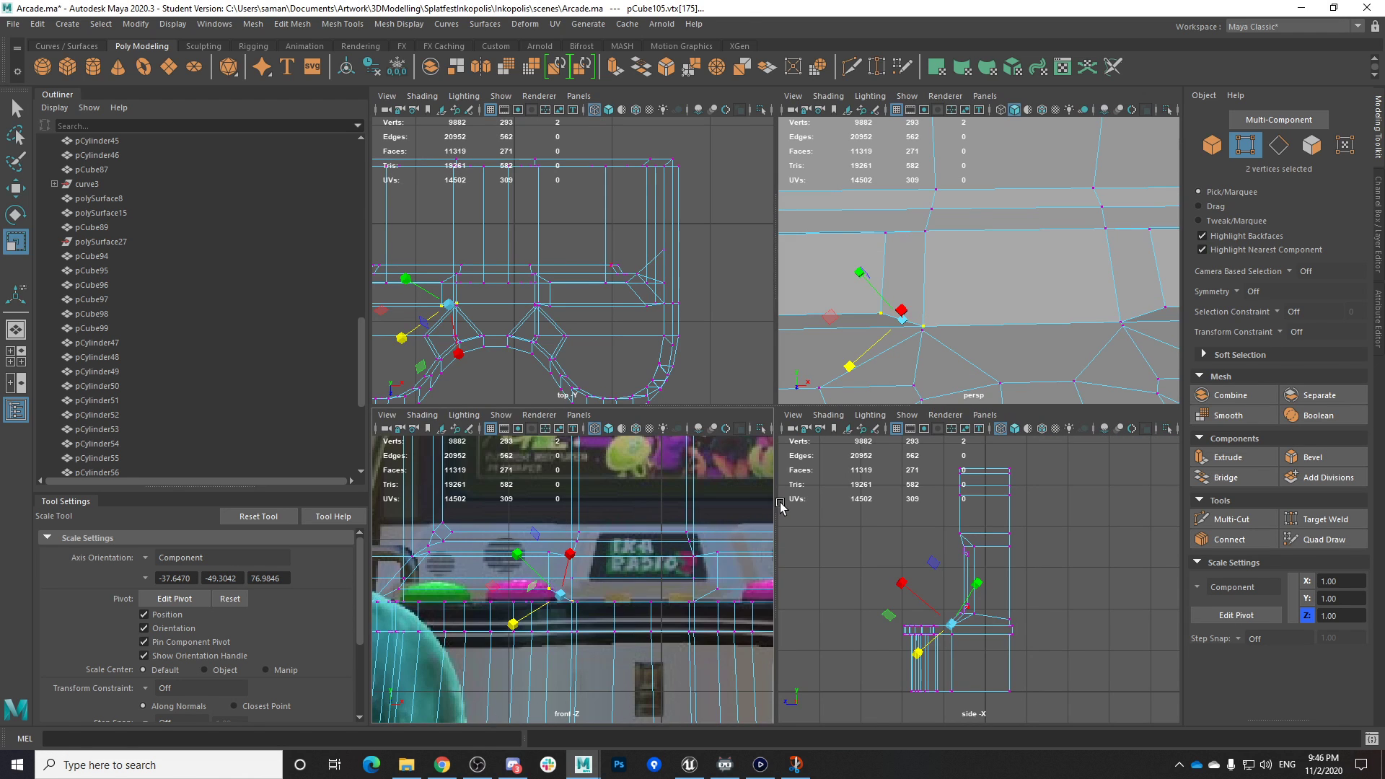
key("w")
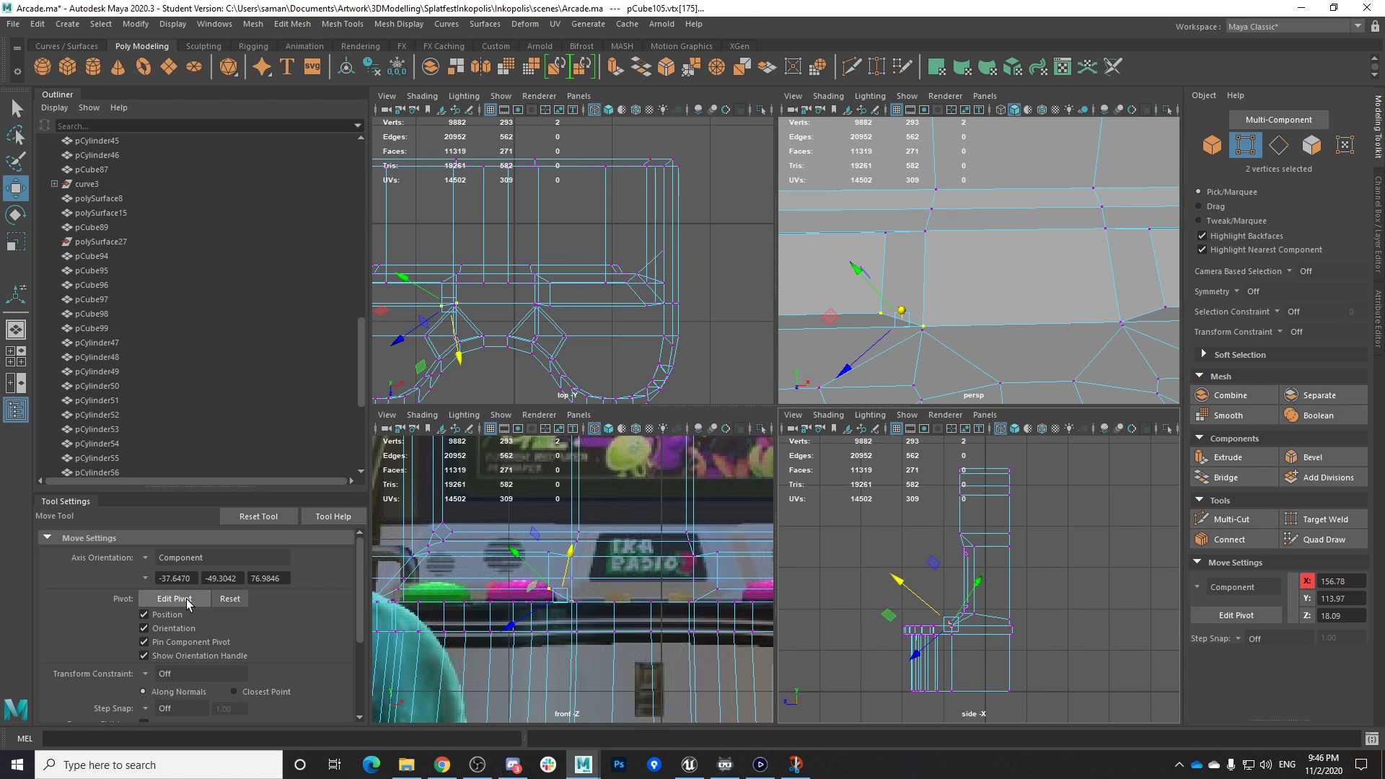
left_click(145, 557)
left_click(173, 576)
left_click_drag(620, 596, 593, 603)
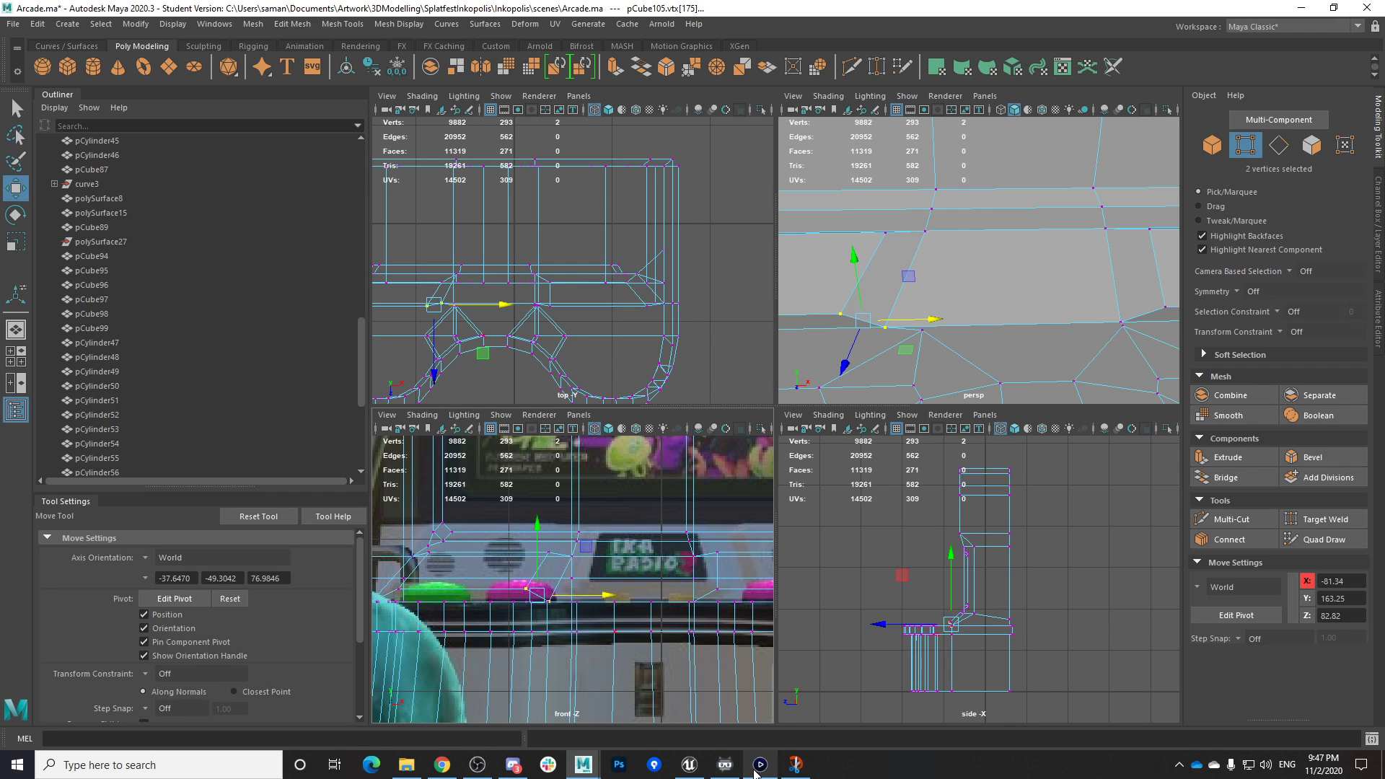
Check the arcade machine in the Game Capture footage, return to Maya, and save the scene
mouse_move(758, 769)
left_click(773, 719)
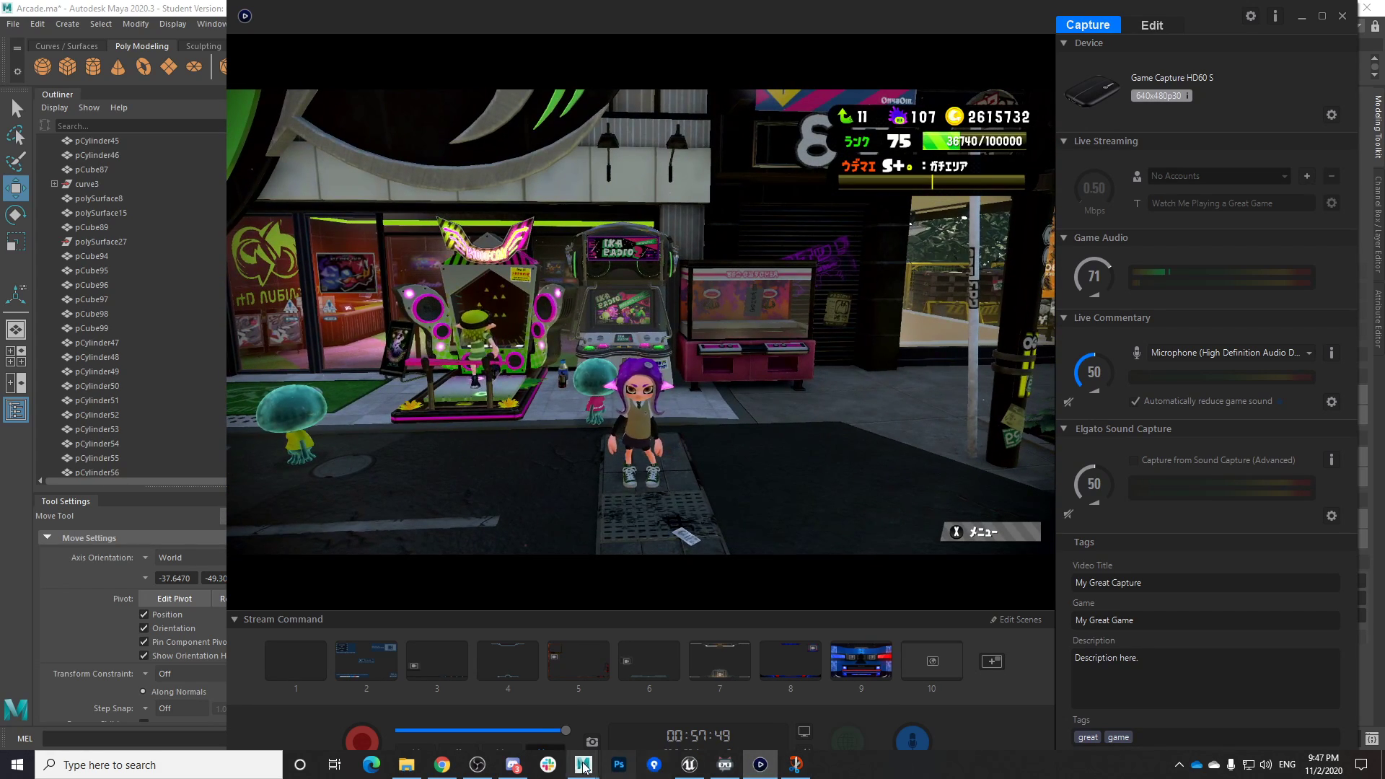
mouse_move(583, 764)
left_click(514, 703)
left_click(658, 396)
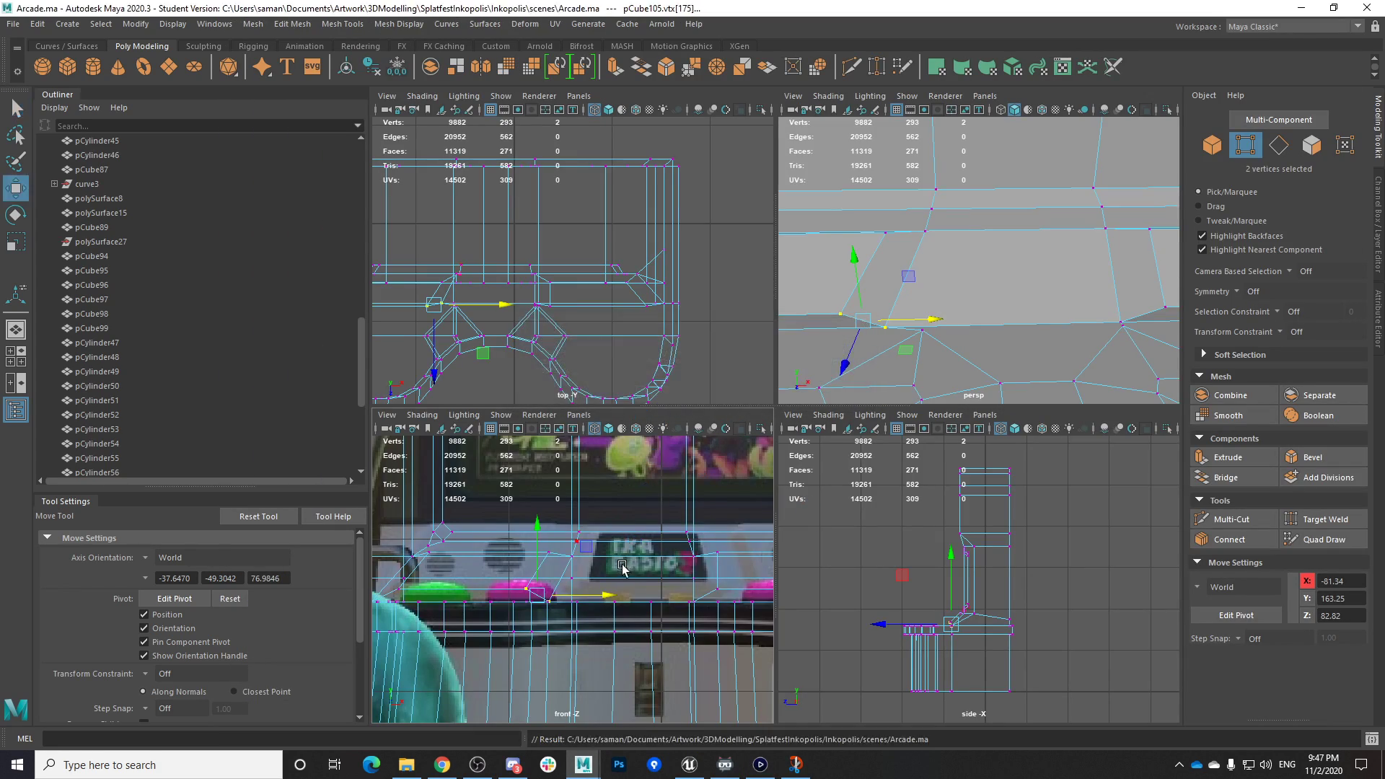
Move the two vertices at the left recess's lower inner corner along World X to -76.41 and save the scene
key("space")
middle_click_drag(602, 586, 741, 568, "alt")
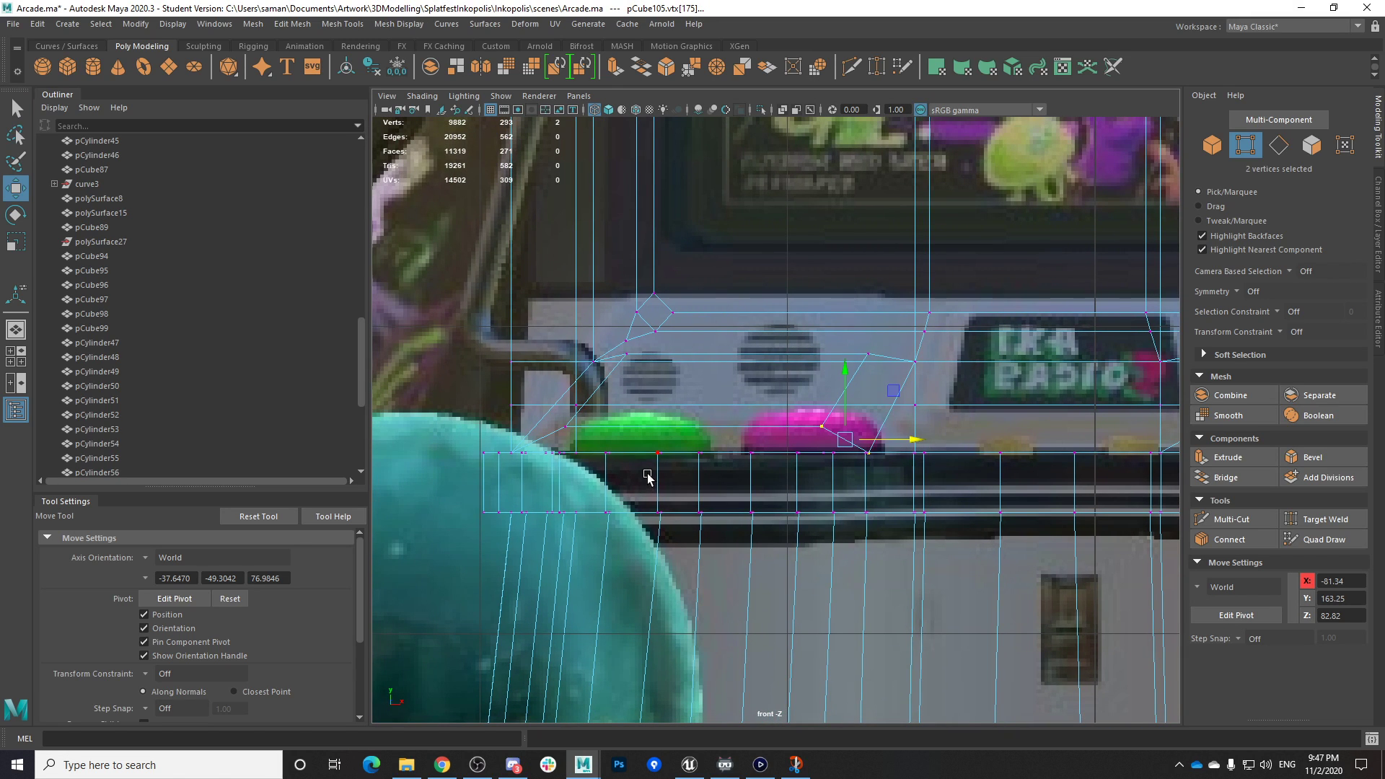
left_click_drag(915, 439, 930, 446)
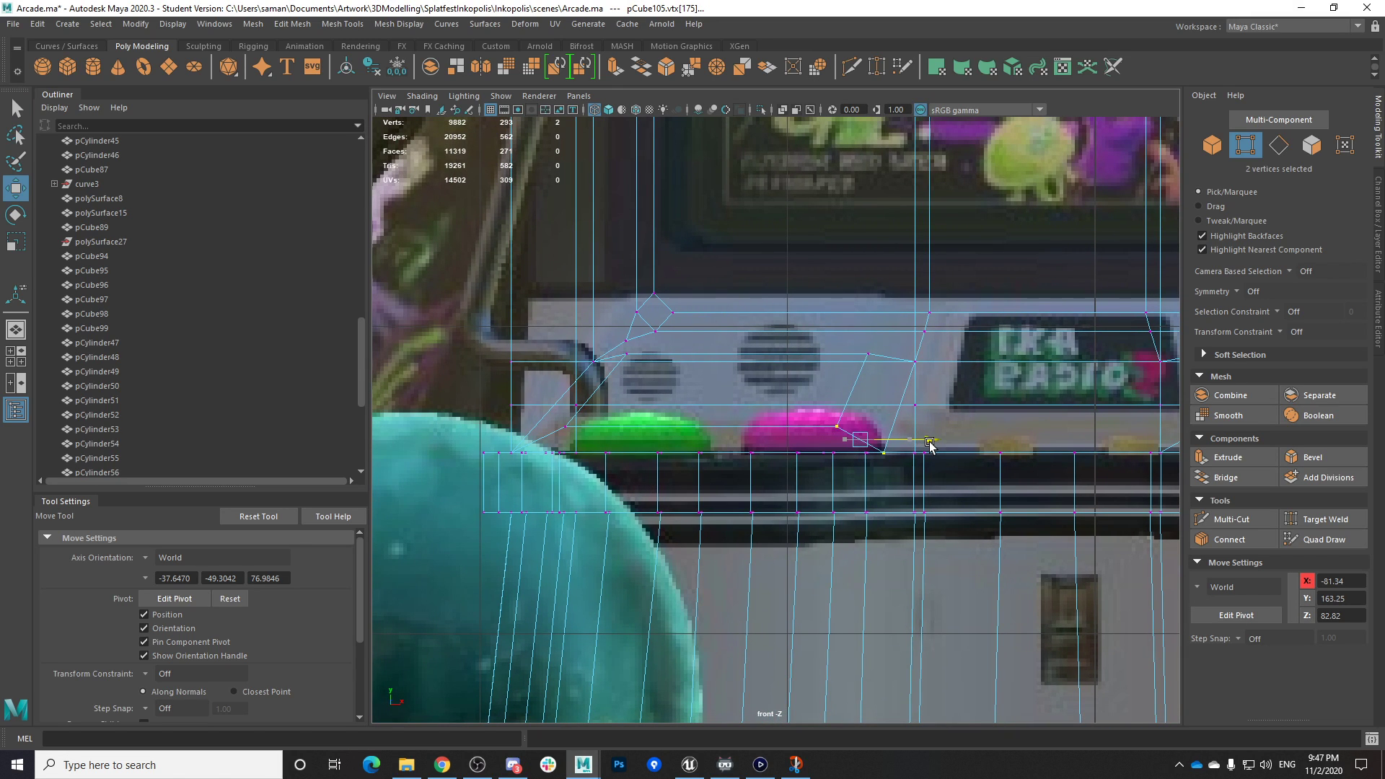
key("ctrl+s")
left_click(657, 402)
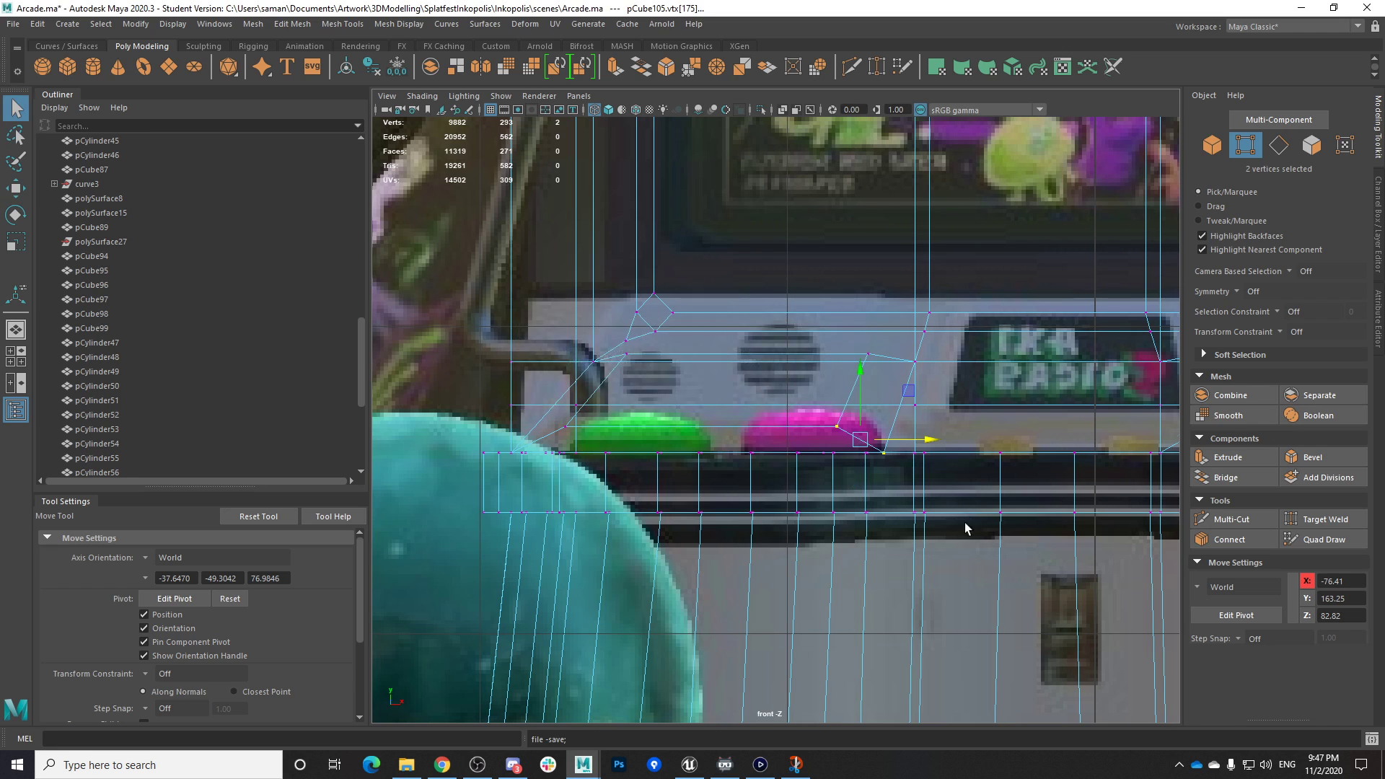
Move the two vertices at the right recess's lower inner corner along World X to 38.72 and save the scene
middle_click_drag(1147, 514, 788, 498, "alt")
scroll(788, 498, "down", 2)
key("space")
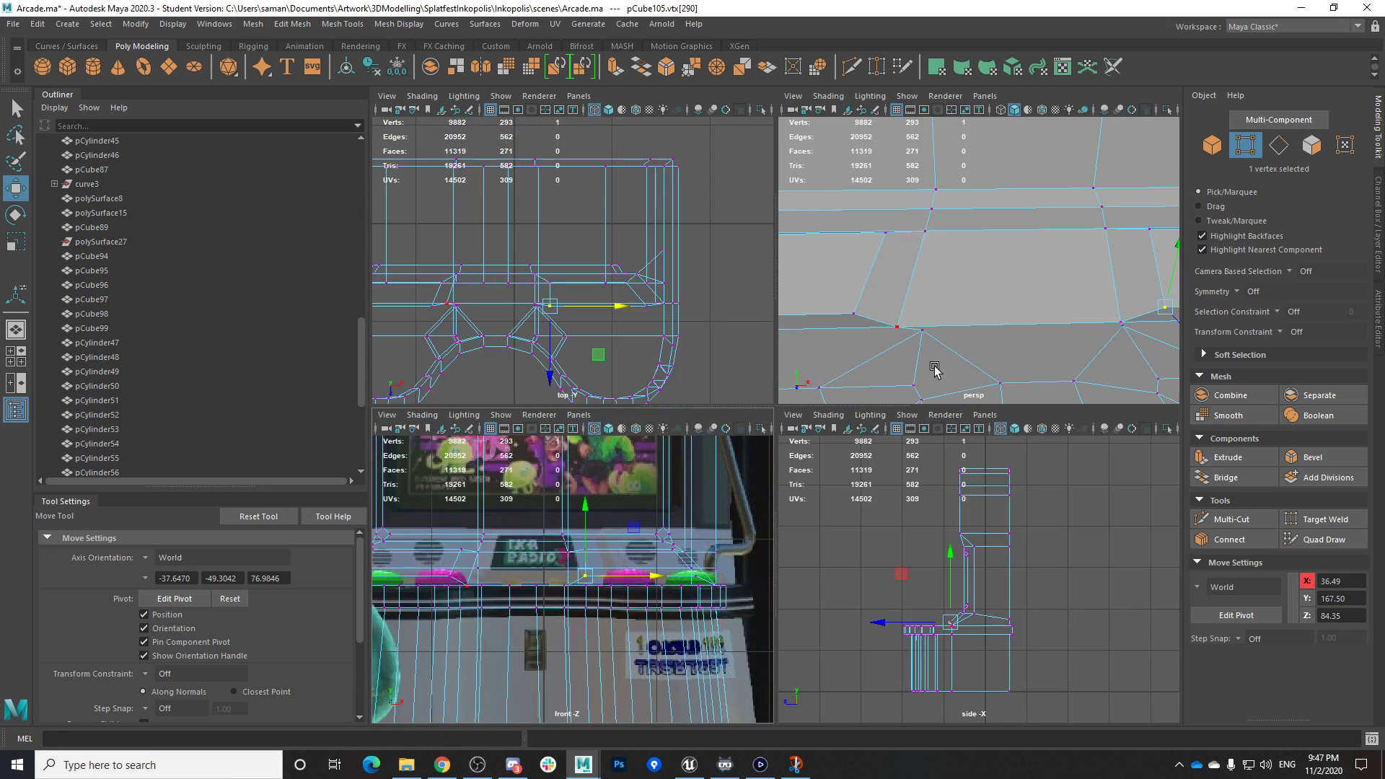
key("space")
key("space")
key("space")
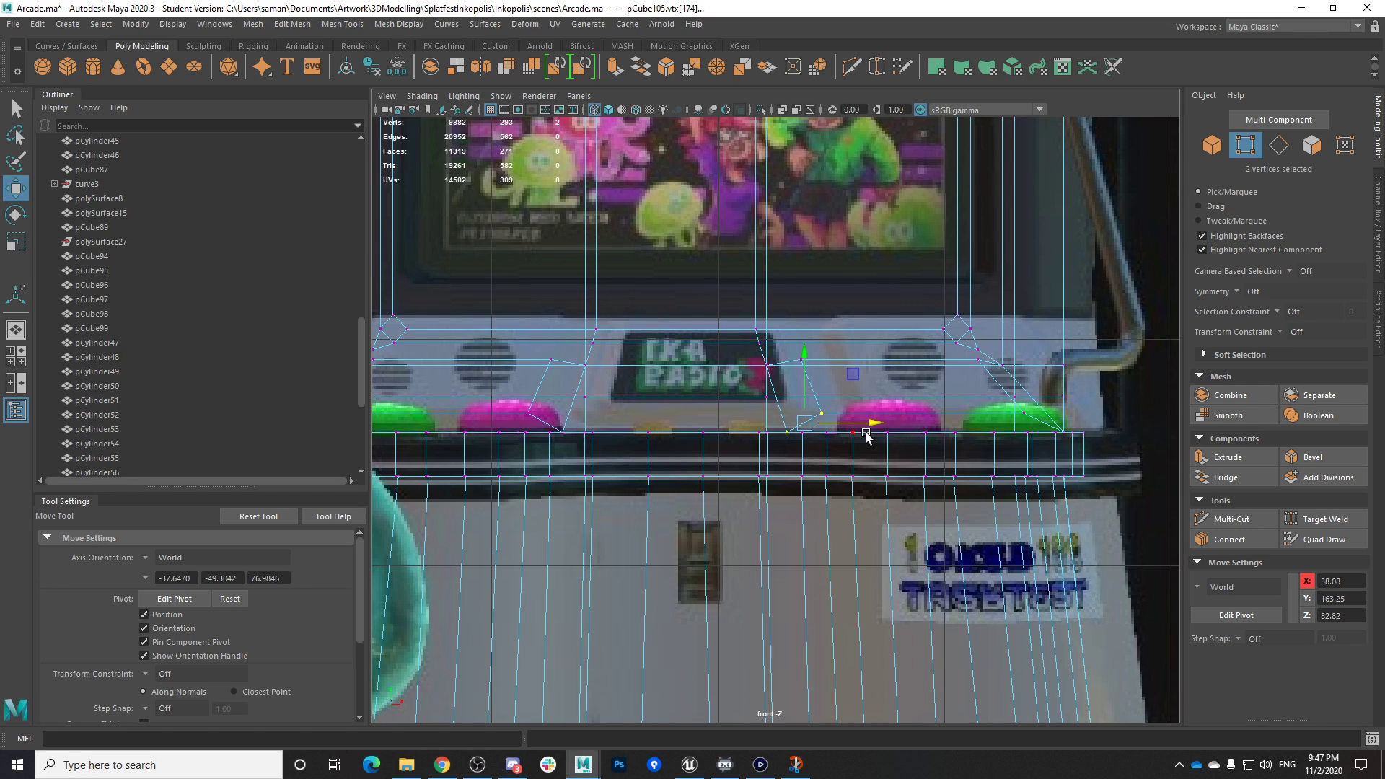
key("ctrl+s")
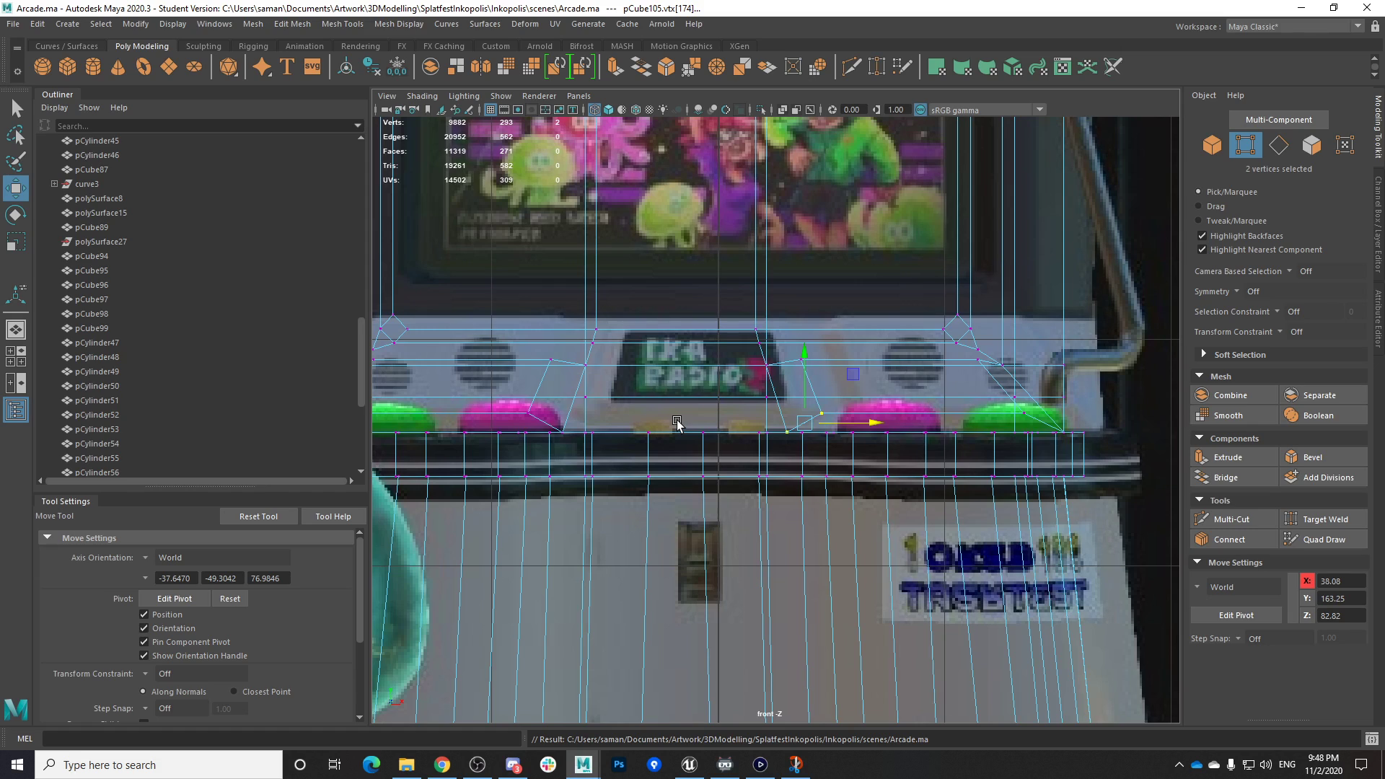
key("ctrl+s")
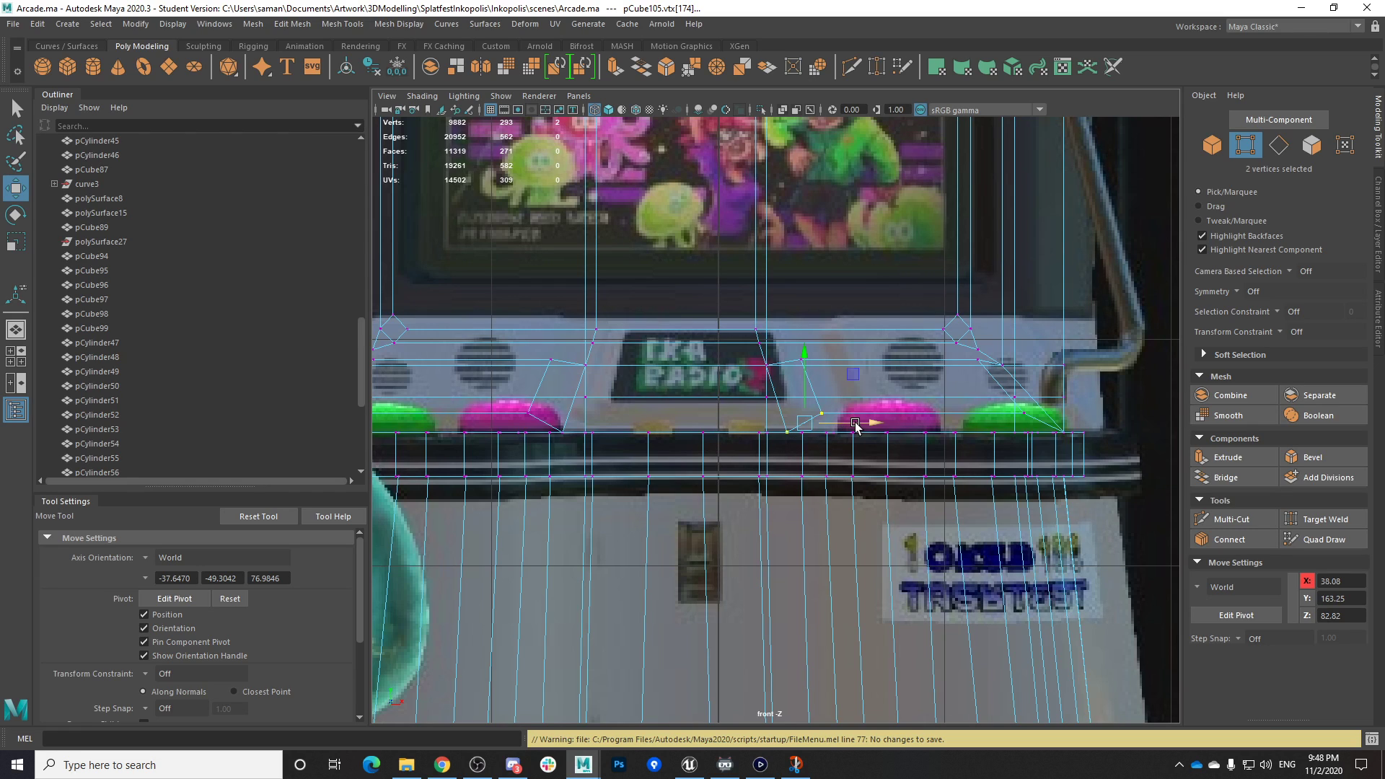
left_click_drag(856, 426, 858, 426)
key("ctrl+s")
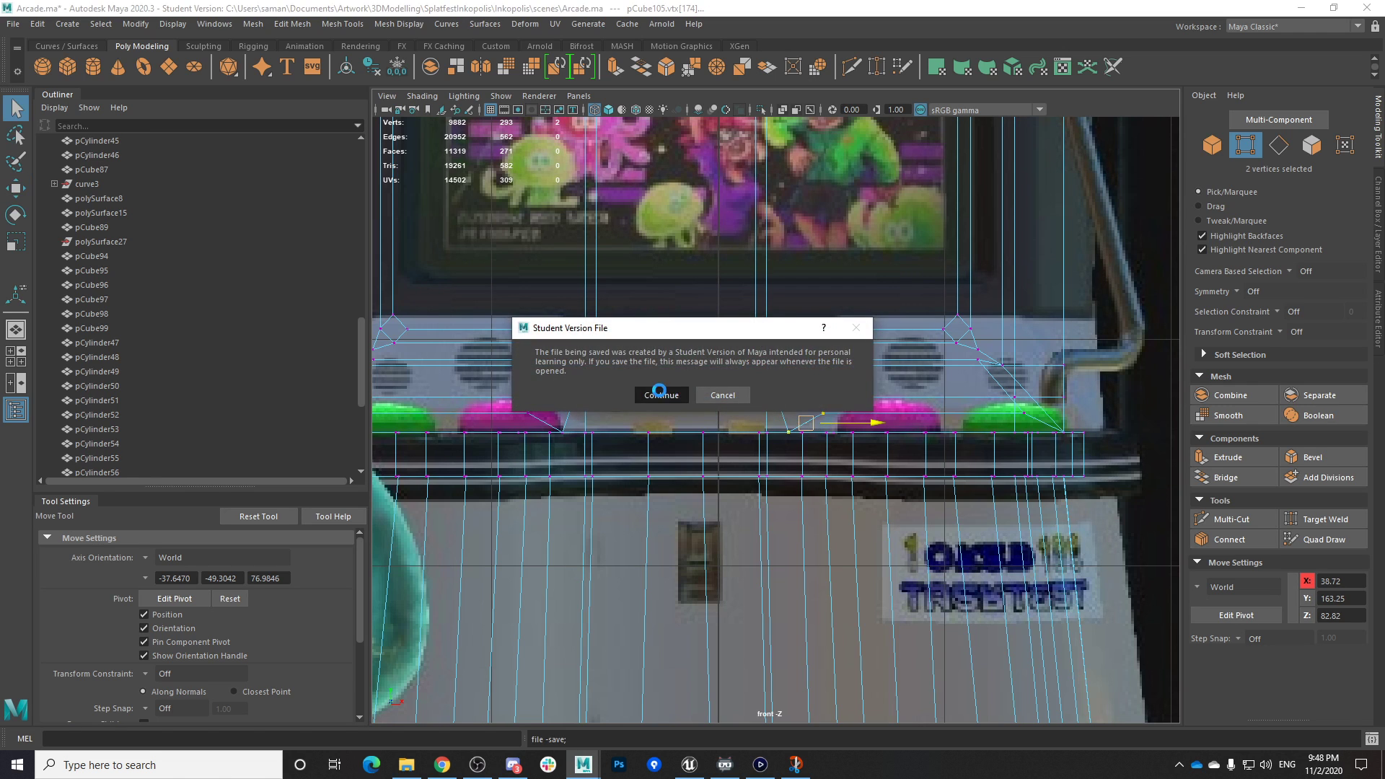
left_click(711, 400)
Return the cabinet to object mode and inspect its screen and control panel in the perspective view
key("space")
key("space")
right_click_drag(875, 245, 943, 226)
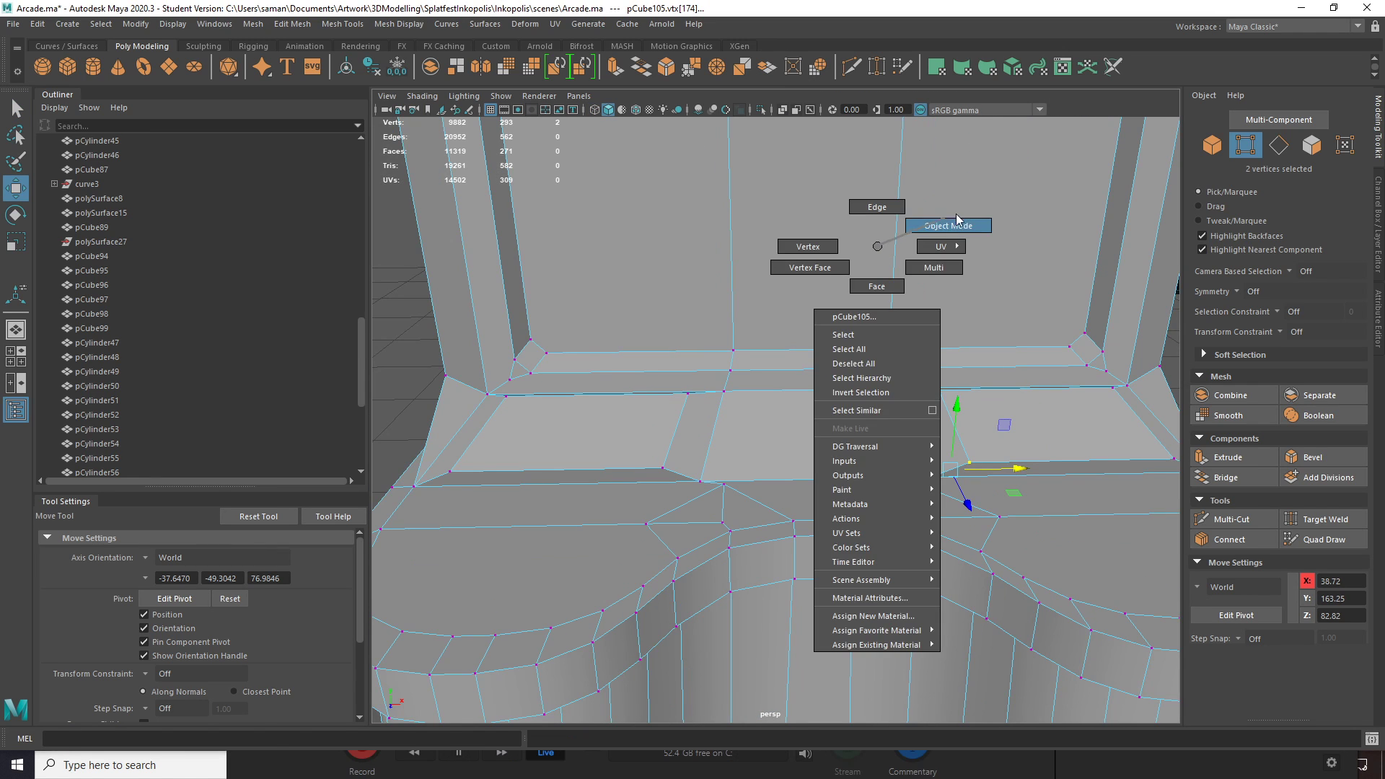
key("f")
left_click_drag(769, 363, 682, 436, "alt")
right_click_drag(682, 437, 810, 440, "alt")
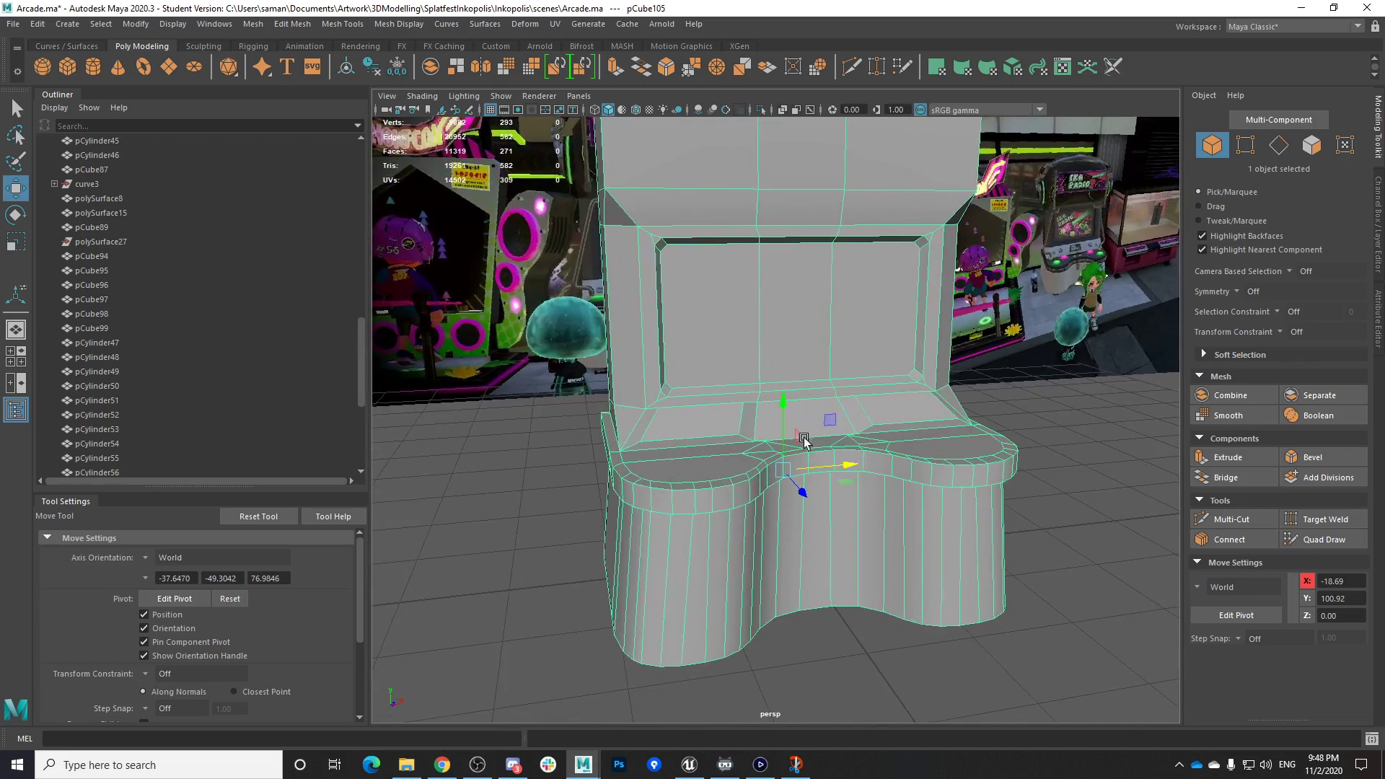
left_click_drag(811, 442, 757, 436, "alt")
right_click_drag(757, 436, 835, 460, "alt")
left_click_drag(834, 461, 850, 414, "alt")
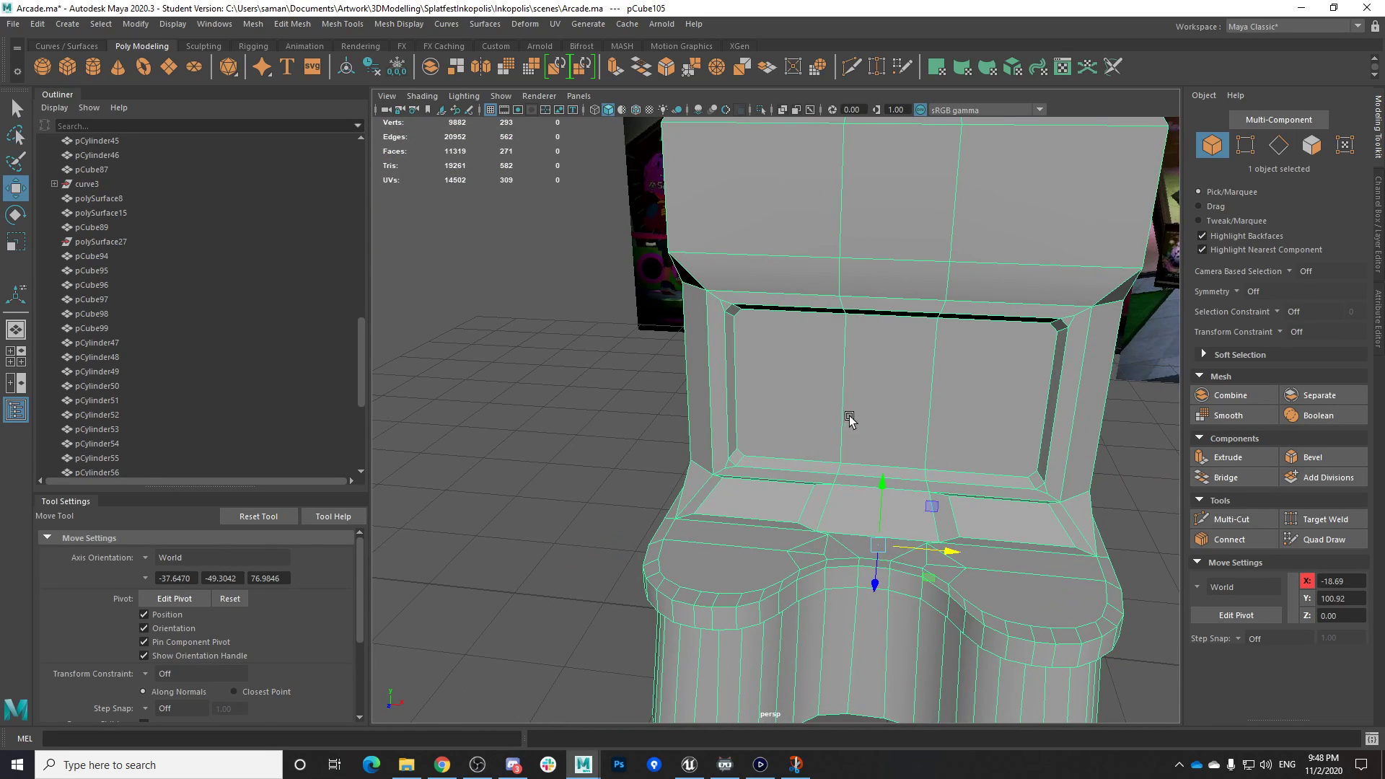
Extrude the middle face of the slanted panel and set the axis orientation to Component
left_click(876, 490)
left_click_drag(877, 491, 742, 550, "alt")
key("ctrl+e")
left_click(192, 553)
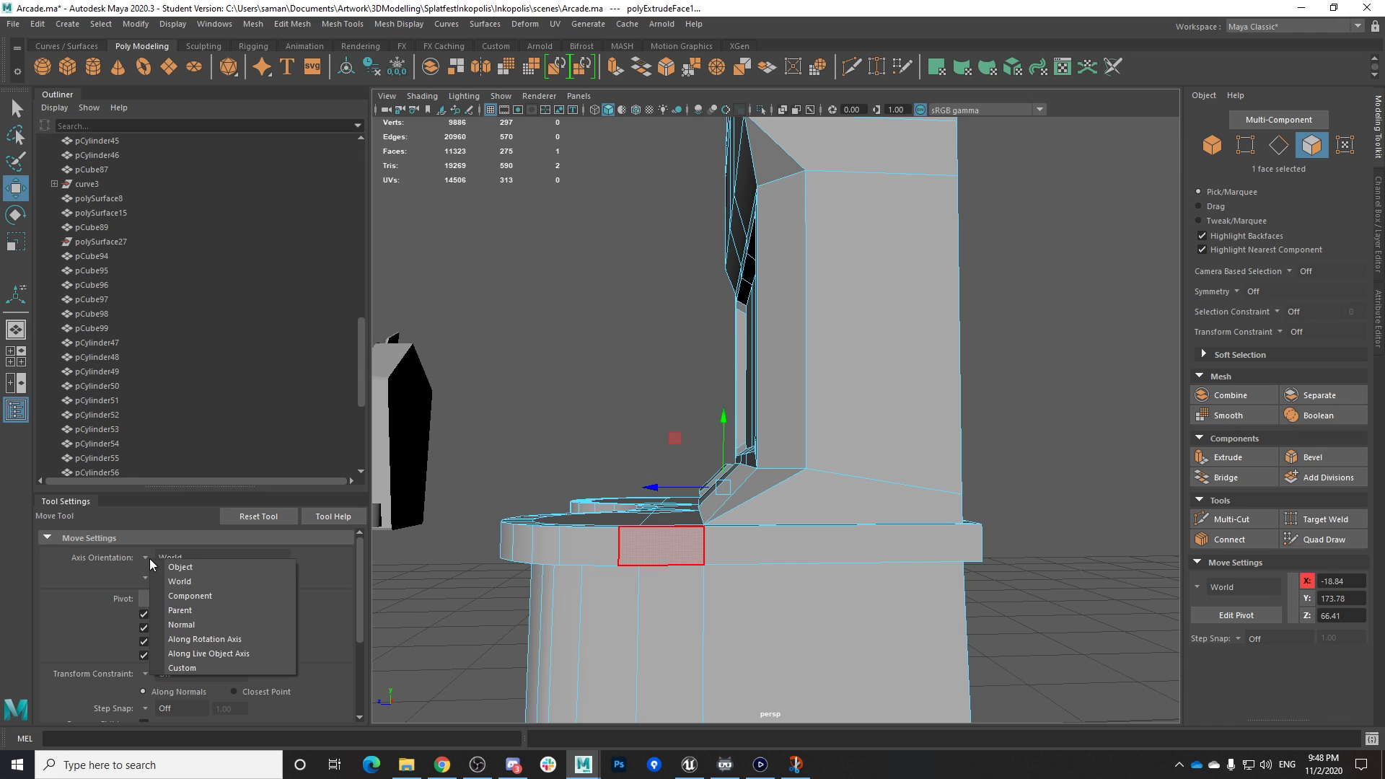
left_click(190, 596)
Scale the extruded middle face slightly along its Component Z axis, align it with the panel surface in the side view, and save the scene
left_click_drag(618, 575, 751, 457, "alt")
key("r")
key("space")
key("space")
scroll(881, 477, "down", 4)
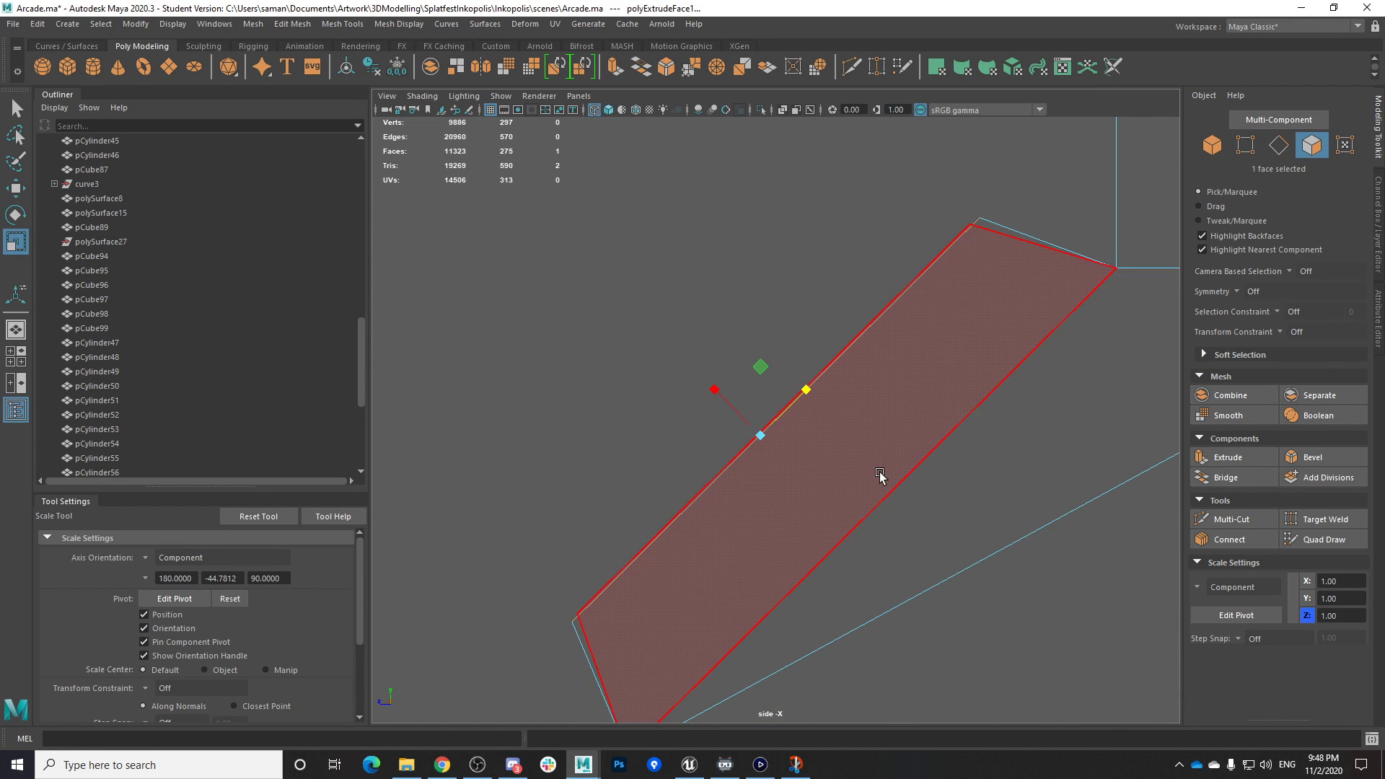
left_click_drag(807, 388, 808, 392)
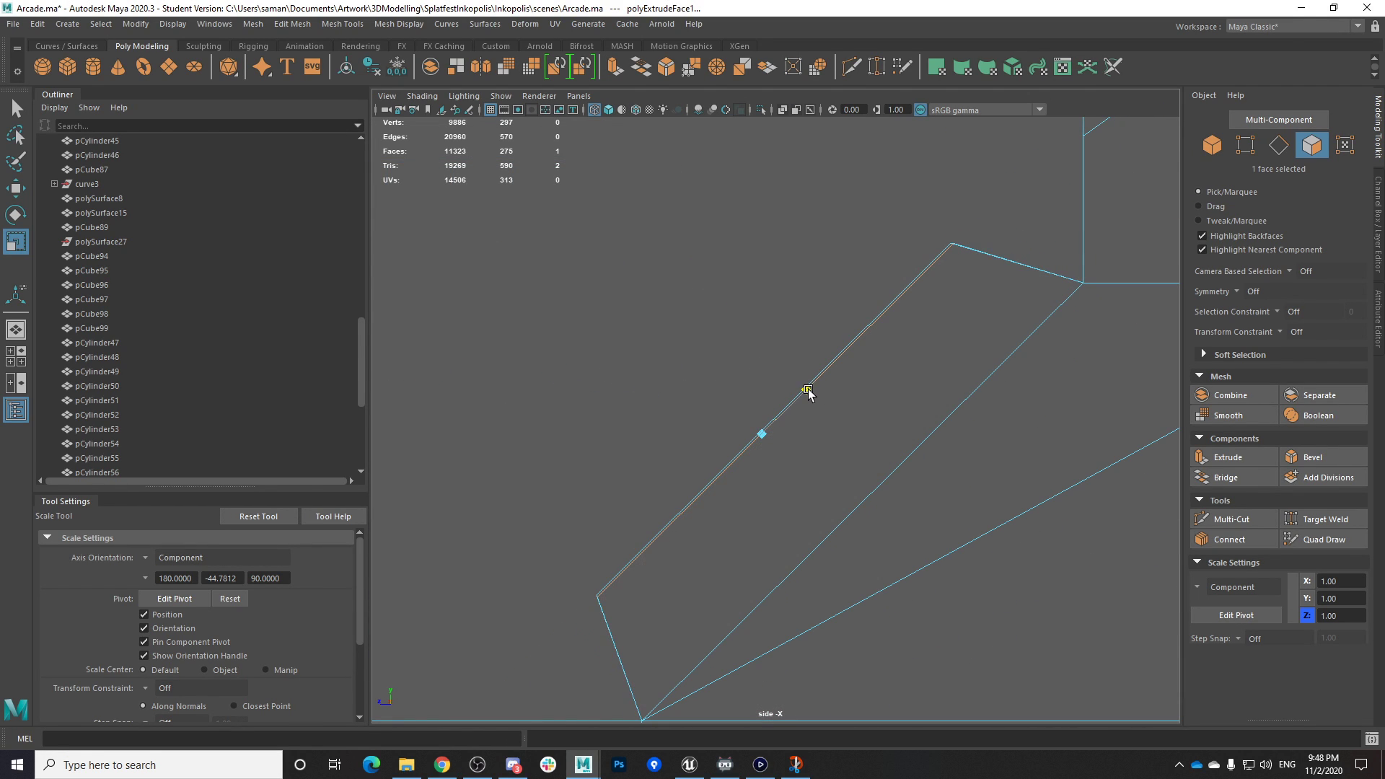
key("w")
left_click_drag(724, 398, 797, 393)
key("r")
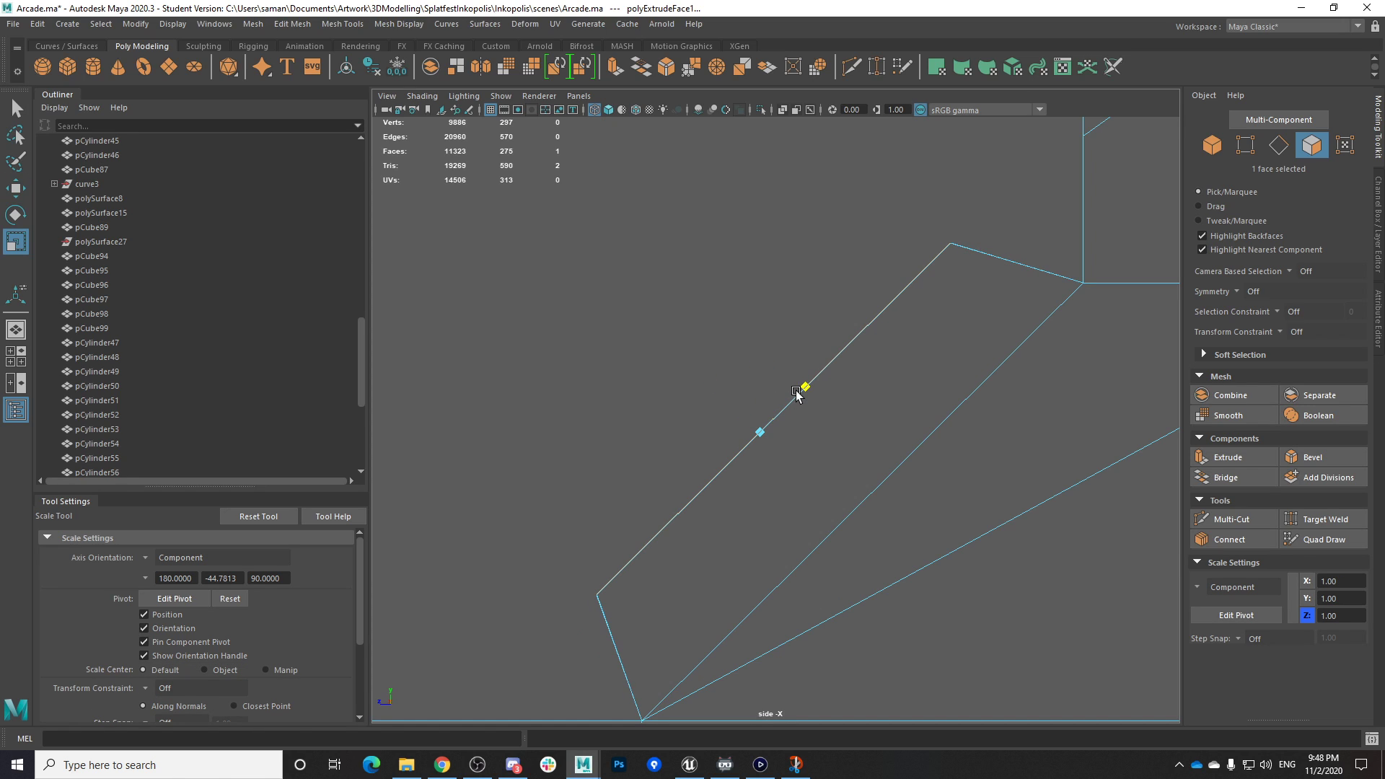
key("ctrl+s")
left_click(664, 394)
Inspect the slanted panel in perspective, check the arcade machine in the Game Capture footage, and return to Maya
key("space")
key("space")
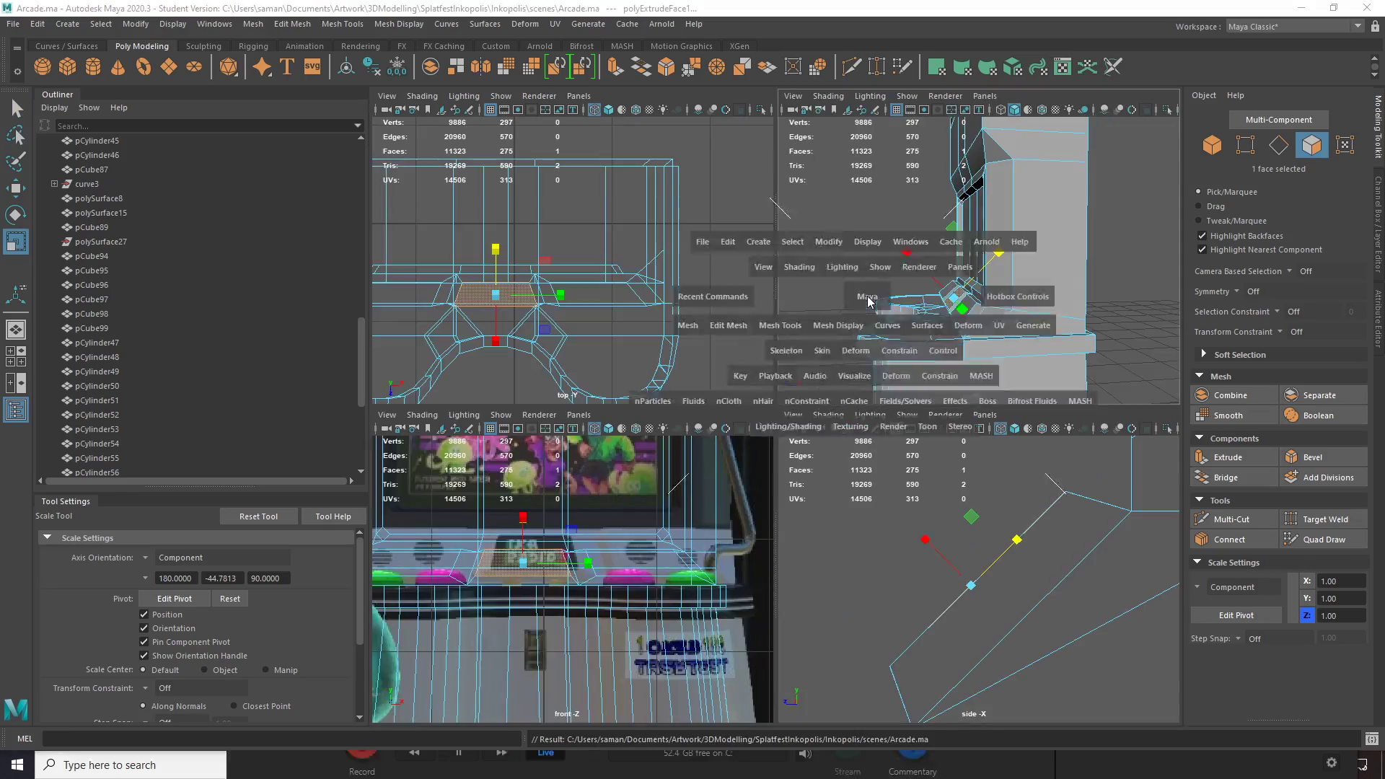
left_click_drag(917, 421, 1103, 423, "alt")
left_click_drag(1003, 496, 820, 555, "alt")
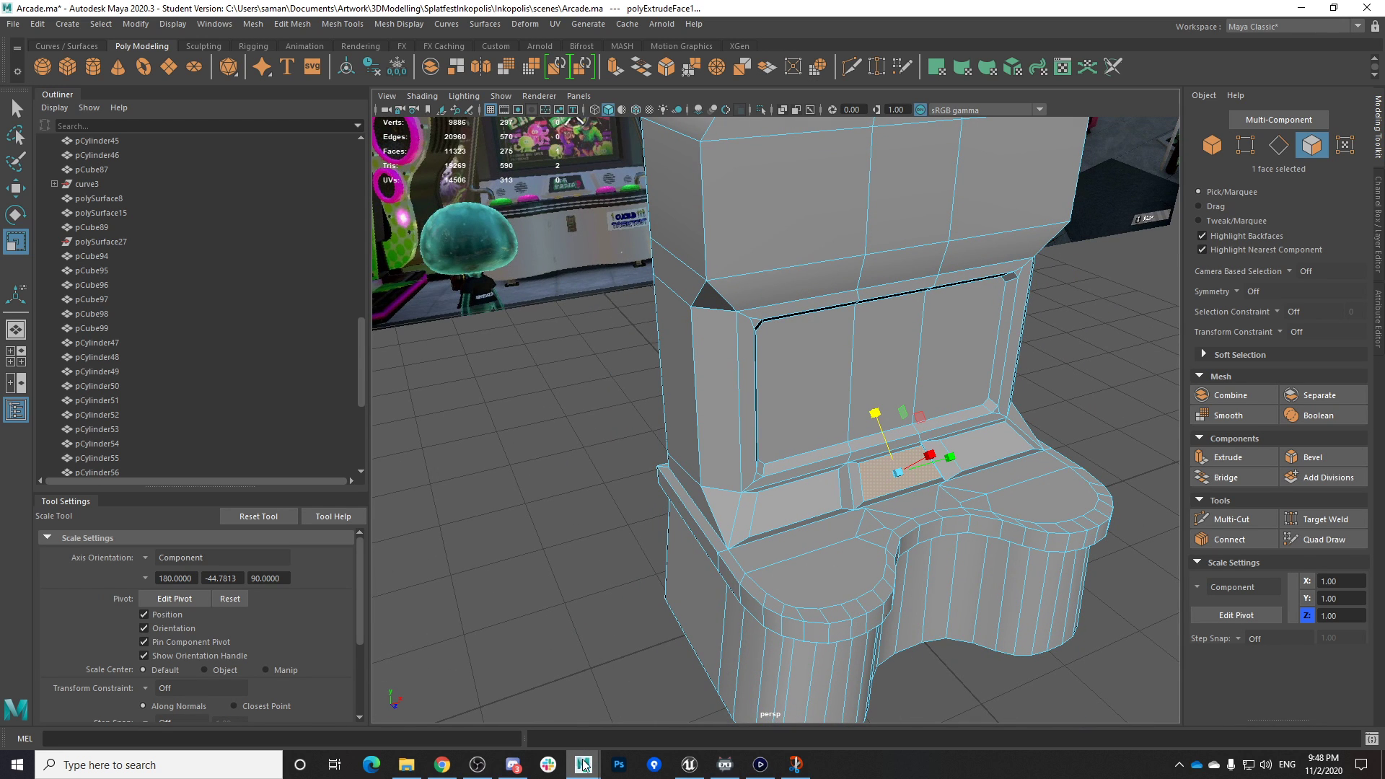
left_click(760, 765)
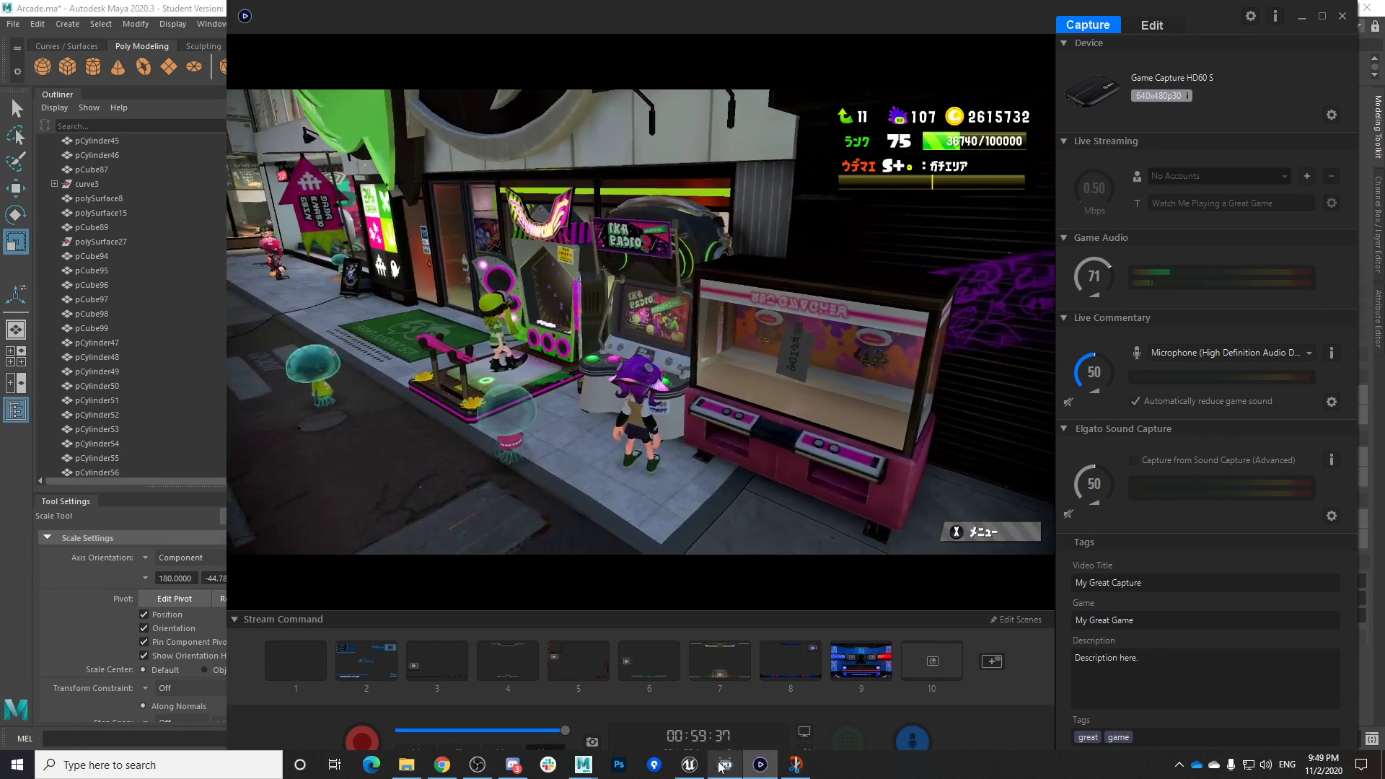
mouse_move(583, 763)
left_click(572, 707)
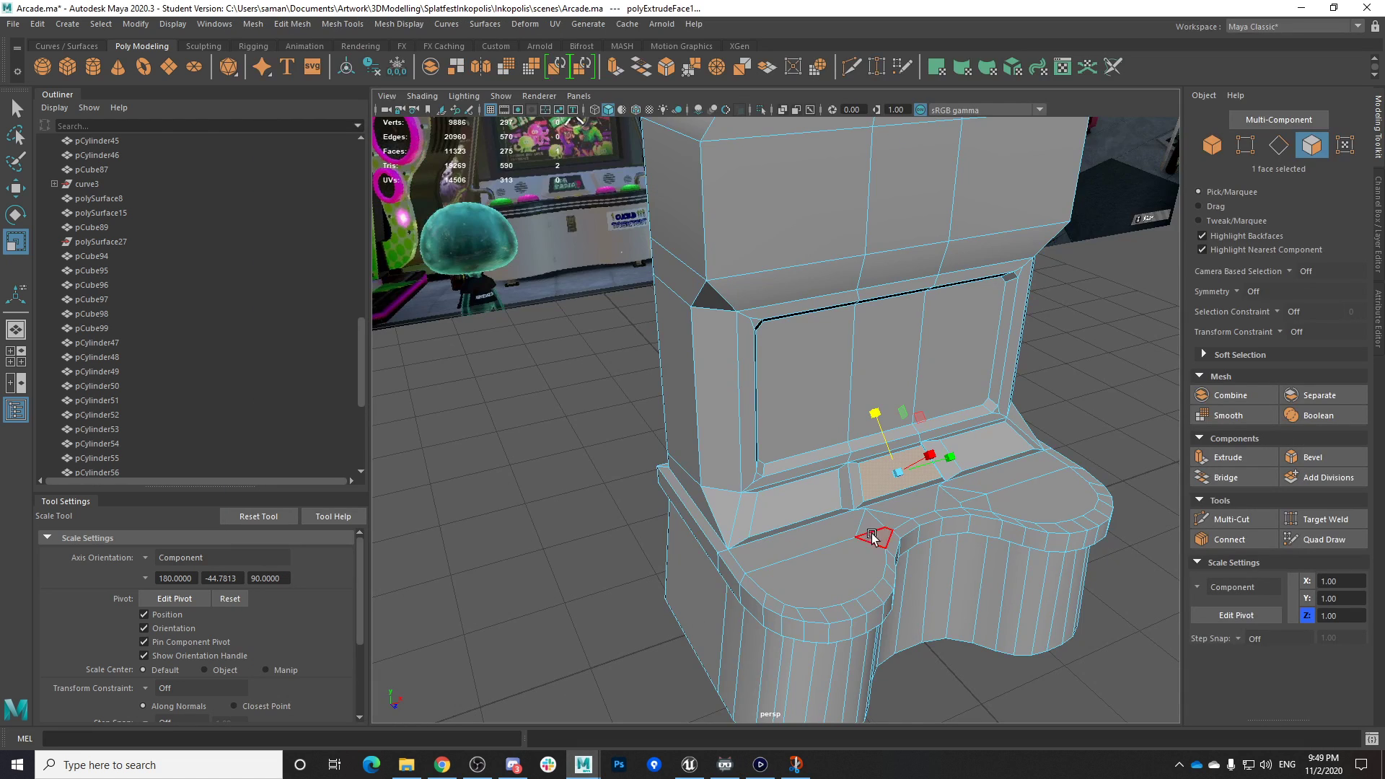
Recess the slanted panel's middle face in the side view, extrude it again, and check the Game Capture footage before returning to Maya
key("space")
key("space")
key("w")
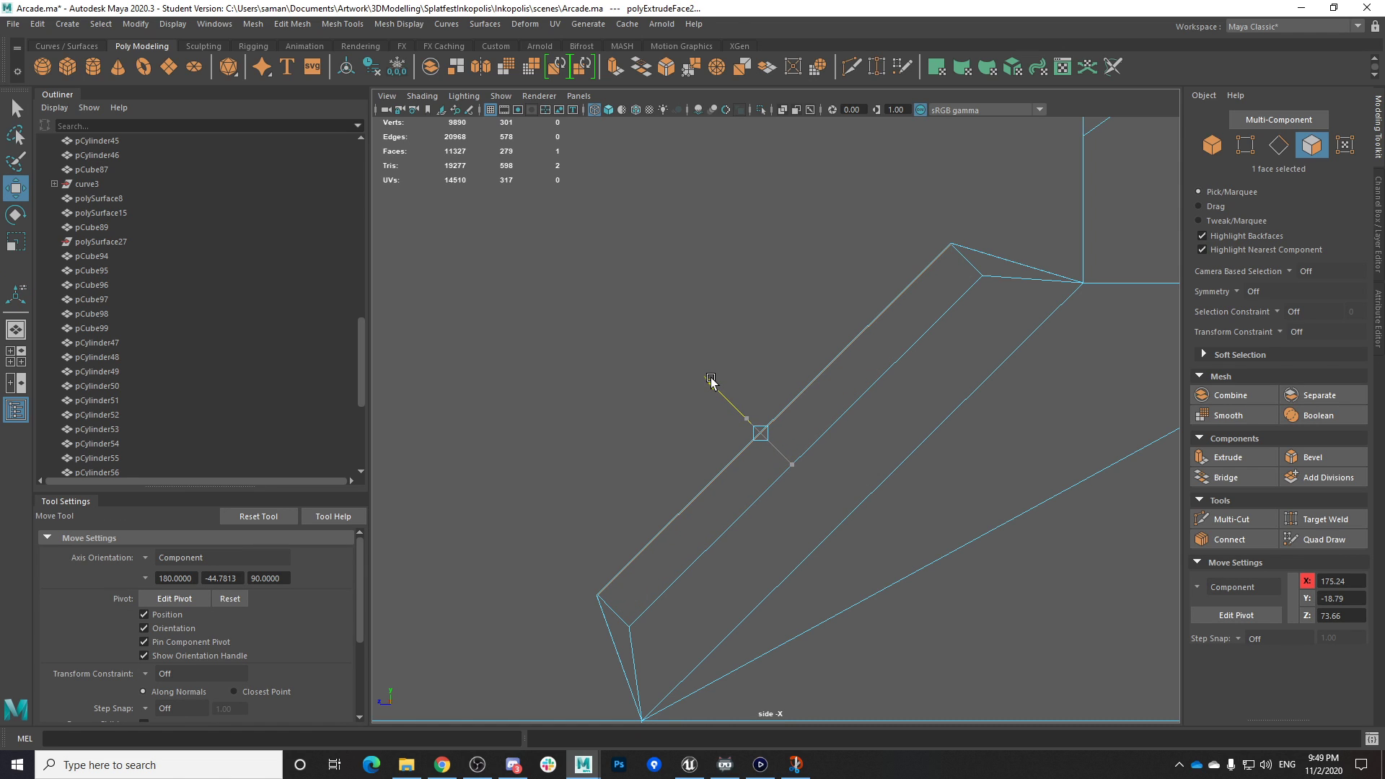
left_click(769, 771)
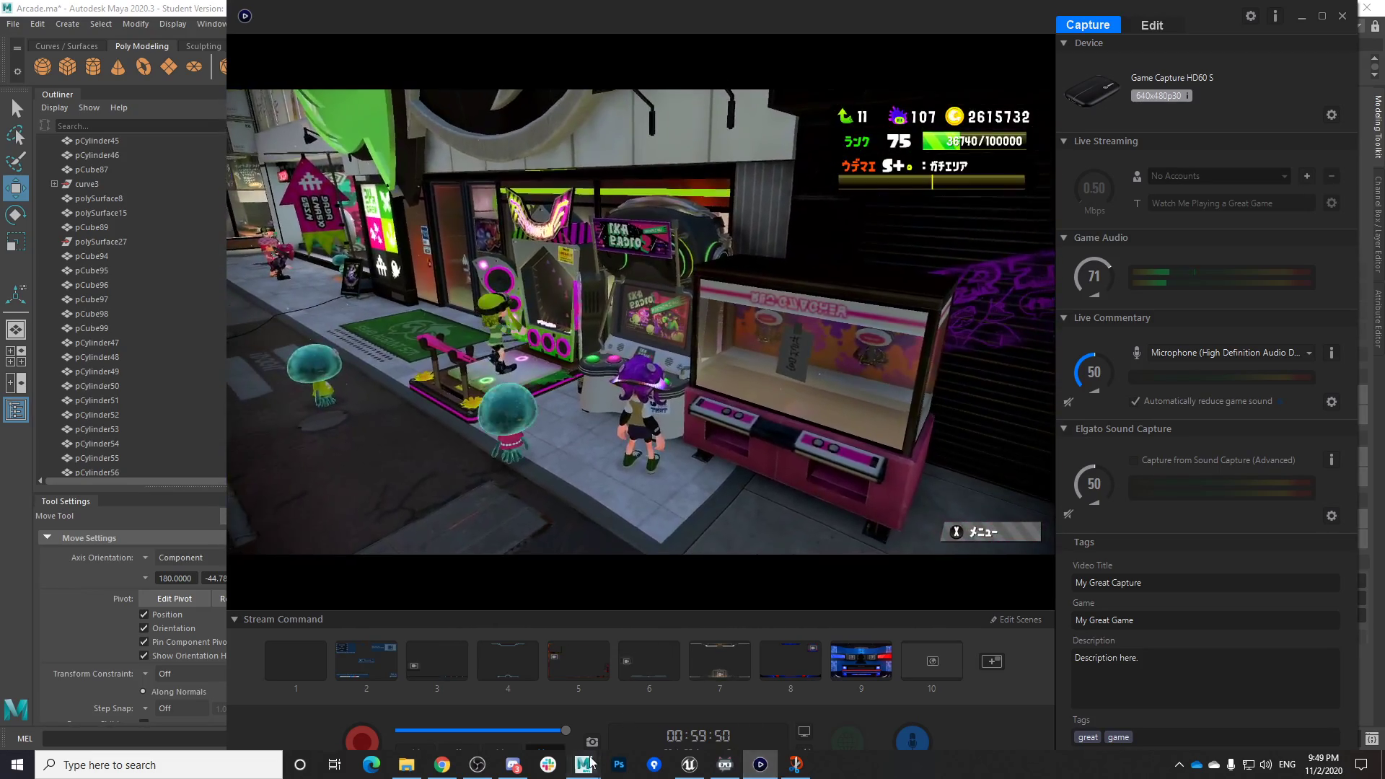
mouse_move(583, 765)
left_click(537, 707)
Scale the extruded middle face inward along its Component Y and Z axes to leave a narrow border inside the recess
left_click_drag(789, 498, 838, 287, "alt")
key("space")
key("space")
left_click_drag(938, 343, 917, 592, "alt")
key("r")
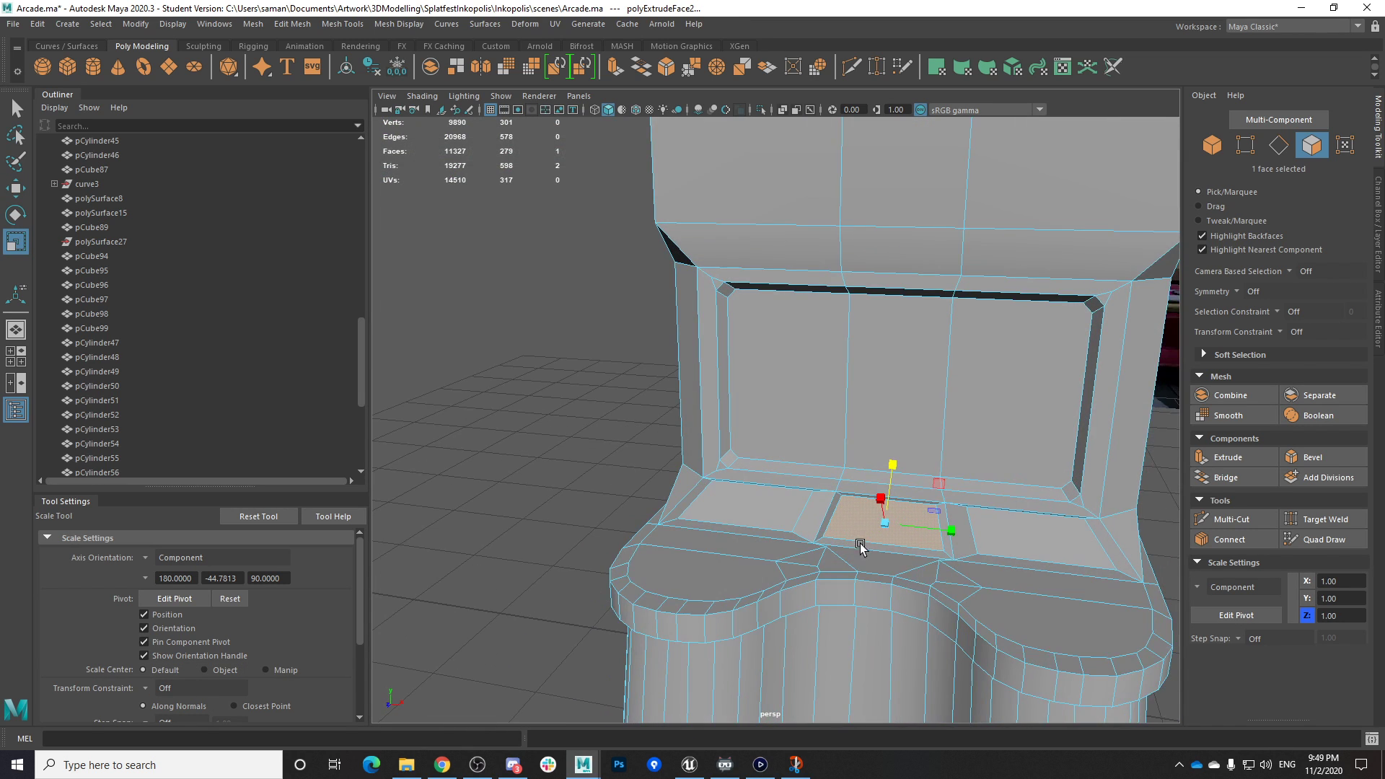
scroll(857, 547, "up", 5)
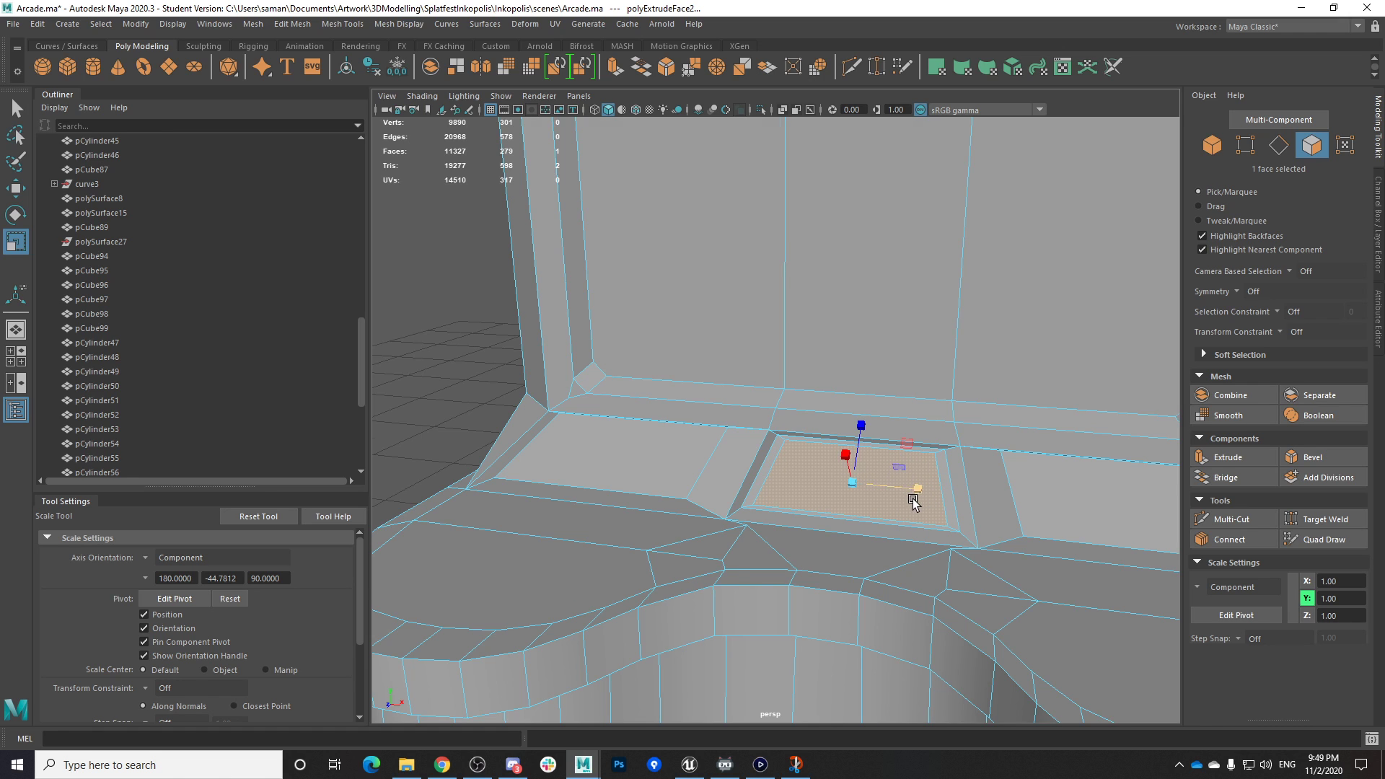
left_click_drag(915, 498, 804, 538, "alt")
Extrude the inset middle face again and raise it along Component X to the panel's surface level in the side view
key("space")
key("space")
key("ctrl+e")
key("w")
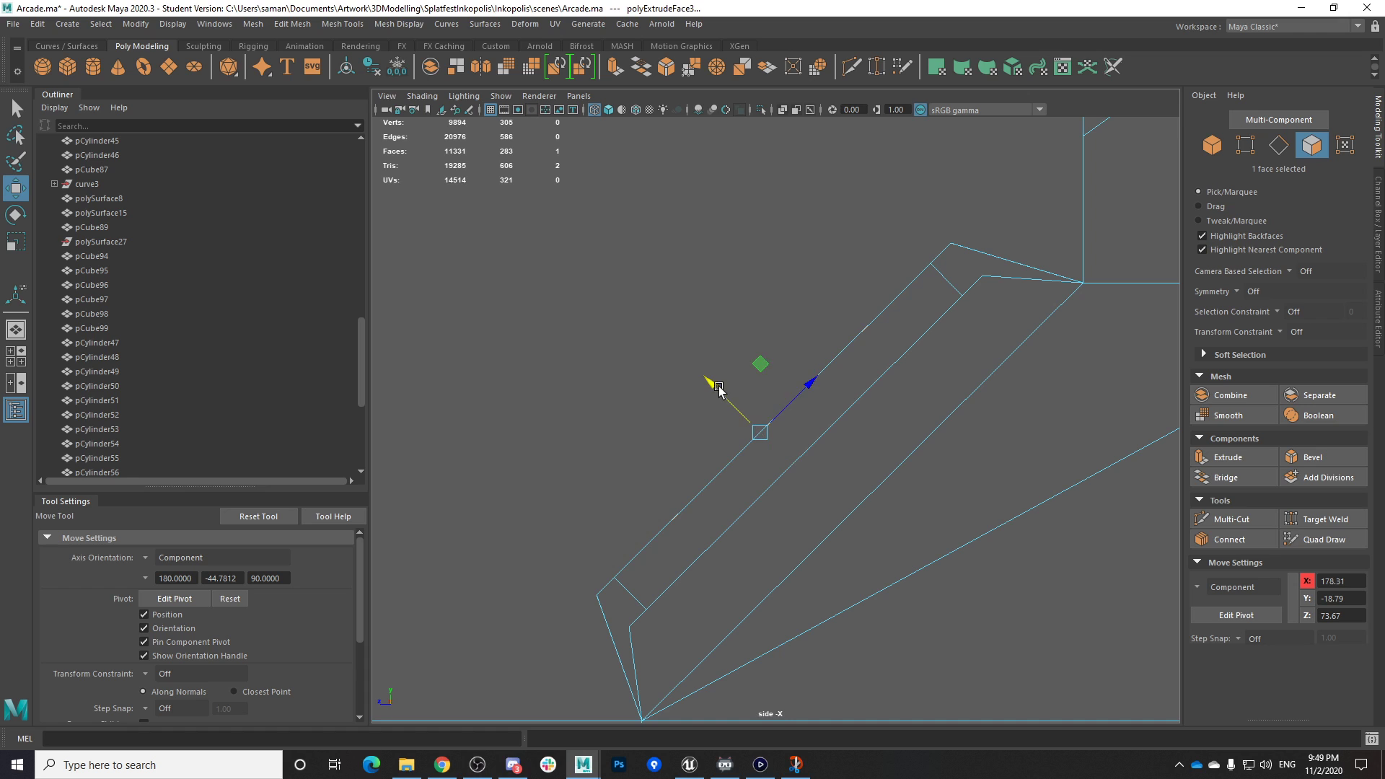
Scale the raised middle face slightly smaller in the perspective view to taper its sides
key("space")
key("space")
left_click_drag(931, 342, 1029, 368, "alt")
mouse_move(774, 566)
left_mouse_down("alt")
mouse_move(974, 563)
mouse_move(981, 548)
left_mouse_up("alt")
key("r")
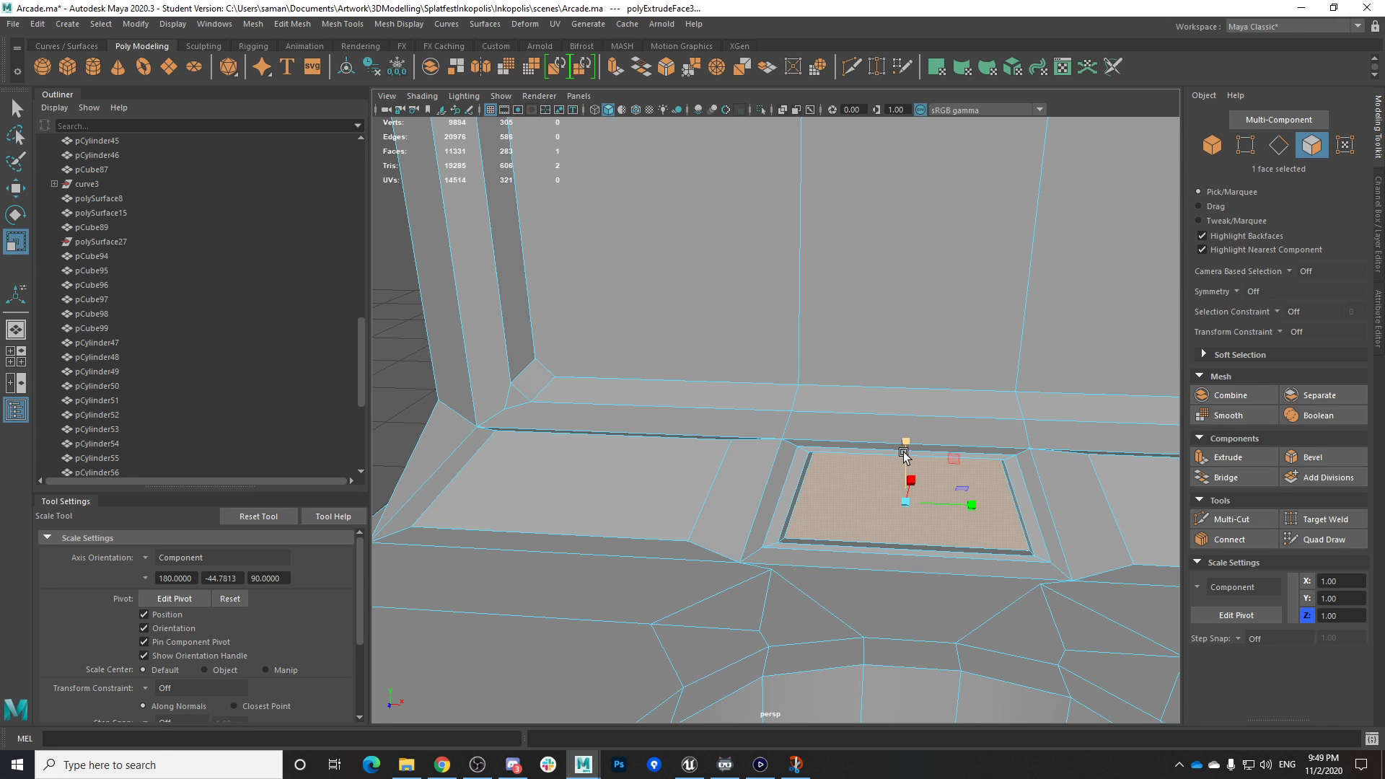
left_click_drag(906, 453, 895, 524, "alt")
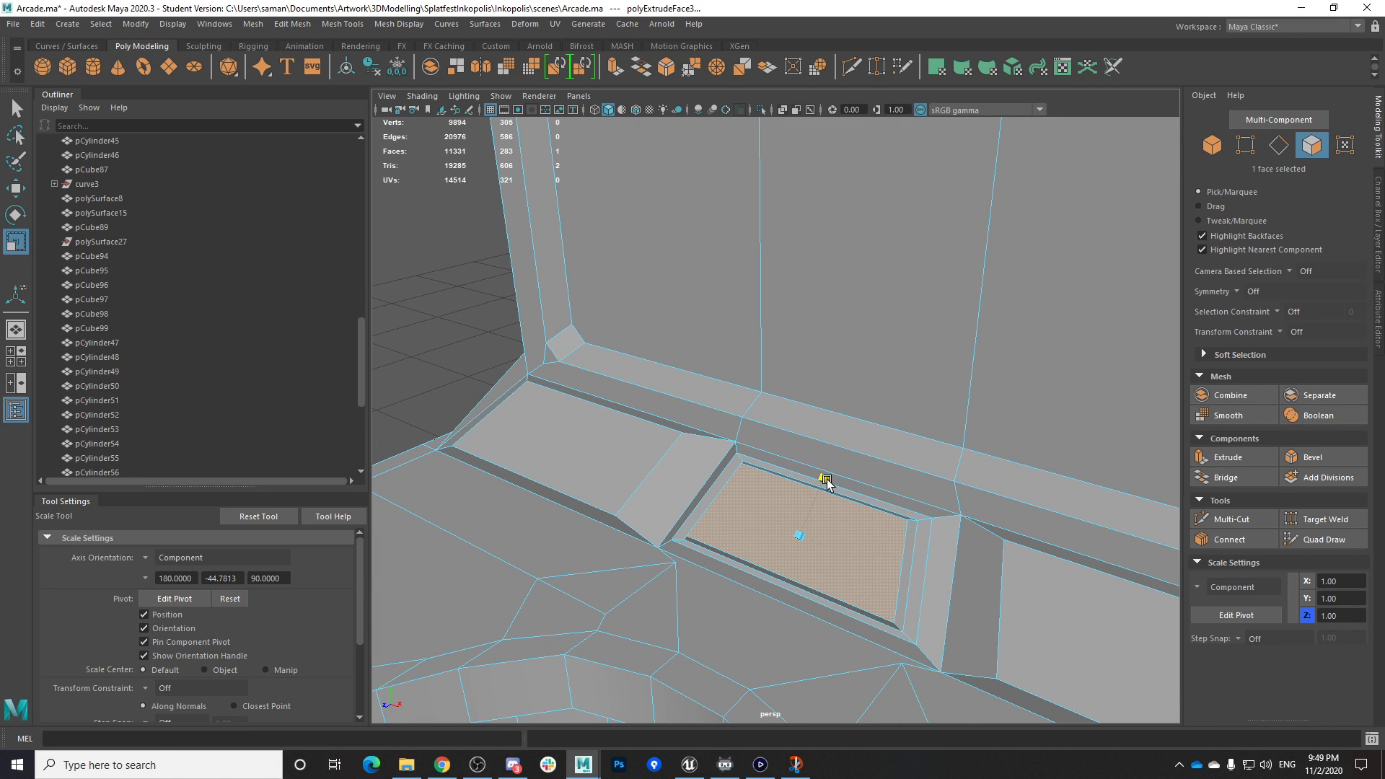
Bevel the border edges around the slanted panel's middle section and both side recesses
key("F10")
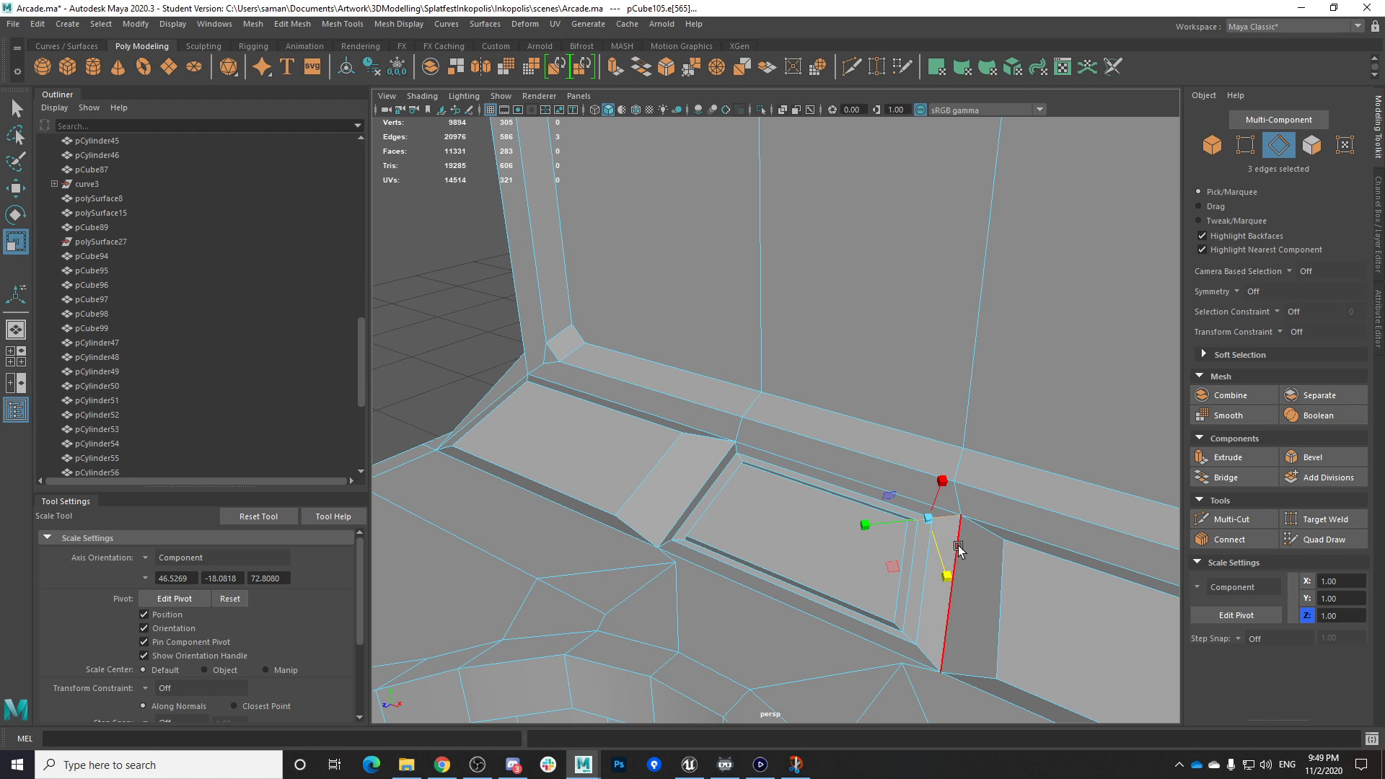
left_click_drag(875, 644, 778, 553, "alt")
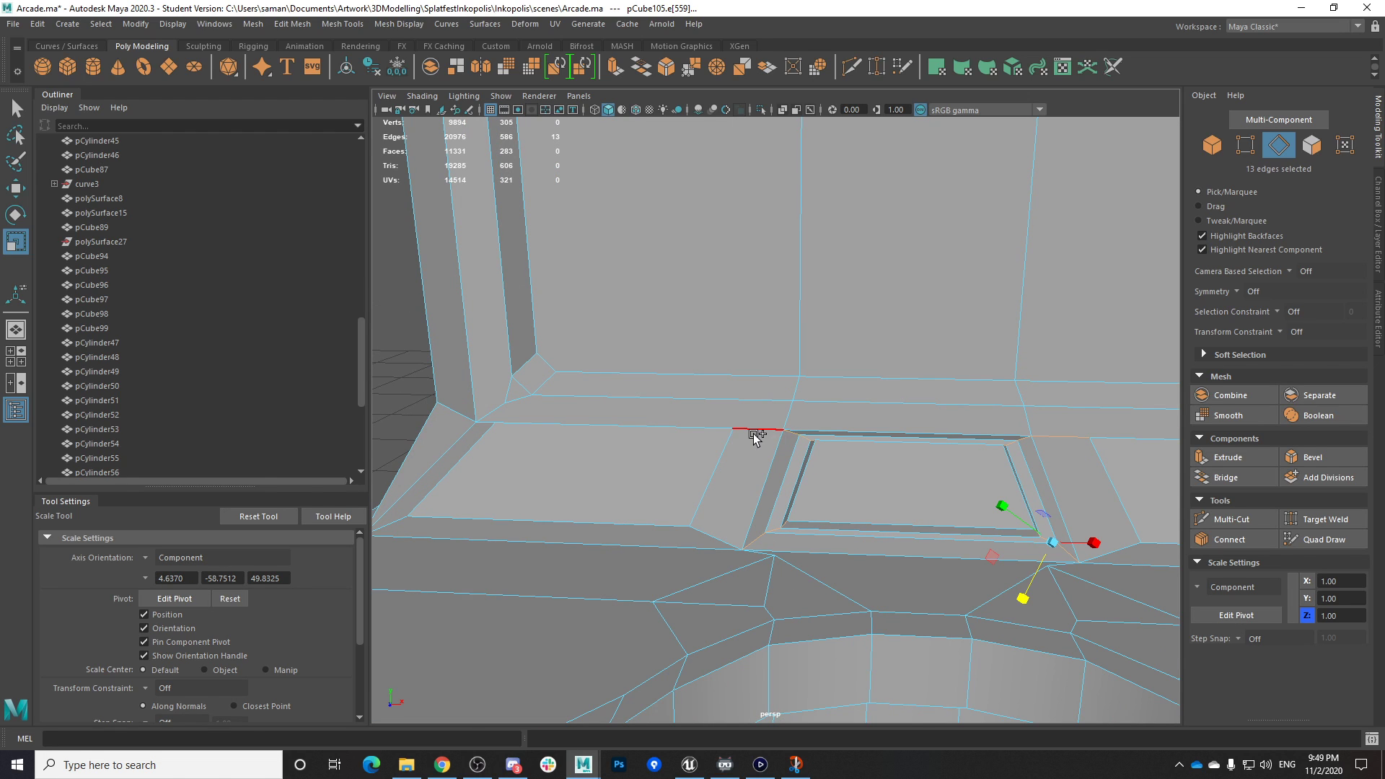
left_click_drag(696, 546, 664, 644, "alt")
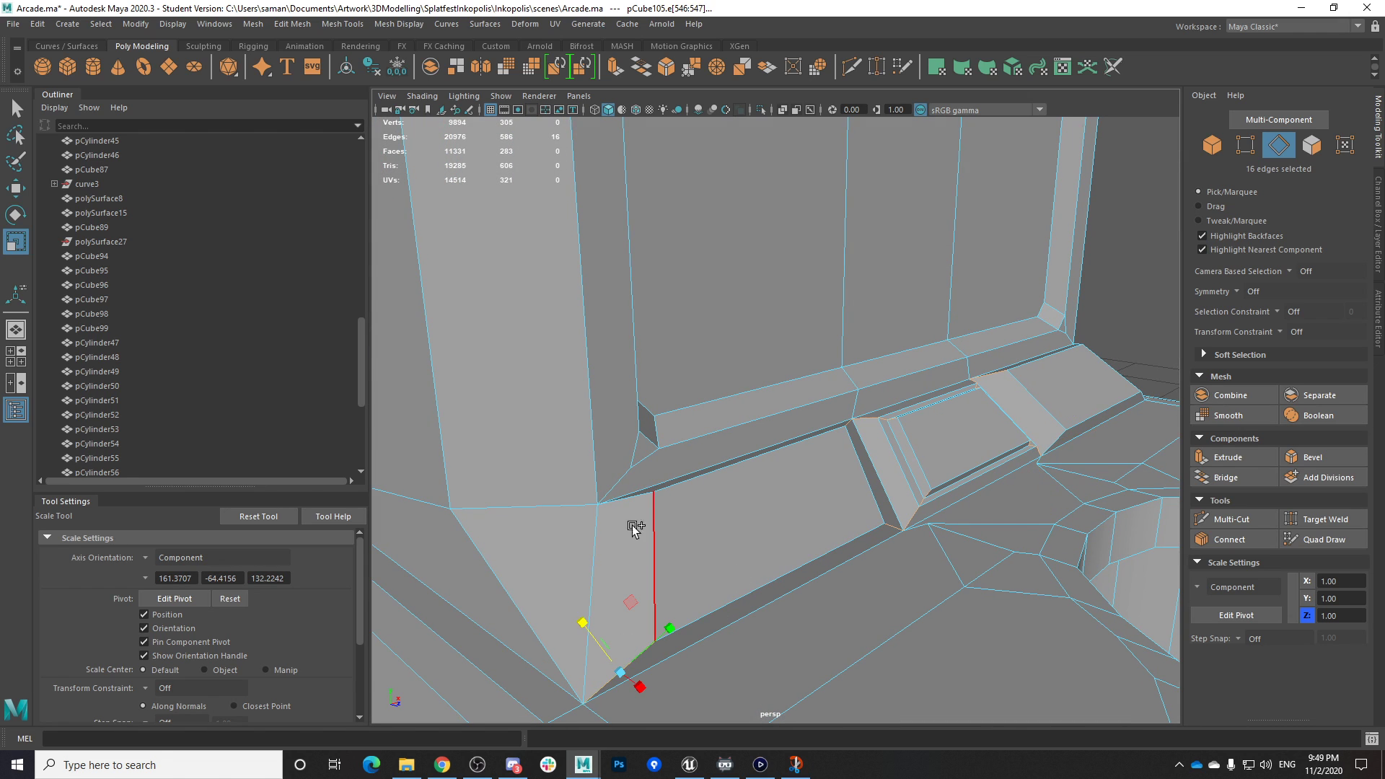
scroll(632, 509, "down", 4)
left_click_drag(801, 541, 613, 561, "alt")
scroll(809, 556, "up", 3)
left_click(772, 585, "shift")
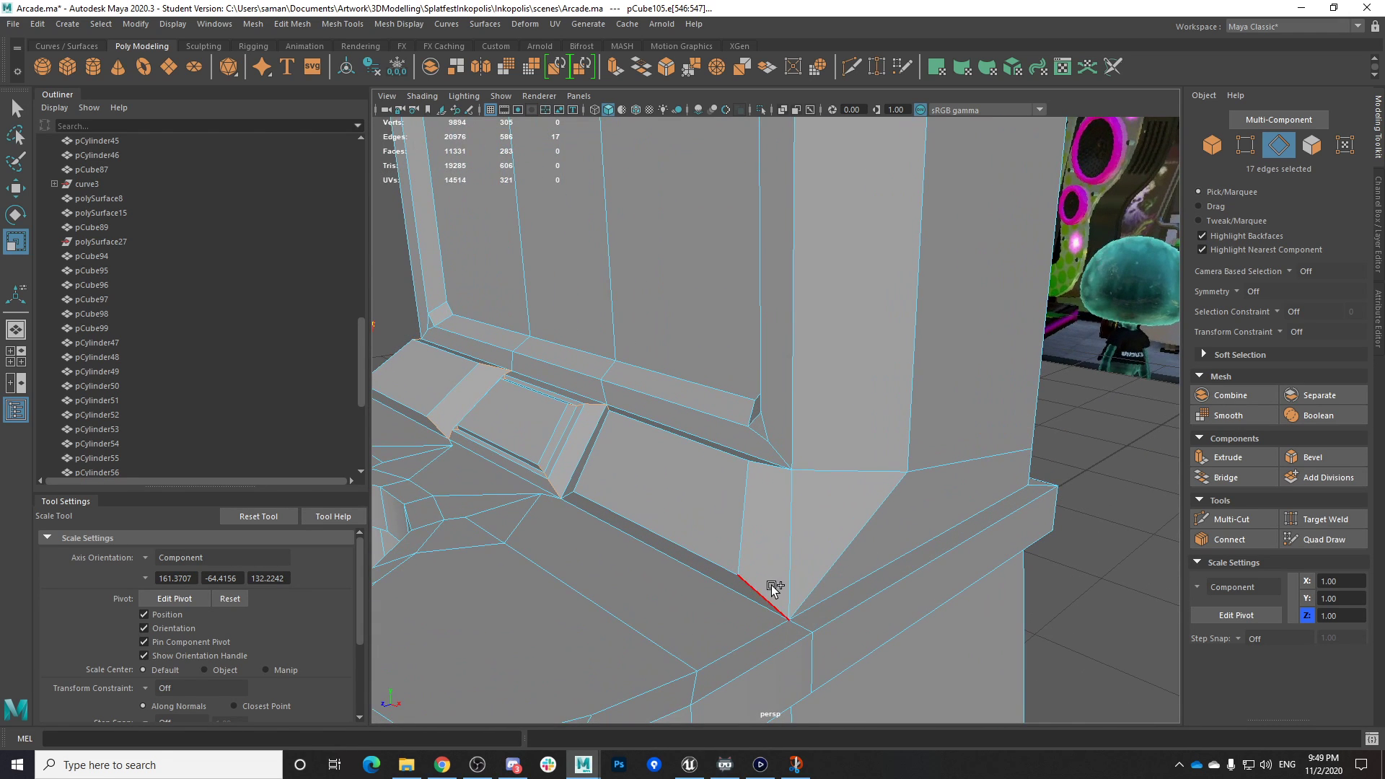
left_click(764, 463, "shift")
left_click_drag(705, 495, 765, 490, "alt")
left_click(858, 504, "shift")
left_click_drag(860, 506, 823, 580, "alt")
left_click(1325, 456)
Examine the beveled panel corners in the side and perspective views and set the bevel's Fraction to 0.4
key("space")
key("space")
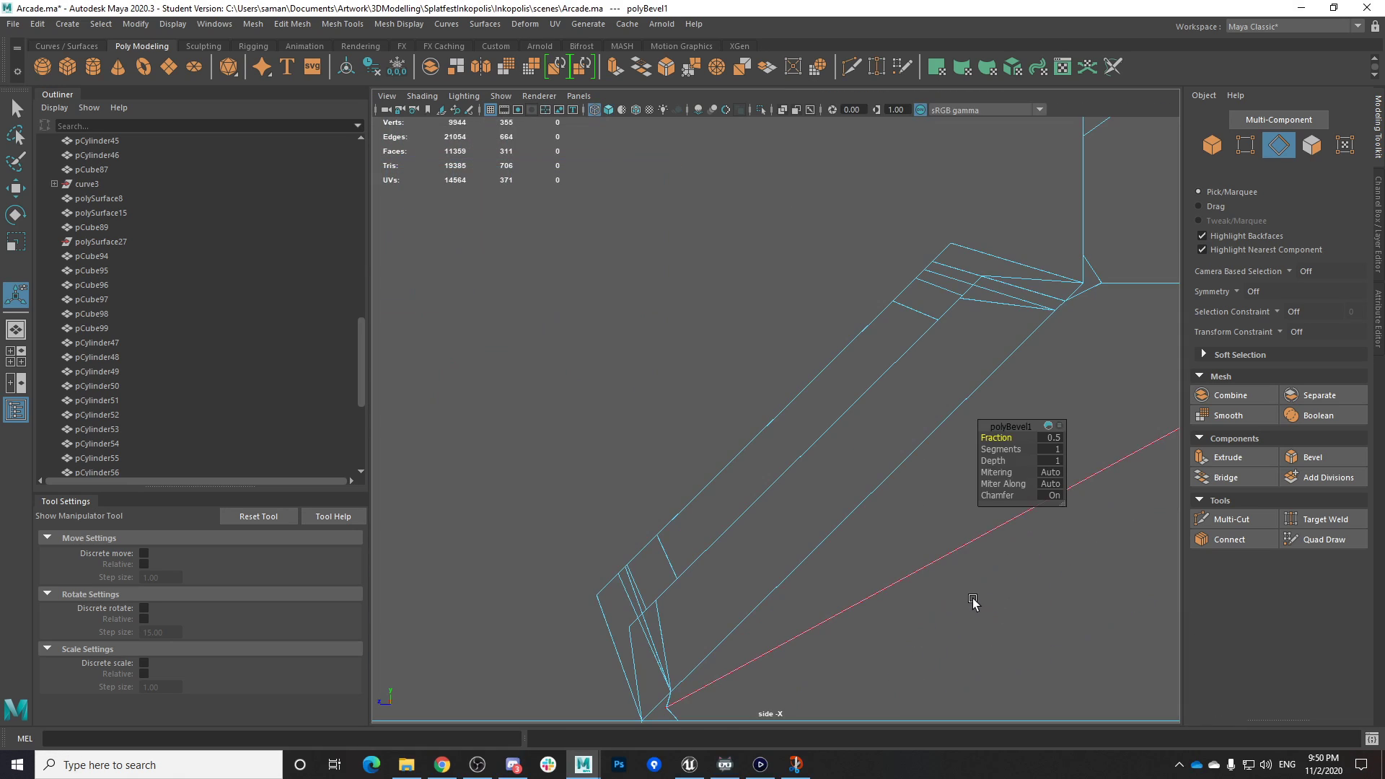
middle_click_drag(919, 620, 923, 493, "alt")
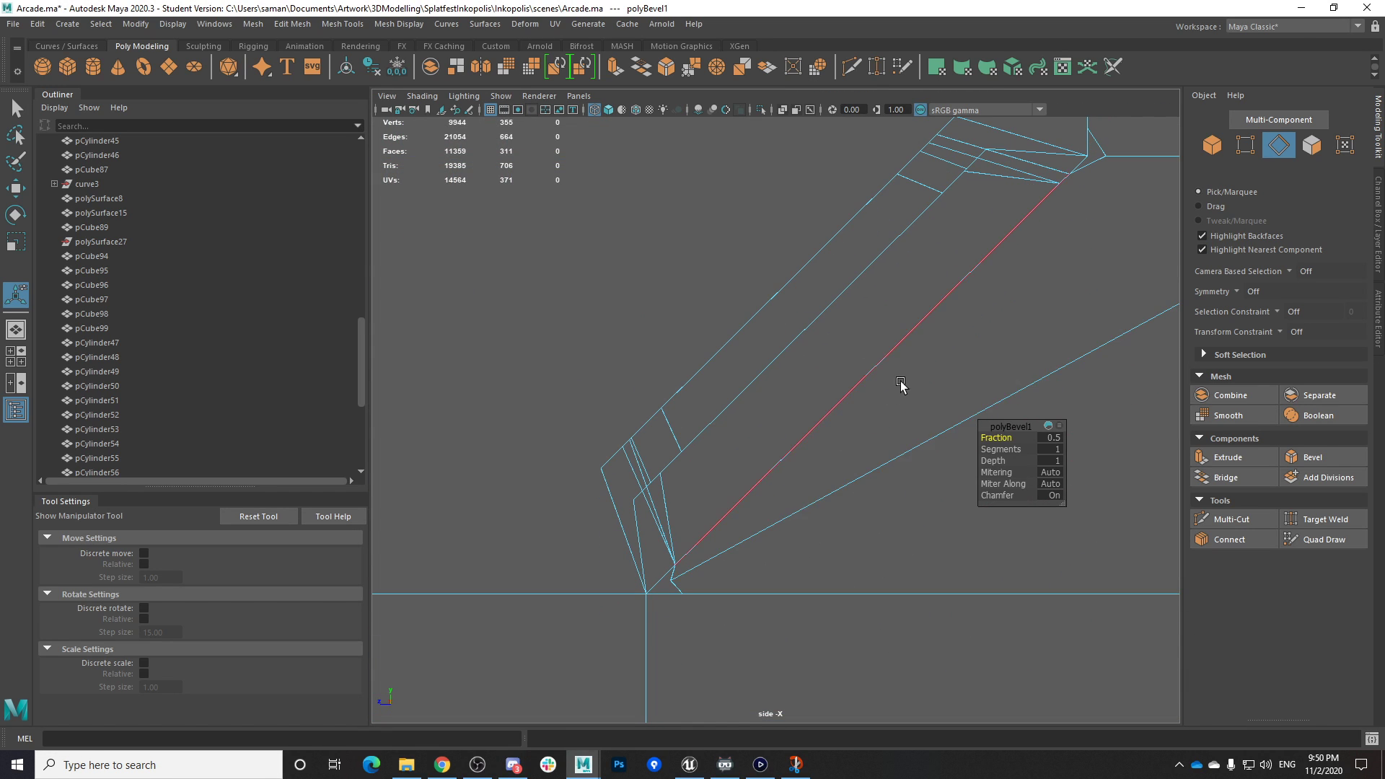
key("space")
key("space")
mouse_move(842, 418)
left_mouse_down("alt")
mouse_move(851, 519)
mouse_move(885, 528)
mouse_move(829, 535)
mouse_move(903, 584)
left_mouse_up("alt")
right_click_drag(902, 584, 938, 588, "alt")
left_click_drag(938, 589, 962, 592, "alt")
right_click_drag(962, 592, 983, 600, "alt")
left_click_drag(983, 599, 943, 589, "alt")
right_click_drag(943, 590, 964, 587, "alt")
left_click_drag(964, 587, 912, 577, "alt")
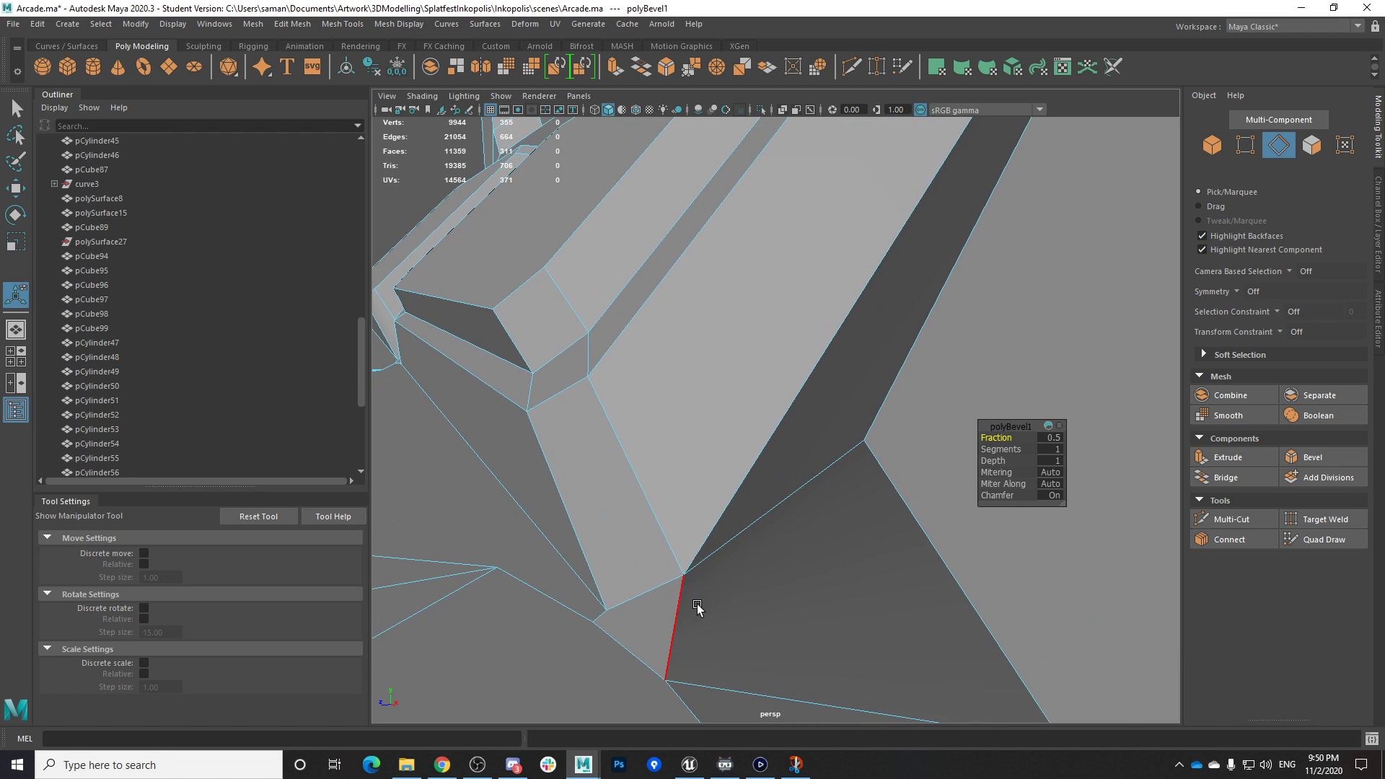
right_click_drag(699, 603, 671, 711, "alt")
left_click_drag(671, 712, 902, 470, "alt")
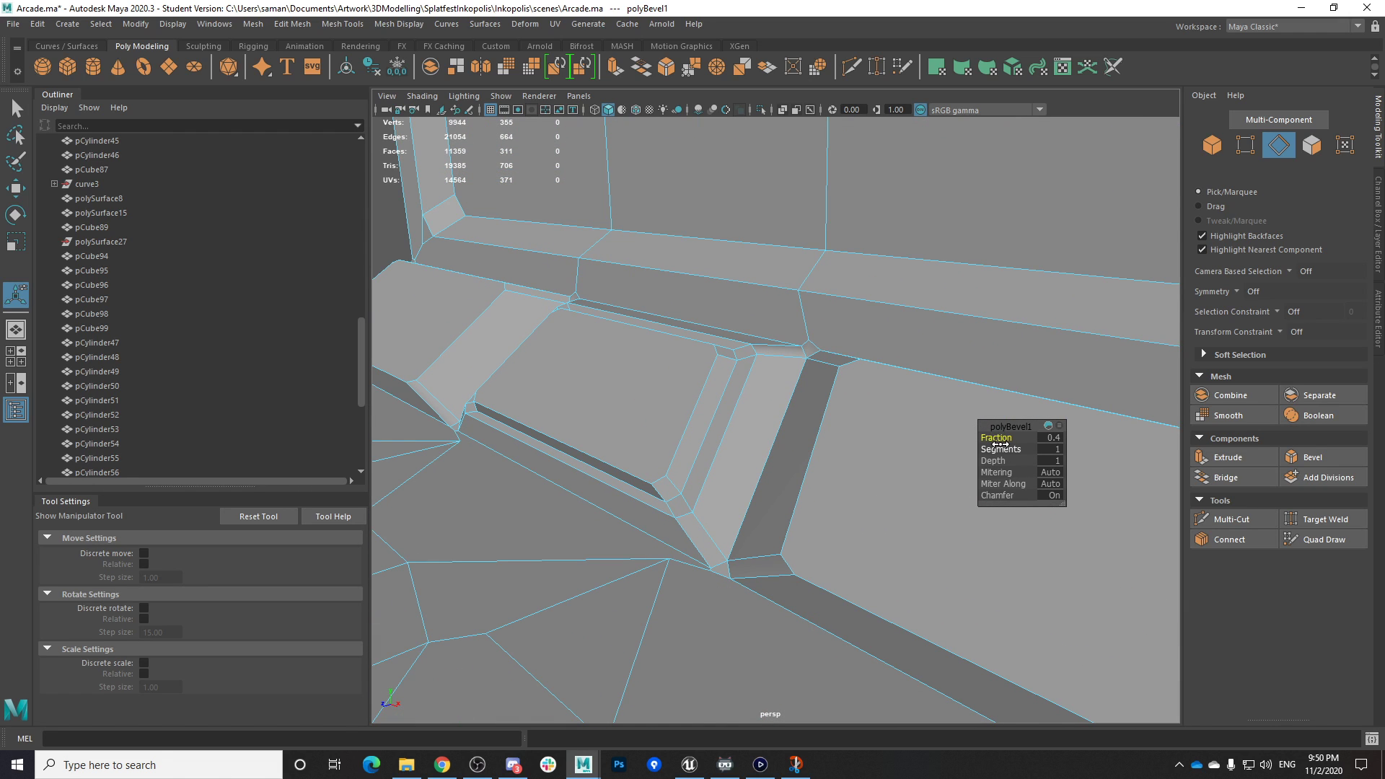
Return to object mode, deselect the cabinet, and view the whole model with its beveled control panel
right_click_drag(709, 388, 759, 357)
scroll(791, 508, "down", 5)
scroll(1032, 612, "down", 5)
left_click(911, 589)
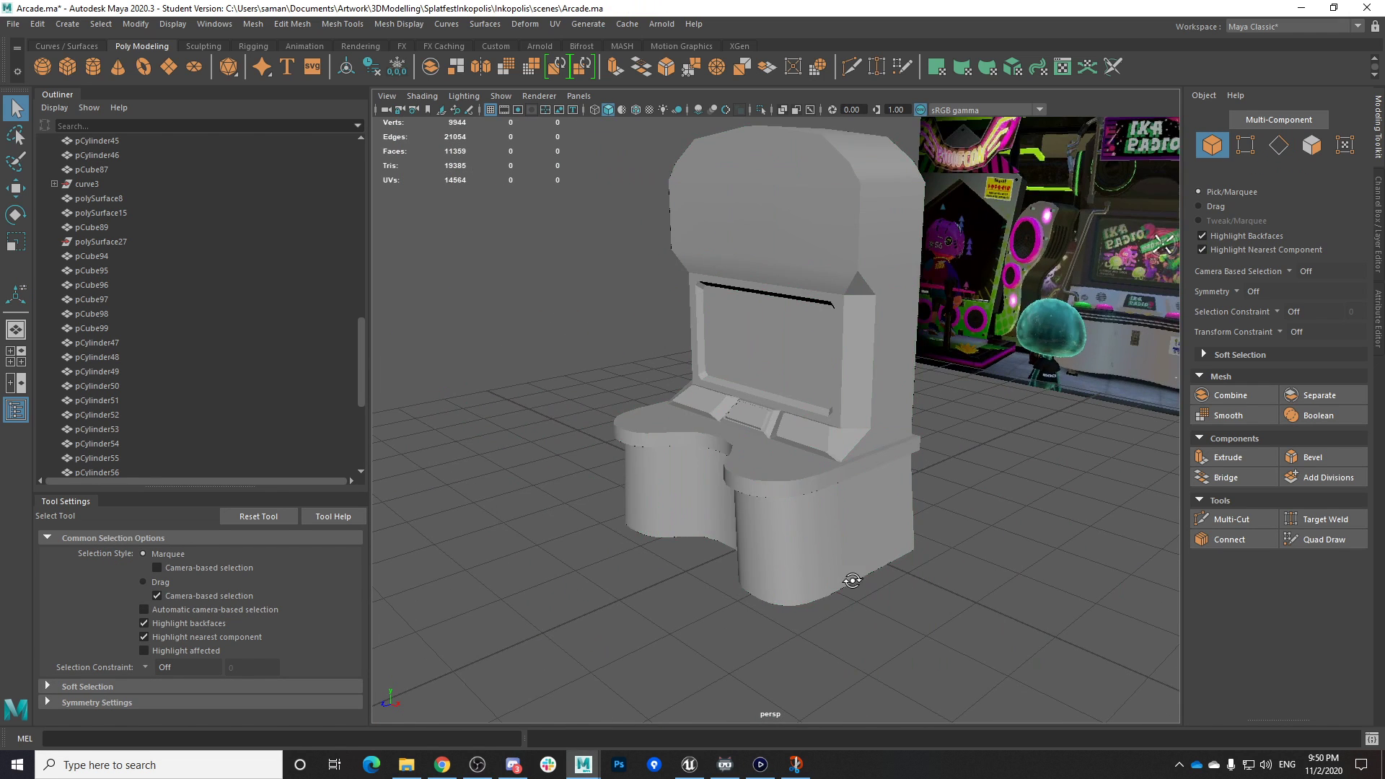
Save the Arcade scene and accept the student version notice
scroll(989, 595, "up", 8)
key("ctrl+s")
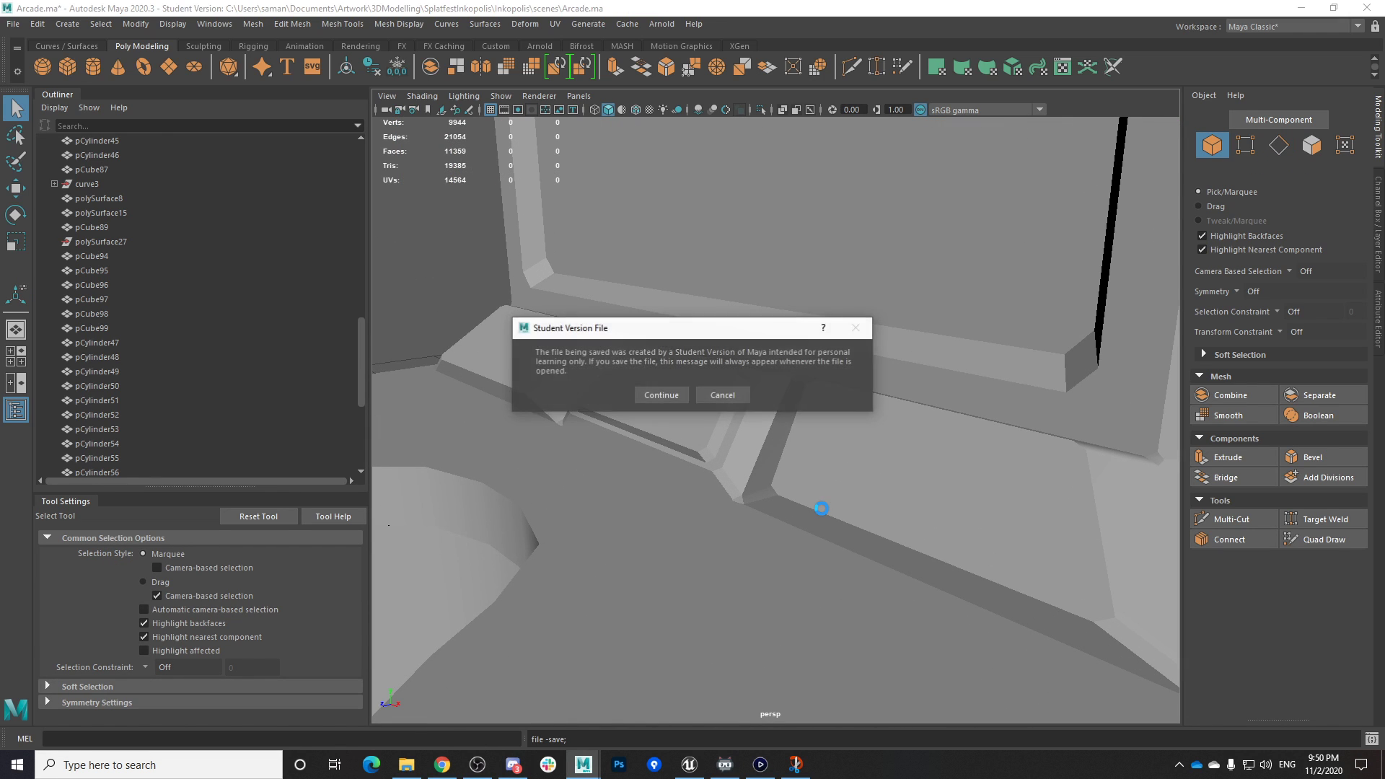
left_click(646, 389)
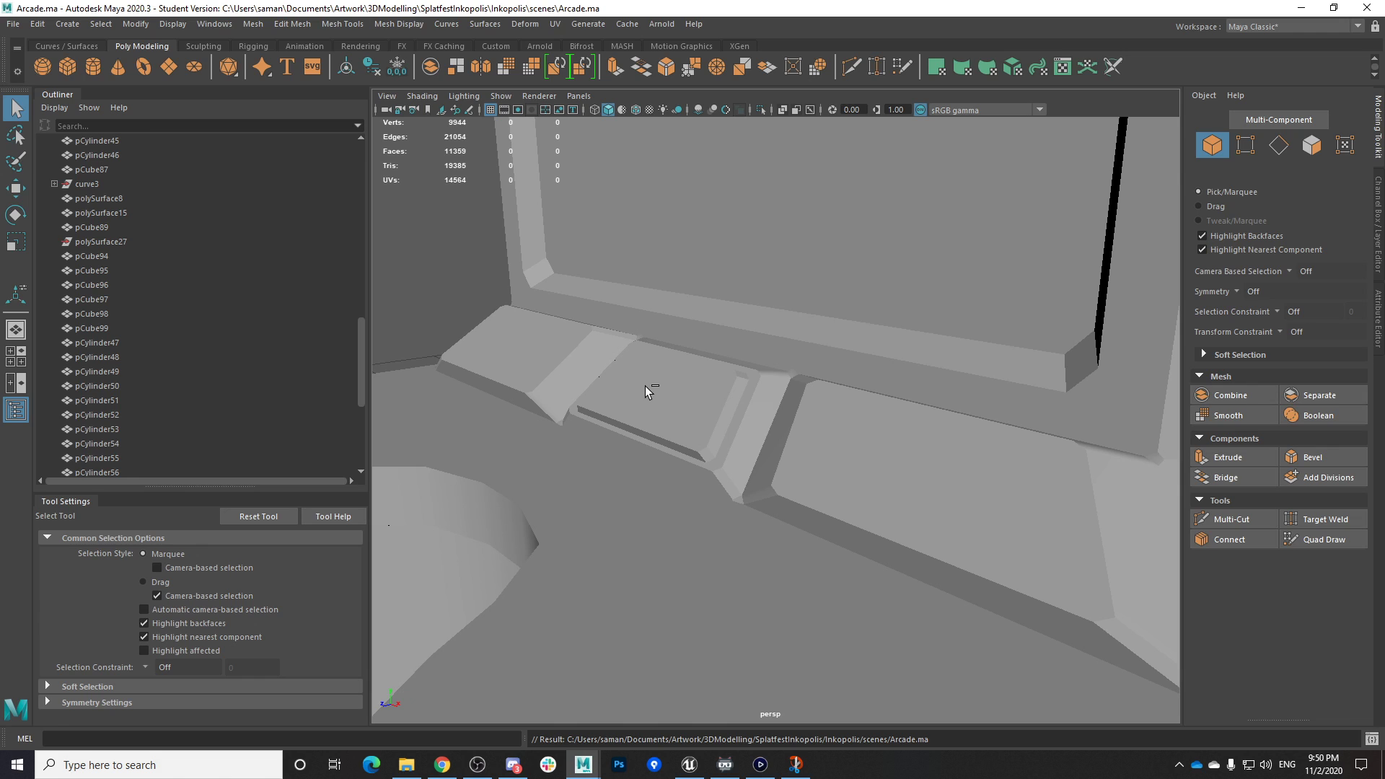
Select the two vertices at the slanted panel's lower outer corner and frame them in the side view
scroll(752, 521, "up", 5)
left_click_drag(752, 521, 811, 483, "alt")
left_click(941, 545)
left_click_drag(915, 554, 857, 556, "alt")
right_click_drag(857, 556, 1010, 535, "alt")
left_click_drag(1011, 534, 850, 520, "alt")
right_click_drag(854, 361, 809, 339)
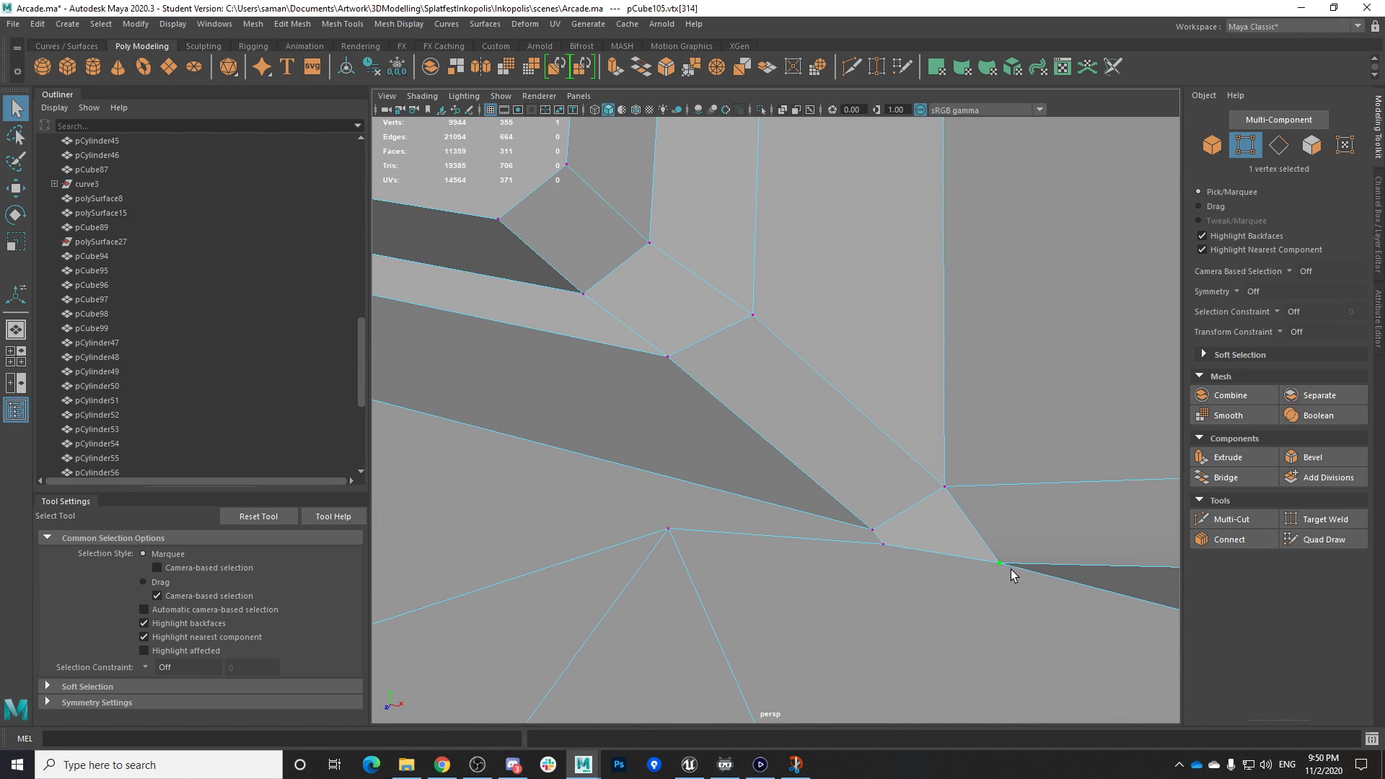
left_click(853, 545, "shift")
key("space")
key("space")
key("f")
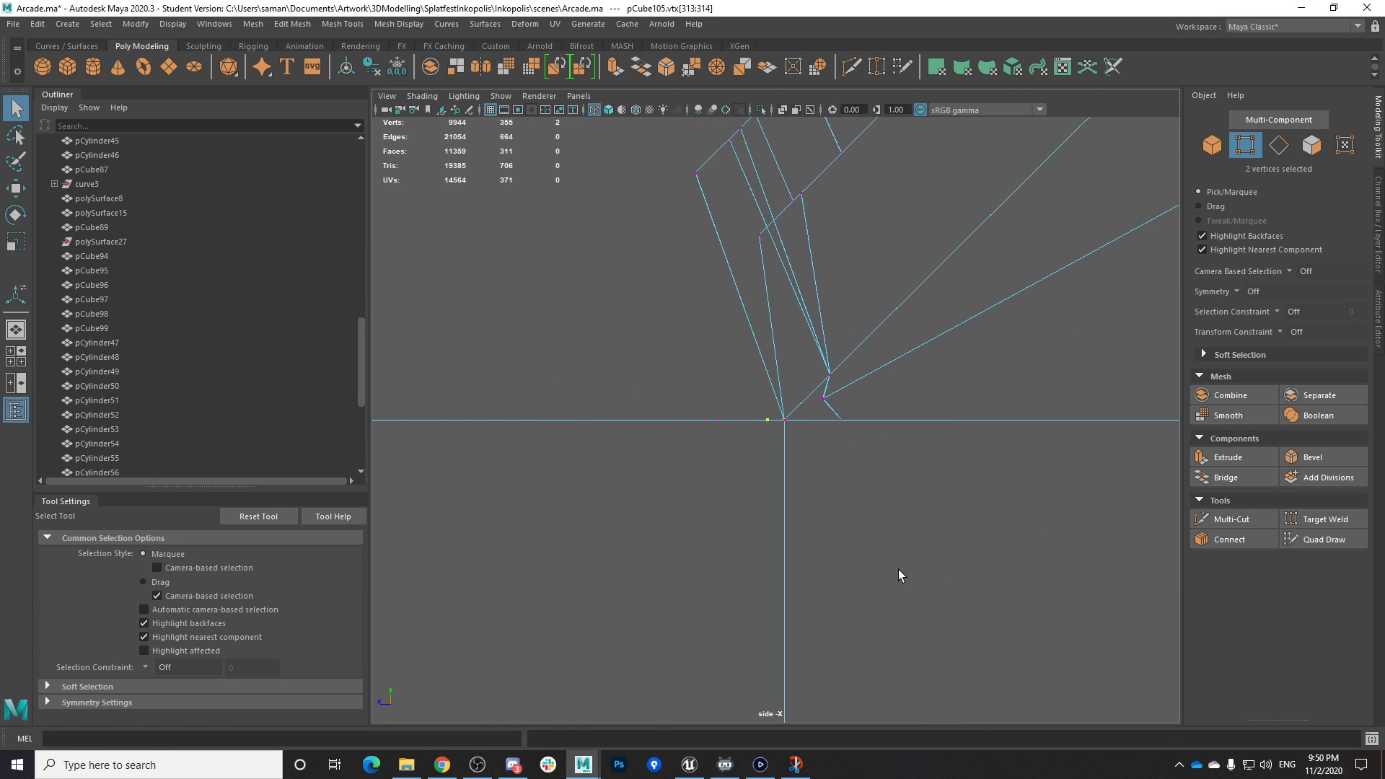
Select the single corner vertex and move it in the perspective view to about Y 159.11 and Z 80.21
scroll(877, 563, "down", 8)
left_click(791, 417)
key("f")
key("space")
key("space")
key("f")
scroll(951, 466, "down", 8)
scroll(947, 466, "down", 4)
left_click_drag(947, 466, 861, 504, "alt")
scroll(1024, 501, "up", 8)
key("w")
key("ctrl+z")
left_click(146, 560)
left_click(207, 564)
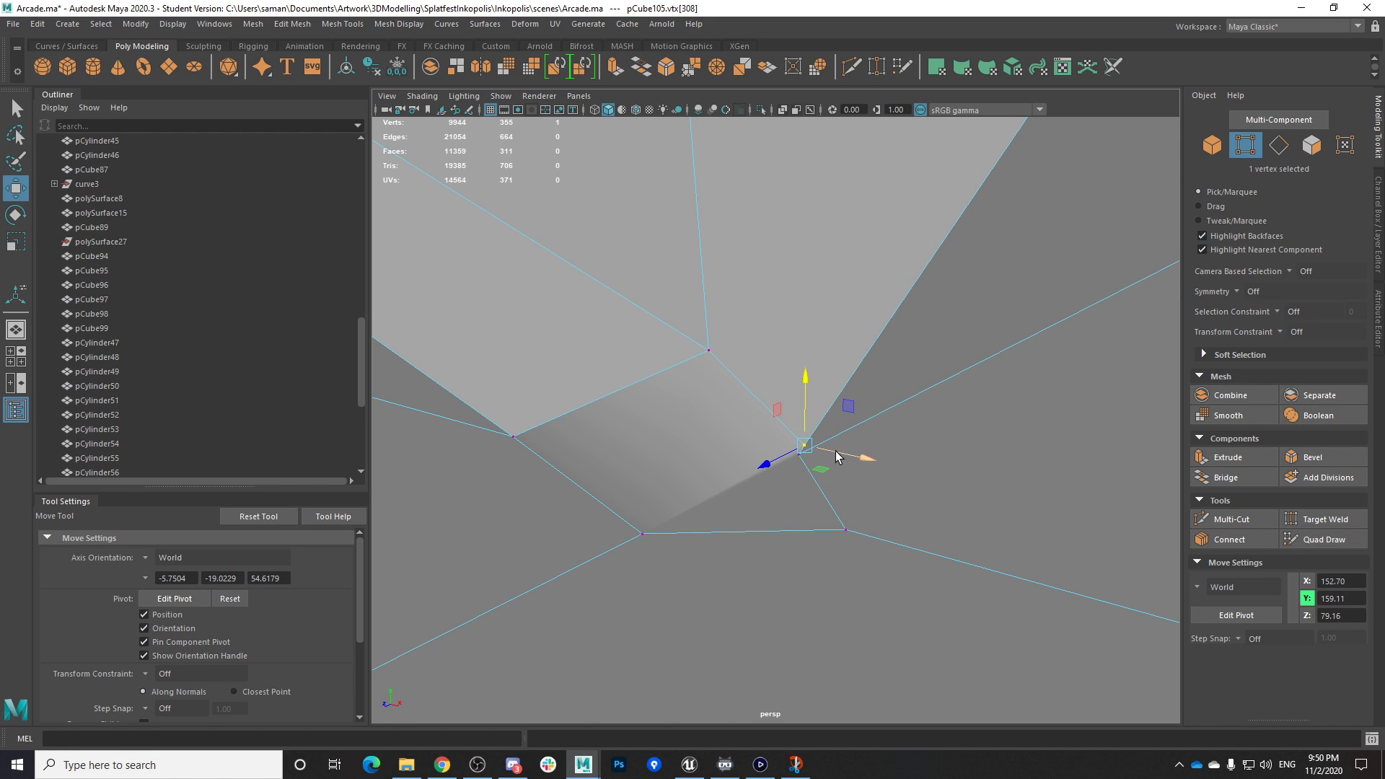
left_click_drag(775, 498, 716, 492, "alt")
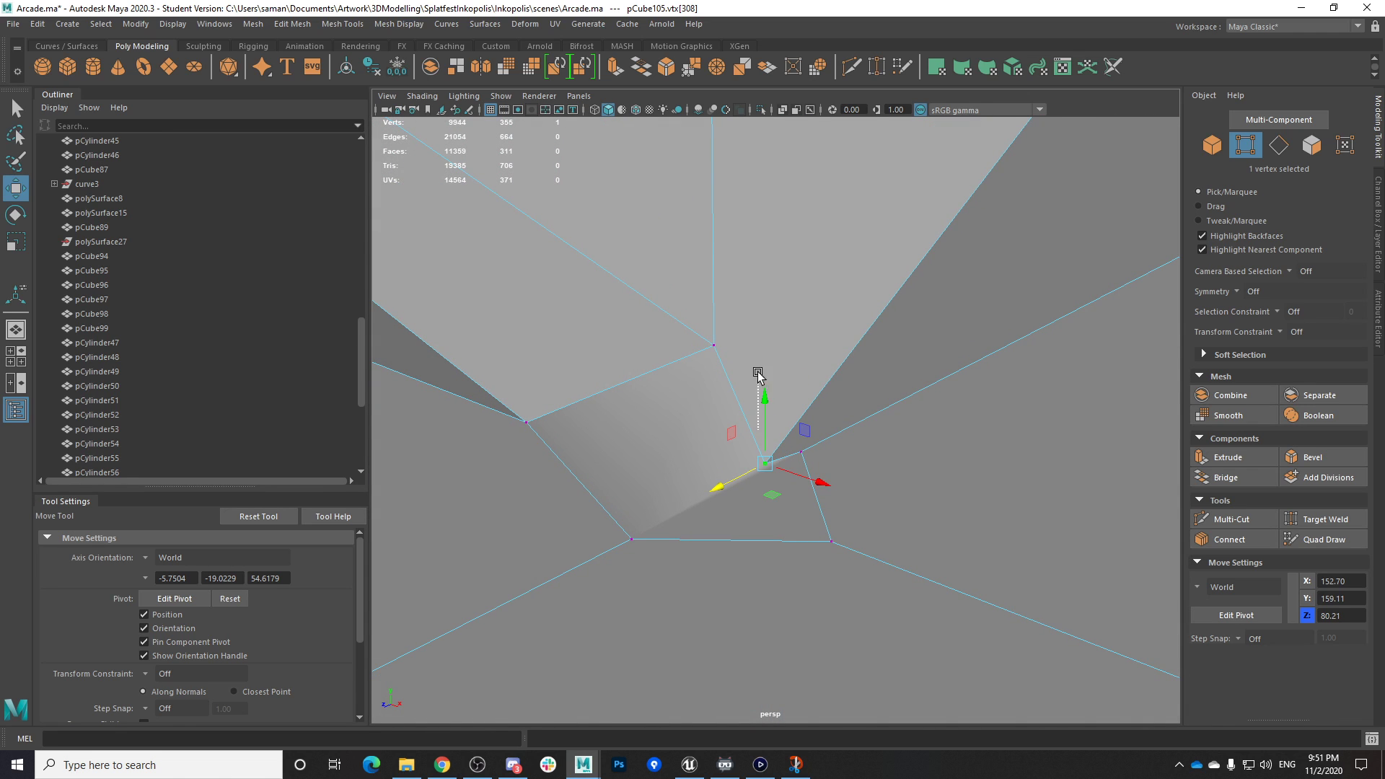
Try moving the slanted panel's corner vertex along the Y and X axes to even out the warped corner face
left_click_drag(765, 397, 766, 198)
left_click_drag(782, 422, 848, 456, "alt")
left_click_drag(773, 252, 785, 443)
left_click_drag(838, 511, 554, 444)
left_click_drag(803, 476, 770, 517, "alt")
Try deleting the small warped face at the slanted panel's lower corner
right_click_drag(715, 392, 686, 392)
left_click_drag(687, 393, 767, 357, "alt")
right_click_drag(762, 347, 830, 328)
left_click_drag(830, 361, 736, 367, "alt")
right_click_drag(736, 366, 737, 409)
mouse_move(737, 408)
left_mouse_down("alt")
mouse_move(764, 455)
mouse_move(717, 423)
left_mouse_up("alt")
left_click(718, 425)
Undo the corner face deletion and the preceding moves of the corner vertex
key("ctrl+z")
key("ctrl+z")
key("ctrl+z")
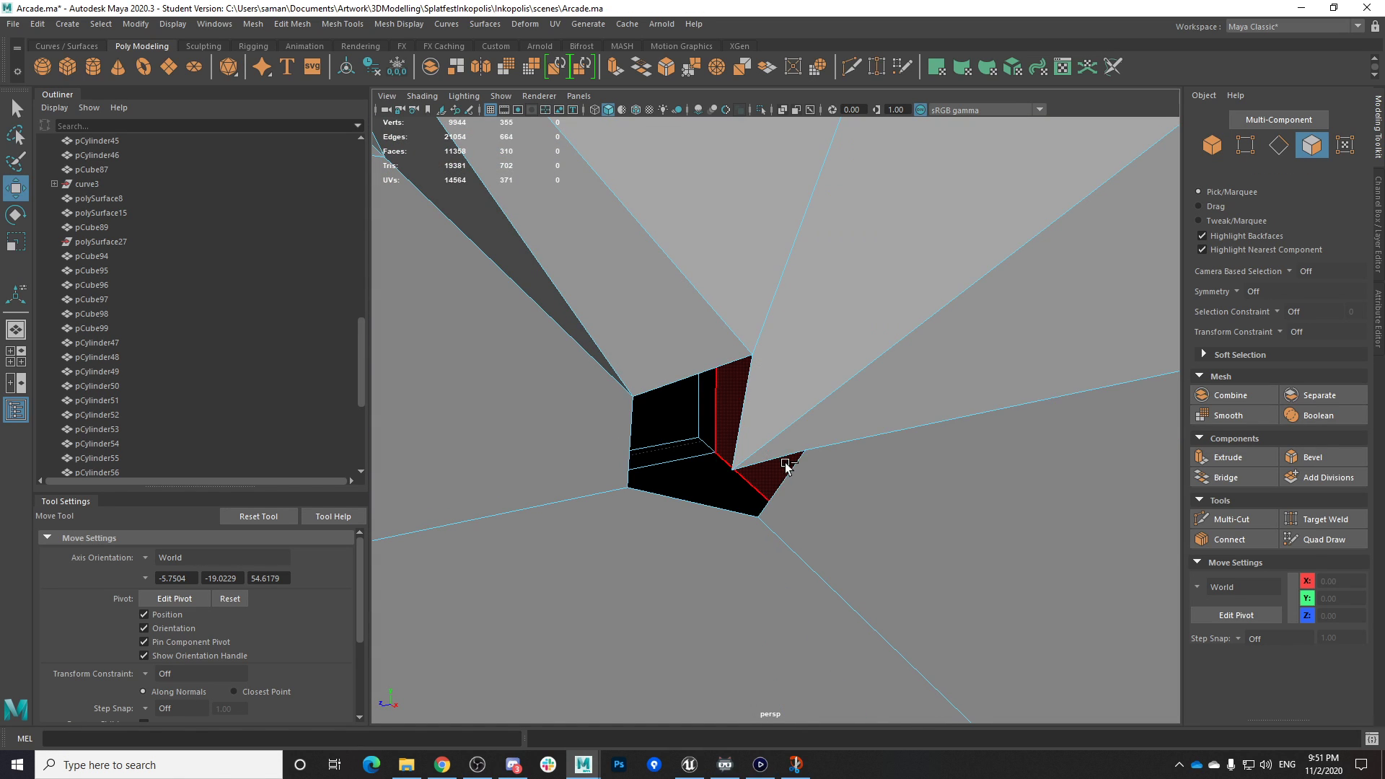
key("ctrl+z")
key("ctrl+z")
key("ctrl+z")
key("ctrl+z")
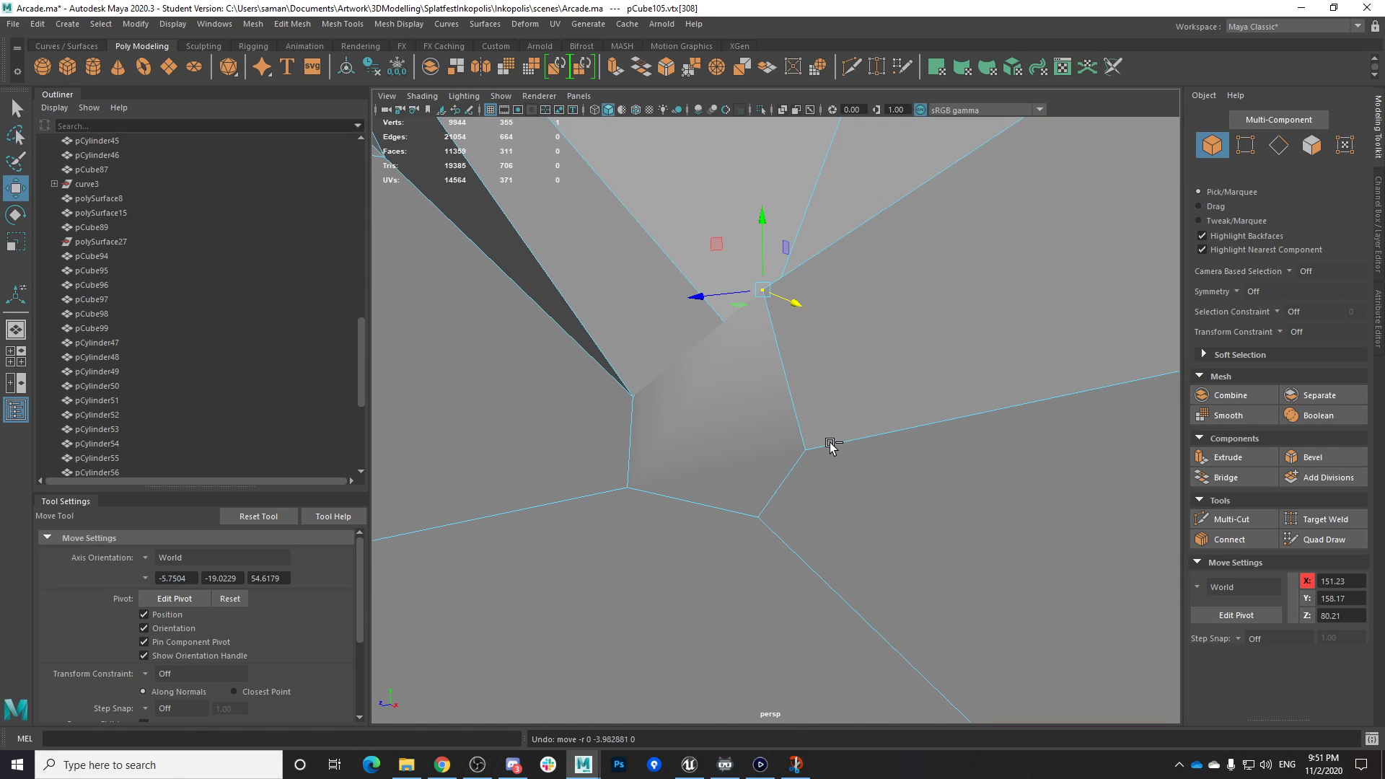
Delete the small warped face at the slanted panel's lower corner
right_click_drag(671, 409, 685, 418)
left_click(689, 427)
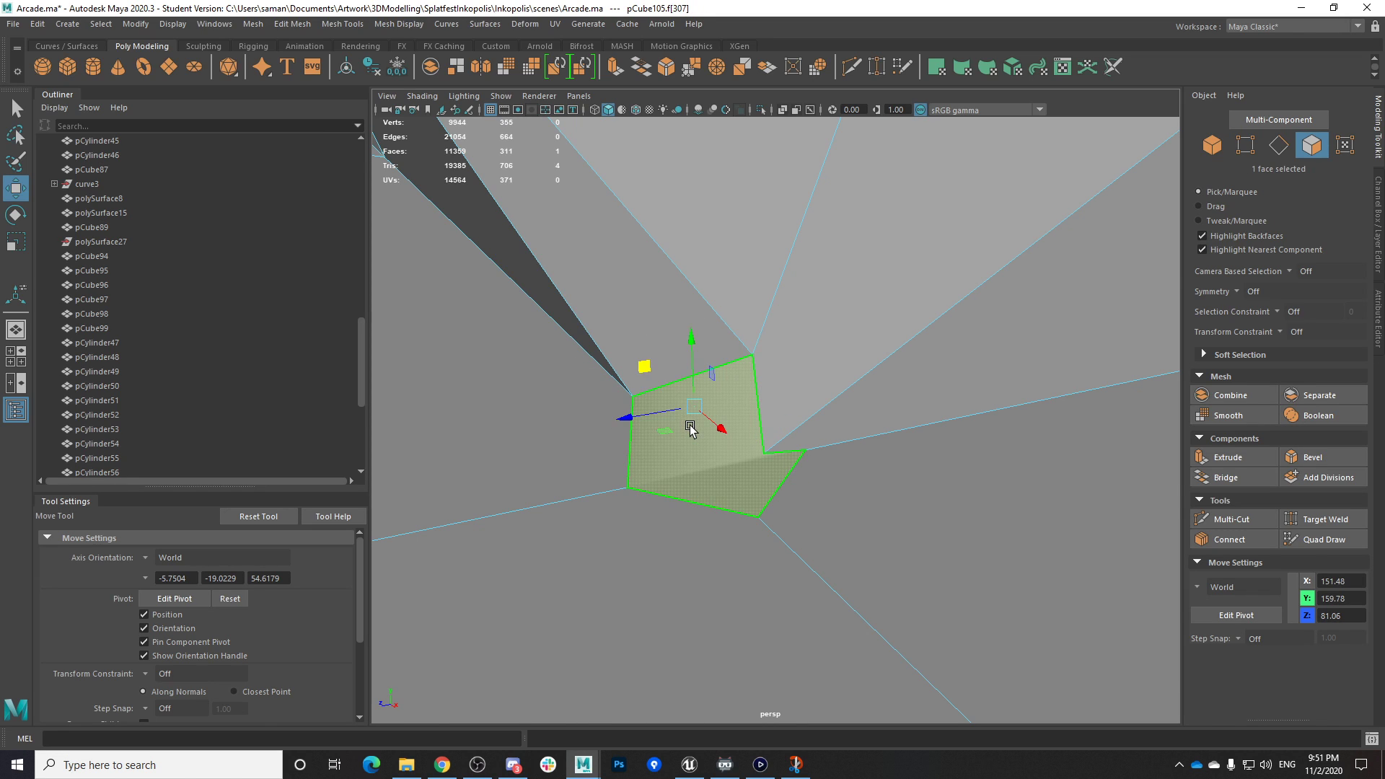
key("Delete")
Move the hole's corner vertex in the side view to about Y 159.00 and Z 79.32, and save the scene
left_click_drag(790, 443, 850, 384)
left_click(824, 464, "shift")
left_click(816, 450, "ctrl")
right_click_drag(850, 383, 789, 410)
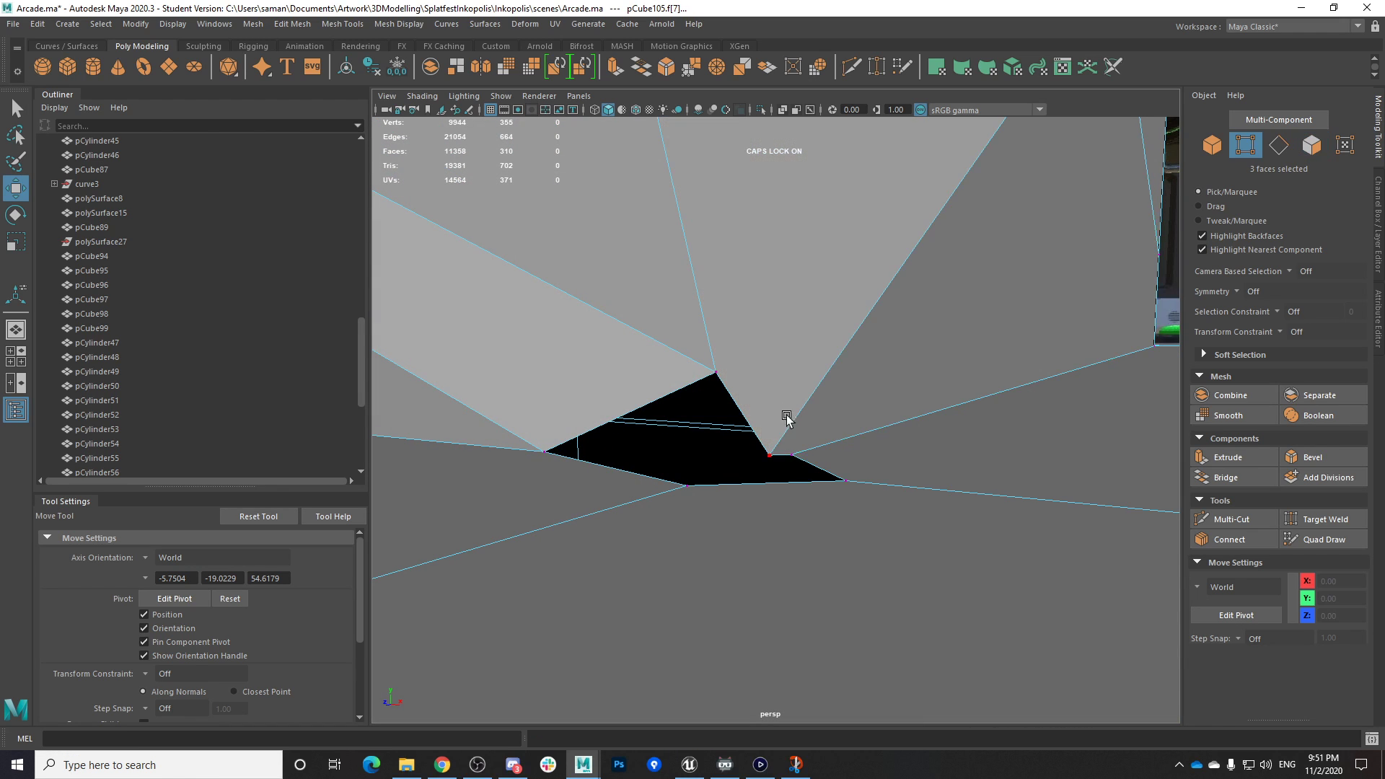
key("space")
key("space")
key("f")
scroll(801, 494, "down", 10)
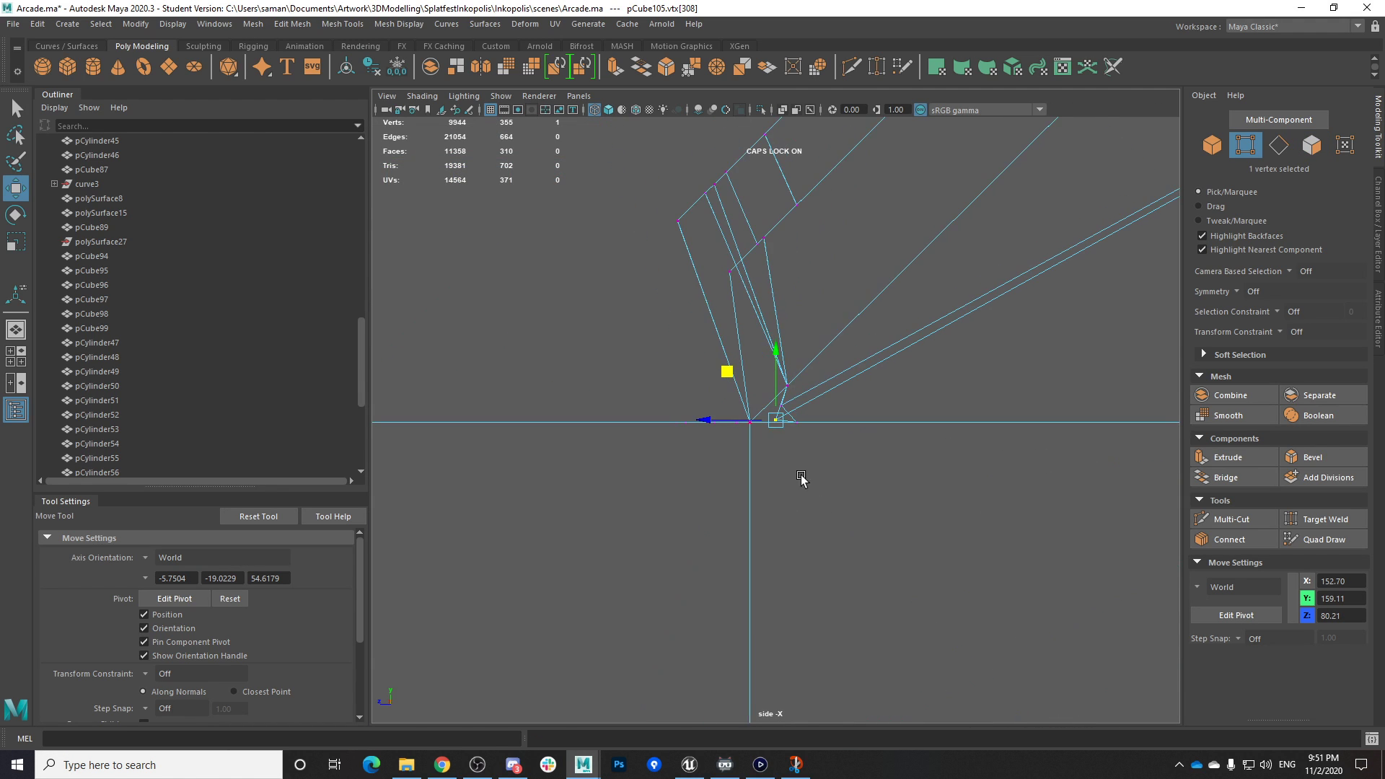
scroll(779, 373, "up", 8)
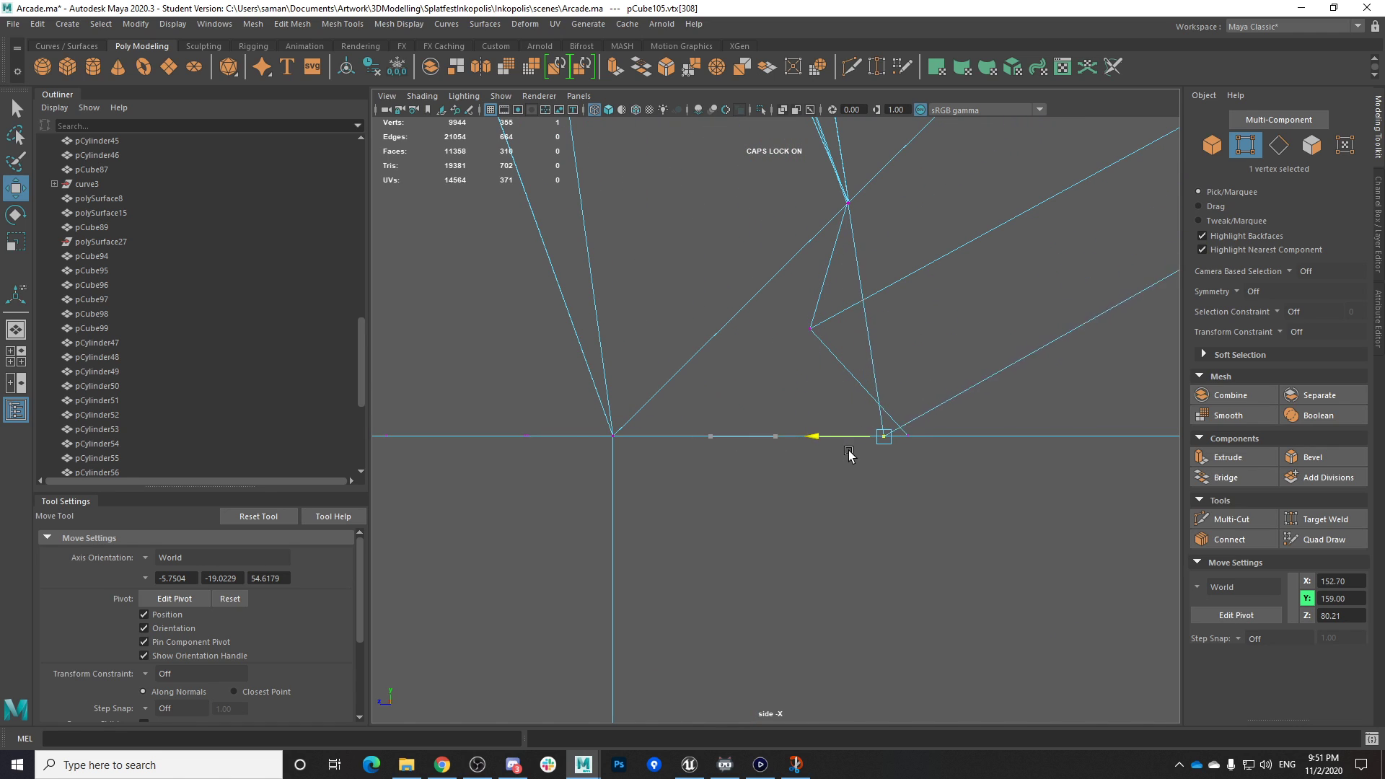
left_click_drag(870, 453, 870, 453)
left_click(664, 394)
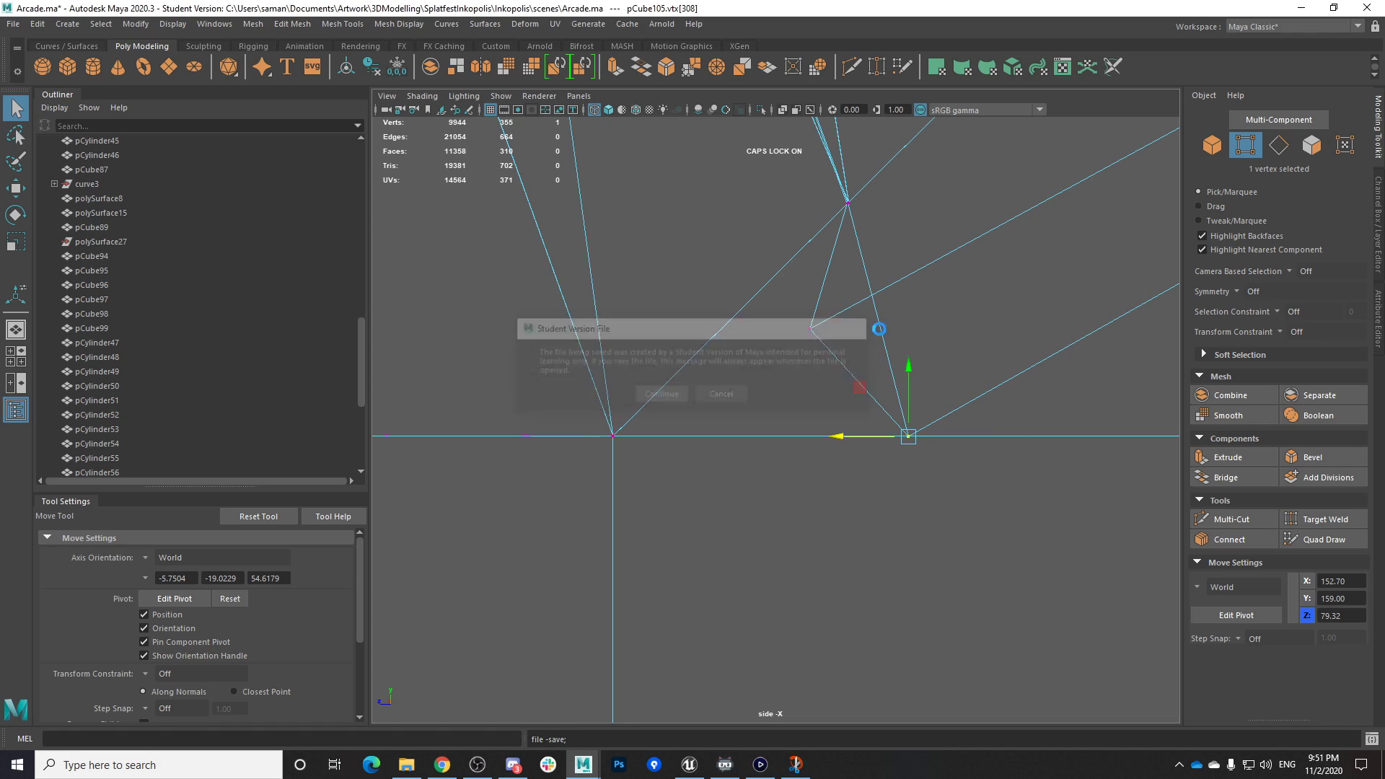
Bridge two opposite border edges of the corner hole in the perspective view
key("space")
key("space")
left_click_drag(915, 318, 678, 377, "alt")
key("F10")
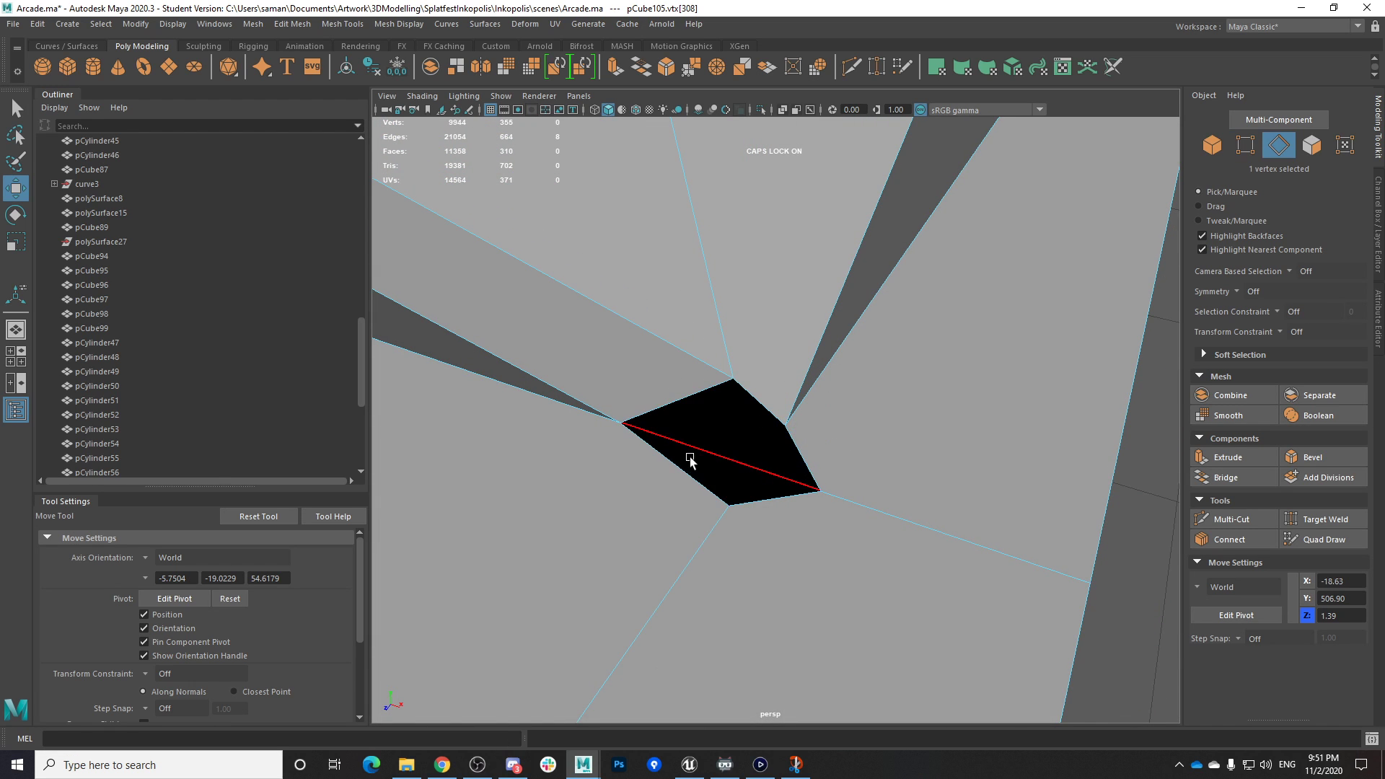
left_click_drag(756, 491, 711, 446, "alt")
left_click(794, 464, "shift")
left_click_drag(794, 464, 751, 466, "alt")
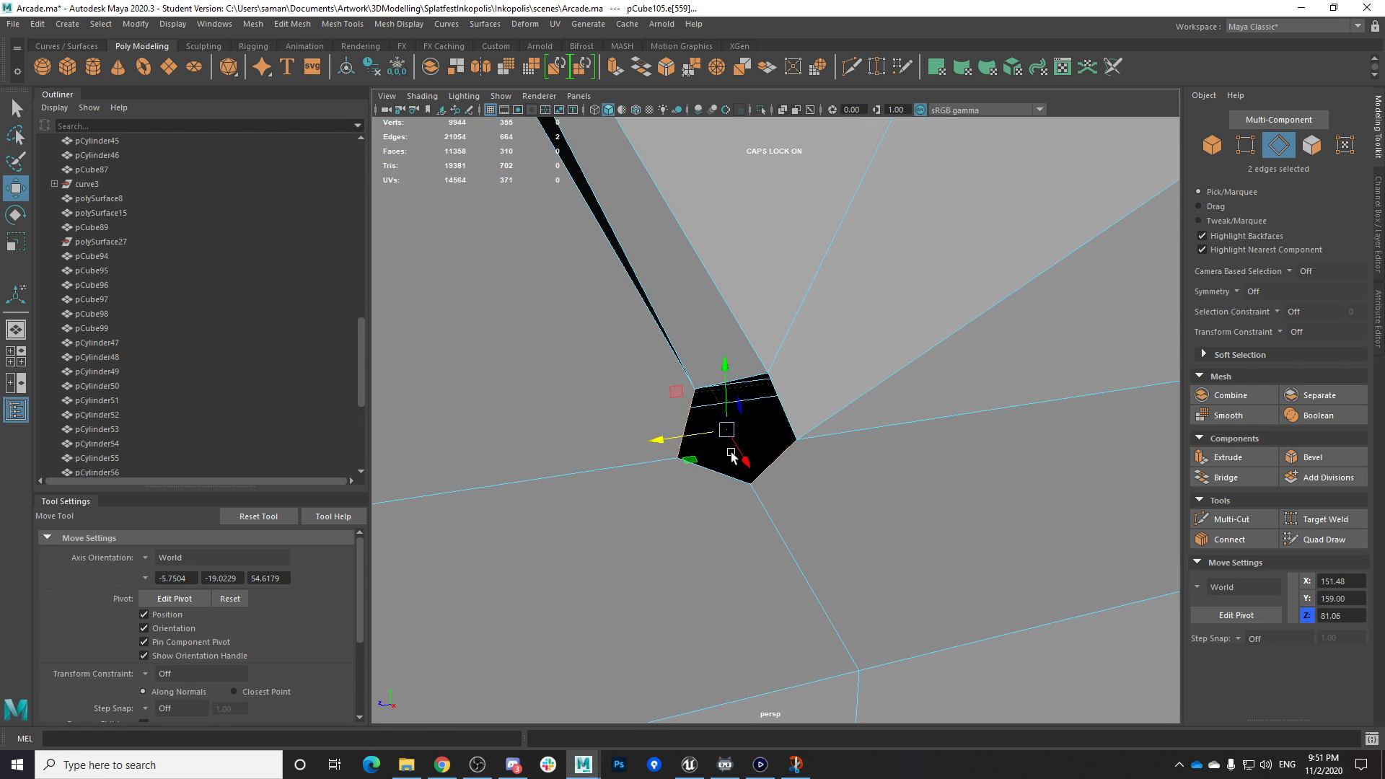
left_click(292, 25)
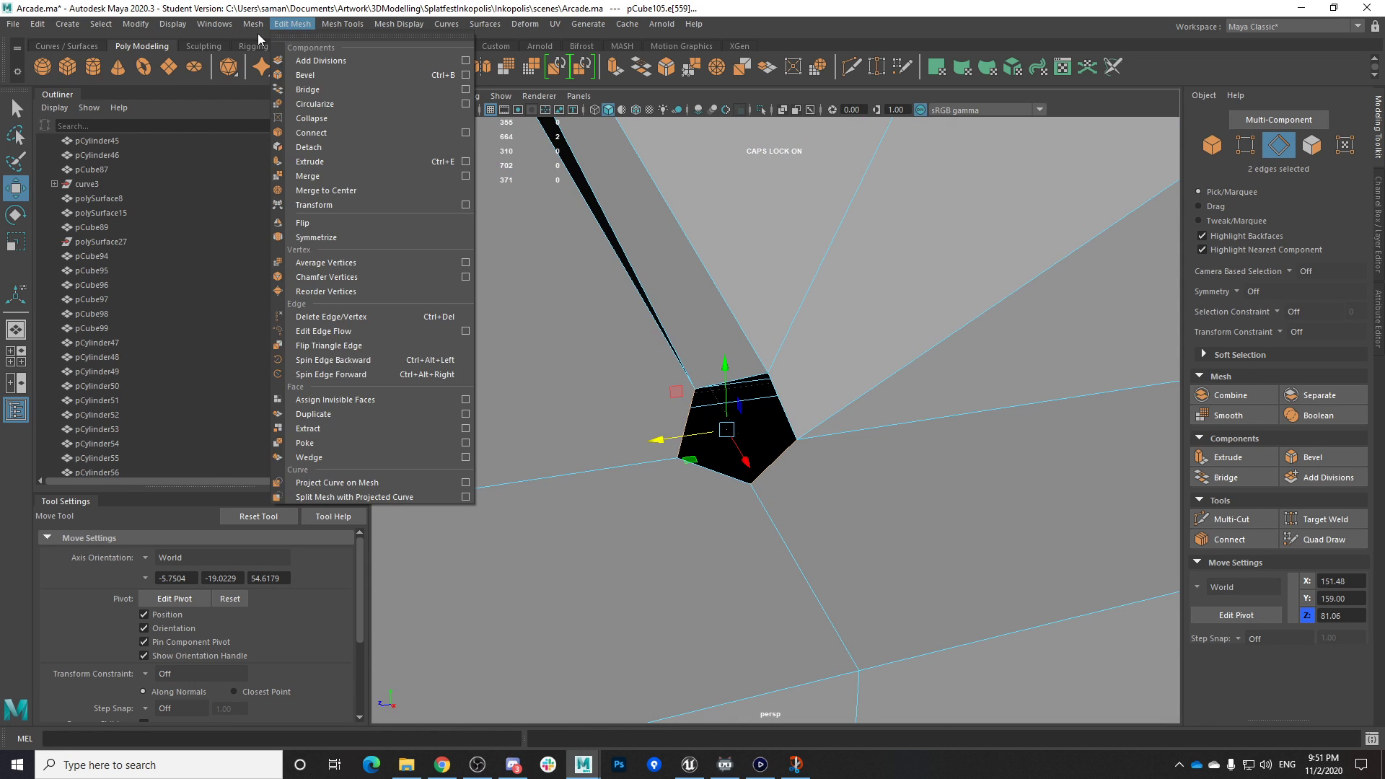
left_click(329, 93)
Select the border of the remaining triangular gap at the corner and close it with Fill Hole
left_click_drag(755, 325, 793, 403, "alt")
left_click(806, 401)
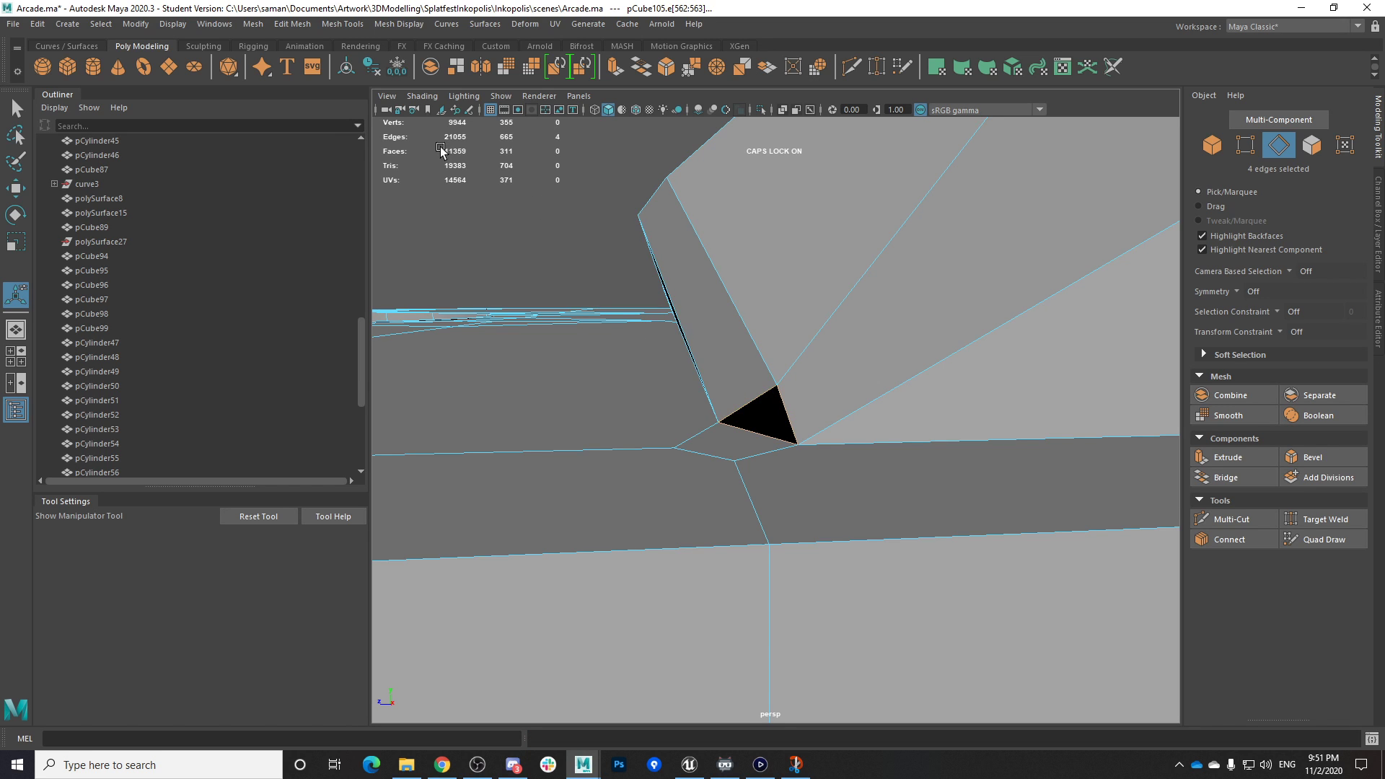
left_click(258, 27)
left_click(316, 125)
left_click_drag(628, 315, 844, 342, "alt")
left_click(847, 342)
Return to object mode, deselect the cabinet, and examine the patched corner from the side
scroll(847, 344, "down", 5)
right_click_drag(830, 338, 900, 315)
key("q")
scroll(938, 360, "down", 3)
left_click(1106, 537)
left_click_drag(1105, 537, 823, 473, "alt")
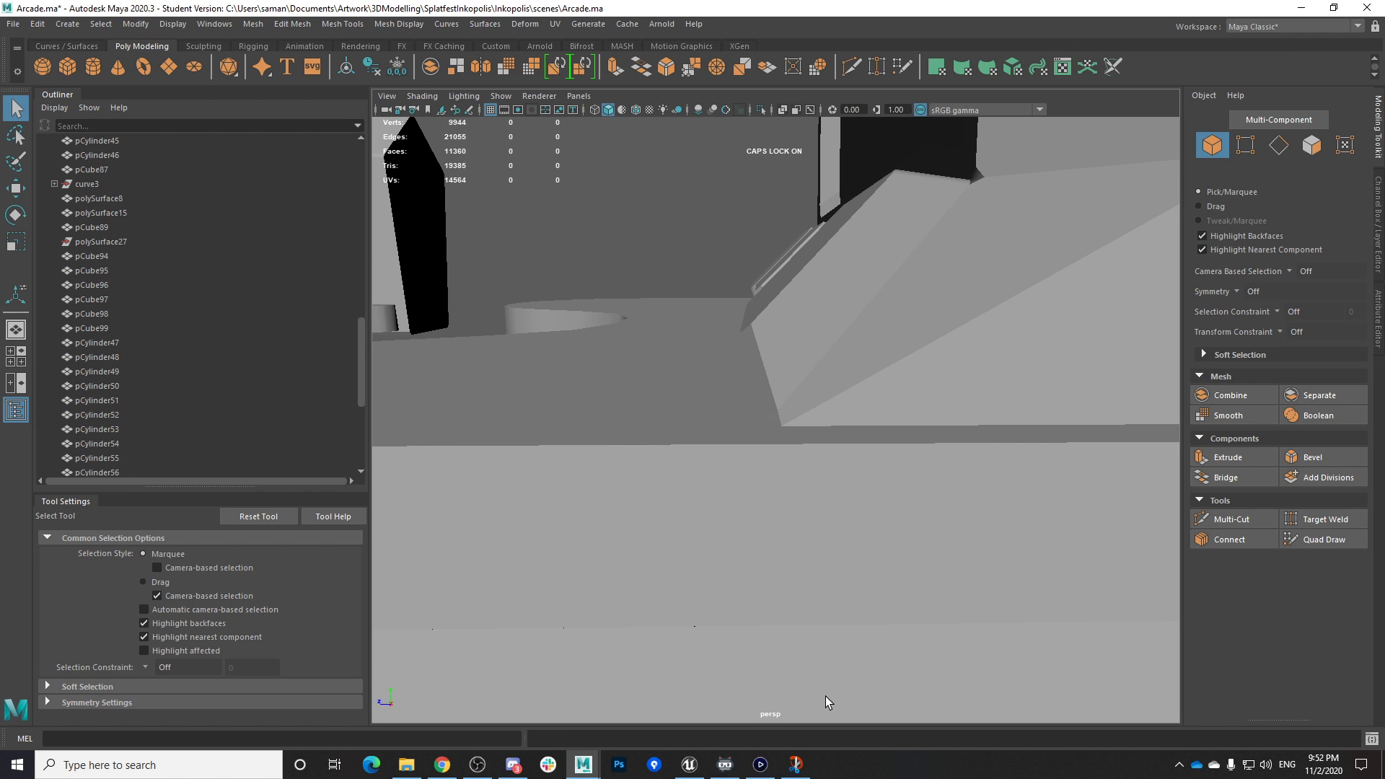
Switch to the game capture window to check the Ika Radio cabinet reference, and return to the Arcade scene in Maya
left_click(758, 767)
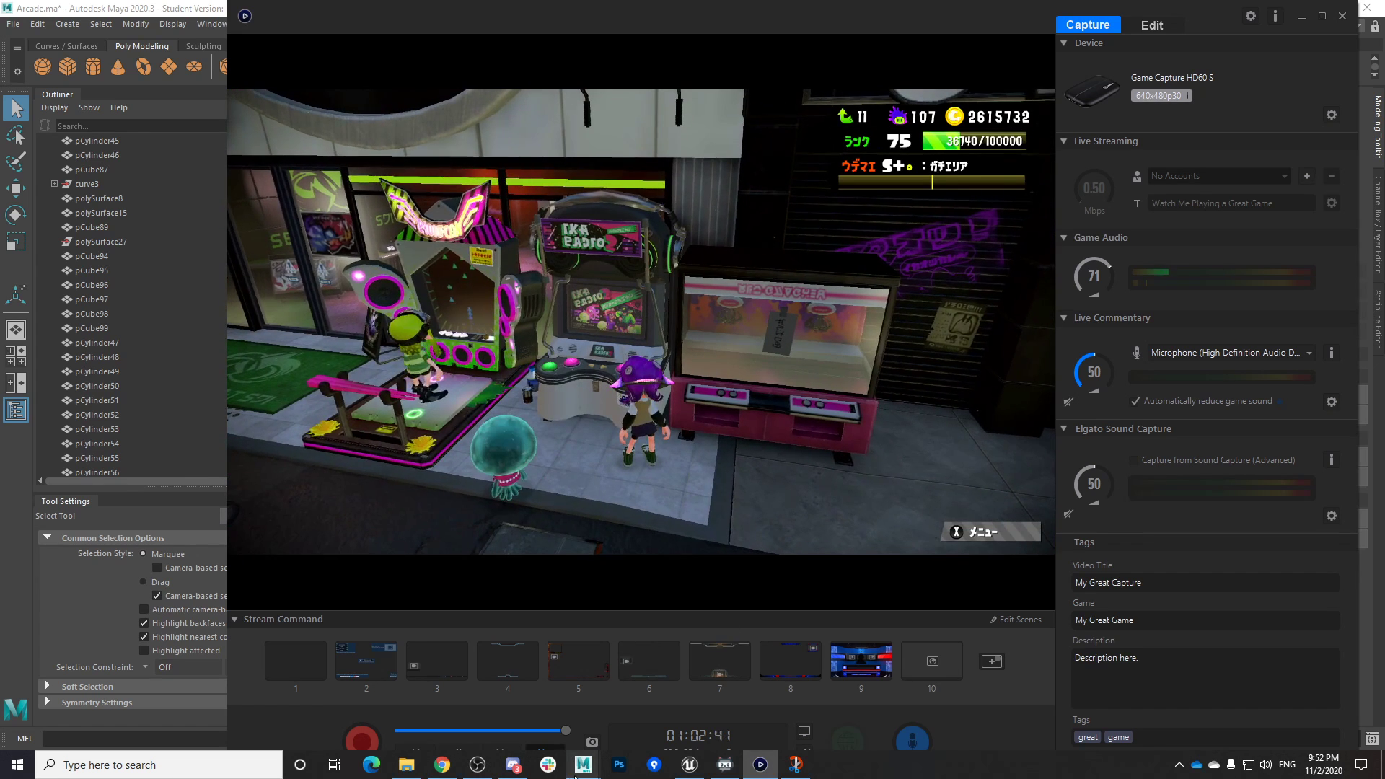
mouse_move(583, 764)
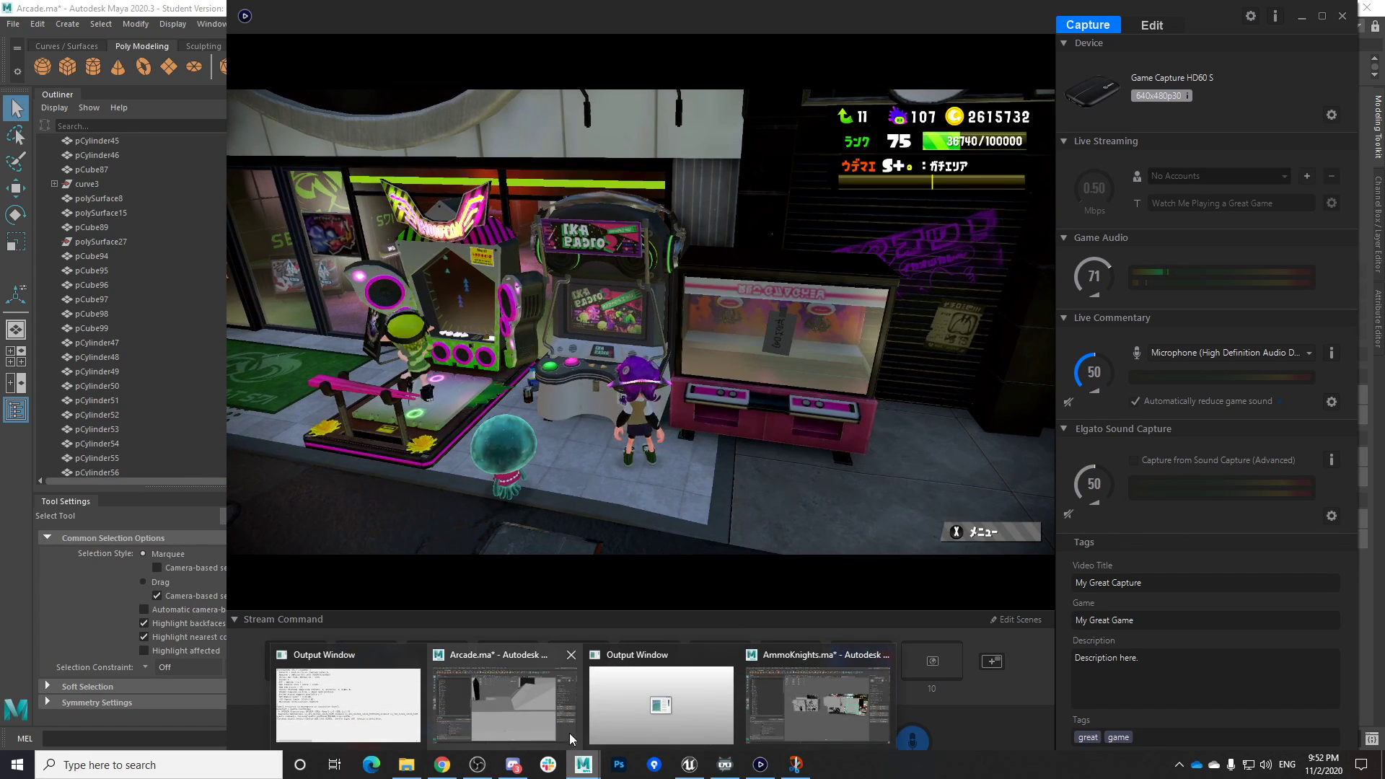
left_click(552, 723)
key("Return")
Undo the fill and the bridge at the slanted panel's lower corner to reopen the hole
left_click_drag(800, 597, 938, 613, "alt")
right_click_drag(938, 614, 858, 625, "alt")
left_click_drag(859, 625, 815, 592, "alt")
right_click_drag(815, 592, 1205, 609, "alt")
left_click(777, 448)
left_click_drag(777, 447, 977, 504, "alt")
key("ctrl+z")
key("ctrl+z")
key("ctrl+z")
key("ctrl+z")
key("ctrl+z")
key("ctrl+z")
key("ctrl+z")
Select a different pair of border edges around the corner hole and bridge them
left_click_drag(968, 526, 847, 493, "alt")
left_click_drag(857, 531, 911, 514, "alt")
right_click_drag(740, 410, 745, 358)
left_click_drag(745, 358, 768, 421, "alt")
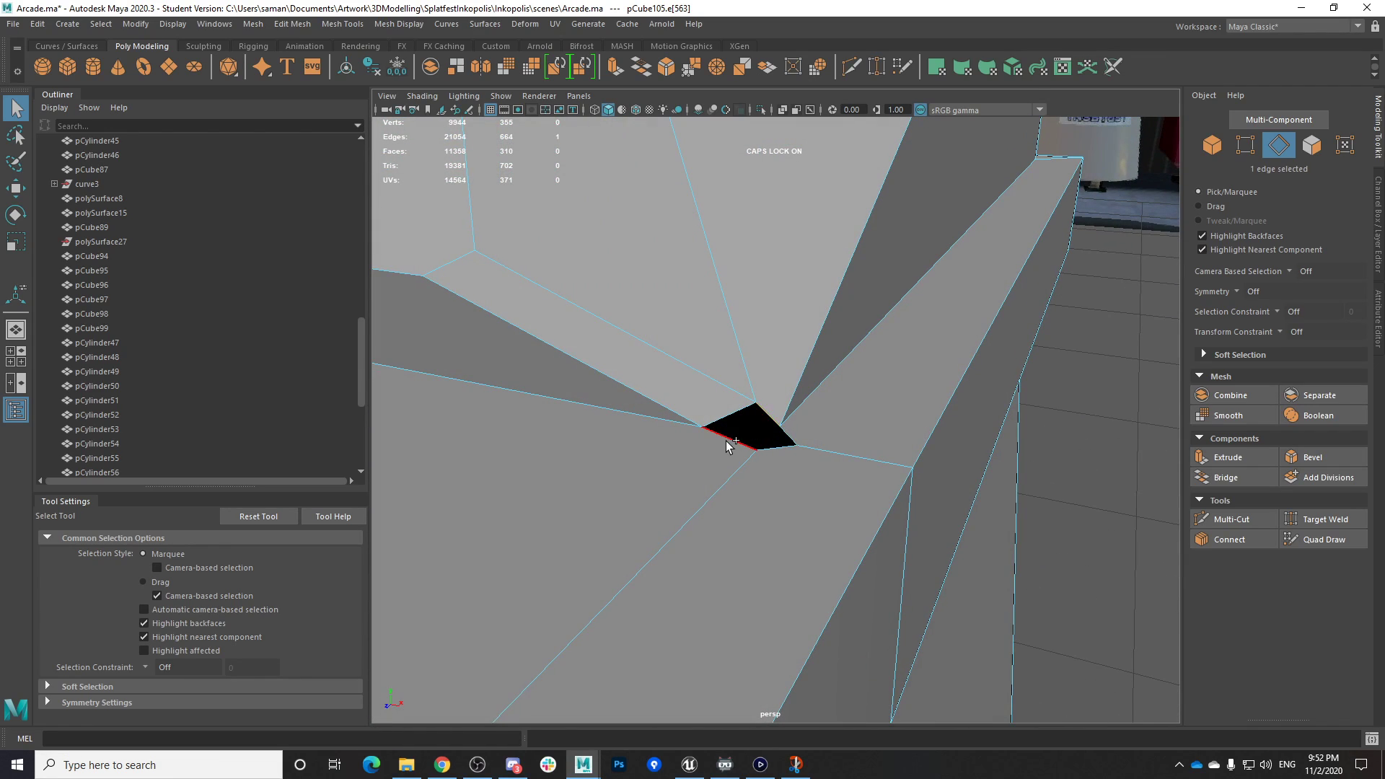
left_click_drag(766, 501, 713, 494, "alt")
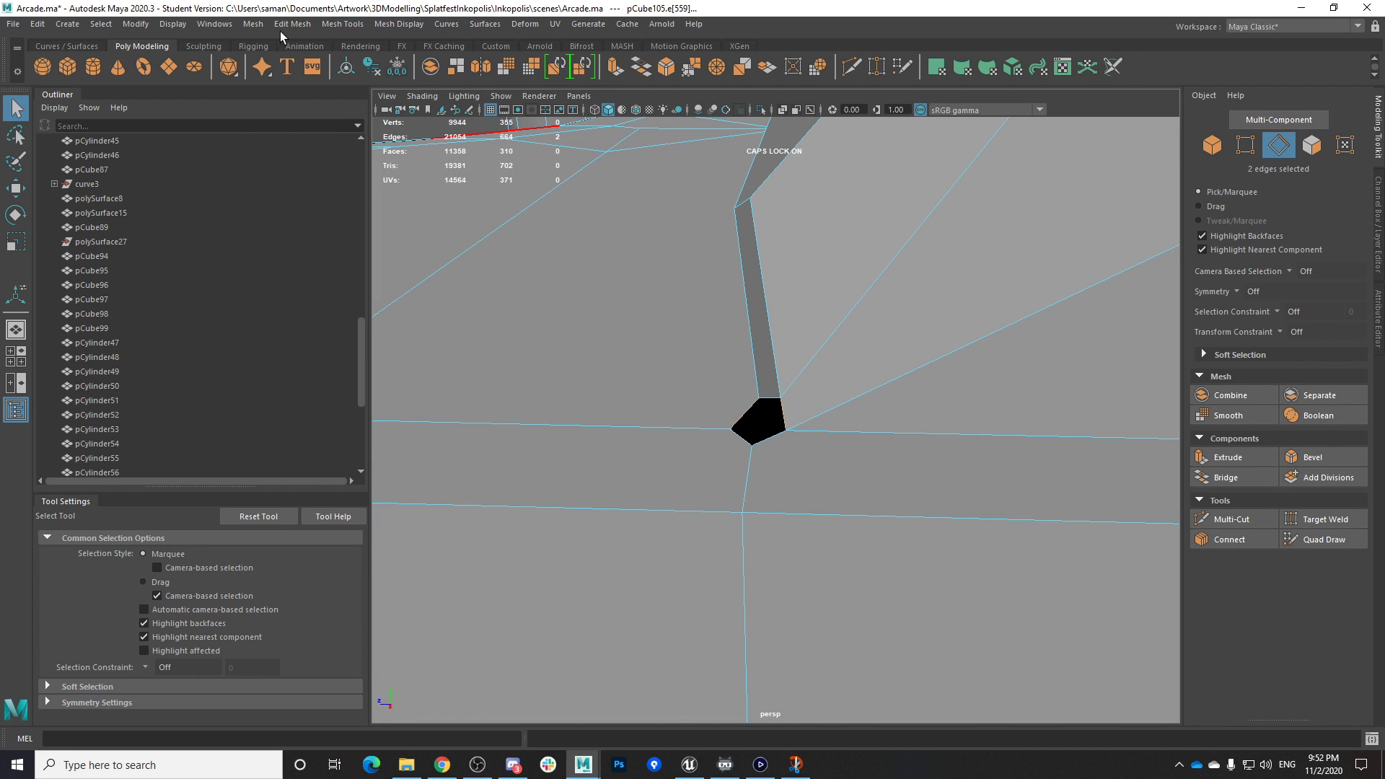
left_click(253, 24)
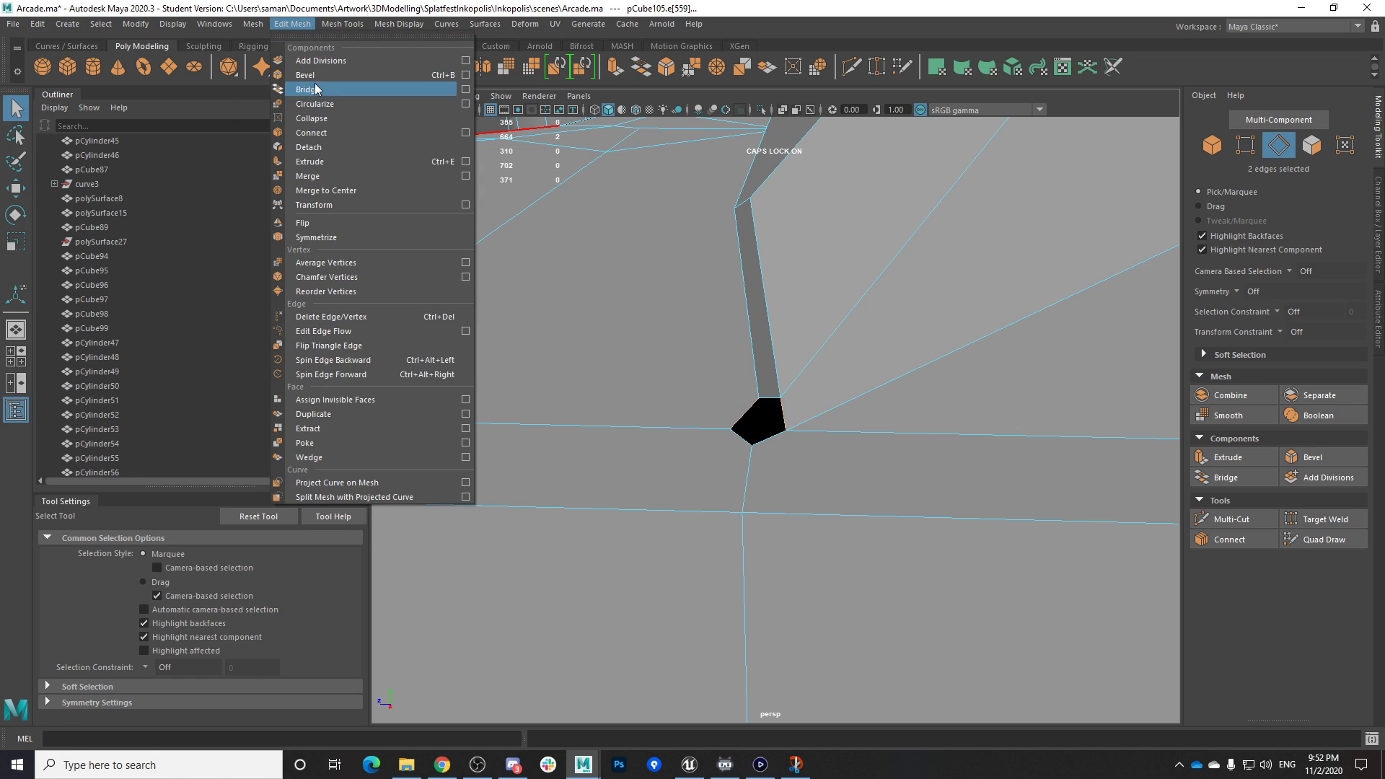
left_click(314, 81)
key("ctrl+z")
left_click(292, 24)
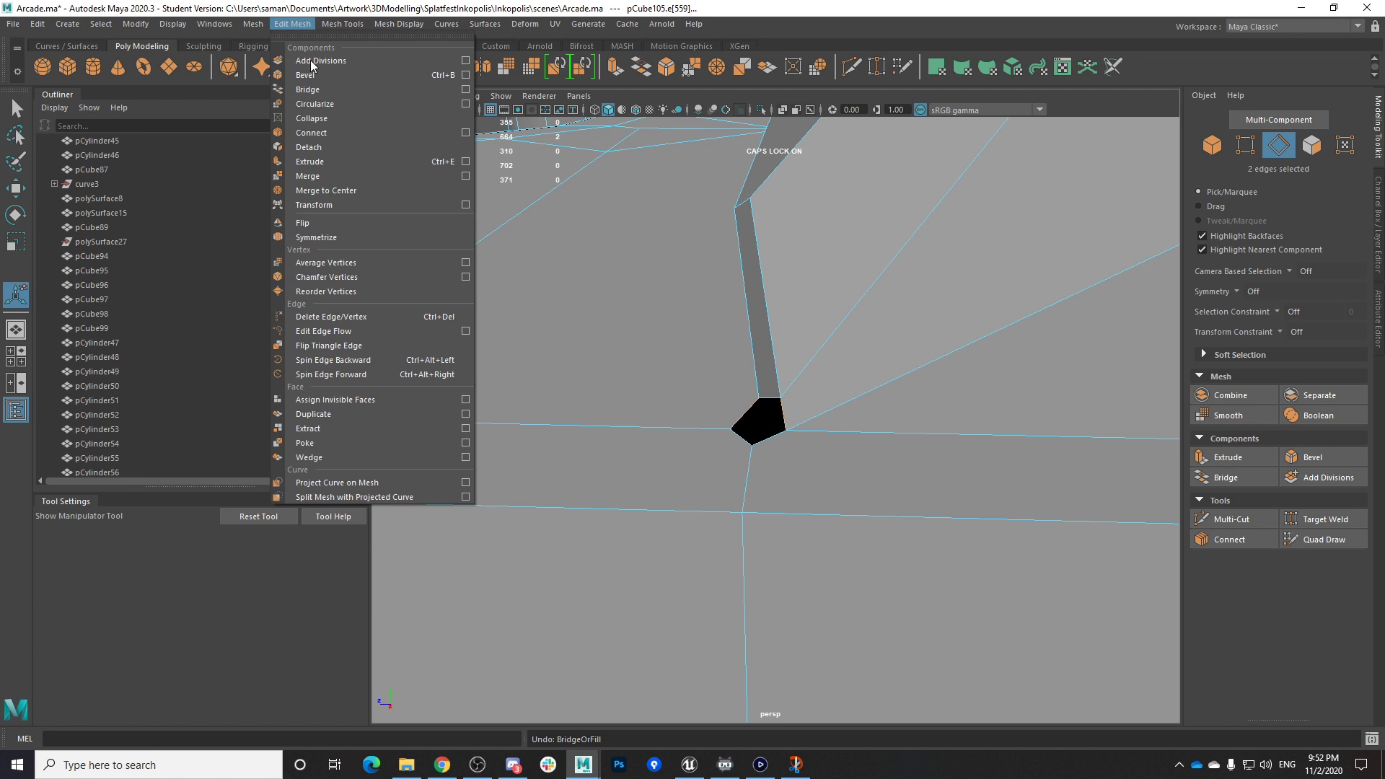
left_click(321, 88)
Fill the remaining triangular gap beside the bridged corner face and save the scene
left_click_drag(808, 415, 916, 466, "alt")
right_click_drag(916, 465, 938, 472, "alt")
double_click(778, 450)
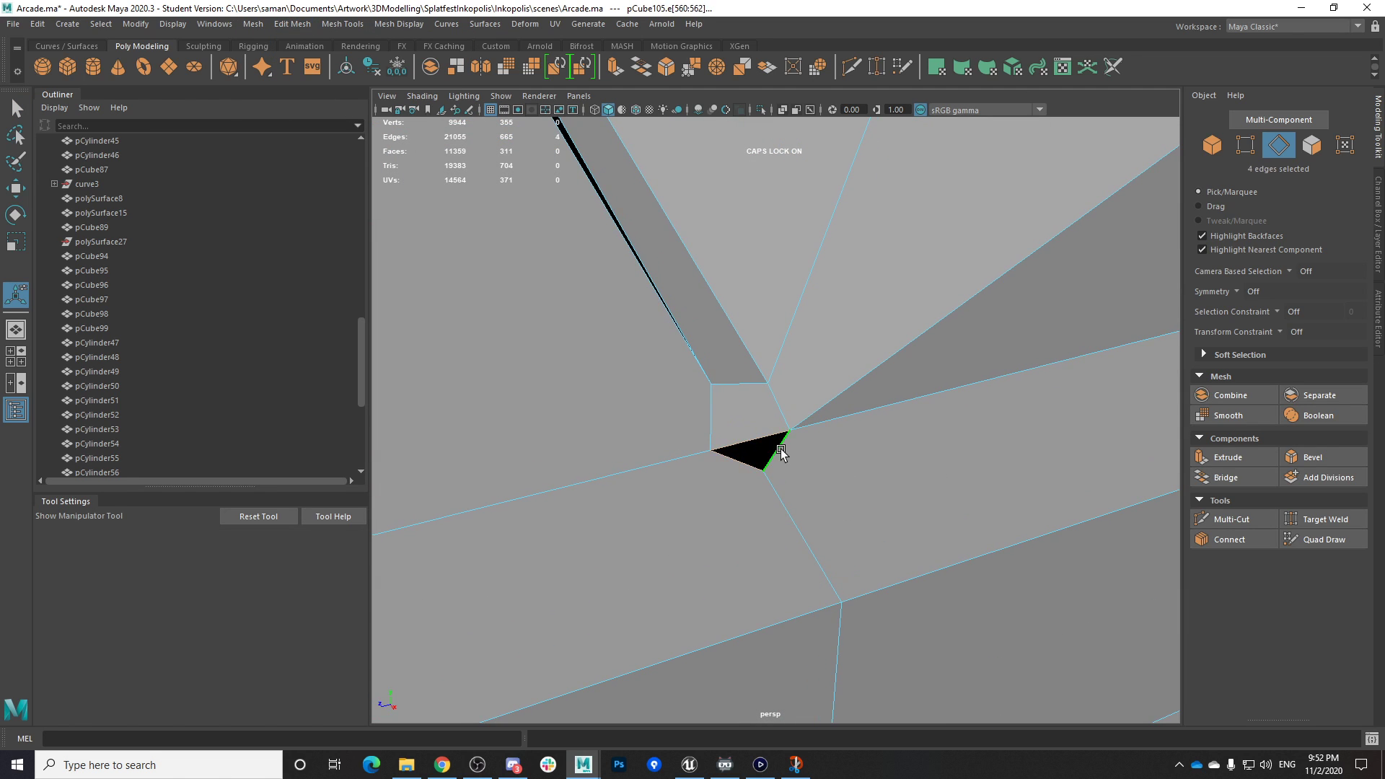
left_click(254, 23)
left_click(285, 132)
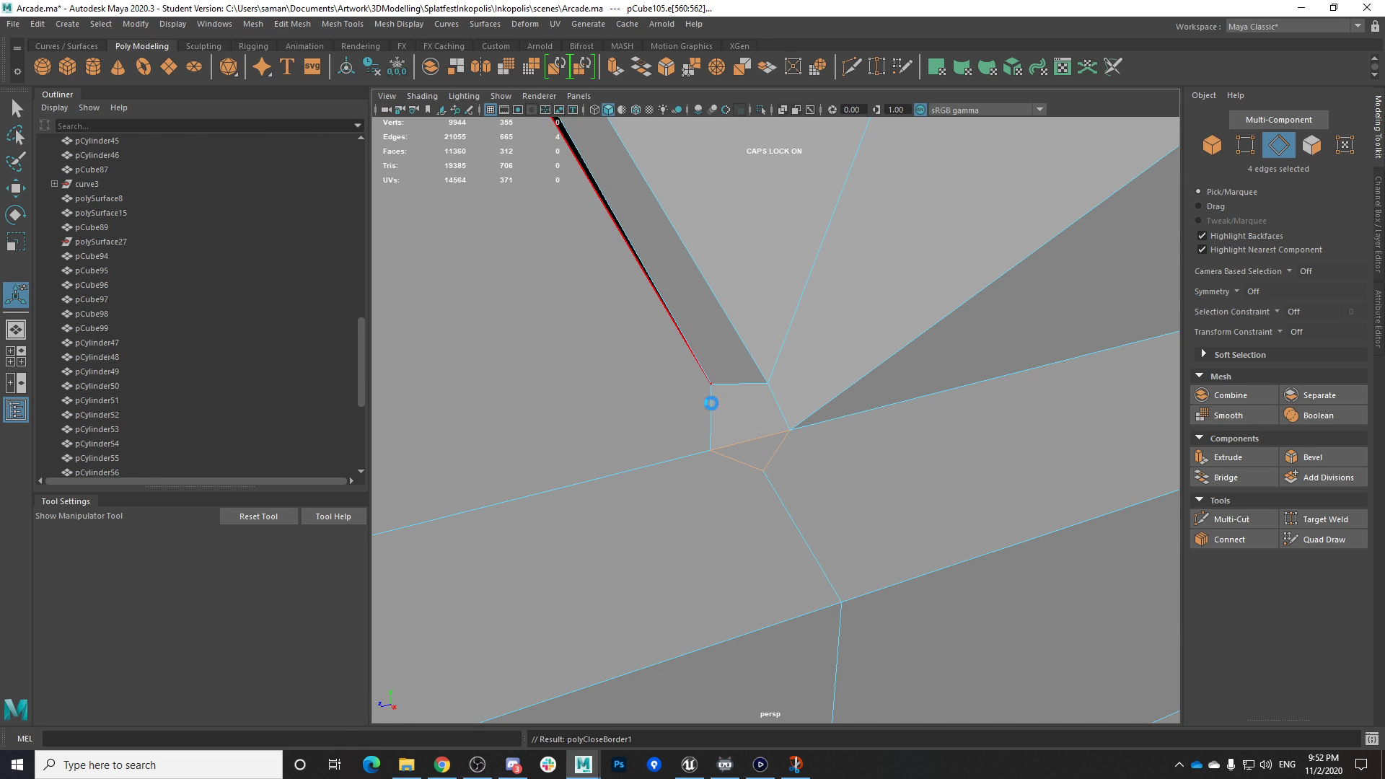
key("ctrl+s")
left_click(658, 396)
Examine the rebuilt corner's vertices and shading from several angles, and select the cabinet in object mode
left_click_drag(658, 396, 733, 439, "alt")
right_click_drag(733, 440, 681, 391)
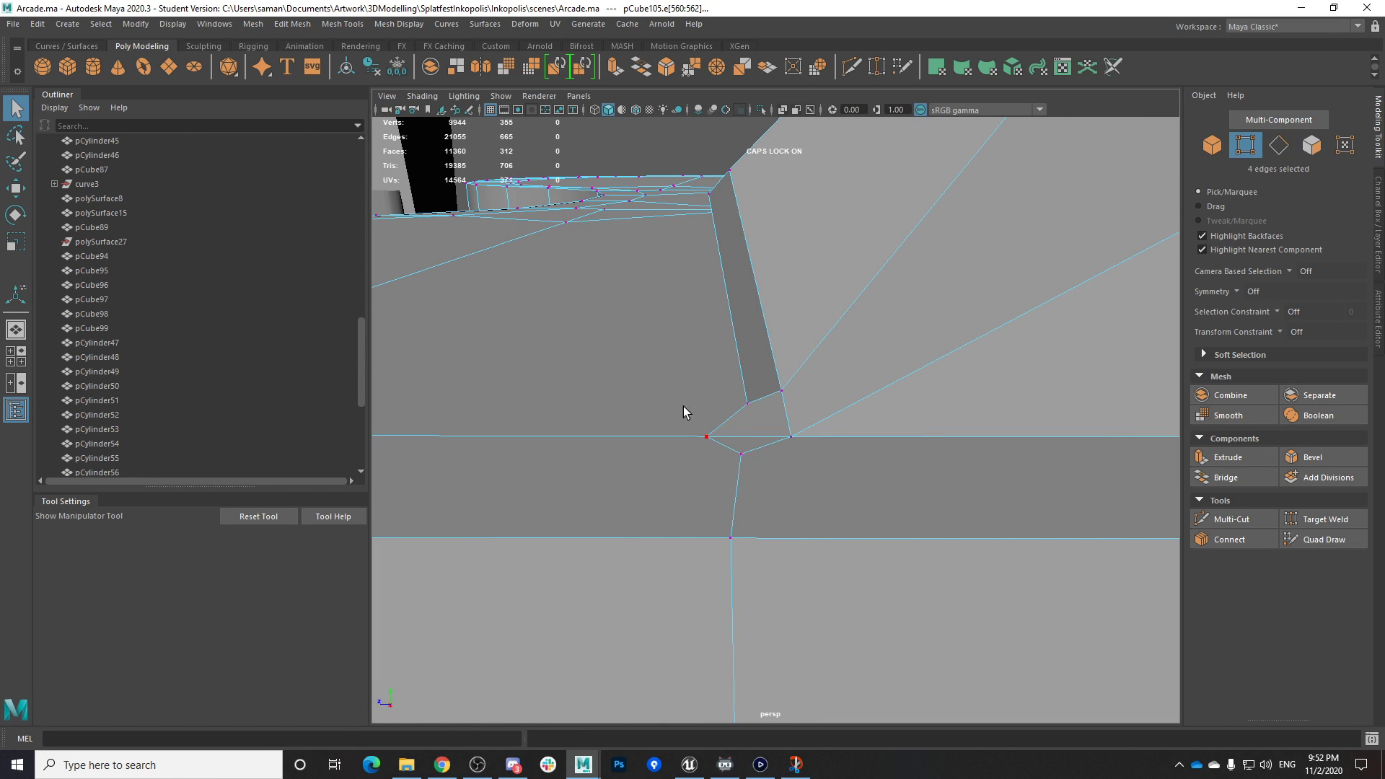
left_click(737, 462)
left_click_drag(738, 467, 895, 469, "alt")
left_click(825, 384)
right_click_drag(823, 384, 884, 343)
scroll(1023, 547, "down", 3)
left_click_drag(1023, 548, 863, 572, "alt")
scroll(993, 596, "down", 5)
left_click(993, 596)
left_click_drag(992, 596, 927, 474, "alt")
scroll(843, 553, "down", 3)
scroll(843, 553, "up", 8)
left_click(761, 437)
left_click(342, 24)
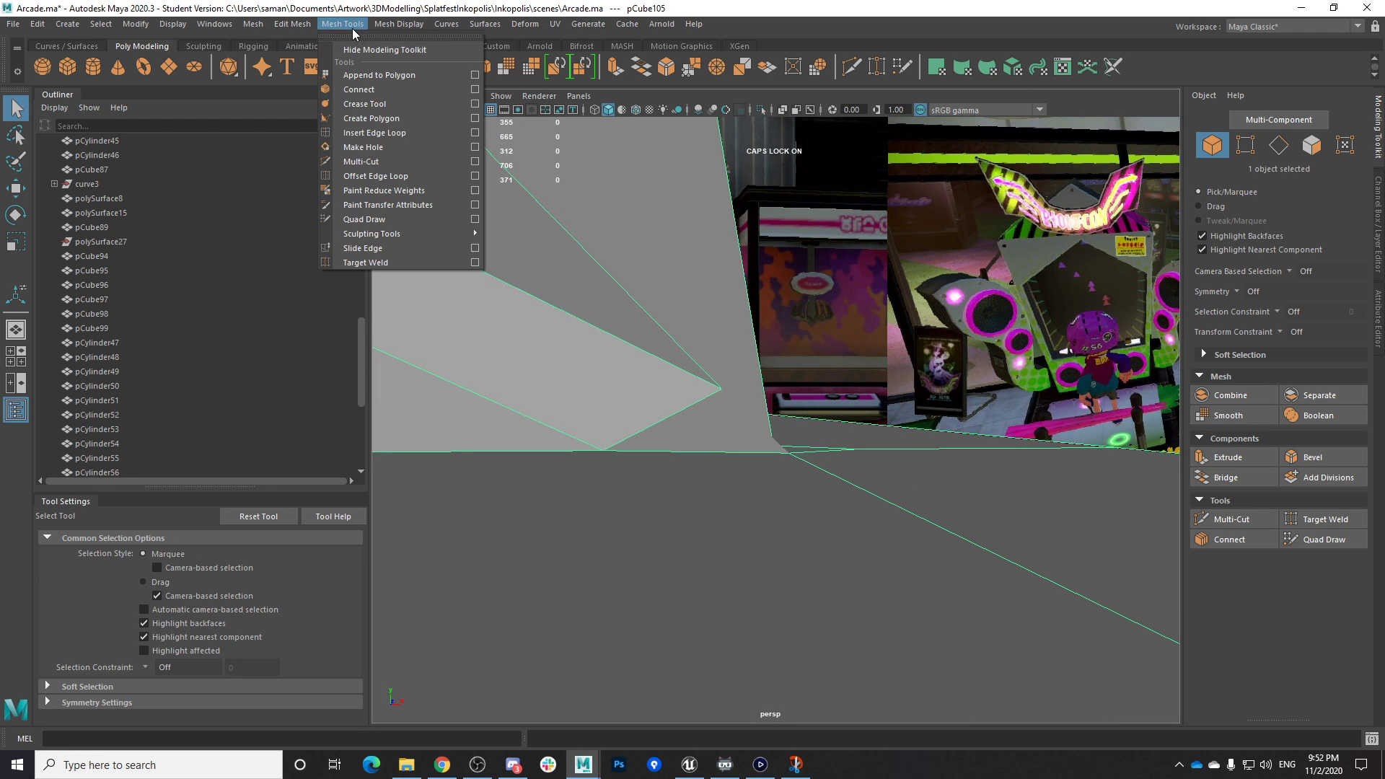
left_click(399, 147)
left_click(342, 24)
left_click(366, 35)
left_click(508, 19)
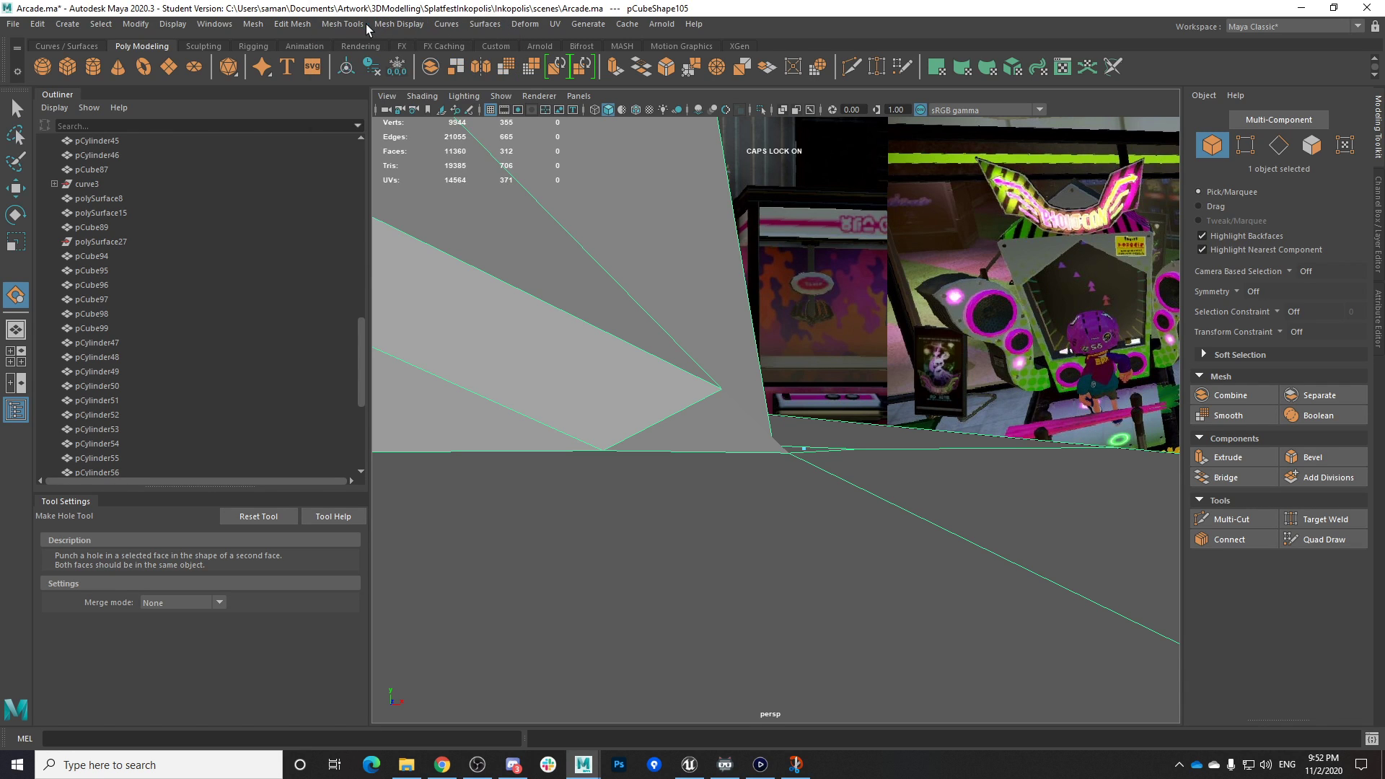
Try a Multi-Cut across the bridged corner face from its upper vertex to the opposite lower vertex
left_click(399, 24)
mouse_move(344, 22)
left_click(384, 162)
left_click_drag(628, 318, 621, 372, "alt")
left_click(736, 372)
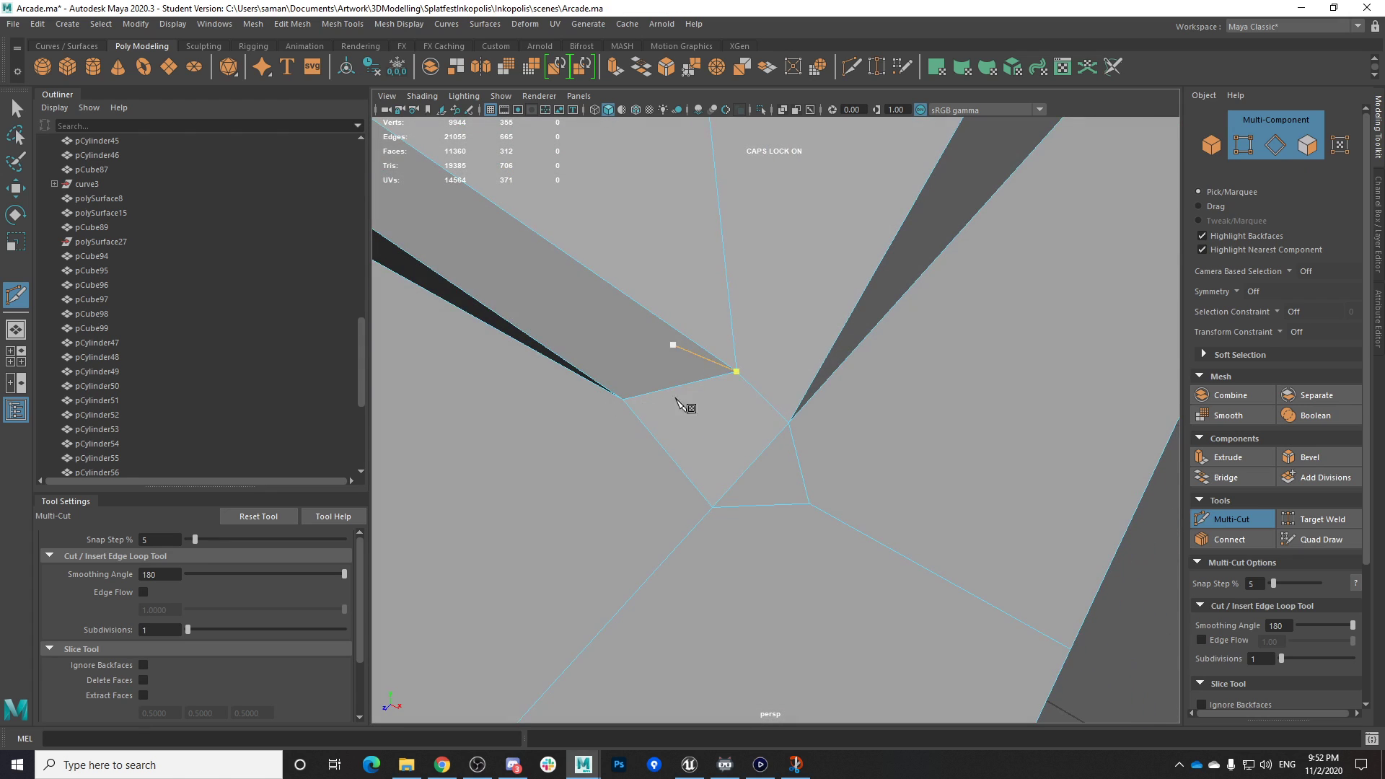
left_click(721, 509)
key("q")
Try a Multi-Cut across the corner between its outer side vertices, and undo the cuts
left_click_drag(724, 510, 788, 441, "alt")
key("g")
left_click(611, 436)
left_click(793, 443)
key("q")
key("g")
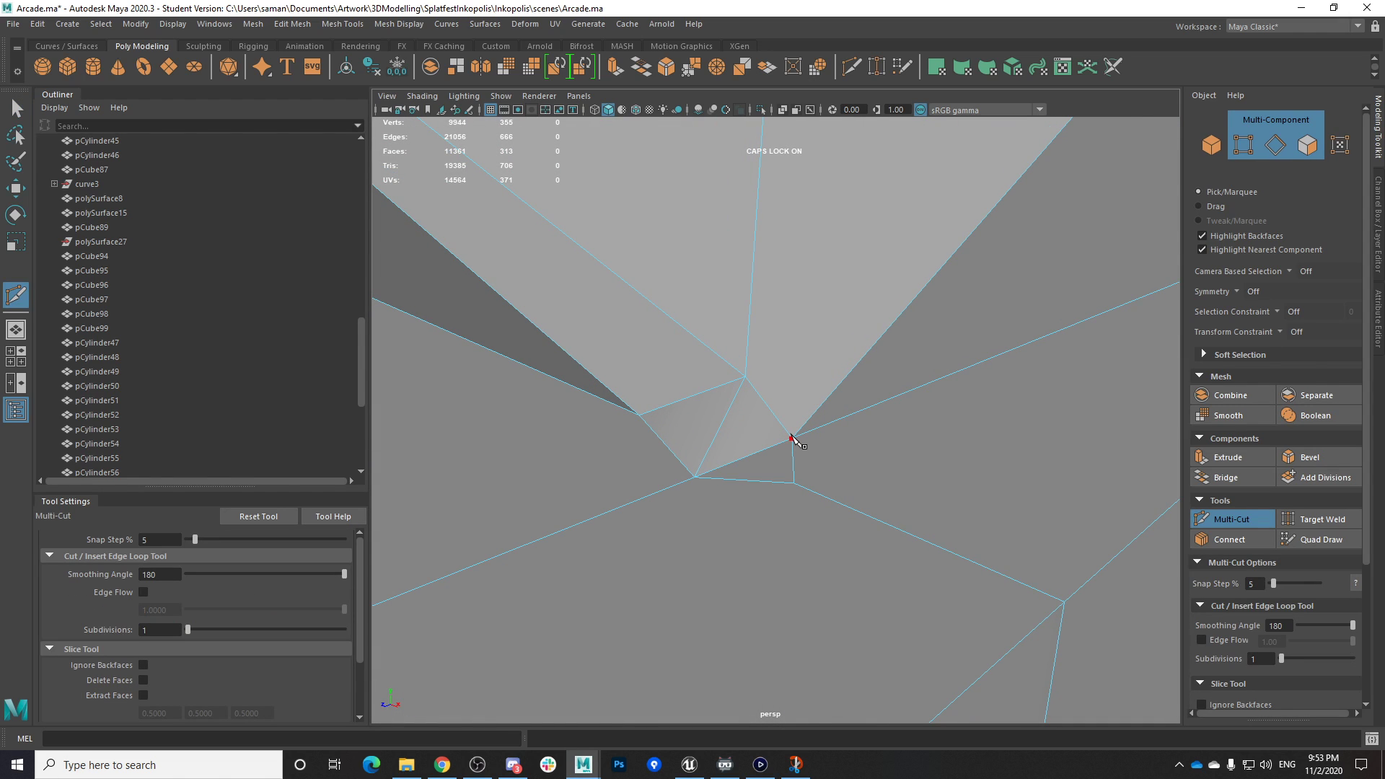
left_click(639, 416)
key("q")
left_click_drag(711, 432, 682, 412, "alt")
left_click(671, 434)
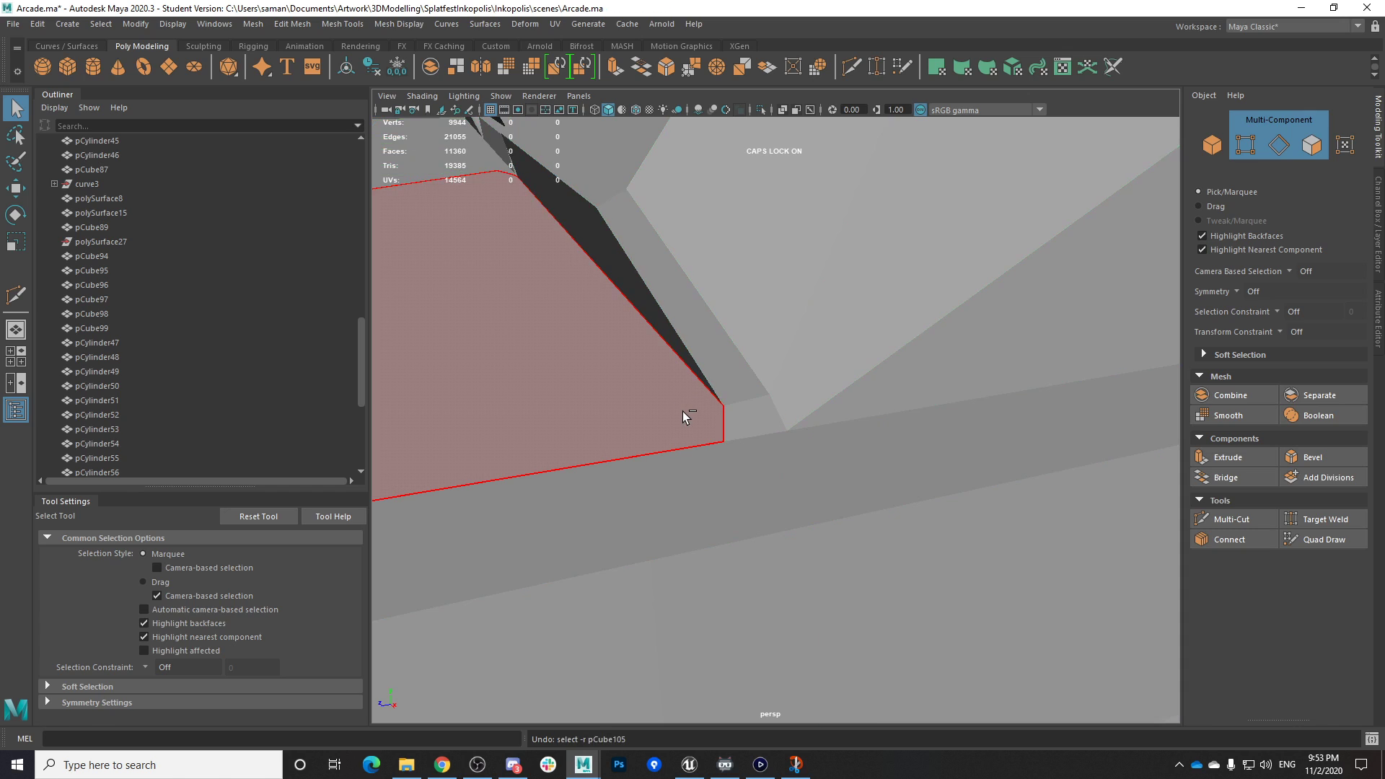
Undo the Multi-Cut, bridge and fill edits on the slanted control panel's corner, restoring the original beveled corner face
key("ctrl+z")
key("ctrl+z")
key("ctrl+z")
key("ctrl+z")
key("ctrl+z")
key("ctrl+z")
key("ctrl+z")
key("ctrl+z")
key("ctrl+z")
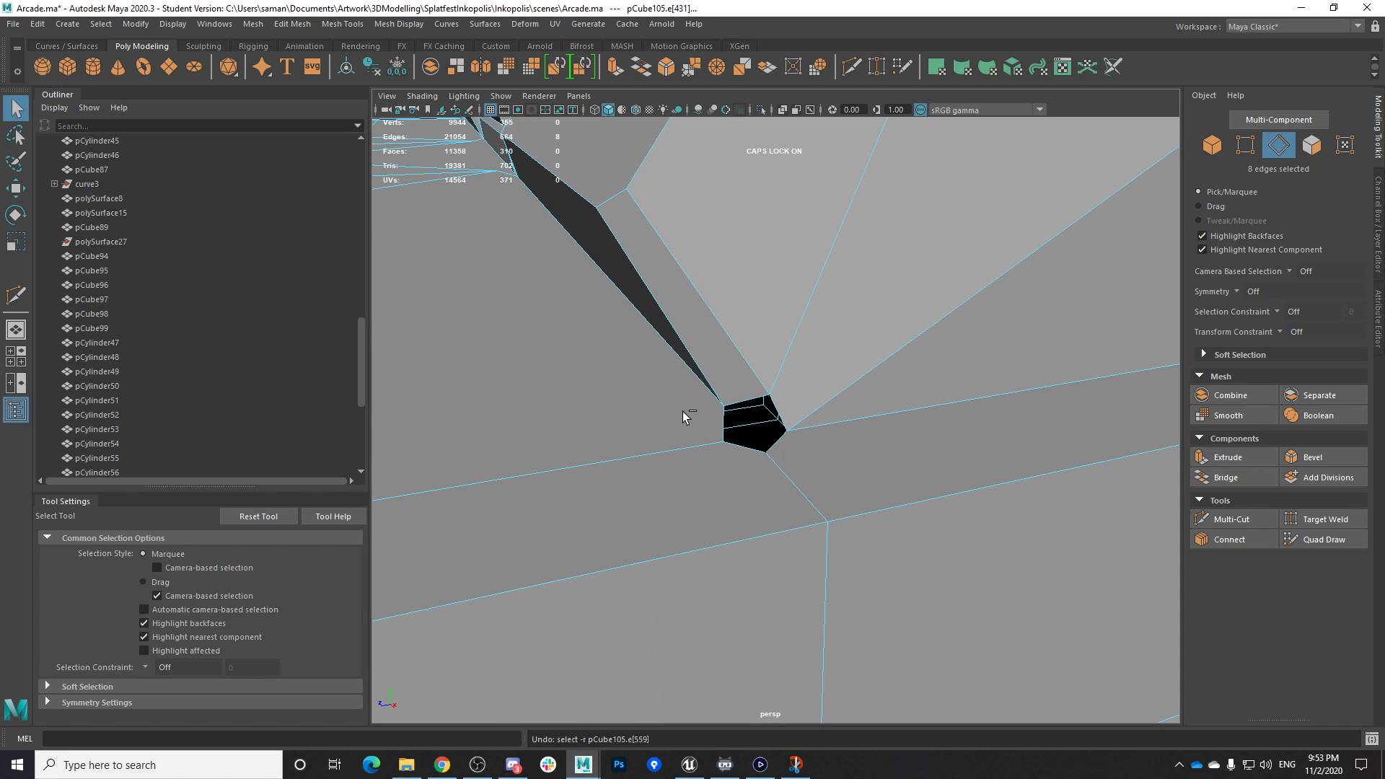
key("ctrl+z")
key("ctrl+z")
key("ctrl+z")
key("ctrl+z")
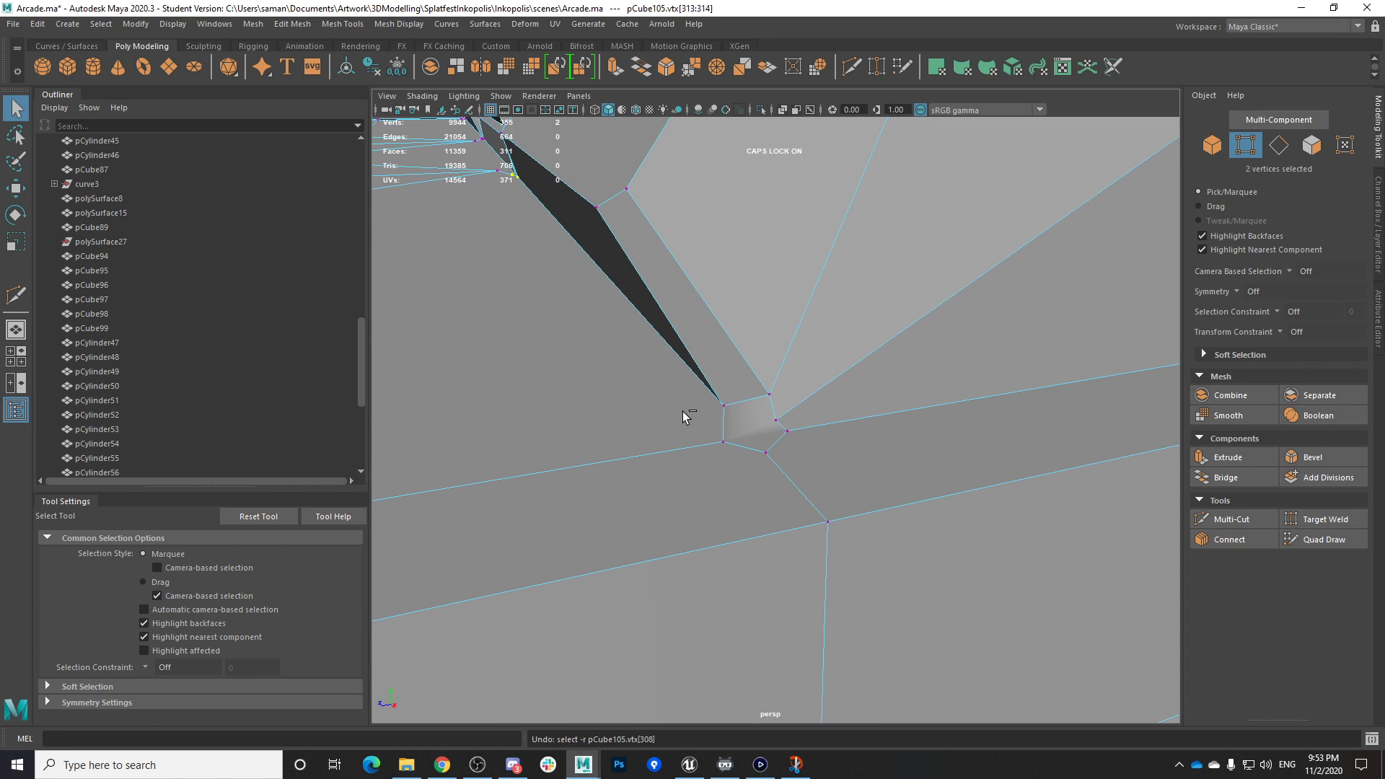
Undo the bevel applied to the control panel's edges and save the scene
key("ctrl+z")
key("ctrl+z")
key("ctrl+z")
scroll(682, 412, "down", 5)
key("ctrl+y")
key("ctrl+y")
key("ctrl+y")
key("ctrl+z")
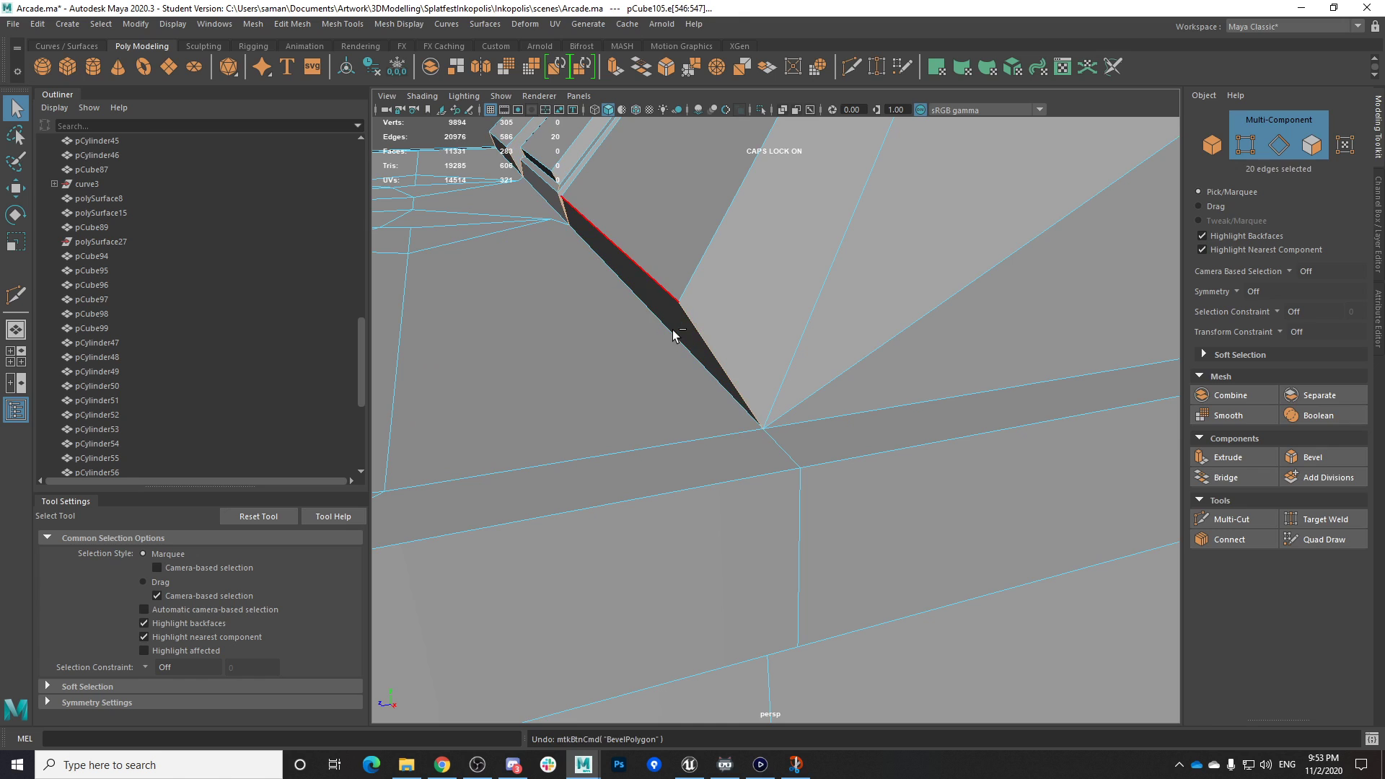
key("ctrl+s")
left_click(664, 395)
Undo the panel edge selections and the extruded inset of the center control panel section
scroll(711, 370, "down", 5)
left_click_drag(699, 334, 825, 375, "alt")
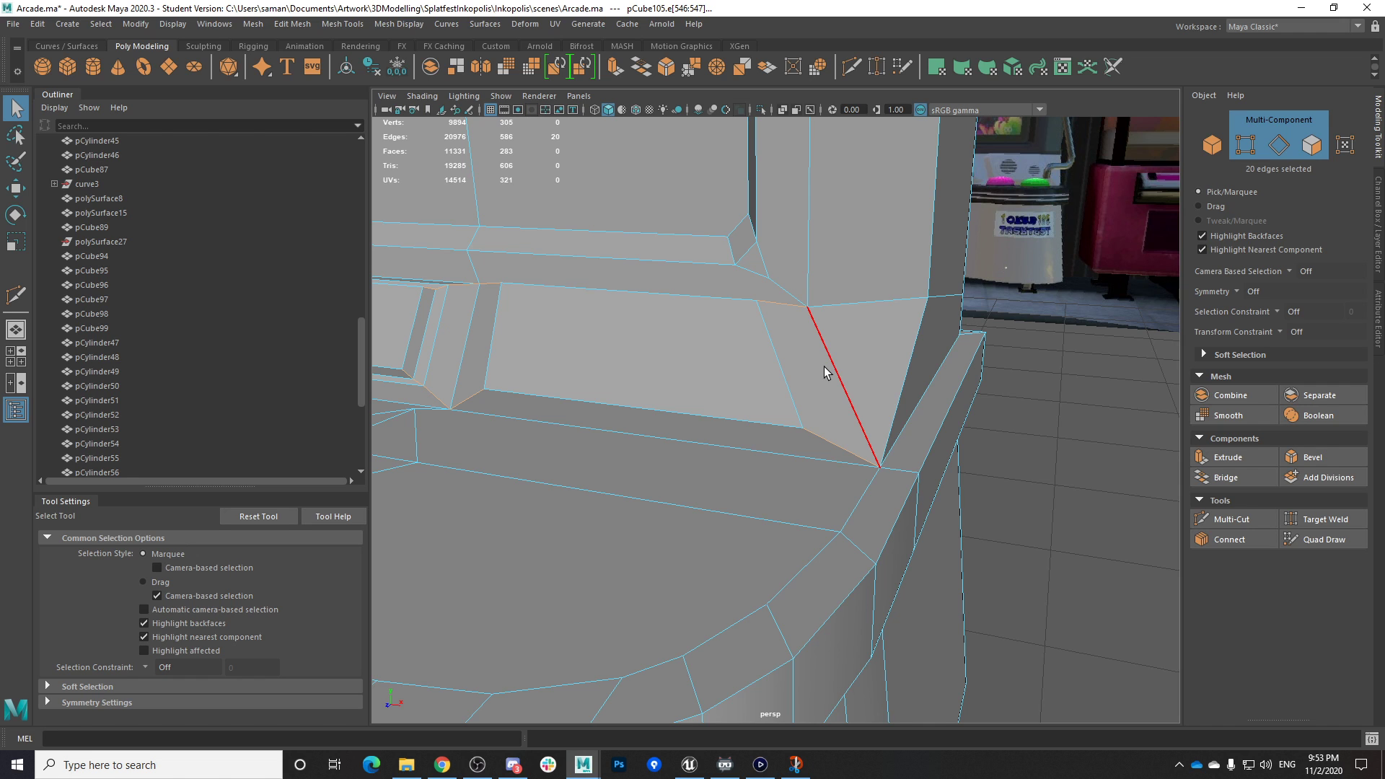
left_click_drag(828, 373, 847, 451, "alt")
key("ctrl+z")
key("ctrl+z")
key("ctrl+z")
key("ctrl+z")
key("ctrl+z")
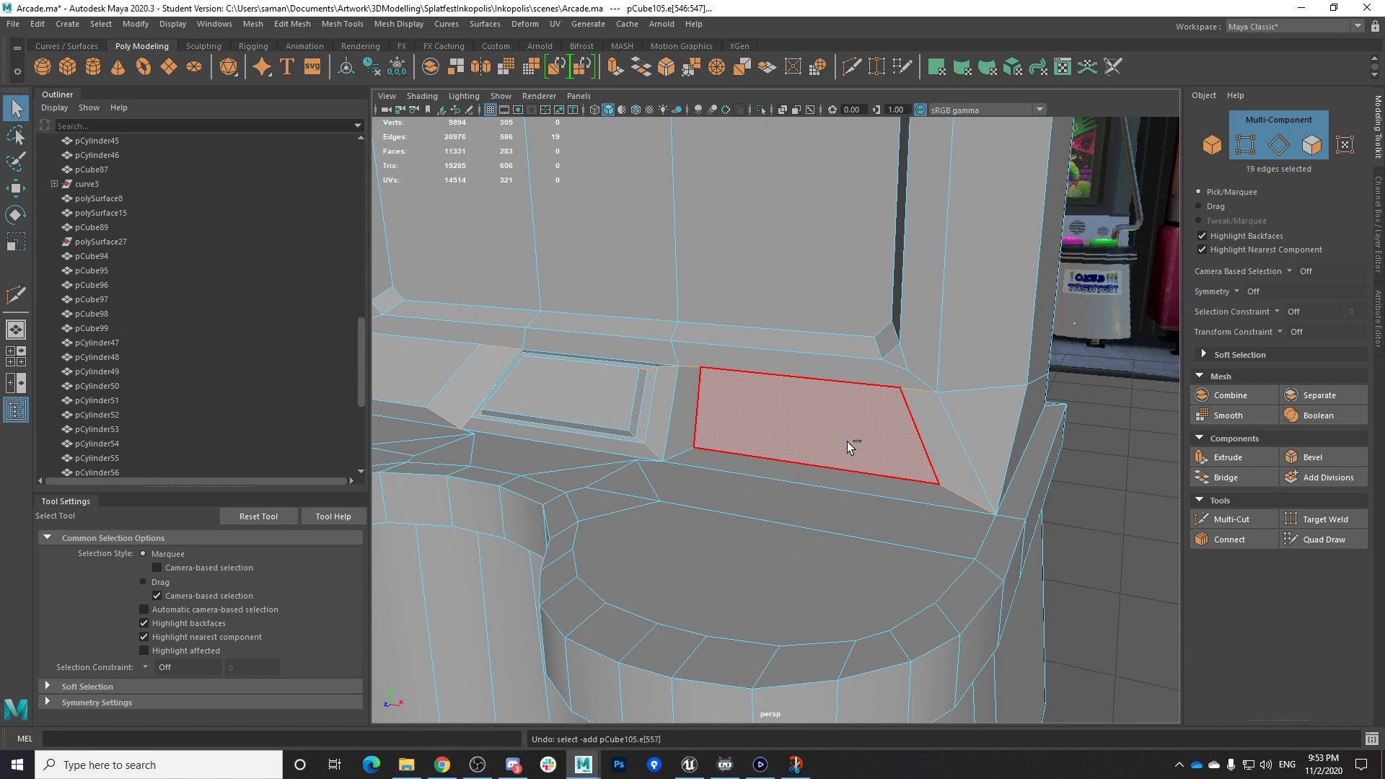
key("ctrl+z")
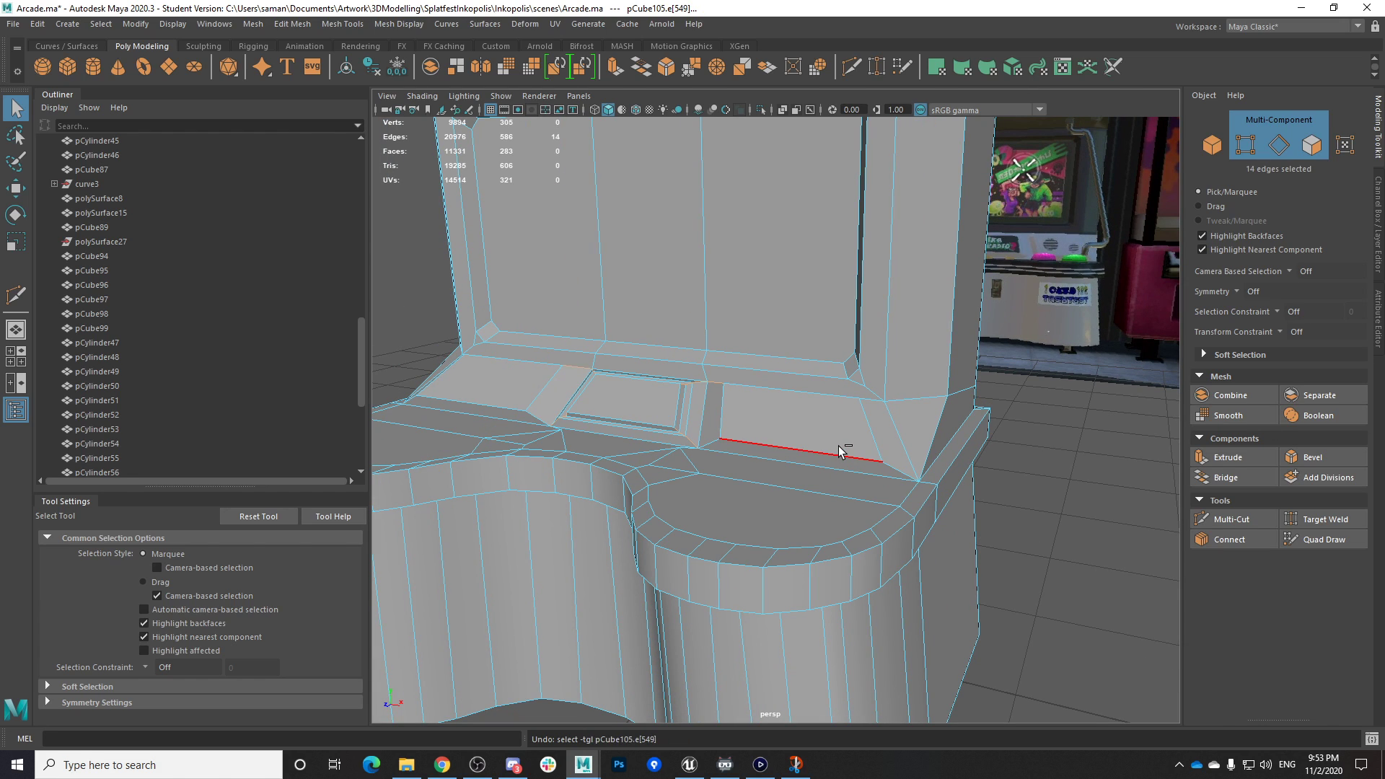
key("ctrl+z")
key("ctrl+z")
key("ctrl+z")
key("ctrl+z")
key("ctrl+z")
key("ctrl+z")
key("ctrl+z")
key("ctrl+z")
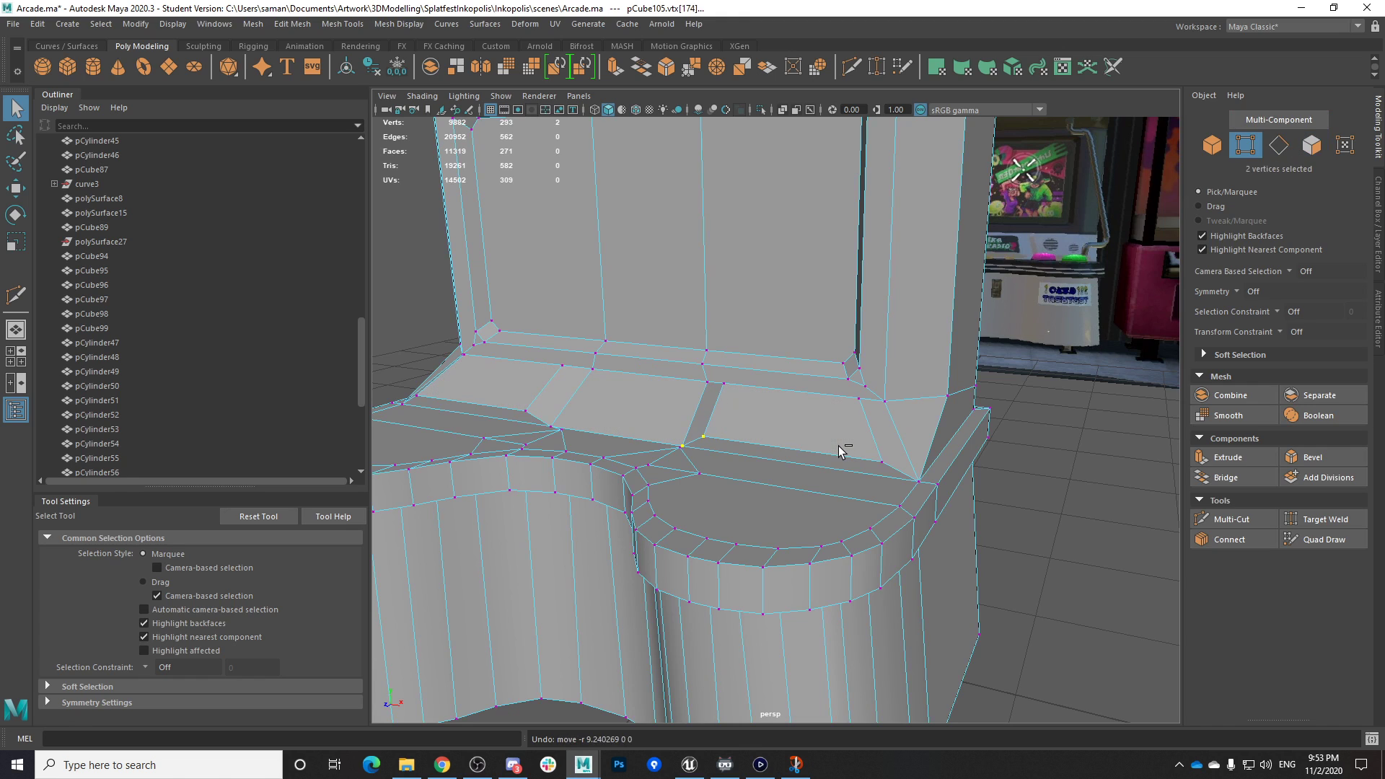
Undo the vertex moves and side section extrusions until the slanted control panel is a plain surface again
key("ctrl+z")
key("ctrl+z")
key("ctrl+z")
key("ctrl+z")
key("ctrl+z")
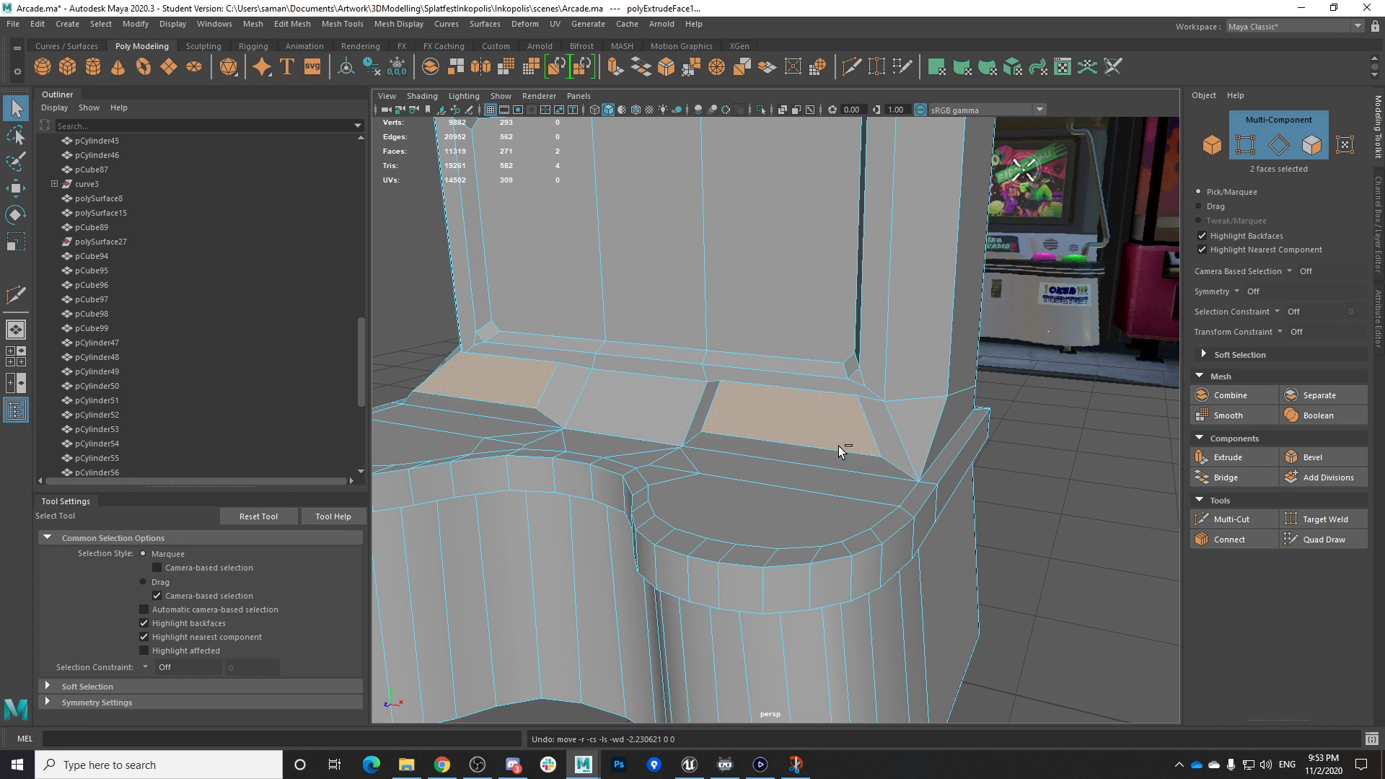
key("ctrl+z")
key("ctrl+z")
key("ctrl+z")
key("ctrl+z")
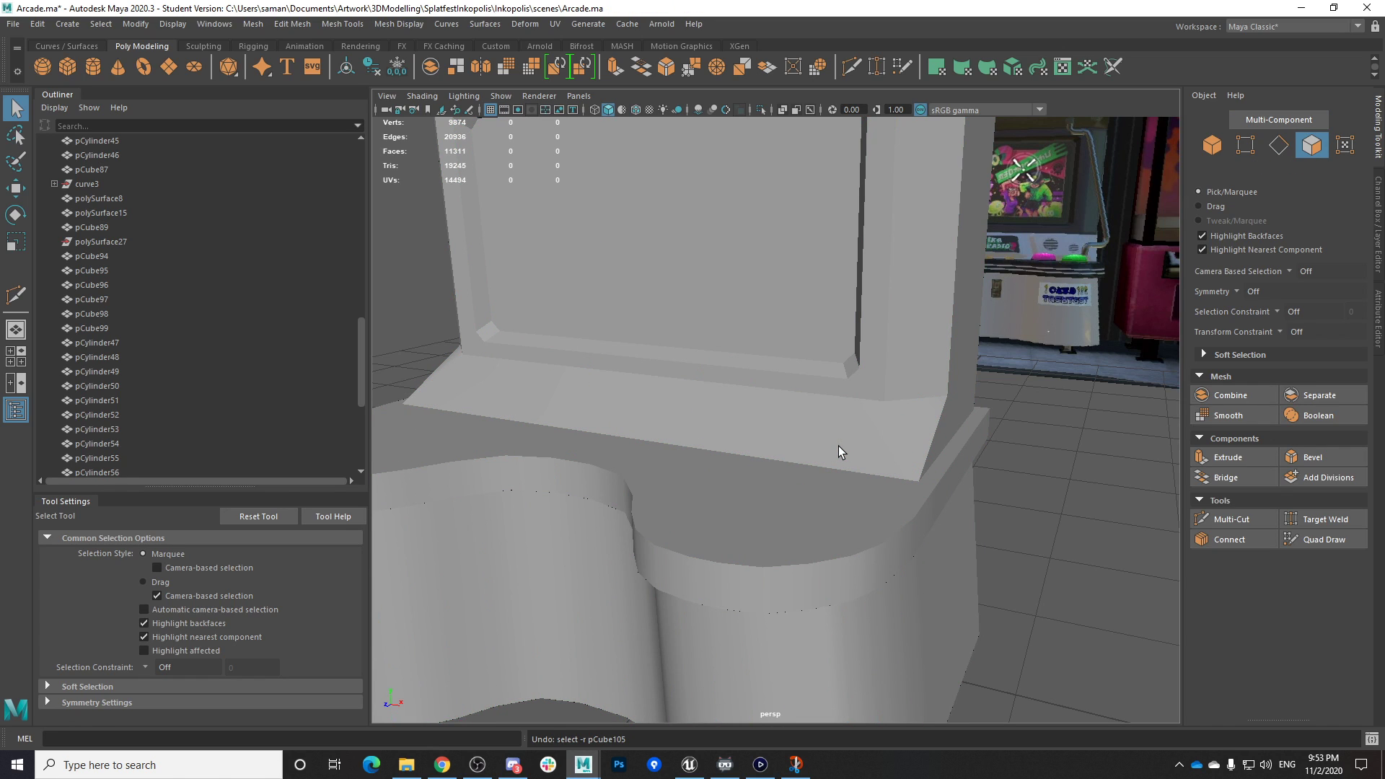
Extrude the three faces of the slanted control panel, trying a depth scale and undoing it
right_click_drag(874, 398, 805, 404)
double_click(728, 436)
left_click_drag(640, 405, 676, 451, "alt")
key("ctrl+e")
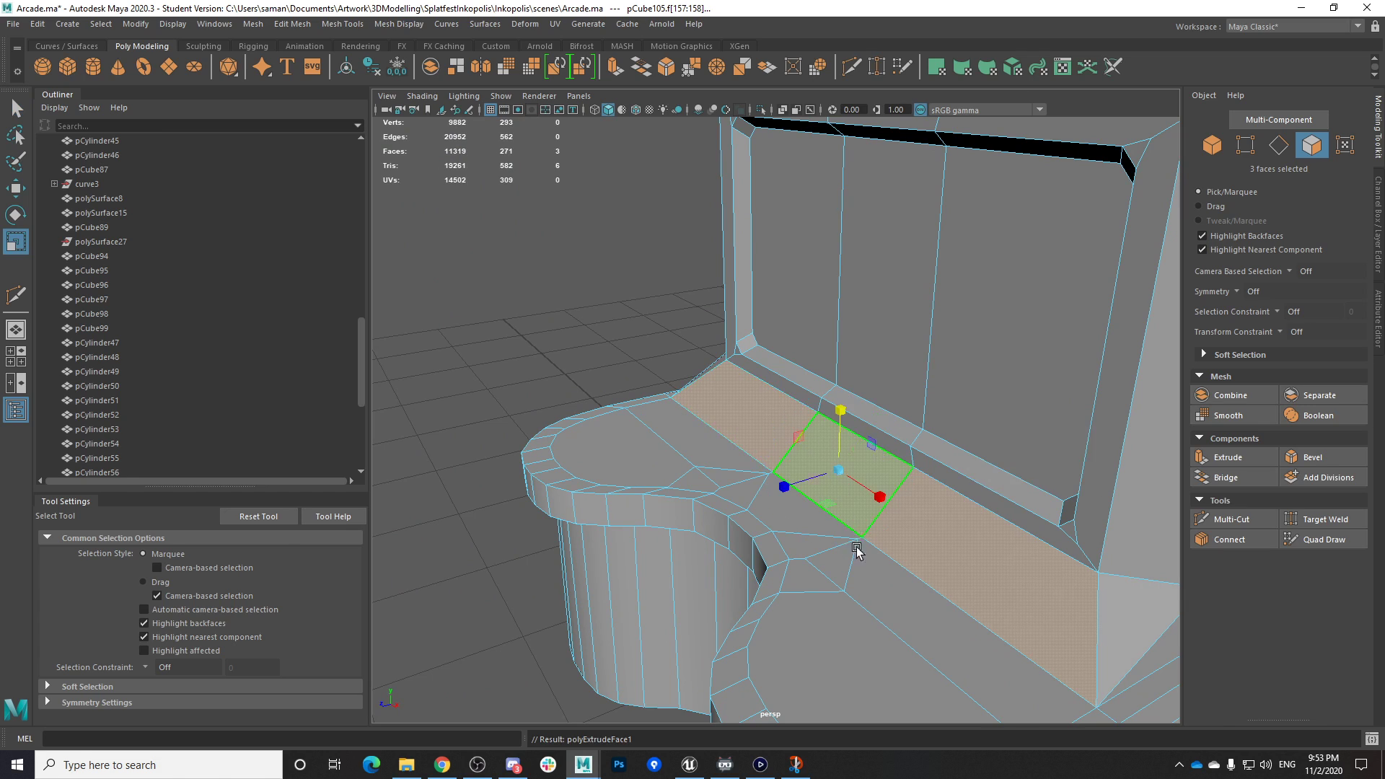
key("r")
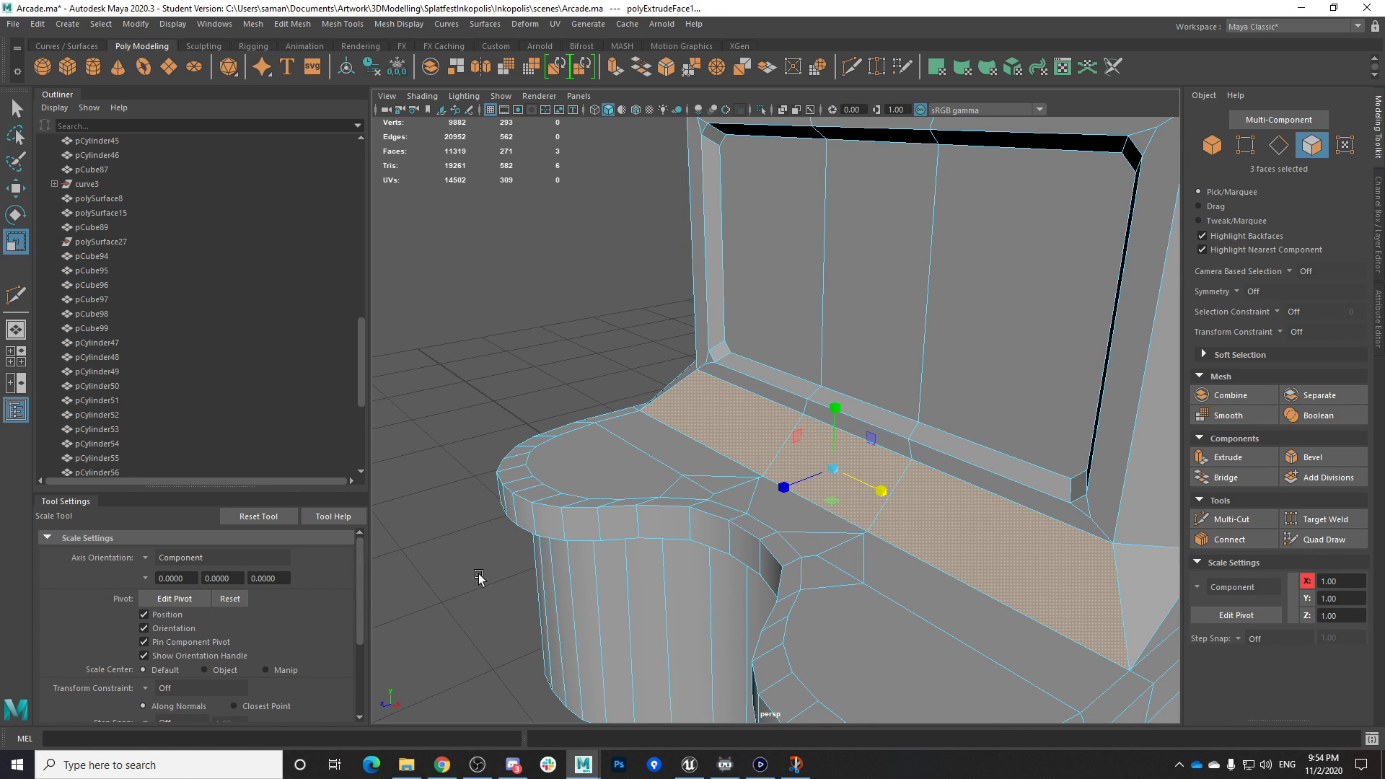
left_click_drag(785, 488, 801, 483)
key("ctrl+z")
Set the scale axis orientation to Component and scale the three extruded faces inward to leave a thin border
left_click_drag(907, 527, 862, 504, "alt")
left_click(146, 559)
left_click(184, 583)
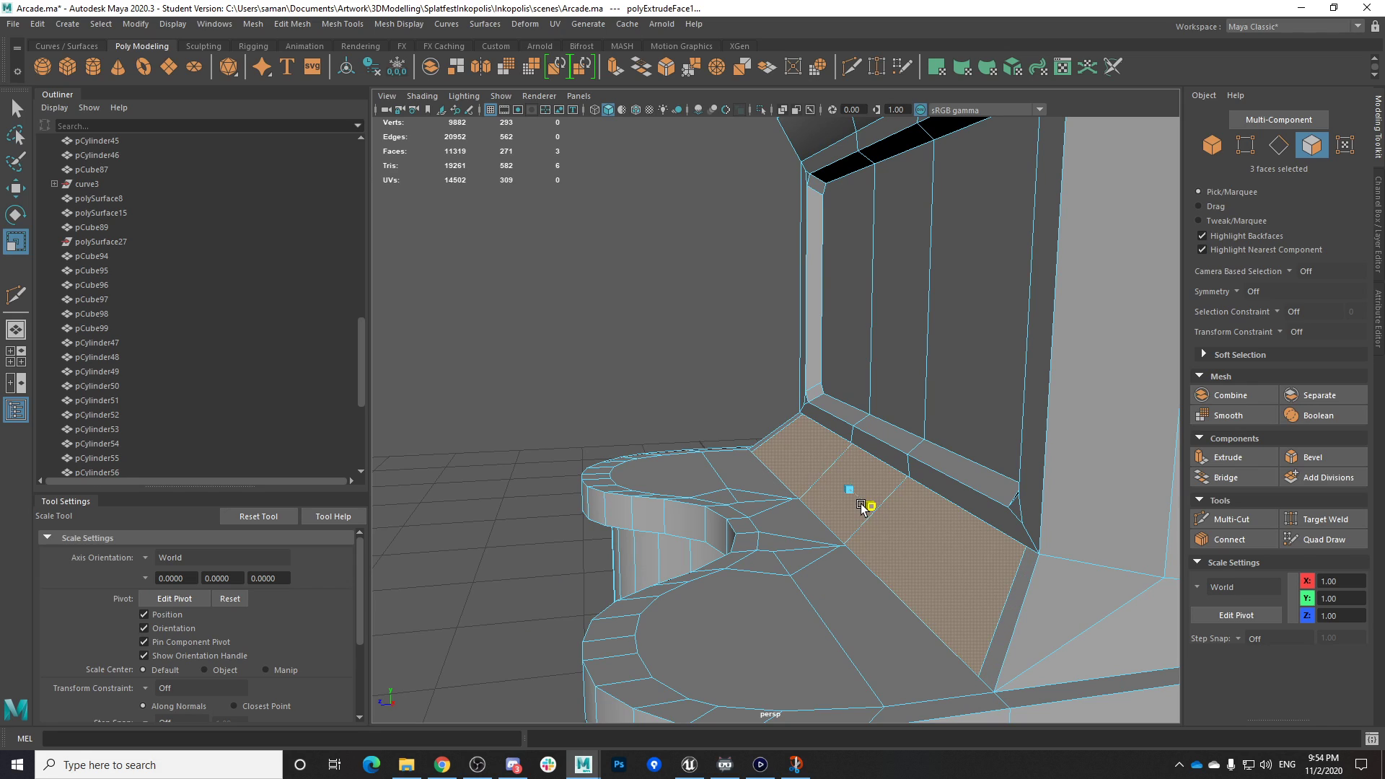
left_click(149, 561)
left_click(197, 596)
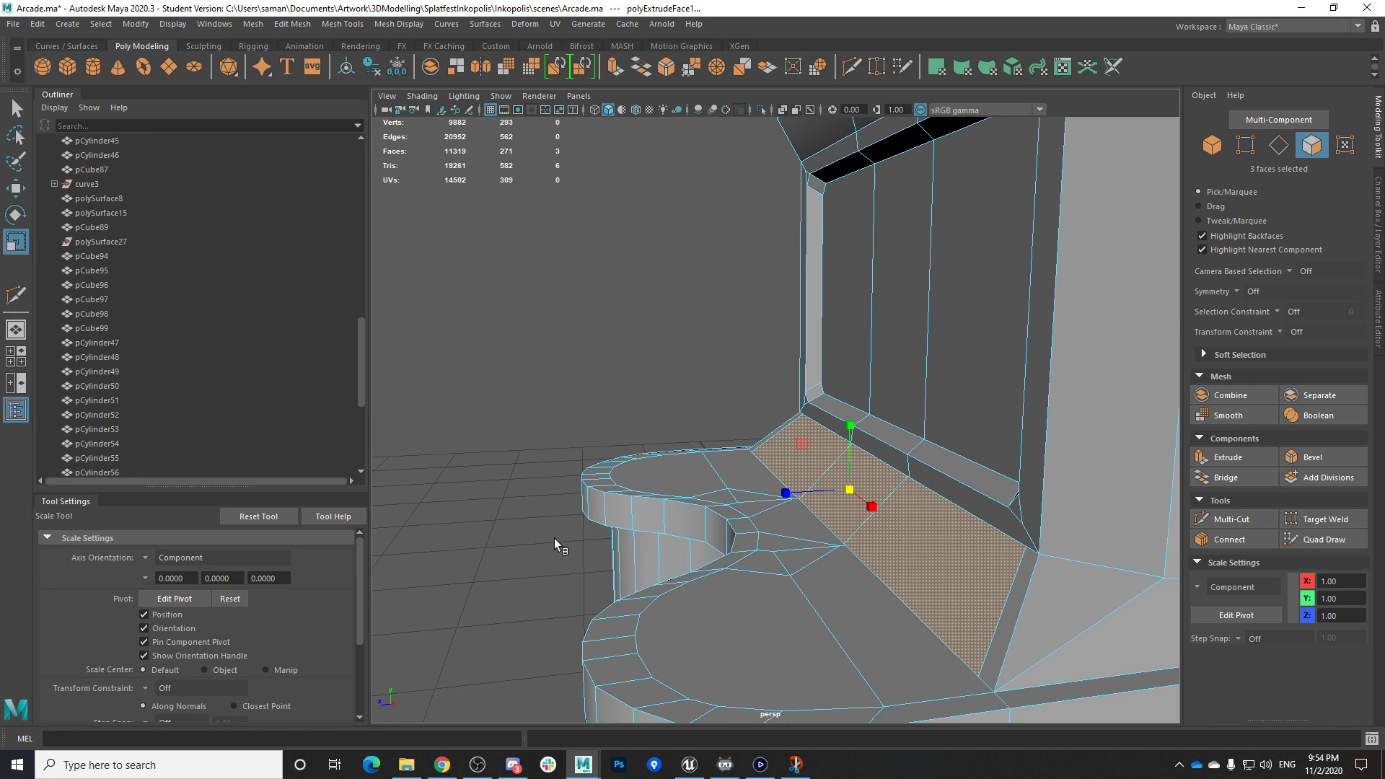
left_click_drag(844, 431, 844, 431)
mouse_move(815, 480)
left_mouse_down()
mouse_move(789, 495)
mouse_move(874, 532)
mouse_move(1104, 526)
mouse_move(818, 455)
left_mouse_up()
left_click_drag(734, 473, 732, 476)
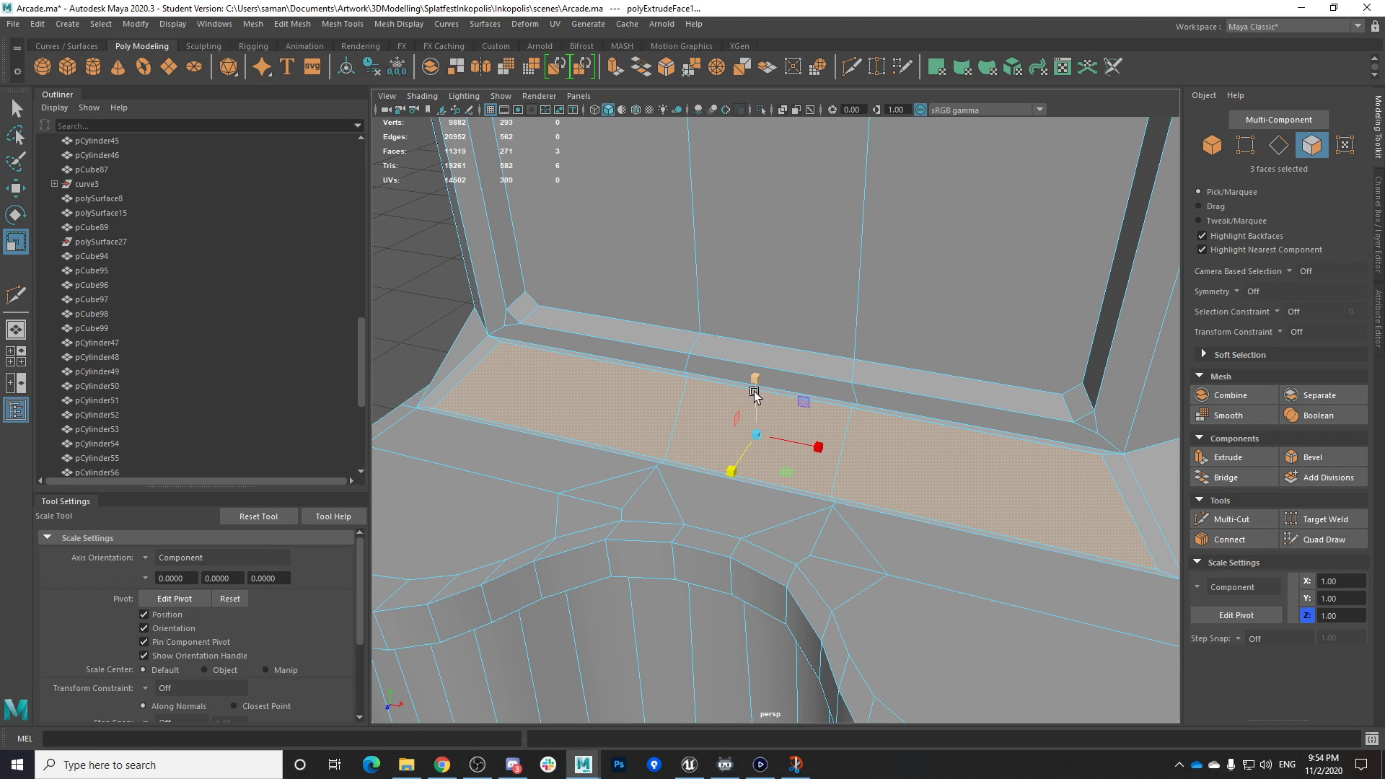
left_click_drag(753, 381, 754, 381)
Extrude the two outer control panel faces and scale them inward slightly, leaving a narrow border around each
left_click(622, 412)
left_click_drag(742, 498, 866, 465, "alt")
left_click(939, 435, "shift")
scroll(862, 528, "down", 4)
left_click_drag(939, 434, 728, 455, "alt")
key("ctrl+e")
key("w")
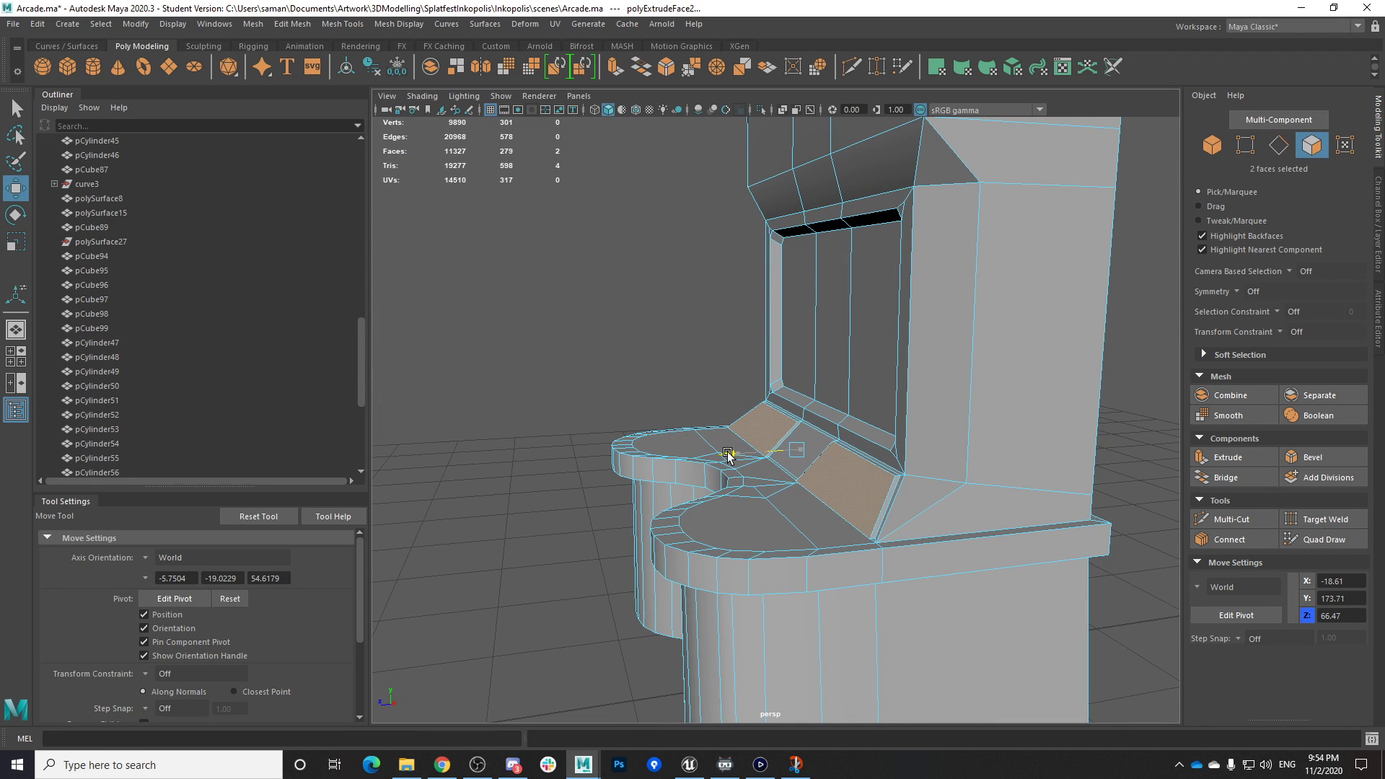
left_click_drag(853, 503, 887, 510, "alt")
key("r")
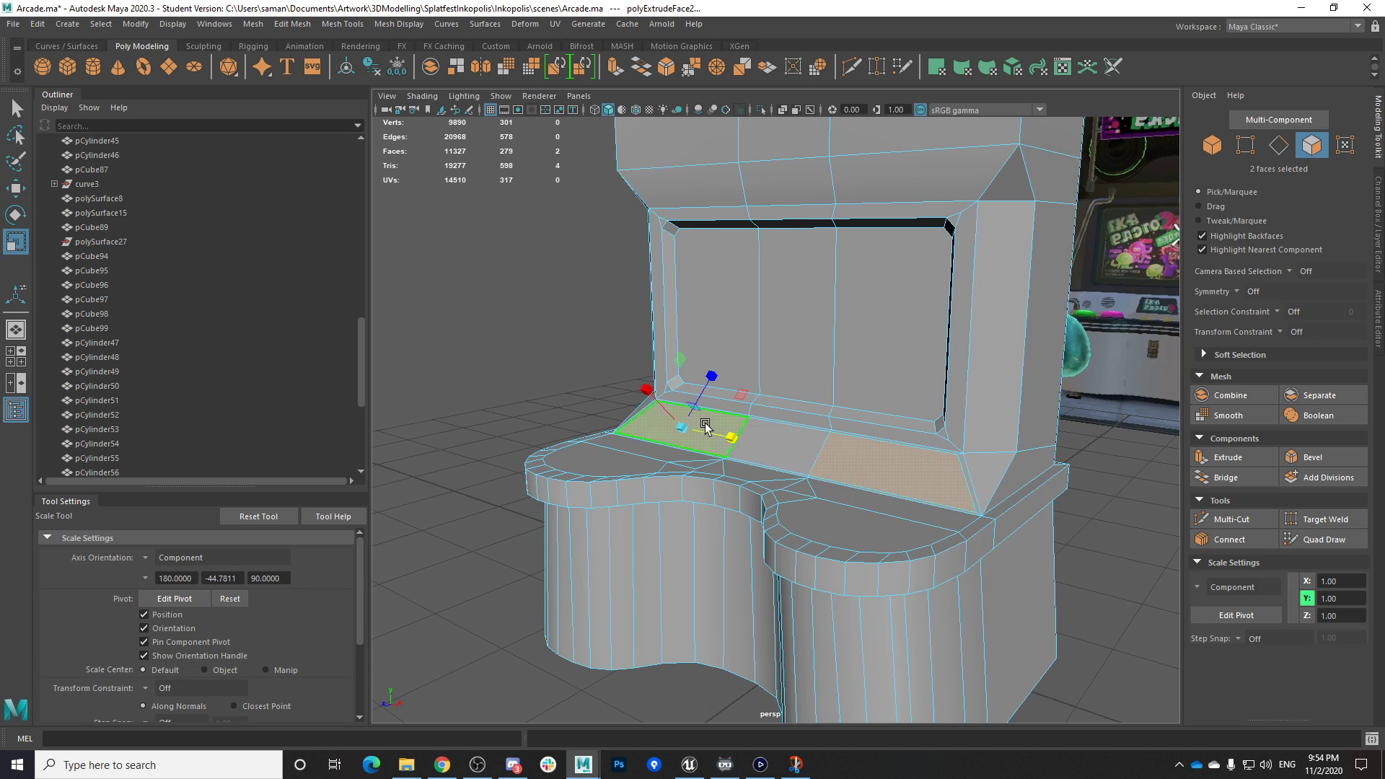
scroll(712, 433, "up", 3)
left_click_drag(705, 431, 709, 431)
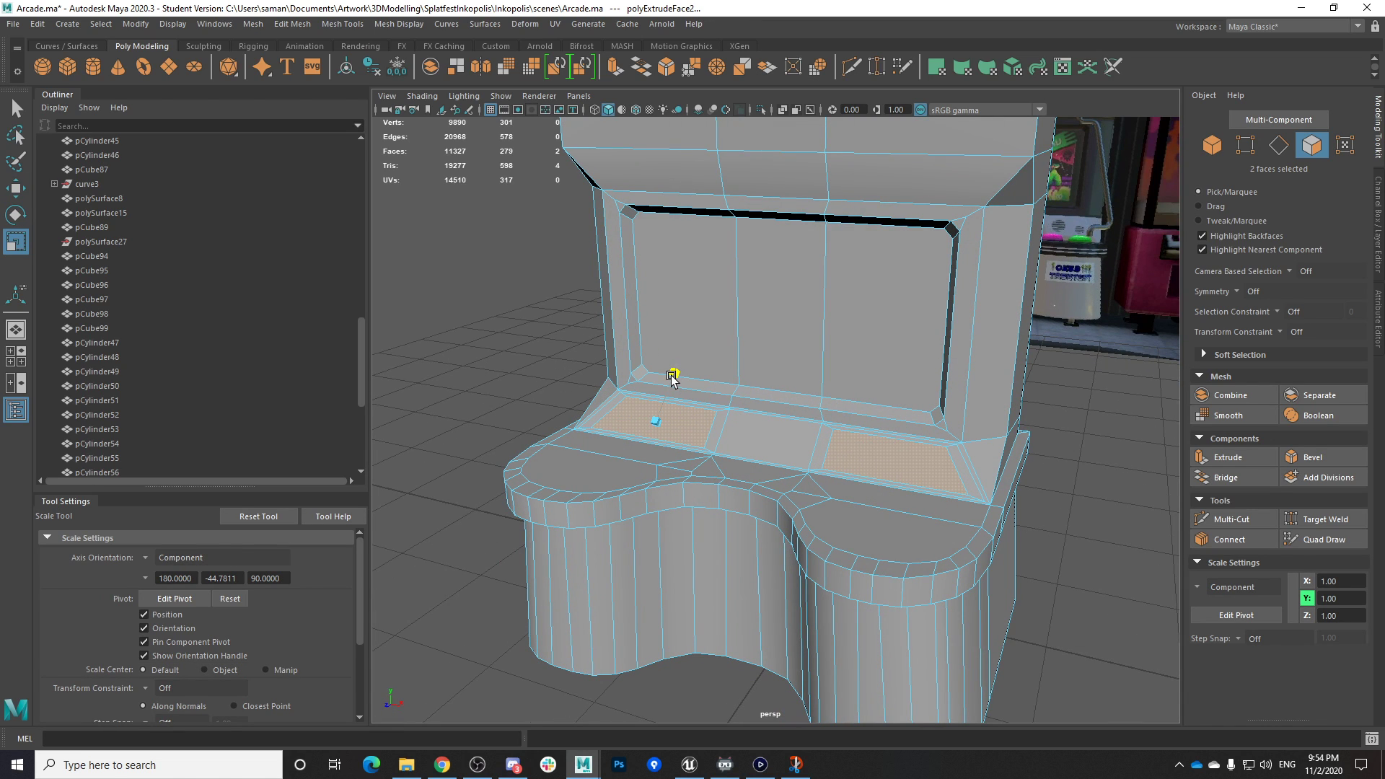
left_click_drag(670, 377, 670, 379)
Set the move axis orientation to Component, recess the two outer faces into the control panel, and save the scene
scroll(754, 503, "up", 3)
left_click_drag(858, 509, 889, 570, "alt")
left_click_drag(729, 513, 659, 382, "alt")
key("w")
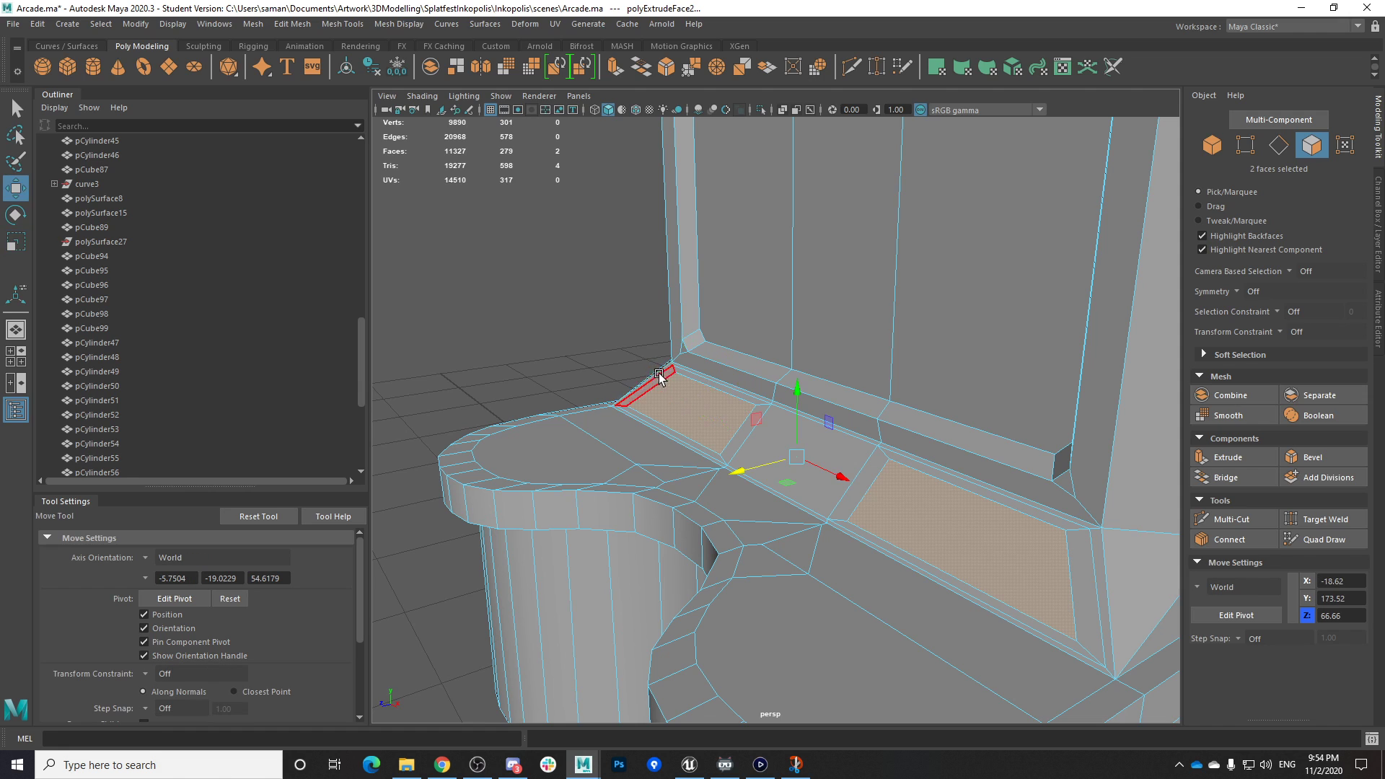
left_click(174, 558)
left_click(177, 590)
left_click_drag(649, 469, 852, 426, "alt")
left_click_drag(737, 459, 851, 482, "alt")
left_click(784, 467)
key("ctrl+s")
left_click(659, 393)
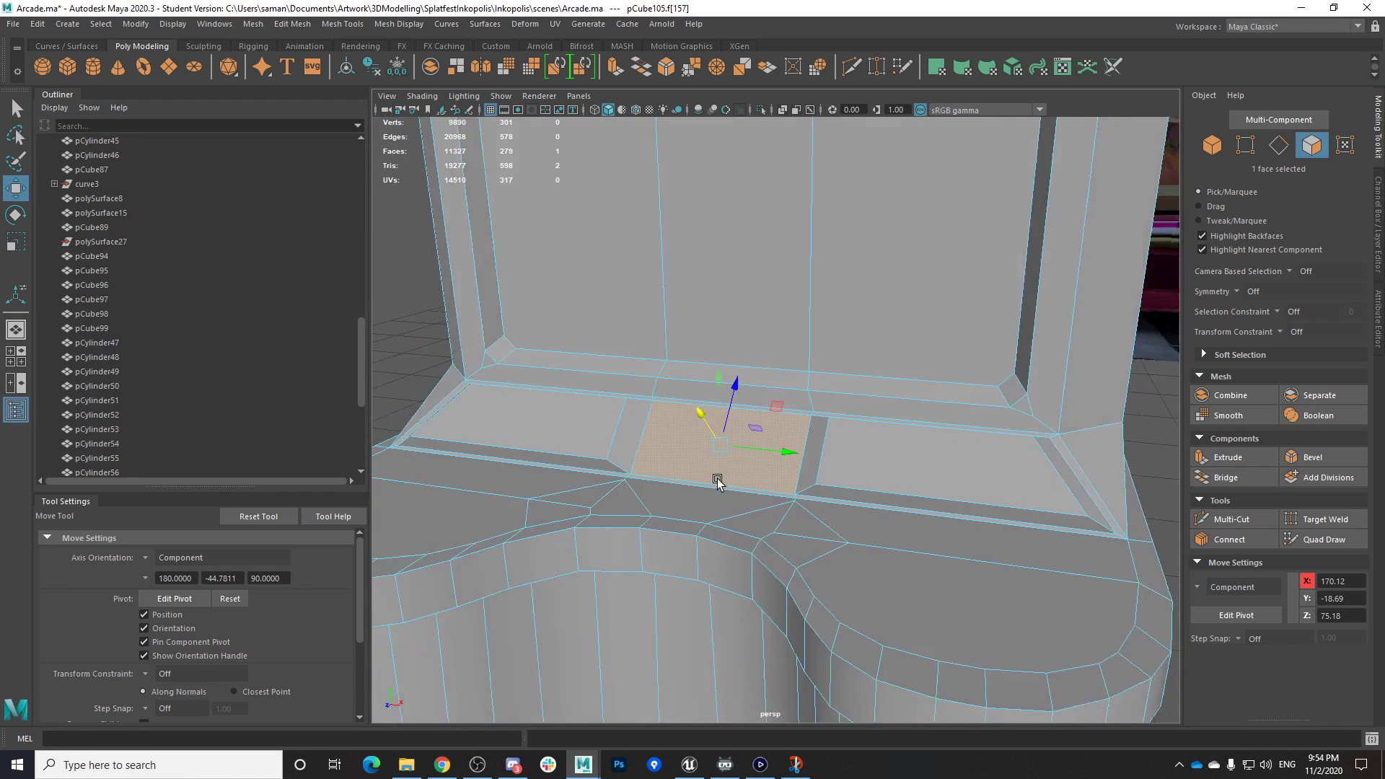
Try to bevel two edges at the right recessed section's lower outer corner, undo it, and save the scene
left_click_drag(723, 480, 643, 416, "alt")
right_click_drag(777, 366, 770, 292)
double_click(825, 476)
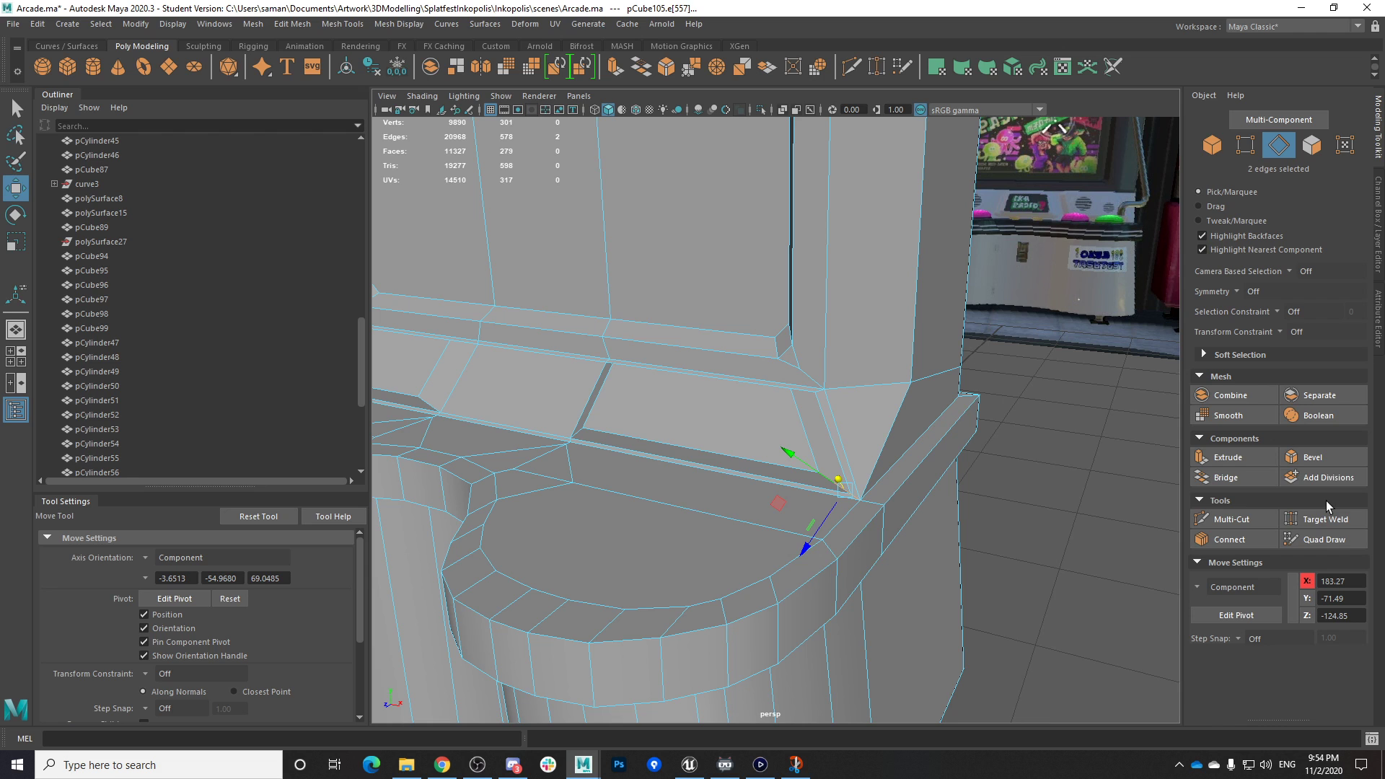
left_click(1323, 456)
left_click_drag(674, 459, 599, 498, "alt")
scroll(831, 496, "up", 5)
left_click_drag(831, 498, 801, 464, "alt")
key("ctrl+z")
key("ctrl+s")
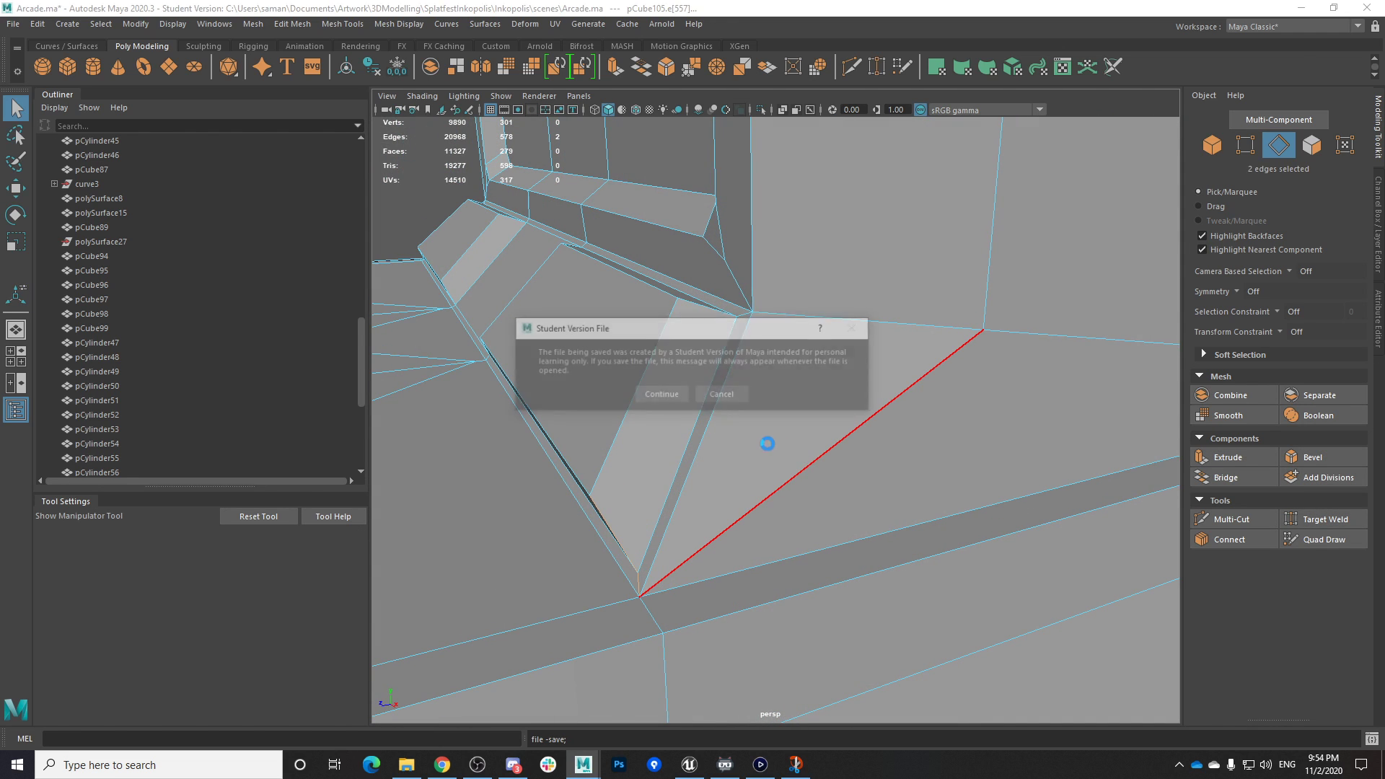
left_click(663, 394)
Try to bevel only the short diagonal edge at the recess's lower outer corner, undo it, and save the scene
left_click_drag(676, 437, 708, 432, "alt")
left_click(830, 560)
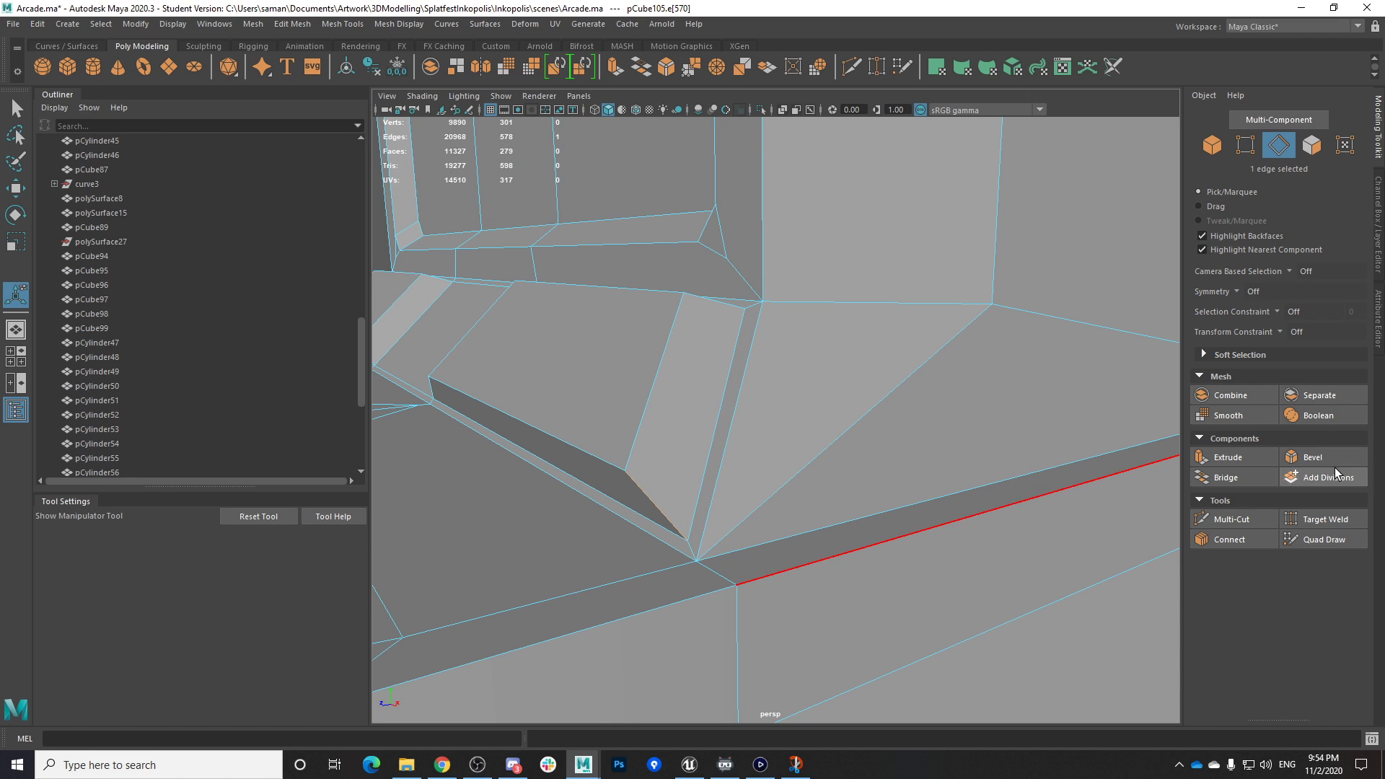
left_click(1313, 457)
left_click_drag(912, 517, 643, 440, "alt")
right_click_drag(643, 424, 716, 345)
scroll(977, 639, "down", 5)
left_click(977, 639)
left_click_drag(977, 639, 819, 556, "alt")
left_click(898, 569)
key("ctrl+z")
key("ctrl+z")
key("ctrl+z")
key("ctrl+z")
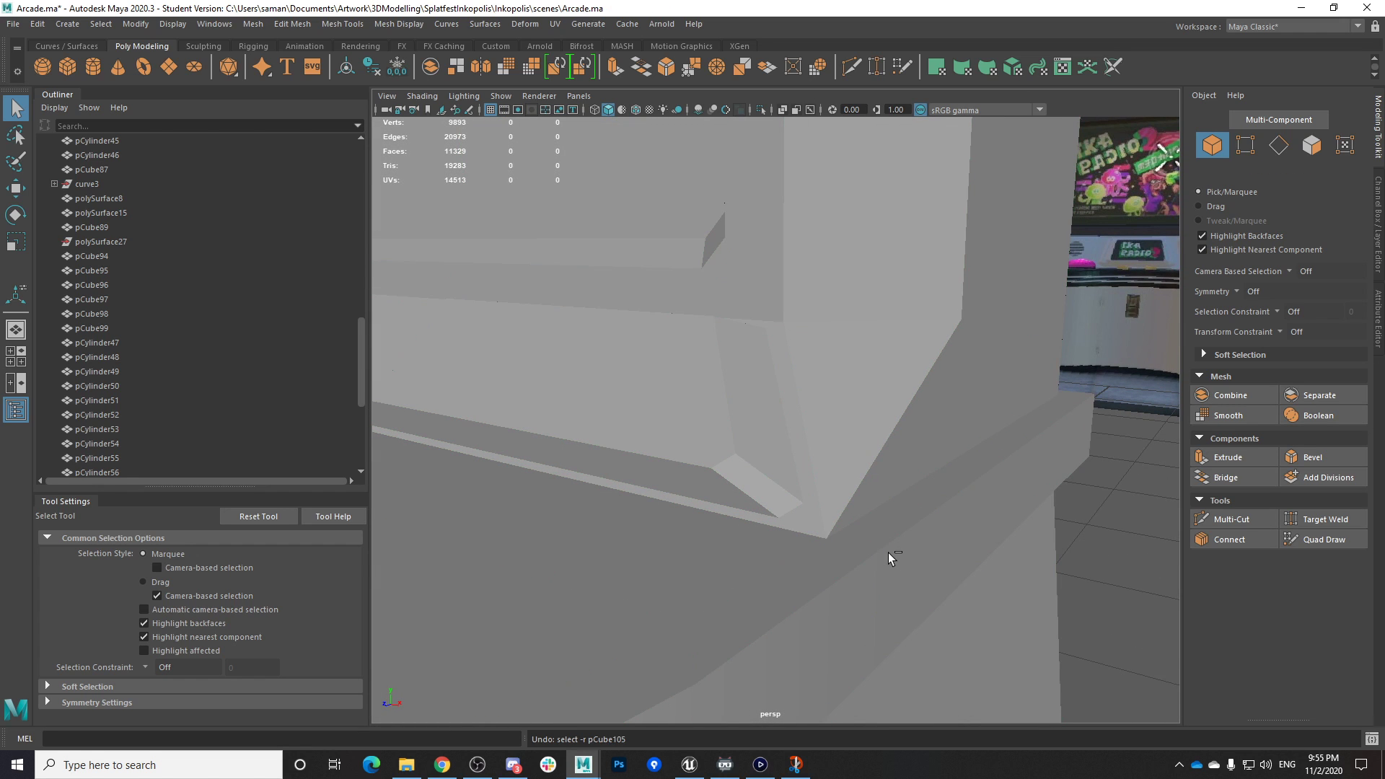
key("ctrl+s")
left_click(662, 395)
Move the two lower vertices beside the center section's left edge outward along world X, following the sign in the front reference
scroll(664, 445, "down", 5)
left_click_drag(664, 445, 808, 573, "alt")
right_click_drag(625, 343, 627, 383)
middle_click_drag(602, 391, 768, 394, "alt")
right_click_drag(635, 366, 577, 369)
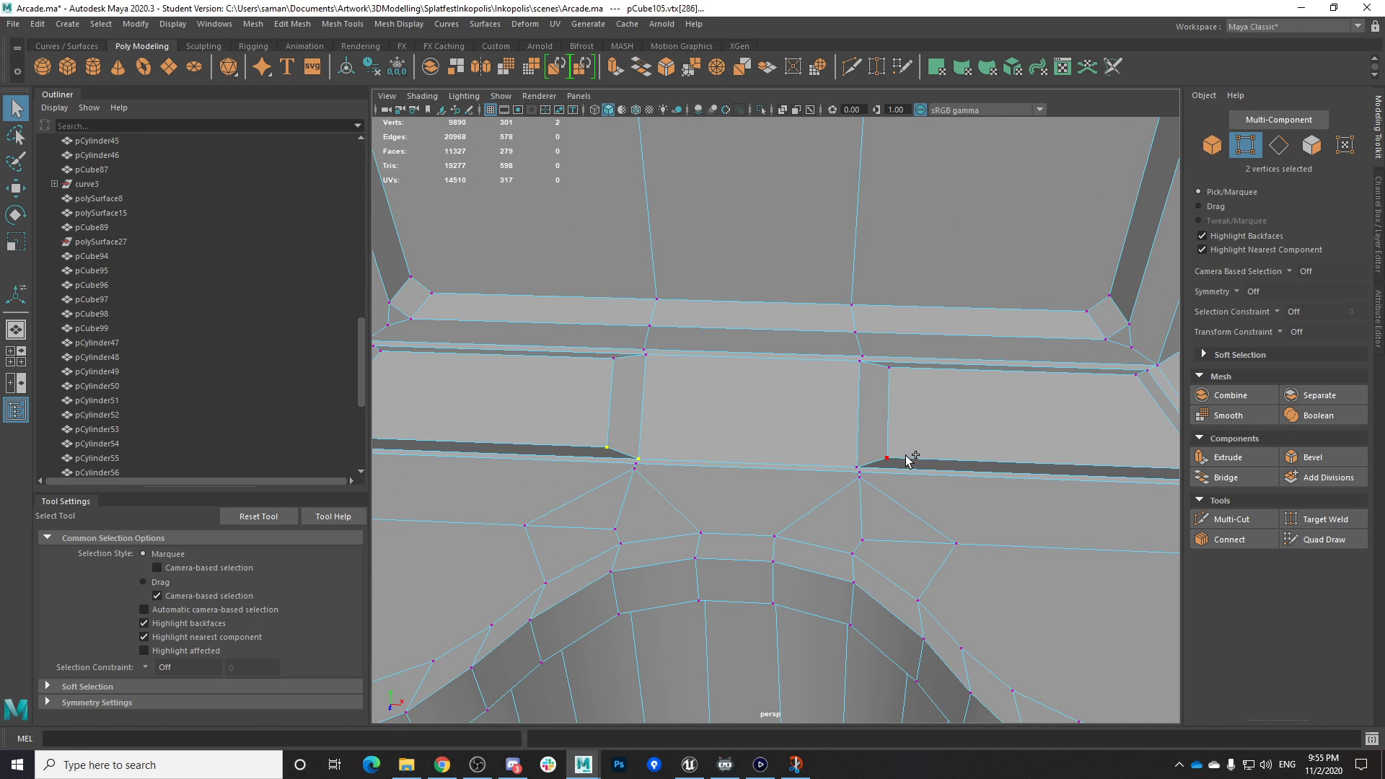
key("space")
key("space")
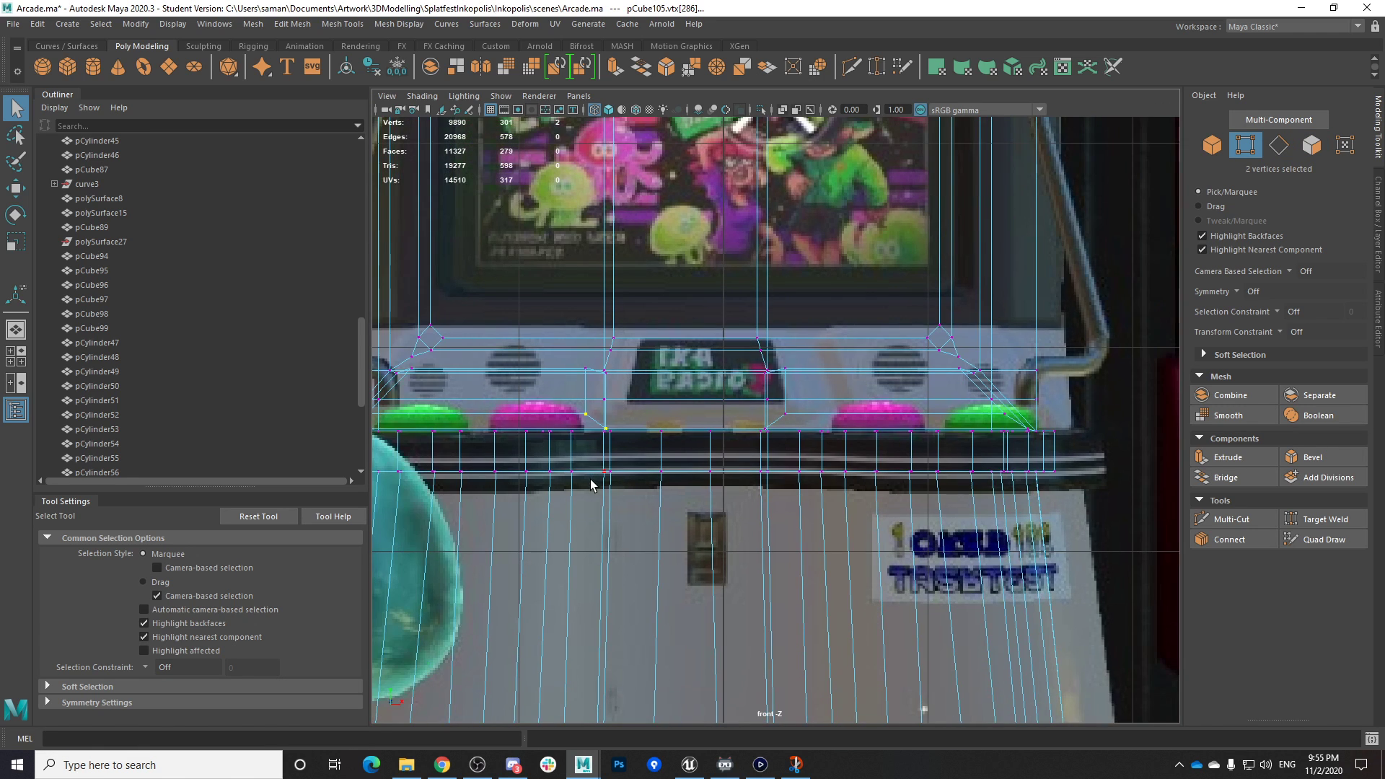
key("w")
middle_click_drag(631, 420, 738, 446, "alt")
scroll(737, 448, "up", 1)
left_click(145, 560)
left_click(205, 584)
left_click_drag(755, 443, 731, 445)
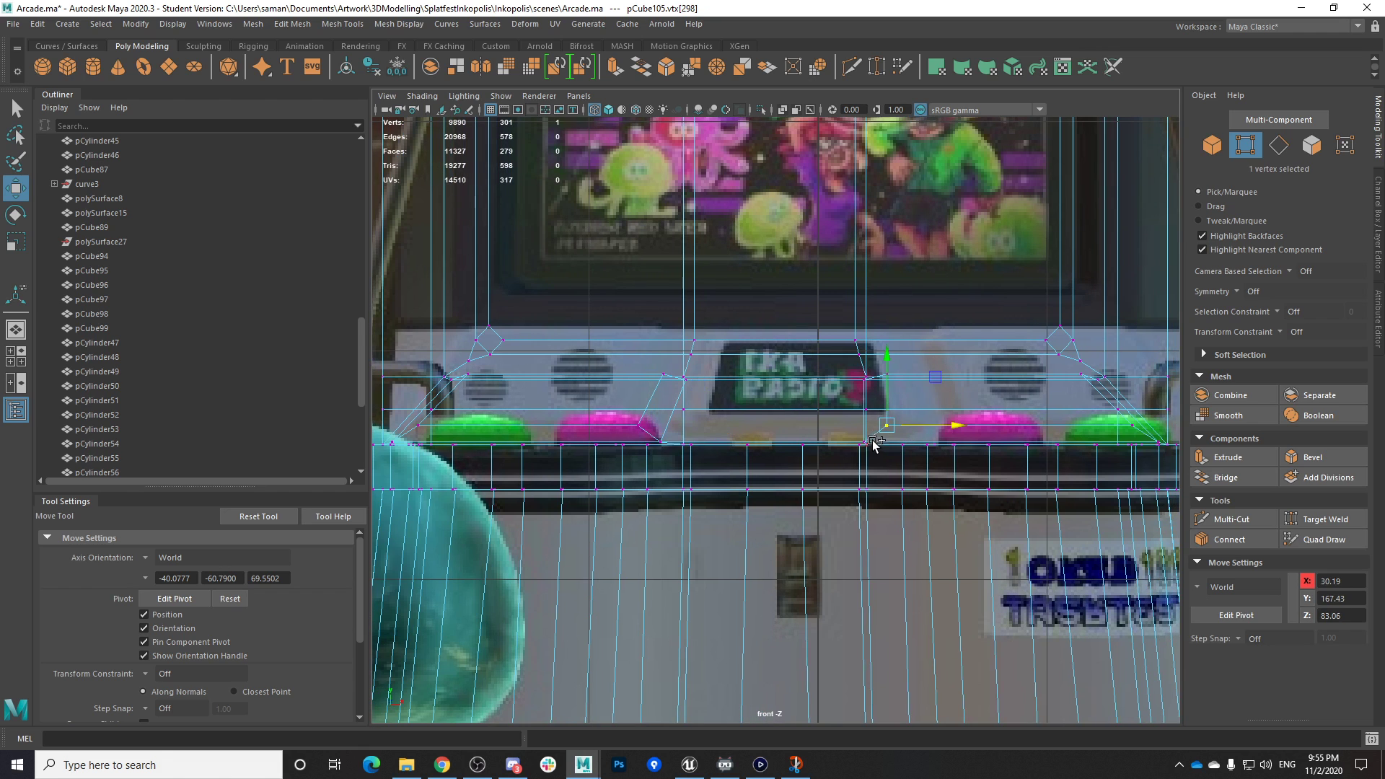
Move the two lower vertices beside the center section's right edge outward to about X 35.5, and save the scene
scroll(872, 442, "up", 2)
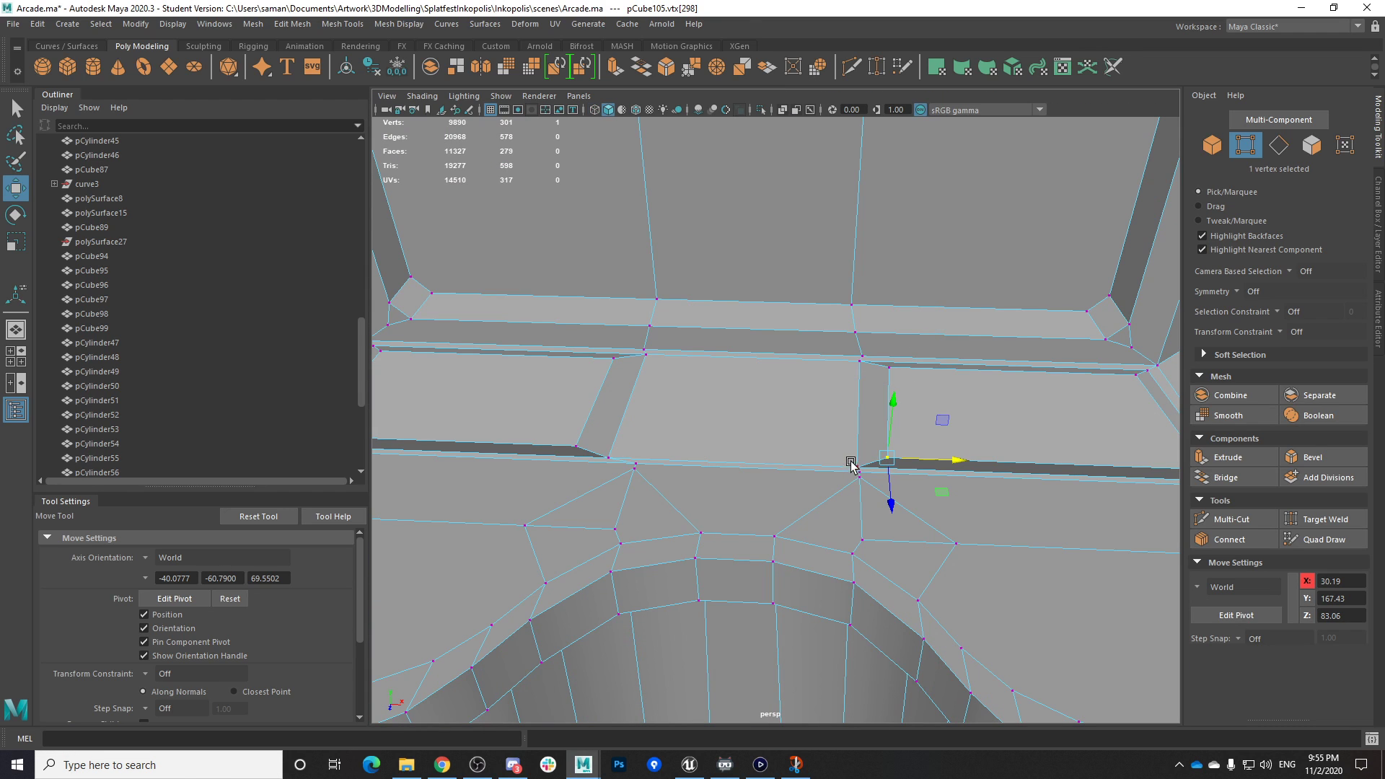
left_click(853, 465, "shift")
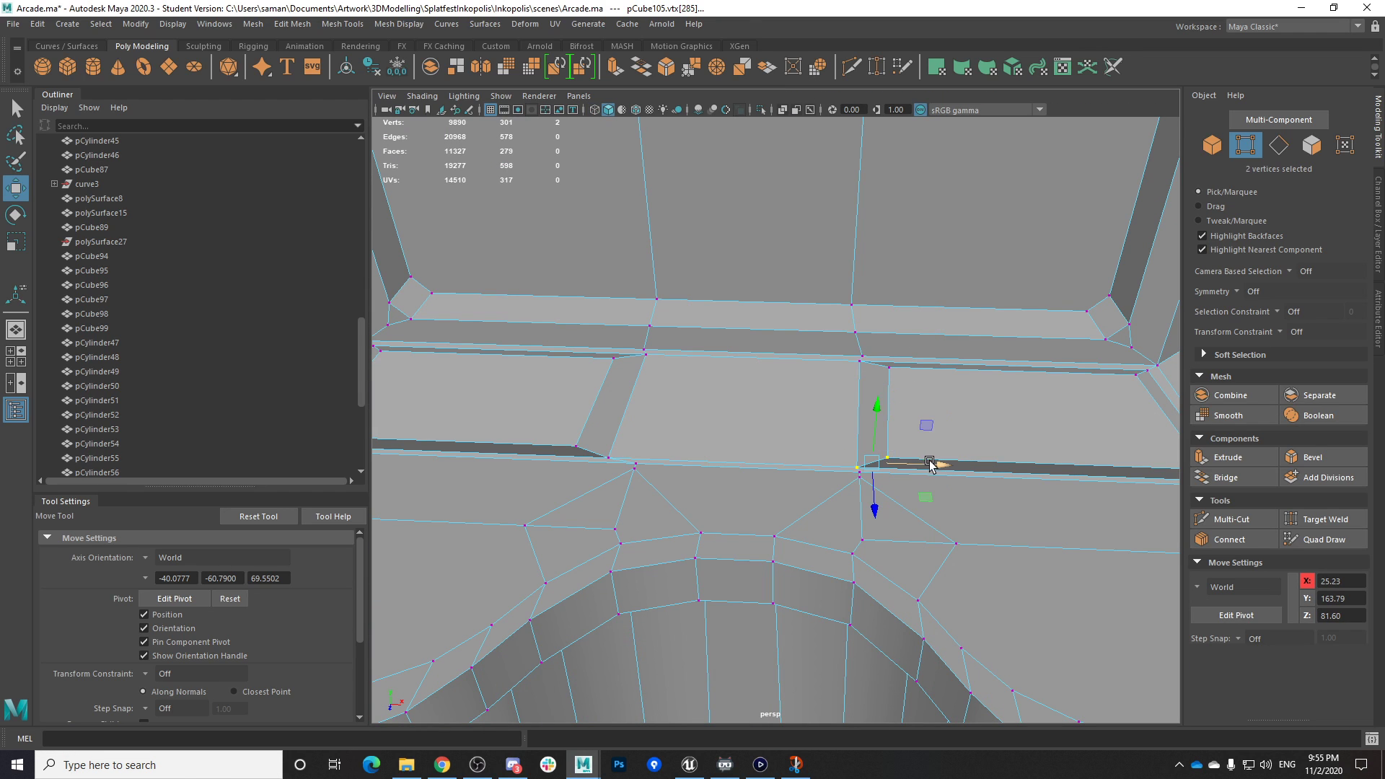
key("space")
key("space")
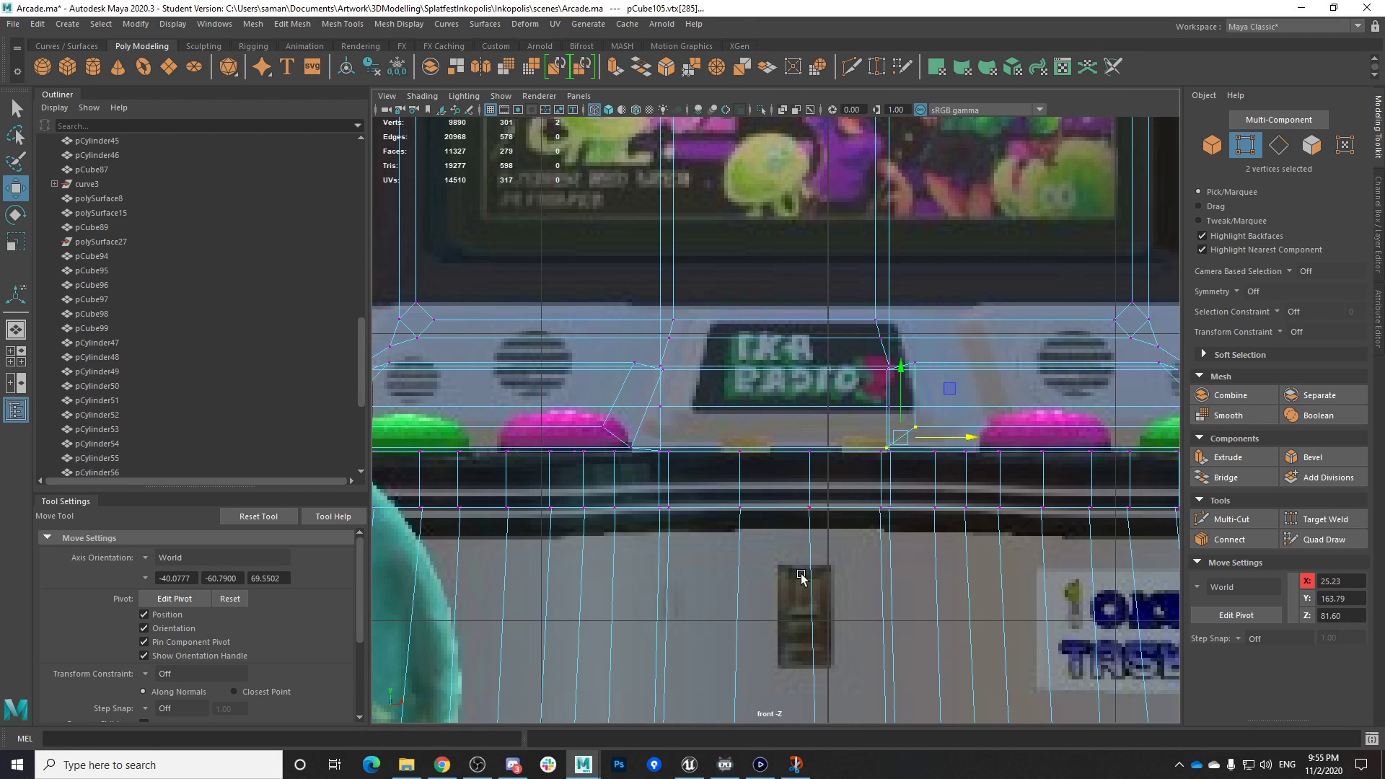
left_click_drag(959, 435, 983, 438)
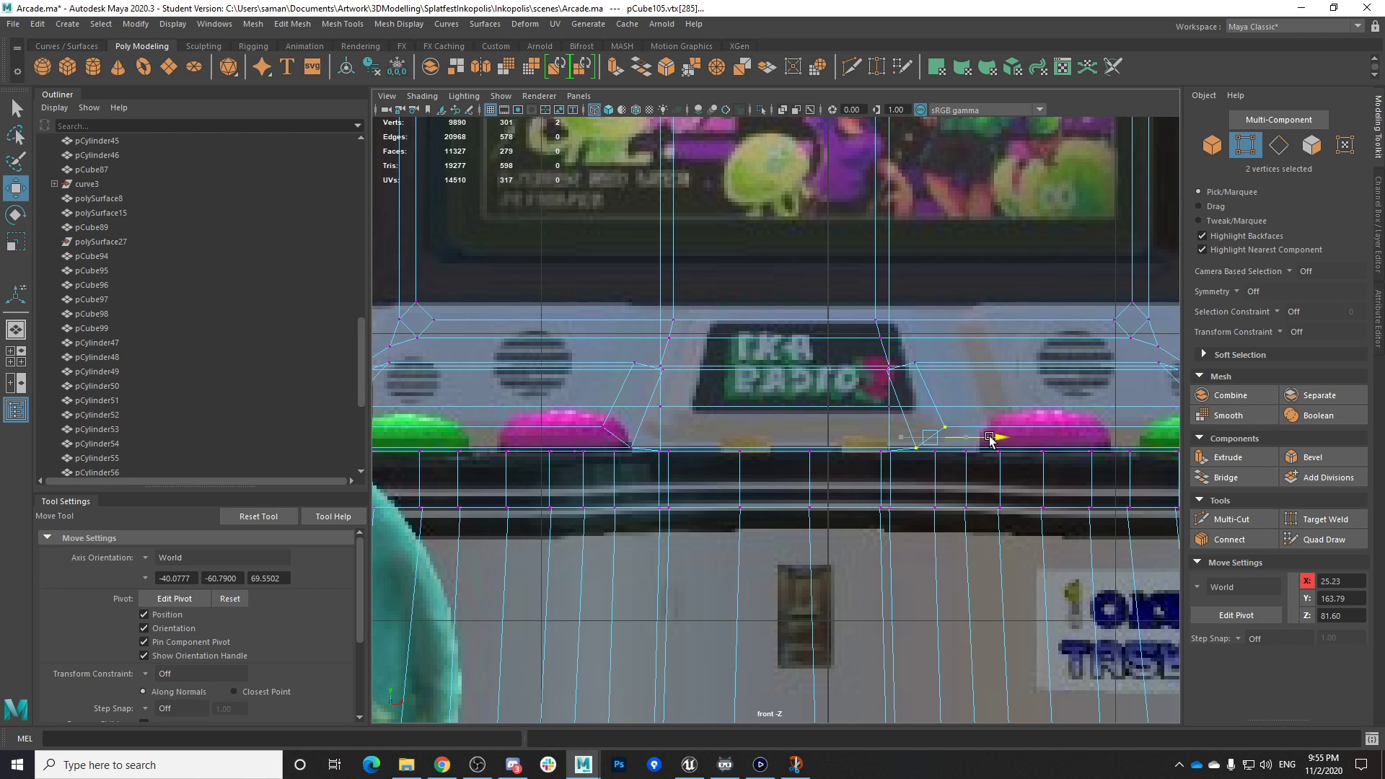
scroll(990, 440, "down", 2)
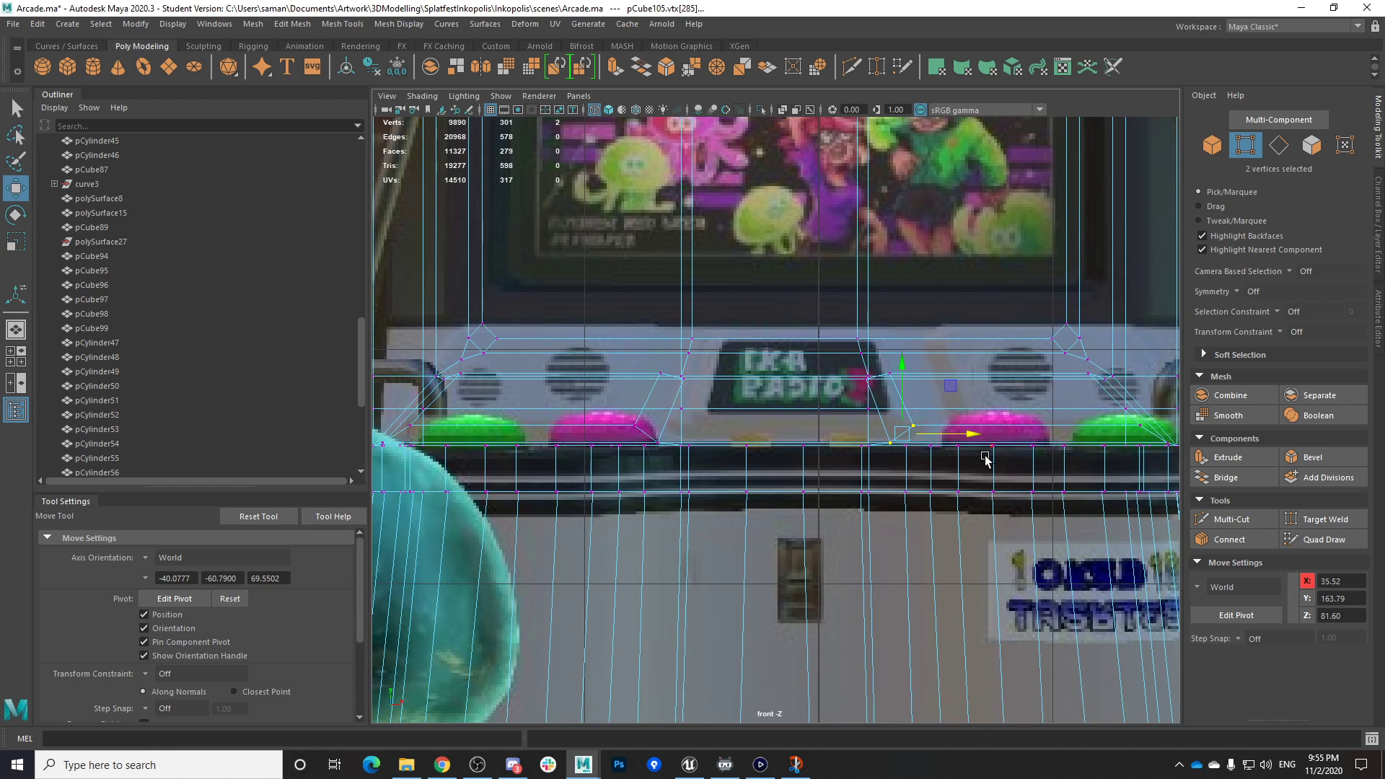
key("ctrl+s")
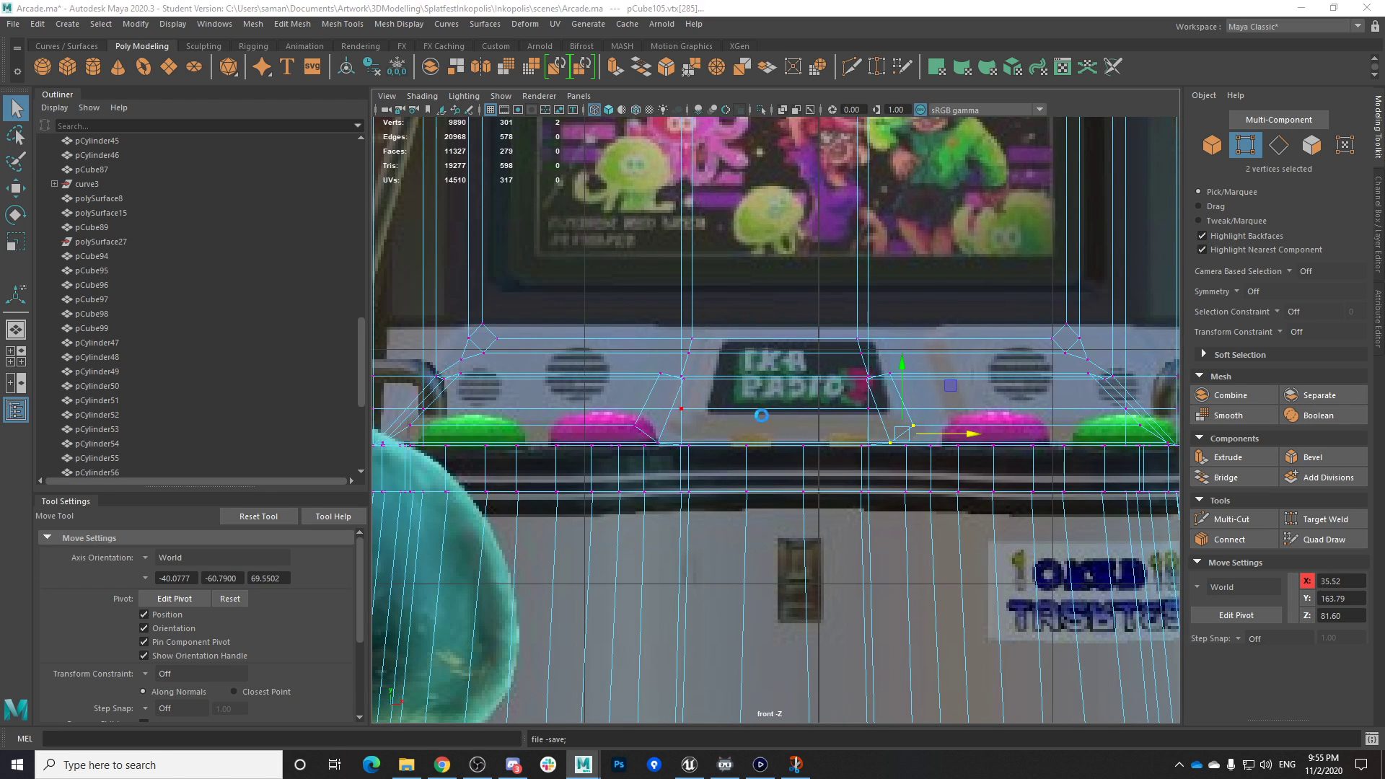
key("Return")
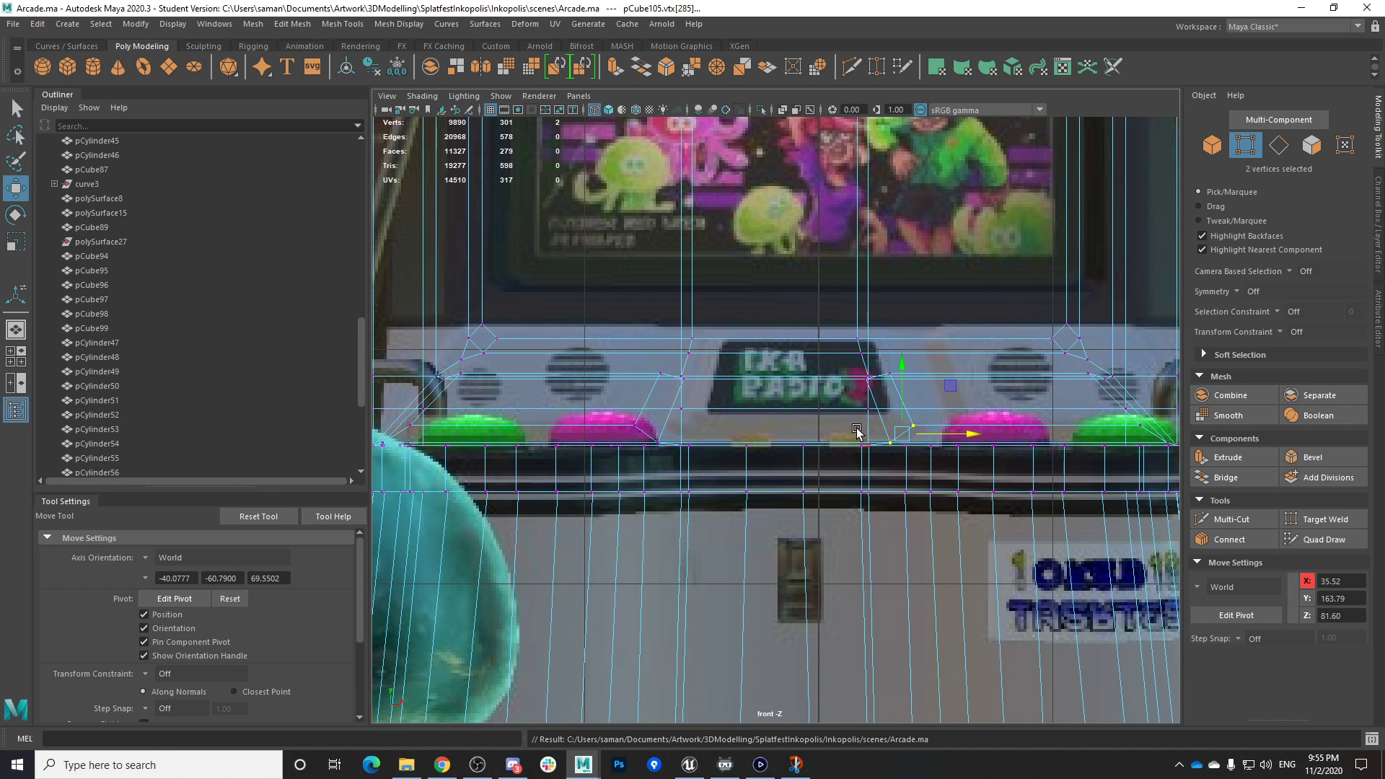
Extrude the control panel's tapered center face and scale it inward to leave a thin border around it
key("space")
key("space")
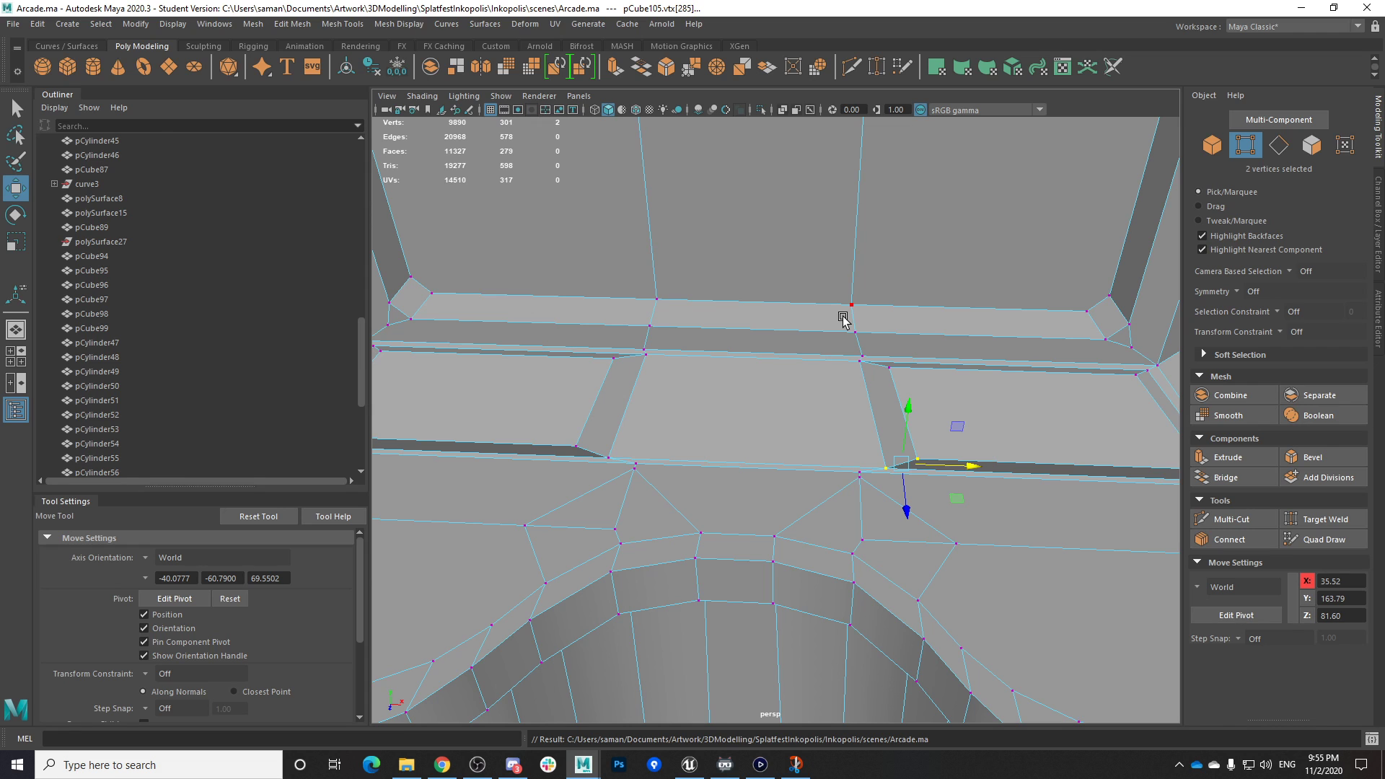
right_click_drag(725, 314, 726, 389)
left_click(727, 390)
left_click_drag(783, 490, 818, 458, "alt")
key("ctrl+e")
key("r")
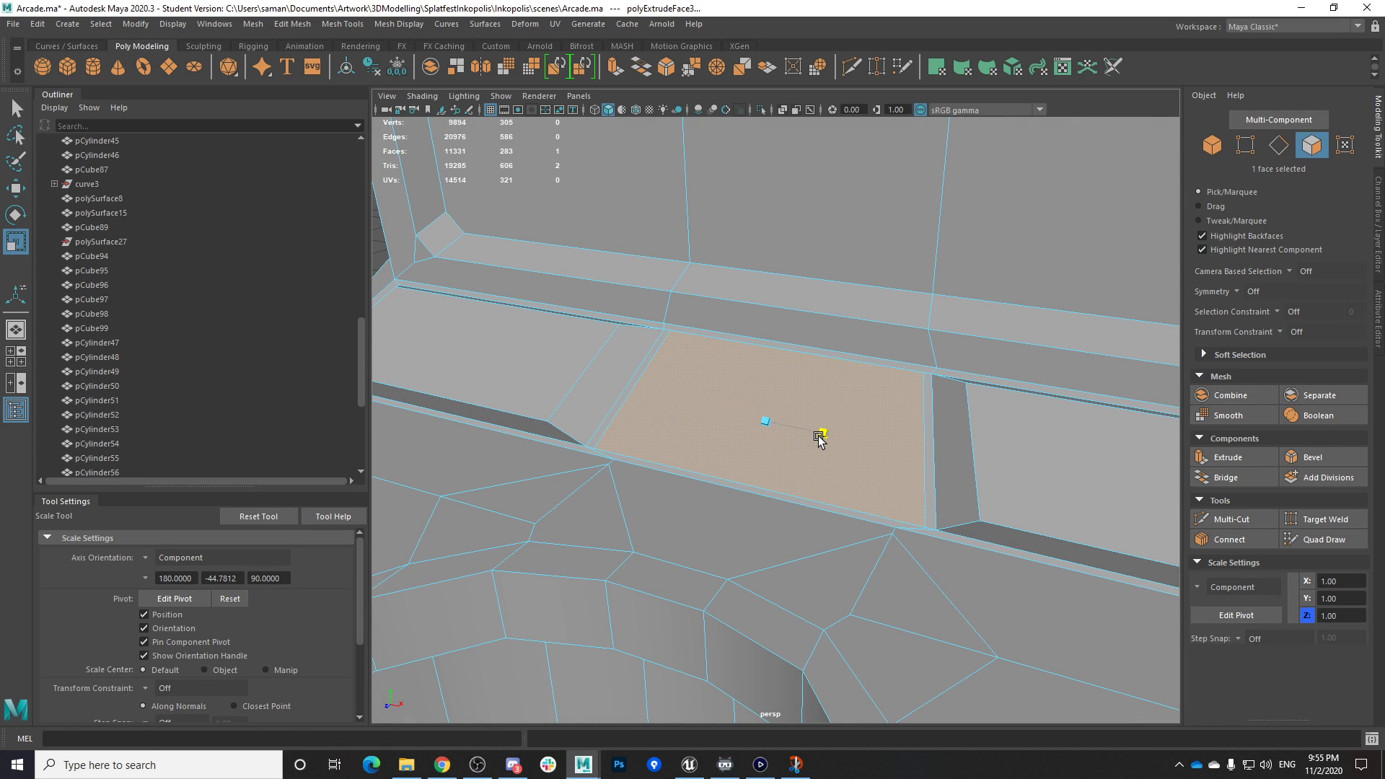
left_click_drag(807, 419, 792, 437, "alt")
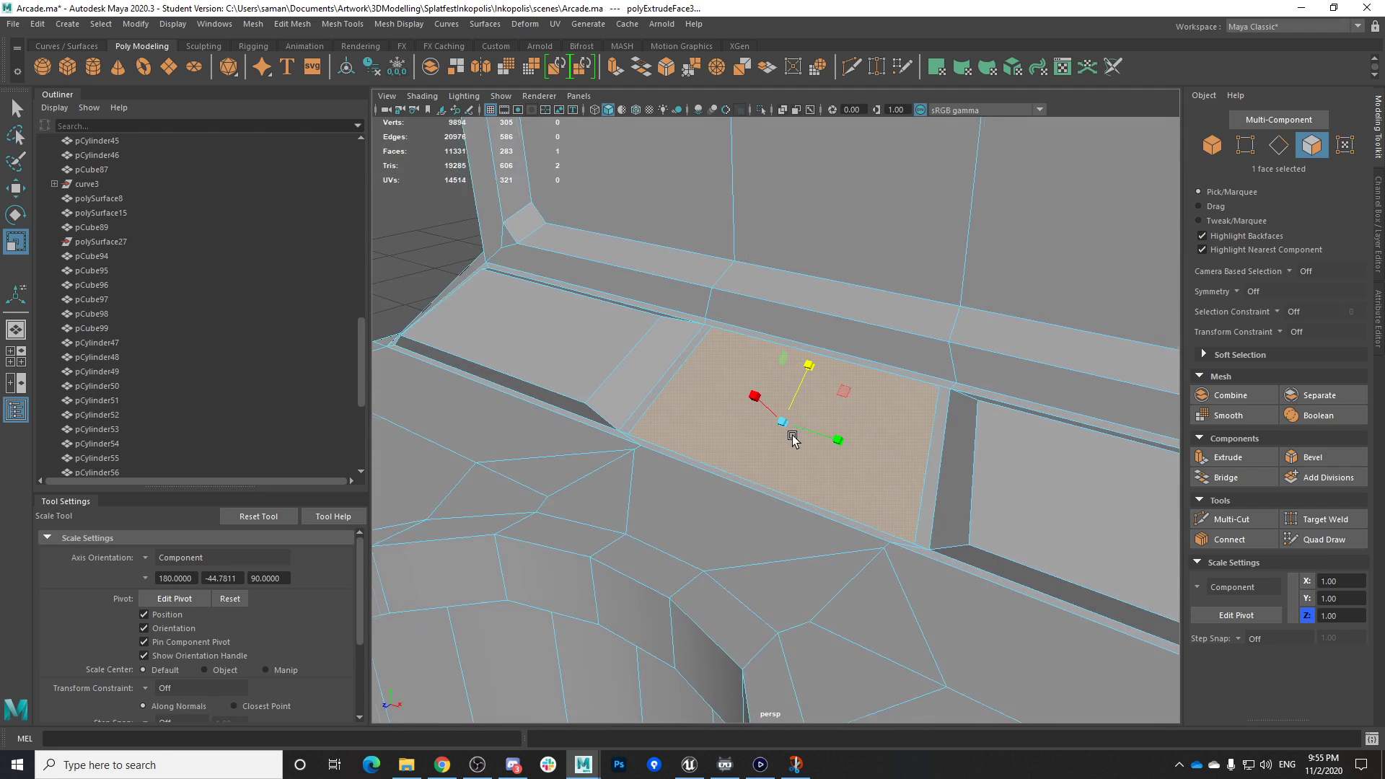
right_click_drag(792, 438, 946, 456, "alt")
left_click_drag(637, 406, 689, 380, "alt")
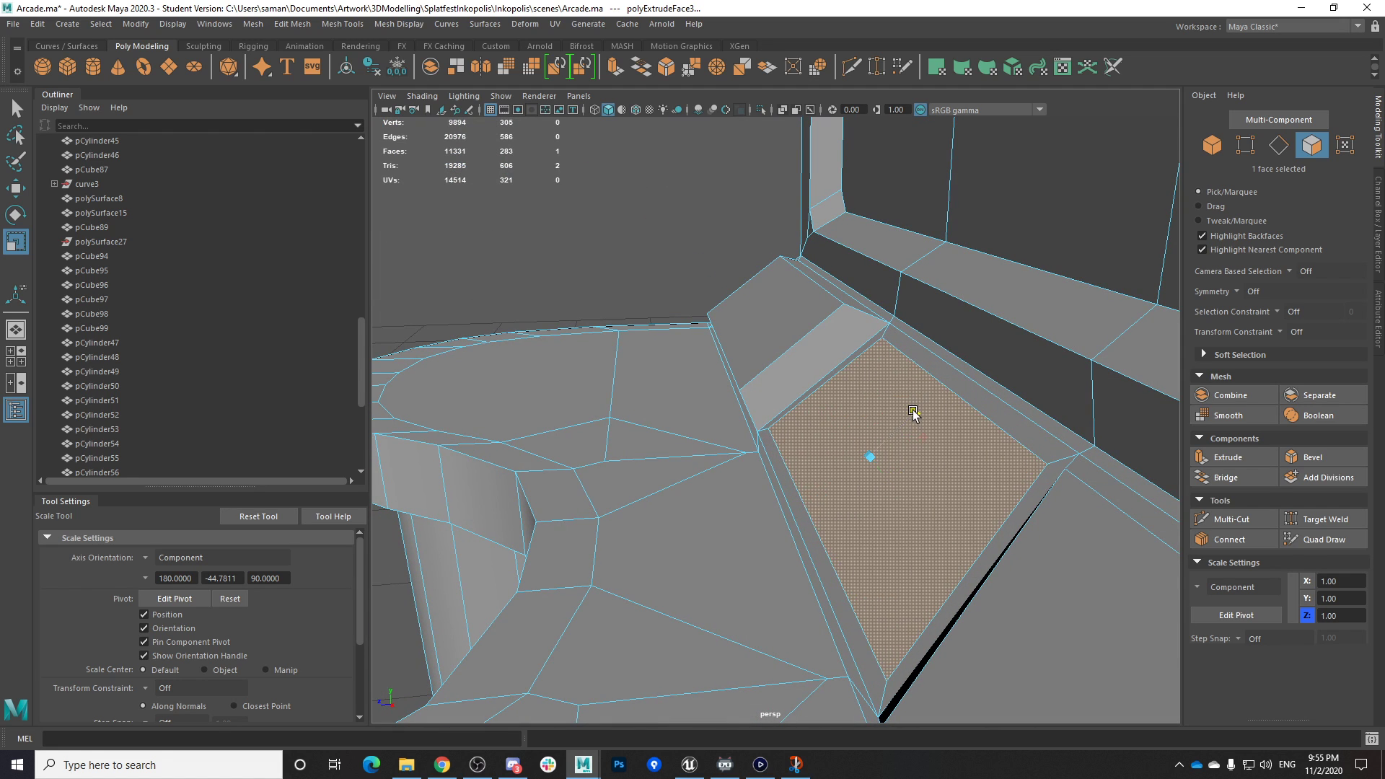
left_click_drag(915, 411, 958, 526, "alt")
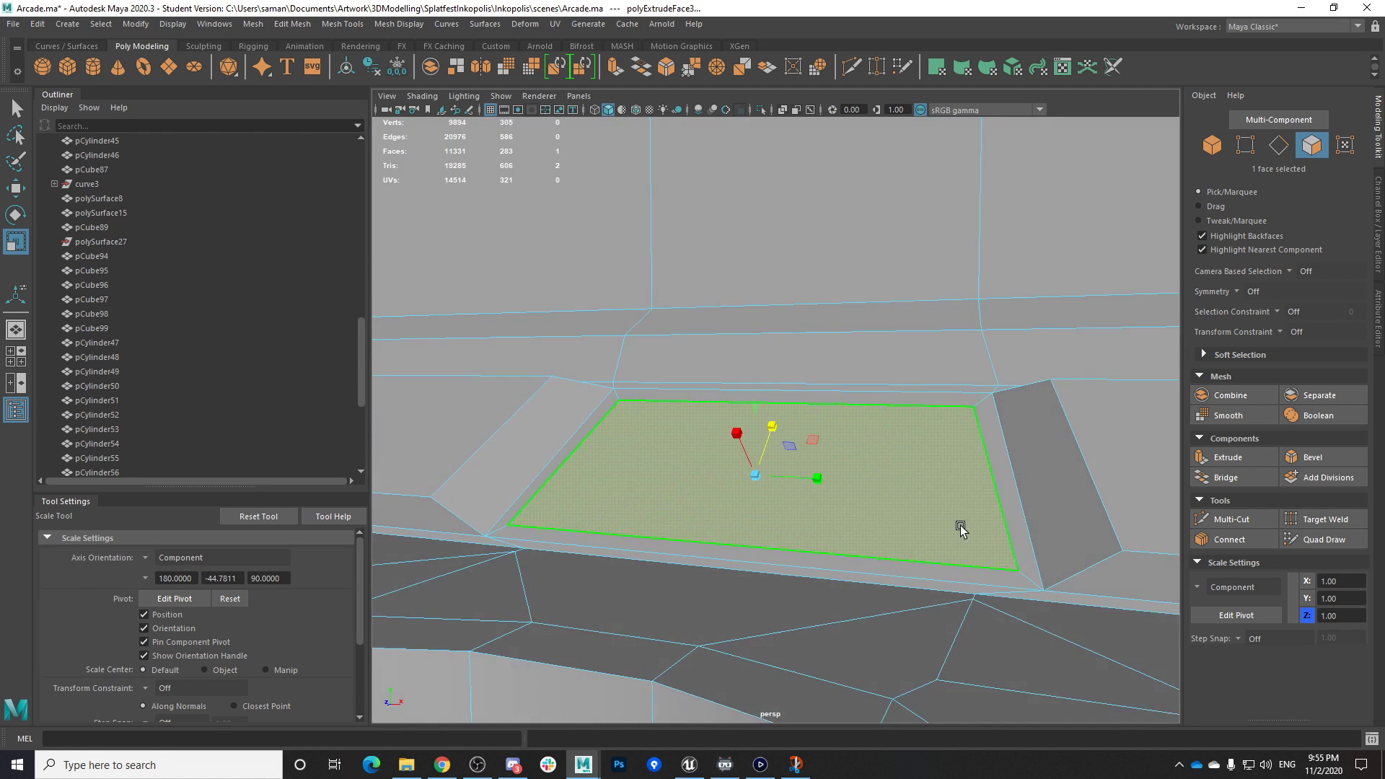
Check the Ika Radio cabinet in the game capture window, return to the Arcade scene in Maya, and save it
left_click(770, 769)
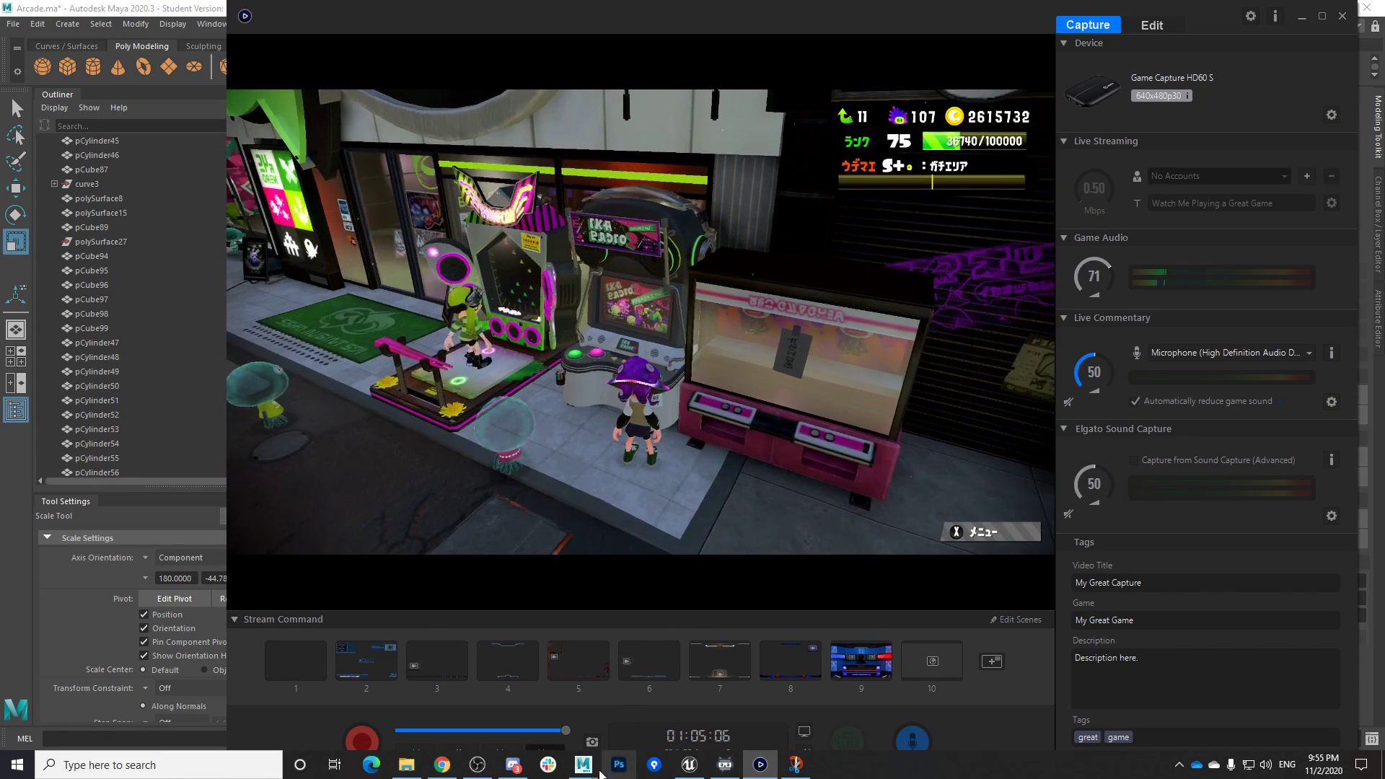
mouse_move(583, 765)
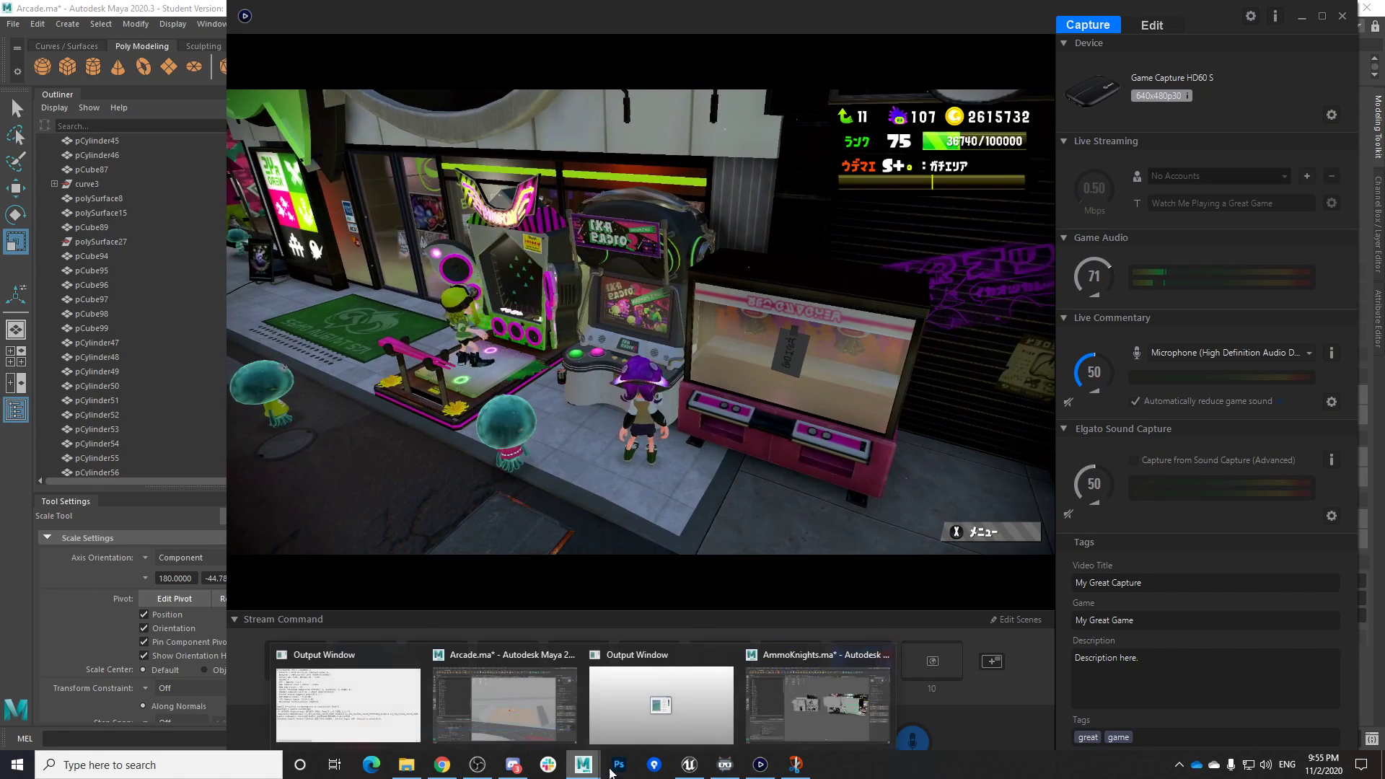
left_click(505, 700)
key("ctrl+s")
left_click(661, 397)
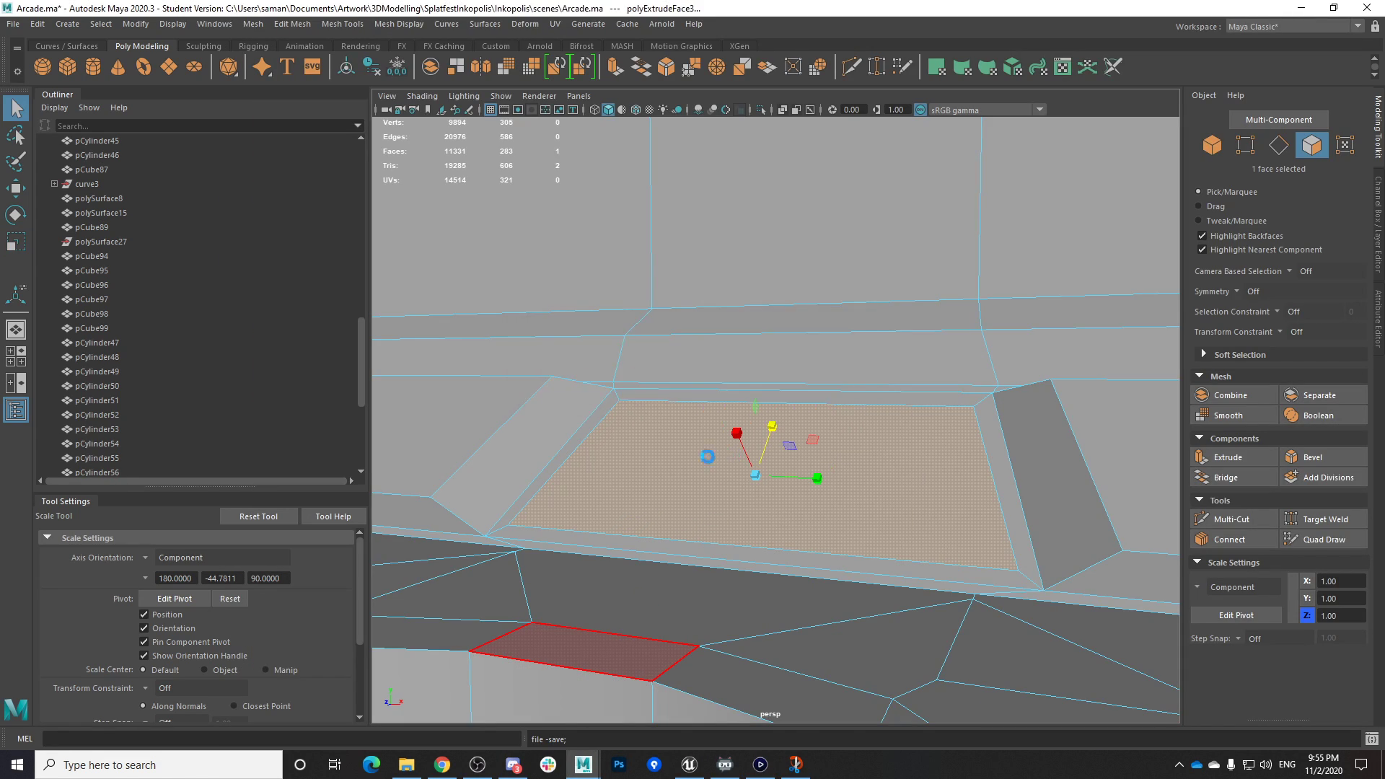
Extrude the inset center face again and raise it outward from the panel, with the Move axis orientation set to Component
key("ctrl+e")
key("w")
left_click_drag(856, 489, 792, 494, "alt")
left_click(160, 557)
left_click(177, 586)
left_click_drag(754, 538, 705, 417, "alt")
Scale the raised center face slightly inward to taper its sides, and check the profile in the side view
key("r")
left_click(793, 449)
left_click_drag(795, 390, 799, 387)
key("space")
key("space")
scroll(967, 546, "down", 5)
scroll(827, 426, "up", 3)
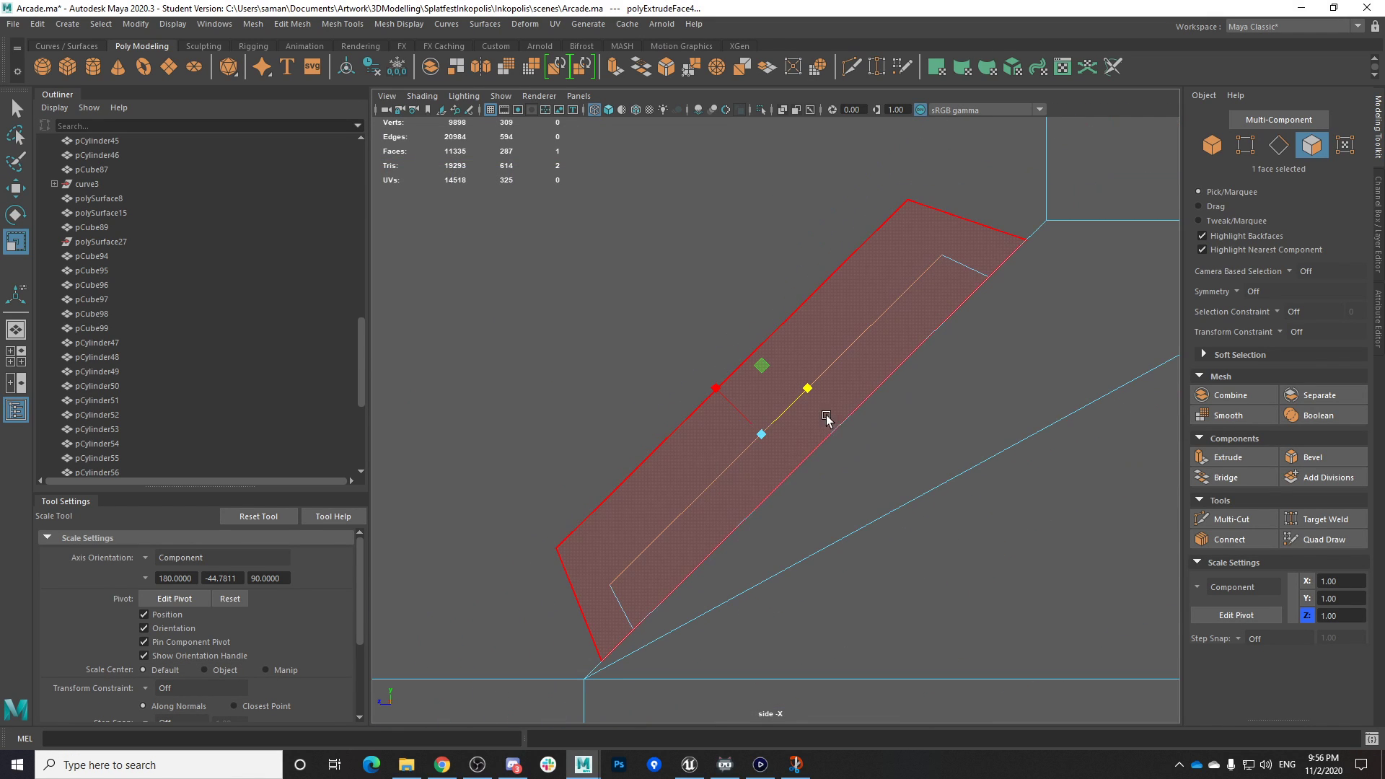
key("space")
key("space")
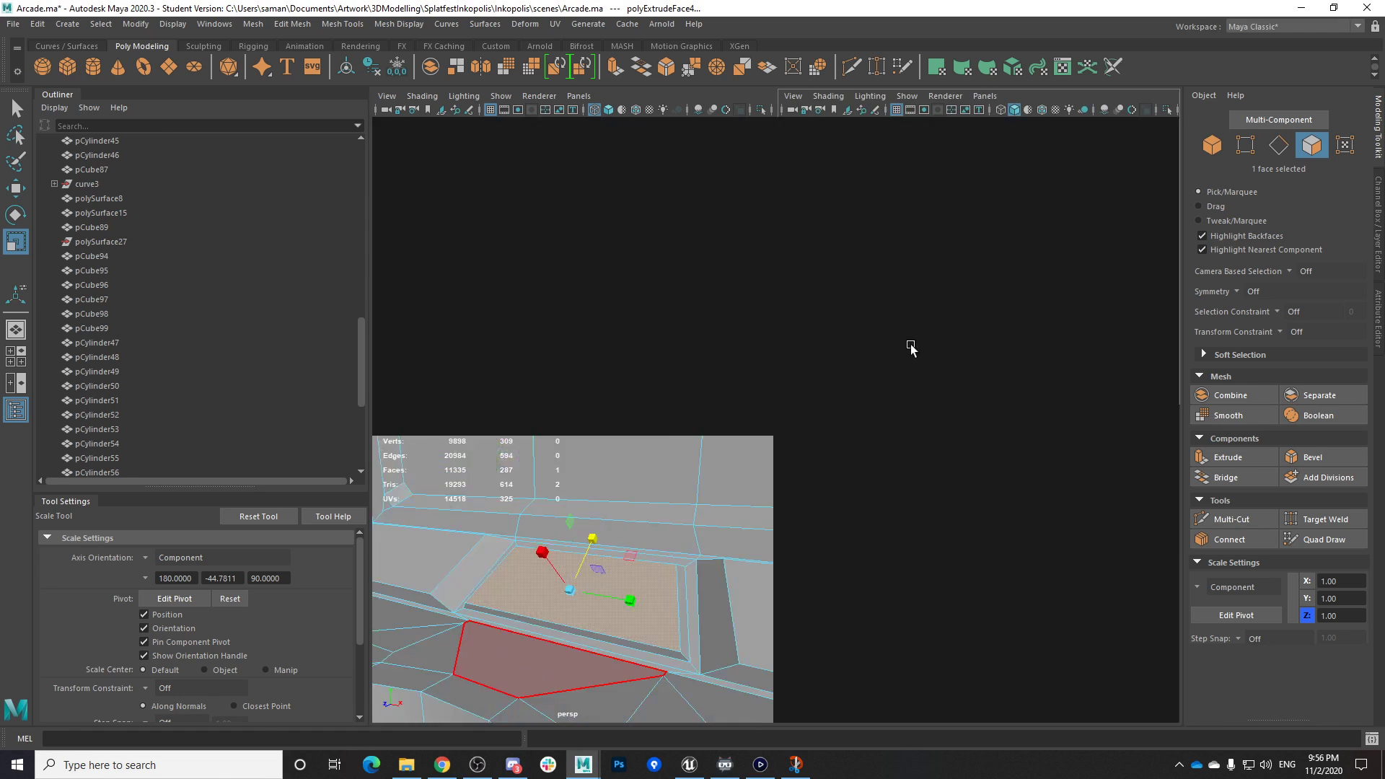
Extrude the raised center face and scale it inward to form a second inset border
key("ctrl+e")
key("r")
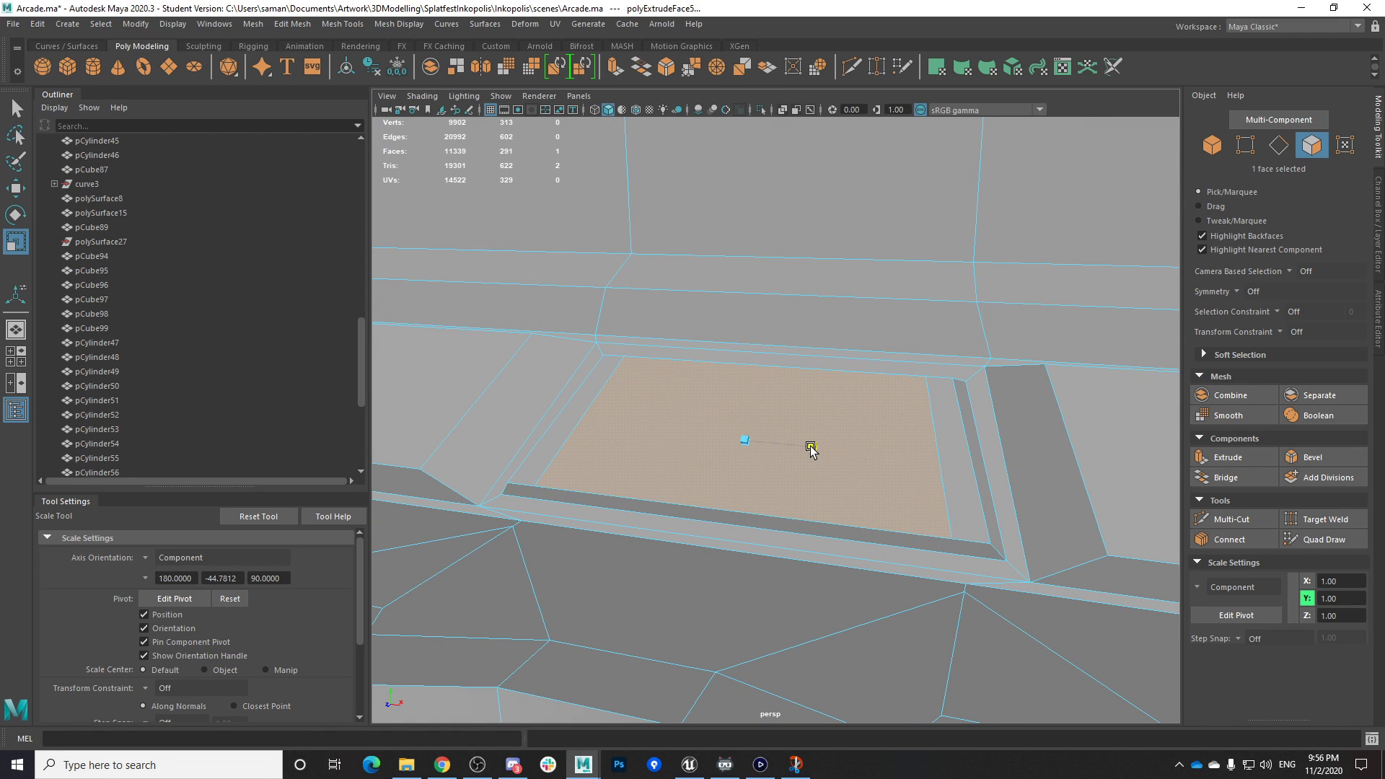
left_click_drag(761, 397, 692, 422, "alt")
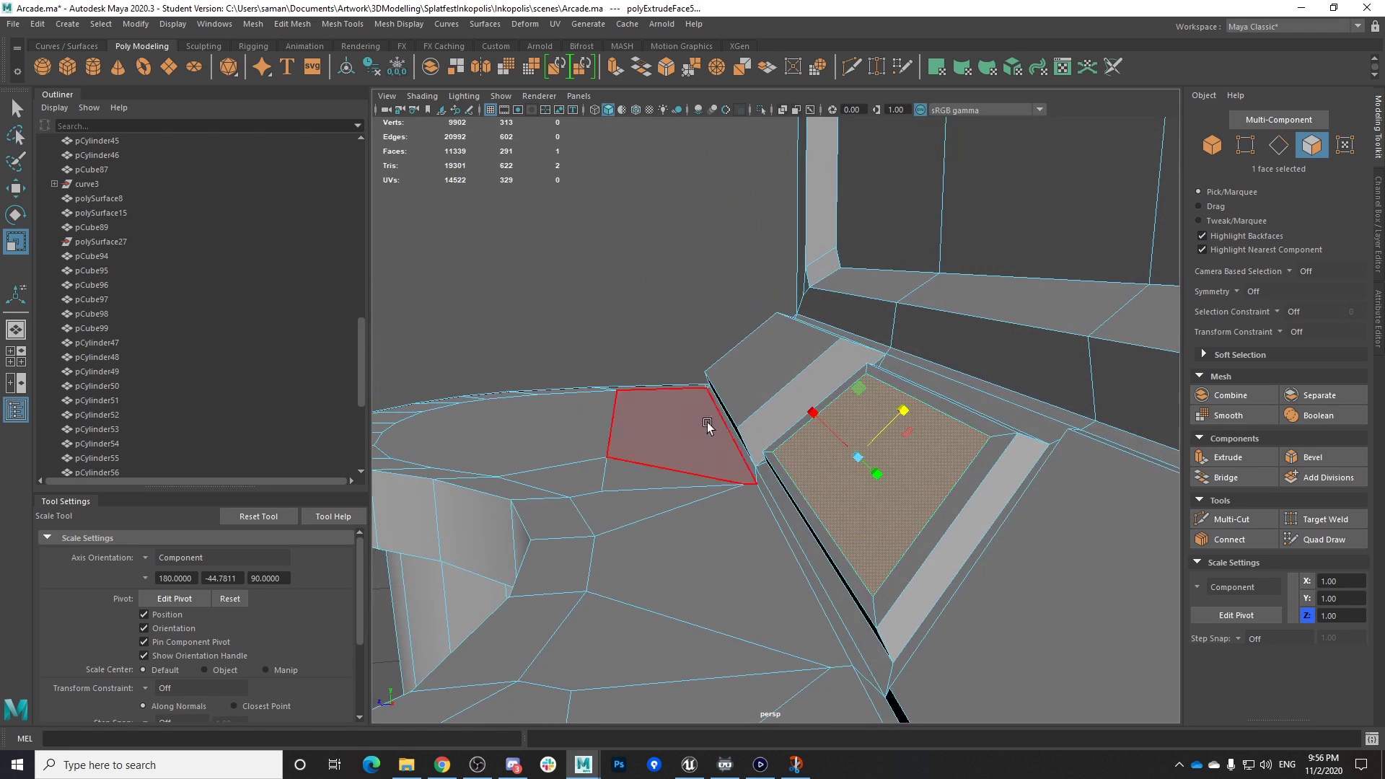
Extrude the inner center face, raise it outward in the side view, scale it slightly inward, and save the scene
key("w")
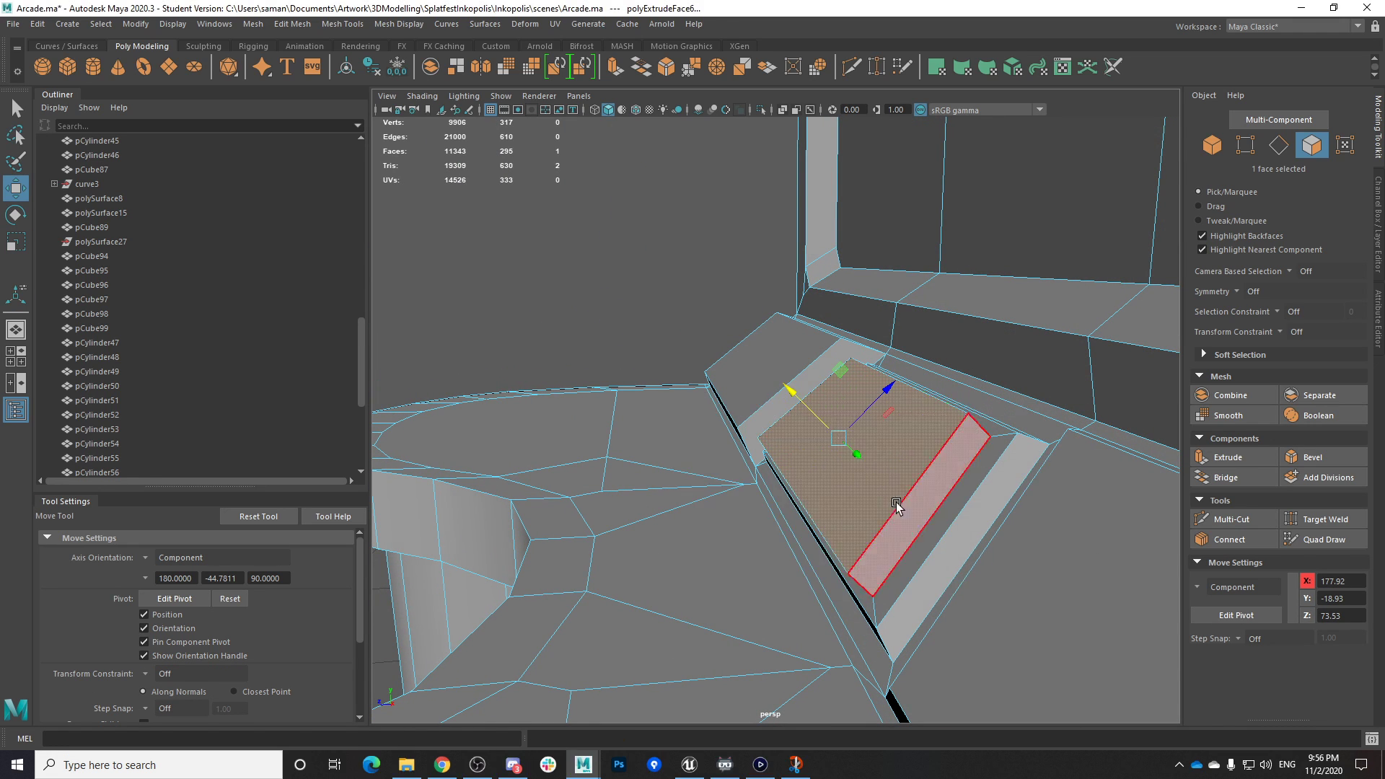
key("space")
key("space")
left_click_drag(747, 433, 725, 400)
key("r")
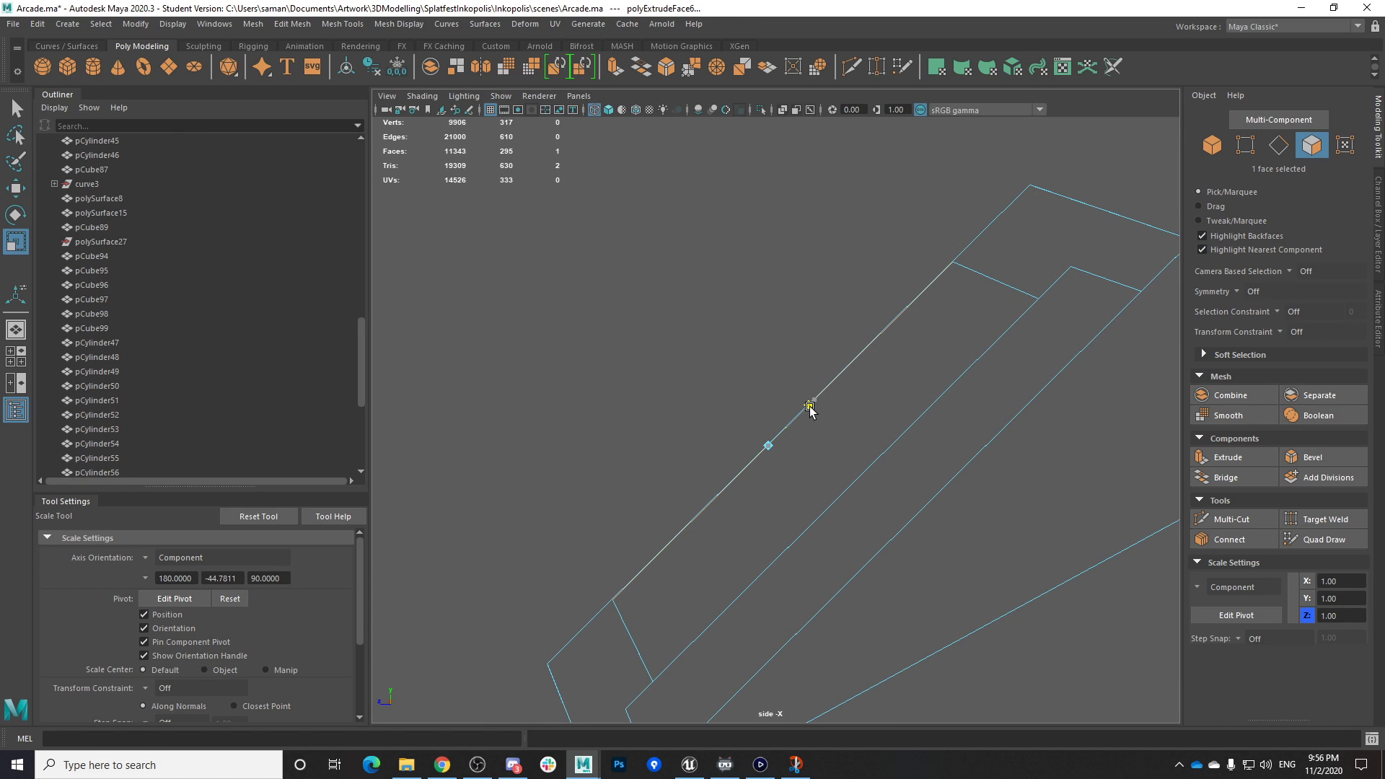
key("q")
key("ctrl+s")
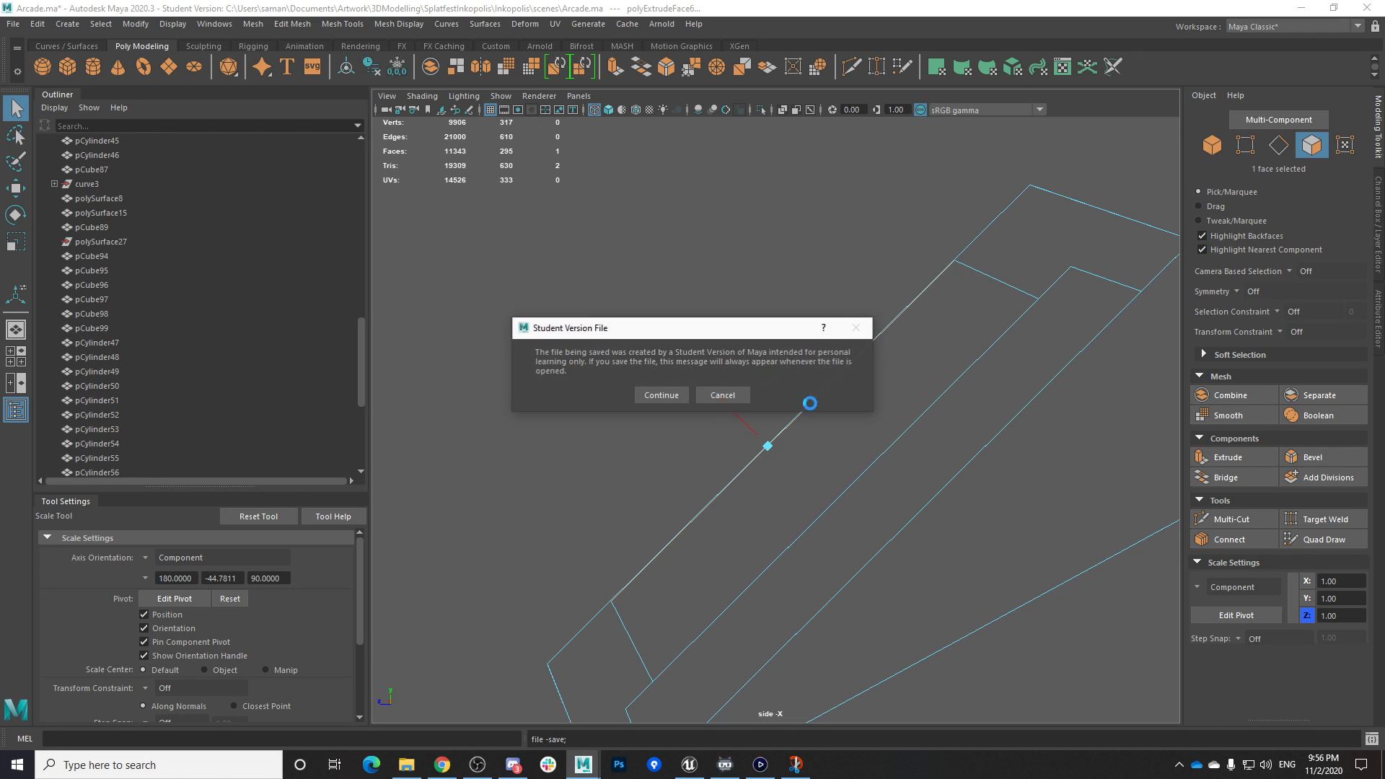
left_click(662, 395)
Return to the perspective view, glance at the YouTube page in Chrome, switch back to the Arcade scene in Maya, and save it
key("space")
key("space")
left_click(459, 770)
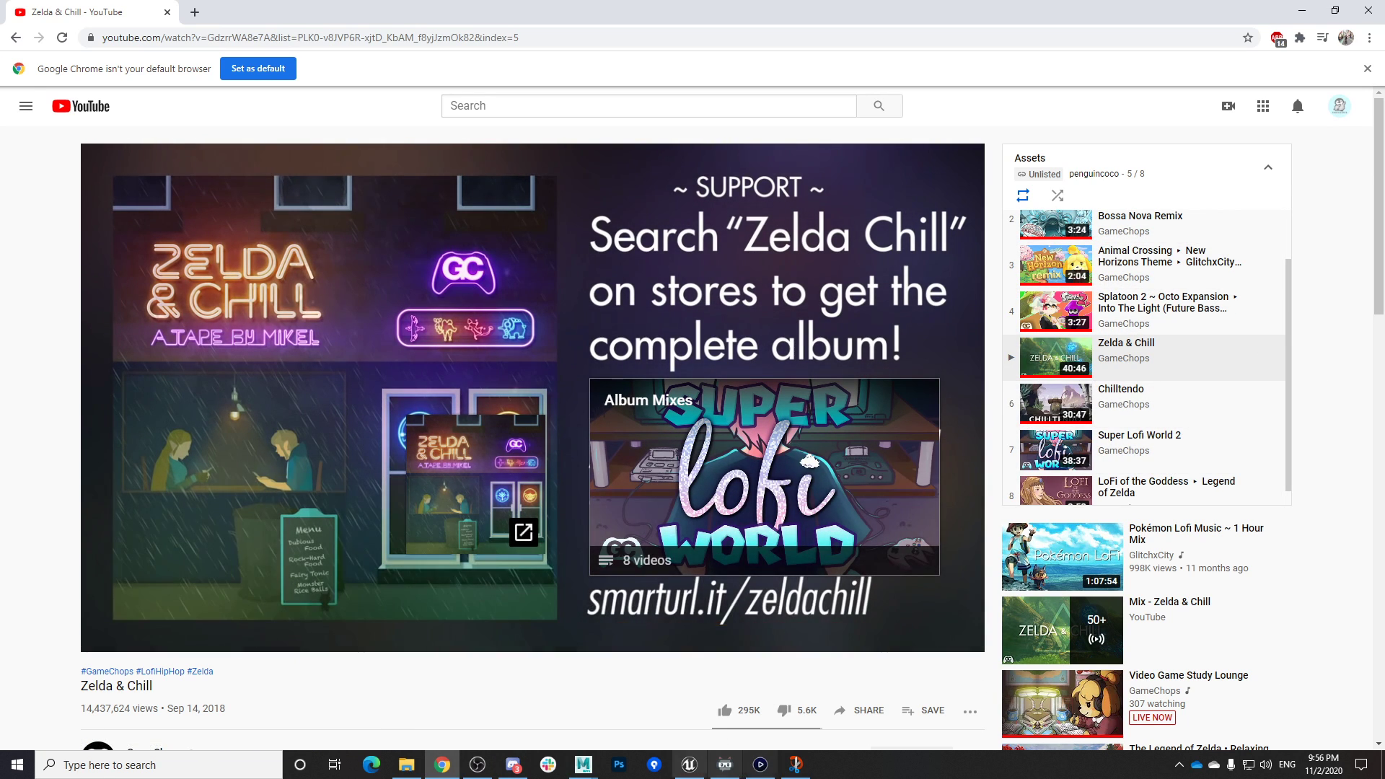
mouse_move(593, 765)
left_click(505, 697)
key("ctrl+s")
left_click(658, 395)
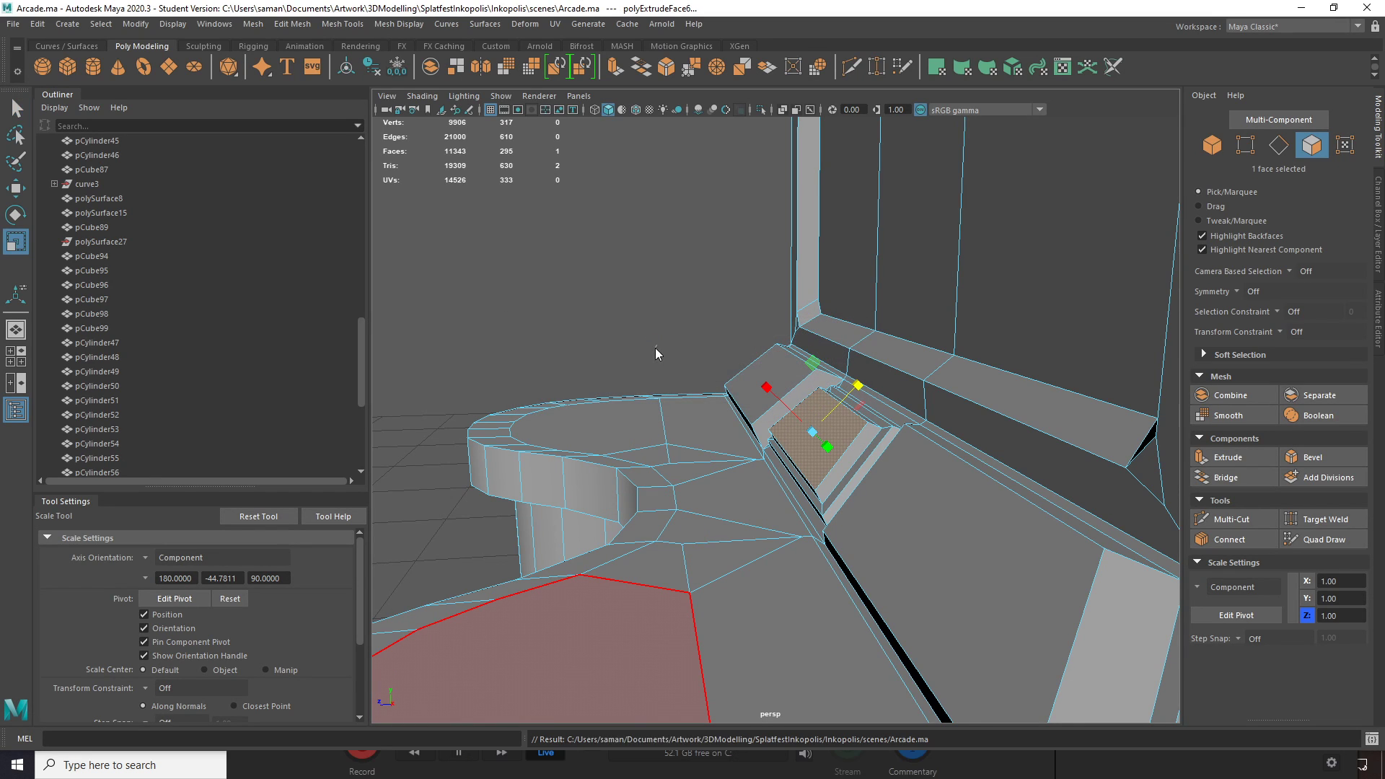
Inspect the cabinet body and the stepped center plate from the front in object mode
key("F8")
scroll(778, 460, "down", 5)
scroll(945, 674, "down", 5)
left_click(945, 674)
left_click_drag(794, 620, 865, 496, "alt")
scroll(885, 600, "up", 6)
left_click(722, 534)
scroll(865, 497, "up", 2)
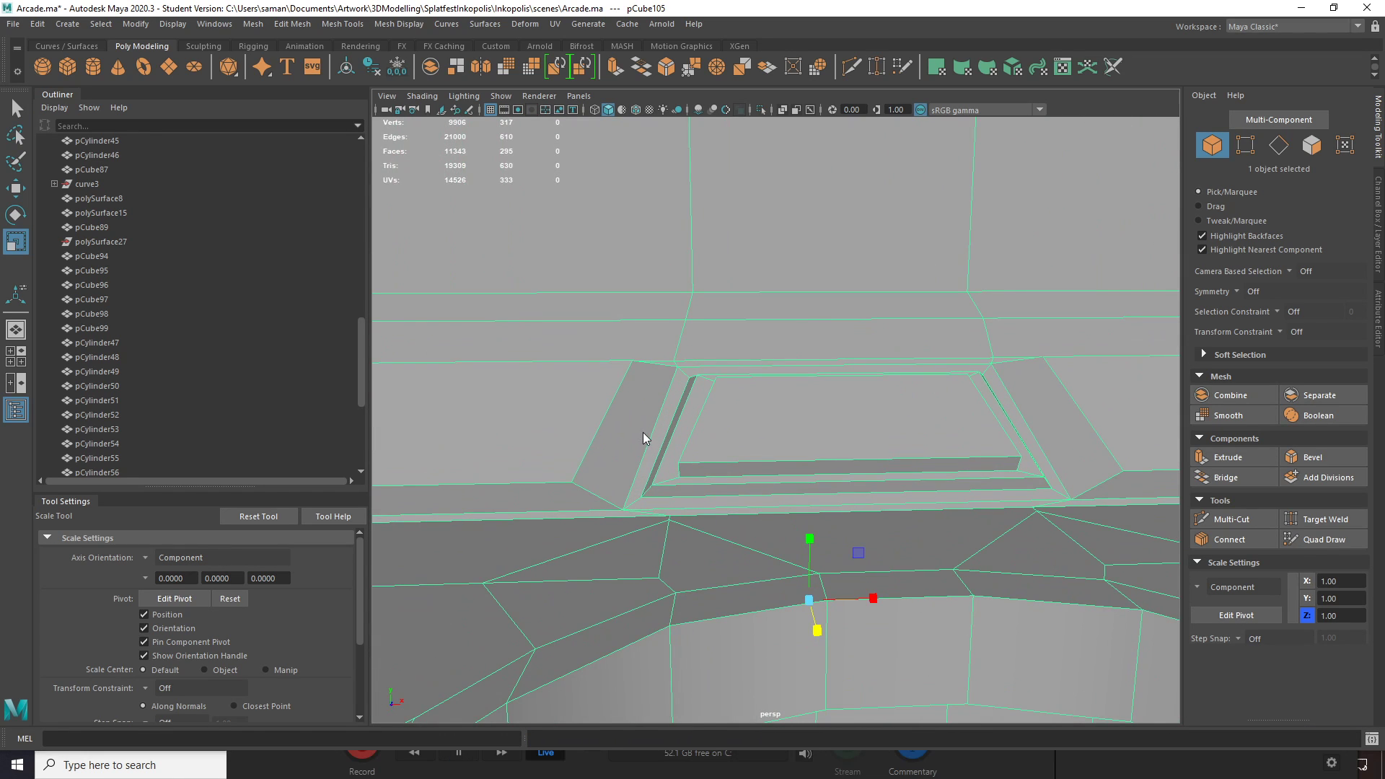
Try to bevel the short corner edges of the side sections, and undo the bevel
right_click_drag(645, 436, 631, 373)
left_click(653, 370, "shift")
left_click_drag(653, 369, 632, 438, "alt")
left_click_drag(577, 598, 938, 520, "alt")
left_click(1312, 457)
left_click_drag(1118, 451, 724, 448, "alt")
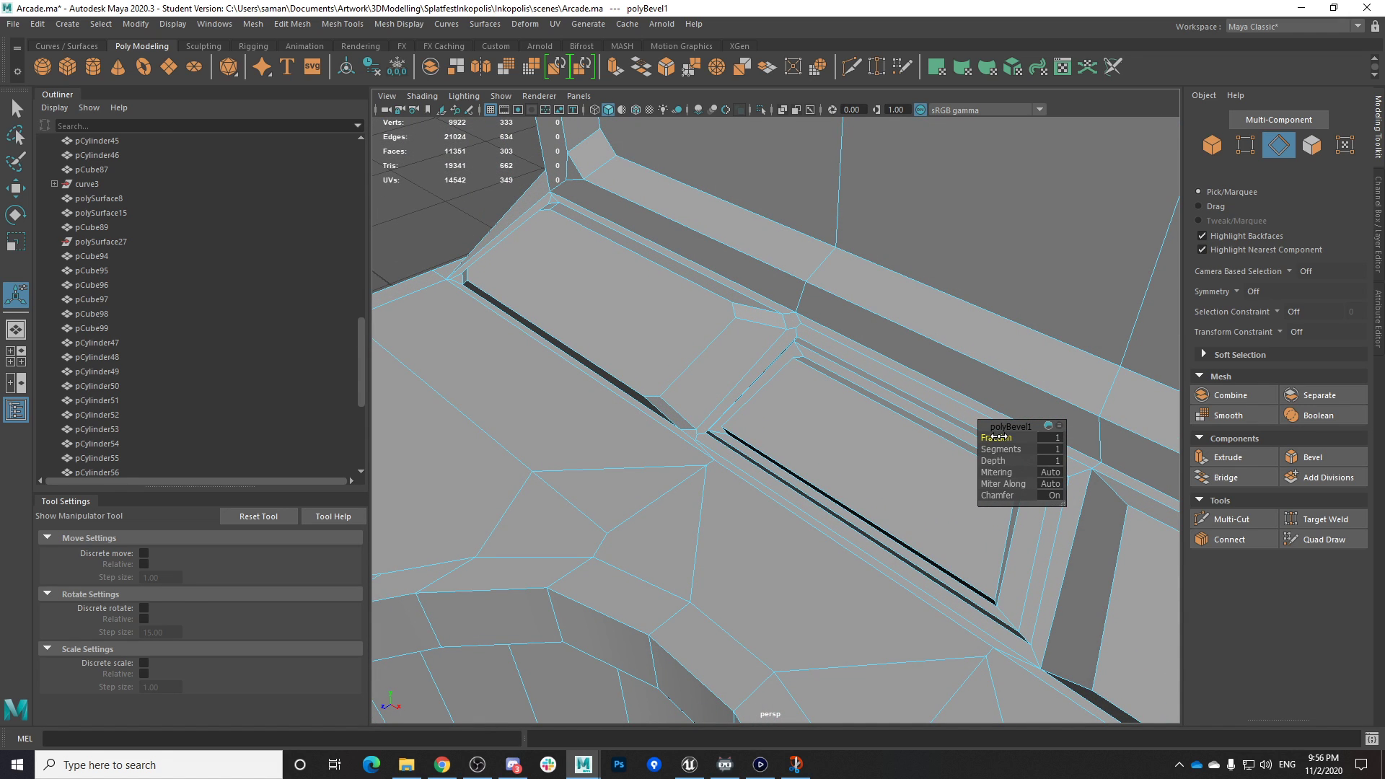
key("ctrl+z")
Add the right side section's remaining corner edges to the selection and try a bevel with fraction 0.9
left_click_drag(810, 436, 788, 372, "alt")
left_click(819, 443, "shift")
left_click_drag(818, 443, 818, 364, "alt")
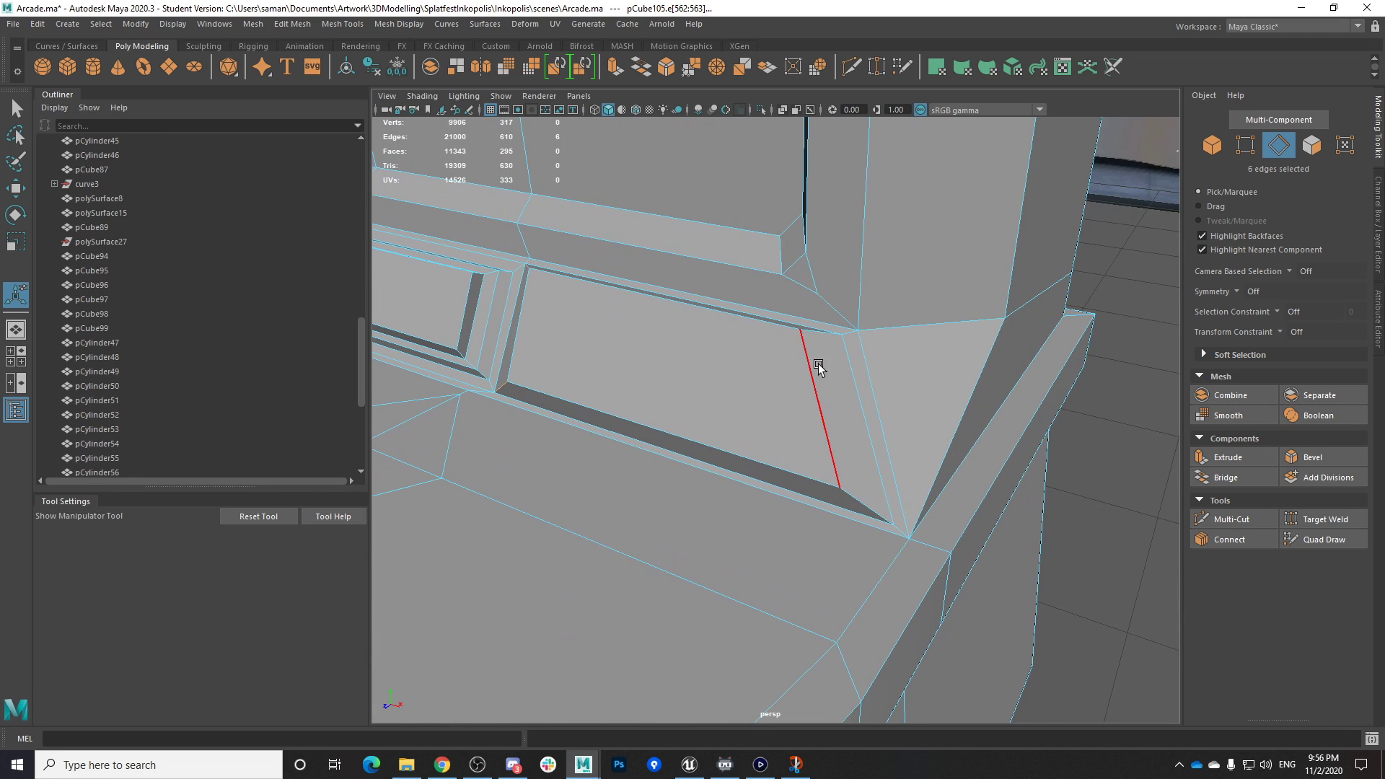
left_click(1335, 457)
mouse_move(996, 464)
left_mouse_down("alt")
mouse_move(810, 464)
mouse_move(1001, 450)
left_mouse_up("alt")
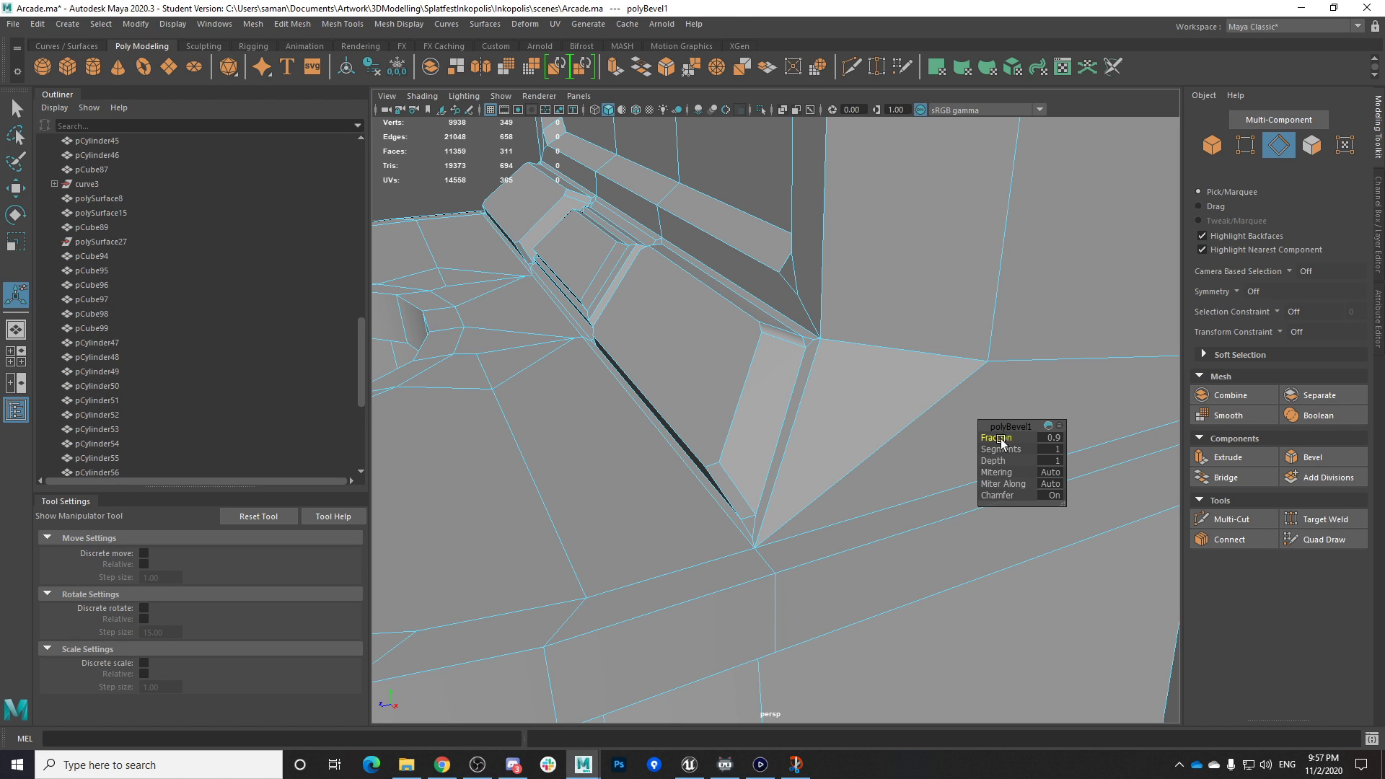
Try a separate bevel on the center plate's edges, and undo both bevels back to the corner edge selection
left_click_drag(598, 343, 686, 392, "alt")
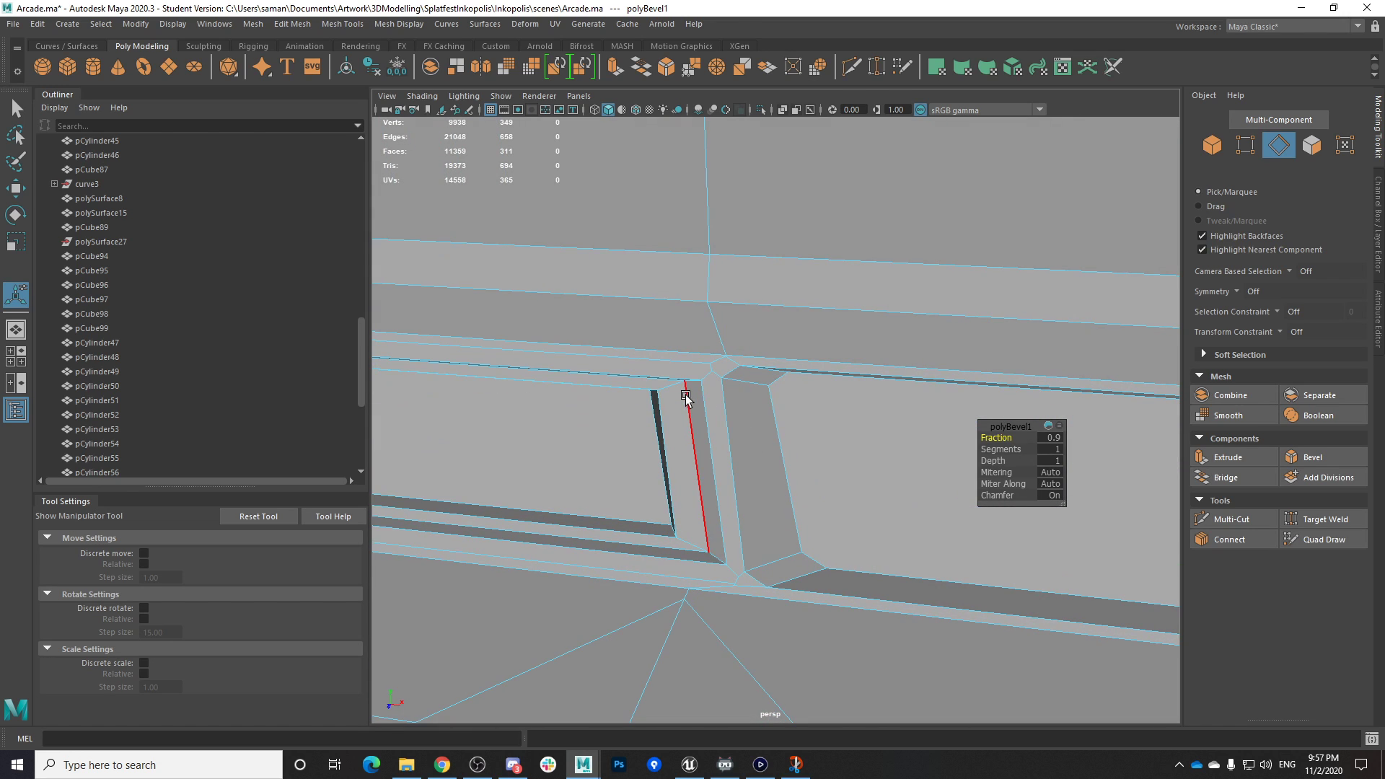
double_click(672, 390)
left_click(1311, 459)
left_click_drag(783, 464, 786, 505, "alt")
key("ctrl+z")
key("ctrl+z")
key("ctrl+z")
key("ctrl+z")
key("ctrl+z")
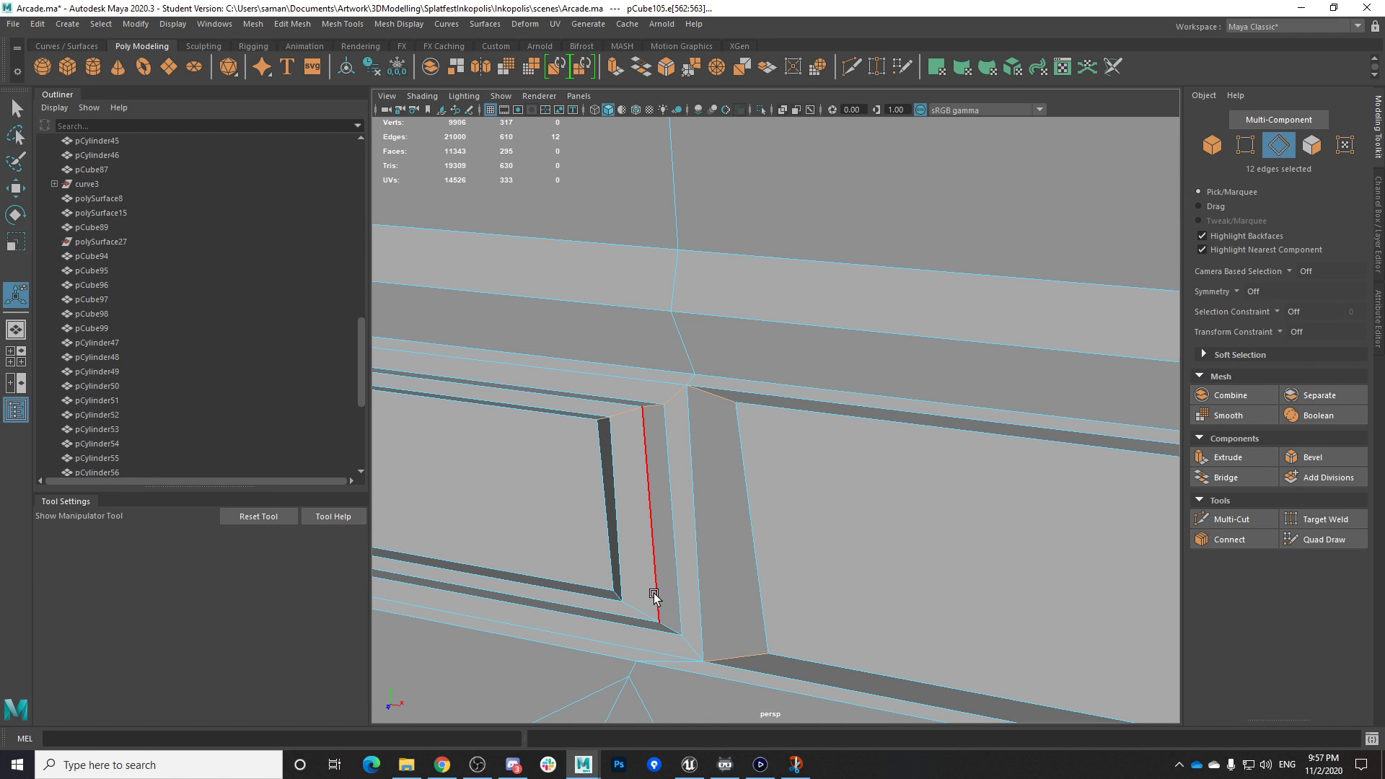
Add the center plate's corner edges to the selected side section corners and bevel them together with fraction 0.9
left_click_drag(640, 603, 784, 508, "alt")
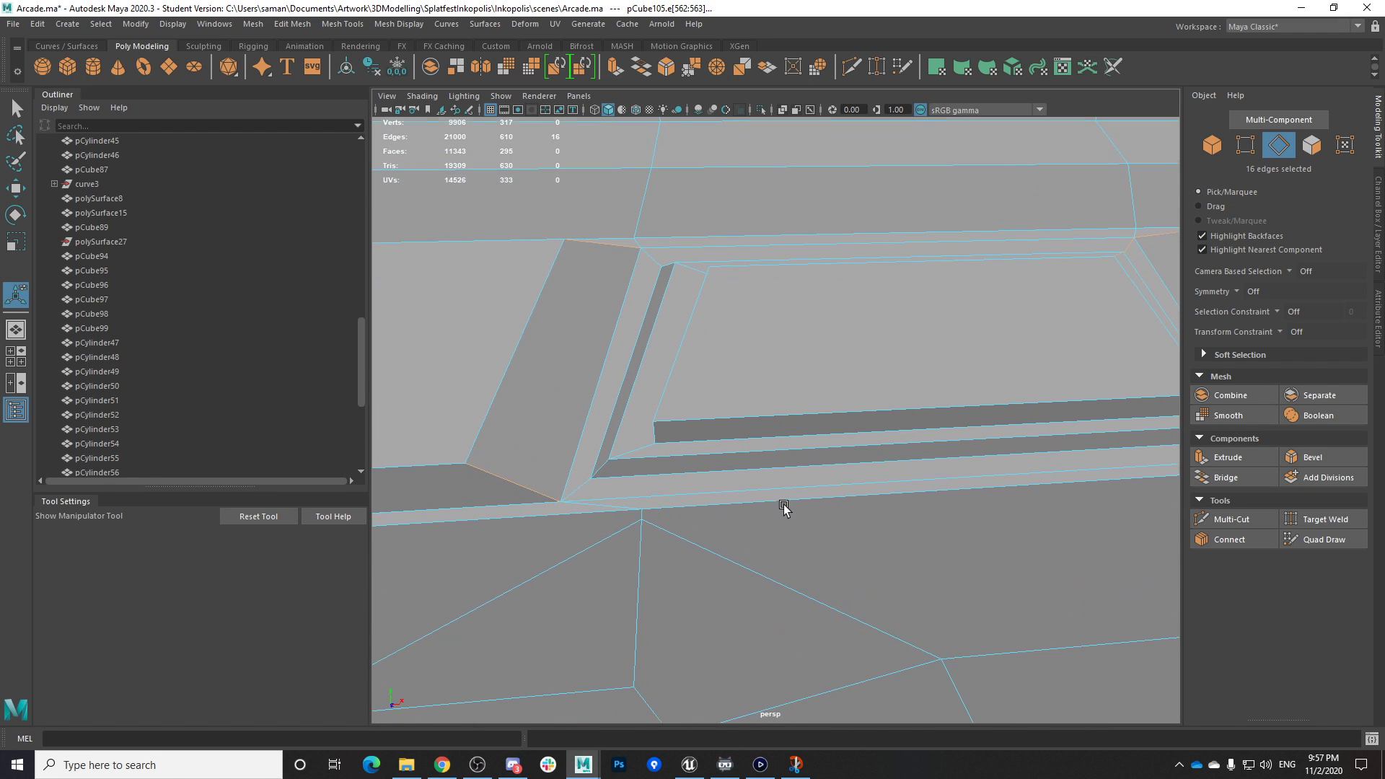
double_click(626, 451, "shift")
left_click_drag(625, 451, 672, 433, "alt")
left_click(1325, 456)
left_click_drag(960, 514, 923, 513, "alt")
right_click_drag(923, 513, 927, 512, "alt")
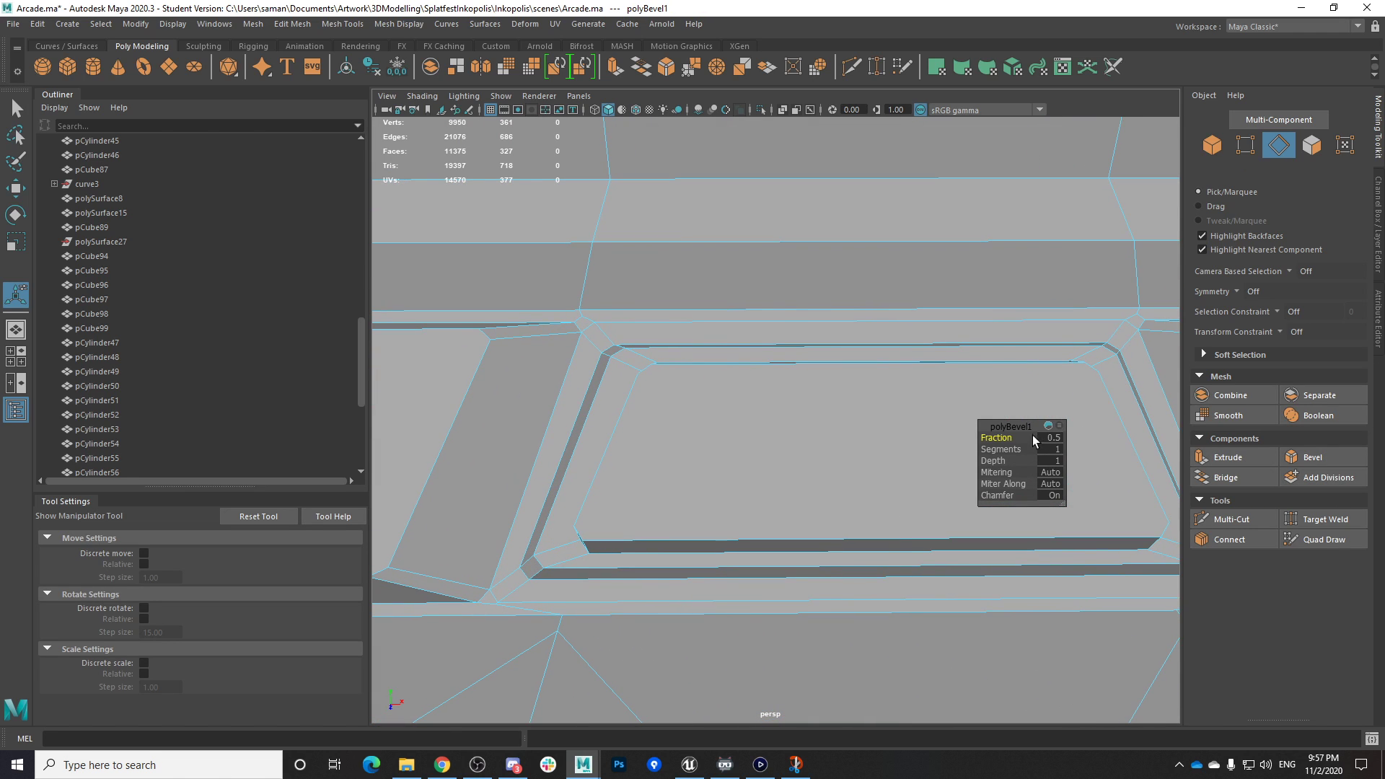
left_click_drag(998, 435, 1003, 439)
Examine the beveled center plate and side sections up close, in the side view, and from farther away
middle_click_drag(543, 515, 647, 405, "alt")
right_click_drag(647, 405, 897, 507, "alt")
left_click_drag(897, 508, 649, 510, "alt")
key("space")
key("space")
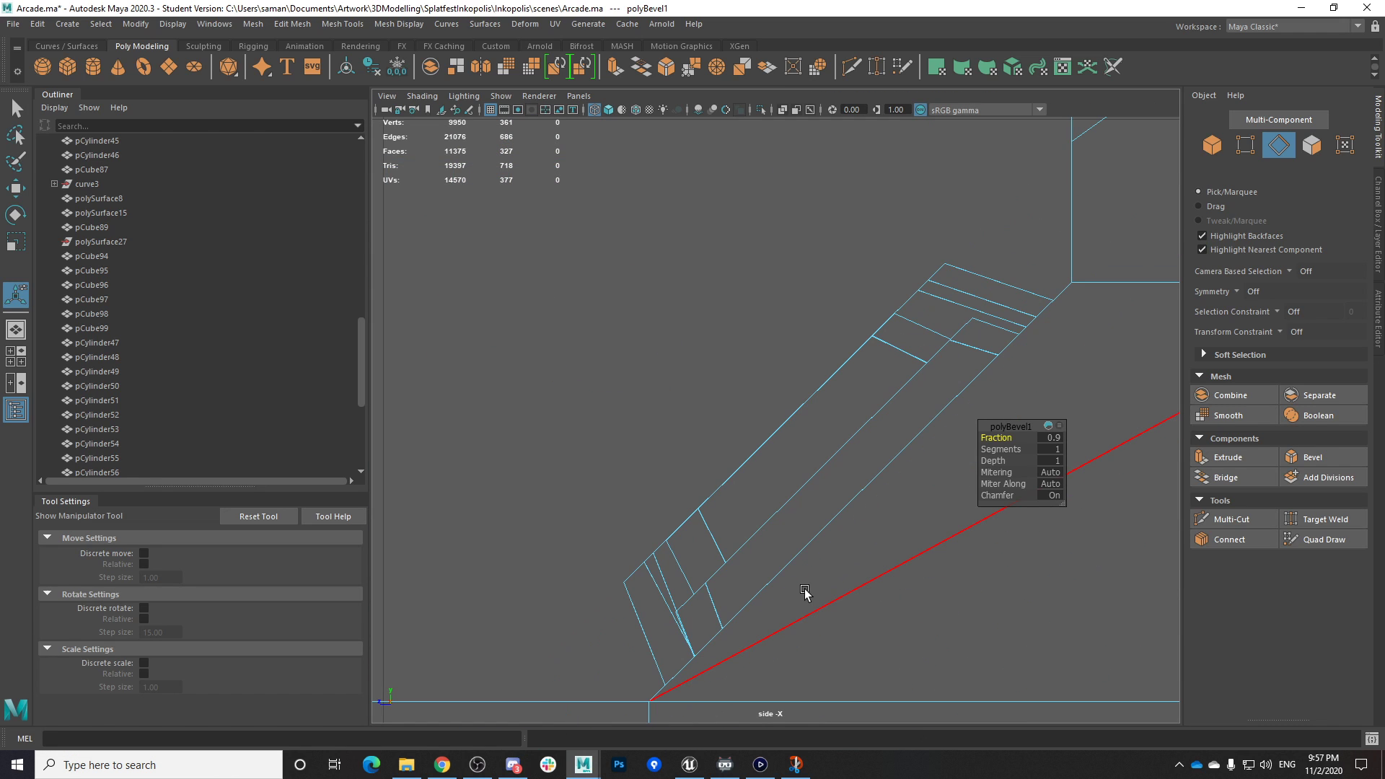
scroll(806, 613, "down", 1)
middle_click_drag(806, 614, 820, 555, "alt")
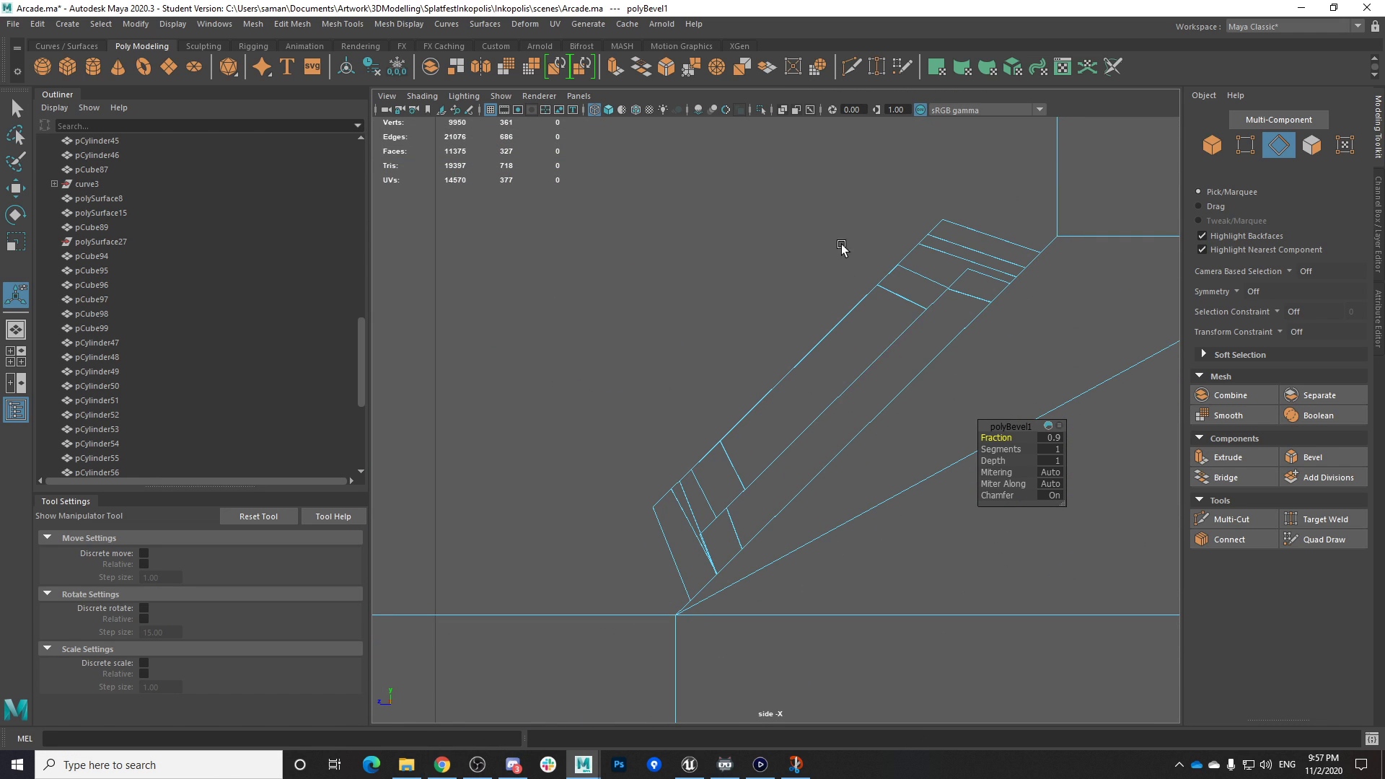
key("space")
key("space")
scroll(791, 394, "down", 10)
left_click_drag(764, 396, 805, 418, "alt")
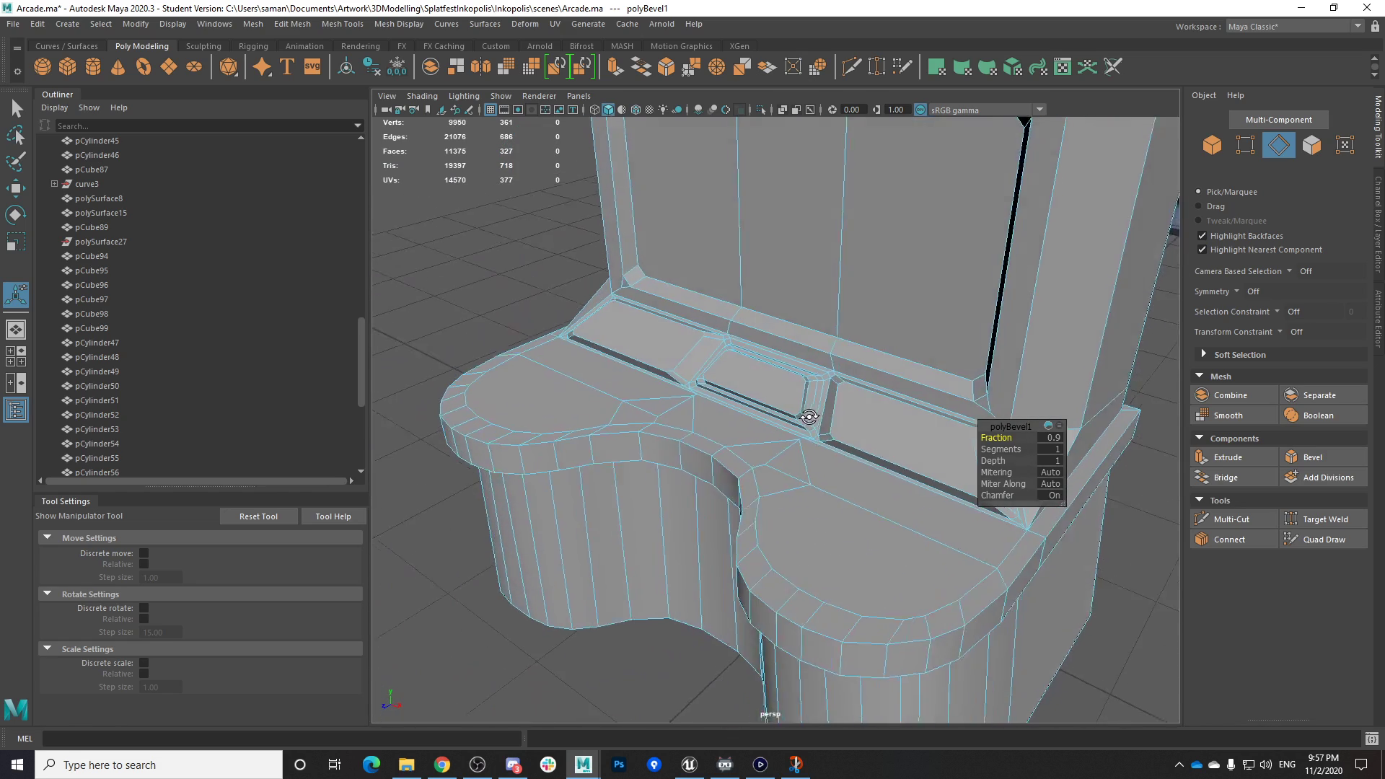
scroll(743, 399, "up", 5)
scroll(953, 452, "down", 3)
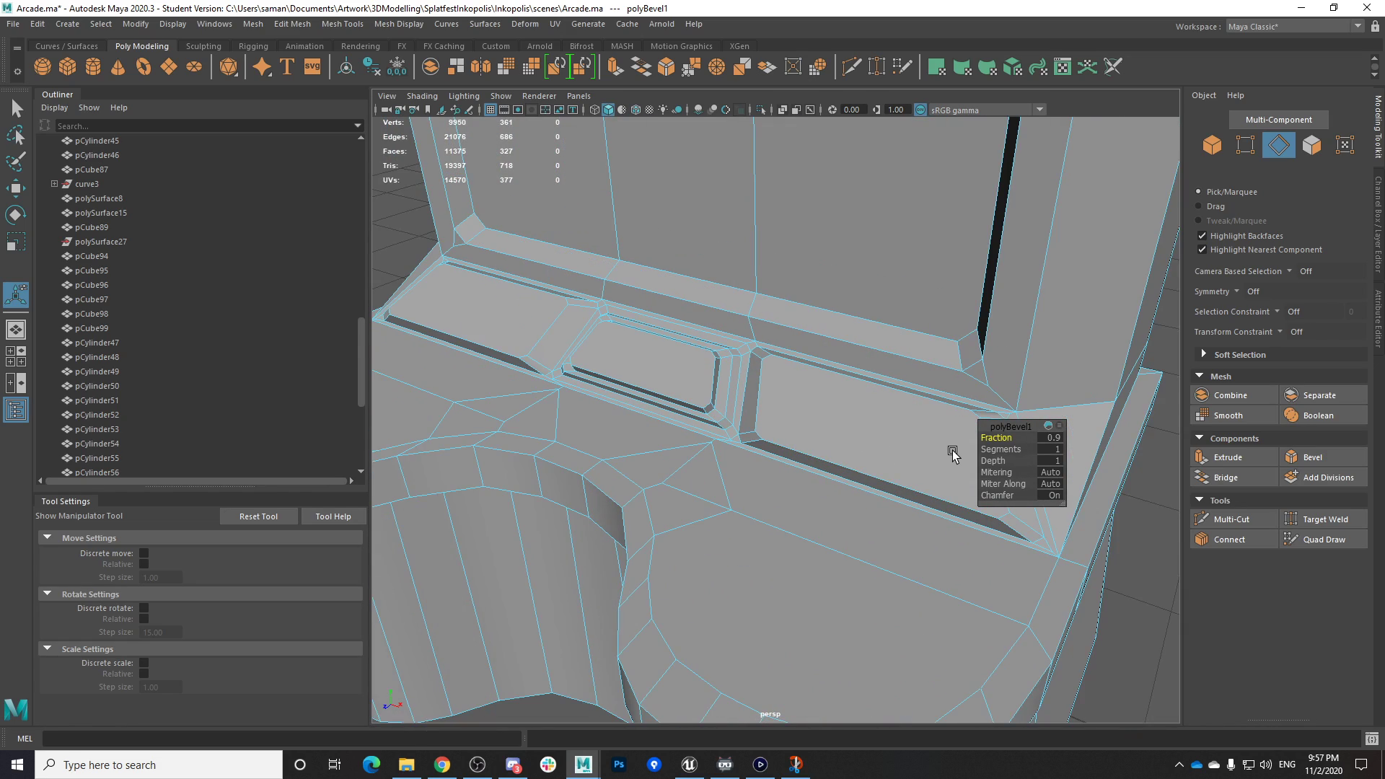
Return to object mode, review the cabinet and its beveled panel, and save the scene
right_click_drag(909, 368, 969, 333)
key("q")
scroll(1039, 541, "down", 7)
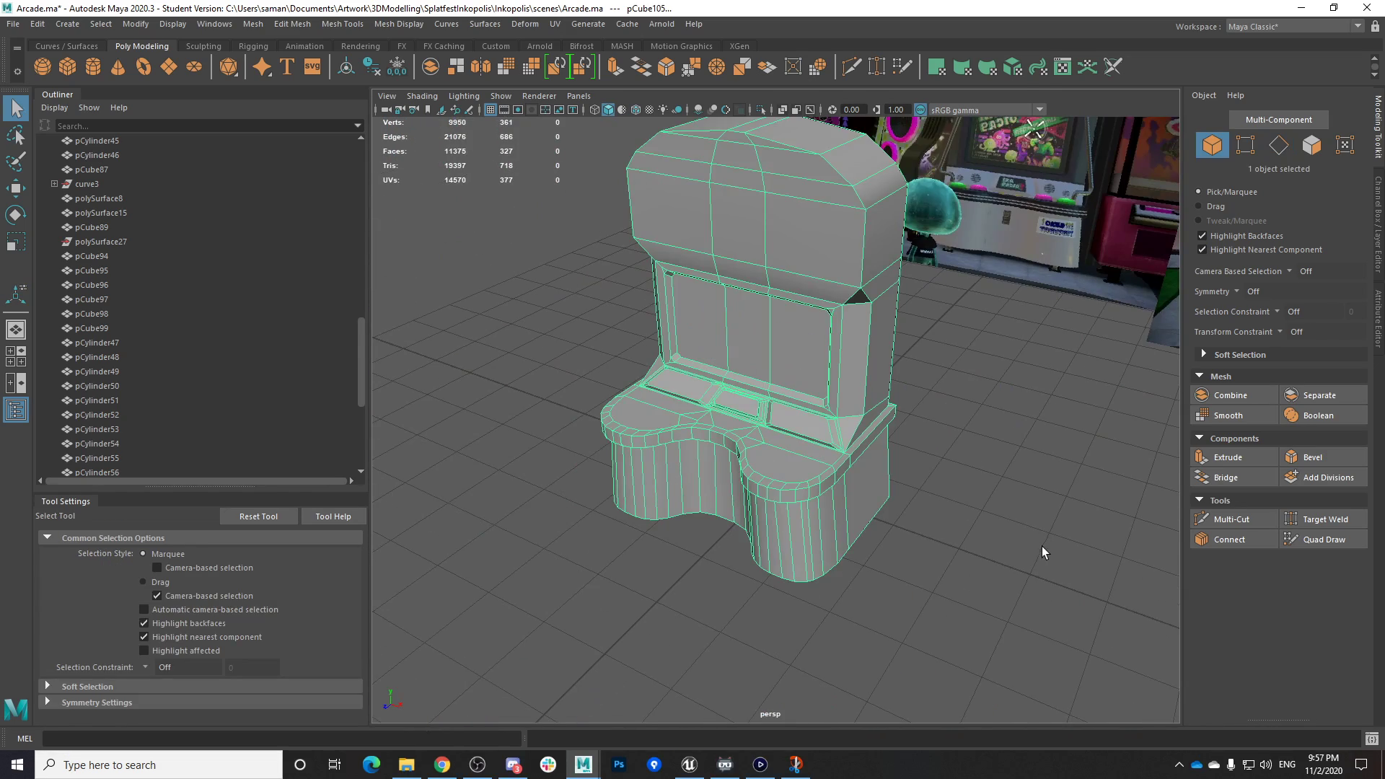
left_click(1043, 550)
scroll(926, 547, "up", 4)
left_click(867, 488)
scroll(830, 439, "up", 5)
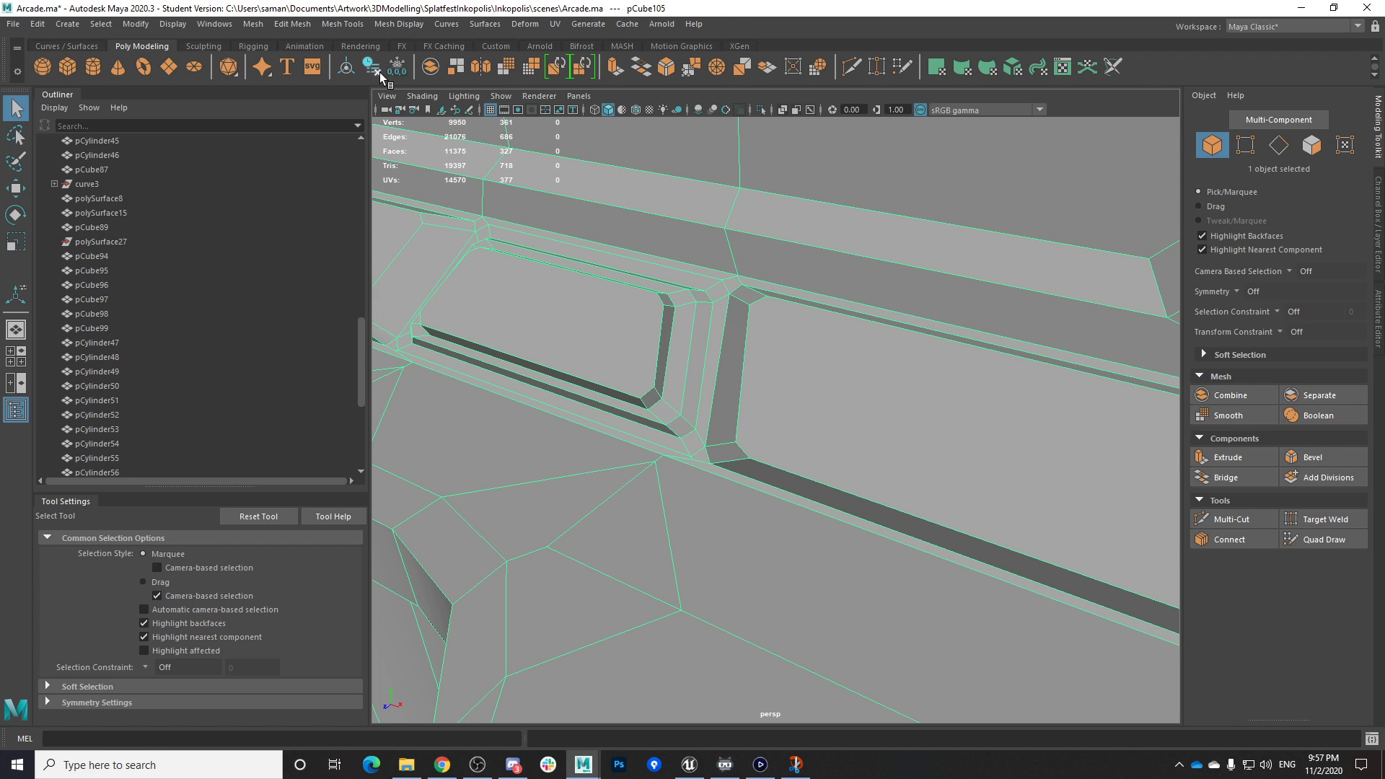
scroll(723, 430, "down", 8)
key("ctrl+s")
left_click(660, 395)
Look at the Ika Radio cabinet's desk from above in the game capture, and return to the Arcade scene in Maya
left_click_drag(1050, 541, 835, 640, "alt")
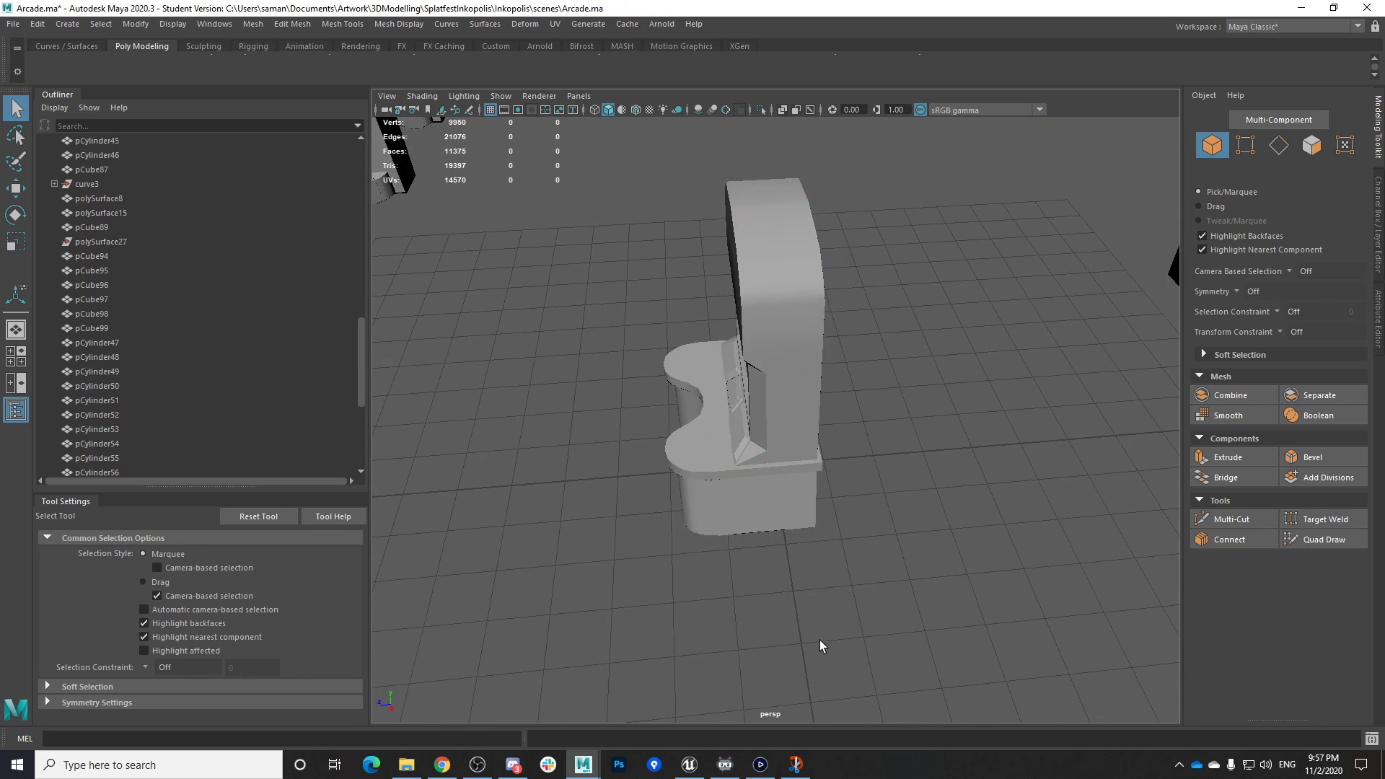
left_click(762, 766)
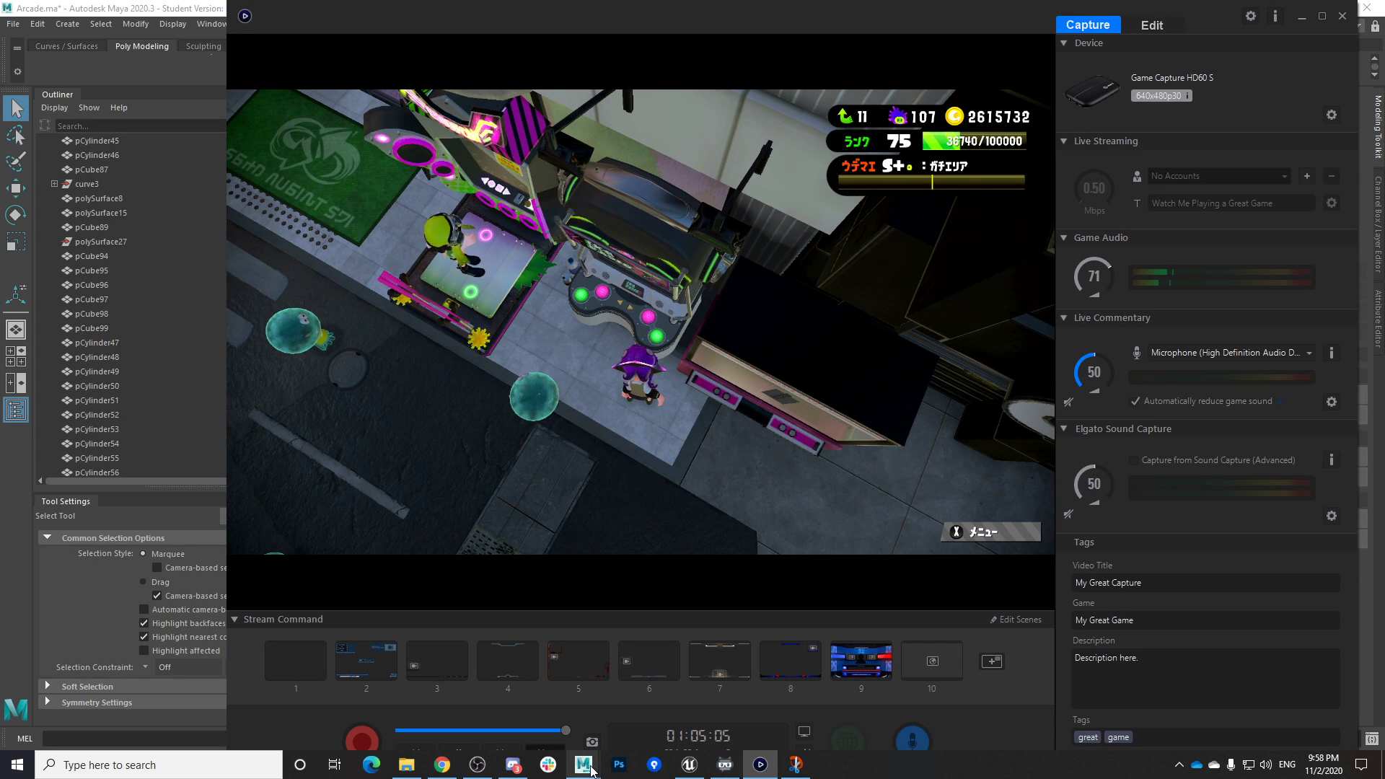
mouse_move(583, 763)
left_click(561, 695)
Select all vertices of the curved front part of the desk in the top view
key("space")
left_click_drag(612, 262, 570, 265)
scroll(656, 361, "down", 4)
middle_click_drag(786, 523, 881, 448, "alt")
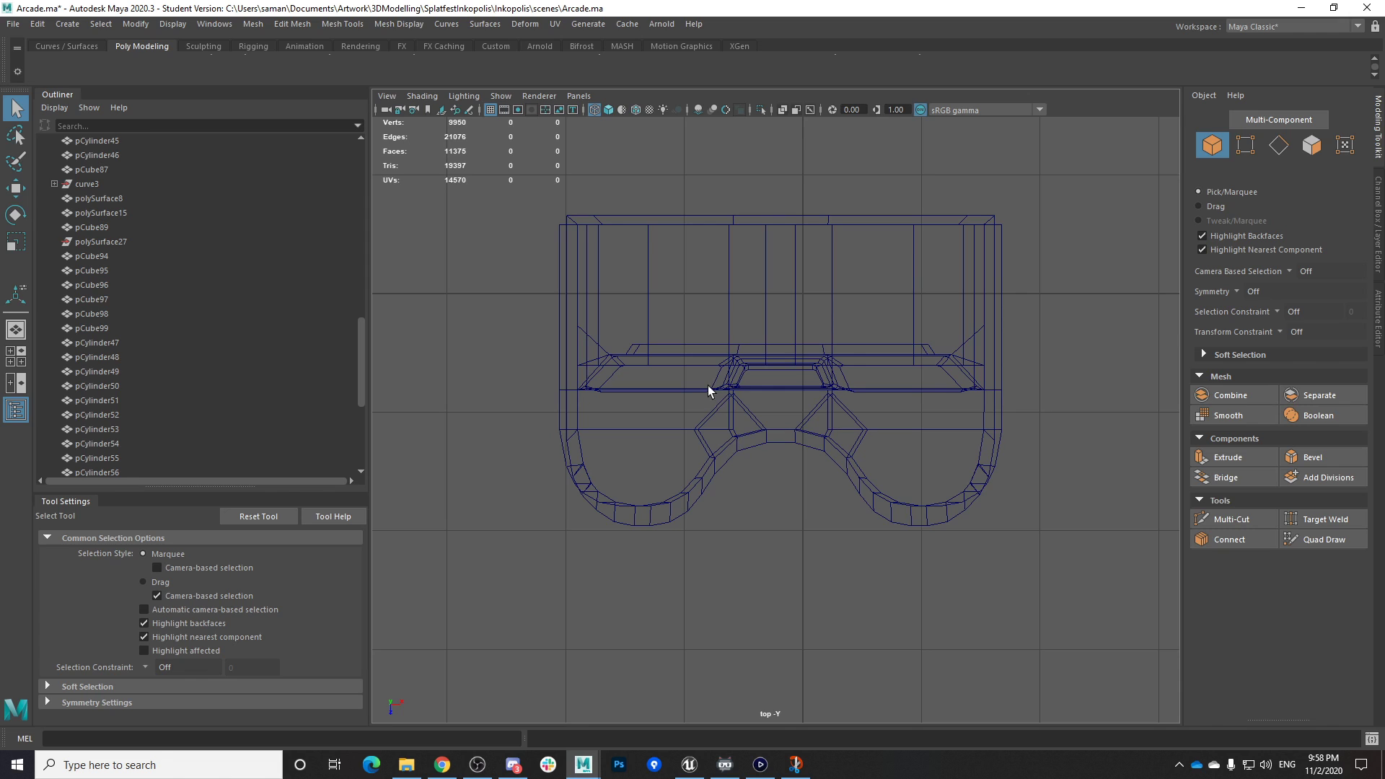
right_click_drag(730, 375, 693, 377)
left_click_drag(538, 429, 1149, 593)
Try scaling the desk's curved front vertices in the top view with the axis orientation set to World, and save the scene
key("r")
left_click_drag(781, 546, 765, 546)
key("ctrl+z")
left_click(145, 557)
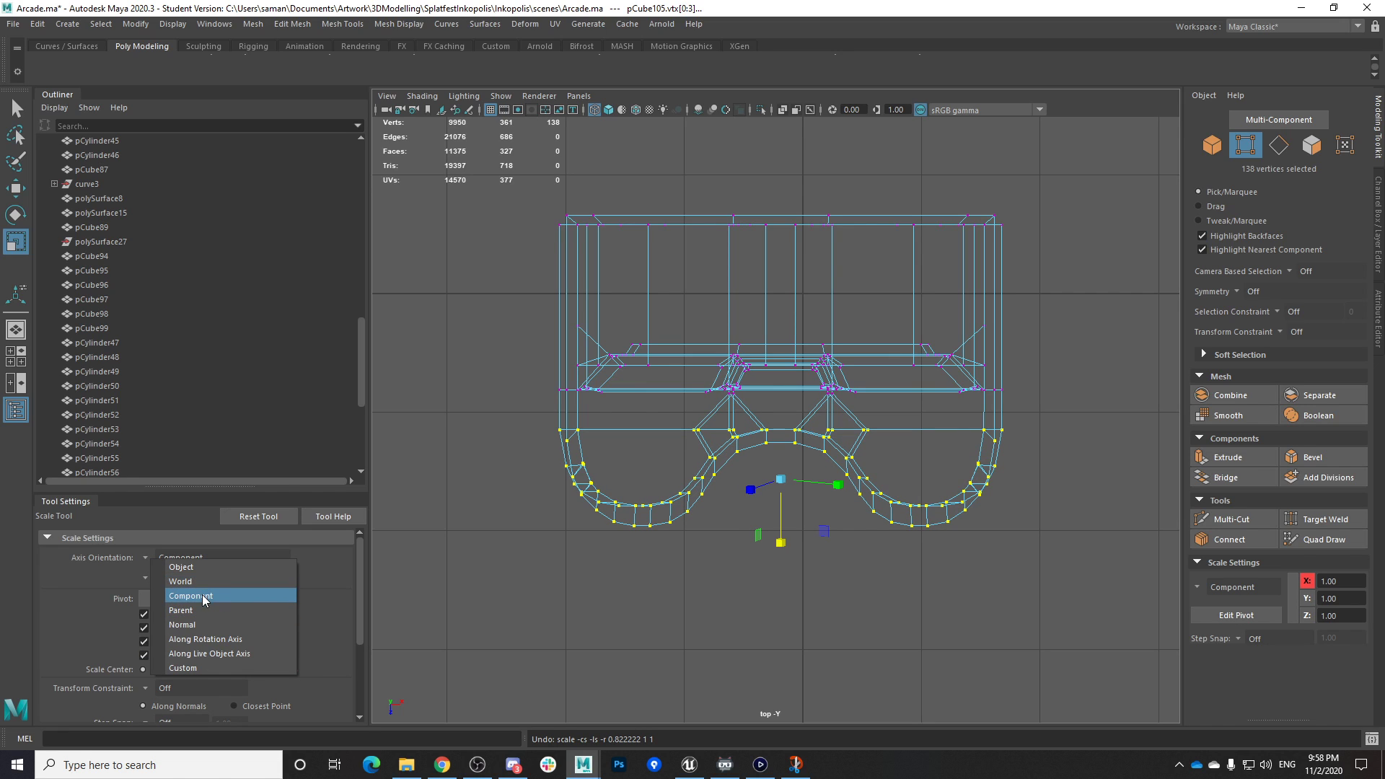
left_click(182, 582)
left_click_drag(777, 555, 786, 534)
key("w")
key("ctrl+s")
left_click(662, 396)
Return to object mode, examine the reshaped desk and base from low angles in the perspective view, and save the scene
key("space")
key("space")
left_click_drag(810, 366, 842, 345, "alt")
right_click_drag(773, 330, 846, 309)
left_click(946, 459)
left_click_drag(946, 459, 1011, 411, "alt")
right_click_drag(1011, 411, 1138, 507, "alt")
key("ctrl+s")
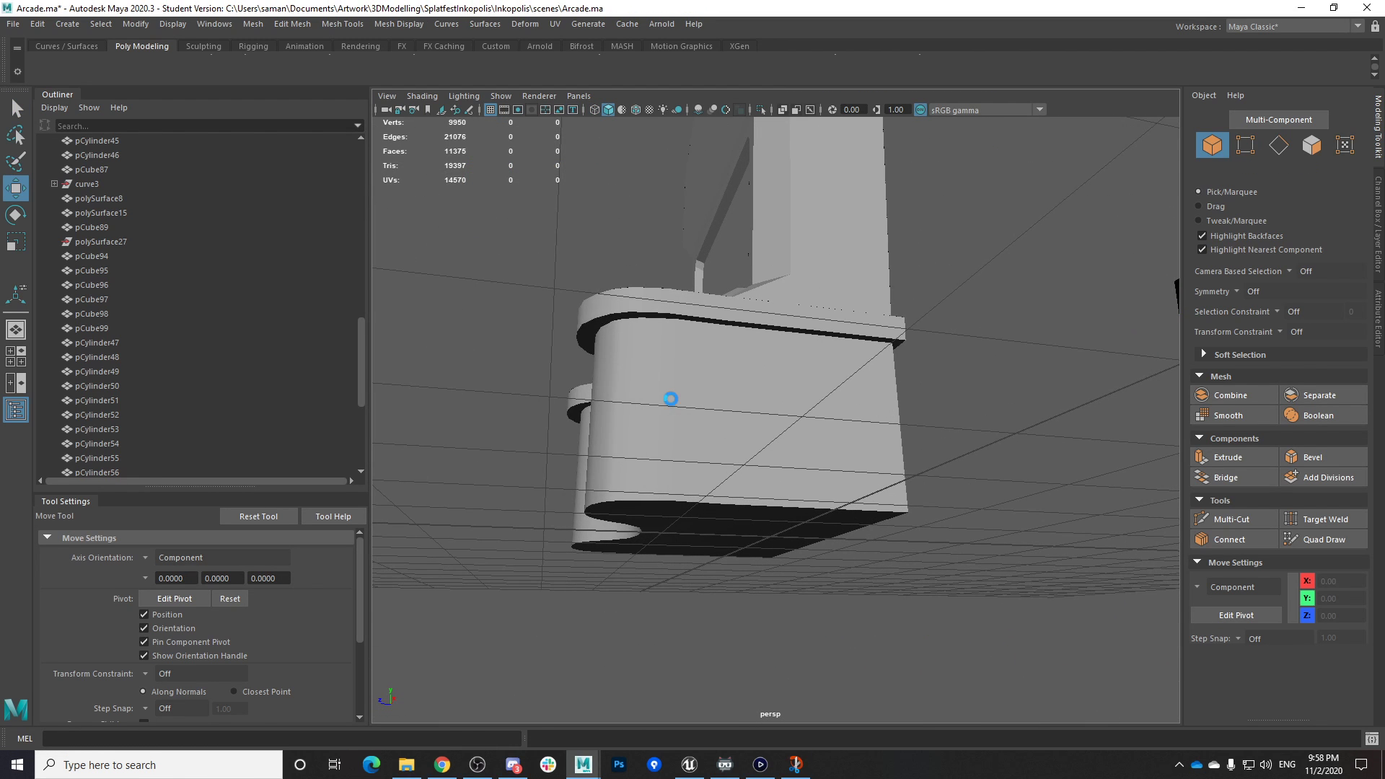
left_click(661, 395)
left_click_drag(678, 408, 682, 510, "alt")
Undo the recent scaling of the desk's curved front
key("ctrl+z")
key("ctrl+z")
key("ctrl+z")
key("ctrl+z")
key("ctrl+z")
key("ctrl+z")
Scale the base's bottom vertices outward in depth in the side view so the base flares toward the floor
key("space")
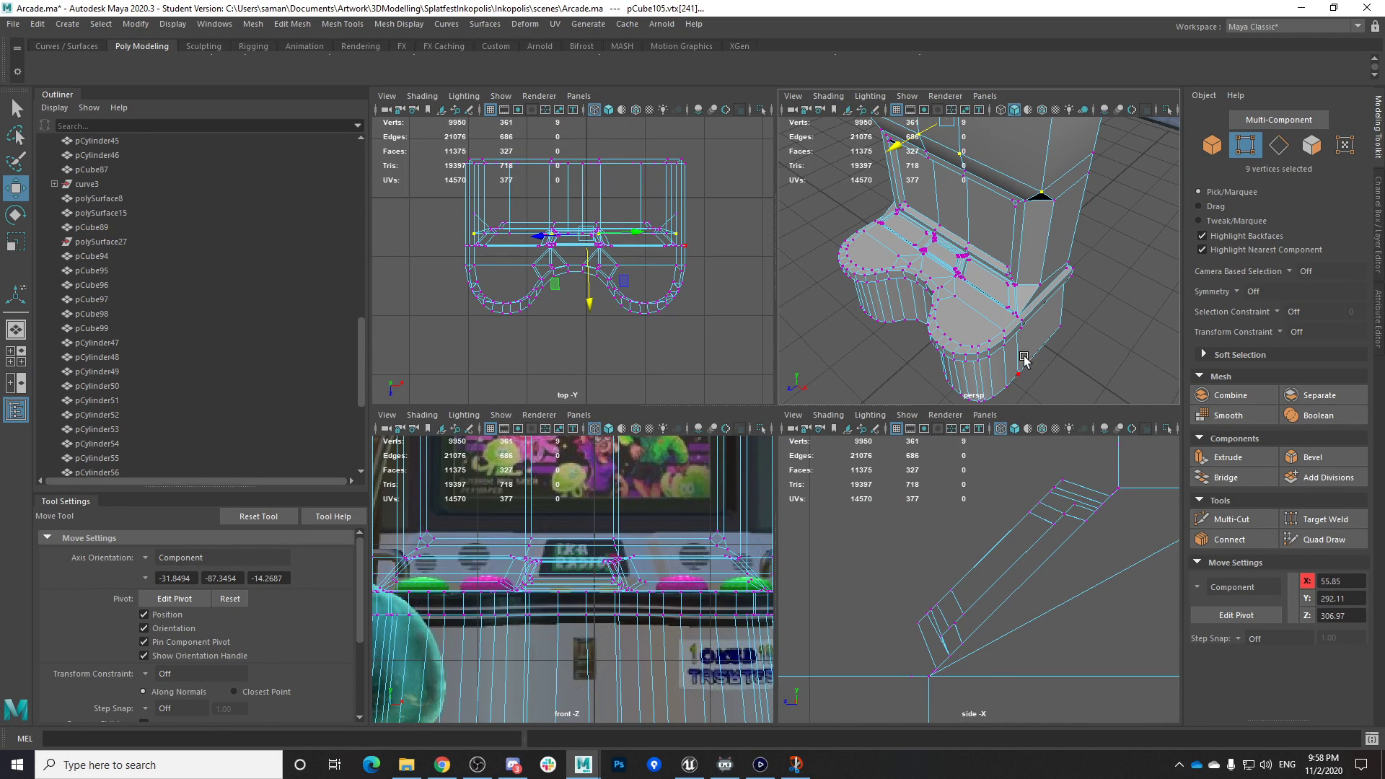
scroll(970, 584, "down", 3)
key("space")
middle_click_drag(605, 649, 635, 586, "alt")
left_click_drag(592, 594, 630, 611)
key("r")
left_click_drag(758, 627, 746, 629)
Move the desktop slab's front vertices back toward the cabinet with the move axis orientation set to World
left_click_drag(637, 382, 745, 429)
middle_click_drag(611, 391, 640, 392)
key("w")
left_click(184, 558)
left_click(169, 573)
left_click_drag(606, 399, 628, 399)
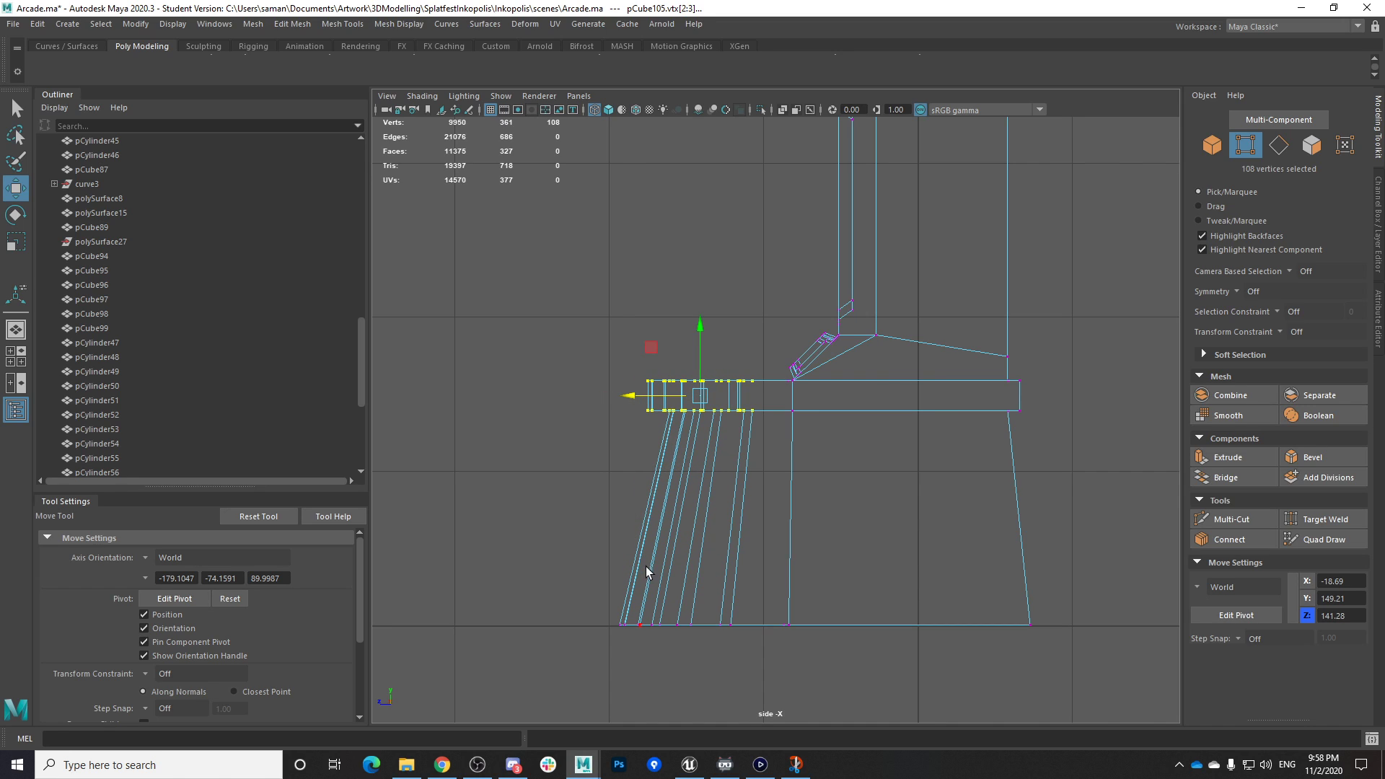
Move the base's front bottom vertices slightly back toward the cabinet in the side view, and save the scene
left_click_drag(660, 647, 770, 673)
left_click_drag(600, 626, 613, 626)
key("ctrl+s")
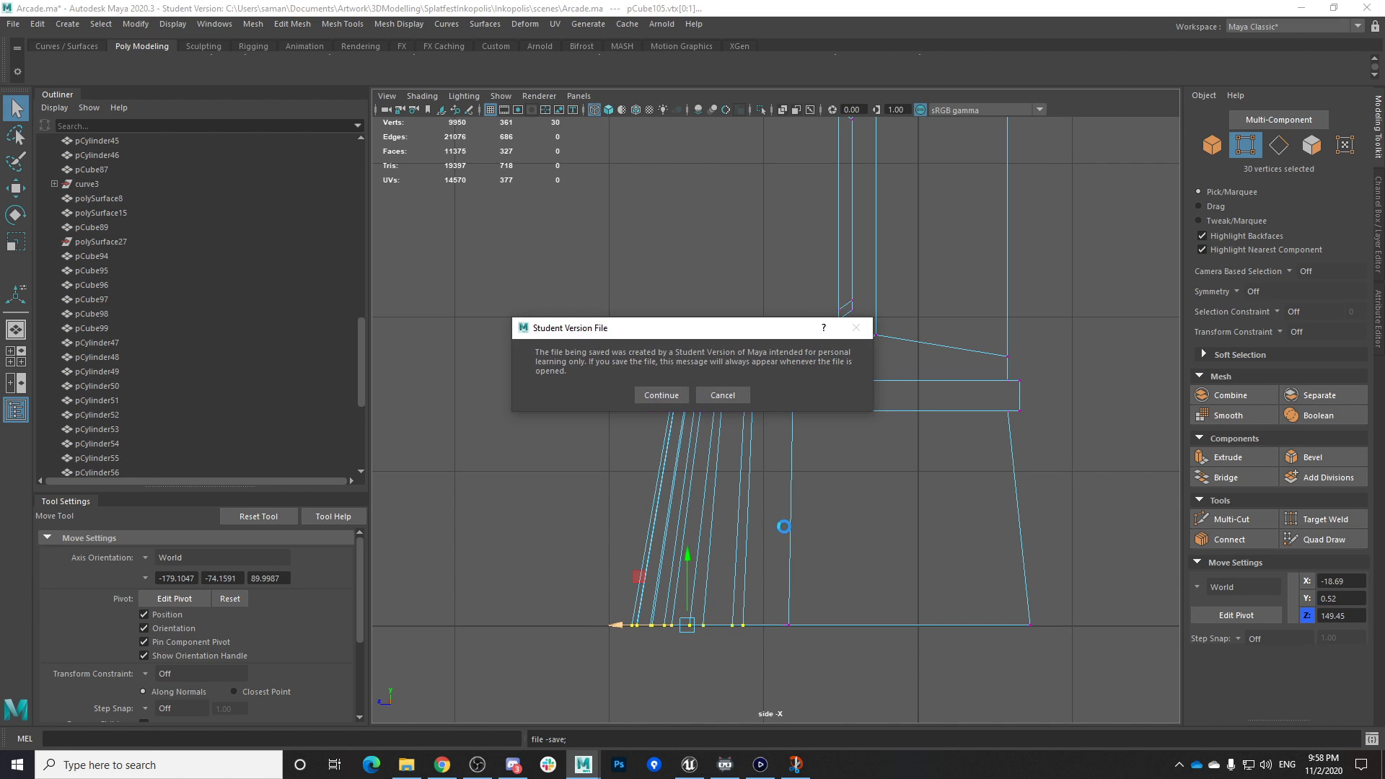
left_click(661, 395)
Return to object mode, review the whole cabinet in the perspective view, and save the scene
key("space")
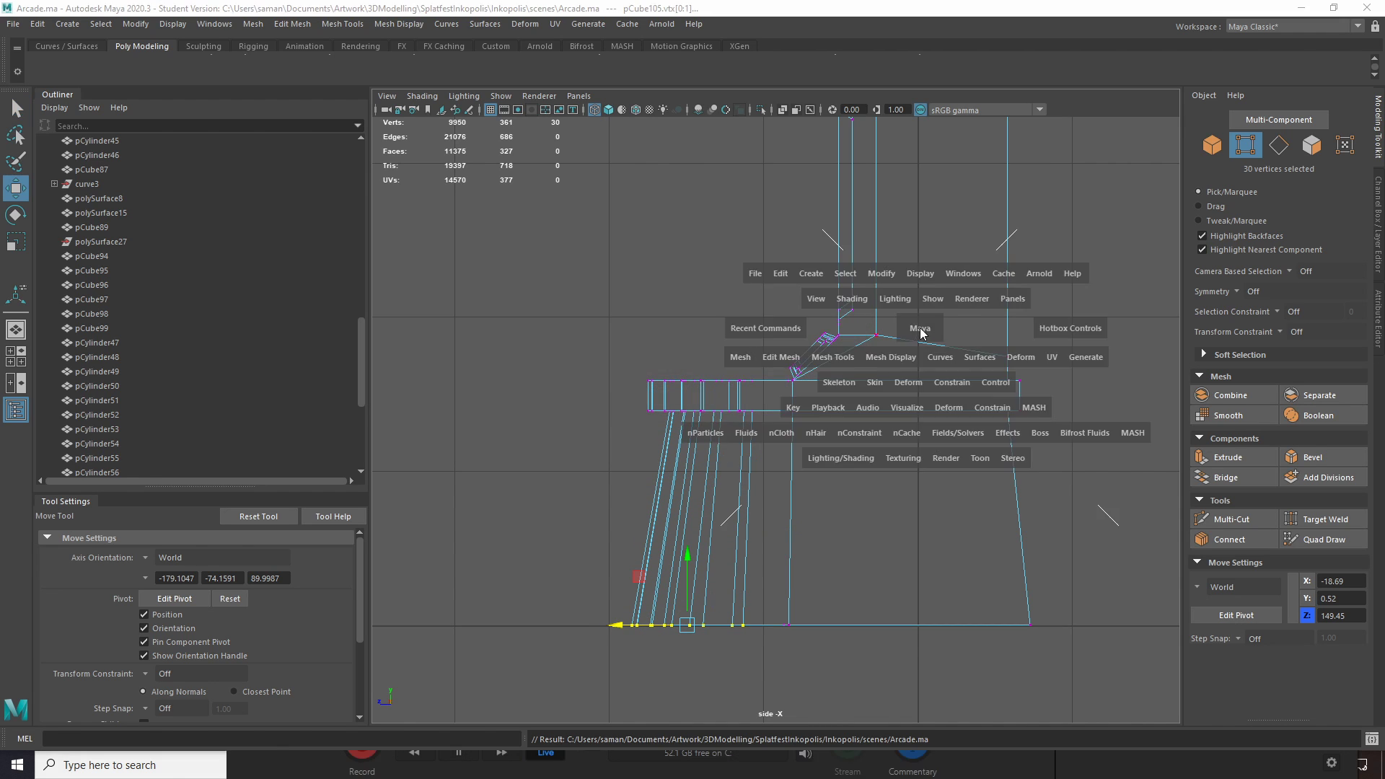
key("space")
right_click(746, 334)
right_click_drag(766, 331, 808, 313)
scroll(977, 566, "down", 5)
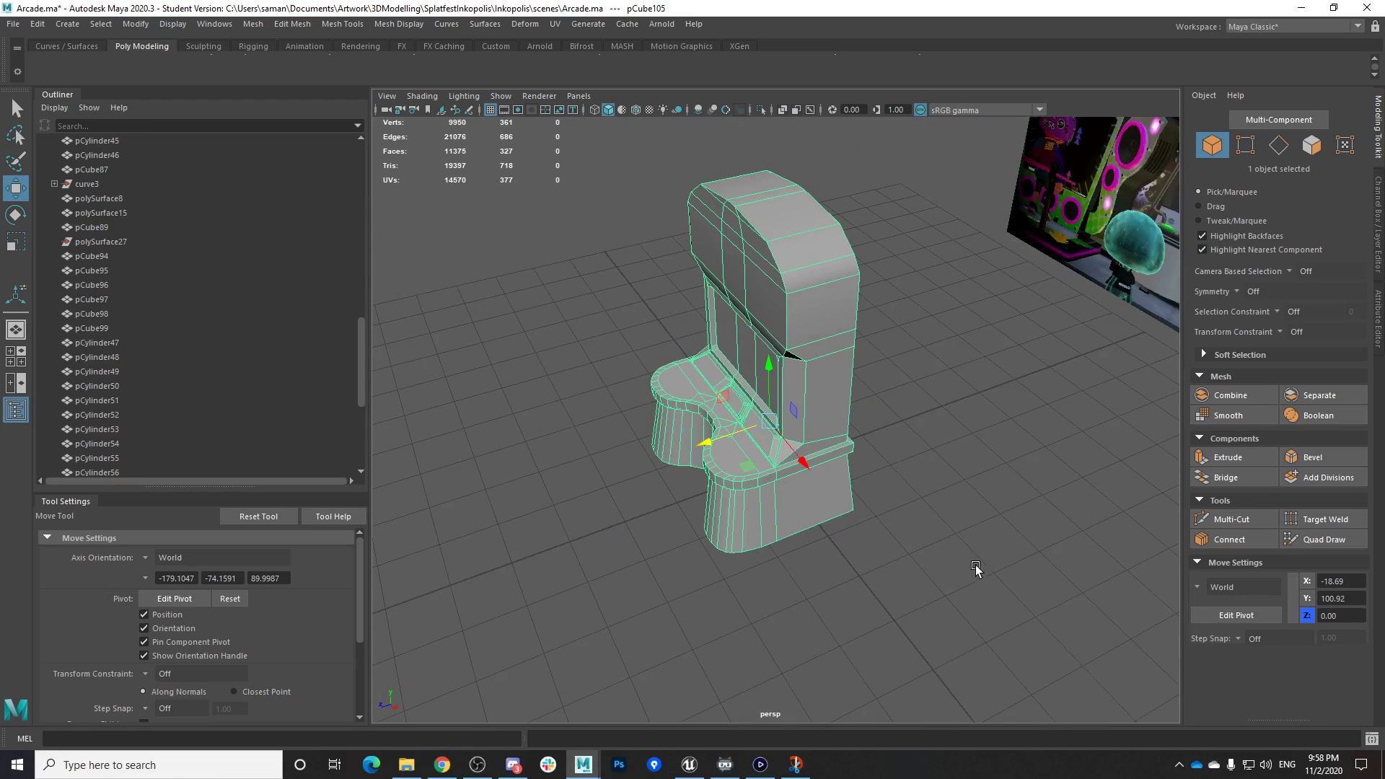
left_click(977, 566)
left_click_drag(977, 566, 900, 548, "alt")
key("q")
key("ctrl+s")
left_click(664, 395)
Select the cabinet in front of its reference images, bring up the polygon modeling tools, and save the scene
key("w")
left_click_drag(710, 418, 803, 394, "alt")
middle_click_drag(783, 308, 801, 397, "alt")
left_click_drag(801, 397, 771, 393, "alt")
left_click(774, 322)
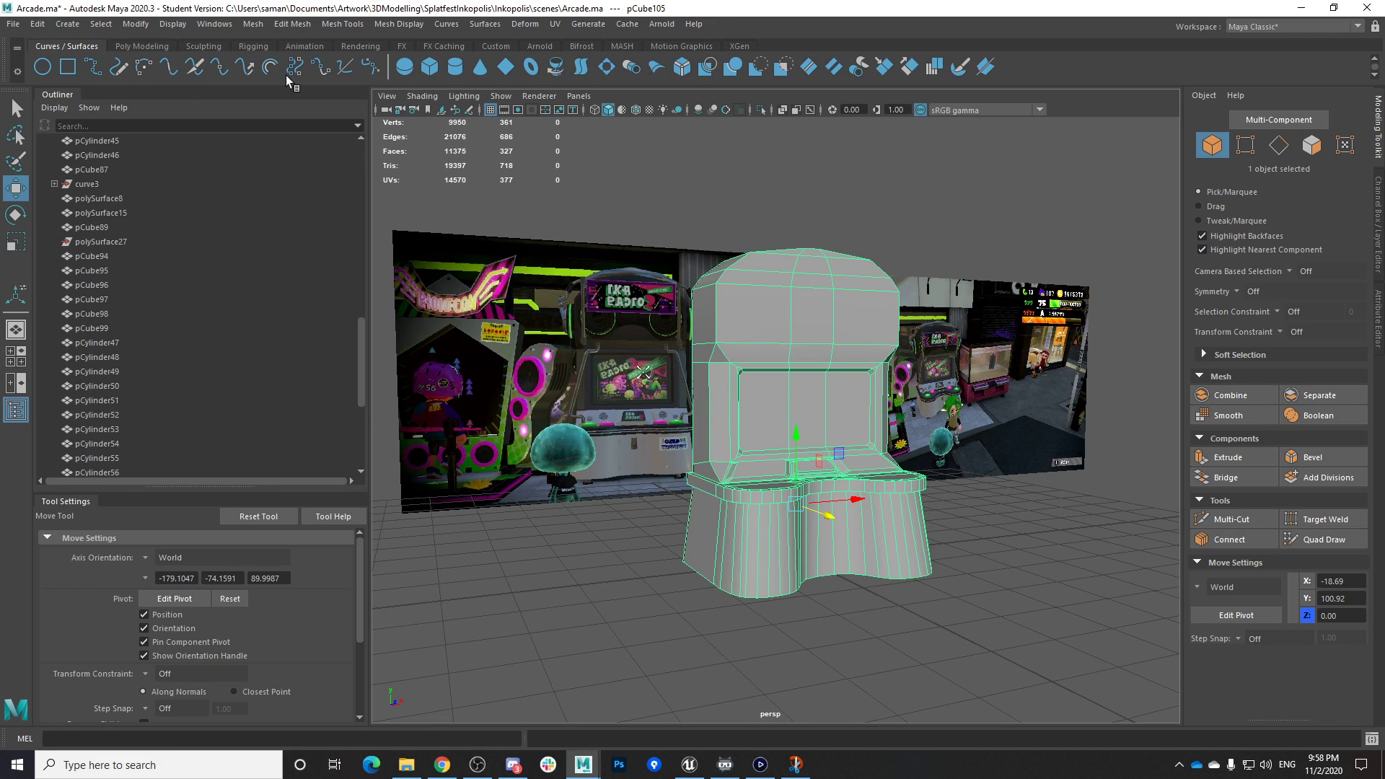
left_click(142, 46)
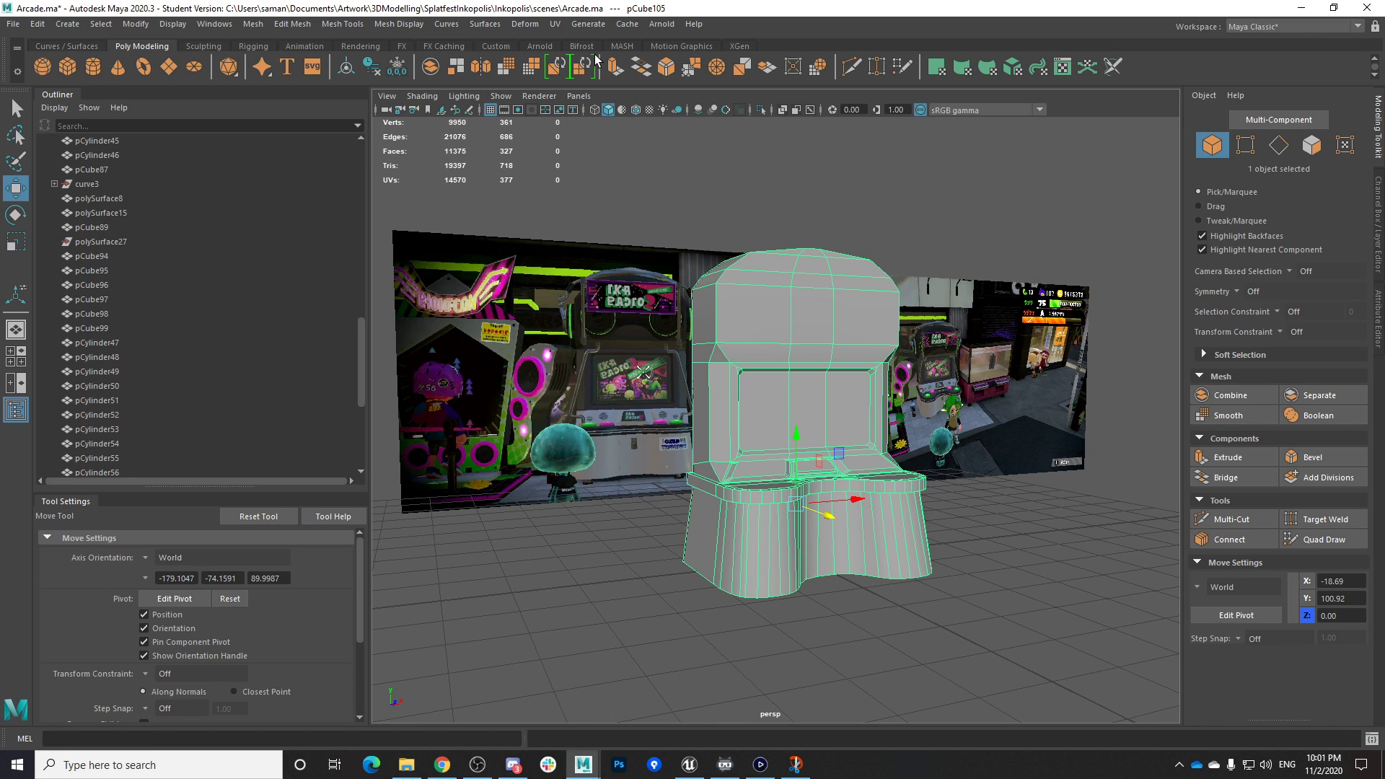
key("ctrl+s")
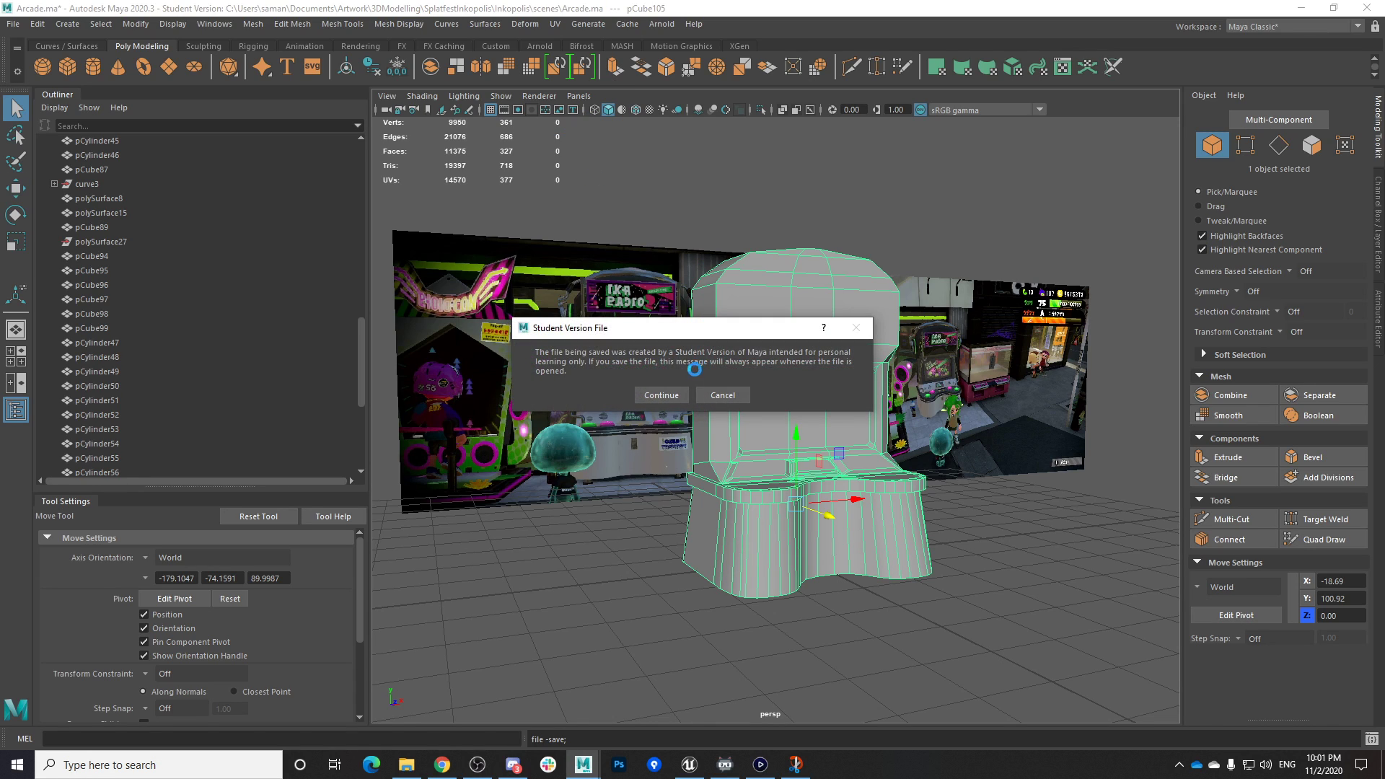
left_click(662, 390)
Raise the base's bottom row of vertices slightly in the front view, and save the scene
left_click_drag(832, 570, 565, 527, "alt")
key("space")
key("space")
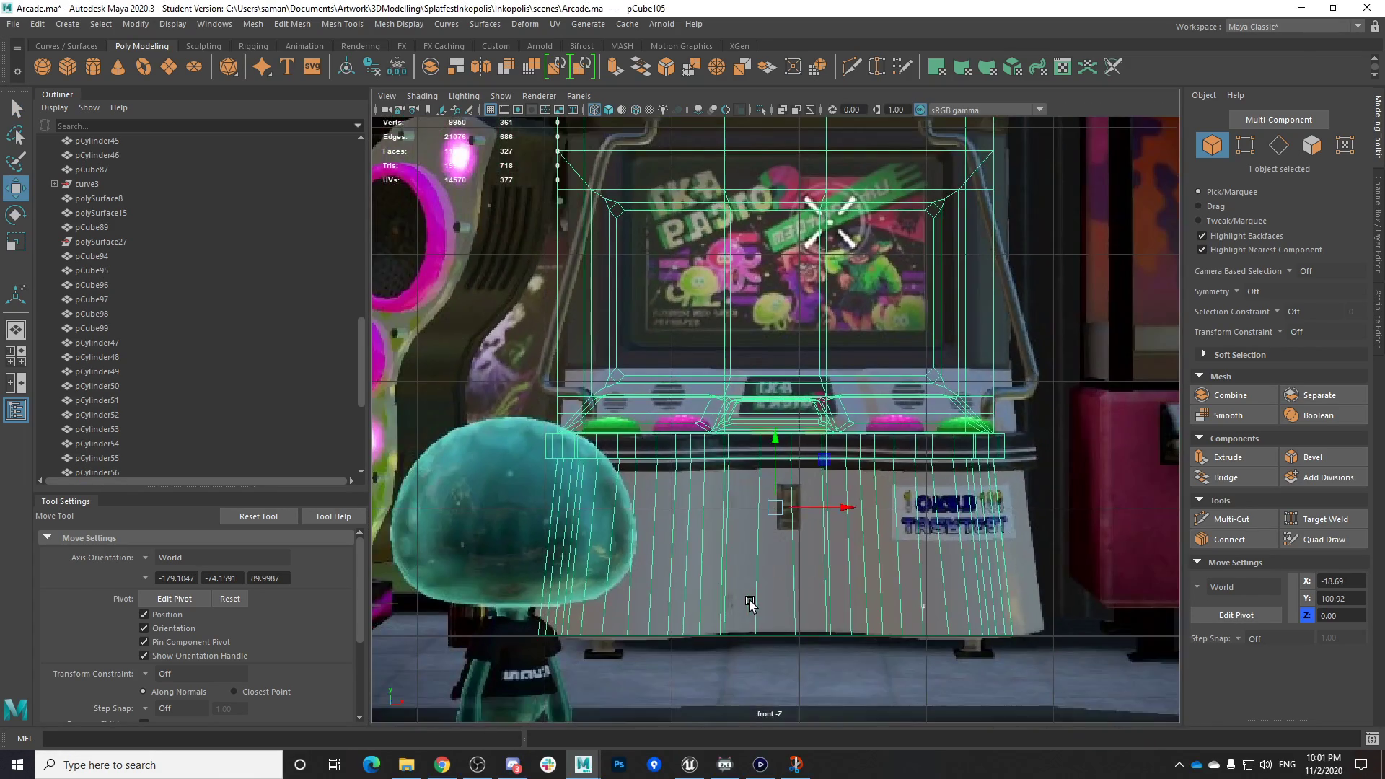
scroll(734, 450, "down", 2)
right_click_drag(733, 444, 665, 367)
left_click_drag(536, 530, 991, 603)
left_click_drag(772, 504, 772, 490)
key("ctrl+s")
key("Return")
Scale the base's bottom vertices slightly wider along X, return to object mode, and save the scene
key("r")
left_click_drag(836, 561, 842, 560)
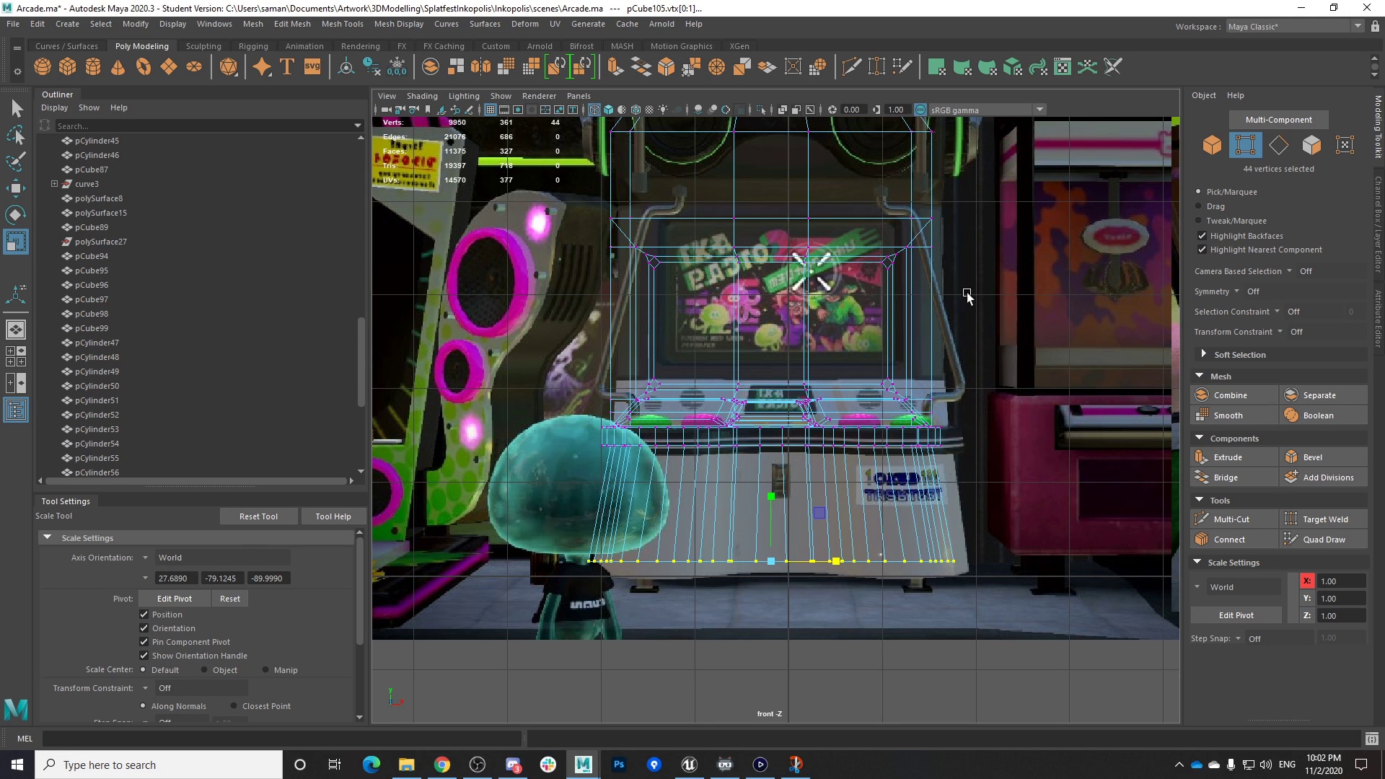
right_click(932, 282)
left_click(1003, 260)
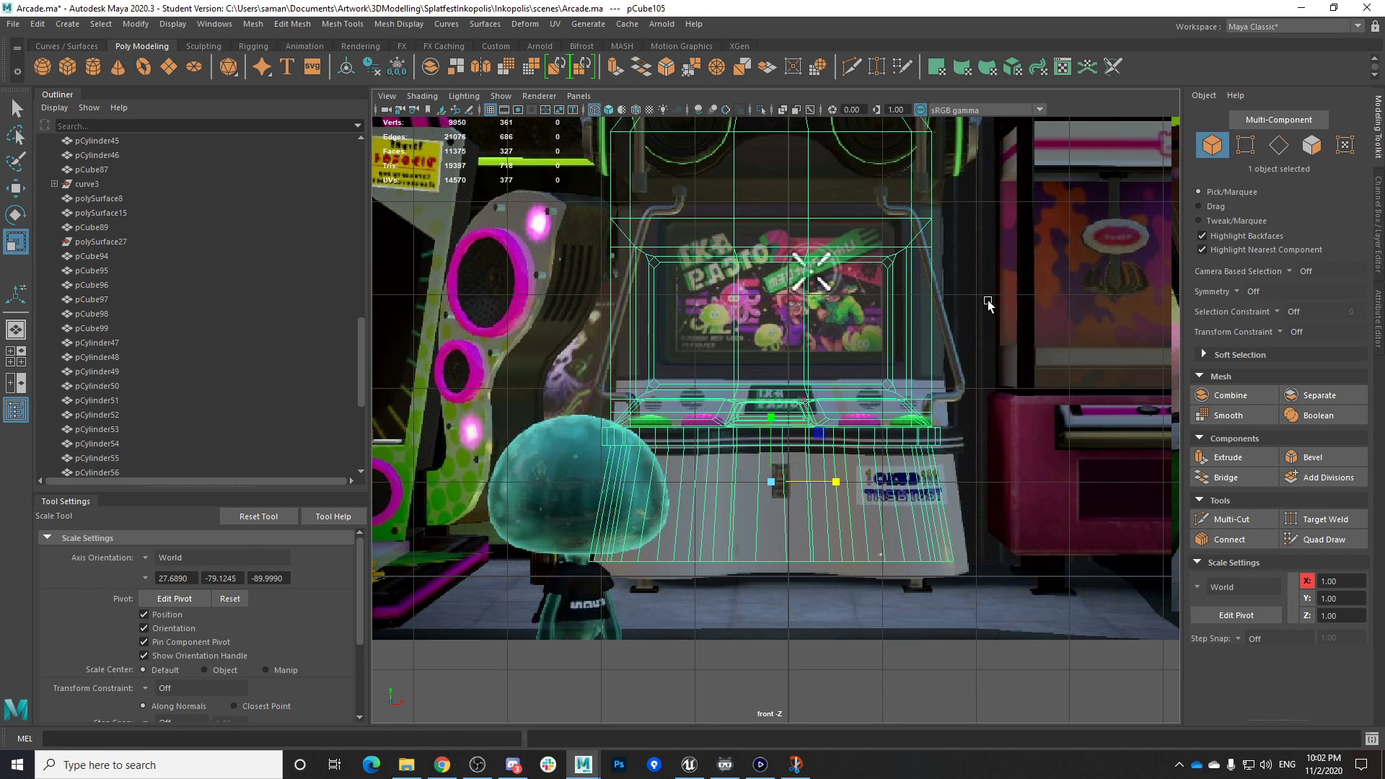
key("space")
key("space")
key("ctrl+s")
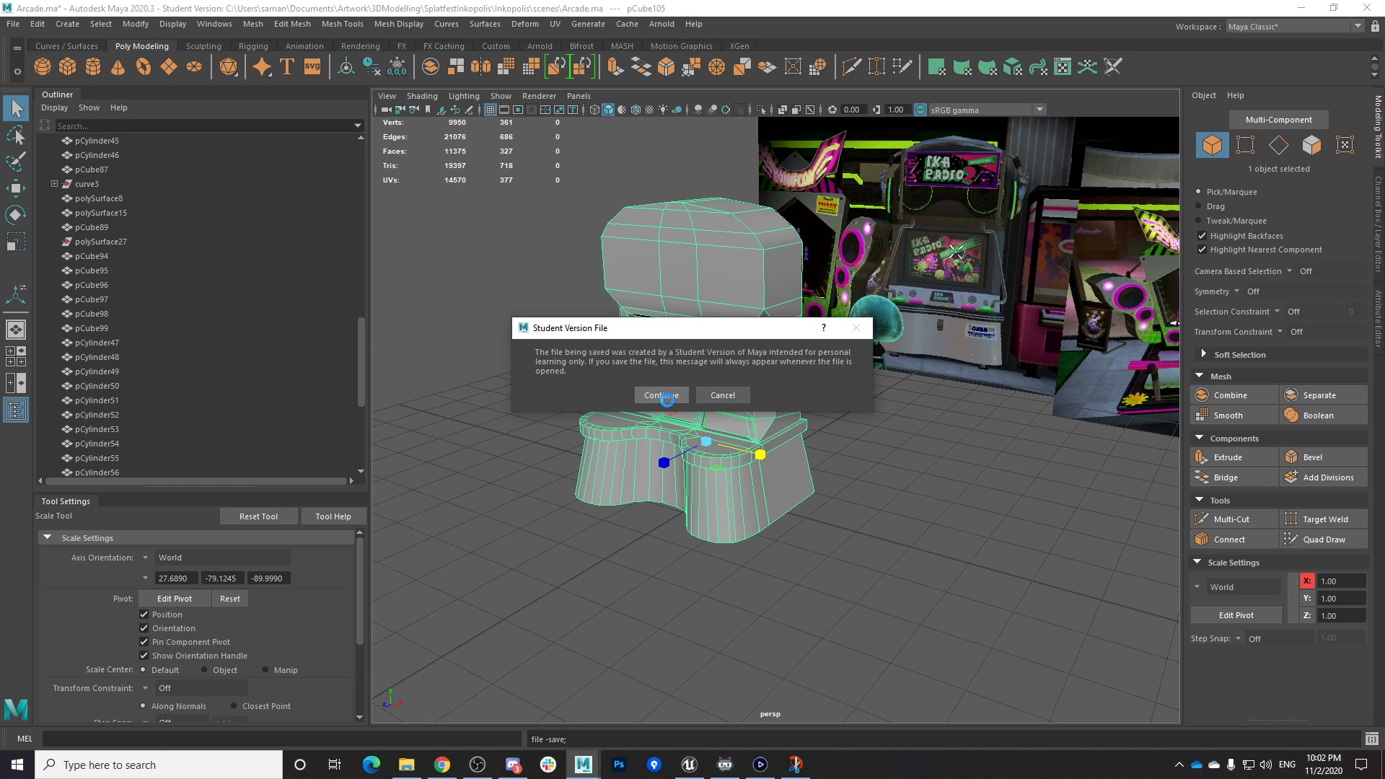
left_click(663, 395)
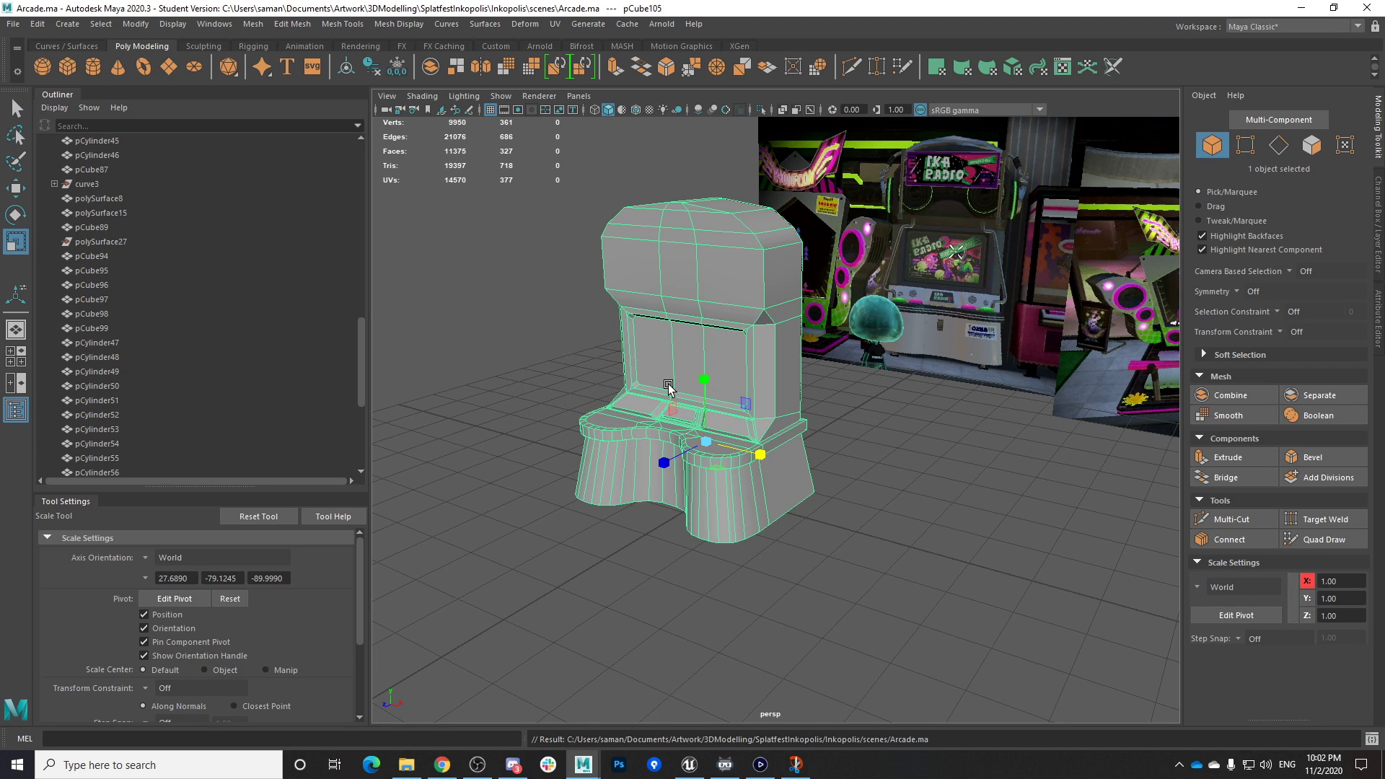
Try beveling the vertical edge loop that runs around the cabinet and across the base's underside
left_click_drag(913, 491, 824, 458, "alt")
mouse_move(826, 433)
left_mouse_down("alt")
mouse_move(736, 556)
mouse_move(659, 520)
mouse_move(529, 559)
mouse_move(730, 513)
mouse_move(804, 474)
mouse_move(816, 526)
mouse_move(772, 525)
mouse_move(829, 461)
mouse_move(811, 426)
left_mouse_up("alt")
right_click_drag(697, 246, 699, 206)
double_click(702, 256)
left_click_drag(702, 256, 749, 318, "alt")
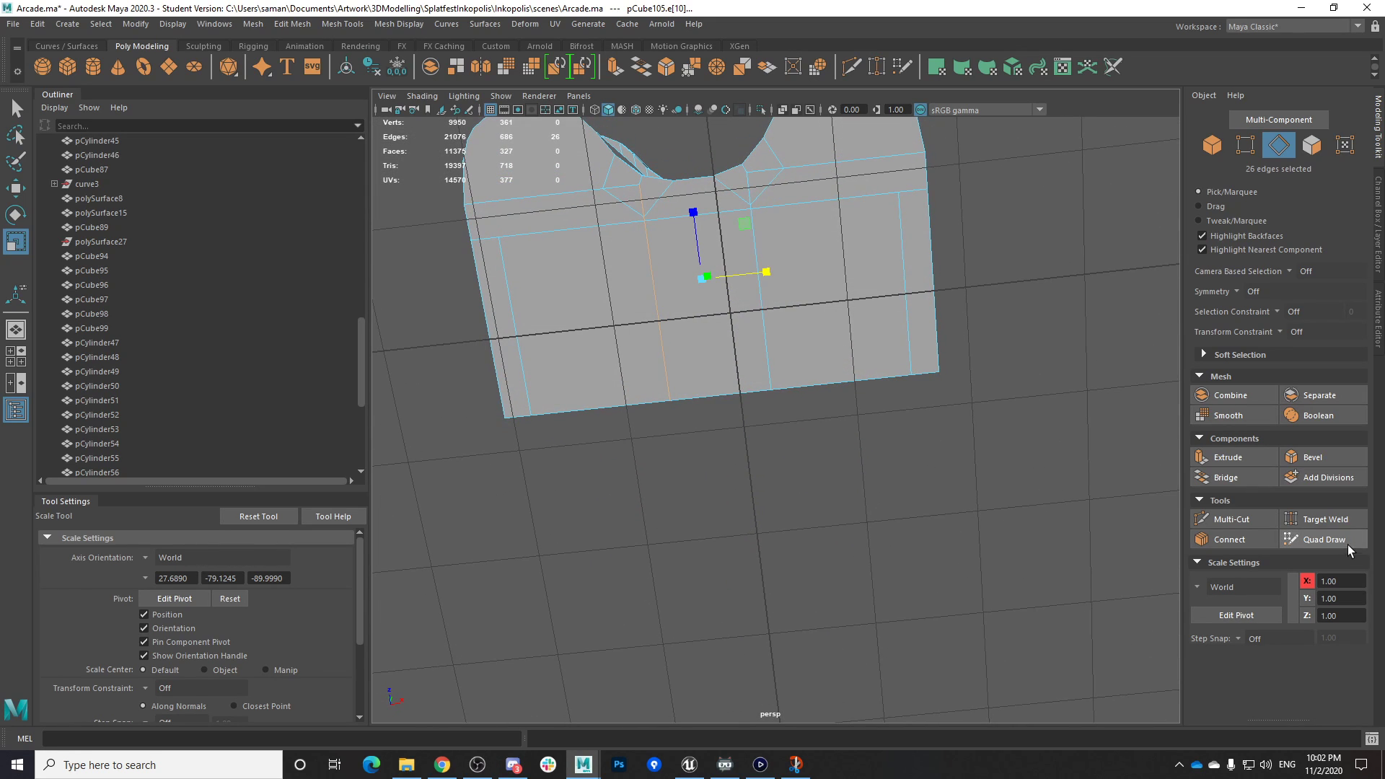
left_click(1331, 456)
key("ctrl+z")
Try beveling only the single edge on the base's underside
left_click(690, 332)
left_click_drag(690, 332, 730, 310, "alt")
left_click(1322, 455)
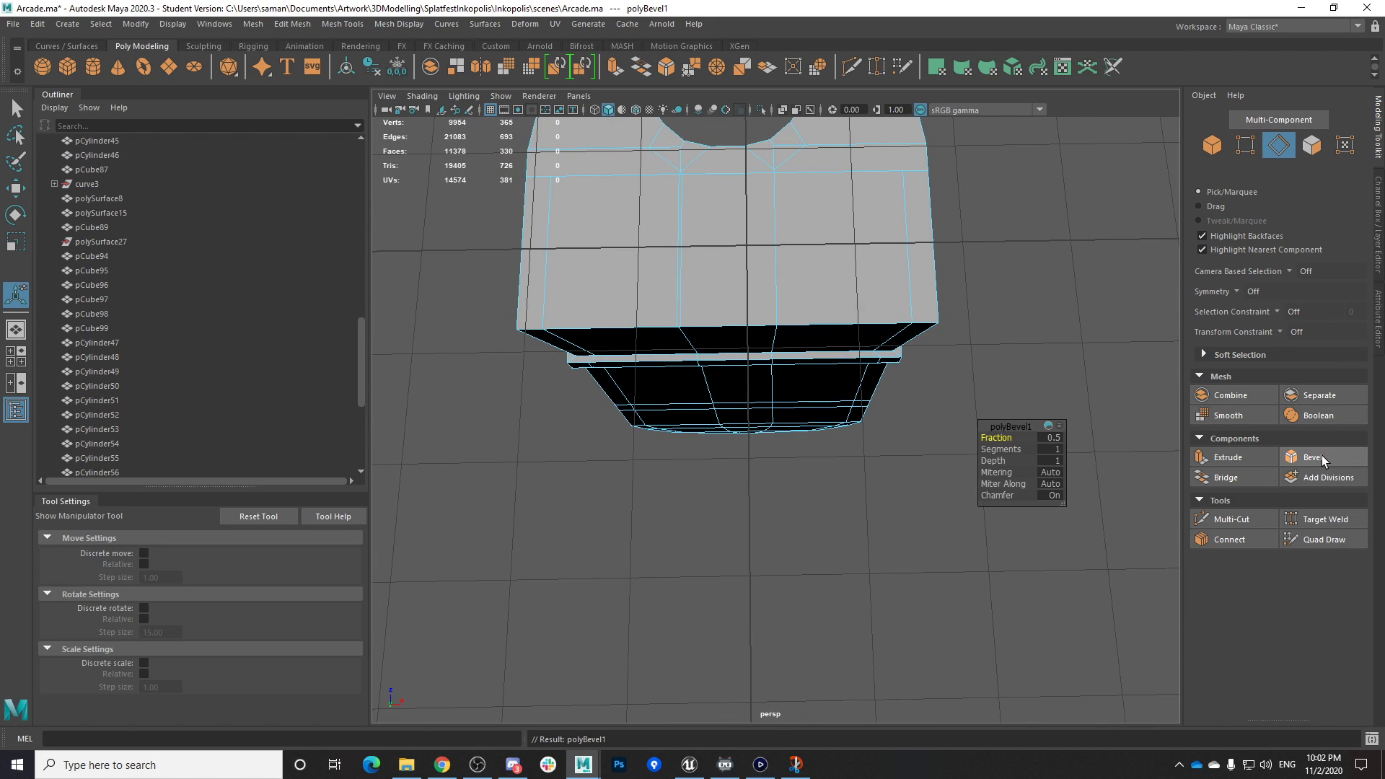
key("ctrl+z")
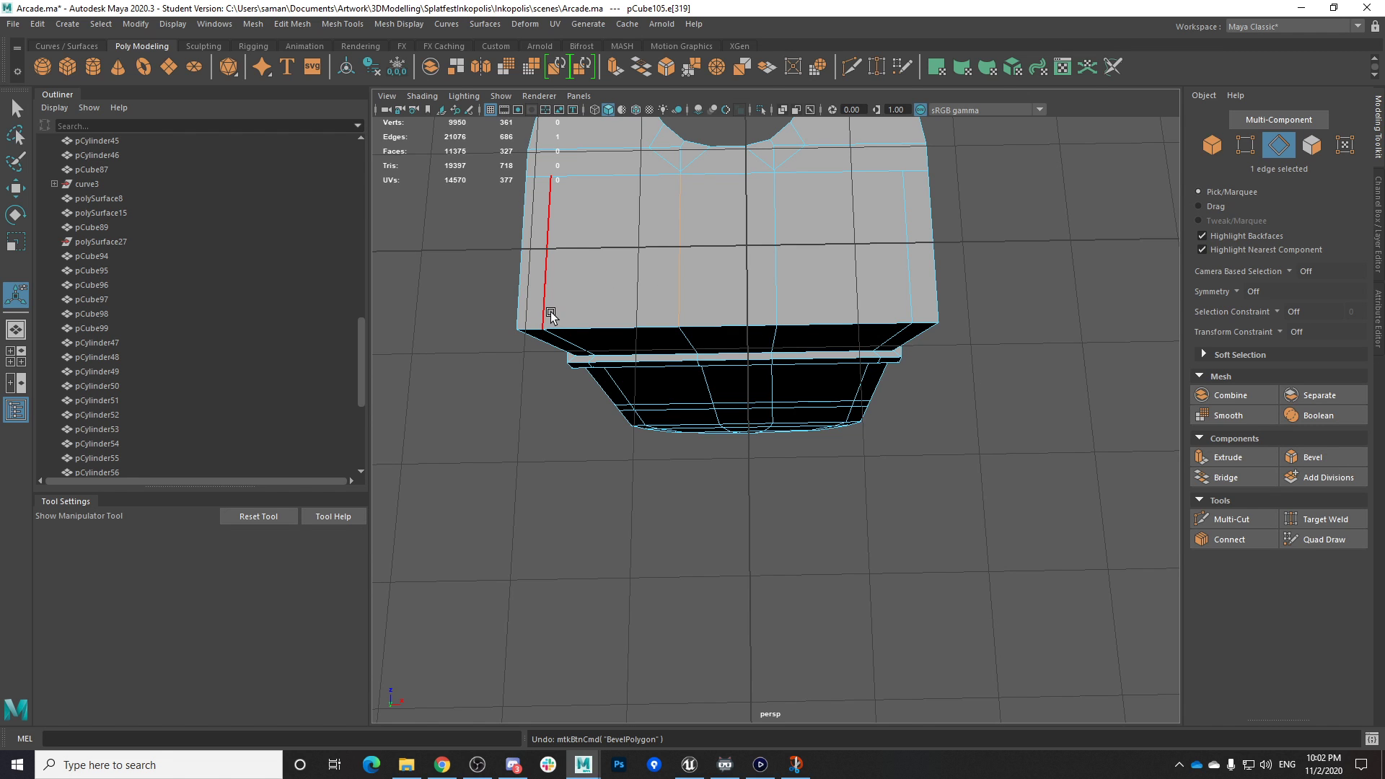
Examine the base from behind and in the side view, saving the scene along the way
key("ctrl+s")
left_click(662, 396)
left_click_drag(763, 391, 800, 540, "alt")
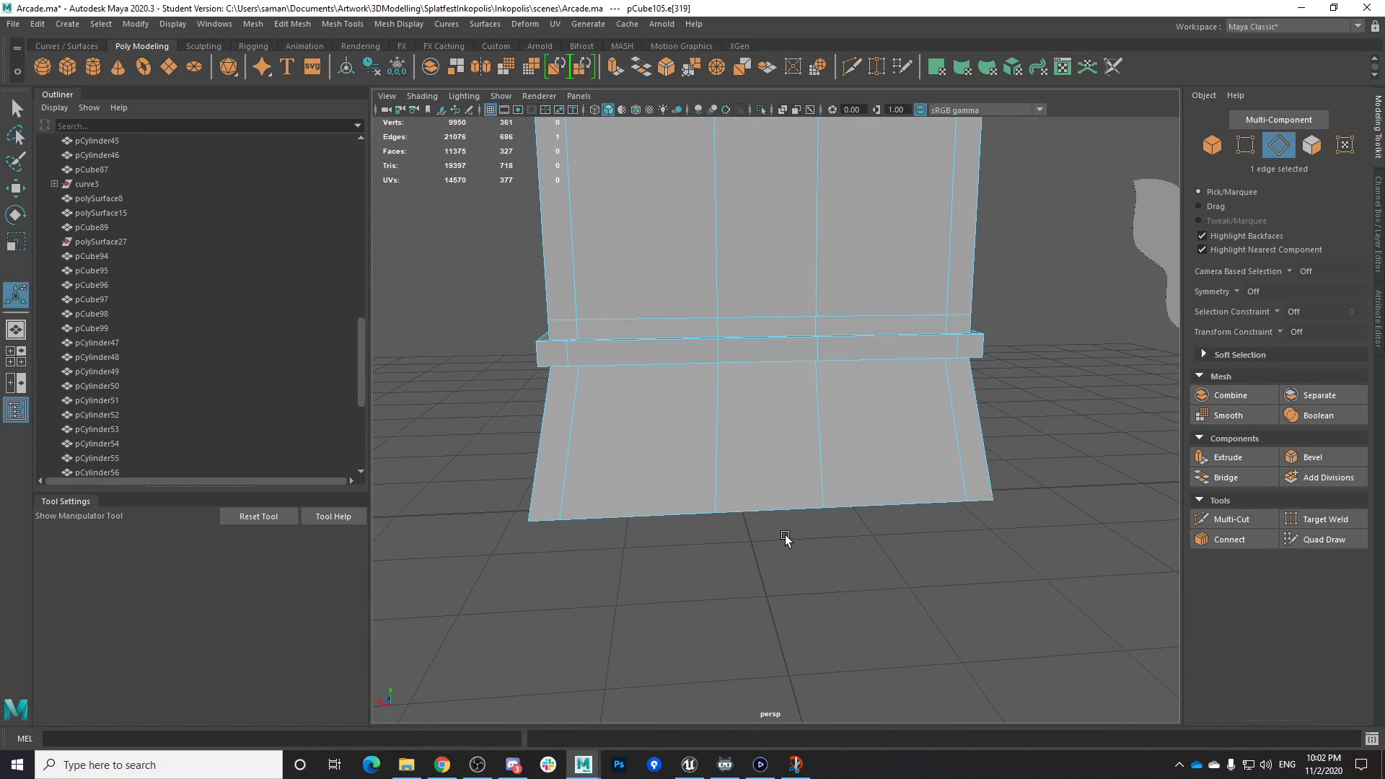
left_click_drag(772, 543, 819, 588, "alt")
key("ctrl+s")
left_click(650, 398)
key("y")
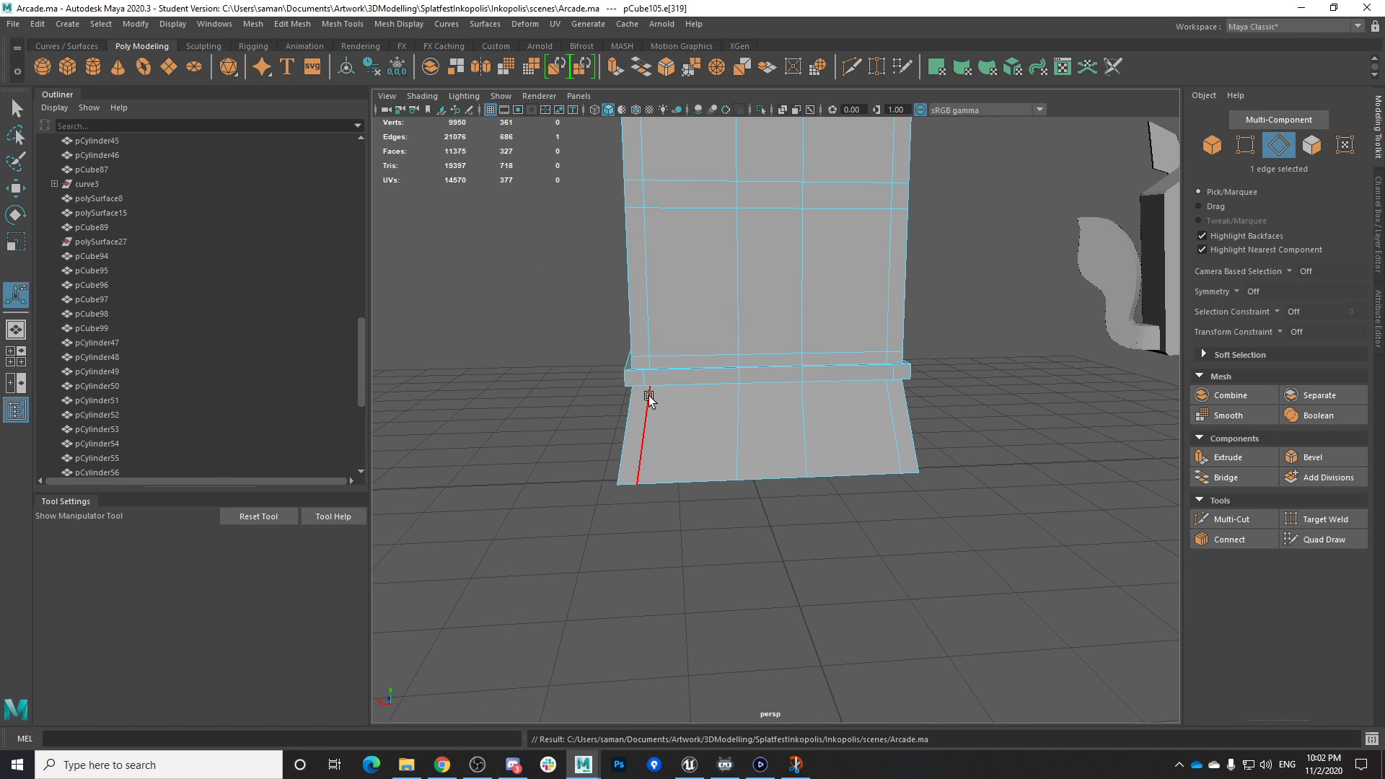
left_click_drag(705, 430, 653, 412, "alt")
key("space")
key("space")
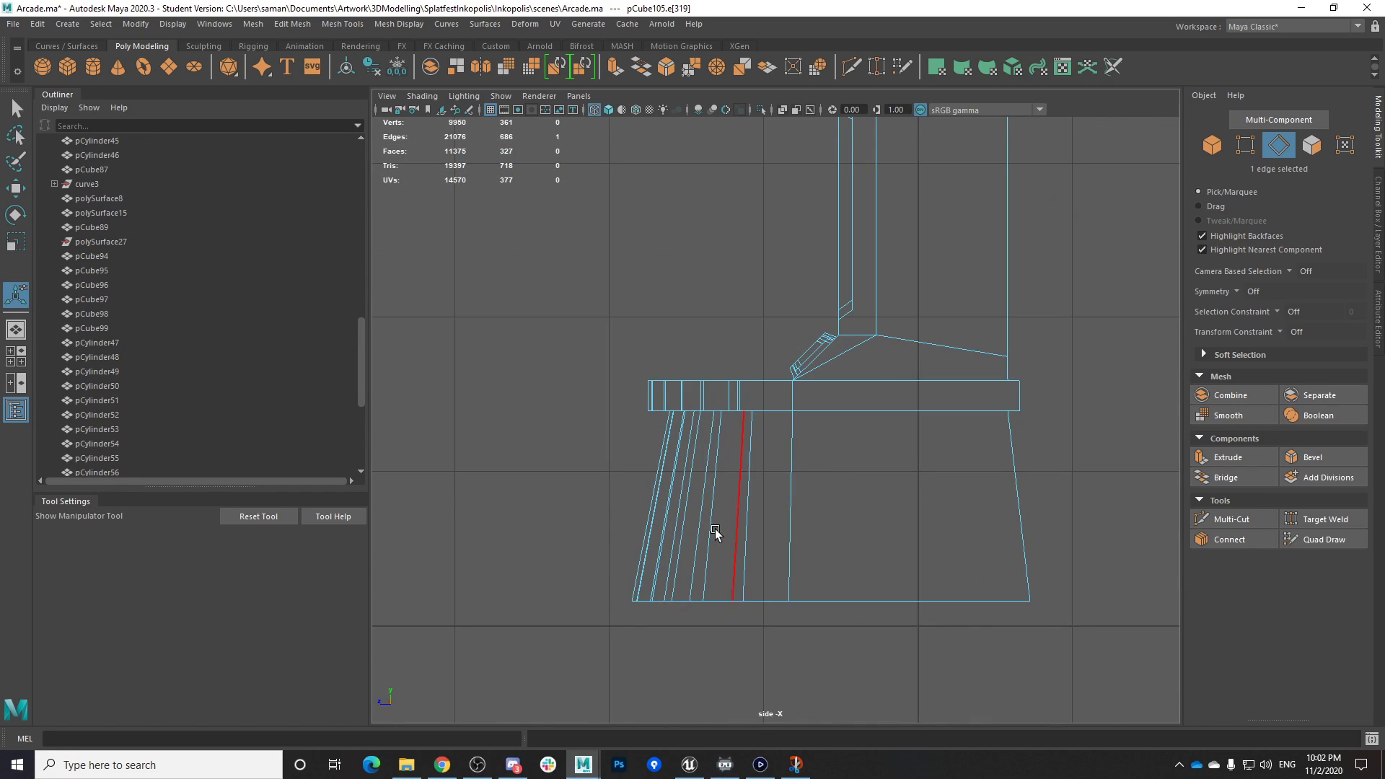
Scale the base's bottom row of vertices slightly narrower in the front view, and save the scene
key("space")
key("space")
scroll(732, 403, "up", 3)
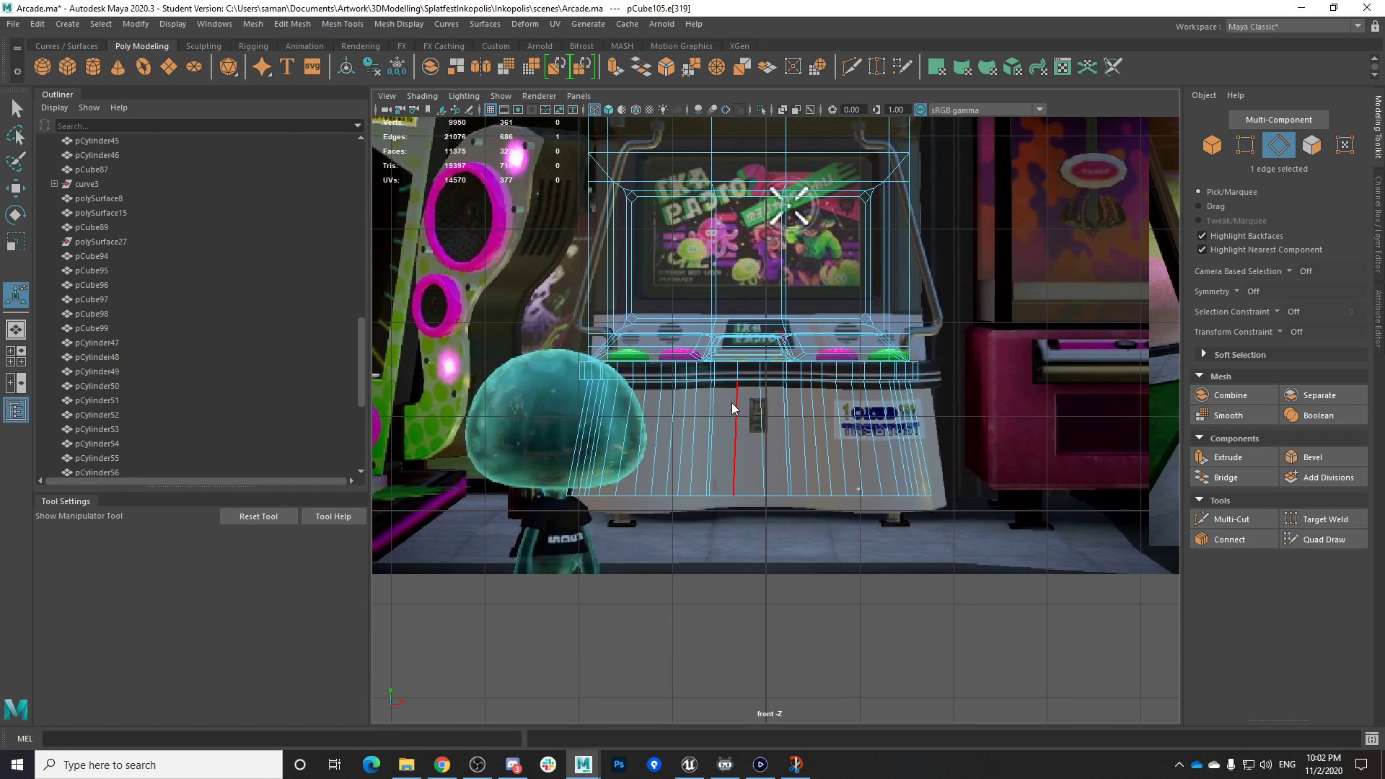
right_click(669, 387)
right_click(656, 376)
right_click(651, 382)
right_click_drag(656, 368, 583, 371)
key("q")
left_click_drag(531, 460, 1031, 523)
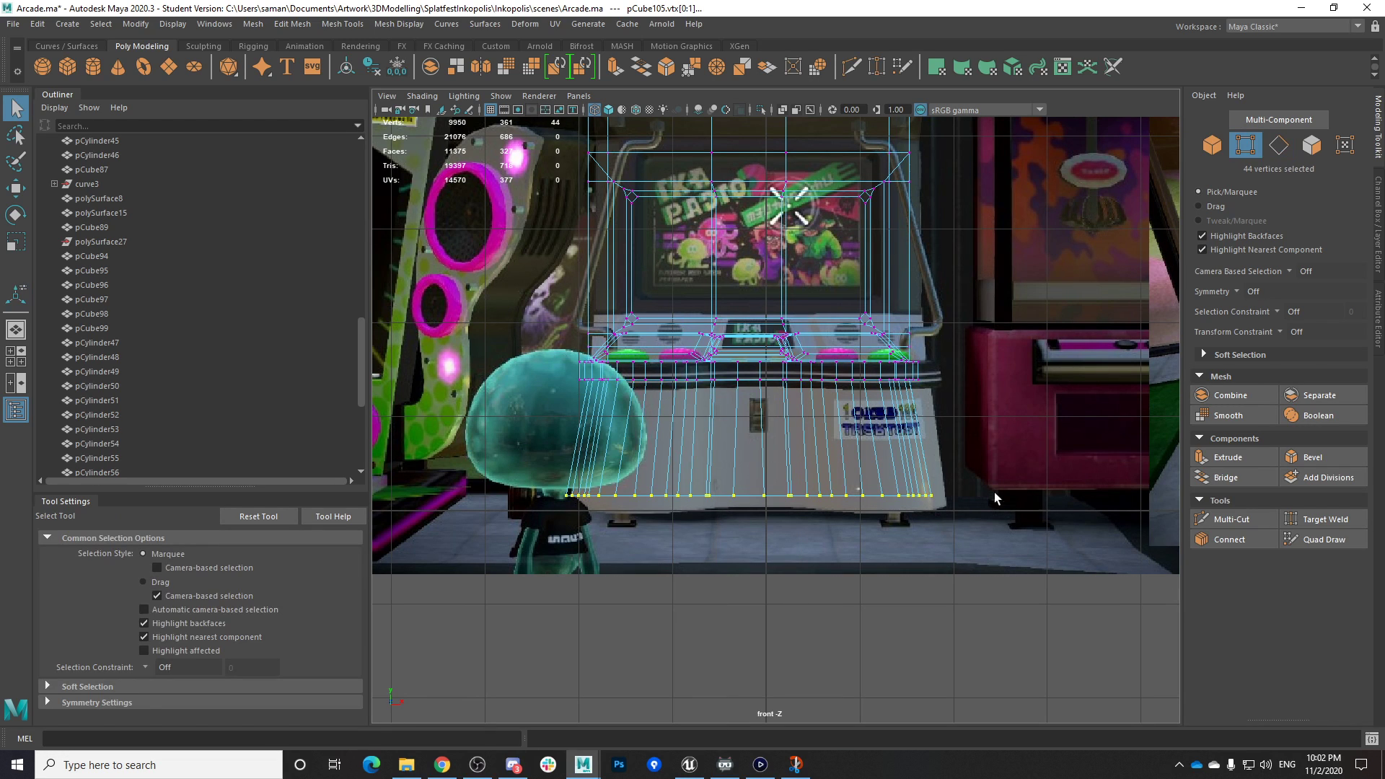
key("r")
left_click_drag(812, 499, 810, 500)
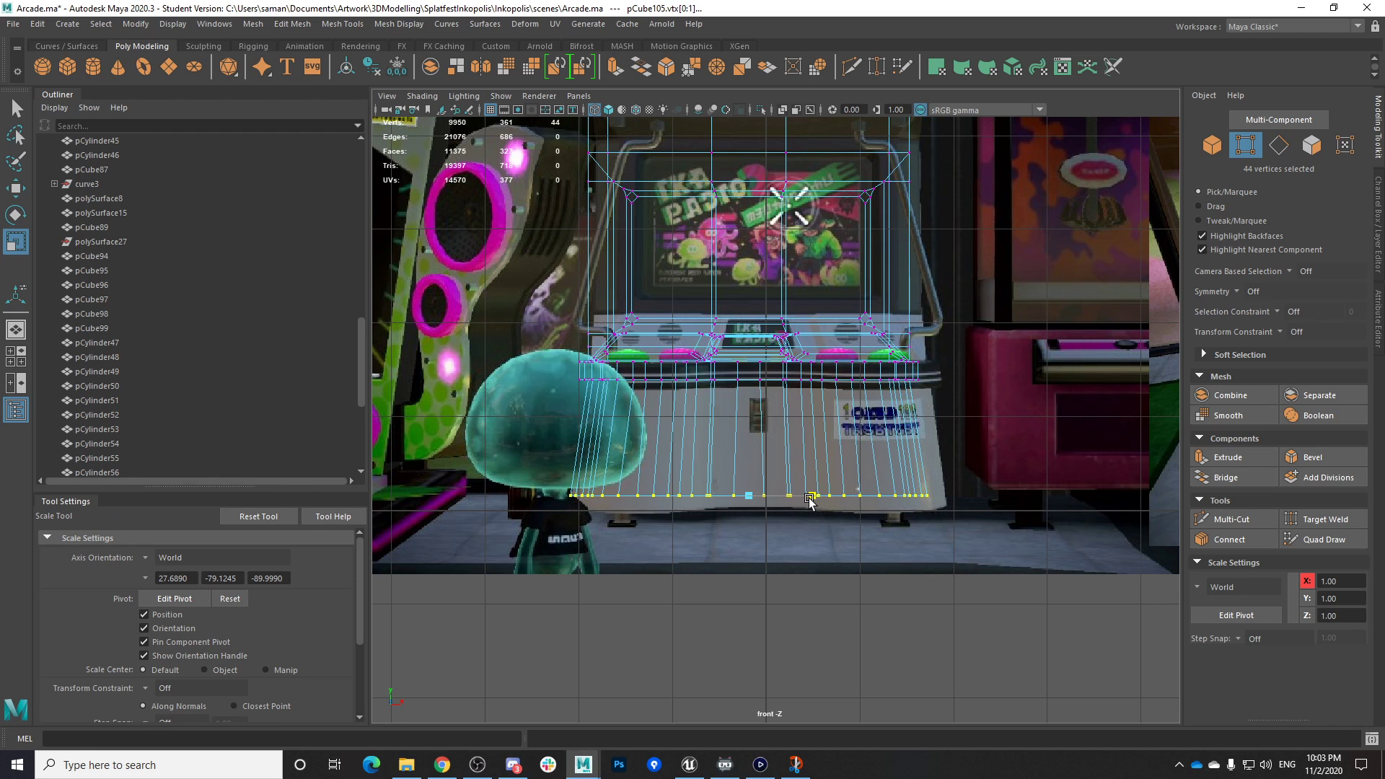
key("ctrl+s")
left_click(660, 395)
Inspect the base and its underside in the perspective view, and save the scene
key("space")
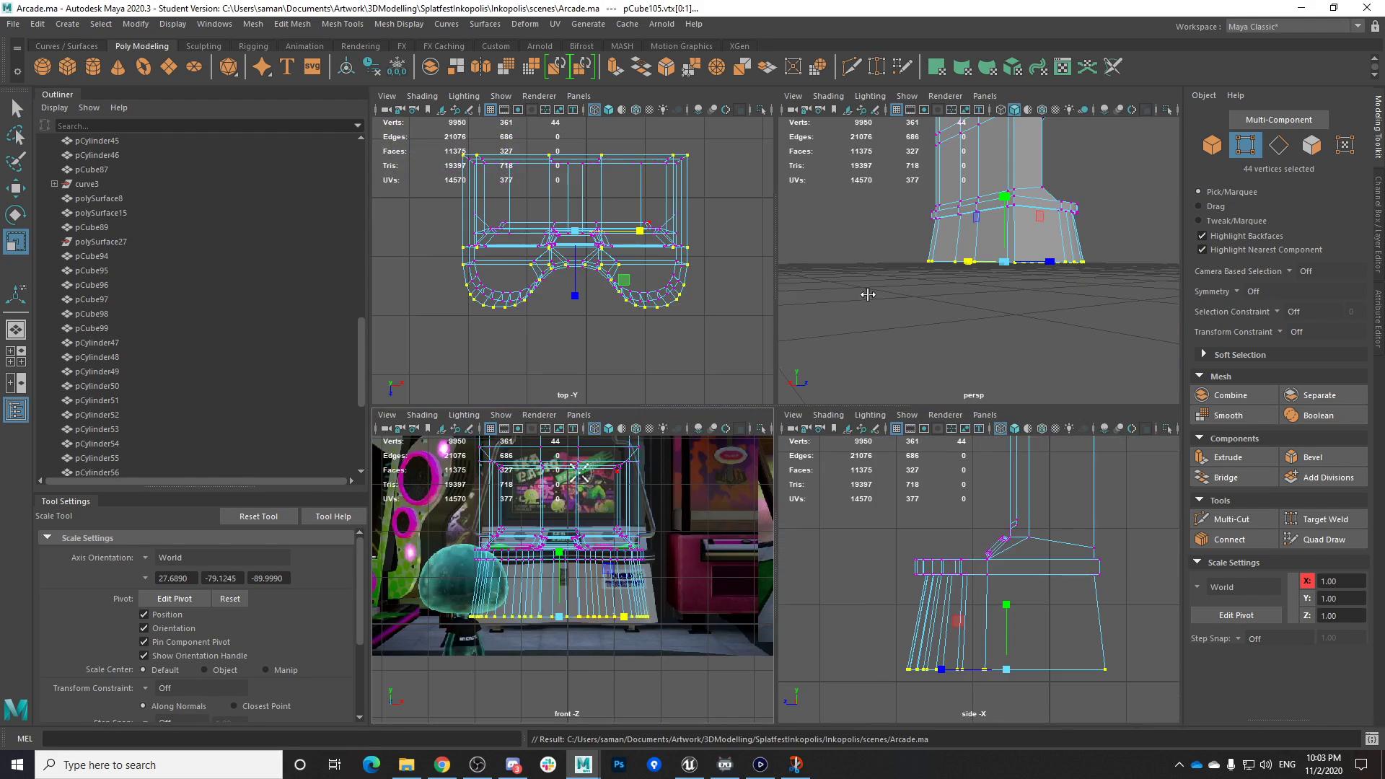
key("space")
left_click_drag(848, 424, 906, 453, "alt")
scroll(773, 388, "up", 3)
left_click_drag(773, 384, 683, 346)
key("ctrl+s")
left_click(677, 395)
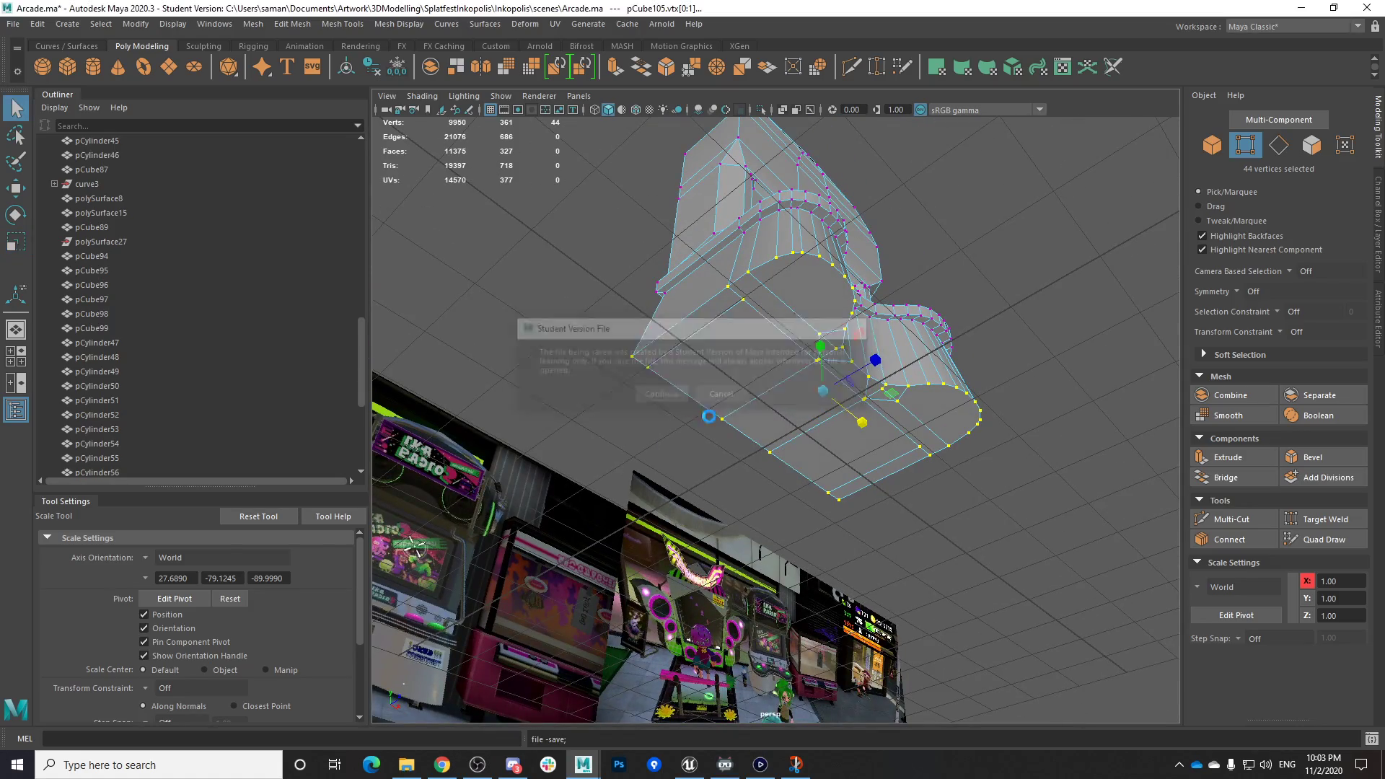
left_click_drag(812, 421, 729, 505, "alt")
Create a small polygon cube as a foot and place it below one curved front lobe of the base
key("super")
key("super")
left_click(69, 67)
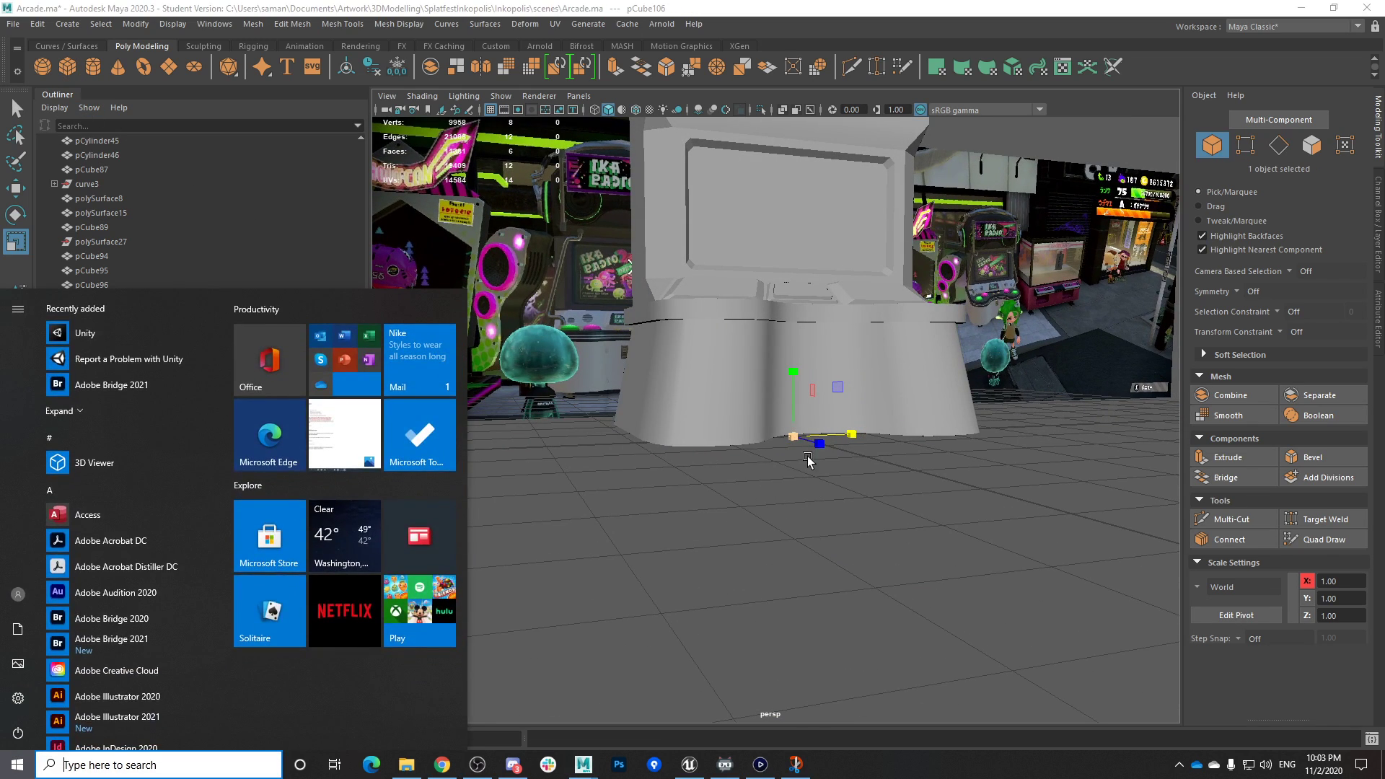
key("super")
left_click_drag(828, 477, 632, 496, "alt")
key("w")
key("space")
key("space")
key("r")
key("space")
key("space")
left_click_drag(866, 421, 825, 439, "alt")
key("space")
key("space")
left_click_drag(918, 368, 721, 339, "alt")
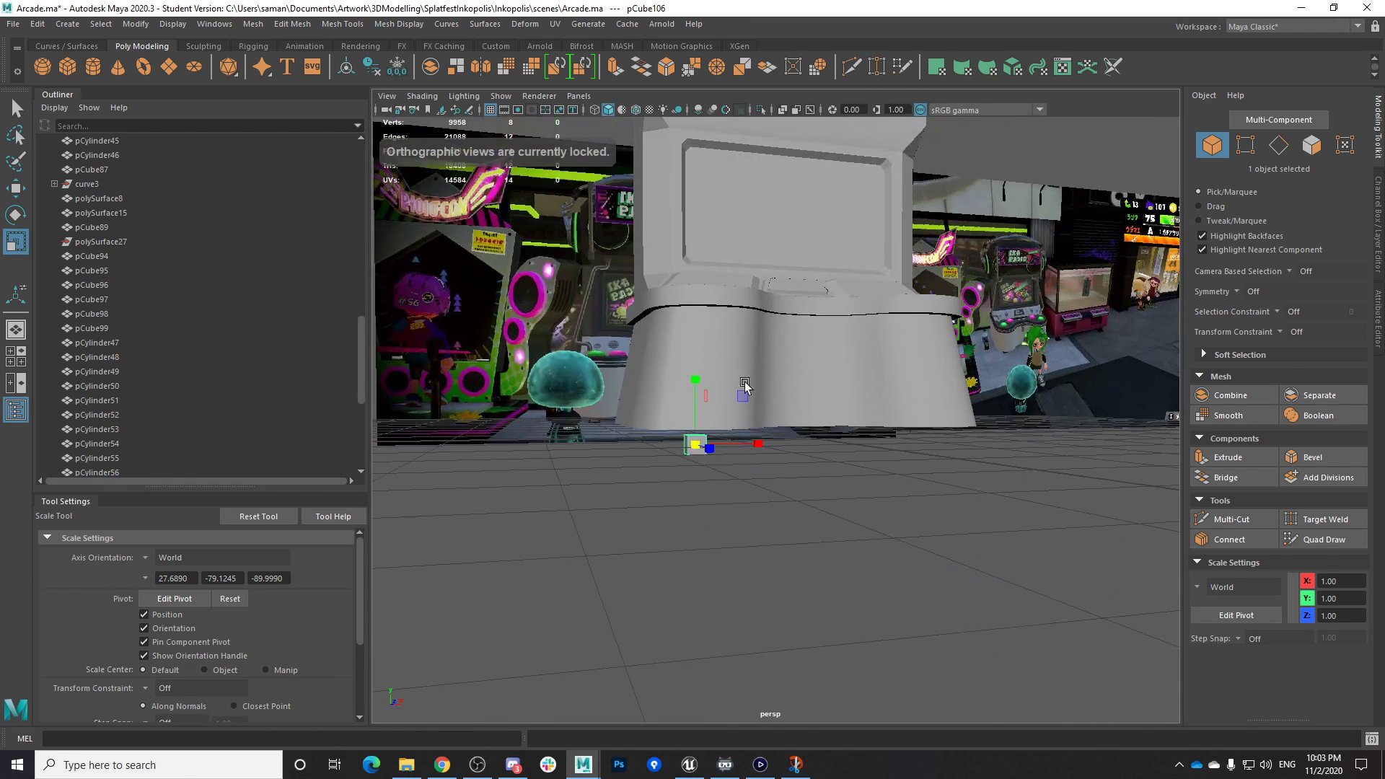
Adjust the foot cube's height against the base's underside and check its placement from above
key("w")
left_click_drag(697, 365, 697, 367)
scroll(787, 411, "up", 4)
left_click_drag(830, 447, 798, 435, "alt")
key("space")
key("space")
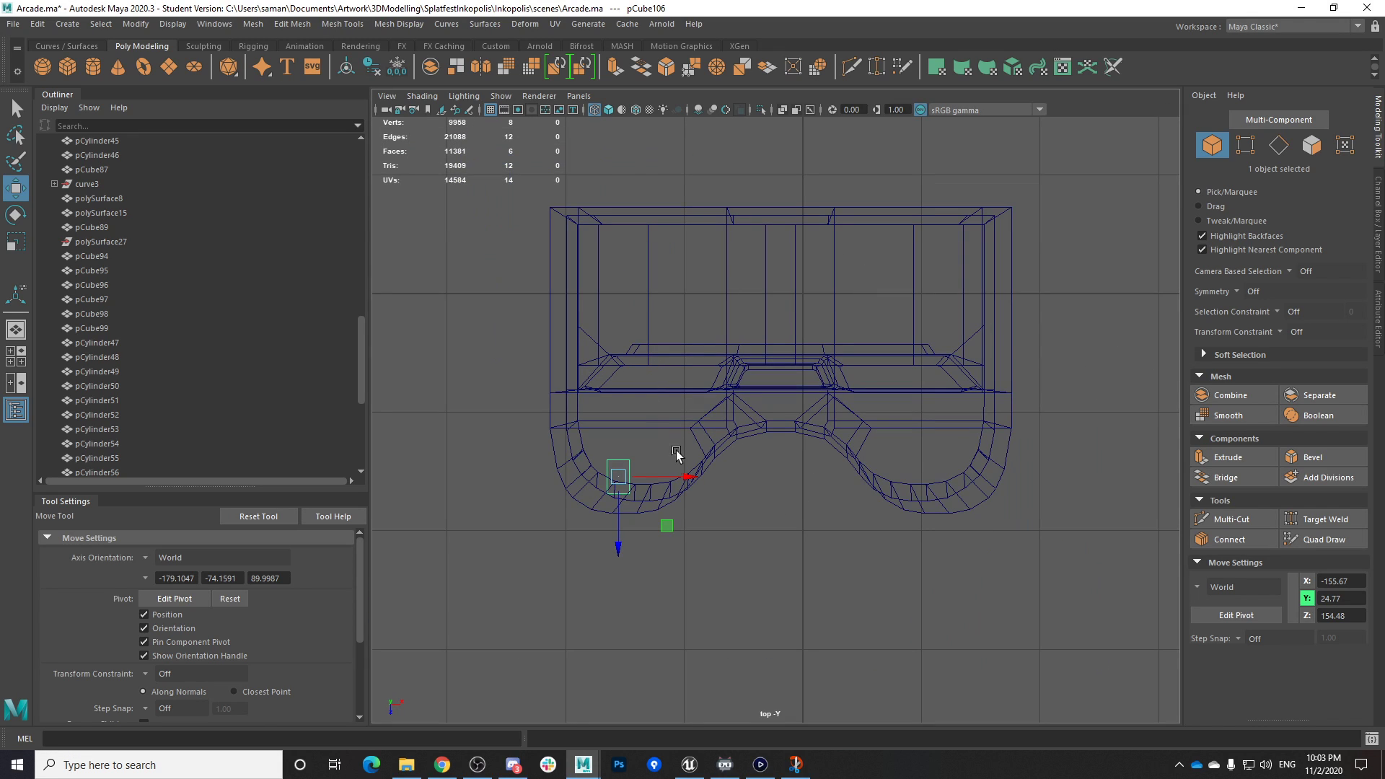
Try scaling the foot cube down in width and depth in the top view
key("r")
left_click_drag(670, 527, 654, 527)
key("ctrl+z")
key("ctrl+z")
key("ctrl+z")
Frame the foot cube in the perspective view and stretch it vertically beneath the base
key("space")
key("space")
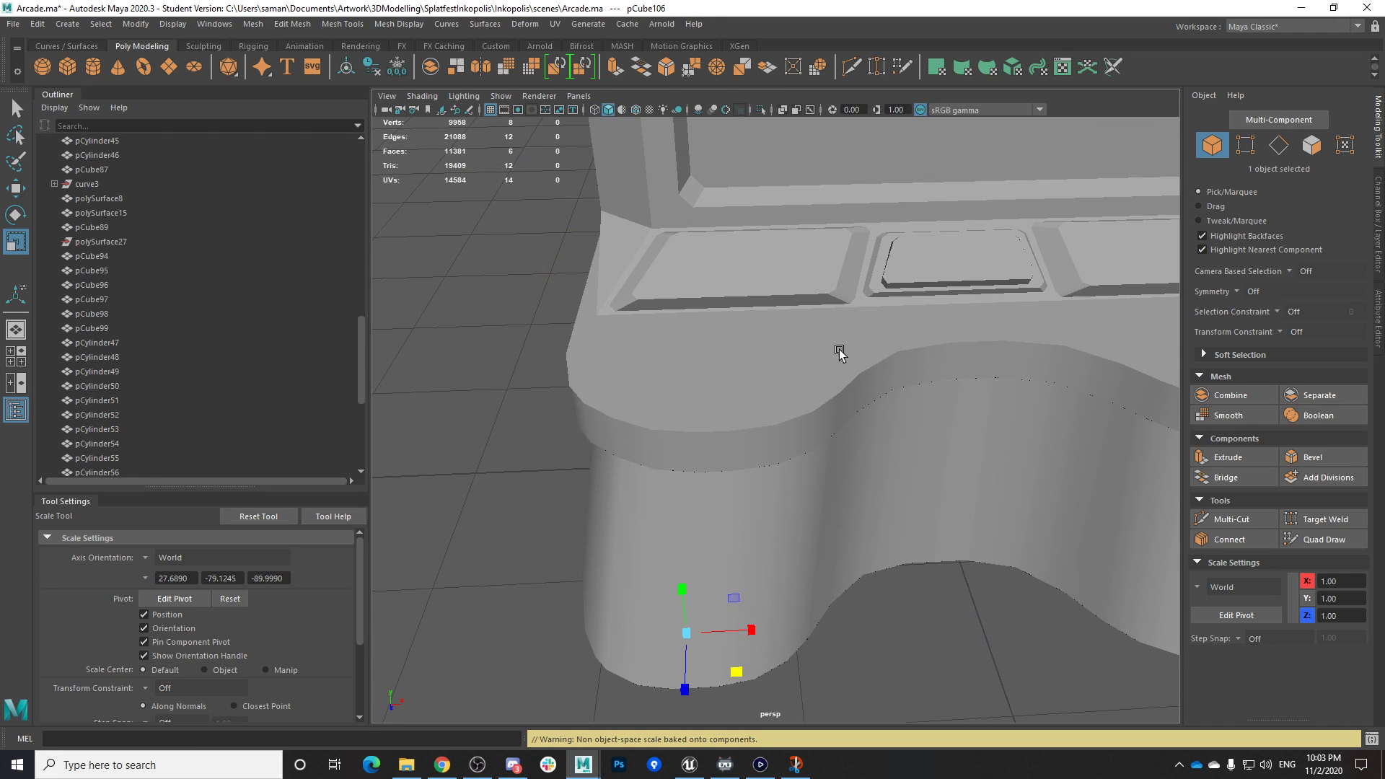
key("f")
left_click_drag(721, 359, 721, 344)
left_click_drag(725, 335, 734, 299, "alt")
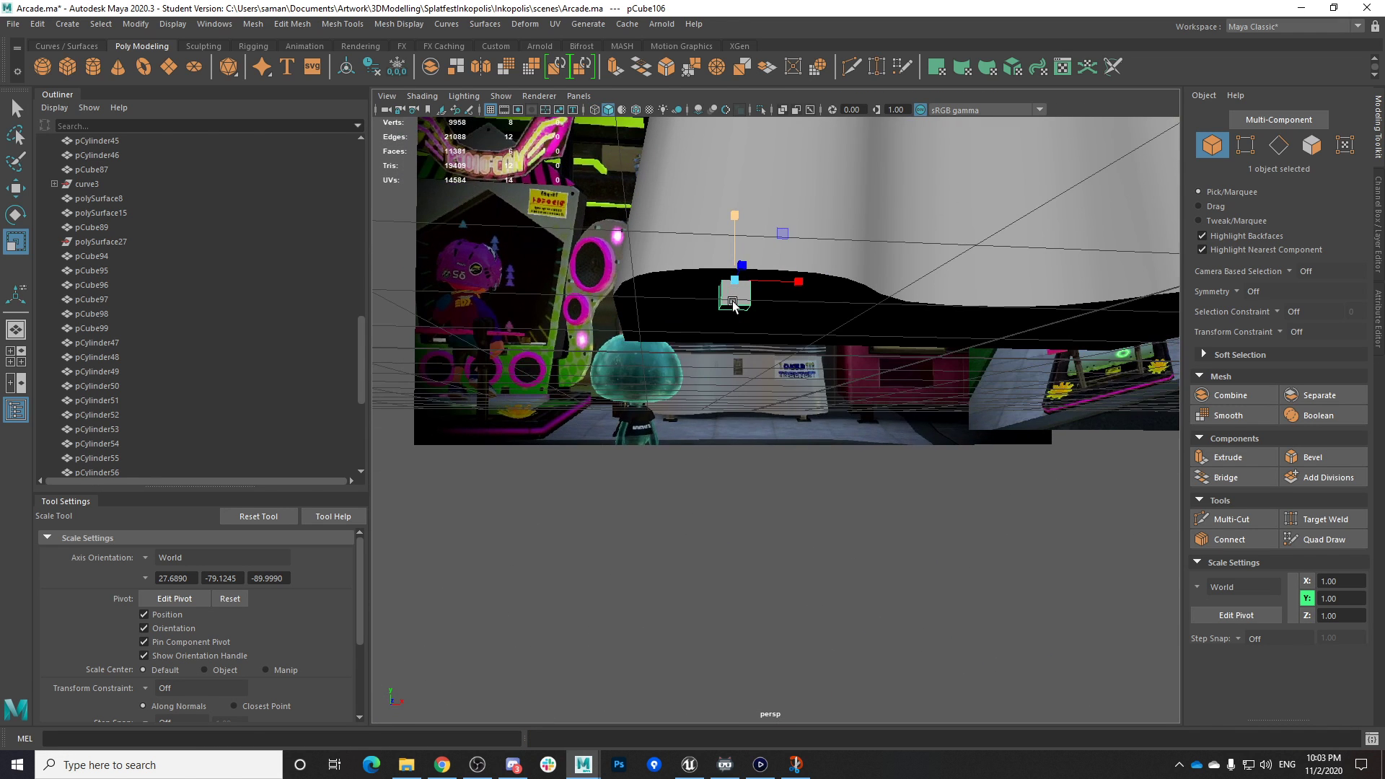
Raise the foot cube slightly towards the base's underside and frame it in the front view
key("w")
left_click_drag(733, 234, 733, 220)
key("space")
key("space")
key("f")
scroll(707, 476, "down", 2)
Extrude the foot cube's bottom face and move it downward to form a thin lower section
right_click_drag(687, 510, 688, 409)
scroll(810, 572, "down", 2)
right_click(716, 443)
right_click(715, 453)
right_click_drag(712, 415, 711, 417)
left_click_drag(697, 511, 952, 542)
left_click_drag(687, 515, 1056, 504, "ctrl")
scroll(803, 462, "down", 2)
key("ctrl+e")
key("w")
left_click_drag(775, 445, 776, 469)
Select the four side faces of the foot's thin lower section in the front view
left_click_drag(706, 516, 893, 526)
left_click_drag(702, 537, 908, 544, "shift")
left_click_drag(691, 514, 905, 520, "shift")
key("ctrl+z")
left_click_drag(711, 526, 956, 520, "shift")
left_click_drag(777, 485, 777, 489)
left_click_drag(711, 528, 927, 521)
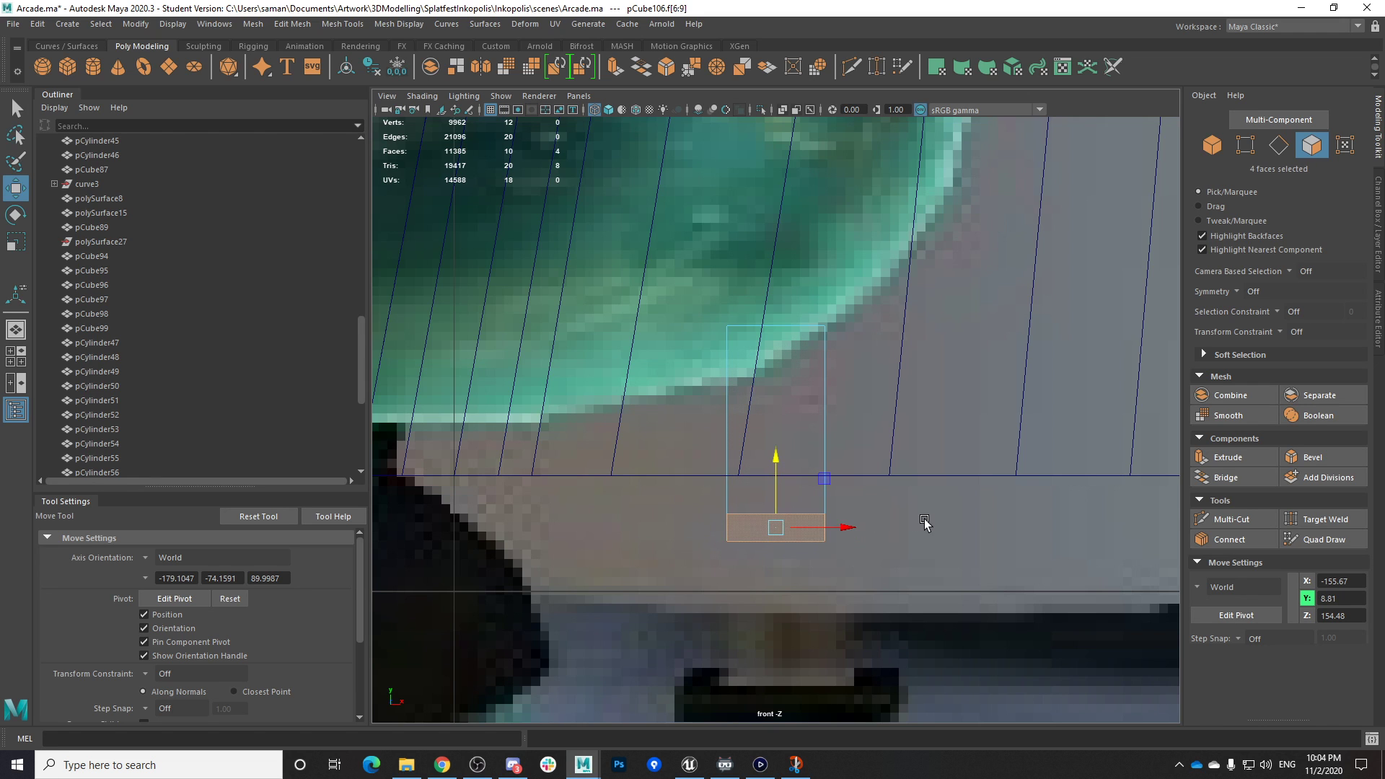
Extrude the four selected side faces and widen them into a flat plate at the foot's bottom
key("space")
key("space")
key("ctrl+e")
key("r")
left_click_drag(887, 441, 889, 470, "alt")
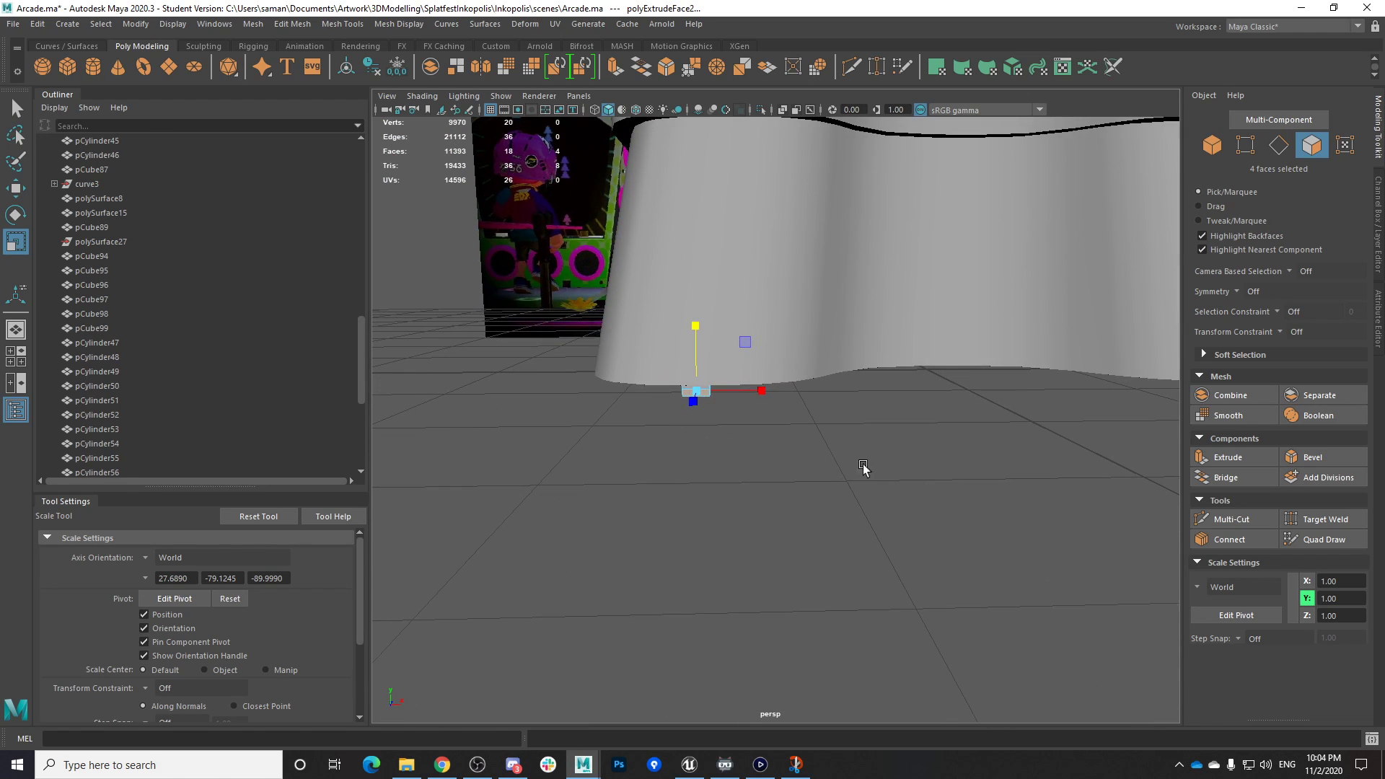
left_click(766, 464)
left_click_drag(766, 464, 748, 467, "alt")
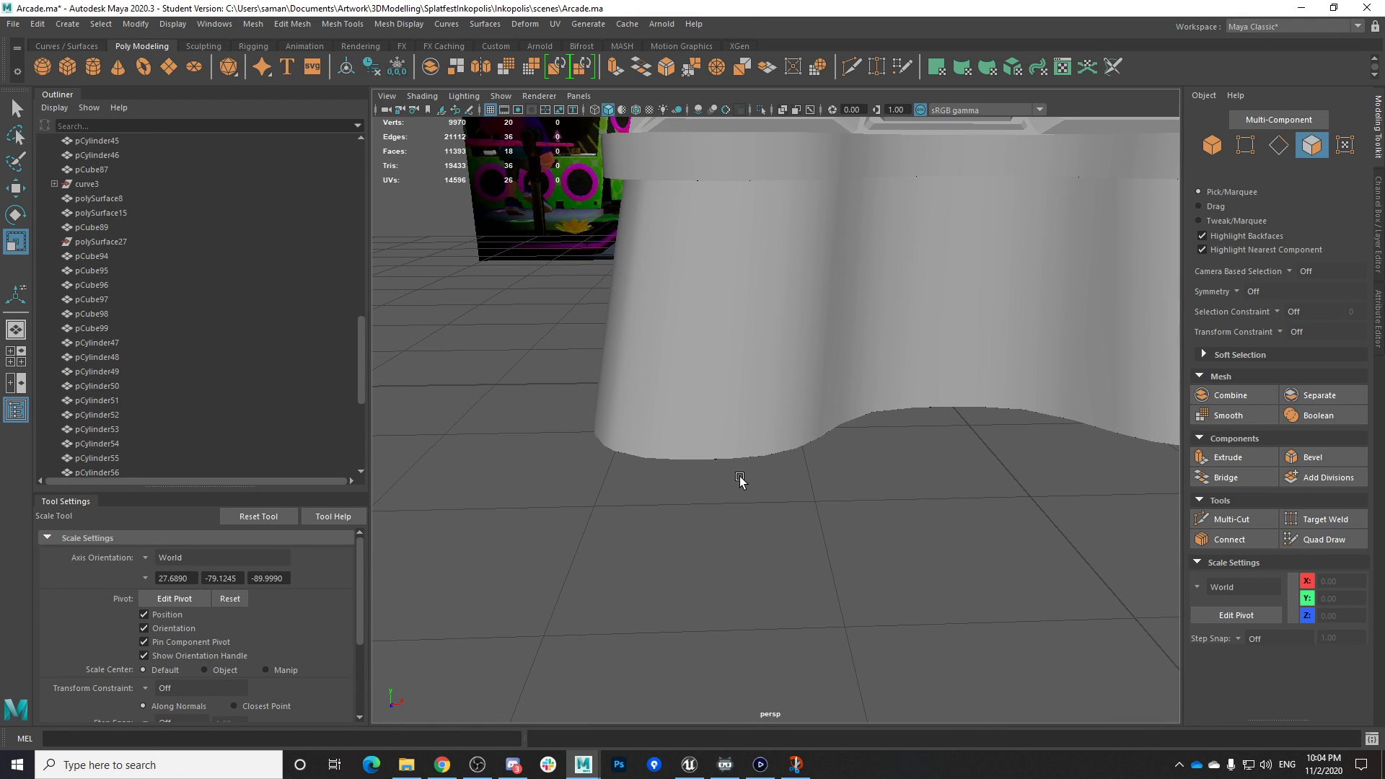
Select the foot as a whole object and lower it beneath the base to Y 16.29
left_click(740, 480)
left_click_drag(757, 474, 711, 454, "alt")
key("w")
left_click(689, 384)
right_click_drag(697, 370, 754, 348)
left_click_drag(711, 436, 702, 279, "alt")
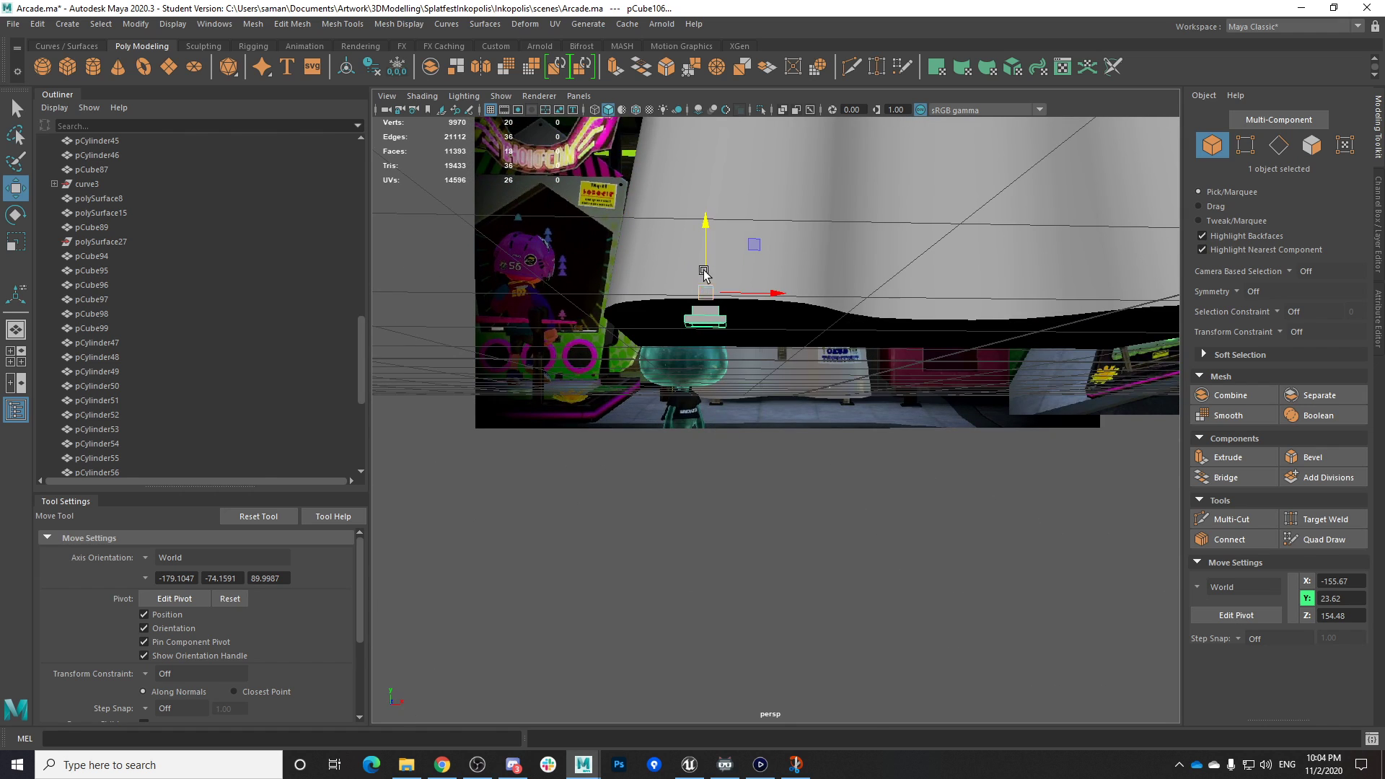
left_click_drag(693, 459, 678, 482, "alt")
Select the four side faces of the foot's upper post and scale them narrower in width and depth
key("space")
key("space")
right_click(717, 469)
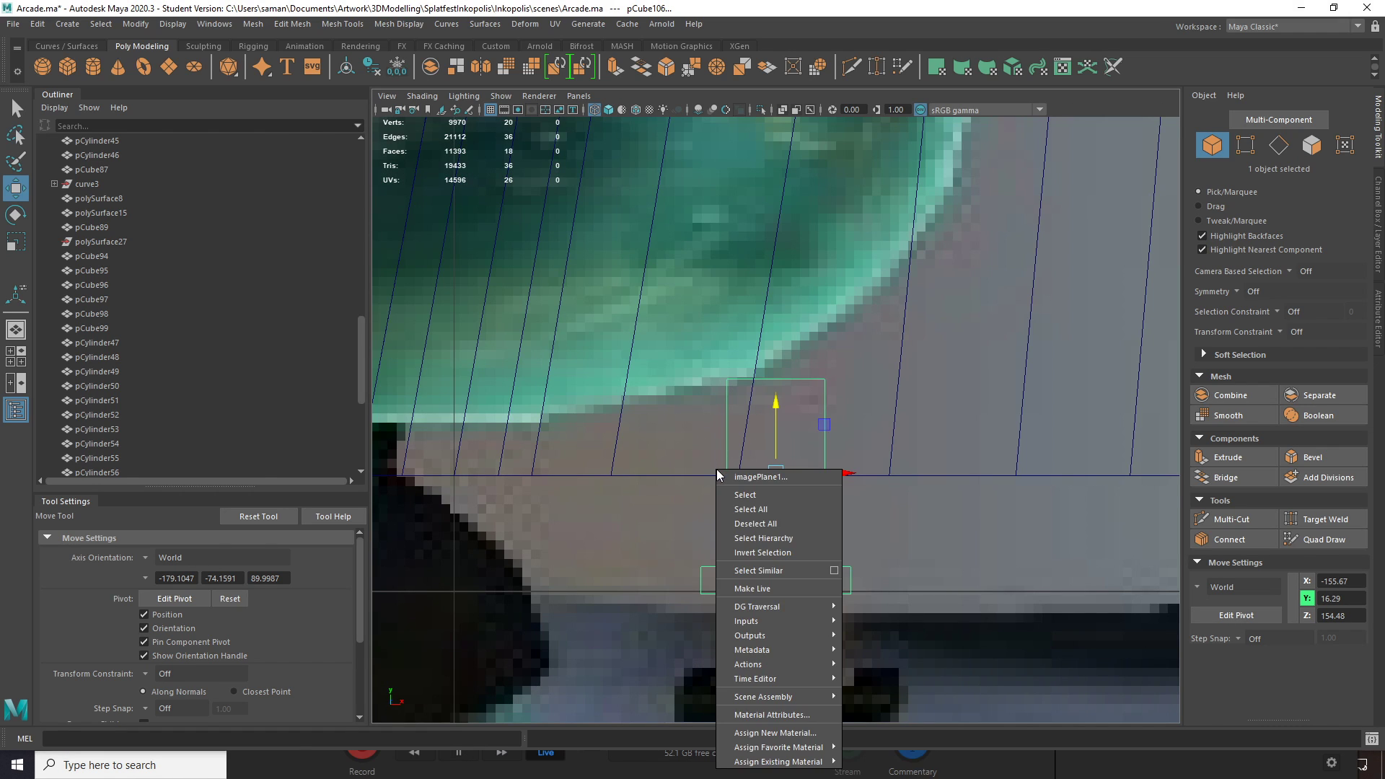
right_click_drag(726, 443, 725, 446)
left_click_drag(711, 507, 920, 469)
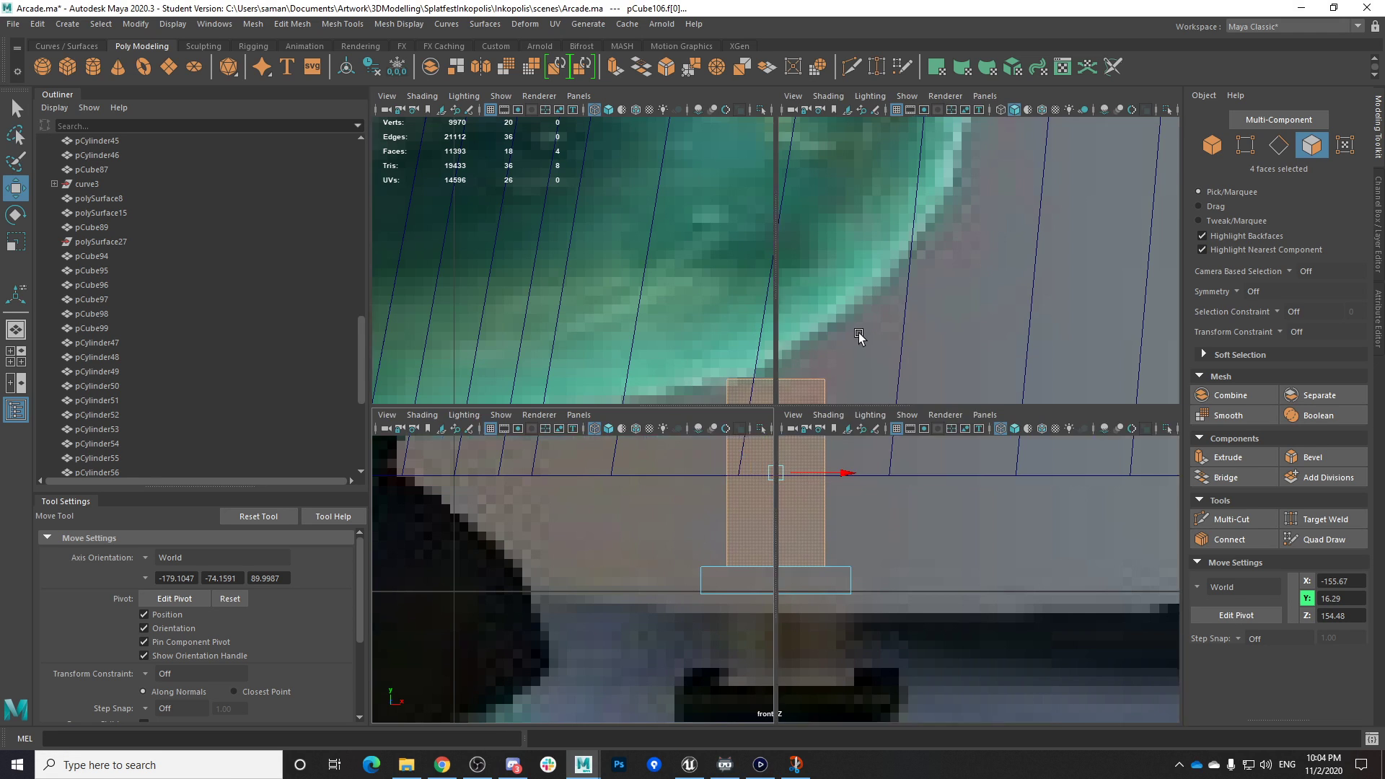
key("space")
key("space")
left_click_drag(863, 393, 845, 454, "alt")
key("r")
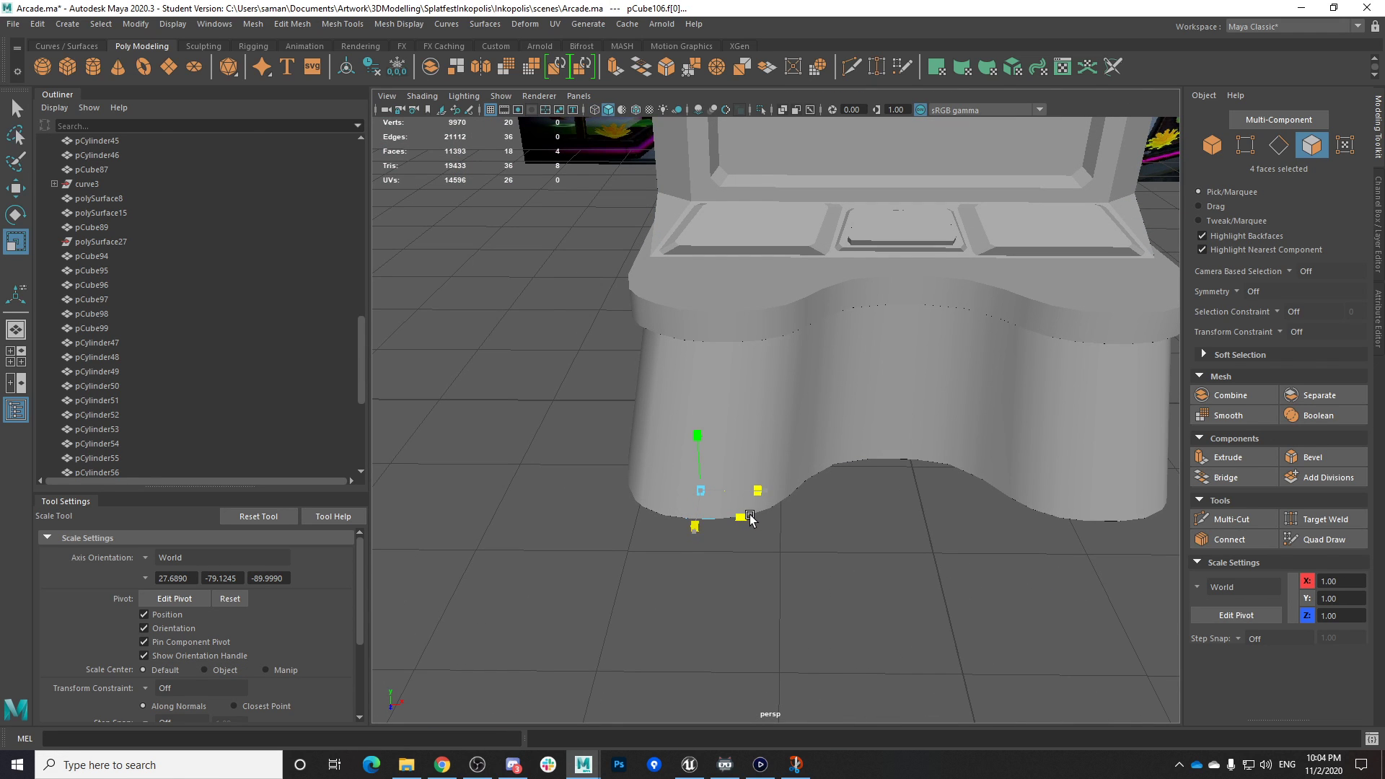
key("space")
mouse_move(982, 338)
left_mouse_down()
mouse_move(989, 318)
mouse_move(981, 334)
left_mouse_up()
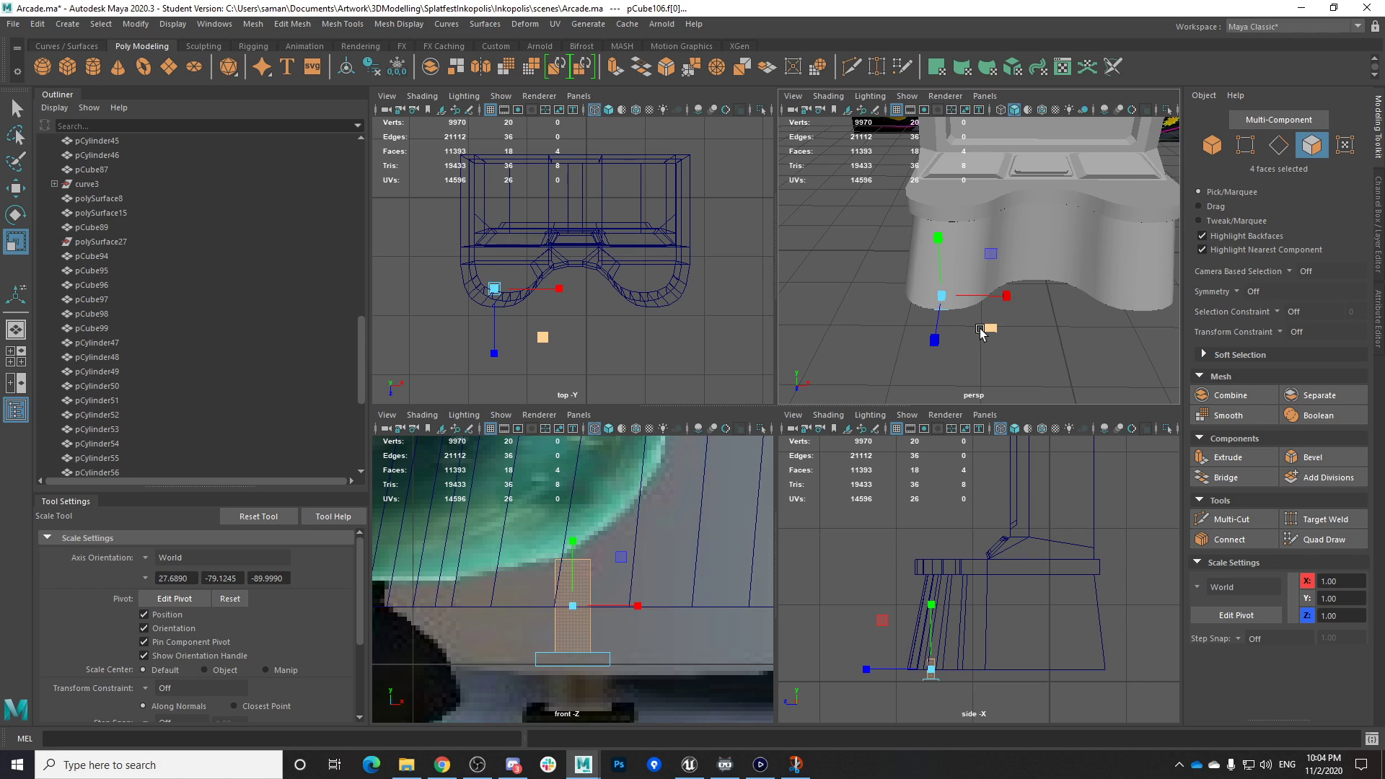
left_click(664, 396)
middle_click_drag(664, 553, 688, 498, "alt")
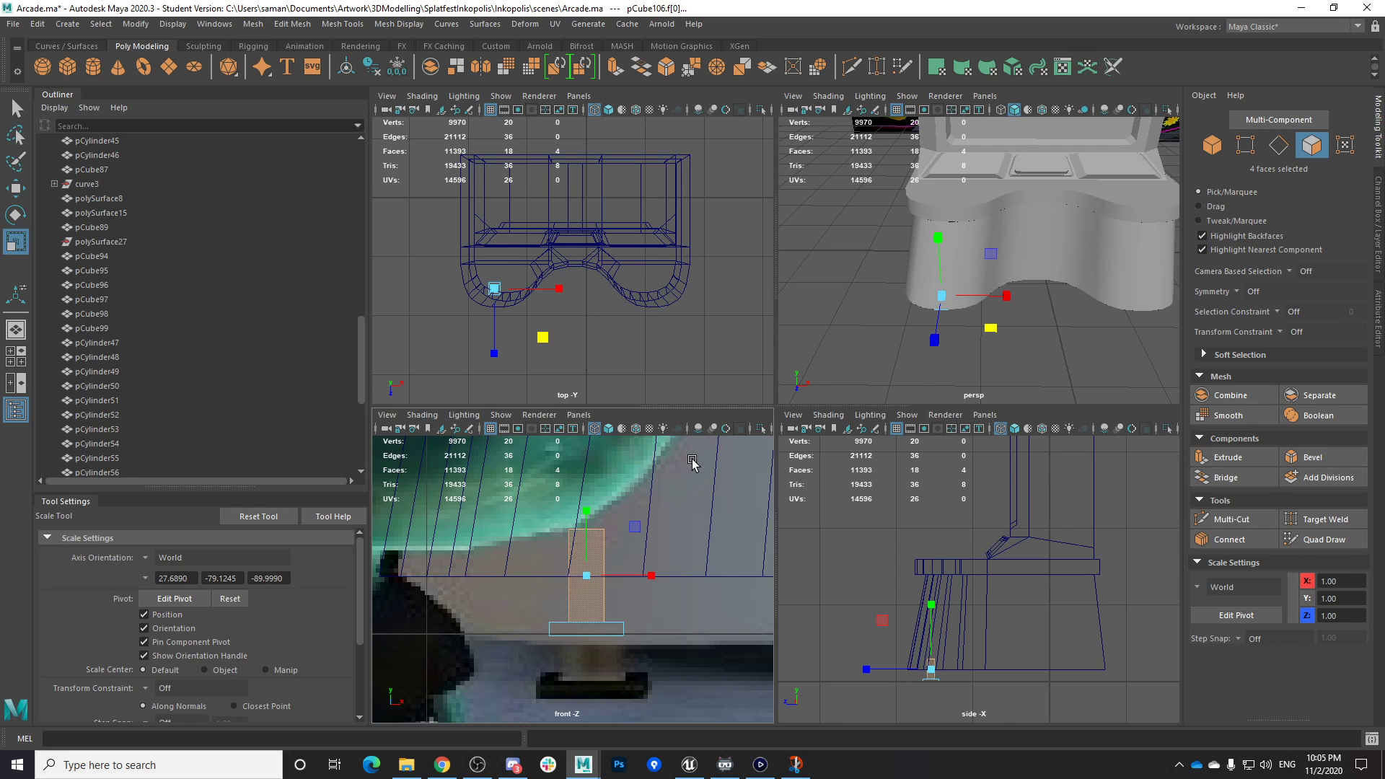
scroll(692, 463, "down", 1)
Return the foot to object selection and save the scene, accepting the student version notice
left_click_drag(949, 347, 928, 282, "alt")
right_click_drag(918, 257, 977, 234)
key("space")
left_click_drag(964, 358, 985, 307, "alt")
key("ctrl+s")
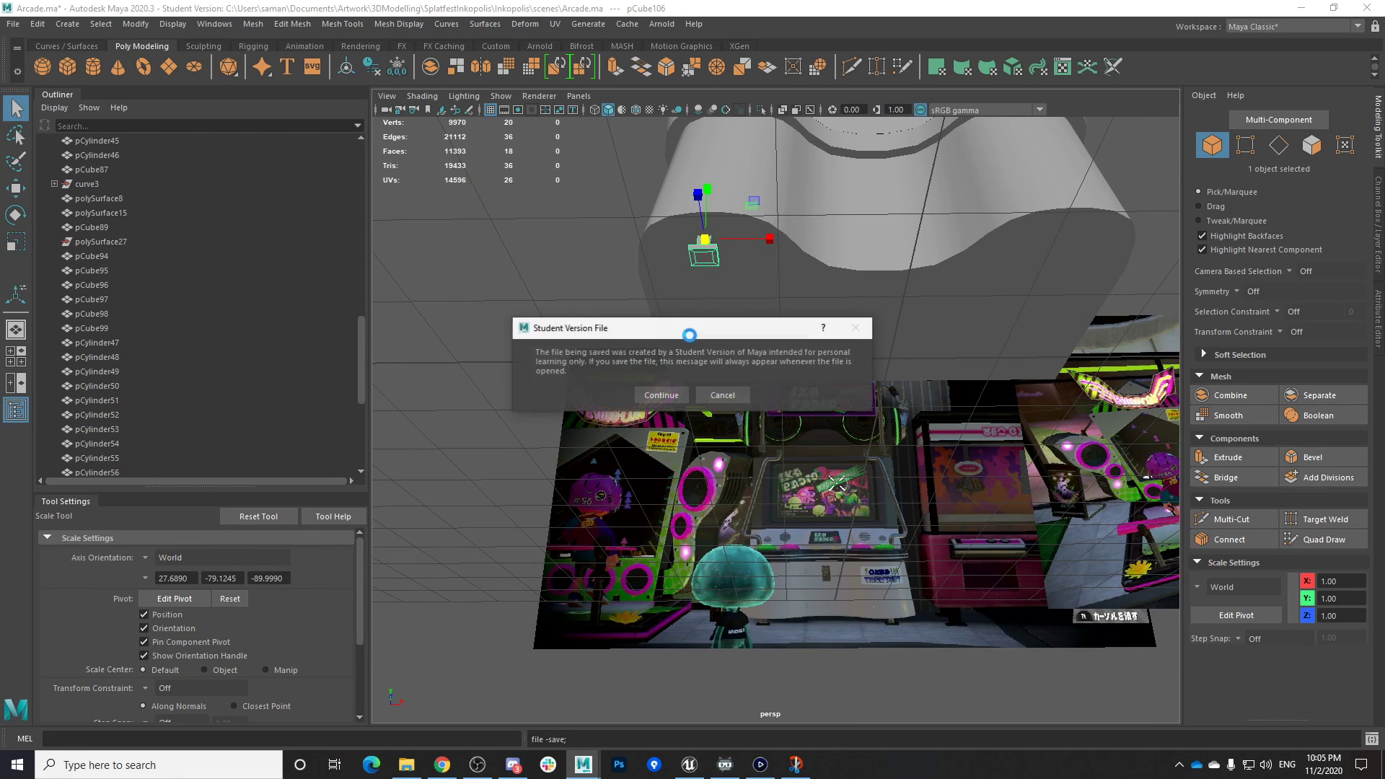
left_click(665, 394)
Lower the finished foot slightly to Y 15.79 and show it in the top view
left_click_drag(758, 299, 746, 353, "alt")
key("w")
left_click_drag(650, 271, 676, 223)
key("space")
key("space")
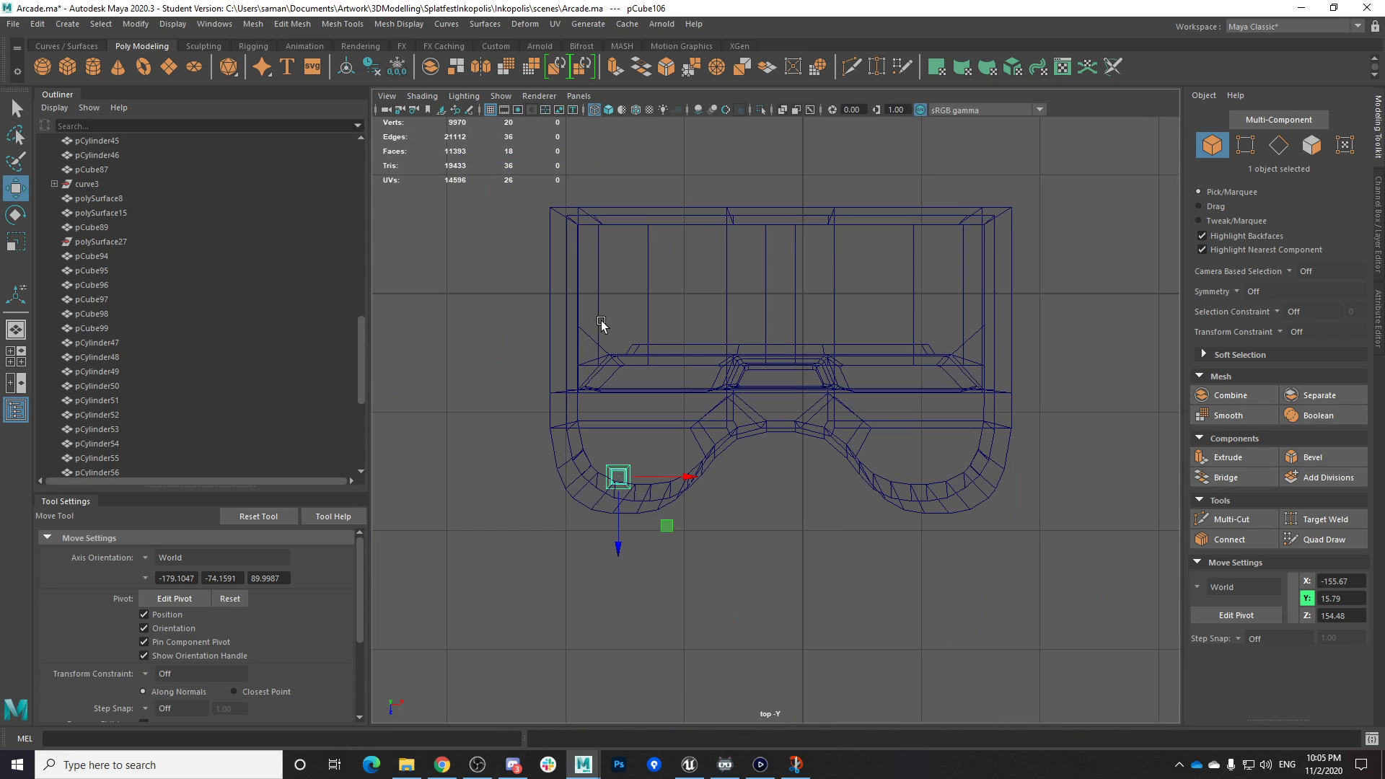
Duplicate the foot and move the copy across to the opposite front lobe, at X 118.57
key("ctrl+d")
left_click_drag(697, 477, 1020, 469)
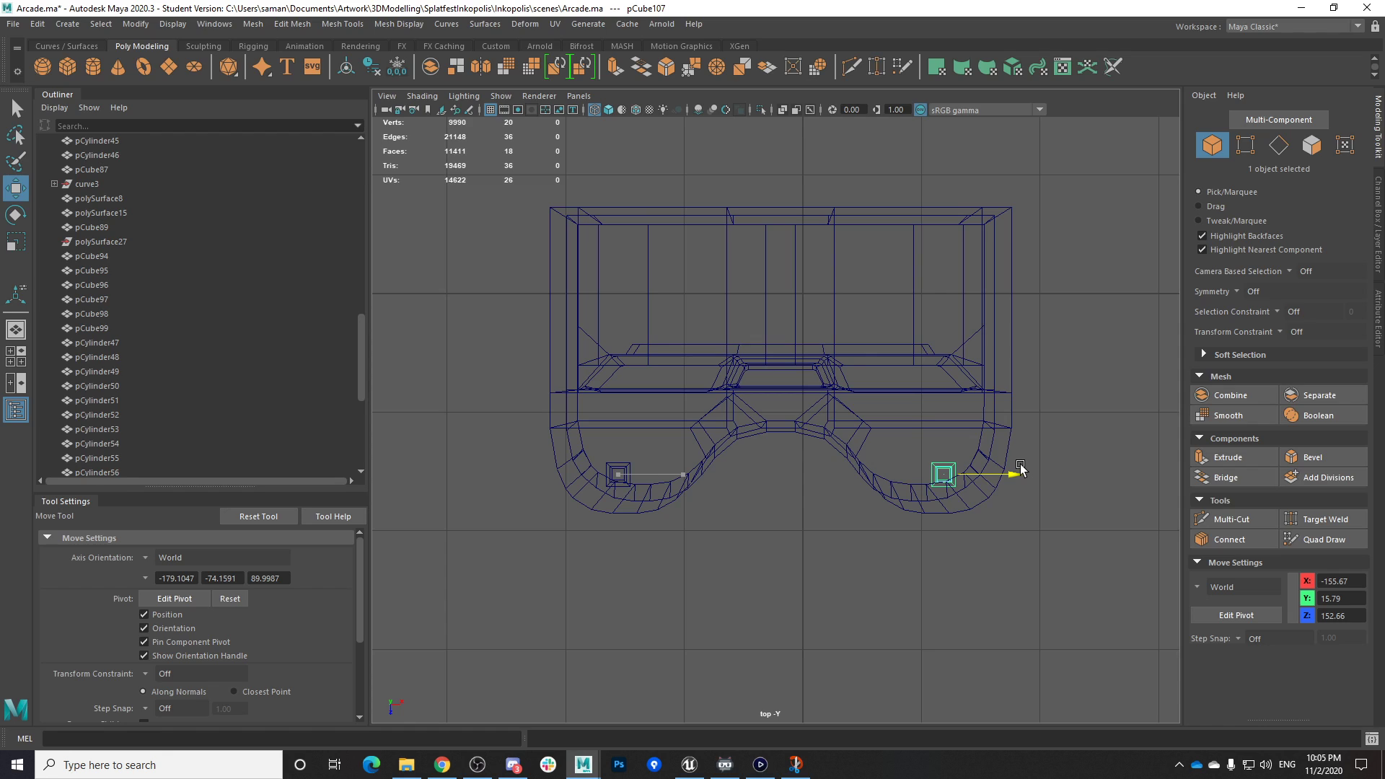
left_click_drag(1021, 469, 1020, 469)
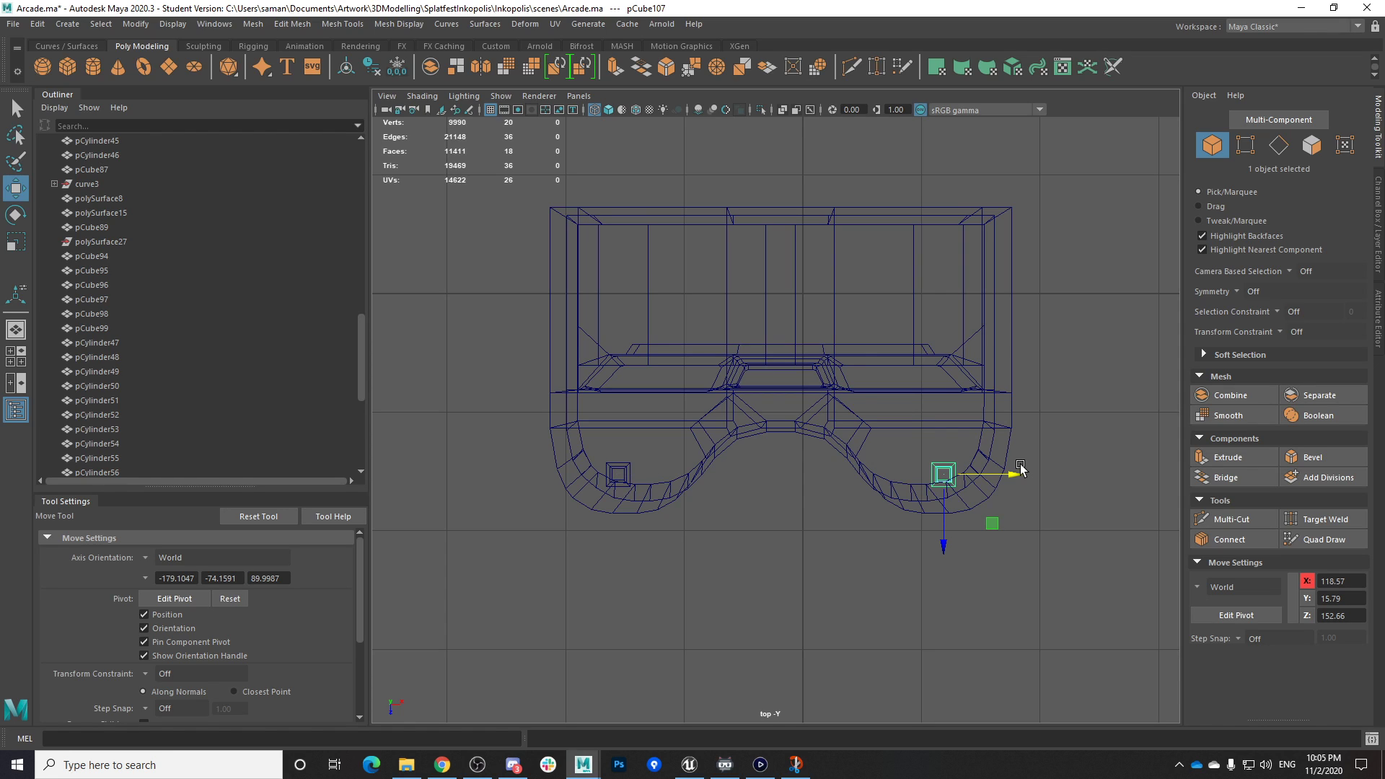
Duplicate both front feet, move the copies to the rear of the base at Z -36.45, and save the scene
left_click(624, 466, "shift")
key("ctrl+d")
left_click_drag(655, 537, 654, 331)
key("ctrl+s")
left_click(662, 394)
Examine the four feet and the whole cabinet, and compare them with the live game footage in the capture software
key("space")
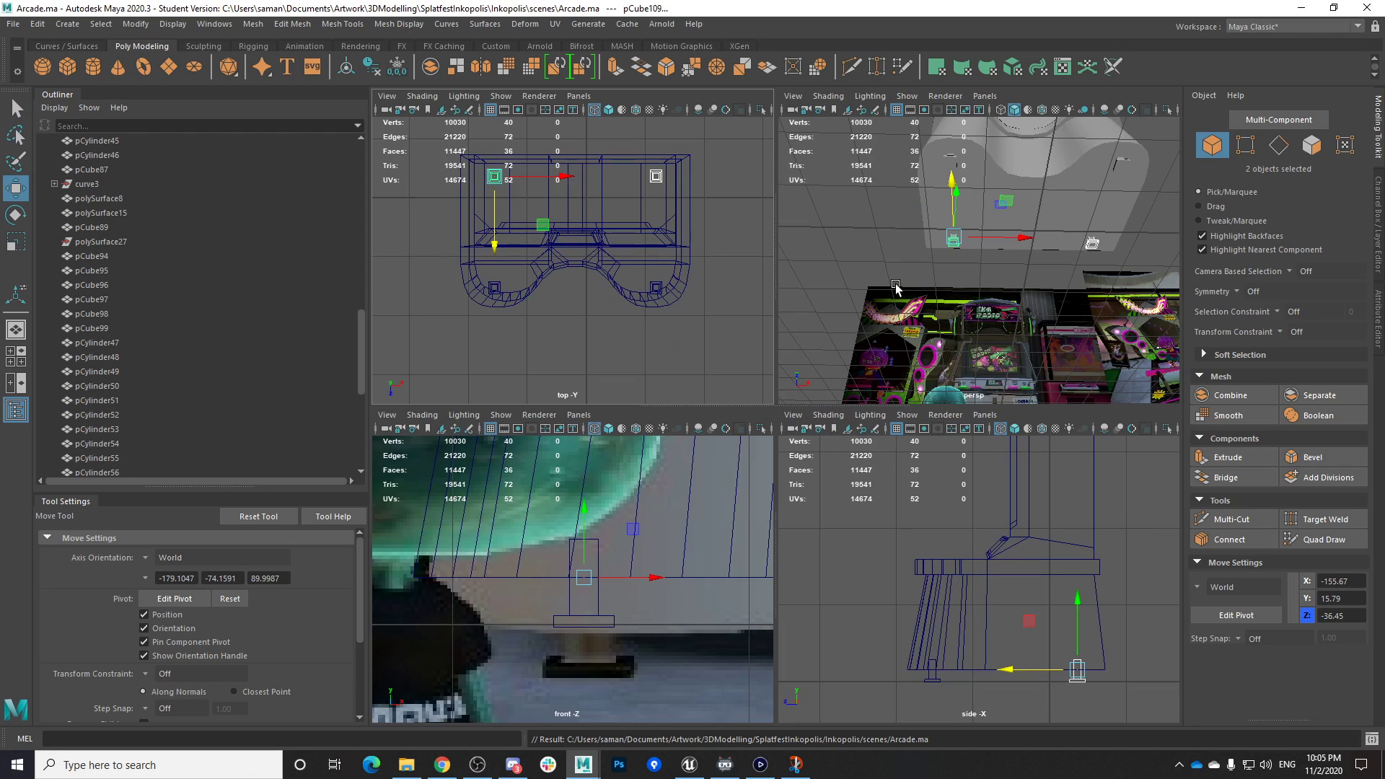
key("space")
scroll(829, 389, "down", 1)
left_click_drag(829, 391, 735, 361, "alt")
left_click(879, 460)
left_click_drag(879, 461, 840, 574, "alt")
scroll(960, 481, "down", 5)
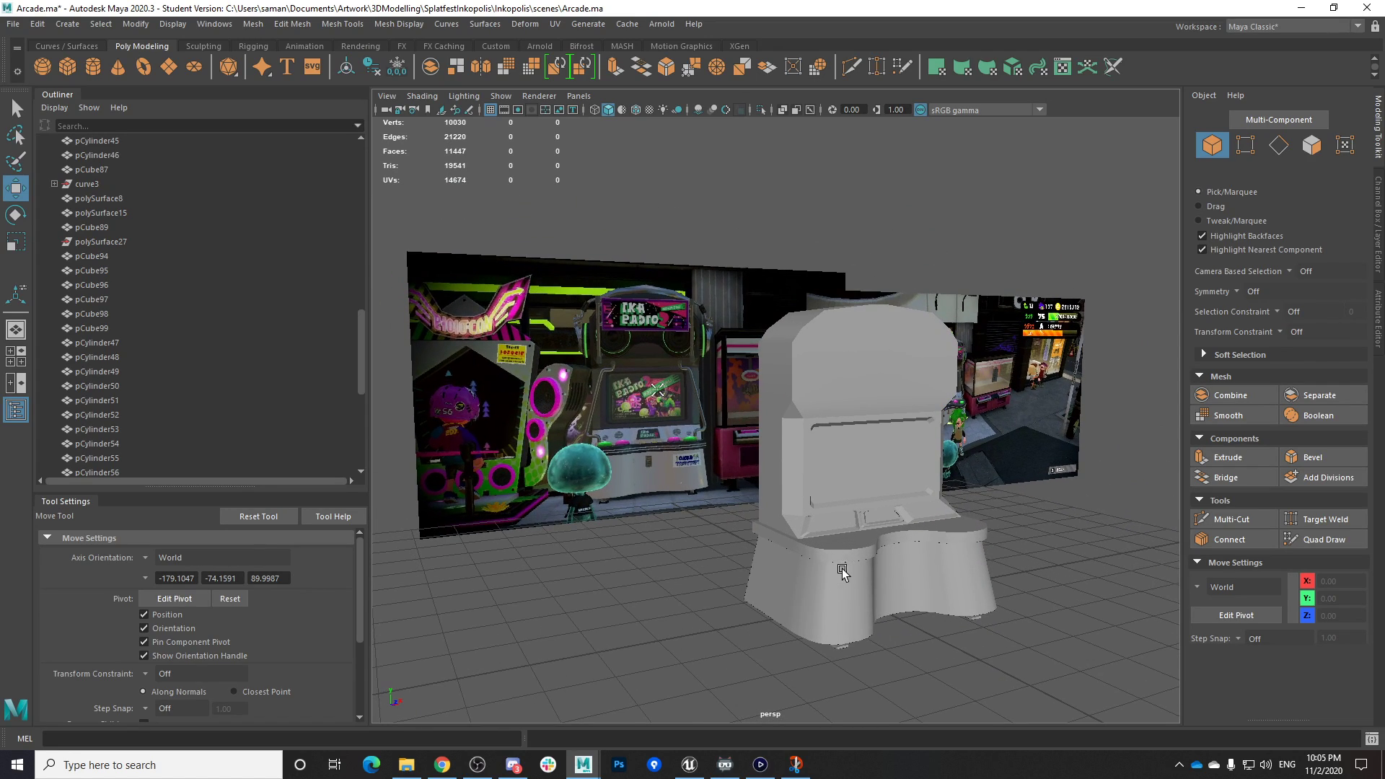
left_click(767, 767)
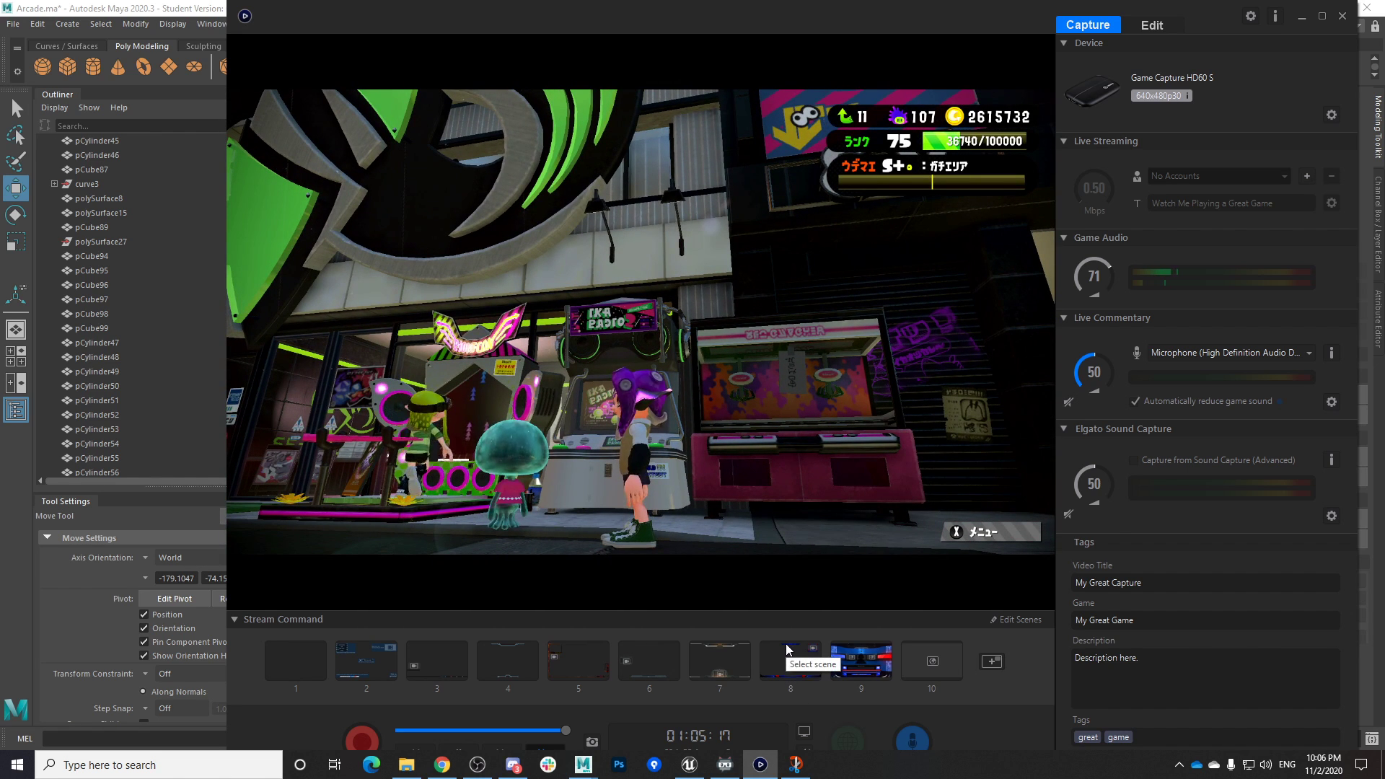
left_click(546, 722)
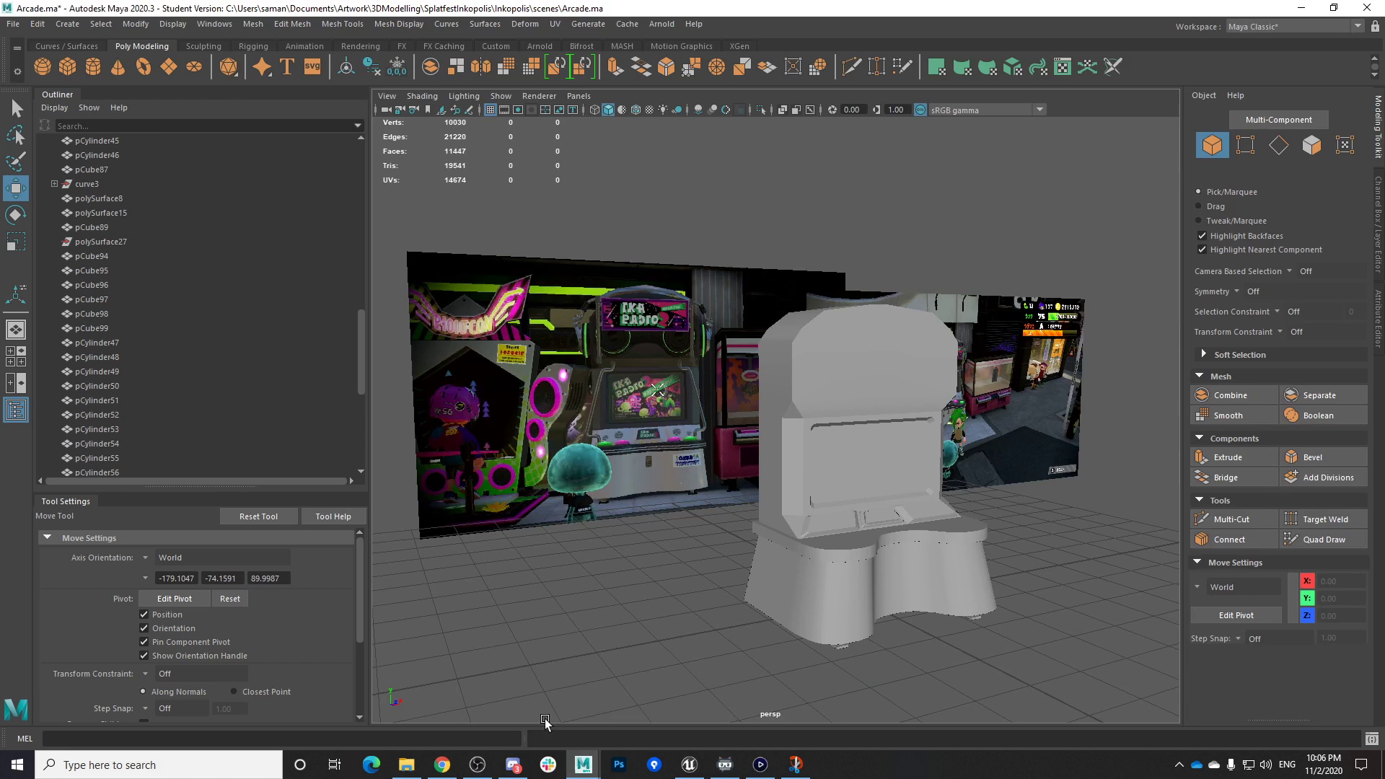
Save the scene again, accepting the student version notice
key("ctrl+s")
left_click(655, 398)
middle_click_drag(780, 495, 710, 498, "alt")
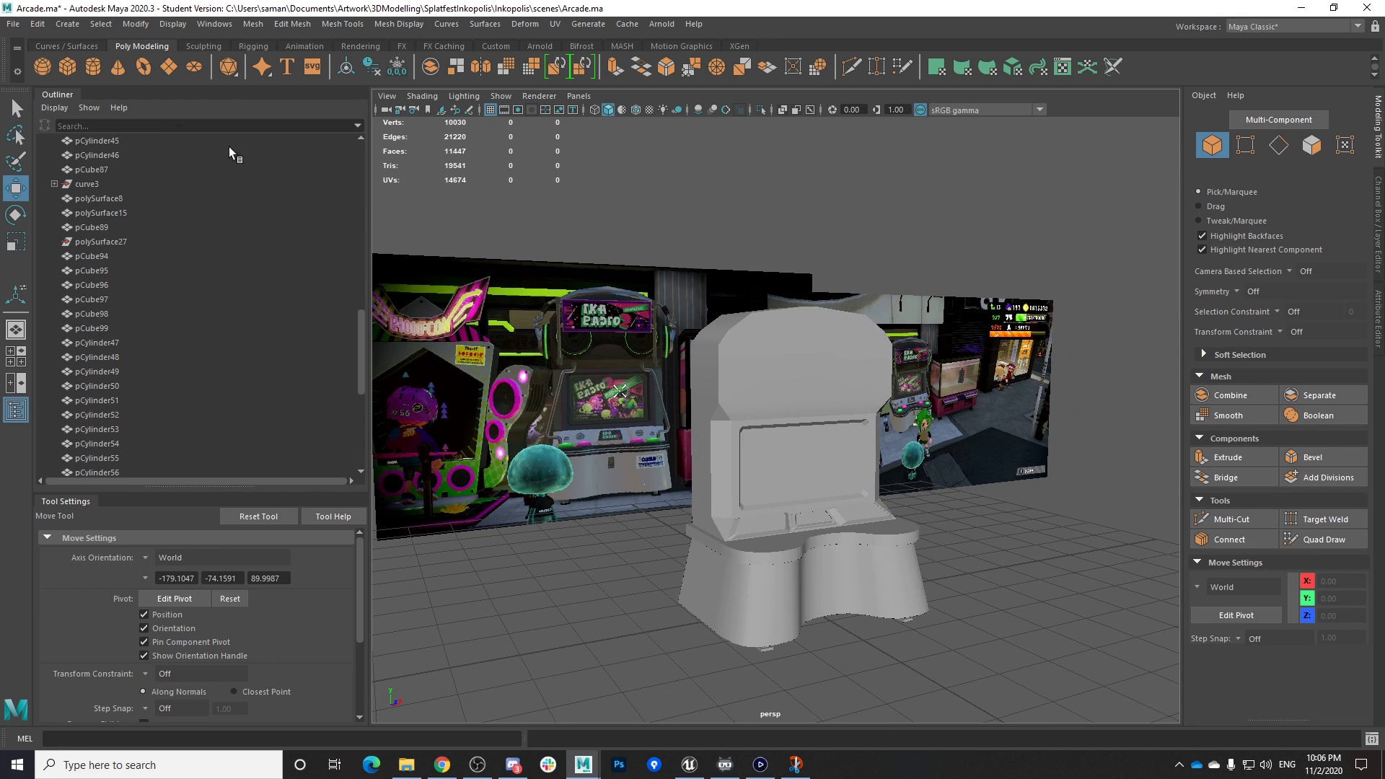
Create a polygon cylinder, move it in front of the cabinet, and set its Rotate X to 90
left_click_drag(839, 627, 892, 669)
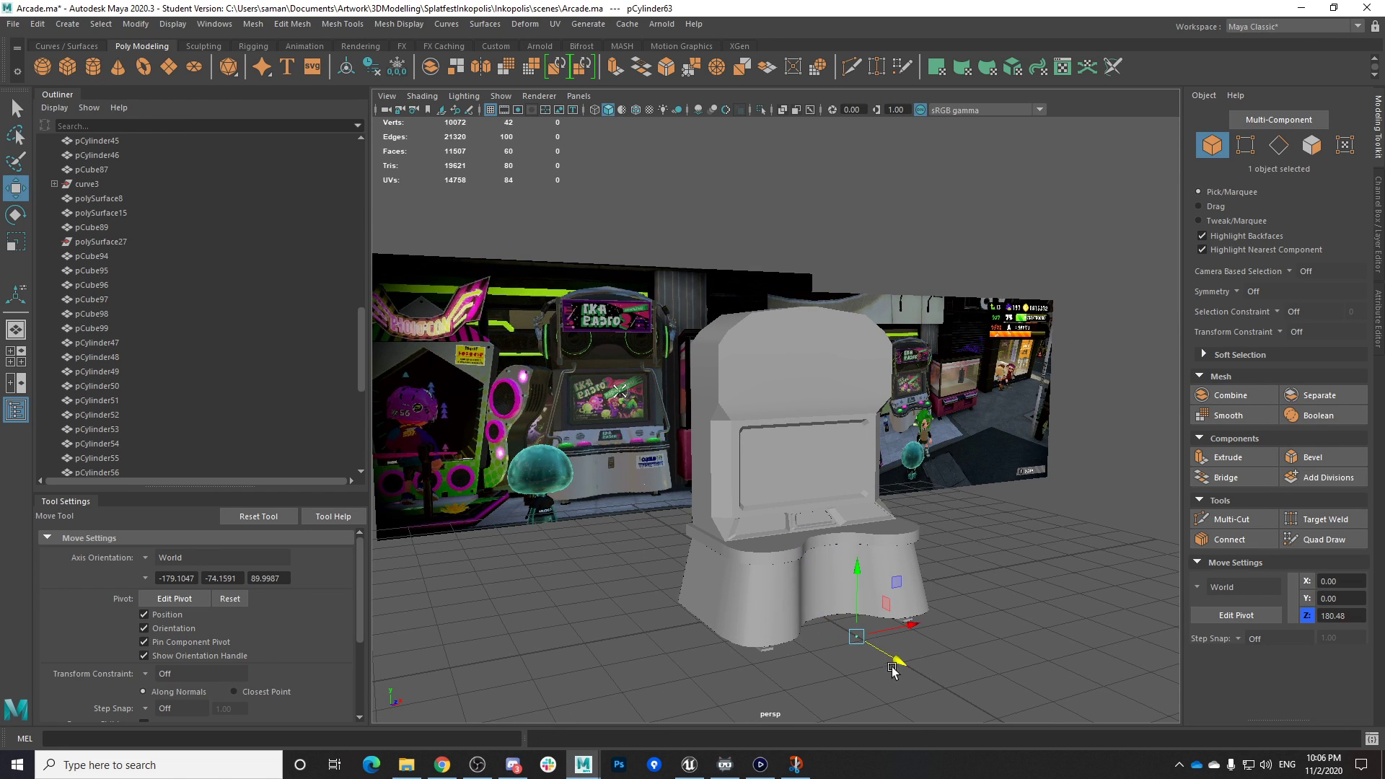
key("e")
left_click_drag(882, 605, 891, 665)
left_click(1378, 216)
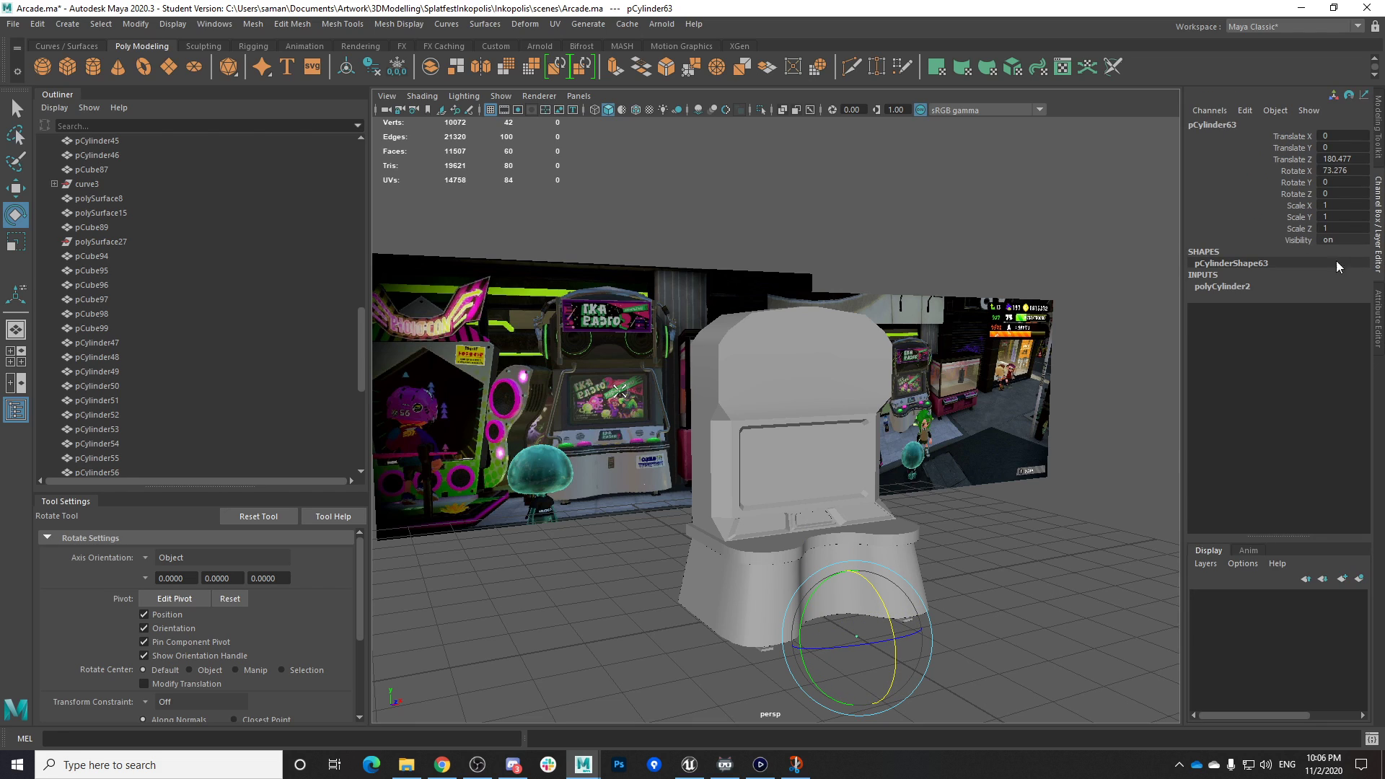
key("ctrl+z")
type("90")
key("Return")
Scale the cylinder uniformly to about 32.9 and place it on the left of the cabinet's upper front
key("r")
left_click_drag(863, 658, 843, 643, "alt")
left_click_drag(842, 641, 875, 639)
key("w")
left_click_drag(858, 580, 859, 302)
left_click_drag(863, 400, 921, 454, "alt")
left_click_drag(937, 391, 812, 370)
left_click_drag(917, 405, 881, 377, "alt")
scroll(606, 548, "up", 4)
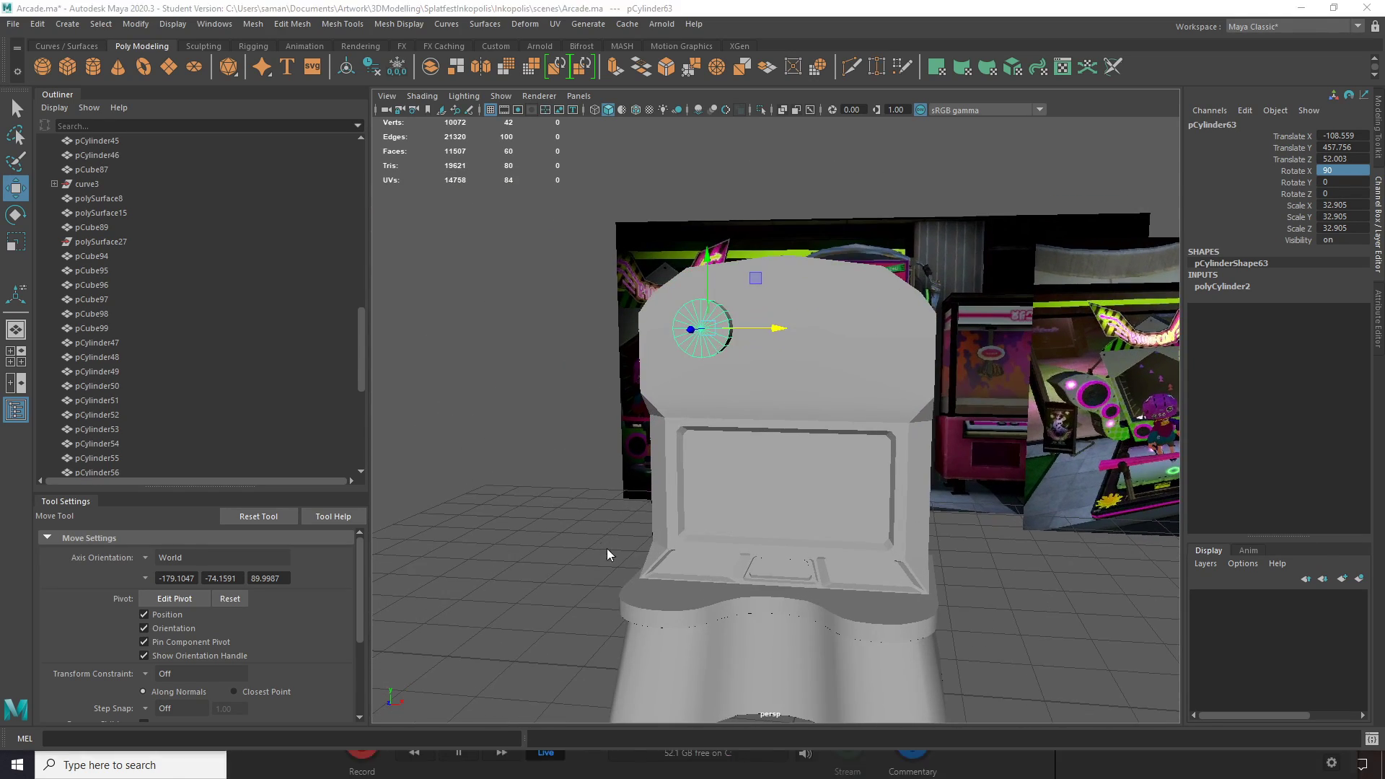
Enlarge the cylinder's circular face in the front view towards the size of the reference's left speaker
key("space")
key("space")
scroll(674, 511, "down", 5)
key("f")
scroll(674, 506, "down", 6)
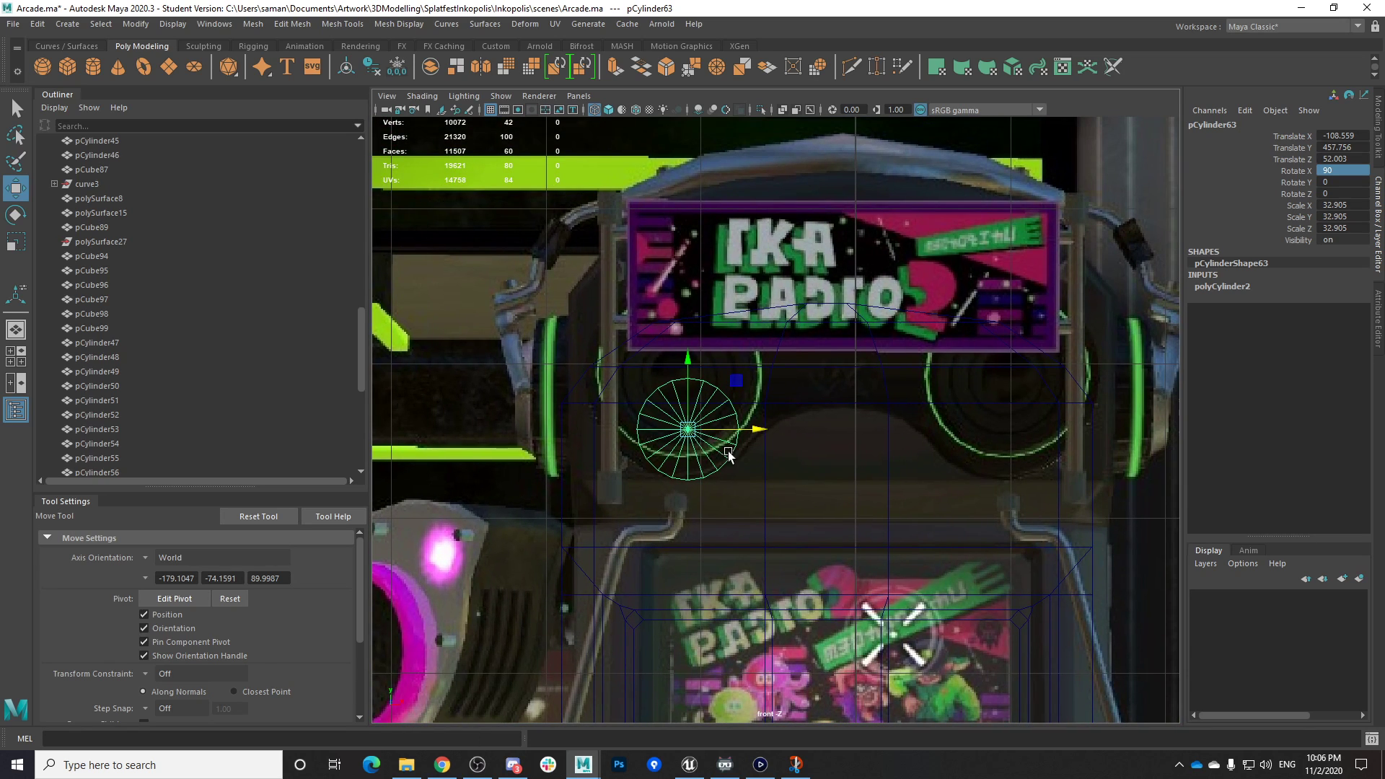
key("r")
left_click_drag(689, 431, 742, 465)
key("ctrl+z")
left_click_drag(736, 381, 759, 394)
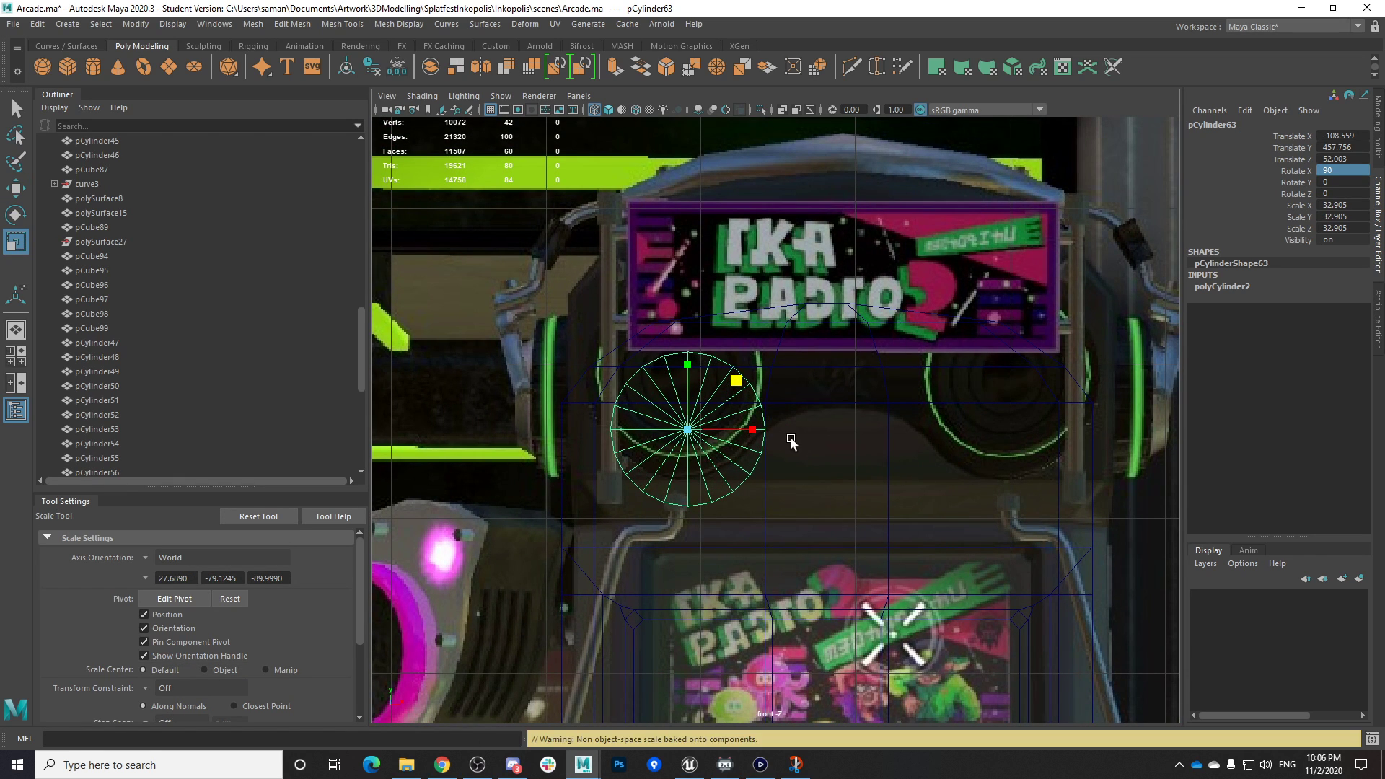
scroll(795, 473, "down", 3)
middle_click_drag(794, 591, 792, 422, "alt")
scroll(792, 423, "down", 3)
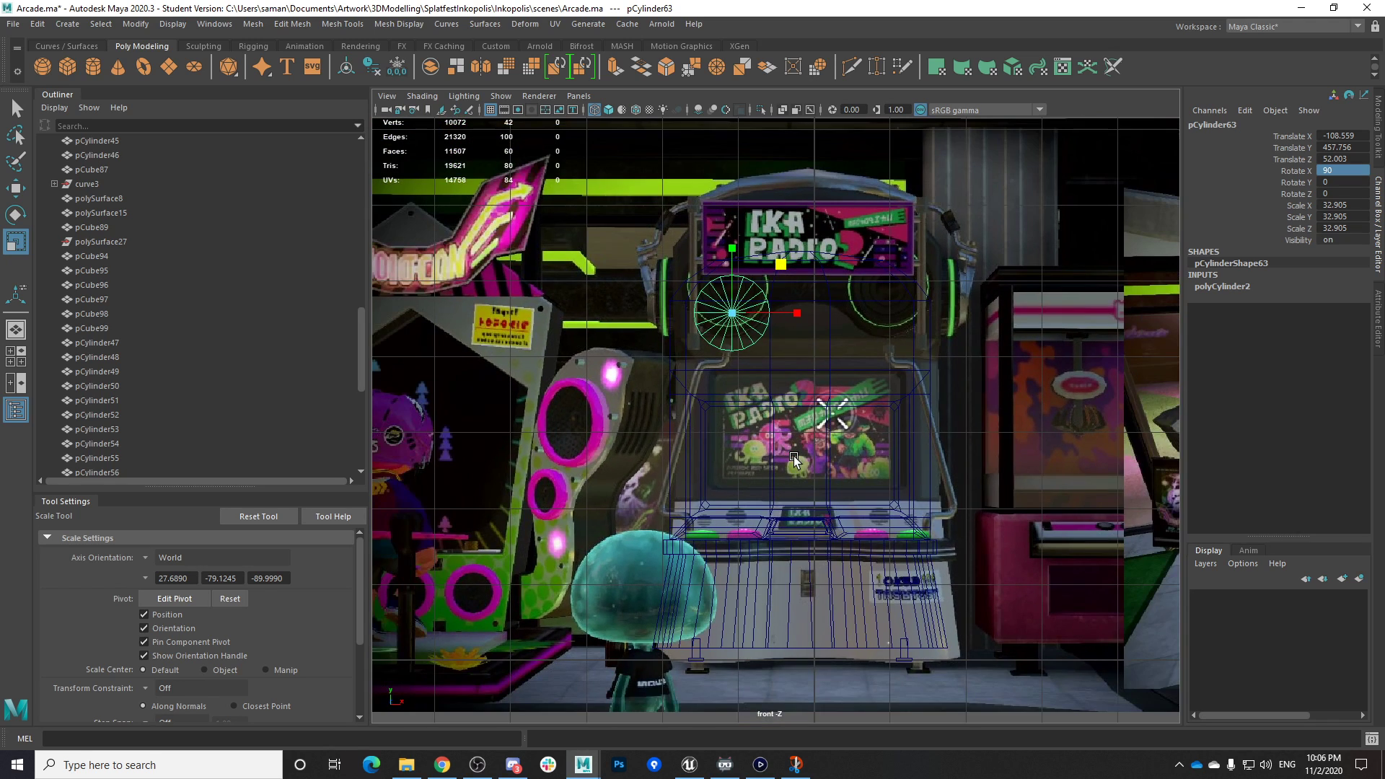
scroll(866, 259, "up", 4)
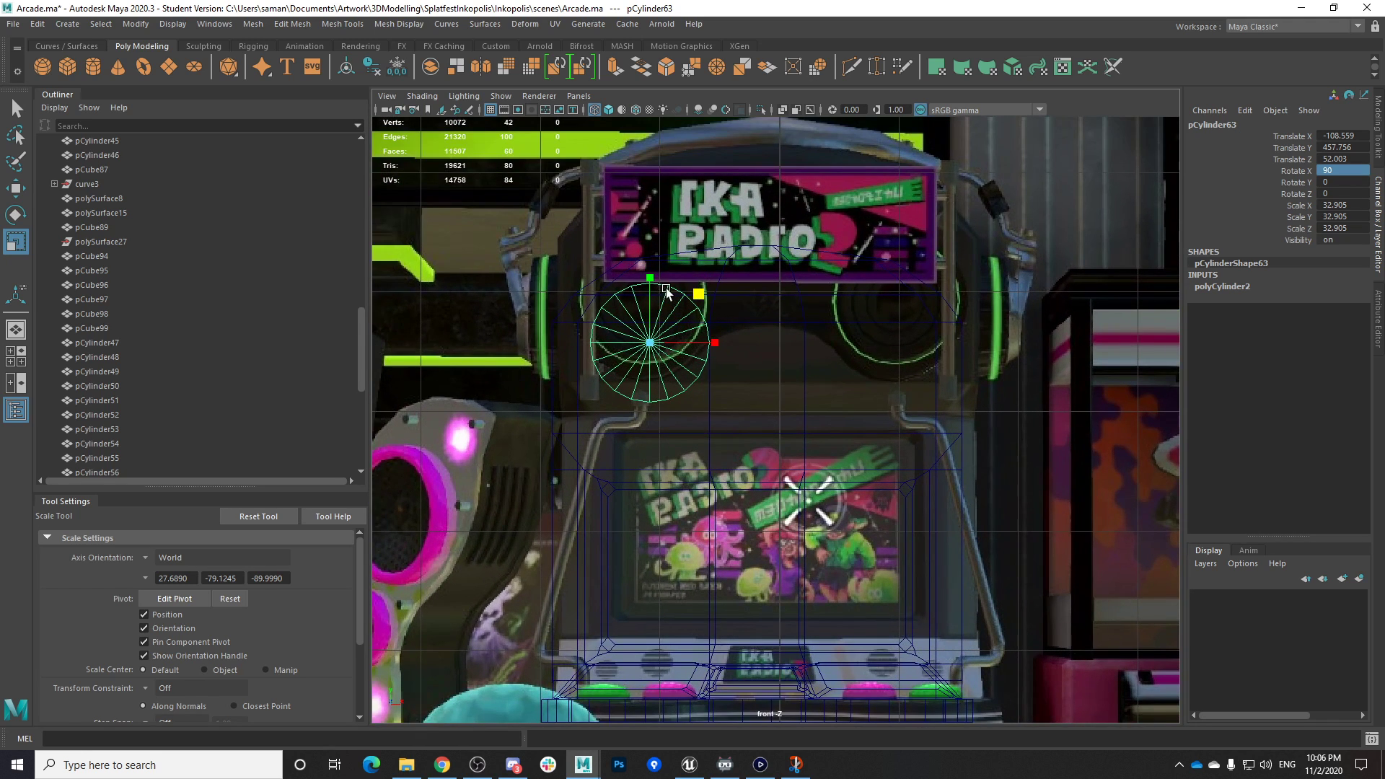
Adjust the cylinder's position on the upper front to about X -104.3, Y 434.2, and scale it up to 37.496
key("w")
left_click_drag(648, 279, 648, 325)
key("space")
key("space")
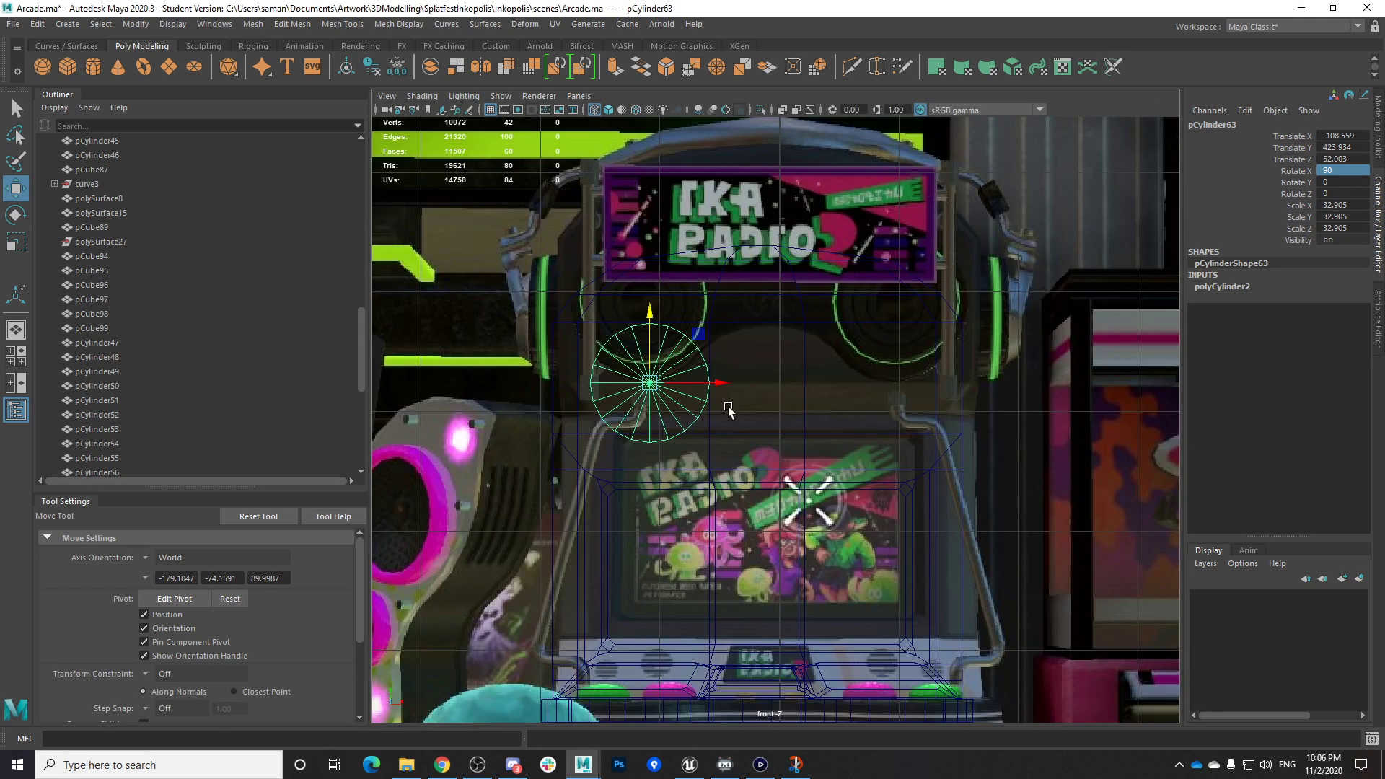
key("5")
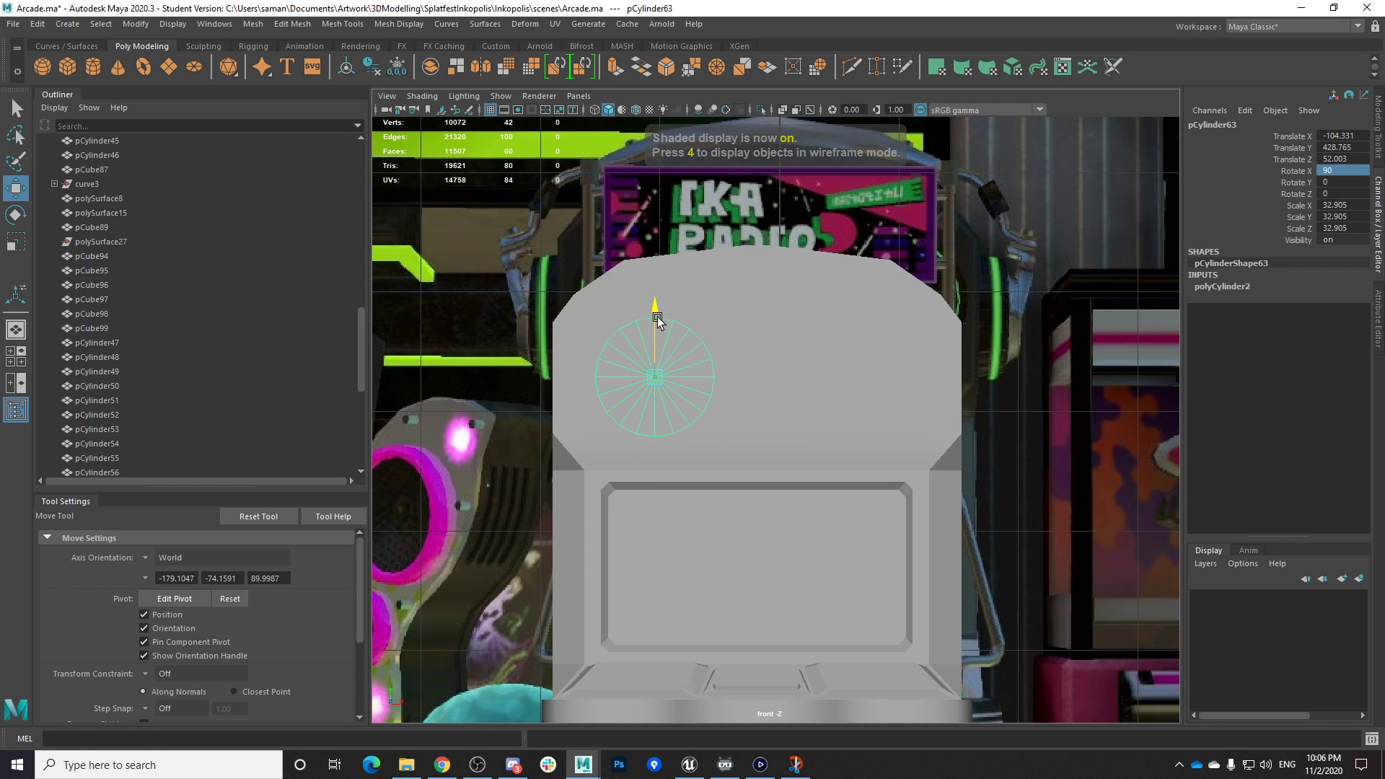
key("4")
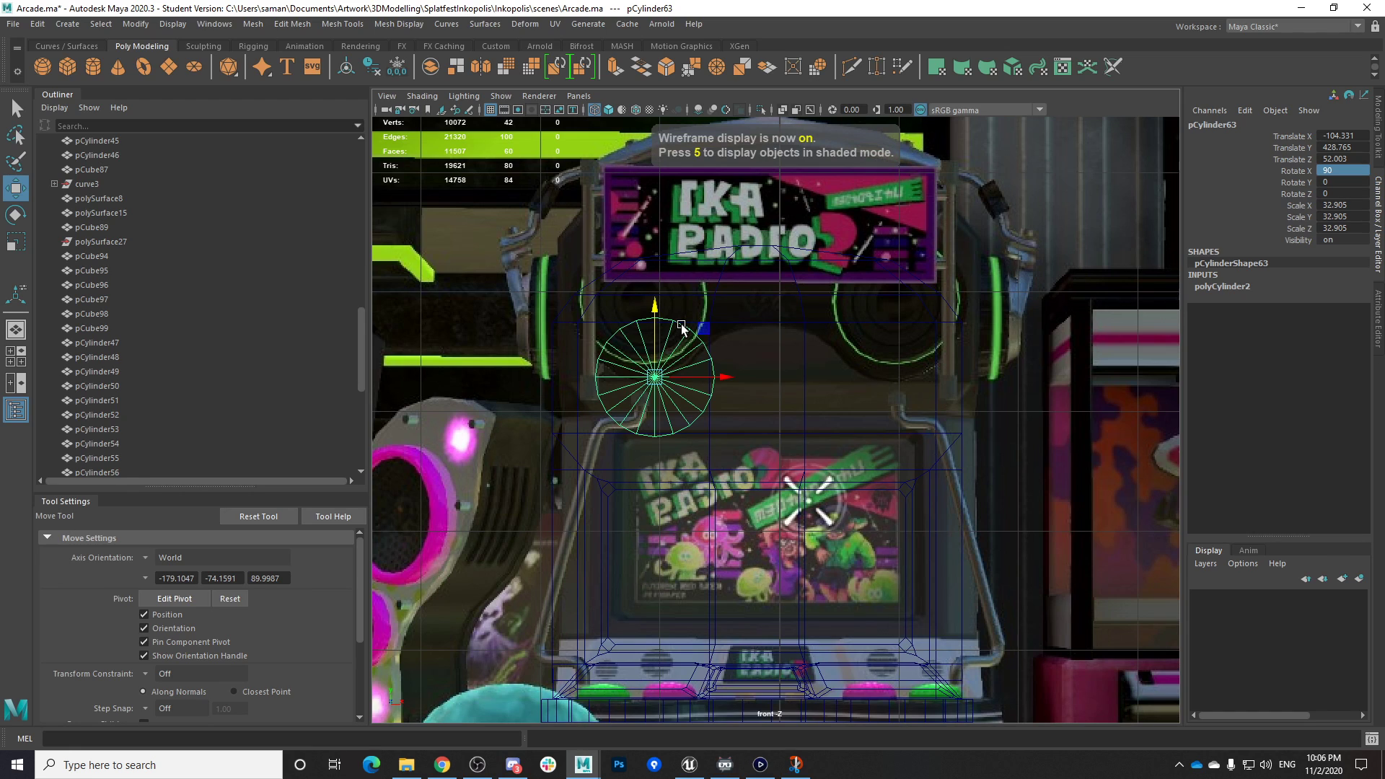
key("5")
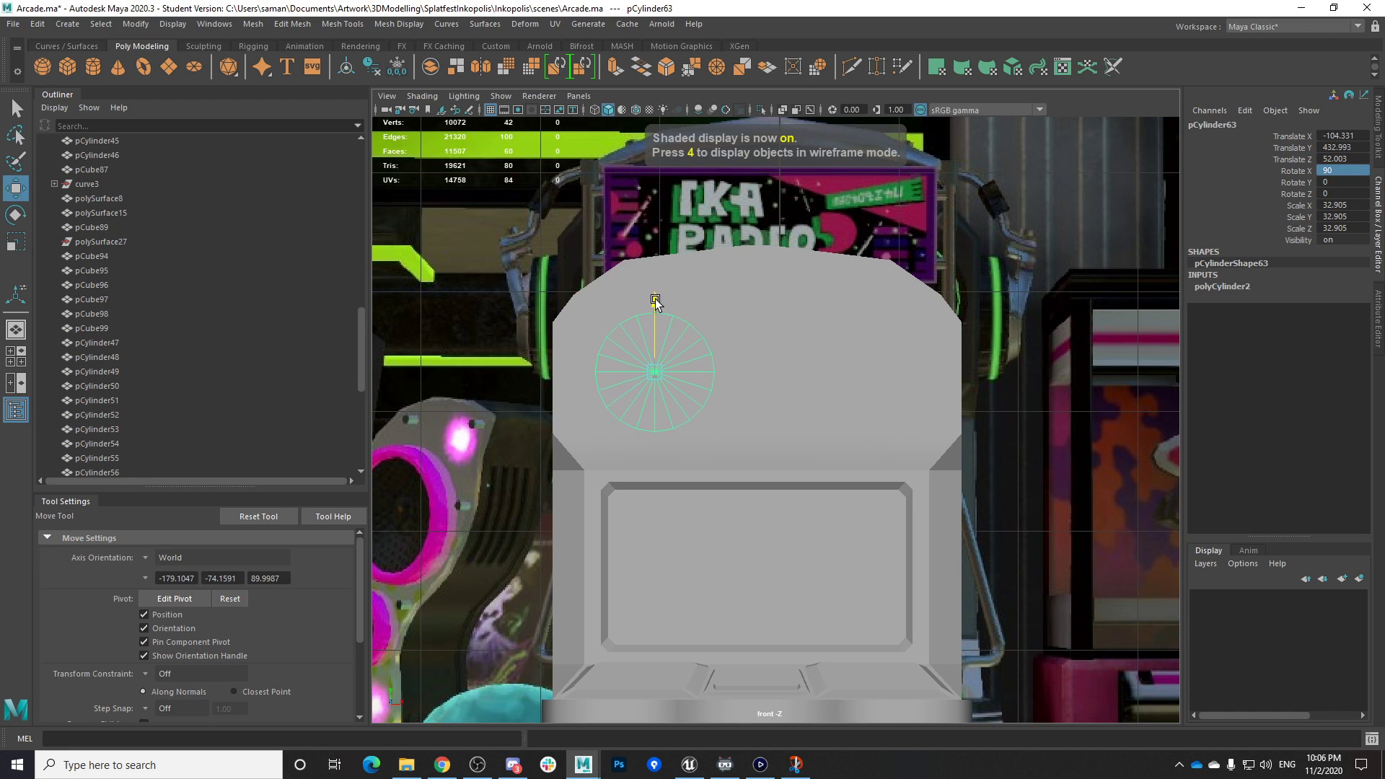
left_click_drag(655, 302, 655, 299)
key("r")
Try placing a duplicate of the cylinder on the opposite side of the cabinet's upper front, and delete the copy
key("ctrl+d")
key("w")
left_click_drag(716, 375, 949, 397)
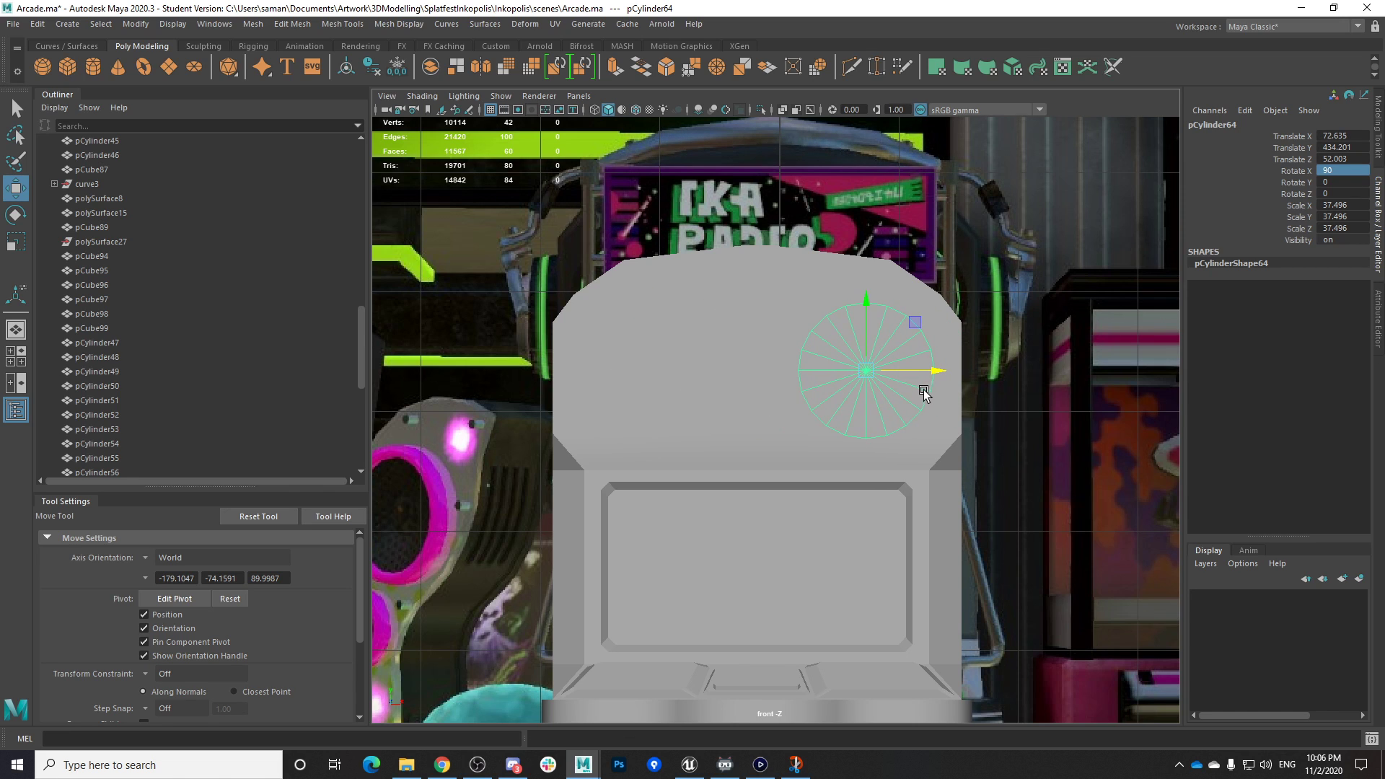
key("4")
left_click(722, 379)
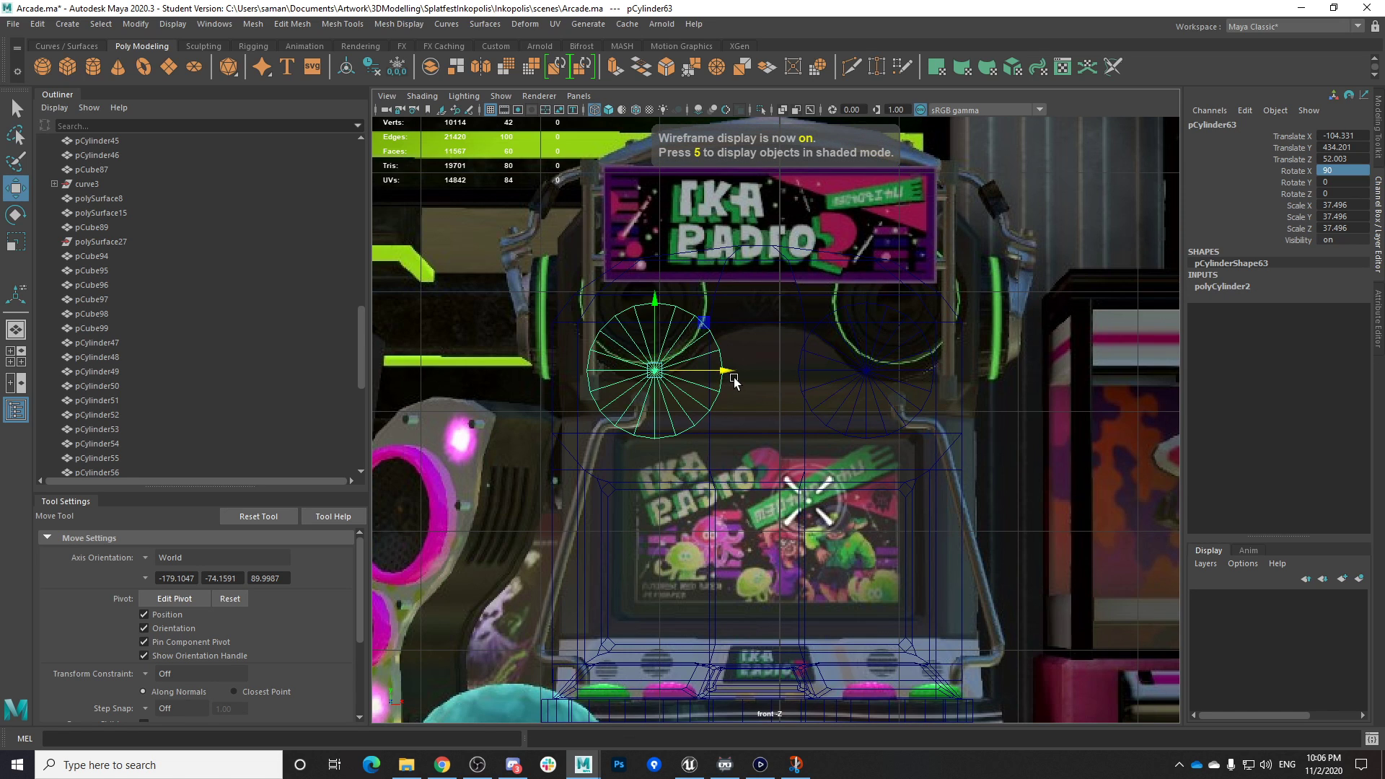
left_click(833, 424)
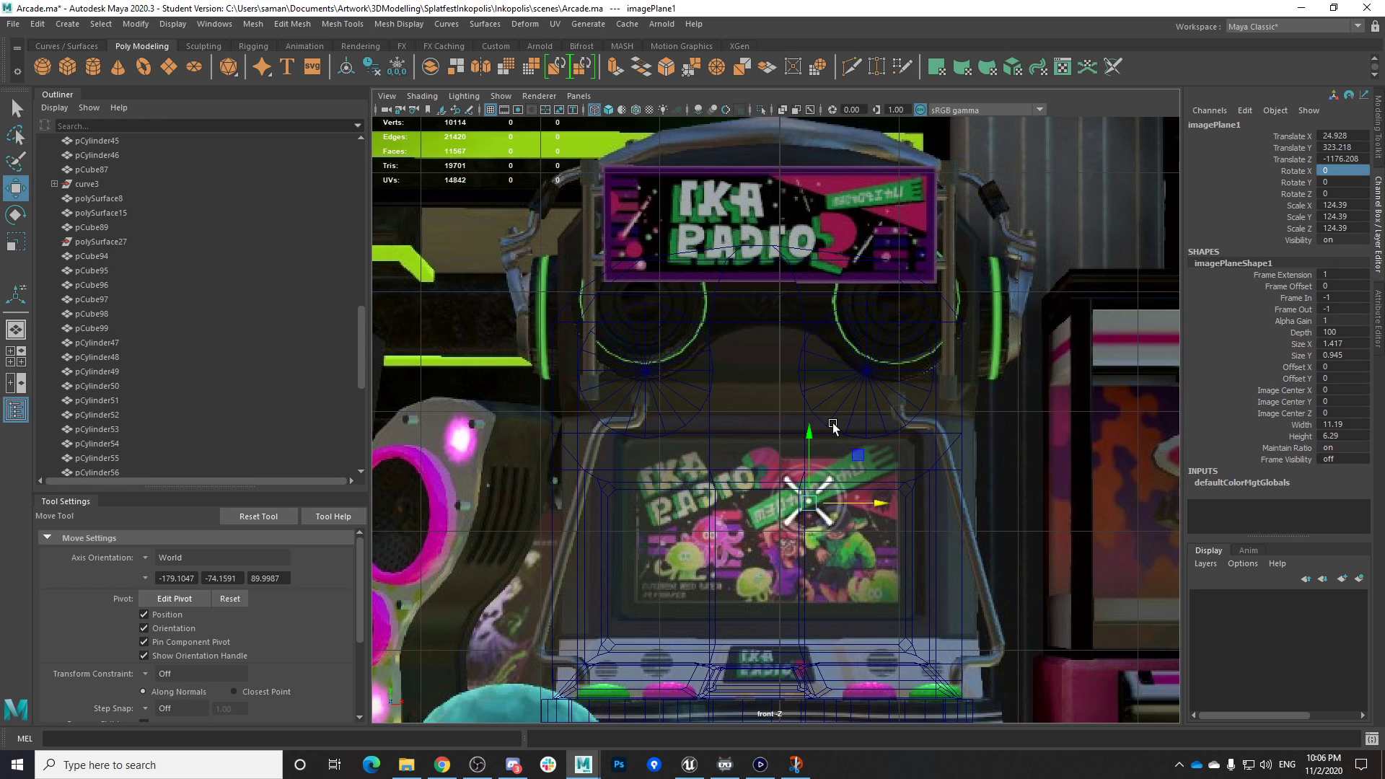
left_click(857, 374)
key("Delete")
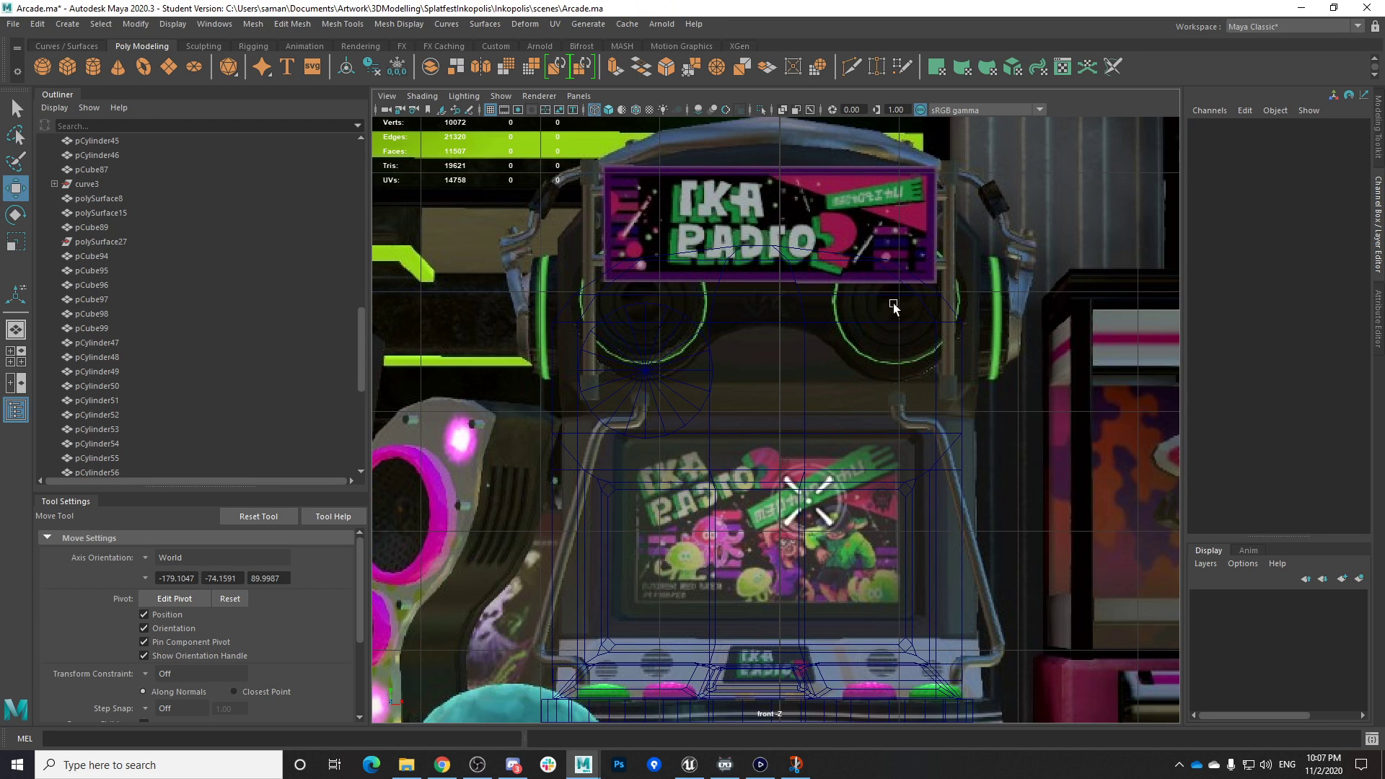
Try setting the left speaker cylinder's cap subdivisions to 4
left_click(662, 392)
key("ctrl+a")
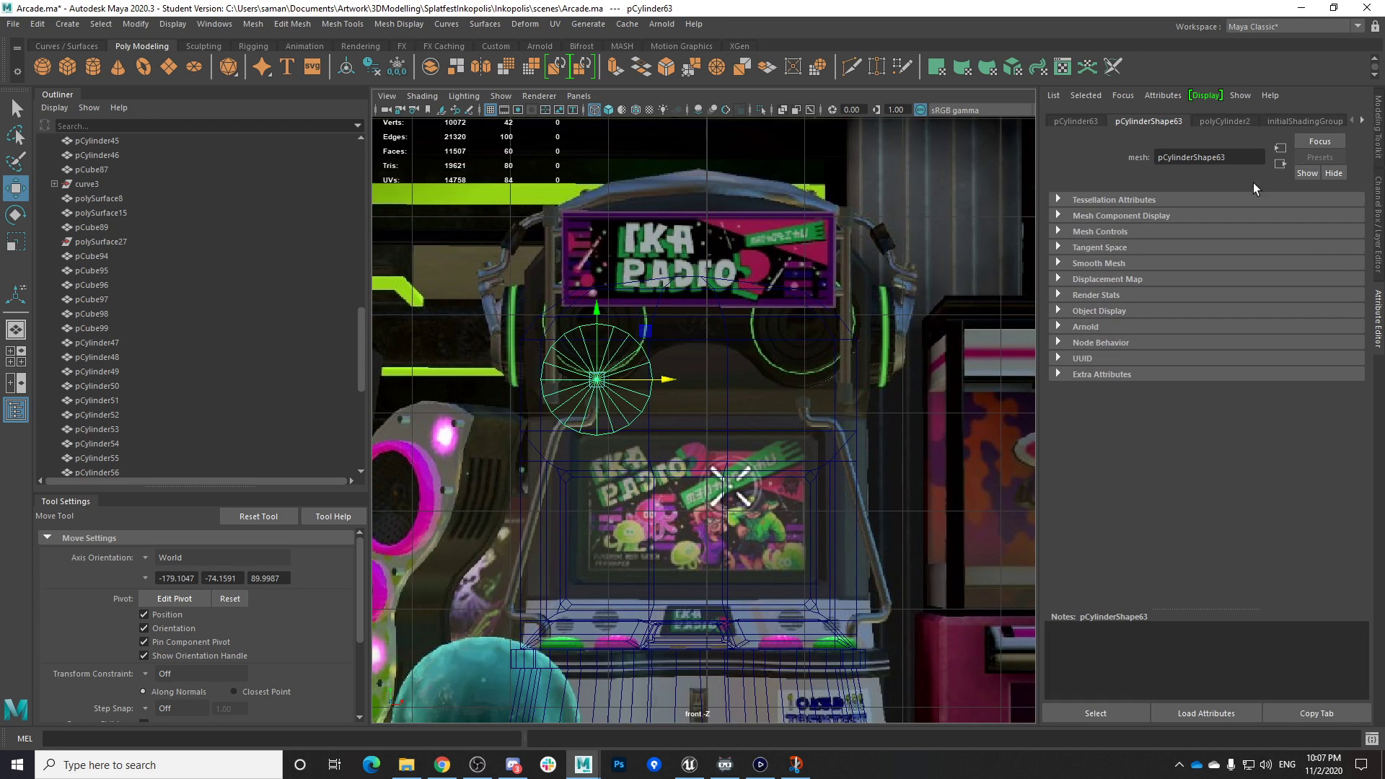
left_click(1224, 121)
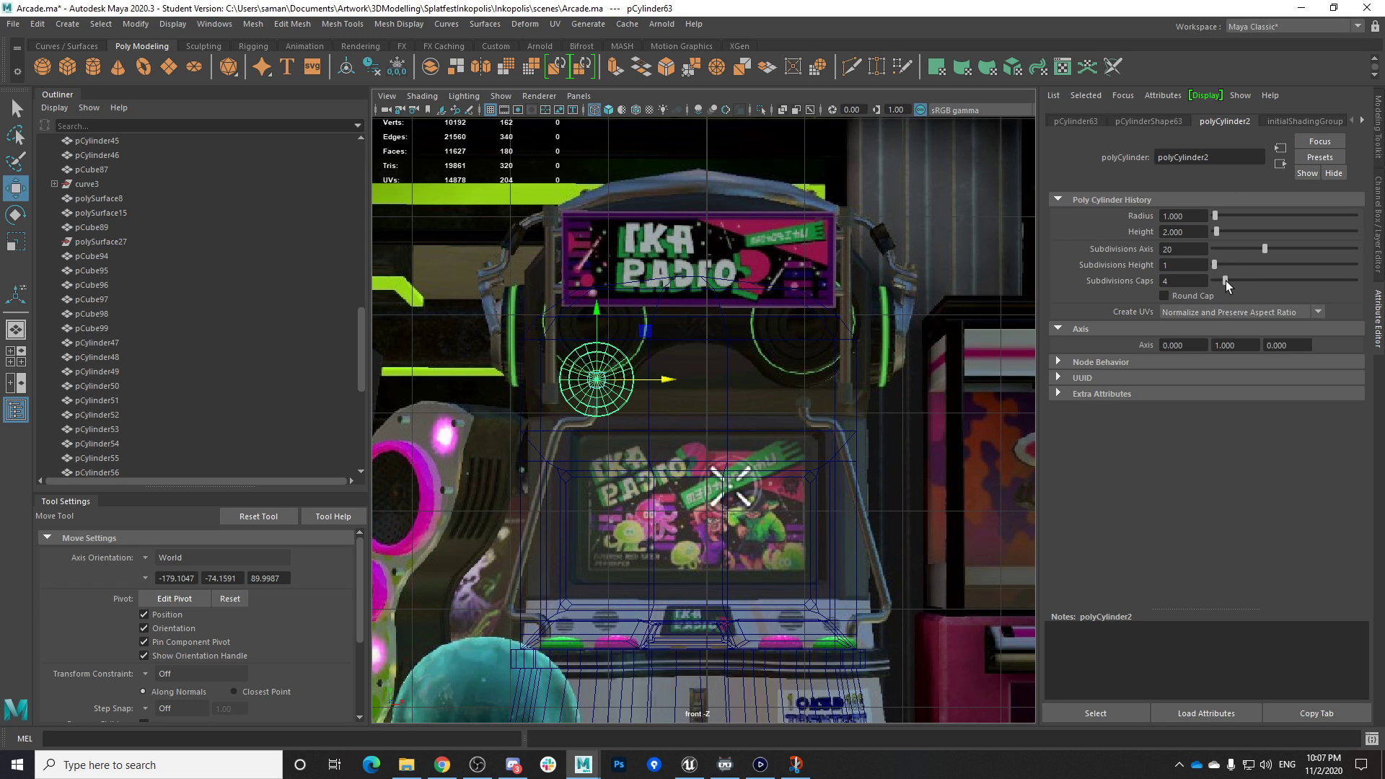
key("ctrl+z")
key("space")
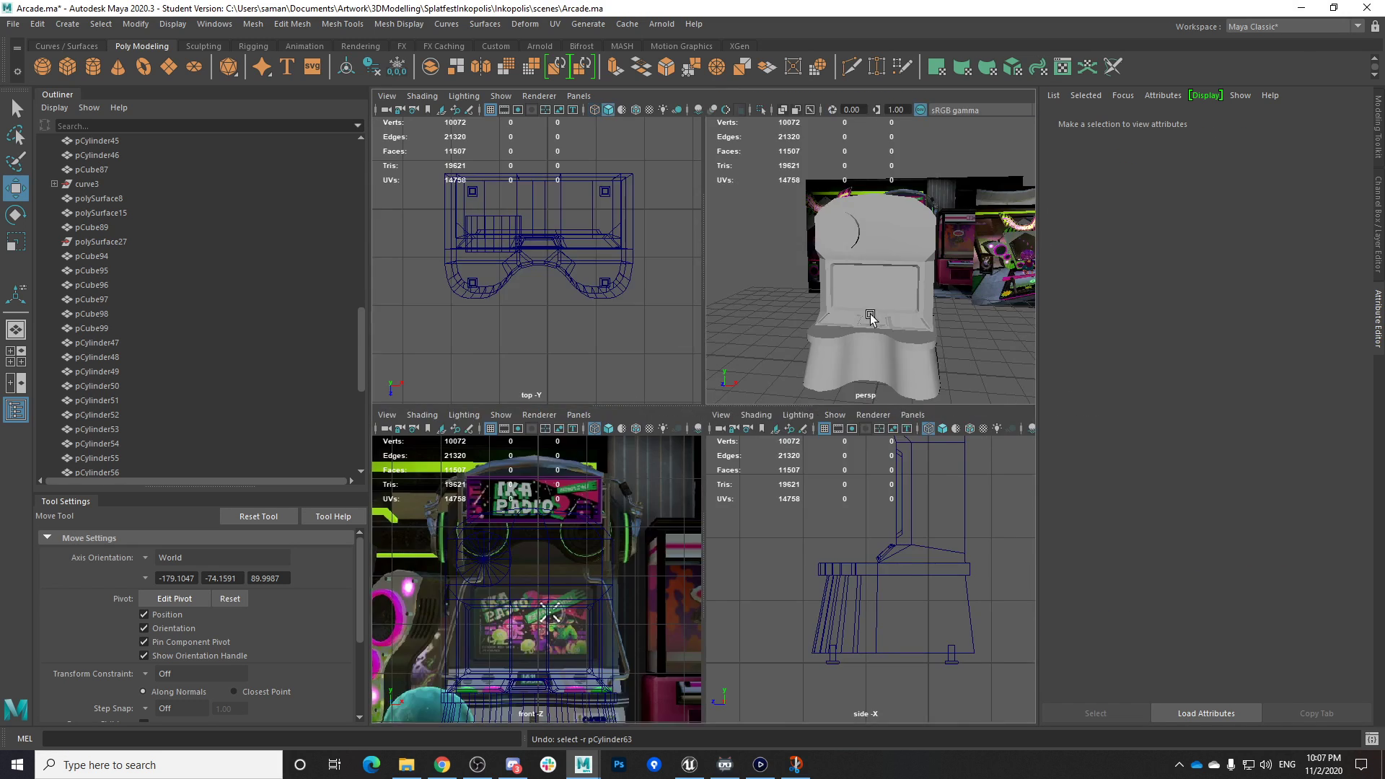
Pull the cylinder out in front of the cabinet to about X -112.2, Z 193.3
key("space")
left_click(639, 401)
left_click_drag(588, 409, 515, 461)
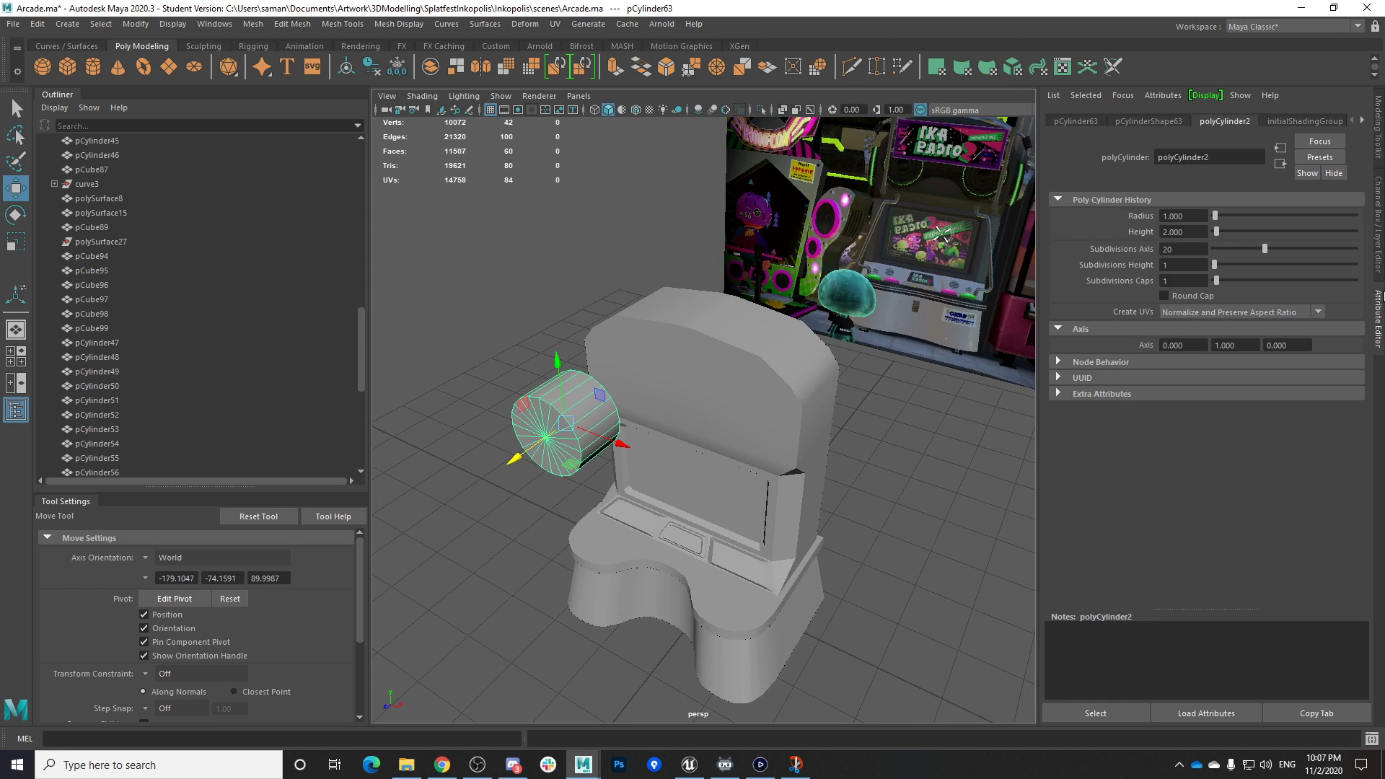
Set the cylinder's scale to 1 on all three axes and frame it in the perspective view
left_click(1075, 121)
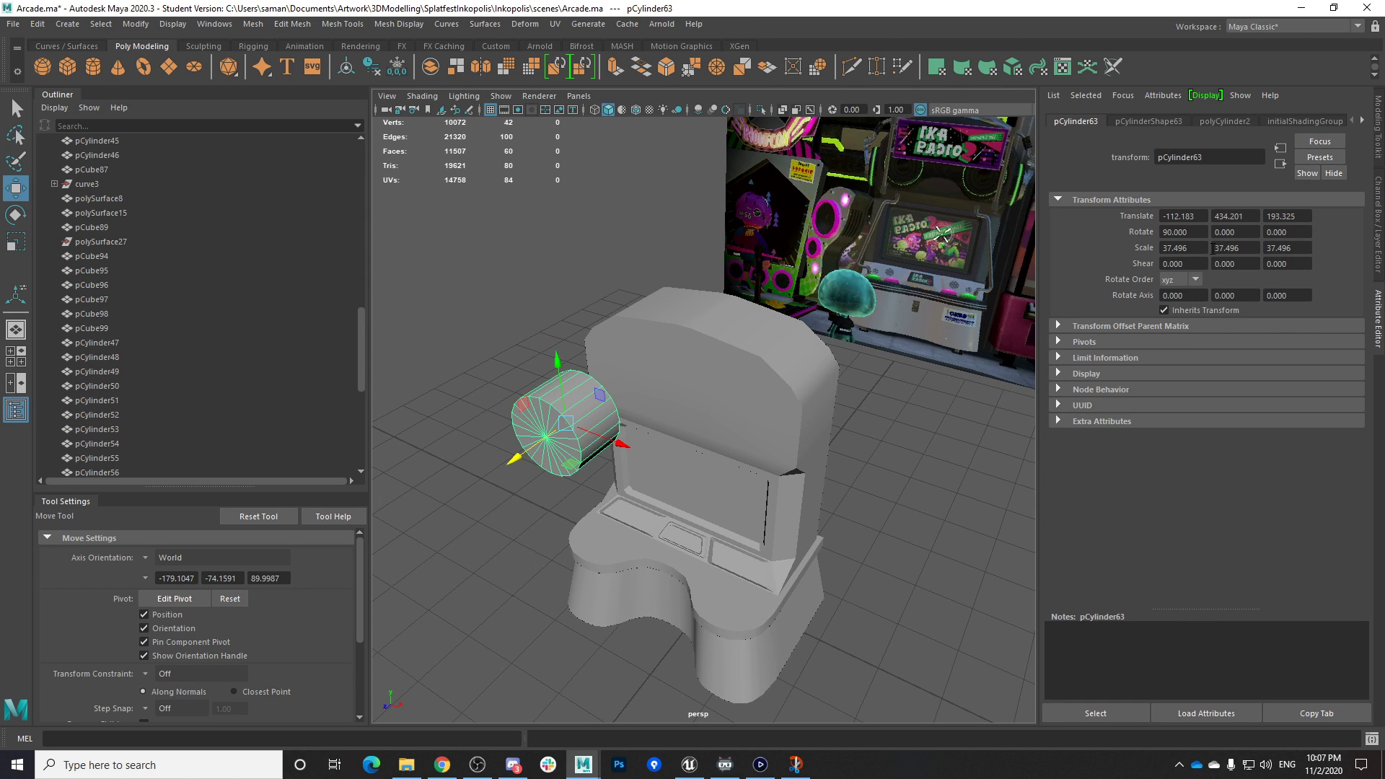
type("3")
key("Tab")
type("1")
key("Tab")
type("1")
left_click_drag(1267, 248, 1317, 315)
type("1")
key("Return")
left_click(1379, 339)
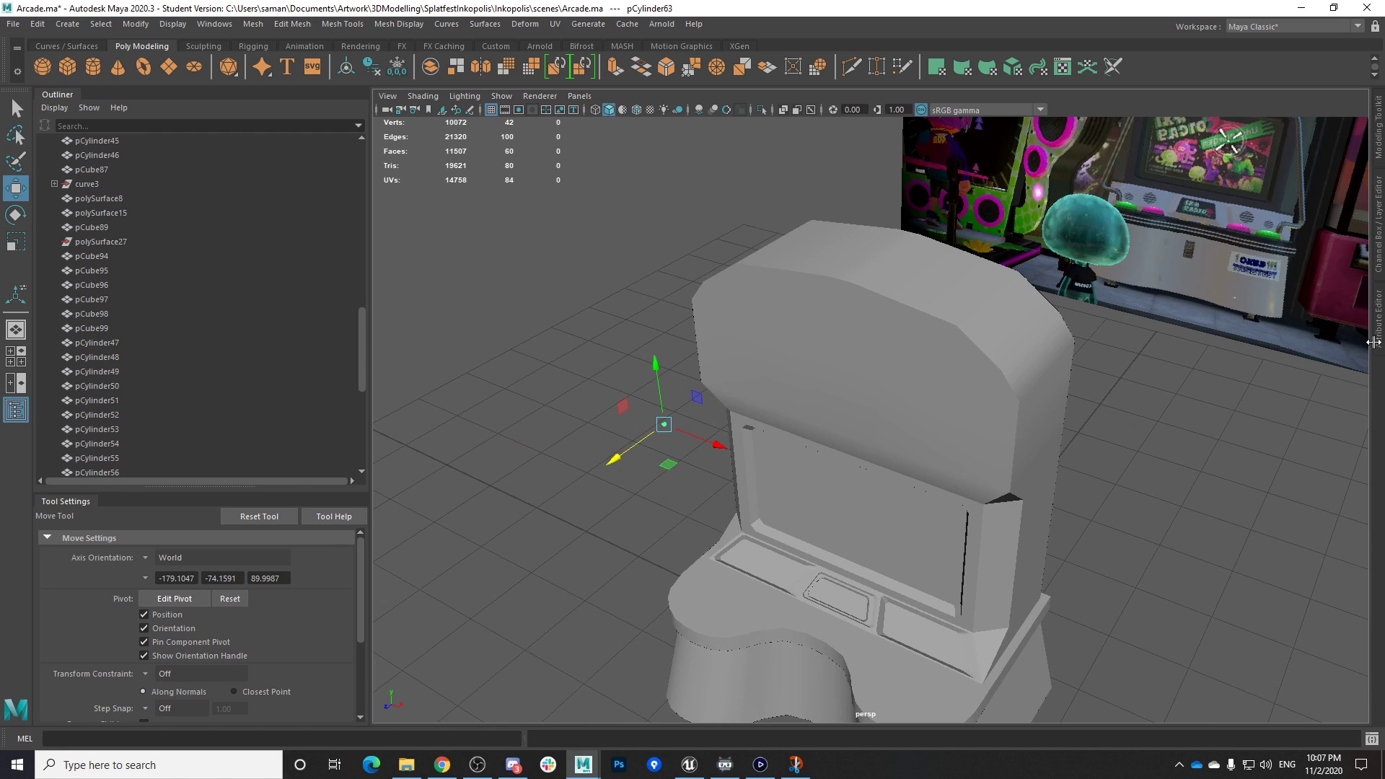
left_click(1379, 310)
key("f")
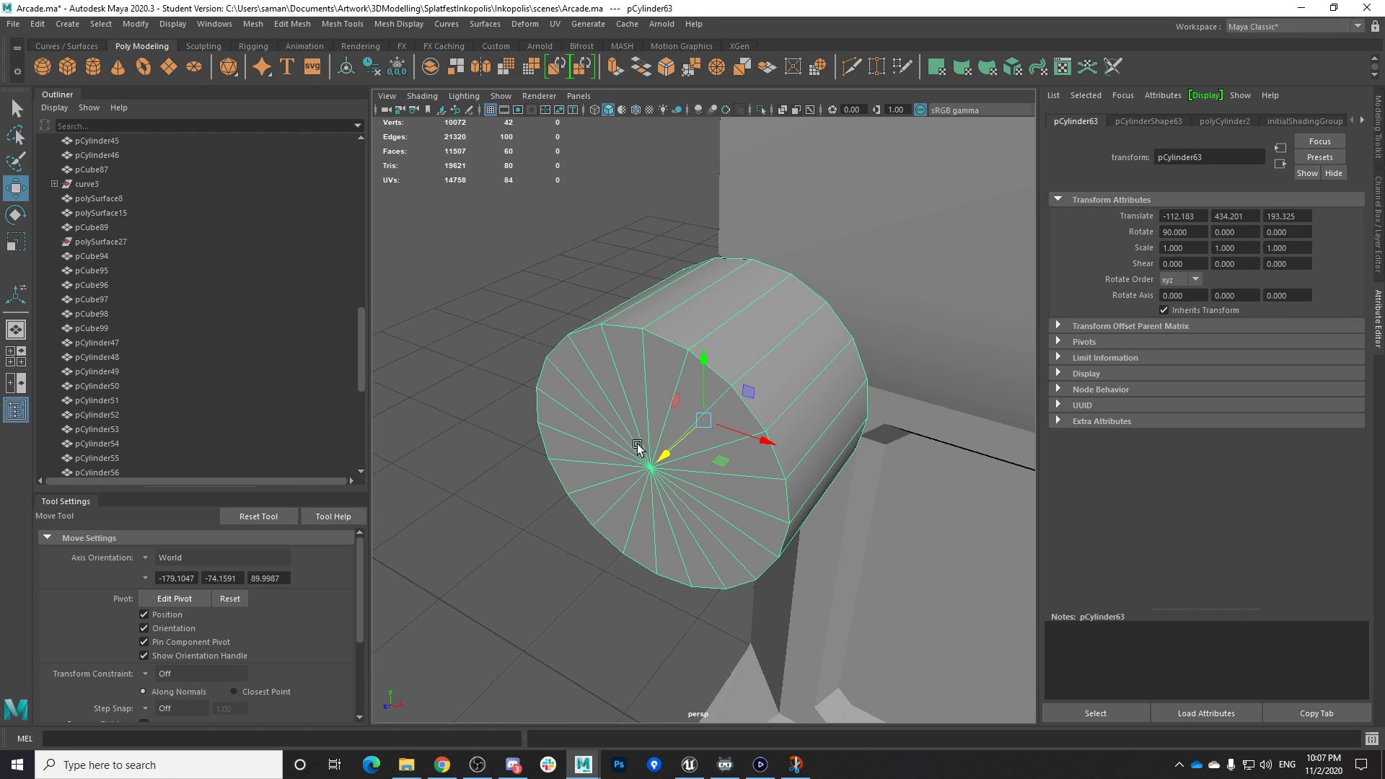
Try raising the cap subdivisions on the rescaled cylinder
left_click(1212, 123)
mouse_move(1217, 280)
left_mouse_down()
mouse_move(1273, 284)
mouse_move(1231, 285)
left_mouse_up()
left_click_drag(829, 401, 801, 395, "alt")
Undo the cylinder's subdivision, scale and position changes, back to the deletion of its duplicate
key("ctrl+z")
key("ctrl+z")
key("ctrl+z")
key("ctrl+z")
key("ctrl+z")
key("ctrl+z")
key("ctrl+z")
key("ctrl+z")
scroll(775, 417, "down", 10)
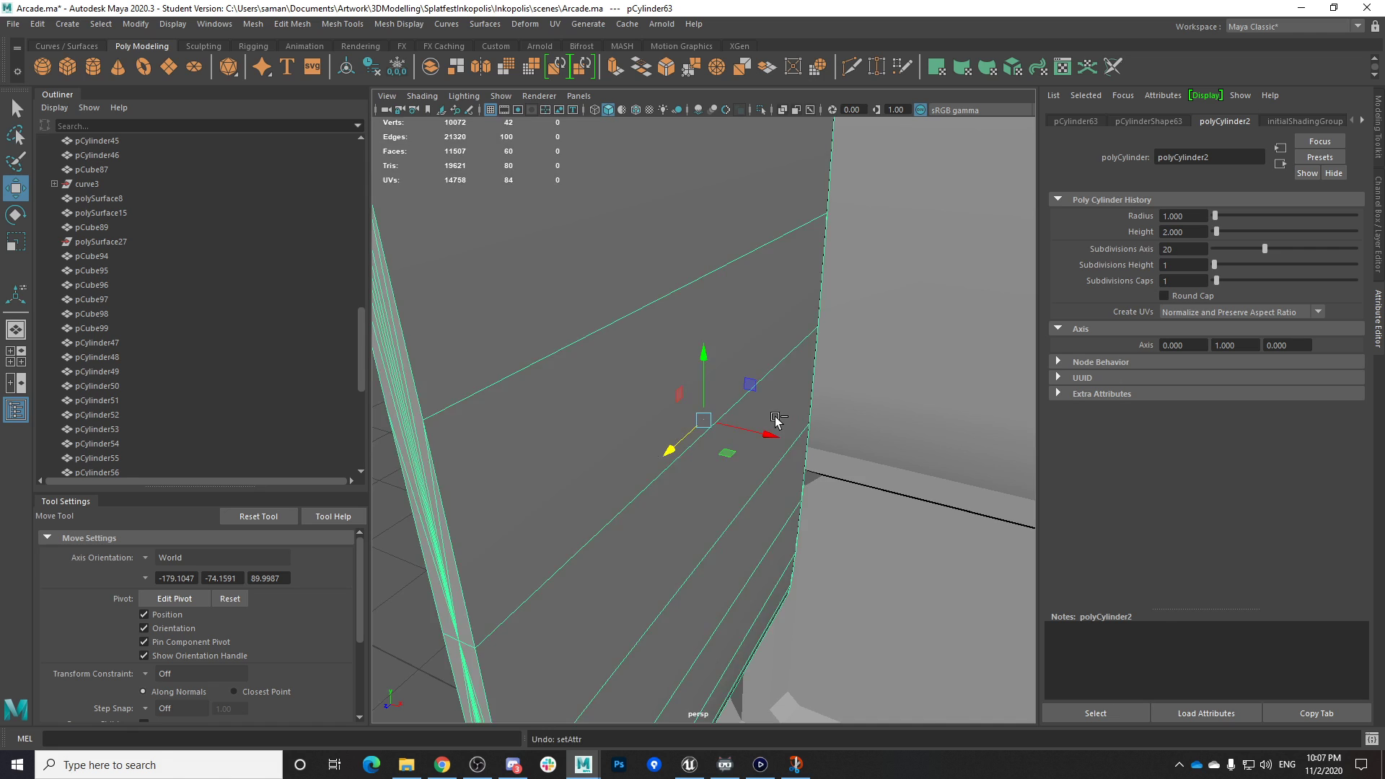
key("ctrl+z")
key("ctrl+z")
key("ctrl+z")
Delete both speaker cylinders from the cabinet's upper front
left_click(893, 414)
left_click(756, 418, "shift")
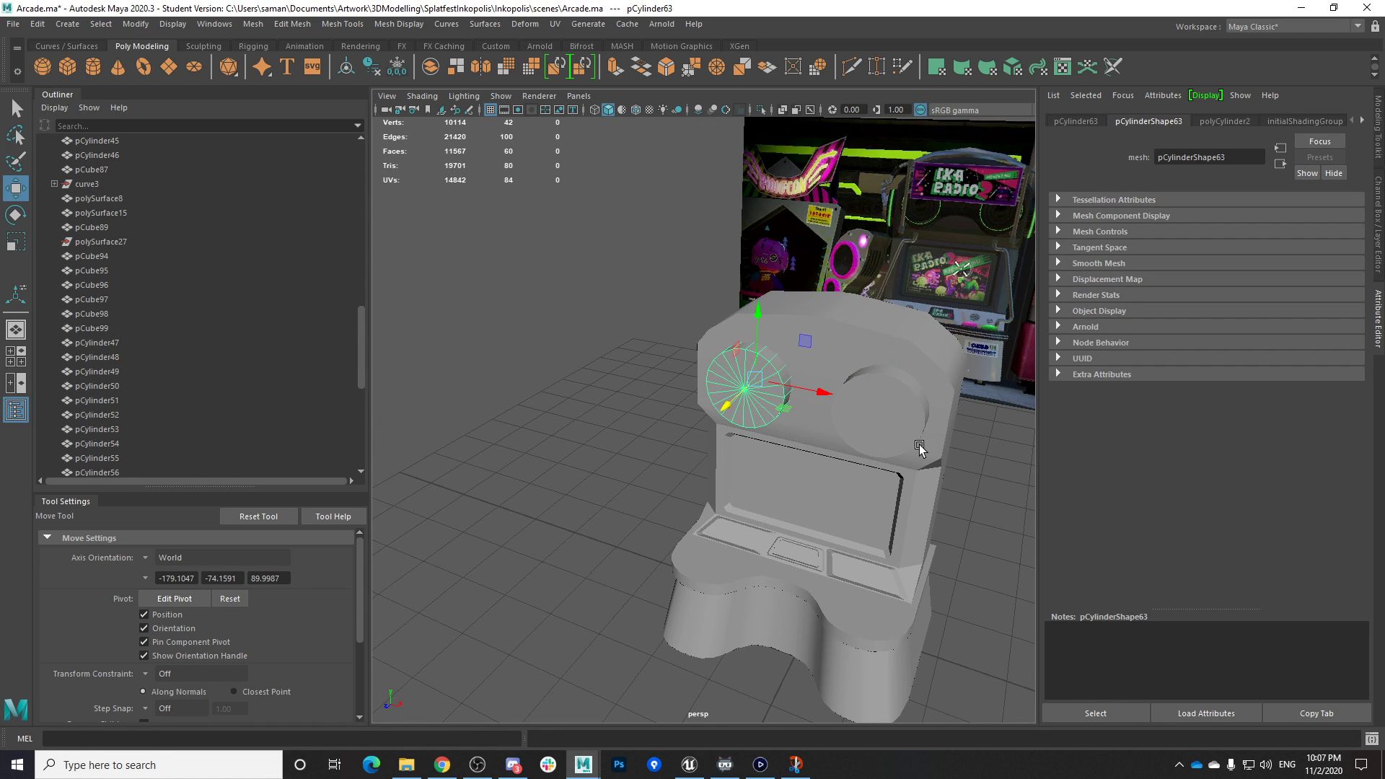
key("Delete")
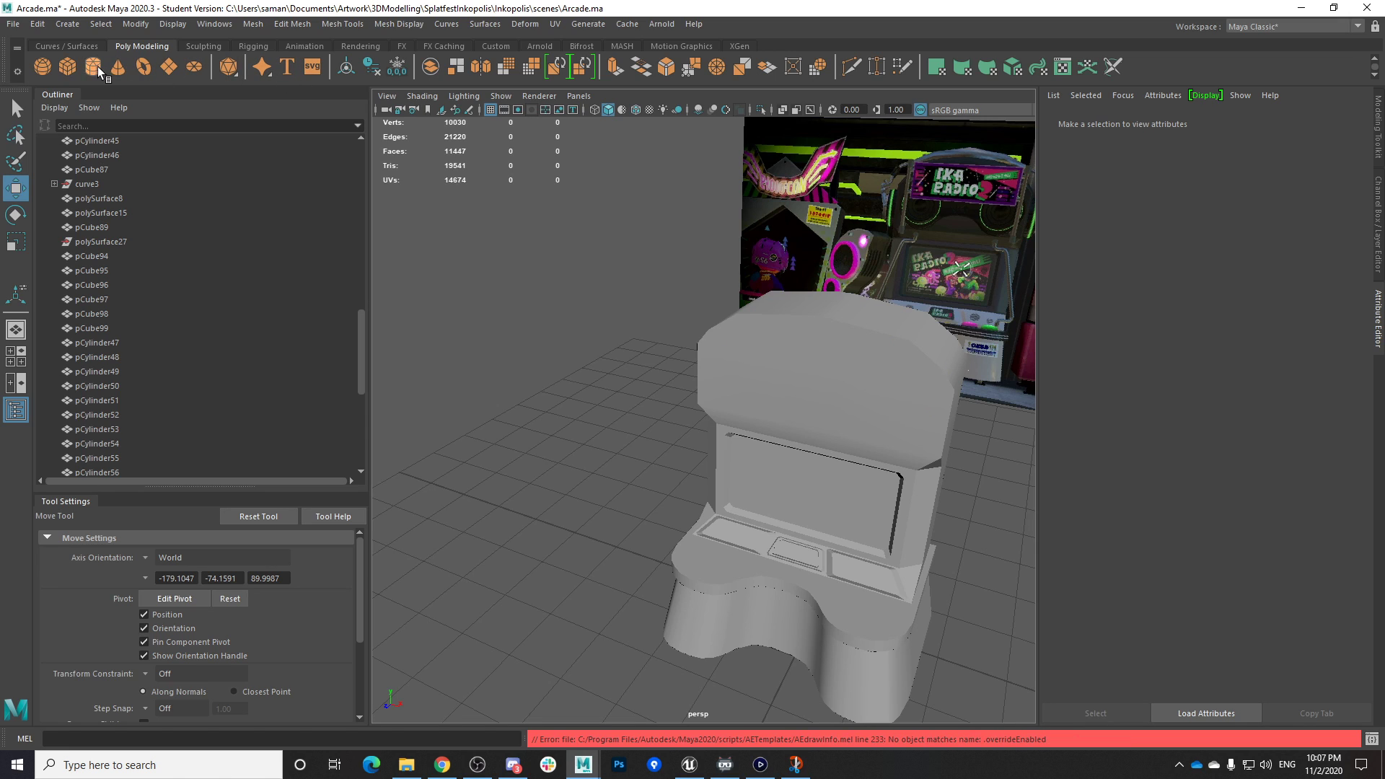
Create a new polygon cylinder at the origin and scale it uniformly to about 221.8
left_click(98, 67)
middle_click_drag(967, 538, 854, 512, "alt")
key("r")
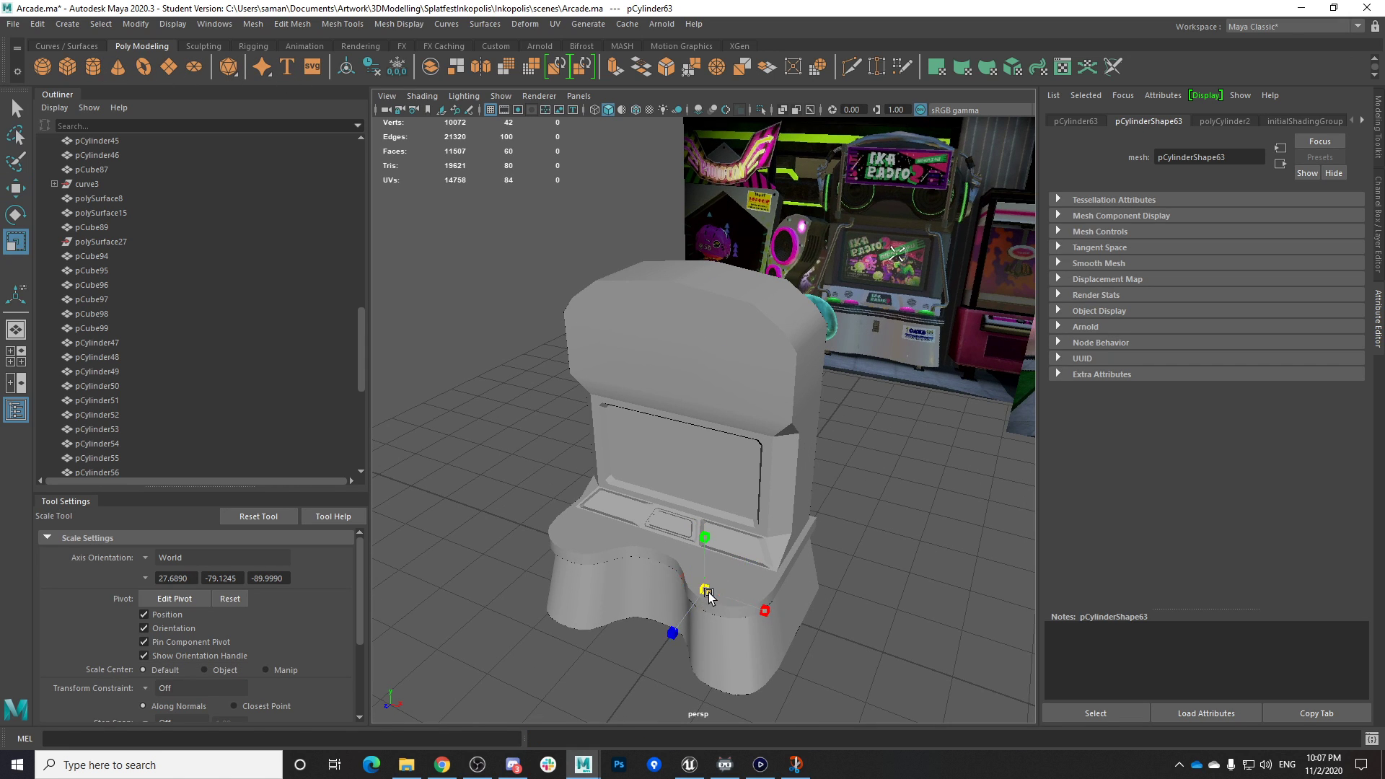
left_click_drag(705, 591, 931, 612)
key("w")
left_click(1380, 345)
left_click(1380, 344)
Set the new cylinder's cap subdivisions to 6 and flatten it vertically into a thin disc
left_click(1240, 121)
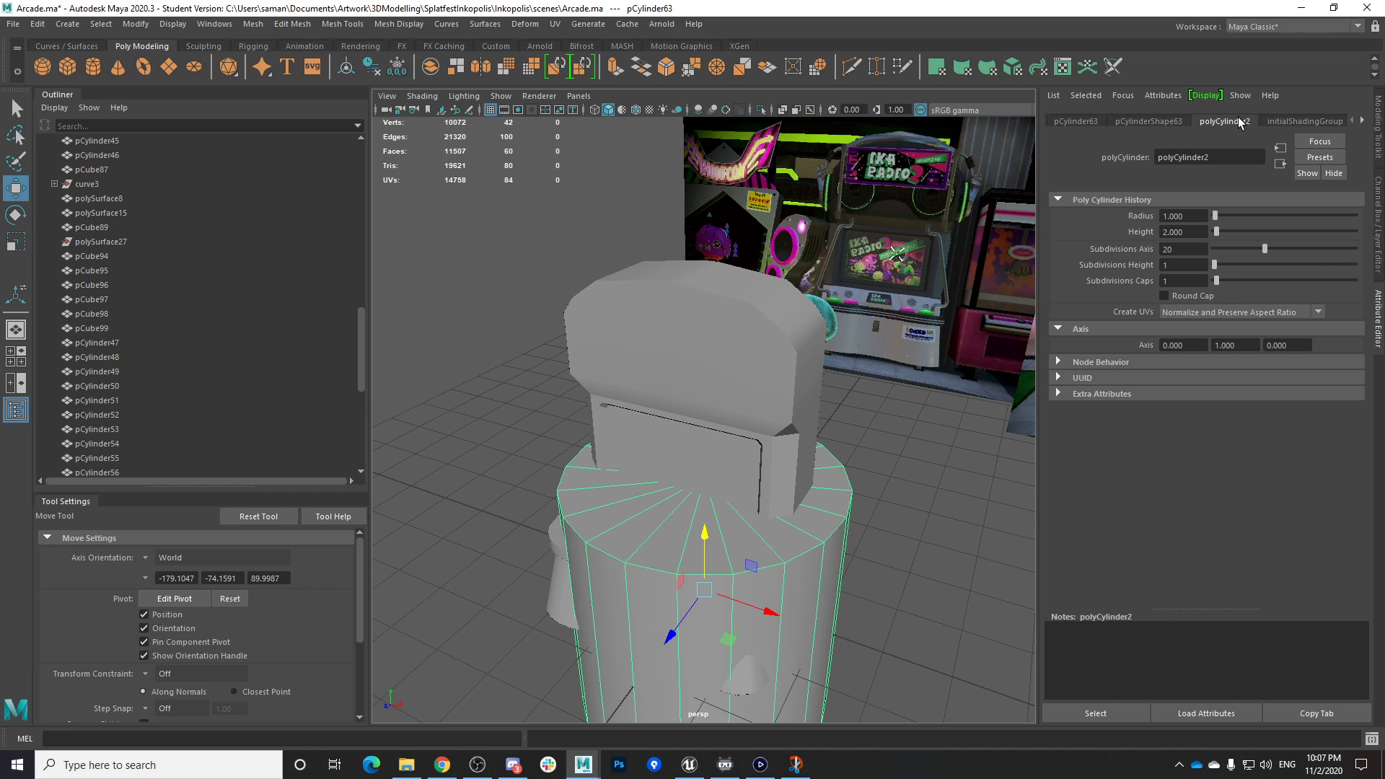
left_click(1223, 284)
left_click_drag(1232, 292, 1235, 289)
key("e")
middle_click_drag(765, 537, 767, 502, "alt")
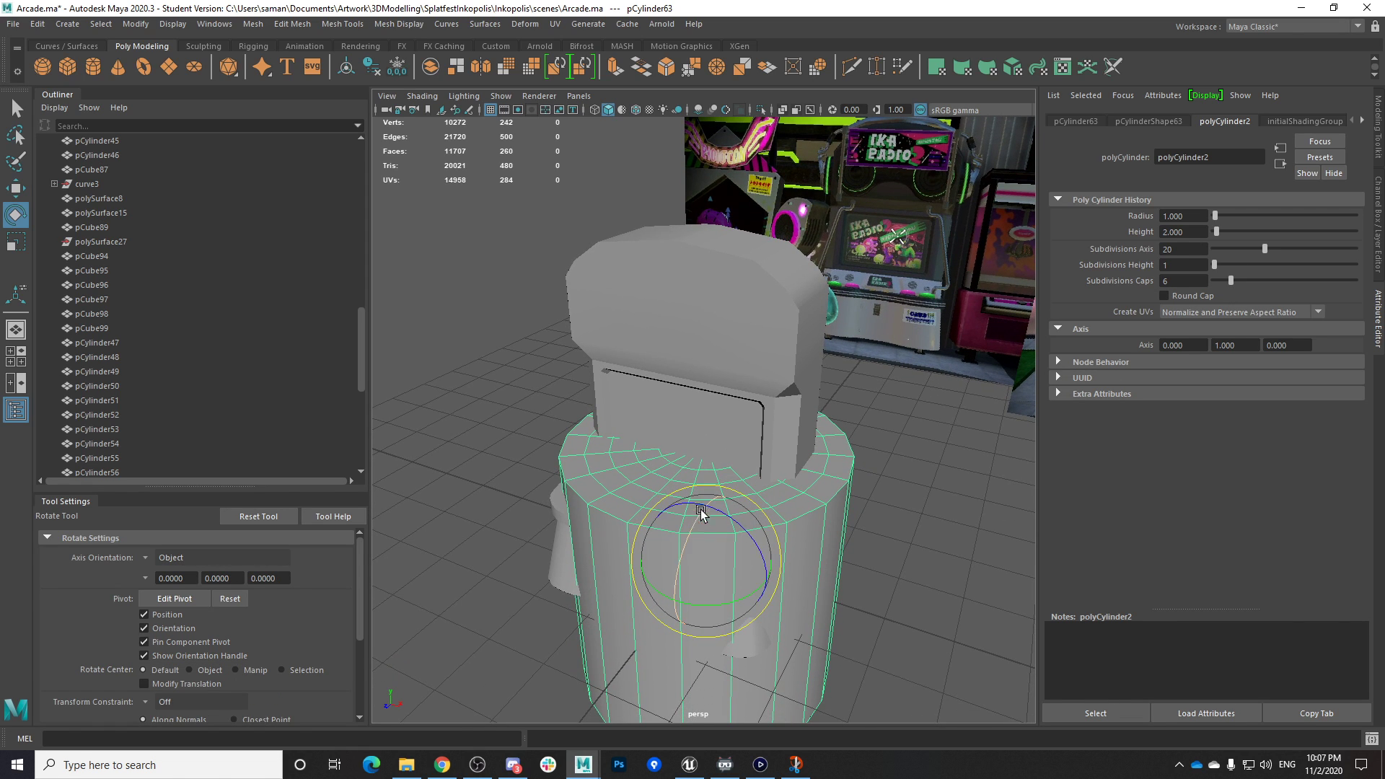
key("r")
left_click_drag(708, 509, 722, 568)
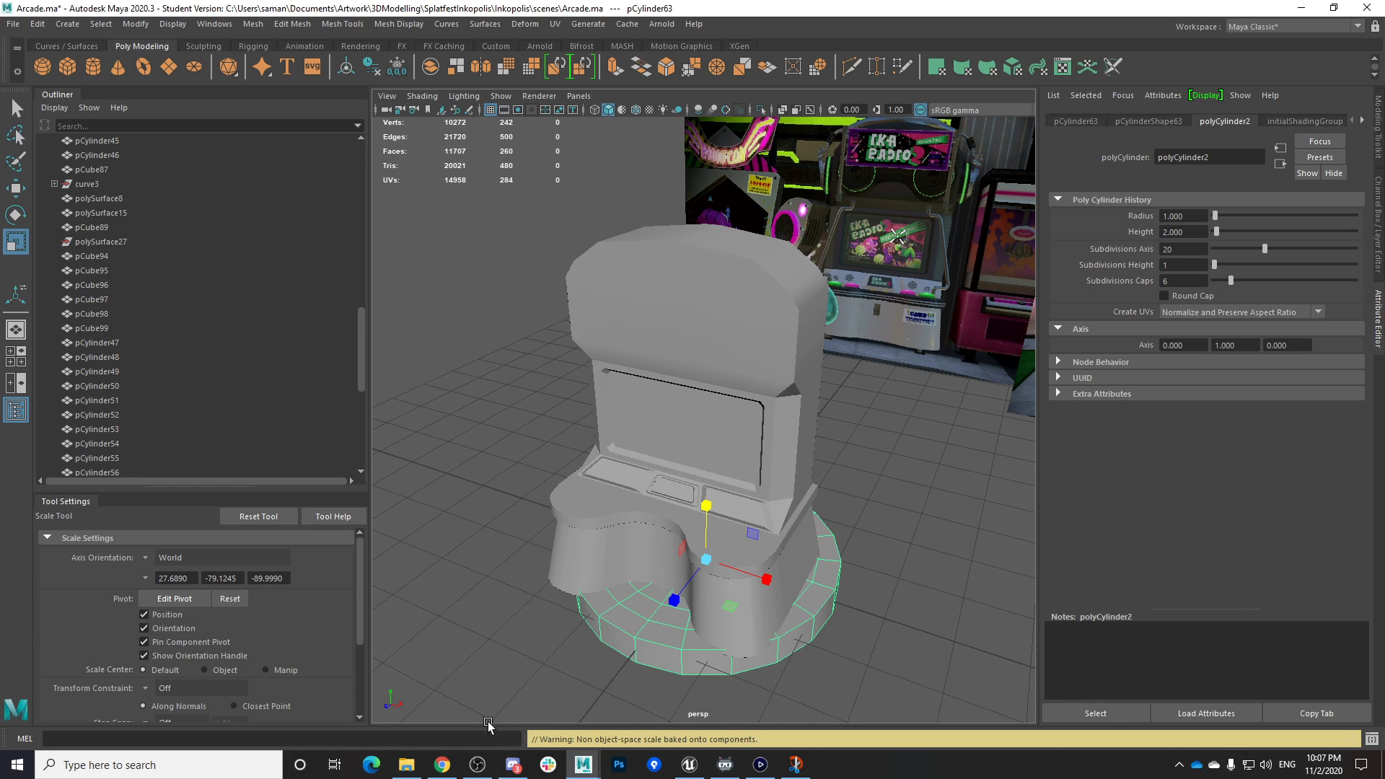
Check the round speakers in the game capture window, then return to the Arcade scene in Maya
left_click(760, 765)
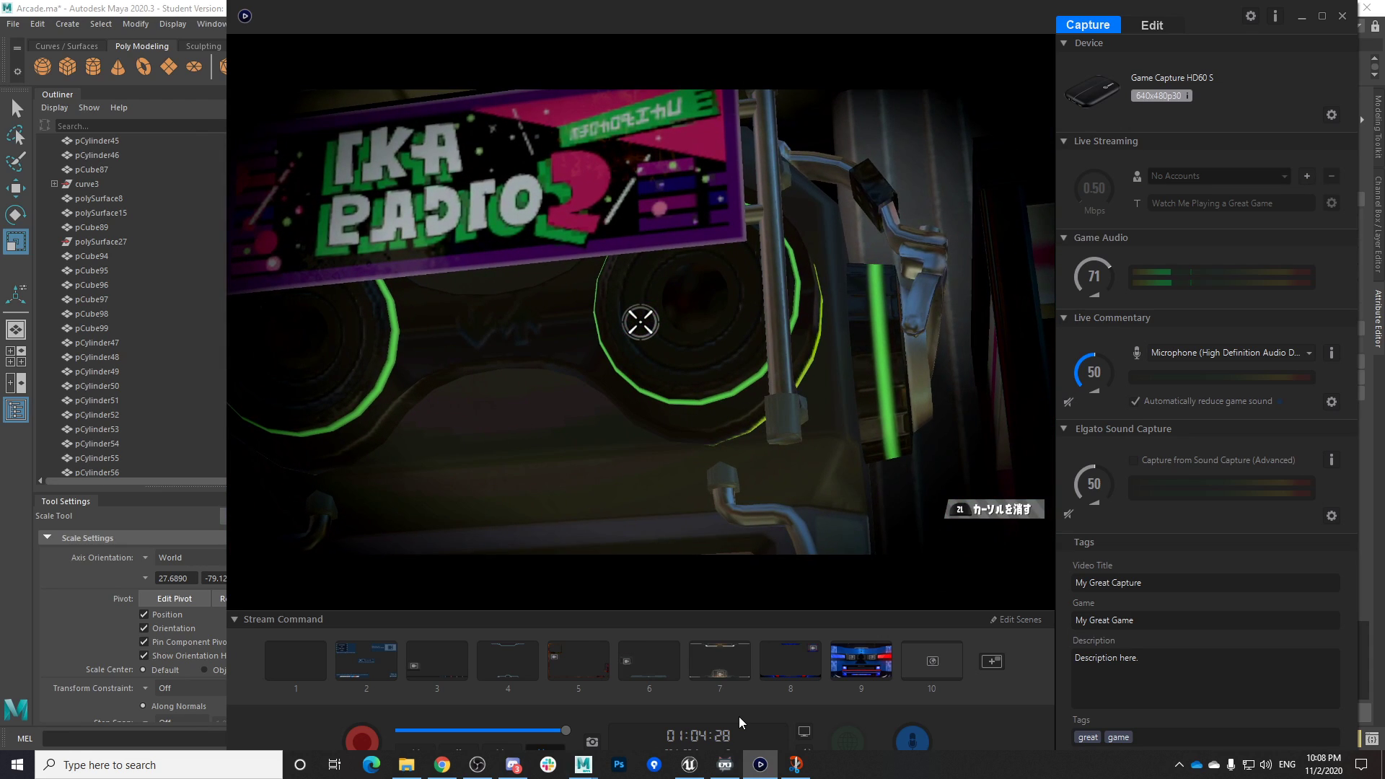
mouse_move(603, 762)
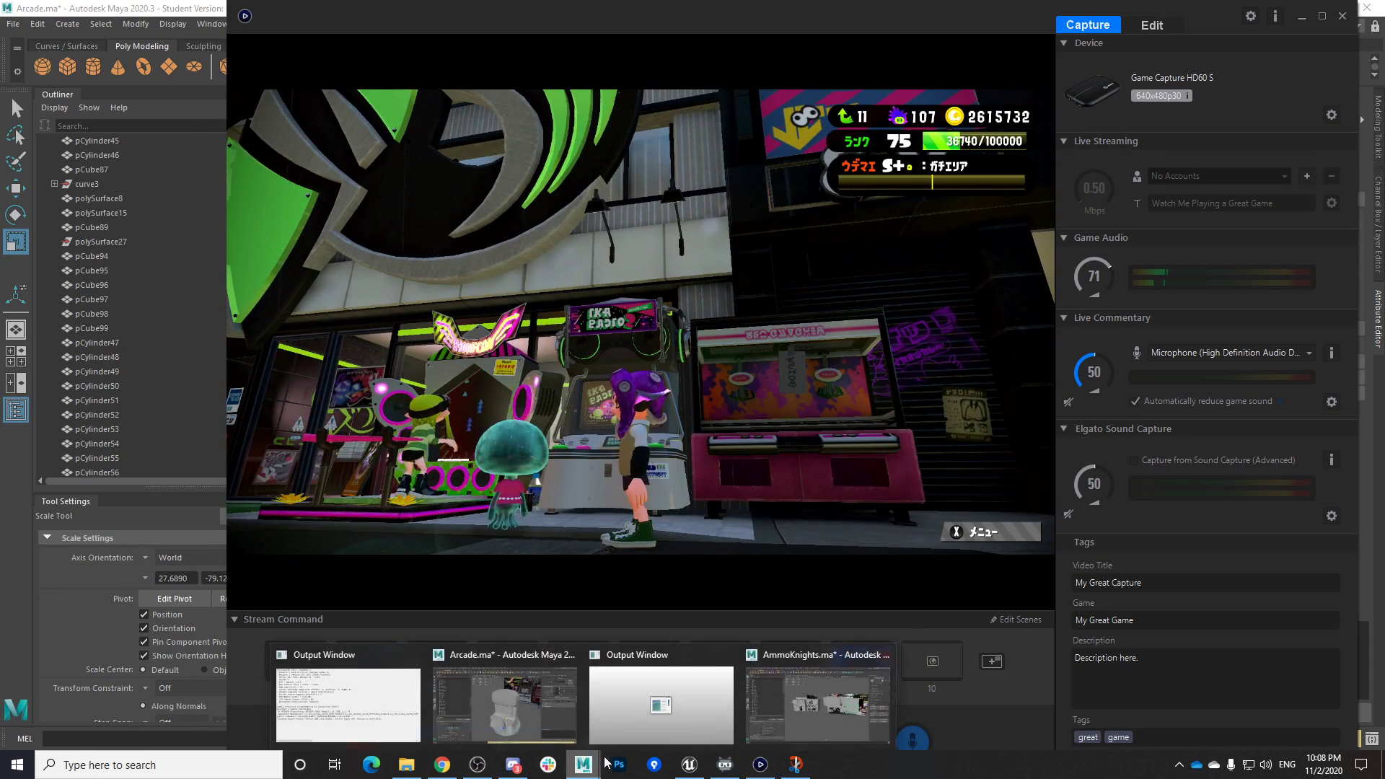
left_click(542, 716)
Stand the disc upright by setting its X rotation to 90
key("e")
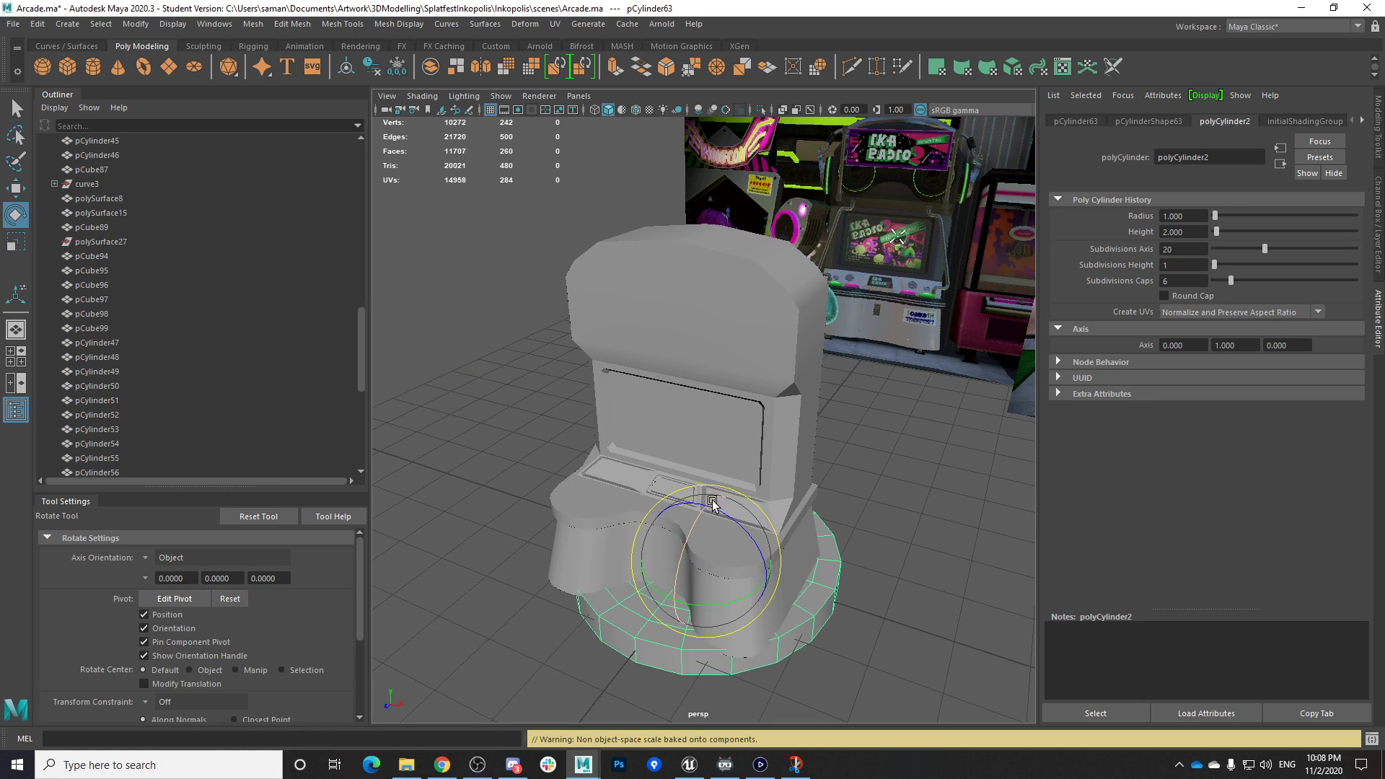
key("ctrl+z")
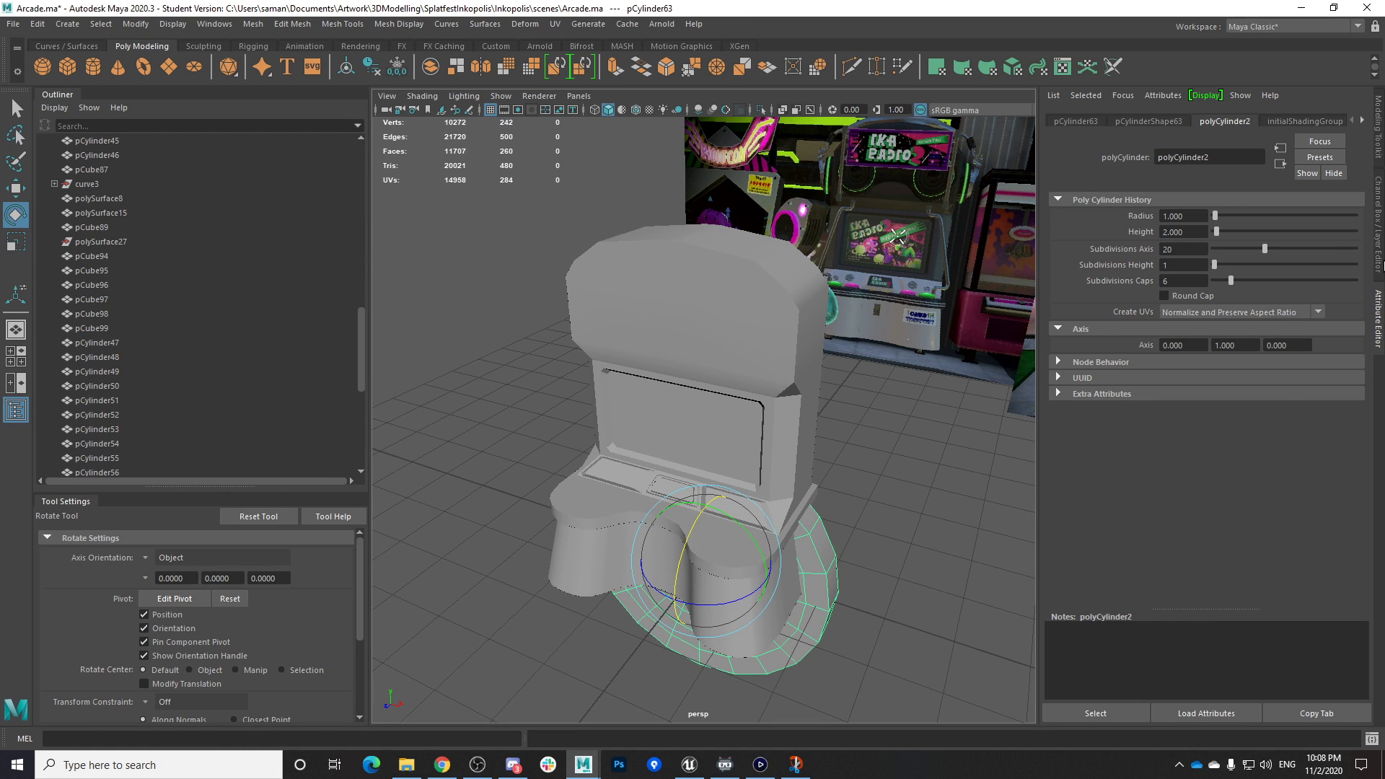
left_click(1378, 261)
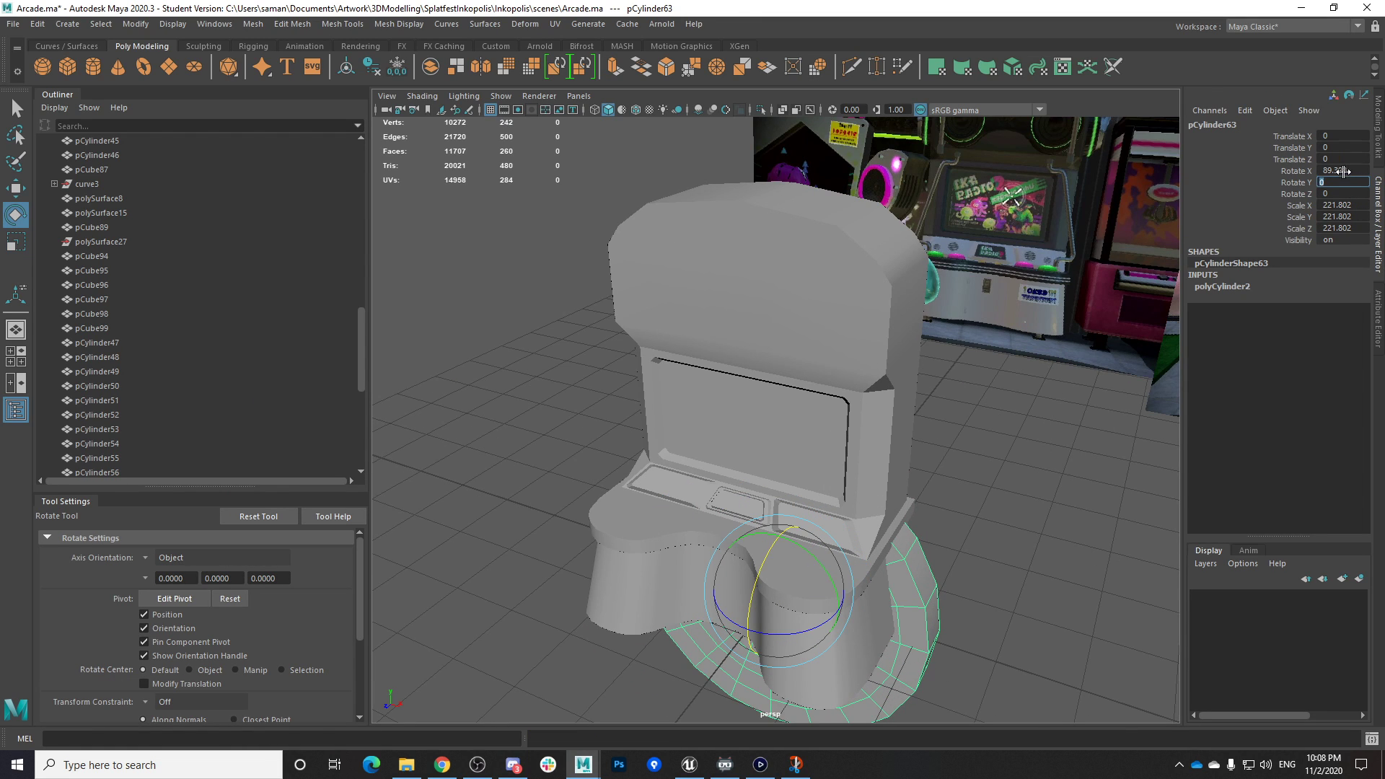
Shrink the disc and place it on the left of the cabinet's upper front at about X -100, Y 436.2
key("space")
key("space")
key("w")
key("ctrl+z")
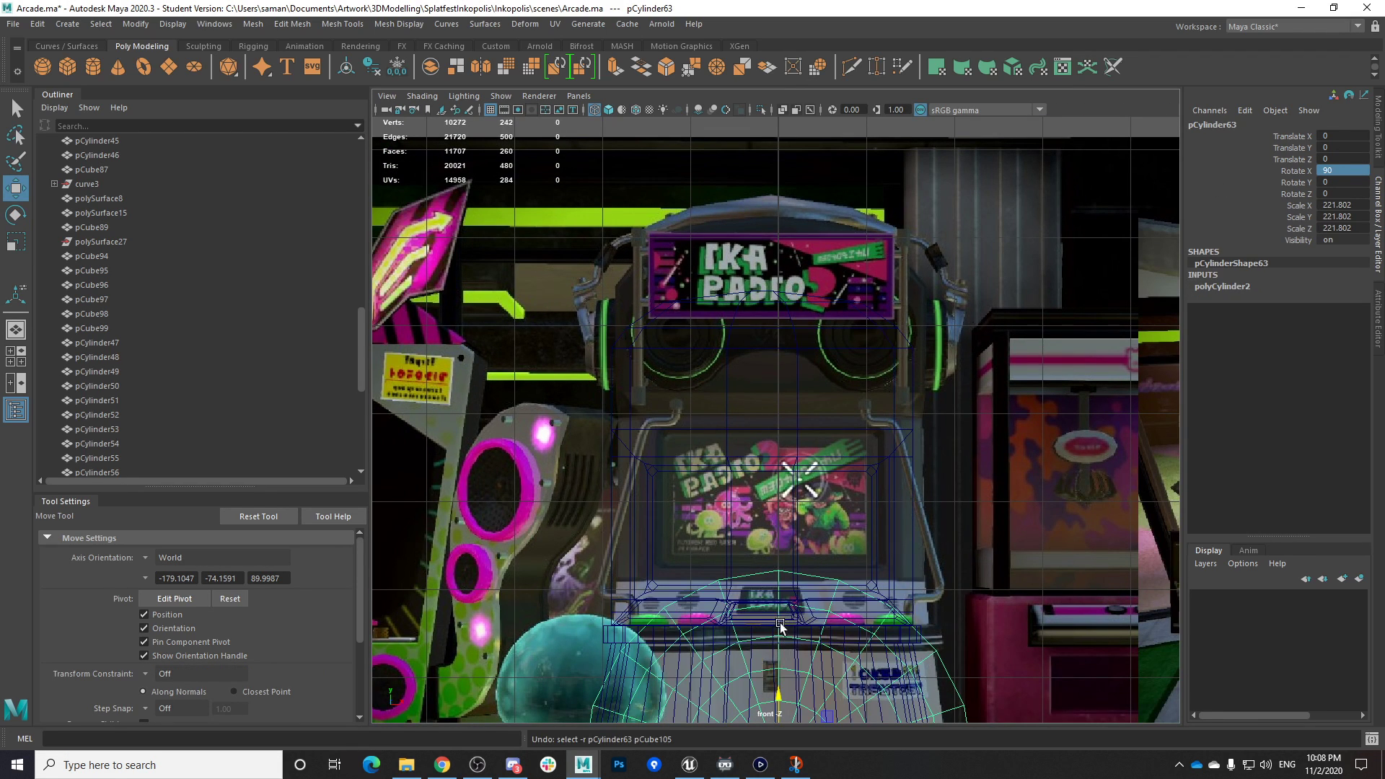
left_click_drag(783, 697, 819, 342)
key("r")
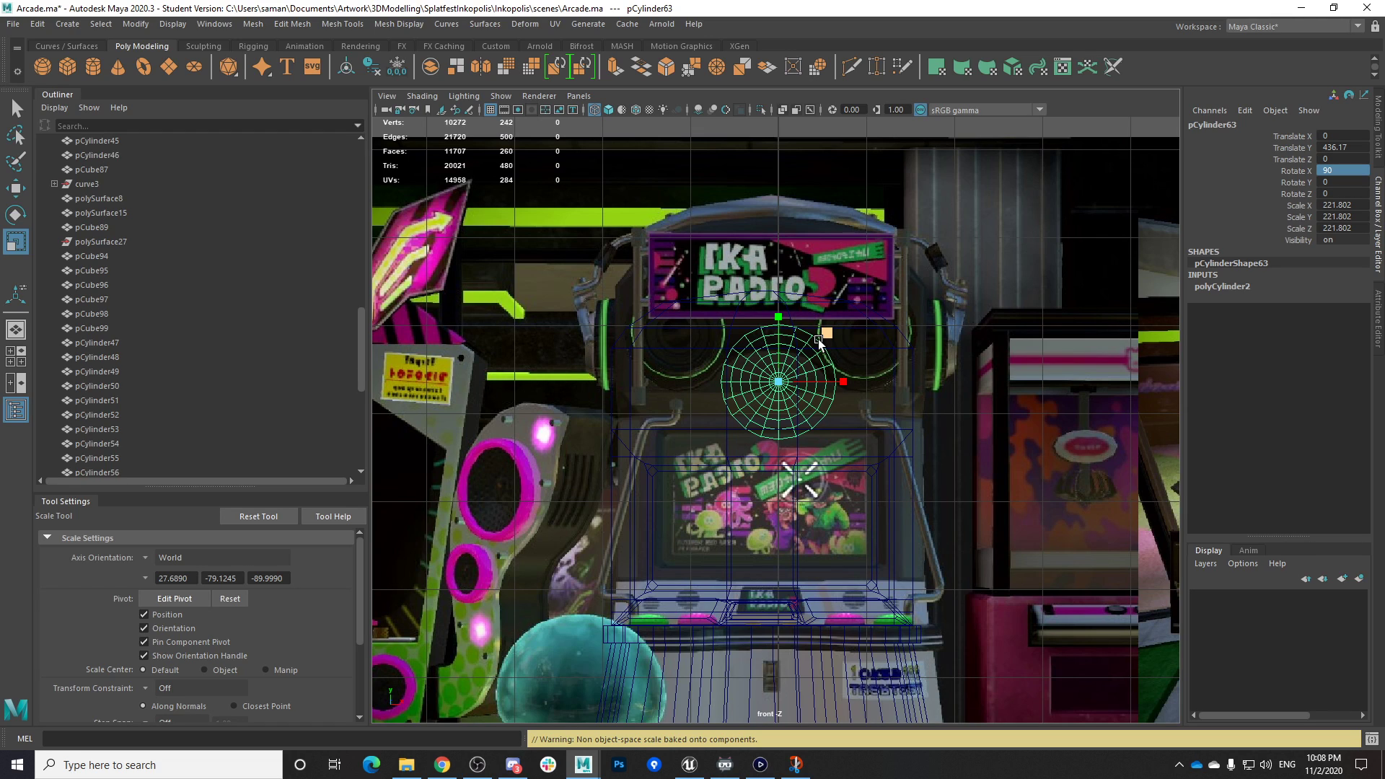
key("w")
left_click_drag(822, 382, 735, 399)
Save the scene and bring the disc forward to the cabinet's upper front at about Z 81
key("ctrl+s")
key("Return")
key("space")
key("space")
key("space")
left_click_drag(736, 288, 796, 400)
key("r")
key("w")
key("space")
key("space")
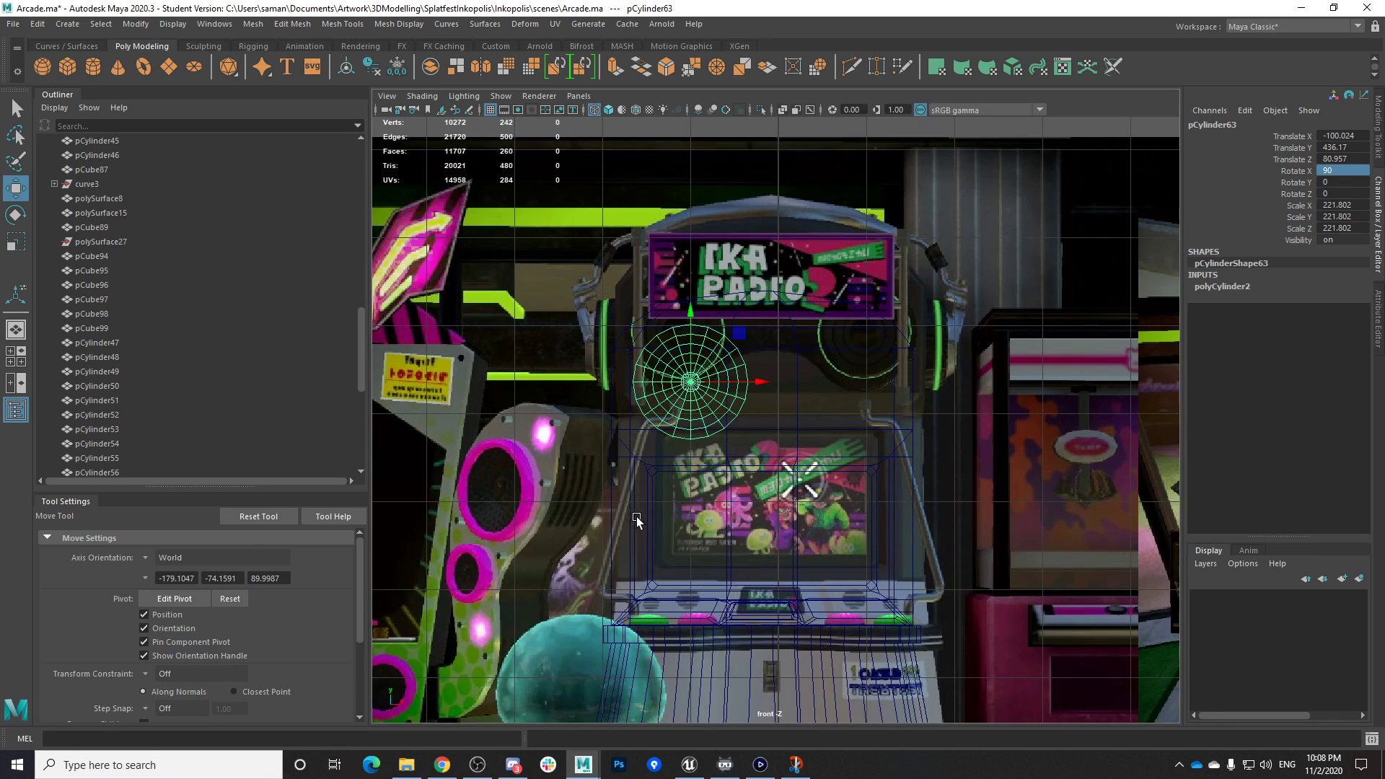
Raise the disc to Y 436.99 and shrink it slightly in the front view
left_click(688, 314)
key("r")
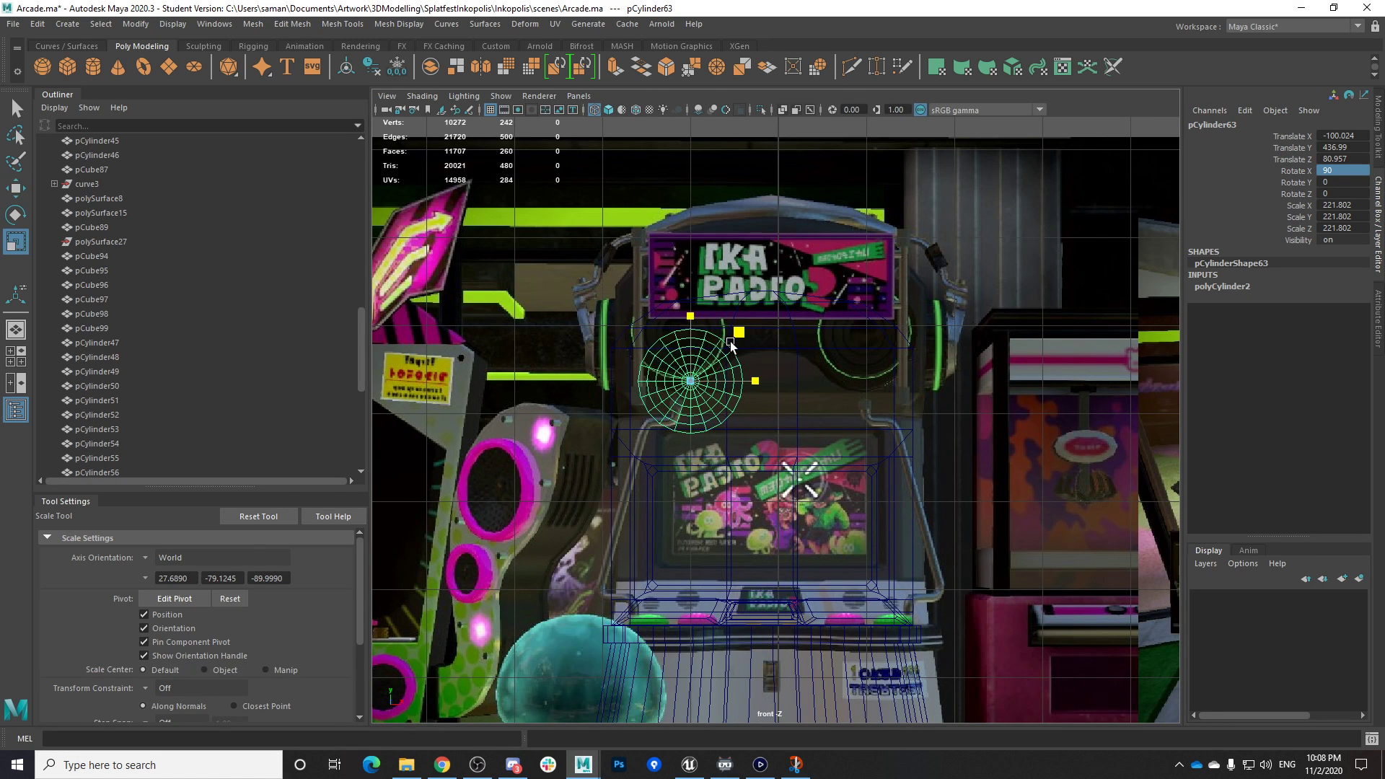
scroll(737, 397, "up", 1)
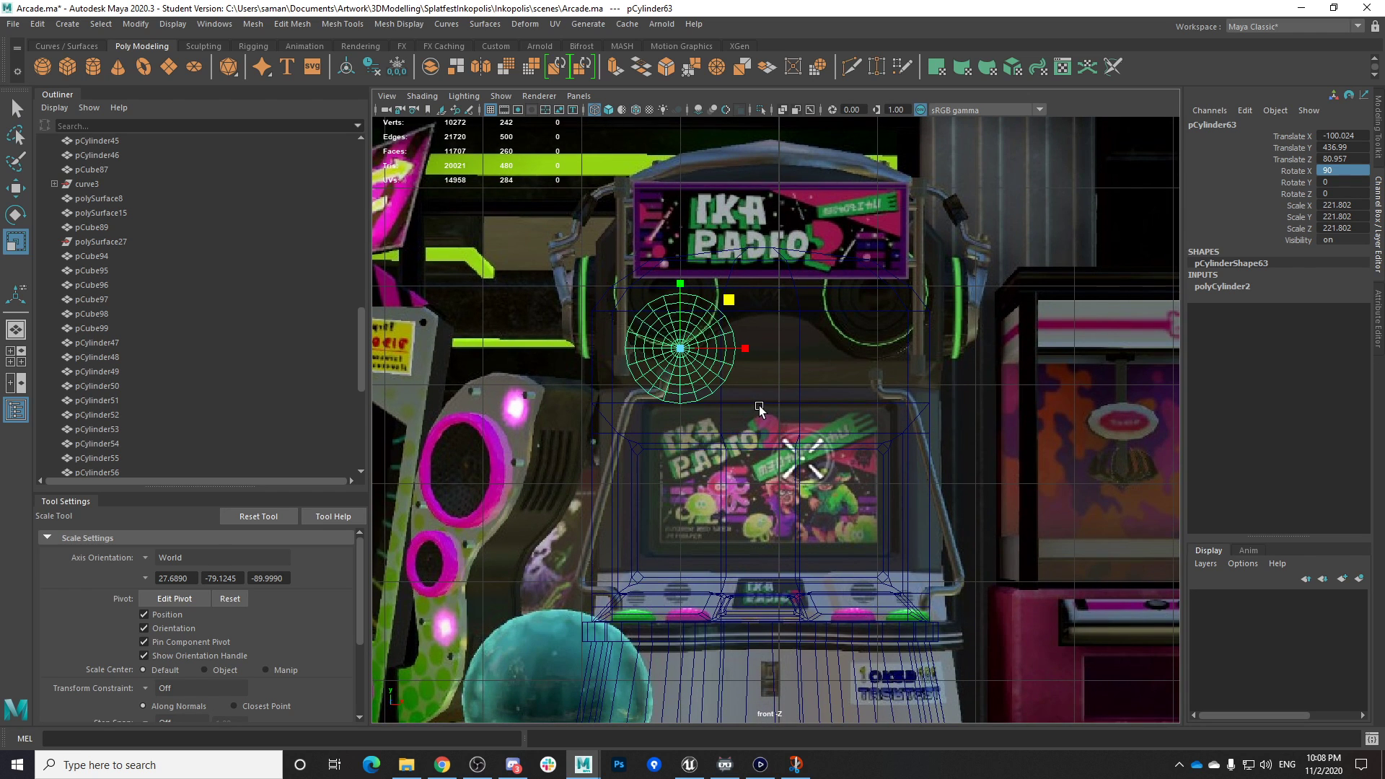
Lower the horizontal edge loop along the bottom of the cabinet's upper front face
left_click(766, 407)
key("F10")
double_click(771, 404)
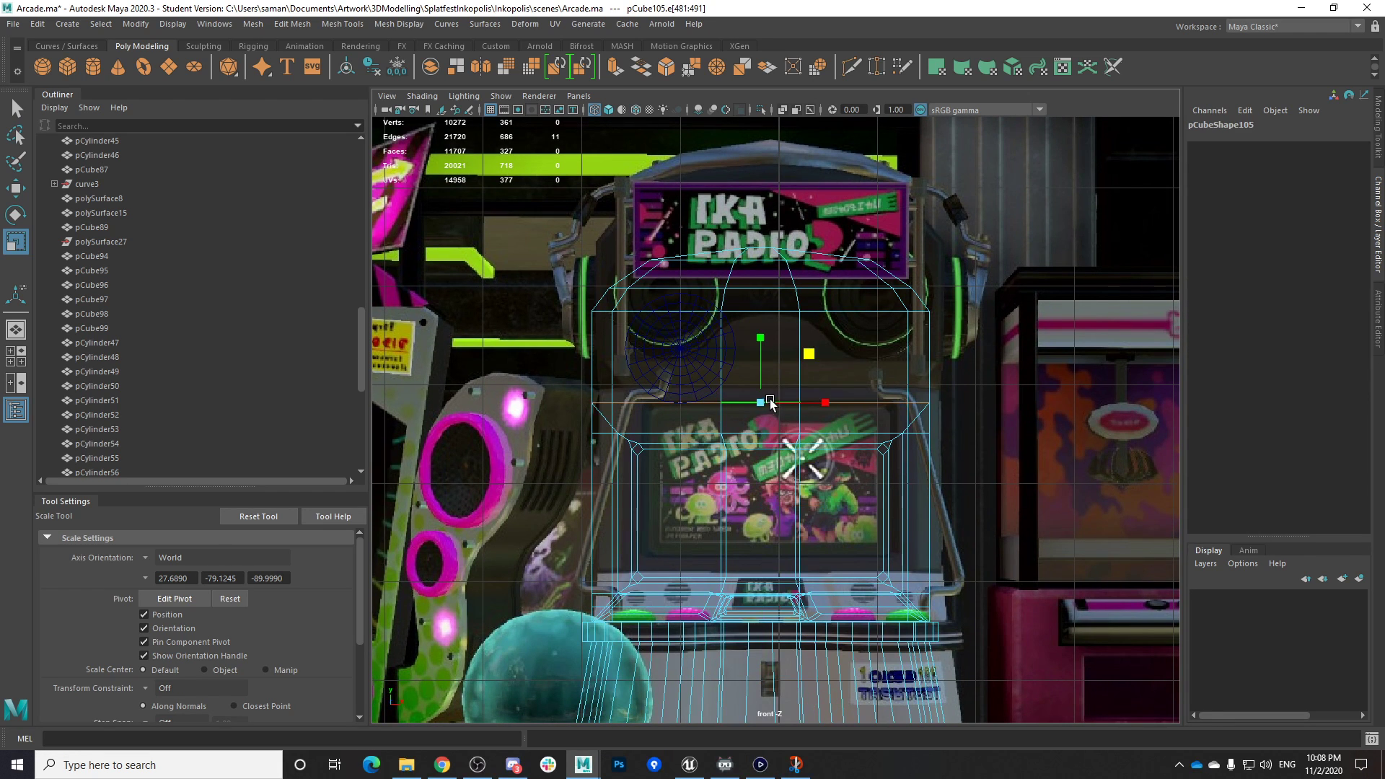
key("w")
key("space")
key("space")
Return the cabinet body to object selection and save the scene
scroll(918, 344, "up", 3)
mouse_move(1090, 462)
left_mouse_down("alt")
mouse_move(900, 446)
mouse_move(722, 404)
mouse_move(635, 345)
left_mouse_up("alt")
right_click_drag(635, 346, 749, 278)
left_click_drag(667, 303, 645, 358, "alt")
right_click_drag(646, 358, 766, 286)
left_click(596, 370)
key("ctrl+z")
left_click(613, 386, "shift")
left_click_drag(671, 426, 713, 433, "alt")
key("ctrl+s")
Push the disc back into the upper front to about Z 66.5 and save the scene
left_click(653, 389)
left_click(664, 392)
key("w")
left_click_drag(991, 469, 856, 451, "alt")
left_click_drag(674, 401, 590, 564, "alt")
key("ctrl+s")
left_click(655, 393)
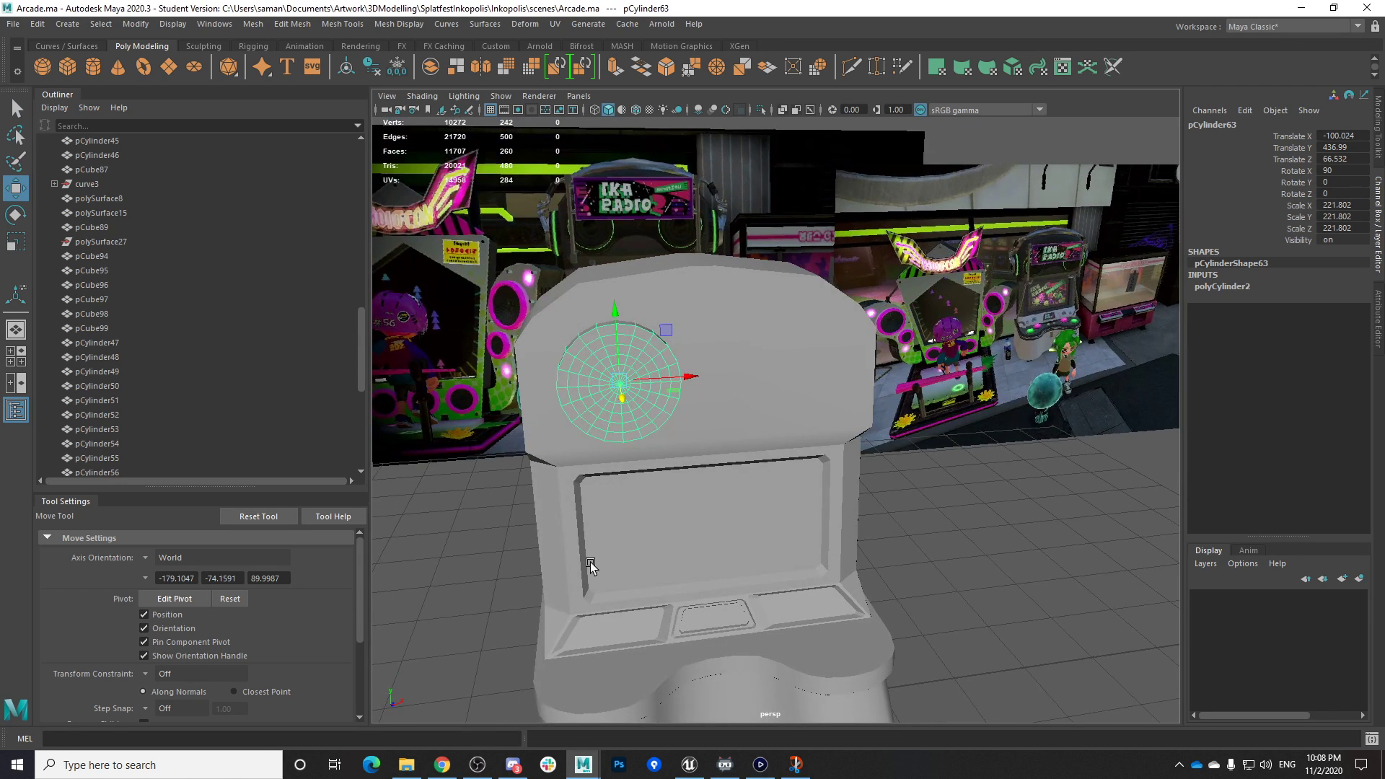
Try placing a duplicate of the disc on the opposite side at about X 76.2, and delete the copy
key("space")
key("space")
left_click_drag(739, 353, 920, 376)
key("ctrl+d")
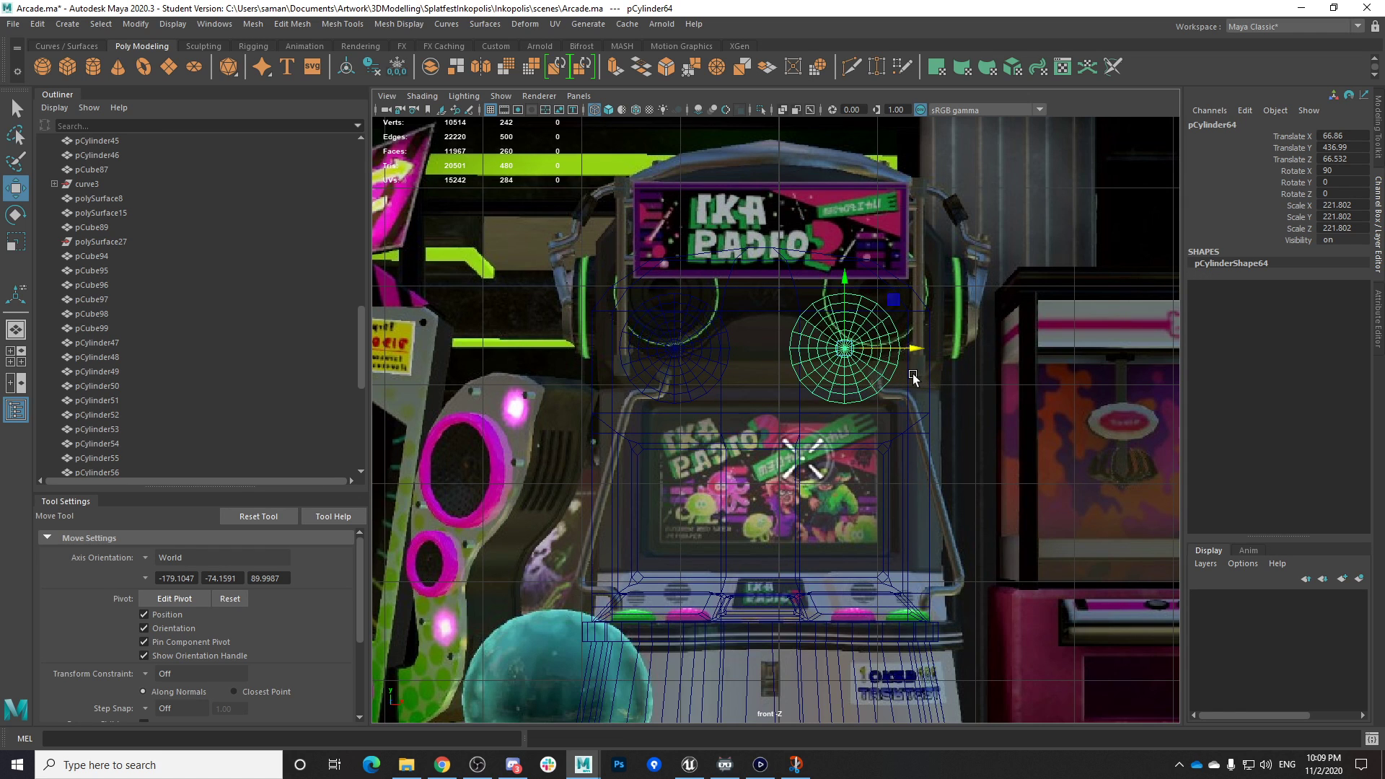
key("space")
key("space")
left_click_drag(901, 351, 851, 468, "alt")
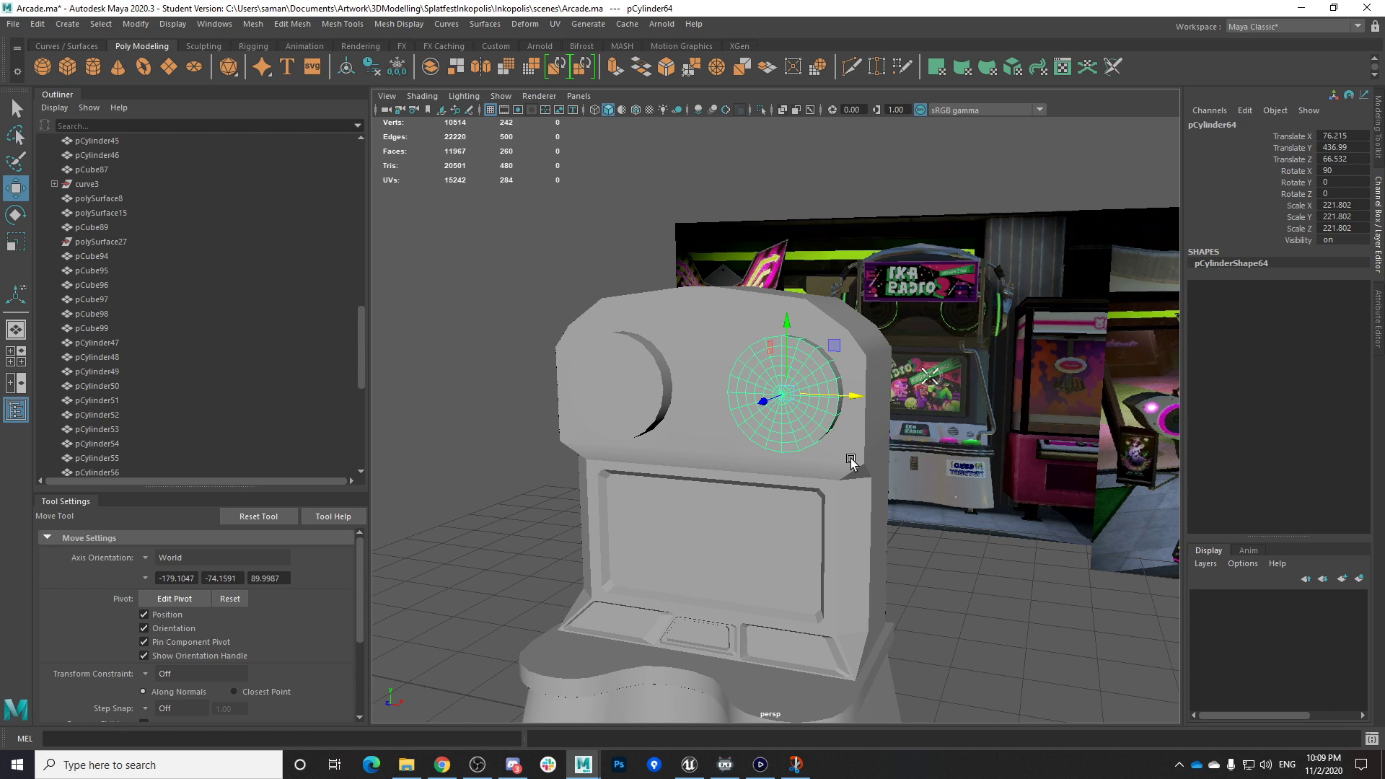
key("Delete")
Shift the remaining left disc along the upper front to about X -100.7
left_click(616, 402)
left_click_drag(615, 402, 664, 409, "alt")
key("r")
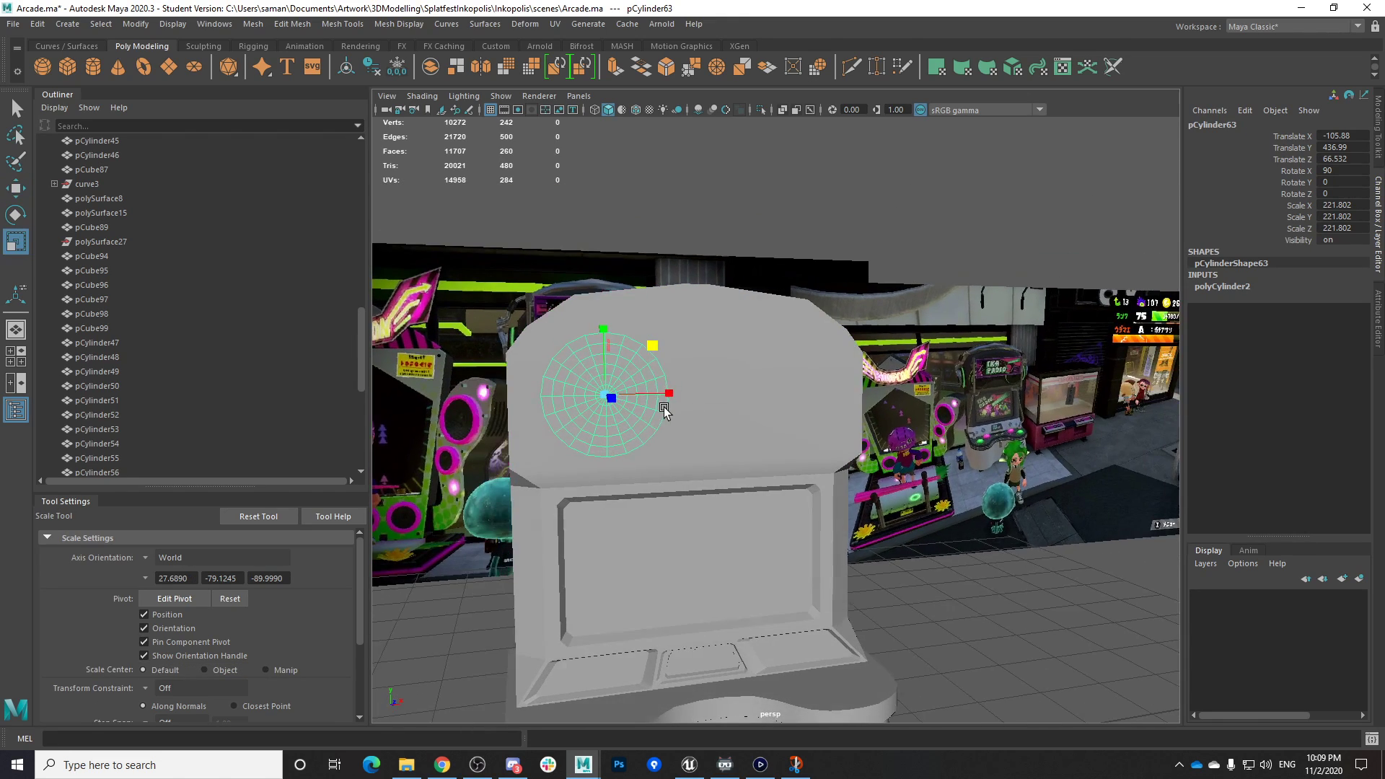
left_click_drag(661, 351, 613, 452, "alt")
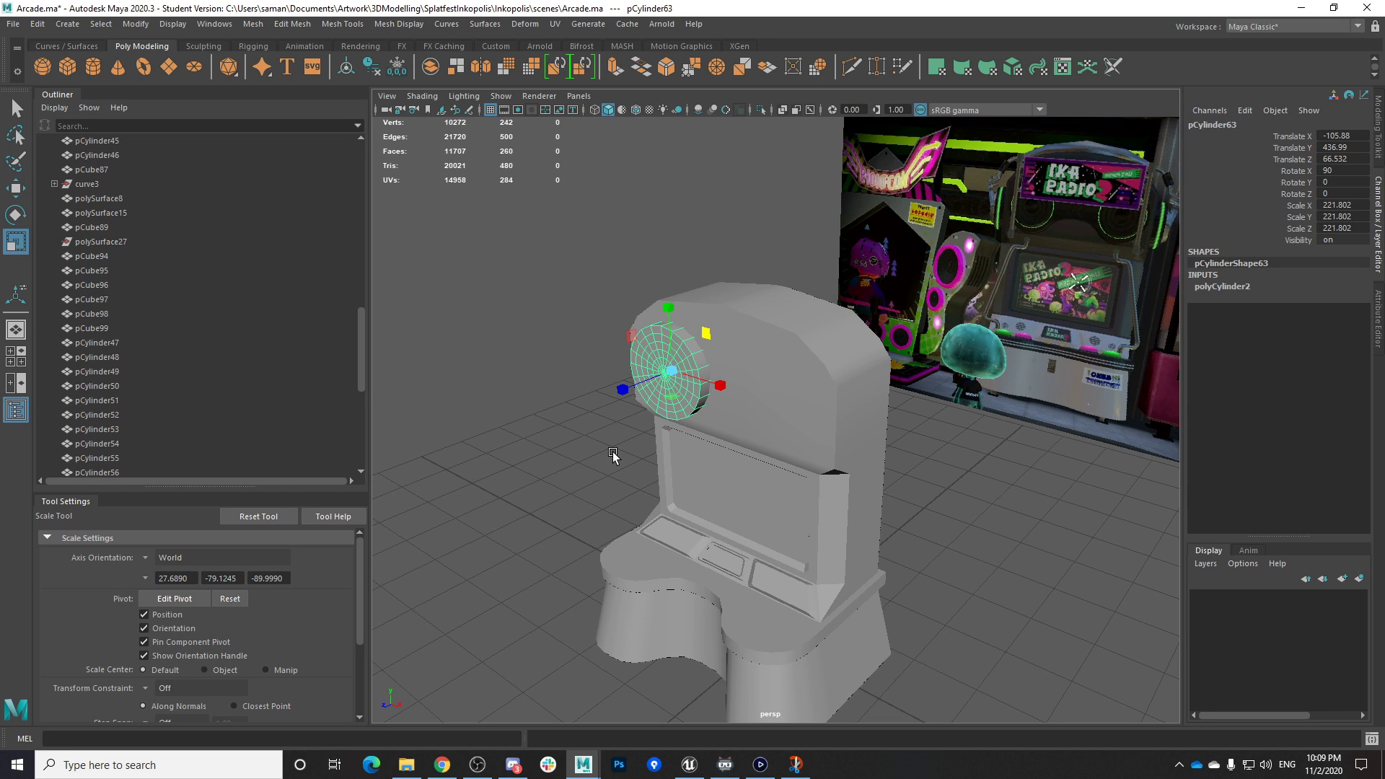
left_click_drag(613, 451, 733, 453, "alt")
key("w")
left_click_drag(733, 453, 725, 437, "alt")
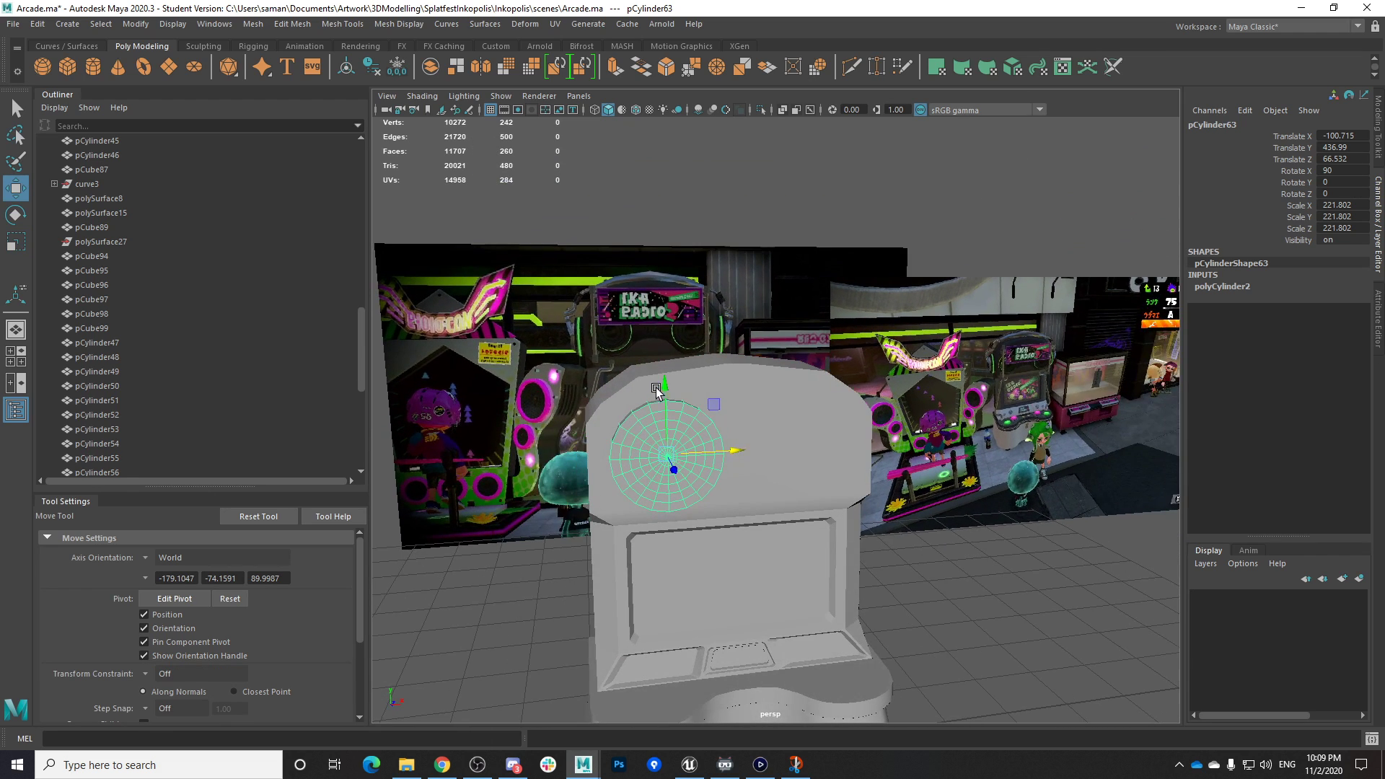
Try rescaling the left disc slightly, undo the change, and save the scene
left_click_drag(664, 389, 844, 504, "alt")
right_click_drag(844, 504, 919, 524, "alt")
left_click_drag(919, 524, 884, 586, "alt")
scroll(628, 570, "down", 5)
left_click_drag(631, 575, 598, 611, "alt")
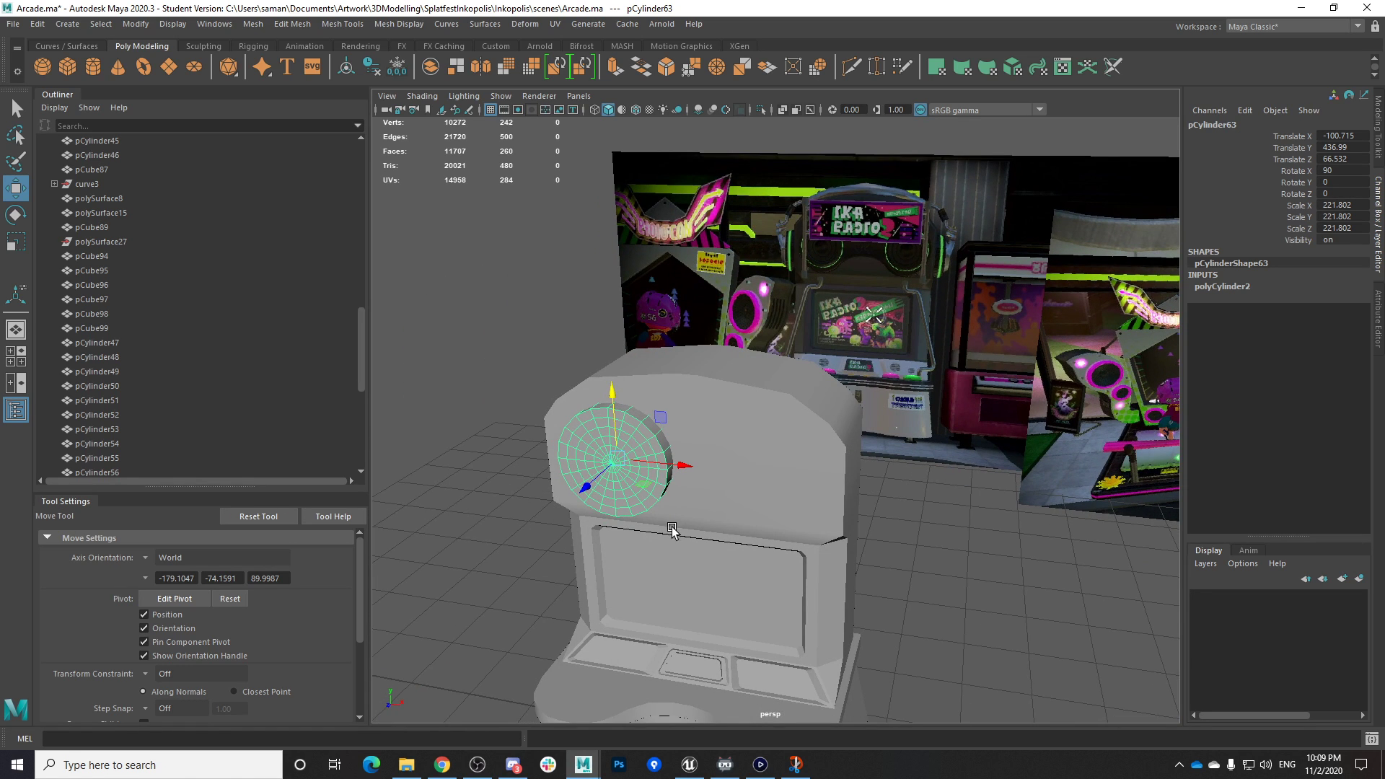
key("r")
left_click_drag(676, 535, 666, 503, "alt")
left_click_drag(658, 424, 659, 423)
key("ctrl+z")
key("ctrl+s")
left_click(660, 399)
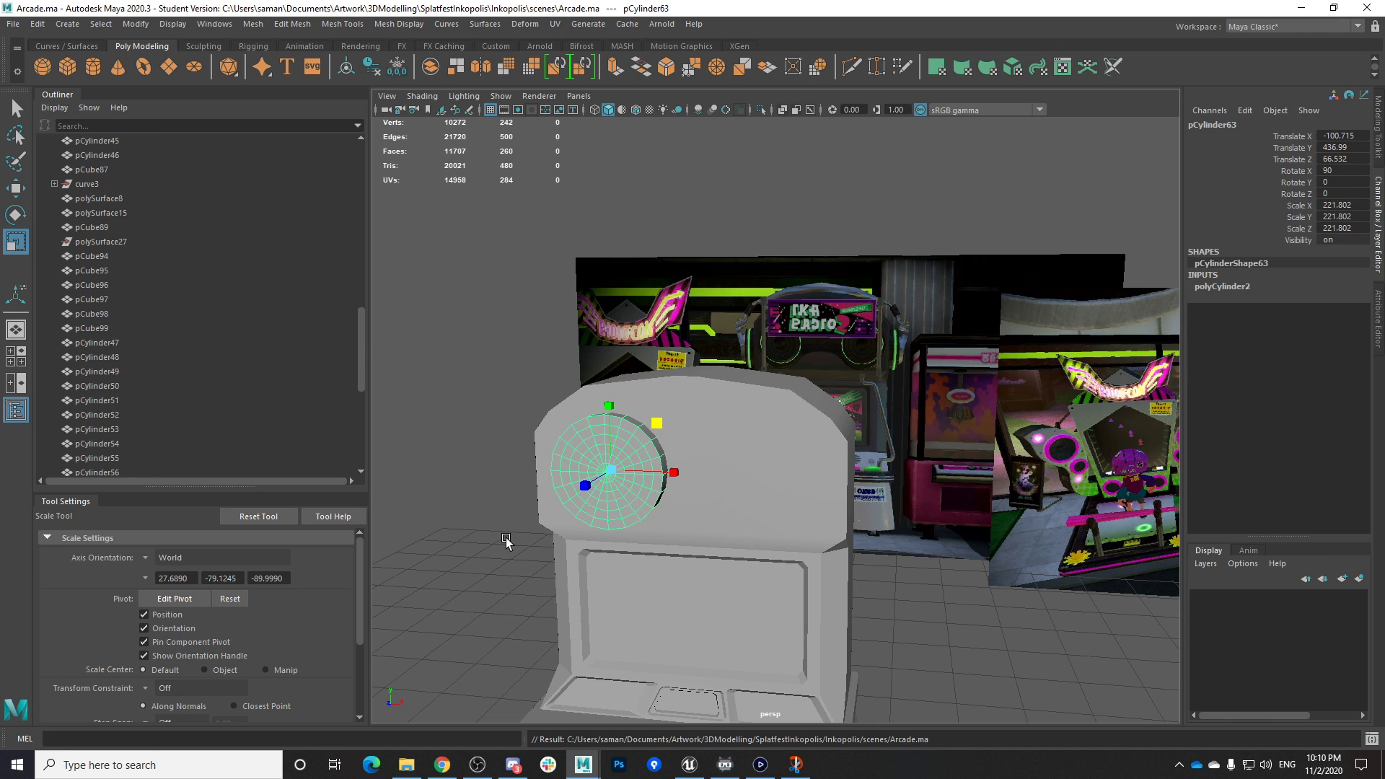
Duplicate the left disc and place the copy on the opposite side of the upper front at about X 76.5
mouse_move(750, 608)
left_mouse_down("alt")
mouse_move(790, 582)
mouse_move(742, 614)
left_mouse_up("alt")
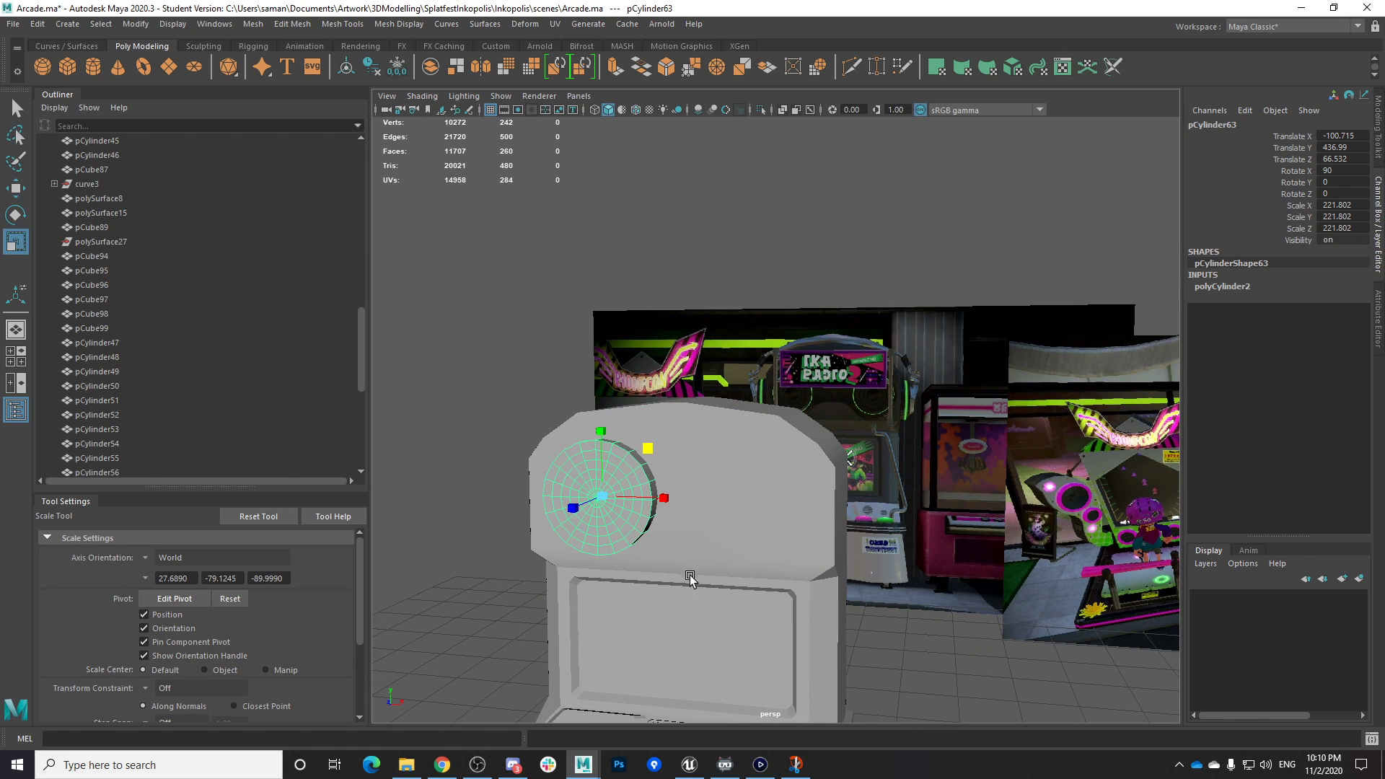
key("ctrl+d")
key("w")
left_click_drag(677, 503, 837, 534)
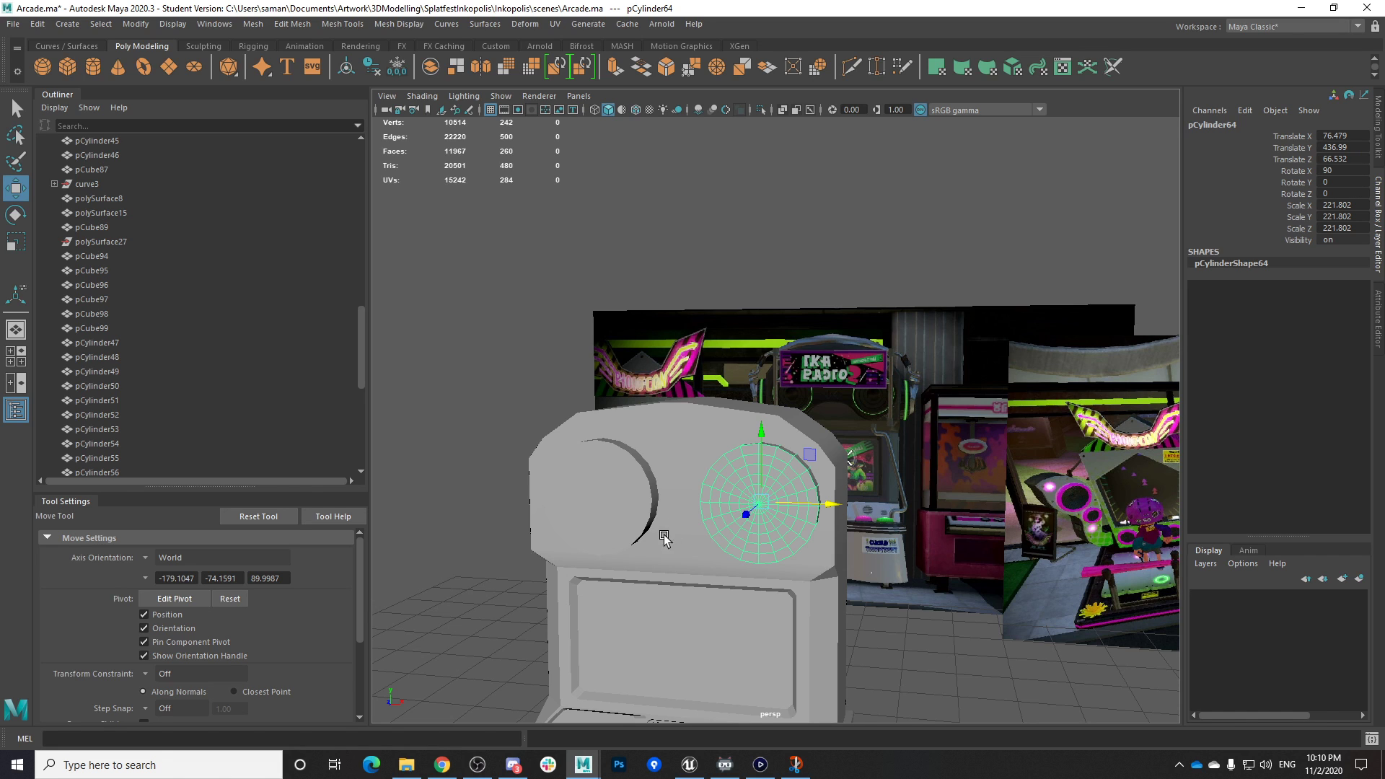
In the front view, nudge the right disc to about X 65.5 and the left disc to about X -103.6, and save the scene
key("space")
key("space")
left_click_drag(920, 348, 911, 351)
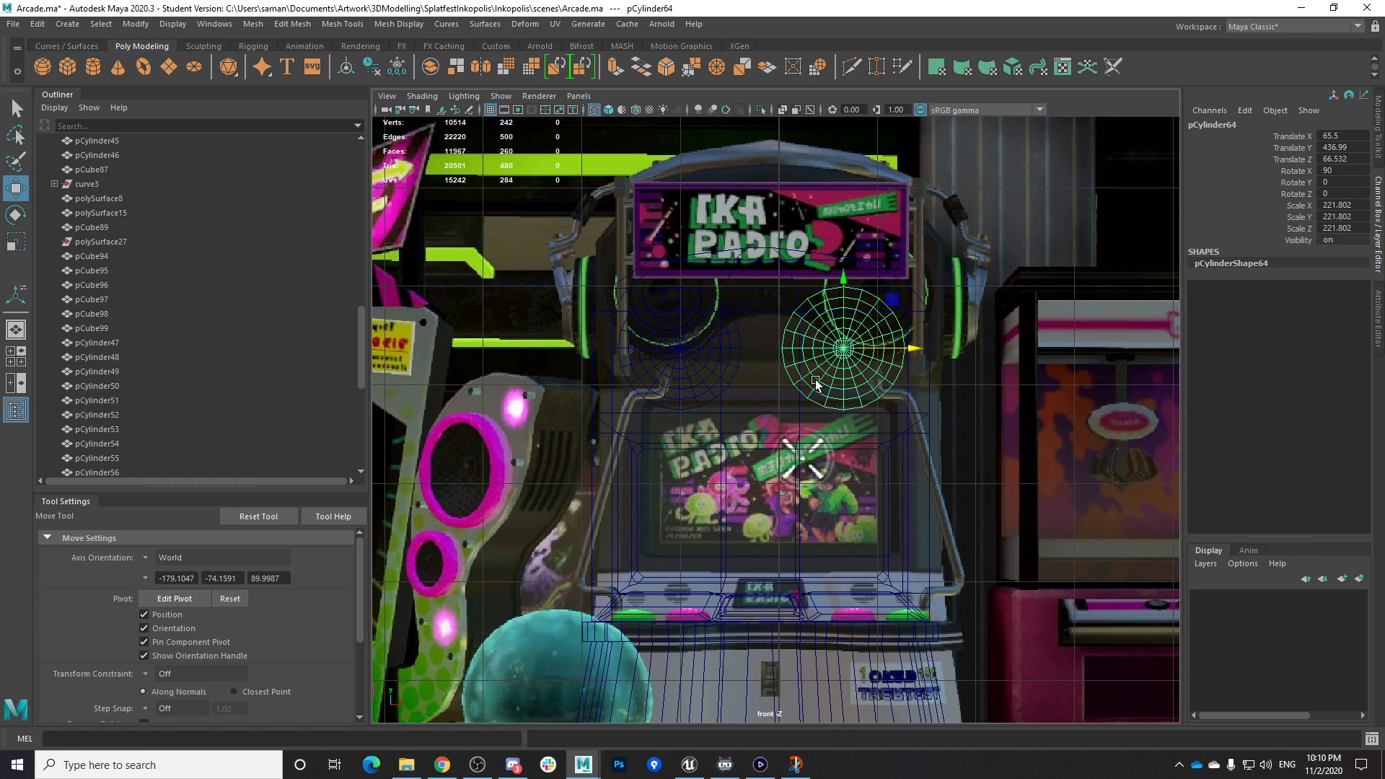
left_click(732, 374)
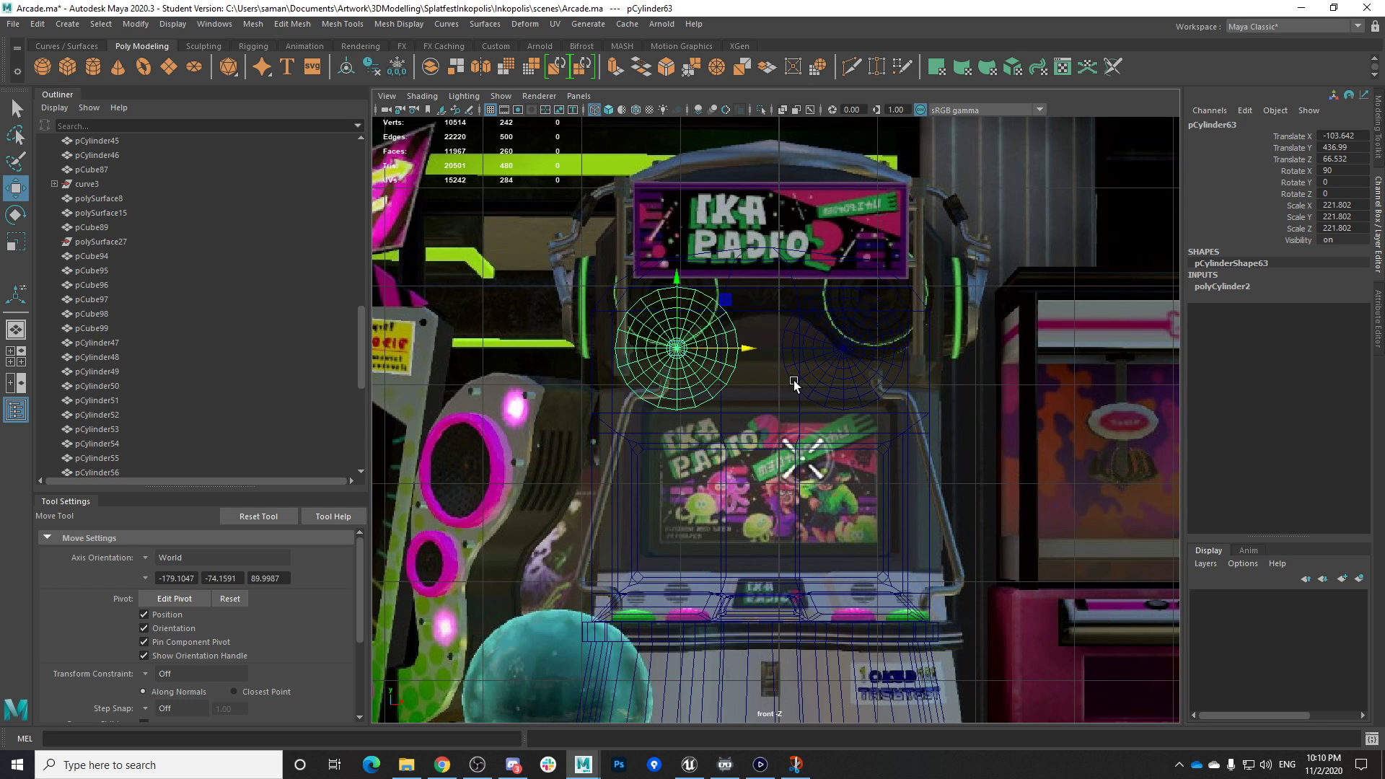
key("ctrl+s")
left_click(659, 396)
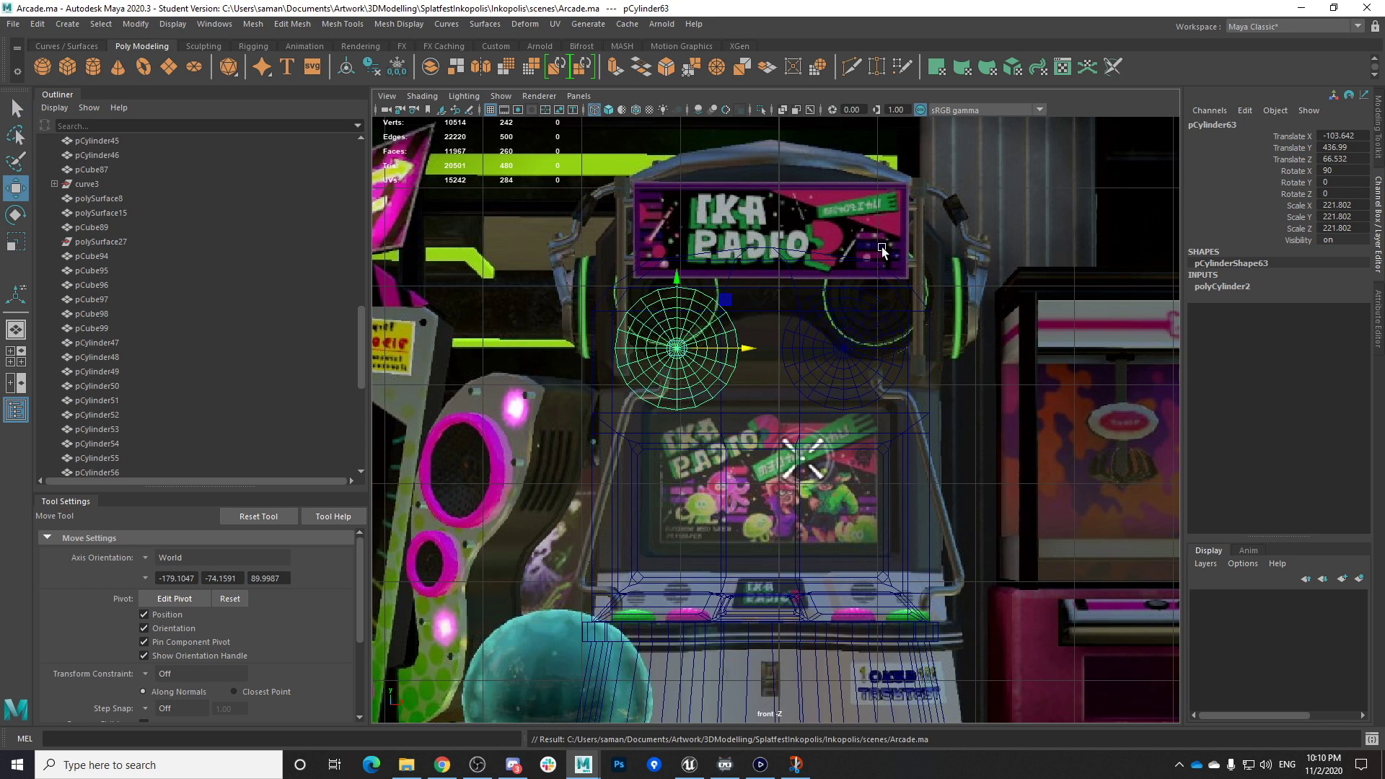
Return to the perspective view, select both discs on the upper front, and save the scene
key("space")
key("space")
left_click_drag(824, 427, 826, 529, "alt")
left_click(748, 470)
right_click_drag(825, 529, 950, 539, "alt")
left_click_drag(950, 538, 806, 472, "alt")
right_click_drag(805, 471, 895, 476, "alt")
left_click(537, 472)
left_click_drag(663, 586, 745, 574, "alt")
right_click_drag(745, 574, 752, 520, "alt")
left_click_drag(752, 519, 776, 520, "alt")
left_click(776, 520)
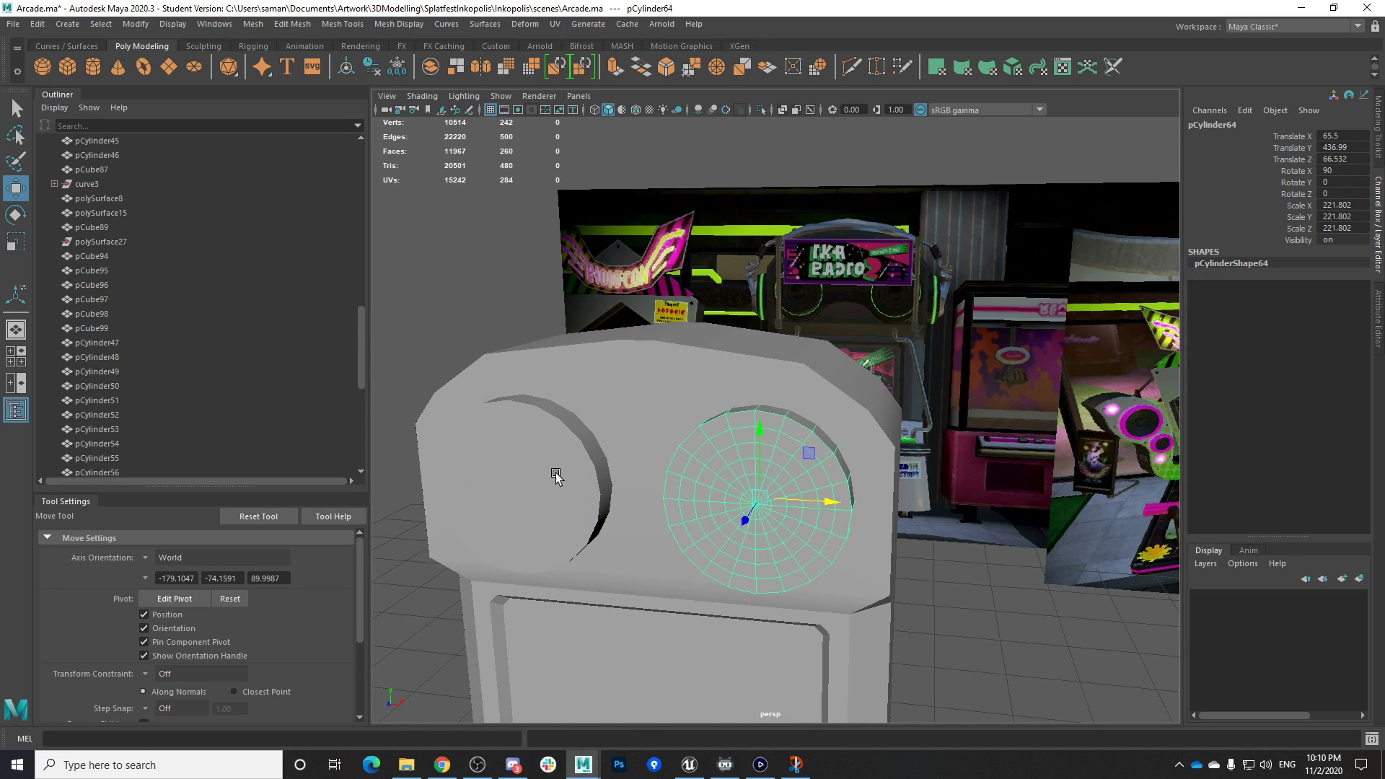
left_click(560, 474, "shift")
left_click_drag(579, 558, 772, 572, "alt")
right_click_drag(773, 572, 798, 551, "alt")
key("ctrl+s")
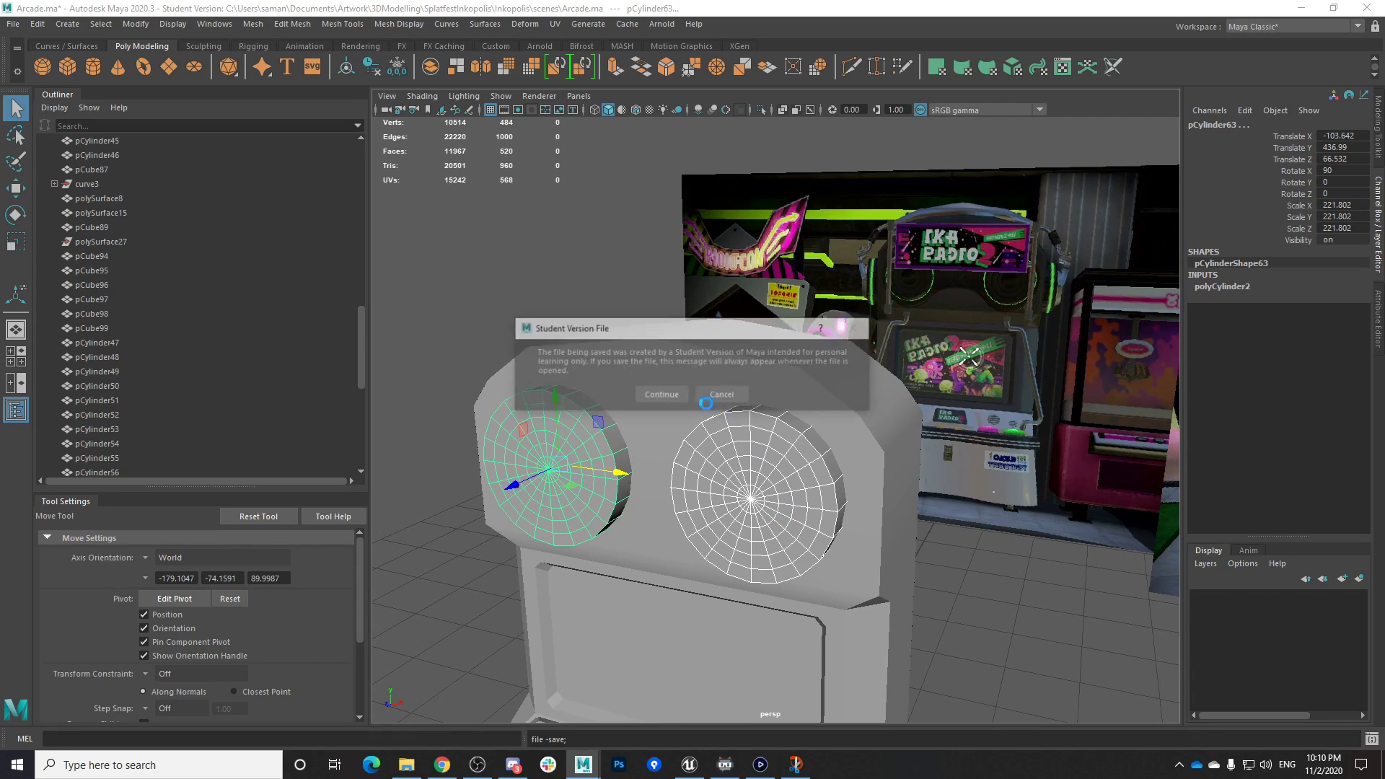
left_click(659, 397)
Examine the placement of the two discs on the cabinet's upper front from several angles, beside the reference image
right_click_drag(739, 414, 870, 476, "alt")
scroll(821, 462, "up", 2)
scroll(817, 456, "down", 3)
left_click_drag(851, 455, 747, 482, "alt")
right_click_drag(686, 429, 697, 325)
left_click_drag(711, 462, 811, 427, "alt")
right_click_drag(732, 440, 868, 348)
left_click(973, 546)
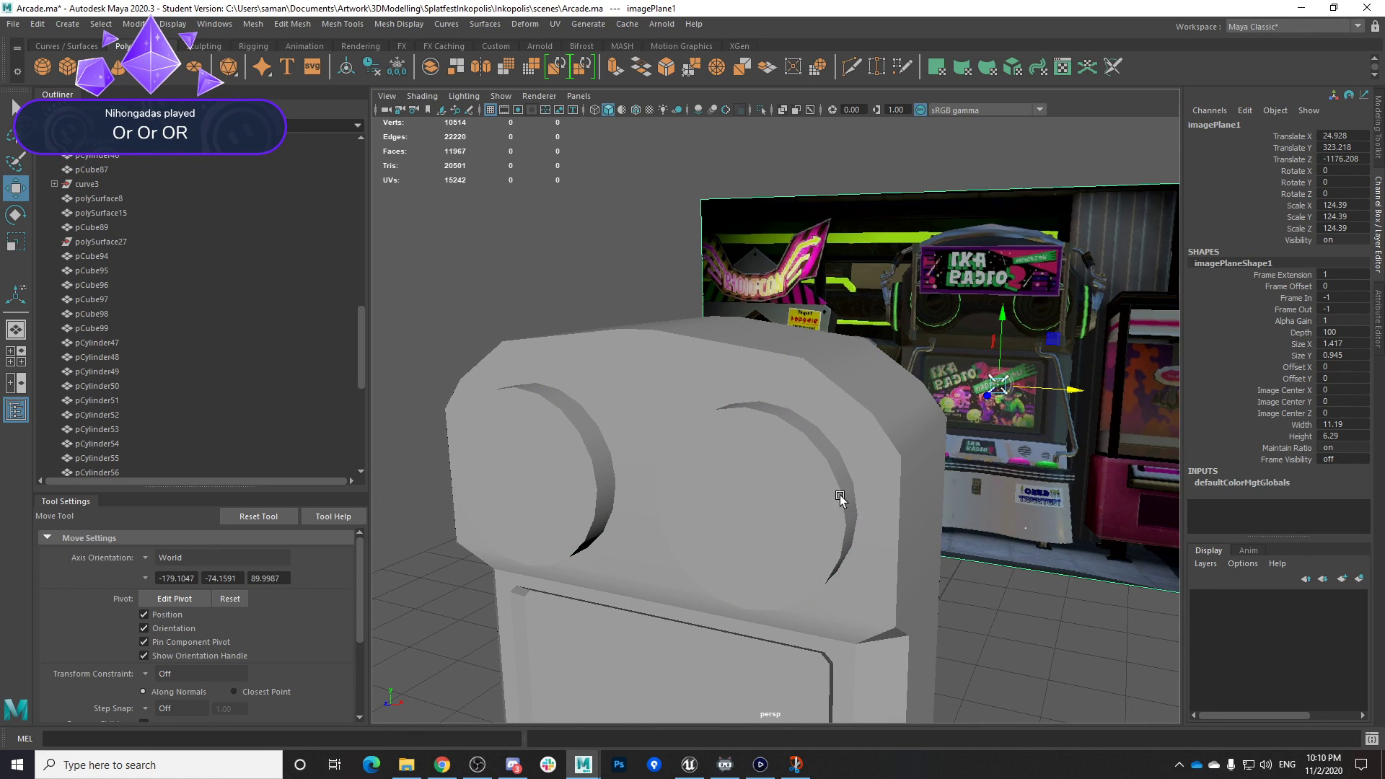
left_click(759, 505)
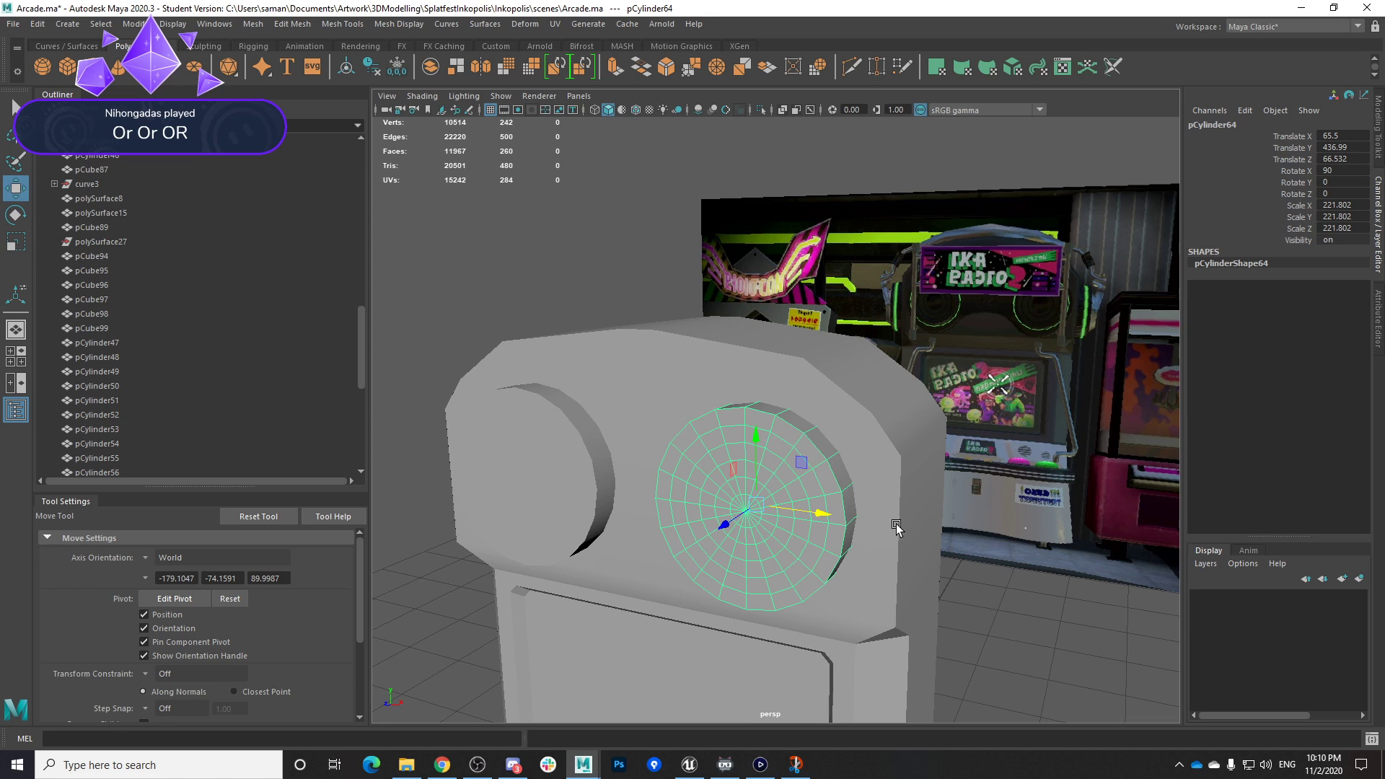
middle_click_drag(671, 548, 736, 517, "alt")
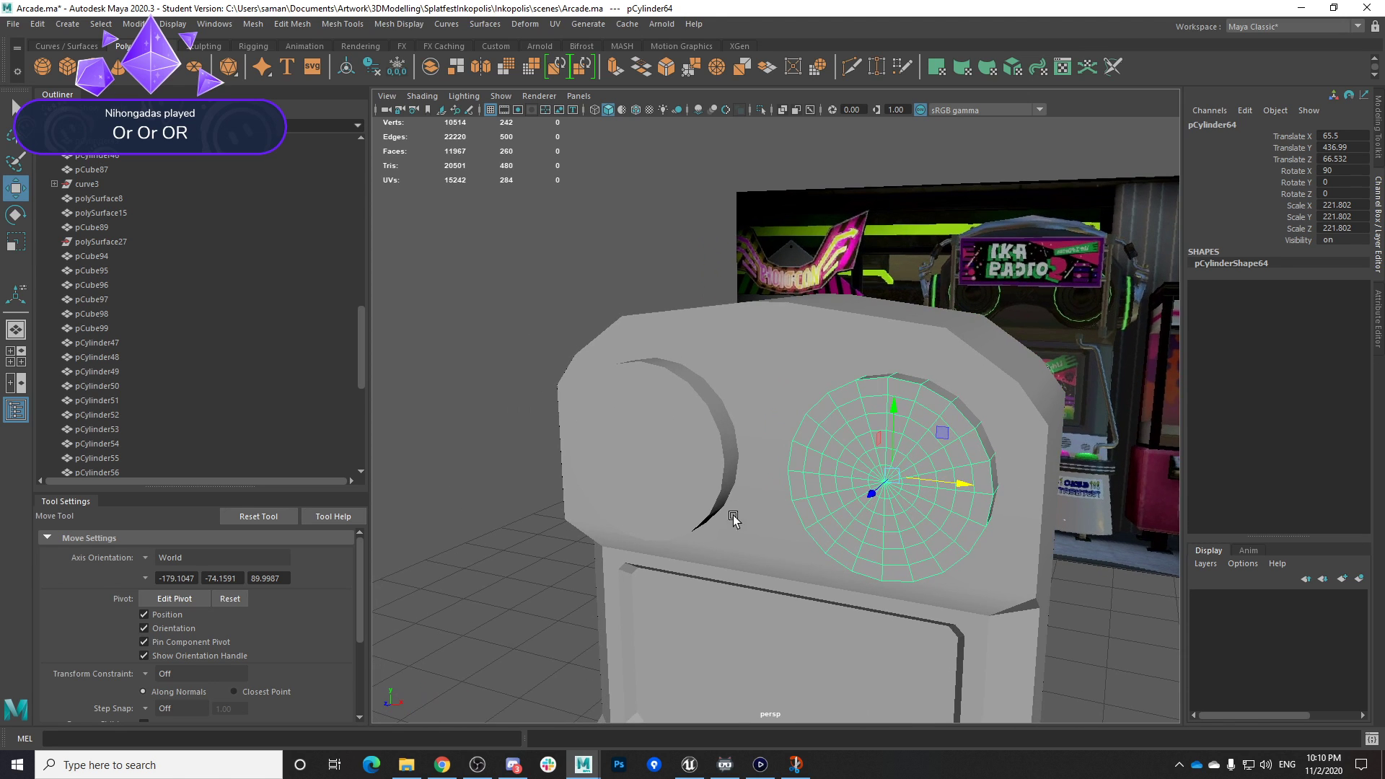
left_click(705, 498)
left_click_drag(723, 508, 691, 653, "alt")
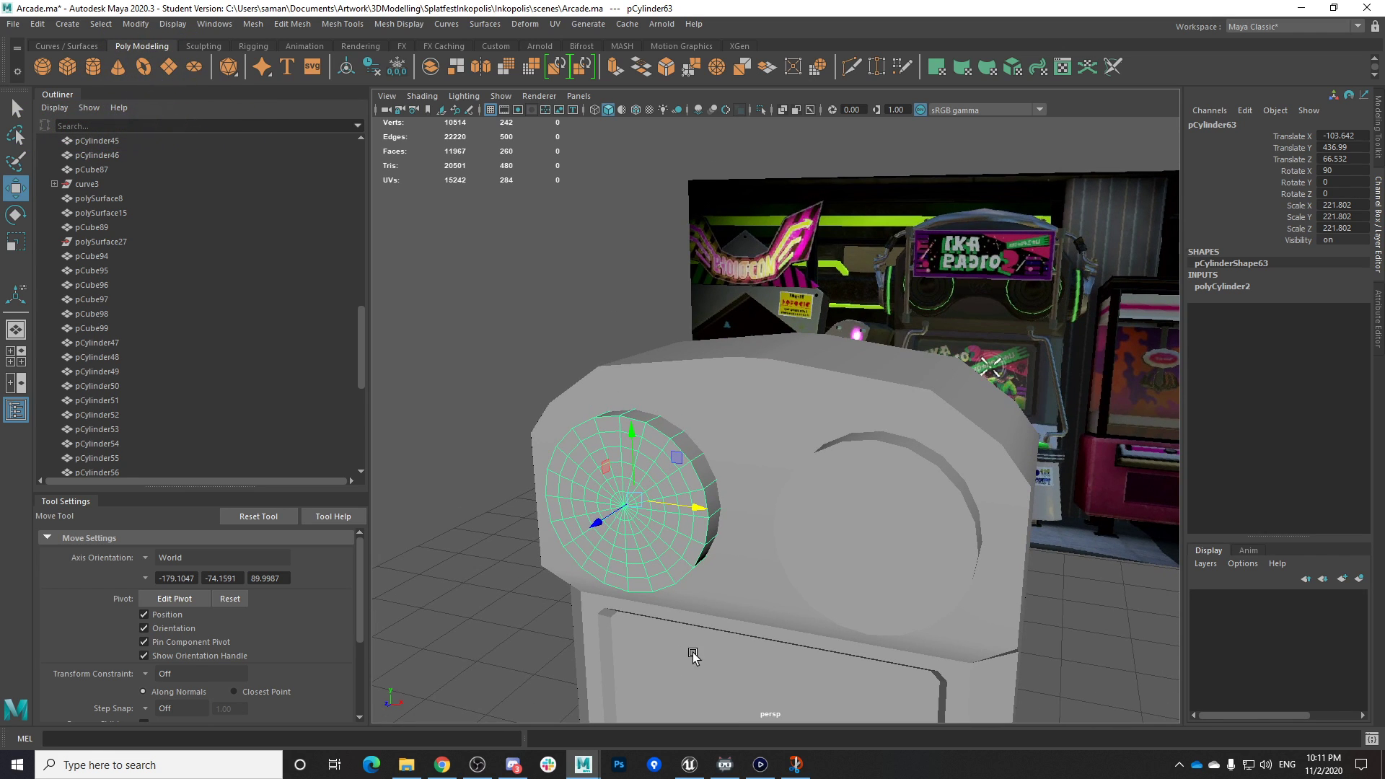
scroll(596, 533, "up", 4)
middle_click_drag(596, 533, 667, 440, "alt")
right_click_drag(686, 323, 684, 283)
left_click(663, 401)
right_click_drag(669, 418, 679, 303)
left_click(656, 459)
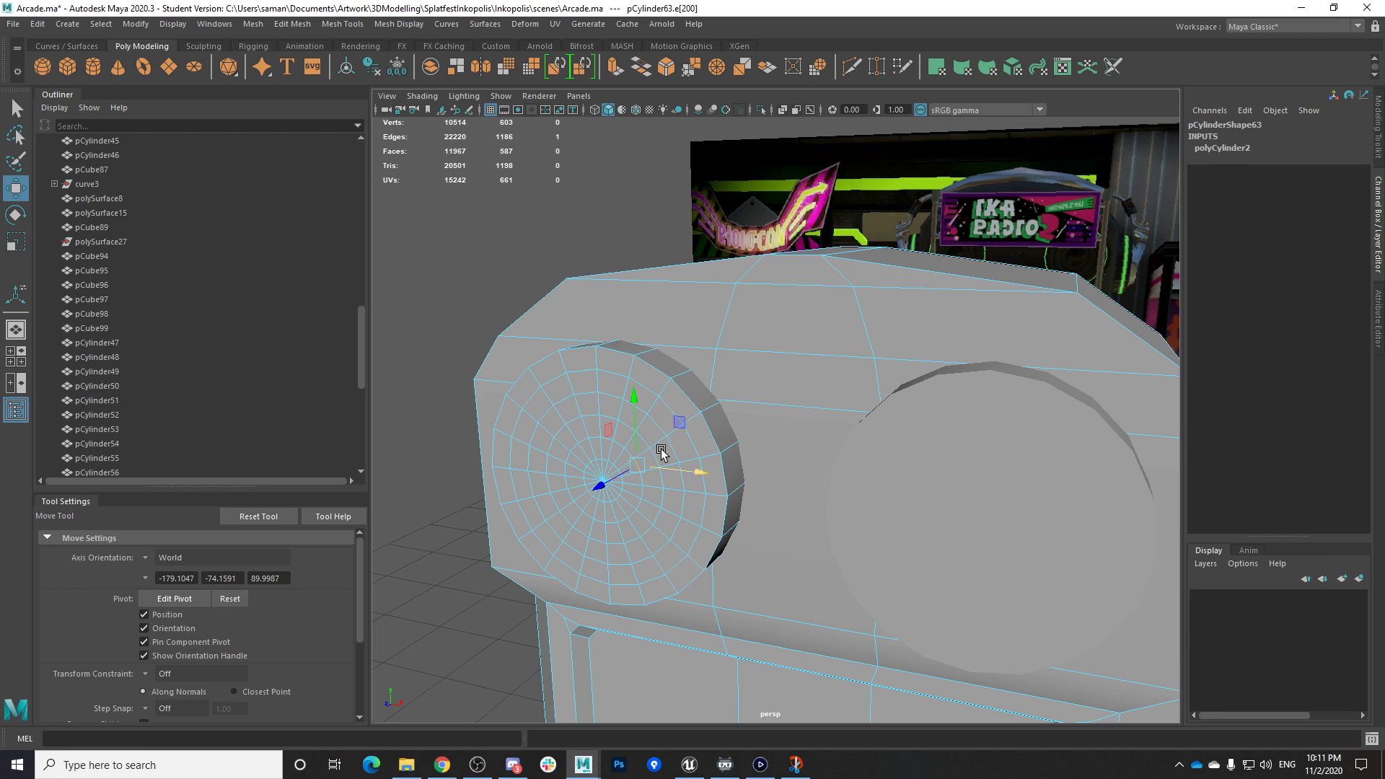
left_click(500, 365)
right_click_drag(501, 366, 562, 330)
left_click(554, 231)
Select all cabinet pieces, delete their construction history, and save the scene
scroll(645, 425, "down", 3)
scroll(645, 425, "down", 5)
left_click_drag(645, 426, 692, 625, "alt")
left_click_drag(1008, 583, 519, 180)
right_click_drag(765, 365, 911, 252)
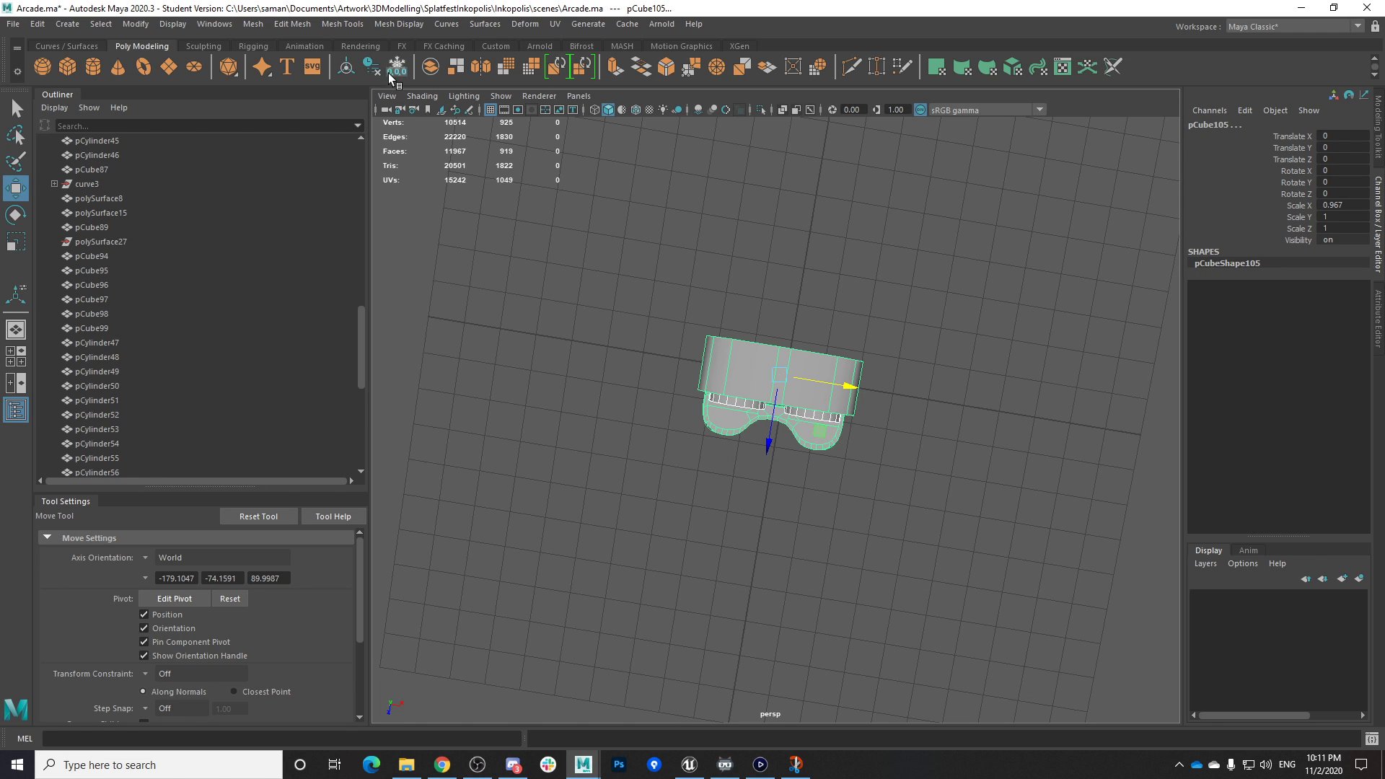
key("ctrl+s")
left_click(661, 394)
Bevel the full edge loop one ring in from the rim on the left disc's front face
left_click_drag(766, 505, 793, 332, "alt")
scroll(729, 473, "up", 3)
left_click(741, 470)
scroll(742, 444, "up", 2)
right_click_drag(712, 358, 716, 291)
double_click(721, 356)
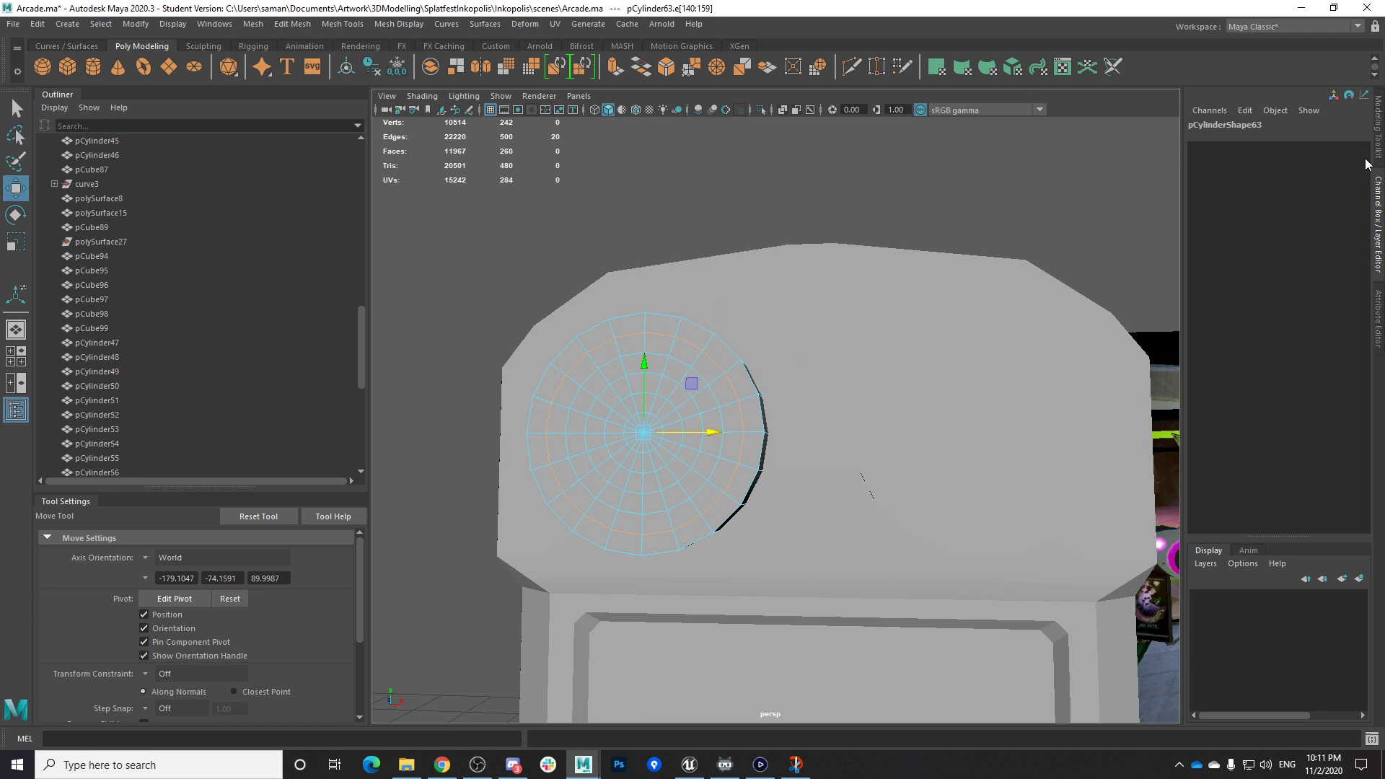
left_click(1378, 144)
left_click(1328, 449)
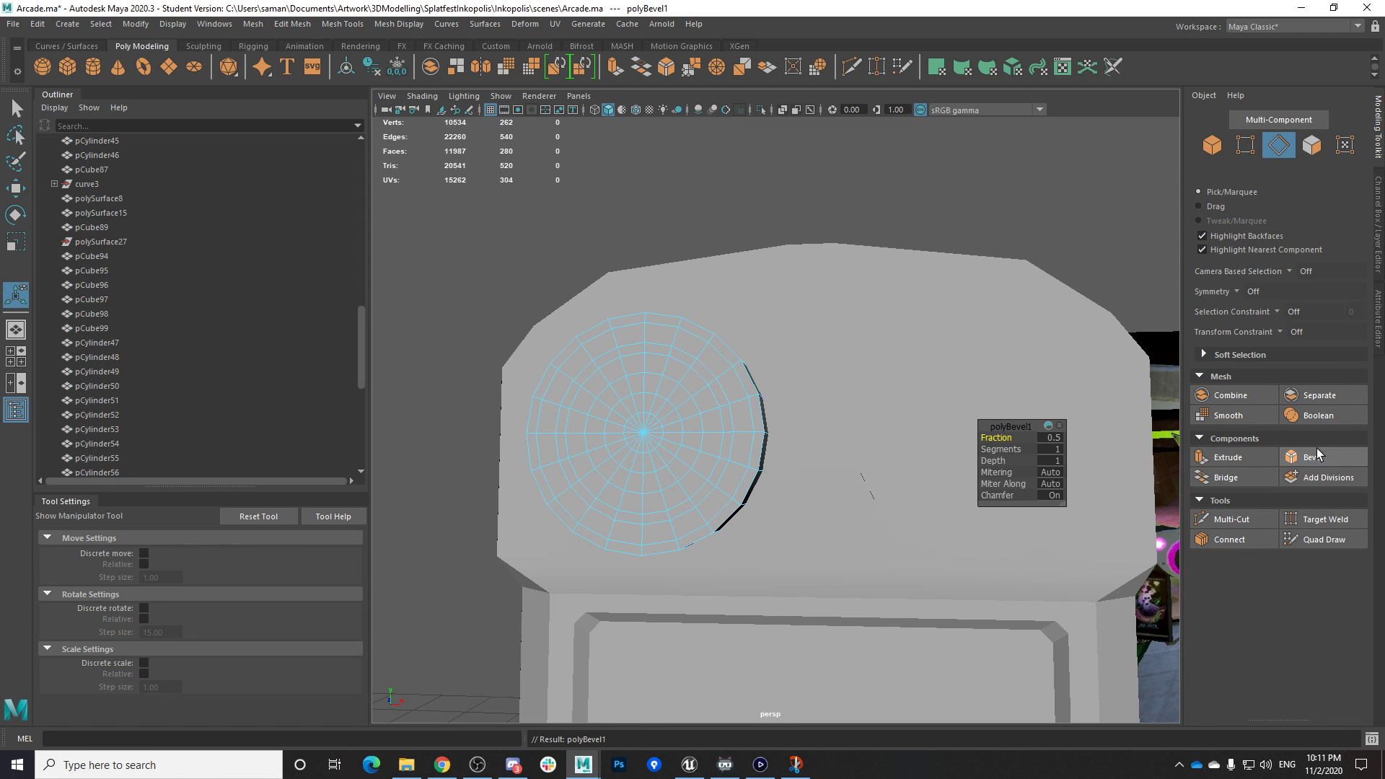
Set the bevel fraction of the left disc's edge loop to 0.15
left_click_drag(764, 470, 813, 550, "alt")
left_click_drag(1008, 436, 992, 436)
left_click_drag(891, 508, 946, 498, "alt")
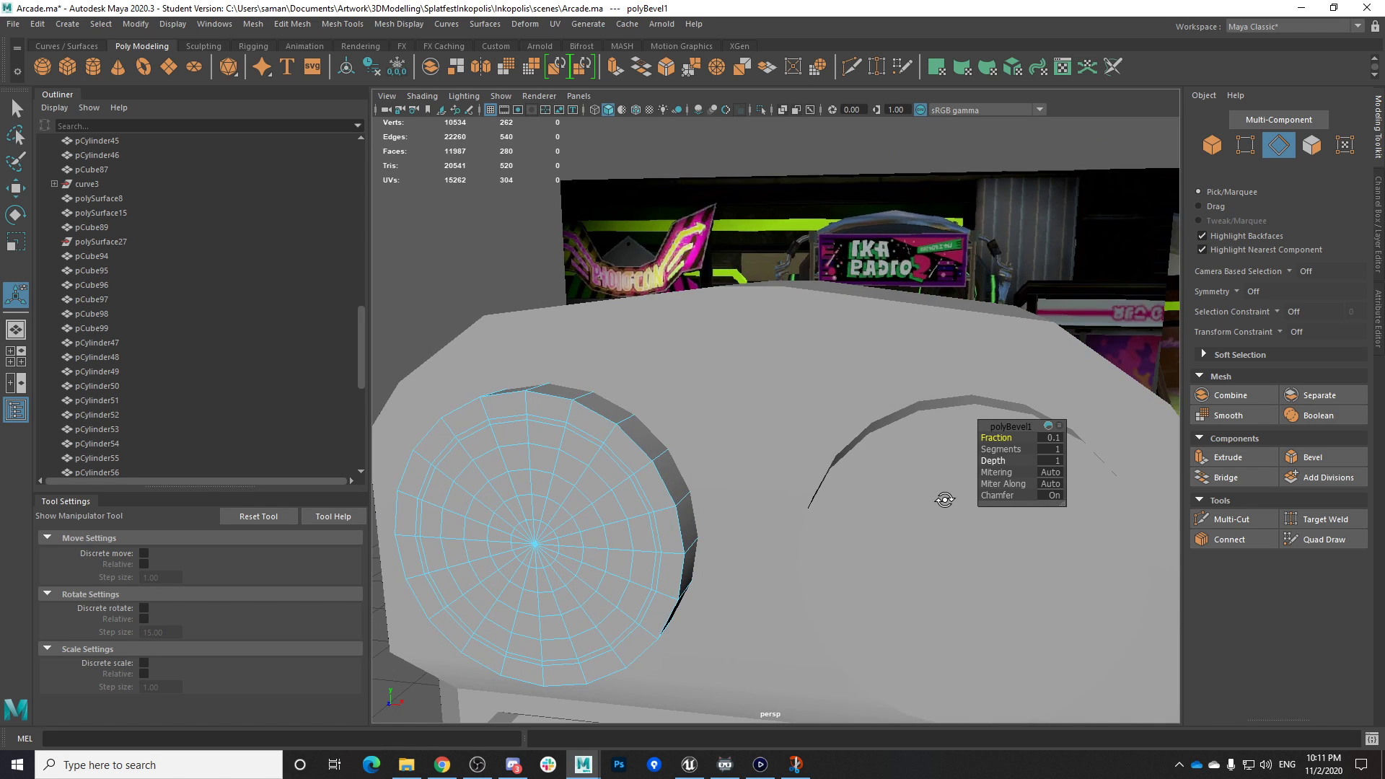
middle_click_drag(946, 498, 912, 586, "alt")
left_click(1050, 438)
type("0.15")
key("Return")
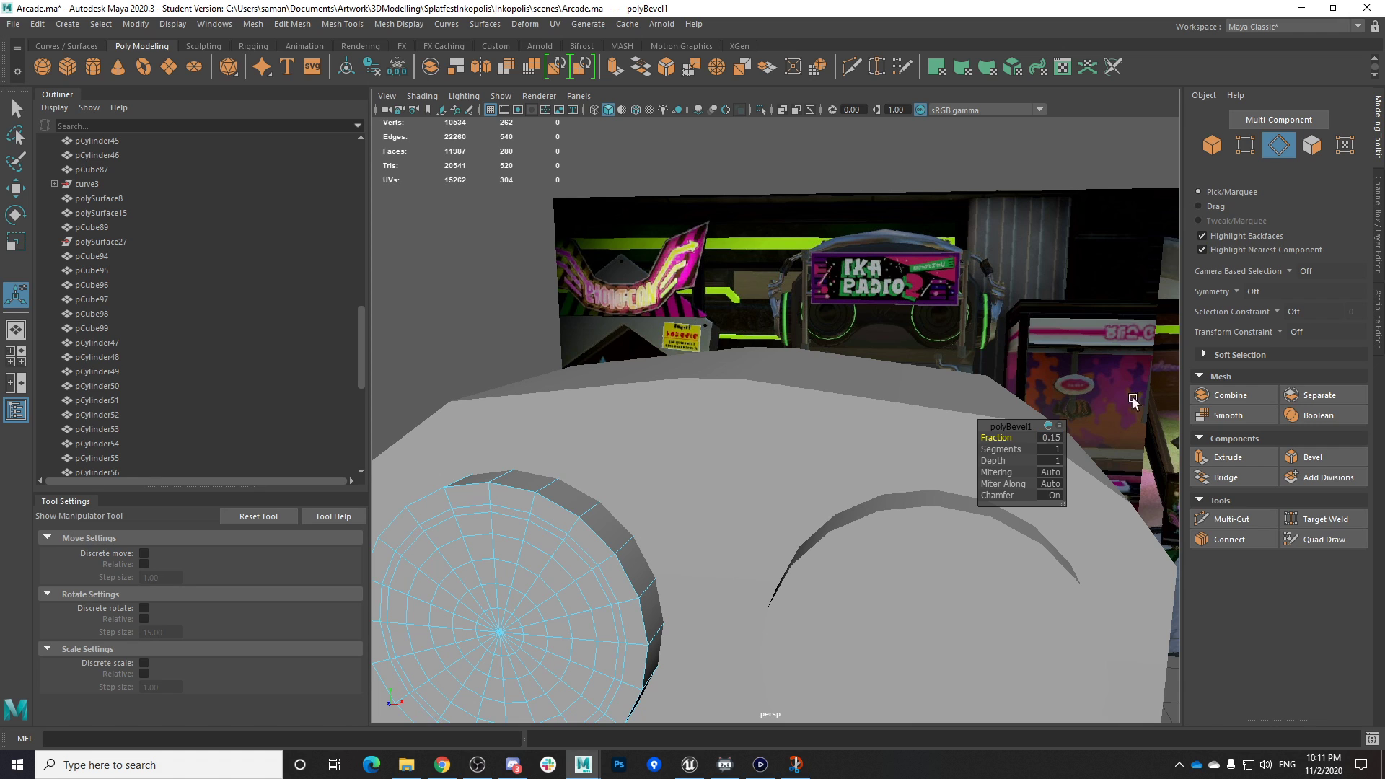
Check the Ika Radio cabinet's speakers in the game capture app, and compare them with the left disc in Maya
left_click(761, 765)
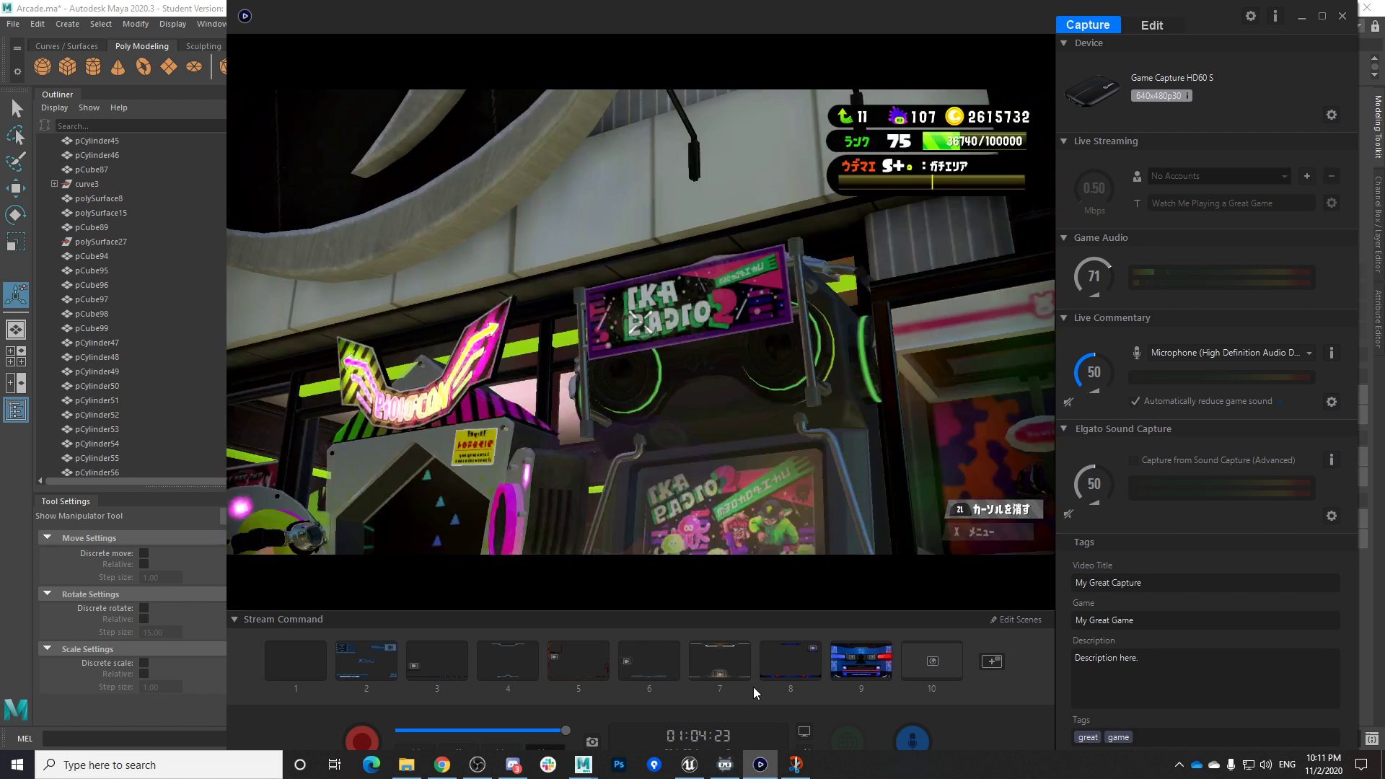
left_click(593, 770)
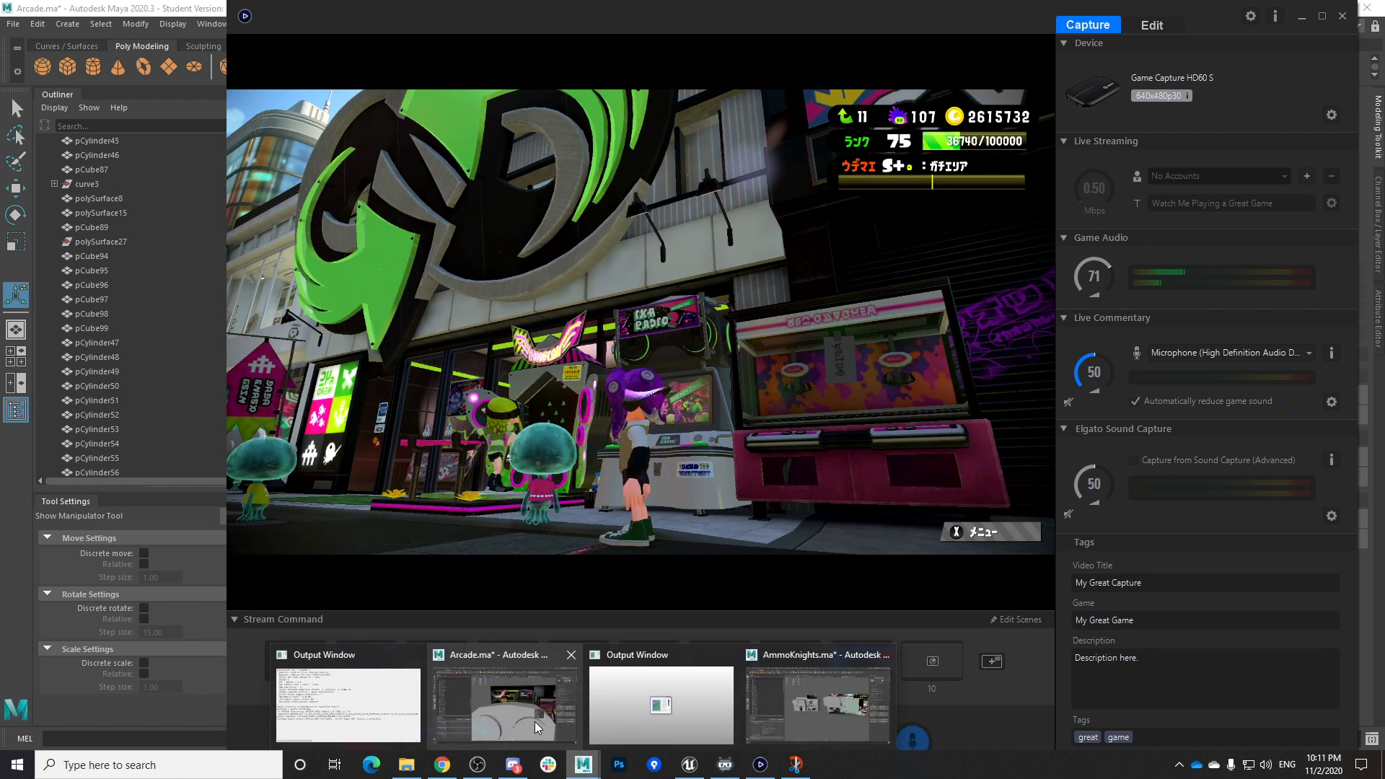
left_click(529, 713)
middle_click_drag(722, 601, 792, 511, "alt")
left_click_drag(792, 511, 736, 487, "alt")
middle_click_drag(736, 487, 766, 415, "alt")
scroll(799, 458, "up", 1)
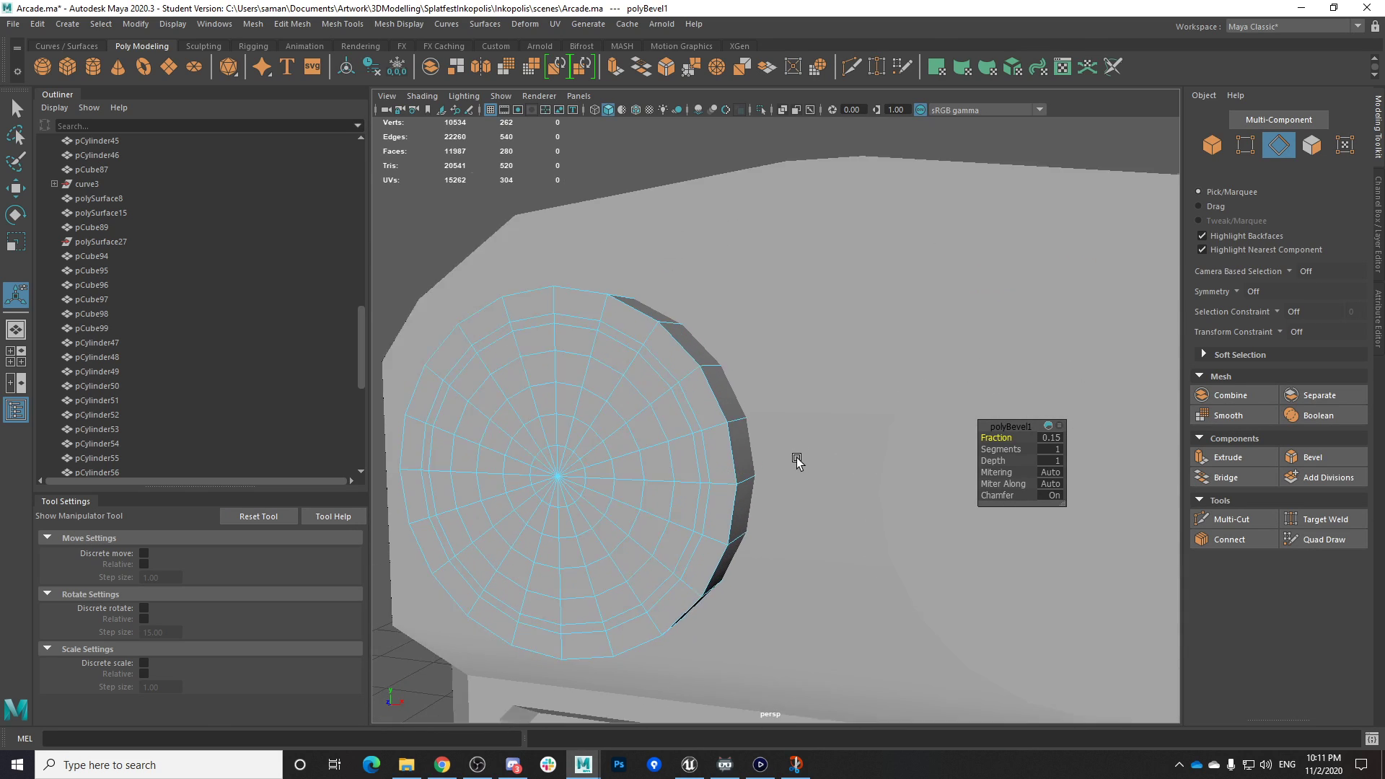
scroll(797, 458, "up", 1)
scroll(668, 459, "down", 1)
Close the bevel settings, select the right disc as a whole object, and save the scene
left_click(1038, 438)
left_click_drag(690, 457, 699, 505, "alt")
right_click_drag(575, 320, 575, 363)
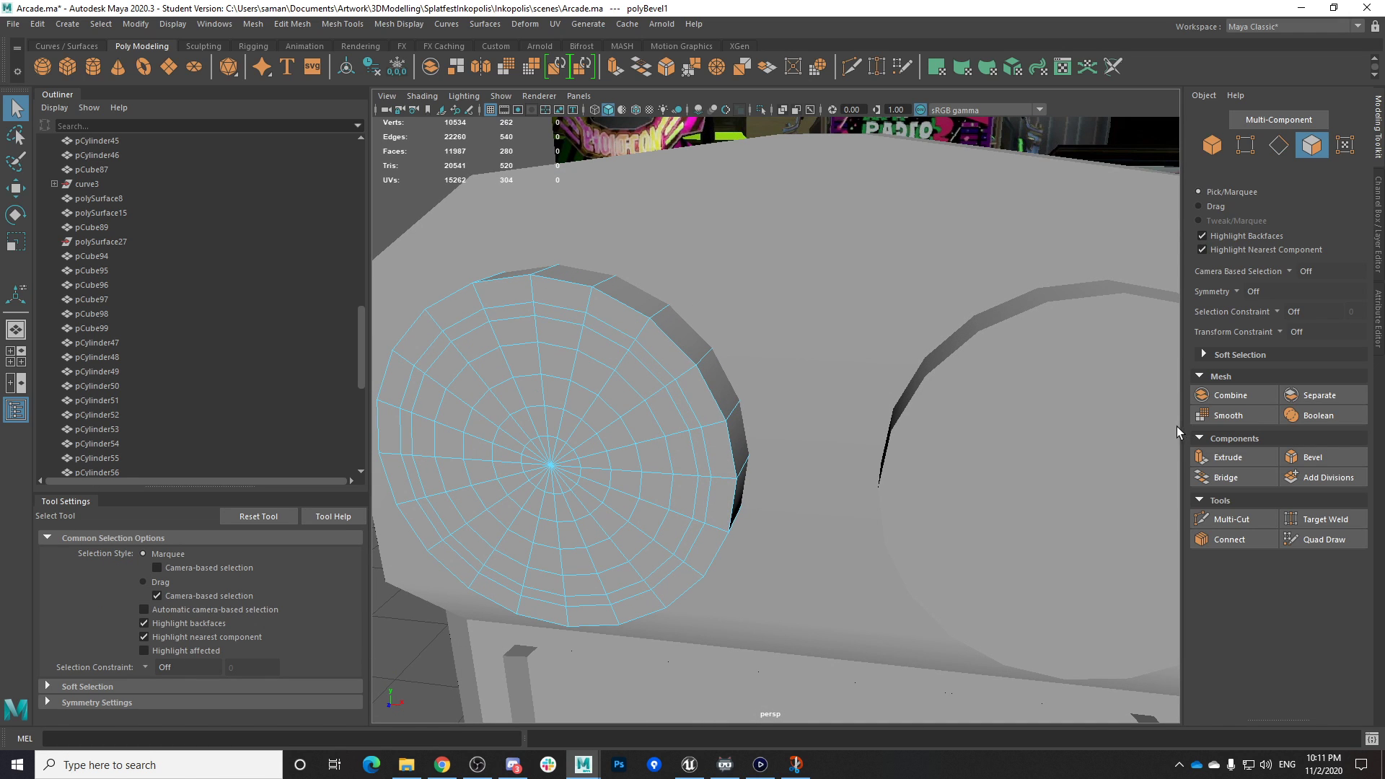
scroll(1082, 416, "down", 3)
right_click_drag(1015, 366, 1149, 336)
left_click(1008, 494)
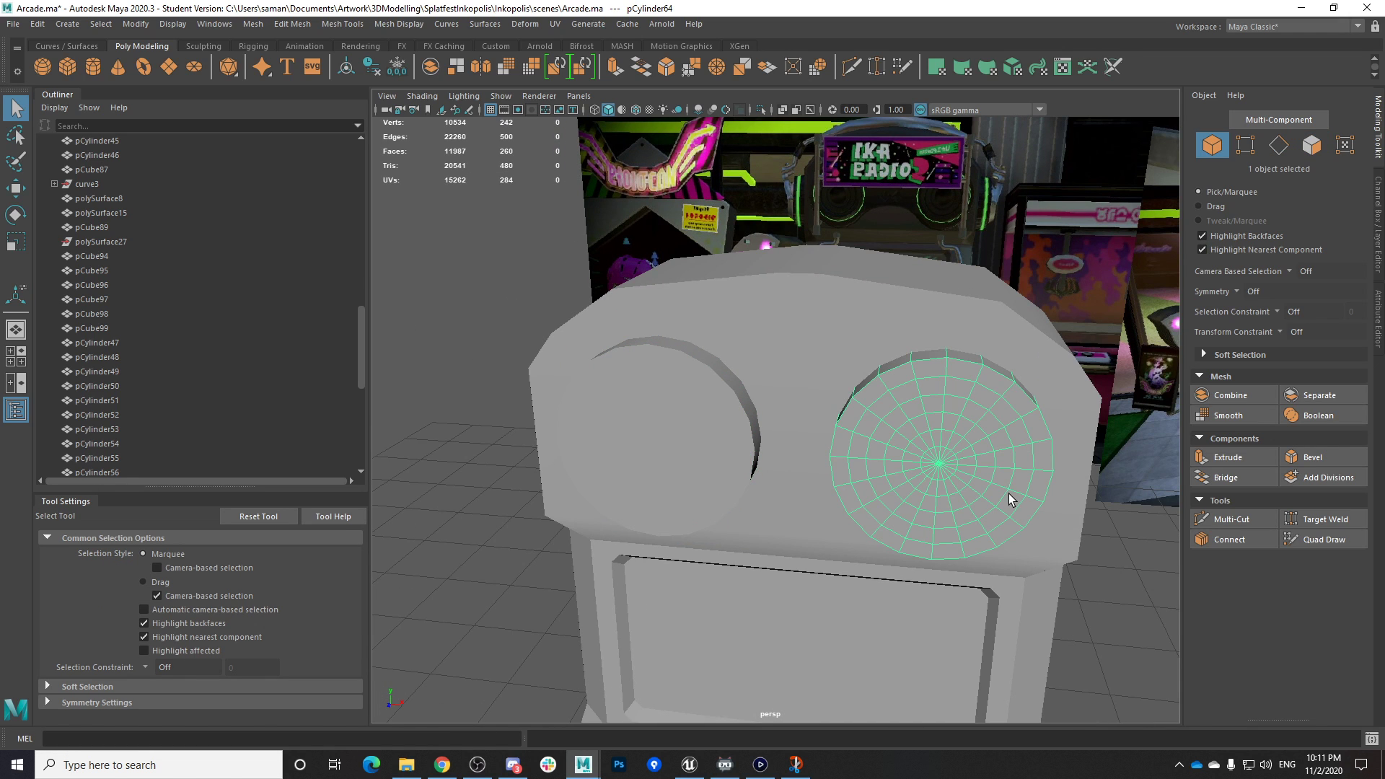
left_click(659, 389)
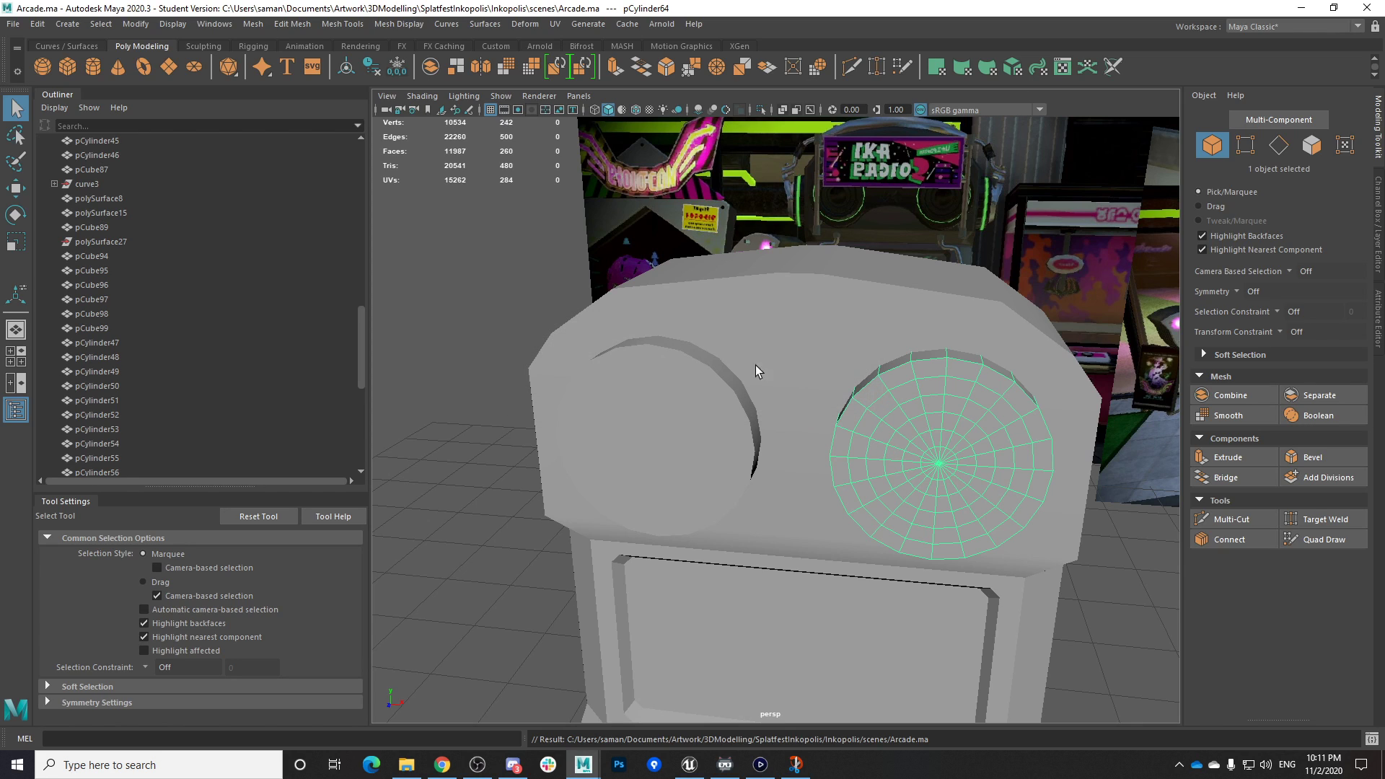
Select the beveled left disc, display its channel attributes, and save the scene
left_click(1380, 209)
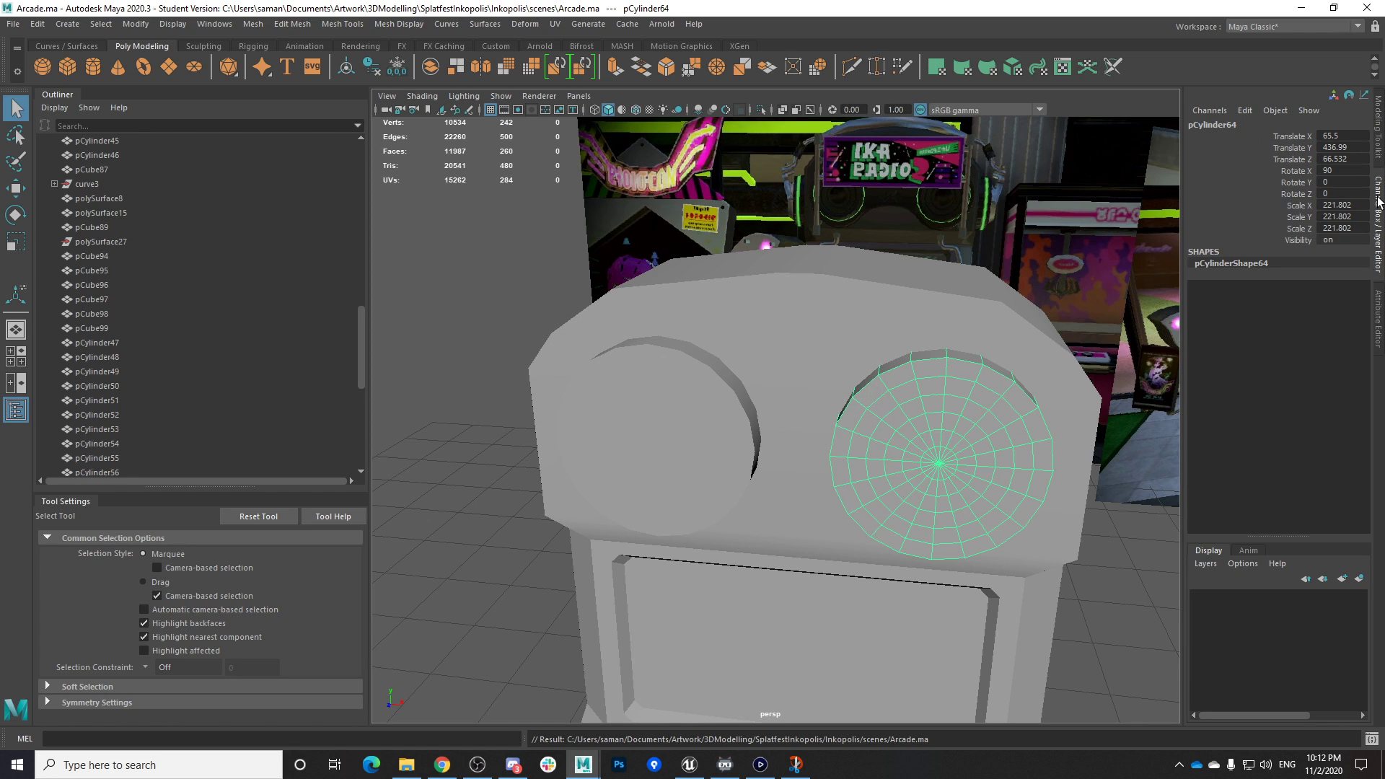
left_click(665, 473)
left_click_drag(662, 480, 704, 446, "alt")
left_click(660, 454)
left_click_drag(594, 274, 659, 371, "alt")
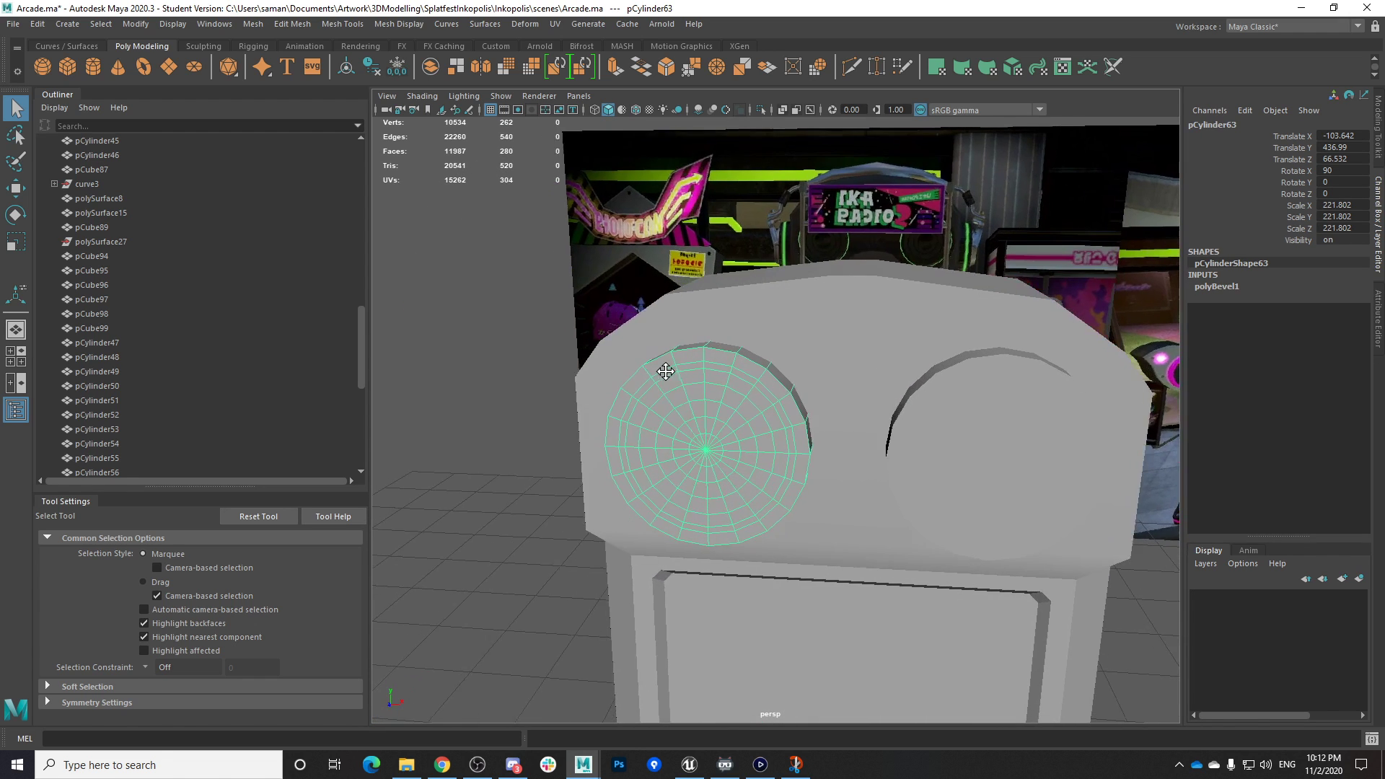
right_click_drag(659, 371, 869, 387, "alt")
left_click_drag(869, 387, 1015, 456, "alt")
key("ctrl+s")
left_click(659, 391)
Select the full narrow ring of beveled faces on the left disc's front
scroll(769, 410, "up", 5)
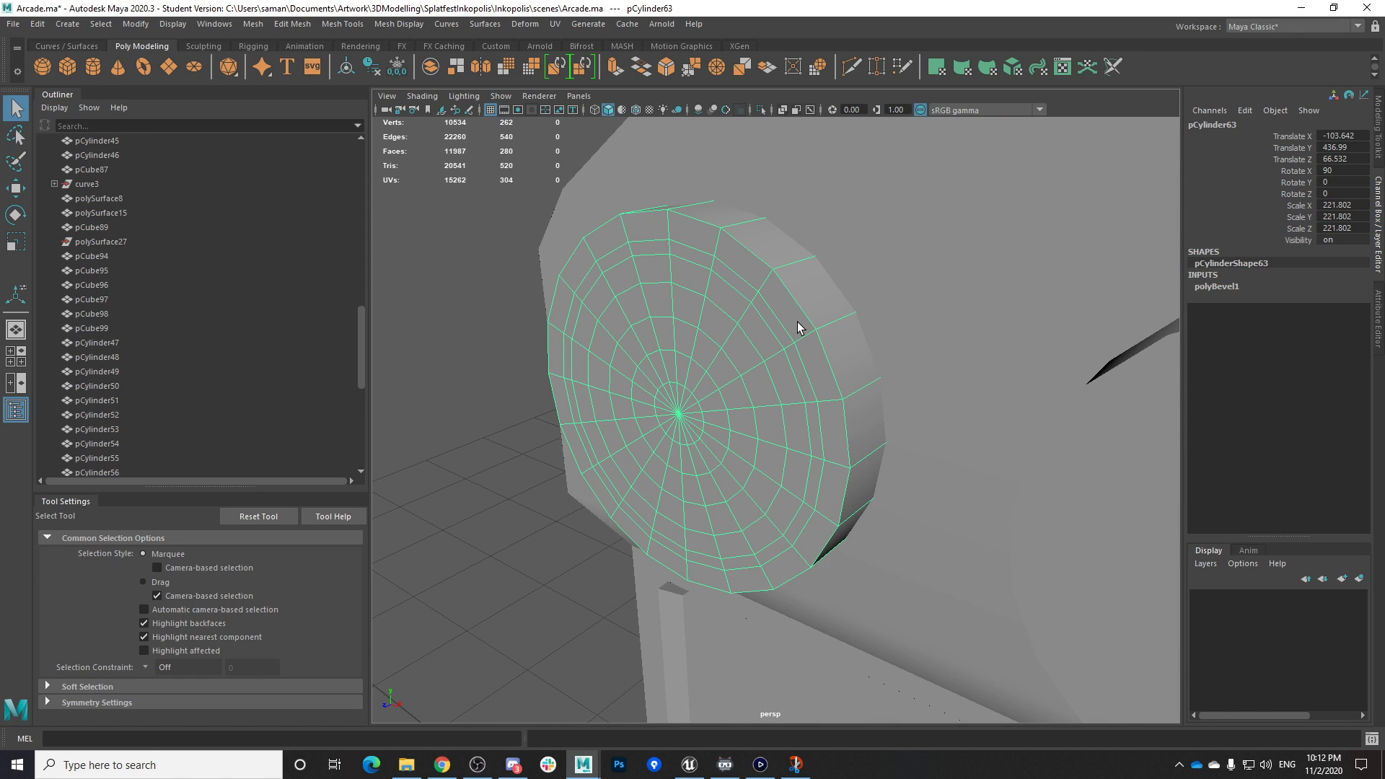
left_click_drag(798, 322, 721, 310, "alt")
right_click_drag(705, 265, 706, 302)
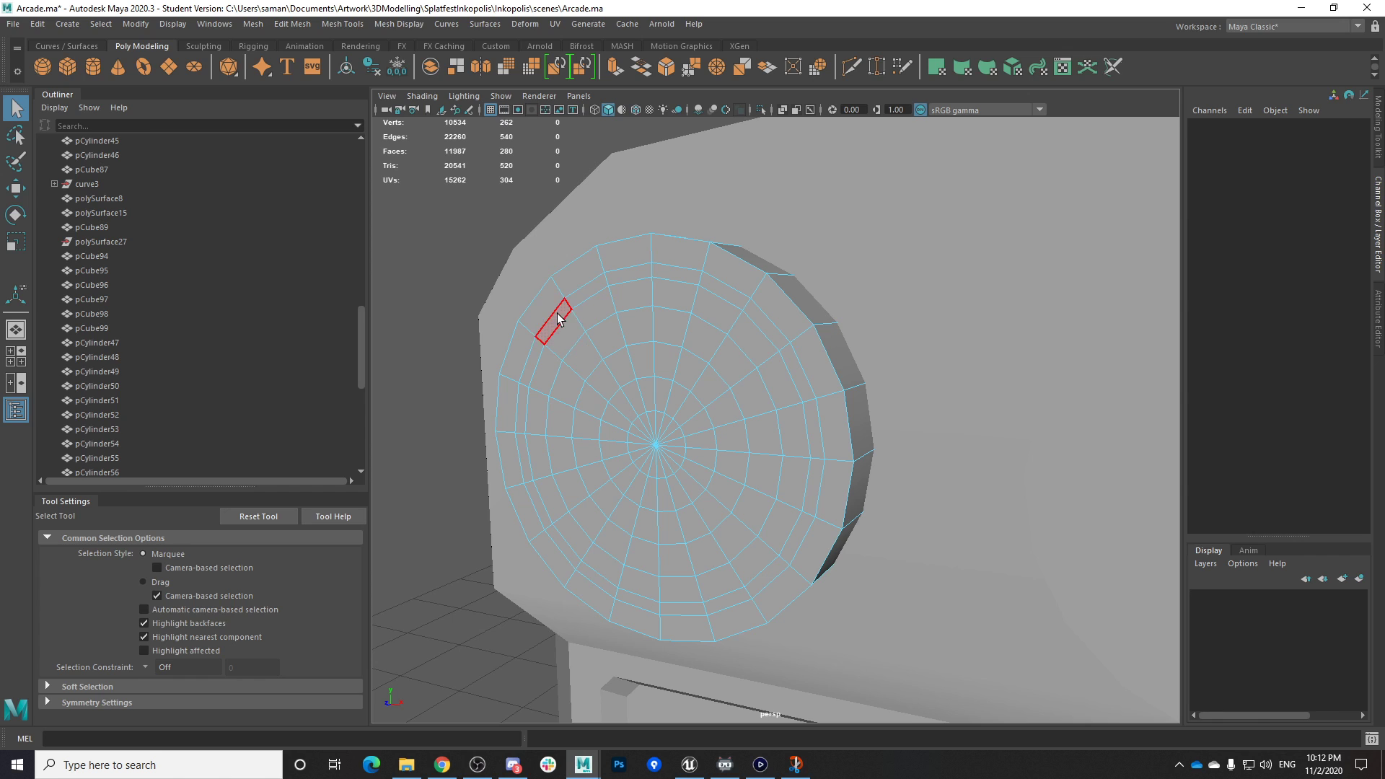
left_click(573, 310)
double_click(797, 545, "shift")
left_click(531, 365, "shift")
key("ctrl+z")
double_click(530, 366, "shift")
key("ctrl+z")
left_click(775, 569, "shift")
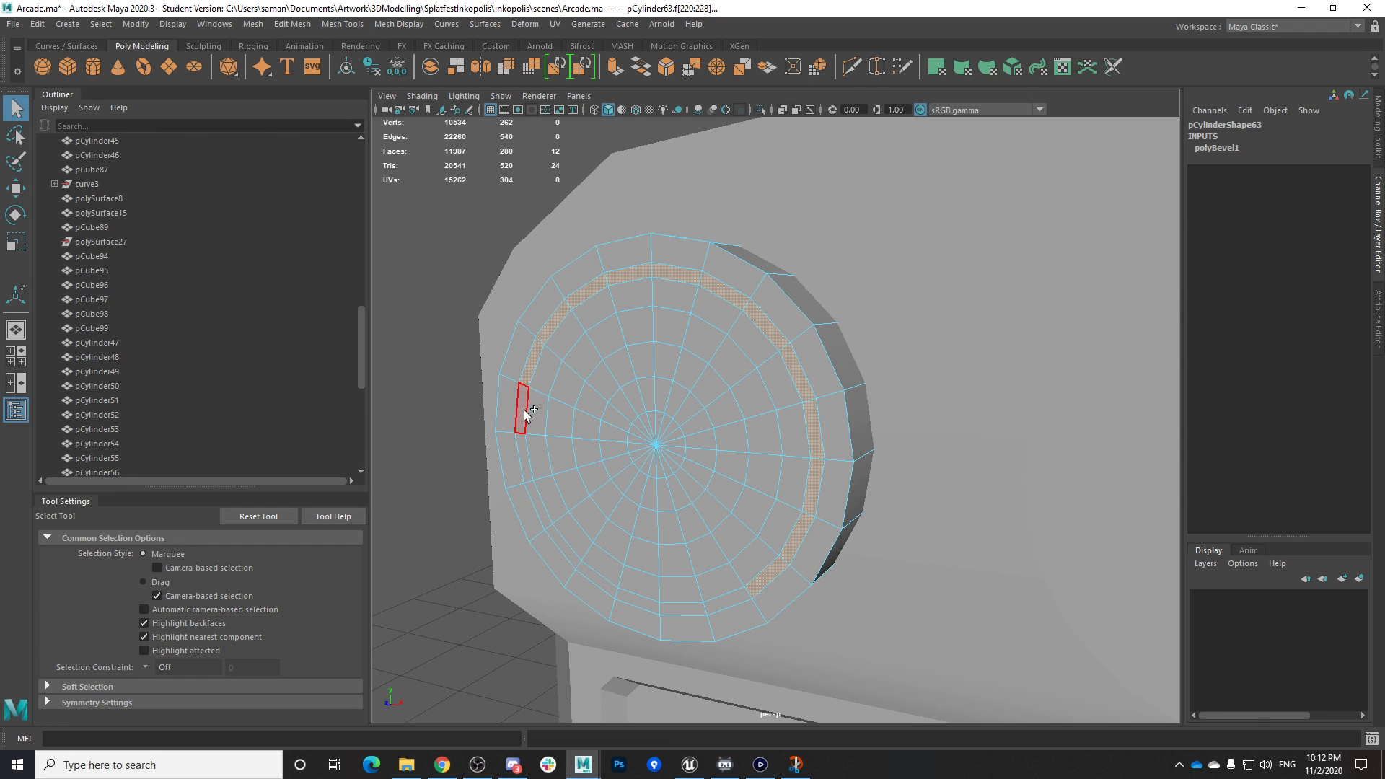
double_click(543, 461, "shift")
Add all the inner face rings of the left disc's front to the selection, up to the central triangle fan
double_click(779, 386, "shift")
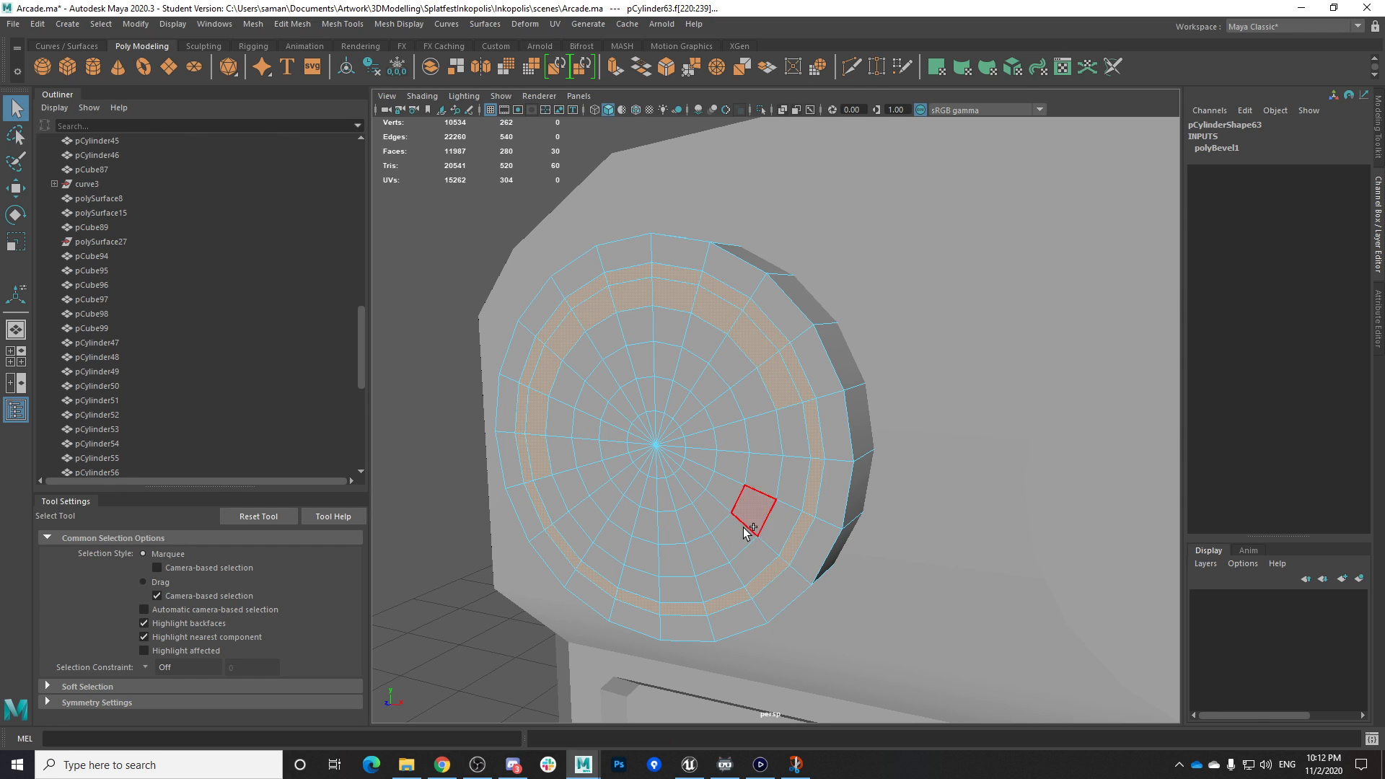
left_click(593, 521, "shift")
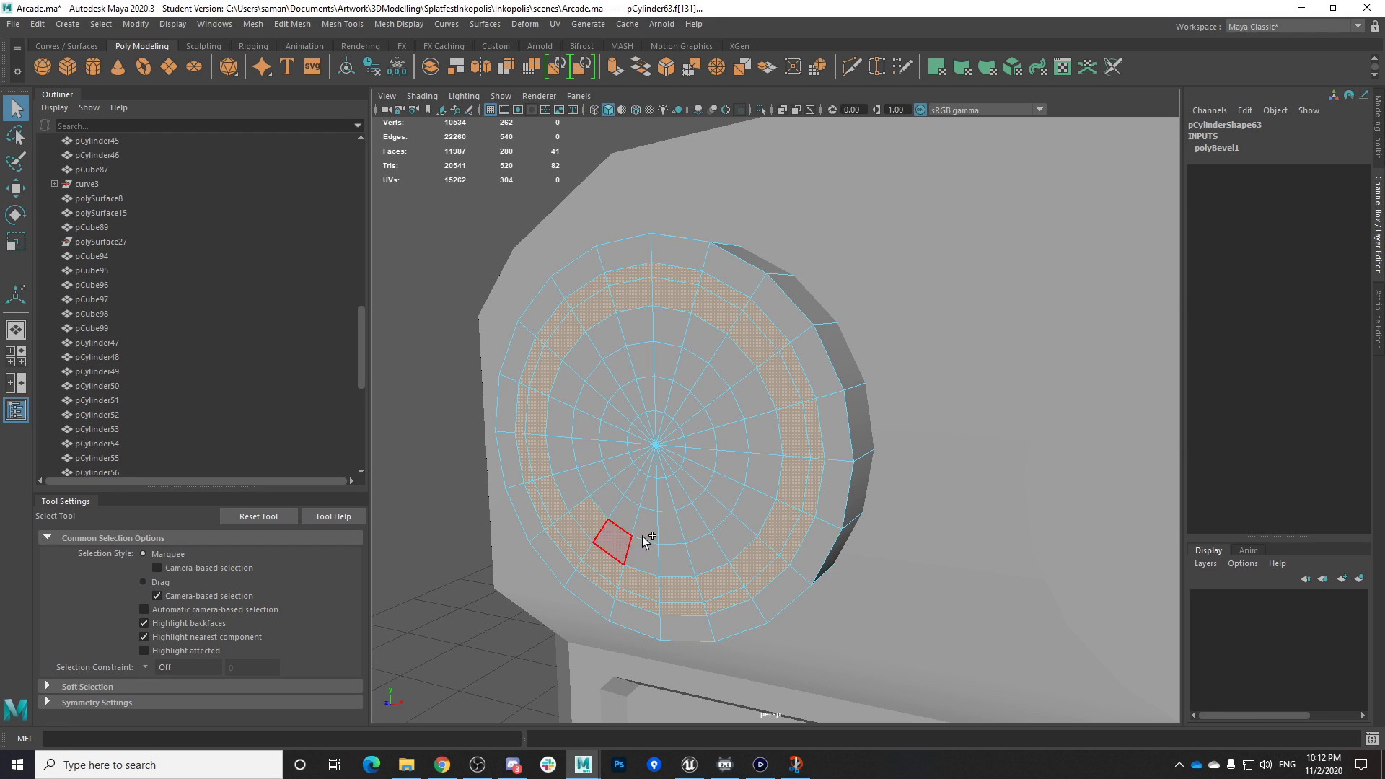
double_click(720, 358, "shift")
left_click(612, 552, "shift")
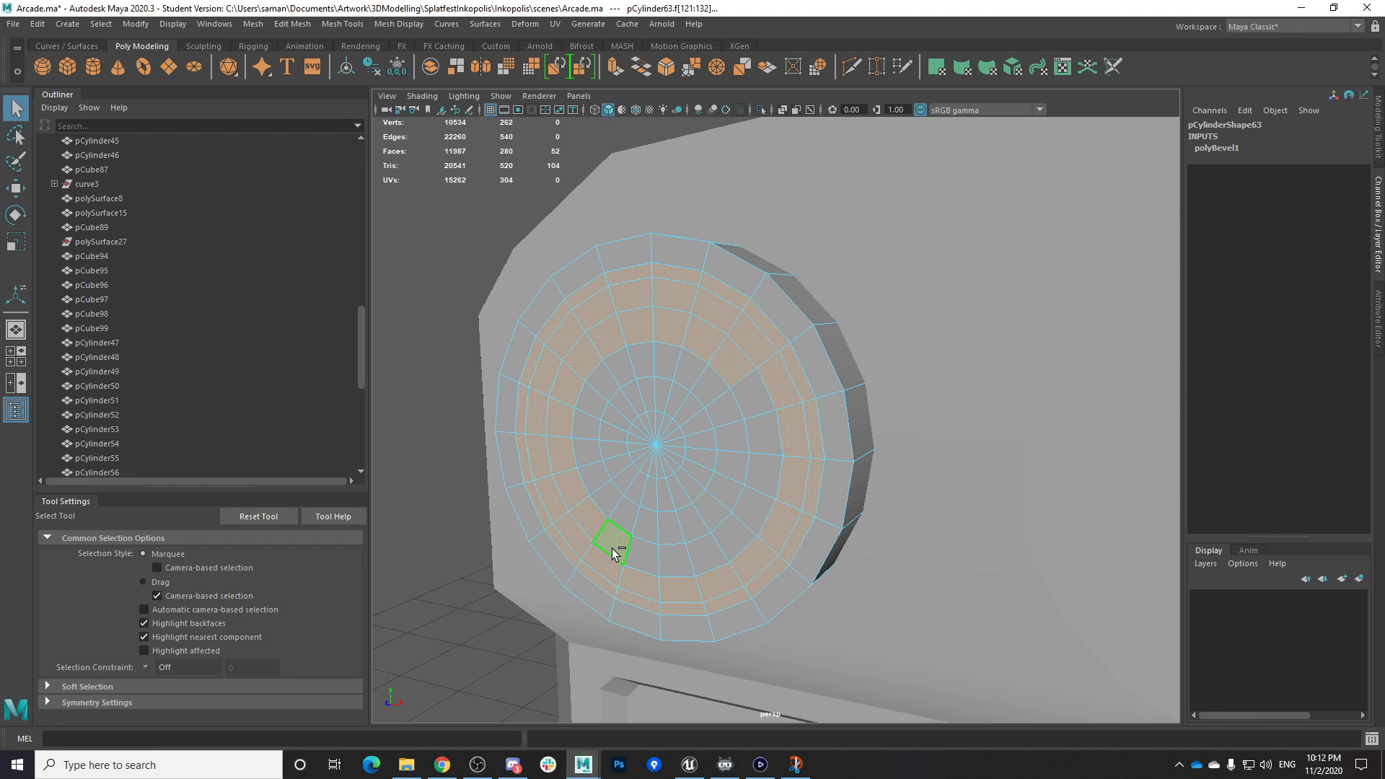
double_click(644, 536, "shift")
left_click(622, 484, "shift")
double_click(600, 475, "shift")
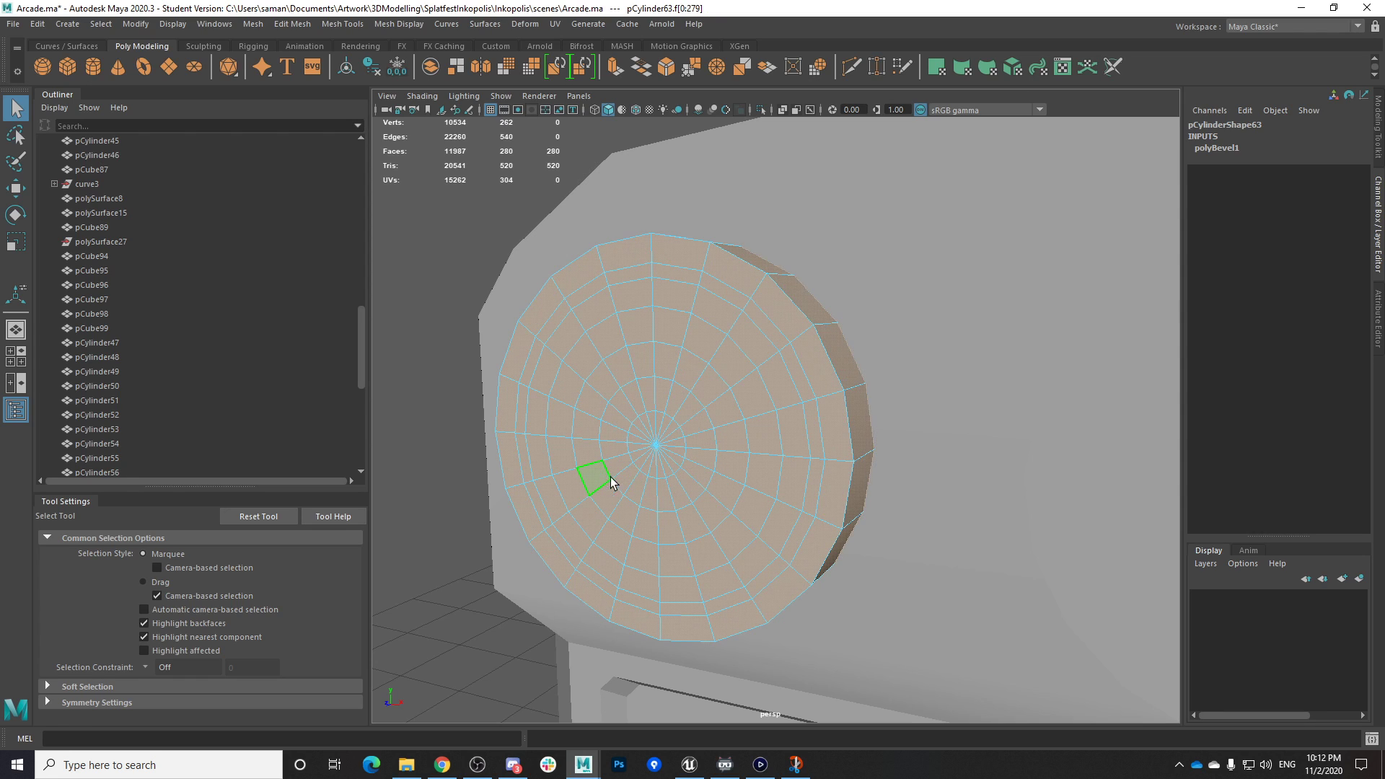
key("ctrl+z")
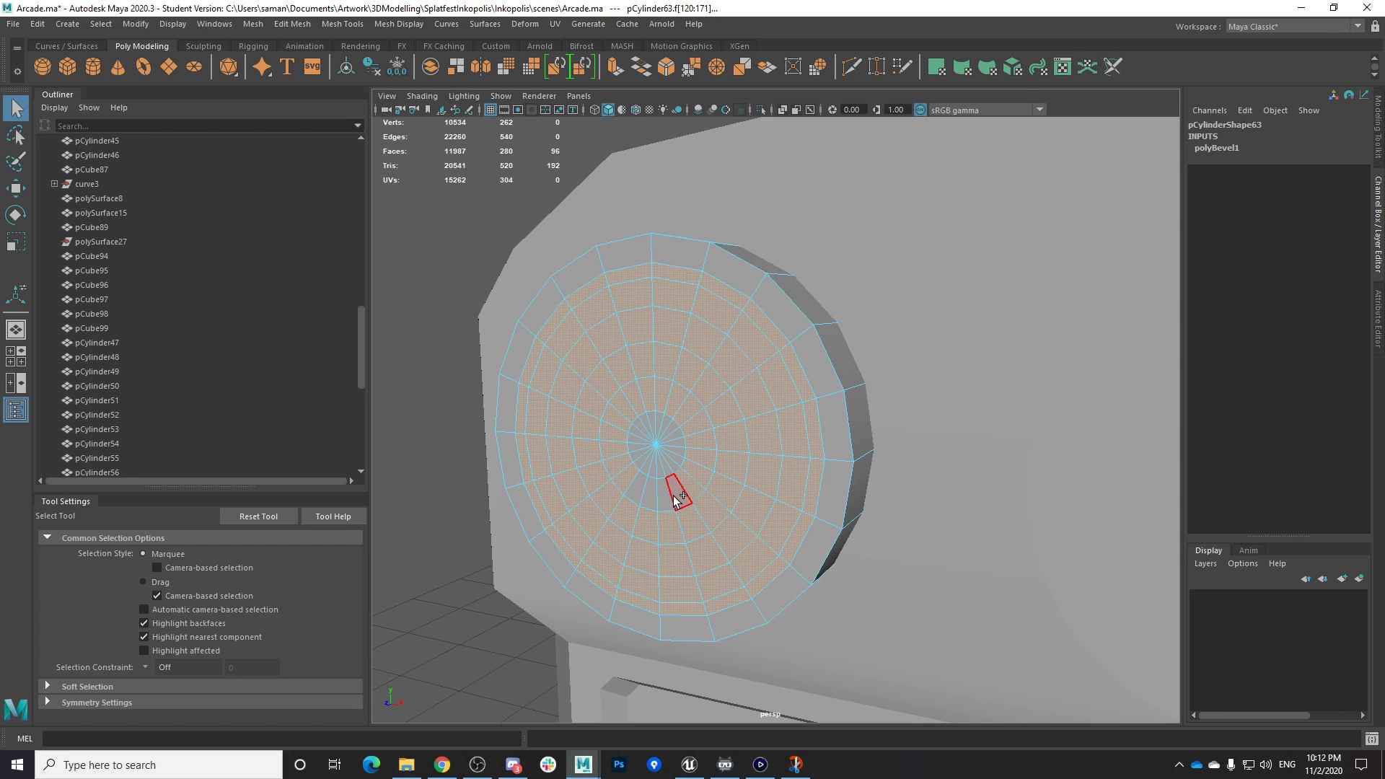
left_click(799, 521, "shift")
Add the triangular faces around the left disc's center to the face selection
scroll(816, 521, "down", 8)
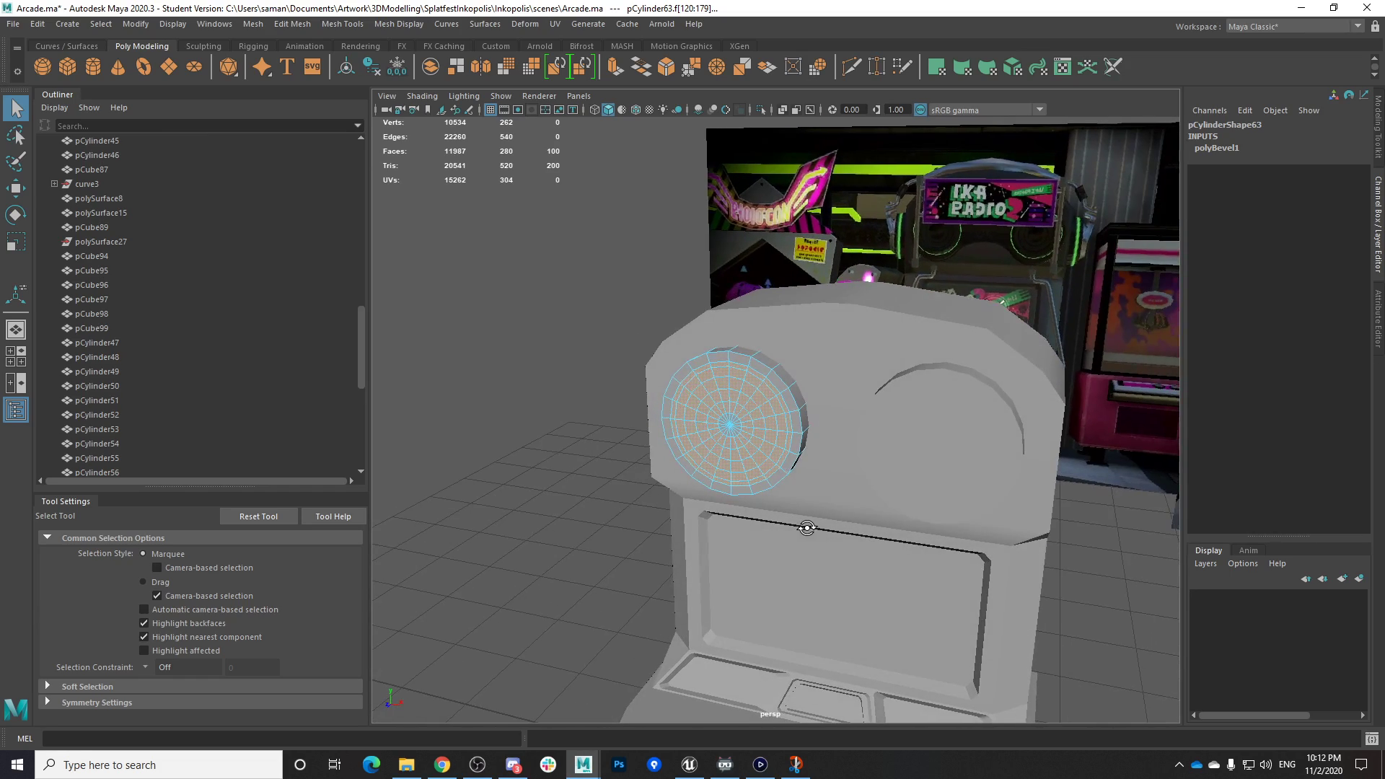
scroll(806, 527, "up", 8)
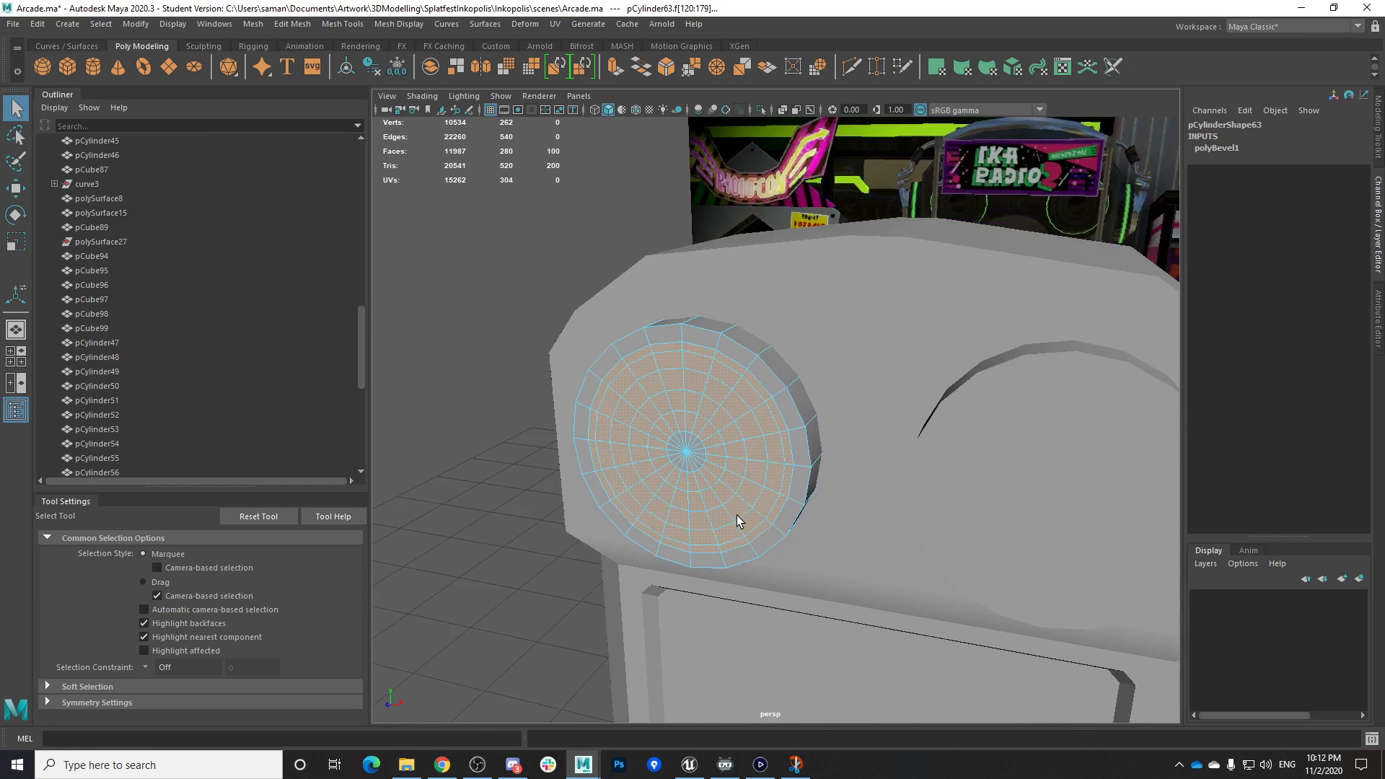
scroll(739, 521, "down", 5)
scroll(643, 479, "up", 8)
scroll(627, 482, "up", 6)
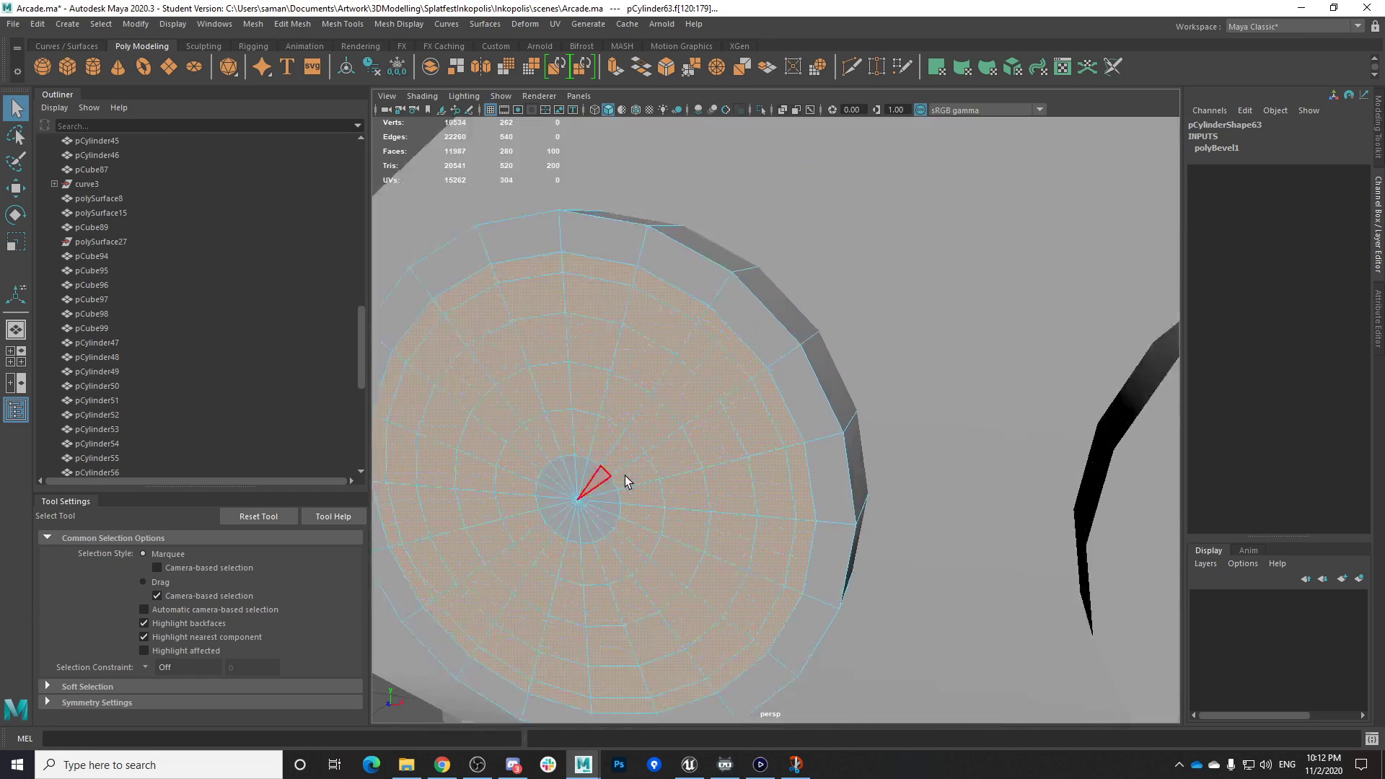
left_click(532, 454, "shift")
left_click(576, 501, "shift")
left_click(531, 486, "shift")
left_click(599, 511, "shift")
left_click(619, 504, "shift")
left_click(639, 493, "shift")
left_click(651, 462, "shift")
left_click(650, 439, "shift")
left_click(641, 405, "shift")
left_click(614, 376, "shift")
left_click(562, 360, "shift")
left_click(539, 374, "shift")
left_click(515, 410, "shift")
left_click(516, 417, "shift")
left_click(528, 376, "shift")
left_click(587, 362, "shift")
left_click(647, 408, "shift")
left_click(667, 496, "shift")
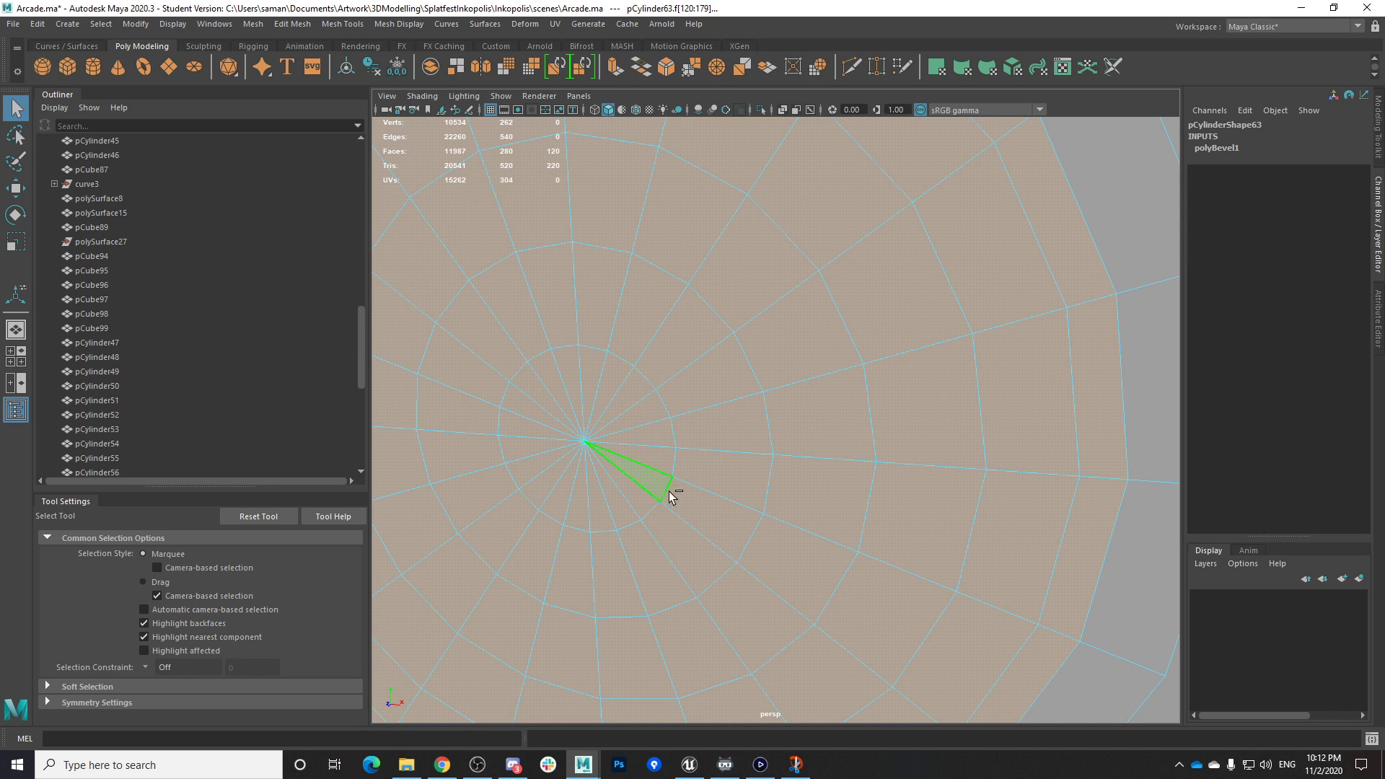
Extrude the selected front faces of the left disc and move them forward along Z
scroll(746, 497, "down", 10)
left_click_drag(747, 496, 734, 468, "alt")
key("4")
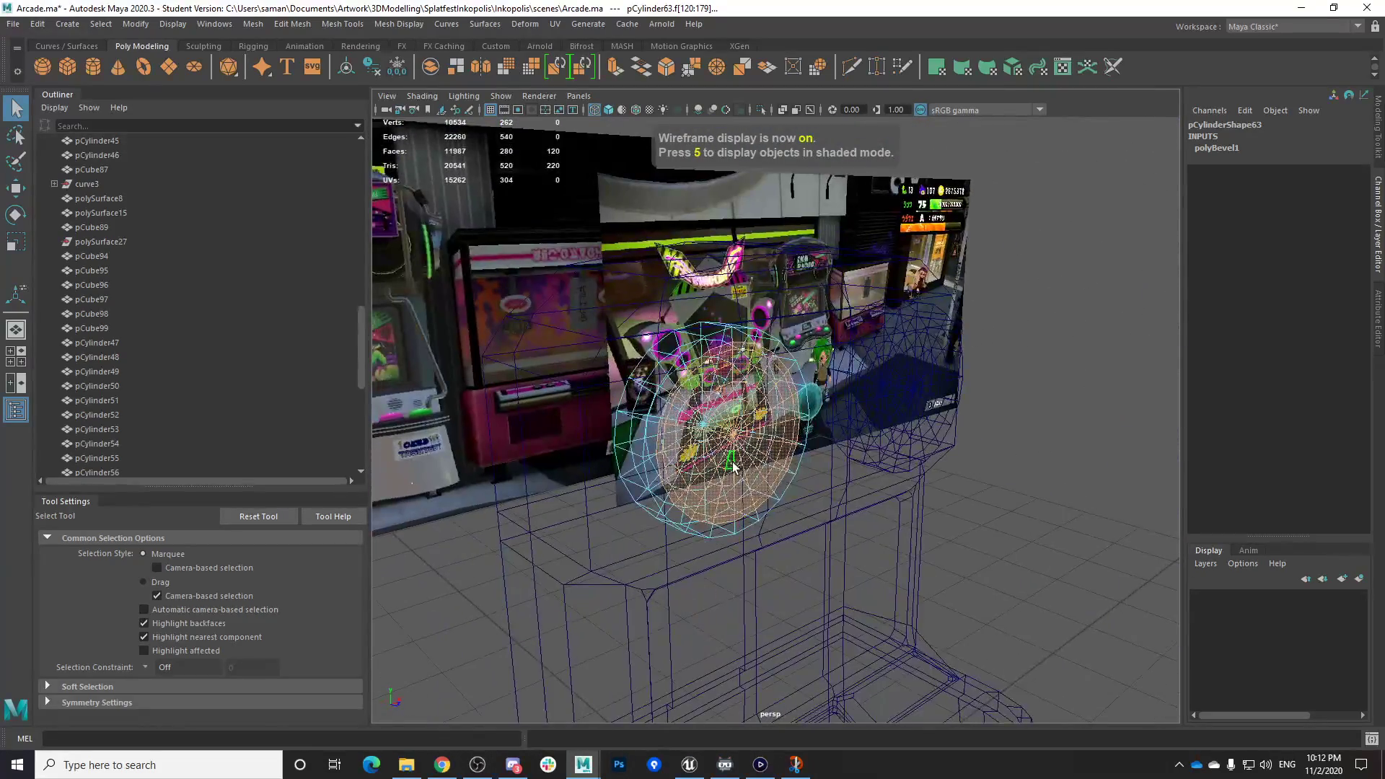
key("5")
mouse_move(879, 513)
left_mouse_down("alt")
mouse_move(776, 563)
mouse_move(754, 535)
mouse_move(758, 505)
left_mouse_up("alt")
key("ctrl+e")
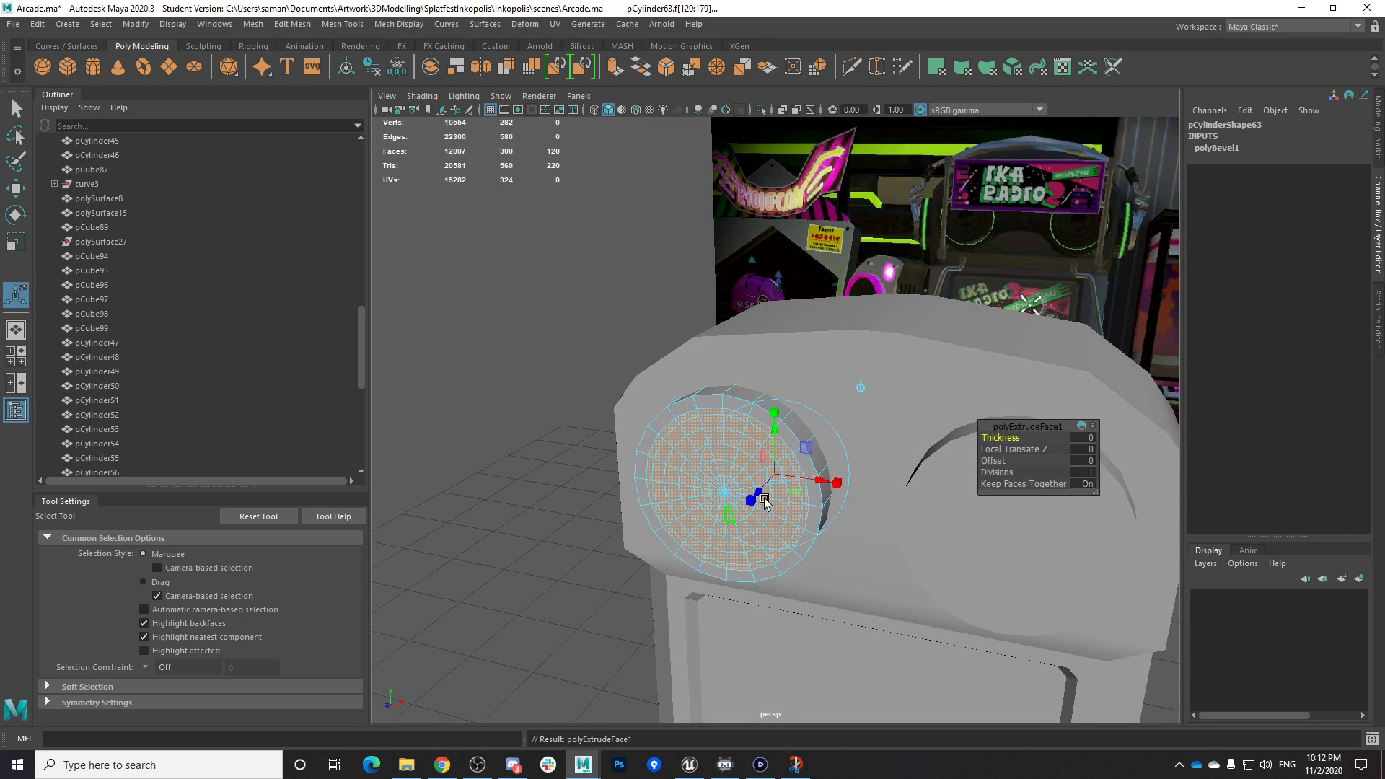
key("w")
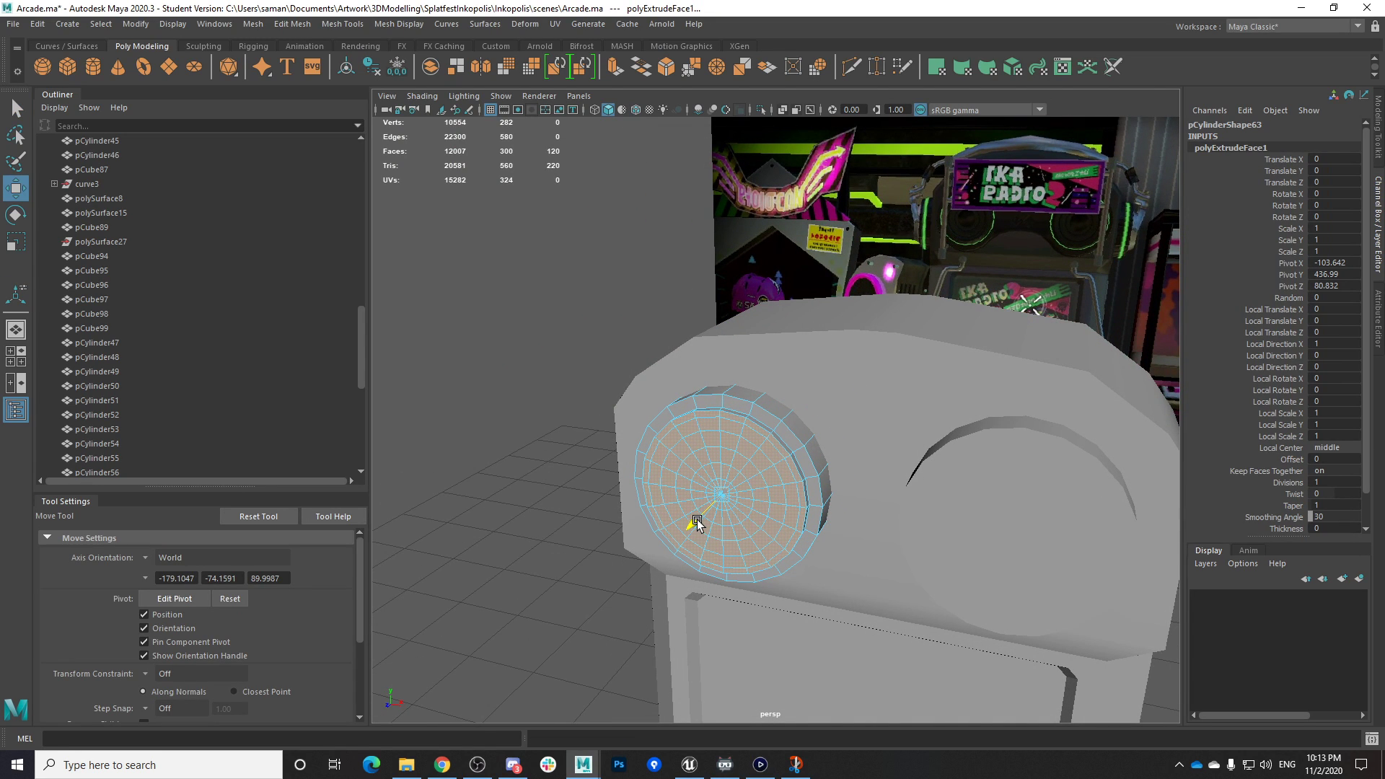
left_click_drag(698, 525, 632, 374, "alt")
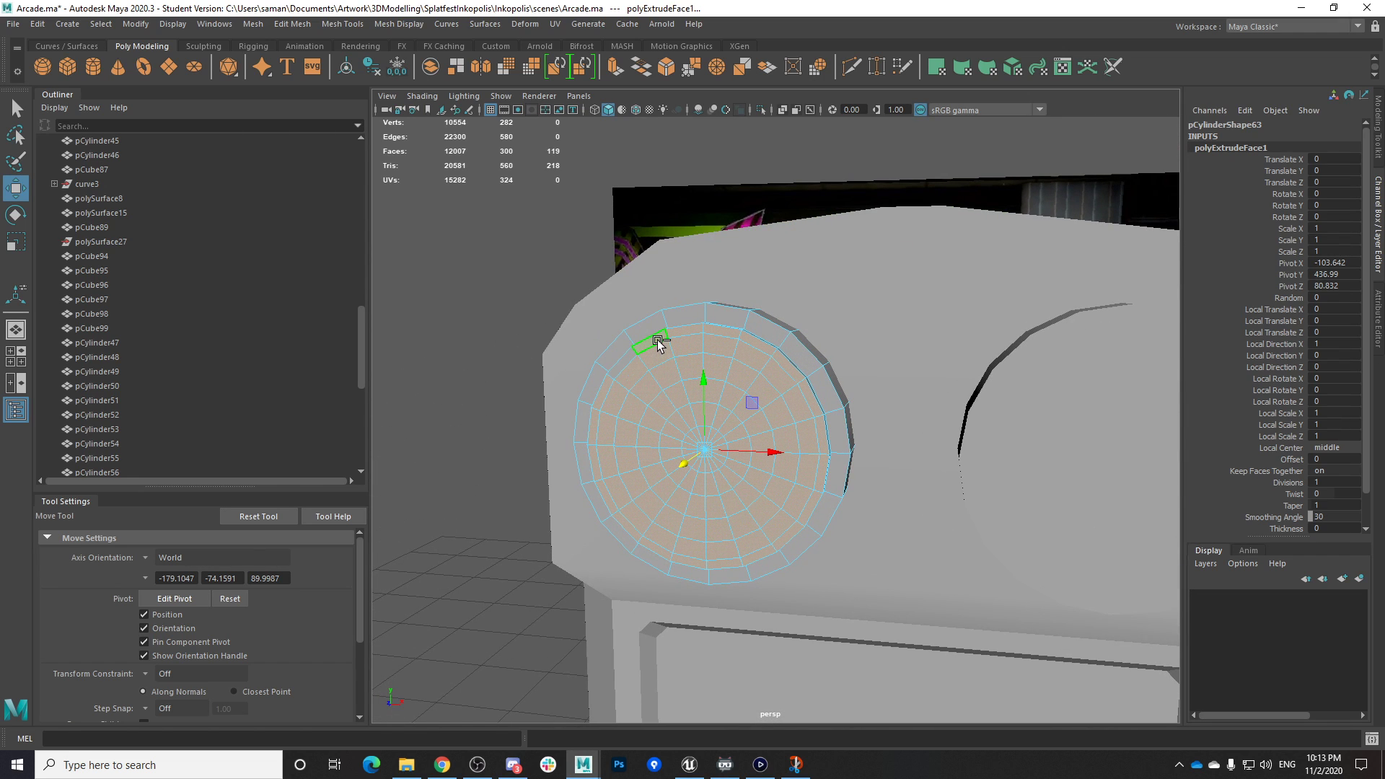
Remove the outermost narrow ring of faces from the selection on the left disc's extruded front
left_click(736, 334, "ctrl")
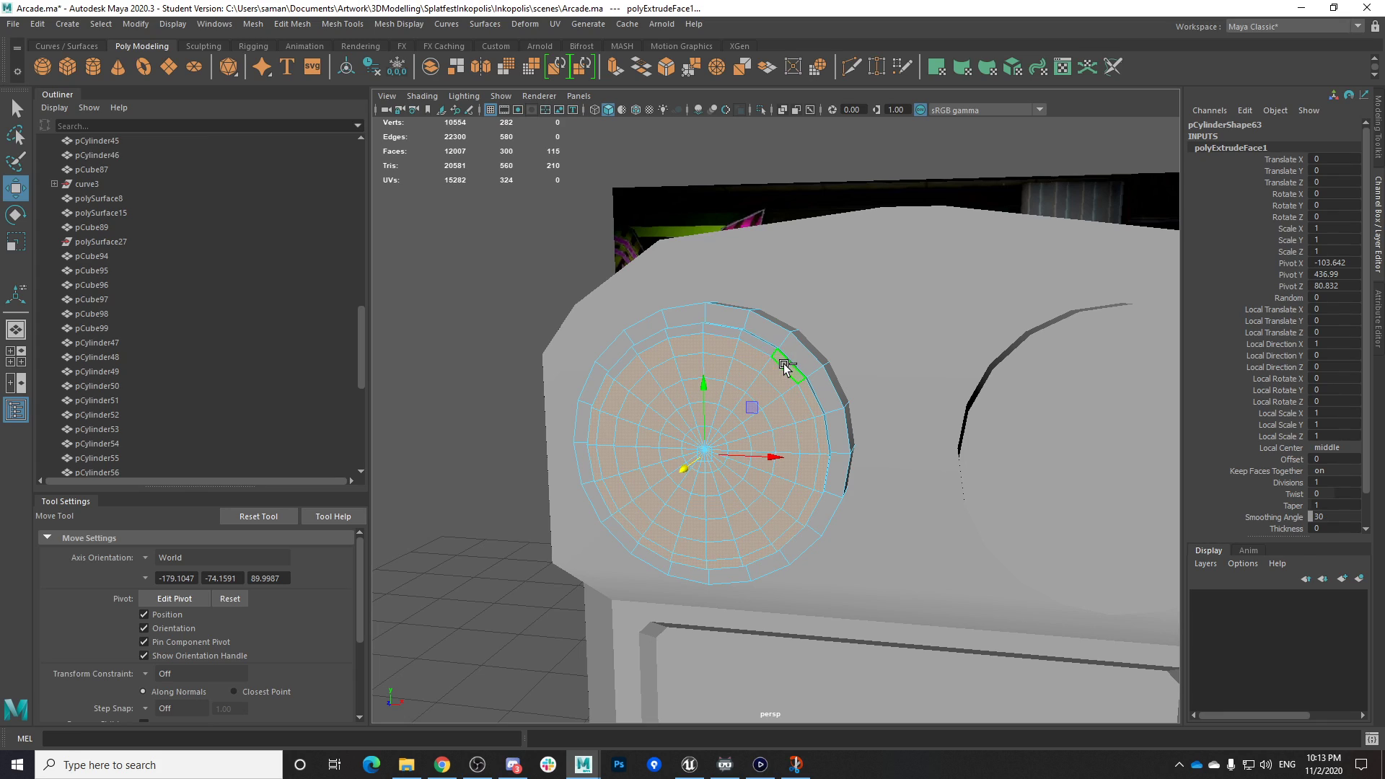
left_click(823, 443, "ctrl")
left_click(823, 475, "ctrl")
left_click(811, 509, "ctrl")
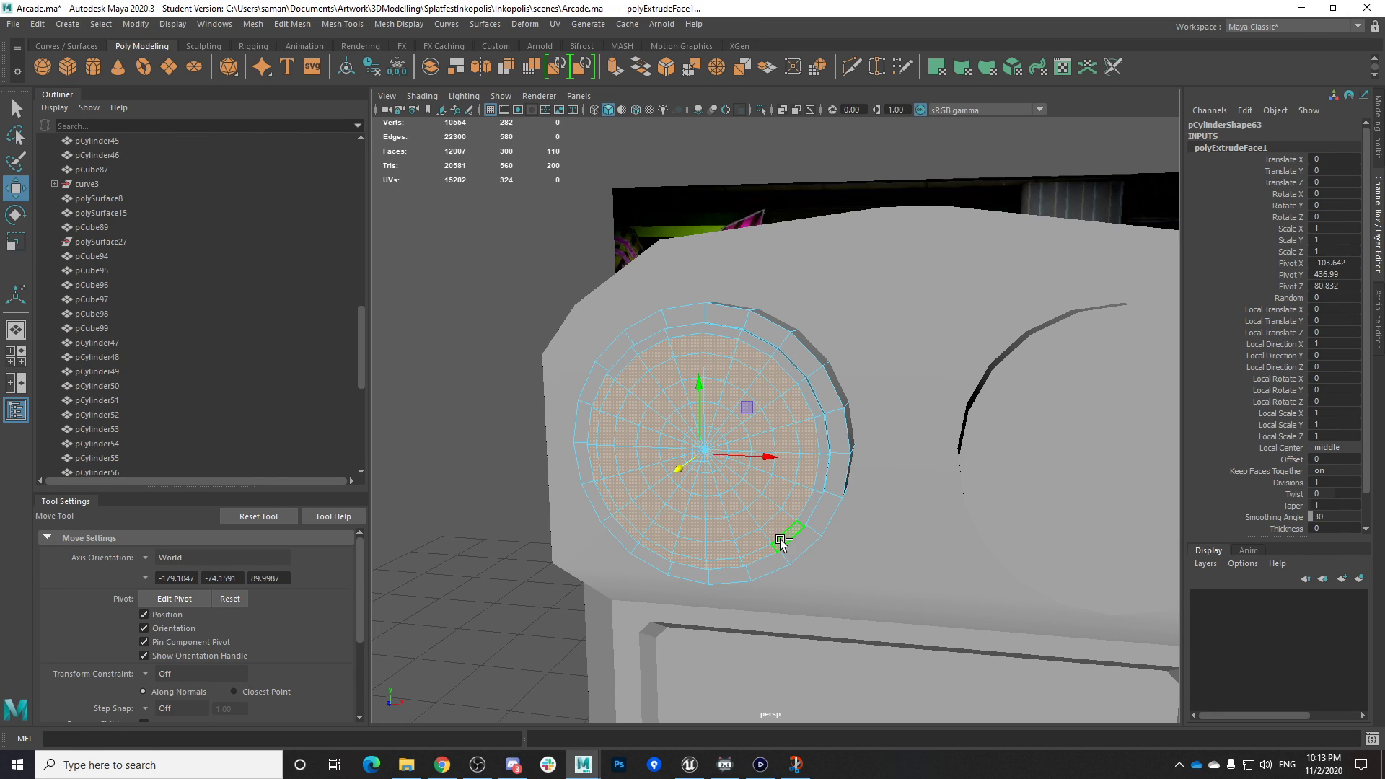
left_click(713, 563, "ctrl")
left_click(682, 560, "ctrl")
left_click(655, 550, "ctrl")
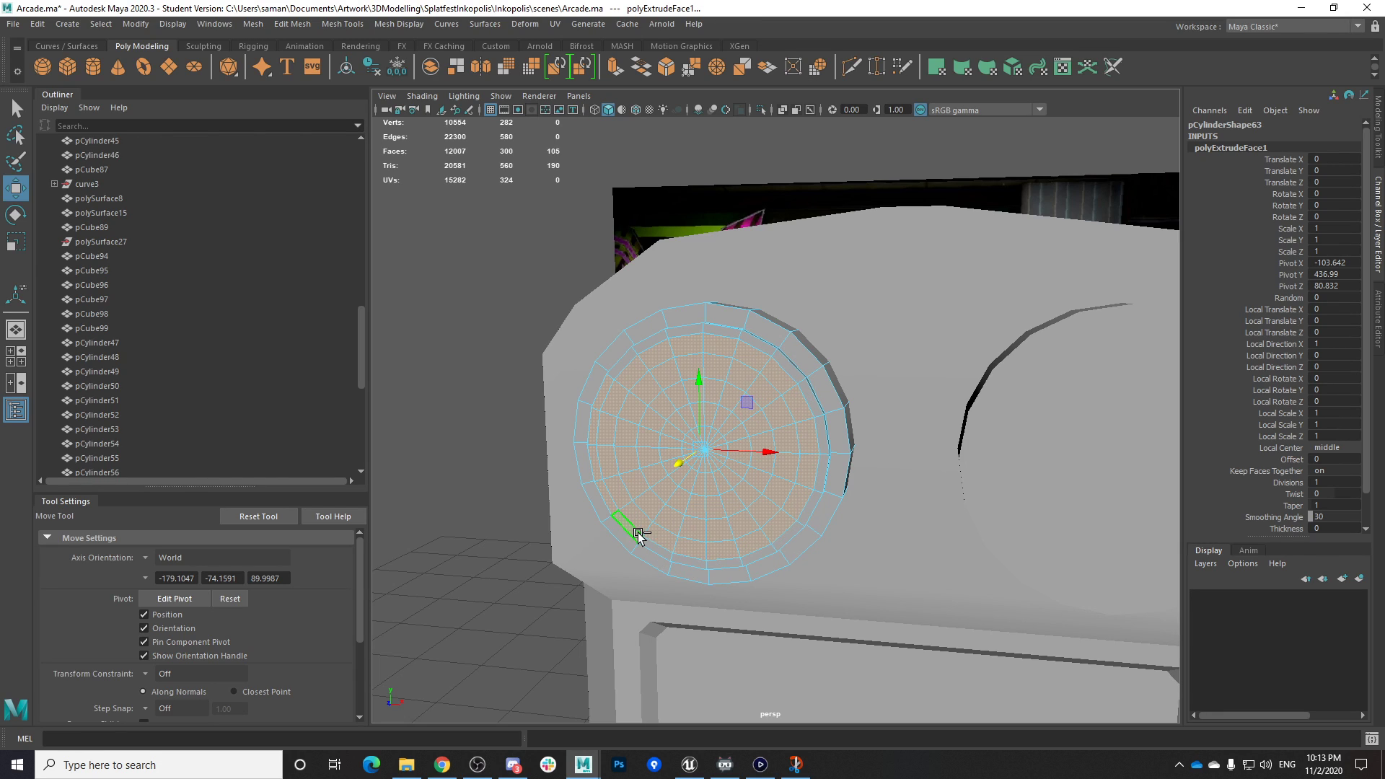
left_click(596, 458, "ctrl")
mouse_move(636, 441)
left_mouse_down("alt")
mouse_move(548, 495)
mouse_move(662, 479)
mouse_move(664, 457)
mouse_move(743, 552)
mouse_move(705, 339)
left_mouse_up("alt")
key("4")
key("5")
Set the left disc to edge selection, check the speaker reference in the Elgato game capture window, and save the scene back in Maya
right_click_drag(705, 339, 704, 310)
mouse_move(705, 339)
left_mouse_down("alt")
mouse_move(798, 628)
mouse_move(824, 634)
mouse_move(817, 585)
left_mouse_up("alt")
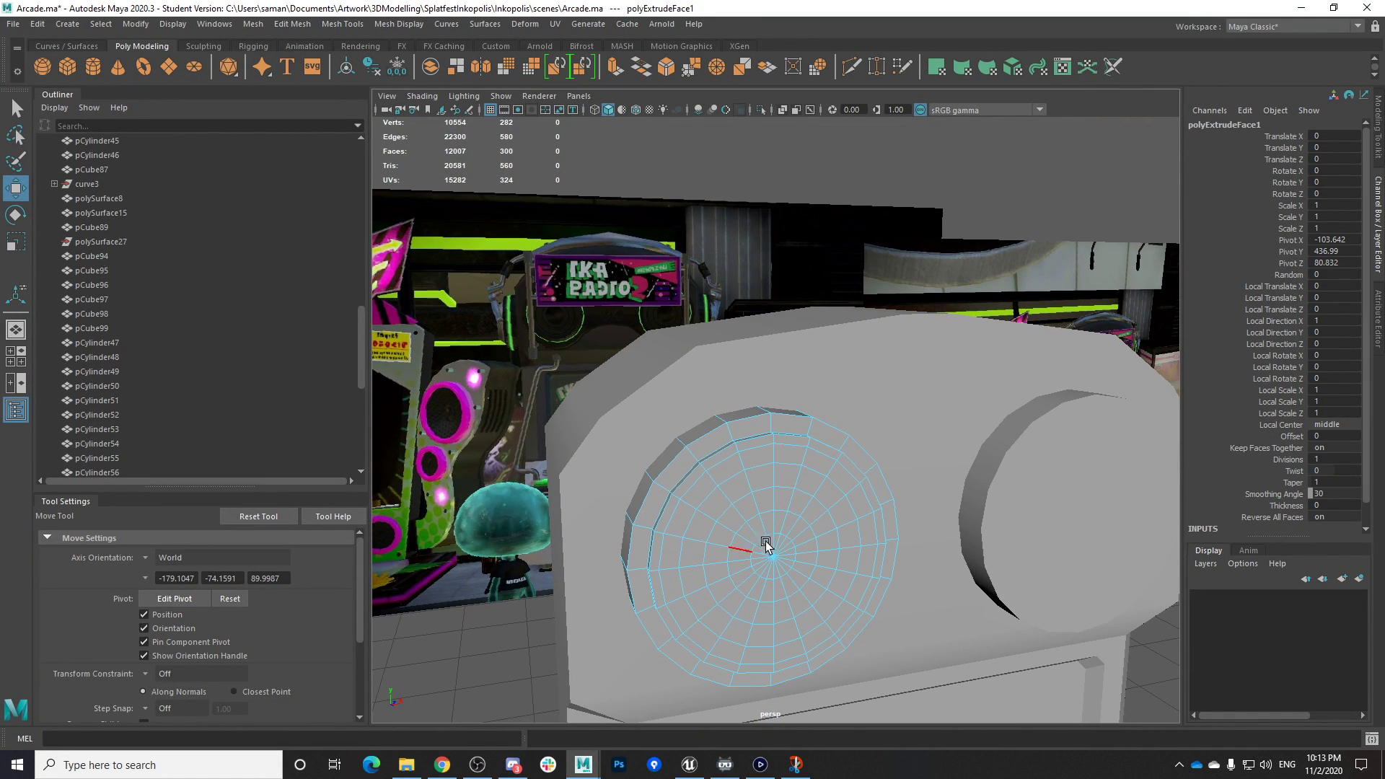
left_click(761, 764)
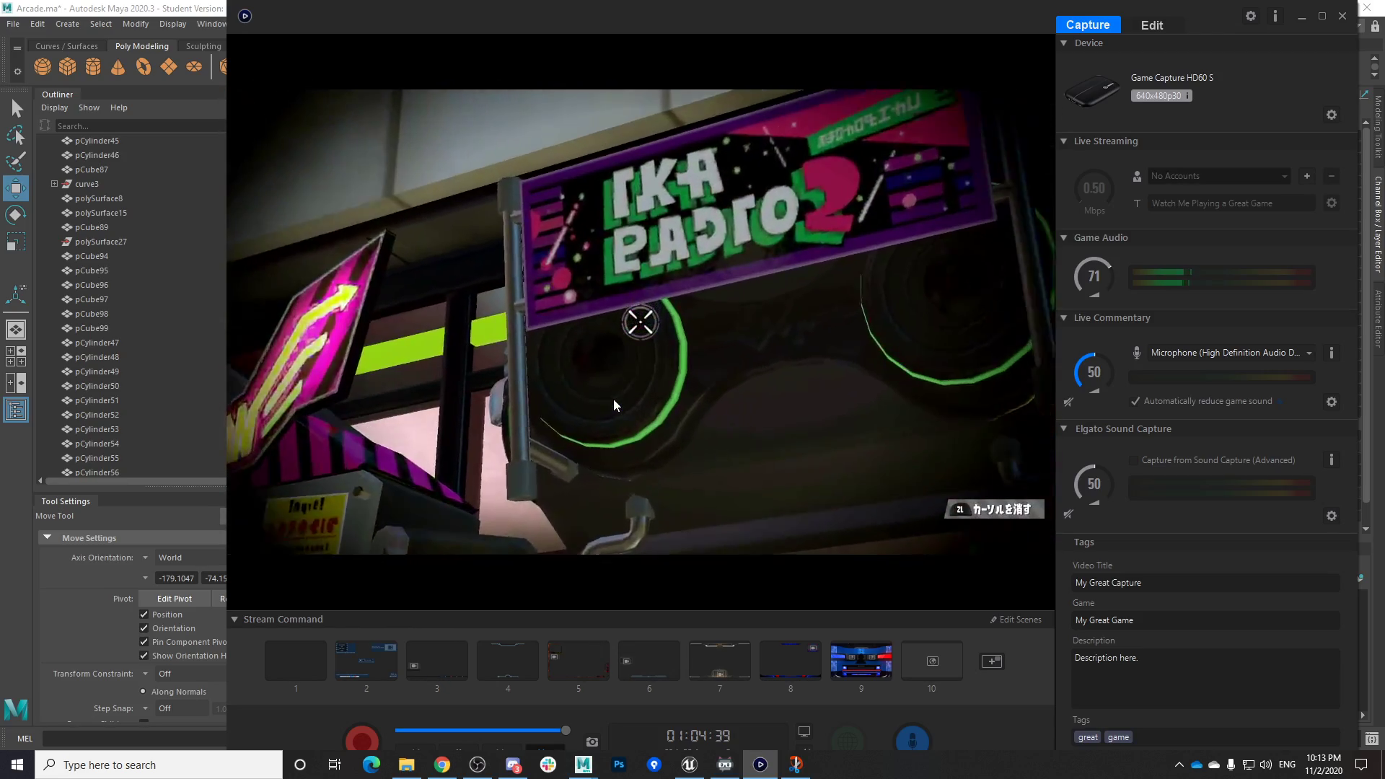
left_click(583, 765)
left_click(549, 714)
key("ctrl+s")
Select two concentric inner edge loops on the left disc's front and bevel them with a fraction of 0.13
left_click(661, 400)
left_click_drag(724, 446, 684, 418, "alt")
double_click(668, 458)
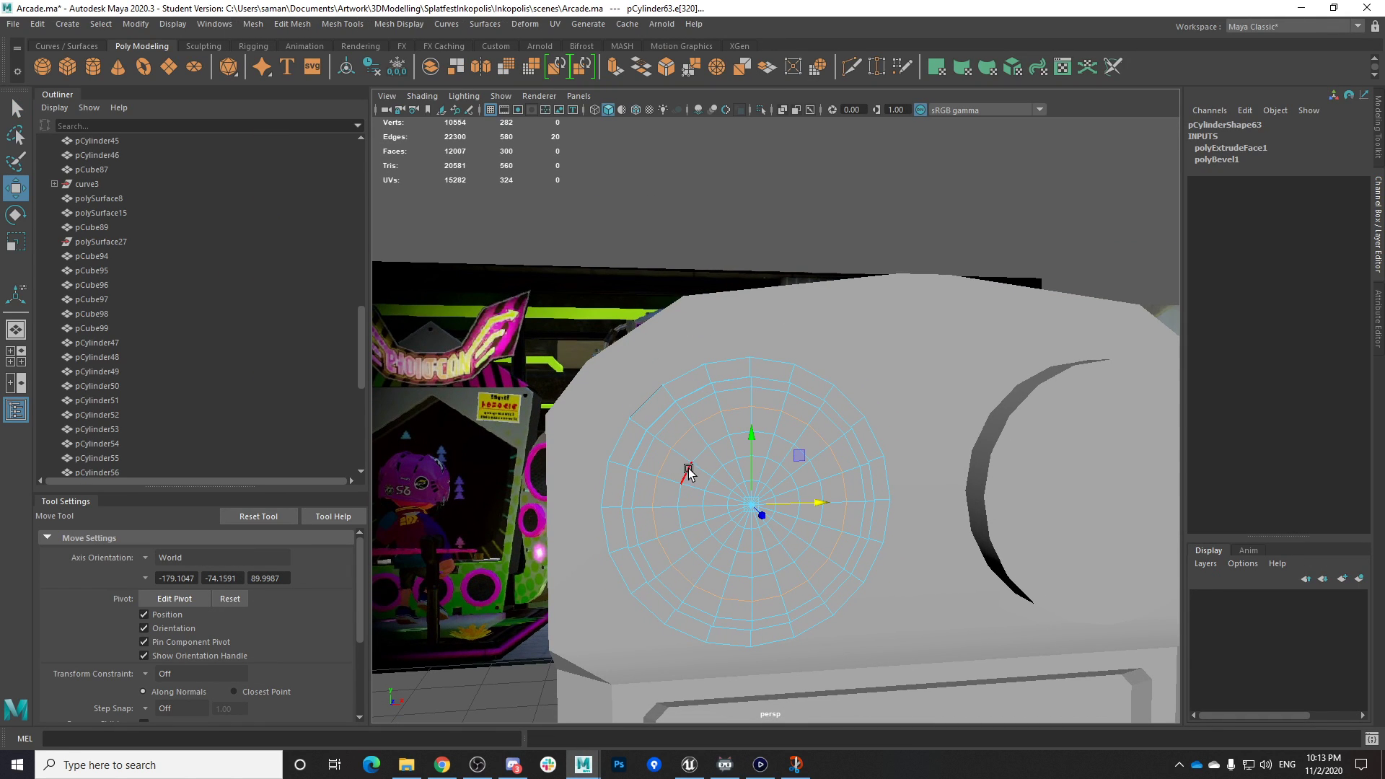
middle_click_drag(722, 486, 672, 468, "alt")
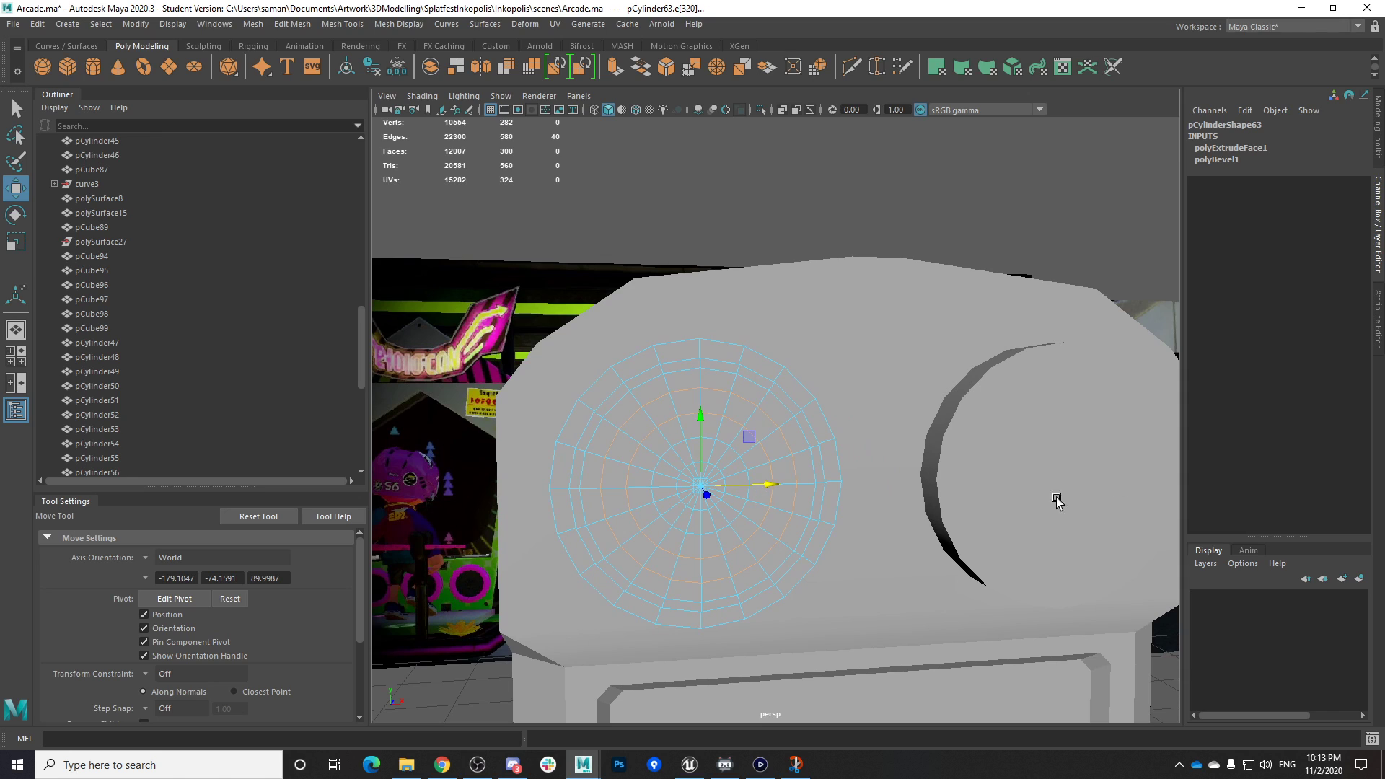
left_click(1378, 126)
left_click(1313, 458)
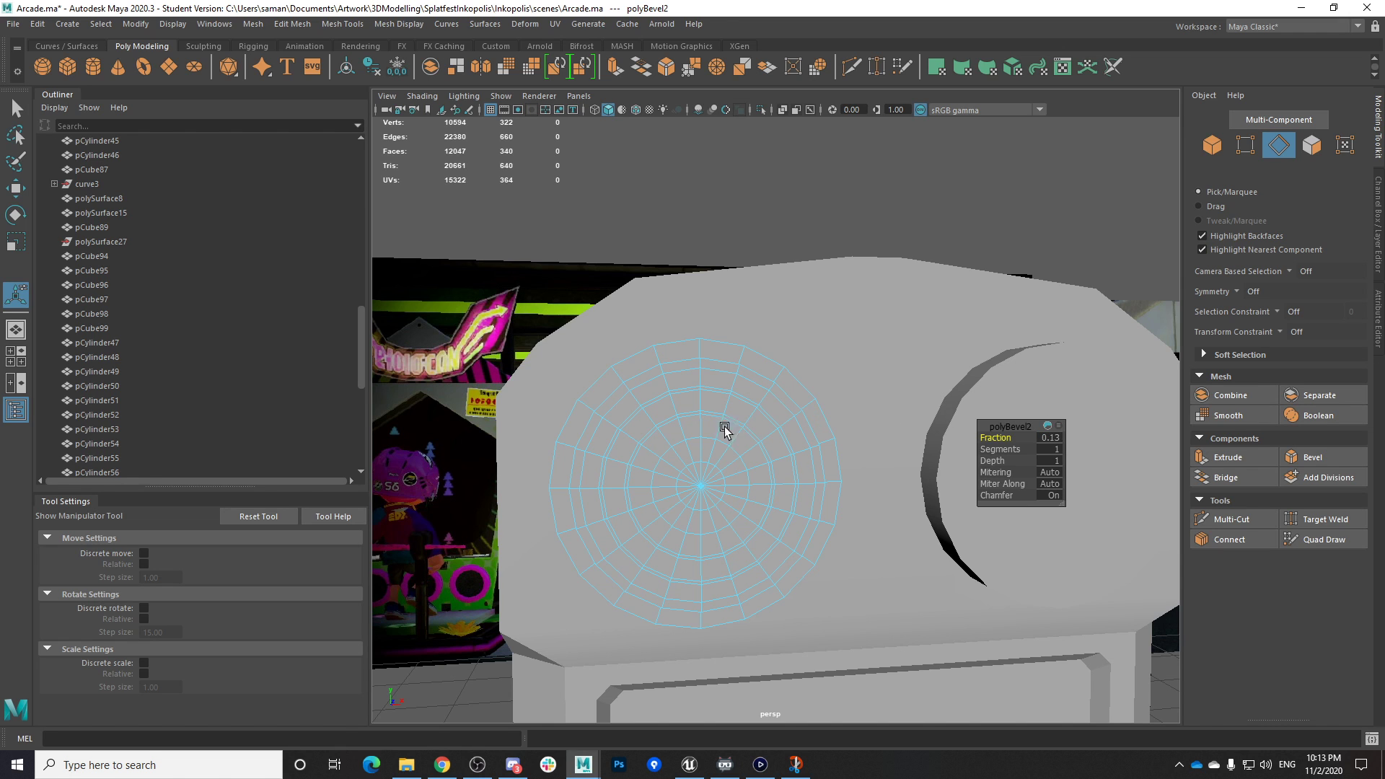
Select the three wide face rings separated by the beveled loops on the left disc and extrude them forward
left_click_drag(728, 422, 687, 450, "alt")
right_click_drag(662, 345, 664, 387)
left_click_drag(730, 440, 739, 410, "alt")
left_click(612, 432)
left_click_drag(634, 458, 682, 464, "alt")
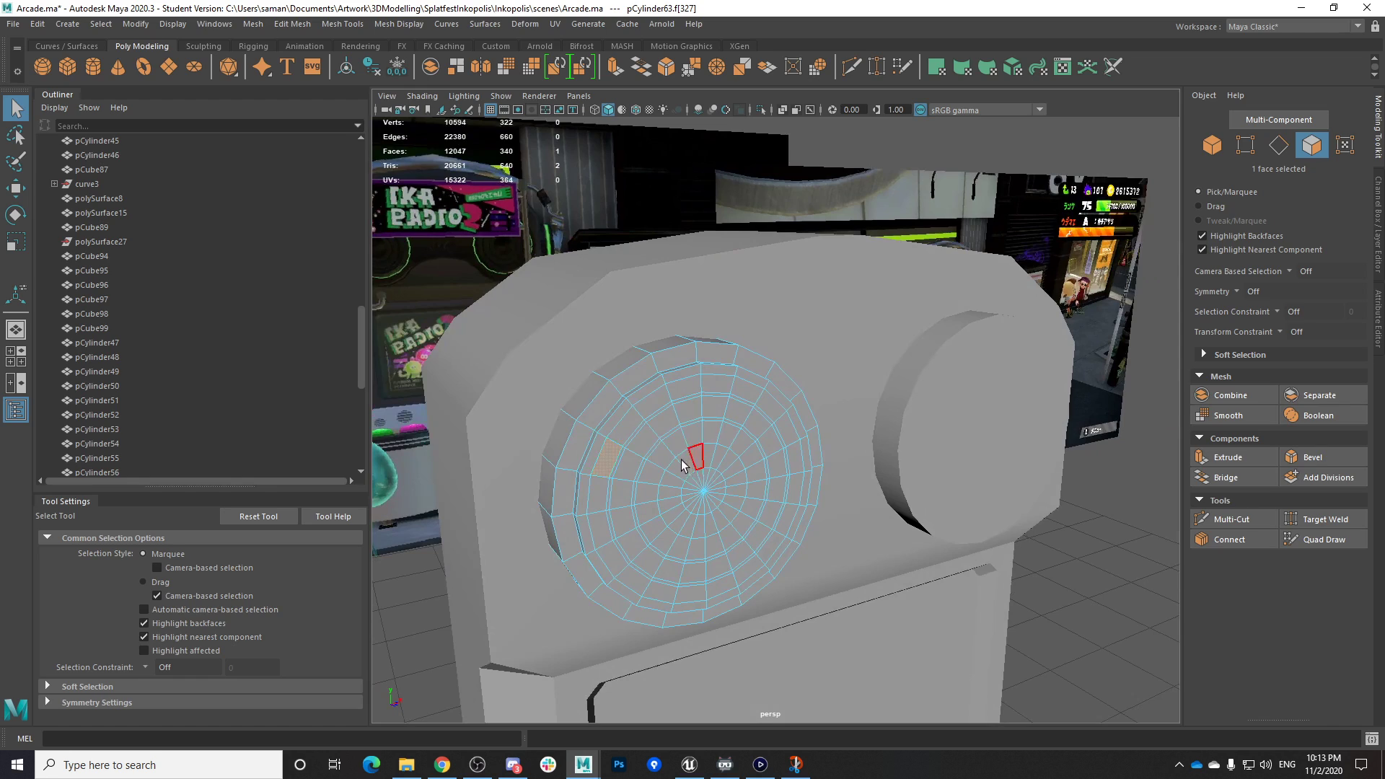
double_click(767, 404, "shift")
double_click(635, 441, "shift")
left_click_drag(781, 513, 762, 621, "alt")
key("w")
key("ctrl+e")
Select the two innermost edge loops of the left disc's central recess and scale them inward
left_click_drag(762, 621, 674, 625, "alt")
middle_click_drag(674, 625, 639, 482, "alt")
right_click_drag(639, 483, 950, 492, "alt")
middle_click_drag(617, 400, 706, 445, "alt")
right_click_drag(706, 445, 866, 462, "alt")
middle_click_drag(866, 462, 888, 354, "alt")
right_click_drag(647, 373, 651, 313)
left_click_drag(616, 348, 610, 328, "alt")
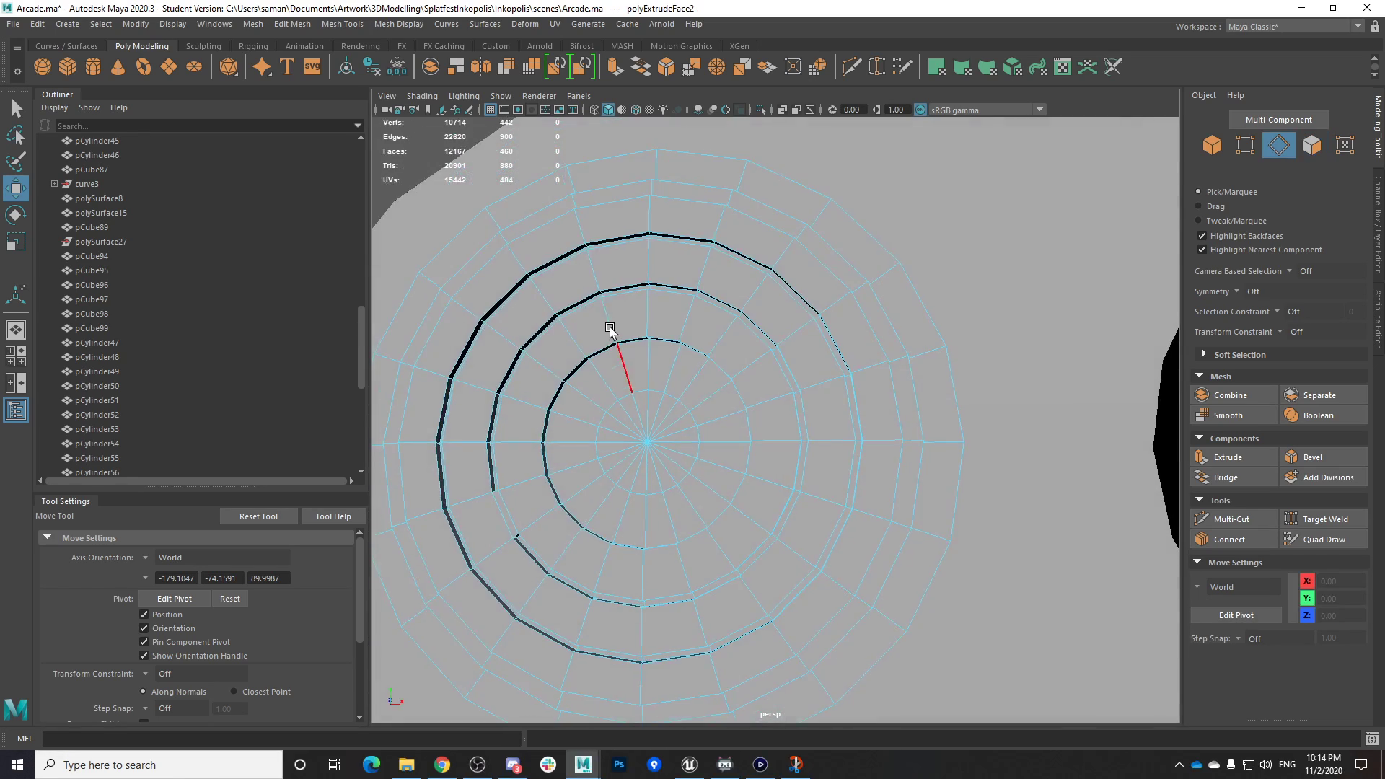
double_click(606, 363)
left_click_drag(687, 452, 626, 435, "alt")
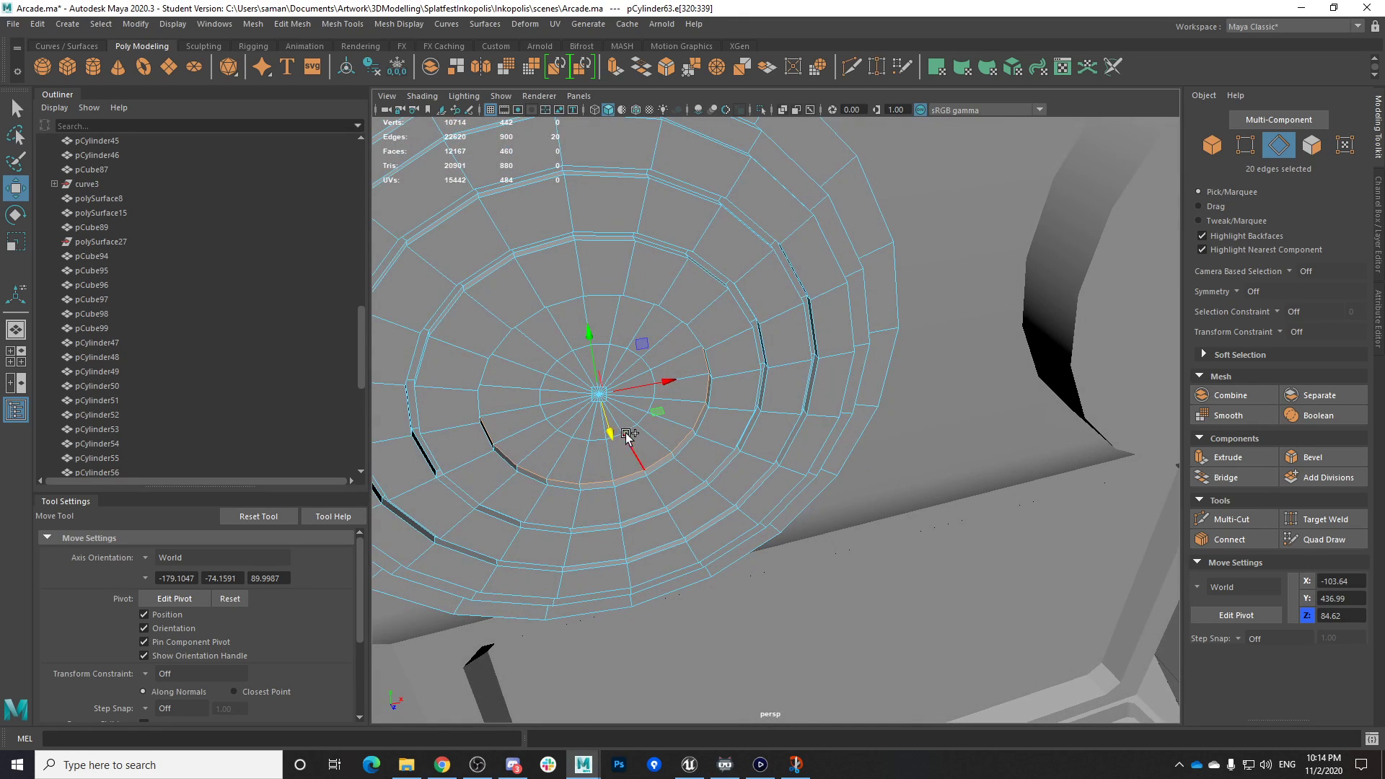
key("r")
left_click_drag(643, 345, 760, 378)
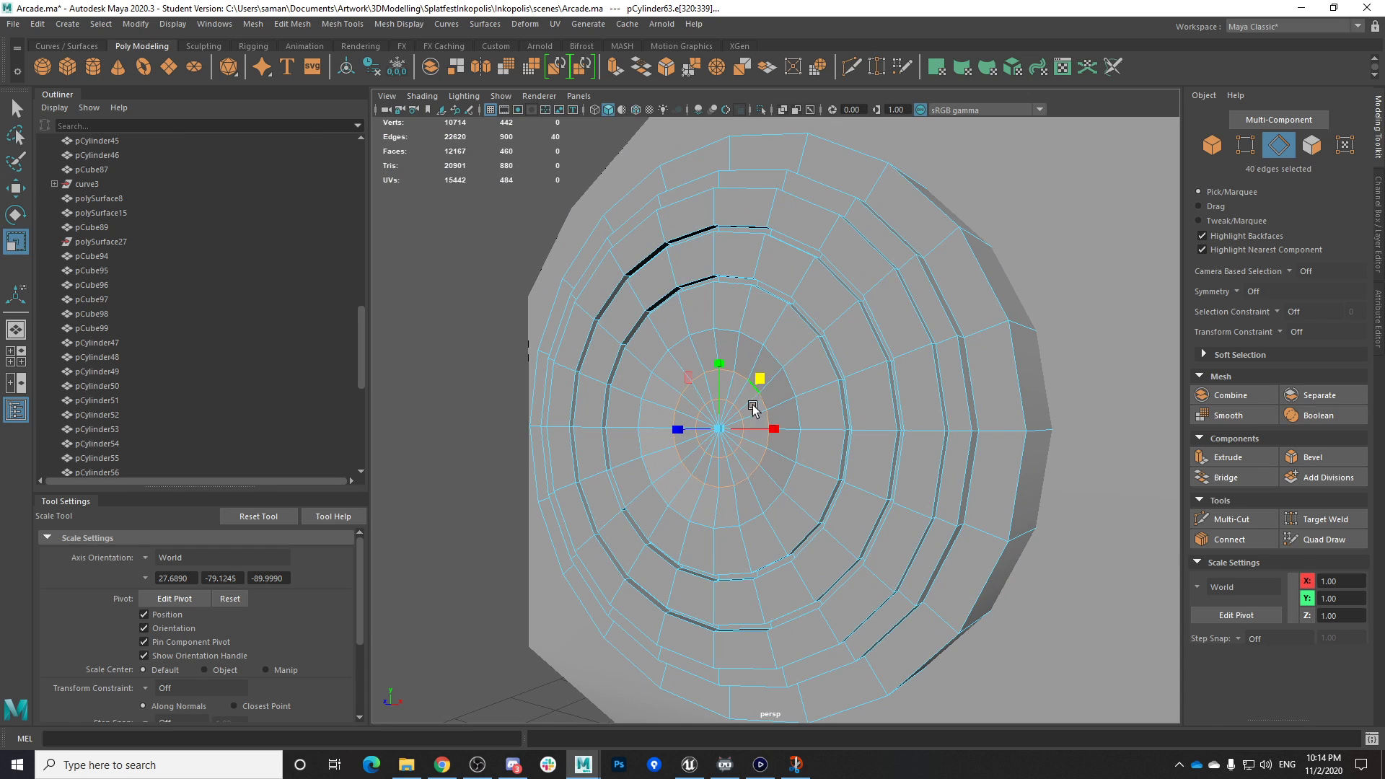
Select the center vertex of the left disc for moving in side view and turn on soft selection
right_click_drag(718, 419, 671, 420)
left_click(720, 430)
key("w")
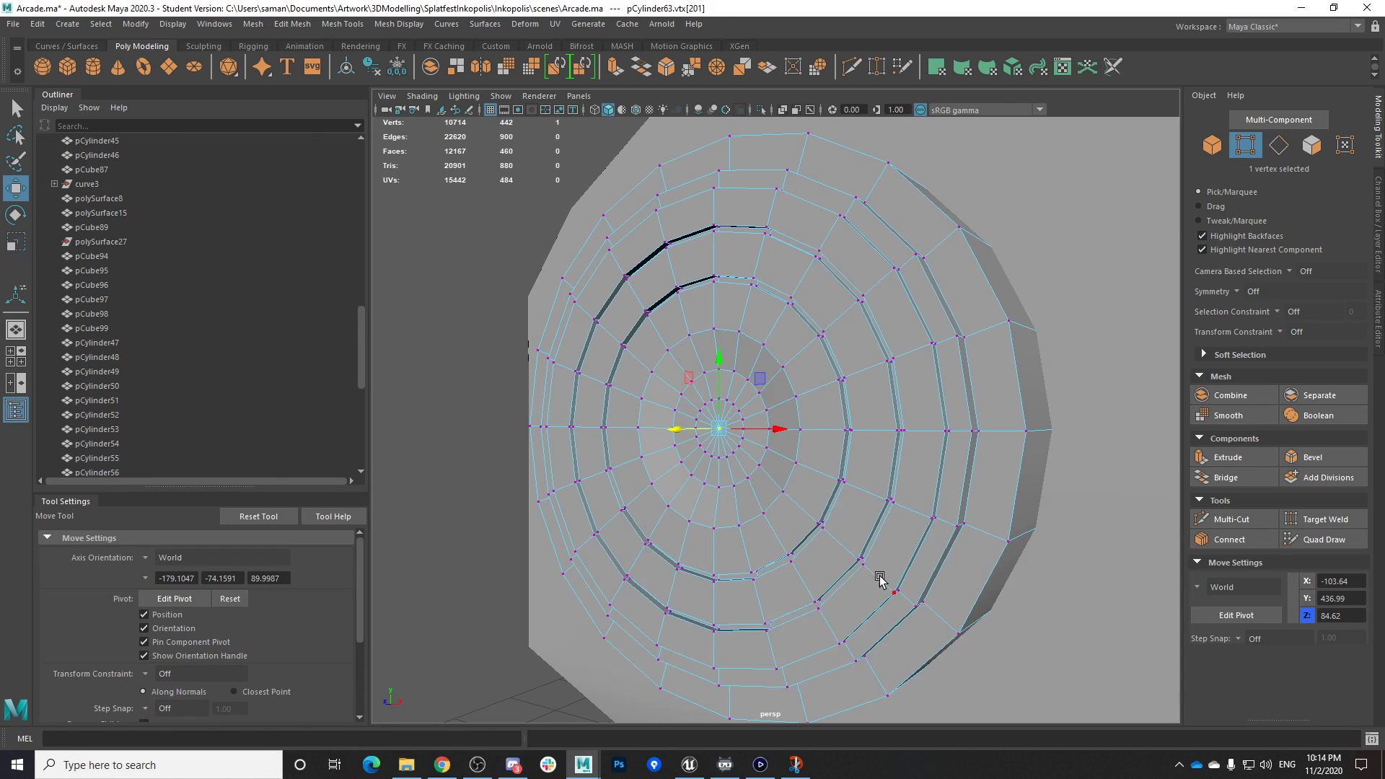
key("space")
key("space")
key("b")
Undo the trial inward move of the center vertex and set the soft selection falloff radius to 15.49
left_click_drag(710, 426, 730, 427)
key("ctrl+z")
scroll(180, 682, "down", 4)
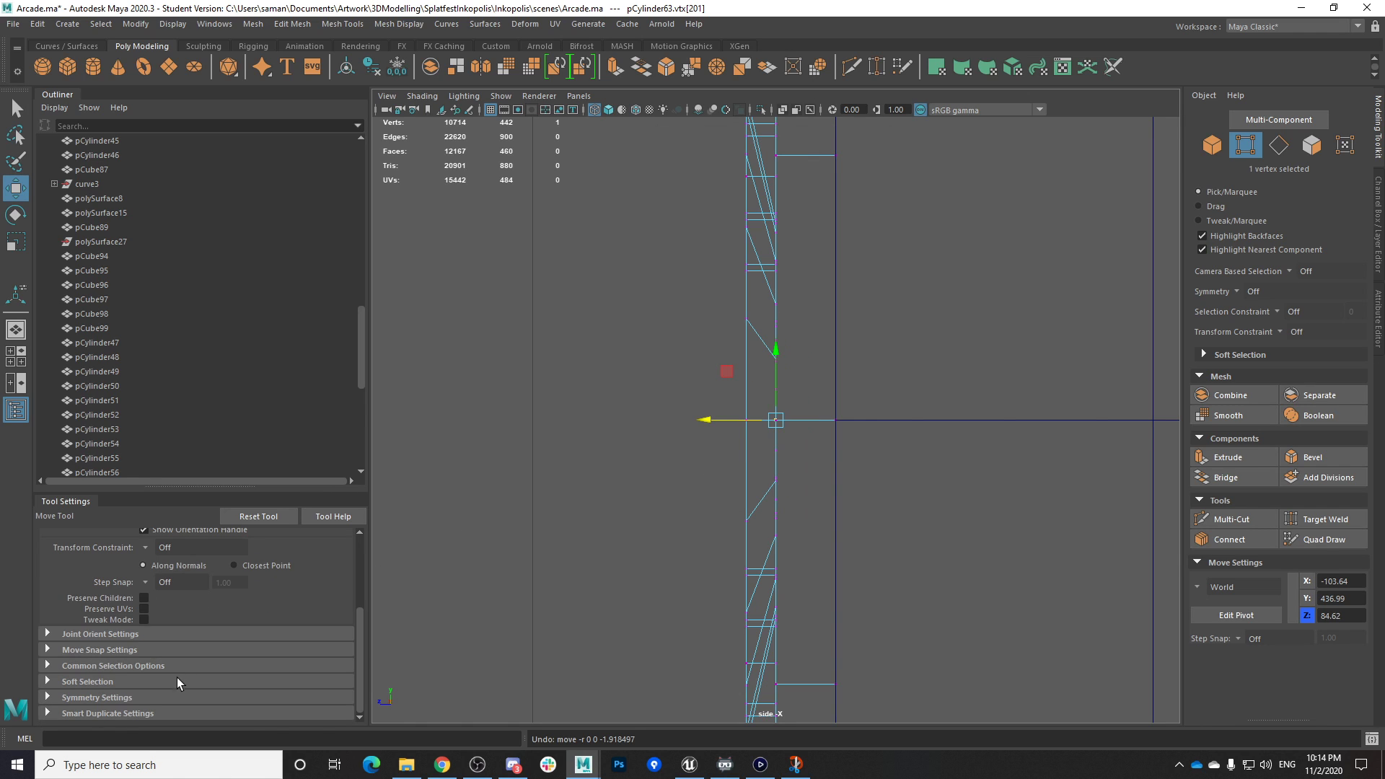
key("space")
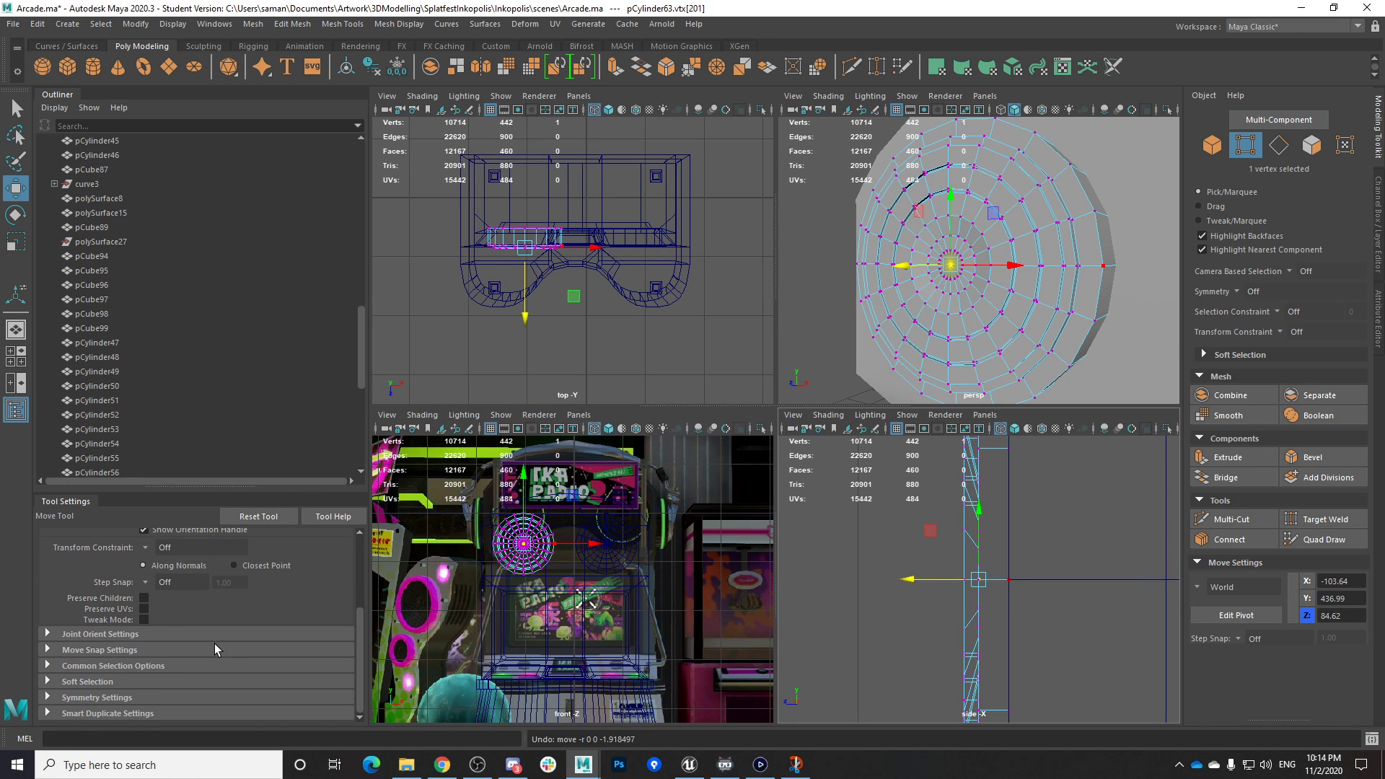
left_click(101, 682)
scroll(213, 689, "down", 2)
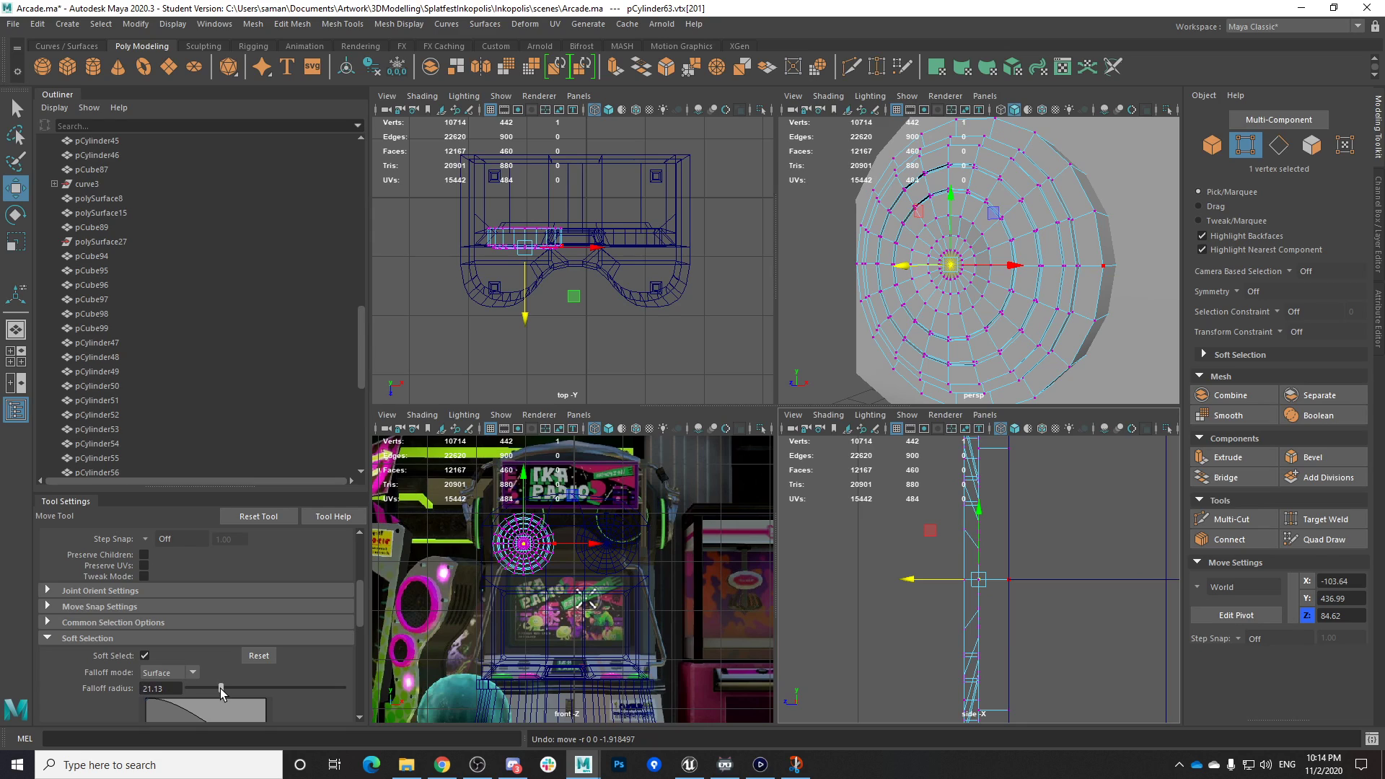
left_click_drag(220, 689, 222, 689)
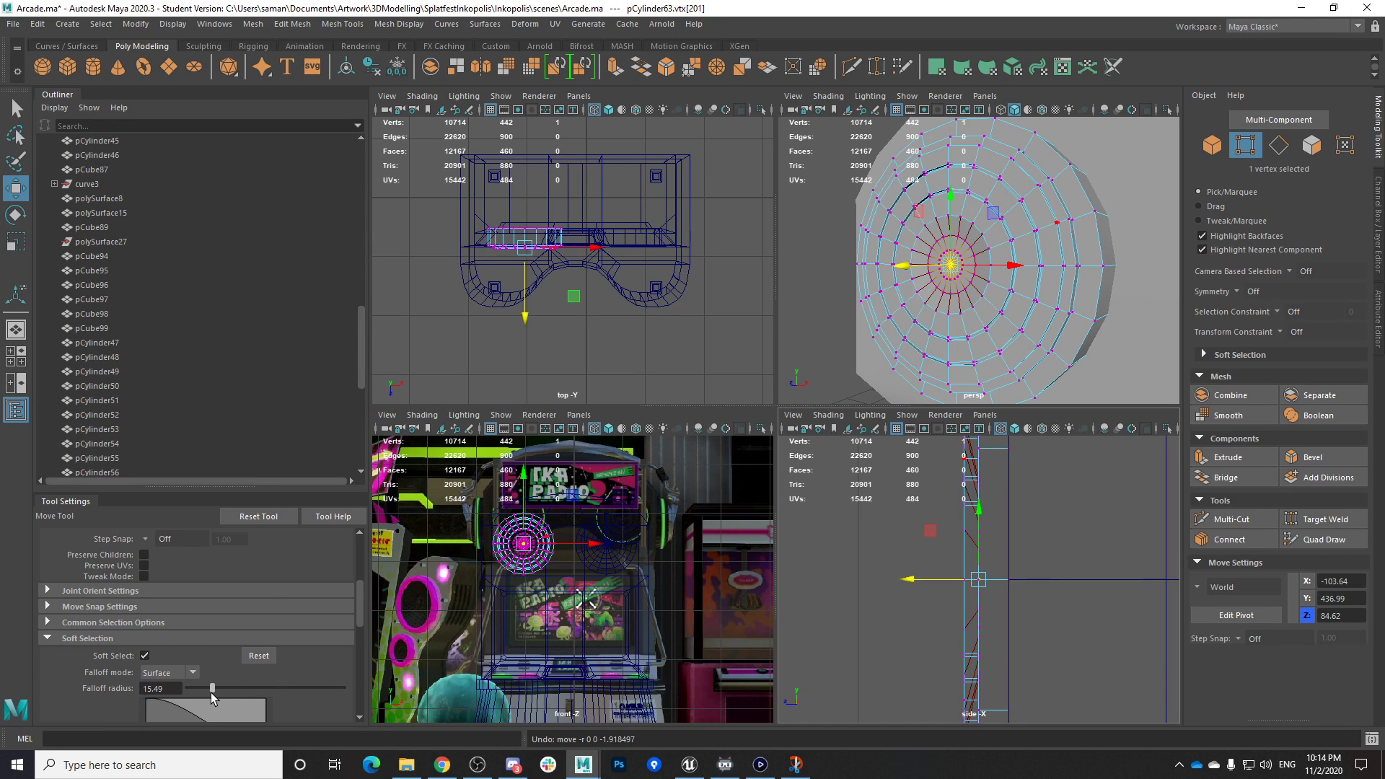
Push the center vertex inward in side view to form a shallow dish, adding a falloff curve point that broadens the soft selection
key("space")
left_click_drag(895, 411, 916, 578, "alt")
key("space")
key("space")
mouse_move(743, 428)
left_mouse_down()
mouse_move(775, 431)
mouse_move(750, 424)
left_mouse_up()
key("ctrl+z")
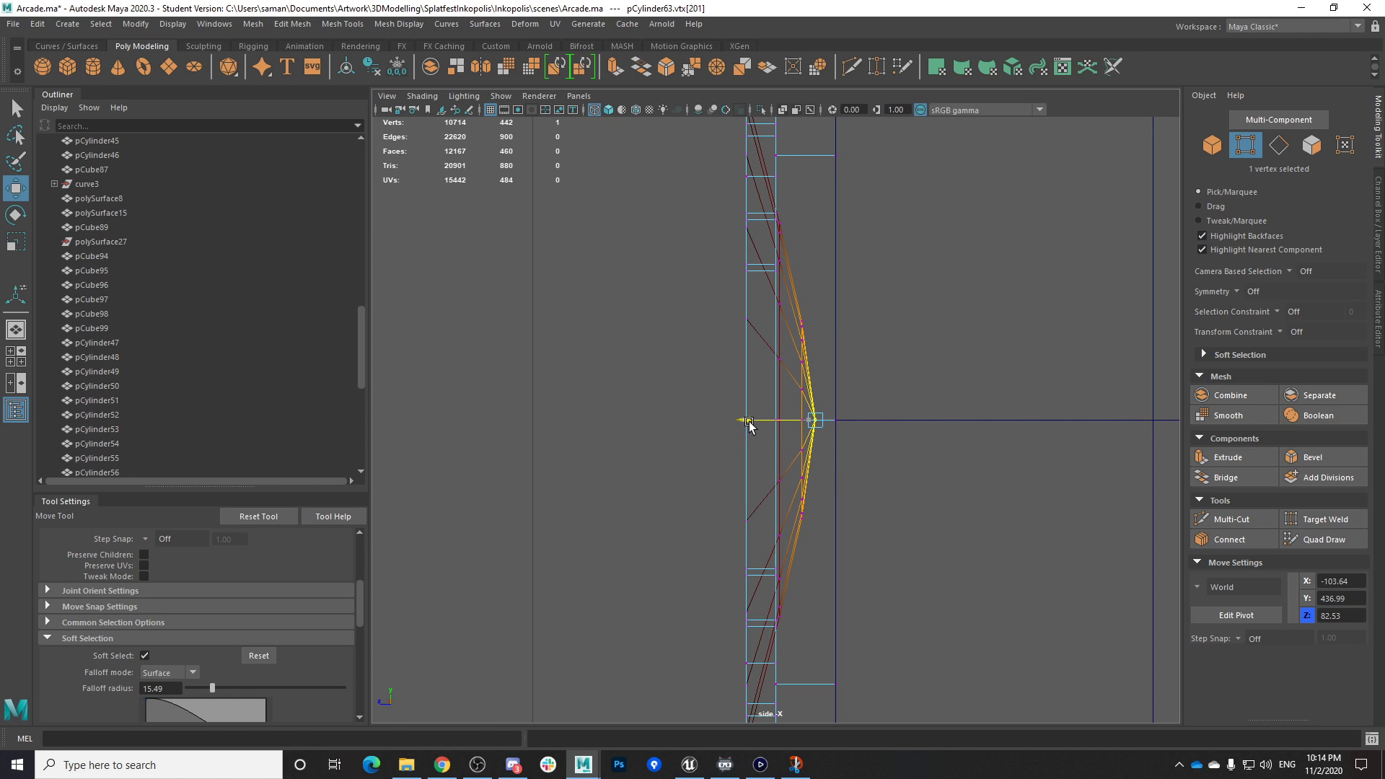
scroll(738, 458, "down", 1)
scroll(180, 704, "down", 1)
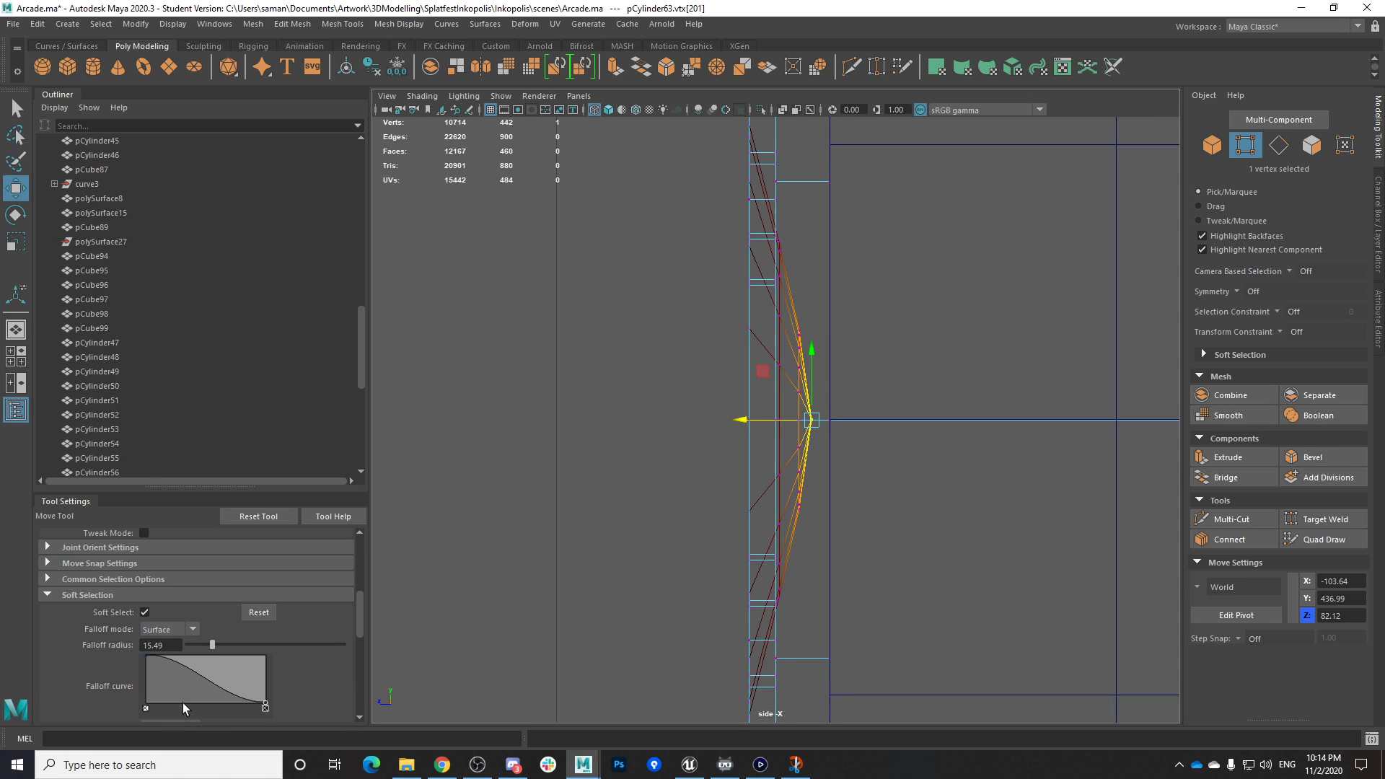
left_click_drag(166, 656, 194, 655)
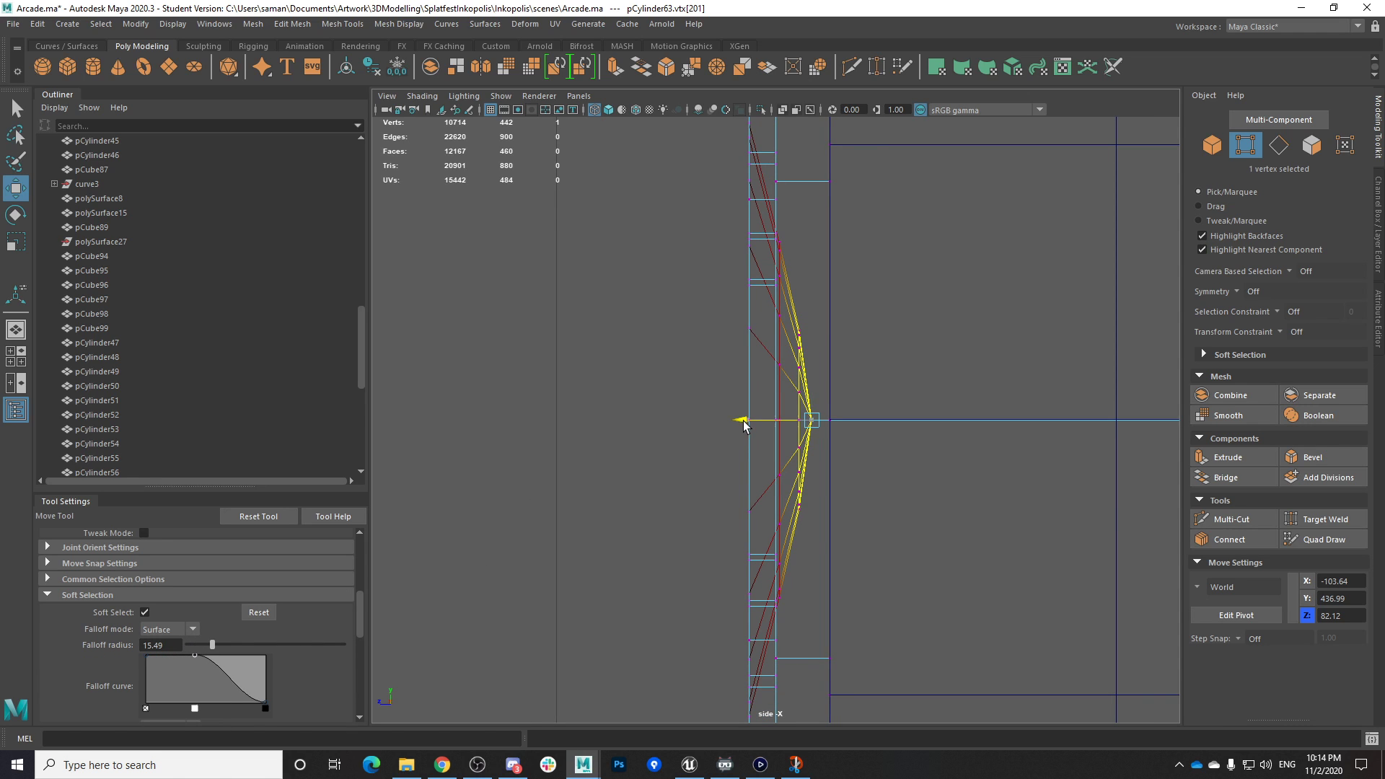
left_click_drag(744, 424, 751, 428)
Return to object selection and examine the dished center of the left disc from several angles in perspective
key("space")
key("space")
left_click_drag(894, 396, 635, 527, "alt")
scroll(828, 479, "down", 5)
scroll(829, 479, "down", 5)
scroll(987, 563, "up", 3)
scroll(650, 469, "up", 3)
right_click_drag(708, 312, 778, 290)
left_click(557, 495)
left_click_drag(606, 508, 542, 535, "alt")
scroll(801, 519, "up", 5)
left_click_drag(851, 520, 751, 537, "alt")
left_click_drag(642, 491, 704, 515, "alt")
Select the left disc, switch it to edge selection, and turn off soft selection
left_click(650, 479)
left_click_drag(661, 472, 786, 499, "alt")
scroll(785, 500, "up", 3)
right_click_drag(685, 361, 684, 322)
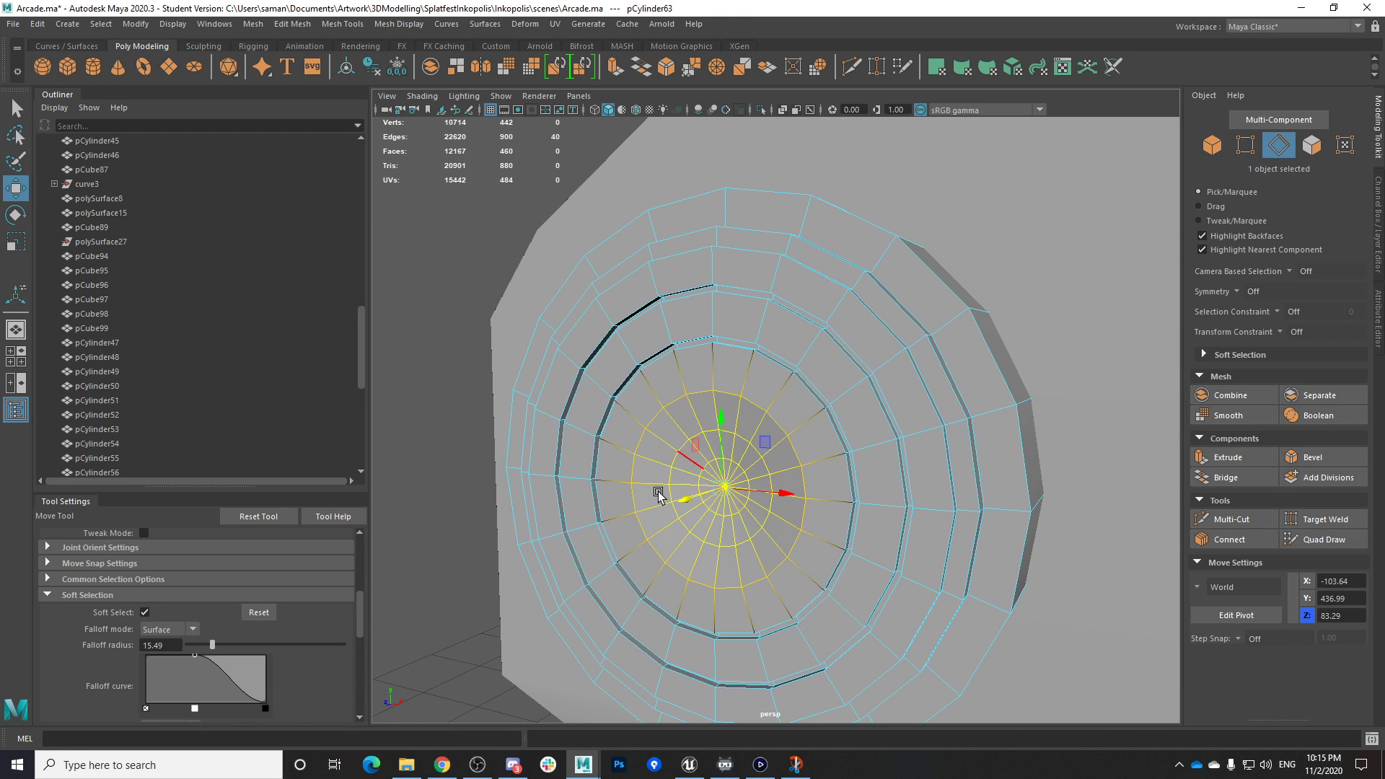
key("b")
Try moving two edges near the rim of the central dish inward in side view, and undo the changes
left_click(658, 532)
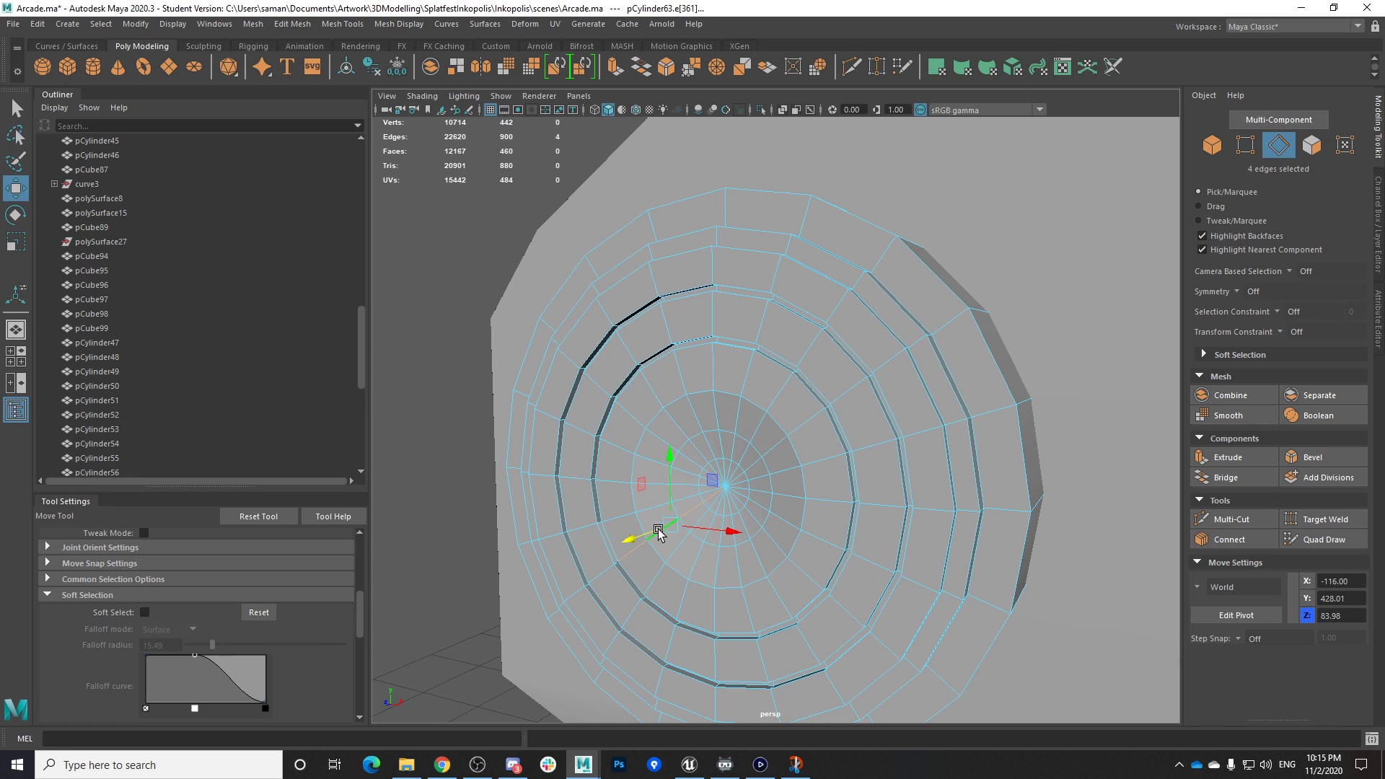
left_click(671, 554)
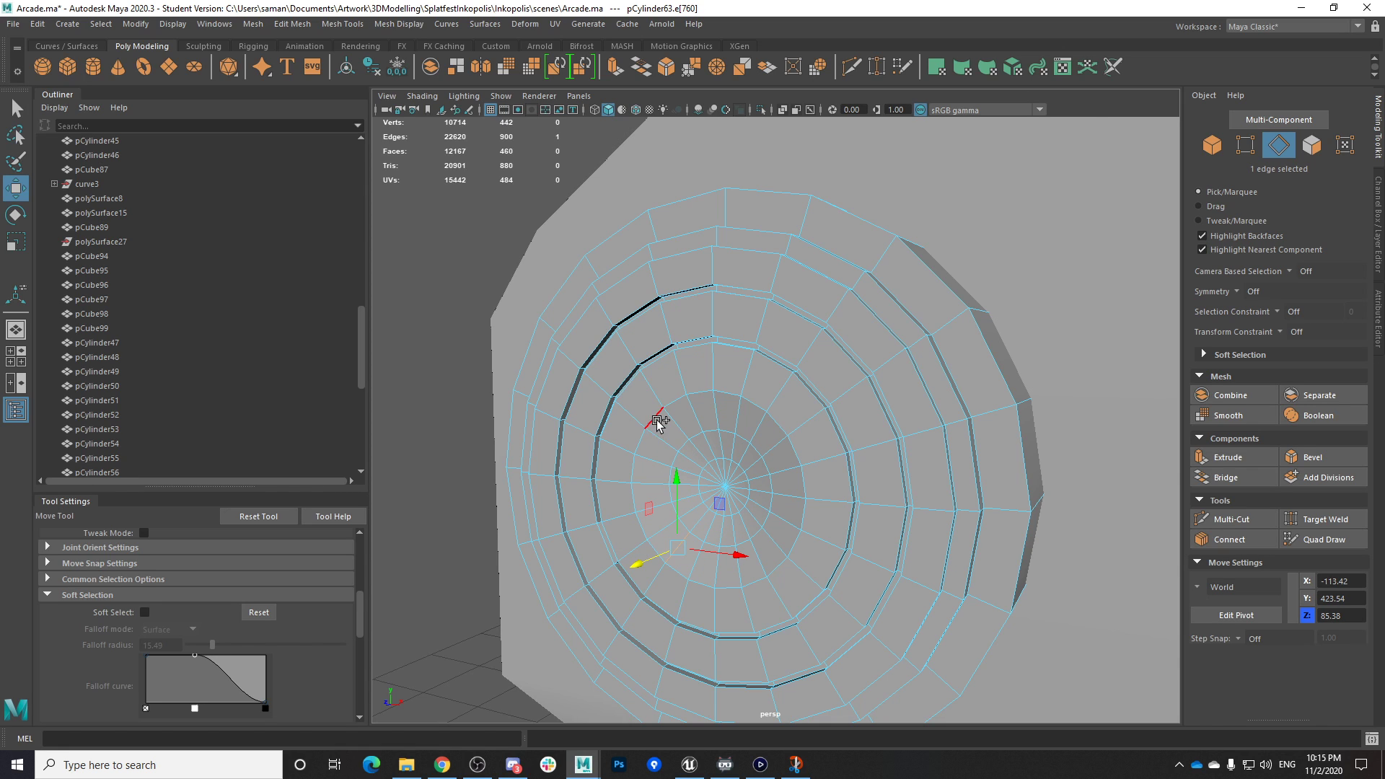
key("space")
key("space")
key("f")
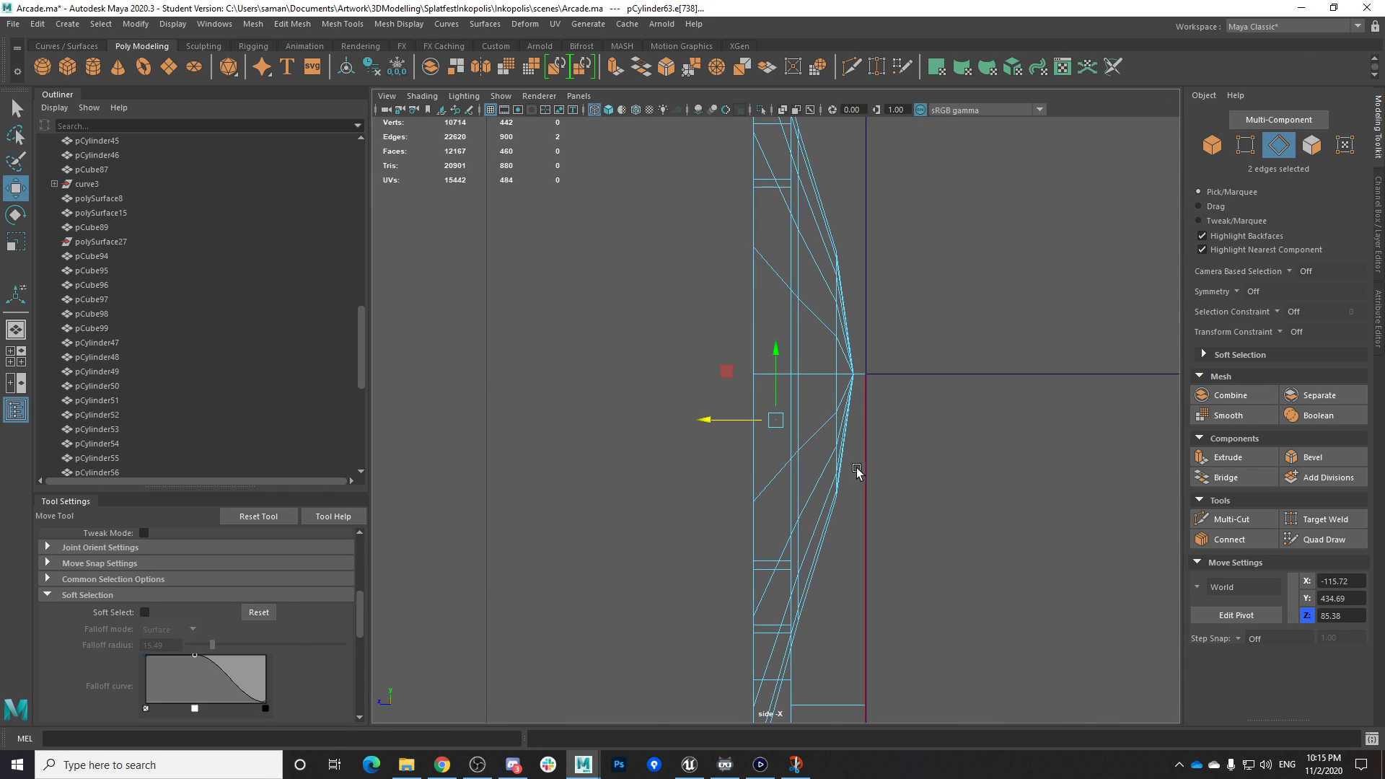
mouse_move(707, 420)
left_mouse_down()
mouse_move(725, 426)
mouse_move(674, 424)
mouse_move(726, 424)
left_mouse_up()
key("ctrl+z")
key("ctrl+z")
Select the edges forming the left disc's dished center in side view and check the selection in perspective
scroll(746, 389, "down", 5)
left_click_drag(774, 206, 766, 613)
left_click_drag(802, 251, 799, 562, "shift")
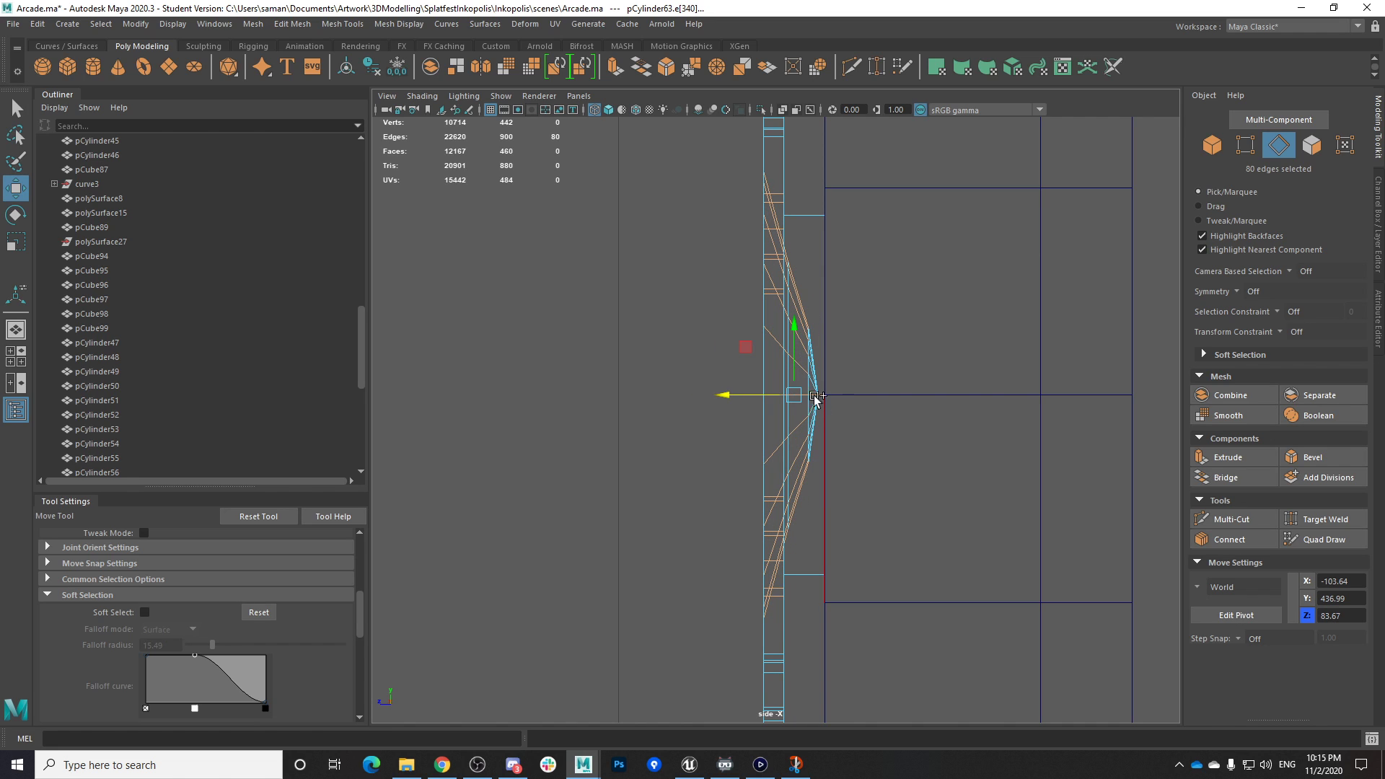
left_click_drag(816, 352, 817, 464, "shift")
key("space")
key("space")
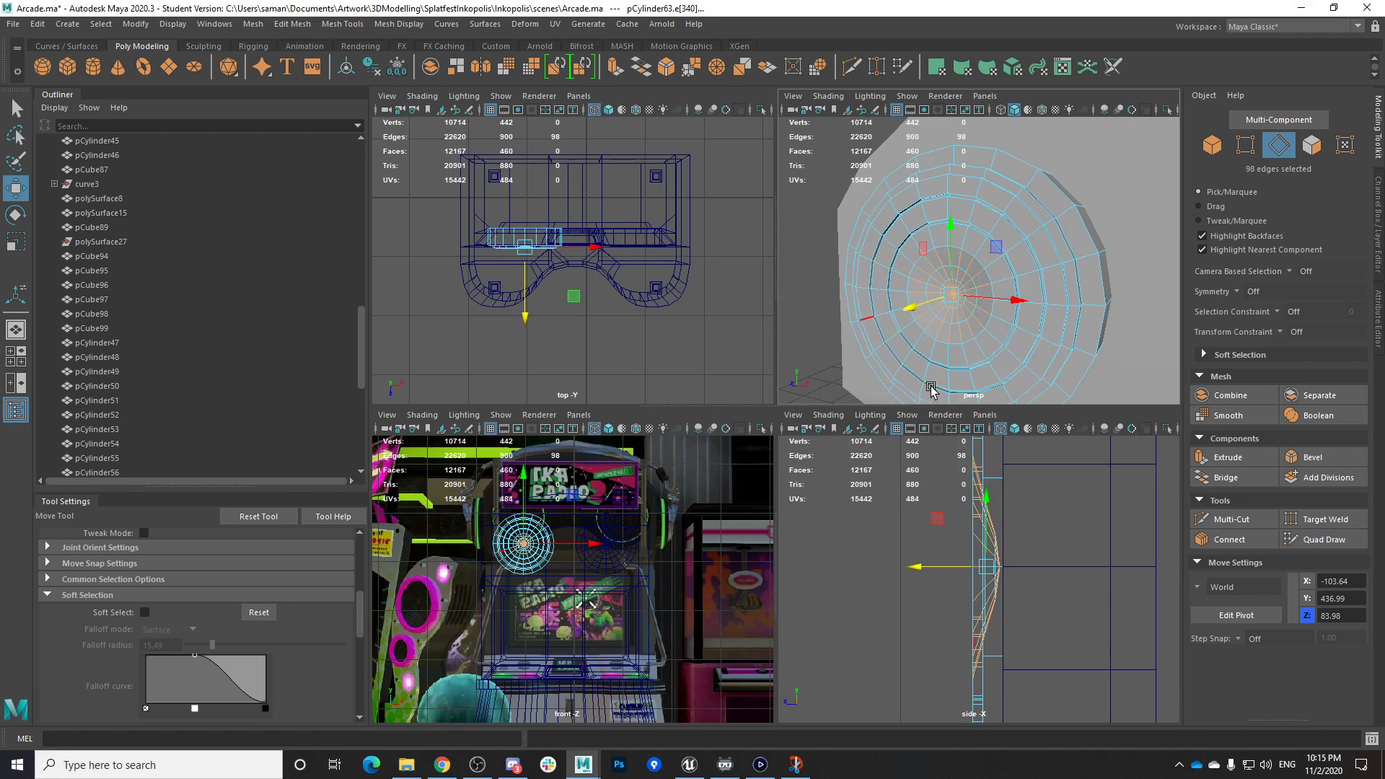
left_click_drag(947, 409, 880, 562, "alt")
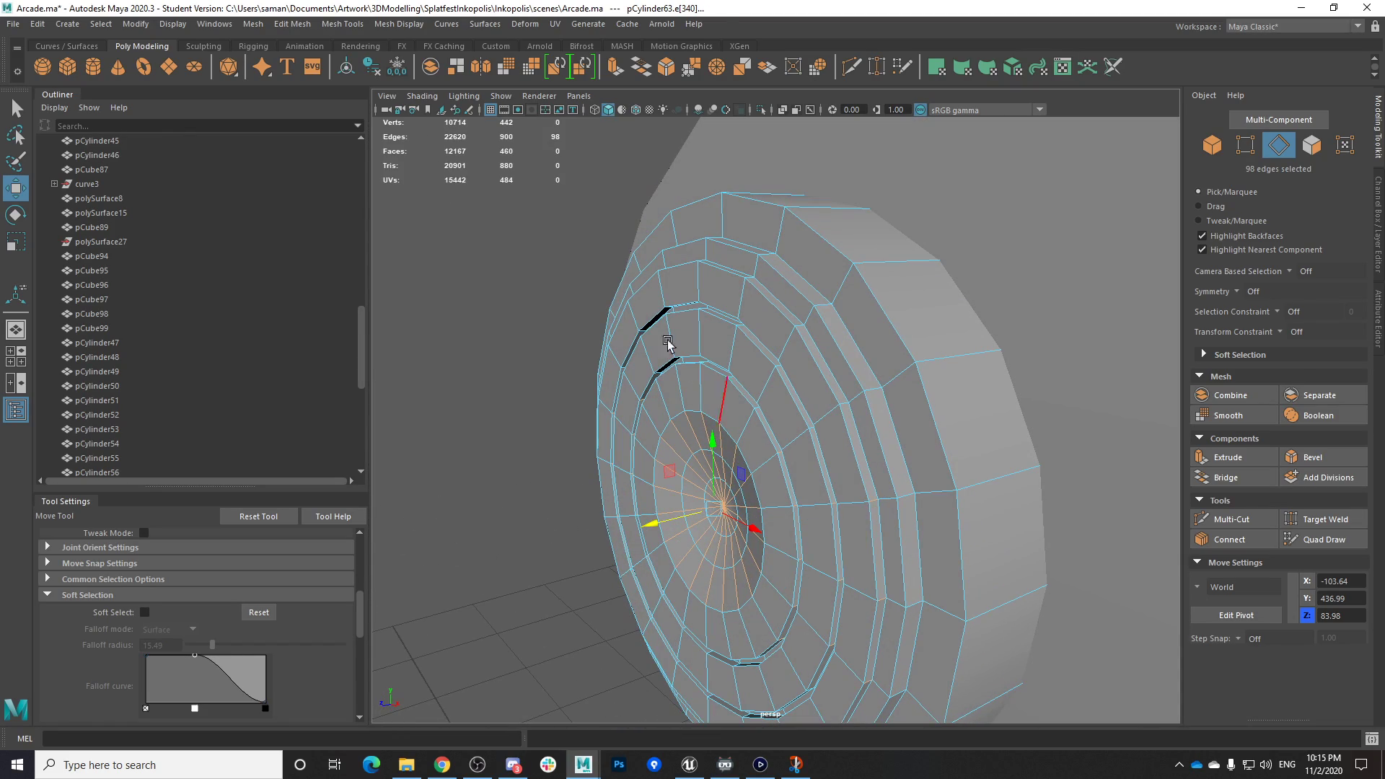
Soften the selected edges of the central dish, reselect the left disc as an object, and save the scene
left_click(427, 25)
left_click(454, 154)
right_click_drag(910, 339, 1031, 307)
left_click(608, 560)
left_click_drag(609, 560, 815, 588, "alt")
scroll(690, 625, "down", 5)
left_click(779, 548)
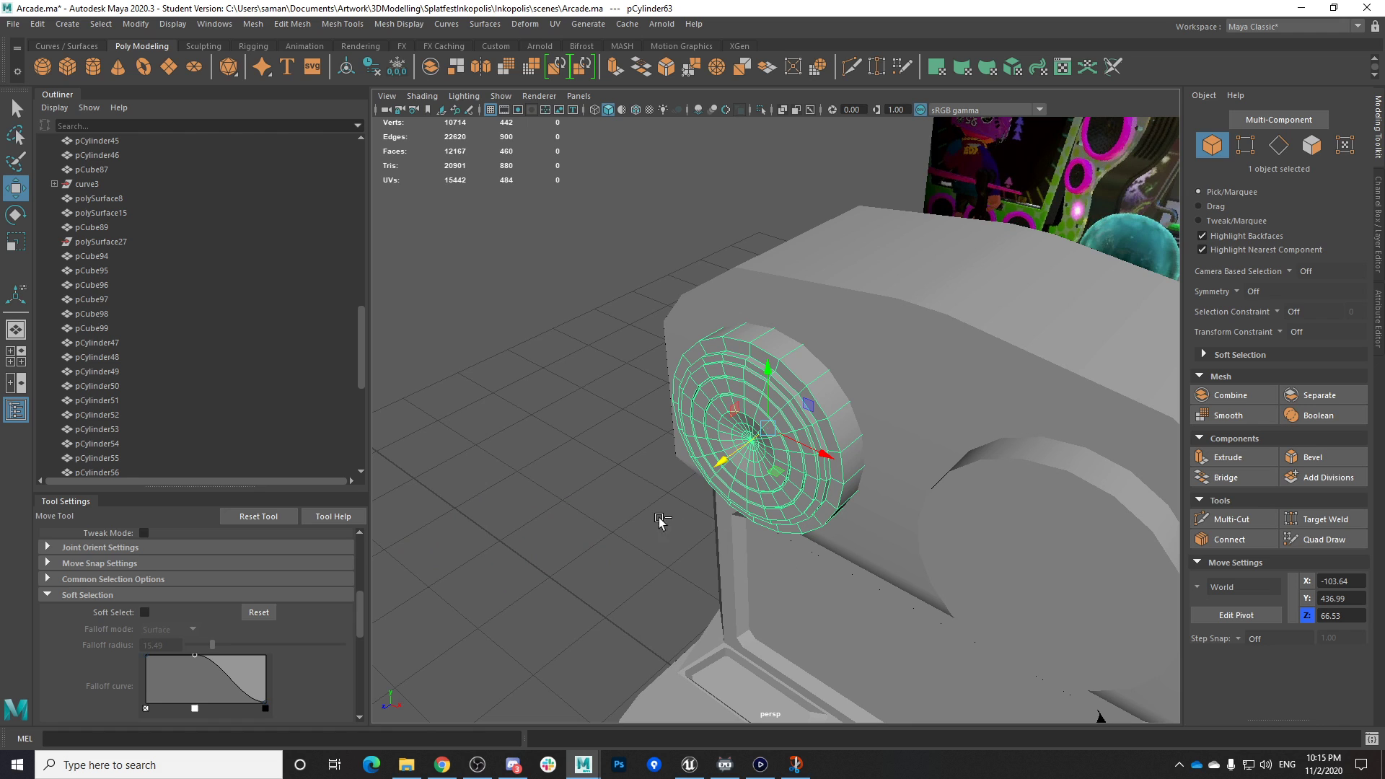
key("ctrl+s")
Select the front vertices of the left disc's raised rings in side view and move them back to about Z 85.34
left_click(661, 394)
left_click_drag(662, 395, 586, 437, "alt")
left_click(788, 571)
left_click_drag(751, 533, 881, 566, "alt")
key("space")
key("space")
scroll(851, 495, "down", 6)
right_click_drag(772, 363, 772, 400)
left_click_drag(753, 200, 771, 211)
right_click_drag(725, 213, 724, 214)
left_click_drag(752, 180, 775, 648)
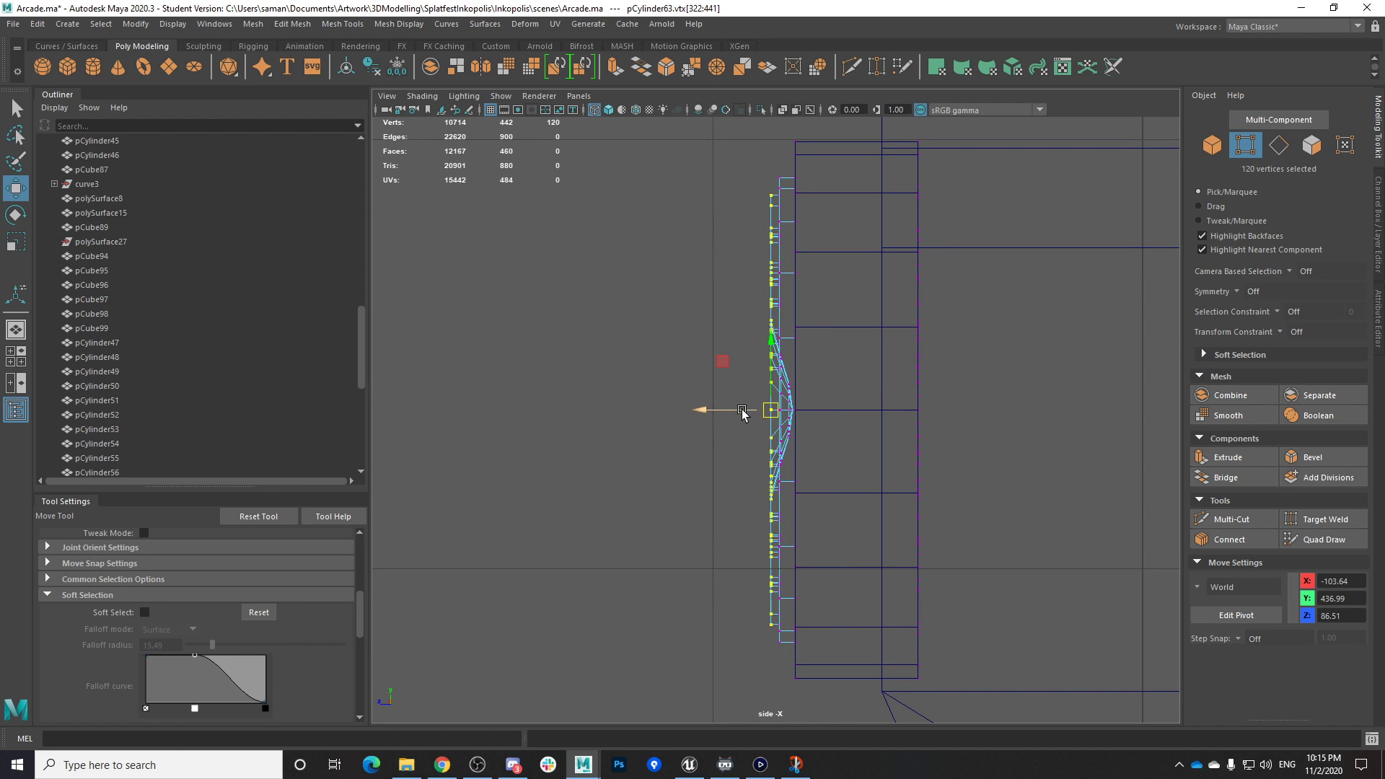
left_click_drag(731, 406, 736, 408)
Return to object selection, check the reduced ring depth in perspective, and reselect the left disc
key("space")
key("space")
scroll(570, 541, "up", 5)
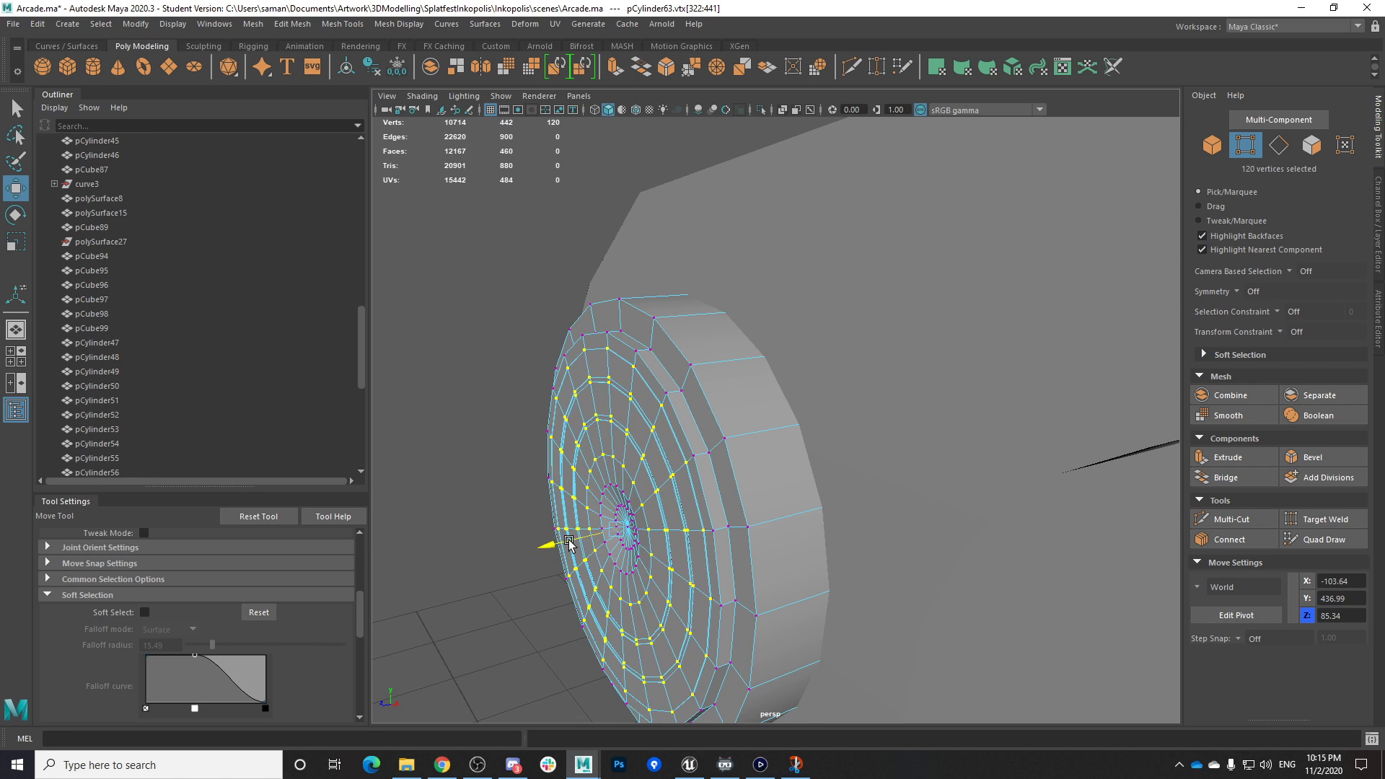
right_click_drag(645, 368, 749, 295)
left_click(593, 268)
left_click_drag(614, 285, 875, 522, "alt")
scroll(875, 523, "down", 5)
left_click(695, 516)
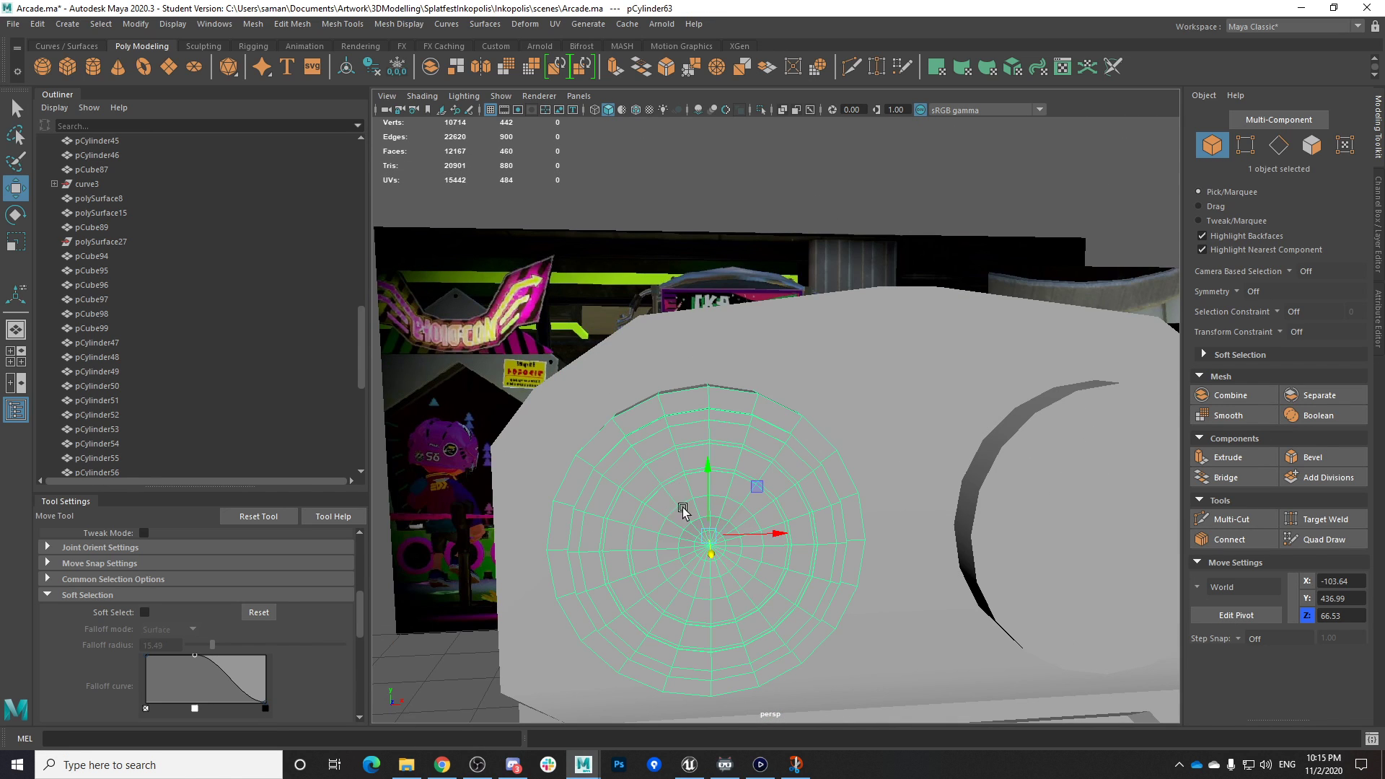
Save the scene and delete the left disc's construction history
key("ctrl+s")
left_click(660, 395)
left_click(365, 70)
Inspect the plain right disc and the cabinet body alongside the finished left disc
scroll(703, 435, "down", 5)
middle_click_drag(956, 447, 757, 414, "alt")
left_click(753, 414)
left_click(632, 482, "shift")
left_click_drag(631, 482, 575, 454, "alt")
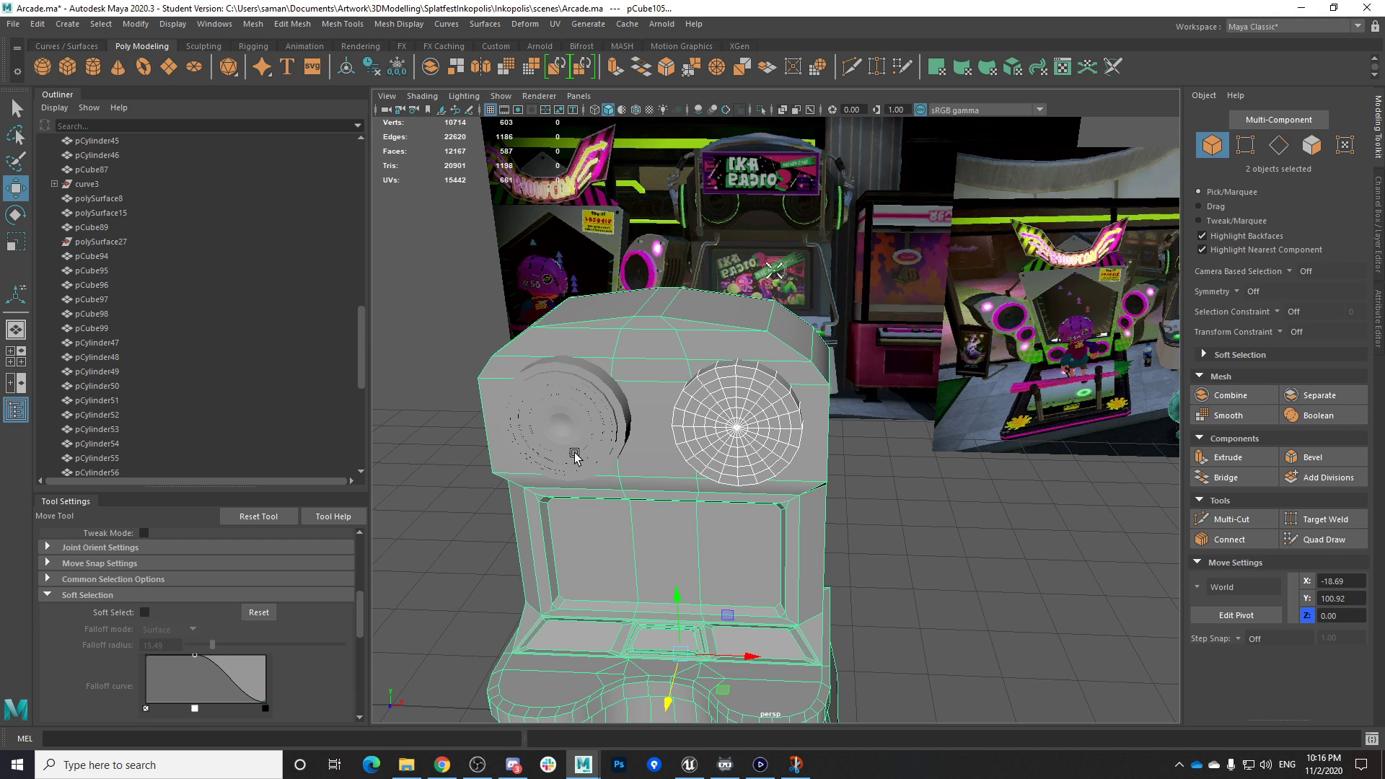
scroll(776, 423, "down", 3)
scroll(866, 441, "up", 2)
left_click_drag(915, 442, 876, 460, "alt")
Return to object selection, select the reference image plane instead of the cabinet parts, and save the scene
right_click_drag(780, 416, 849, 337)
left_click(919, 408)
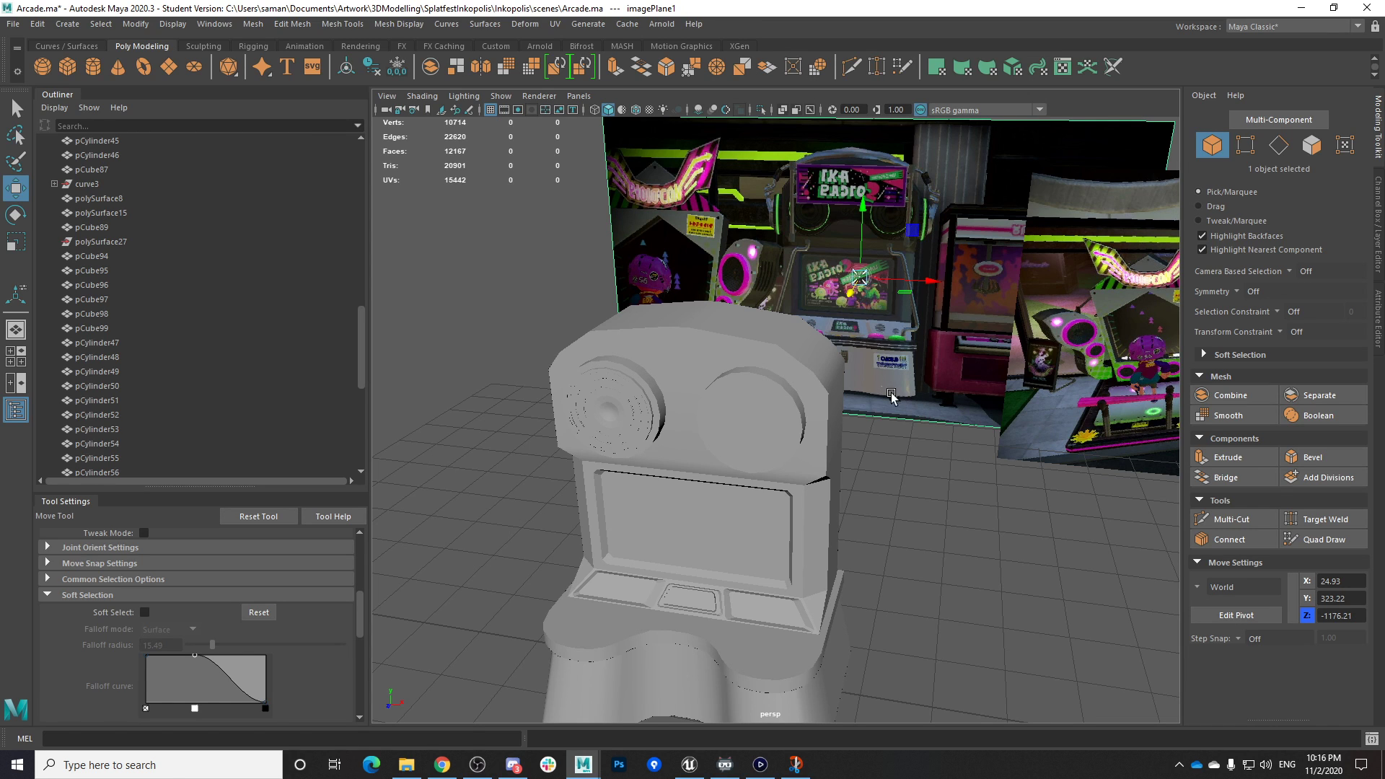
key("ctrl+s")
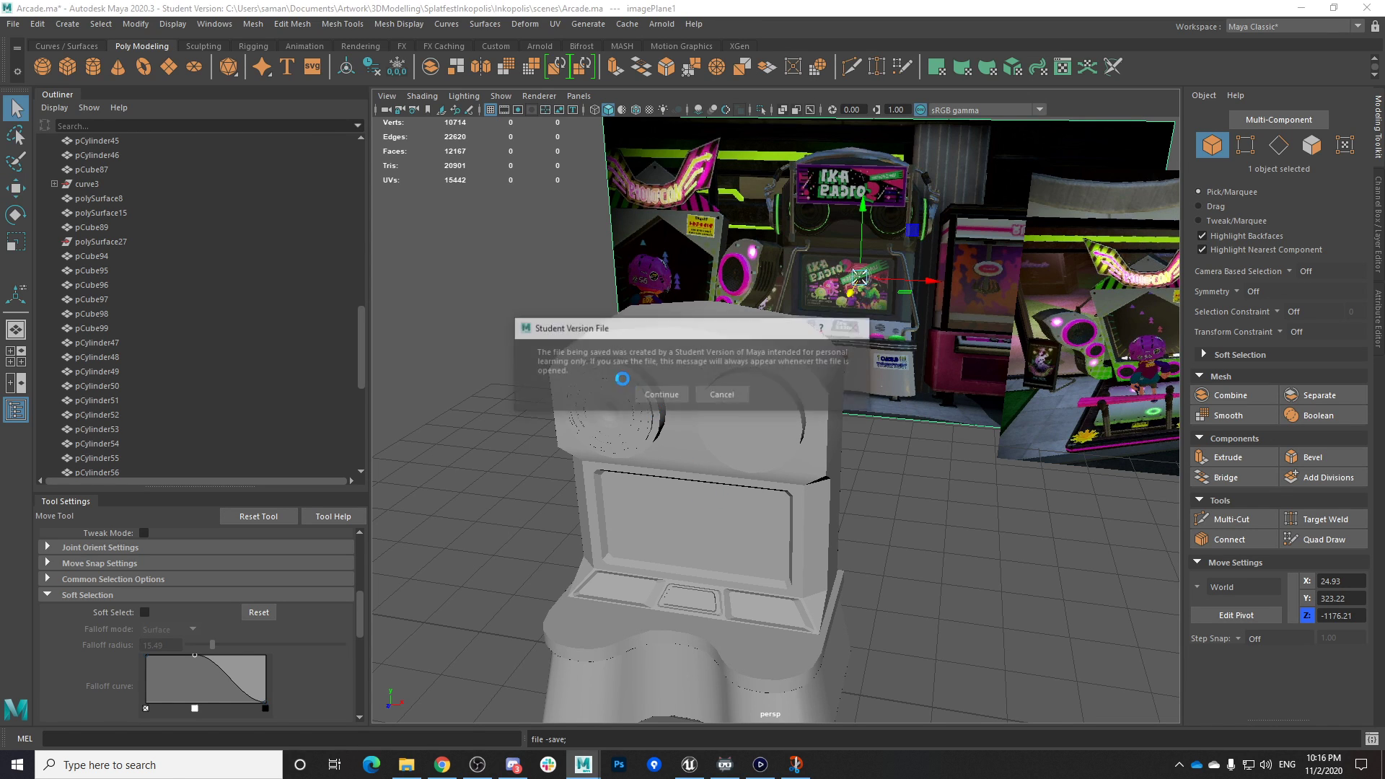
left_click(659, 393)
left_click_drag(780, 419, 734, 335, "alt")
right_click_drag(734, 335, 1010, 451, "alt")
left_click_drag(798, 378, 777, 384, "alt")
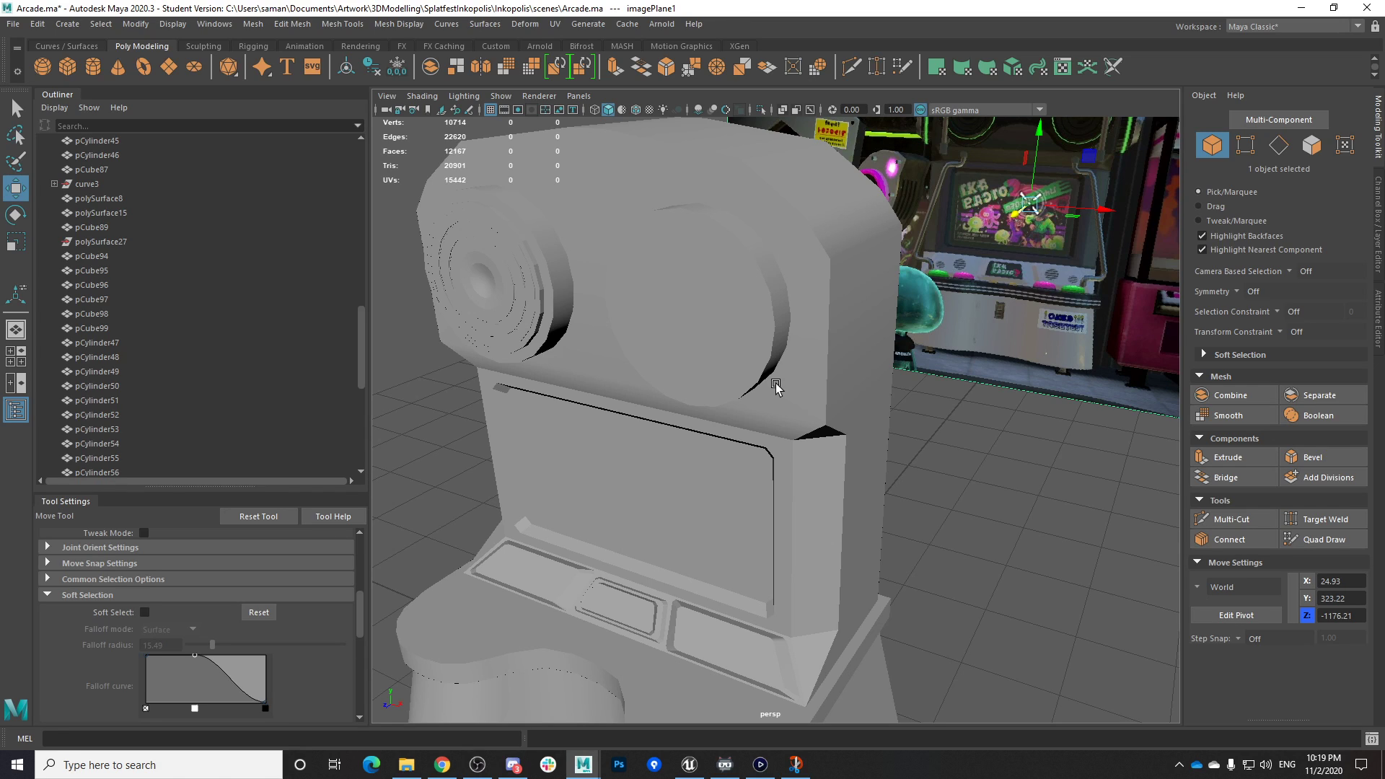
right_click_drag(777, 385, 765, 365, "alt")
right_click_drag(836, 452, 790, 404, "alt")
left_click_drag(871, 444, 911, 413, "alt")
right_click_drag(826, 368, 909, 459, "alt")
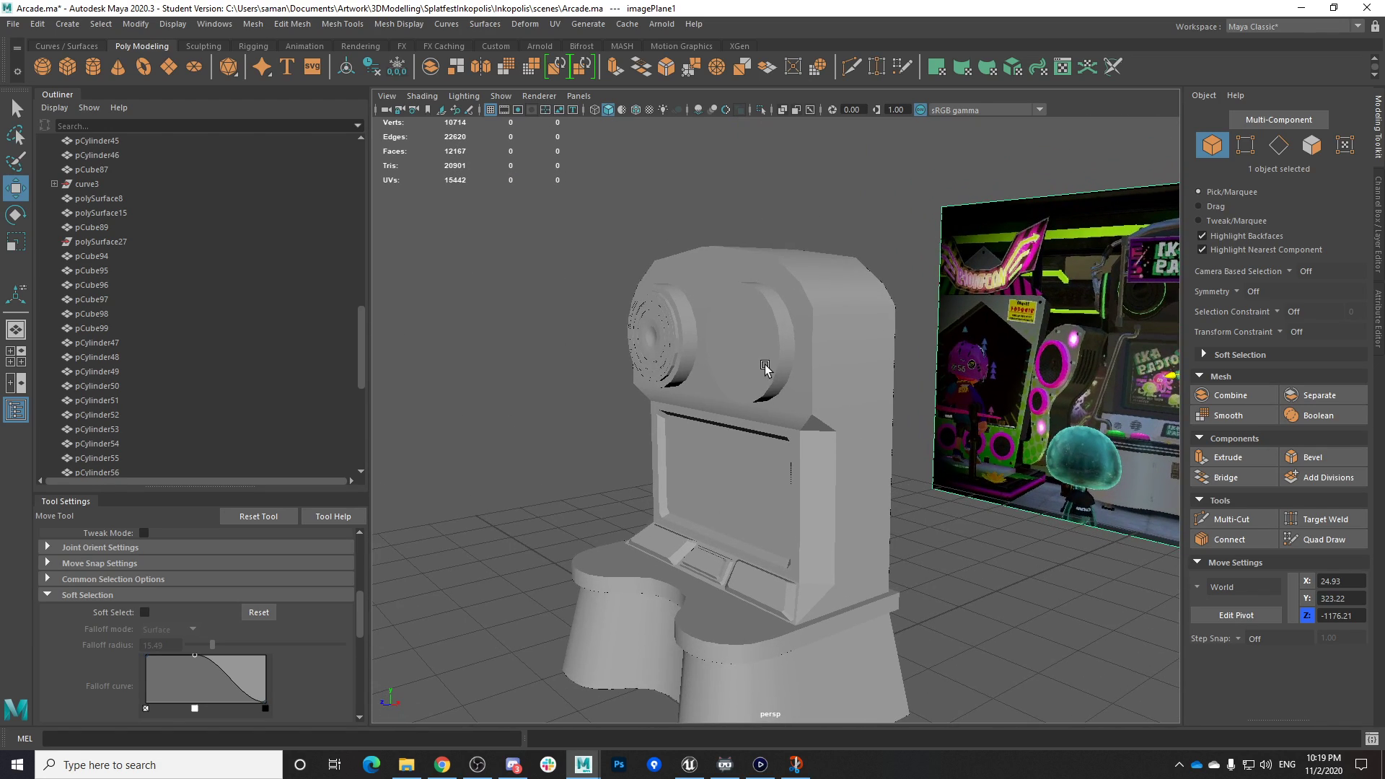
Select the plain right disc, view it from the front, and save the scene
left_click(767, 368)
left_click_drag(779, 382, 889, 428, "alt")
middle_click_drag(889, 427, 993, 449, "alt")
right_click_drag(993, 449, 1010, 451, "alt")
middle_click_drag(956, 437, 925, 412, "alt")
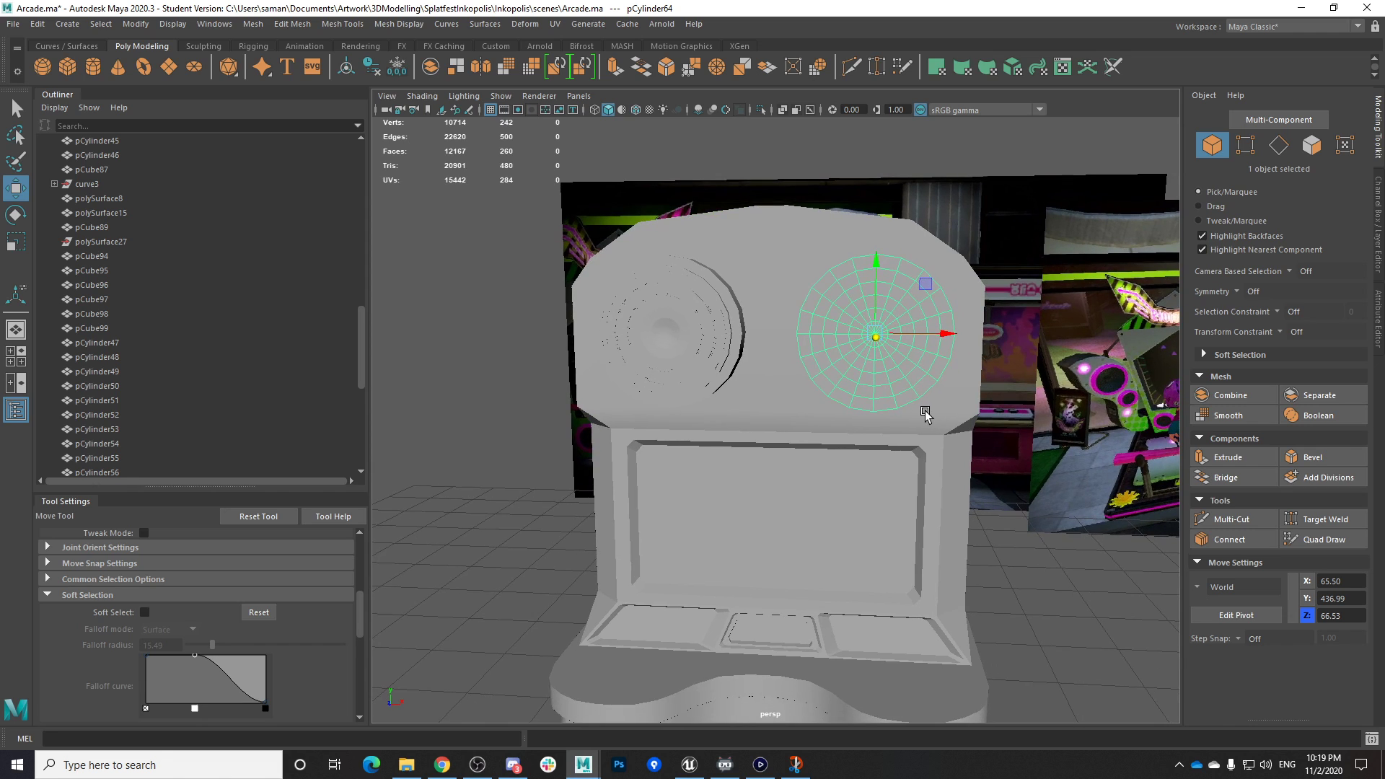
key("ctrl+s")
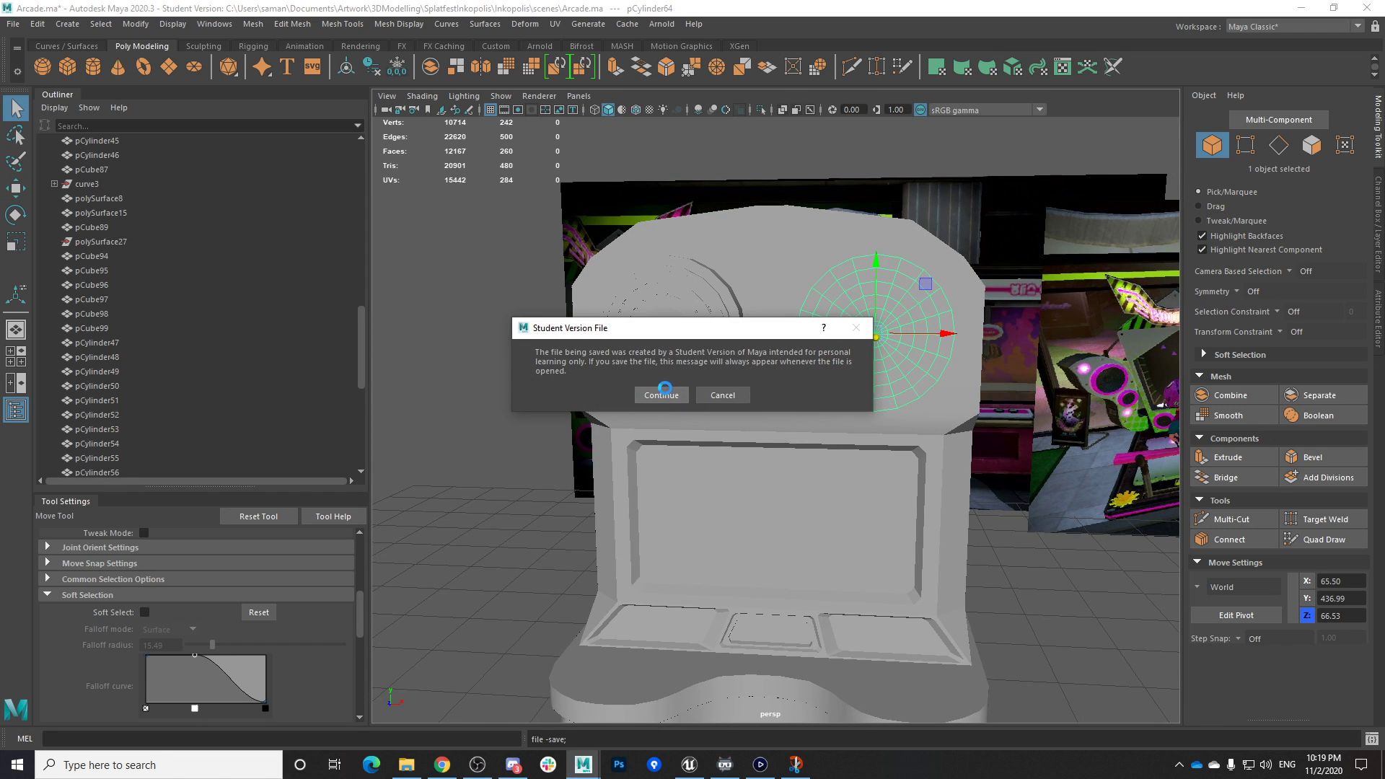
left_click(659, 393)
left_click_drag(887, 526, 680, 500, "alt")
right_click_drag(680, 500, 854, 560, "alt")
left_click_drag(854, 560, 924, 581, "alt")
right_click_drag(924, 581, 946, 586, "alt")
middle_click_drag(946, 587, 917, 614)
left_click_drag(886, 583, 872, 608, "alt")
key("ctrl+z")
key("Delete")
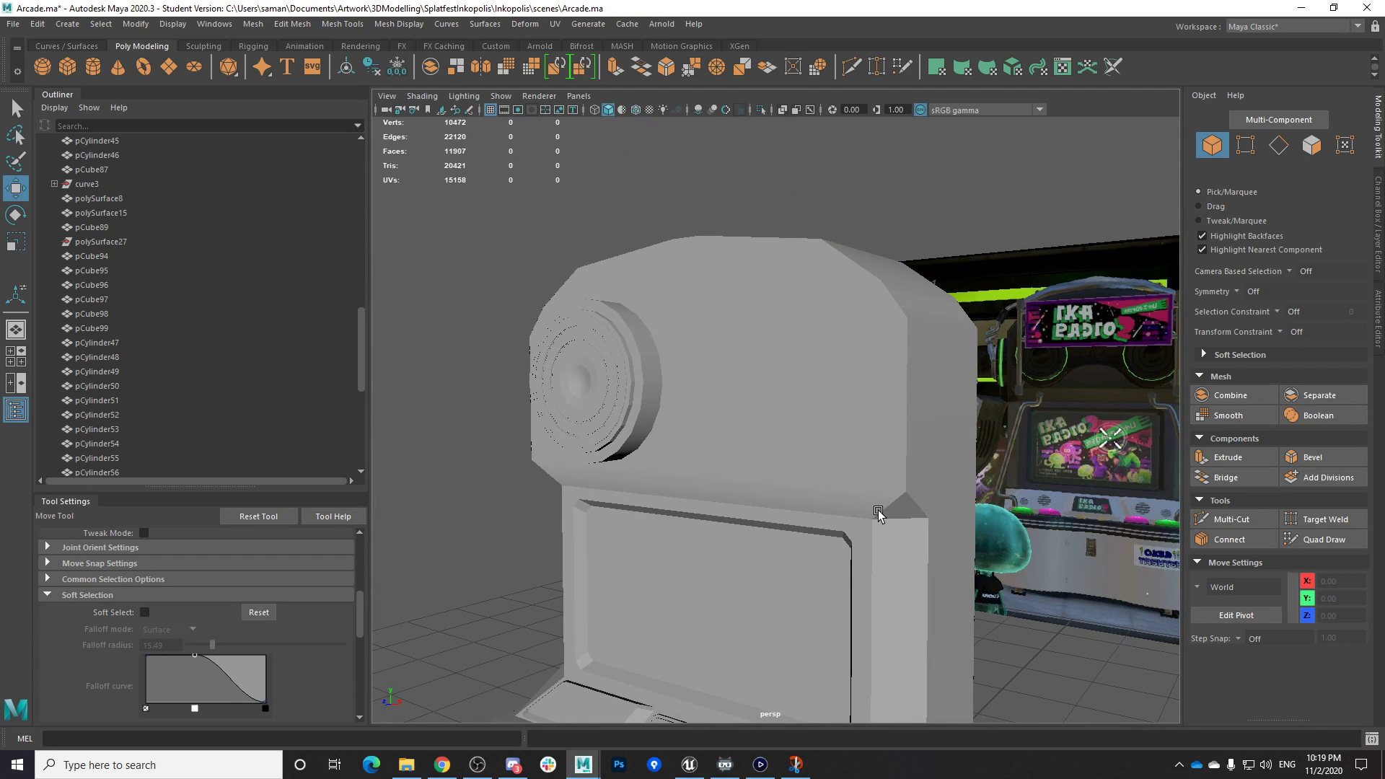
left_click(623, 360)
key("ctrl+z")
key("ctrl+z")
Duplicate the ringed left disc and place the copy over the plain right disc at Translate X 65.5
left_click(624, 385)
key("ctrl+d")
left_click_drag(623, 384, 794, 386)
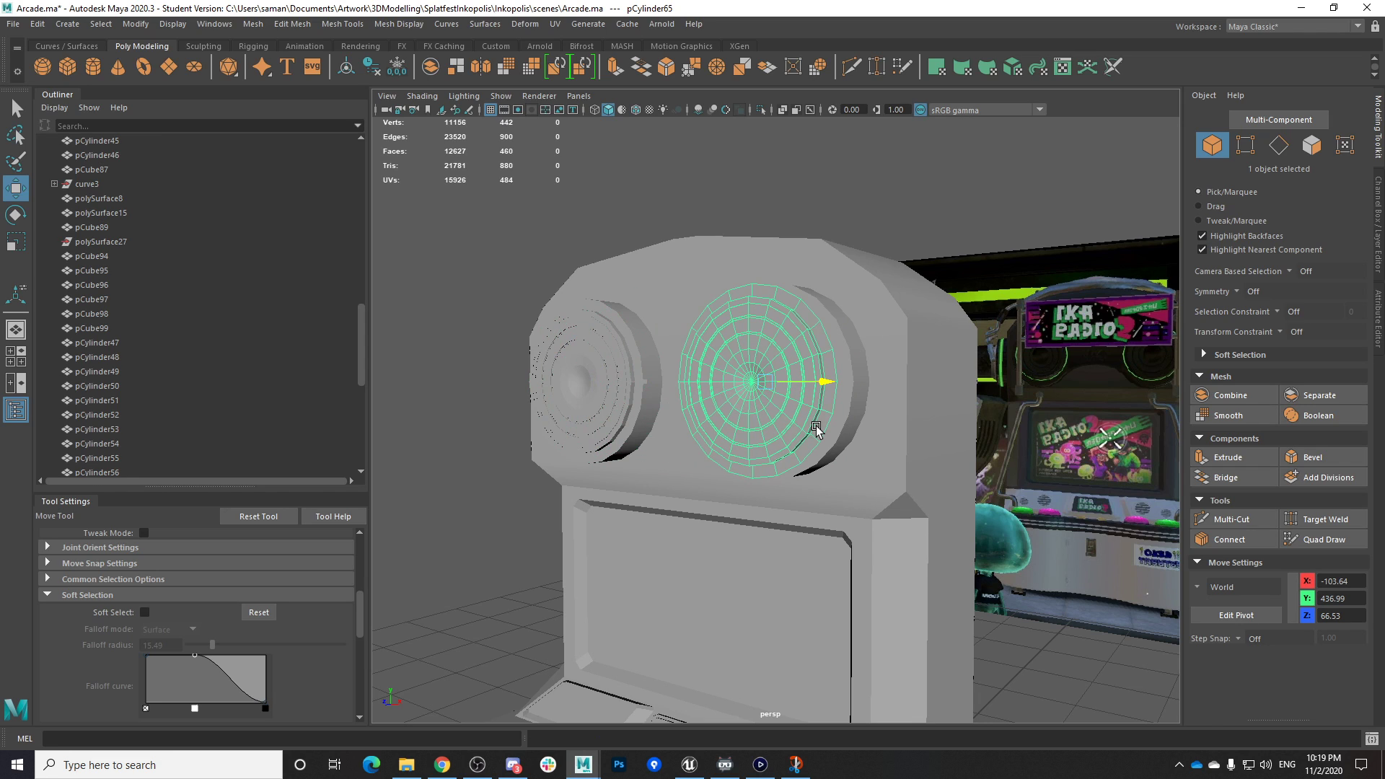
left_click(864, 381)
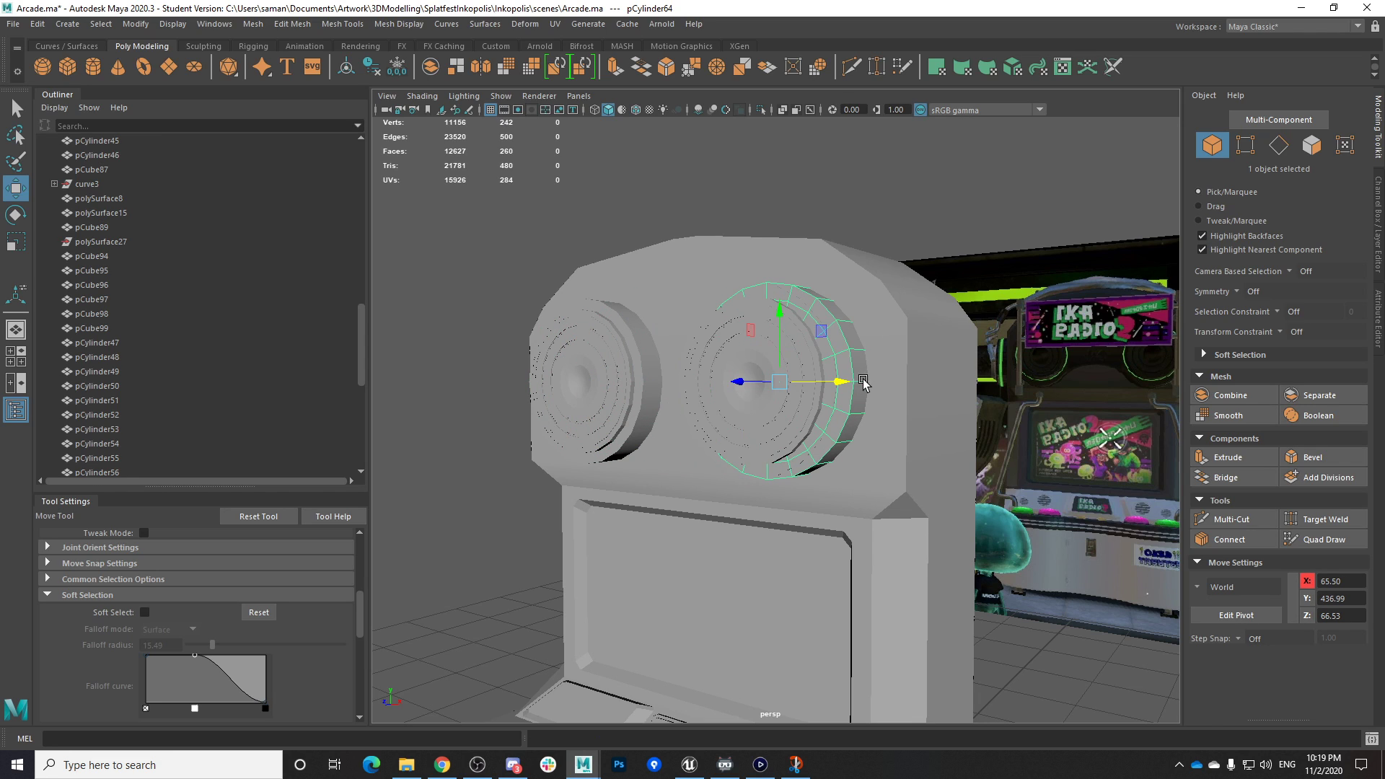
left_click(1378, 253)
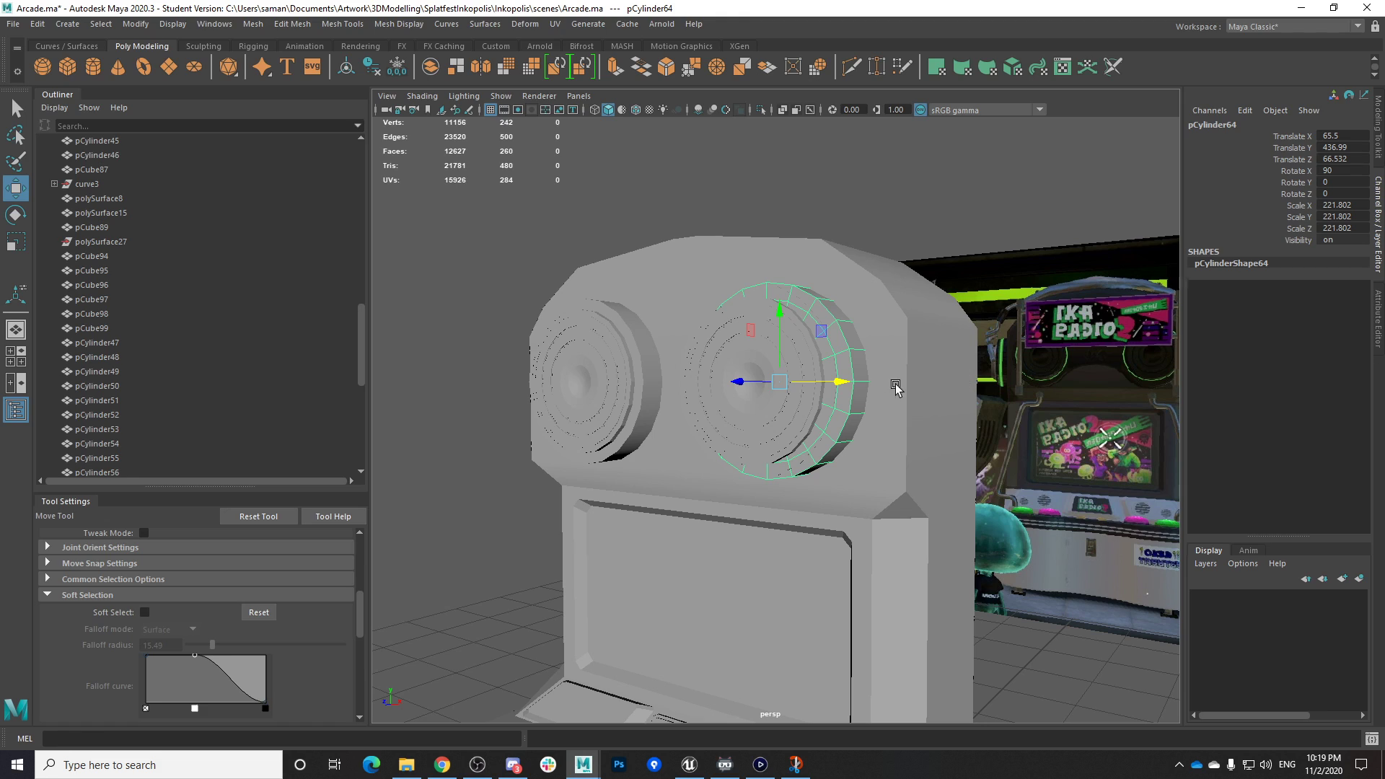
left_click_drag(839, 383, 864, 387)
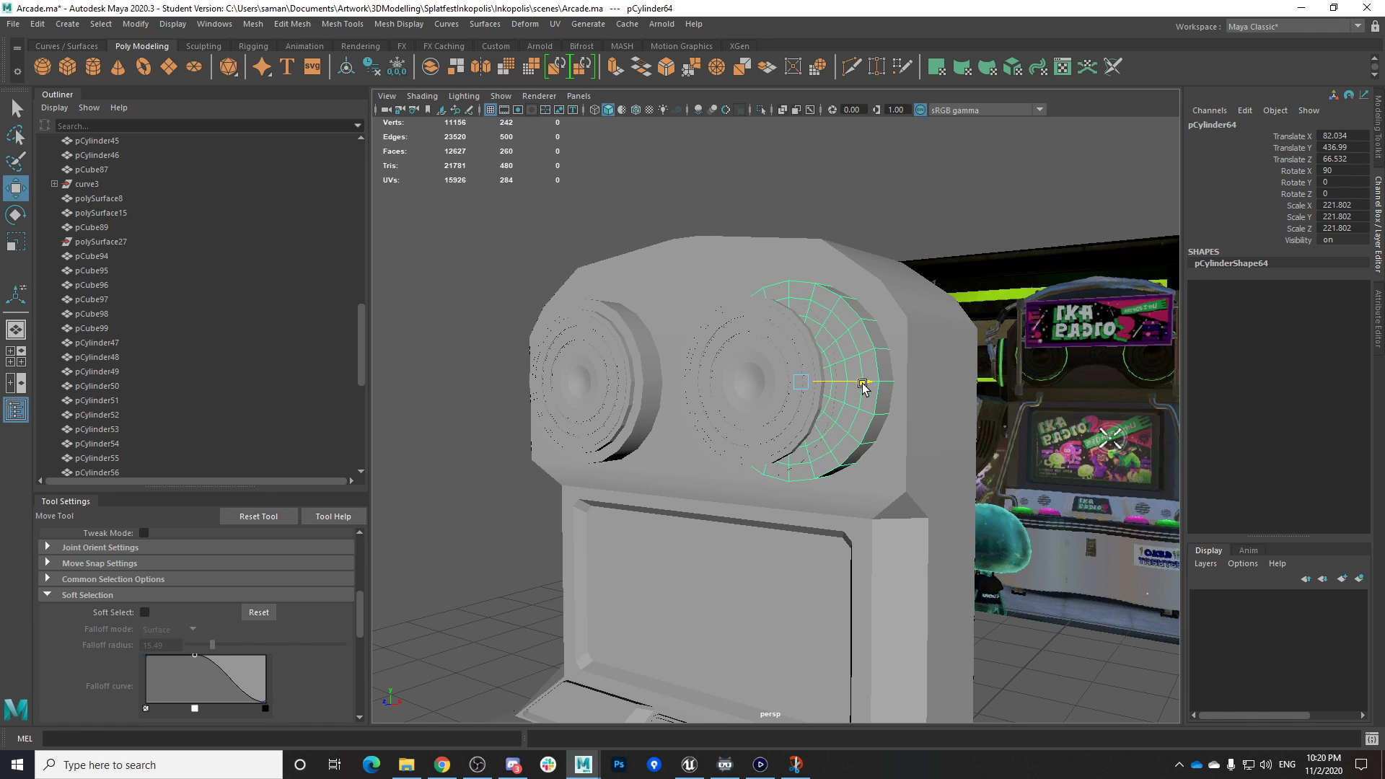
key("ctrl+z")
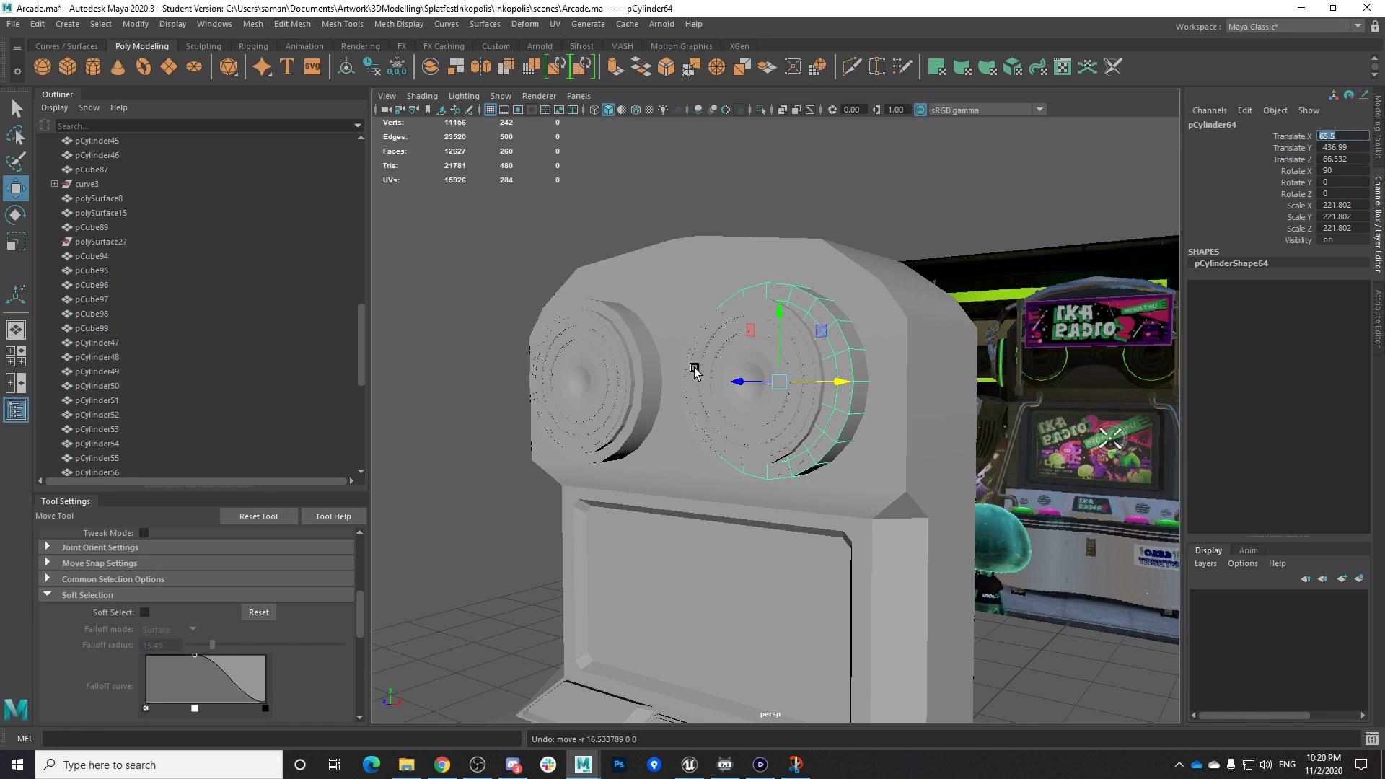
left_click(737, 334, "shift")
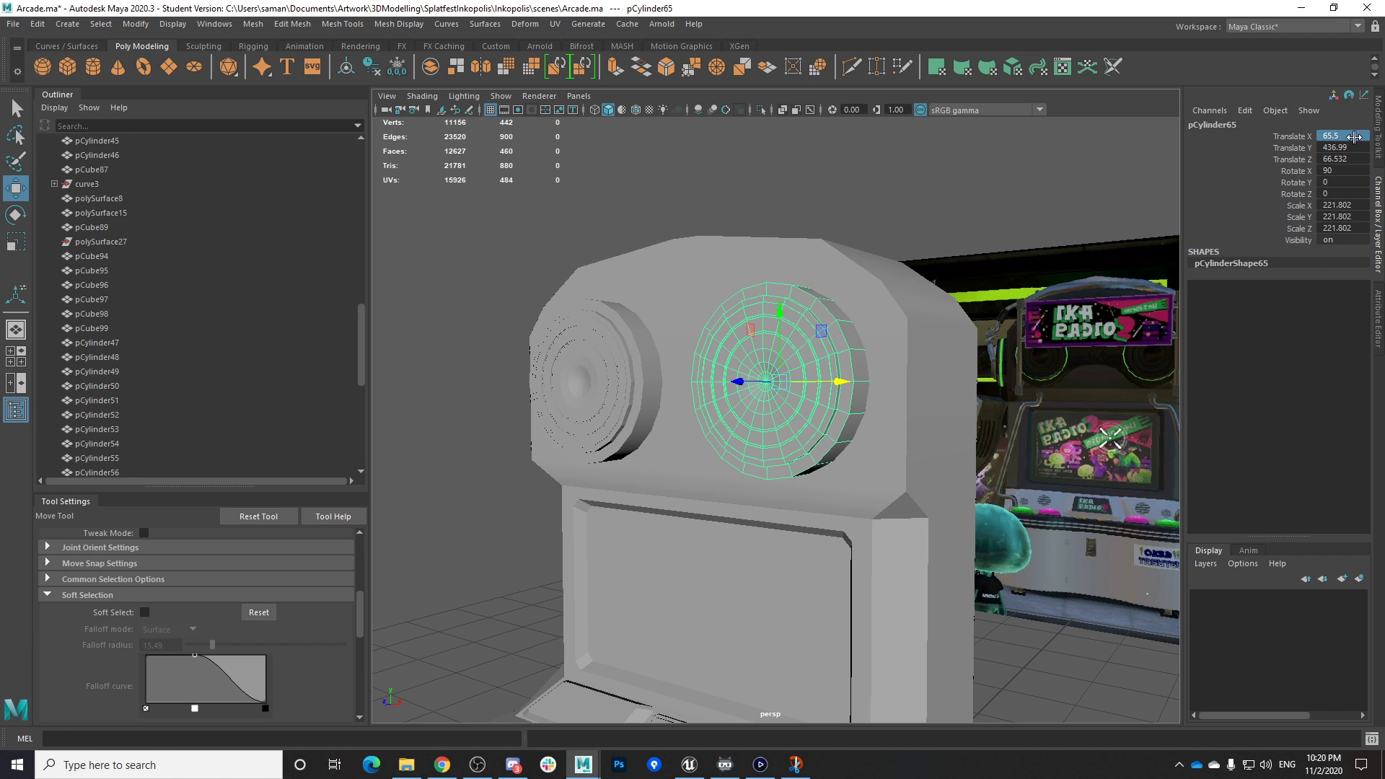
Delete the plain right disc hidden behind the ringed copy and check the copy in shaded view
key("4")
left_click_drag(894, 442, 827, 487, "alt")
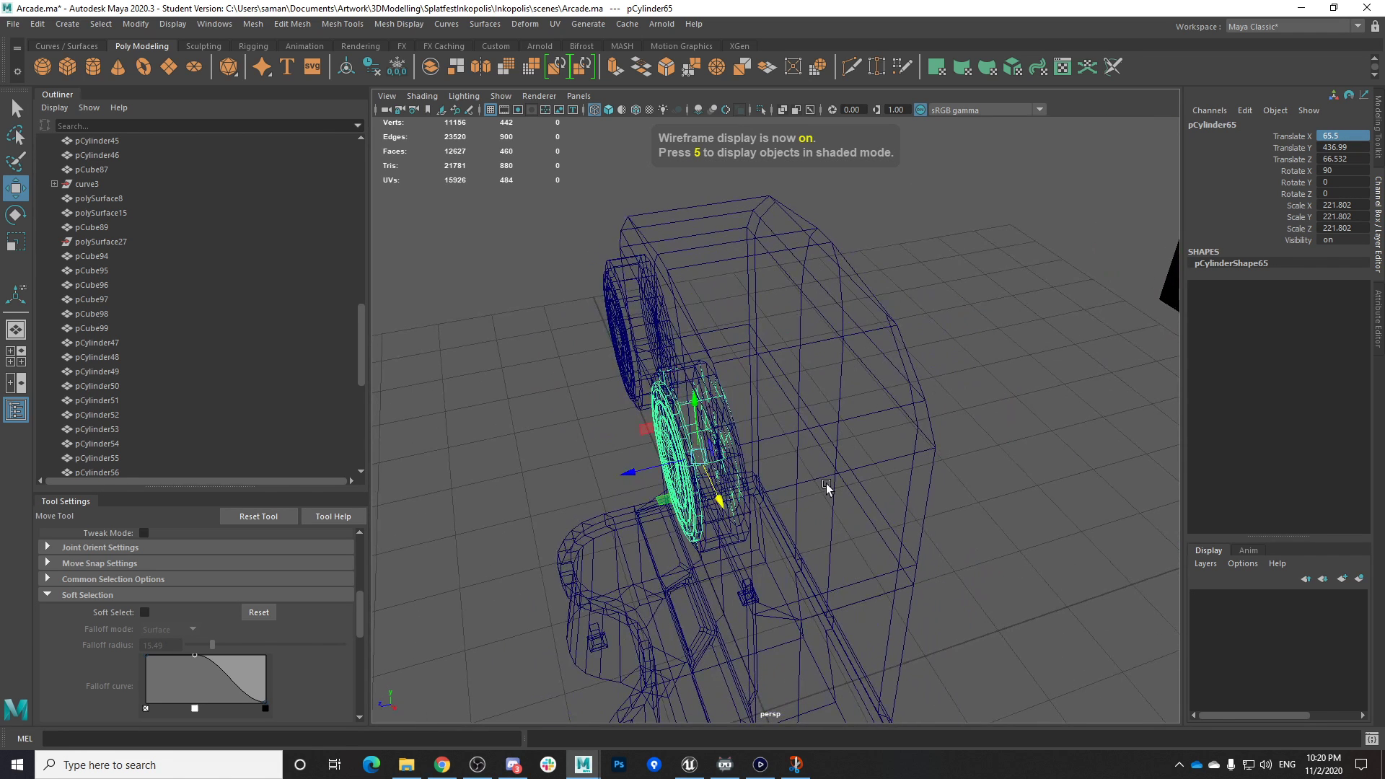
left_click(783, 515)
left_click_drag(783, 515, 908, 514, "alt")
key("5")
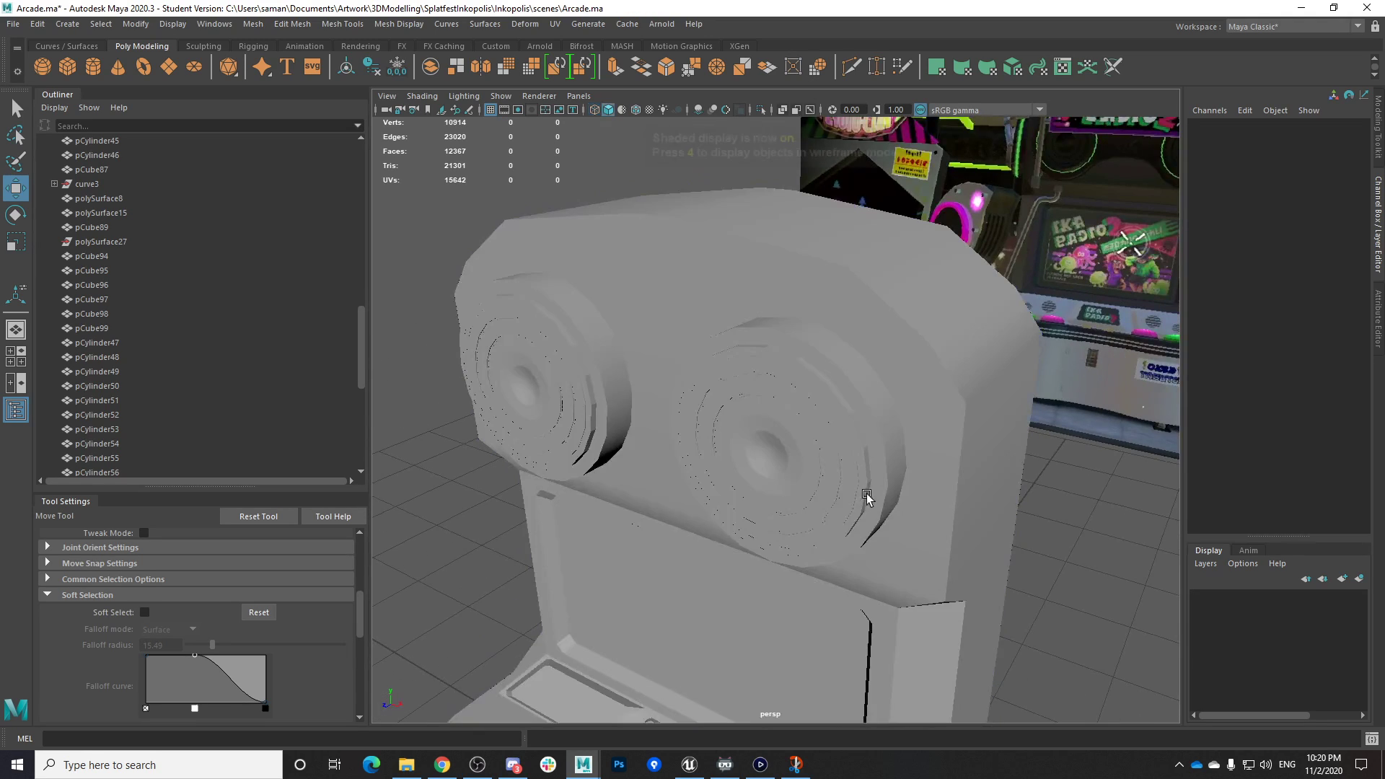
left_click(863, 462)
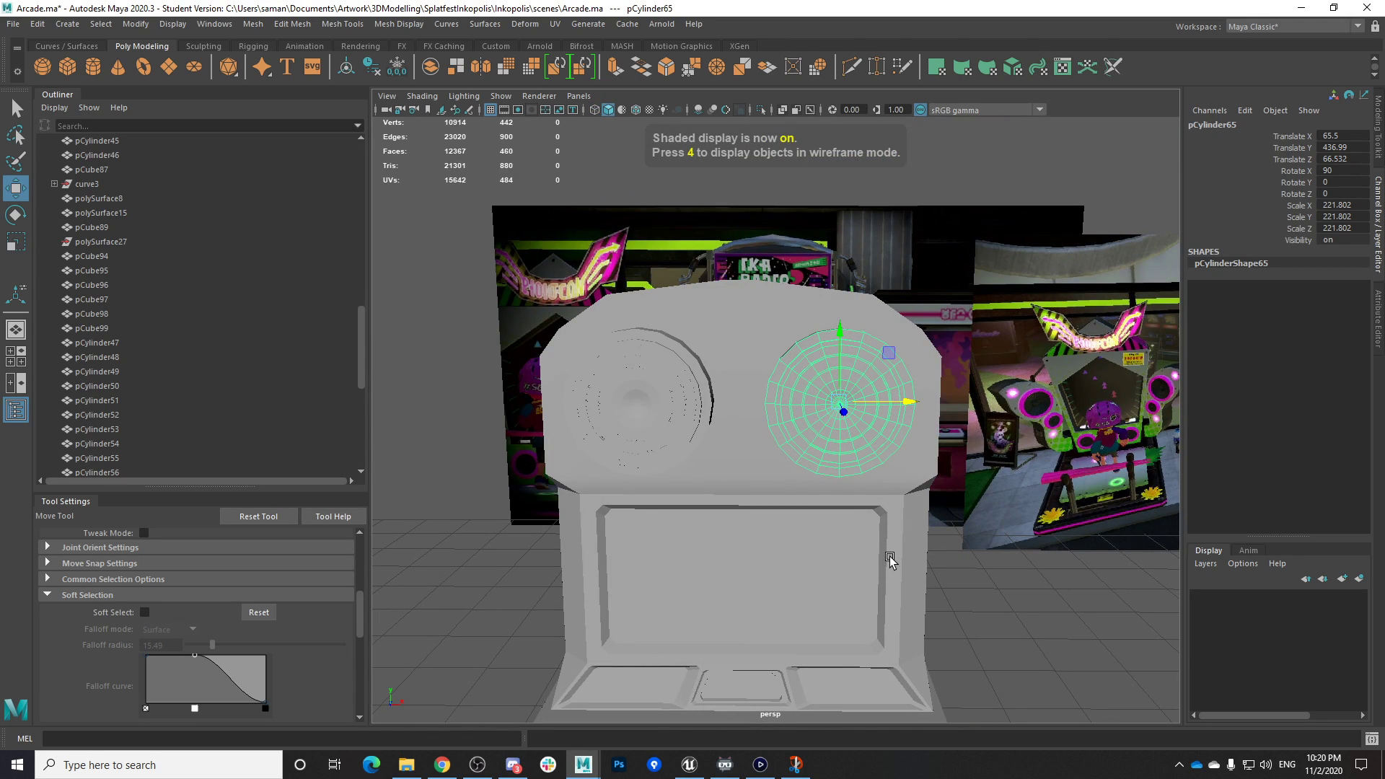
left_click_drag(869, 497, 1028, 598, "alt")
left_click(678, 432)
left_click_drag(696, 436, 713, 470, "alt")
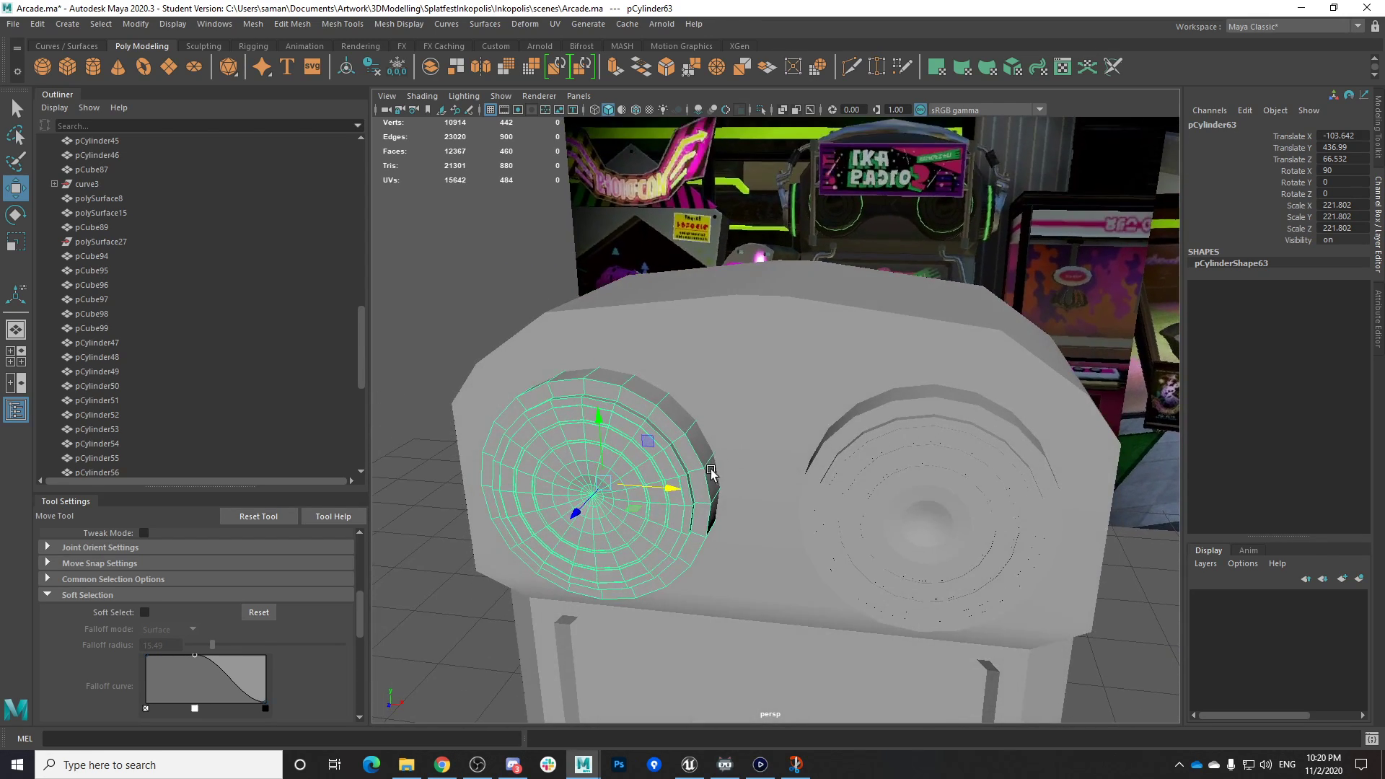
left_click_drag(705, 520, 665, 367, "alt")
right_click_drag(665, 367, 672, 424)
left_click(671, 390)
left_click_drag(672, 389, 782, 462, "alt")
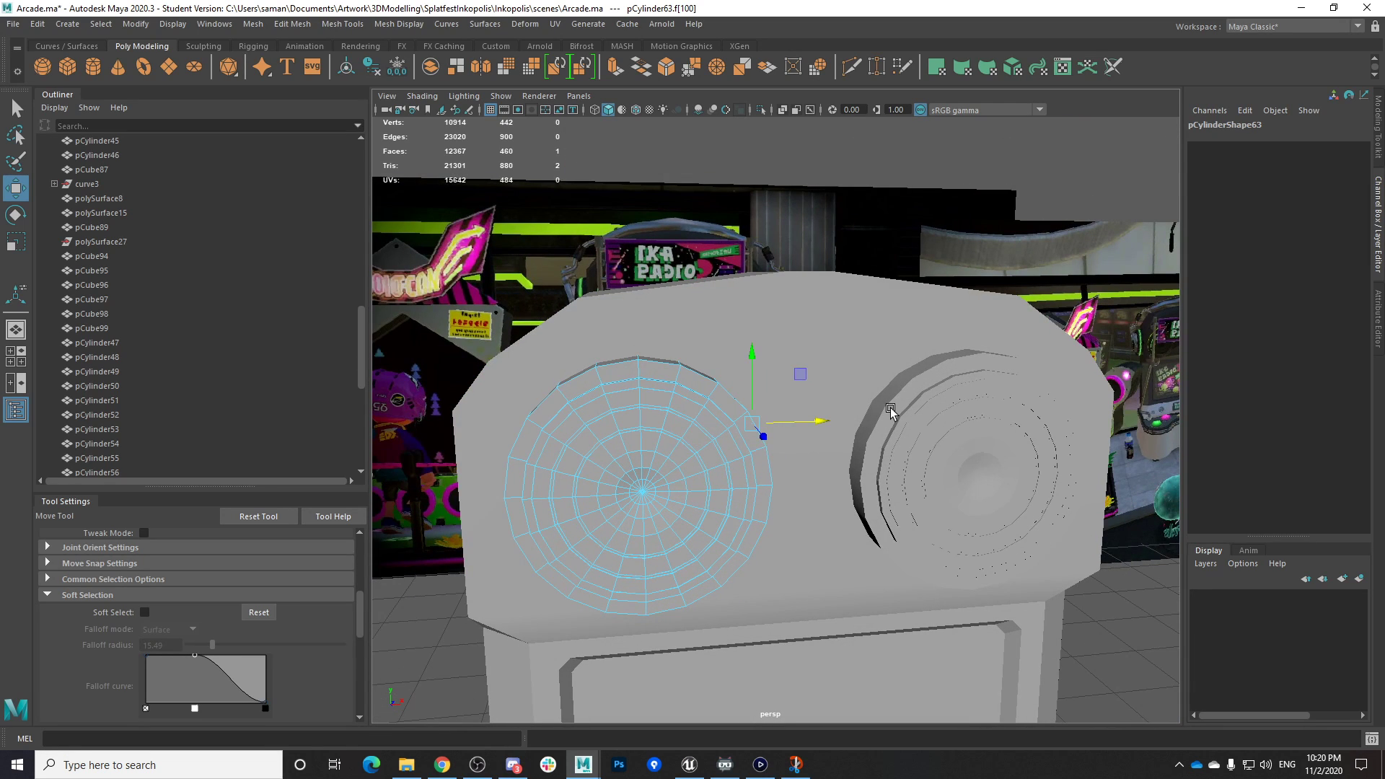
left_click(940, 425, "shift")
right_click_drag(959, 367, 1032, 328)
left_click_drag(1029, 330, 1004, 391, "alt")
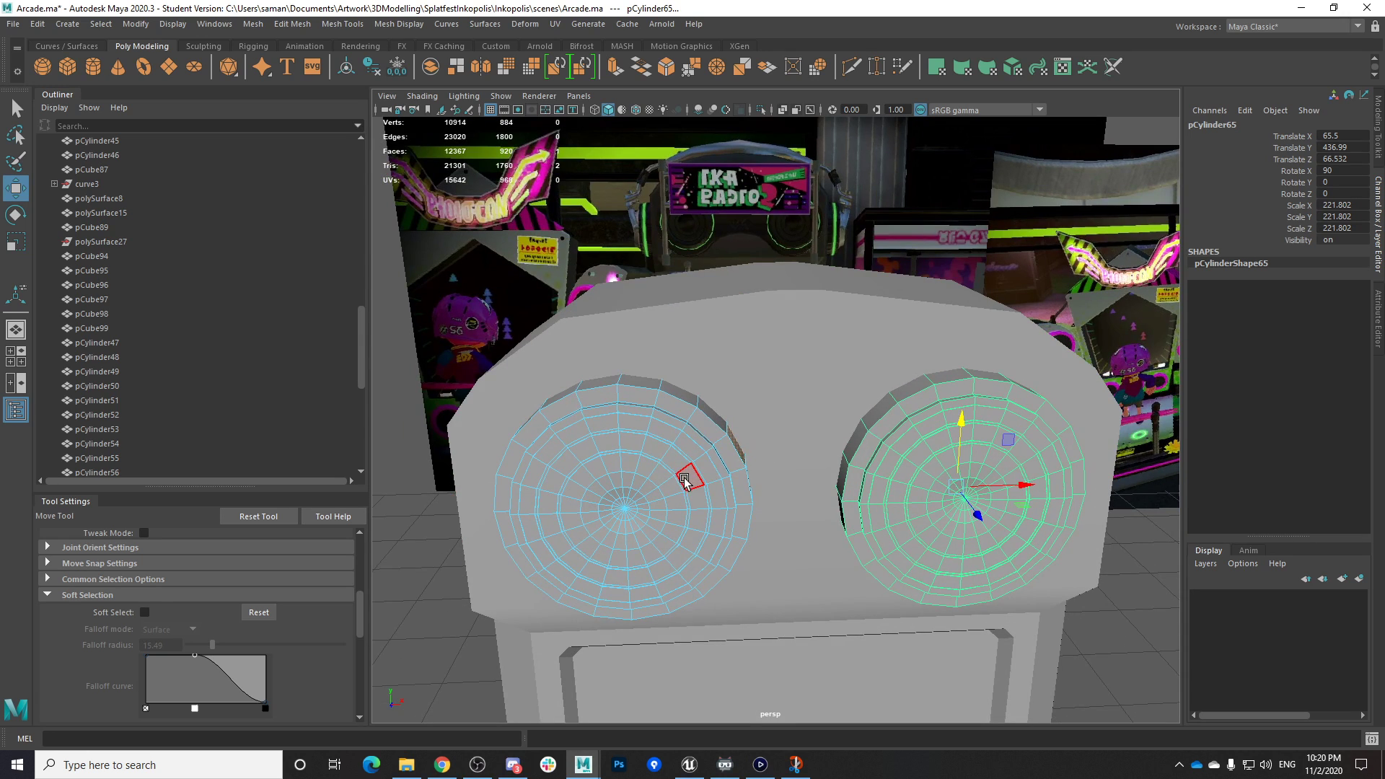
left_click_drag(694, 491, 674, 469, "alt")
Combine the left and right ringed discs into one mesh and save the scene
left_click(655, 425)
right_click_drag(841, 367, 995, 336)
left_click(941, 436)
left_click(671, 453, "shift")
left_click(344, 26)
mouse_move(258, 27)
left_click(278, 74)
key("ctrl+s")
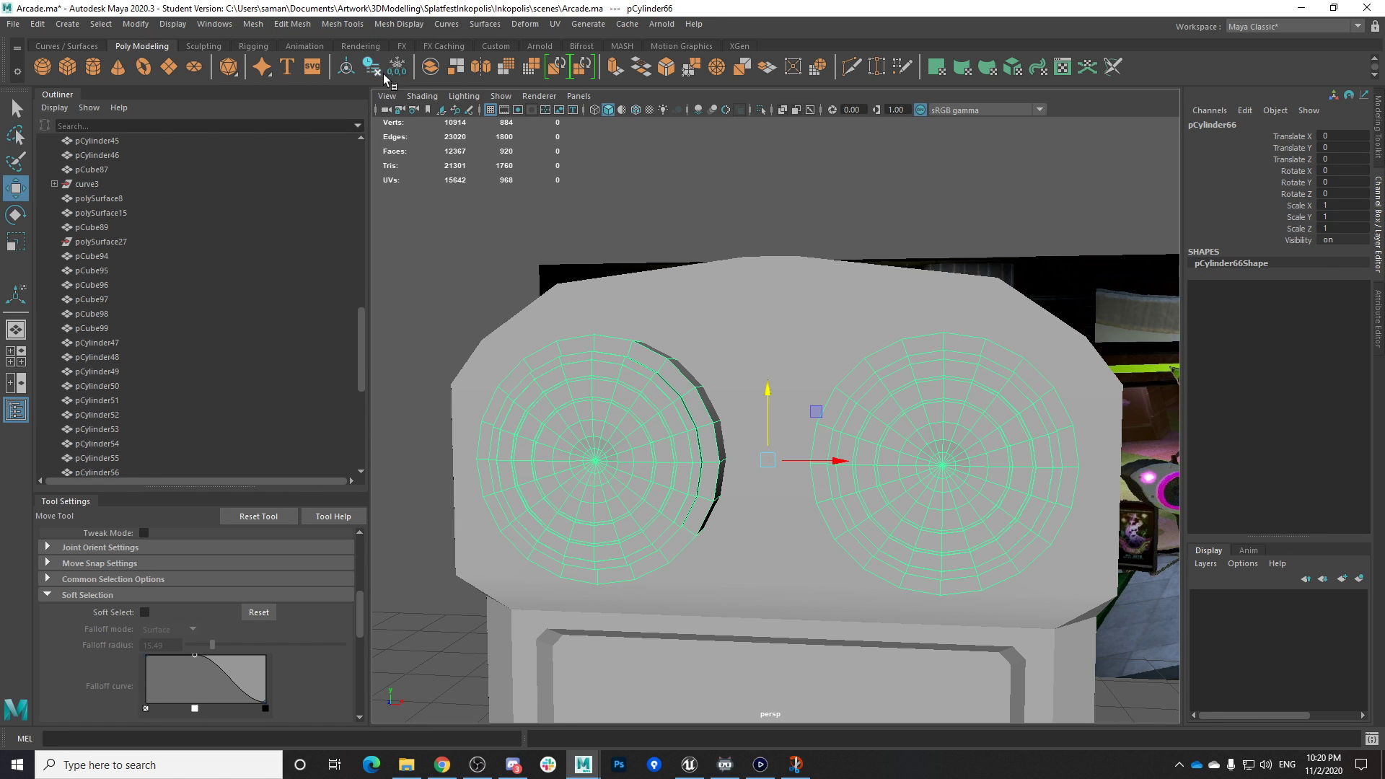
left_click(659, 399)
Freeze the combined discs' transforms and move them forward off the cabinet to about Translate Z 146
left_click_drag(655, 443, 622, 469, "alt")
mouse_move(693, 369)
right_mouse_down()
mouse_move(694, 411)
mouse_move(660, 412)
mouse_move(684, 389)
right_mouse_up()
left_click(679, 466)
left_click(658, 417)
left_click(638, 465)
left_click(397, 68)
scroll(751, 442, "down", 3)
left_click_drag(724, 488, 630, 566)
middle_click_drag(638, 567, 802, 449, "alt")
scroll(803, 449, "up", 1)
scroll(801, 449, "up", 3)
Delete the four side faces on each disc that face the other disc
right_click_drag(683, 358, 735, 404)
left_click(761, 307)
left_click_drag(790, 361, 813, 384, "alt")
left_click(782, 291, "shift")
left_click(781, 323, "shift")
left_click(777, 359, "shift")
left_click(904, 342, "shift")
left_click(893, 374, "shift")
left_click_drag(897, 408, 854, 466, "alt")
left_click(894, 314, "shift")
left_click(903, 336, "shift")
key("4")
key("5")
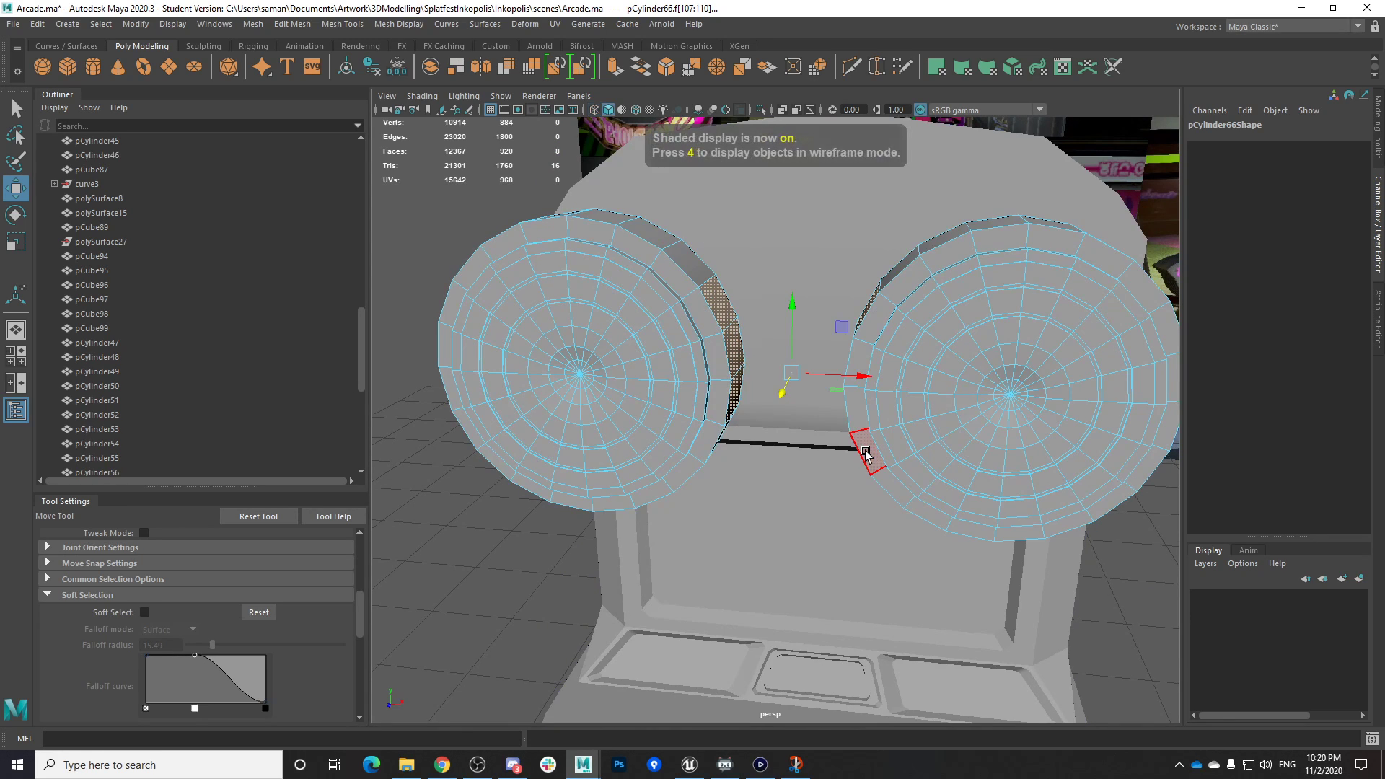
key("Delete")
Check the opened discs from the front and compare them with the Ika Radio 2 reference image
right_click_drag(770, 343, 762, 297)
double_click(704, 281)
scroll(843, 358, "down", 4)
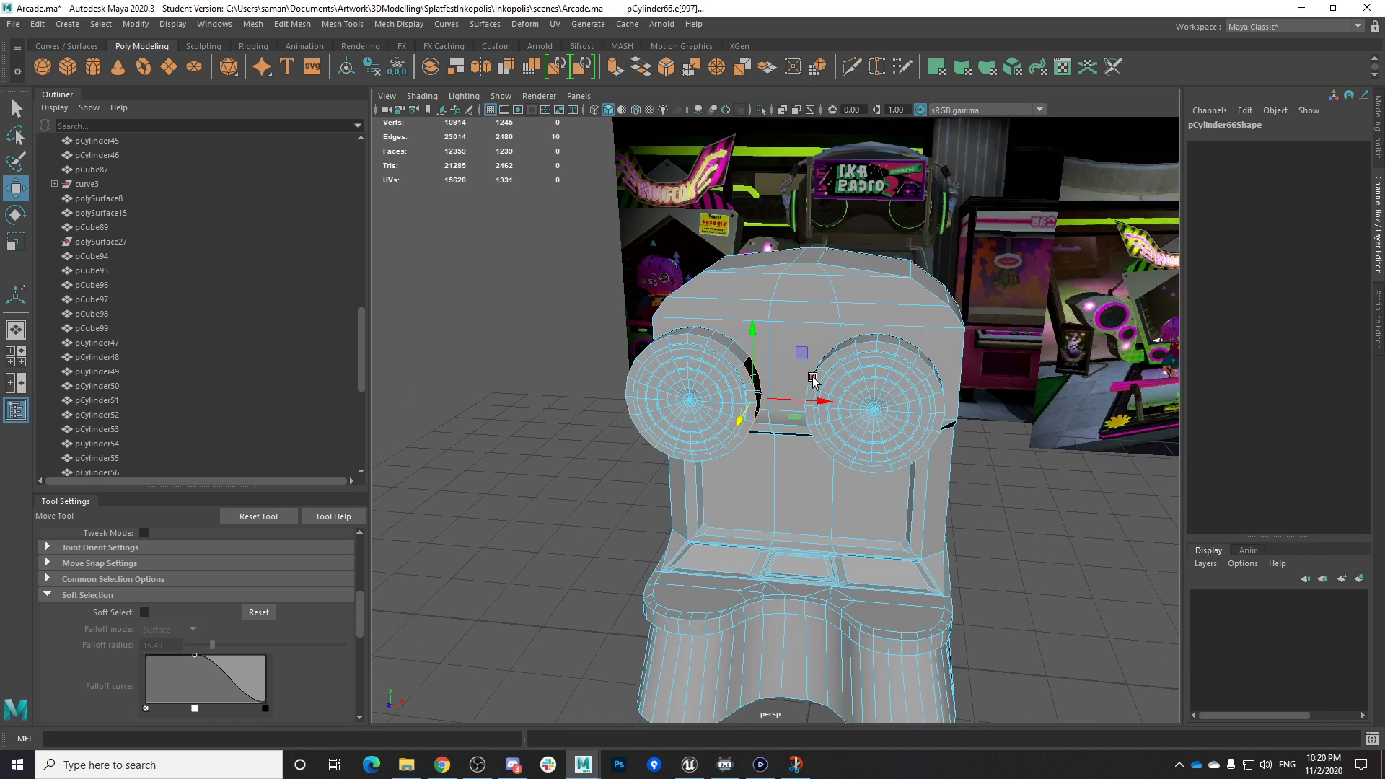
left_click(798, 598)
left_click(1003, 375)
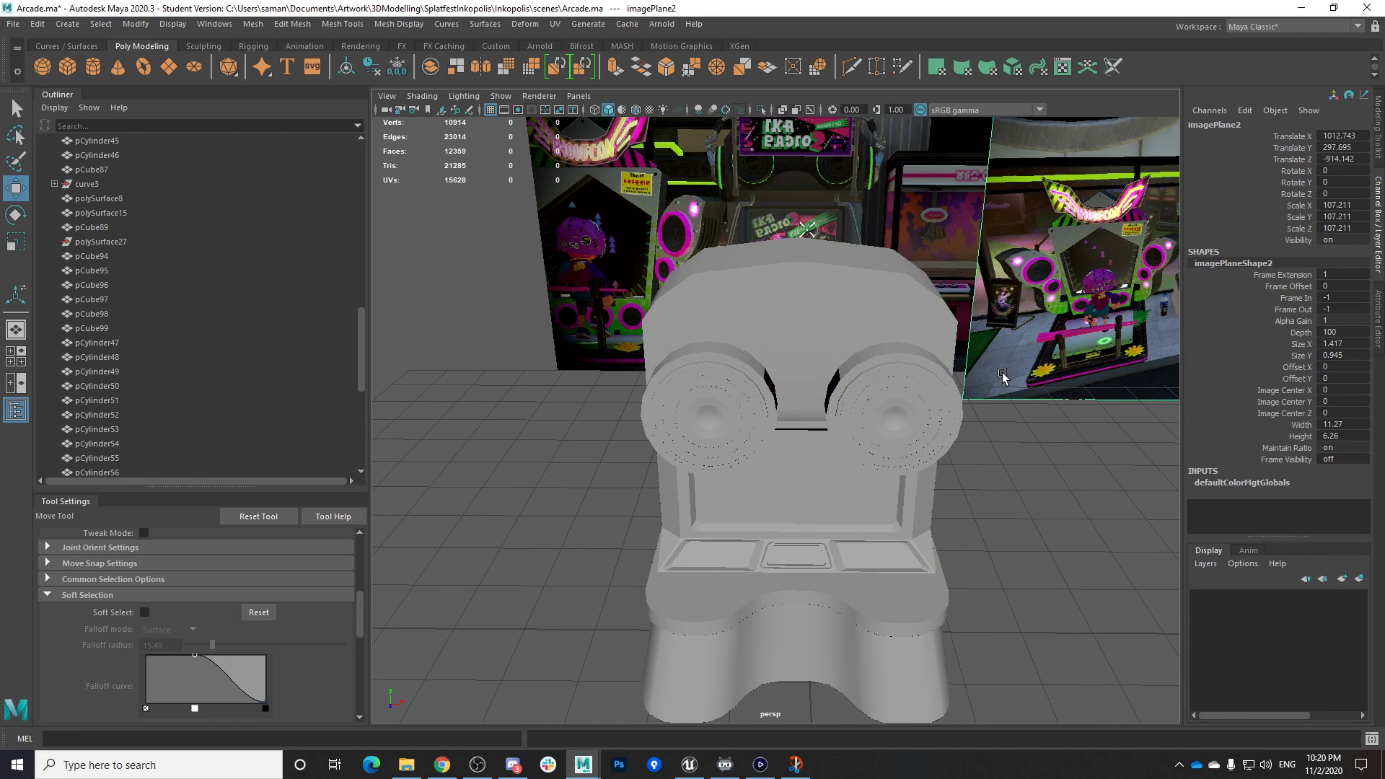
left_click_drag(988, 369, 716, 332, "alt")
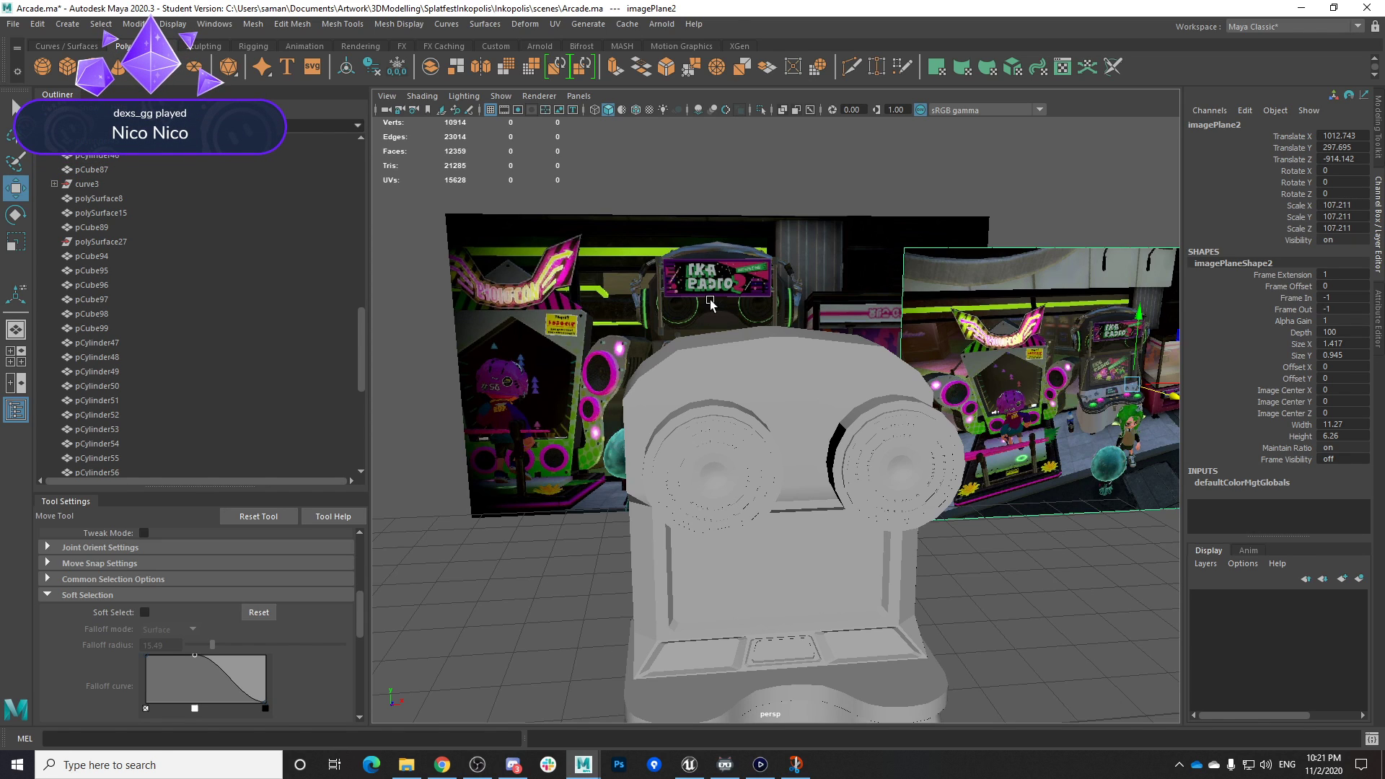
Select the border edges around the side openings of both discs
left_click_drag(711, 303, 924, 407, "alt")
scroll(923, 407, "up", 1)
middle_click_drag(924, 407, 873, 372, "alt")
left_click(570, 247)
right_click_drag(567, 245, 571, 208)
left_click(589, 258)
mouse_move(593, 267)
left_mouse_down("alt")
mouse_move(757, 336)
mouse_move(851, 340)
mouse_move(597, 292)
left_mouse_up("alt")
double_click(869, 278)
double_click(593, 284, "shift")
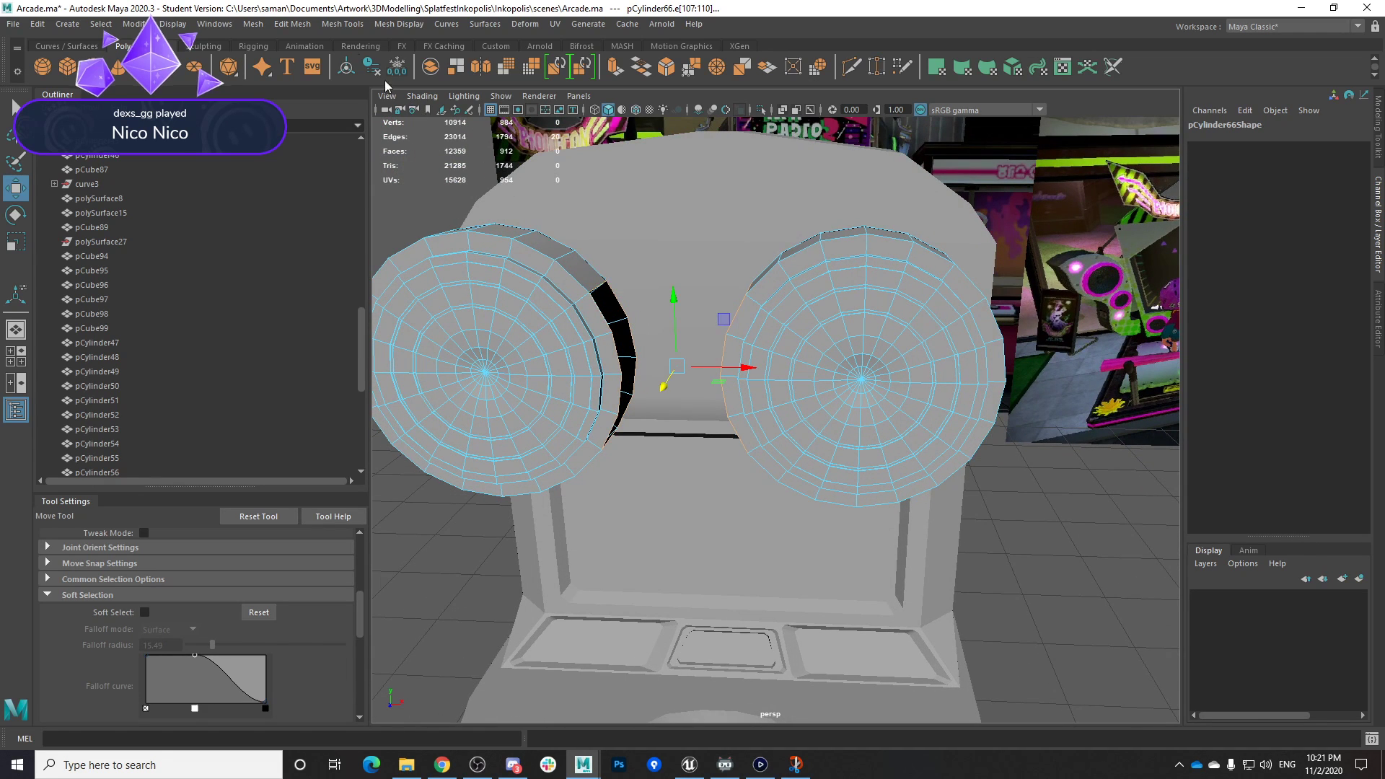
Bridge the two selected openings using the Smooth path + curve type with 4 divisions
left_click(292, 24)
left_click(466, 88)
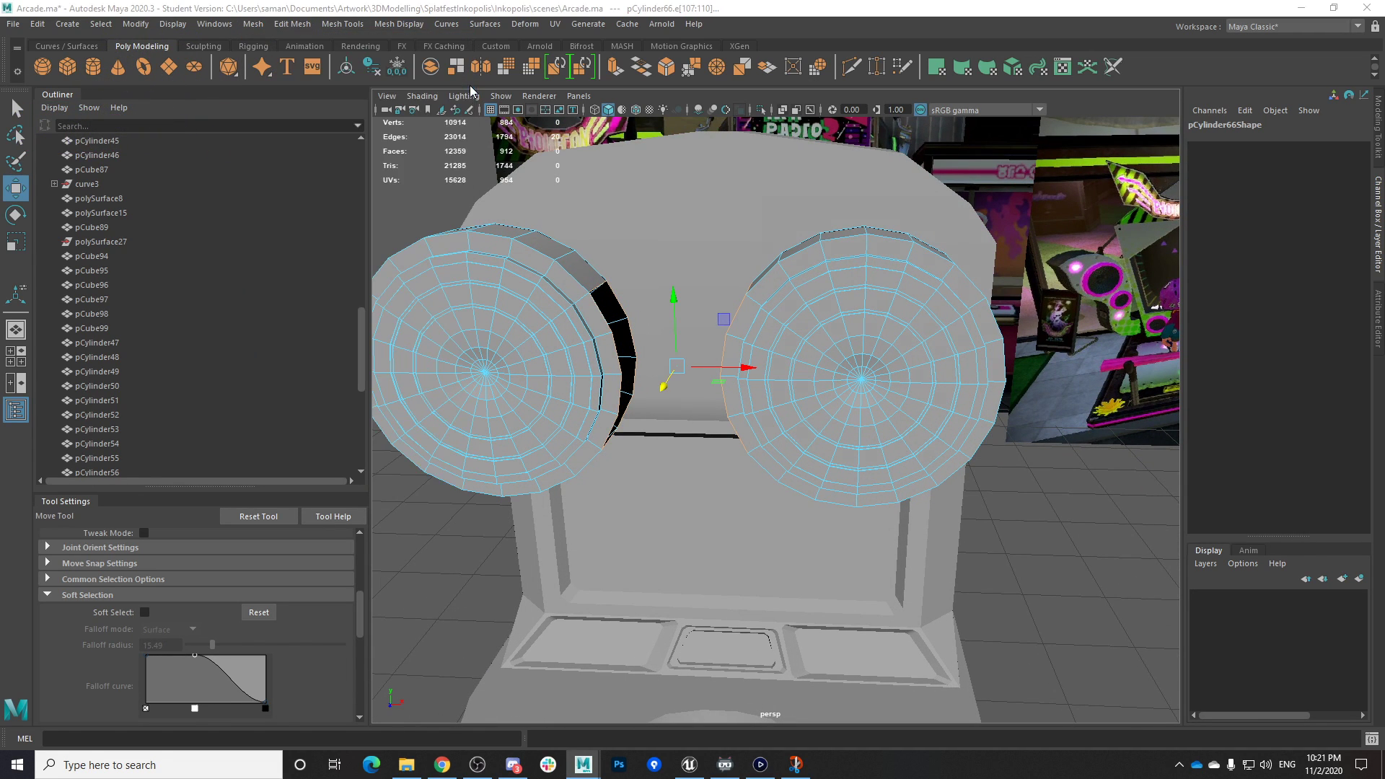
left_click(894, 299)
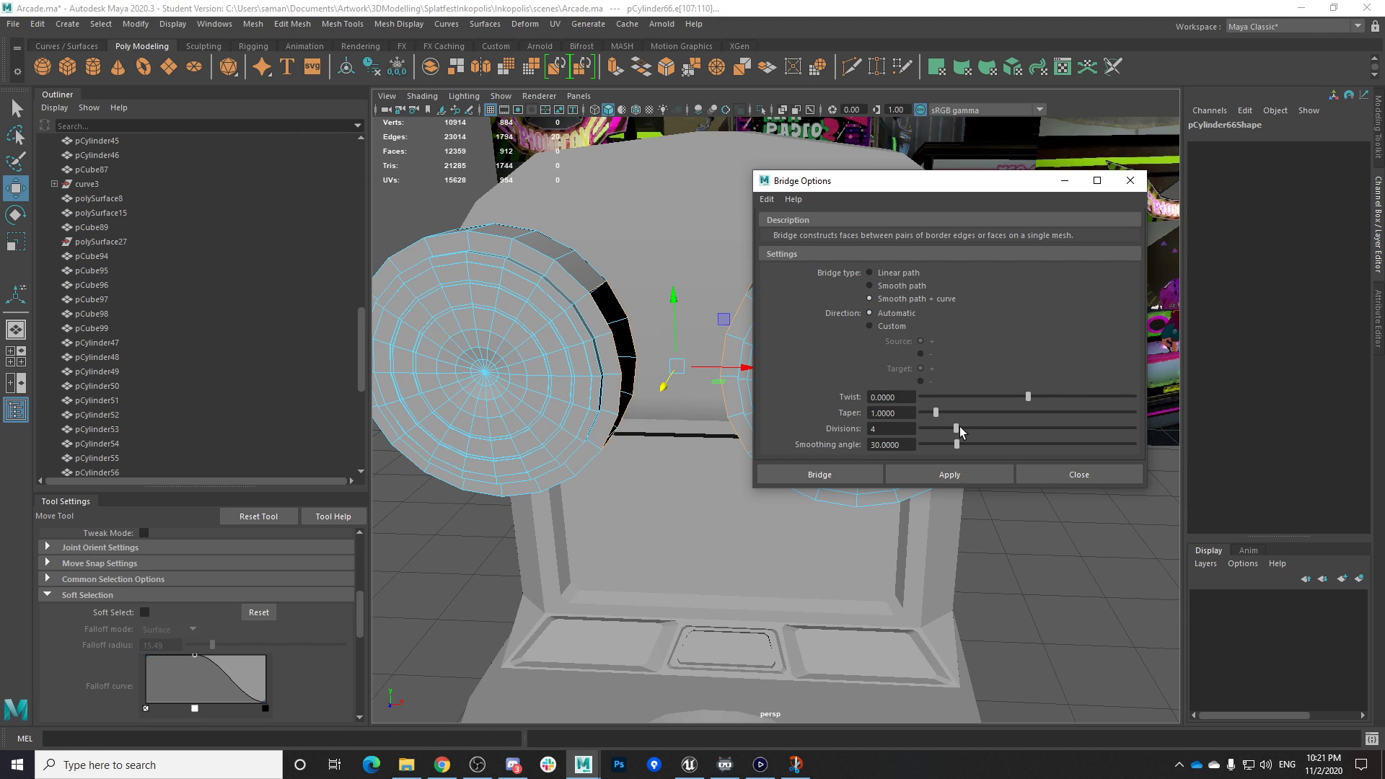
left_click_drag(982, 429, 973, 428)
left_click(857, 473)
left_click_drag(812, 462, 866, 449, "alt")
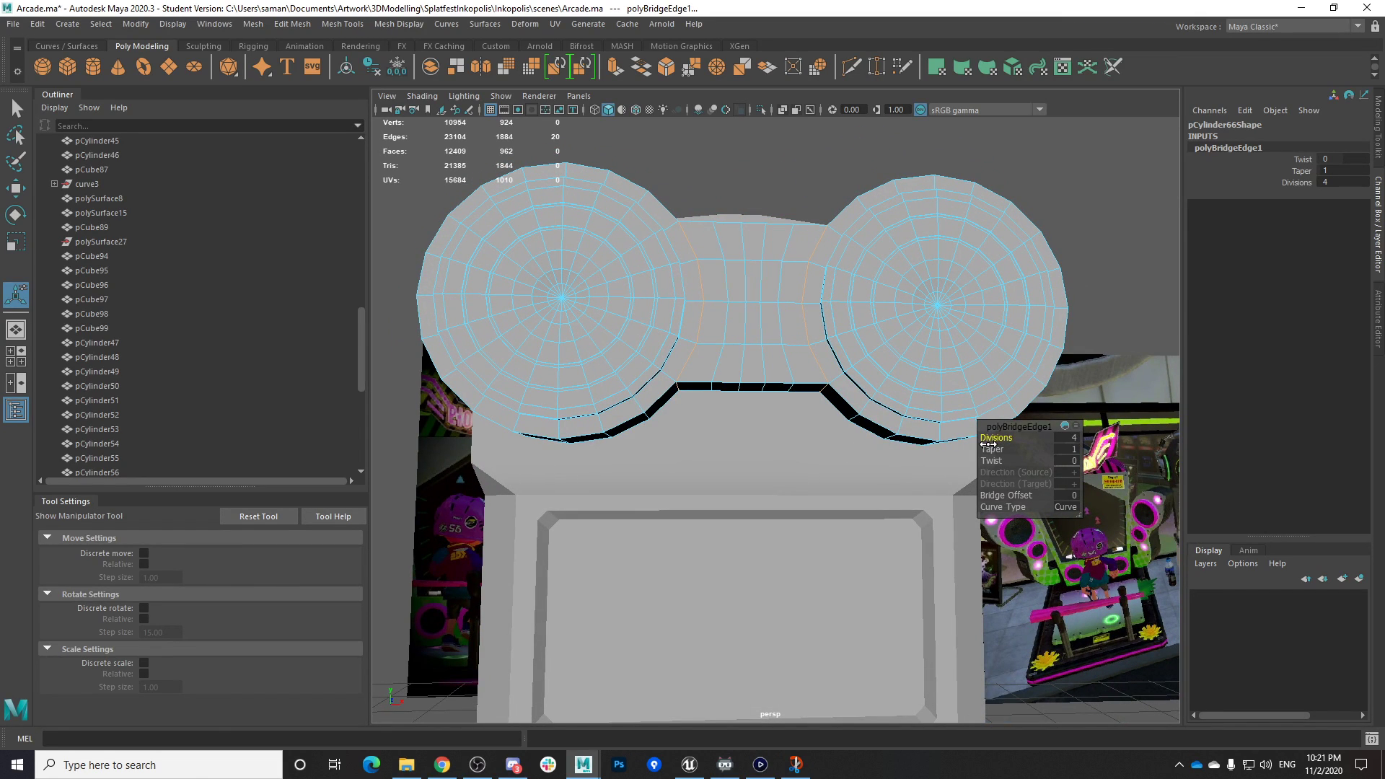
Set the bridge's divisions to 5 and save the scene
mouse_move(801, 405)
left_mouse_down("alt")
mouse_move(801, 442)
mouse_move(802, 415)
left_mouse_up("alt")
left_click_drag(1006, 438, 1014, 438)
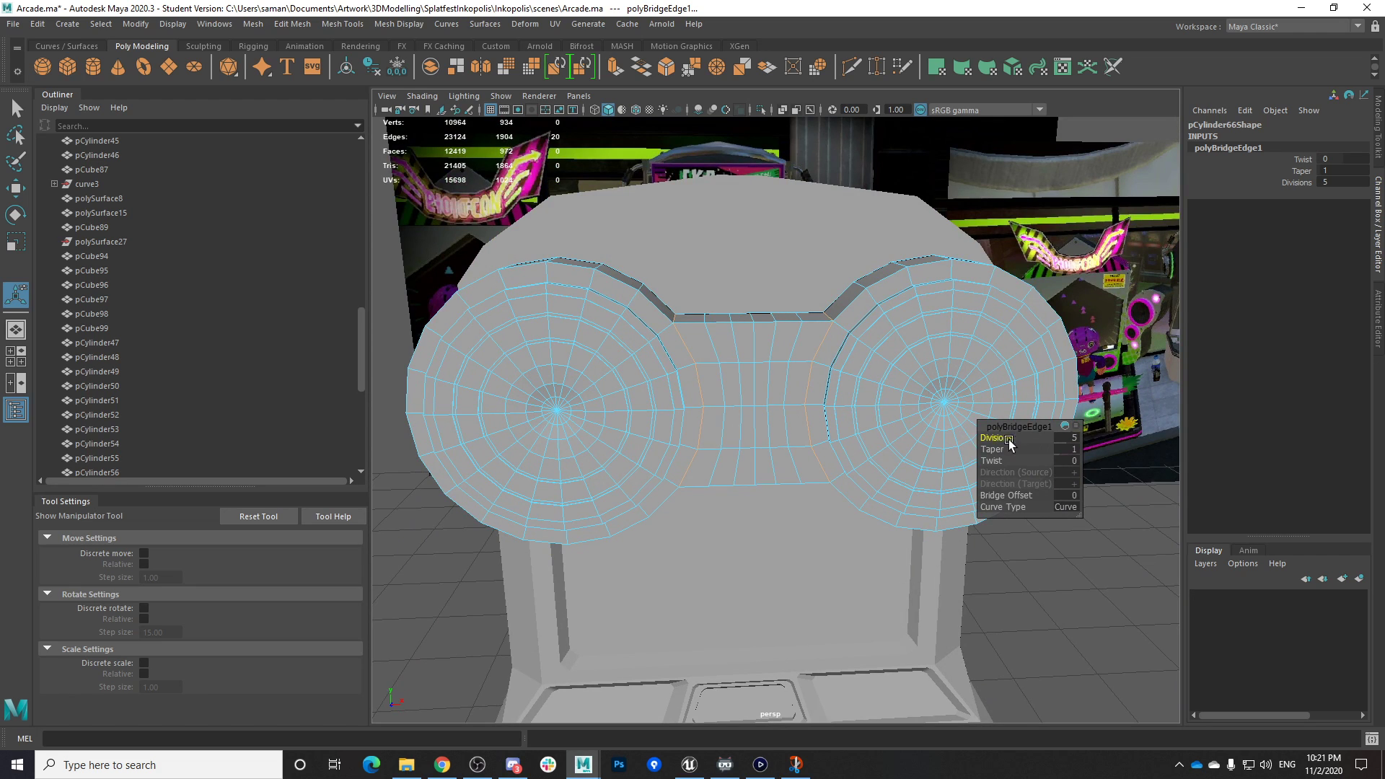
left_click_drag(856, 427, 817, 416, "alt")
key("ctrl+s")
key("Return")
Delete the construction history of the bridged disc mesh and save the scene
key("q")
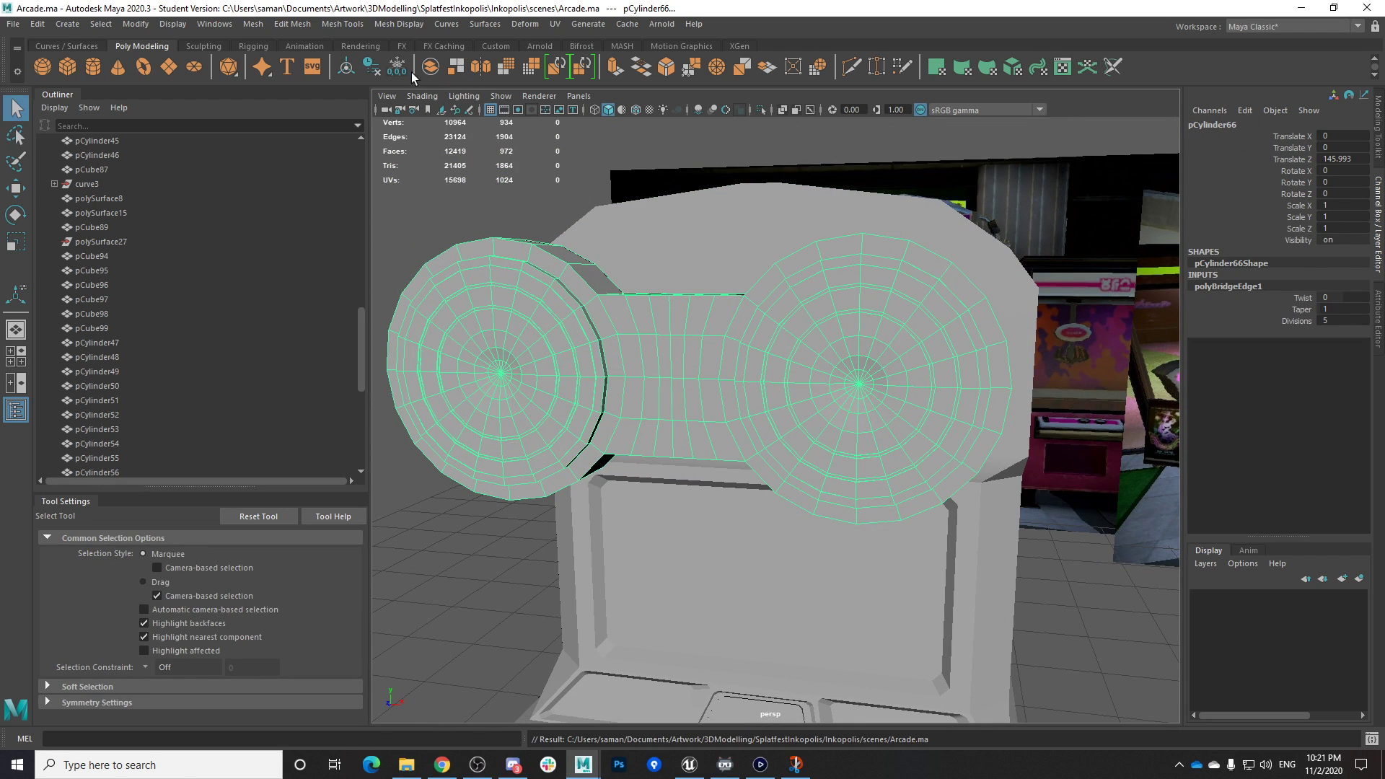
left_click(372, 67)
left_click_drag(541, 185, 713, 274, "alt")
key("ctrl+s")
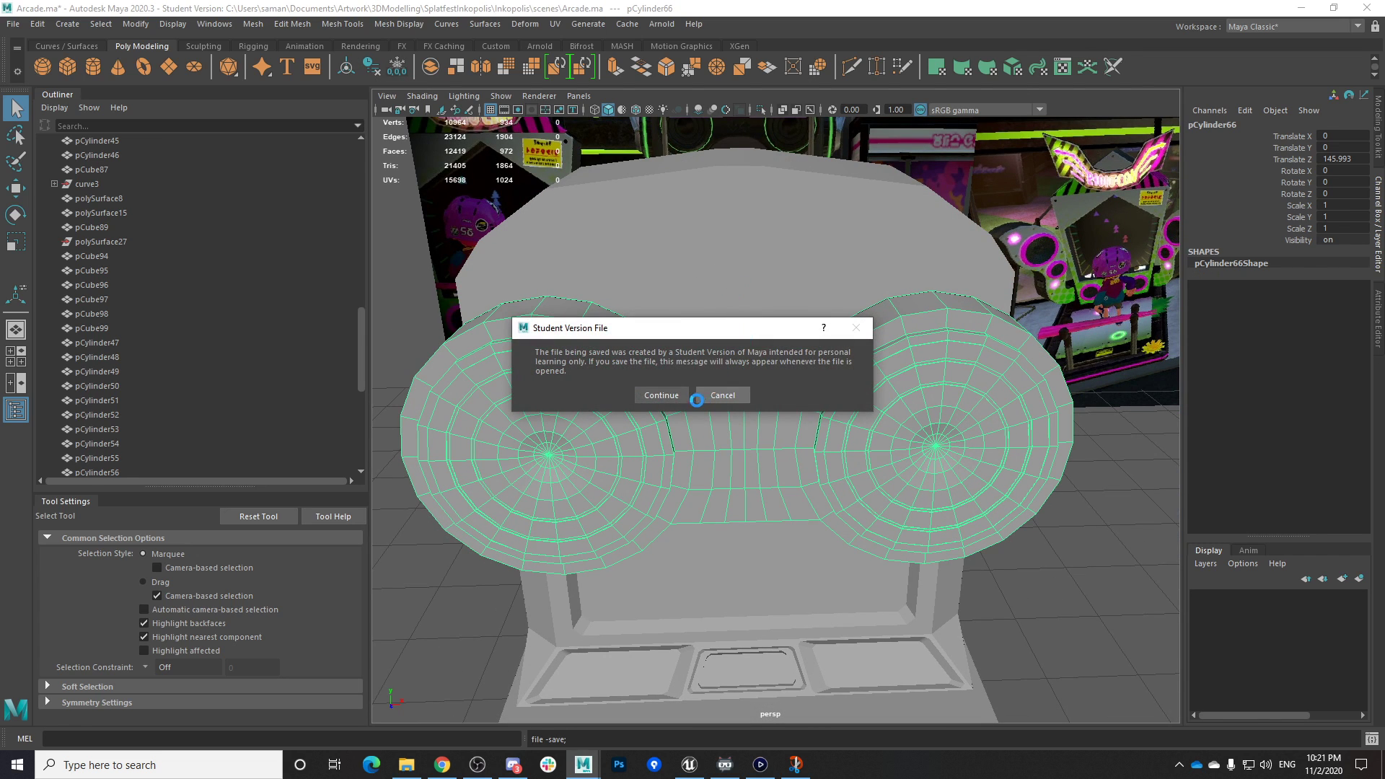
key("Return")
Select the bridge's middle edge loop, try scaling it vertically, enable soft selection, and undo the scaling
right_click_drag(749, 375, 747, 363)
double_click(741, 360)
left_click_drag(773, 418, 721, 300, "alt")
key("r")
key("b")
key("ctrl+z")
Raise the soft selection falloff radius to 23.94 for scaling the bridge's middle edge loop
scroll(164, 654, "down", 3)
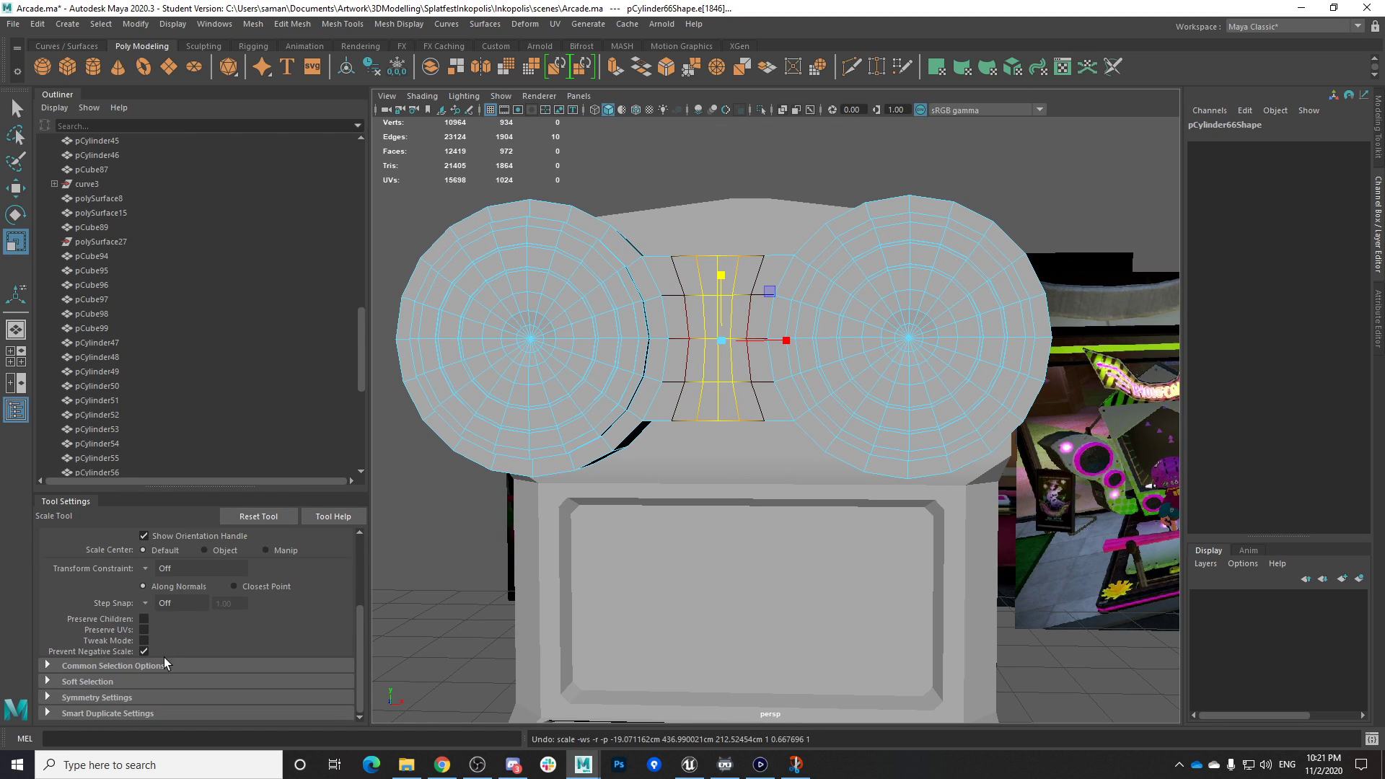
left_click(88, 696)
scroll(177, 668, "down", 2)
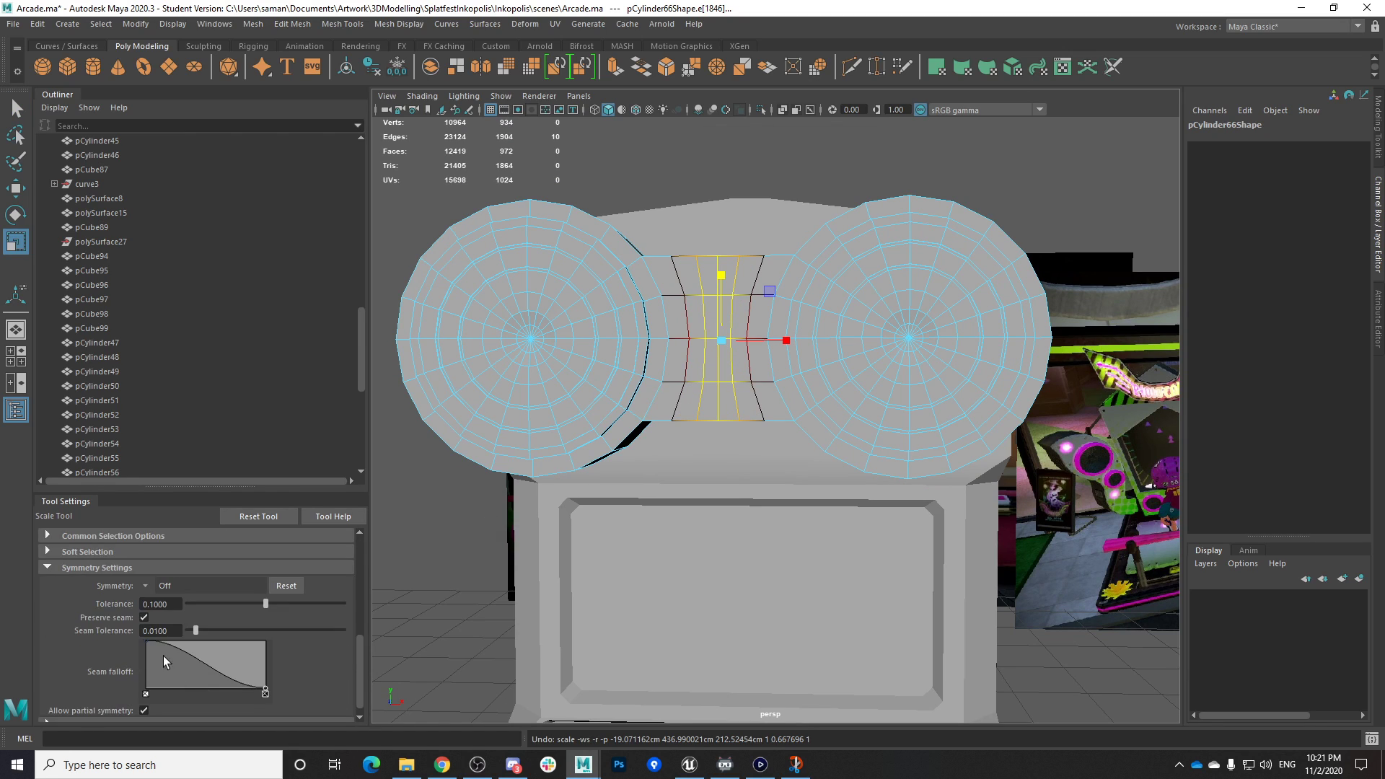
scroll(205, 628, "up", 2)
left_click(147, 643)
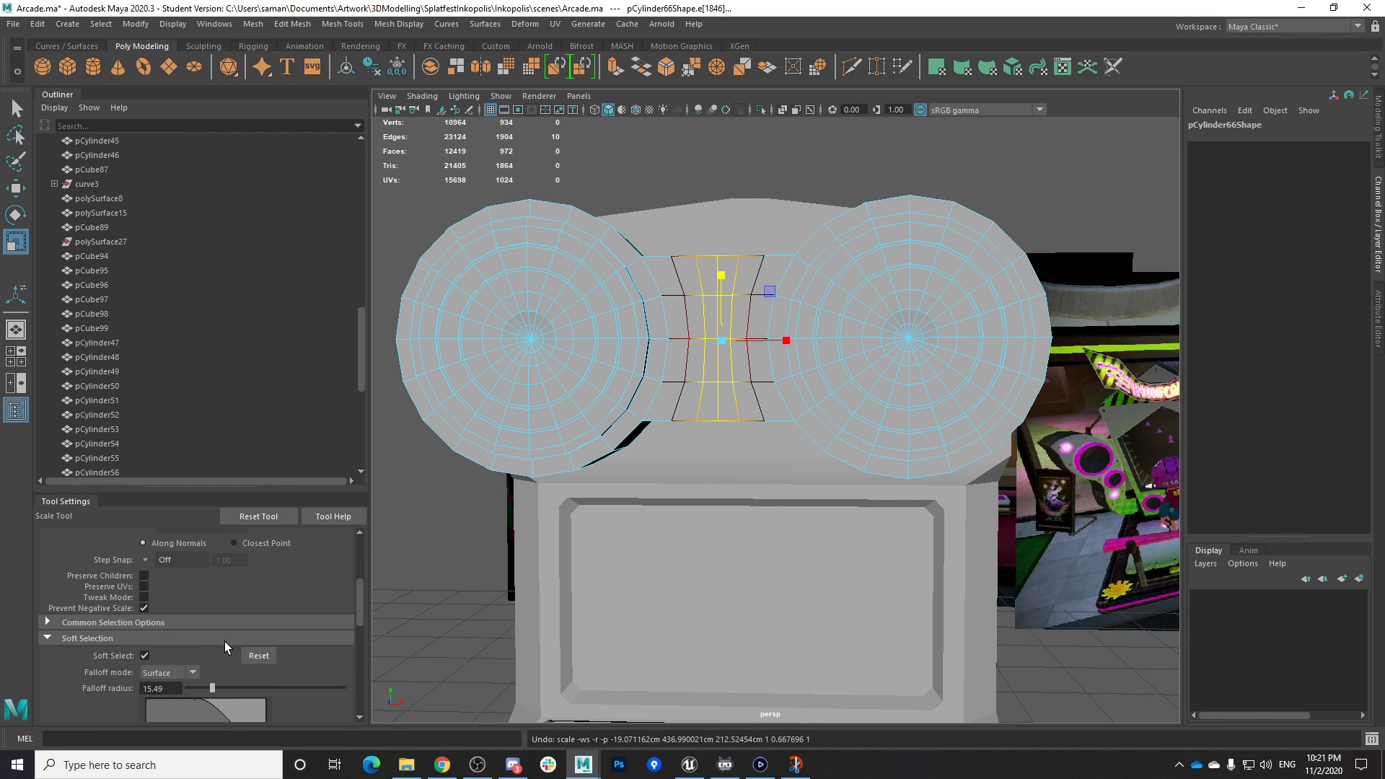
scroll(223, 635, "down", 1)
mouse_move(234, 644)
left_mouse_down()
mouse_move(188, 652)
mouse_move(225, 645)
left_mouse_up()
key("f")
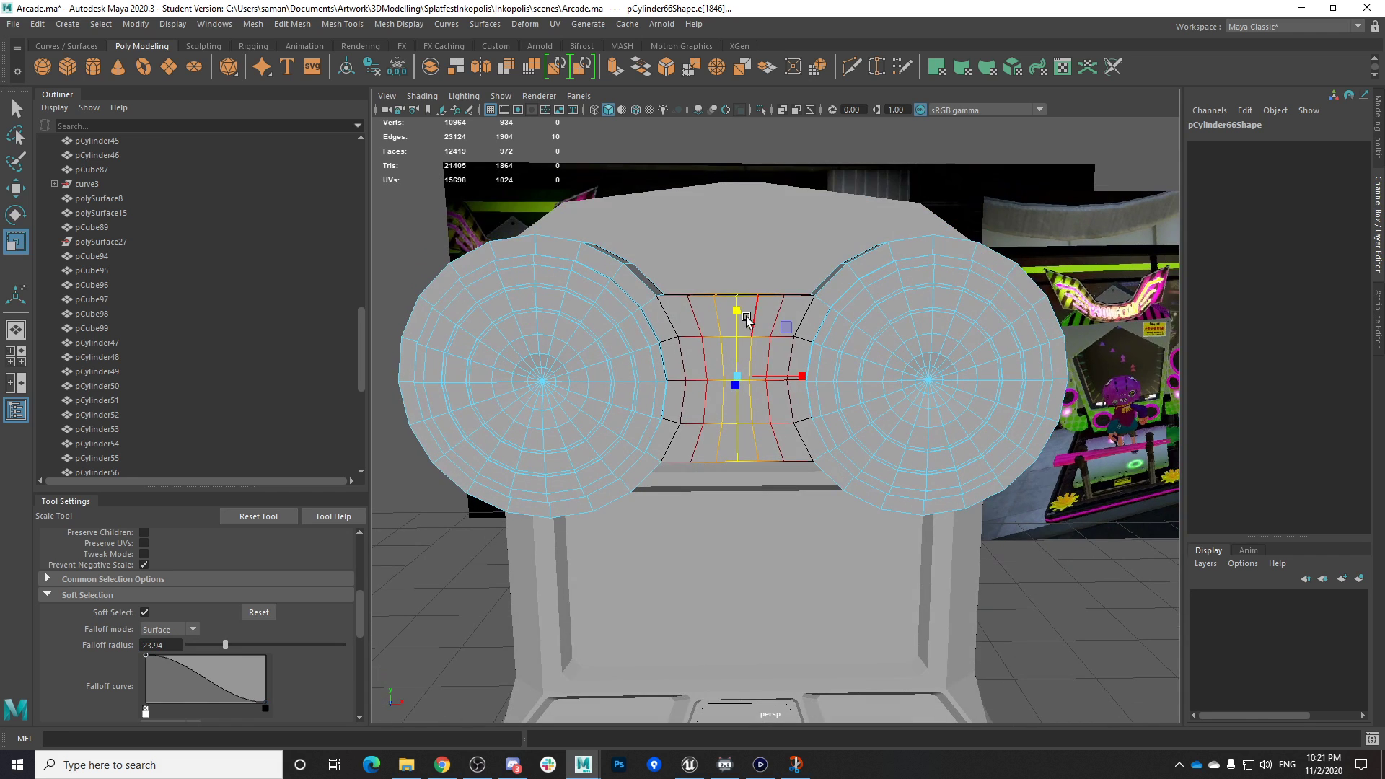
Try narrowing the bridge vertically with soft selection, first on the middle edge loop and again with the neighbouring loops added, undoing each scaling
left_click_drag(735, 324, 736, 341)
key("ctrl+z")
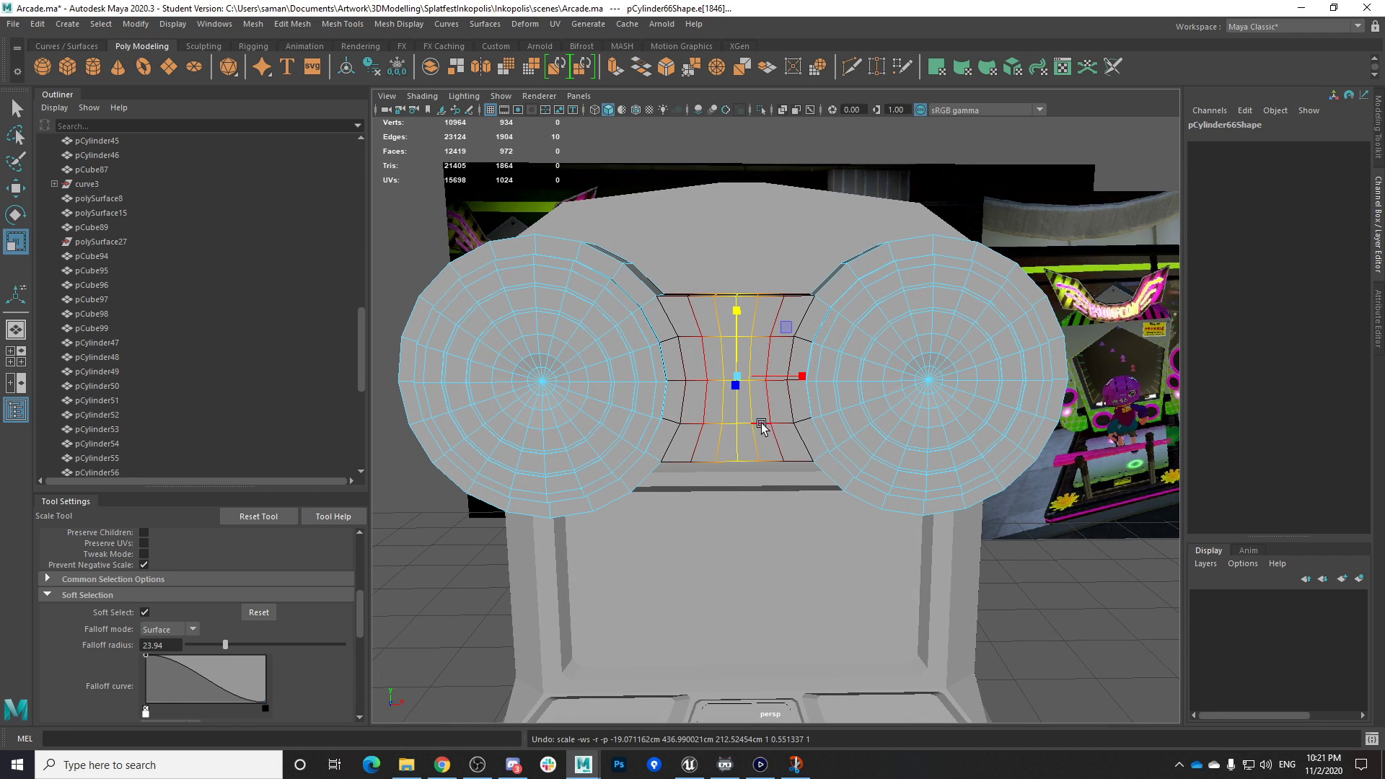
left_click_drag(758, 421, 779, 430, "alt")
double_click(748, 316, "shift")
double_click(791, 311, "shift")
left_click_drag(762, 316, 760, 360)
left_click_drag(760, 359, 749, 368, "alt")
scroll(749, 368, "down", 5)
left_click_drag(752, 426, 742, 462, "alt")
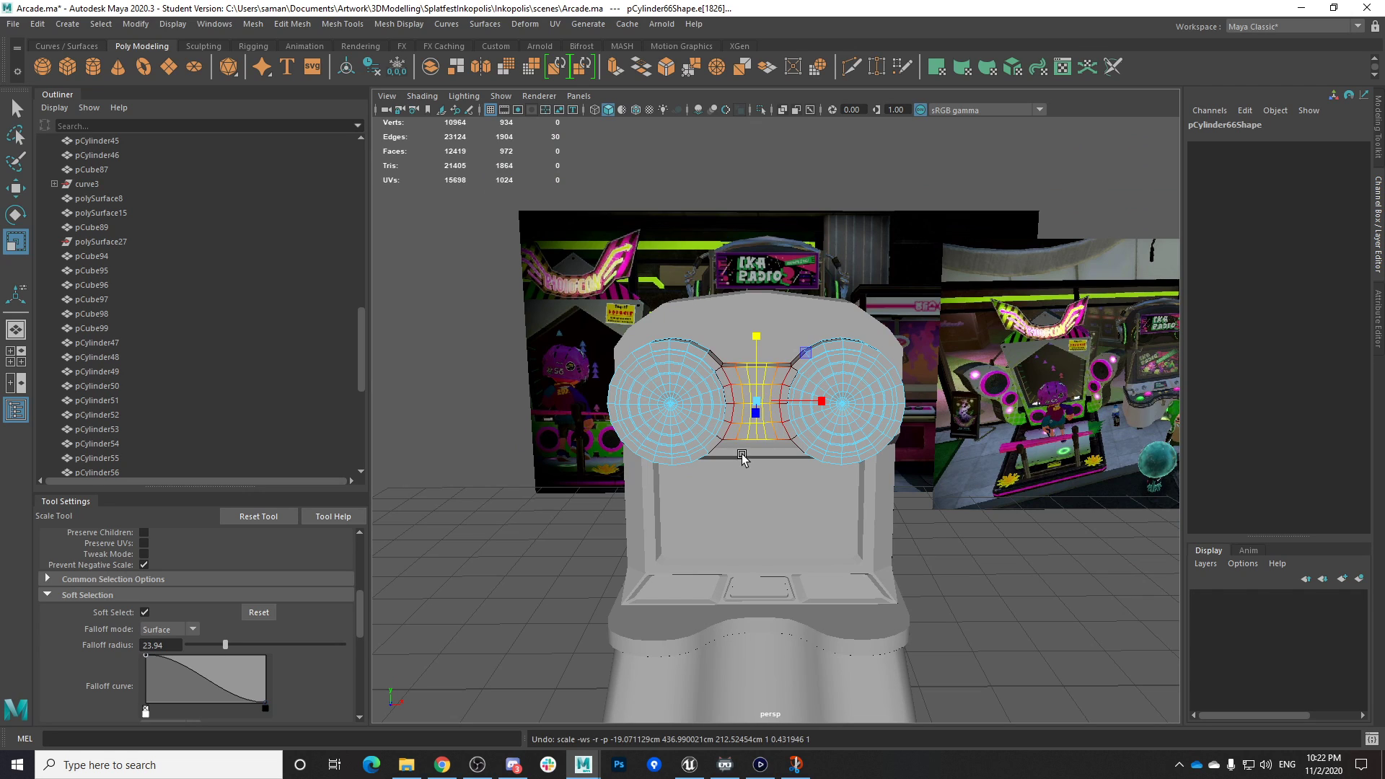
key("ctrl+z")
key("F8")
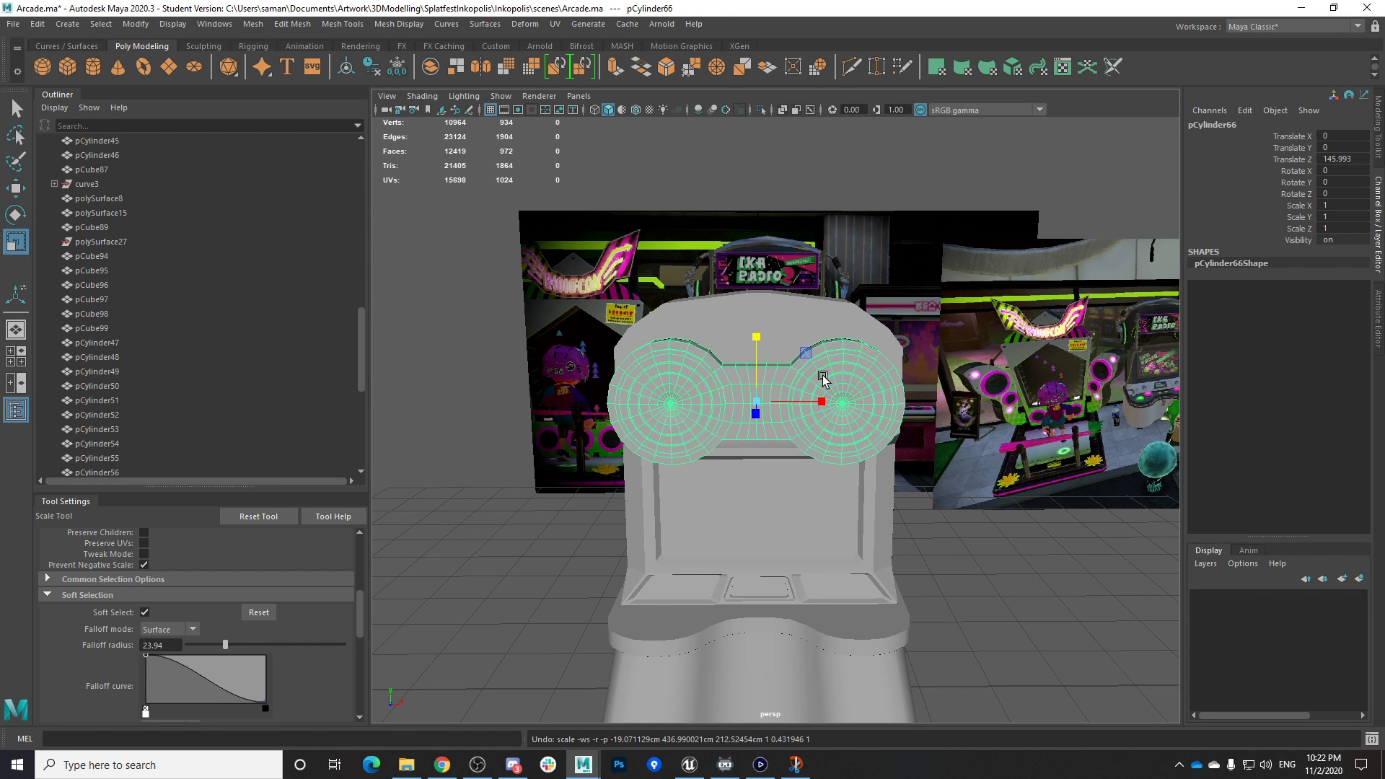
In the front view, turn off soft selection and move each disc with its half of the bridge faces slightly outward to match the reference
key("space")
key("space")
right_click_drag(663, 304, 662, 346)
left_click_drag(557, 201, 750, 426)
left_click_drag(753, 273, 760, 412)
key("b")
key("w")
left_click_drag(737, 340, 731, 340)
left_click_drag(769, 247, 760, 424)
left_click_drag(766, 274, 757, 431, "shift")
left_click_drag(886, 341, 894, 340)
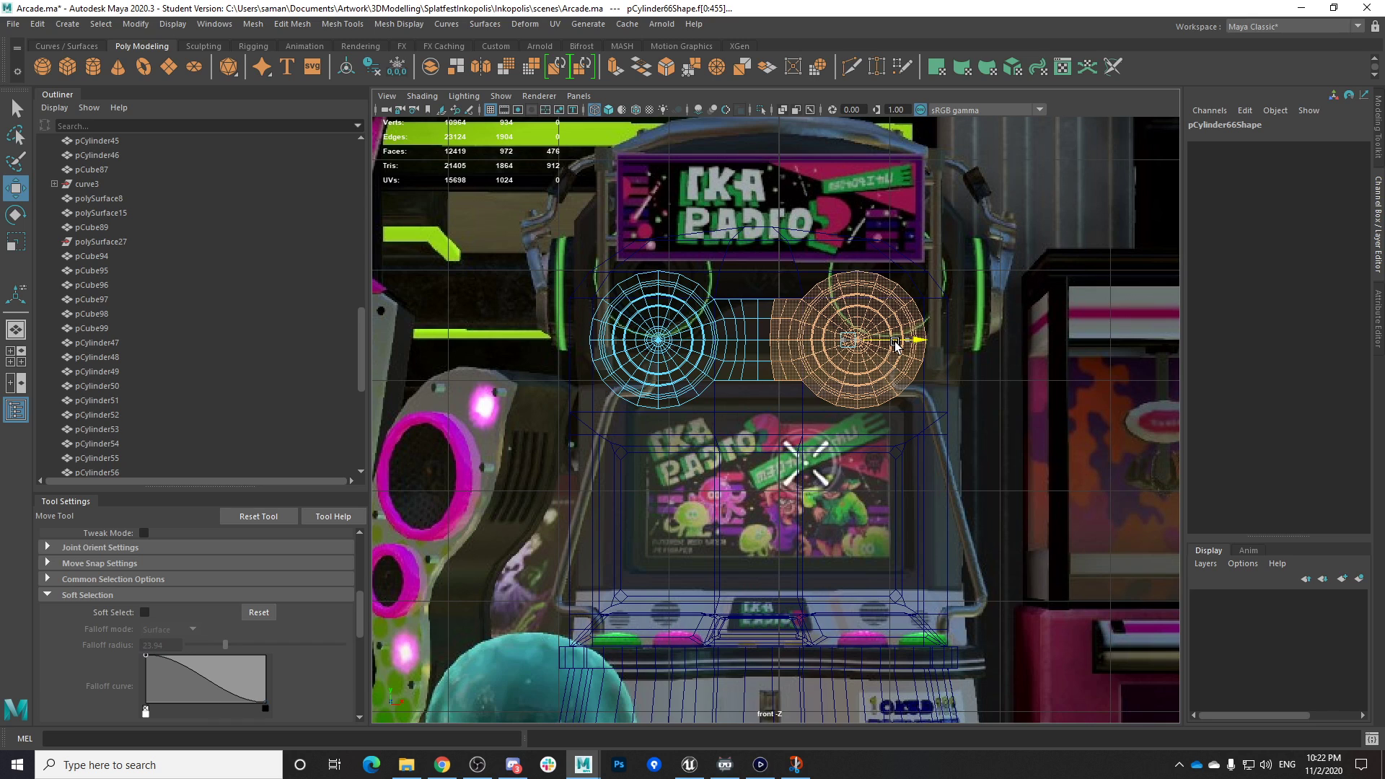
Select the bridge's middle edge loop and turn soft selection back on
right_click_drag(765, 299, 761, 261)
scroll(772, 313, "up", 2)
double_click(752, 362)
key("b")
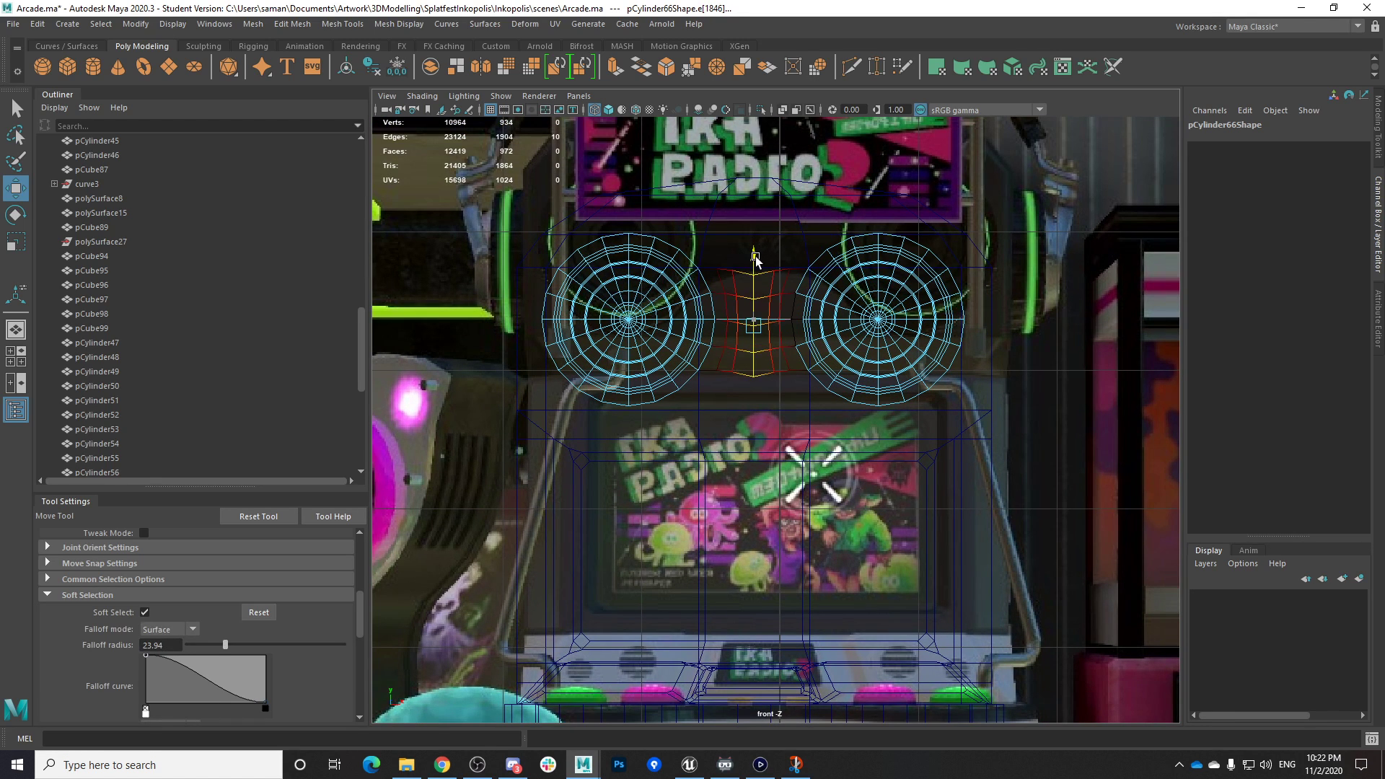
Try scaling the bridge's middle edge loop down vertically, inspect its shape in perspective, and undo the scaling
key("r")
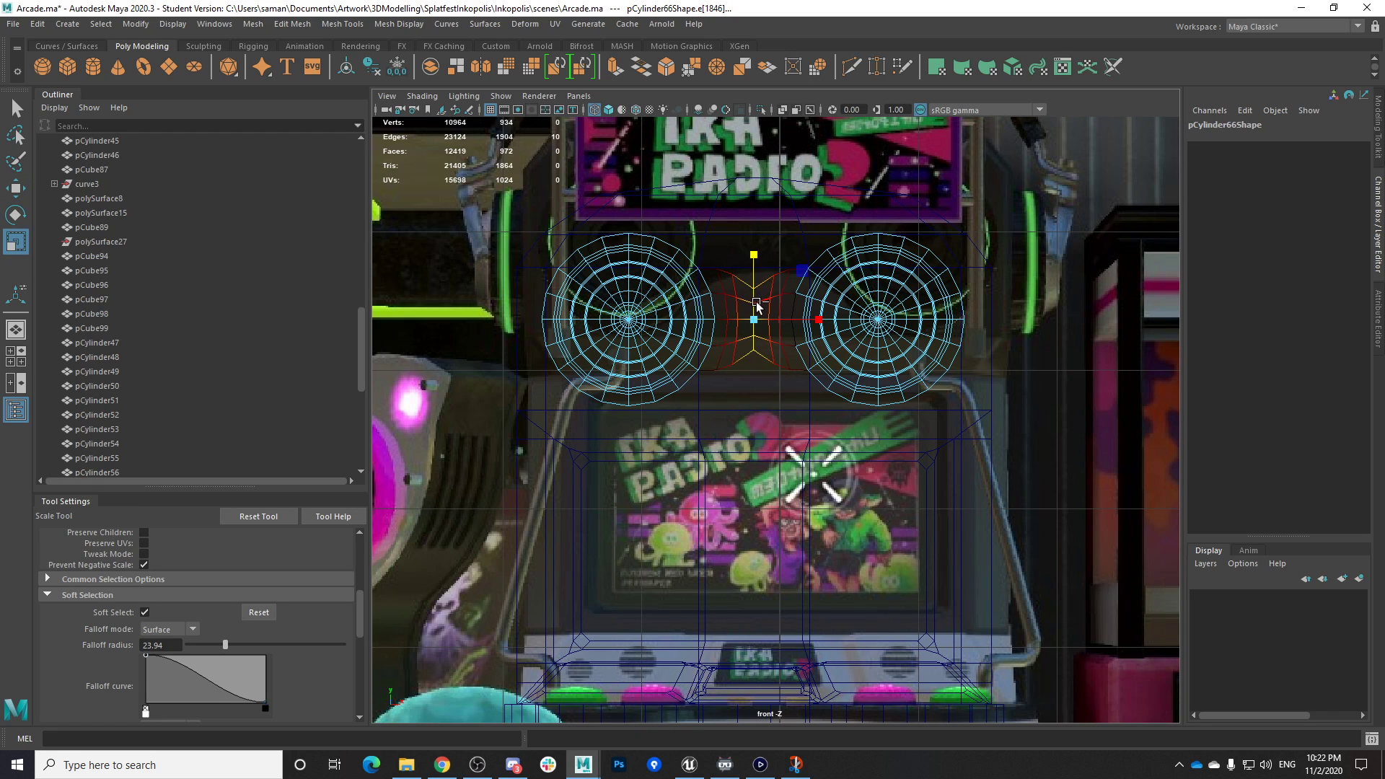
key("space")
key("space")
scroll(887, 415, "up", 3)
left_click_drag(711, 323, 734, 372)
left_click_drag(769, 400, 803, 387, "alt")
key("ctrl+z")
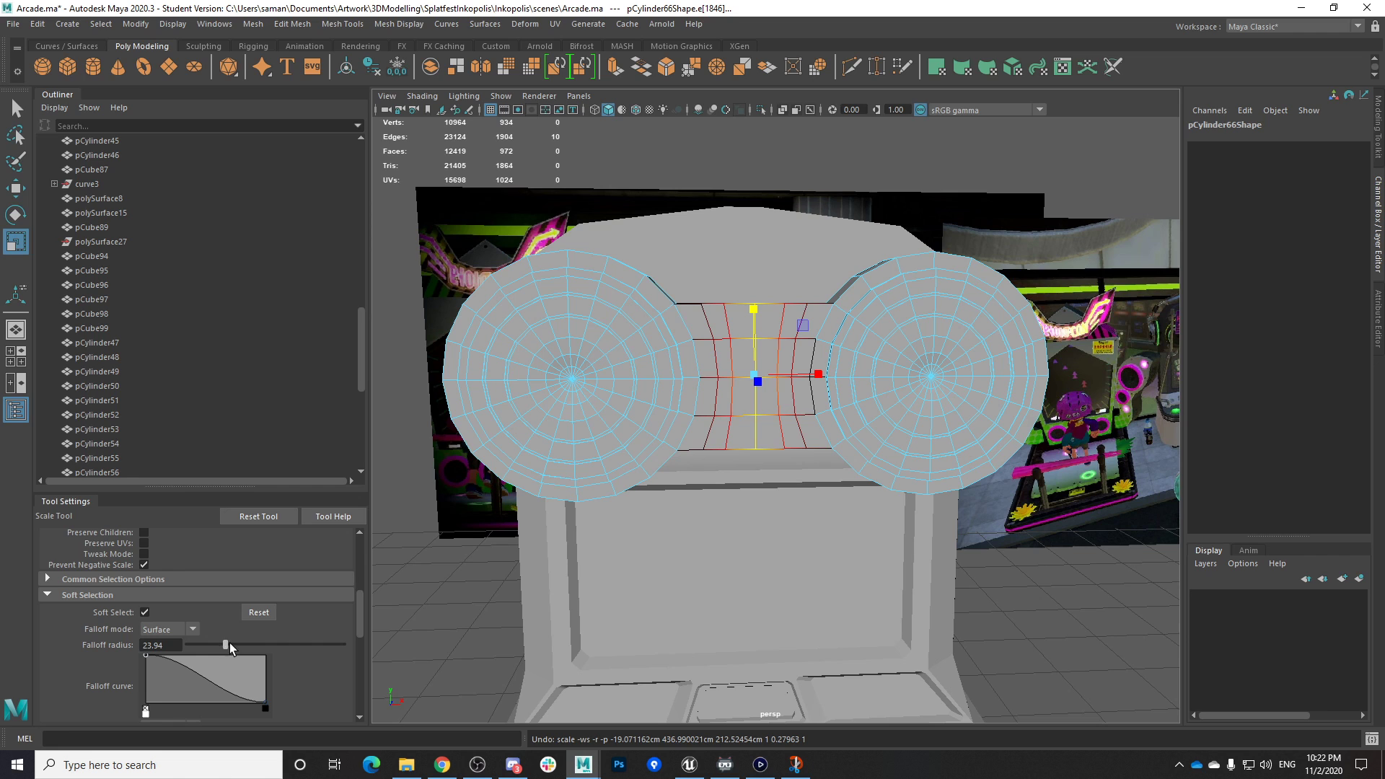
Raise the soft selection falloff radius to 38.03, try pinching the bridge's middle vertically, and undo it
left_click_drag(226, 644, 247, 645)
key("ctrl+z")
left_click_drag(766, 323, 733, 392)
key("ctrl+z")
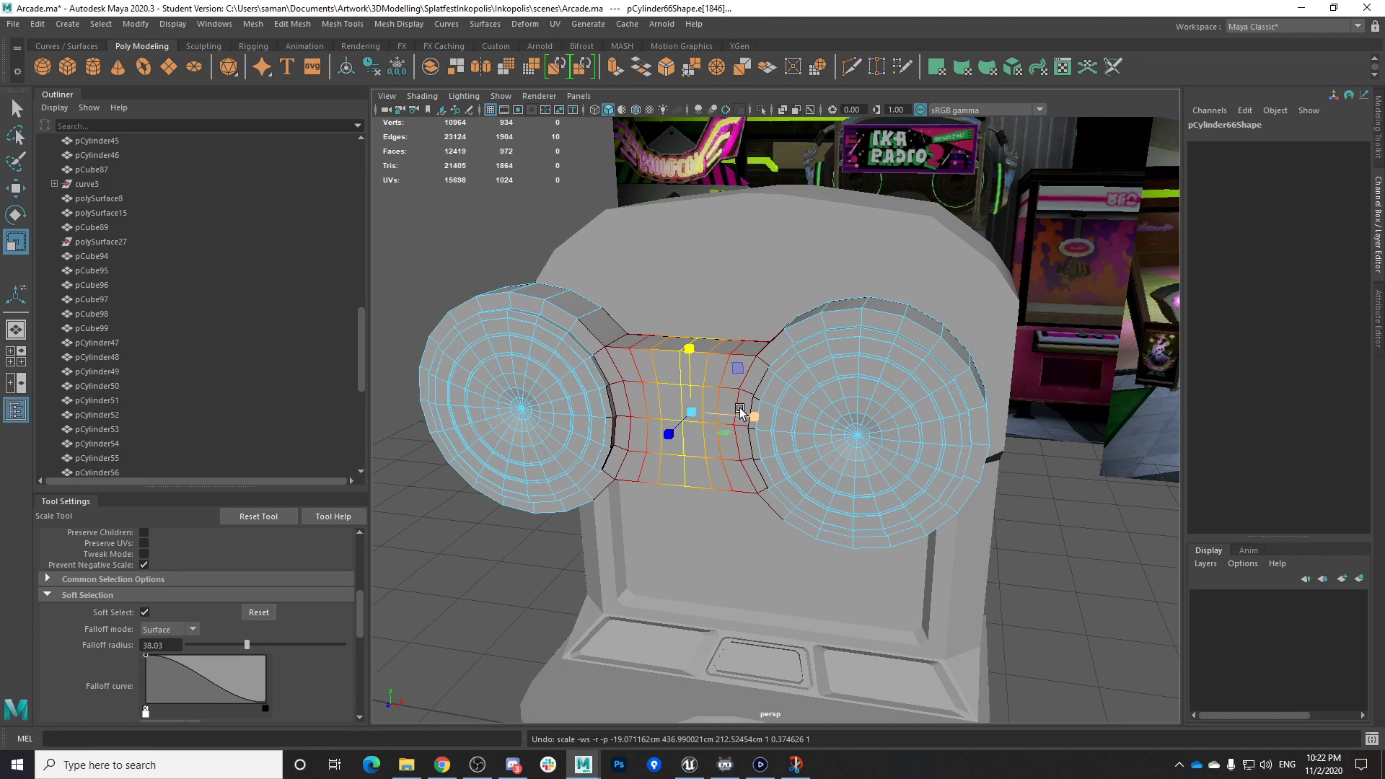
Set the soft selection falloff radius to 48.36 and scale the middle edge loop down vertically to pinch the bridge into a smooth waist
left_click_drag(689, 350, 690, 400)
left_click_drag(688, 429, 509, 488, "alt")
left_click_drag(247, 645, 263, 645)
left_click_drag(710, 298, 826, 399)
key("ctrl+z")
left_click_drag(769, 340, 792, 384)
Compare the pinched bridge with the front reference image and save the scene
key("space")
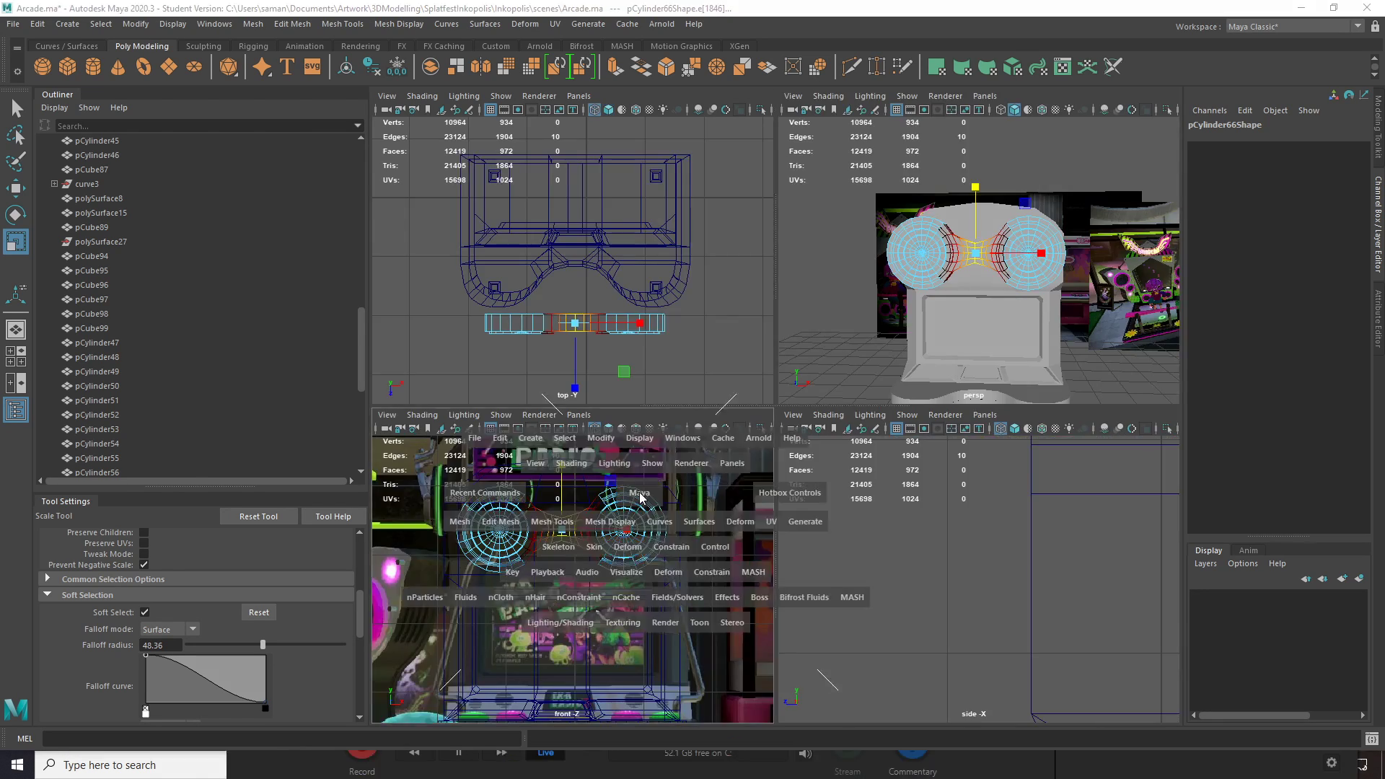
key("space")
scroll(794, 469, "down", 2)
scroll(796, 469, "up", 5)
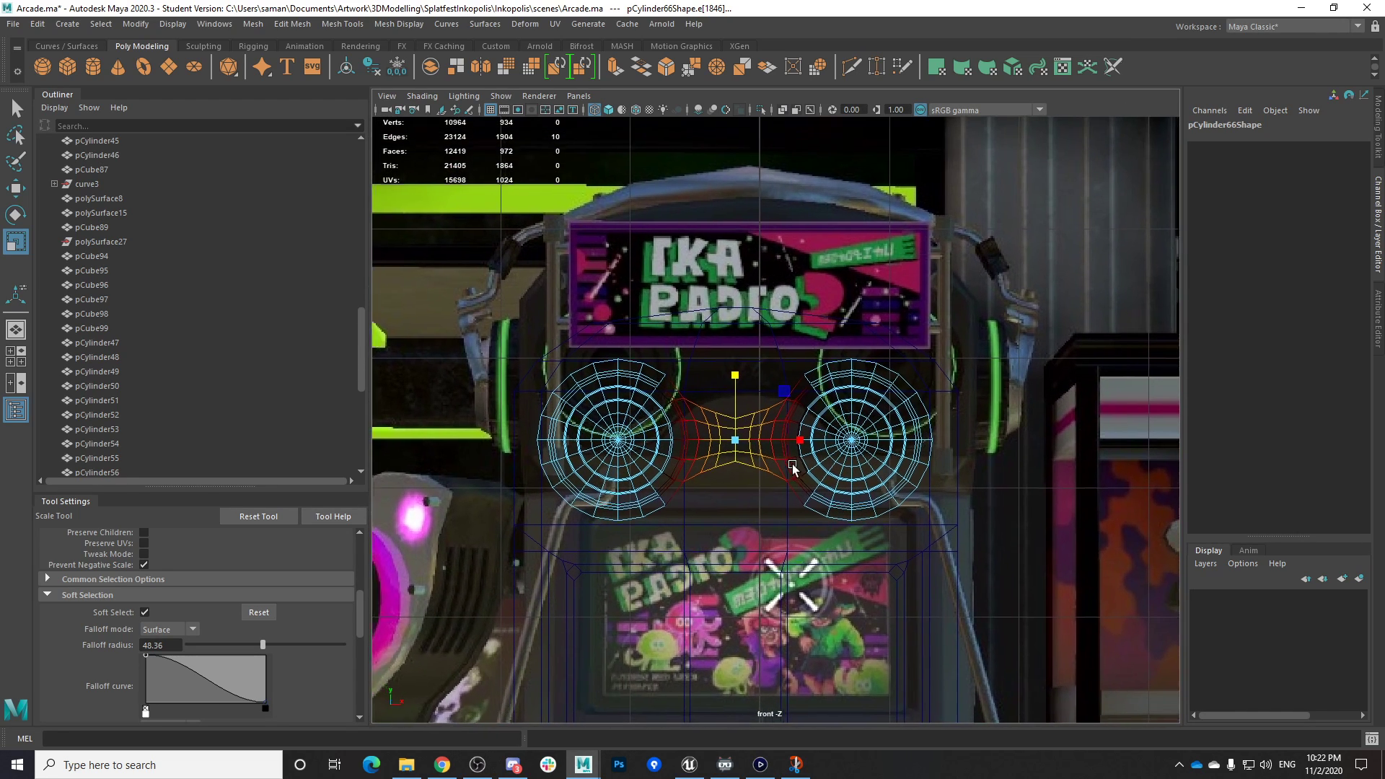
middle_click_drag(796, 469, 744, 453, "alt")
key("ctrl+s")
left_click(658, 401)
Fine-tune the vertical scale of the bridge's waist against the front reference and check the shape in perspective
scroll(660, 352, "up", 2)
mouse_move(660, 351)
left_mouse_down()
mouse_move(661, 378)
mouse_move(676, 371)
left_mouse_up()
scroll(676, 371, "down", 3)
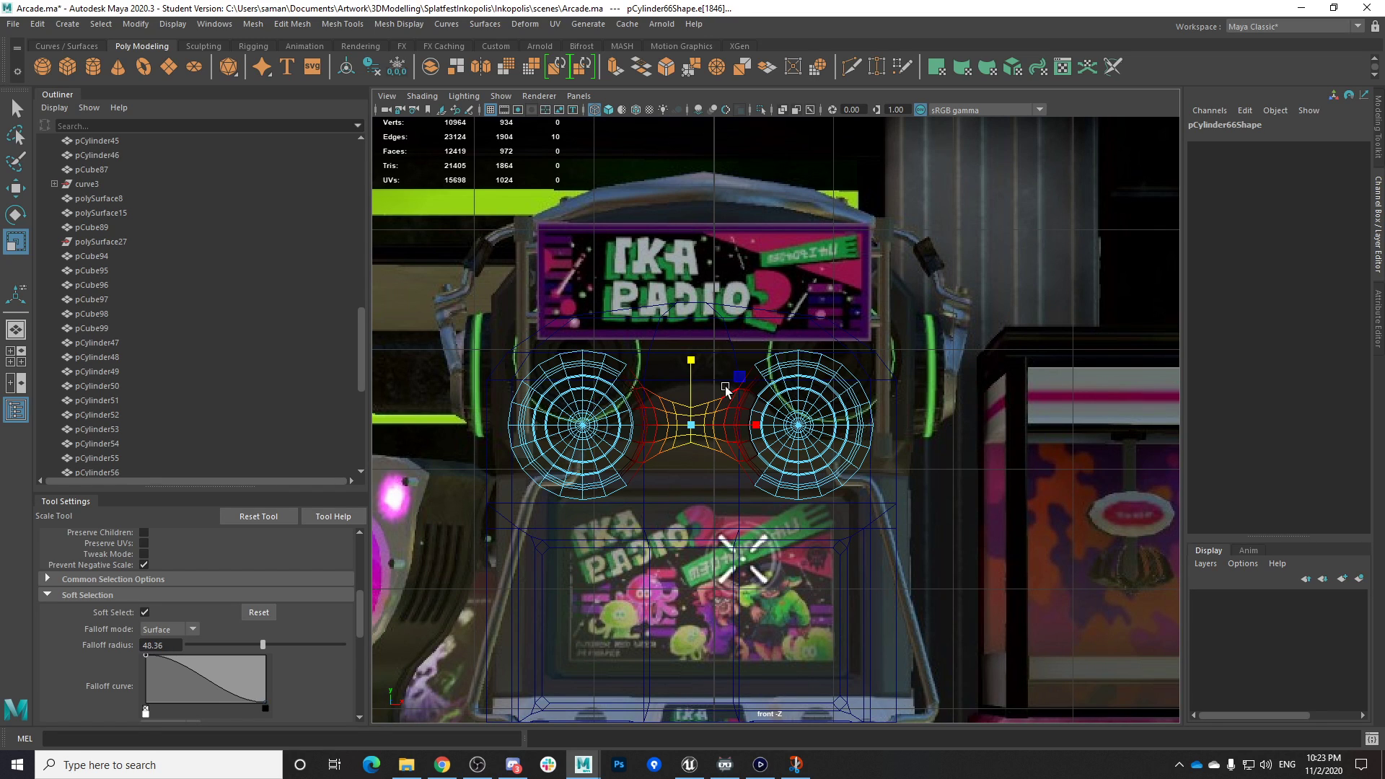
key("space")
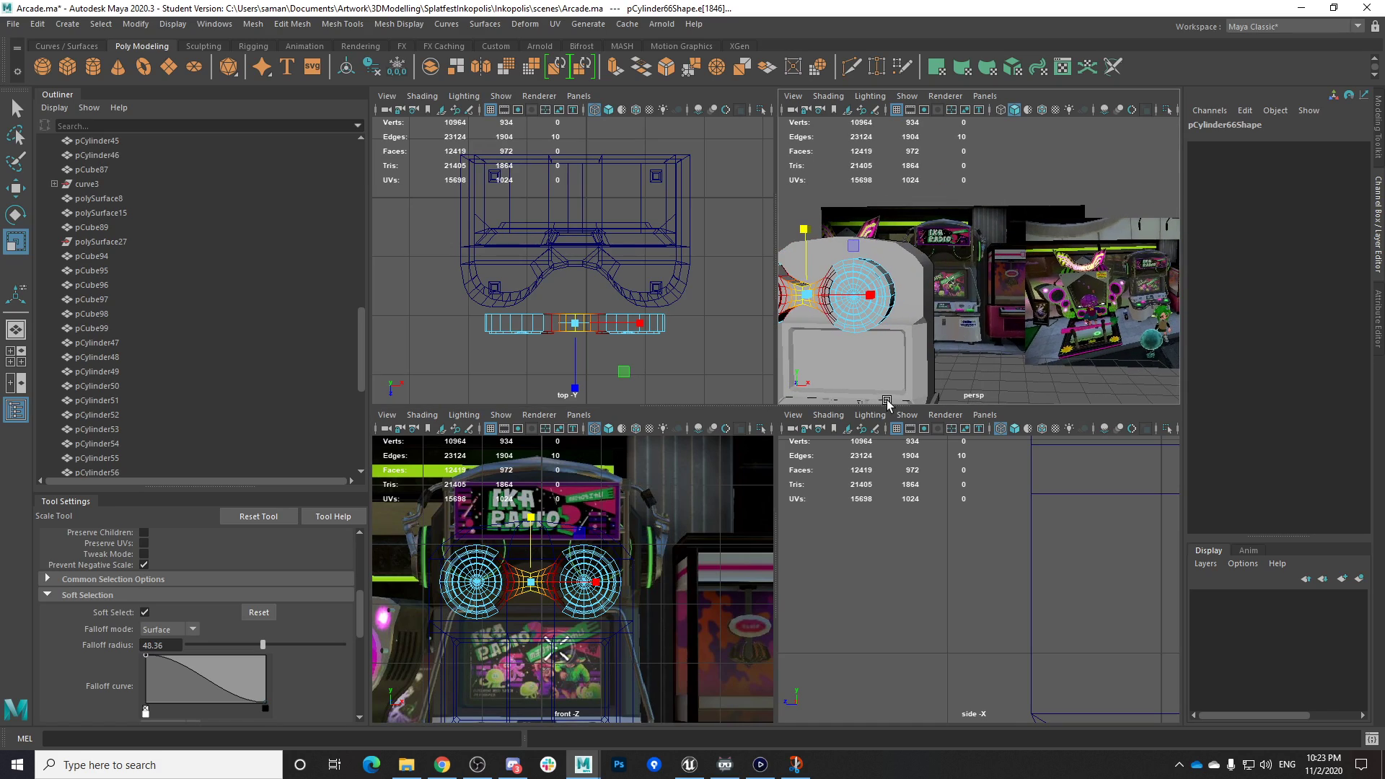
key("space")
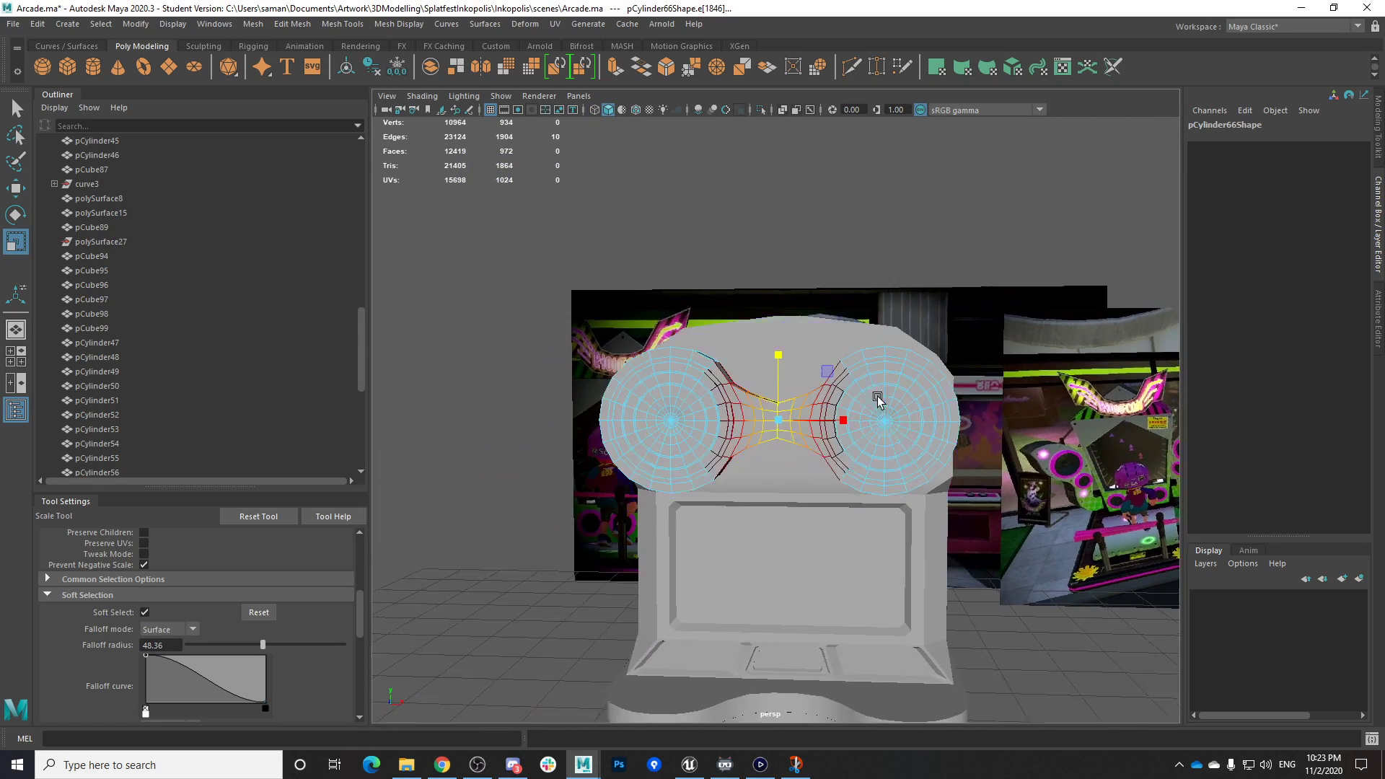
Turn off soft selection and scale a matching pair of edge loops on both sides of the bridge between the speaker discs
scroll(873, 405, "up", 5)
middle_click_drag(845, 437, 875, 405, "alt")
left_click_drag(833, 404, 813, 452, "alt")
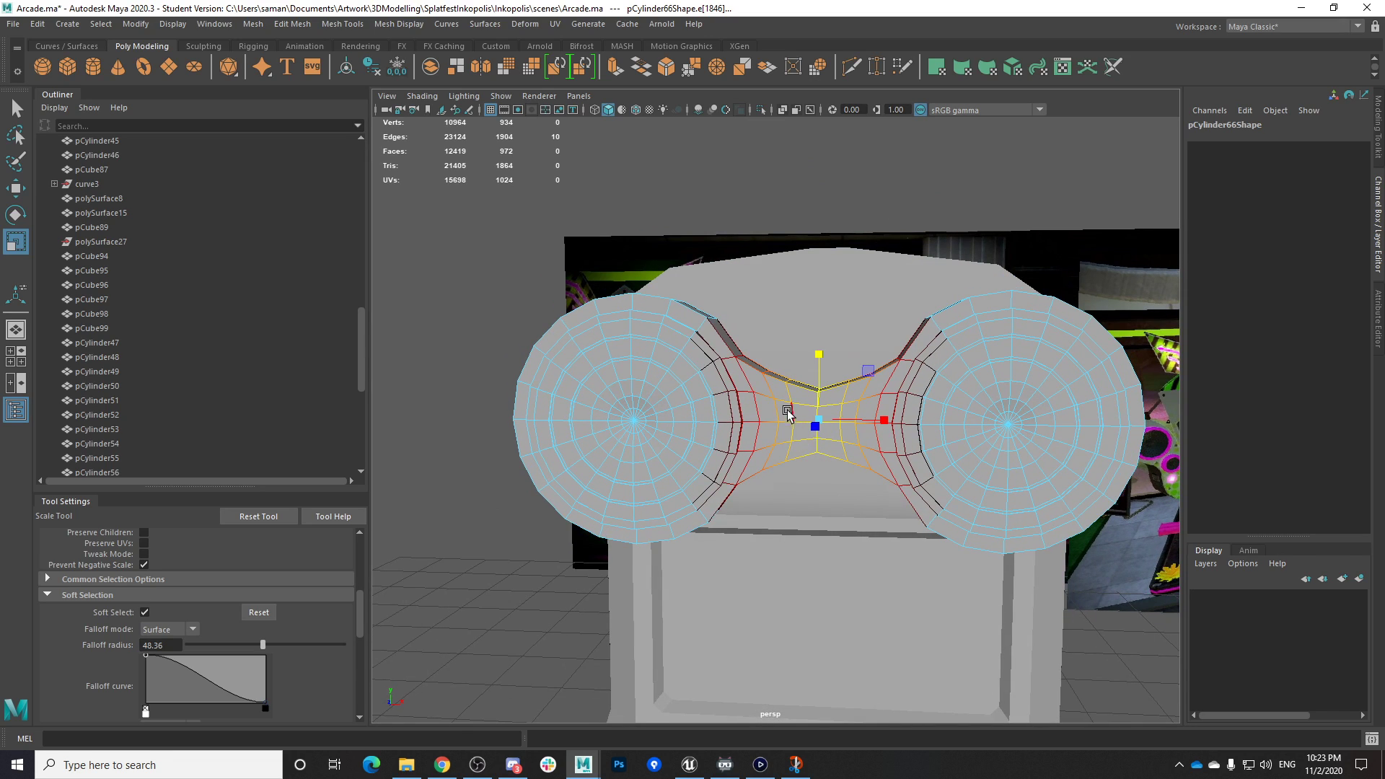
key("b")
left_click(754, 363)
left_click_drag(754, 363, 984, 411, "alt")
left_click(962, 418, "shift")
left_click_drag(1021, 486, 845, 315, "alt")
left_click(963, 420, "shift")
left_click_drag(845, 314, 783, 396, "alt")
Scale the edge loops around the bridge's centre vertically to round off the V-shaped dip between the discs
scroll(750, 419, "up", 2)
double_click(684, 454)
left_click_drag(684, 455, 749, 357, "alt")
double_click(859, 343, "shift")
left_click_drag(859, 346, 835, 411, "alt")
scroll(835, 433, "up", 2)
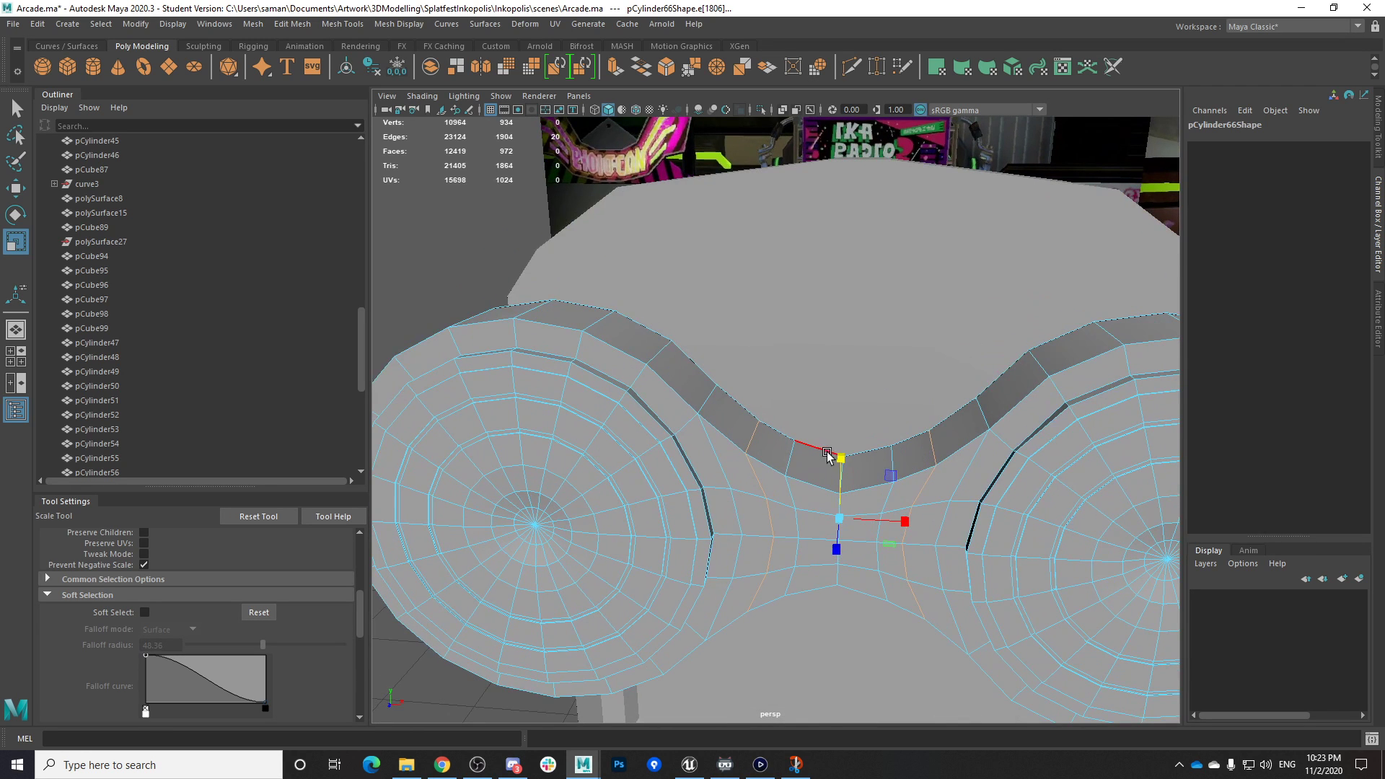
double_click(873, 459)
left_click_drag(881, 474, 856, 262, "alt")
scroll(858, 368, "down", 5)
left_click_drag(858, 389, 877, 463, "alt")
scroll(876, 463, "down", 3)
Return to object mode, select the speaker piece and save the scene
mouse_move(791, 368)
right_mouse_down()
mouse_move(791, 406)
mouse_move(769, 372)
right_mouse_up()
left_click(988, 482)
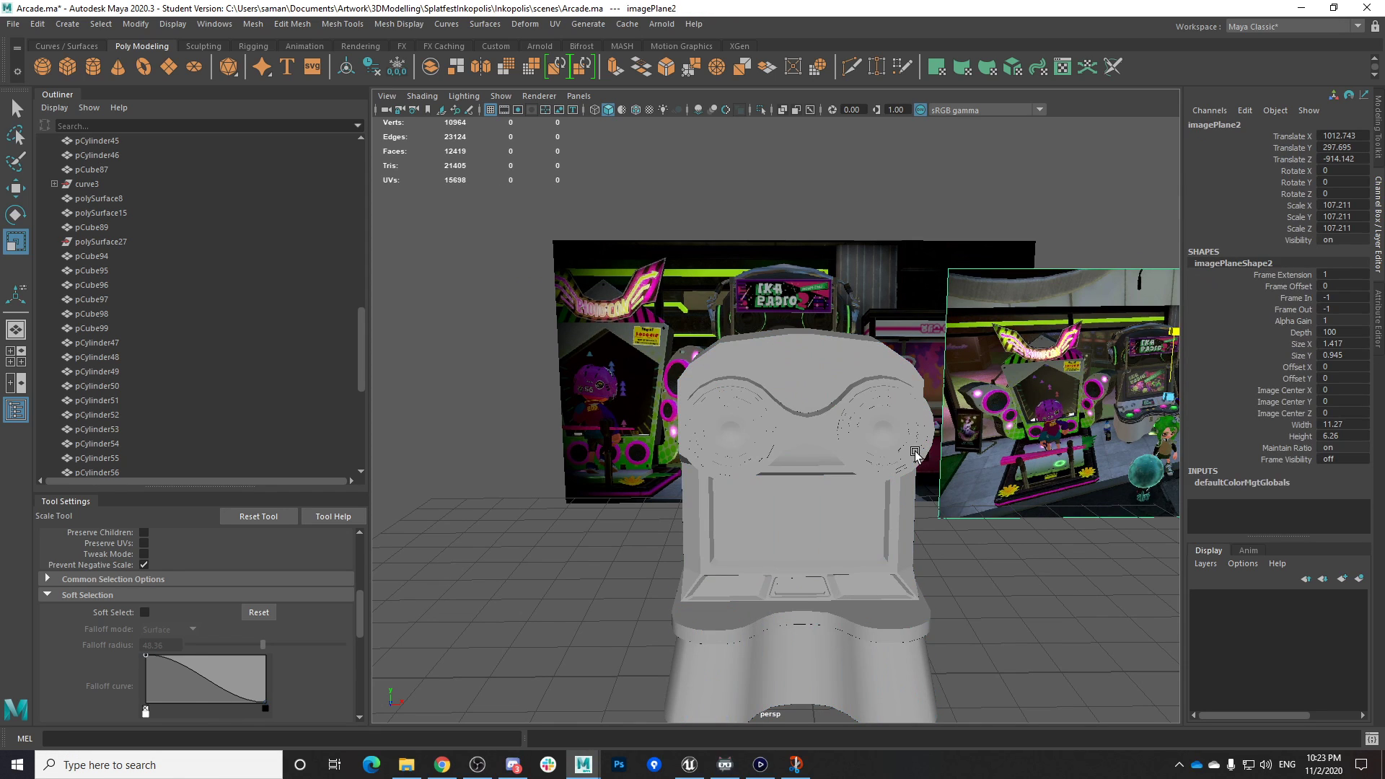
left_click(913, 448)
key("q")
key("ctrl+s")
left_click(662, 395)
In the front view, move the faces of the two speaker discs slightly apart to lengthen the bridge between them
left_click_drag(733, 435, 649, 418, "alt")
key("space")
key("space")
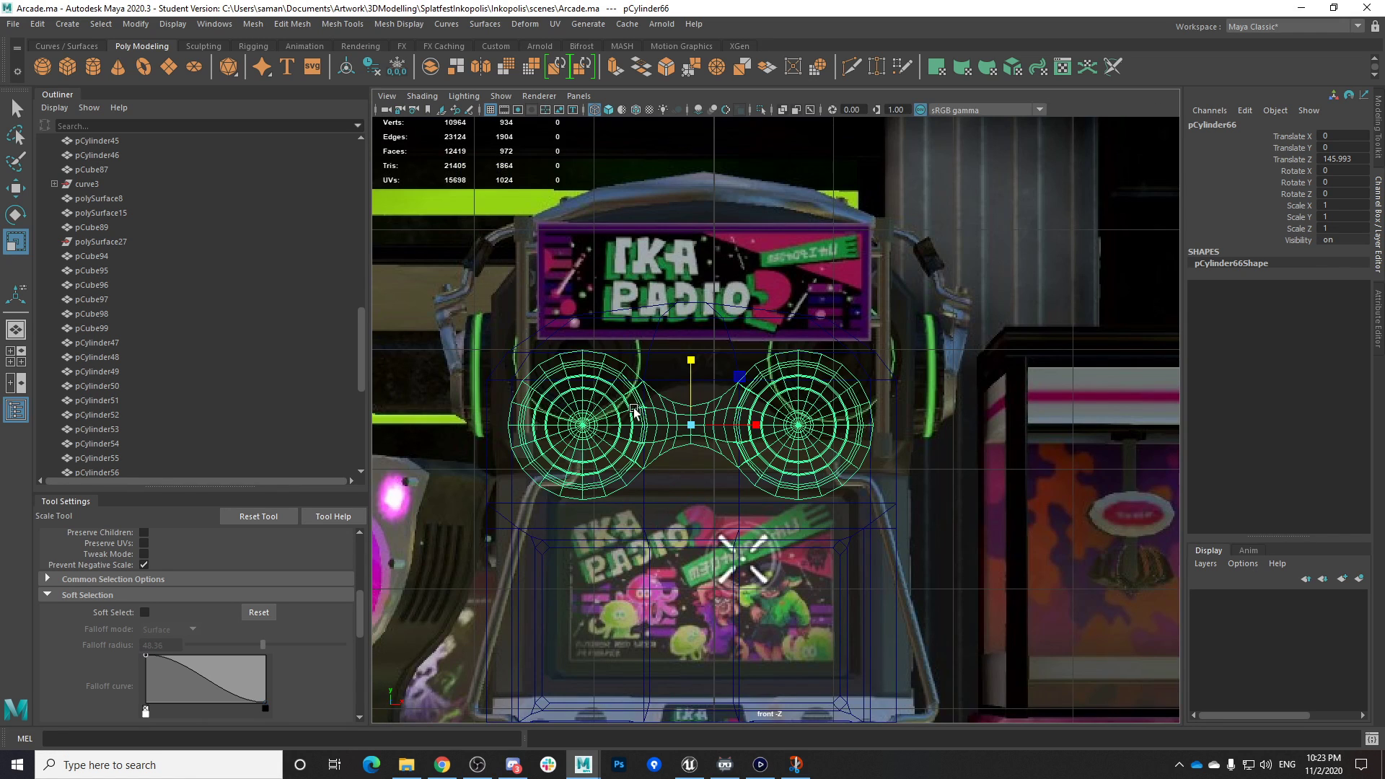
middle_click_drag(635, 409, 749, 406, "alt")
right_click_drag(689, 392, 689, 437)
left_click_drag(584, 305, 792, 516)
key("w")
left_click_drag(965, 426, 970, 425)
key("ctrl+z")
left_click_drag(573, 331, 802, 550)
left_click_drag(794, 411, 799, 482, "ctrl")
left_click_drag(759, 423, 749, 422)
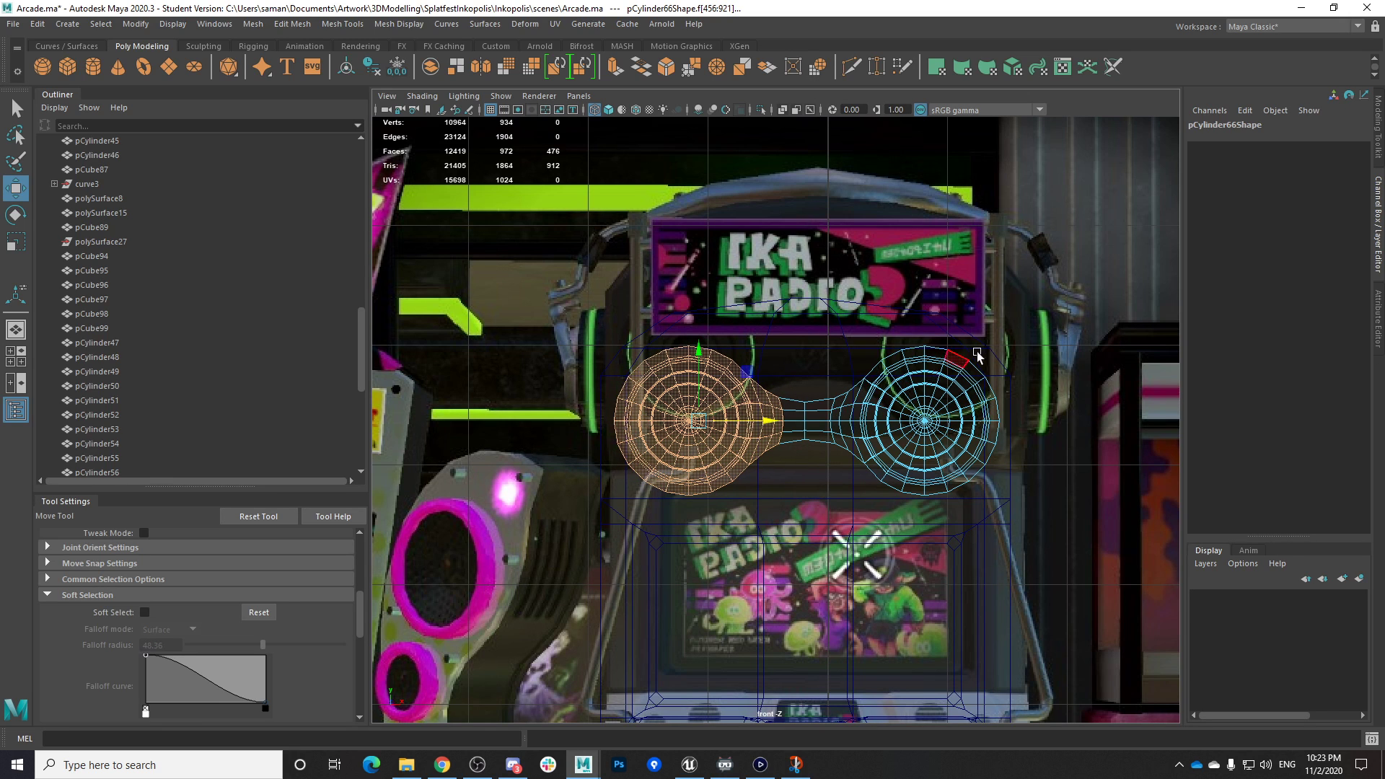
In the perspective view, push the whole speaker piece back along Z to about -1.07 against the cabinet and save the scene
key("space")
key("space")
left_click_drag(963, 431, 837, 451, "alt")
right_click_drag(820, 427, 855, 397)
left_click_drag(729, 453, 784, 446)
key("ctrl+s")
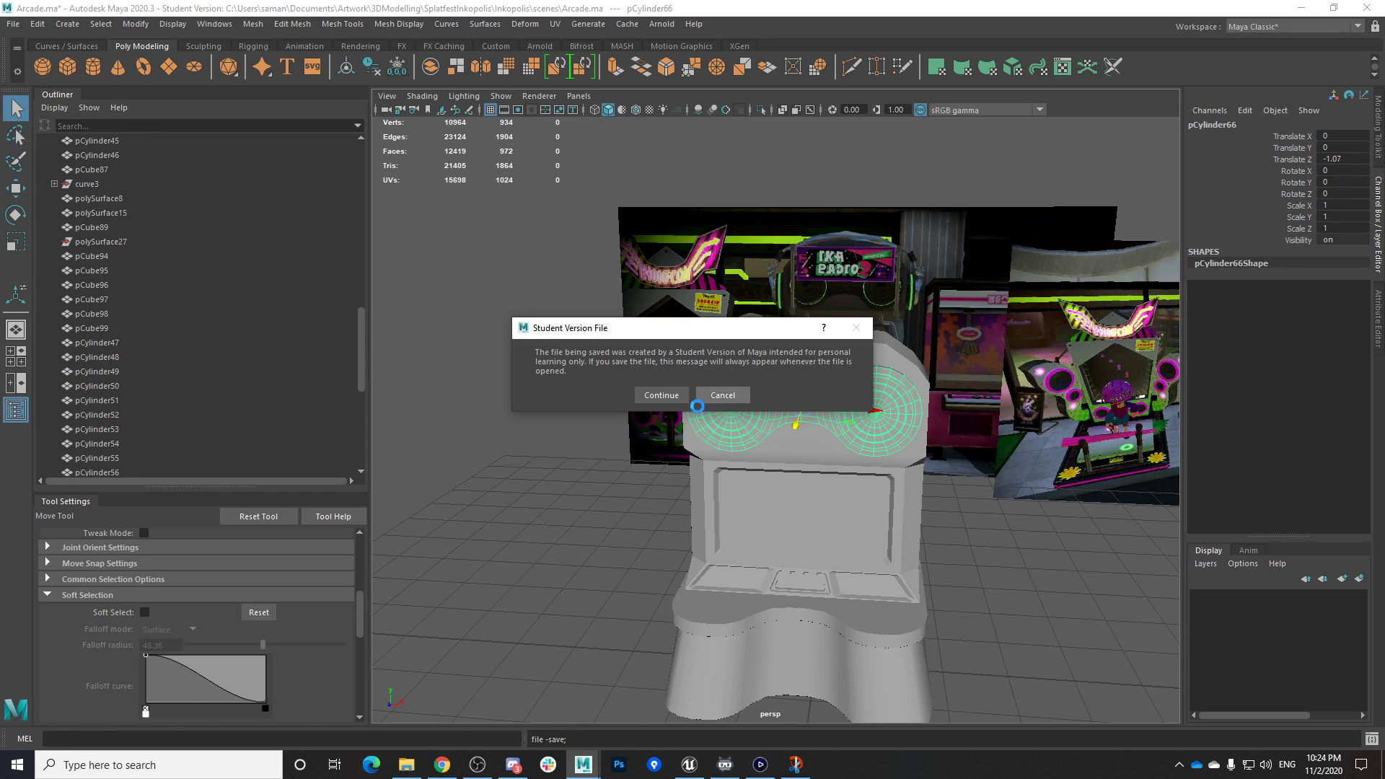
left_click(661, 396)
Freeze the speaker piece's transformations and save the scene
left_click_drag(671, 433, 757, 441, "alt")
right_click_drag(756, 441, 996, 306)
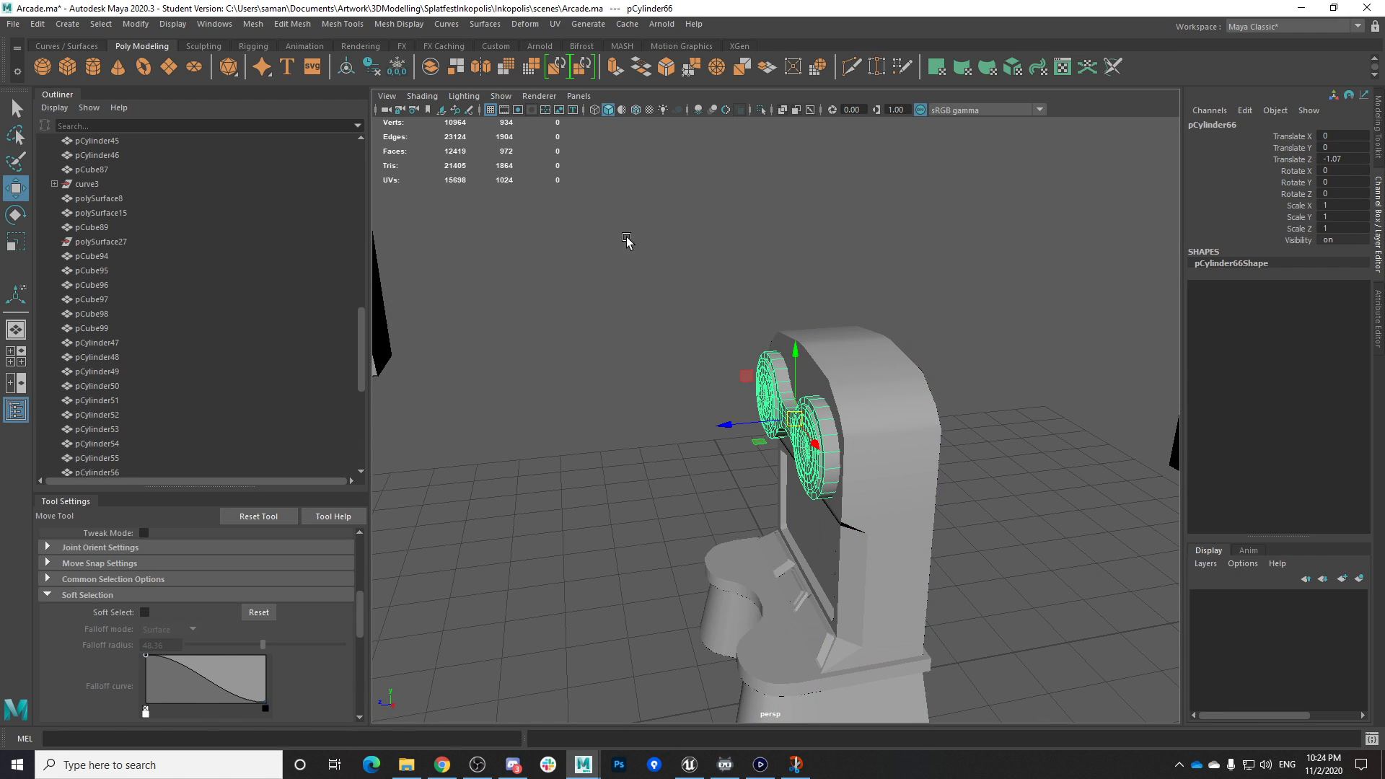
left_click(397, 66)
key("ctrl+s")
left_click(663, 397)
left_click_drag(912, 502, 873, 478, "alt")
left_click_drag(863, 490, 877, 555, "alt")
right_click_drag(762, 438, 844, 337)
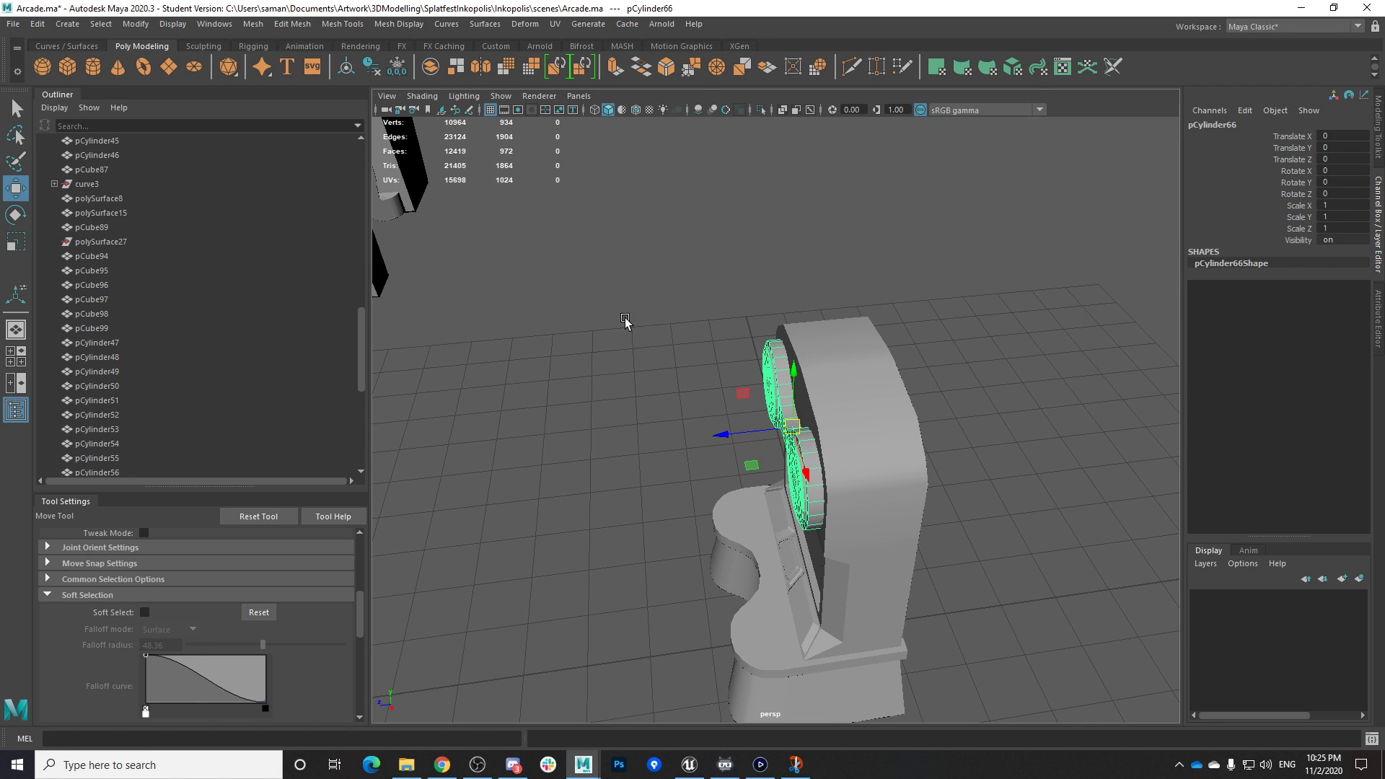
key("ctrl+s")
left_click(659, 398)
key("w")
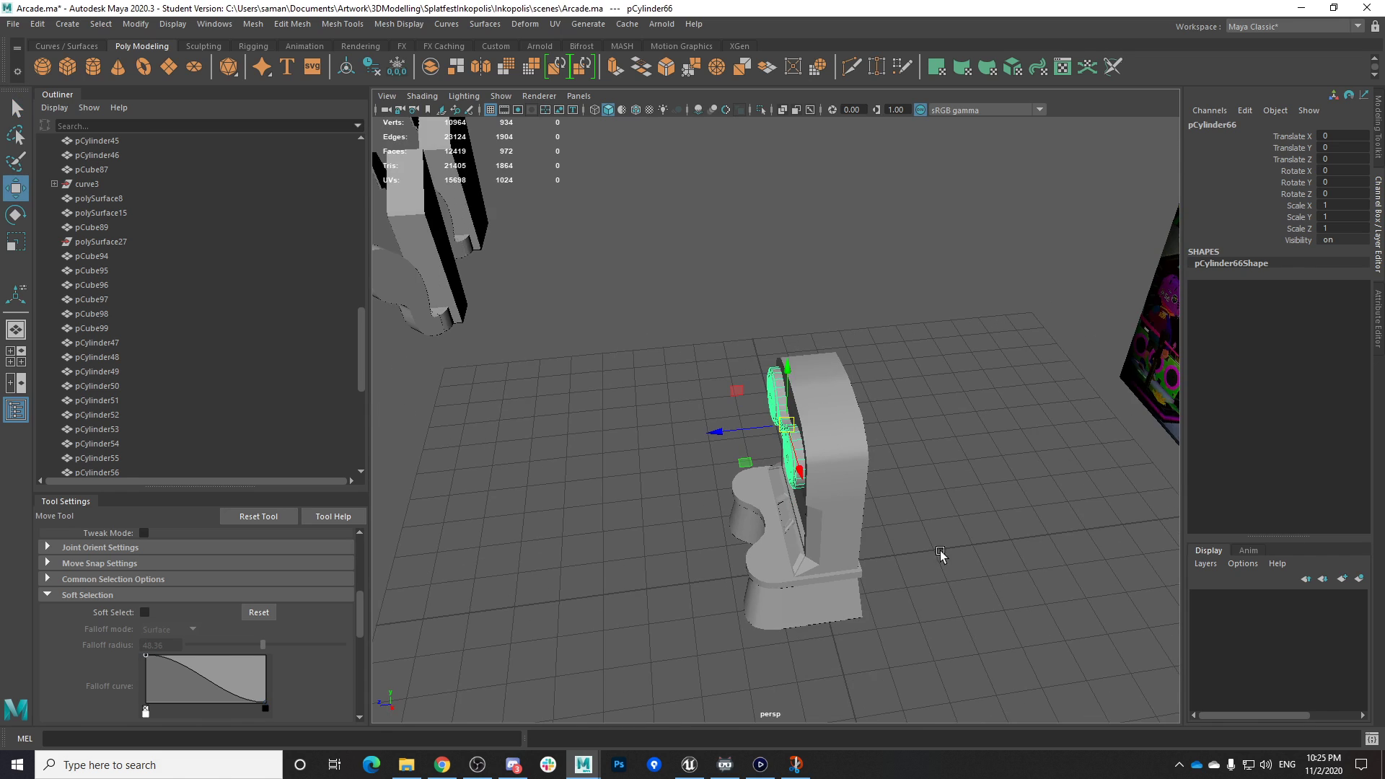
In the side view, select the speaker piece's rear vertices and try to shift them along Z
key("space")
key("space")
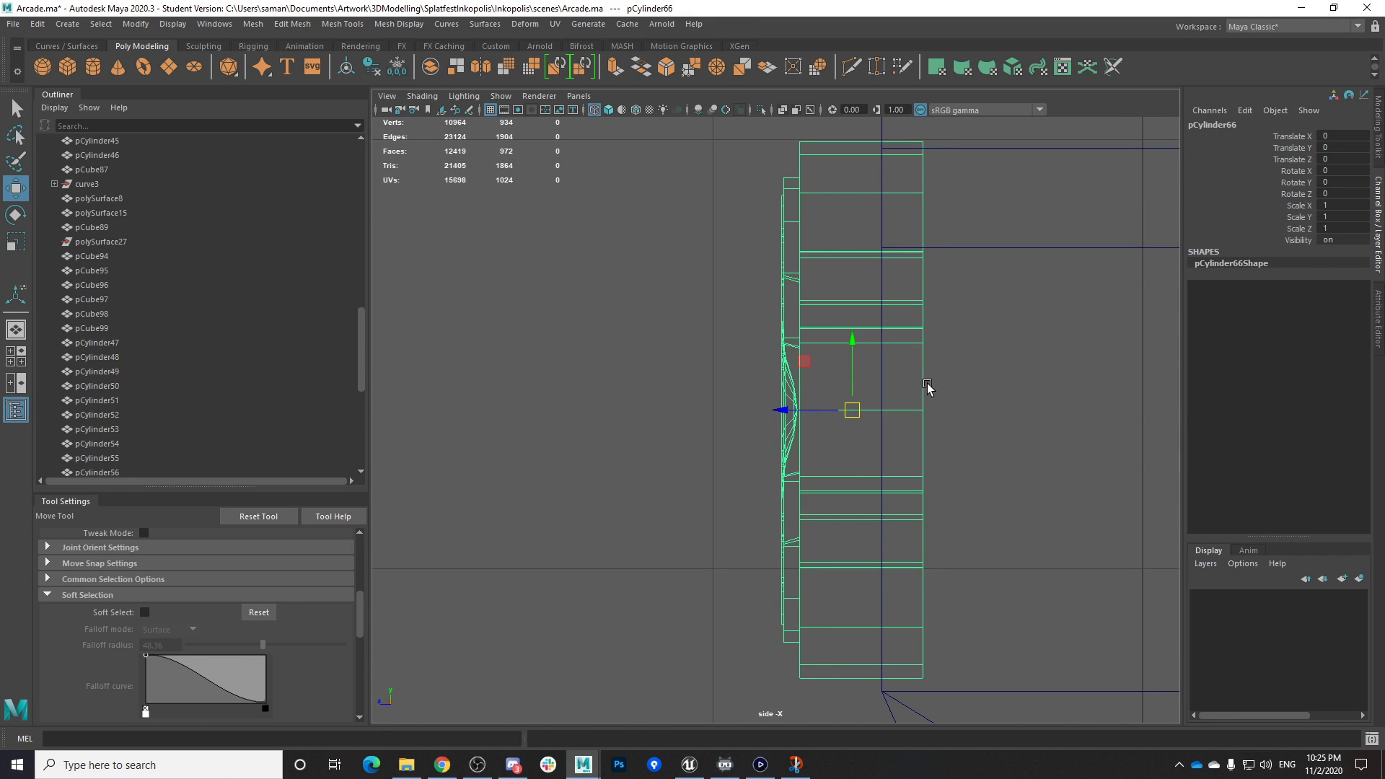
right_click_drag(907, 330, 846, 326)
left_click_drag(1062, 137, 886, 721)
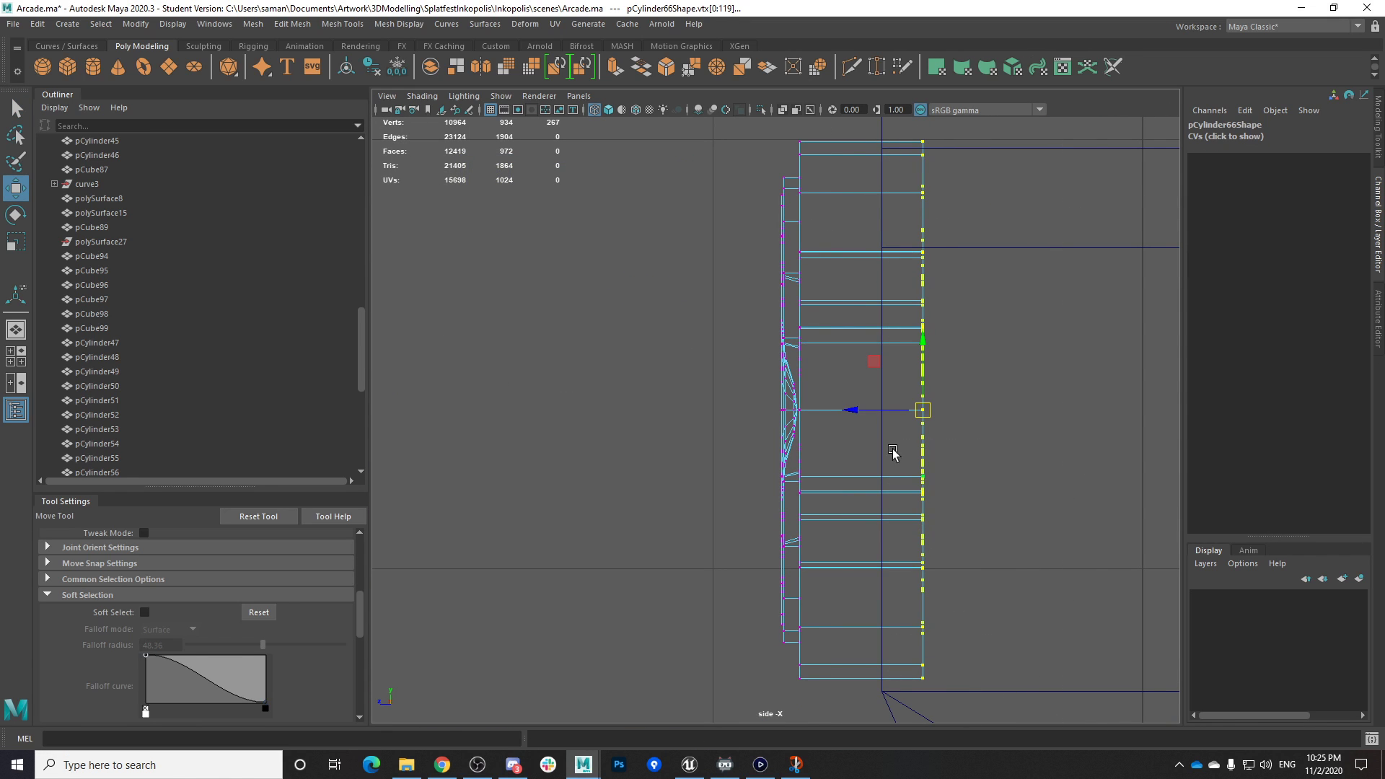
left_click_drag(853, 410, 880, 411)
key("ctrl+z")
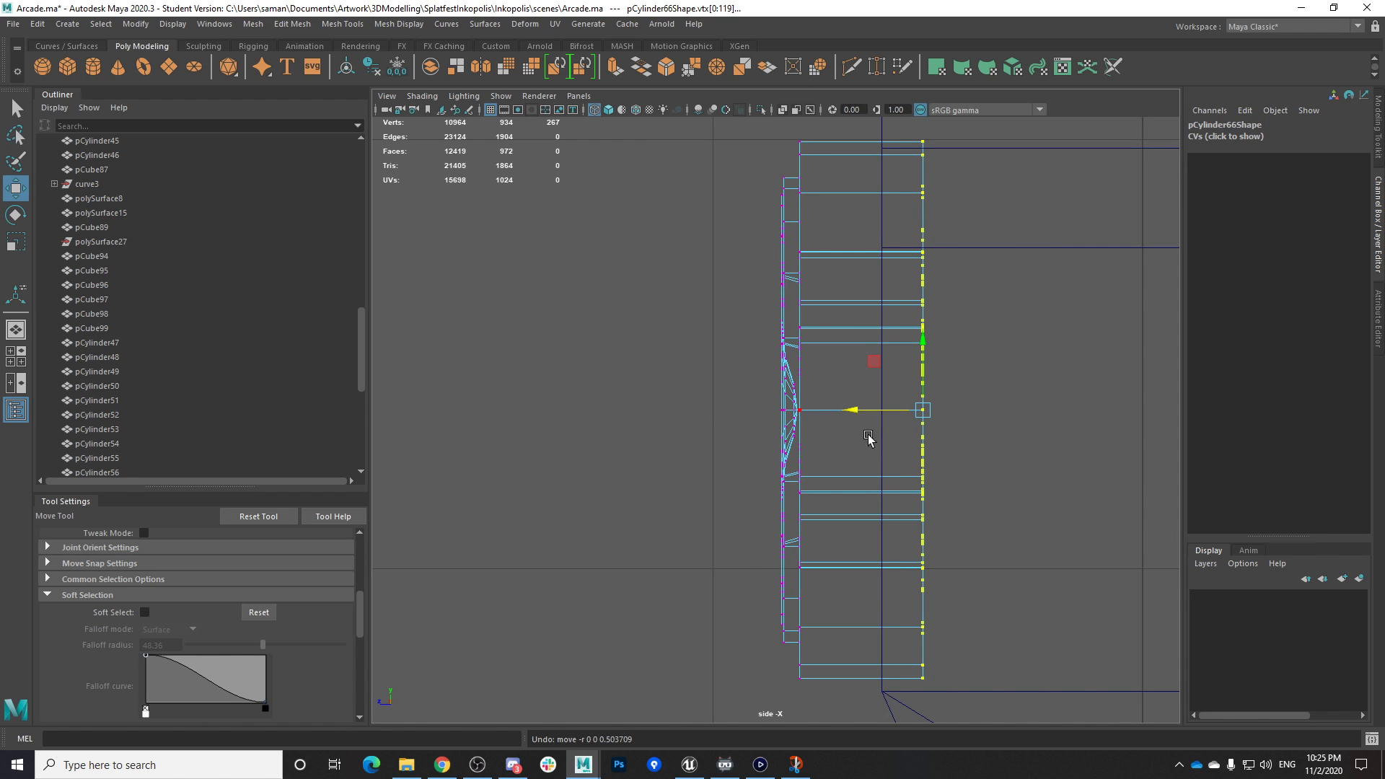
Go back to the perspective view in object mode, delete the speaker piece's construction history and save the scene
key("ctrl+s")
key("Return")
key("space")
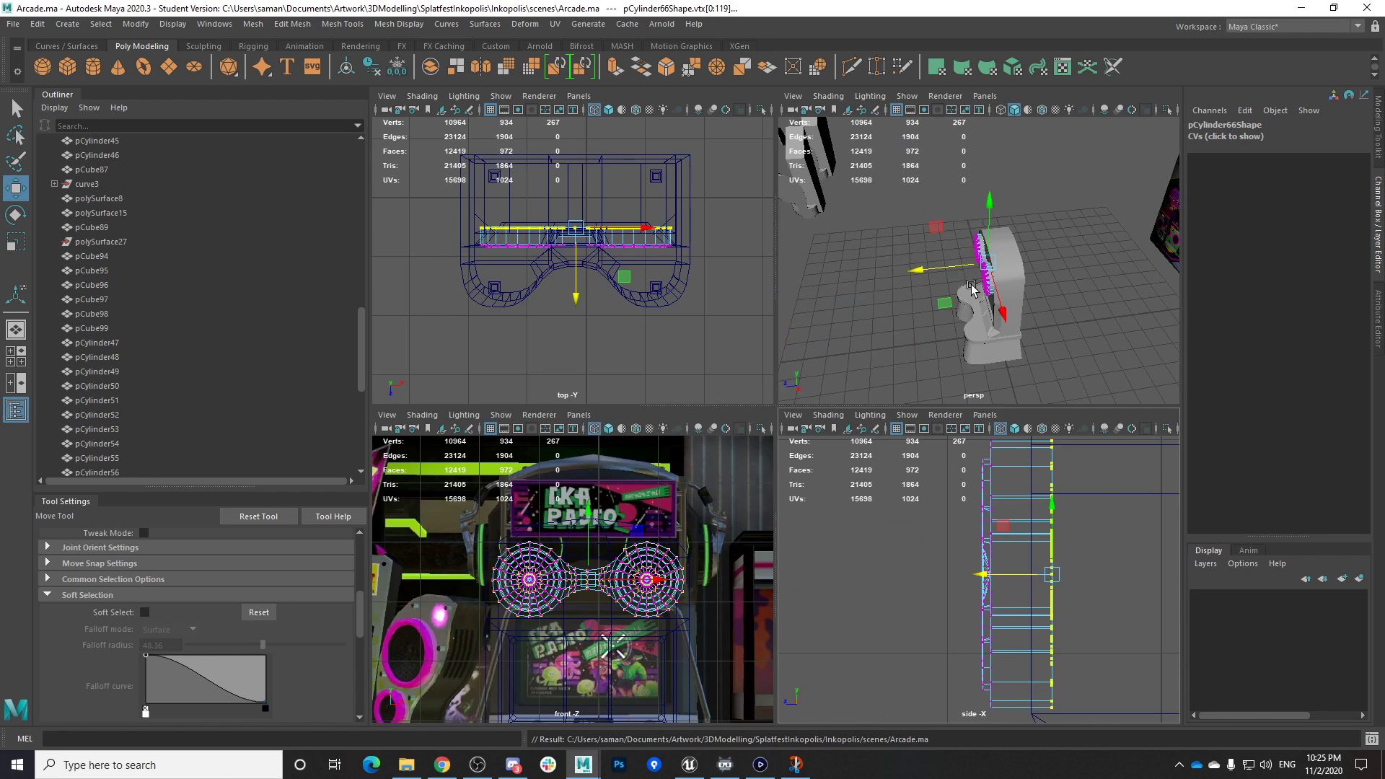
key("space")
right_click_drag(817, 382, 959, 279)
scroll(821, 458, "up", 3)
left_click(375, 68)
scroll(848, 451, "up", 2)
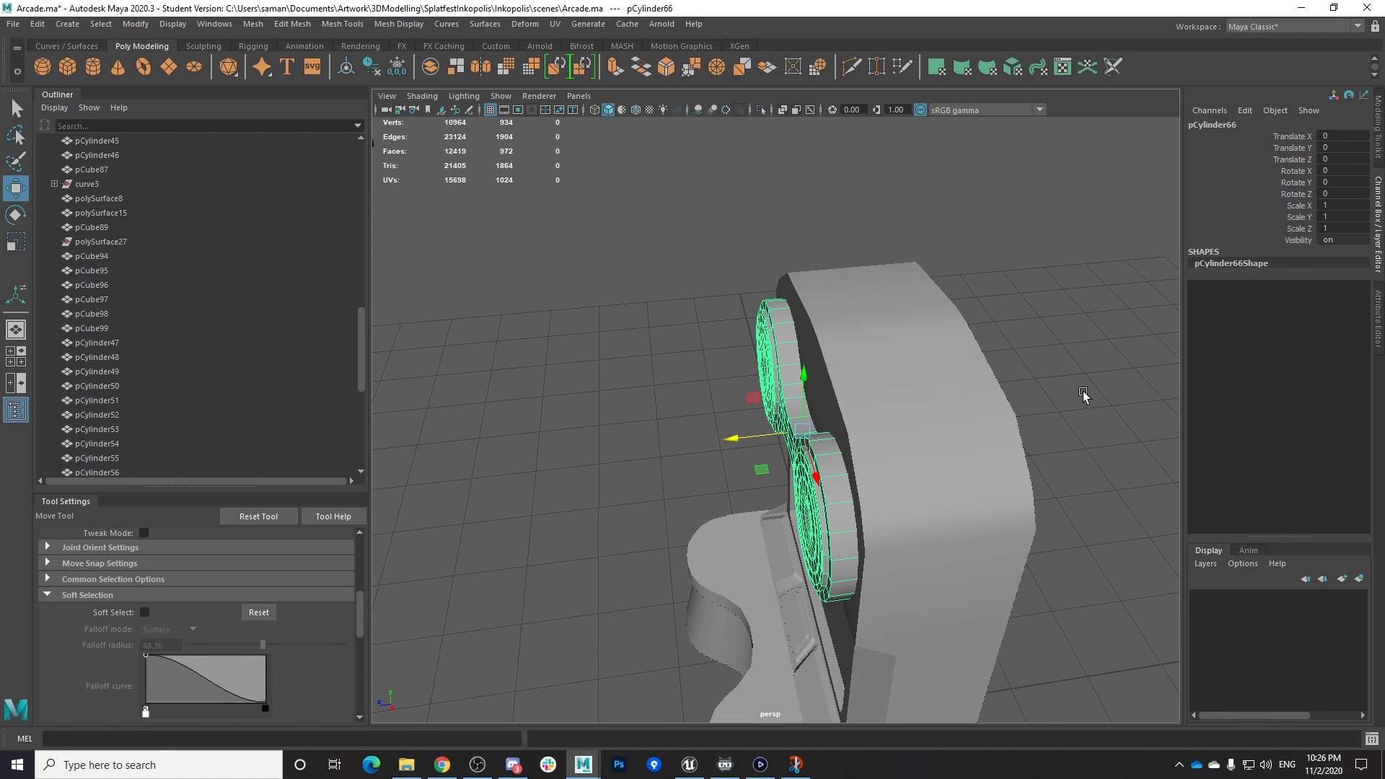
key("ctrl+s")
left_click(664, 395)
Examine the speaker piece and its connecting bridge on the cabinet from several angles
left_click_drag(695, 430, 1052, 396, "alt")
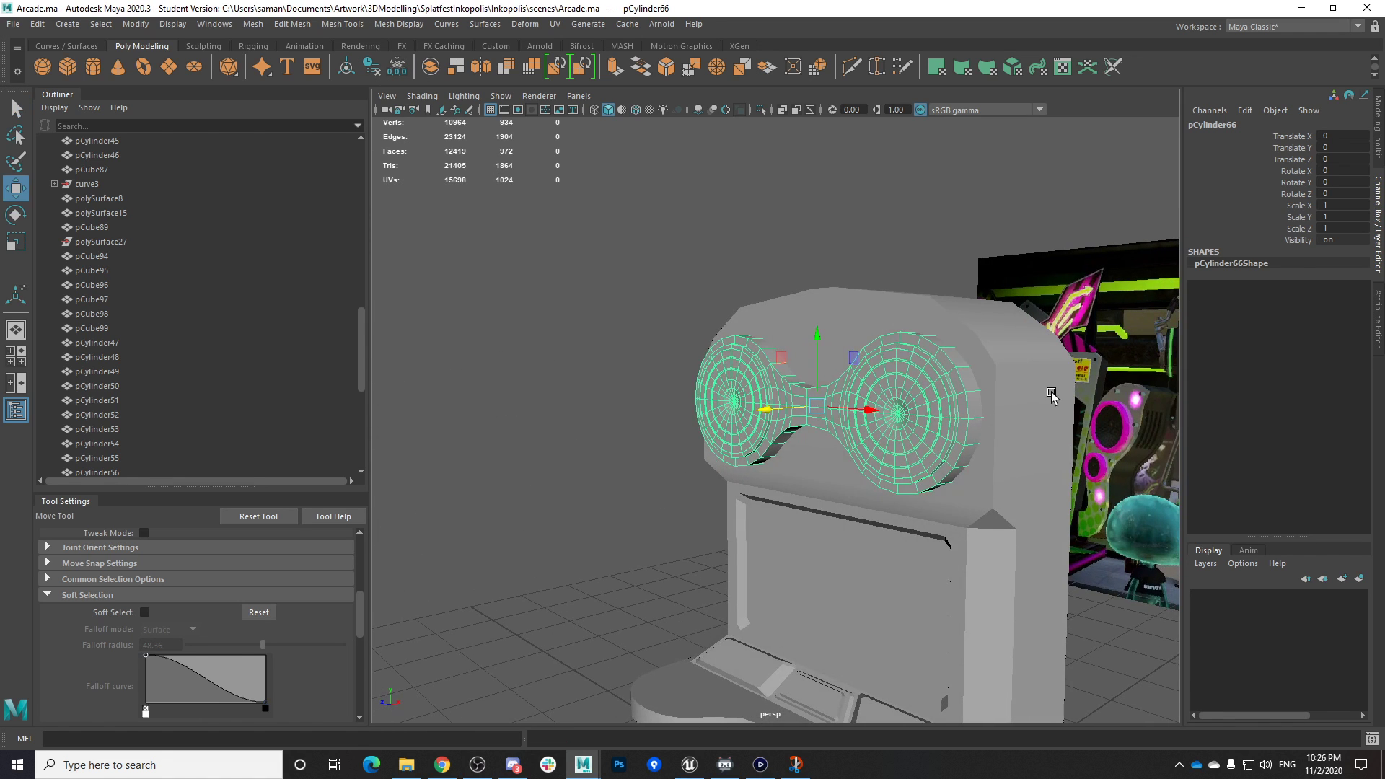
left_click(1017, 418)
scroll(1047, 447, "down", 3)
scroll(813, 461, "up", 3)
left_click_drag(1080, 539, 939, 480, "alt")
left_click(823, 429)
scroll(897, 457, "up", 2)
scroll(939, 479, "down", 3)
scroll(964, 470, "up", 8)
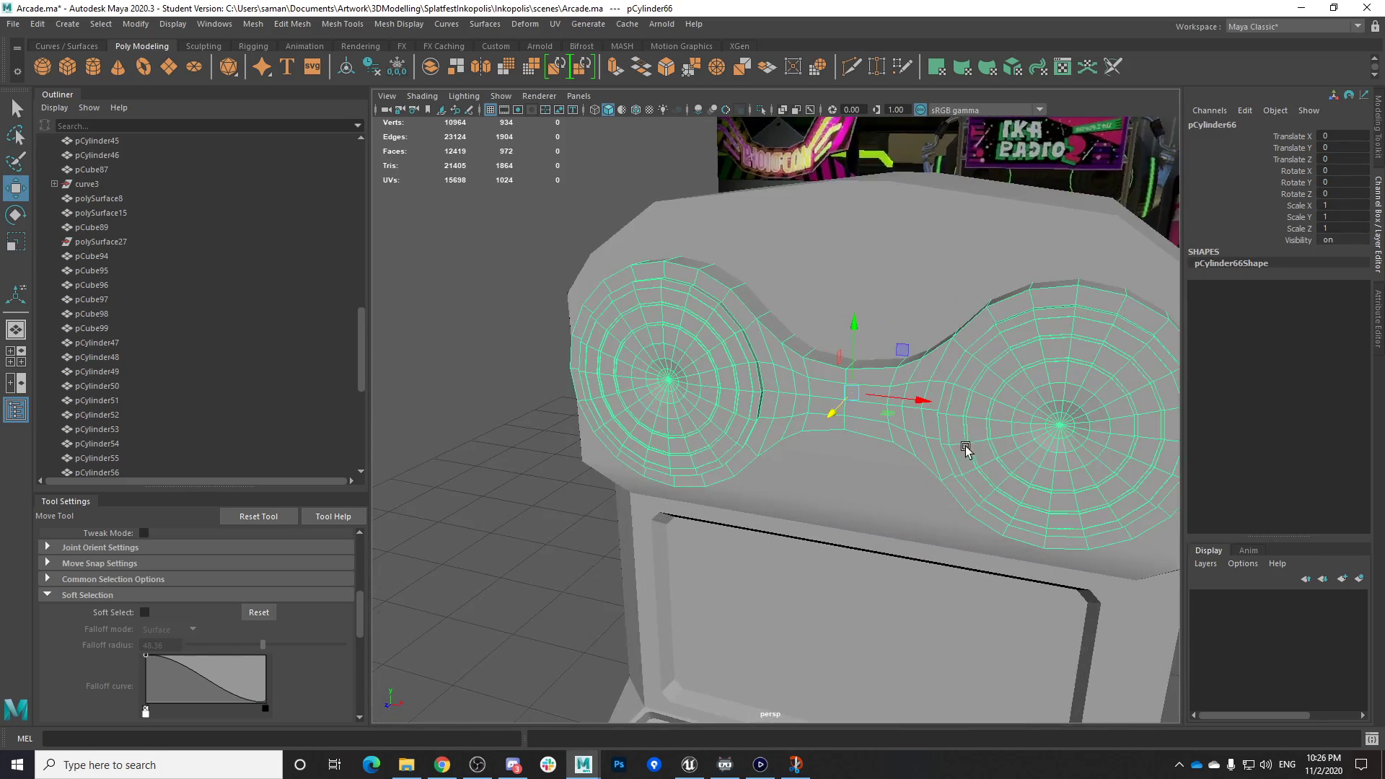
Bevel the edge loop around the middle of the bridge with a fraction of 0.7 and 2 segments
scroll(1069, 450, "up", 3)
right_click_drag(887, 329, 889, 291)
double_click(945, 328)
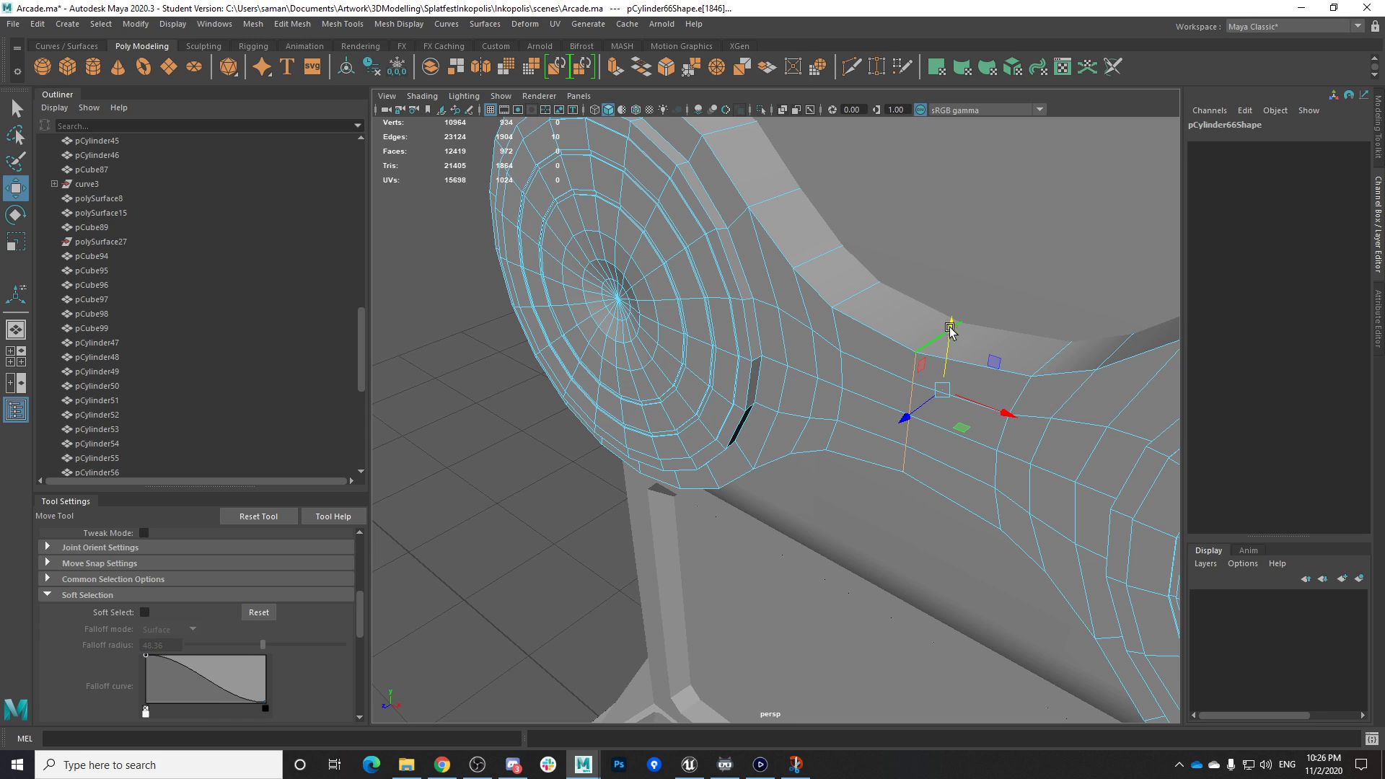
left_click(1382, 155)
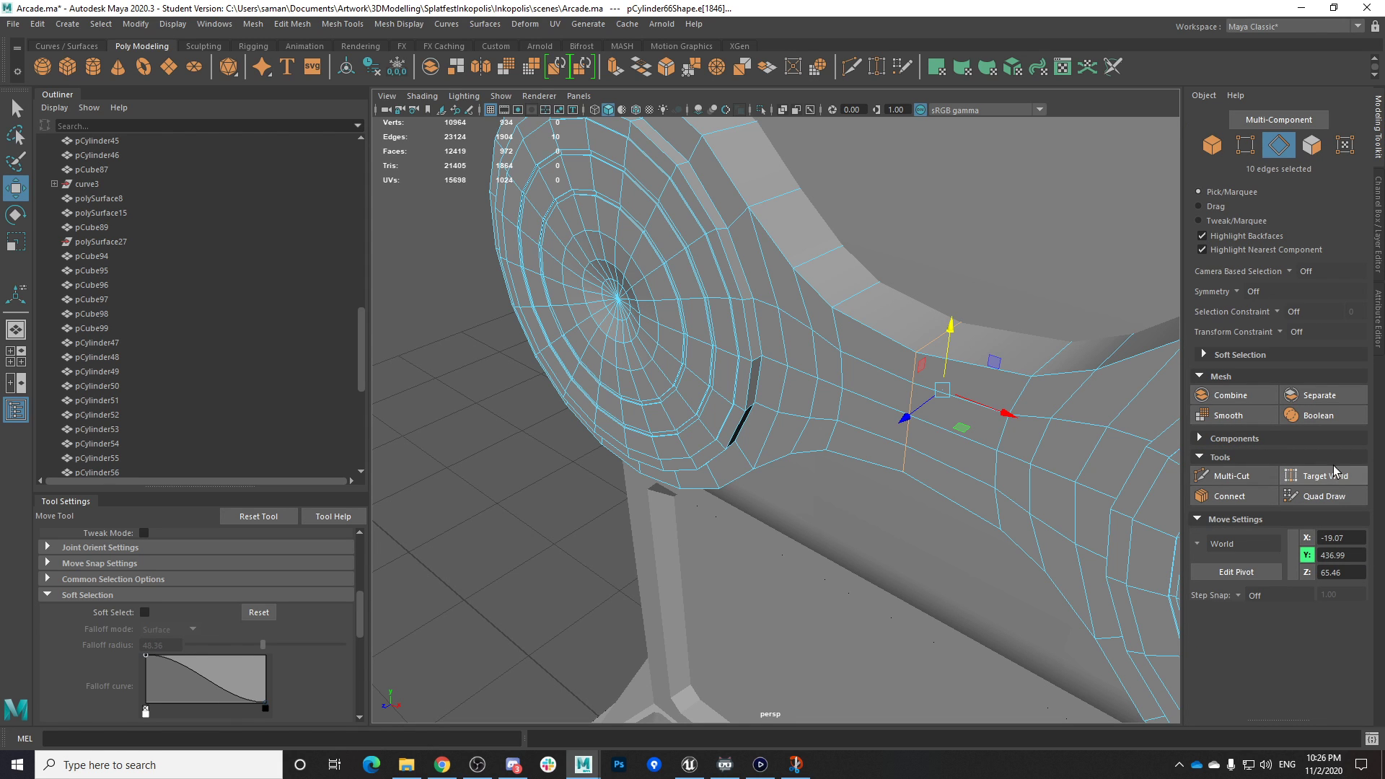
left_click(1314, 459)
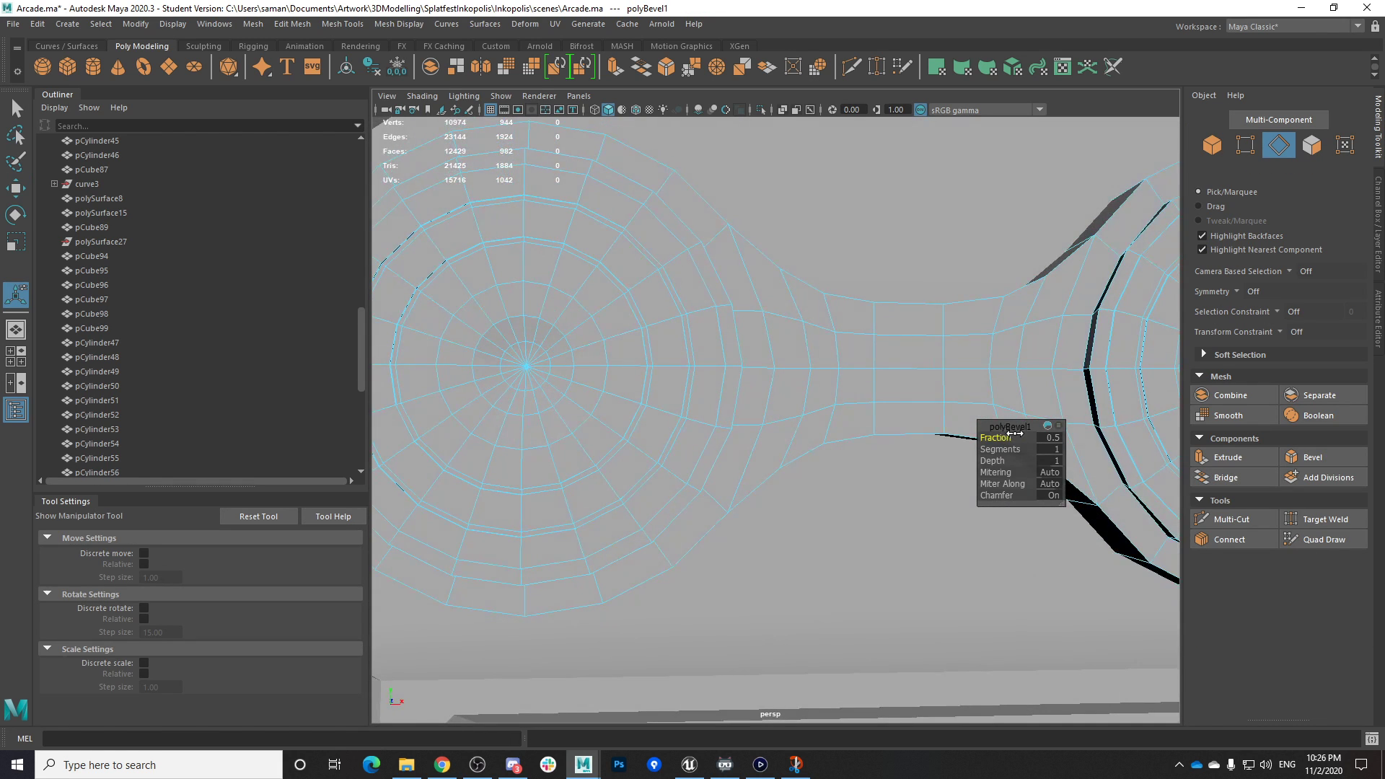
scroll(979, 449, "down", 2)
left_click_drag(979, 450, 896, 441, "alt")
key("ctrl+z")
middle_click_drag(847, 466, 822, 485, "alt")
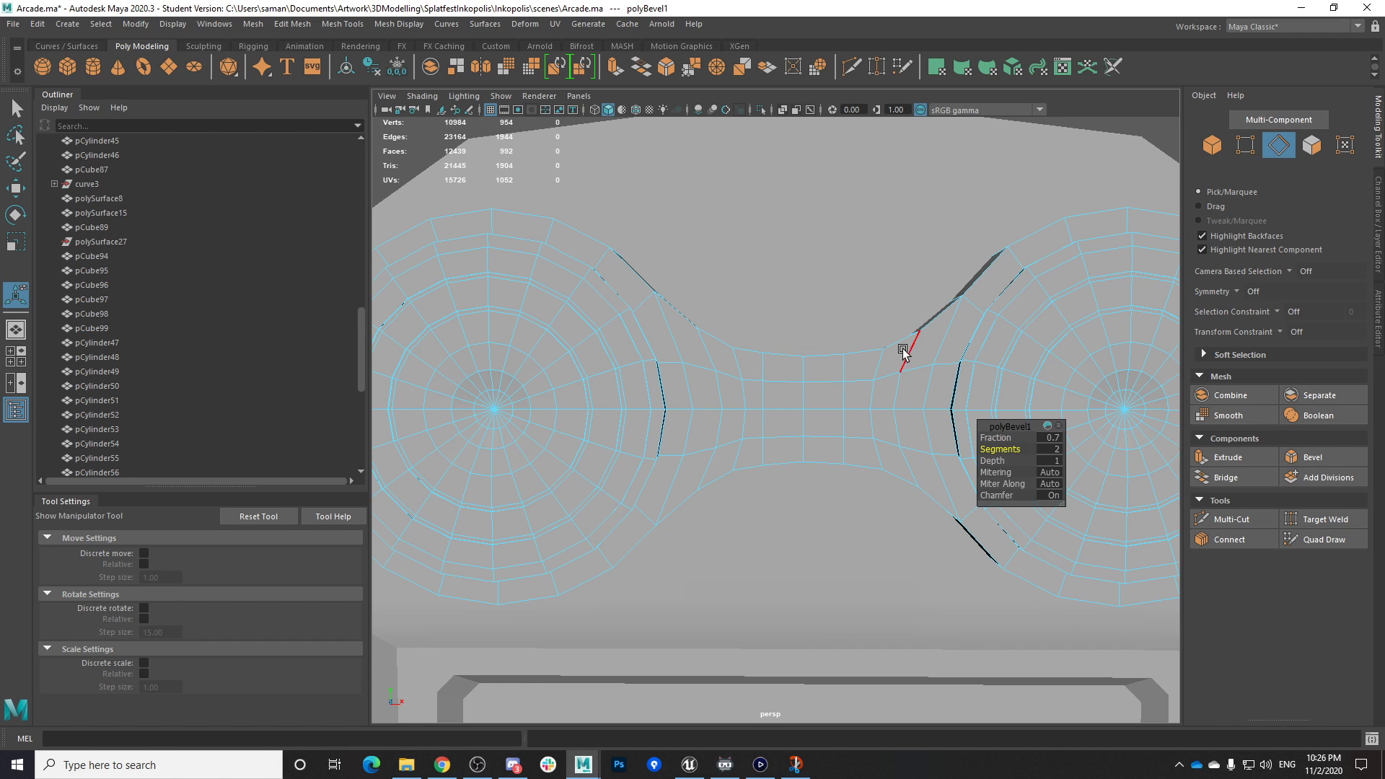
Return to object mode with the speaker piece selected and delete its construction history
right_click_drag(904, 349, 961, 312)
key("q")
scroll(1070, 417, "down", 7)
left_click(1070, 417)
left_click(934, 454)
left_click_drag(1070, 418, 924, 427, "alt")
scroll(924, 427, "up", 2)
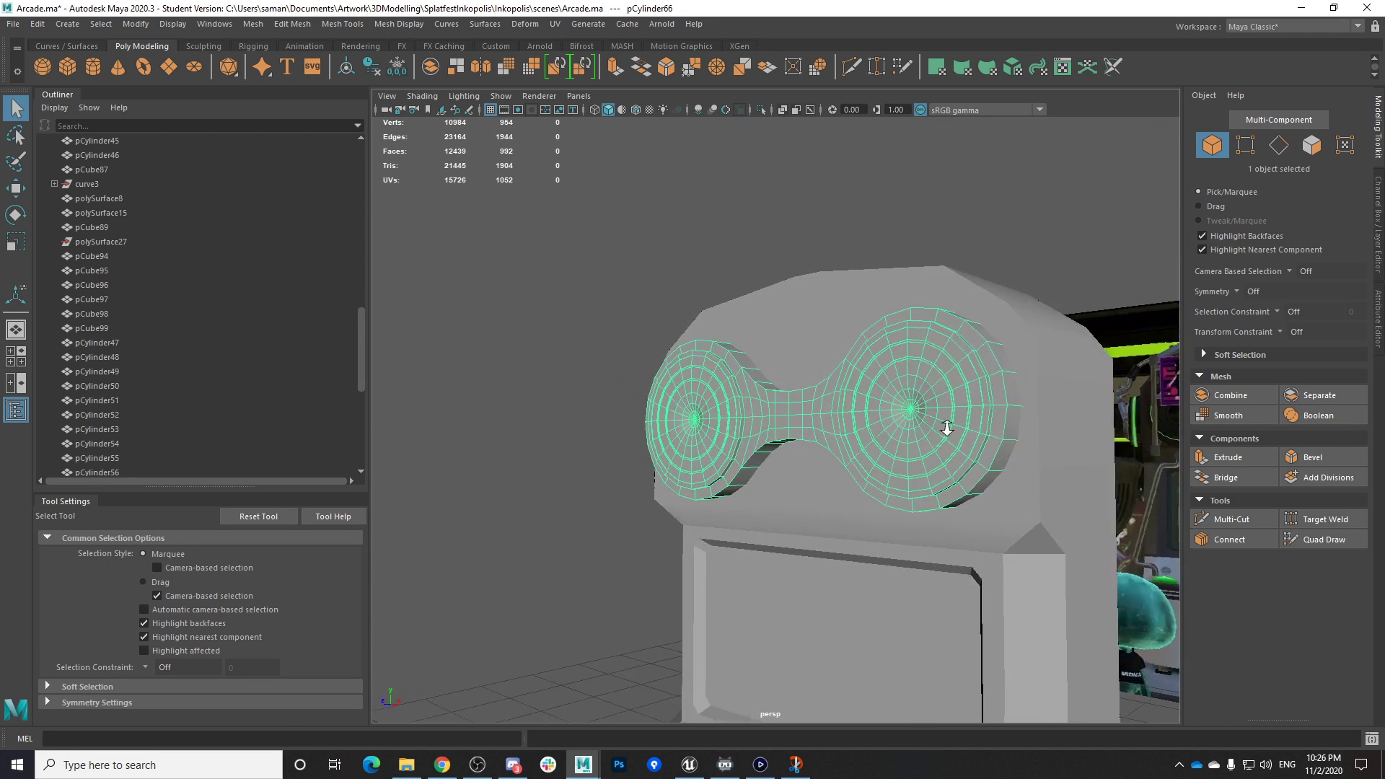
scroll(924, 427, "up", 3)
left_click(374, 68)
Examine the bevelled bridge and the two discs against the cabinet and the reference images
scroll(910, 361, "down", 5)
left_click(1041, 564)
scroll(1042, 564, "down", 5)
left_click_drag(895, 498, 954, 558, "alt")
scroll(978, 525, "up", 6)
left_click_drag(983, 473, 885, 499, "alt")
left_click(882, 437)
middle_click_drag(885, 499, 915, 567, "alt")
left_click_drag(915, 567, 912, 602, "alt")
key("ctrl+z")
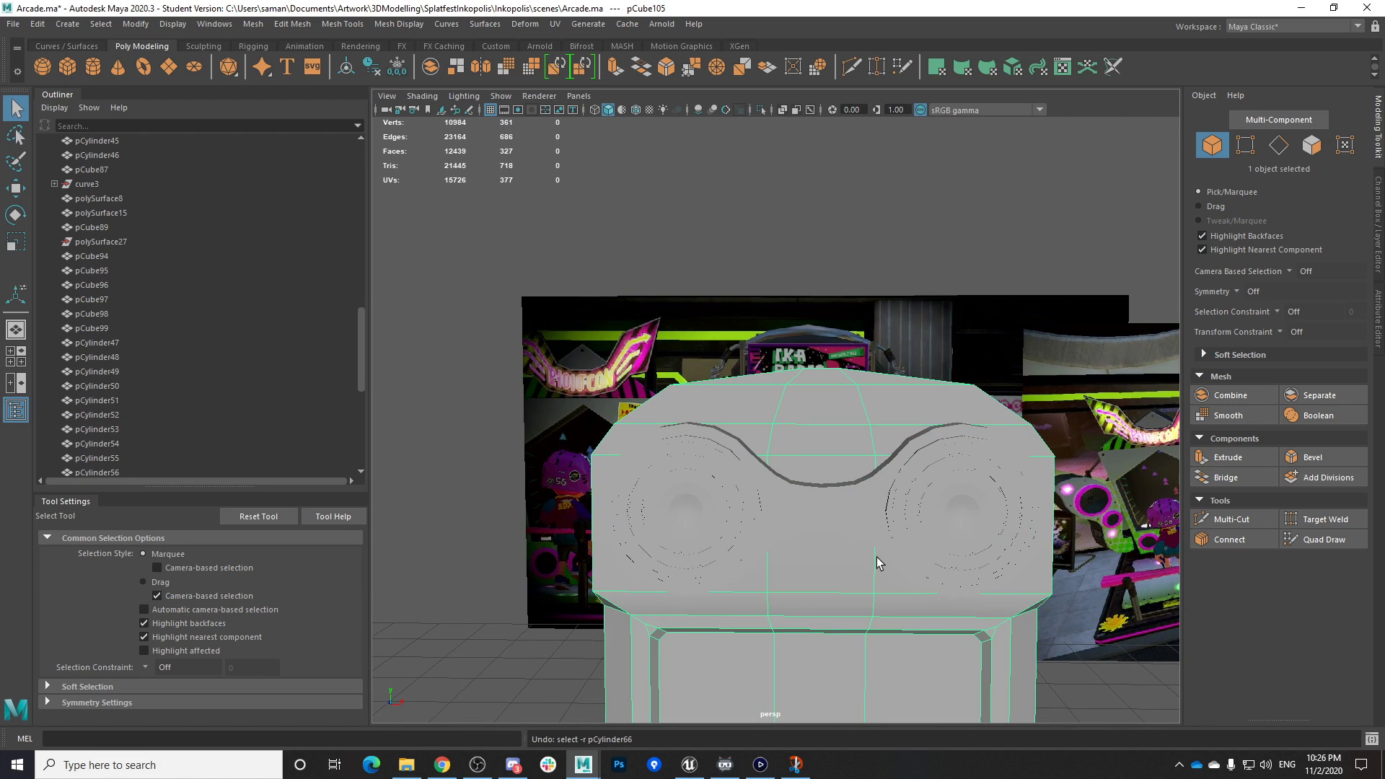
scroll(845, 527, "down", 2)
left_click_drag(846, 526, 788, 570, "alt")
scroll(840, 517, "up", 4)
left_click(820, 534)
right_click_drag(788, 570, 924, 563, "alt")
middle_click_drag(924, 563, 813, 432, "alt")
Select a matching pair of edge loops on both sides of the bridge's centre and scale them vertically to smooth the curve
right_click_drag(813, 367, 795, 312)
left_click(768, 443)
key("ctrl+z")
right_click_drag(762, 367, 772, 326)
right_click_drag(690, 345, 768, 304)
left_click(485, 262)
left_click(633, 440)
right_click_drag(647, 368, 641, 287)
double_click(752, 428)
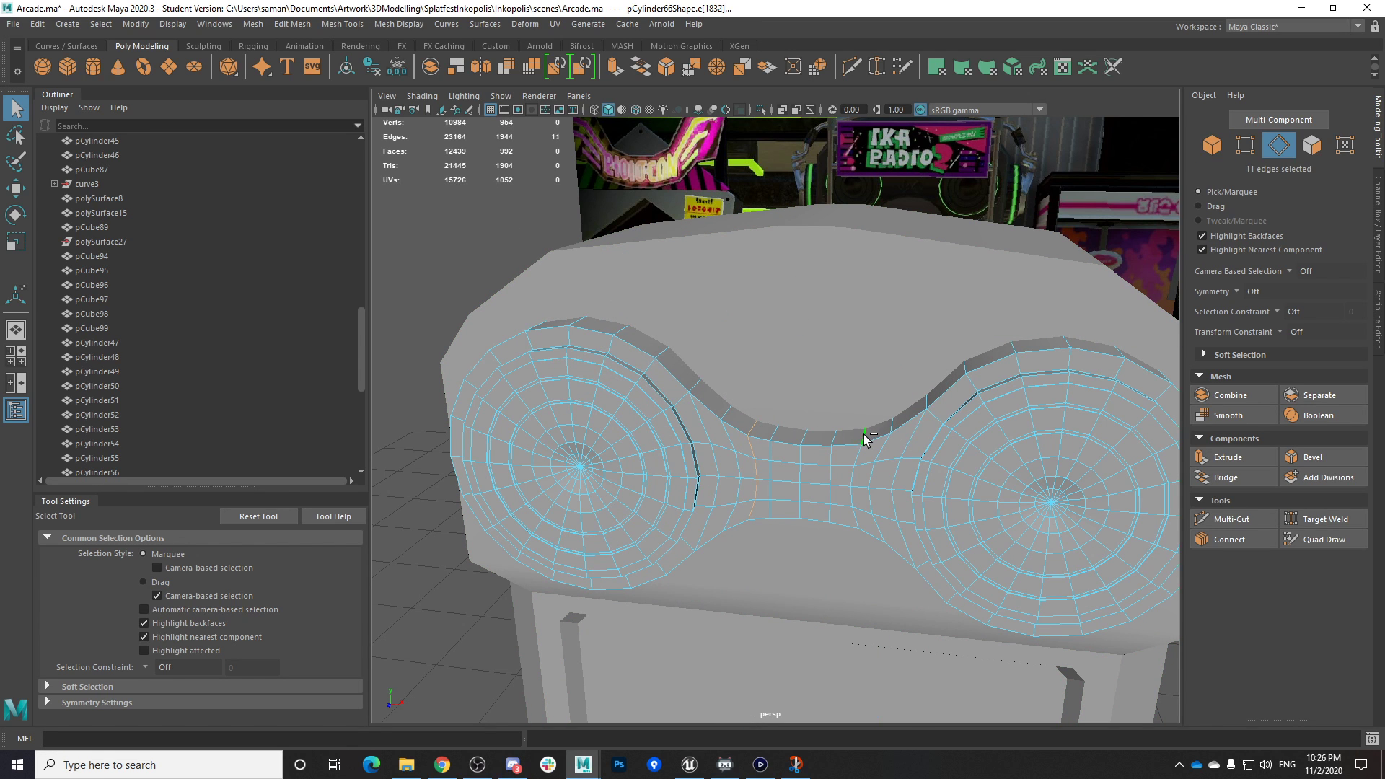
double_click(866, 436, "shift")
left_click_drag(869, 440, 950, 488, "alt")
key("r")
left_click_drag(786, 464, 721, 411, "alt")
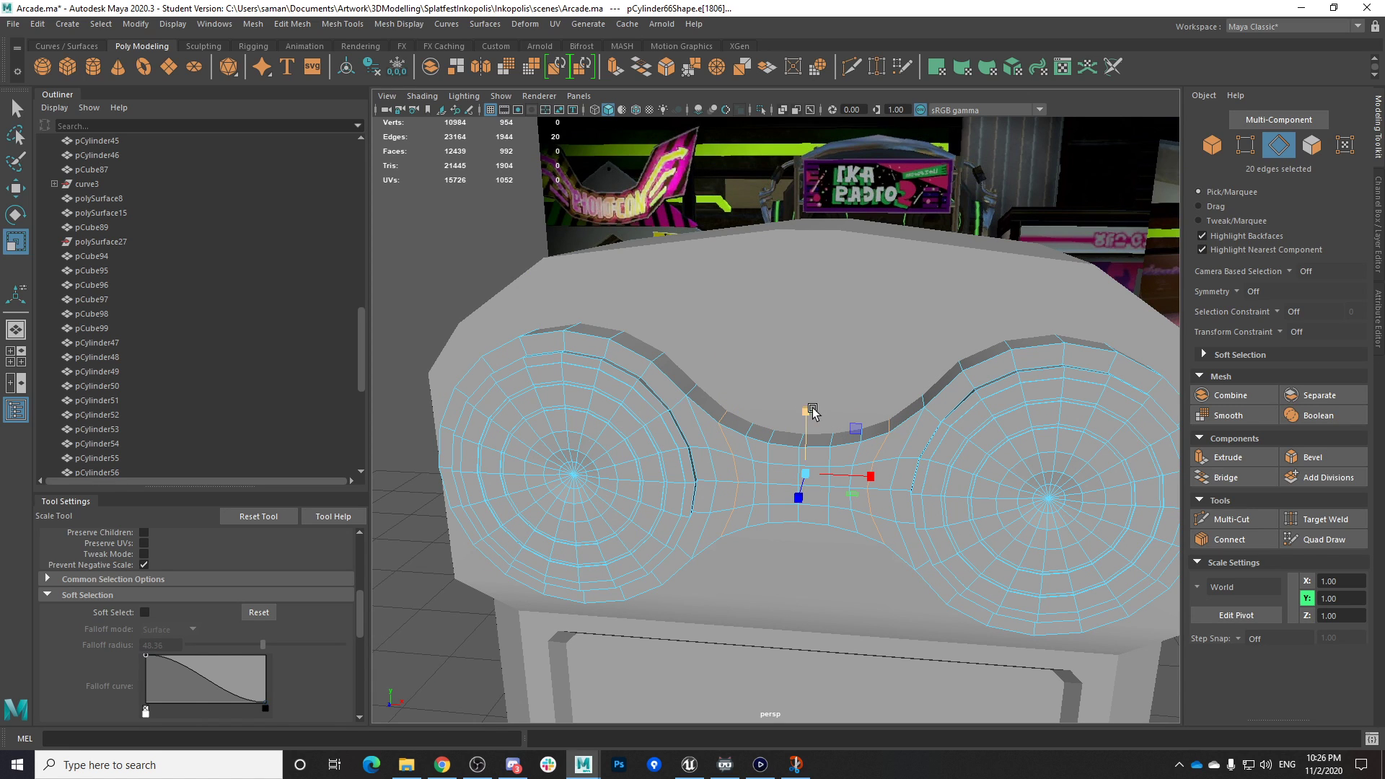
Adjust the height of the pair of edge loops nearest the bridge's centre and save the scene
mouse_move(760, 433)
left_mouse_down("alt")
mouse_move(787, 425)
mouse_move(773, 464)
mouse_move(767, 454)
left_mouse_up("alt")
double_click(764, 454)
double_click(826, 459, "shift")
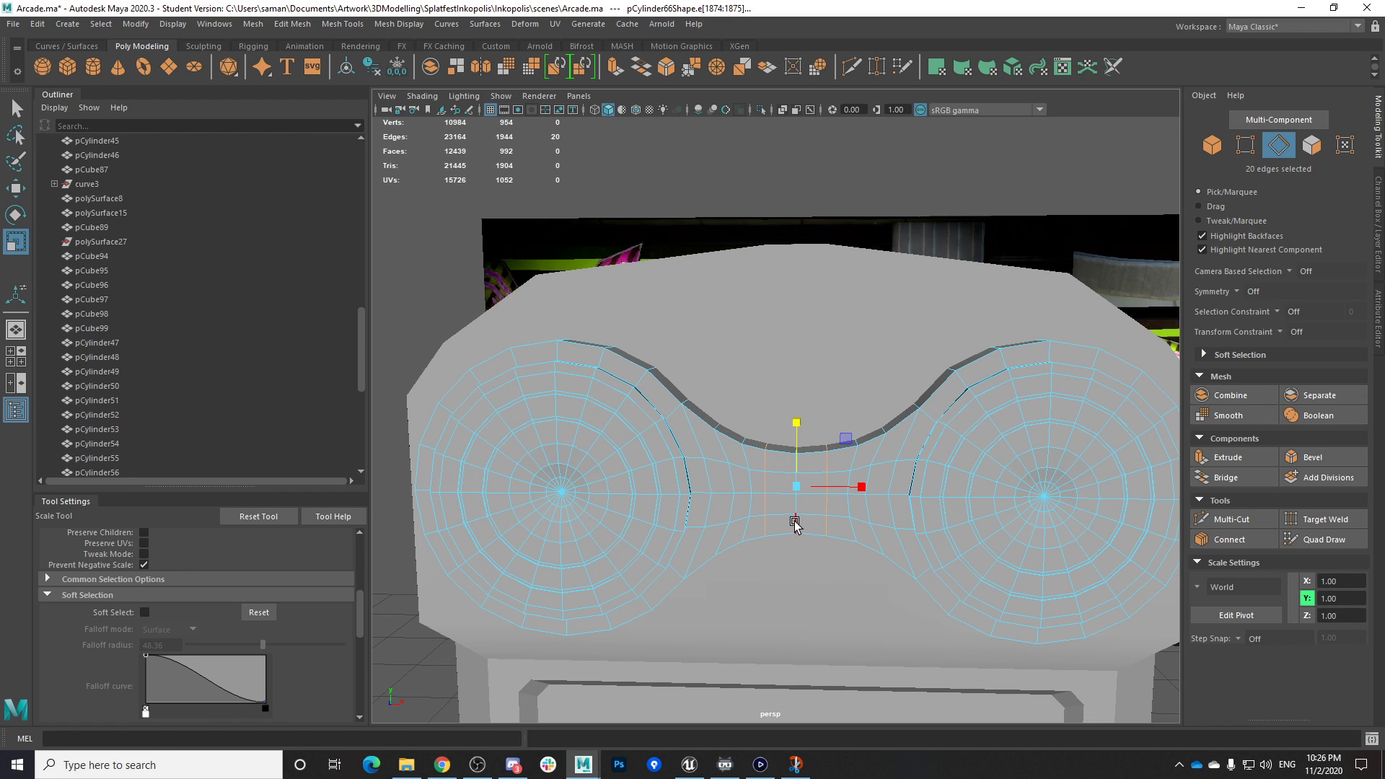
key("ctrl+s")
left_click(659, 392)
Scale the bridge's centre edge loop slightly taller and save the scene
left_click(801, 526)
double_click(801, 526)
left_click_drag(795, 456, 795, 448)
left_click_drag(808, 449, 785, 489, "alt")
key("ctrl+s")
key("Return")
Return to object mode and check the reshaped speaker piece from the side and front
scroll(843, 462, "down", 4)
right_click_drag(863, 368, 967, 346)
scroll(970, 375, "down", 1)
left_click_drag(1047, 469, 962, 549, "alt")
scroll(962, 548, "up", 3)
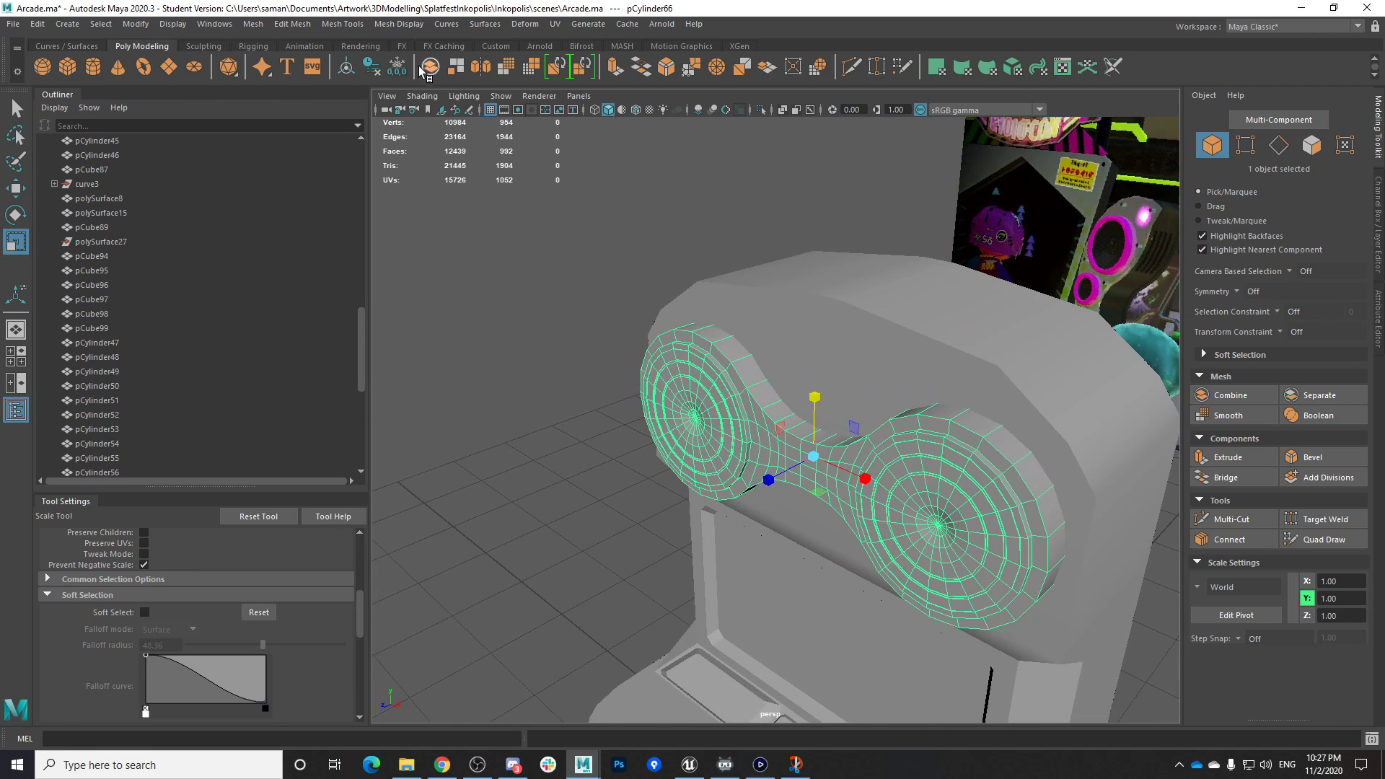
scroll(599, 293, "down", 4)
left_click(599, 293)
scroll(755, 412, "up", 3)
left_click(754, 412)
left_click_drag(700, 440, 769, 406, "alt")
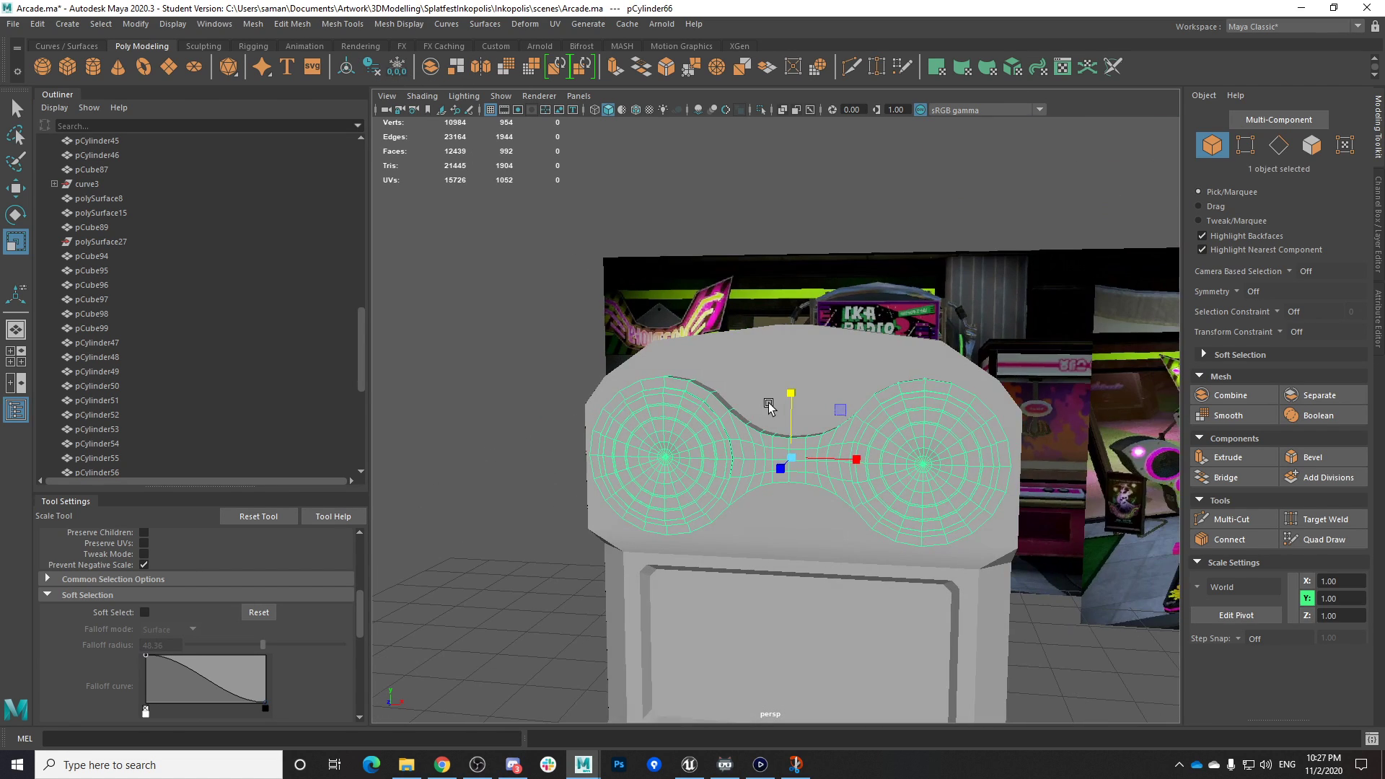
Save the scene, clear the selection after viewing the whole cabinet, and save once more
scroll(769, 406, "down", 3)
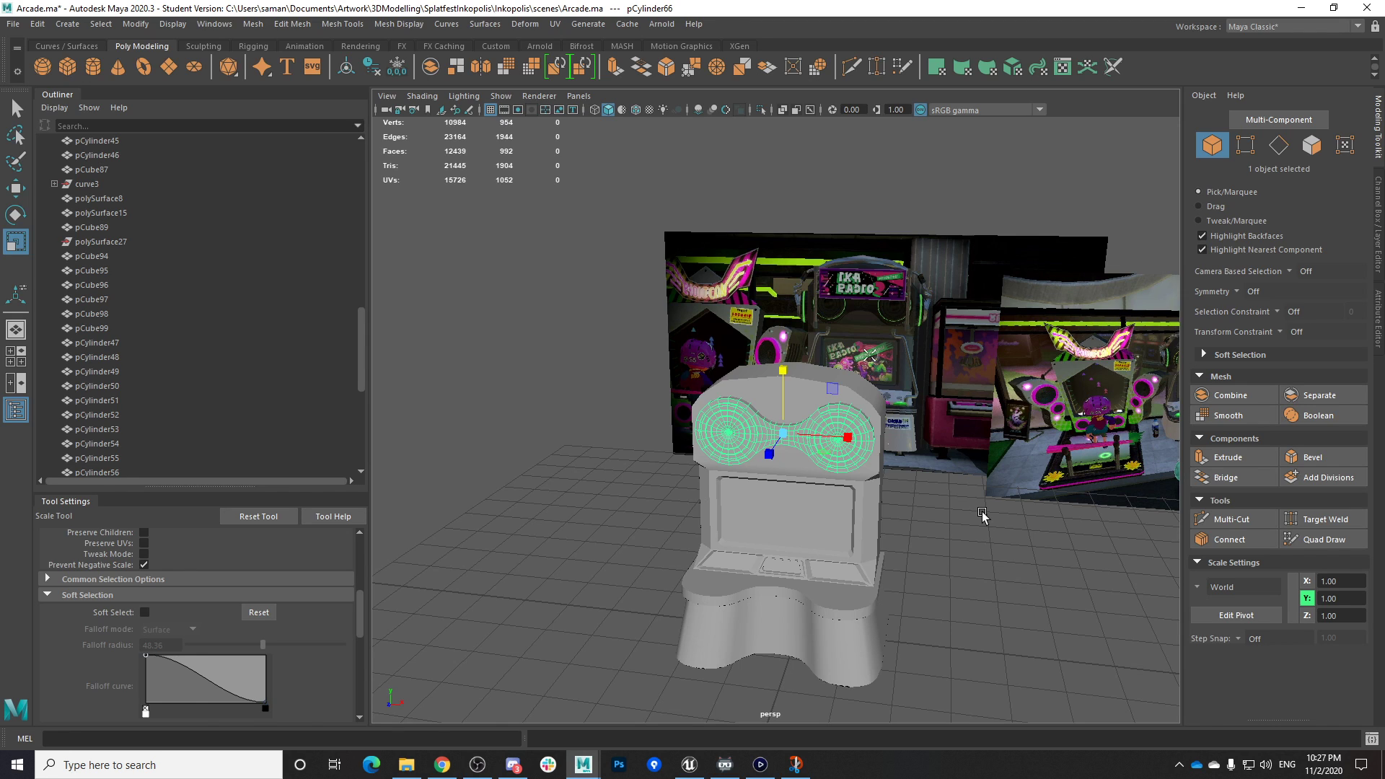
key("ctrl+s")
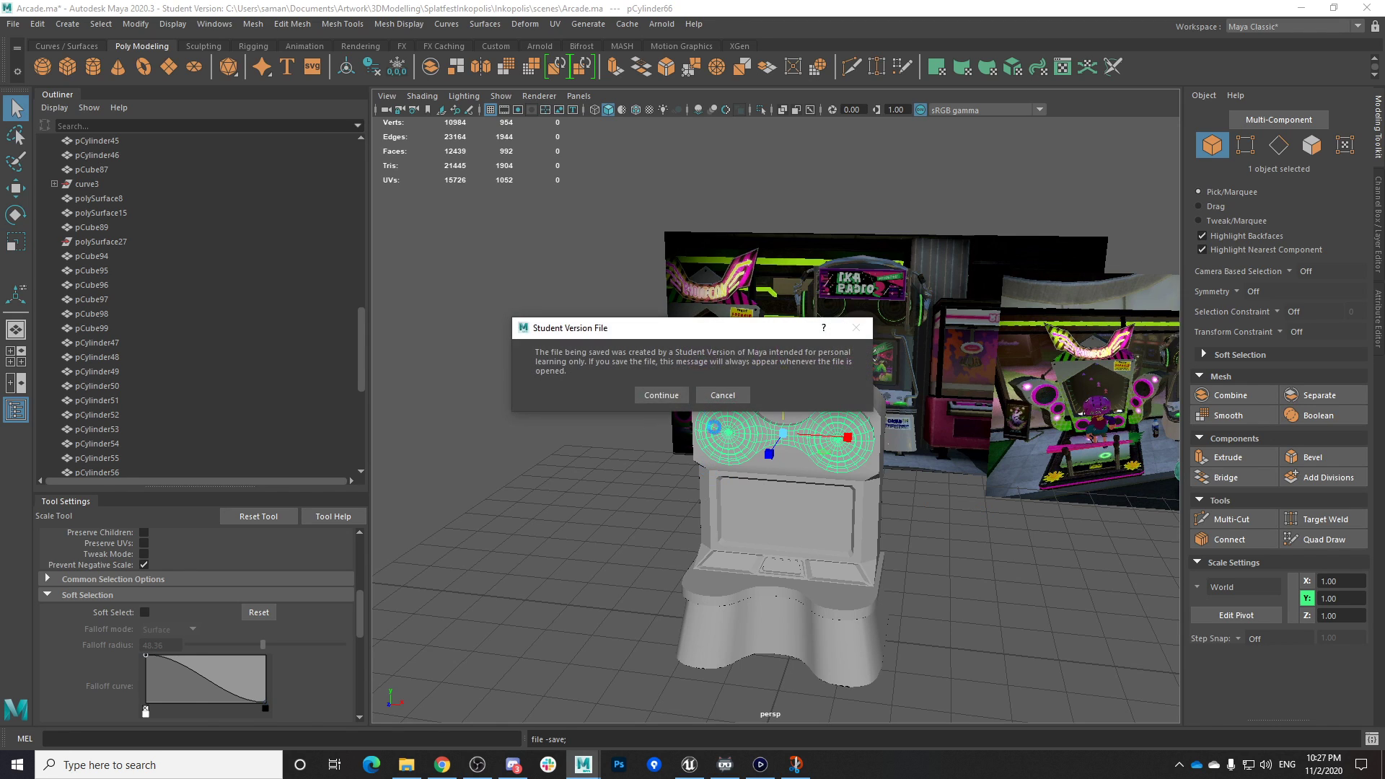
left_click(648, 394)
scroll(779, 476, "up", 5)
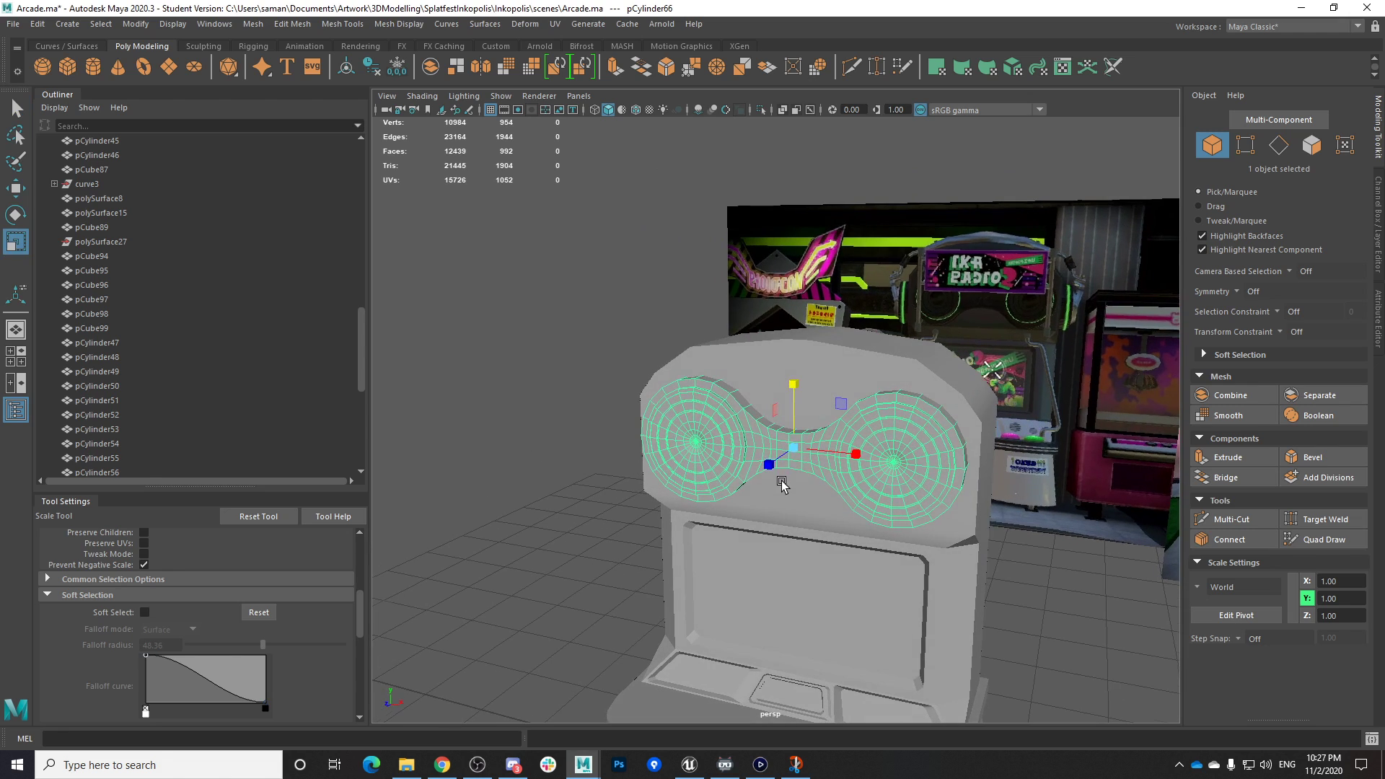
left_click_drag(817, 487, 875, 568, "alt")
left_click(1000, 505)
key("ctrl+s")
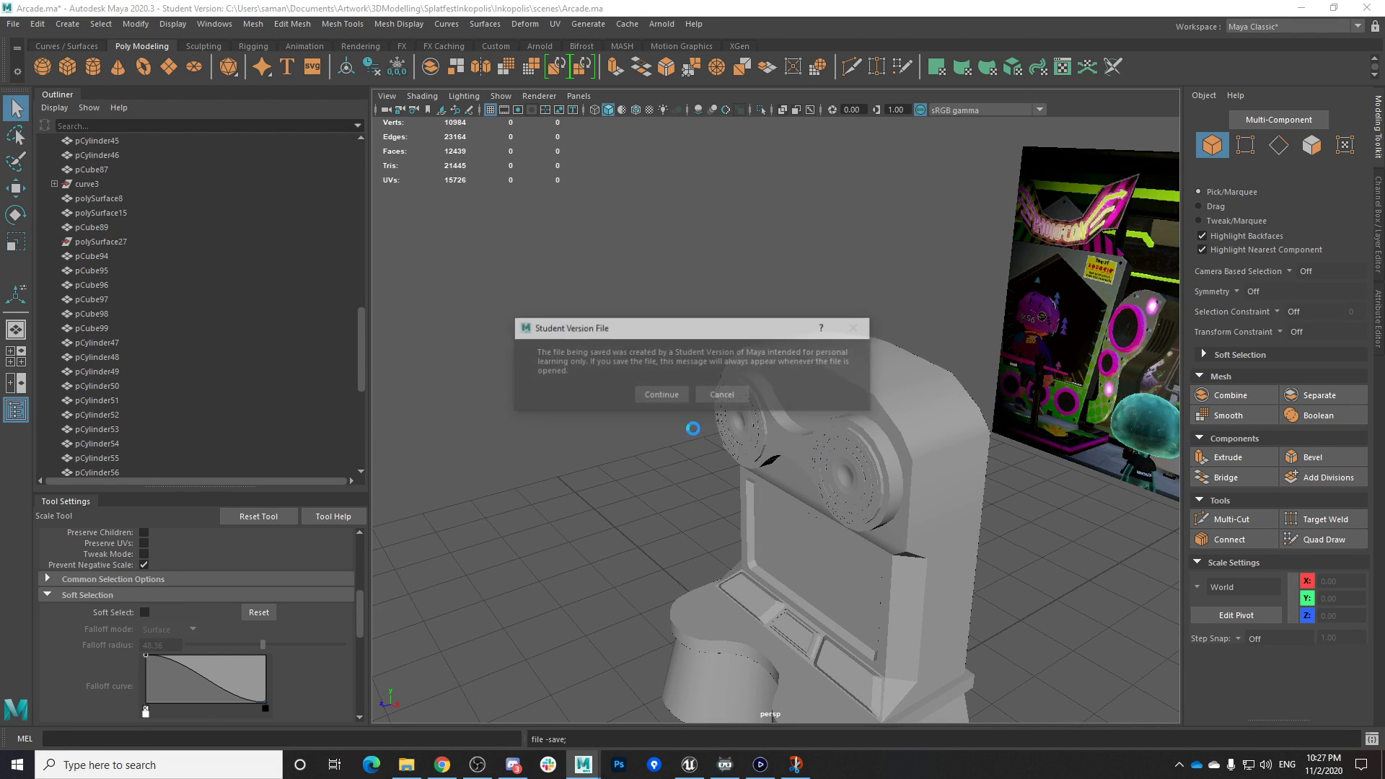
left_click(654, 394)
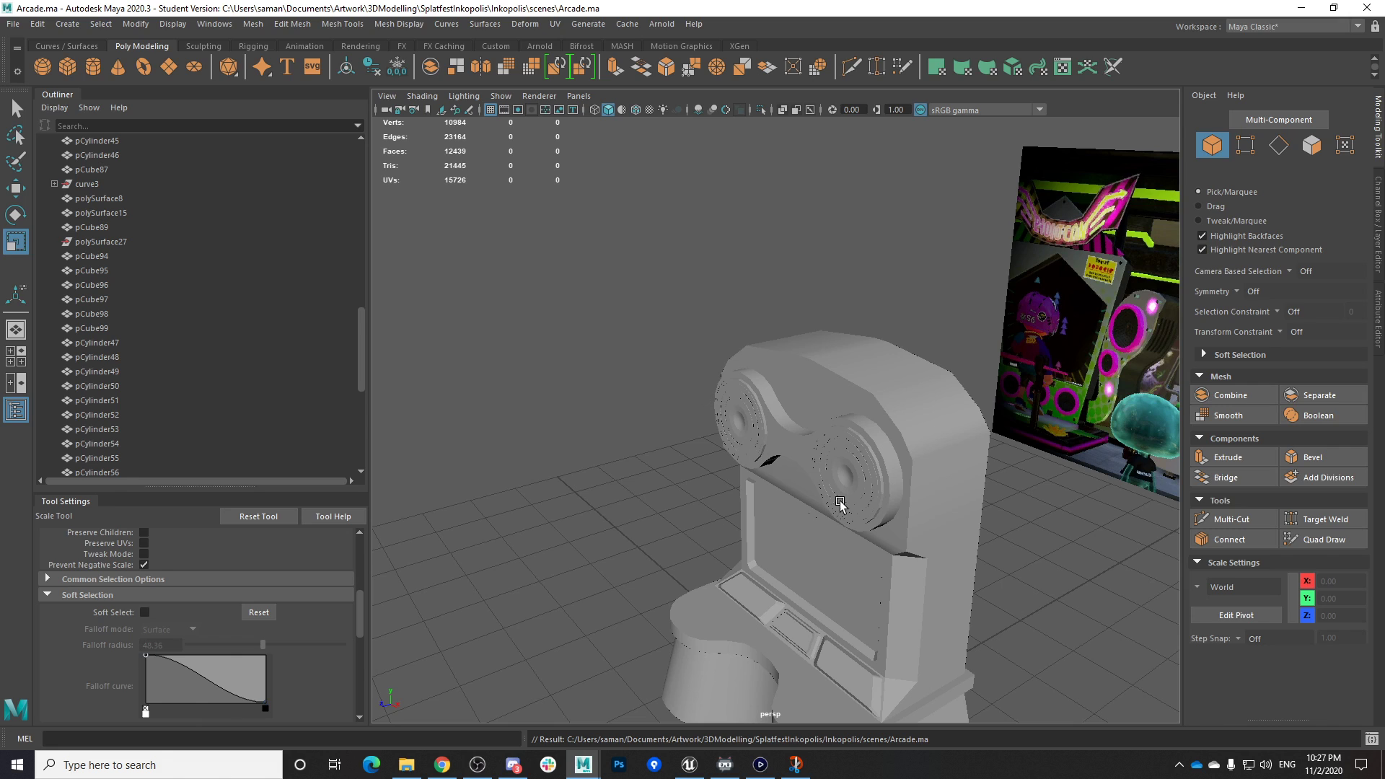
Save the scene, select the twin speaker piece with the Move tool, check it from the front and save again
key("ctrl+s")
left_click_drag(905, 488, 955, 492, "alt")
right_click_drag(956, 491, 1073, 551, "alt")
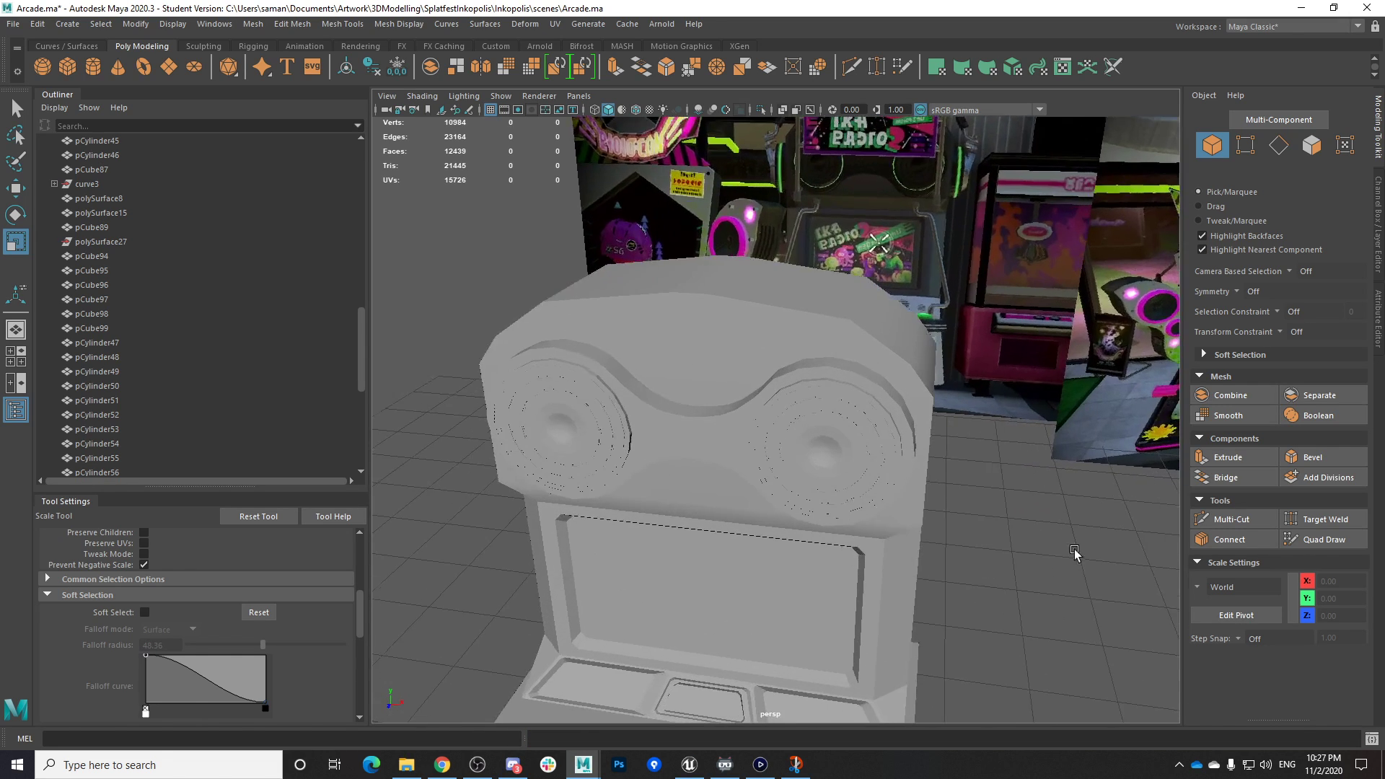
left_click_drag(1073, 551, 1011, 480, "alt")
left_click(801, 470)
left_click_drag(923, 526, 839, 569, "alt")
scroll(967, 567, "down", 4)
left_click_drag(972, 568, 983, 562, "alt")
left_click_drag(947, 515, 735, 428, "alt")
key("w")
left_click_drag(735, 428, 870, 440, "alt")
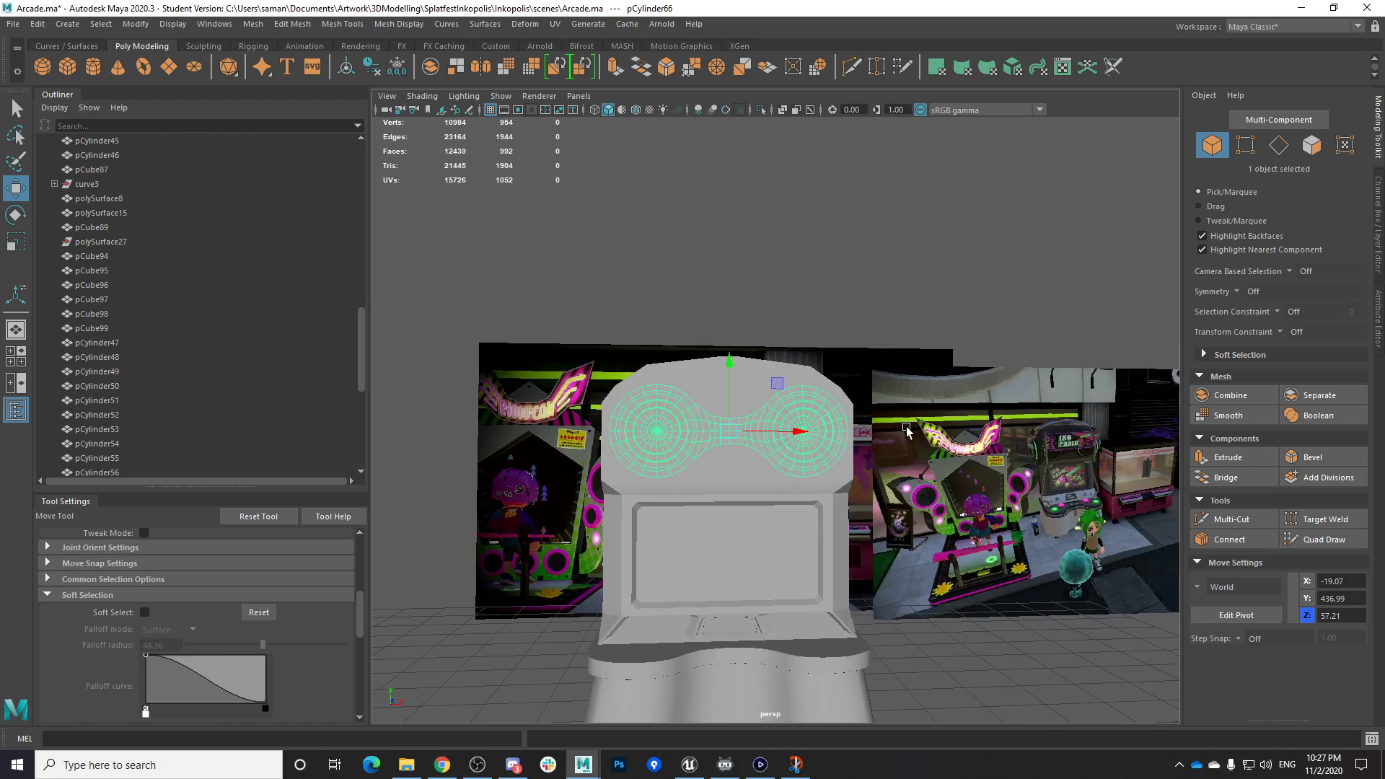
key("ctrl+s")
left_click(660, 397)
Compare one speaker disc closely with the Ika Radio 2 reference image and save the scene
scroll(804, 560, "down", 4)
middle_click_drag(779, 573, 956, 565, "alt")
scroll(662, 621, "up", 3)
scroll(956, 565, "up", 4)
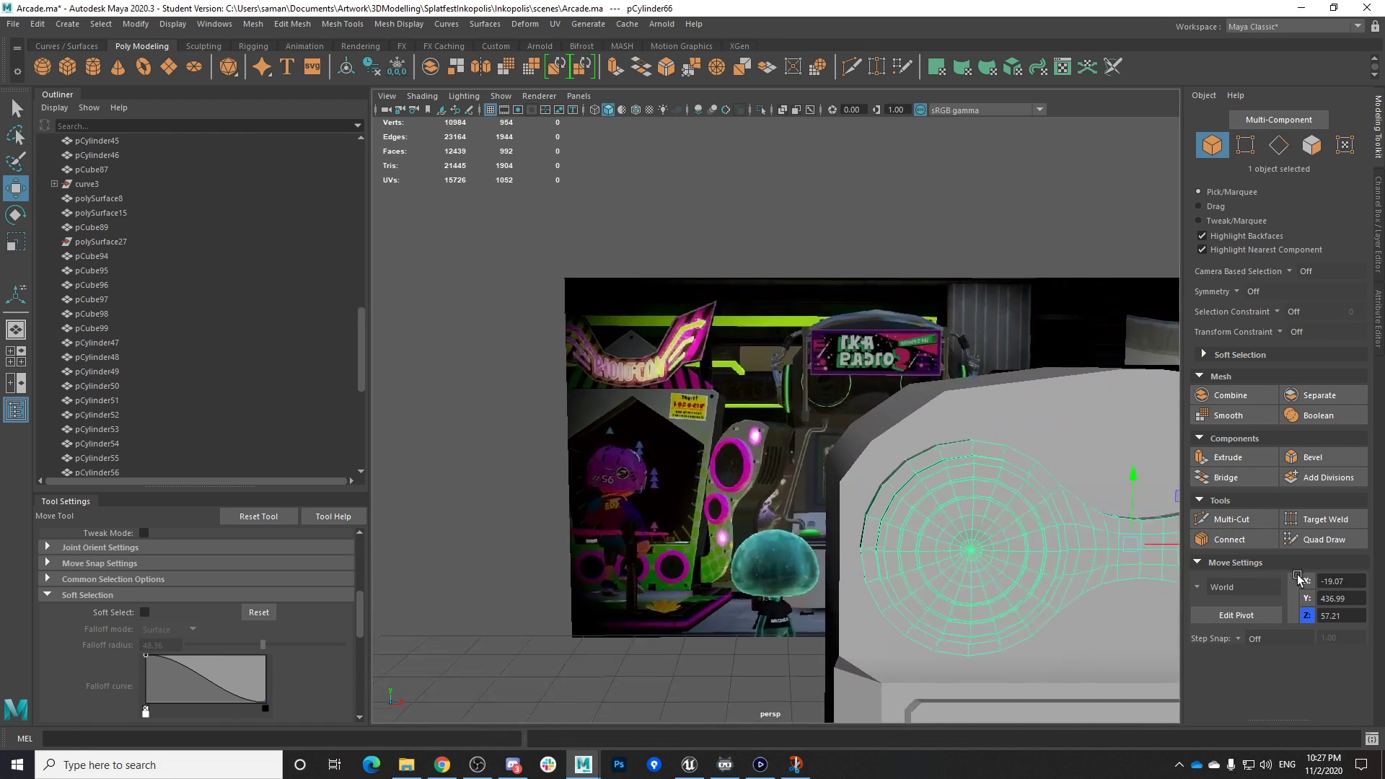
key("ctrl+s")
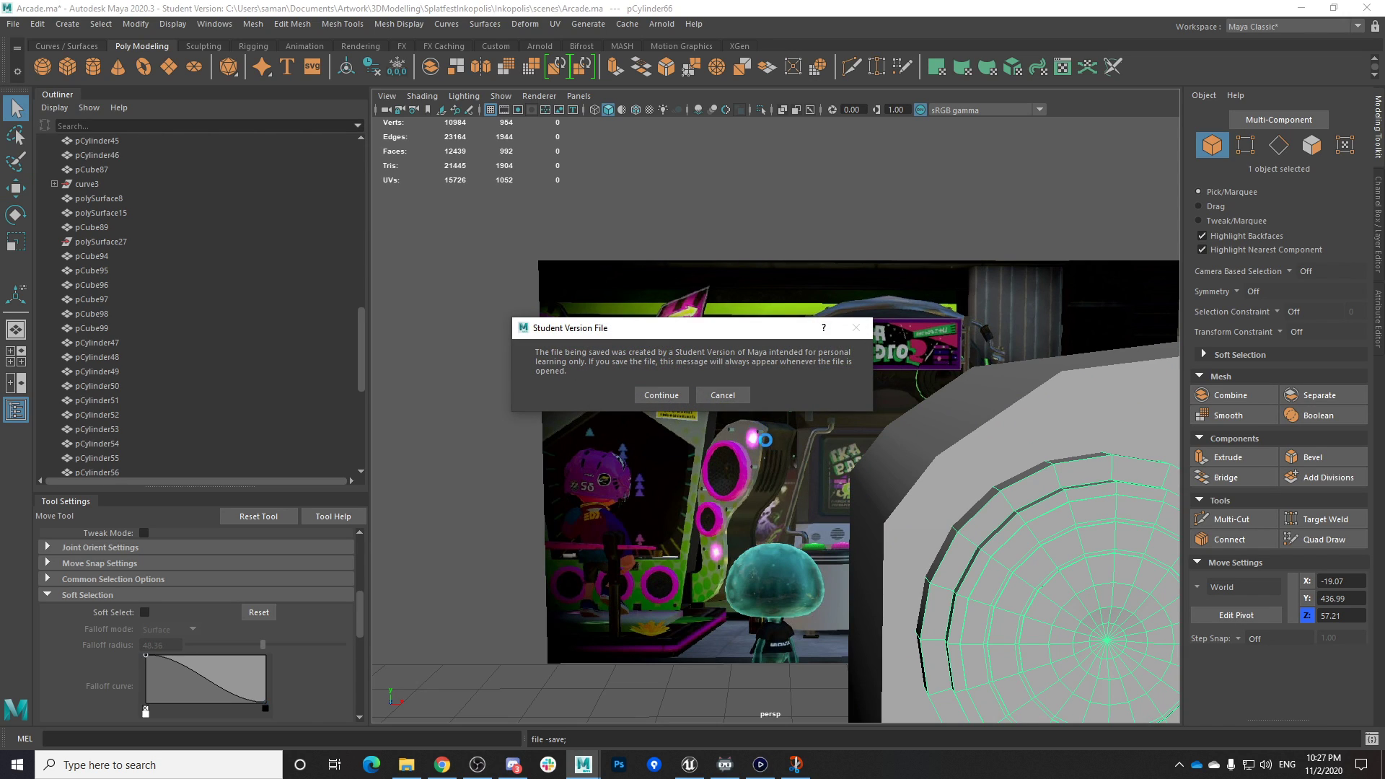
left_click(665, 394)
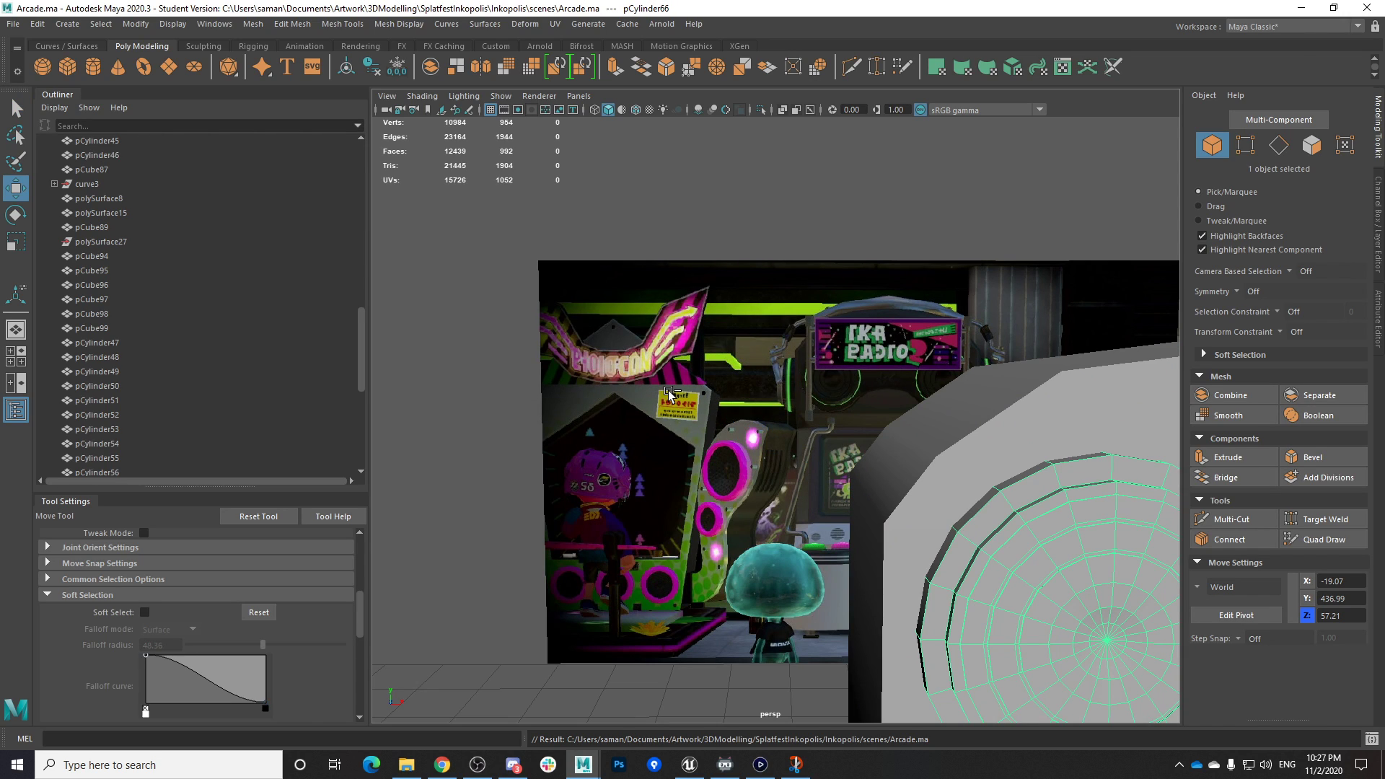
Examine the outer rim of the speaker disc and the side parts of the Ika Radio 2 machine in the reference
middle_click_drag(938, 529, 706, 420, "alt")
scroll(706, 420, "up", 3)
scroll(741, 420, "down", 6)
scroll(756, 479, "up", 6)
scroll(738, 520, "down", 5)
scroll(741, 519, "up", 5)
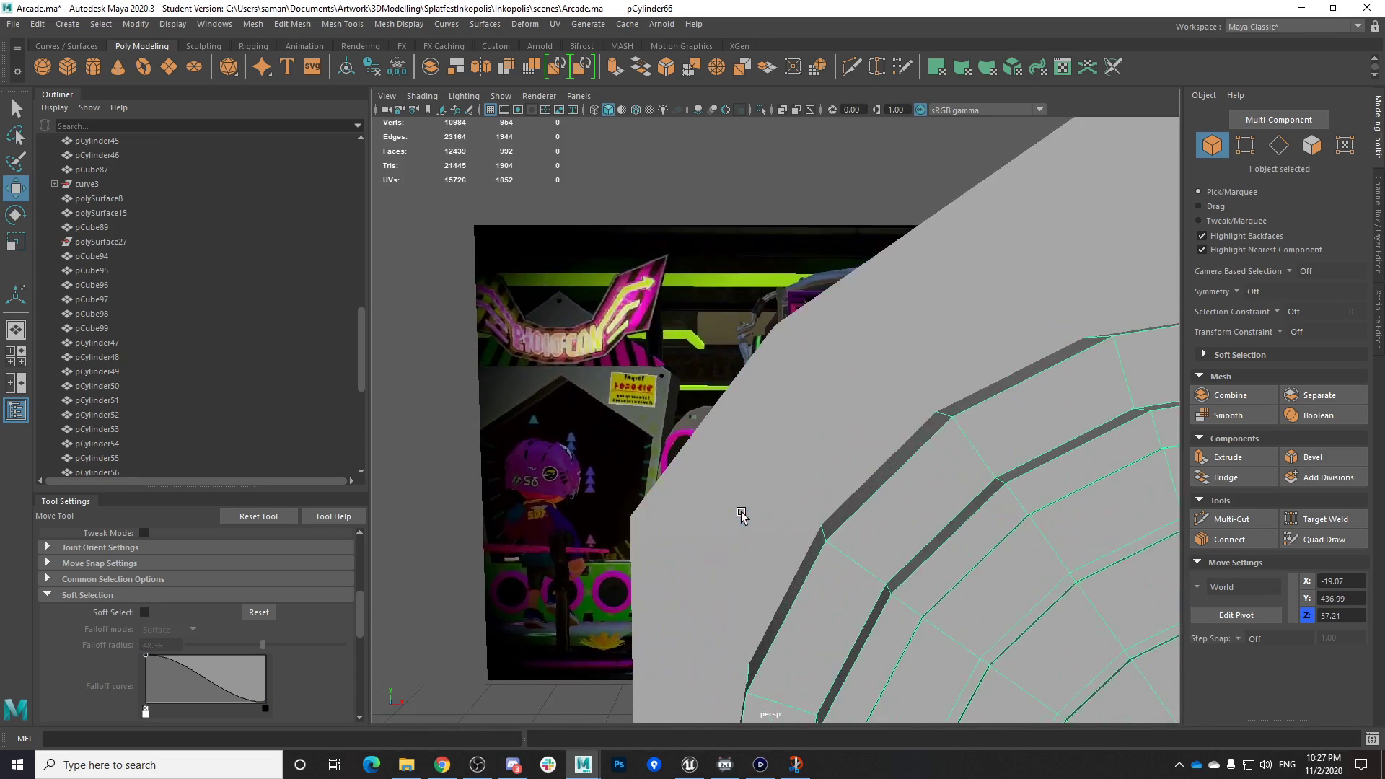
scroll(742, 516, "down", 2)
left_click_drag(743, 517, 736, 535, "alt")
middle_click_drag(736, 535, 828, 698, "alt")
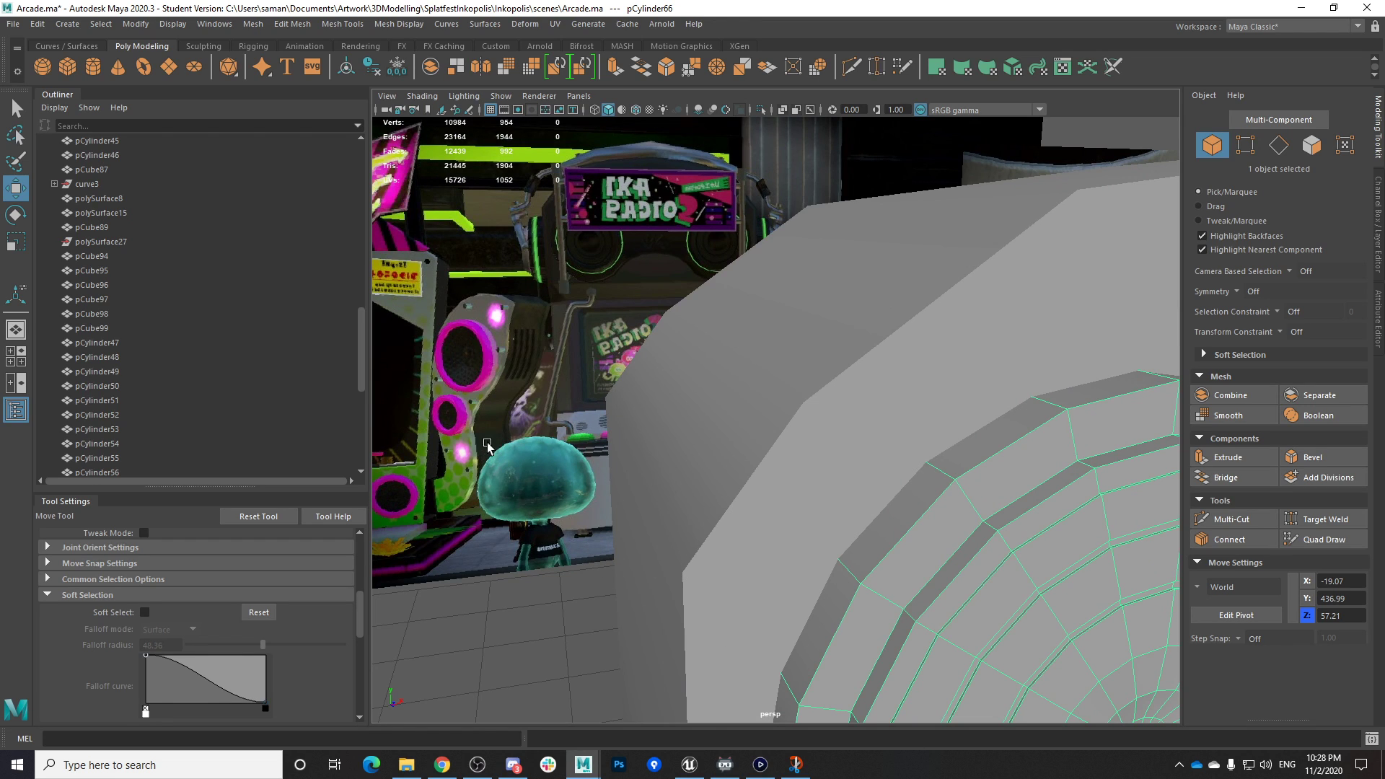
Switch to the game capture window to check the game feed, return to Maya and save the scene
left_click(761, 764)
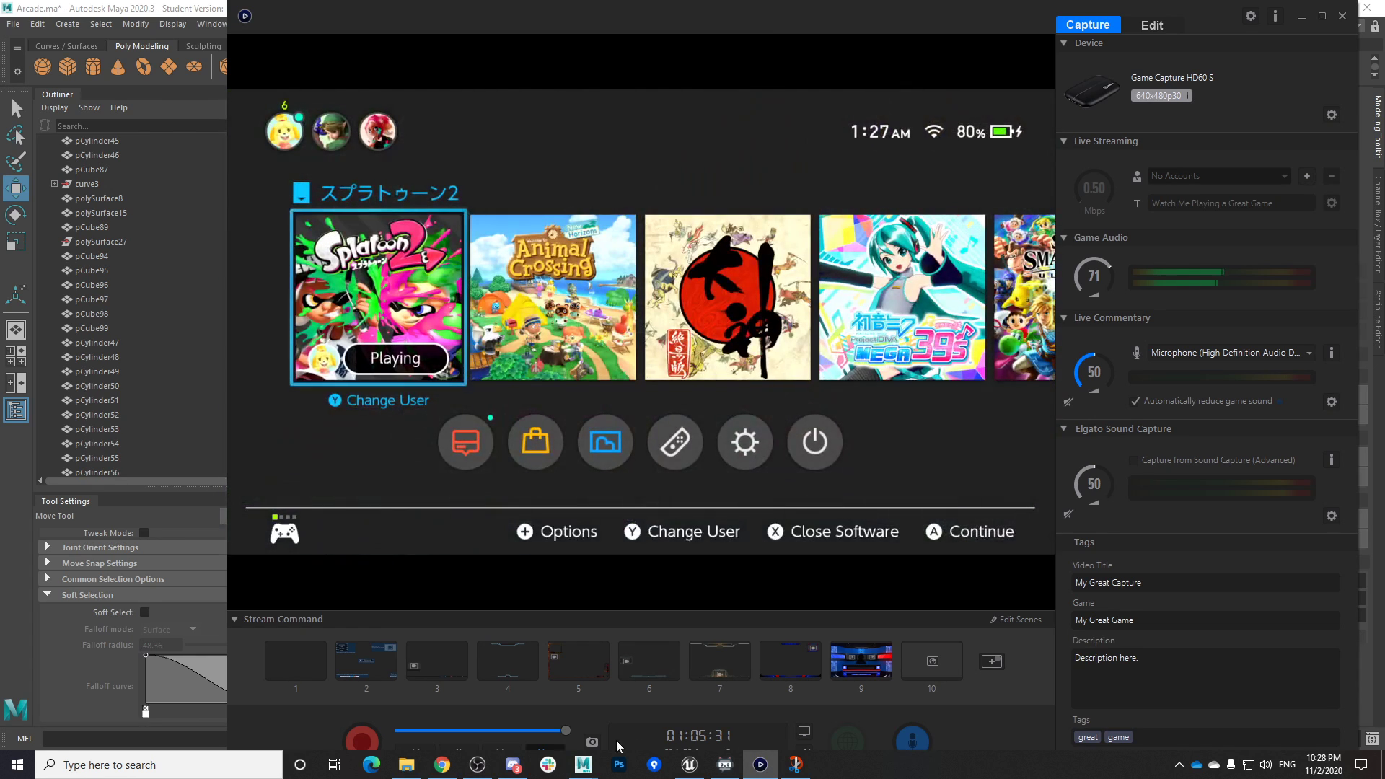
left_click(583, 765)
left_click(533, 692)
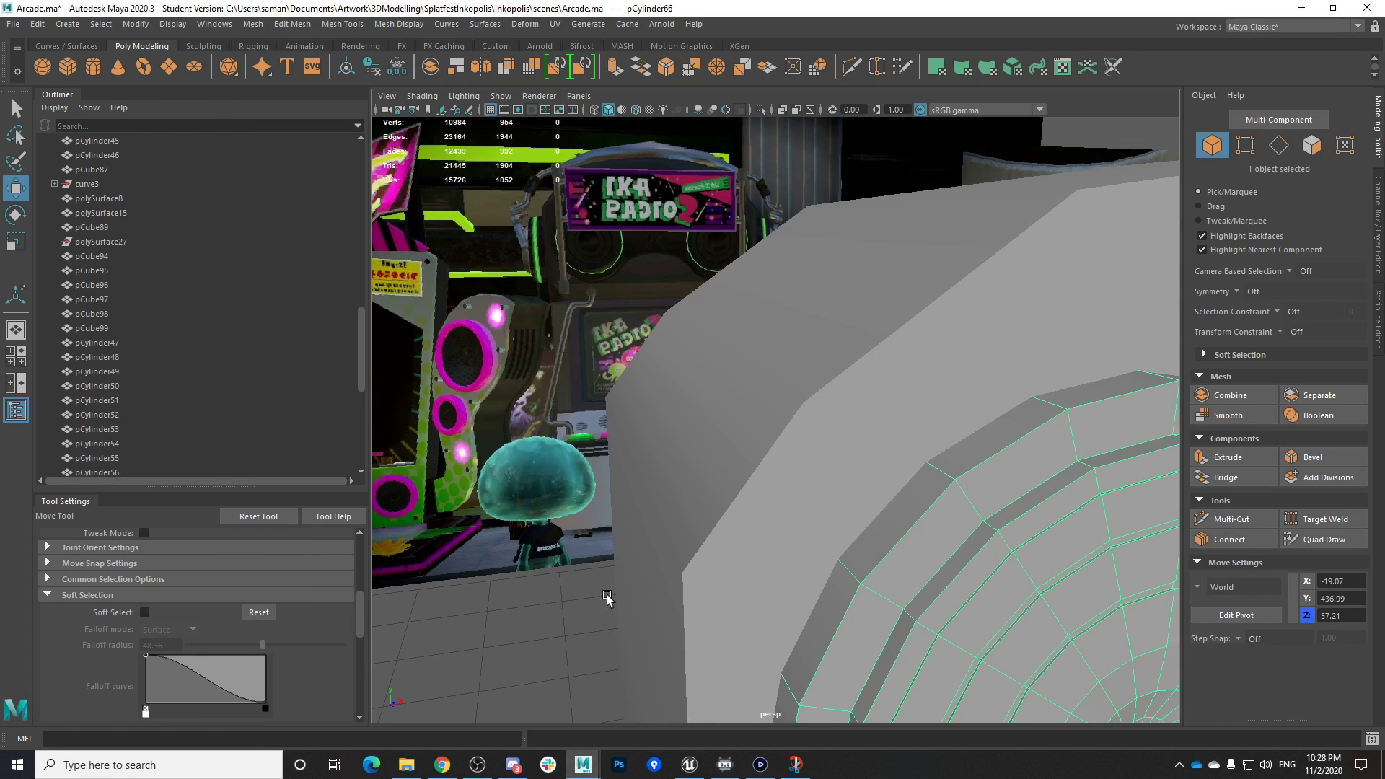
key("ctrl+s")
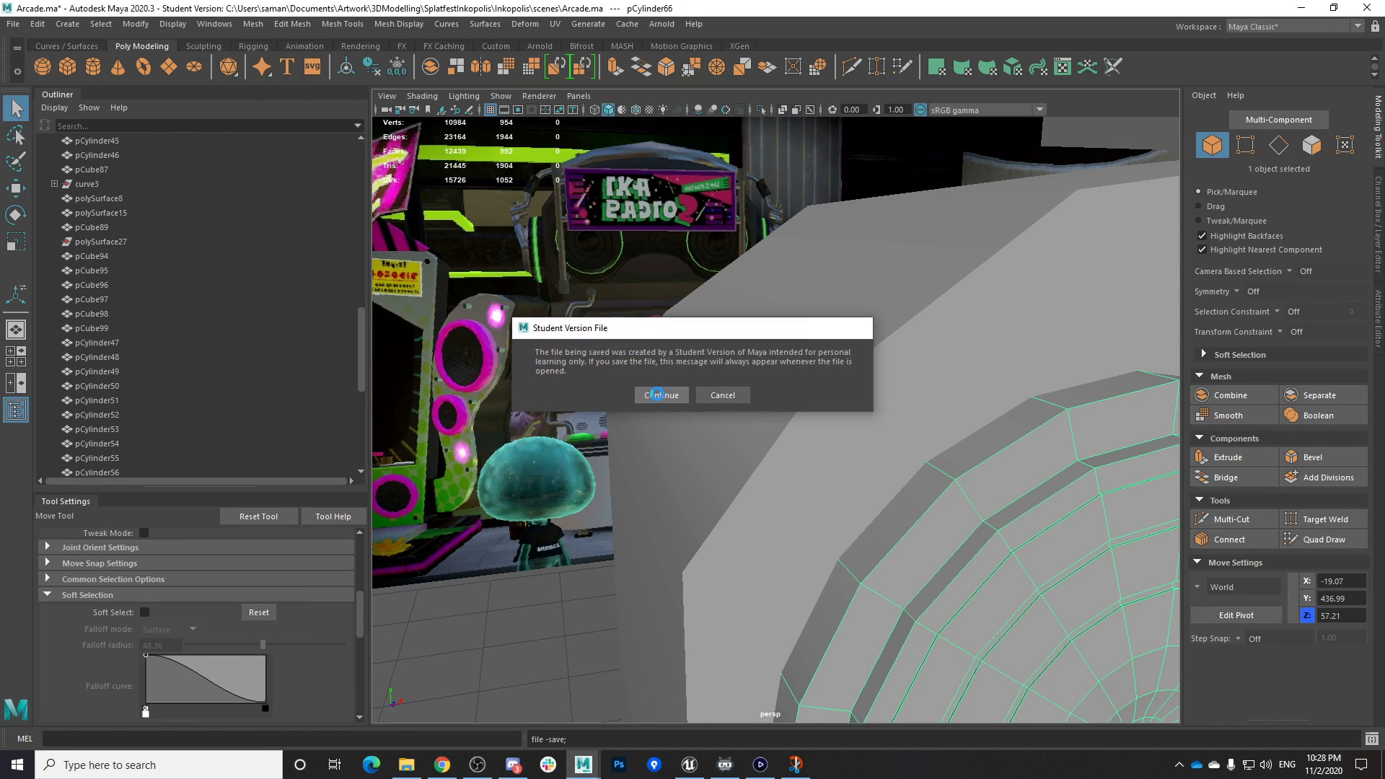
left_click(660, 396)
scroll(764, 473, "down", 5)
left_click_drag(1084, 522, 1220, 645)
key("ctrl+z")
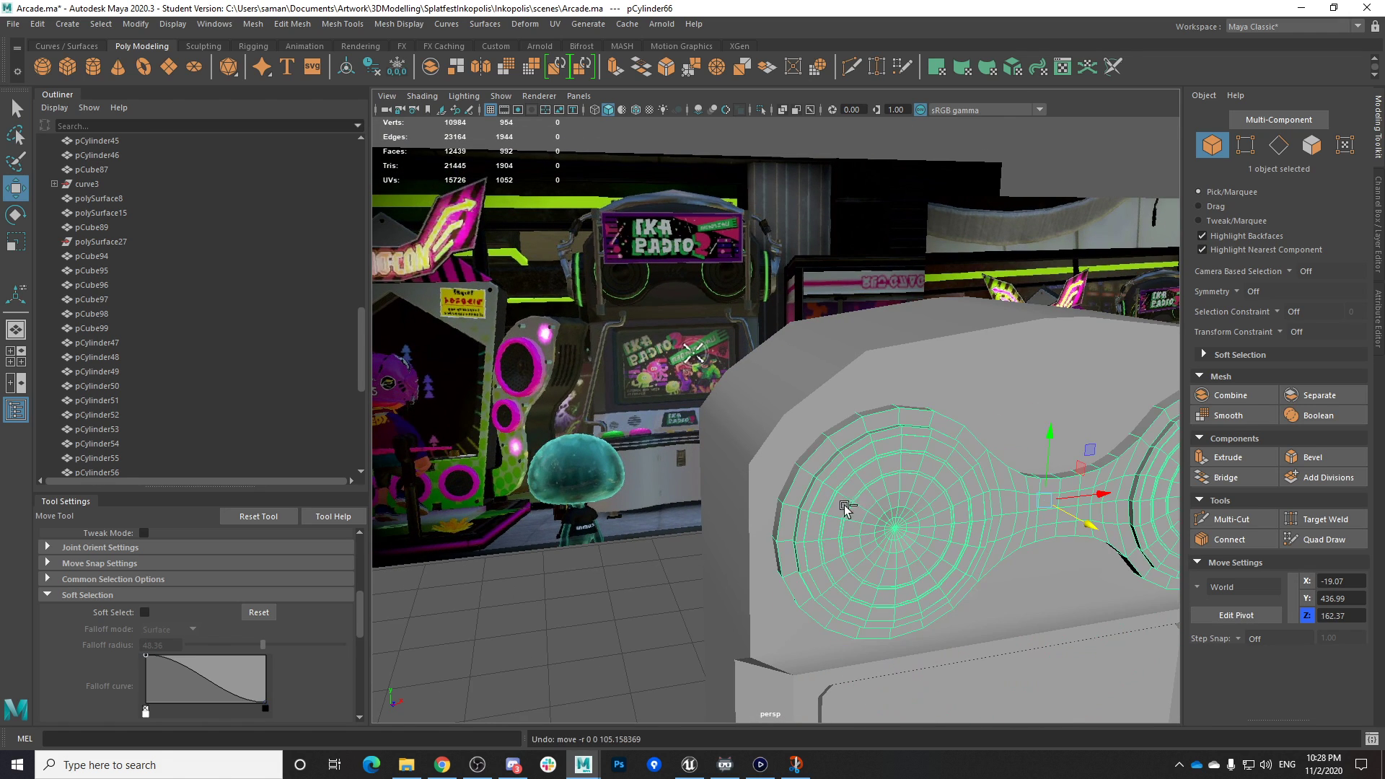
Save the scene and add a polygon cylinder scaled to about 66.72, placed beside the cabinet at about X -240.41
key("ctrl+s")
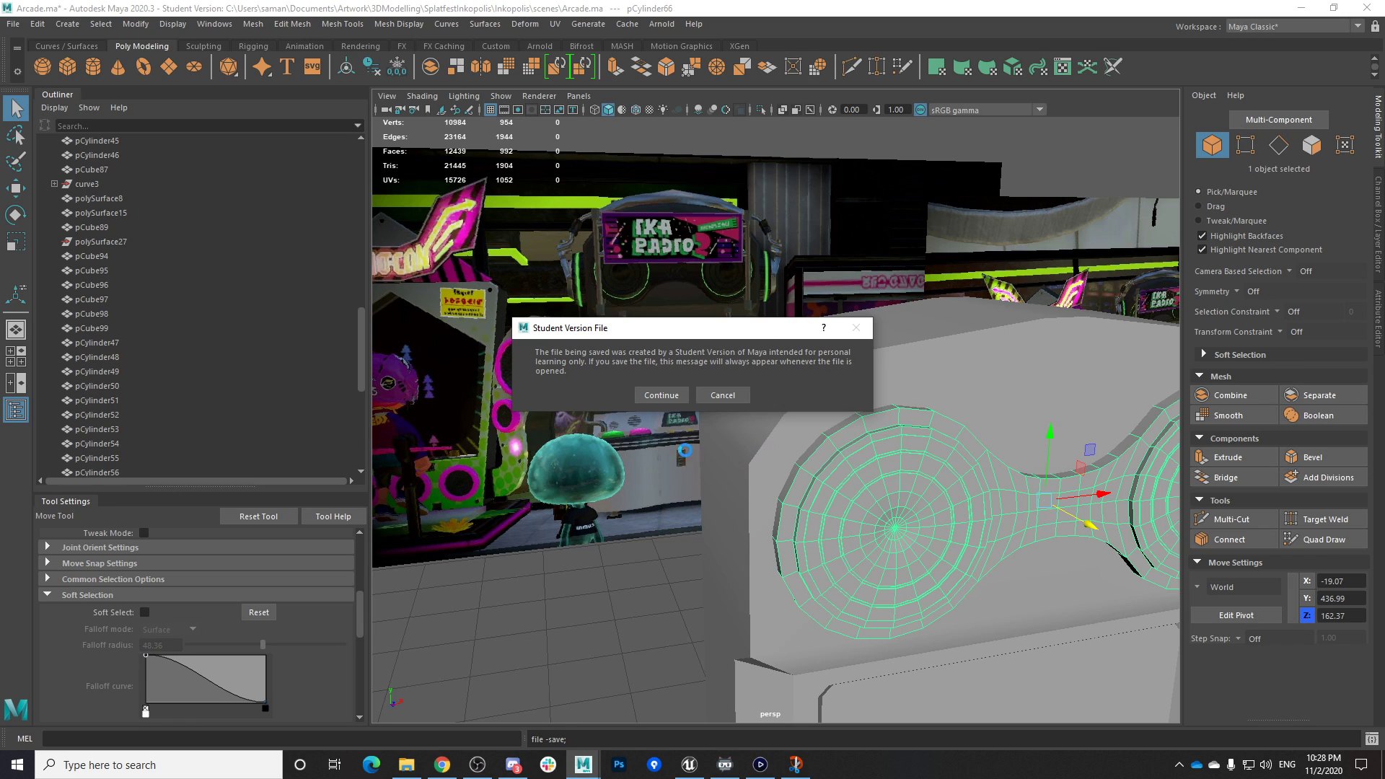
left_click(661, 395)
scroll(763, 440, "down", 5)
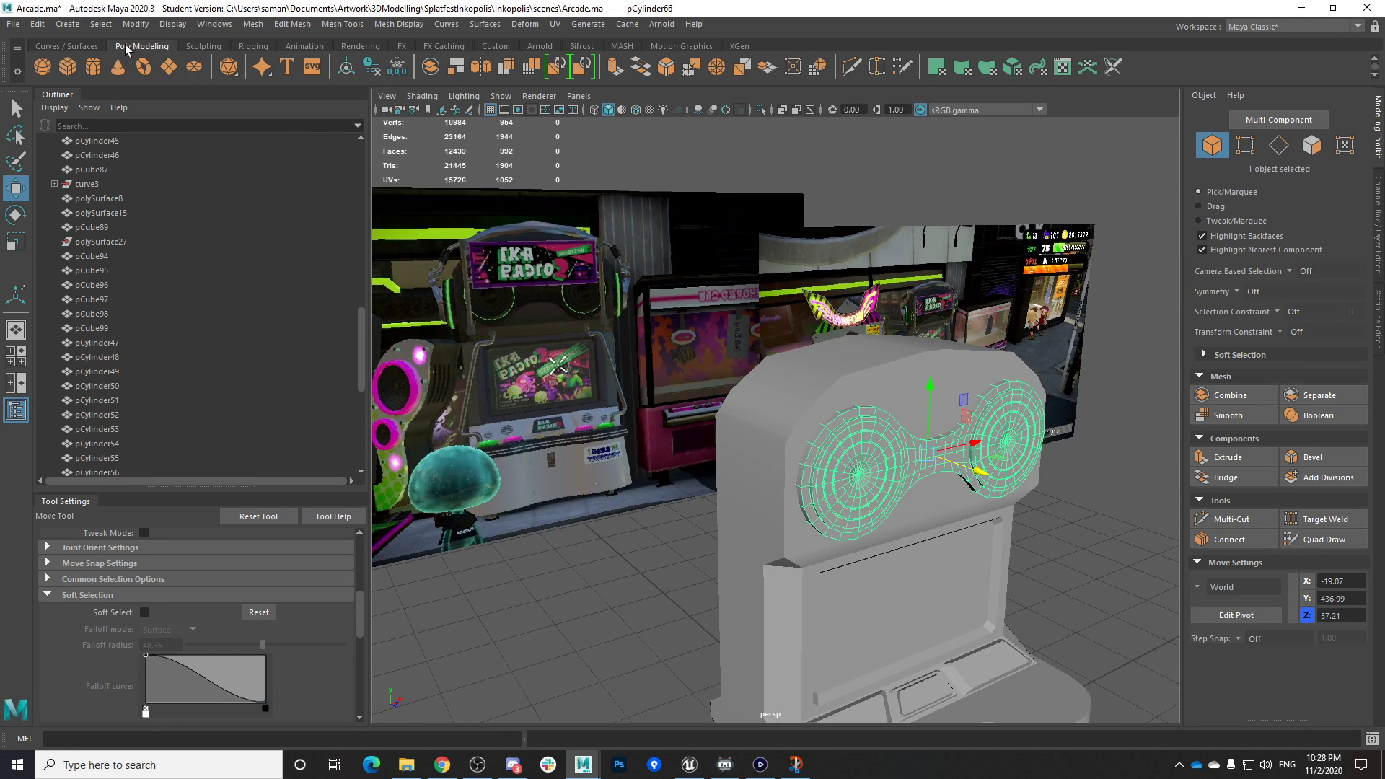
left_click(93, 68)
scroll(773, 426, "down", 4)
middle_click_drag(773, 427, 748, 405, "alt")
key("r")
left_click_drag(829, 634, 755, 653)
key("w")
middle_click_drag(755, 652, 741, 422, "alt")
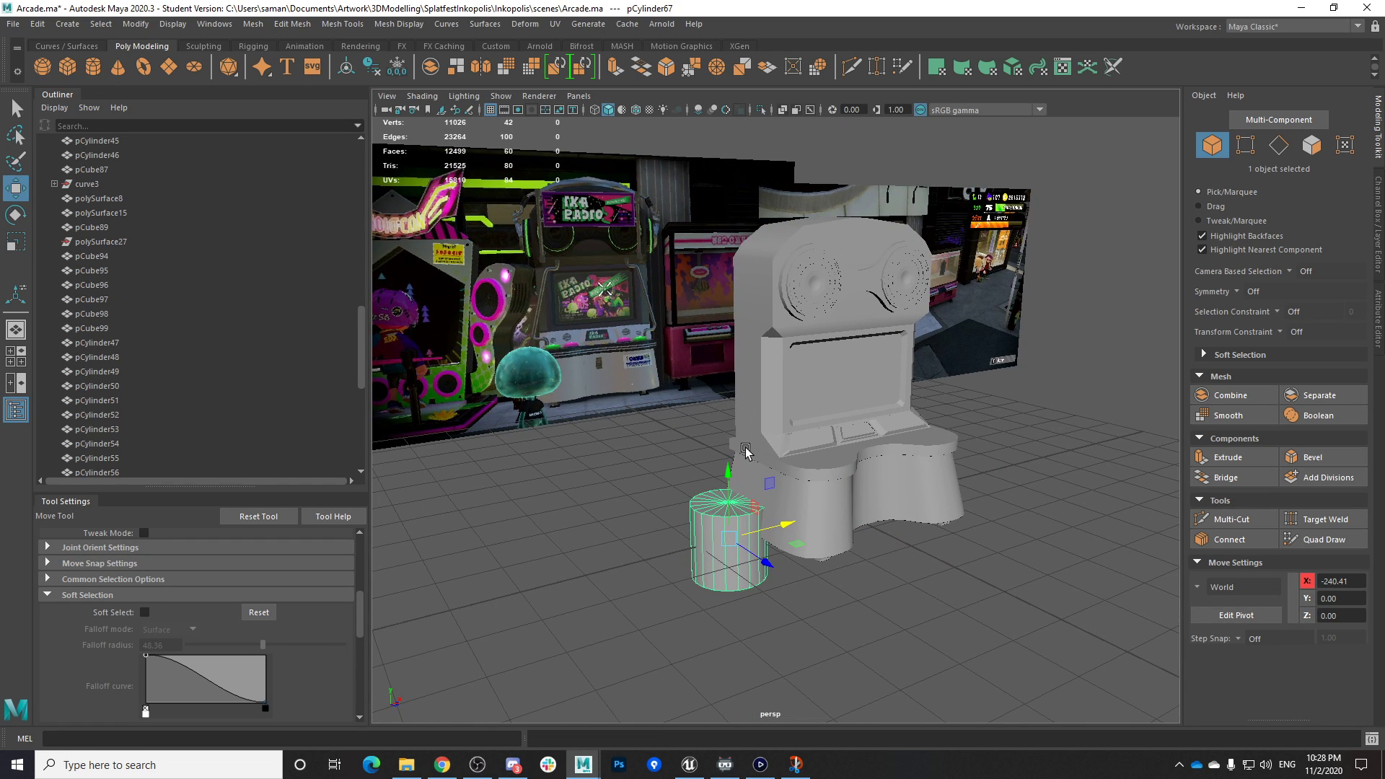
Set the new cylinder's Z rotation to 90 degrees
key("e")
left_click_drag(697, 470, 847, 568)
key("ctrl+z")
left_click_drag(680, 507, 690, 577)
left_click(1377, 223)
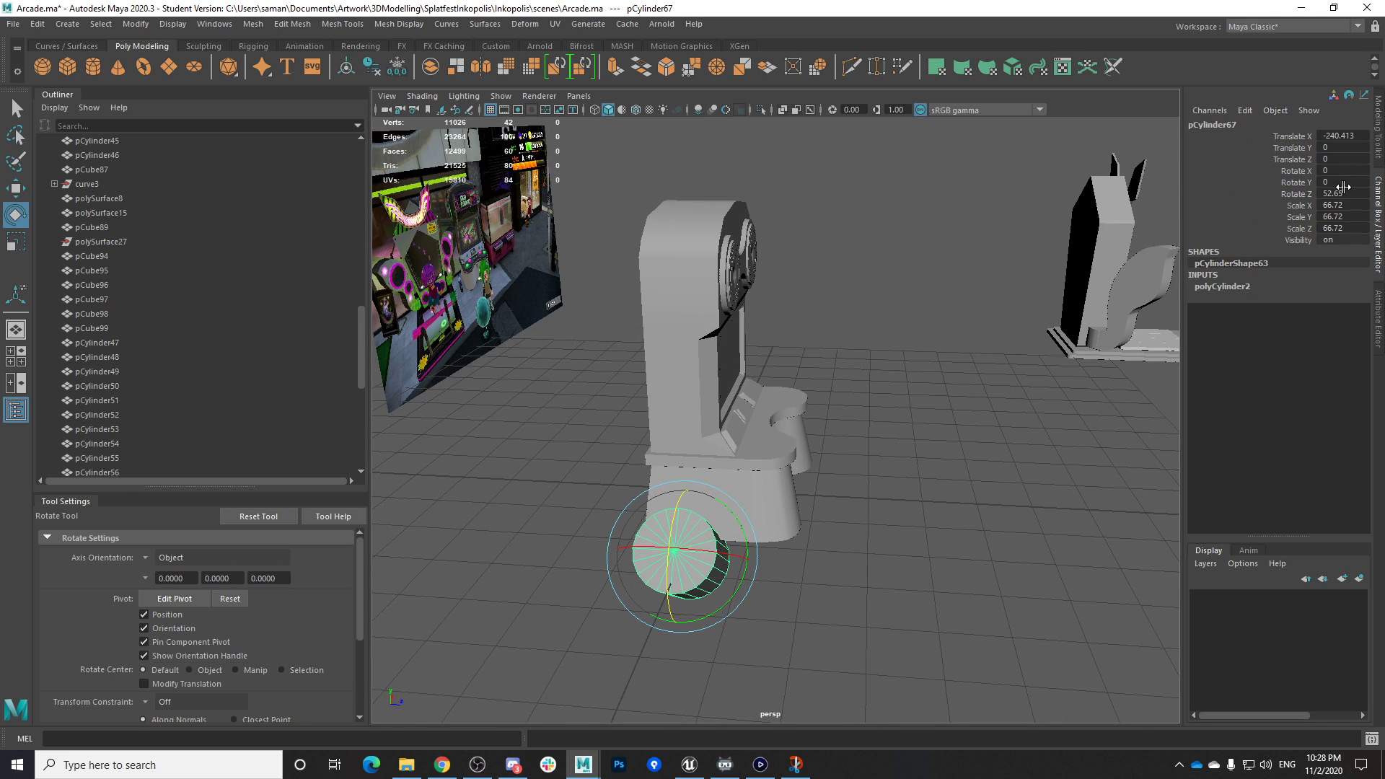
double_click(1336, 194)
type("0")
key("BackSpace")
type("90")
key("Return")
Scale the sideways cylinder along its length into a thin disc
left_click_drag(967, 532, 749, 541, "alt")
key("r")
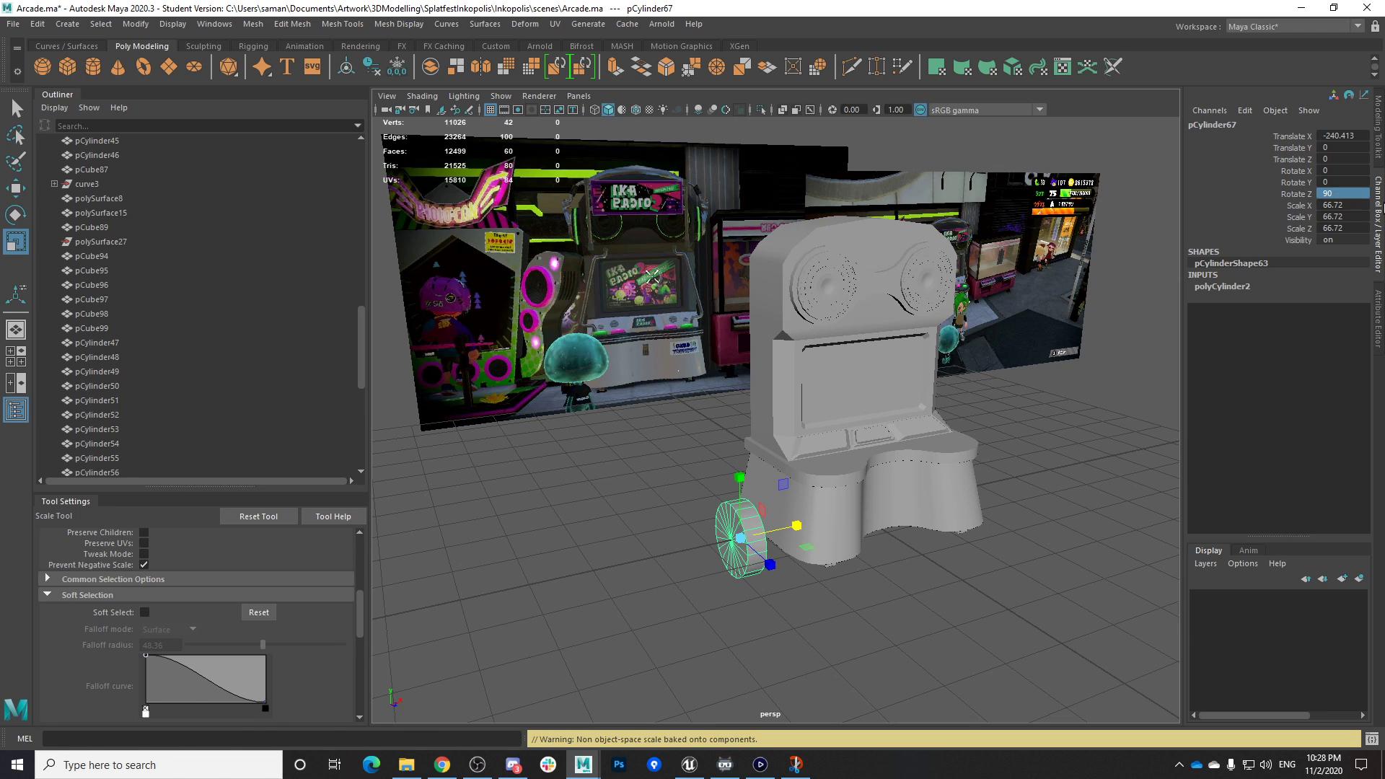
left_click_drag(1184, 408, 1381, 350)
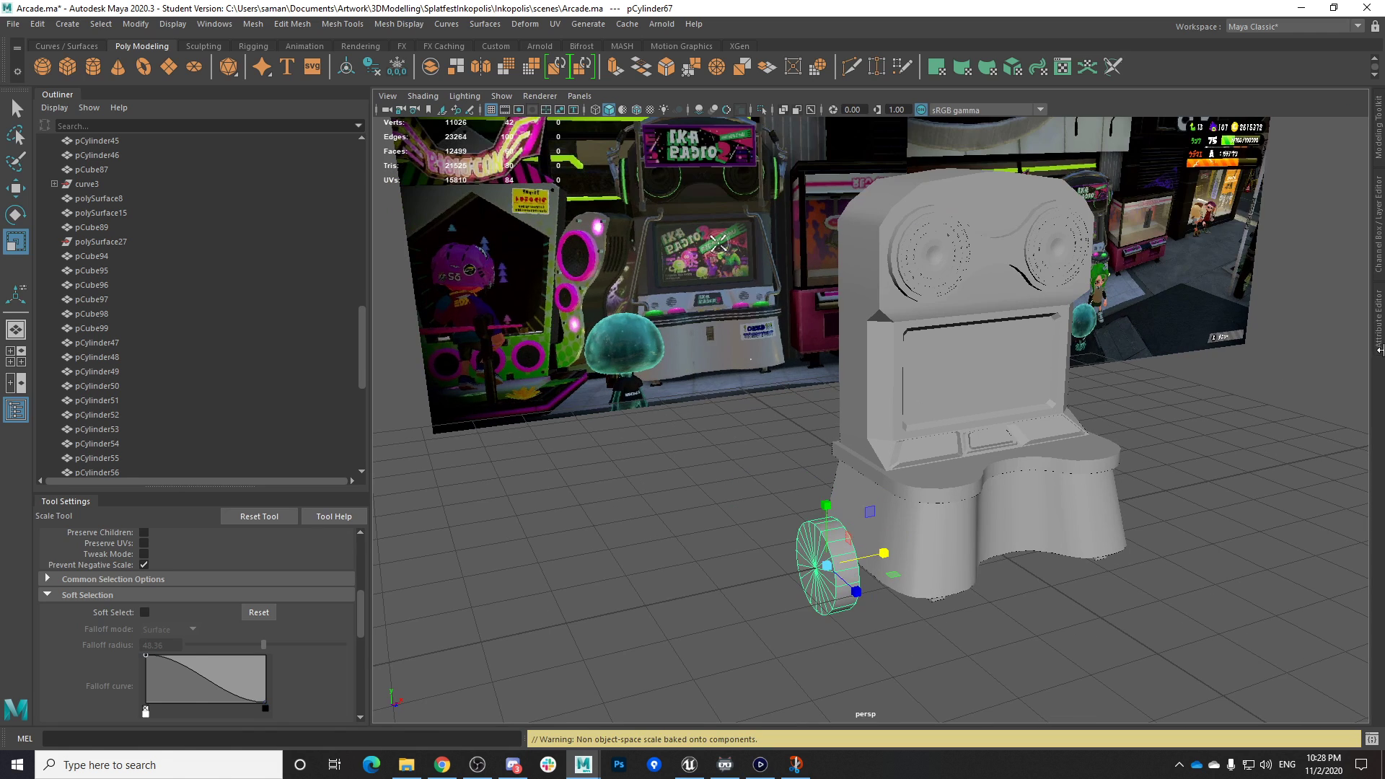
Undo the cylinder's flattening and rotation, and set its cap subdivisions to 3
left_click(1375, 306)
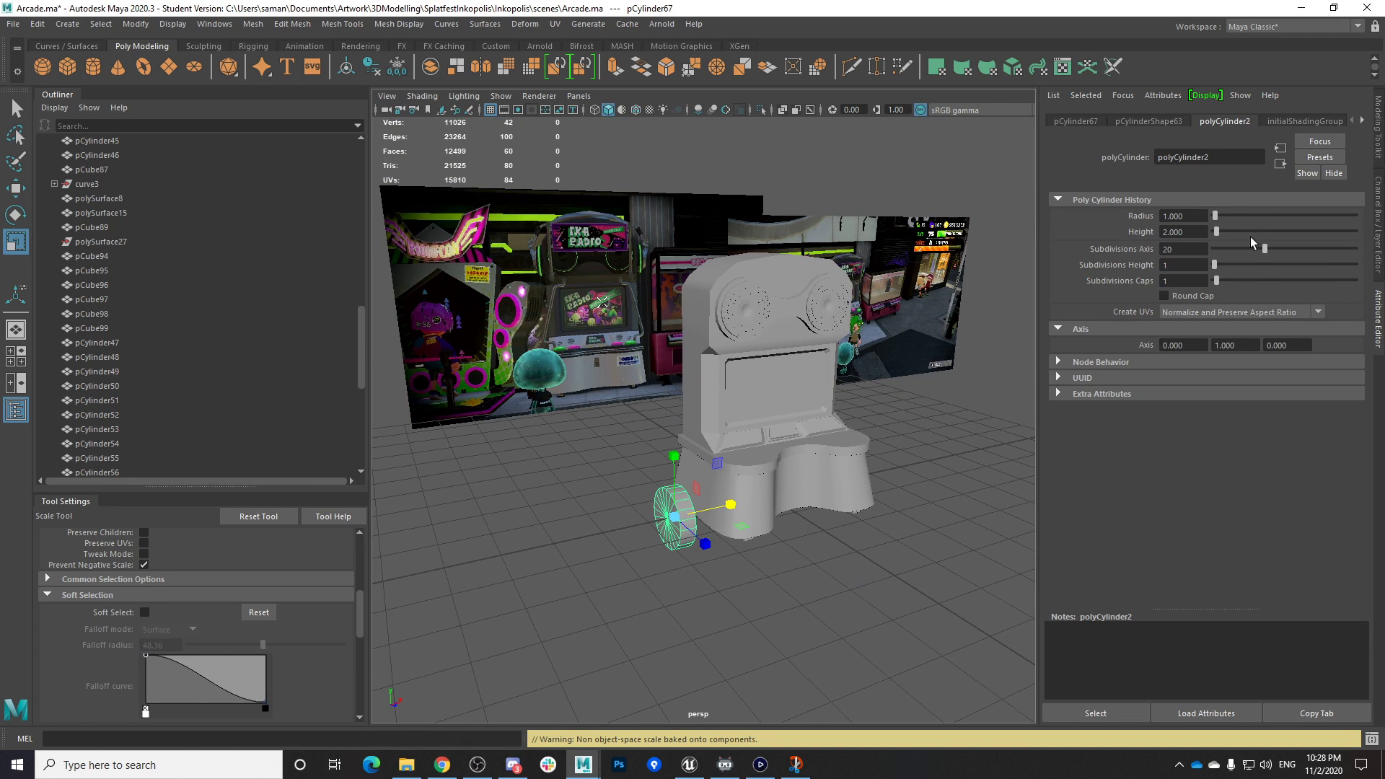
key("ctrl+z")
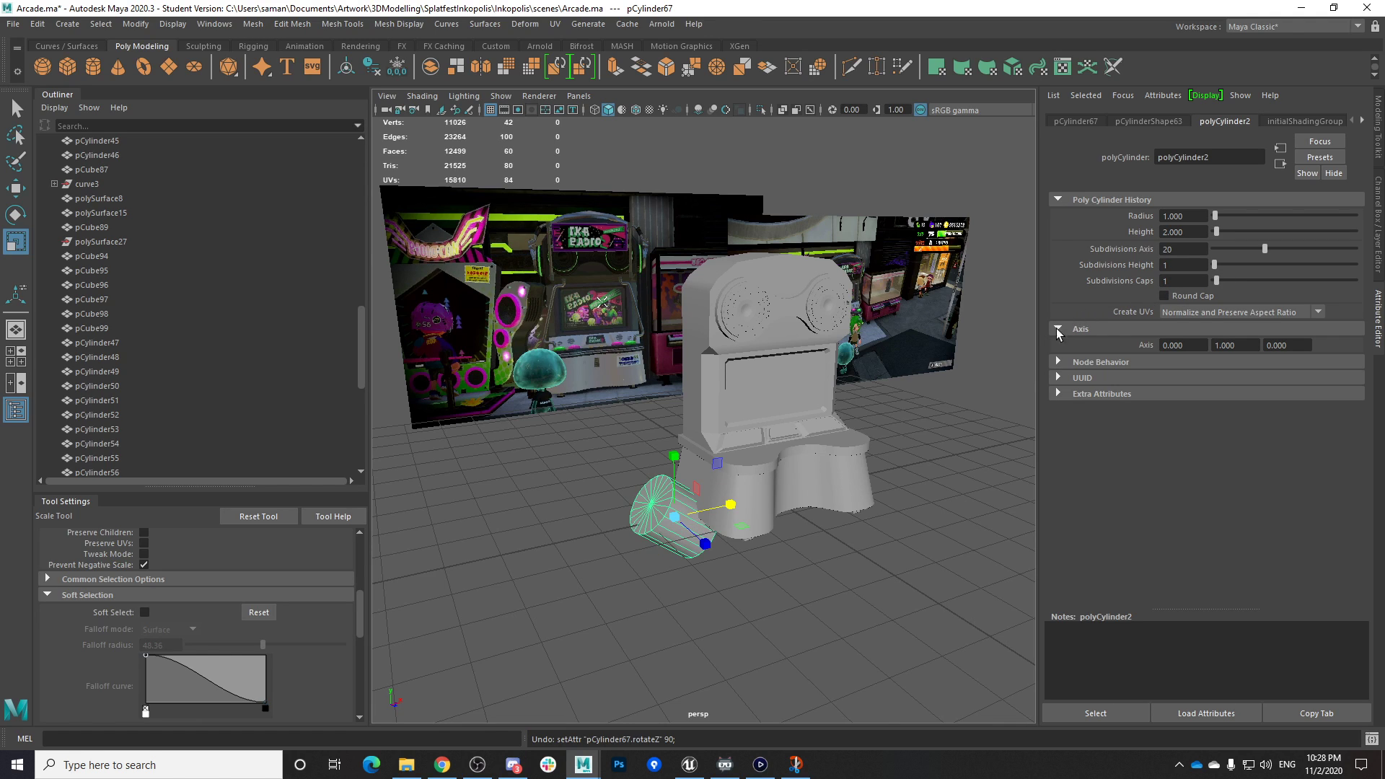
key("ctrl+z")
left_click(1223, 282)
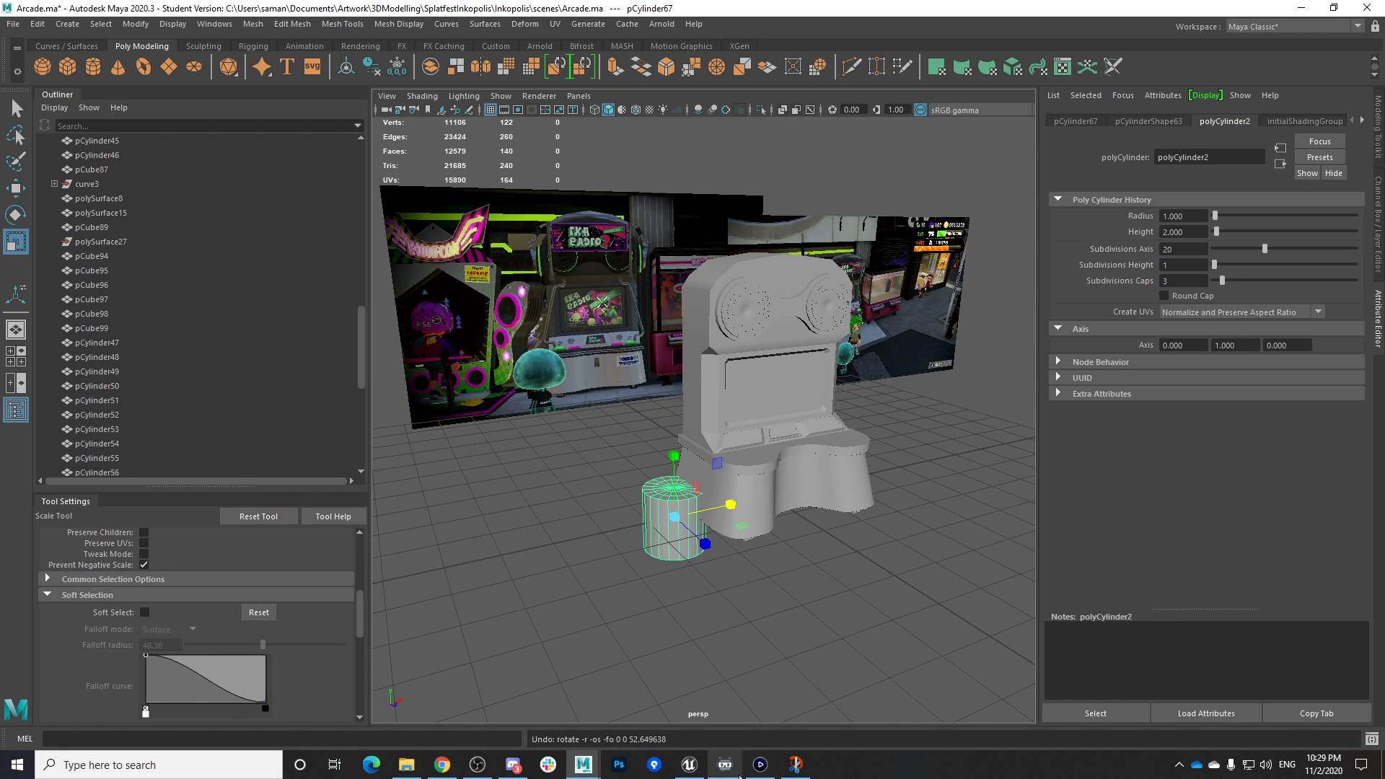
View the arcade machines in the game capture window, return to Arcade.ma in Maya and examine the cylinder's subdivided cap
left_click(760, 764)
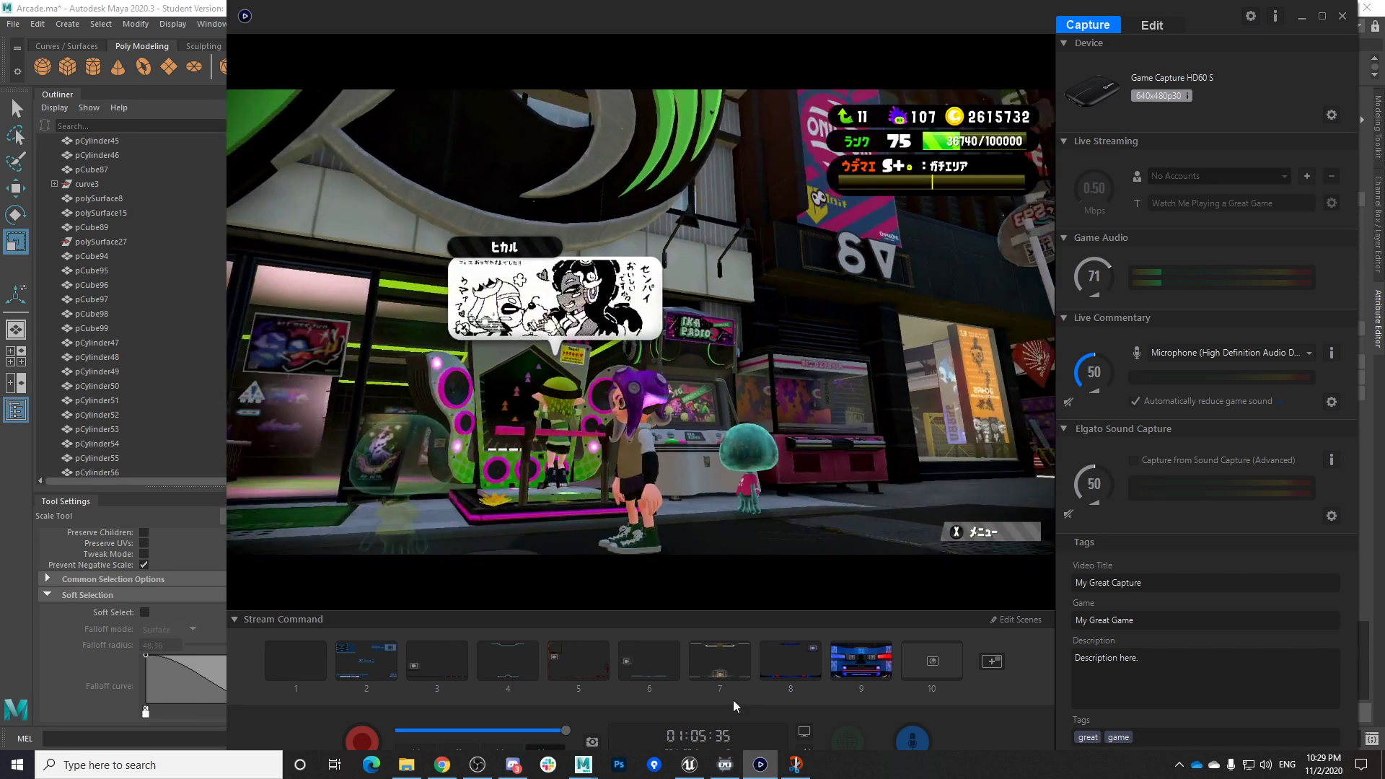
mouse_move(585, 763)
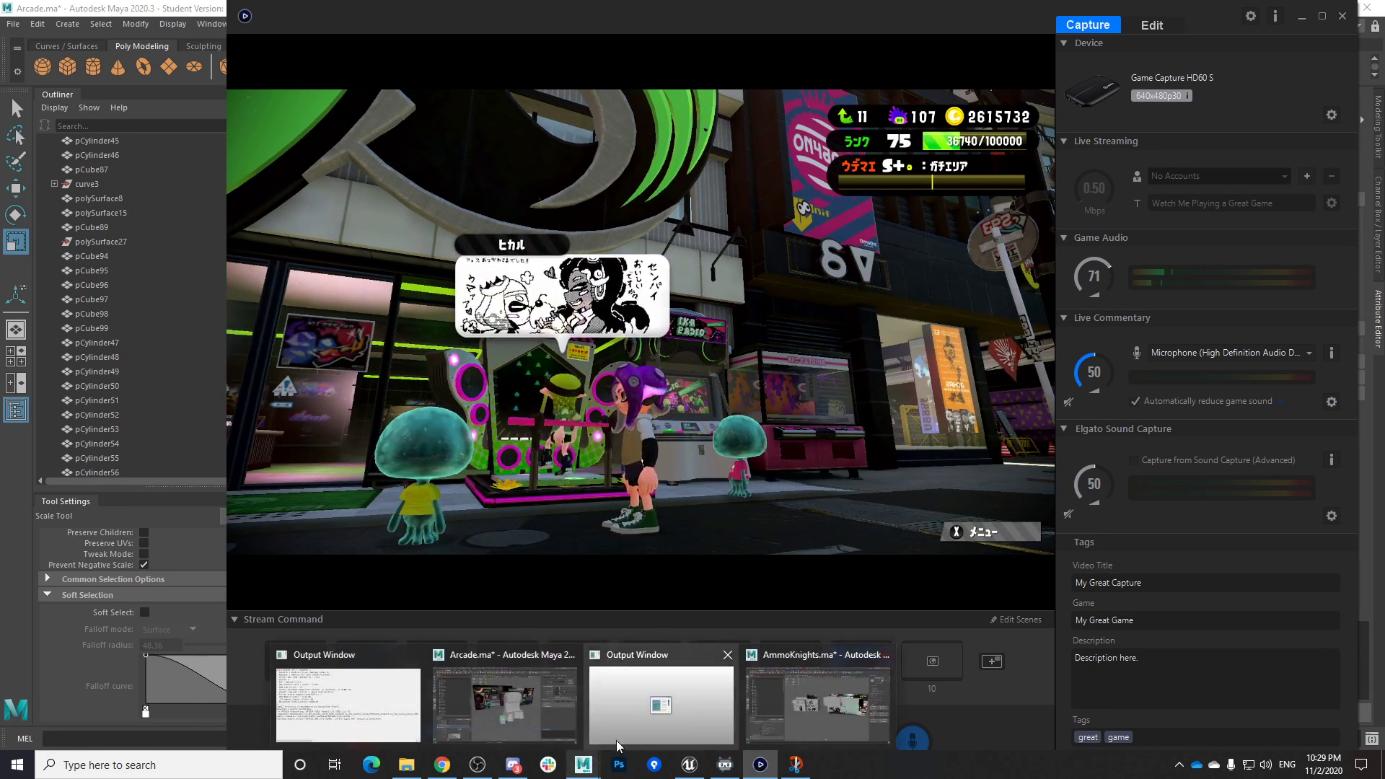
left_click(538, 704)
left_click_drag(725, 530, 745, 569, "alt")
right_click_drag(745, 568, 1169, 618, "alt")
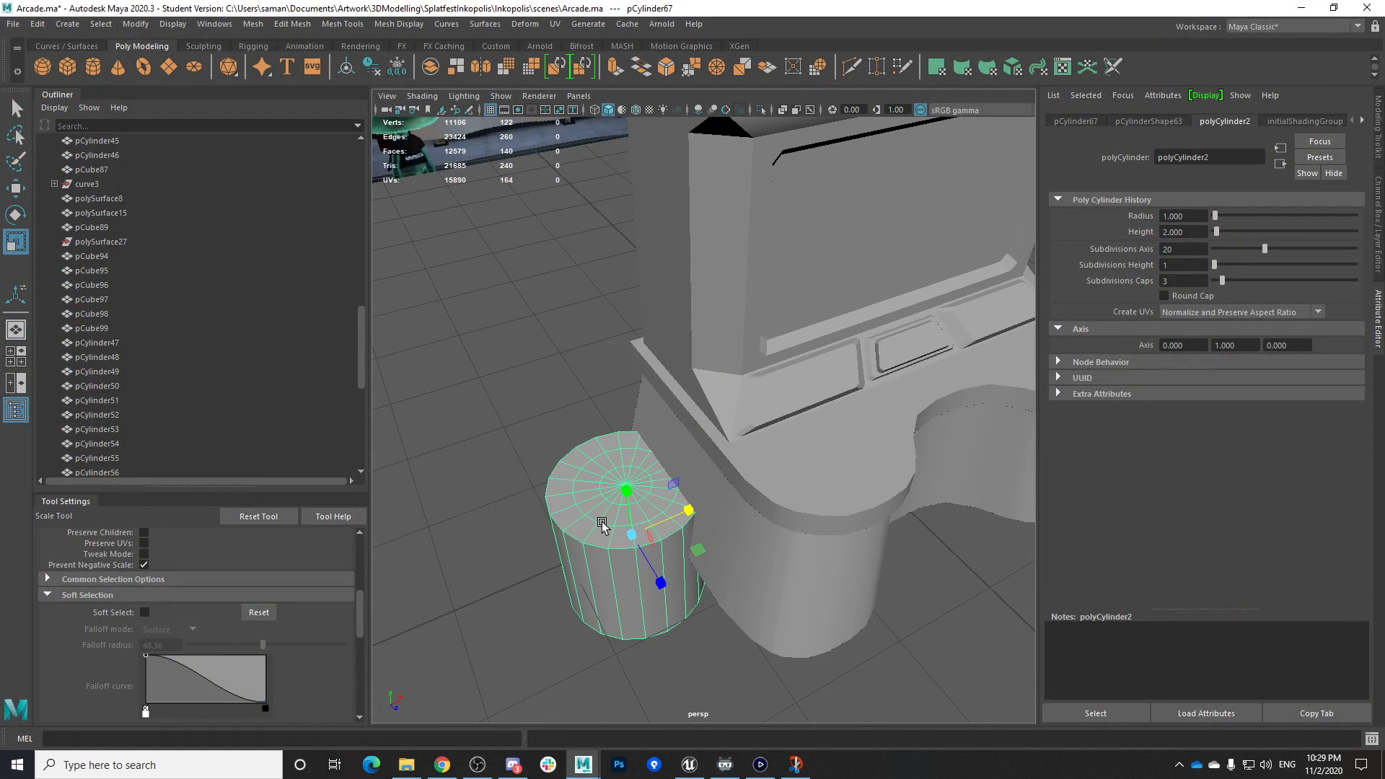
left_click_drag(602, 528, 604, 612, "alt")
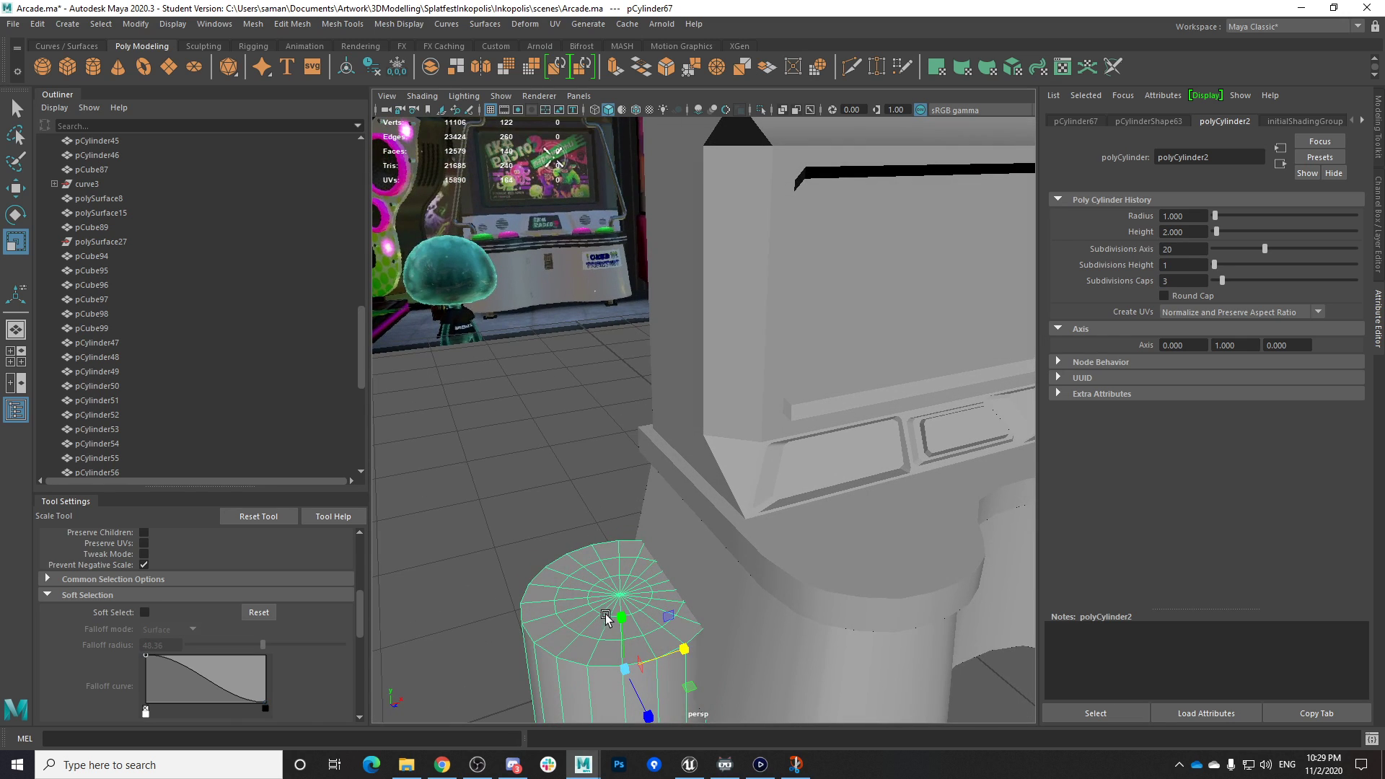
middle_click_drag(607, 621, 605, 529, "alt")
right_click_drag(603, 516, 596, 328)
scroll(627, 539, "down", 4)
right_click_drag(631, 495, 796, 348)
Turn the subdivided cylinder sideways with a Z rotation of 90 and save the scene
key("e")
left_click_drag(616, 504, 591, 518)
left_click(1378, 225)
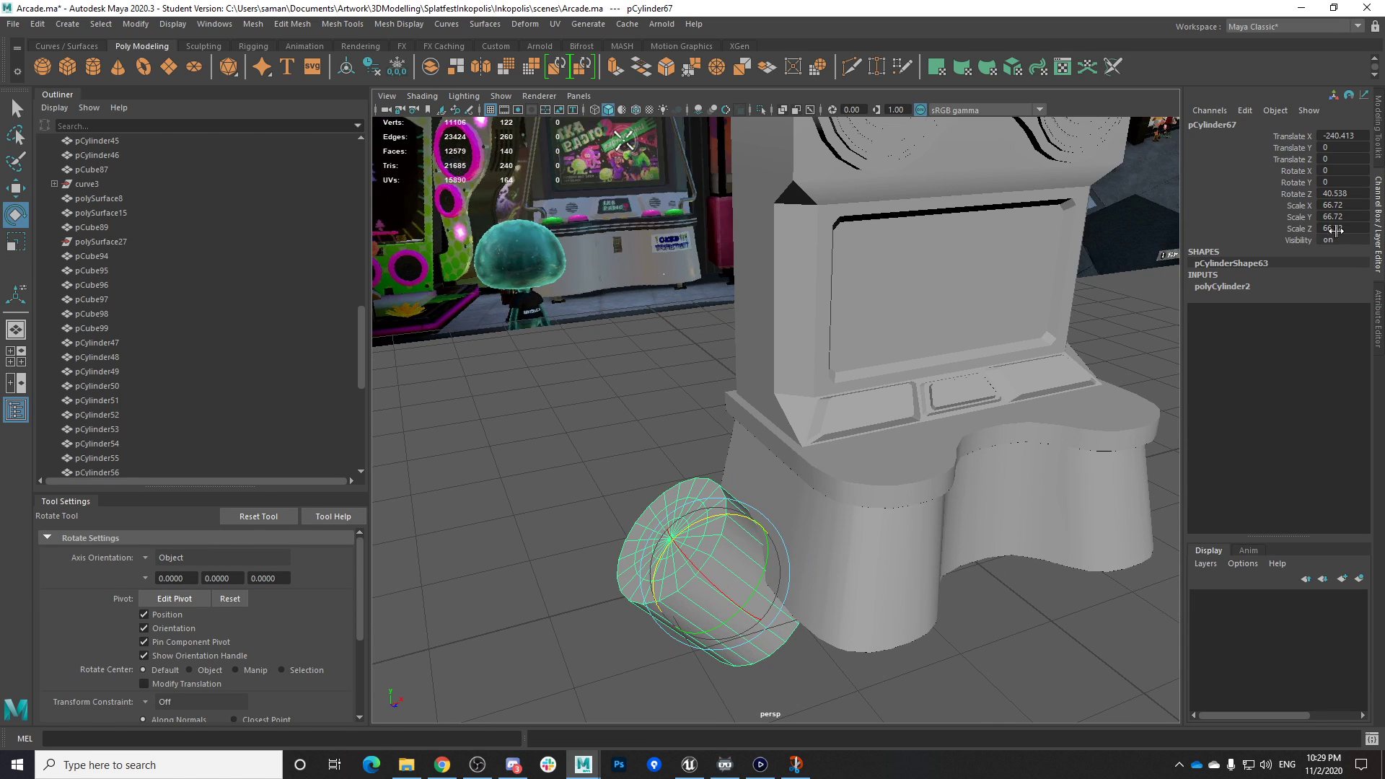
left_click(1337, 194)
type("90")
key("Return")
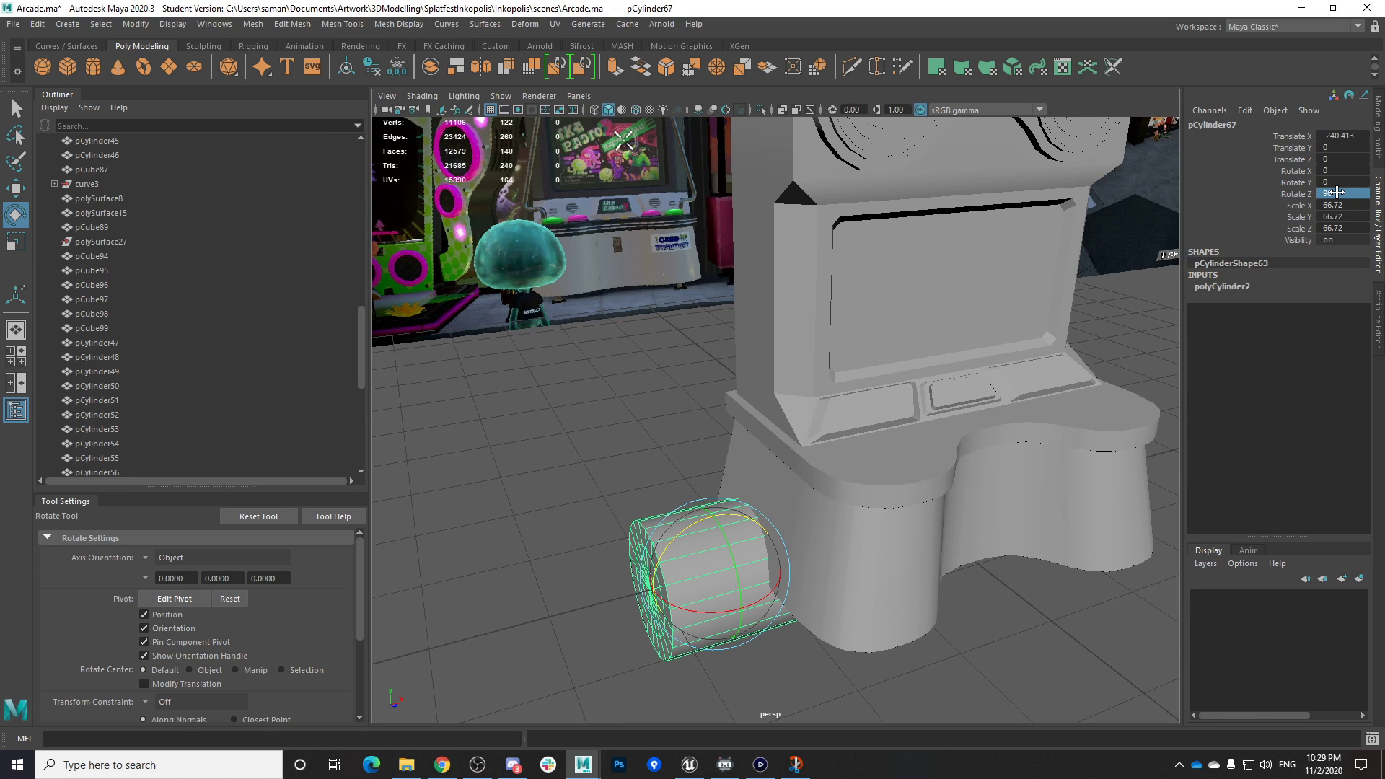
left_click_drag(931, 556, 1054, 481, "alt")
key("ctrl+s")
left_click(661, 396)
left_click_drag(848, 593, 809, 462, "alt")
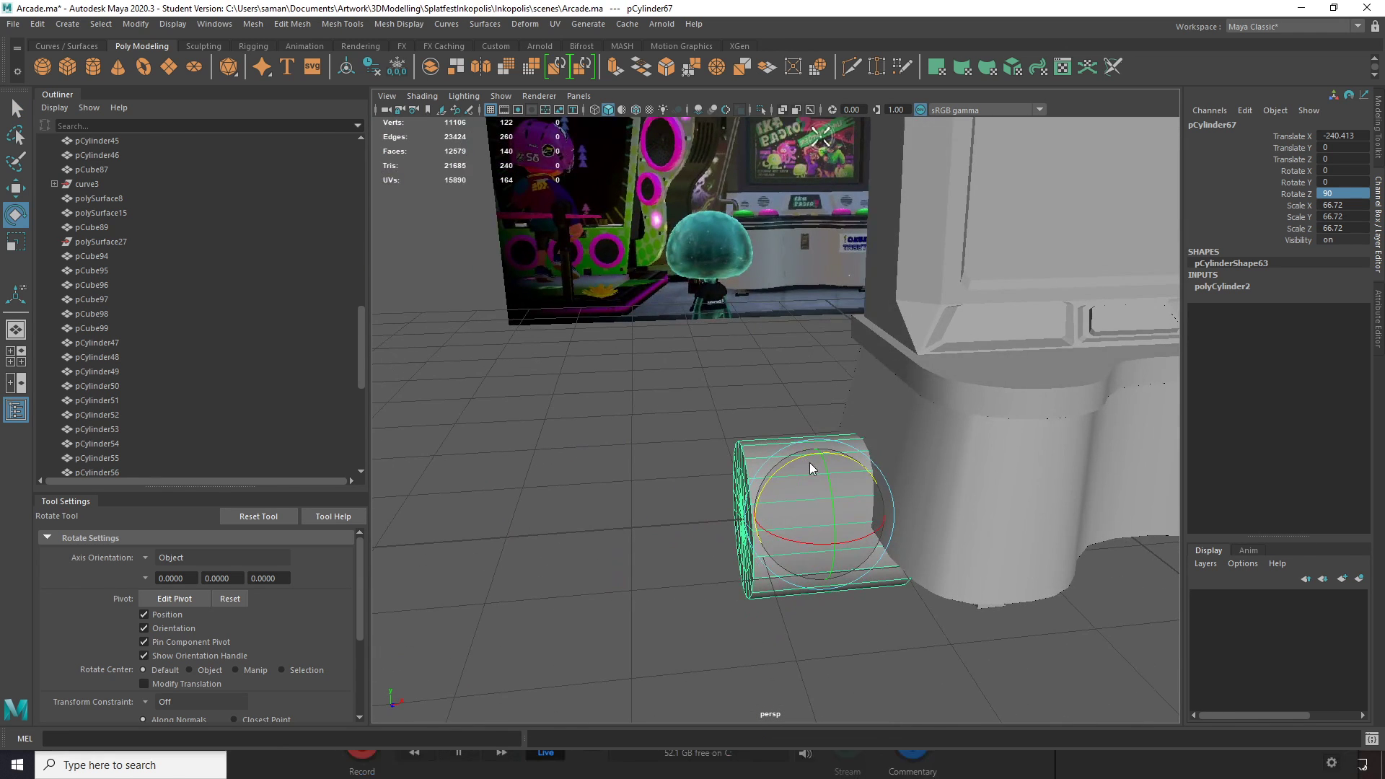
right_click_drag(903, 386, 754, 462, "alt")
left_click_drag(737, 492, 813, 479)
key("ctrl+z")
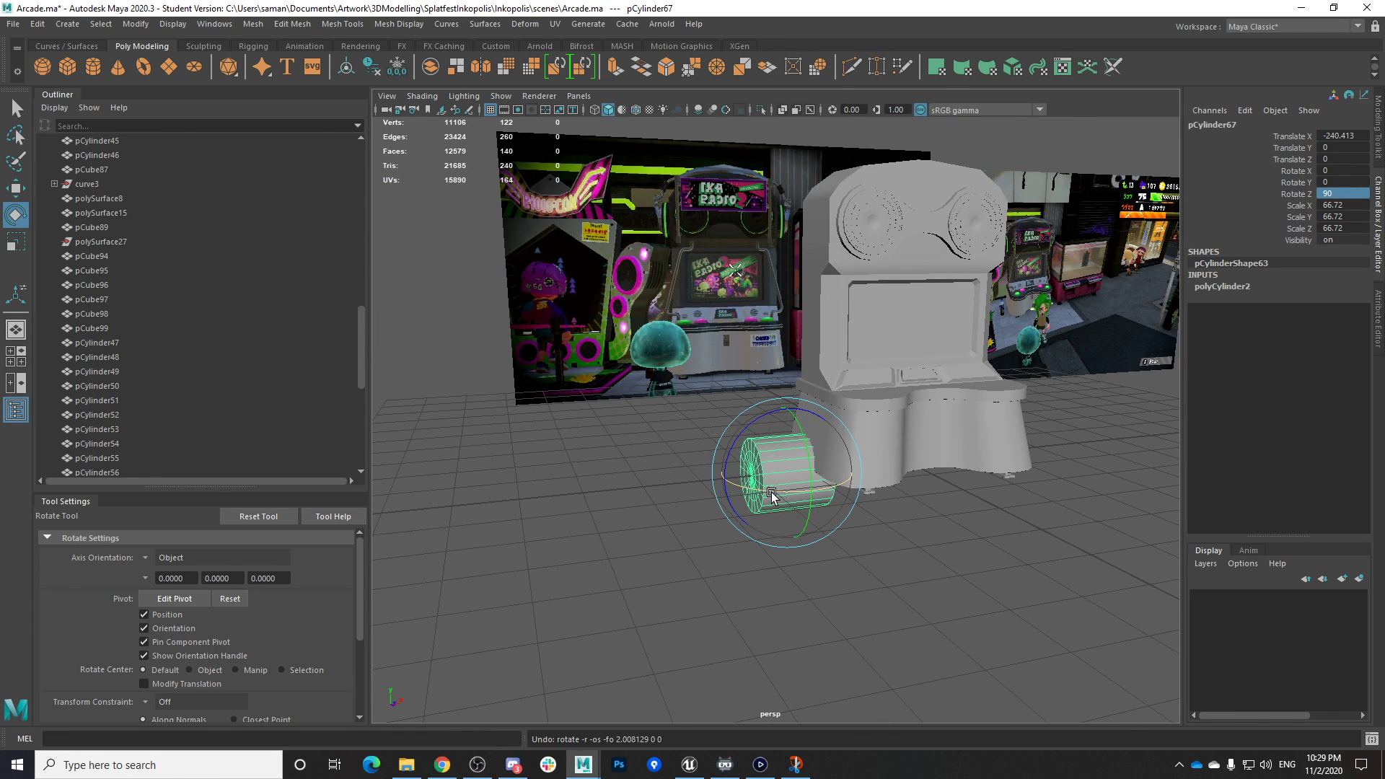
Save the scene and activate the Move tool for the sideways cylinder
key("q")
key("ctrl+s")
left_click(661, 396)
key("w")
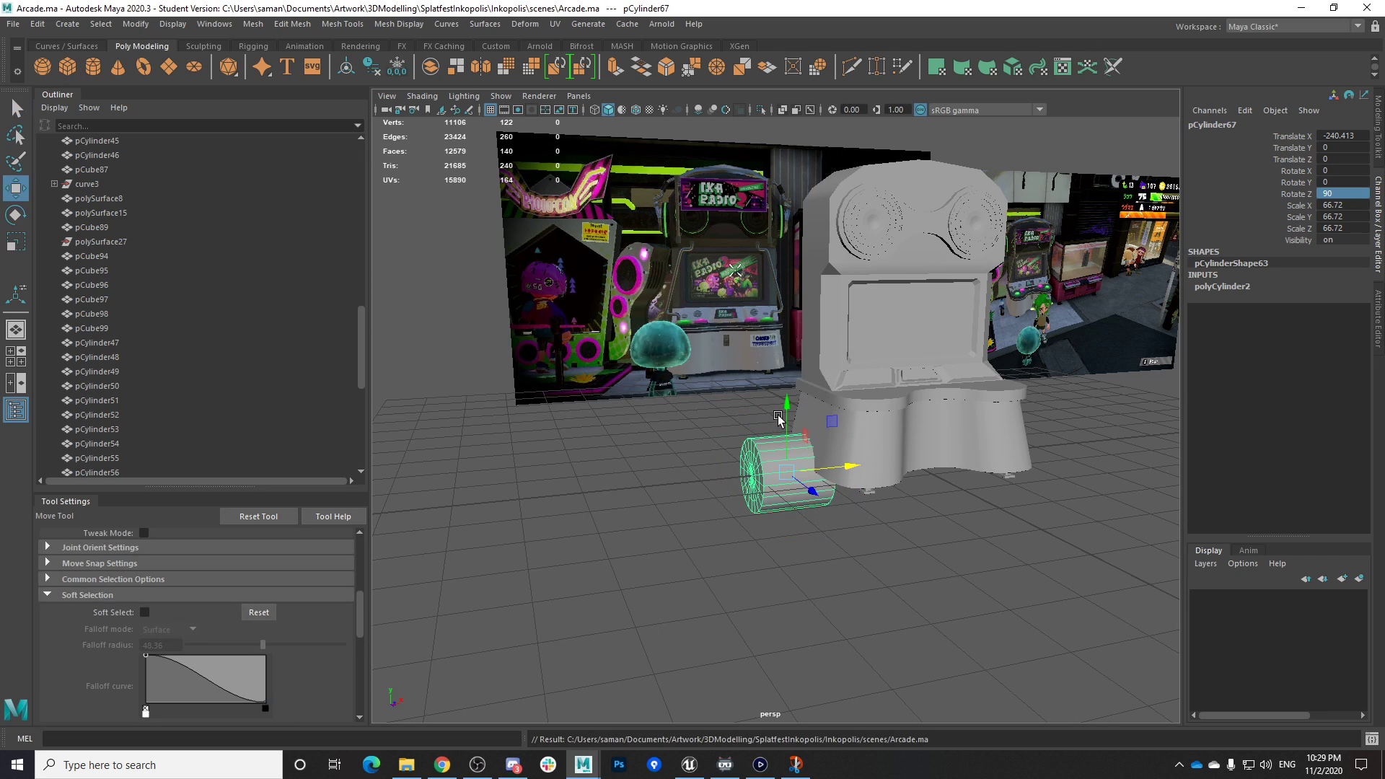
Select the cabinet body, check the machine in the game capture window and return to Maya
left_click(806, 313)
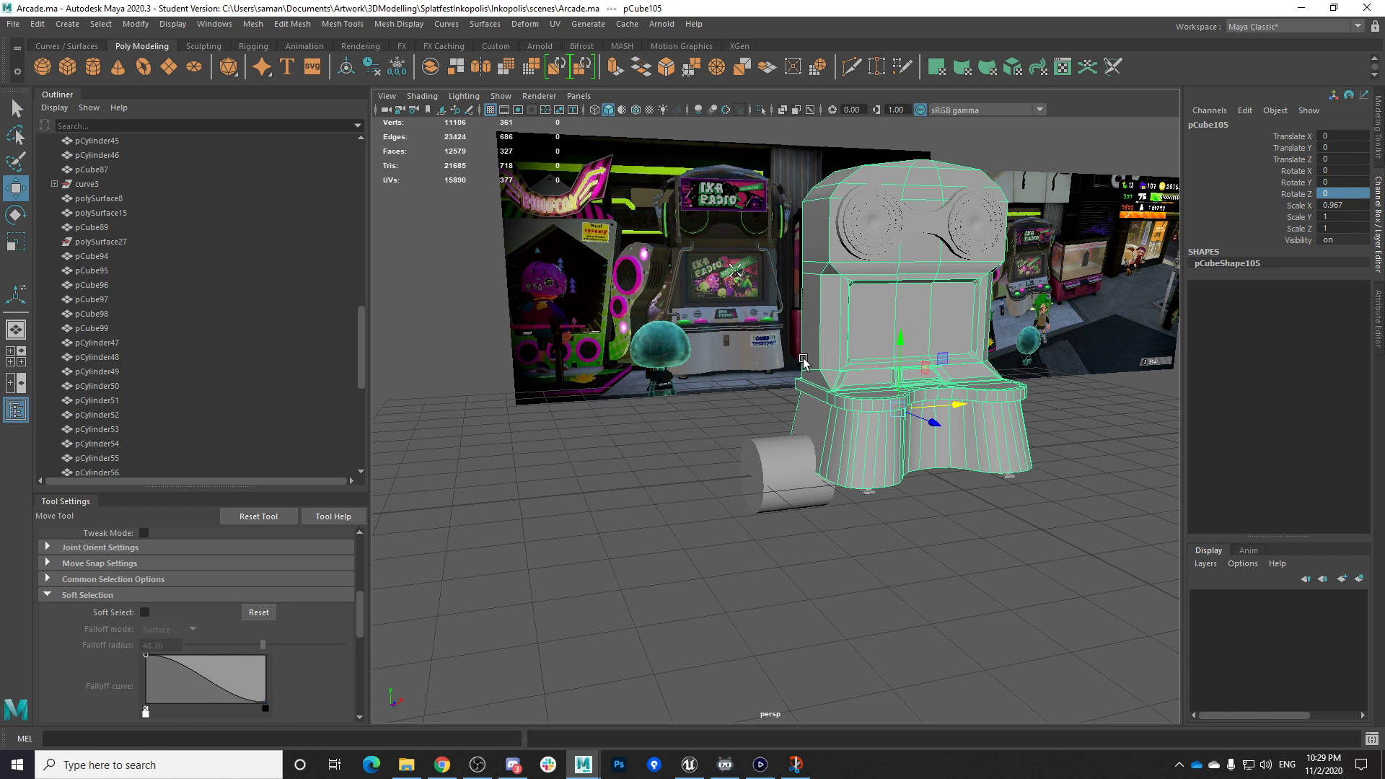
middle_click_drag(804, 361, 825, 433, "alt")
left_click(760, 764)
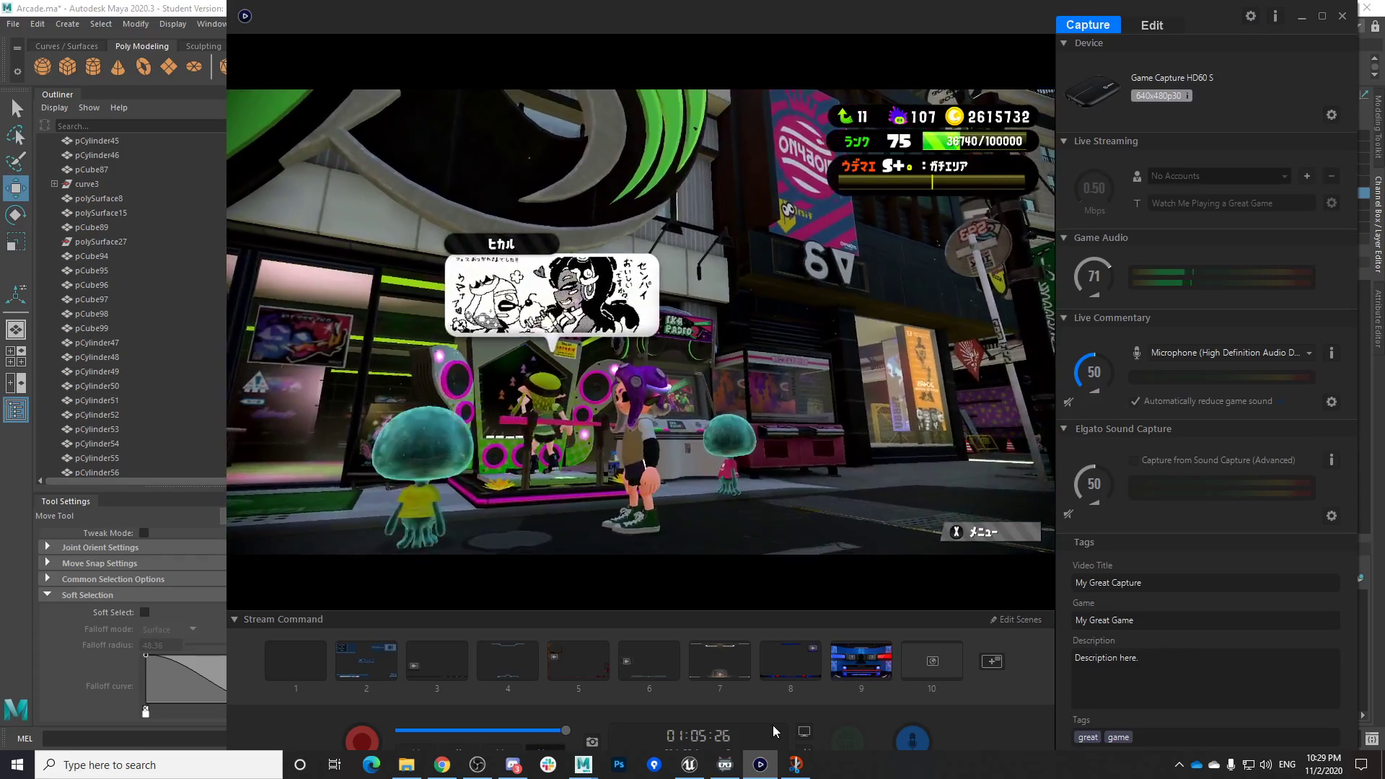
left_click(583, 764)
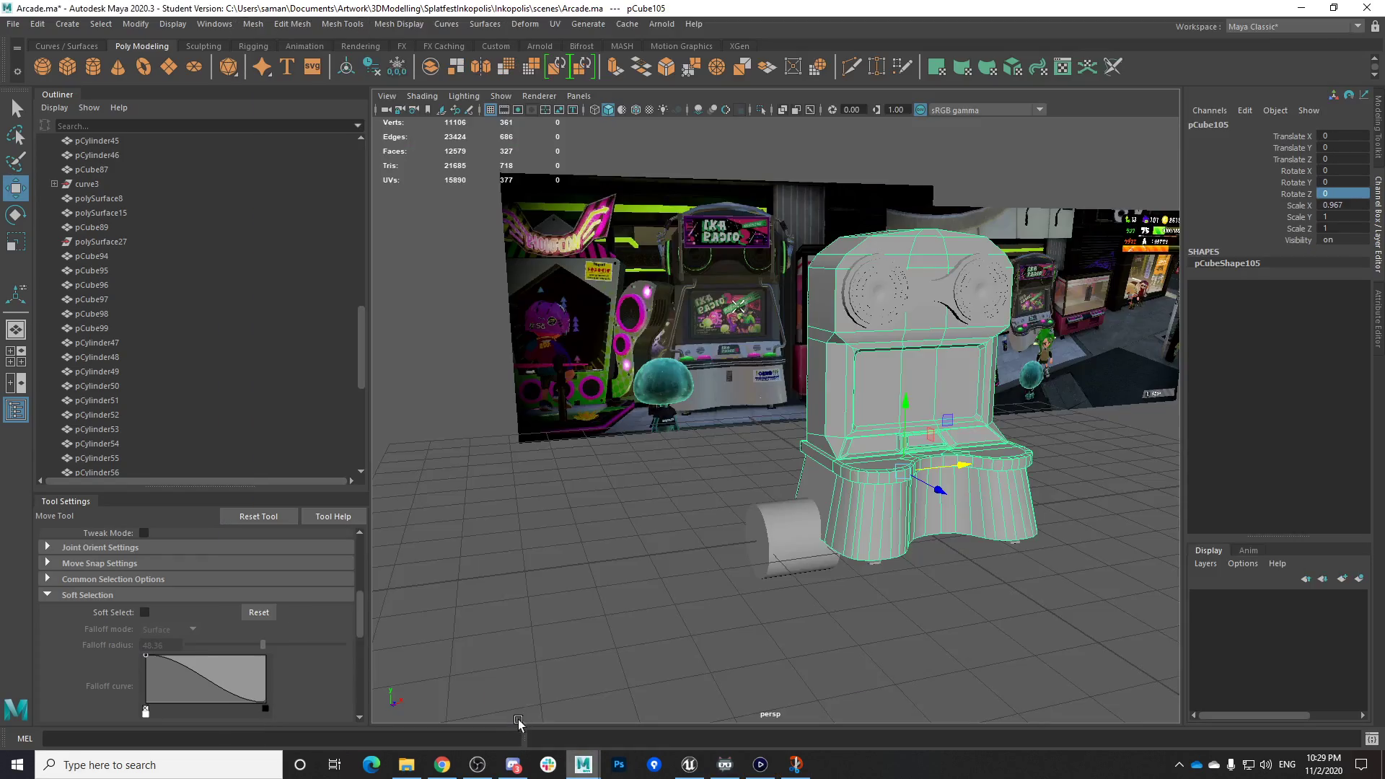
Select the sideways cylinder and raise it to about Y 408.99, level with the cabinet's speaker discs
left_click_drag(773, 513, 852, 509, "alt")
right_click_drag(650, 367, 649, 334)
scroll(651, 404, "down", 5)
right_click_drag(655, 566, 743, 478)
left_click(672, 581)
left_click_drag(698, 578, 685, 552, "alt")
left_click_drag(685, 534, 683, 395)
left_click_drag(758, 406, 650, 461, "alt")
left_click_drag(705, 347, 705, 314)
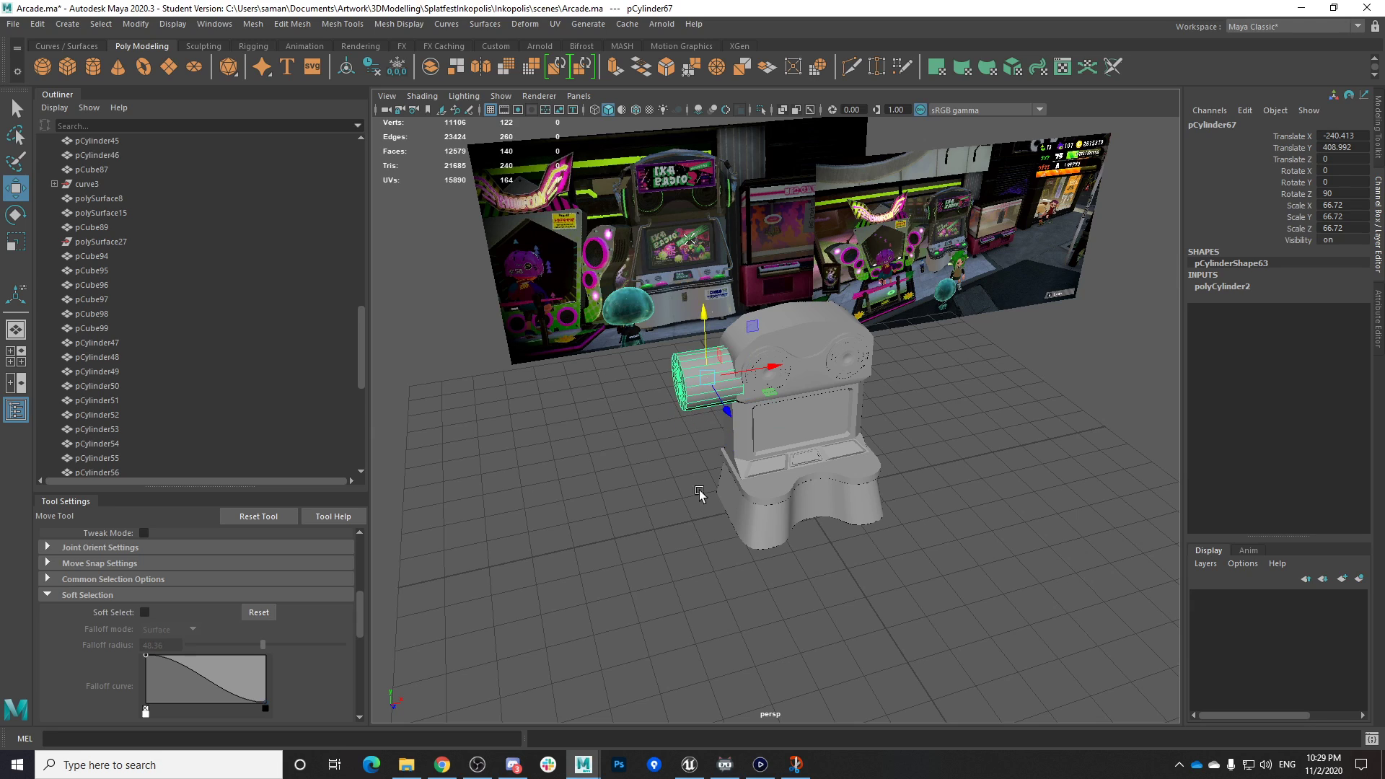
Compare the cylinder with the reference in the front view and scale it along its length into a thin disc
key("space")
key("space")
key("r")
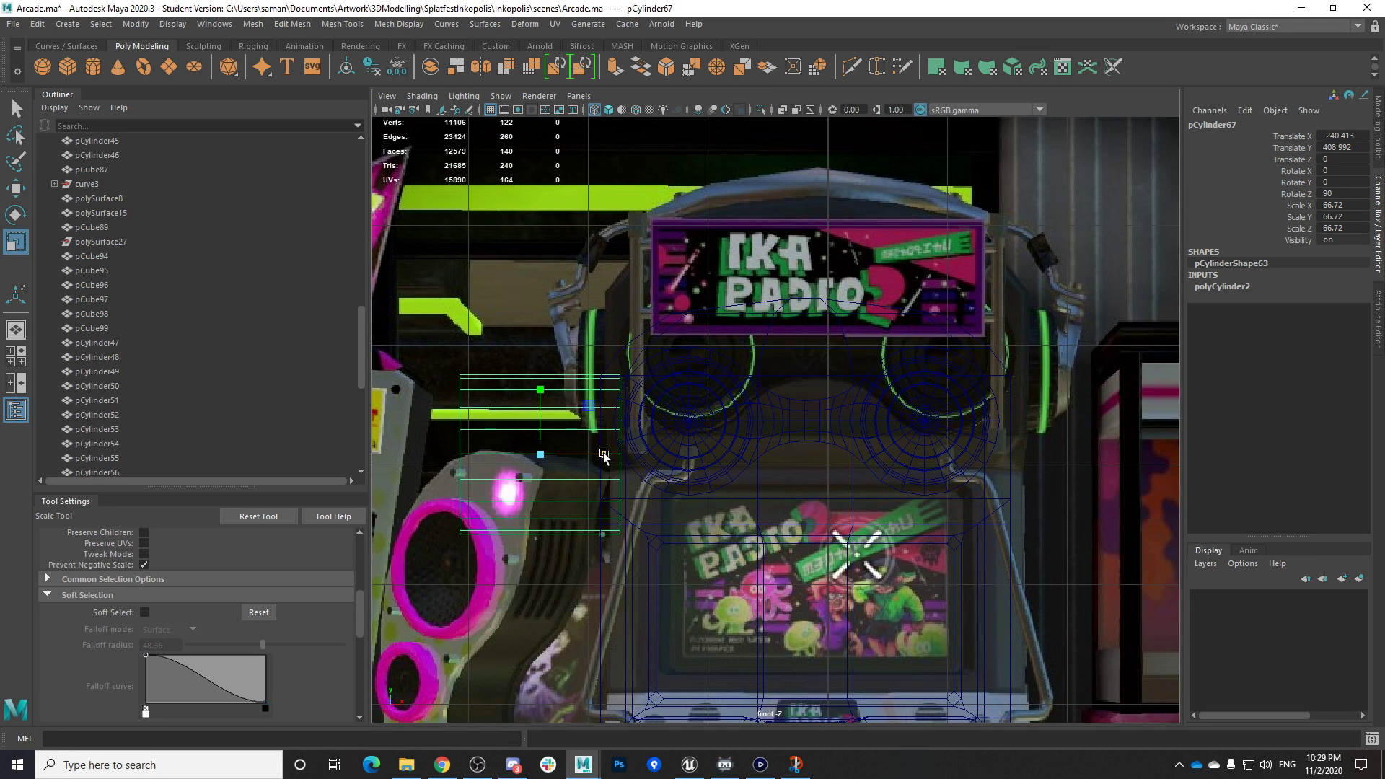
key("space")
key("space")
left_click_drag(1013, 325, 1020, 326, "alt")
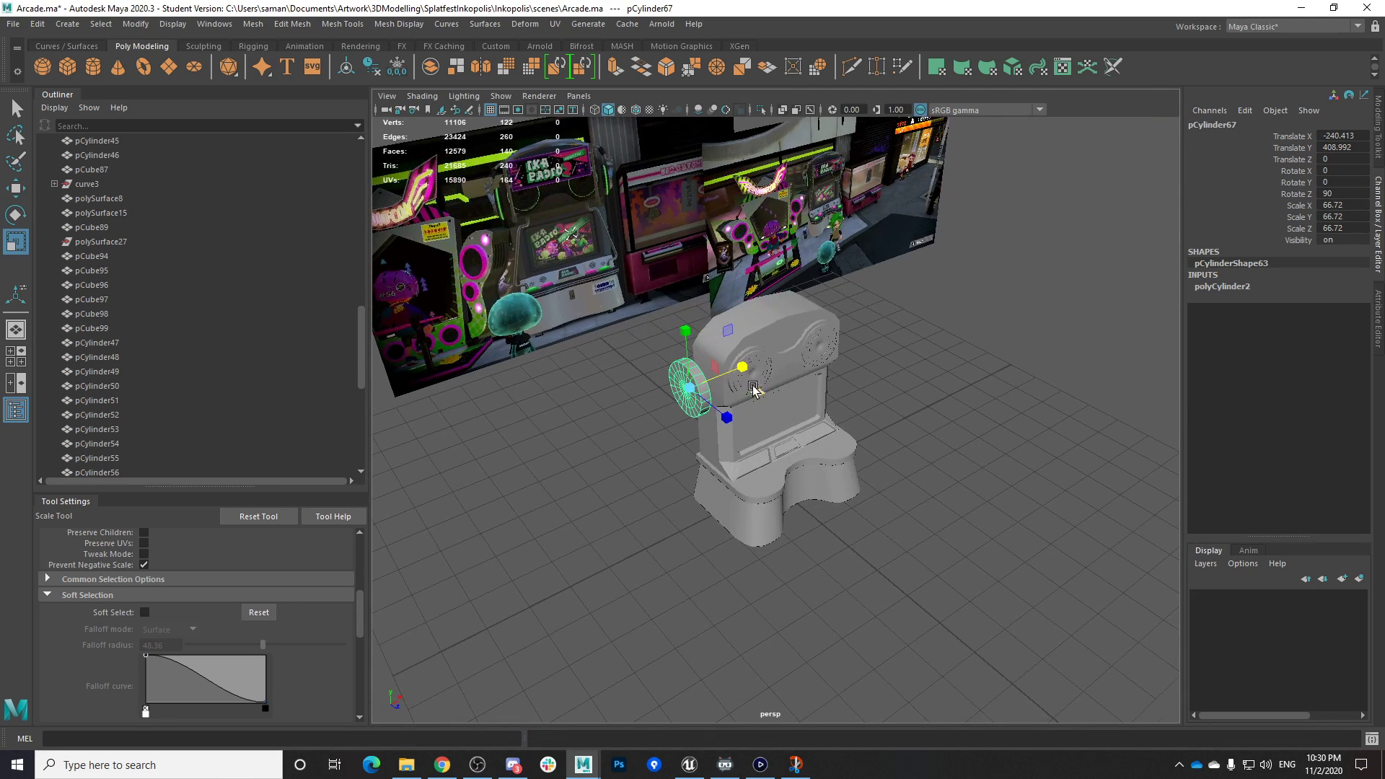
Move the thin disc sideways towards the cabinet's upper side, to about X -201.1
left_click_drag(749, 421, 854, 366, "alt")
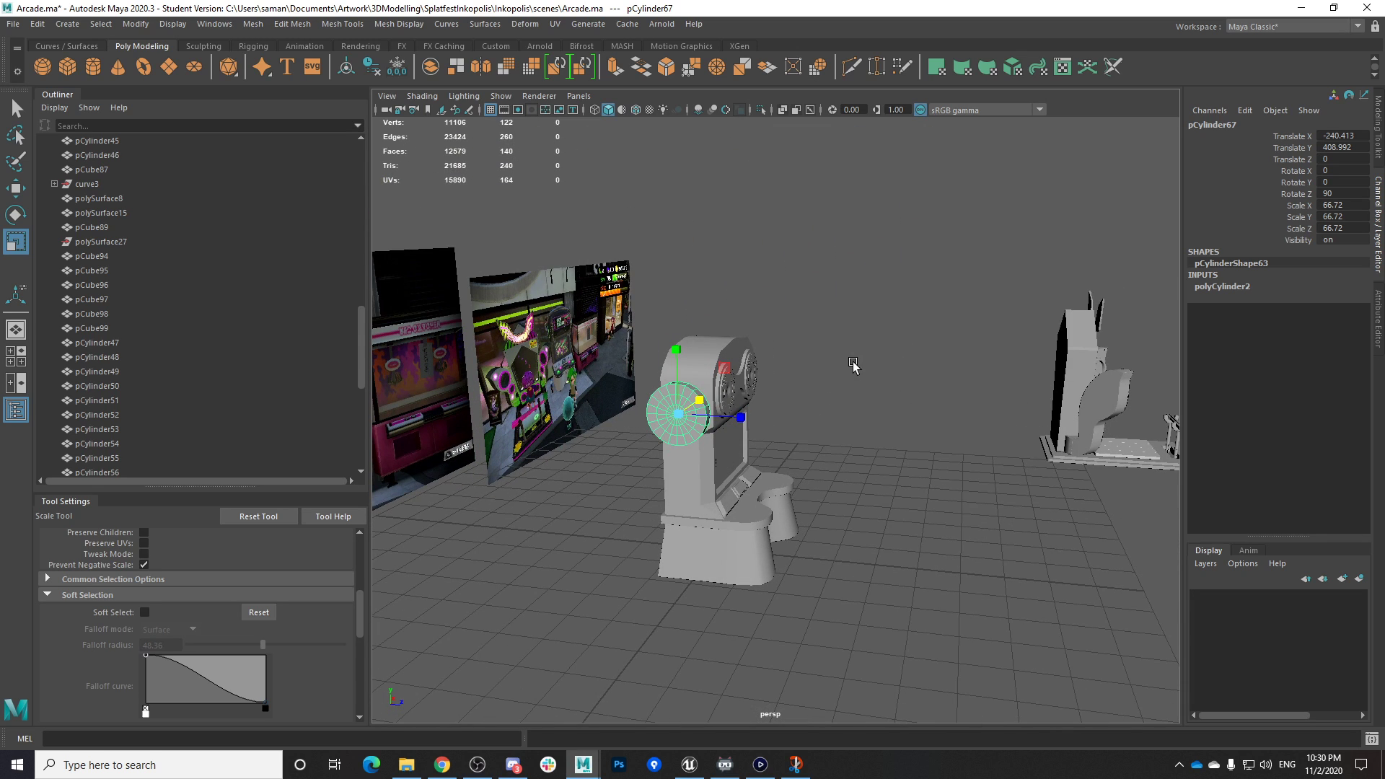
scroll(765, 405, "up", 5)
middle_click_drag(764, 410, 807, 407, "alt")
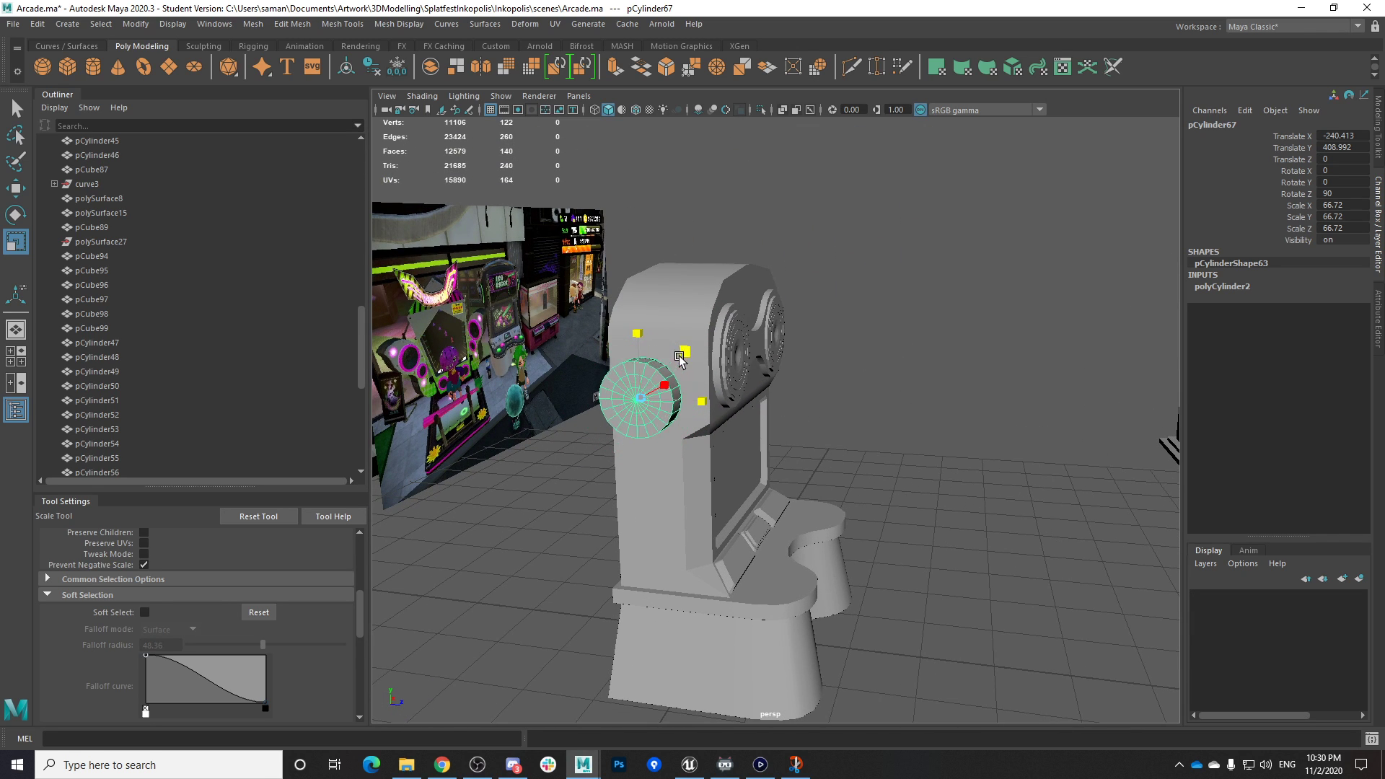
key("w")
left_click_drag(729, 349, 704, 408, "alt")
left_click_drag(701, 383, 768, 444)
key("r")
left_click_drag(726, 339, 765, 402, "alt")
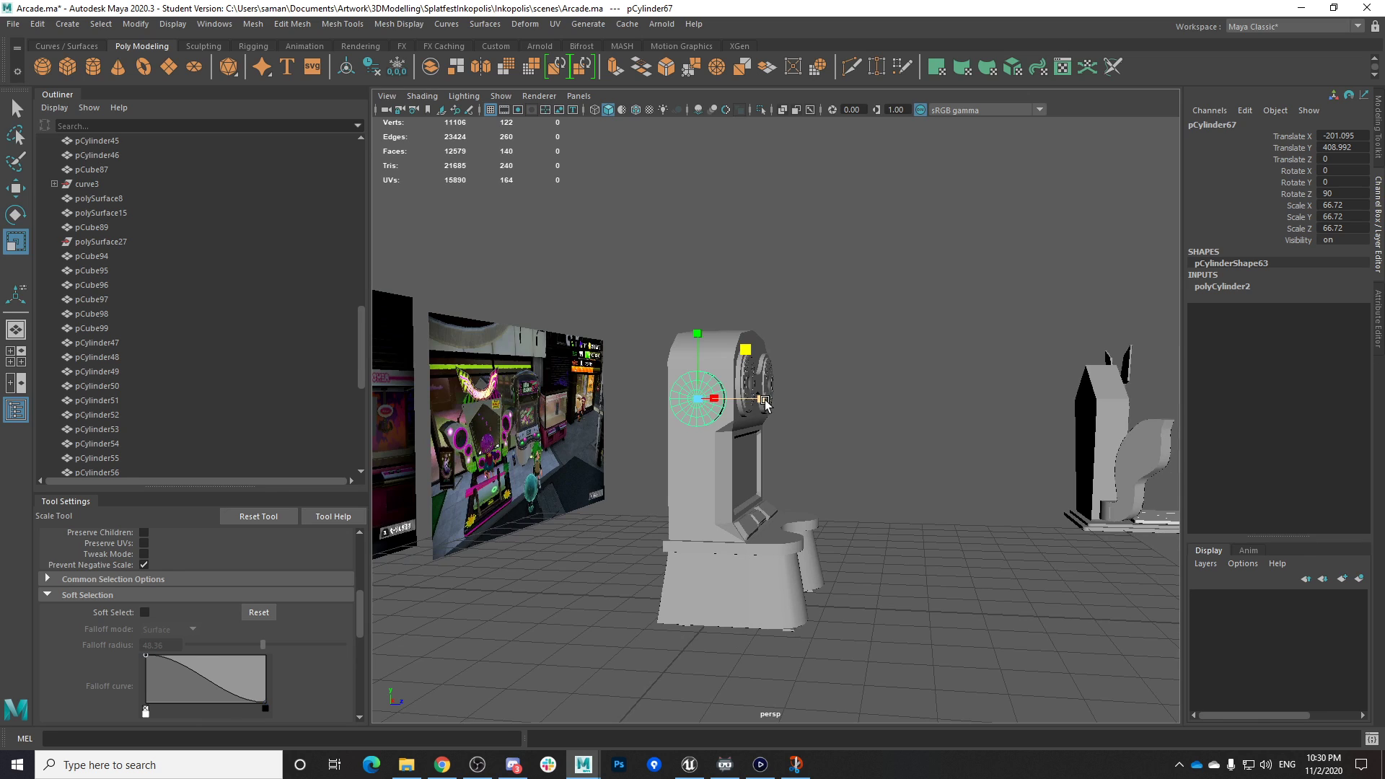
Shift the disc to about X -196.55 so it sits against the cabinet's side
left_click_drag(711, 464, 653, 473, "alt")
right_click_drag(654, 473, 743, 505, "alt")
middle_click_drag(744, 505, 878, 557, "alt")
left_click_drag(878, 557, 742, 510, "alt")
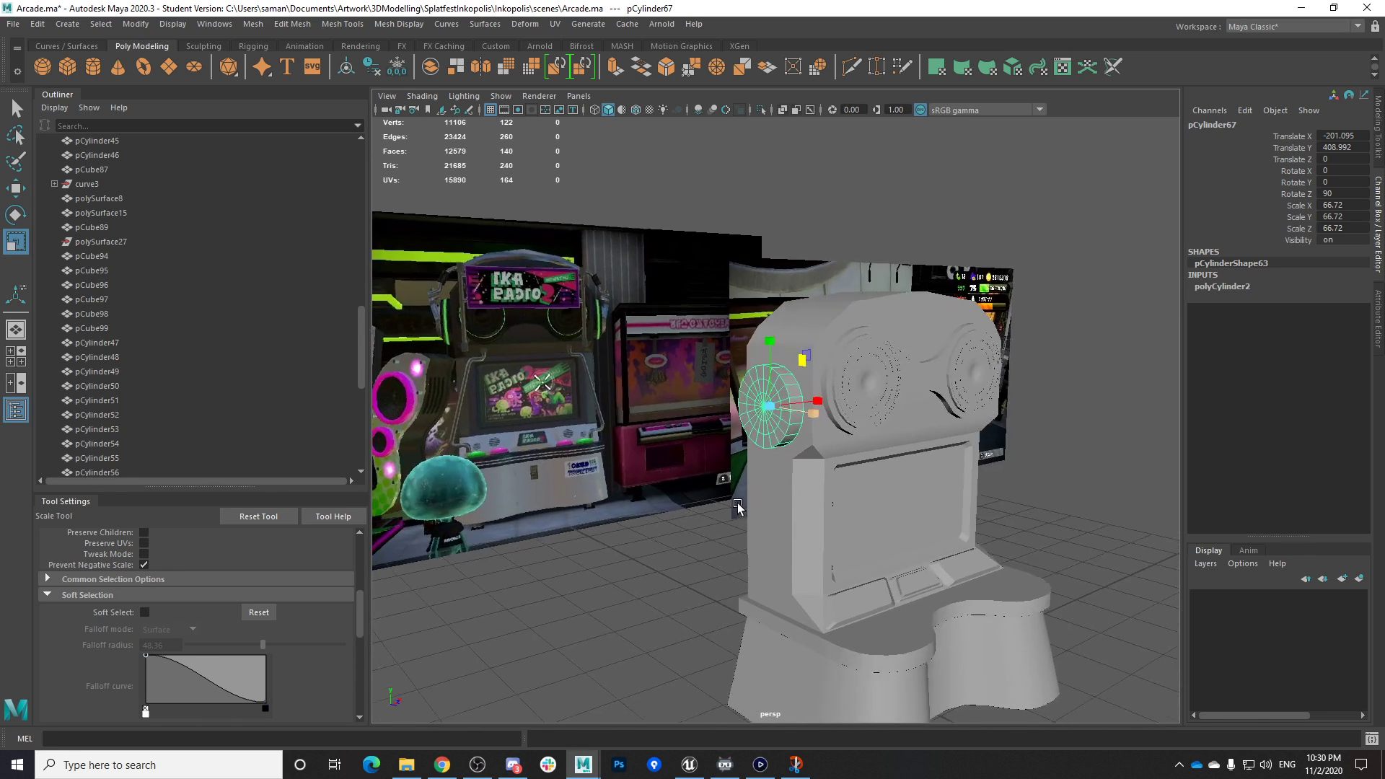
right_click_drag(742, 510, 842, 522, "alt")
key("w")
left_click_drag(809, 507, 826, 388, "alt")
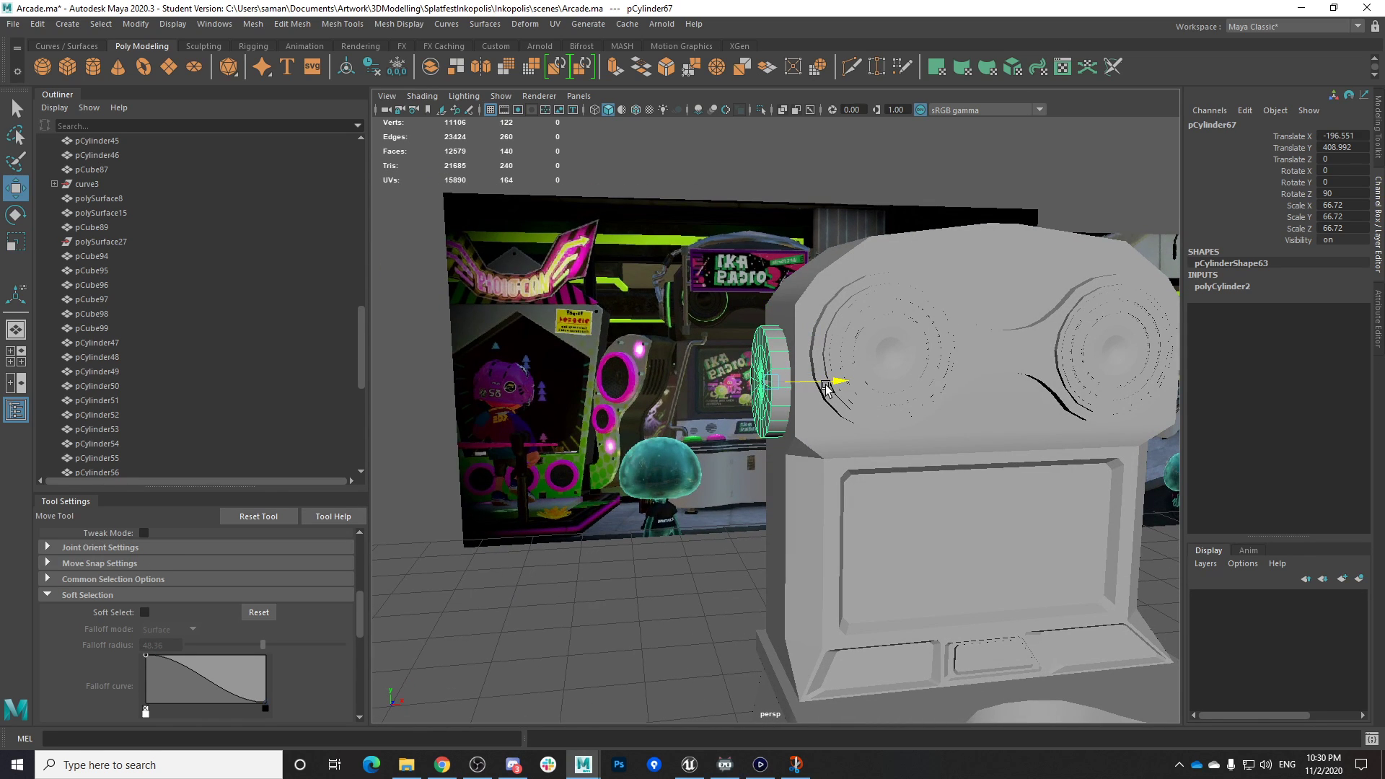
Switch the side disc to face selection and select the middle ring of faces on its outer cap
left_click_drag(862, 431, 847, 461, "alt")
right_click_drag(865, 492, 884, 487, "alt")
left_click_drag(884, 487, 811, 444, "alt")
left_click_drag(873, 361, 808, 368, "alt")
right_click_drag(843, 321, 839, 358)
left_click(816, 395)
left_click(815, 423)
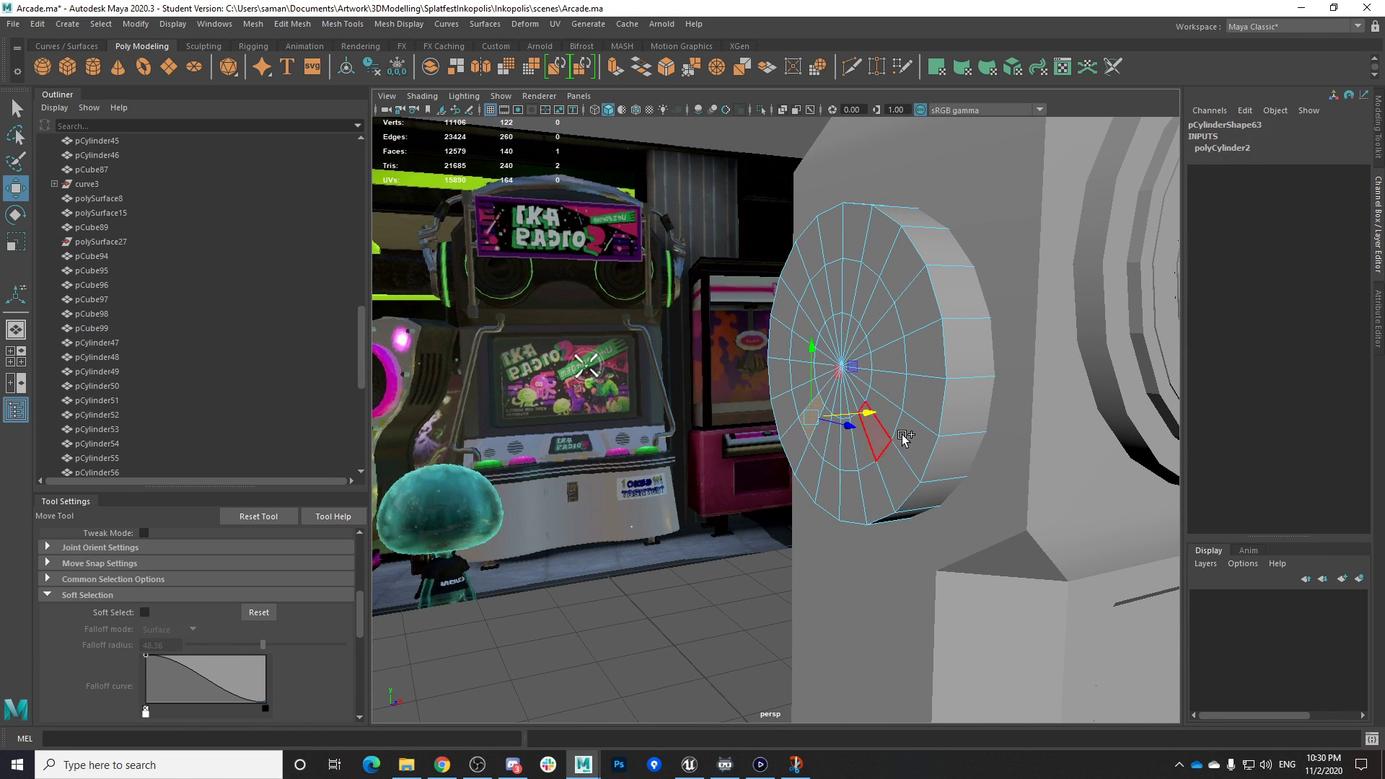
double_click(879, 288, "shift")
double_click(827, 446, "shift")
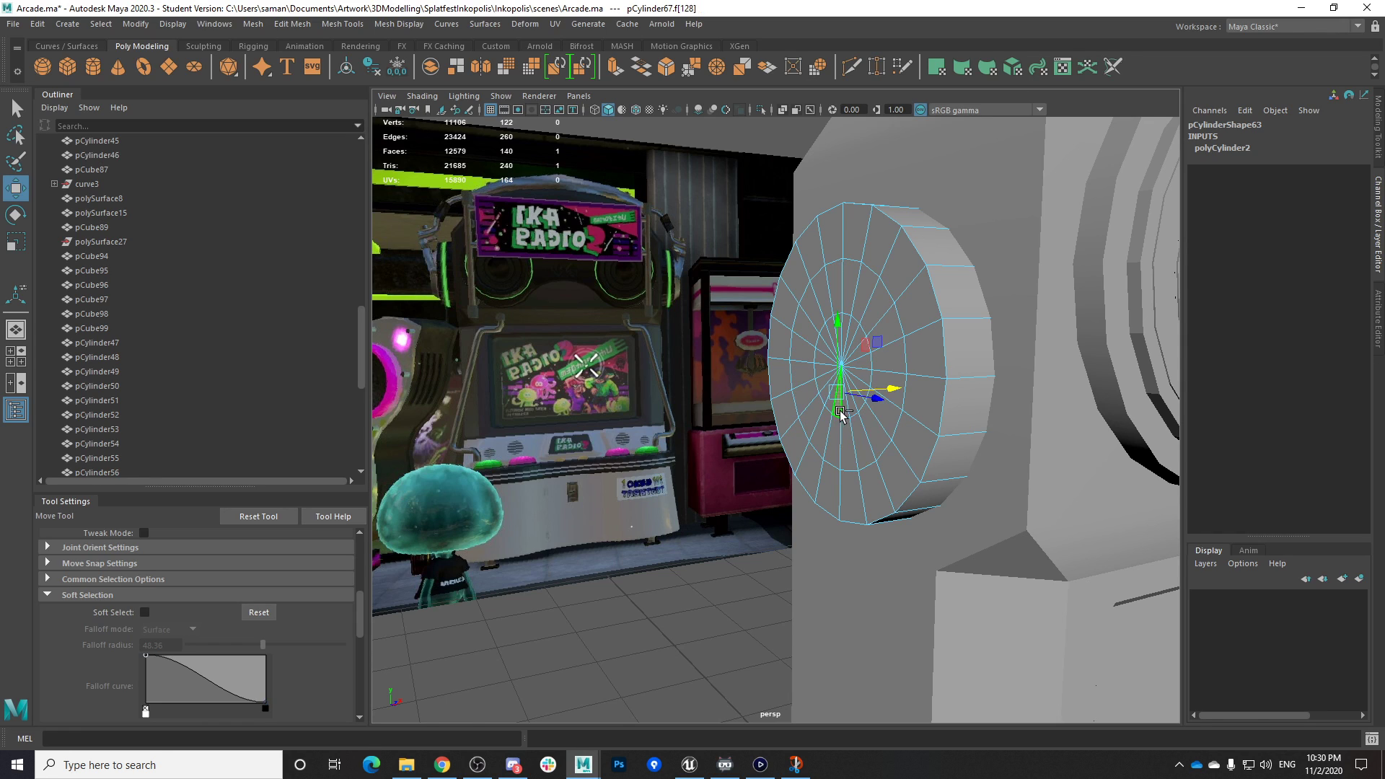
Add all the triangular faces around the cap's centre to the selection
scroll(831, 426, "up", 3)
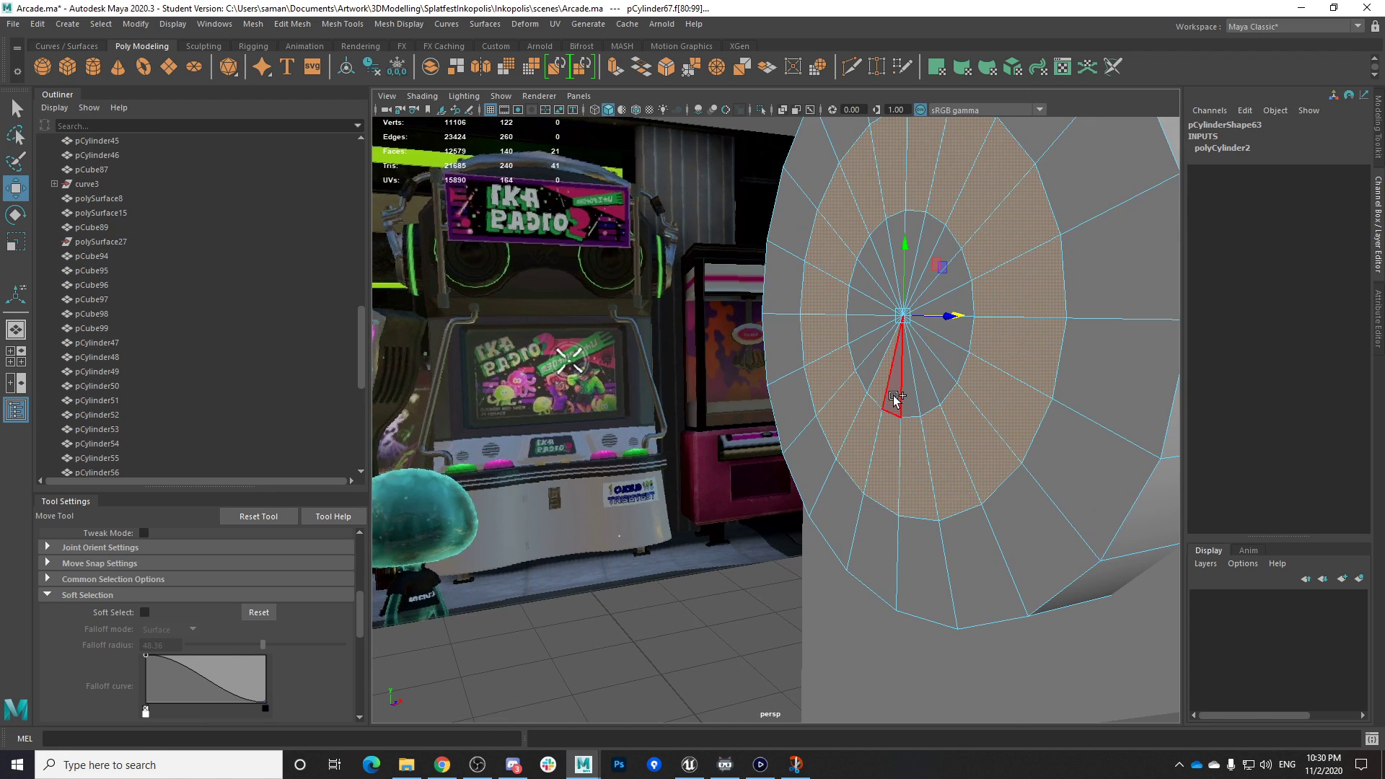
left_click(923, 394, "shift")
left_click(939, 378, "shift")
left_click(967, 326, "shift")
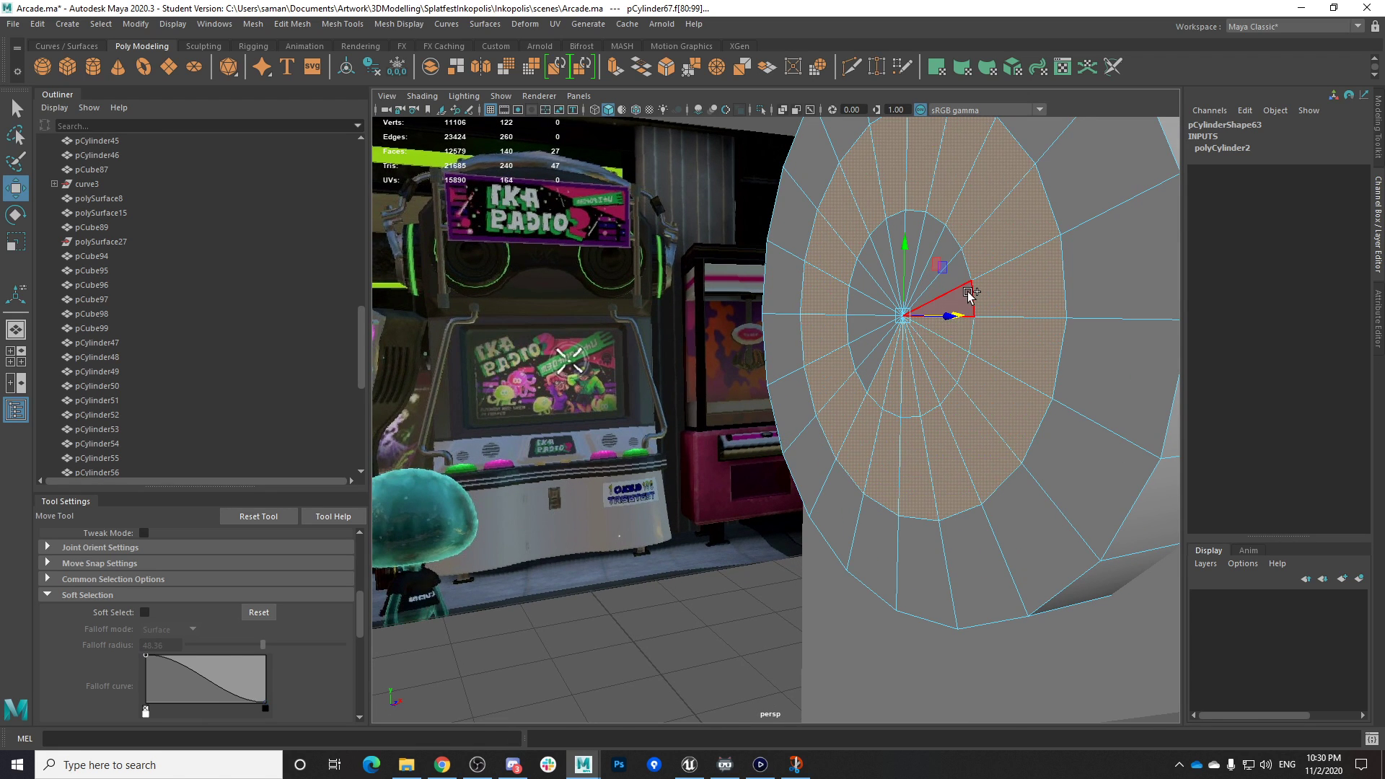
left_click(960, 258, "shift")
left_click(947, 243, "shift")
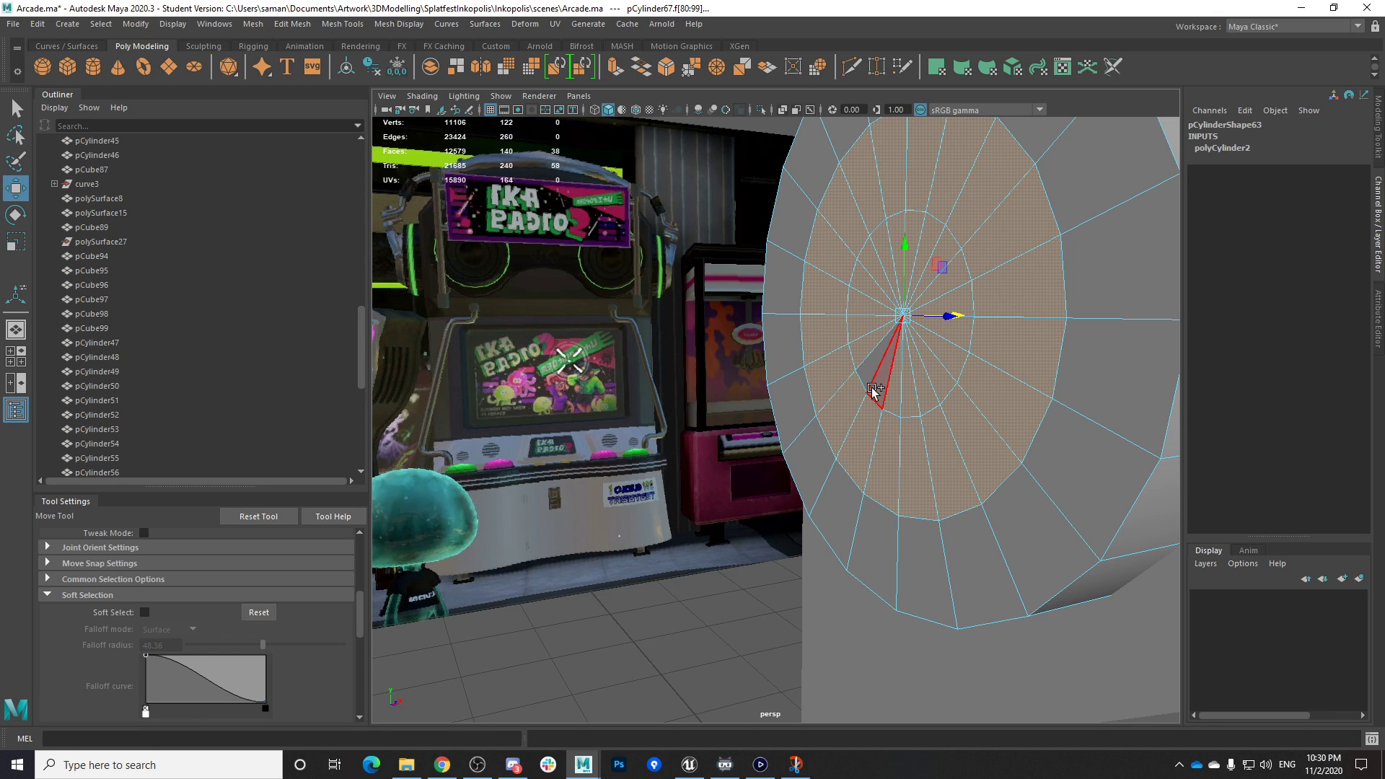
scroll(874, 389, "down", 4)
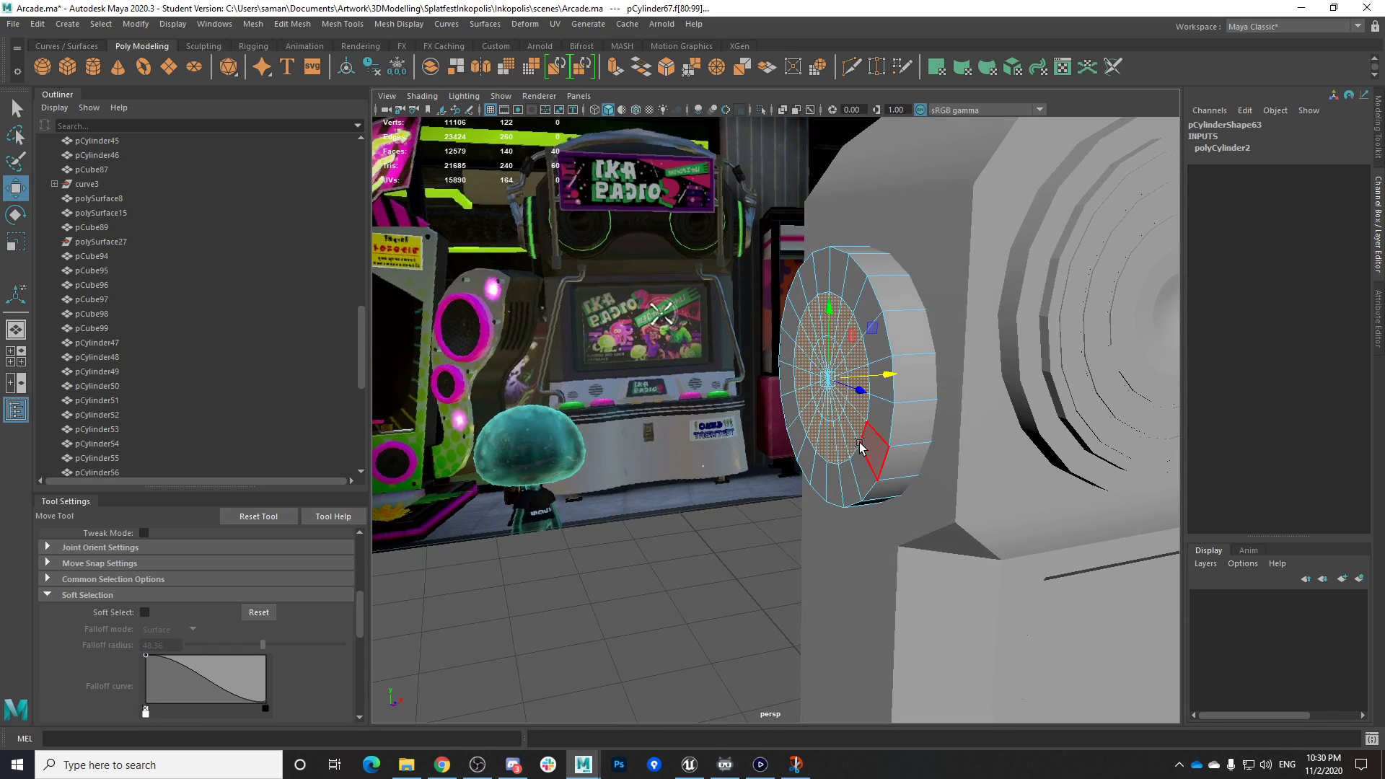
Check the selected faces in wireframe, return to shaded display and save the scene
key("4")
mouse_move(865, 432)
left_mouse_down("alt")
mouse_move(871, 468)
mouse_move(866, 431)
mouse_move(810, 442)
mouse_move(863, 379)
mouse_move(905, 412)
mouse_move(834, 389)
mouse_move(843, 364)
left_mouse_up("alt")
key("5")
key("ctrl+s")
left_click(672, 398)
Extrude the selected cap faces outward, scale them into a tapered hub and compare the shape with the reference in the front view
key("ctrl+e")
key("r")
key("w")
key("r")
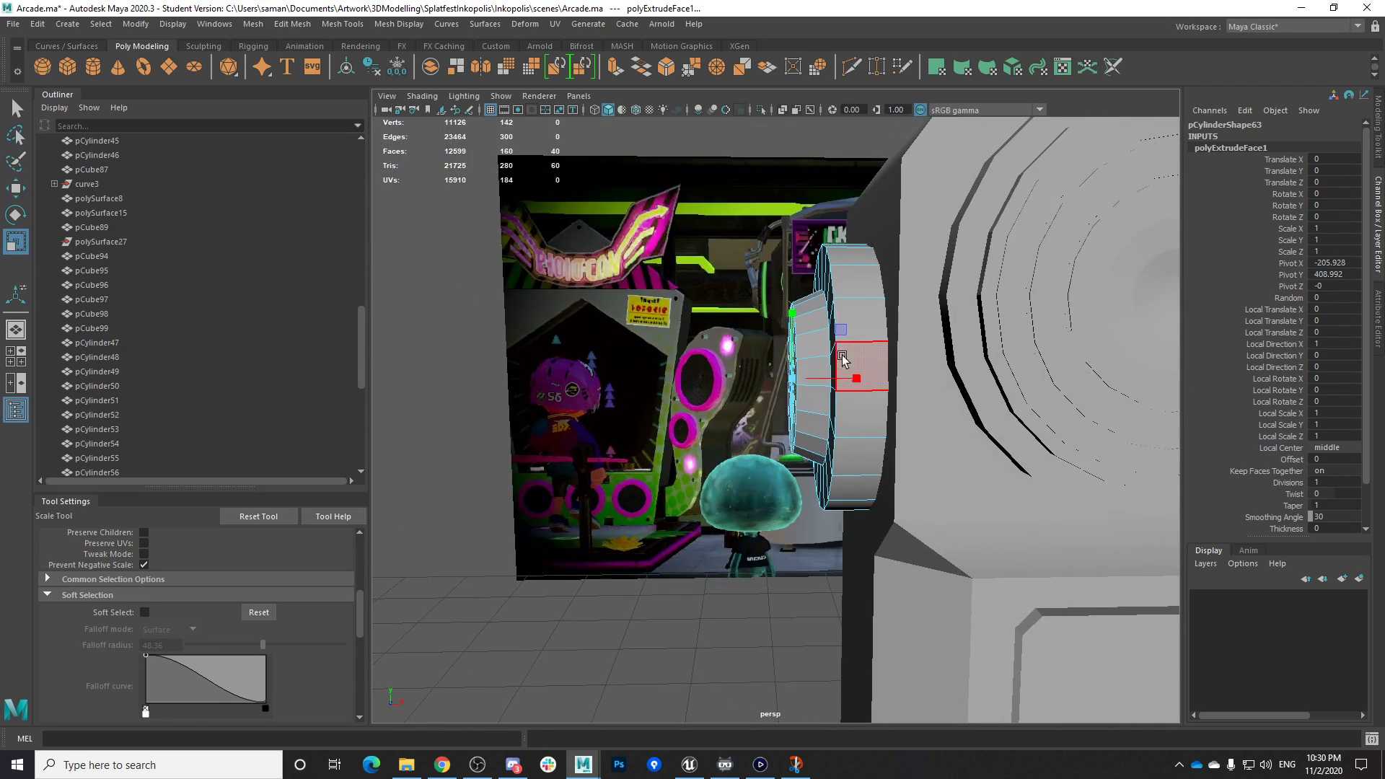
key("space")
key("space")
middle_click_drag(1012, 505, 679, 390, "alt")
key("space")
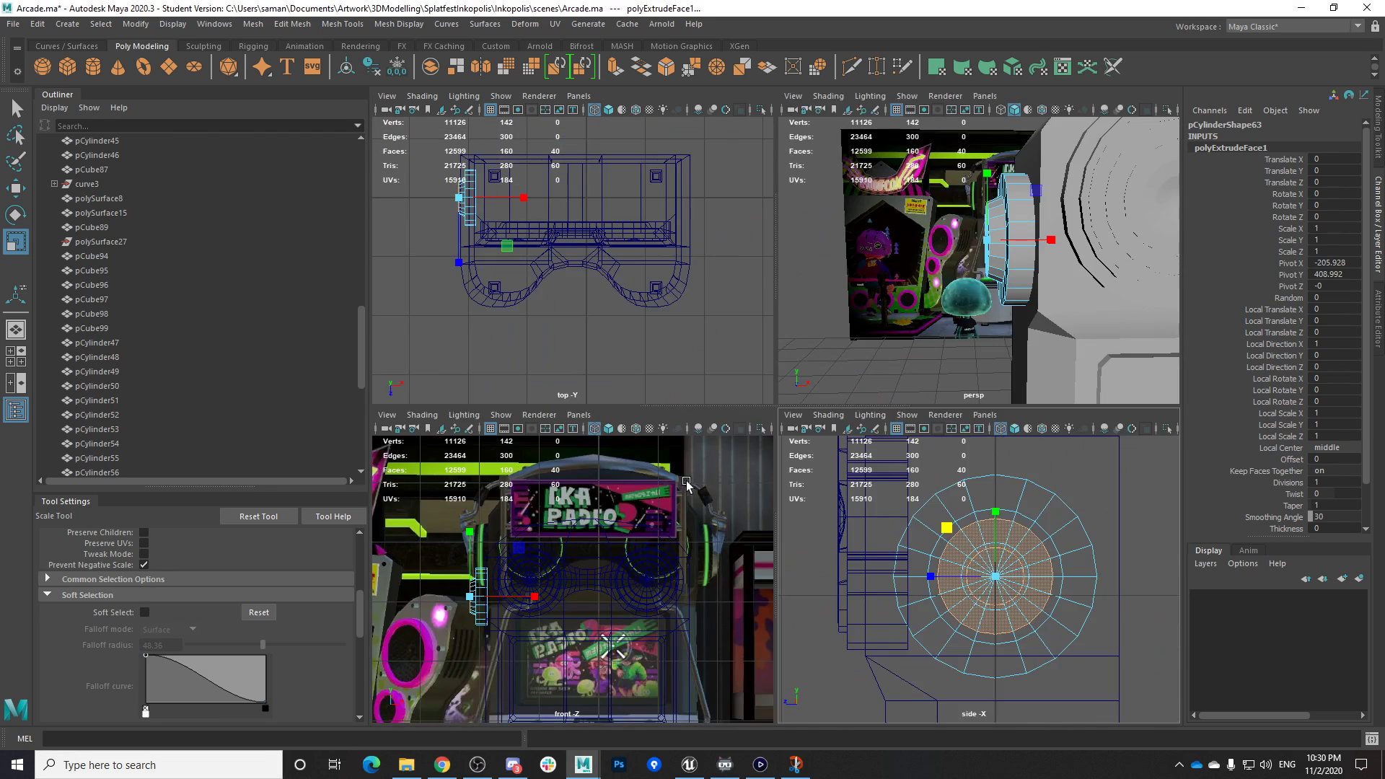
key("space")
scroll(664, 471, "up", 10)
Select all the cabinet's parts in object mode, delete their construction history and freeze their transformations
right_click_drag(795, 331, 779, 286)
scroll(815, 382, "down", 3)
left_click_drag(801, 184, 823, 749)
left_click(399, 24)
left_click(433, 161)
key("w")
key("ctrl+s")
key("space")
key("space")
scroll(946, 330, "down", 6)
left_click_drag(946, 330, 894, 493, "alt")
scroll(894, 493, "down", 5)
right_click_drag(810, 371, 888, 345)
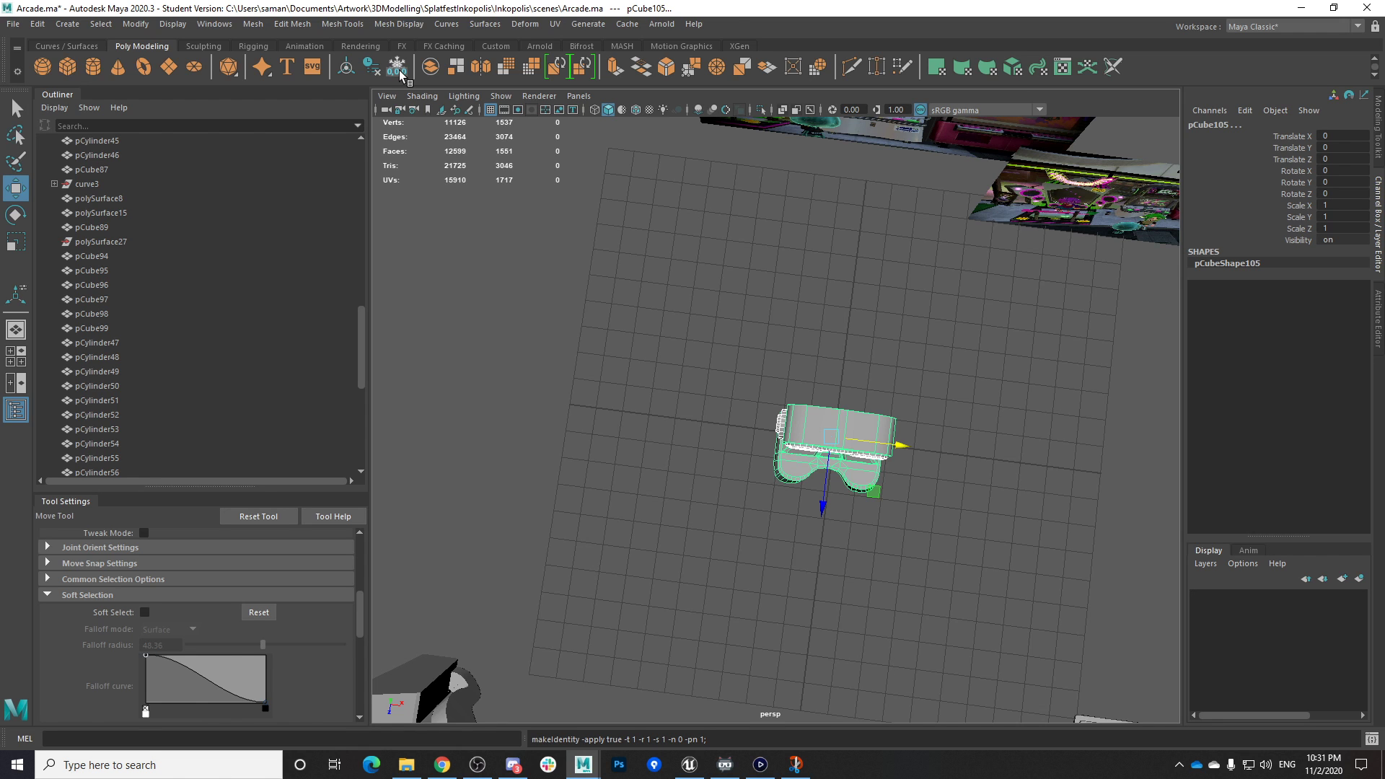
Select the twin speaker discs on the cabinet's front and save the scene
left_click_drag(776, 309, 779, 190, "alt")
scroll(887, 396, "up", 2)
left_click(887, 396)
mouse_move(888, 396)
left_mouse_down("alt")
mouse_move(801, 414)
mouse_move(876, 388)
left_mouse_up("alt")
scroll(875, 388, "up", 2)
left_click(875, 388)
key("ctrl+s")
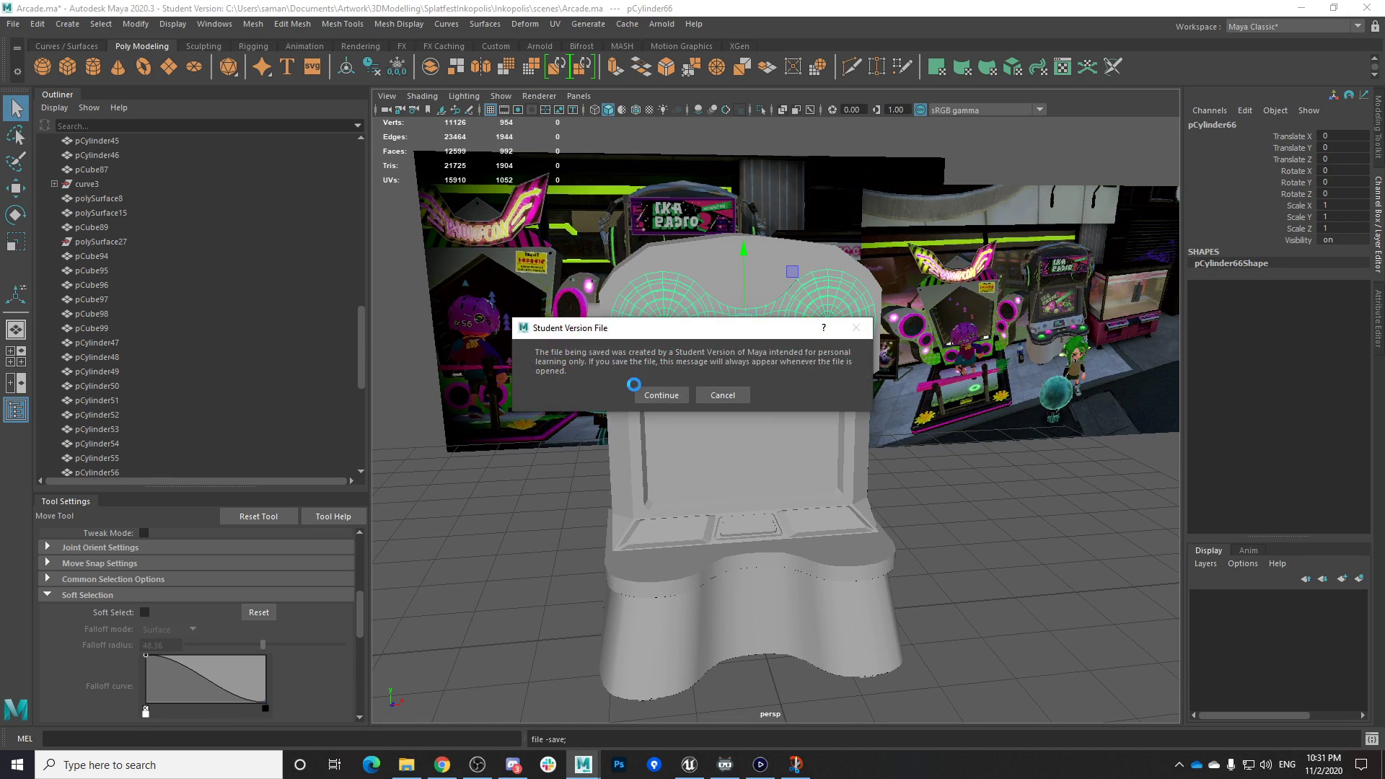
left_click(655, 390)
Select the round side piece with the Scale tool active and save the scene
left_click_drag(665, 395, 742, 431, "alt")
scroll(742, 431, "up", 4)
left_click(603, 357)
left_click(597, 354)
left_click_drag(597, 354, 659, 350, "alt")
key("r")
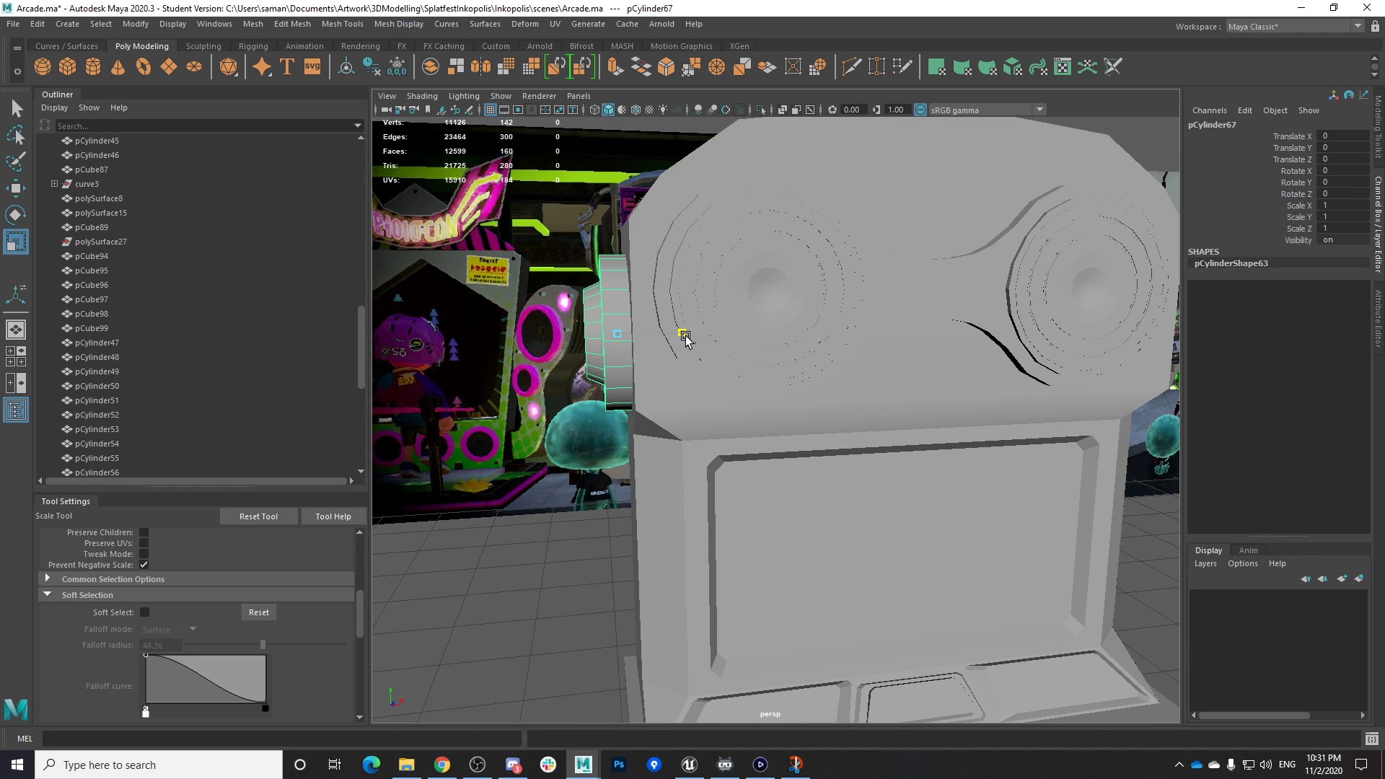
key("ctrl+s")
left_click(659, 393)
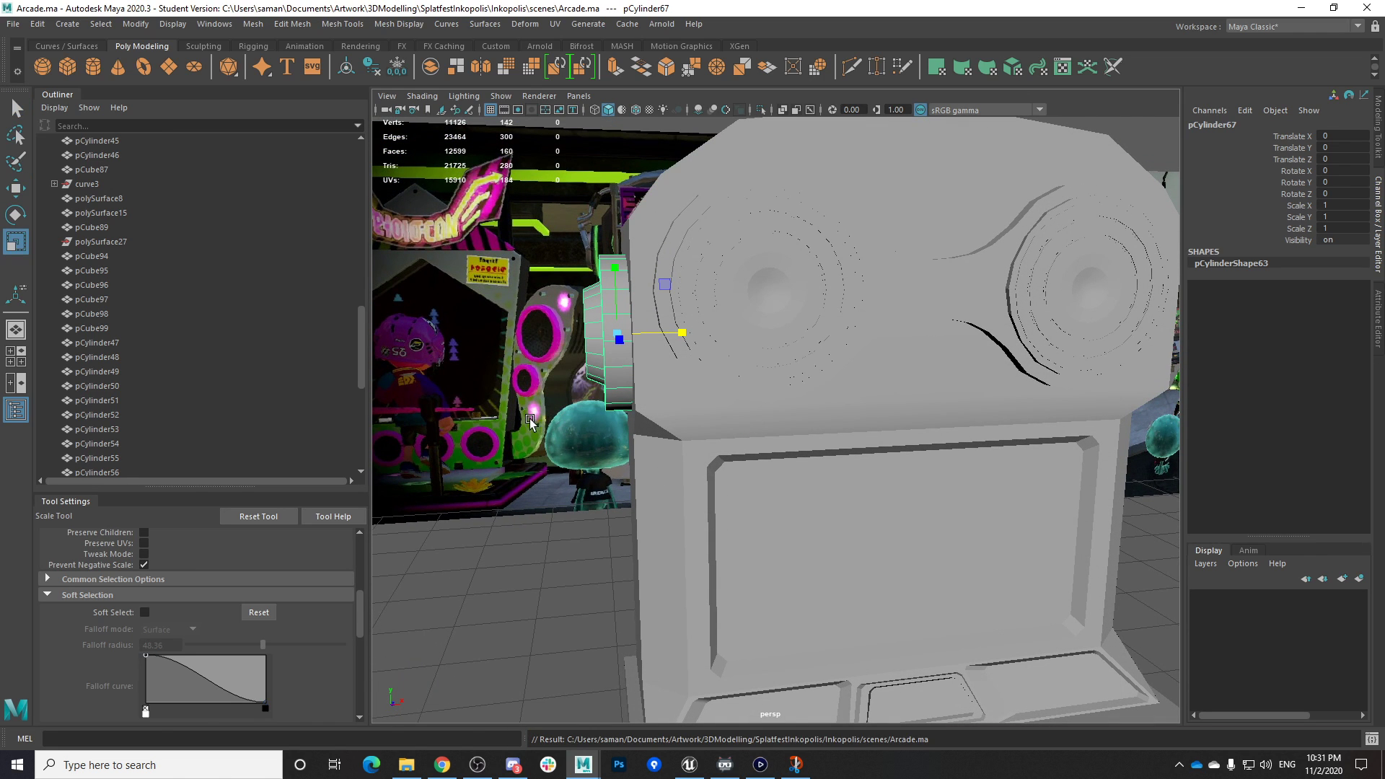
Check the arcade in the game capture window, switch to the AmmoKnights scene in Maya and save it
left_click(763, 767)
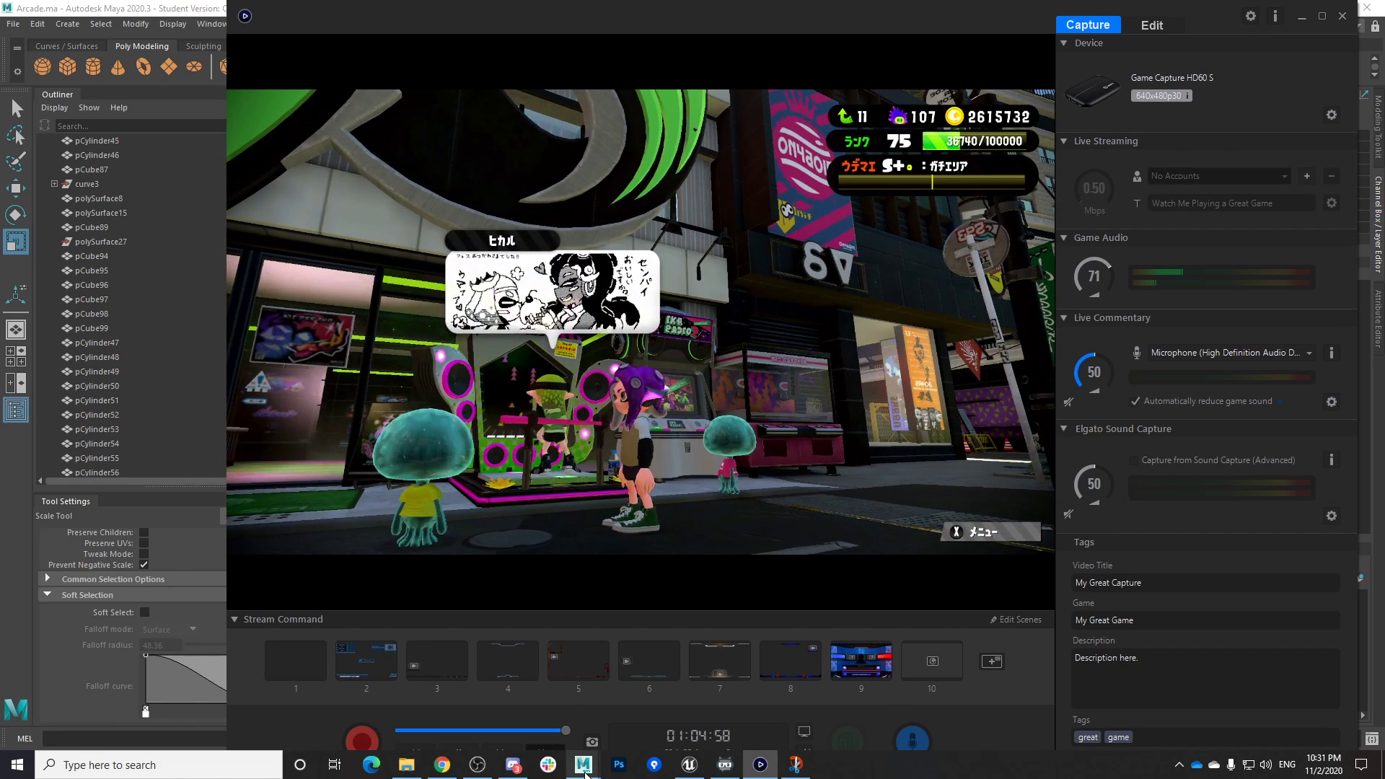
left_click(584, 766)
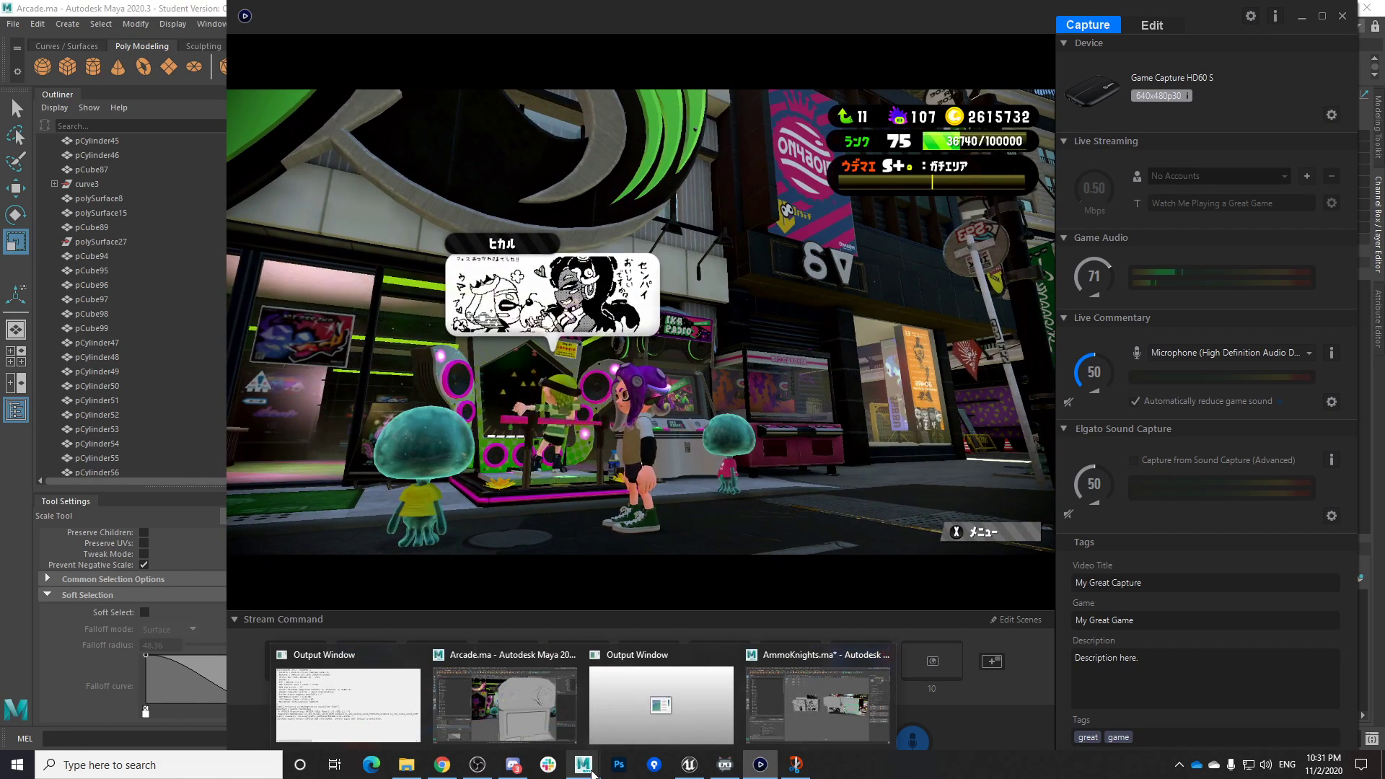
left_click(823, 697)
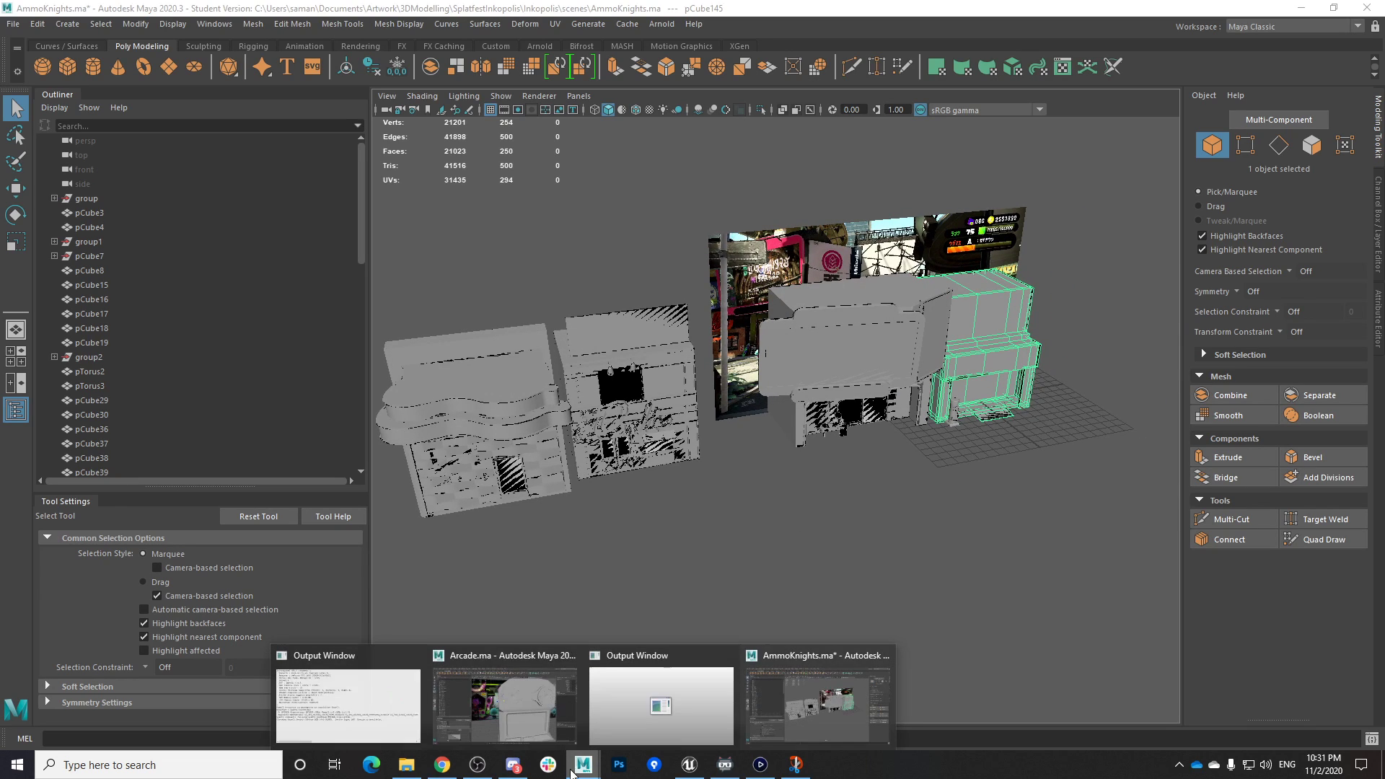
key("ctrl+s")
key("Return")
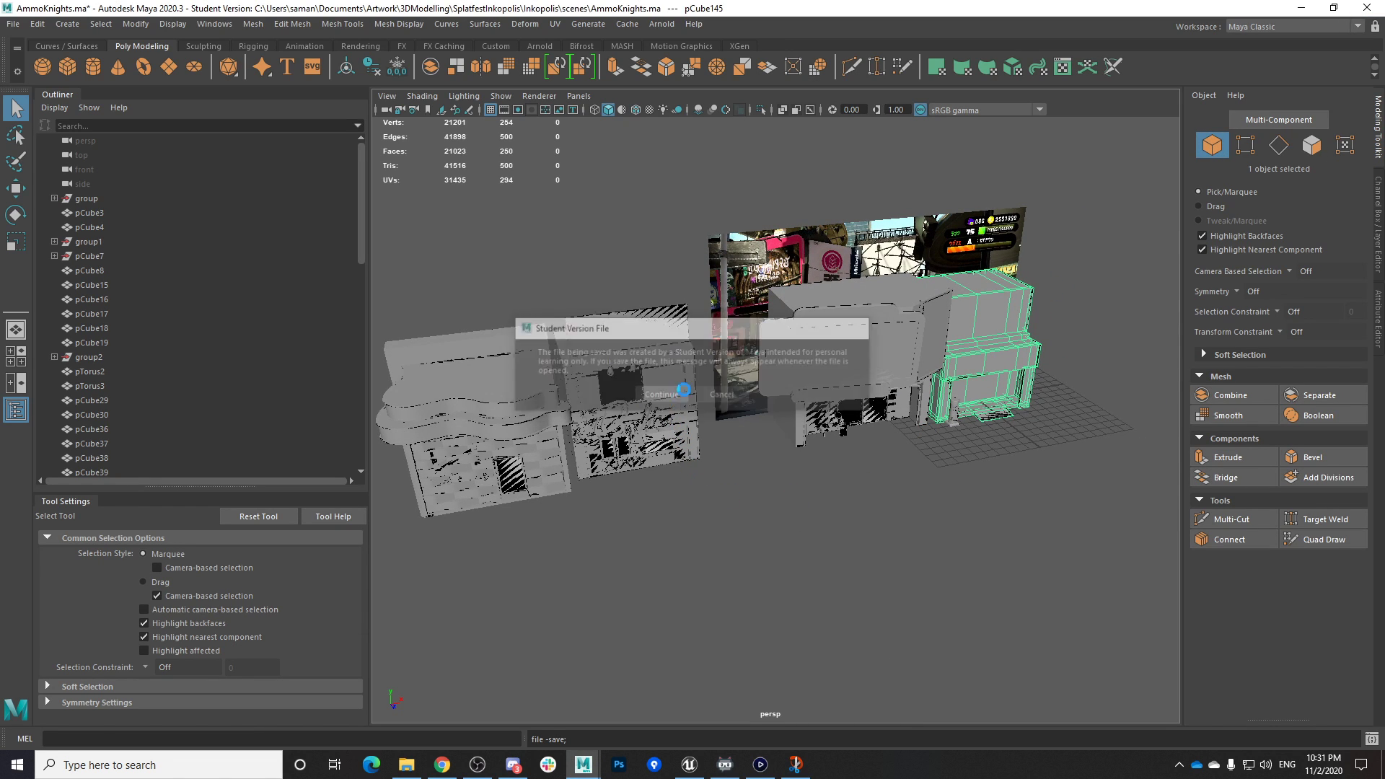
Return to the Arcade scene and create a polygon cube
mouse_move(585, 766)
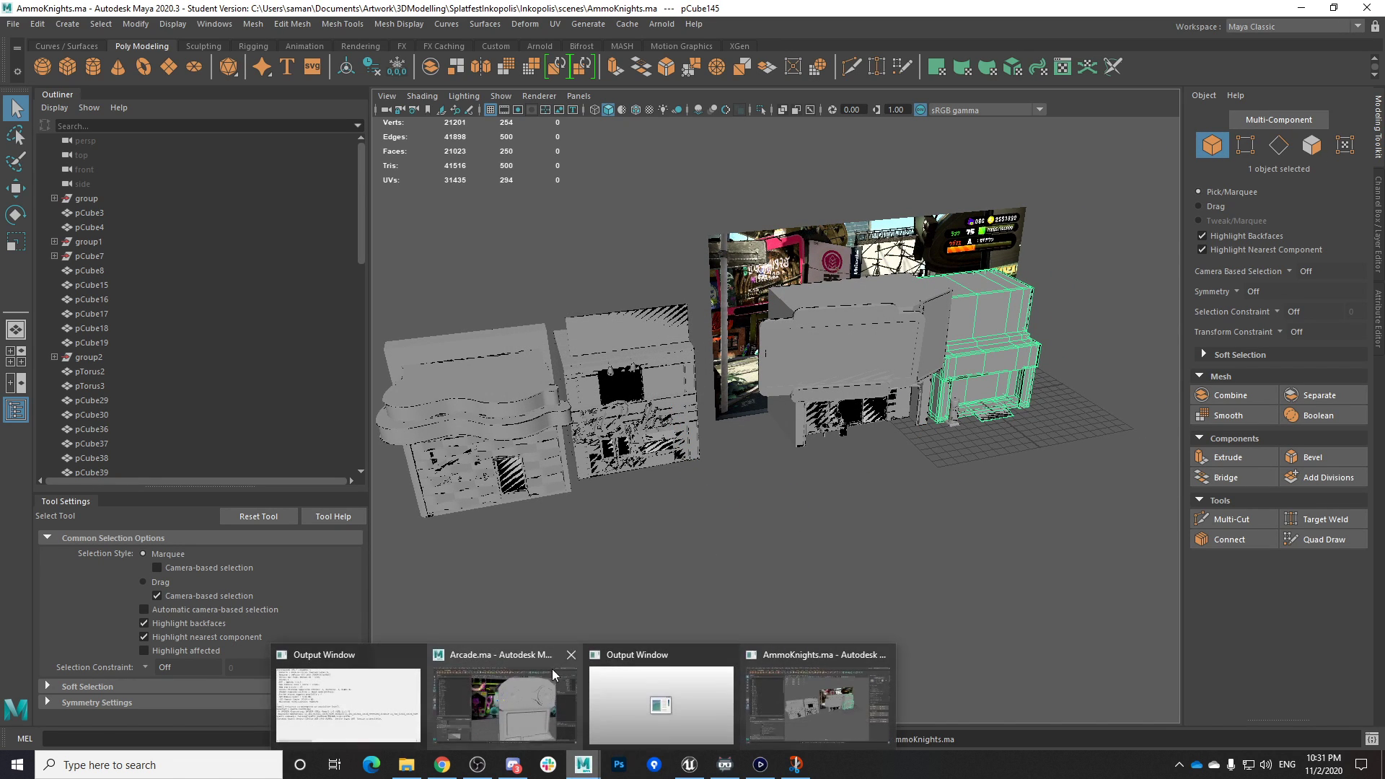
left_click(505, 696)
right_click_drag(803, 580, 740, 523, "alt")
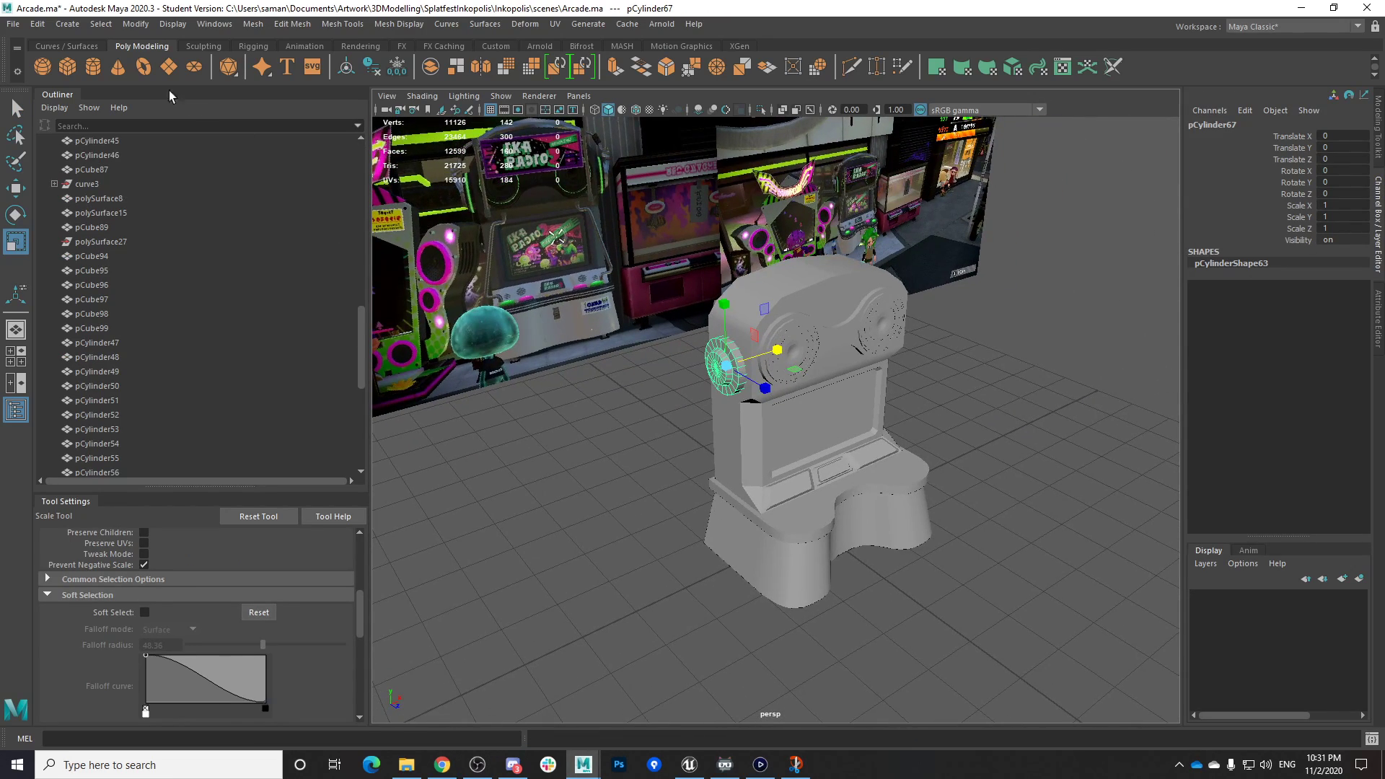
left_click(76, 64)
right_click_drag(870, 559, 774, 559, "alt")
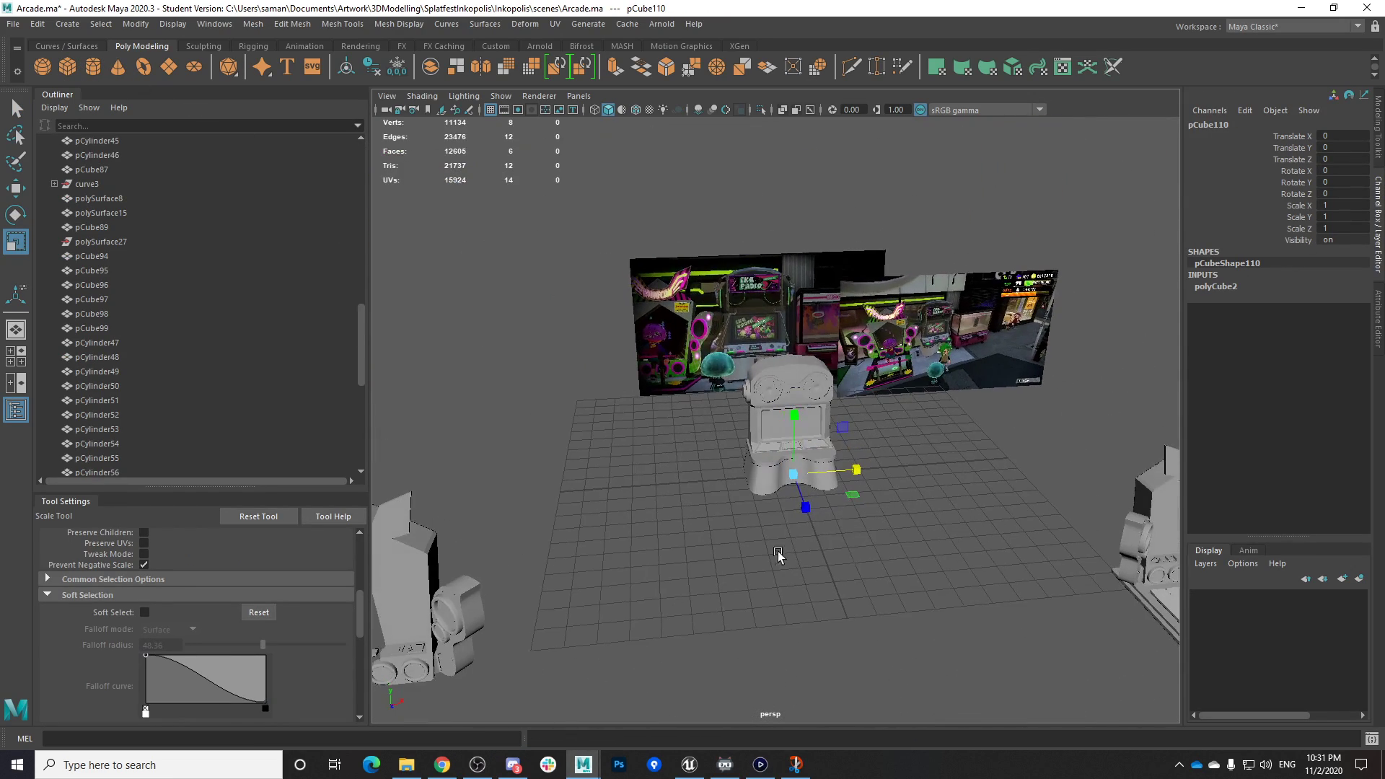
right_click_drag(920, 555, 864, 552, "alt")
middle_click_drag(1011, 530, 897, 526, "alt")
right_click_drag(897, 526, 981, 516, "alt")
left_click_drag(820, 374, 1171, 729)
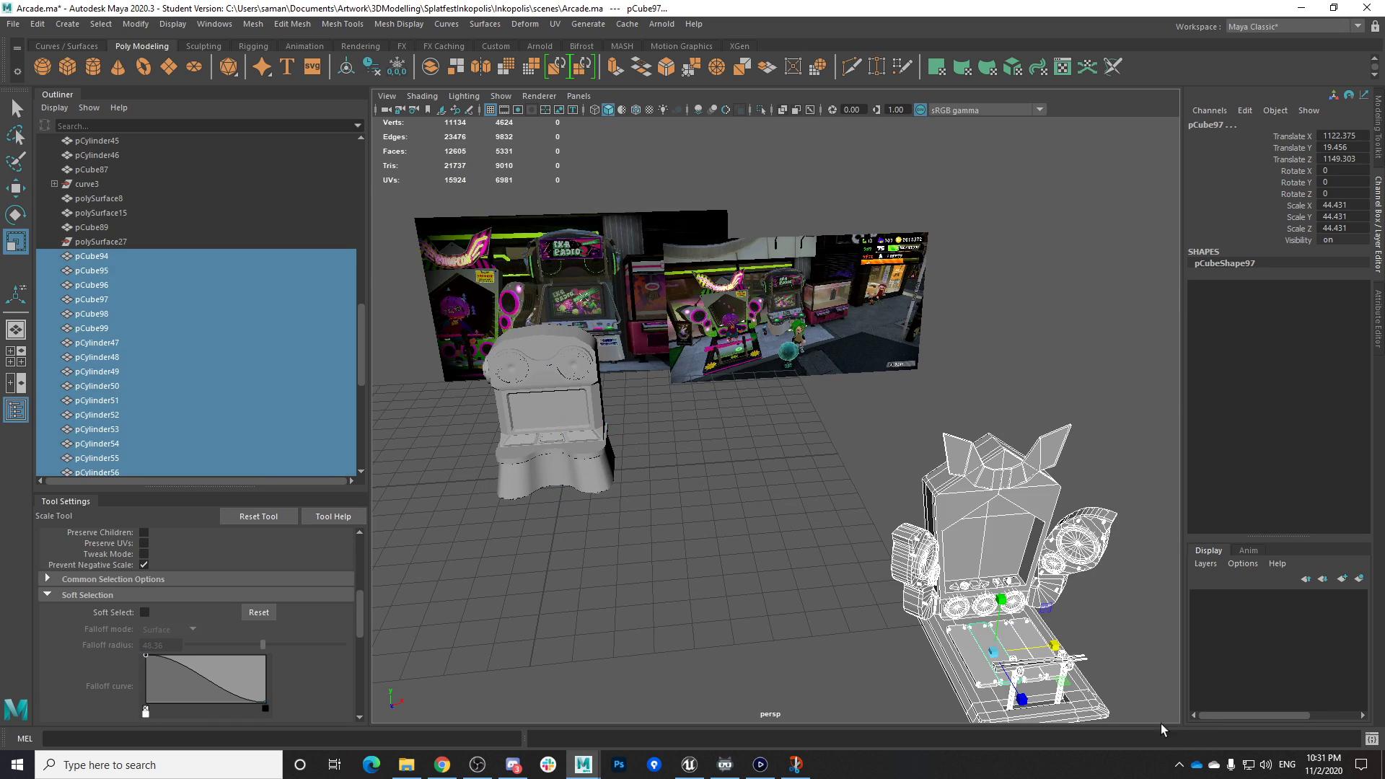
middle_click_drag(506, 516, 767, 527, "alt")
right_click_drag(767, 529, 903, 571, "alt")
key("ctrl+z")
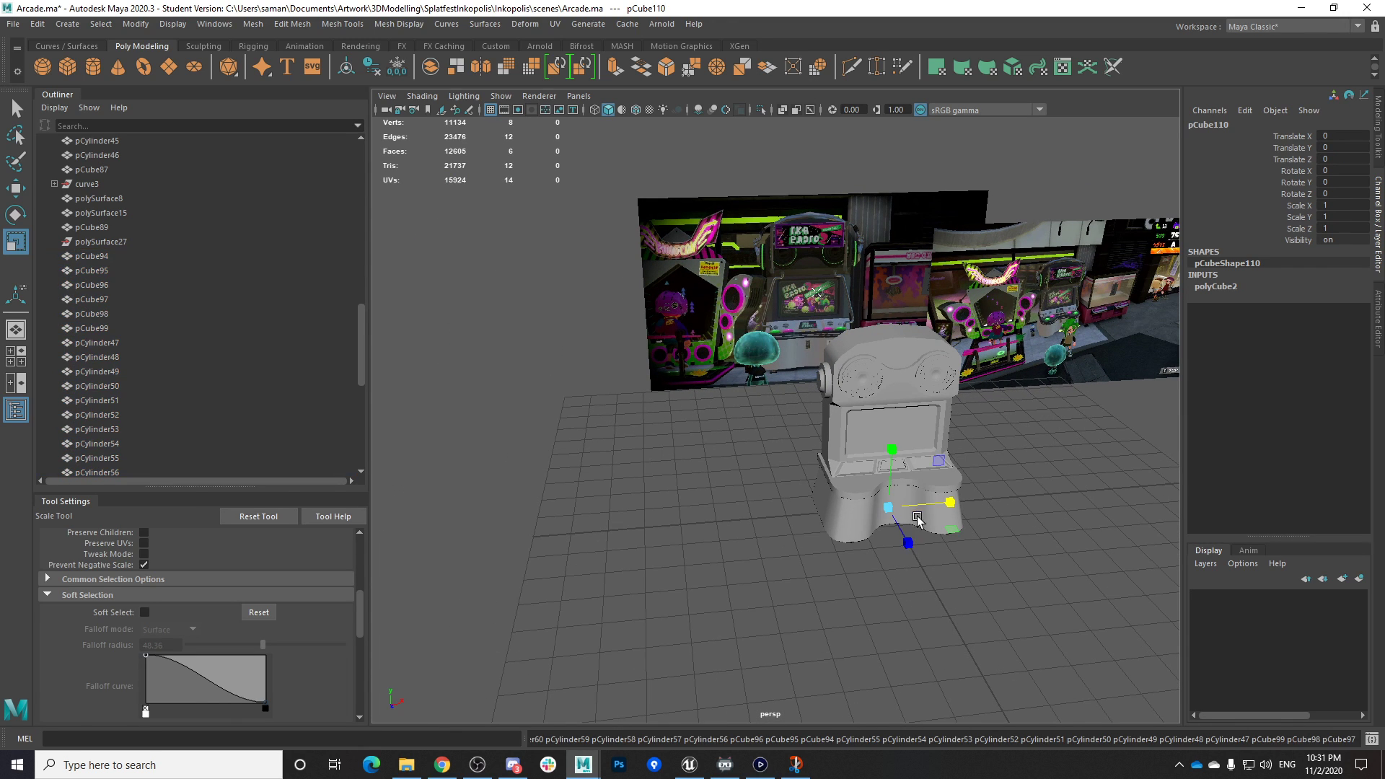
Move the cube out beside the cabinet to about X -355.5 and scale it uniformly to 155.04
key("w")
left_click_drag(911, 505, 860, 507)
key("r")
middle_click_drag(803, 517, 848, 549)
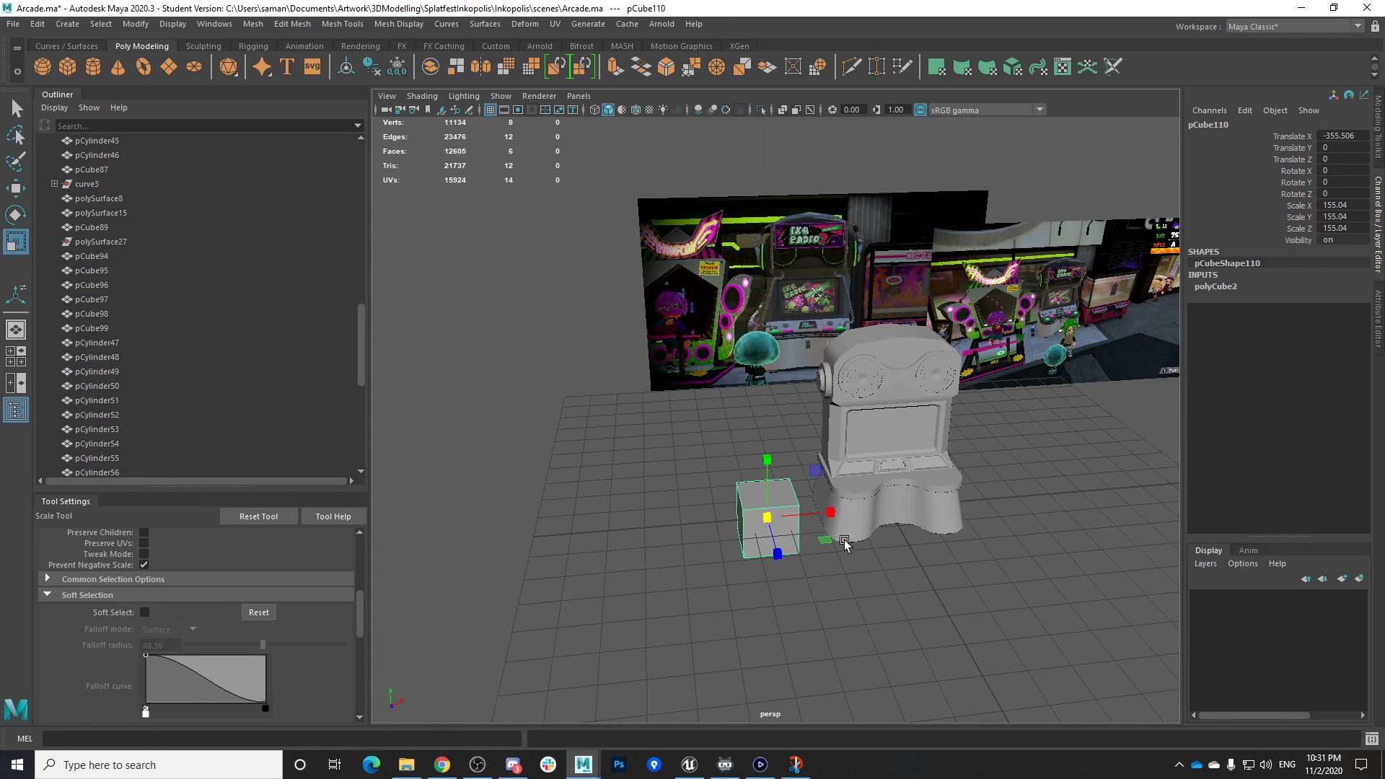
Scale the cube into a narrow, tall block and raise it to about Y 345.88
left_click_drag(822, 516, 789, 521)
key("w")
left_click_drag(767, 457, 768, 337)
key("f")
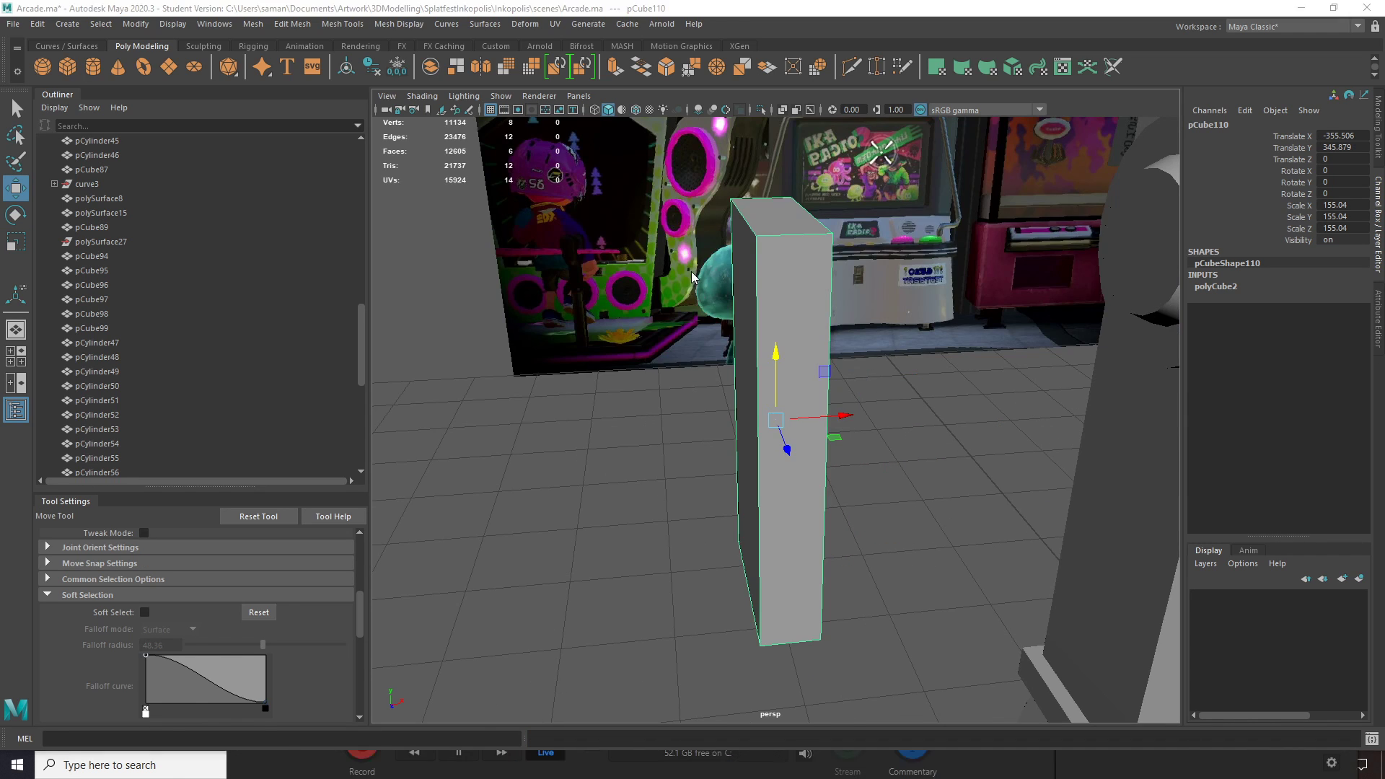
In the top view, move the block against the cabinet's side at about X -222.07, Z 63.06
key("space")
key("space")
scroll(621, 385, "down", 3)
left_click_drag(574, 336, 643, 337)
left_click_drag(618, 405, 618, 450)
key("space")
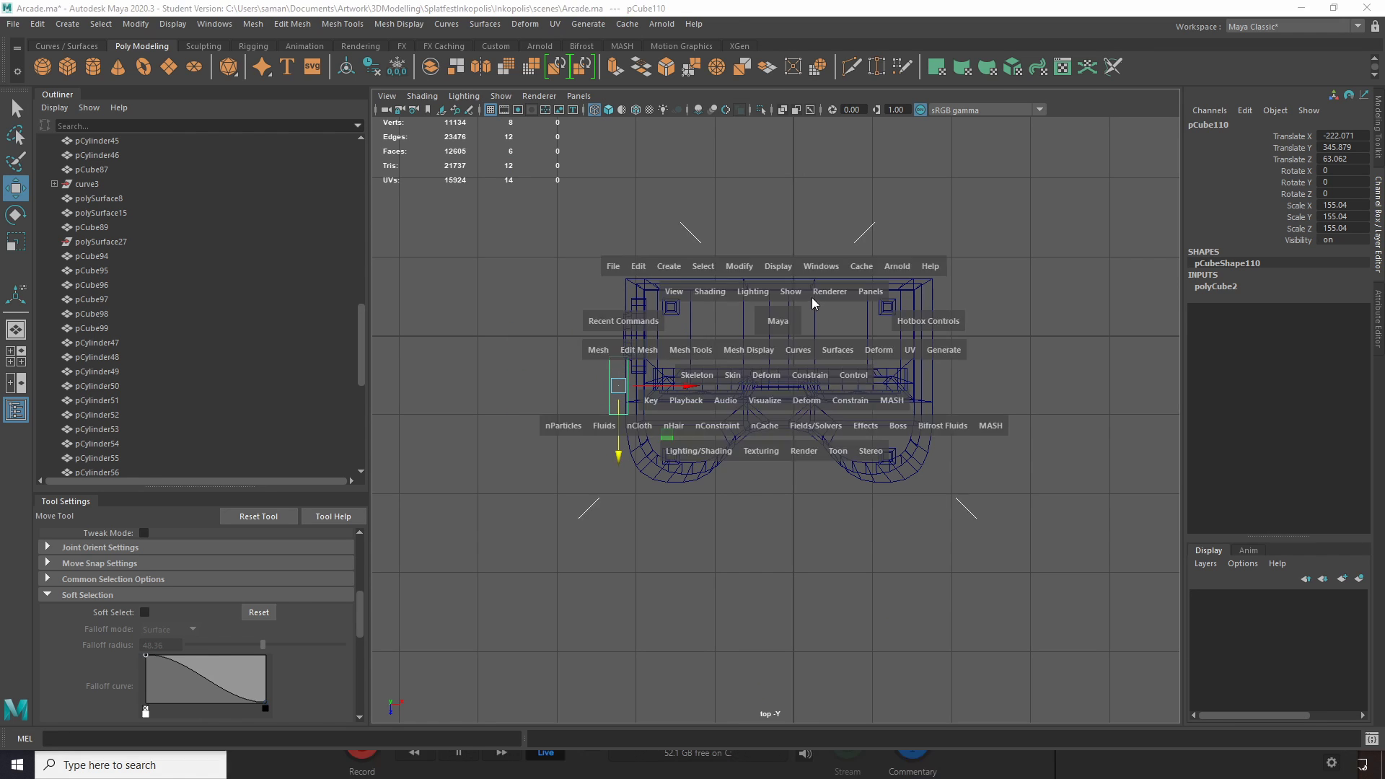
key("space")
Scale the block down into a thin bar and move it to about X -215.85, Z 24.78, below the round side piece
left_click_drag(885, 348, 899, 329, "alt")
middle_click_drag(902, 333, 777, 366, "alt")
key("r")
left_click_drag(990, 464, 1068, 455, "alt")
left_click_drag(987, 439, 1016, 525)
key("w")
left_click_drag(1040, 432, 860, 474)
key("r")
key("w")
key("r")
left_click_drag(859, 411, 859, 480)
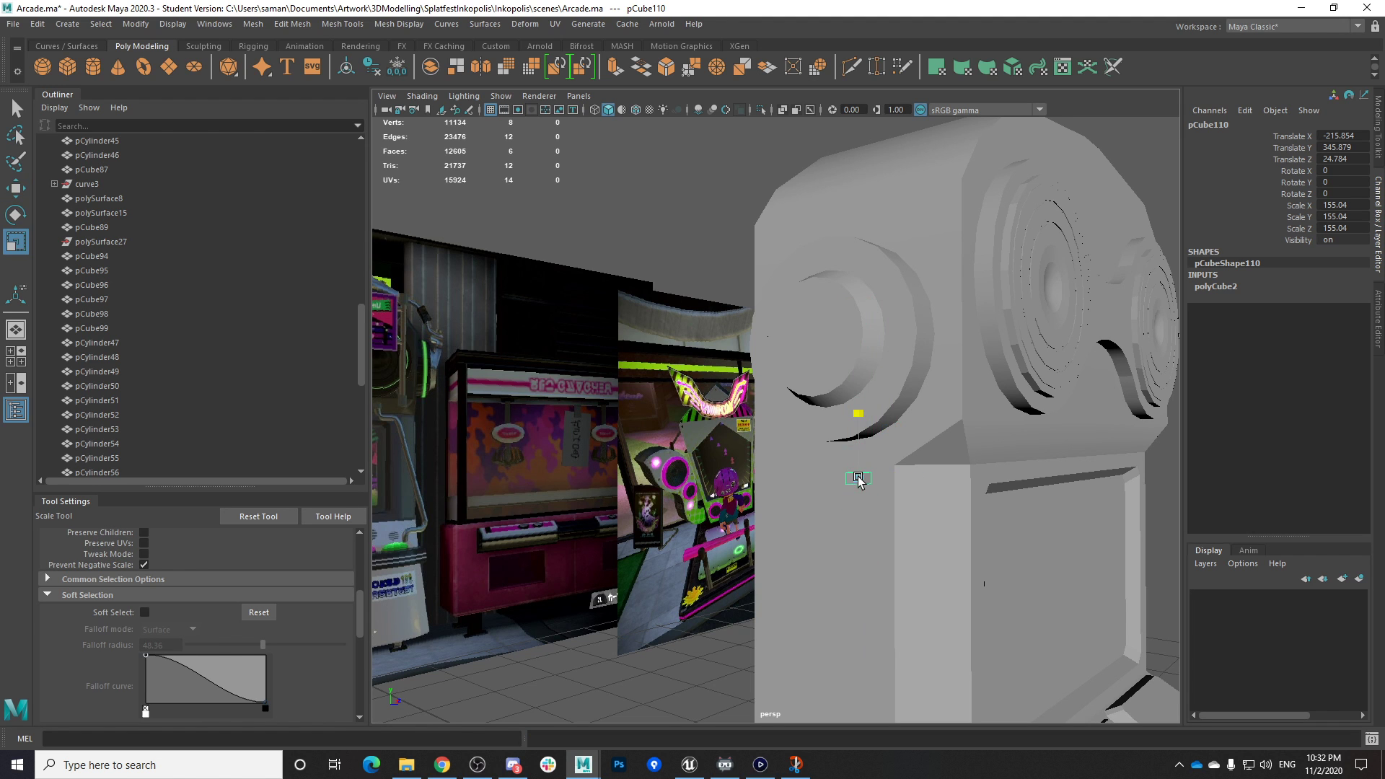
Raise the bar to about Y 410.55 and shift it to about Z 31.08, level with the round side piece
key("w")
left_click_drag(859, 399, 859, 256)
left_click_drag(866, 270, 869, 372, "alt")
left_click_drag(936, 311, 952, 319)
left_click_drag(951, 320, 798, 342, "alt")
middle_click_drag(798, 343, 649, 435, "alt")
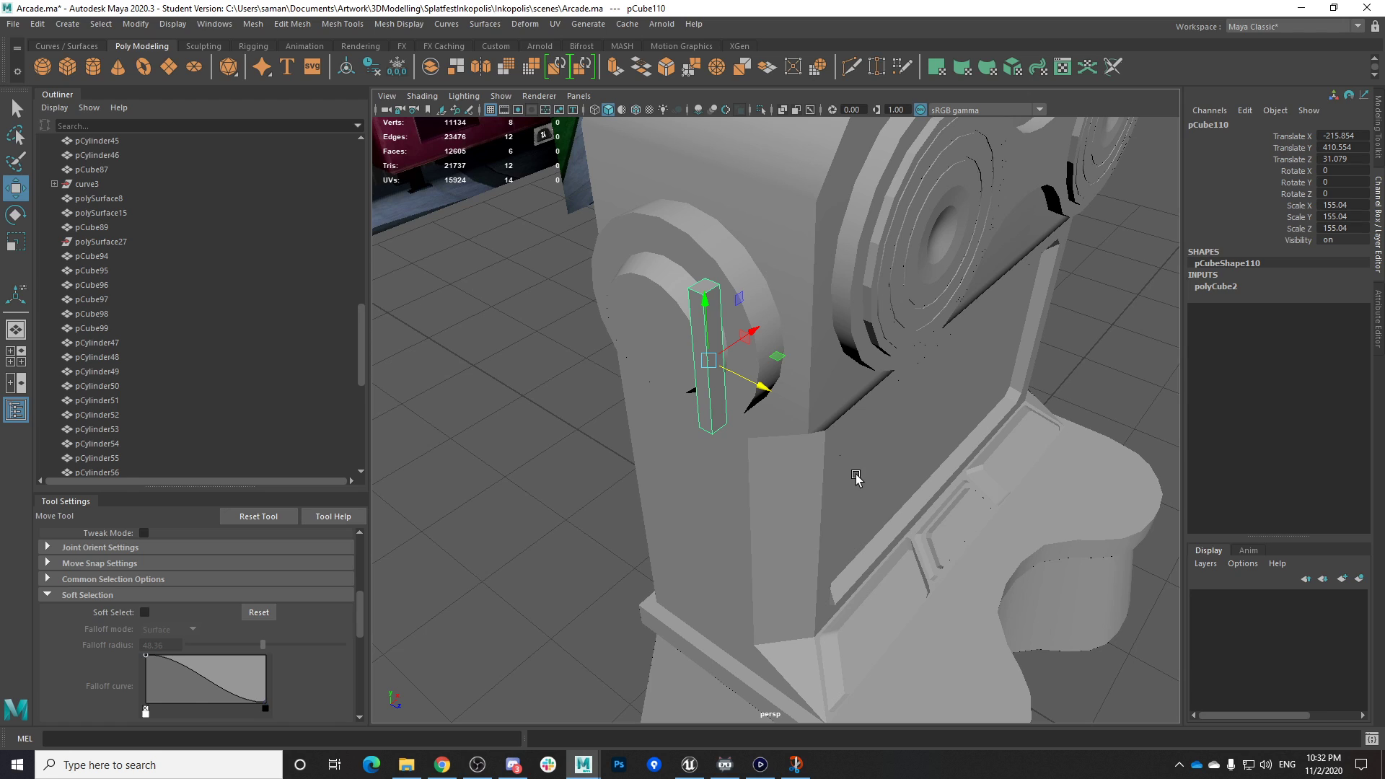
Move the bar forward to about Z 34.79 on the round side piece and save the scene
left_click_drag(929, 462, 768, 552, "alt")
key("ctrl+s")
left_click(676, 396)
key("r")
scroll(816, 477, "up", 4)
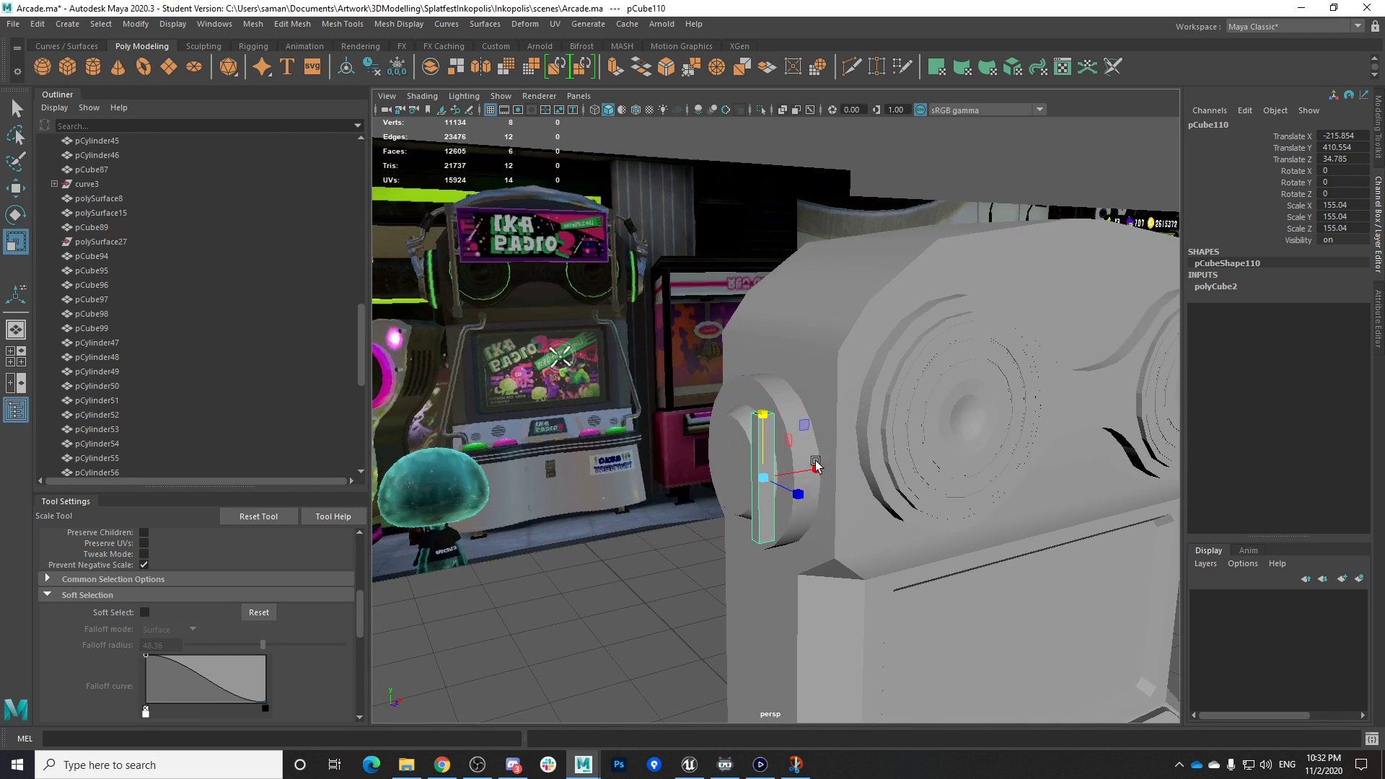
Tilt the bar about 12.57 degrees around Z, reposition it at about Y 430.91, Z 34.32 and save the scene
left_click_drag(788, 493, 743, 449, "alt")
key("w")
key("e")
key("w")
key("ctrl+s")
left_click(664, 396)
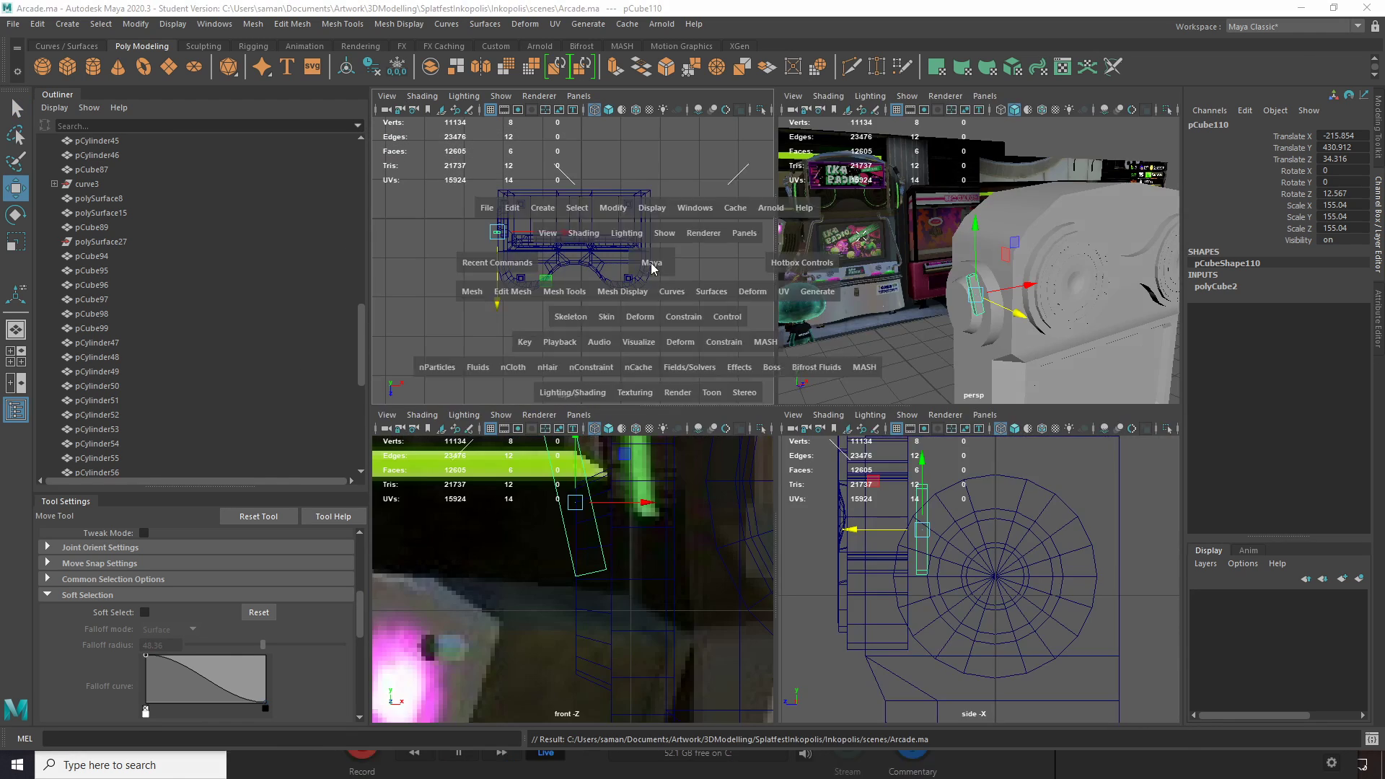
Duplicate the tilted bar and move the copy across the round side piece to about Z -34.23
key("space")
key("f")
scroll(776, 415, "down", 6)
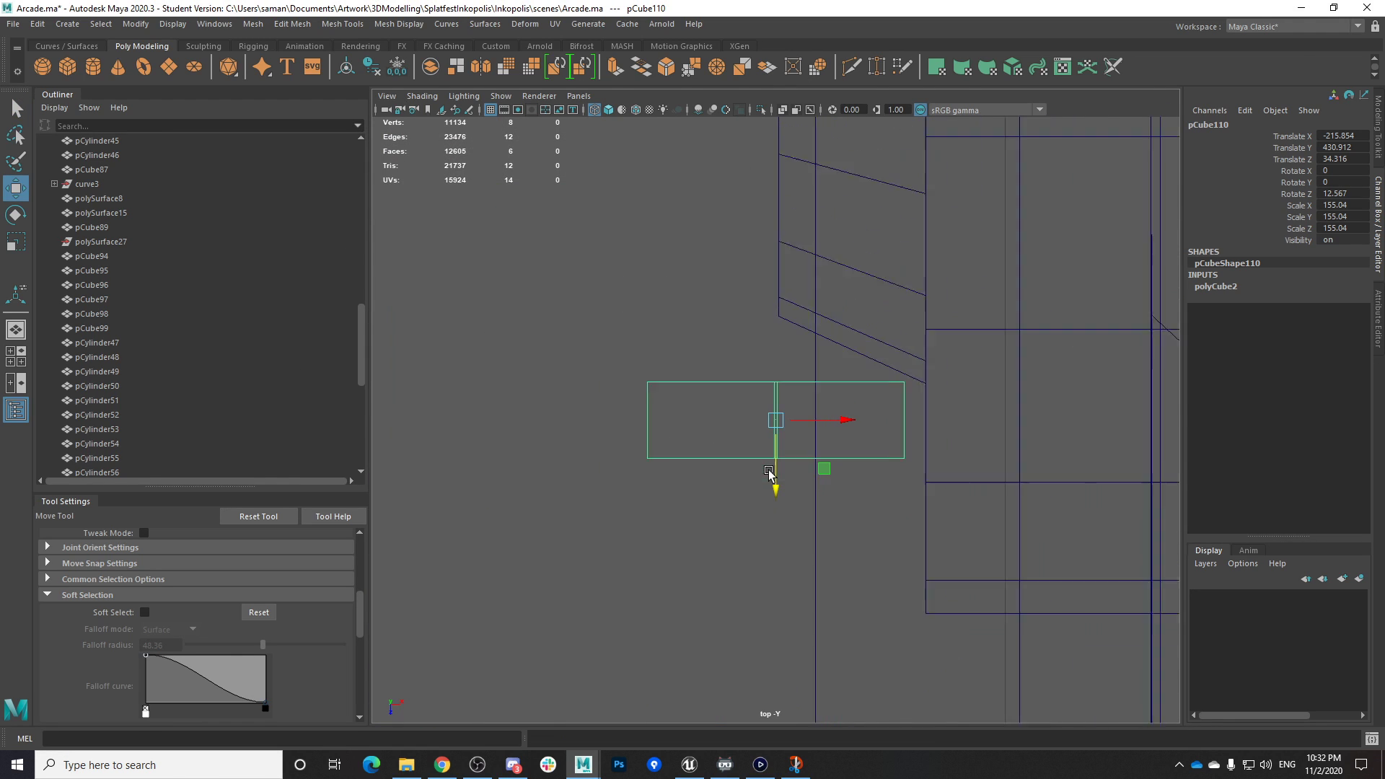
middle_click_drag(843, 396, 816, 532, "alt")
scroll(794, 561, "down", 3)
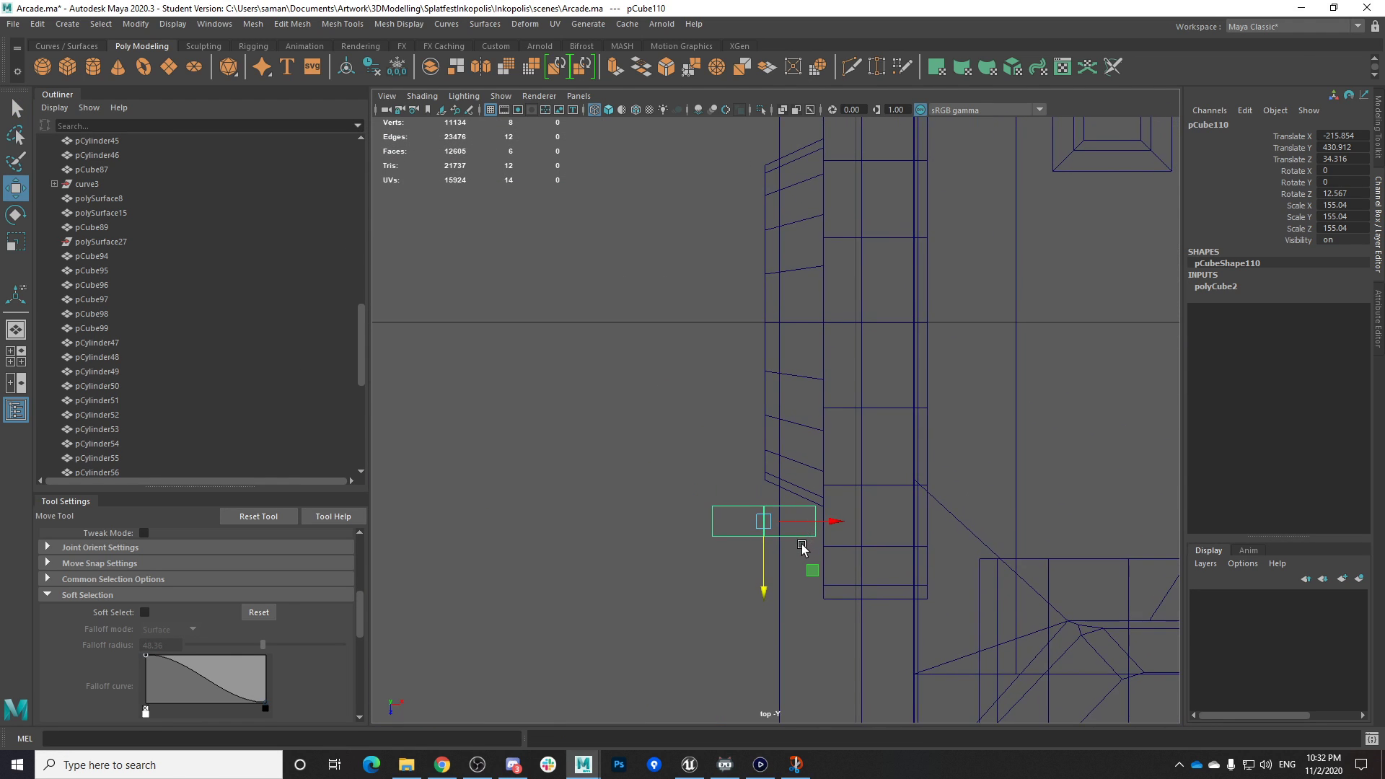
key("ctrl+d")
left_click_drag(765, 591, 769, 194)
middle_click_drag(775, 239, 781, 357, "alt")
mouse_move(770, 314)
left_mouse_down()
mouse_move(774, 300)
mouse_move(778, 312)
left_mouse_up()
left_click(779, 312)
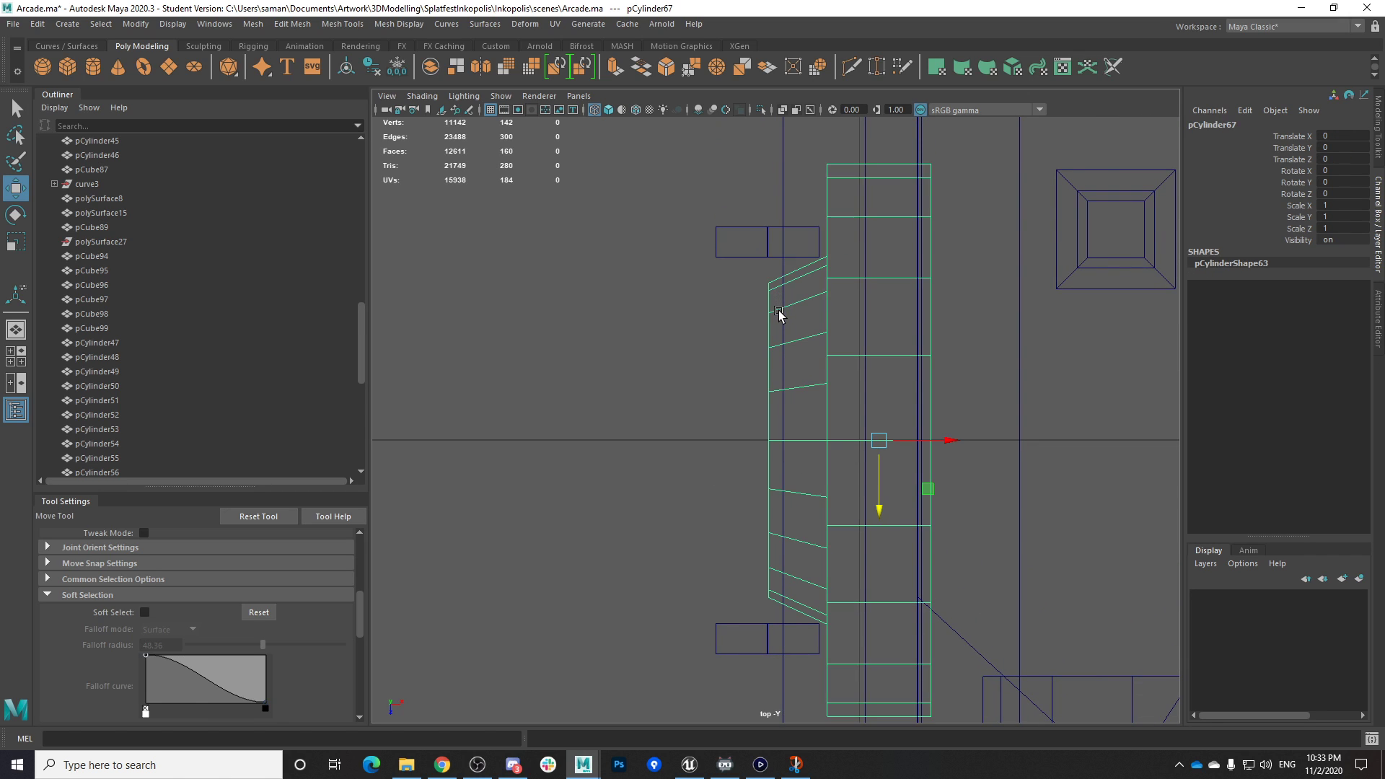
Select both tilted bars on the round side piece and combine them into one mesh
left_click(788, 255)
key("space")
key("space")
left_click_drag(897, 358, 866, 382, "alt")
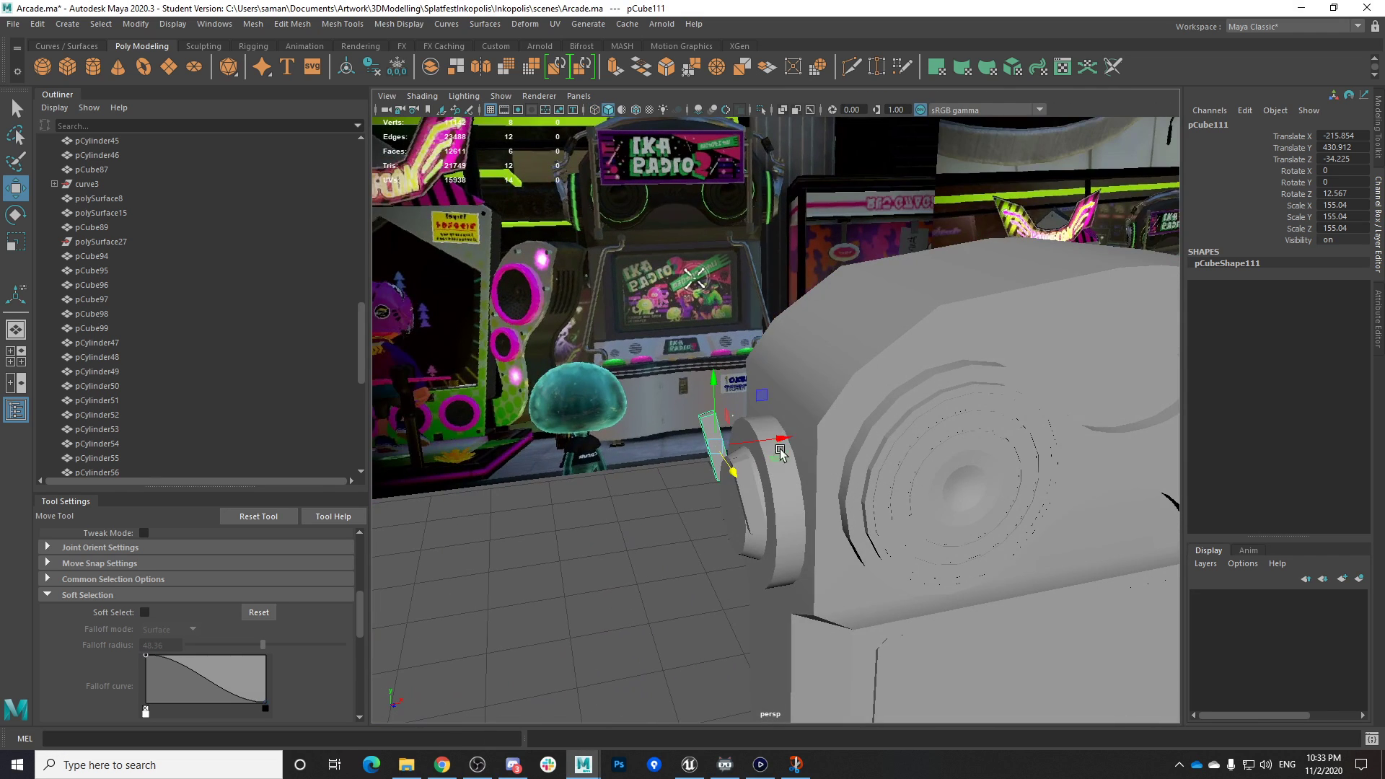
left_click_drag(759, 503, 791, 499, "alt")
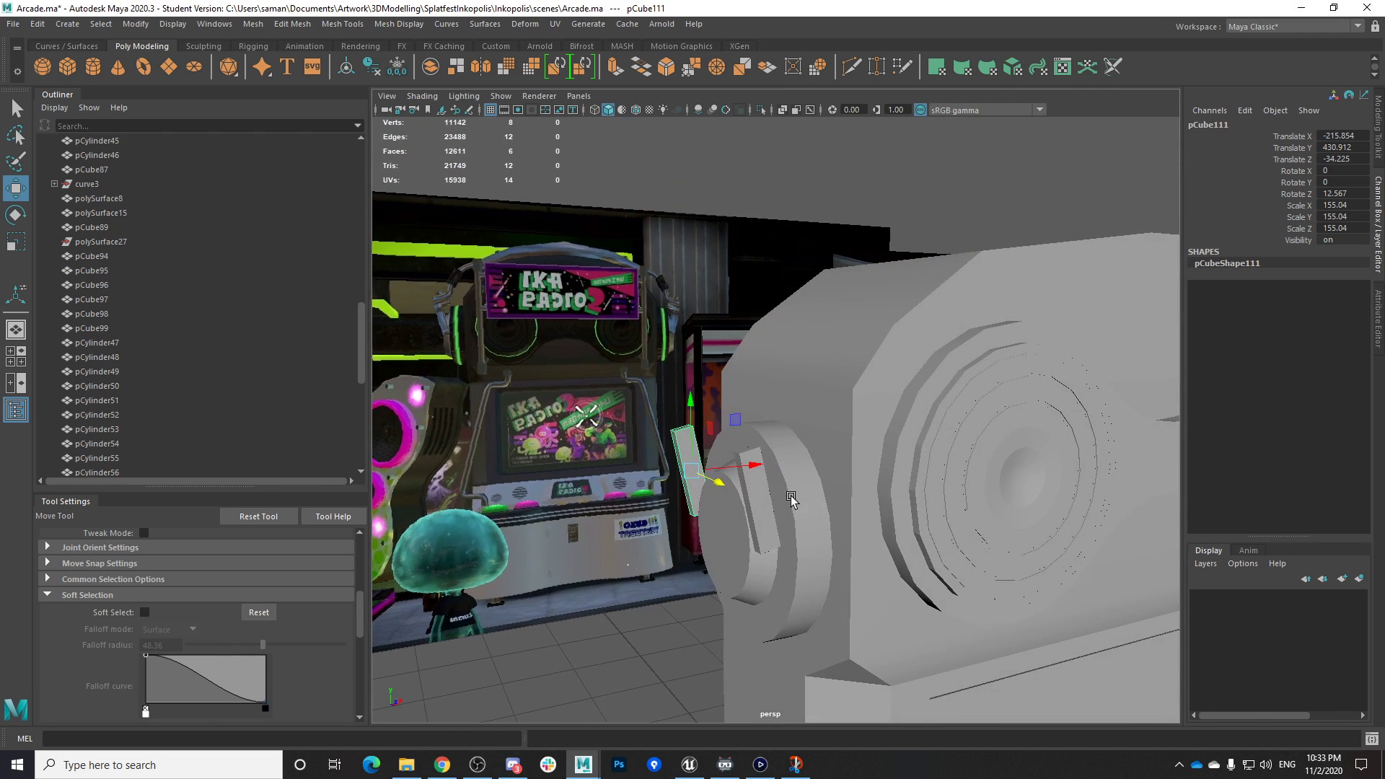
left_click(755, 525, "shift")
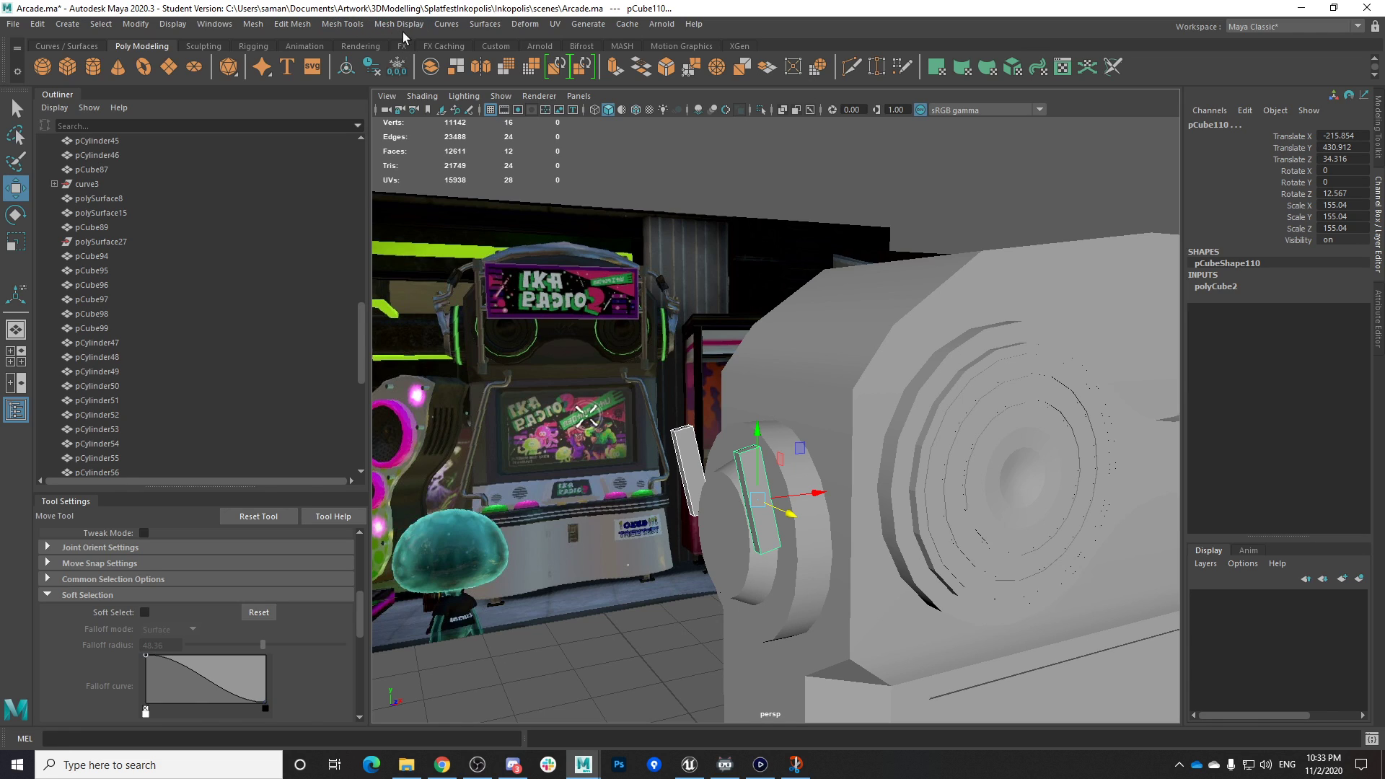
left_click(254, 27)
left_click(310, 71)
left_click(398, 67)
Delete the upper end faces of both bars in the combined mesh
key("space")
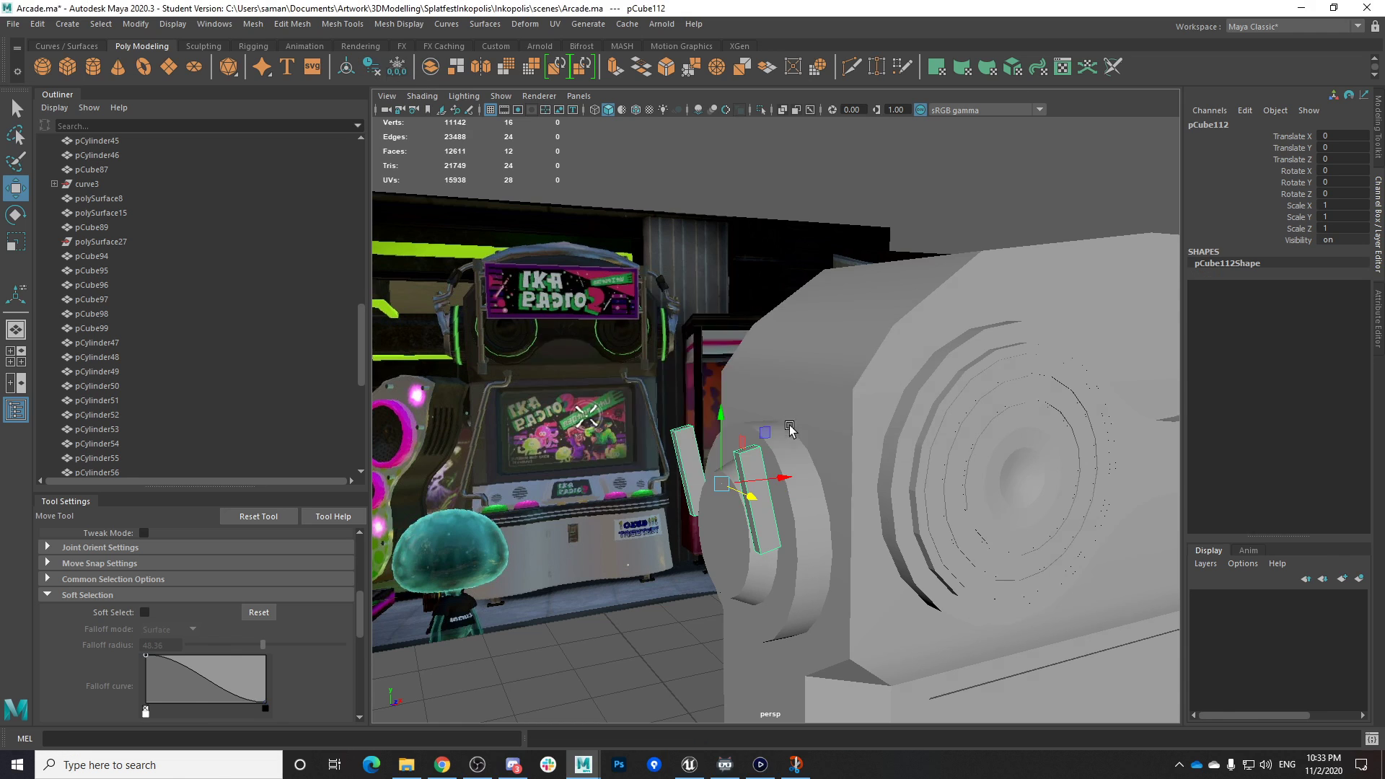
key("space")
middle_click_drag(756, 215, 748, 295, "alt")
right_click_drag(748, 301, 767, 345)
left_click_drag(711, 280, 866, 354)
left_click(865, 355)
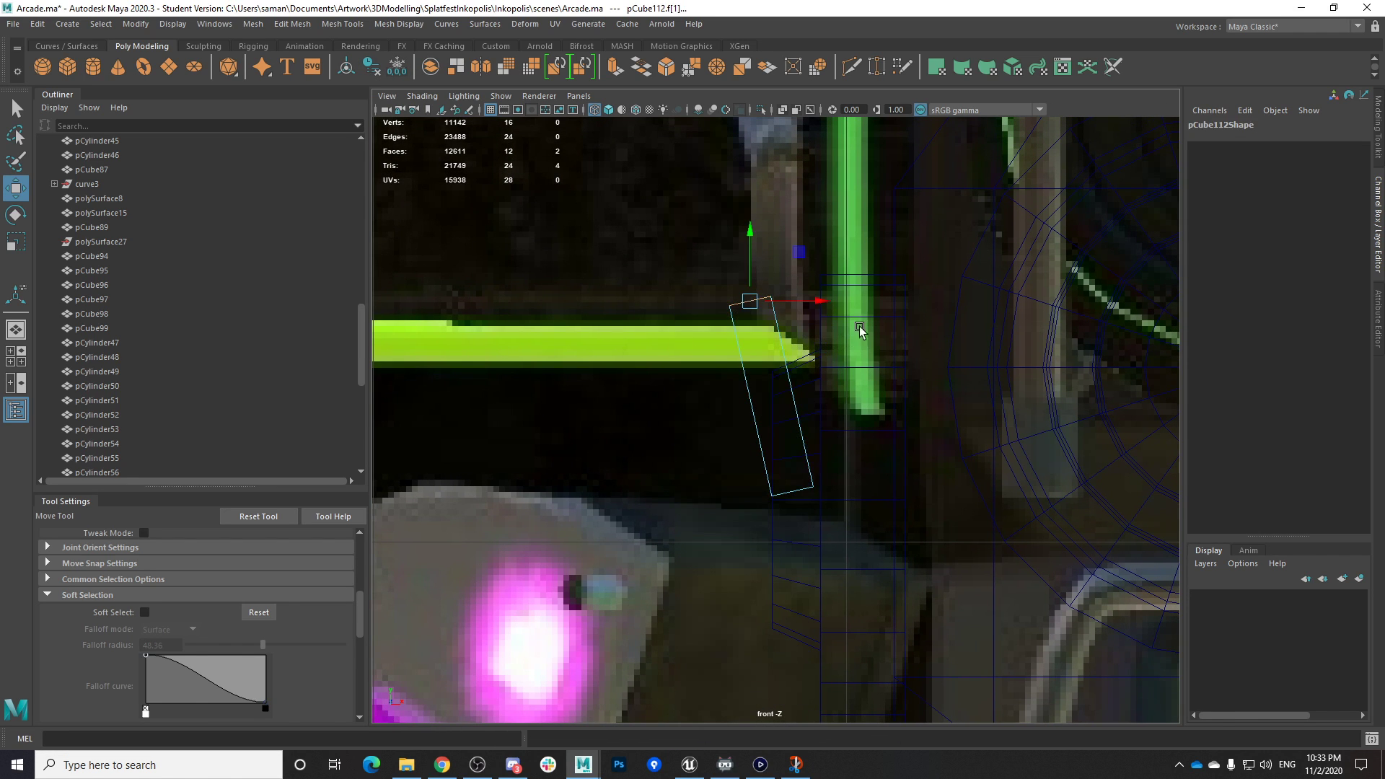
key("space")
key("space")
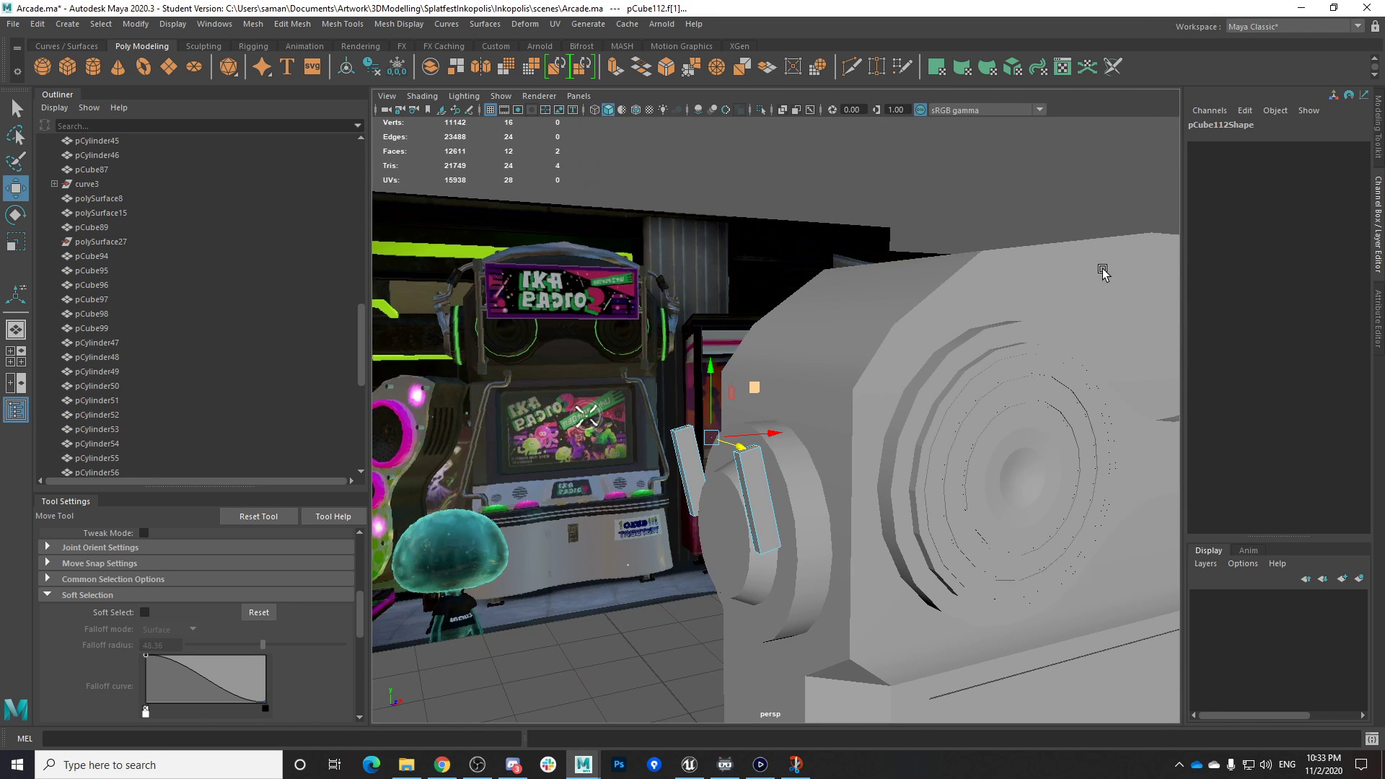
scroll(782, 402, "up", 3)
key("Delete")
Bridge the open upper borders of the two bars using the smooth path + curve type
right_click(718, 381)
right_click_drag(687, 365, 687, 334)
left_click(887, 424)
double_click(864, 403)
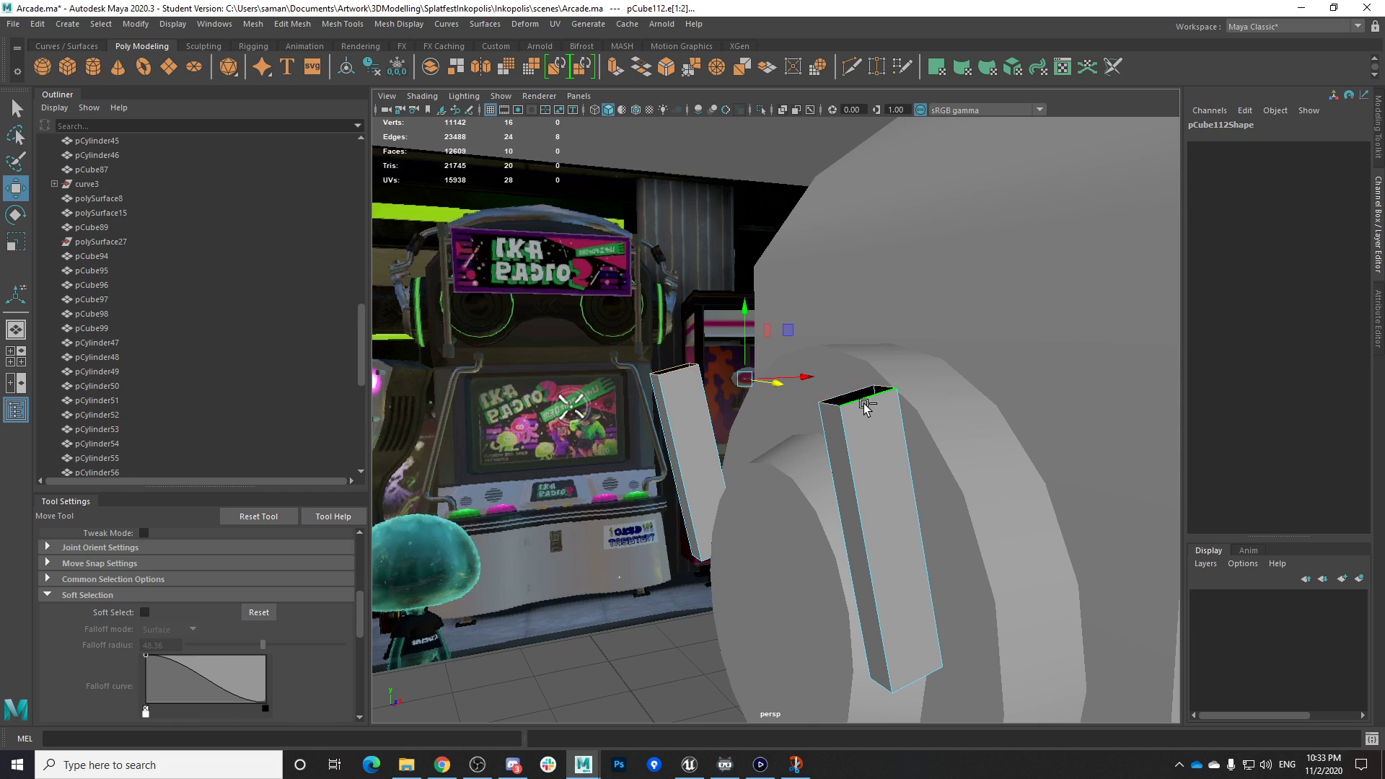
left_click(295, 24)
left_click(470, 94)
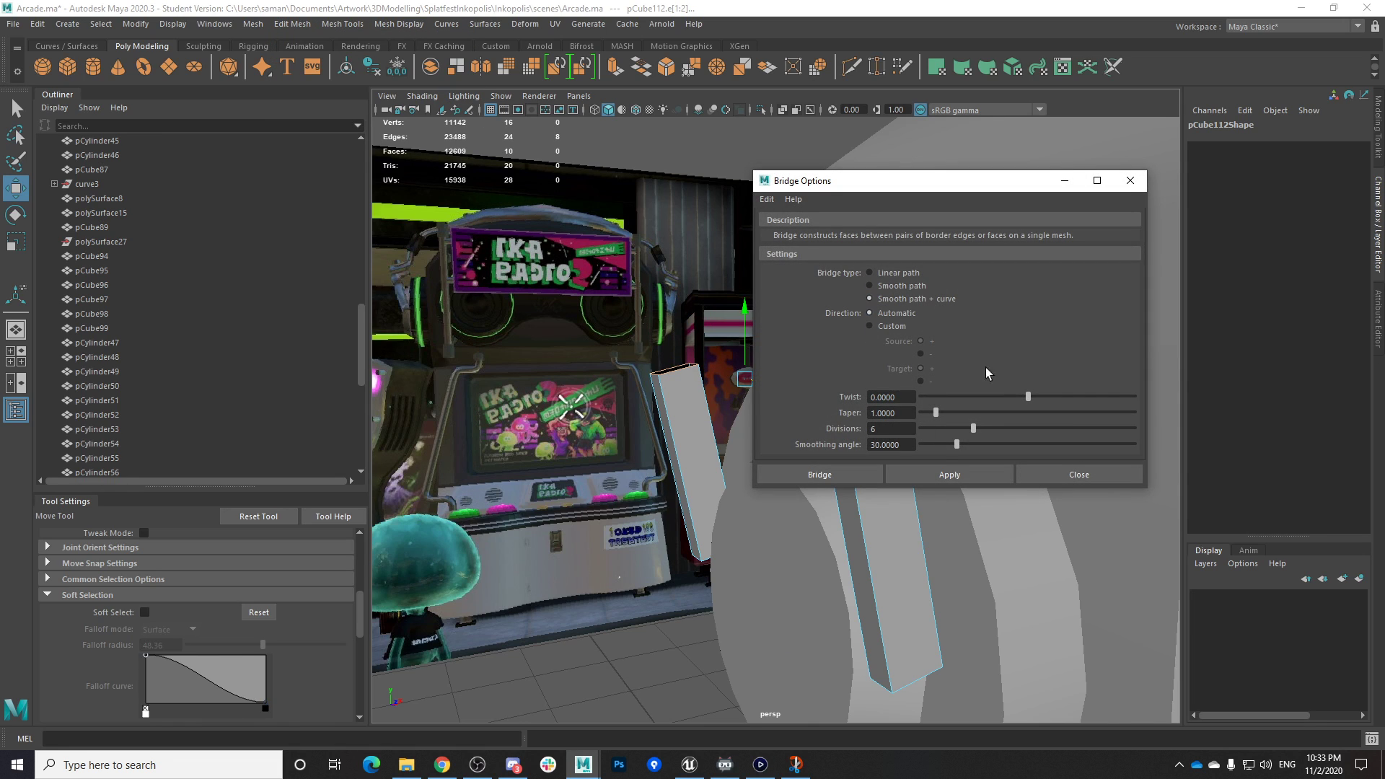
left_click(822, 475)
Set the bridge between the two bars to 11 divisions
scroll(838, 422, "down", 2)
left_click_drag(838, 421, 908, 416, "alt")
mouse_move(1002, 438)
left_mouse_down()
mouse_move(995, 455)
mouse_move(1022, 440)
left_mouse_up()
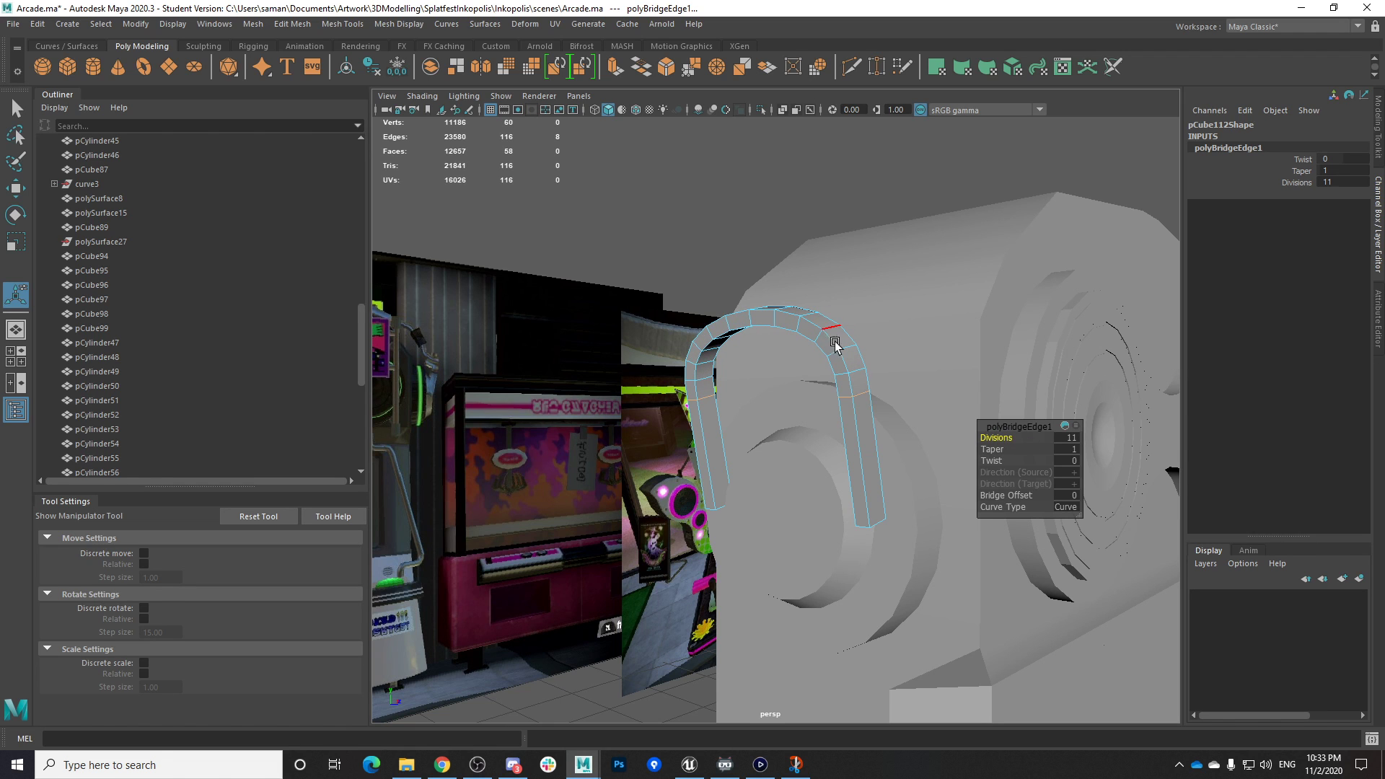
Scale the whole arch uniformly to about 0.899 and freeze its transformations
right_click_drag(821, 341, 906, 338)
scroll(906, 337, "down", 5)
left_click_drag(906, 337, 952, 495, "alt")
key("r")
left_click_drag(810, 442, 847, 506, "alt")
left_click_drag(802, 465, 862, 433, "alt")
right_click_drag(862, 433, 727, 508, "alt")
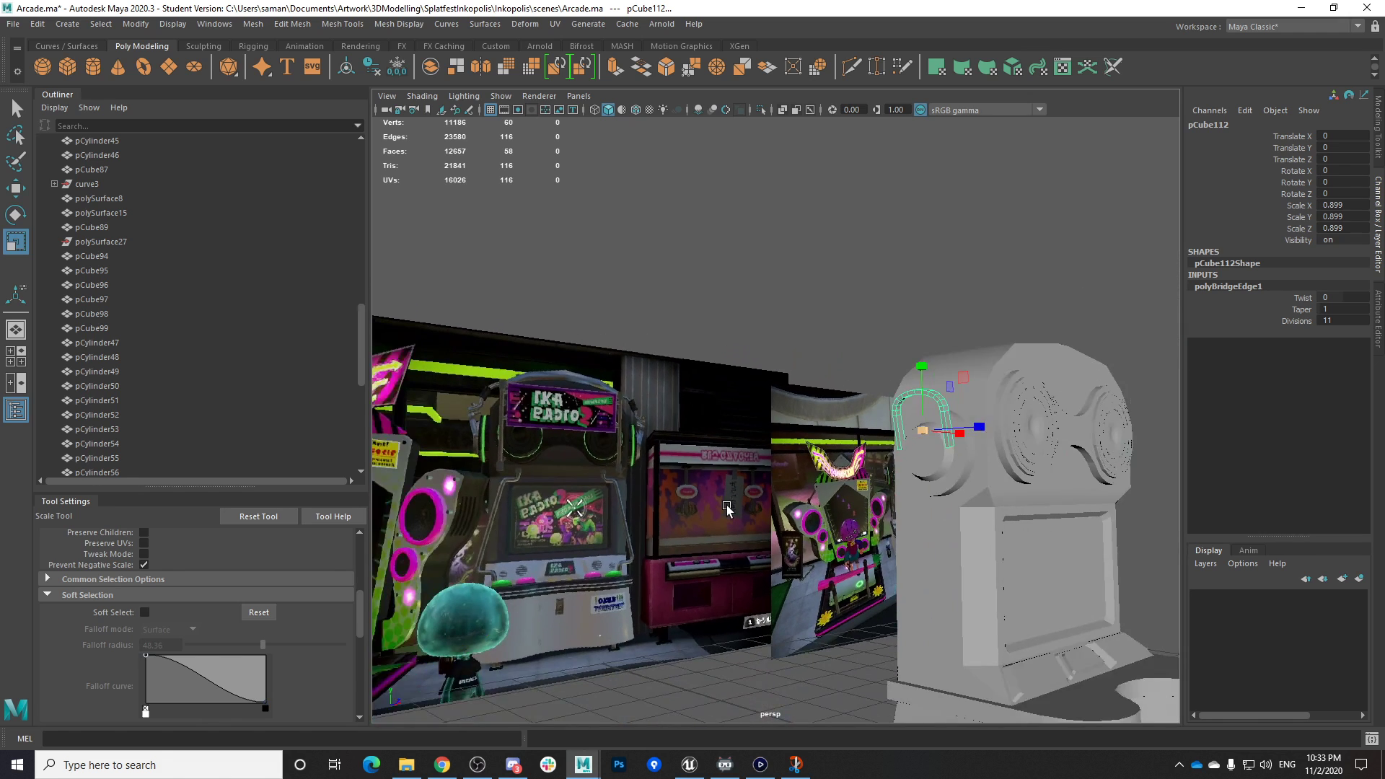
left_click_drag(727, 509, 760, 484, "alt")
left_click_drag(721, 361, 721, 390)
key("ctrl+z")
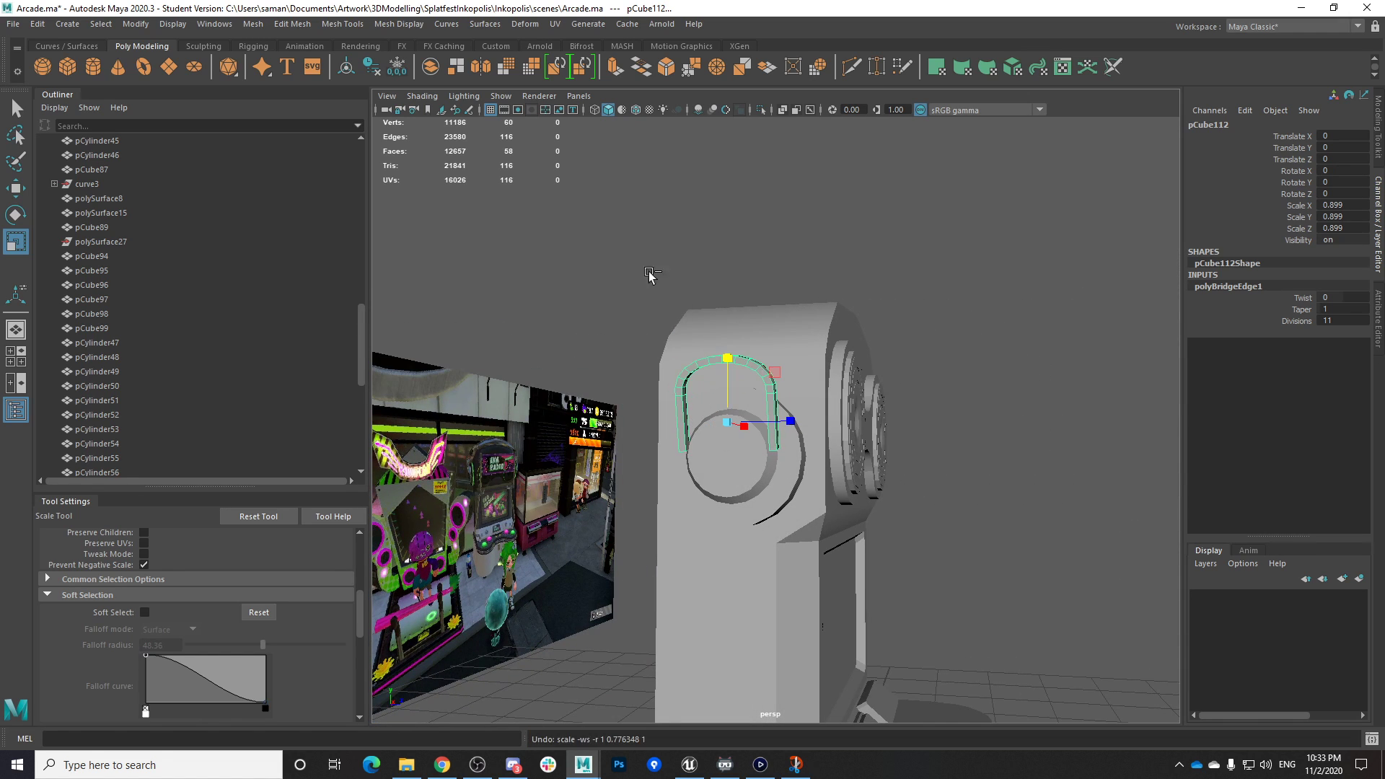
left_click(395, 72)
Delete the bridge's guide curve in wireframe display and save the scene
scroll(735, 312, "up", 5)
right_click_drag(734, 312, 797, 285)
key("4")
left_click(712, 296)
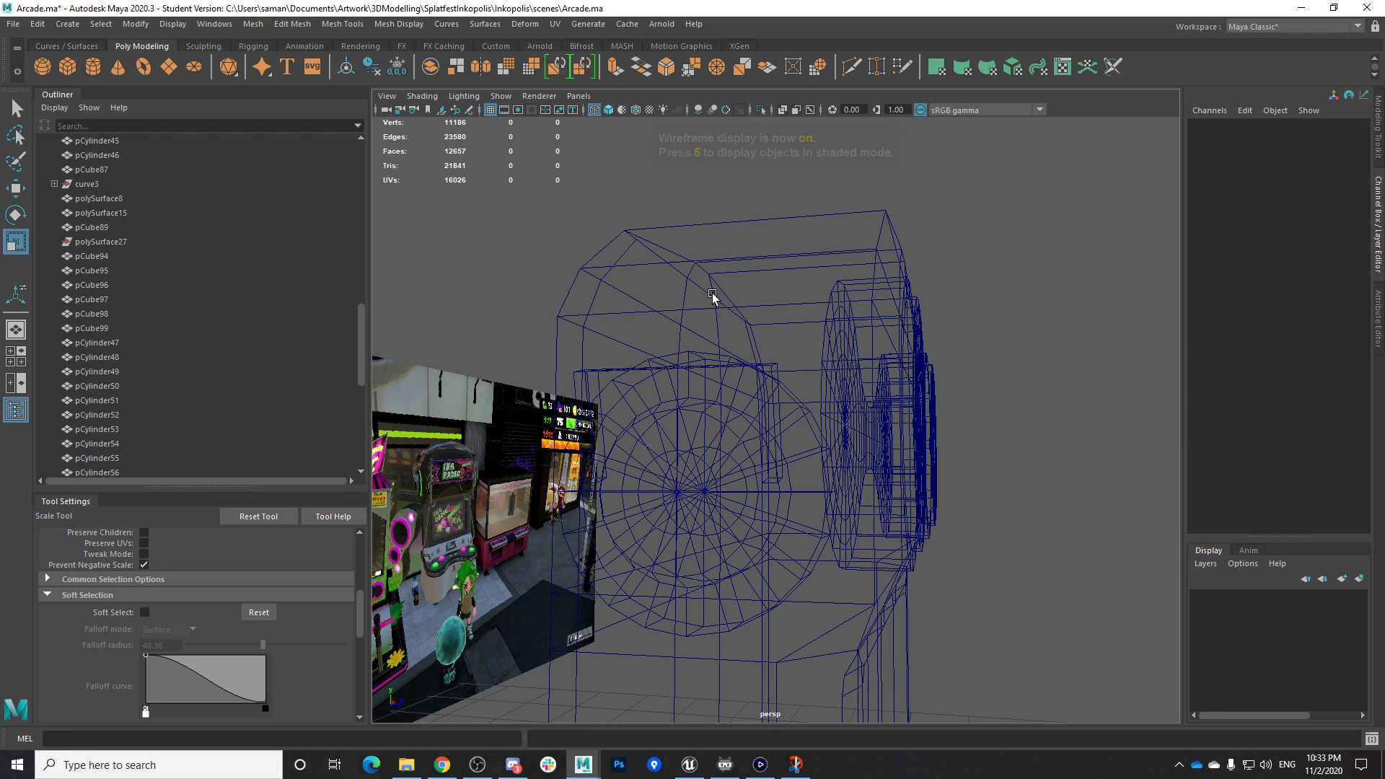
key("q")
key("ctrl+s")
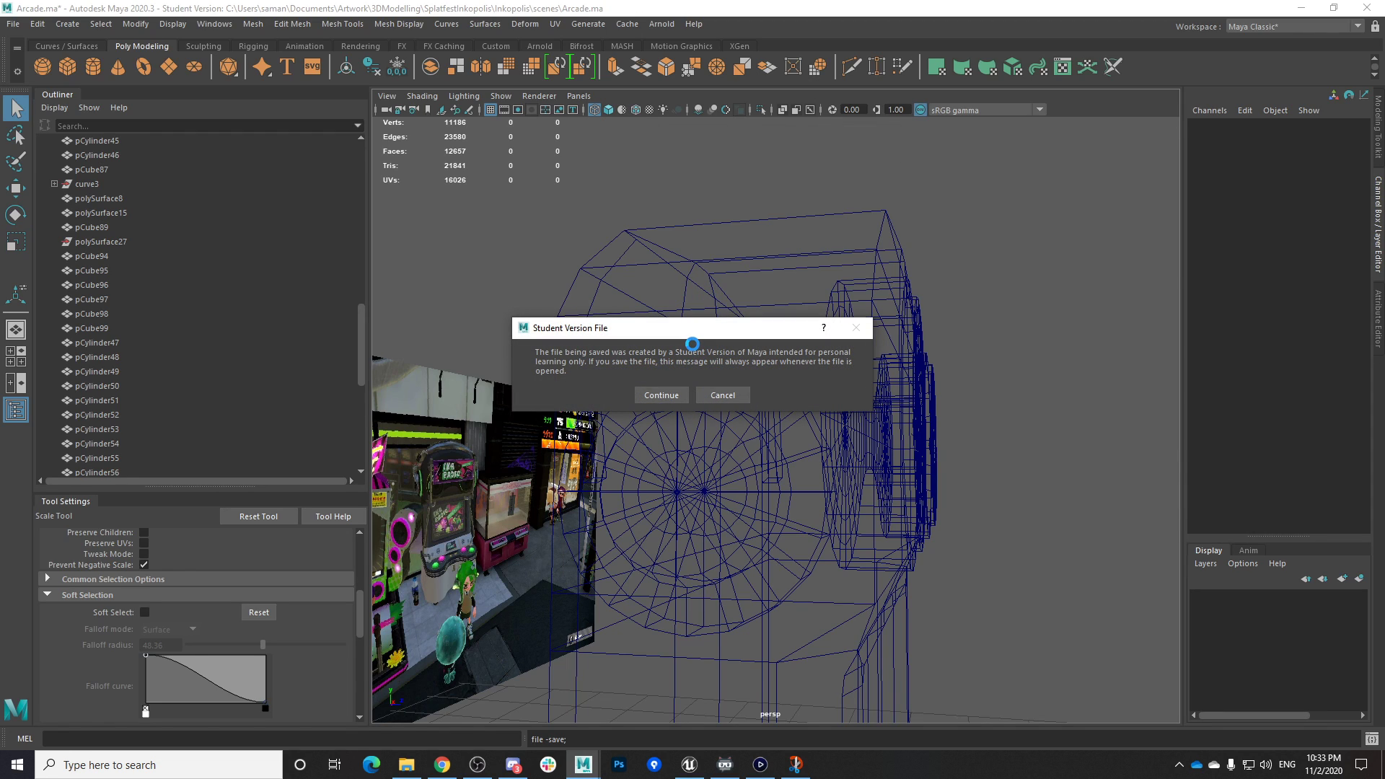
left_click(663, 396)
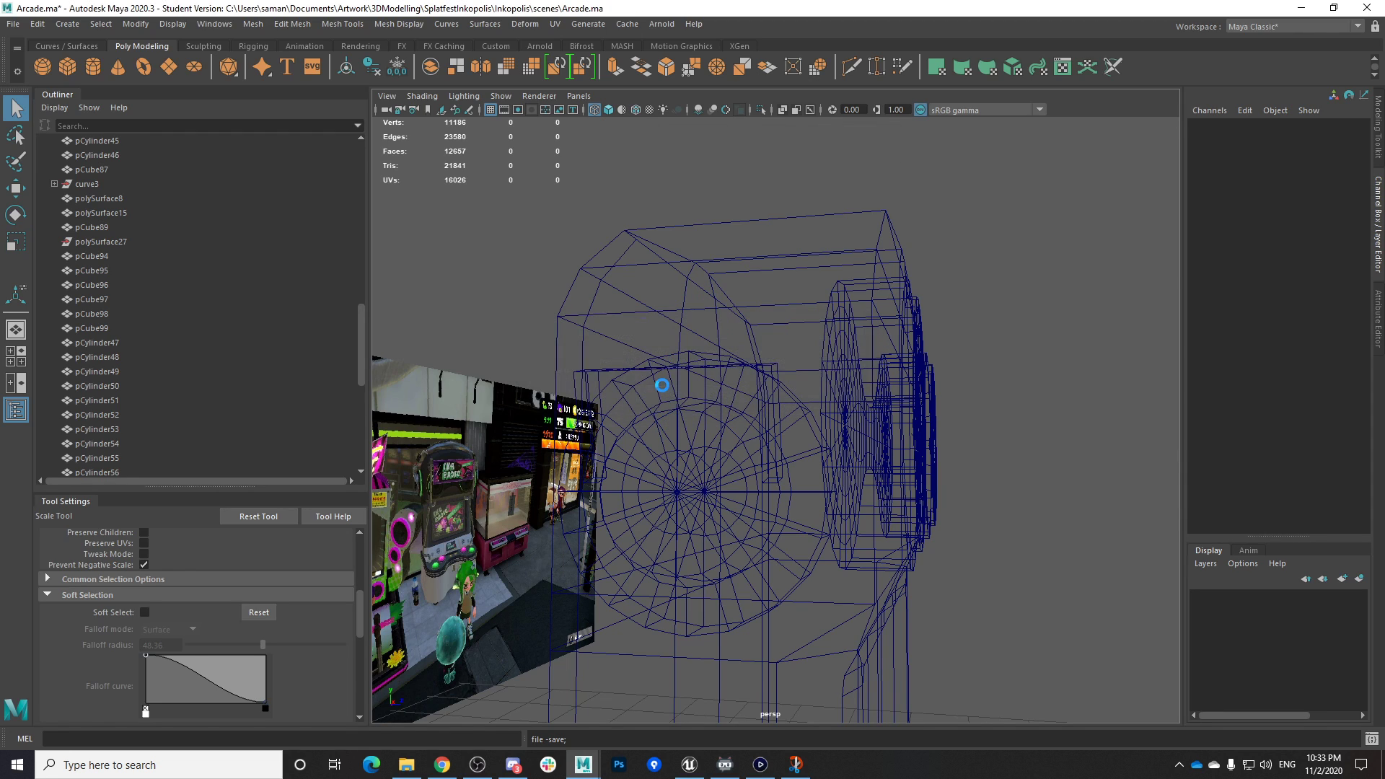
key("r")
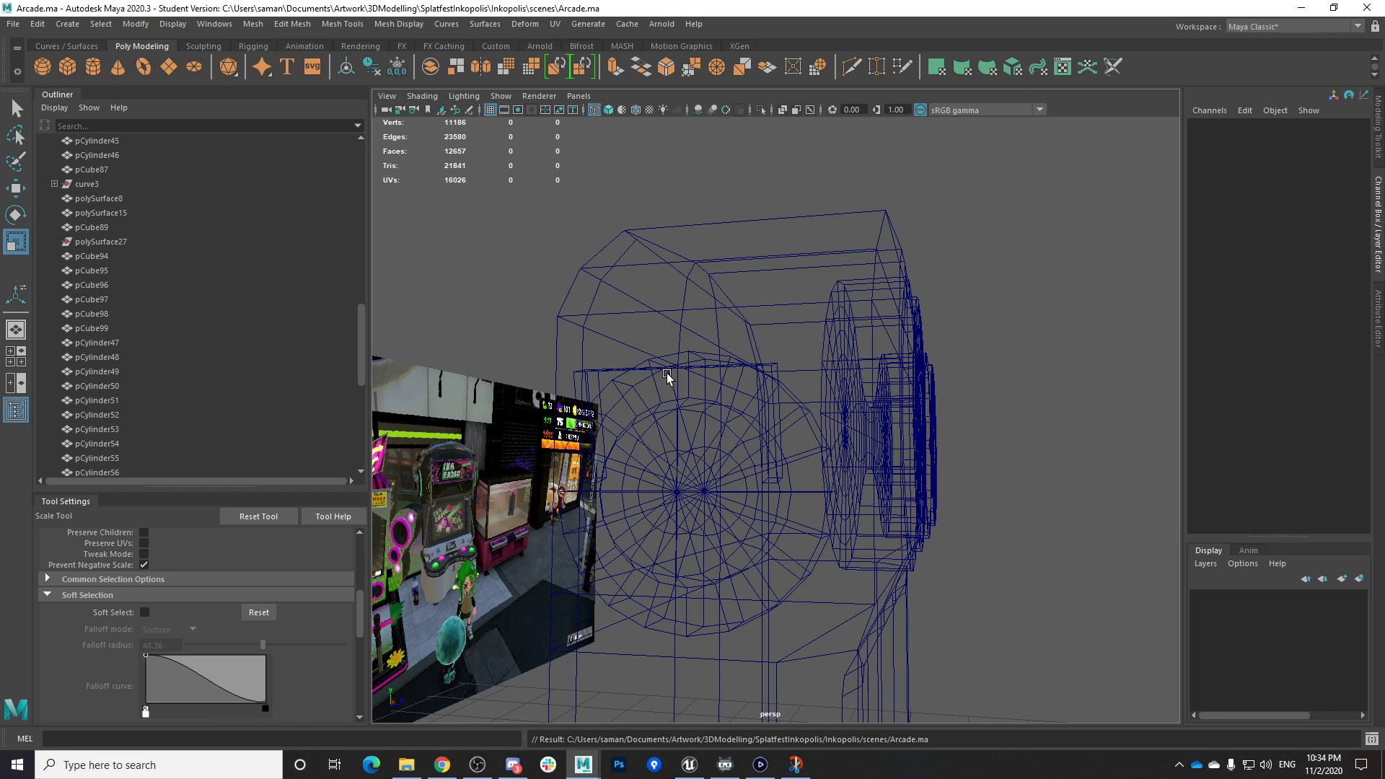
key("ctrl+s")
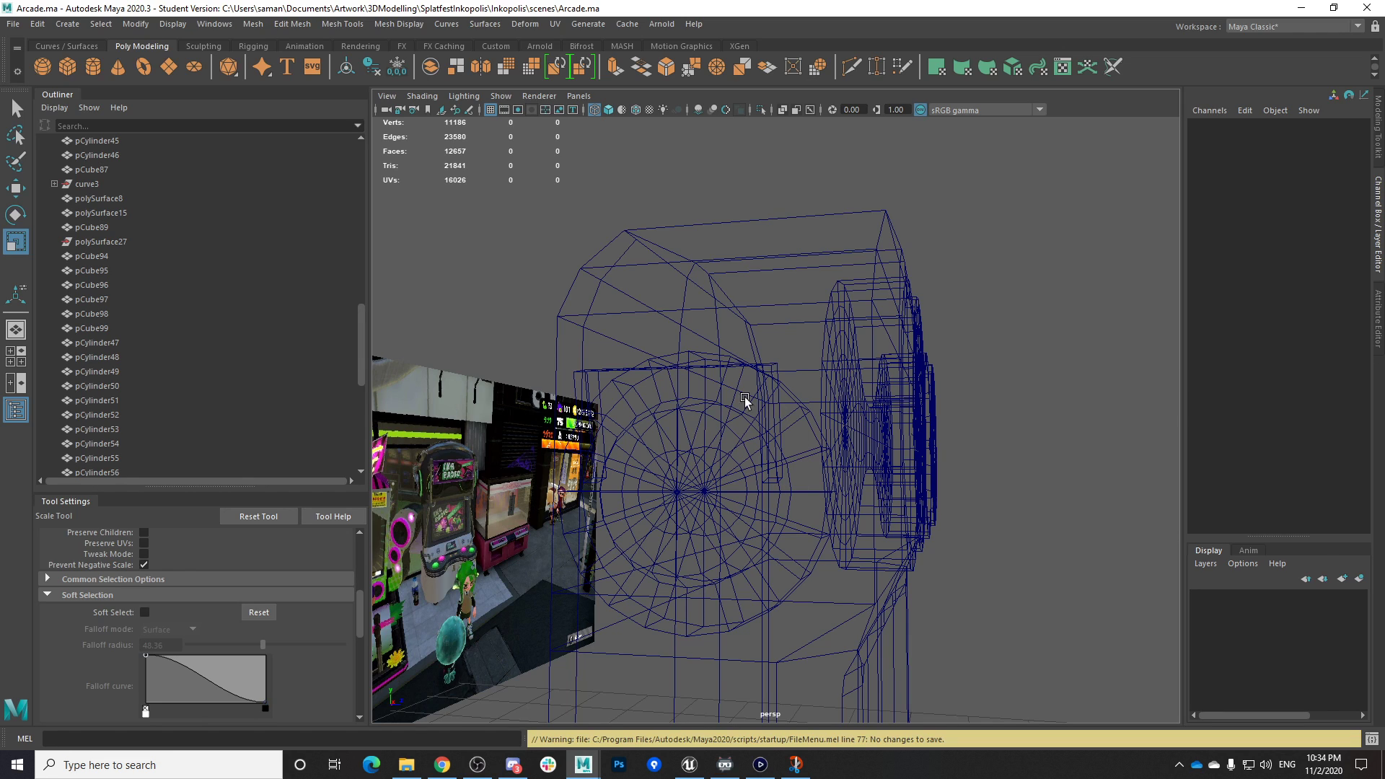
Undo the deletion of the bridge's guide curve and return to shaded display
left_click(767, 382)
mouse_move(931, 423)
left_mouse_down("alt")
mouse_move(900, 430)
mouse_move(826, 408)
mouse_move(913, 426)
left_mouse_up("alt")
key("space")
key("space")
key("ctrl+z")
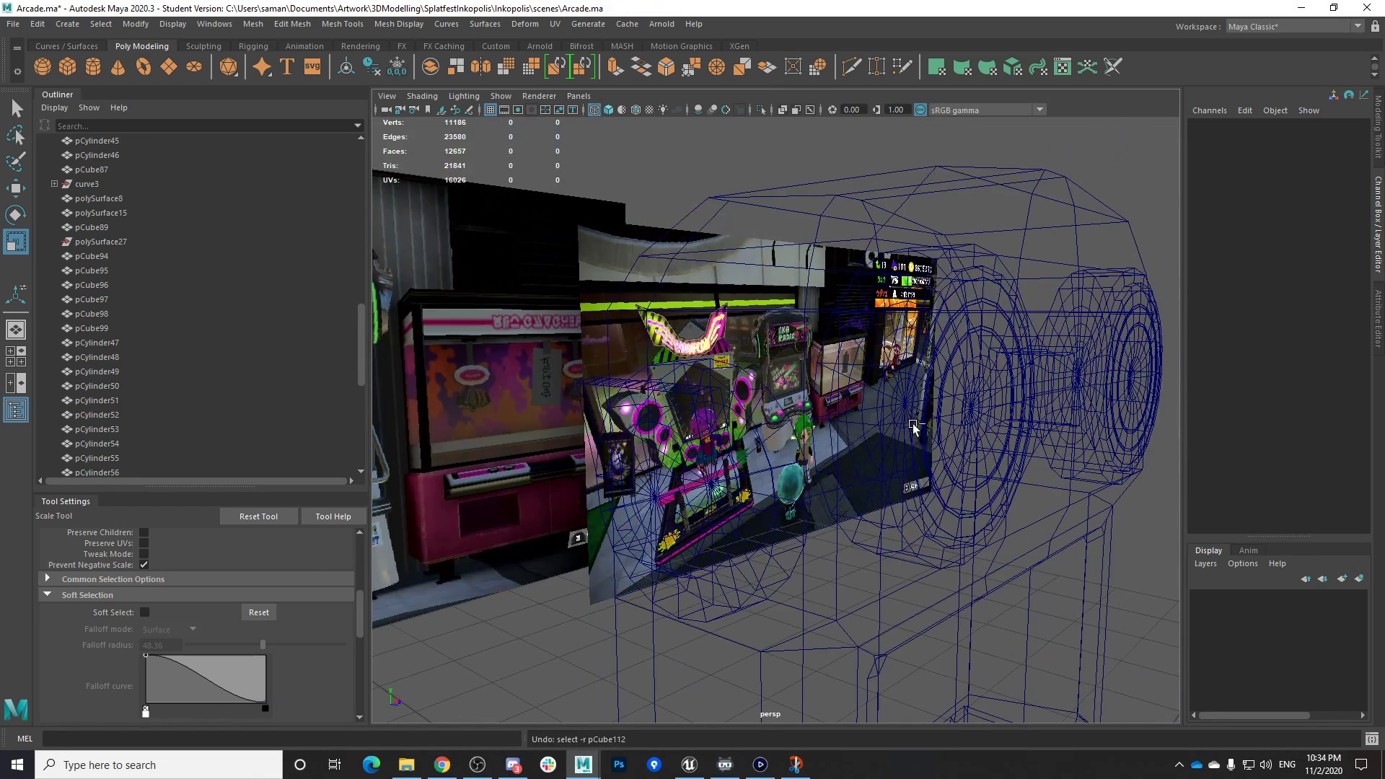
key("ctrl+z")
key("ctrl+z")
key("5")
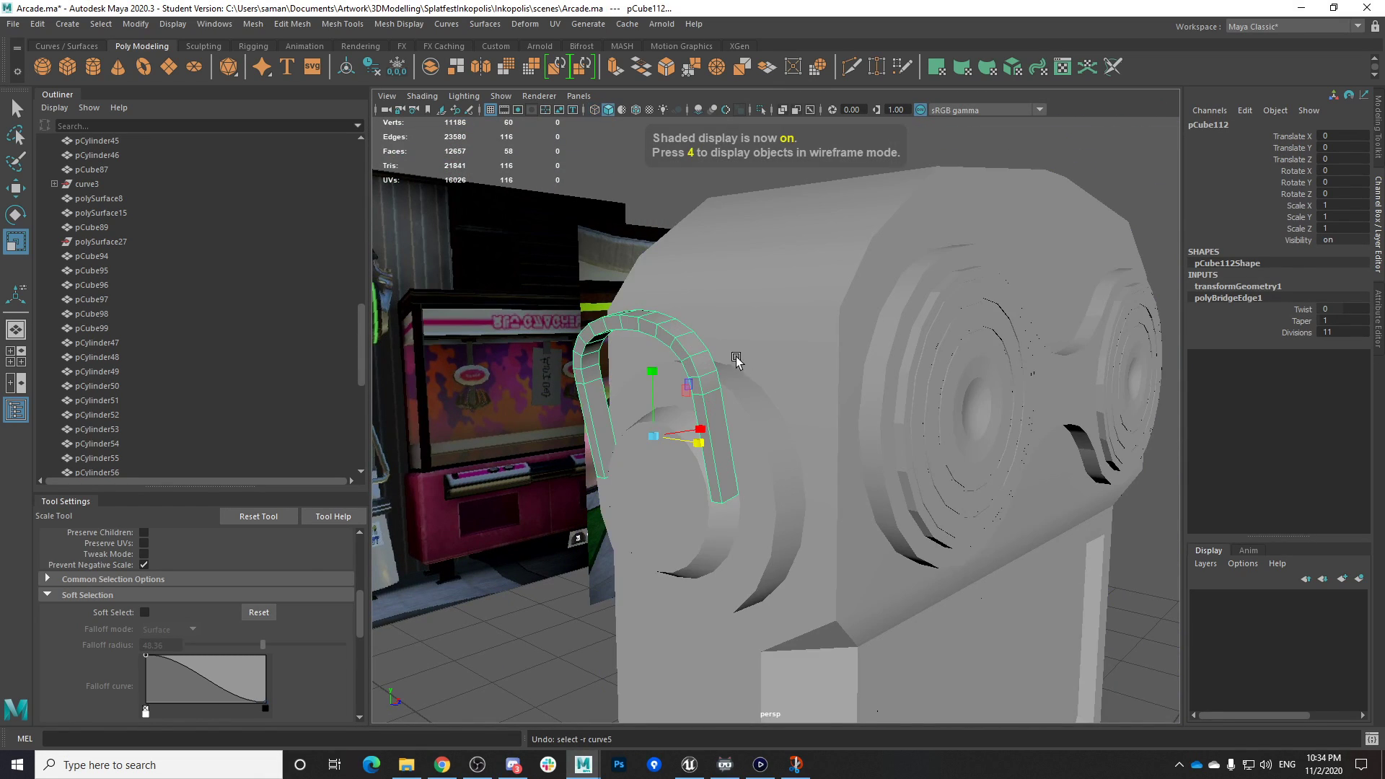
Delete the construction history of the arch
scroll(771, 366, "up", 2)
key("4")
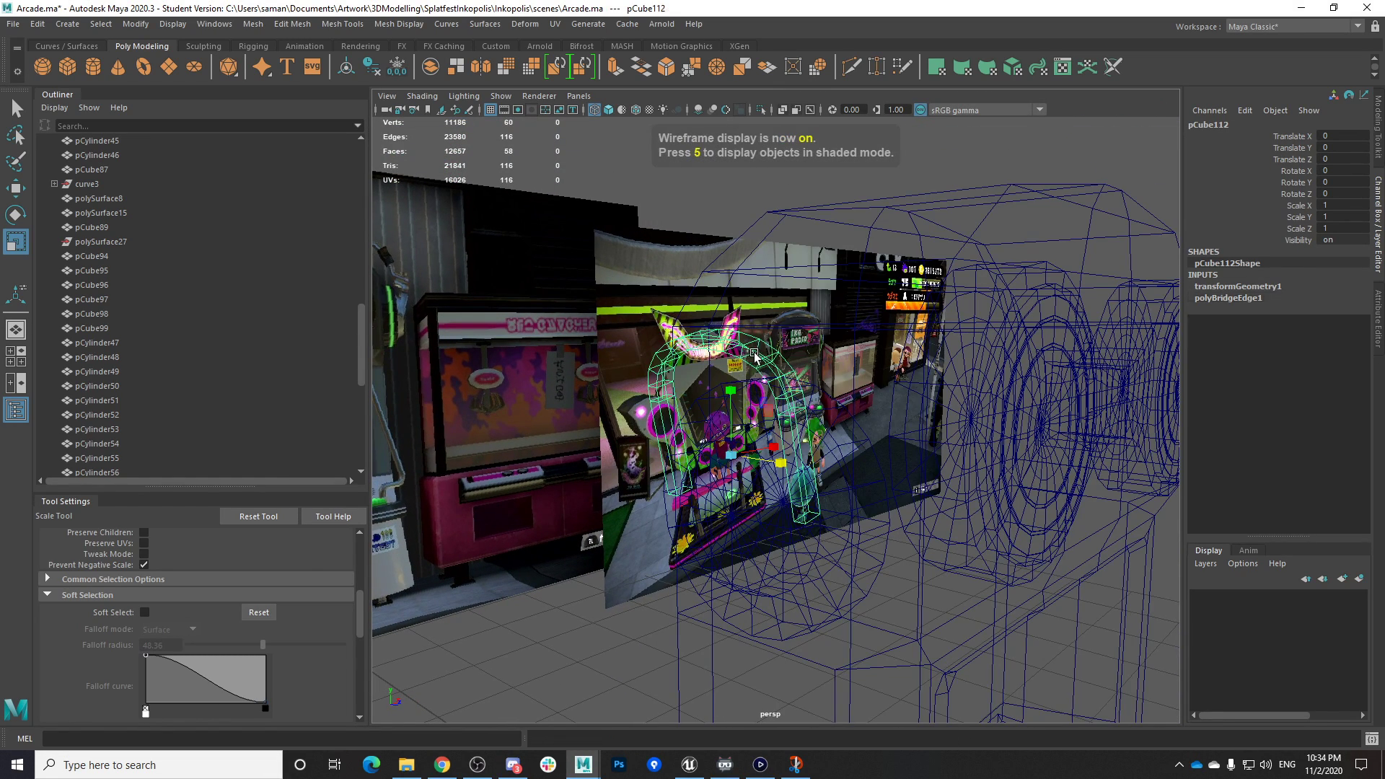
scroll(757, 361, "up", 3)
key("alt+shift+d")
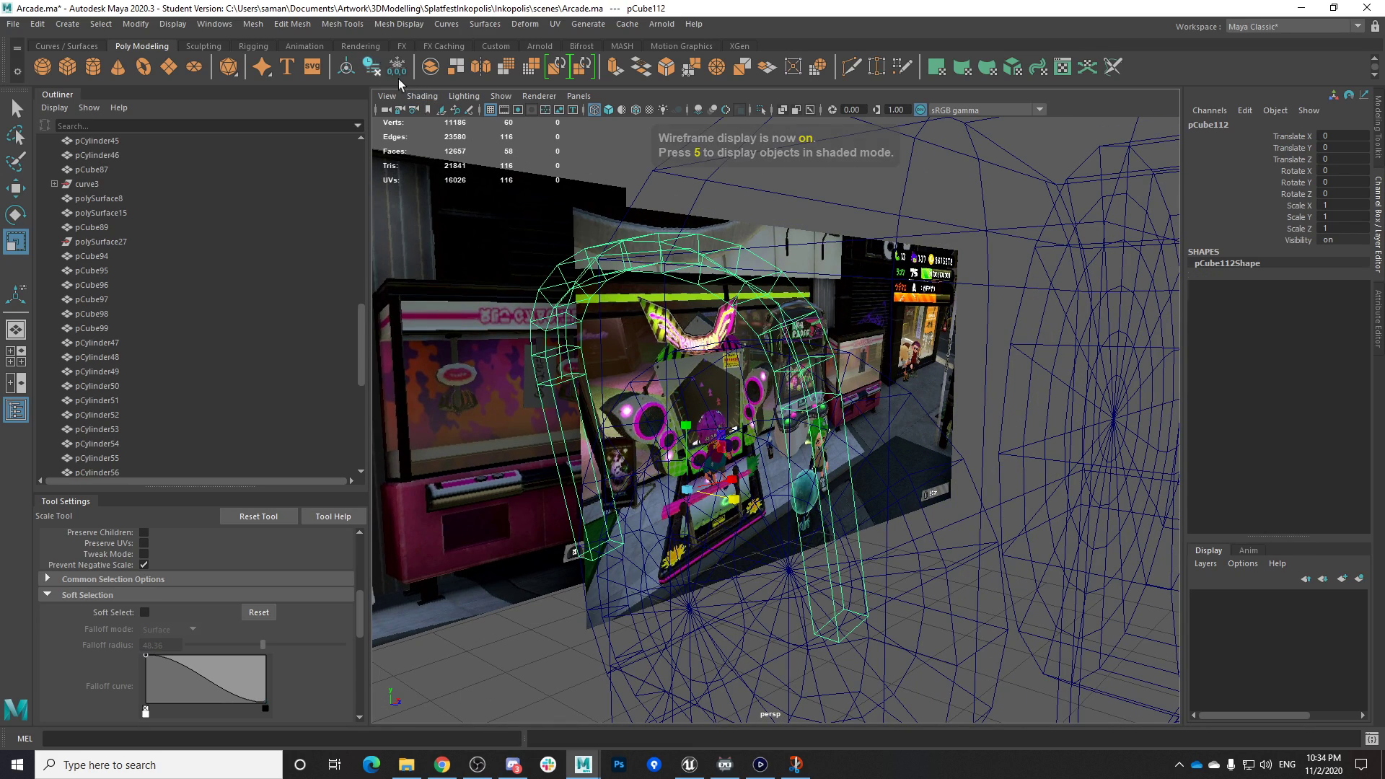
Delete the leftover guide curve at the top of the arch and return to shaded display
left_click_drag(760, 296, 799, 348, "alt")
left_click(757, 222)
left_click(758, 222)
left_click(764, 219)
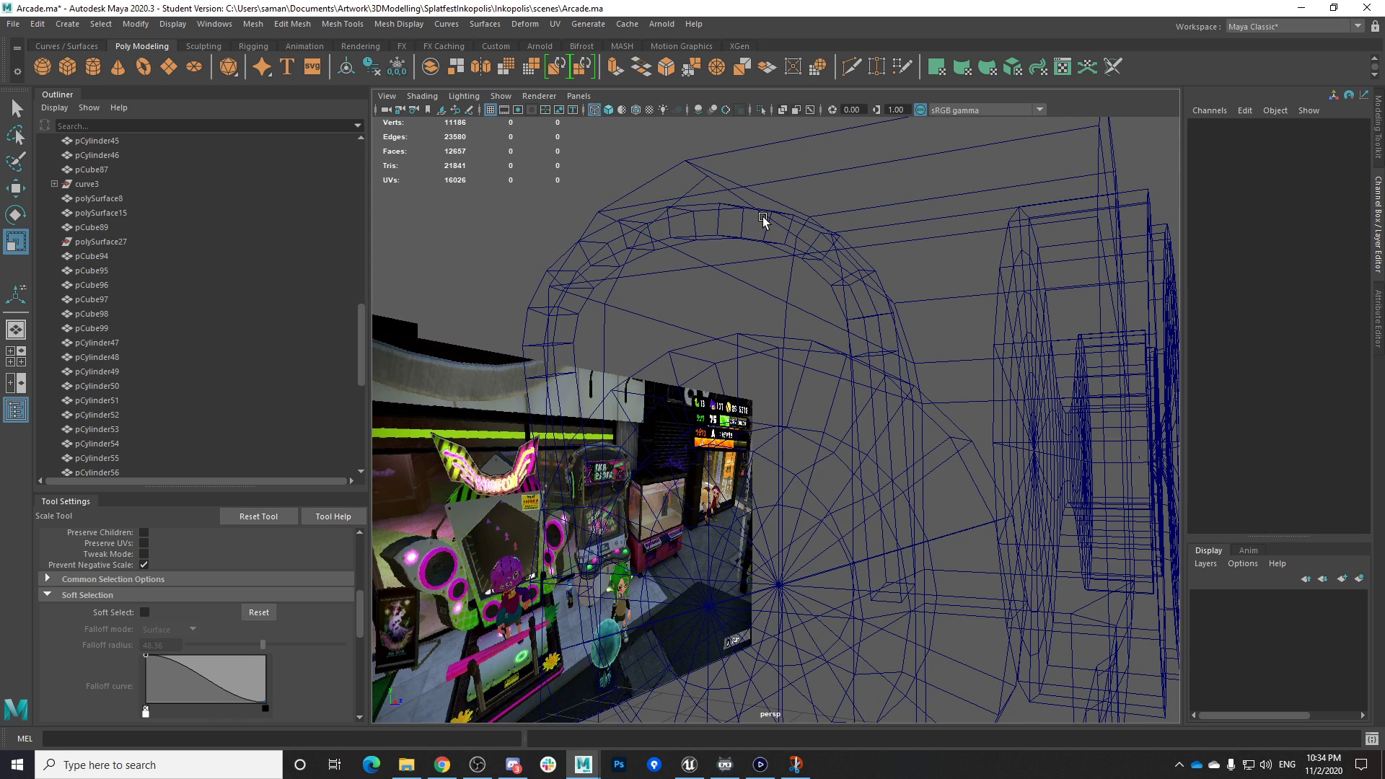
left_click_drag(780, 258, 686, 340, "alt")
key("5")
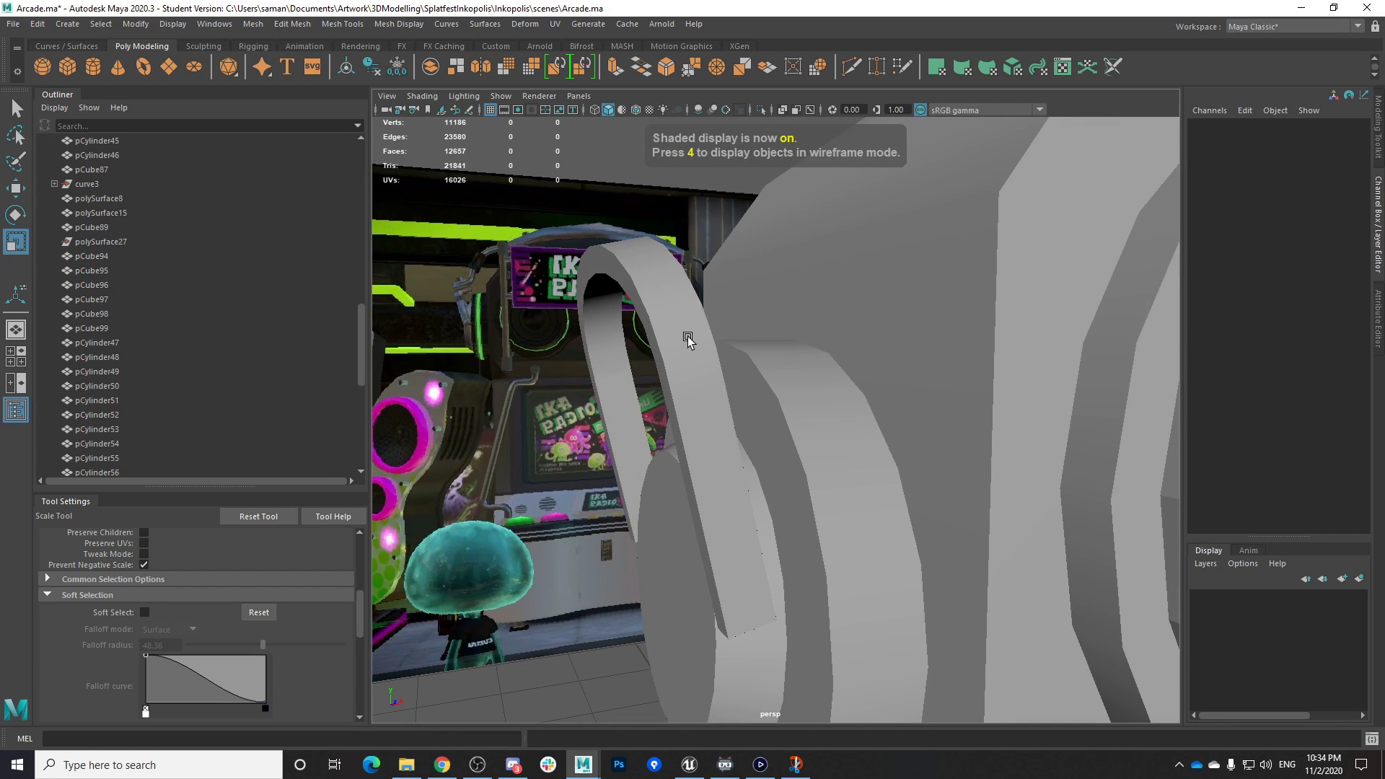
Select the arch on the round side piece and save the scene
left_click(692, 321)
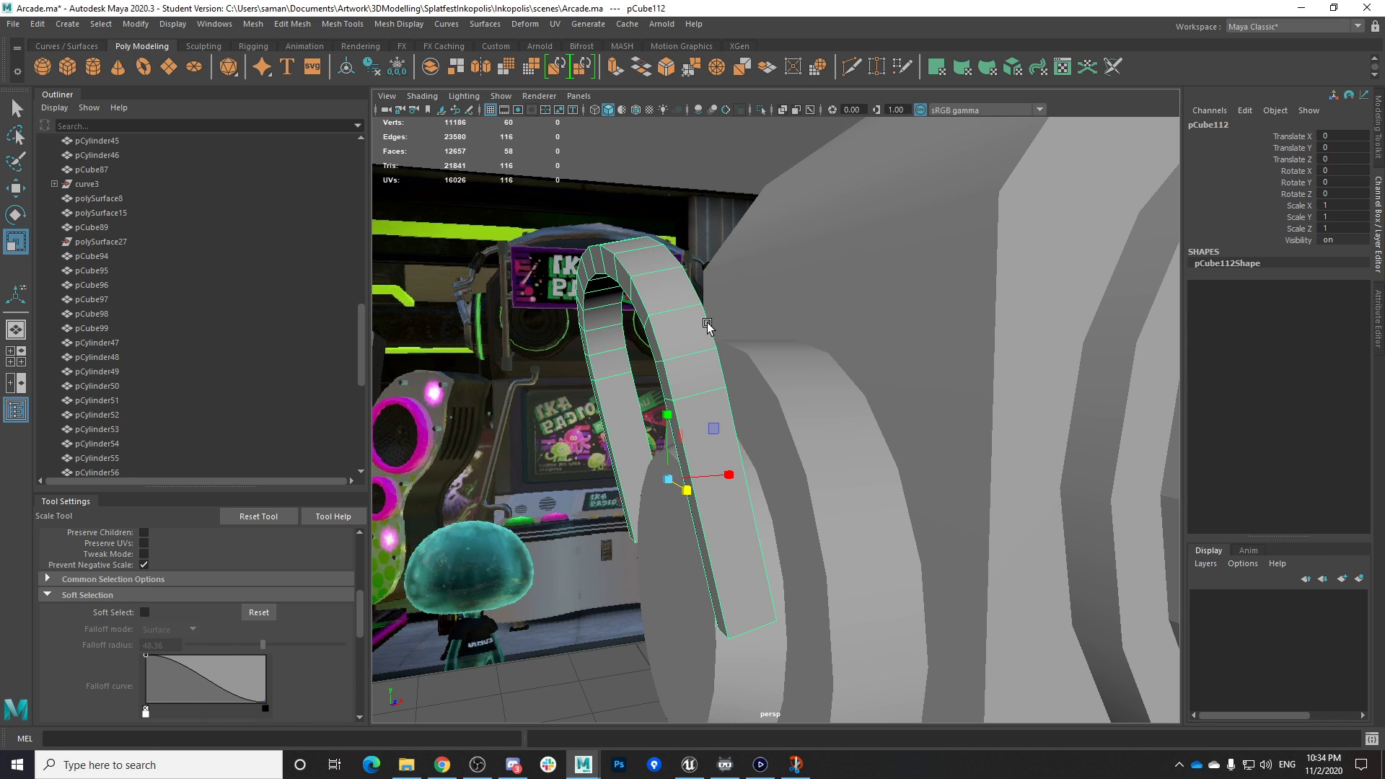
key("ctrl+s")
left_click(647, 393)
scroll(732, 388, "down", 2)
left_click_drag(733, 388, 705, 390, "alt")
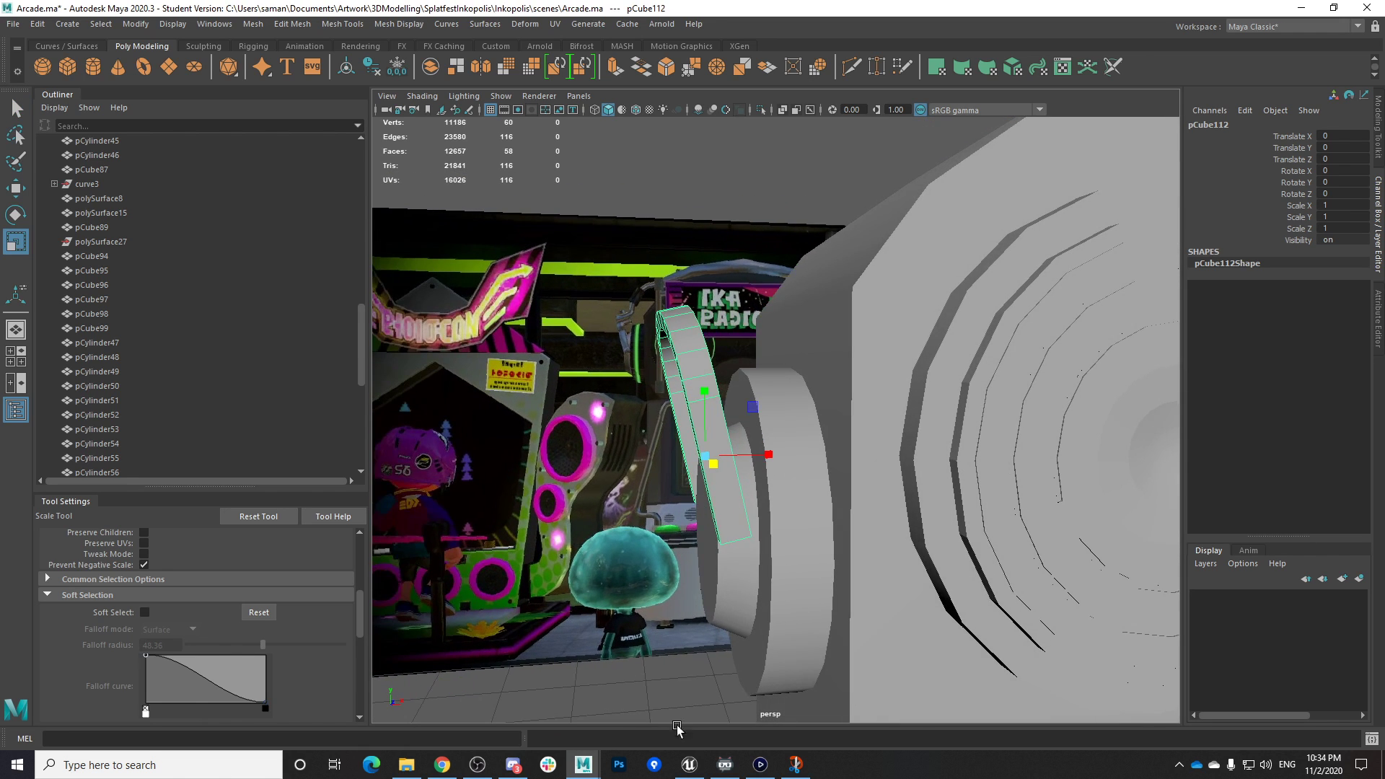
Switch to the game capture application to check the arcade in the live footage, and return to Maya
left_click(768, 766)
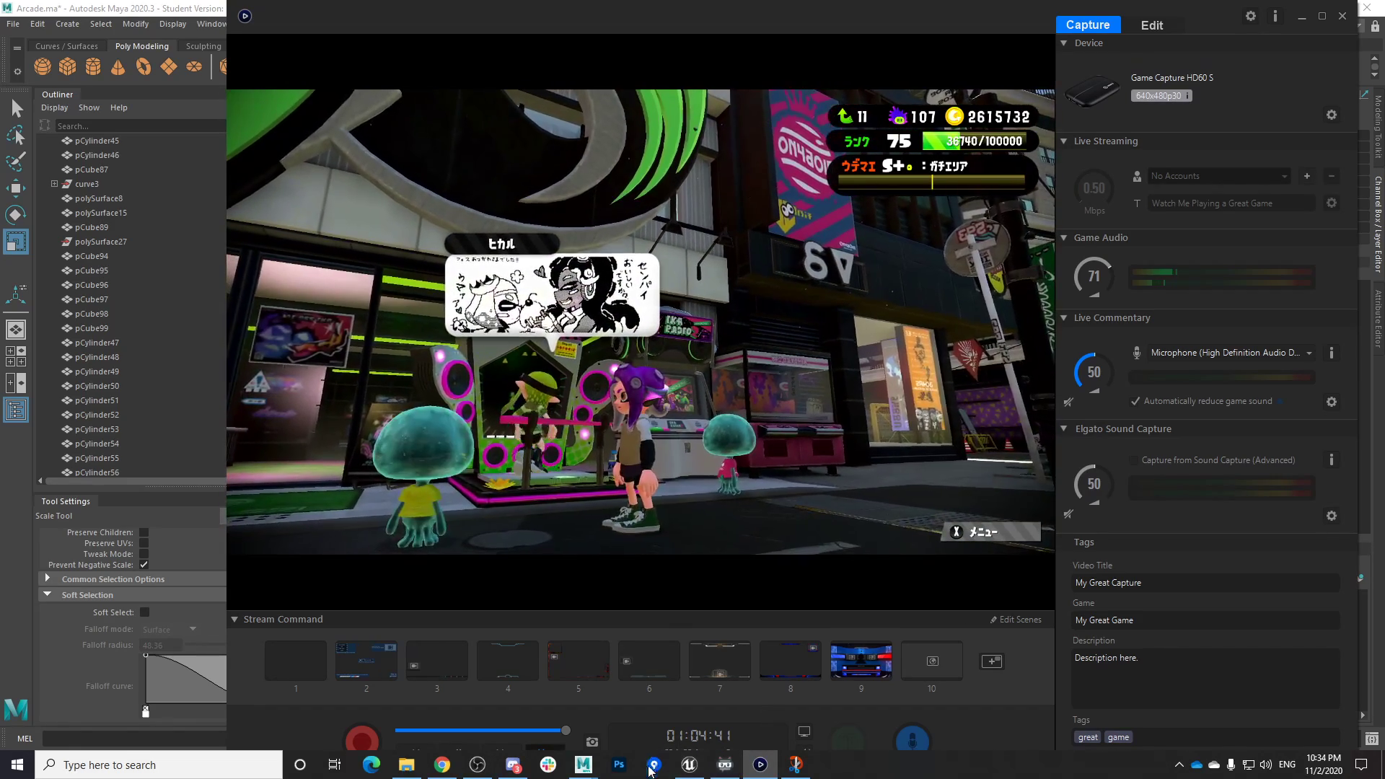
left_click(598, 772)
left_click(678, 703)
Check the arch face-on against the round side piece and save the scene
left_click_drag(717, 677, 823, 590, "alt")
left_click_drag(806, 502, 769, 498)
left_click_drag(769, 498, 786, 484, "alt")
left_click_drag(745, 419, 854, 431)
key("ctrl+s")
left_click(658, 393)
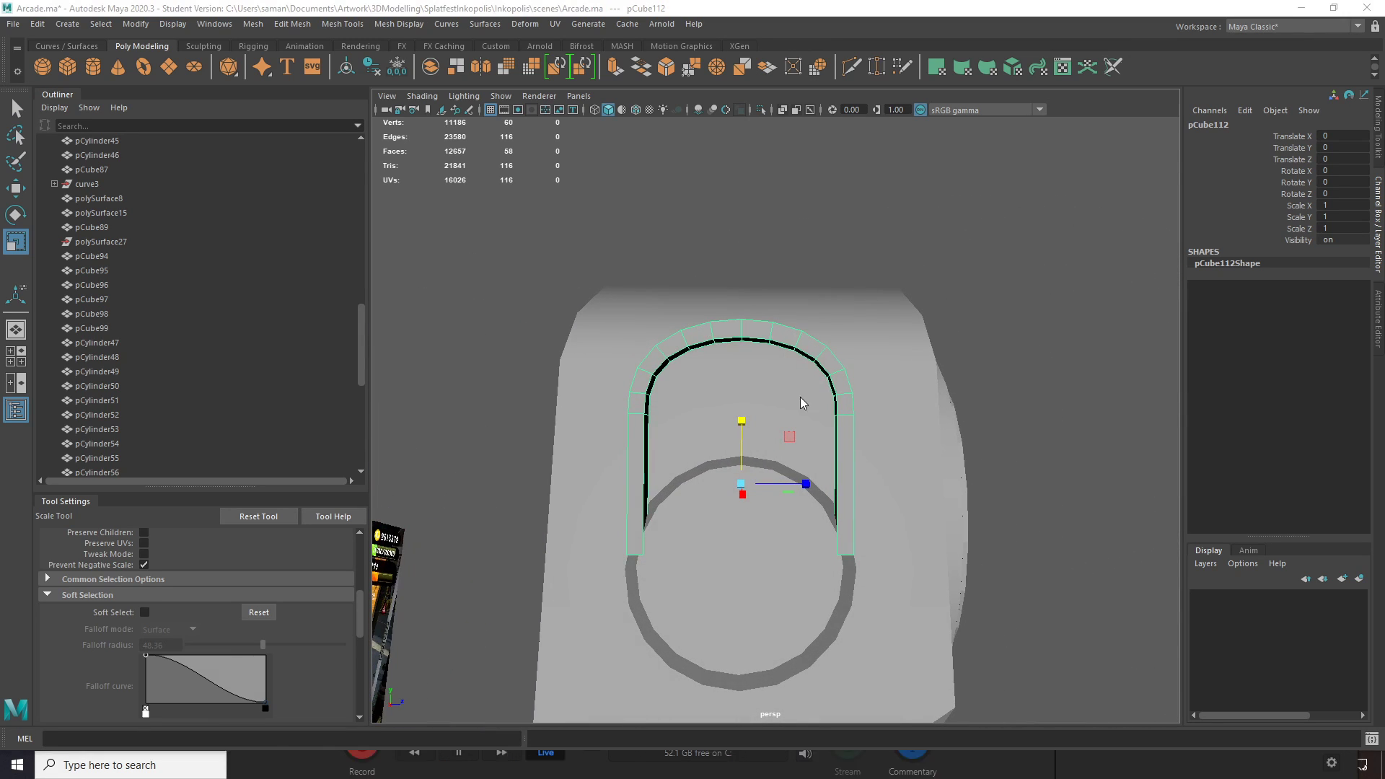
Select the upper section of the arch and set the Move tool's axis orientation to Object
key("space")
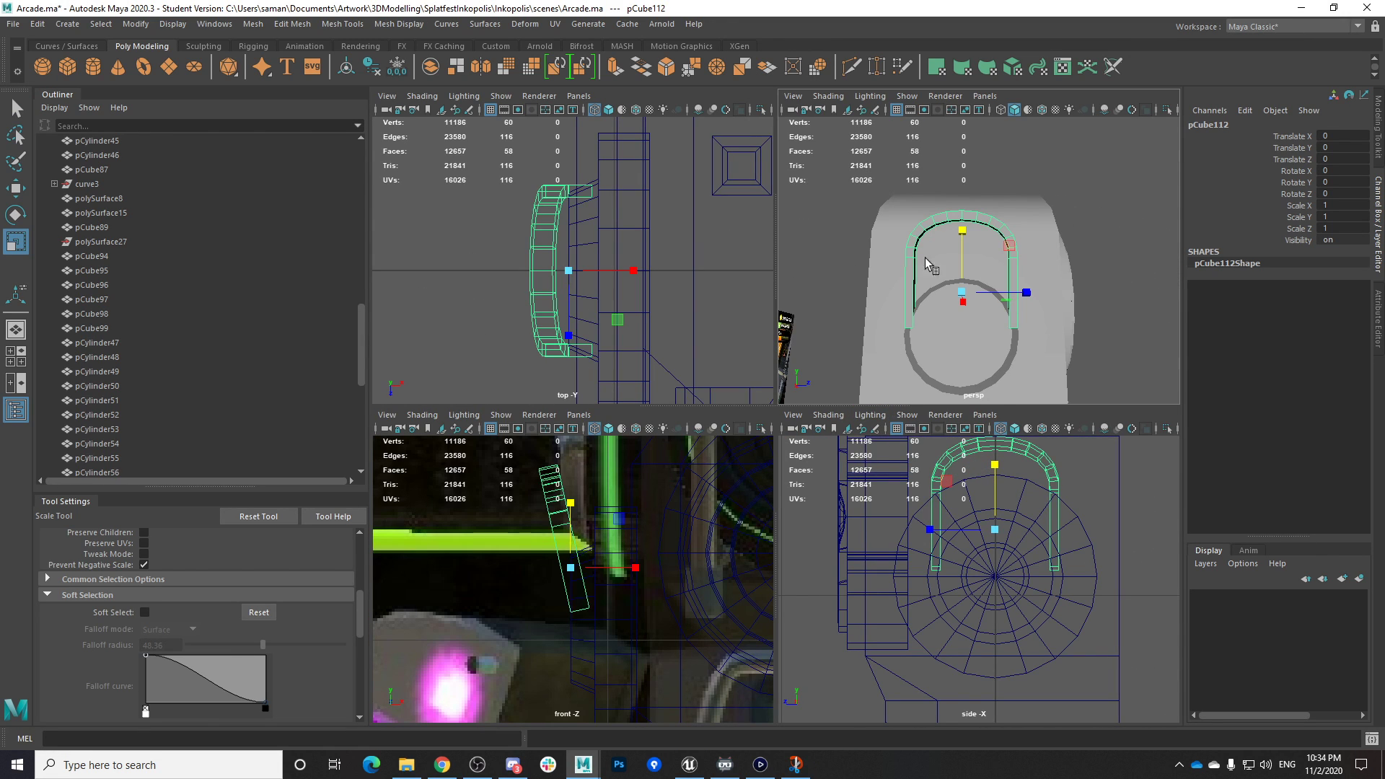
key("space")
left_click_drag(713, 278, 762, 349)
left_click_drag(782, 396, 718, 268, "alt")
left_click_drag(757, 436, 758, 437)
key("space")
key("space")
left_click_drag(918, 380, 711, 387, "alt")
key("w")
scroll(209, 599, "up", 4)
scroll(150, 581, "up", 1)
left_click(153, 561)
left_click(187, 565)
Turn on soft selection, raise the arch's upper section to make it taller, and return to object mode
left_click_drag(686, 305, 822, 289, "alt")
key("b")
left_click_drag(737, 257, 737, 241)
right_click_drag(796, 313, 848, 273)
left_click_drag(885, 385, 599, 408, "alt")
left_click_drag(702, 474, 715, 442, "alt")
Shift the arch's top faces slightly outward along X with soft selection, and return to object mode
key("space")
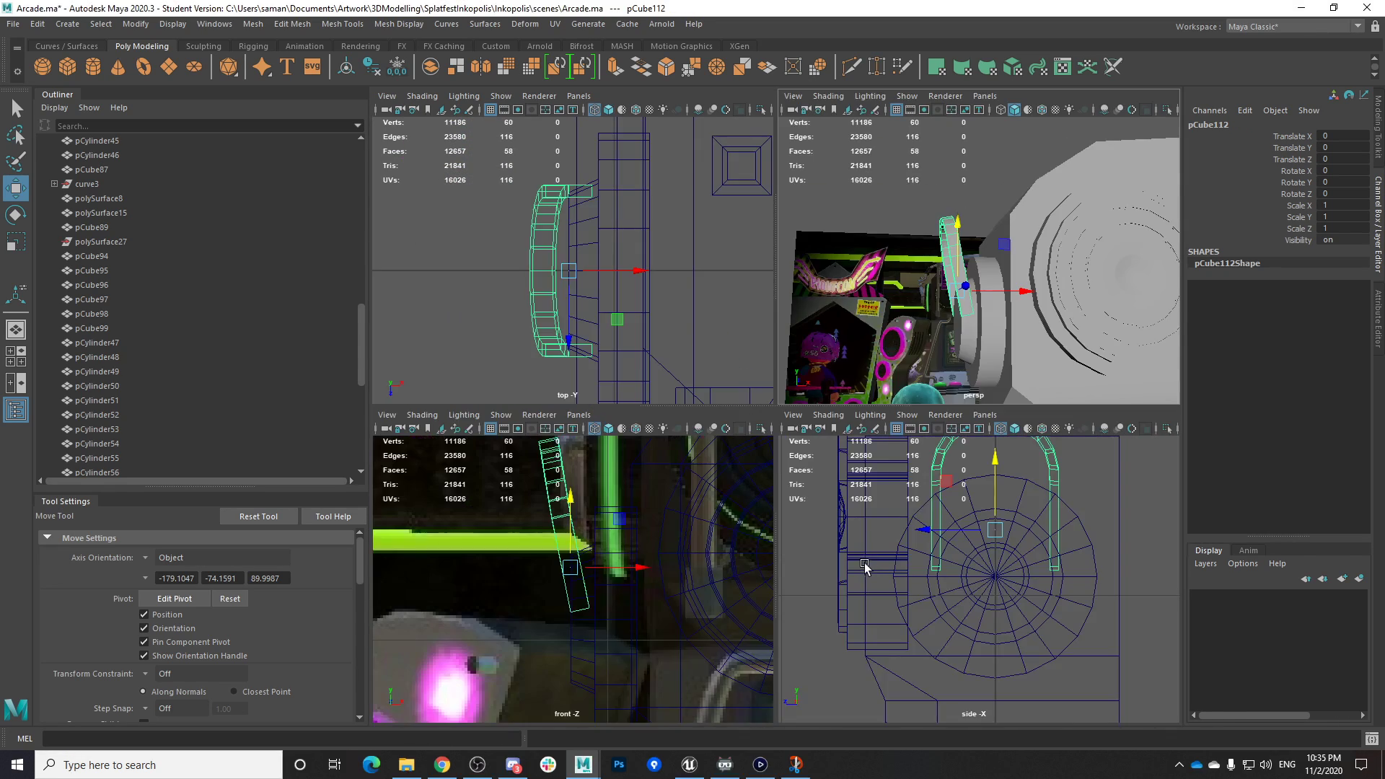
key("space")
scroll(864, 546, "down", 2)
key("space")
key("space")
scroll(711, 456, "down", 1)
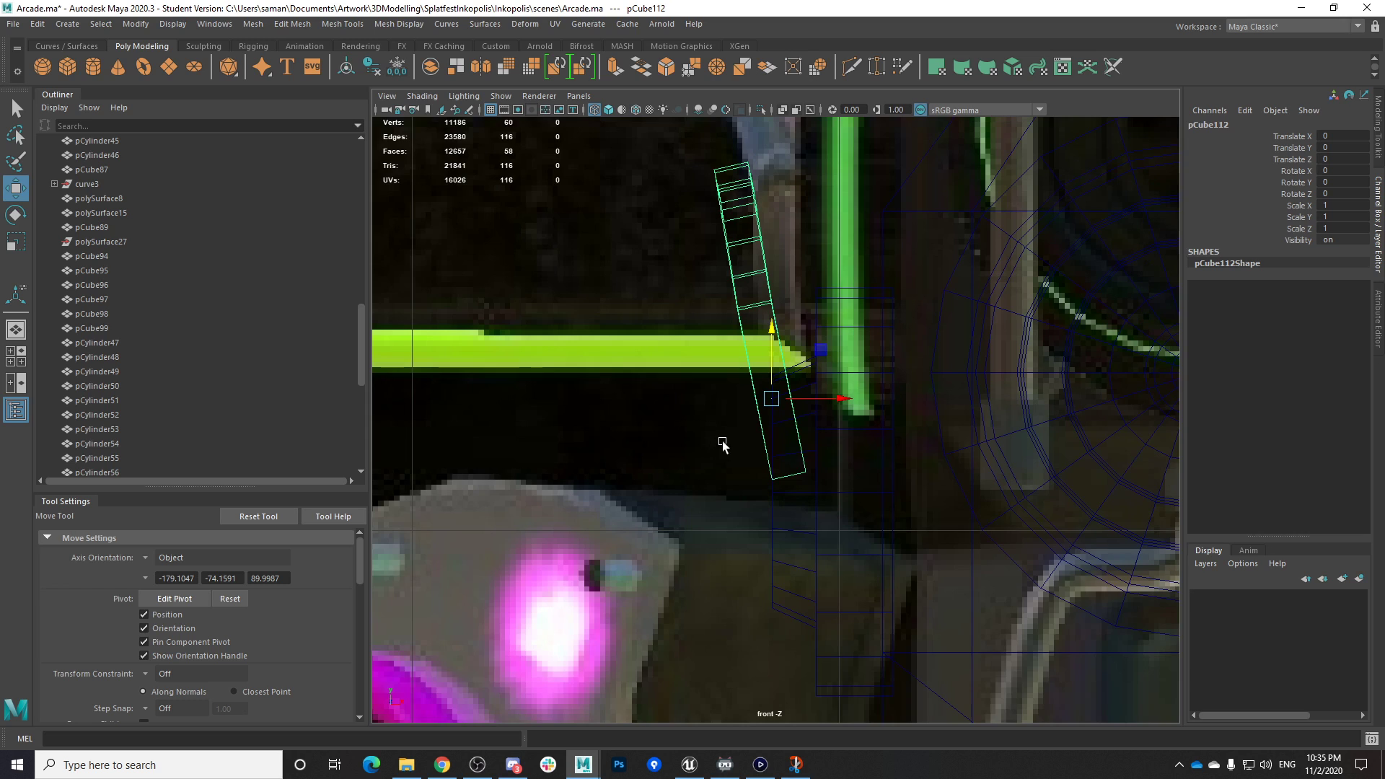
middle_click_drag(723, 449, 724, 546, "alt")
right_click_drag(777, 497, 778, 531)
left_click_drag(789, 273, 779, 274)
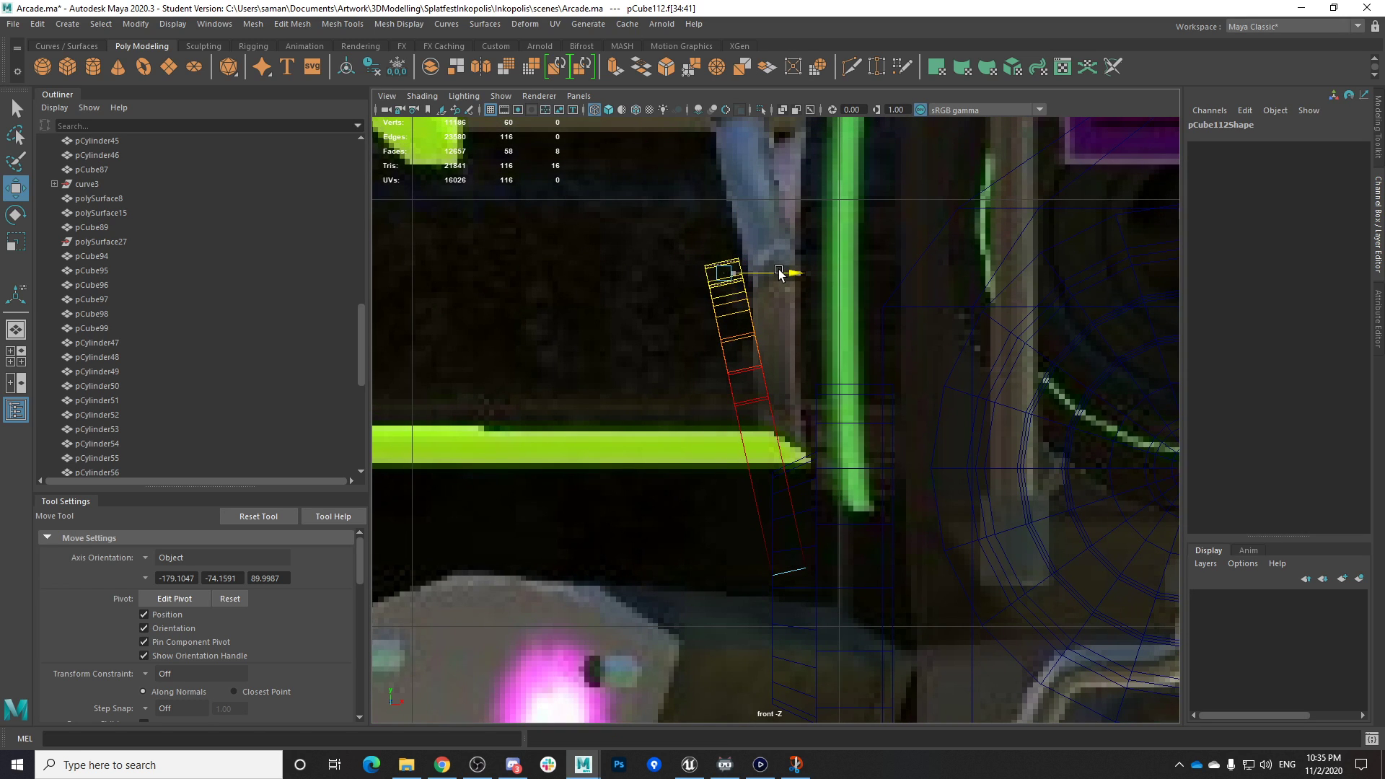
right_click_drag(781, 273, 902, 202)
key("space")
key("space")
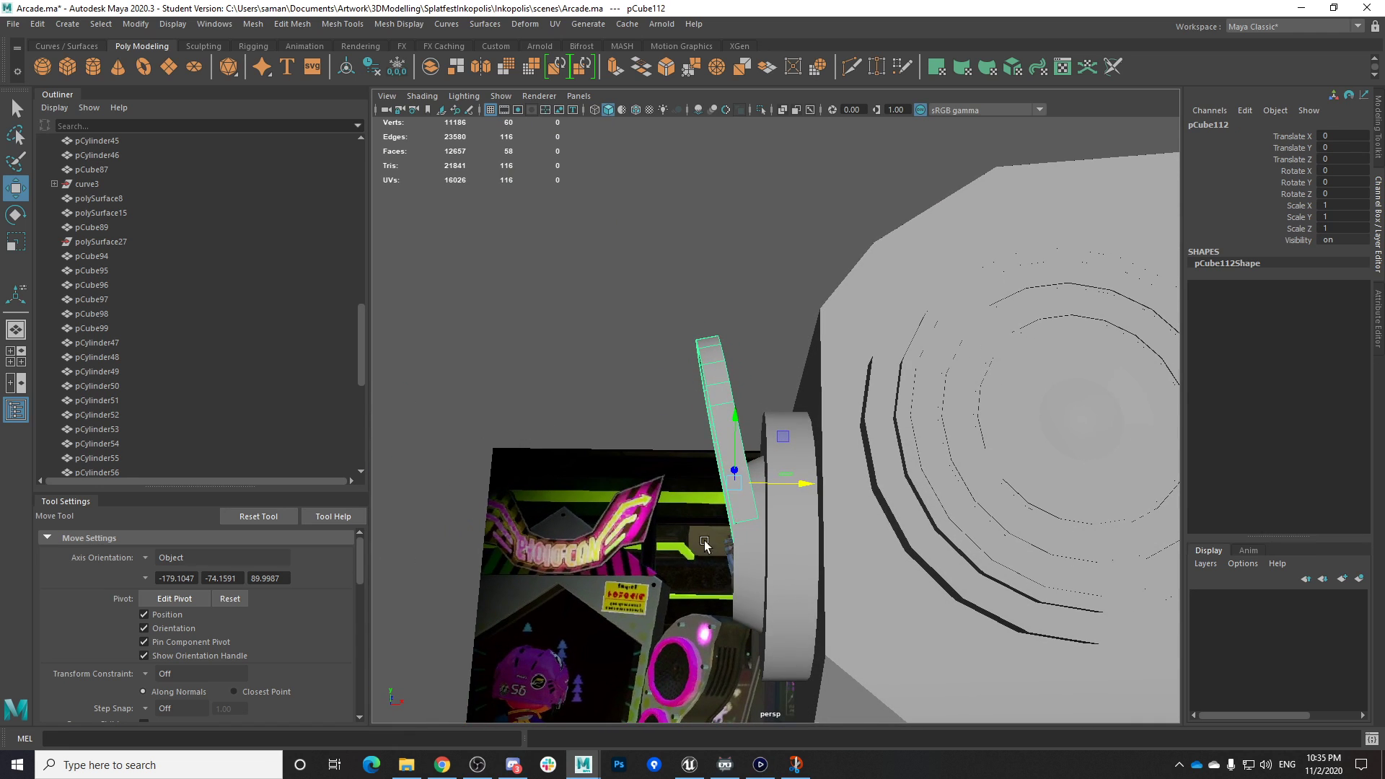
In the front view, raise the arch's bottom end vertices to shorten the legs and shift them along X to follow the tilt
key("space")
right_click_drag(581, 588, 509, 369)
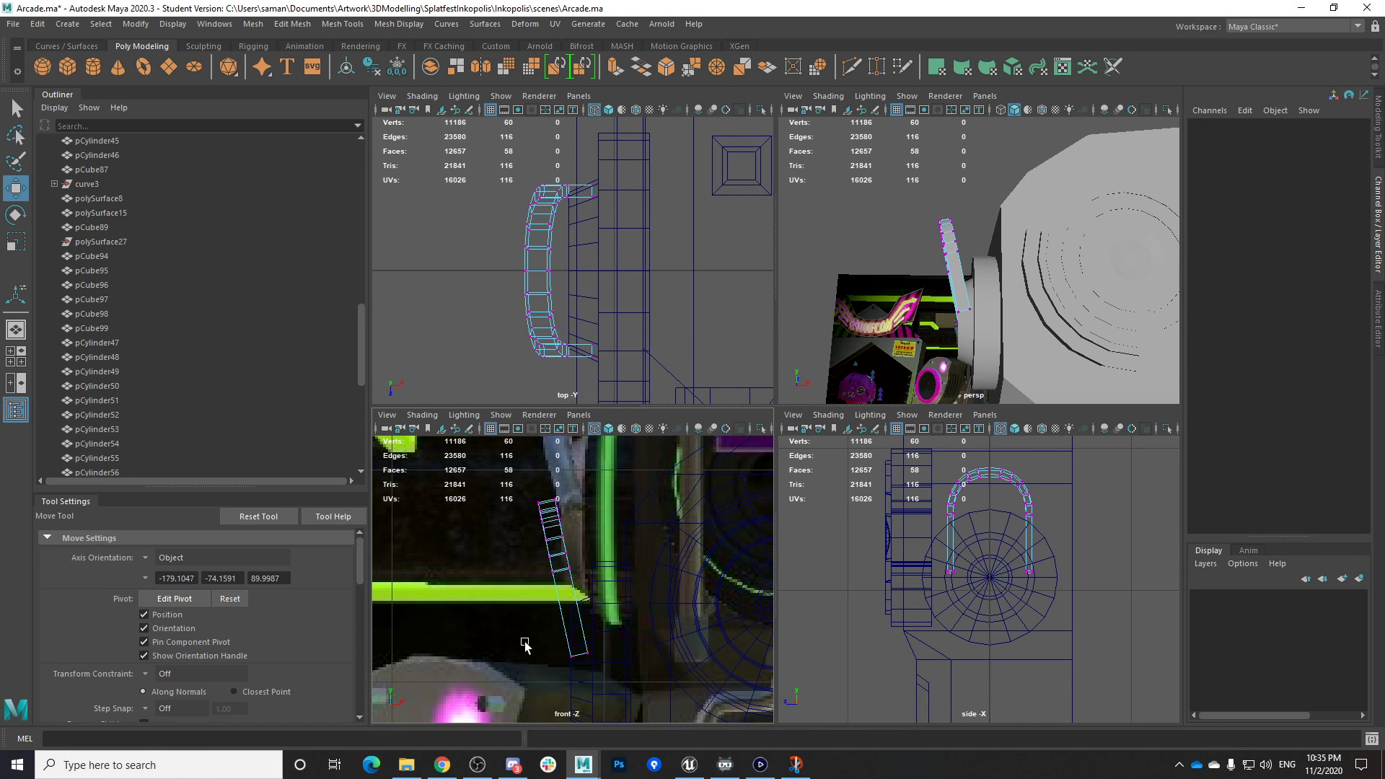
left_click_drag(524, 640, 705, 694)
left_click_drag(577, 588, 583, 539)
left_click_drag(620, 599, 607, 599)
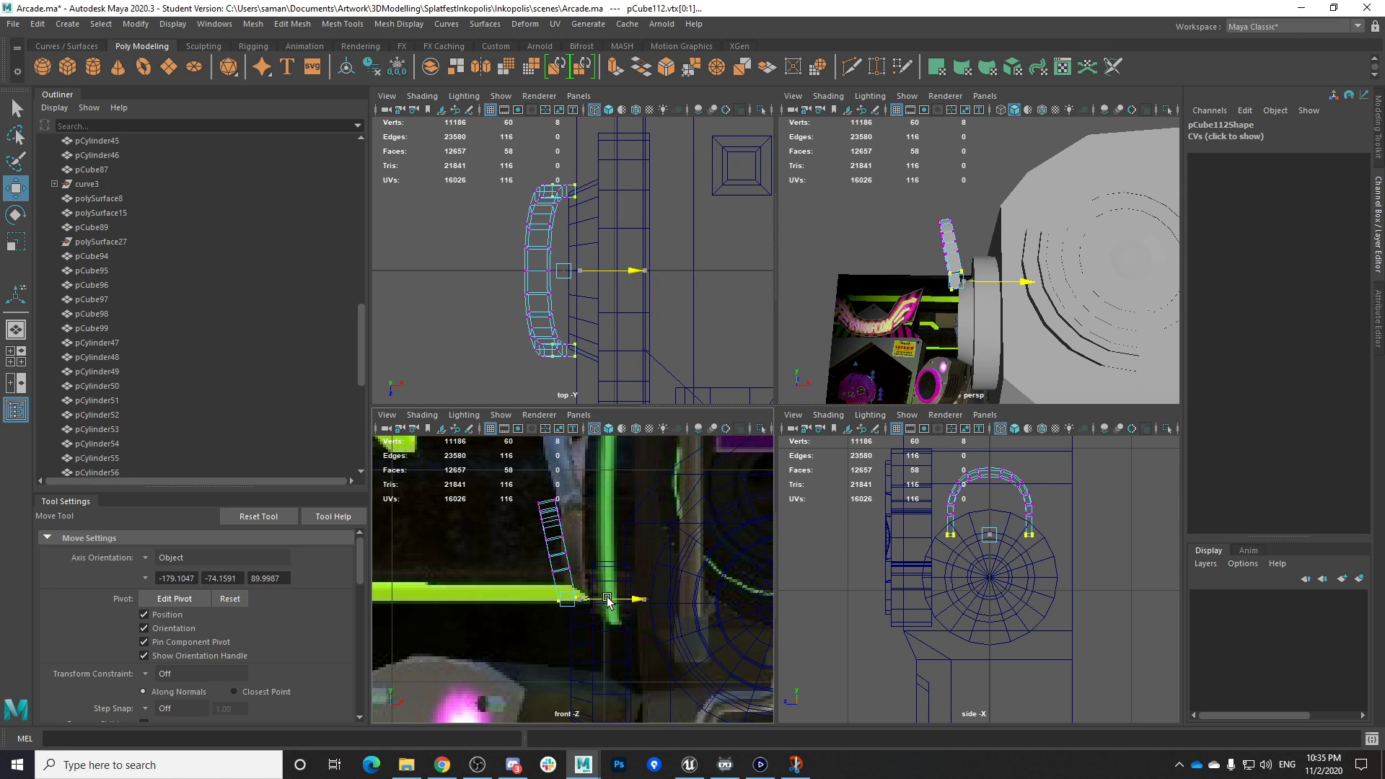
scroll(628, 578, "up", 10)
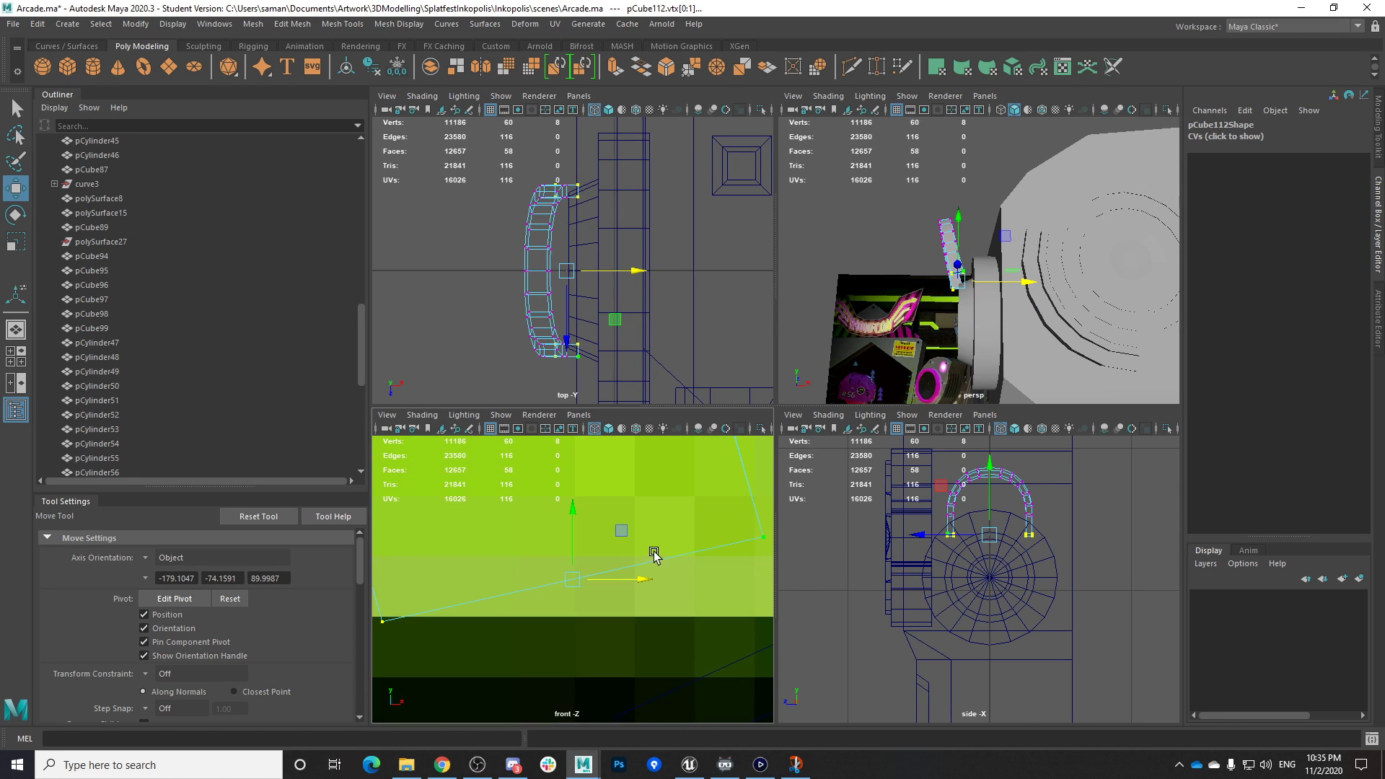
key("space")
scroll(661, 562, "down", 6)
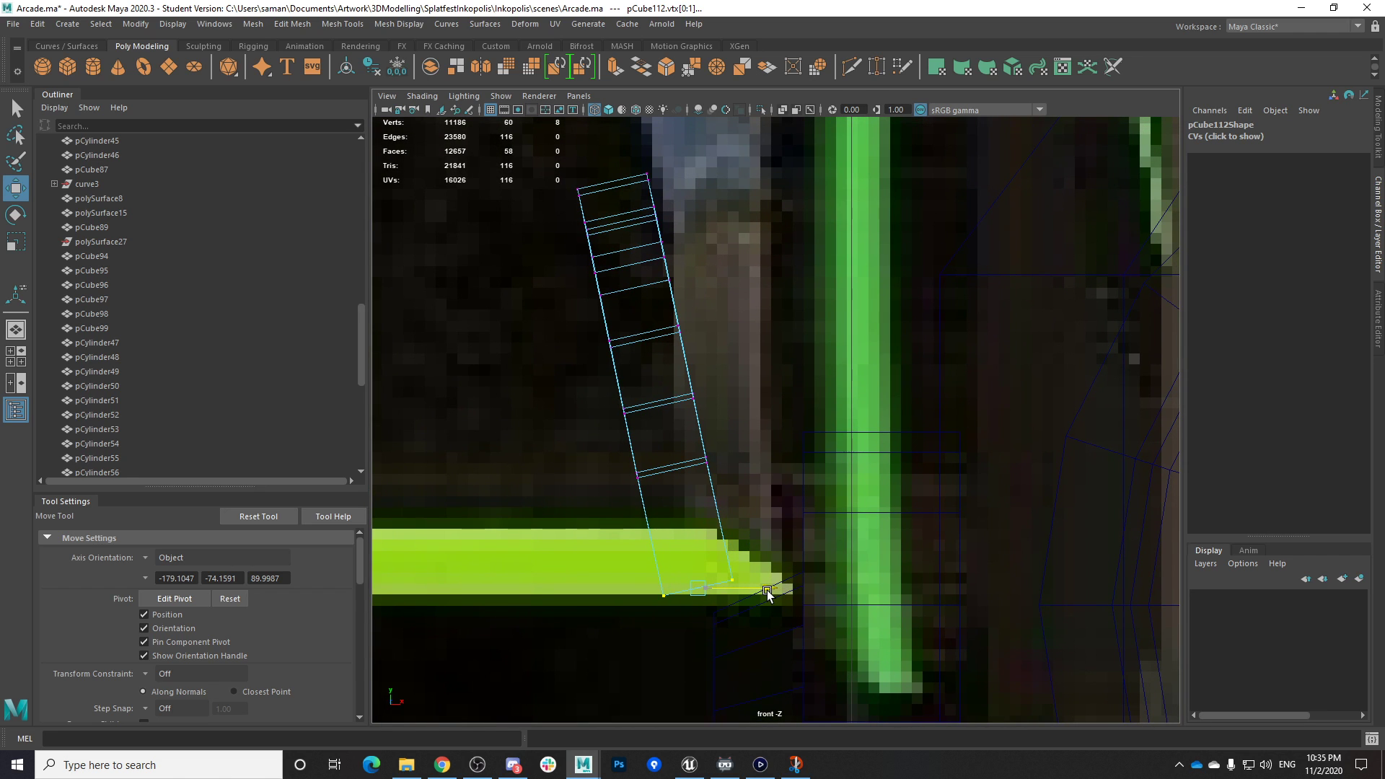
Freeze the arch's transformations in object mode, center its pivot and save the scene
right_click(671, 374)
right_click(660, 316)
right_click(676, 265)
right_click(668, 268)
left_click(396, 67)
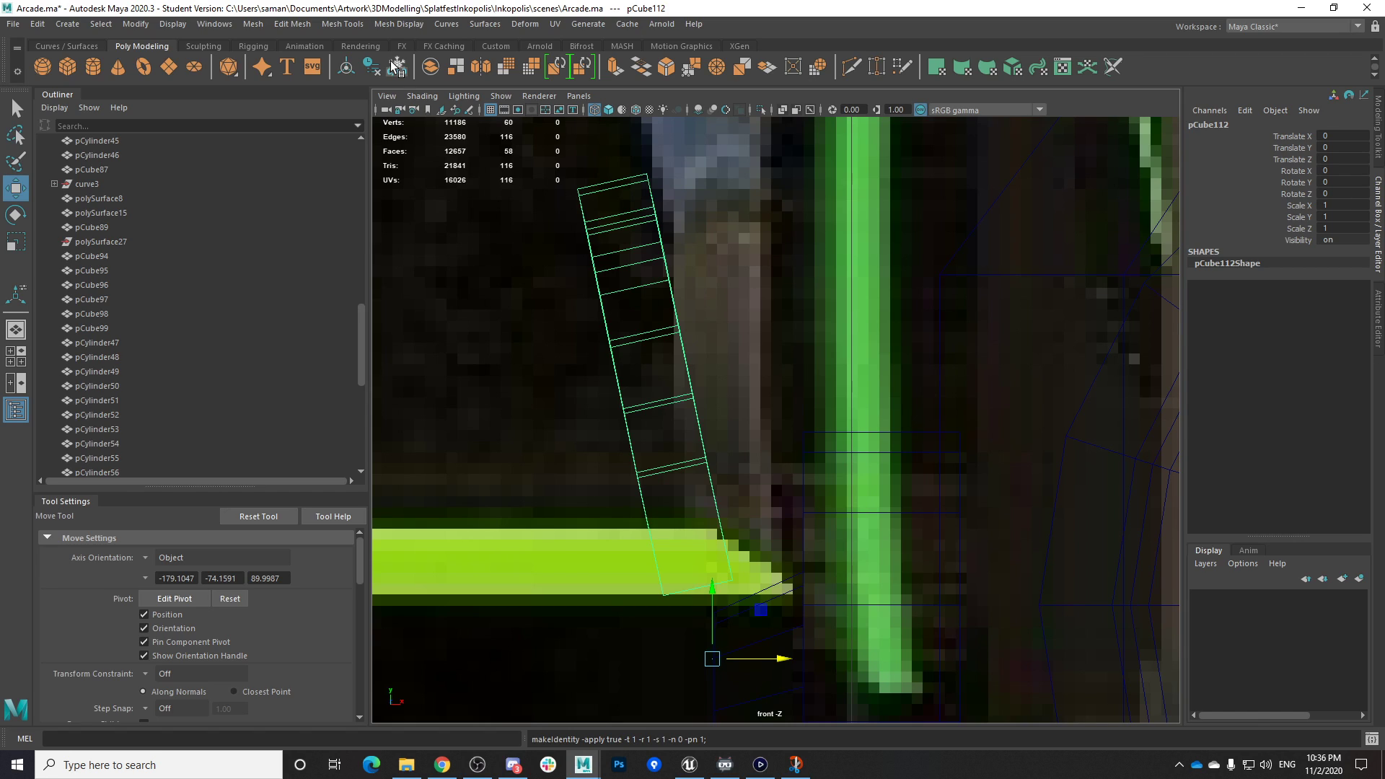
left_click(136, 24)
mouse_move(166, 137)
left_click(332, 151)
key("ctrl+s")
left_click(653, 390)
Move the arch down and toward the round side piece in the front view, and save the scene
right_click_drag(623, 299, 721, 236)
right_click_drag(665, 184, 731, 177)
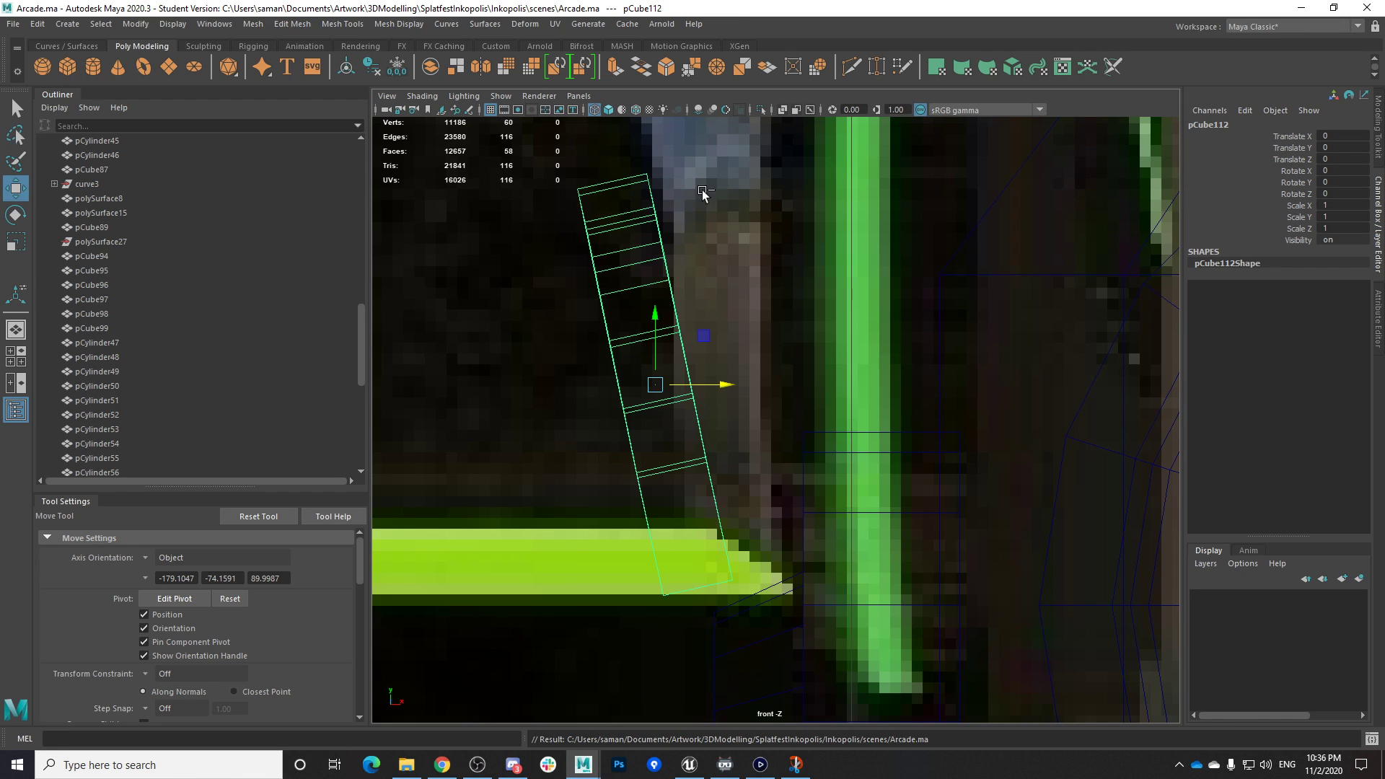
scroll(704, 389, "down", 2)
left_click_drag(692, 328, 694, 468)
middle_click_drag(734, 482, 736, 379, "alt")
left_click_drag(760, 430, 848, 520)
key("ctrl+s")
Lower the arch slightly more over the round side piece, to a Translate Y of about -27.324
key("space")
key("space")
scroll(897, 457, "up", 3)
left_click(726, 404)
key("ctrl+z")
left_click_drag(722, 398, 722, 422)
left_click_drag(748, 473, 904, 461, "alt")
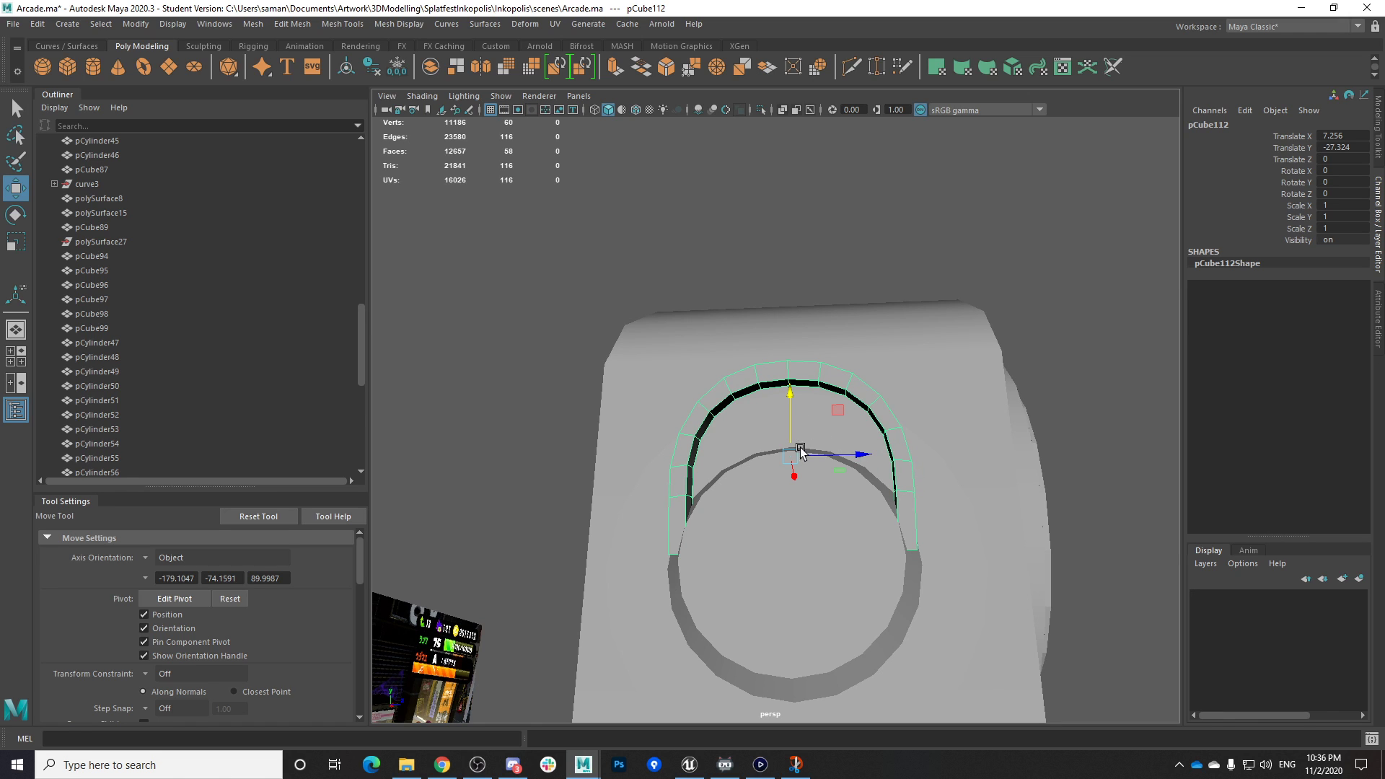
Select the arch's two end faces, turn on soft selection and scale them apart along Z to widen the legs
key("r")
left_click_drag(801, 487, 689, 516, "alt")
right_click(683, 407)
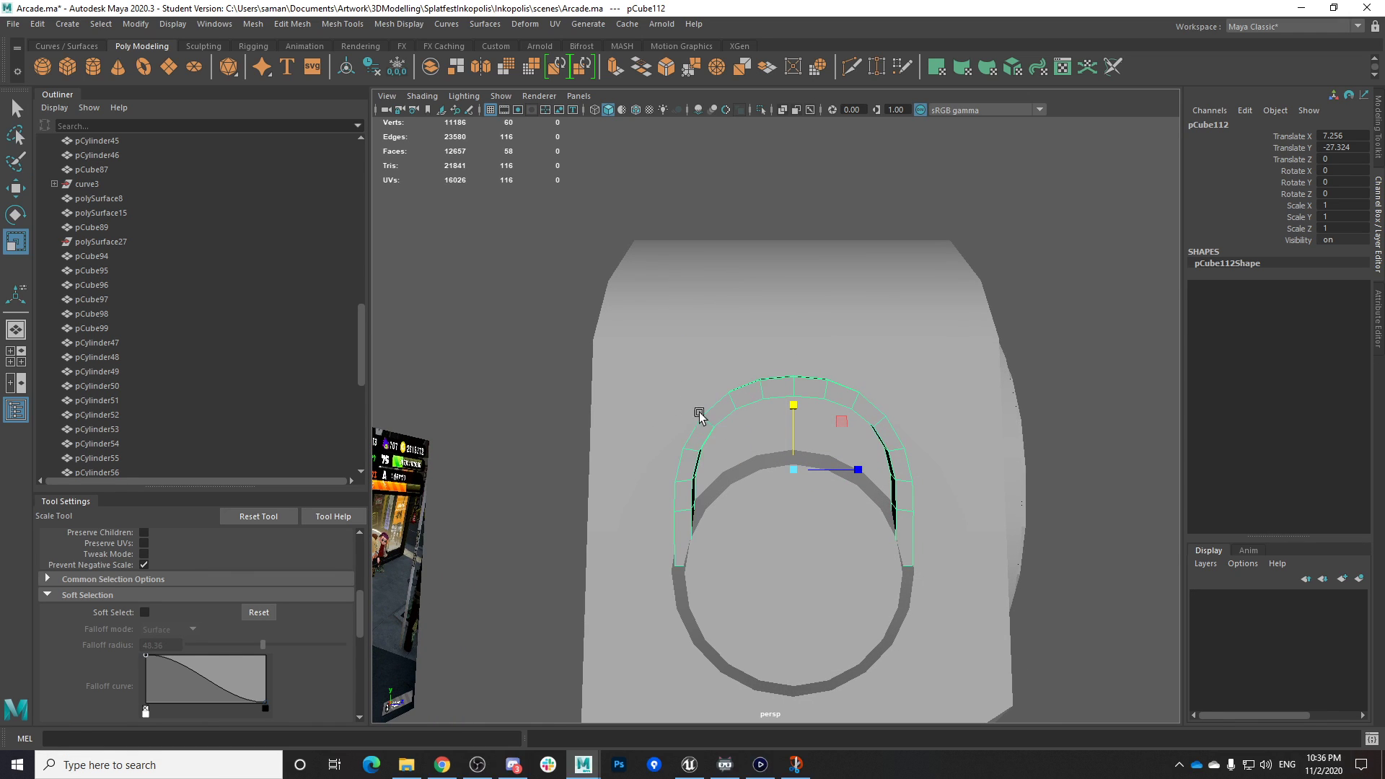
key("space")
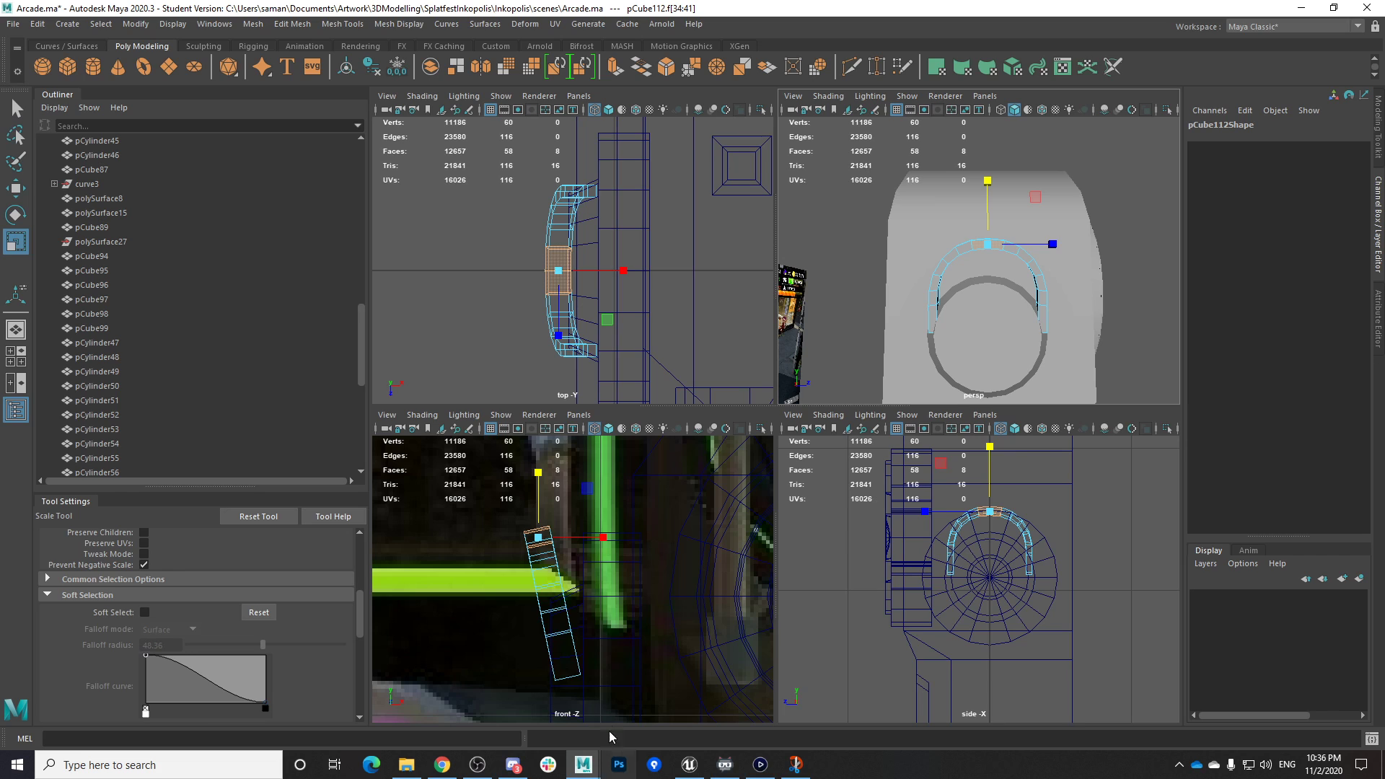
left_click(538, 663)
key("space")
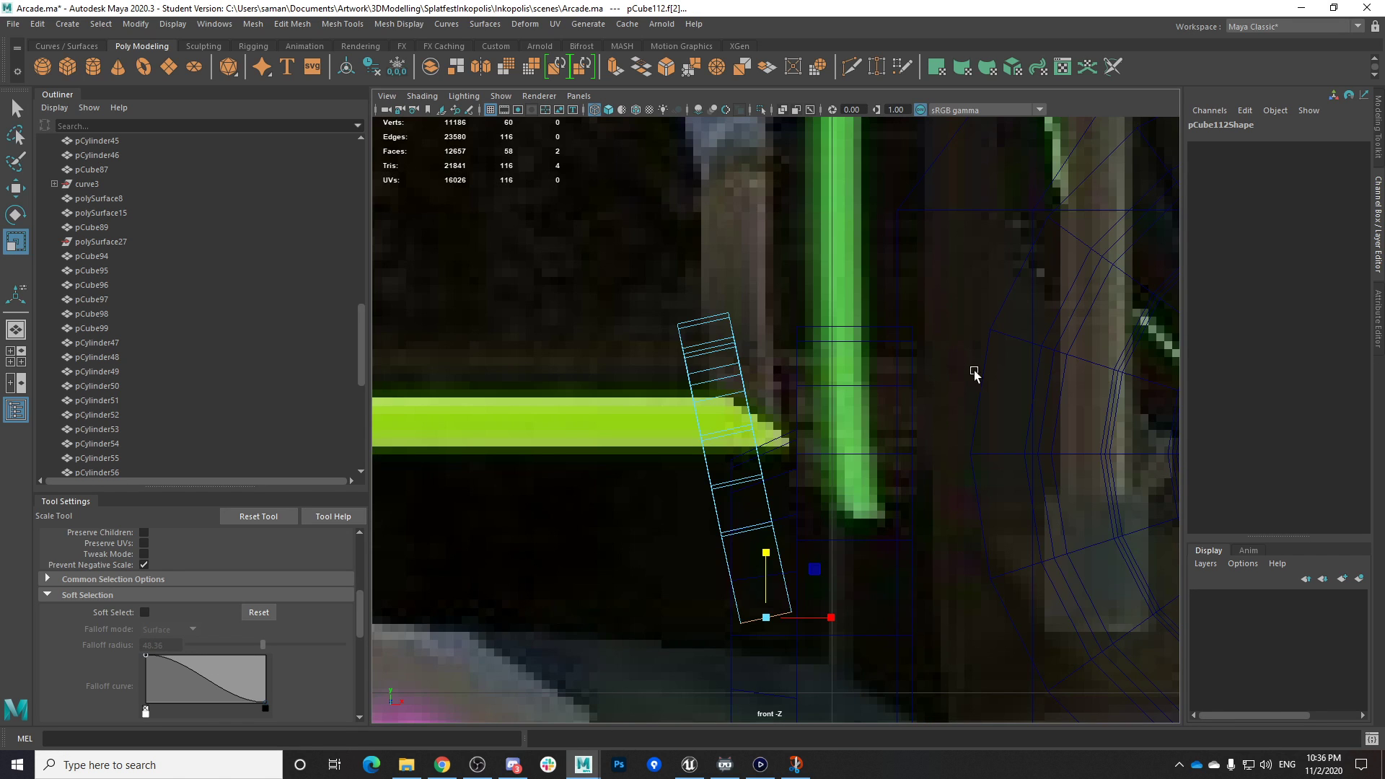
key("space")
left_click_drag(1053, 330, 1060, 329)
key("ctrl+z")
key("b")
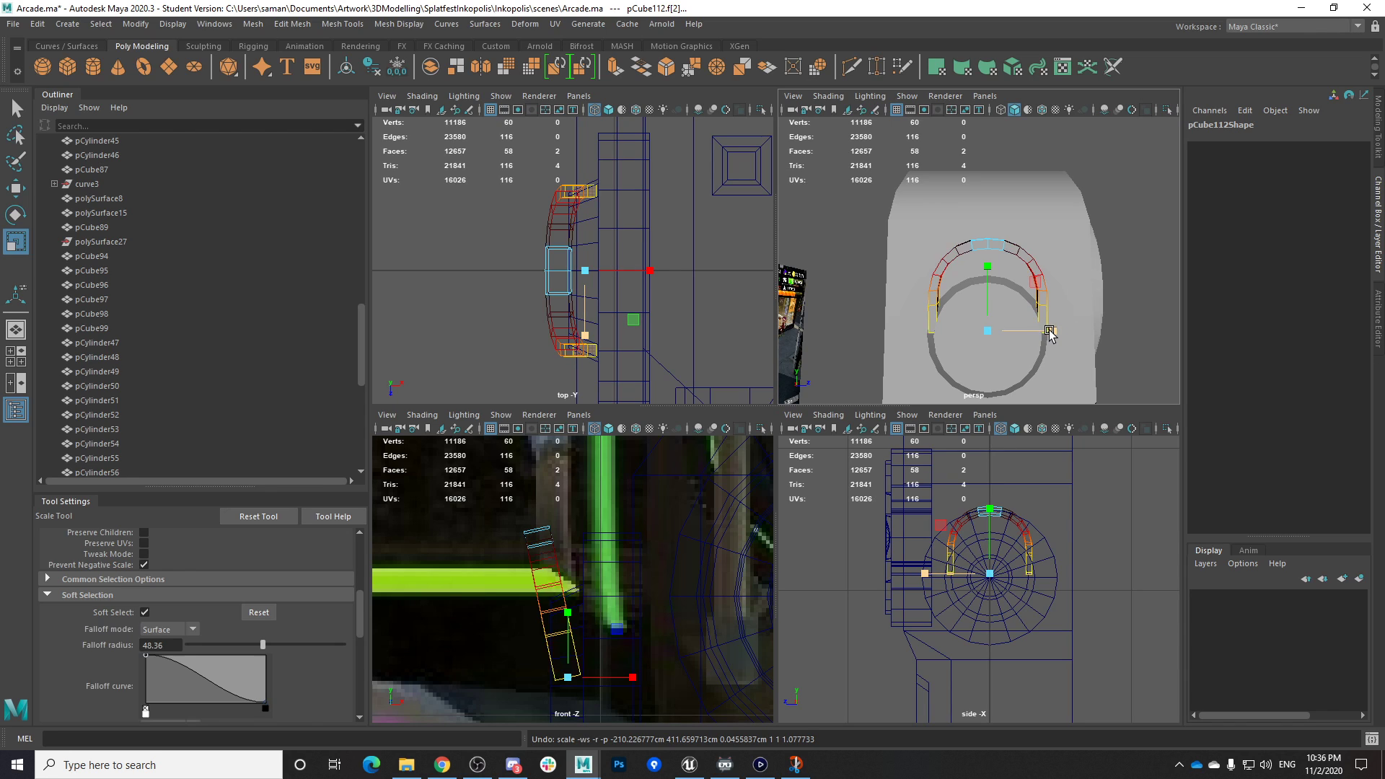
left_click_drag(1054, 332, 1061, 333)
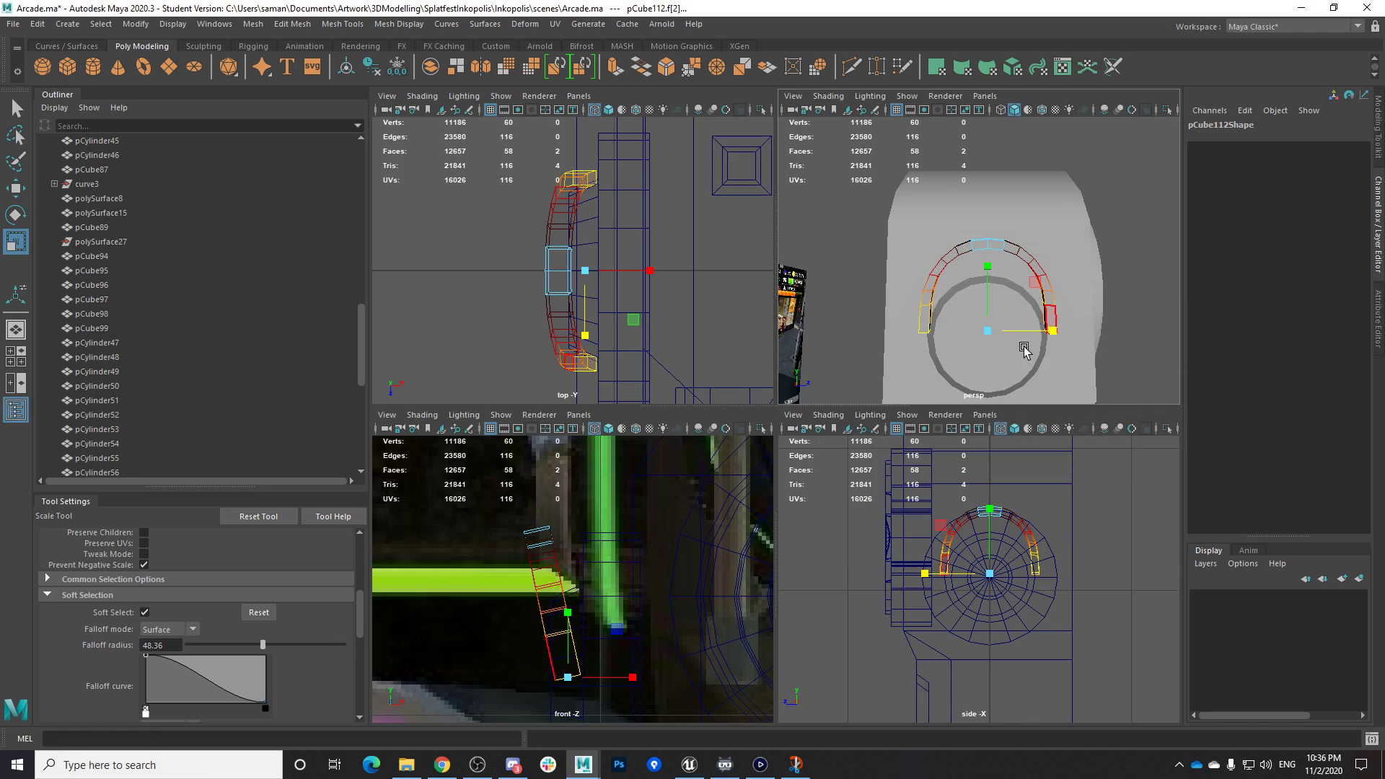
key("space")
left_click_drag(970, 406, 857, 553, "alt")
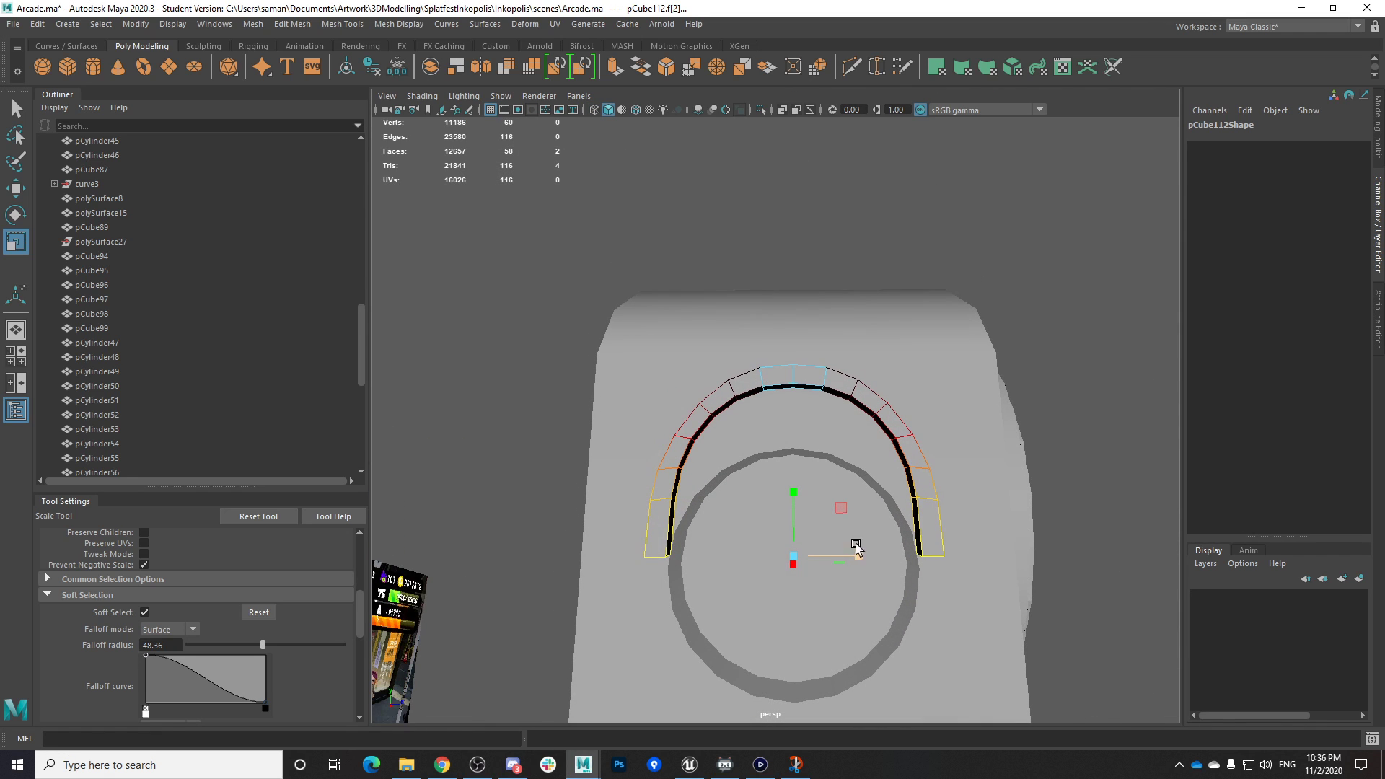
Reselect the arch's two end faces, turn off soft selection and set the Scale tool's axis orientation to Component
right_click_drag(801, 381, 921, 325)
left_click(1014, 508)
left_click_drag(1014, 508, 950, 486, "alt")
left_click(903, 487)
right_click_drag(657, 500, 670, 559)
left_click(930, 556)
left_click(660, 538, "shift")
left_click_drag(660, 537, 651, 561, "alt")
left_click(145, 613)
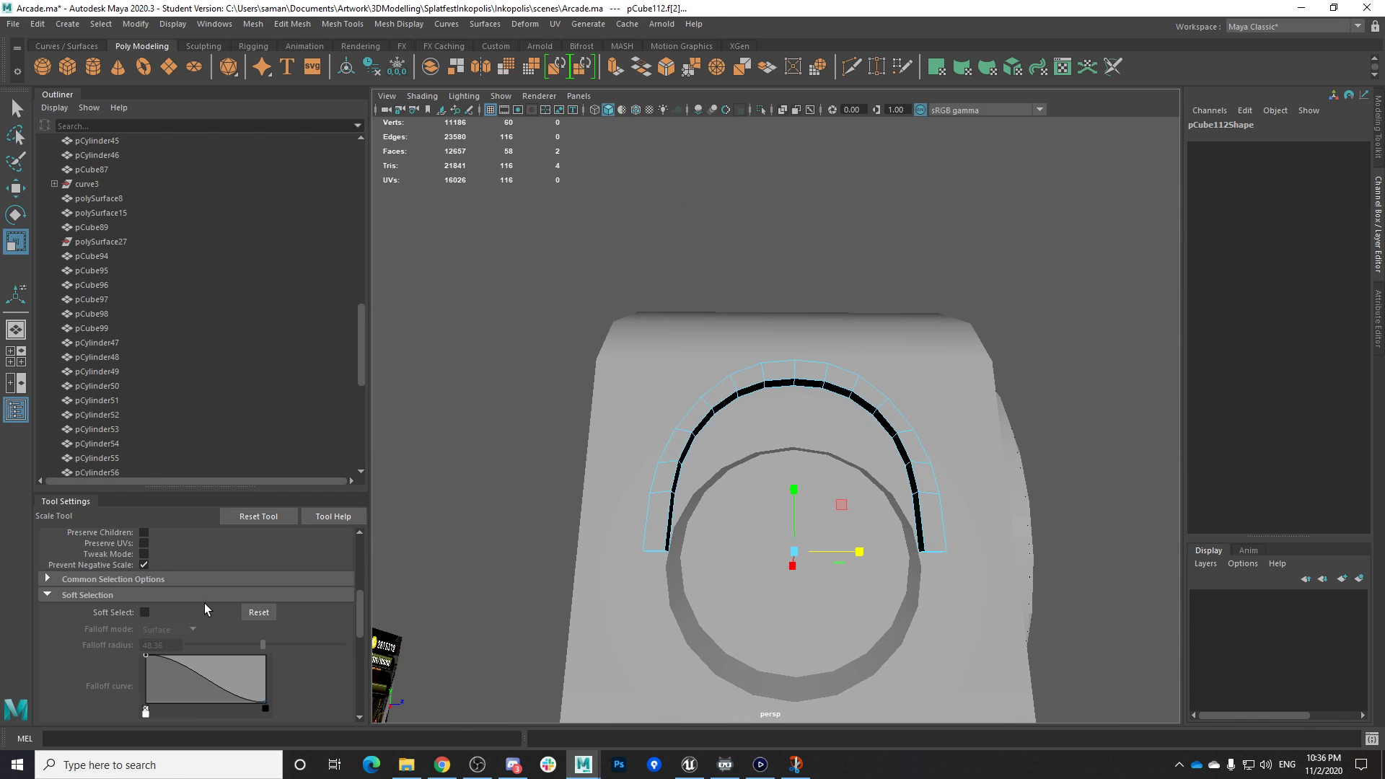
scroll(195, 601, "up", 5)
left_click(145, 558)
left_click(174, 611)
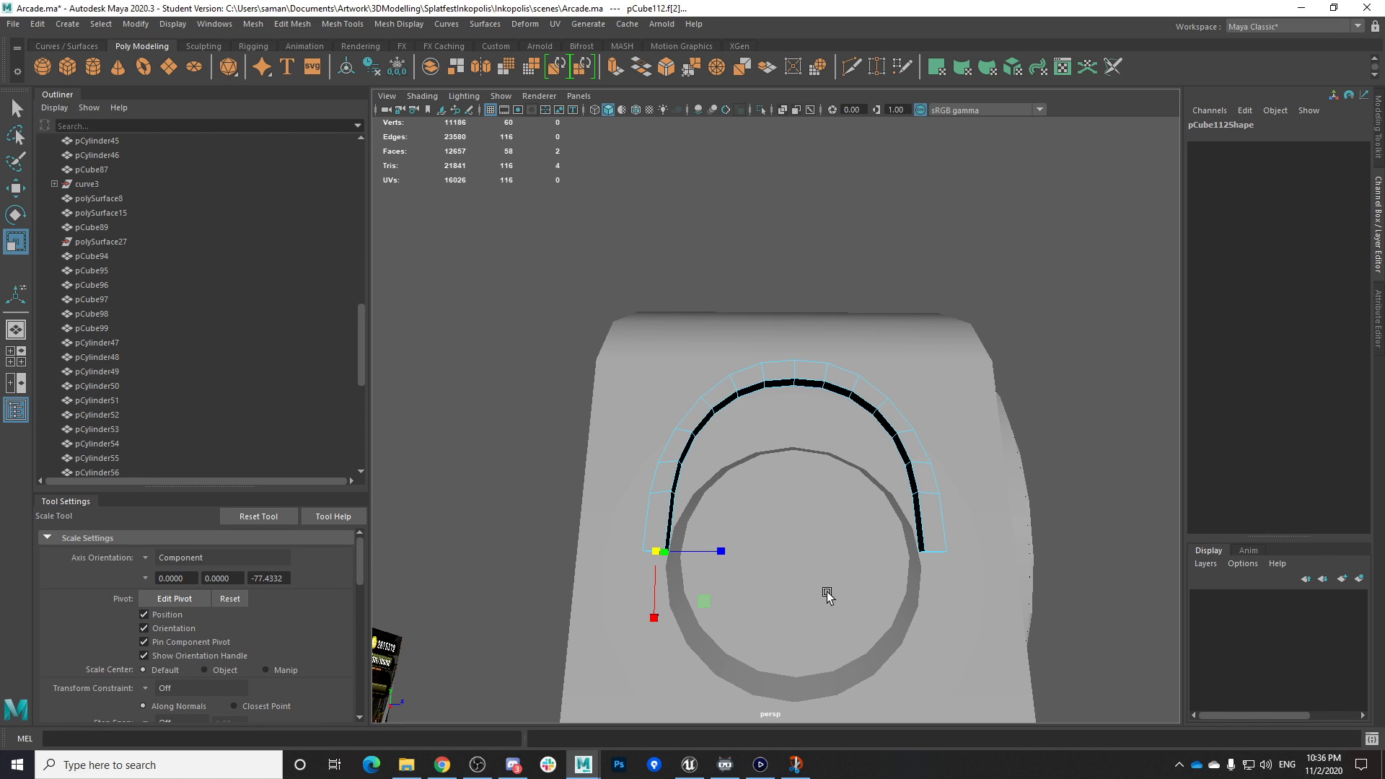
left_click_drag(827, 592, 722, 509, "alt")
Scale the arch's end faces slightly across their width, return to object mode, deselect the arch and save the scene
key("space")
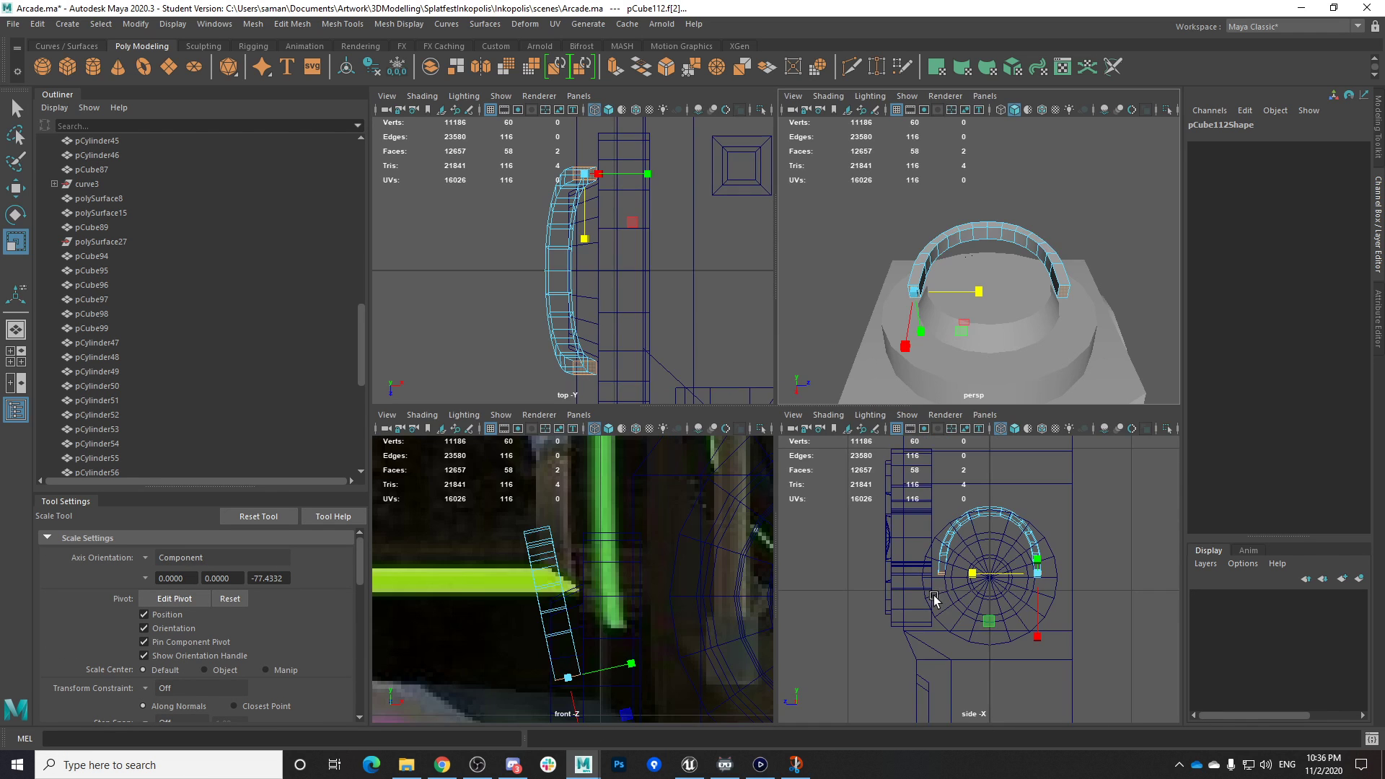
key("space")
left_click_drag(836, 408, 837, 409)
key("space")
key("space")
right_click_drag(844, 369, 989, 296)
scroll(990, 303, "down", 5)
left_click_drag(993, 318, 1040, 518, "alt")
left_click(1040, 518)
key("ctrl+s")
key("Return")
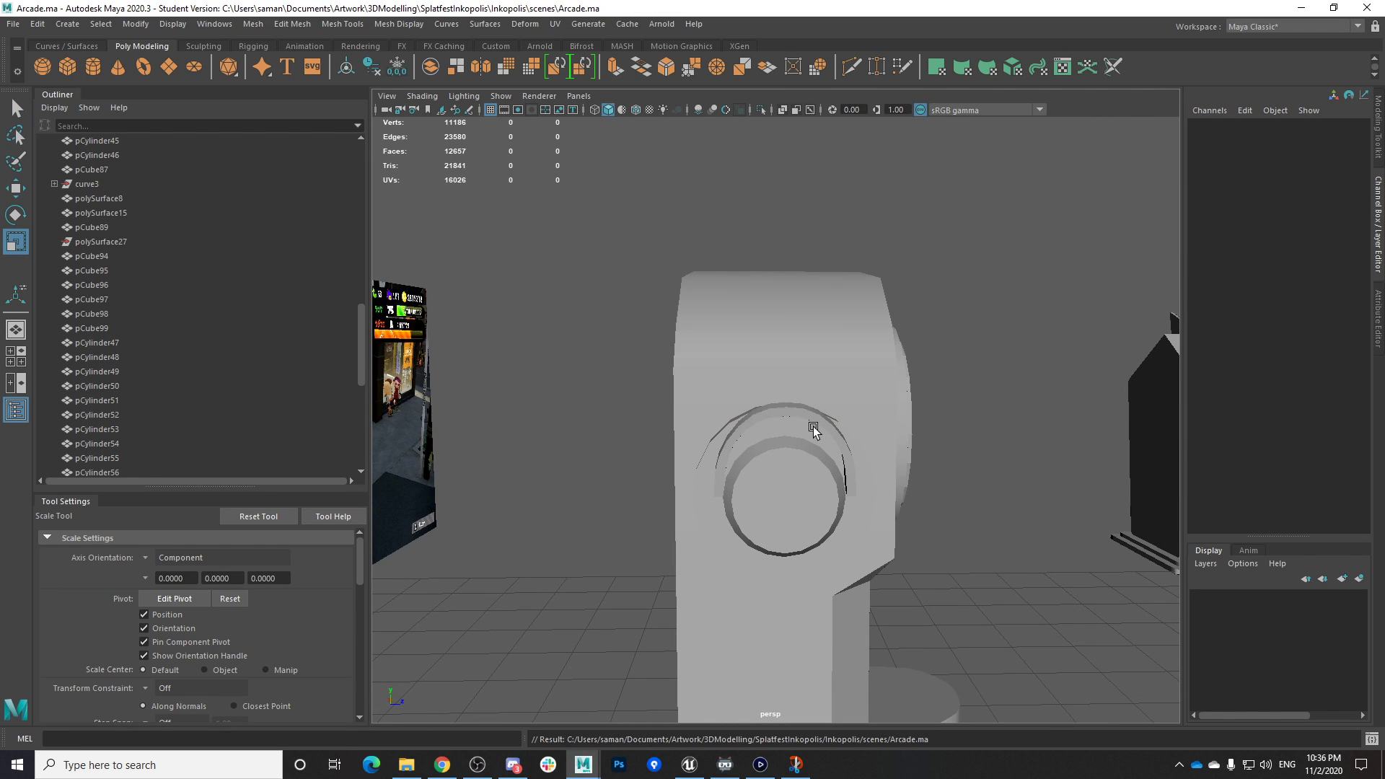
Select the arch and delete its construction history
left_click(832, 422)
left_click(831, 423)
left_click_drag(832, 423, 736, 469, "alt")
left_click(375, 67)
left_click_drag(761, 424, 757, 453, "alt")
key("w")
scroll(919, 477, "up", 2)
scroll(919, 481, "up", 1)
right_click_drag(609, 462, 589, 418)
left_click(620, 510)
right_click_drag(628, 465, 650, 423)
left_click(683, 355)
right_click_drag(690, 353, 792, 285)
left_click(790, 291)
left_click(776, 325)
left_click(851, 309)
Select the two end faces of the arch's legs and set the Scale tool's axis orientation to World
right_click_drag(866, 362, 778, 380)
left_click(791, 327)
left_click(626, 498)
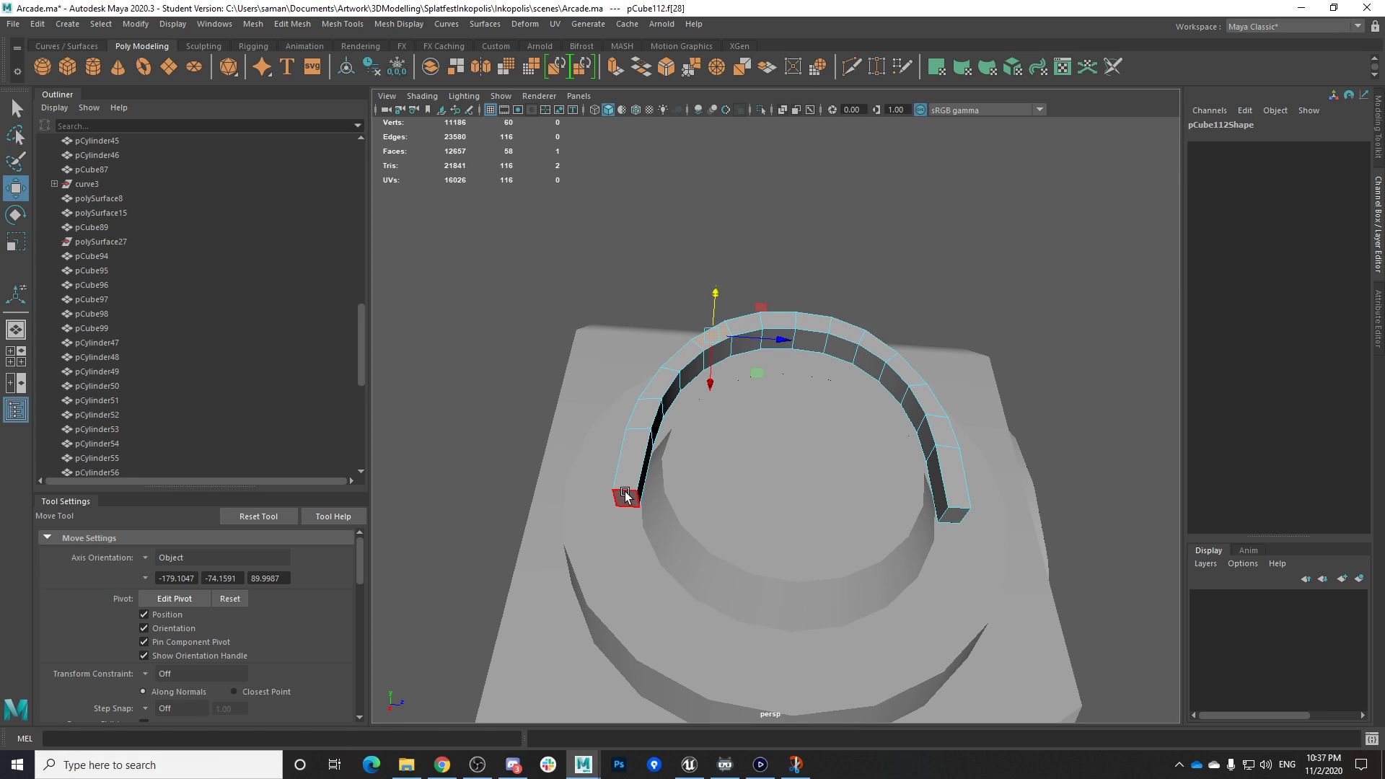
left_click(953, 529, "shift")
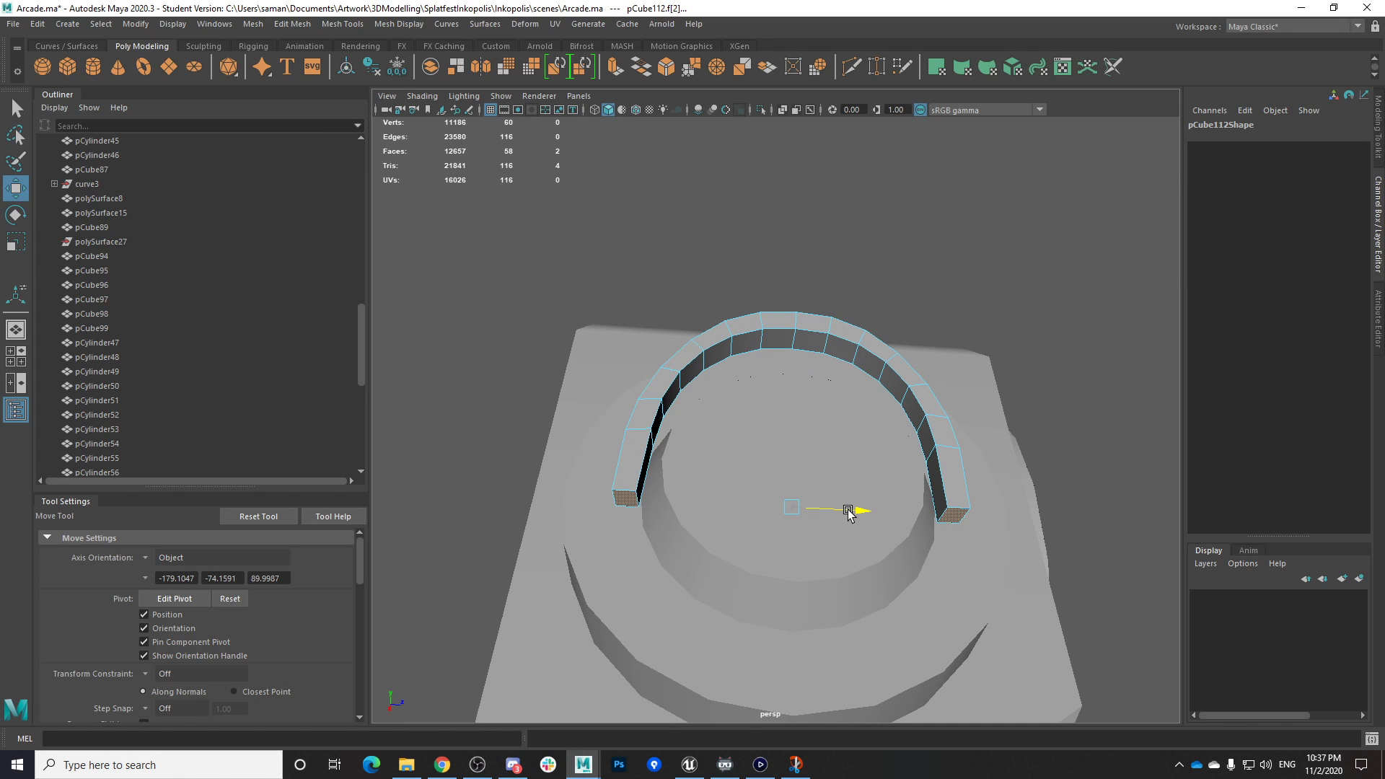
key("r")
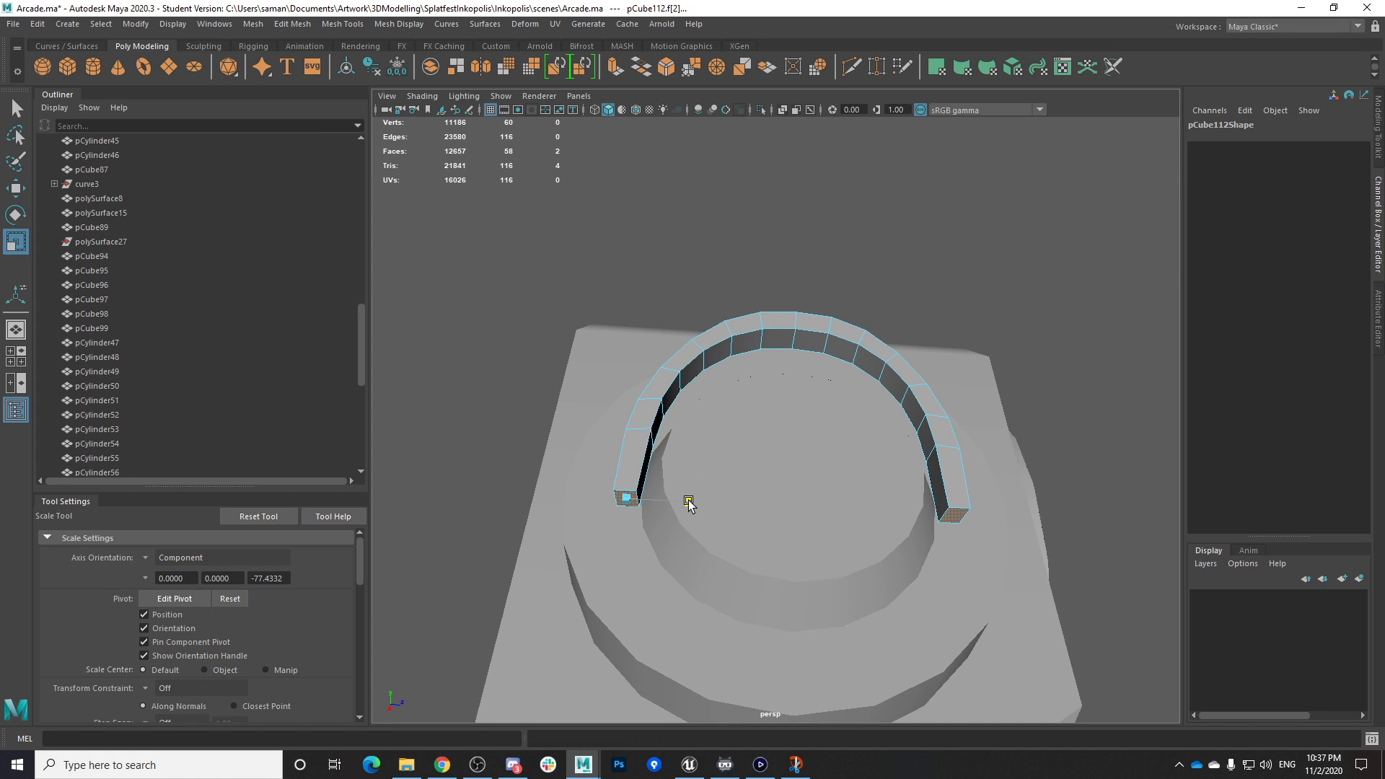
left_click(145, 559)
left_click(188, 580)
left_click(454, 765)
left_click(755, 444)
left_click(764, 476)
left_click(761, 483)
left_click(592, 766)
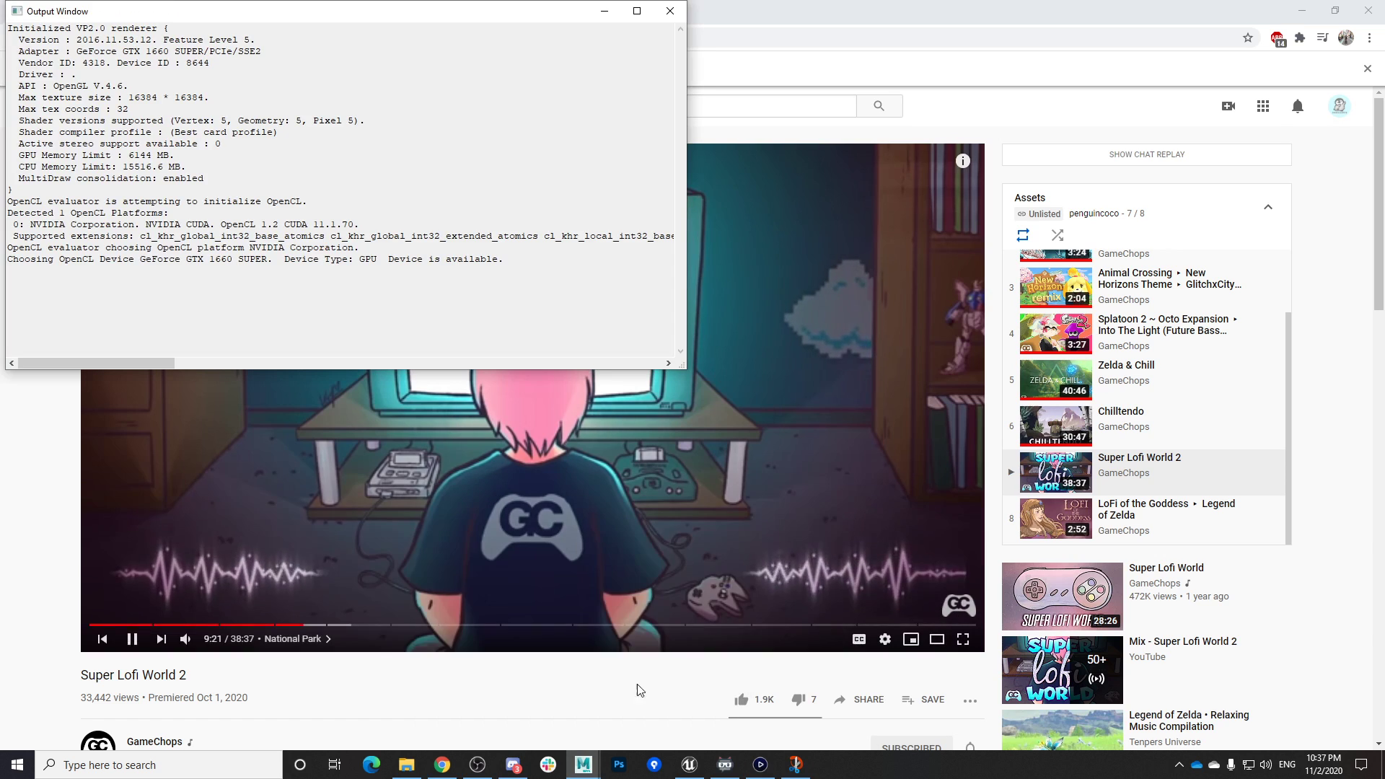
left_click(725, 718)
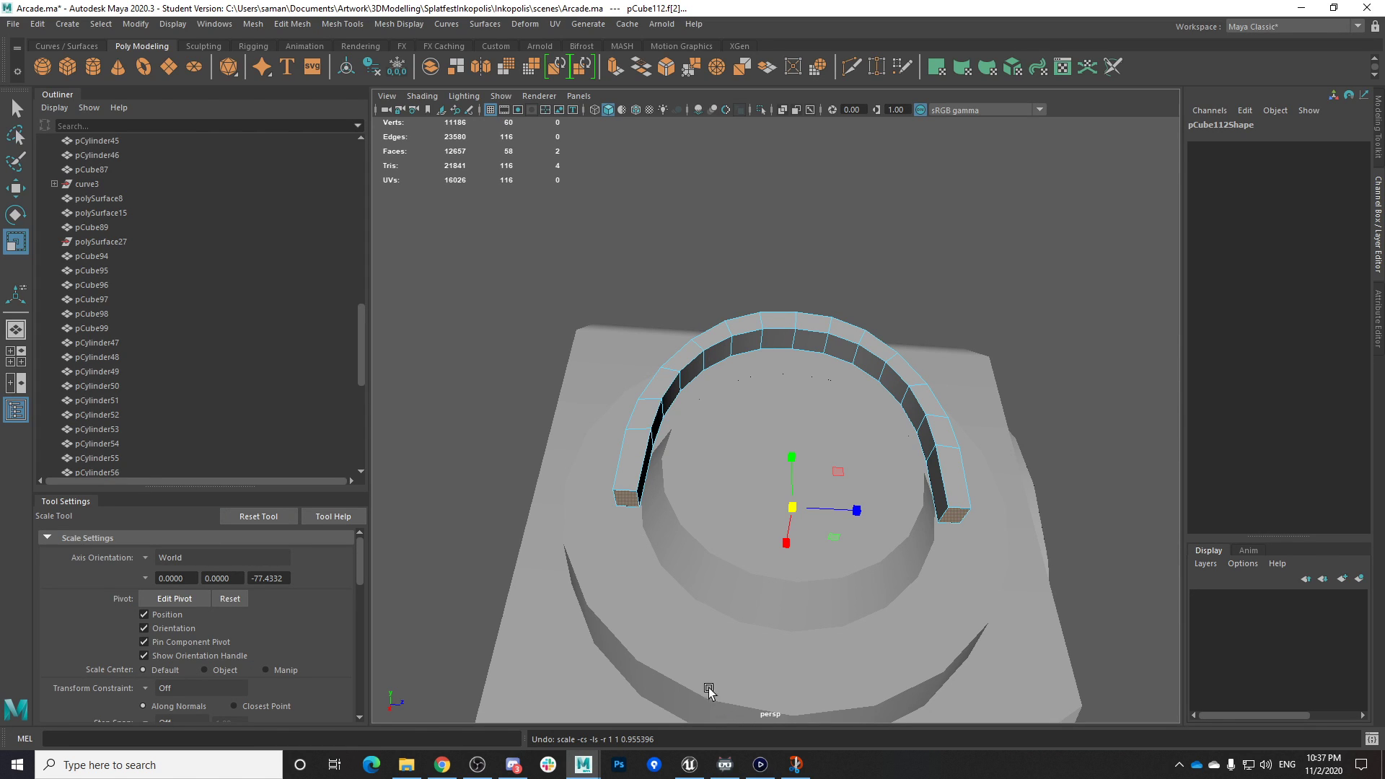
In object mode, scale the whole arch uniformly to 0.953, lower it to Translate Y -36.441 and save the scene
left_click_drag(855, 510, 803, 537)
key("ctrl+z")
right_click_drag(782, 352, 865, 299)
left_click_drag(785, 437, 709, 562)
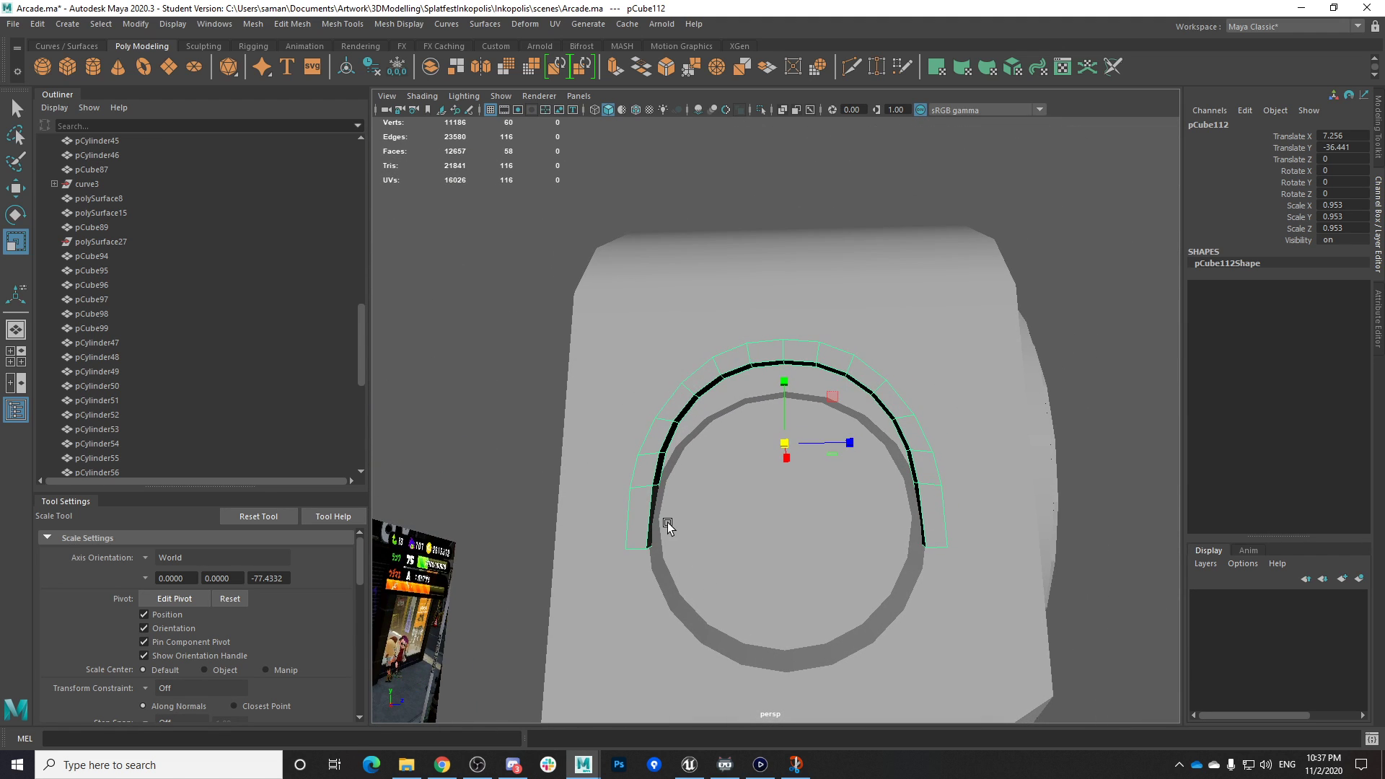
key("ctrl+s")
left_click(659, 399)
left_click_drag(658, 399, 717, 508, "alt")
right_click_drag(717, 508, 697, 336)
double_click(733, 509)
left_click_drag(740, 513, 903, 510, "alt")
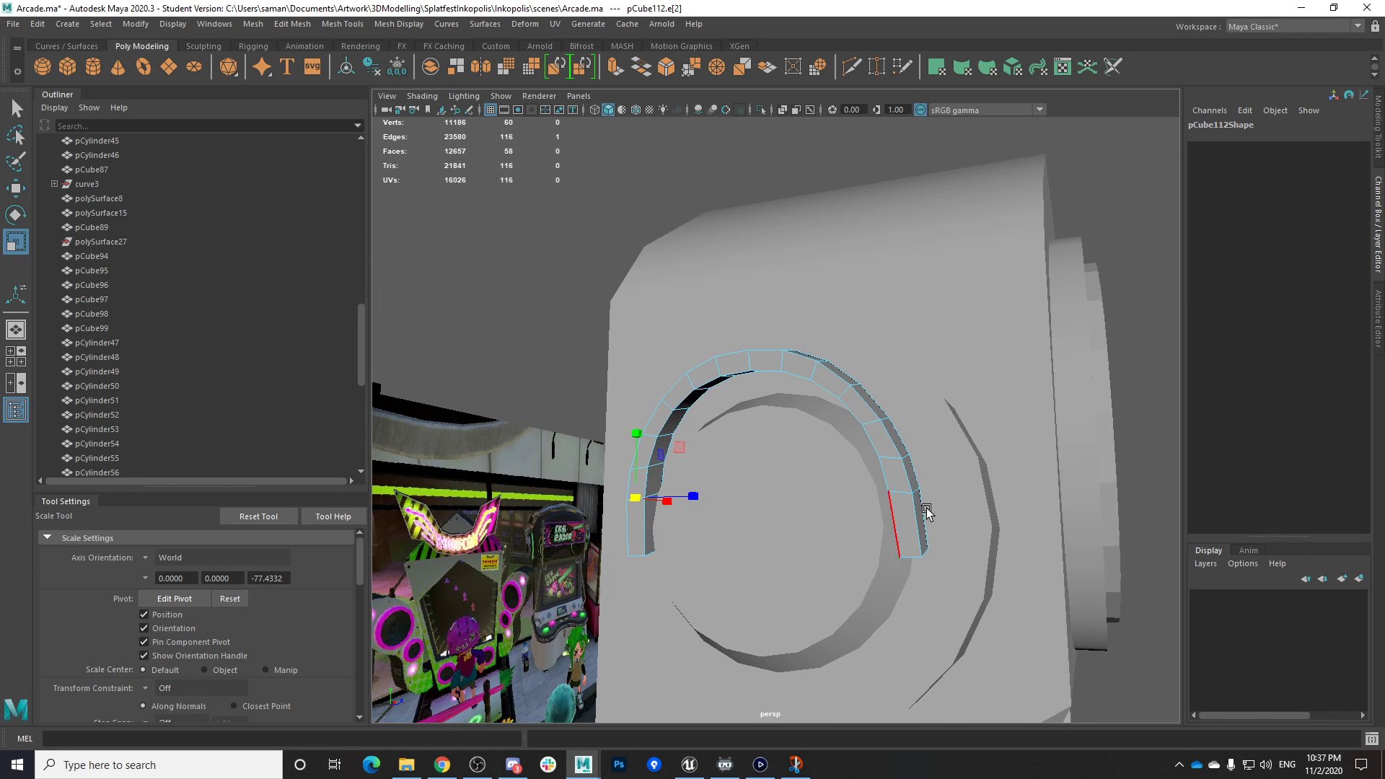
left_click(918, 495, "shift")
key("ctrl+z")
left_click(918, 491, "shift")
left_click_drag(848, 509, 885, 474, "alt")
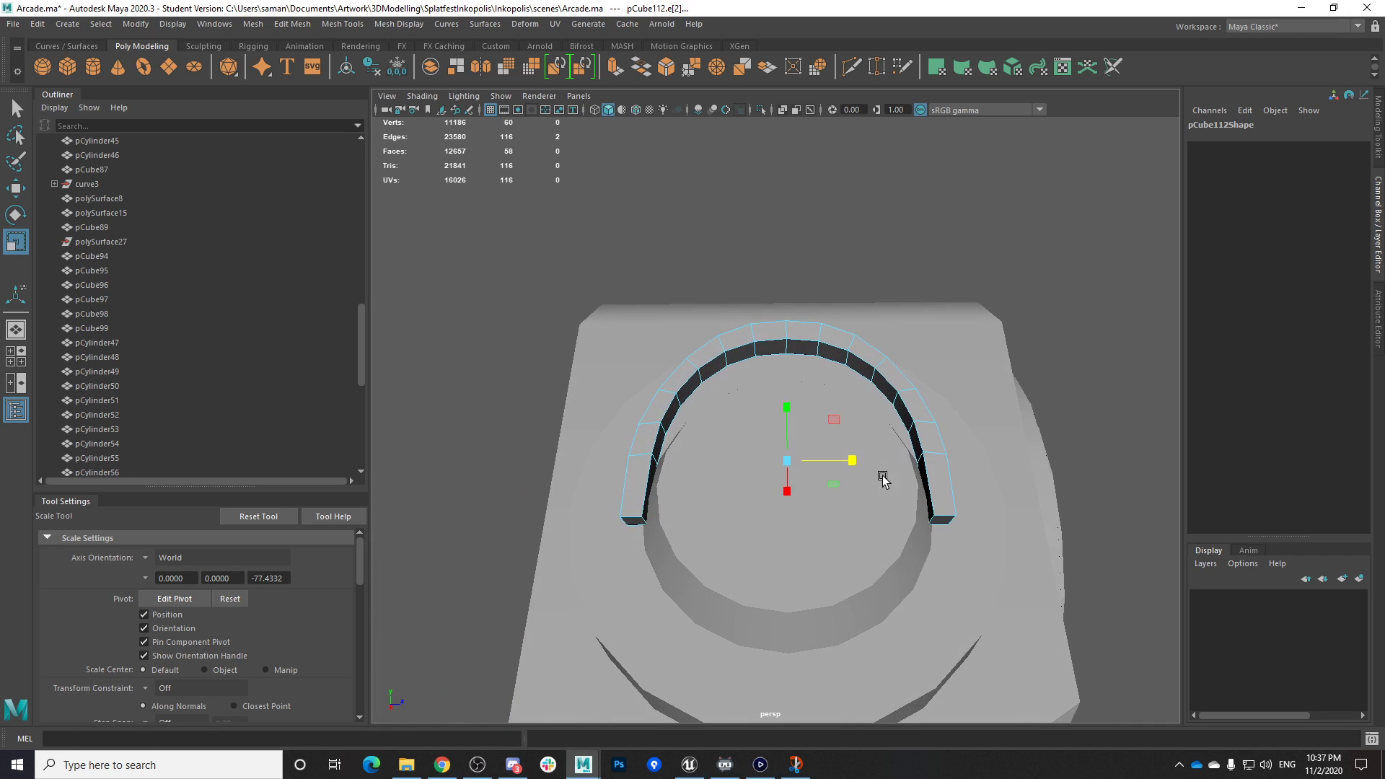
Save the scene, return the arch to object mode and save again
key("ctrl+s")
left_click(632, 394)
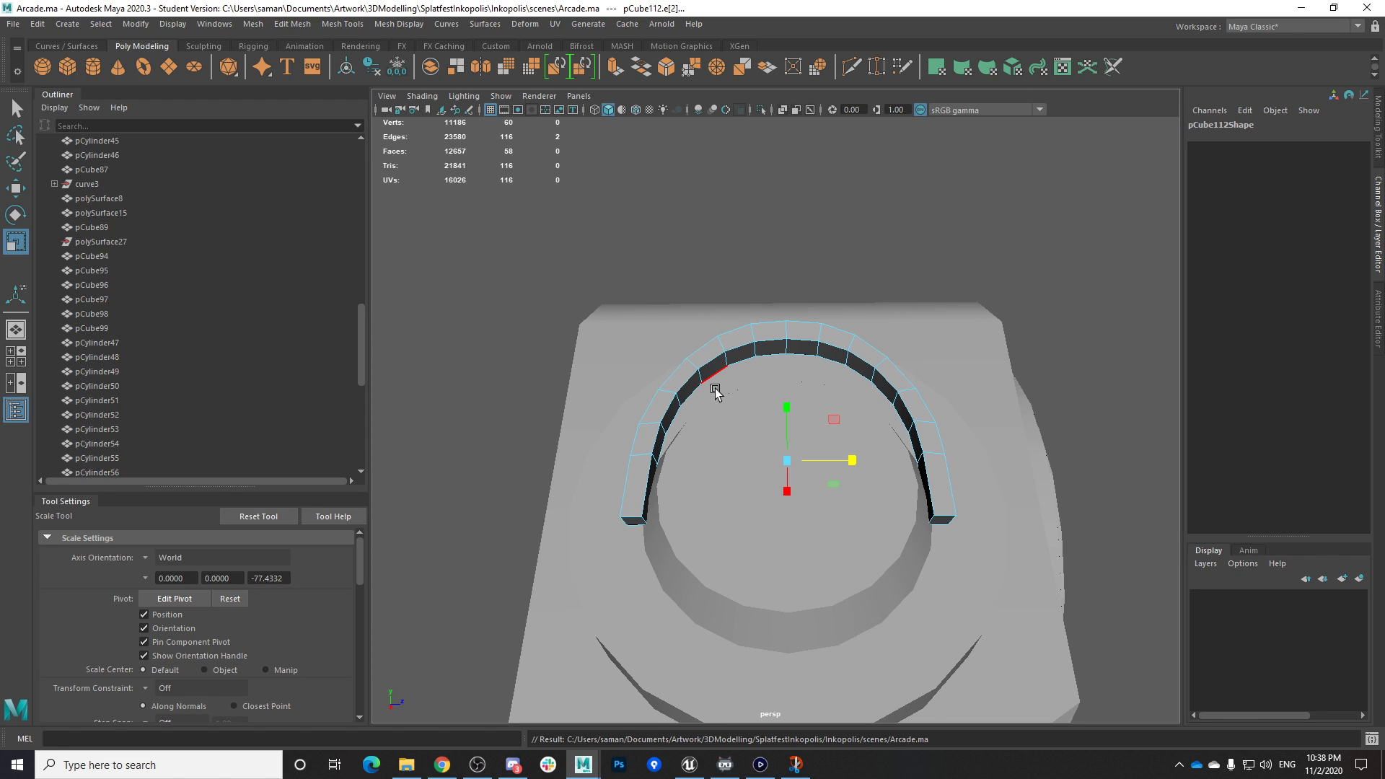
key("super")
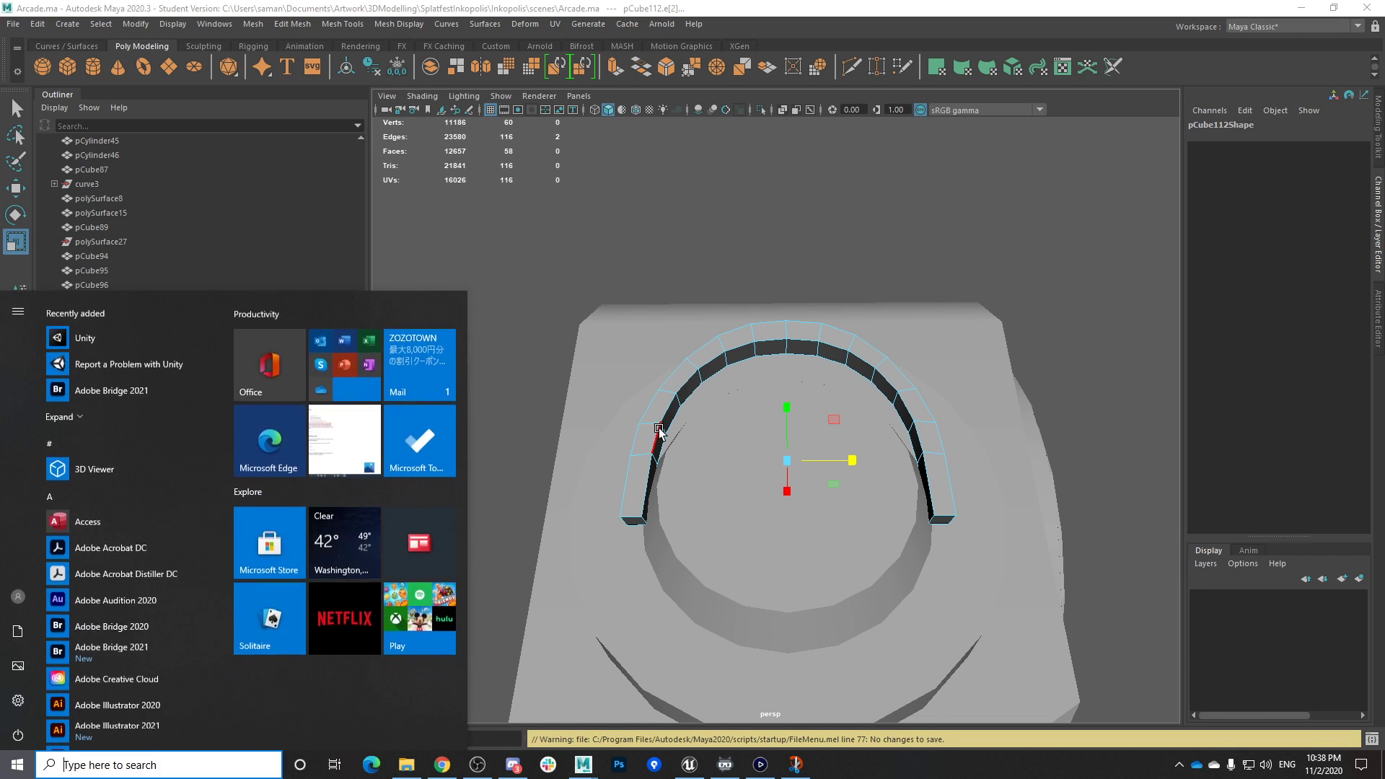
left_click_drag(656, 431, 681, 472, "alt")
right_click_drag(681, 472, 754, 362)
left_click_drag(936, 381, 765, 392, "alt")
key("ctrl+s")
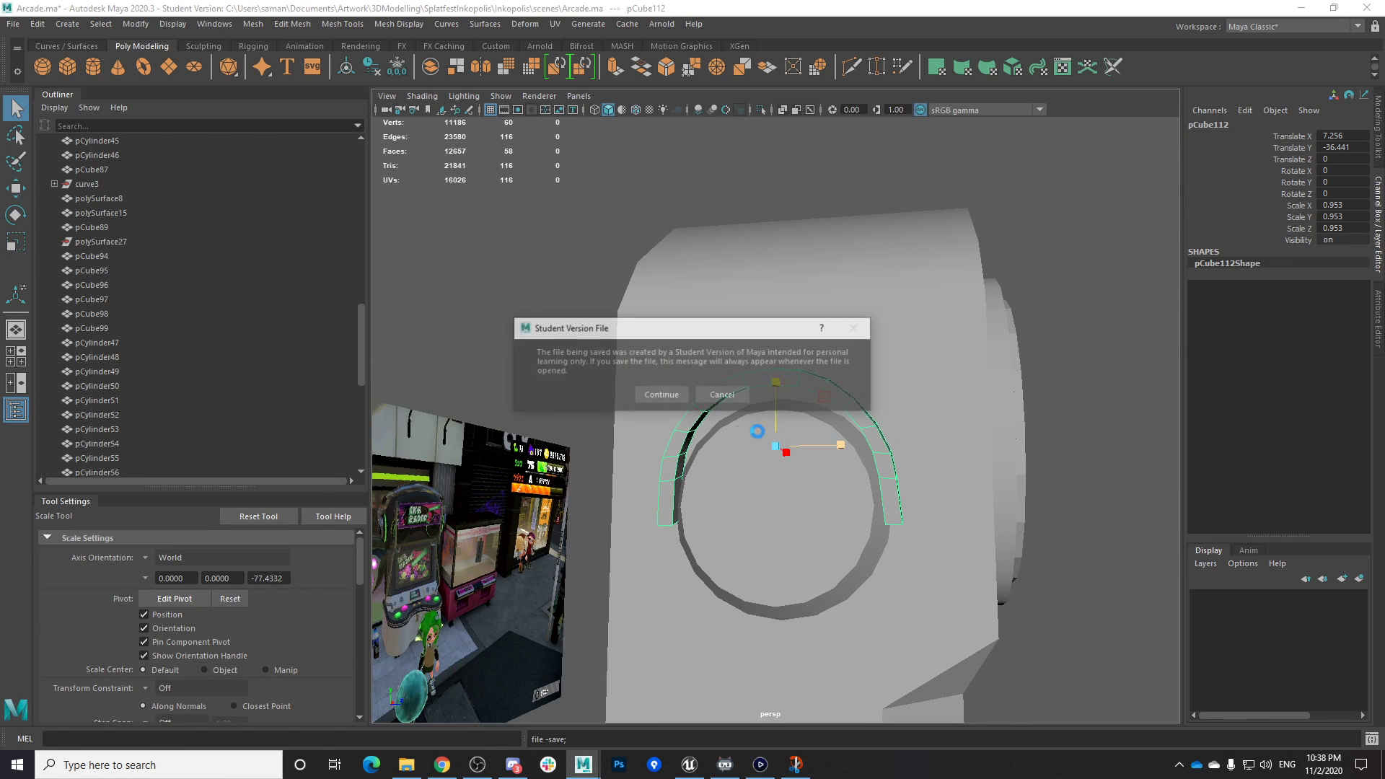
left_click(647, 396)
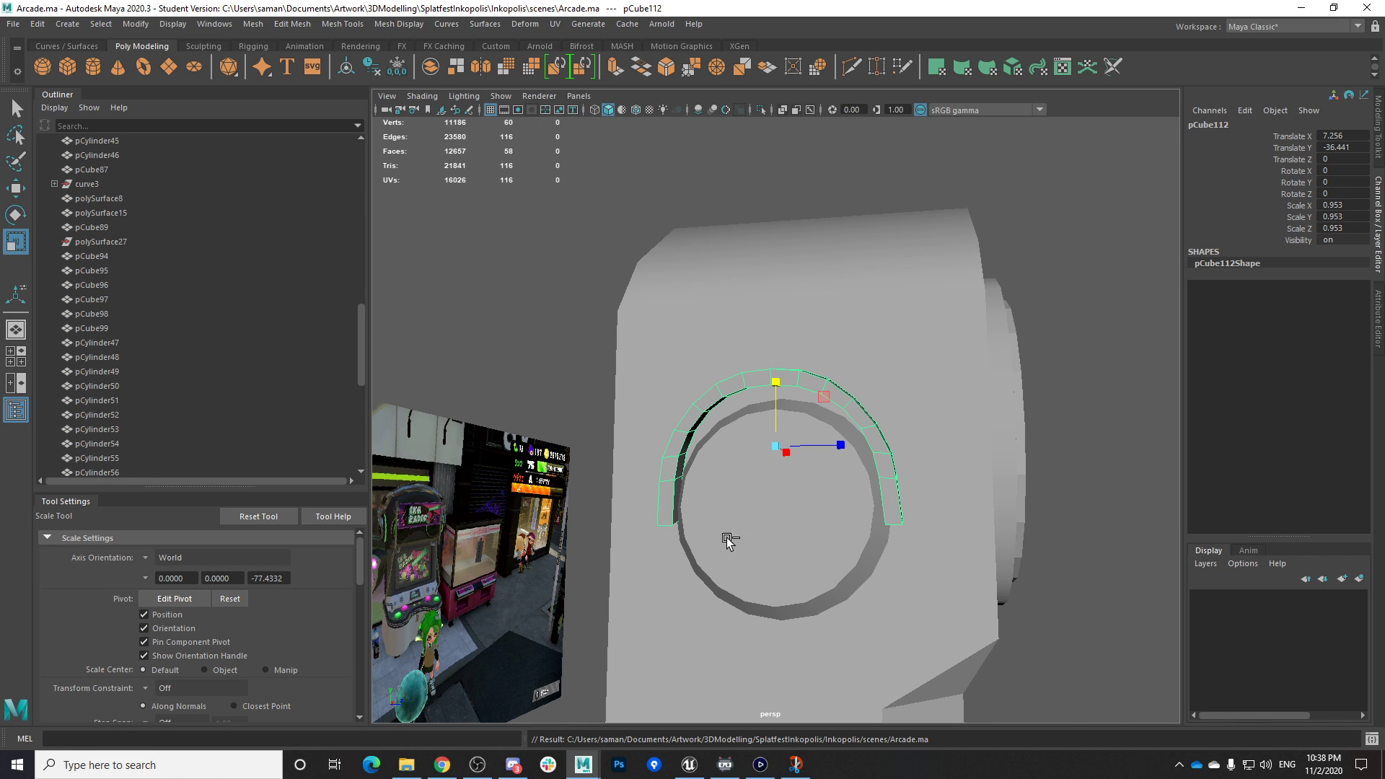
left_click_drag(686, 464, 757, 516, "alt")
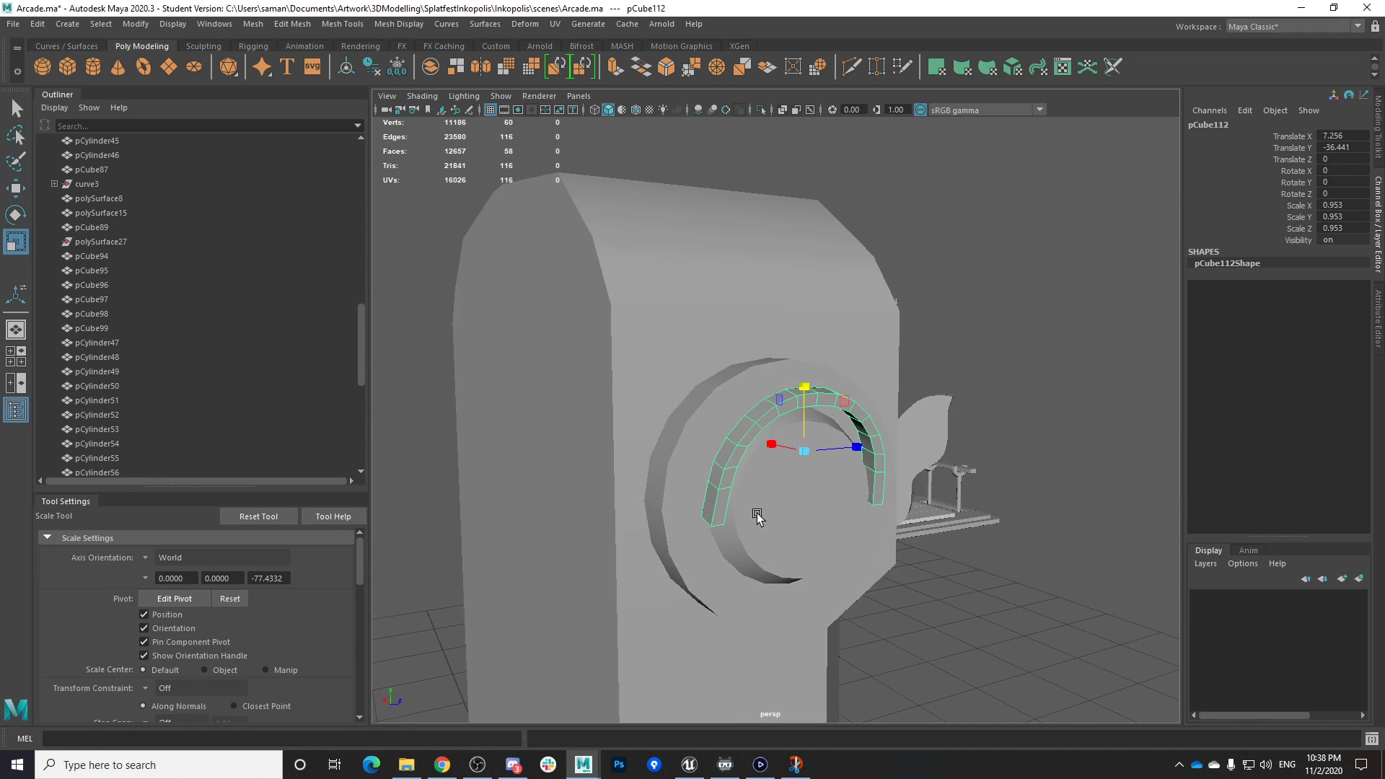
scroll(756, 516, "up", 5)
right_click_drag(696, 365, 686, 320)
left_click(632, 532)
left_click_drag(633, 532, 582, 523, "alt")
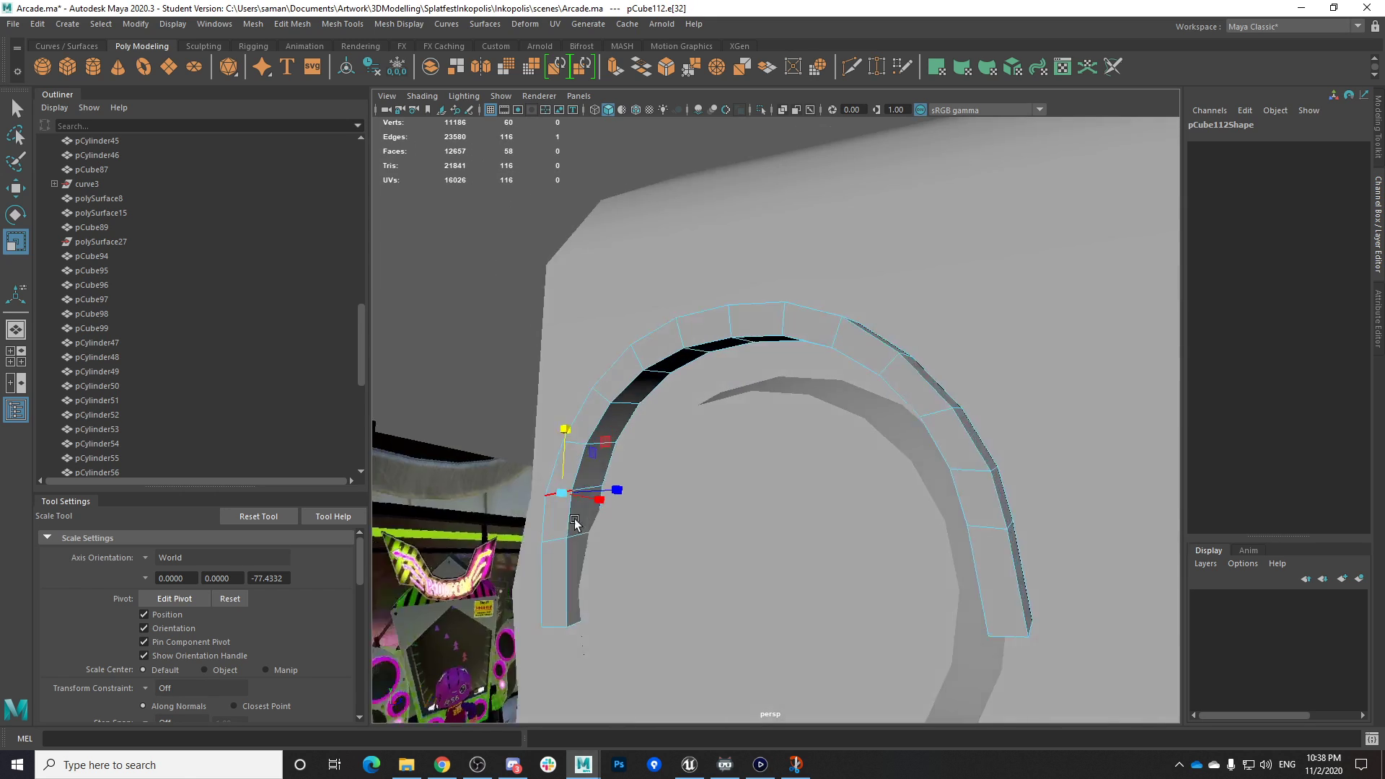
left_click(956, 469, "shift")
left_click_drag(959, 470, 911, 514, "alt")
right_click_drag(890, 365, 938, 328)
scroll(952, 594, "down", 6)
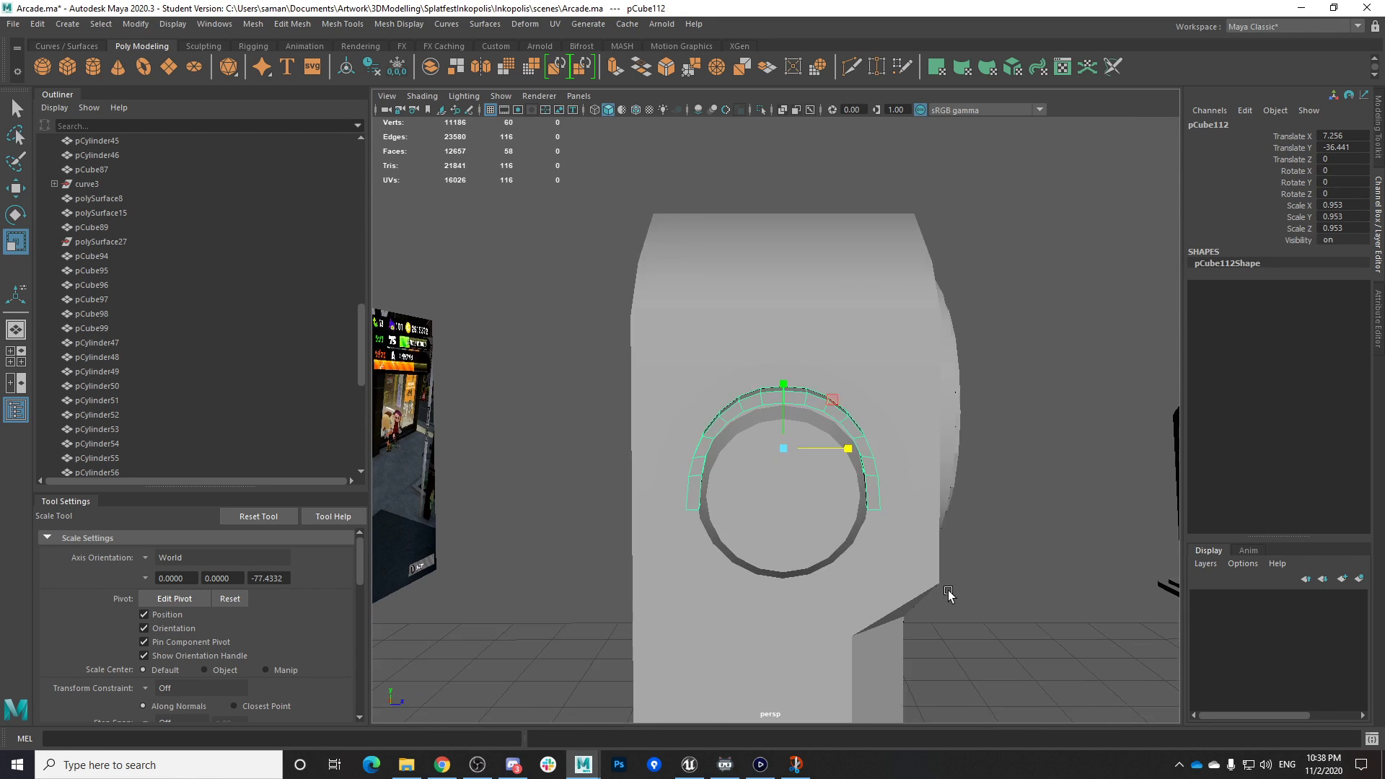
Freeze the arch's transformations, delete its construction history and save the scene
key("q")
key("ctrl+s")
left_click(655, 396)
left_click(396, 67)
left_click(377, 69)
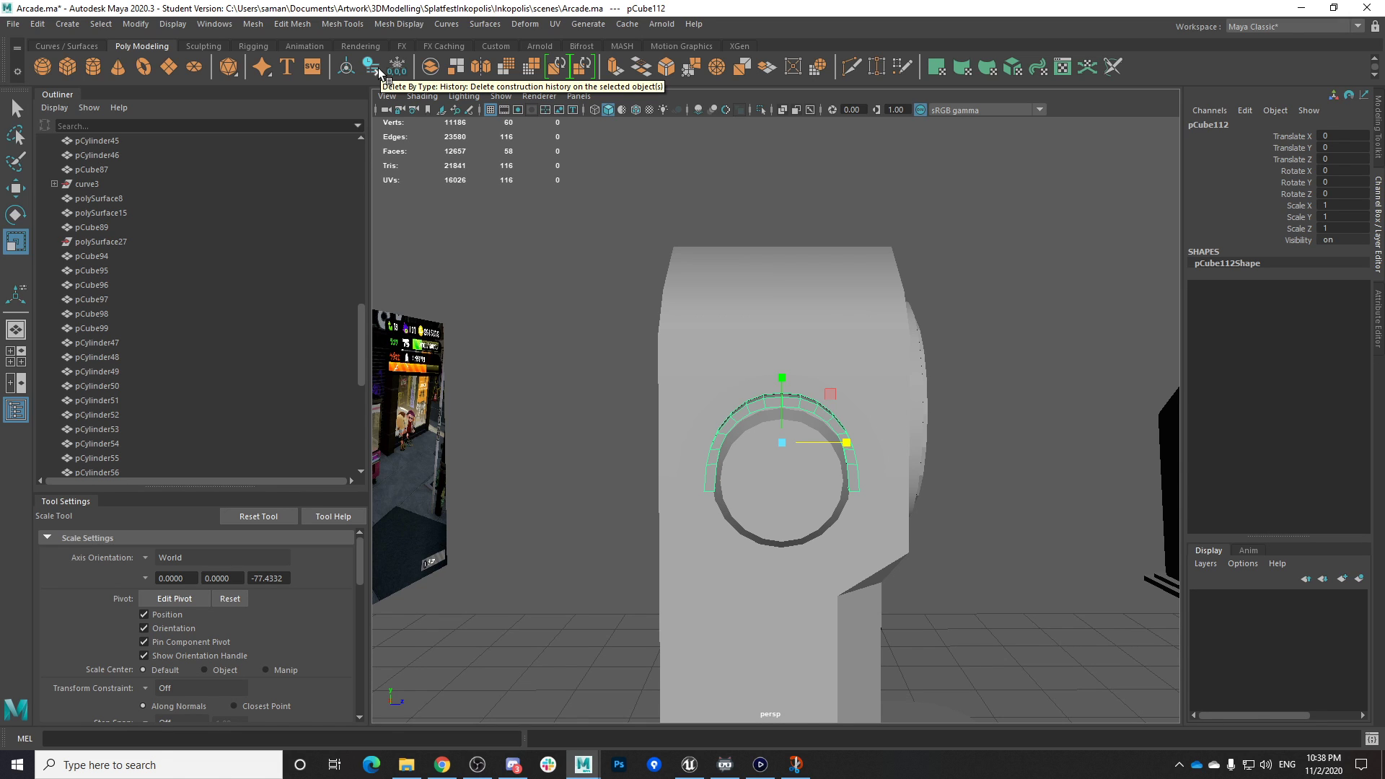
key("ctrl+s")
left_click(658, 396)
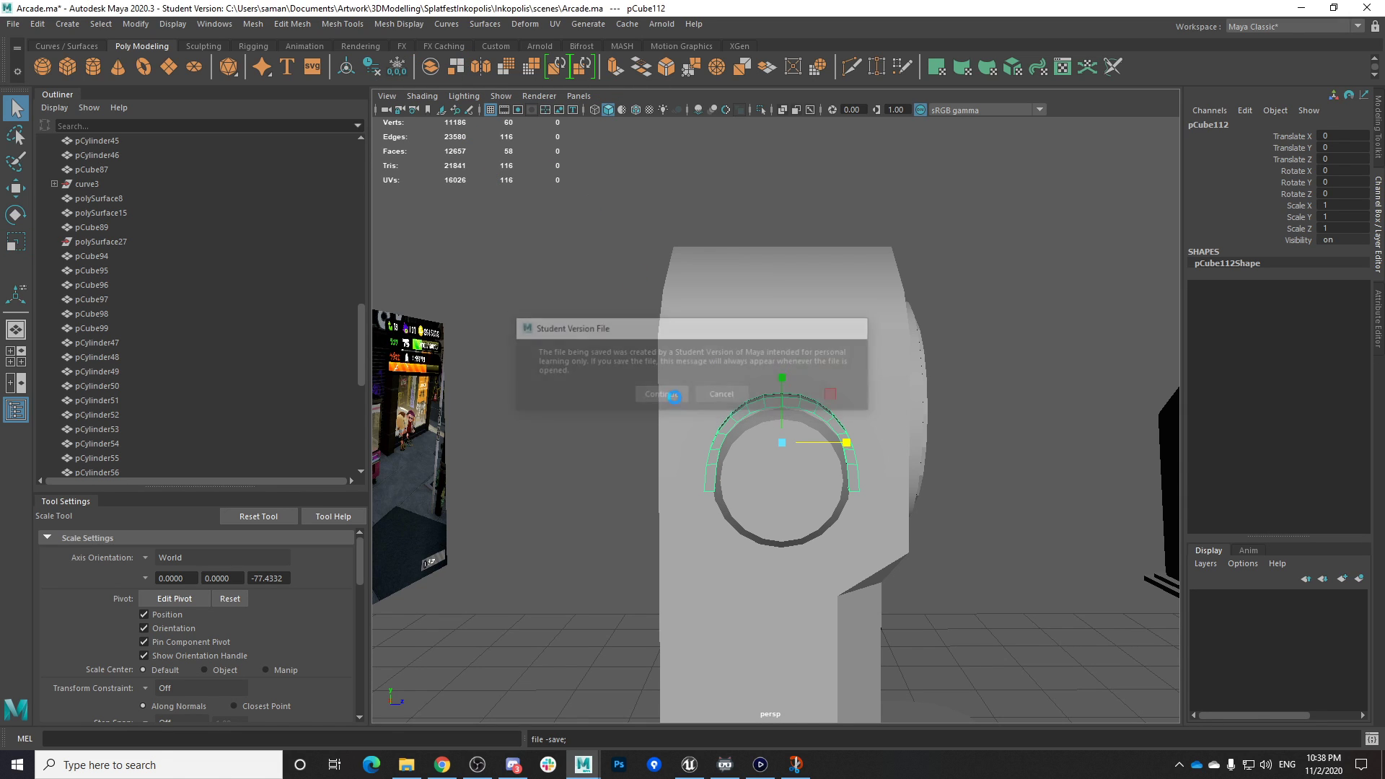
Select the faces at the crown of the arch, turn on soft selection for moving and undo the trial moves
left_click_drag(722, 548, 774, 617, "alt")
right_click_drag(774, 617, 807, 602, "alt")
left_click_drag(807, 602, 563, 569, "alt")
right_click_drag(563, 569, 829, 590, "alt")
left_click_drag(829, 590, 806, 608, "alt")
left_click_drag(924, 538, 835, 464, "alt")
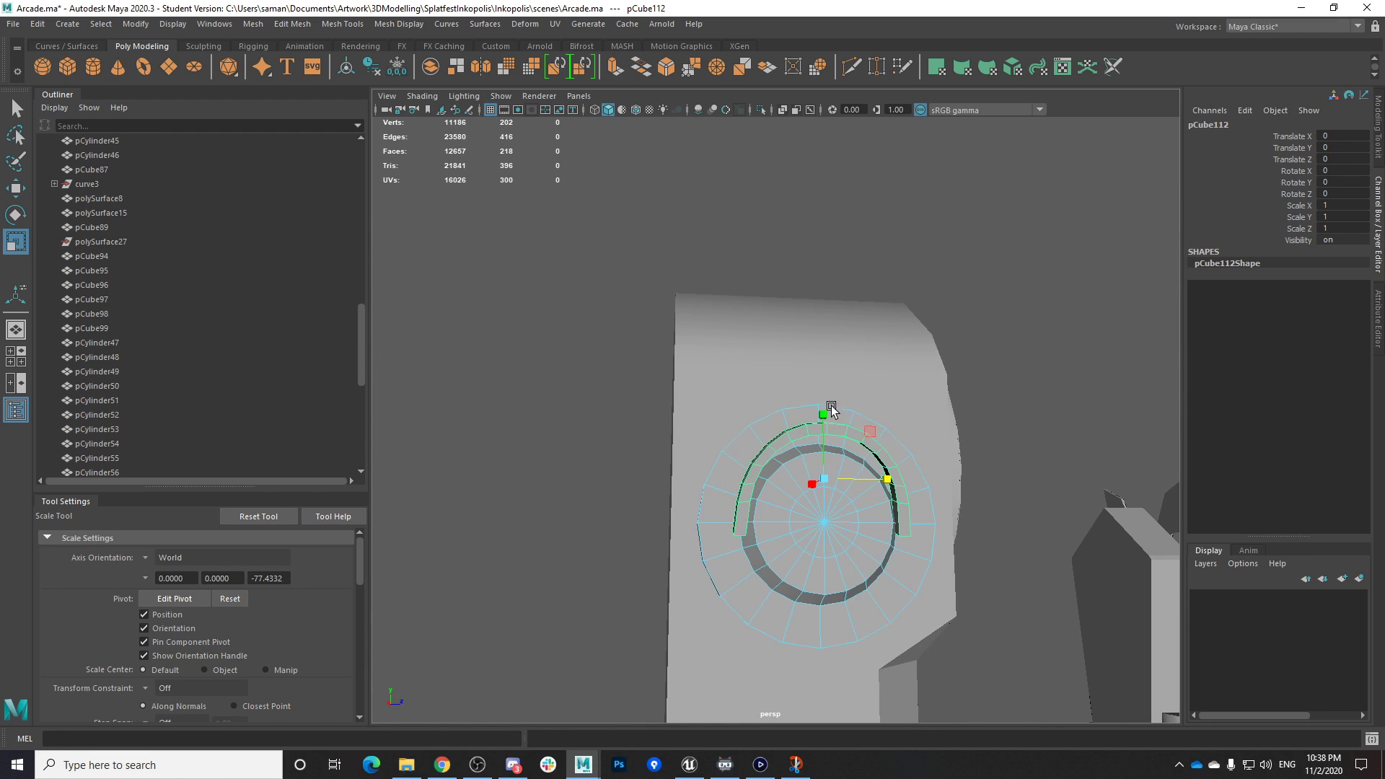
left_click_drag(829, 403, 817, 394, "alt")
middle_click_drag(830, 434, 753, 444, "alt")
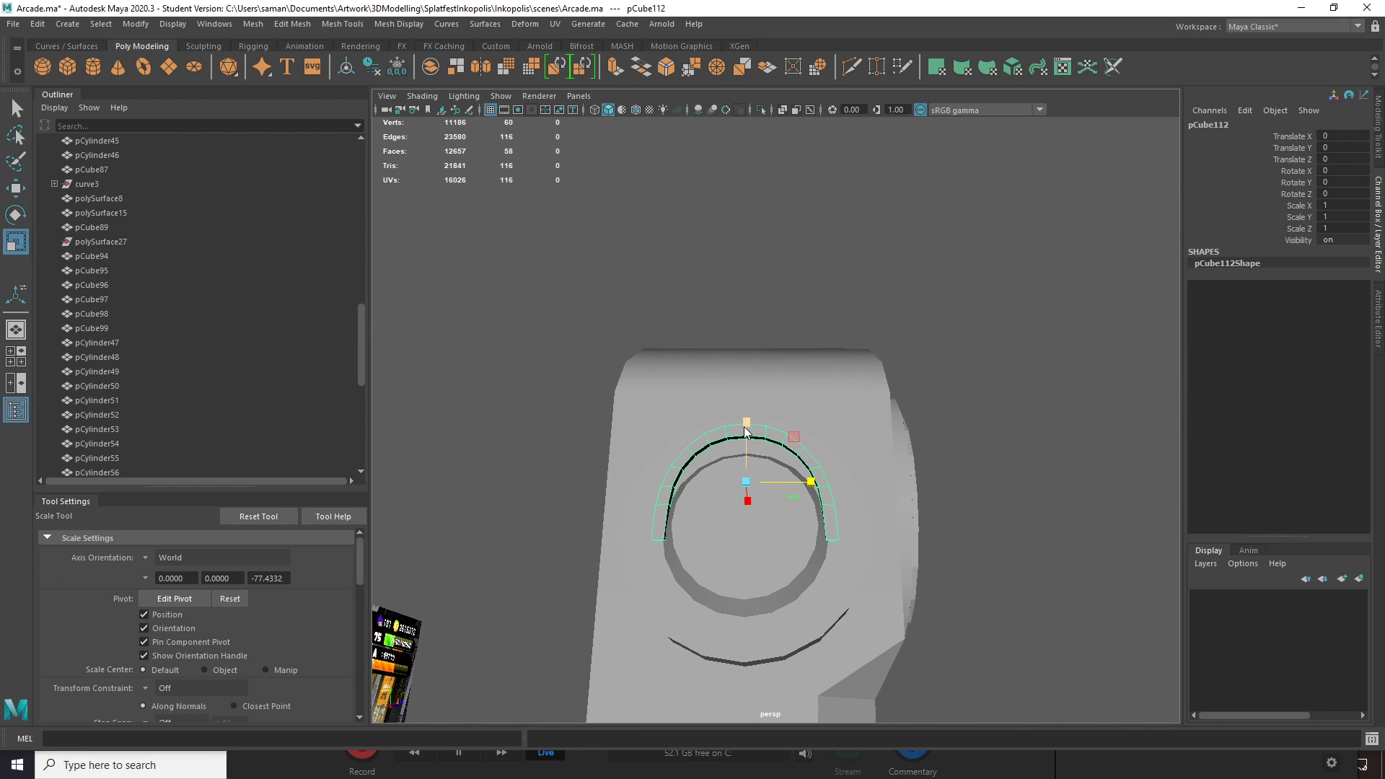
right_click_drag(745, 428, 746, 409)
mouse_move(730, 387)
left_mouse_down()
mouse_move(754, 440)
mouse_move(747, 385)
mouse_move(772, 475)
mouse_move(745, 389)
mouse_move(746, 402)
left_mouse_up()
key("w")
key("b")
key("ctrl+z")
key("ctrl+z")
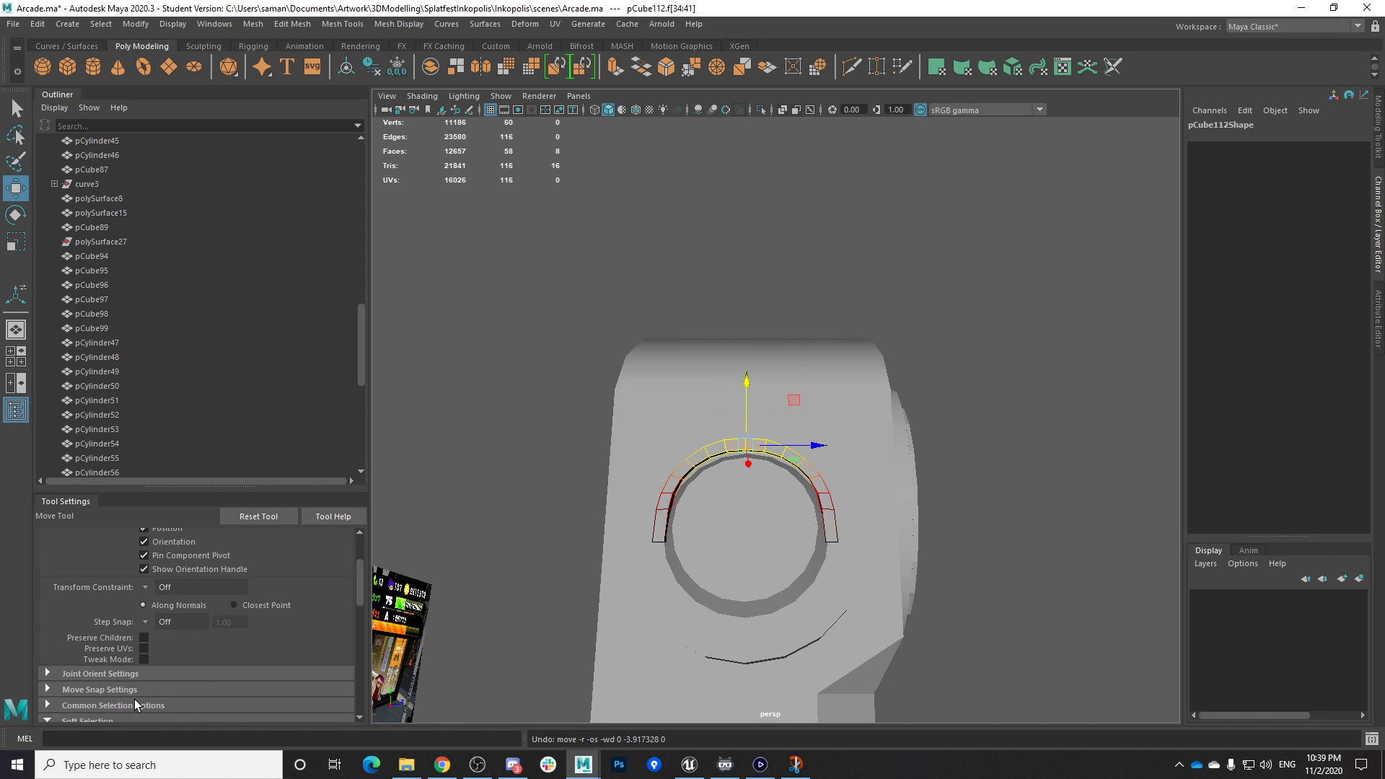
Set the soft selection falloff radius to 21.60 and lower the arch's crown faces slightly toward the round side piece
scroll(130, 711, "down", 2)
scroll(167, 671, "down", 4)
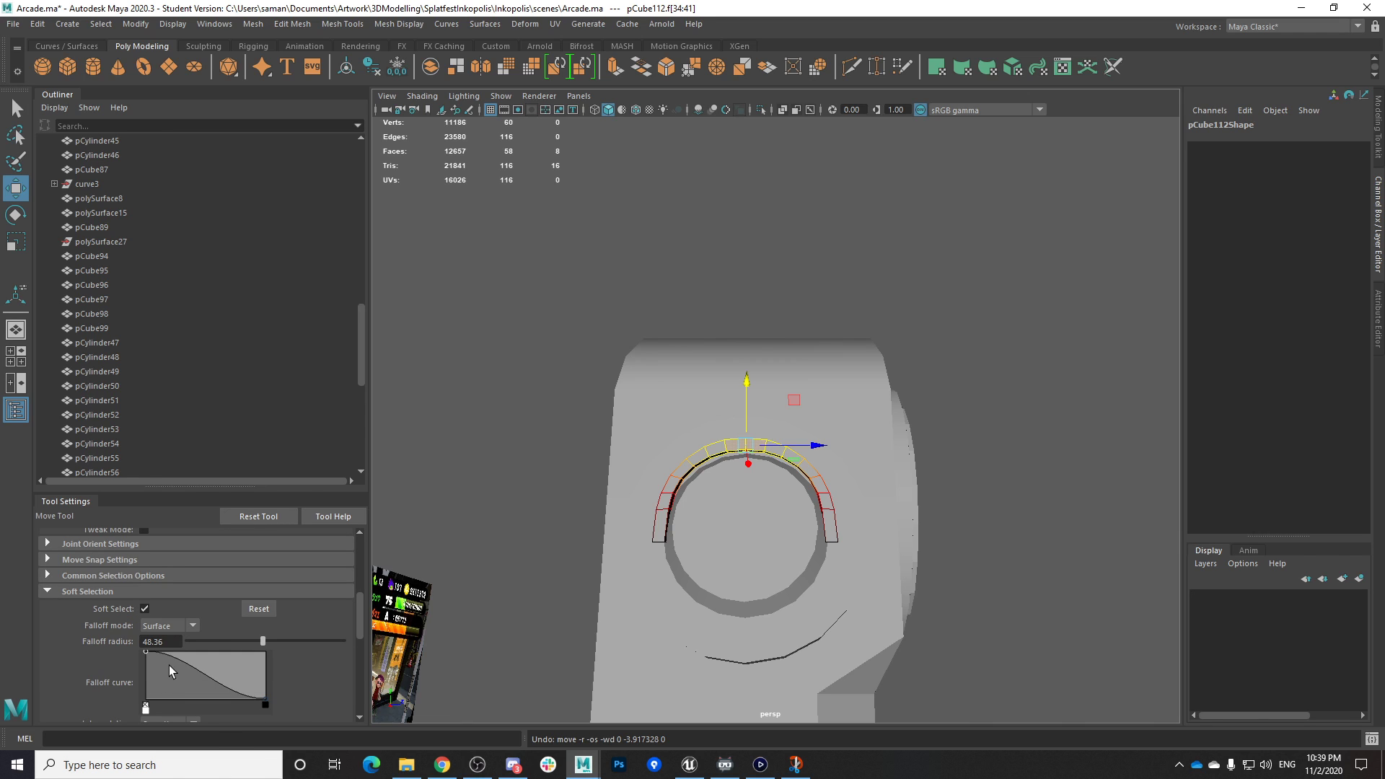
left_click_drag(227, 644, 222, 642)
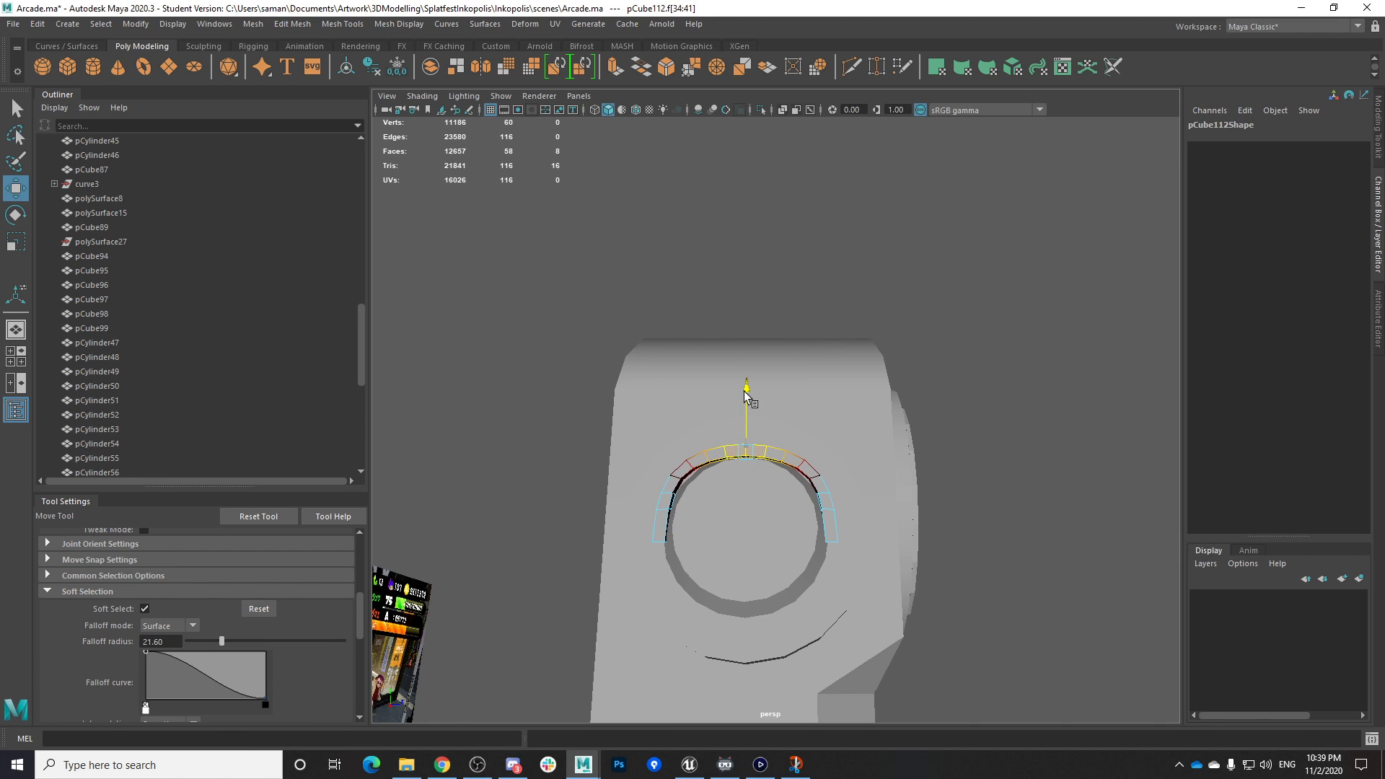
left_click_drag(743, 391, 691, 451, "alt")
Return the arch to object mode, delete its construction history and save the scene
right_click_drag(751, 460, 845, 345)
left_click_drag(581, 317, 547, 313, "alt")
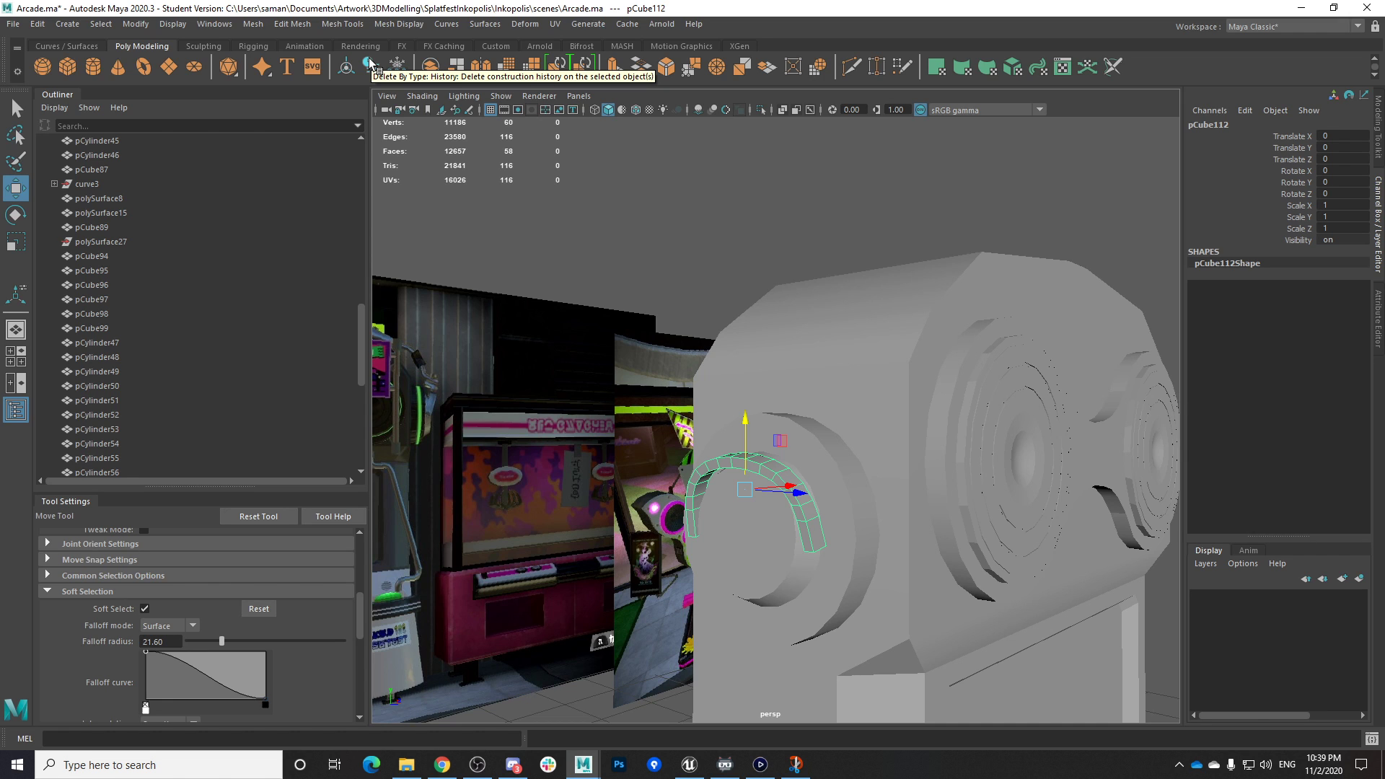
key("ctrl+s")
left_click(654, 397)
In the front view, select all 30 vertices on the arch's outward-facing side, with soft selection turned off
left_click_drag(815, 448, 724, 470, "alt")
key("space")
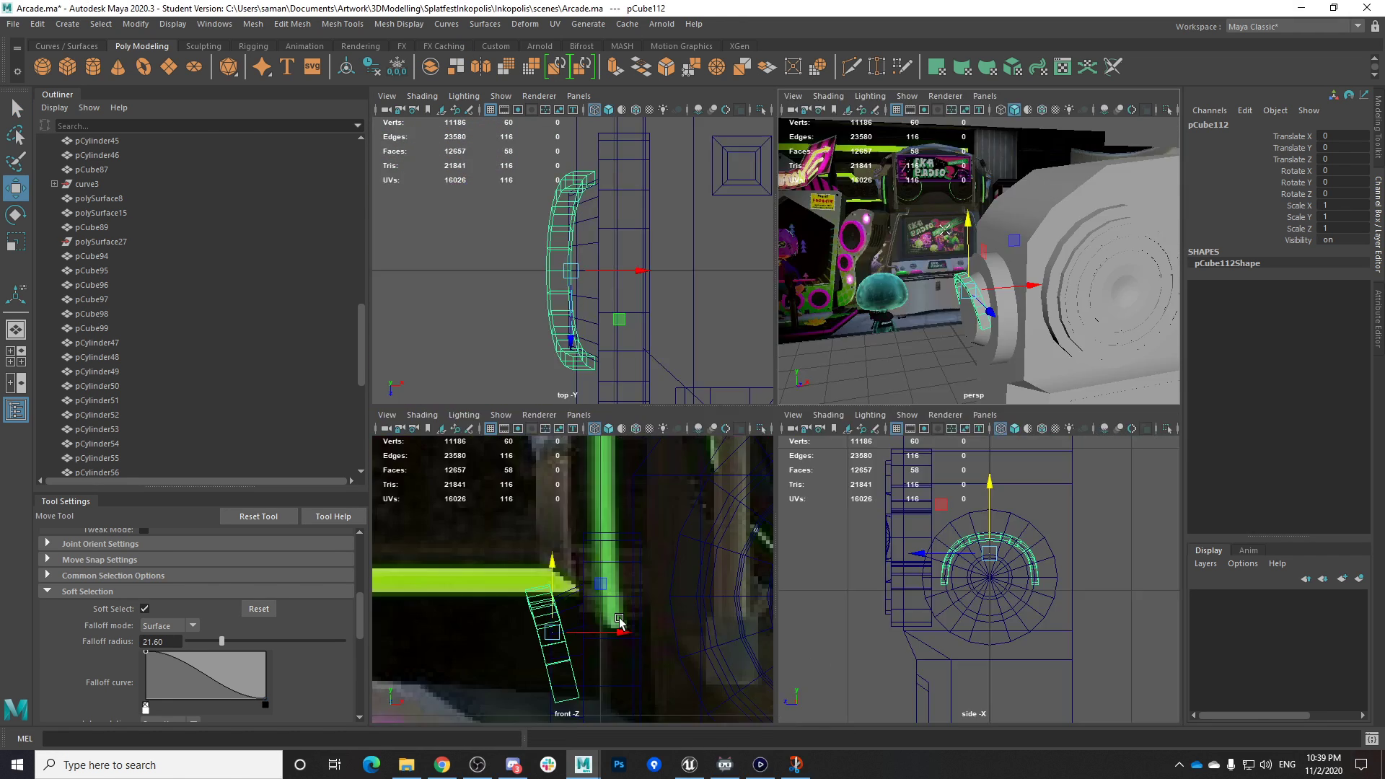
key("space")
scroll(722, 520, "down", 3)
scroll(764, 485, "up", 5)
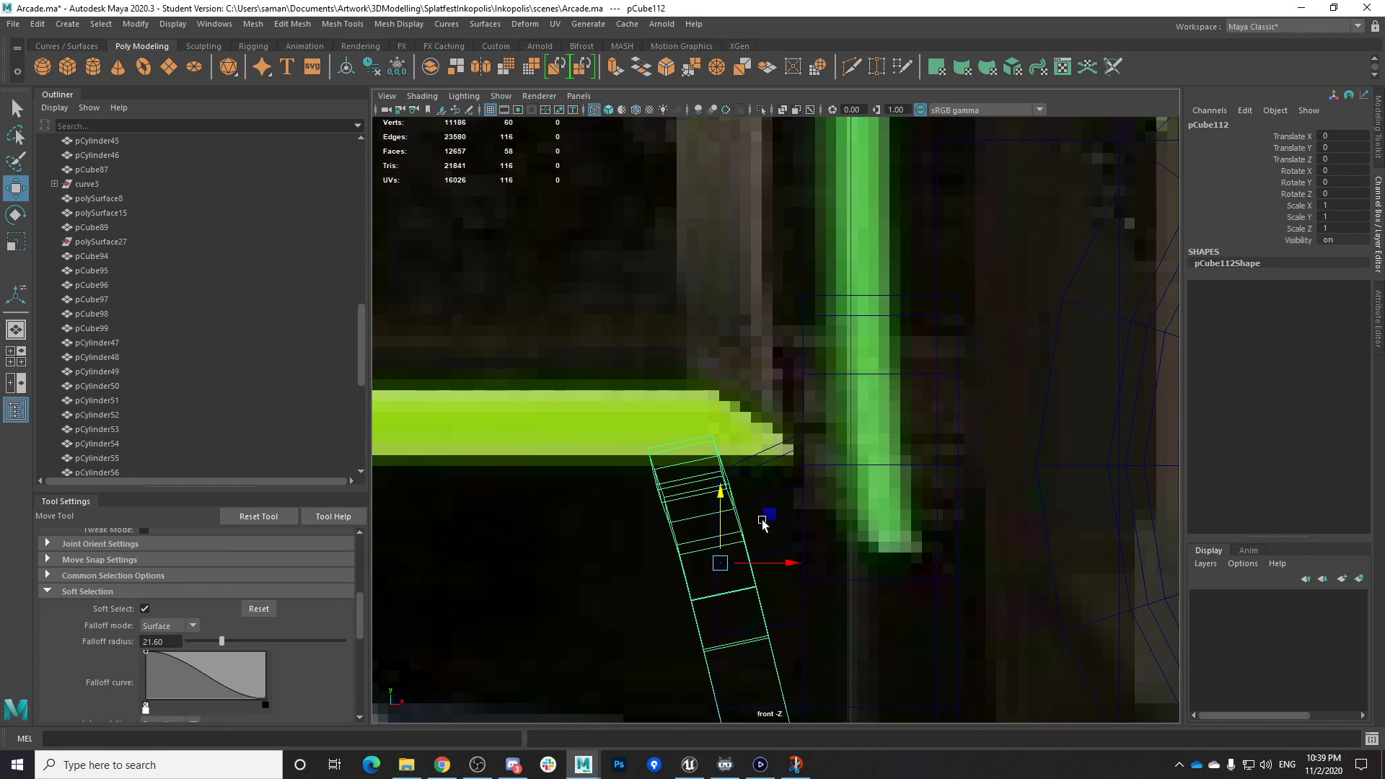
key("ctrl+z")
right_click_drag(709, 348, 635, 336)
left_click_drag(615, 329, 723, 725)
middle_click_drag(726, 706, 716, 576, "alt")
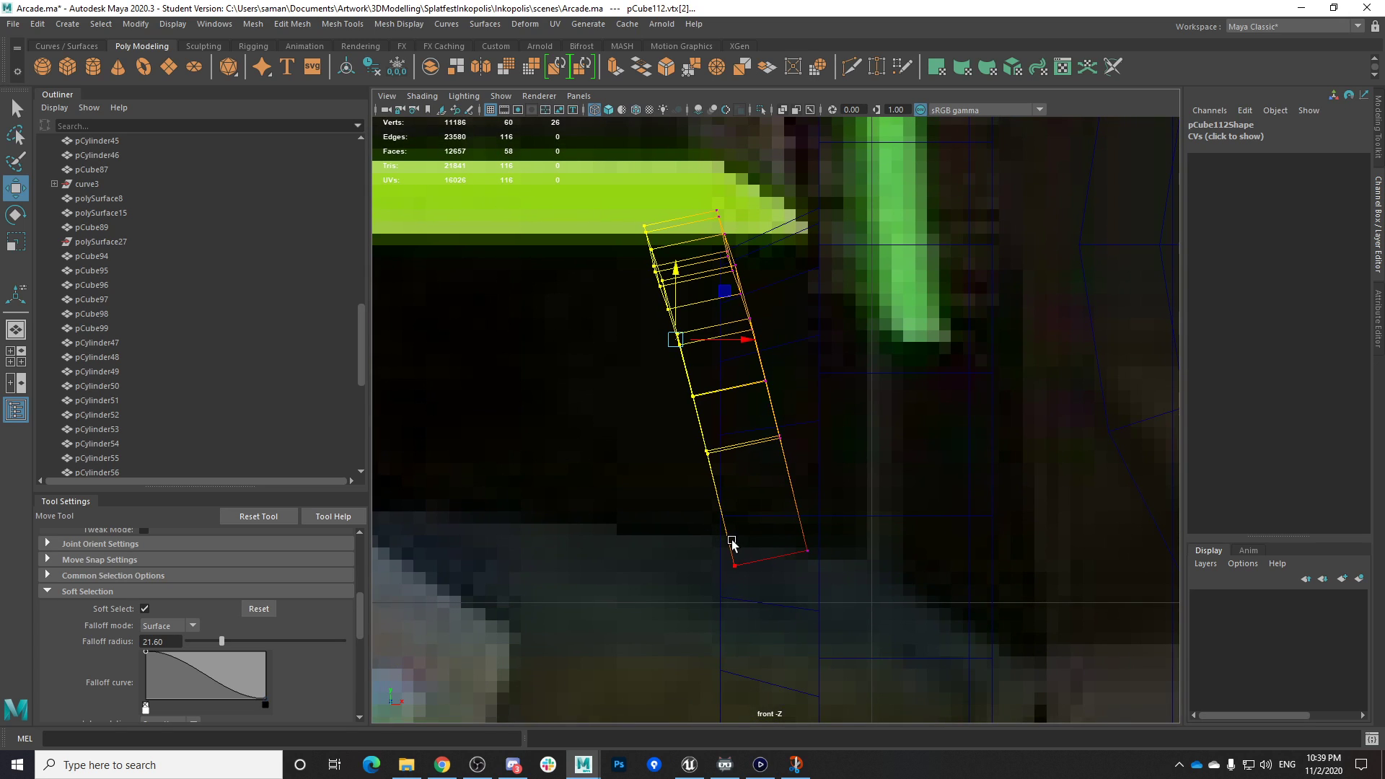
key("b")
left_click_drag(711, 592, 751, 629, "shift")
key("ctrl+z")
left_click_drag(749, 582, 710, 526, "shift")
Set the Scale tool's axis orientation to Component and scale the outward-facing vertices to increase that side's slant
key("r")
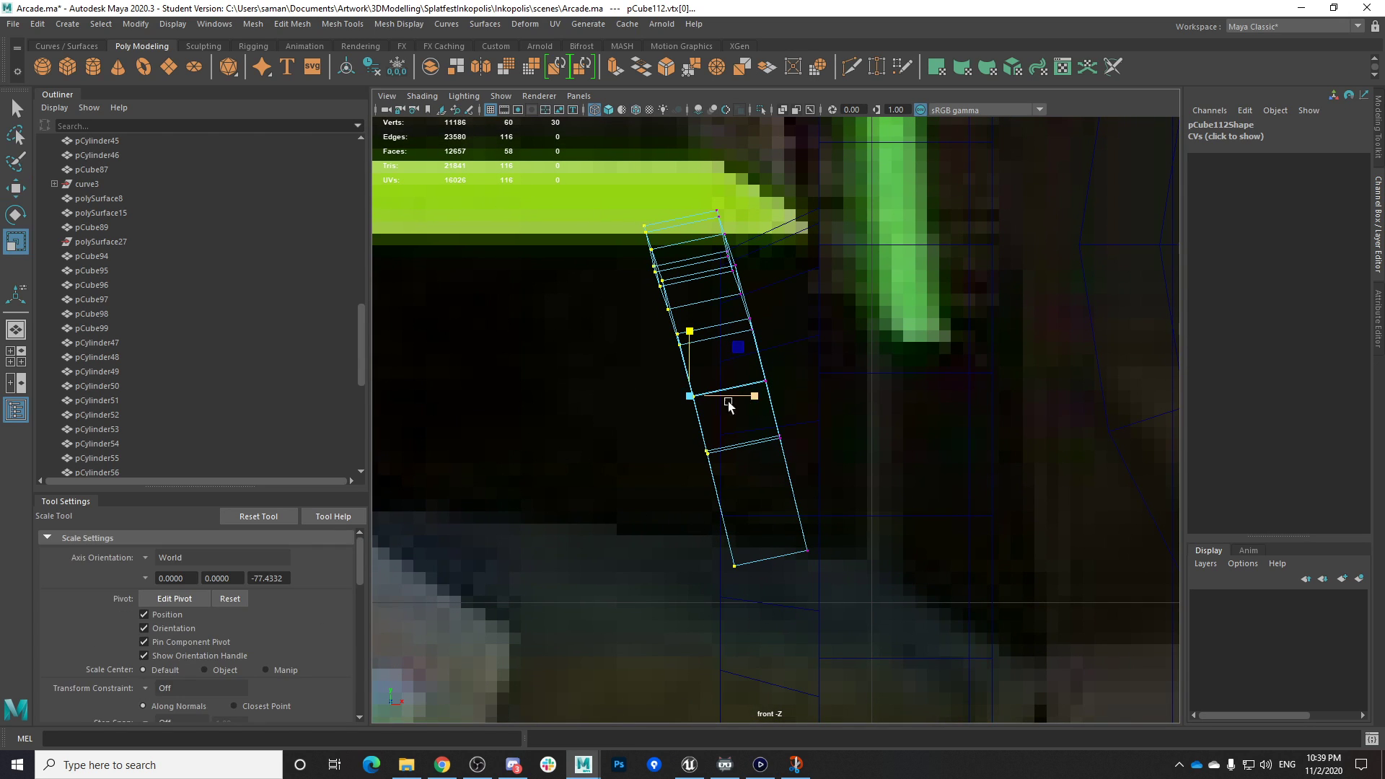
left_click(147, 557)
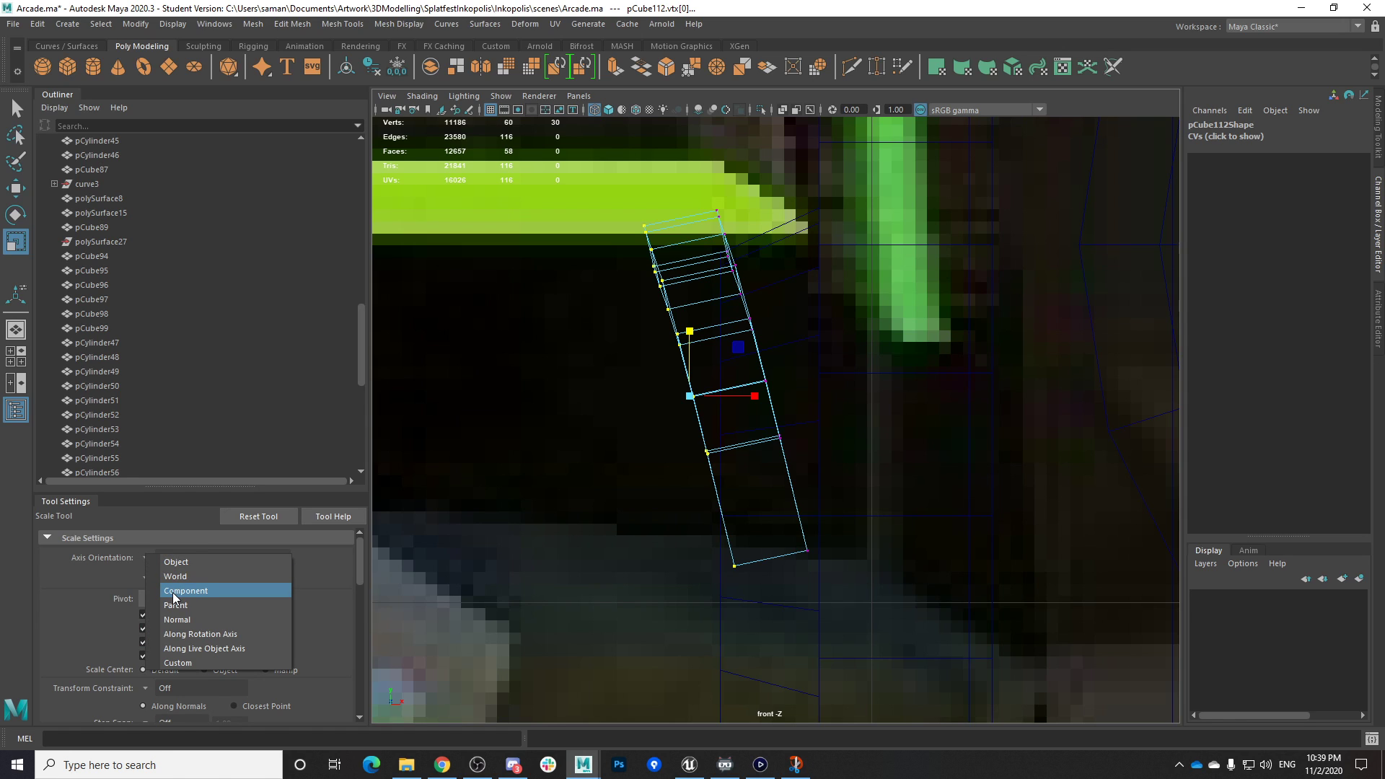
left_click(217, 590)
left_click_drag(620, 381, 845, 353)
left_click_drag(686, 187, 846, 314)
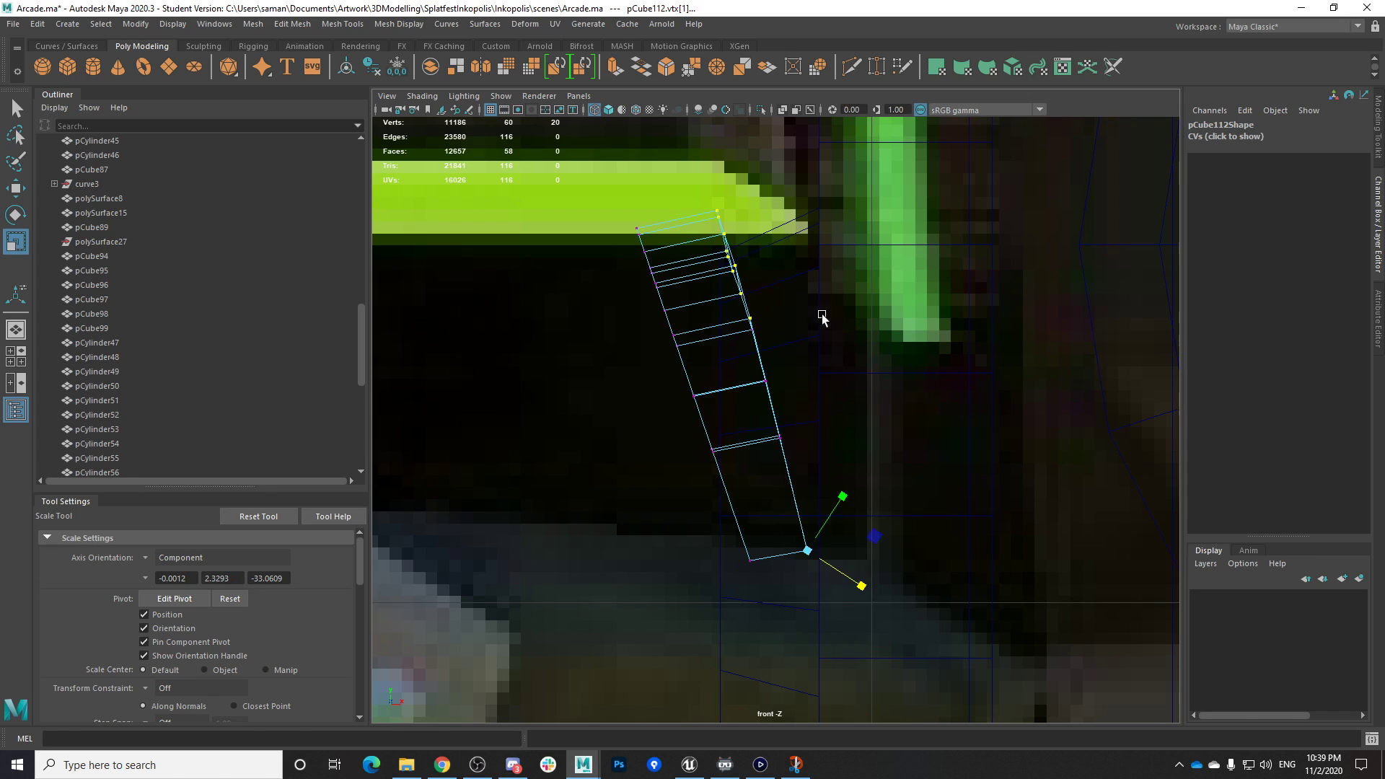
left_click_drag(843, 497, 765, 577)
key("ctrl+z")
Select the 30 vertices on the arch's cabinet-facing side, then scale and rotate them to run parallel to the outward-facing side
left_click_drag(671, 170, 773, 354)
left_click_drag(715, 179, 881, 417)
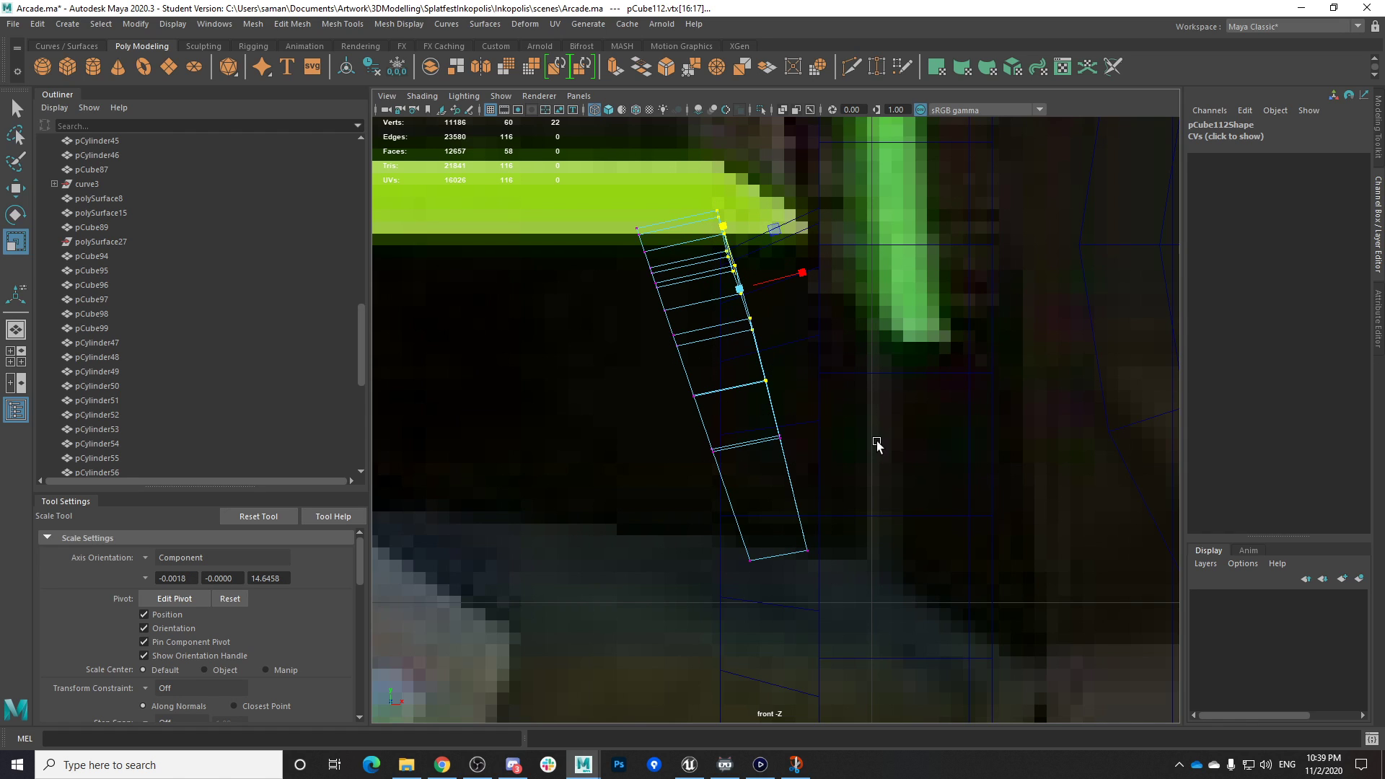
left_click_drag(761, 422, 880, 617, "shift")
left_click_drag(817, 335, 695, 345)
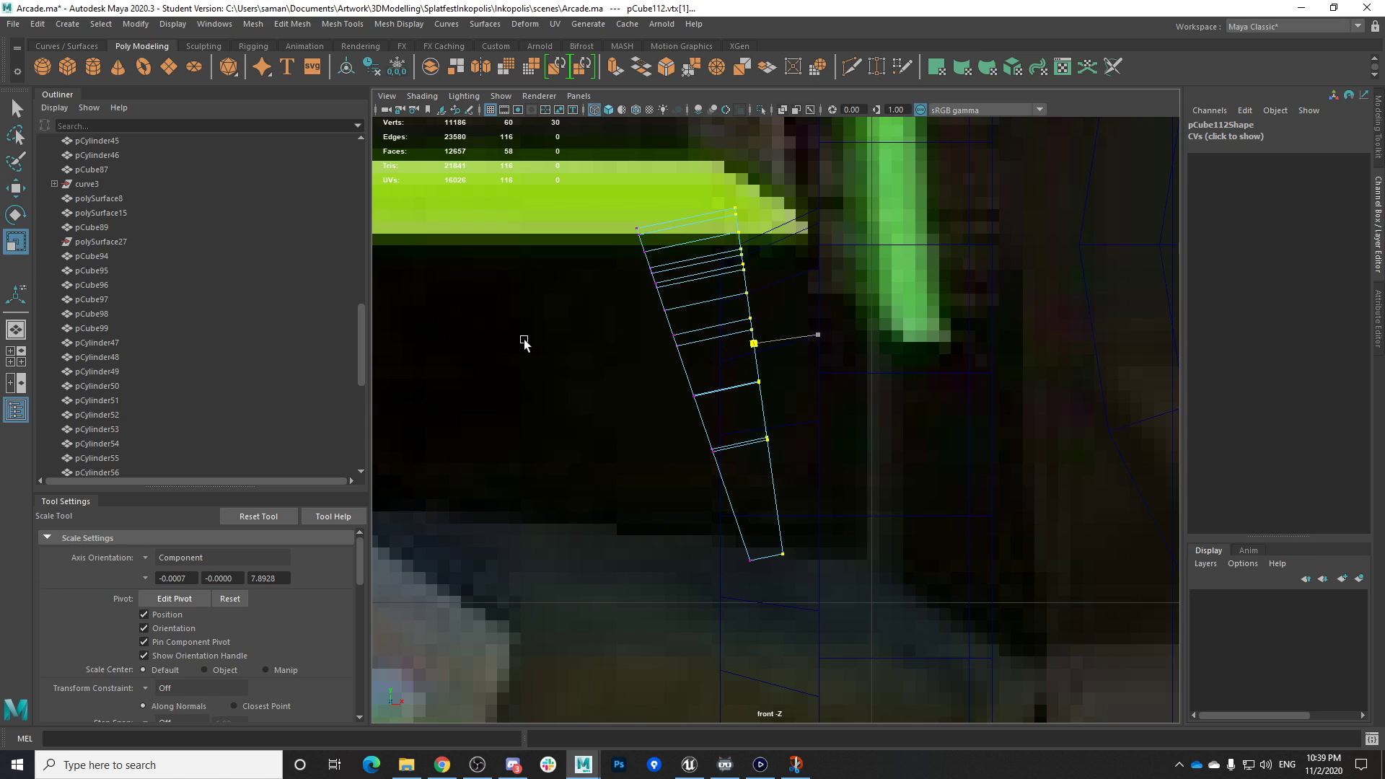
key("e")
left_click_drag(809, 316, 799, 321)
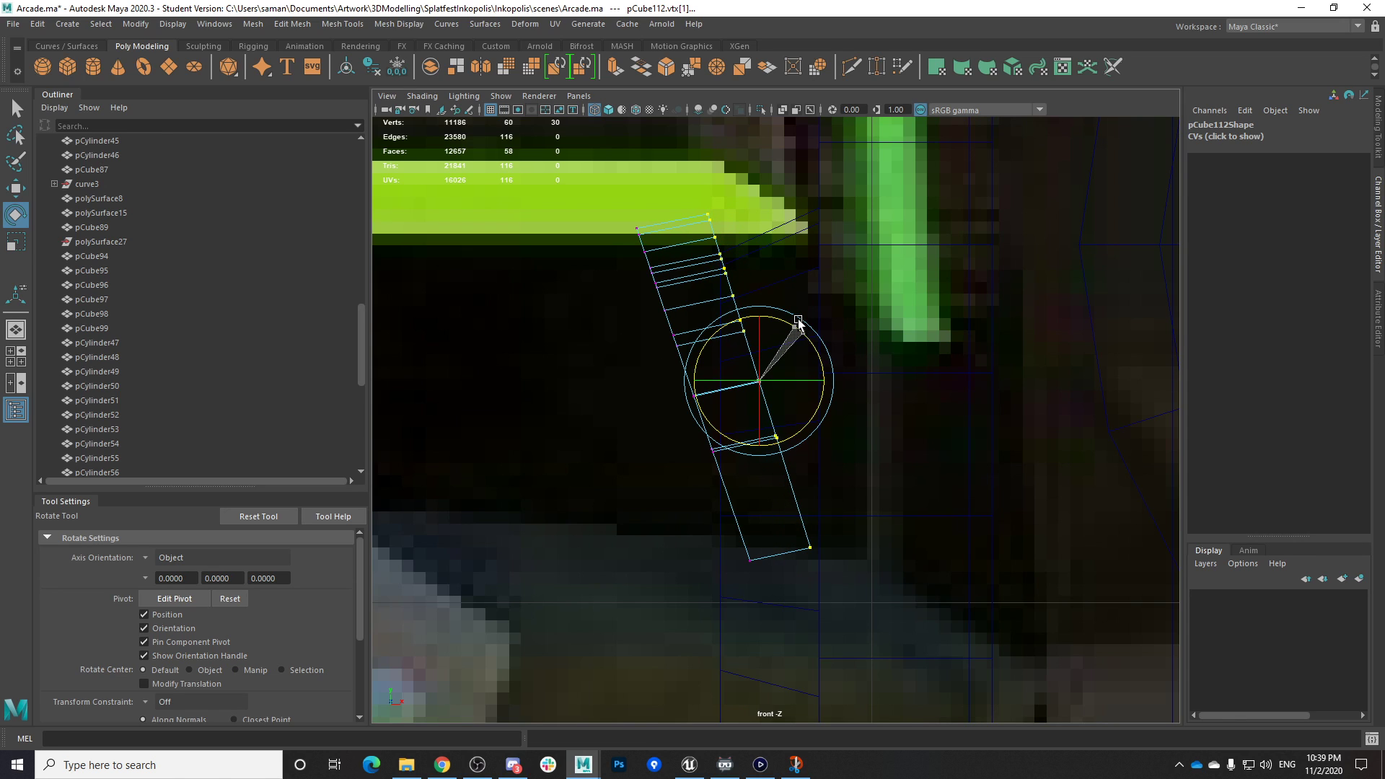
Move the cabinet-facing vertices slightly toward the cabinet and upward to widen the arch, and check its shape in perspective
key("w")
left_click_drag(822, 376, 856, 377)
key("e")
key("w")
left_click_drag(789, 309, 789, 309)
left_click_drag(837, 378, 822, 378)
left_click_drag(777, 301, 776, 295)
key("space")
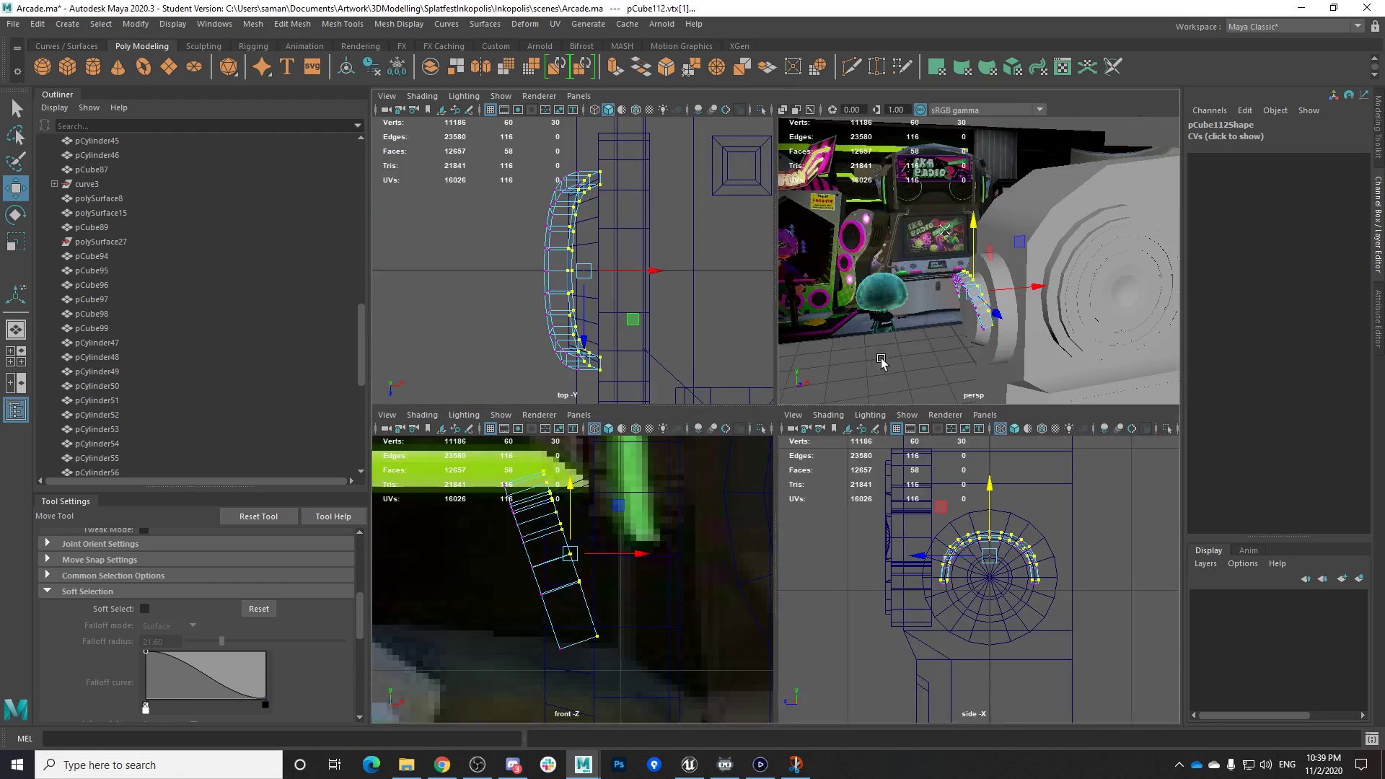
key("space")
left_click_drag(877, 361, 956, 347, "alt")
right_click_drag(955, 346, 887, 505, "alt")
left_click_drag(888, 504, 785, 650, "alt")
Nudge the cabinet-facing vertices slightly away from the cabinet and down in the front view, and save the scene
key("space")
key("space")
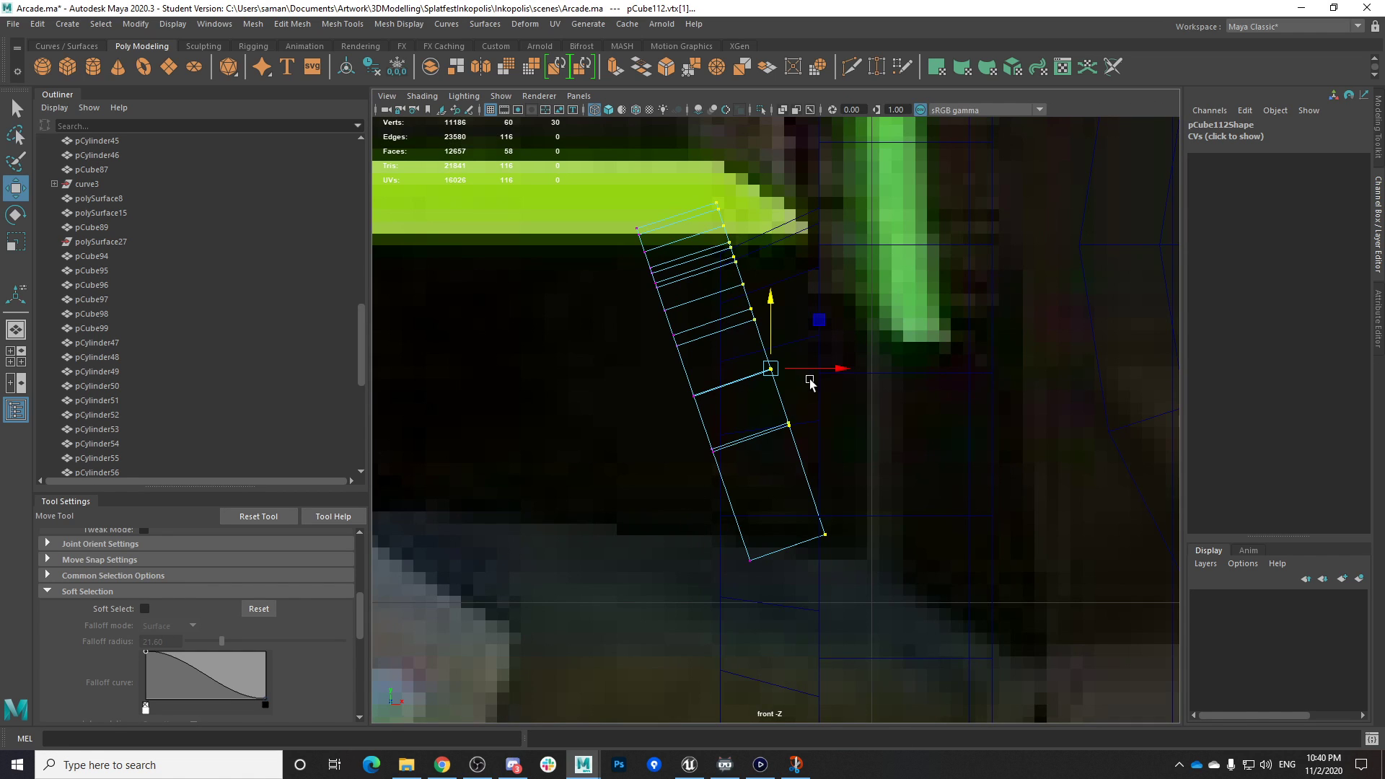
left_click_drag(826, 370, 815, 370)
left_click_drag(759, 297, 758, 301)
key("space")
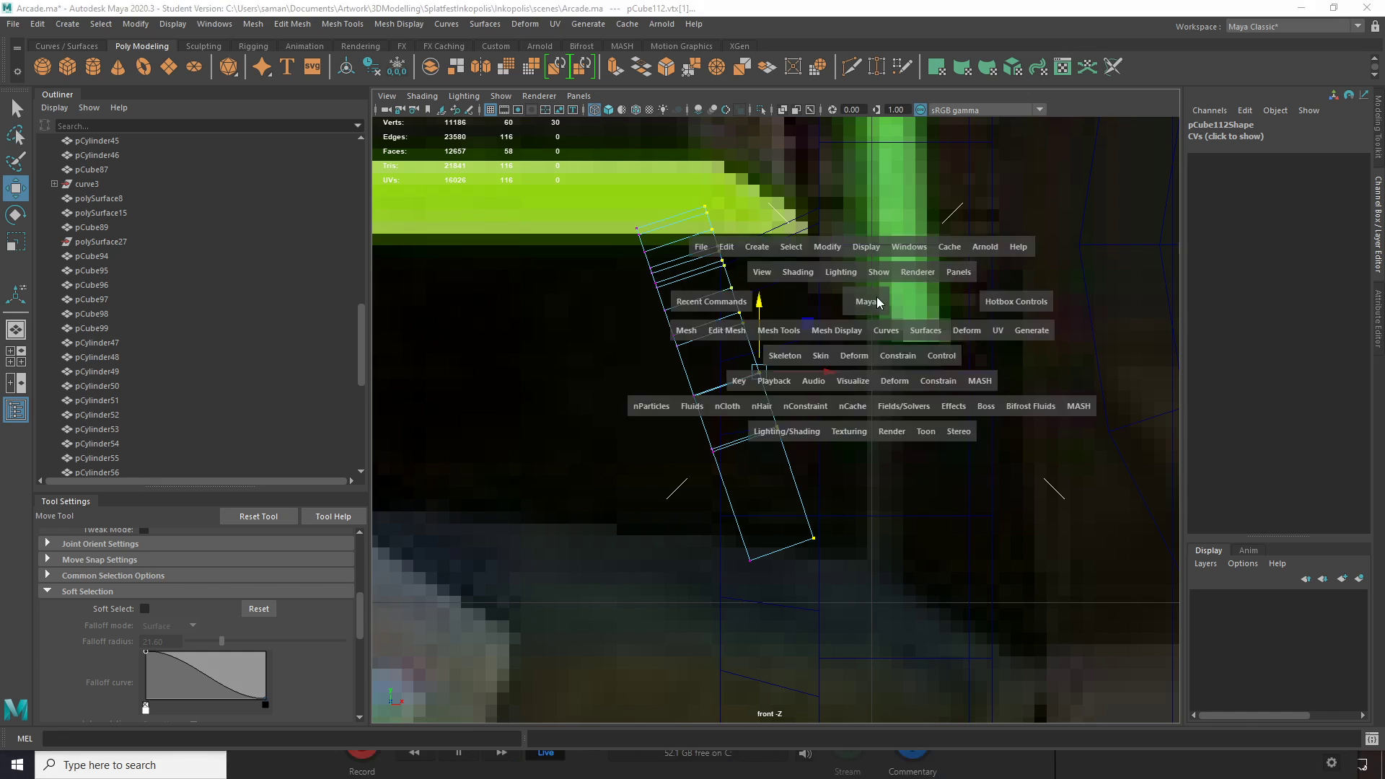
key("space")
left_click_drag(928, 330, 949, 319, "alt")
key("ctrl+s")
left_click(662, 394)
Switch the arch to edge mode, select the eight edges bounding its two leg ends and save the scene
left_click_drag(729, 405, 793, 441, "alt")
right_click_drag(791, 440, 780, 329)
left_click_drag(795, 456, 1036, 729, "alt")
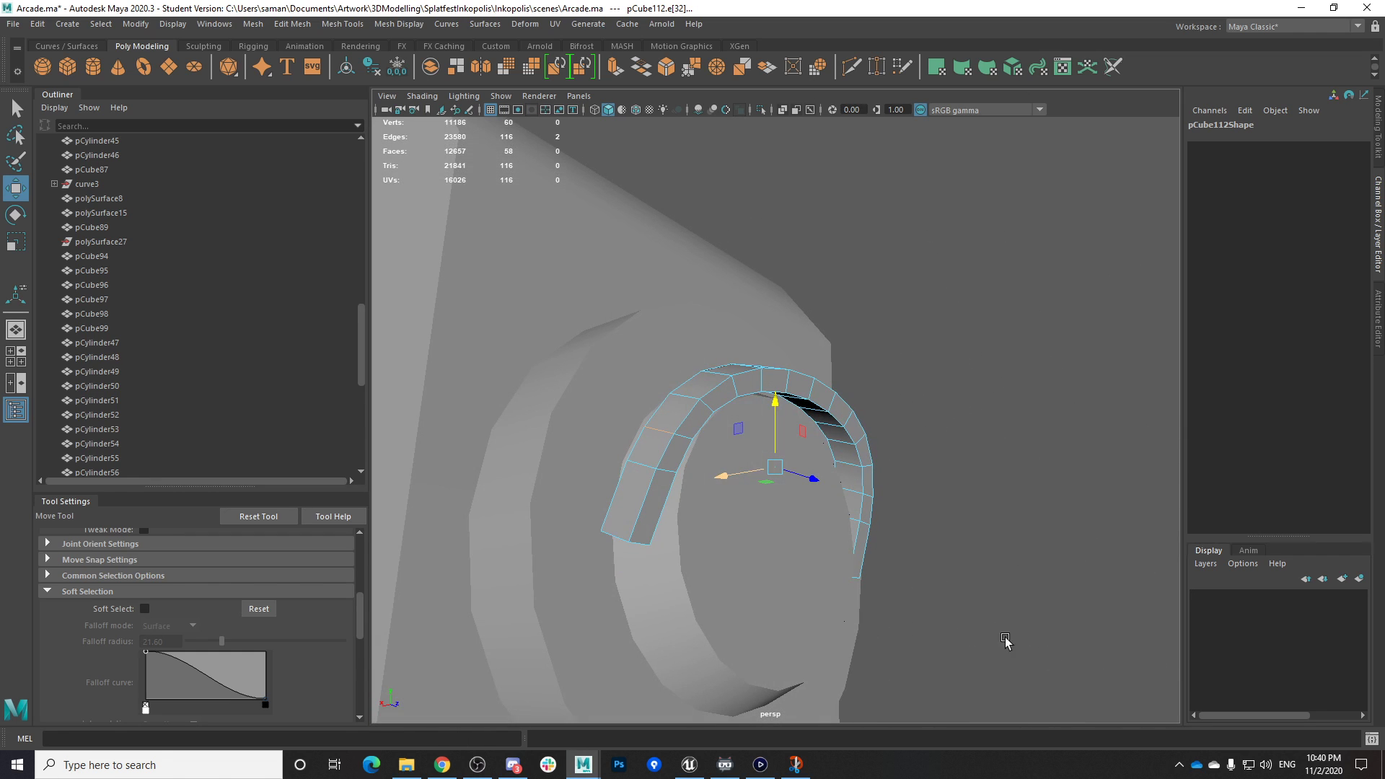
left_click_drag(835, 638, 890, 622, "alt")
key("space")
key("space")
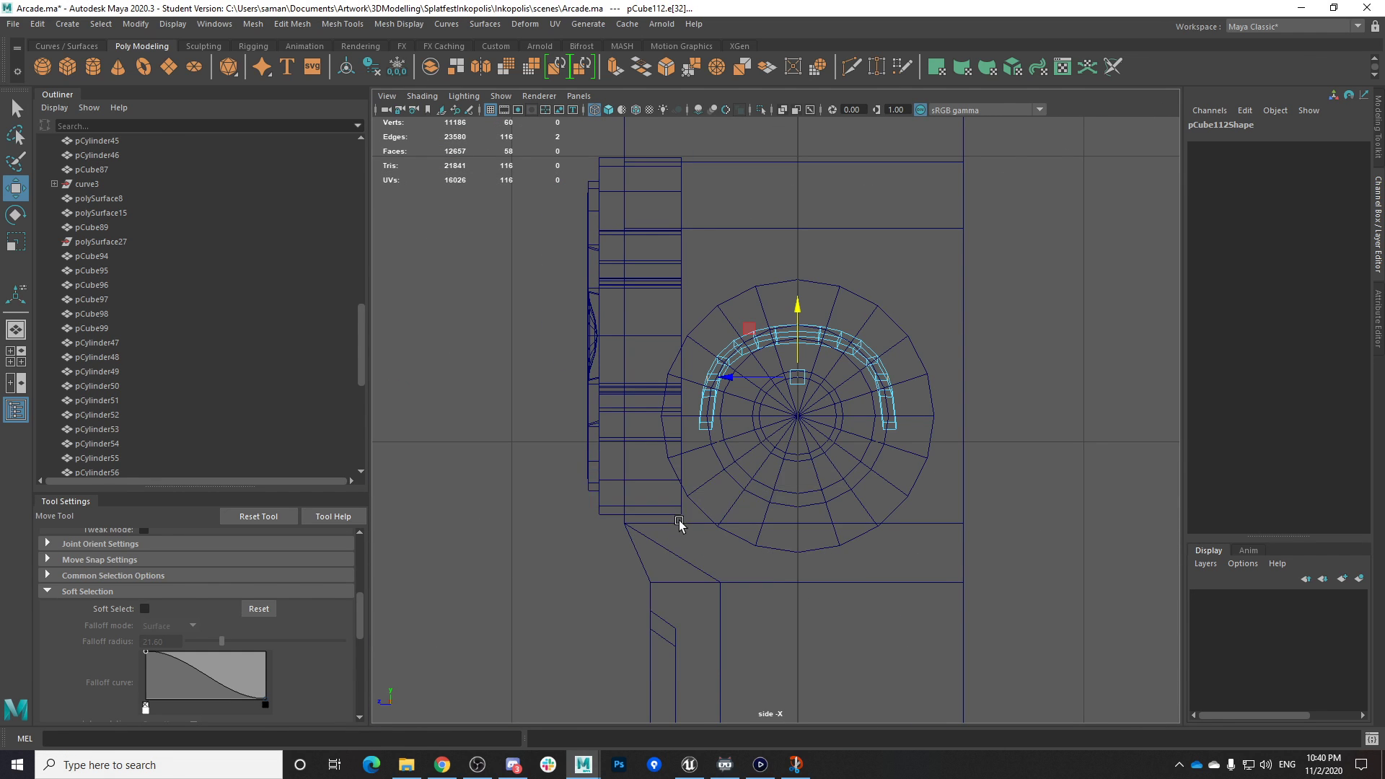
key("space")
key("space")
left_click_drag(655, 498, 983, 607)
left_click_drag(707, 498, 934, 513, "ctrl")
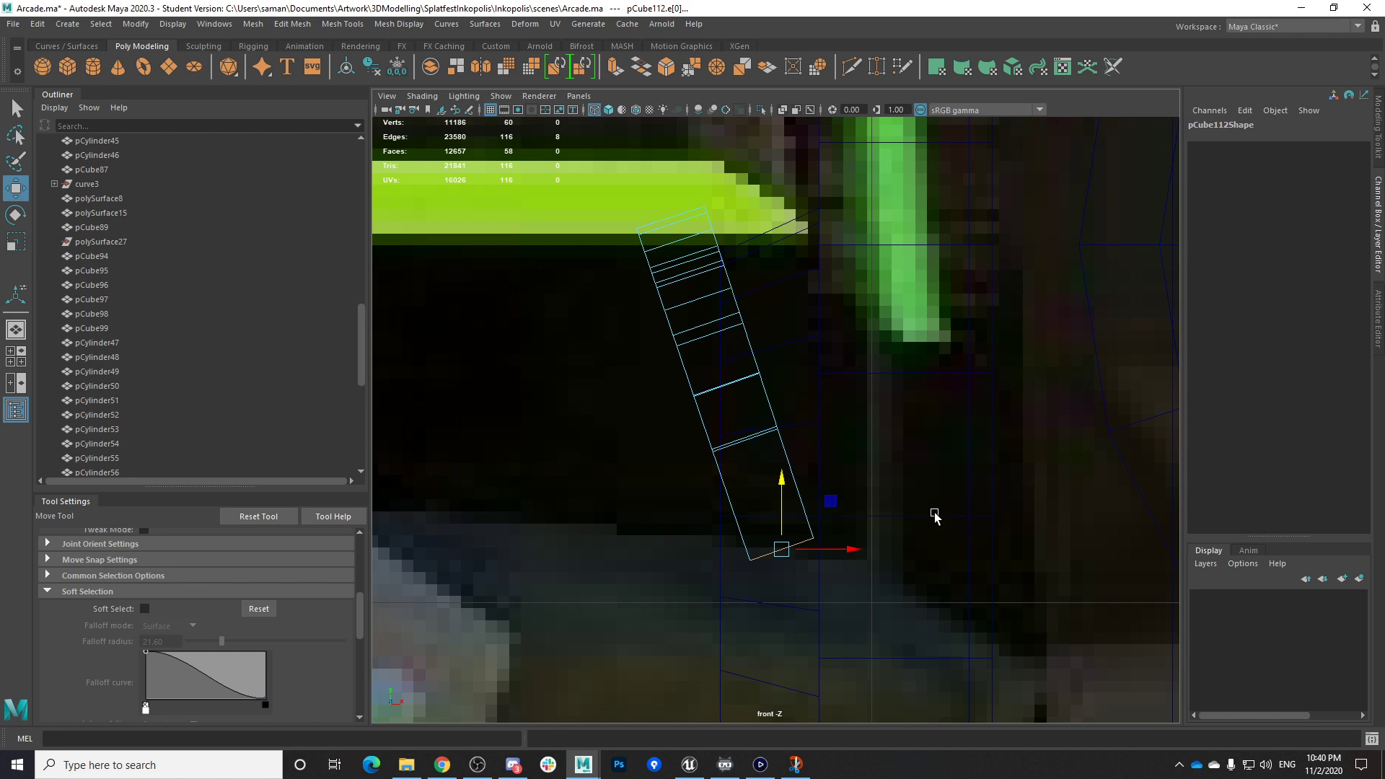
key("ctrl+s")
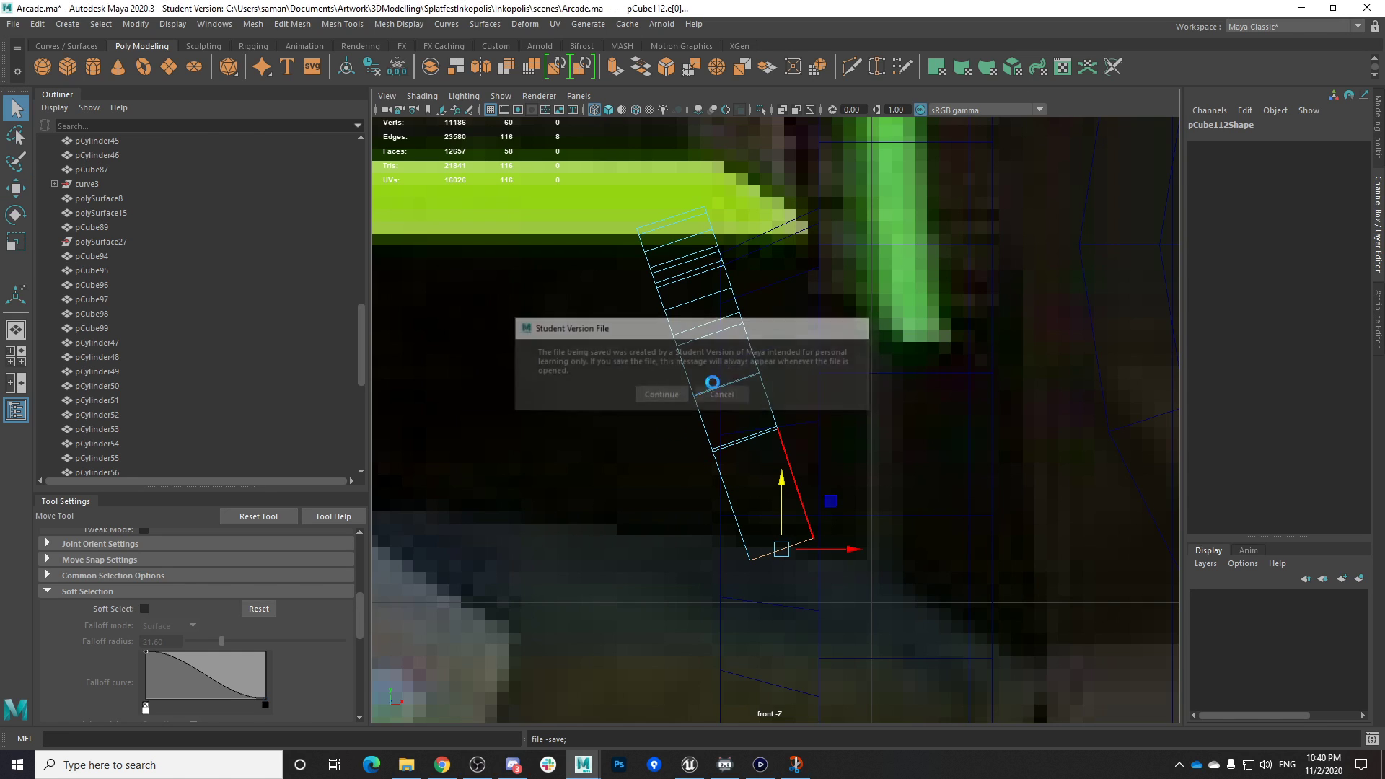
left_click(699, 394)
Bevel the eight leg-end edges with the Modeling Toolkit, return the arch to object mode and save the scene
key("space")
key("space")
left_click_drag(917, 397, 931, 427, "alt")
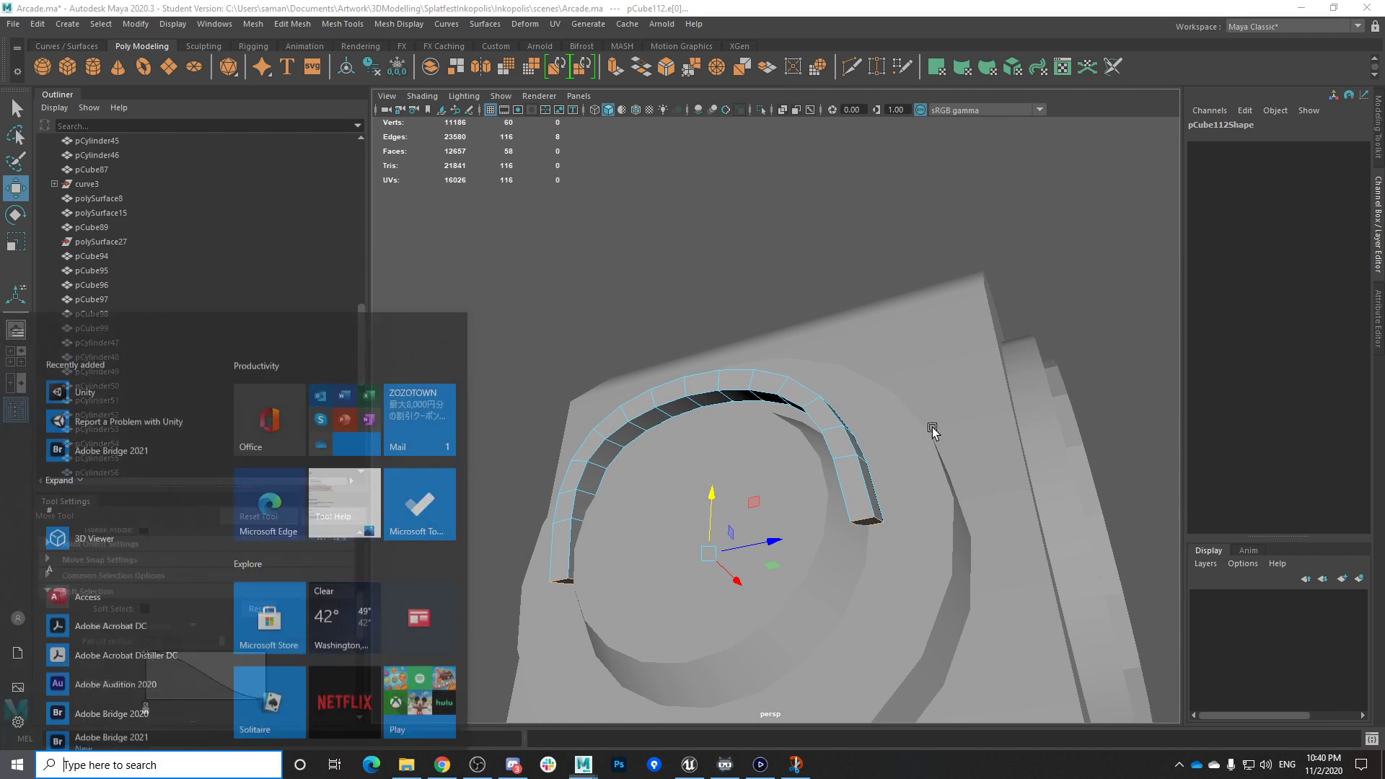
left_click(1378, 127)
left_click(1326, 458)
left_click_drag(750, 561, 791, 519, "alt")
left_click_drag(999, 437, 1012, 449)
left_click_drag(776, 478, 812, 368, "alt")
right_click_drag(812, 367, 859, 338)
scroll(938, 434, "down", 3)
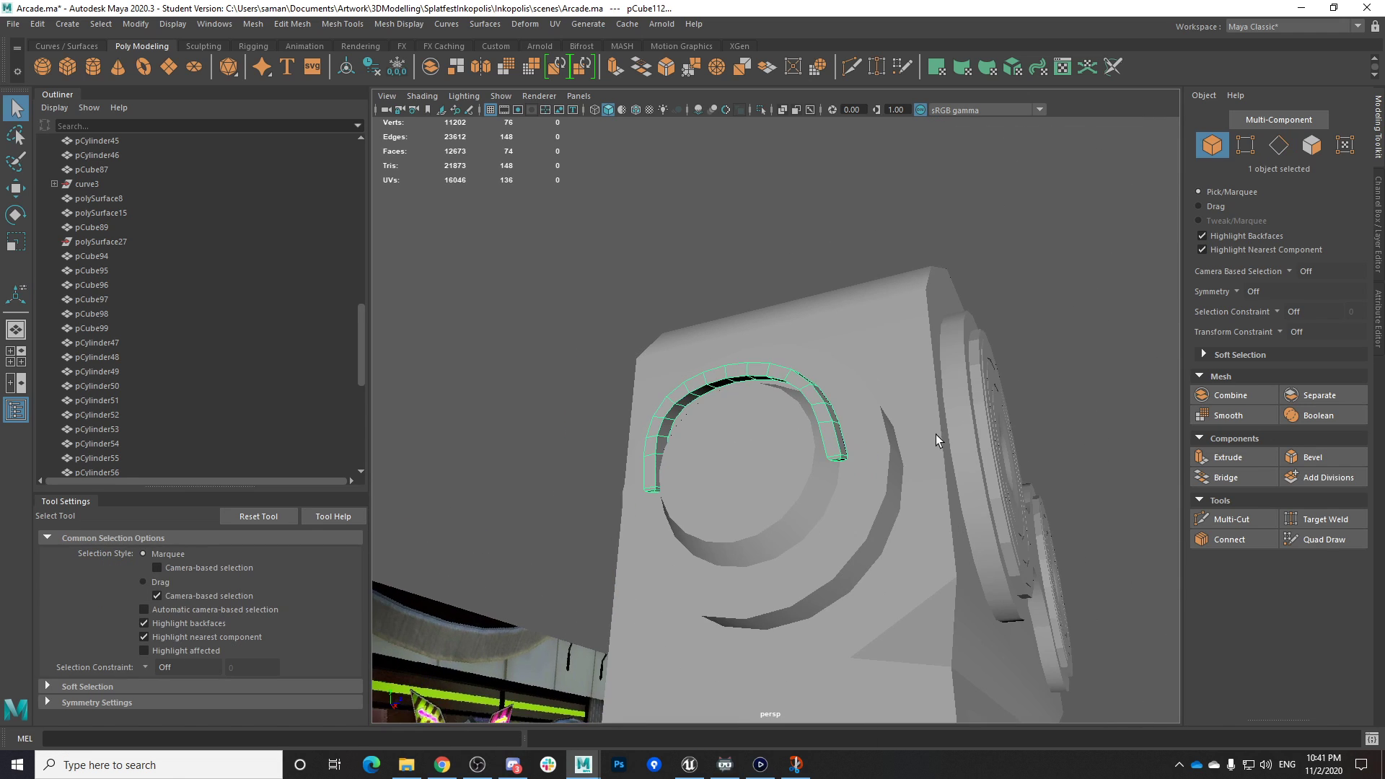
left_click_drag(886, 479, 879, 511, "alt")
key("ctrl+s")
key("Return")
Reselect the arch, move it along X to -216.22 beside the round side piece and save the scene
scroll(999, 603, "down", 5)
left_click(998, 604)
scroll(960, 462, "up", 5)
left_click_drag(952, 451, 880, 415, "alt")
left_click(794, 409)
left_click_drag(794, 408, 756, 517, "alt")
key("w")
left_click_drag(803, 421, 1065, 438)
key("ctrl+s")
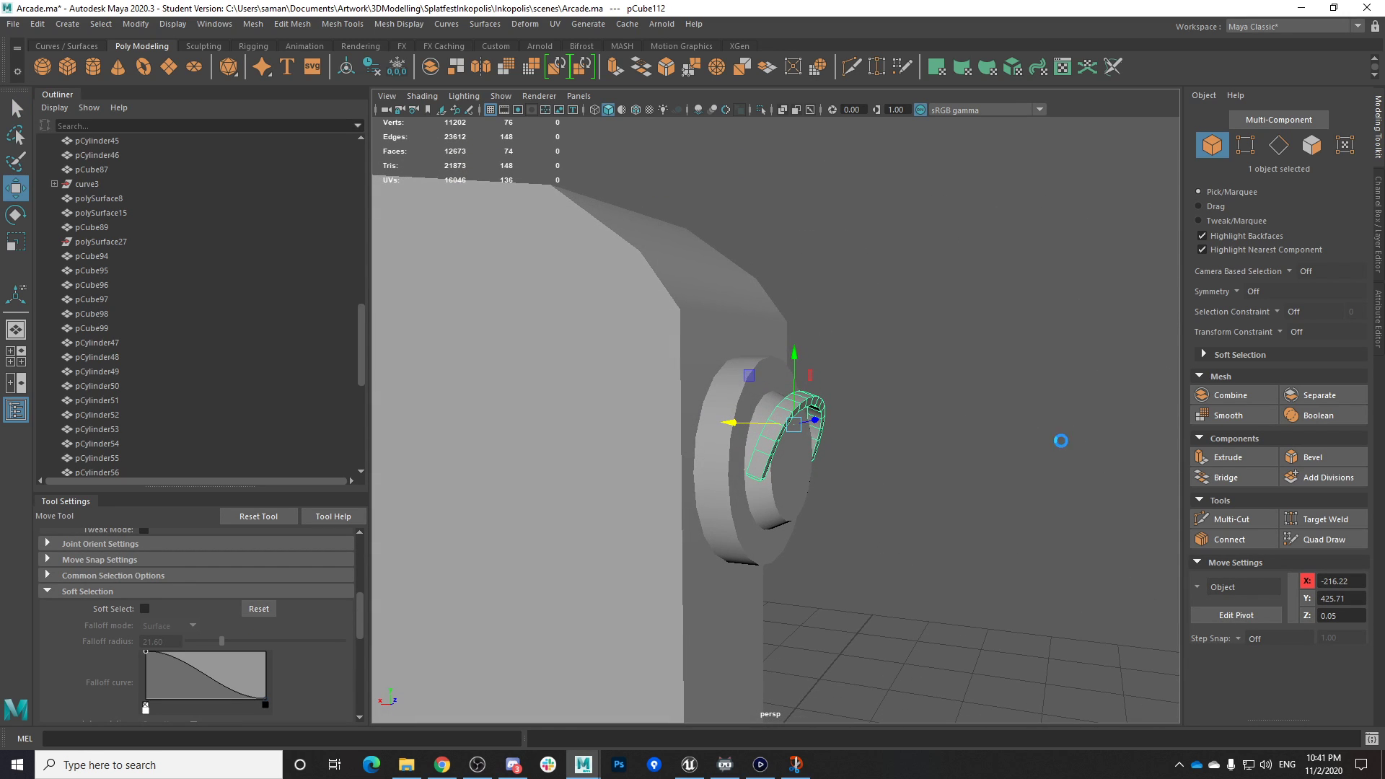
left_click(669, 399)
Save the scene, examine the arcade cabinet in the Elgato game capture window and return to Maya
left_click_drag(660, 448, 581, 464, "alt")
left_click_drag(717, 467, 719, 488, "alt")
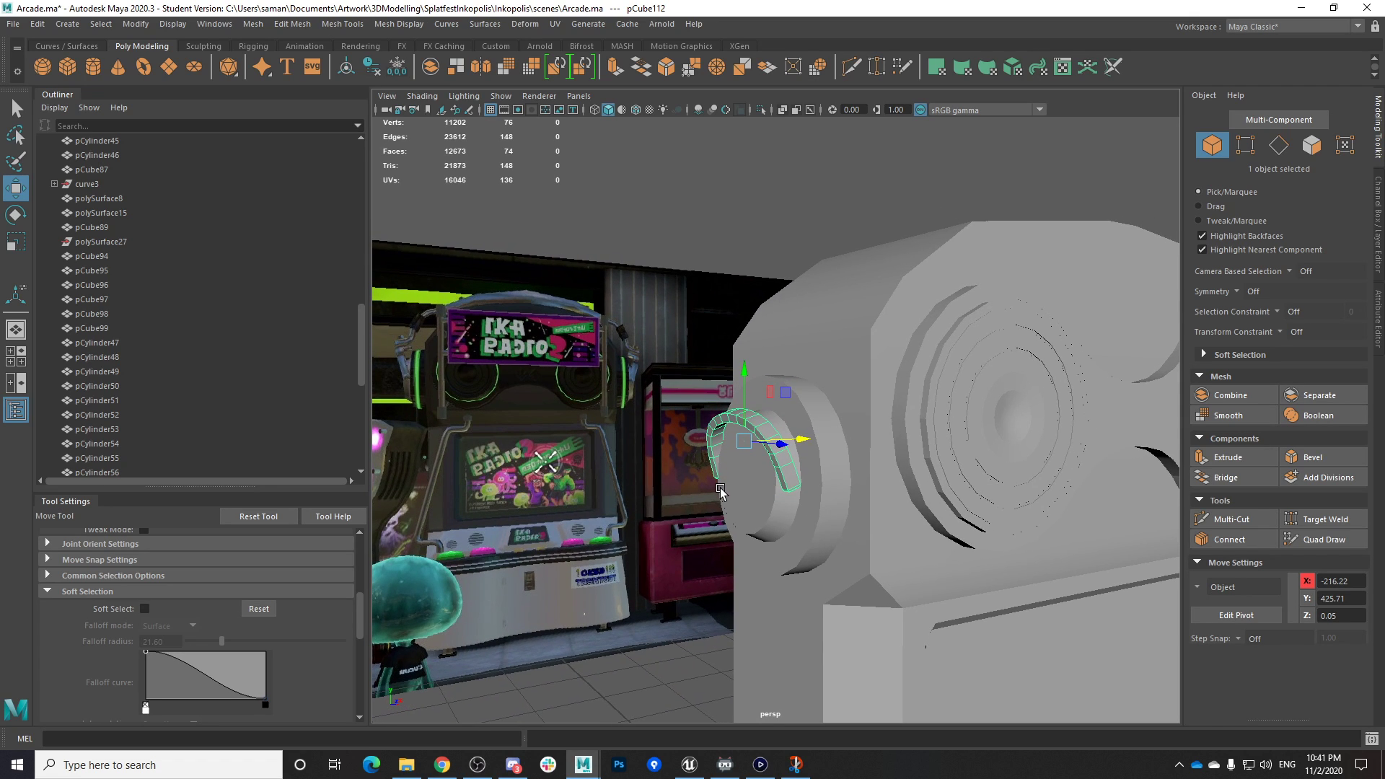
key("r")
left_click_drag(822, 456, 802, 437, "alt")
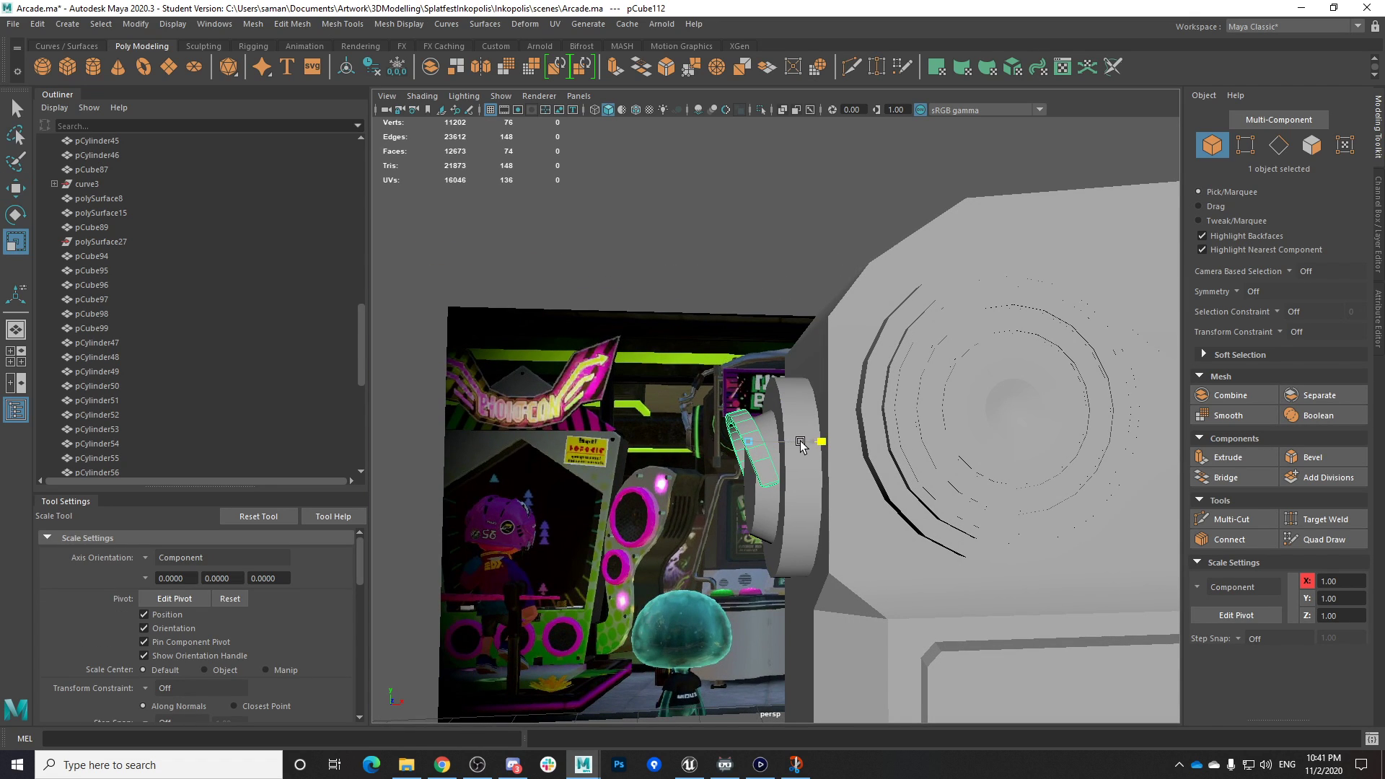
key("ctrl+s")
left_click(669, 399)
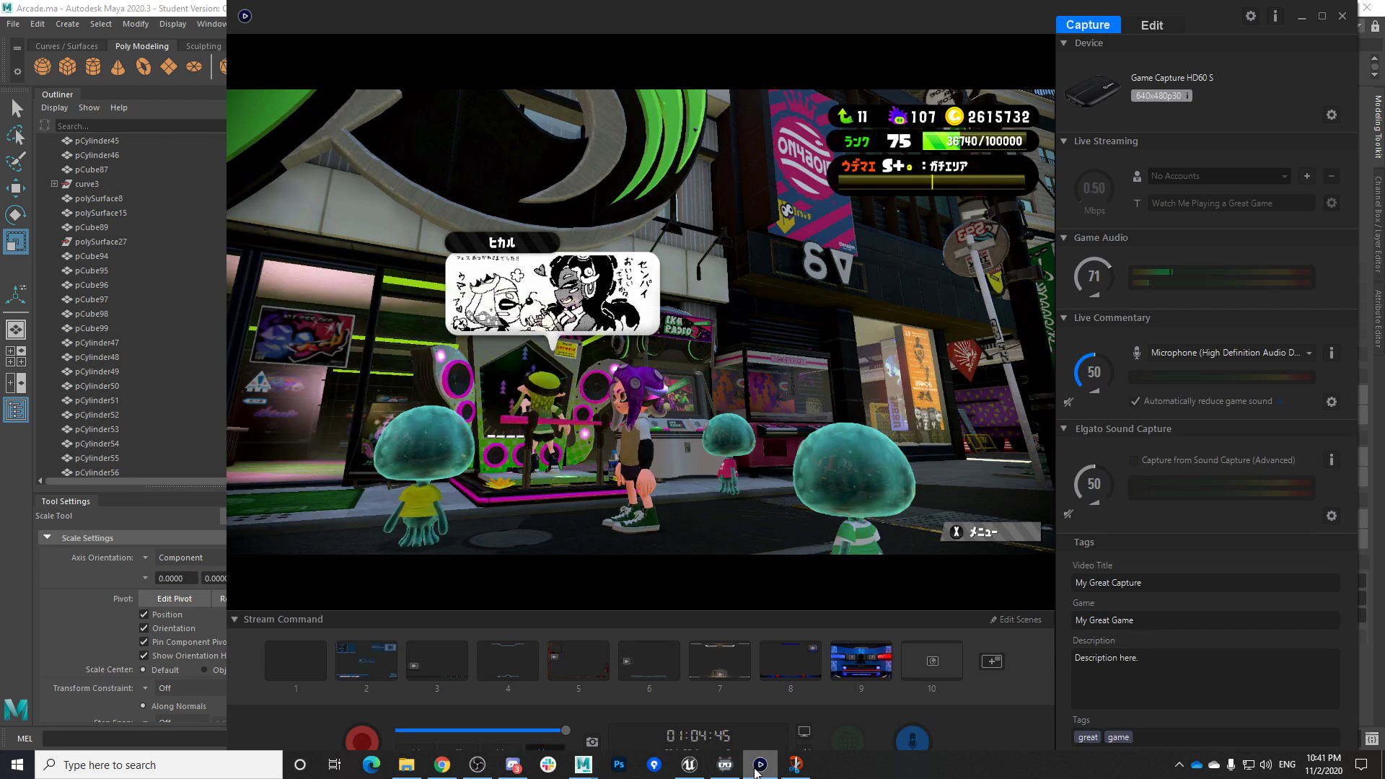
left_click(759, 766)
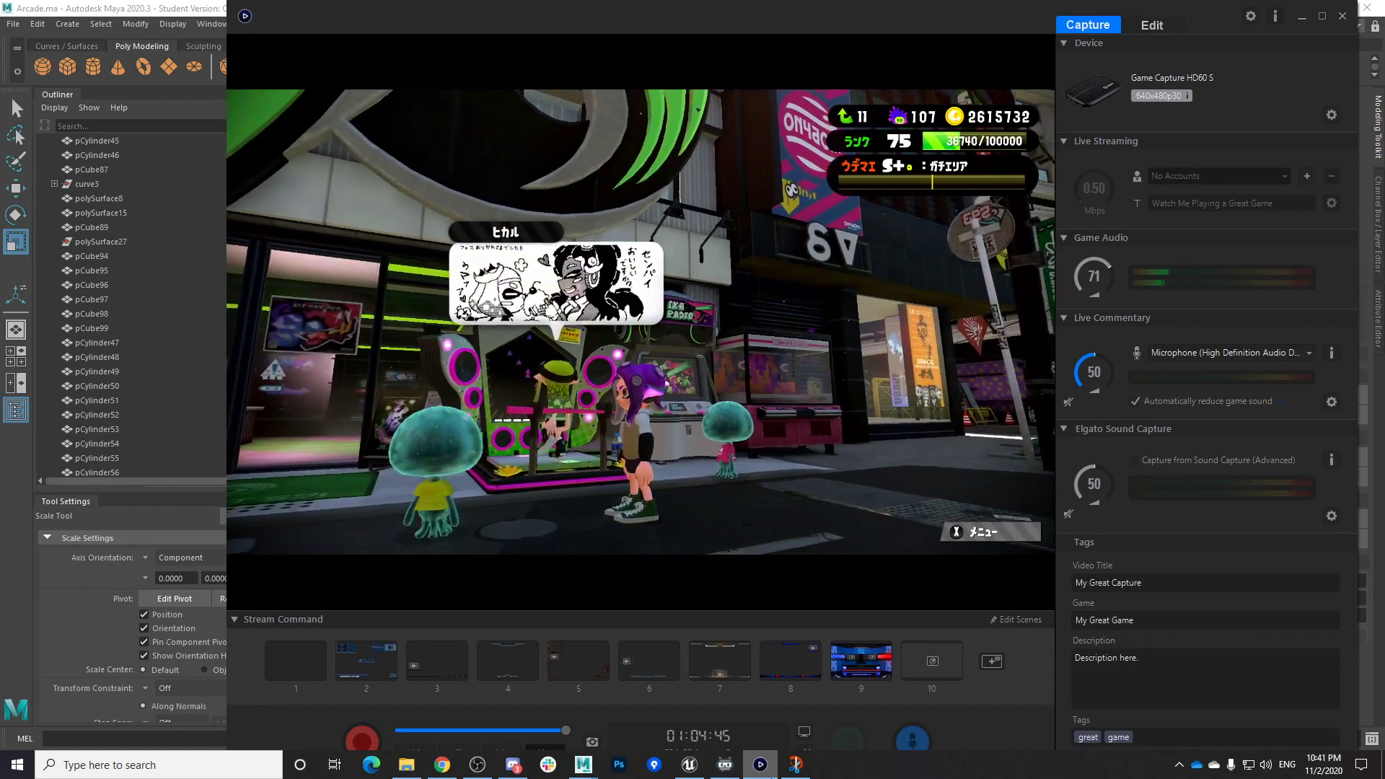
left_click(583, 765)
Return to Maya, switch the arch to face mode and select the two adjacent faces at its crown
right_click_drag(744, 479, 887, 605, "alt")
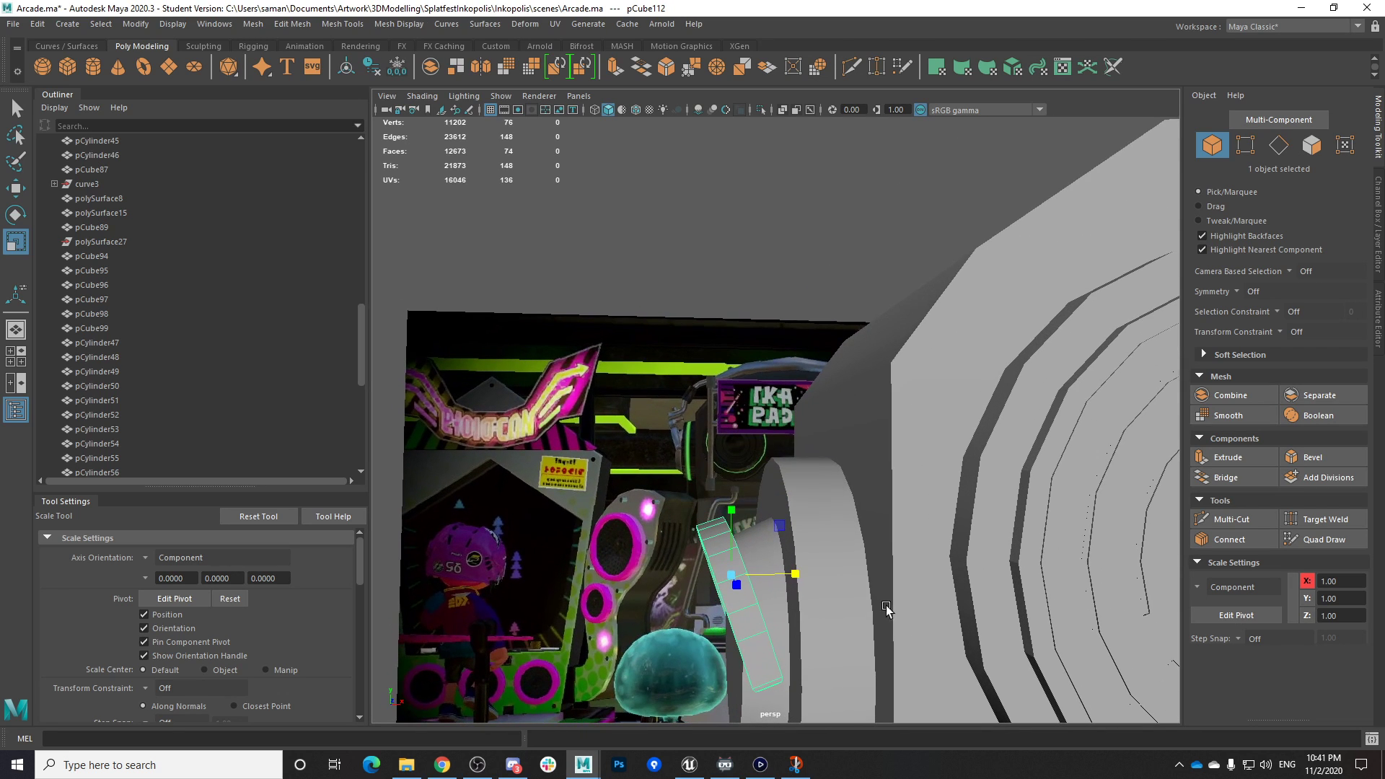
left_click_drag(756, 559, 778, 472, "alt")
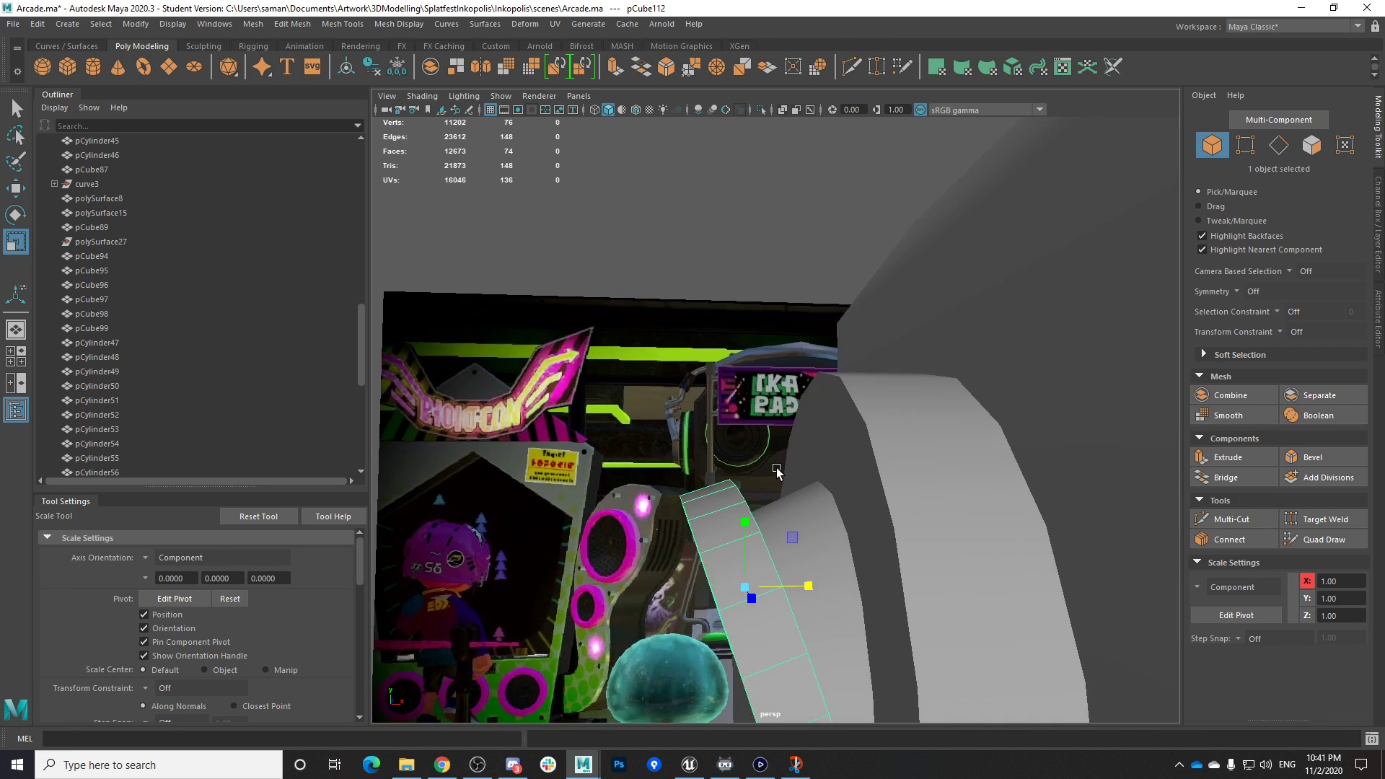
right_click(648, 446)
right_click_drag(728, 367, 728, 408)
left_click_drag(736, 426, 711, 464, "alt")
left_click(719, 475)
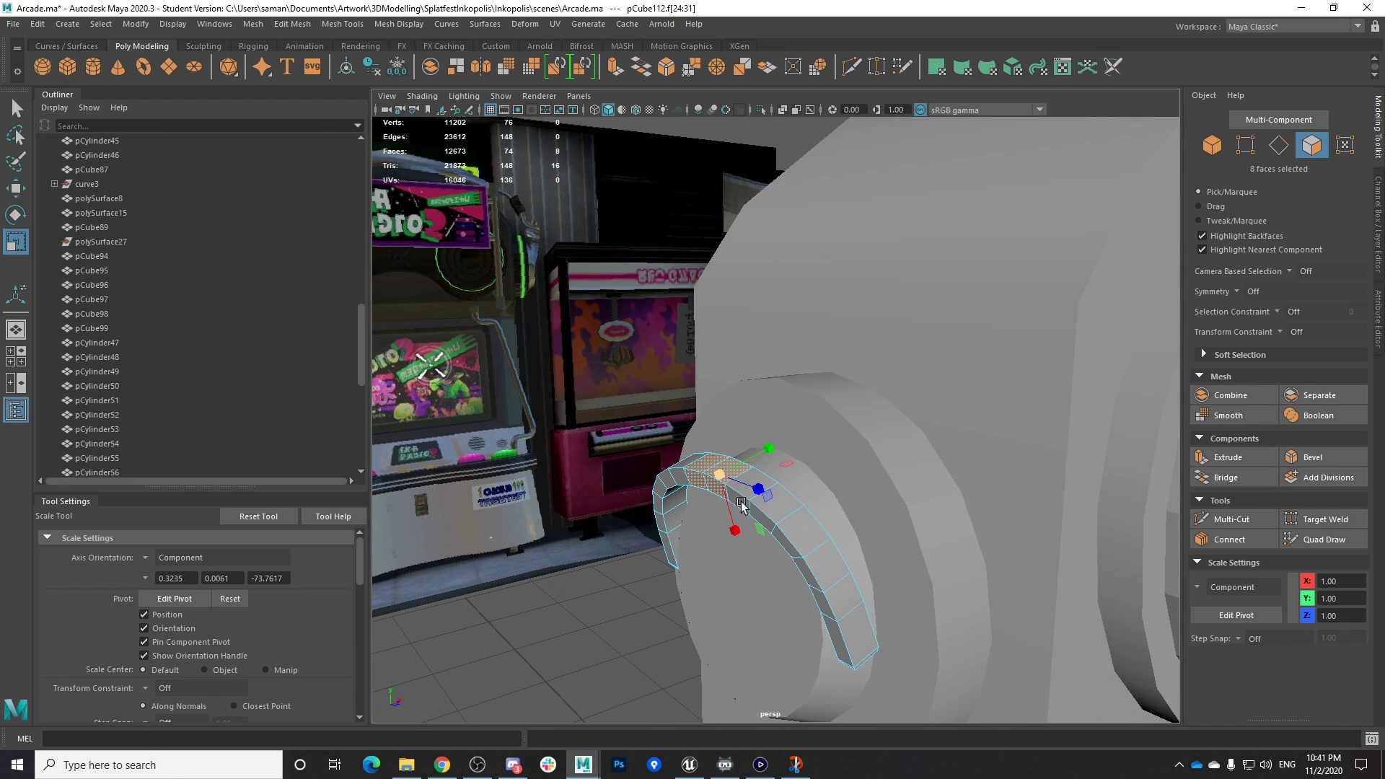
scroll(710, 472, "up", 3)
left_click(632, 491)
left_click(658, 499)
left_click(715, 525, "shift")
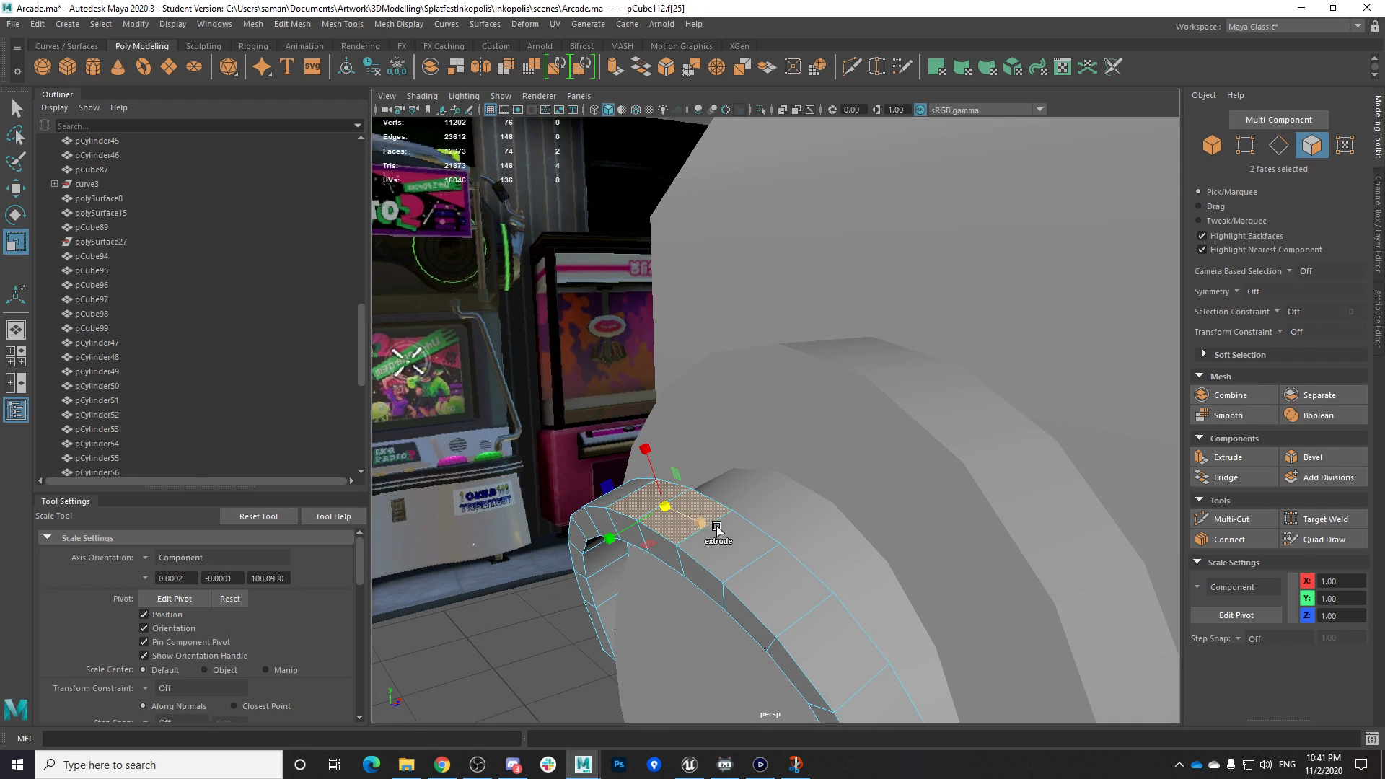
left_click_drag(800, 558, 735, 560, "alt")
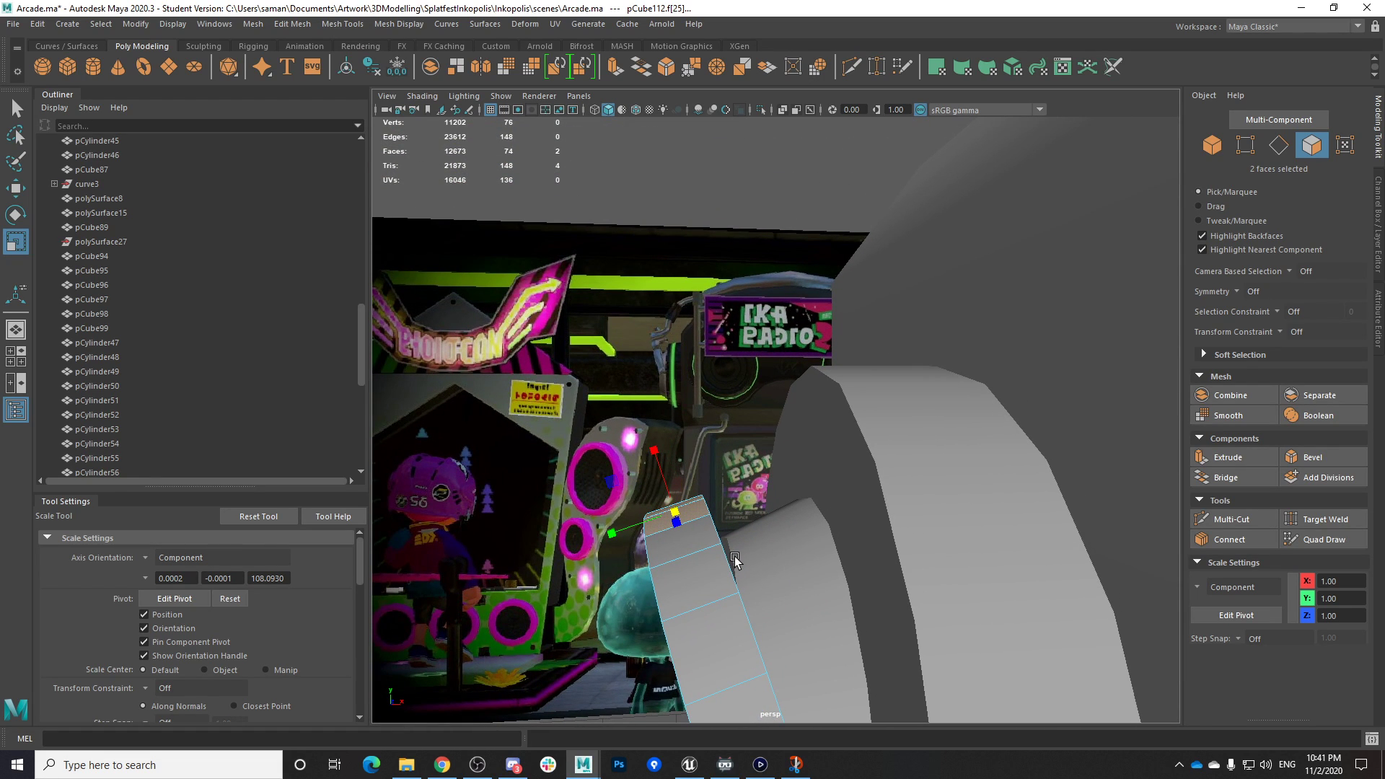
left_click_drag(735, 560, 818, 587, "alt")
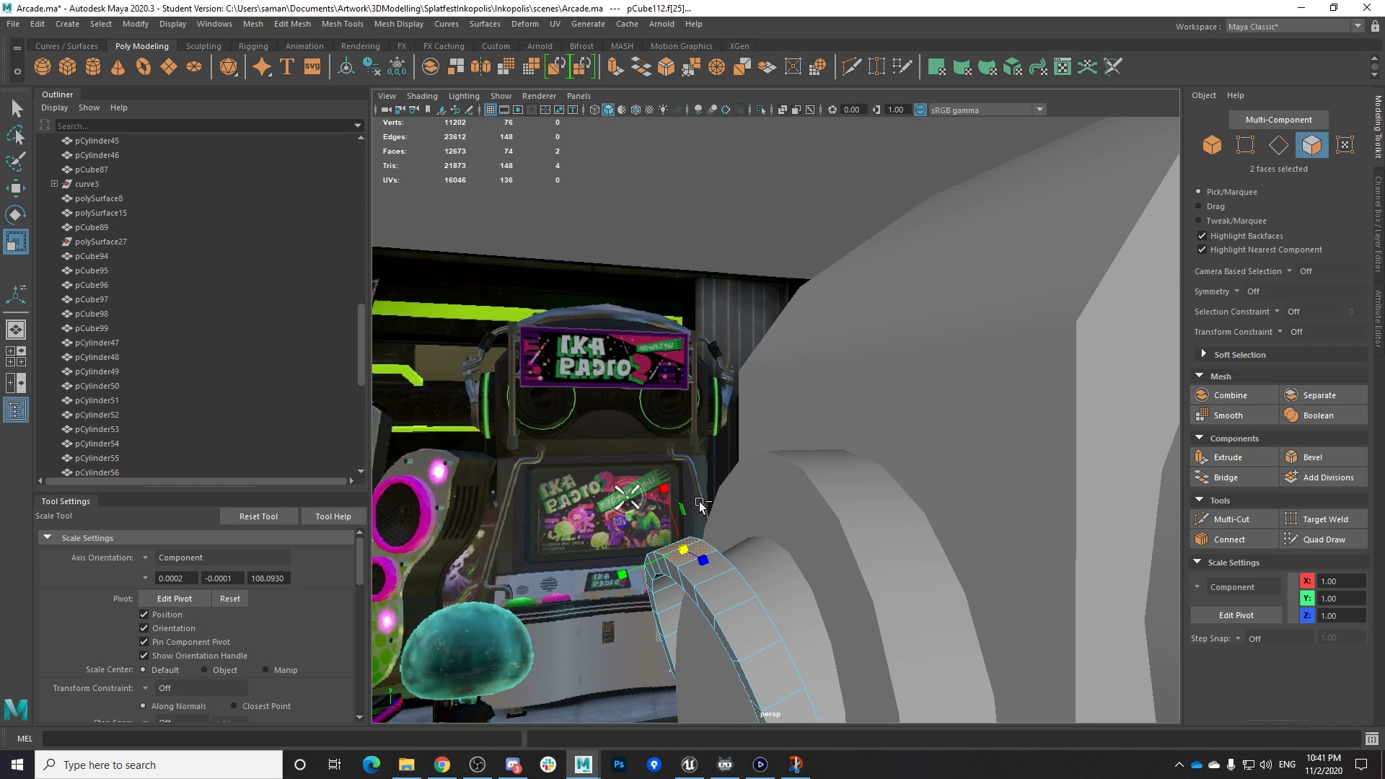
Extrude the two crown faces of the arch and pull them upward
key("ctrl+e")
key("w")
left_click_drag(680, 482, 683, 459)
left_click_drag(730, 581, 778, 561, "alt")
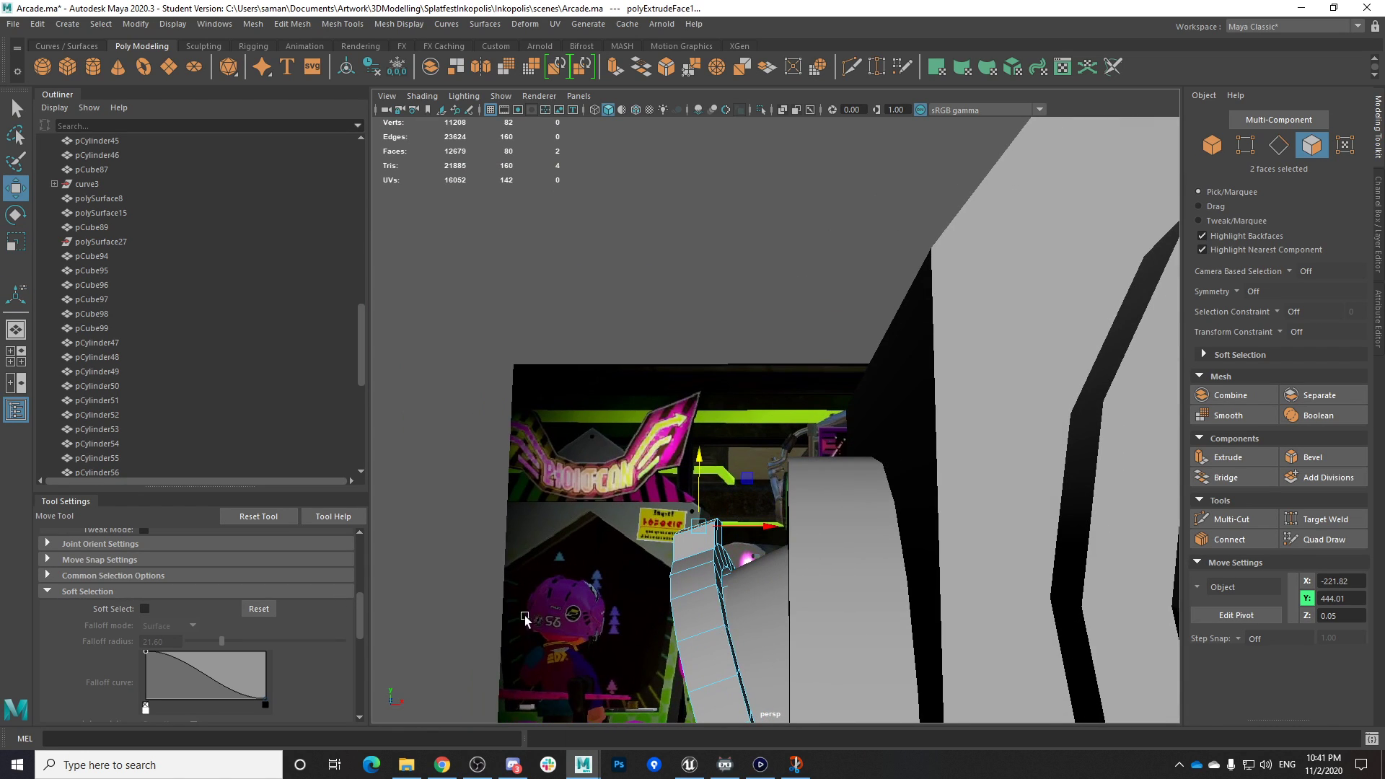
Set the Move tool's axis orientation to Component, shift the extruded faces along their tilted Y axis to 74.46 and save the scene
scroll(206, 565, "up", 5)
left_click(173, 557)
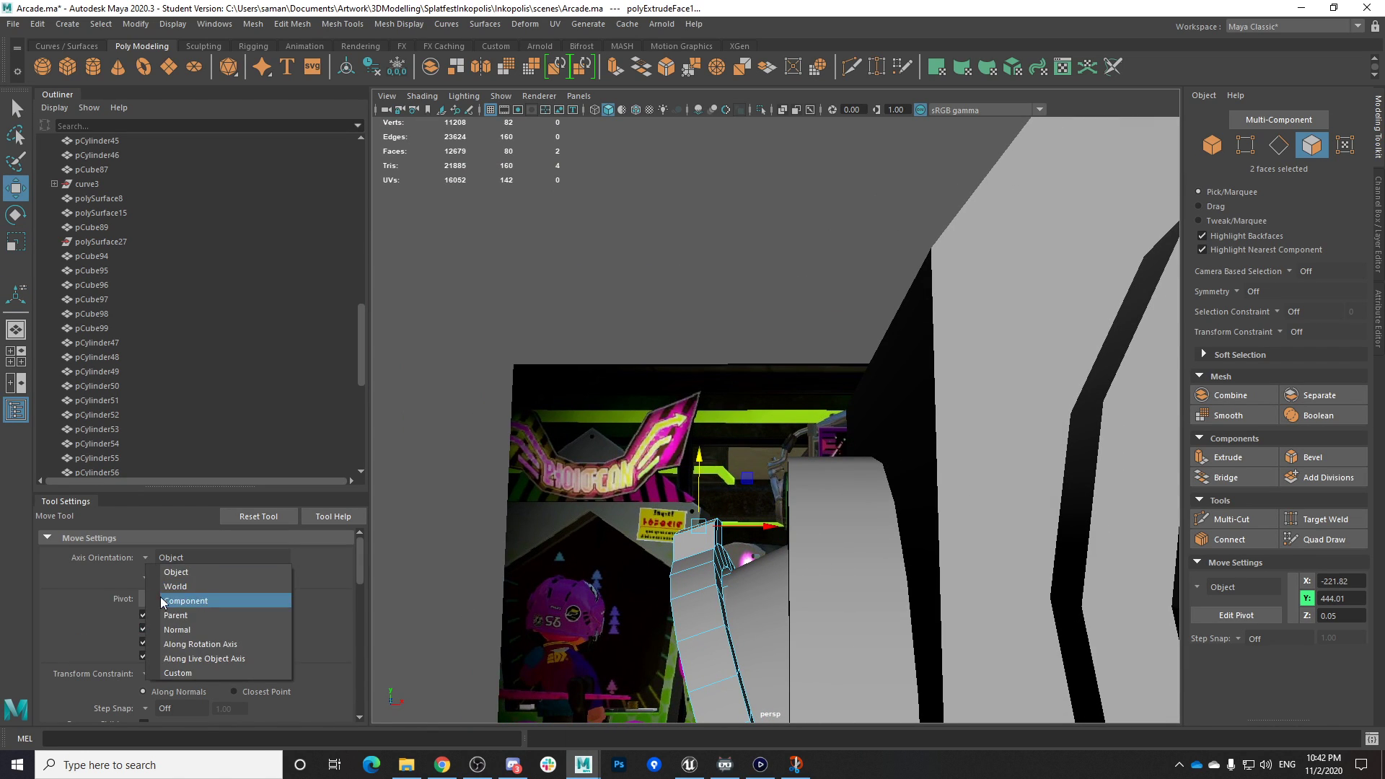
left_click(175, 602)
left_click_drag(736, 530, 795, 644, "alt")
key("r")
key("space")
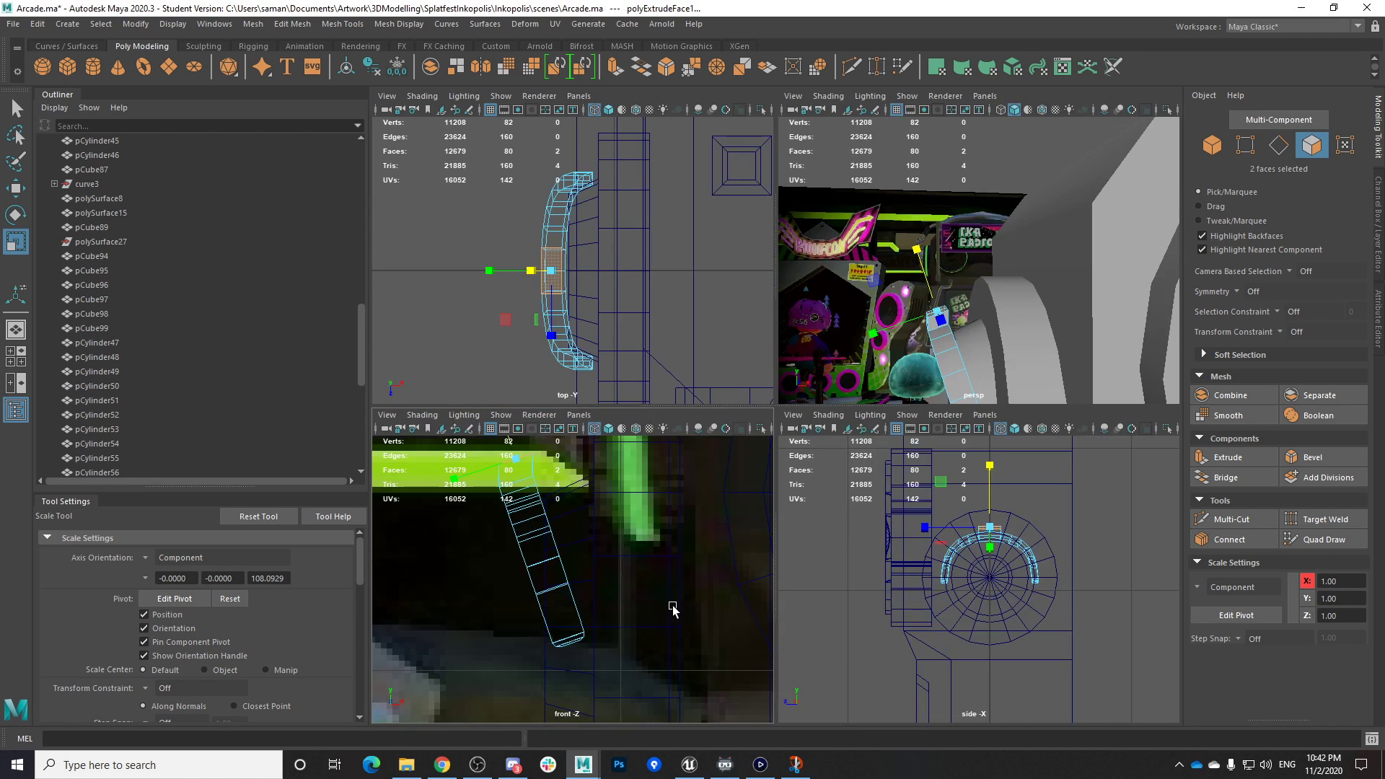
key("space")
scroll(726, 297, "down", 1)
middle_click_drag(726, 297, 765, 473, "alt")
key("w")
left_click_drag(676, 417, 663, 421)
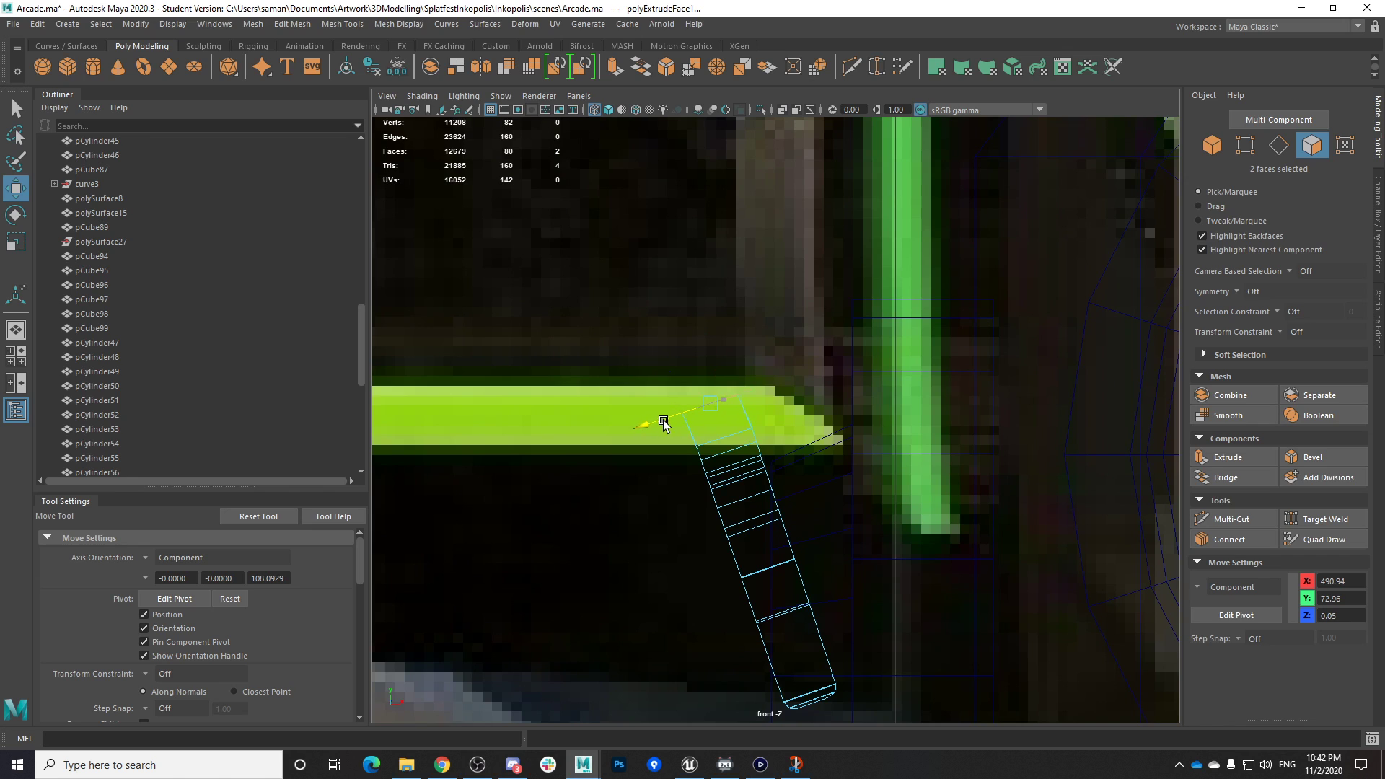
key("ctrl+s")
left_click(682, 389)
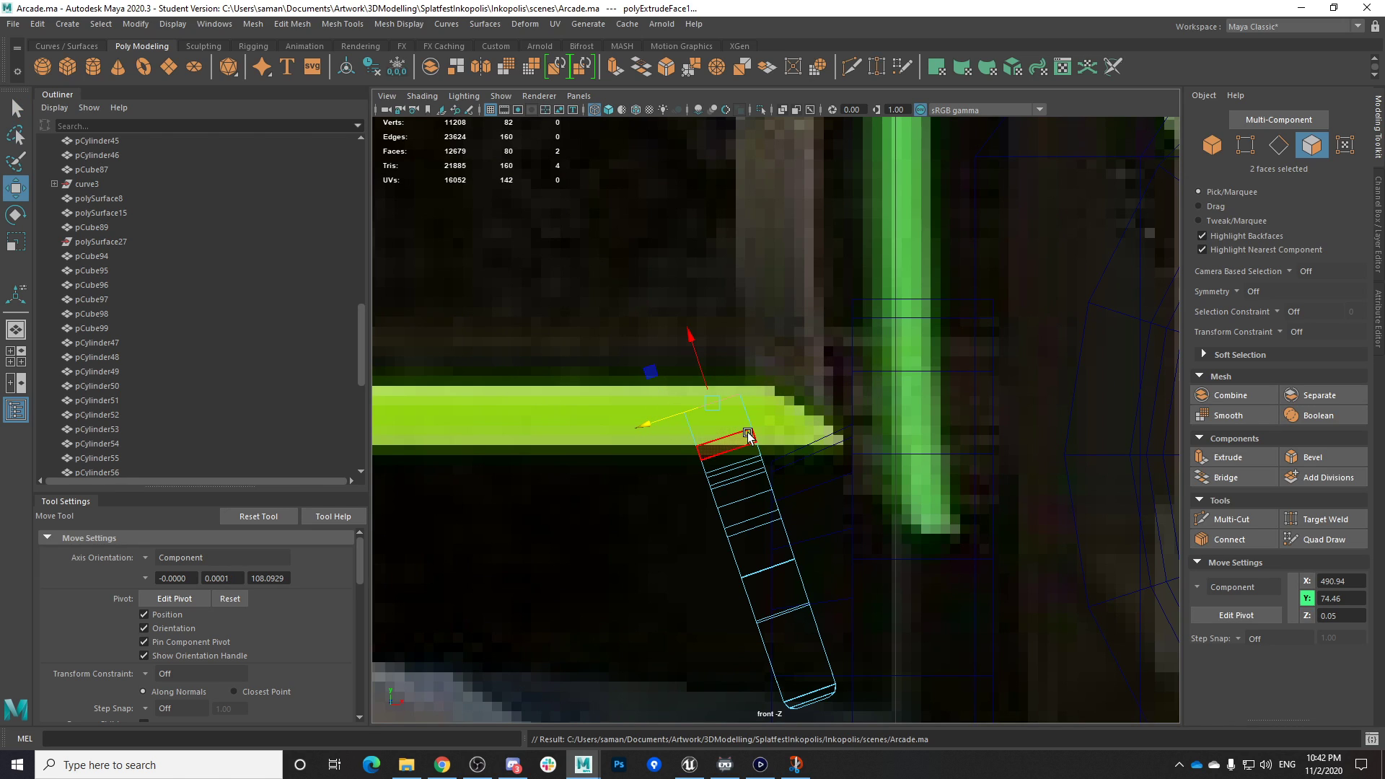
key("ctrl+s")
Extrude the top faces of the arch's raised block once more to add a second segment
key("space")
key("space")
scroll(865, 395, "down", 3)
mouse_move(848, 438)
left_mouse_down("alt")
mouse_move(821, 465)
mouse_move(824, 541)
mouse_move(838, 490)
left_mouse_up("alt")
scroll(837, 494, "up", 2)
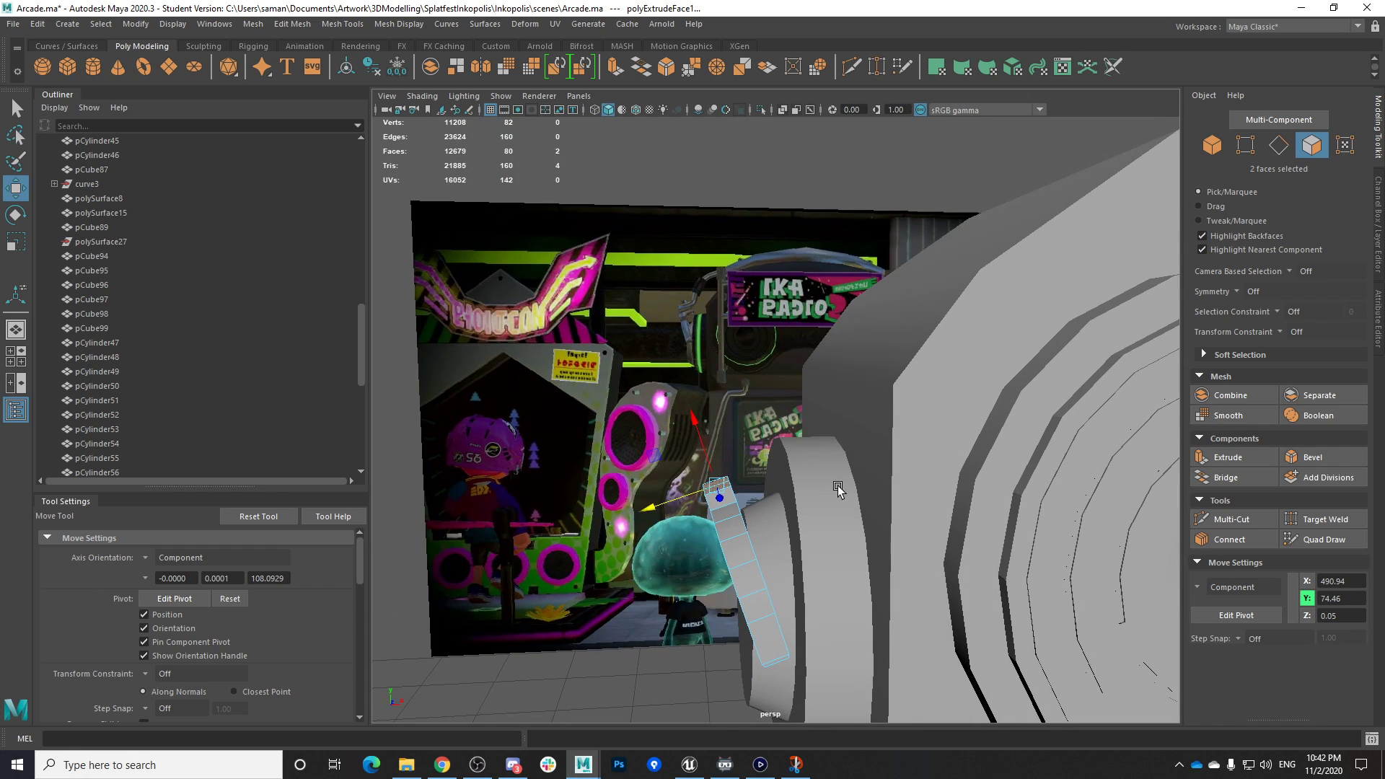
scroll(808, 504, "up", 4)
left_click_drag(757, 508, 838, 550, "alt")
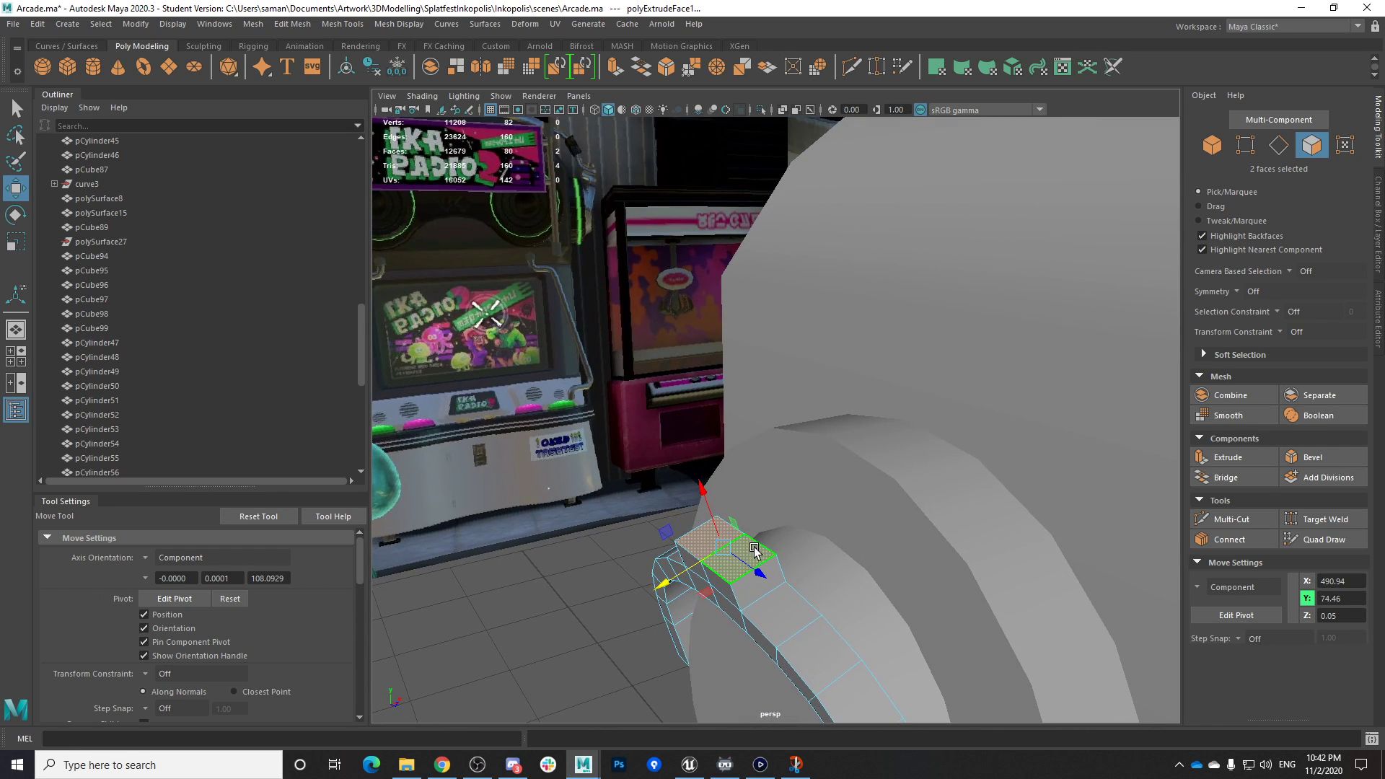
left_click_drag(754, 538, 726, 478, "alt")
left_click_drag(749, 507, 886, 549, "alt")
Extrude the upper segment's two inner side faces toward the round side piece and move them to -65.55 along X
left_click(791, 591)
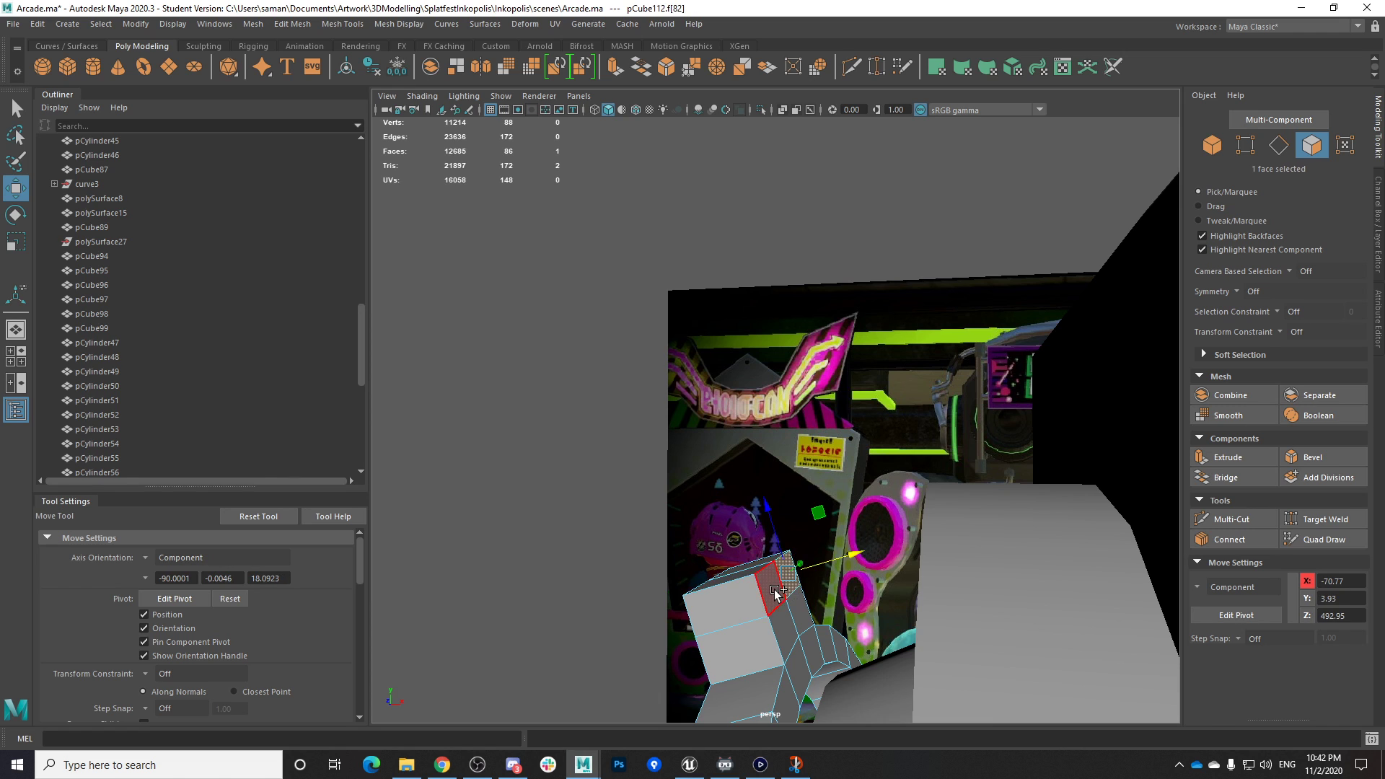
left_click_drag(791, 591, 818, 593, "alt")
key("ctrl+e")
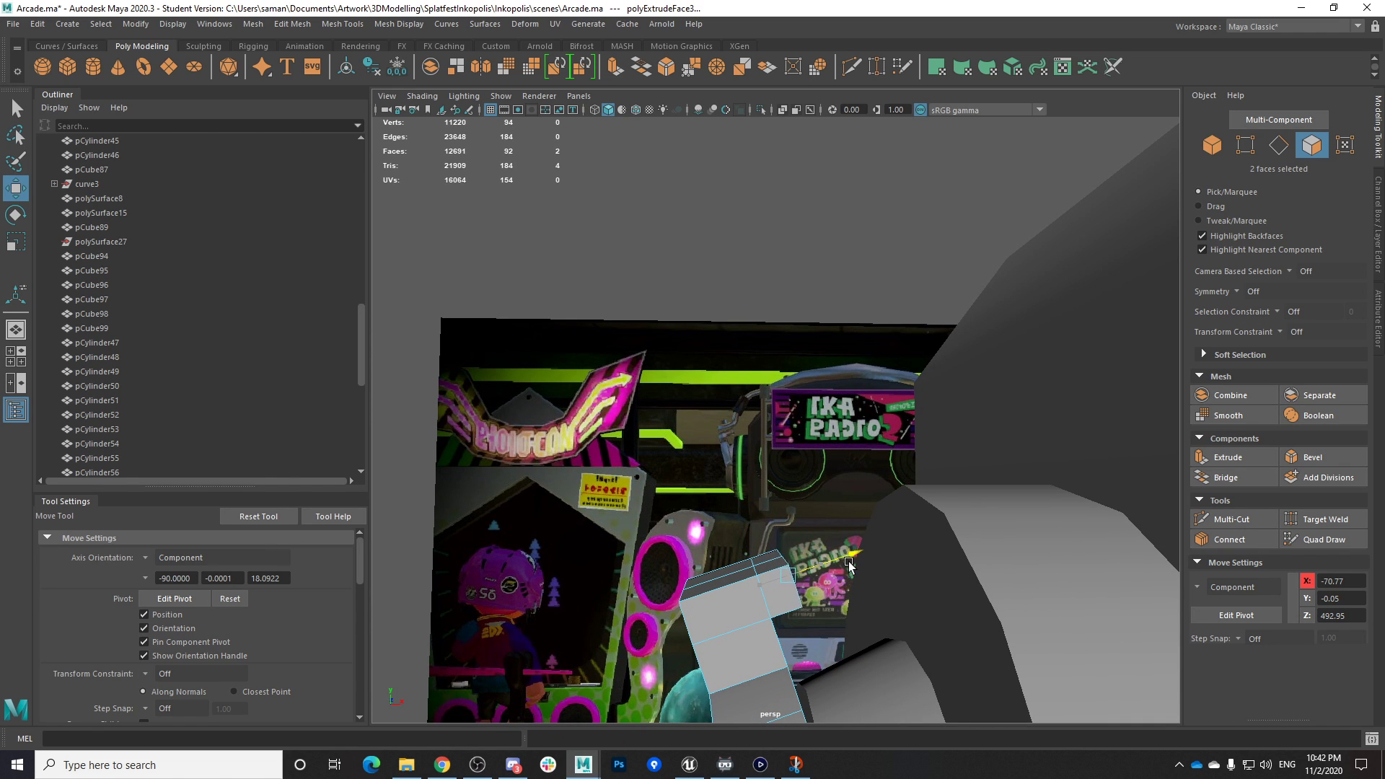
mouse_move(866, 565)
left_mouse_down("alt")
mouse_move(934, 600)
mouse_move(847, 580)
left_mouse_up("alt")
Return the hooked arch to object mode, frame it and save the scene
right_click(788, 366)
left_click(859, 347)
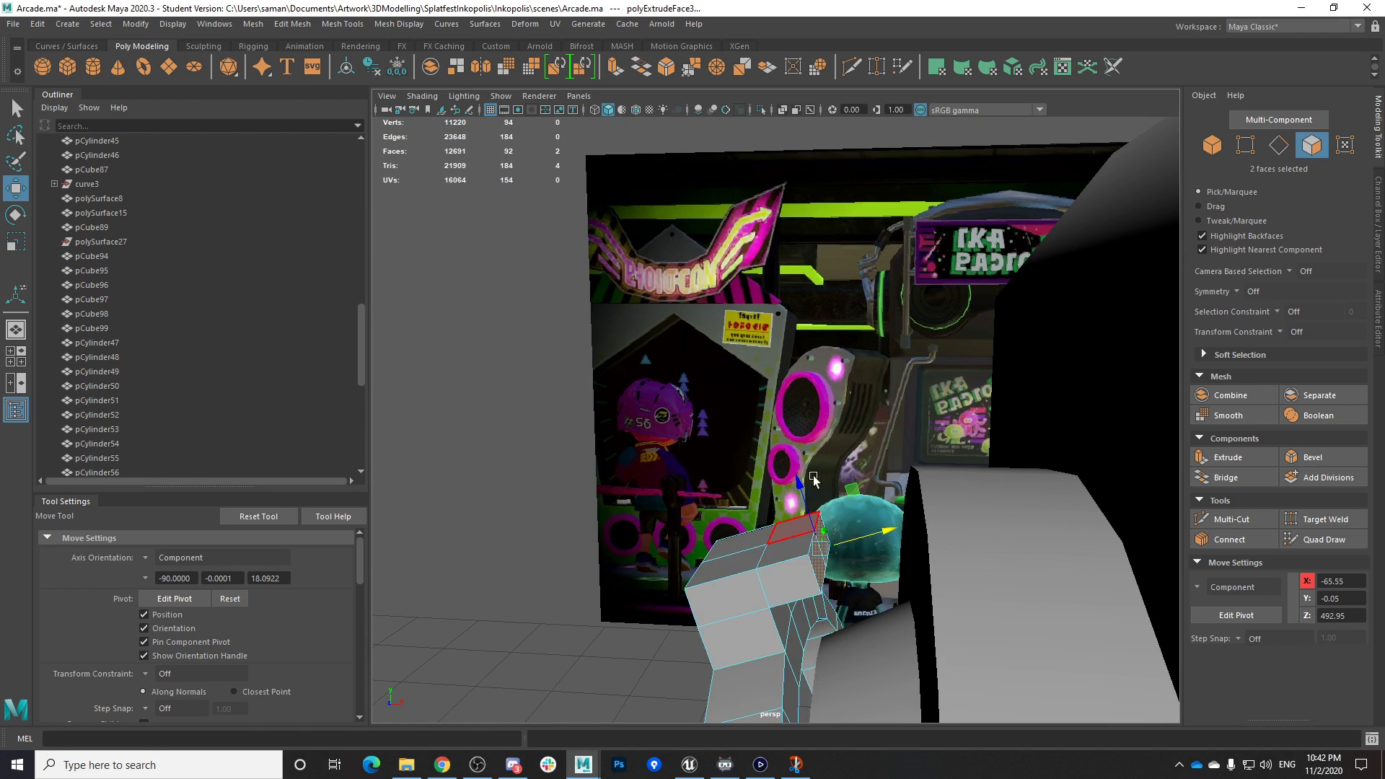
key("f")
key("ctrl+s")
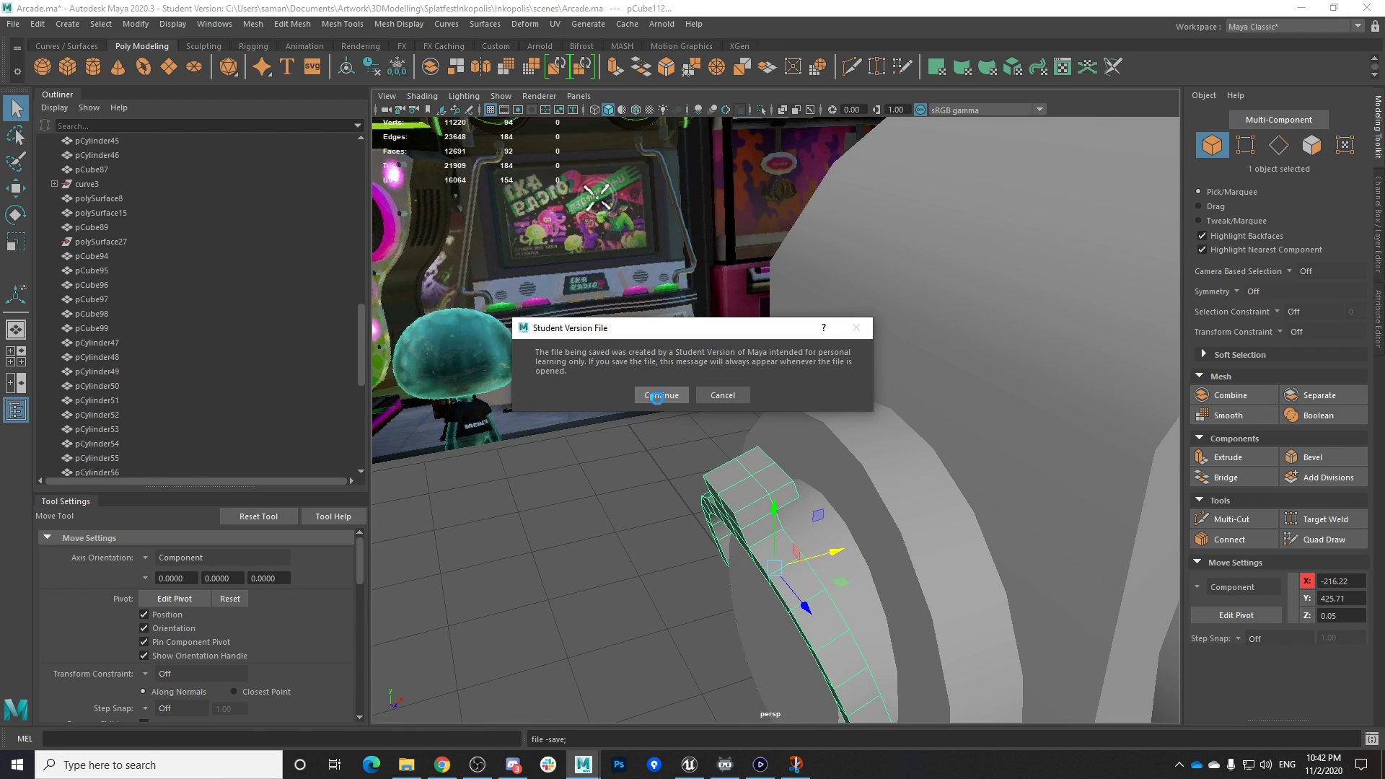
left_click(656, 395)
left_click_drag(763, 583, 726, 528, "alt")
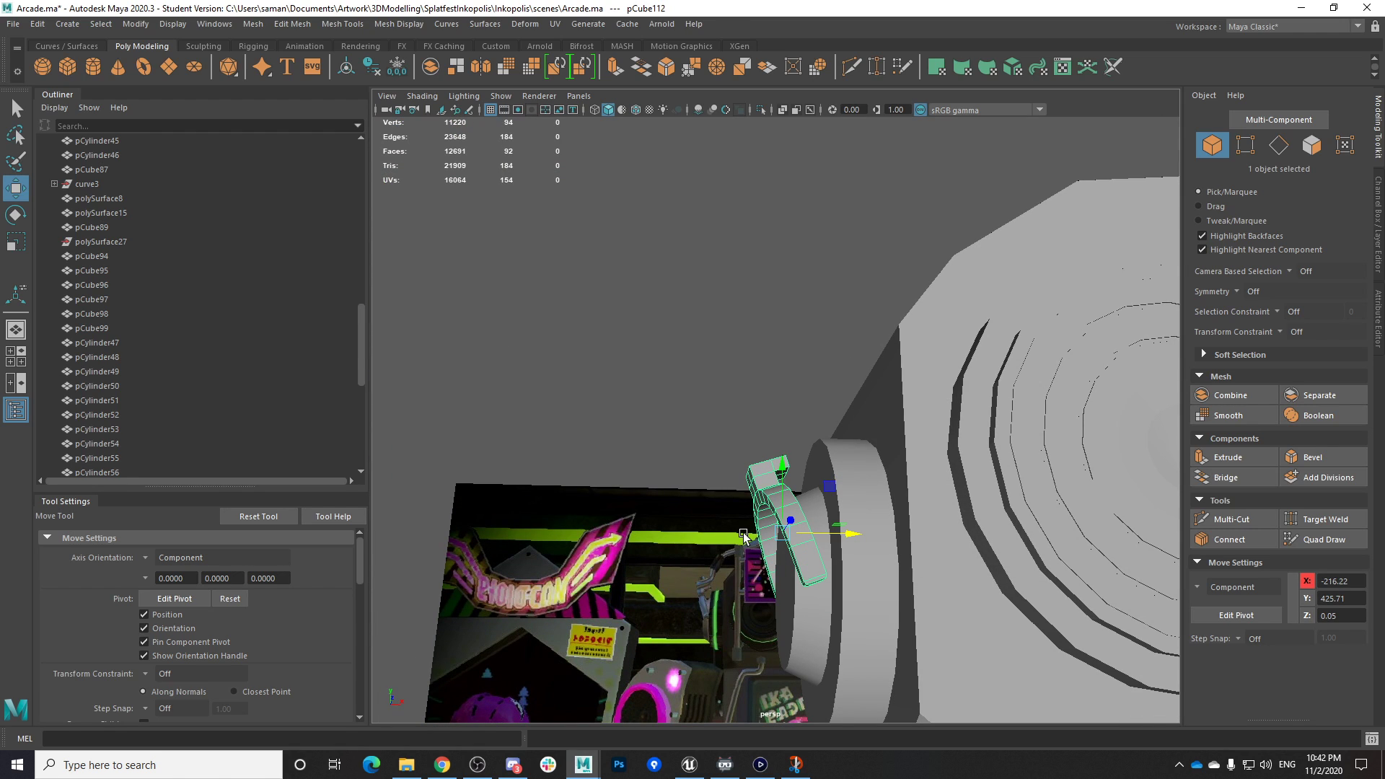
key("ctrl+s")
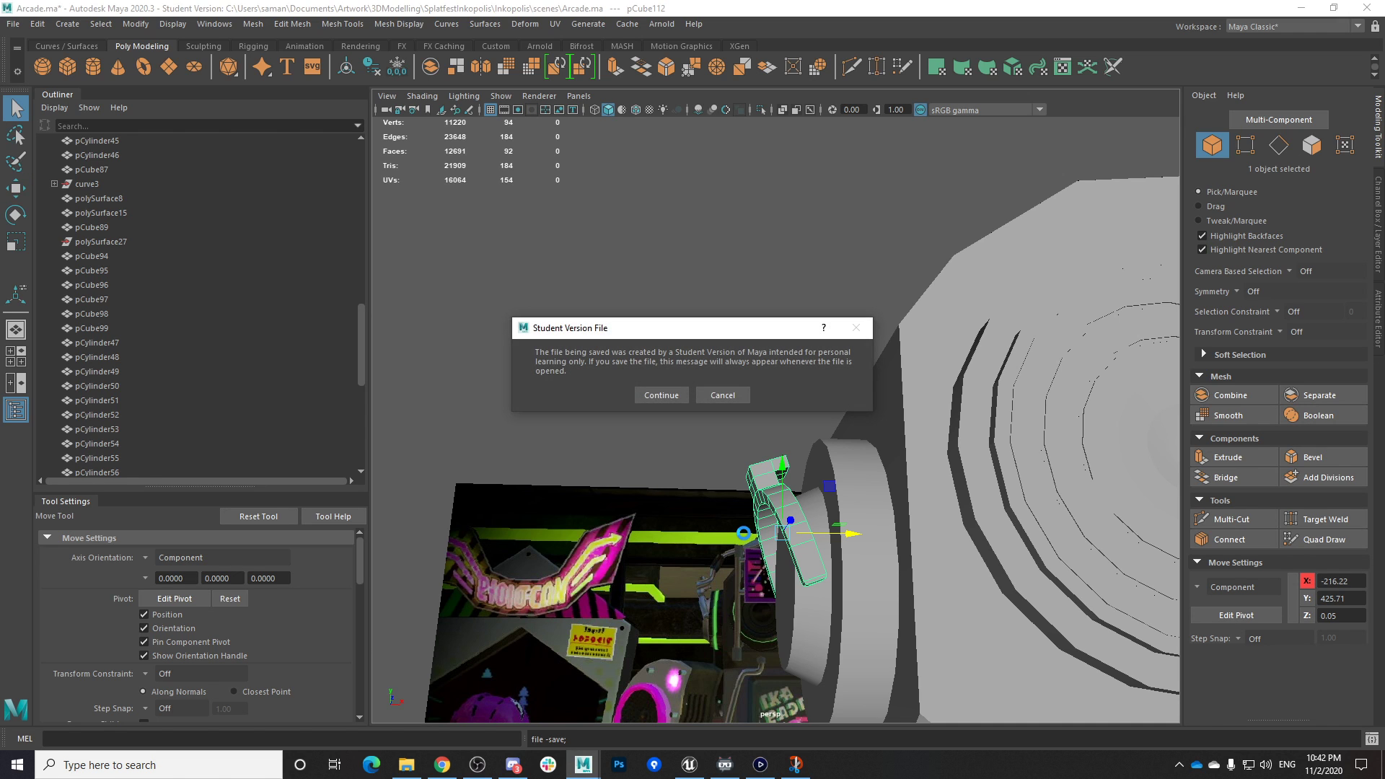
left_click(661, 395)
Compare the hooked arch with the cabinet in the Elgato game capture window, return to Maya and save the scene
left_click_drag(808, 516, 858, 651, "alt")
left_click_drag(775, 487, 707, 467, "alt")
left_click(706, 466)
scroll(724, 557, "up", 3)
left_click_drag(723, 555, 743, 526, "alt")
left_click(765, 585)
left_click_drag(688, 605, 645, 709, "alt")
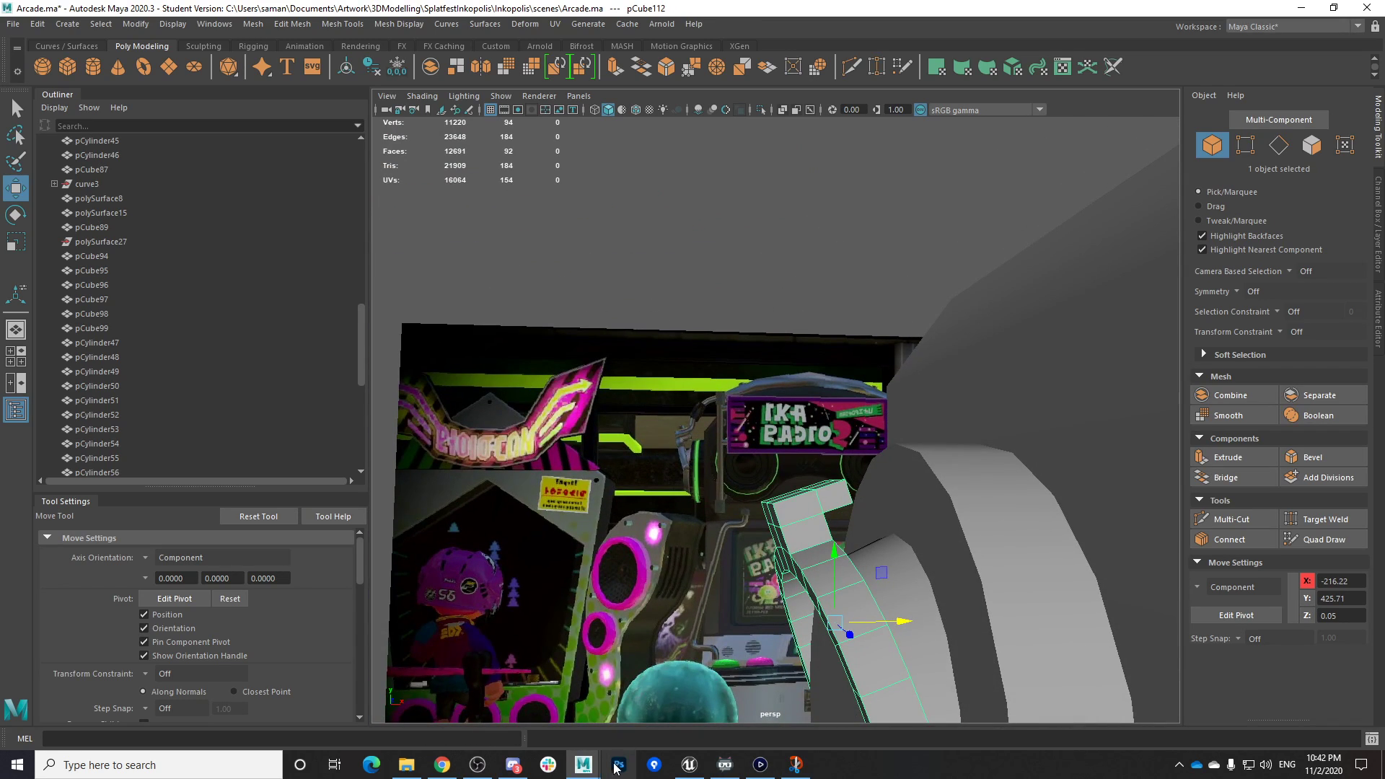
left_click(758, 765)
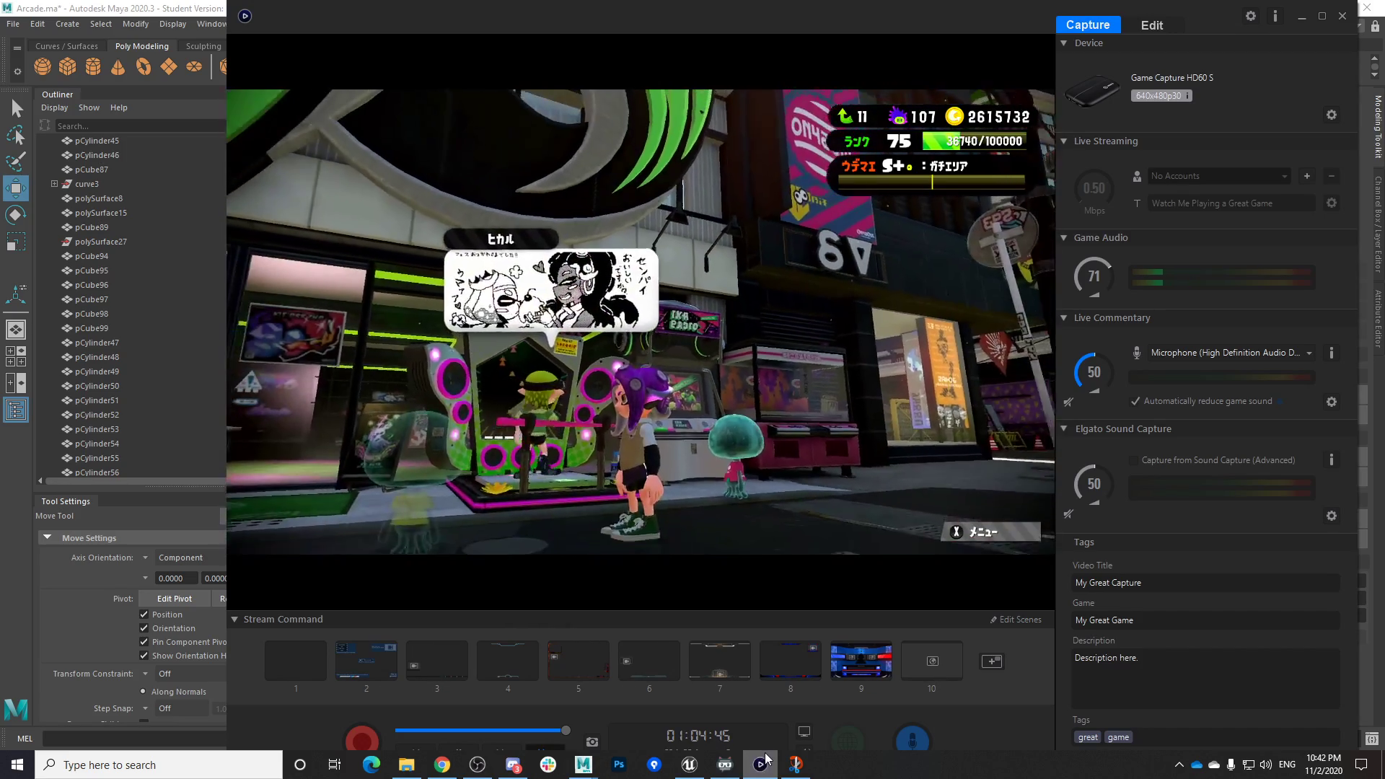
left_click(582, 763)
left_click(663, 716)
key("ctrl+s")
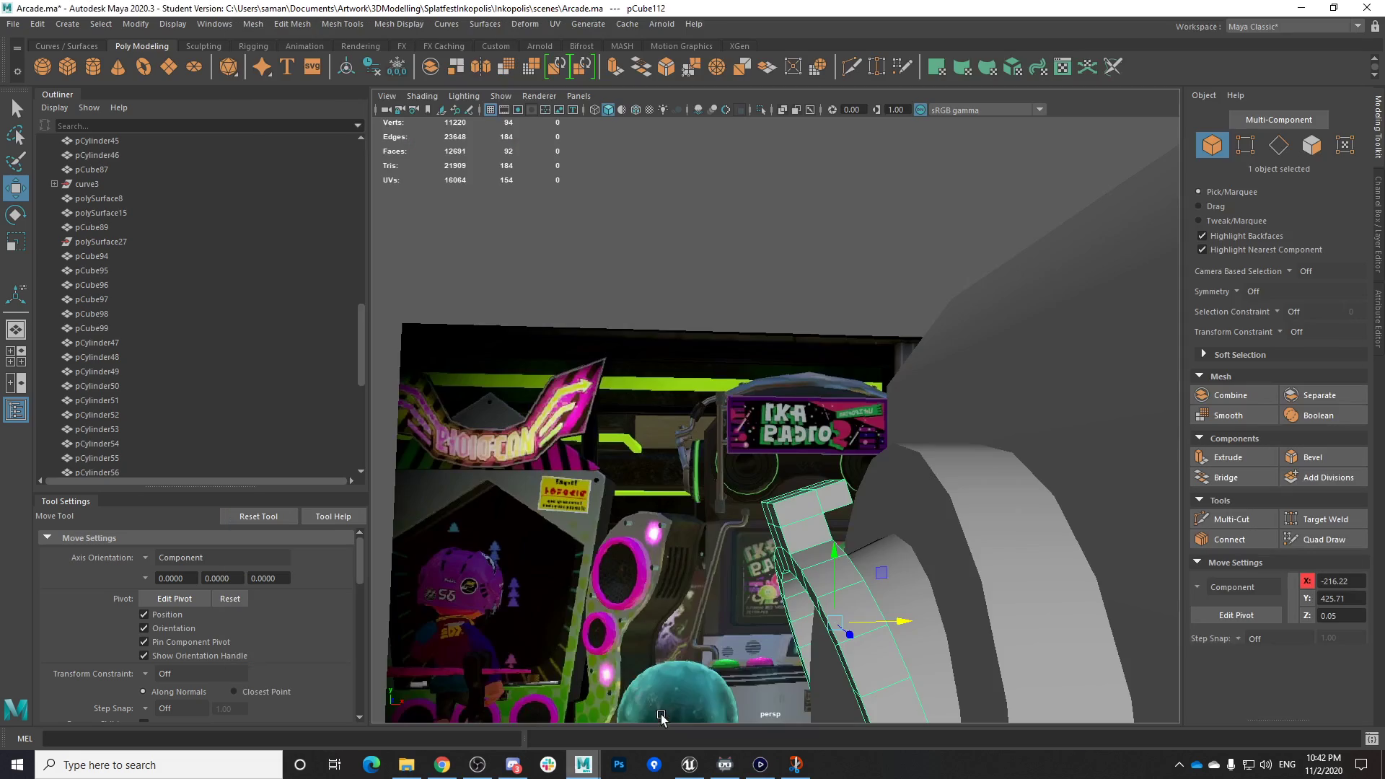
left_click(660, 394)
Create a polygon cube and move it beside the arch to X -234.41 and Y 472.31
left_click_drag(779, 506, 534, 330, "alt")
left_click(65, 70)
scroll(856, 534, "down", 5)
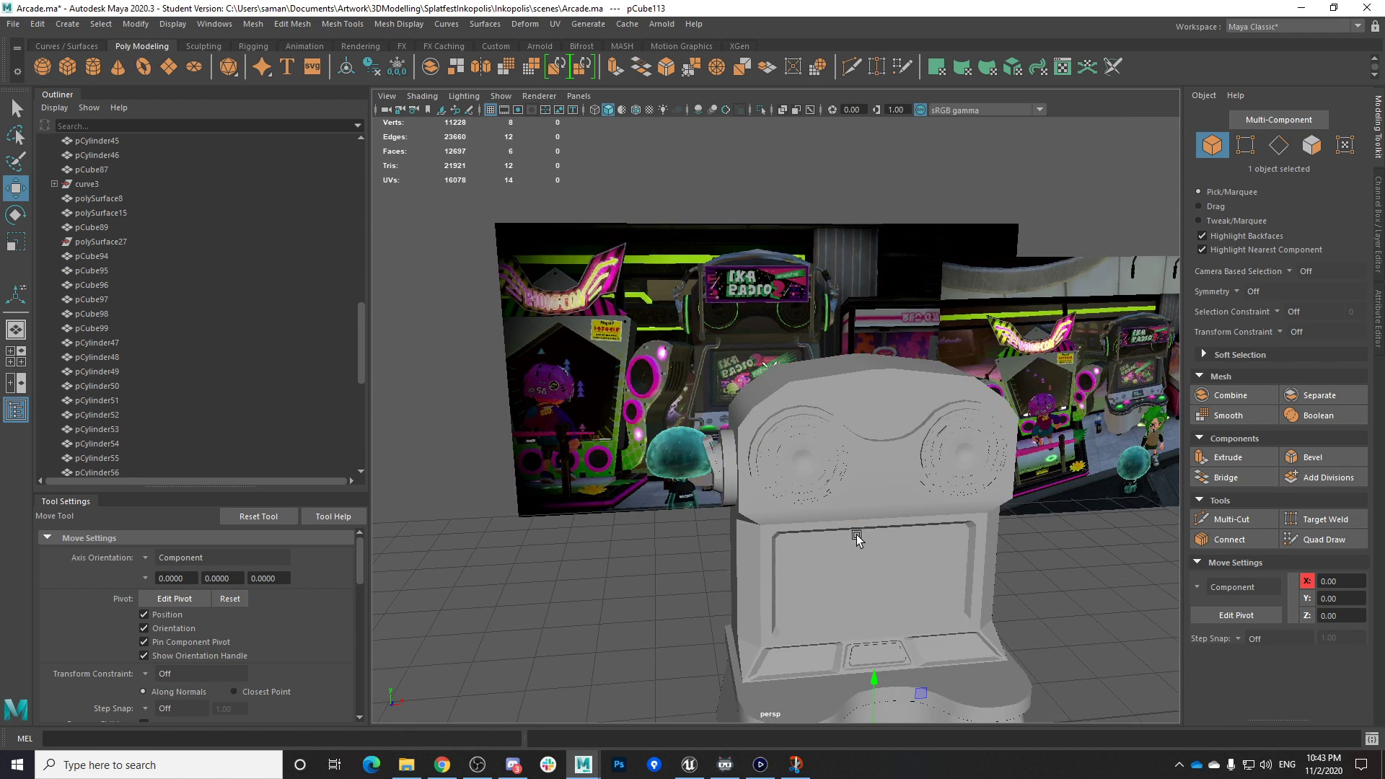
key("f")
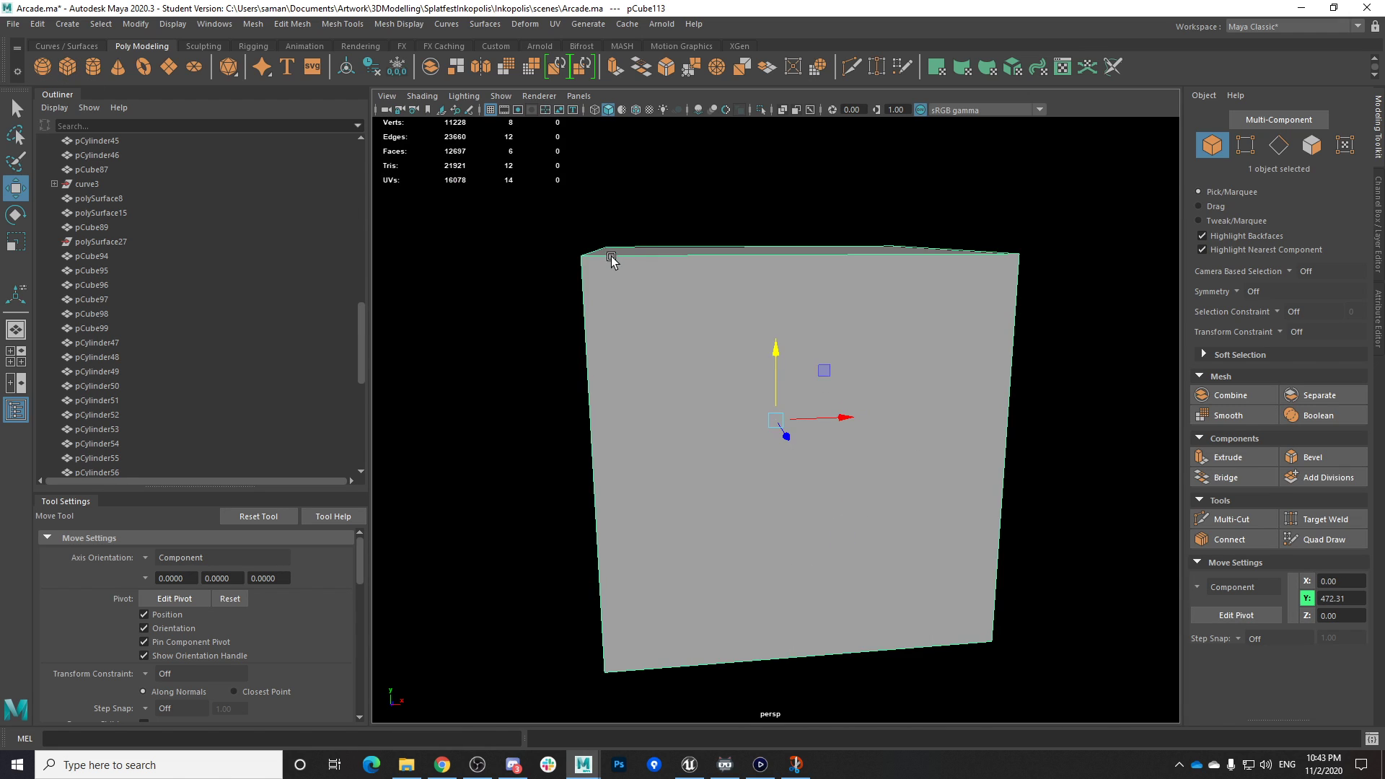
key("space")
key("space")
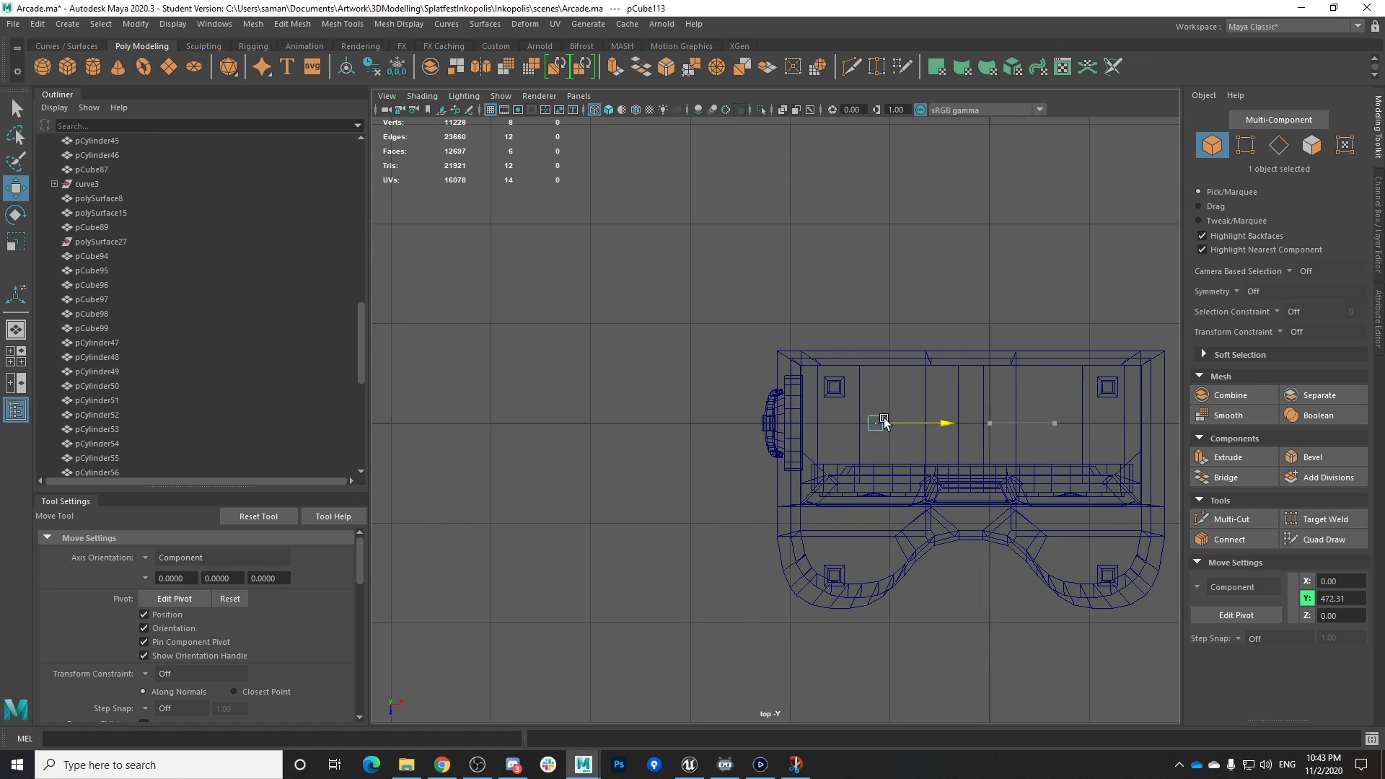
scroll(788, 425, "up", 3)
key("space")
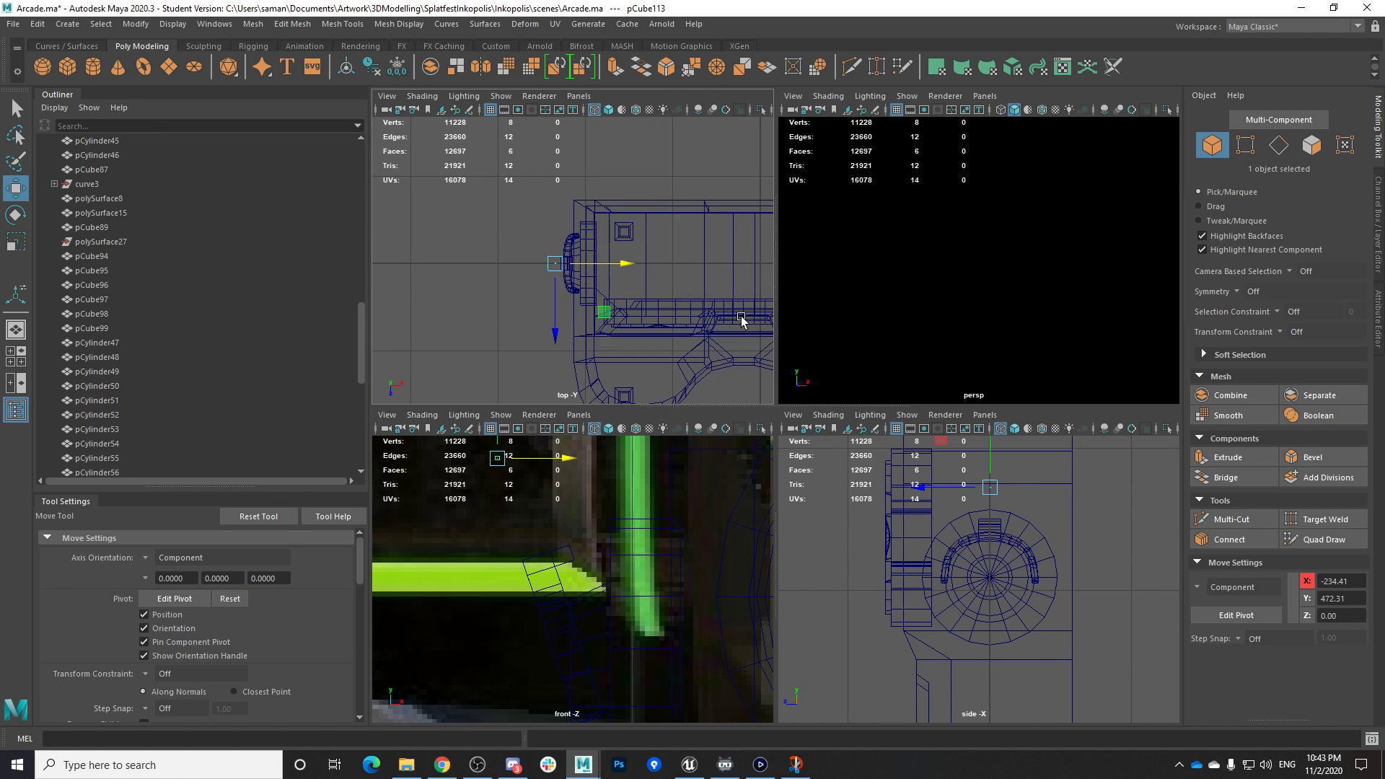
key("space")
scroll(810, 427, "down", 5)
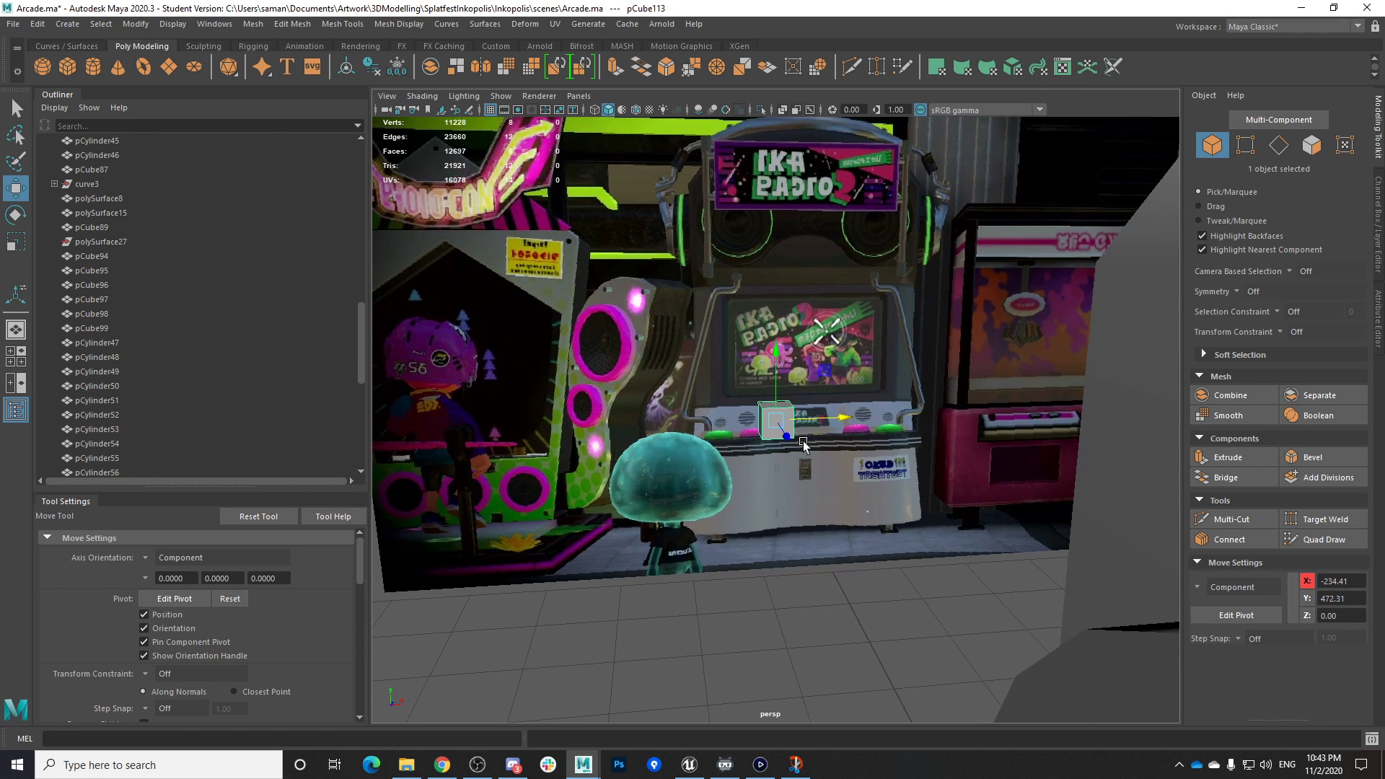
scroll(807, 441, "down", 3)
Flatten the cube vertically, position it over the arch's hook at X -221.12 and Y 454.48, and save the scene
key("r")
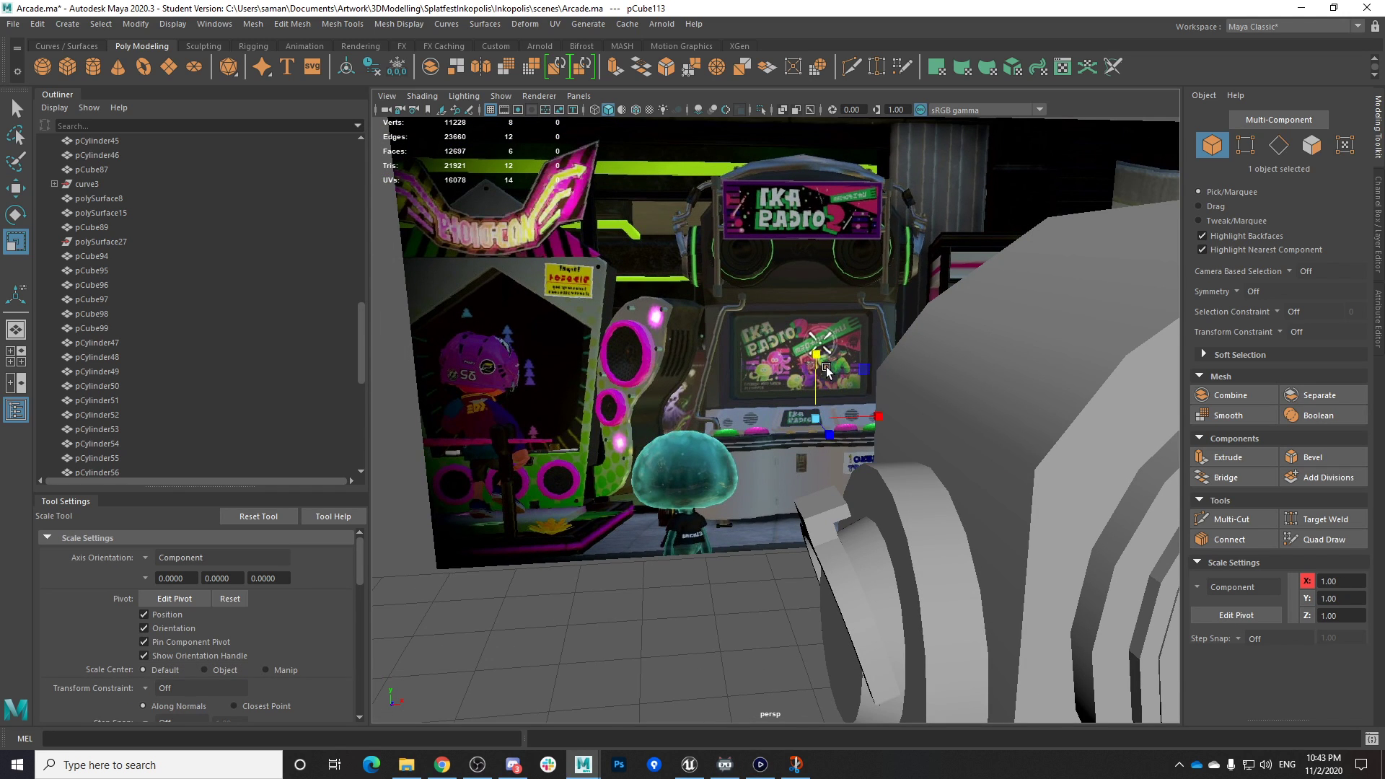
mouse_move(816, 419)
left_mouse_down()
mouse_move(850, 440)
mouse_move(818, 371)
mouse_move(819, 398)
left_mouse_up()
key("w")
key("r")
key("w")
left_click_drag(818, 398, 799, 460, "alt")
left_click_drag(883, 502, 779, 436, "alt")
left_click_drag(779, 436, 700, 470, "alt")
key("ctrl+s")
left_click(660, 394)
scroll(699, 430, "up", 3)
scroll(721, 462, "down", 2)
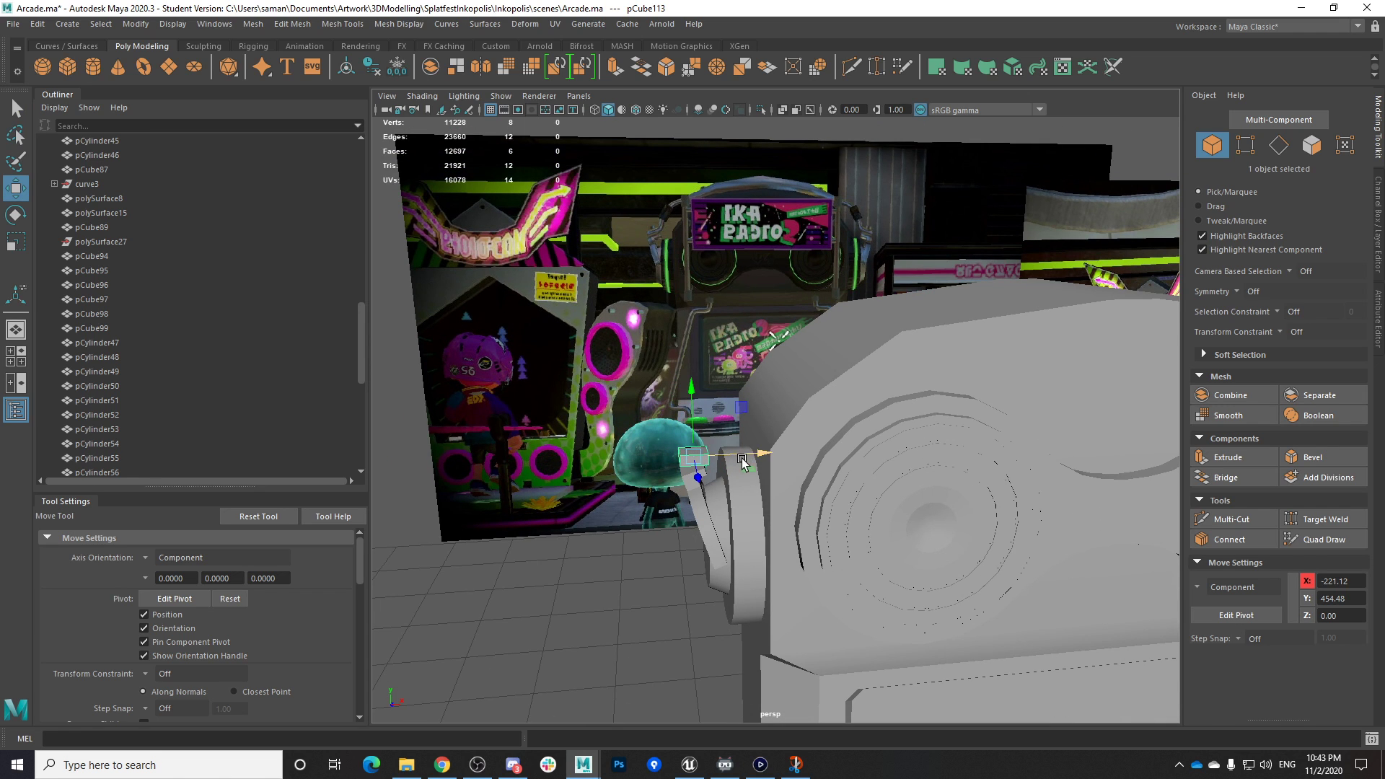
Raise the flattened block clear of the cabinet to Y 591.29
scroll(742, 458, "down", 2)
scroll(786, 386, "down", 5)
left_click_drag(731, 363, 726, 249)
middle_click_drag(801, 317, 780, 390, "alt")
scroll(758, 387, "up", 5)
scroll(781, 390, "up", 4)
middle_click_drag(630, 345, 650, 364, "alt")
right_click(621, 308)
left_click(592, 329)
left_click_drag(622, 328, 610, 332, "alt")
scroll(604, 335, "down", 3)
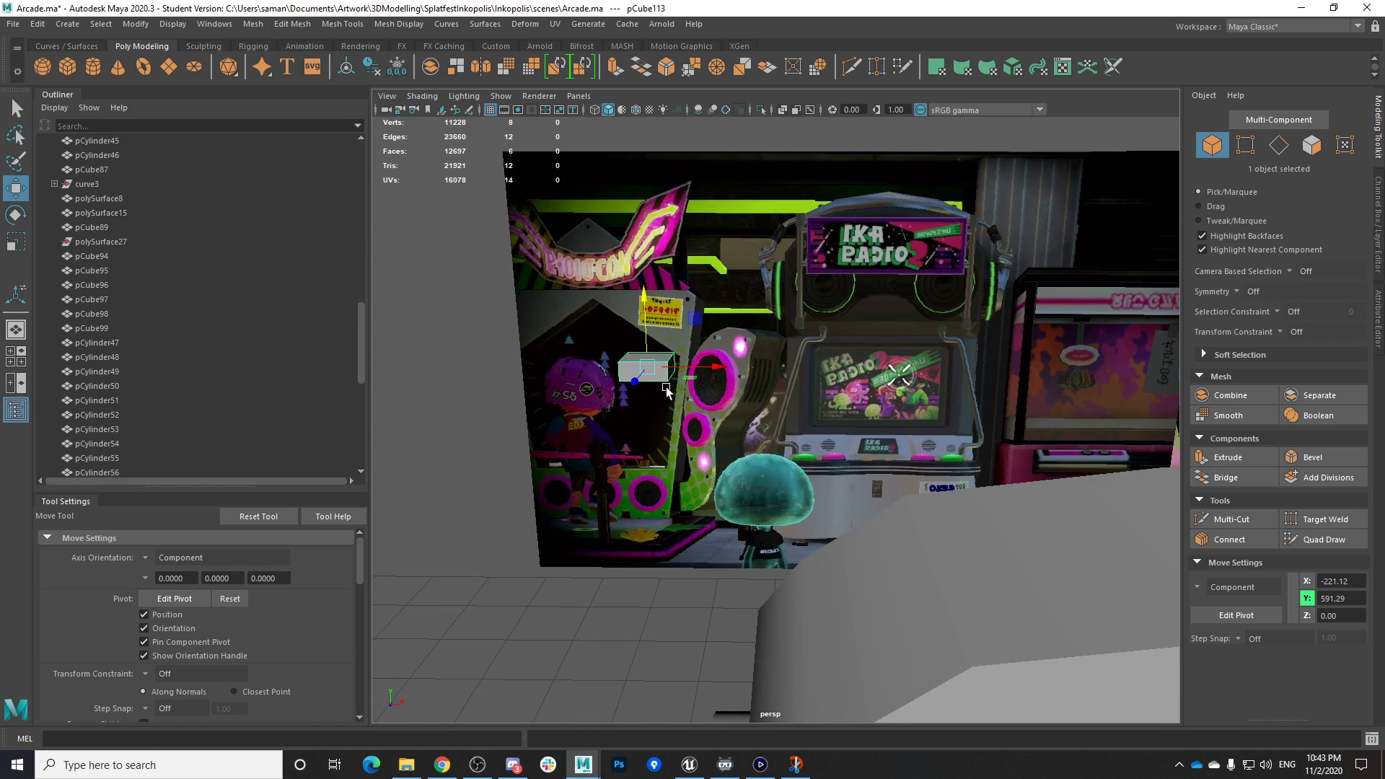
left_click_drag(830, 381, 786, 376, "alt")
Cut an edge loop across the flattened block and delete the upper face of its narrower section
right_click_drag(579, 287, 582, 322)
left_click_drag(578, 318, 608, 331, "alt")
right_click_drag(581, 309, 583, 346)
left_click(575, 323)
left_click_drag(632, 326, 711, 387)
left_click(720, 393)
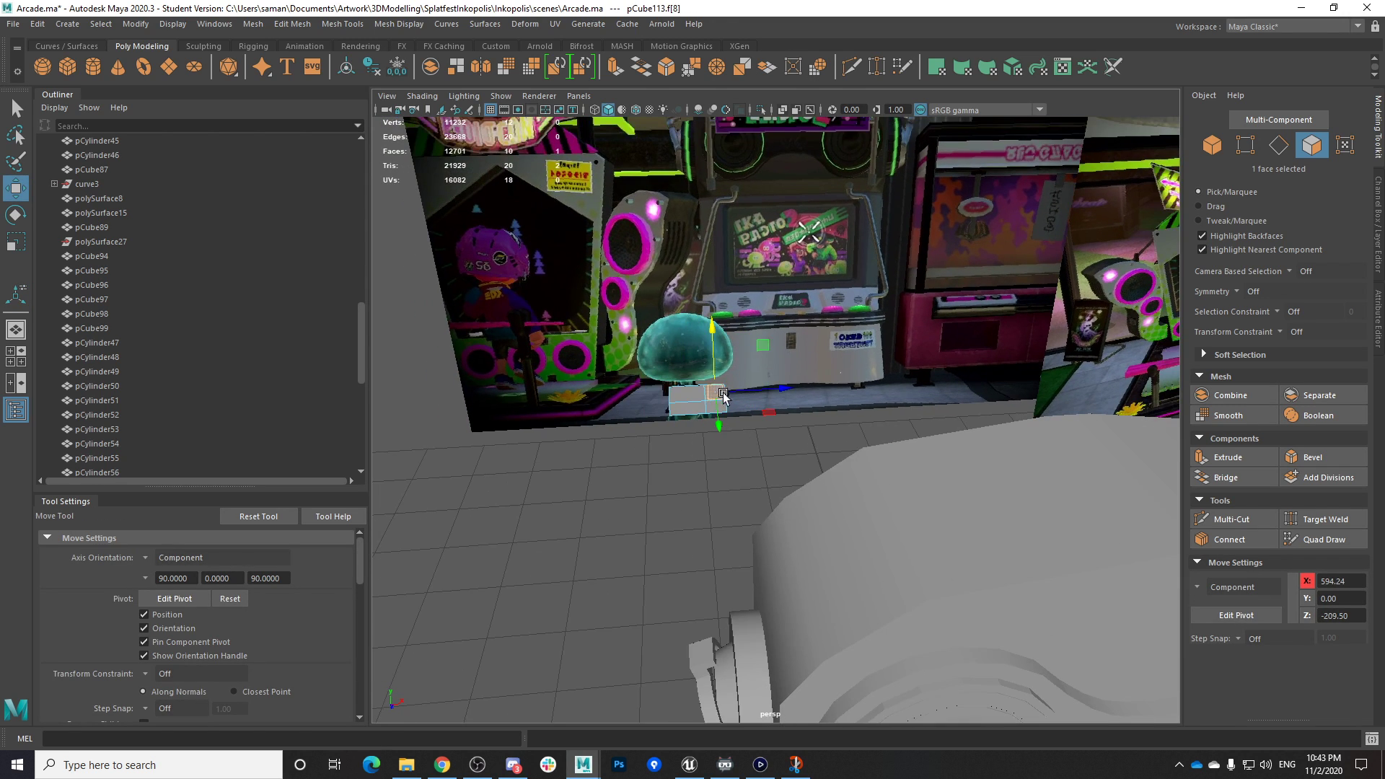
key("Delete")
Duplicate the open block, move the copy to Translate X 152.16 and set its Rotate Y to 180
right_click(662, 401)
right_click(716, 414)
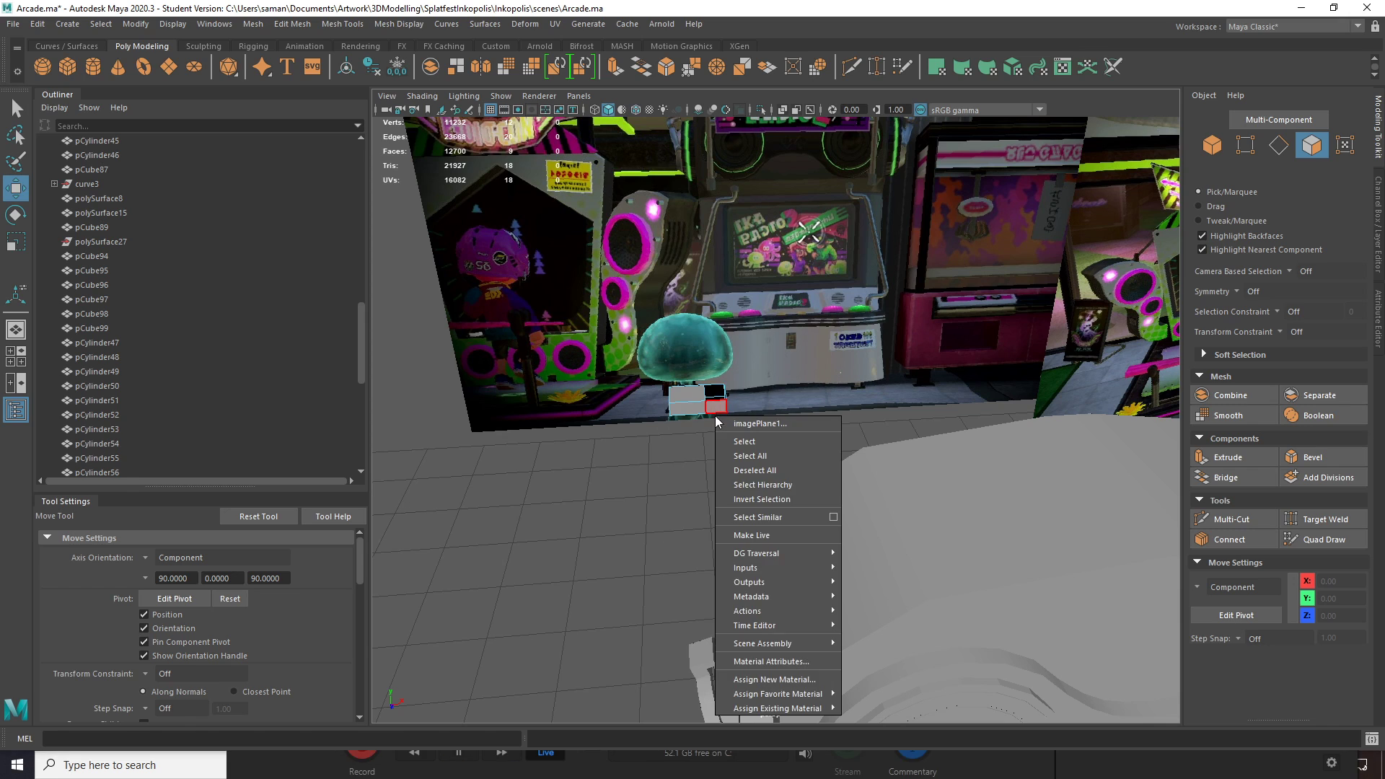
right_click_drag(688, 397, 814, 291)
left_click_drag(805, 402, 1004, 414, "alt")
key("e")
left_click(1379, 244)
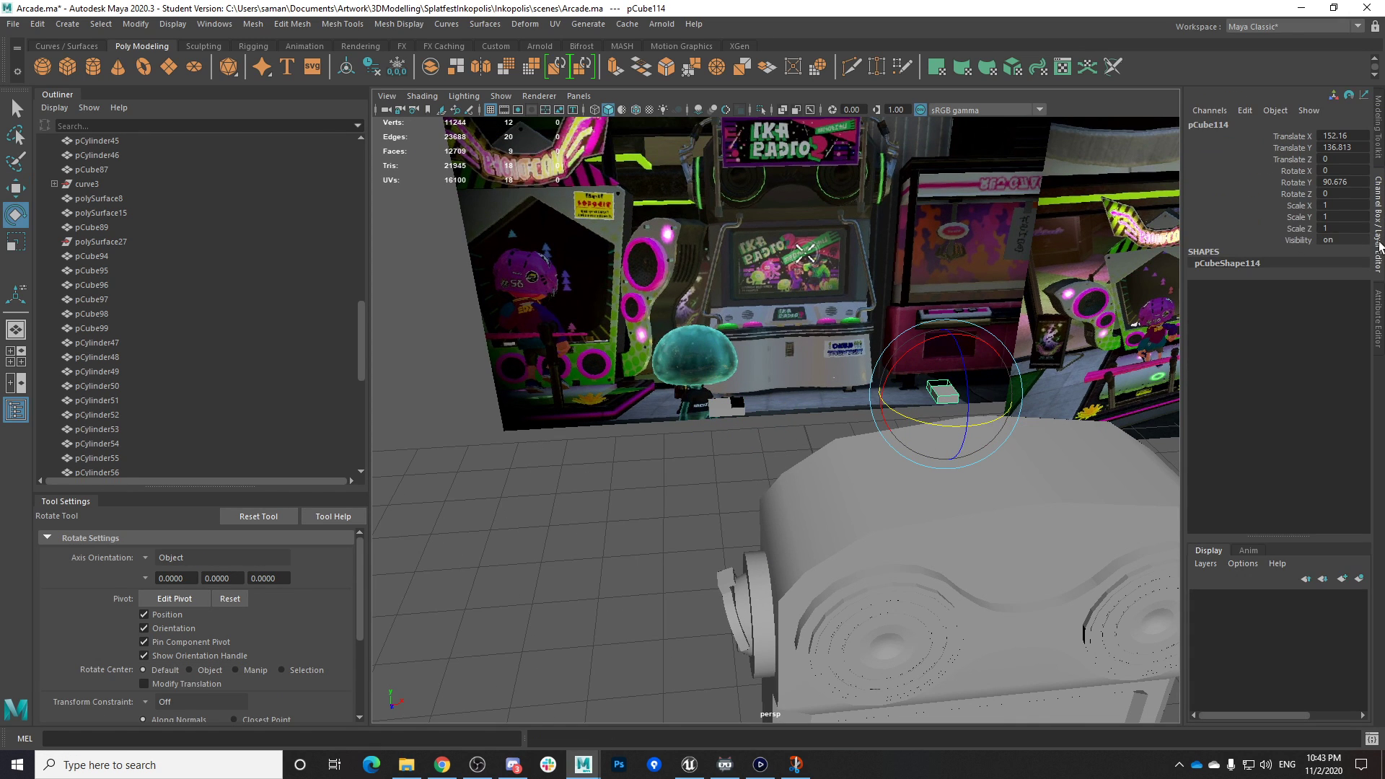
scroll(995, 541, "down", 2)
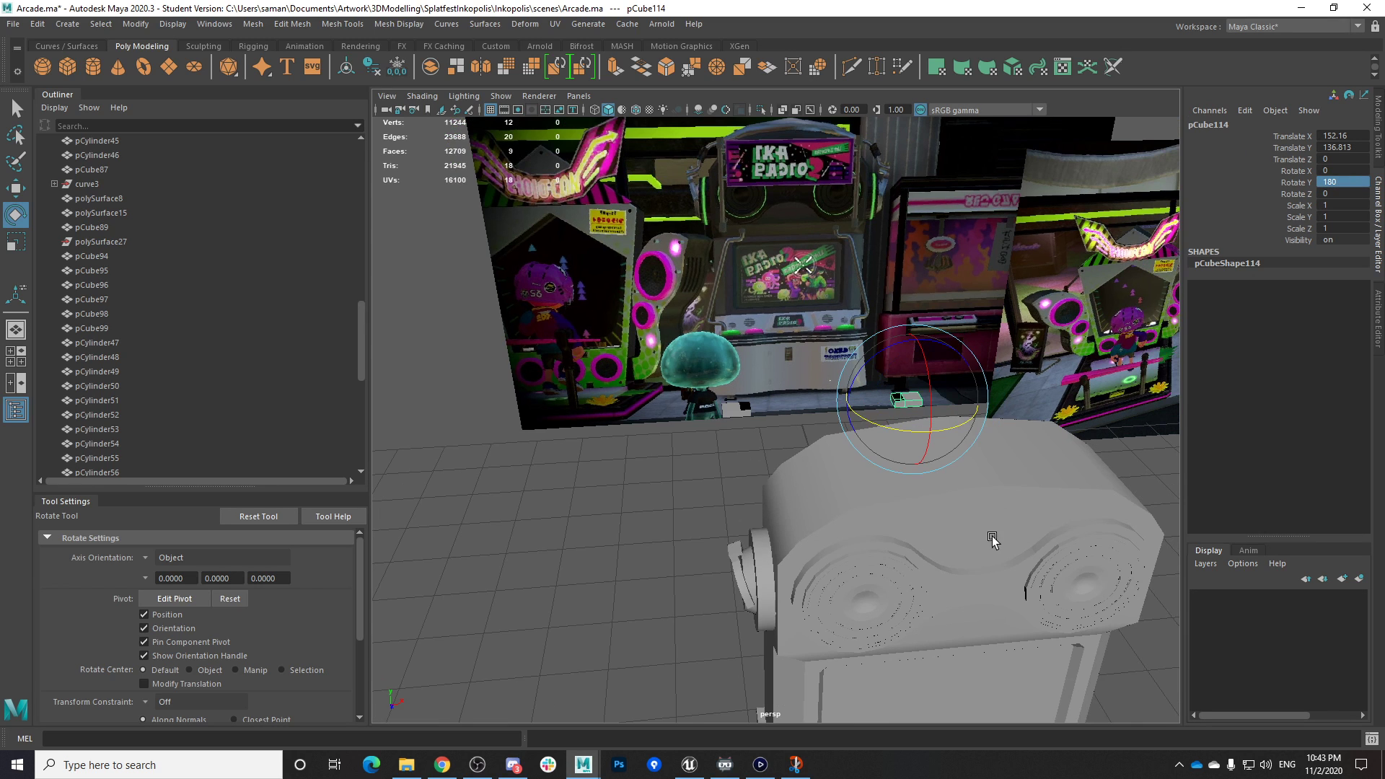
left_click_drag(913, 604, 733, 602, "alt")
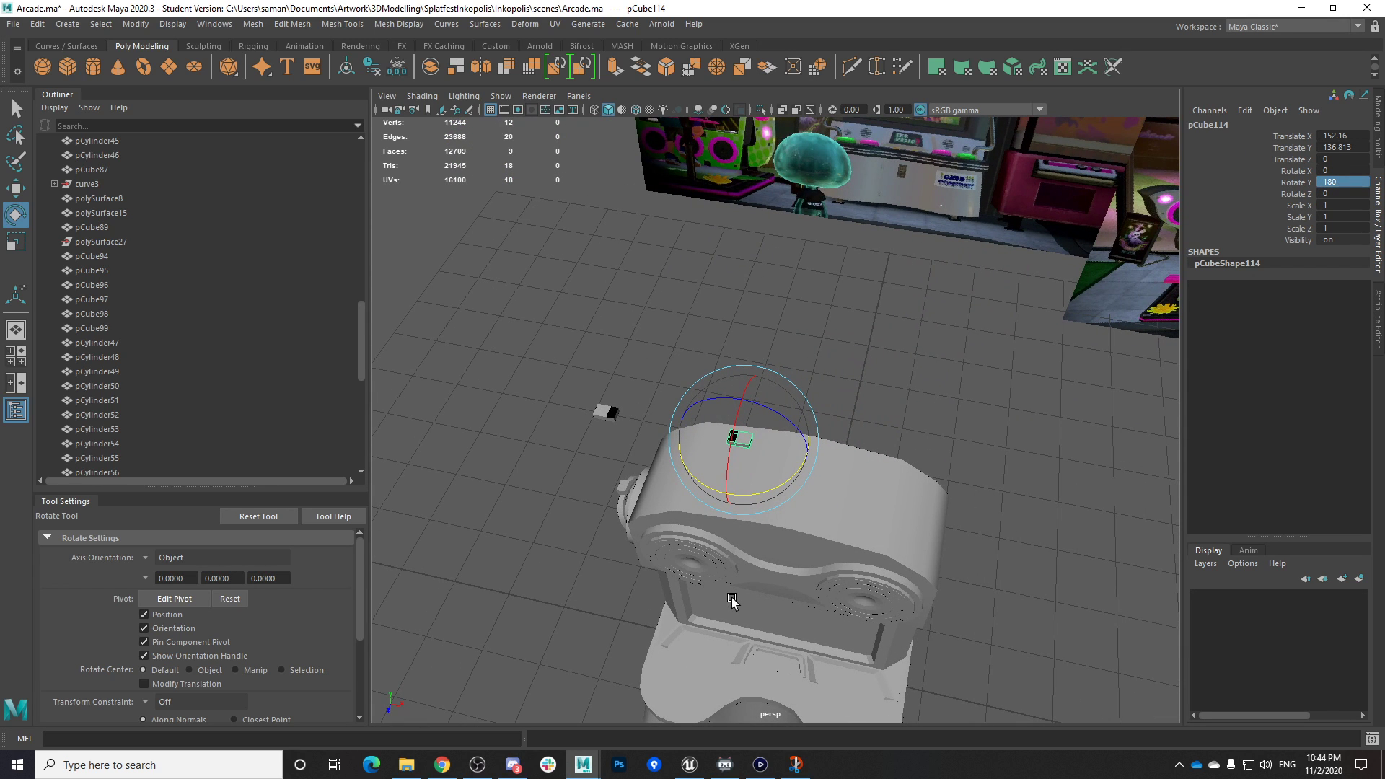
Save the scene and move the rotated block copy out to the cabinet's opposite side at Translate X 407.96
key("space")
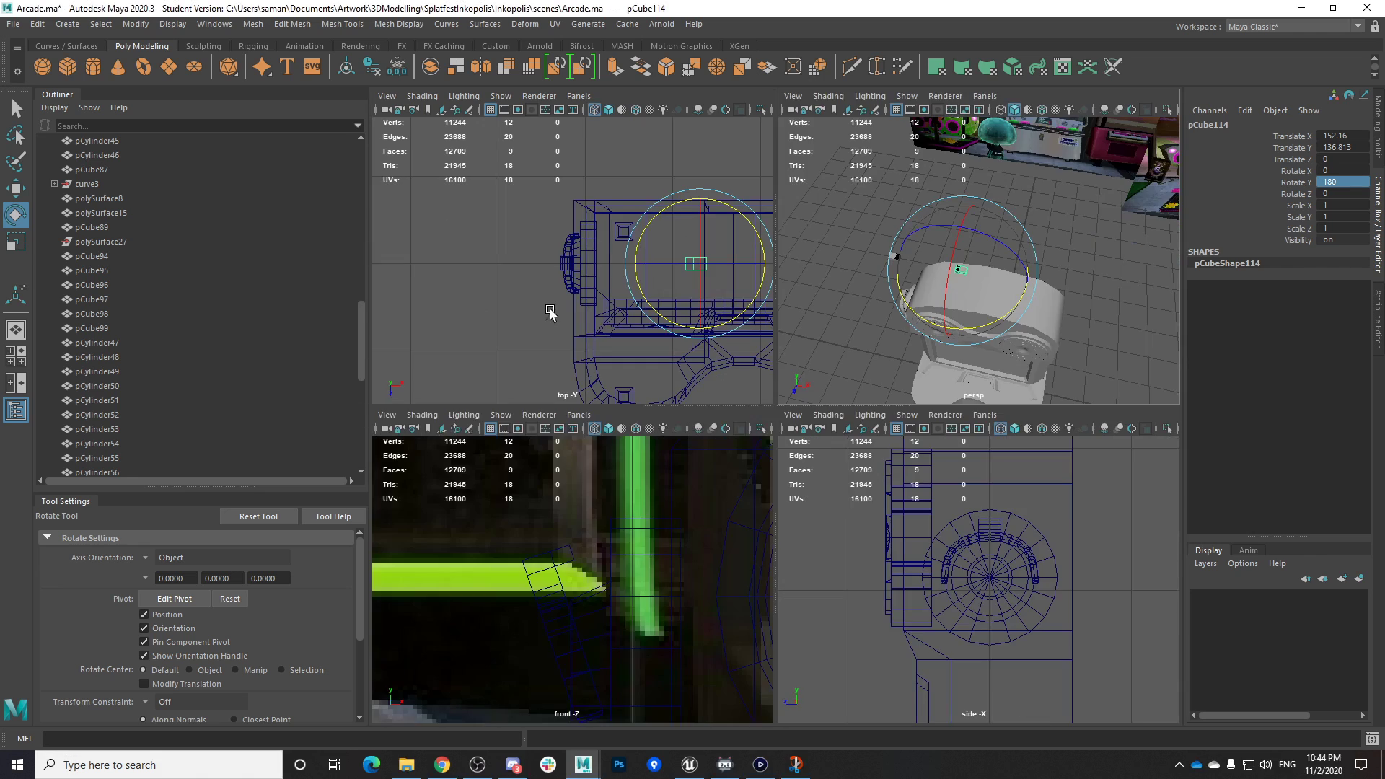
key("space")
key("ctrl+s")
left_click(666, 391)
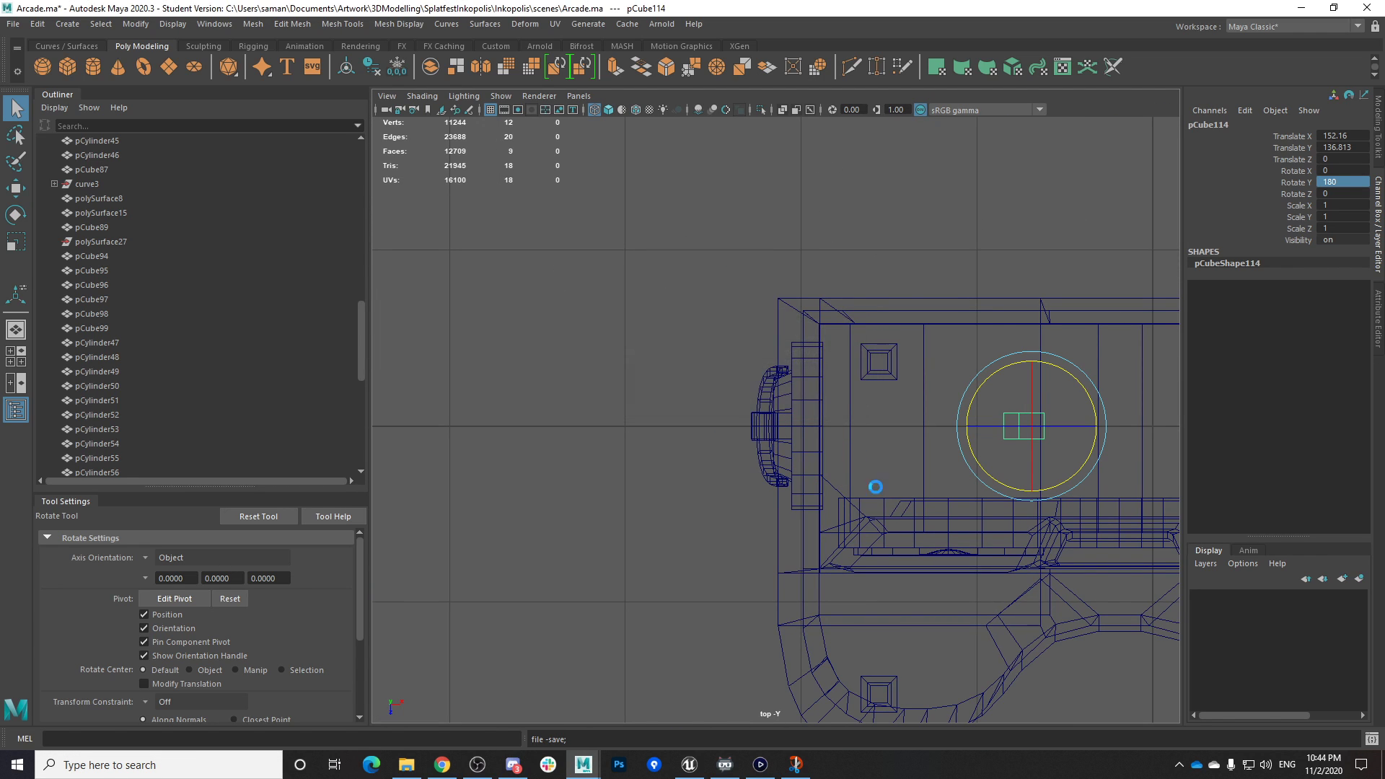
middle_click_drag(1019, 482, 868, 485, "alt")
scroll(868, 484, "down", 2)
key("w")
middle_click_drag(1108, 438, 999, 436, "alt")
scroll(999, 436, "down", 2)
left_click_drag(927, 423, 950, 449)
key("space")
key("space")
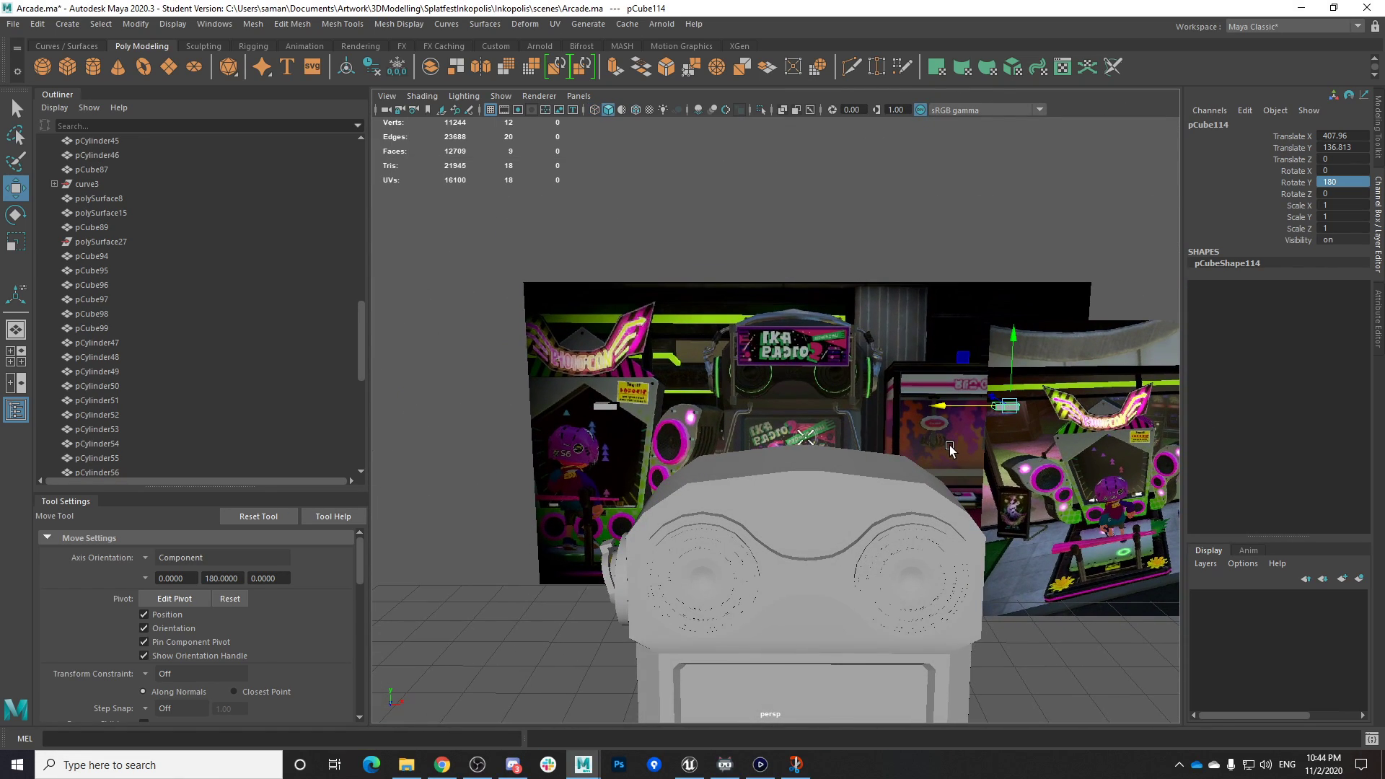
Combine the original open block and its rotated copy into a single mesh
left_click(611, 405, "shift")
left_click_drag(782, 380, 772, 404, "alt")
scroll(772, 404, "up", 3)
left_click(293, 24)
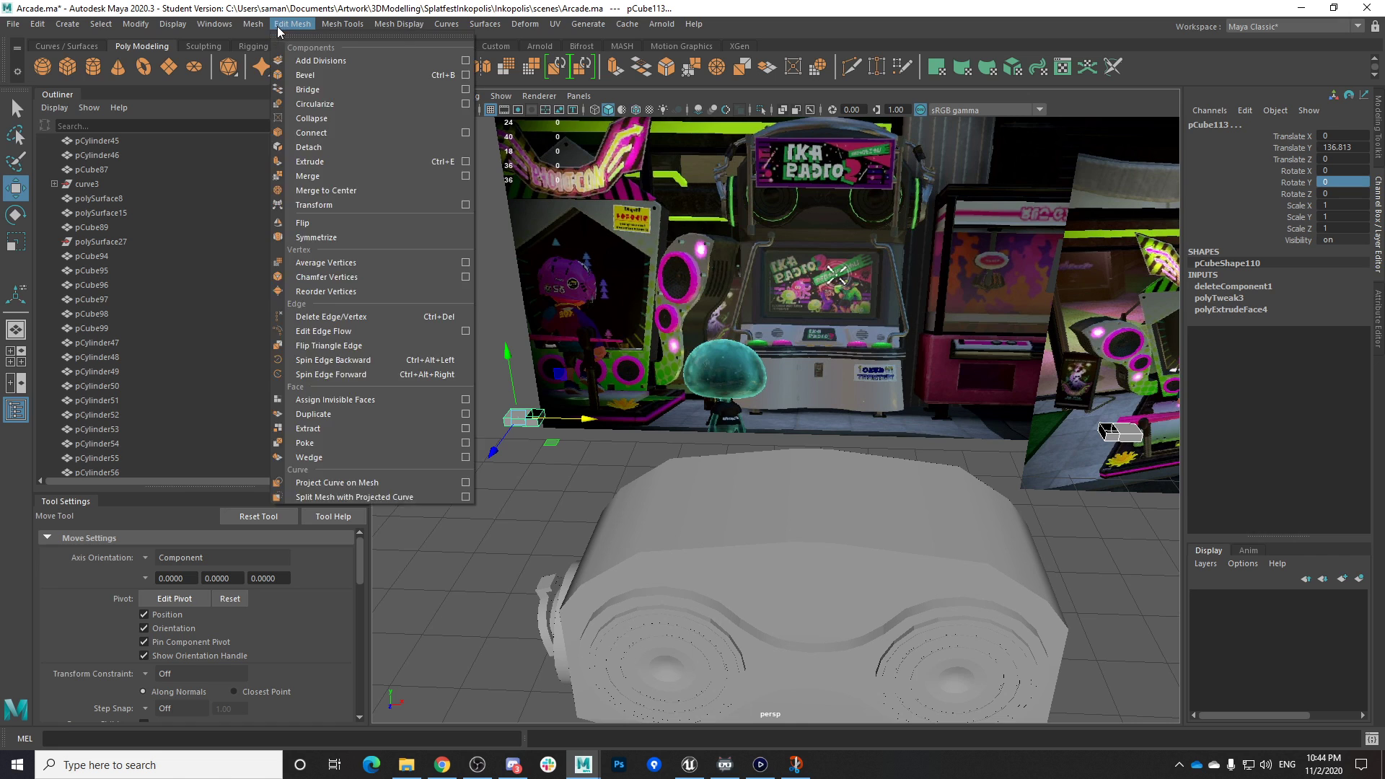
left_click(314, 87)
right_click(549, 418)
left_click(546, 421)
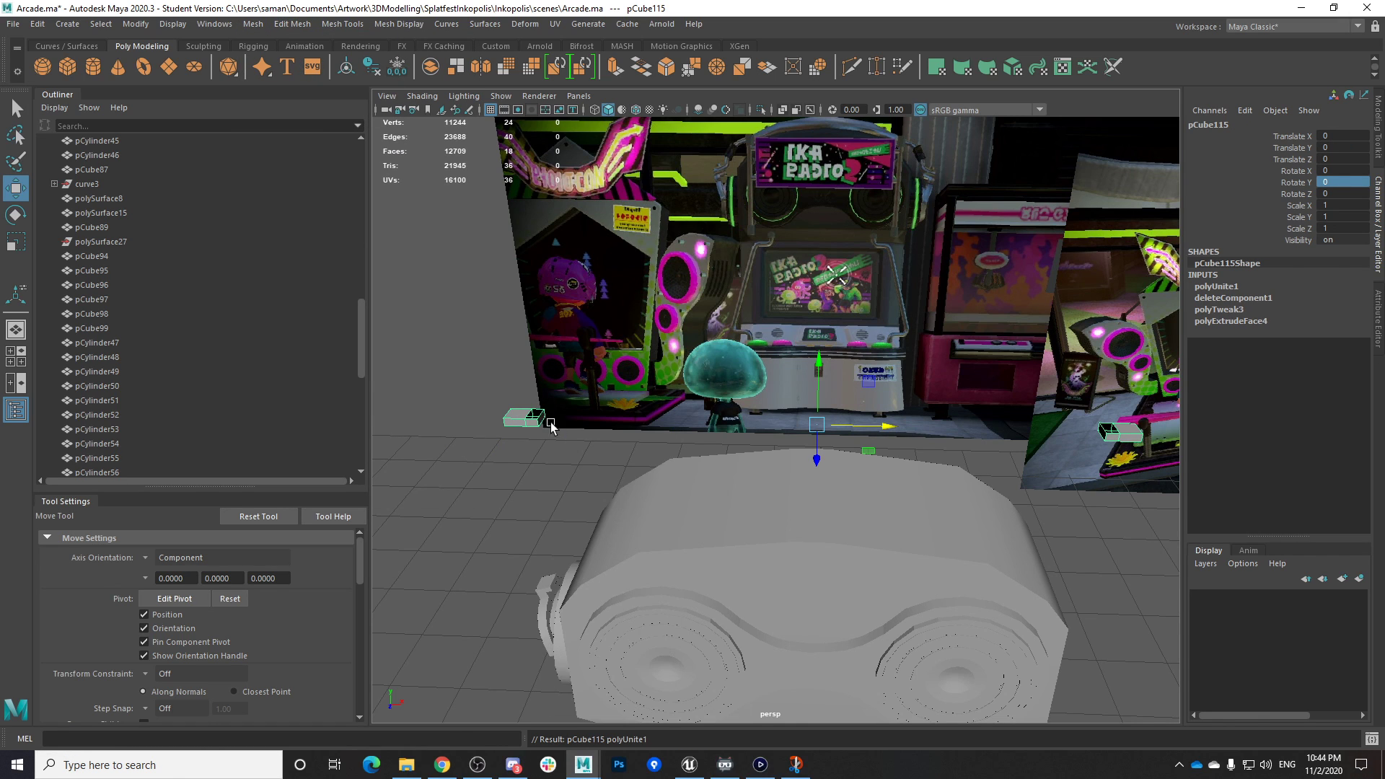
Select the open border edges on both halves of the combined block mesh and save the scene
middle_click_drag(640, 410, 775, 370, "alt")
scroll(649, 397, "up", 3)
right_click_drag(547, 417, 545, 332)
left_click(575, 398)
left_click_drag(577, 399, 951, 467, "alt")
mouse_move(943, 424)
middle_mouse_down("alt")
mouse_move(659, 412)
mouse_move(934, 439)
middle_mouse_up("alt")
scroll(659, 411, "up", 5)
double_click(723, 378, "shift")
key("ctrl+s")
left_click(662, 395)
Collapse the tool settings and narrow the Outliner to enlarge the viewport
right_click_drag(934, 439, 426, 396, "alt")
middle_click_drag(427, 396, 586, 417, "alt")
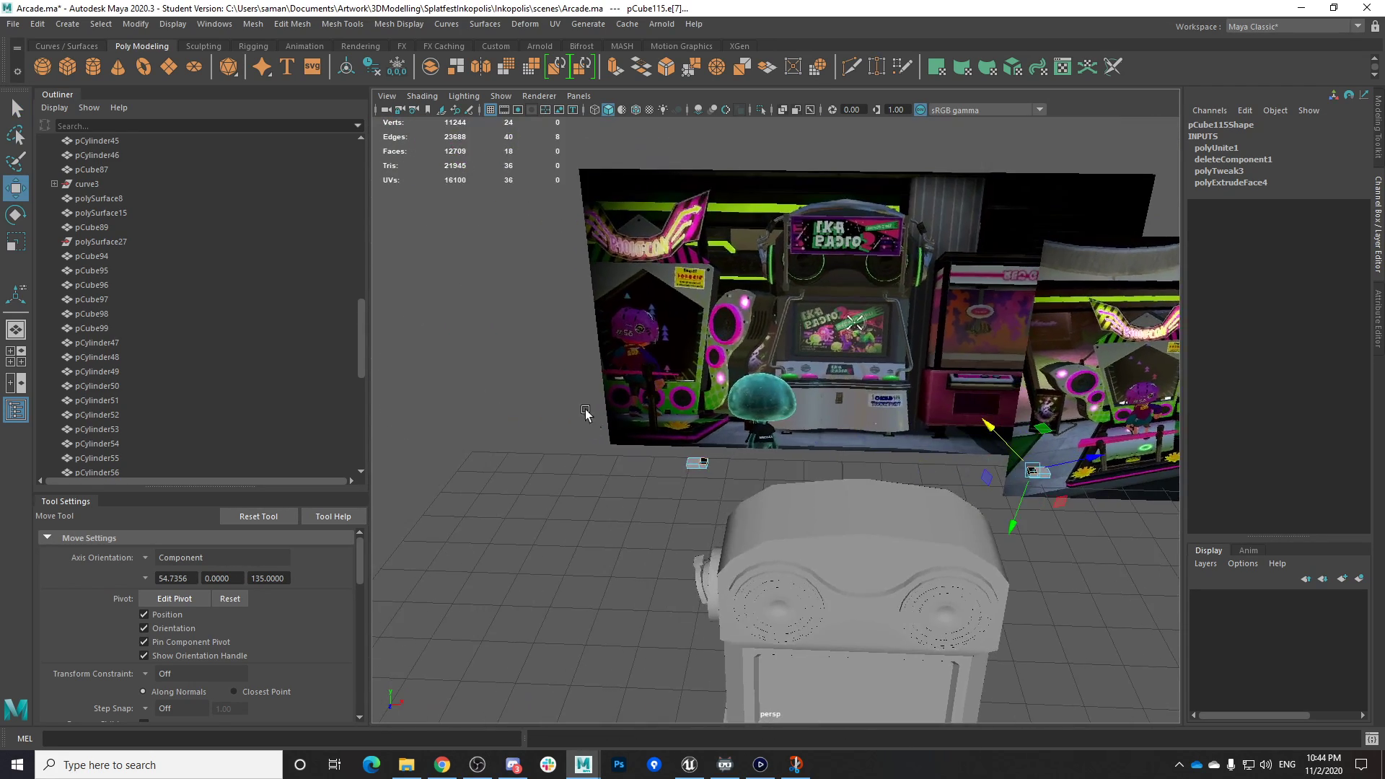
right_click_drag(586, 416, 680, 411, "alt")
left_click(95, 499)
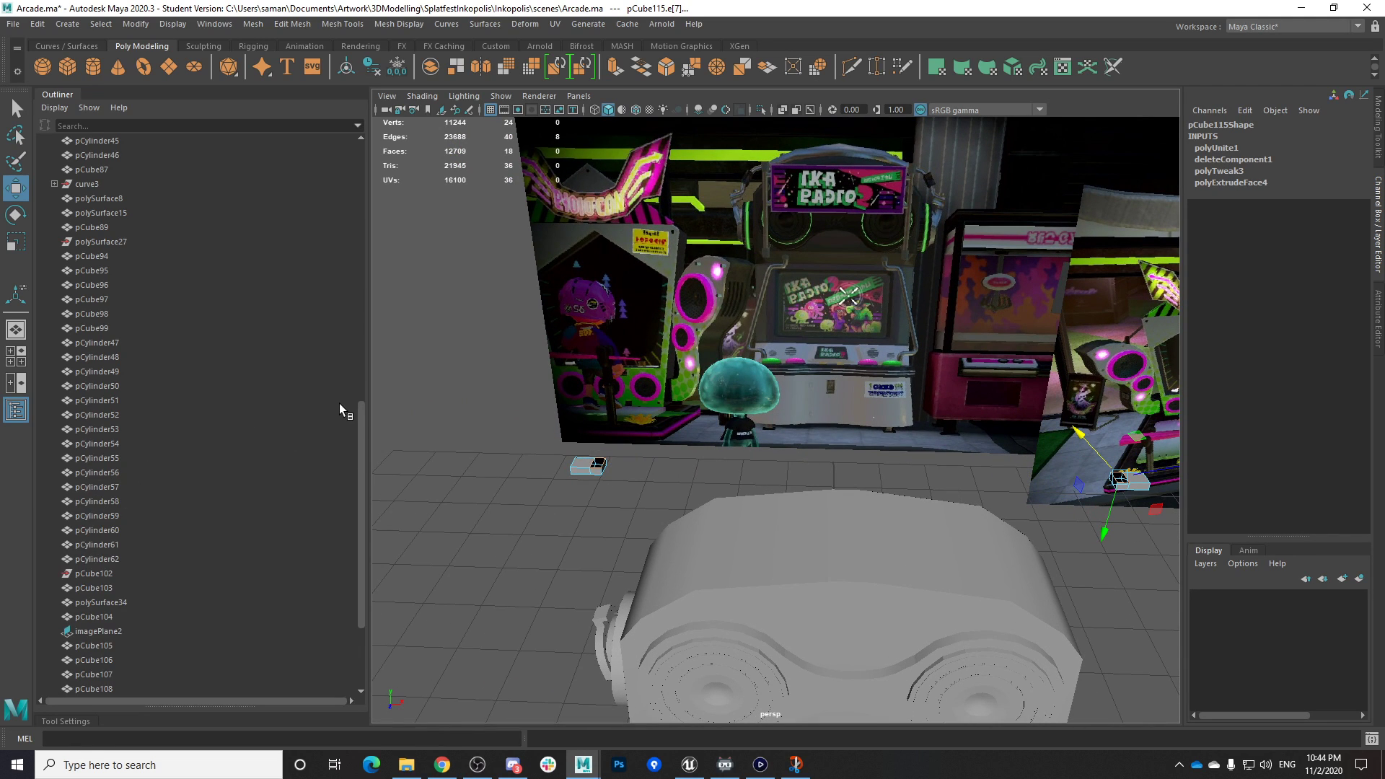
left_click(375, 403)
key("ctrl+z")
scroll(382, 370, "down", 4)
left_click_drag(371, 362, 226, 362)
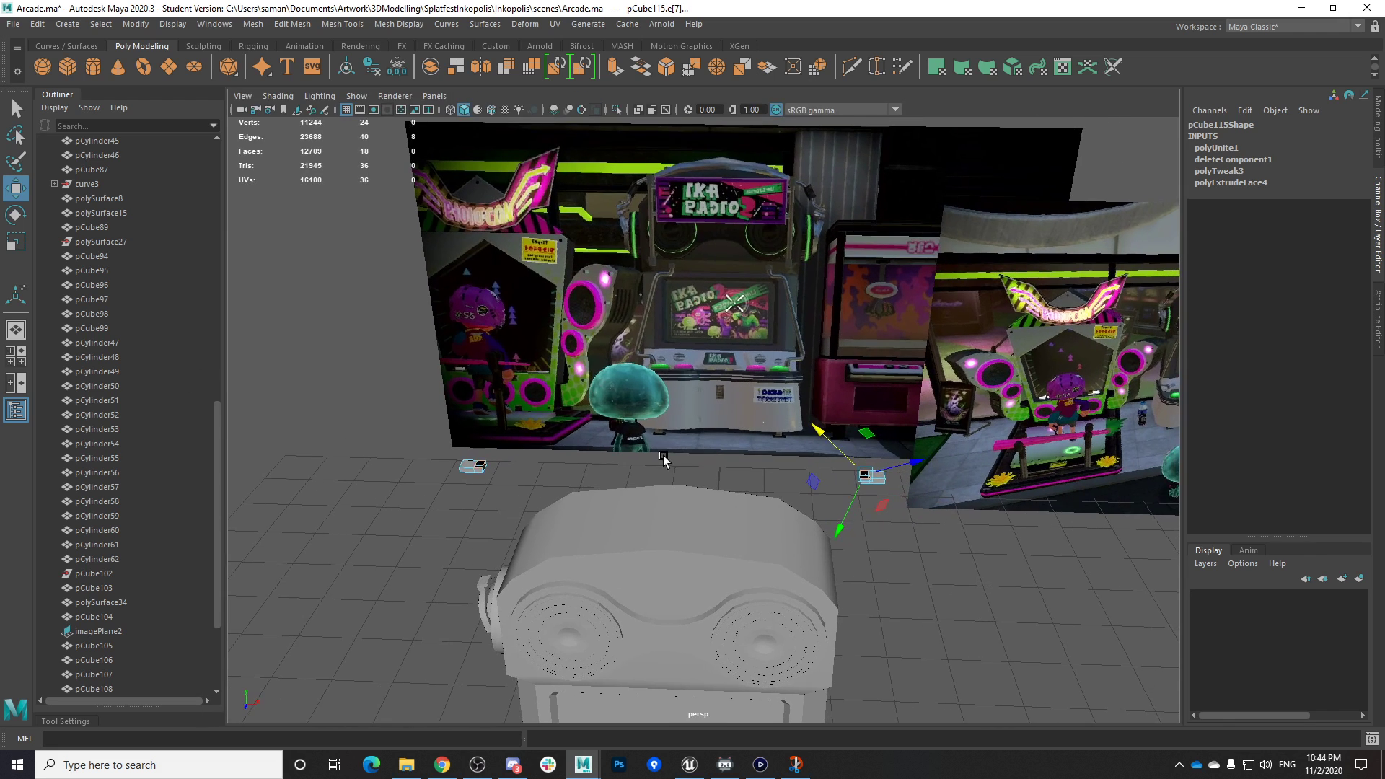
Bridge the selected border edges with the Smooth path + curve type, set the divisions to 11, and save the scene
left_click(292, 24)
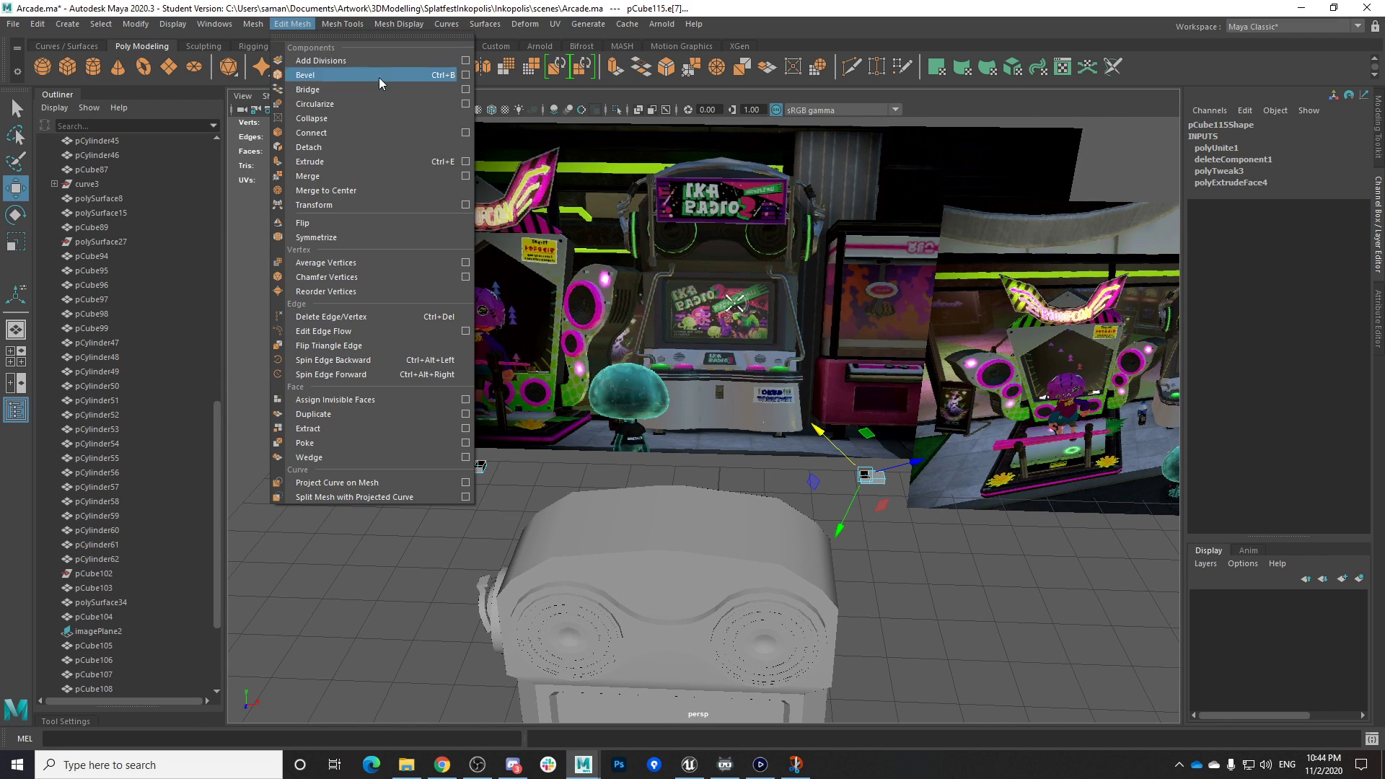
left_click(466, 90)
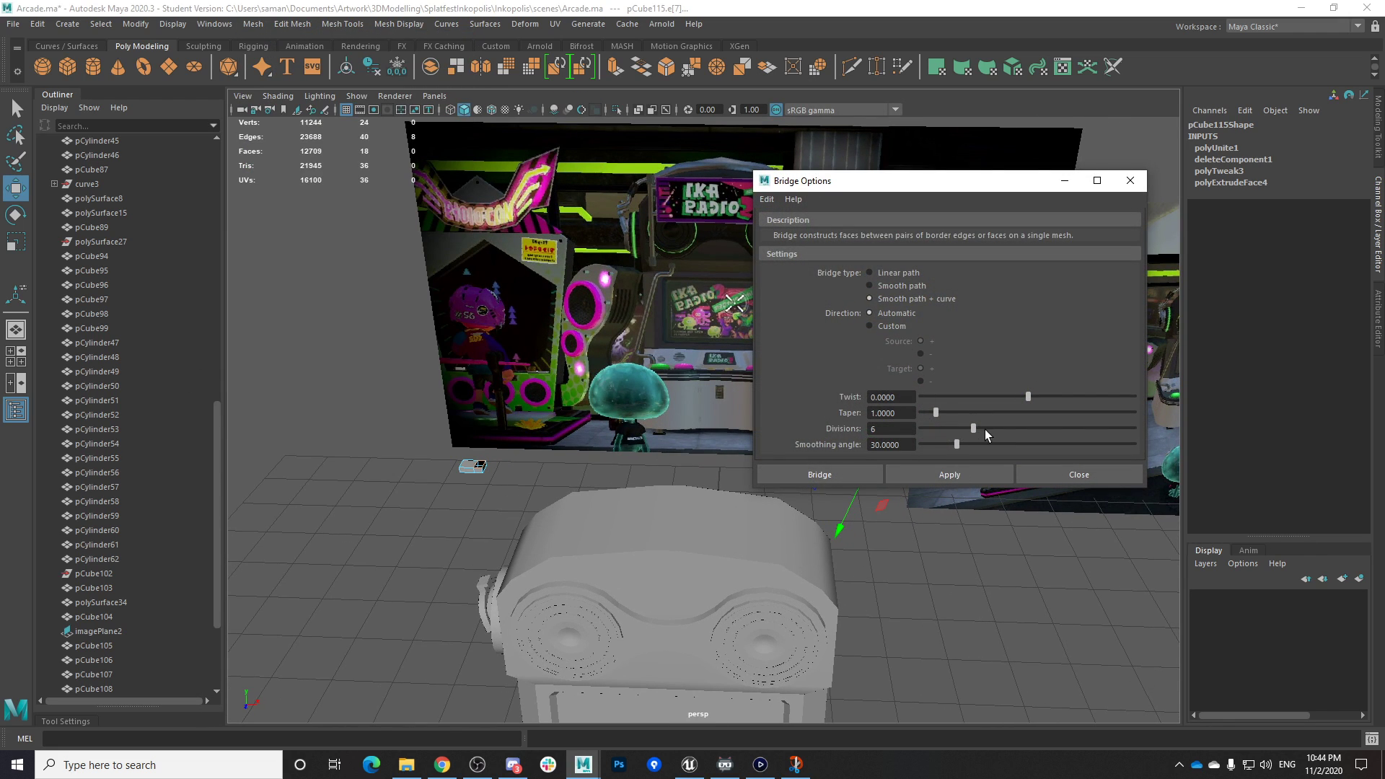
left_click(820, 474)
scroll(786, 491, "down", 4)
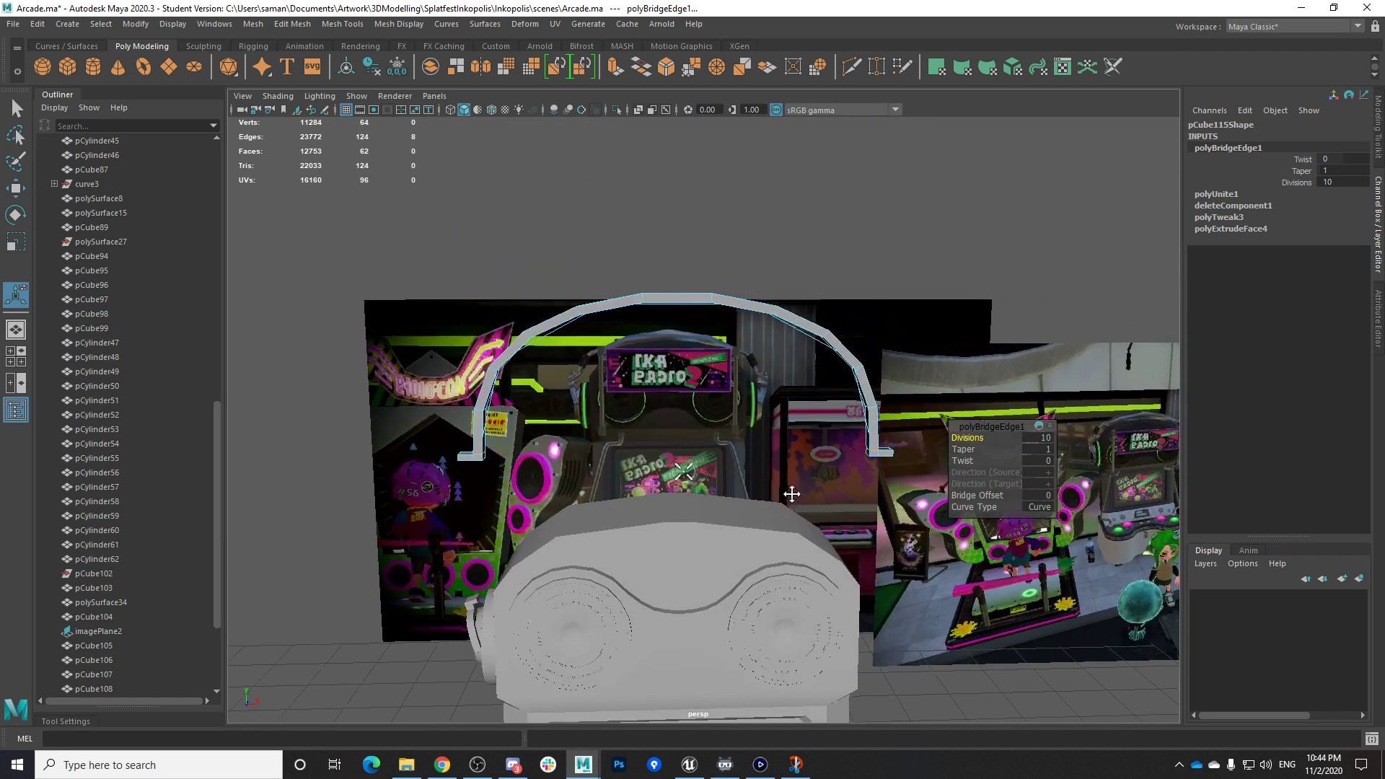
middle_click_drag(787, 491, 786, 501, "alt")
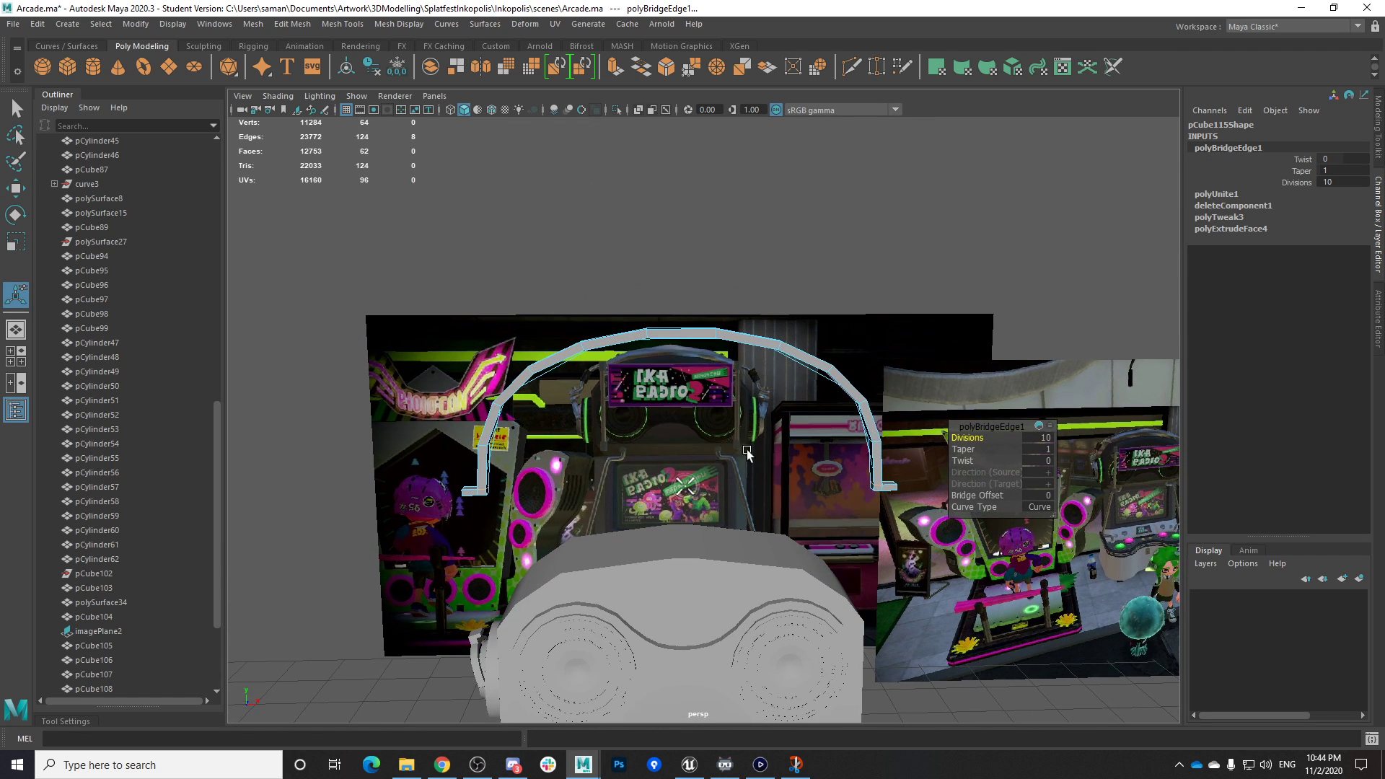
left_click_drag(971, 436, 977, 439)
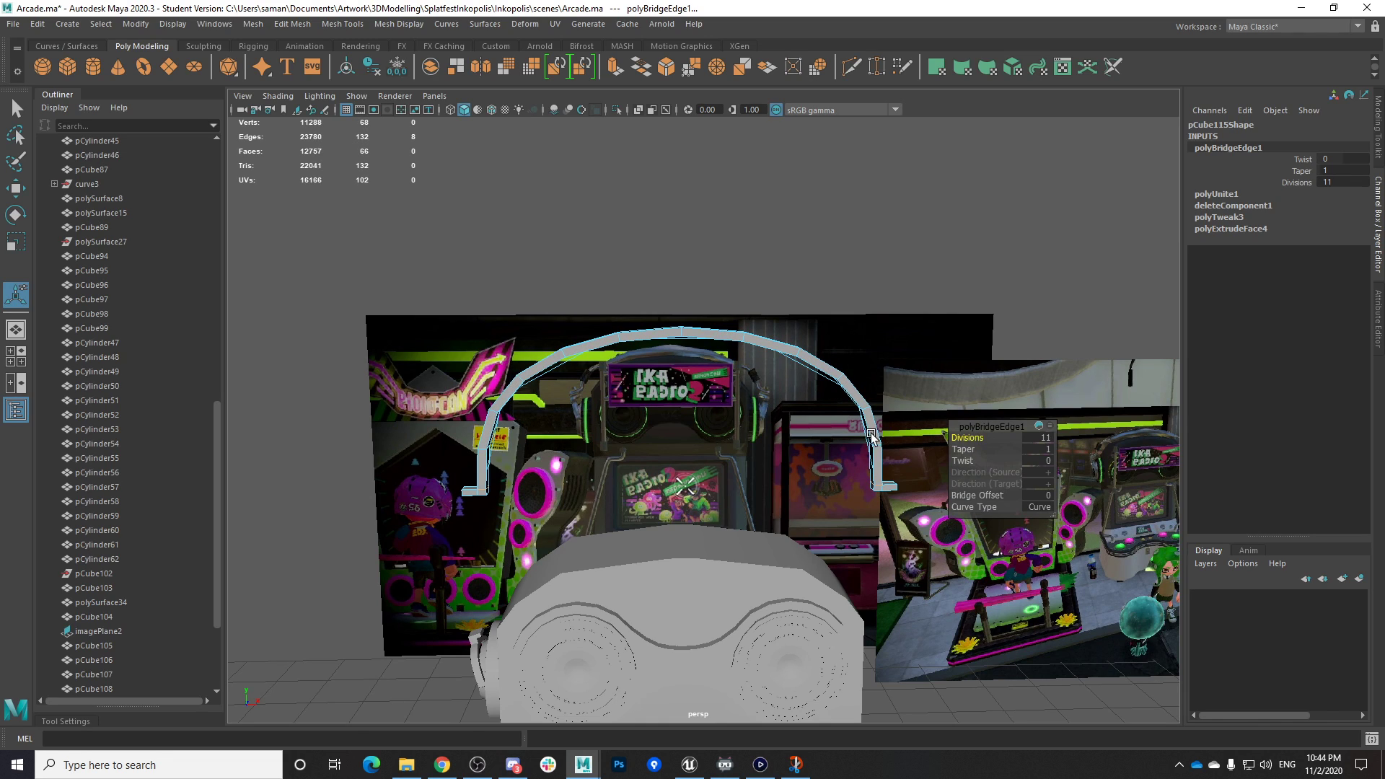
key("ctrl+s")
left_click(662, 396)
Return the bridged arch to object mode and save the scene
left_click_drag(664, 426, 624, 462, "alt")
right_click_drag(635, 364, 763, 319)
scroll(750, 312, "down", 4)
left_click_drag(480, 141, 552, 216, "alt")
key("ctrl+s")
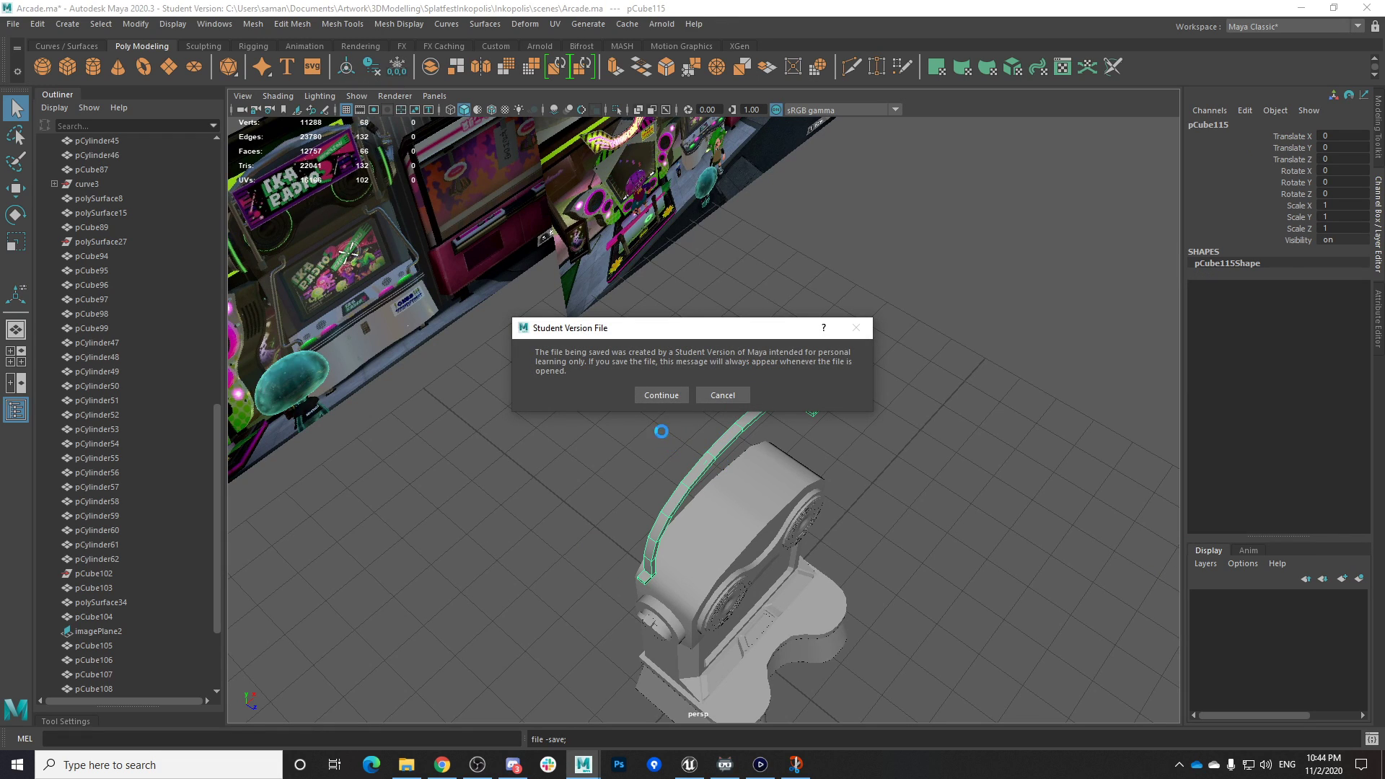
left_click(661, 395)
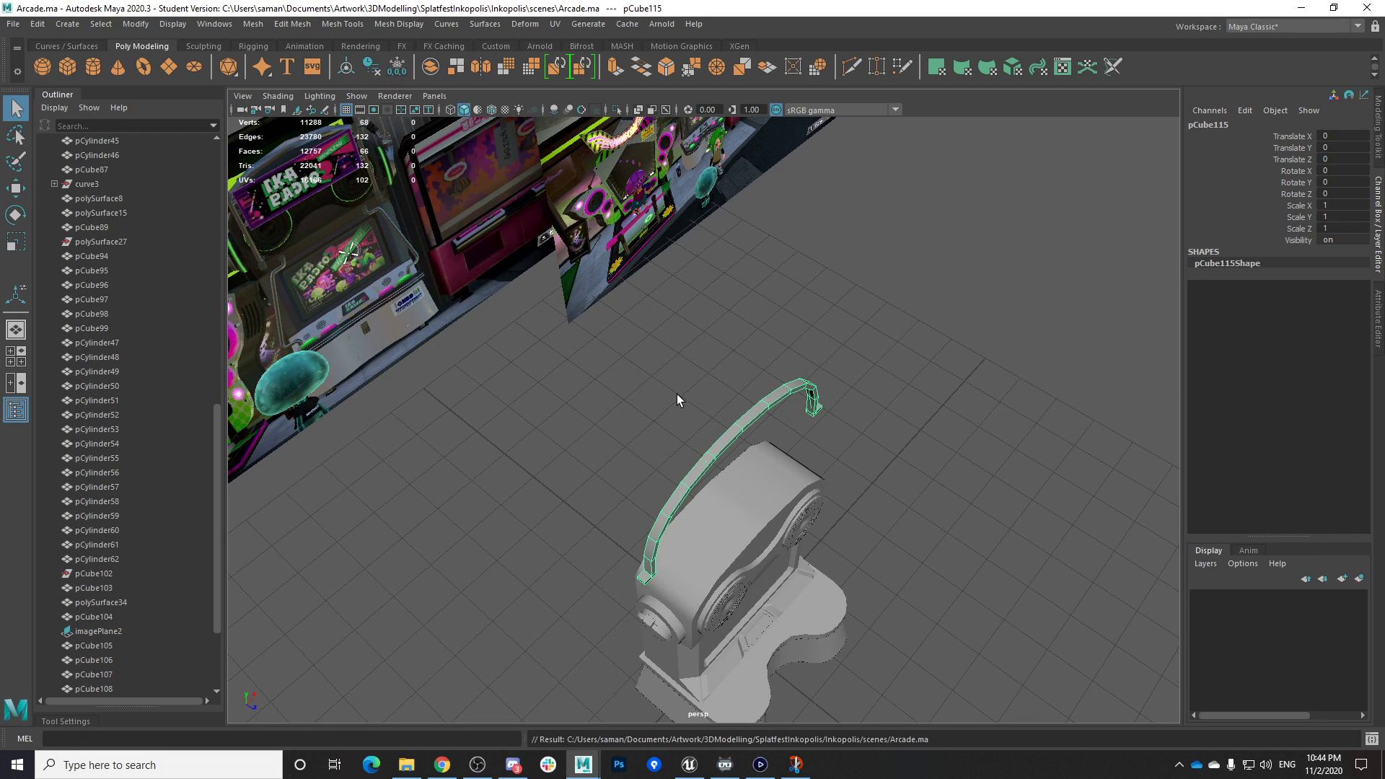
scroll(816, 545, "down", 4)
scroll(846, 548, "up", 4)
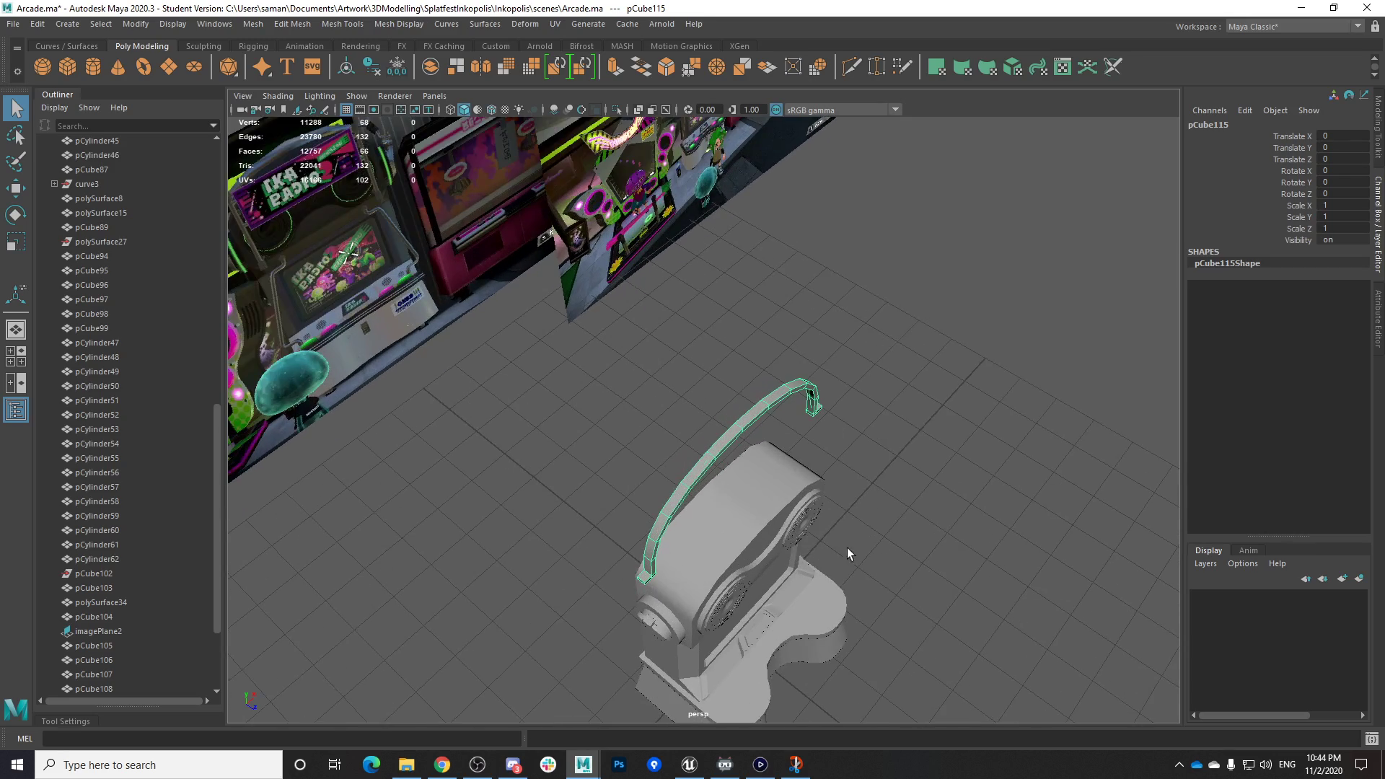
scroll(846, 548, "down", 10)
middle_click_drag(611, 450, 622, 393, "alt")
scroll(767, 500, "up", 8)
key("ctrl+s")
left_click(659, 393)
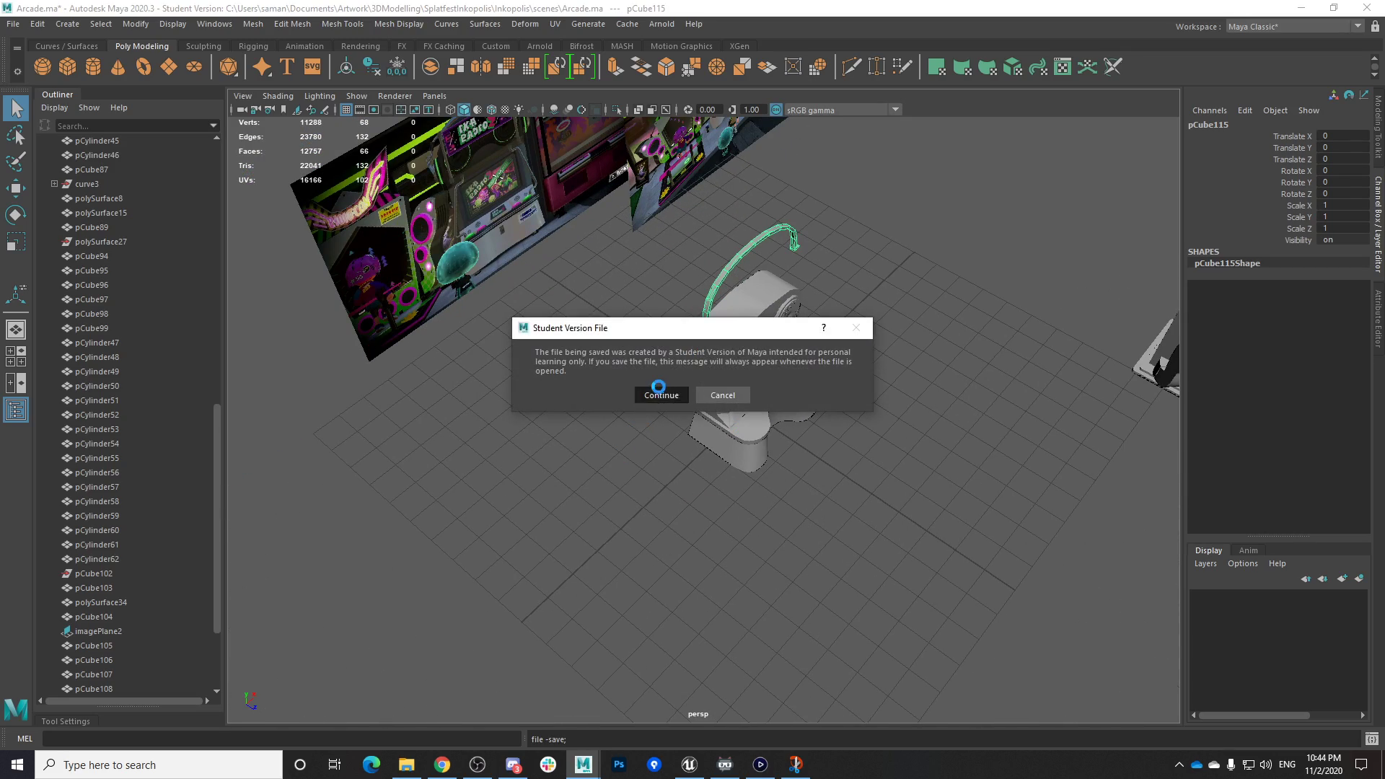
Lower the bridged arch over the cabinet to Translate Y -145.7
left_click_drag(801, 476, 704, 411, "alt")
scroll(704, 411, "up", 4)
middle_click_drag(704, 410, 709, 608, "alt")
scroll(835, 572, "up", 3)
left_click_drag(835, 572, 642, 418, "alt")
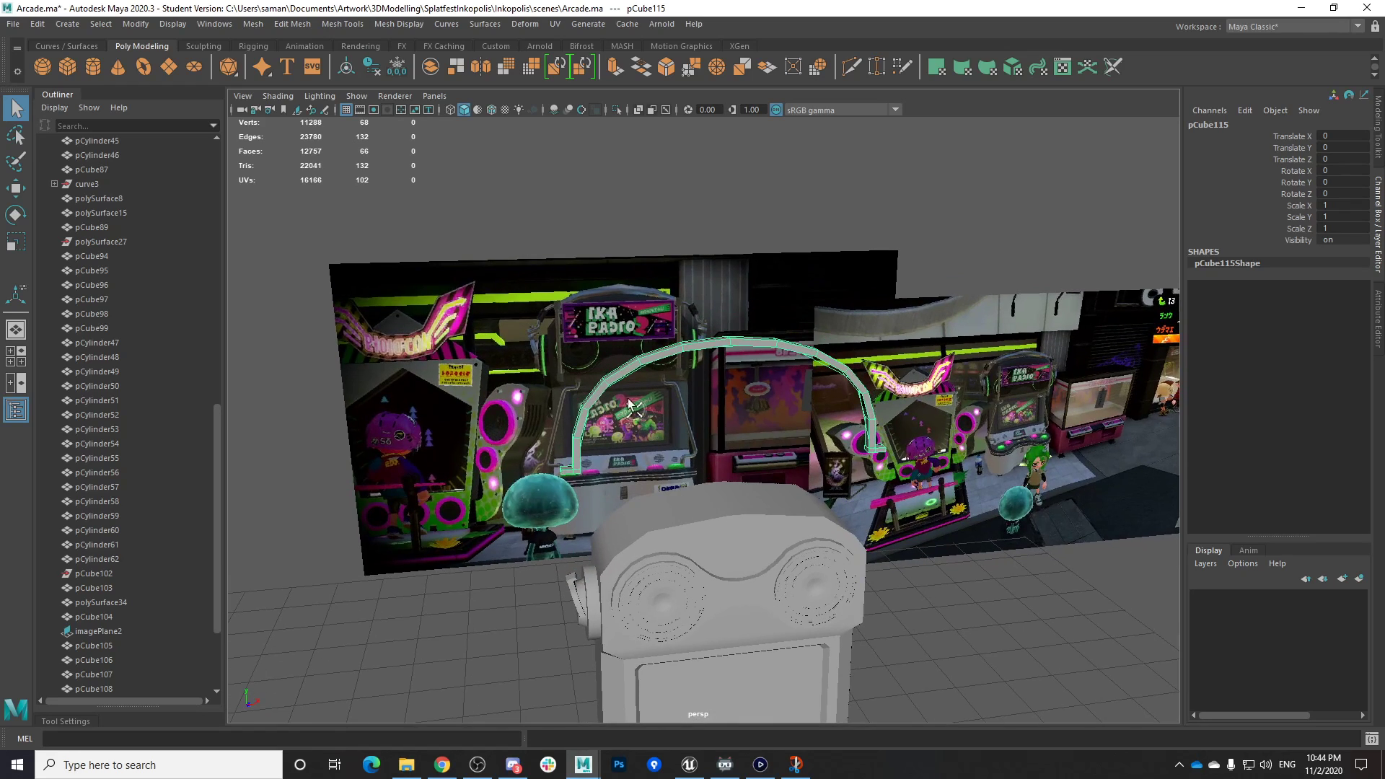
scroll(715, 407, "down", 2)
key("w")
middle_click_drag(739, 369, 732, 465)
Fine-tune the arch's height against the front reference image to Translate Y -138.176
key("space")
key("space")
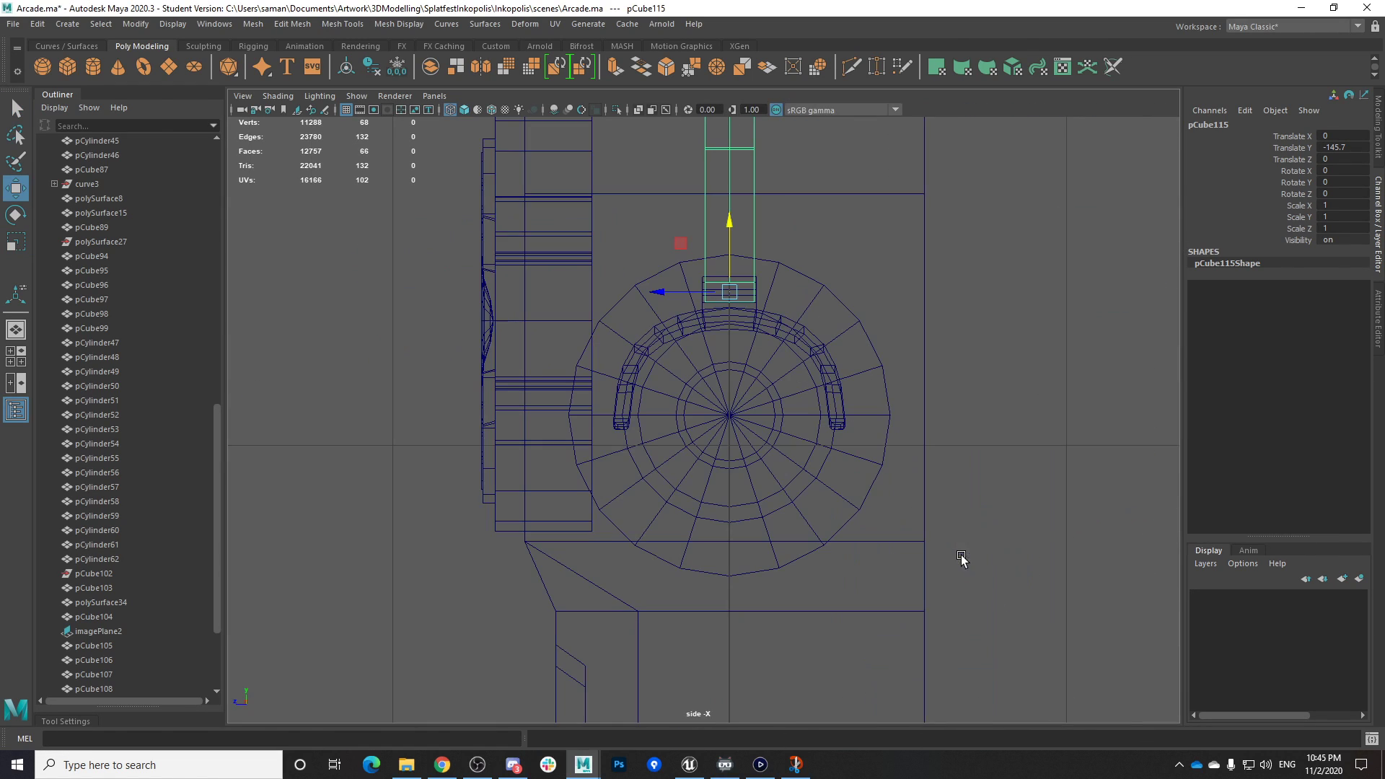
key("space")
key("space")
scroll(637, 513, "down", 5)
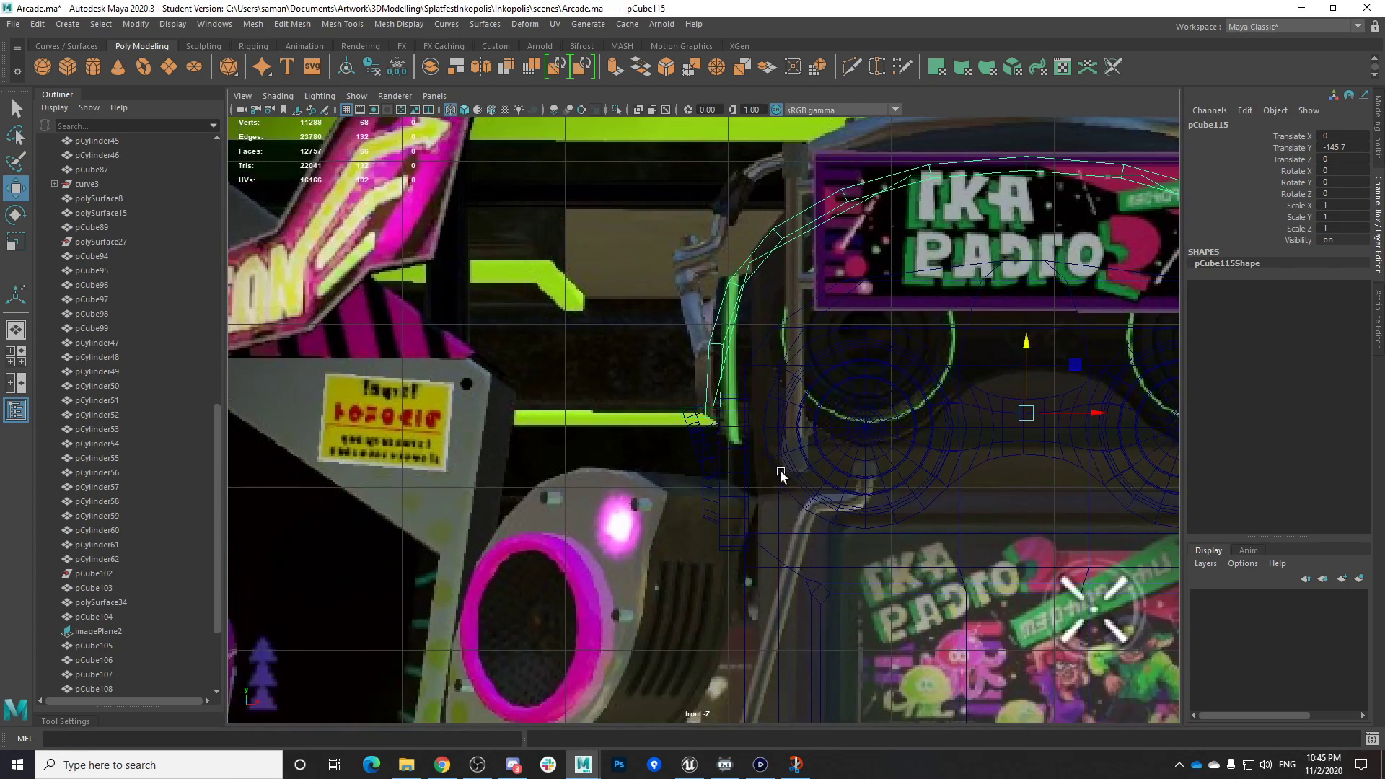
middle_click_drag(1060, 318, 895, 387, "alt")
left_click_drag(862, 409, 864, 396)
middle_click_drag(864, 401, 798, 392, "alt")
Shift the arch in depth to Translate Z 5.63 and save the scene
key("space")
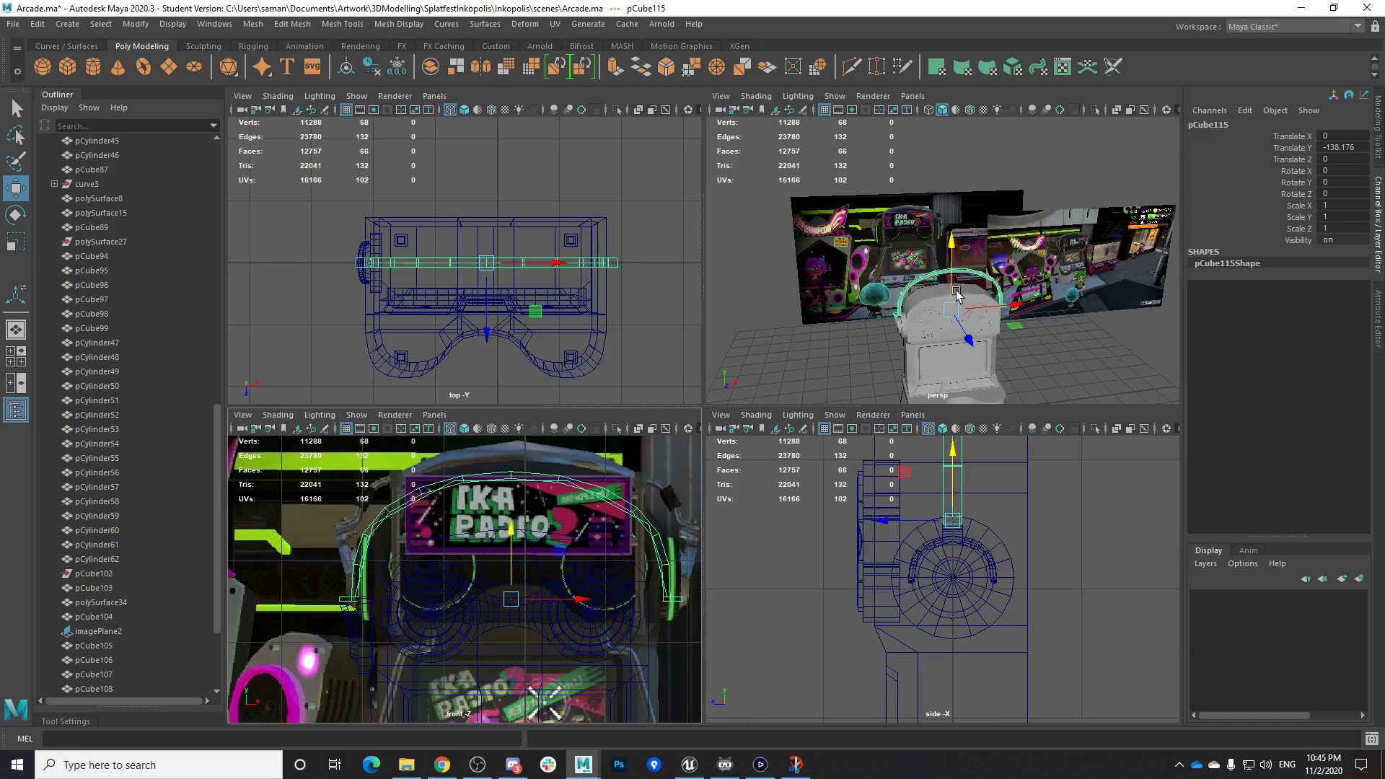
key("space")
left_click_drag(896, 406, 924, 521, "alt")
mouse_move(737, 547)
left_mouse_down()
mouse_move(790, 546)
mouse_move(723, 537)
mouse_move(751, 531)
left_mouse_up()
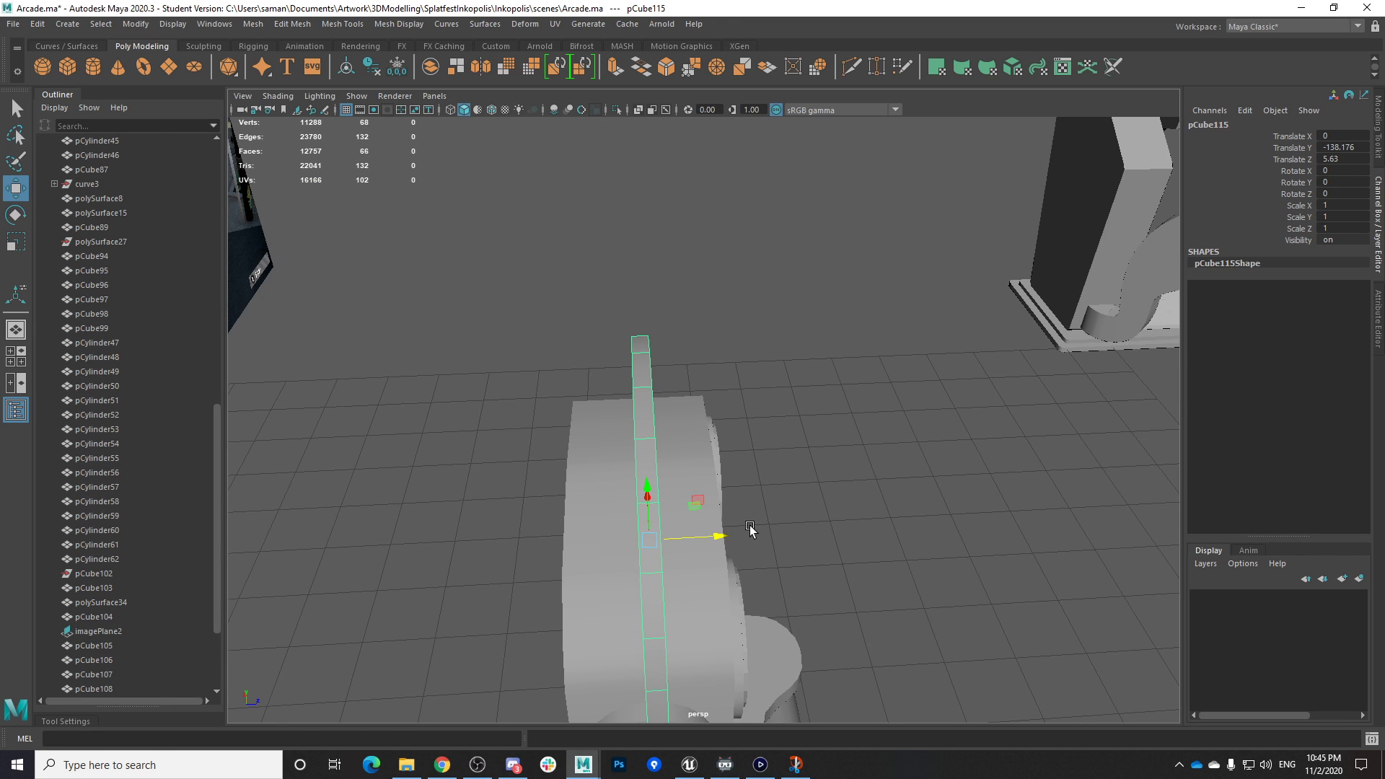
key("ctrl+s")
left_click(682, 393)
Select the vertices at the top centre of the arch
left_click_drag(859, 473, 814, 599, "alt")
scroll(721, 495, "down", 5)
scroll(814, 599, "up", 3)
left_click_drag(902, 588, 921, 537, "alt")
middle_click_drag(893, 558, 894, 520, "alt")
left_click_drag(792, 419, 788, 441, "alt")
right_click_drag(797, 407, 736, 366)
middle_click_drag(757, 447, 706, 448, "alt")
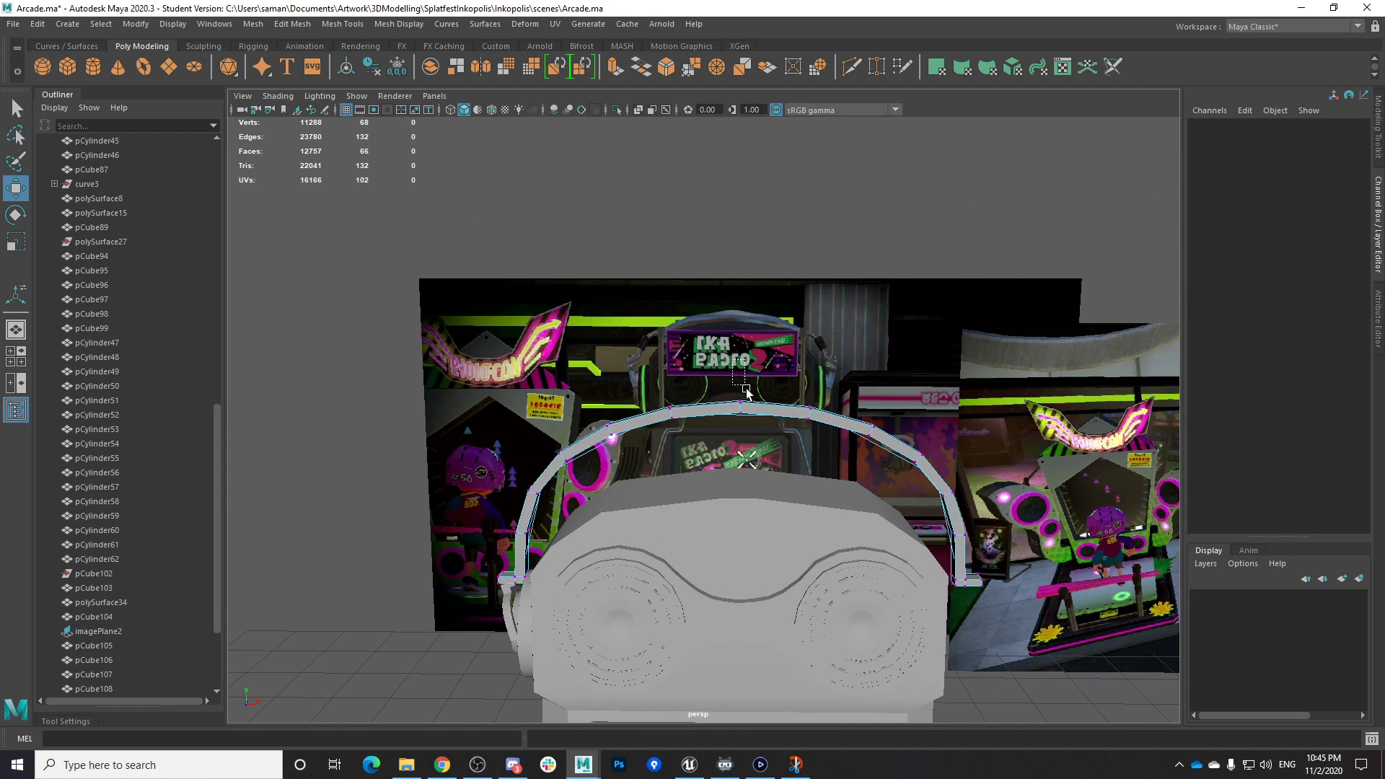
left_click_drag(724, 384, 770, 425)
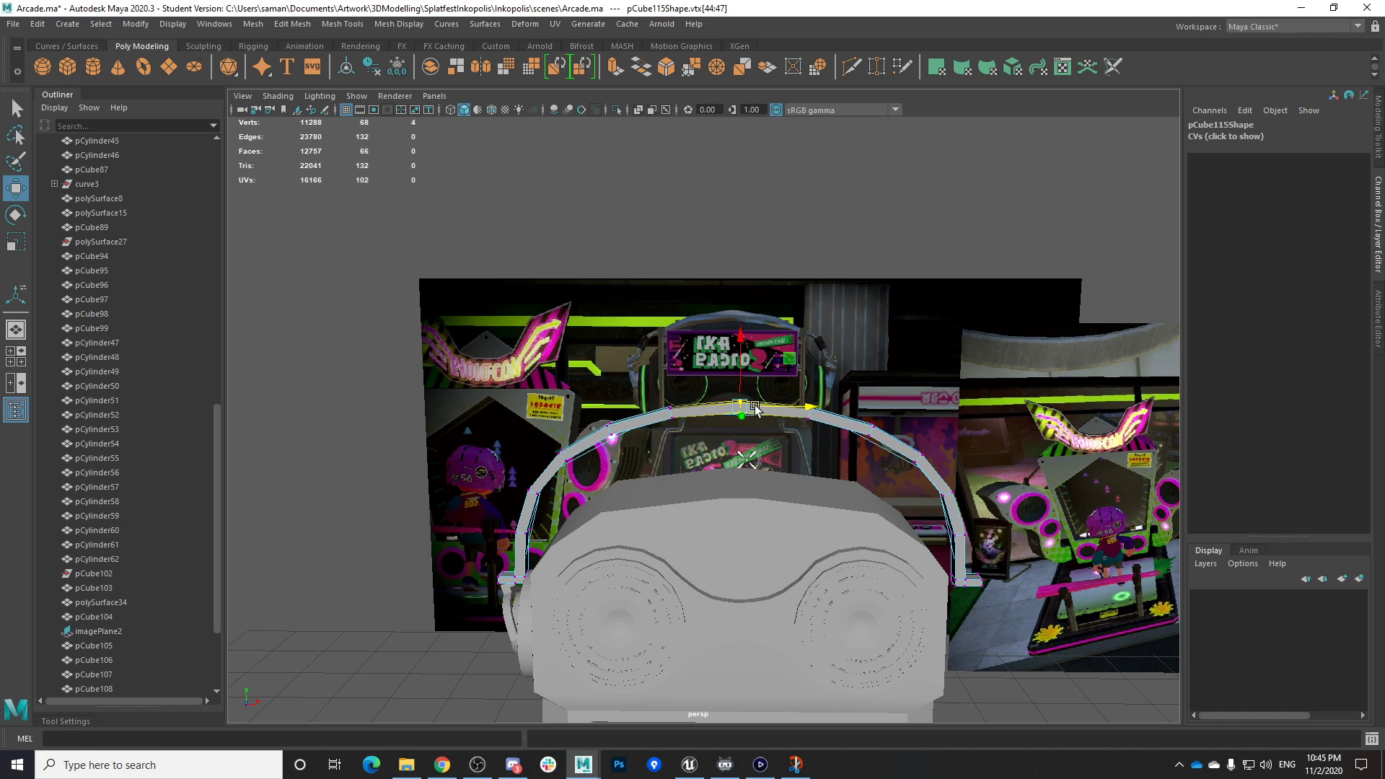
Select the edge loop at the arch's top centre and set the soft selection falloff radius to 100
left_click(83, 723)
scroll(152, 689, "down", 5)
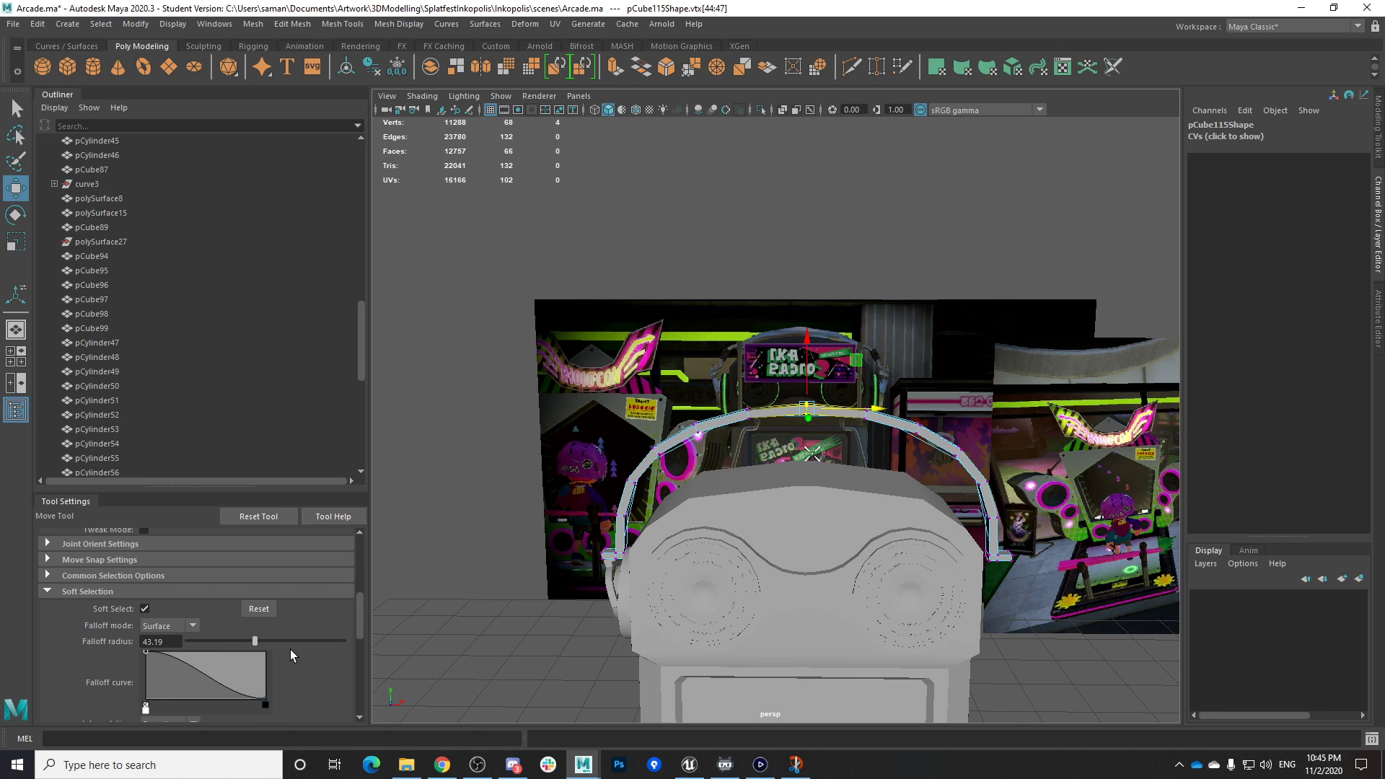
right_click(835, 394)
right_click_drag(817, 367, 816, 314)
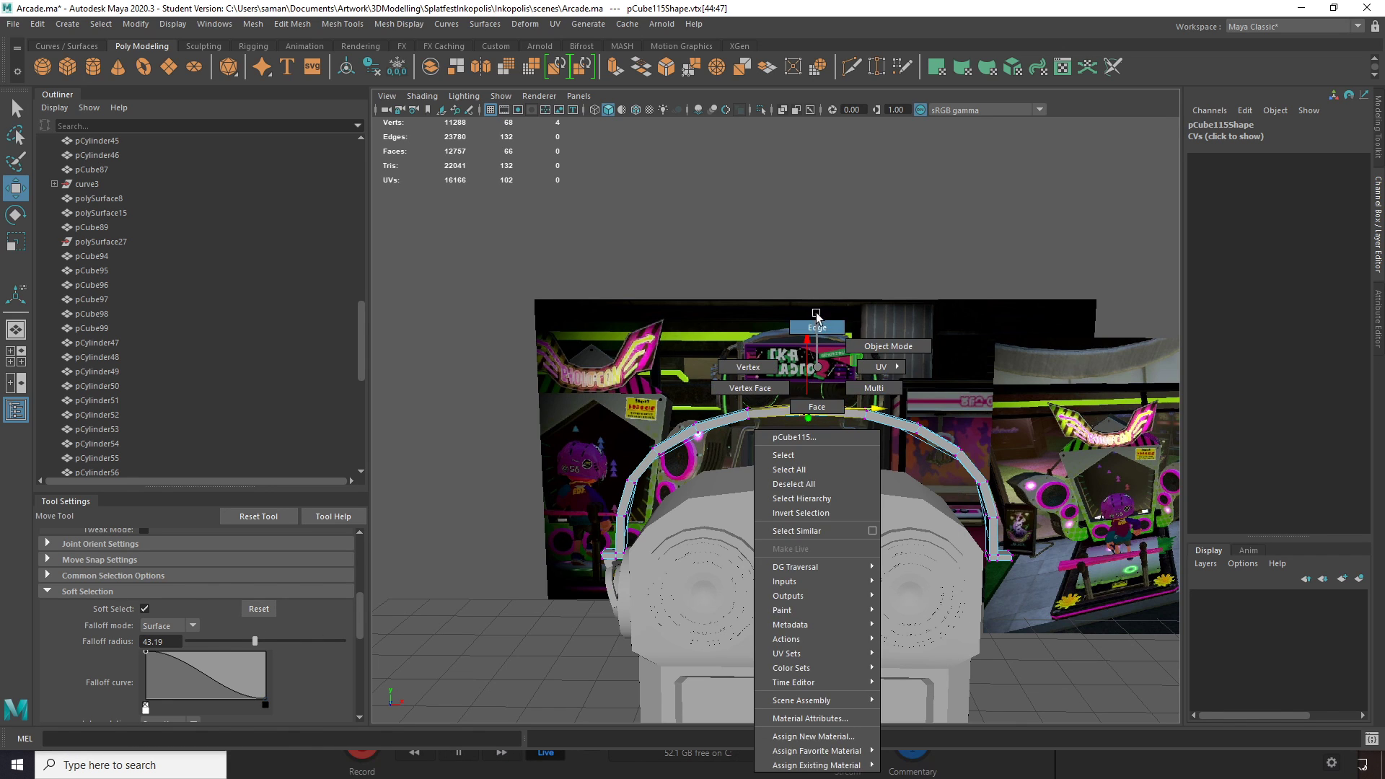
scroll(830, 389, "up", 3)
left_click(841, 407)
left_click(847, 396)
left_click_drag(256, 641, 345, 641)
scroll(405, 649, "down", 5)
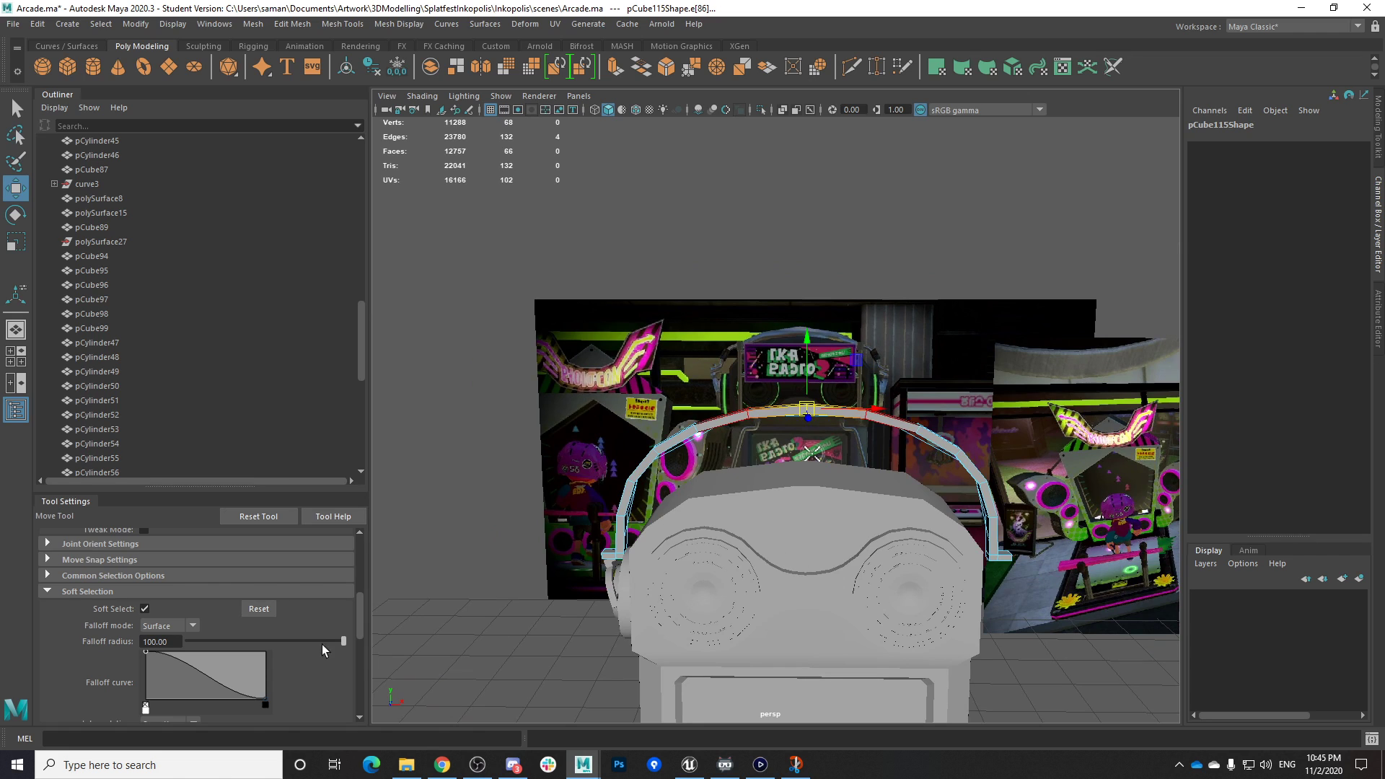
Lower the arch's top centre edge loop slightly using soft selection
scroll(804, 464, "down", 3)
scroll(806, 505, "up", 3)
left_click_drag(808, 517, 800, 514, "alt")
left_click(784, 365)
key("ctrl+z")
left_click_drag(780, 329, 780, 339)
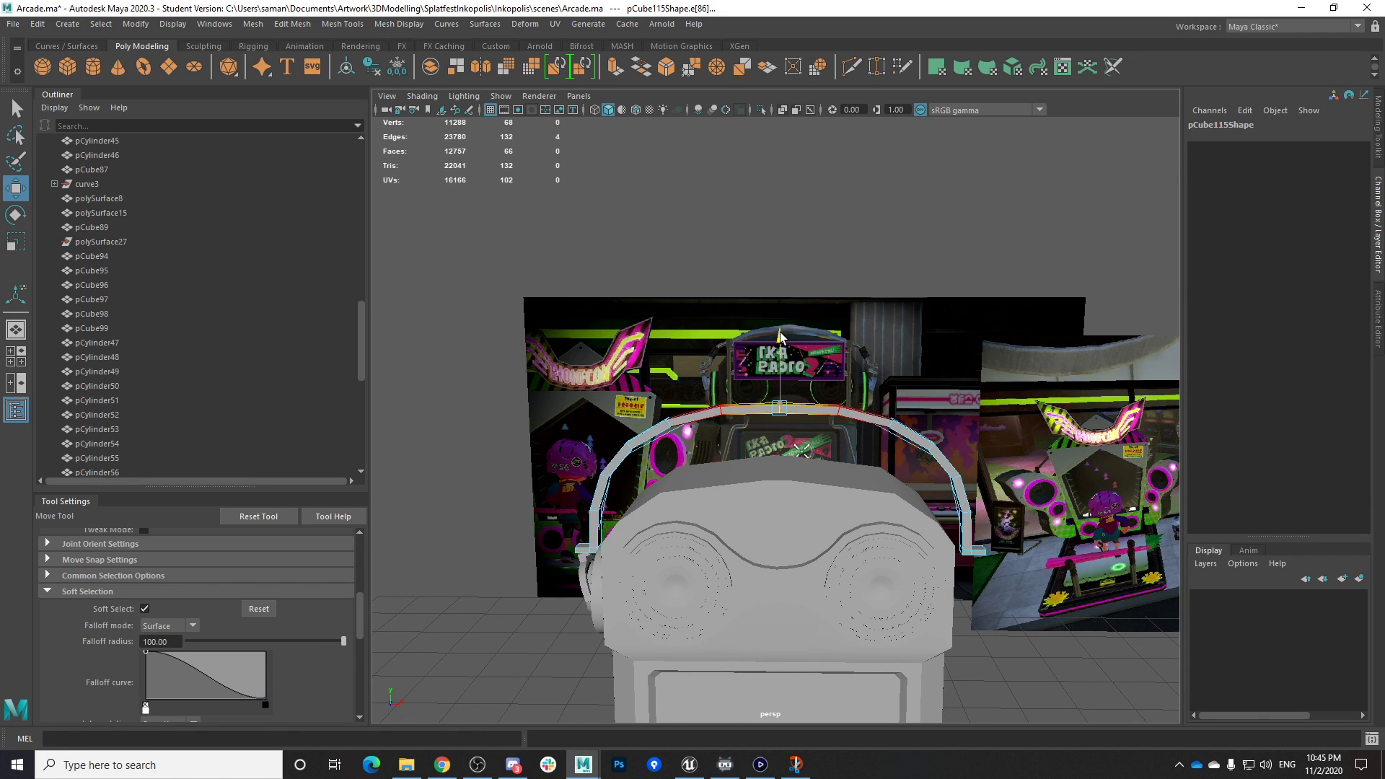
Delete the leftover bridge curve that runs along the arch
key("space")
key("space")
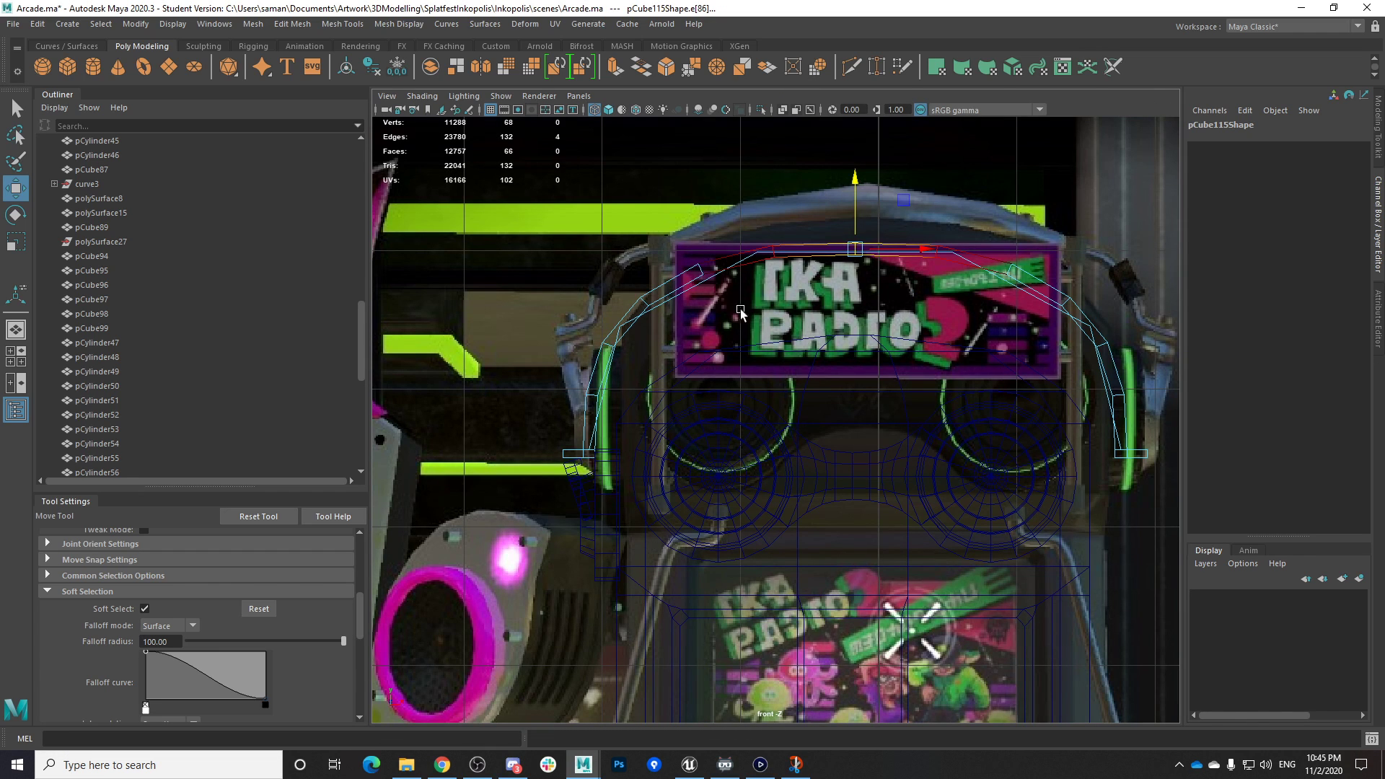
right_click_drag(751, 251, 801, 223)
left_click(764, 255)
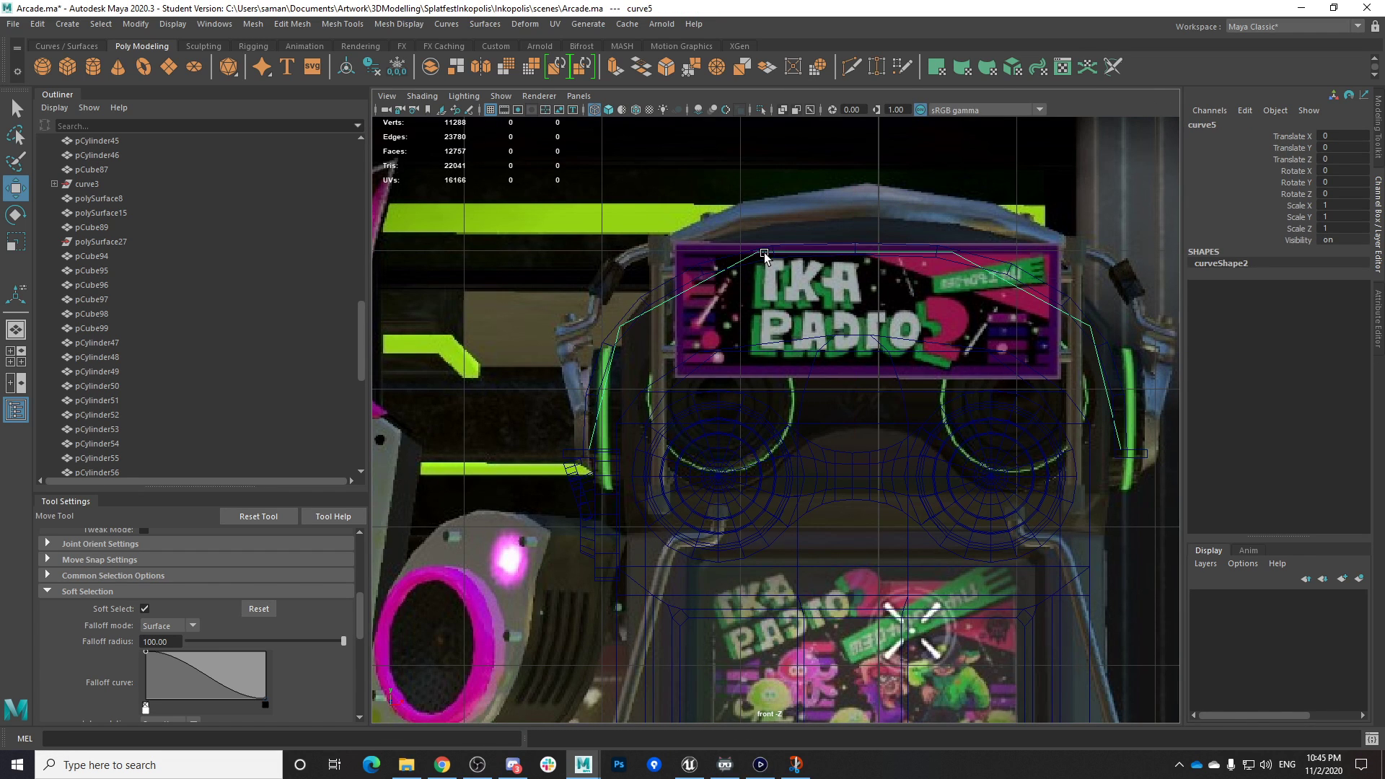
key("Delete")
Reselect the whole arch, check its alignment from above, and save the scene
left_click(794, 252)
left_click(749, 253)
left_click(854, 238)
left_click(878, 243)
key("space")
key("space")
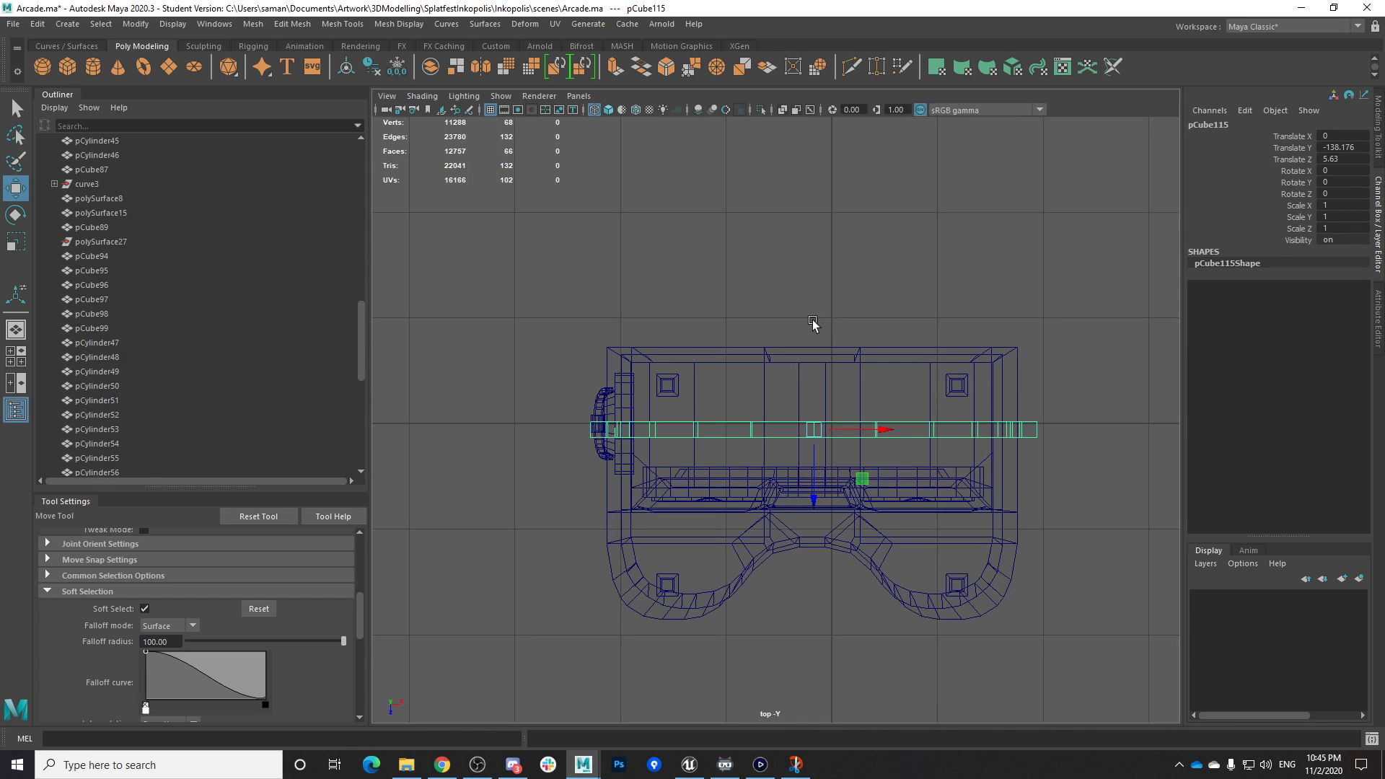
key("space")
key("space")
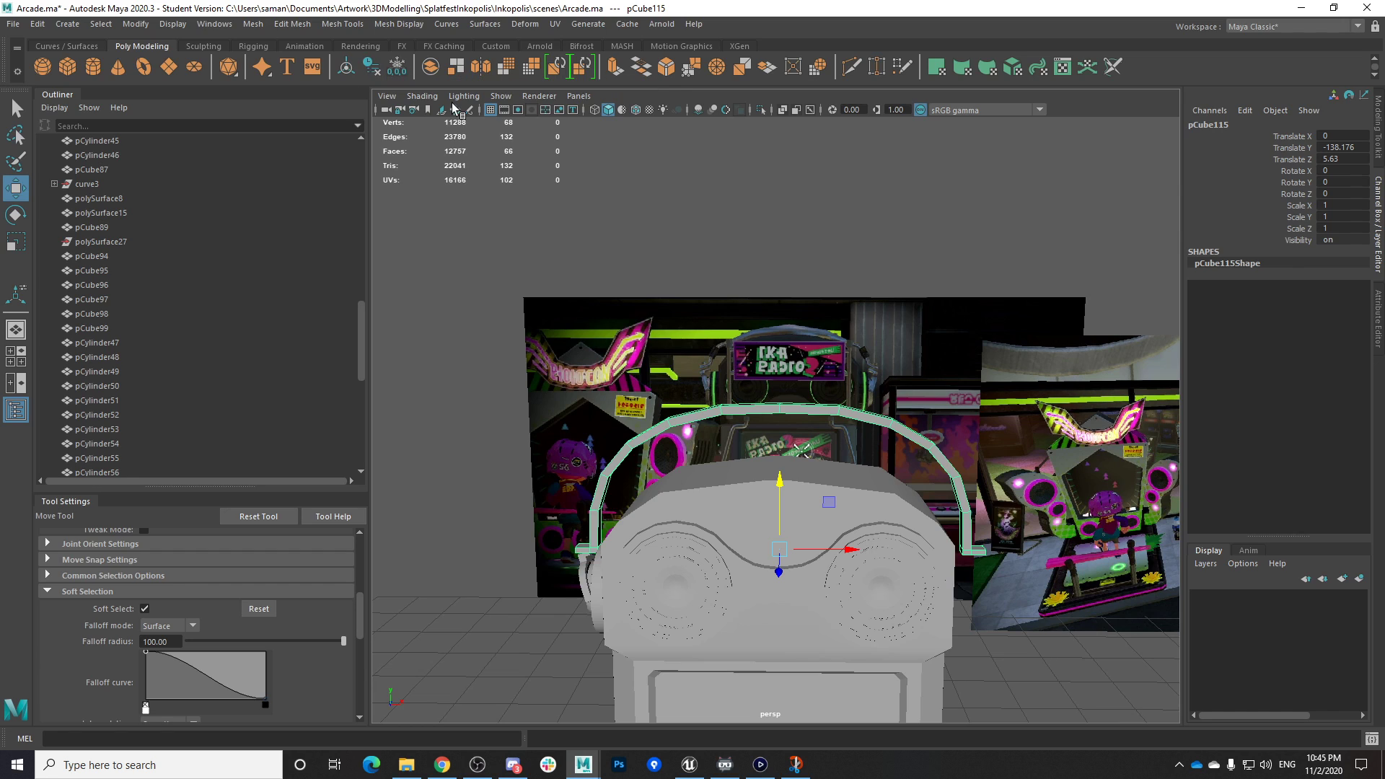
key("ctrl+s")
left_click(661, 393)
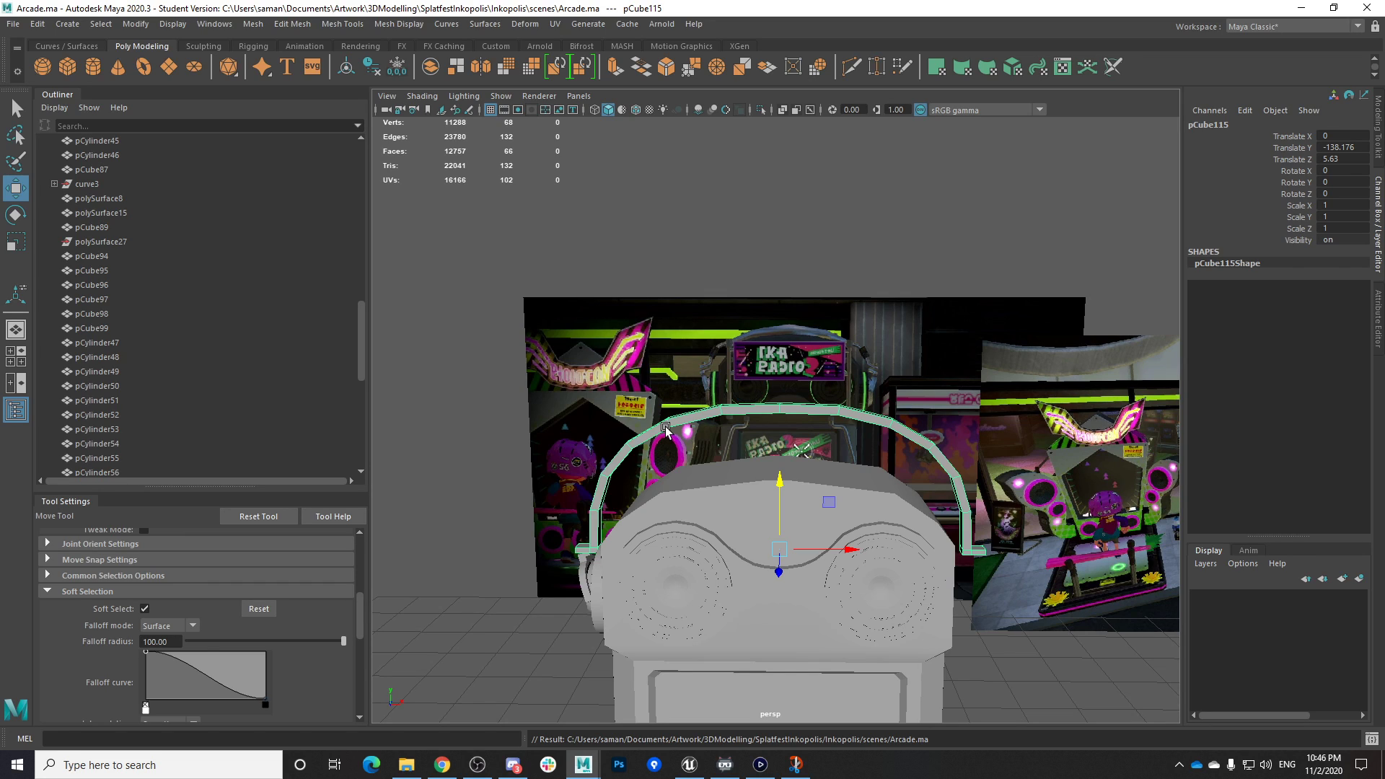
Save the scene again and activate the Move tool on the arch
left_click_drag(665, 429, 632, 391, "alt")
key("q")
key("ctrl+s")
left_click(651, 395)
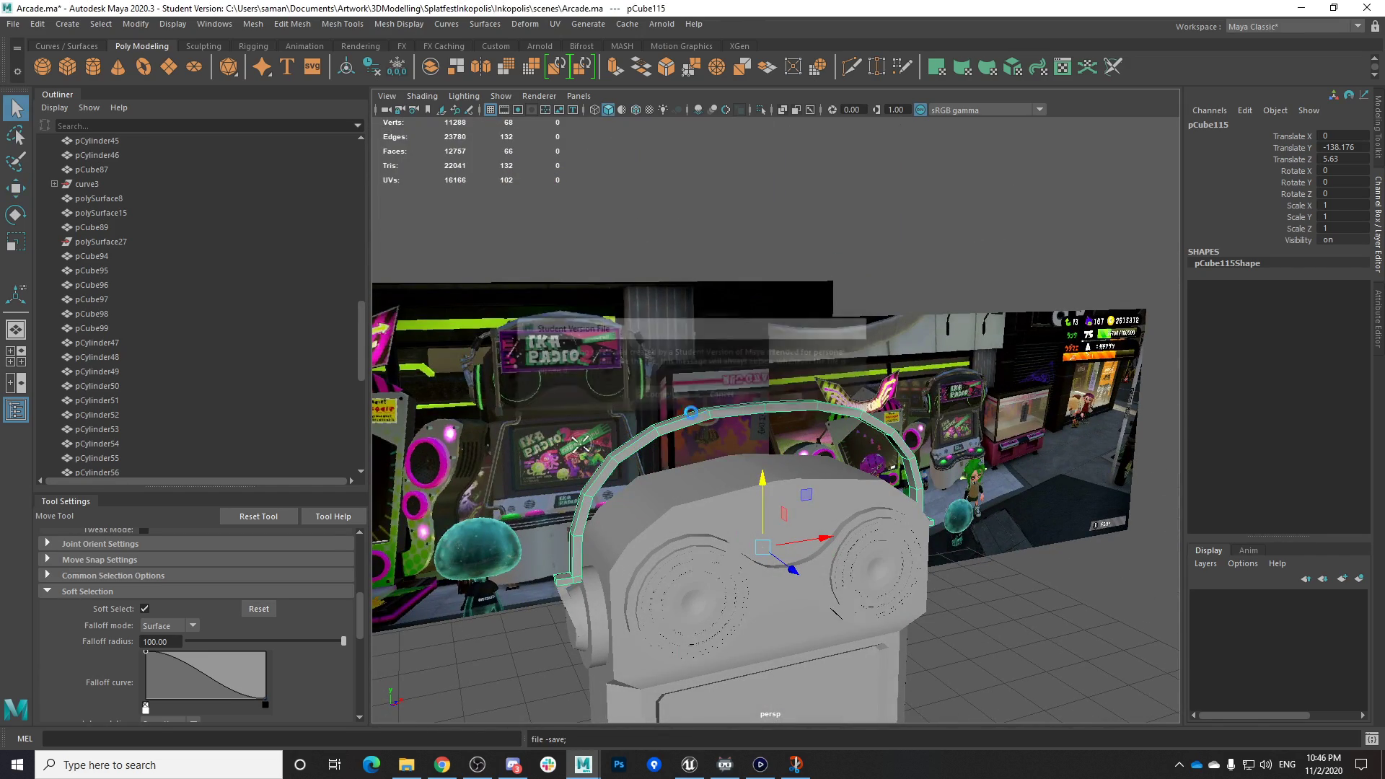
key("w")
left_click_drag(743, 422, 692, 448, "alt")
right_click_drag(693, 448, 852, 496, "alt")
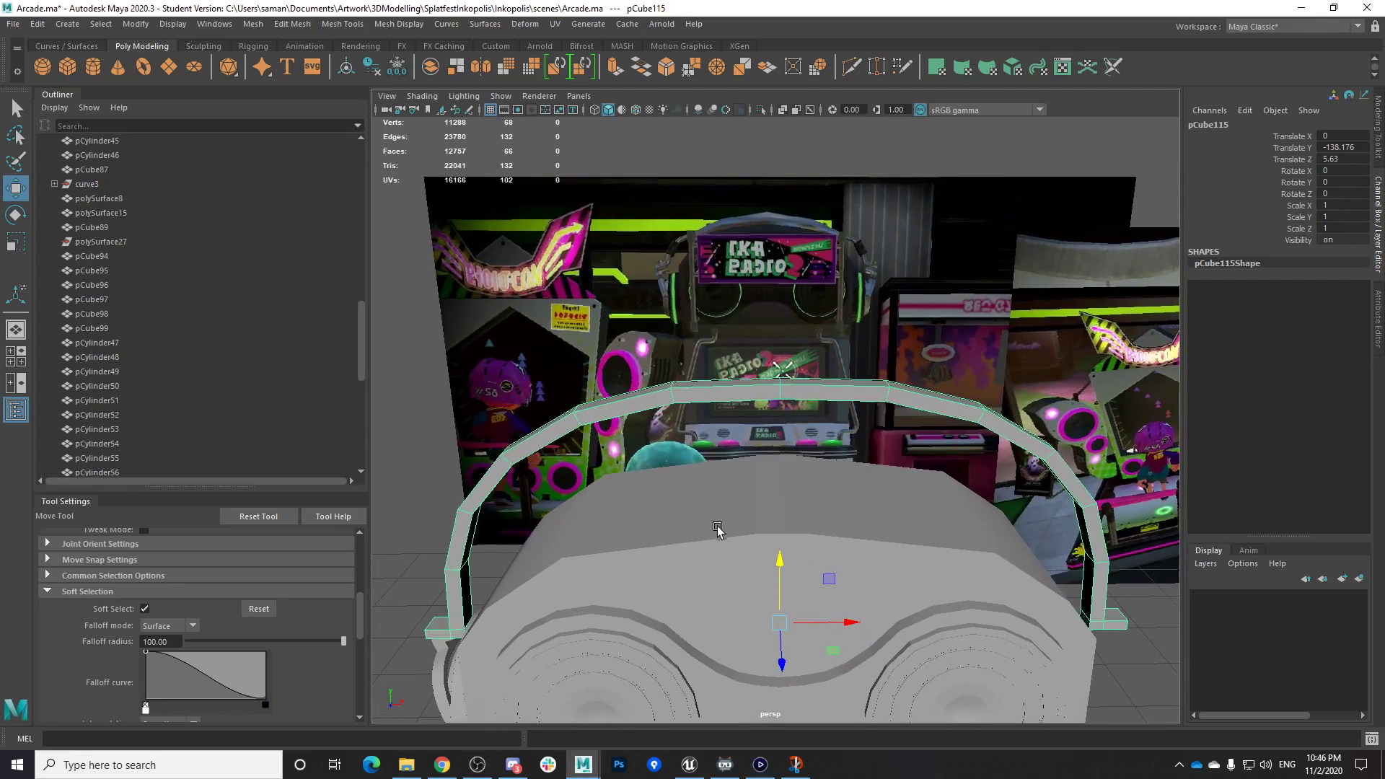
Compare the arch with the cabinet in the game capture window and save the scene back in Maya
left_click_drag(735, 523, 723, 498, "alt")
left_click(769, 767)
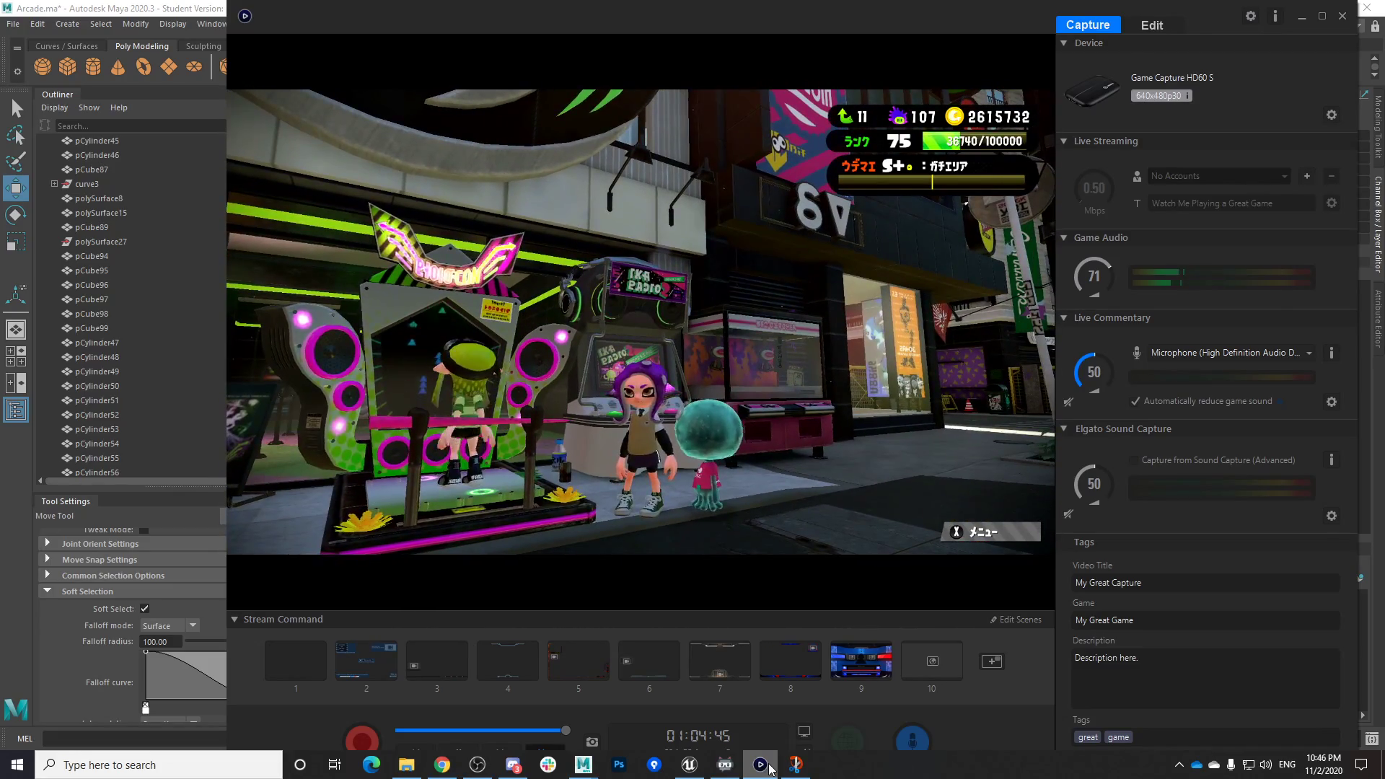
left_click(583, 765)
left_click(635, 709)
key("ctrl+s")
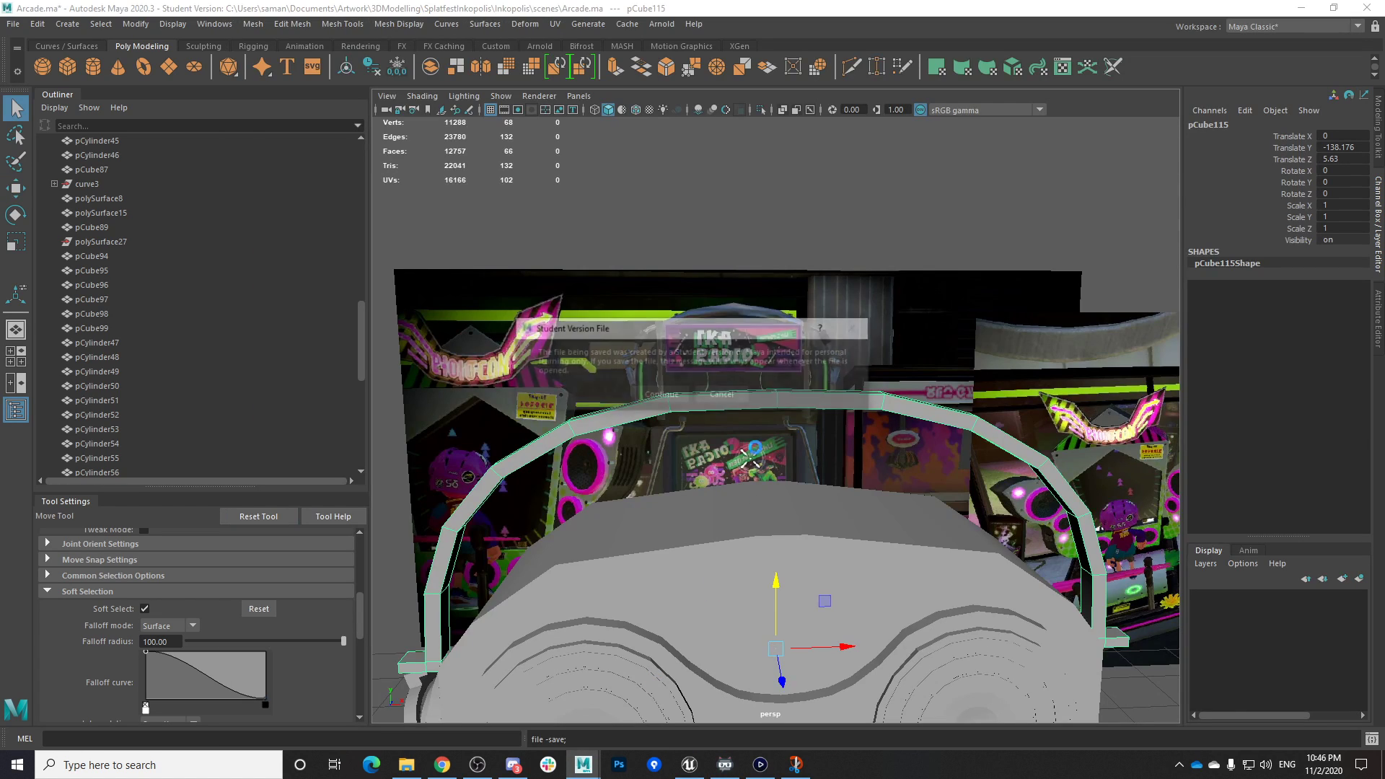
left_click(682, 397)
scroll(799, 495, "up", 2)
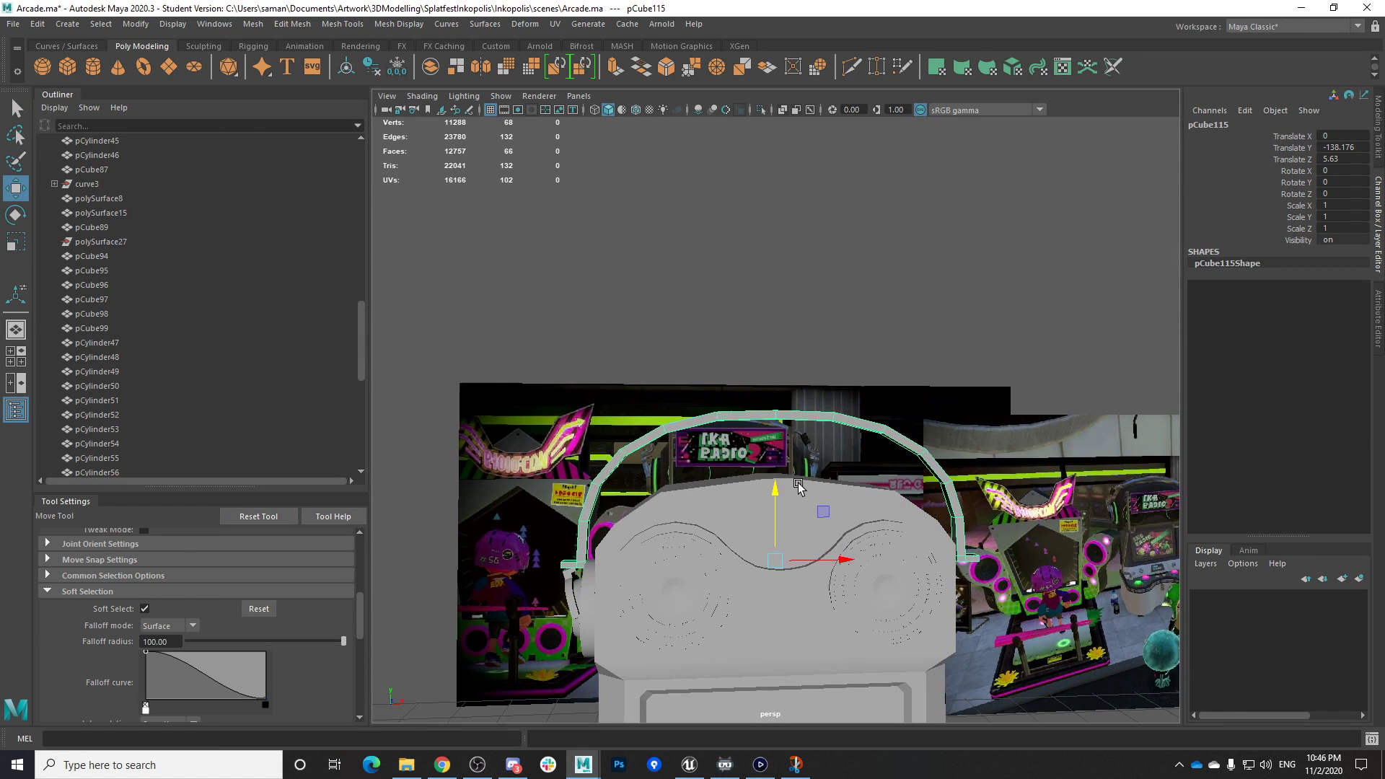
Try to squash the whole arch vertically with the Scale tool
key("r")
left_click_drag(775, 496, 778, 526)
key("ctrl+z")
key("ctrl+z")
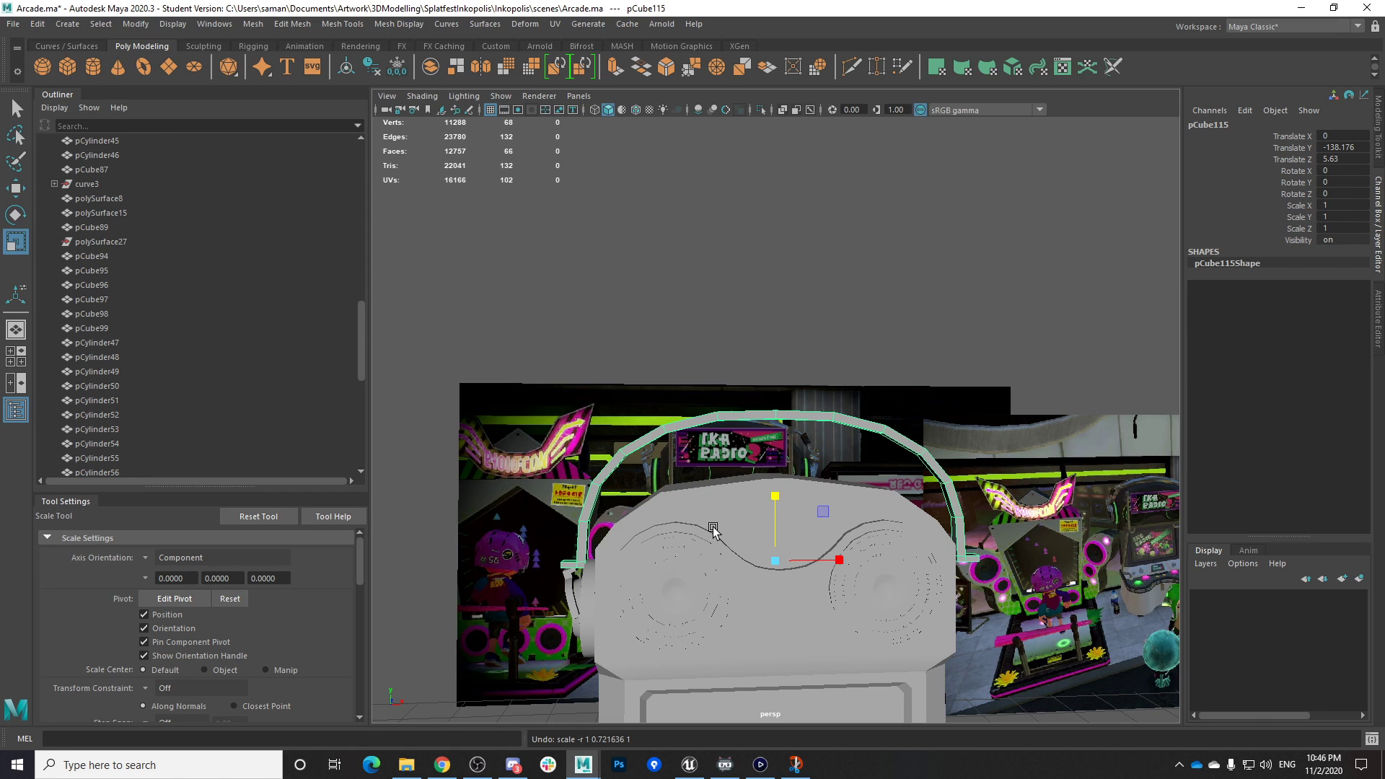
Select the arch's top centre faces and set the Move tool's axis orientation to World
right_click_drag(746, 417, 747, 437)
left_click_drag(753, 387, 784, 426)
left_click_drag(784, 426, 806, 481, "alt")
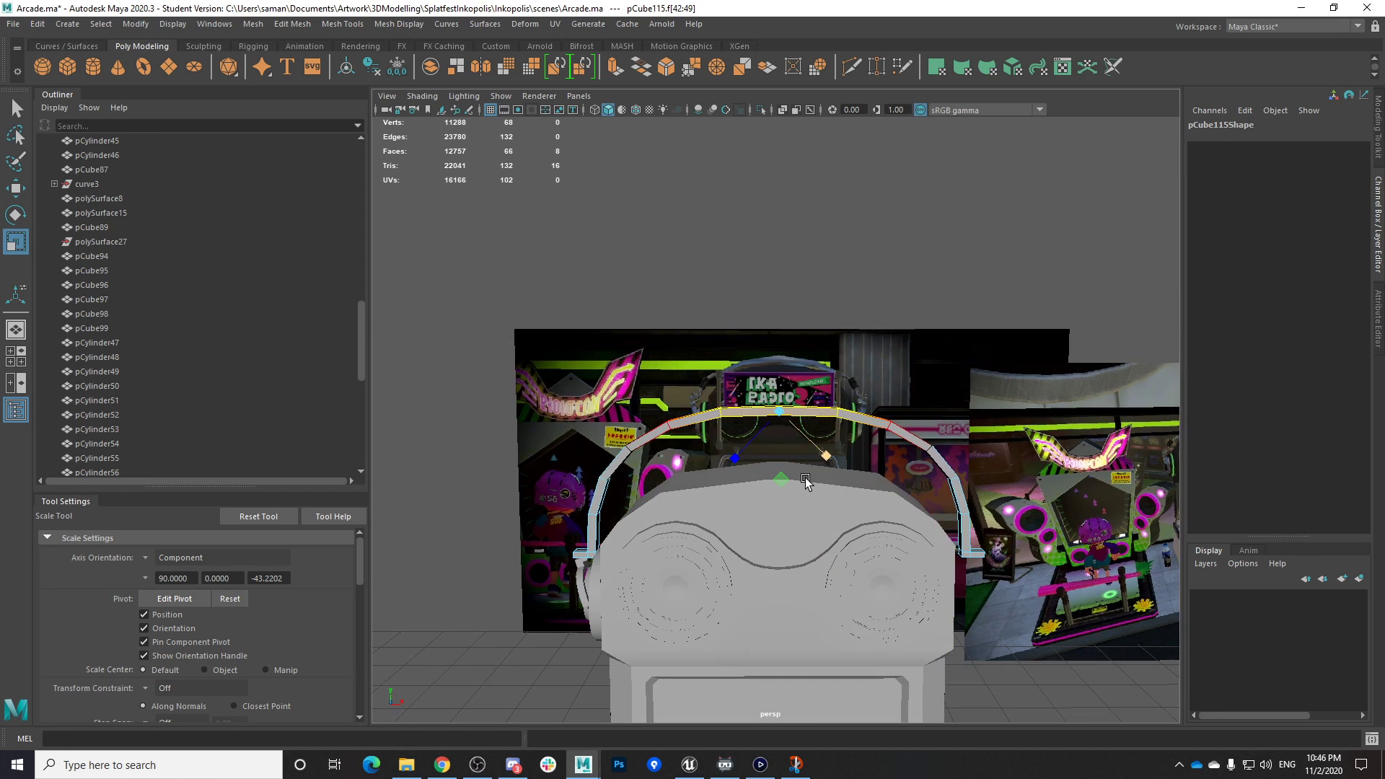
key("w")
scroll(173, 620, "up", 5)
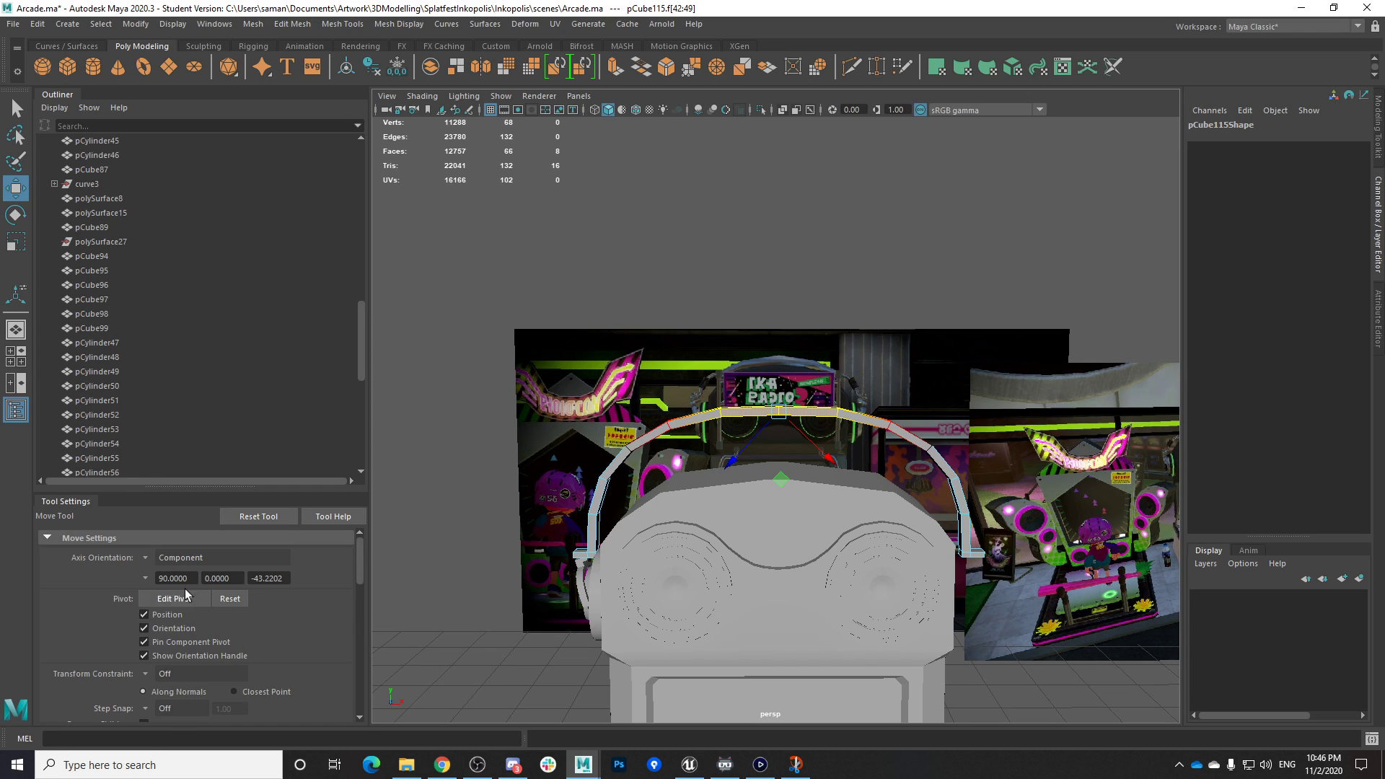
left_click(153, 562)
left_click(182, 584)
Try to lower the arch's top centre faces slightly, adjusting their height against the front reference
left_click_drag(779, 341, 779, 367)
key("ctrl+z")
mouse_move(802, 536)
left_mouse_down("alt")
mouse_move(873, 527)
mouse_move(813, 517)
left_mouse_up("alt")
scroll(815, 519, "up", 3)
left_click_drag(768, 355, 769, 371)
key("space")
key("space")
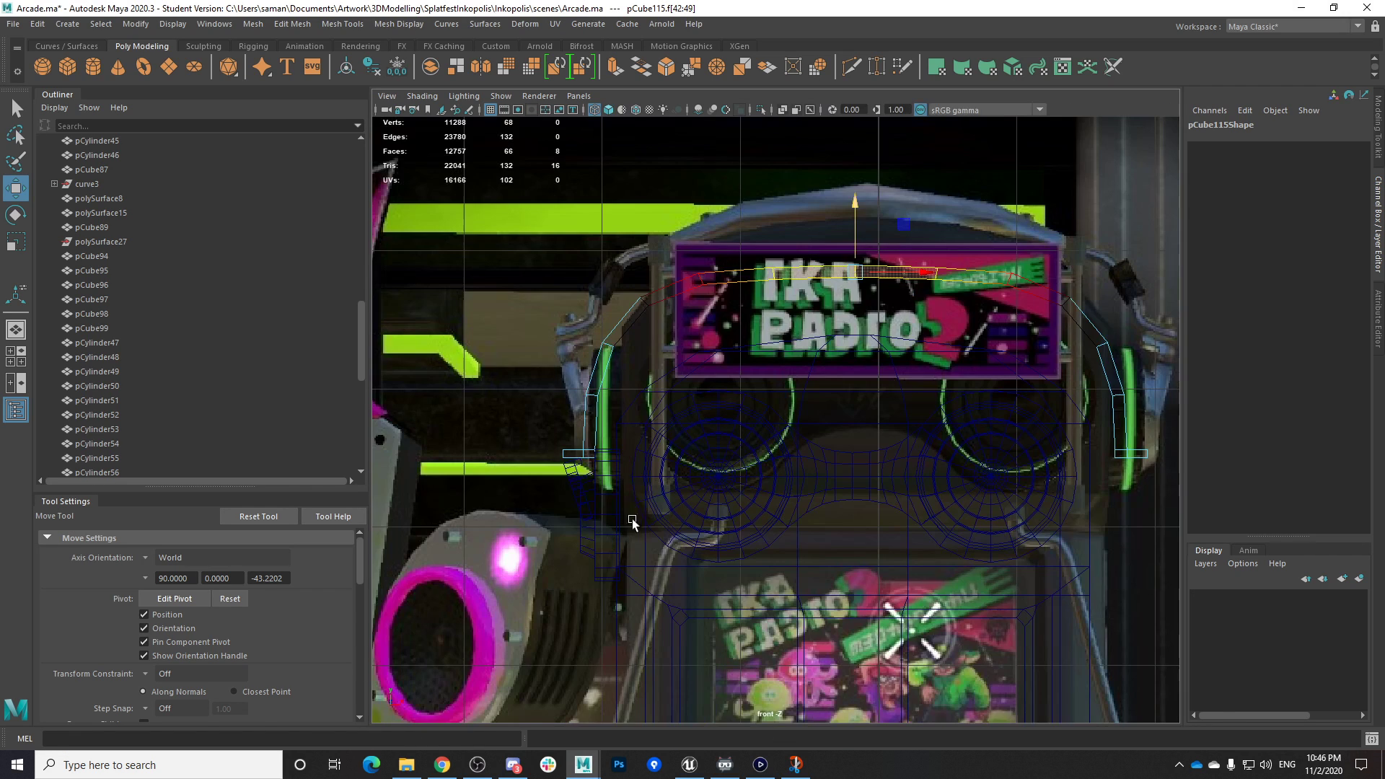
left_click_drag(853, 211, 853, 204)
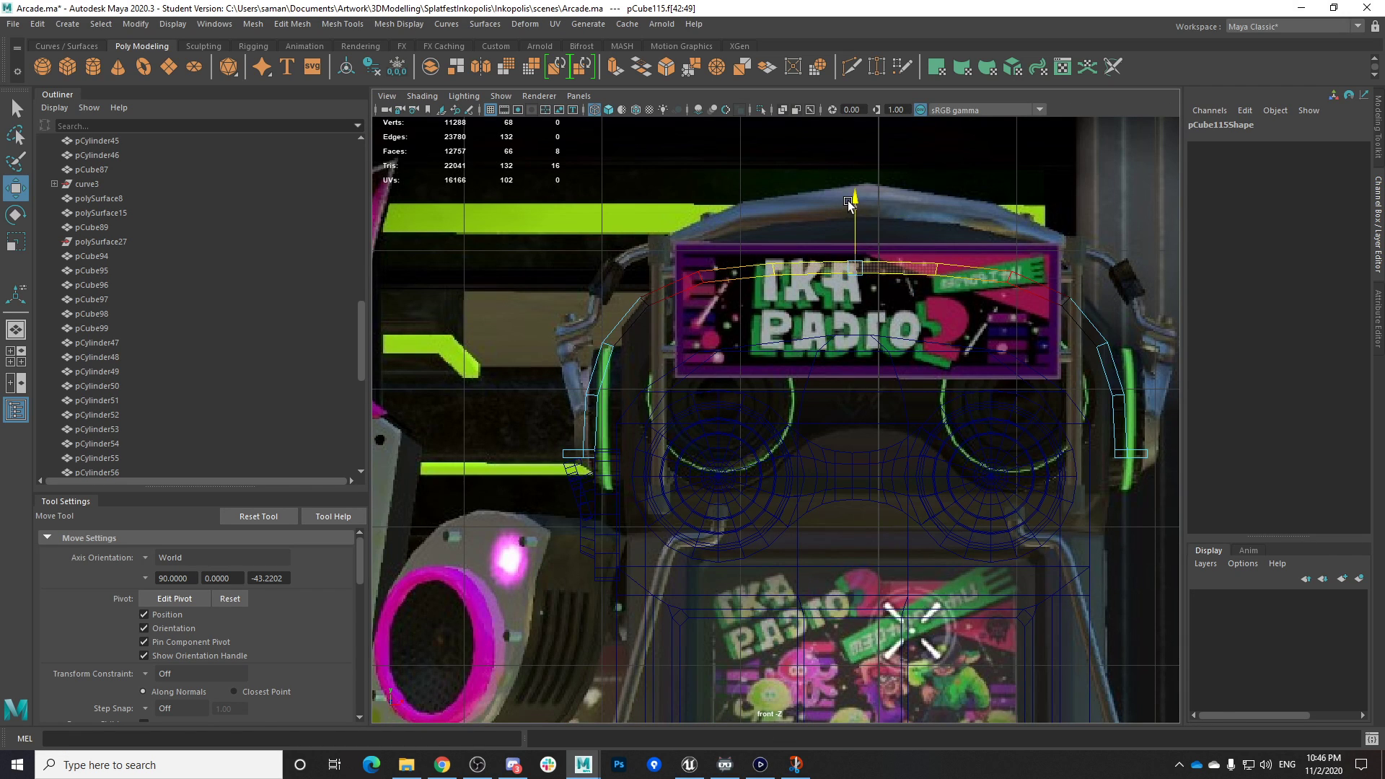
Try to lower a wider span of the arch's upper faces and select side faces for scaling
left_click_drag(660, 236, 990, 316)
left_click_drag(830, 214, 832, 251)
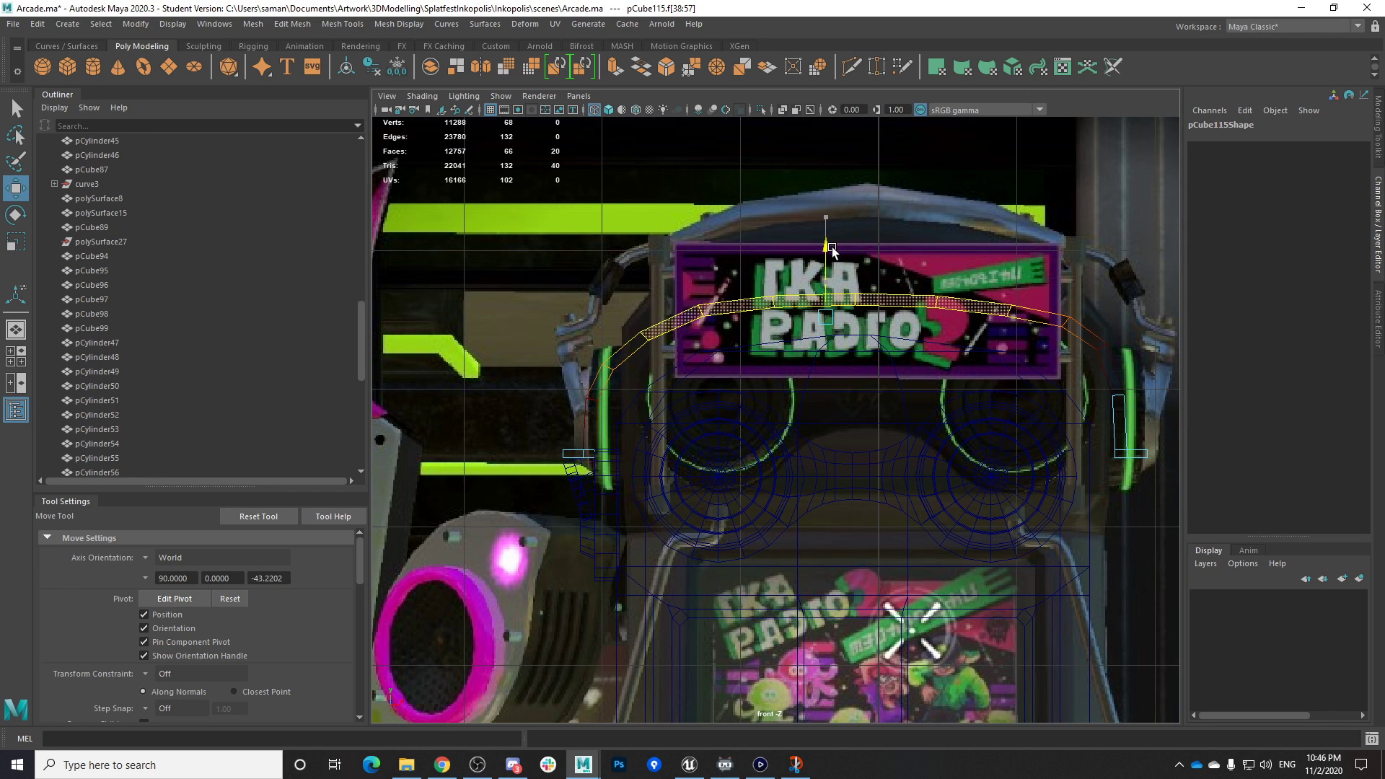
left_click_drag(577, 376, 608, 396)
left_click_drag(1091, 376, 1126, 396, "shift")
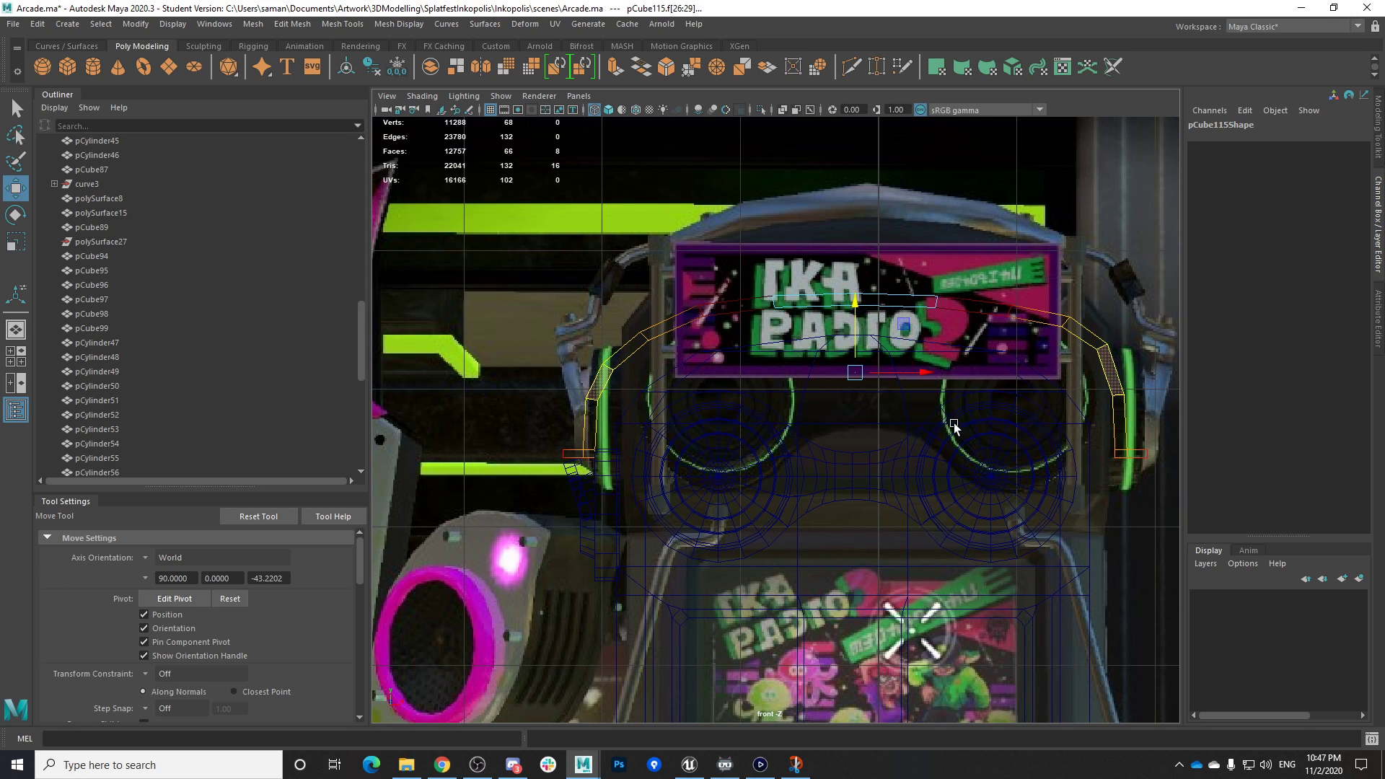
key("r")
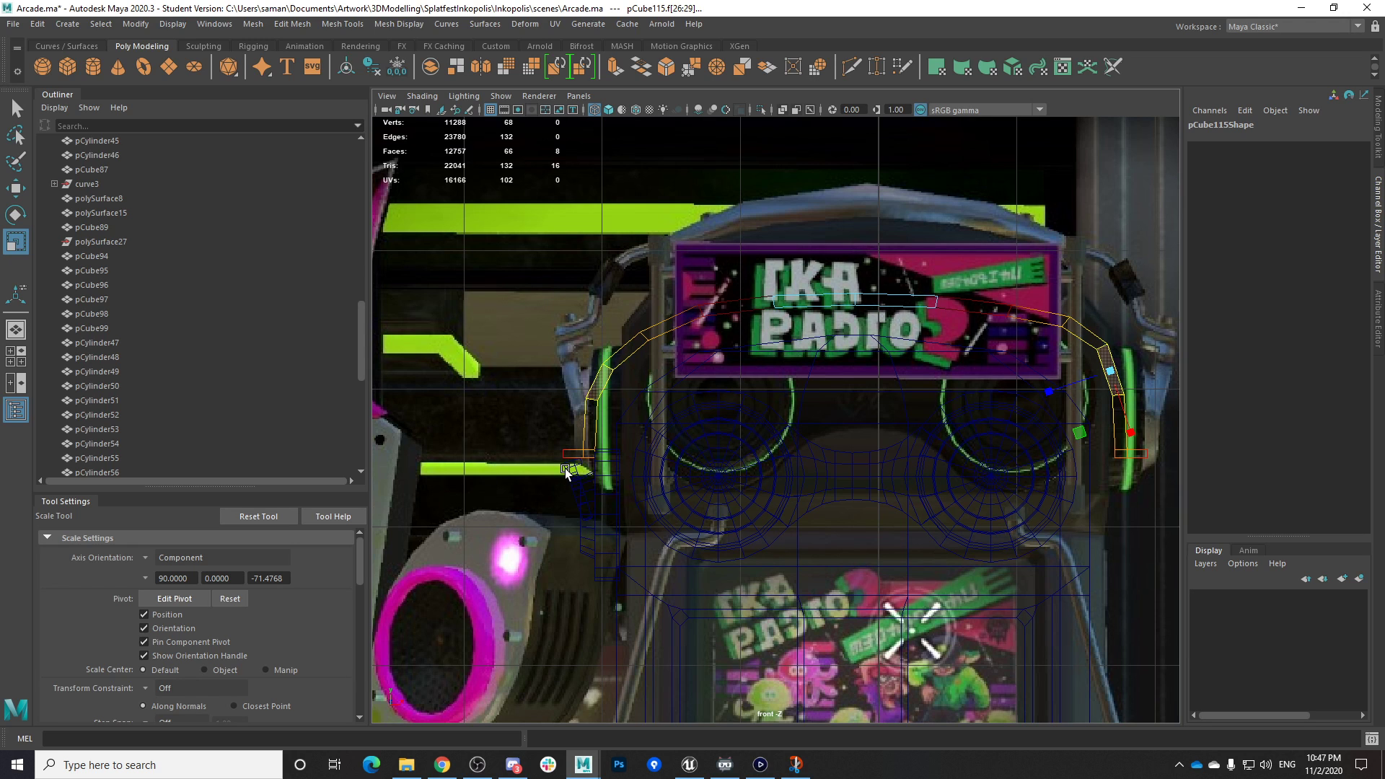
Undo the arch's face edits back to the whole-object selection and view it in perspective
key("space")
key("space")
key("ctrl+z")
key("ctrl+z")
key("ctrl+z")
key("ctrl+z")
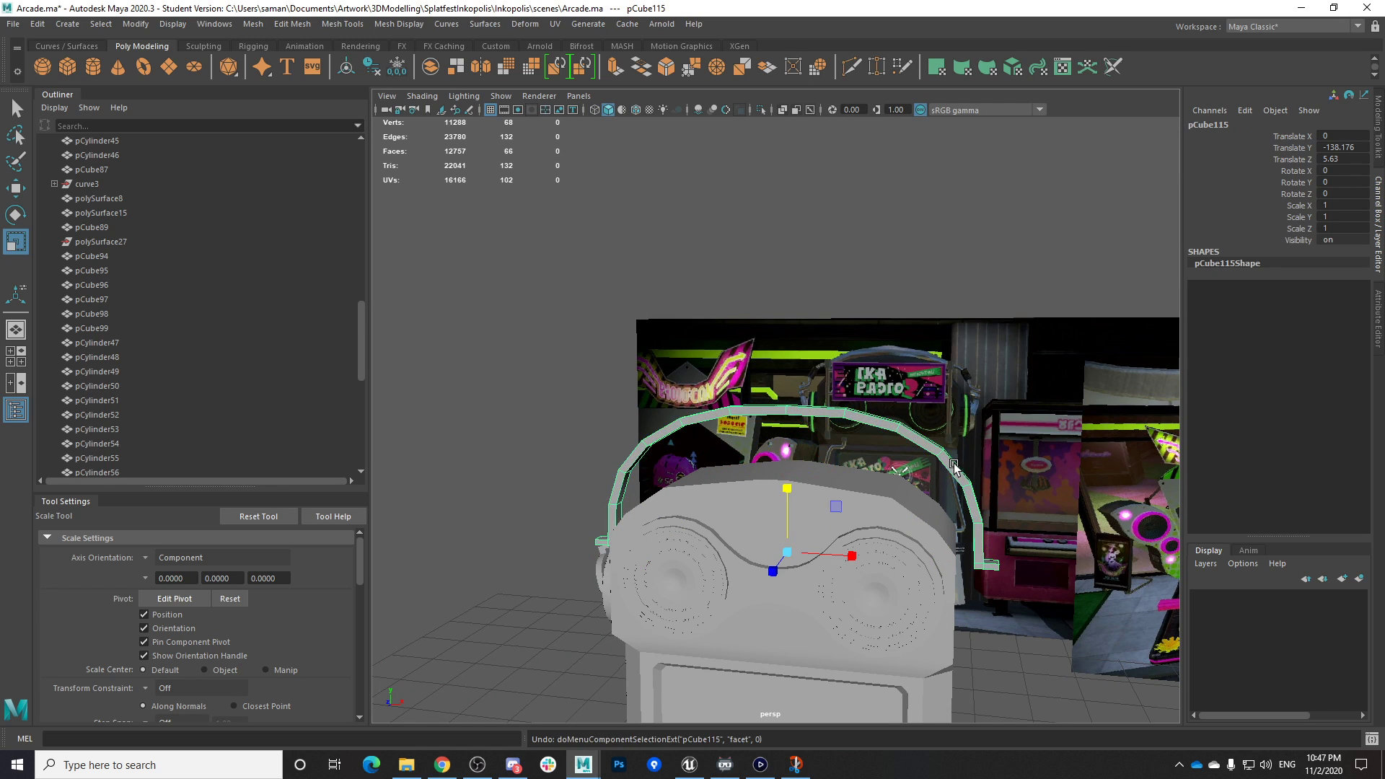
left_click_drag(953, 467, 986, 451, "alt")
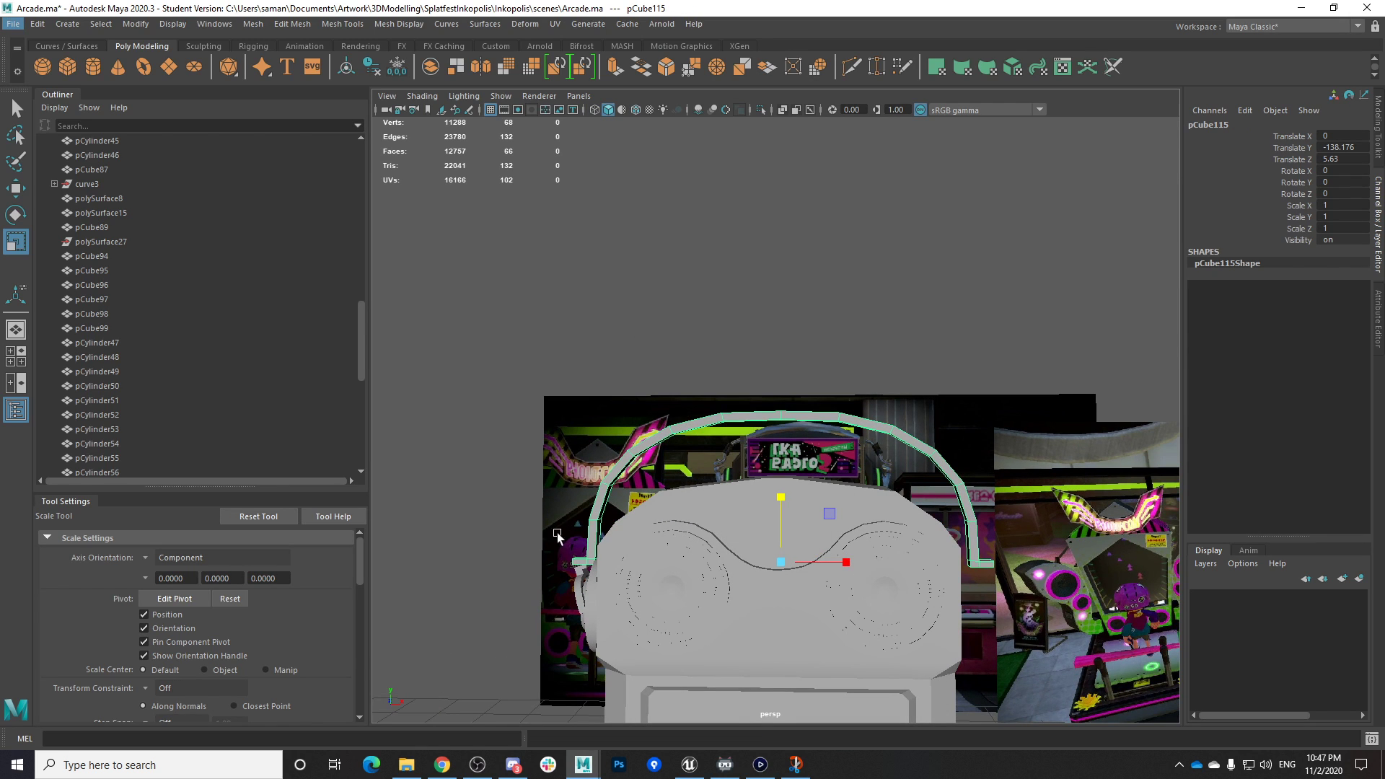
Select the arch's top centre faces in the front view and lower them slightly with soft selection
scroll(577, 533, "down", 6)
left_click(744, 490)
key("space")
key("space")
scroll(806, 300, "up", 3)
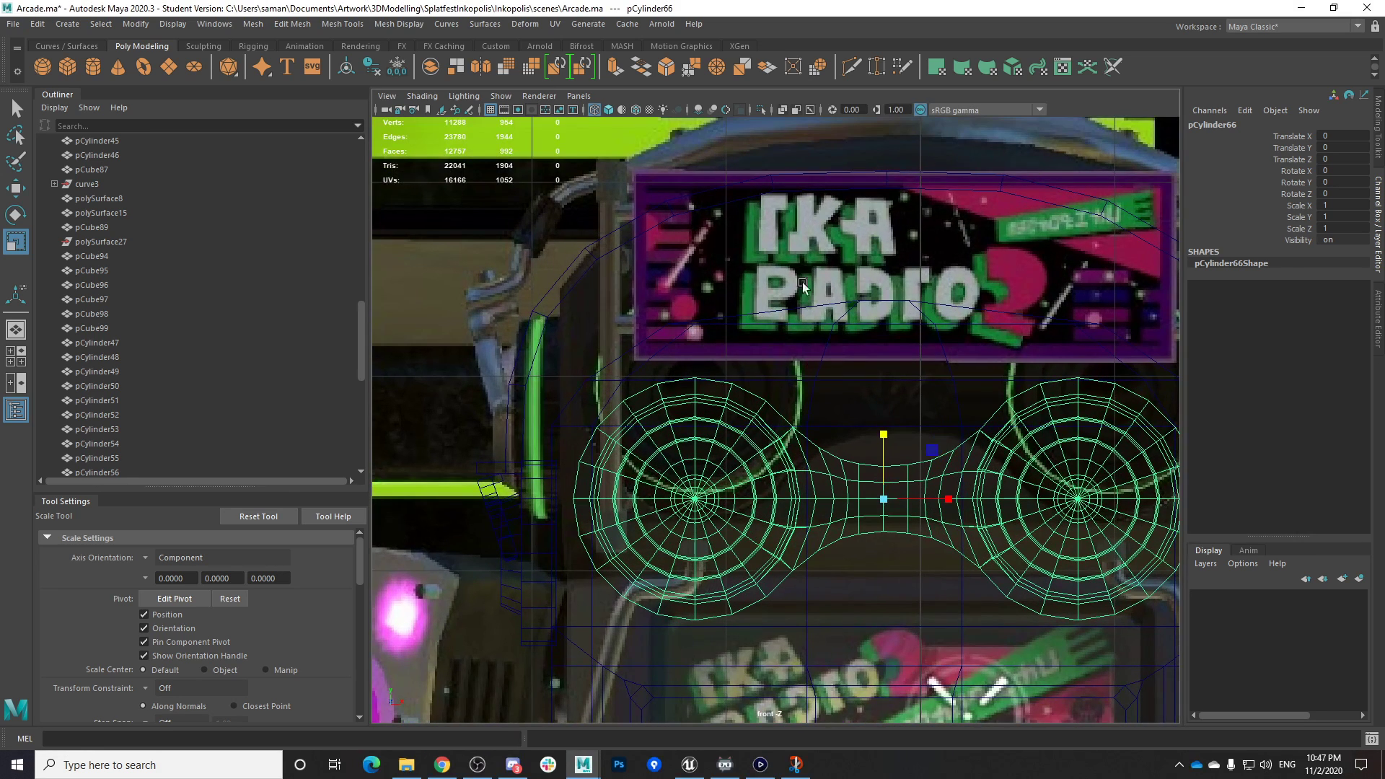
left_click(827, 179)
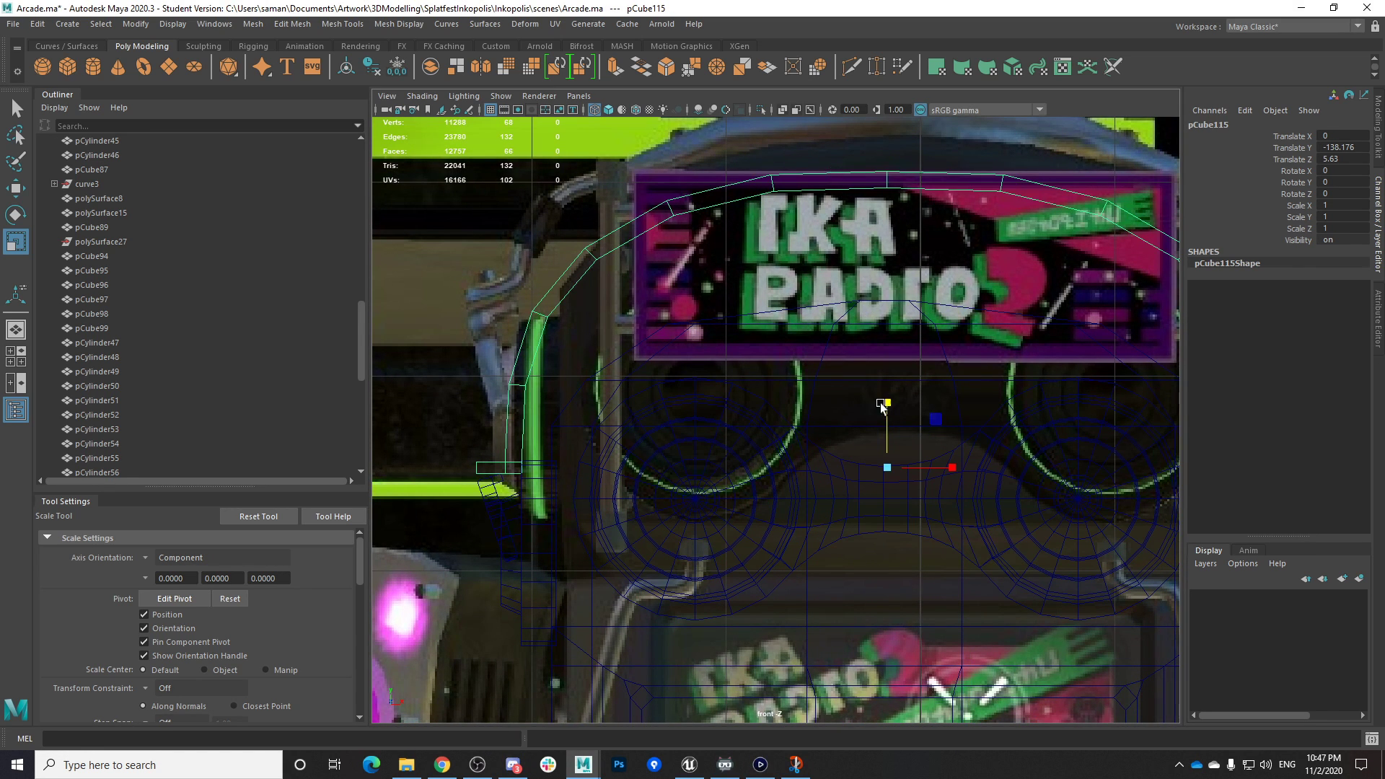
scroll(873, 407, "down", 2)
right_click_drag(785, 212, 809, 264)
left_click_drag(820, 195, 858, 245)
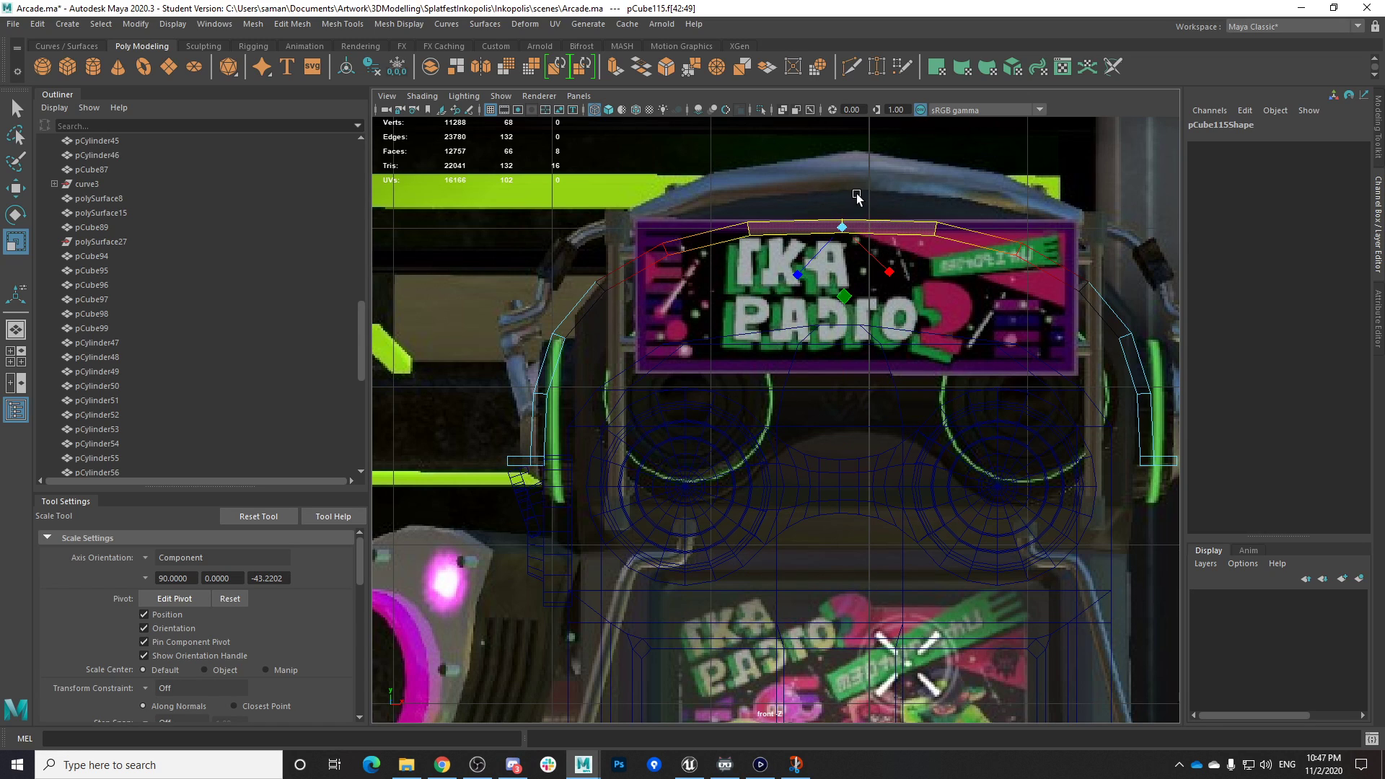
key("w")
left_click_drag(843, 186, 848, 211)
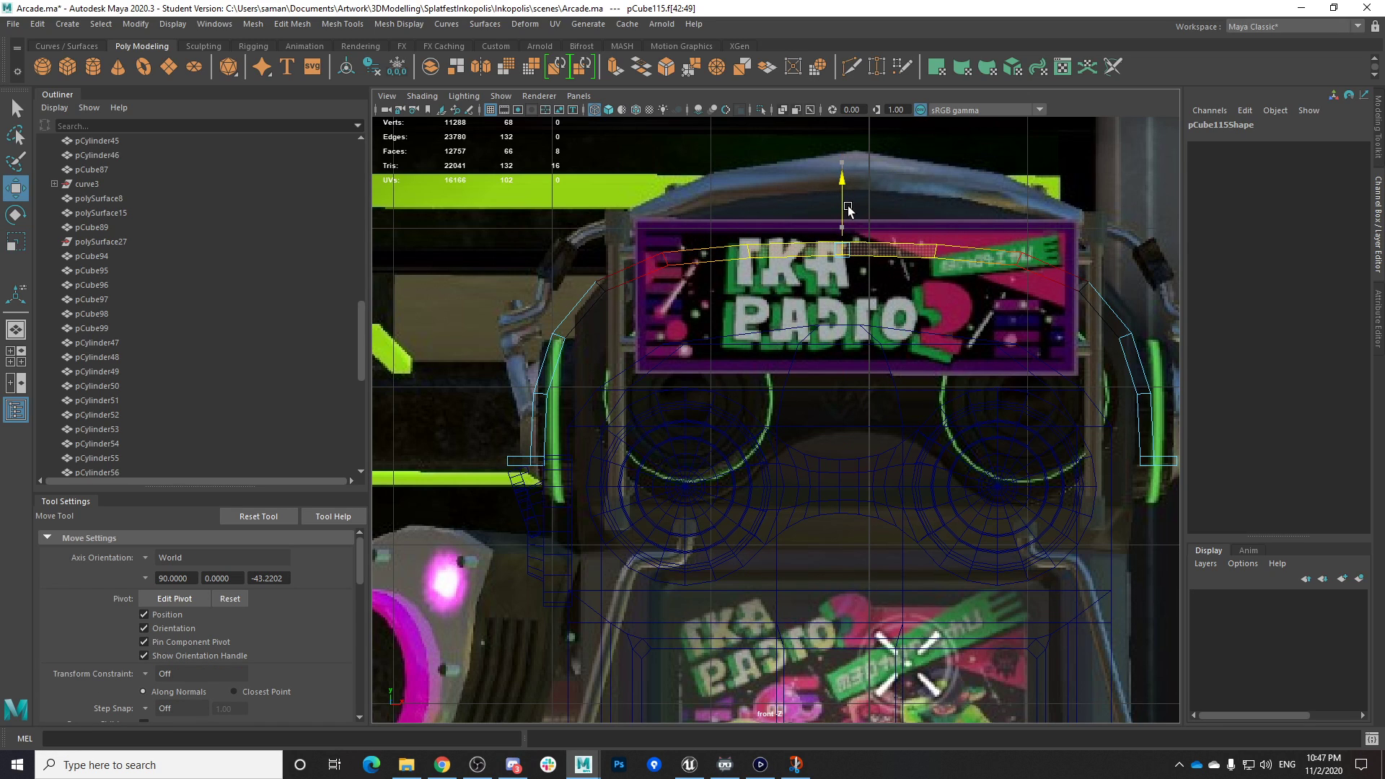
Lower a wider span of the arch's upper faces so the curve sits closer to the cabinet top
left_click_drag(599, 196, 1087, 345)
left_click_drag(543, 200, 1138, 311)
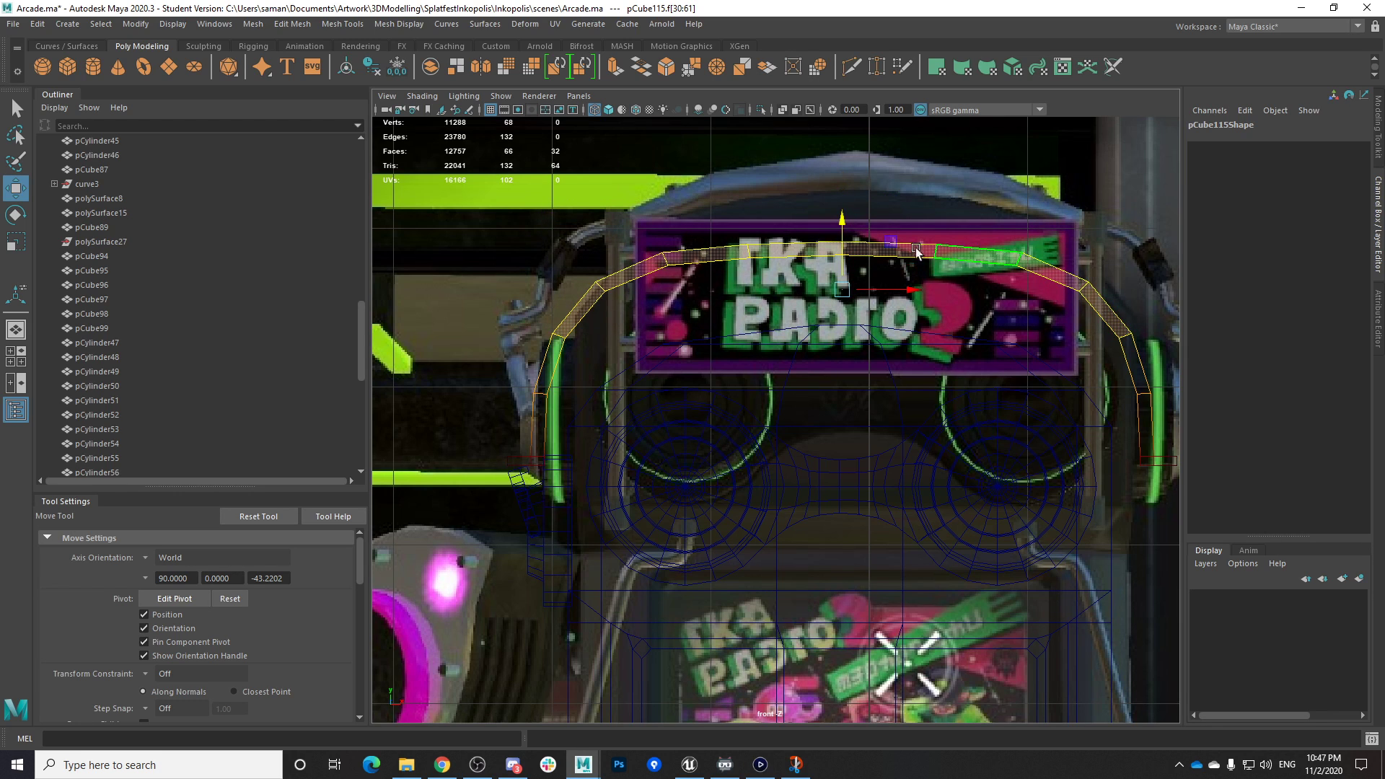
left_click_drag(844, 211, 853, 270)
key("ctrl+z")
key("ctrl+z")
left_click_drag(842, 204, 854, 248)
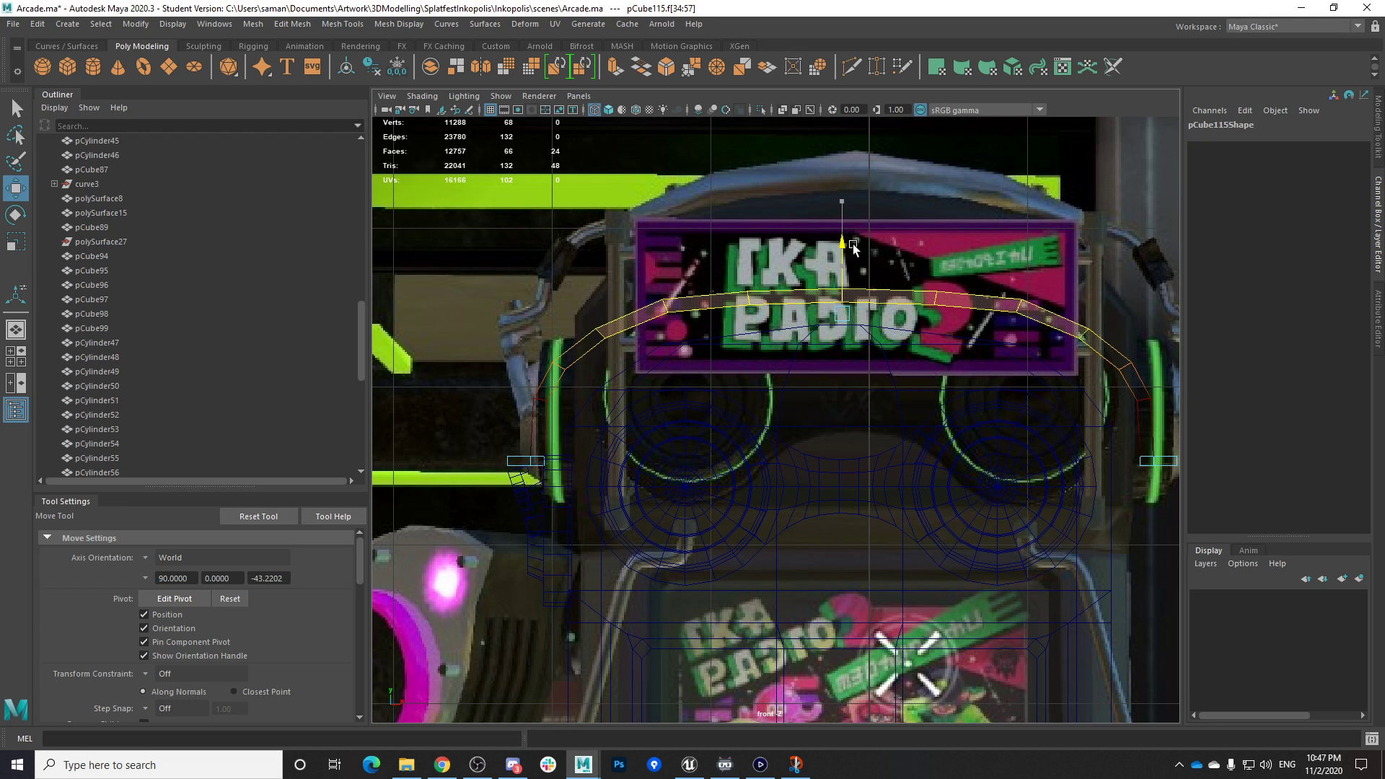
Select a face segment on each side of the arch and save the scene
left_click_drag(625, 381, 629, 381)
left_click_drag(1112, 380, 1186, 381, "shift")
key("ctrl+s")
left_click(656, 394)
Set the Scale tool's axis orientation to World and try narrowing the arch's side faces horizontally
key("r")
scroll(906, 478, "down", 3)
scroll(622, 478, "up", 3)
left_click(146, 560)
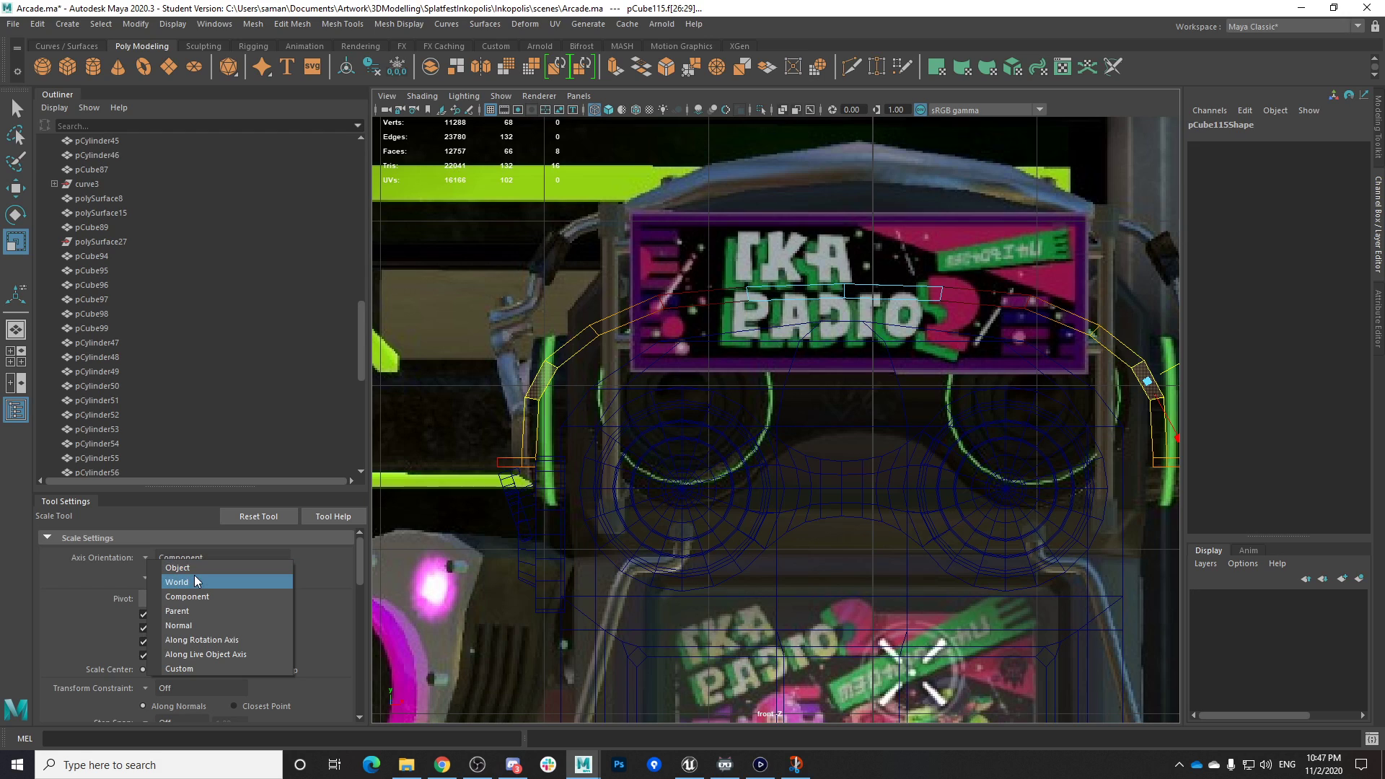
left_click(197, 582)
left_click_drag(906, 381, 902, 386)
key("ctrl+z")
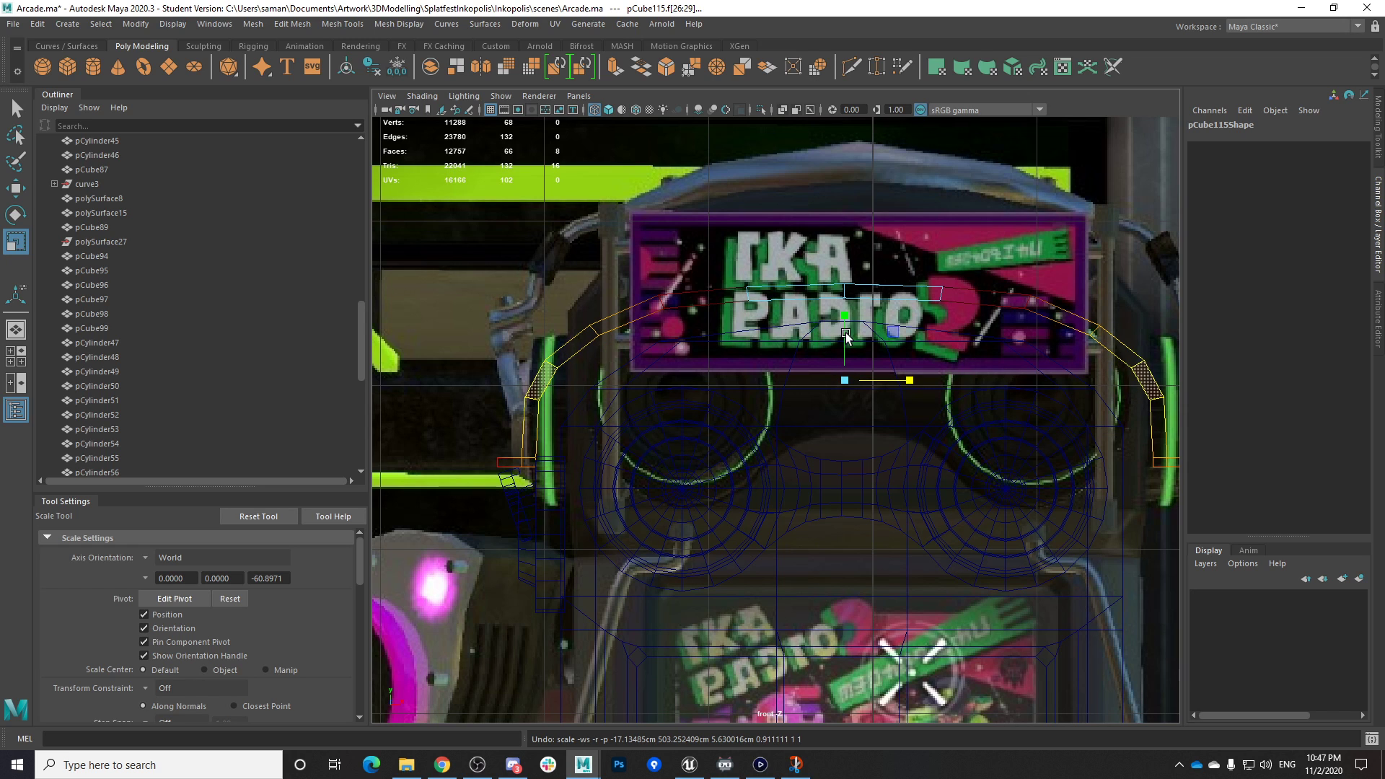
Switch the arch to vertex editing and select the vertices where both legs meet their feet
left_click_drag(452, 445, 578, 479)
scroll(577, 479, "up", 5)
middle_click_drag(436, 503, 585, 426, "alt")
scroll(585, 429, "down", 3)
right_click(536, 364)
right_click(553, 402)
right_click(575, 412)
right_click_drag(558, 367, 488, 367)
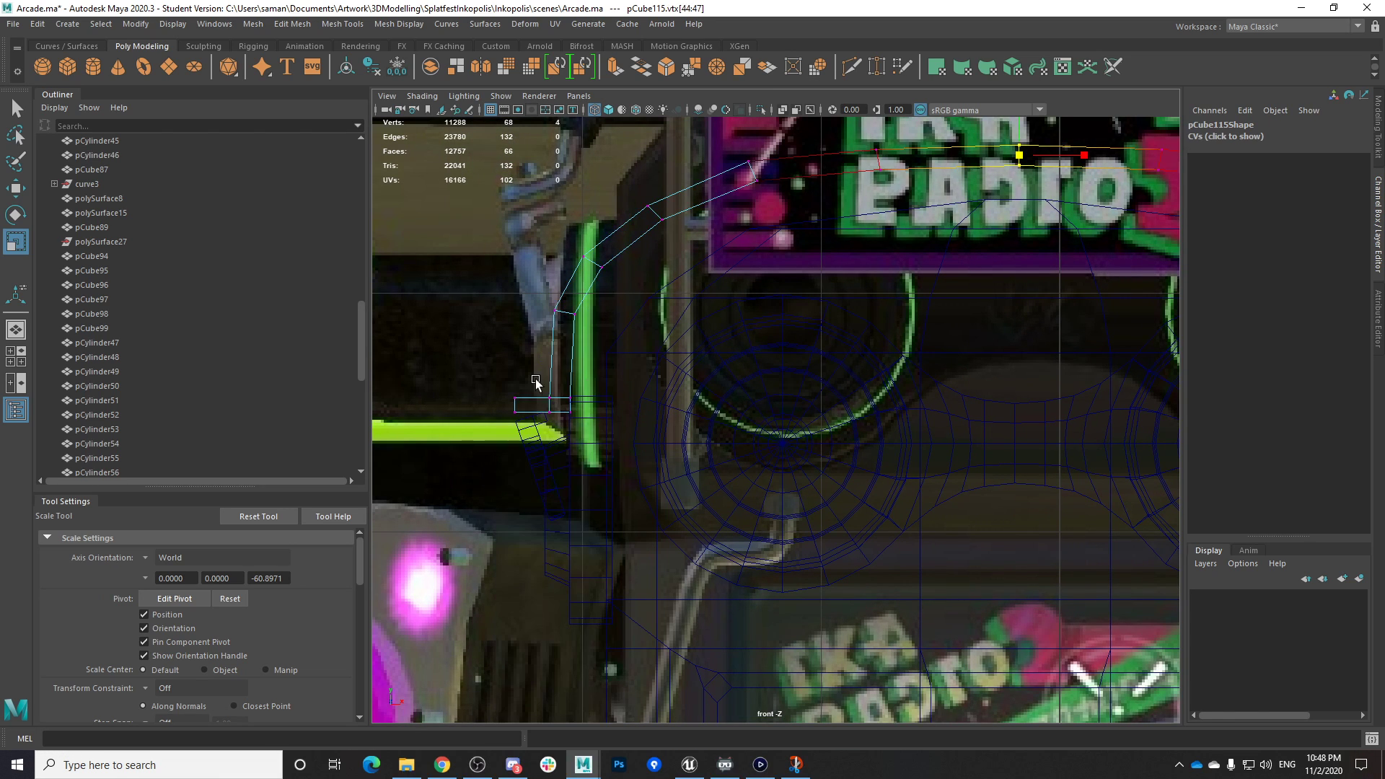
scroll(764, 479, "down", 5)
left_click_drag(1008, 396, 1069, 433)
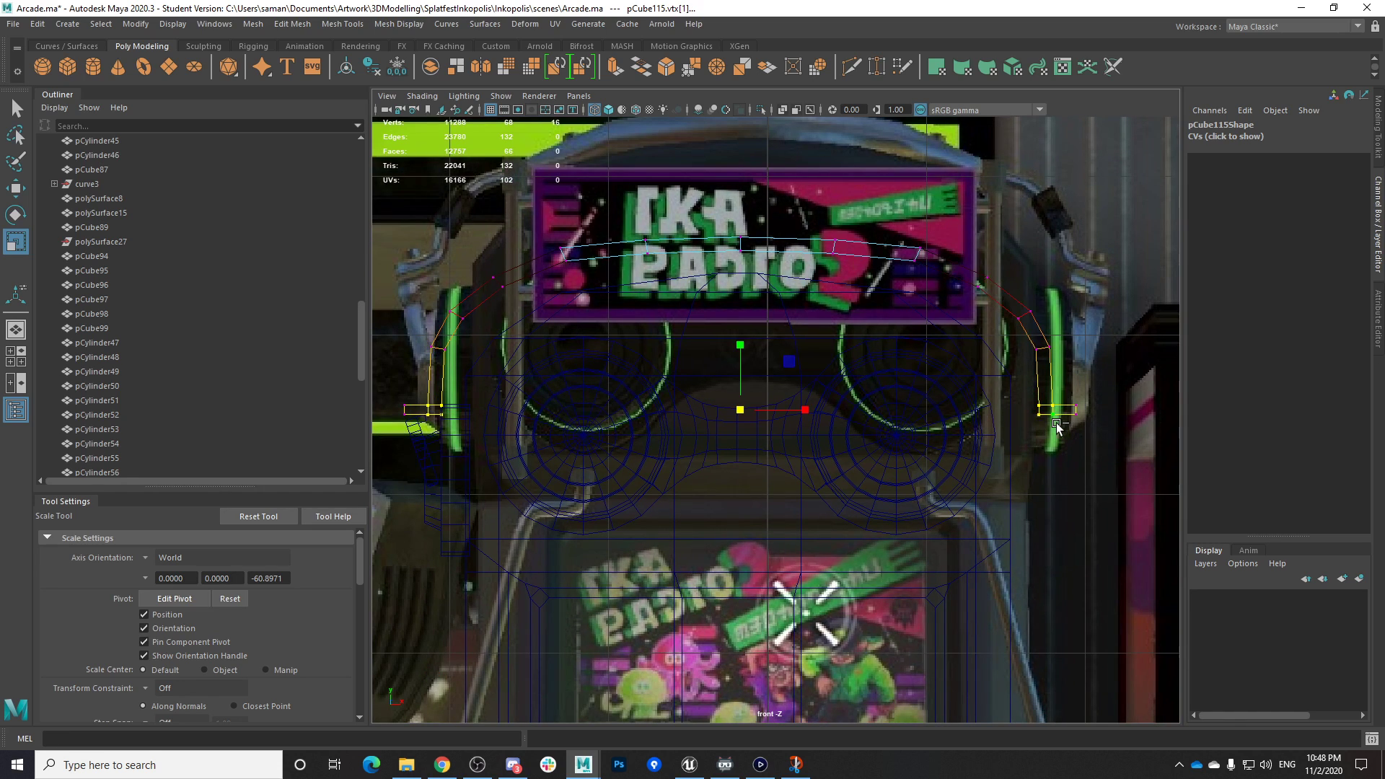
Try raising the selected leg-end vertices, undo the move, and turn off soft selection
key("w")
left_click_drag(743, 342, 737, 333)
key("ctrl+z")
key("b")
key("ctrl+z")
Raise the upper outer vertices where both arch legs meet their feet
scroll(742, 407, "up", 2)
middle_click_drag(729, 411, 841, 399, "alt")
scroll(842, 399, "up", 1)
middle_click_drag(649, 414, 765, 414, "alt")
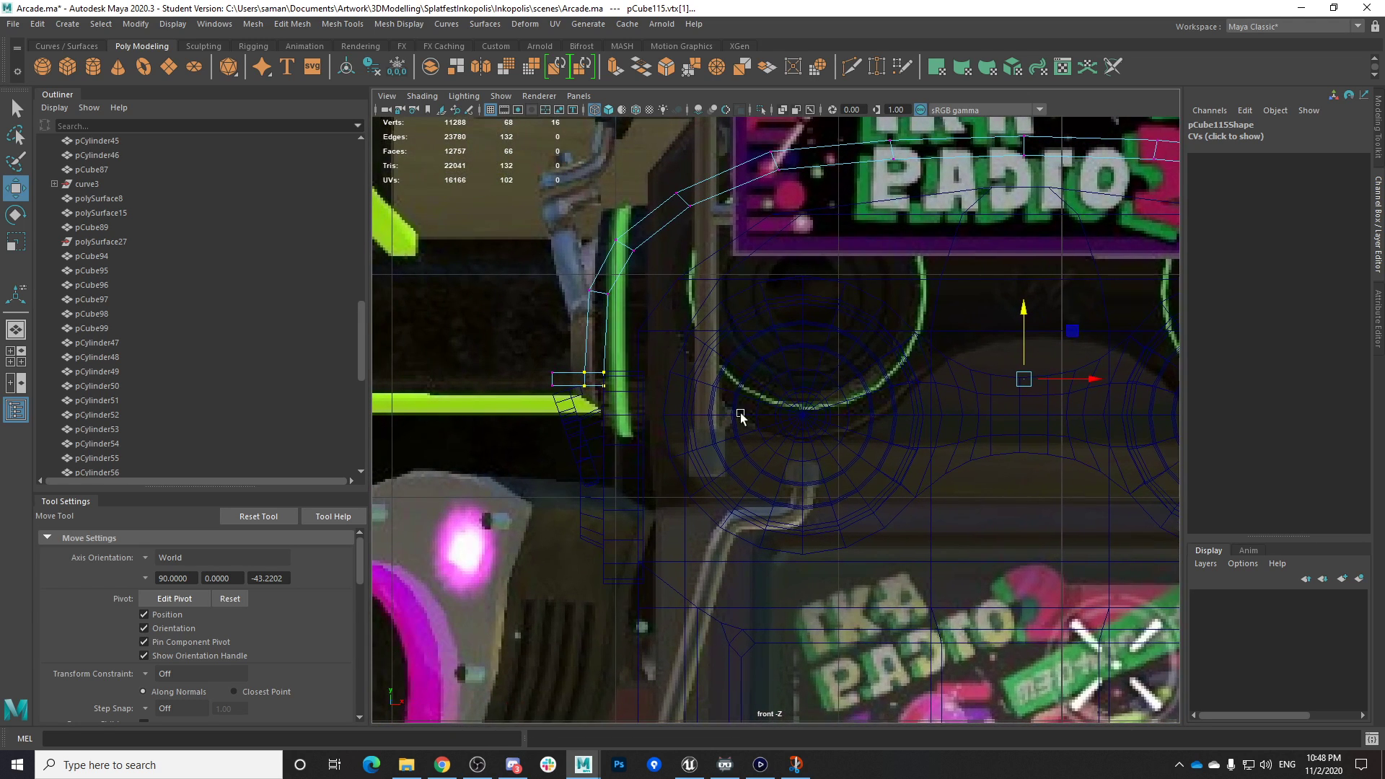
left_click_drag(573, 357, 601, 378)
scroll(687, 427, "down", 1)
middle_click_drag(1154, 417, 890, 426, "alt")
scroll(892, 426, "down", 1)
left_click_drag(977, 381, 1003, 415, "shift")
left_click_drag(722, 336, 723, 321)
Adjust the height of the inner vertices at the bottom of both arch legs
left_click_drag(460, 392, 491, 418)
left_click_drag(953, 389, 977, 413, "shift")
left_click_drag(722, 339, 719, 321)
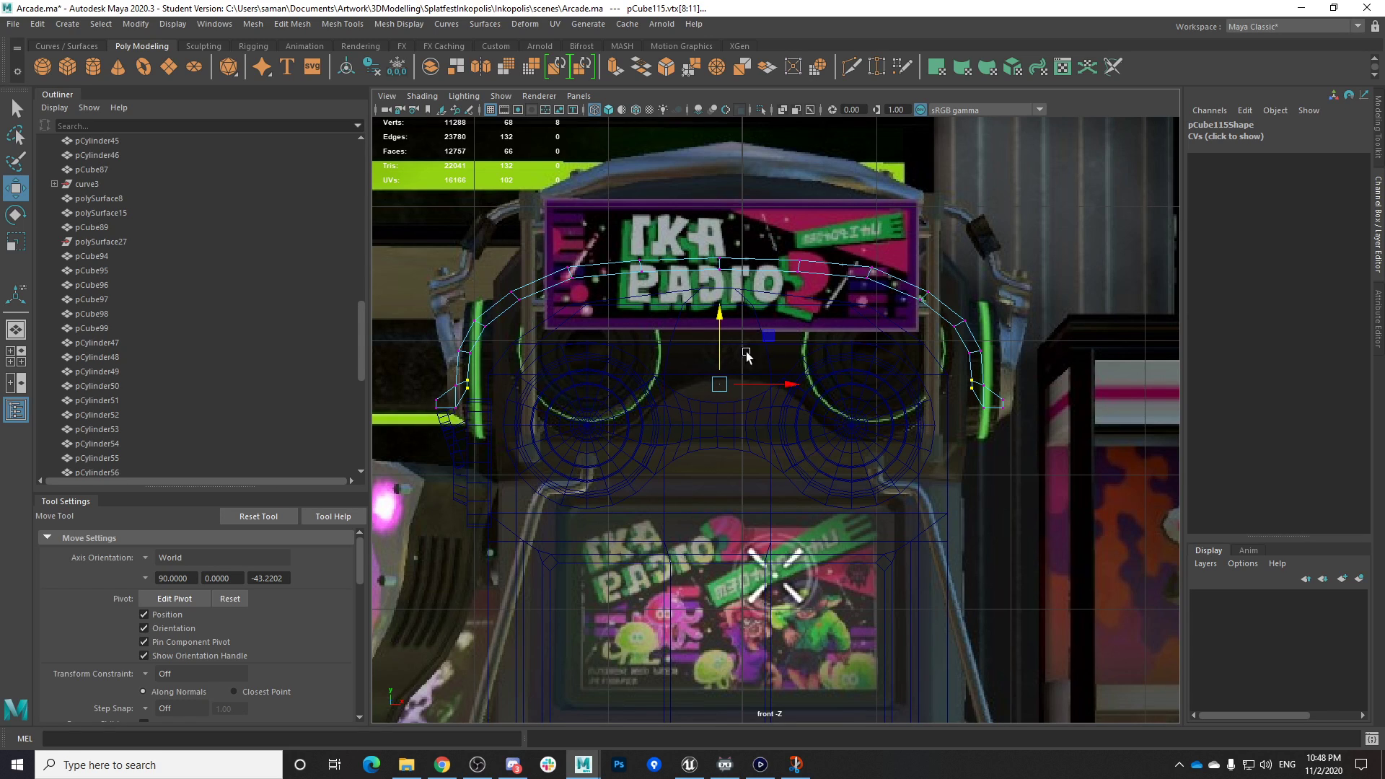
key("ctrl+z")
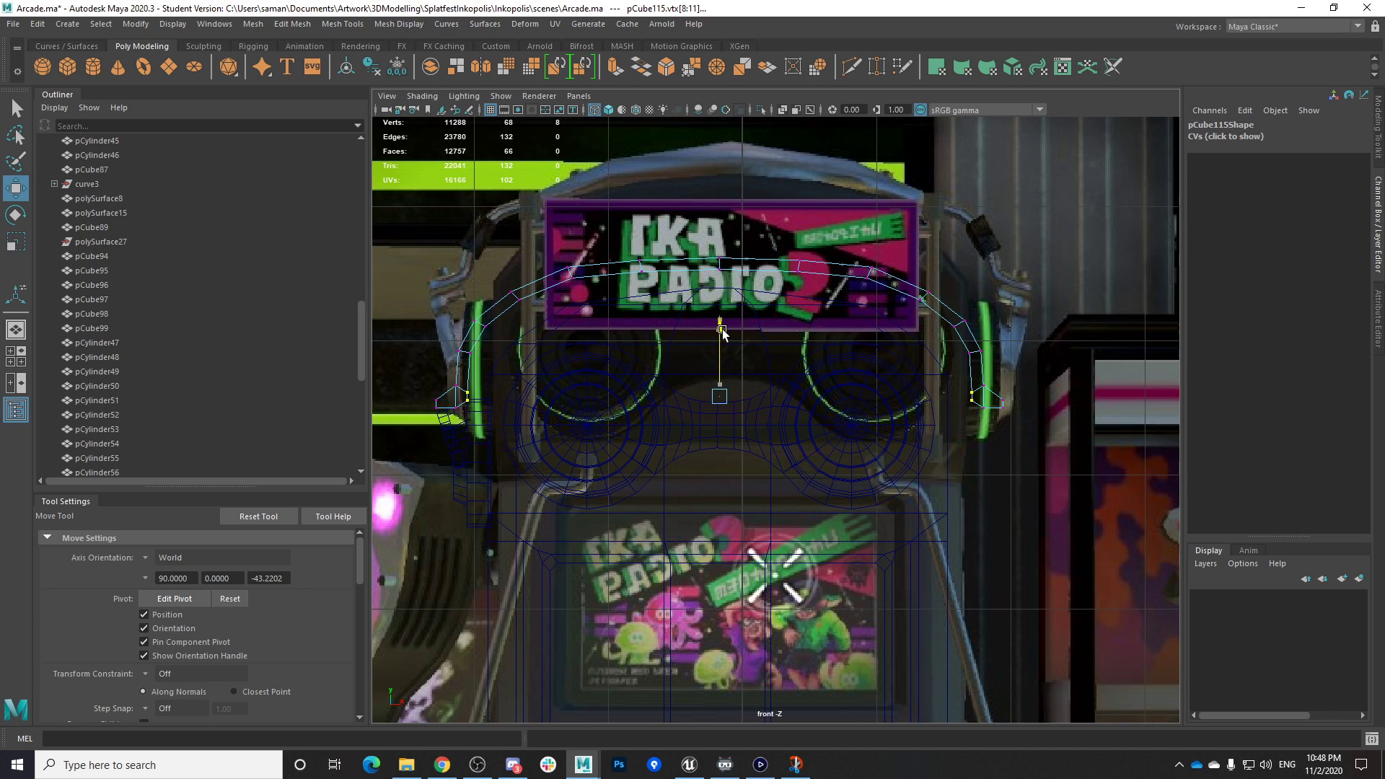
left_click_drag(719, 319, 719, 328)
Lower the upper outer junction vertices and the inner leg-end vertices slightly on both sides of the arch
left_click_drag(440, 375, 464, 405)
left_click_drag(975, 376, 1000, 396, "shift")
left_click_drag(720, 317, 718, 324)
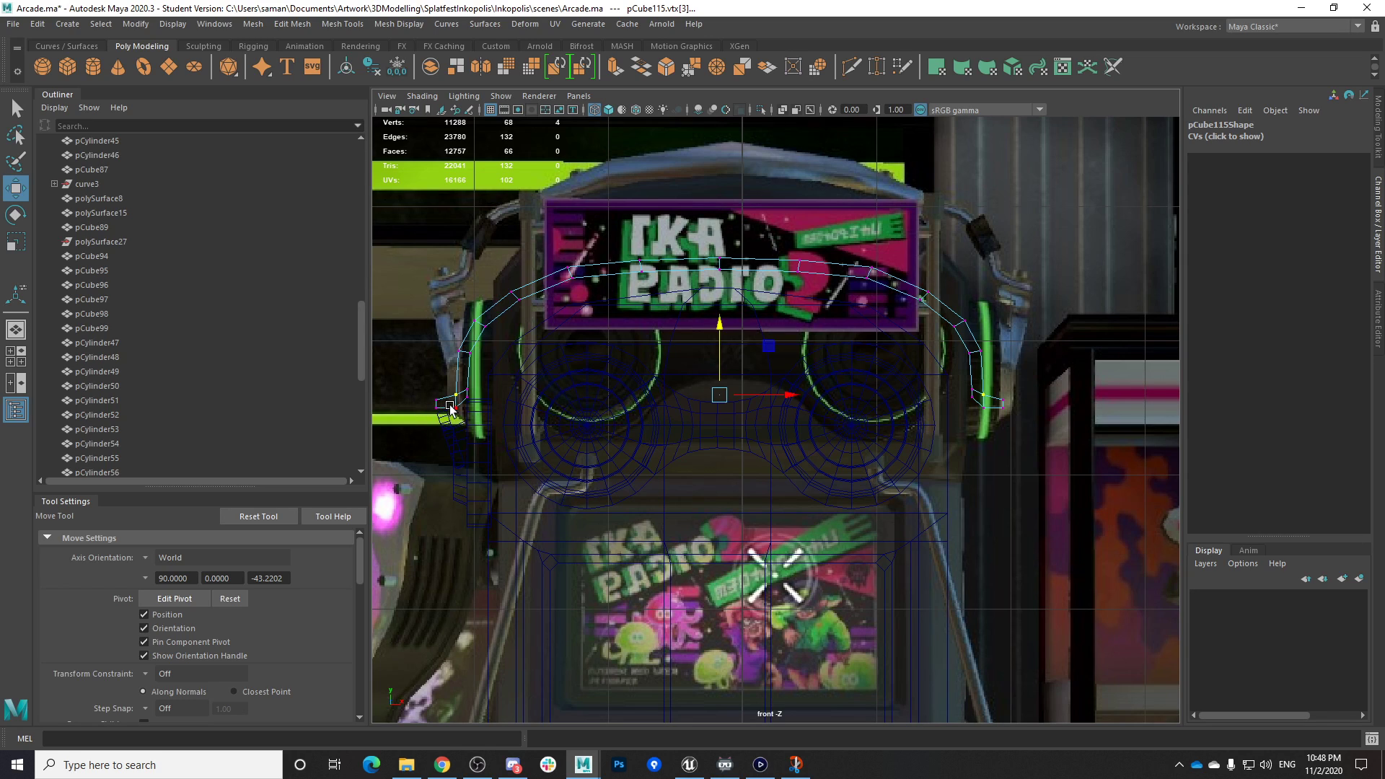
left_click(467, 415)
left_click_drag(950, 391, 976, 407)
left_click_drag(503, 403, 462, 394, "shift")
left_click_drag(719, 327, 720, 333)
Fine-tune the height of the lower junction vertices and the outer foot-tip vertices on both sides of the arch
left_click_drag(446, 401, 463, 415)
left_click_drag(982, 418, 982, 388, "shift")
left_click_drag(722, 346, 722, 345)
left_click_drag(426, 407, 455, 429)
left_click_drag(1011, 426, 987, 403, "shift")
left_click_drag(728, 349, 729, 352)
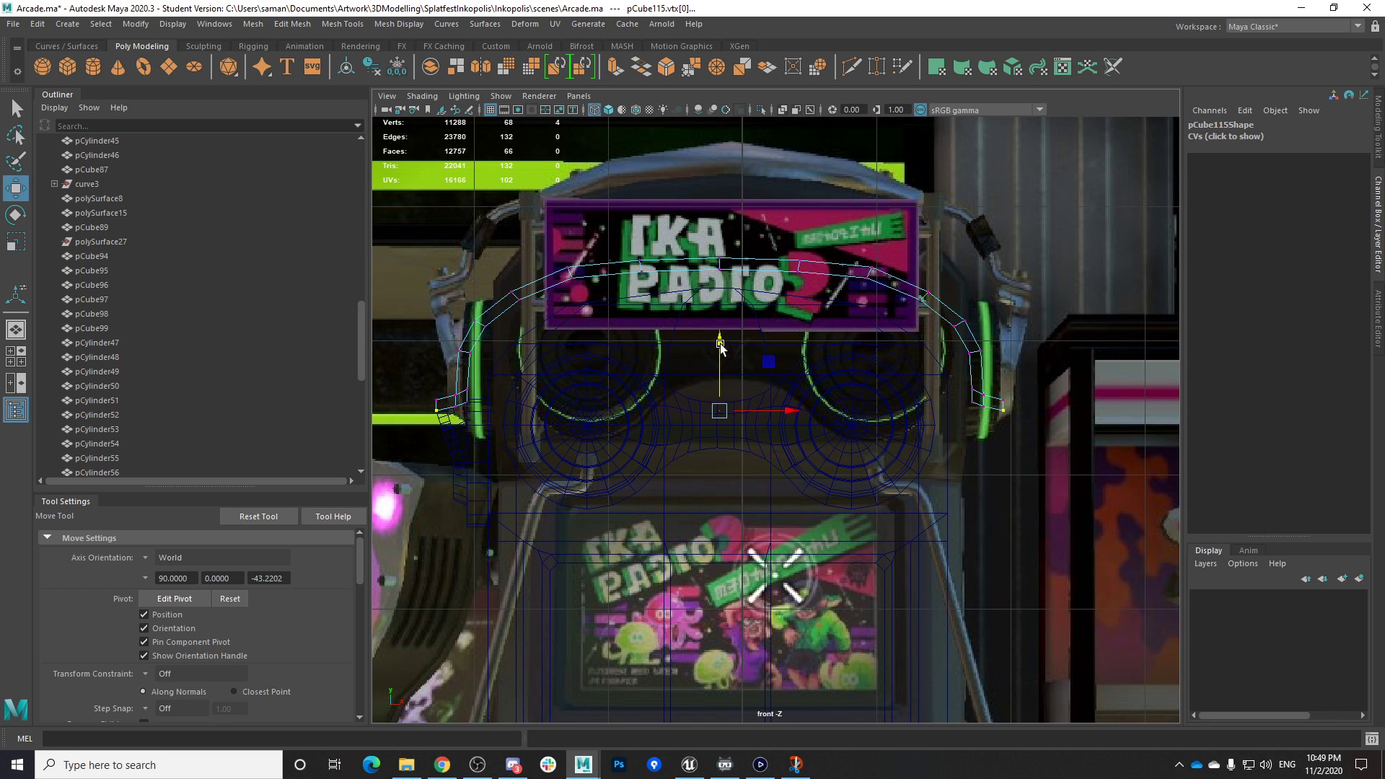
Return the arch to object mode, save the scene, and switch to the perspective view
key("ctrl+s")
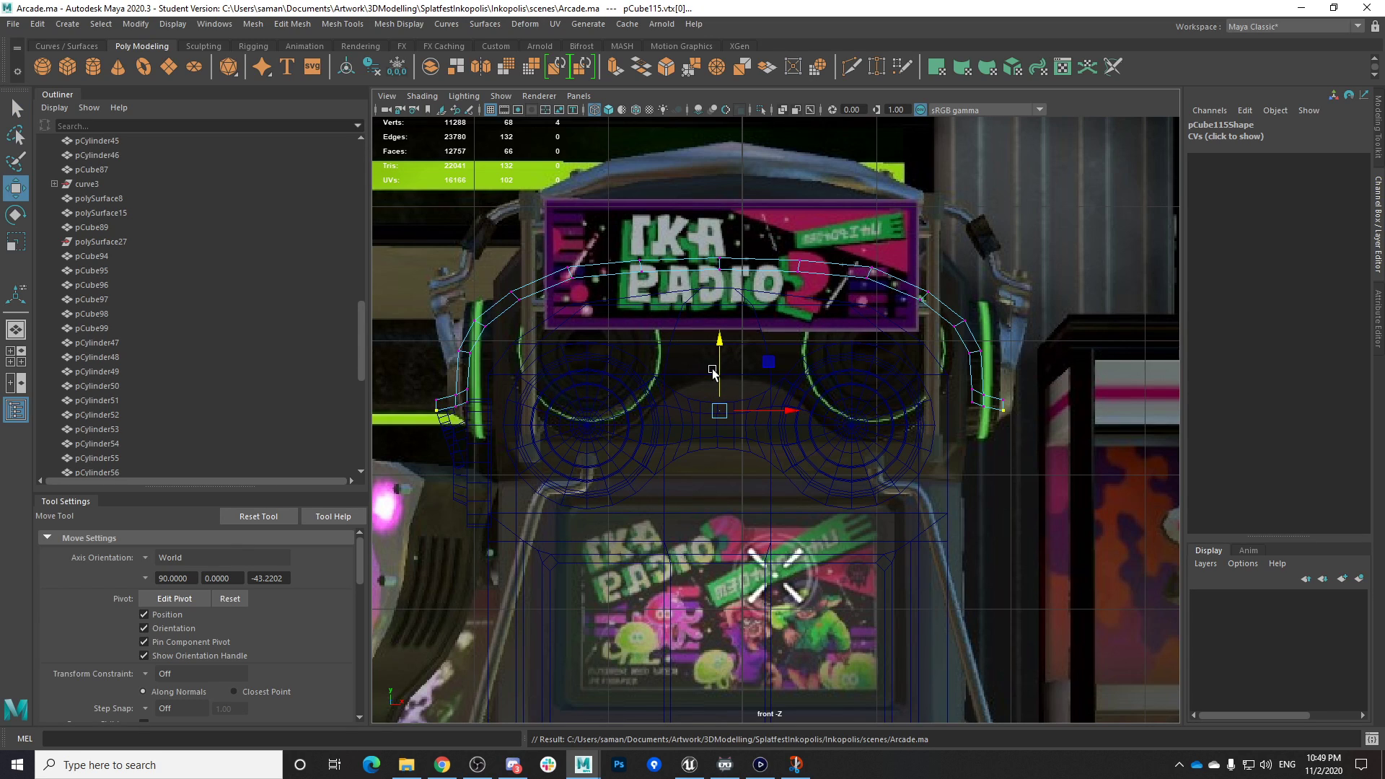
right_click_drag(797, 265, 825, 261)
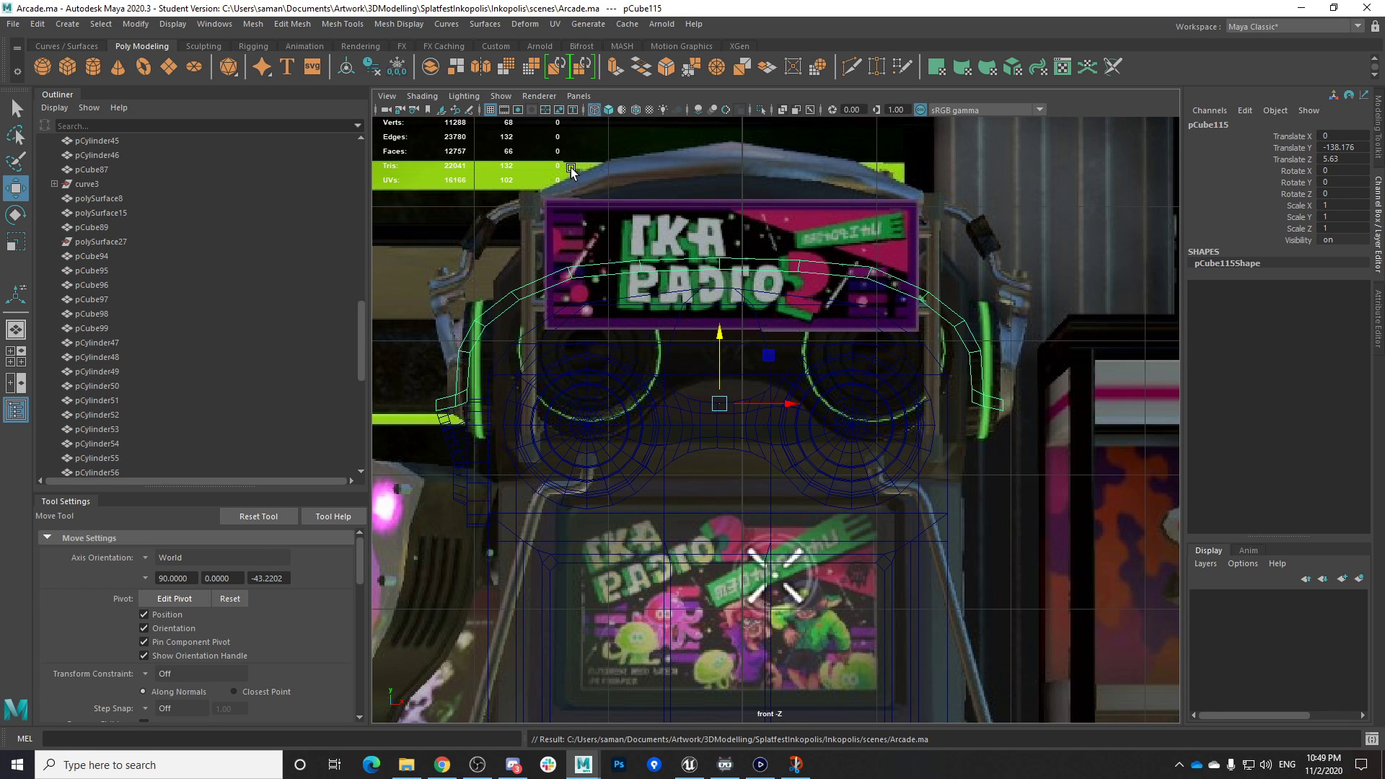
key("ctrl+s")
key("space")
key("space")
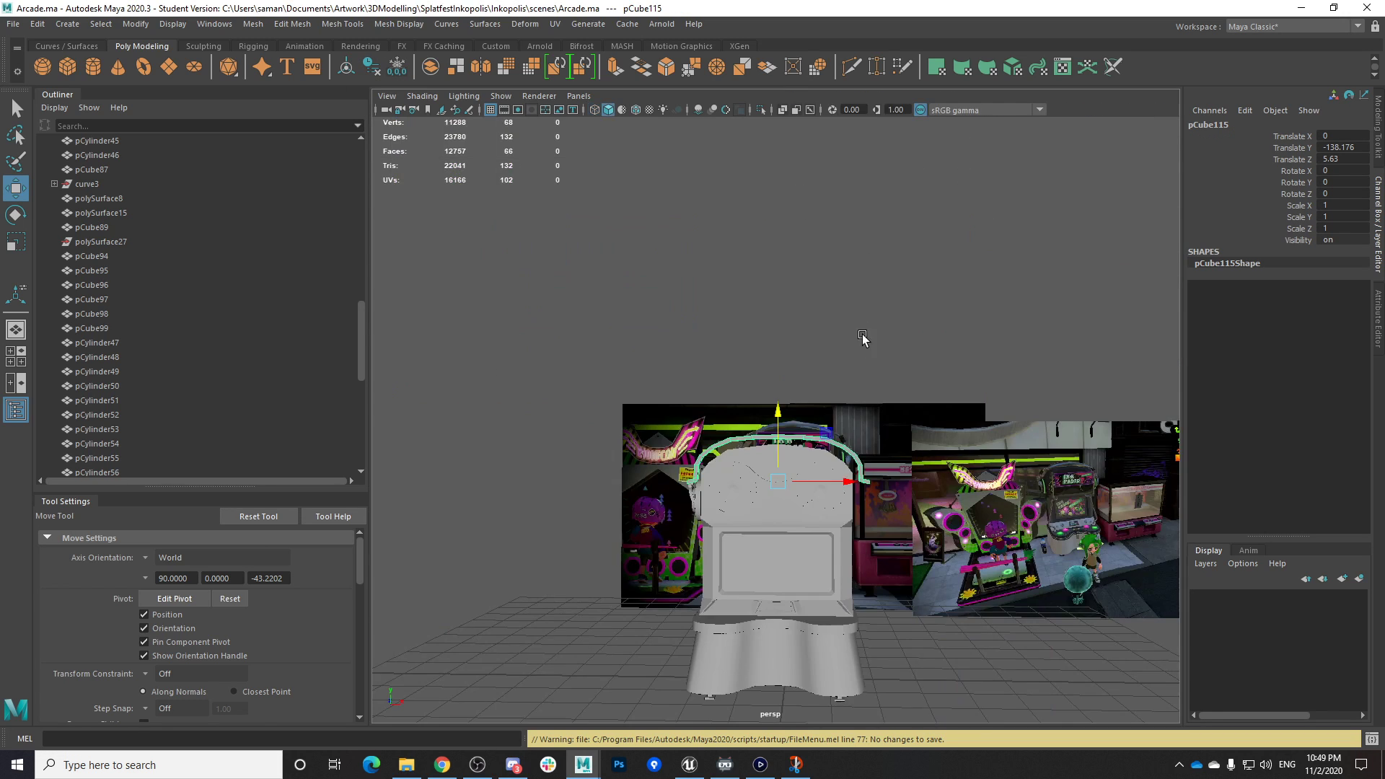
Switch the arch to vertex editing in perspective and select the vertices at its top centre
left_click_drag(863, 332, 837, 409, "alt")
scroll(837, 409, "up", 5)
left_click_drag(956, 525, 1064, 517, "alt")
scroll(792, 512, "up", 2)
left_click_drag(791, 513, 753, 522, "alt")
left_click_drag(795, 469, 802, 437, "alt")
scroll(863, 504, "up", 3)
right_click_drag(784, 509, 725, 376)
left_click_drag(795, 519, 796, 520)
Fine-tune the arch's top vertices against the front reference and save the scene
key("space")
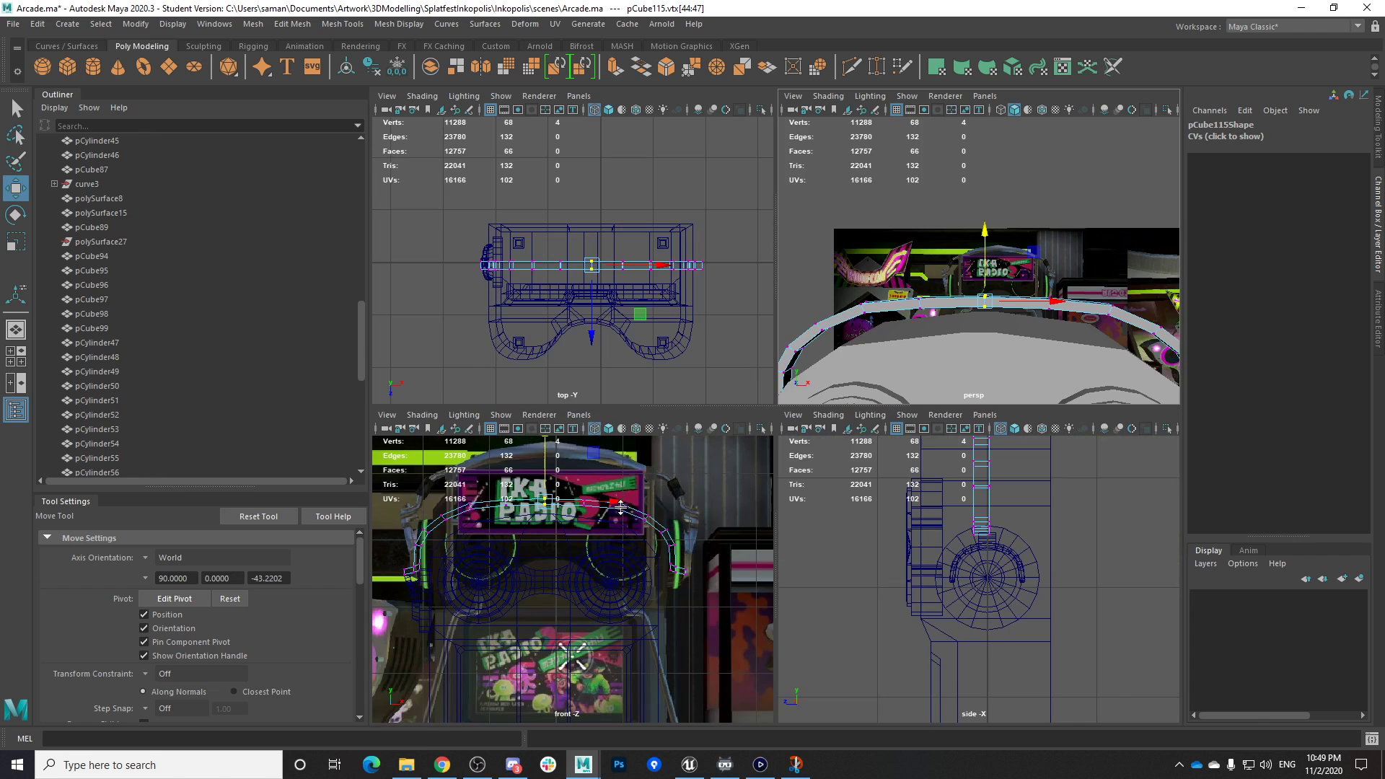
left_click(552, 458)
key("ctrl+z")
key("space")
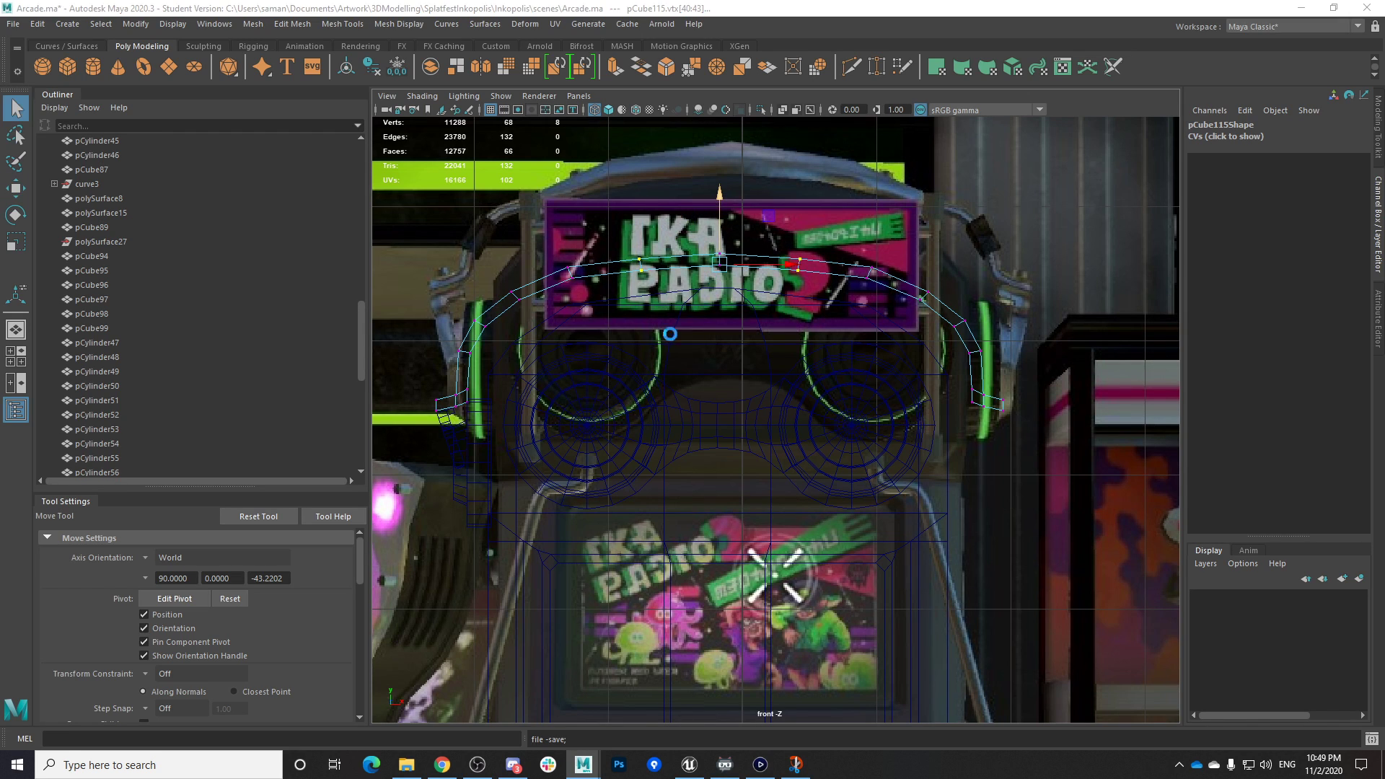
left_click(658, 394)
Switch the arch to face editing in the perspective view and select its upper faces
key("space")
key("space")
left_click_drag(829, 324, 677, 505, "alt")
key("space")
key("space")
right_click(677, 407)
right_click_drag(674, 468, 665, 414)
left_click_drag(647, 422, 687, 447)
left_click_drag(903, 537, 905, 539)
mouse_move(905, 539)
left_mouse_down("alt")
mouse_move(895, 516)
mouse_move(924, 542)
left_mouse_up("alt")
Check the Ika Radio cabinet's top in the game capture window again and save the Maya scene
left_click(762, 765)
mouse_move(792, 764)
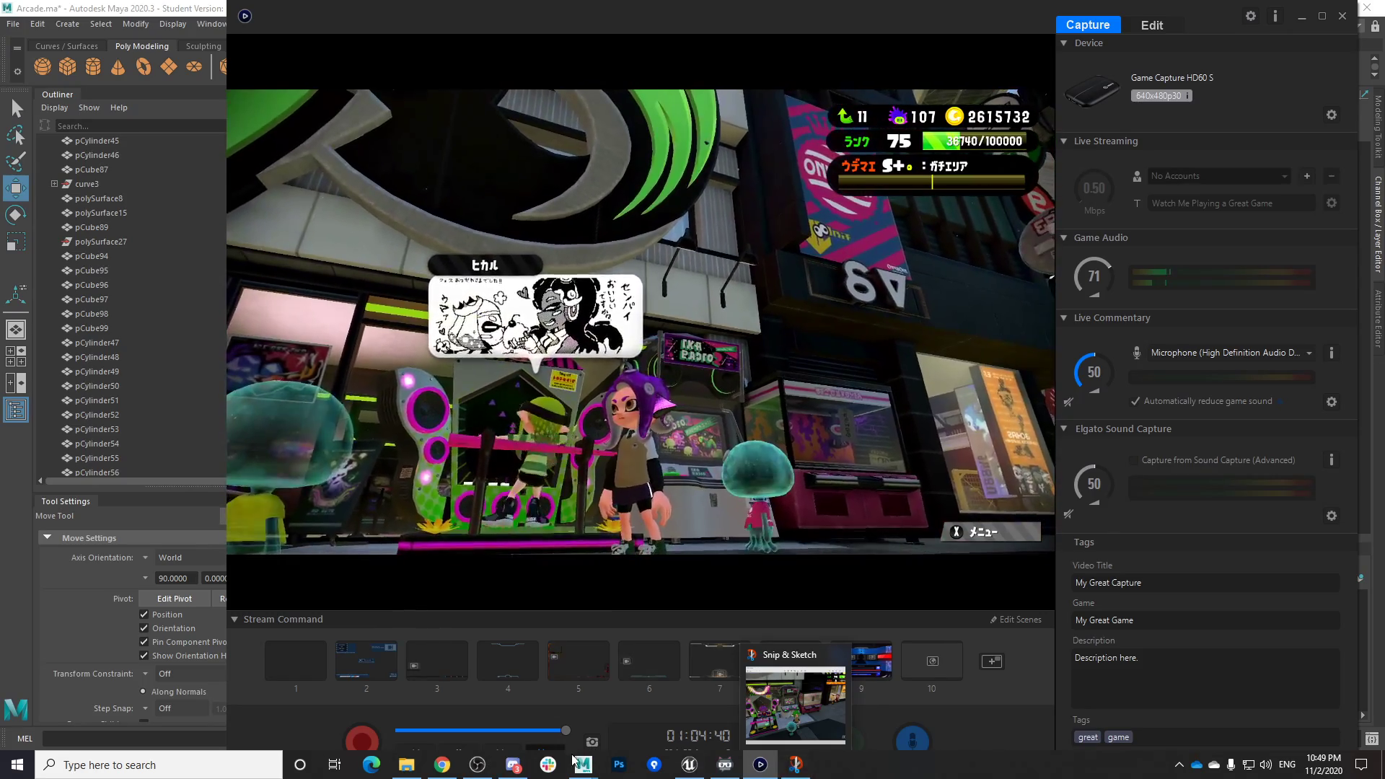
mouse_move(583, 765)
left_click(671, 715)
key("ctrl+s")
left_click(660, 397)
Try to extrude the arch's selected upper faces, scale them thicker and move them up
left_click_drag(667, 425, 874, 538, "alt")
key("ctrl+e")
key("r")
mouse_move(782, 533)
left_mouse_down("alt")
mouse_move(752, 431)
mouse_move(778, 517)
left_mouse_up("alt")
key("w")
left_click_drag(751, 408, 751, 404)
left_click_drag(812, 538, 815, 491, "alt")
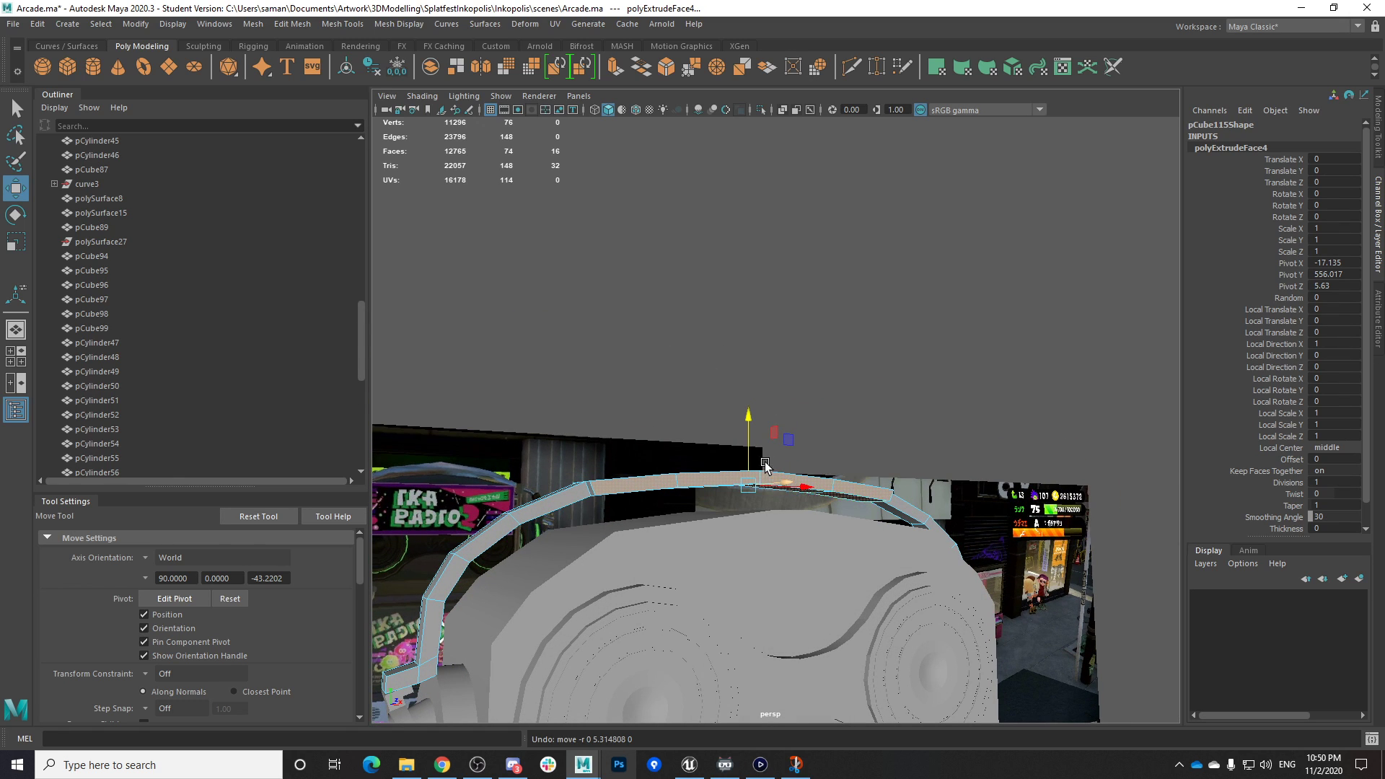
key("r")
left_click_drag(751, 415, 784, 417, "alt")
key("w")
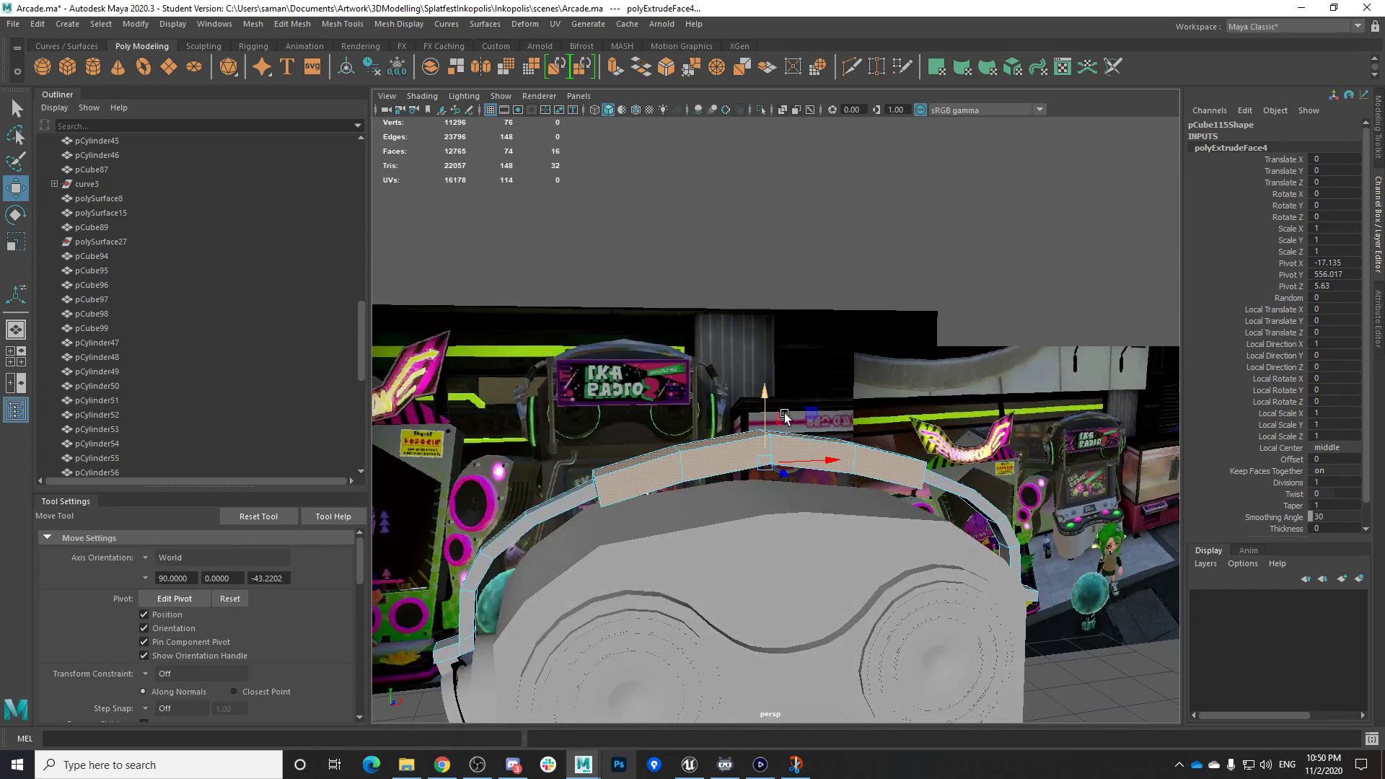
left_click_drag(612, 553, 672, 533, "alt")
Undo the extrusion and scaling of the arch's upper faces
key("ctrl+z")
key("ctrl+z")
key("ctrl+z")
key("ctrl+z")
key("ctrl+z")
key("ctrl+z")
Switch the arch to edge editing, select the cross-section edge loops on either side of its upper part and bevel them
right_click_drag(705, 472, 707, 333)
double_click(671, 500)
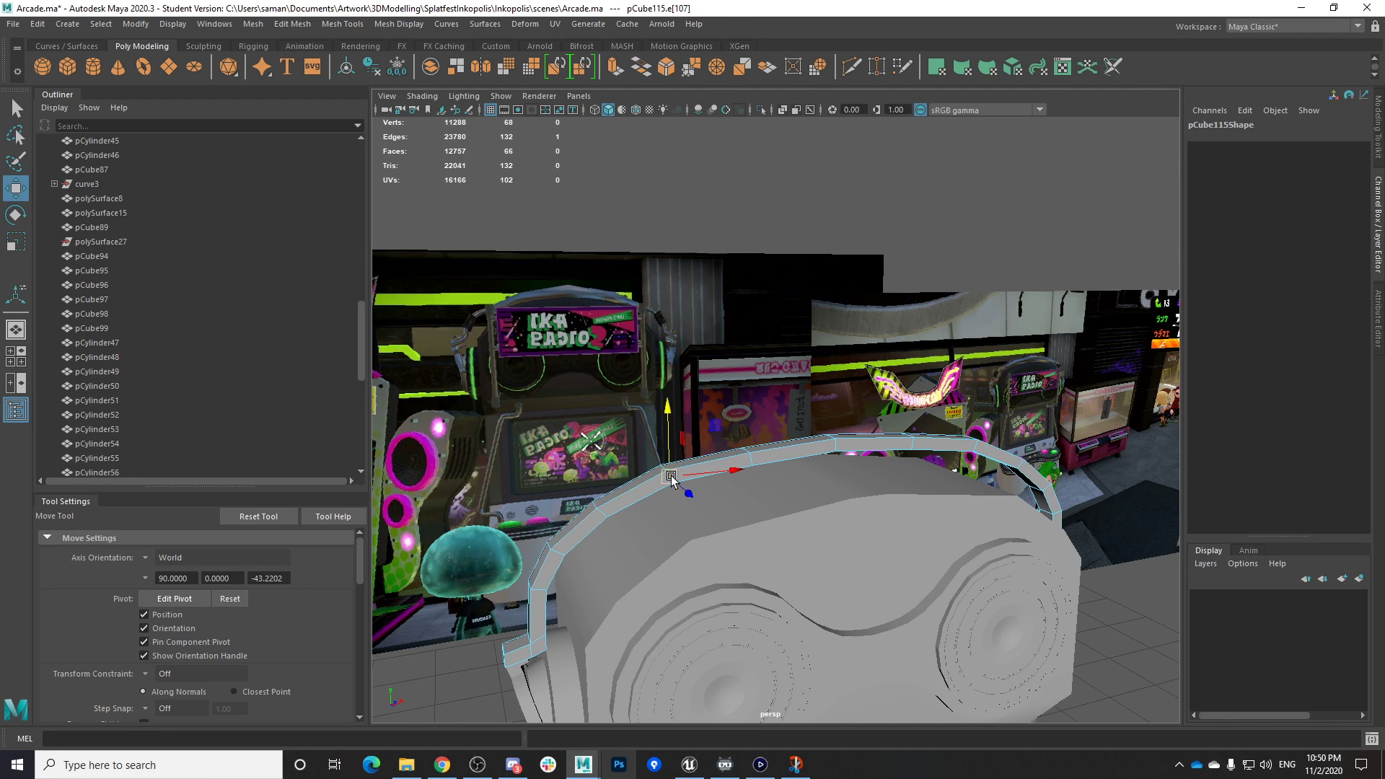
double_click(671, 476)
middle_click_drag(671, 478, 673, 480, "alt")
left_click(1378, 127)
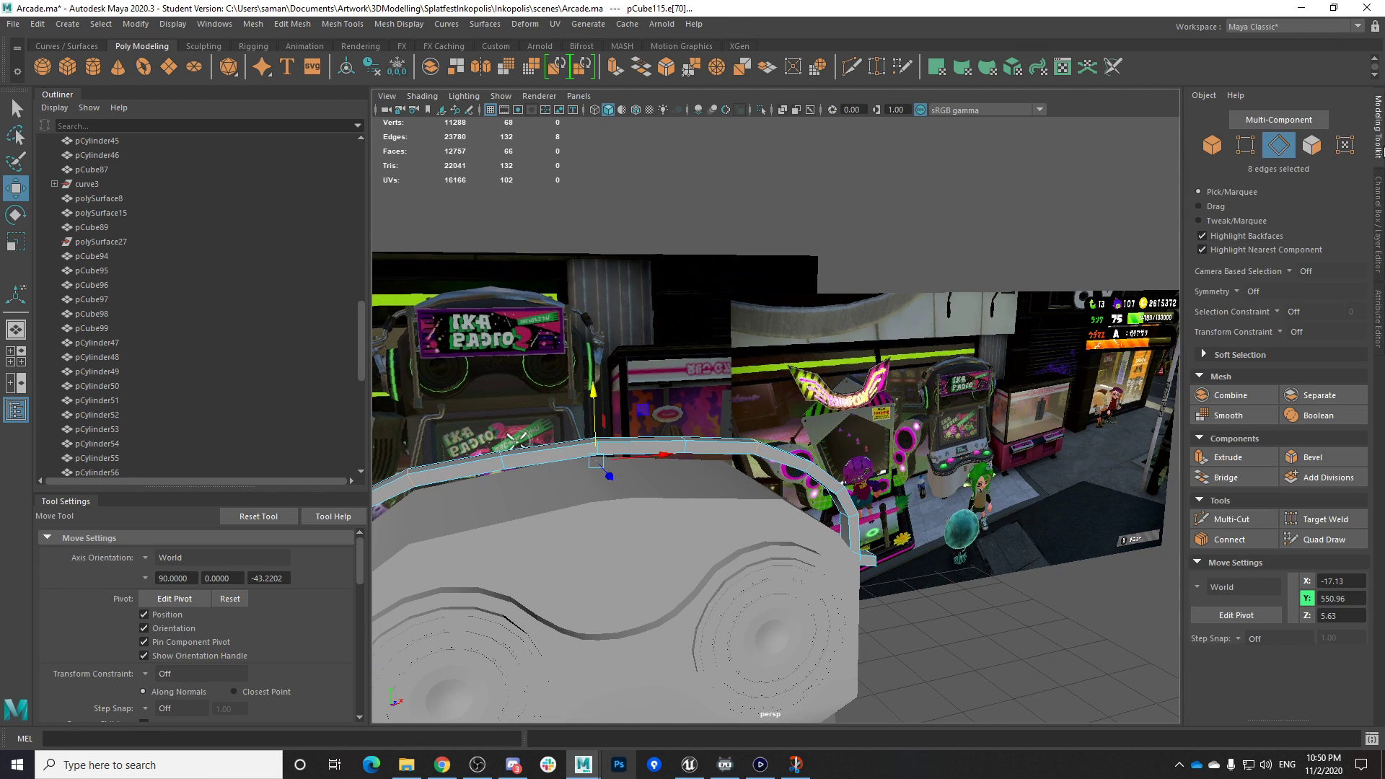
left_click_drag(881, 530, 837, 514, "alt")
middle_click_drag(837, 514, 1031, 491, "alt")
left_click(1327, 456)
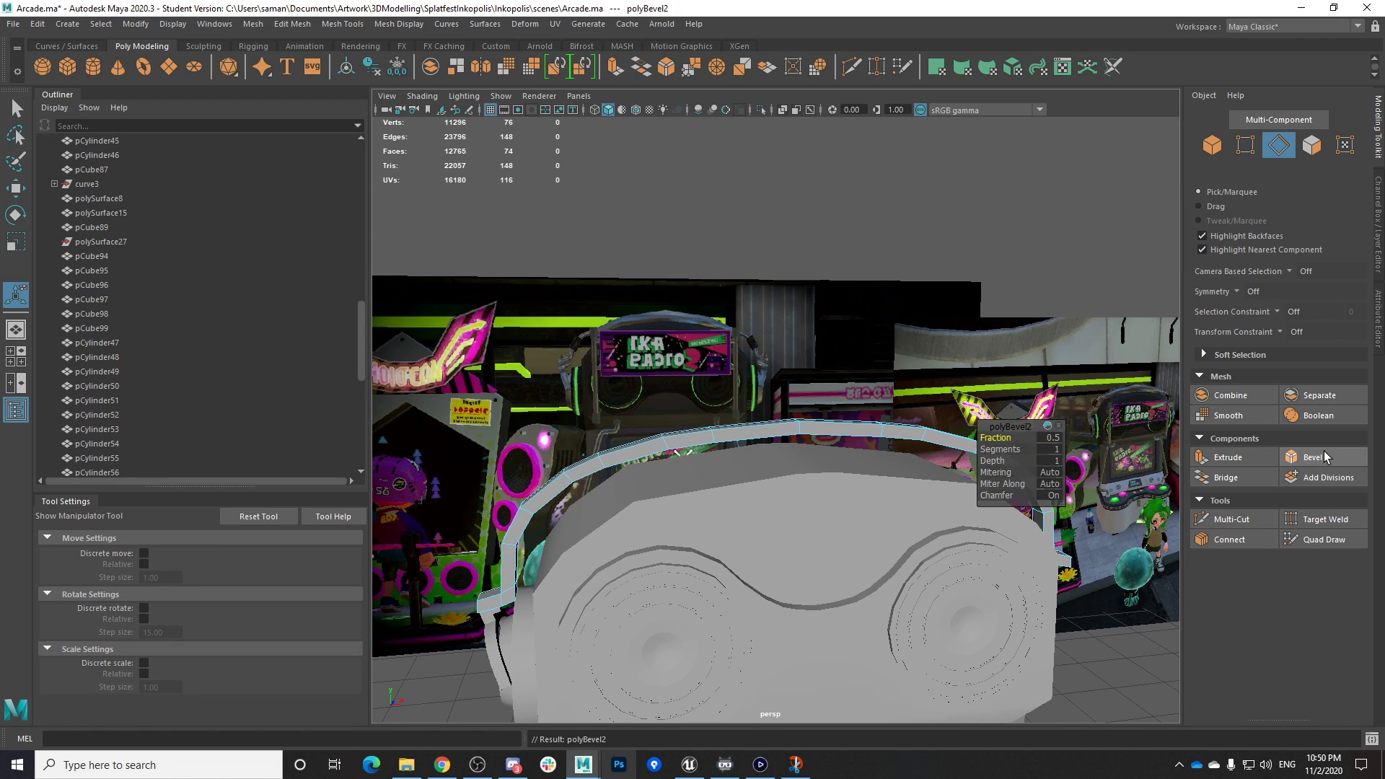
left_click_drag(773, 503, 764, 487, "alt")
middle_click_drag(764, 486, 674, 483, "alt")
Switch the arch to face editing and select all faces of its upper section in the front view
right_click(647, 410)
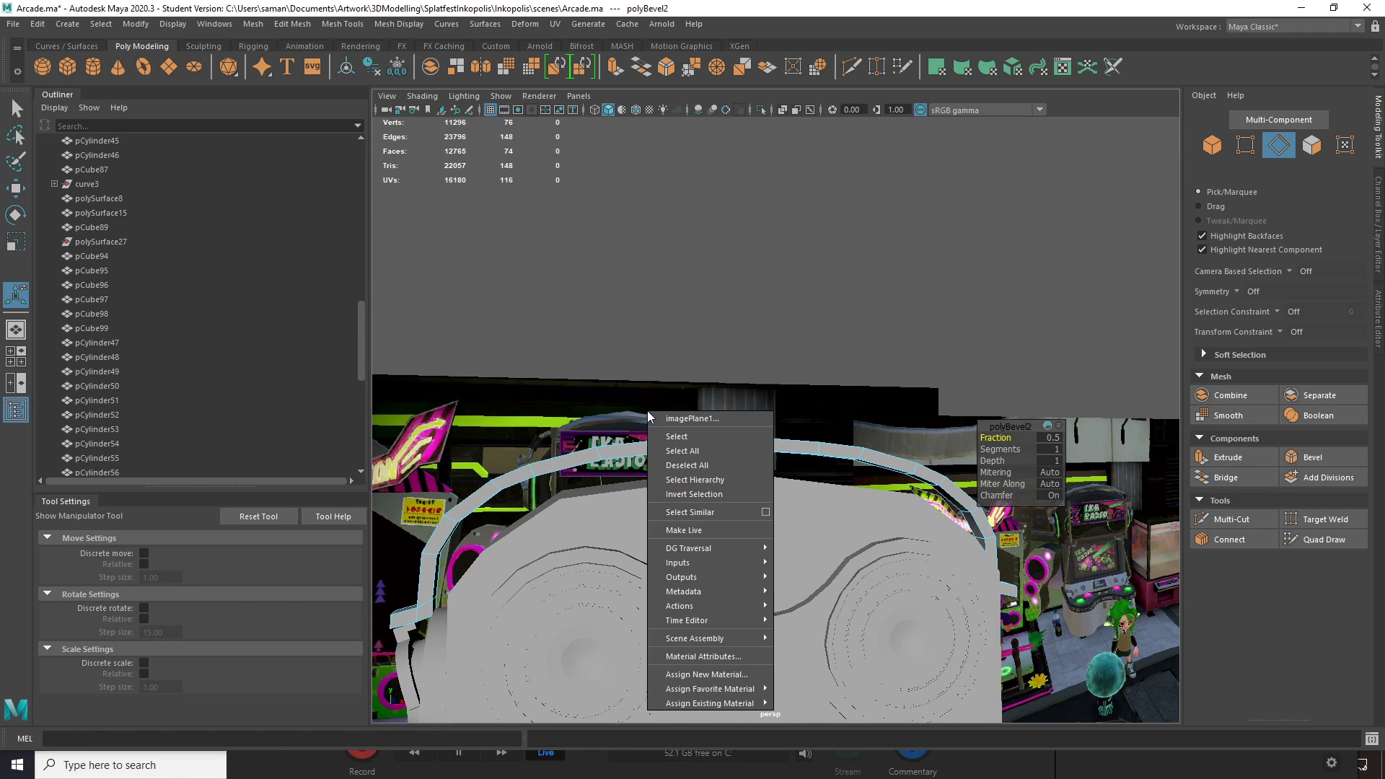
right_click_drag(635, 449, 636, 406)
left_click_drag(860, 502, 860, 506)
key("space")
key("space")
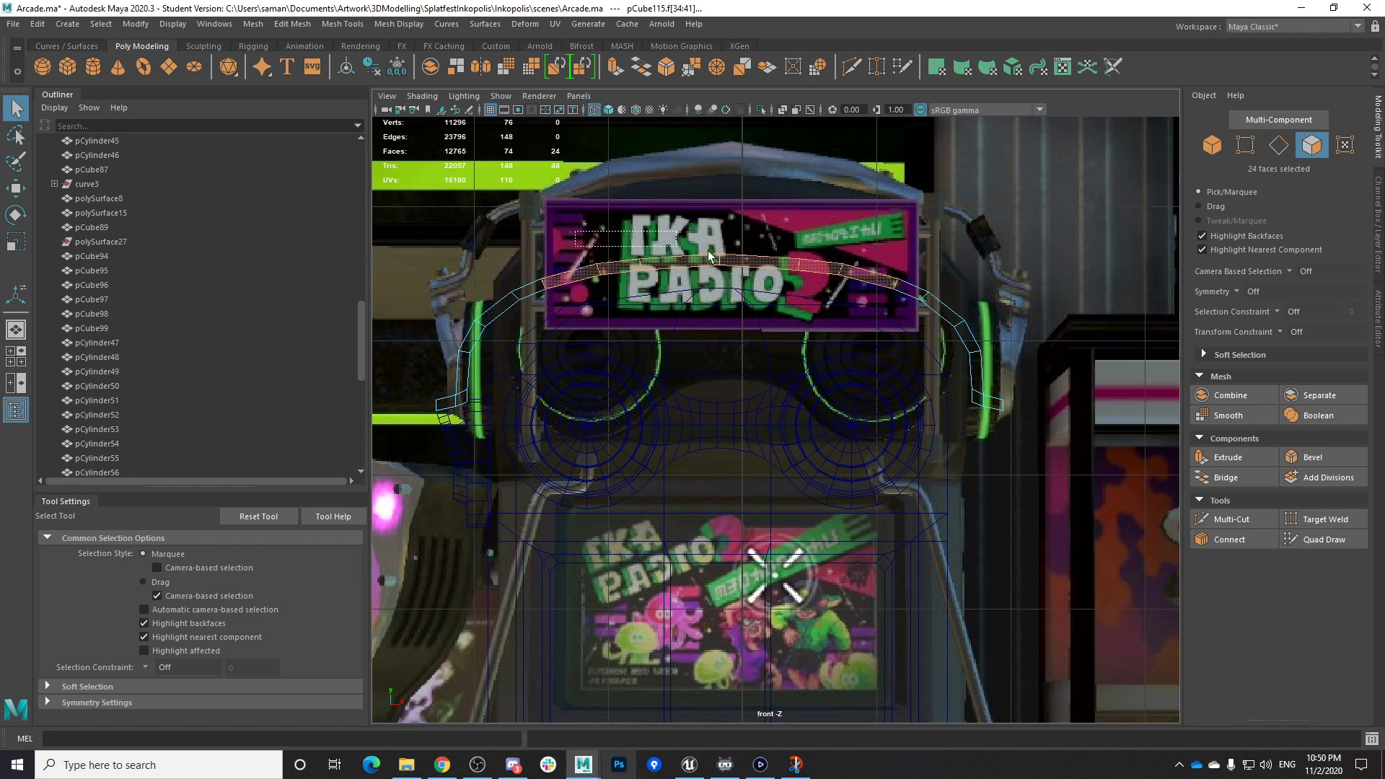
key("space")
key("space")
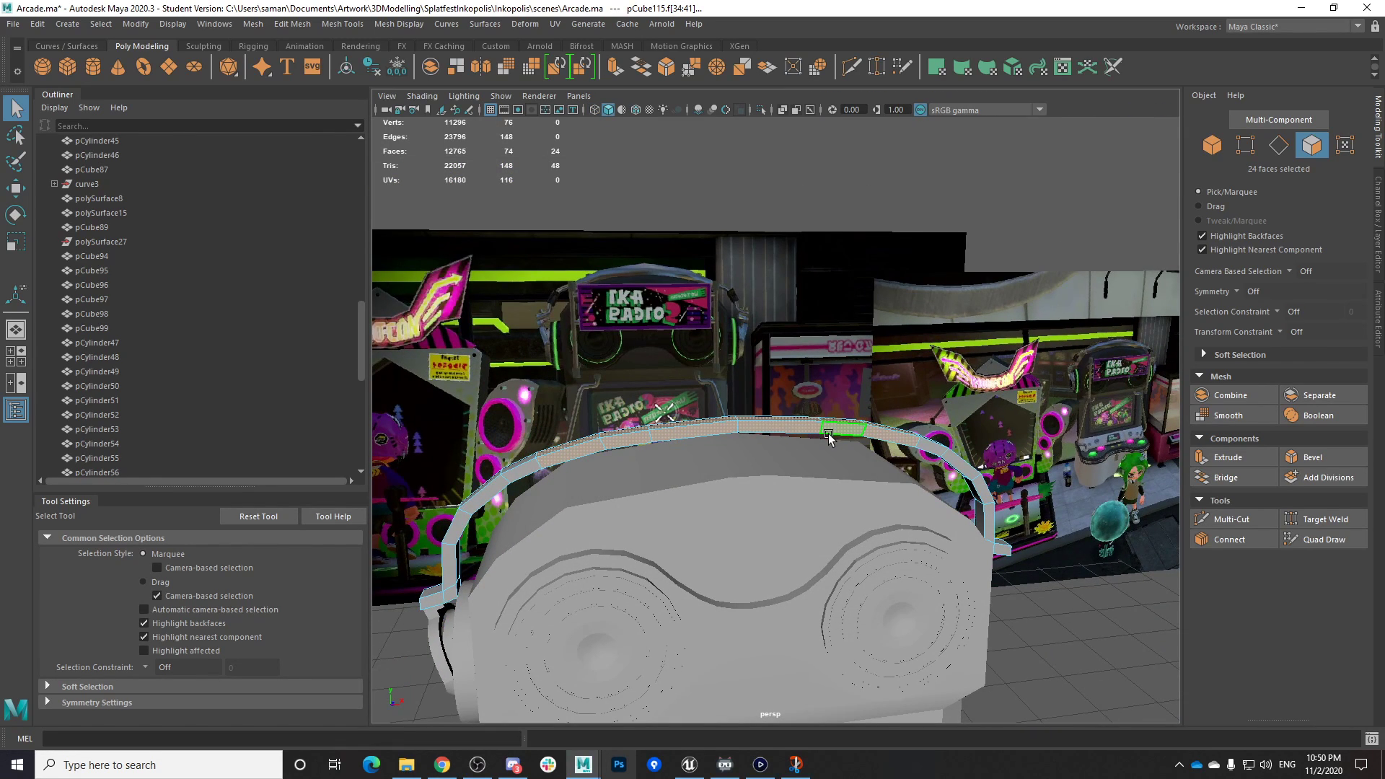
Extrude the arch's selected upper faces, scale them thicker and raise them slightly, undoing the last scale change
key("ctrl+e")
key("r")
left_click_drag(705, 384, 790, 393, "alt")
key("w")
key("r")
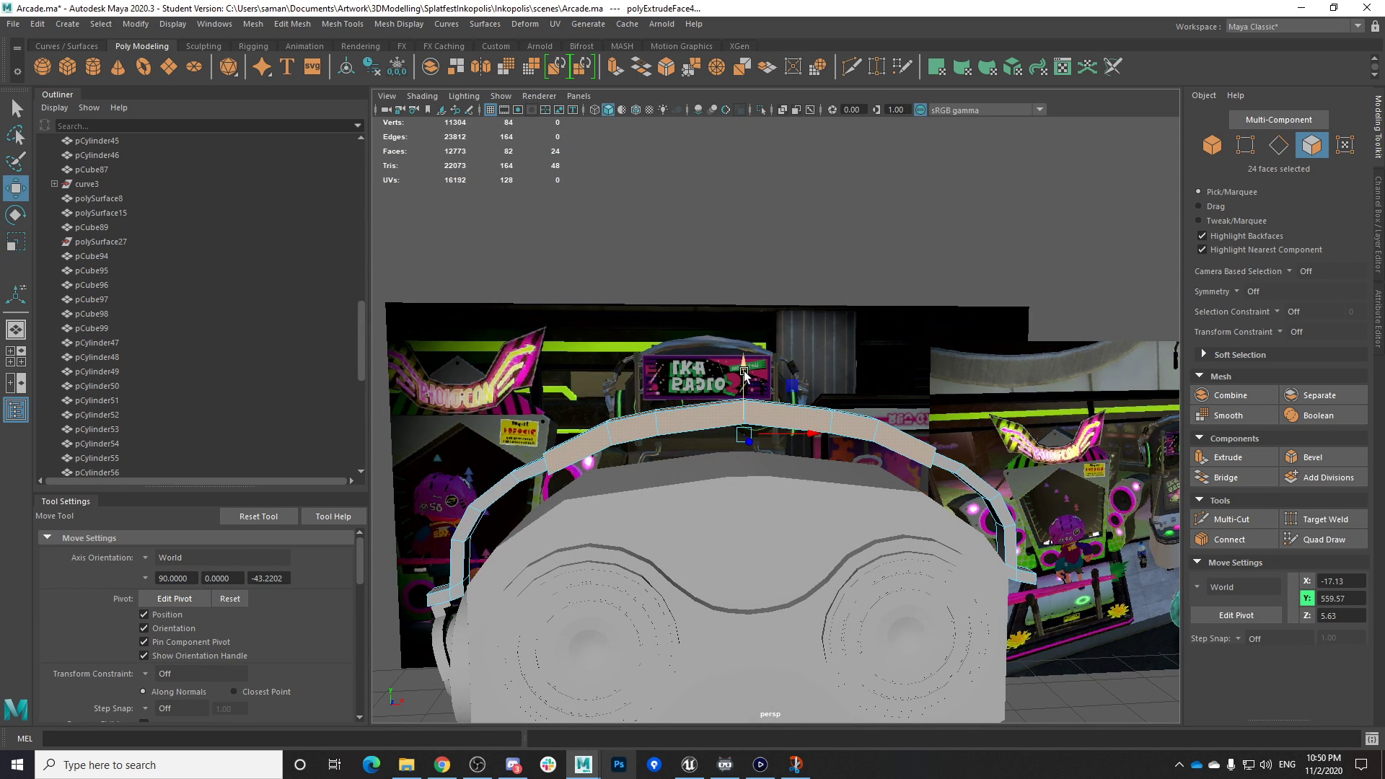
left_click_drag(748, 382, 873, 440)
key("ctrl+z")
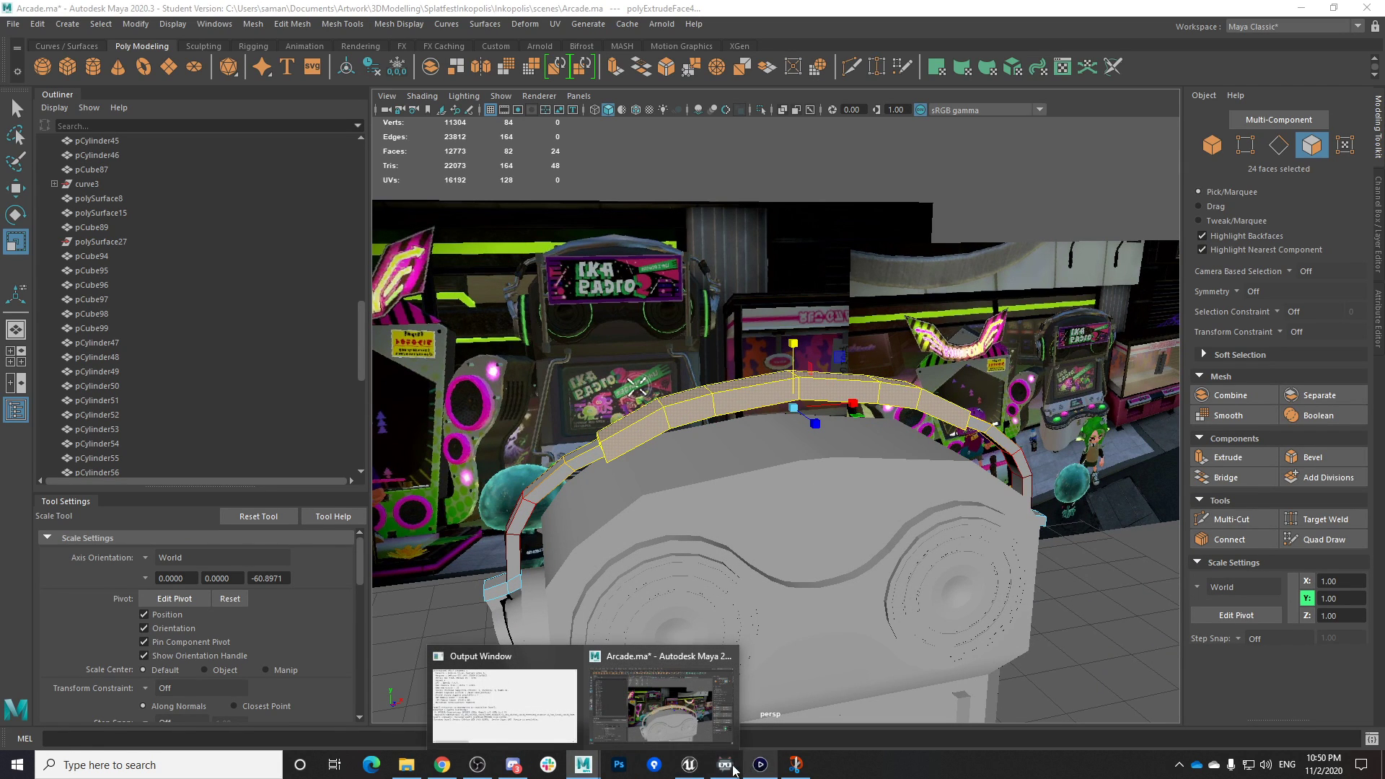
Compare the arch with the Ika Radio cabinet in the game capture window, and save the scene in Maya
left_click(762, 766)
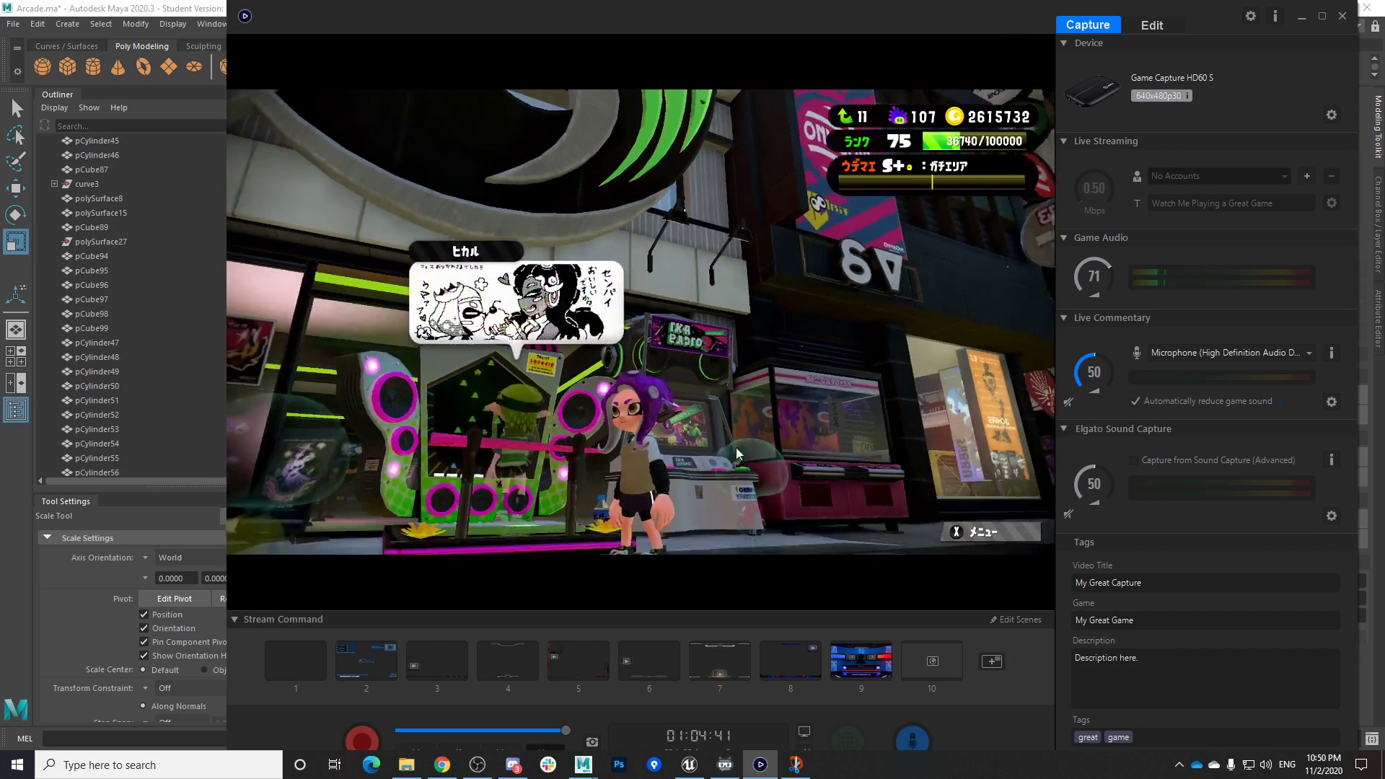
mouse_move(584, 765)
left_click(679, 731)
key("ctrl+s")
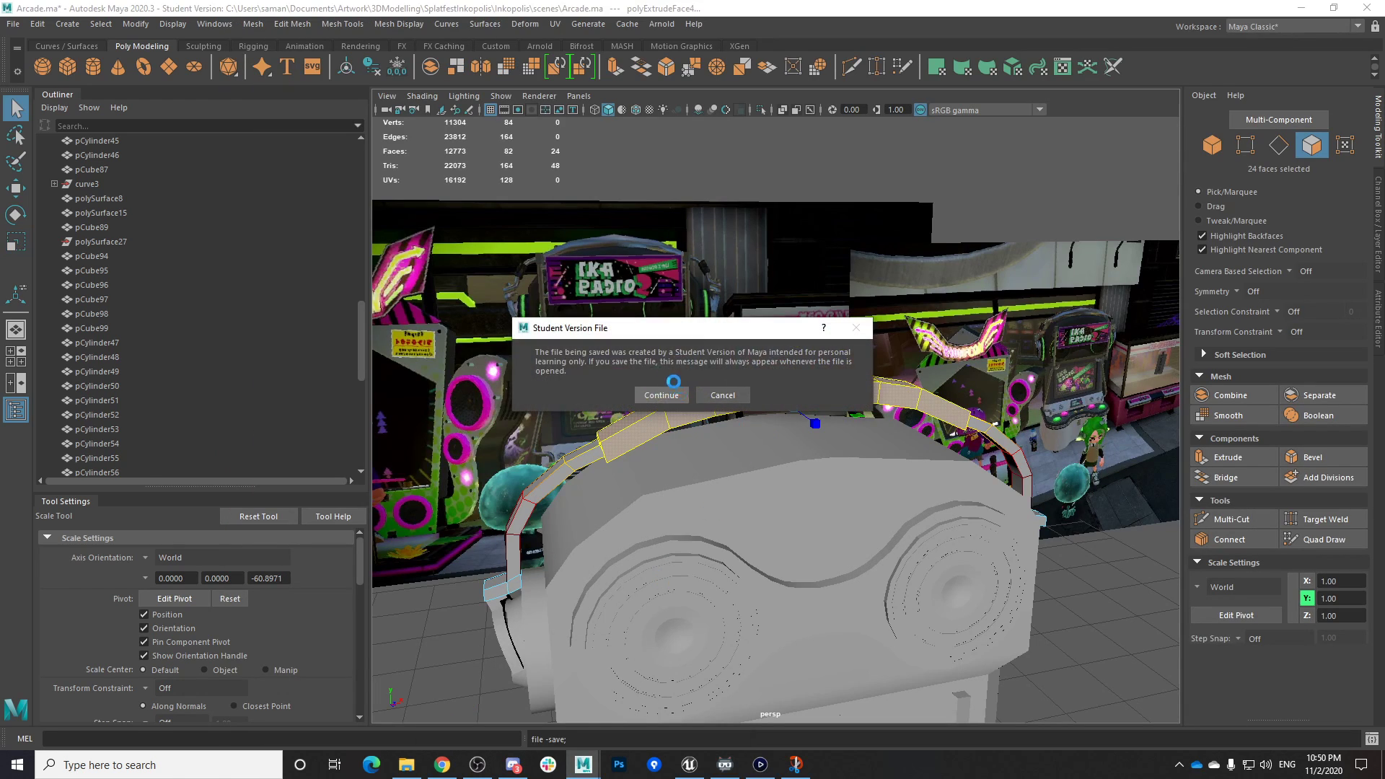
left_click(670, 401)
Select the underside faces of the arch's thickened upper section and adjust their height
left_click_drag(711, 498, 671, 459, "alt")
left_click(669, 457)
left_click(767, 433, "shift")
left_click_drag(767, 433, 905, 434, "alt")
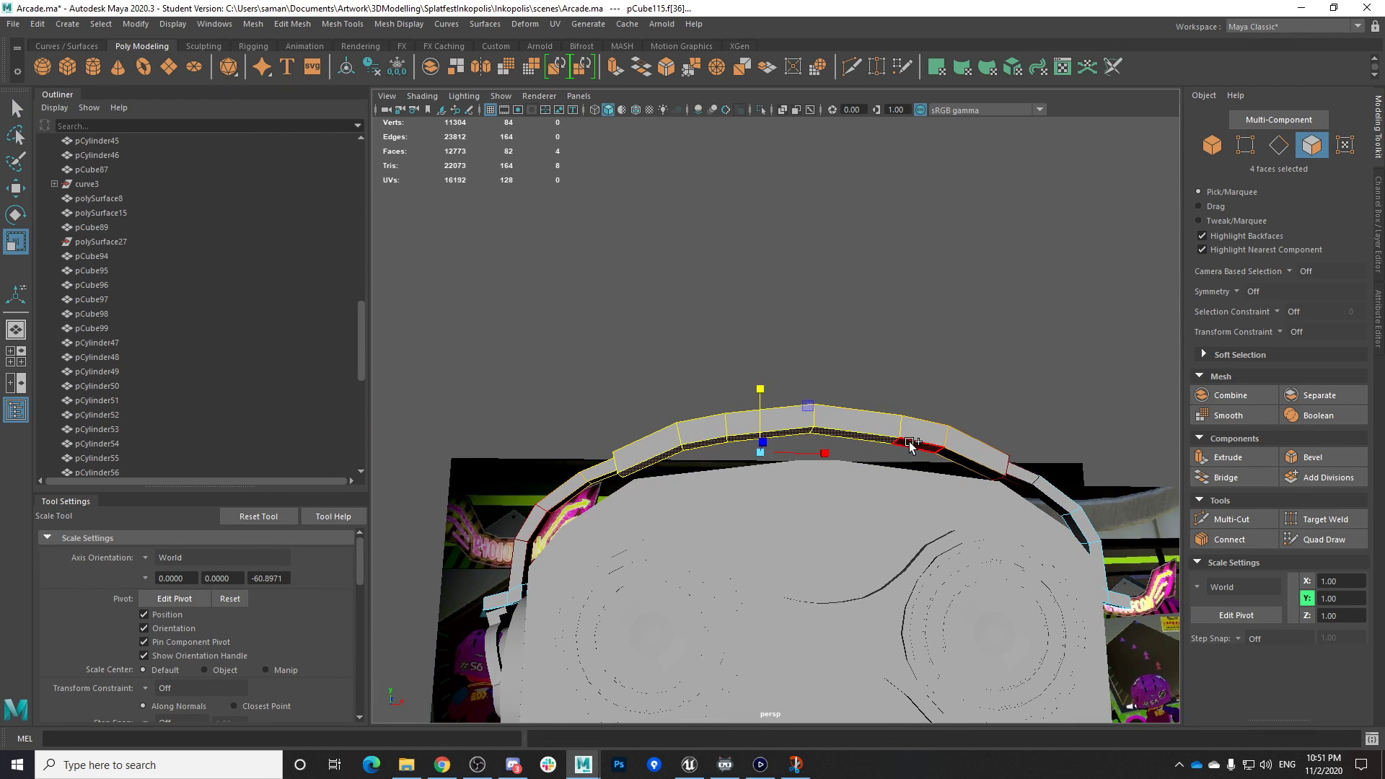
key("w")
left_click_drag(832, 441, 1018, 454, "alt")
key("r")
left_click(606, 426)
left_click(963, 492, "shift")
key("w")
left_click_drag(759, 386, 832, 369)
Switch to edge editing, select the edges along the arch's top, adjust their height to about Y 573.5 and save the scene
left_click_drag(653, 429, 728, 381, "alt")
right_click_drag(727, 365, 715, 300)
left_click_drag(614, 332, 591, 447, "alt")
left_click(633, 418)
left_click(890, 402, "shift")
left_click_drag(891, 402, 749, 314, "alt")
left_click_drag(749, 315, 766, 391, "alt")
left_click_drag(523, 415, 591, 466, "alt")
key("ctrl+z")
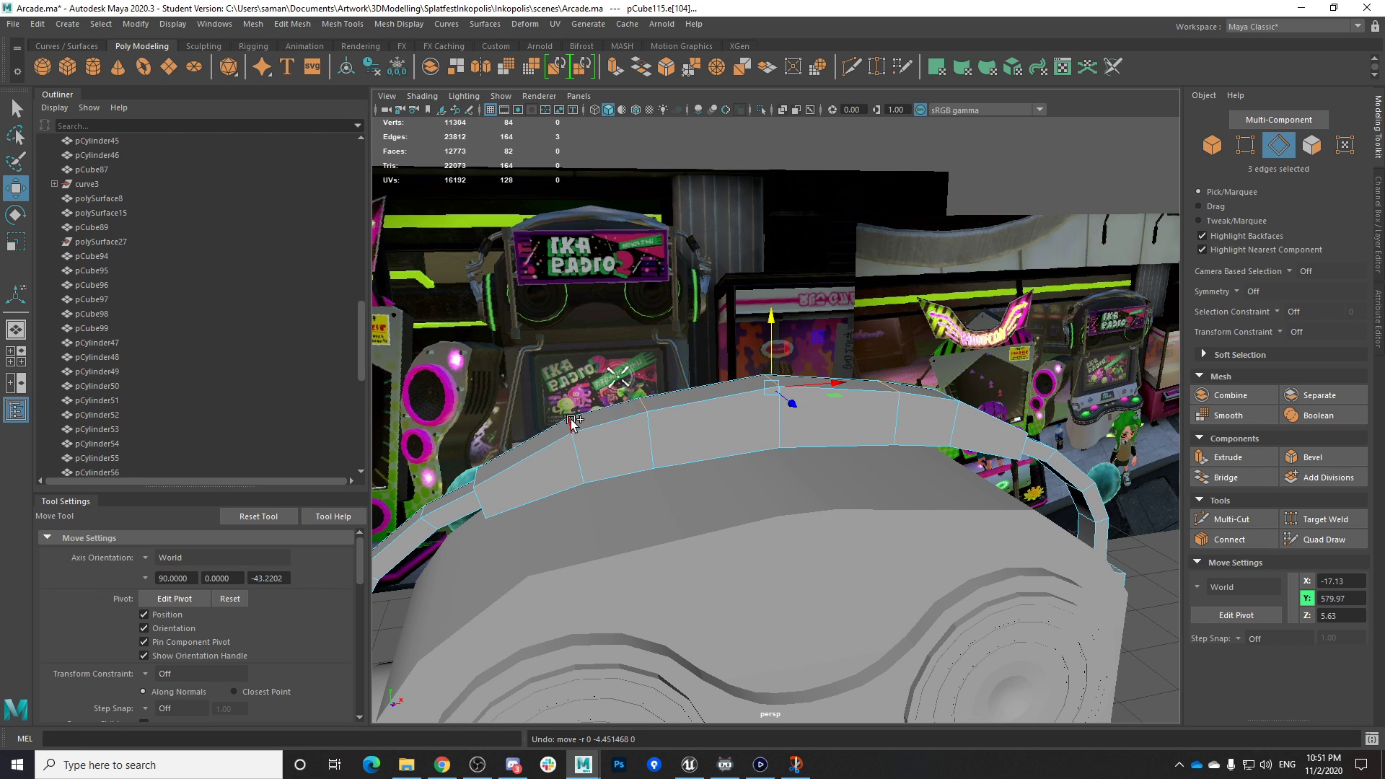
left_click_drag(866, 449, 971, 424, "alt")
mouse_move(745, 338)
left_mouse_down()
mouse_move(766, 355)
mouse_move(769, 341)
left_mouse_up()
key("ctrl+s")
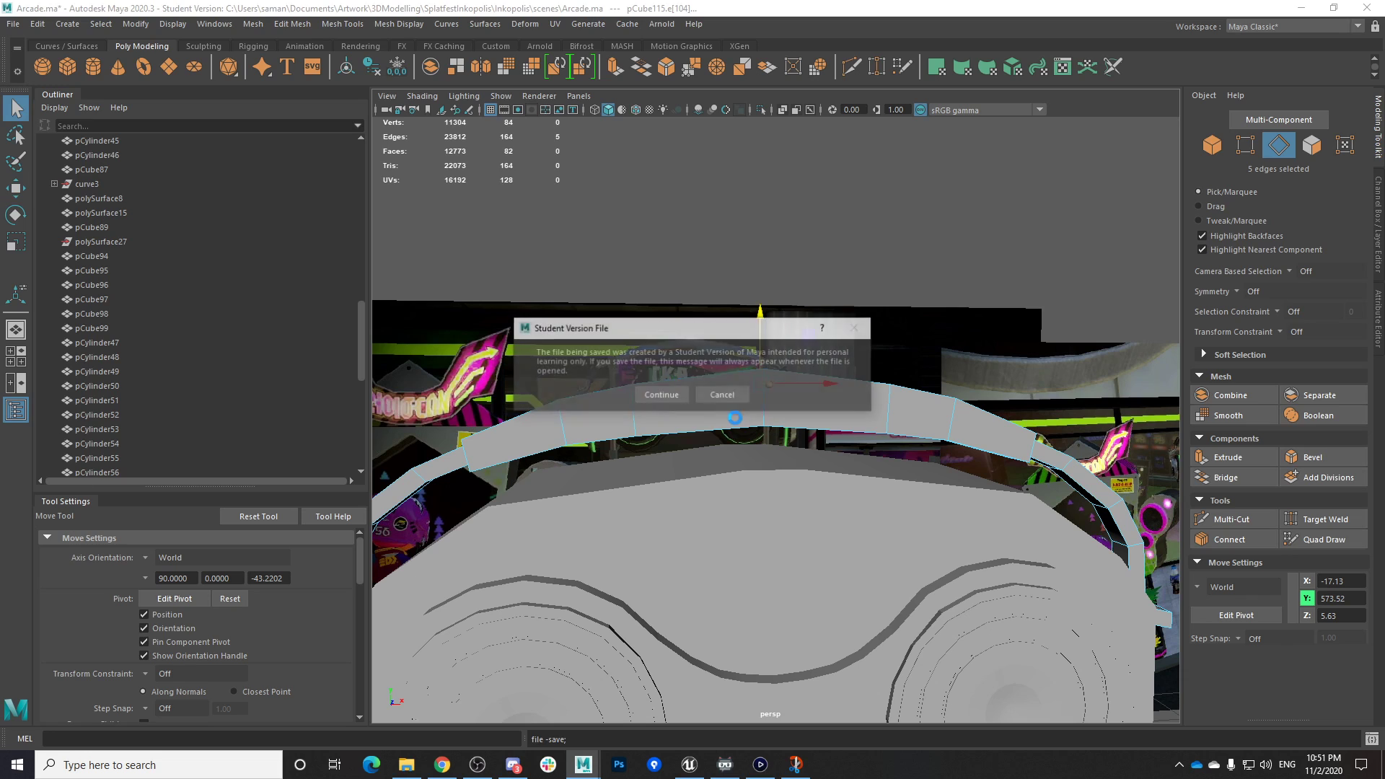
key("Return")
Lower the edge at the arch's top centre to about Y 578.7 and save the scene
left_click(770, 391)
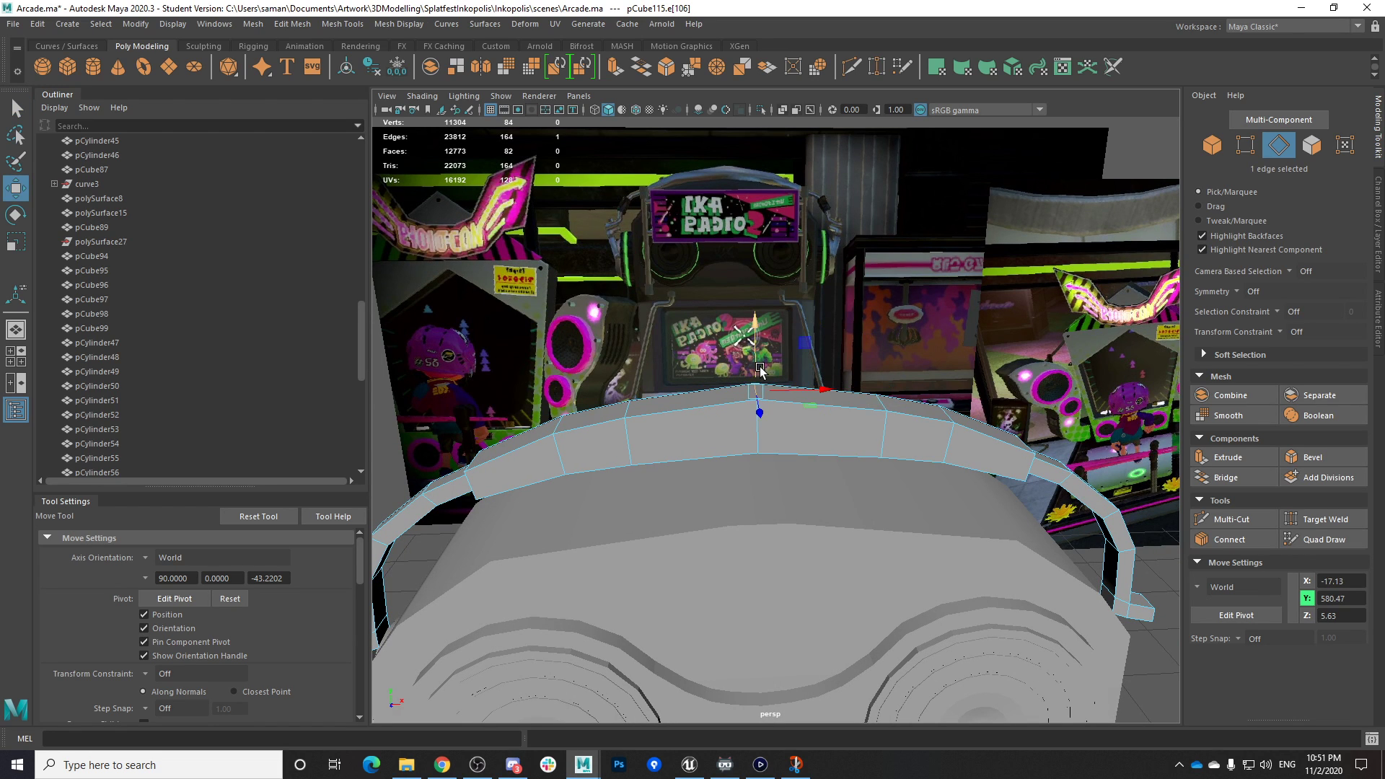
left_click_drag(756, 364, 756, 370)
key("ctrl+s")
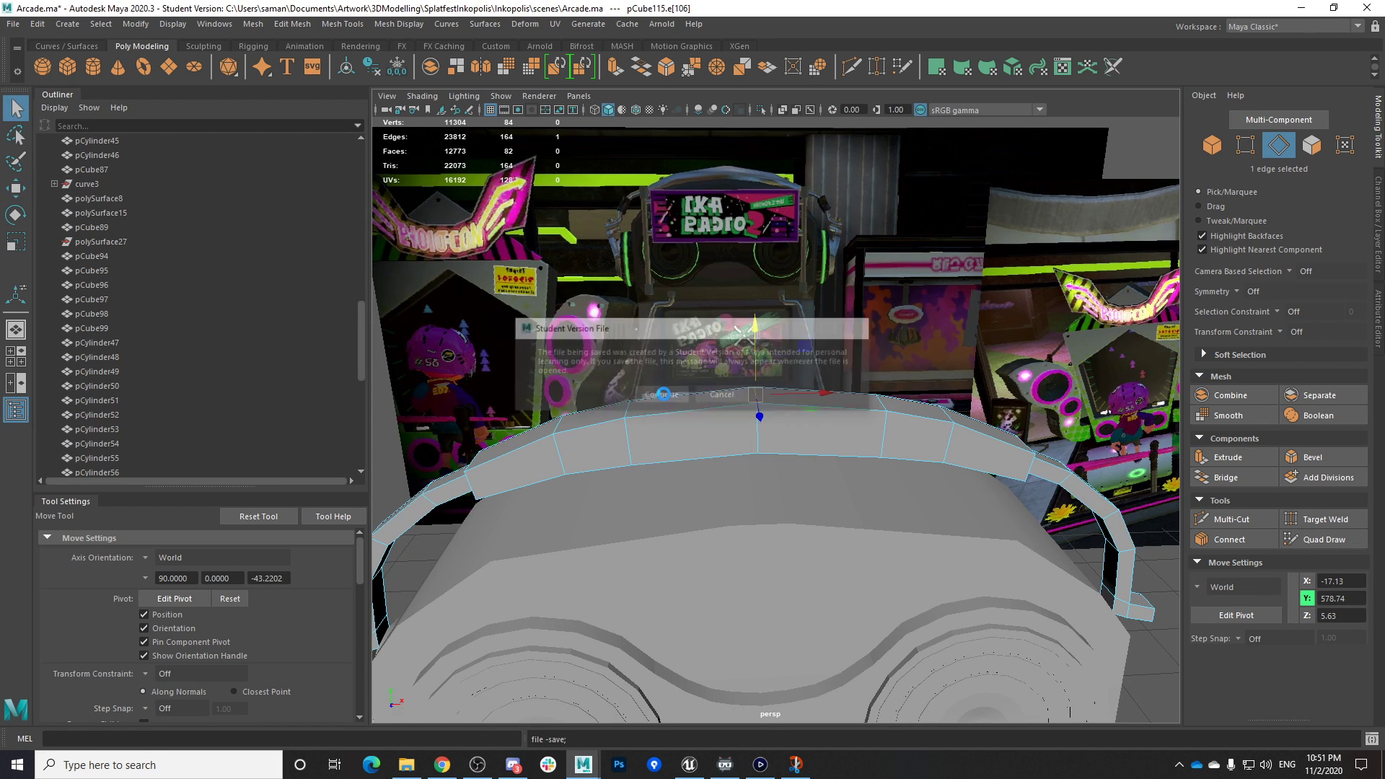
left_click(664, 396)
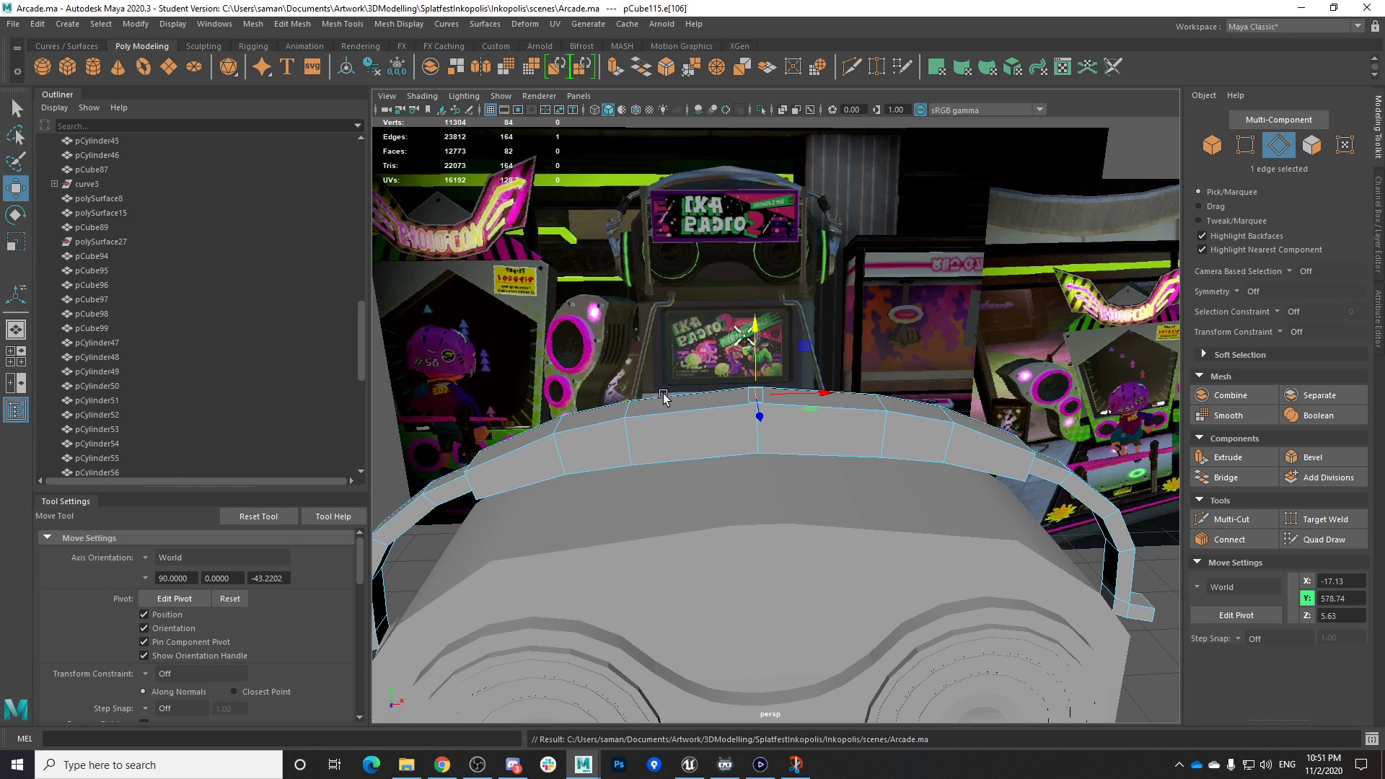
key("ctrl+s")
Return the arch to object mode and examine its shape from several angles
left_click_drag(728, 465, 772, 435, "alt")
scroll(773, 435, "down", 4)
right_click_drag(773, 435, 830, 340)
left_click_drag(830, 505, 905, 556, "alt")
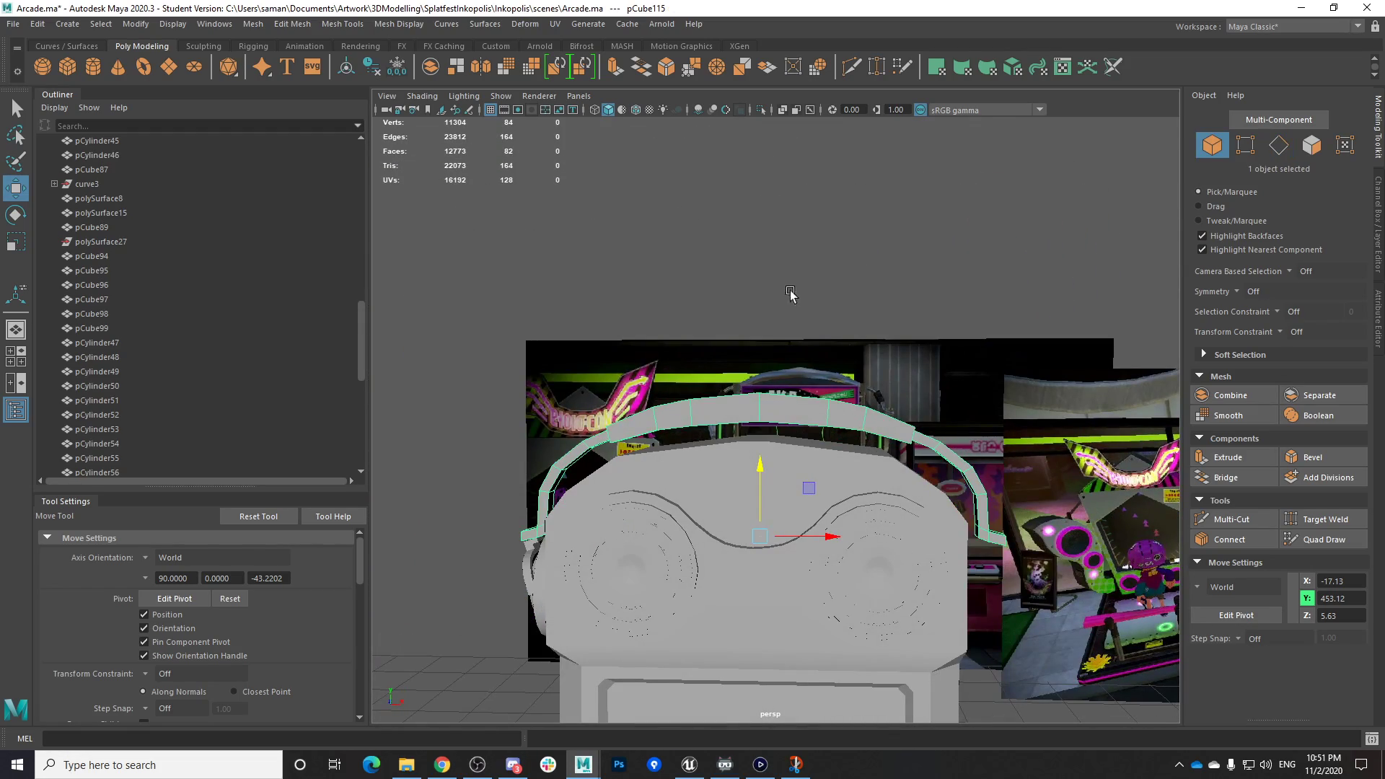
middle_click_drag(752, 424, 840, 408, "alt")
left_click_drag(801, 433, 882, 460, "alt")
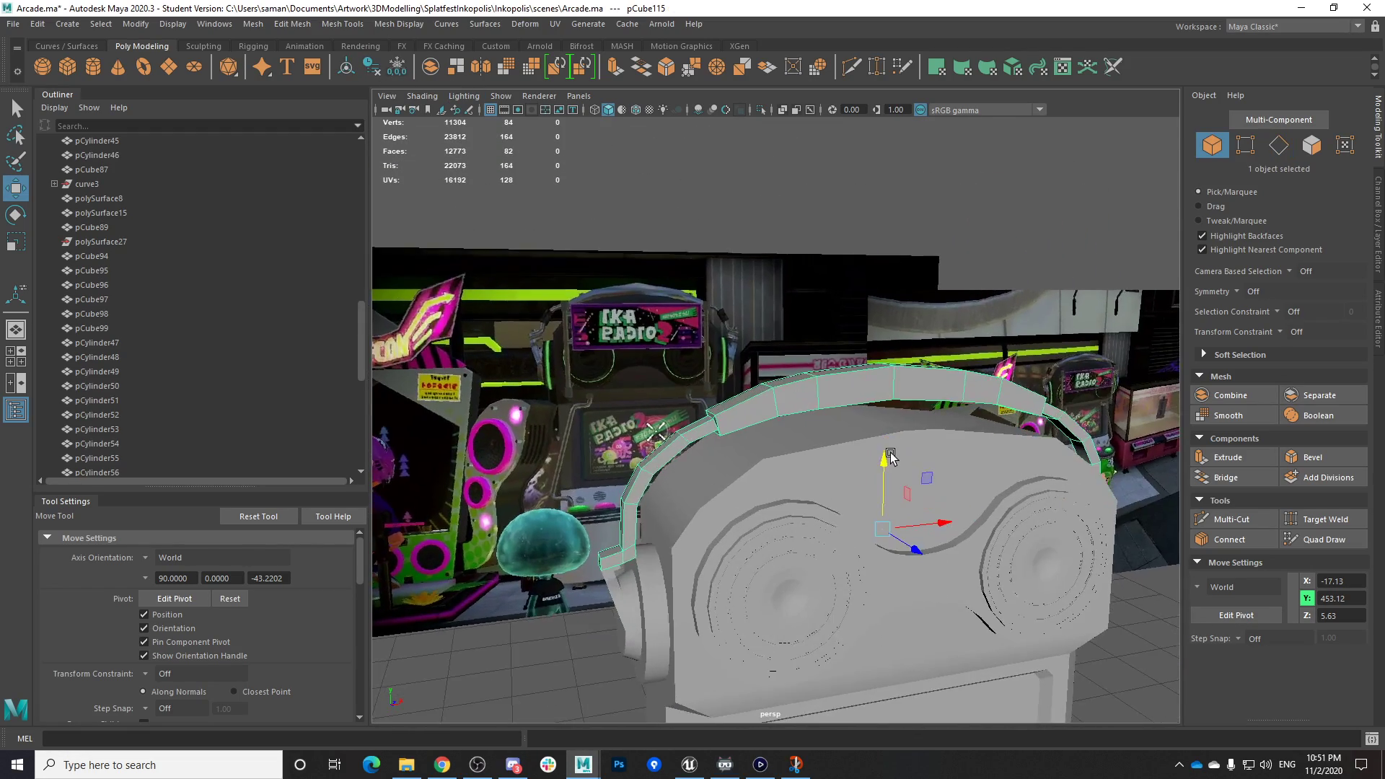
middle_click_drag(809, 451, 869, 455, "alt")
scroll(869, 452, "up", 3)
middle_click_drag(791, 436, 768, 415, "alt")
left_click_drag(758, 433, 733, 430, "alt")
Switch the arch to face editing and select the matching segment on both of its arms in the front view
right_click_drag(733, 414, 731, 449)
left_click_drag(685, 449, 710, 481)
key("space")
key("space")
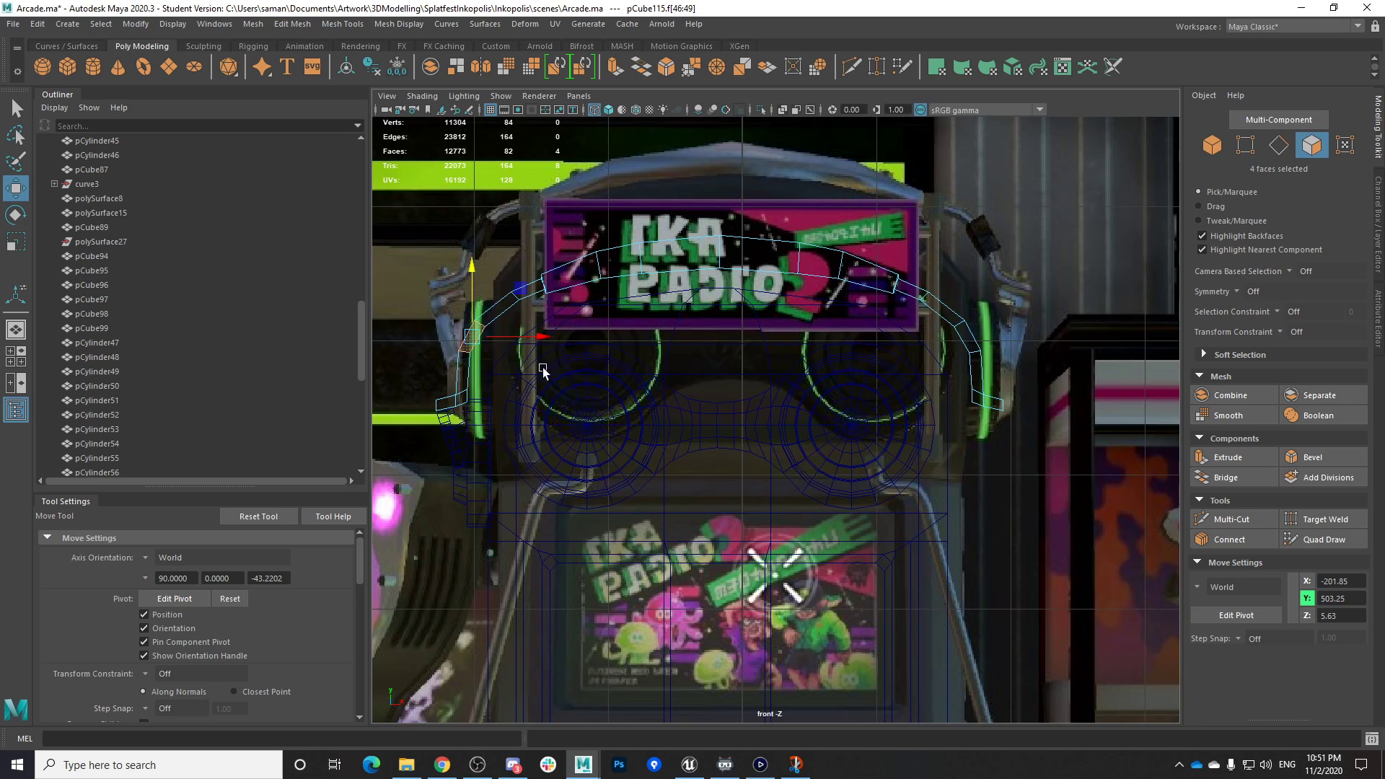
left_click_drag(1006, 342, 1006, 342, "ctrl+shift")
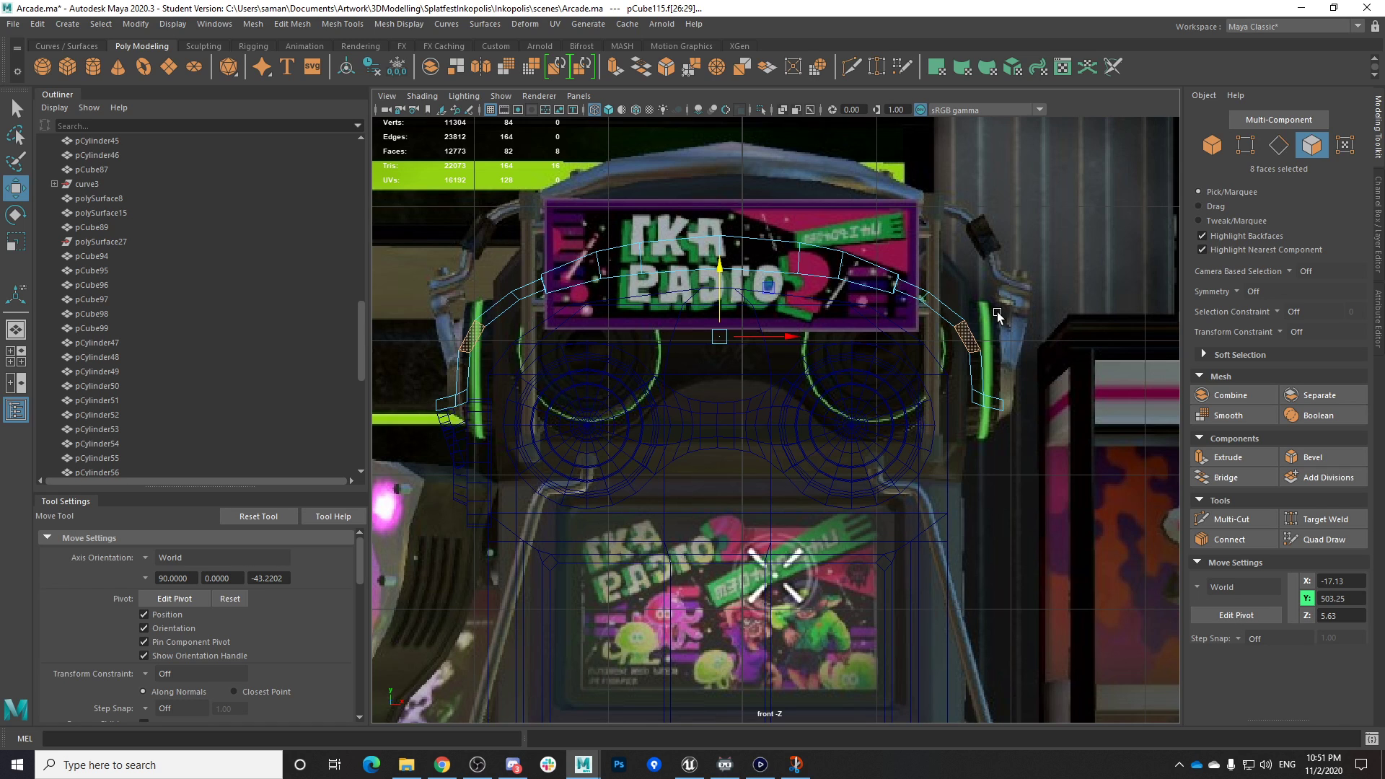
key("space")
key("space")
Extrude the selected arm segments and scale them thicker using the Component axis orientation
left_click_drag(897, 415, 912, 454, "alt")
key("ctrl+e")
key("r")
left_click(180, 598)
left_click_drag(724, 559, 808, 541, "alt")
mouse_move(800, 433)
left_mouse_down("alt")
mouse_move(952, 504)
mouse_move(745, 409)
mouse_move(786, 440)
left_mouse_up("alt")
left_click_drag(743, 493, 902, 466, "alt")
In the front view, switch to vertex editing and scale the lower-end vertices of one arm's thickened block
key("space")
key("space")
scroll(570, 494, "up", 3)
middle_click_drag(576, 491, 1004, 580, "alt")
scroll(872, 553, "up", 5)
right_click_drag(782, 426, 705, 377)
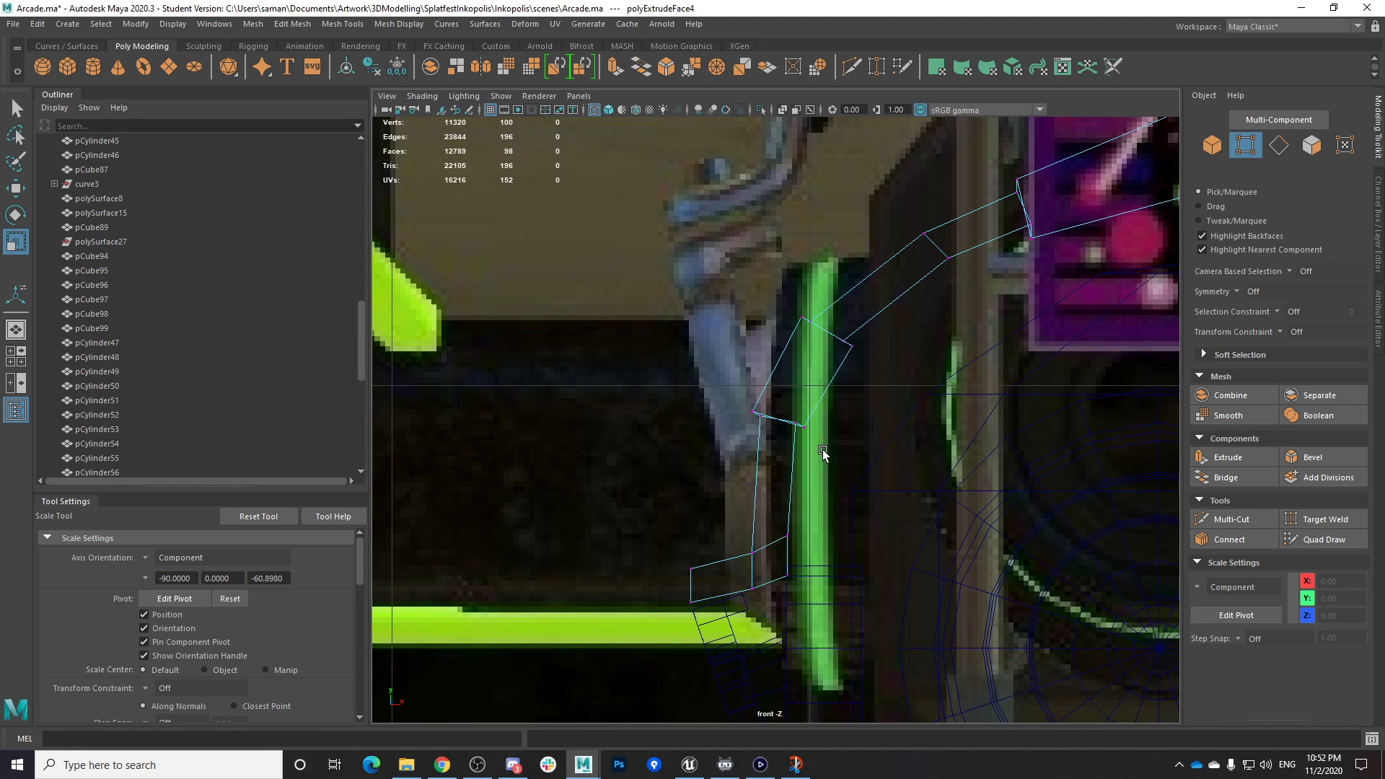
left_click_drag(823, 450, 731, 395)
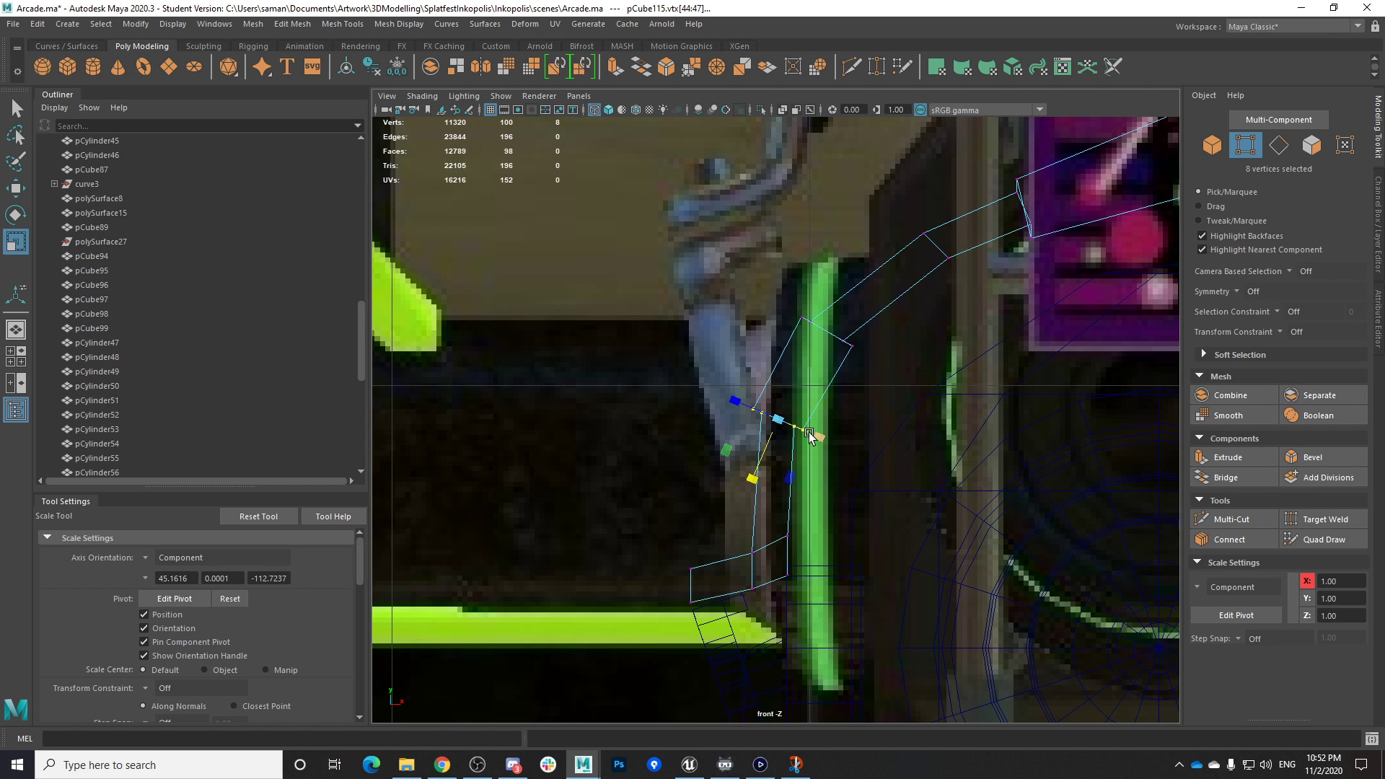
Scale the matching lower-end vertices of the thickened block on the arch's other arm
middle_click_drag(955, 502, 375, 505, "alt")
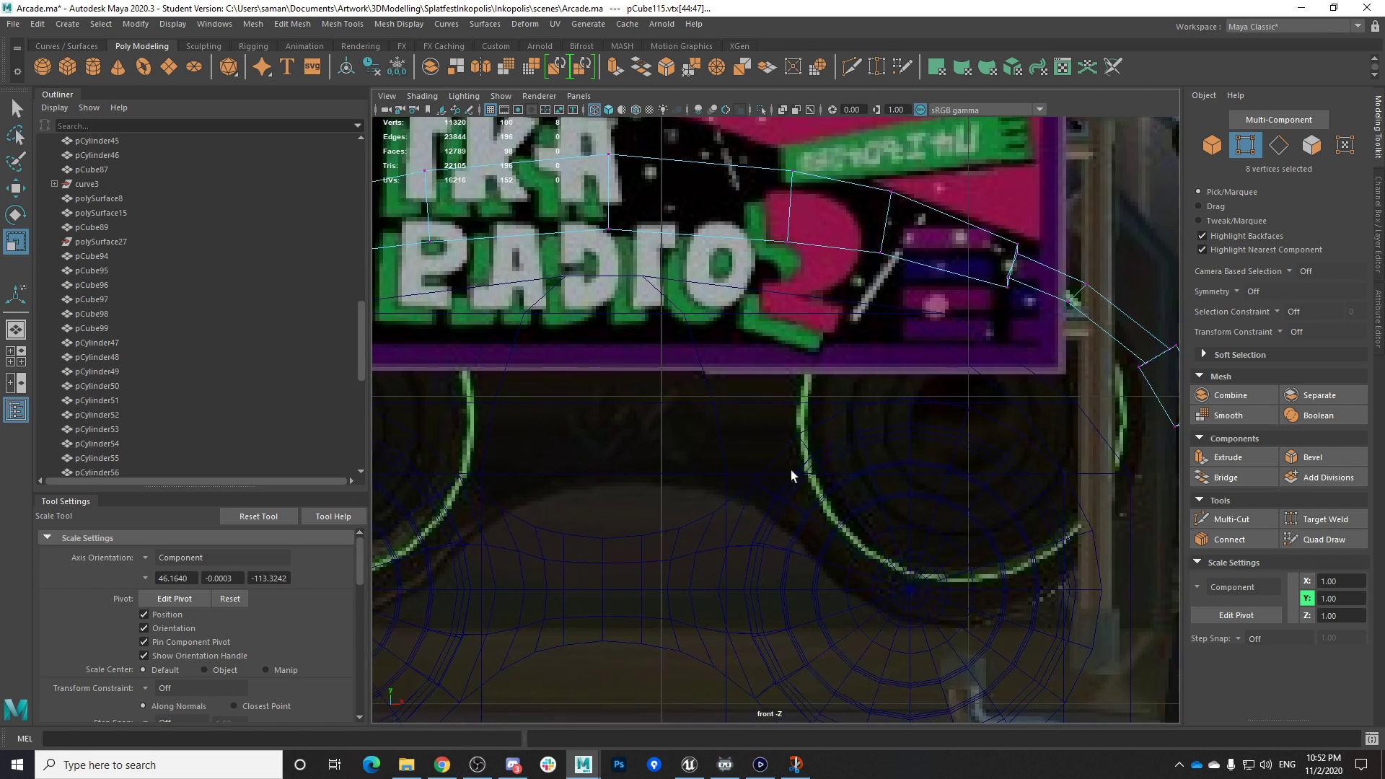
scroll(745, 480, "down", 3)
middle_click_drag(968, 435, 718, 436, "alt")
scroll(700, 433, "up", 4)
left_click_drag(684, 430, 832, 494)
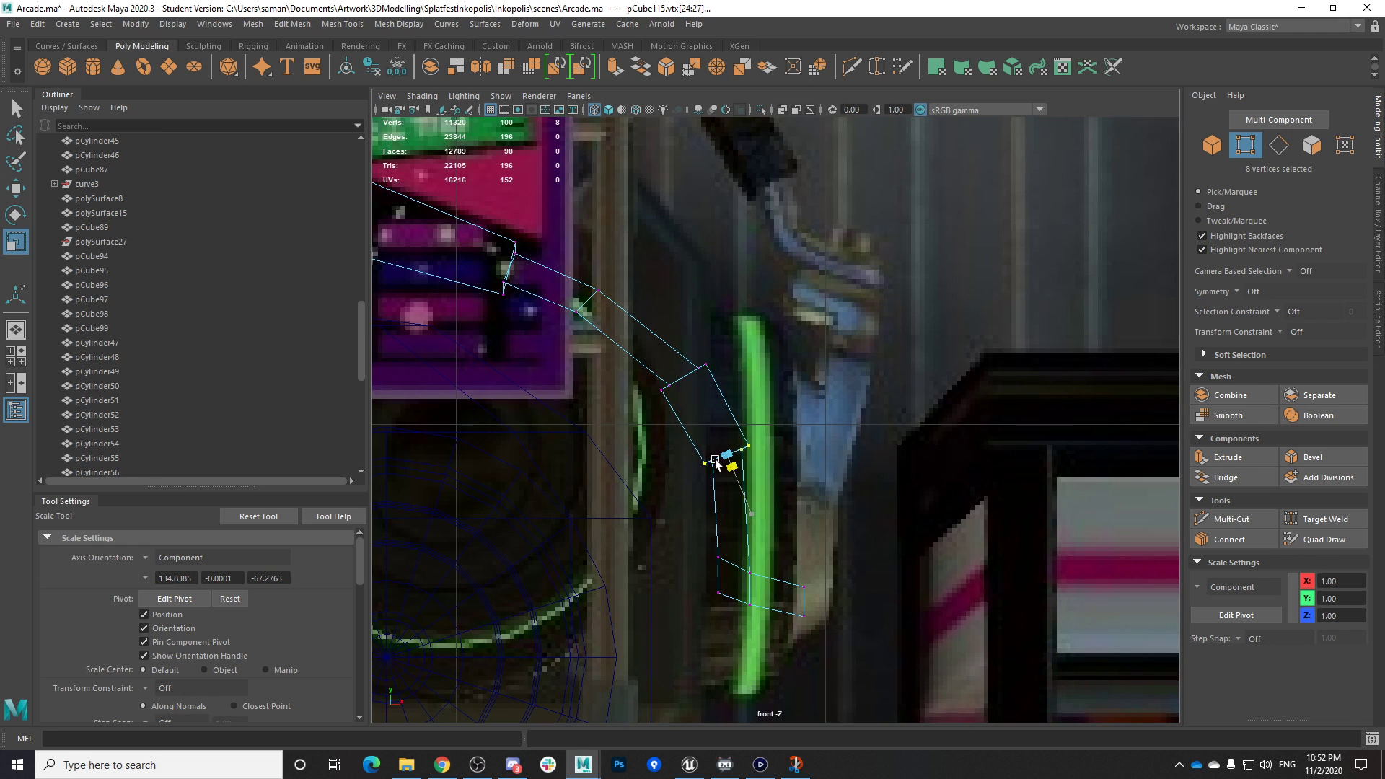
Return the arch to object mode, save the scene and go back to the perspective view
key("F8")
key("ctrl+s")
key("Return")
scroll(829, 404, "down", 3)
key("space")
key("space")
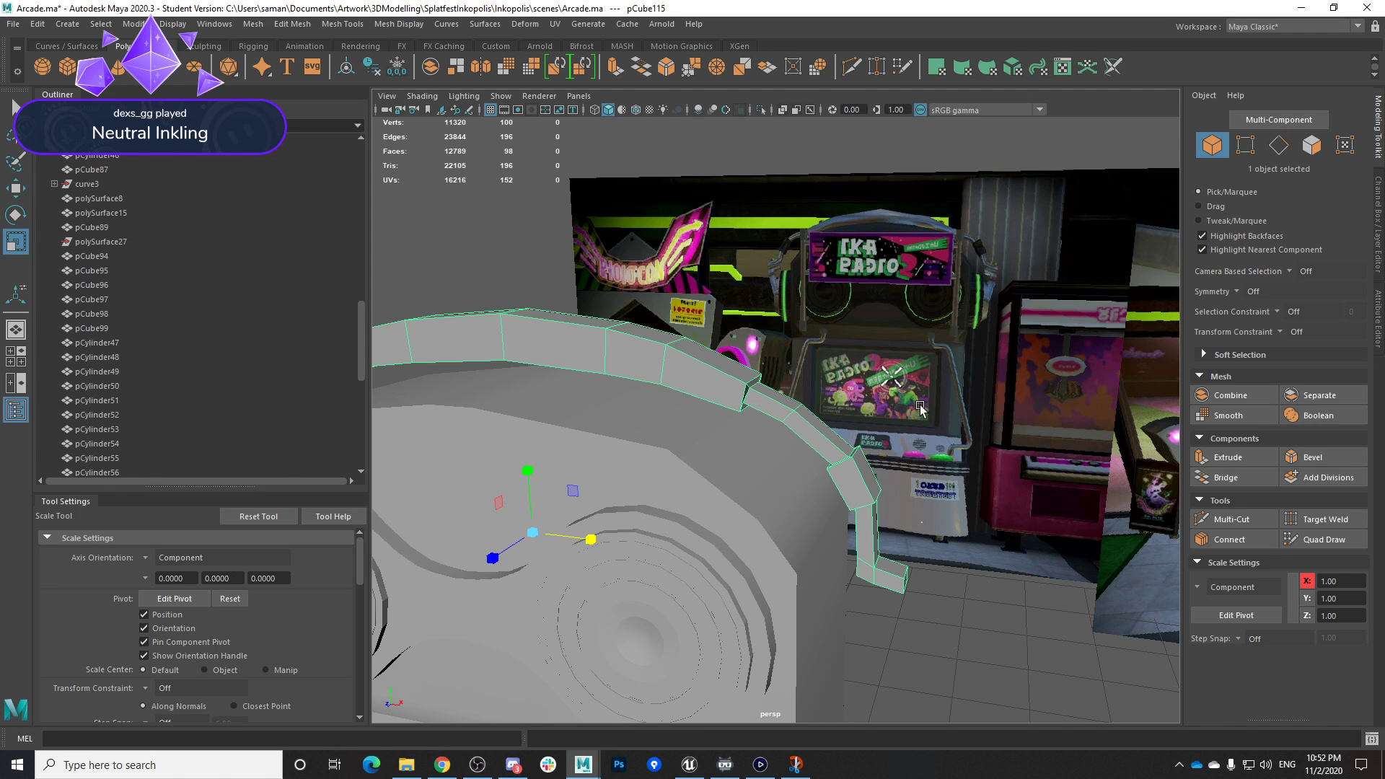
Check the Ika Radio cabinet in the game capture window, switch back to Maya and save the scene
left_click(756, 768)
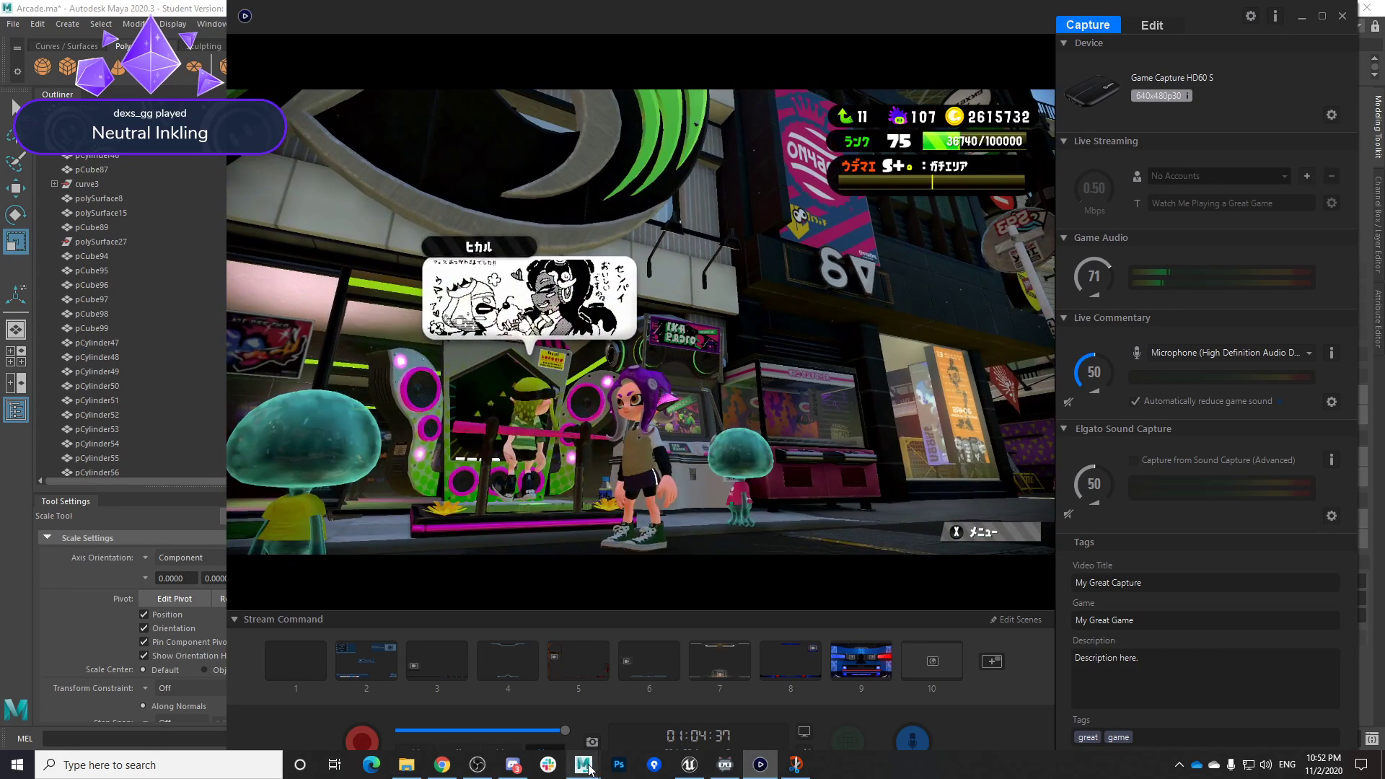
mouse_move(583, 765)
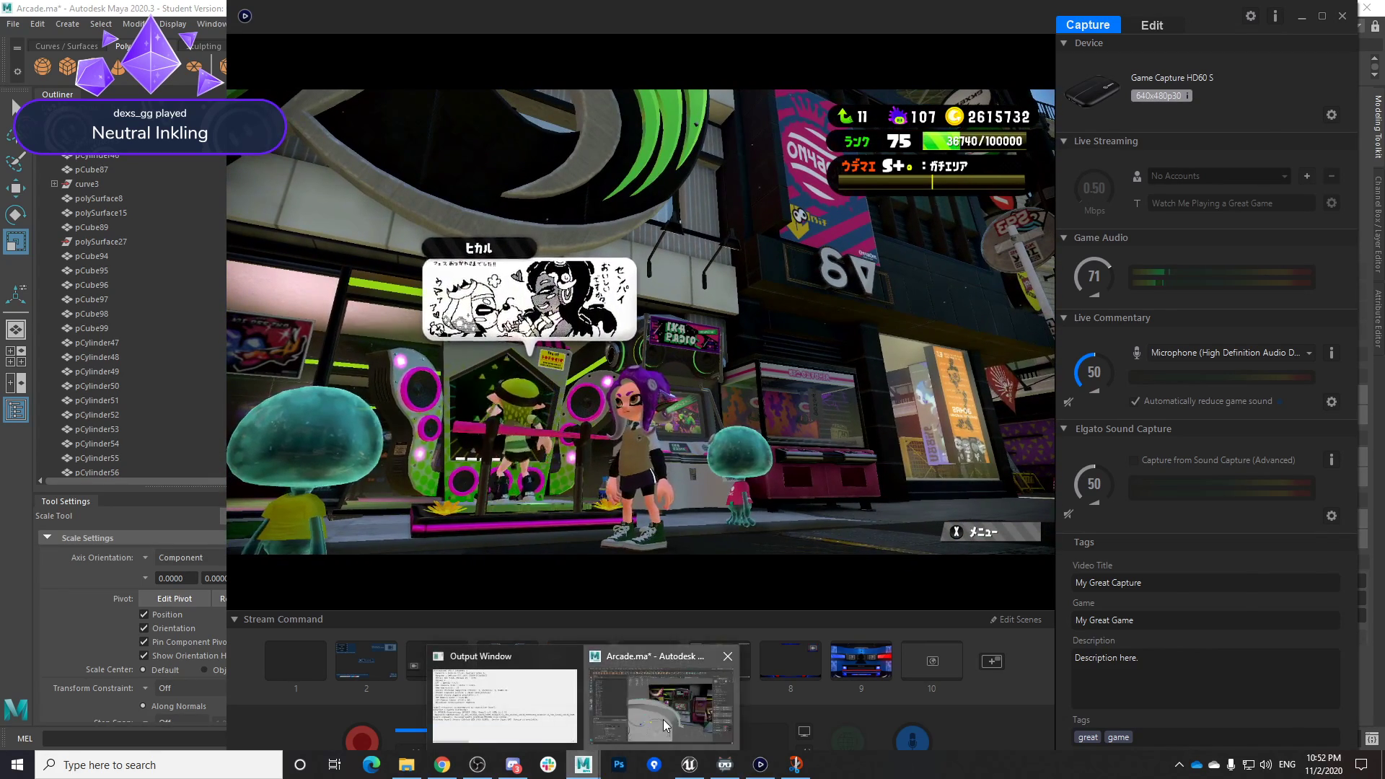
left_click(665, 726)
left_click(670, 398)
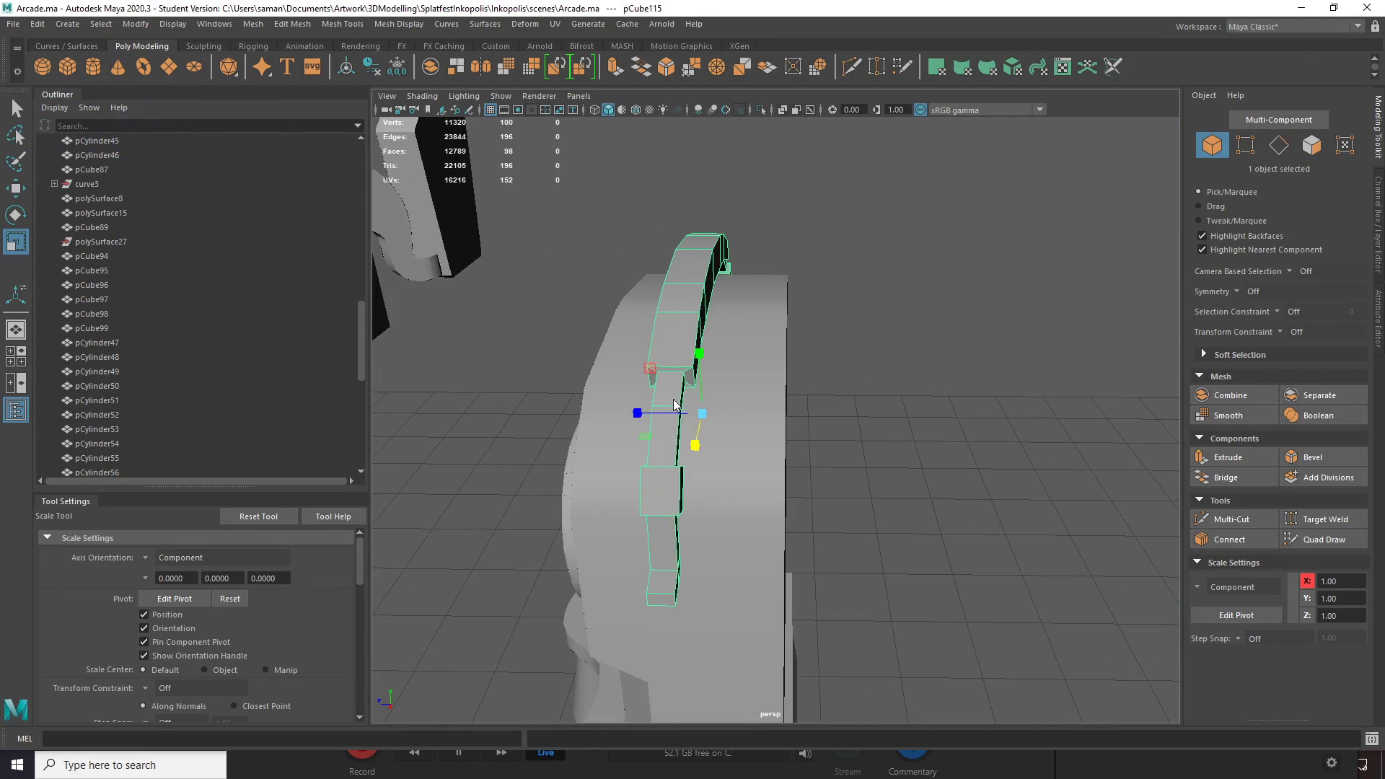
Review the deselected arch against the reference images, reselect it and save the scene
scroll(847, 408, "down", 4)
left_click(847, 408)
left_click_drag(847, 409, 857, 462, "alt")
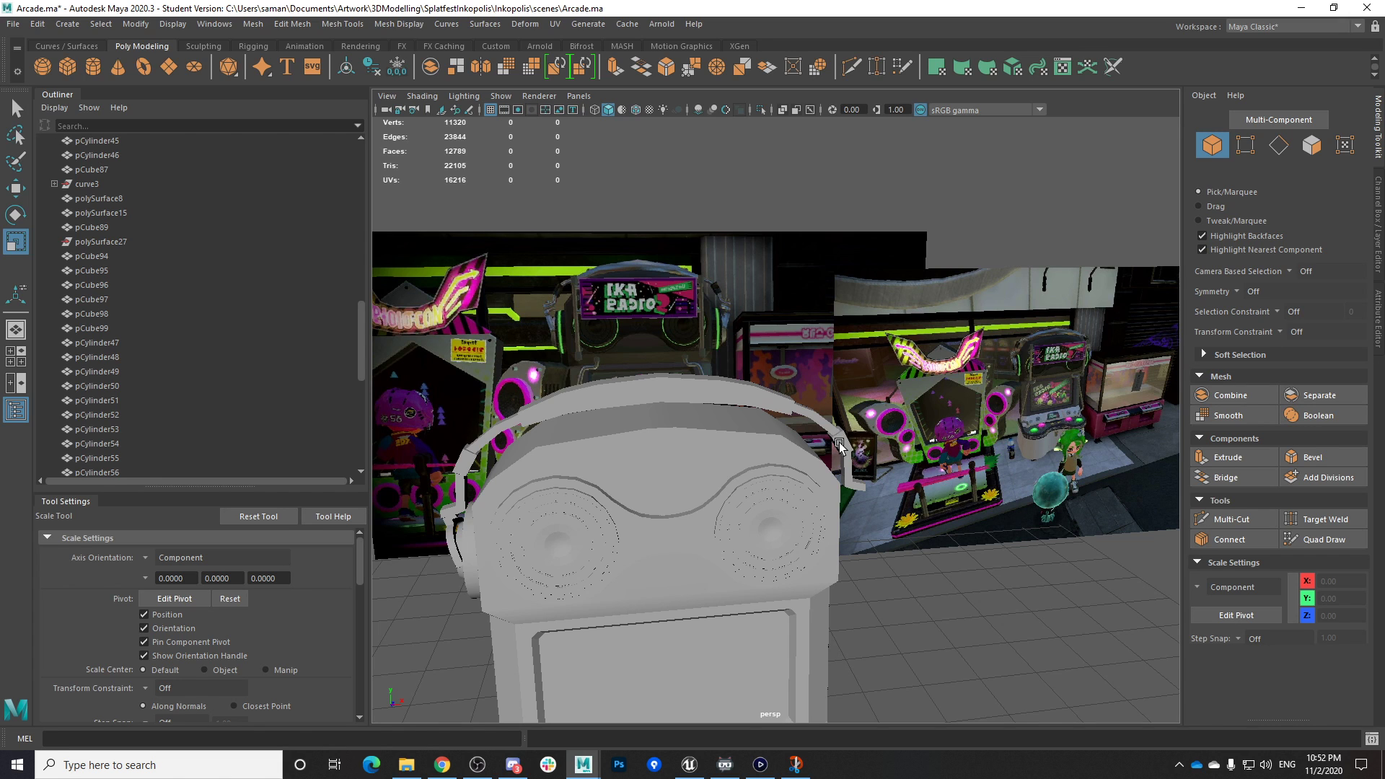
left_click_drag(668, 519, 844, 532, "alt")
left_click(739, 521)
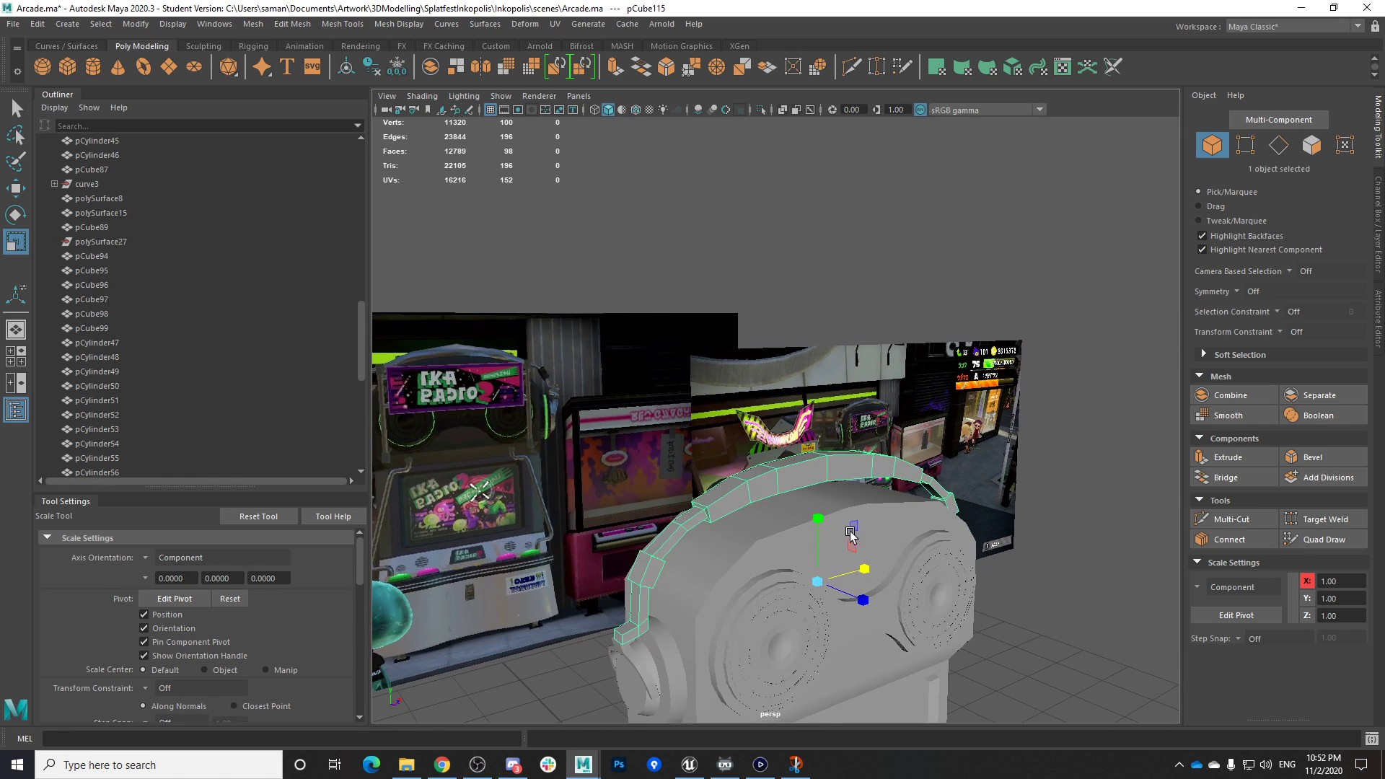
key("ctrl+s")
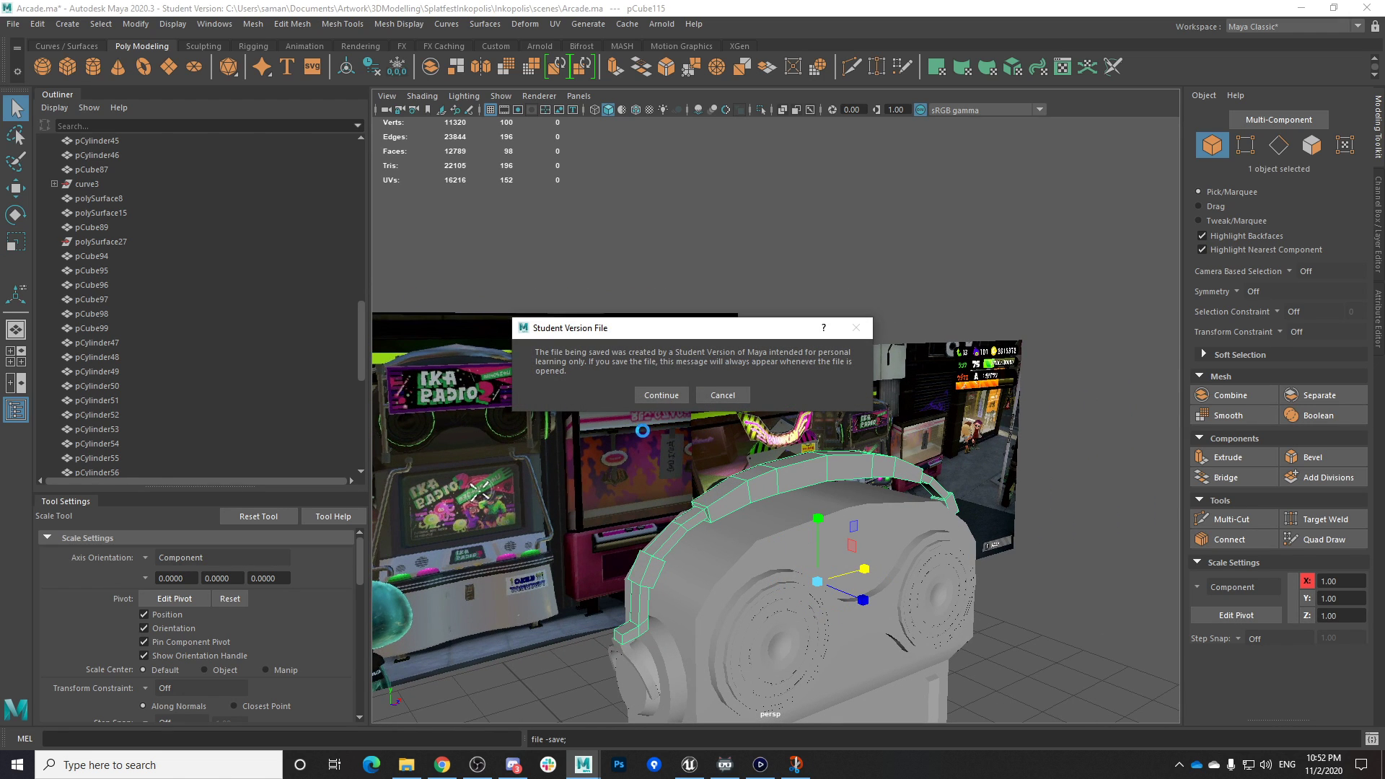
left_click(661, 395)
In the front view, switch the arch to vertex editing and raise the vertices at the lower end of one arm
left_click_drag(729, 549, 618, 485, "alt")
key("space")
key("space")
scroll(519, 552, "down", 3)
middle_click_drag(582, 529, 1097, 502, "alt")
scroll(550, 467, "up", 4)
middle_click_drag(550, 462, 661, 452, "alt")
right_click(598, 394)
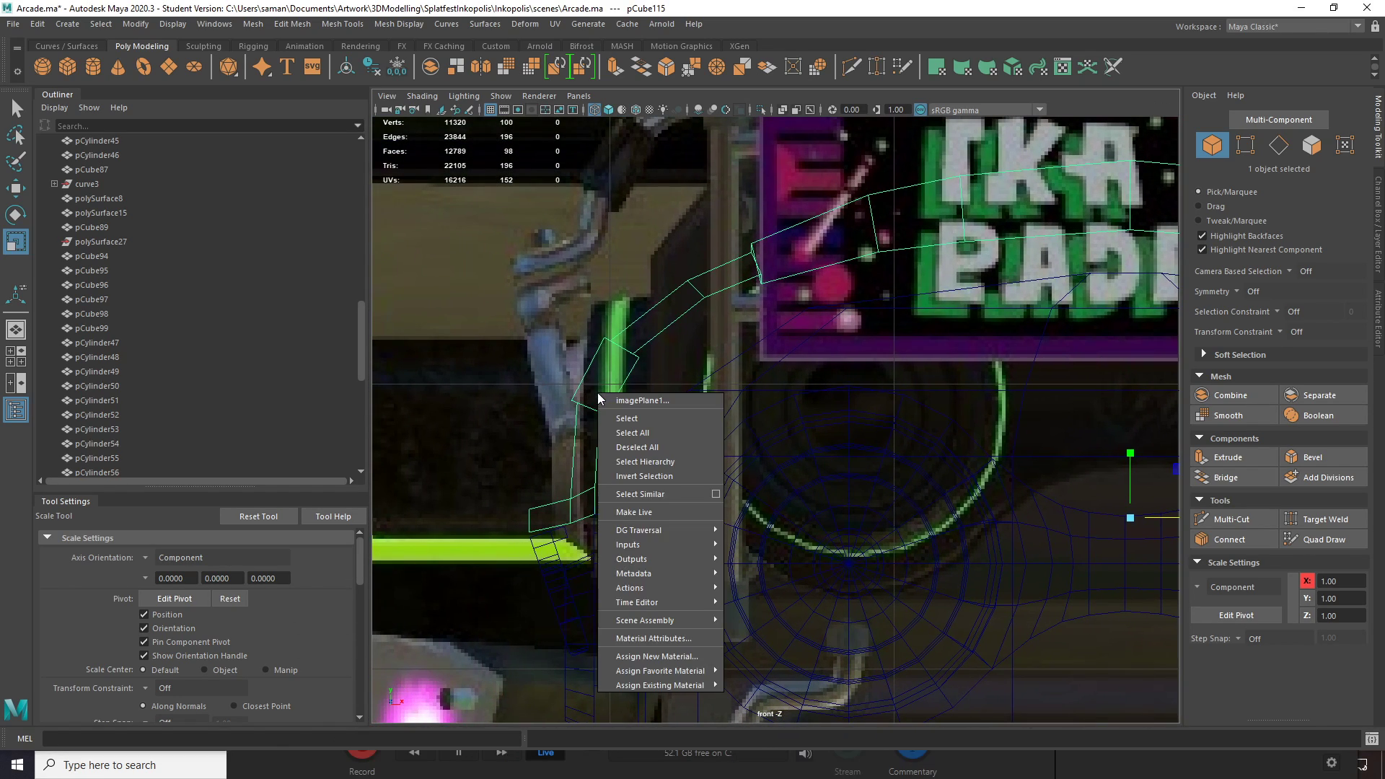
right_click_drag(583, 381, 487, 382)
left_click_drag(482, 480, 699, 558)
scroll(669, 540, "down", 2)
key("w")
left_click_drag(616, 419, 616, 397)
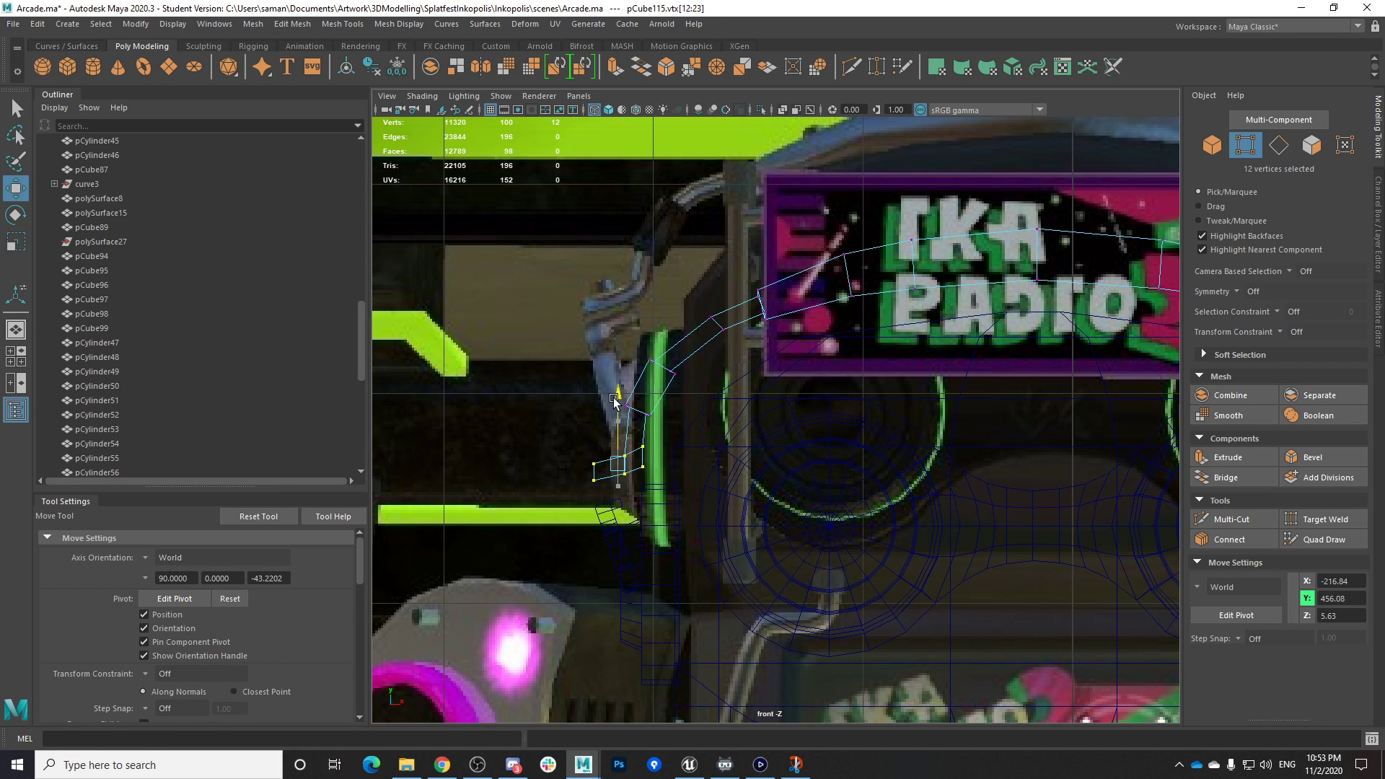
Move the lower-end vertices of the arch's arms to about X -221 on one side and X 185, Y 466 on the other, returning to perspective
left_click_drag(677, 463, 668, 464)
scroll(767, 464, "down", 5)
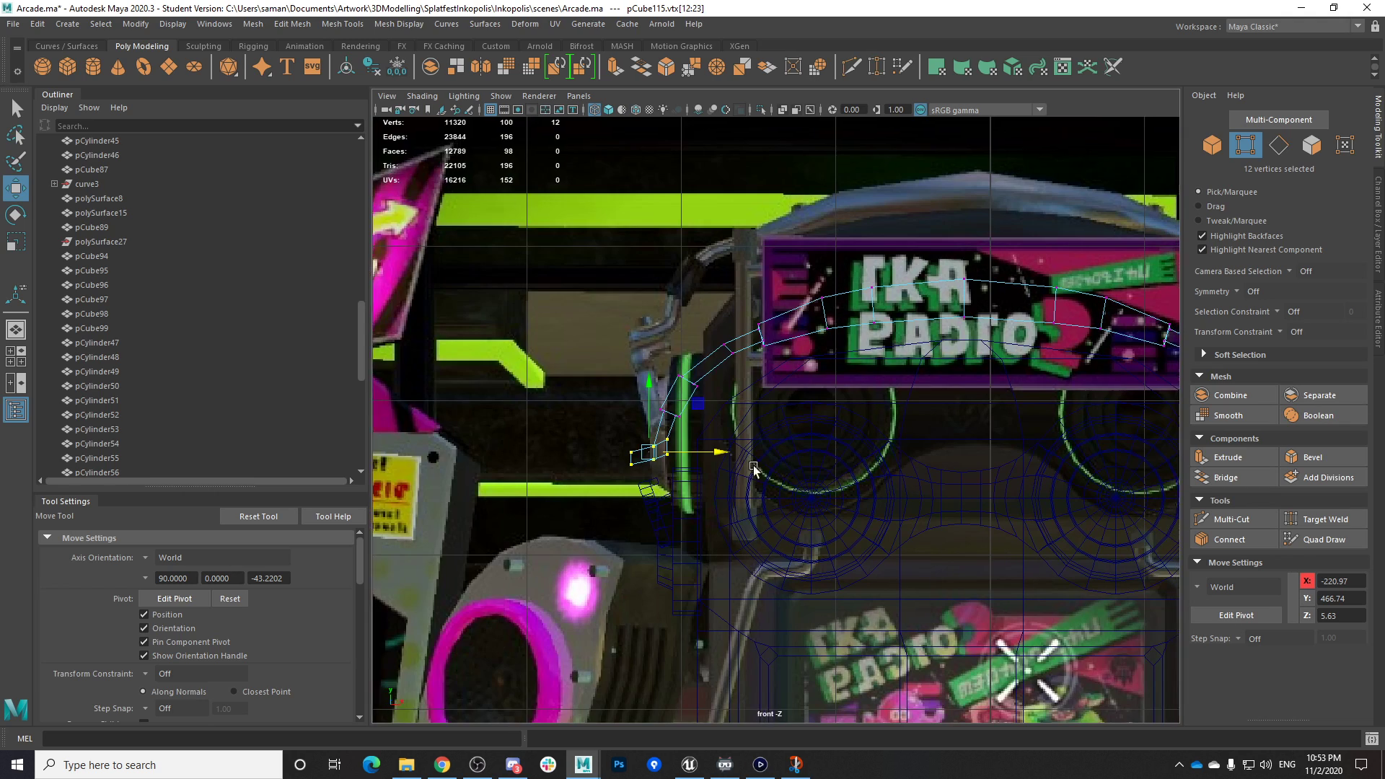
middle_click_drag(1081, 467, 847, 461, "alt")
left_click_drag(847, 428, 950, 491)
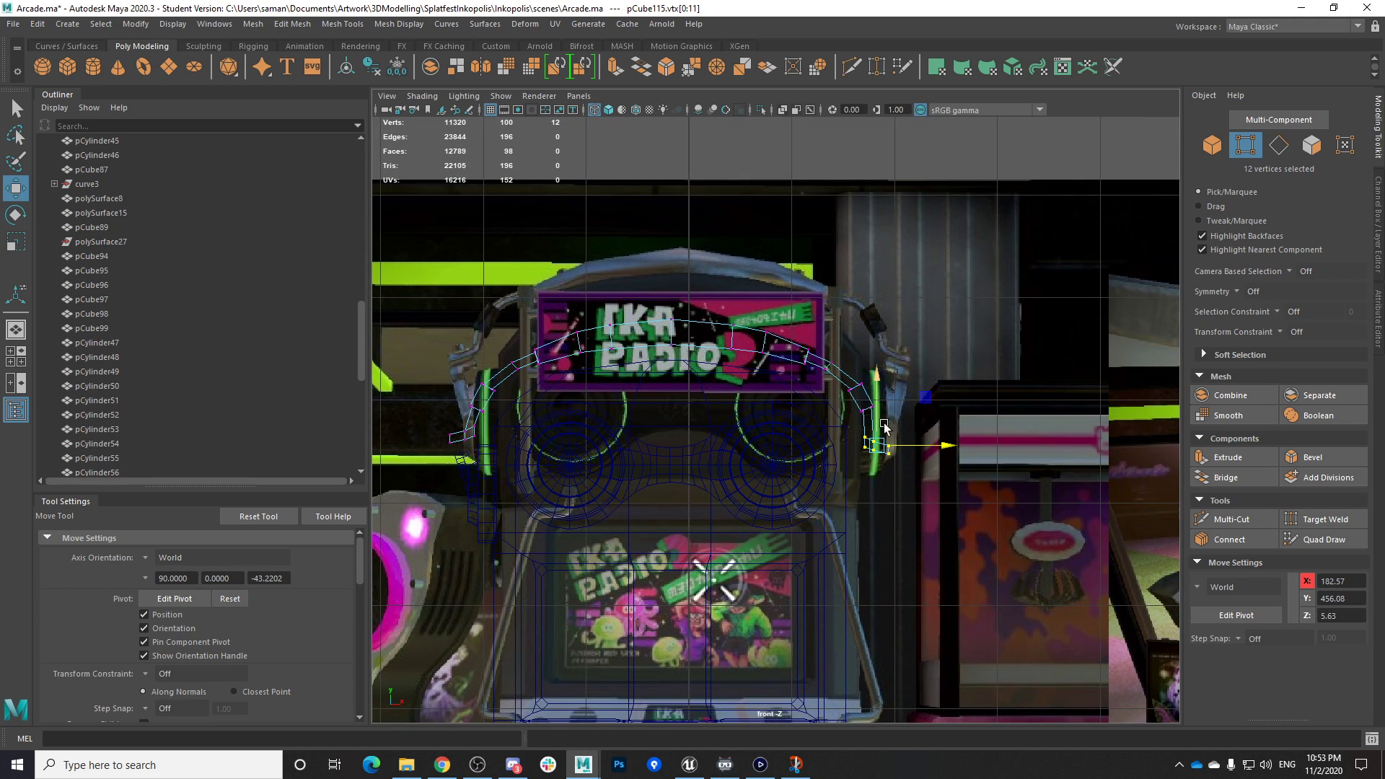
left_click_drag(880, 395, 879, 379)
left_click_drag(927, 435, 931, 435)
middle_click_drag(720, 473, 846, 729, "alt")
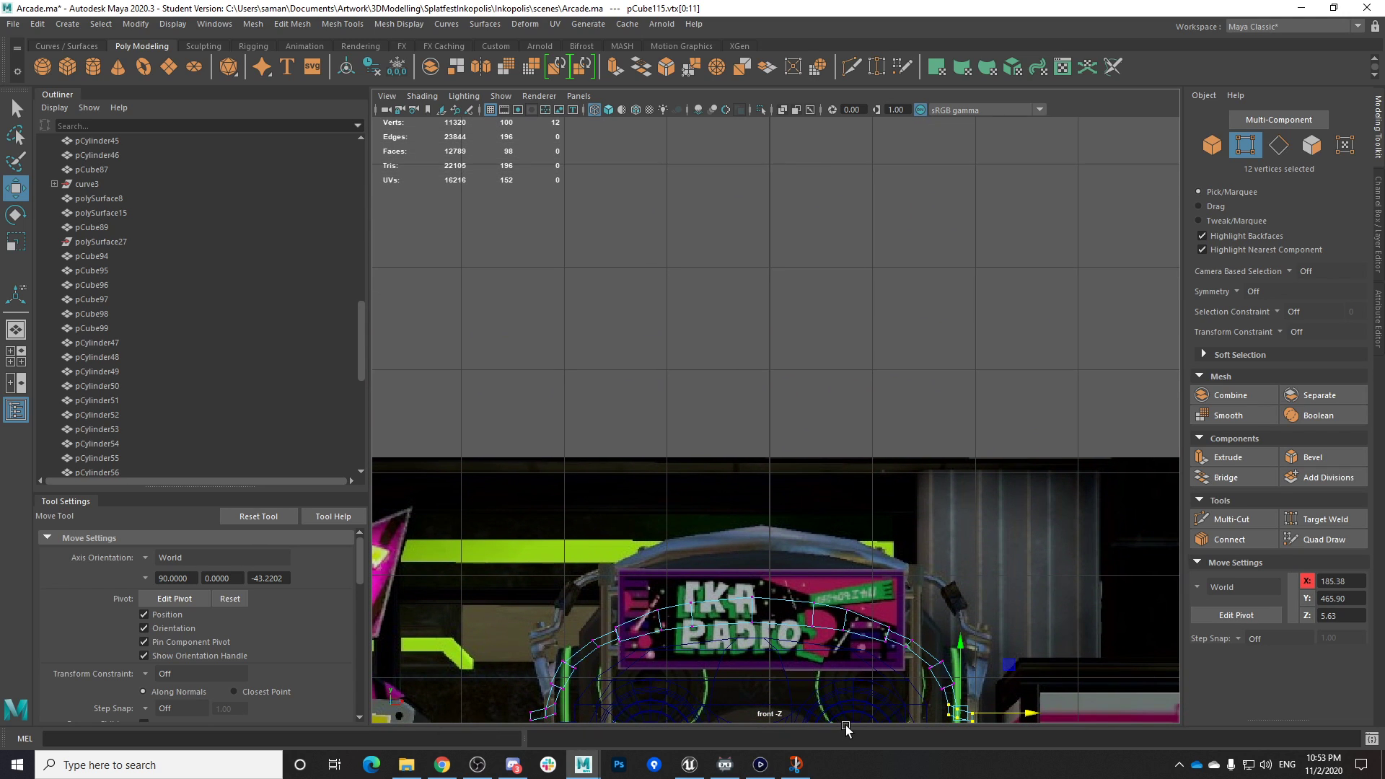
right_click_drag(835, 576, 958, 351)
right_click_drag(779, 604, 879, 396)
middle_click_drag(825, 535, 842, 387, "alt")
key("space")
key("space")
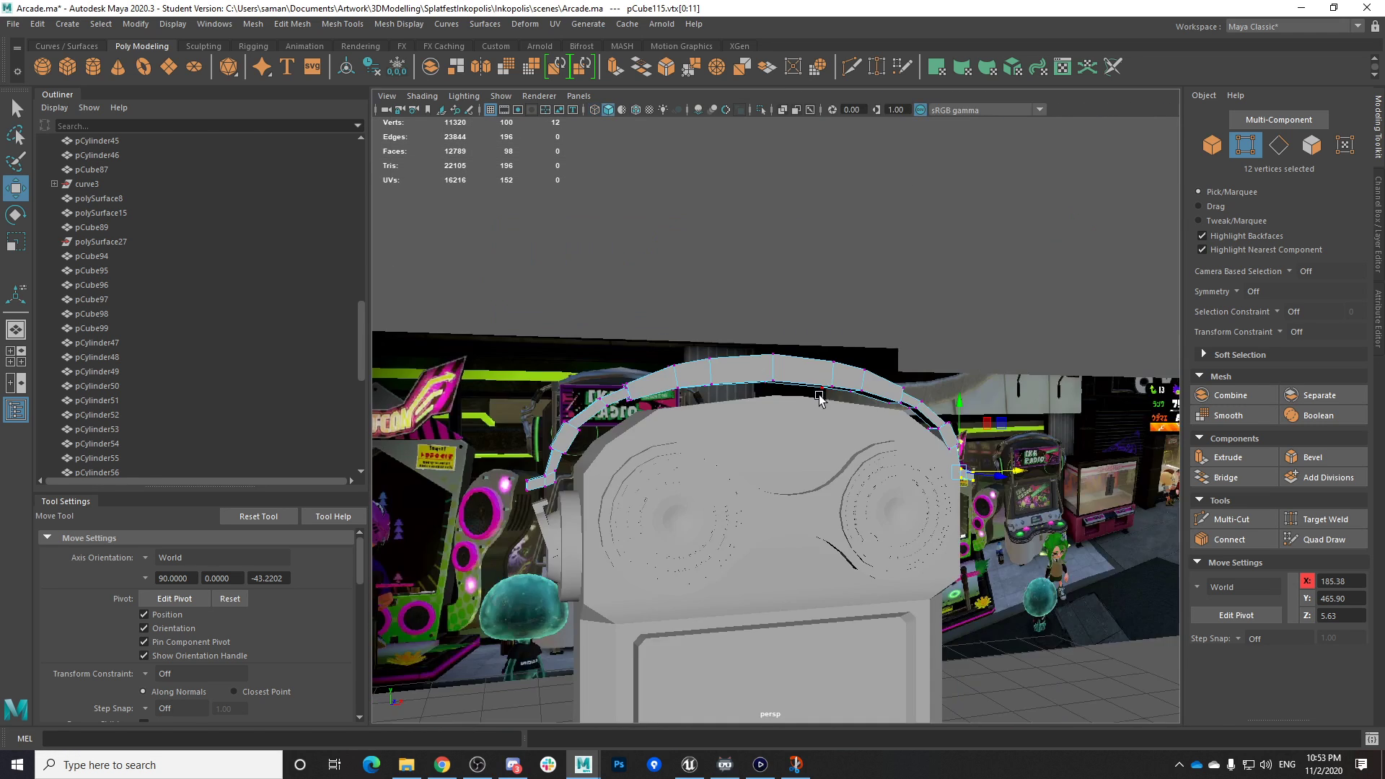
Try to bevel a single edge at the lower bend of one arm, then undo the bevel
left_click_drag(819, 394, 672, 514, "alt")
middle_click_drag(886, 417, 1125, 476, "alt")
right_click_drag(671, 370, 691, 309)
left_click_drag(703, 433, 804, 501, "alt")
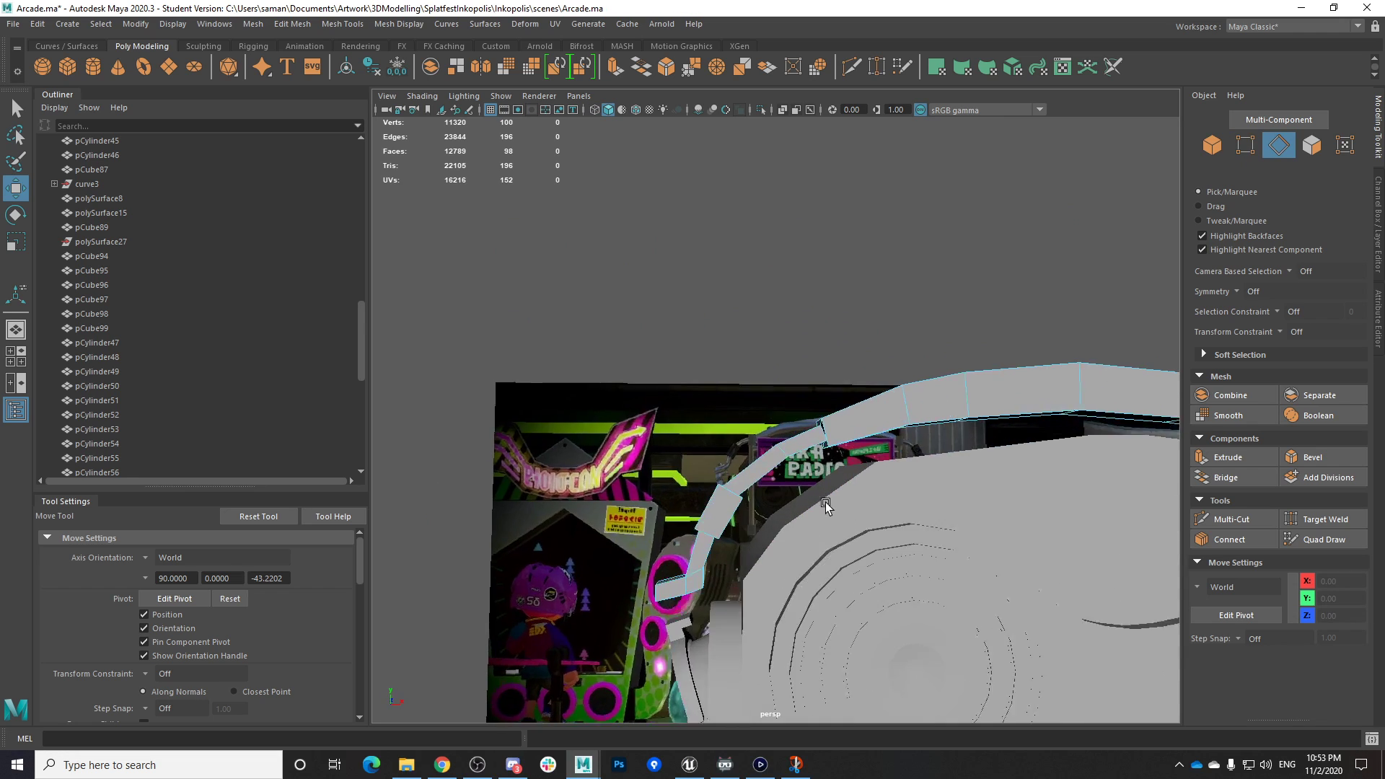
scroll(844, 496, "up", 5)
middle_click_drag(851, 495, 1061, 584, "alt")
left_click(662, 557)
scroll(714, 534, "down", 6)
middle_click_drag(895, 527, 613, 491, "alt")
left_click_drag(722, 505, 825, 547, "alt")
scroll(794, 538, "up", 5)
left_click_drag(639, 491, 576, 418, "alt")
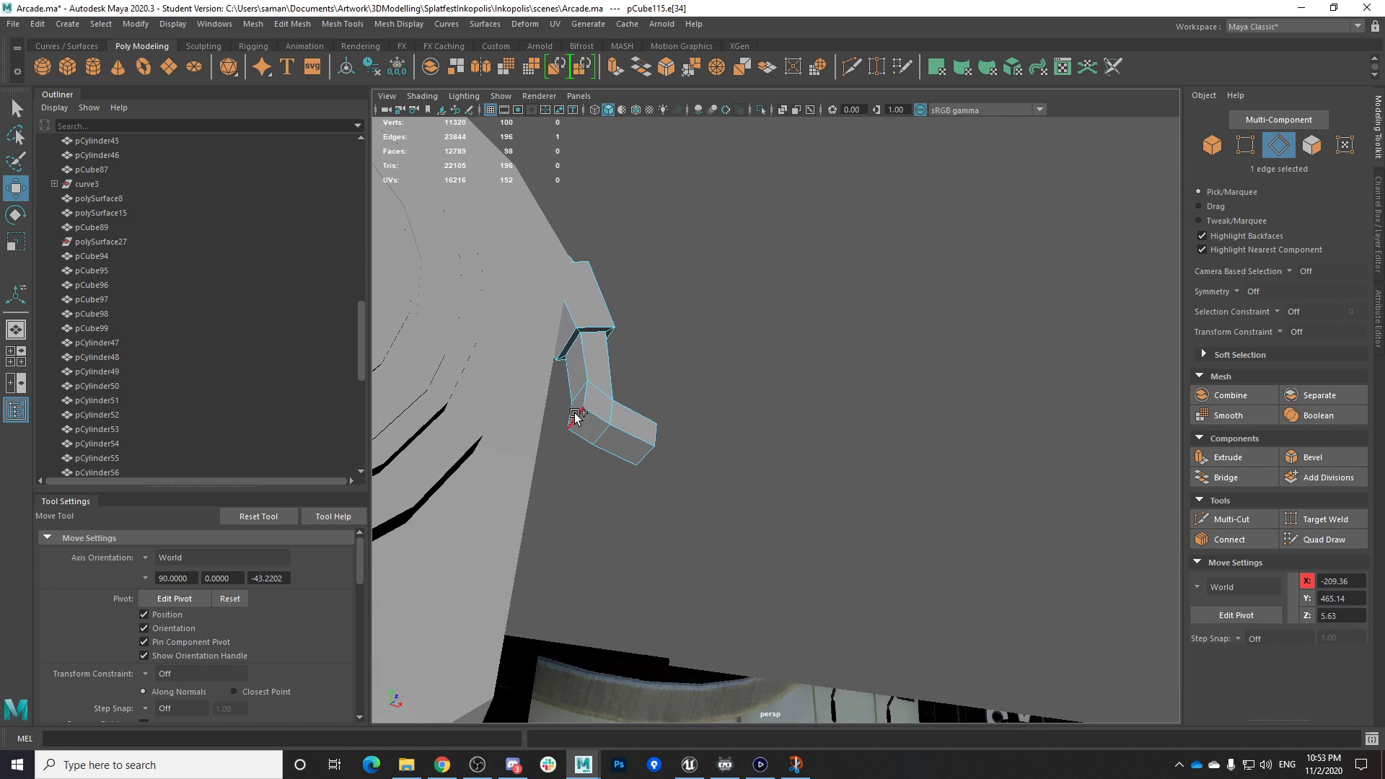
left_click(1312, 458)
left_click_drag(1096, 482, 758, 485, "alt")
key("ctrl+z")
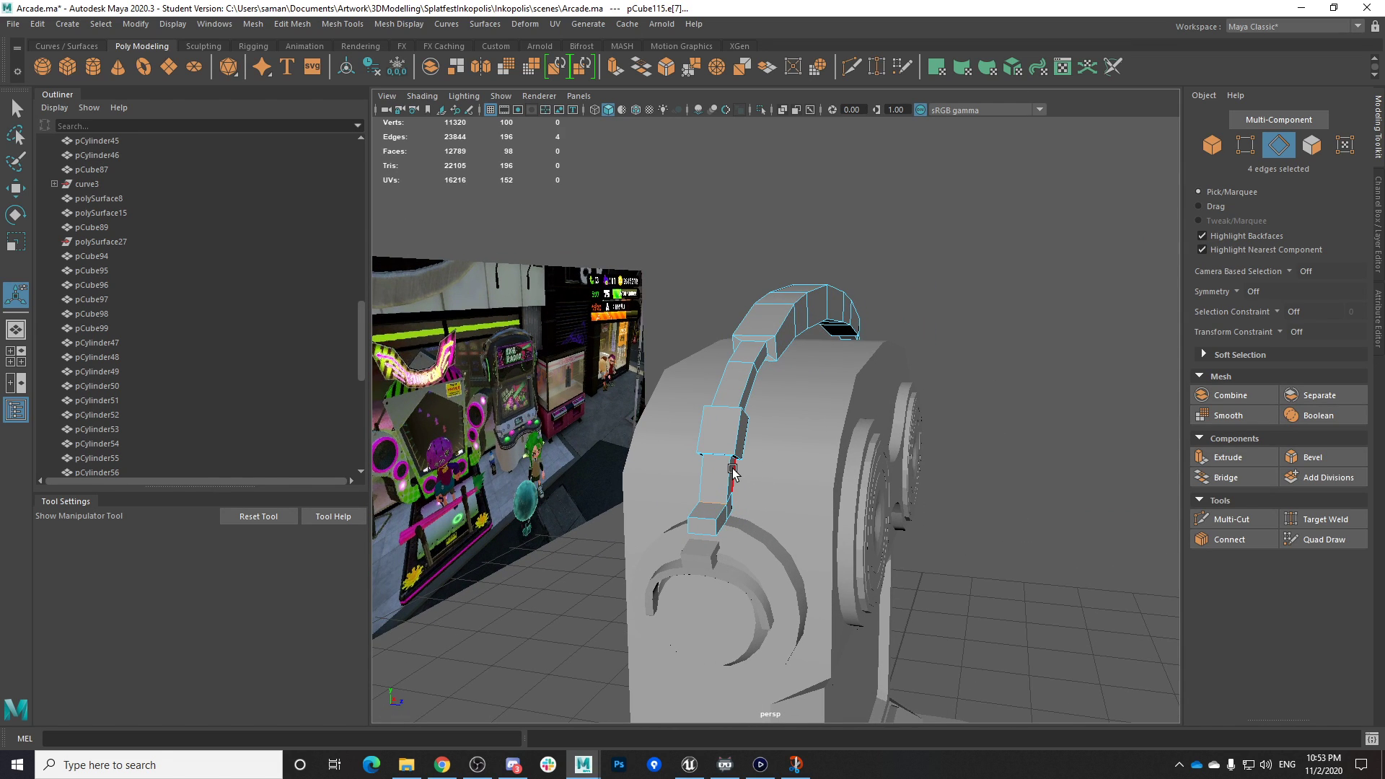
Bevel the four selected edges on the arch's arms with fraction 0.5 and two segments, then return the arch to object mode
left_click_drag(732, 470, 684, 506, "alt")
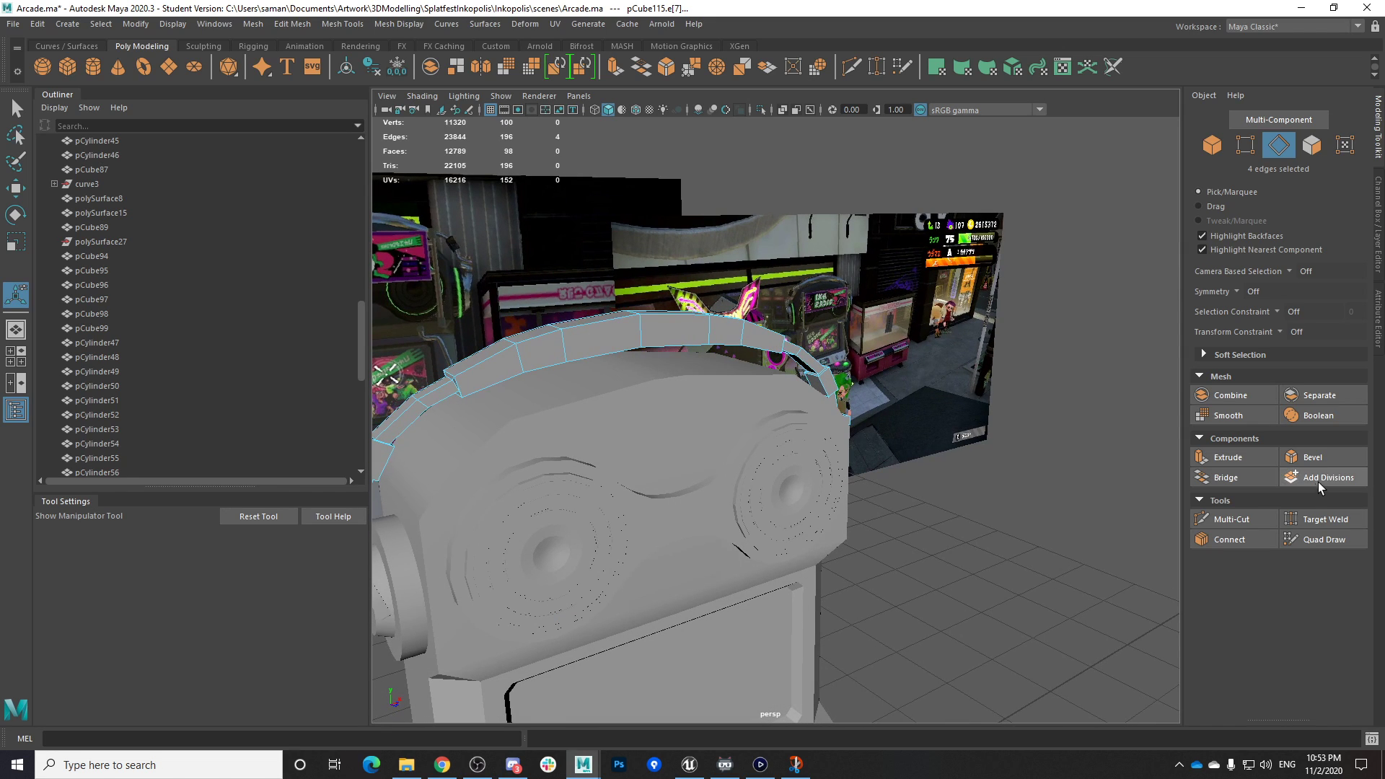
left_click(1314, 457)
left_click_drag(931, 505, 819, 514, "alt")
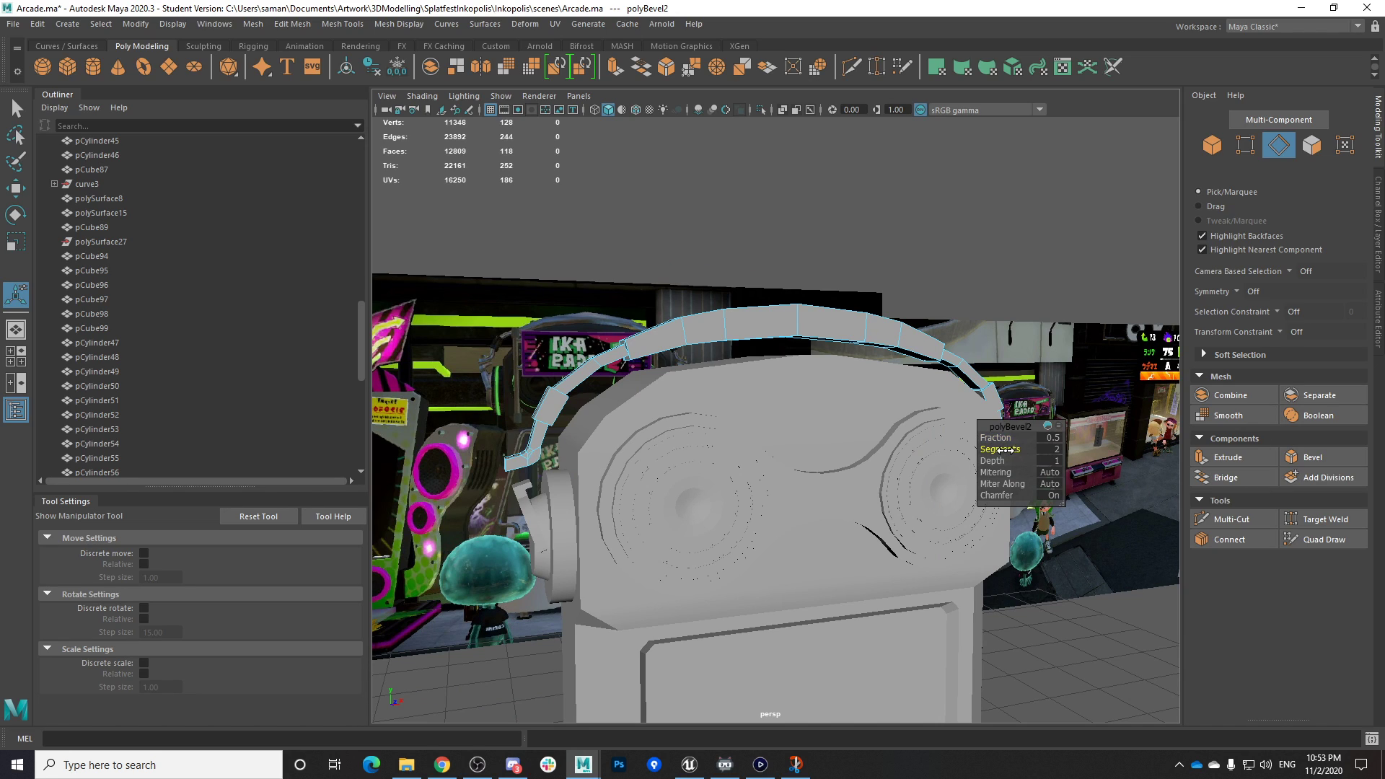
right_click_drag(777, 344, 877, 295)
left_click(1055, 413)
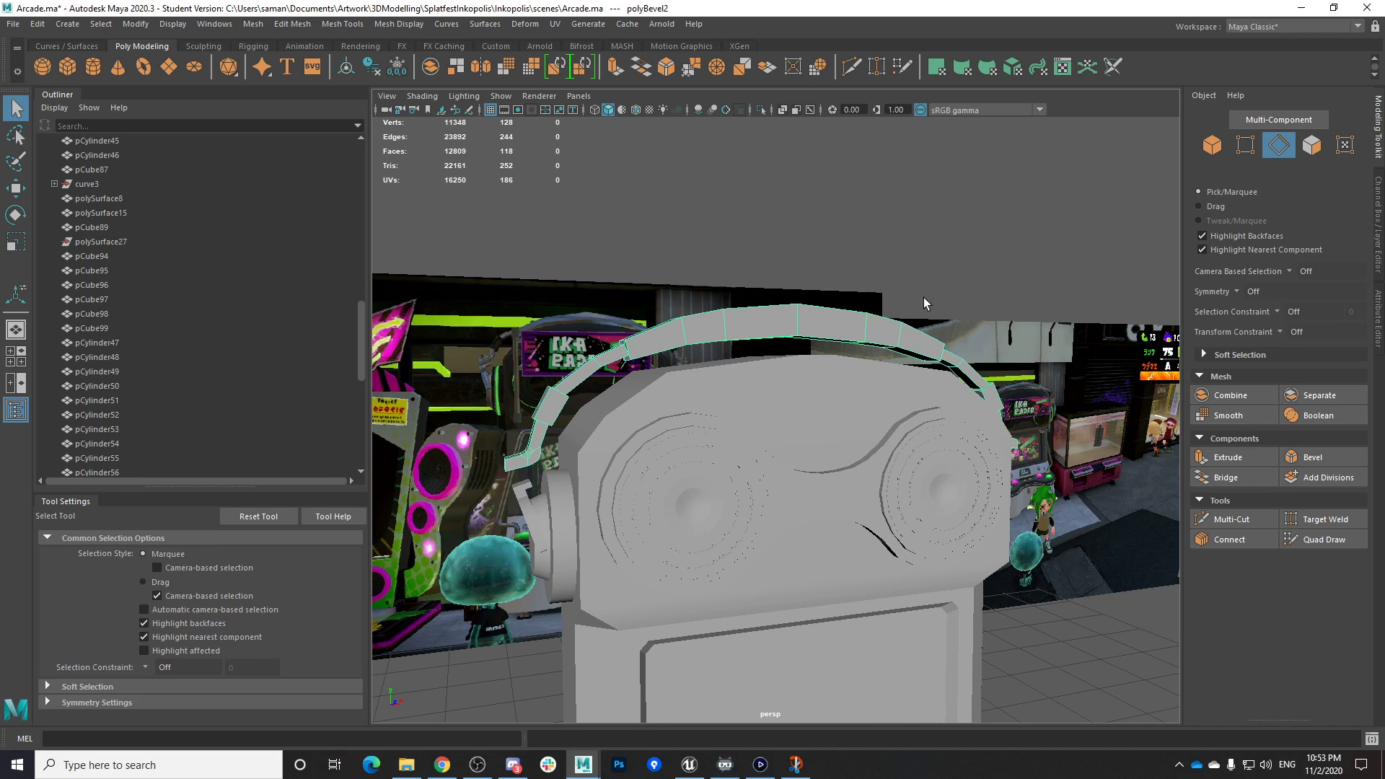
Select one edge at the lower bend of each arm and bevel both with fraction 0.5 and one segment
left_click_drag(1059, 419, 938, 402, "alt")
right_click_drag(938, 403, 1057, 439, "alt")
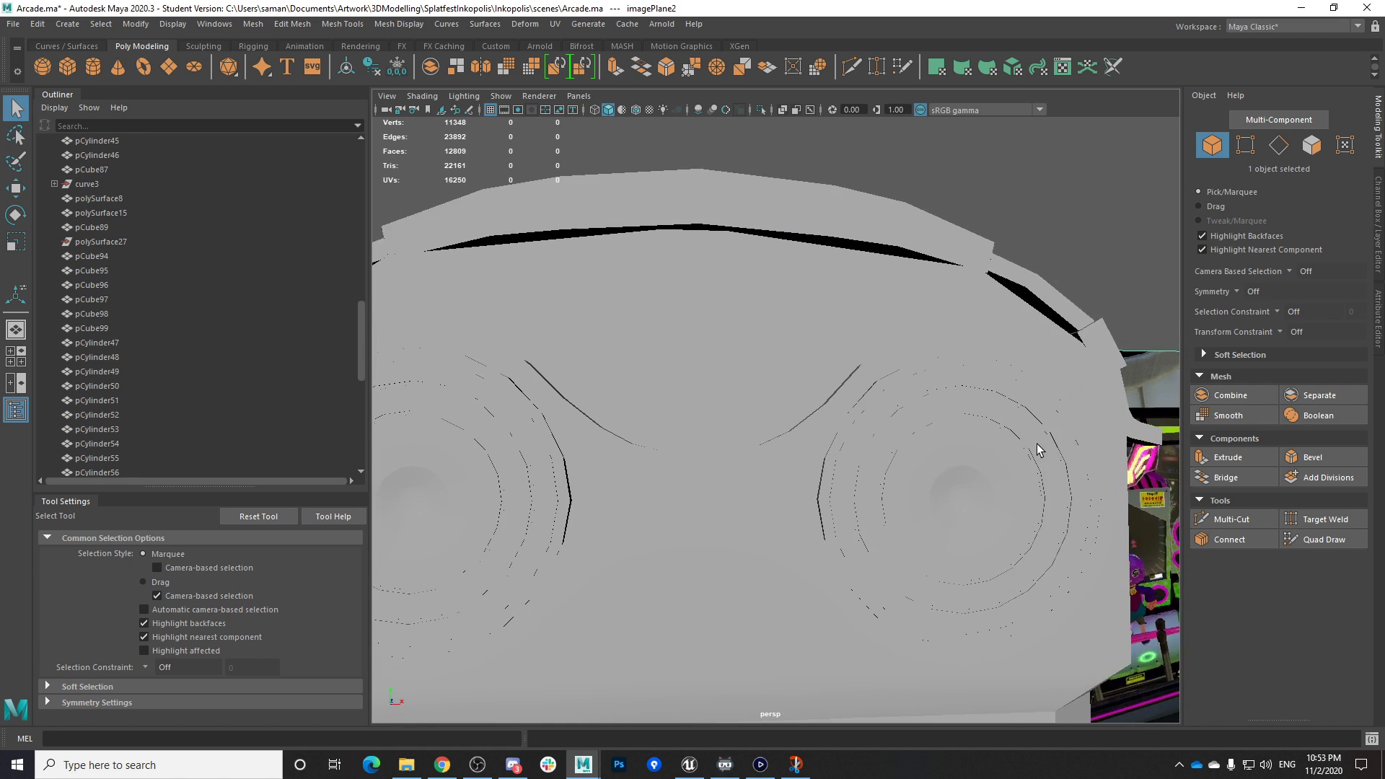
middle_click_drag(1056, 439, 930, 418, "alt")
right_click_drag(930, 416, 929, 361)
double_click(911, 428)
left_click_drag(798, 469, 822, 492, "alt")
left_click_drag(654, 481, 626, 454, "alt")
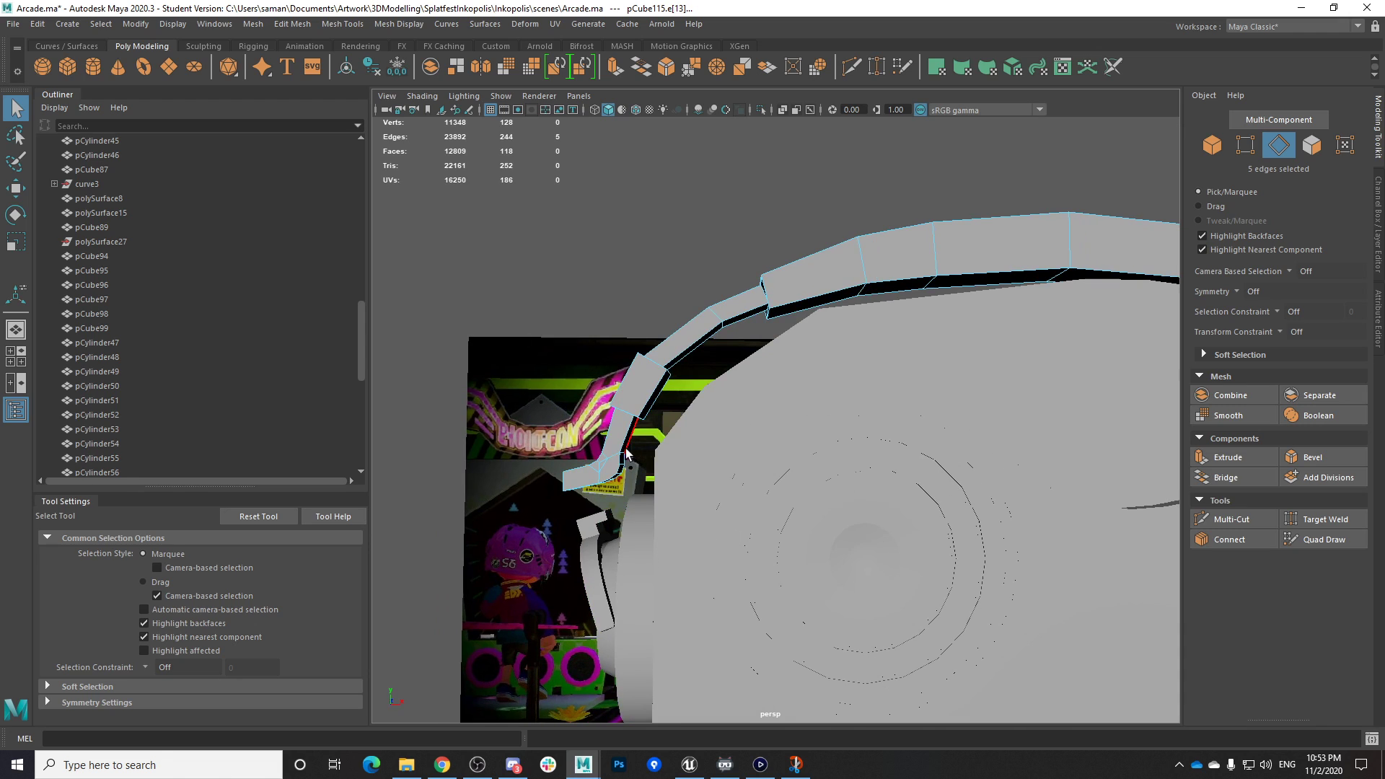
left_click_drag(747, 488, 791, 468, "alt")
left_click(864, 418, "shift")
left_click(1282, 459)
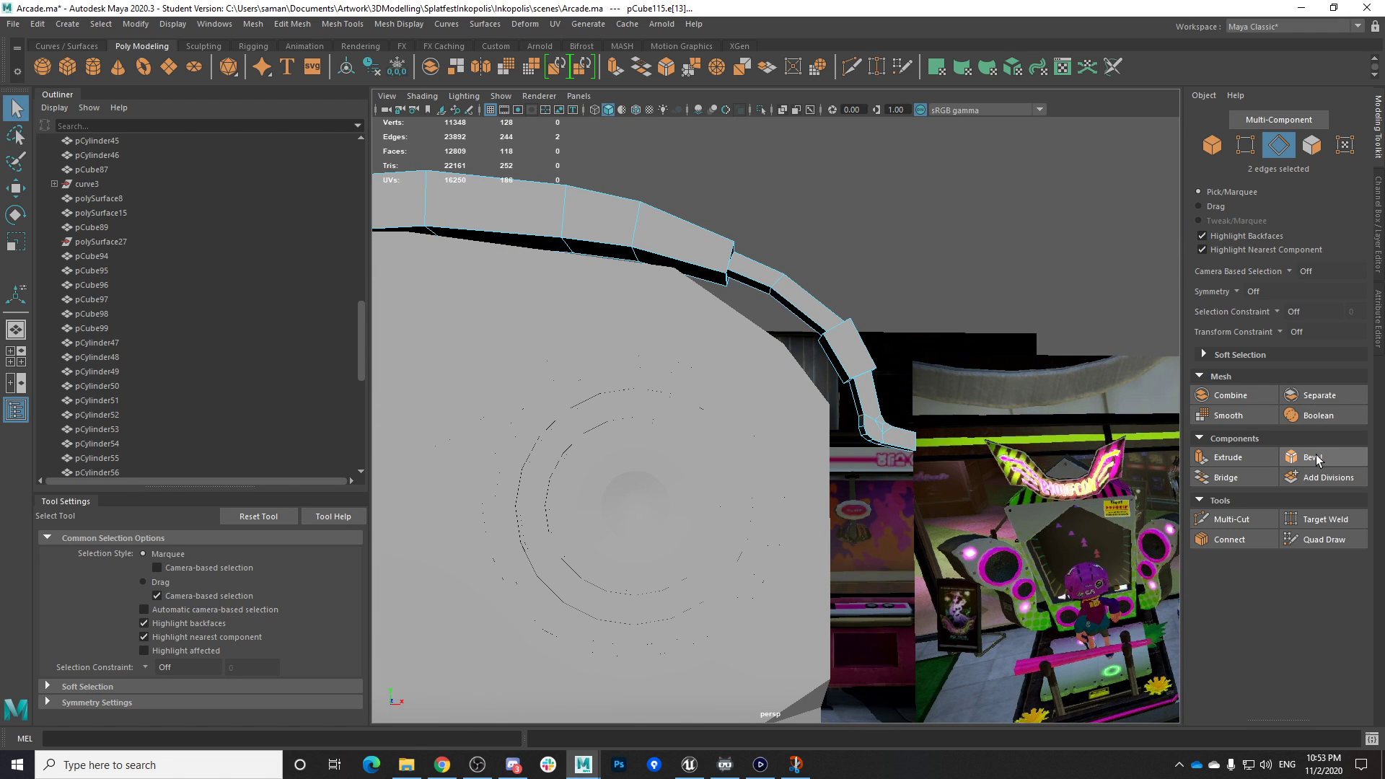
left_click_drag(826, 460, 807, 468, "alt")
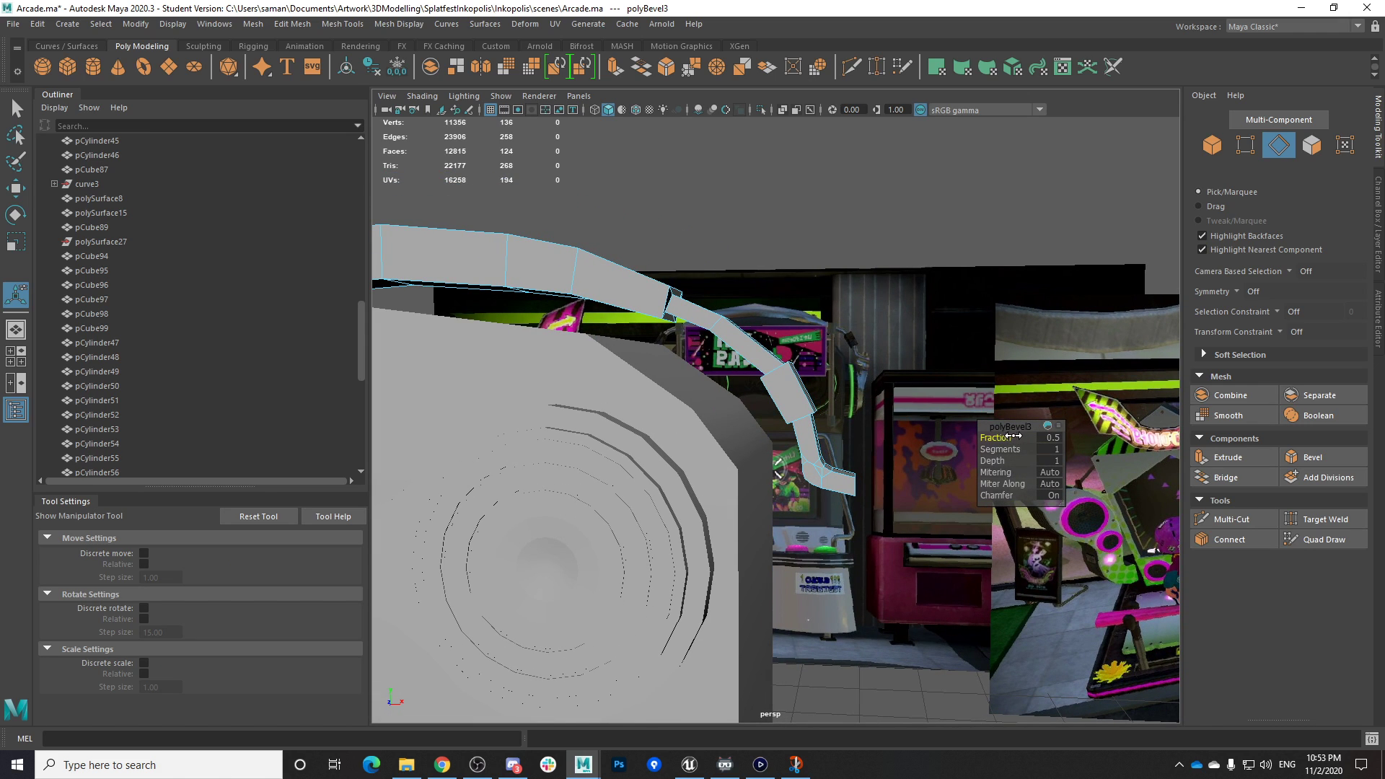
Return the arch to object mode and save the scene
right_click_drag(744, 356, 822, 272)
key("ctrl+s")
left_click(659, 394)
In the front view, select the six vertices on the cabinet-facing curve of one arm's lower bend for moving
scroll(590, 563, "up", 3)
scroll(664, 400, "up", 5)
middle_click_drag(462, 664, 808, 591, "alt")
scroll(808, 590, "up", 5)
right_click_drag(787, 487, 751, 482)
left_click_drag(758, 478, 817, 539)
key("w")
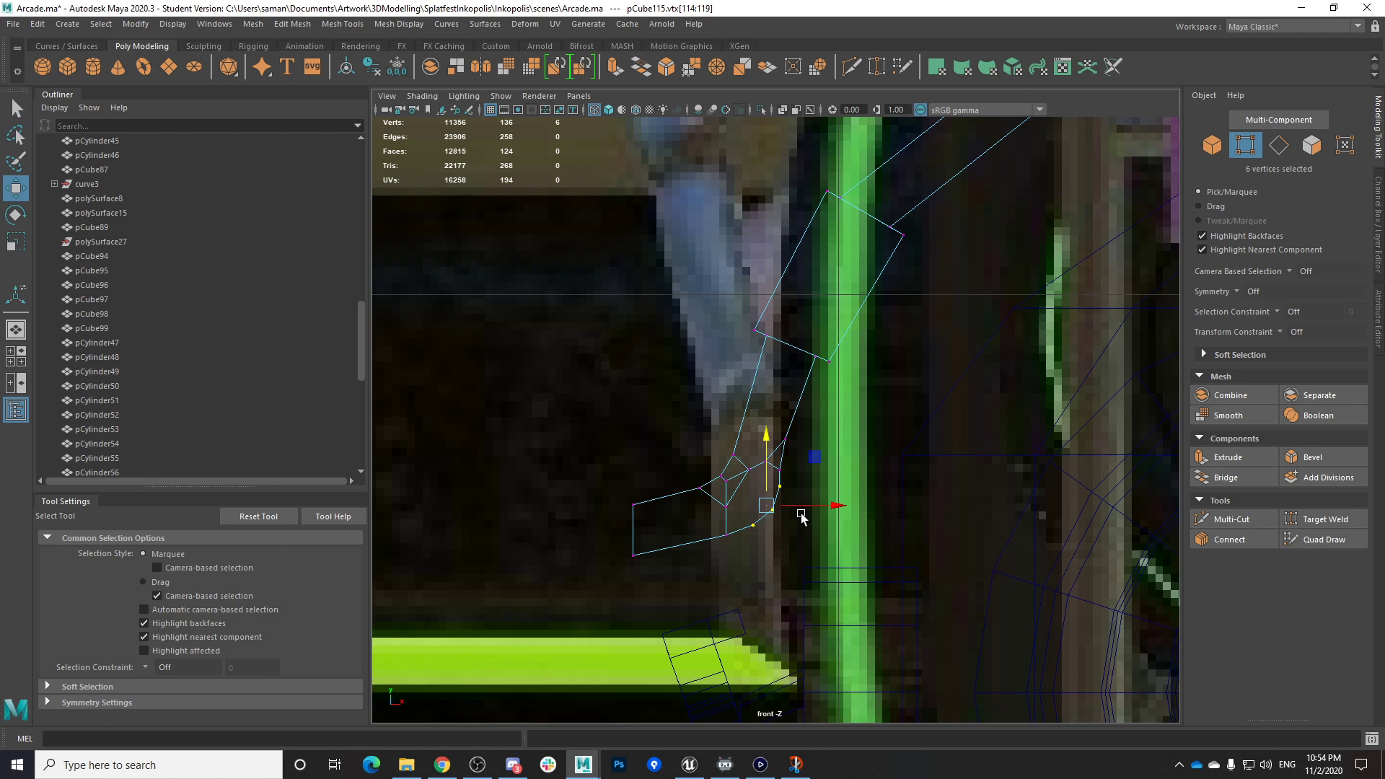
Adjust the six vertices on the cabinet-facing curve of the opposite arm's lower bend
scroll(806, 509, "down", 3)
middle_click_drag(938, 503, 577, 494, "alt")
scroll(902, 508, "down", 3)
scroll(866, 492, "down", 3)
middle_click_drag(959, 491, 798, 467, "alt")
scroll(866, 437, "up", 8)
left_click_drag(1016, 381, 1078, 443)
left_click_drag(1040, 390, 1039, 390, "shift")
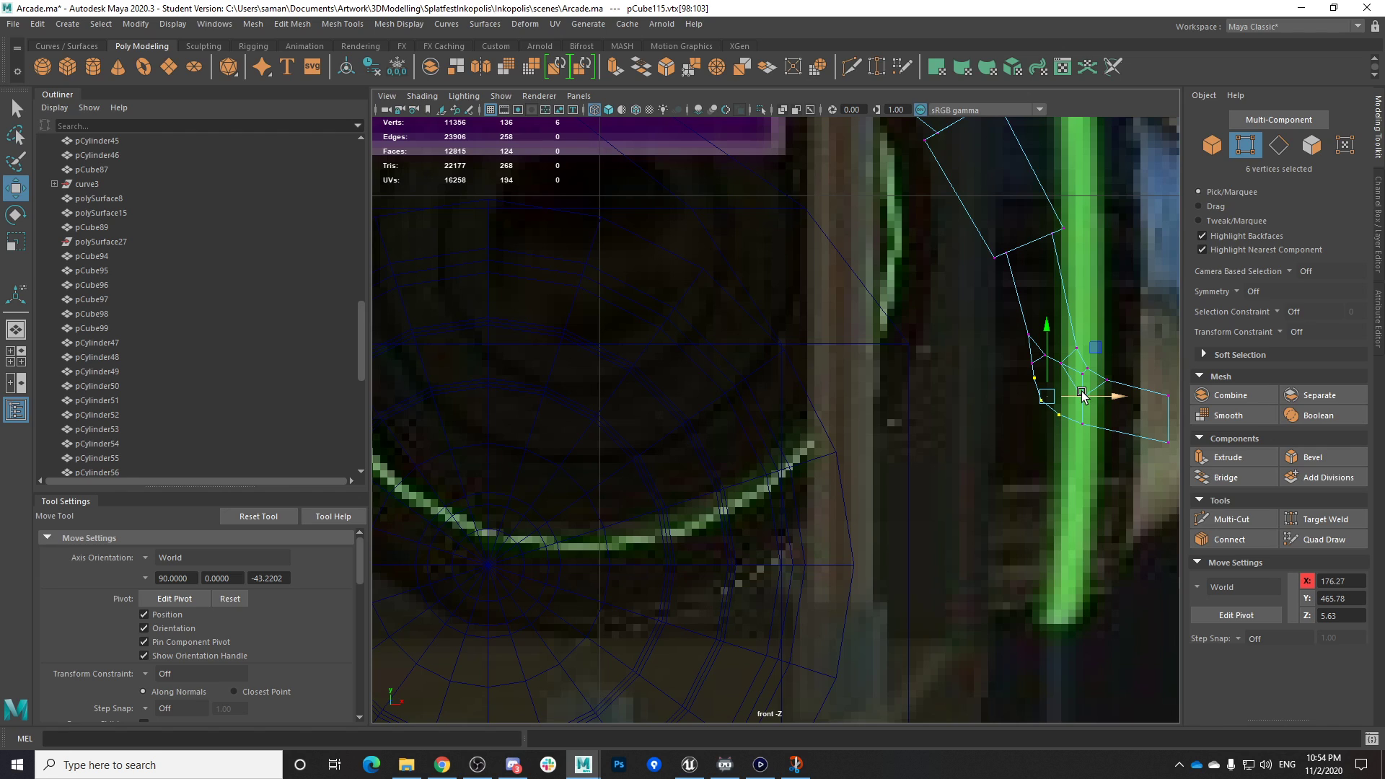
Save the scene, return the arch to object mode and go back to the perspective view
key("ctrl+s")
left_click(657, 396)
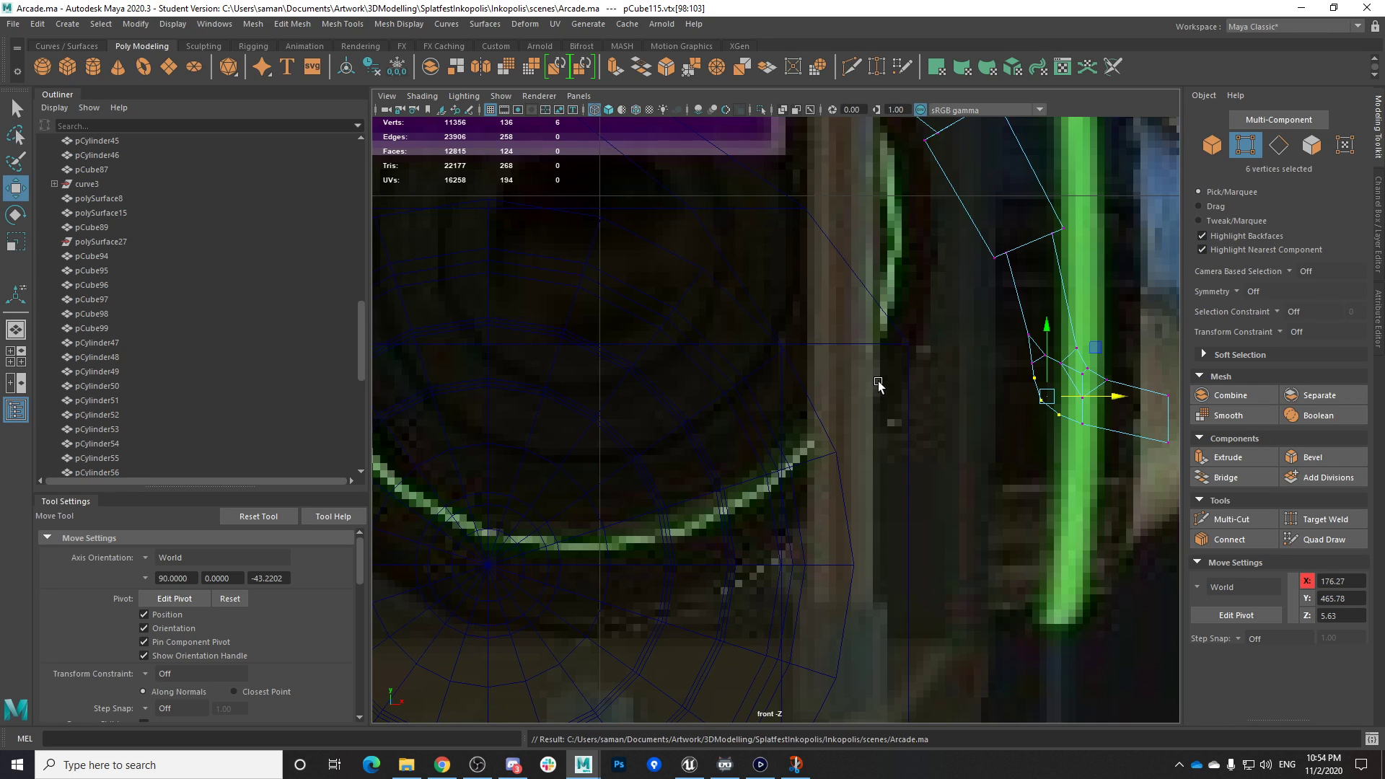
scroll(951, 388, "down", 3)
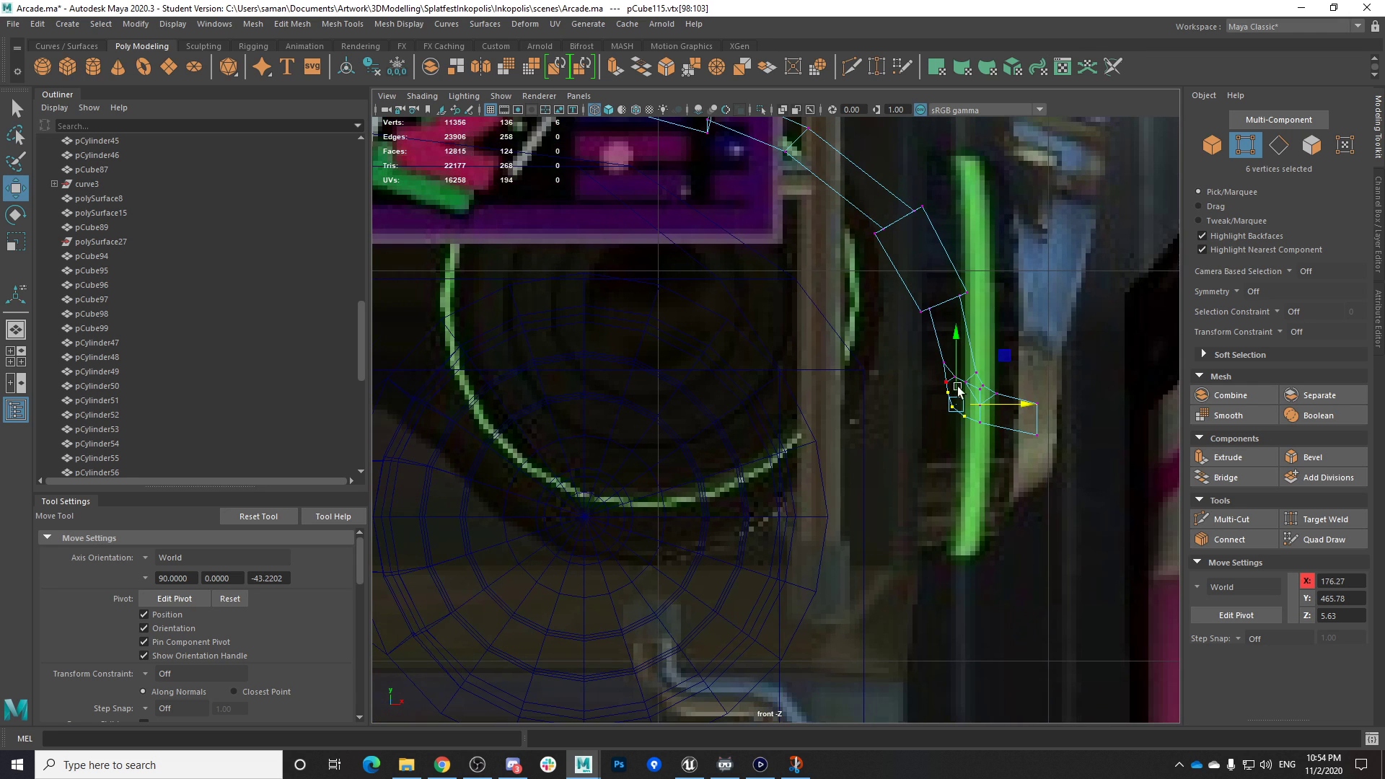
right_click_drag(948, 288, 1060, 245)
right_click_drag(942, 241, 1040, 205)
key("space")
key("space")
left_click_drag(995, 336, 877, 361, "alt")
scroll(569, 368, "down", 2)
left_click_drag(580, 371, 496, 194, "alt")
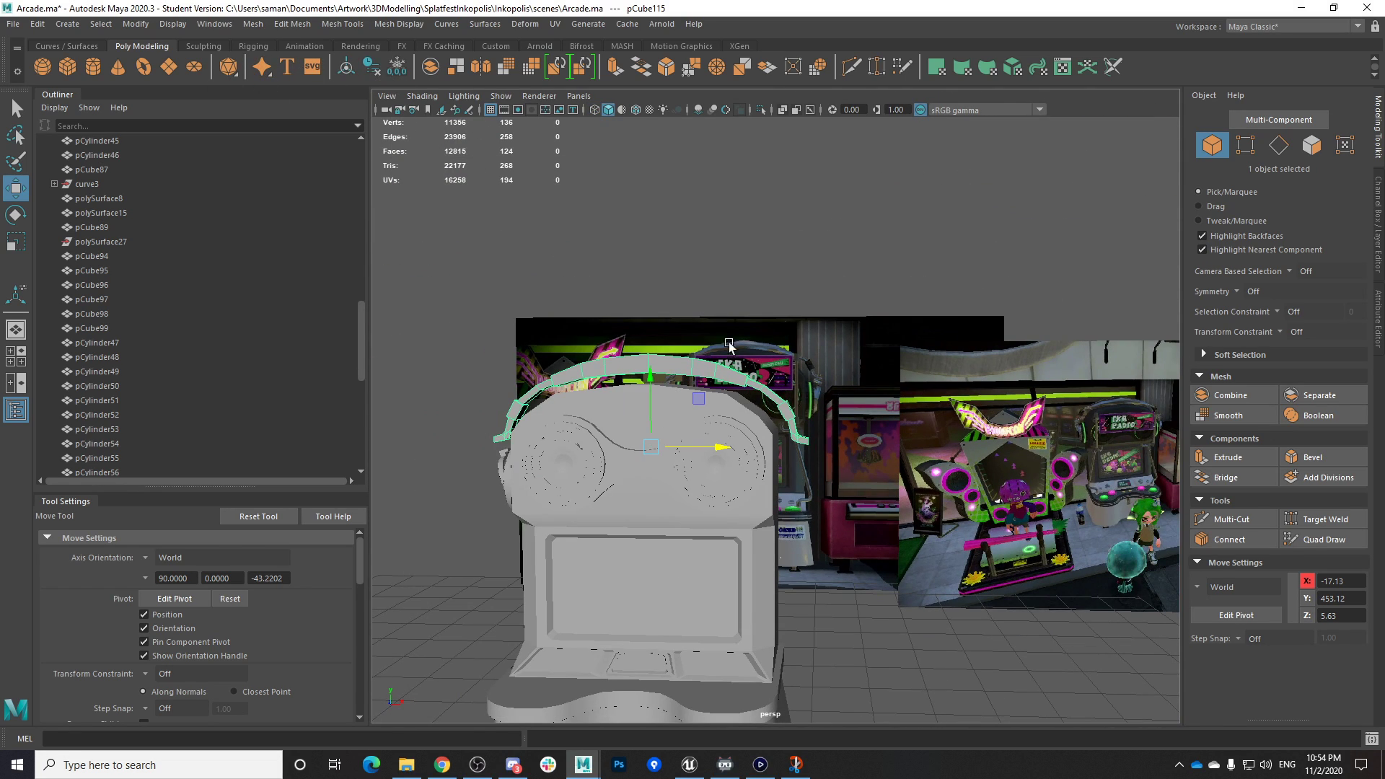
Try beveling a long edge loop of the arch and a single edge on one arm, undoing both bevels
left_click_drag(1072, 274, 1001, 336, "alt")
scroll(989, 334, "up", 4)
right_click_drag(953, 259, 955, 213)
double_click(979, 267)
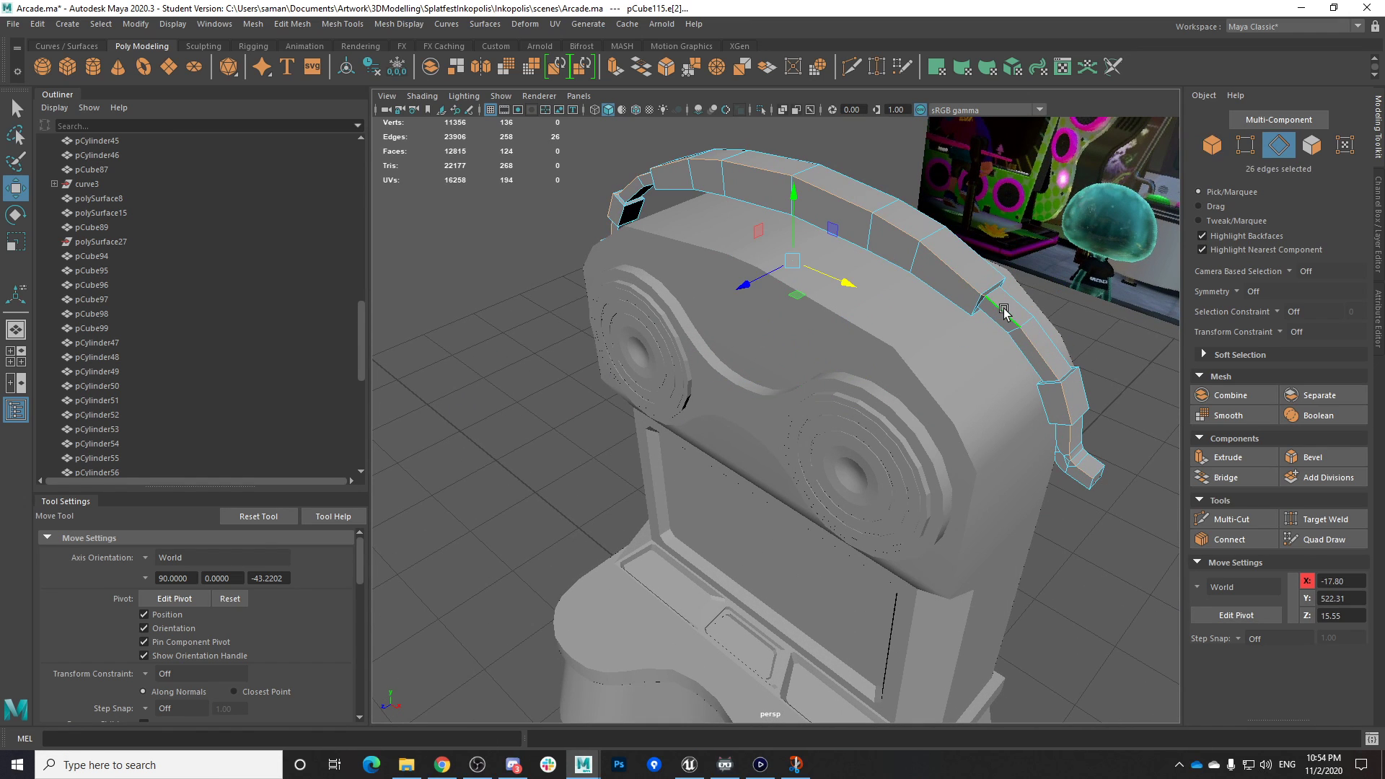
left_click(1297, 454)
left_click_drag(1047, 433, 909, 397, "alt")
key("ctrl+z")
left_click_drag(875, 351, 899, 346, "alt")
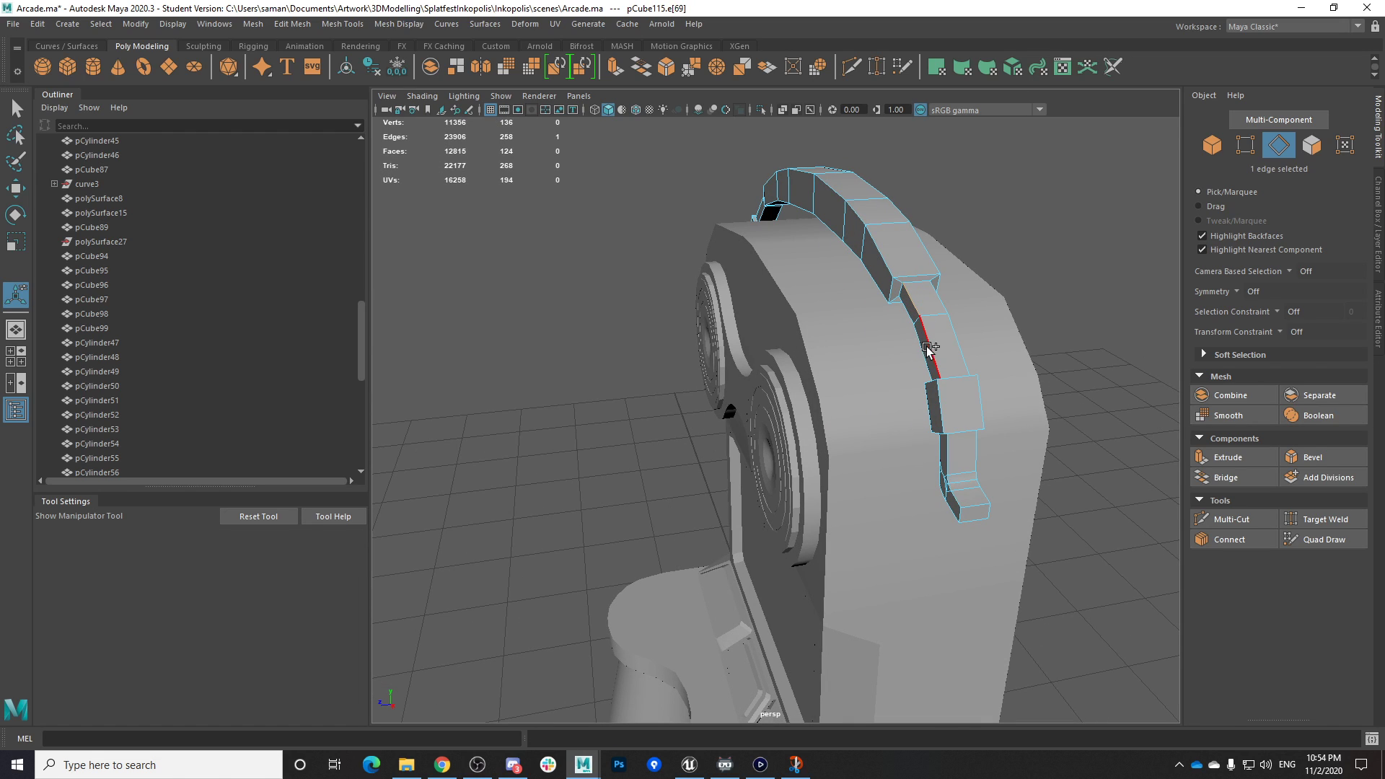
left_click(1310, 457)
key("ctrl+z")
Select the long edges on both sides of one arm's upper section, checking them in the top view
left_click(910, 316, "shift")
left_click(941, 296, "shift")
left_click(953, 334, "shift")
key("space")
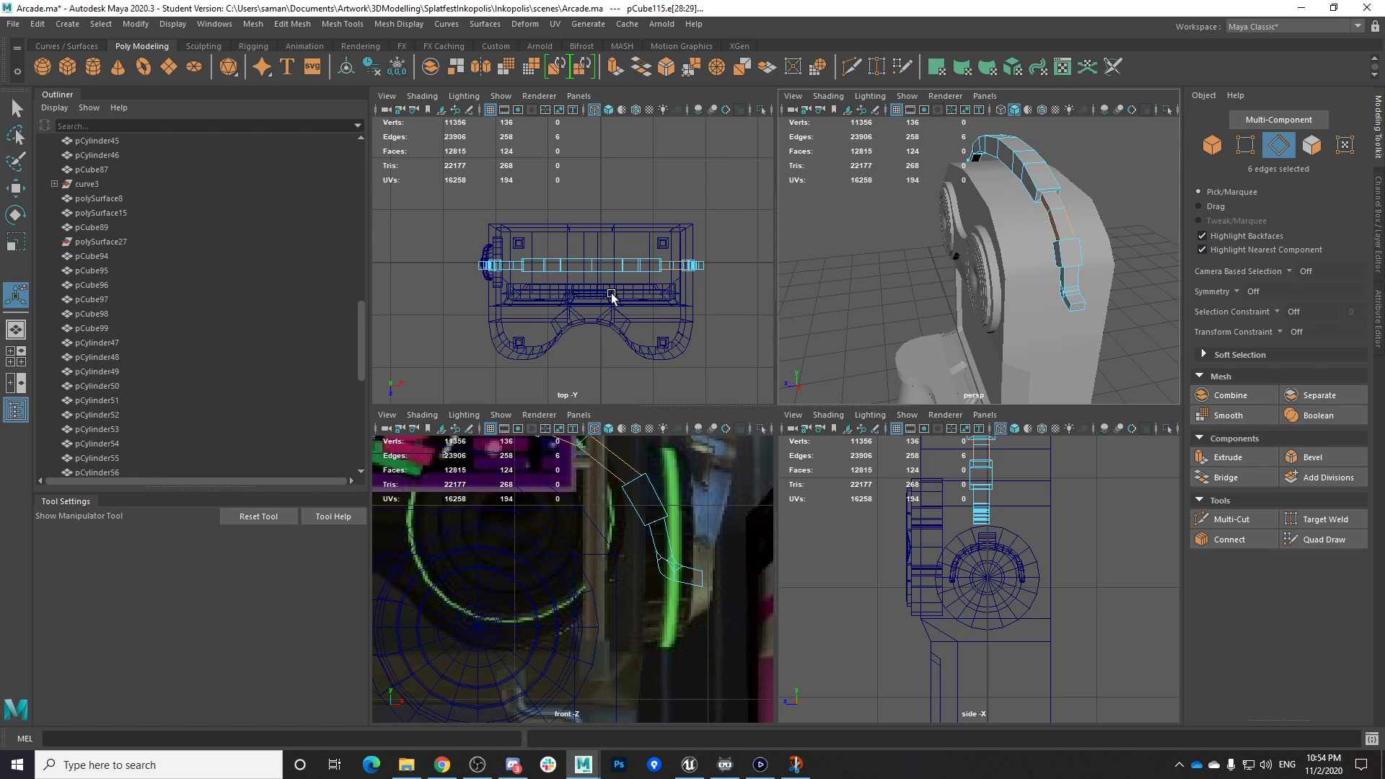
key("space")
scroll(955, 375, "up", 10)
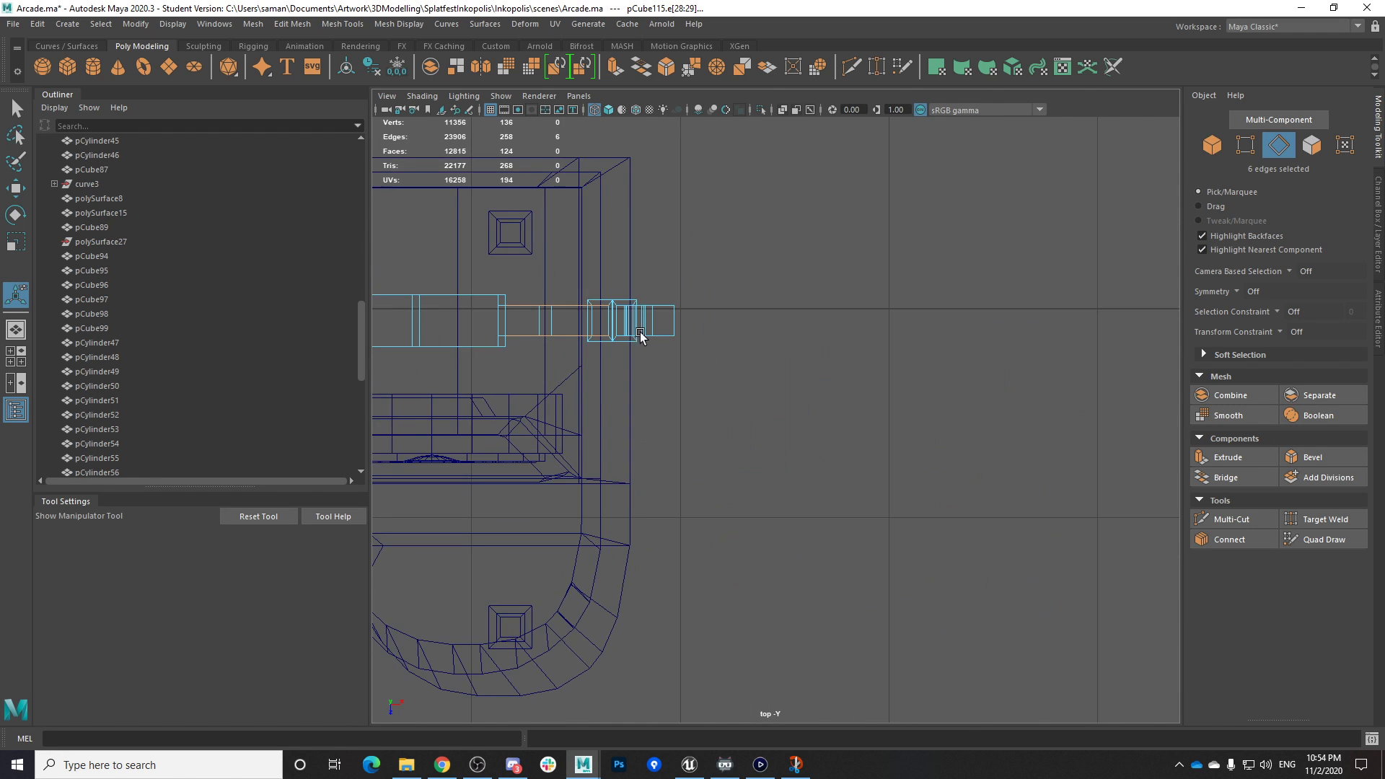
left_click_drag(756, 417, 757, 419, "shift")
scroll(727, 378, "up", 5)
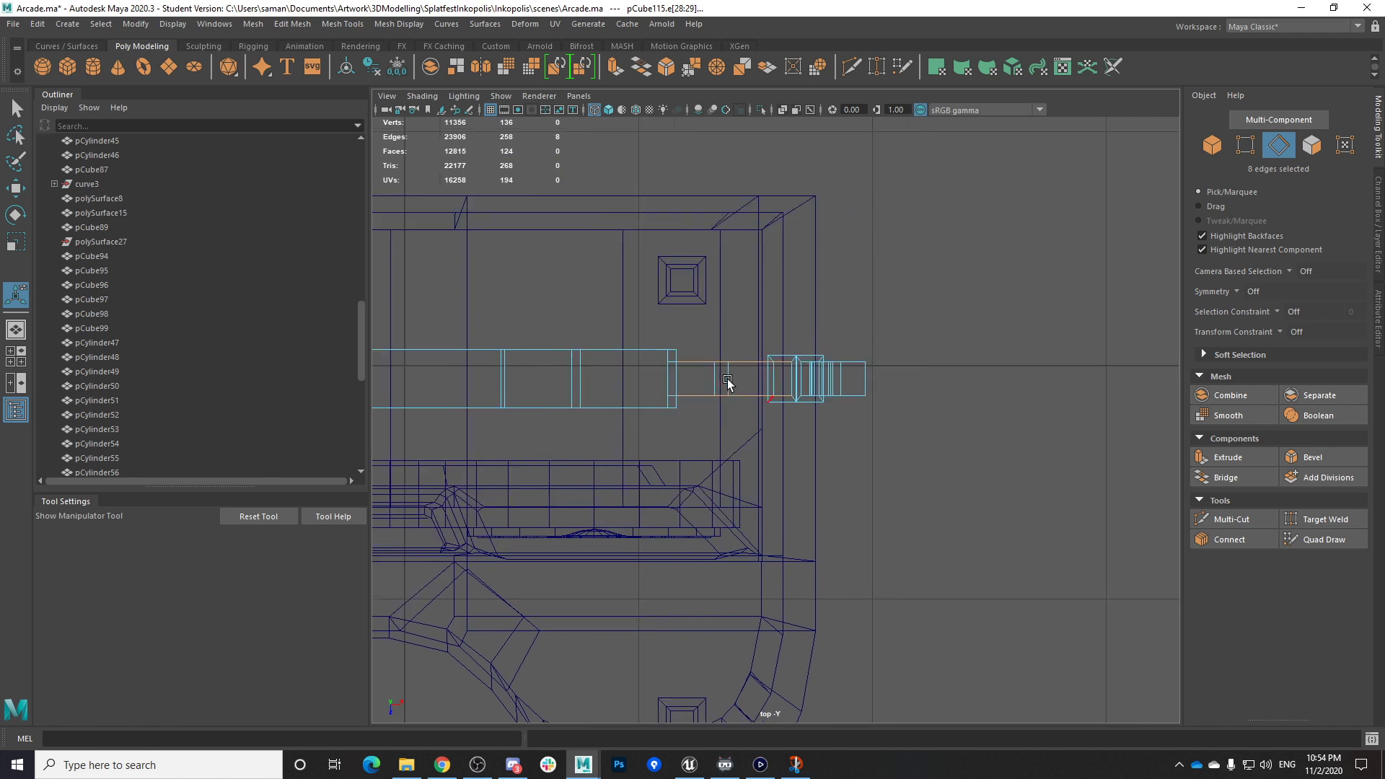
key("space")
key("space")
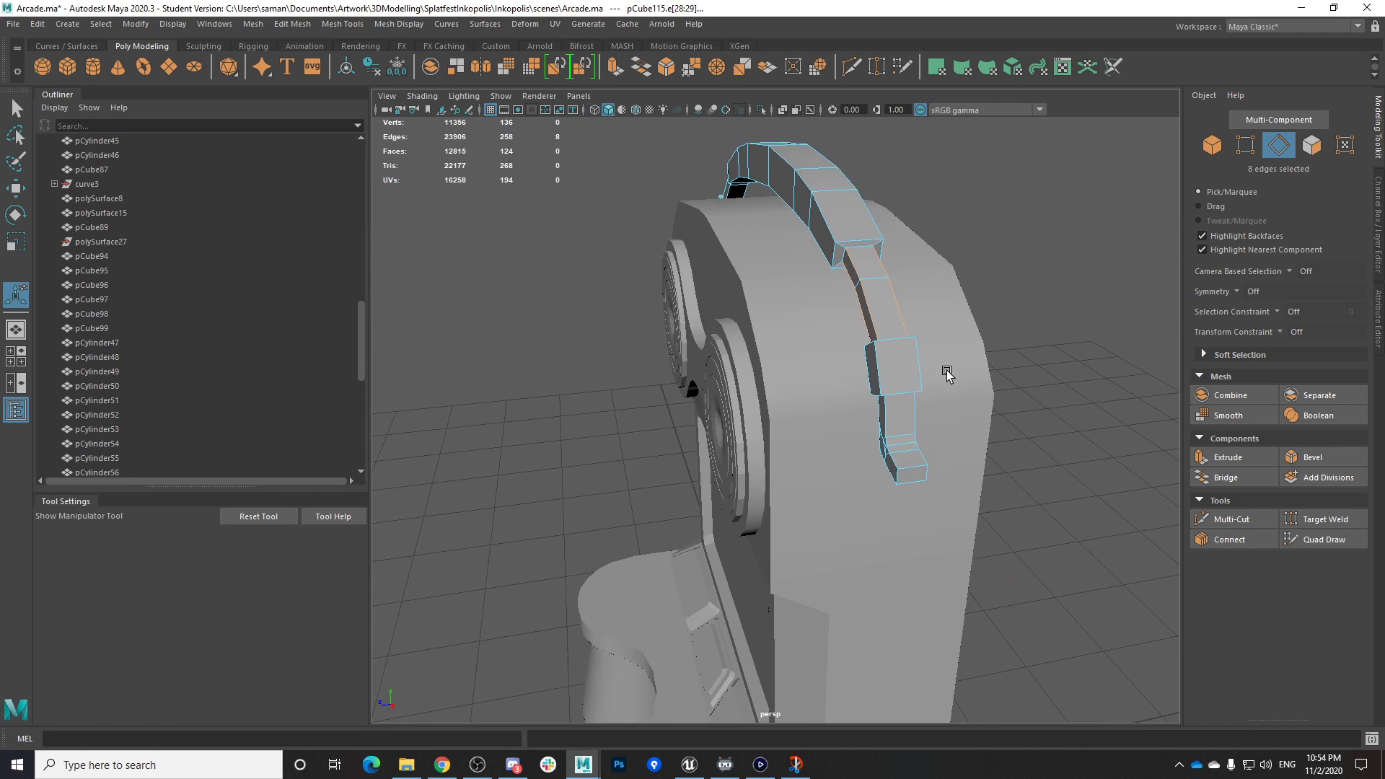
key("ctrl+z")
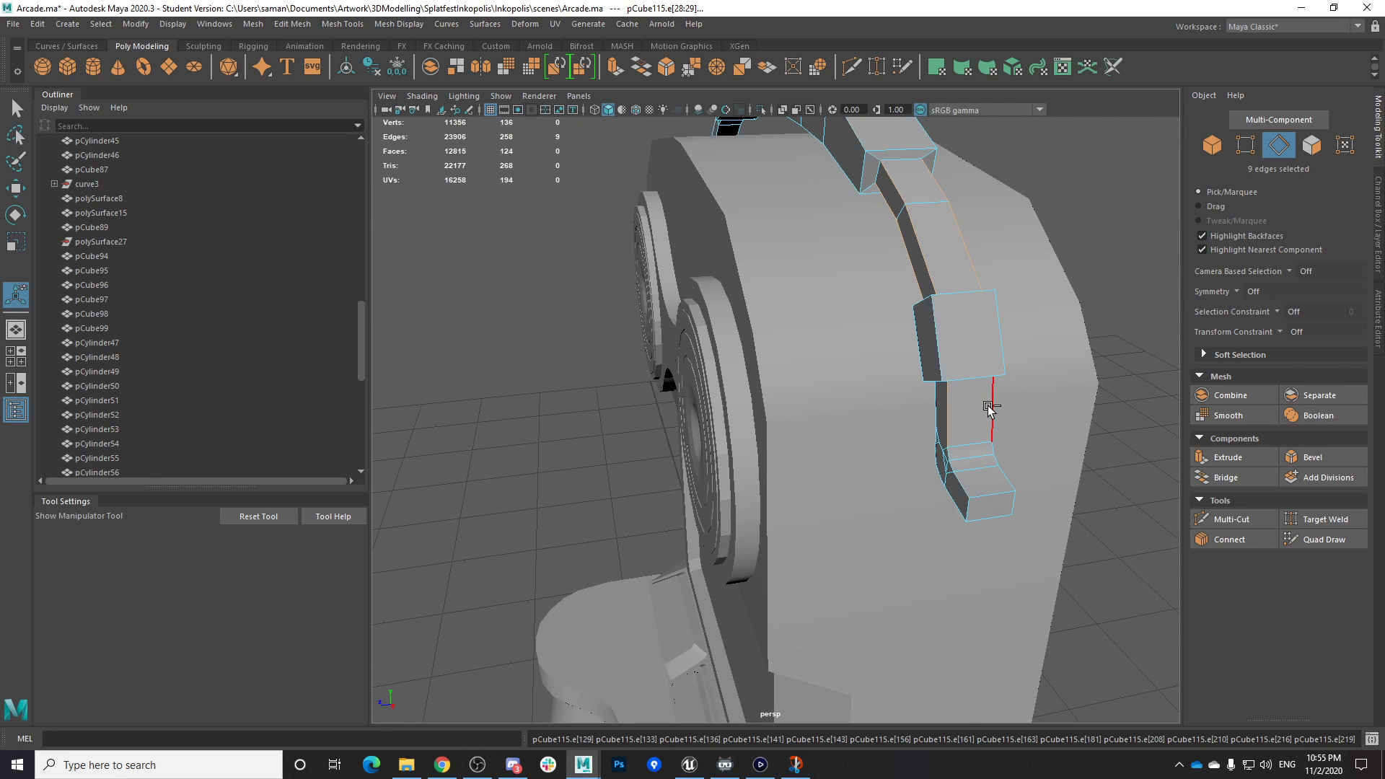
Extend the edge selection along the arm's lower section and bend, and bevel it with fraction 0.9 and one segment
left_click_drag(956, 440, 933, 423, "alt")
left_click_drag(892, 326, 889, 416, "alt")
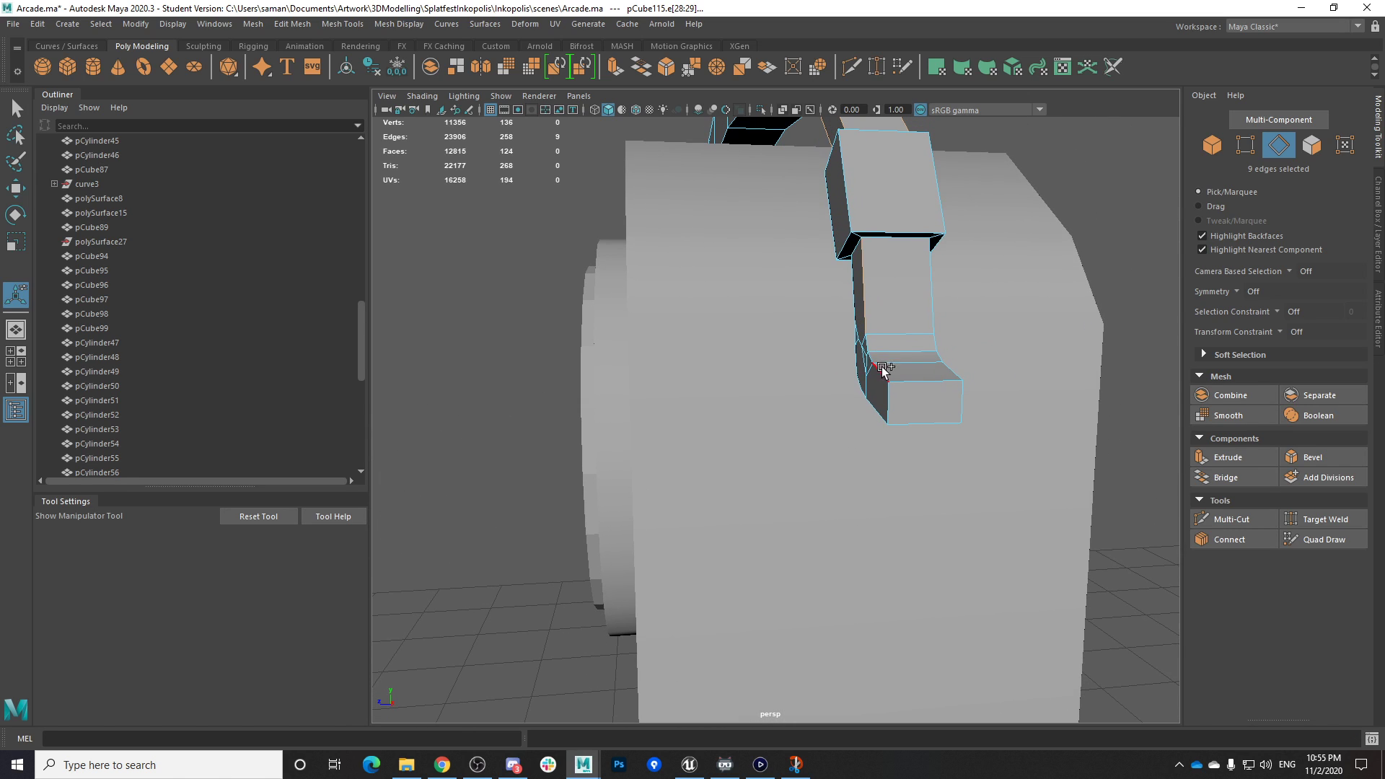
left_click(871, 354, "shift")
left_click(887, 370, "shift")
left_click(944, 328, "shift")
key("ctrl+z")
left_click_drag(937, 302, 906, 343, "alt")
left_click(1307, 457)
left_click_drag(837, 433, 662, 417, "alt")
left_click_drag(979, 436, 957, 418, "alt")
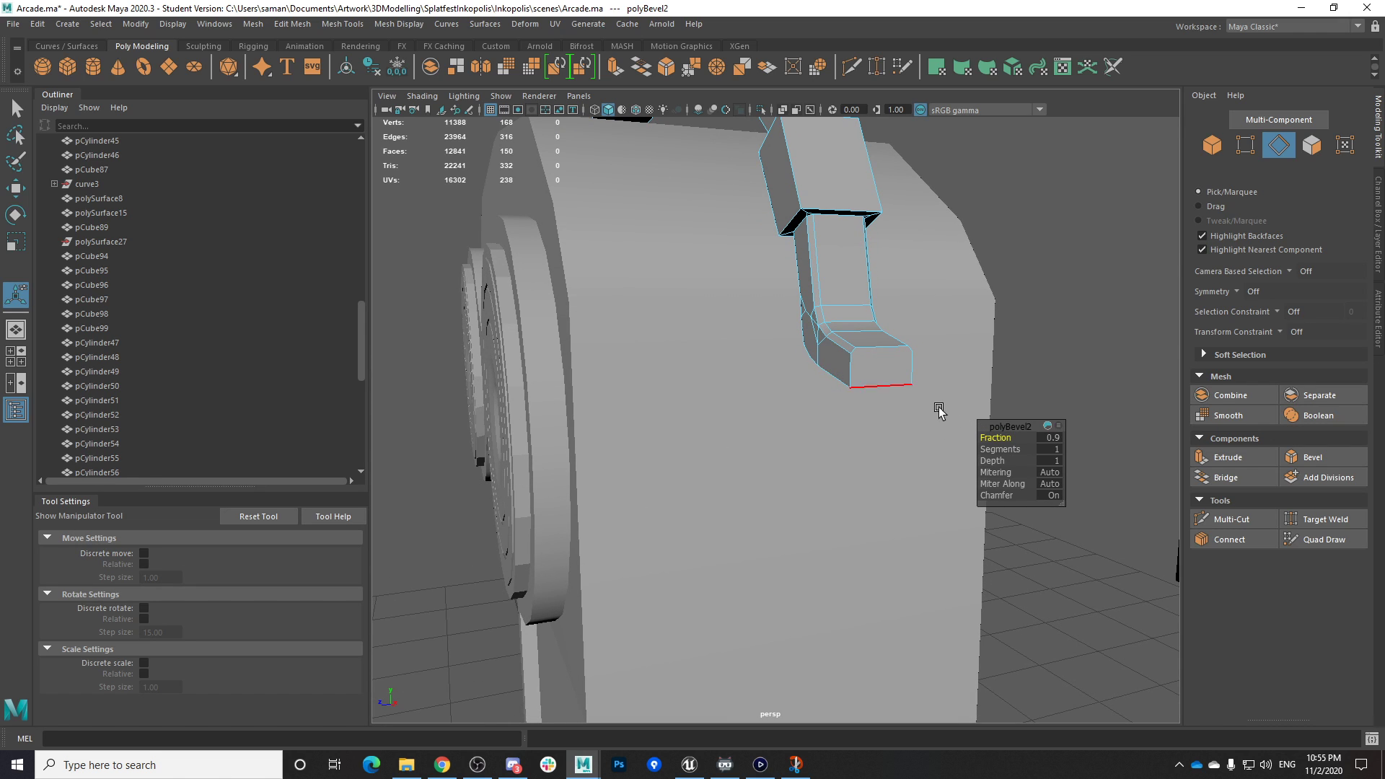
Select the cabinet-facing edges along one side of the arm's lower section and bend
left_click(838, 378)
left_click_drag(844, 376, 899, 378, "alt")
left_click(1071, 325, "shift")
left_click_drag(1090, 415, 952, 464, "alt")
middle_click_drag(952, 464, 1172, 500, "alt")
right_click_drag(678, 419, 741, 421, "alt")
left_click_drag(741, 421, 792, 449, "alt")
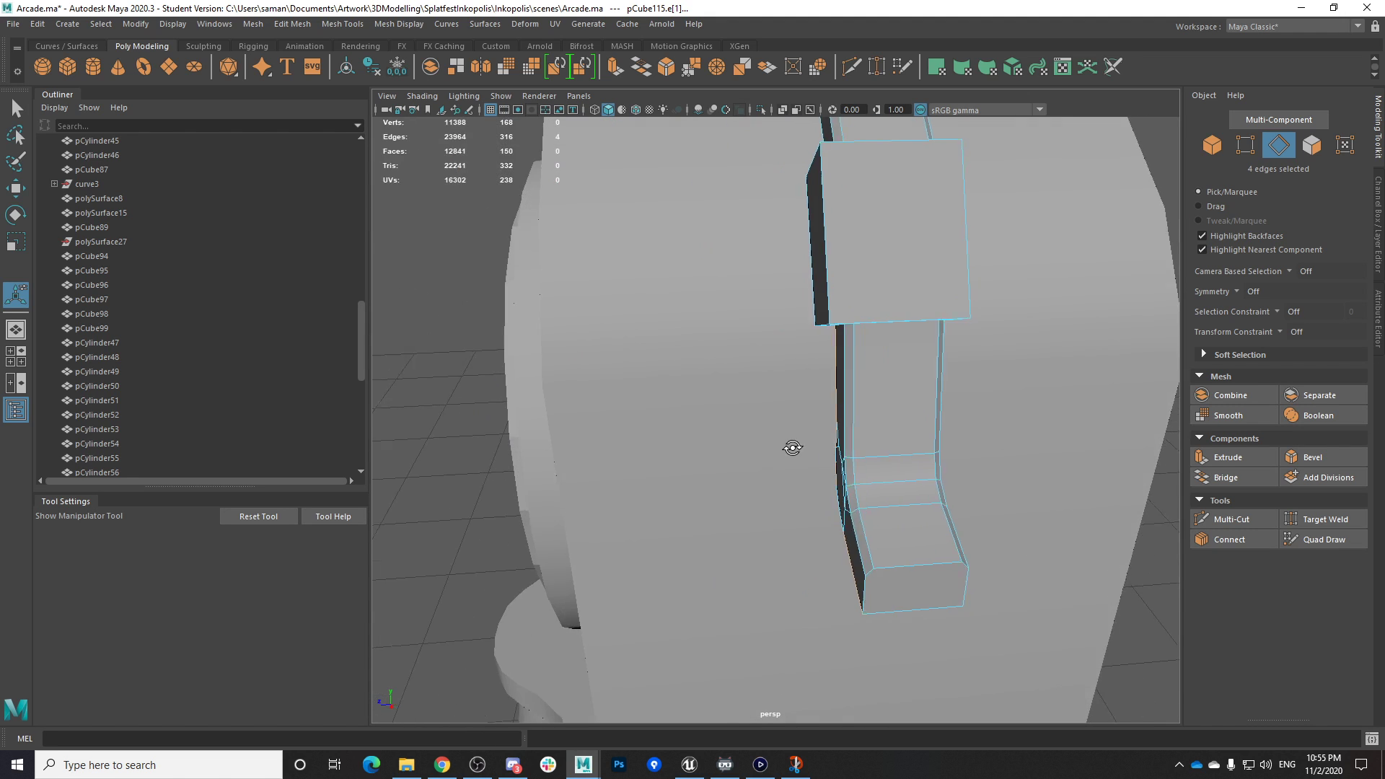
right_click_drag(791, 448, 993, 473, "alt")
left_click_drag(1024, 464, 969, 417, "alt")
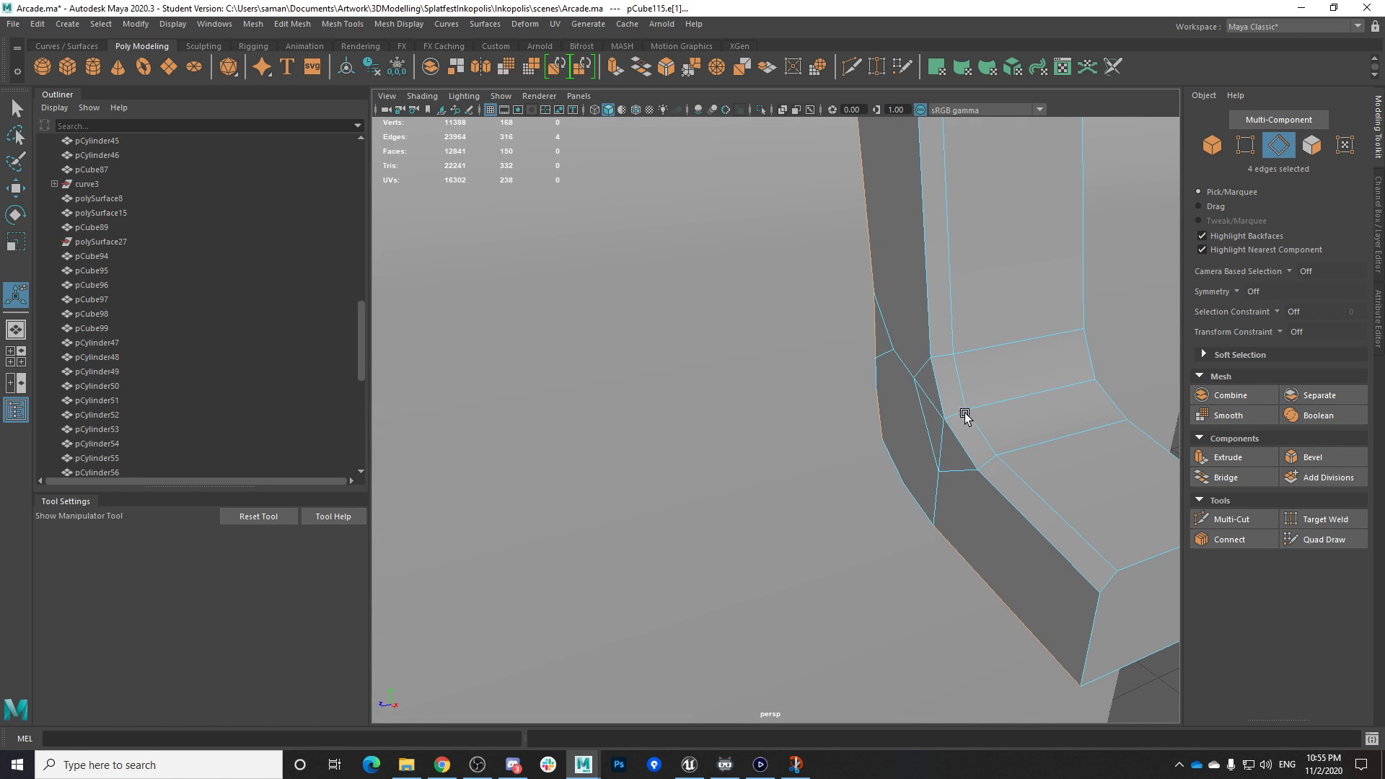
left_click(896, 455, "shift")
left_click(921, 500, "shift")
right_click_drag(922, 500, 896, 496, "alt")
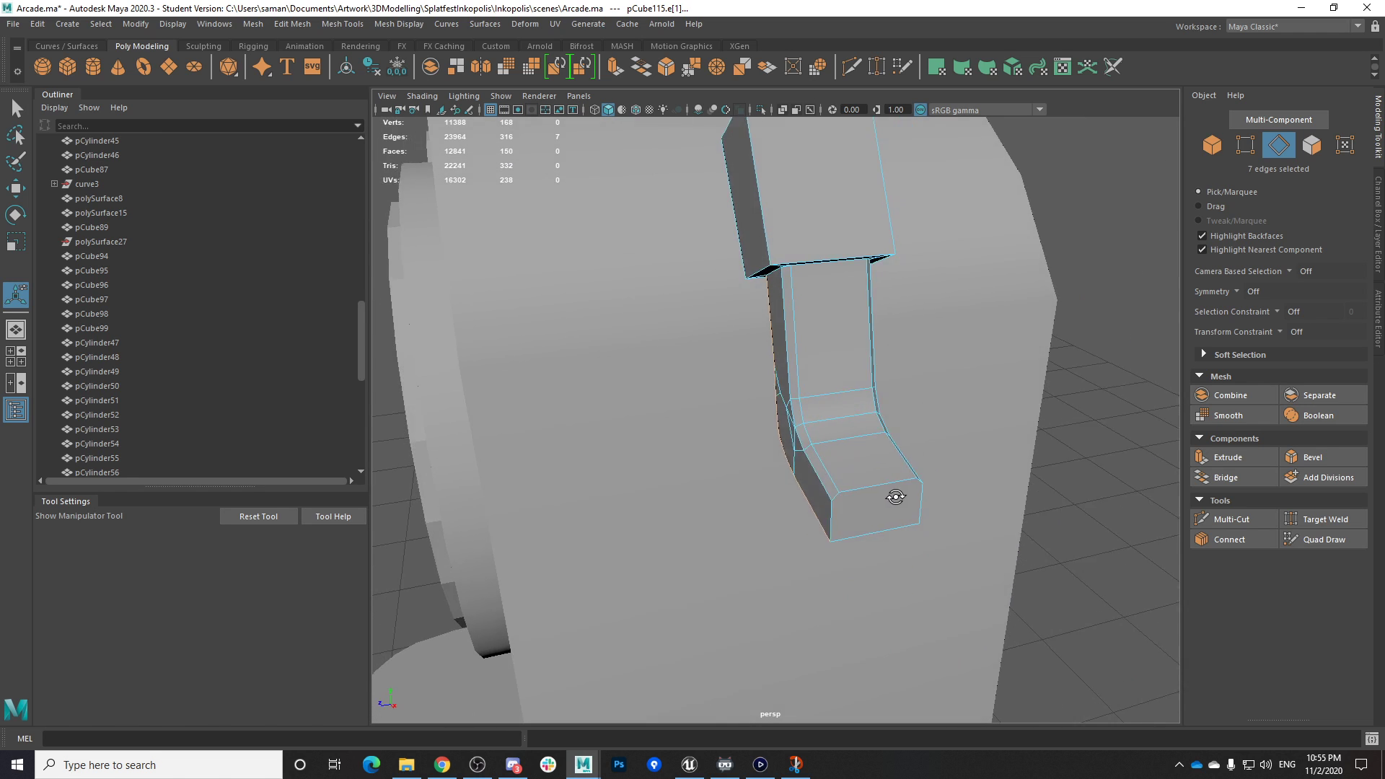
Add the matching cabinet-facing edges on the opposite side of the arm and bevel them with fraction 0.5 and one segment
left_click_drag(897, 495, 725, 443, "alt")
middle_click_drag(724, 443, 808, 491, "alt")
right_click_drag(808, 491, 843, 496, "alt")
left_click_drag(841, 494, 693, 483, "alt")
left_click(694, 485, "shift")
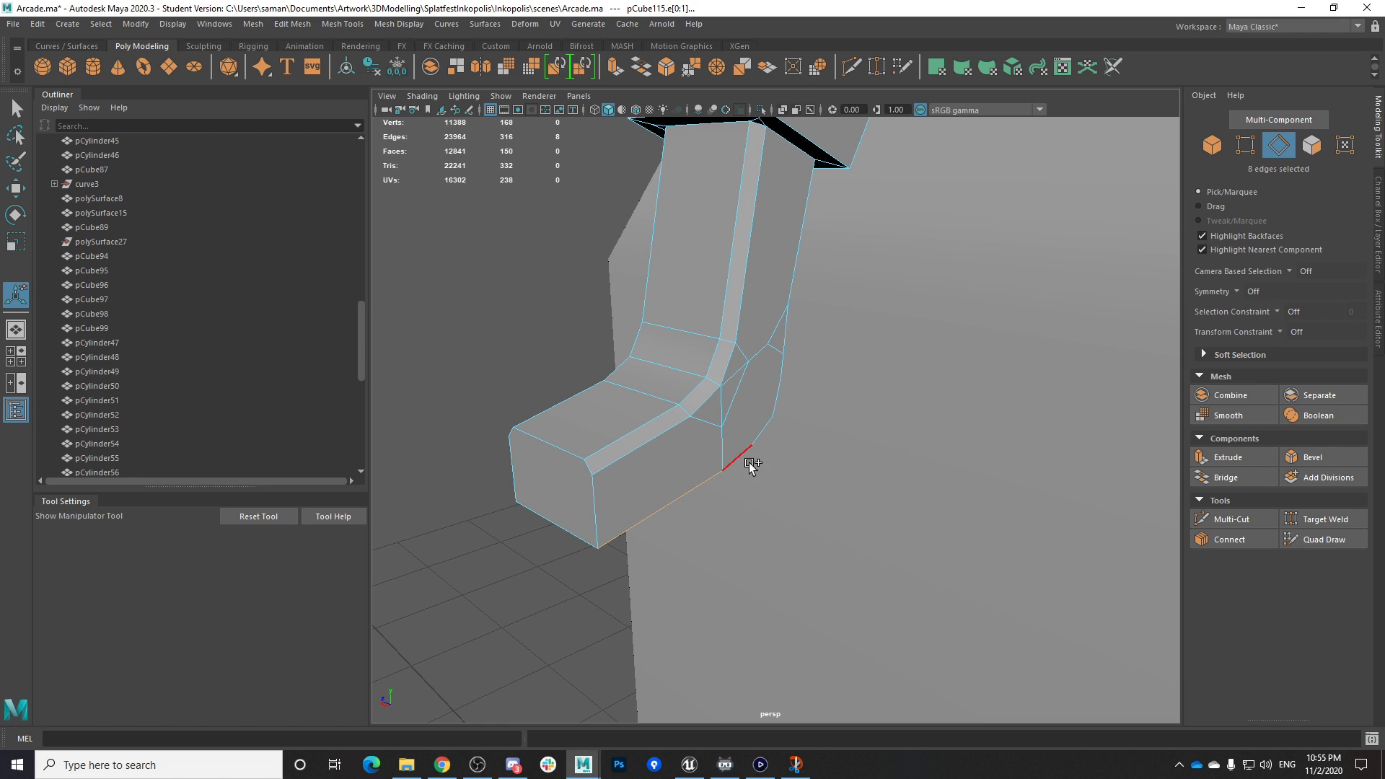
left_click(753, 452, "shift")
left_click(783, 364, "shift")
left_click_drag(794, 284, 1036, 350, "alt")
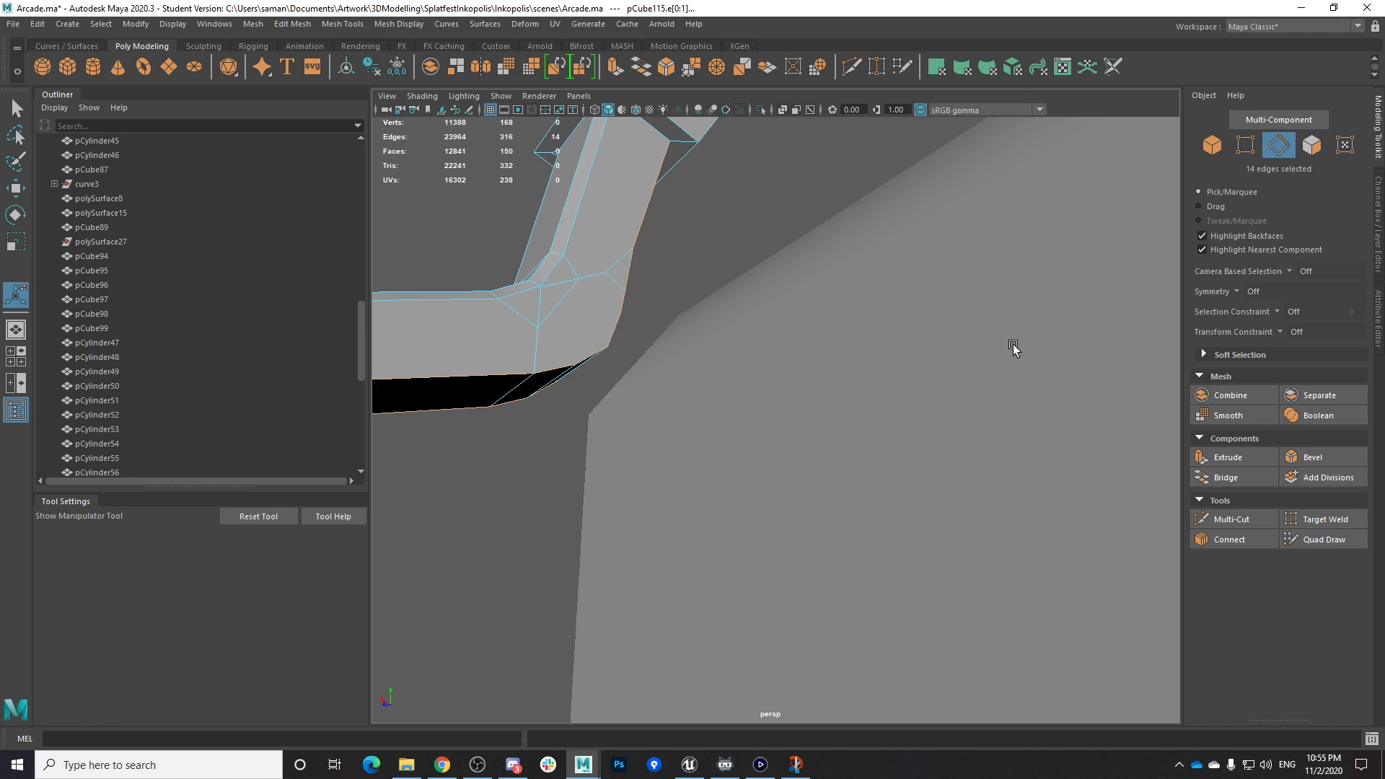
left_click(1310, 457)
left_click_drag(974, 446, 616, 398, "alt")
left_click_drag(683, 416, 769, 375, "alt")
Select the long edges along both sides of the other arm's upper section, checking them in the top view, and save the scene
key("space")
key("space")
scroll(642, 397, "down", 3)
scroll(603, 414, "up", 1)
middle_click_drag(603, 414, 1061, 399, "alt")
middle_click_drag(637, 396, 1018, 377, "alt")
left_click_drag(827, 380, 827, 381)
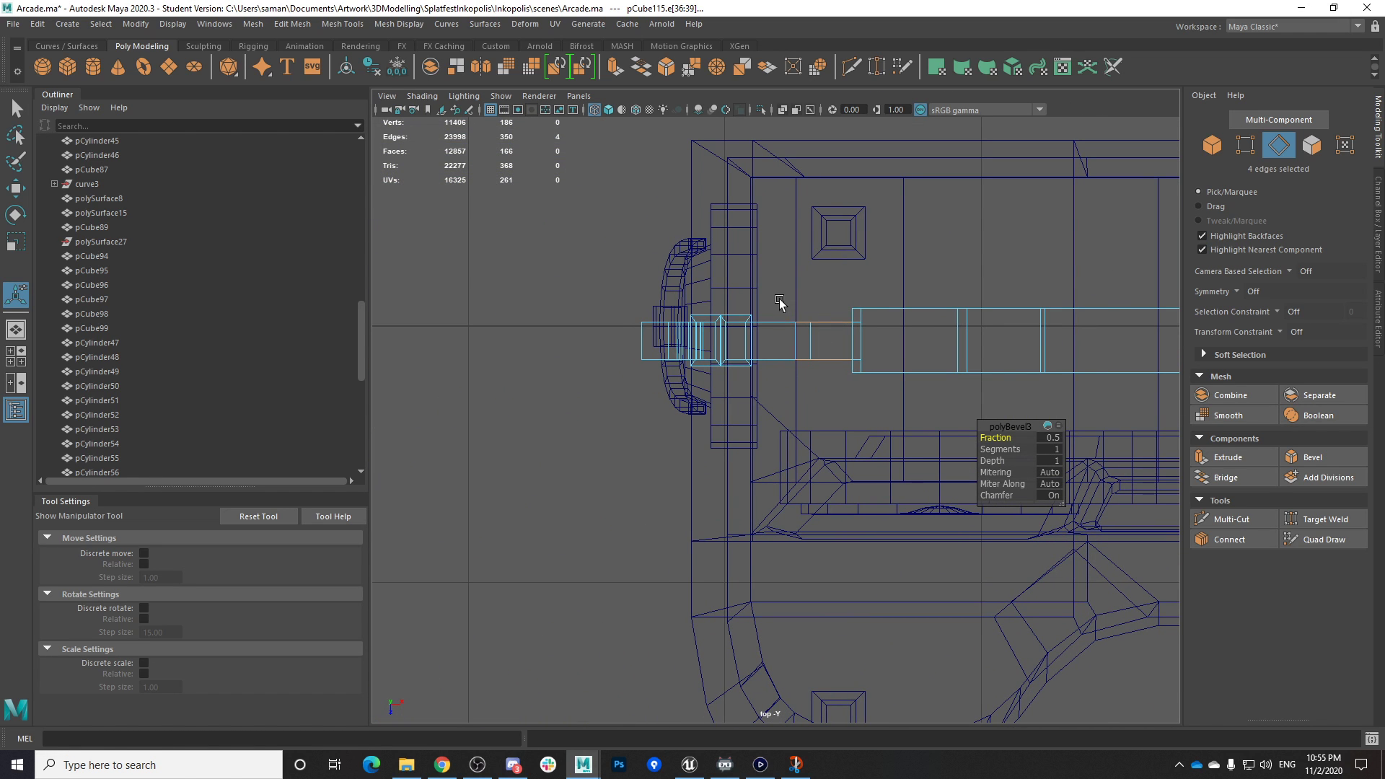
key("space")
key("space")
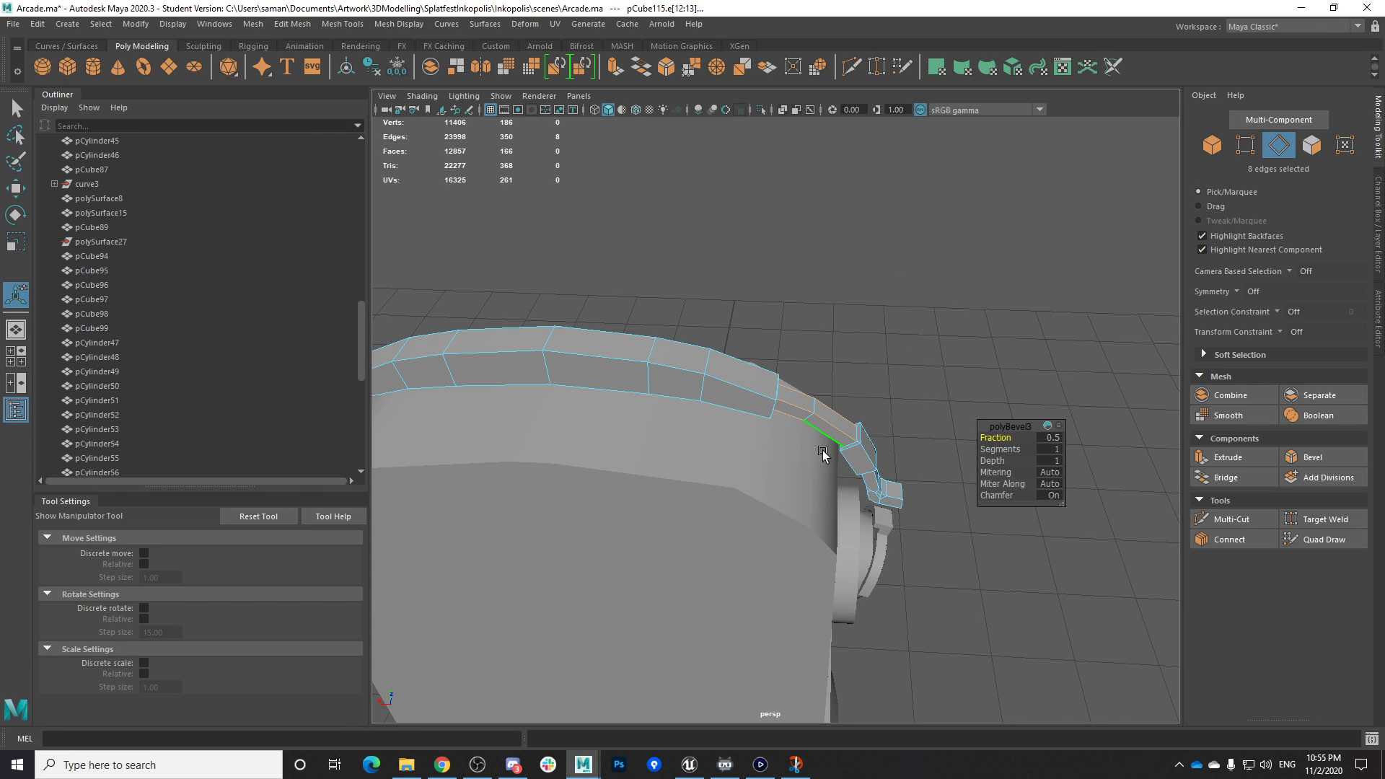
key("ctrl+s")
left_click(658, 396)
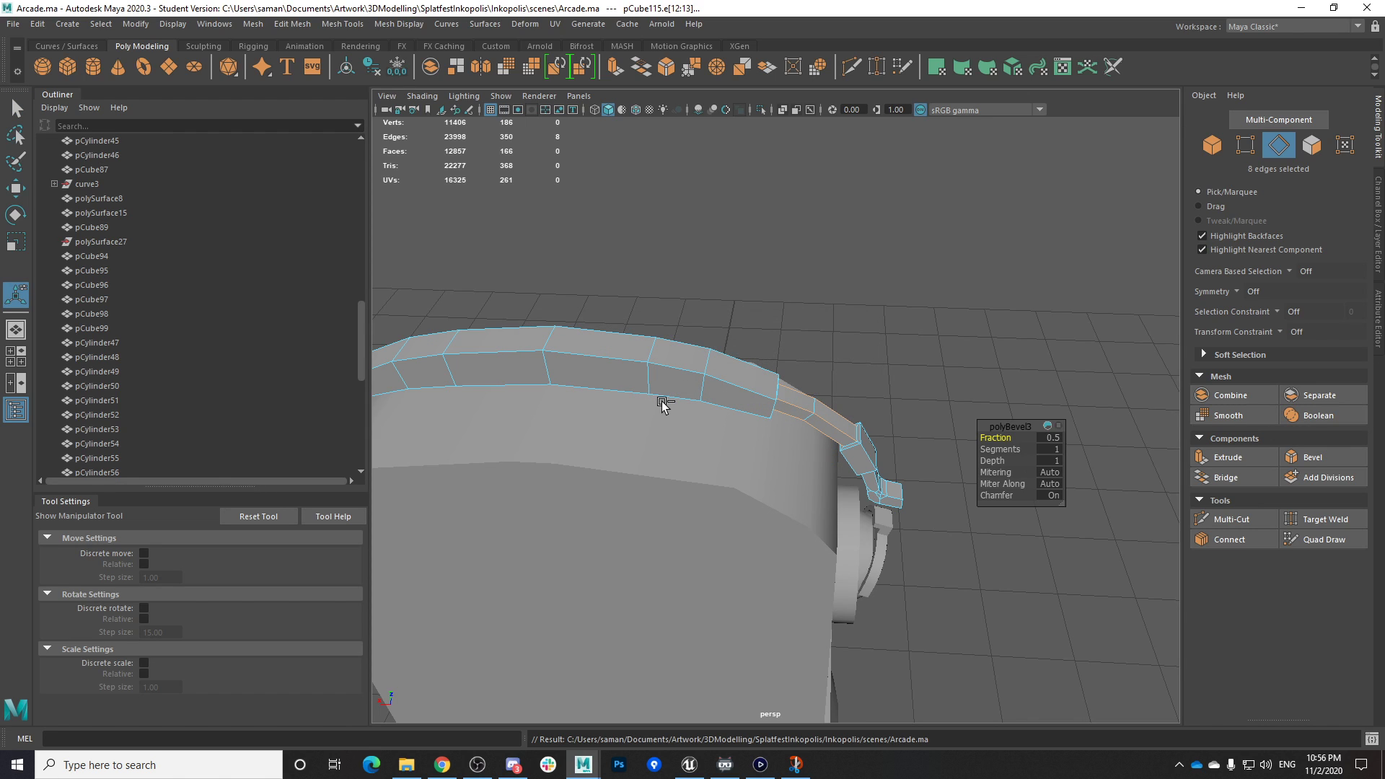
Extend the edge selection down both outer edges of this arm's lower section and around its bend
left_click_drag(897, 484, 837, 392, "alt")
scroll(837, 392, "up", 4)
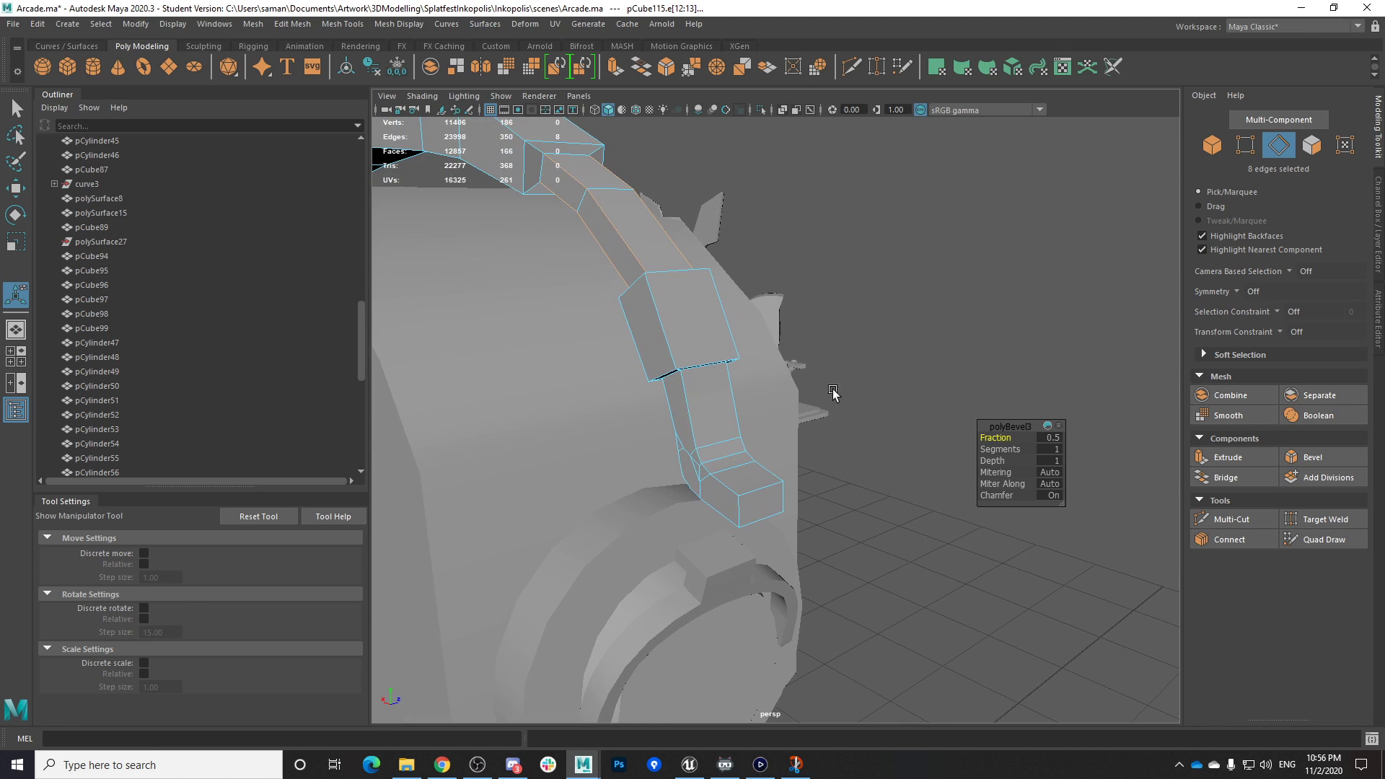
left_click(694, 406, "shift")
left_click(700, 455, "shift")
left_click(705, 469, "shift")
left_click(725, 483, "shift")
left_click(725, 484, "shift")
left_click(743, 444, "shift")
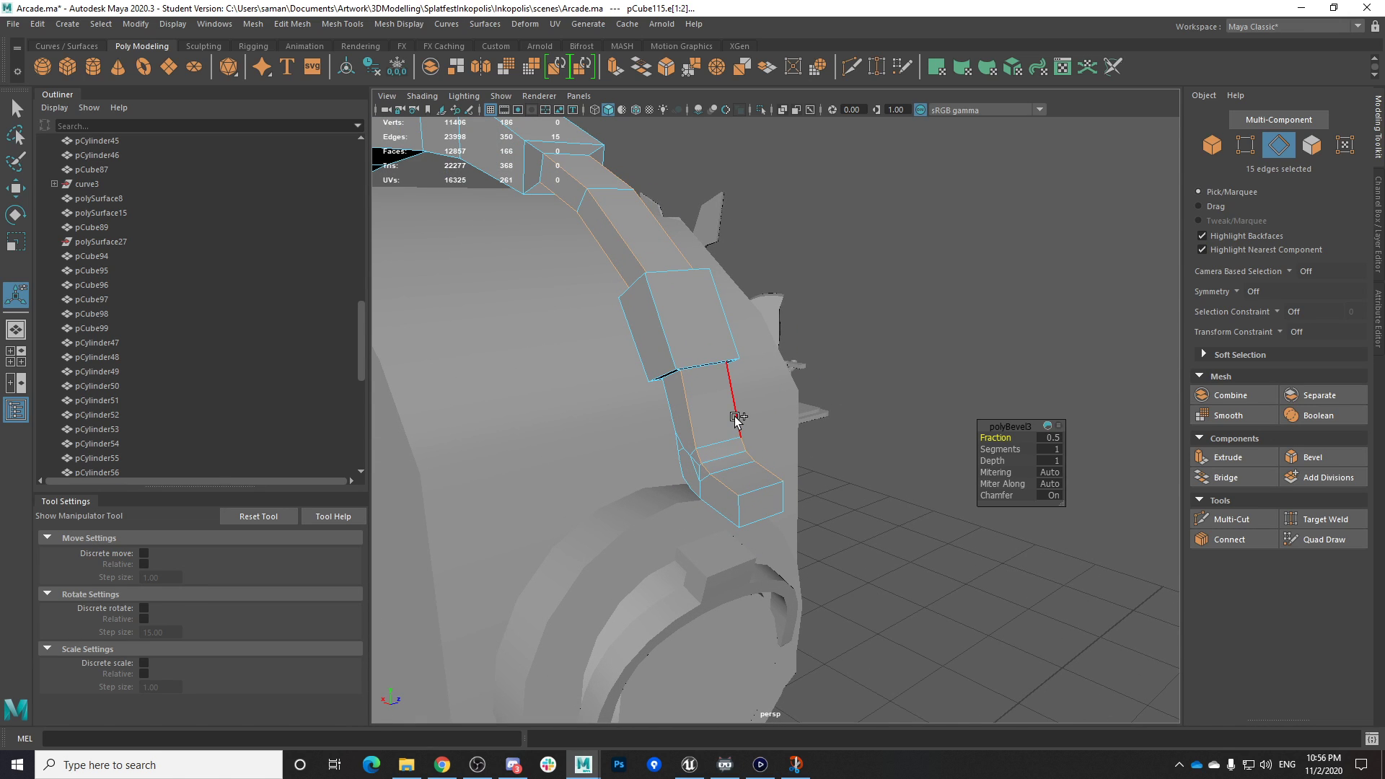
left_click_drag(745, 390, 725, 459, "alt")
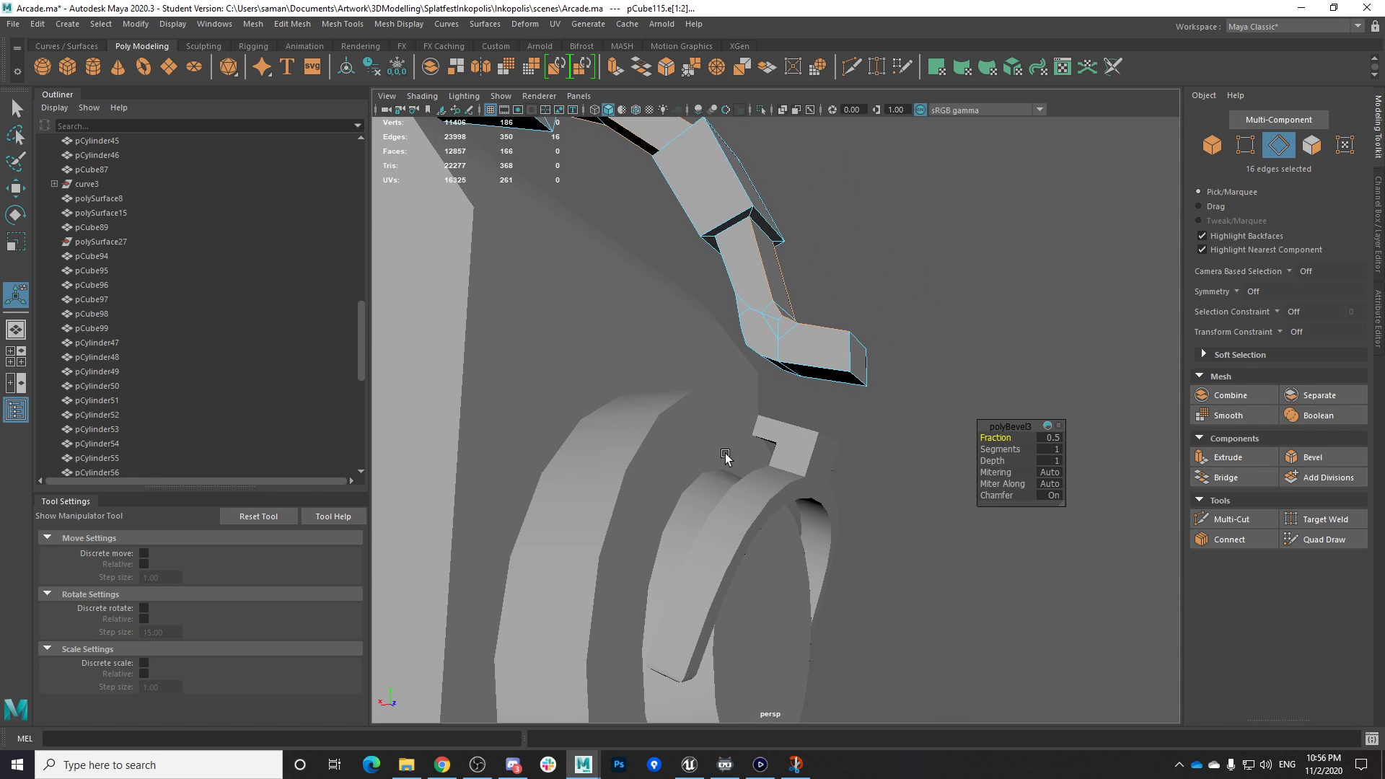
Add the cabinet-facing edges along one side of this arm's lower section and bend to the selection
left_click(739, 272, "shift")
left_click(734, 298, "shift")
left_click(737, 322, "shift")
left_click(765, 350, "shift")
left_click(795, 354, "shift")
Add the matching cabinet-facing edges on the arm's opposite side and bevel all selected edges with one segment
left_click_drag(804, 342, 642, 354, "alt")
scroll(776, 360, "up", 3)
left_click(658, 390, "shift")
left_click(639, 422, "shift")
left_click_drag(639, 426, 690, 400, "alt")
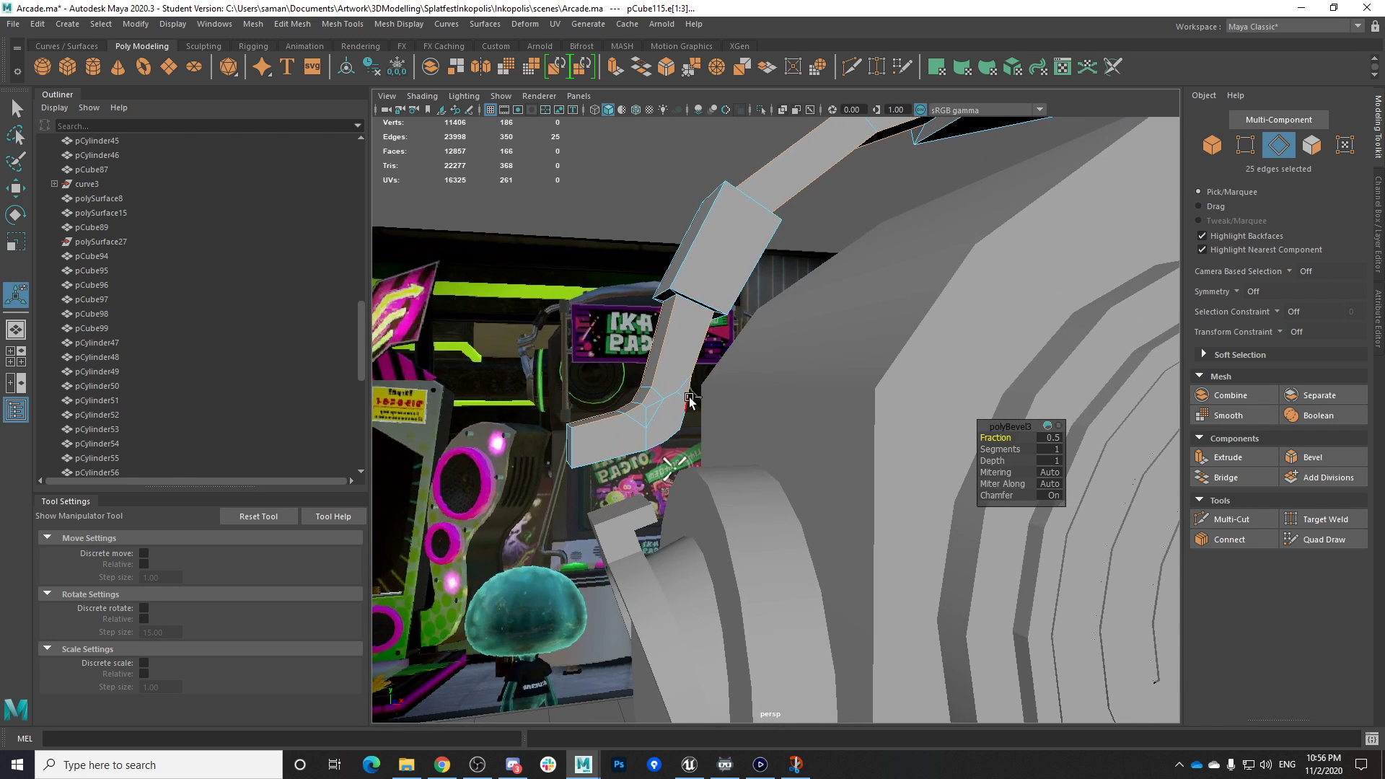
left_click(673, 438, "shift")
left_click(655, 447, "shift")
left_click(613, 459, "shift")
left_click_drag(614, 460, 521, 395, "alt")
left_click(1357, 456)
left_click_drag(794, 404, 890, 444, "alt")
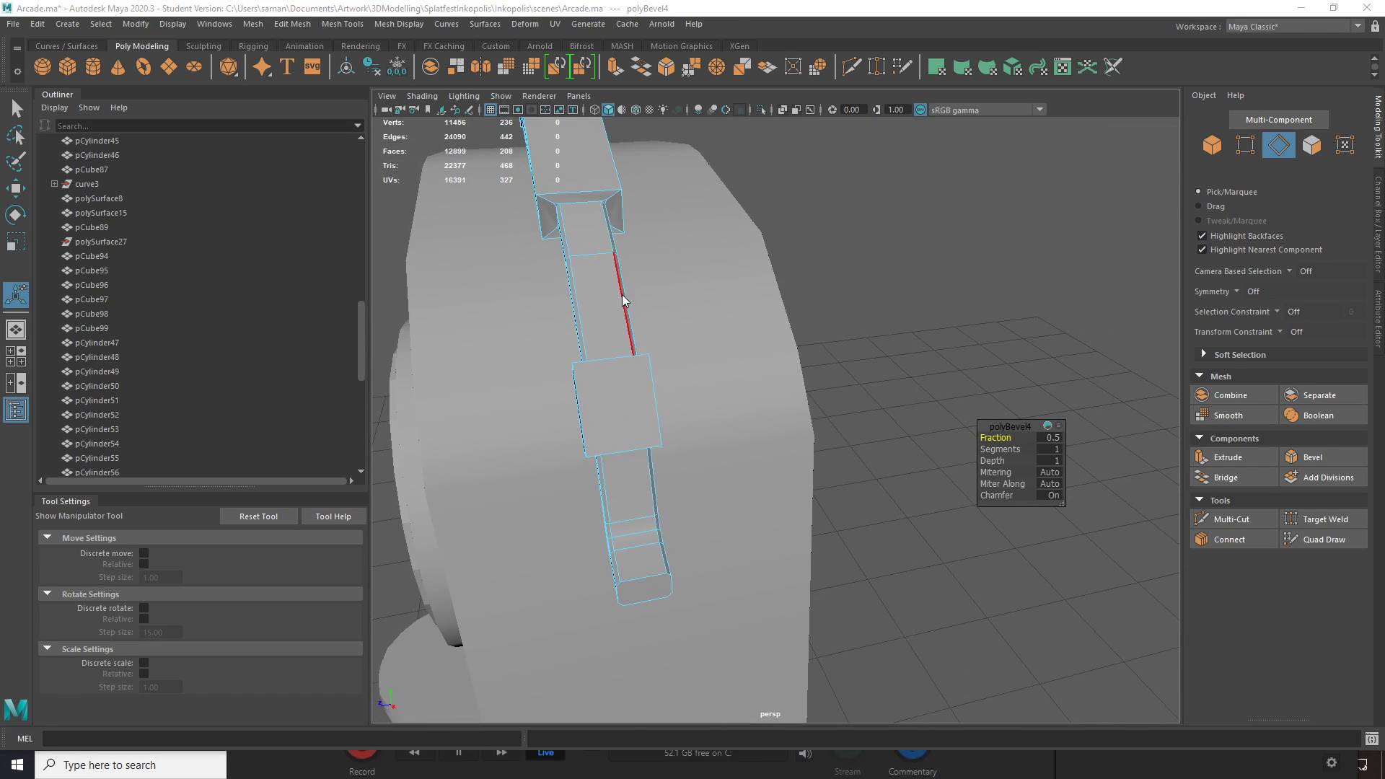
Examine the beveled arm from both sides, set the bevel fraction to 1 and leave edge editing
key("space")
key("space")
key("space")
key("space")
scroll(858, 400, "down", 10)
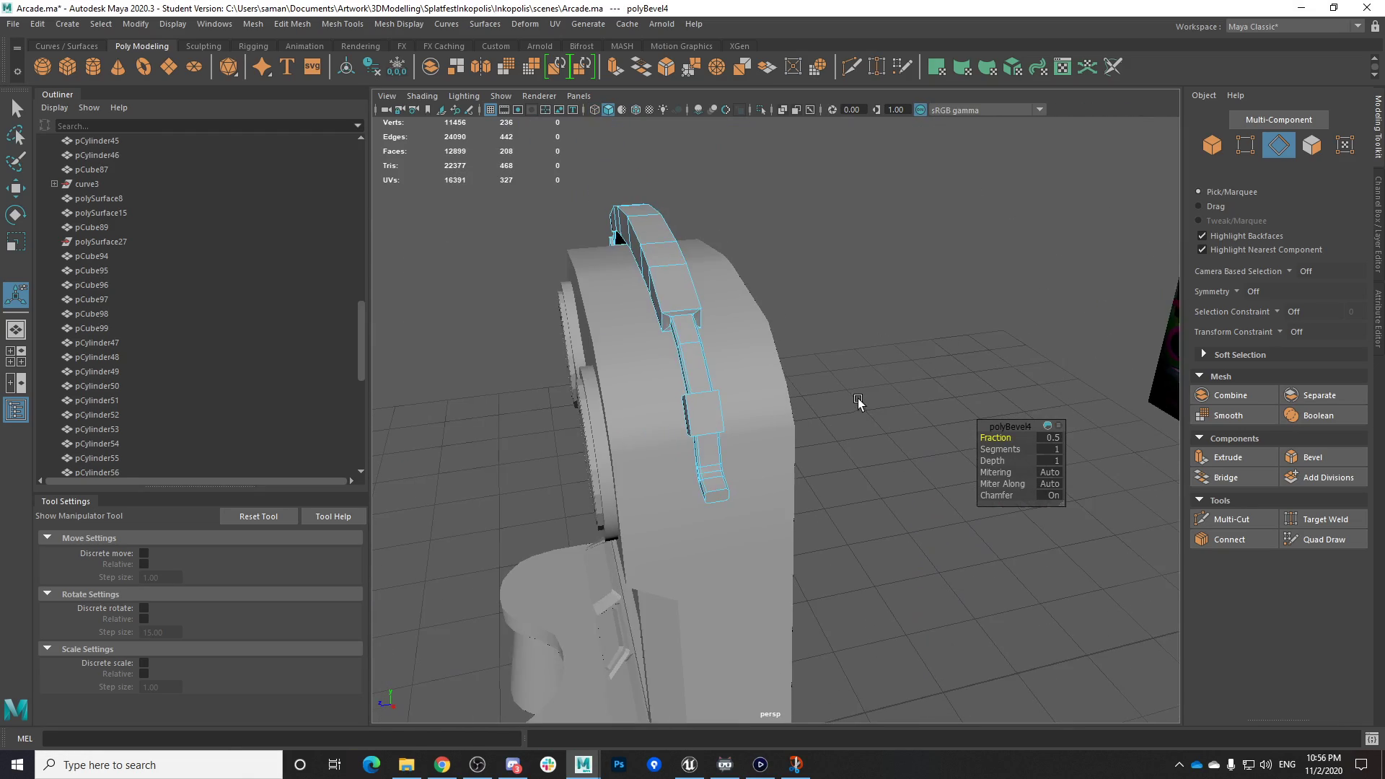
left_click_drag(769, 449, 1127, 436, "alt")
scroll(838, 322, "up", 8)
middle_click_drag(838, 322, 727, 656, "alt")
middle_click_drag(740, 425, 721, 562, "alt")
scroll(743, 503, "up", 5)
middle_click_drag(621, 345, 715, 350, "alt")
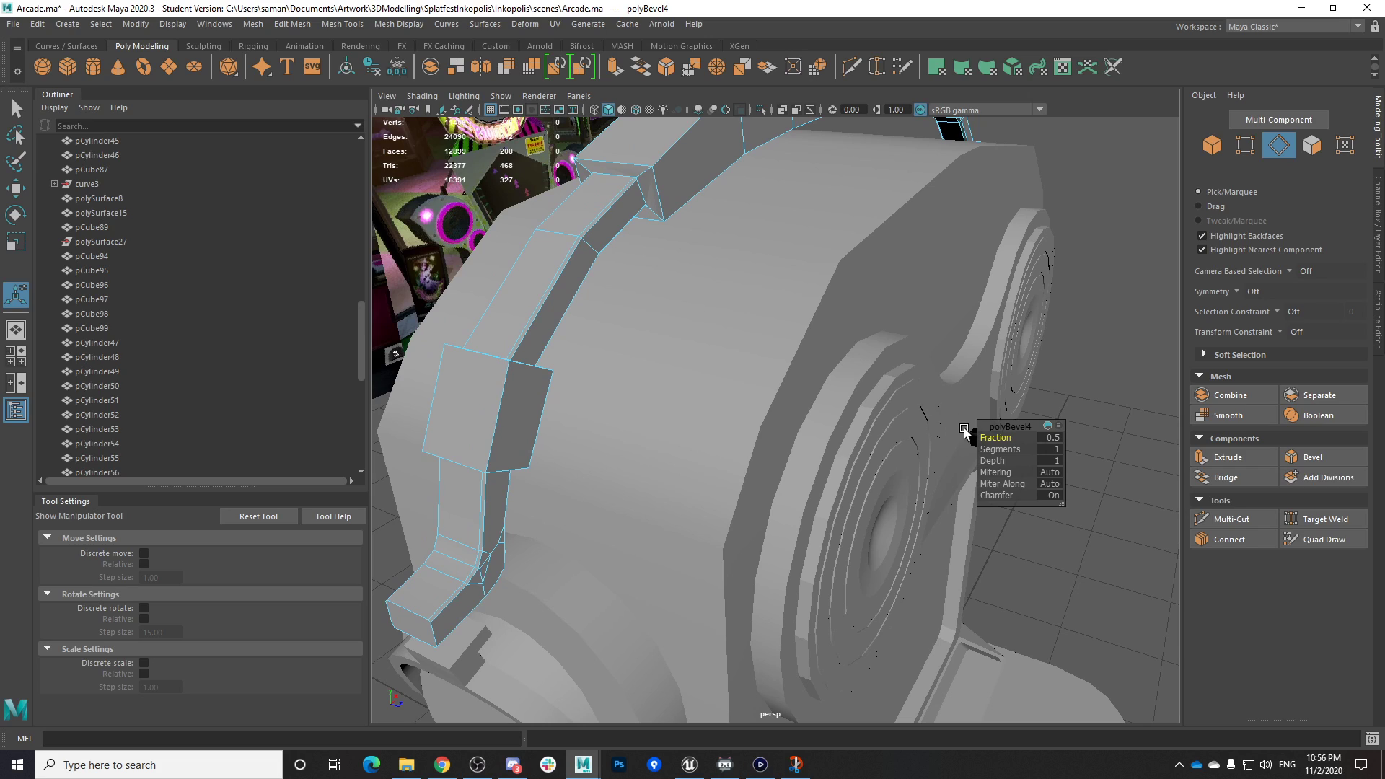
left_click_drag(1006, 438, 1007, 441)
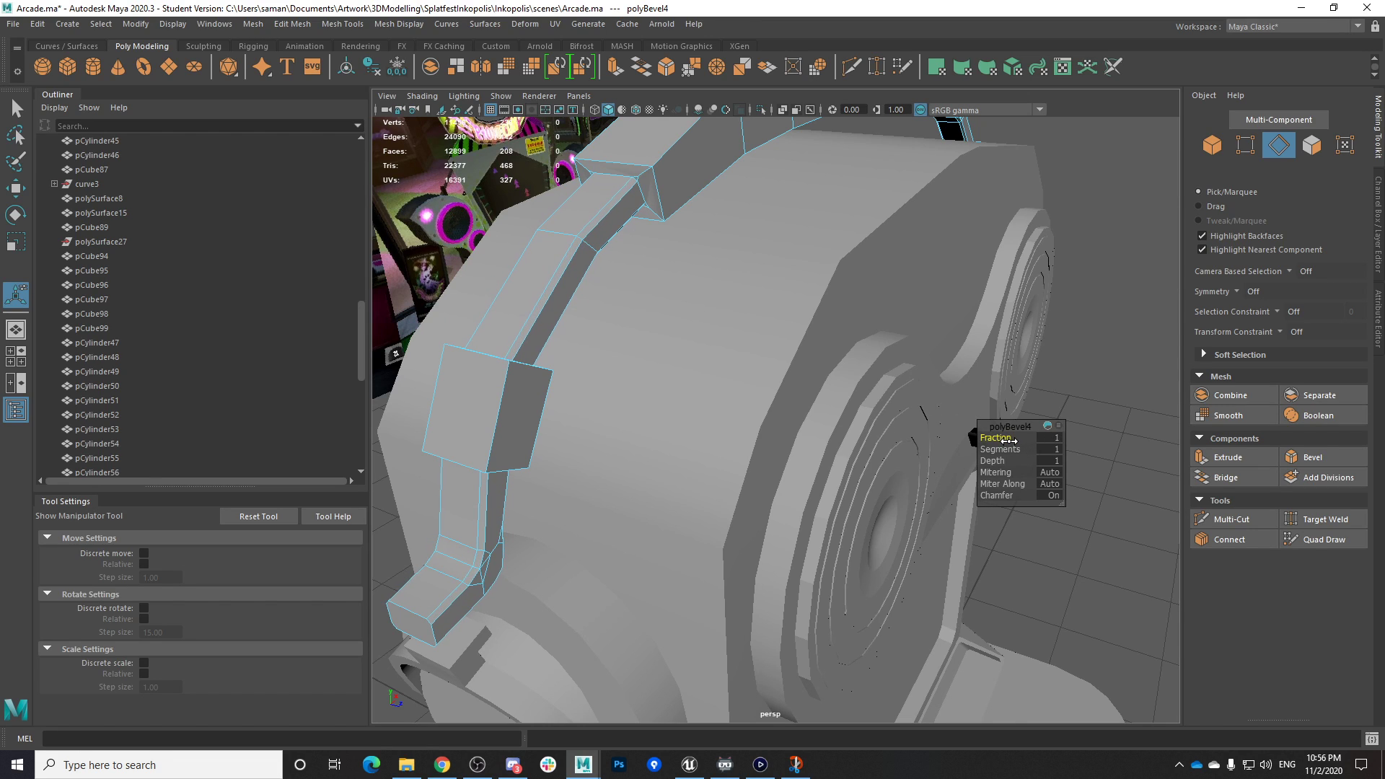
right_click_drag(607, 210, 675, 193)
left_click(977, 306)
Select the edge loop where the arm's upper section meets the thick top band and examine the joint closely
scroll(979, 383, "down", 4)
left_click_drag(733, 298, 776, 260, "alt")
scroll(878, 344, "up", 2)
scroll(878, 343, "up", 2)
left_click(686, 325)
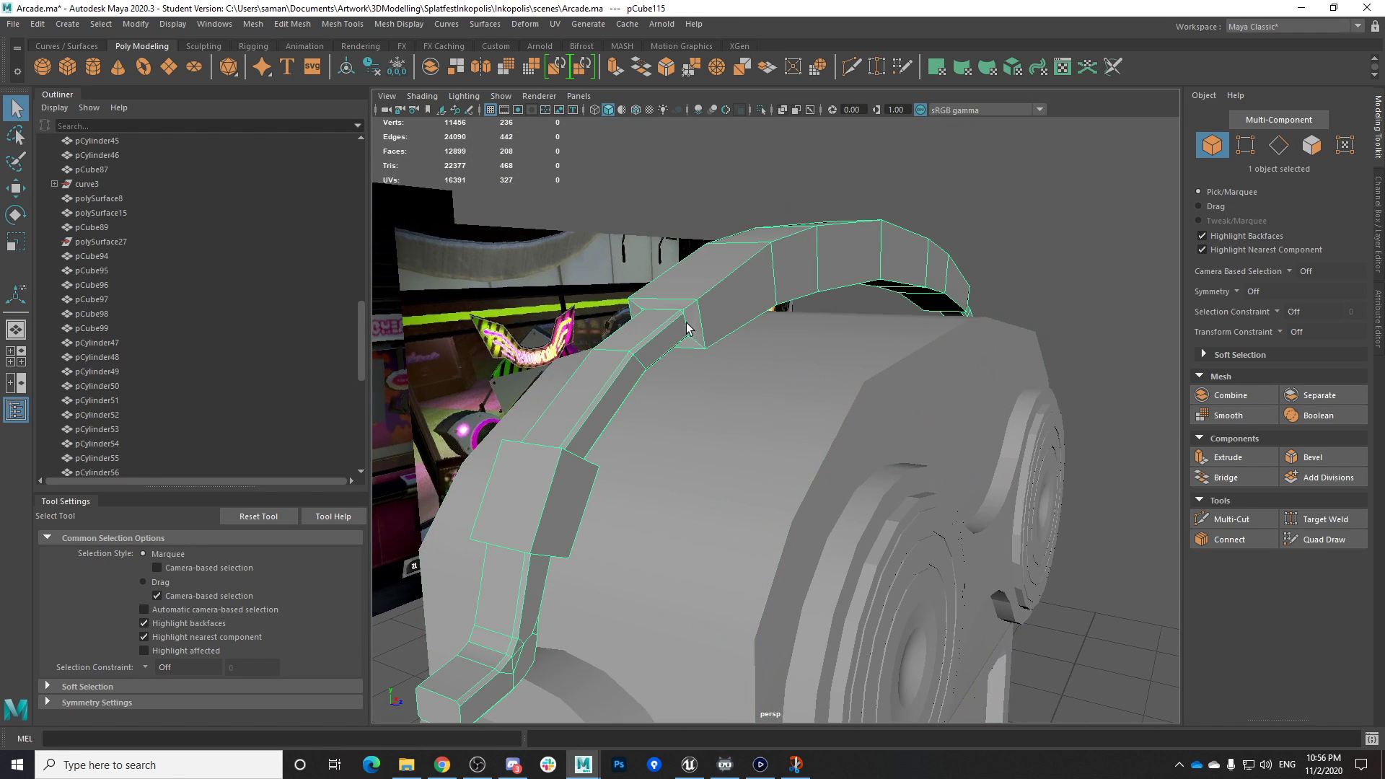
scroll(684, 323, "up", 3)
right_click_drag(642, 264, 641, 238)
double_click(639, 278)
key("f")
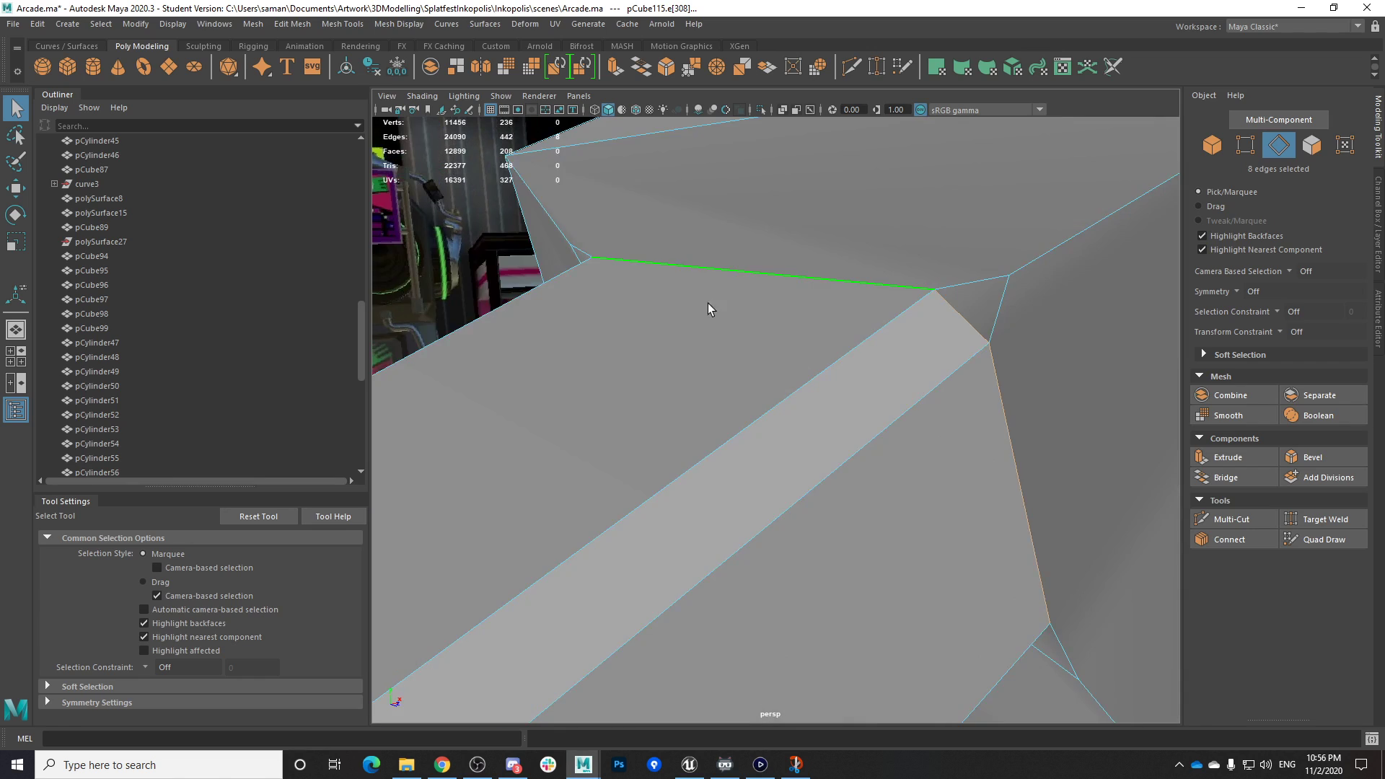
scroll(780, 339, "down", 3)
left_click_drag(782, 340, 763, 509, "alt")
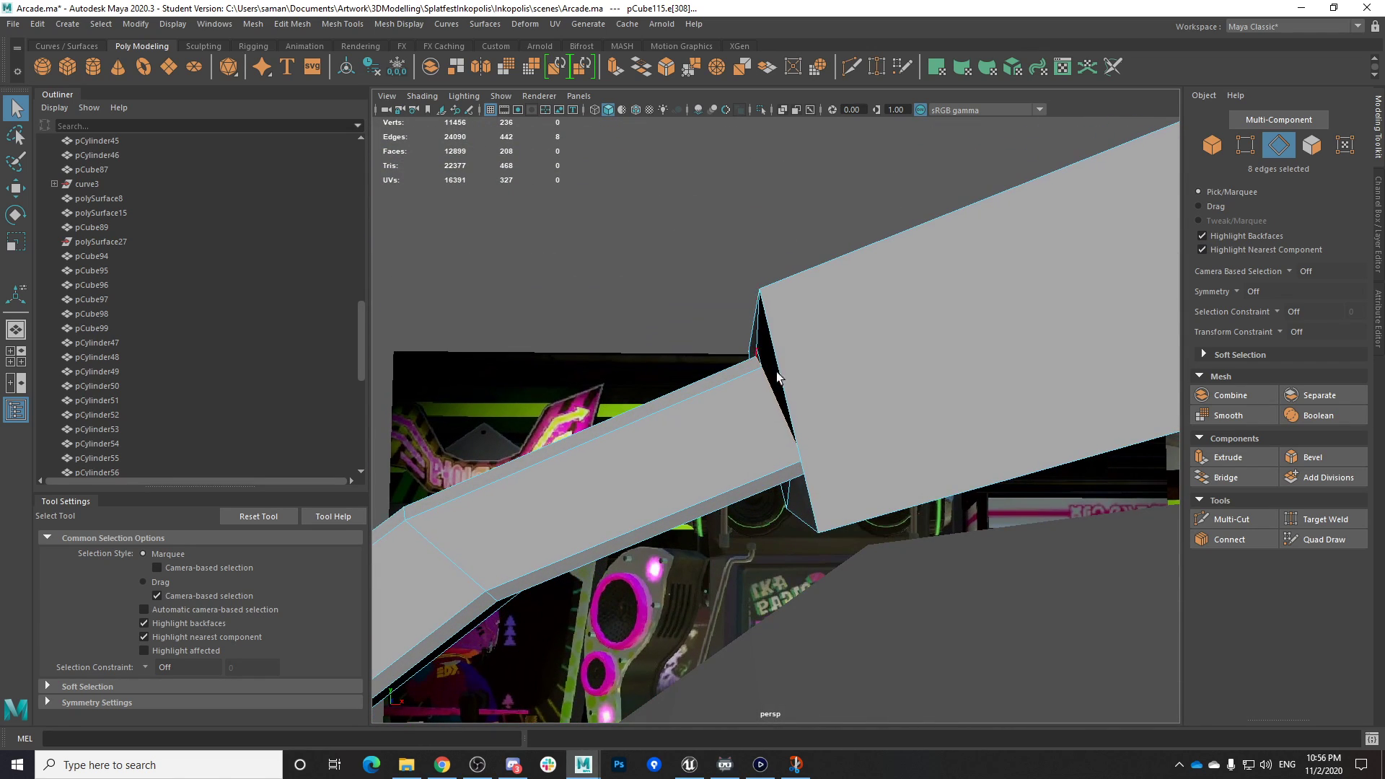
Select the vertices at the joint between arm and top band in the front view and scale them flat along the component X axis
key("space")
key("space")
scroll(658, 463, "down", 5)
right_click_drag(766, 327, 678, 328)
right_click(748, 331)
right_click(739, 297)
right_click_drag(743, 294, 680, 290)
left_click_drag(690, 246, 901, 632)
key("r")
left_click_drag(712, 435, 863, 426)
scroll(855, 479, "down", 3)
scroll(859, 476, "down", 5)
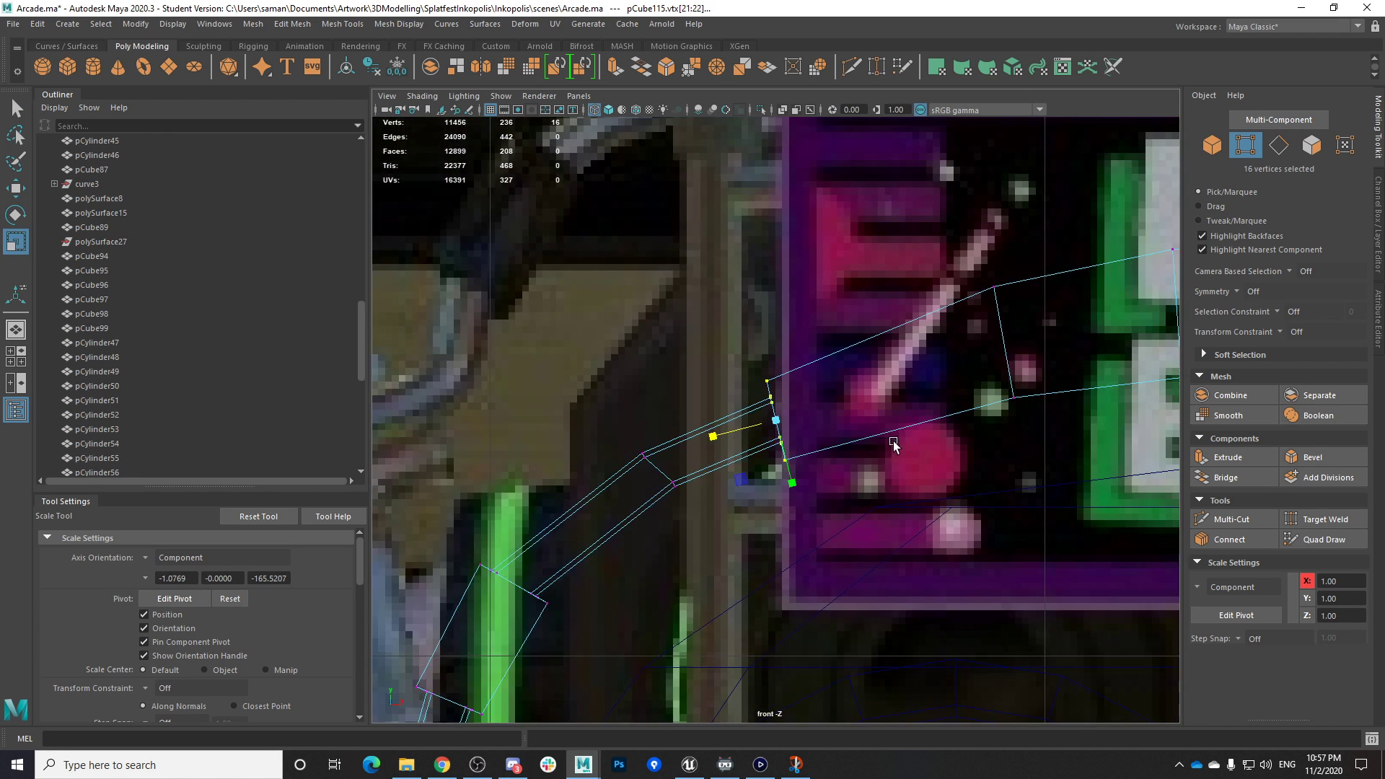
Compare the opposite arm's joint in the front view, return to object mode in perspective and save the scene
middle_click_drag(1147, 426, 755, 464, "alt")
scroll(755, 464, "down", 2)
middle_click_drag(927, 458, 511, 445, "alt")
scroll(742, 468, "up", 2)
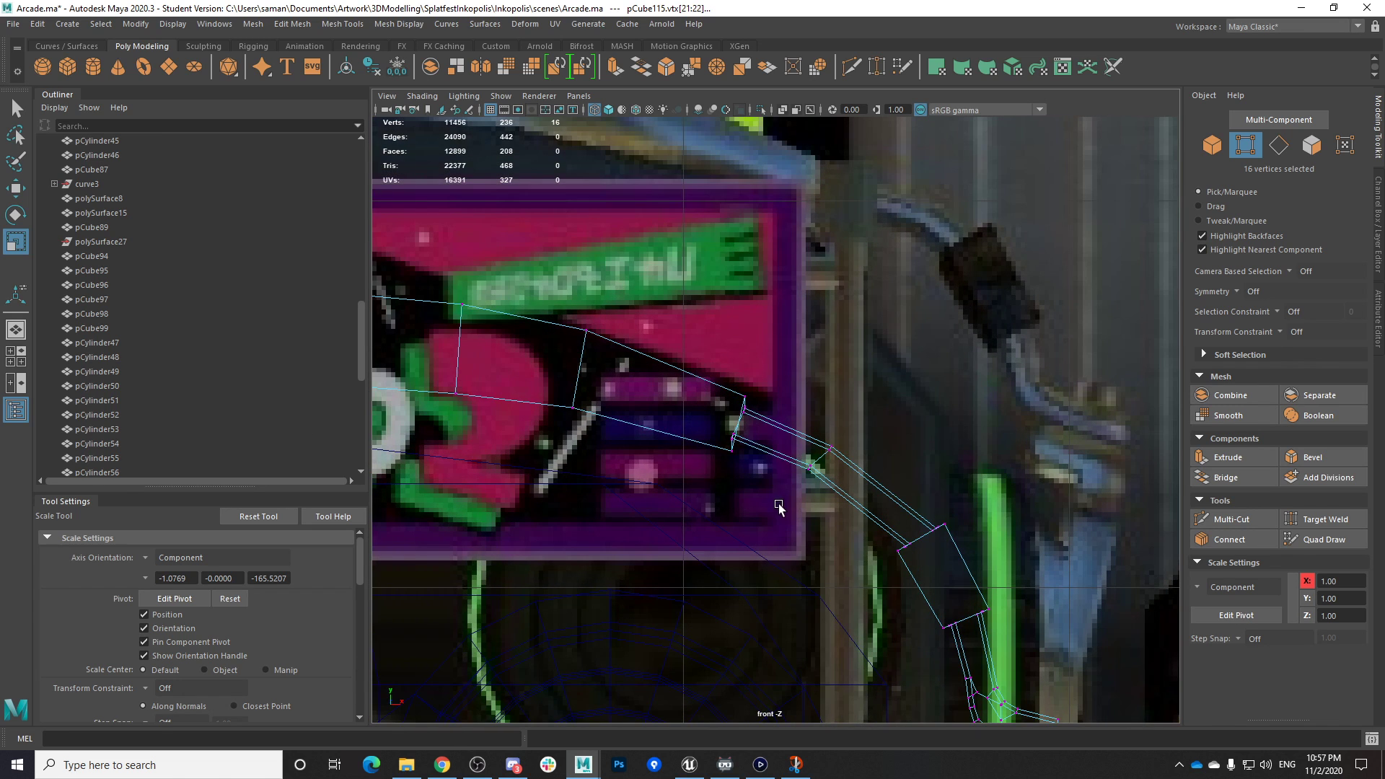
key("space")
key("space")
right_click_drag(808, 339, 947, 227)
left_click_drag(801, 368, 1008, 356, "alt")
key("ctrl+s")
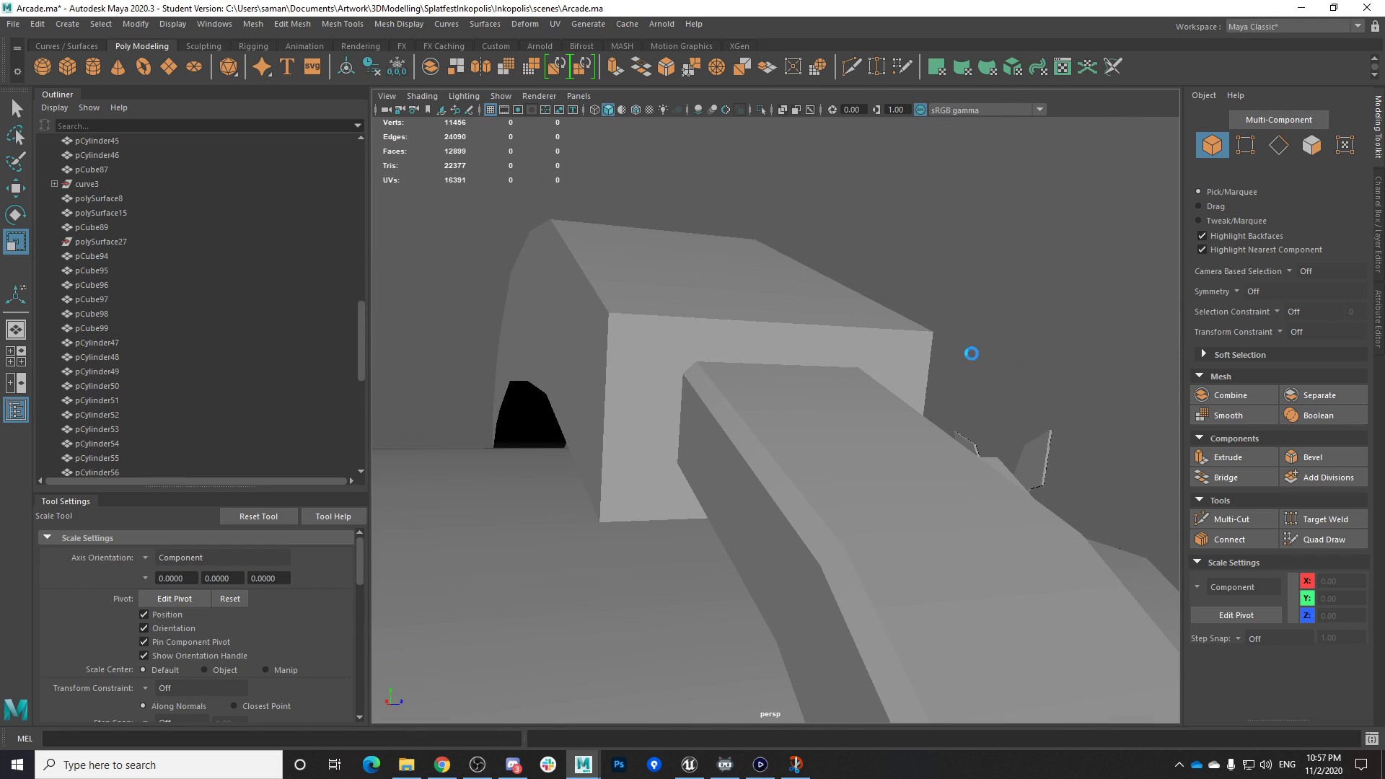
Save the arcade scene, accepting the student version notice
left_click(647, 392)
scroll(711, 408, "down", 4)
left_click_drag(712, 409, 540, 423, "alt")
key("ctrl+s")
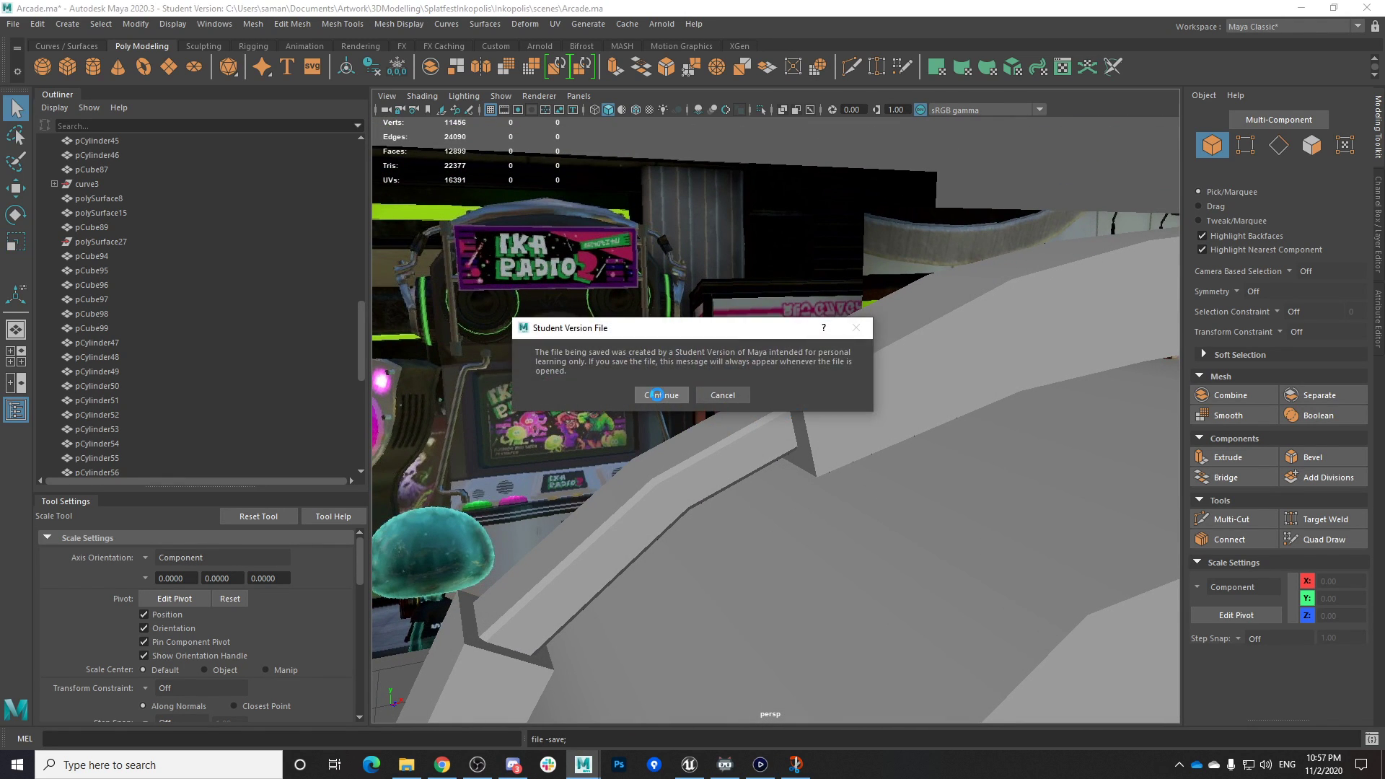
left_click(658, 394)
Clear the arched headband's construction history and lower it to a Translate Y of about -152
scroll(873, 586, "down", 4)
left_click_drag(873, 586, 721, 506, "alt")
left_click(901, 415)
middle_click_drag(915, 402, 860, 394, "alt")
right_click_drag(863, 366, 943, 314)
left_click(1377, 252)
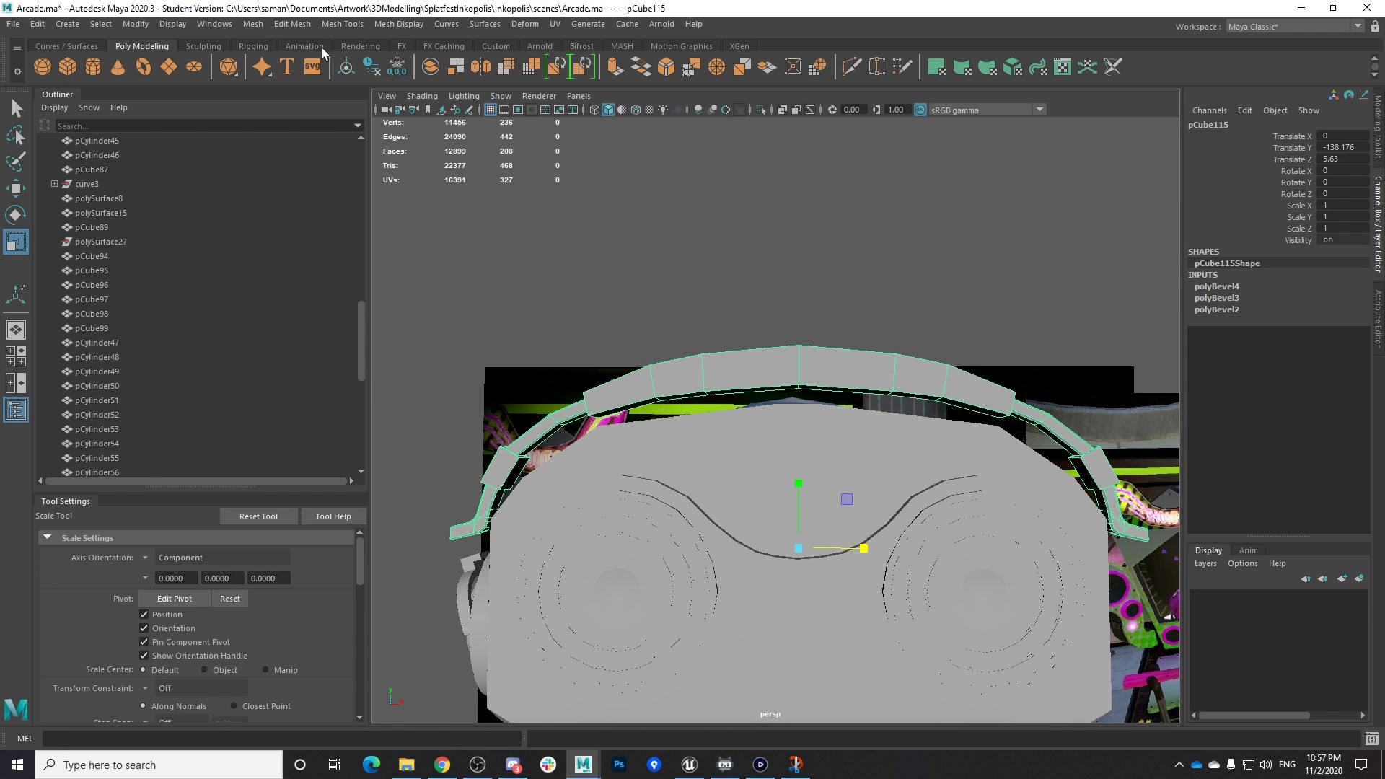
scroll(787, 433, "down", 5)
key("w")
left_click_drag(786, 406, 857, 412)
Try to shift the vertices of the headband's lower right end inward along X in the front view
scroll(860, 427, "up", 4)
scroll(853, 485, "up", 3)
left_click_drag(853, 487, 555, 507, "alt")
key("space")
key("space")
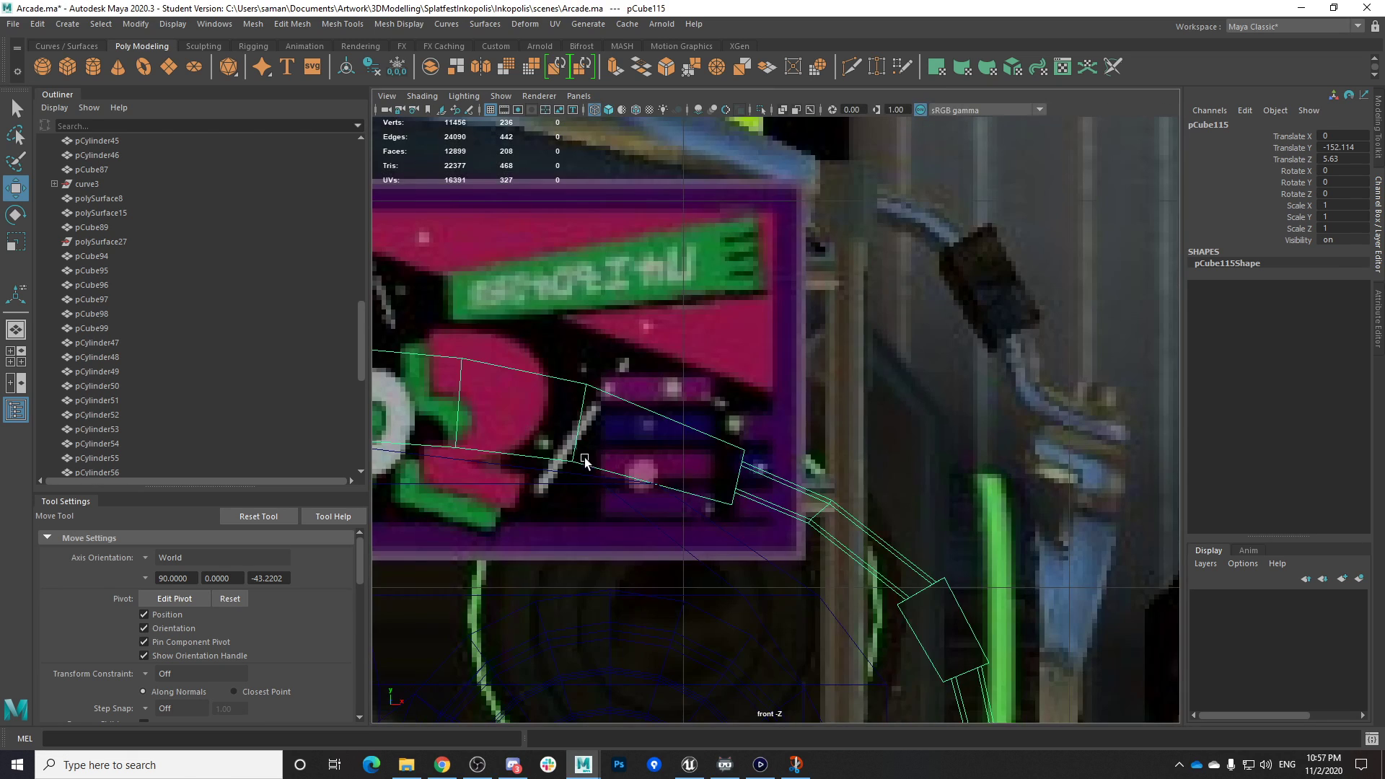
scroll(686, 491, "down", 4)
middle_click_drag(904, 565, 807, 419, "alt")
right_click_drag(770, 393, 700, 369)
right_click(755, 375)
left_click_drag(729, 413, 912, 509)
left_click_drag(866, 463, 852, 464)
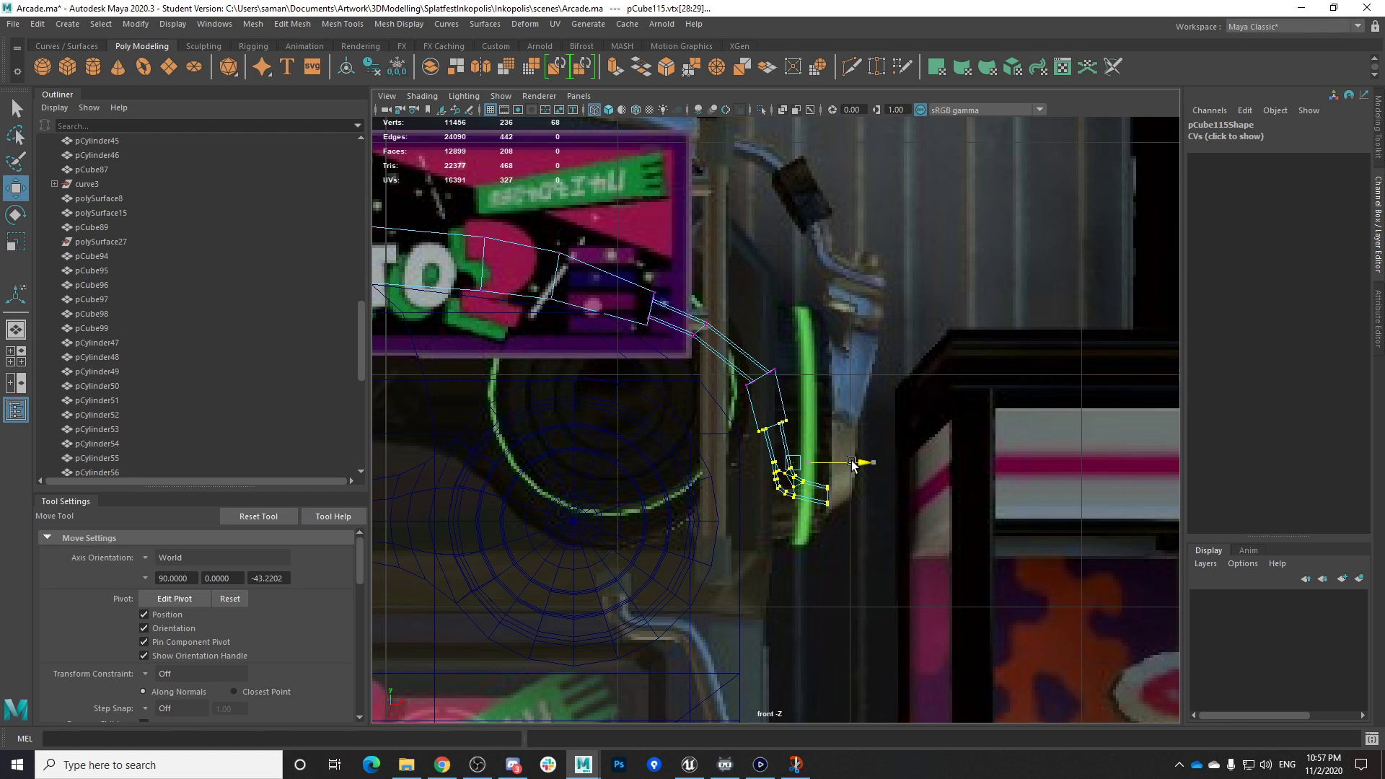
key("ctrl+z")
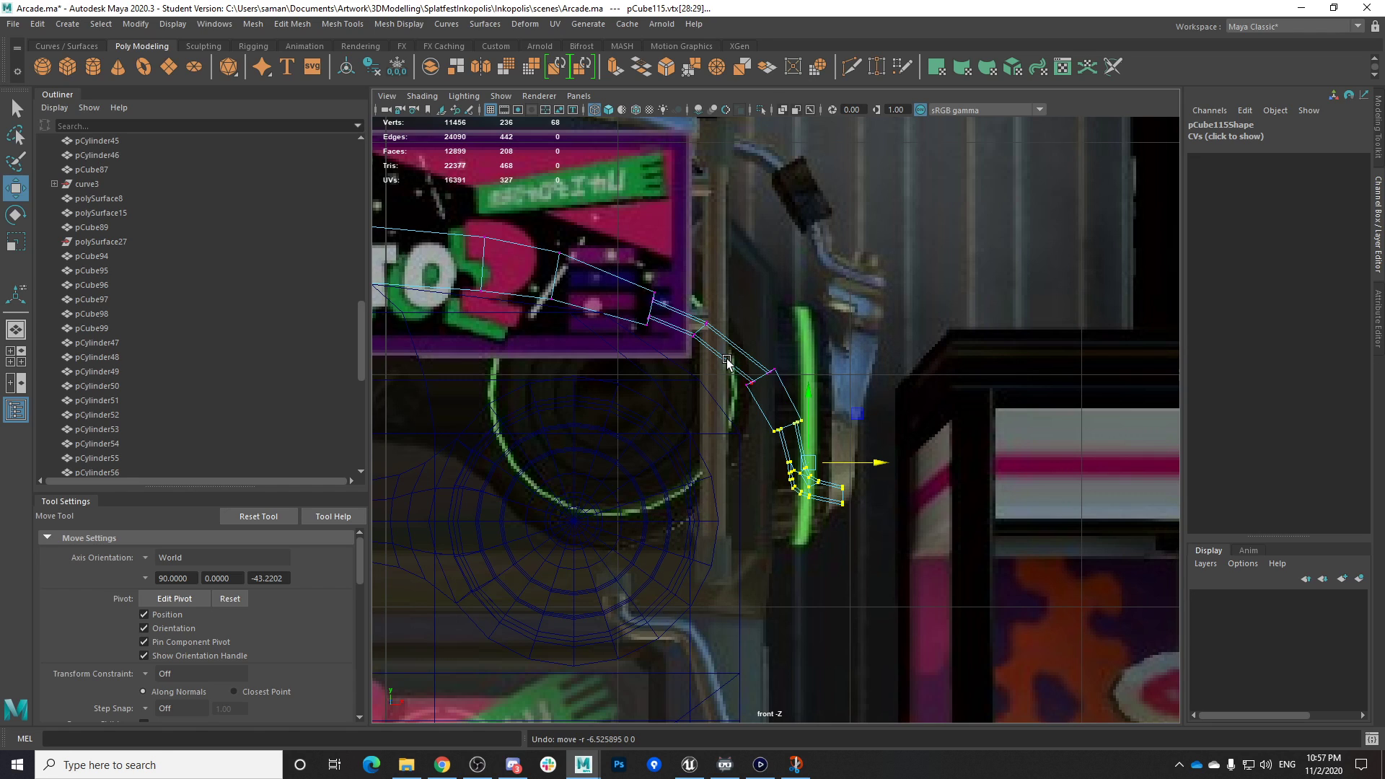
left_click(334, 23)
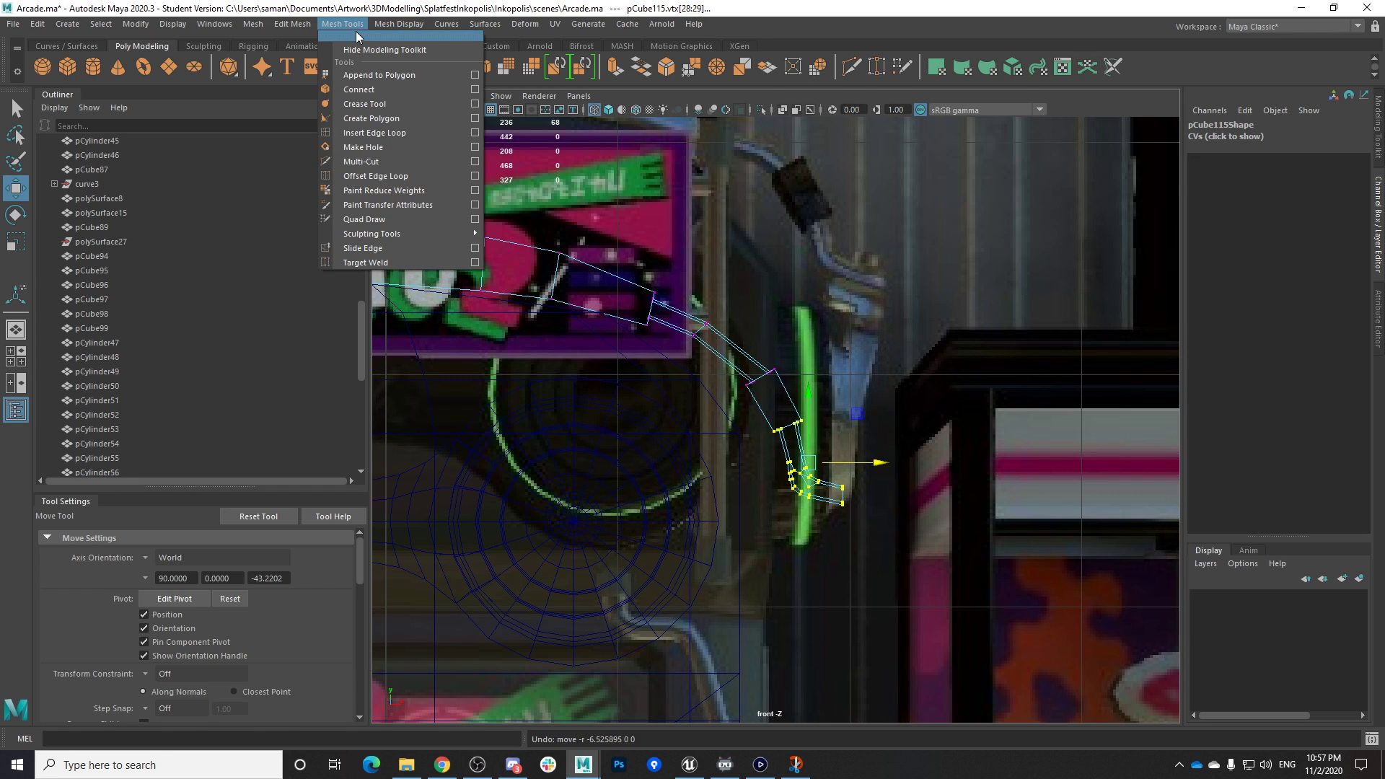
left_click(837, 275)
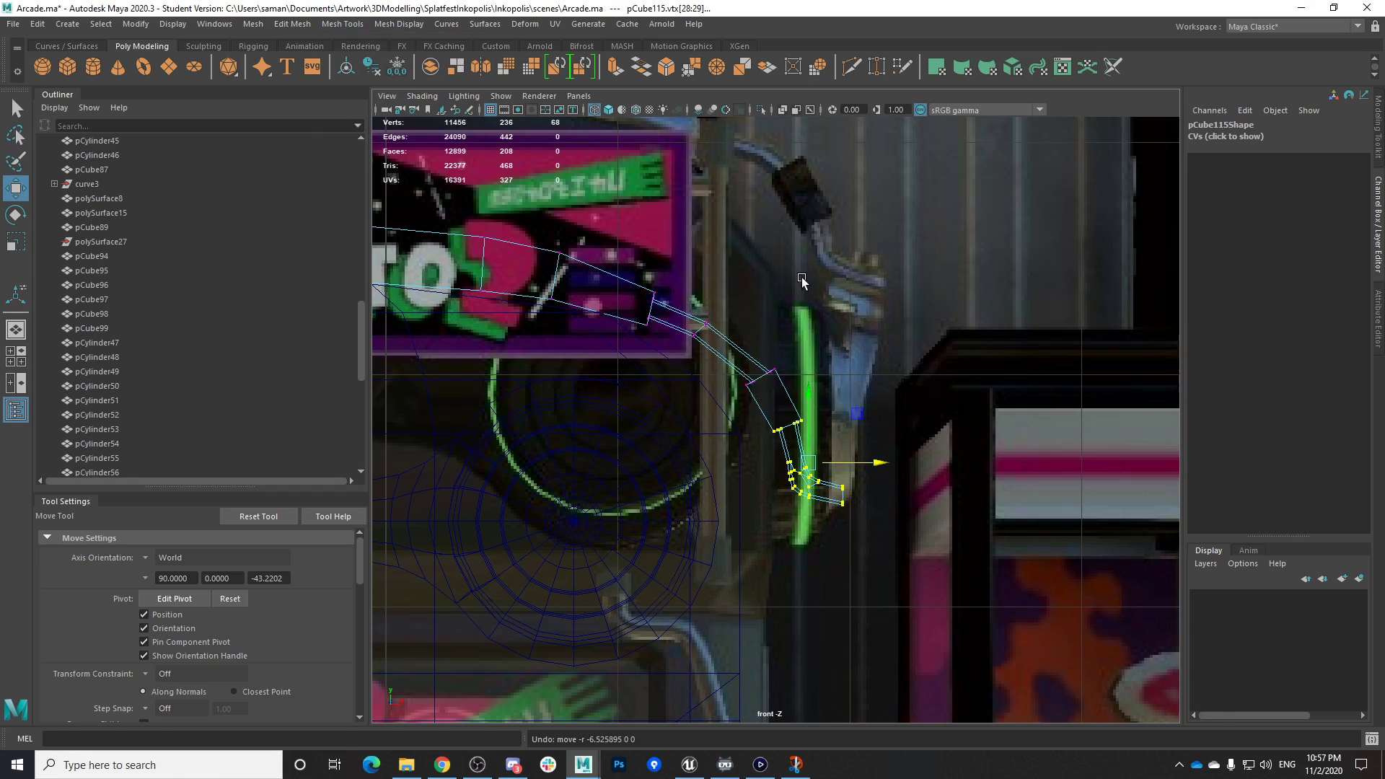
Bevel the edge loops at the bends of the headband's two thin curved arms with a fraction of 0.5
key("space")
key("space")
left_click_drag(910, 310, 816, 364, "alt")
right_click_drag(817, 367, 816, 329)
double_click(838, 480)
left_click_drag(696, 465, 823, 412, "alt")
right_click_drag(813, 367, 837, 300)
left_click(893, 290)
left_click(875, 375)
left_click_drag(920, 402, 951, 410, "alt")
double_click(714, 416, "shift")
left_click_drag(820, 413, 746, 427, "alt")
left_click(1382, 130)
left_click(1308, 459)
left_click_drag(974, 424, 1007, 438, "alt")
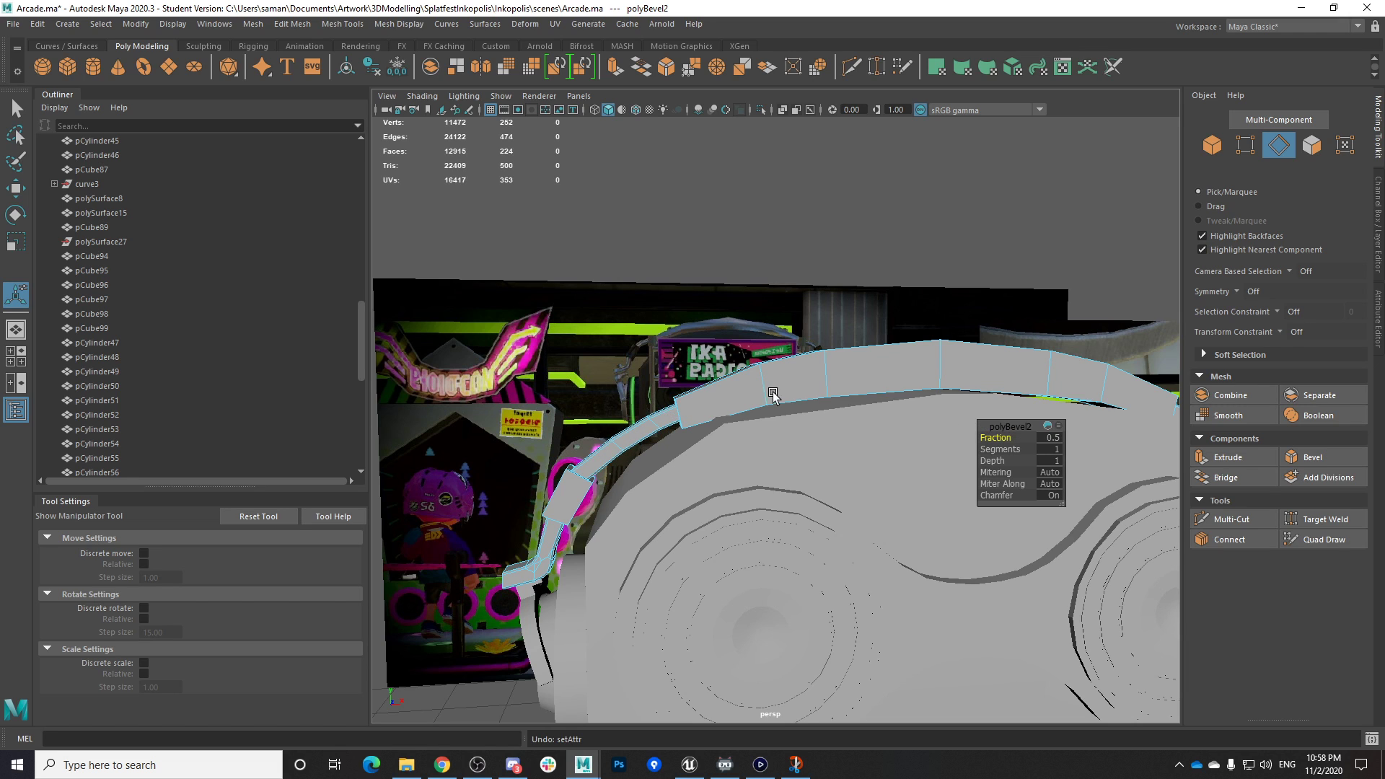
Select the beveled edge loops at the left arm's bend and adjust their height to about Y 516
scroll(794, 433, "up", 2)
double_click(640, 425)
double_click(640, 426, "shift")
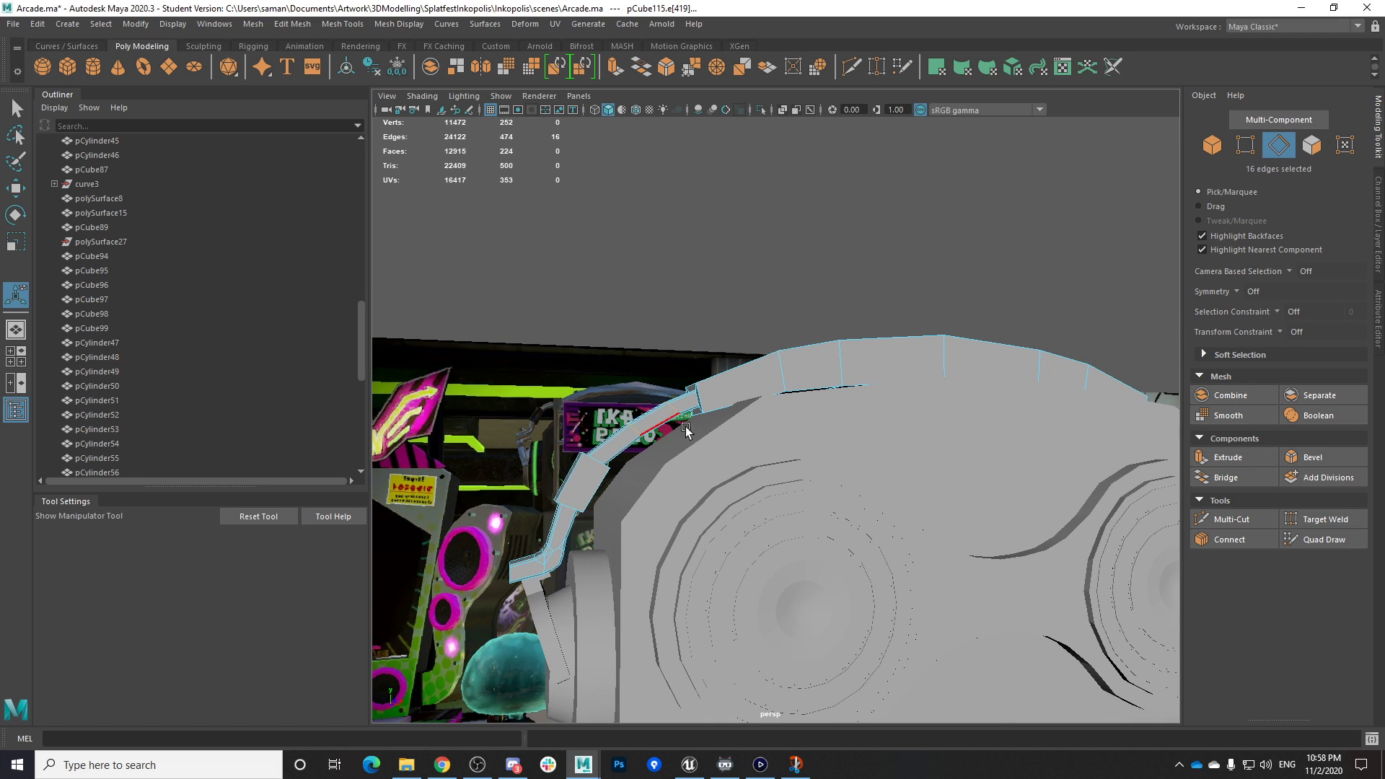
key("w")
left_click_drag(696, 444, 618, 413, "alt")
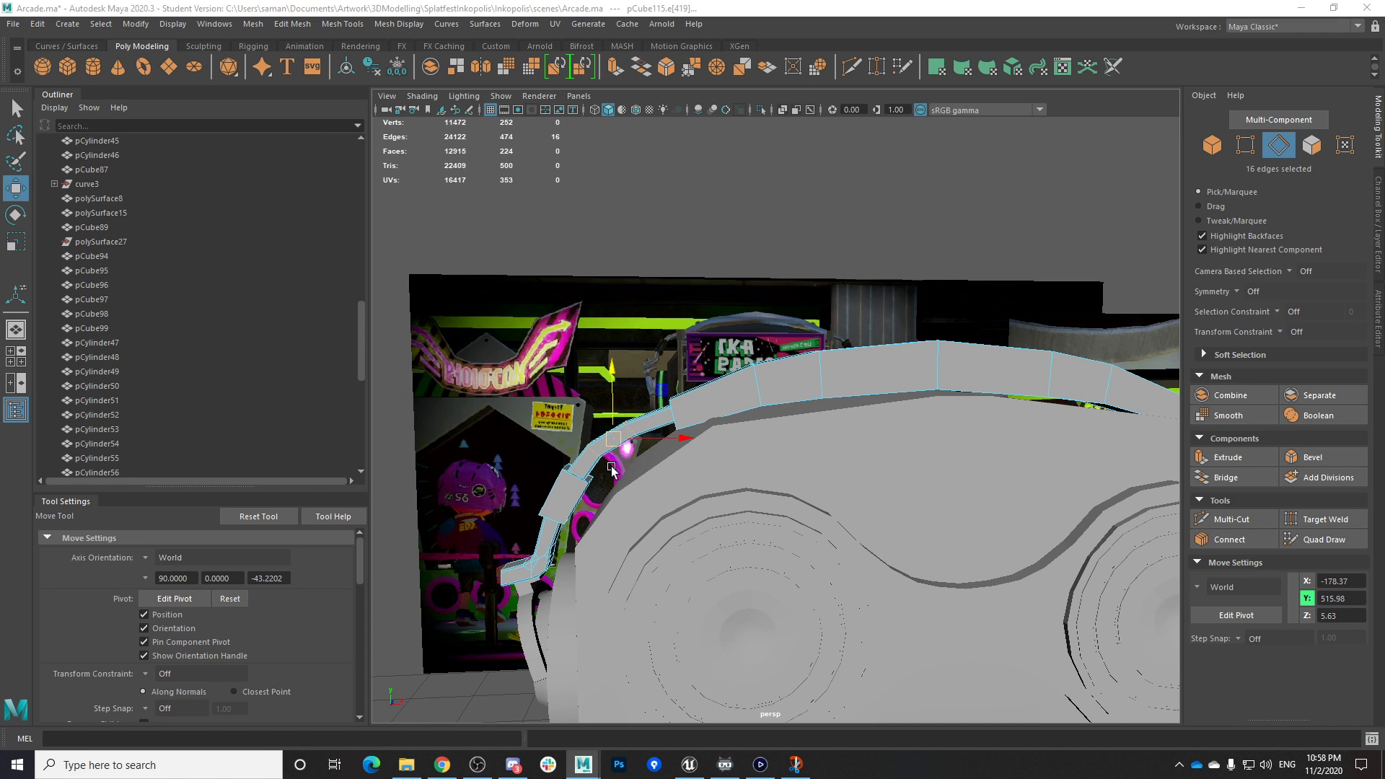
Move the right arm's beveled edge loops to about X 144, Y 515 in the front view, and save the scene
key("space")
key("space")
scroll(696, 473, "down", 3)
middle_click_drag(615, 466, 749, 462, "alt")
scroll(749, 463, "up", 2)
double_click(864, 330)
double_click(895, 351, "shift")
left_click_drag(949, 342, 971, 343)
scroll(954, 352, "down", 2)
middle_click_drag(948, 354, 991, 351, "alt")
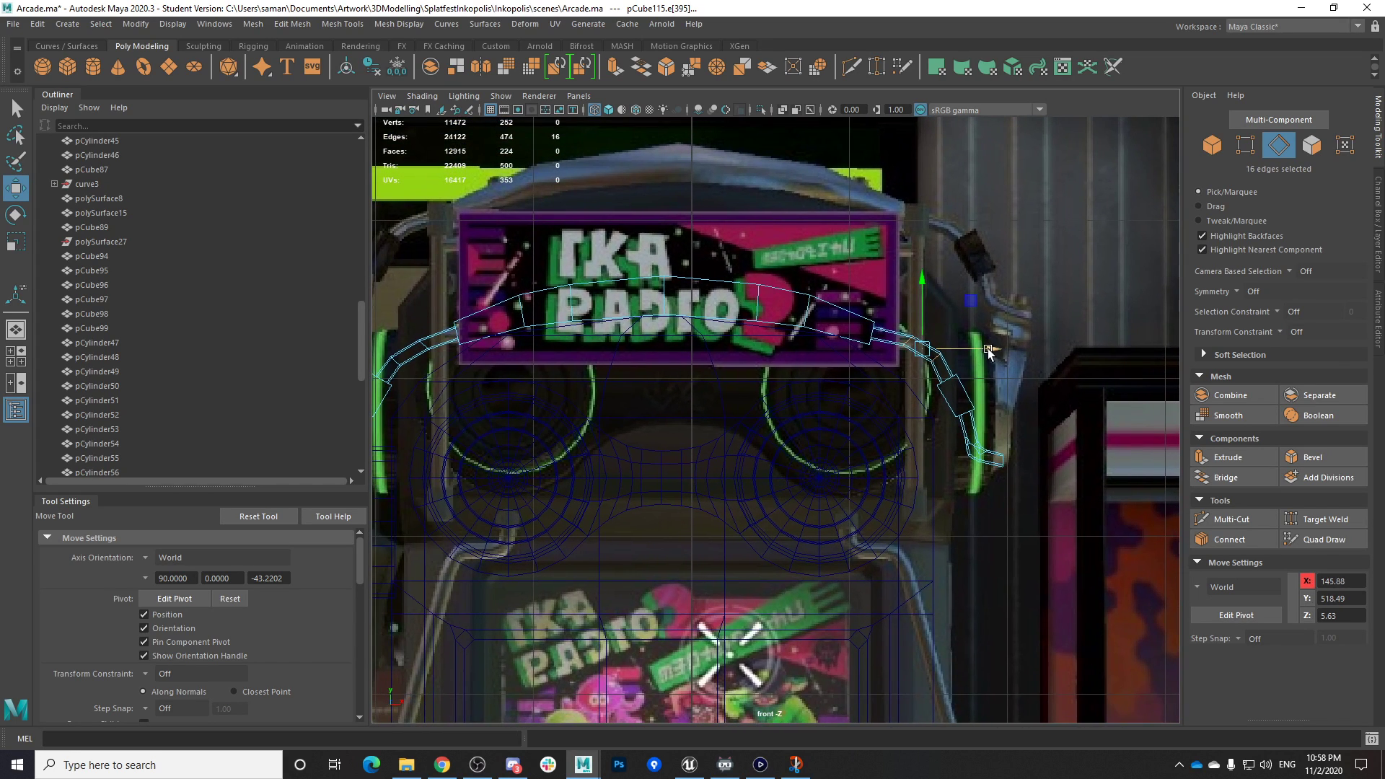
left_click_drag(922, 294, 962, 356)
key("ctrl+s")
left_click(661, 395)
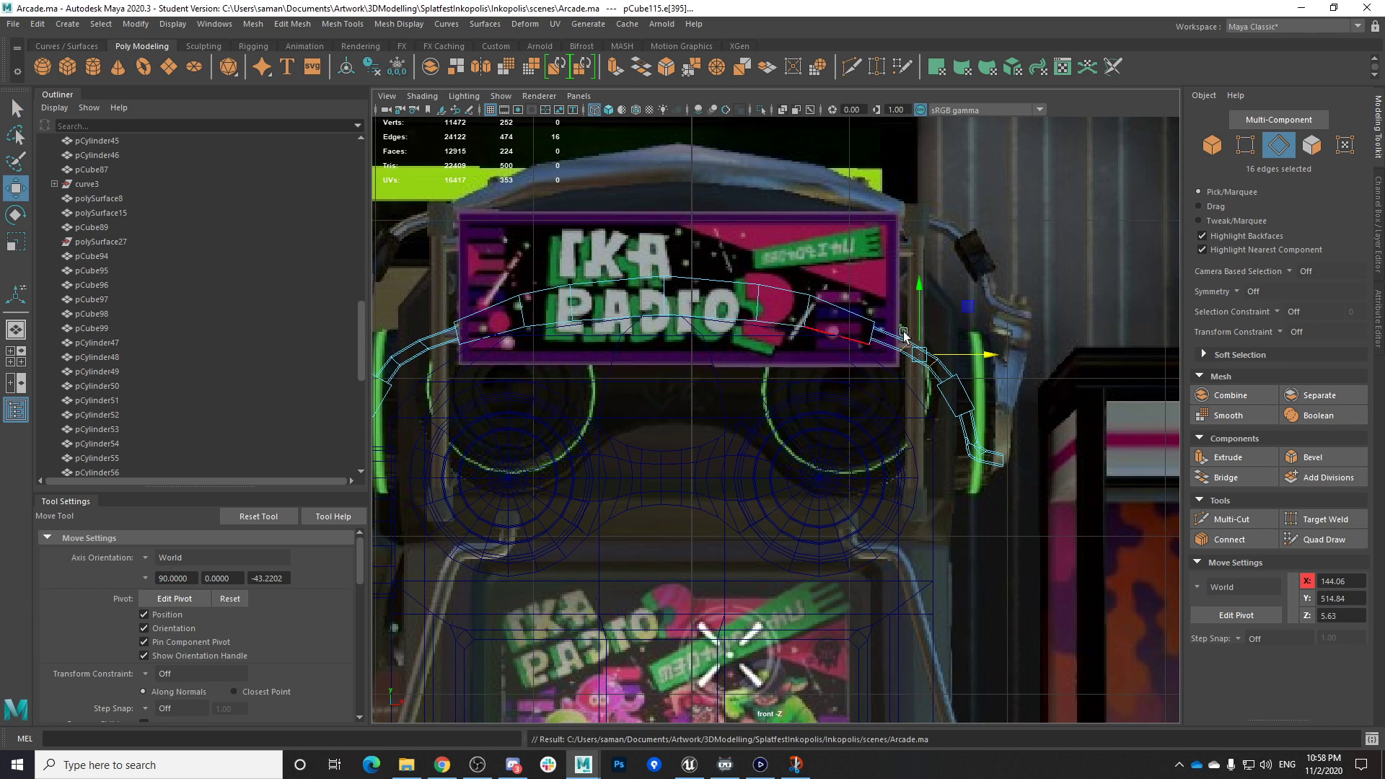
Shift the edges of the headband's lower left end inward along X to about -213
key("space")
key("space")
key("space")
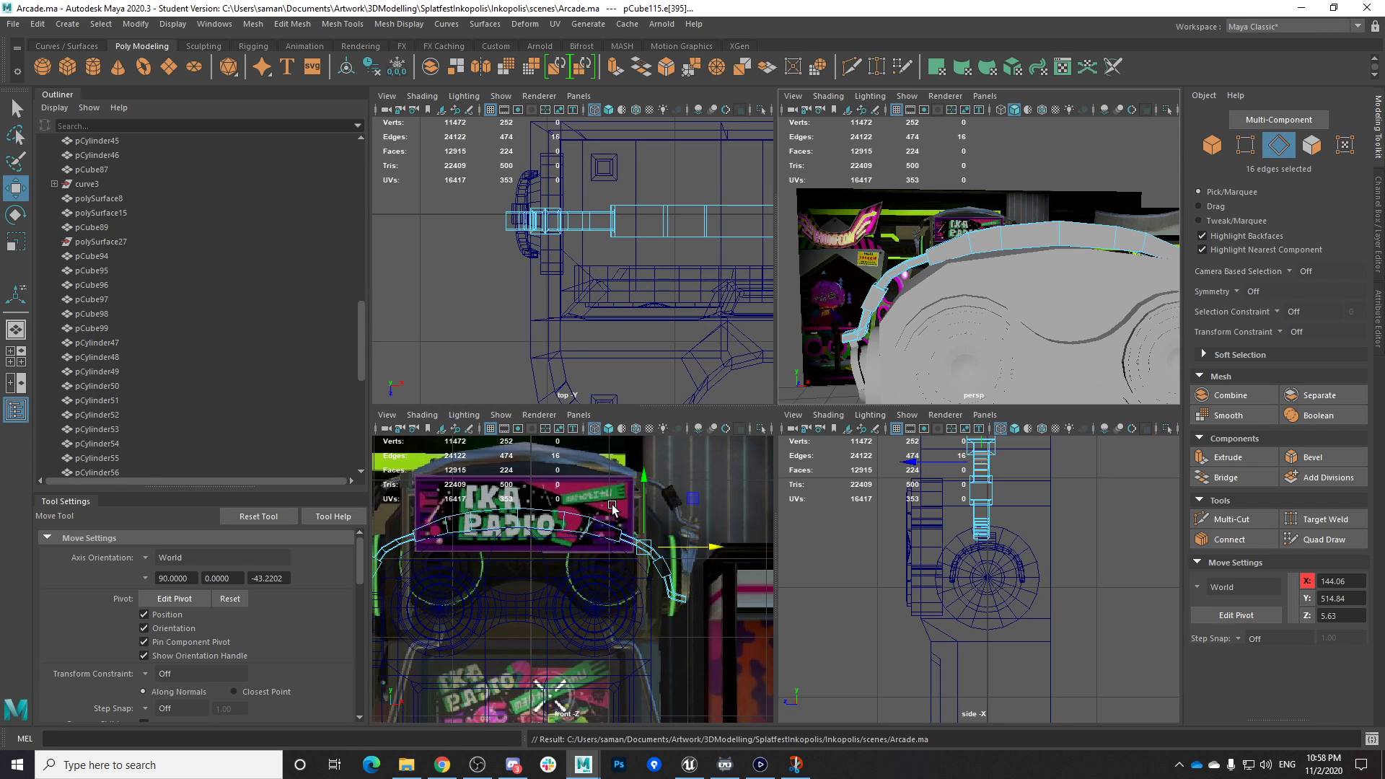
key("space")
middle_click_drag(635, 517, 940, 407, "alt")
left_click_drag(583, 287, 722, 361)
left_click_drag(635, 291, 738, 332, "ctrl")
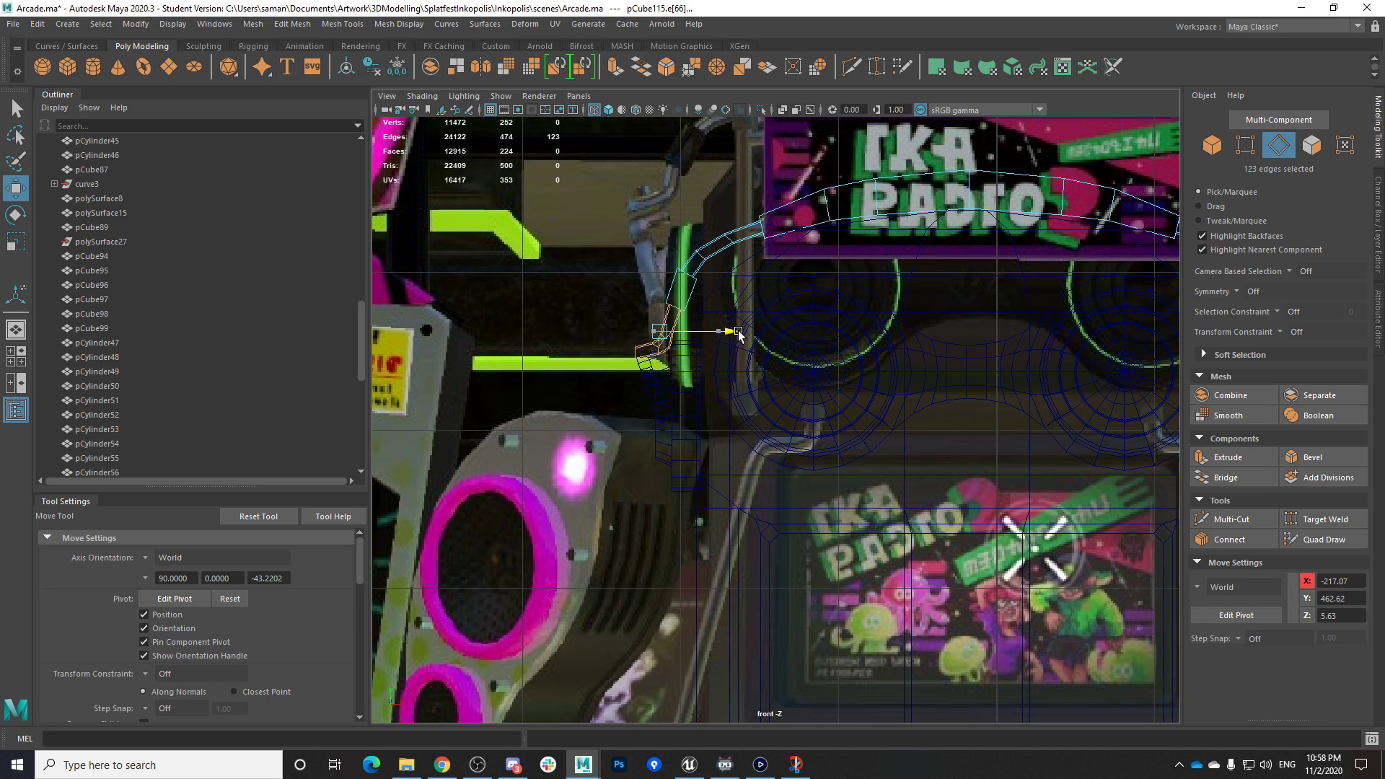
scroll(879, 359, "down", 2)
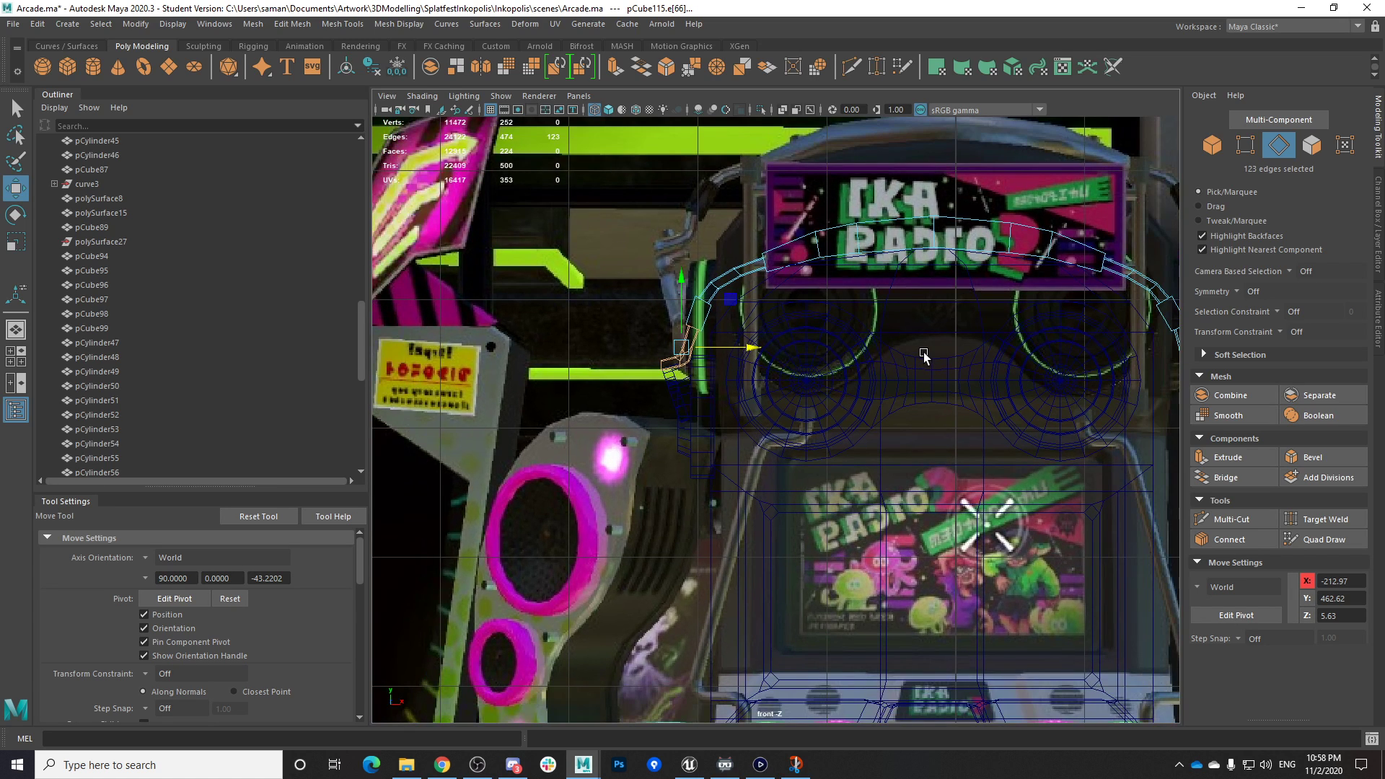
Move the edges of the headband's lower right end along X to about 178.8 and save the scene
middle_click_drag(954, 356, 895, 350, "alt")
left_click_drag(731, 331, 814, 359)
middle_click_drag(814, 359, 1090, 375, "alt")
left_click_drag(1095, 355, 1096, 354)
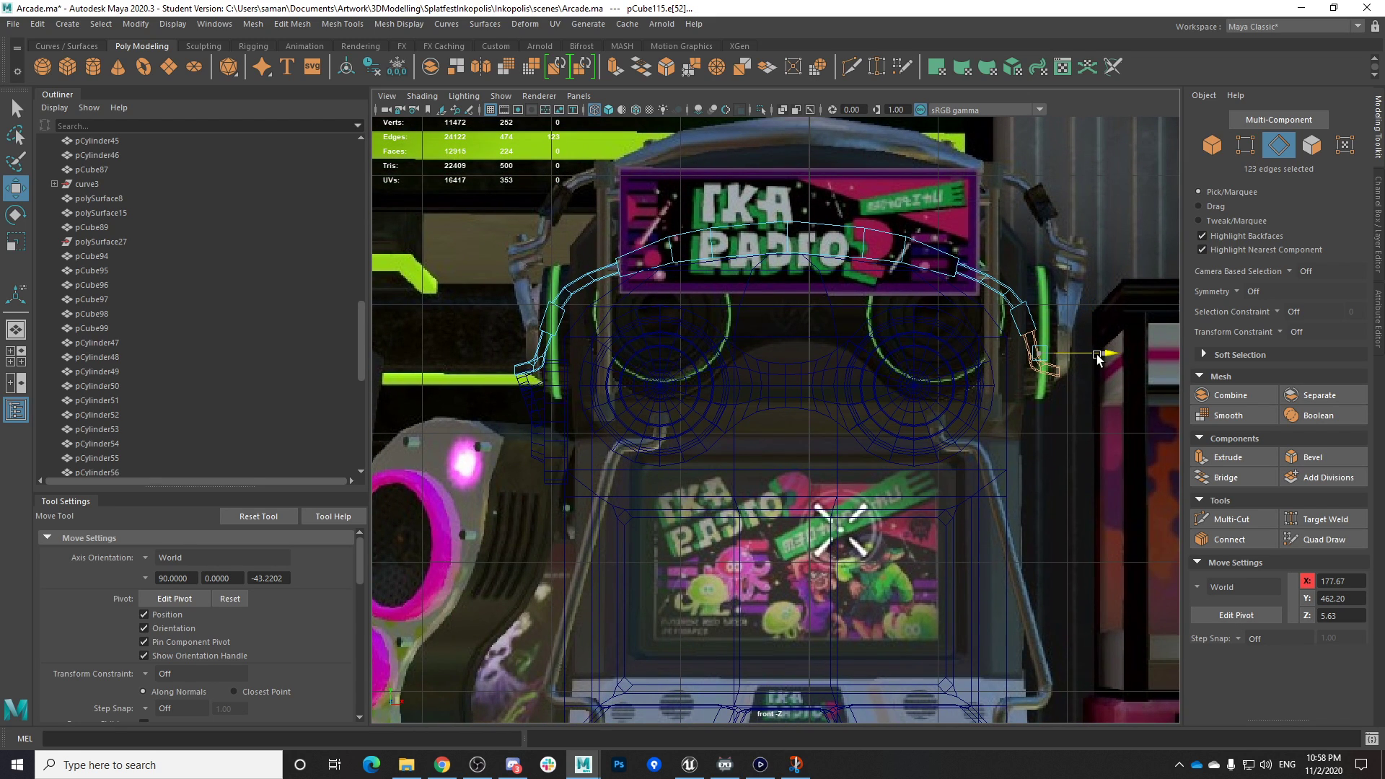
left_click_drag(1097, 359, 1097, 359)
key("ctrl+s")
left_click(669, 399)
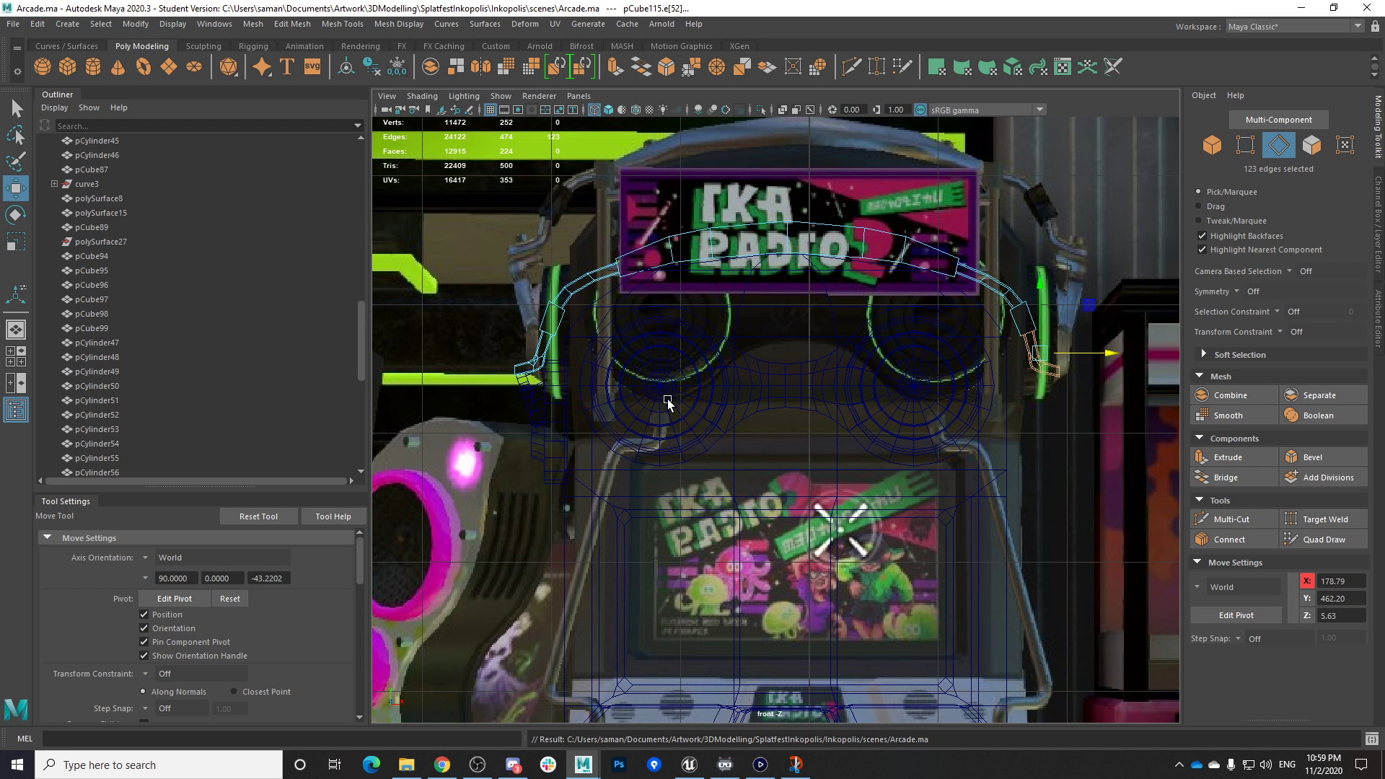
Return to object selection and inspect the whole headband in the perspective view
right_click_drag(867, 260, 935, 239)
key("f")
key("space")
key("space")
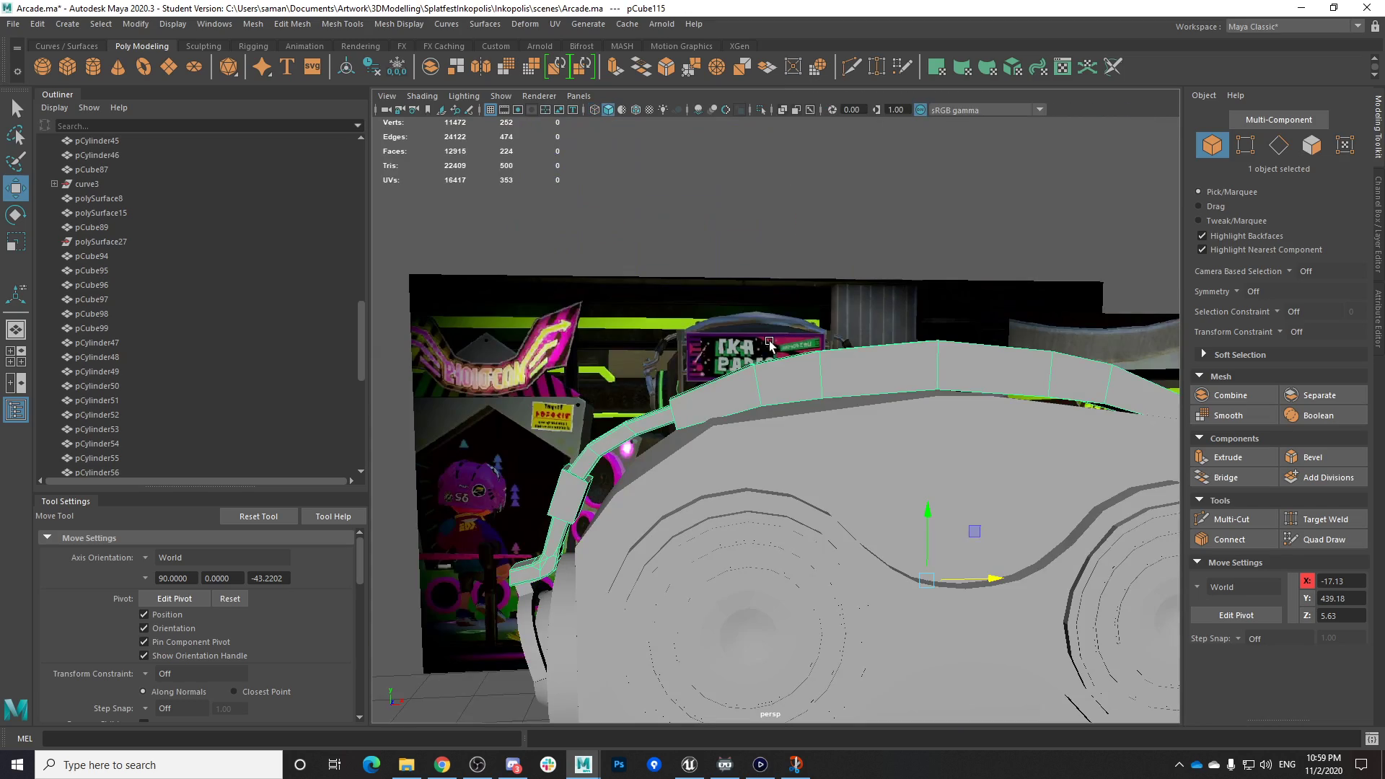
scroll(604, 292, "down", 5)
left_click_drag(818, 426, 728, 412, "alt")
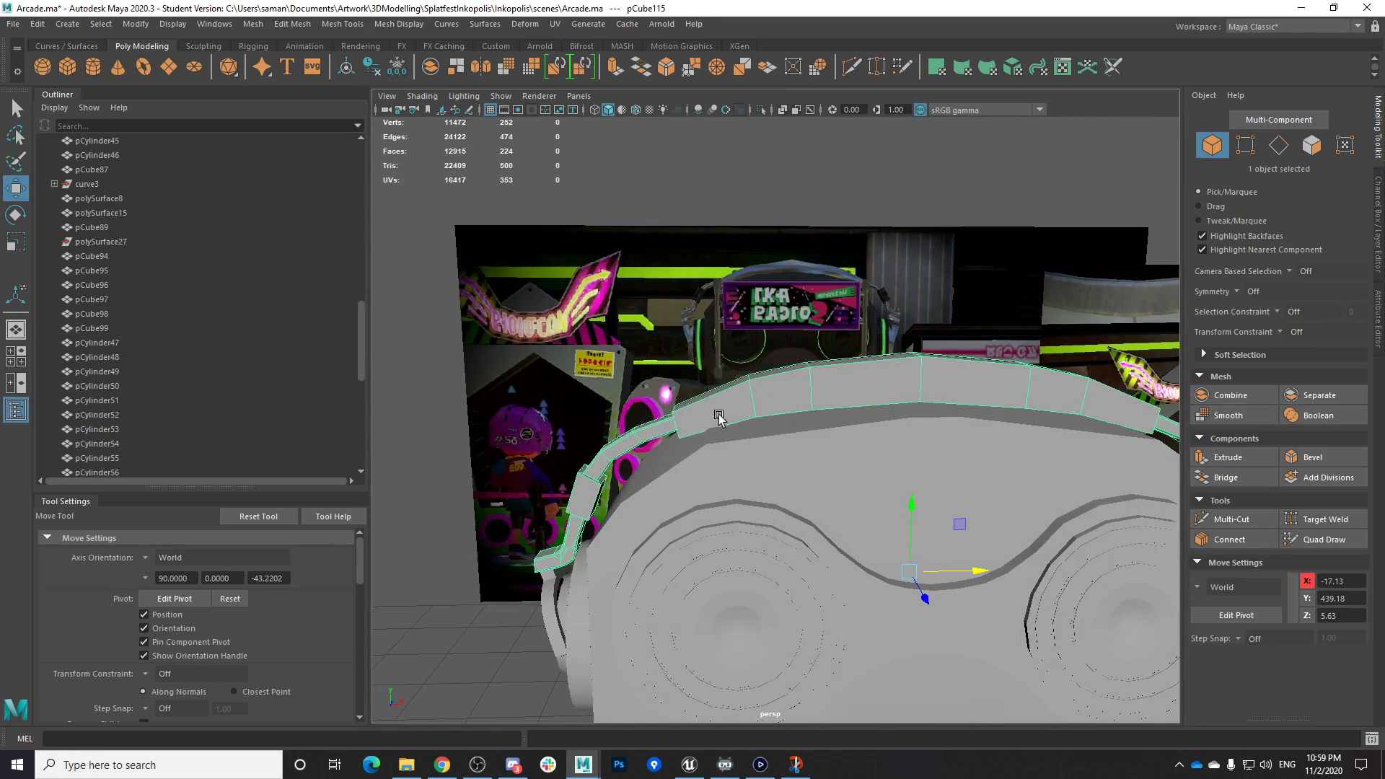
Raise the vertices at both ends of the headband's thick central band to about Y 529.7 in the front view
key("space")
key("space")
key("space")
key("space")
scroll(721, 454, "up", 3)
right_click(620, 199)
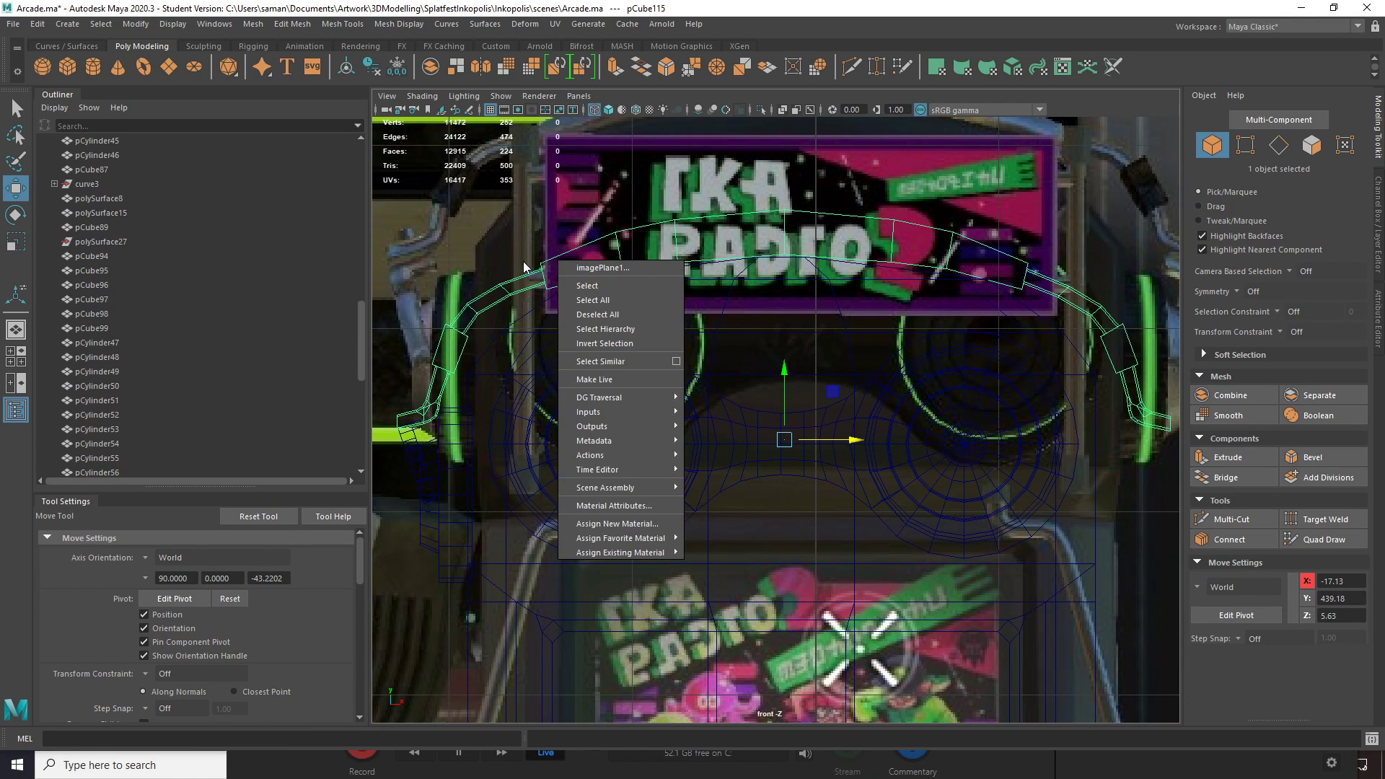
right_click_drag(555, 259, 497, 259)
left_click_drag(529, 254, 569, 300)
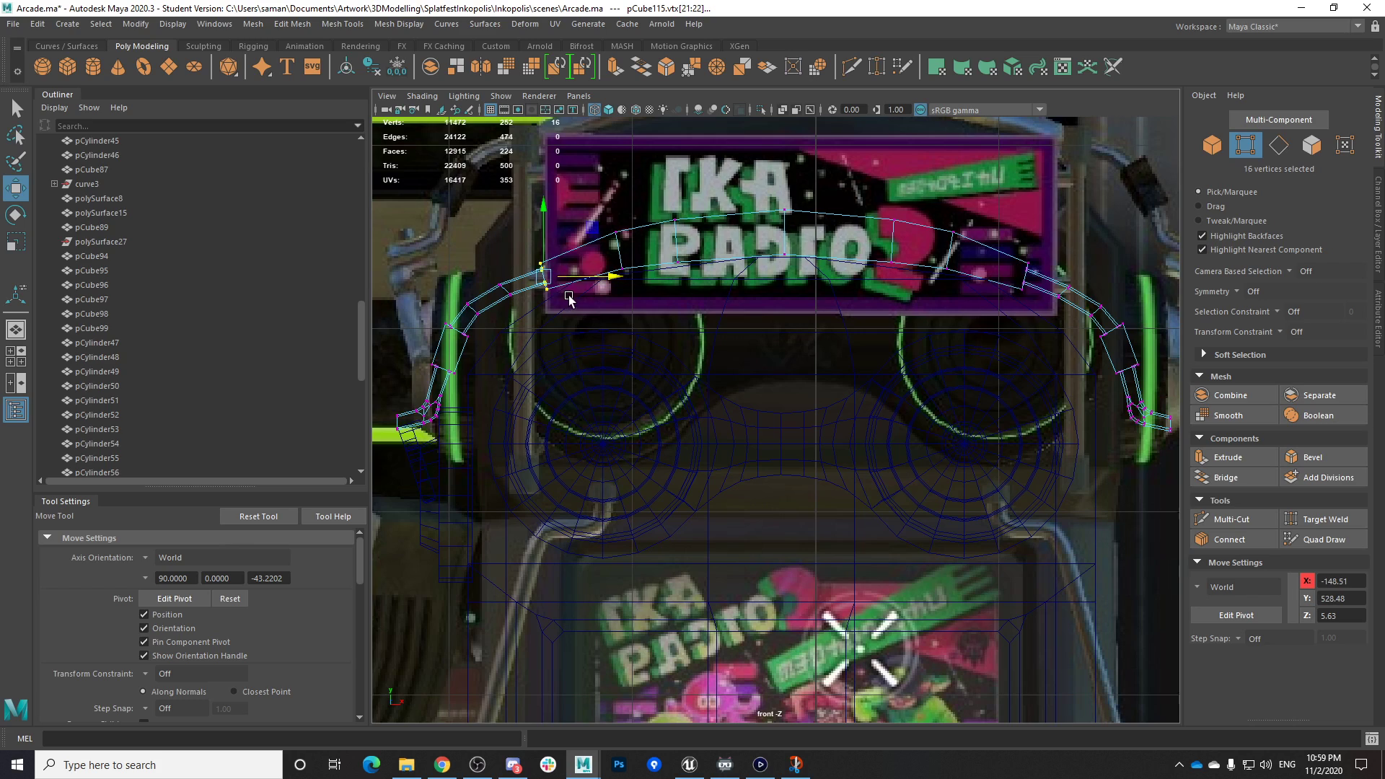
left_click_drag(1000, 261, 1039, 300, "shift")
left_click_drag(784, 212, 786, 210)
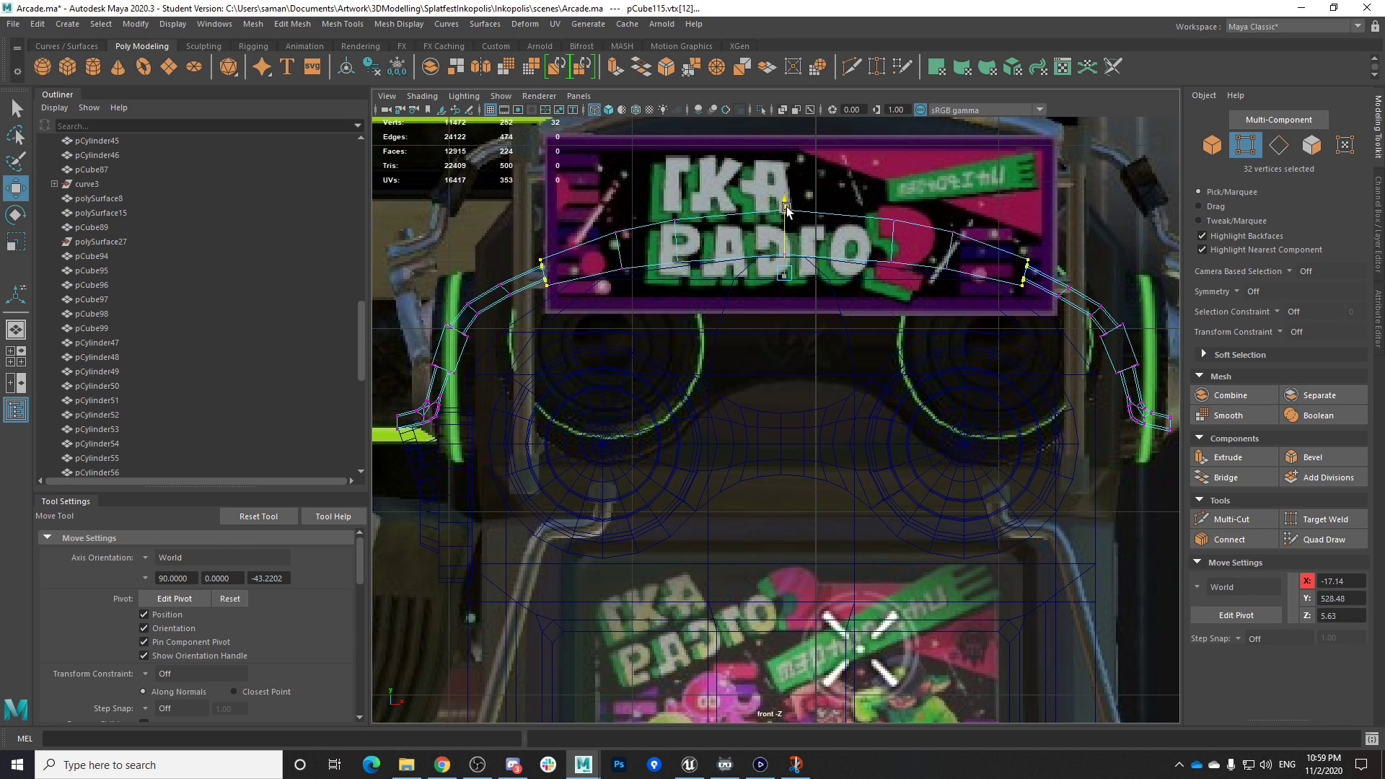
left_click_drag(786, 210, 785, 207)
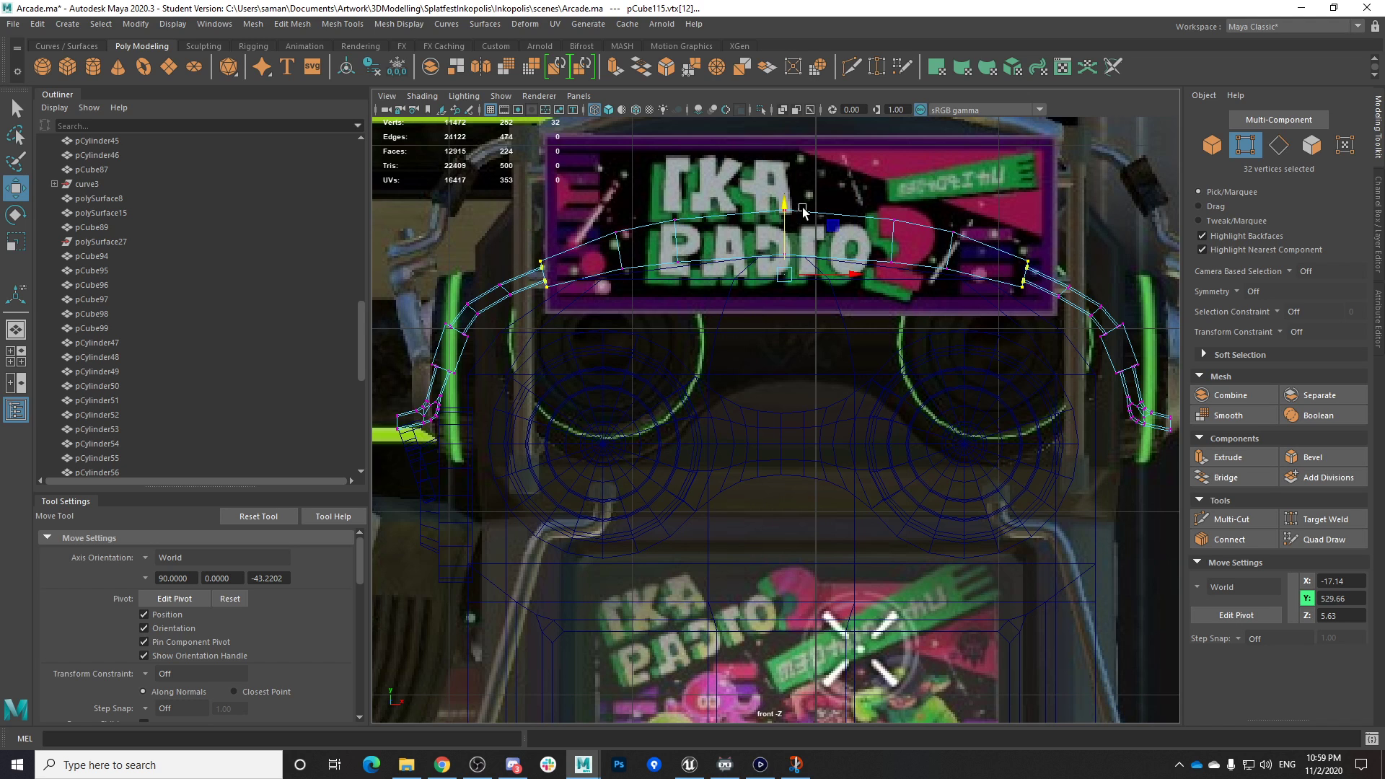
Select the whole headband in the perspective view and shift it slightly along X to about -17.9
key("space")
key("space")
right_click_drag(897, 372, 990, 293)
scroll(1001, 350, "down", 4)
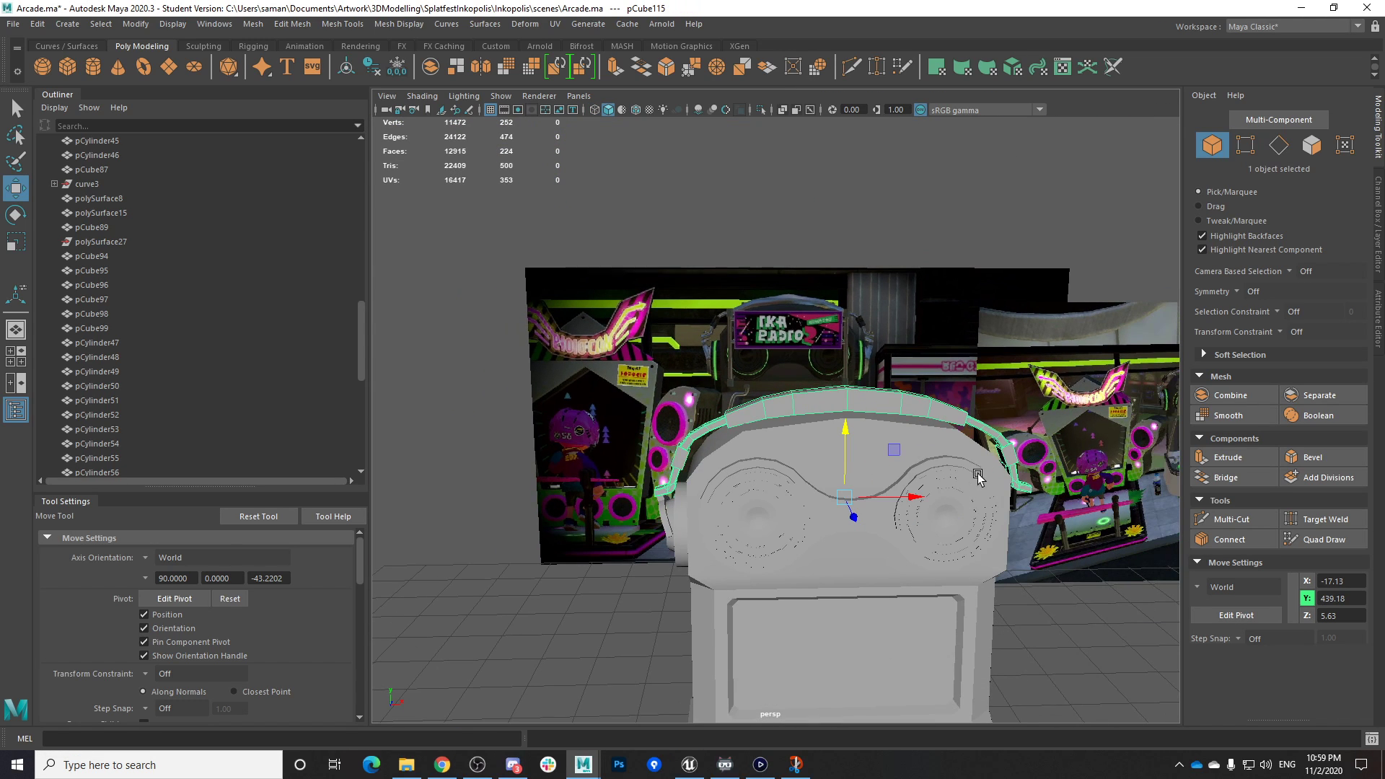
scroll(912, 511, "down", 1)
left_click_drag(896, 503, 892, 499)
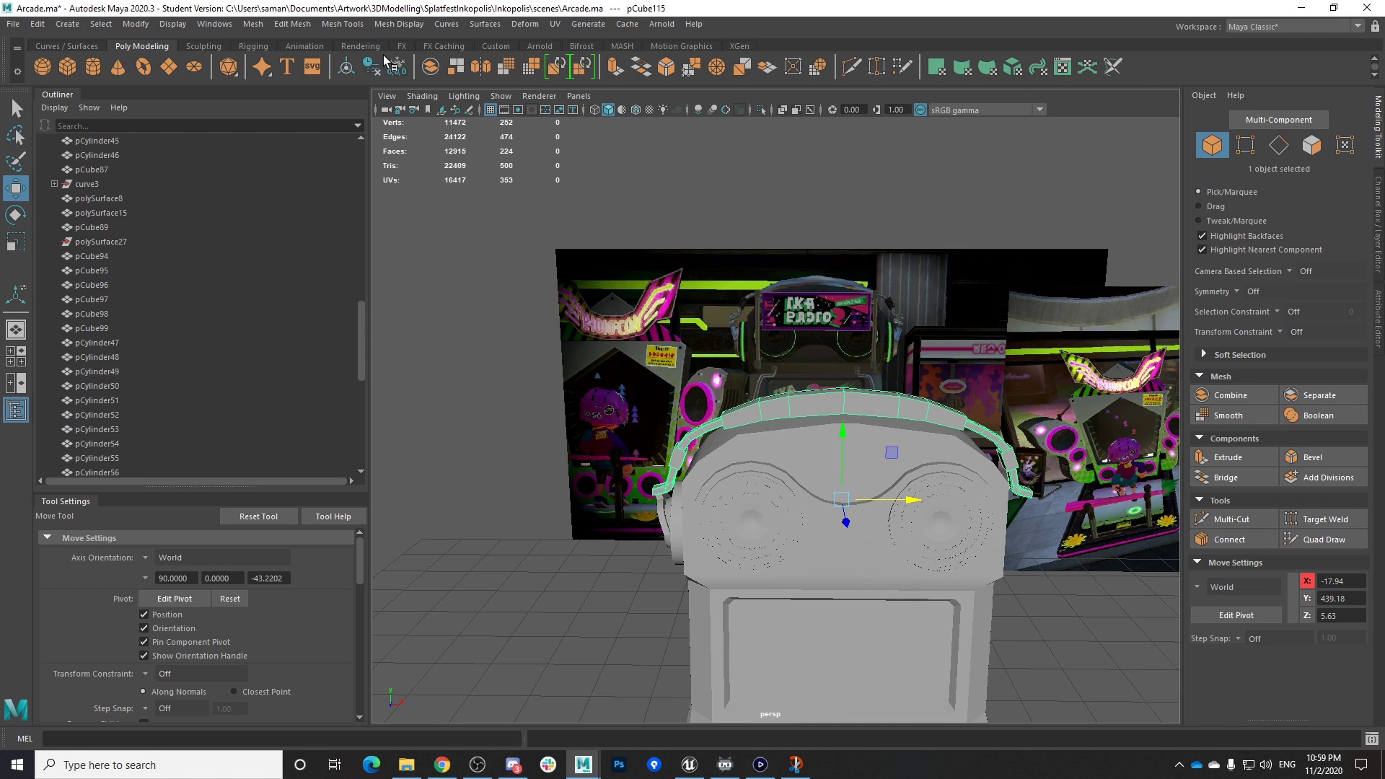
Center the headband's pivot and save the scene
left_click(135, 24)
left_click(181, 128)
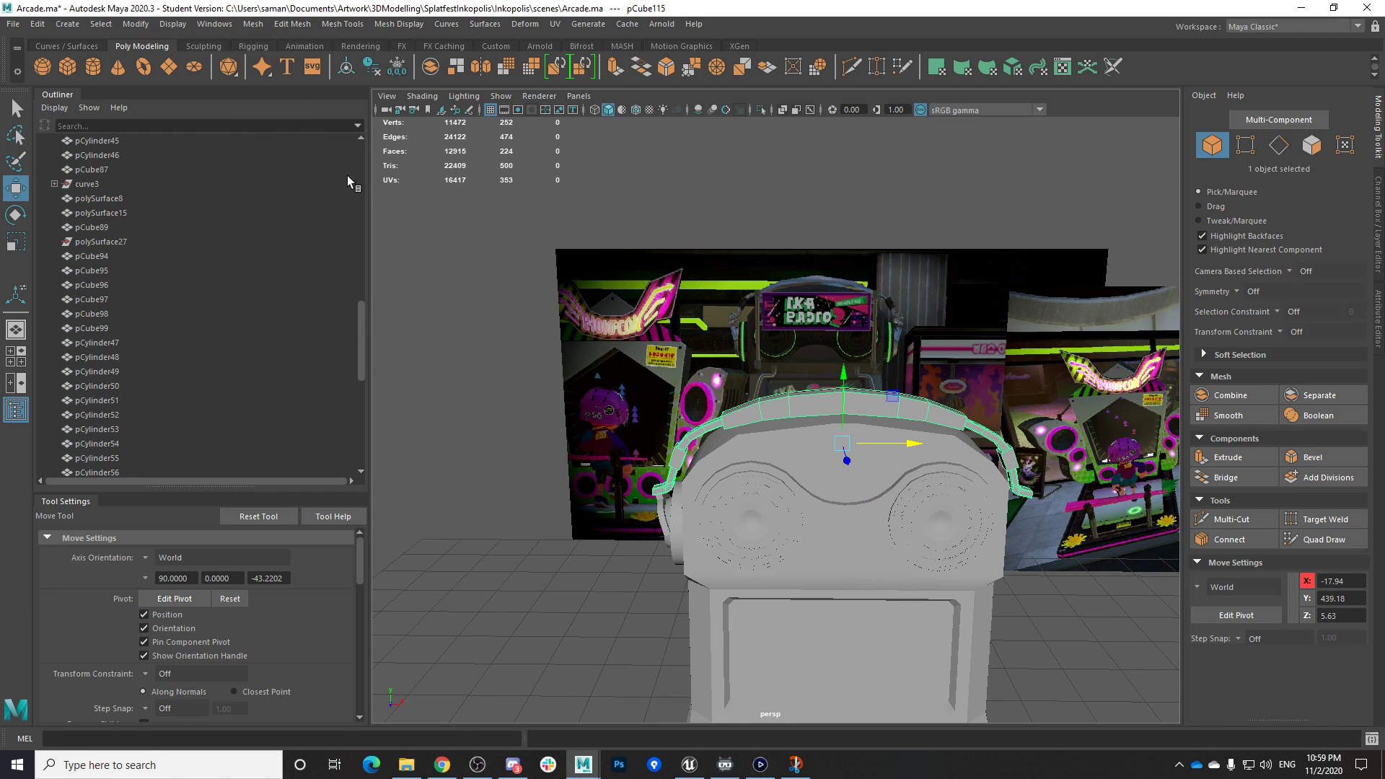
key("ctrl+s")
left_click(658, 393)
Lower the forked bracket beneath the headband's left end slightly to about Y 424.5
scroll(765, 433, "down", 3)
left_click_drag(787, 462, 853, 442, "alt")
scroll(809, 514, "up", 5)
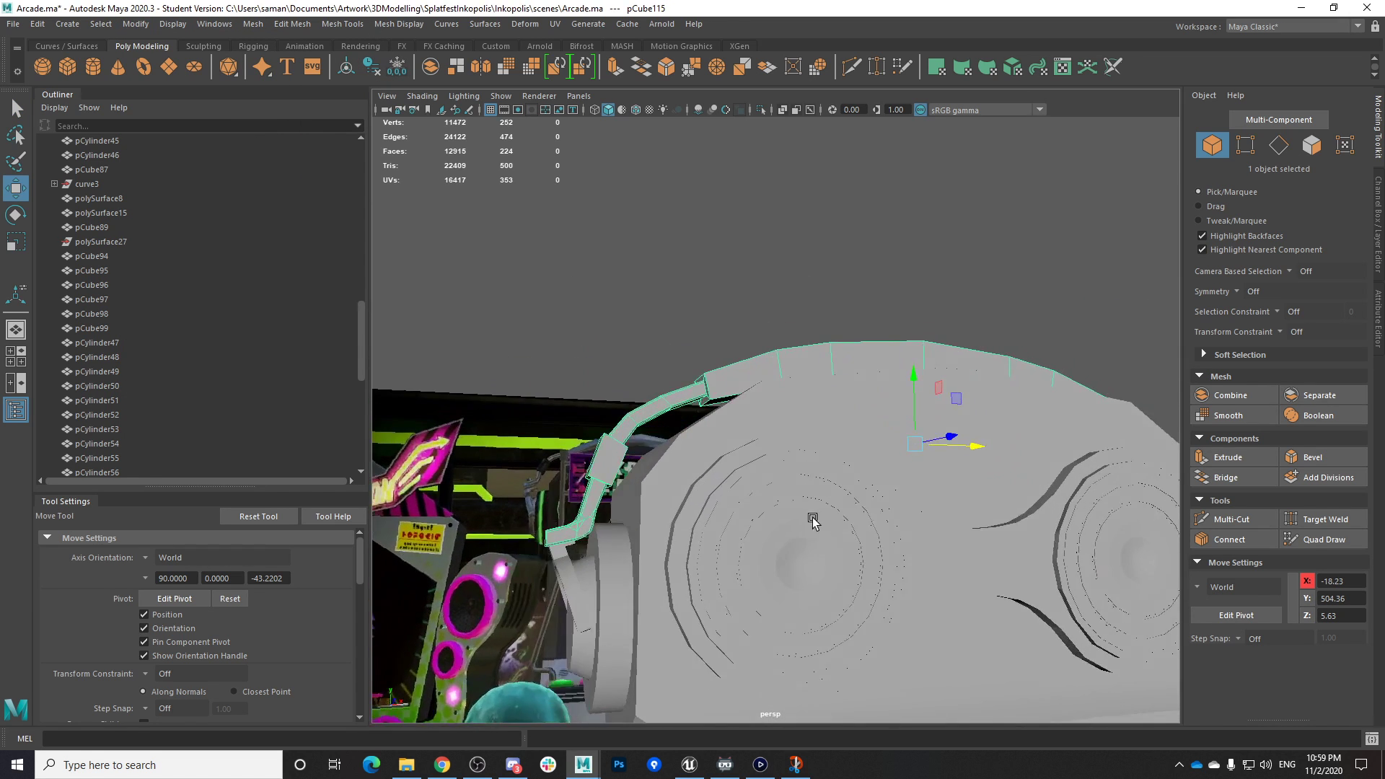
middle_click_drag(809, 516, 864, 438, "alt")
scroll(865, 439, "up", 6)
left_click(476, 548)
scroll(491, 546, "down", 3)
mouse_move(599, 542)
left_mouse_down("alt")
mouse_move(627, 550)
mouse_move(613, 548)
left_mouse_up("alt")
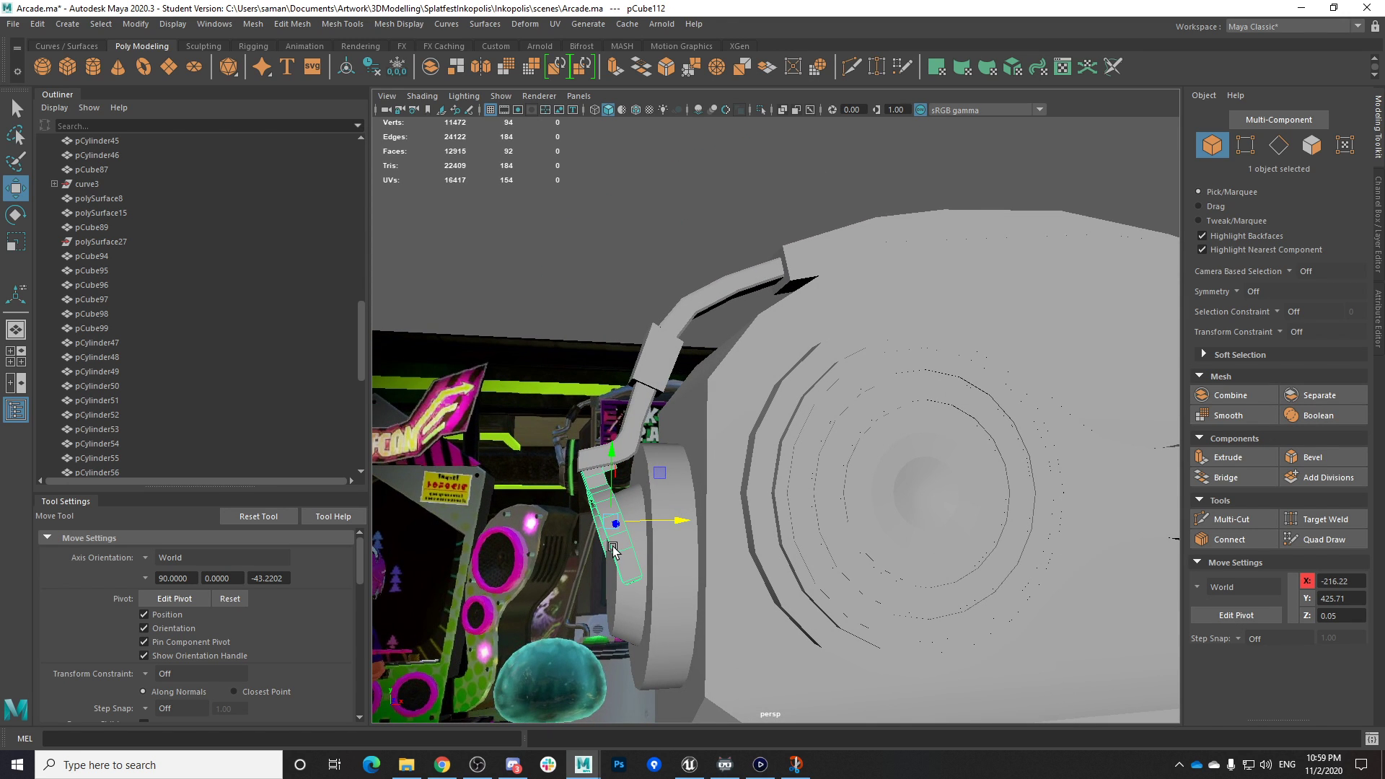
scroll(613, 547, "down", 5)
left_click_drag(682, 507, 641, 503, "alt")
left_click_drag(651, 407, 652, 411)
scroll(651, 415, "up", 8)
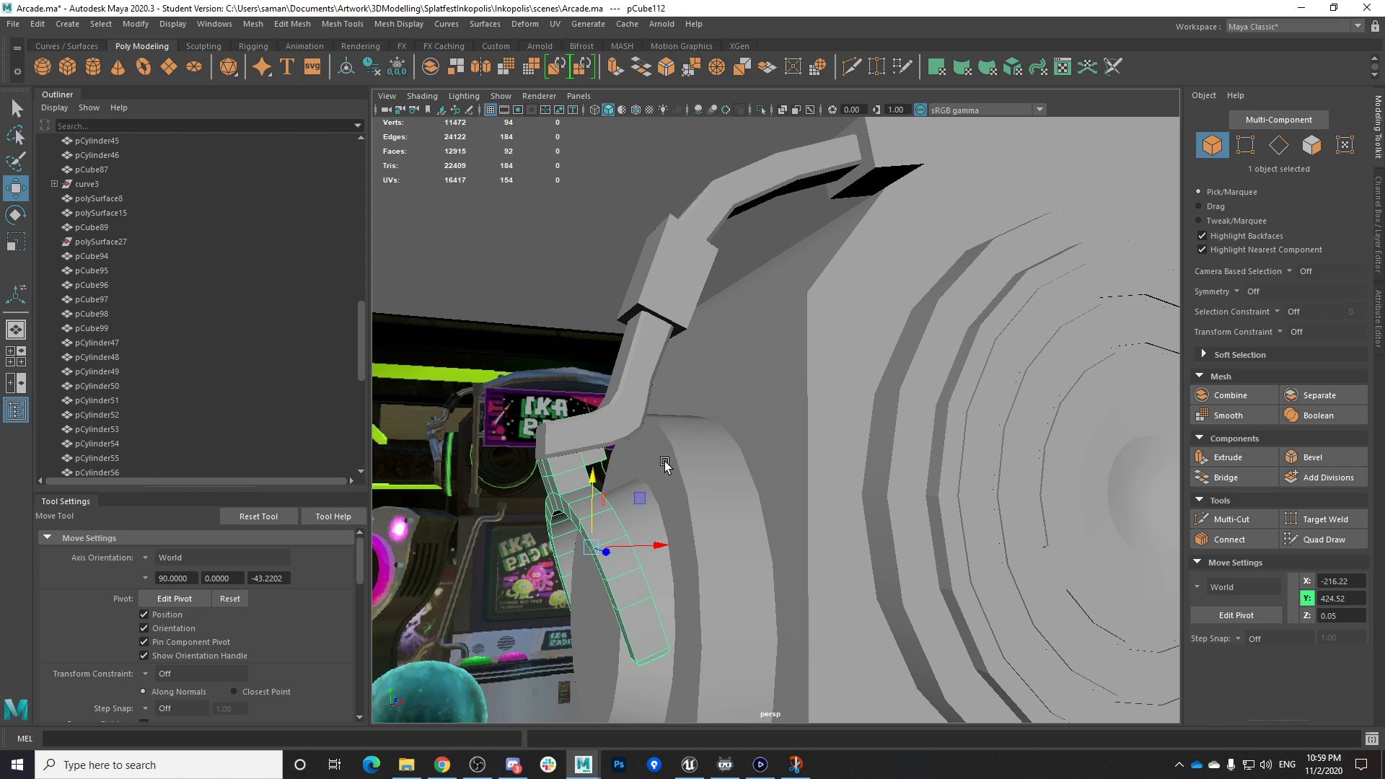
Try to raise the forked bracket in the front view onto the matching arm in the reference image
key("space")
key("space")
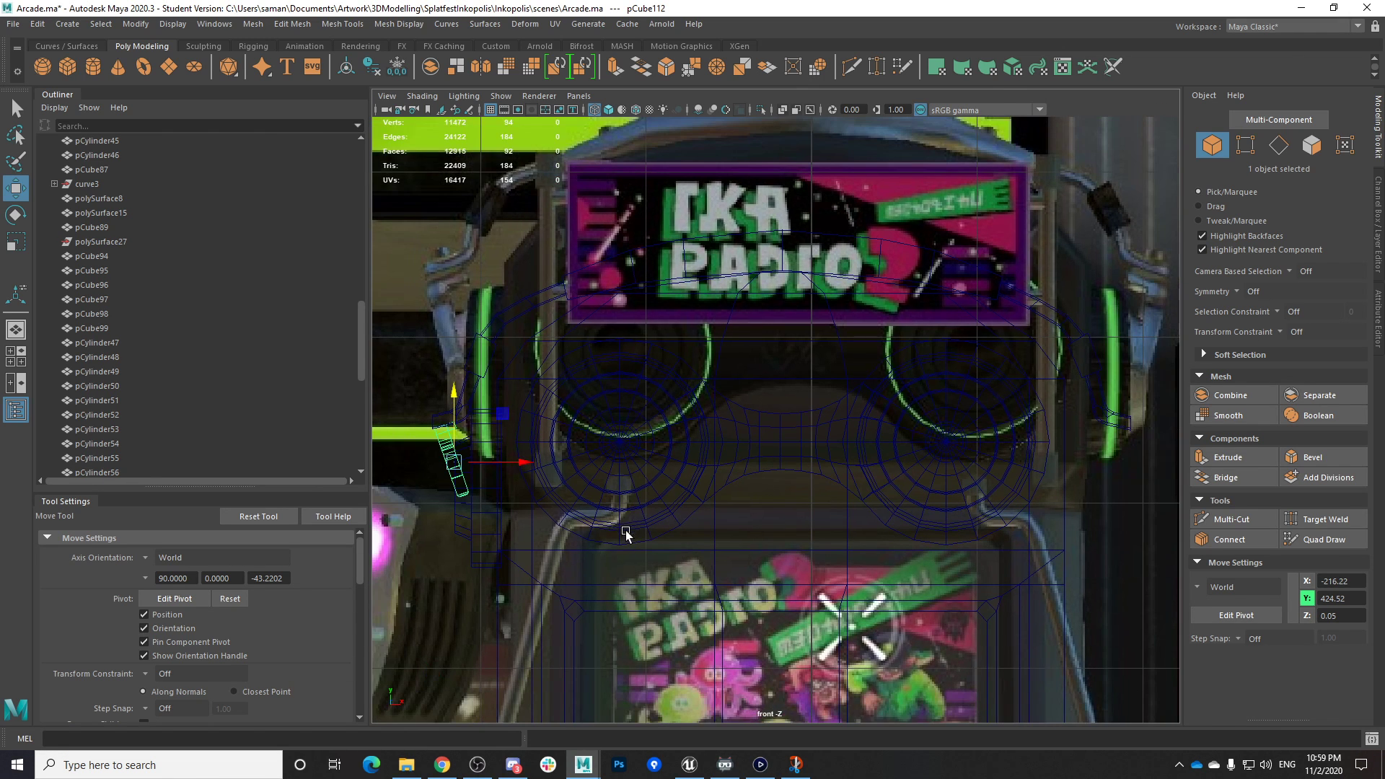
middle_click_drag(626, 534, 682, 539, "alt")
left_click_drag(506, 405, 514, 280)
key("e")
key("ctrl+z")
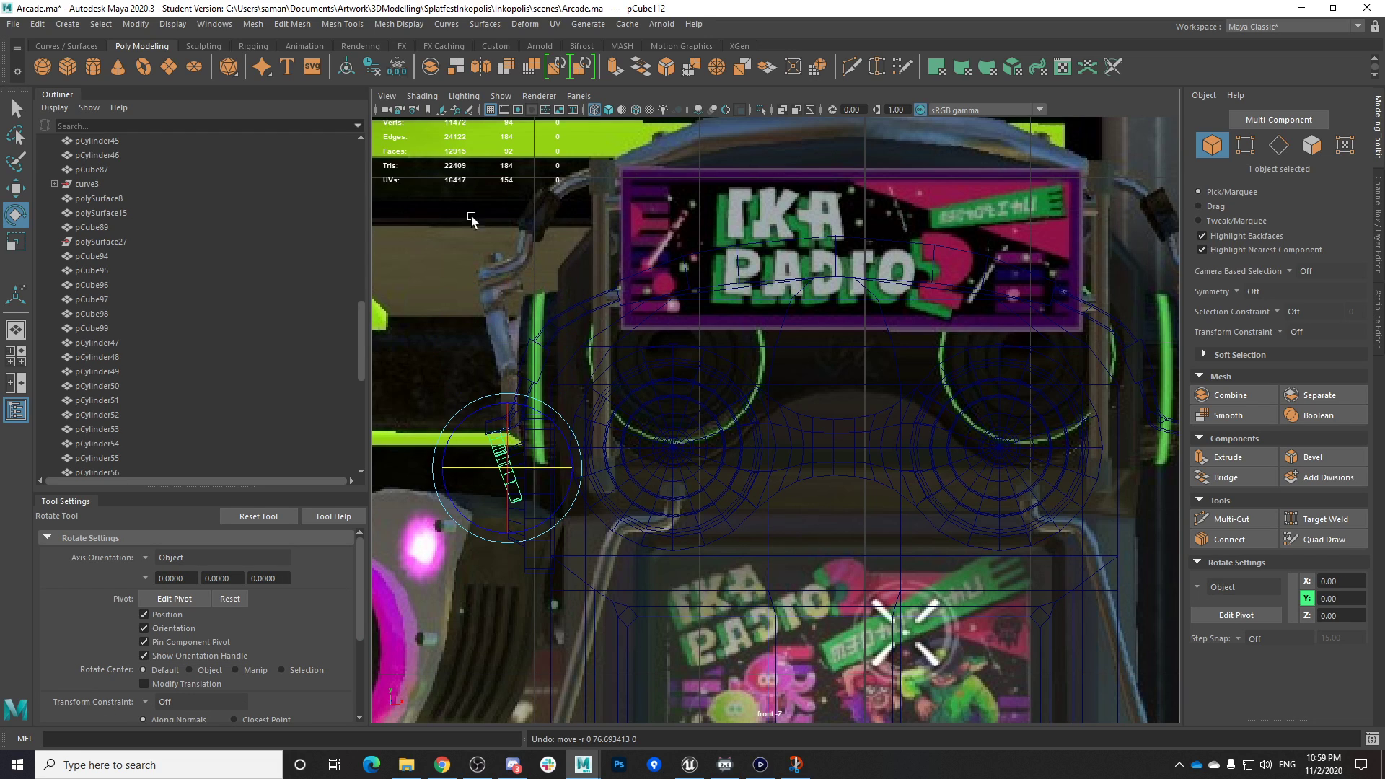
Raise the forked bracket to about Y 503 over the reference arm and rotate it about -6.7° around Z to match
key("w")
left_click_drag(515, 347, 516, 273)
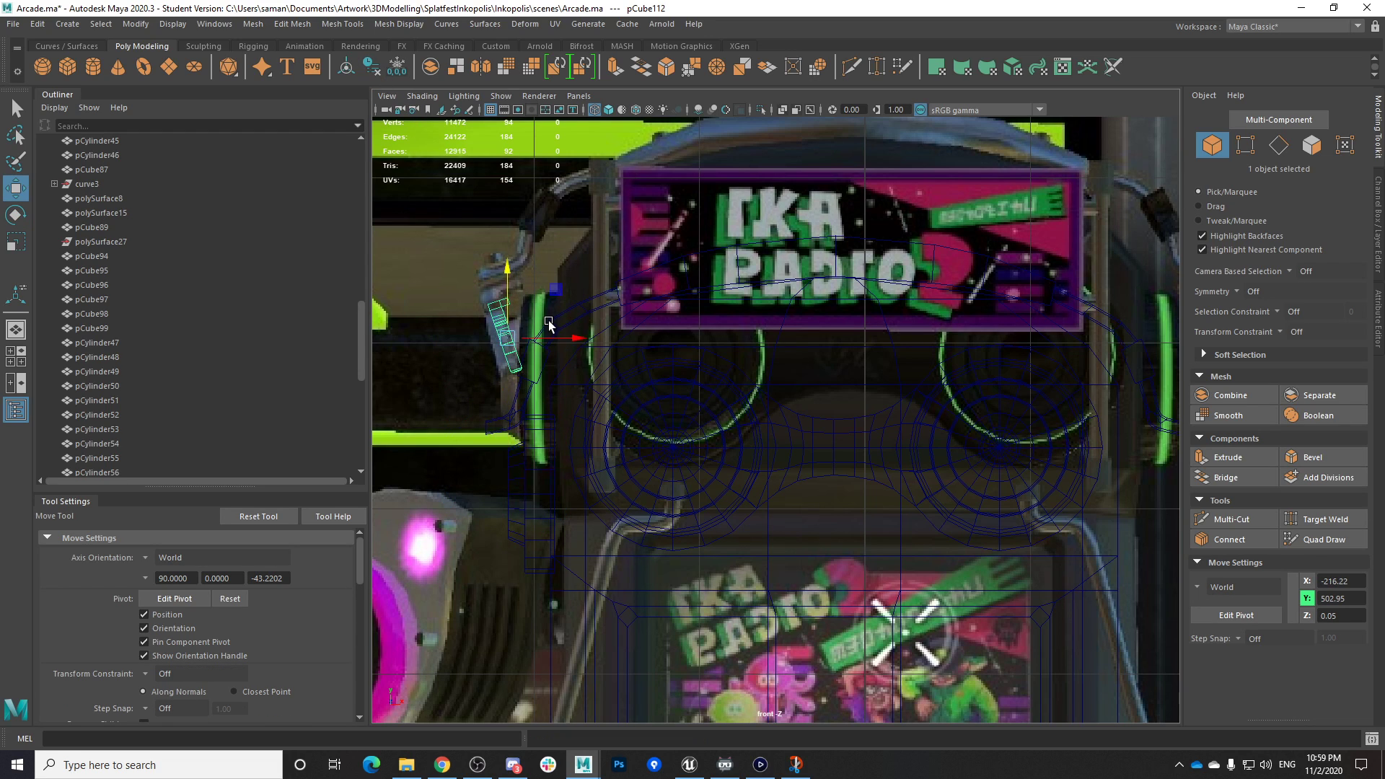
key("e")
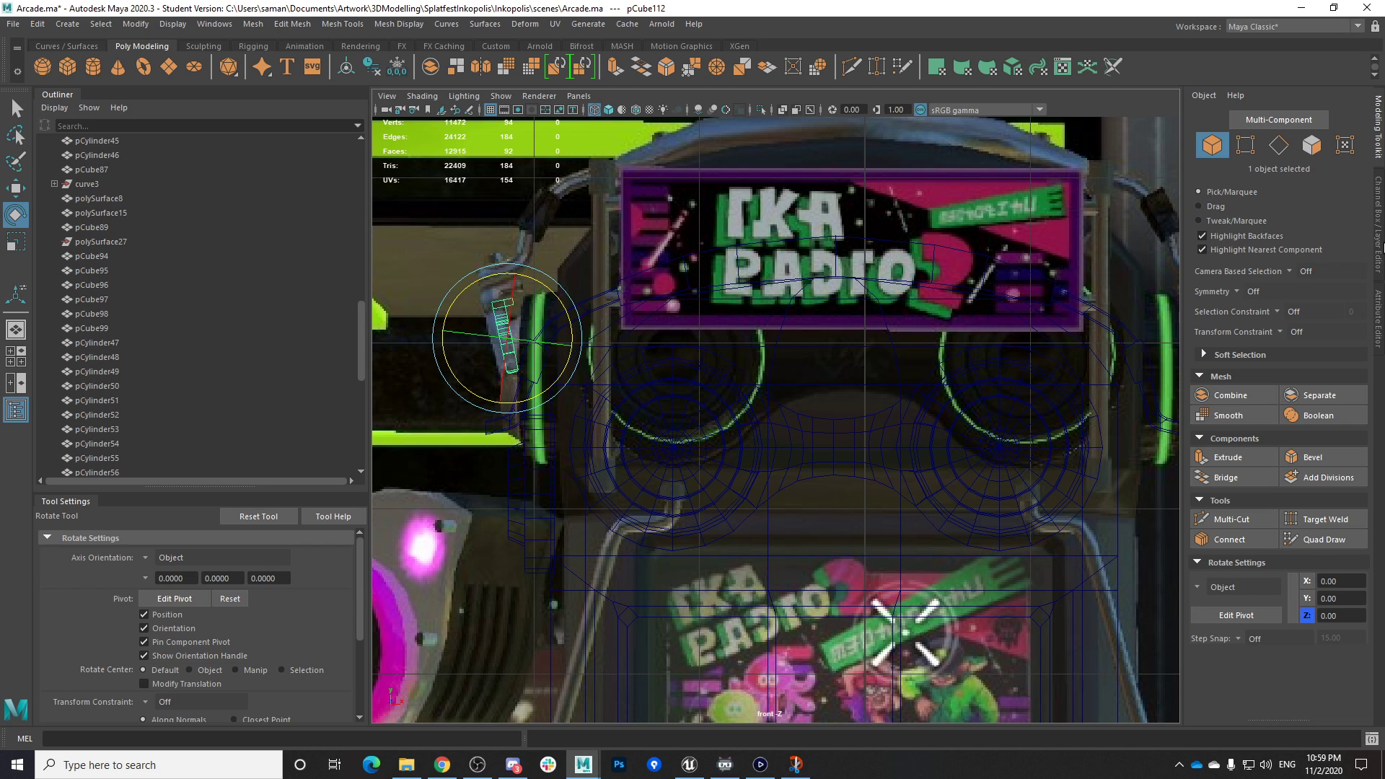
Set the forked bracket's Translate Y to 0 and save the scene
left_click(1379, 311)
left_click(1381, 214)
left_click(1339, 147)
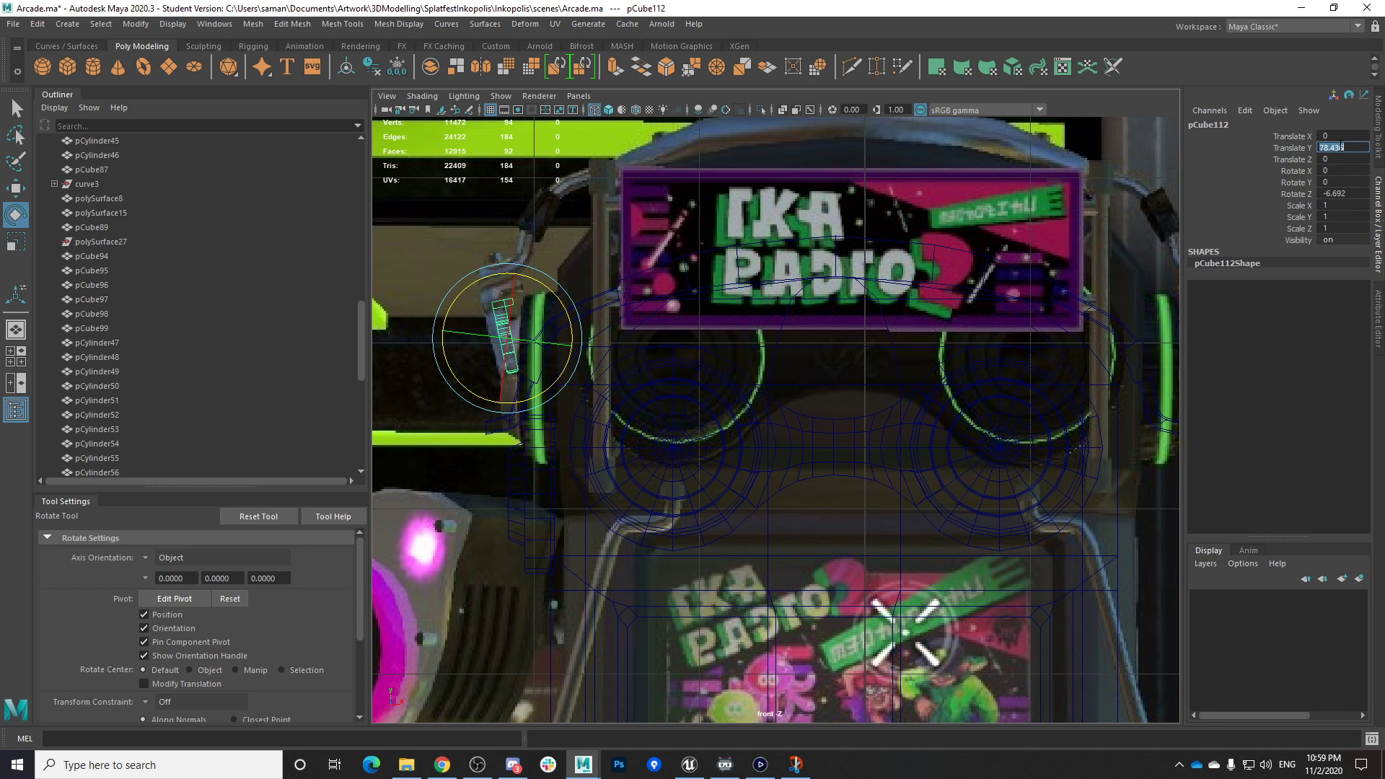
type("0")
key("Return")
key("ctrl+s")
left_click(660, 393)
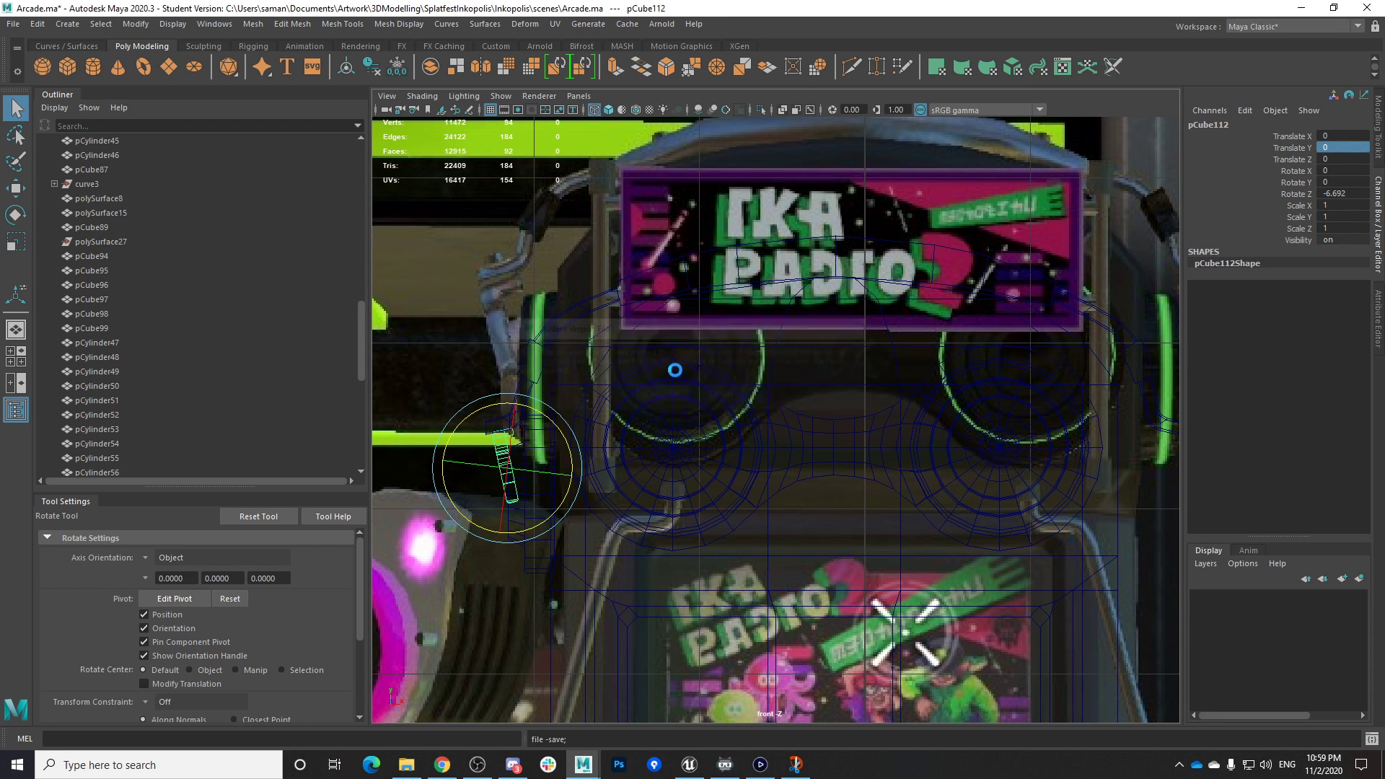
Rotate the forked bracket to about -6.2° around Z and save the scene
key("f")
scroll(835, 390, "down", 1)
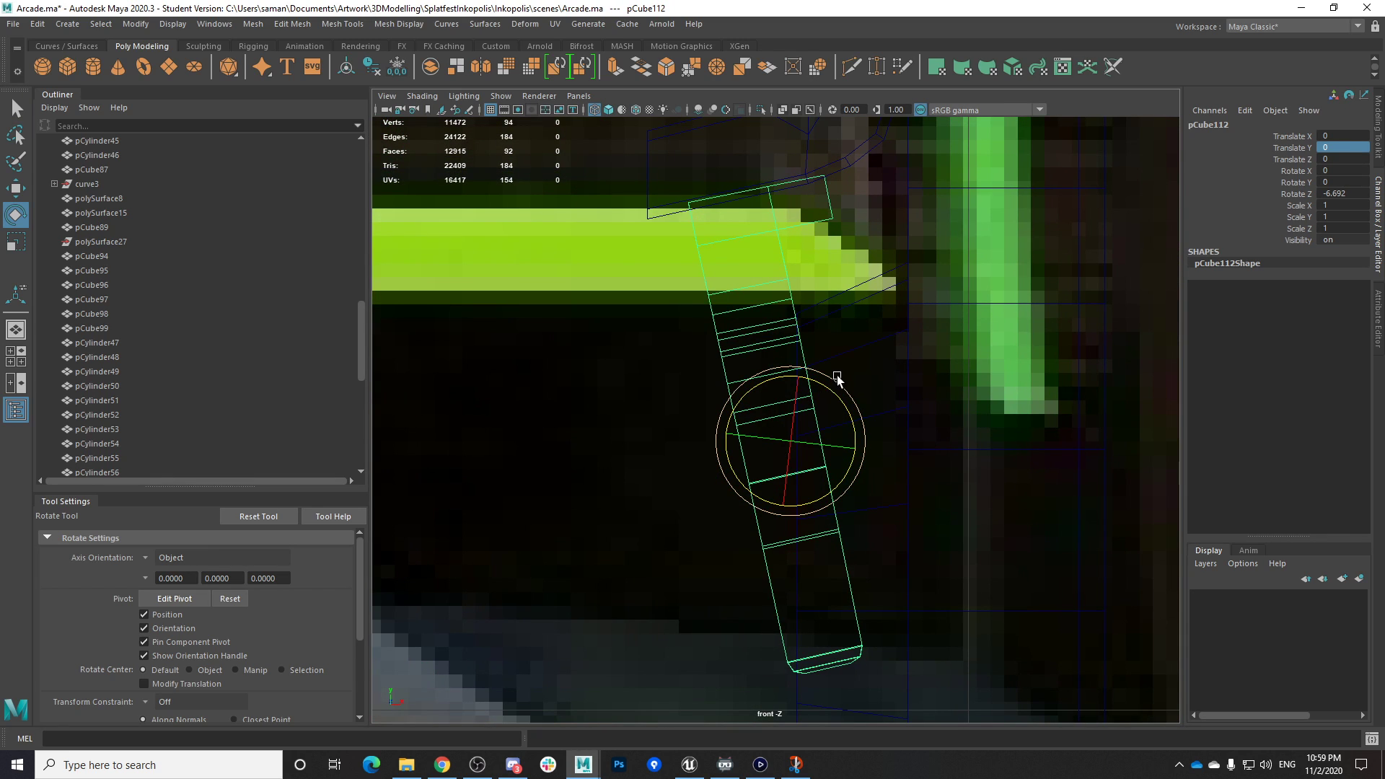
left_click_drag(841, 399, 843, 394)
scroll(842, 394, "down", 2)
key("space")
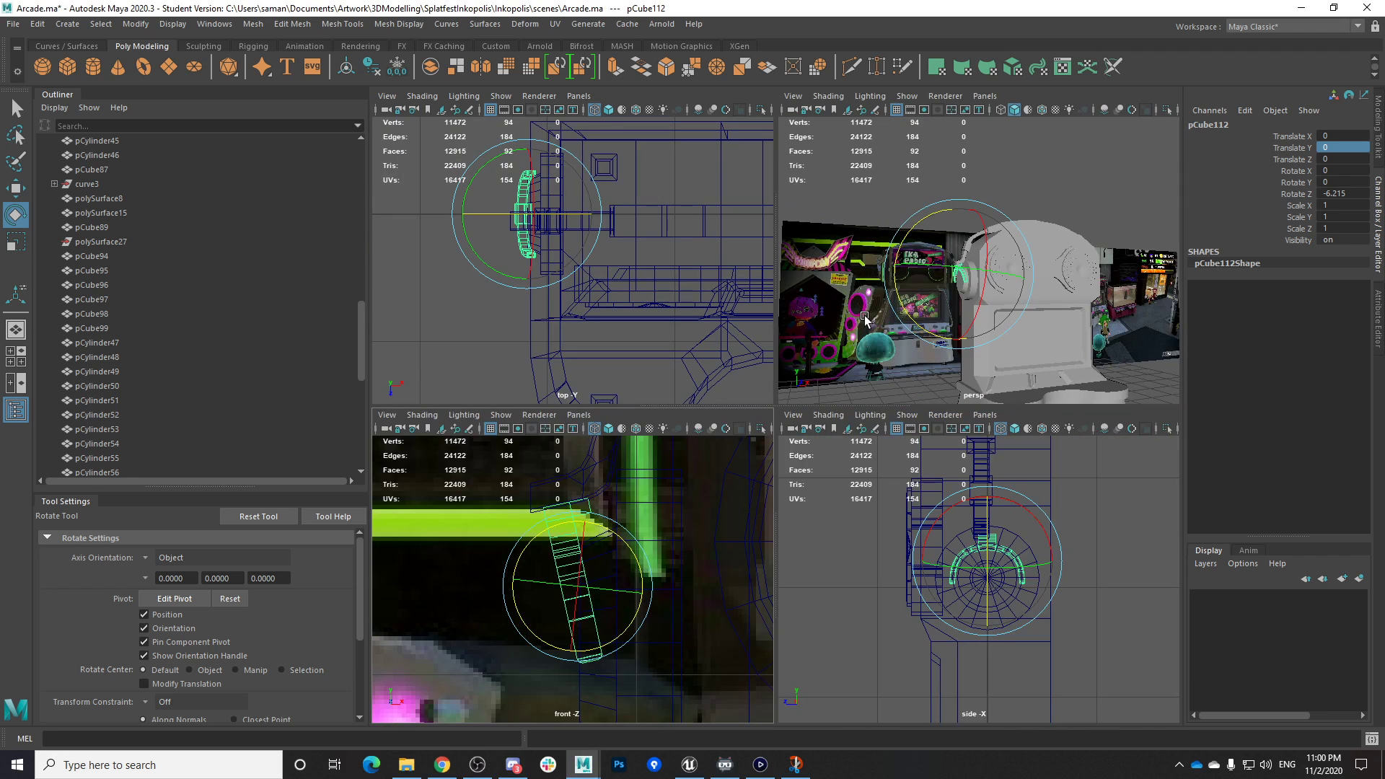
key("space")
scroll(864, 317, "up", 3)
mouse_move(829, 370)
left_mouse_down("alt")
mouse_move(868, 356)
mouse_move(826, 384)
left_mouse_up("alt")
left_click_drag(791, 495, 788, 495, "alt")
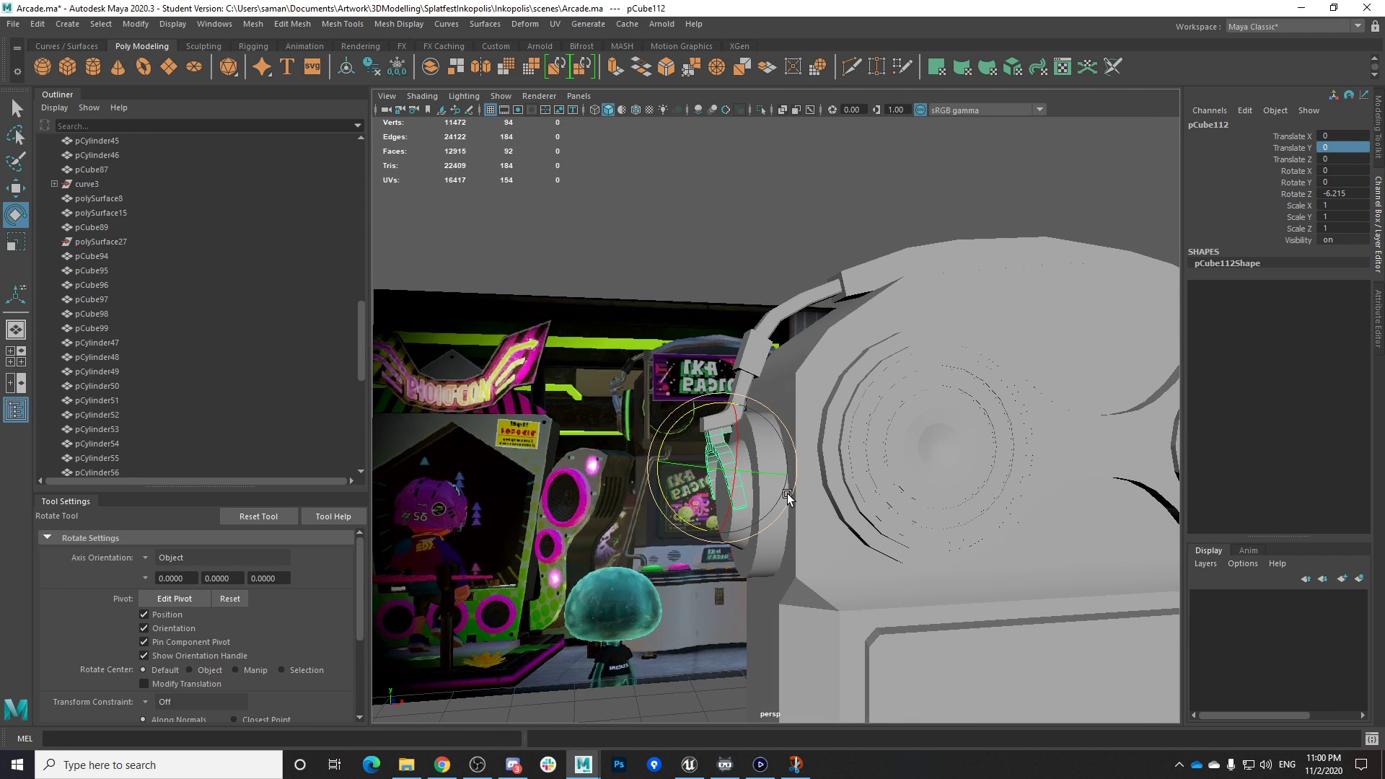
left_click_drag(770, 549, 751, 564, "alt")
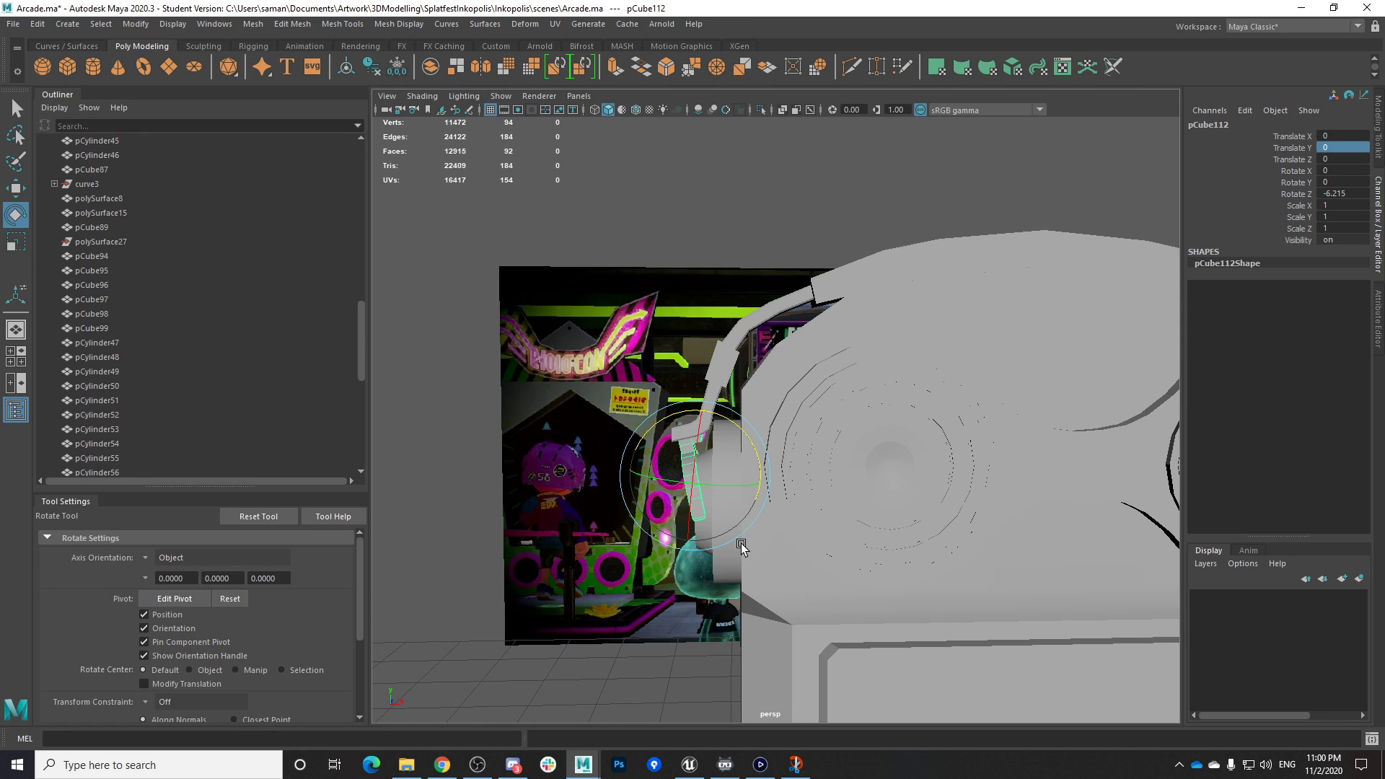
key("ctrl+s")
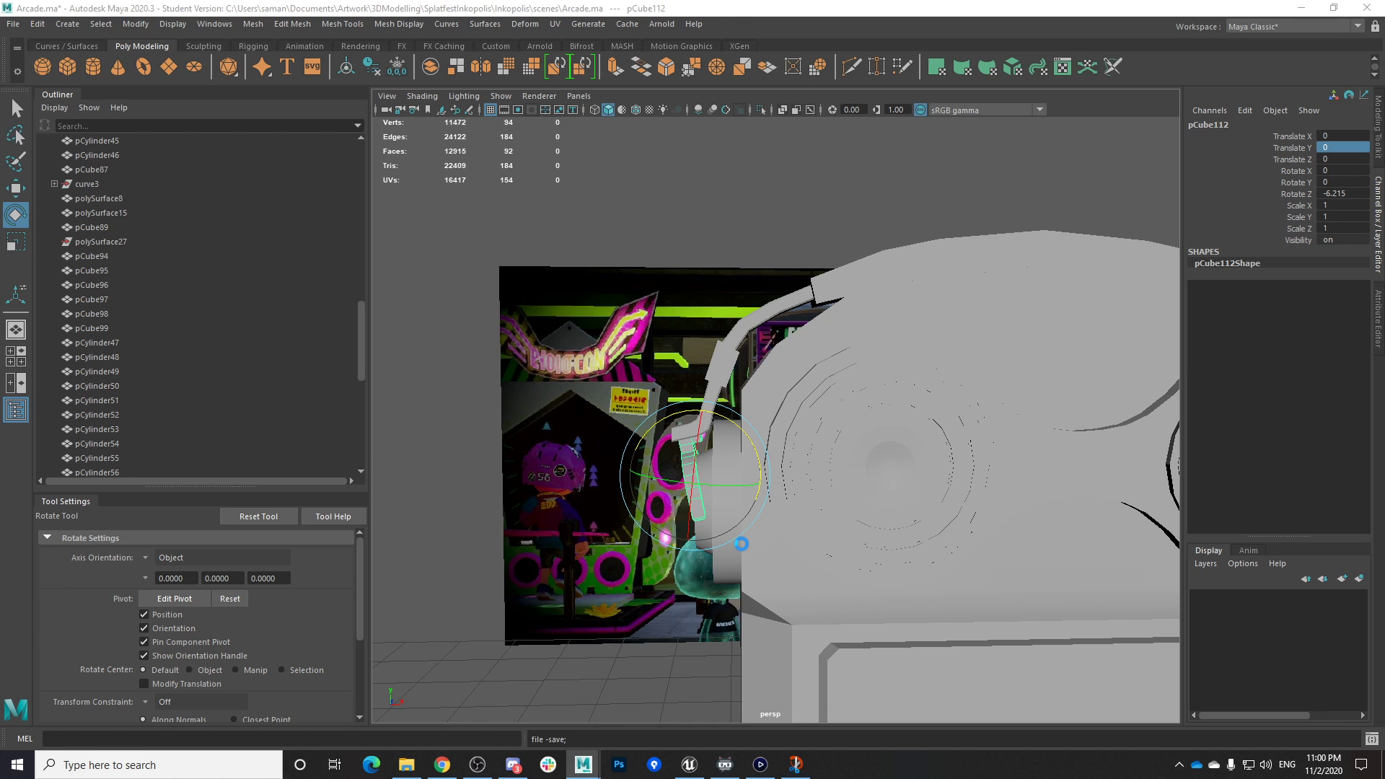
key("Return")
left_click_drag(741, 546, 794, 513, "alt")
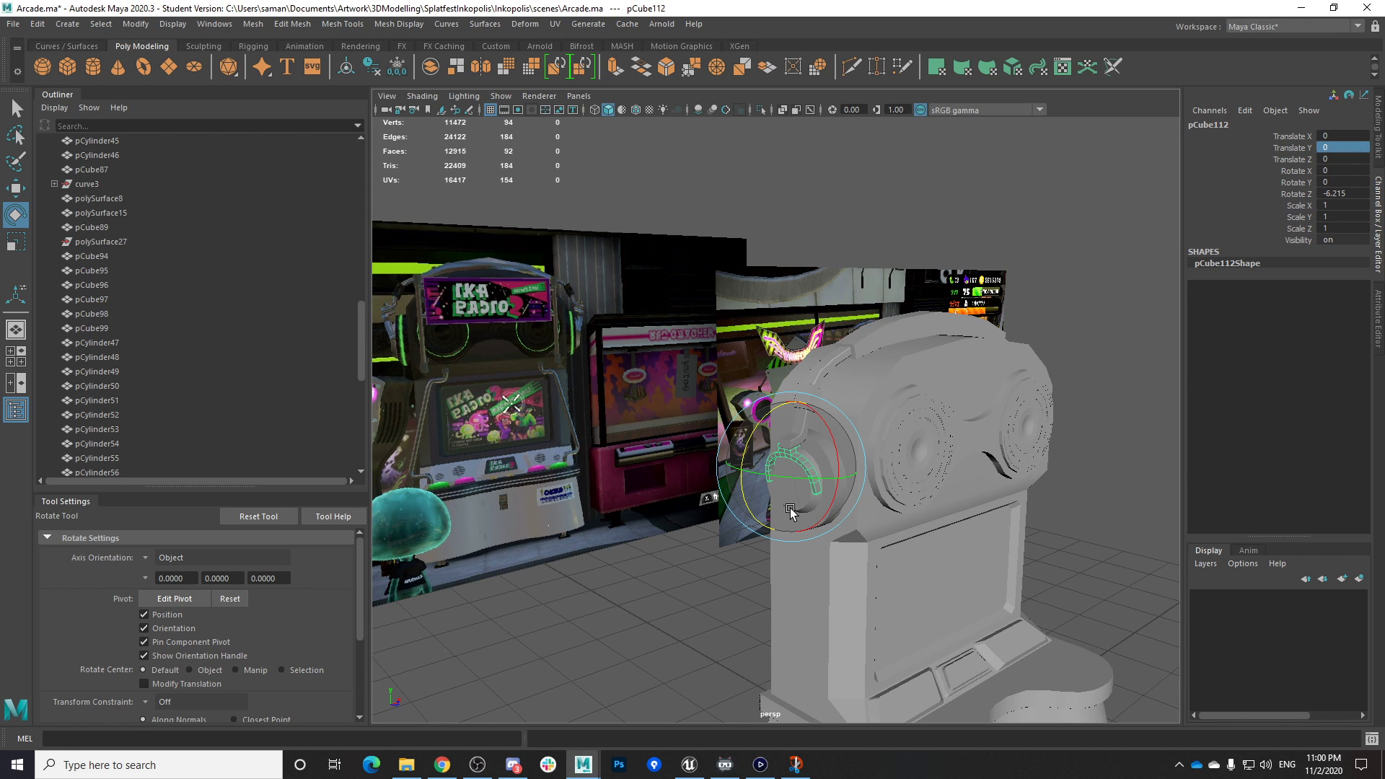
left_click_drag(791, 513, 717, 548, "alt")
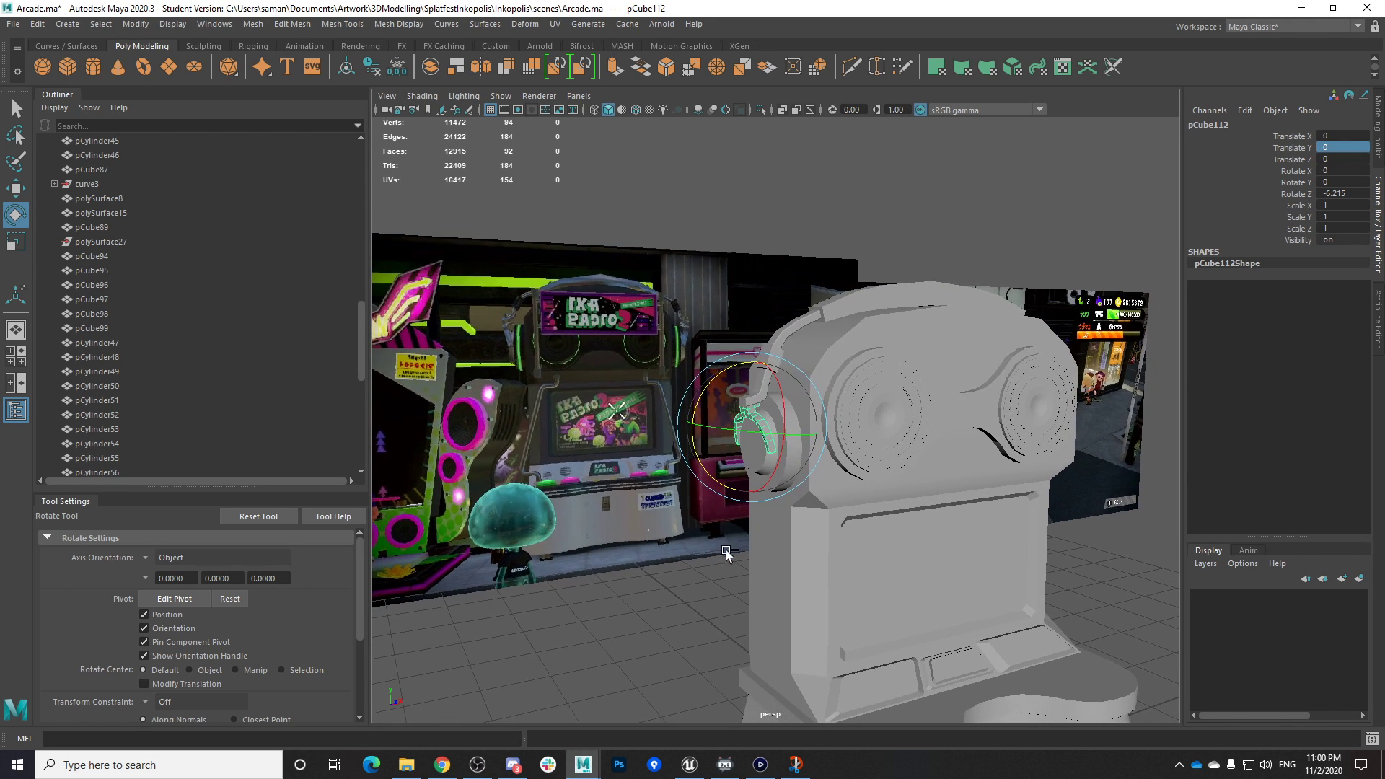
key("q")
key("ctrl+s")
left_click(660, 396)
Select the forked bracket's lower vertices in the front view and move them upward to shorten the prongs
left_click_drag(727, 500, 643, 476, "alt")
right_click_drag(643, 476, 888, 556, "alt")
left_click_drag(685, 505, 754, 526, "alt")
key("space")
key("space")
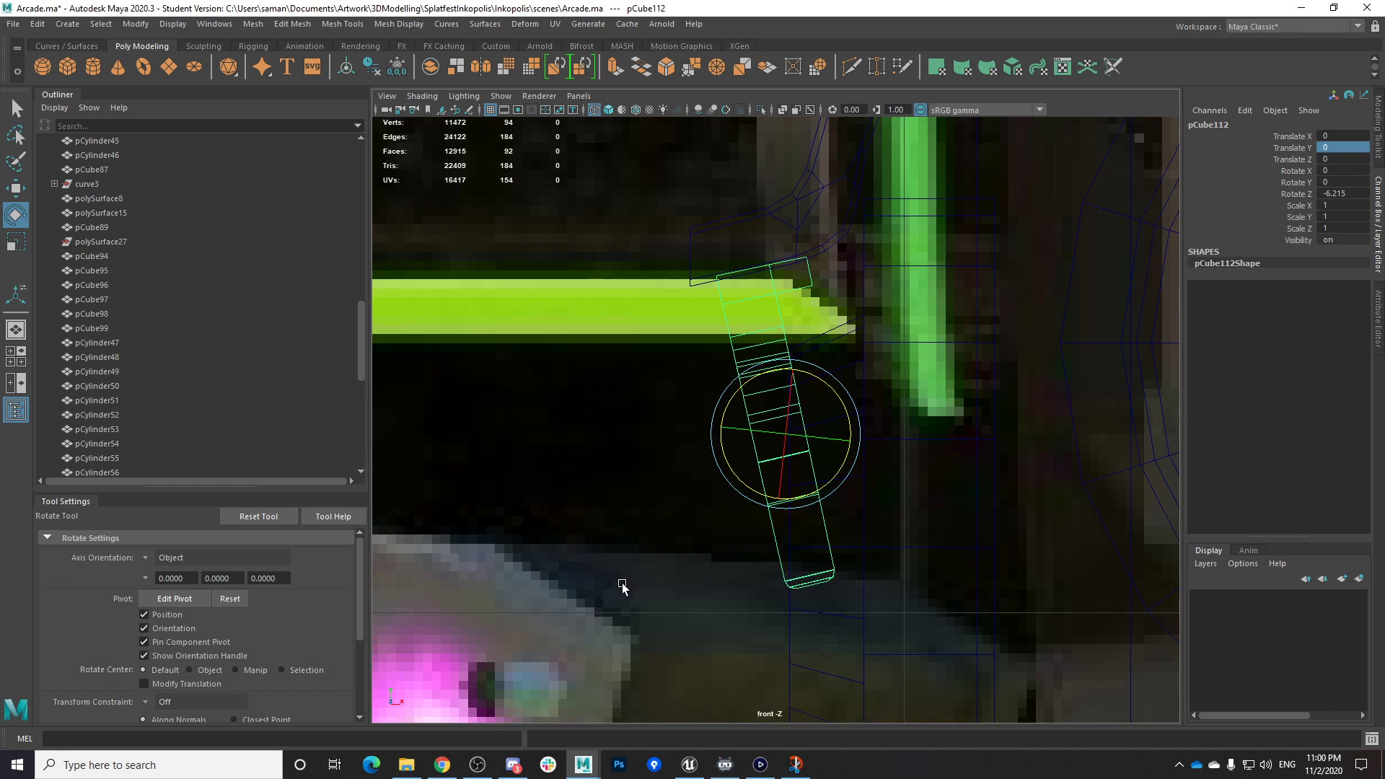
scroll(618, 581, "up", 2)
right_click(720, 459)
right_click(694, 413)
right_click_drag(699, 366, 644, 368)
left_click_drag(688, 475, 839, 520)
key("w")
left_click_drag(749, 431, 750, 395)
left_click_drag(792, 462, 785, 458)
key("space")
key("space")
left_click_drag(822, 349, 816, 374, "alt")
left_click_drag(773, 448, 729, 448, "alt")
right_click_drag(687, 367, 752, 301)
left_click_drag(759, 433, 712, 441, "alt")
Undo and redo the last edit to the forked bracket, saving the scene
key("ctrl+z")
key("ctrl+s")
left_click(668, 394)
left_click_drag(669, 398, 727, 434, "alt")
key("ctrl+y")
key("ctrl+s")
left_click(664, 396)
Select the end faces at both lower tips of the headband in the front view
left_click_drag(668, 397, 695, 391, "alt")
left_click(698, 390)
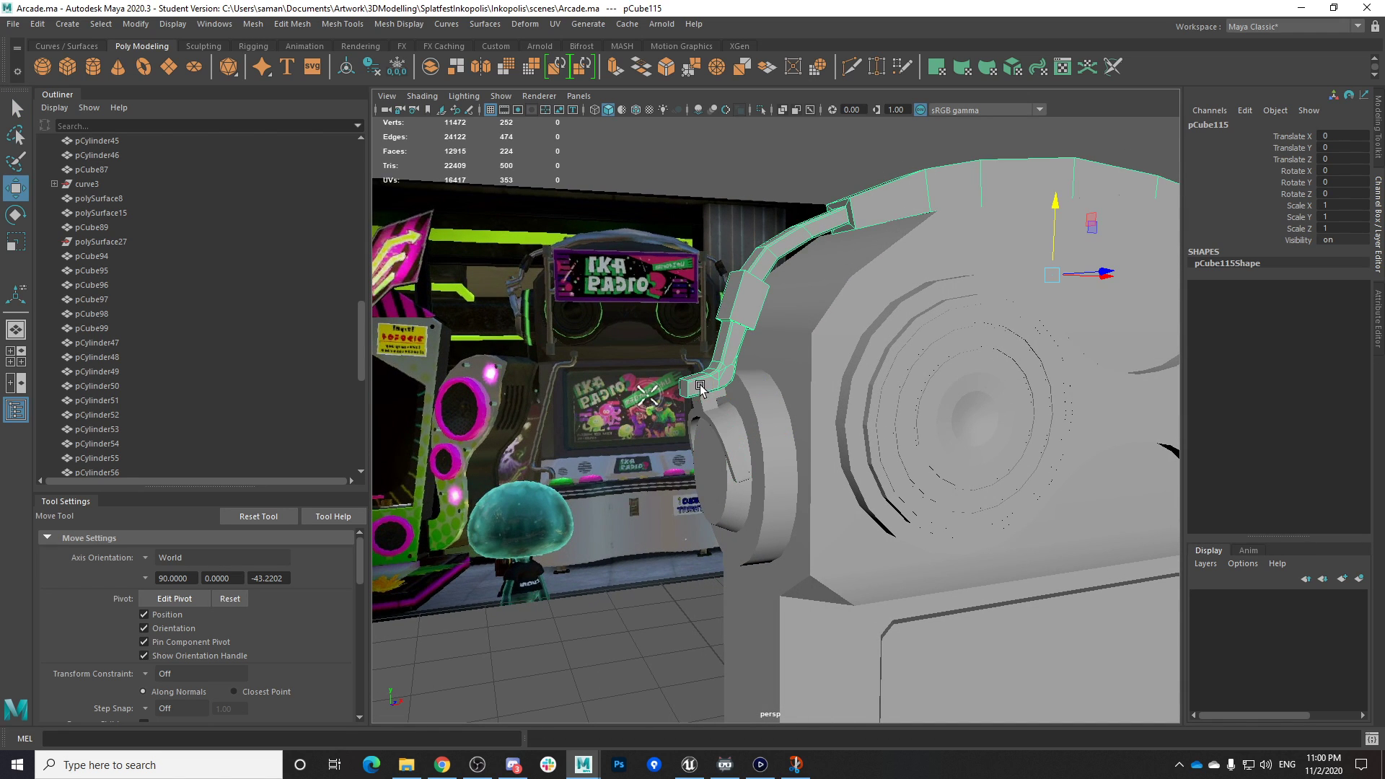
right_click_drag(697, 389, 691, 417)
key("space")
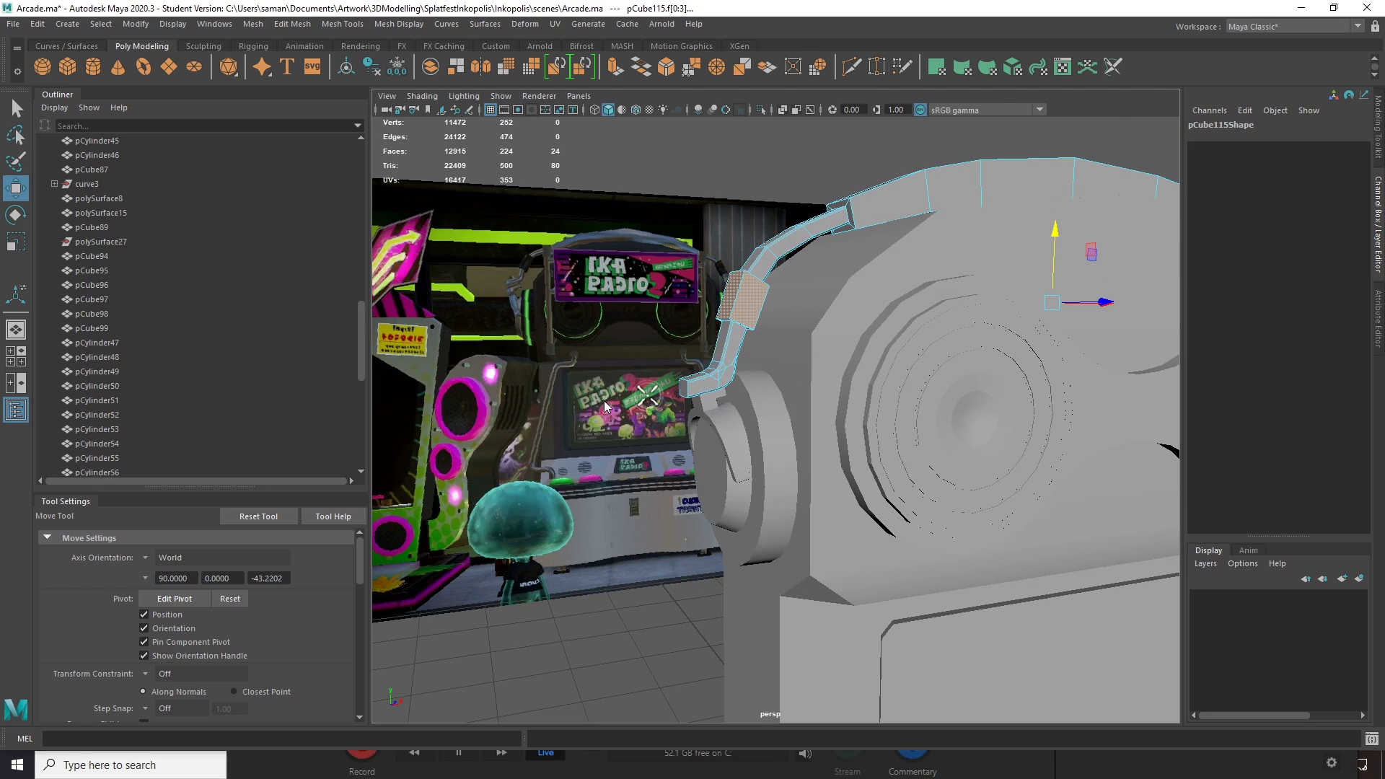
scroll(636, 448, "down", 4)
key("space")
left_click_drag(676, 258, 714, 342)
right_click_drag(718, 350, 728, 253, "shift")
left_click_drag(723, 351, 724, 351)
scroll(729, 361, "down", 4)
middle_click_drag(819, 400, 513, 404, "alt")
scroll(563, 406, "down", 2)
middle_click_drag(943, 411, 749, 436, "alt")
mouse_move(949, 407)
left_mouse_down("shift")
mouse_move(929, 368)
mouse_move(930, 426)
left_mouse_up("shift")
middle_click_drag(700, 405, 769, 399, "alt")
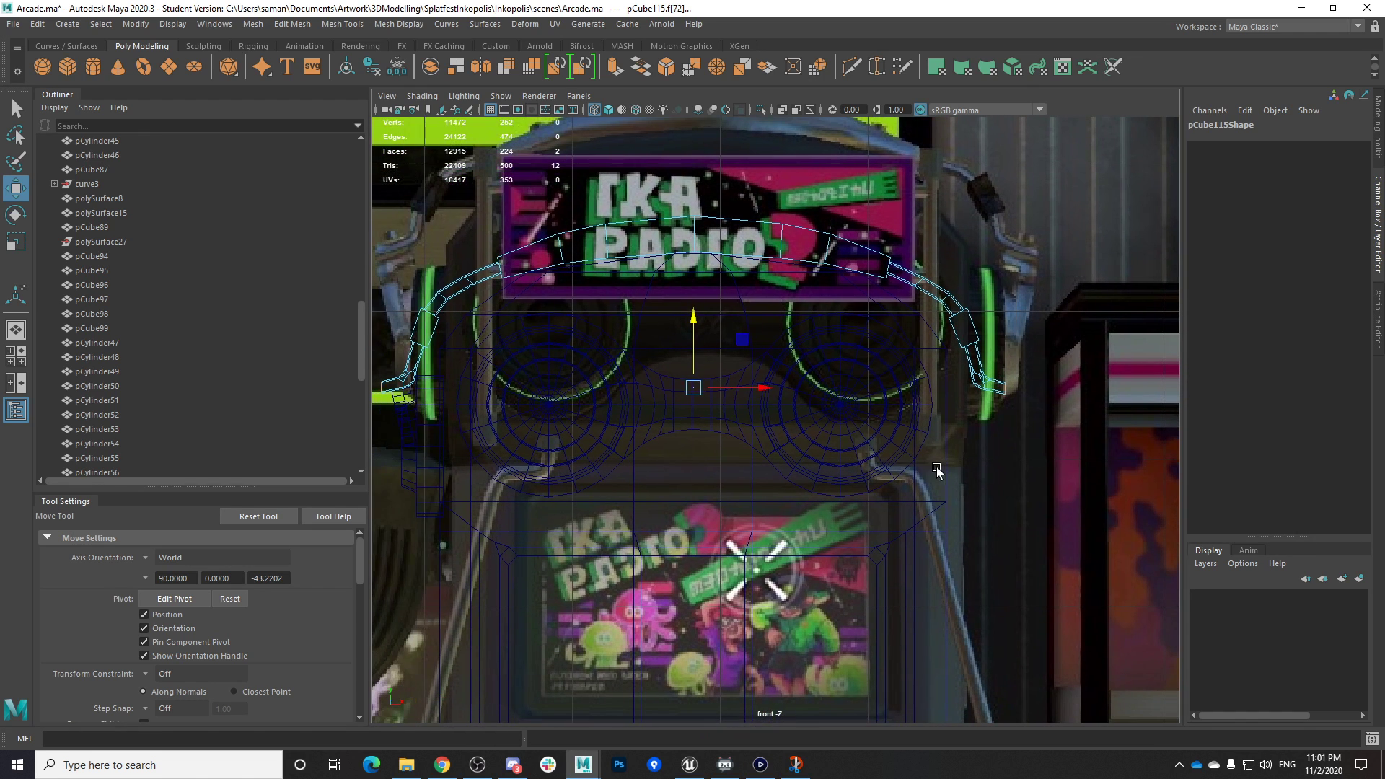
Scale the headband's two end faces slightly inward along X with World axis orientation and raise them slightly
key("r")
left_click_drag(1076, 393, 1071, 393)
left_click(153, 564)
left_click(172, 571)
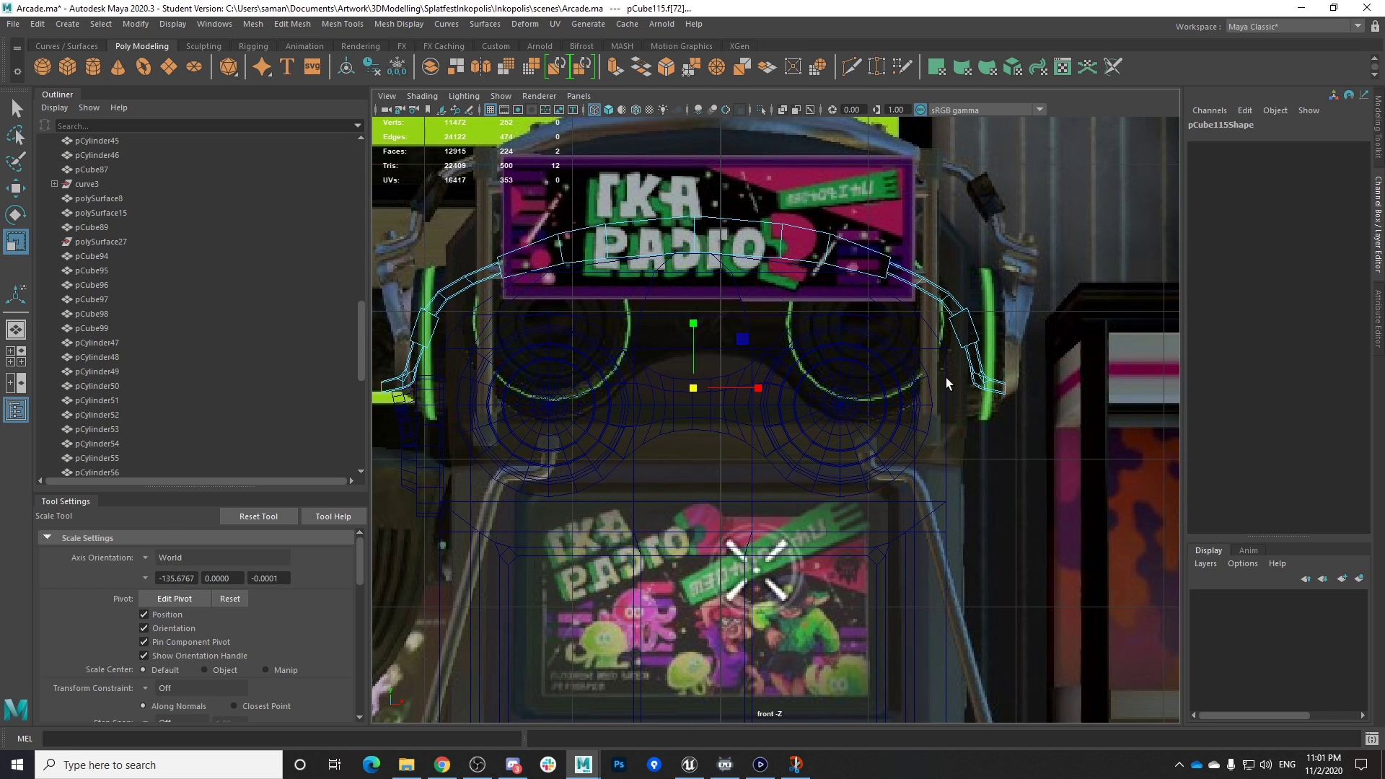
left_click_drag(755, 387, 753, 387)
key("w")
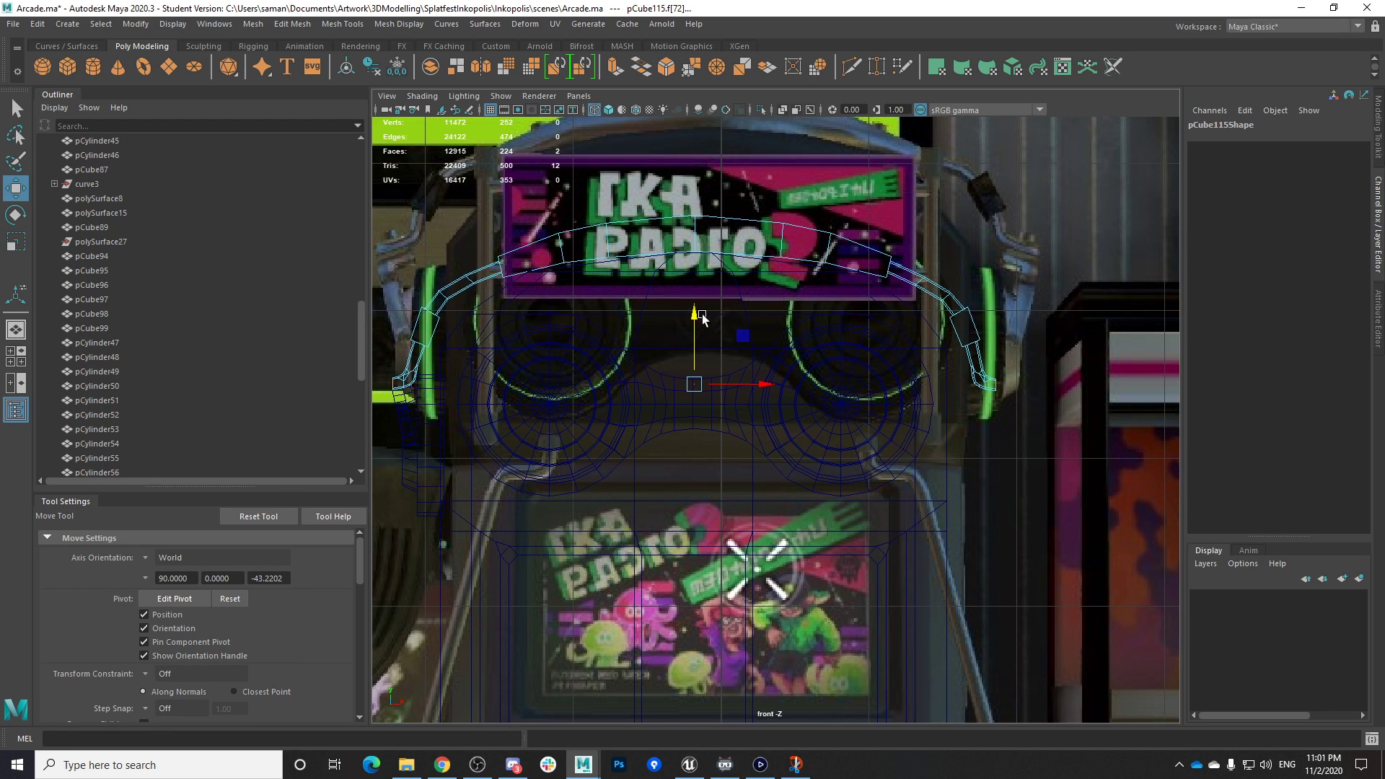
middle_click_drag(692, 323, 773, 272, "alt")
Move the whole headband to about Translate Z -5.5, check its alignment in the top view, and save the scene
key("space")
key("space")
mouse_move(741, 375)
left_mouse_down("alt")
mouse_move(730, 388)
mouse_move(793, 413)
left_mouse_up("alt")
key("space")
key("space")
scroll(661, 386, "down", 3)
right_click_drag(793, 413, 894, 417, "alt")
left_click_drag(895, 417, 836, 396, "alt")
scroll(923, 407, "down", 5)
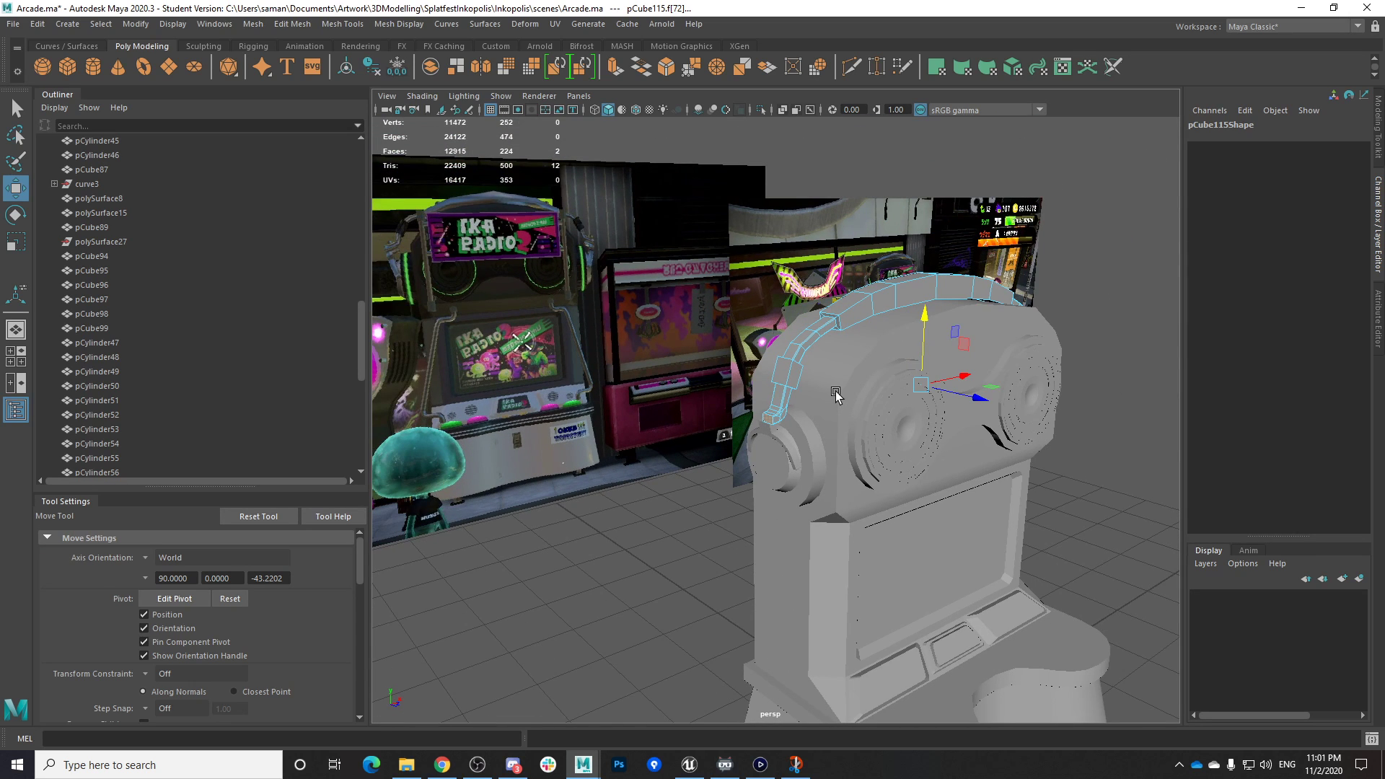
scroll(837, 396, "up", 2)
right_click_drag(818, 294, 885, 274)
scroll(892, 339, "down", 4)
left_click_drag(953, 362, 950, 361)
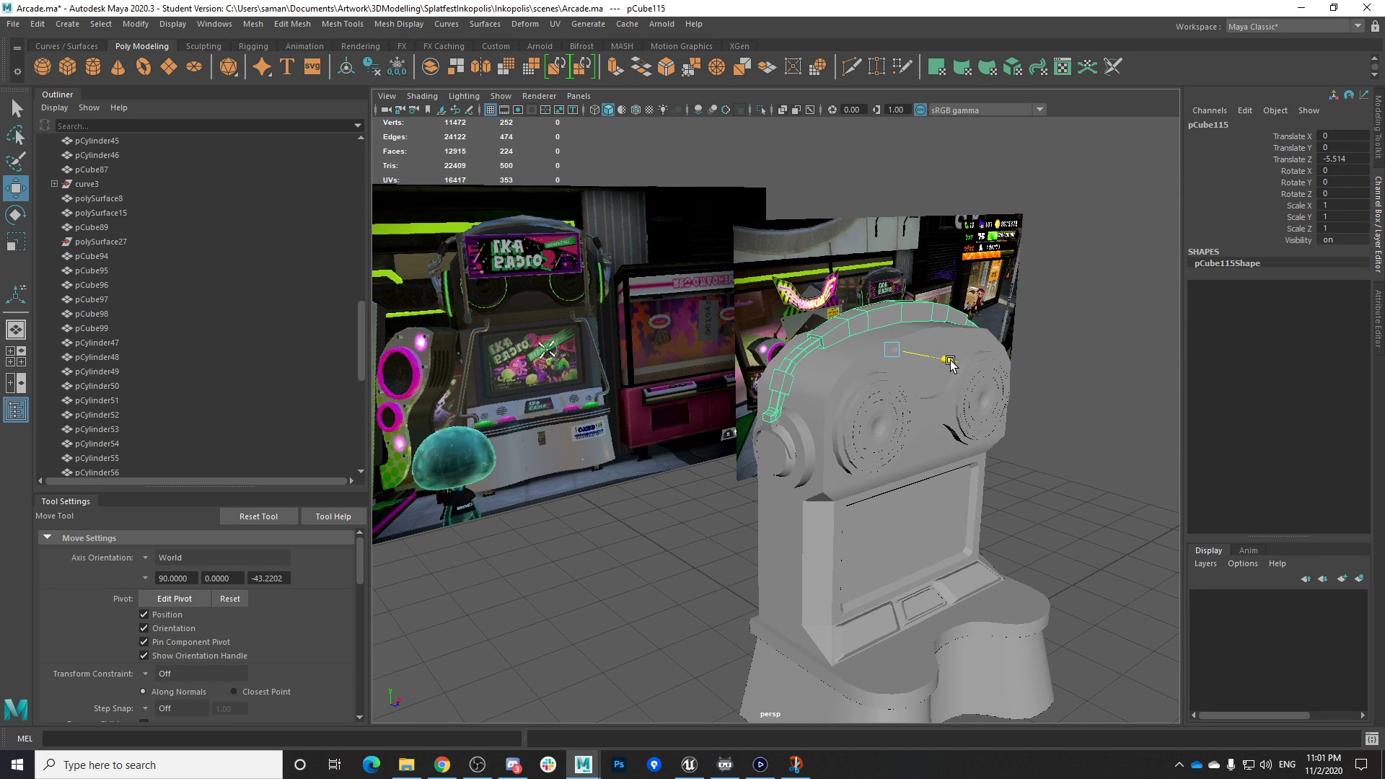
scroll(951, 361, "up", 3)
key("space")
key("space")
scroll(700, 336, "down", 3)
middle_click_drag(858, 374, 787, 379, "alt")
mouse_move(1014, 421)
left_mouse_down()
mouse_move(1017, 357)
mouse_move(1015, 421)
left_mouse_up()
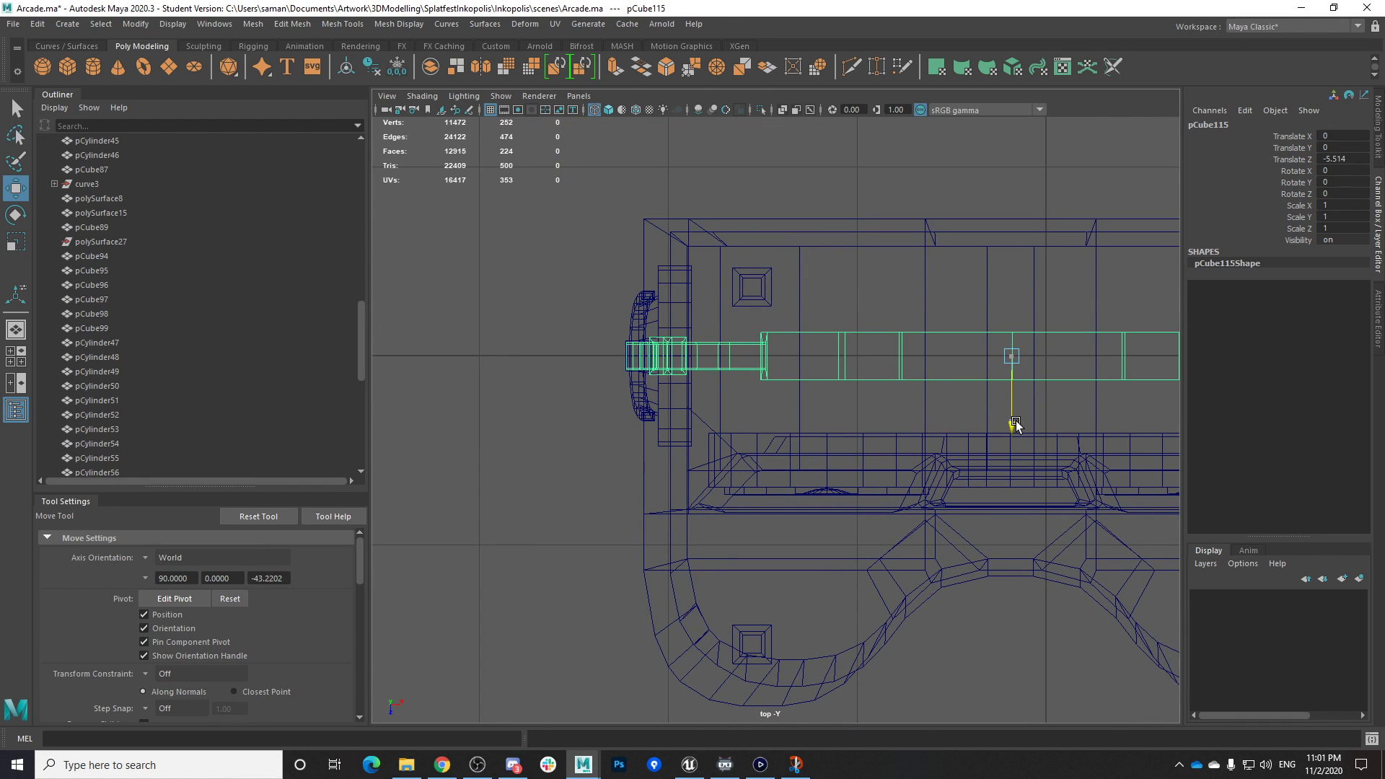
key("ctrl+s")
left_click(658, 394)
Lower the headband slightly to about Translate Y -0.57
key("space")
key("space")
left_click_drag(849, 347, 727, 384, "alt")
scroll(798, 402, "up", 5)
left_click_drag(589, 461, 627, 454, "alt")
left_click(565, 450)
left_click_drag(1121, 211, 809, 366)
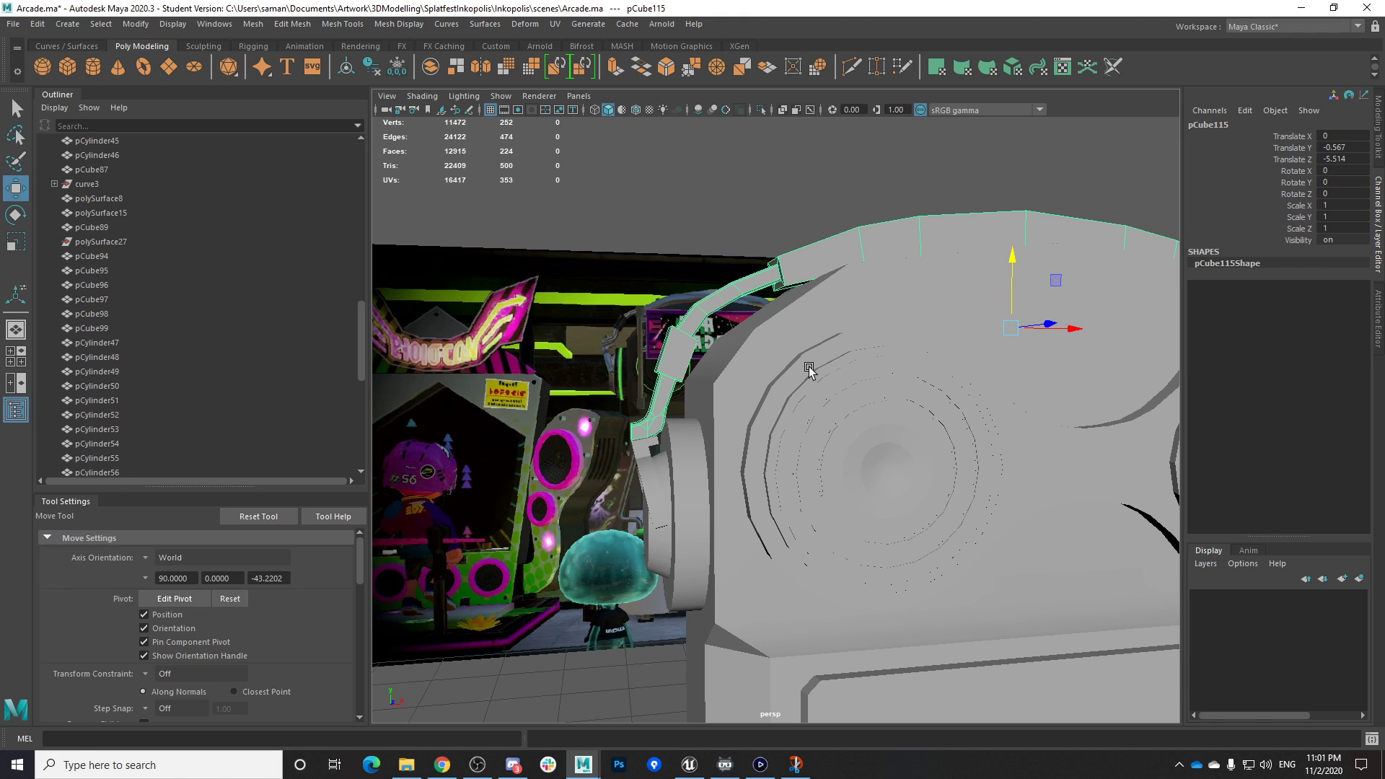
scroll(804, 366, "down", 3)
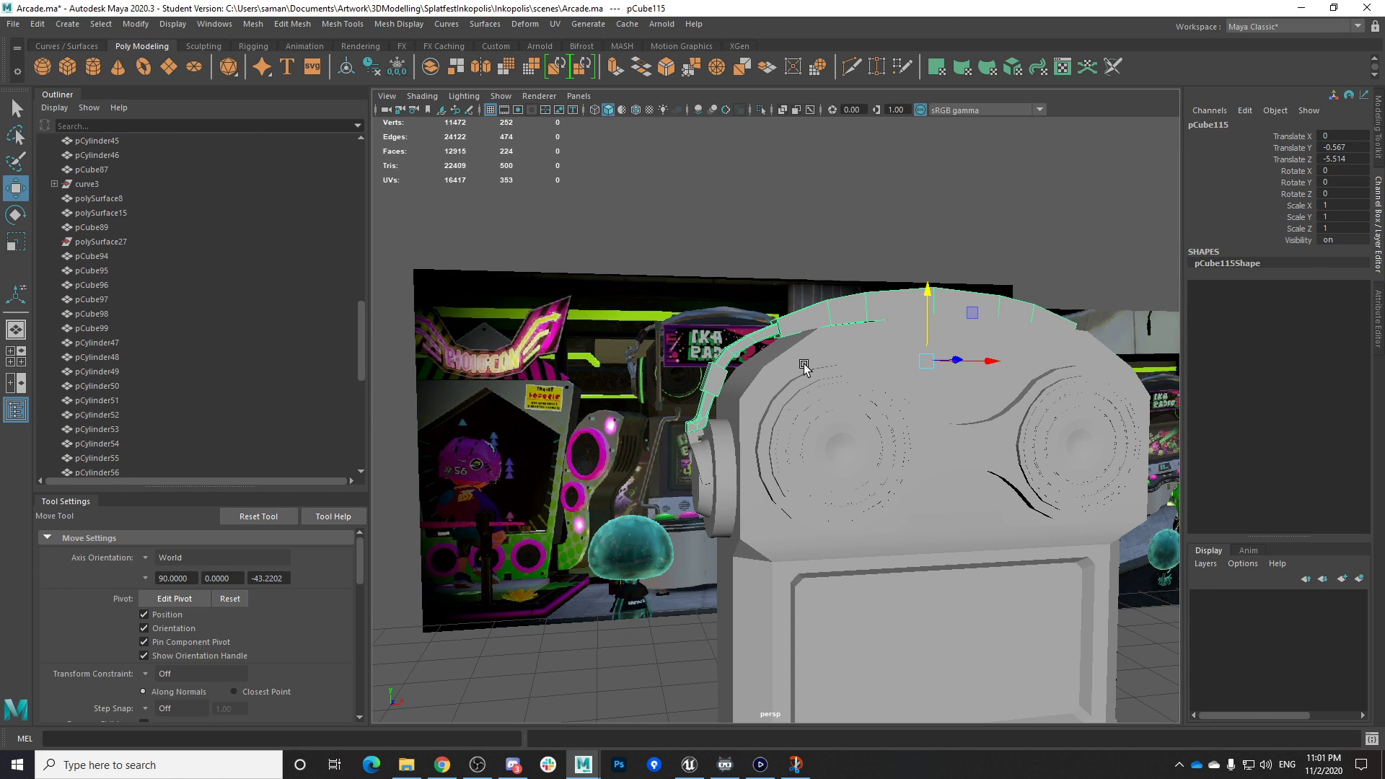
Select the side ear cup, forked bracket and headband together and raise them until the headband's Translate Y is about 11
left_click(713, 498)
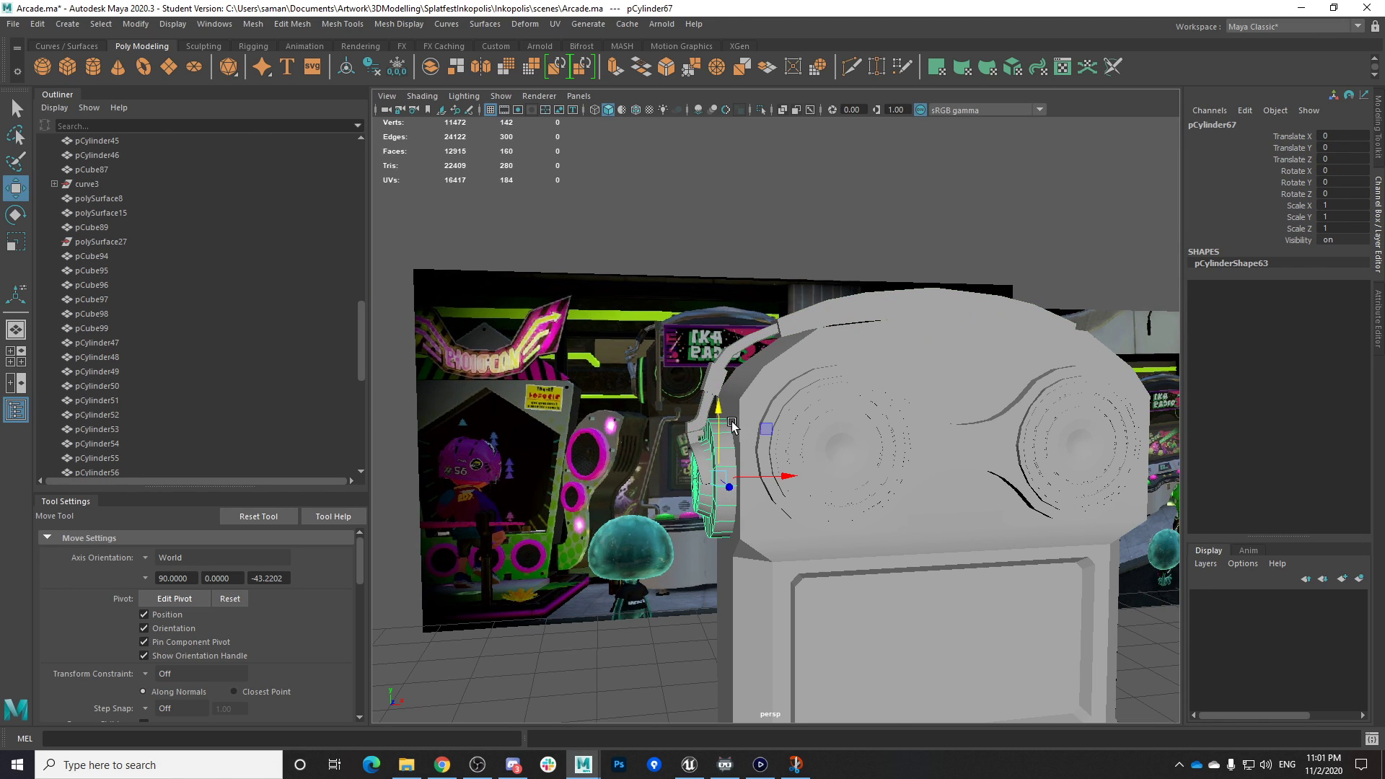
left_click_drag(724, 411, 786, 339)
left_click(800, 322, "shift")
left_click_drag(912, 400, 927, 287, "alt")
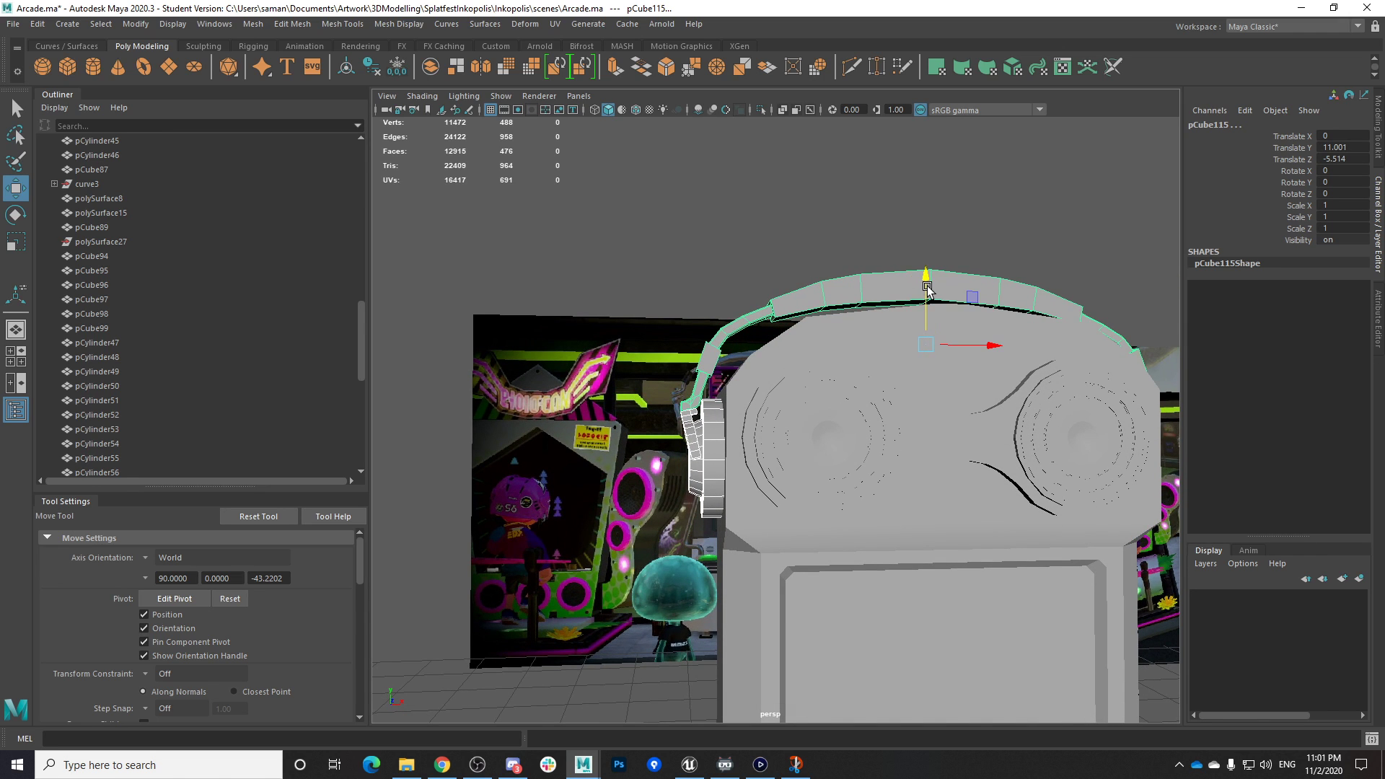
Raise the cabinet body's topmost vertices in the front view toward the headband's curve and fine-tune the lower ten of them separately
key("space")
key("space")
left_click(698, 227)
left_click(700, 222)
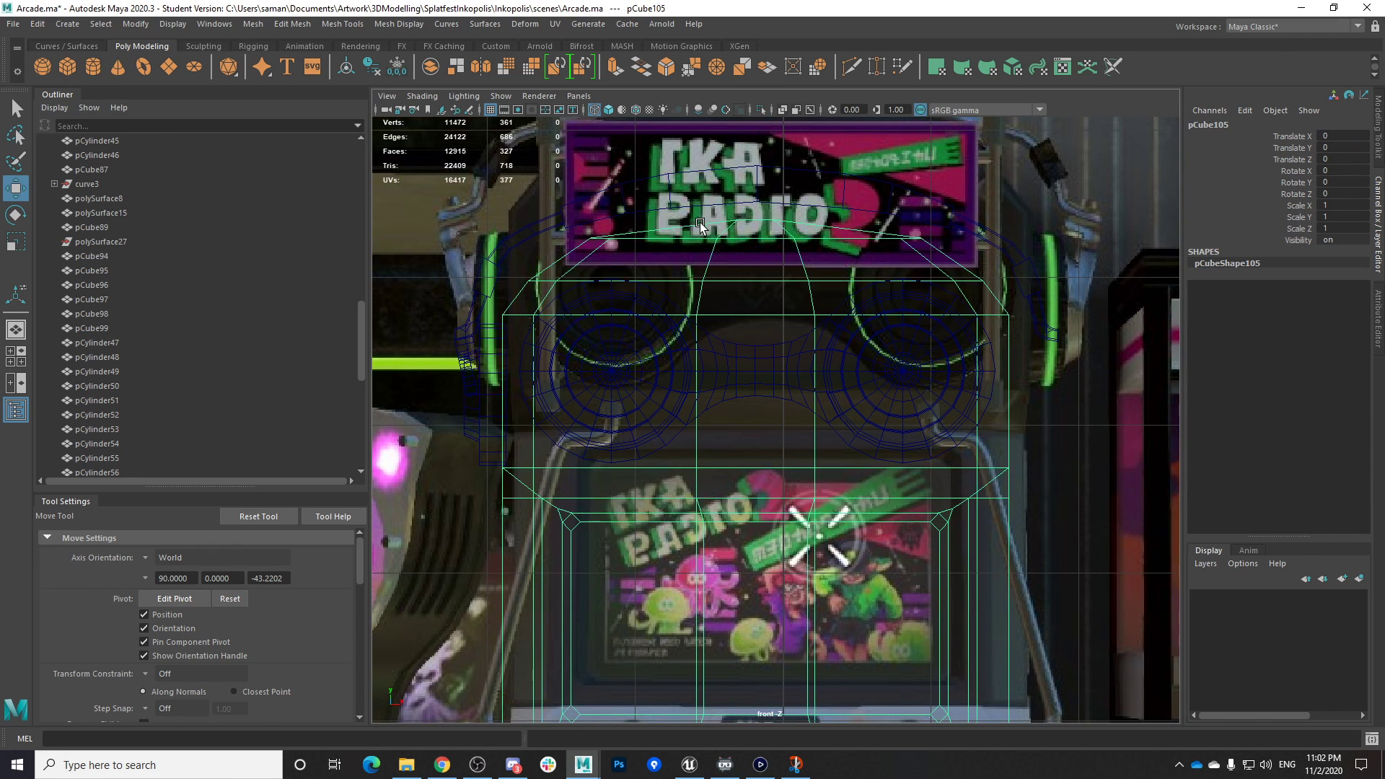
scroll(708, 245, "down", 3)
right_click_drag(727, 285, 625, 299)
left_click_drag(625, 261, 815, 306)
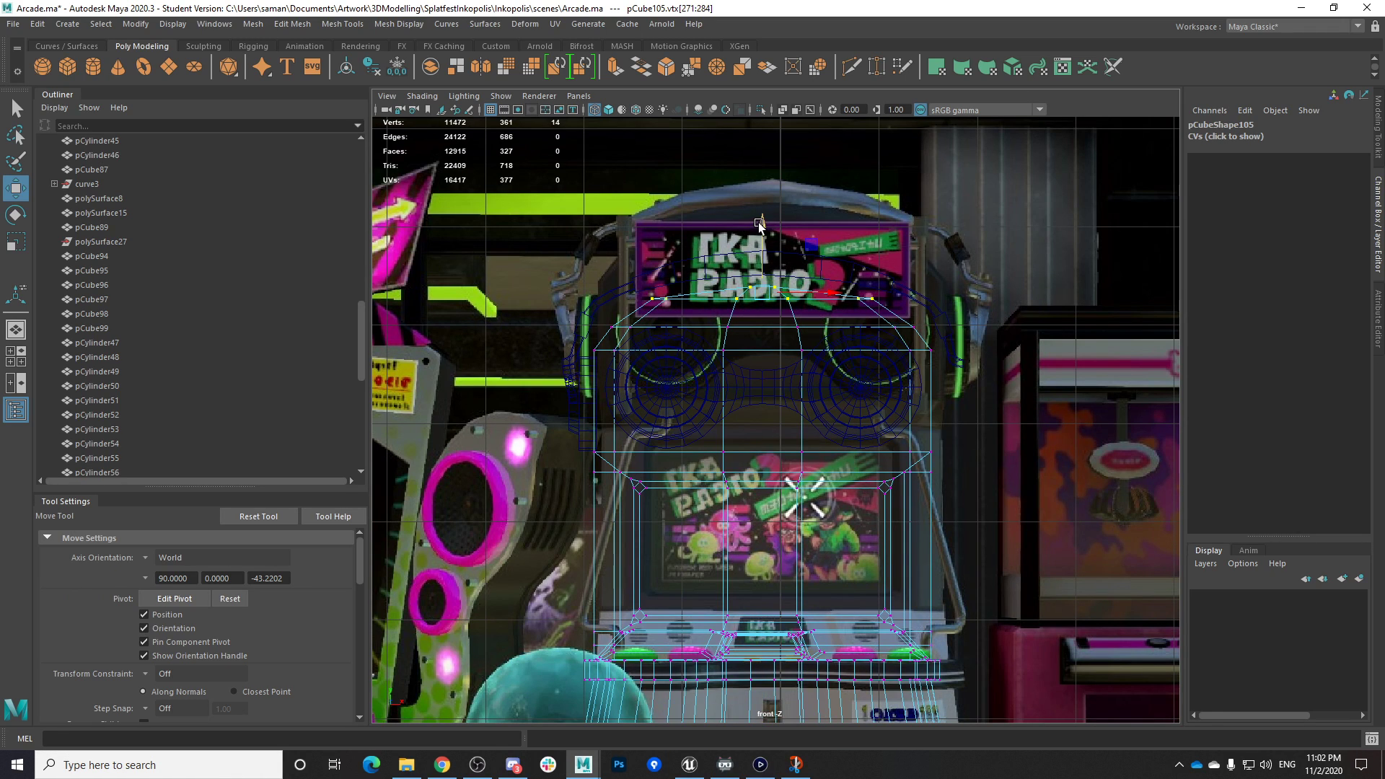
left_click_drag(759, 226, 761, 216)
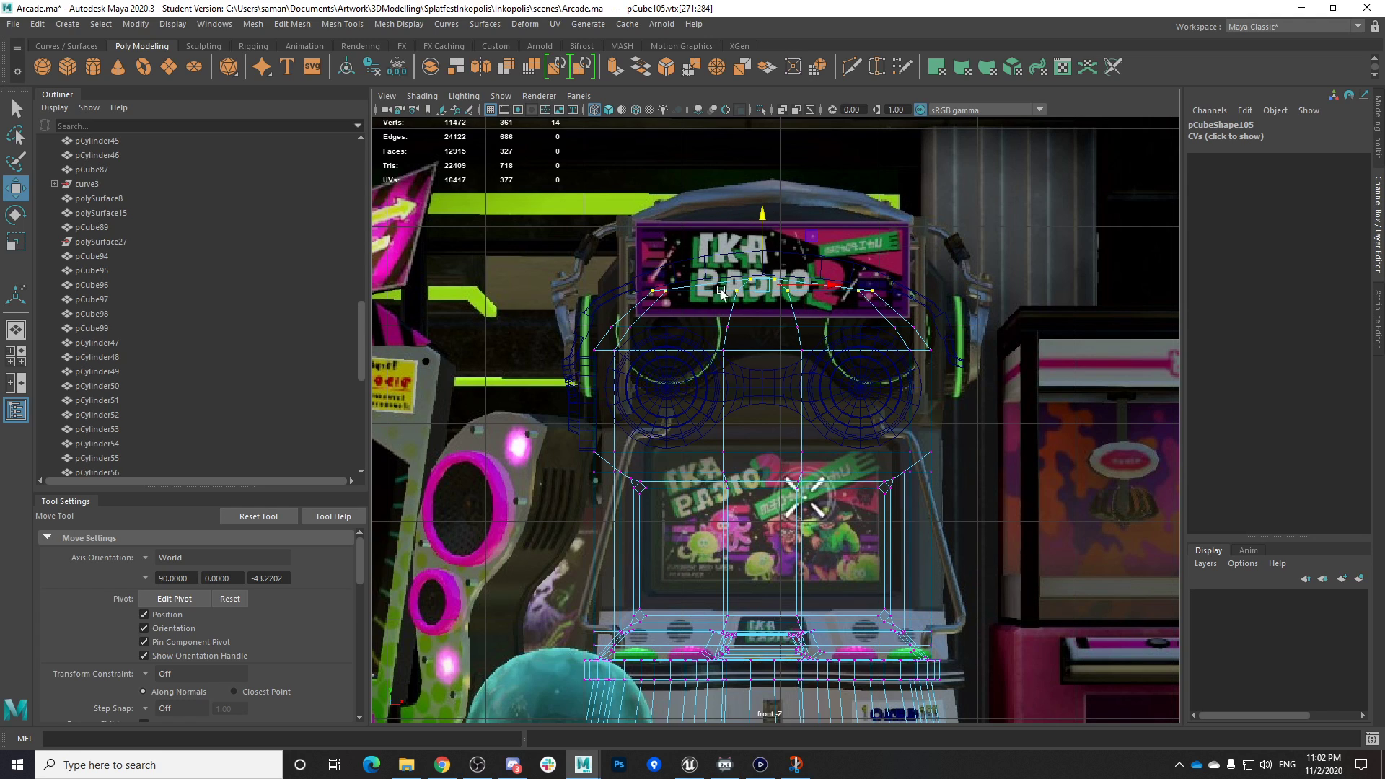
left_click_drag(624, 287, 890, 309)
key("ctrl+z")
left_click_drag(761, 214, 762, 211)
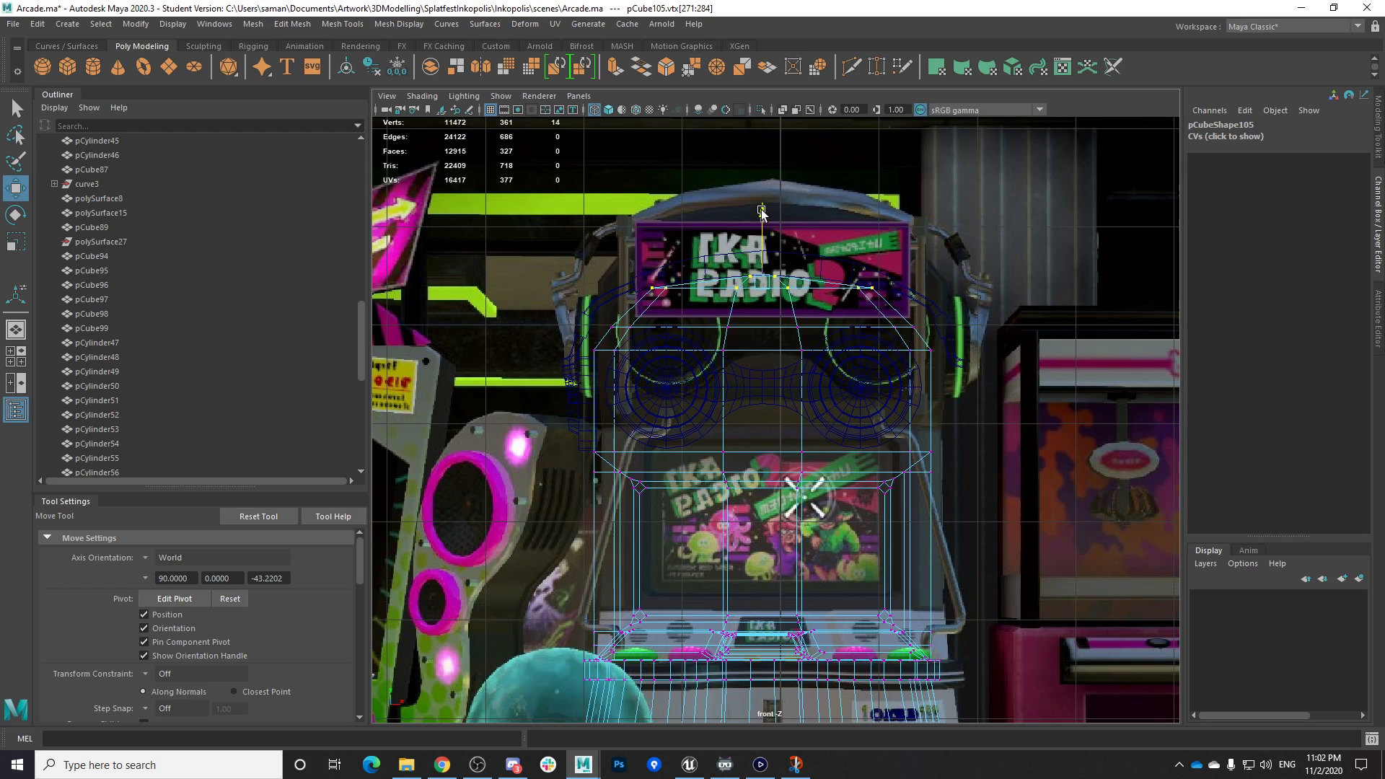
left_click_drag(630, 287, 909, 317)
left_click_drag(761, 228, 760, 229)
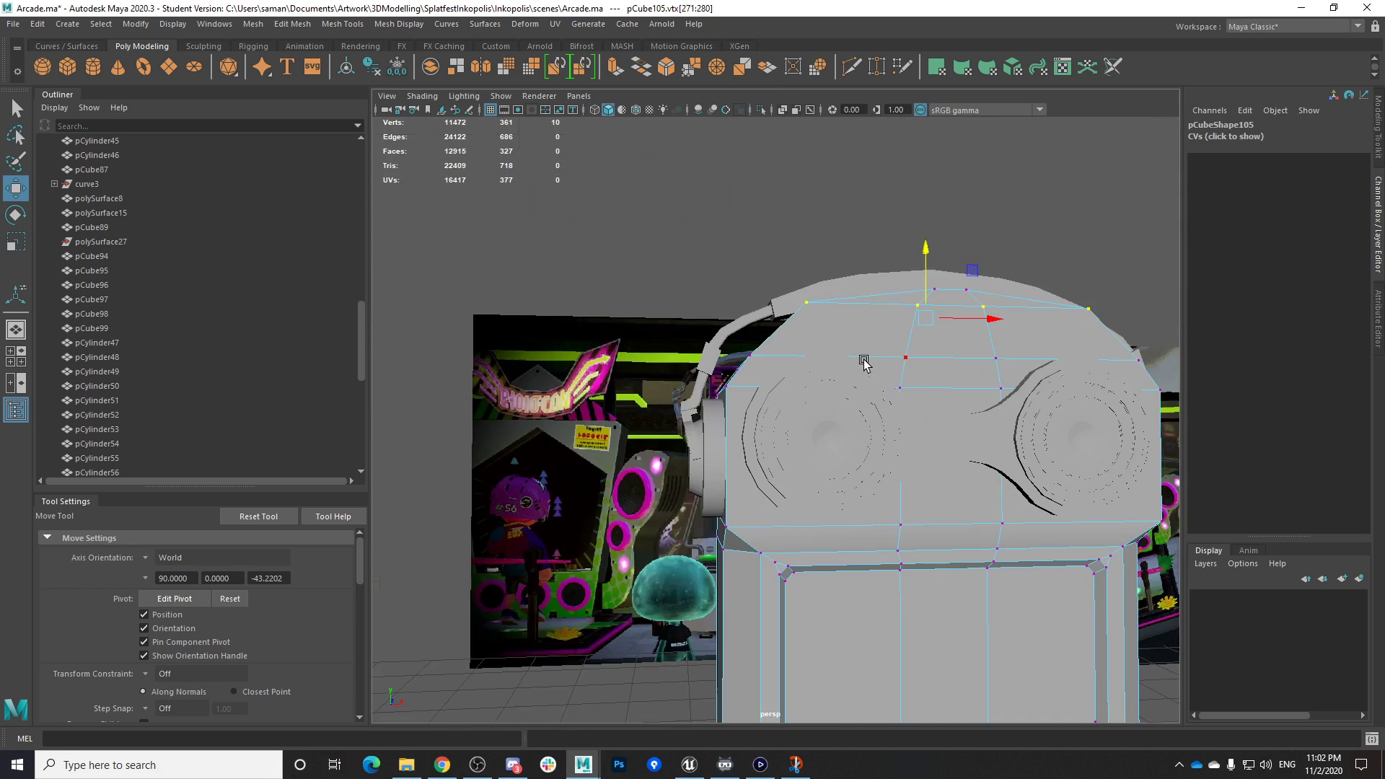
Bevel the seven edges across the front of the cabinet's top with Fraction 0.7 and save the scene
left_click_drag(863, 356, 832, 349, "alt")
left_click(940, 340)
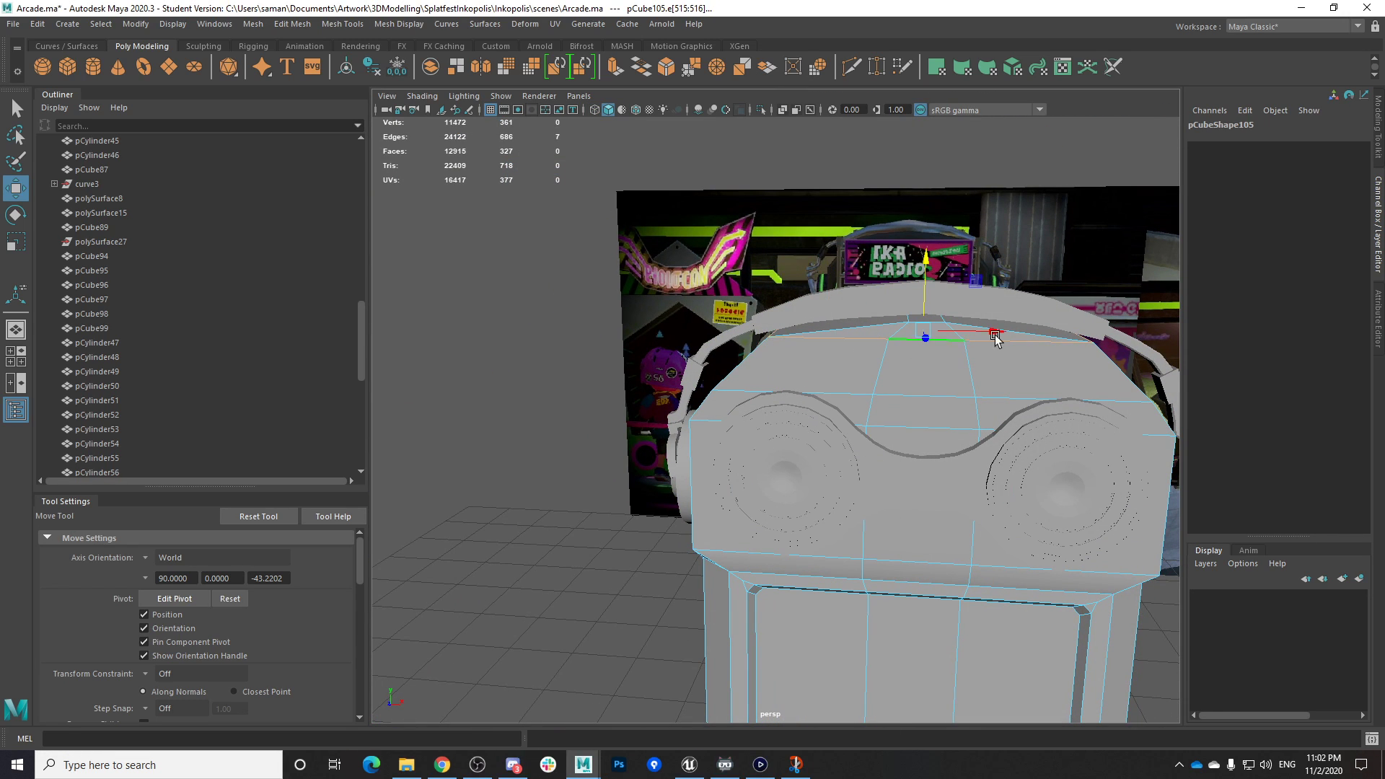
left_click(1381, 155)
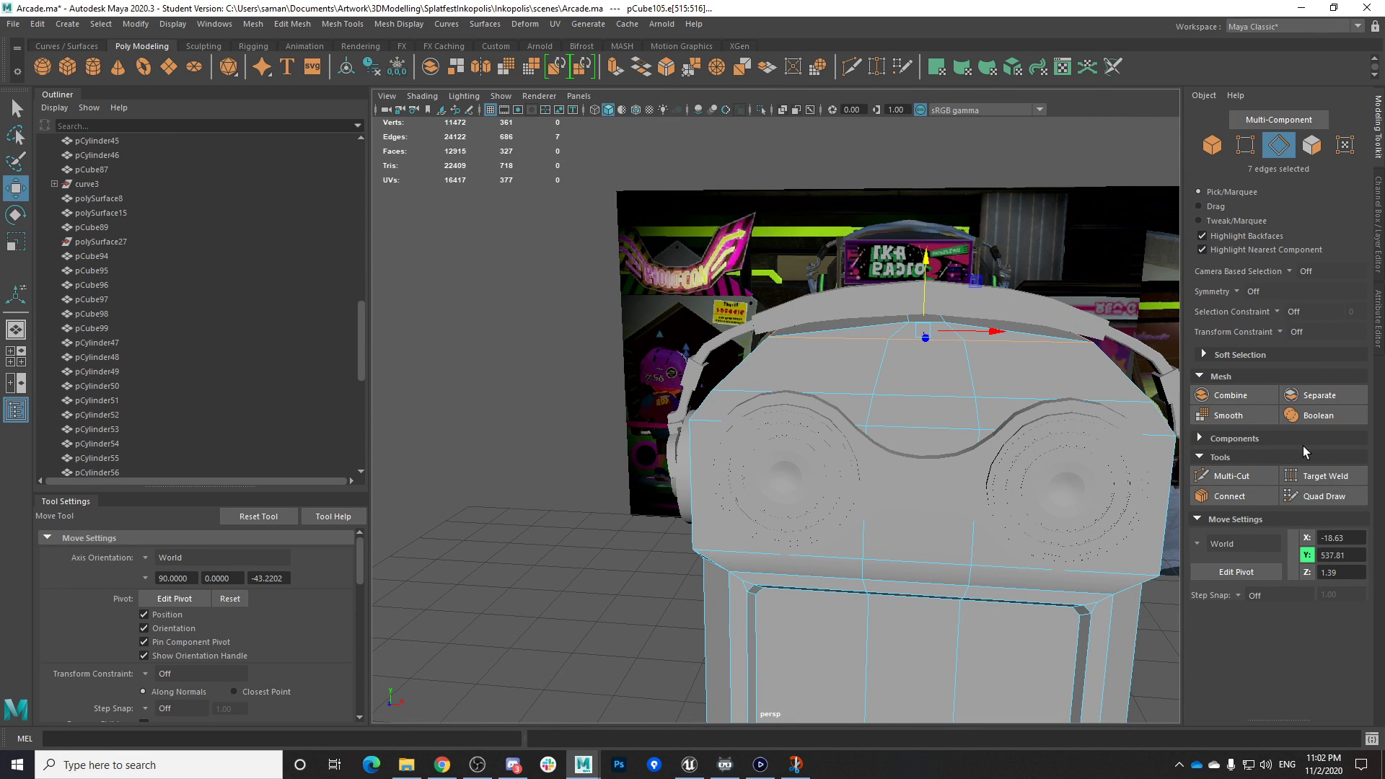
left_click(1310, 457)
left_click_drag(1005, 436, 1005, 437)
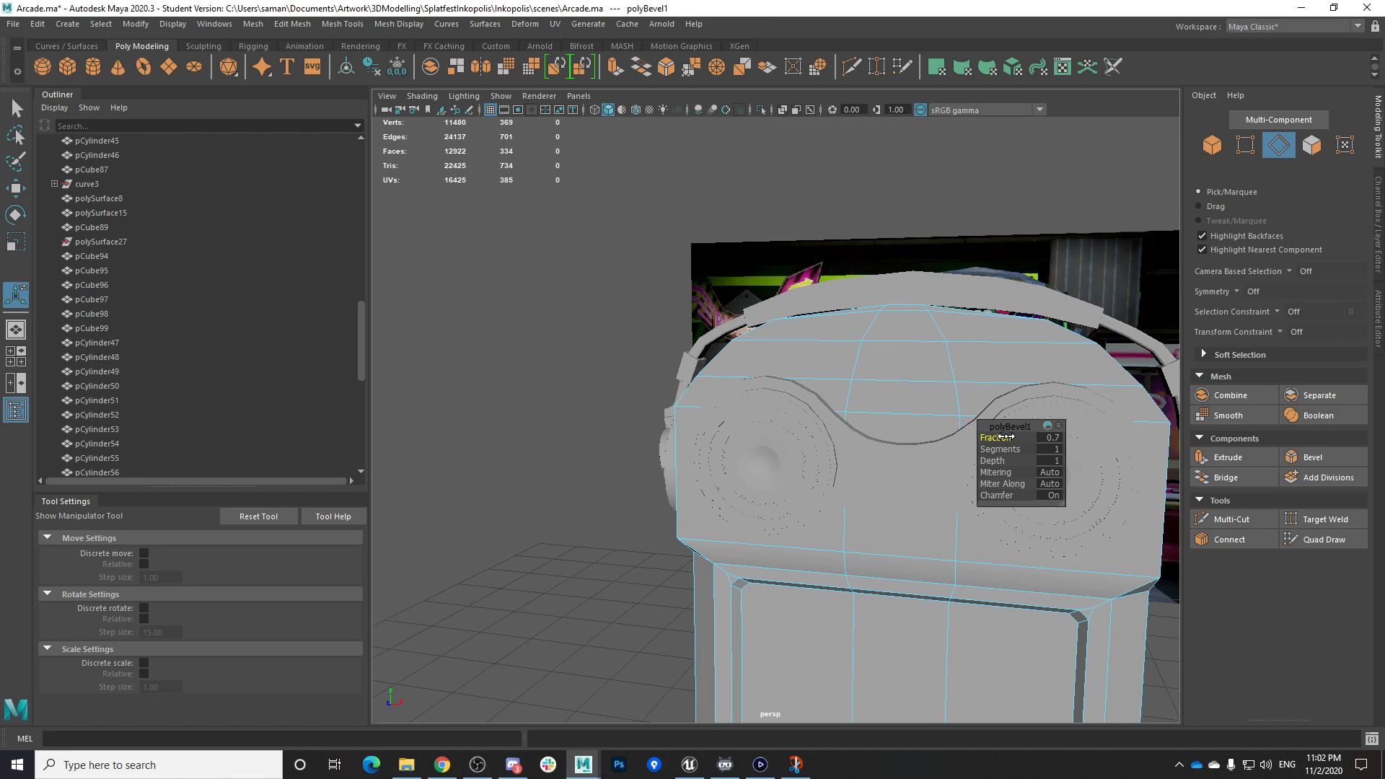
right_click_drag(900, 322, 983, 284)
key("q")
left_click(1059, 300)
left_click_drag(1059, 300, 1026, 415, "alt")
key("ctrl+s")
left_click(668, 396)
left_click_drag(866, 419, 942, 474, "alt")
scroll(884, 464, "up", 2)
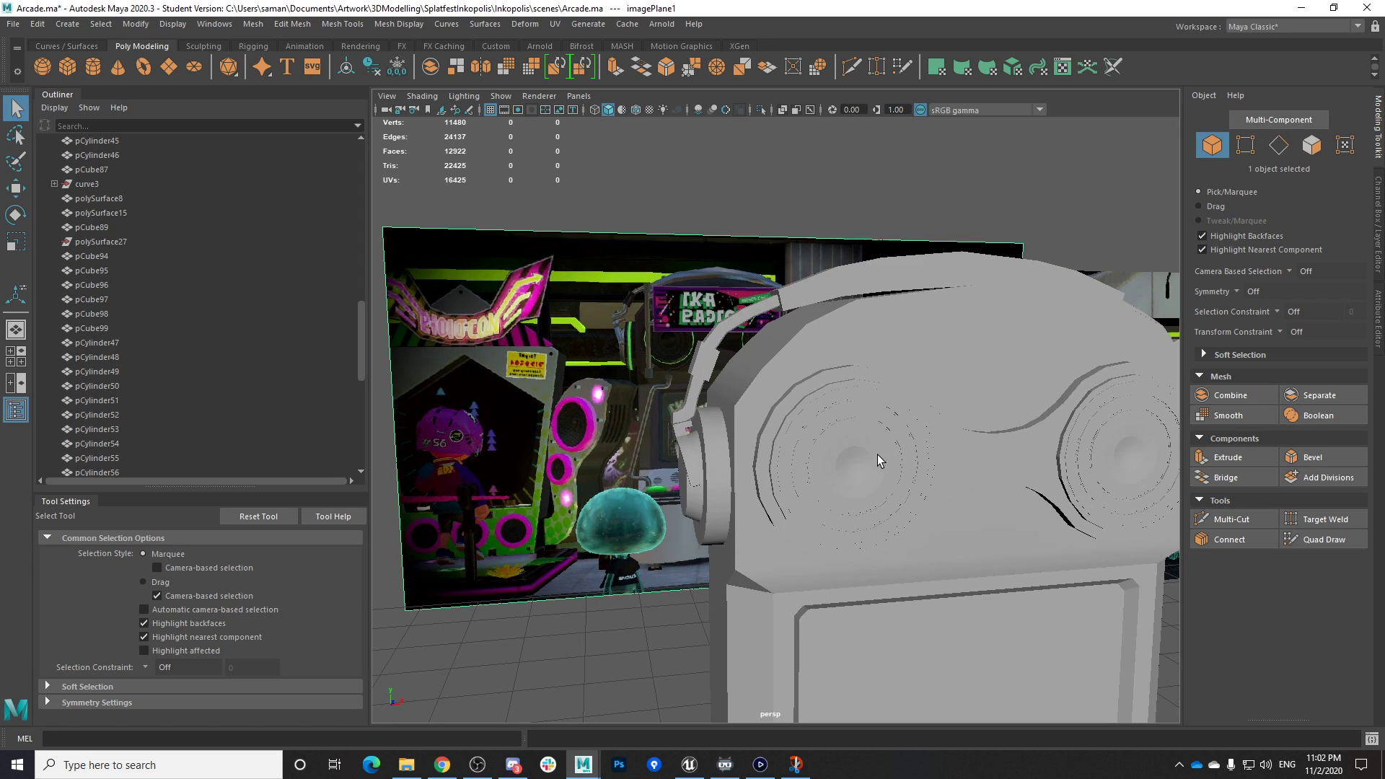
Switch to the game capture window, and view the Splatoon 2 map schedules at splatoon2.ink in a new Chrome tab
left_click(763, 766)
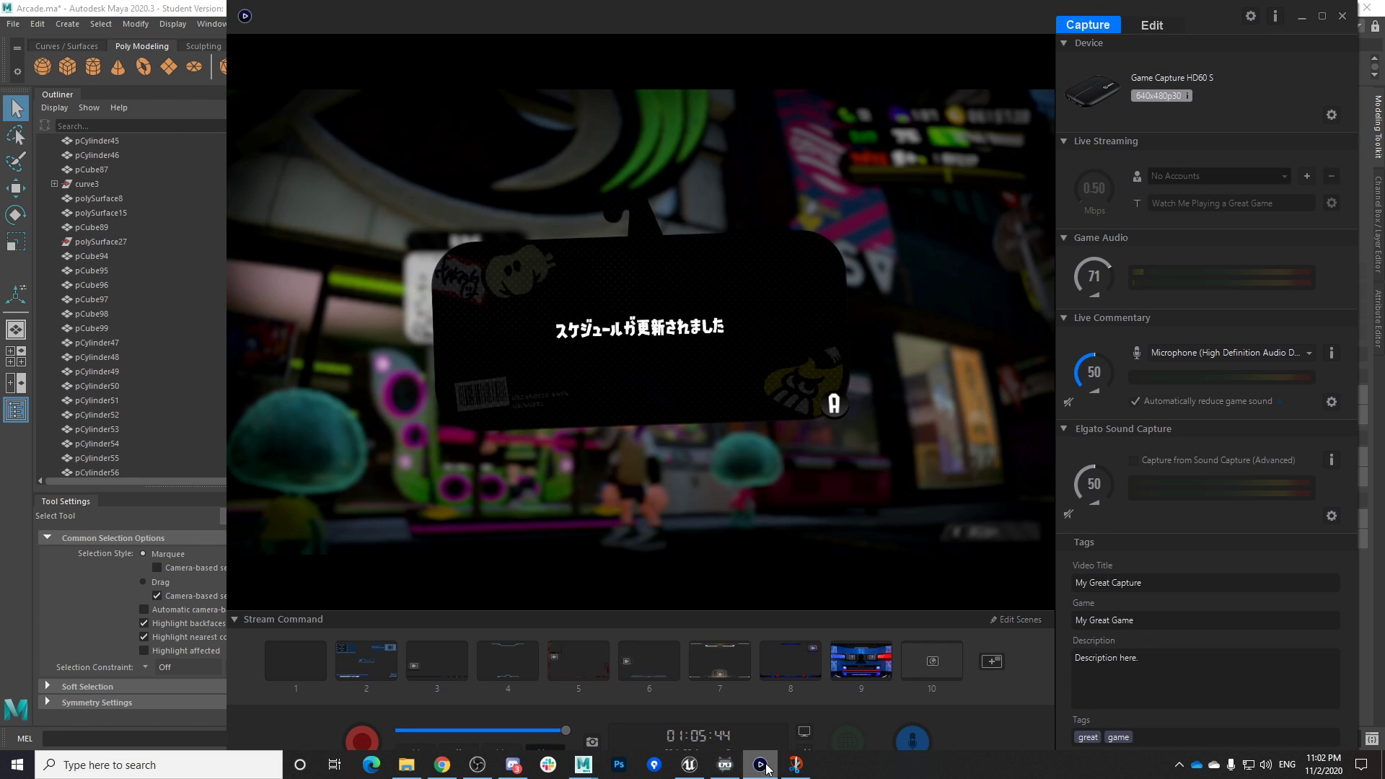
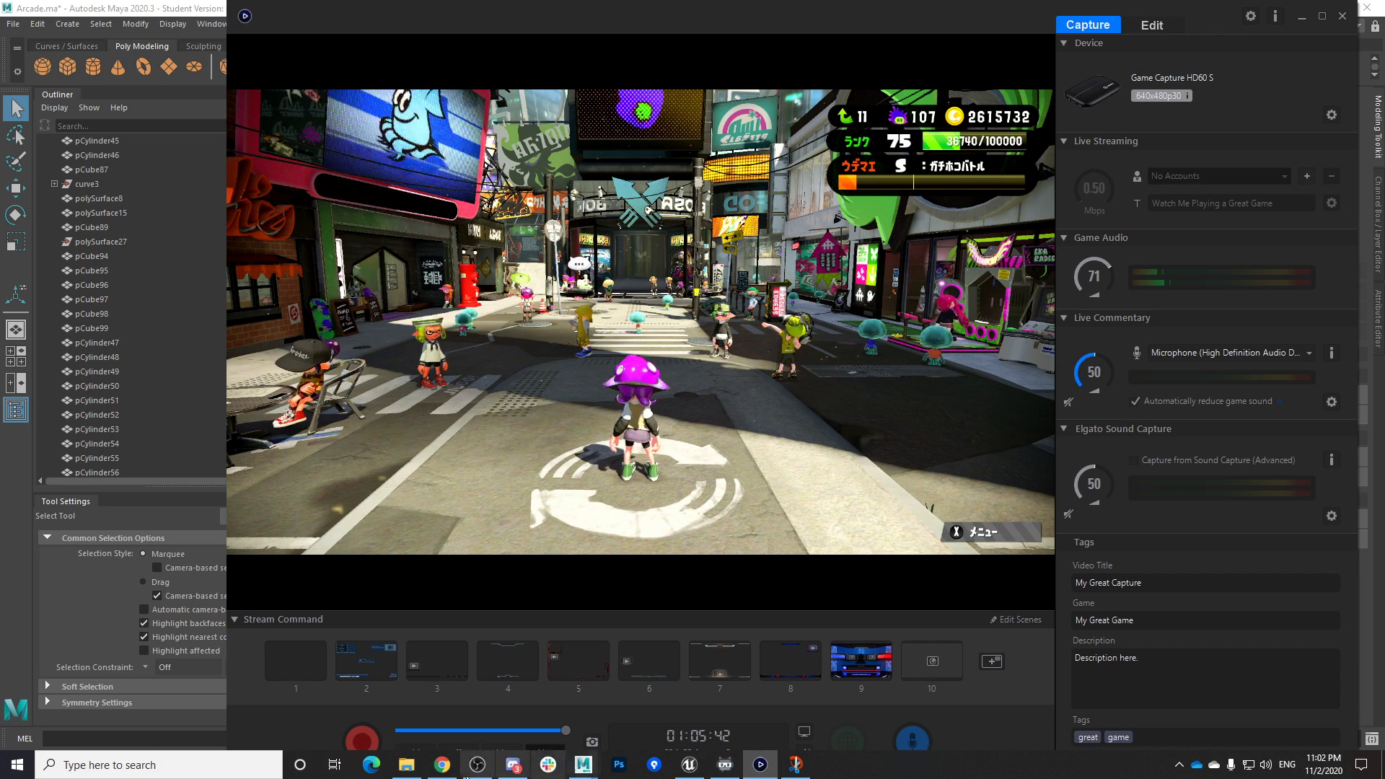
key("alt+Tab")
key("ctrl+t")
type("splat")
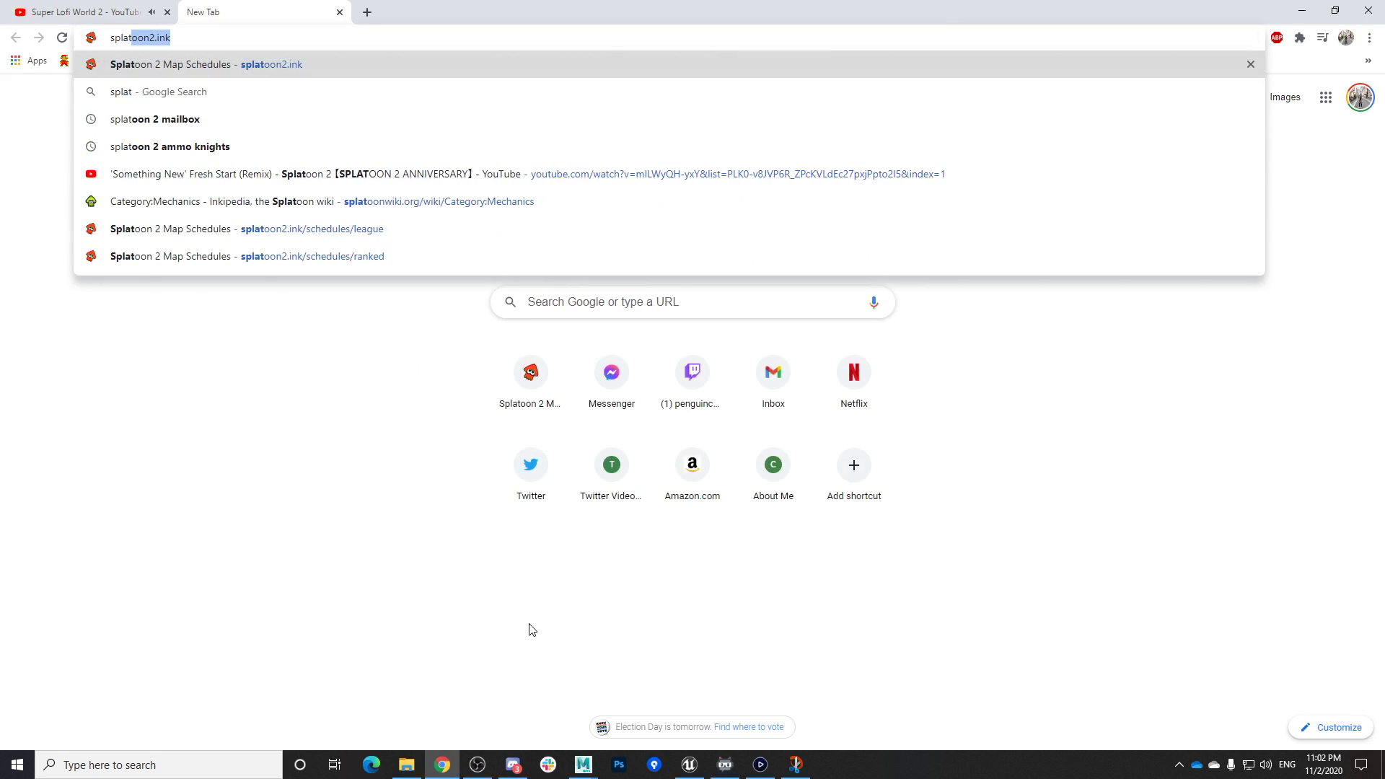
key("Return")
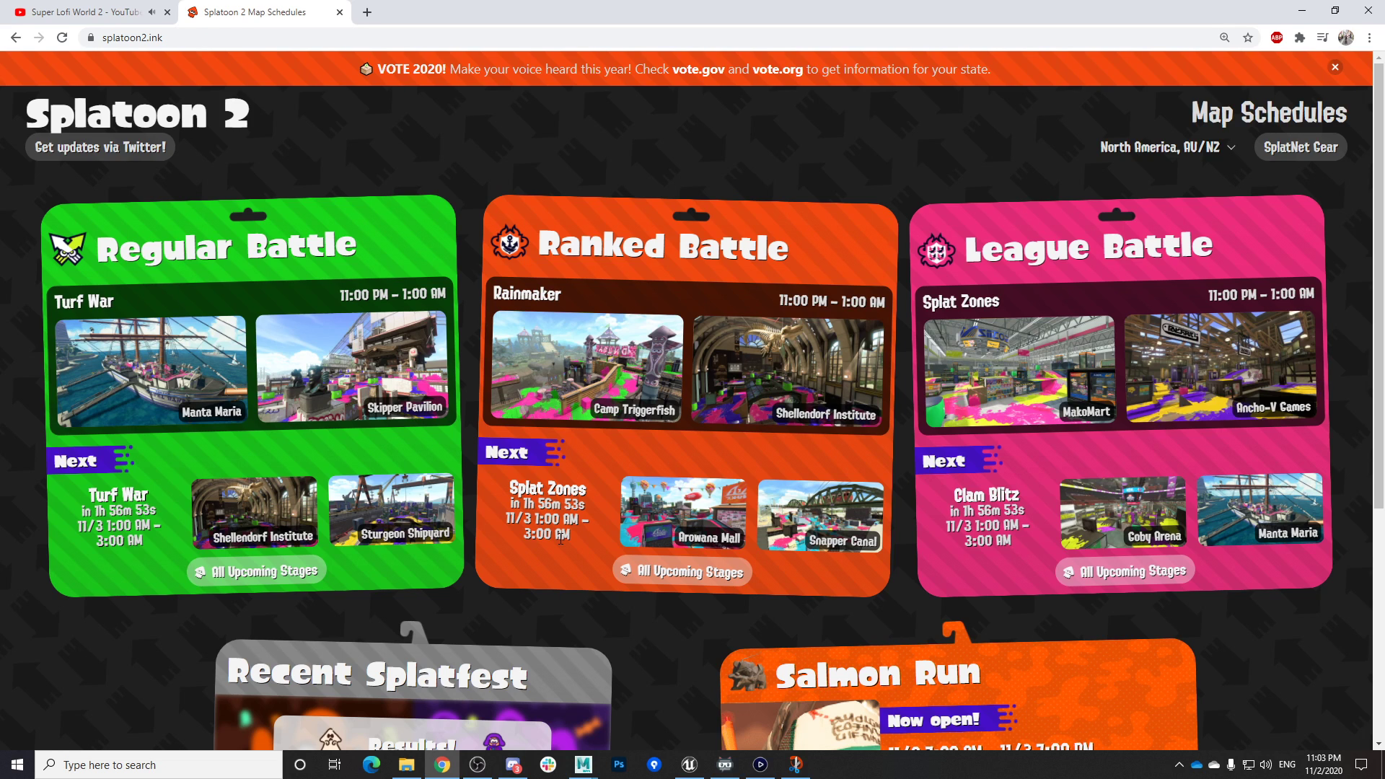
scroll(561, 538, "down", 3)
Switch back to Maya and save the scene, accepting the student version notice
mouse_move(583, 765)
left_click(672, 722)
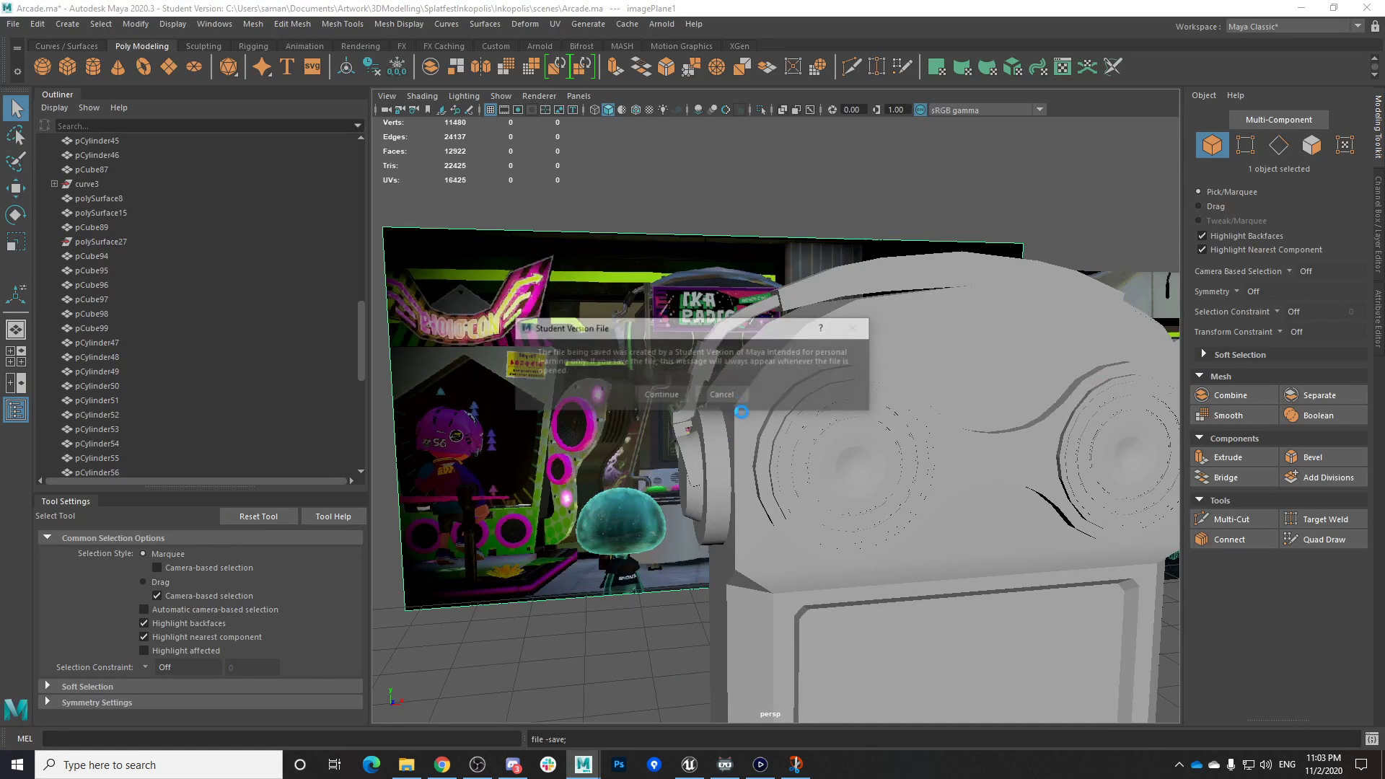
left_click(662, 394)
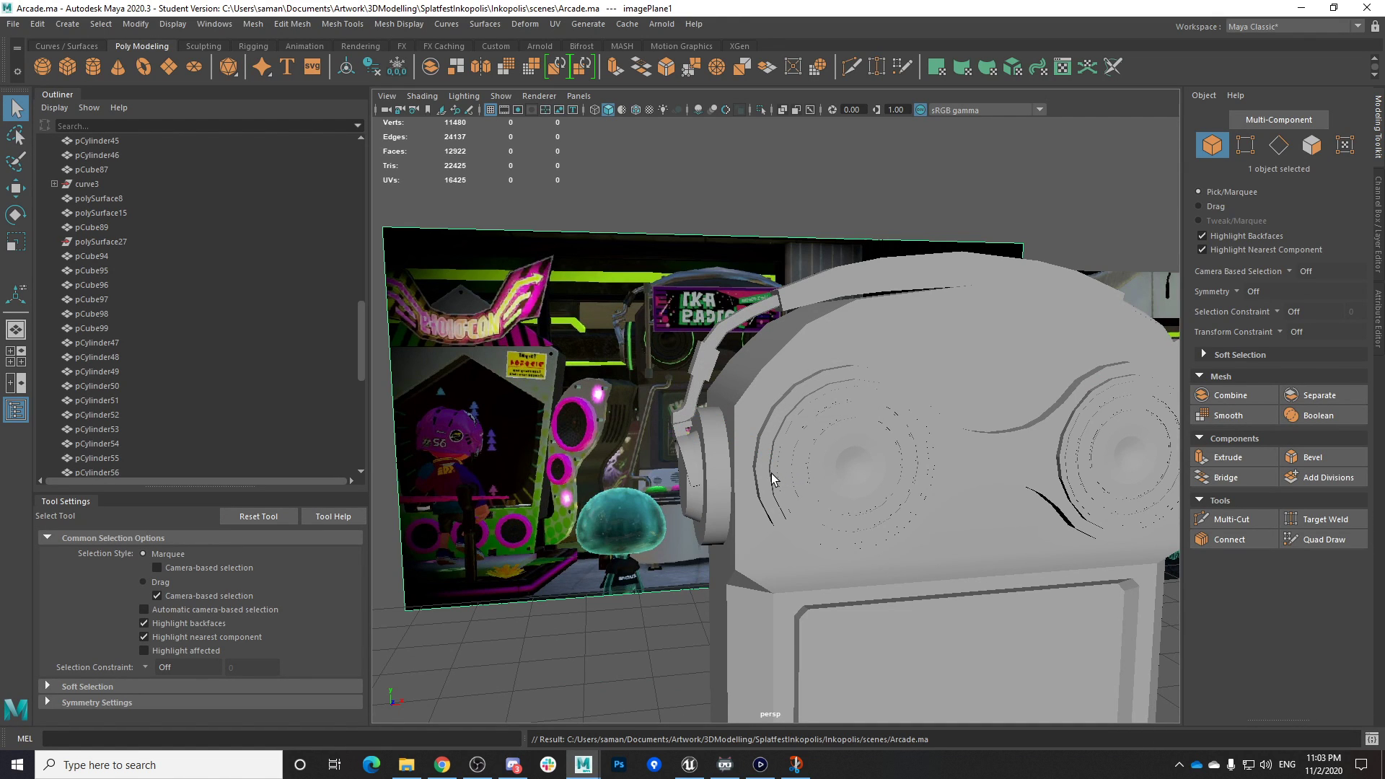
Check the Ika Radio 2 cabinet in the game capture window and return to Maya with the whole cabinet model in view
left_click(757, 769)
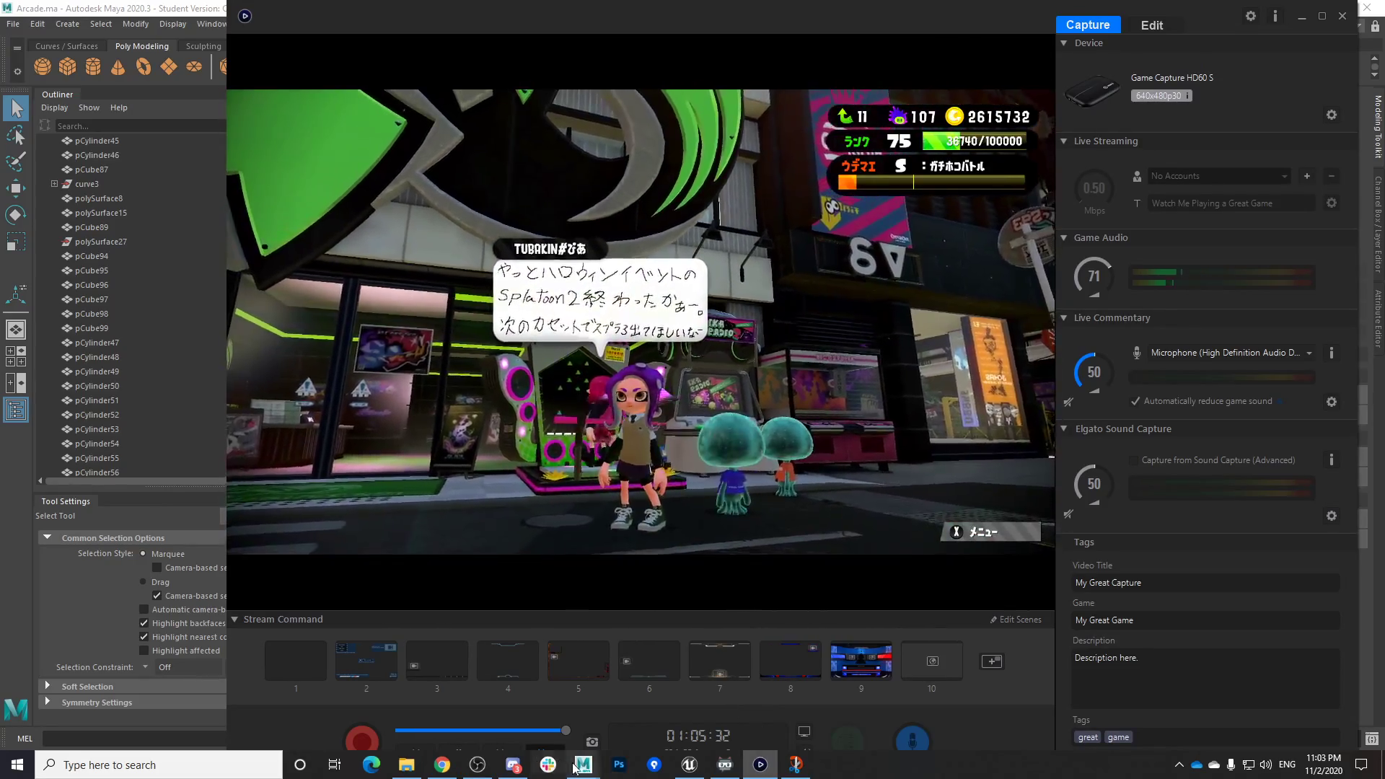
mouse_move(583, 765)
left_click(701, 717)
scroll(720, 618, "down", 5)
left_click_drag(720, 619, 765, 667, "alt")
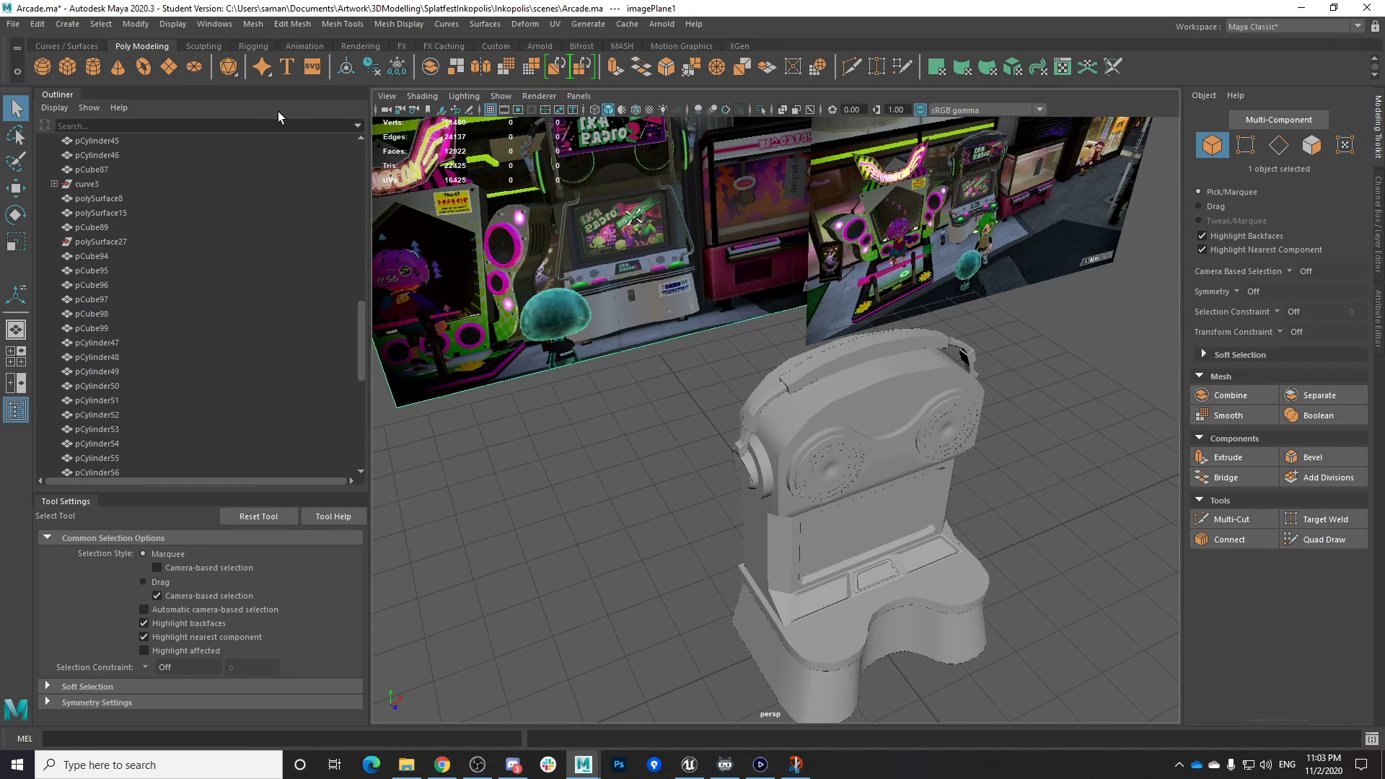
Create a polygon cylinder and raise it to the ear cup on the headband's lower end
left_click(94, 70)
key("w")
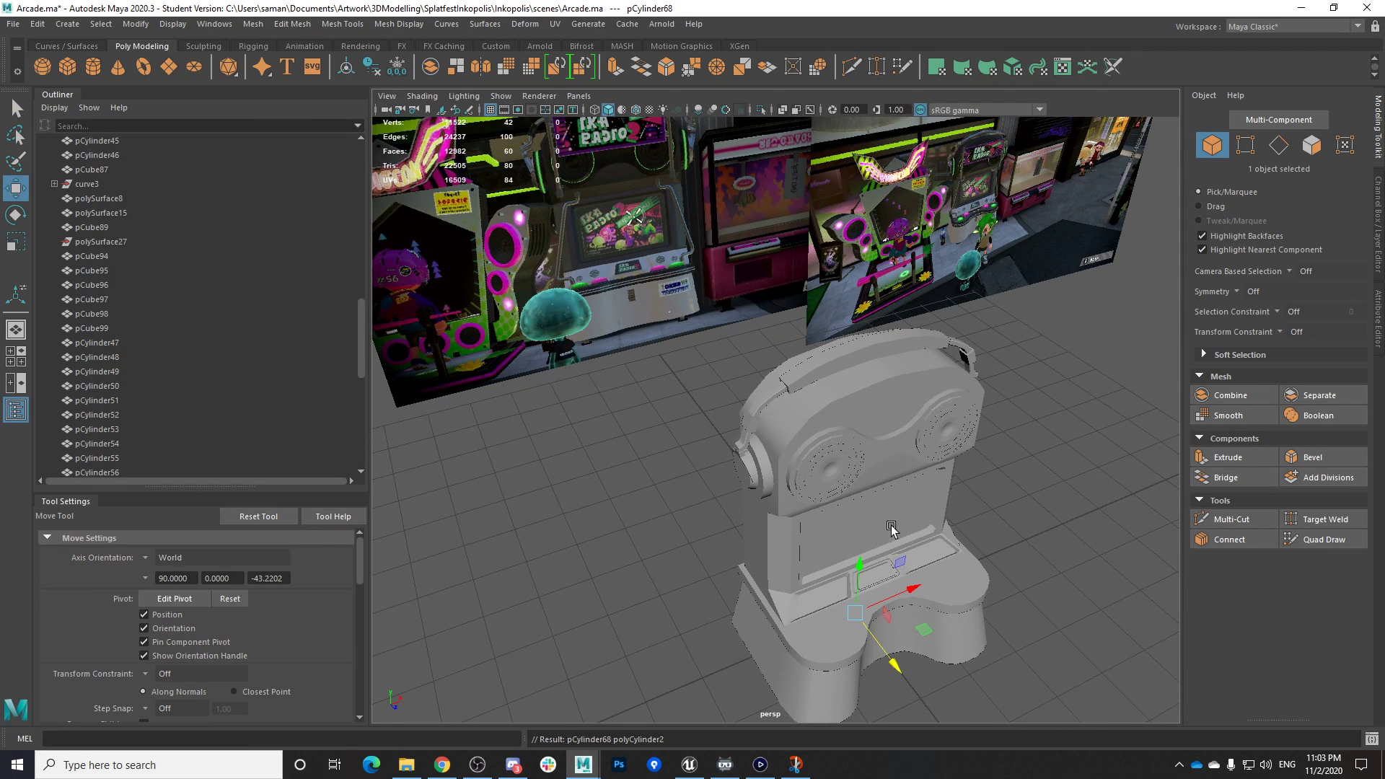
left_click_drag(856, 561, 812, 345)
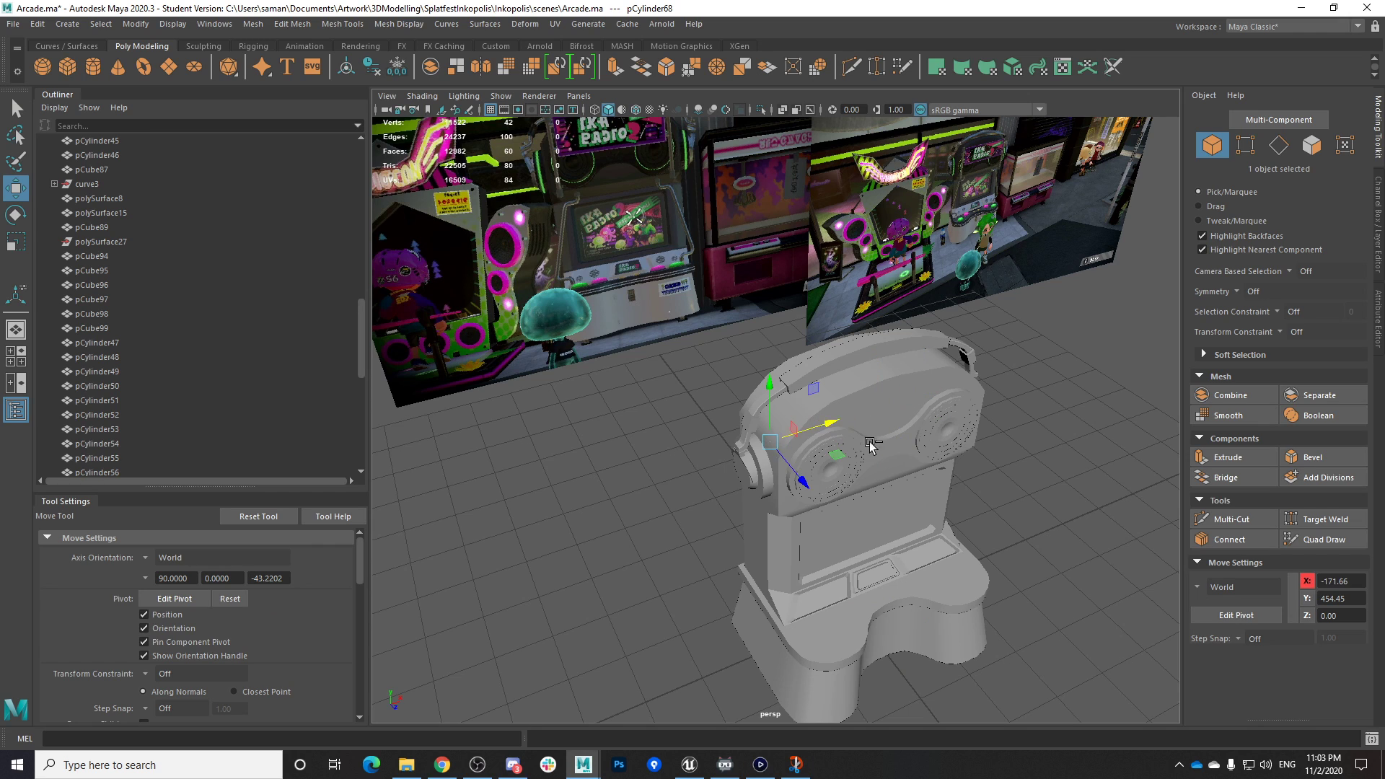
mouse_move(925, 393)
left_mouse_down()
mouse_move(789, 402)
mouse_move(920, 375)
left_mouse_up()
key("f")
scroll(875, 467, "down", 8)
left_click_drag(864, 339, 870, 217)
Scale the cylinder down, place it at the headband's lower end above the ear cup, and save the scene
left_click_drag(989, 425, 819, 297, "alt")
key("r")
left_click_drag(818, 236, 874, 390, "alt")
key("w")
key("ctrl+s")
left_click(651, 396)
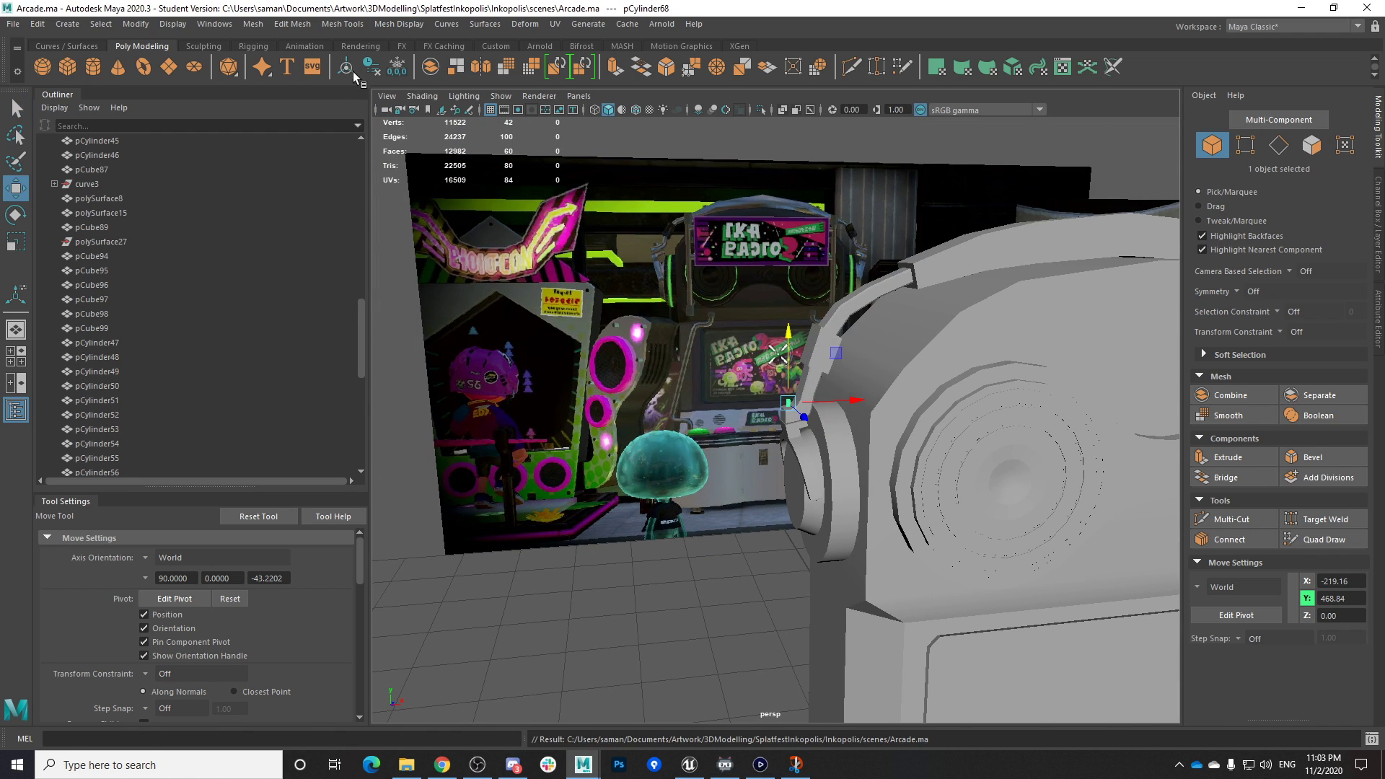
left_click_drag(826, 431, 834, 439)
Open the front view and select two faces of the headband for scaling
left_click(808, 431)
scroll(804, 487, "down", 1)
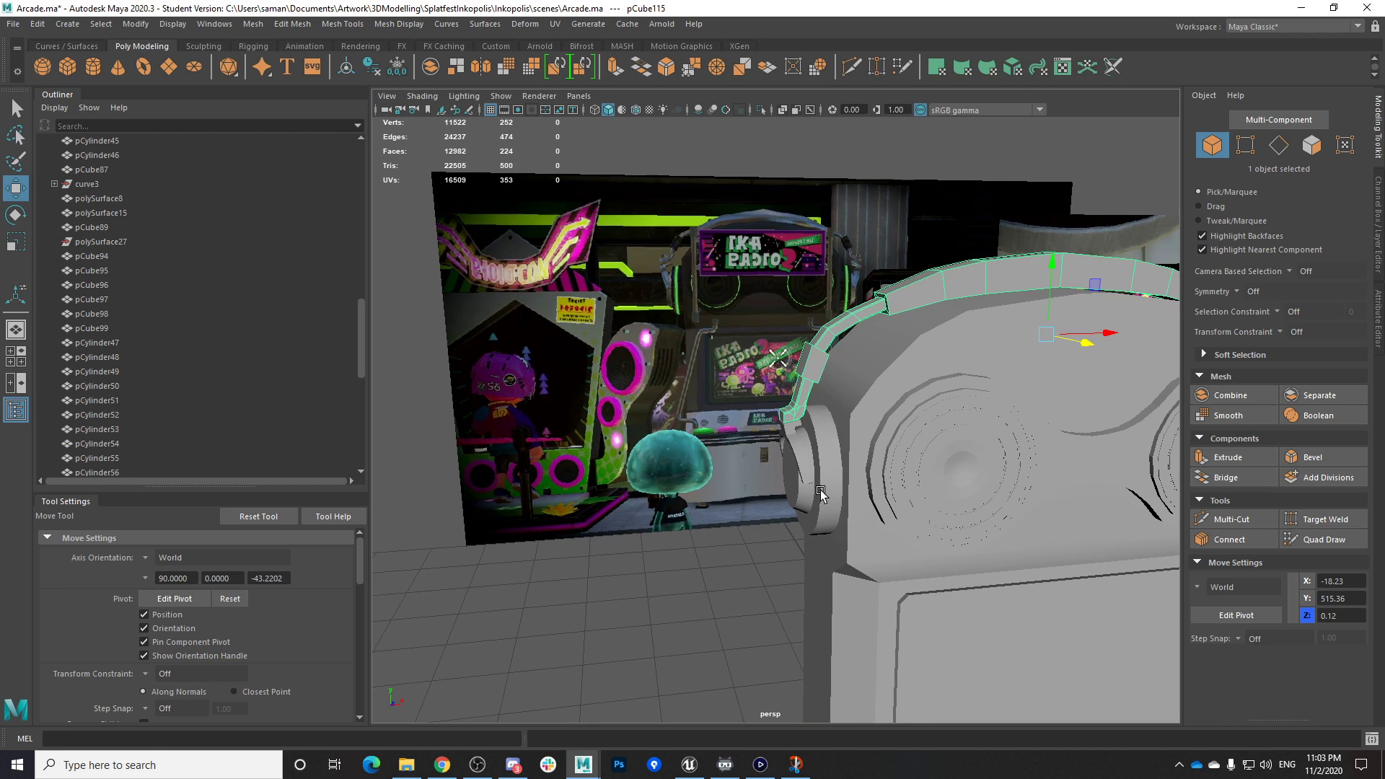
left_click(794, 460)
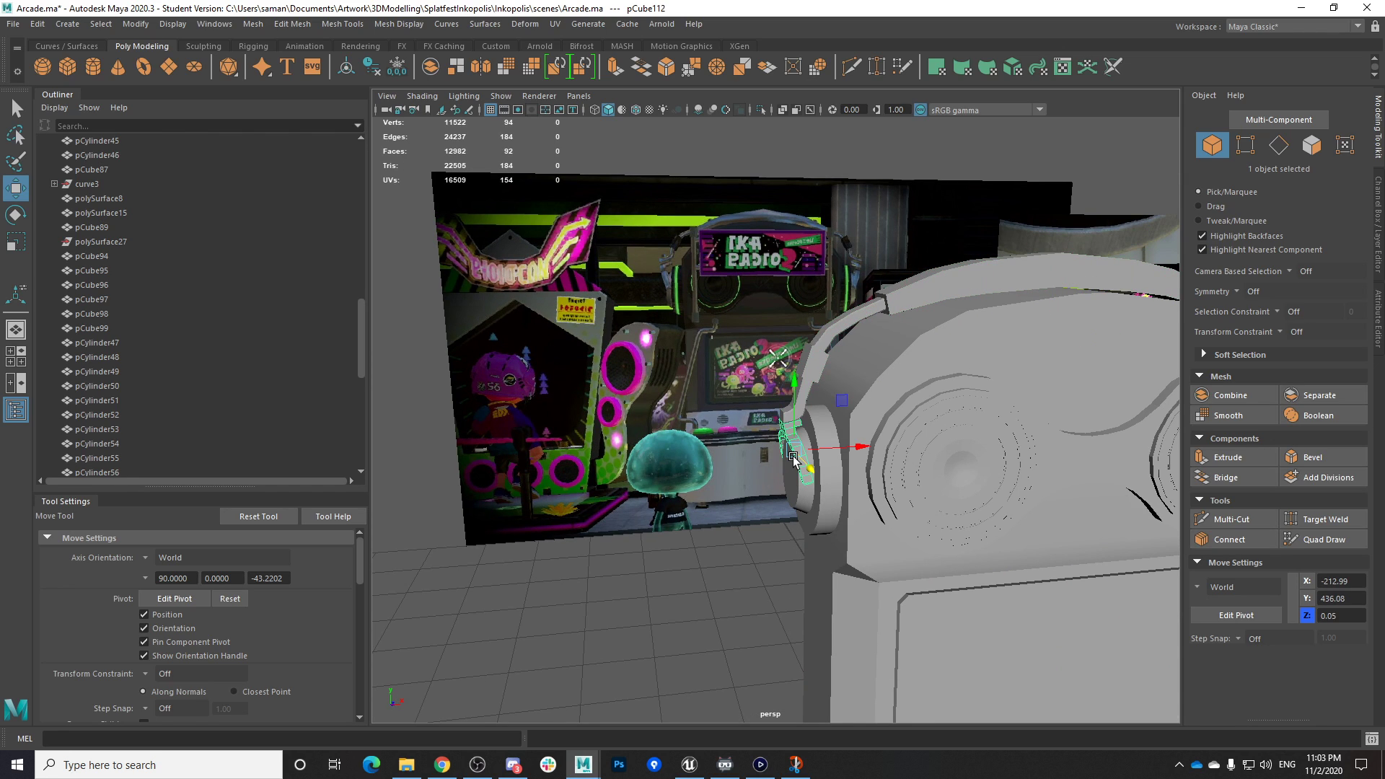
key("space")
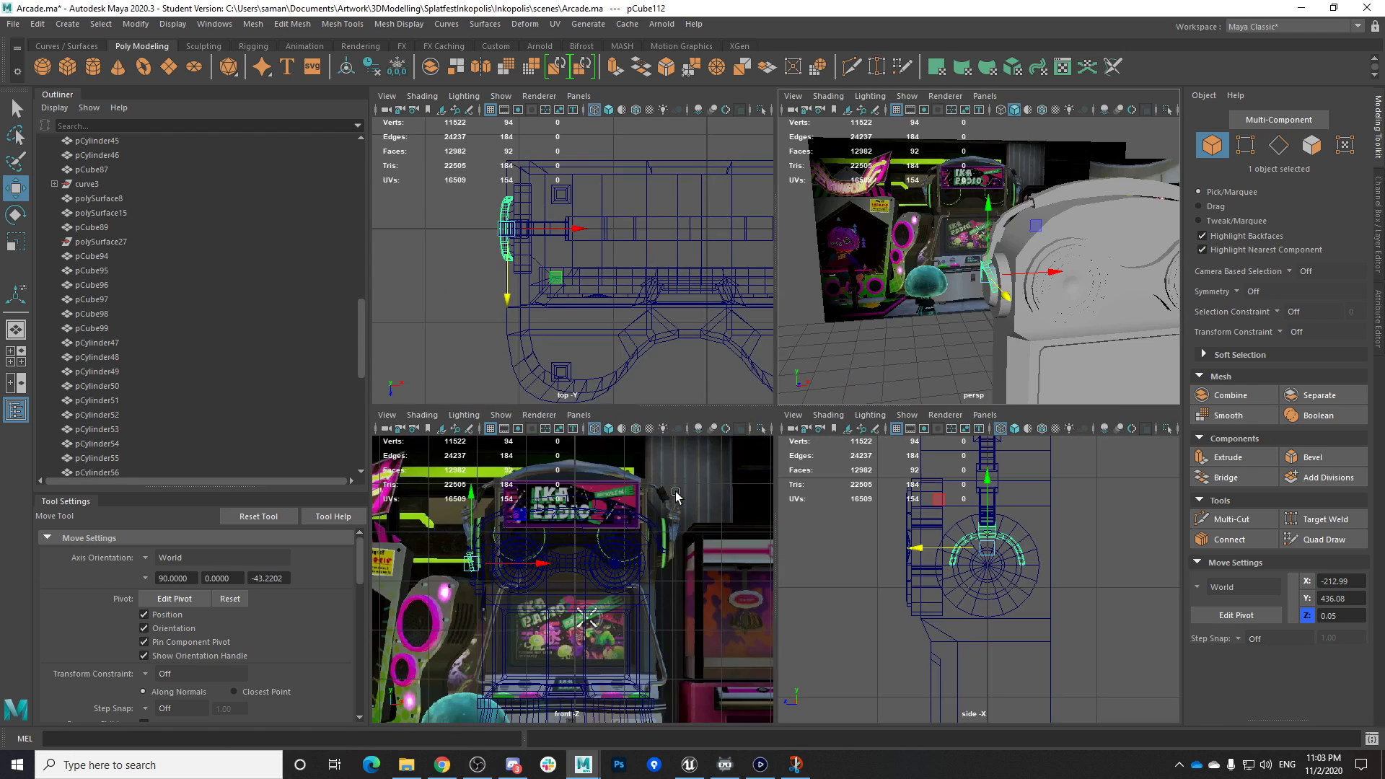
key("space")
left_click(635, 291)
right_click_drag(635, 289, 611, 337)
key("r")
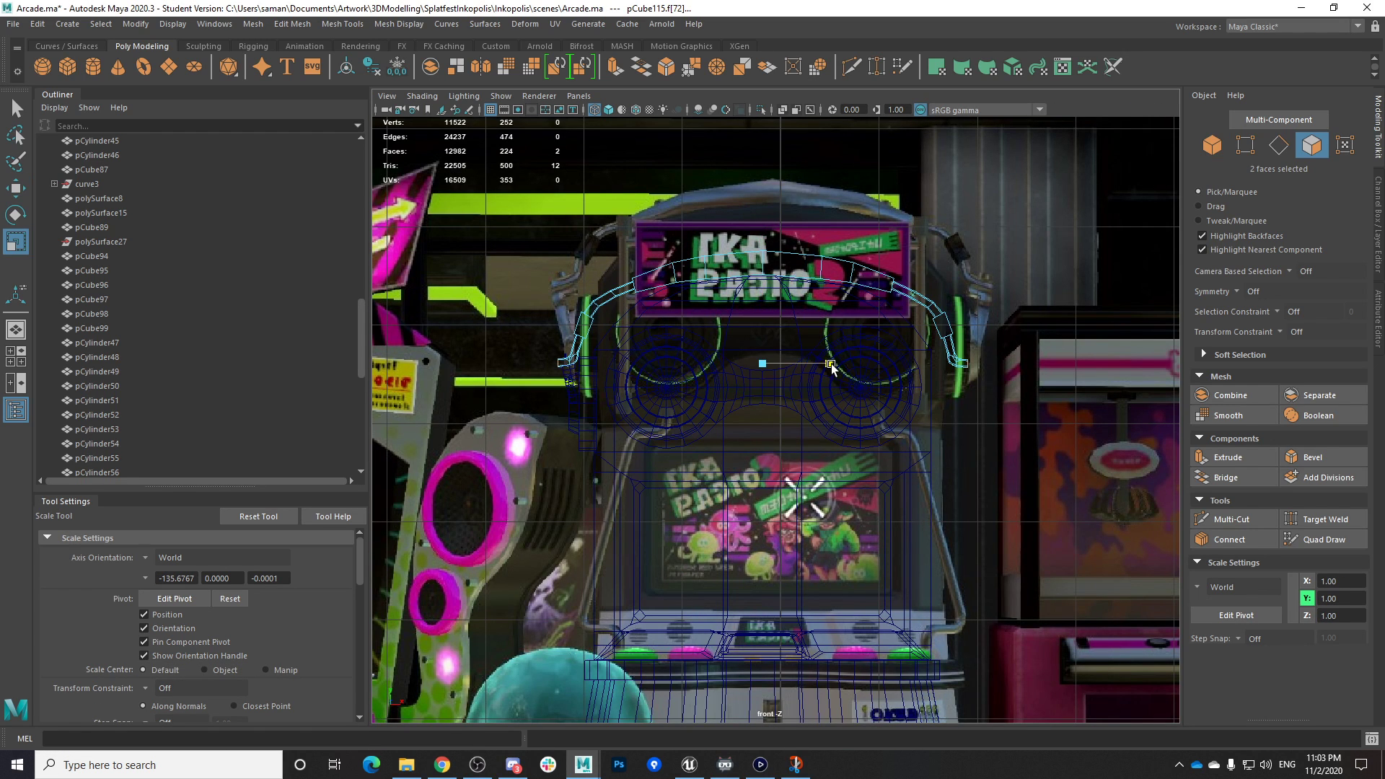
Lower the ear cup's half-ring bracket slightly in the front view to about Y 433.72
scroll(831, 366, "up", 10)
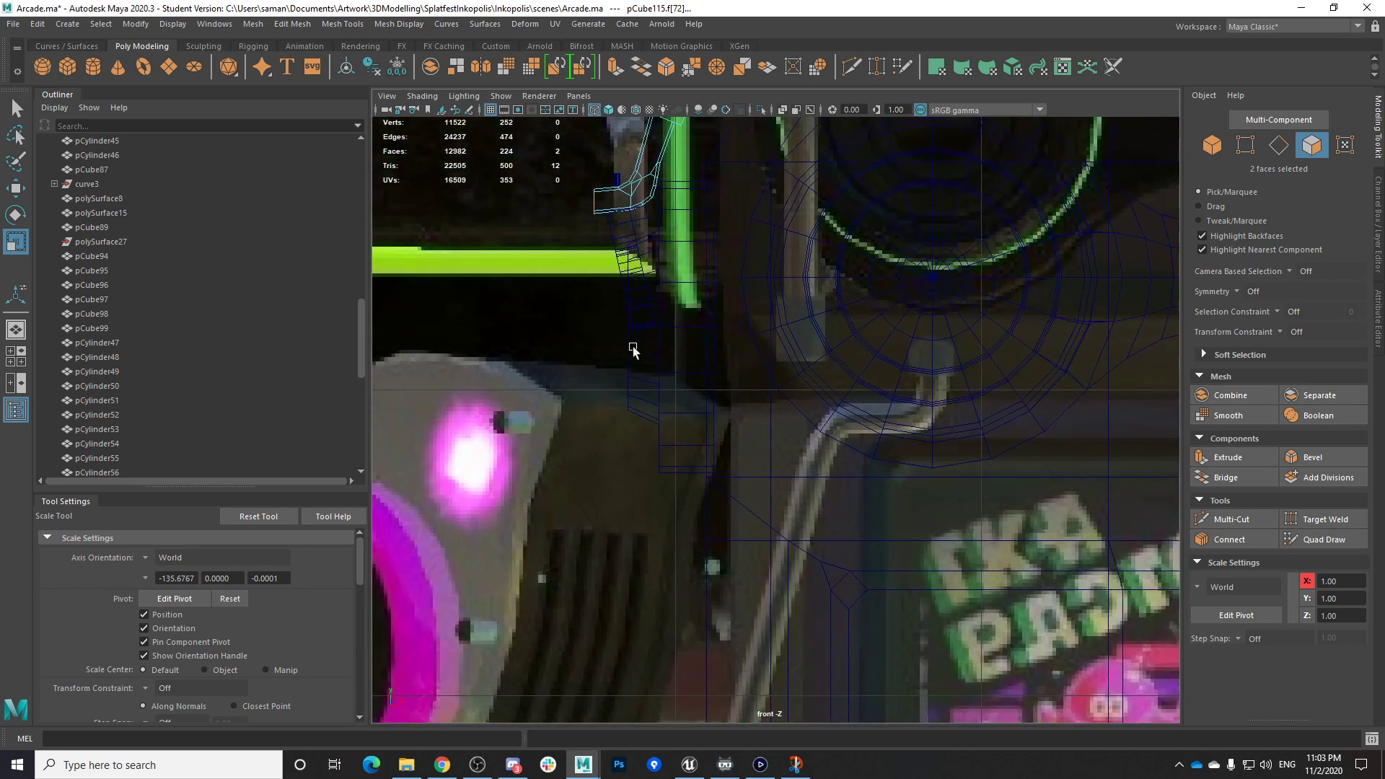
right_click(696, 361)
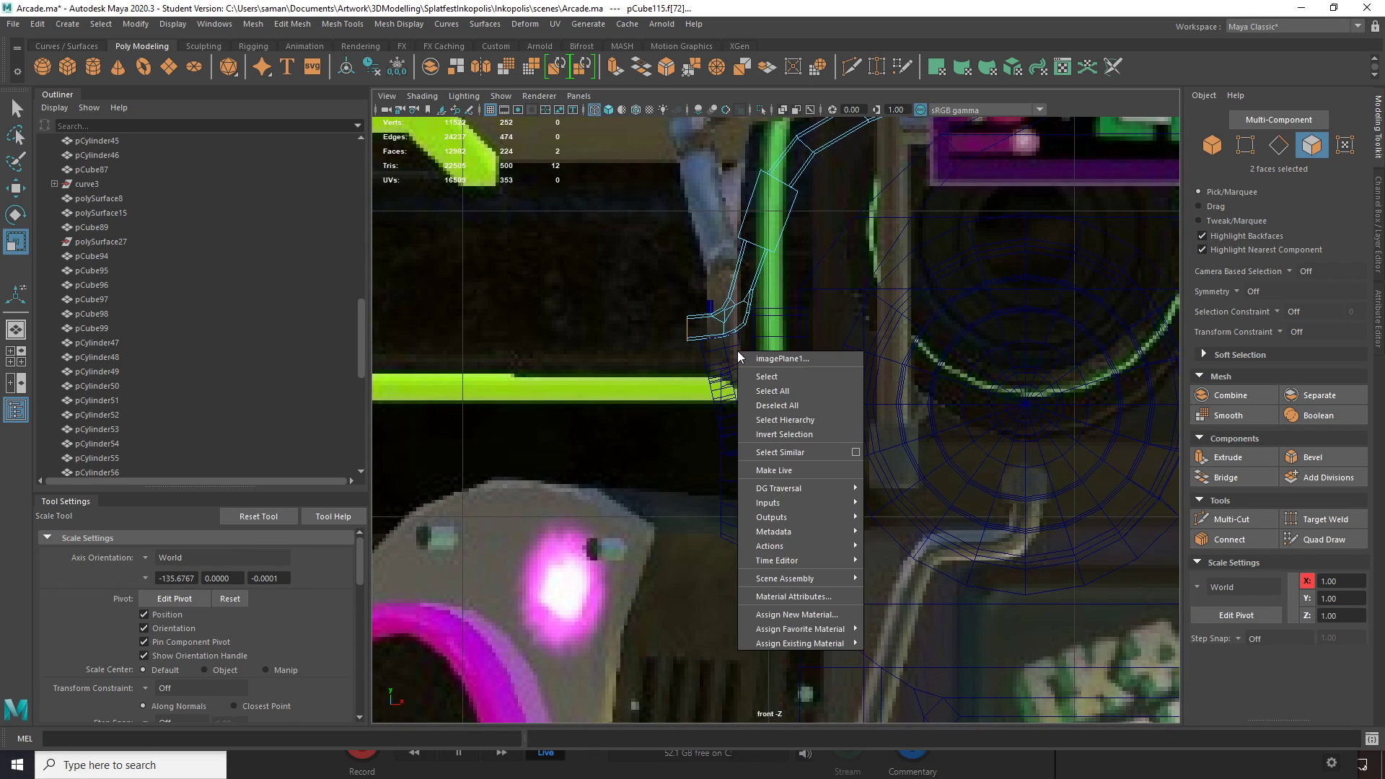
right_click_drag(739, 344, 801, 317)
key("w")
left_click(724, 395)
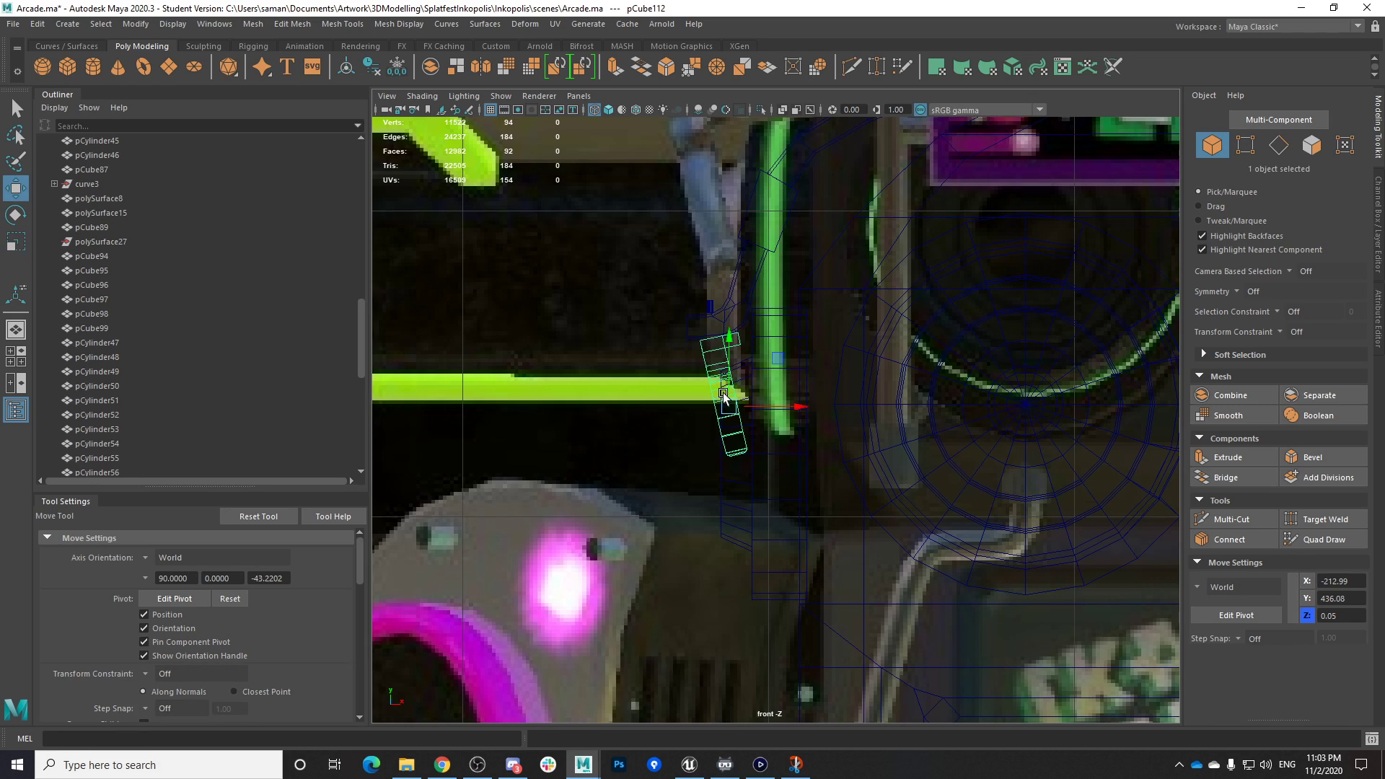
left_click_drag(768, 410, 763, 410)
key("ctrl+z")
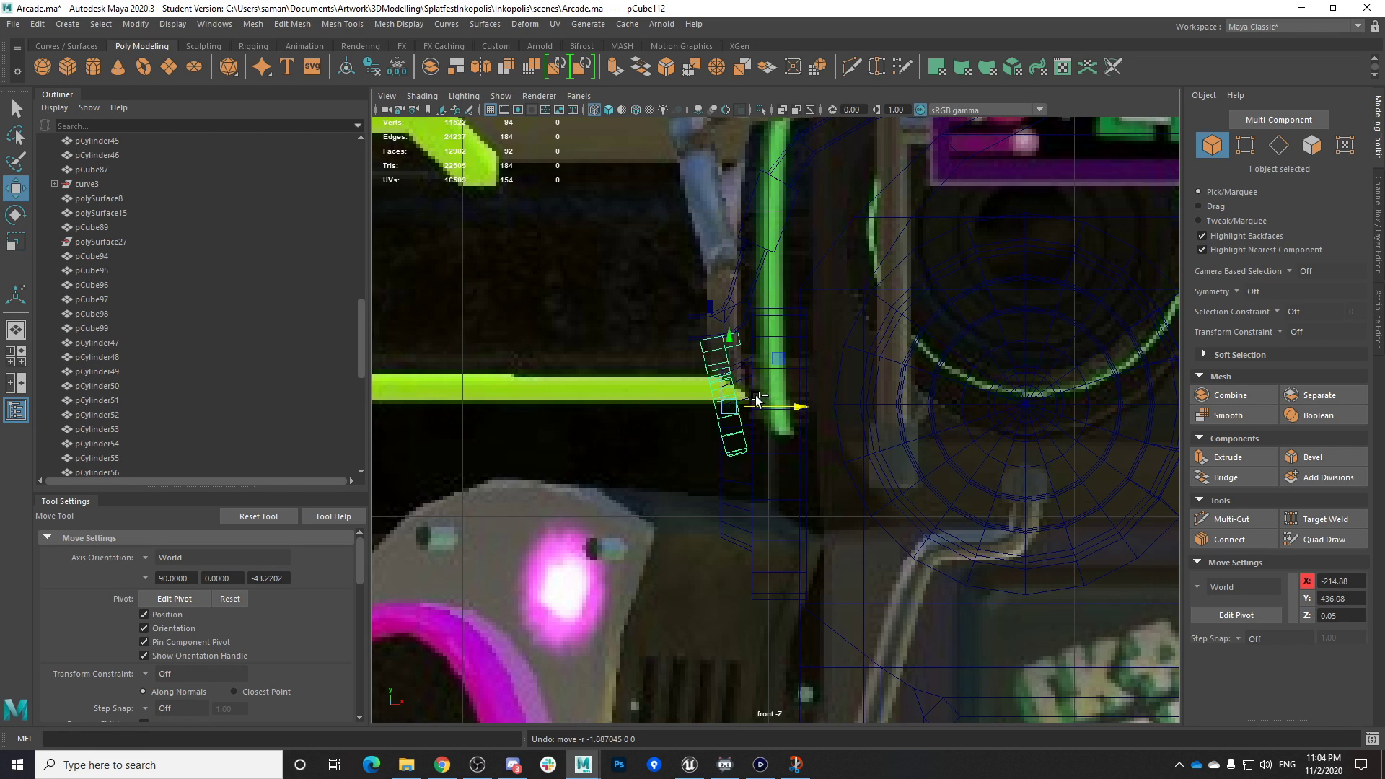
left_click_drag(732, 346, 765, 361)
Try to rotate the ear cup's half-ring bracket in the front view
right_click(708, 353)
key("e")
key("ctrl+z")
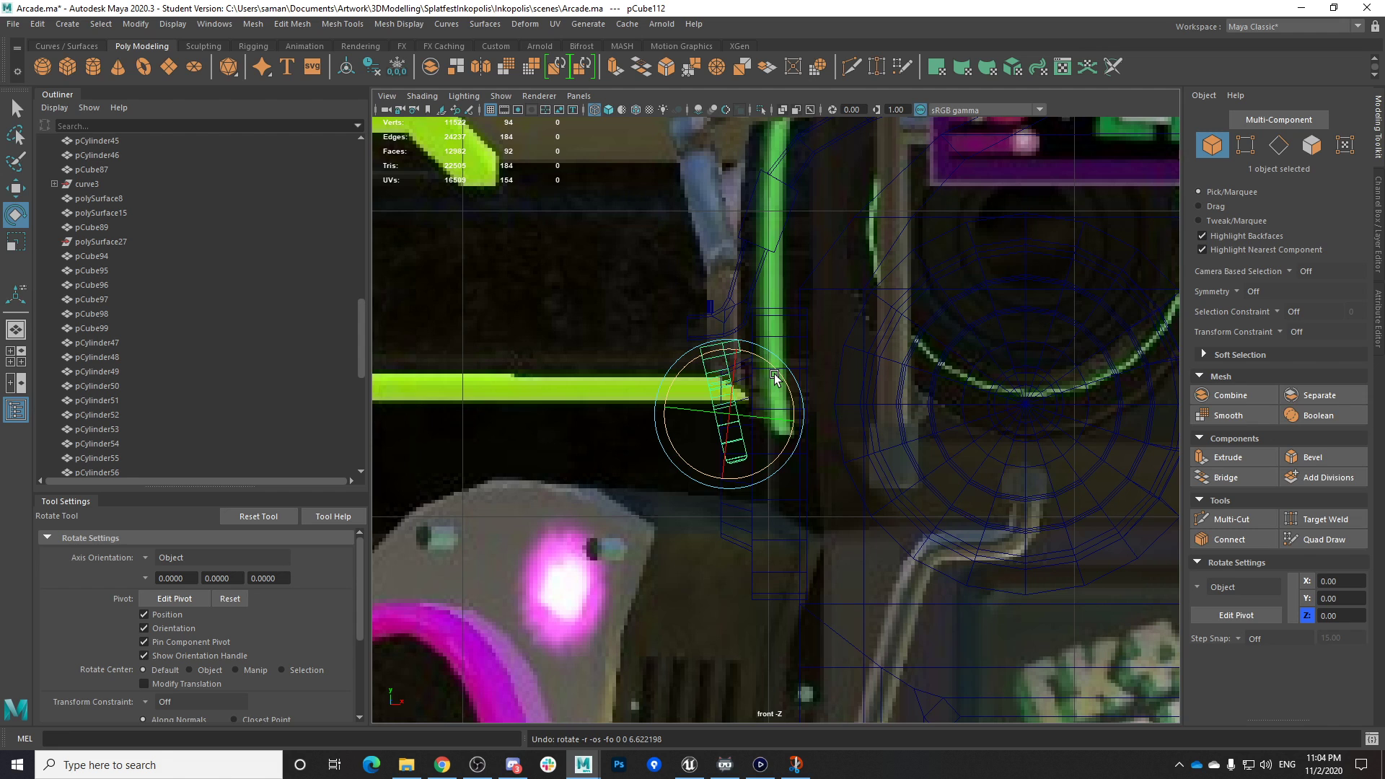
scroll(774, 375, "down", 3)
middle_click_drag(776, 386, 809, 432, "alt")
scroll(815, 443, "up", 3)
left_click_drag(809, 430, 816, 417)
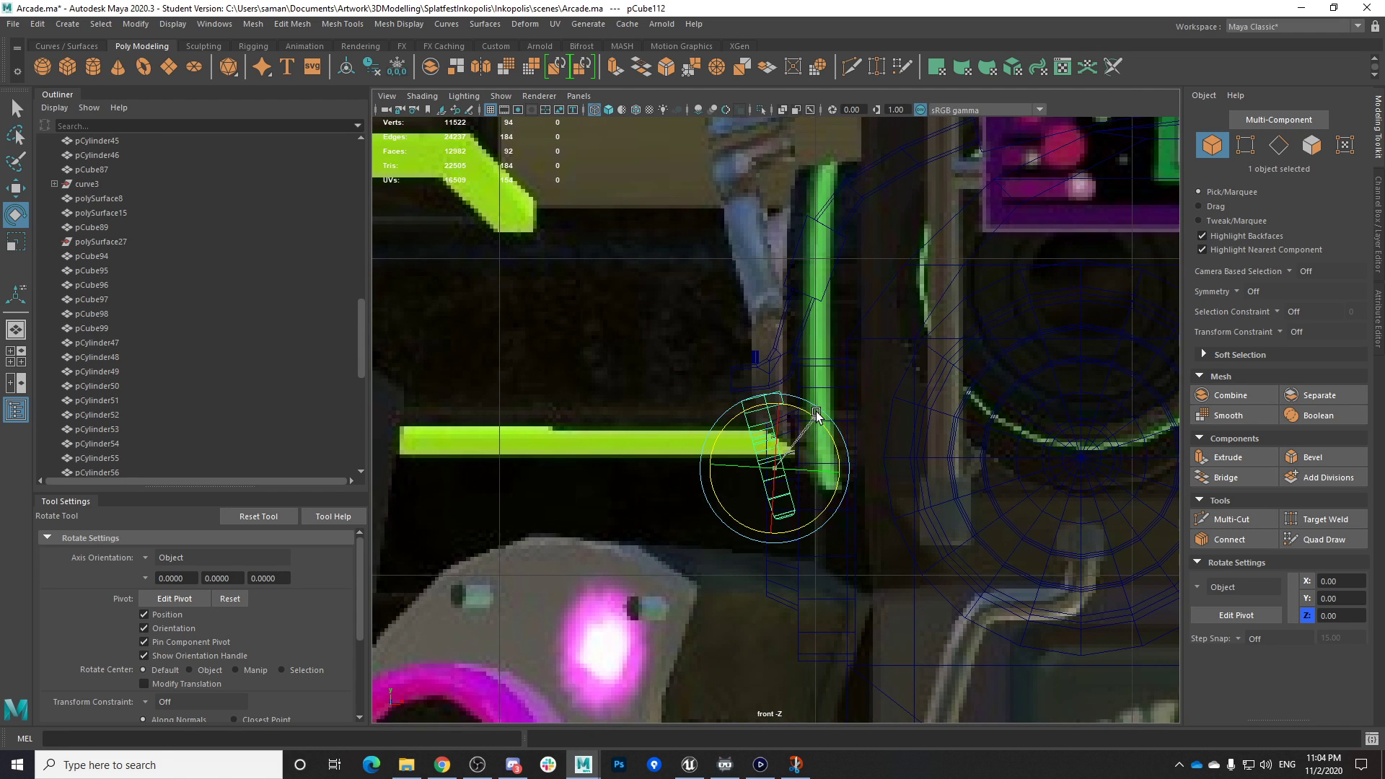
Select the headband near its lower end and save the scene, accepting the student version notice
scroll(816, 414, "down", 1)
middle_click_drag(816, 414, 827, 457, "alt")
scroll(828, 445, "up", 2)
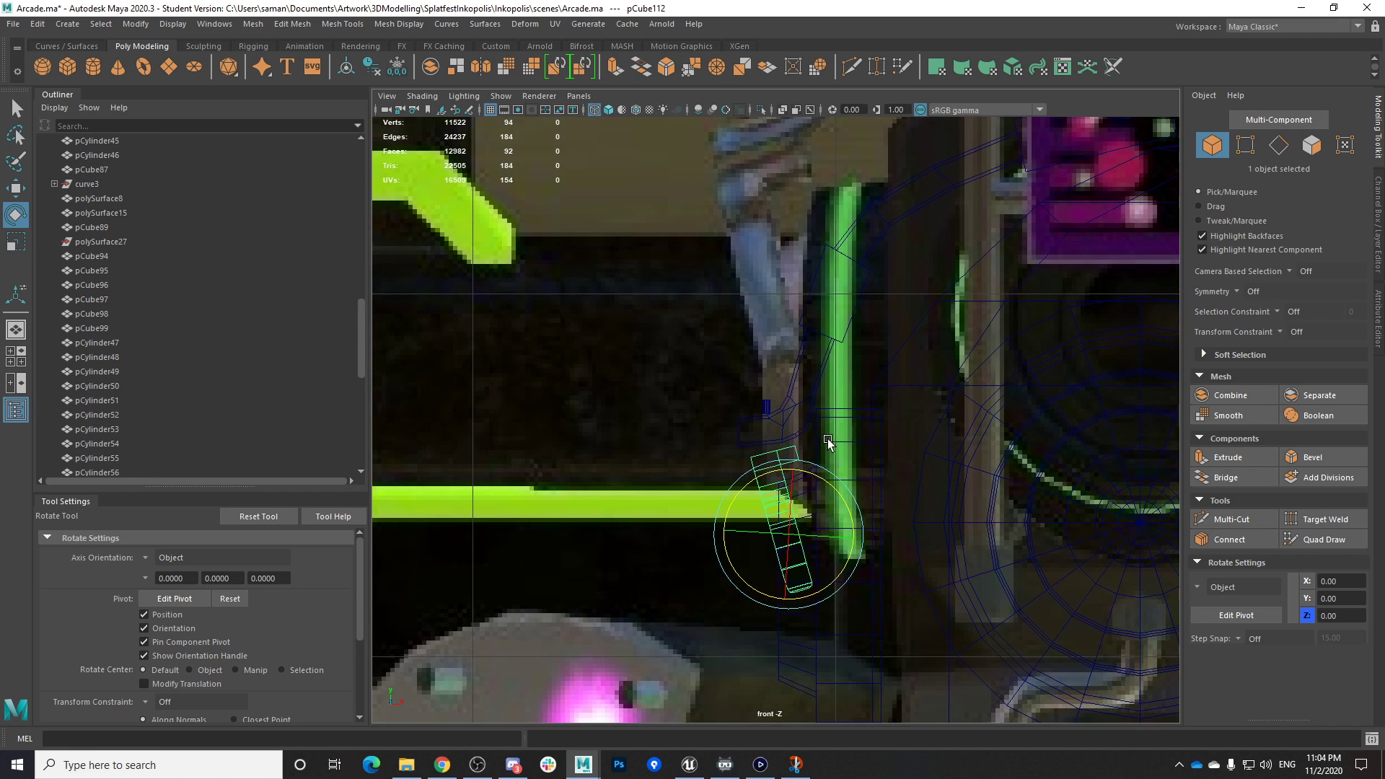
scroll(827, 438, "down", 1)
scroll(827, 437, "down", 1)
scroll(776, 422, "up", 5)
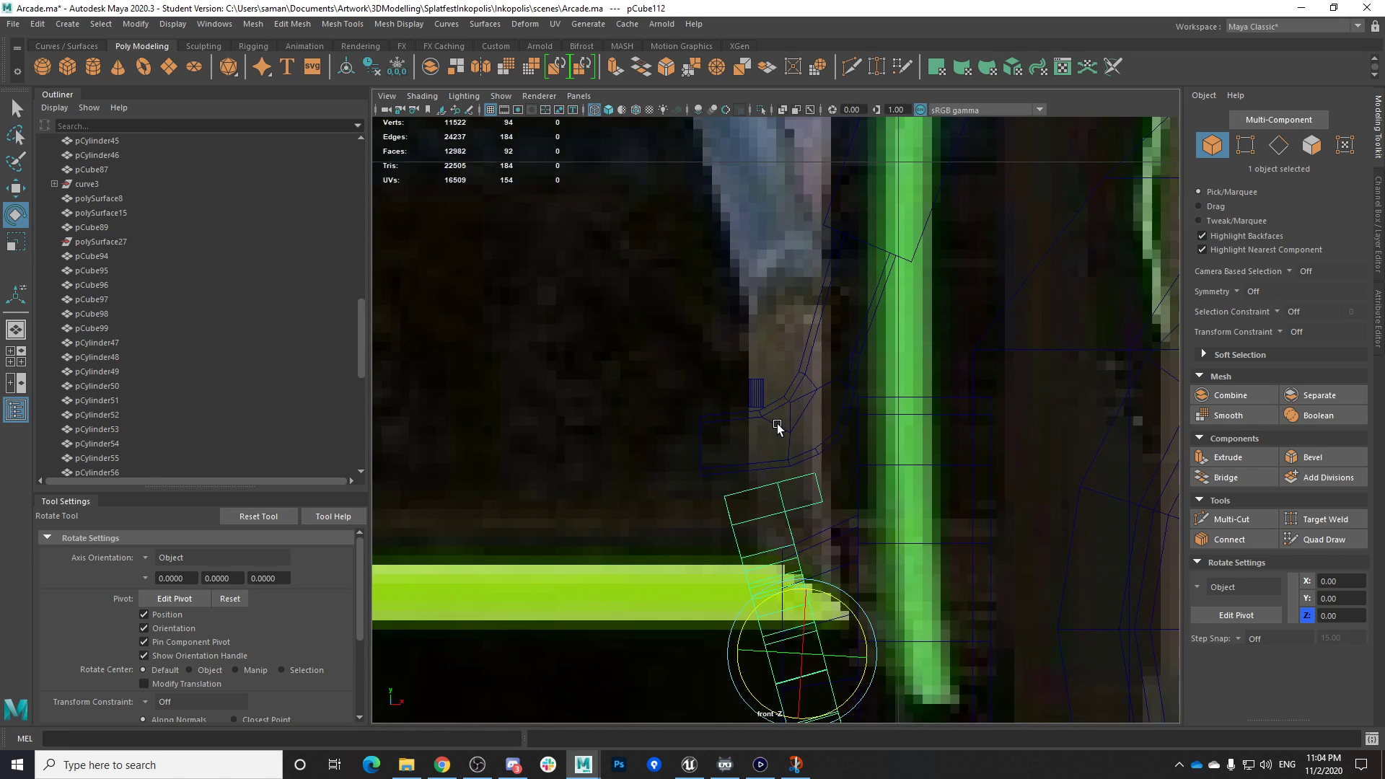
middle_click_drag(778, 432, 781, 393, "alt")
left_click(737, 432)
key("ctrl+s")
left_click(662, 394)
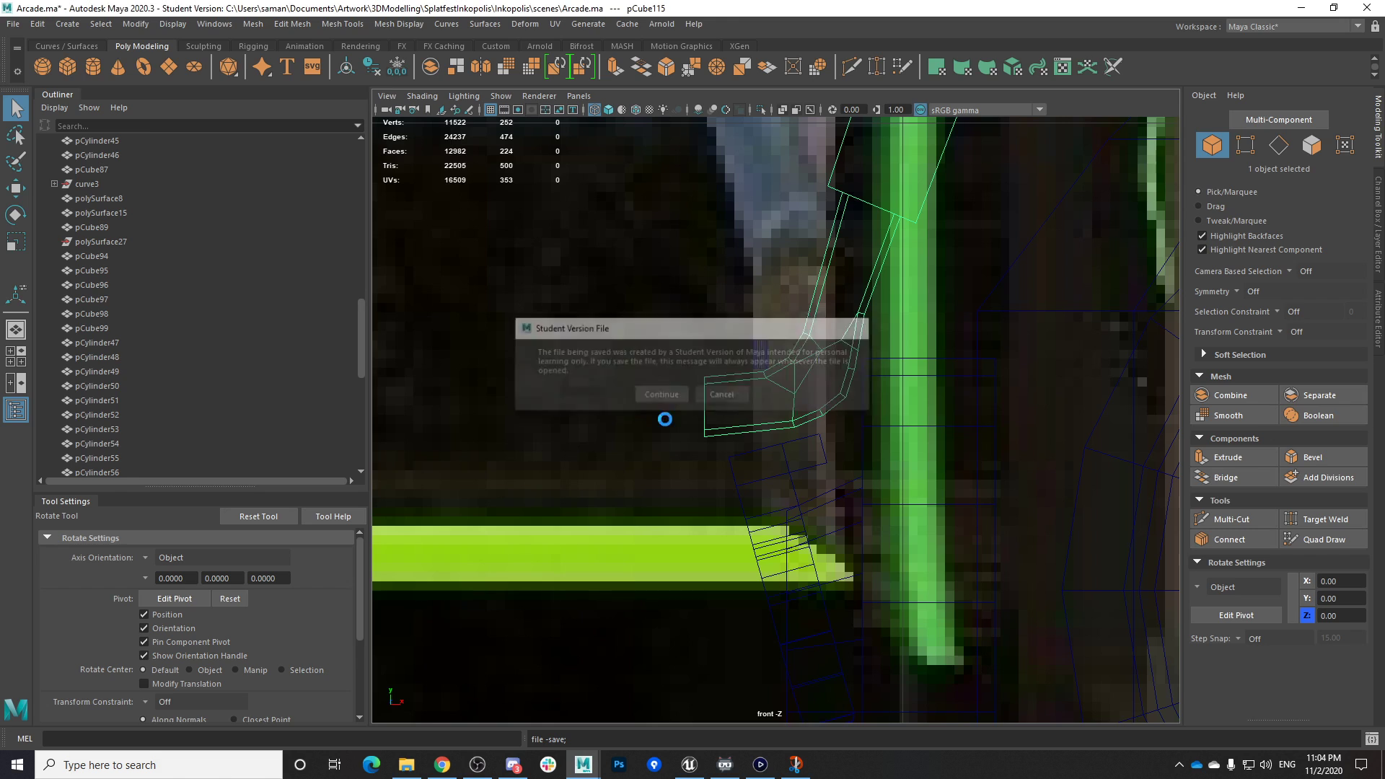
Select the ear cup's half-ring bracket with the Move tool and save the scene again
right_click(722, 436)
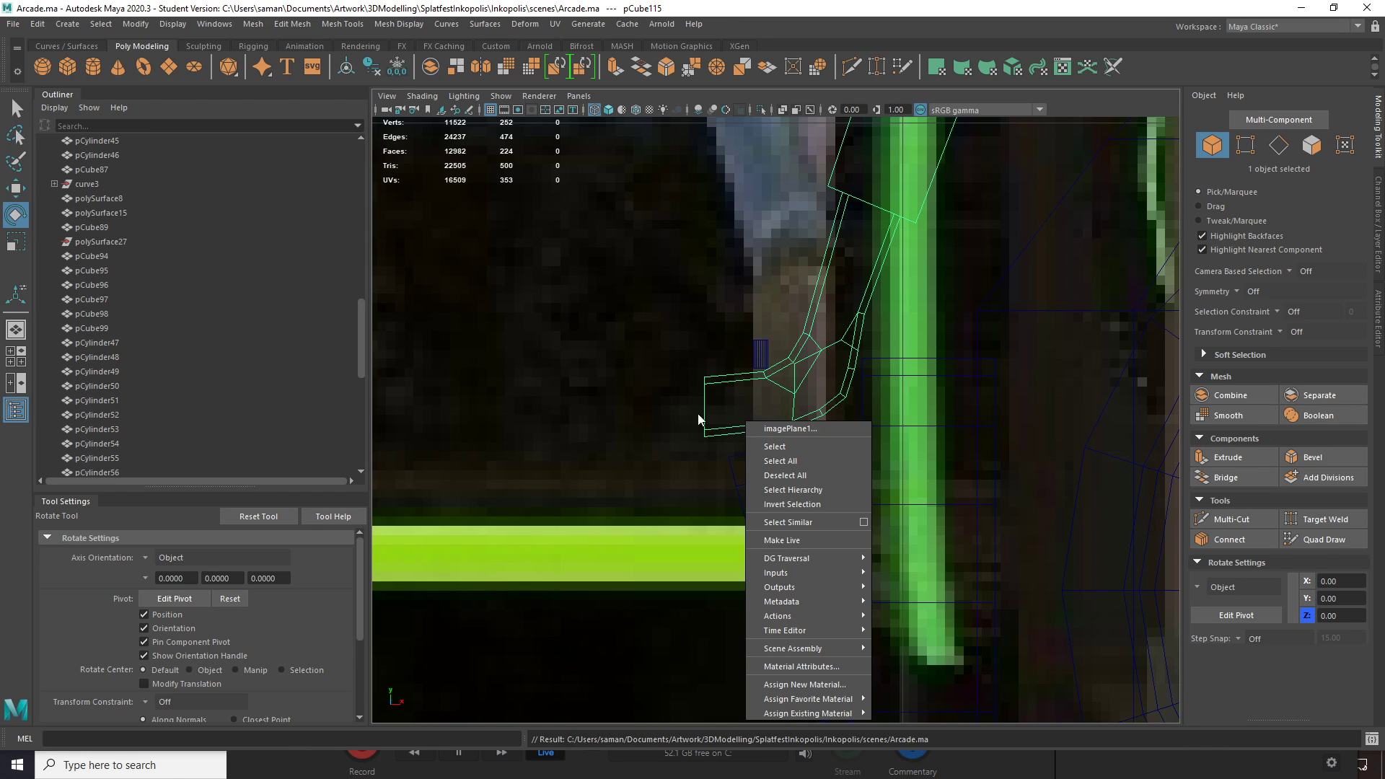
left_click(792, 472)
middle_click_drag(792, 472, 801, 406, "alt")
key("w")
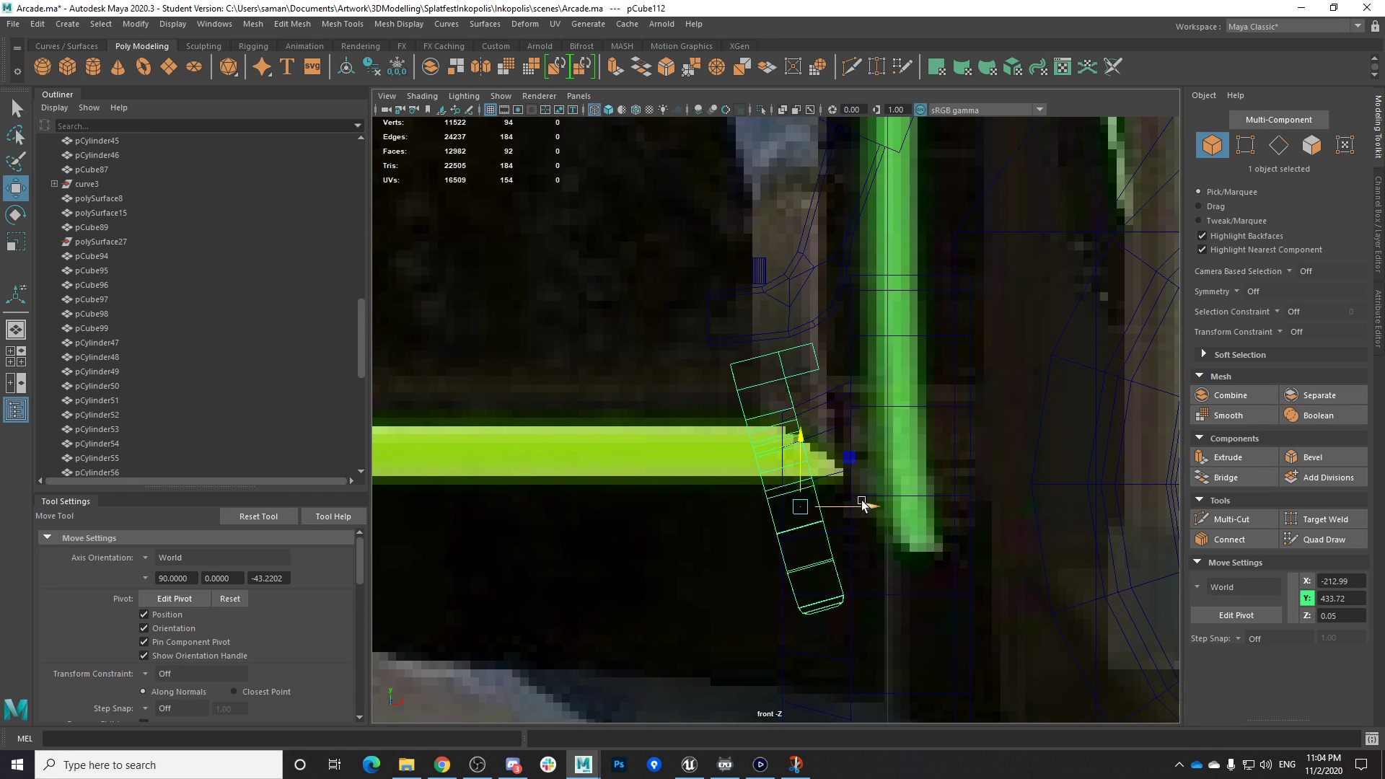
middle_click_drag(853, 504, 842, 552, "alt")
key("ctrl+s")
left_click(658, 396)
Move the headband tip's eight end vertices to about Y 460.65, shift the eight outer-bend vertices sideways, and save the scene
left_click(707, 381)
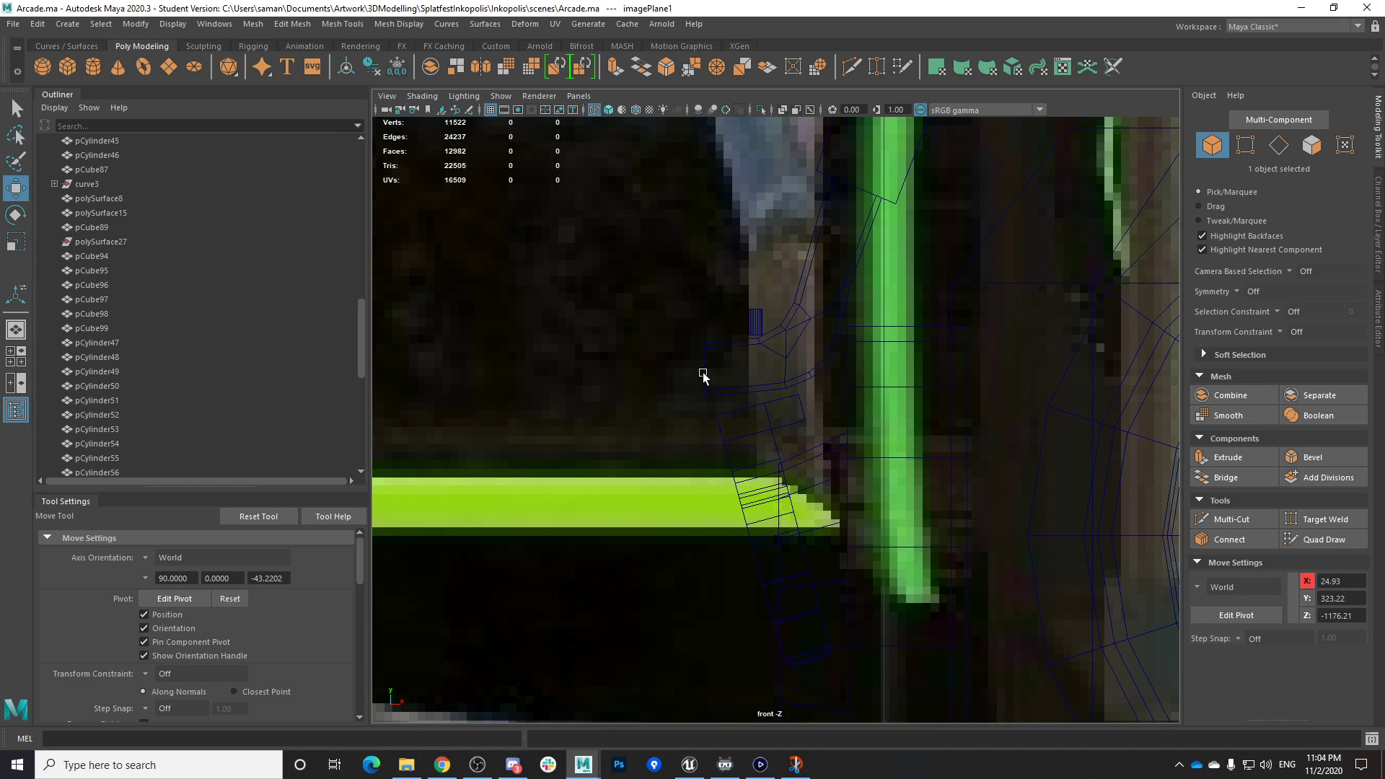
left_click(706, 373)
right_click(705, 358)
right_click_drag(679, 352, 655, 357)
left_click_drag(670, 368, 736, 417)
left_click_drag(705, 325, 704, 362)
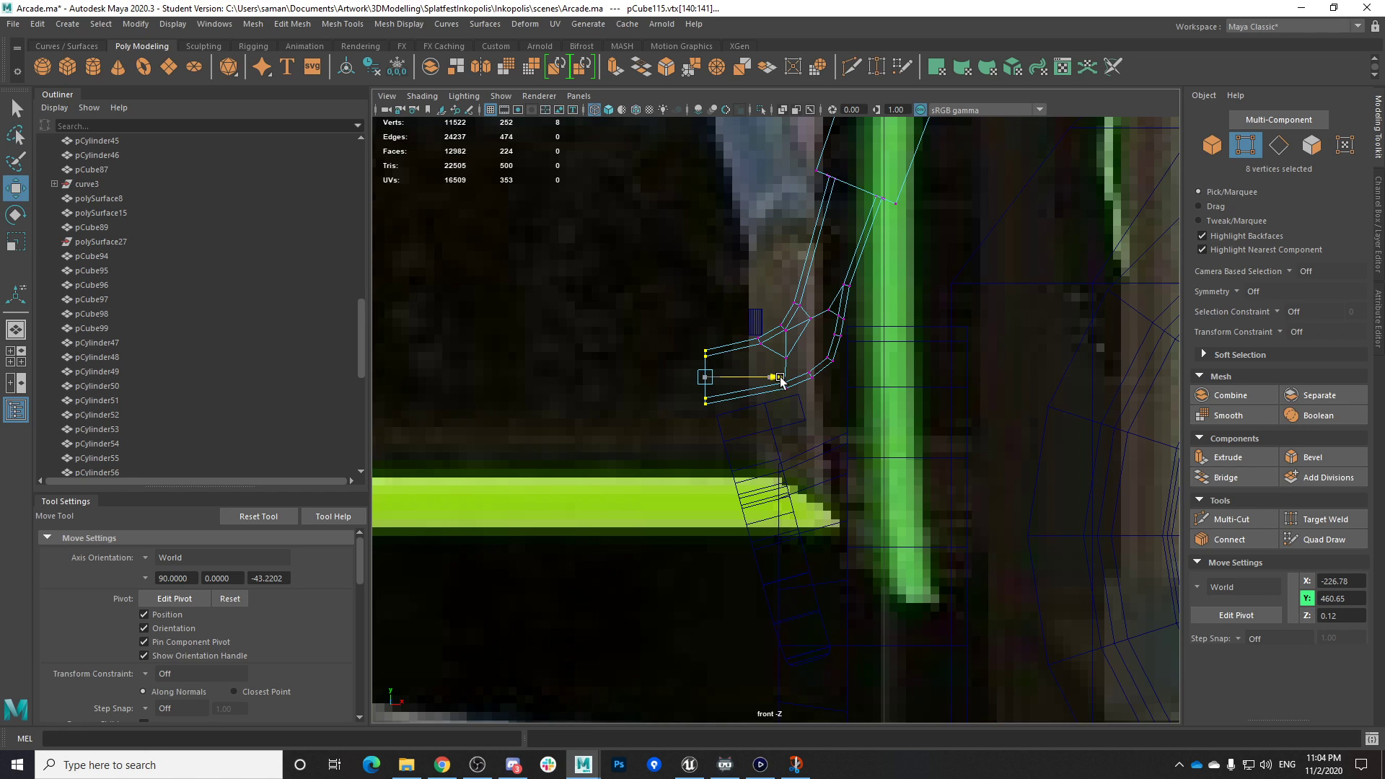
left_click_drag(781, 381, 849, 374)
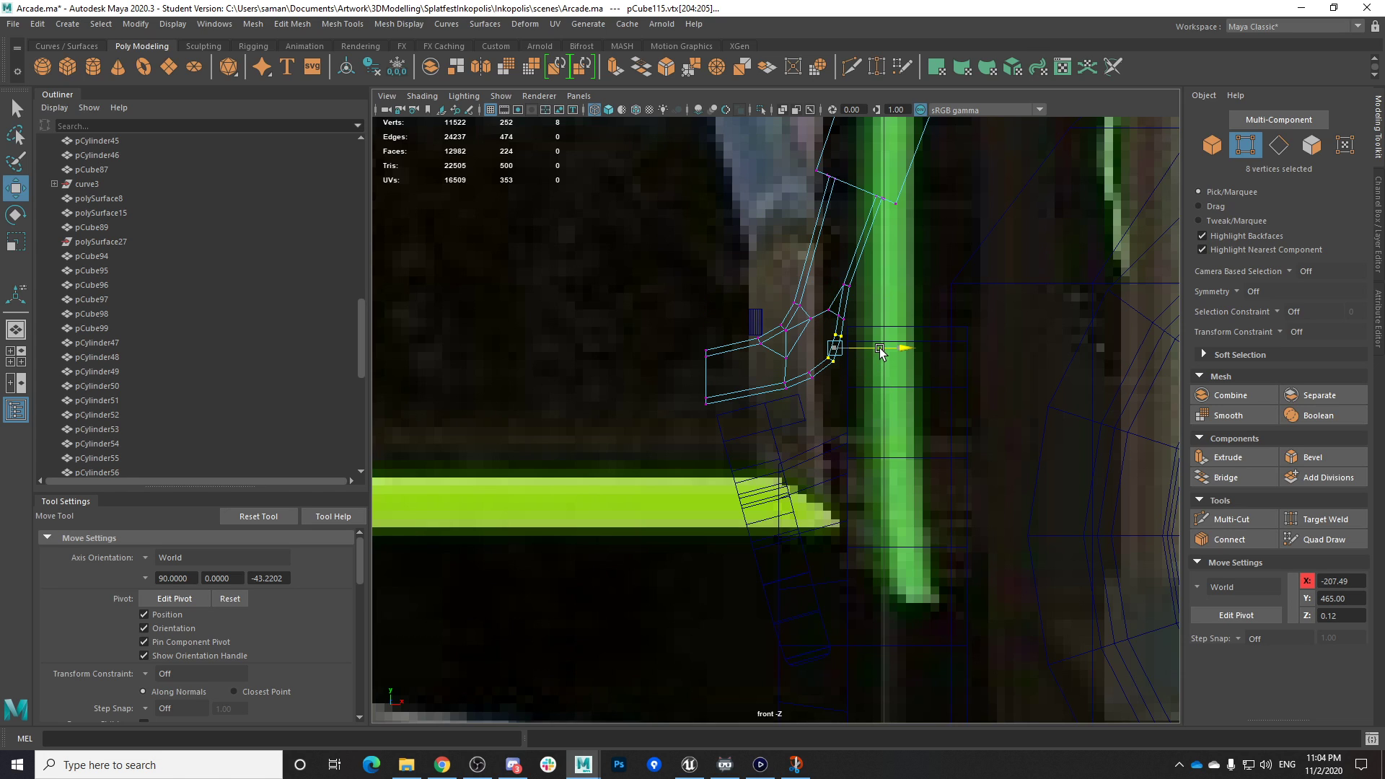
key("ctrl+s")
right_click_drag(756, 368, 830, 345)
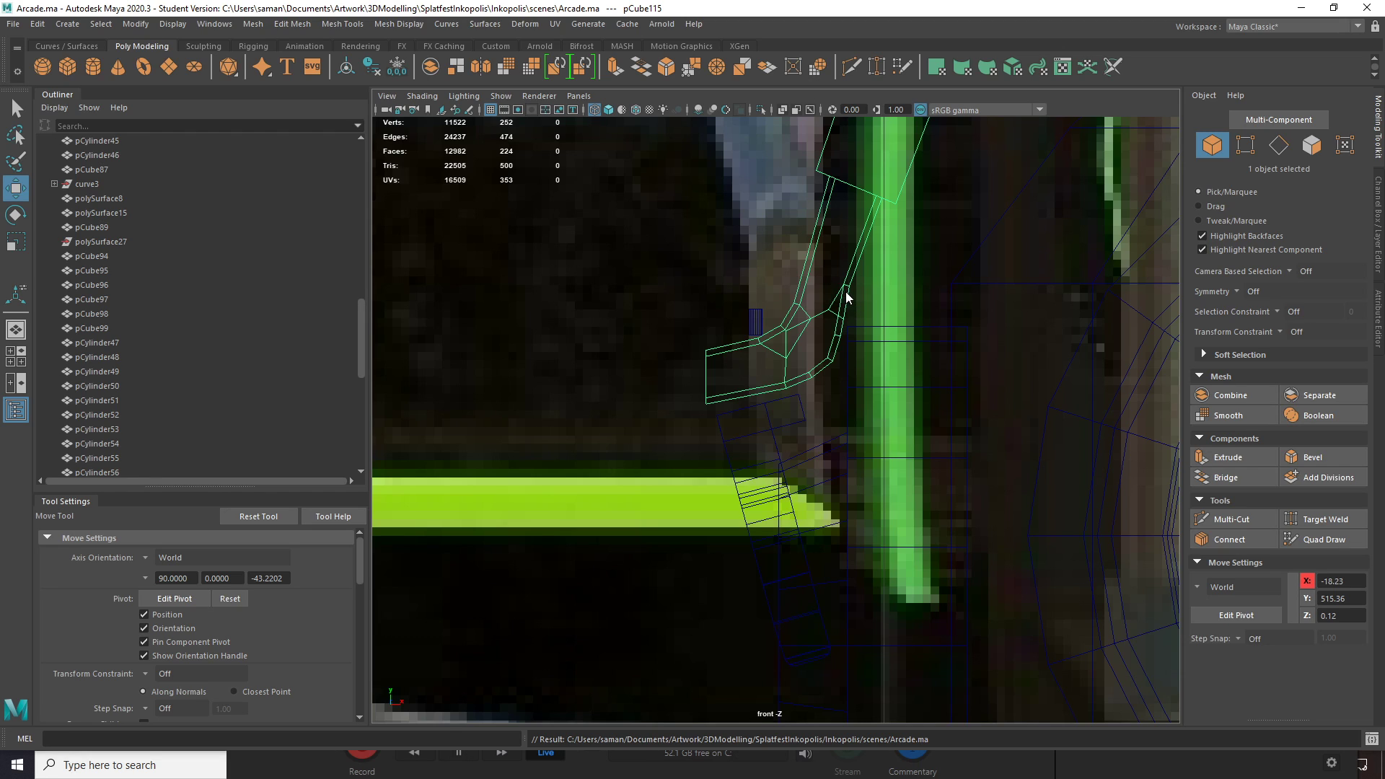
Shift two groups of four vertices on the headband's lower bend sideways to about X -205.19 and -206.45 to smooth the curve
right_click_drag(850, 298, 803, 298)
left_click_drag(832, 276, 837, 304)
key("ctrl+z")
left_click_drag(814, 256, 859, 329)
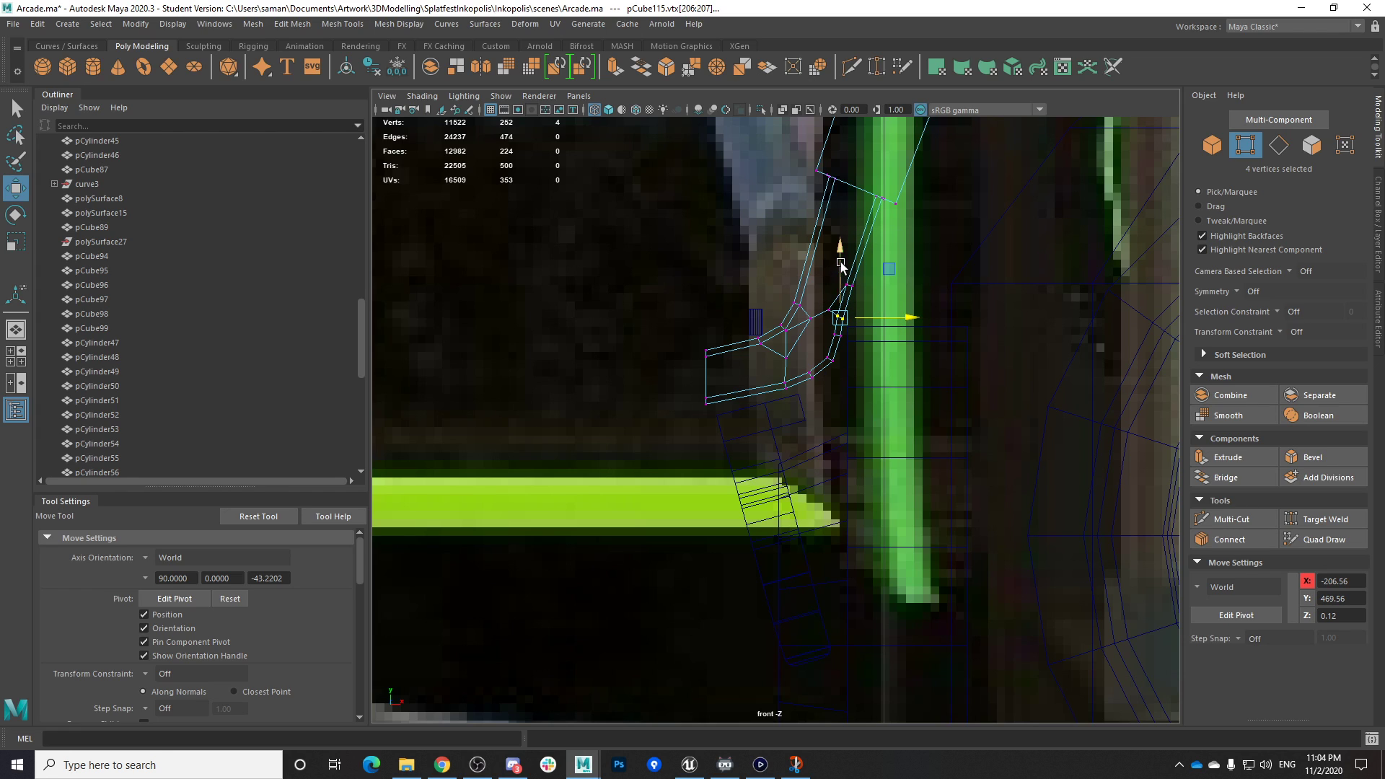
left_click_drag(819, 267, 906, 286)
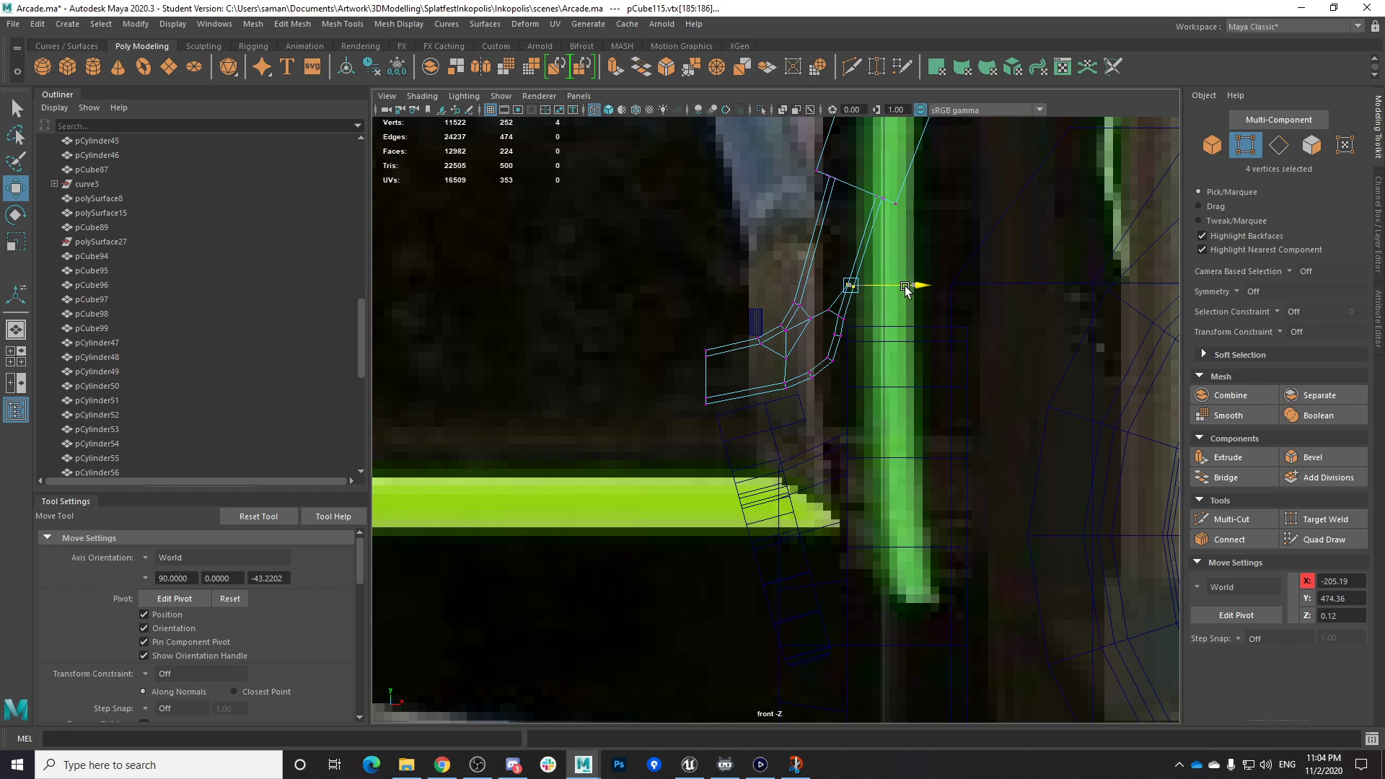
left_click(835, 314)
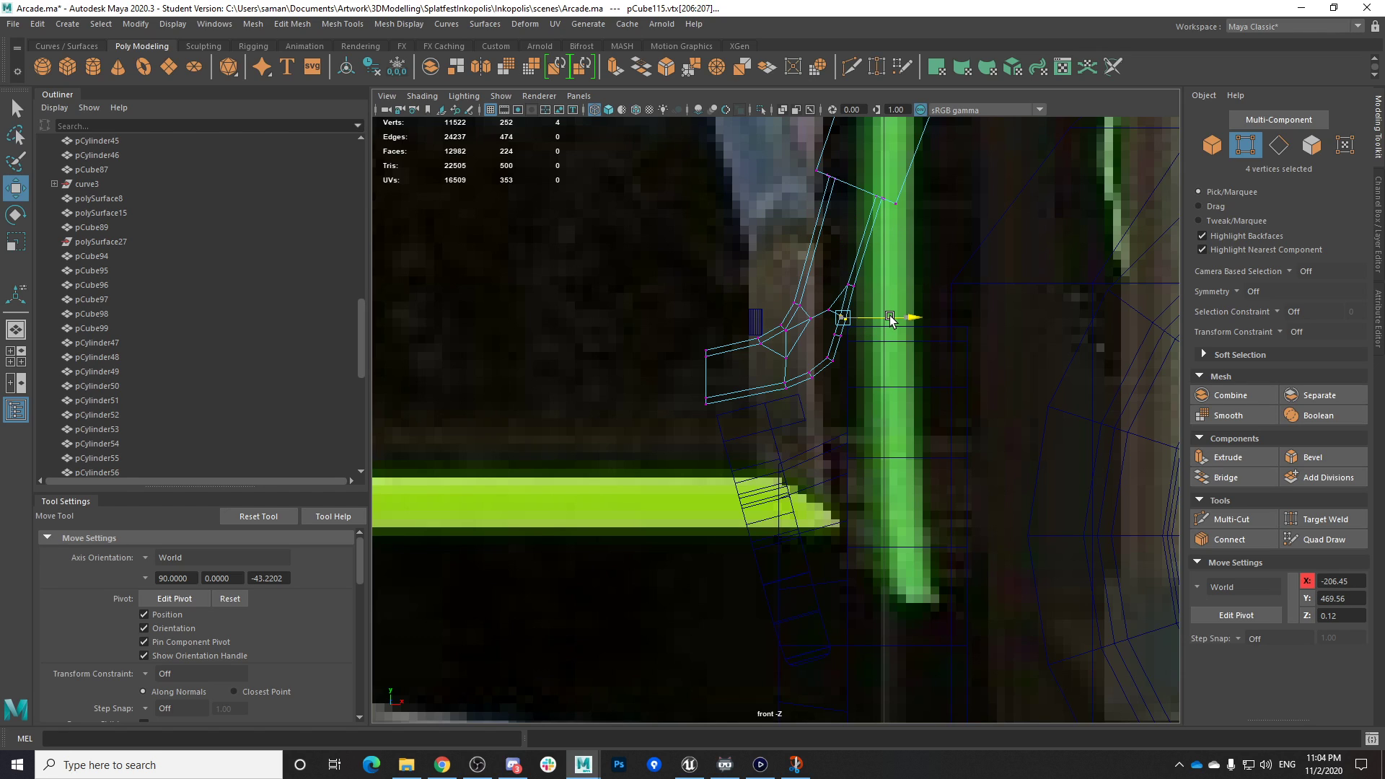
Move the four vertices on the underside of the headband's bend to about X -211.02 and save the scene
left_click_drag(846, 354, 803, 366)
scroll(856, 386, "down", 5)
scroll(773, 431, "up", 6)
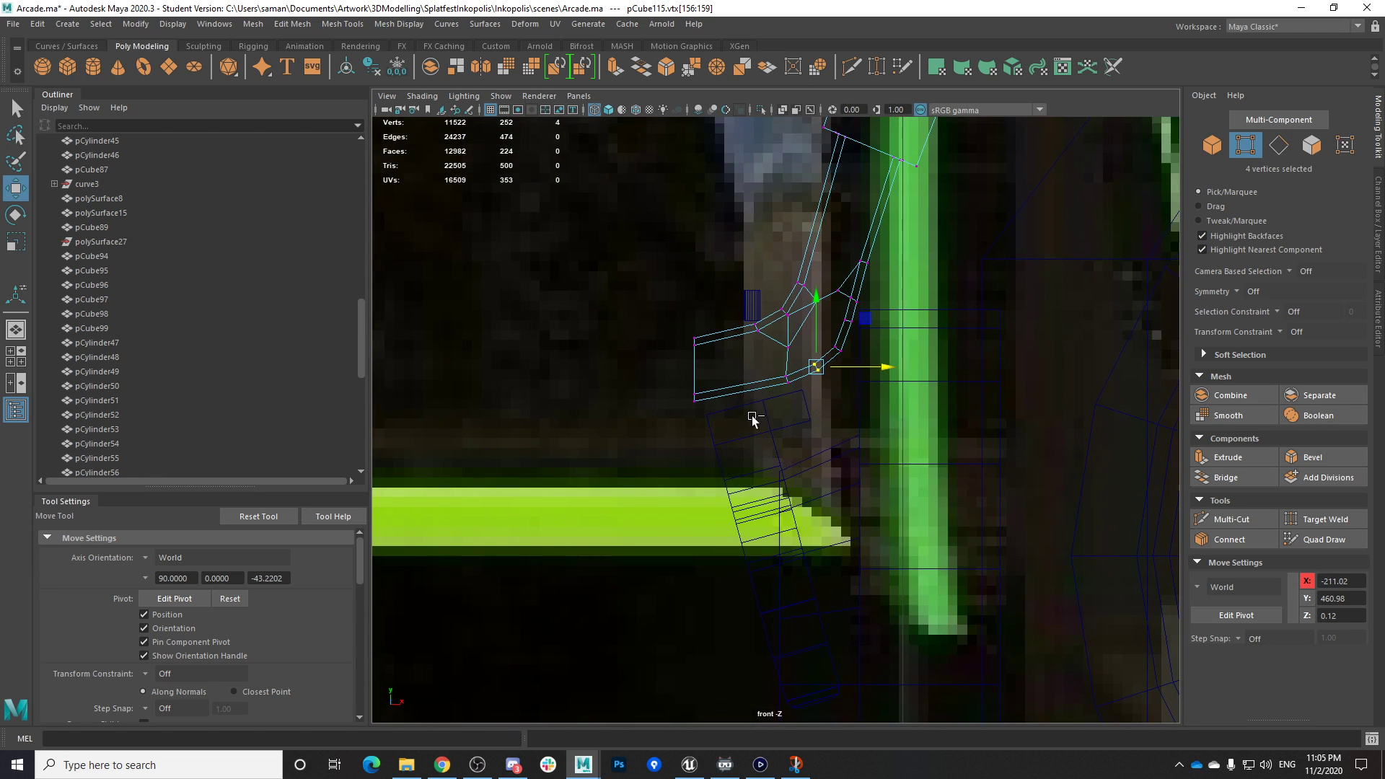
key("ctrl+s")
left_click(674, 396)
Adjust the headband tip's eight end vertices to about Y 460.52 and the ten inner-corner vertices to about Y 466.64
scroll(675, 354, "down", 2)
left_click_drag(665, 321, 752, 418)
left_click_drag(723, 318, 723, 318)
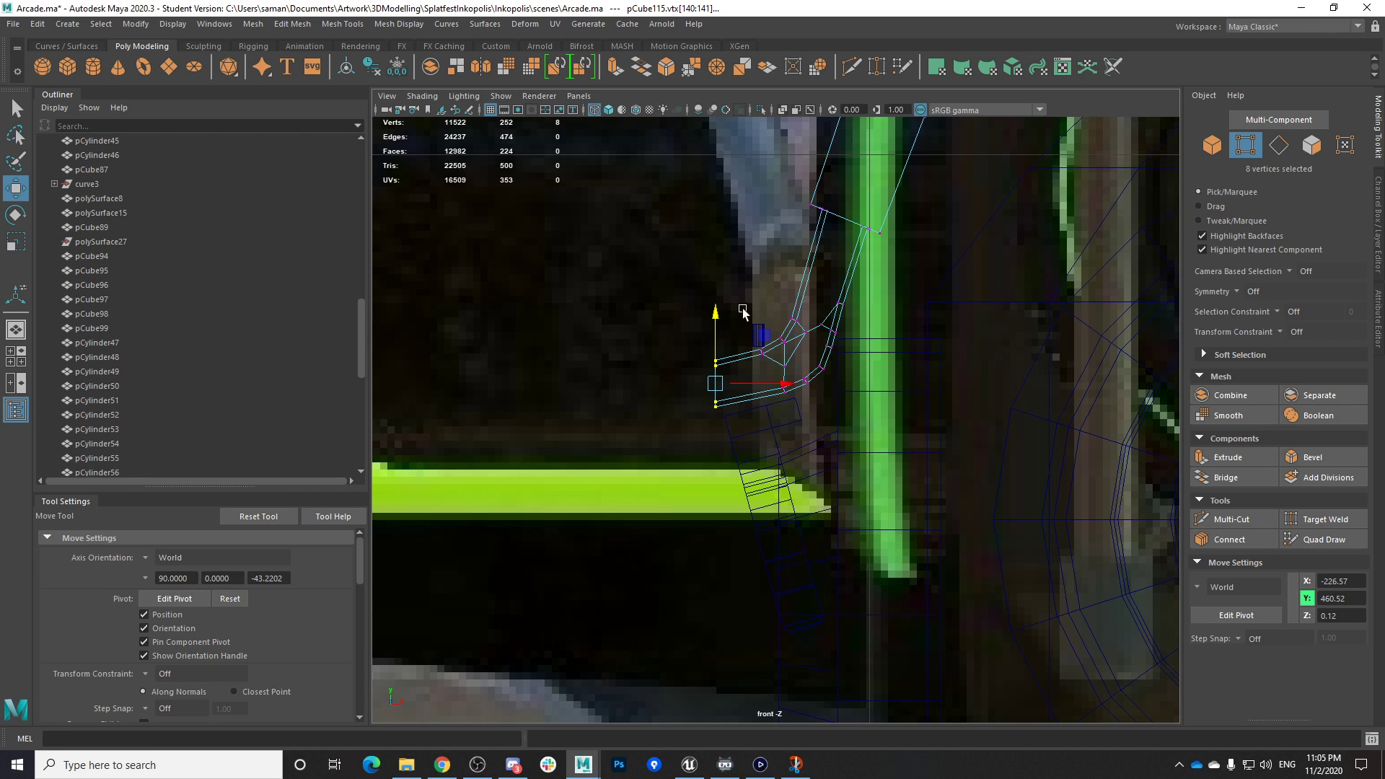
left_click_drag(793, 364, 786, 363)
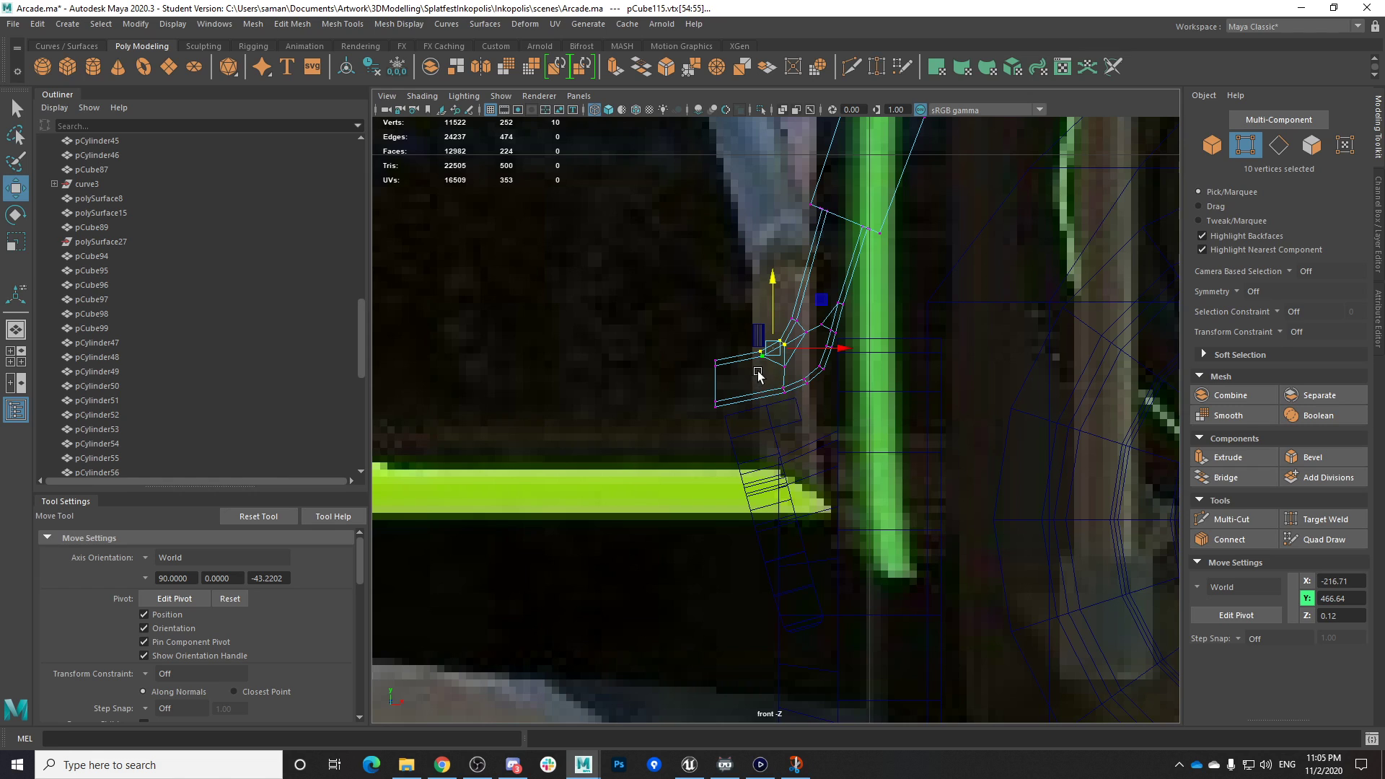
Move the two faces at the upper inner end of the half-ring bracket to about X -209.90, Y 456.89
right_click(765, 417)
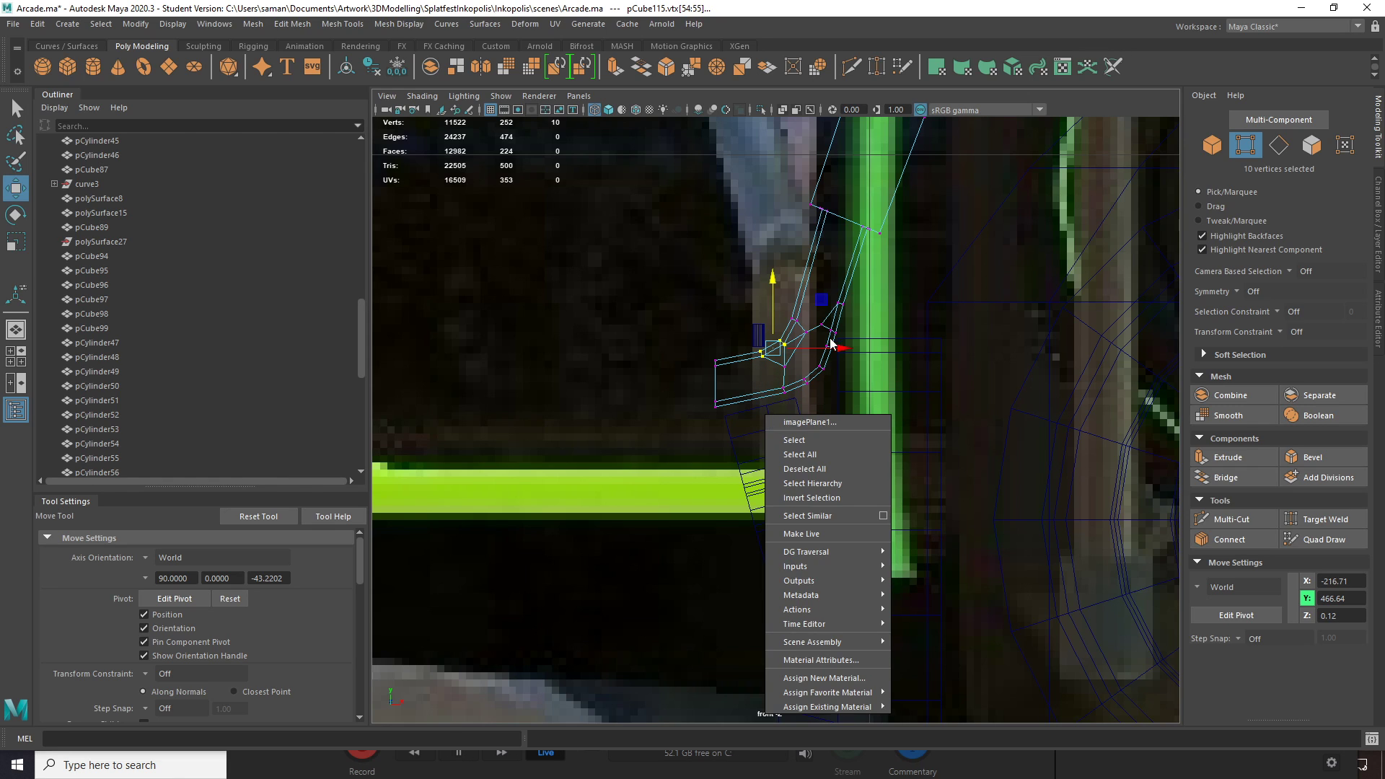
left_click(778, 408)
right_click_drag(765, 417, 820, 419)
left_click_drag(709, 389, 792, 449)
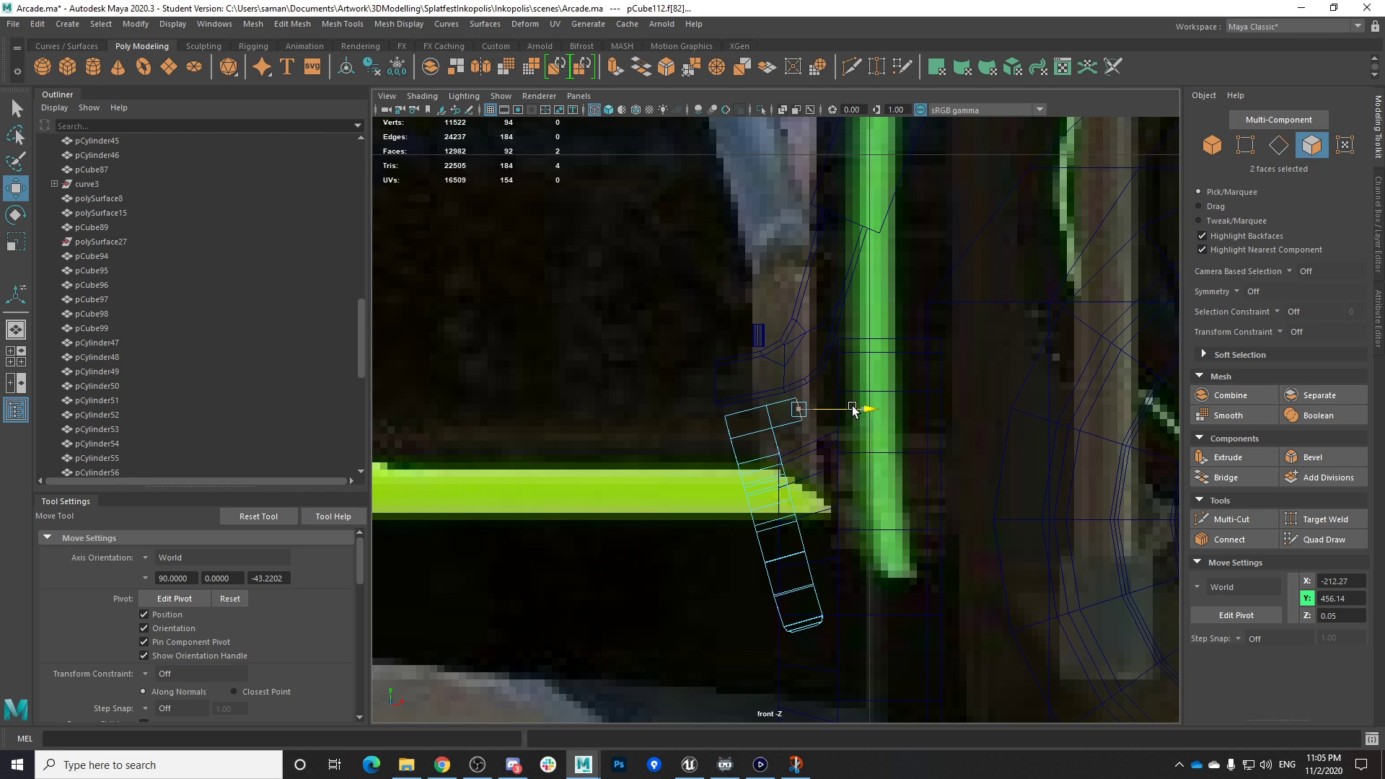
left_click_drag(863, 410, 869, 410)
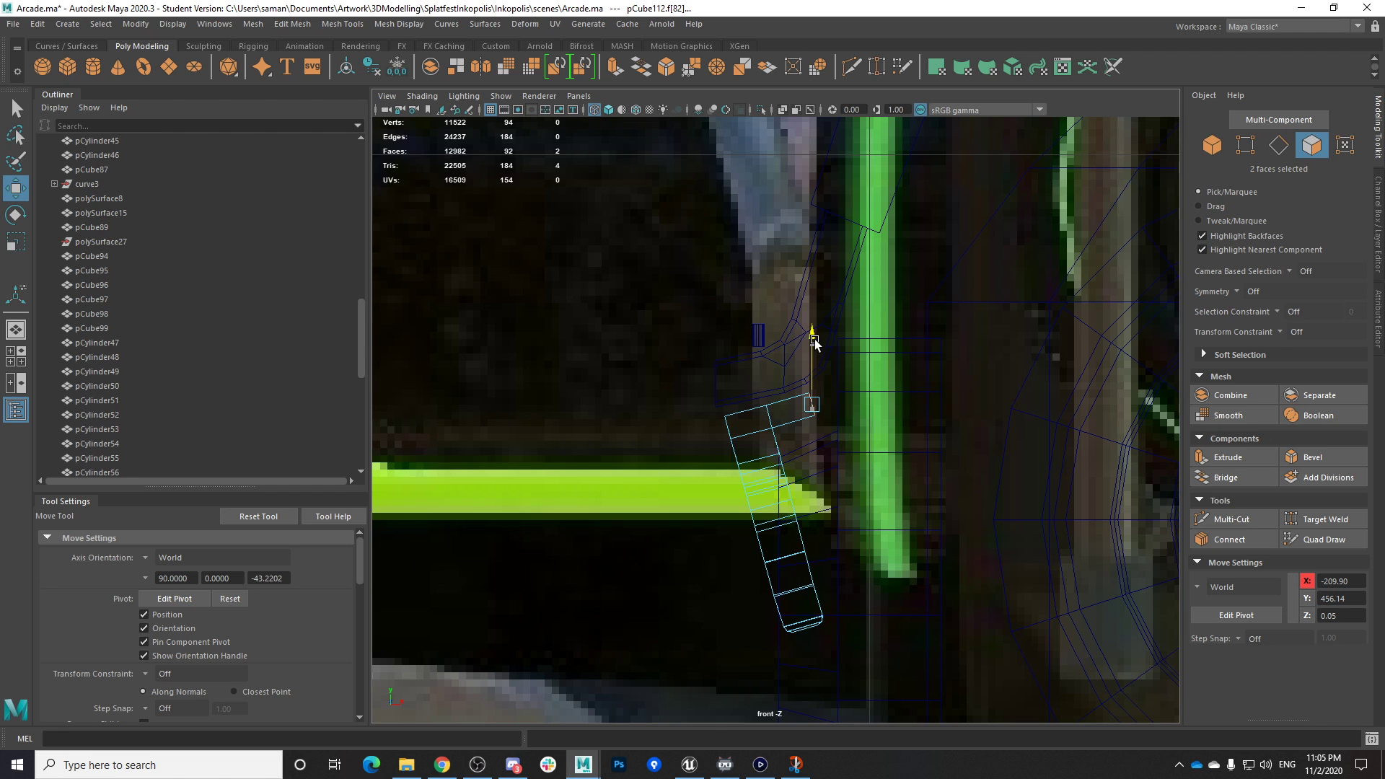
left_click_drag(815, 345, 816, 339)
scroll(787, 453, "down", 5)
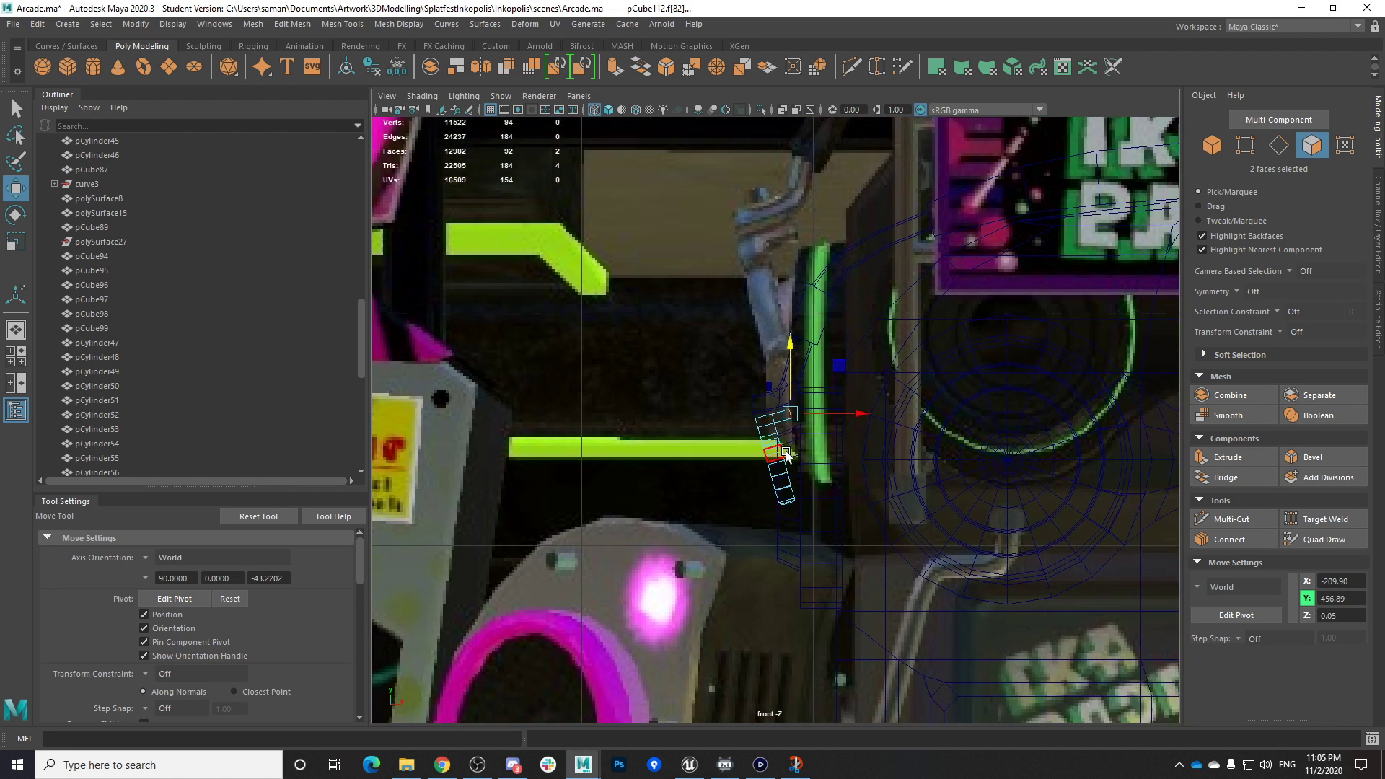
scroll(786, 453, "up", 8)
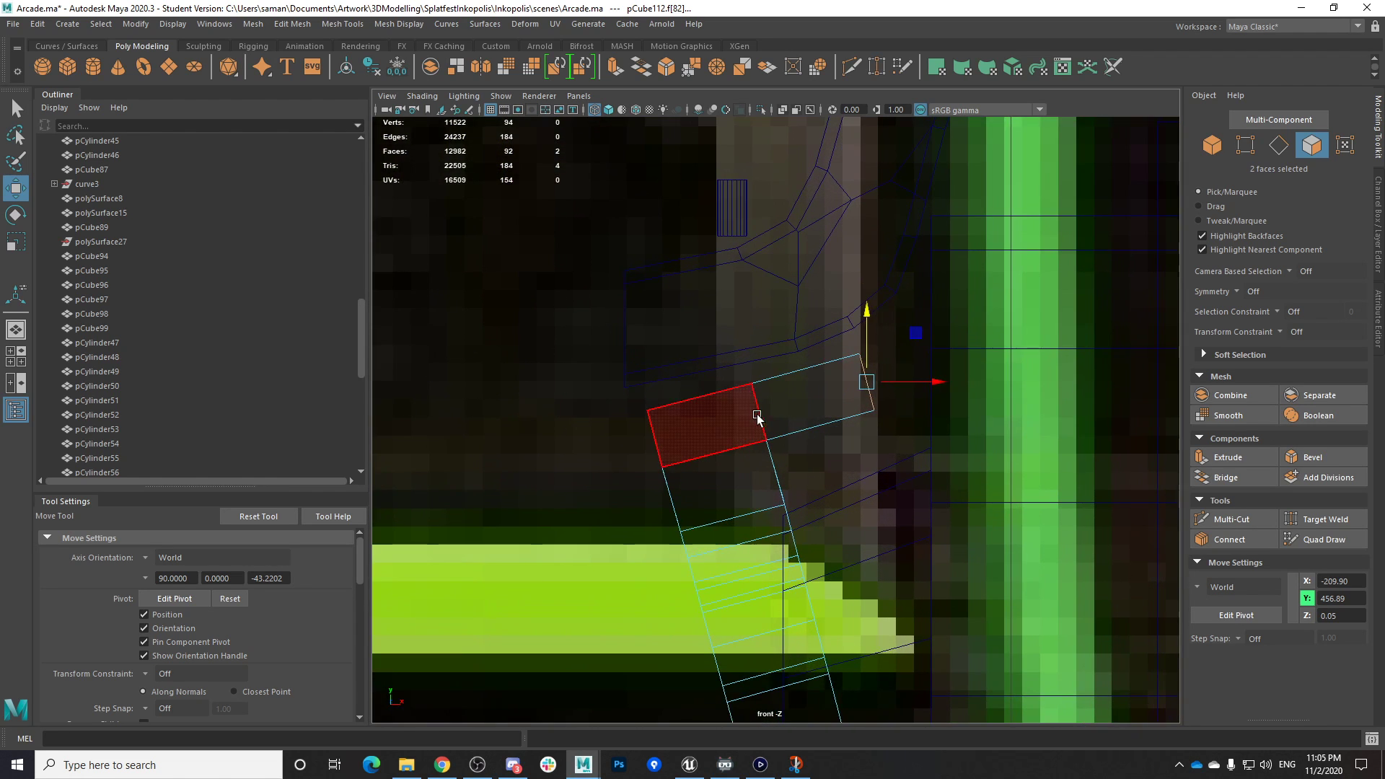
Finish face editing on the half-ring bracket, return to whole-object selection and save the scene
scroll(744, 442, "down", 10)
key("F8")
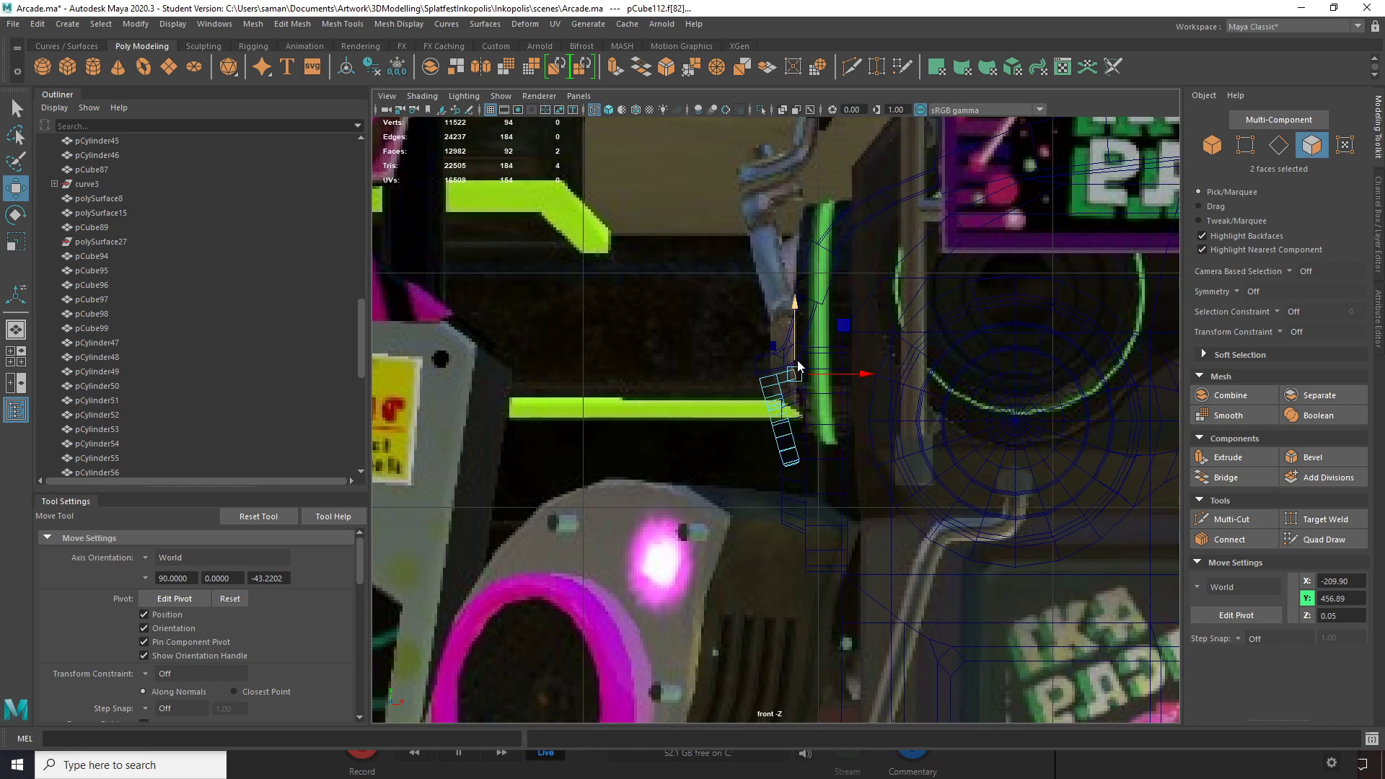
key("e")
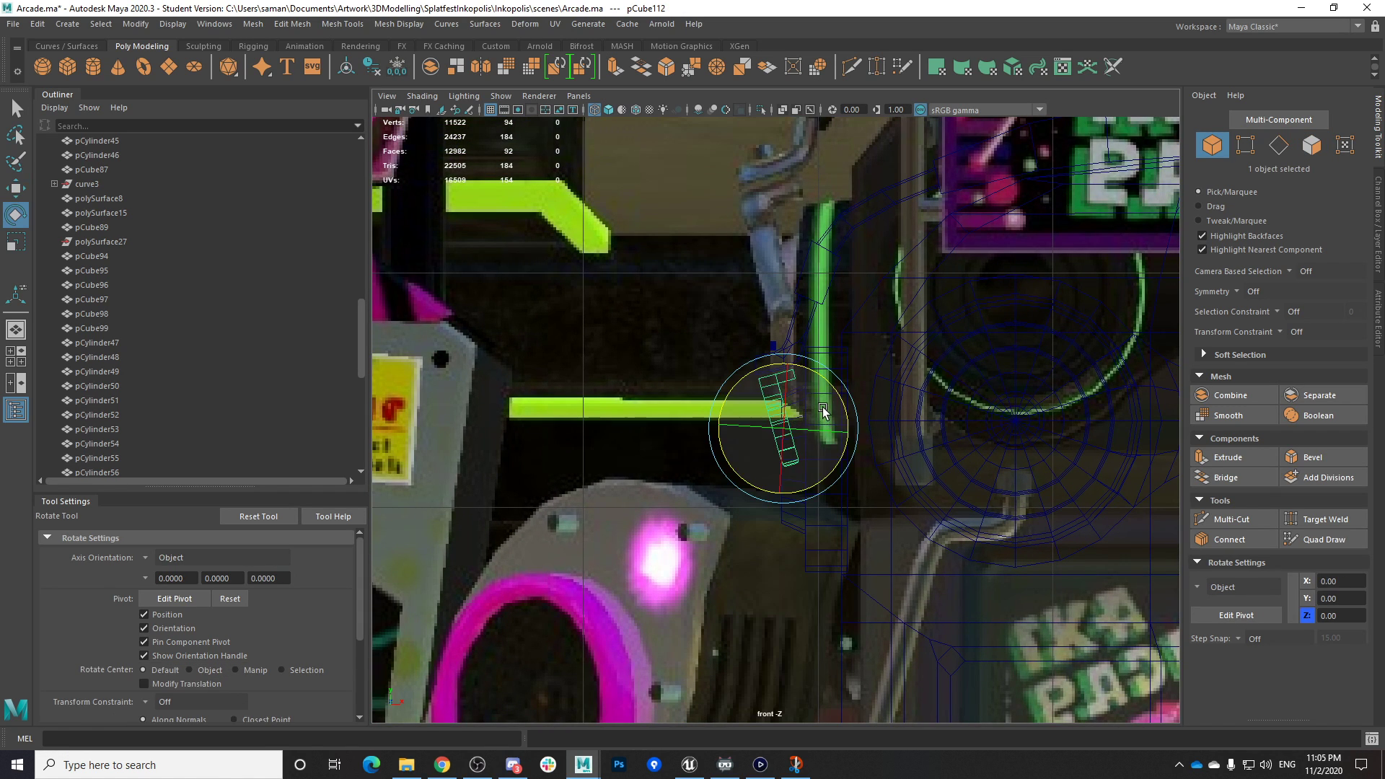
left_click(652, 393)
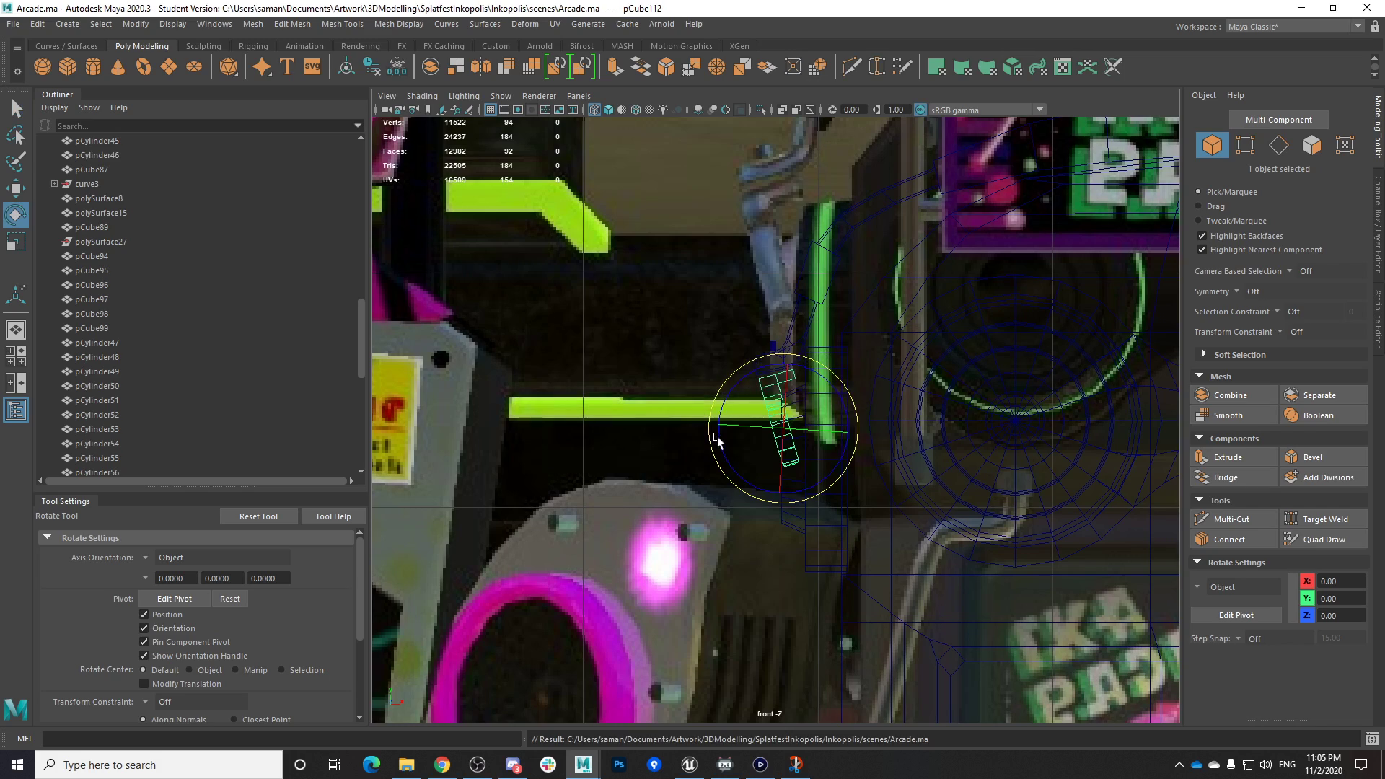
Check the half-ring bracket's fit beneath the headband end in the perspective view and save the scene
scroll(813, 444, "down", 1)
scroll(812, 441, "up", 4)
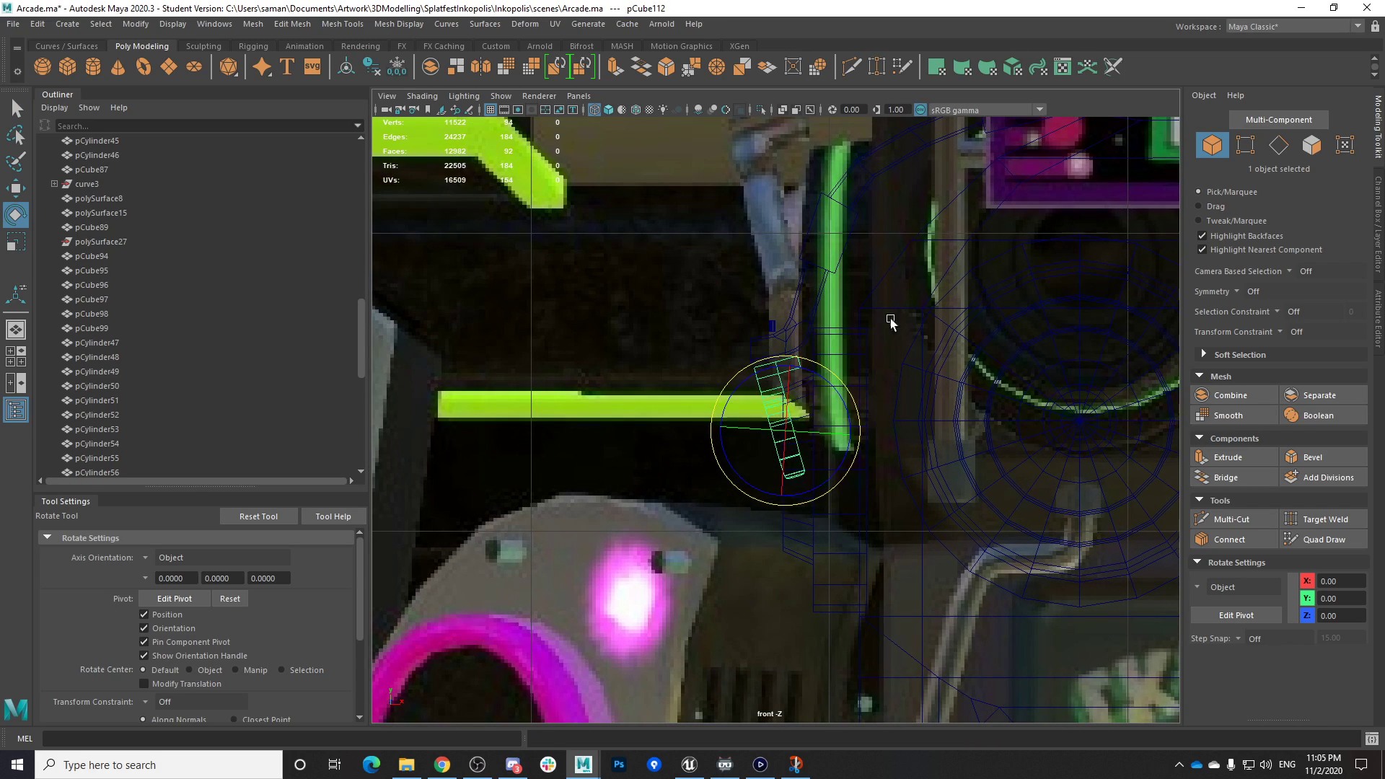
key("space")
key("space")
left_click_drag(868, 380, 1096, 482, "alt")
scroll(866, 394, "up", 3)
scroll(823, 410, "up", 4)
key("w")
scroll(1096, 482, "up", 3)
left_click(835, 470)
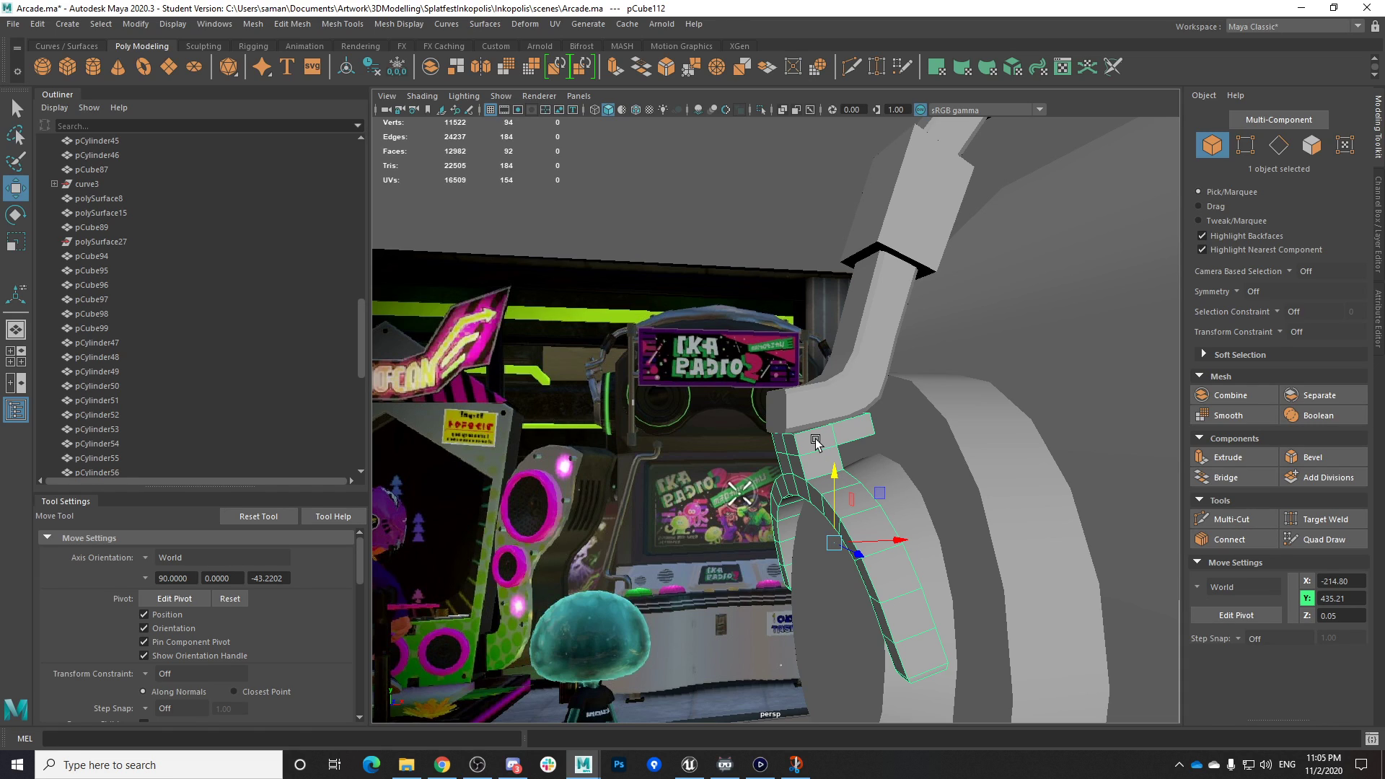
left_click(649, 398)
Compare the headband and ear cup with the reference image from the cabinet's front, saving the scene
scroll(763, 460, "down", 5)
left_click_drag(763, 461, 923, 488, "alt")
scroll(924, 489, "up", 3)
key("ctrl+s")
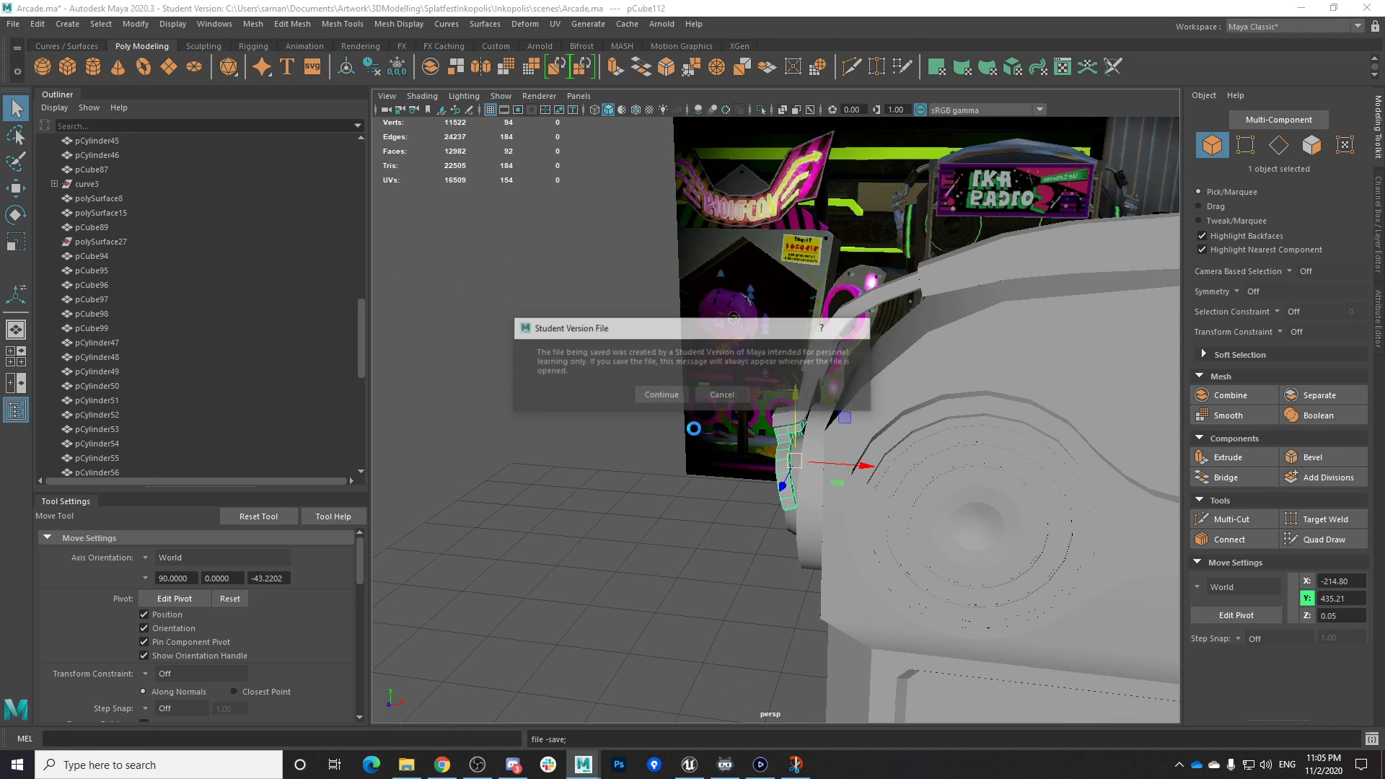
left_click(658, 394)
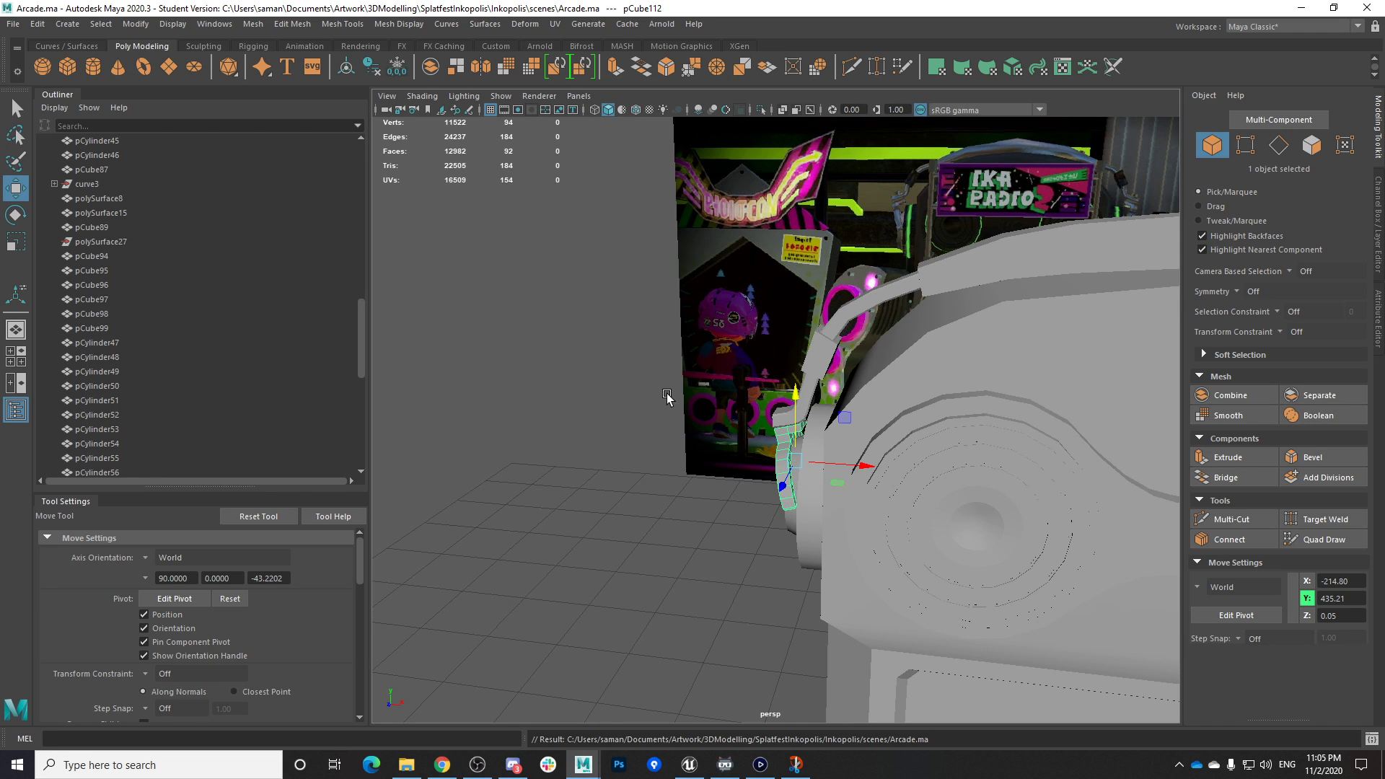
scroll(740, 435, "down", 4)
left_click_drag(741, 436, 793, 438, "alt")
scroll(1008, 441, "up", 3)
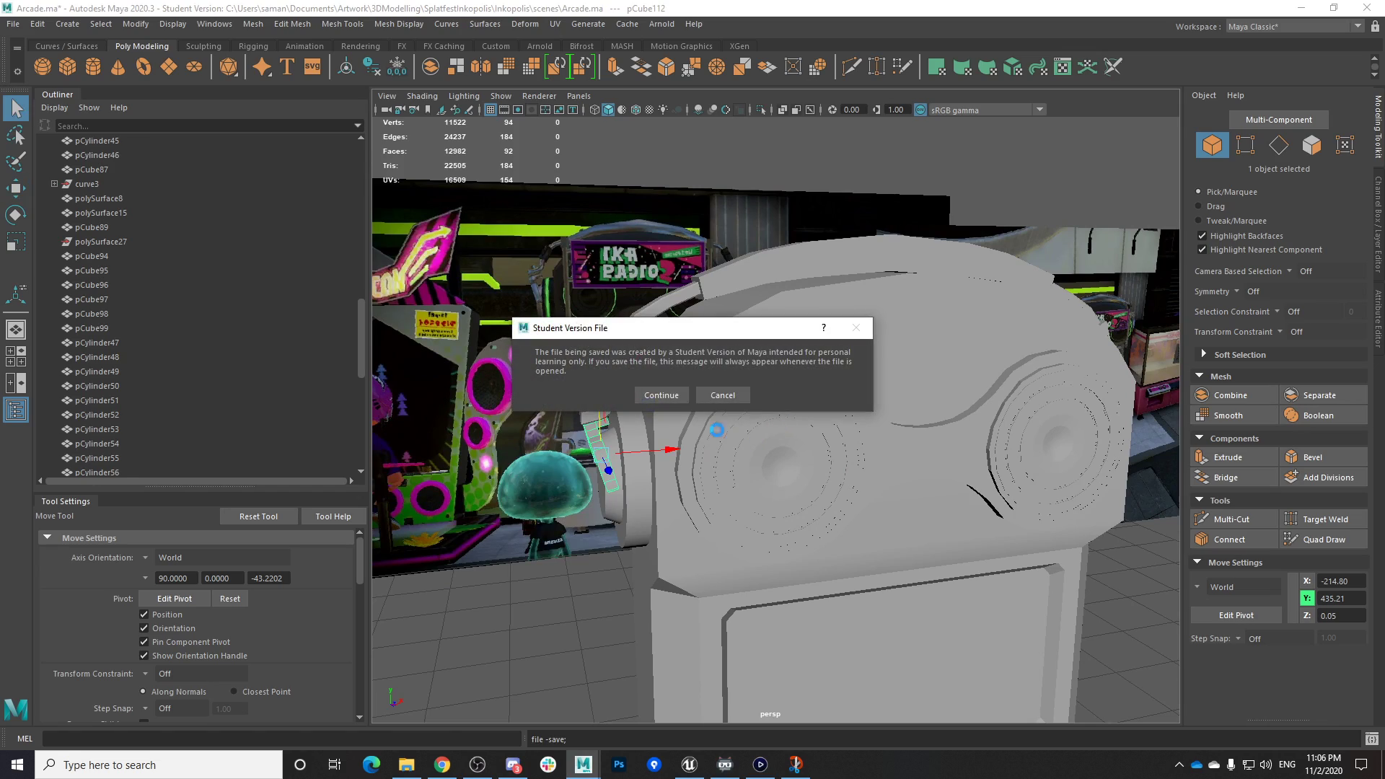
left_click(662, 395)
Examine the headband, bracket and ear cup from around and above the cabinet
left_click_drag(662, 395, 721, 461, "alt")
mouse_move(721, 460)
right_mouse_down("alt")
mouse_move(820, 469)
mouse_move(730, 453)
right_mouse_up("alt")
left_click(651, 501)
left_click_drag(655, 478, 704, 449, "alt")
left_click(611, 460, "shift")
left_click(563, 394)
left_click_drag(541, 397, 576, 416, "alt")
left_click(577, 420)
left_click_drag(456, 361, 464, 333, "alt")
left_click(513, 408)
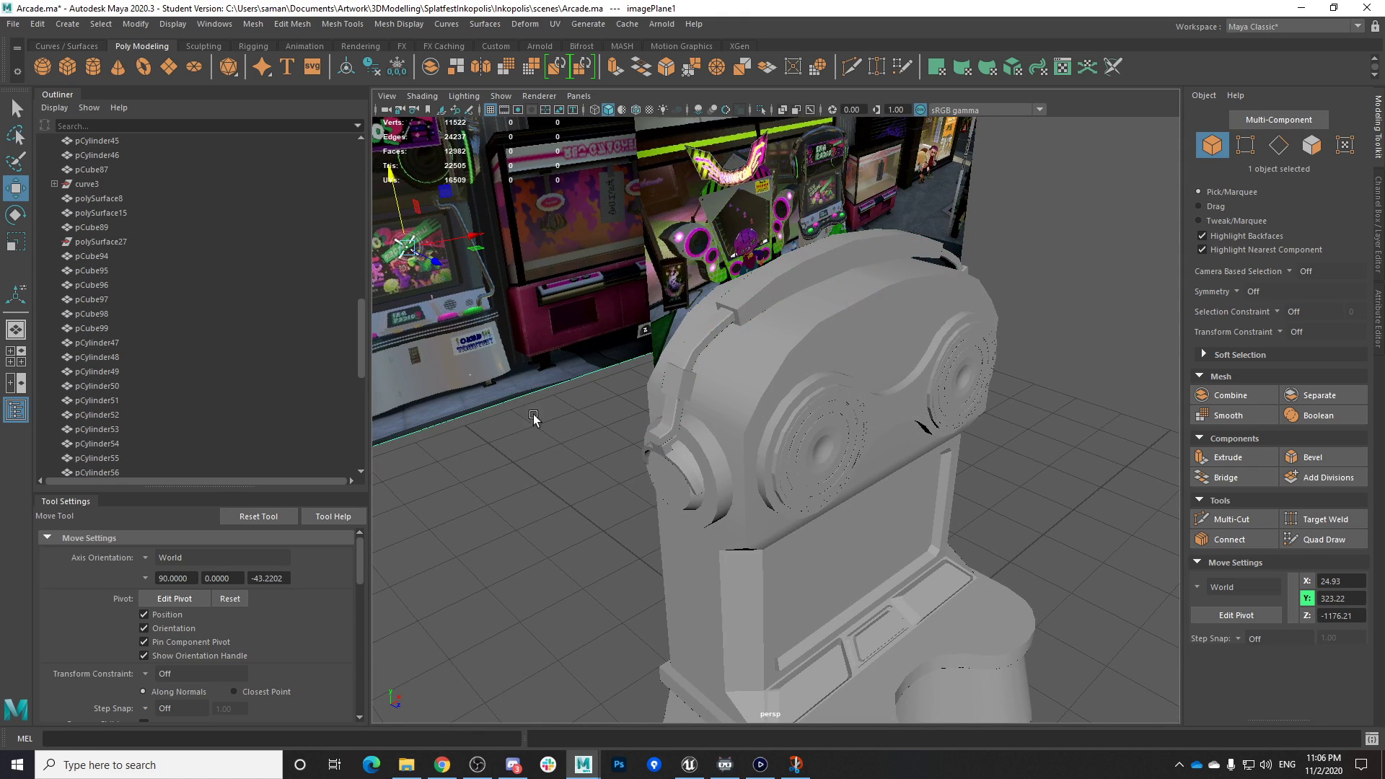
scroll(523, 409, "down", 2)
middle_click_drag(522, 408, 583, 410, "alt")
scroll(626, 450, "down", 5)
left_click_drag(631, 460, 694, 496, "alt")
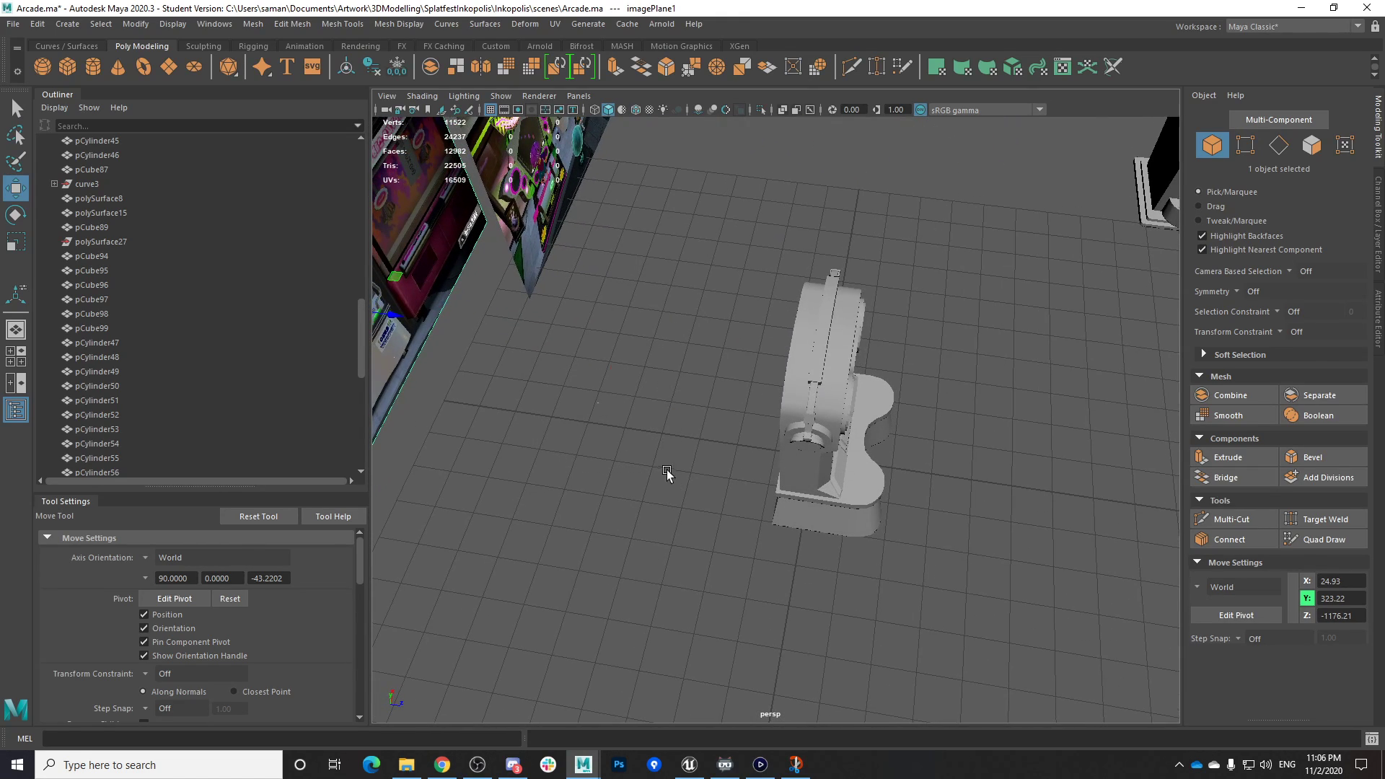
Set the small cylinder's Translate Z to 0 to centre it on the ear cup, and save the scene
left_click(870, 444)
left_click(1377, 189)
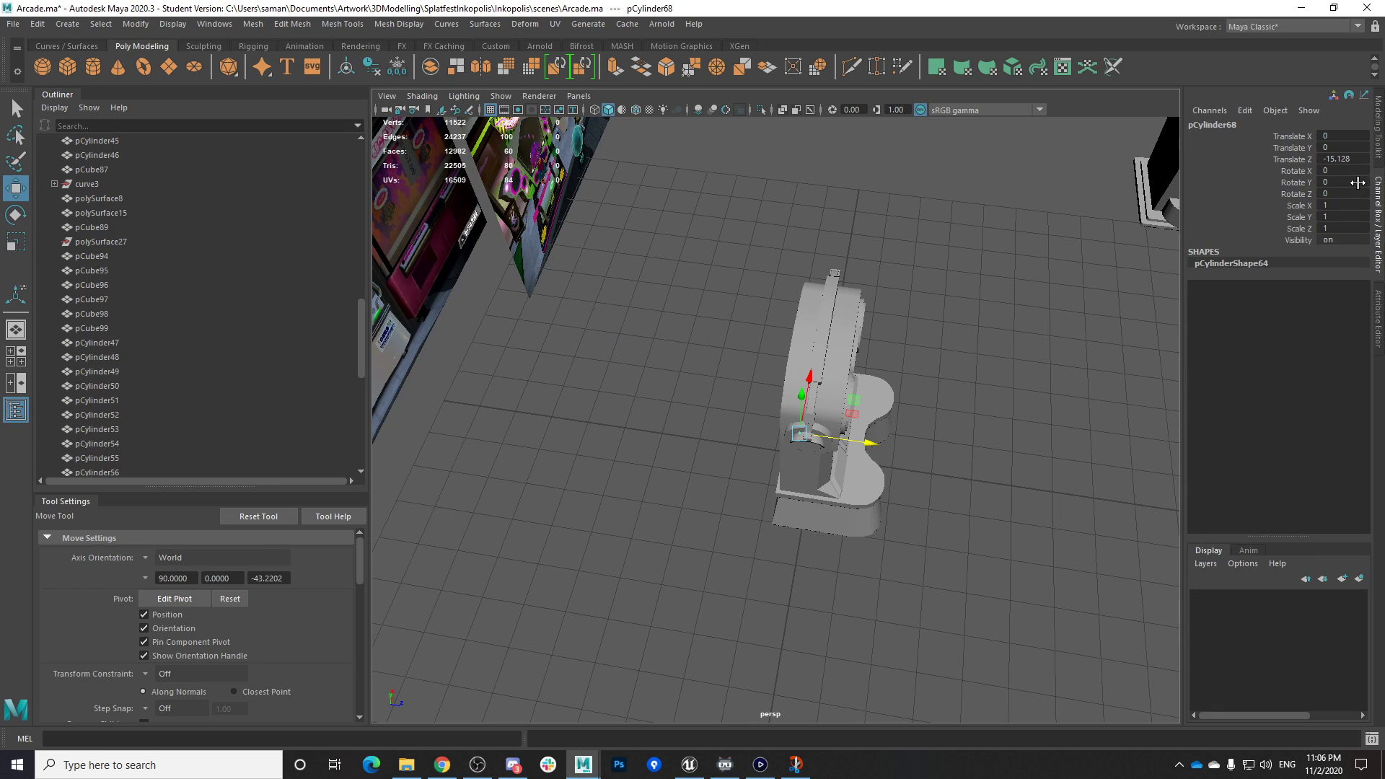
left_click(1360, 160)
type("0")
key("Return")
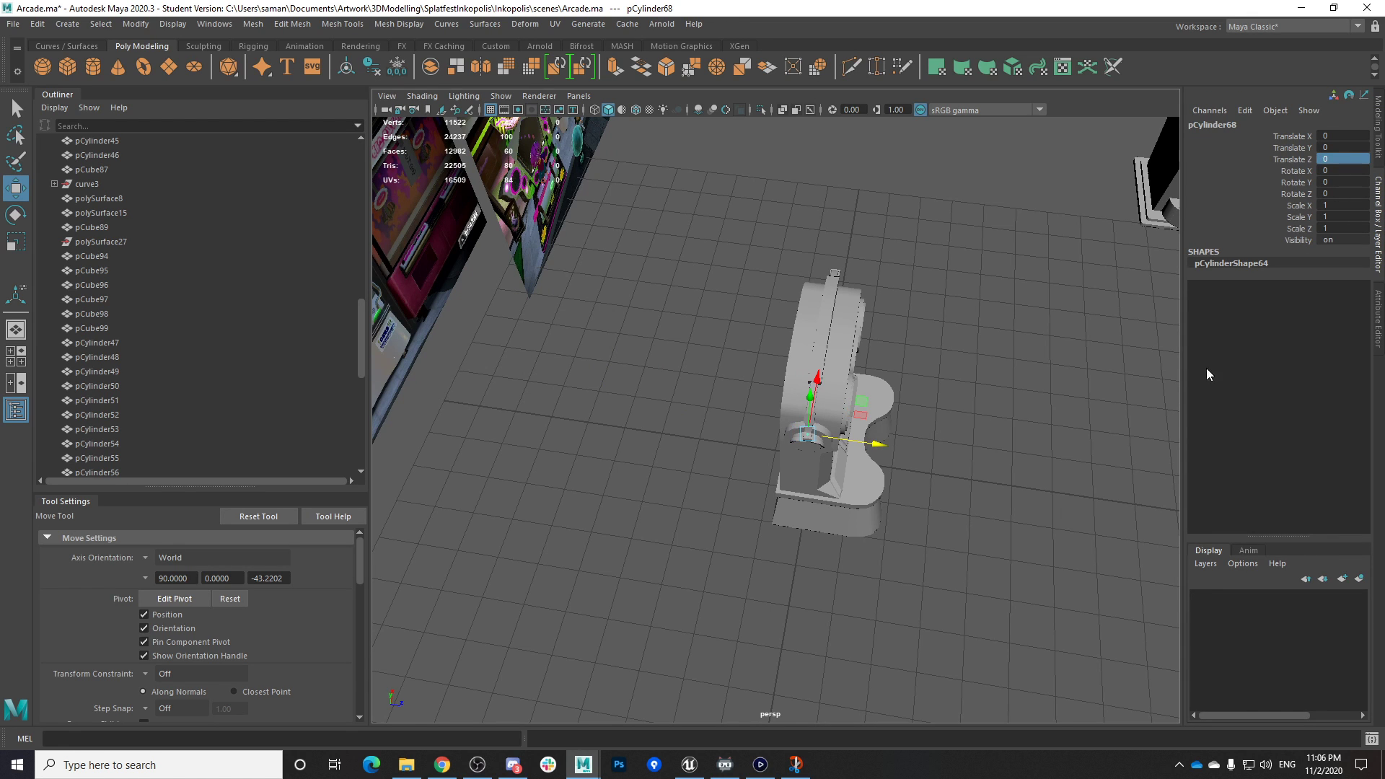
key("ctrl+s")
left_click(656, 396)
Scale the small cylinder at the headband's end uniformly to about 2.99
key("space")
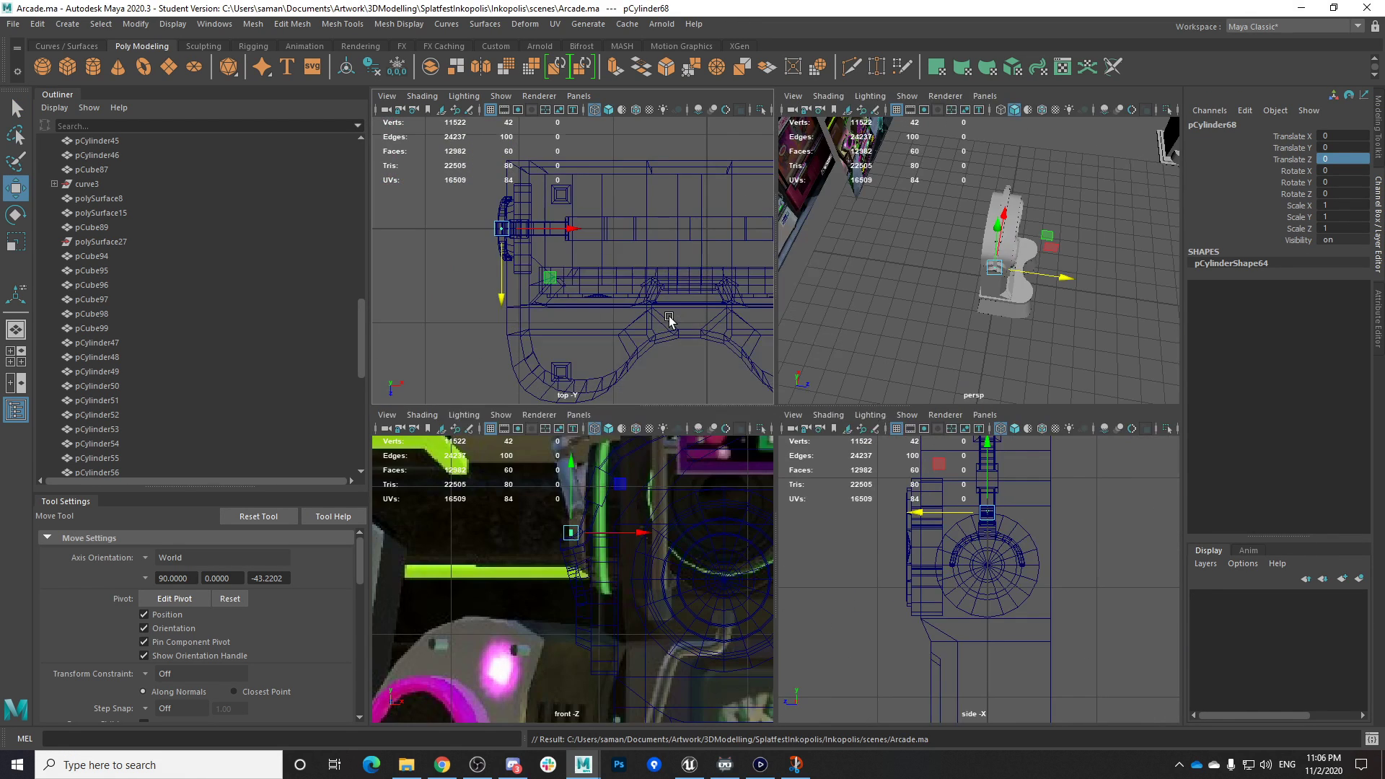
key("space")
key("r")
left_click_drag(634, 357, 713, 353)
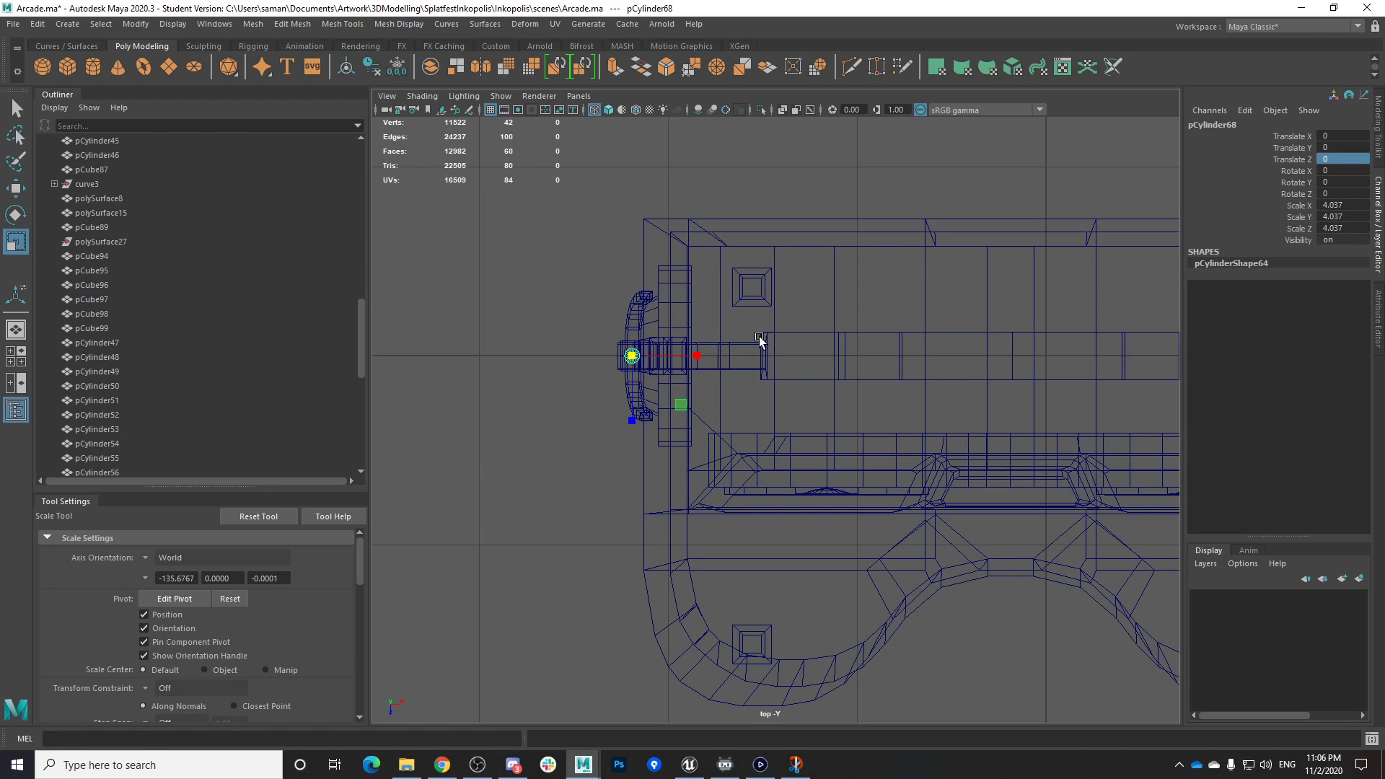
key("space")
key("space")
key("f")
left_click_drag(857, 474, 803, 437, "alt")
left_click_drag(777, 356, 806, 490)
key("w")
key("r")
left_click_drag(777, 421, 758, 430)
left_click_drag(767, 441, 794, 372, "alt")
key("w")
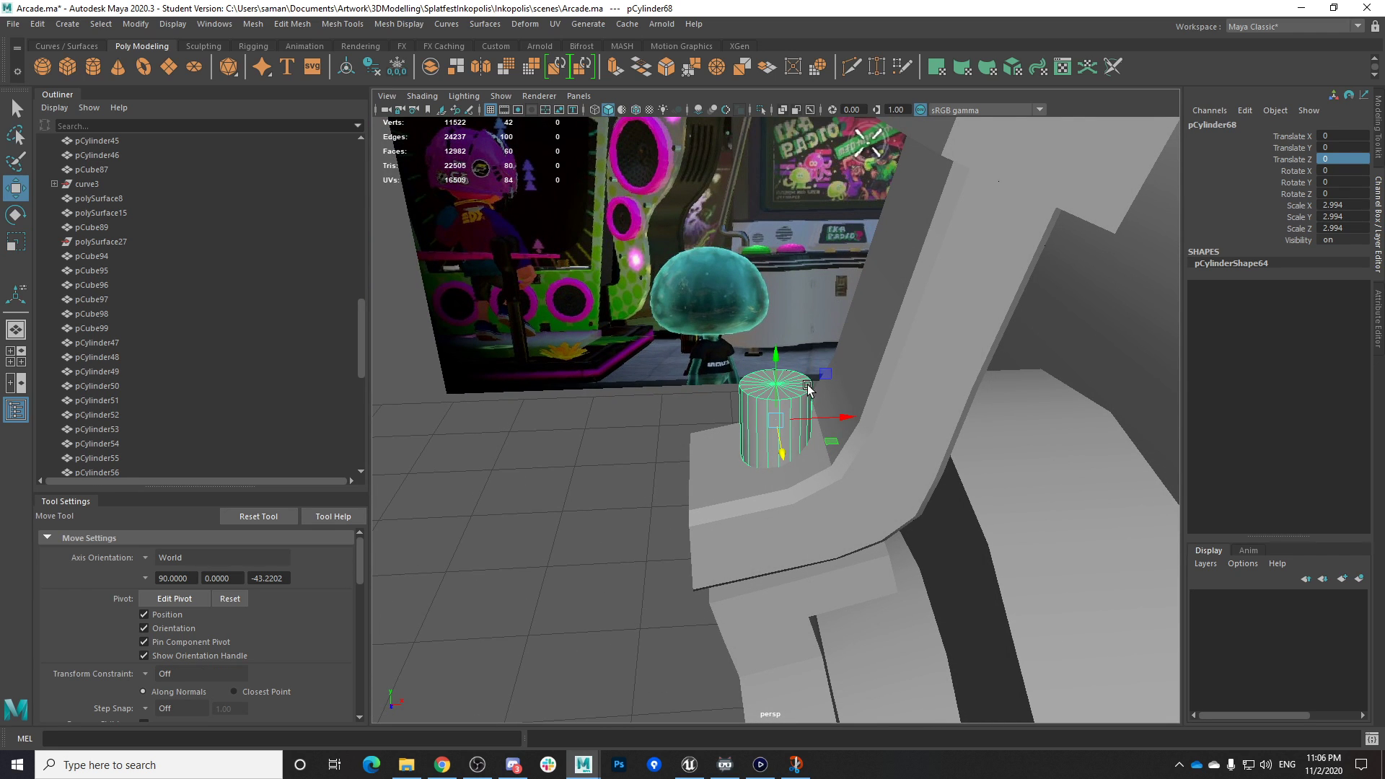
Tilt the small cylinder about 13.21 degrees around Z to follow the headband end's slope
left_click(788, 368)
key("ctrl+z")
key("e")
left_click_drag(786, 373, 794, 404)
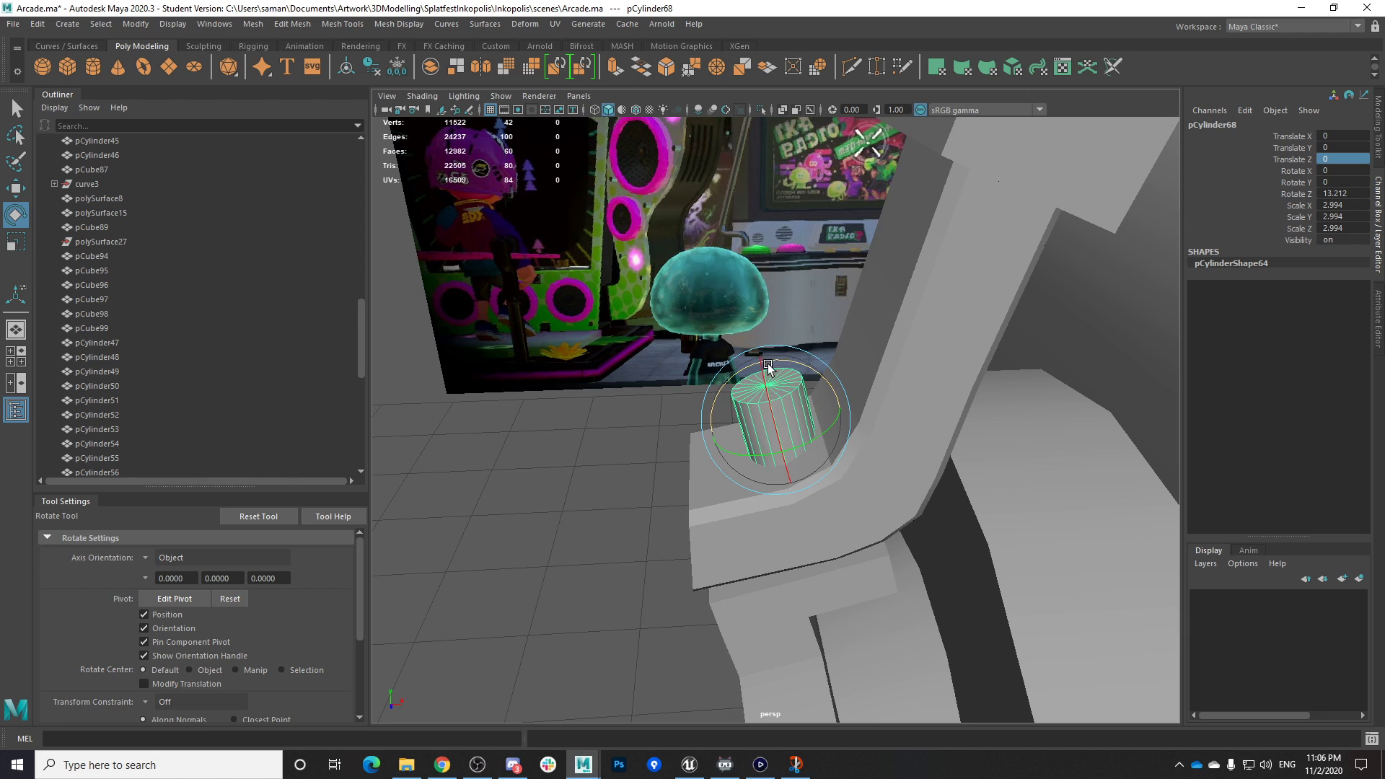
key("space")
key("space")
key("f")
scroll(790, 551, "down", 4)
key("space")
key("space")
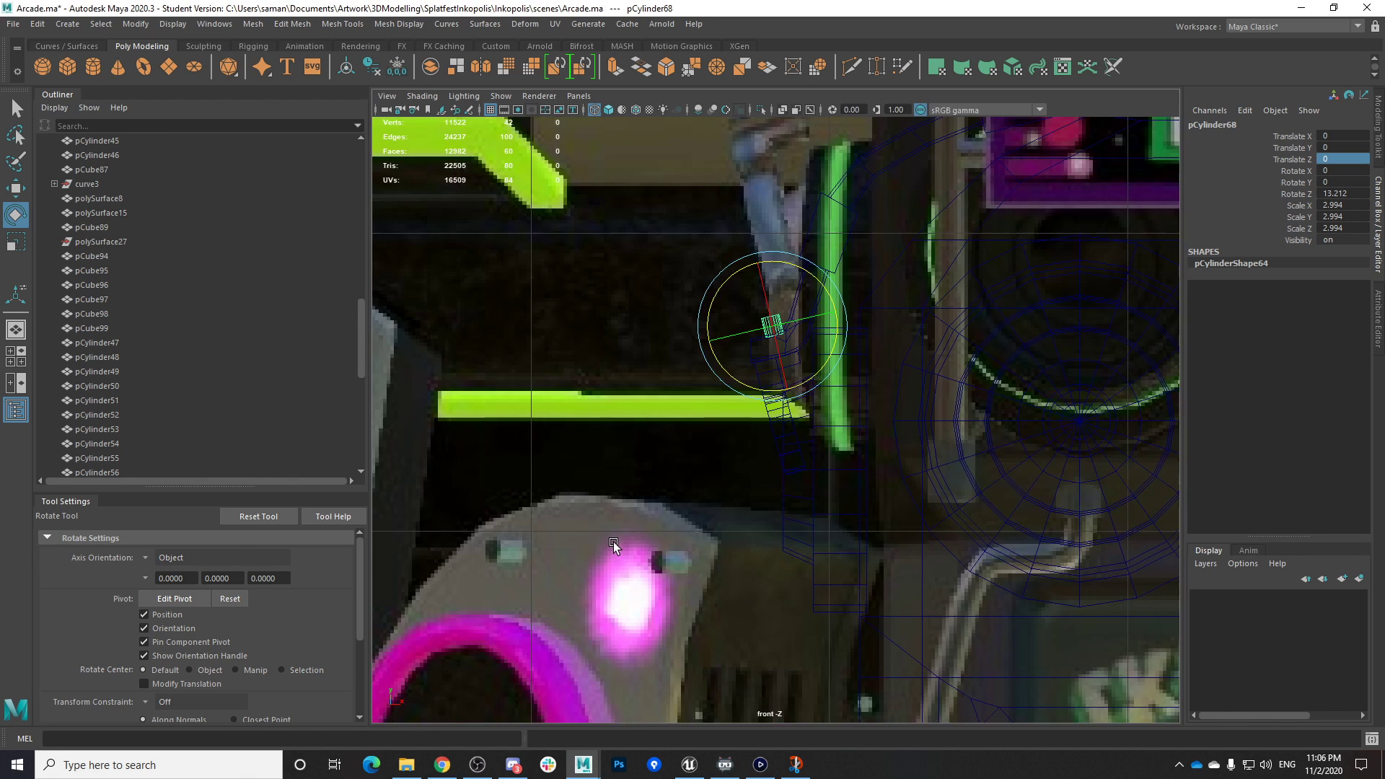
Lower the small cylinder into the headband's end at about Translate Y -5.32 and adjust its Z rotation to about 10.25
key("f")
scroll(674, 482, "down", 7)
key("w")
left_click_drag(838, 422, 804, 424)
left_click_drag(744, 374, 799, 467)
key("e")
key("w")
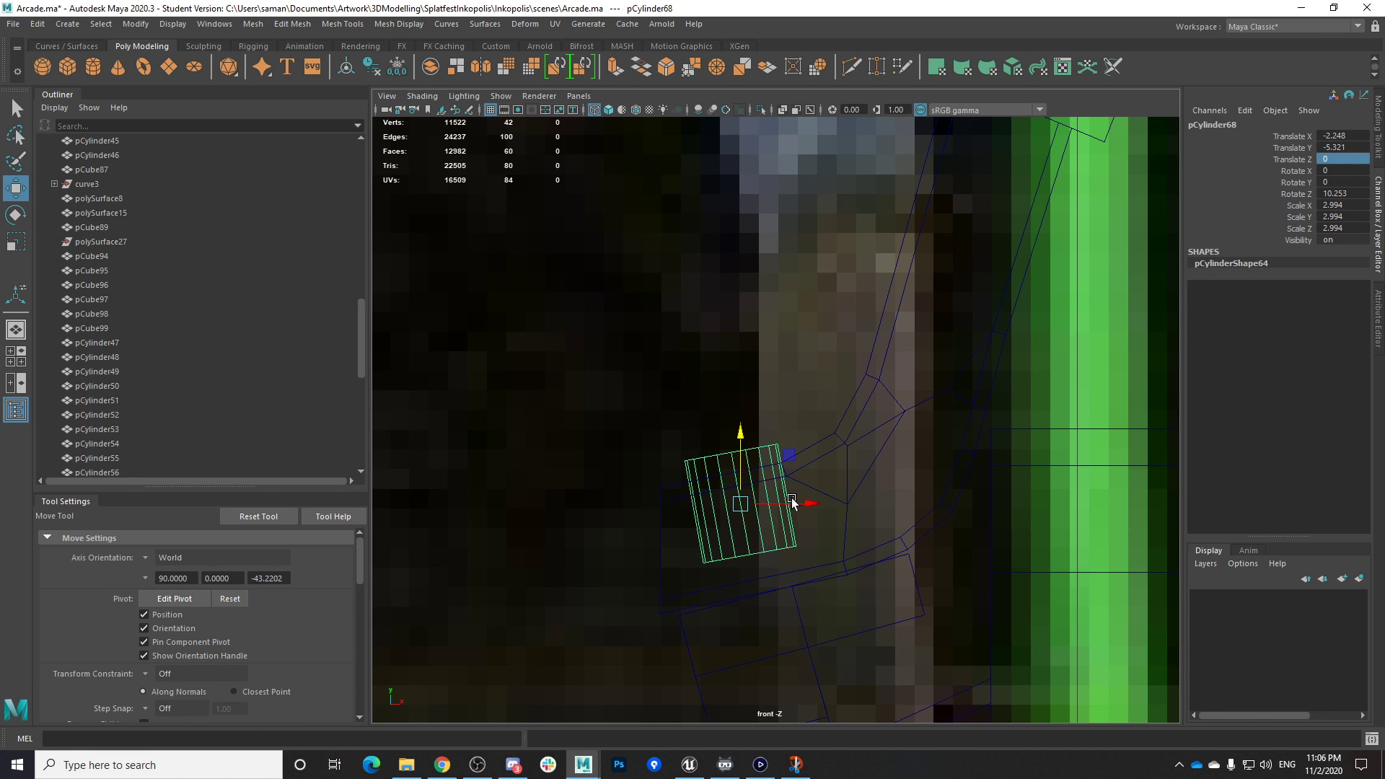
left_click(803, 505)
left_click(790, 507)
left_click_drag(807, 500, 803, 501)
Nudge the eight vertices at the headband's tip slightly inward toward the small cylinder
middle_click_drag(892, 529, 804, 464, "alt")
left_click(879, 488)
left_click(879, 492)
right_click_drag(802, 379, 695, 365)
left_click_drag(652, 541, 627, 396)
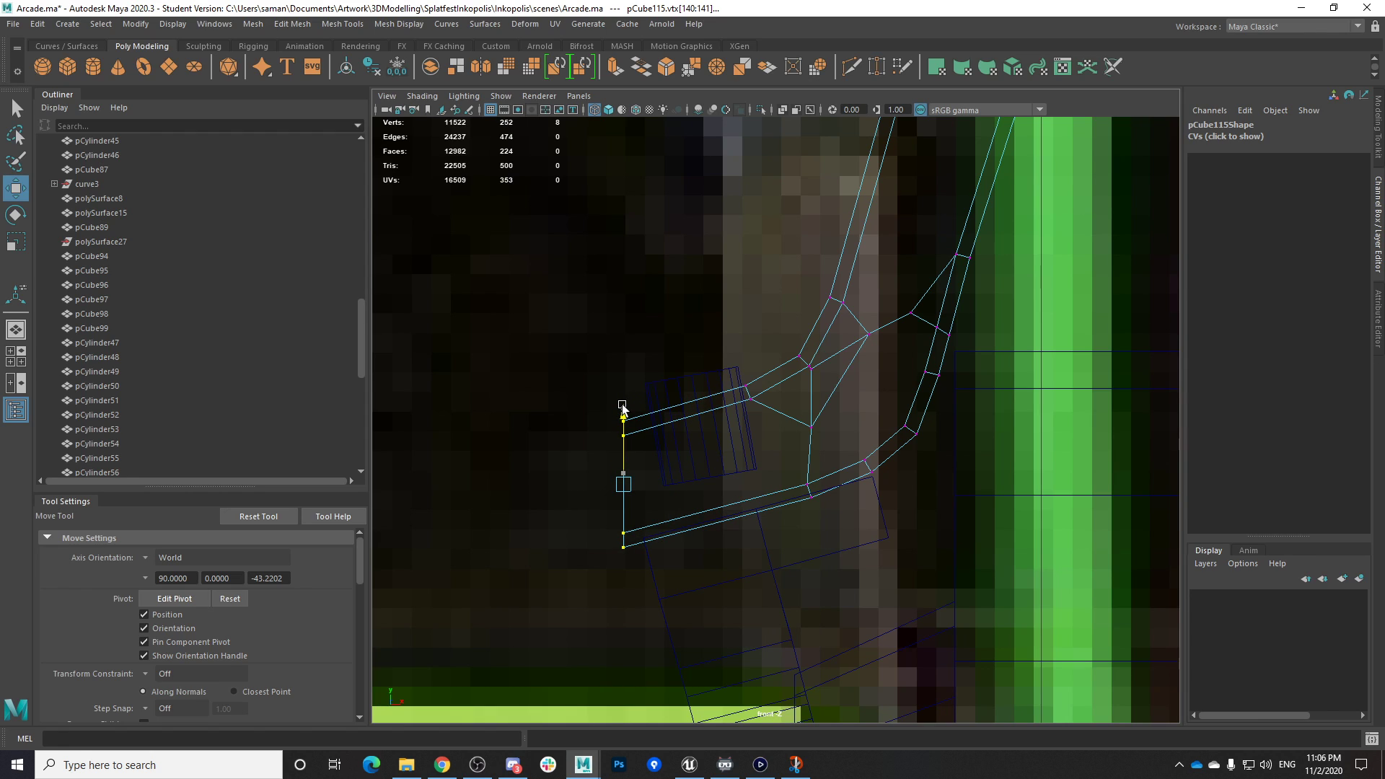
left_click_drag(672, 489, 676, 488)
left_click_drag(631, 416, 631, 417)
Adjust the twelve lower-bend vertices and the four vertices above them sideways on the headband's opposite end
scroll(686, 498, "down", 6)
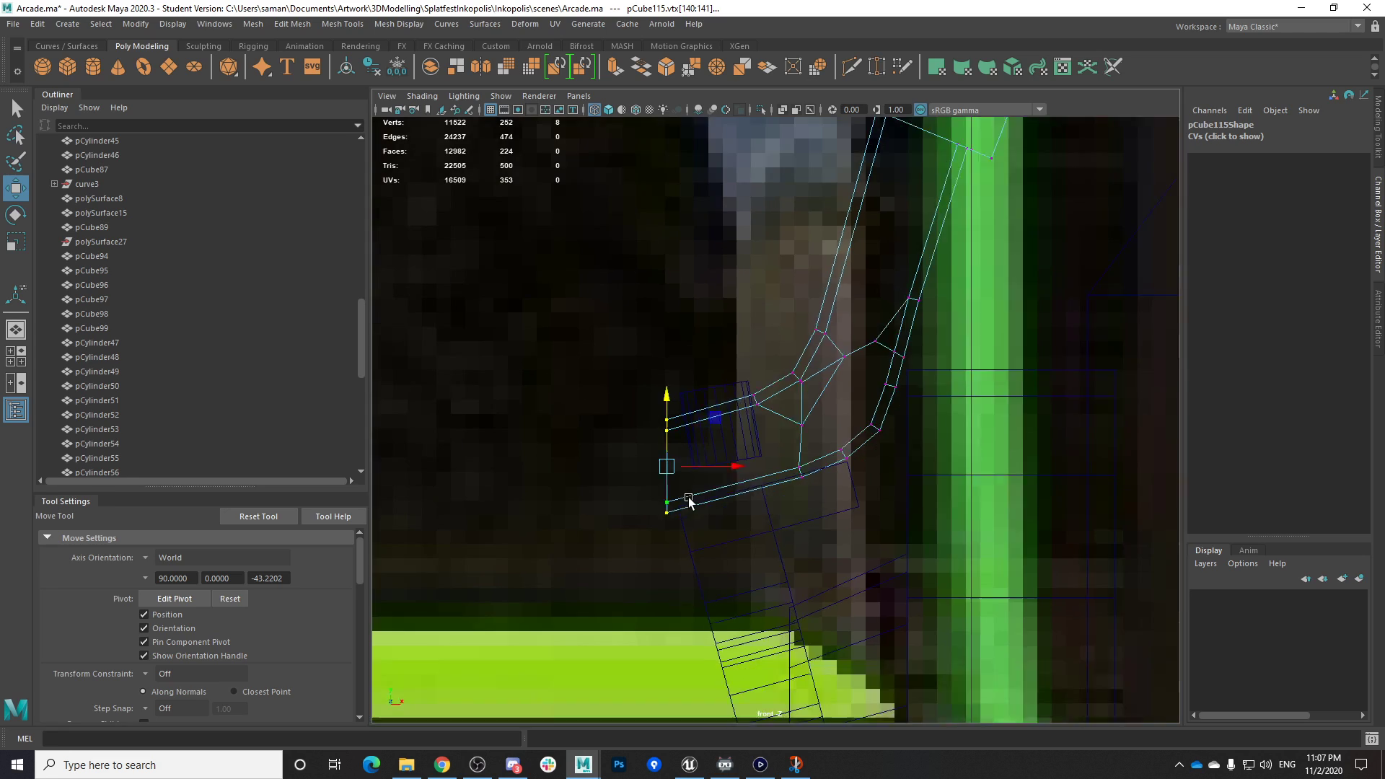
scroll(732, 503, "up", 3)
scroll(790, 505, "down", 2)
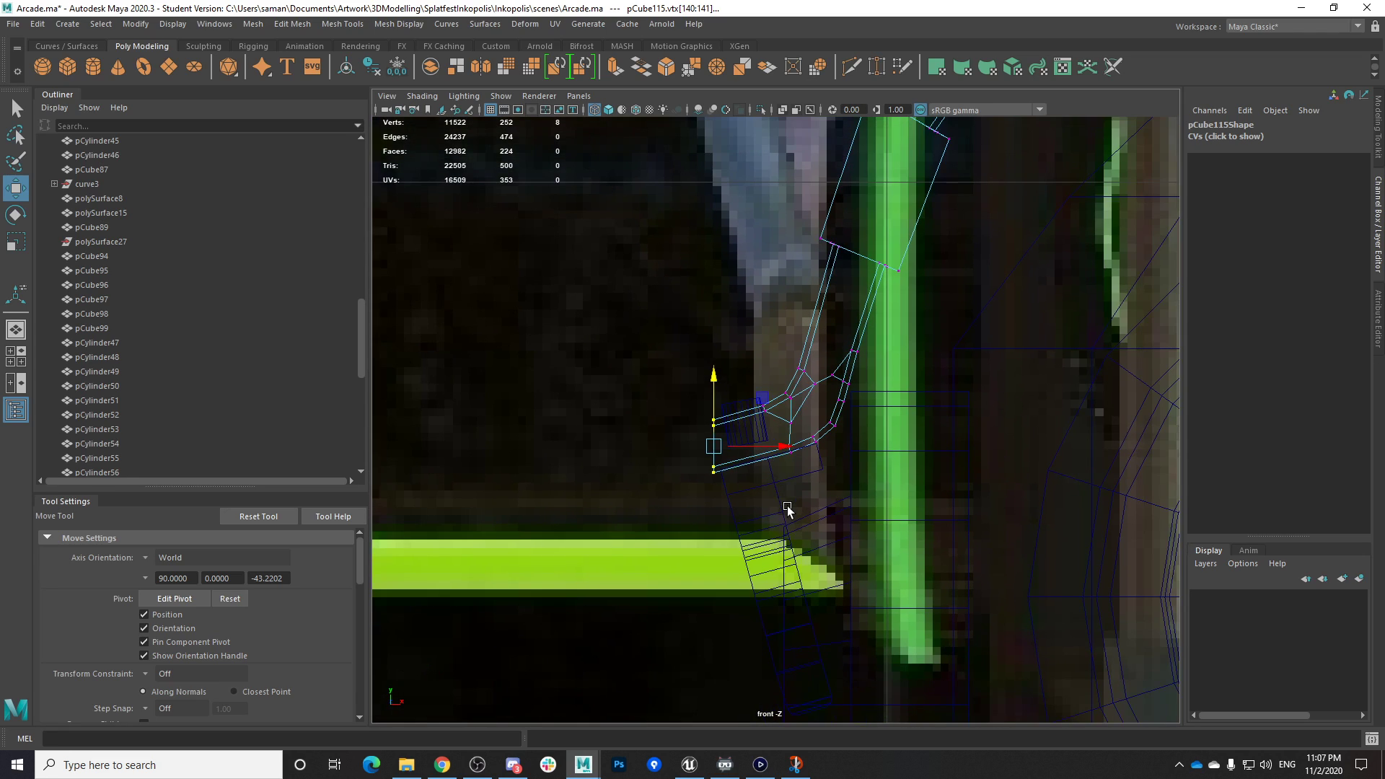
scroll(827, 523, "down", 2)
middle_click_drag(776, 505, 655, 500, "alt")
scroll(721, 469, "down", 4)
middle_click_drag(945, 424, 755, 427, "alt")
middle_click_drag(1118, 424, 479, 423, "alt")
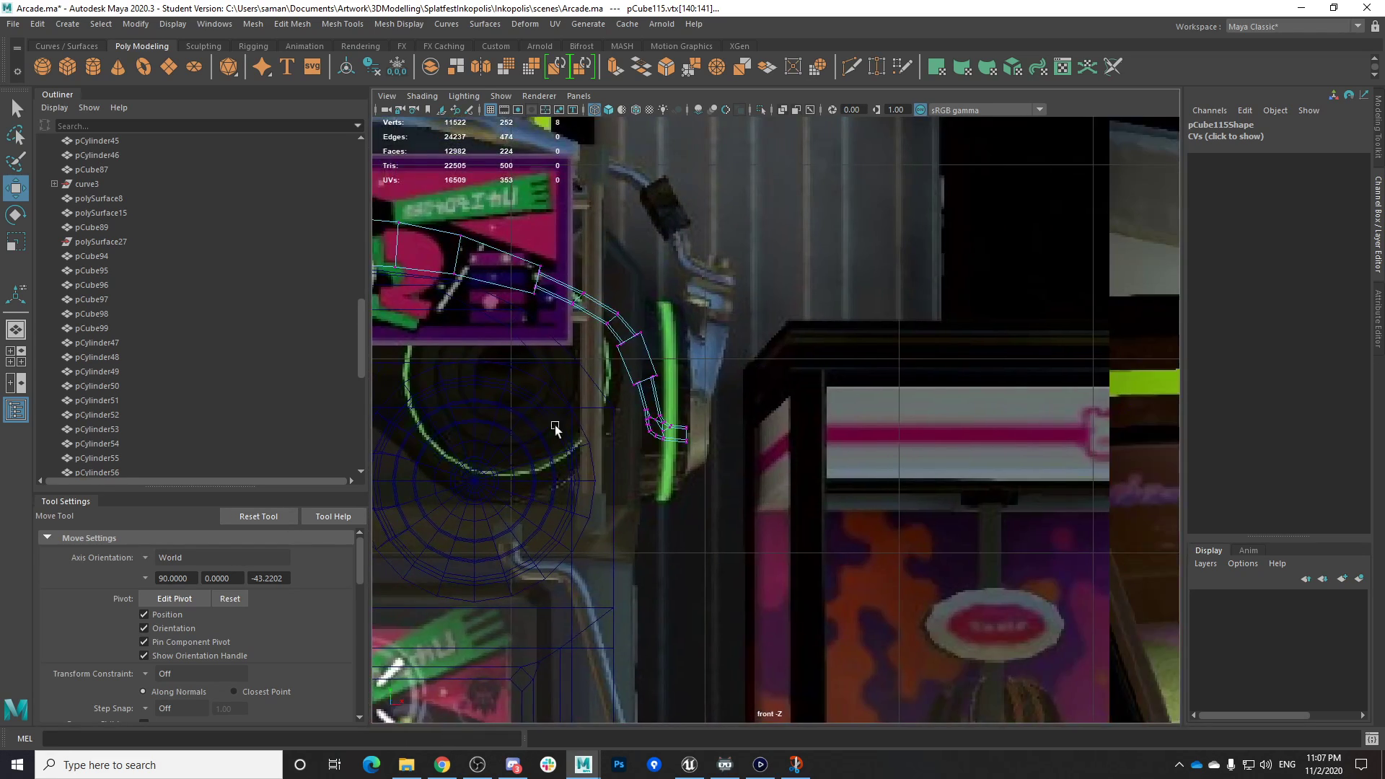
scroll(621, 421, "up", 5)
middle_click_drag(621, 421, 871, 425, "alt")
scroll(825, 438, "up", 7)
scroll(728, 436, "down", 1)
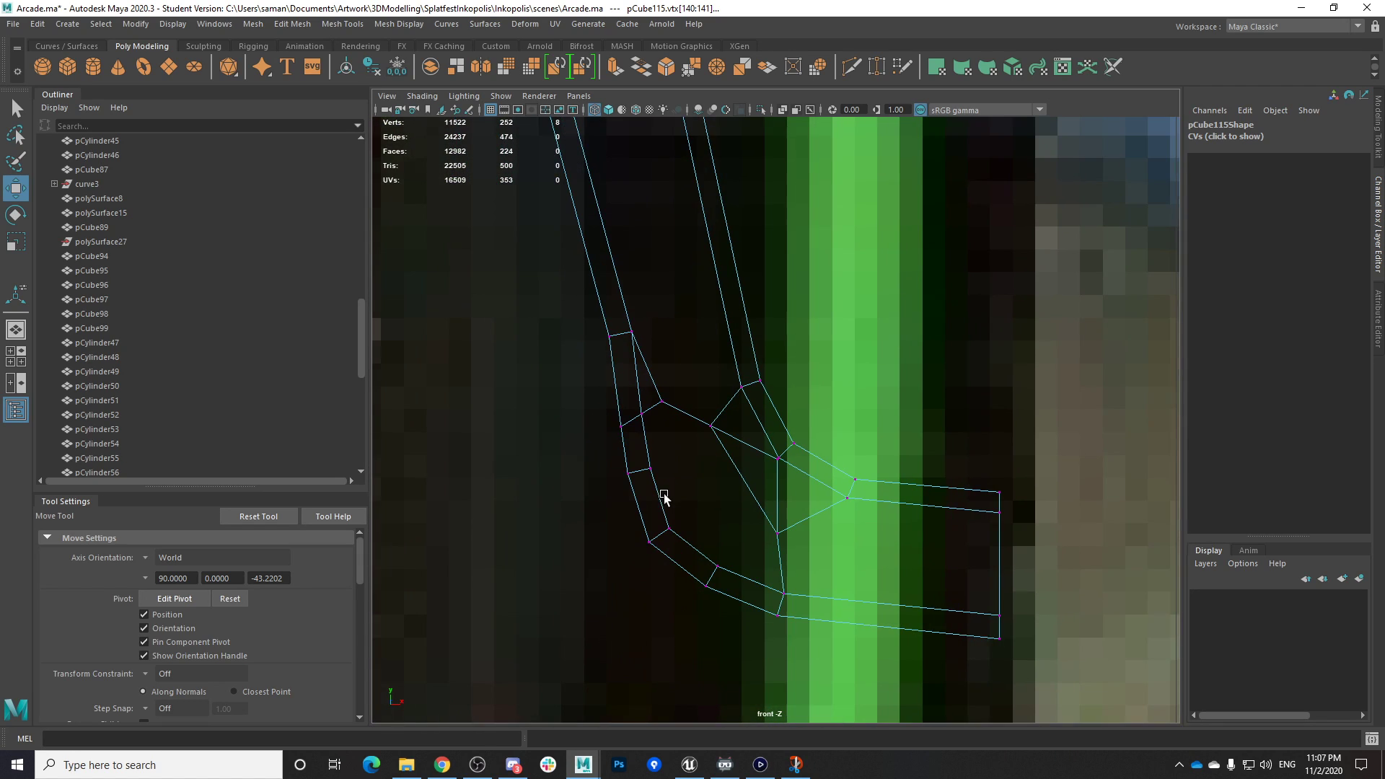
middle_click_drag(639, 487, 634, 415, "alt")
left_click_drag(513, 392, 721, 544)
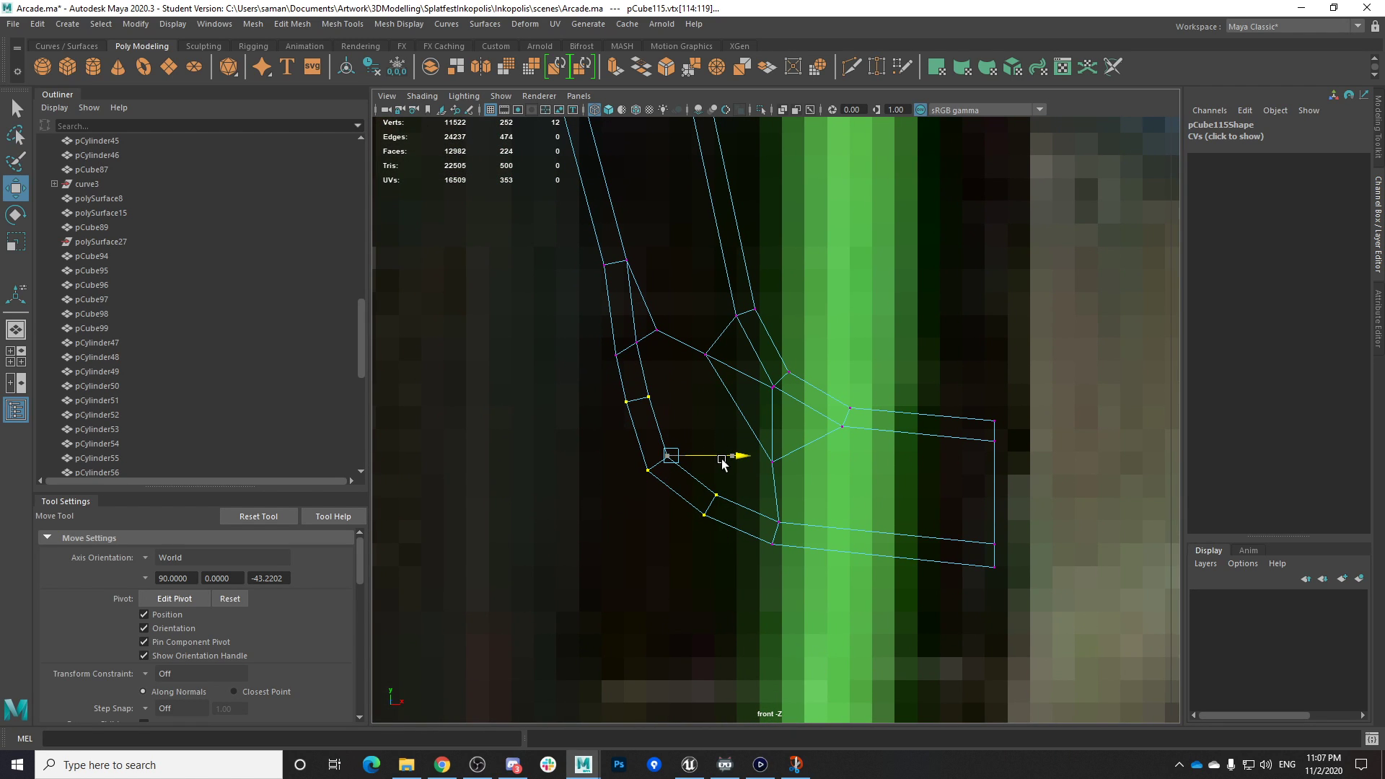
left_click_drag(641, 370, 642, 370)
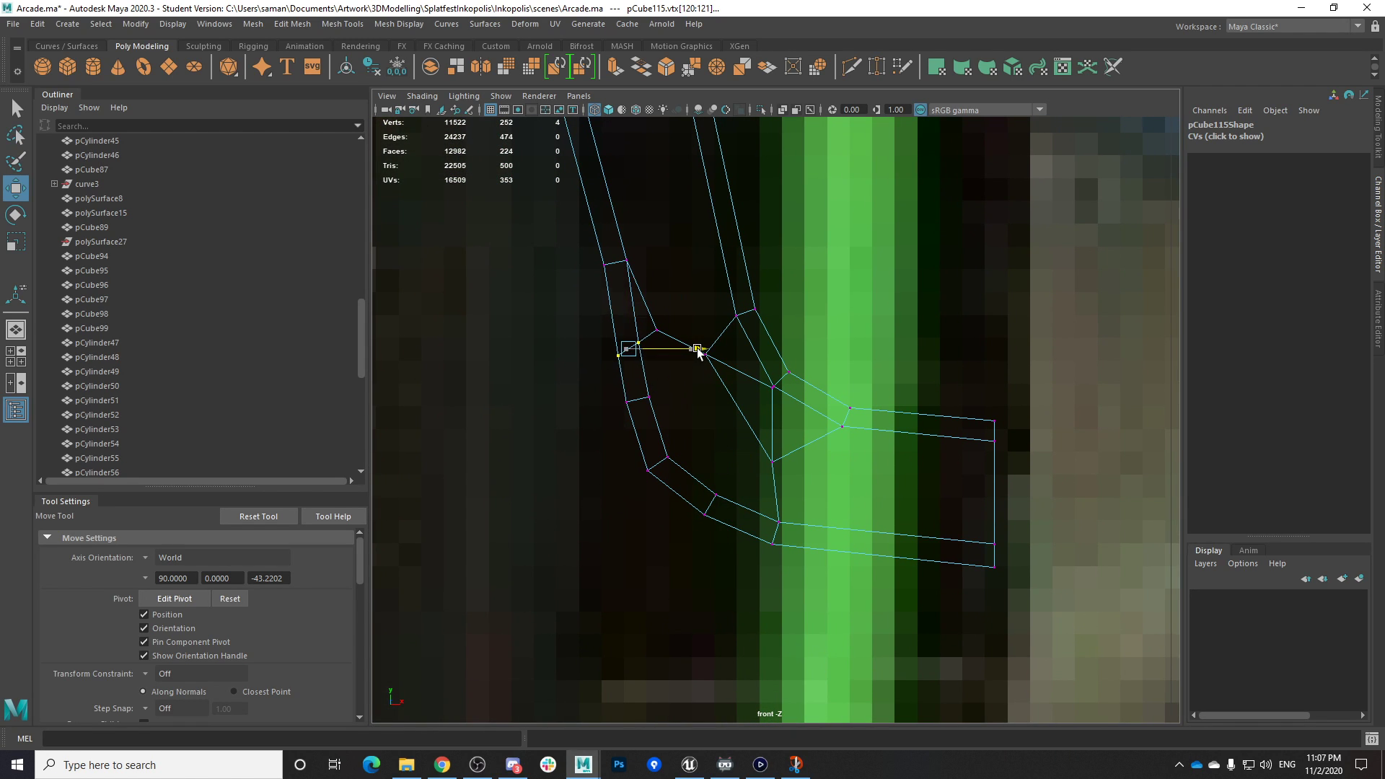
scroll(893, 517, "down", 8)
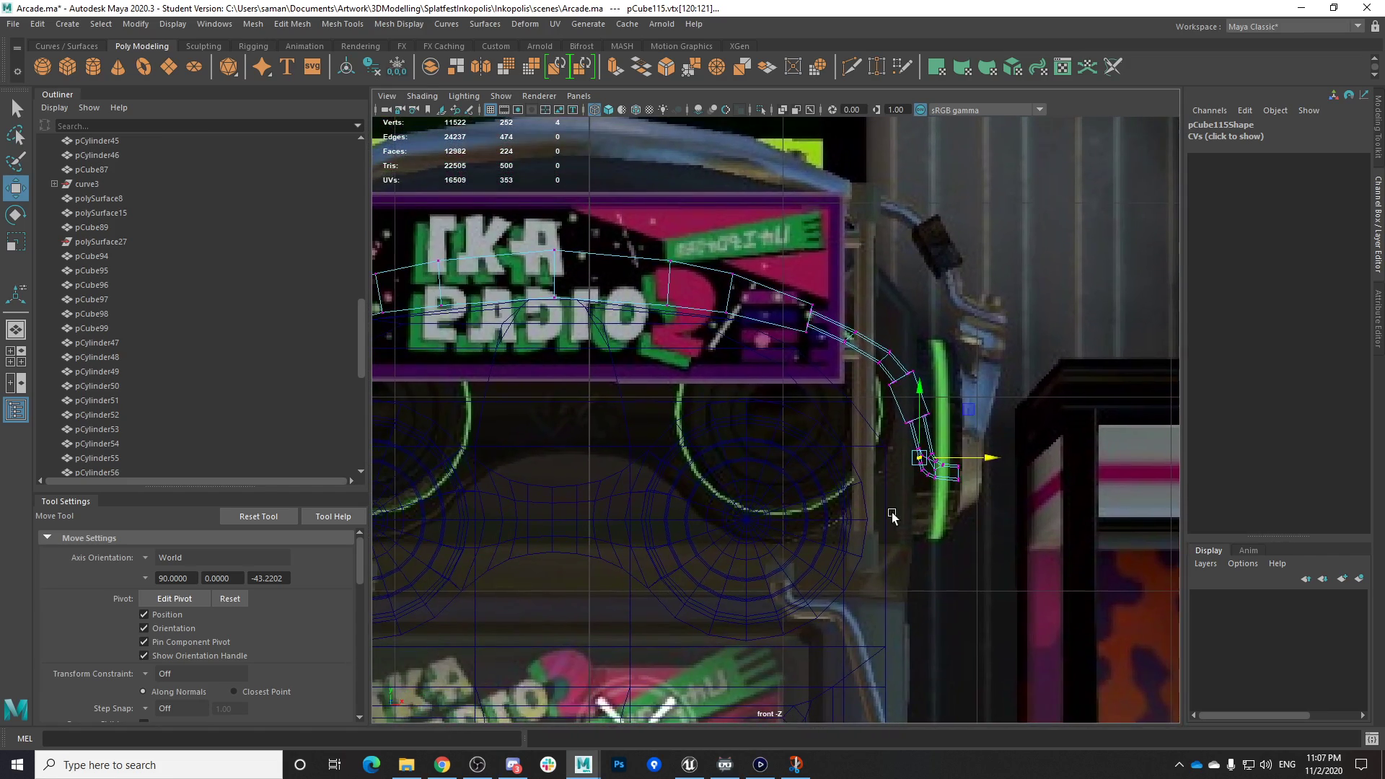
Delete all faces of the headband half on the side without the ear cup bracket
key("space")
key("space")
left_click_drag(892, 281, 861, 252, "alt")
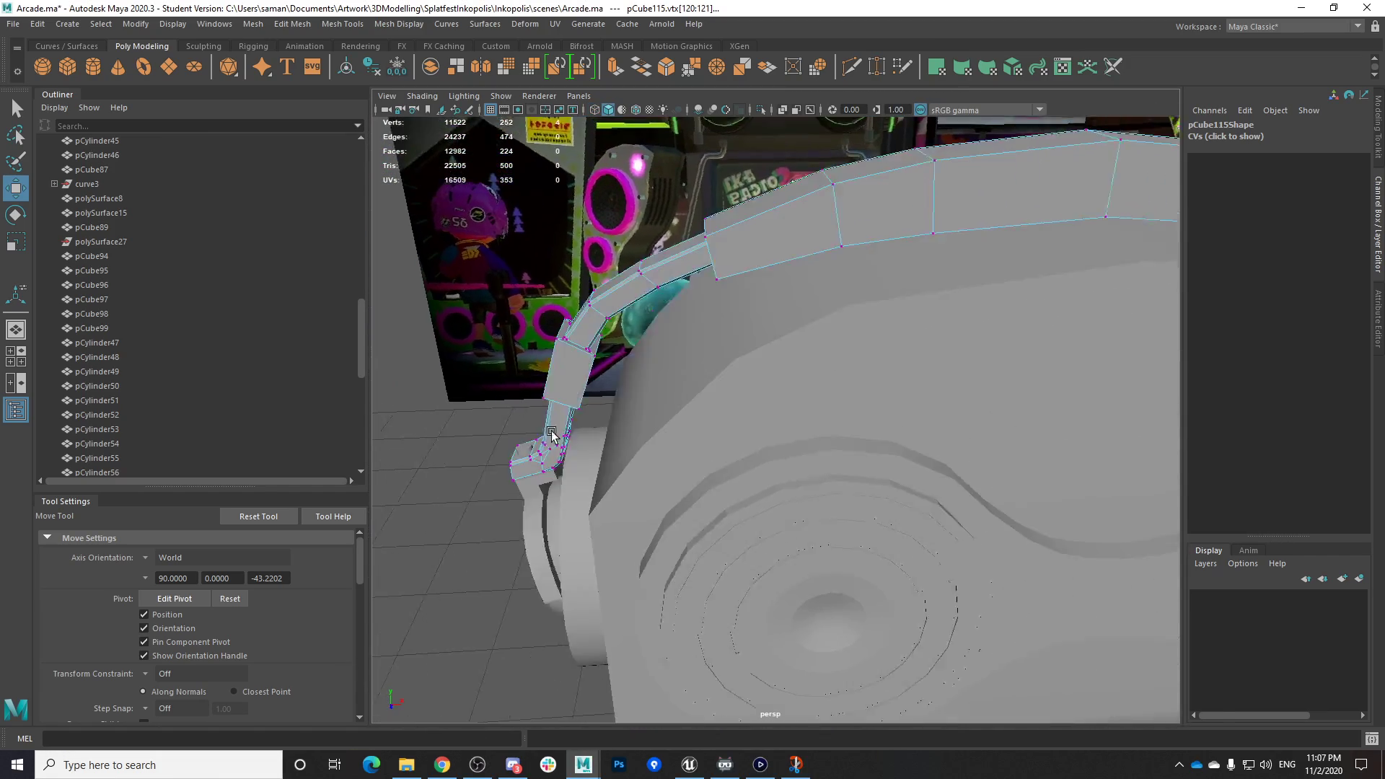
scroll(861, 253, "down", 6)
middle_click_drag(861, 253, 709, 278, "alt")
right_click_drag(705, 387, 706, 434)
left_click_drag(725, 298, 1009, 554)
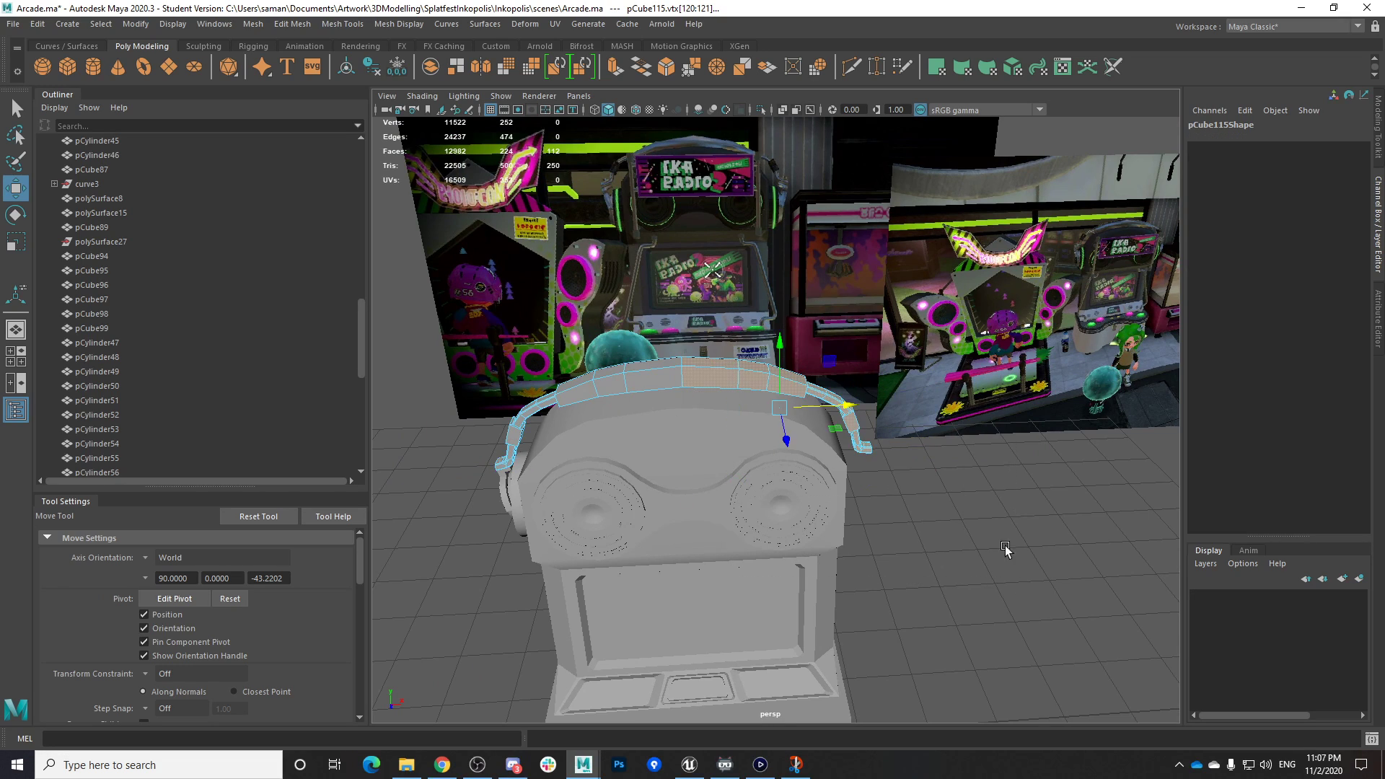
key("Delete")
Mirror the remaining headband half across the world Y axis with a merge threshold of 45.343
right_click_drag(611, 386, 657, 348)
left_click(657, 398)
left_click(645, 382)
left_click(281, 27)
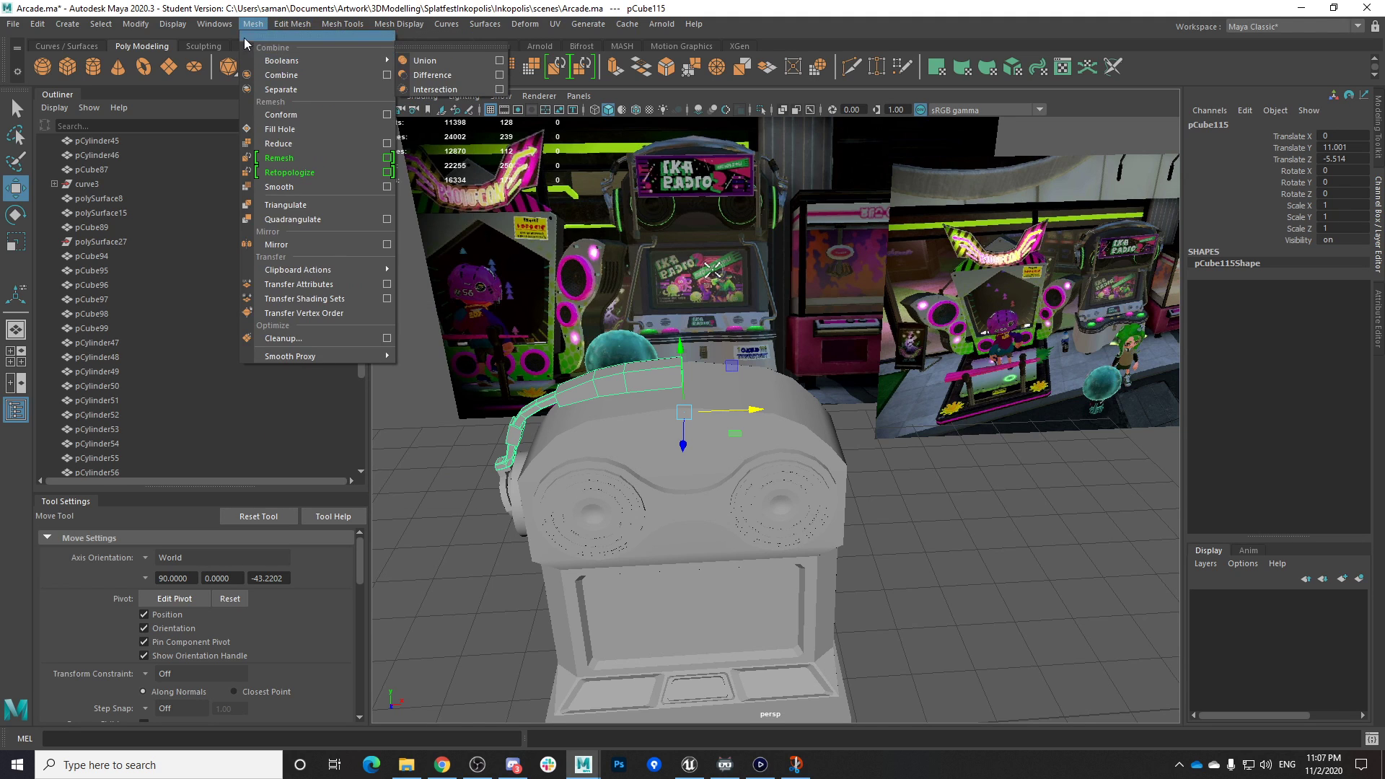
left_click(319, 244)
scroll(746, 483, "down", 5)
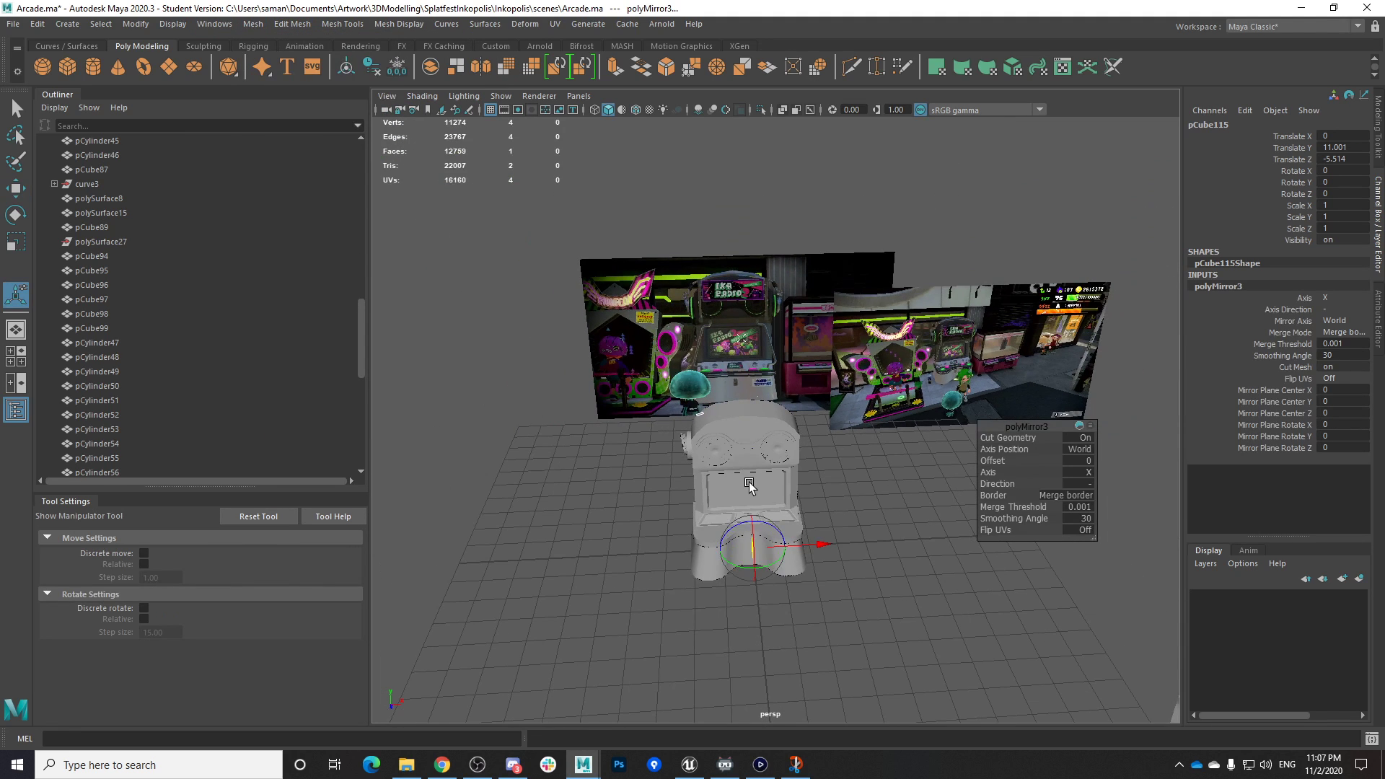
left_click(1088, 477)
left_click(1109, 510)
left_click_drag(866, 516, 906, 517, "alt")
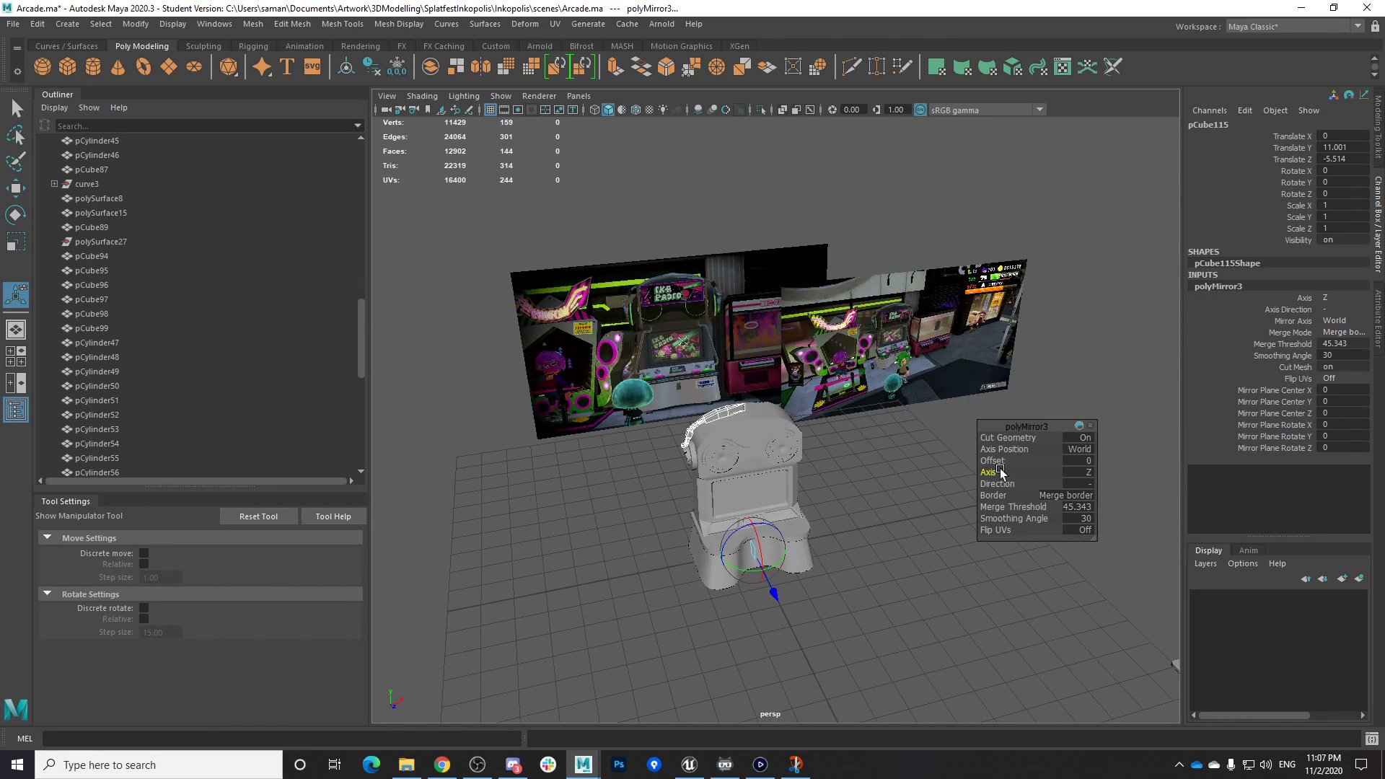
left_click(1090, 472)
left_click(1111, 497)
left_click_drag(837, 570, 701, 591, "alt")
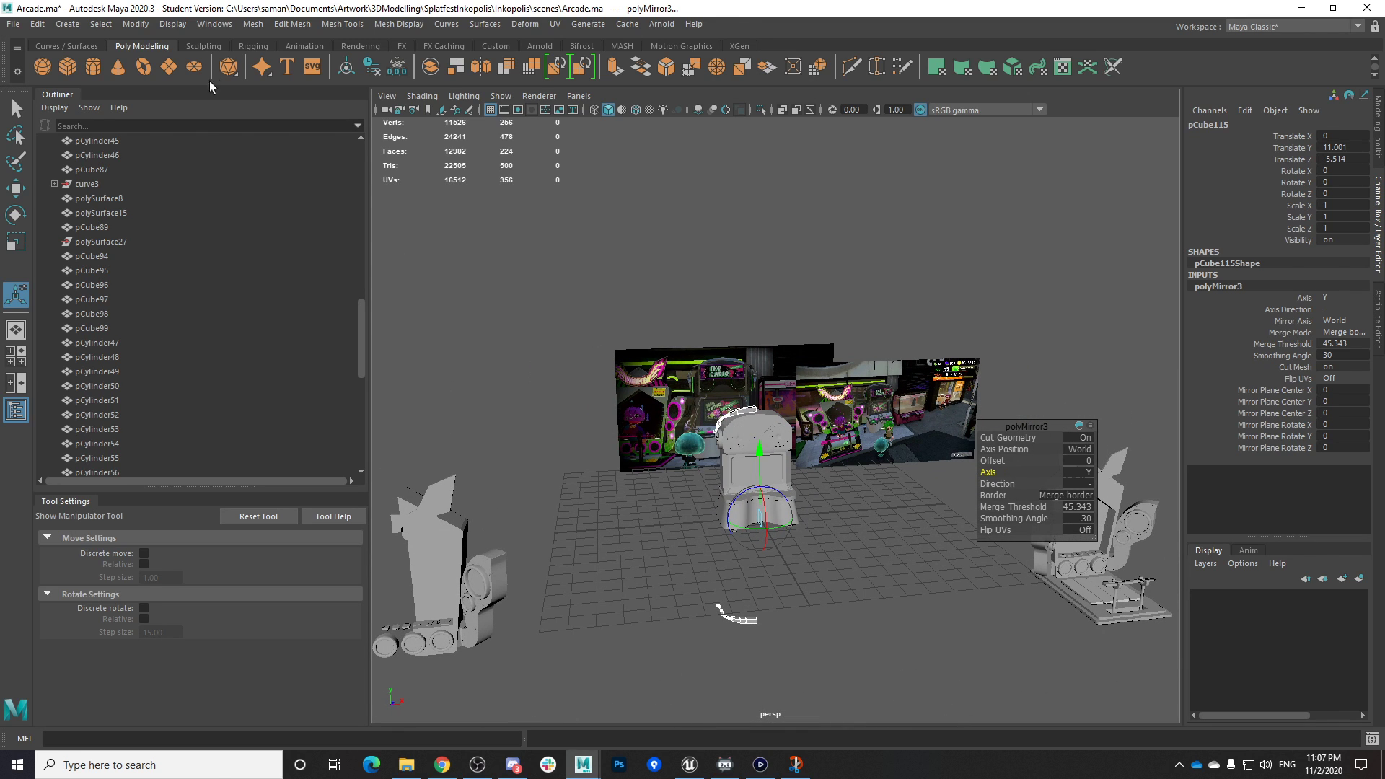
Separate the mirrored copy from the headband half, centre its pivot and raise it to about Translate Y 977.59
left_click(136, 24)
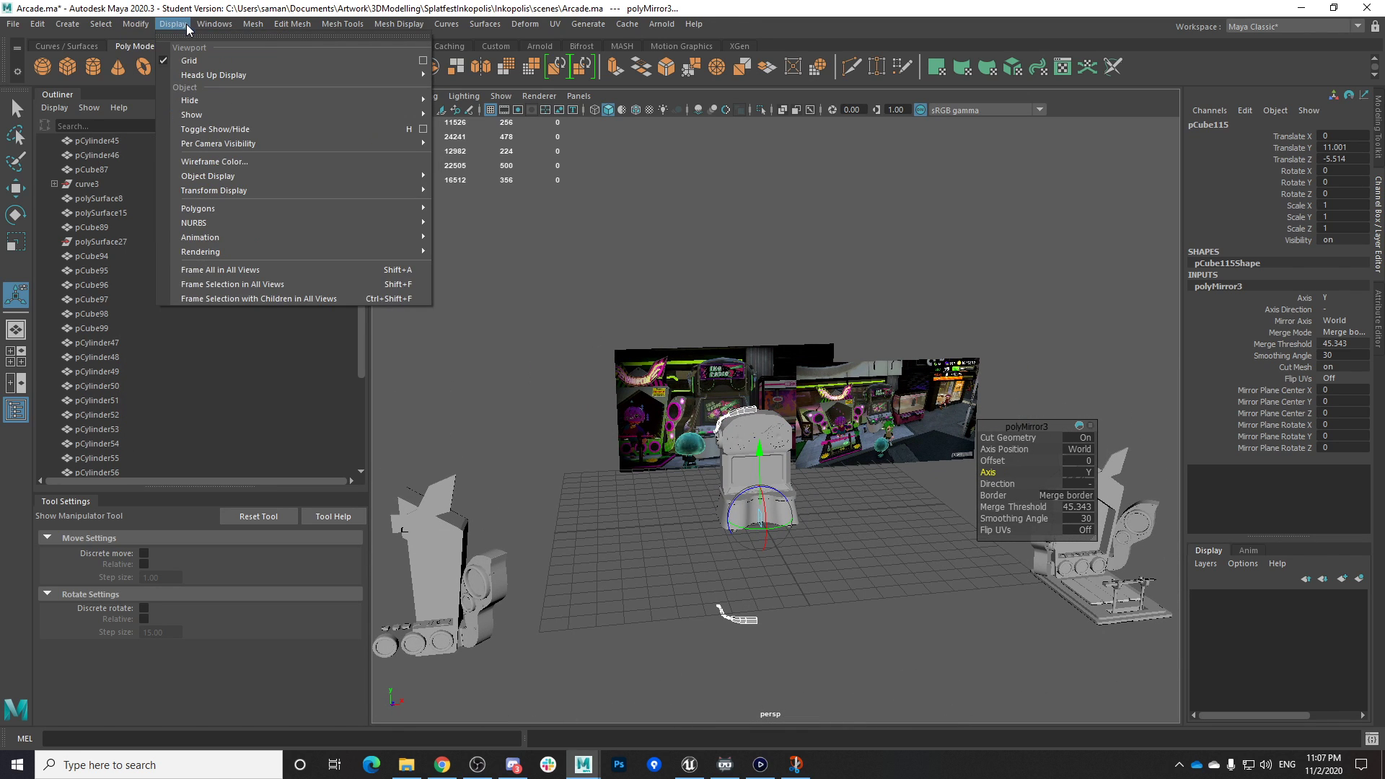
left_click(287, 91)
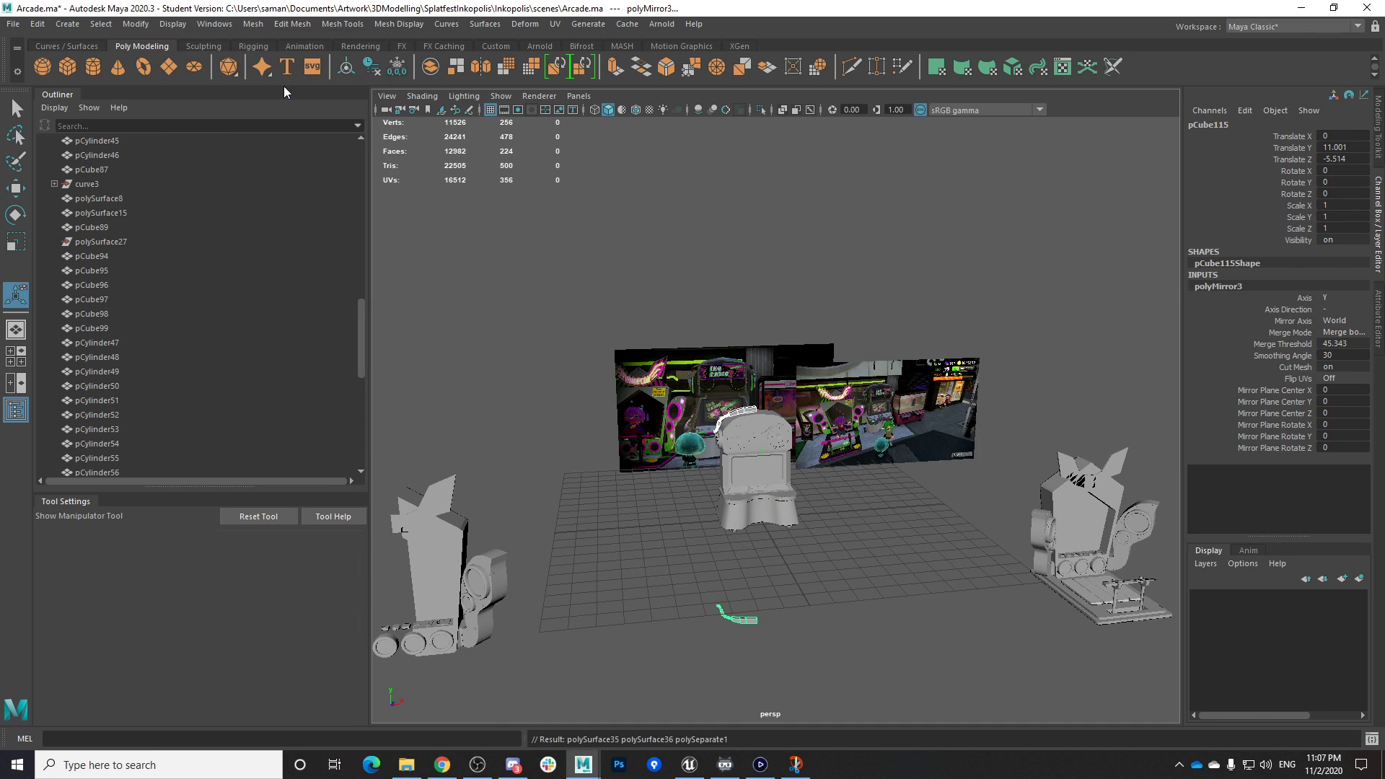
left_click(136, 24)
left_click(200, 143)
left_click_drag(697, 583, 714, 600)
key("w")
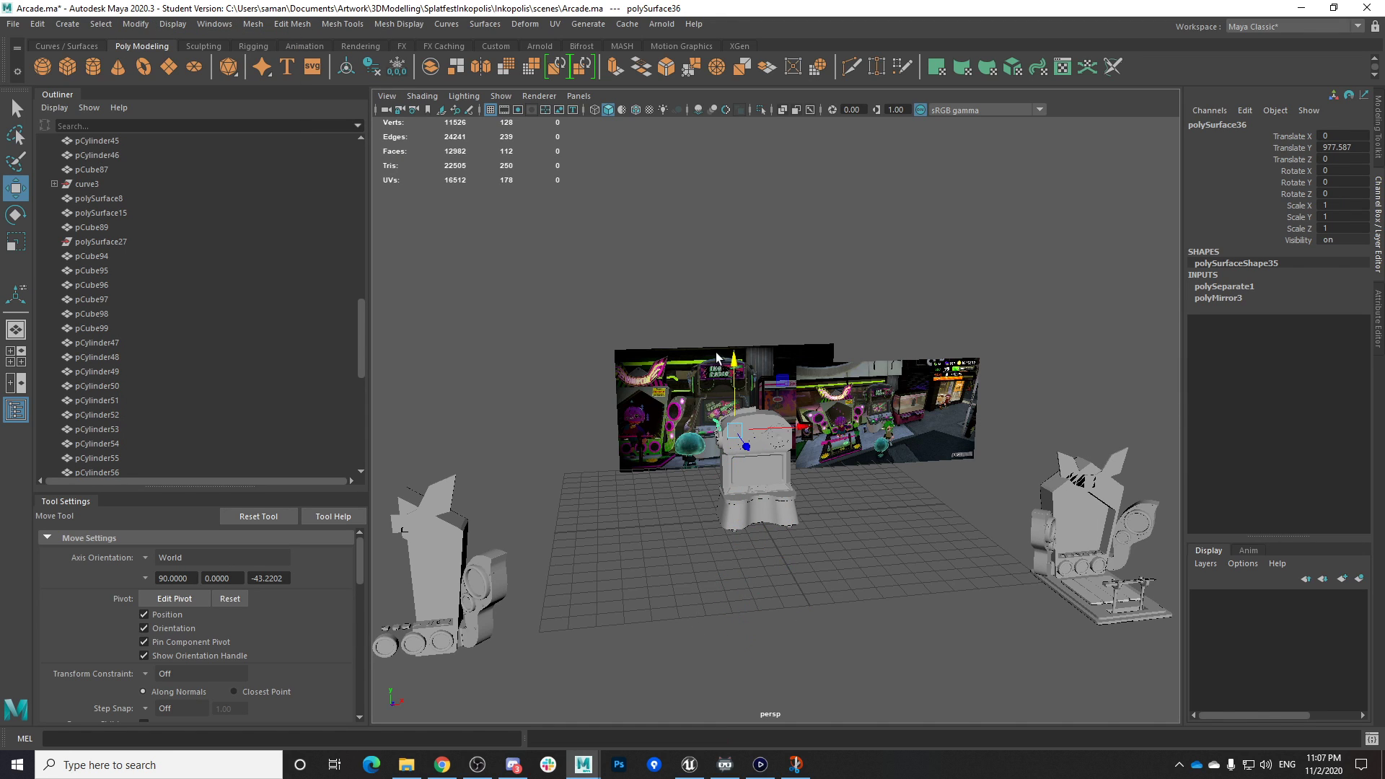
Try to flip the mirrored headband half with a Rotate Z of 180 and shift it sideways to about Translate X 83.19
key("e")
left_click_drag(804, 376, 861, 439)
left_click_drag(777, 373, 747, 418)
left_click(1351, 192)
type("180")
key("Return")
key("w")
key("space")
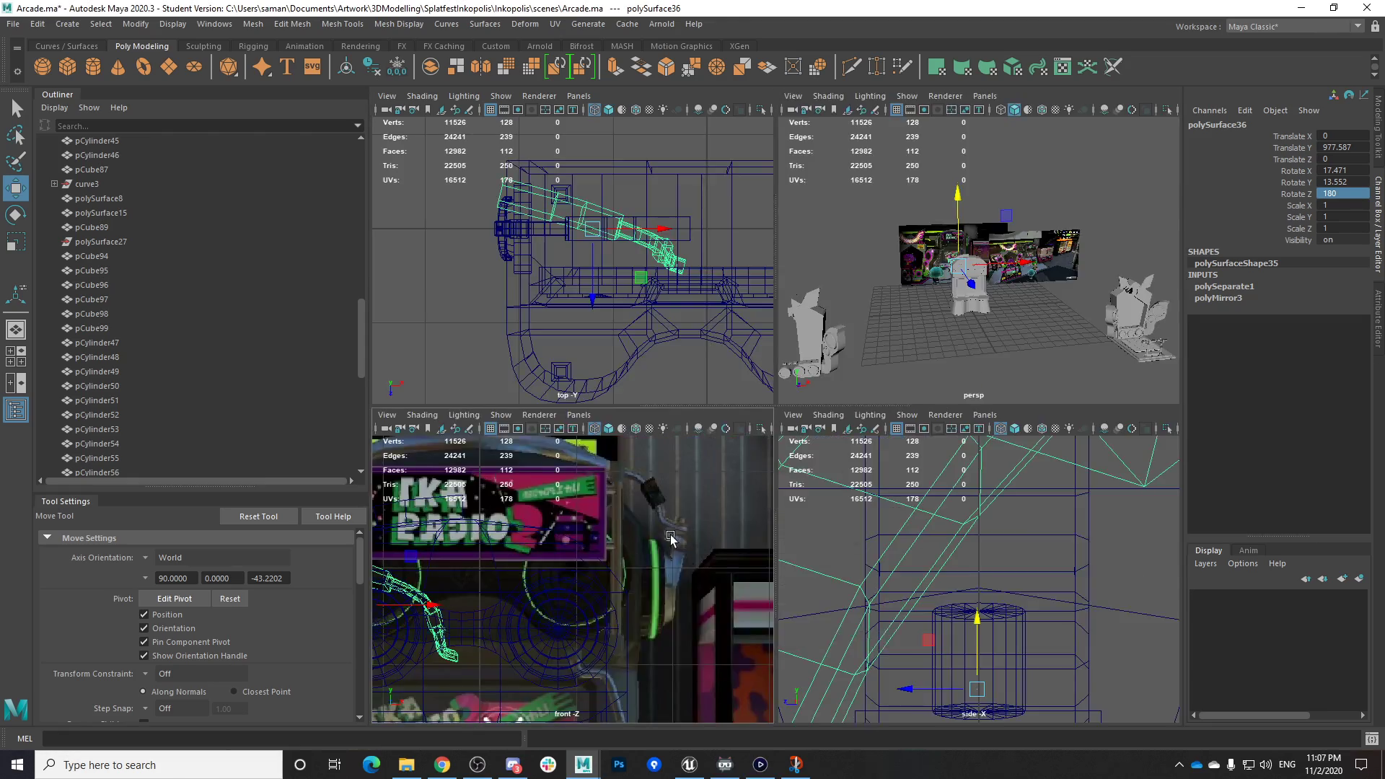
key("space")
scroll(700, 513, "down", 3)
left_click_drag(806, 418, 951, 420)
middle_click_drag(948, 420, 764, 432, "alt")
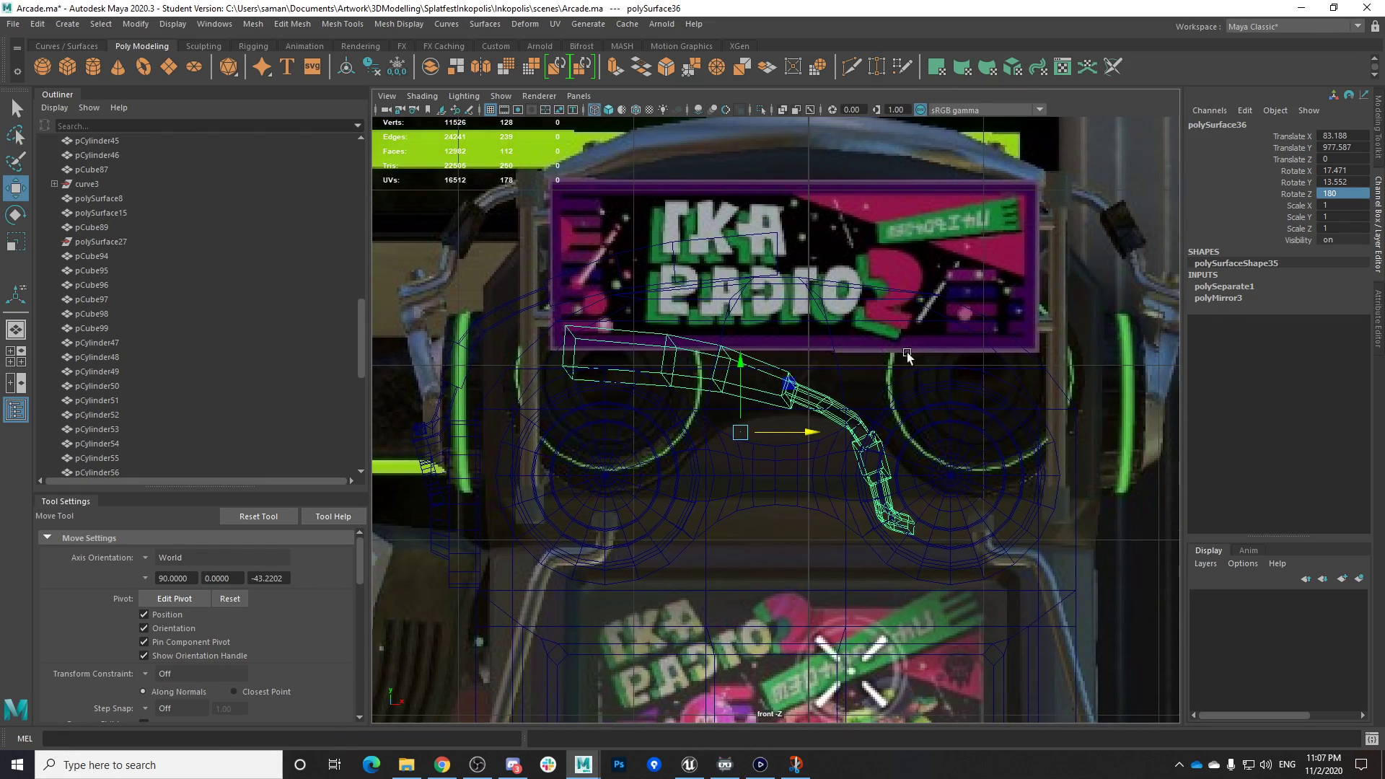
Try to reposition and rotate the mirrored headband half further in the perspective view
key("space")
key("space")
key("f")
scroll(825, 431, "down", 2)
left_click_drag(771, 456, 638, 632)
scroll(744, 657, "down", 1)
scroll(745, 657, "down", 5)
key("e")
left_click_drag(671, 503, 588, 498, "alt")
left_click_drag(625, 383, 628, 389)
Undo the recent rotations and moves of the mirrored headband half
key("ctrl+z")
key("ctrl+z")
key("ctrl+z")
key("ctrl+z")
key("ctrl+z")
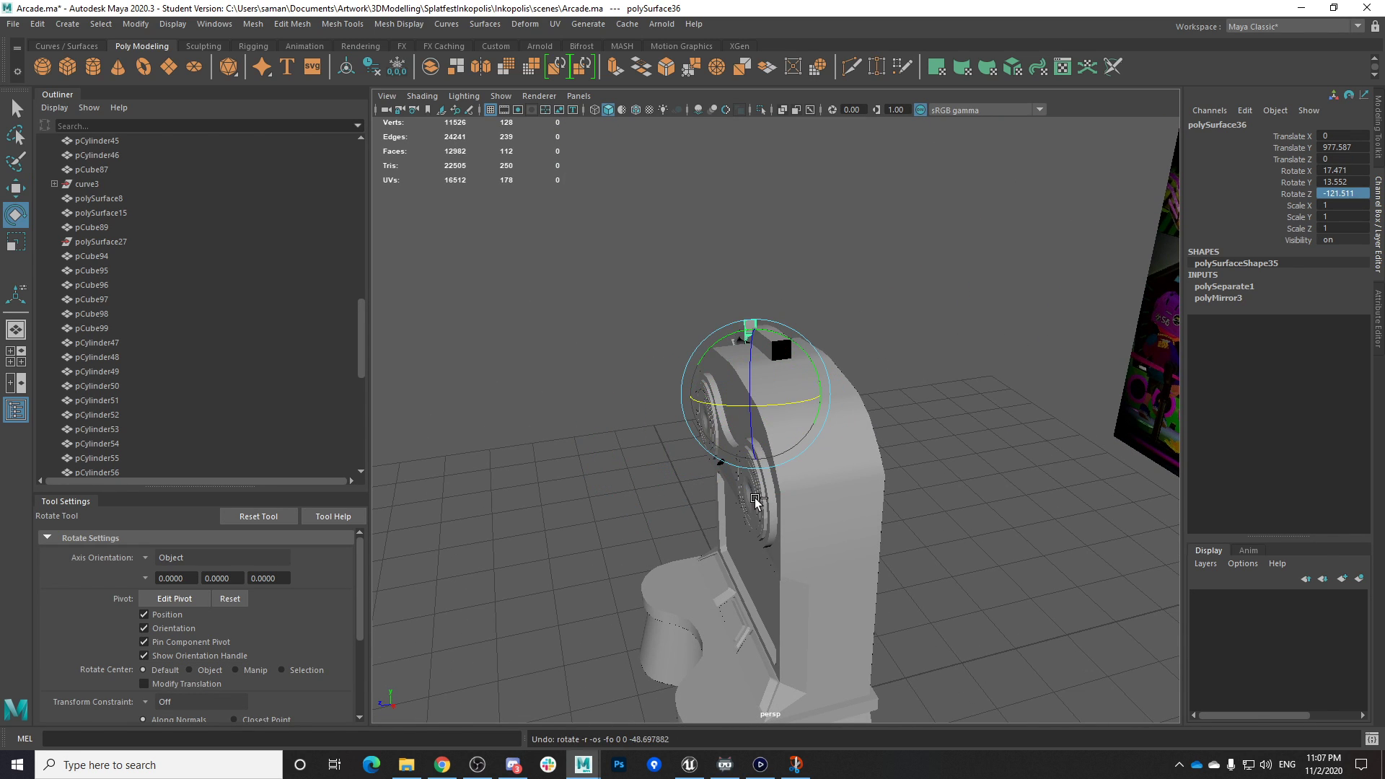
scroll(747, 531, "down", 5)
left_click_drag(747, 532, 863, 548, "alt")
key("ctrl+z")
key("ctrl+z")
key("ctrl+z")
middle_click_drag(848, 550, 816, 365, "alt")
left_click_drag(816, 365, 673, 431, "alt")
key("f")
scroll(820, 479, "down", 5)
left_click_drag(819, 479, 854, 457, "alt")
left_click_drag(709, 397, 765, 392, "alt")
key("ctrl+z")
left_click_drag(834, 448, 902, 433, "alt")
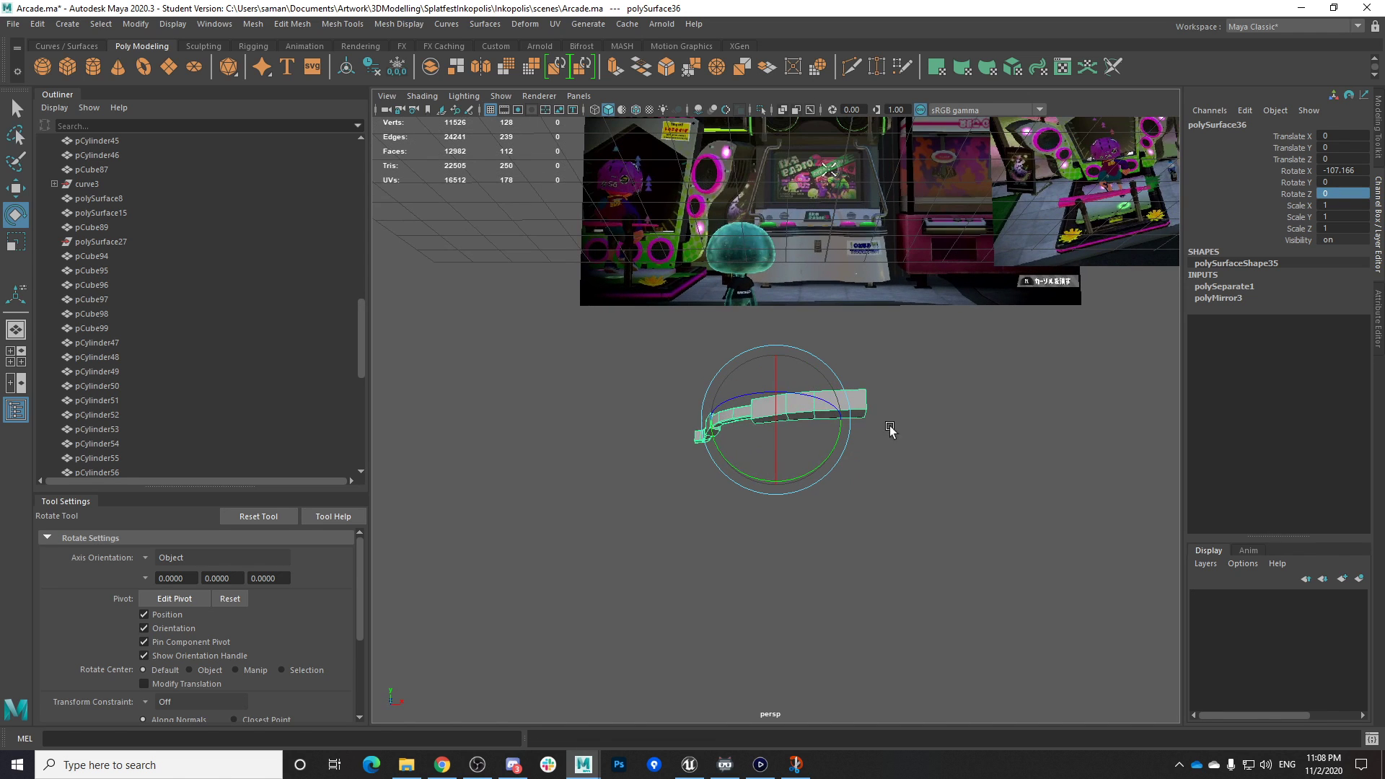
Set the mirrored headband half's Rotate X and Rotate Y to 180
left_click_drag(772, 429, 770, 401)
double_click(1344, 170)
type("180")
key("Return")
left_click_drag(696, 426, 812, 422)
double_click(1342, 183)
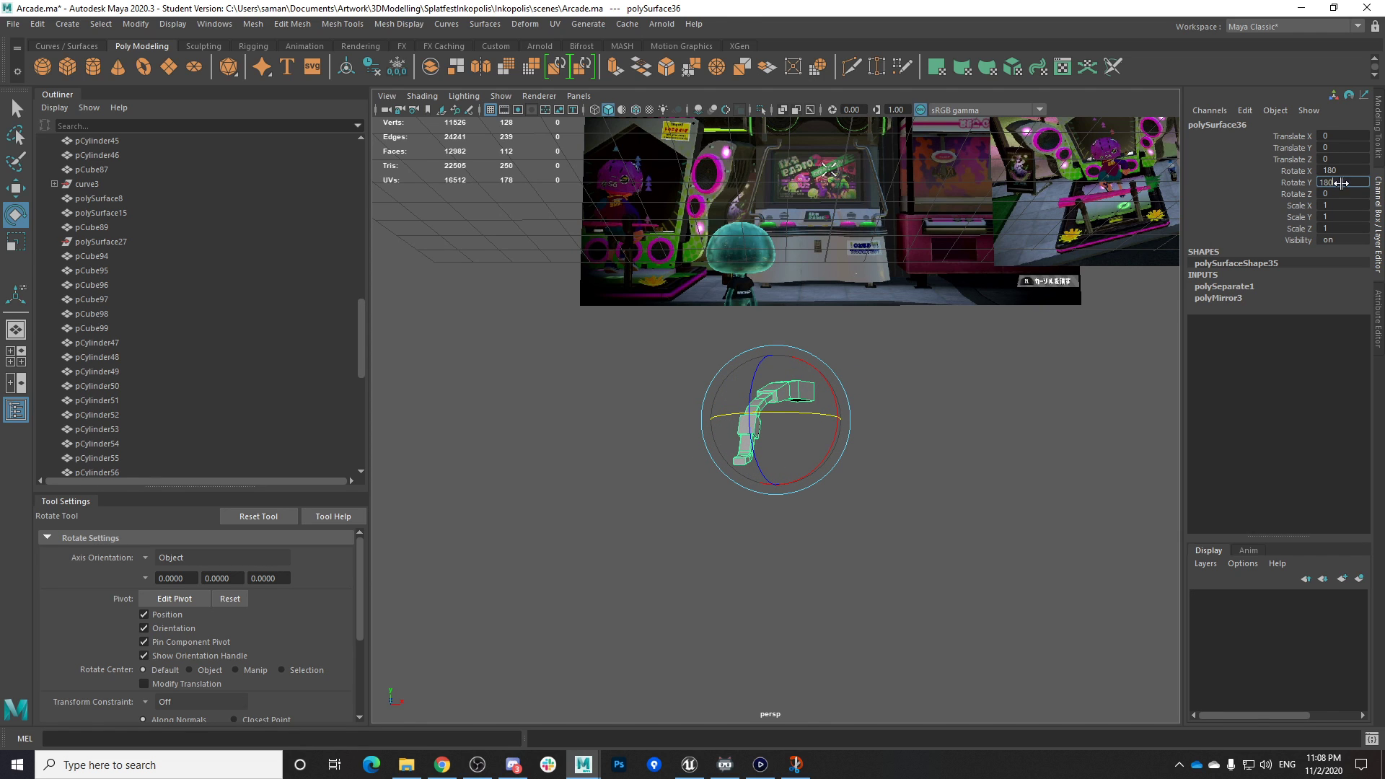
type("180")
key("Return")
Raise the flipped headband half to the top of the cabinet in the front view, at about Translate Y 981.75
scroll(618, 435, "down", 3)
key("space")
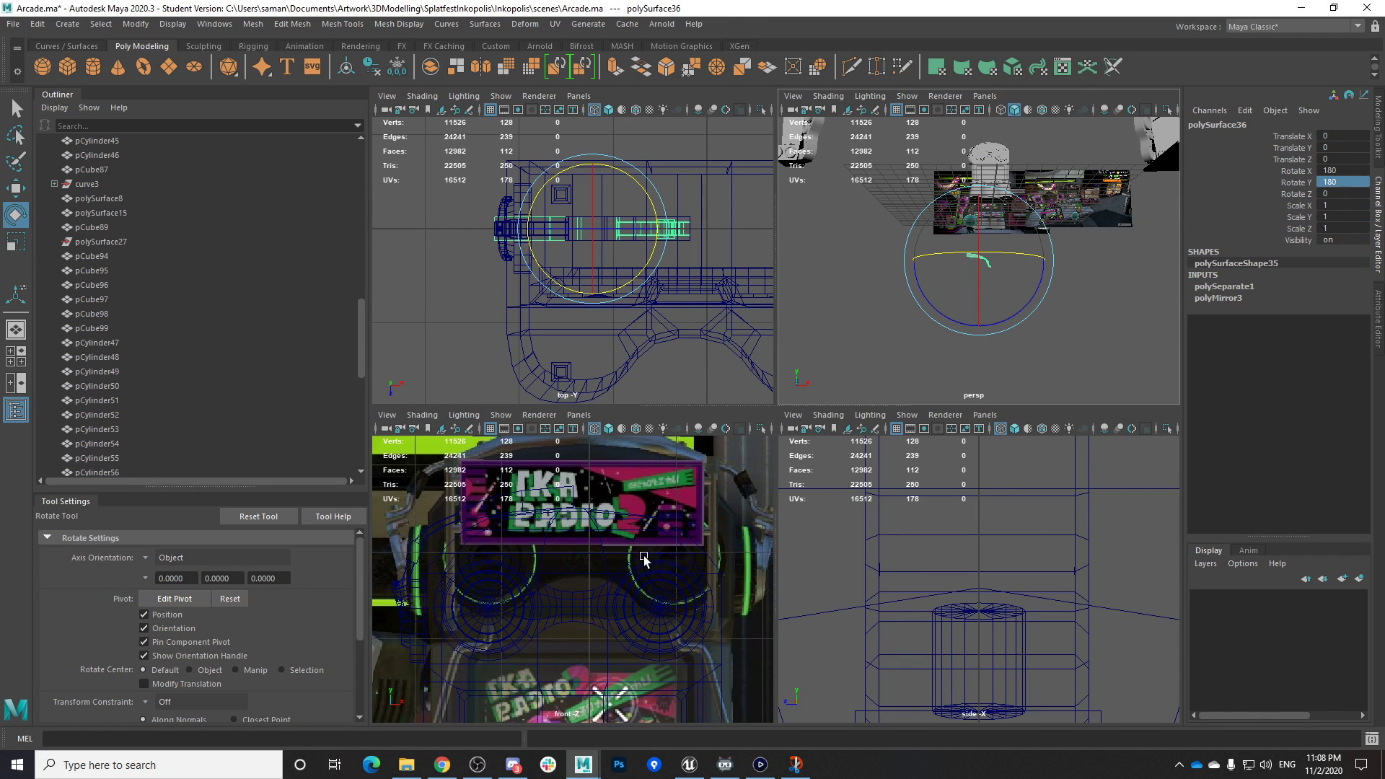
key("w")
scroll(635, 578, "down", 5)
key("space")
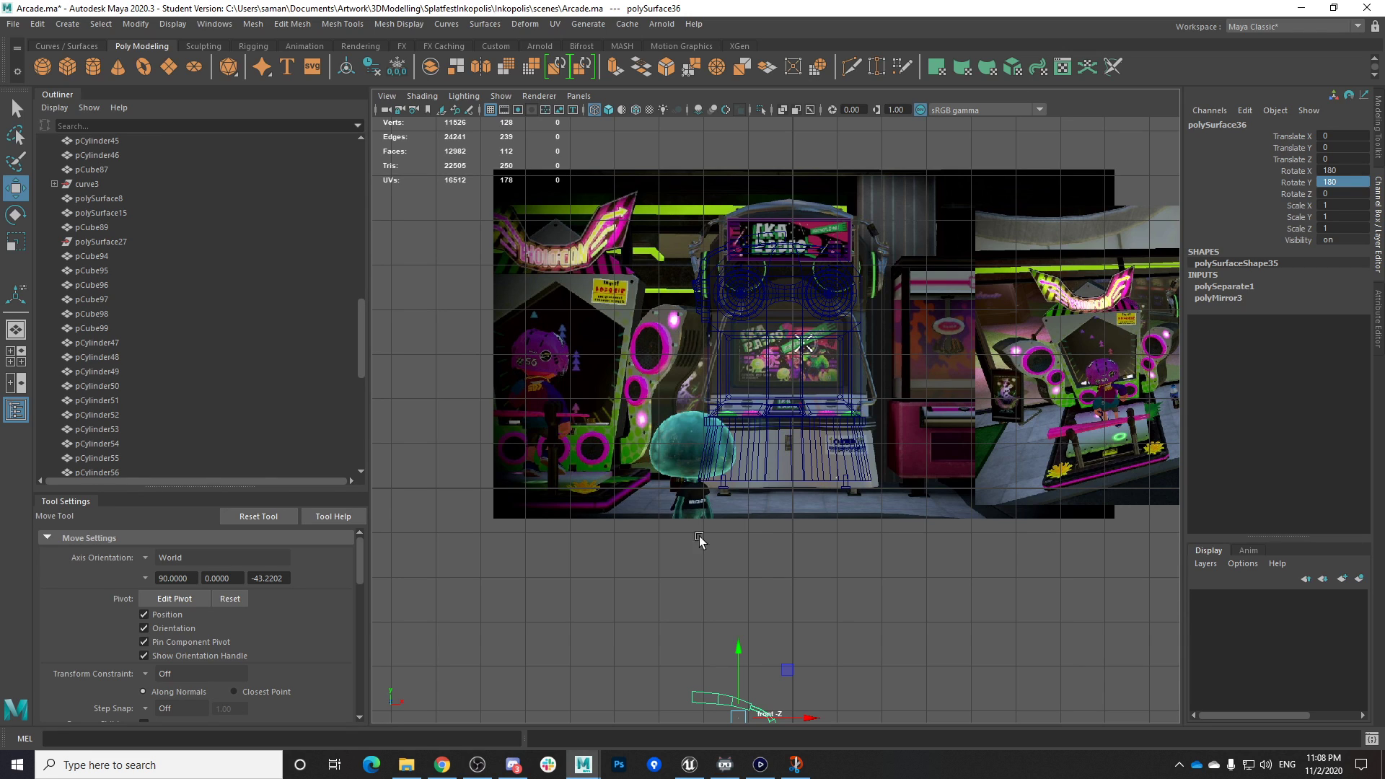
left_click_drag(744, 664, 760, 278)
key("ctrl+z")
left_click_drag(737, 658, 763, 225)
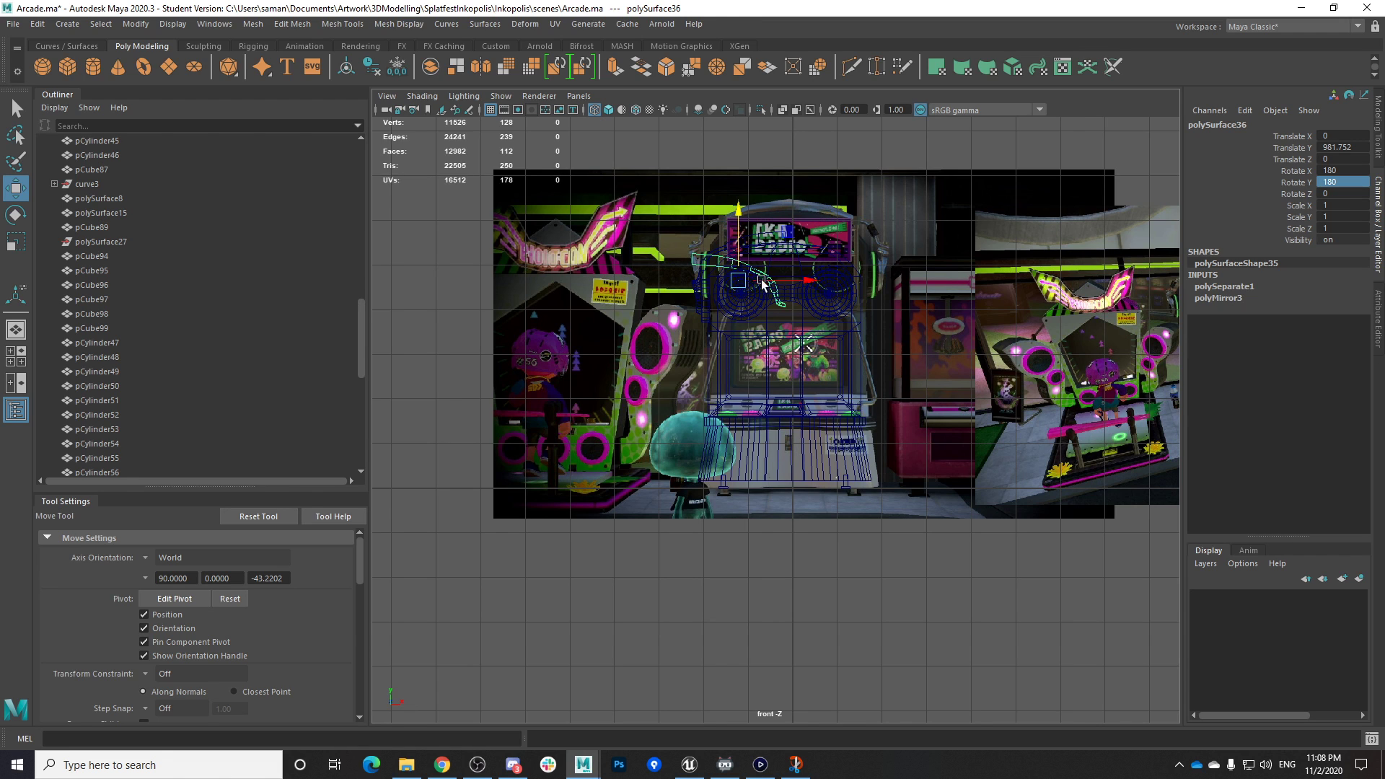
Align the flipped half with the other headband half in the front view at about Translate X 208.08 and Translate Y 1031.89
scroll(761, 280, "up", 6)
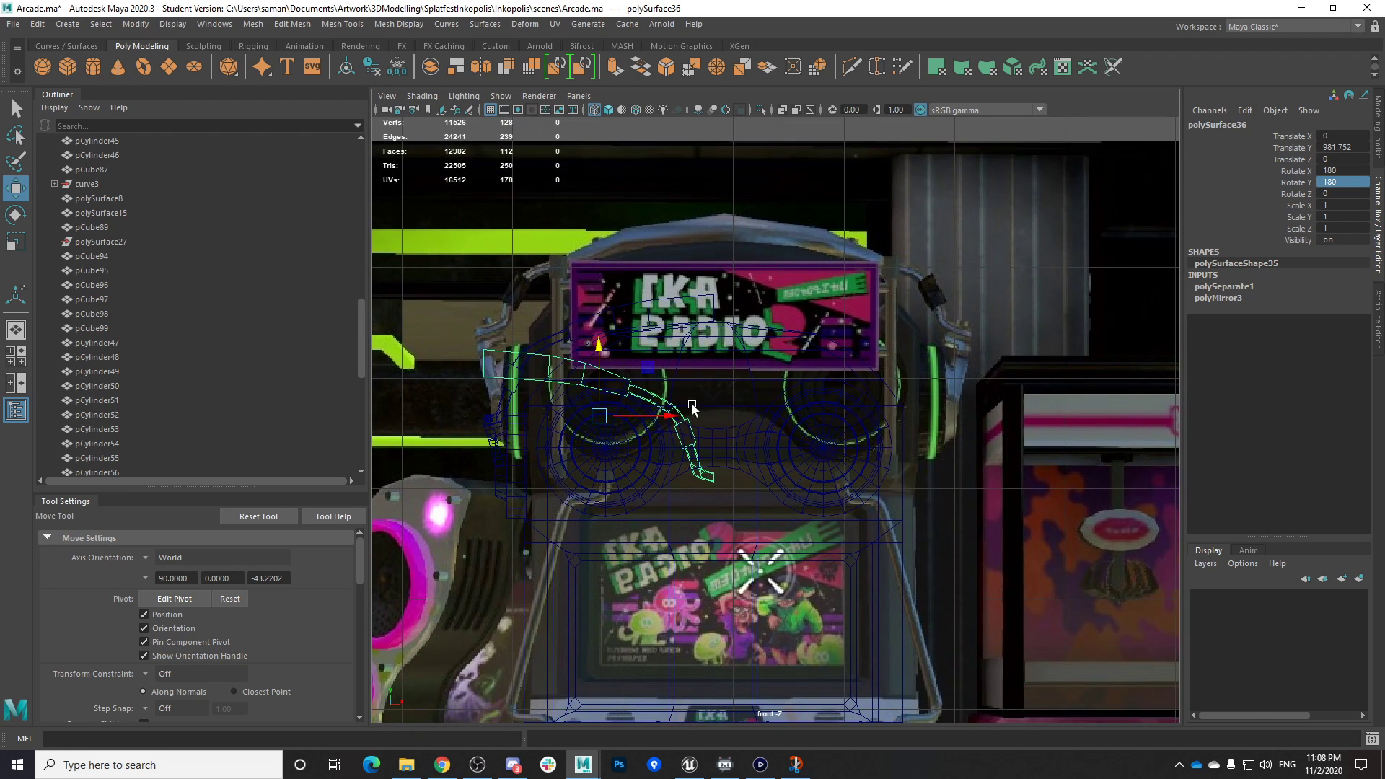
left_click_drag(764, 417, 894, 417)
left_click_drag(797, 353, 795, 289)
scroll(838, 361, "up", 2)
middle_click_drag(861, 343, 857, 417, "alt")
left_click_drag(857, 418, 920, 426)
left_click_drag(856, 337, 855, 354)
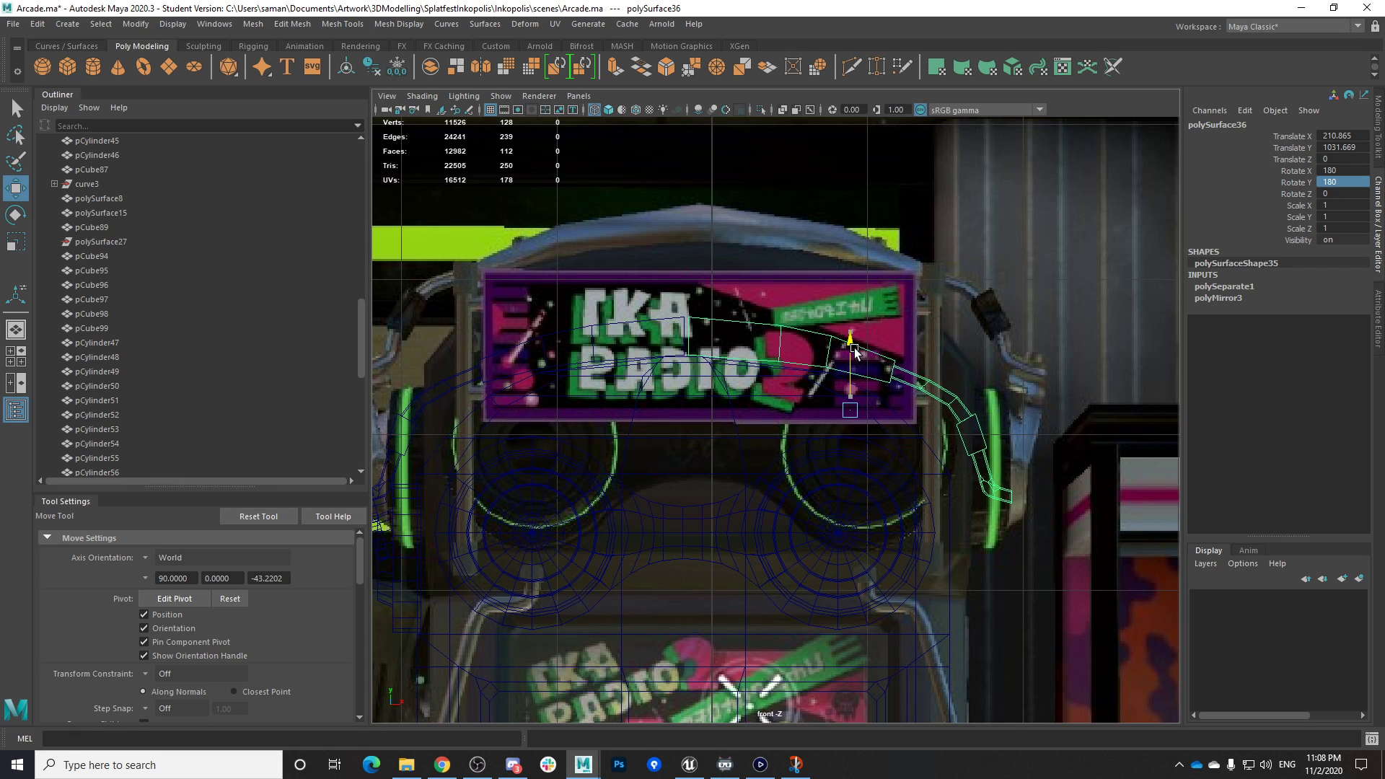
left_click_drag(897, 411, 892, 411)
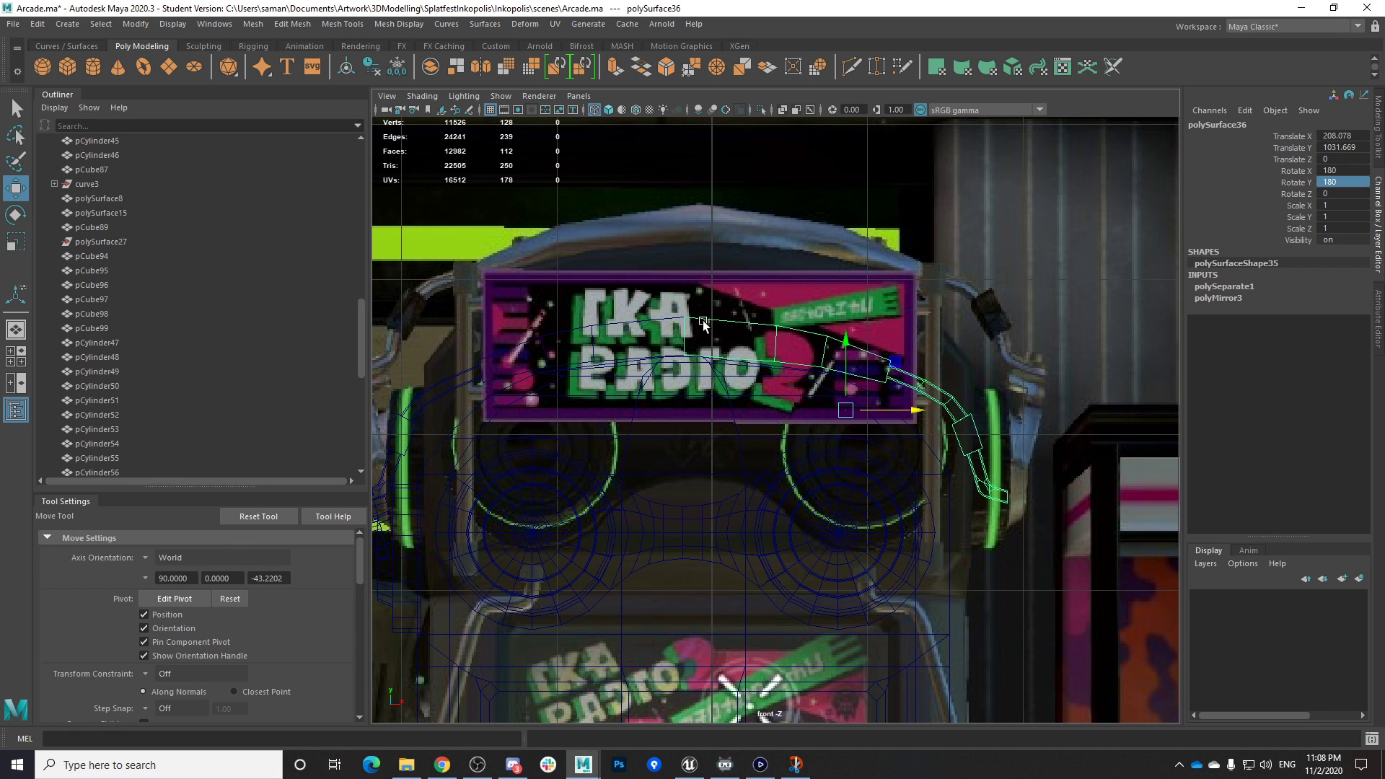
scroll(703, 325, "up", 6)
scroll(902, 436, "up", 3)
scroll(902, 437, "down", 4)
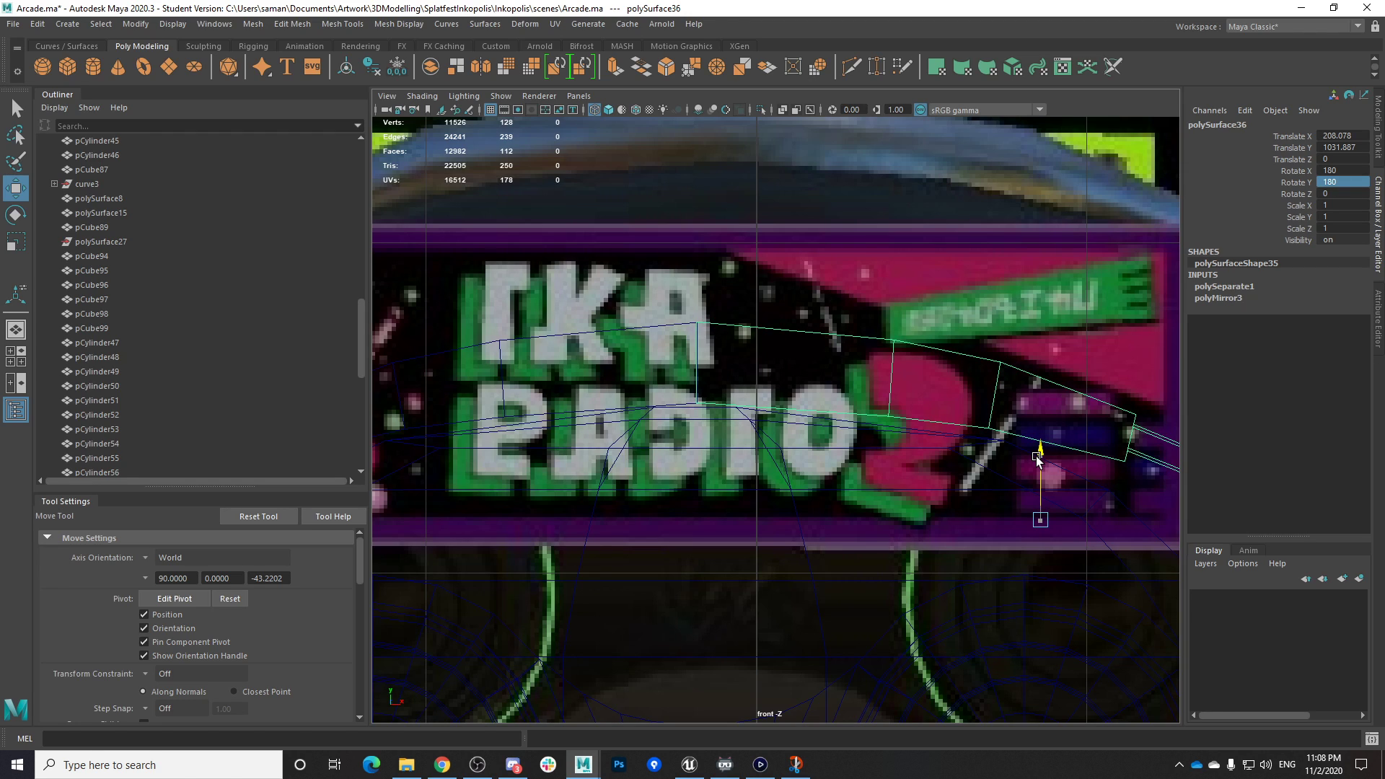
Combine the two headband halves into a single mesh
key("space")
key("space")
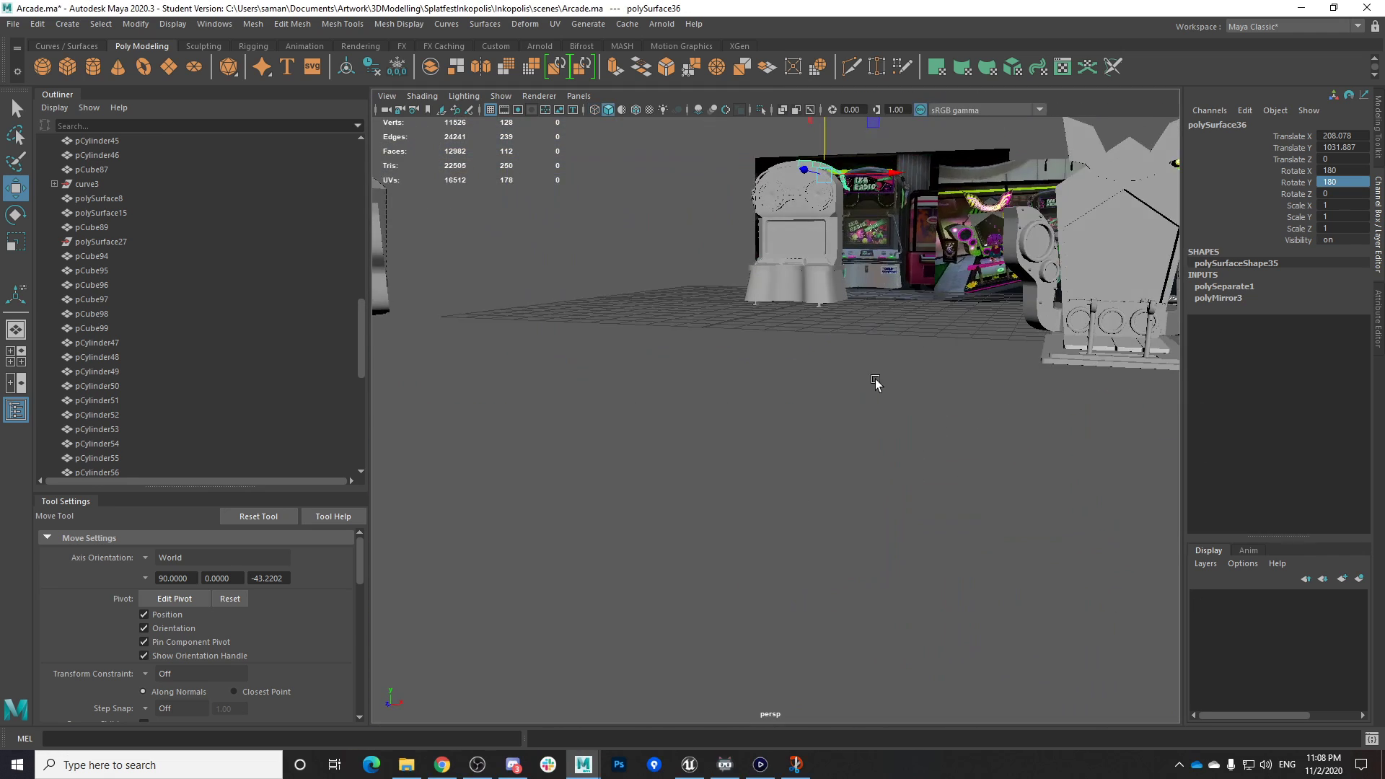
key("f")
left_click_drag(762, 367, 729, 396, "alt")
middle_click_drag(730, 396, 975, 415, "alt")
left_click(622, 360)
key("f")
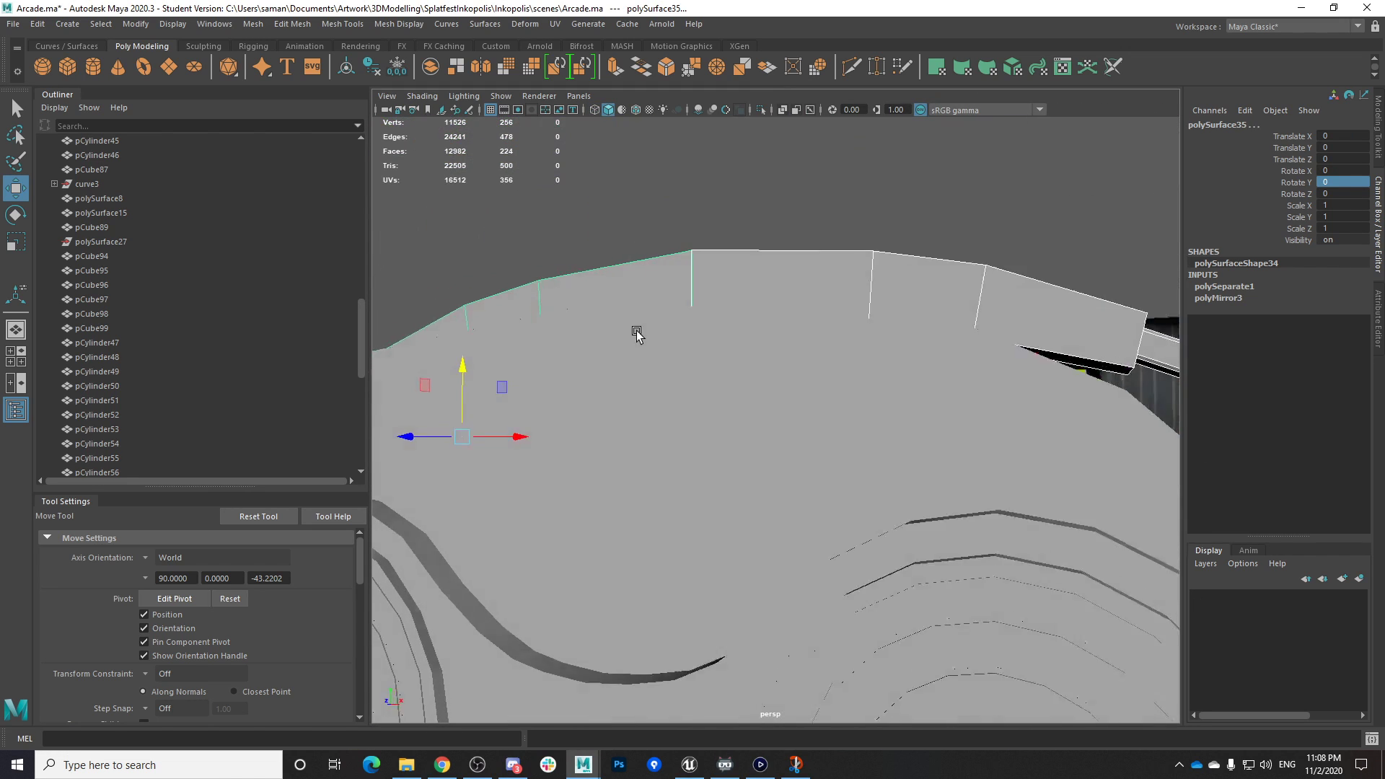
left_click(205, 26)
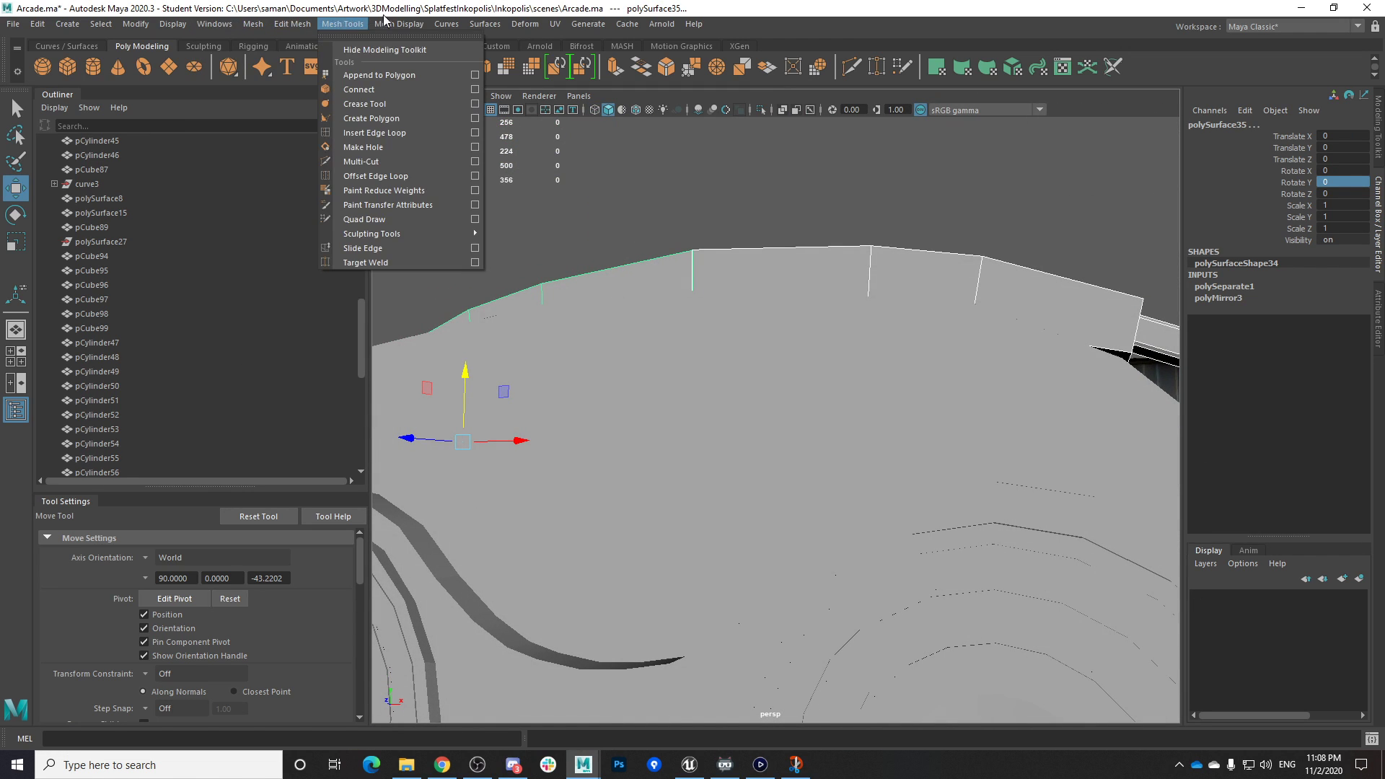
left_click(821, 271)
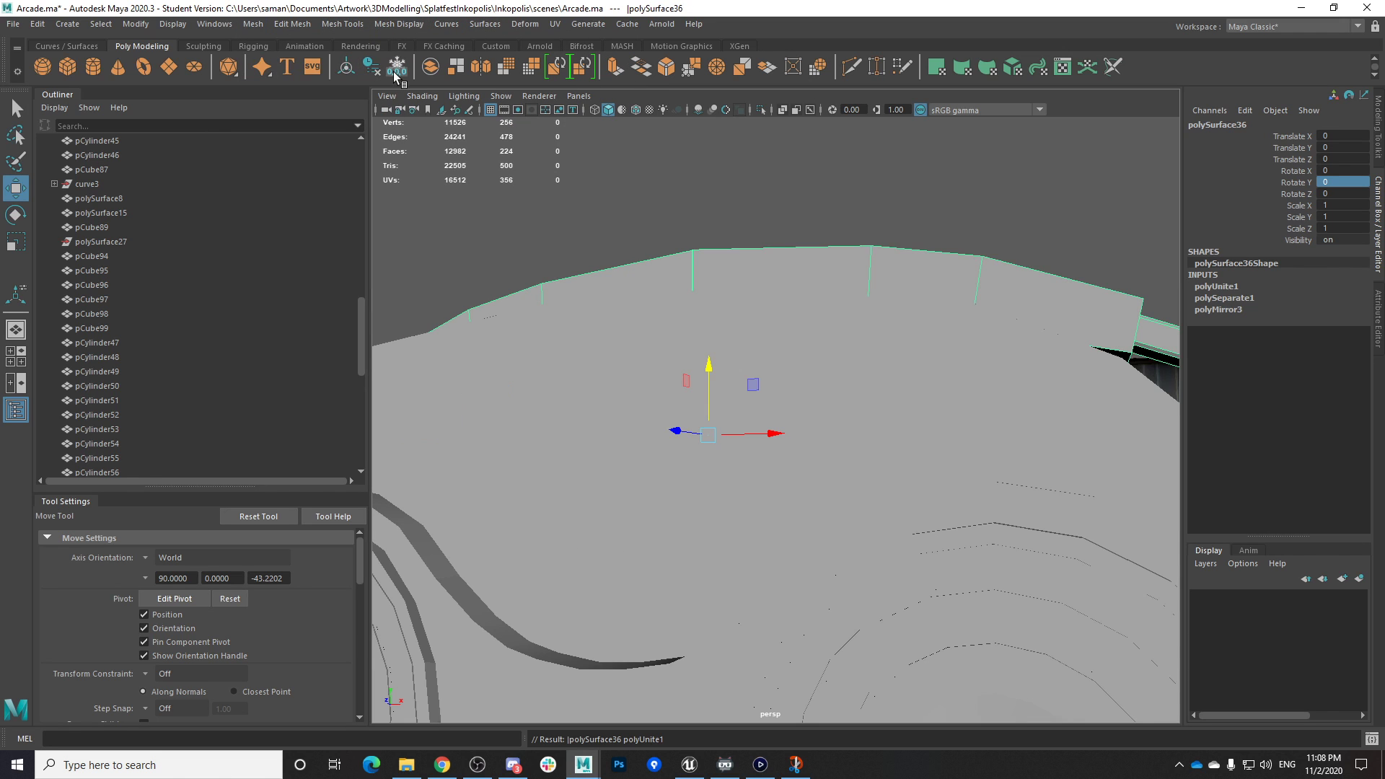
Merge the four pairs of overlapping vertices at the corners of the headband's centre seam
key("f")
right_click_drag(640, 207, 609, 202)
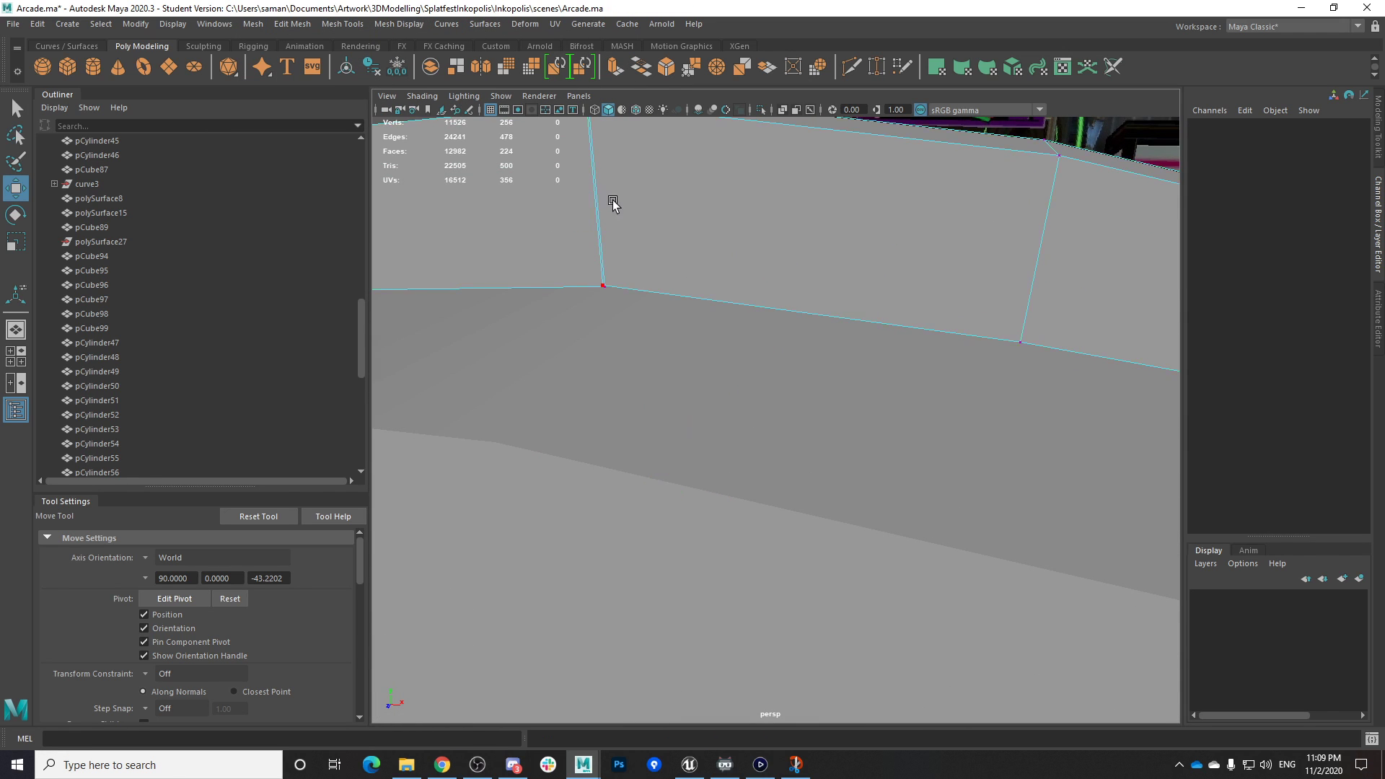
left_click_drag(609, 202, 677, 316, "alt")
left_click(716, 335)
right_click_drag(772, 291, 769, 292, "shift")
left_click(795, 306)
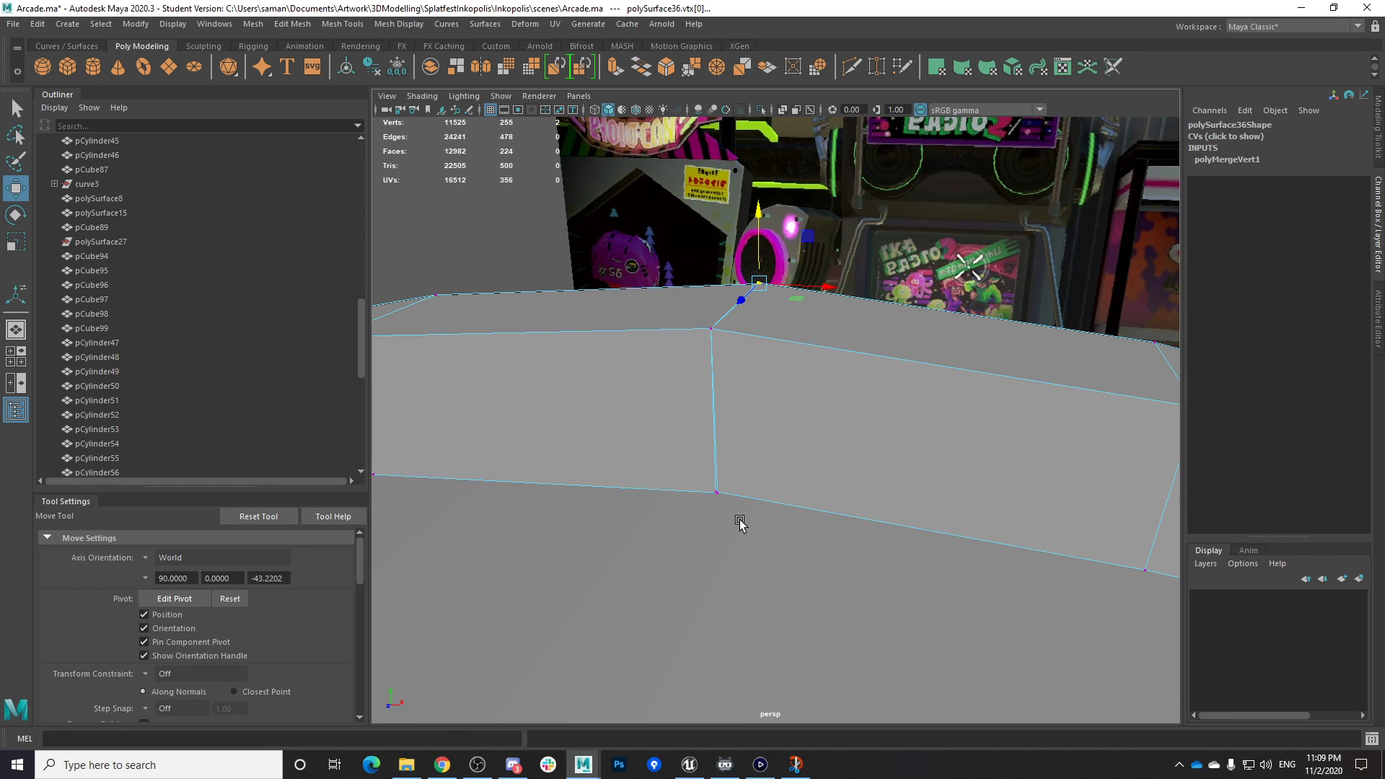
key("g")
left_click_drag(731, 498, 542, 462)
key("g")
left_click_drag(763, 423, 873, 465)
left_click_drag(768, 417, 770, 418)
key("g")
Save the scene and delete the merged headband's construction history
key("ctrl+s")
left_click(663, 397)
right_click_drag(718, 293, 810, 273)
scroll(813, 279, "down", 5)
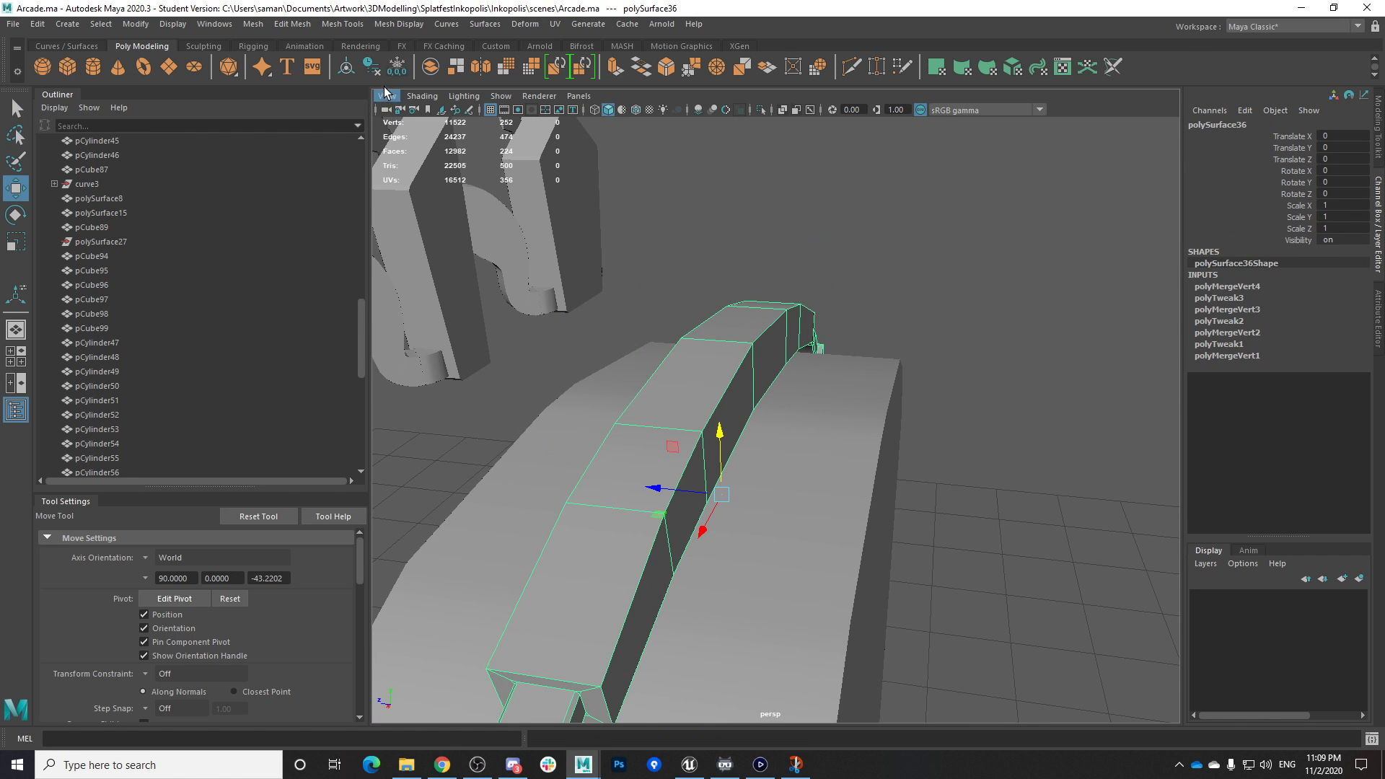
left_click(372, 66)
Examine the merged headband's alignment over the cabinet in the perspective and top views
left_click_drag(889, 404, 597, 482, "alt")
left_click(959, 369)
key("space")
key("space")
scroll(770, 467, "down", 7)
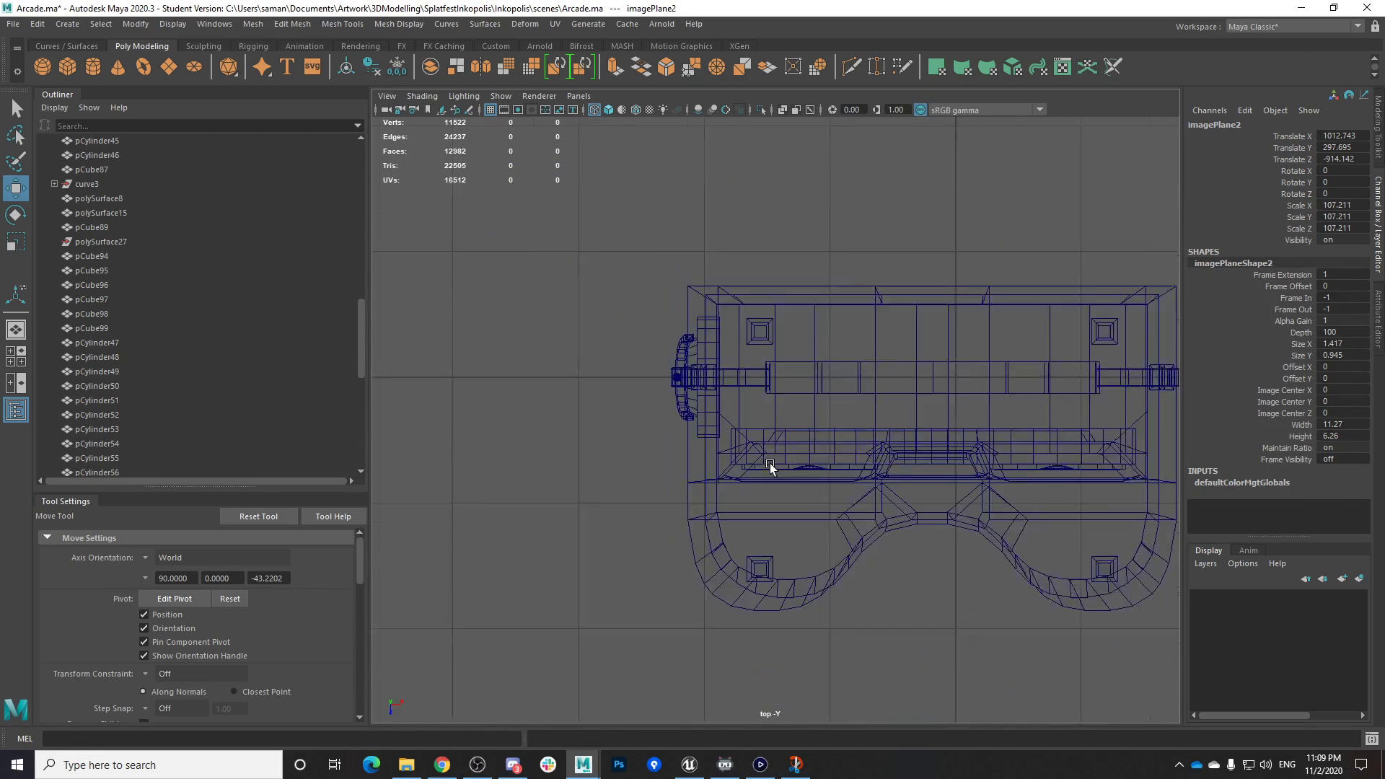
middle_click_drag(903, 473, 711, 462, "alt")
scroll(681, 417, "up", 4)
middle_click_drag(656, 366, 782, 365, "alt")
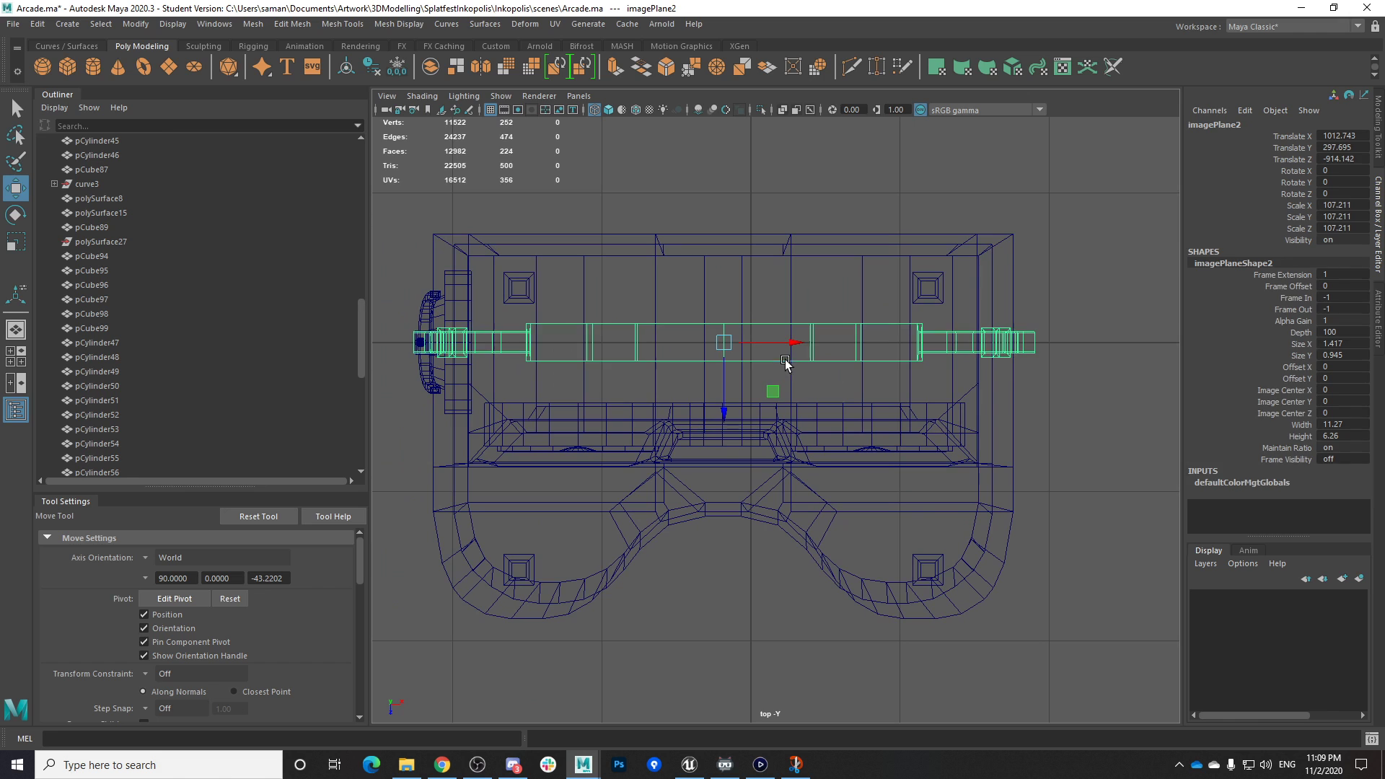
left_click(735, 370)
Soften the edges along the headband's centre seam
key("space")
key("space")
left_click_drag(907, 357, 813, 396, "alt")
right_click_drag(811, 396, 820, 295)
left_click(801, 382)
left_click(447, 24)
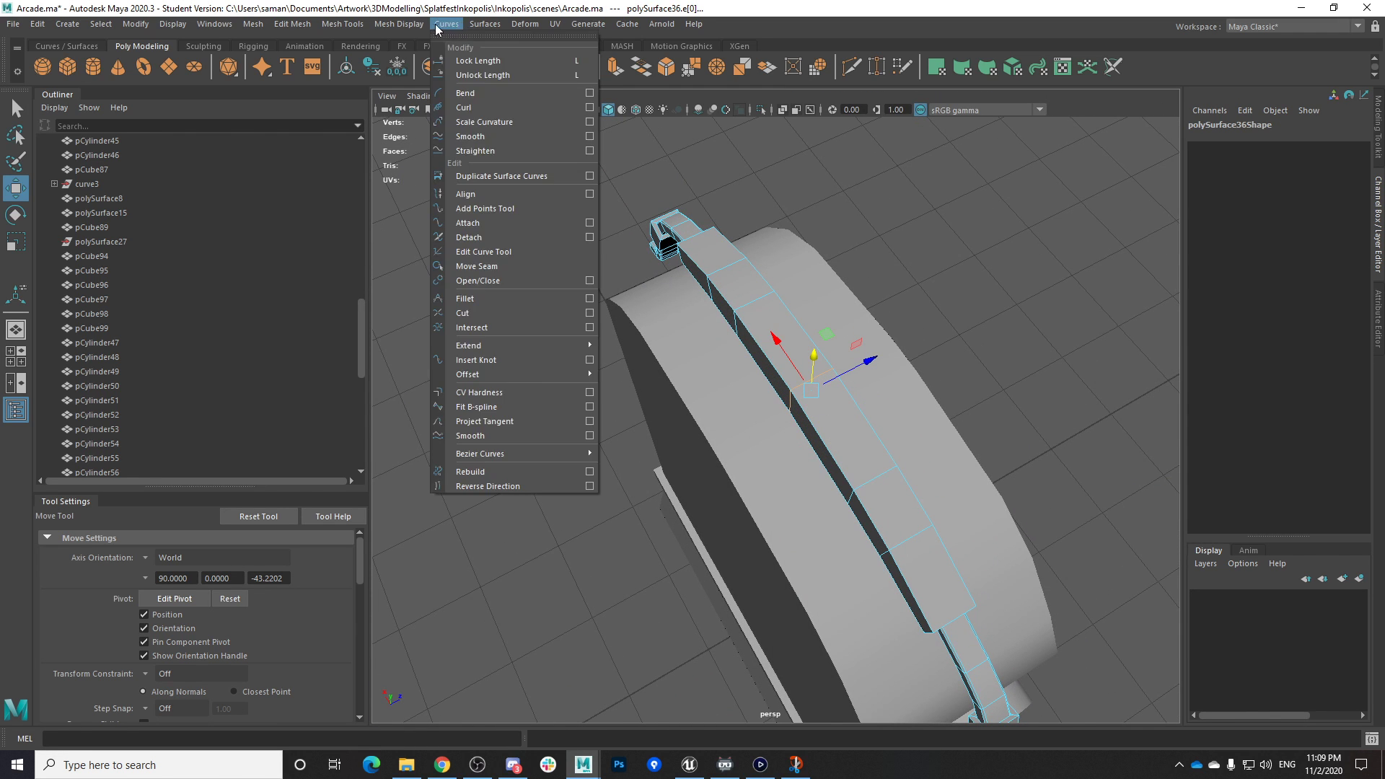
left_click(433, 139)
right_click_drag(837, 280, 920, 249)
Delete the headband's construction history again and save the scene
left_click_drag(985, 321, 796, 307, "alt")
key("q")
key("ctrl+s")
left_click(662, 395)
key("w")
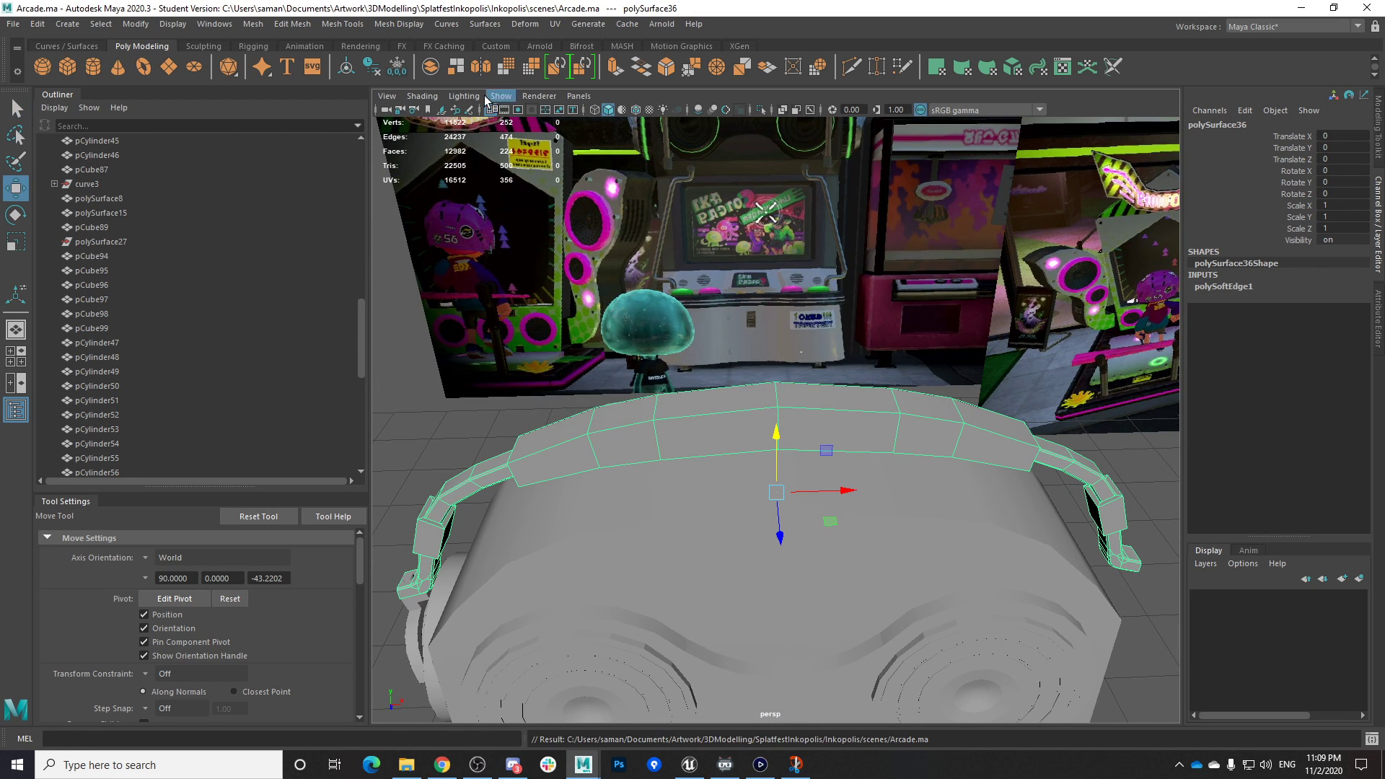
left_click(378, 69)
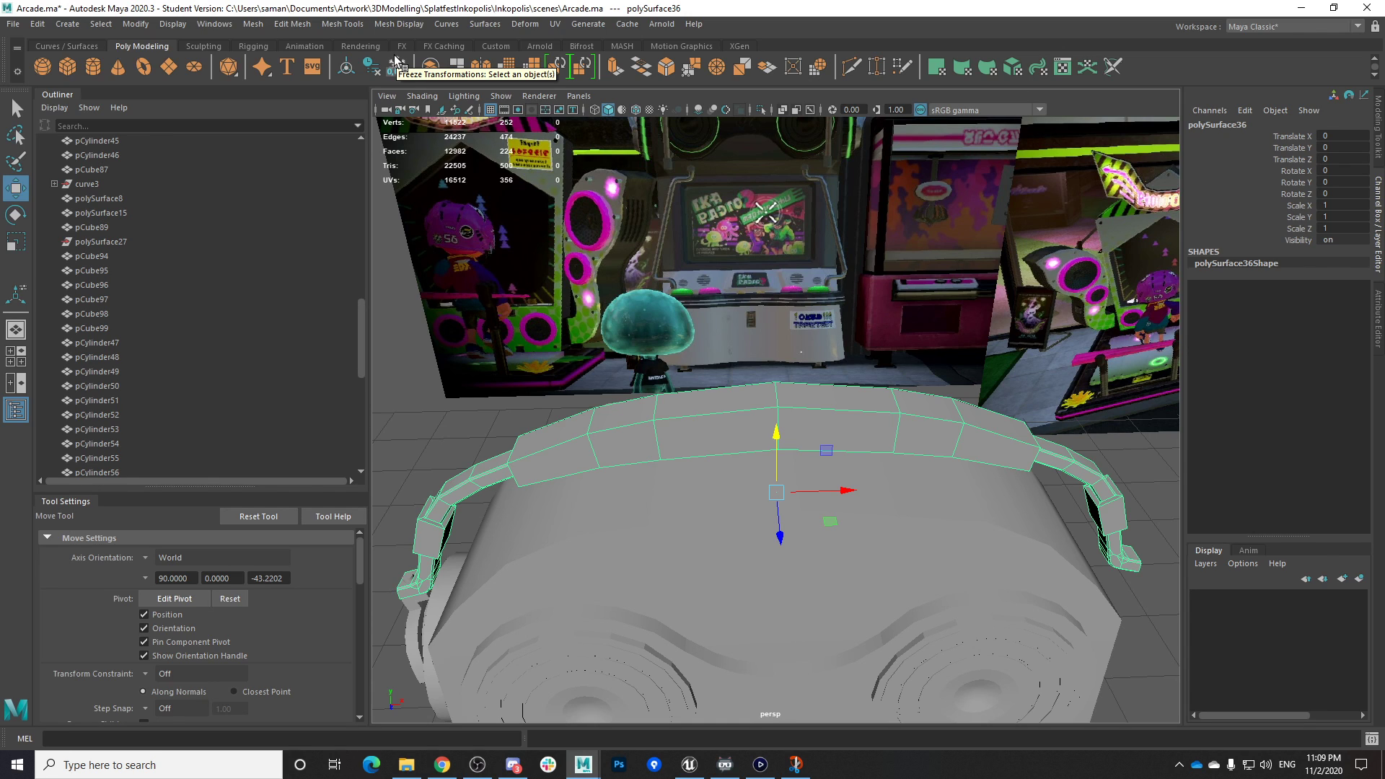
scroll(783, 315, "down", 5)
key("ctrl+s")
left_click(668, 398)
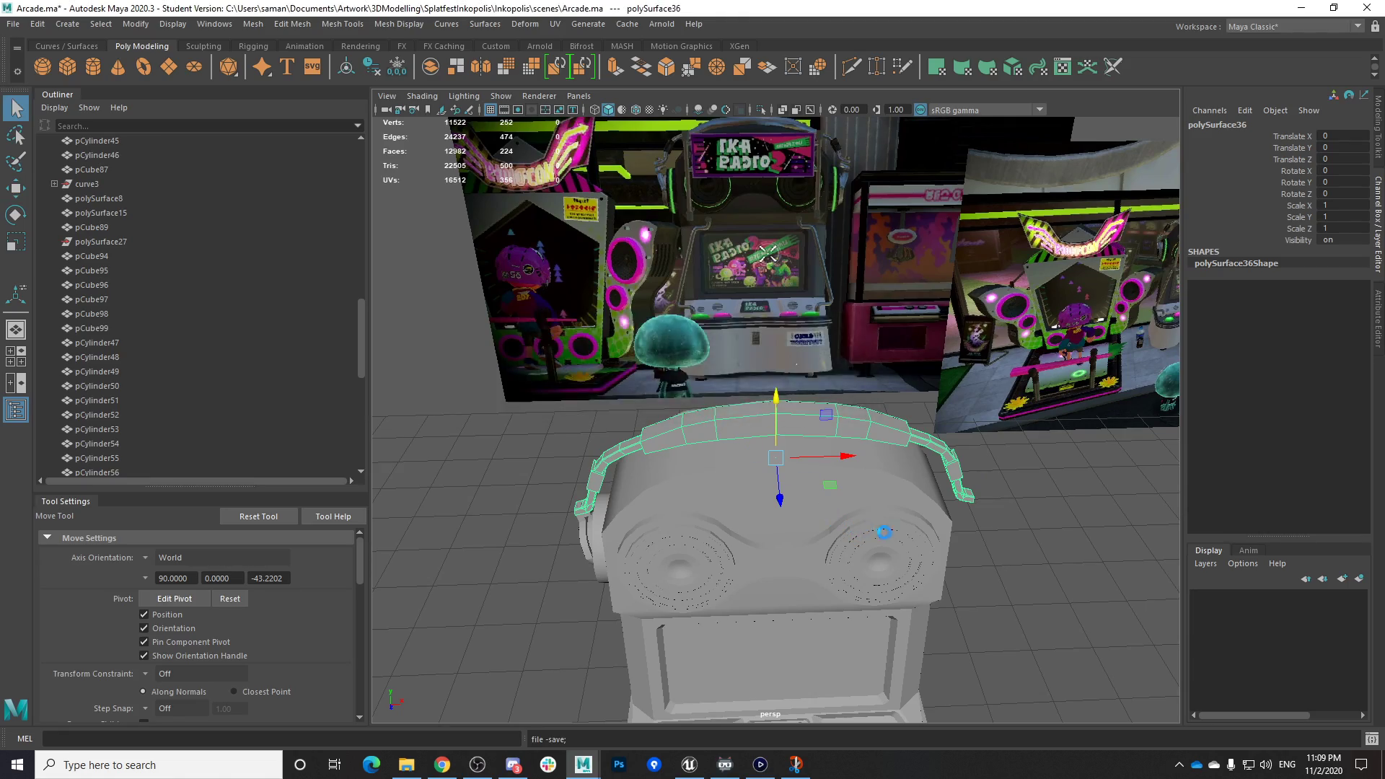
Check the headband's fit on the cabinet from several angles and save the scene
left_click_drag(885, 532, 857, 392, "alt")
scroll(856, 392, "up", 4)
middle_click_drag(857, 433, 813, 452, "alt")
left_click_drag(813, 452, 837, 497, "alt")
left_click_drag(728, 284, 727, 289)
key("ctrl+z")
left_click_drag(801, 343, 930, 382, "alt")
left_click_drag(789, 301, 784, 304)
key("ctrl+z")
key("ctrl+s")
left_click(689, 396)
Duplicate the ear cup parts and move the copies to the cabinet's opposite side at about Translate X 432.99, Translate Y 11.57
middle_click_drag(694, 396, 747, 315, "alt")
scroll(594, 412, "up", 5)
left_click_drag(594, 411, 669, 432, "alt")
left_click(650, 375)
left_click_drag(625, 363, 627, 391)
left_click(557, 388)
left_click(547, 381)
left_click(562, 437, "shift")
left_click(630, 442, "shift")
scroll(672, 472, "down", 5)
scroll(712, 500, "down", 4)
left_click_drag(711, 500, 640, 507, "alt")
key("ctrl+d")
left_click_drag(685, 443, 963, 532)
Try to rotate the copied, still separate ear cup parts about their Y axes
key("e")
key("w")
key("e")
key("ctrl+z")
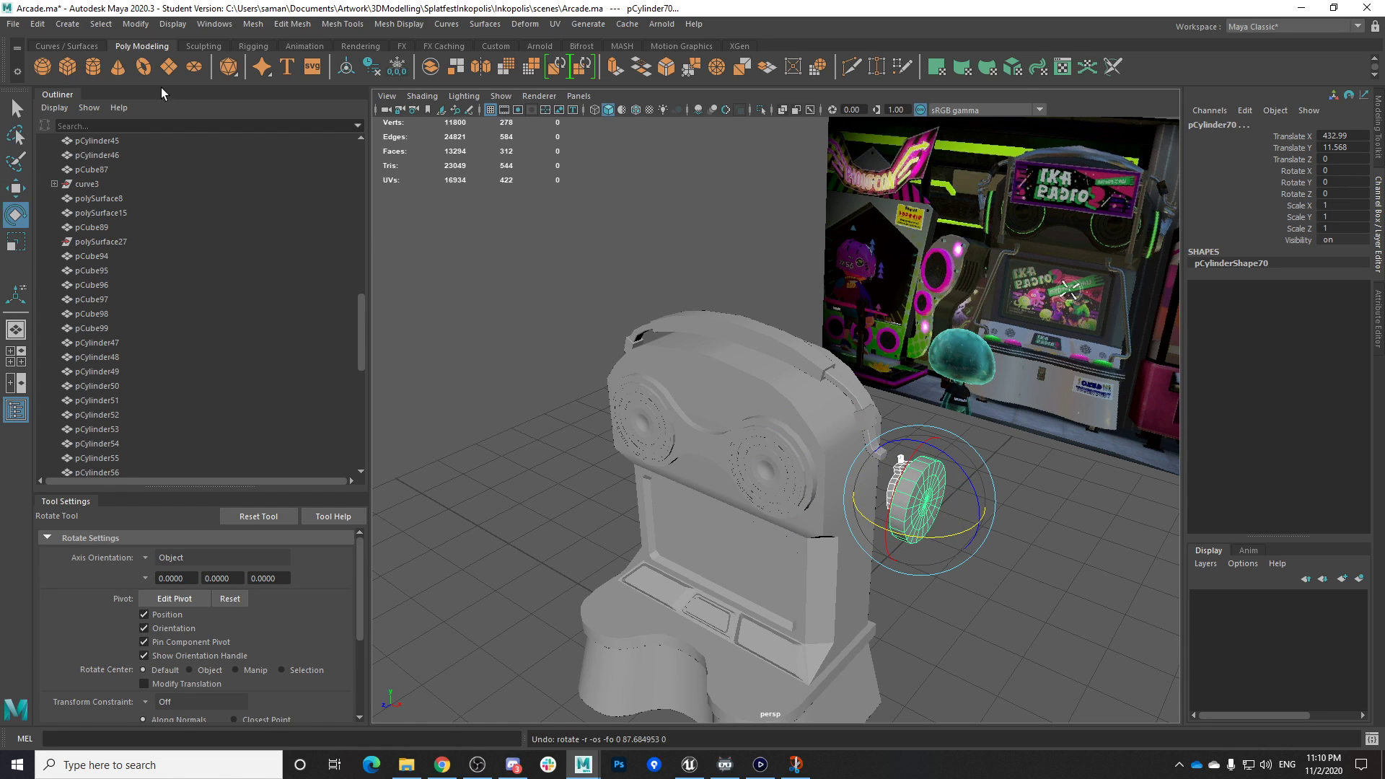
Combine the copied ear cup parts into one mesh and set its Rotate Y to 180
left_click(294, 24)
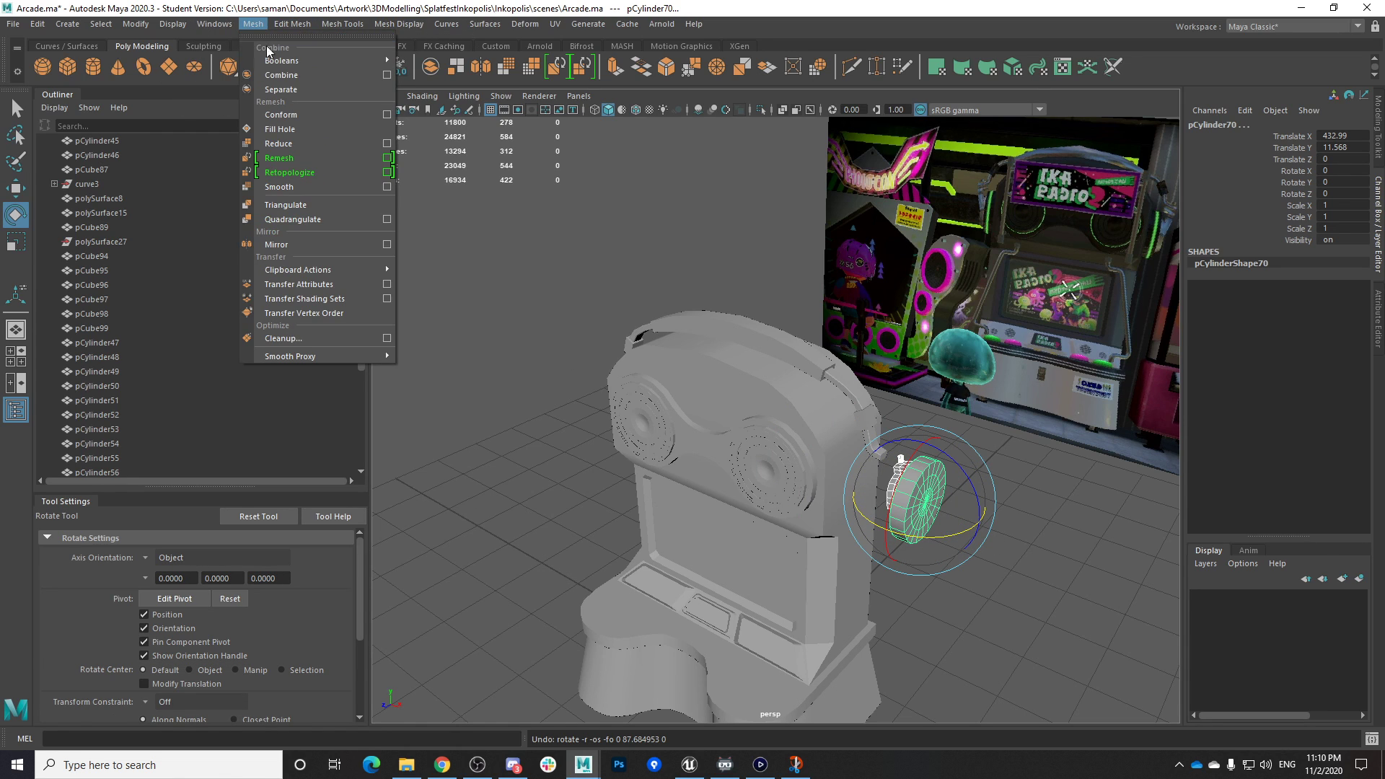
left_click(304, 76)
left_click_drag(868, 514, 895, 534)
double_click(1357, 179)
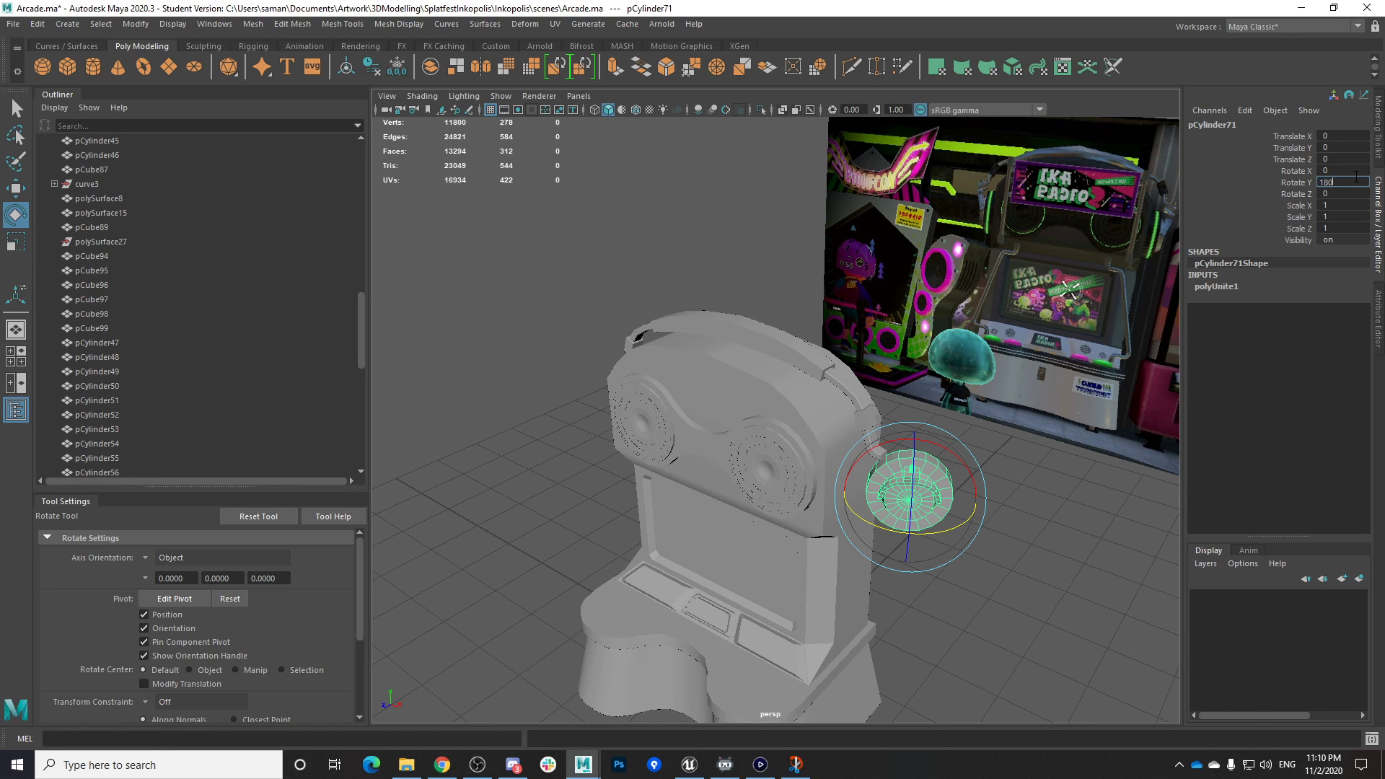
key("Return")
Move the combined ear cup against the cabinet's side, to about Translate X -53.29, using the front view
key("space")
key("w")
scroll(631, 567, "up", 5)
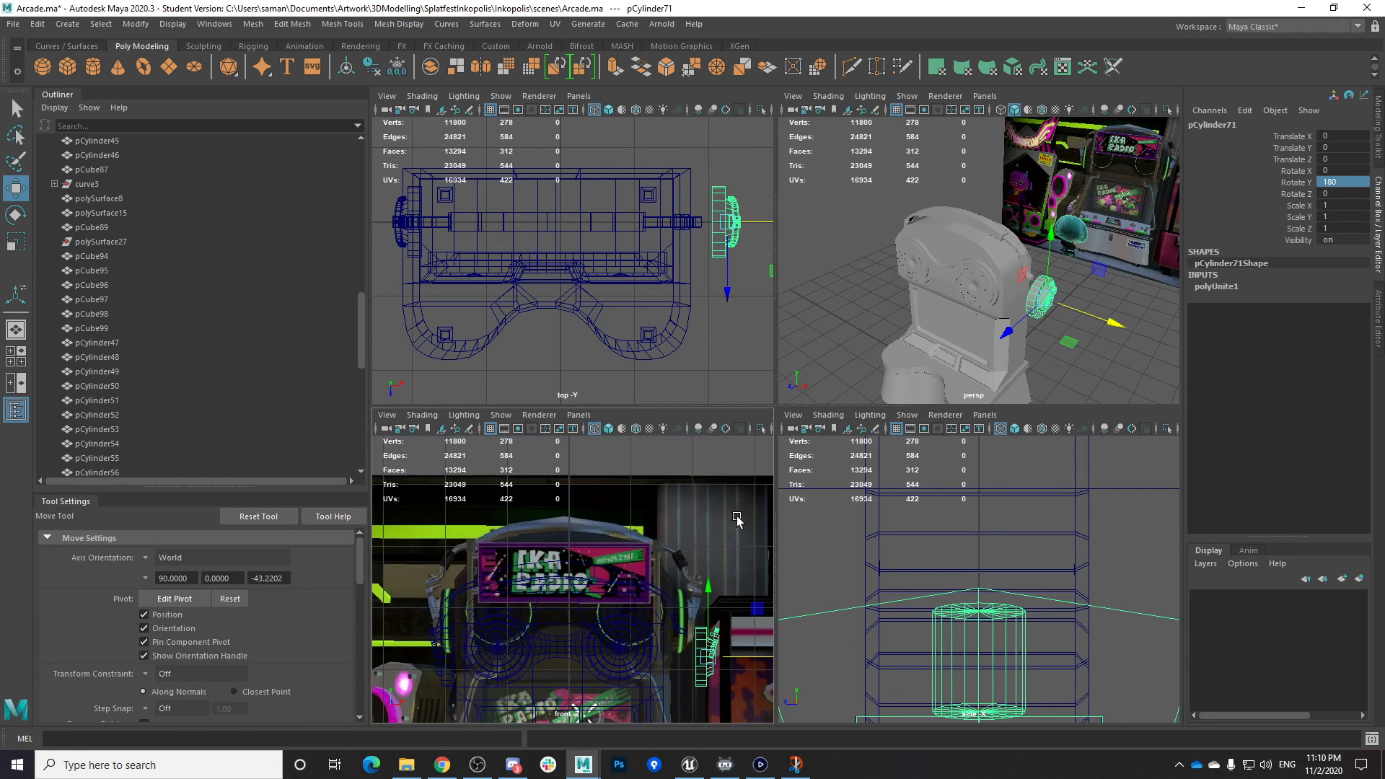
scroll(631, 568, "up", 2)
key("space")
left_click_drag(833, 420, 720, 431)
middle_click_drag(721, 431, 832, 482, "alt")
mouse_move(833, 477)
left_mouse_down()
mouse_move(783, 469)
mouse_move(756, 494)
left_mouse_up()
key("5")
scroll(783, 469, "up", 2)
scroll(726, 495, "down", 2)
middle_click_drag(727, 494, 1083, 476, "alt")
scroll(663, 493, "down", 2)
middle_click_drag(662, 493, 884, 486, "alt")
scroll(885, 483, "up", 3)
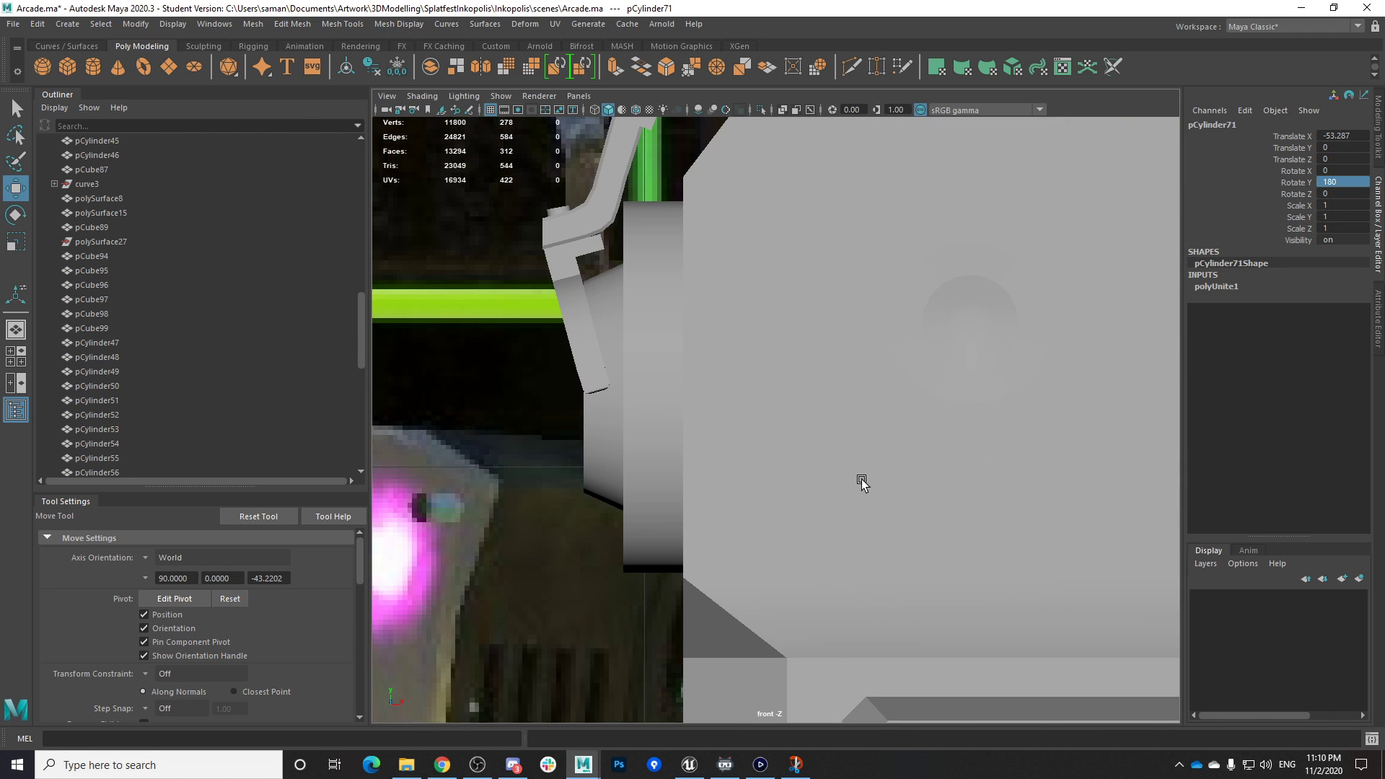
scroll(859, 479, "down", 3)
key("space")
key("space")
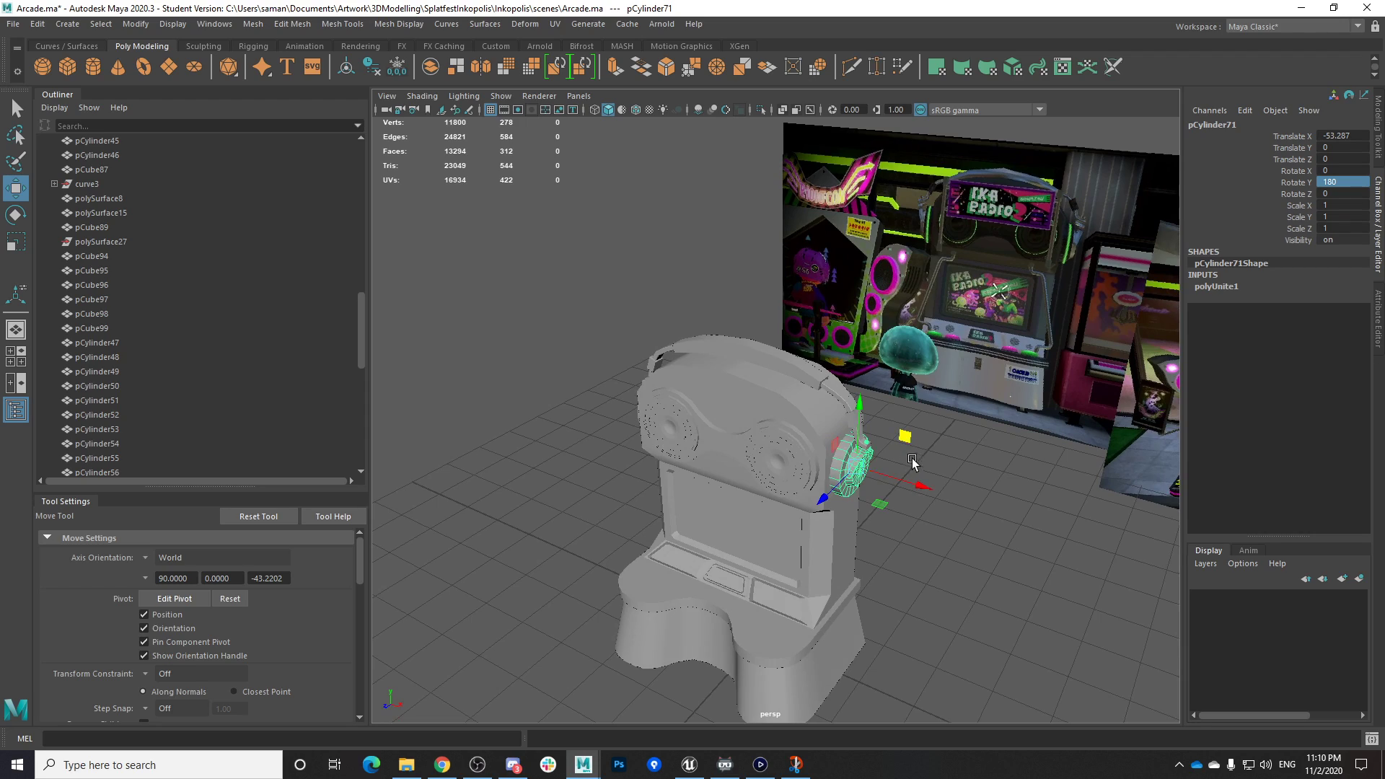
Check the placed ear cup from both sides of the cabinet and save the scene
left_click_drag(913, 459, 971, 433, "alt")
left_click(954, 490)
left_click_drag(954, 510, 852, 567, "alt")
key("ctrl+s")
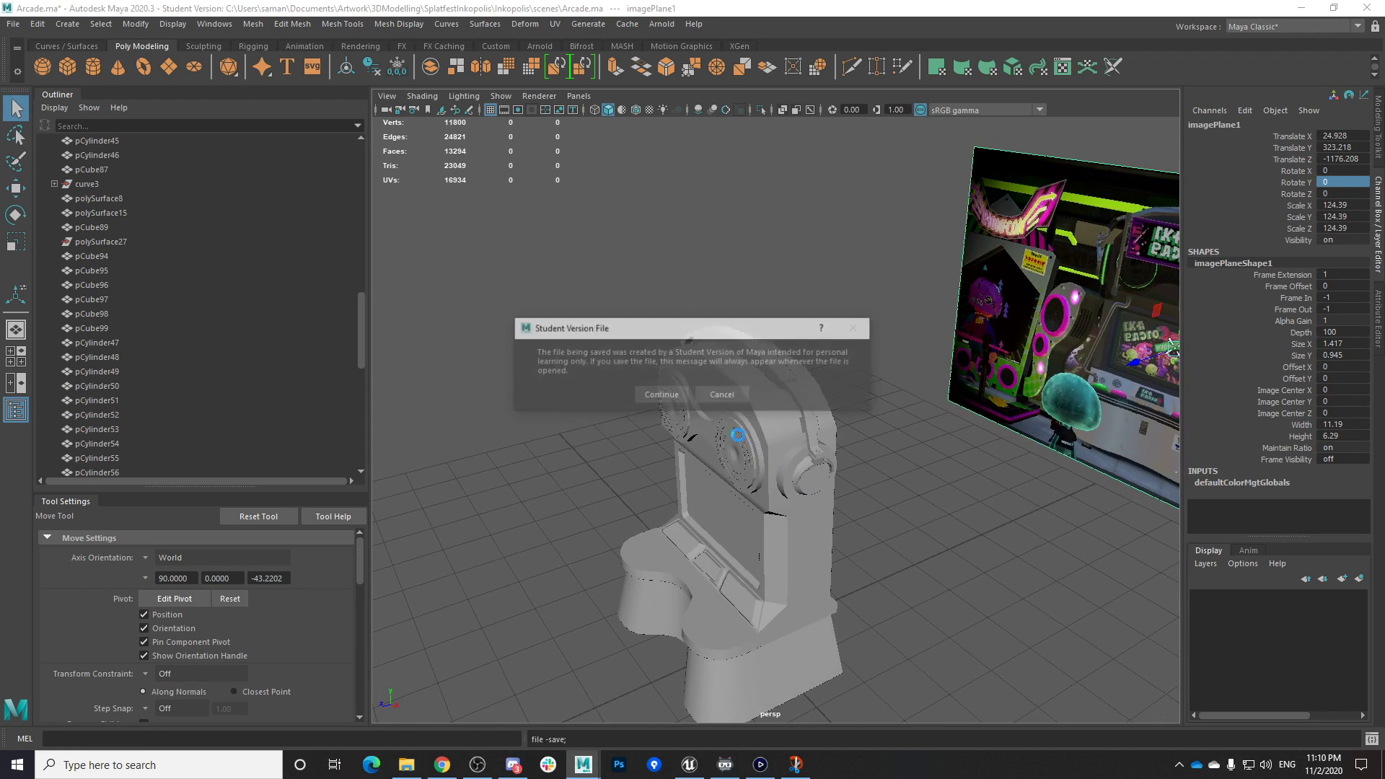
left_click(662, 394)
key("w")
left_click_drag(902, 498, 1000, 562, "alt")
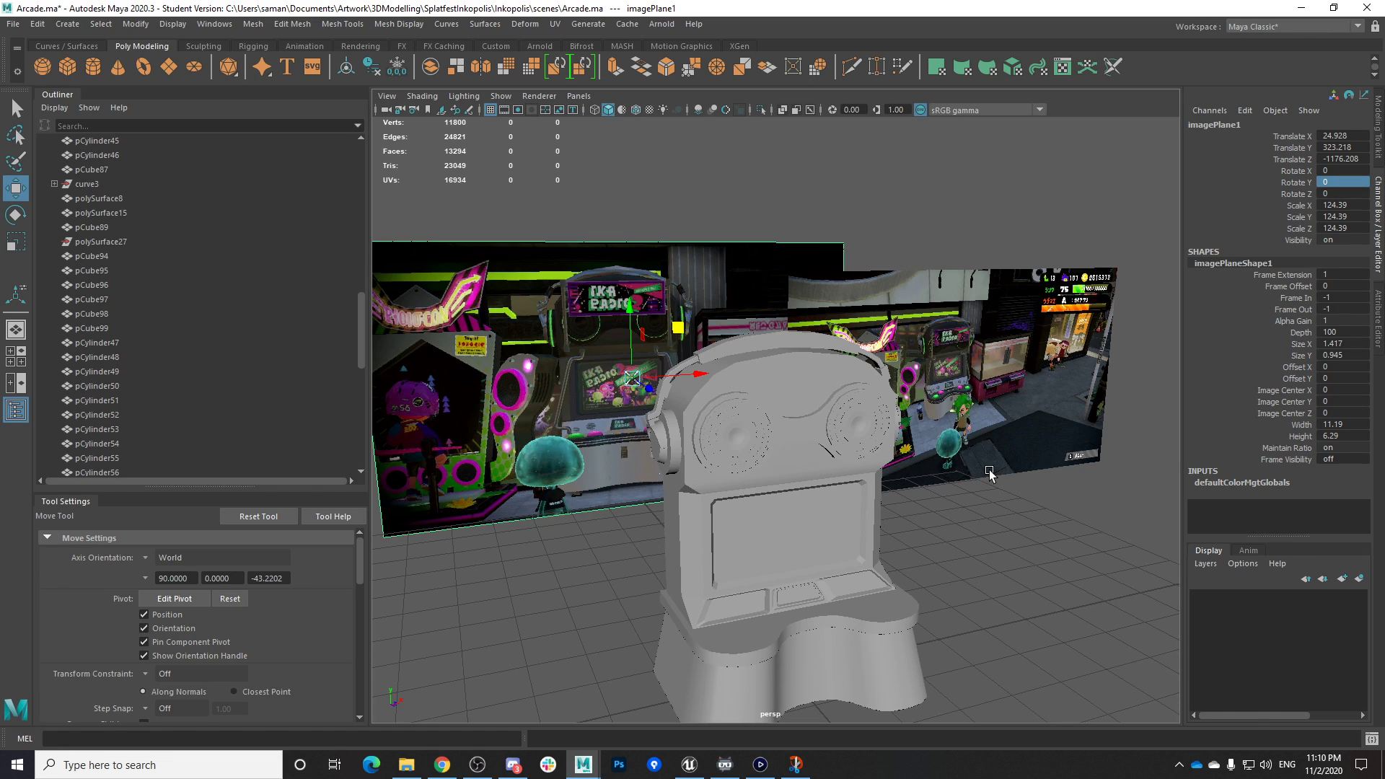
key("ctrl+s")
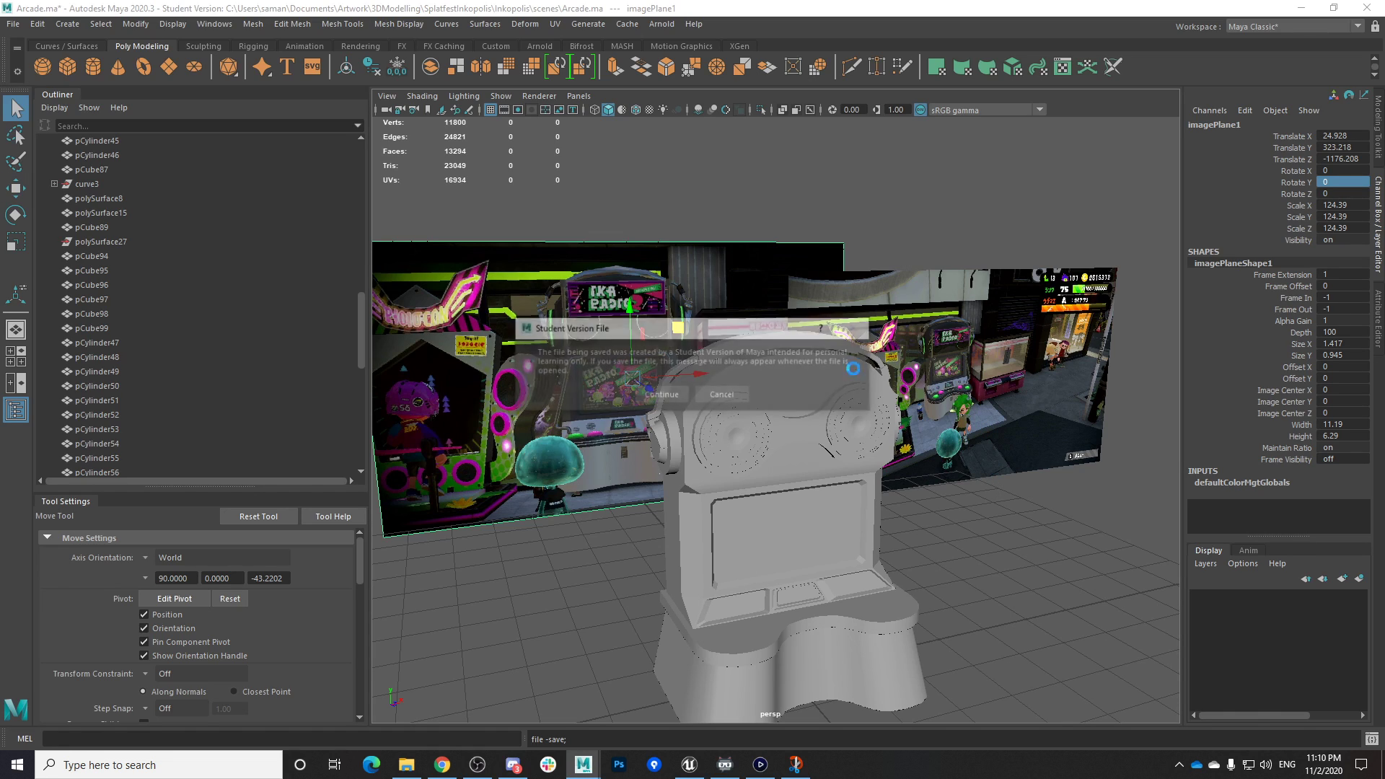
left_click(669, 395)
Inspect how the headband and its ear cups meet on both sides of the cabinet
left_click_drag(1003, 473, 696, 485, "alt")
scroll(804, 443, "up", 5)
left_click(804, 443)
scroll(804, 443, "down", 5)
left_click_drag(890, 486, 823, 448, "alt")
left_click(843, 457)
scroll(807, 500, "up", 3)
left_click(728, 434)
scroll(794, 525, "down", 3)
left_click_drag(794, 526, 1070, 548, "alt")
scroll(881, 510, "up", 5)
scroll(881, 510, "down", 4)
left_click_drag(881, 510, 604, 485, "alt")
scroll(660, 539, "up", 4)
Combine the headband and all ear cup parts into one mesh and delete its construction history
left_click(659, 543, "shift")
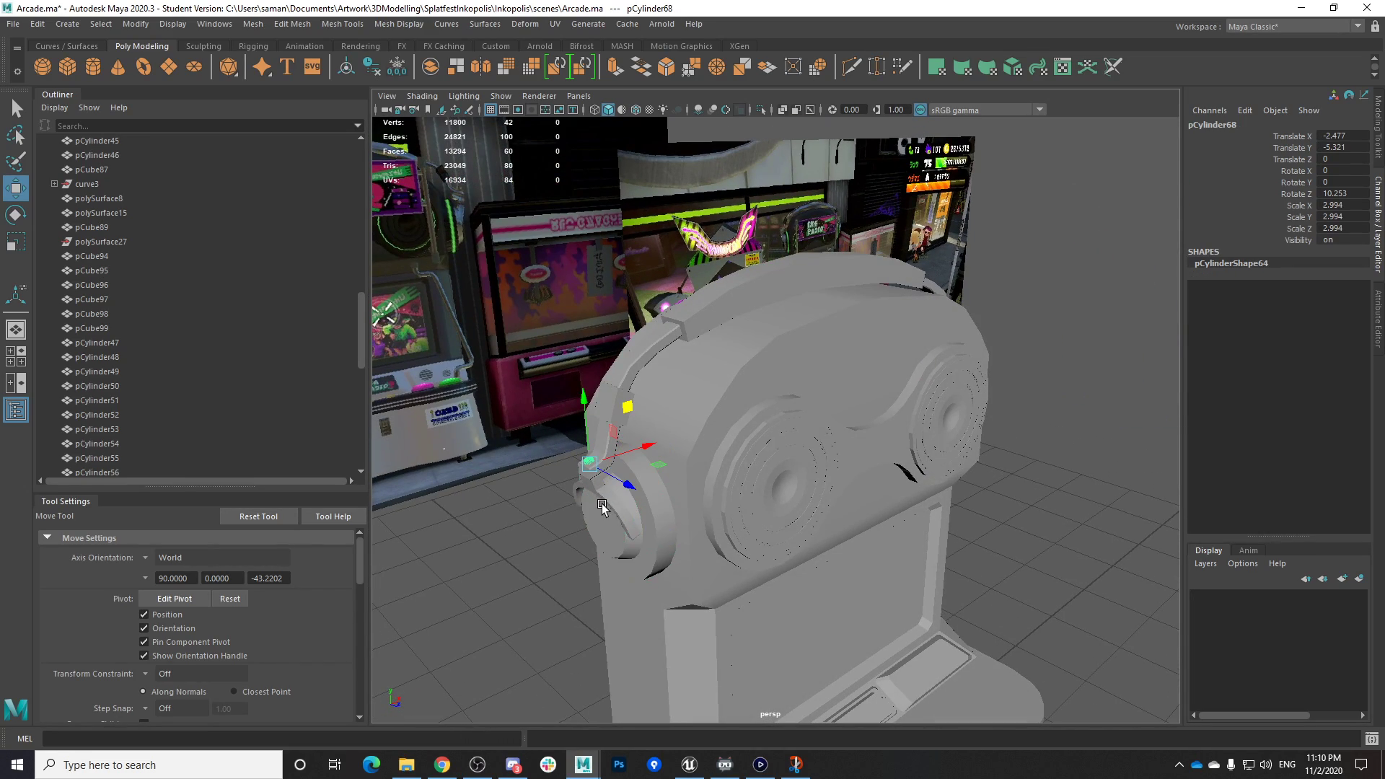
left_click(635, 365)
left_click_drag(798, 374, 928, 438, "alt")
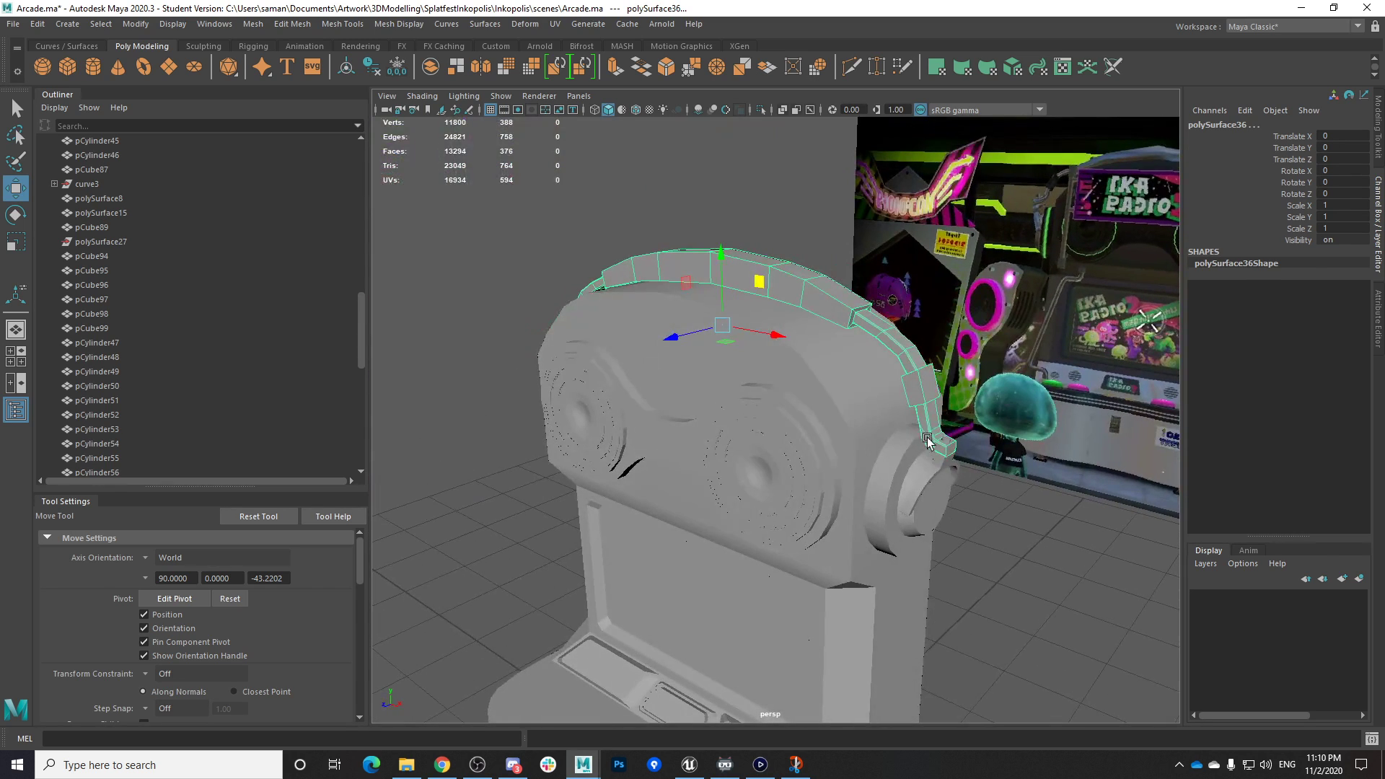
left_click(958, 489, "shift")
left_click_drag(766, 491, 902, 460, "alt")
left_click(644, 456, "shift")
left_click_drag(723, 485, 646, 516, "alt")
left_click(253, 24)
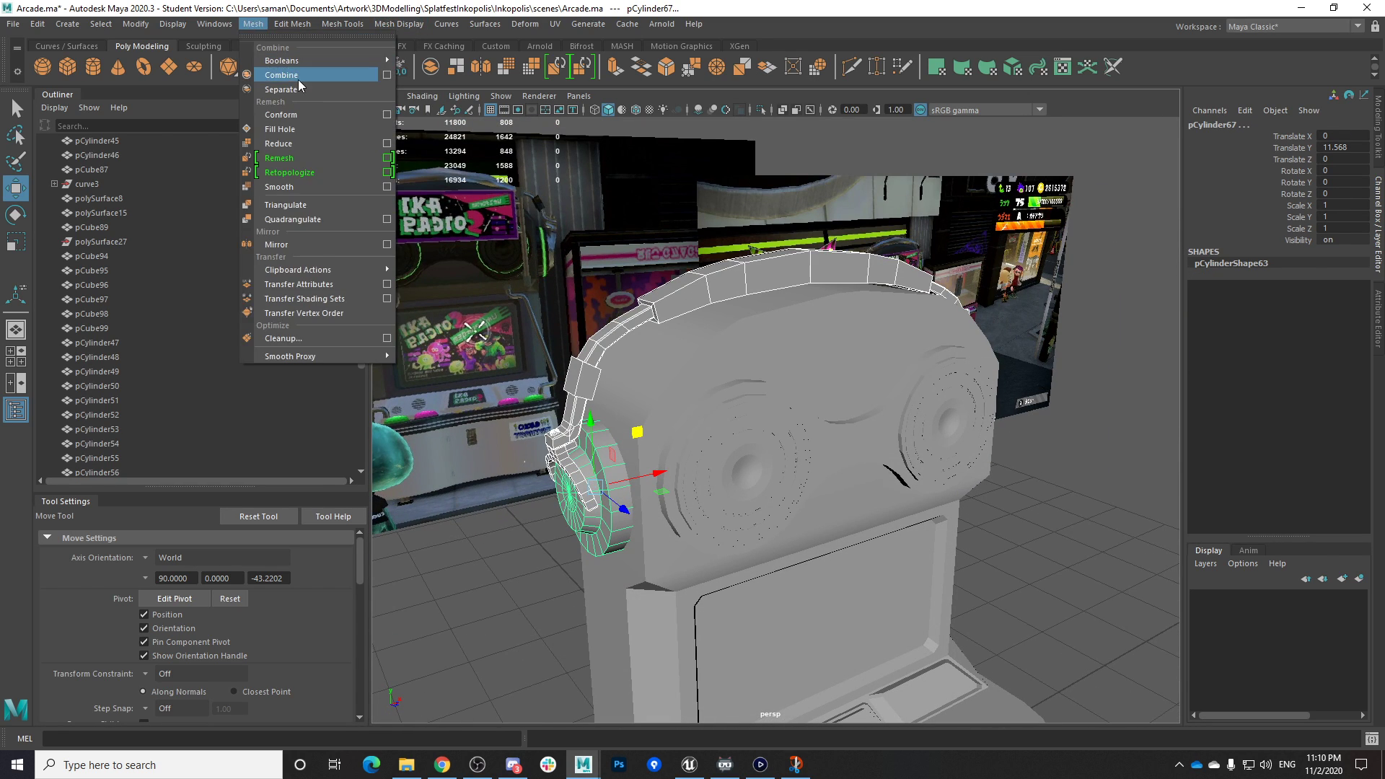
left_click(298, 76)
left_click(374, 69)
left_click(377, 71)
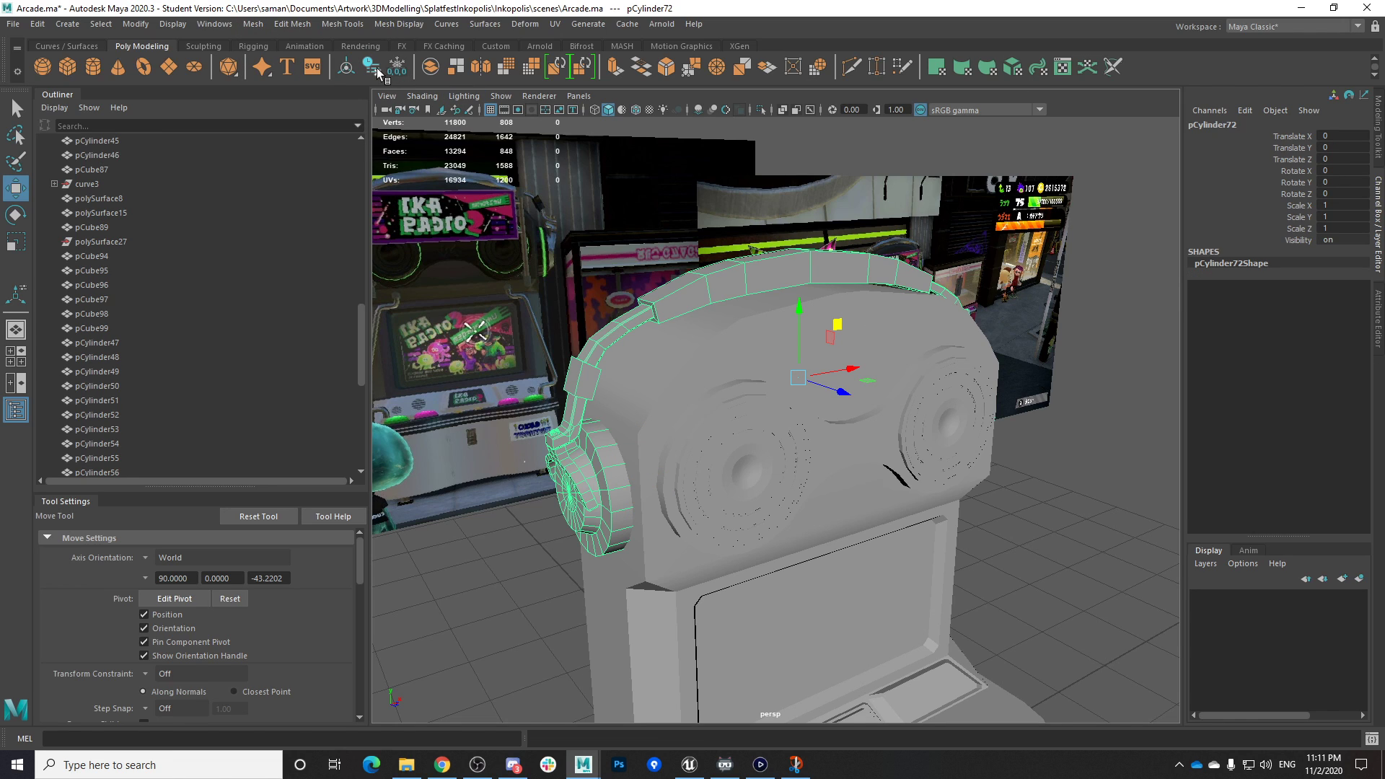
Save the scene with the combined headset's history cleared
key("ctrl+s")
left_click(661, 395)
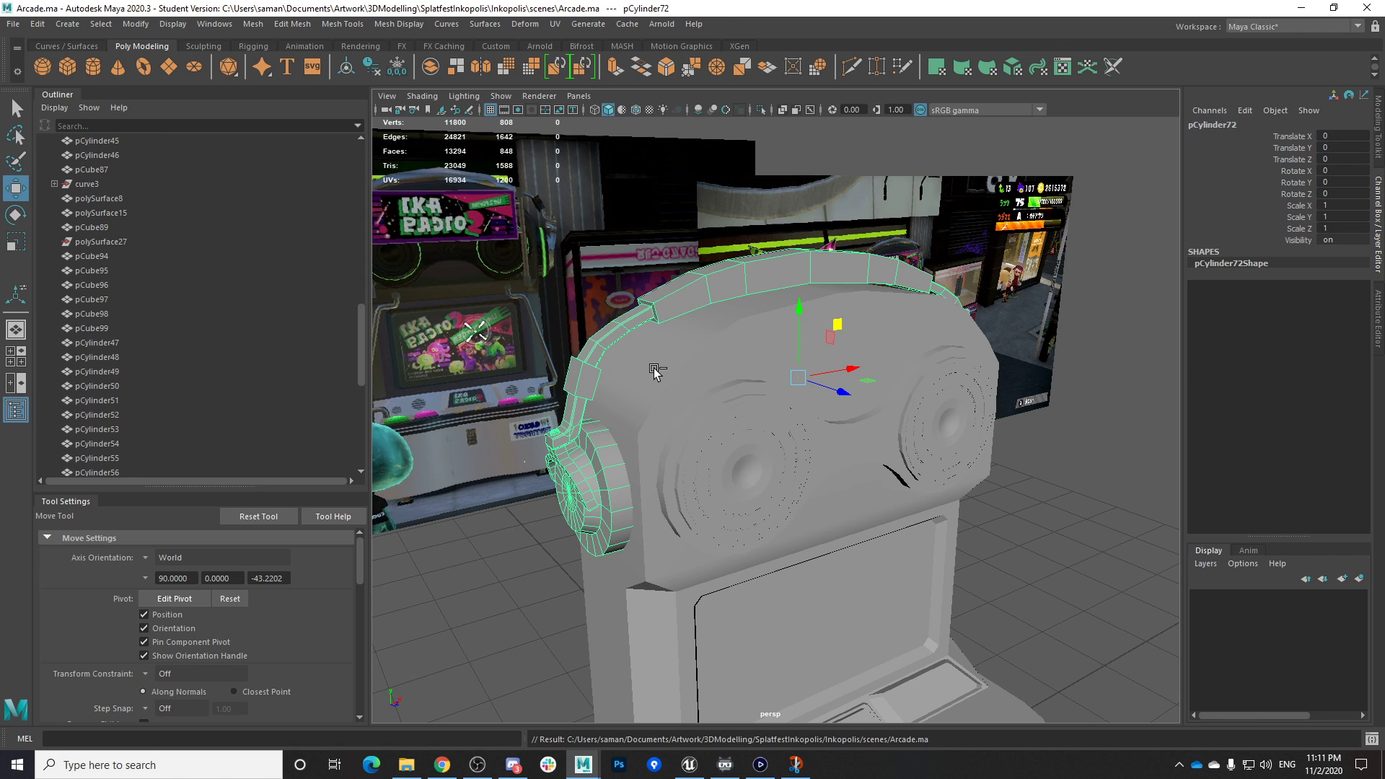
scroll(603, 348, "down", 3)
left_click(374, 70)
left_click_drag(1029, 422, 958, 461, "alt")
key("ctrl+s")
left_click(661, 394)
Adjust the height of the two vertices at the headband's top centre slightly in the front view
right_click_drag(733, 349, 909, 291)
left_click(950, 464)
left_click(916, 433)
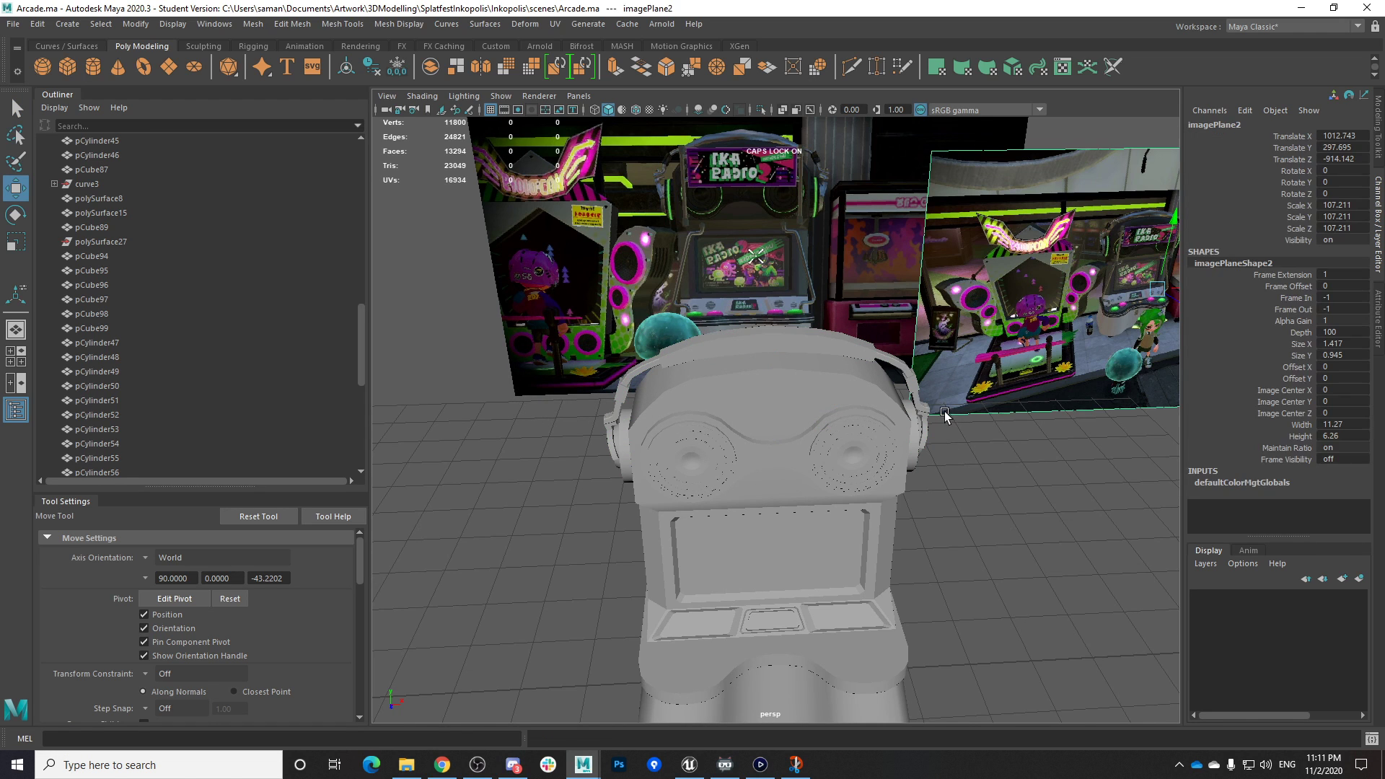
key("f")
left_click_drag(910, 402, 846, 402, "alt")
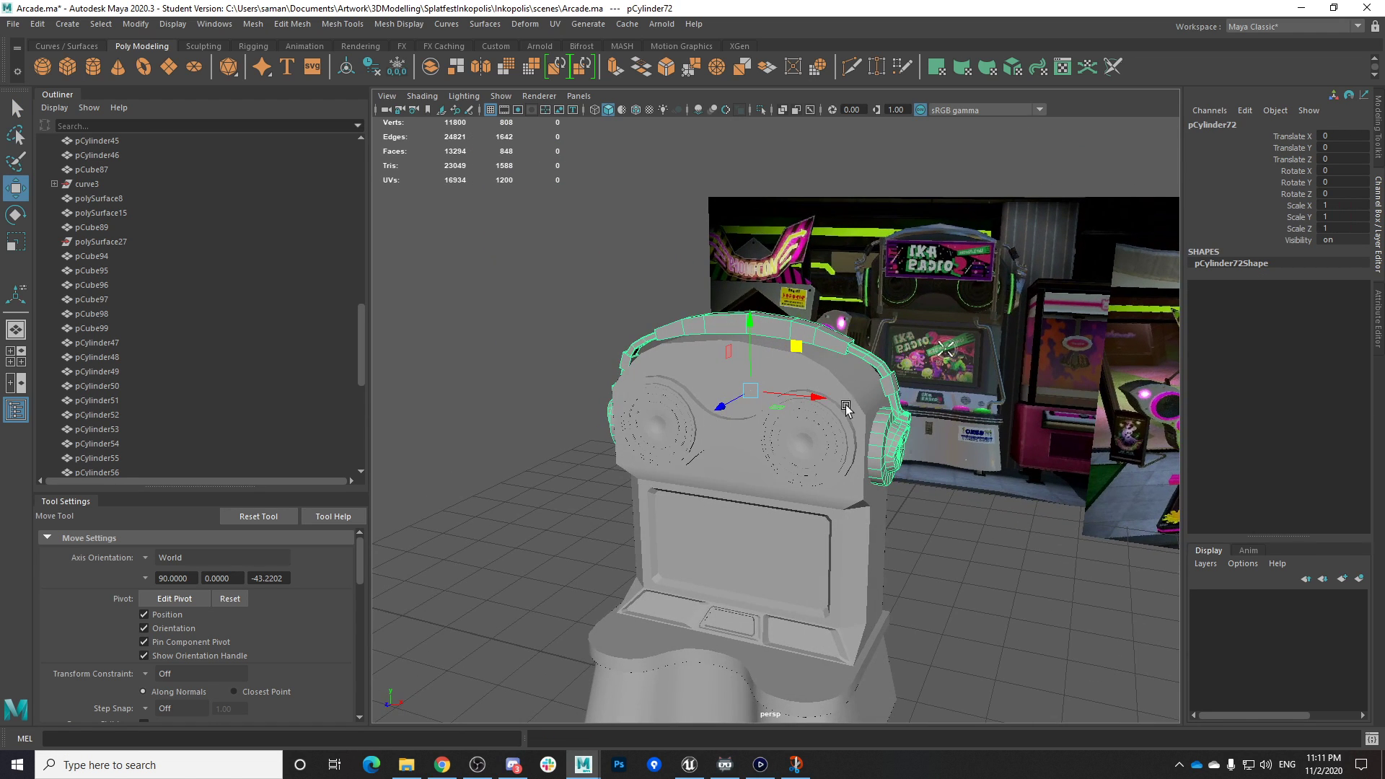
key("space")
scroll(652, 530, "down", 4)
key("space")
scroll(722, 506, "down", 2)
middle_click_drag(866, 436, 792, 476, "alt")
scroll(808, 447, "up", 2)
middle_click_drag(858, 366, 784, 433, "alt")
scroll(783, 431, "up", 3)
middle_click_drag(802, 296, 745, 409, "alt")
right_click_drag(750, 365, 701, 363)
left_click_drag(714, 346, 777, 409)
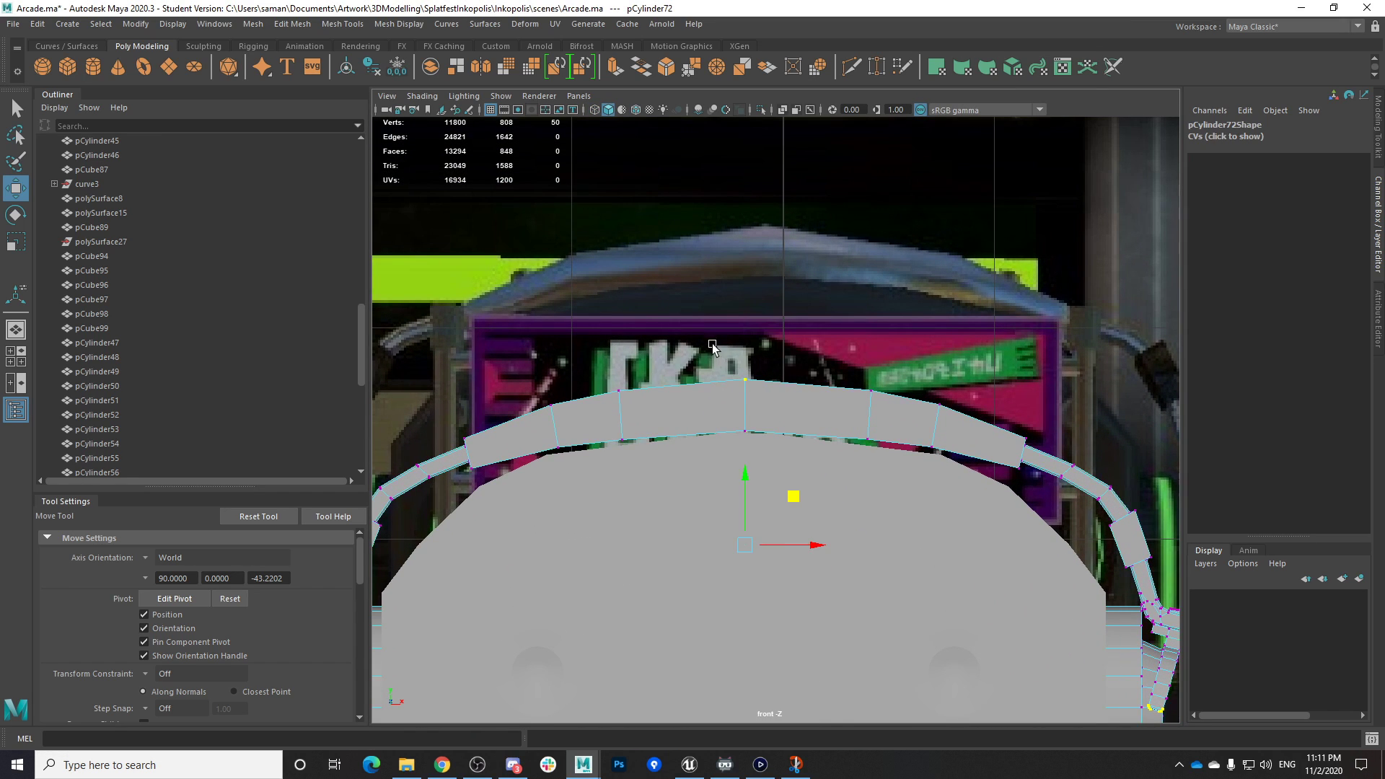
left_click_drag(631, 363, 608, 393, "shift")
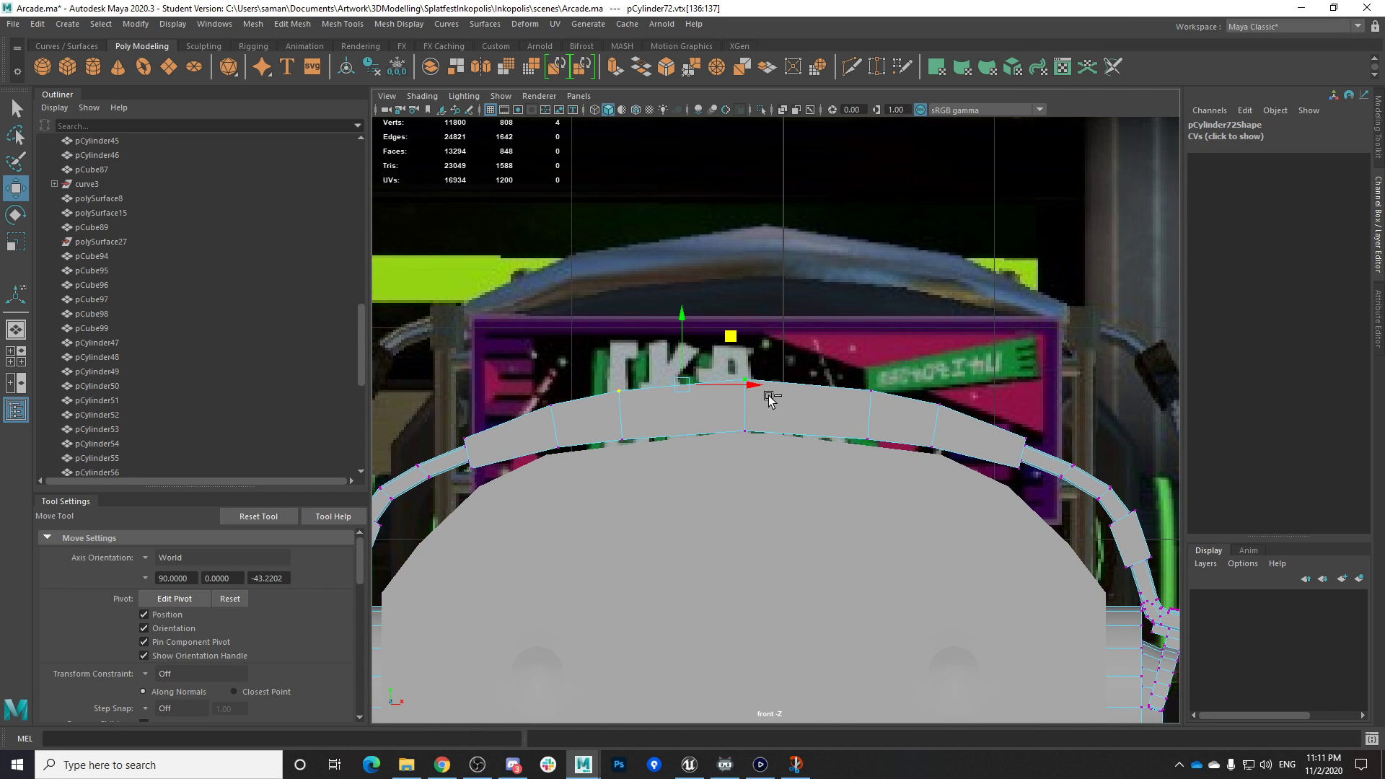
left_click_drag(886, 413, 886, 413, "shift")
mouse_move(747, 315)
left_mouse_down()
mouse_move(763, 382)
mouse_move(745, 323)
left_mouse_up()
Return the headset to object mode in the perspective view and save the scene
key("ctrl+s")
key("Return")
key("space")
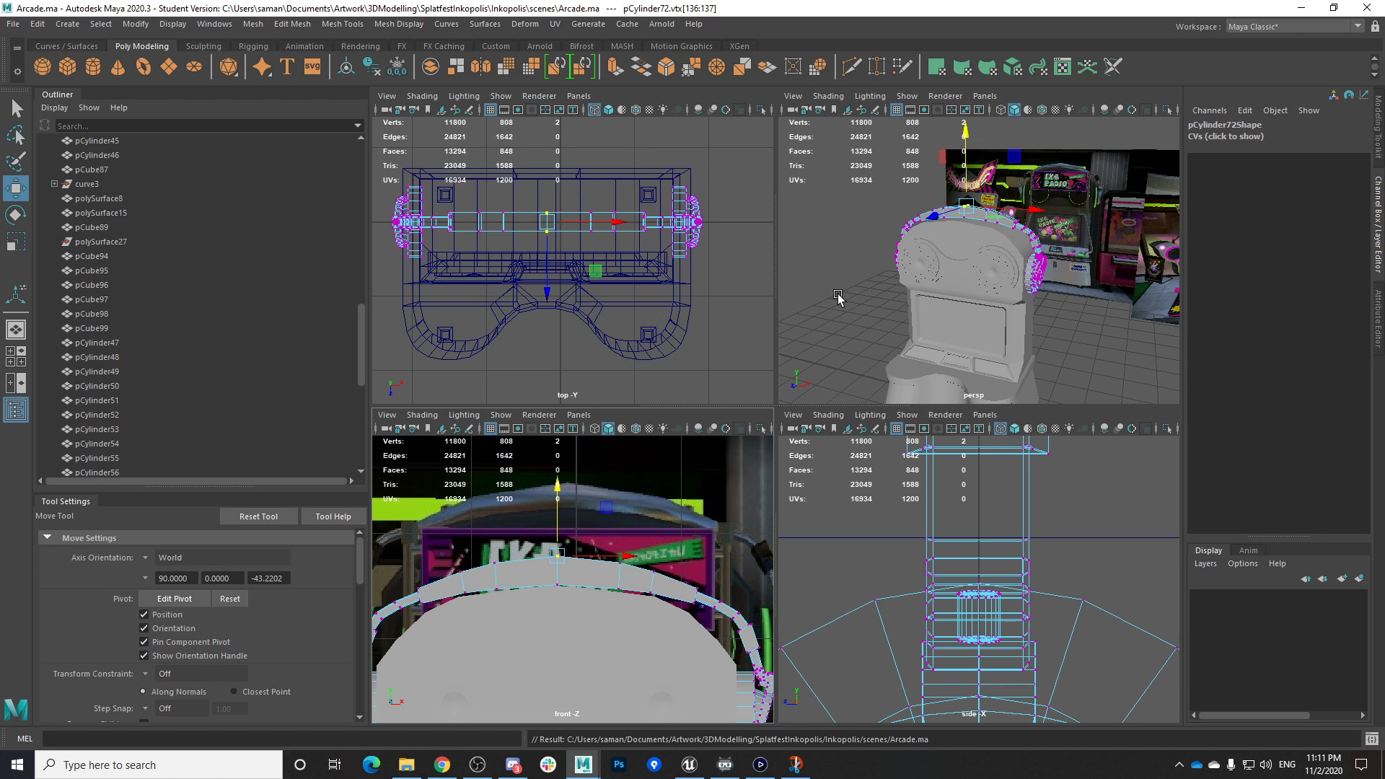
key("space")
right_click_drag(838, 345, 914, 295)
left_click(976, 392)
left_click_drag(919, 381, 936, 374, "alt")
key("ctrl+s")
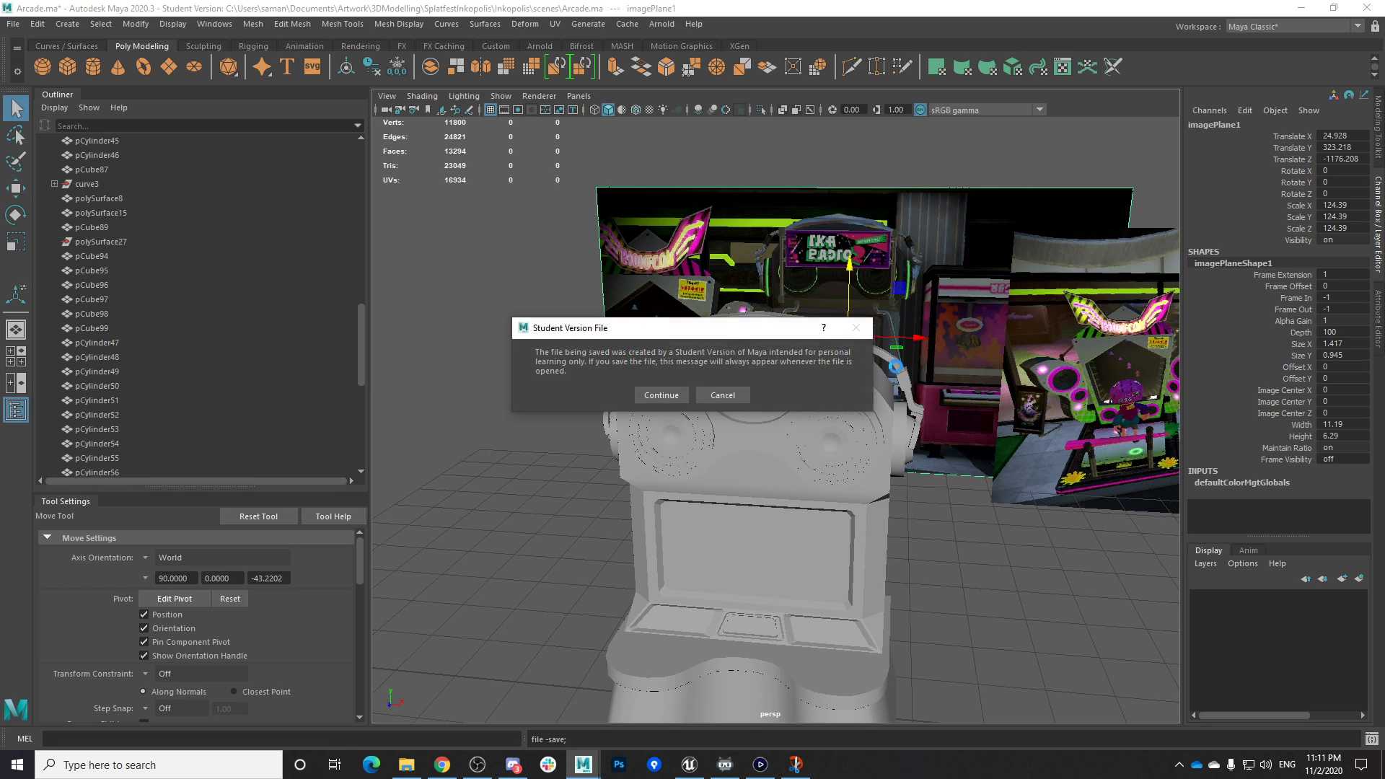
left_click(676, 397)
scroll(1029, 447, "down", 2)
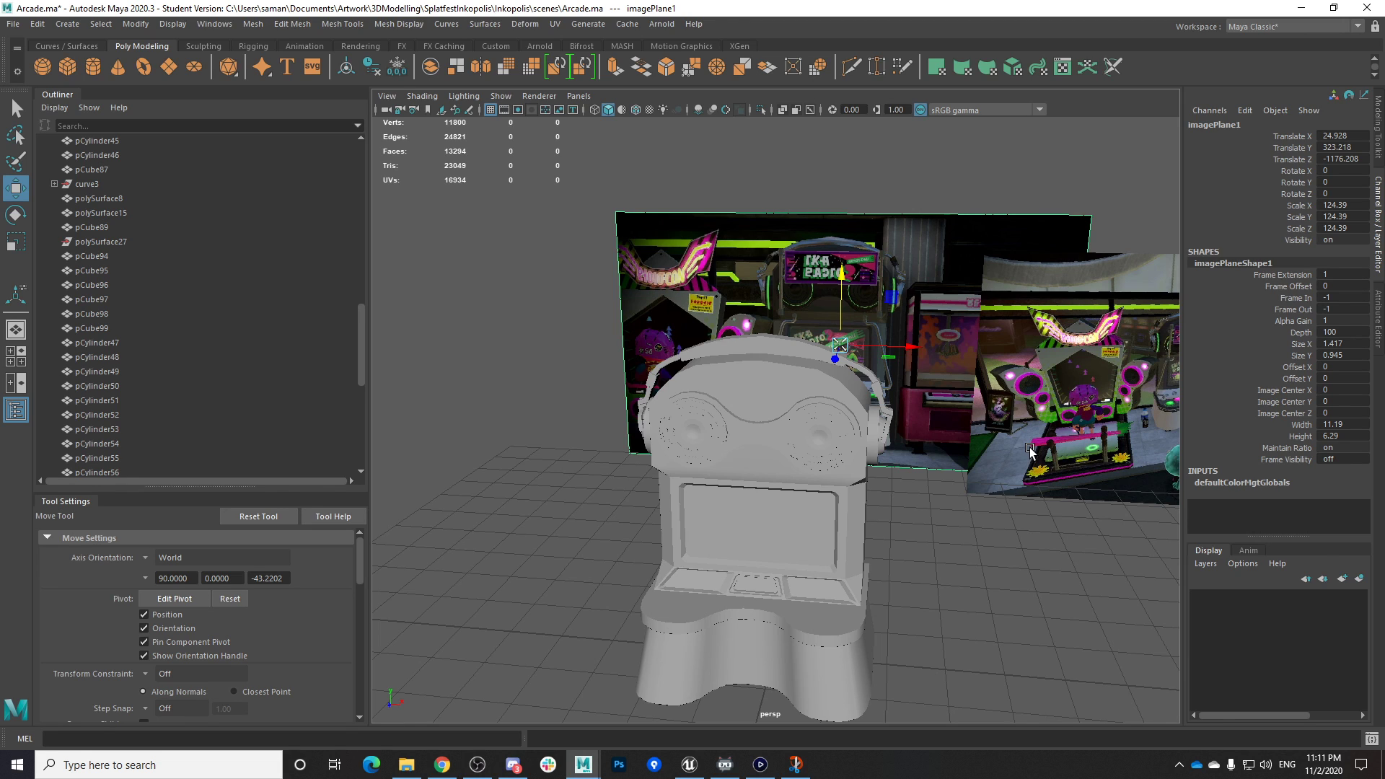
scroll(789, 429, "down", 5)
key("ctrl+s")
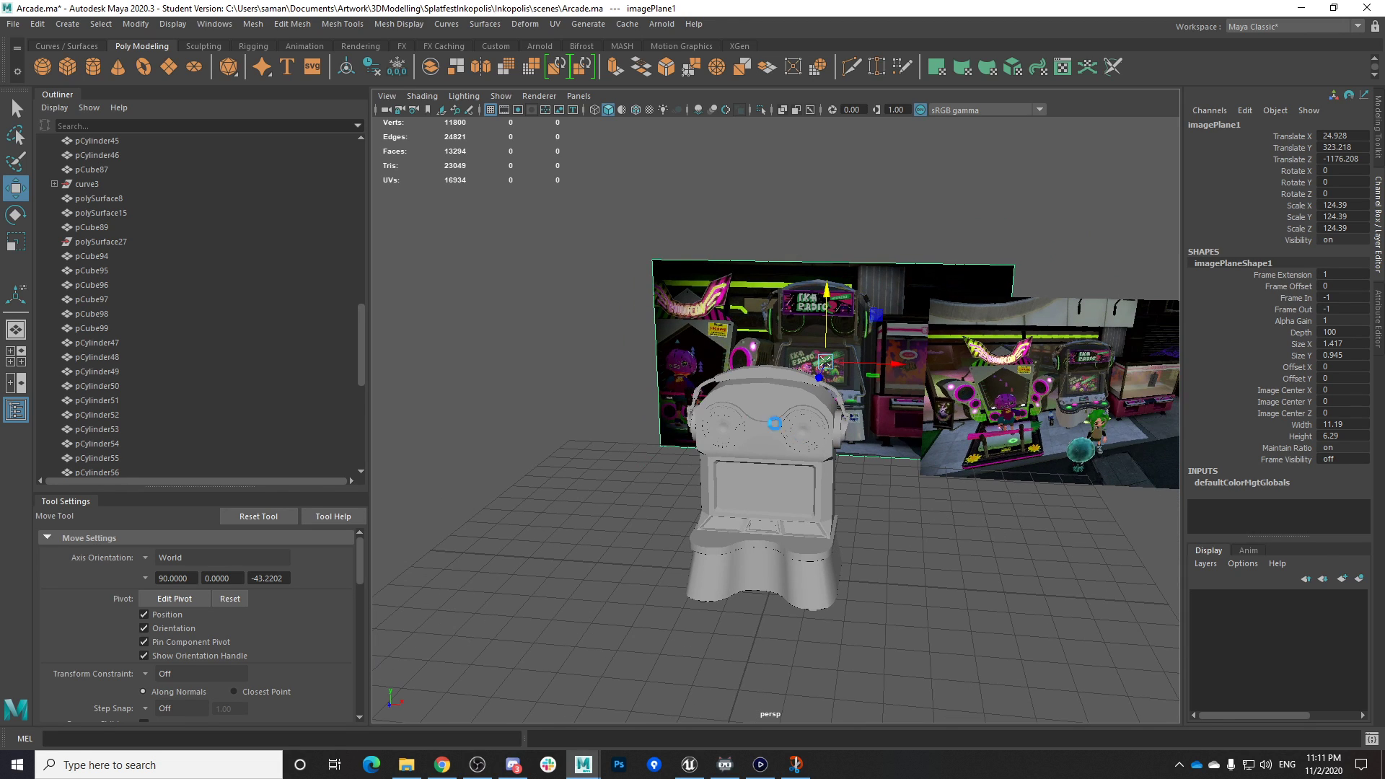
key("Return")
Compare the cabinet with the reference images and with the live game view in the game capture software
scroll(756, 459, "up", 3)
scroll(756, 459, "up", 6)
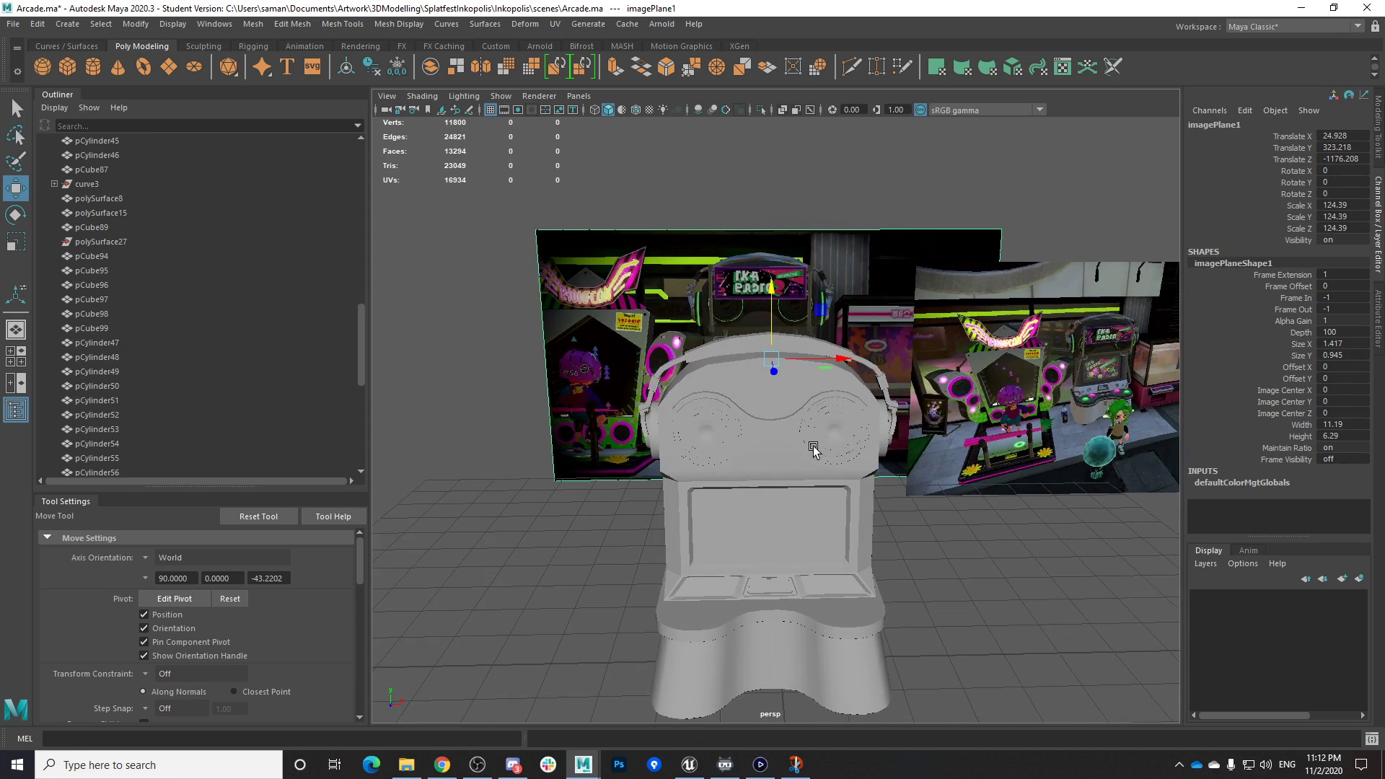
scroll(859, 426, "down", 3)
scroll(876, 425, "up", 3)
scroll(866, 410, "down", 3)
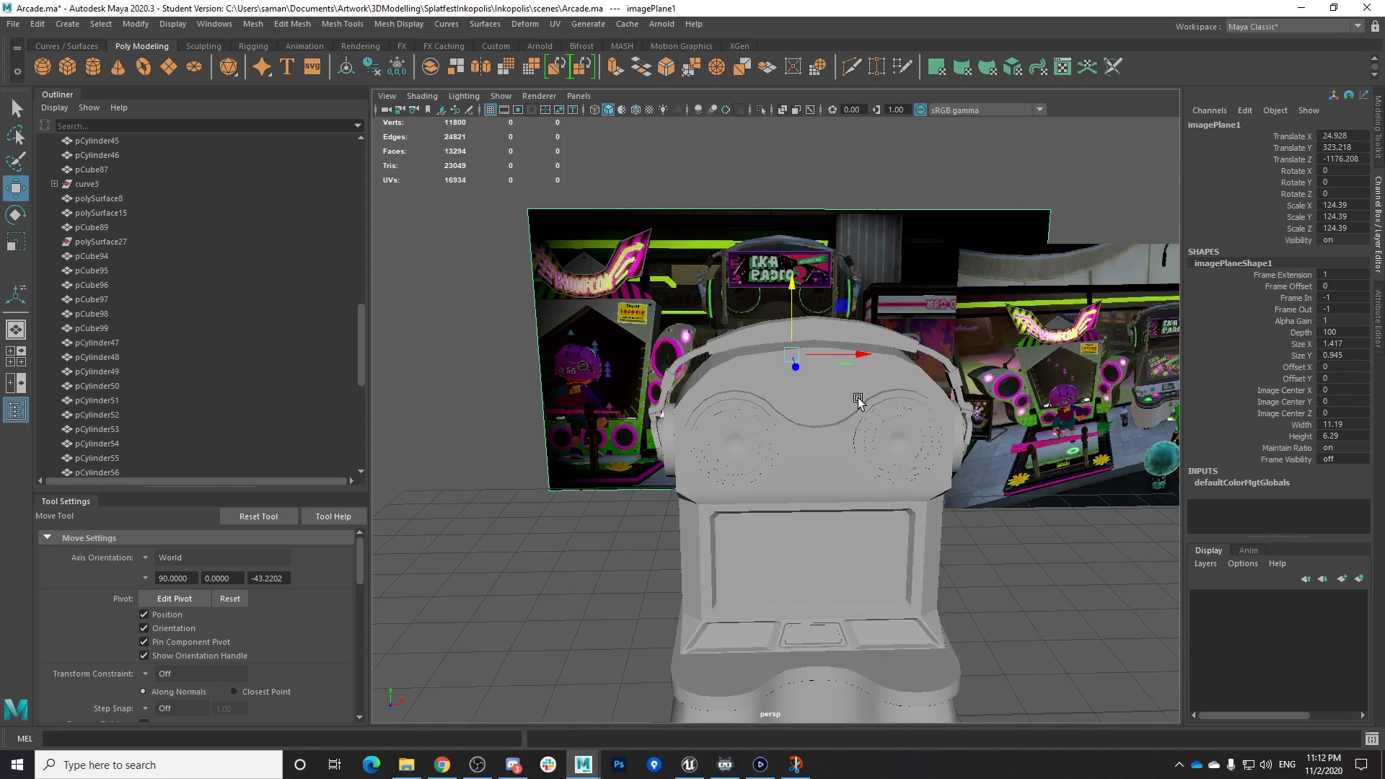
left_click_drag(813, 403, 875, 412, "alt")
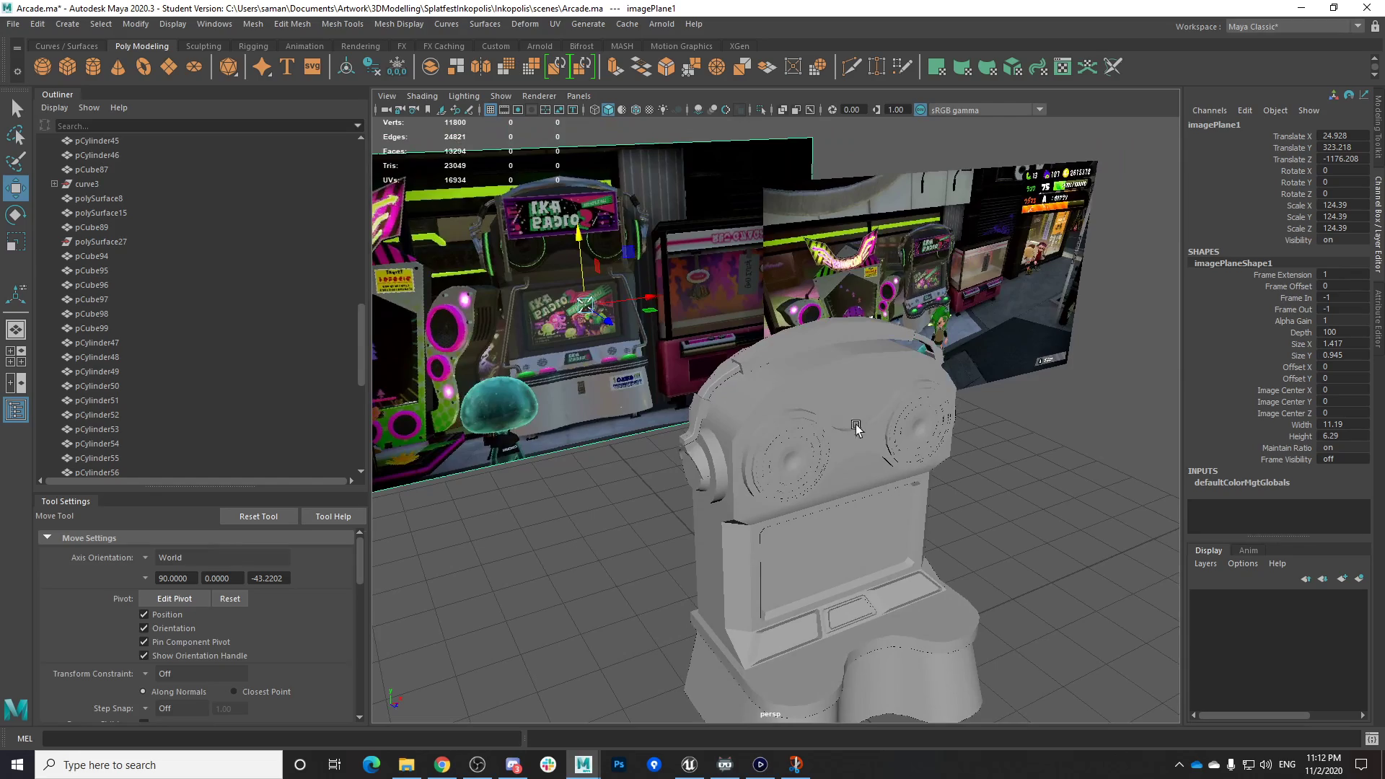
left_click(771, 770)
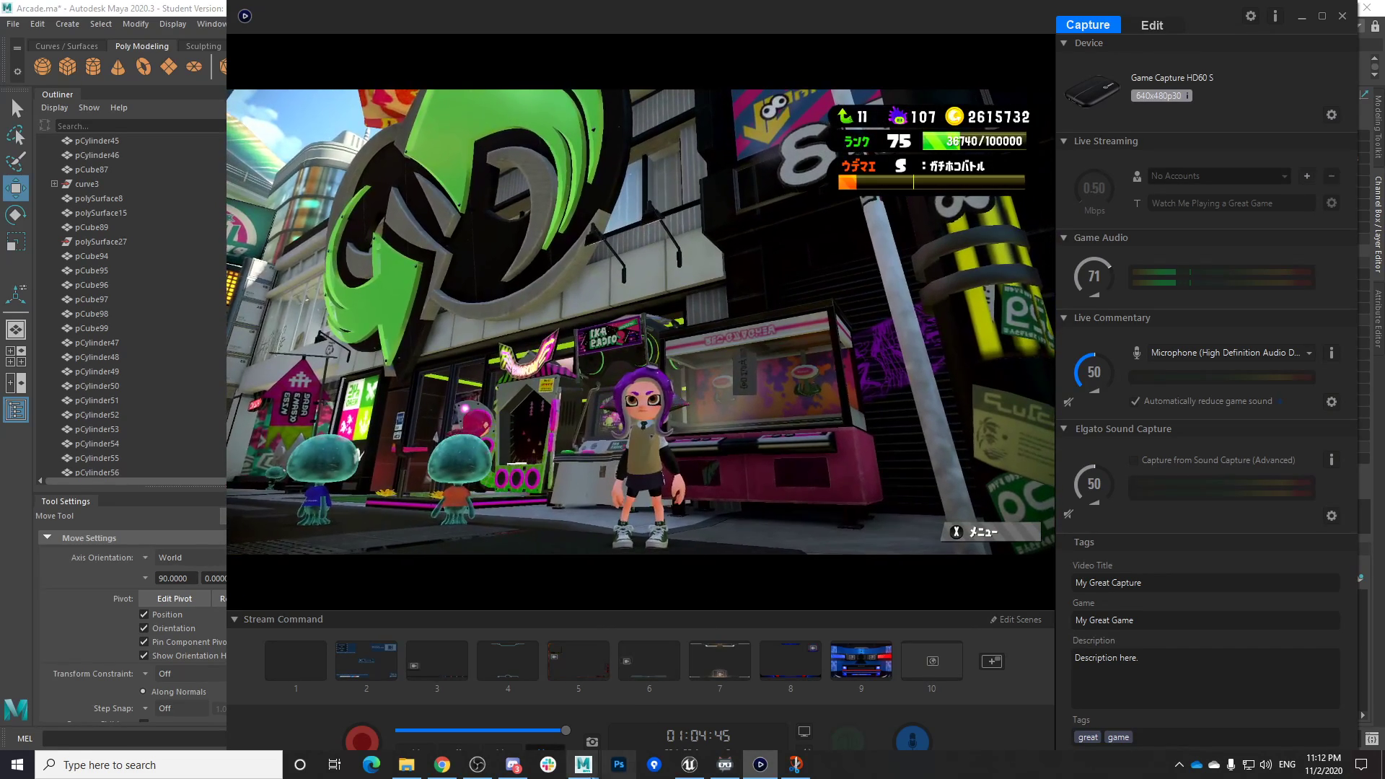
mouse_move(583, 765)
left_click(695, 689)
Create a polygon cylinder scaled to about 60.21 and place it between the speakers at about Translate Y 467.18, Z 61.26
scroll(664, 501, "down", 3)
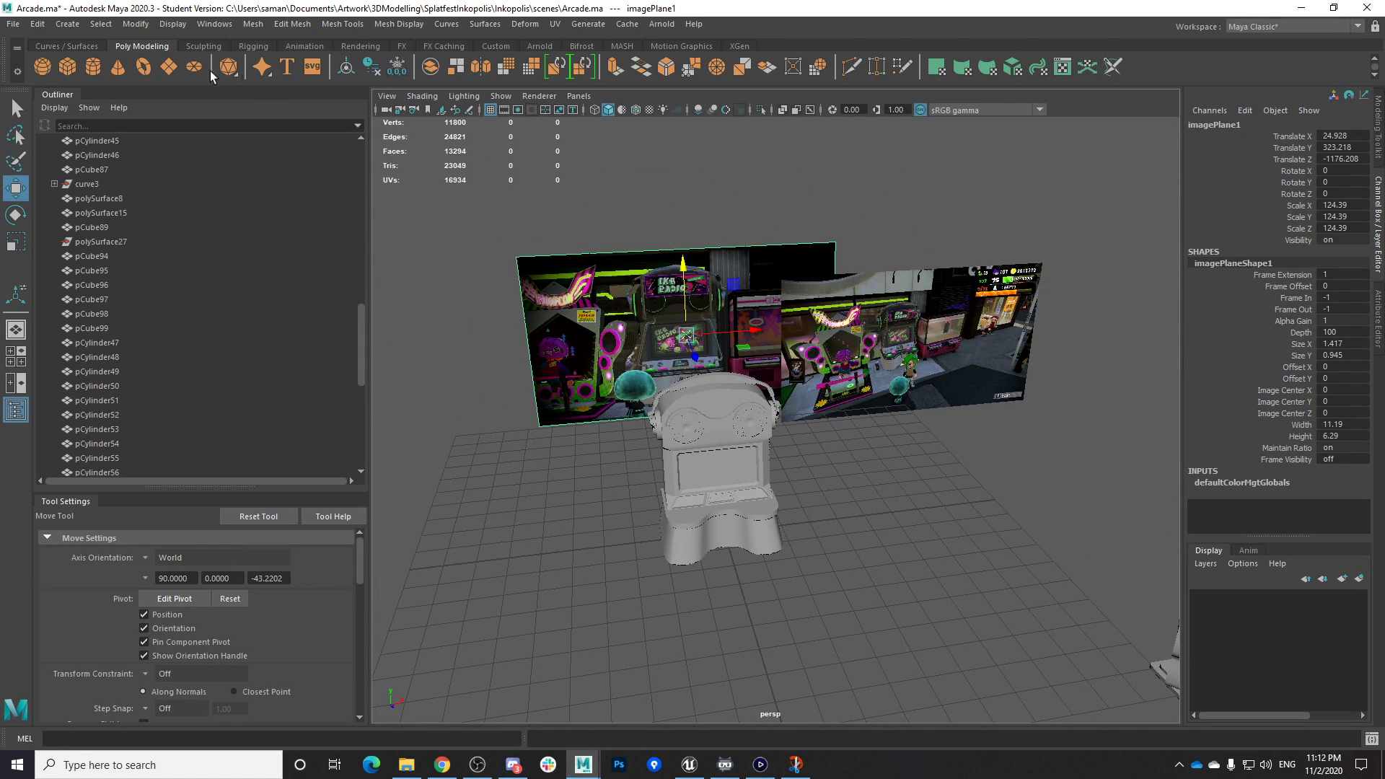
right_click_drag(786, 465, 757, 545, "shift")
left_click_drag(750, 599, 782, 610)
key("r")
left_click_drag(788, 610, 754, 596, "alt")
left_click_drag(720, 516, 732, 568)
key("w")
left_click_drag(744, 567, 728, 337, "alt")
key("f")
scroll(787, 482, "down", 8)
left_click_drag(775, 500, 725, 438, "alt")
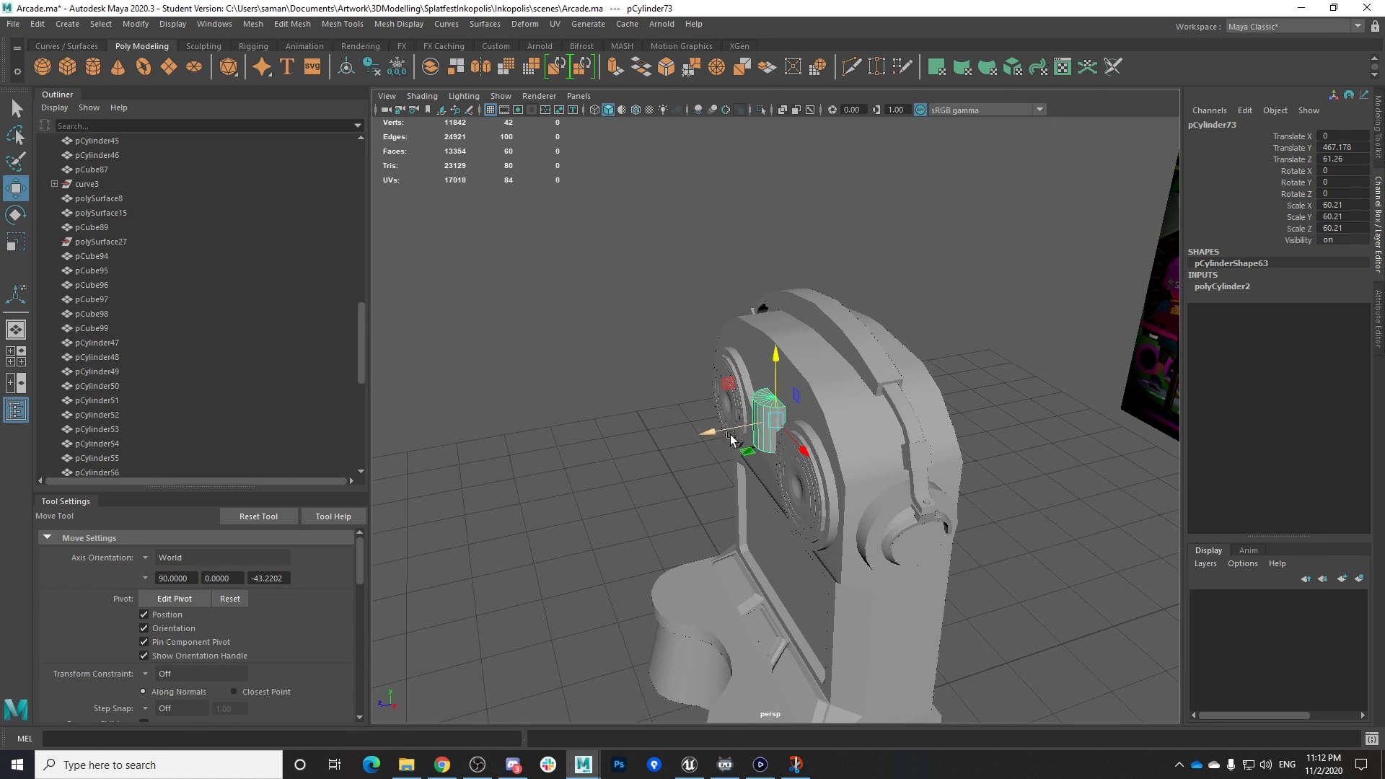
Examine the arcade machine again from another angle in the game capture software
key("r")
left_click_drag(779, 477, 907, 470, "alt")
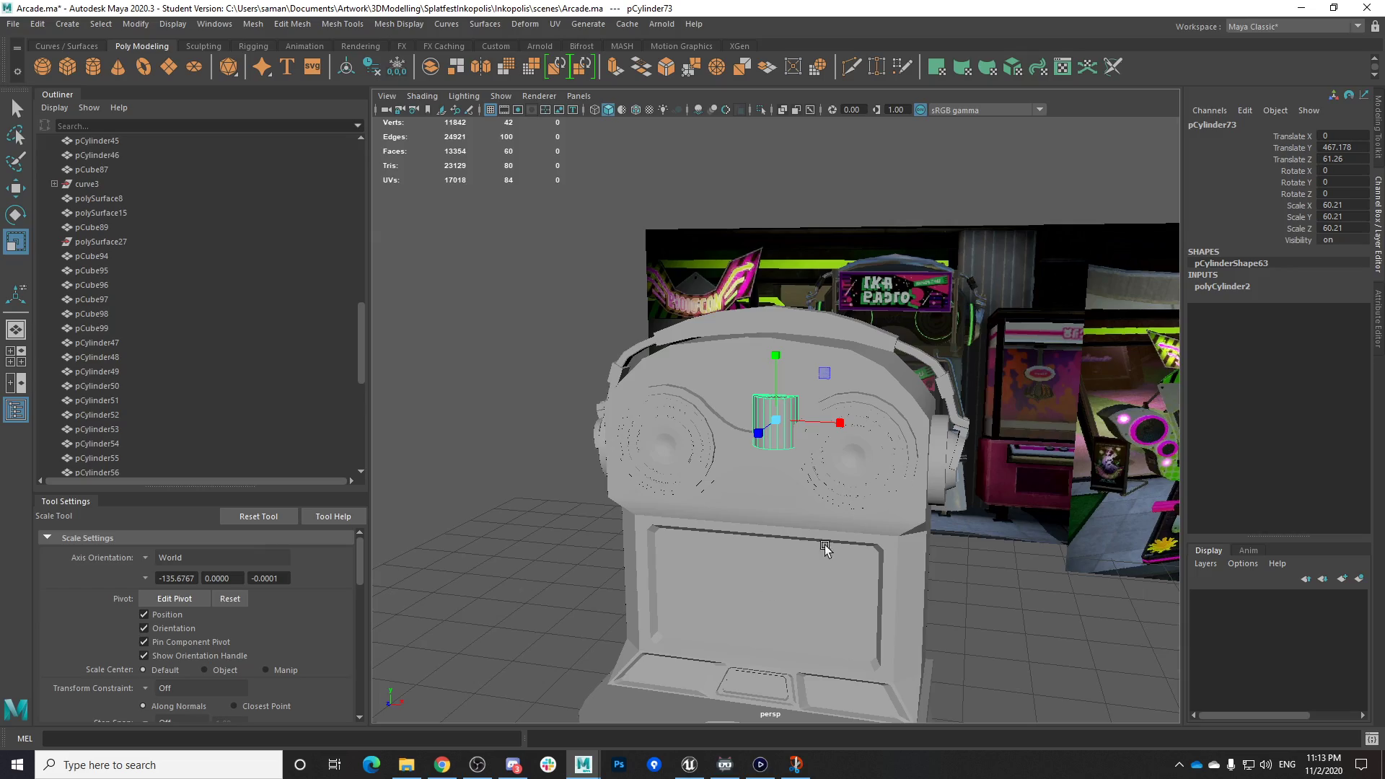
left_click(760, 764)
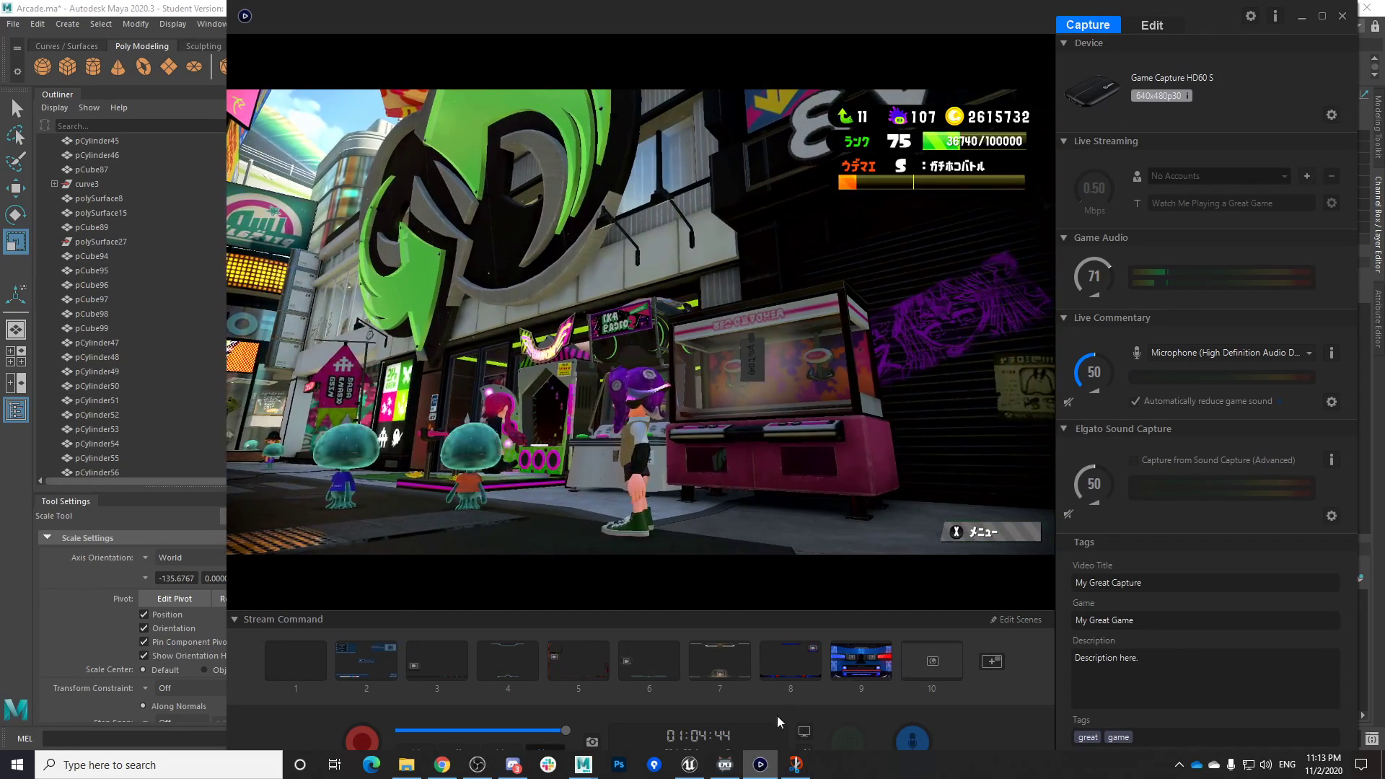
mouse_move(593, 772)
left_click(665, 685)
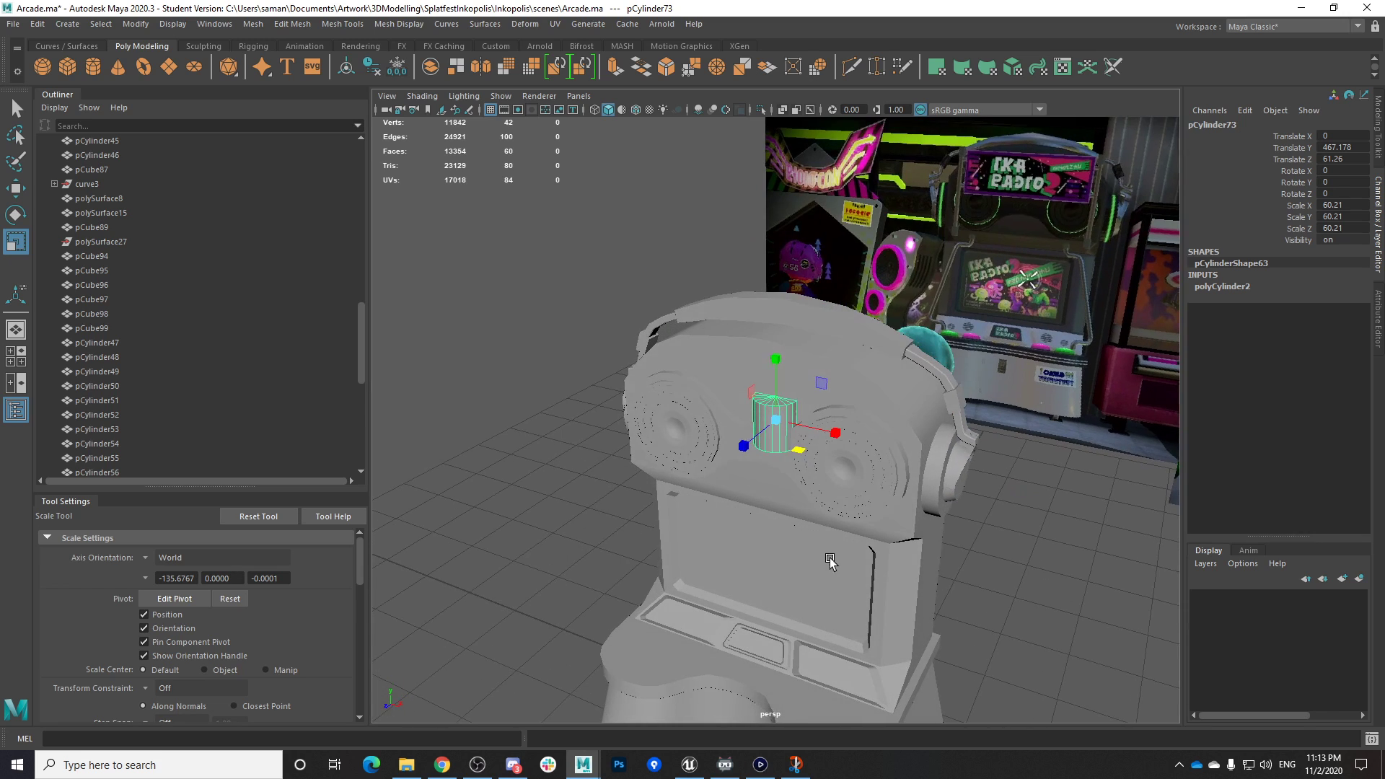
Set the new cylinder's Rotate X to 90 so its round end faces forward
left_click_drag(799, 451, 786, 446)
left_click_drag(775, 361, 771, 395)
key("w")
left_click_drag(840, 498, 766, 479, "alt")
key("e")
left_click_drag(751, 371, 710, 444)
key("Return")
Move the rotated cylinder sideways toward the cabinet's upper corner, to about Translate X 111.69
left_click_drag(850, 380, 936, 385, "alt")
key("w")
left_click_drag(844, 438, 985, 437, "alt")
key("r")
left_click_drag(957, 496, 918, 486, "alt")
scroll(918, 487, "up", 3)
middle_click_drag(918, 486, 836, 491, "alt")
left_click_drag(836, 490, 872, 499, "alt")
left_click_drag(842, 386, 850, 416, "alt")
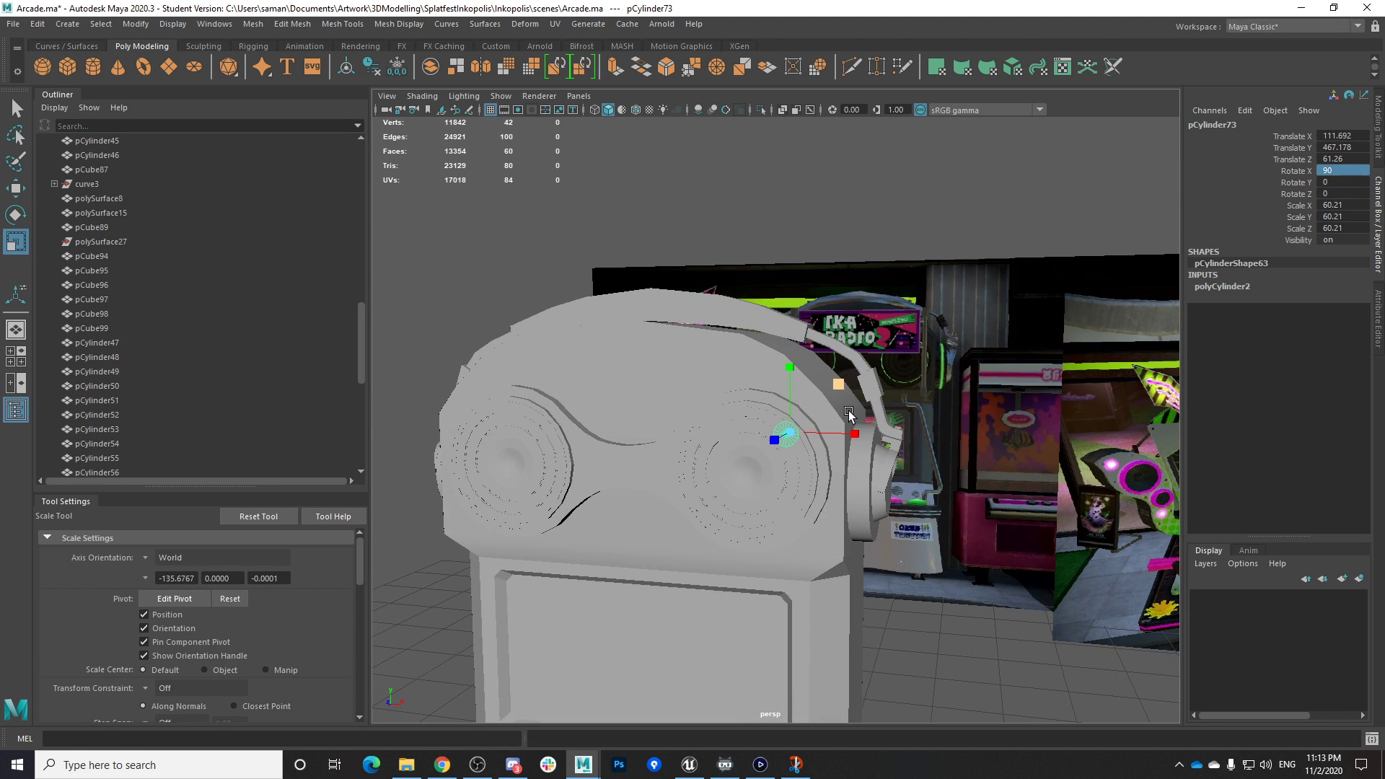
Lower the twin-speaker mesh to about Translate Y -1.89 and show the front view in wireframe
left_click(714, 355)
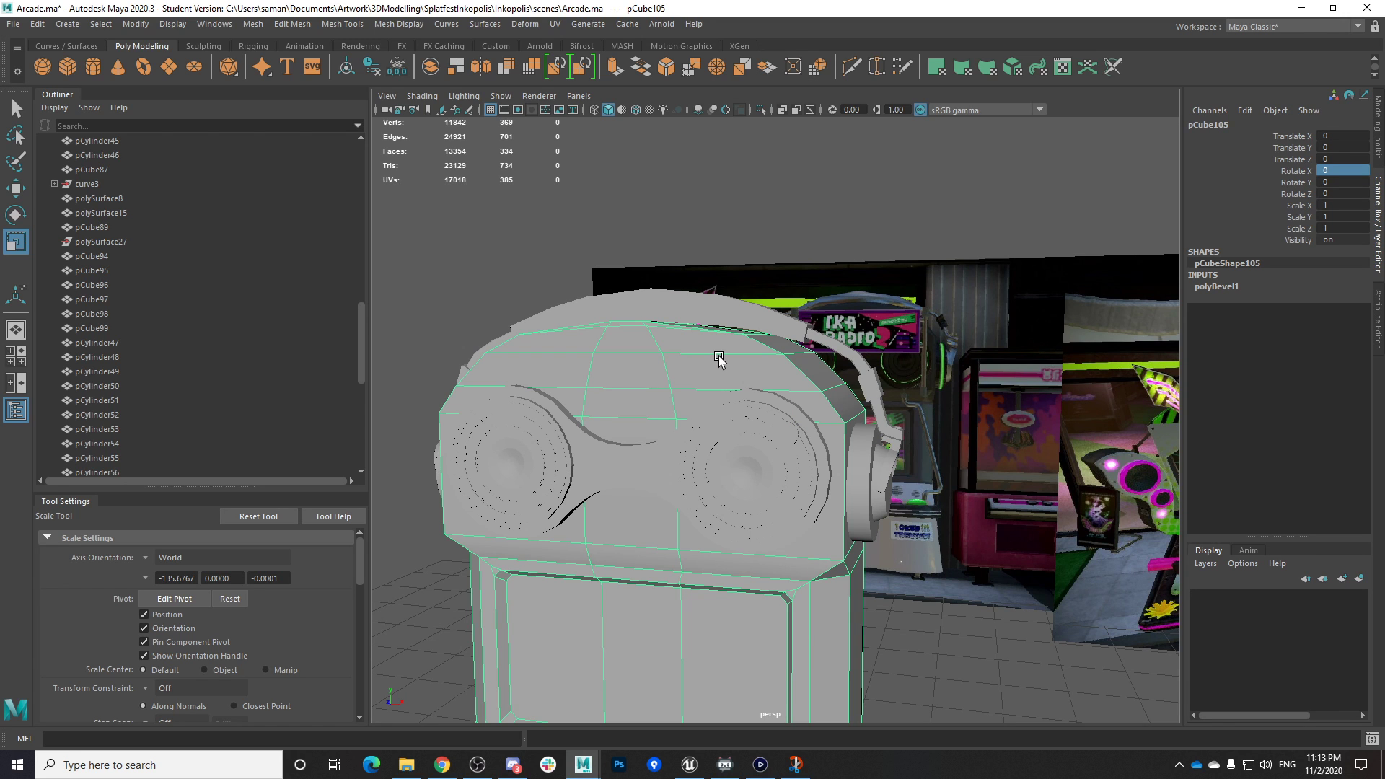
key("space")
key("space")
scroll(594, 522, "down", 5)
middle_click_drag(668, 517, 692, 403, "alt")
left_click(679, 381)
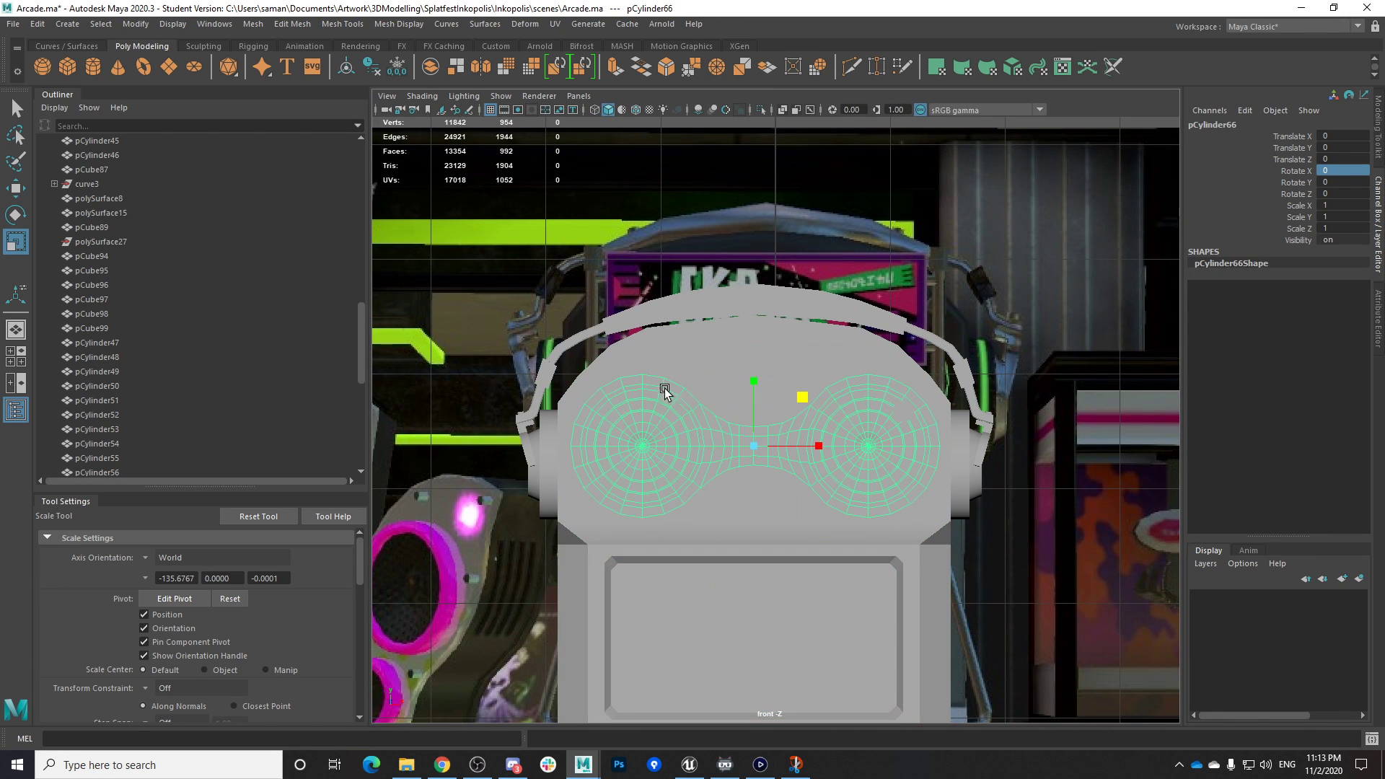
key("w")
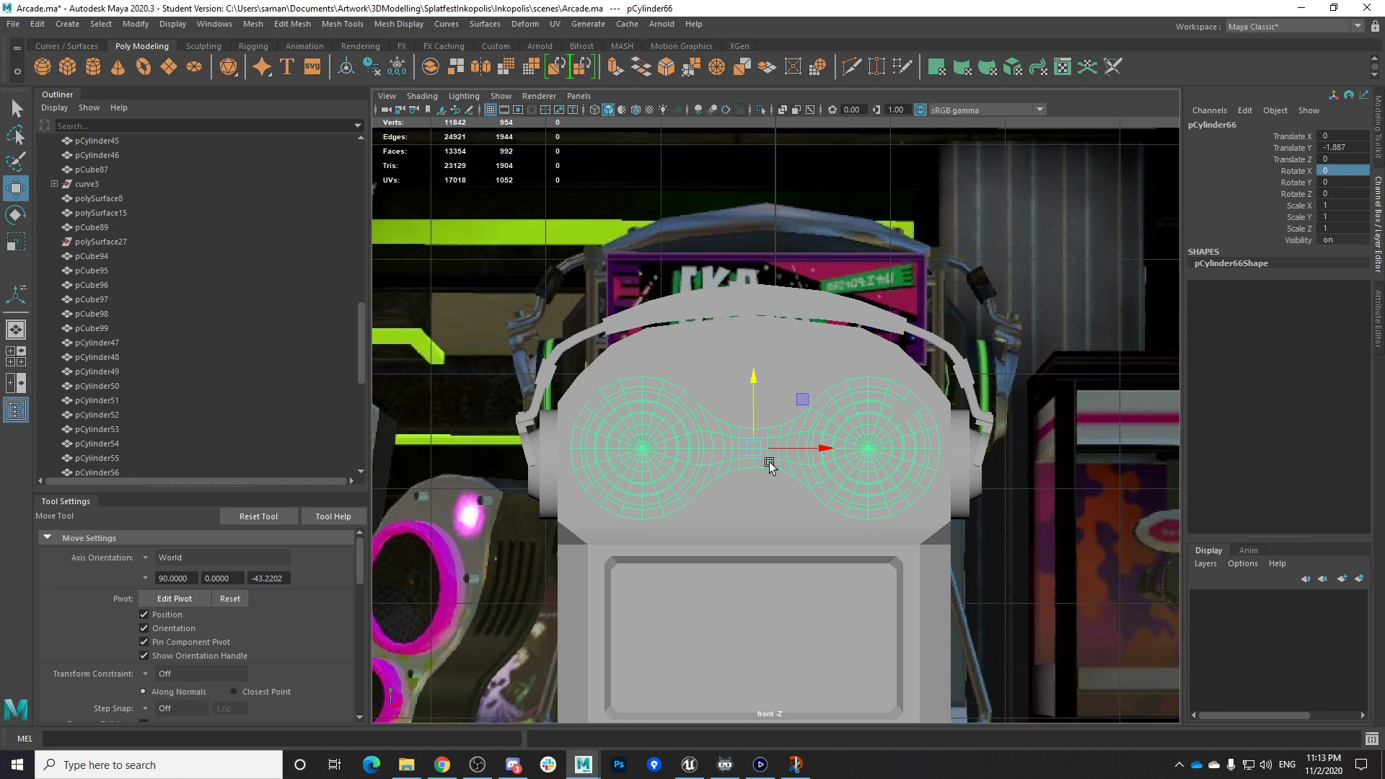
left_click(763, 535)
left_click(695, 466)
key("4")
key("ctrl+z")
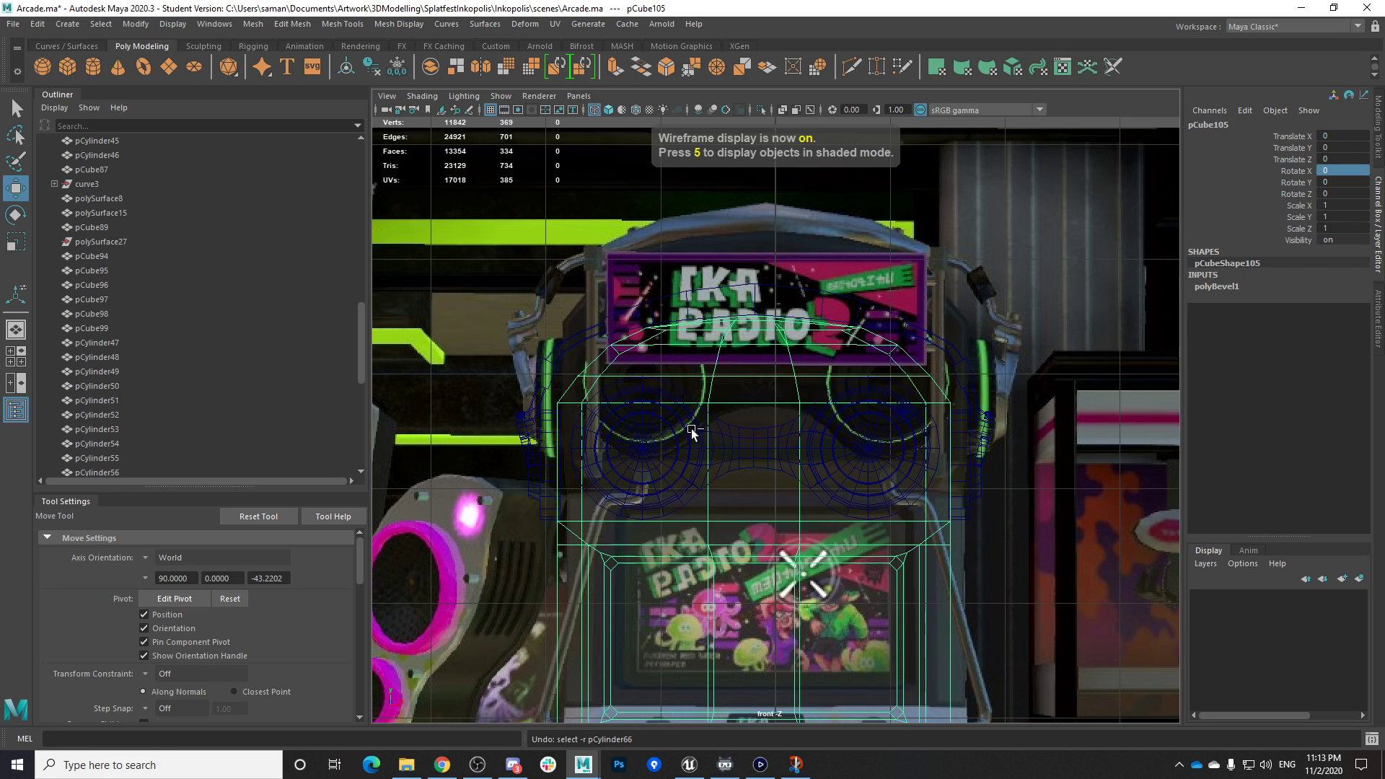
key("ctrl+z")
Raise the vertices of the cabinet body's rounded upper section in the front view and return to object mode
left_click(709, 377)
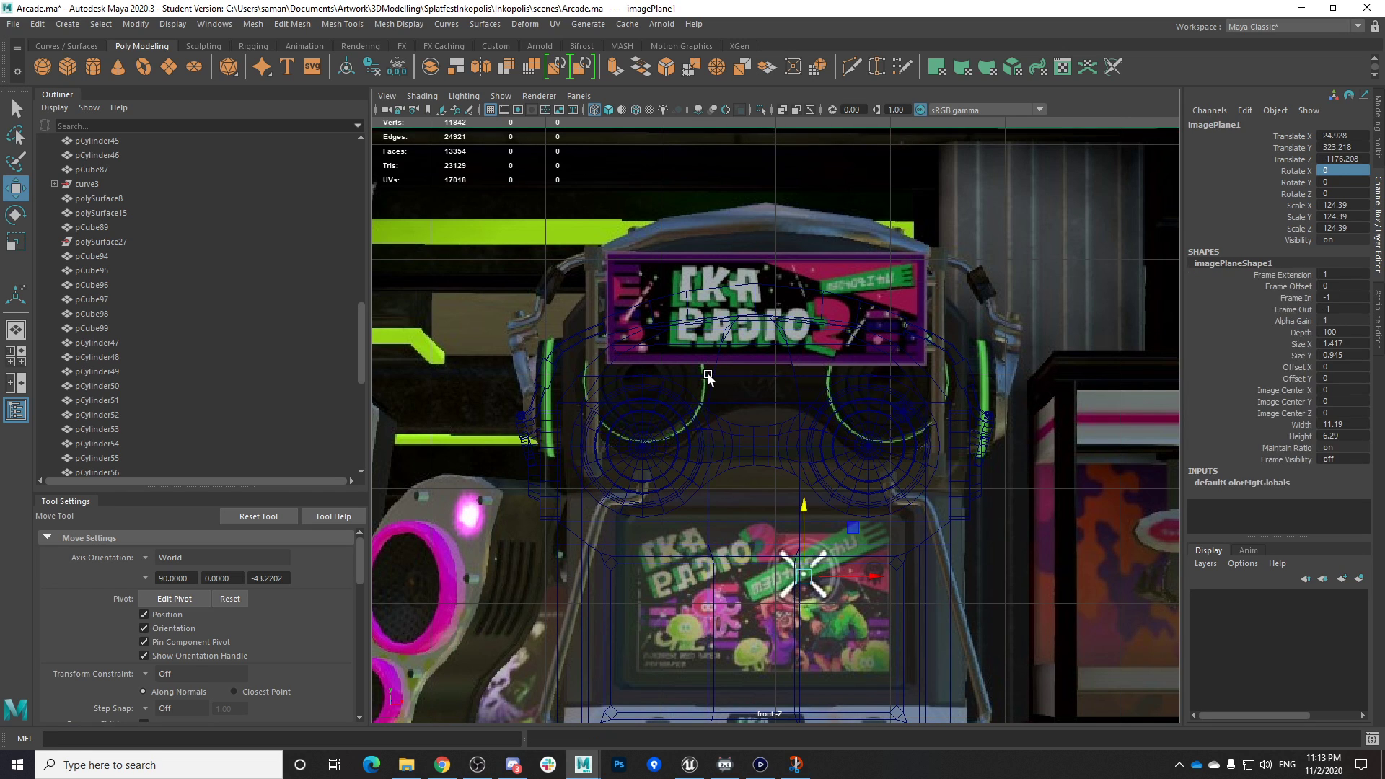
left_click(711, 378)
right_click_drag(712, 379, 619, 340)
left_click_drag(479, 296, 1043, 438)
left_click_drag(764, 298, 754, 264)
right_click_drag(862, 325, 932, 284)
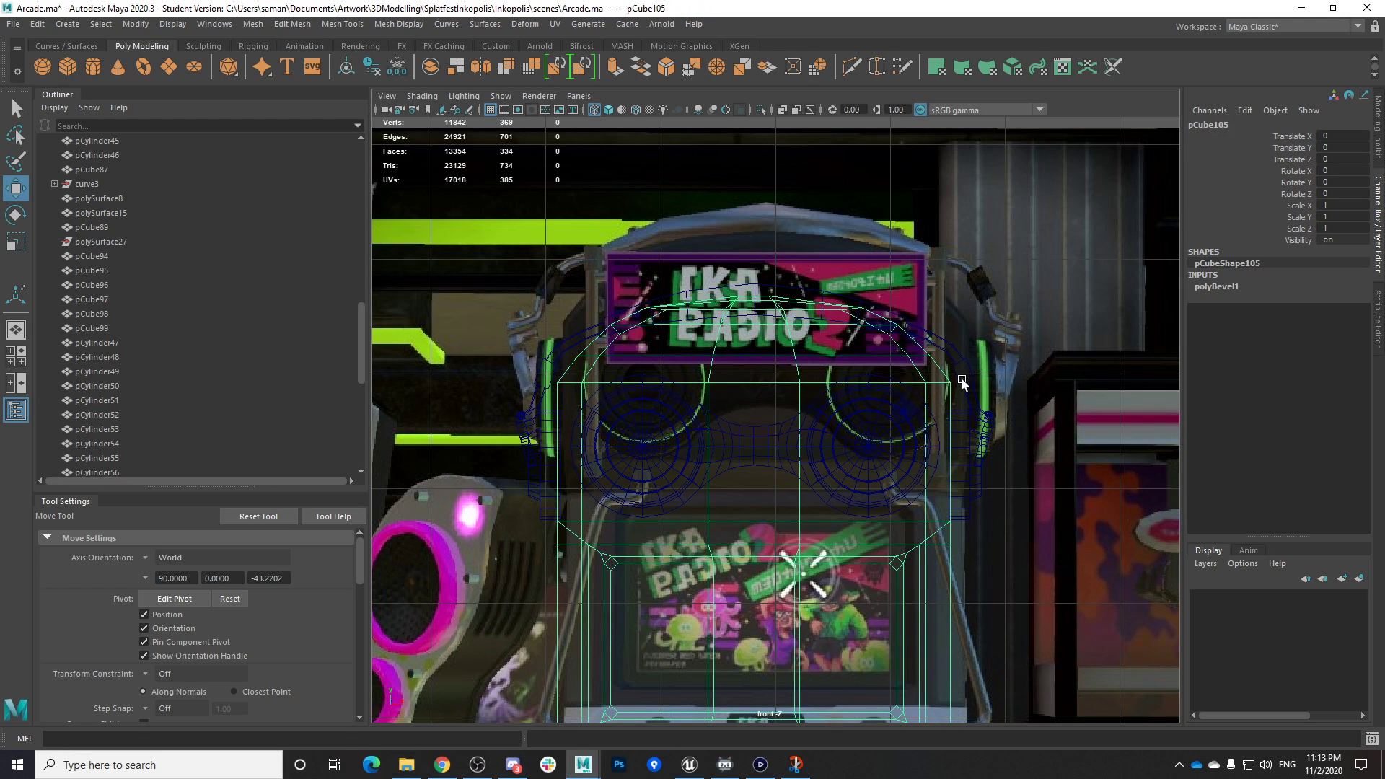
Raise the combined headset to about Translate Y 17.609 and save the scene
left_click(961, 382)
left_click_drag(760, 318, 772, 312)
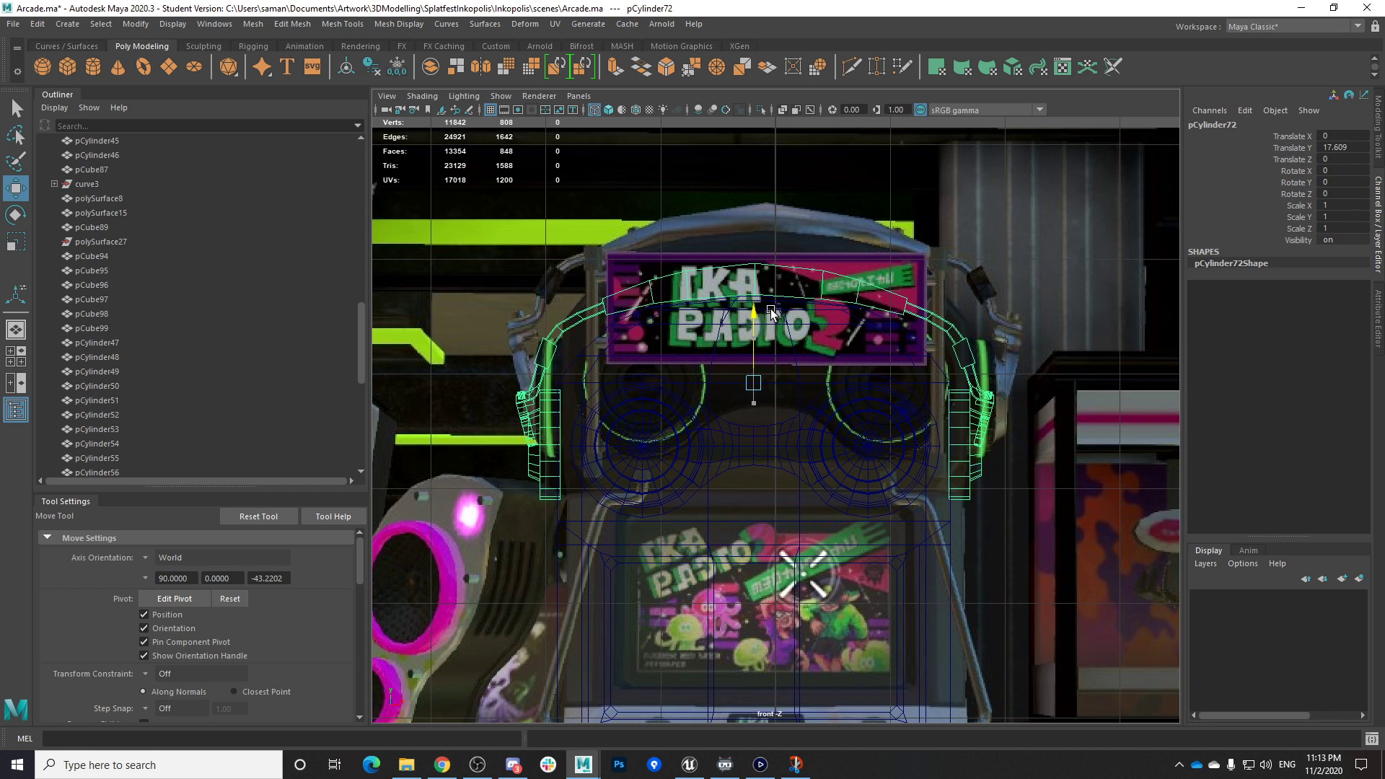
key("ctrl+s")
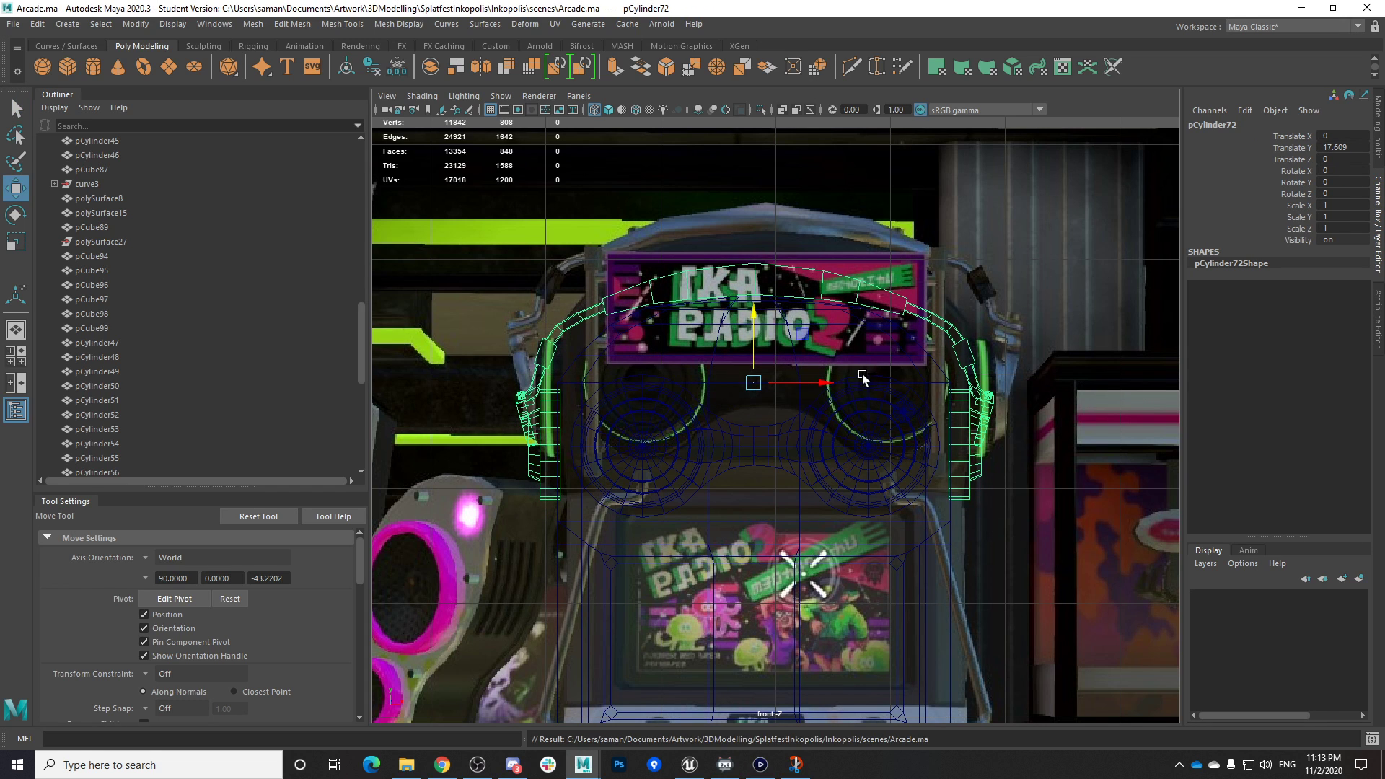
Try a different cap subdivision count on the cylinder at the cabinet's upper corner and undo it
left_click(910, 381)
key("space")
key("space")
left_click_drag(946, 364, 965, 389, "alt")
mouse_move(794, 405)
left_mouse_down("alt")
mouse_move(870, 441)
mouse_move(743, 482)
mouse_move(845, 495)
mouse_move(786, 495)
mouse_move(802, 508)
mouse_move(713, 498)
left_mouse_up("alt")
key("ctrl+z")
key("4")
left_click(792, 491)
key("5")
mouse_move(734, 401)
left_mouse_down()
mouse_move(733, 356)
mouse_move(848, 360)
mouse_move(810, 433)
mouse_move(751, 448)
left_mouse_up()
right_click_drag(750, 448, 938, 465, "alt")
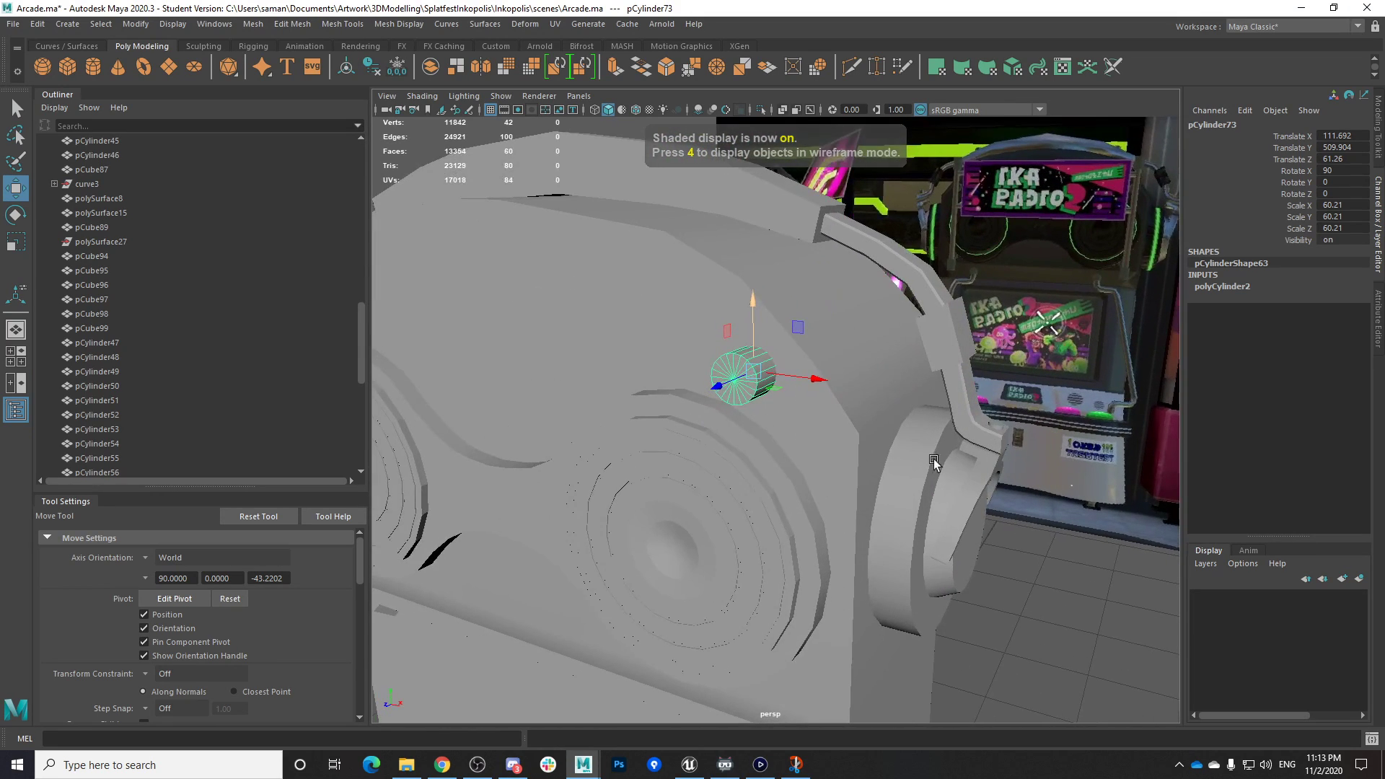
left_click(1380, 291)
left_click(1226, 121)
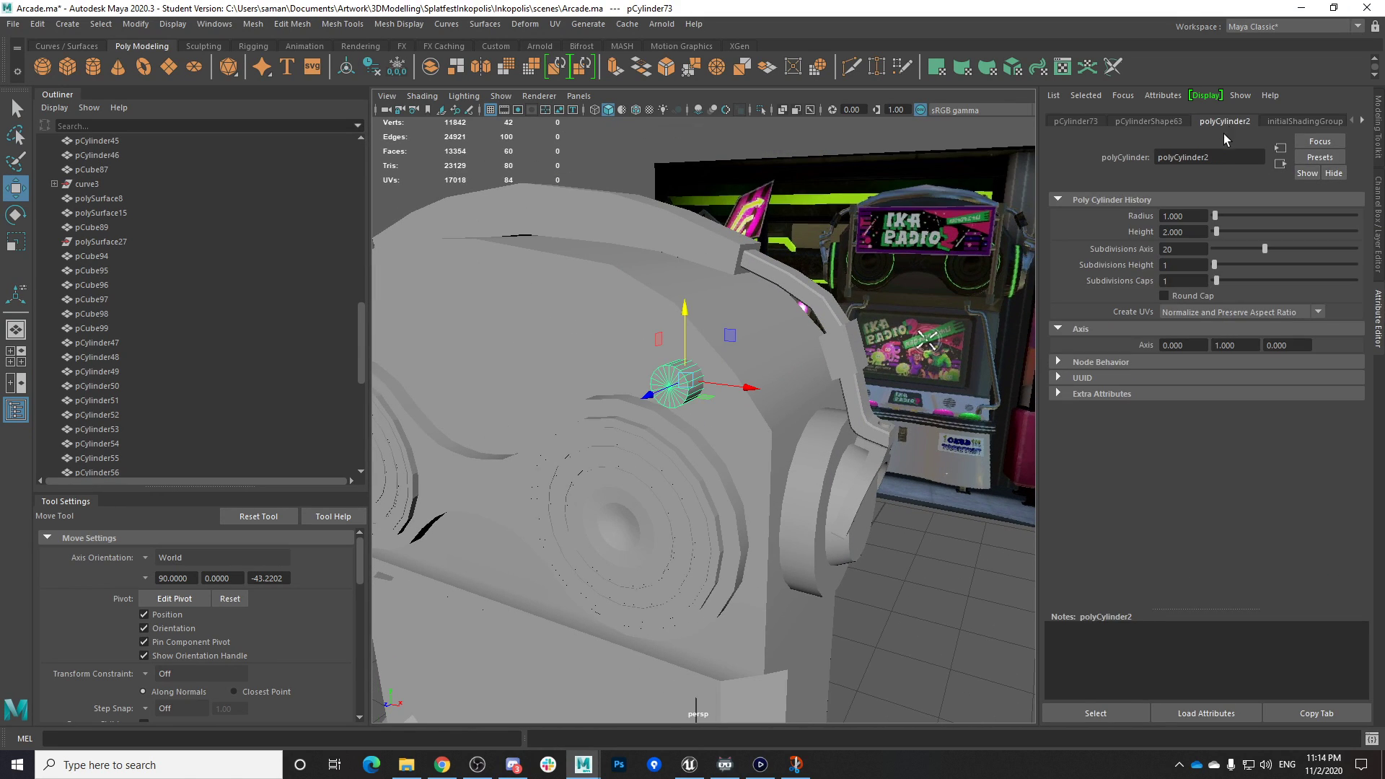
left_click_drag(1216, 283, 1220, 282)
key("ctrl+z")
Replace the corner cylinder with a new, scaled-up polygon cylinder that has Subdivisions Caps set to 2
right_click_drag(927, 376, 883, 379, "alt")
key("Delete")
scroll(737, 303, "down", 5)
scroll(194, 217, "down", 4)
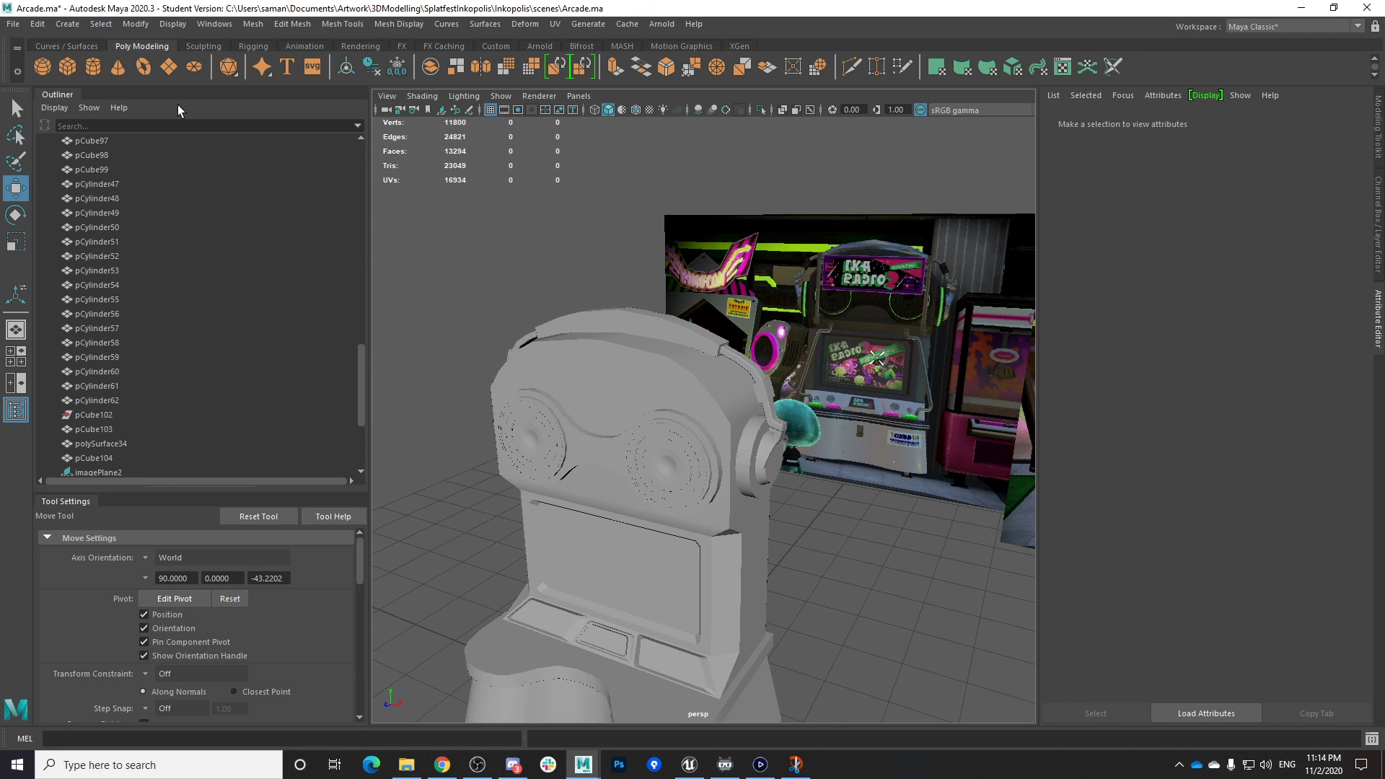
left_click(99, 75)
scroll(911, 589, "down", 4)
key("r")
left_click_drag(668, 618, 798, 681)
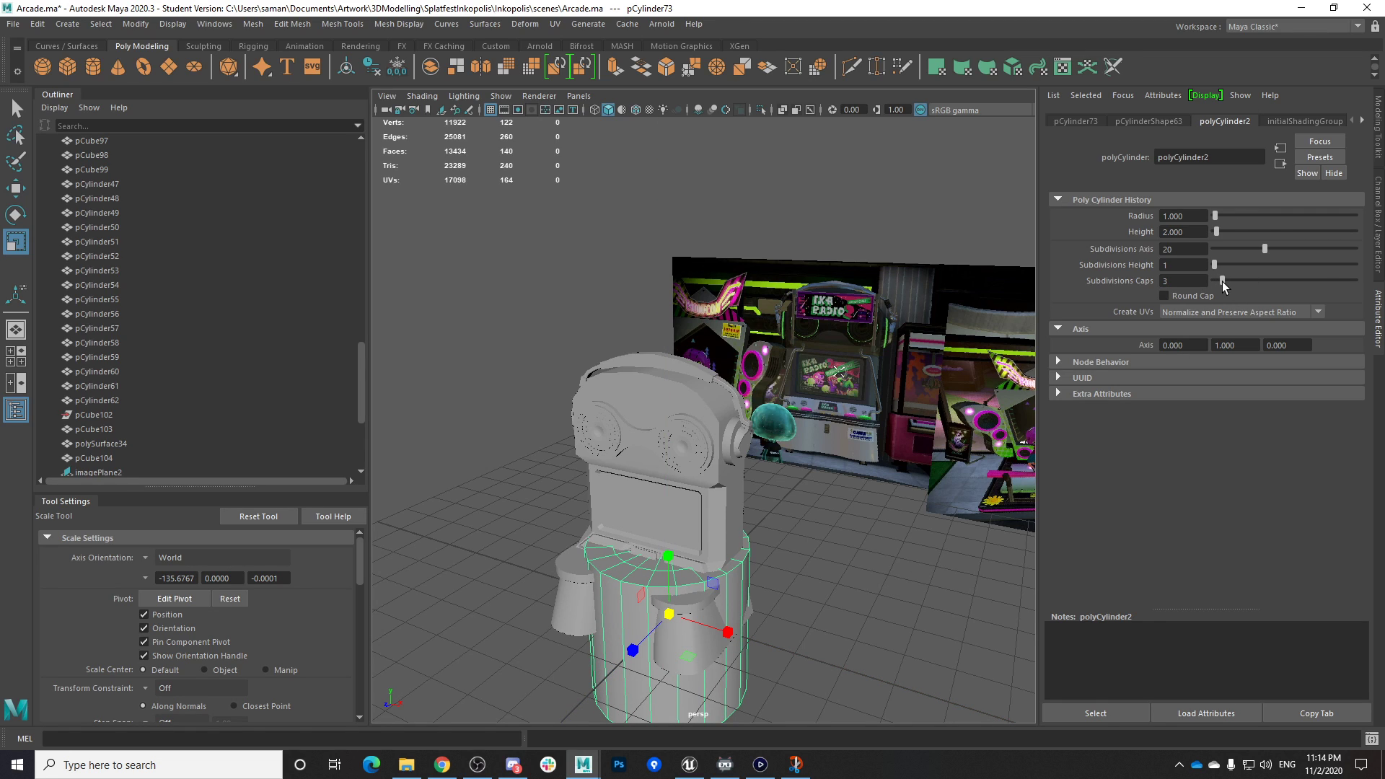
type("2")
key("Return")
Move the new cylinder out in front of the cabinet and scale it uniformly to about 35
left_click_drag(830, 506, 766, 536, "alt")
key("w")
left_click_drag(657, 580, 576, 622)
middle_click_drag(626, 581, 683, 502, "alt")
right_click_drag(683, 368, 682, 326)
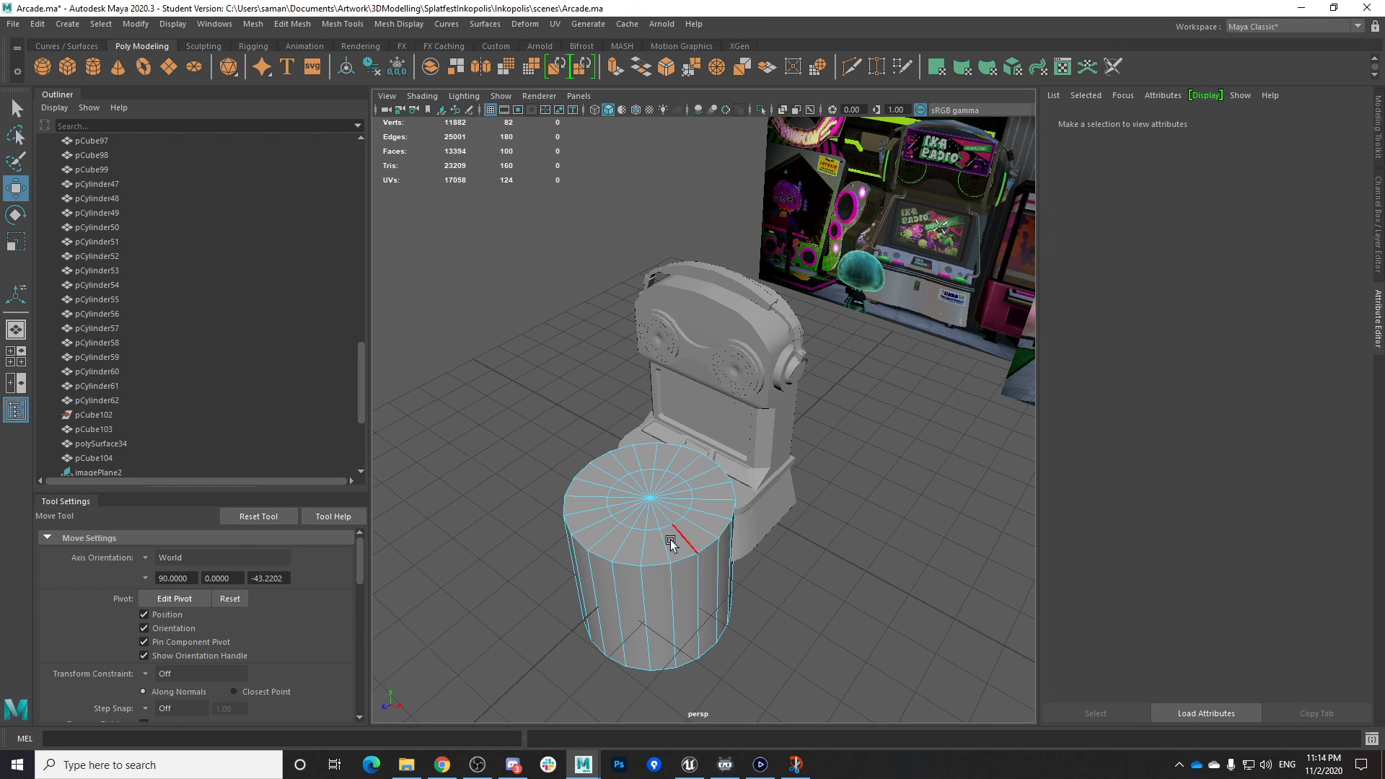
key("r")
left_click(659, 493)
right_click_drag(750, 401, 758, 325)
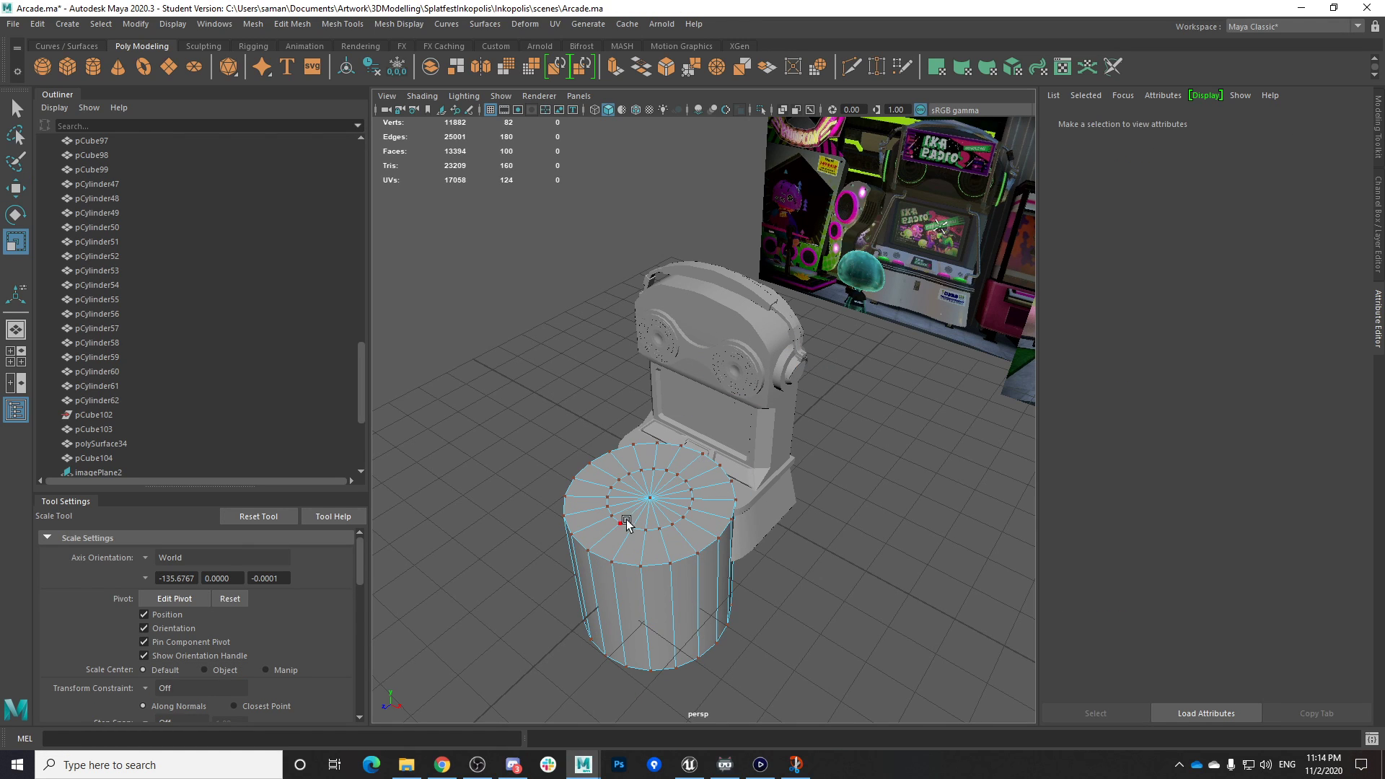
right_click_drag(570, 581, 690, 369)
left_click_drag(654, 566, 545, 601)
Raise the cylinder to the height of the cabinet's upper body, at about Translate Y 493.62
key("w")
left_click(663, 521)
key("ctrl+z")
left_click_drag(656, 496, 745, 314)
Push the cylinder back to about Translate Z 40.92 and set its Rotate X to 90
left_click_drag(596, 403, 815, 397)
key("e")
left_click_drag(676, 297, 655, 360)
left_click(1378, 224)
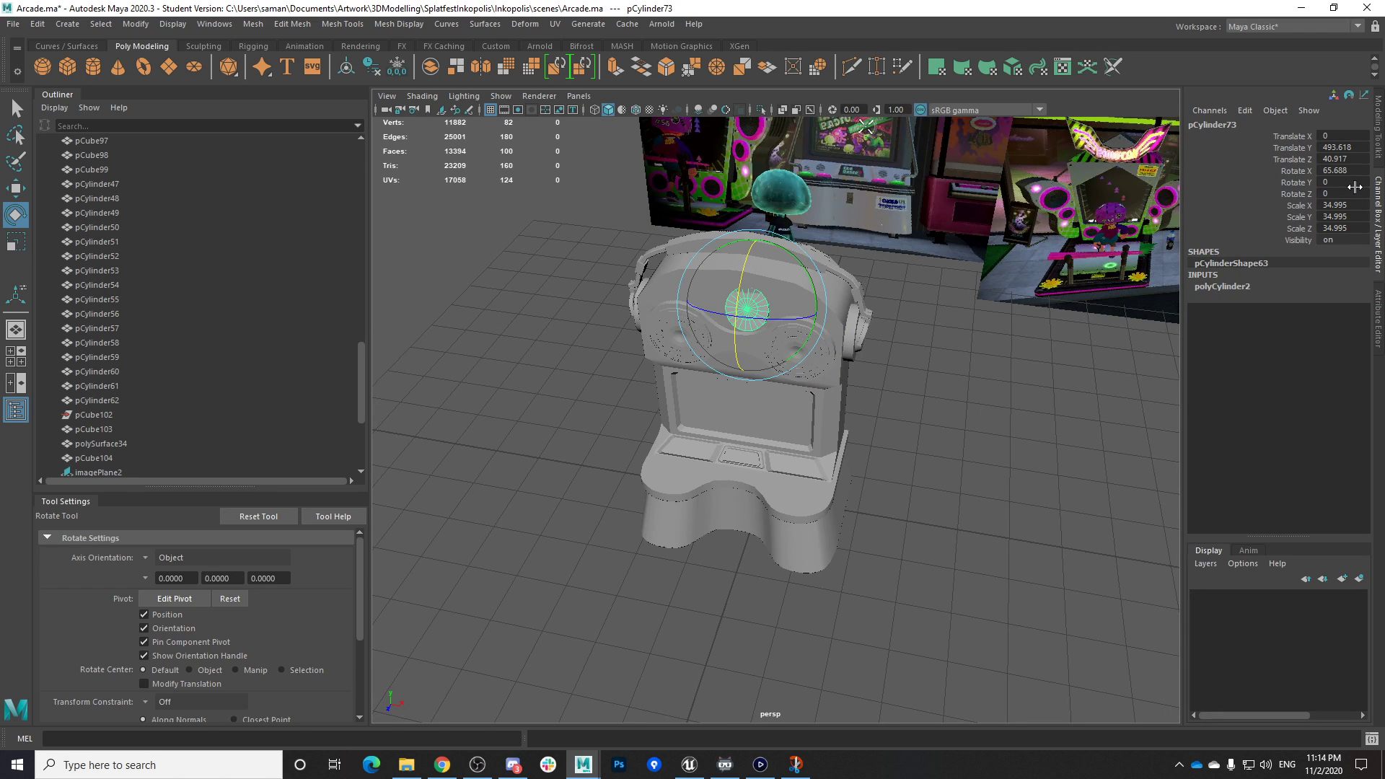
type("90")
key("Return")
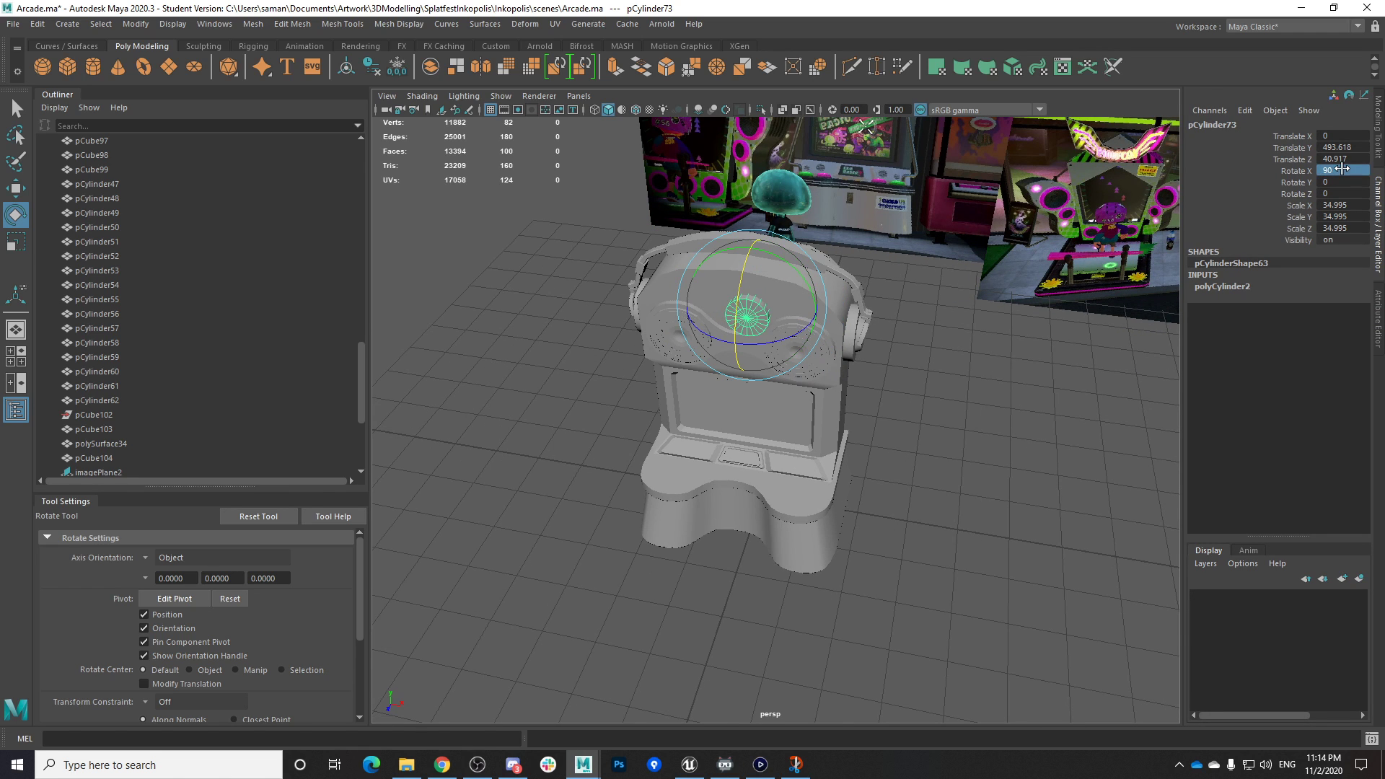
Position the cylinder against the front reference at about Translate X 102.51 and Y 505.6
key("space")
key("space")
key("w")
mouse_move(839, 381)
left_mouse_down()
mouse_move(961, 381)
mouse_move(890, 350)
left_mouse_up()
scroll(902, 377, "up", 3)
key("5")
key("r")
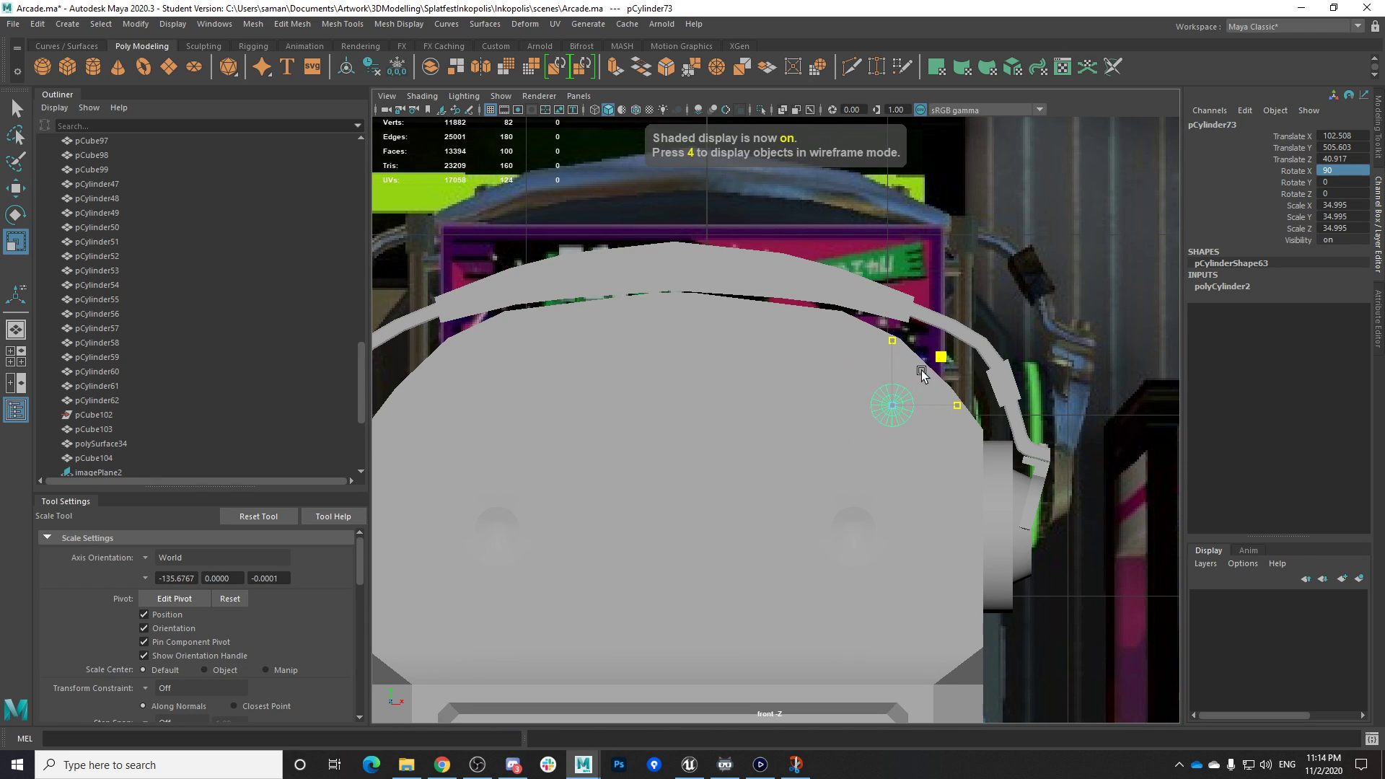
Adjust the cylinder in perspective to about Translate X 108.05, Y 512.44 and Z 62.23 on the upper body
key("space")
key("space")
key("space")
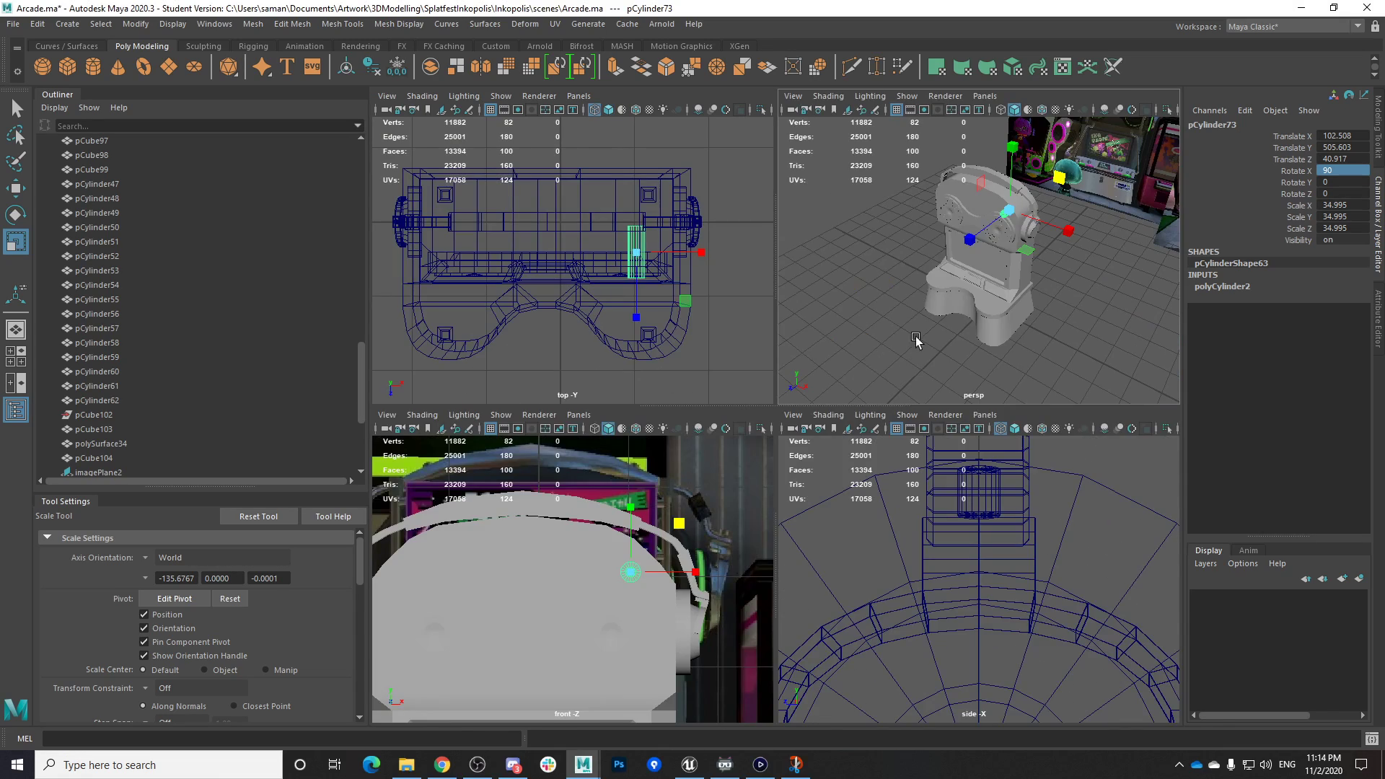
key("space")
key("f")
scroll(880, 434, "down", 3)
left_click_drag(878, 433, 938, 422, "alt")
key("w")
left_click_drag(779, 354, 780, 330)
left_click_drag(776, 350, 798, 434, "alt")
key("r")
key("w")
left_click_drag(799, 435, 829, 433, "alt")
right_click_drag(830, 433, 913, 451, "alt")
Select the inner edge loop on the cylinder's front cap for scaling
right_click_drag(780, 361, 798, 318)
left_click(730, 341)
double_click(728, 352)
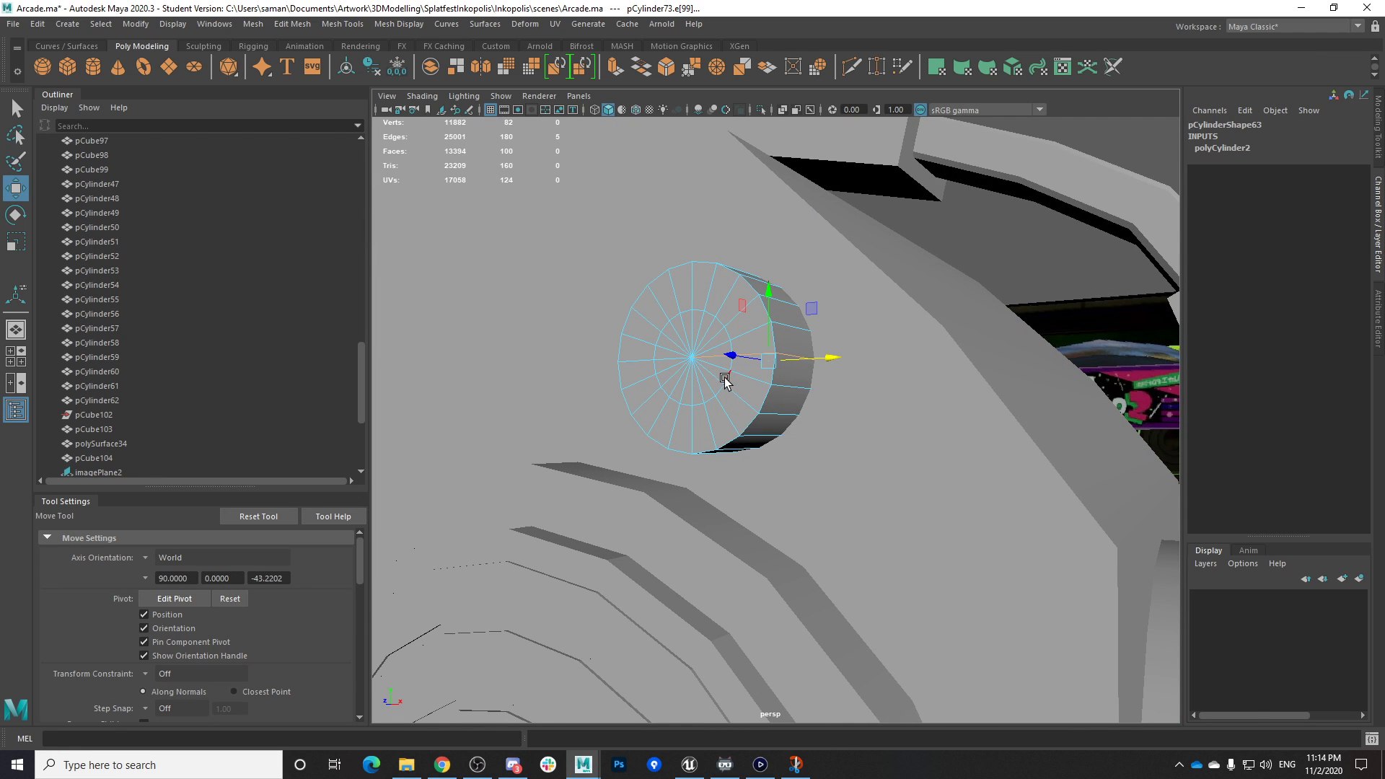
left_click_drag(735, 407, 821, 383, "alt")
key("r")
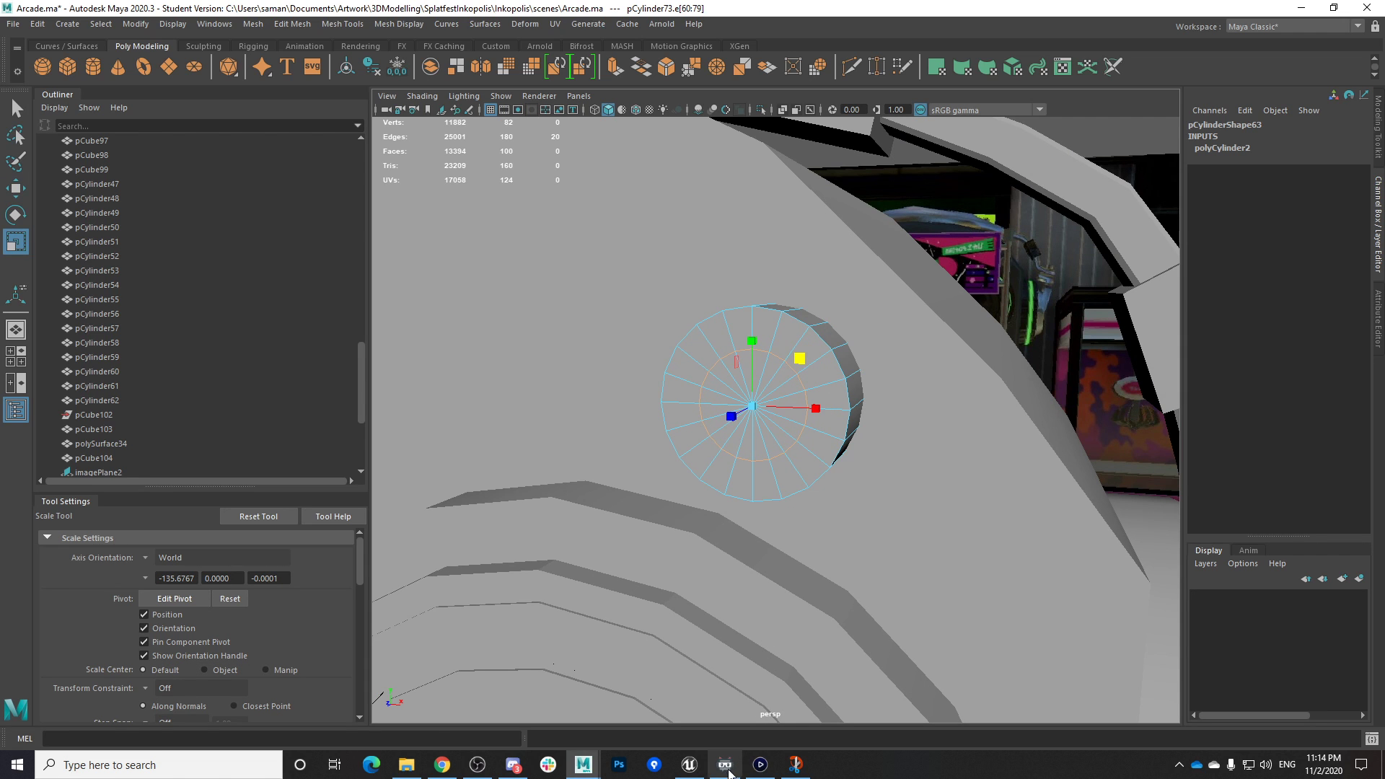
Check the sign's mounting bars in the game capture window, return to Maya and save the scene
left_click(760, 767)
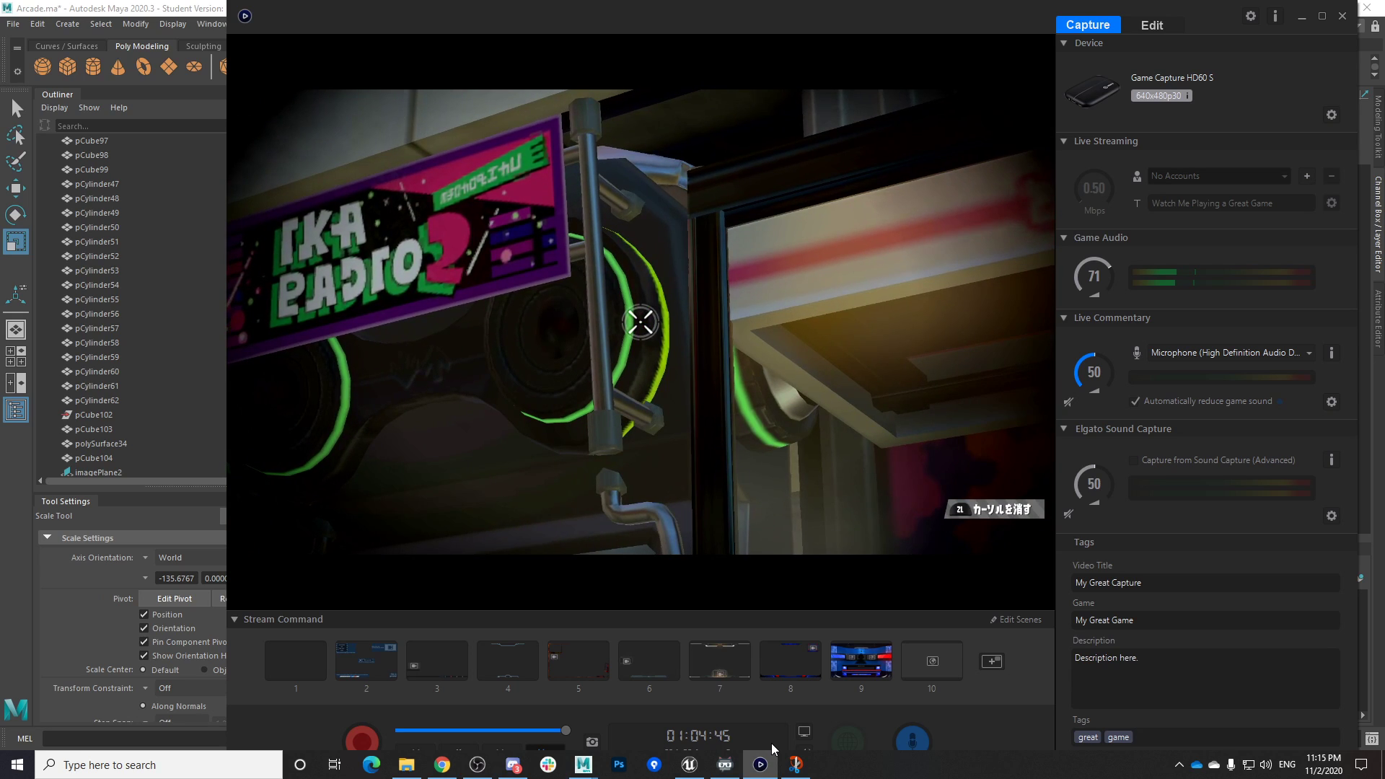
left_click(584, 765)
left_click(656, 721)
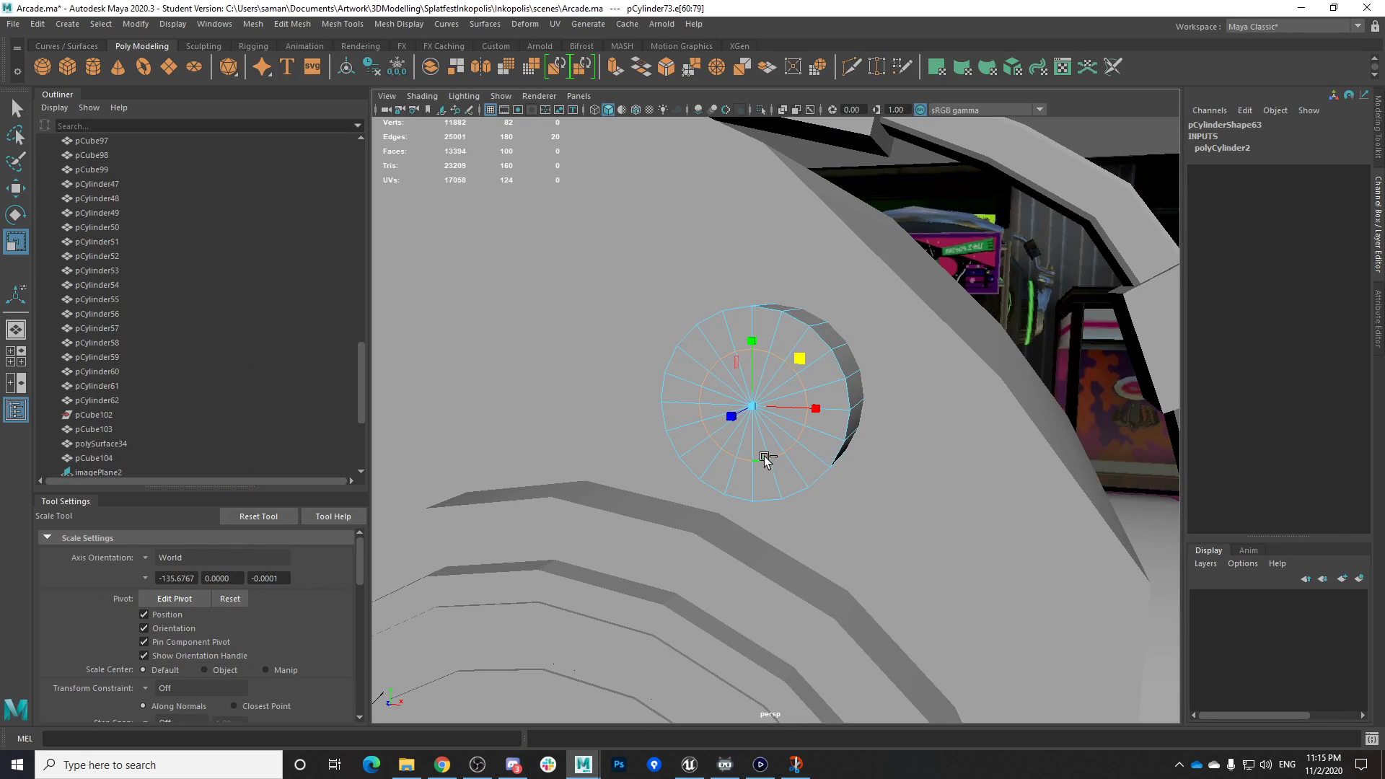
key("ctrl+s")
left_click(648, 400)
Try a lower axis subdivision count on the whole cylinder and undo it
right_click_drag(778, 363, 850, 348)
scroll(850, 349, "down", 4)
left_click_drag(850, 351, 812, 473, "alt")
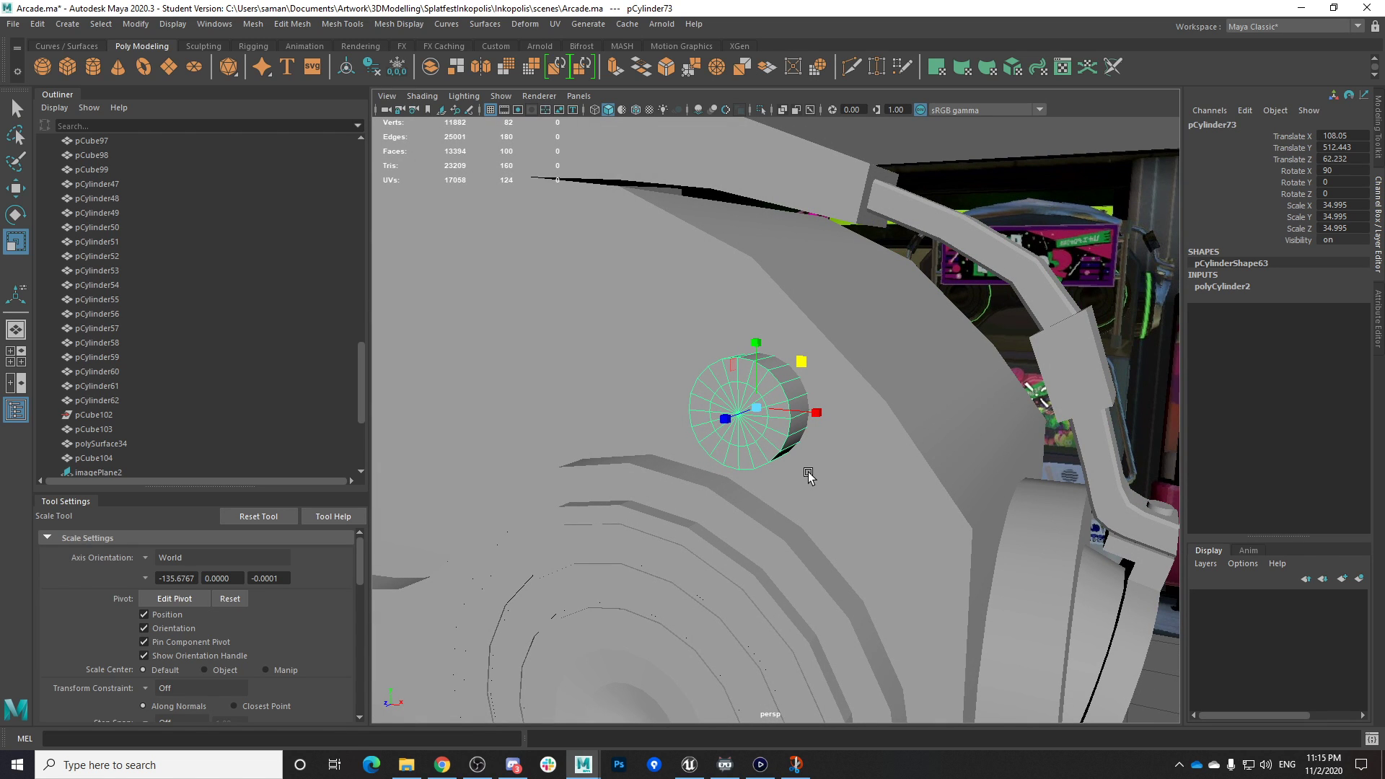
key("ctrl+a")
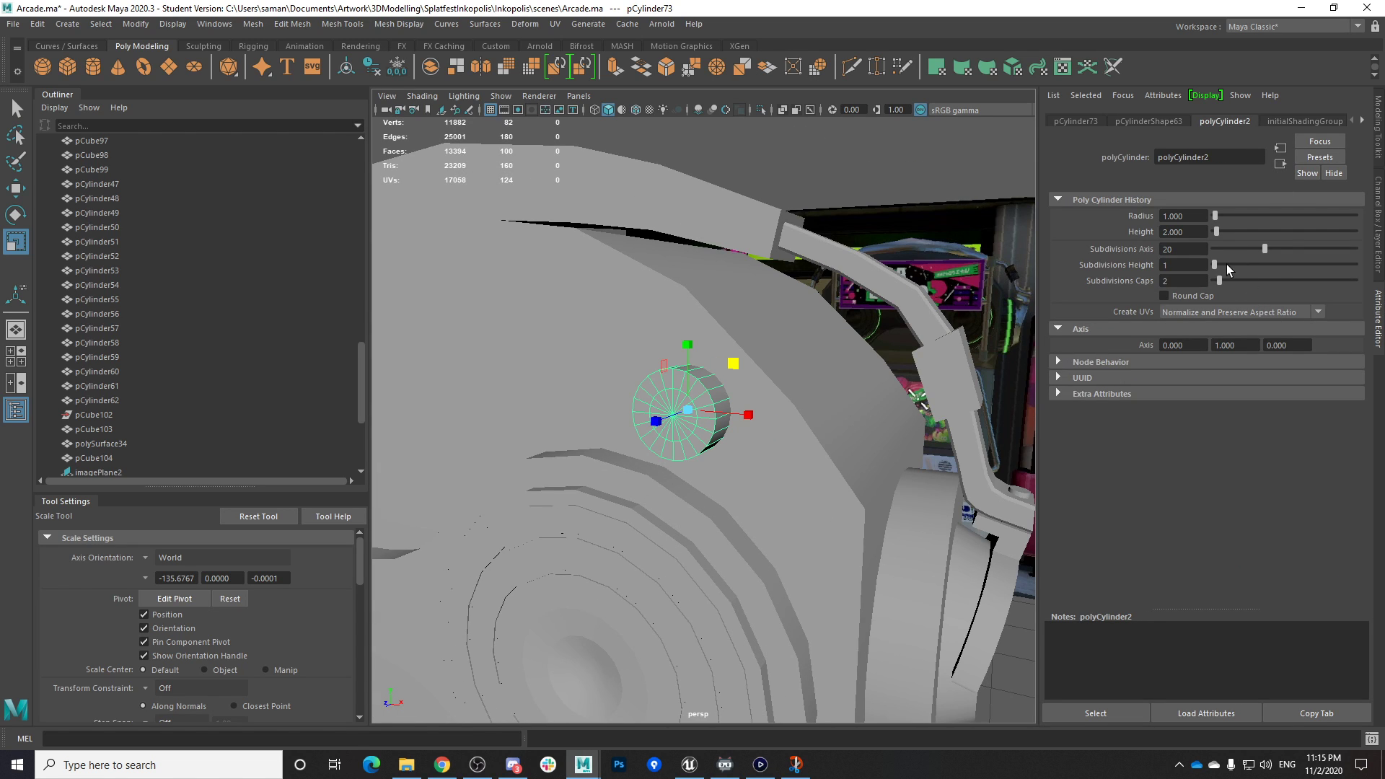
left_click_drag(1265, 248, 1261, 247)
key("ctrl+z")
Undo the cylinder's edits back to its upright position in front of the cabinet
scroll(851, 484, "down", 5)
key("ctrl+z")
key("ctrl+z")
key("ctrl+z")
key("ctrl+z")
key("ctrl+z")
key("ctrl+z")
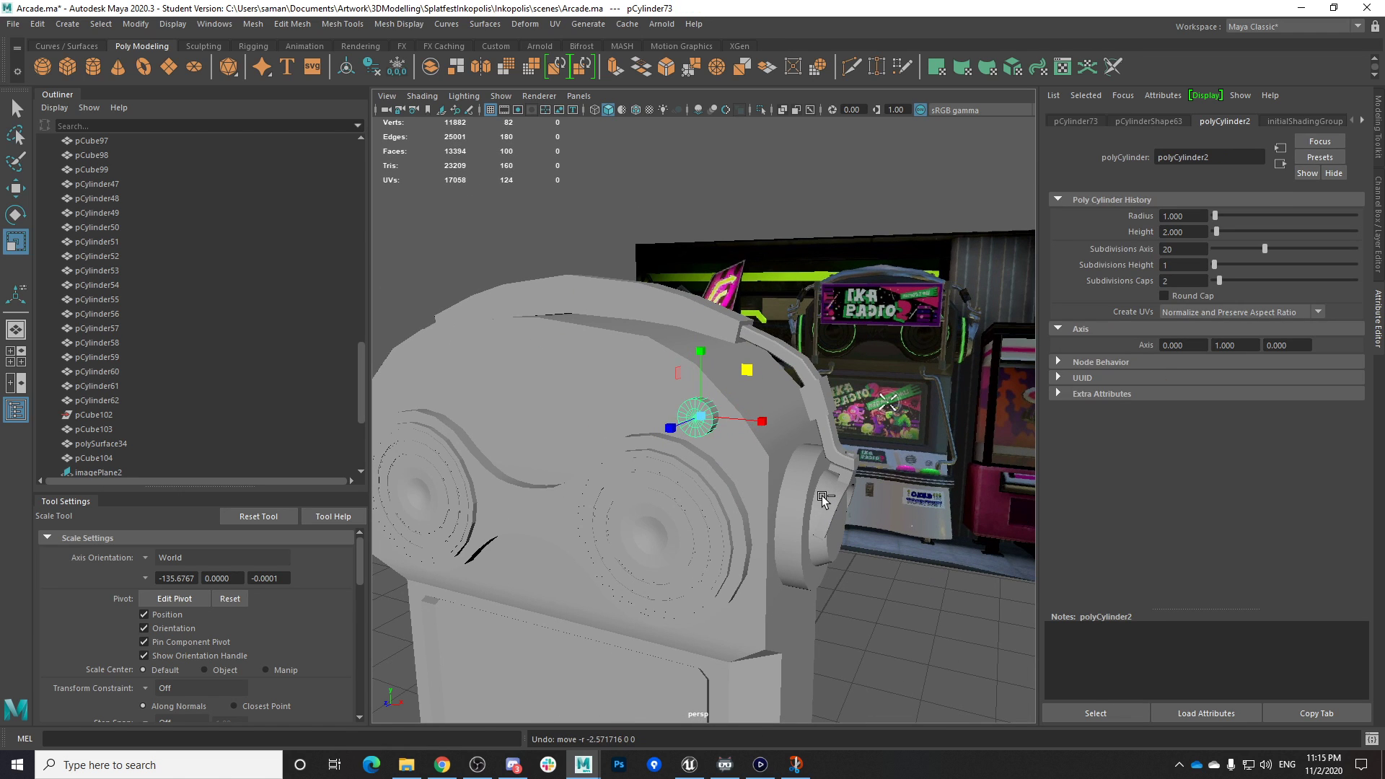
key("ctrl+z")
key("ctrl+z")
key("ctrl+z")
key("ctrl+z")
key("ctrl+z")
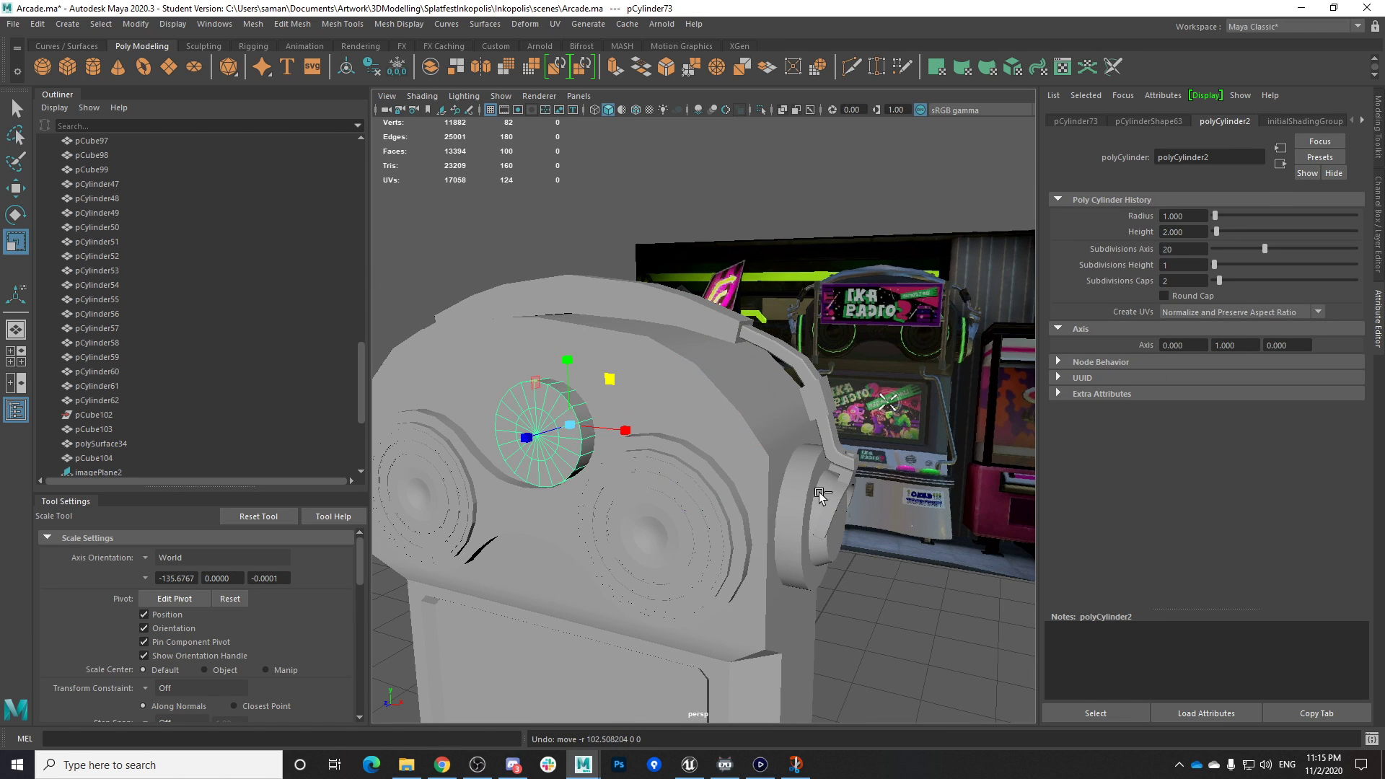
scroll(750, 511, "down", 4)
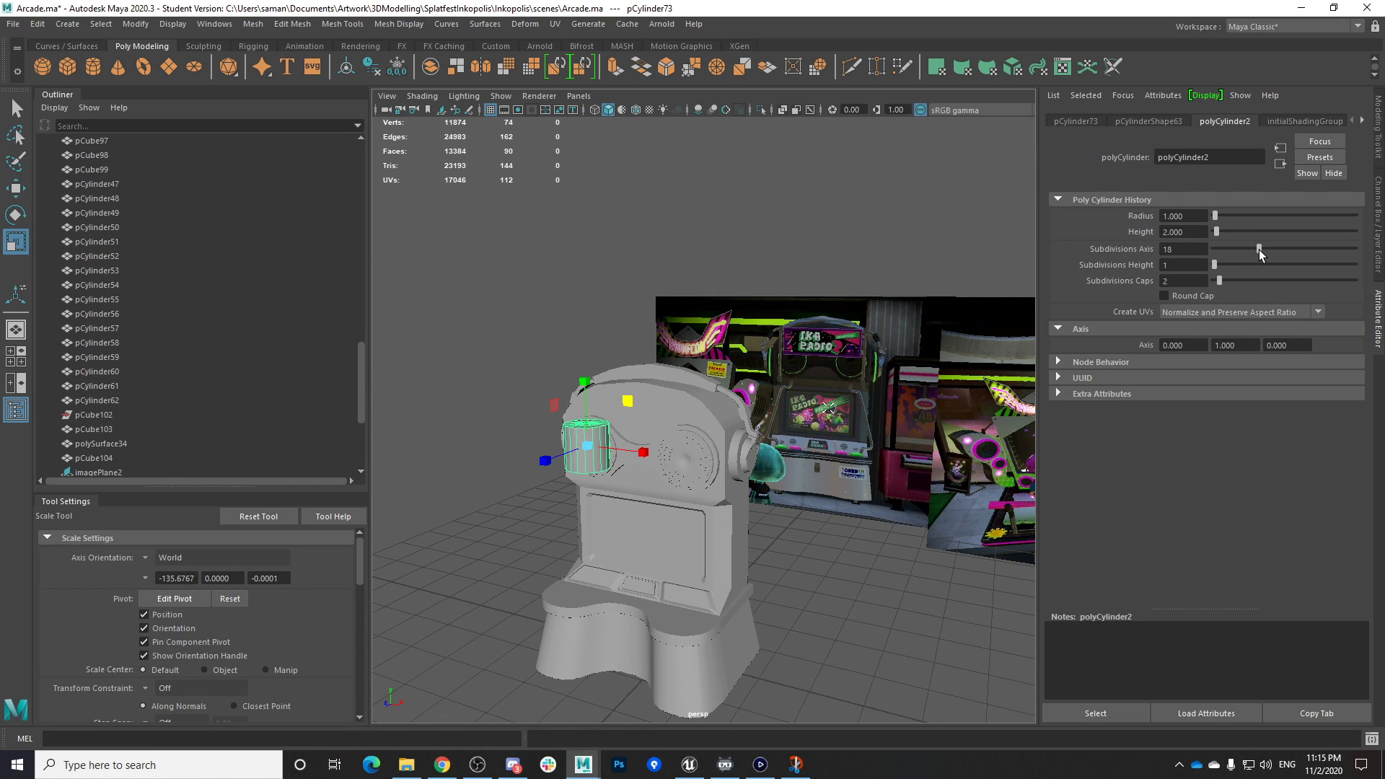
Set the cylinder's Subdivisions Axis to 18 and its Rotate X to 90
left_click_drag(1262, 250, 1261, 250)
key("e")
left_click_drag(565, 399, 555, 465)
key("ctrl+a")
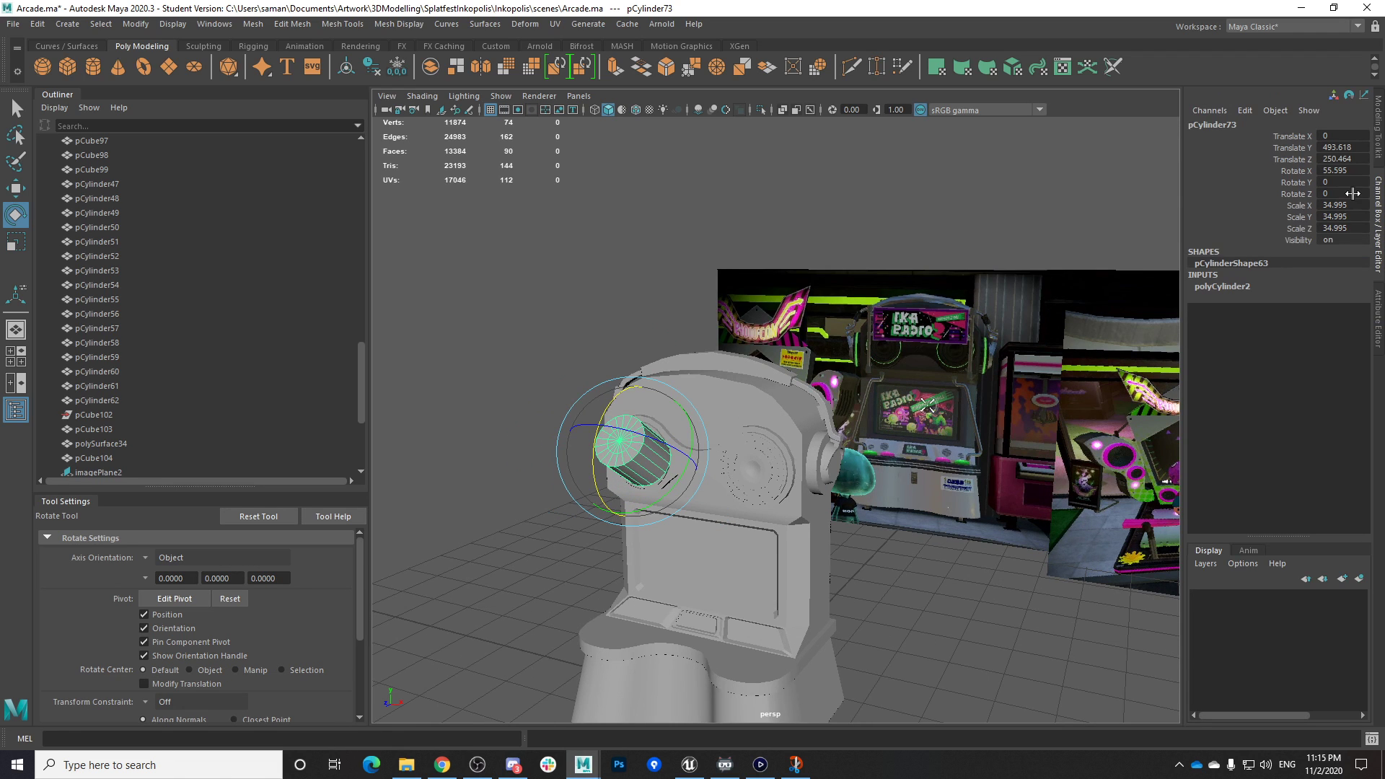
type("90")
key("Return")
Move the cylinder to the cabinet's upper corner, at about Translate X 110.11, Y 513.04 and Z 65.03
key("w")
mouse_move(714, 480)
left_mouse_down("alt")
mouse_move(786, 503)
mouse_move(825, 426)
mouse_move(744, 469)
mouse_move(756, 492)
mouse_move(734, 473)
left_mouse_up("alt")
scroll(736, 473, "up", 3)
key("r")
left_click_drag(819, 394, 788, 394, "alt")
left_click_drag(789, 398, 798, 459, "alt")
key("w")
left_click_drag(761, 377, 762, 362)
left_click_drag(781, 434, 813, 408, "alt")
scroll(769, 446, "up", 3)
left_click_drag(811, 431, 757, 436, "alt")
left_click_drag(758, 348, 758, 359)
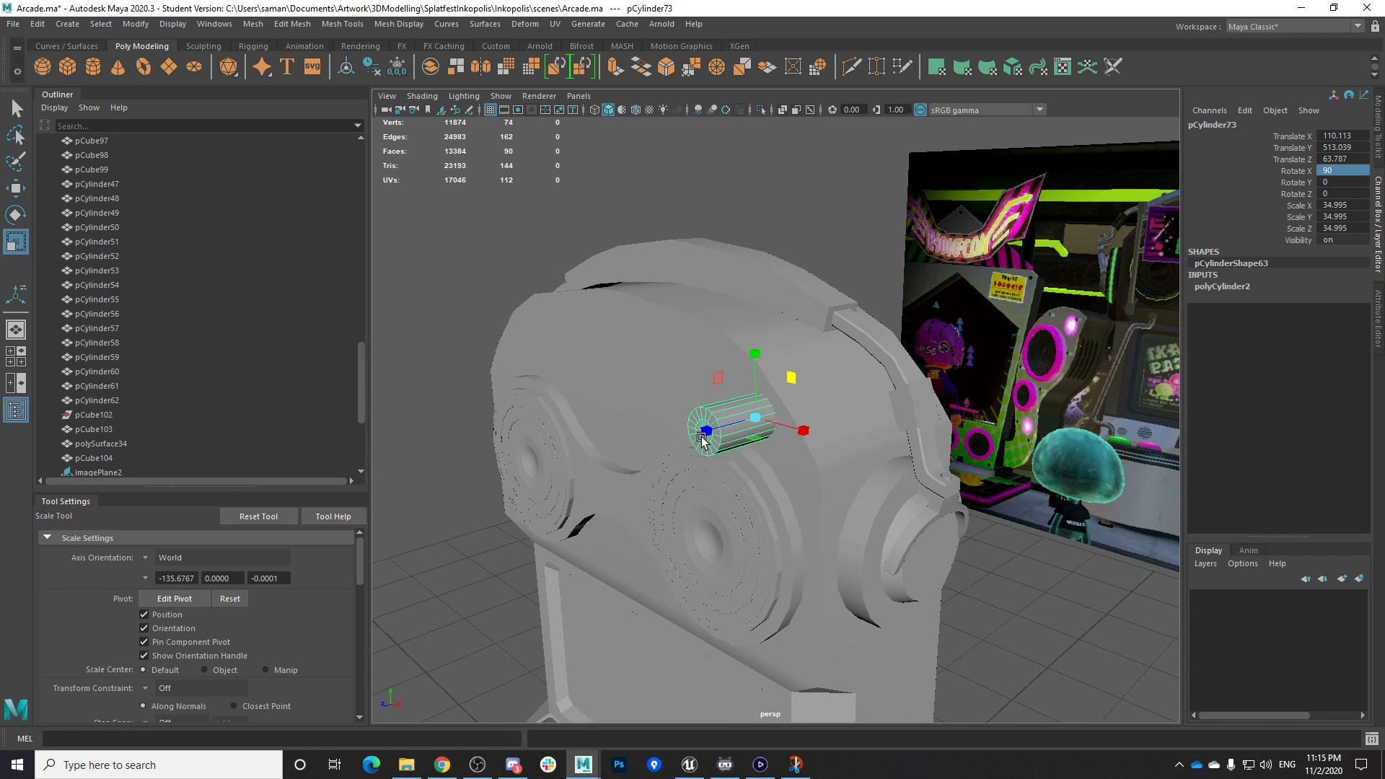
left_click_drag(728, 433, 698, 434, "alt")
left_click_drag(698, 433, 785, 424, "alt")
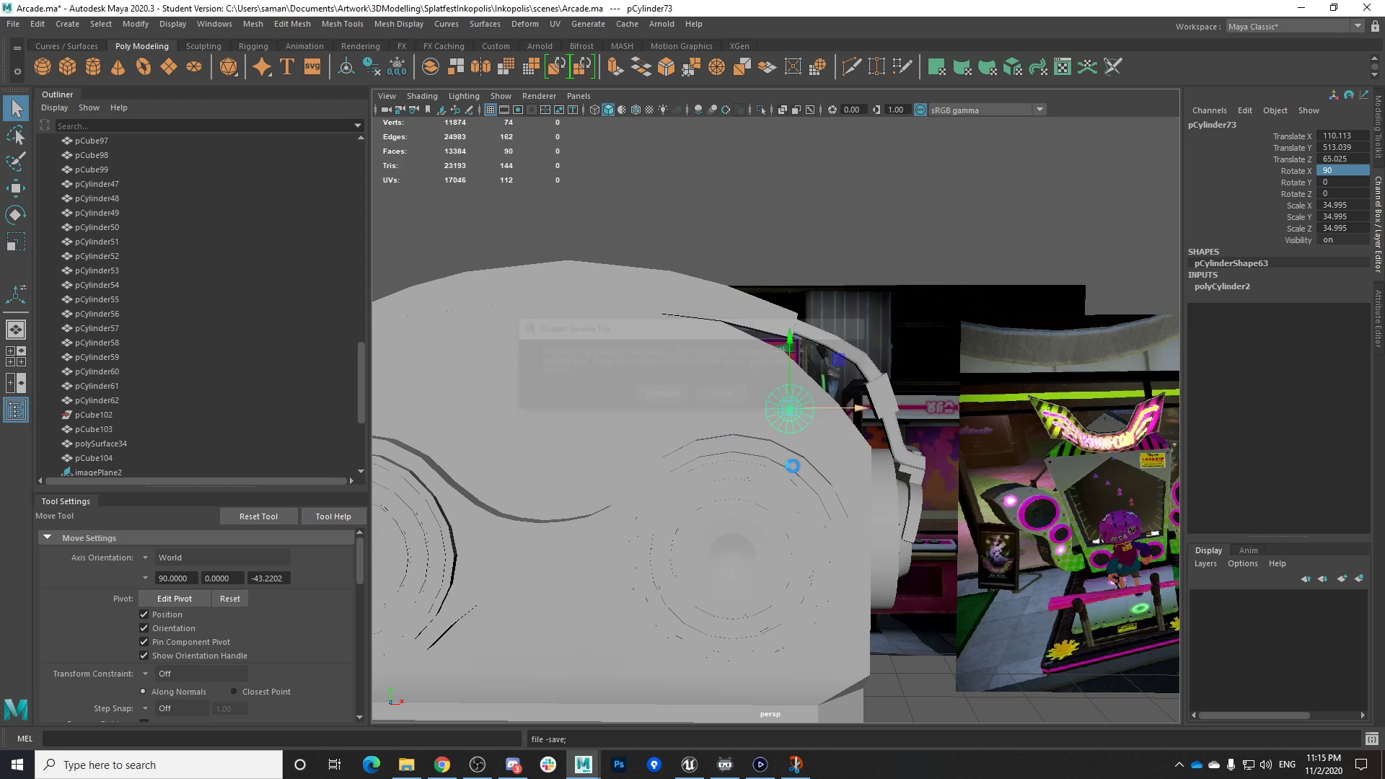
Select the inner edge loop on the cylinder's front cap and scale it outward
key("w")
middle_click_drag(783, 464, 717, 469, "alt")
scroll(717, 470, "up", 8)
right_click_drag(693, 360, 691, 303)
left_click(704, 391)
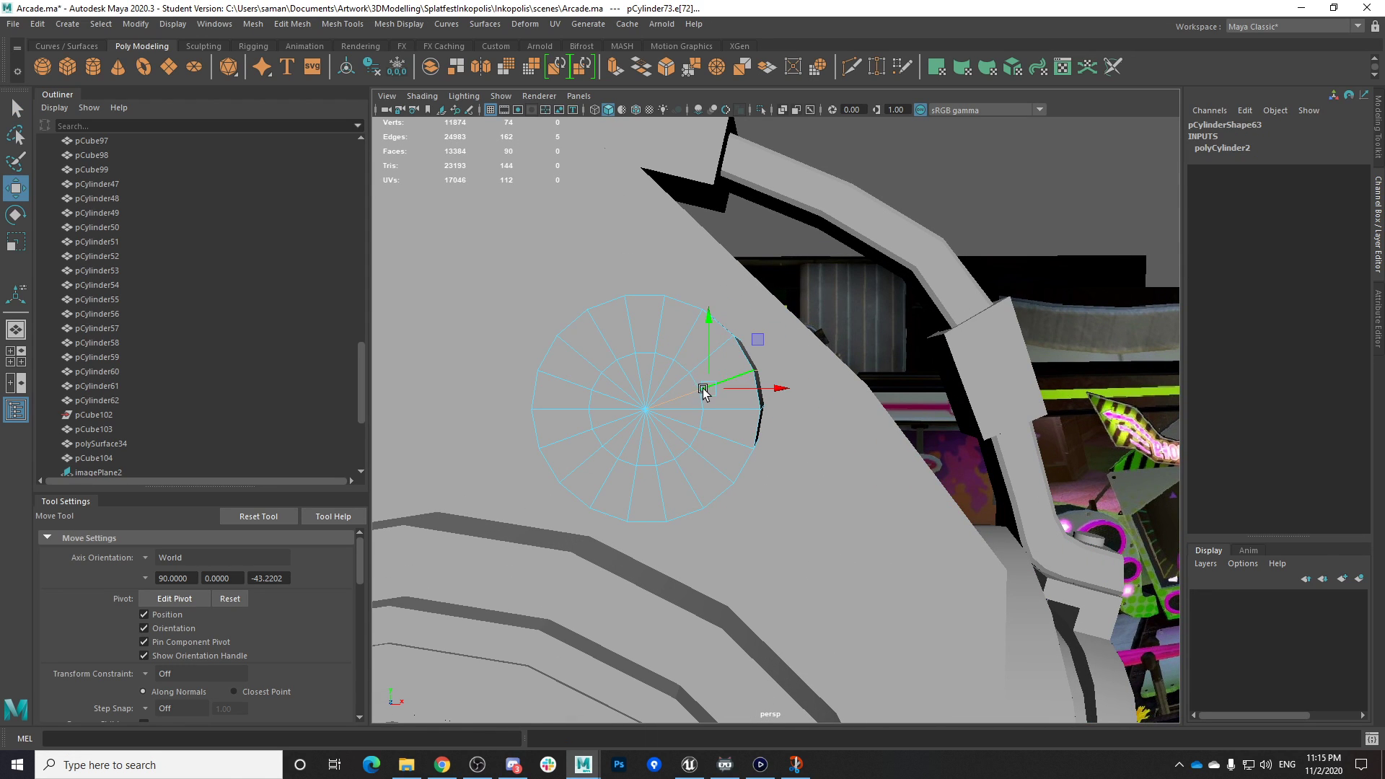
double_click(698, 438)
key("r")
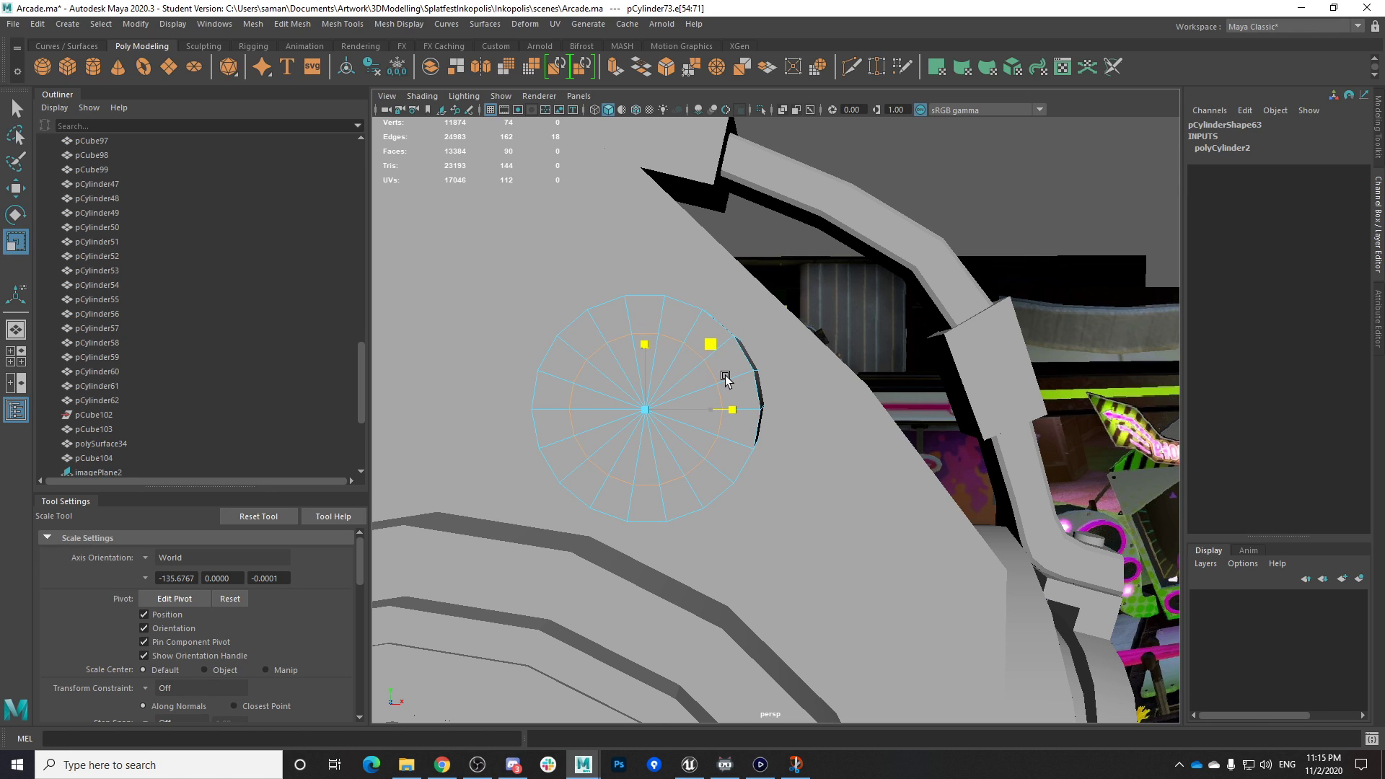
Select all the faces inside the front cap's inner ring and extrude them
right_click_drag(613, 359, 615, 394)
left_click(603, 404)
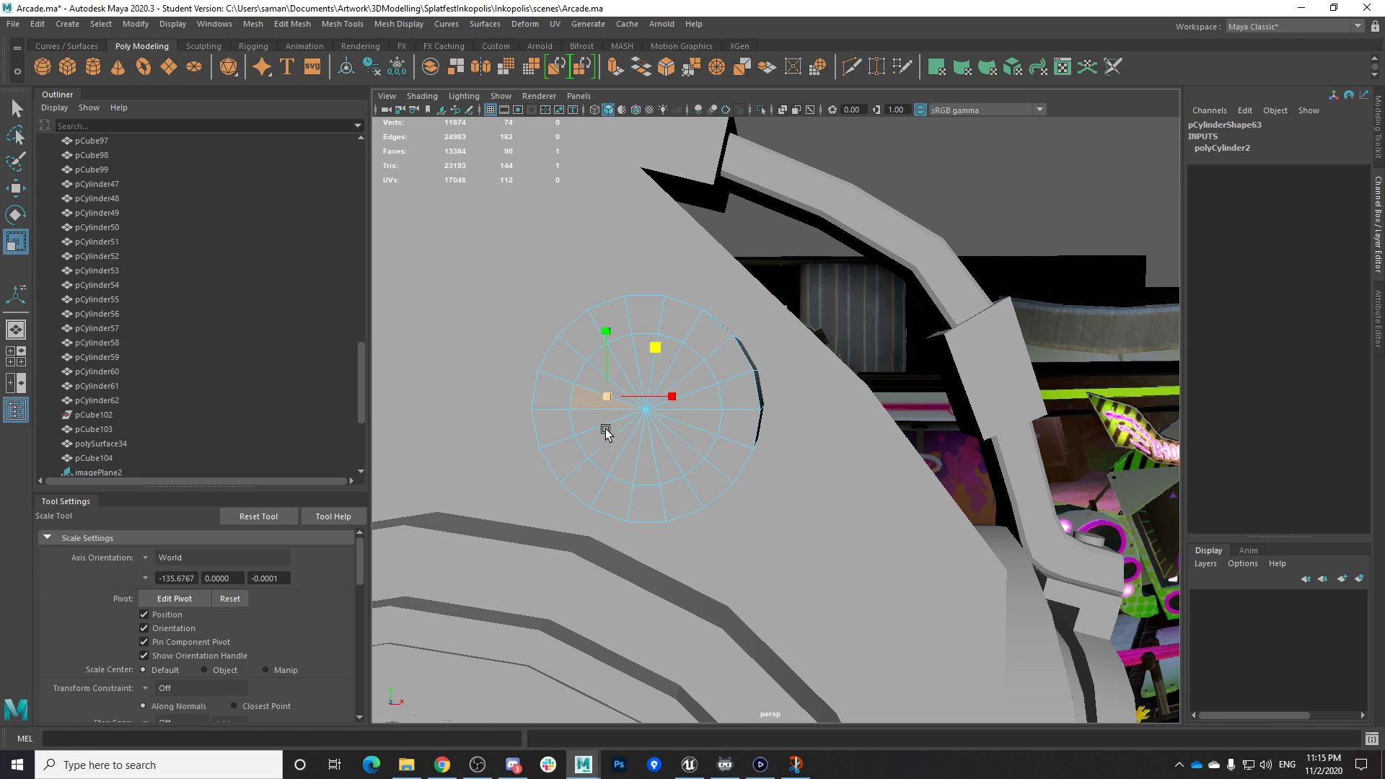
left_click(586, 429, "shift")
left_click(596, 445, "shift")
left_click(623, 467, "shift")
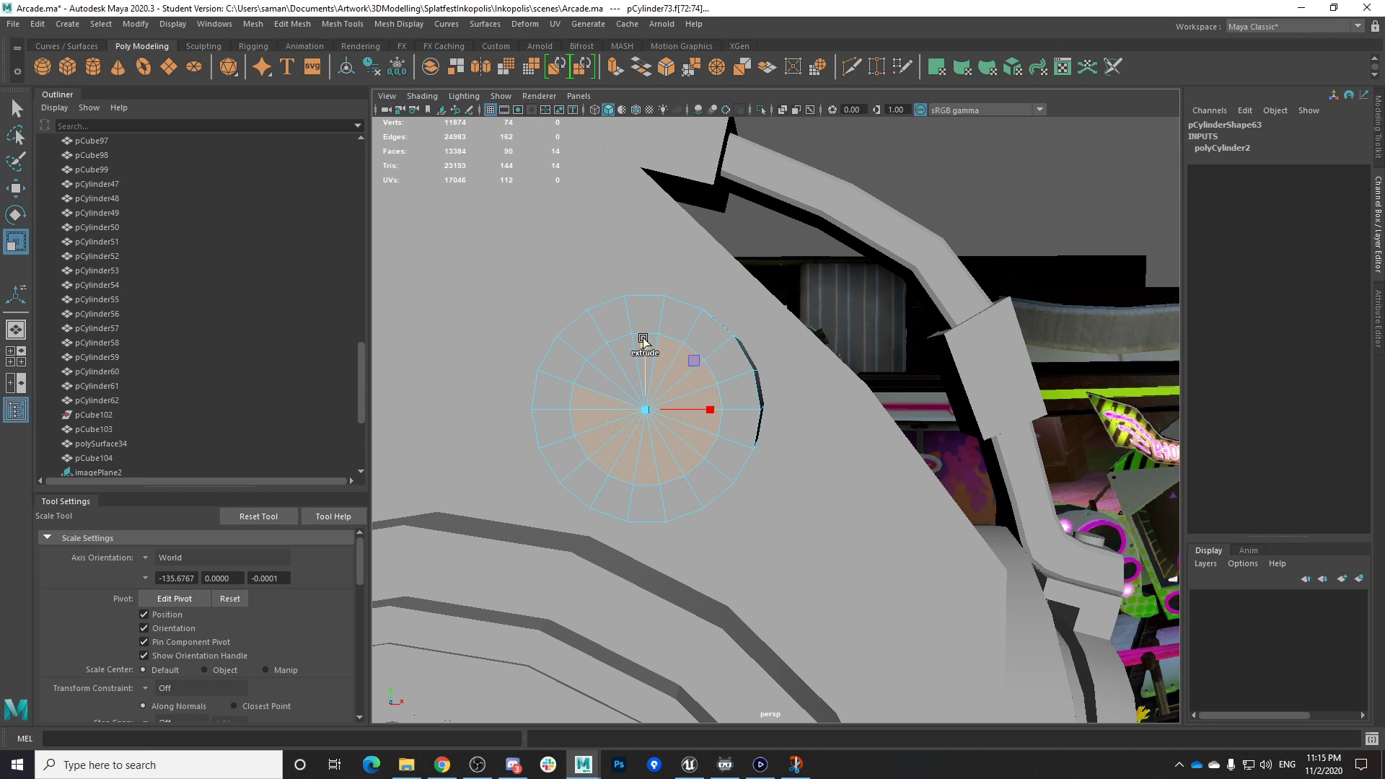
left_click(627, 352, "shift")
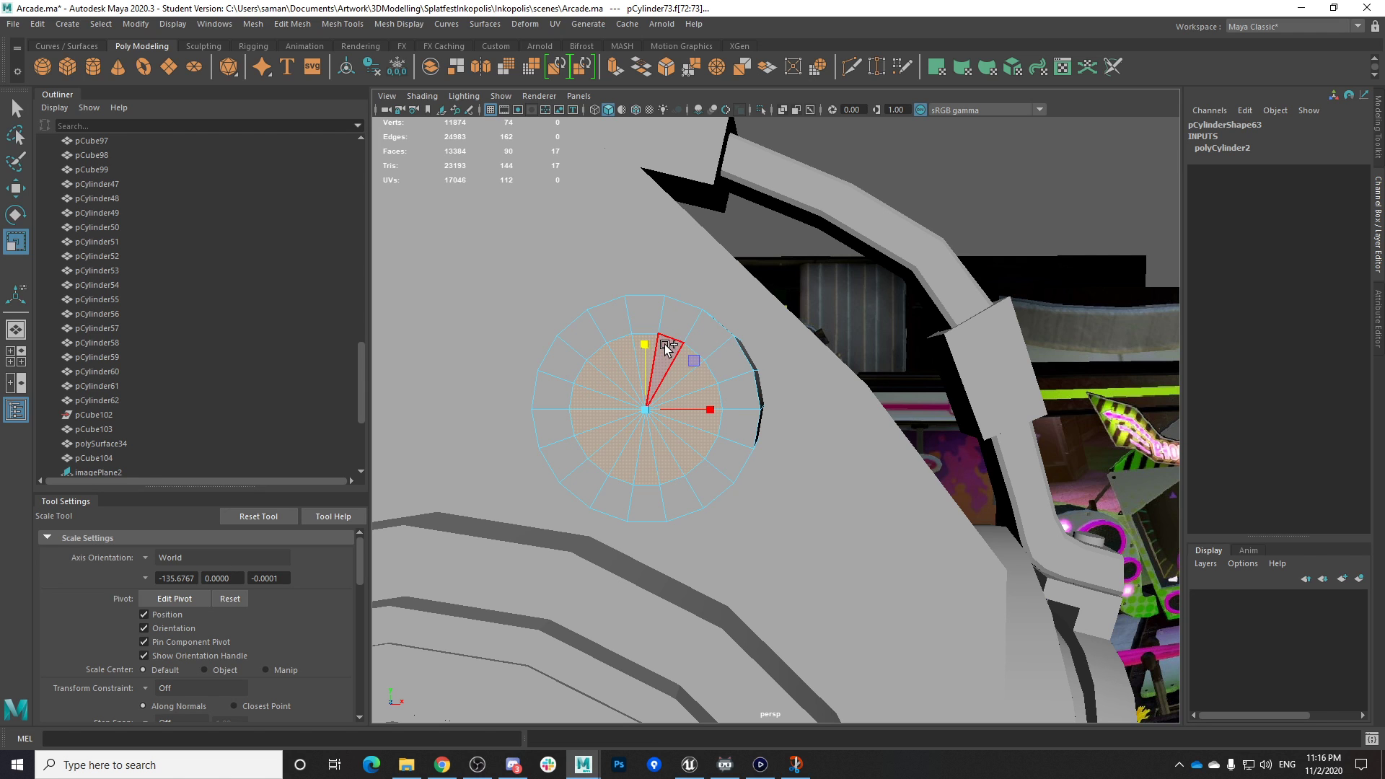
left_click_drag(722, 469, 624, 506, "alt")
scroll(628, 504, "down", 3)
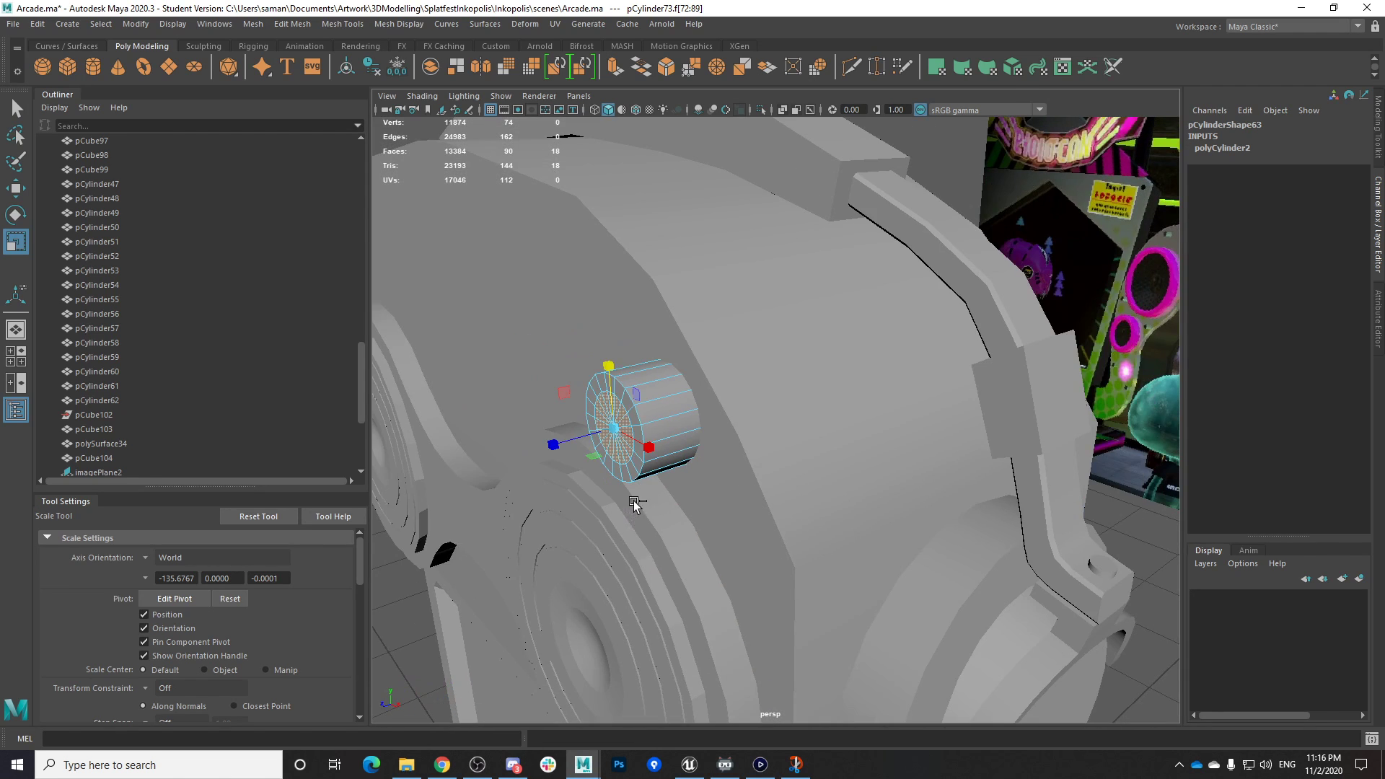
key("ctrl+e")
key("w")
scroll(663, 507, "down", 5)
Compare with the sign's mounting bars in the game capture window, return to Maya and save the scene
left_click(761, 765)
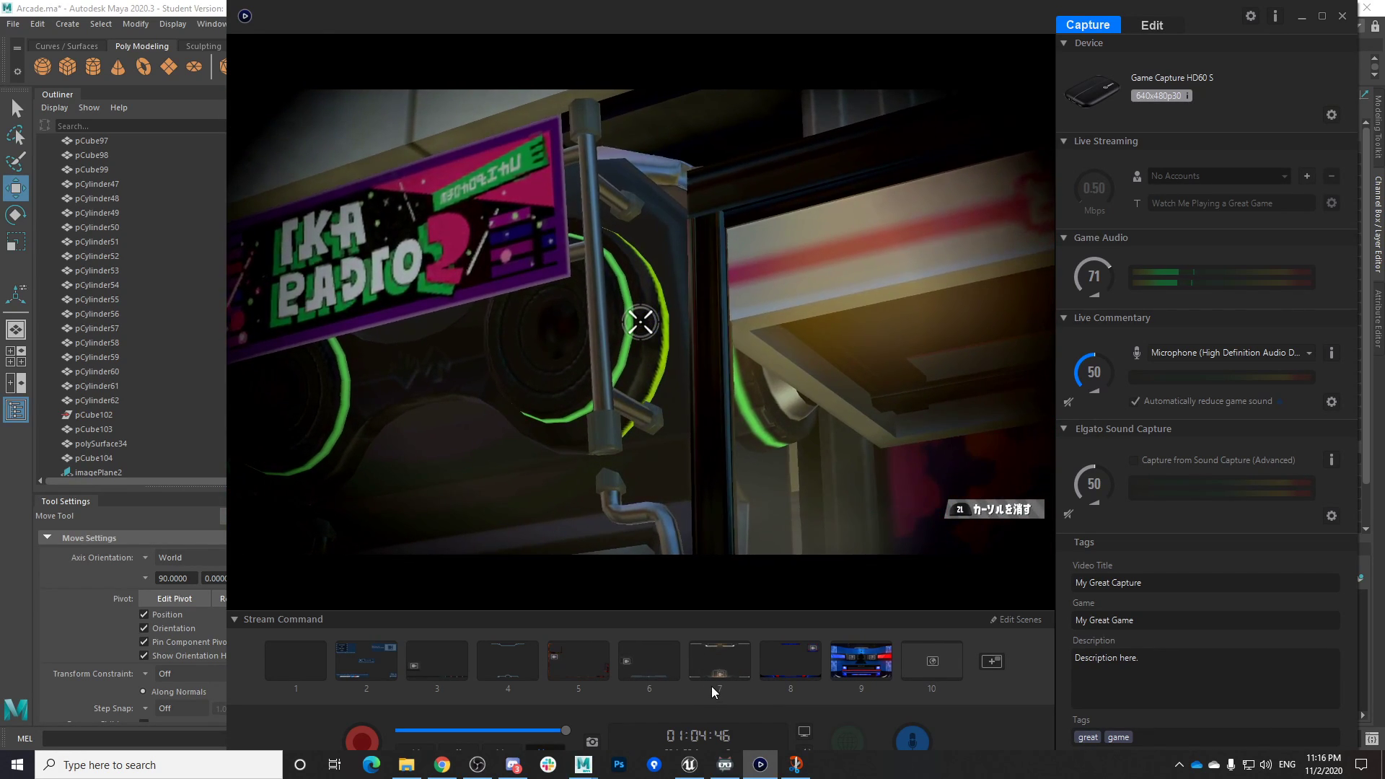
left_click(584, 765)
left_click(674, 734)
left_click_drag(689, 604, 646, 587, "alt")
key("ctrl+s")
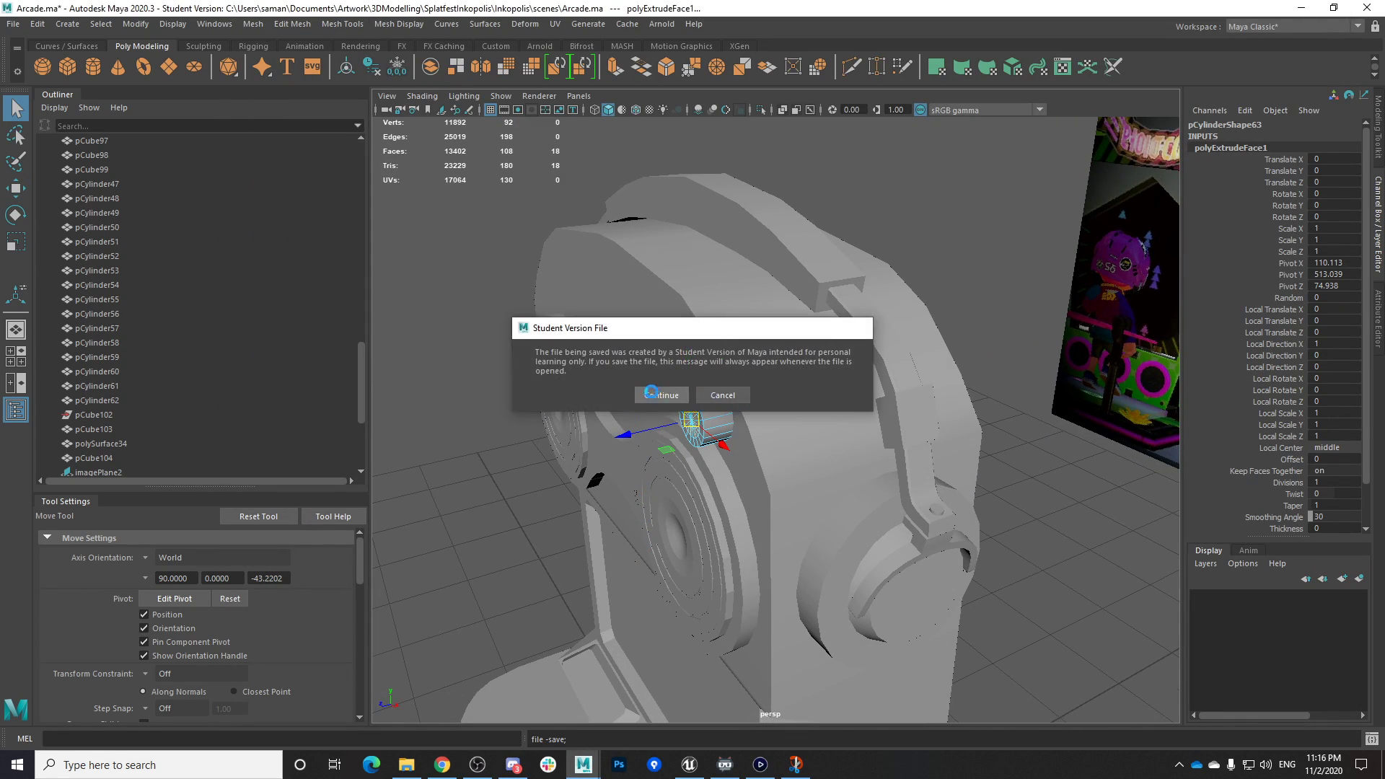
left_click(654, 393)
Scale the extruded faces of the cylinder's front cap slightly
left_click_drag(653, 436, 735, 465, "alt")
key("r")
left_click_drag(730, 399, 725, 406)
left_click_drag(736, 469, 717, 464, "alt")
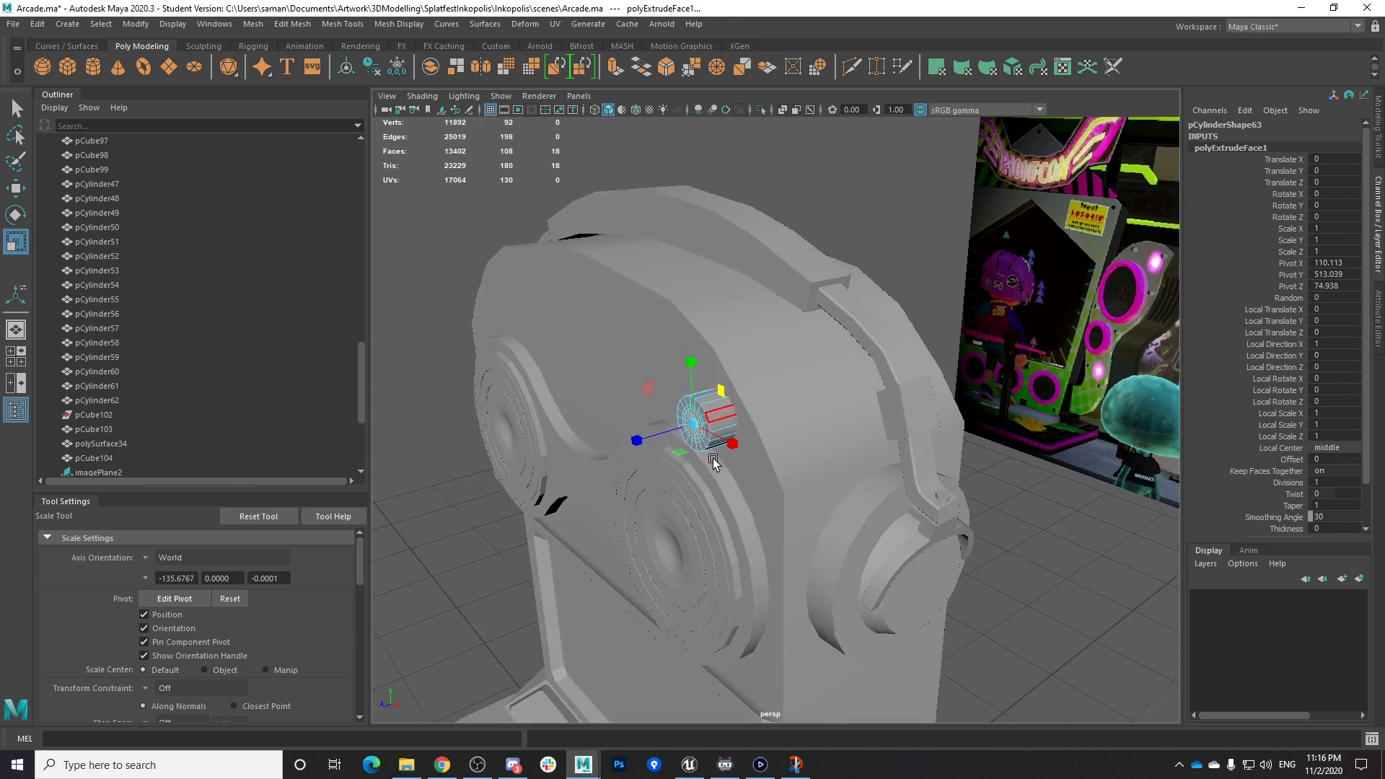
Undo the last face scaling, extrude the inner faces of the cylinder's front cap again and pull them out into a long bar
right_click_drag(717, 464, 878, 517, "alt")
left_click_drag(879, 516, 837, 521, "alt")
key("ctrl+z")
right_click_drag(837, 522, 767, 530, "alt")
key("ctrl+e")
key("w")
mouse_move(767, 530)
left_mouse_down("alt")
mouse_move(684, 446)
mouse_move(541, 469)
mouse_move(653, 489)
mouse_move(603, 495)
mouse_move(783, 510)
left_mouse_up("alt")
Rescale the whole mount uniformly to 23.183, position it at Translate X 121.329, Y 508.203, and save the scene
right_click_drag(781, 375, 837, 349)
left_click_drag(862, 404, 838, 511, "alt")
key("r")
left_click_drag(769, 438, 861, 430)
key("w")
left_click_drag(861, 431, 895, 419, "alt")
left_click_drag(792, 365, 791, 372)
left_click_drag(830, 462, 750, 483, "alt")
right_click_drag(815, 498, 1025, 508, "alt")
right_click_drag(791, 535, 985, 545, "alt")
key("ctrl+s")
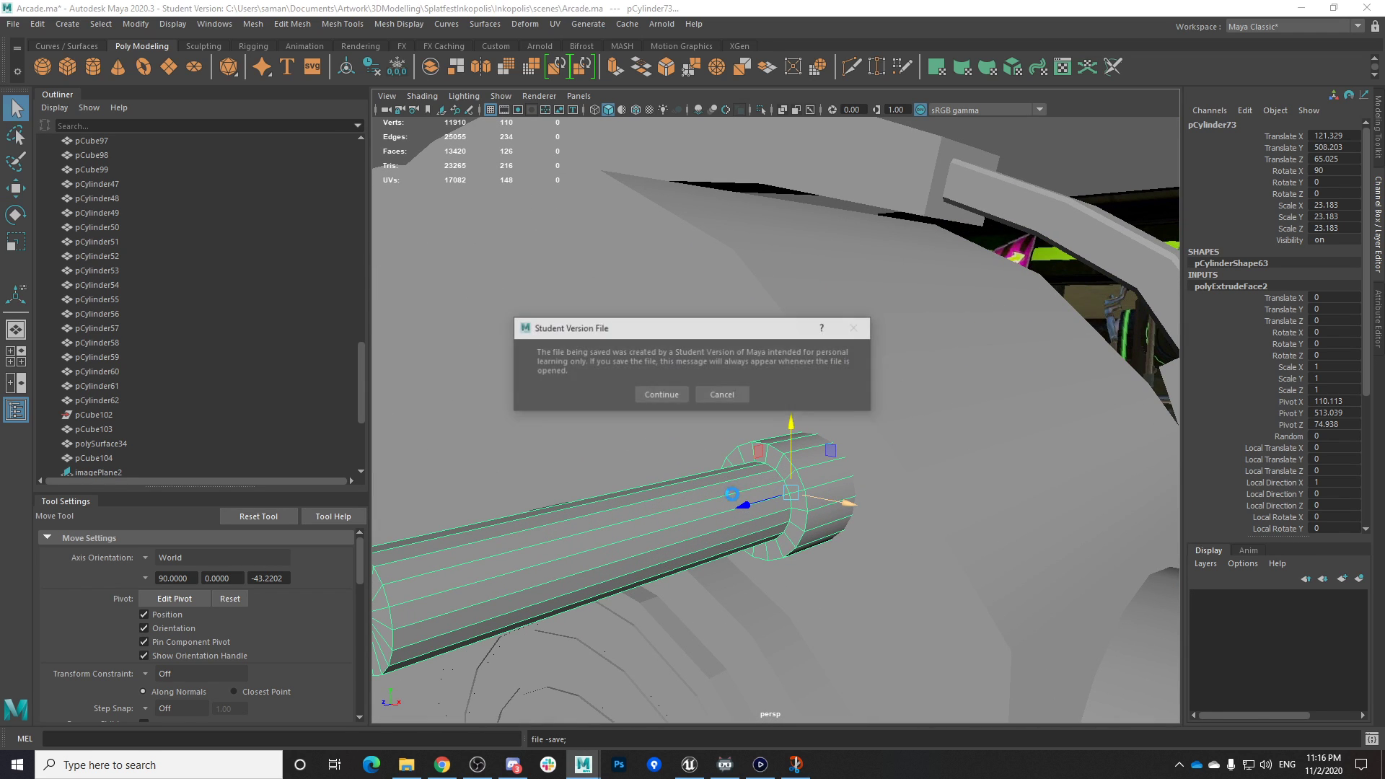
left_click(665, 400)
Move the mount forward so its thick base collar stands clear of the cabinet body
left_click_drag(803, 559, 705, 566, "alt")
left_click_drag(675, 501, 600, 509)
right_click_drag(635, 531, 813, 539, "alt")
right_click_drag(652, 365, 621, 362)
left_click(633, 504)
right_click_drag(625, 501, 570, 382)
right_click_drag(597, 517, 654, 355)
key("ctrl+z")
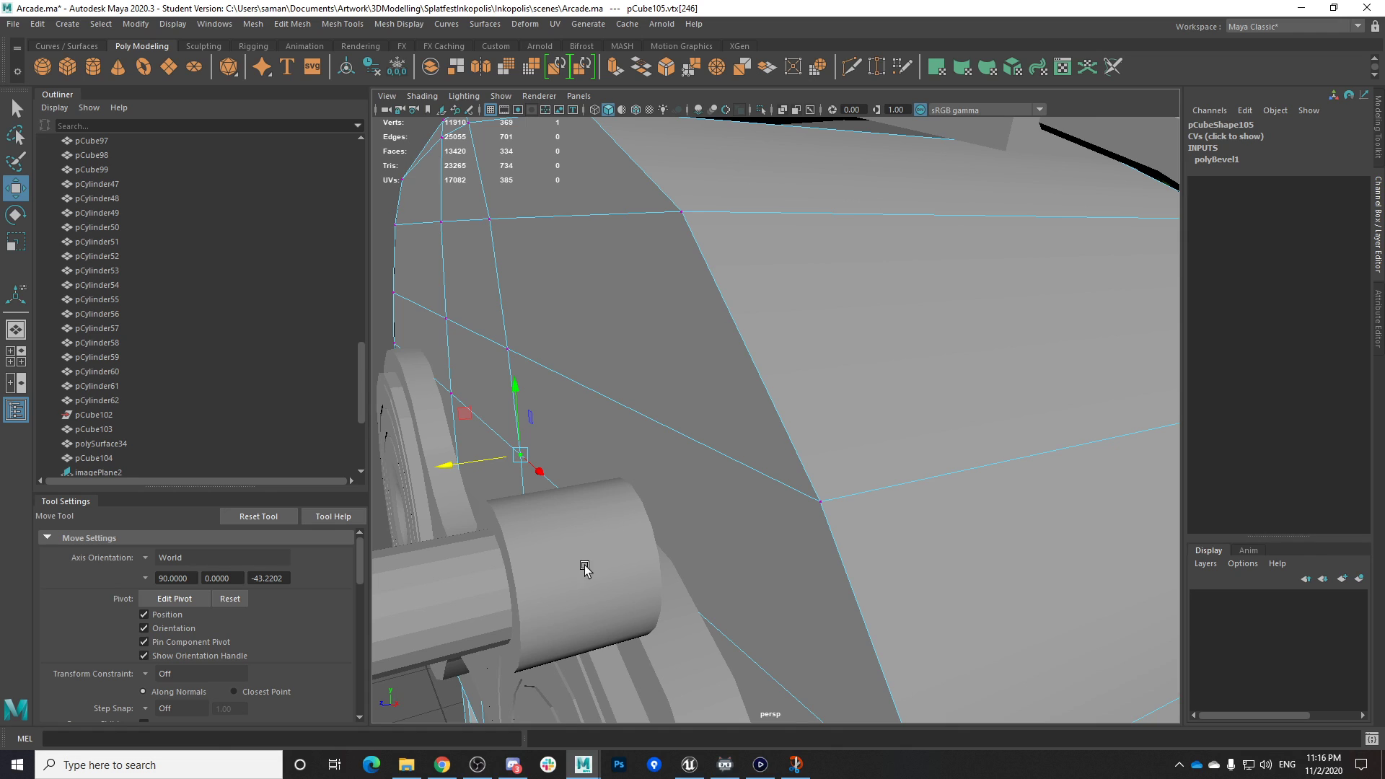
scroll(579, 568, "down", 5)
right_click_drag(464, 422, 563, 330)
left_click(16, 108)
Switch the mount to vertex editing, merge the first groups of vertices on the collar's front rim into single corners, and save
left_click(626, 488)
right_click_drag(640, 378, 576, 360)
scroll(717, 504, "up", 5)
left_click_drag(622, 426, 665, 445, "alt")
left_click(538, 554)
left_click_drag(539, 557, 599, 585, "alt")
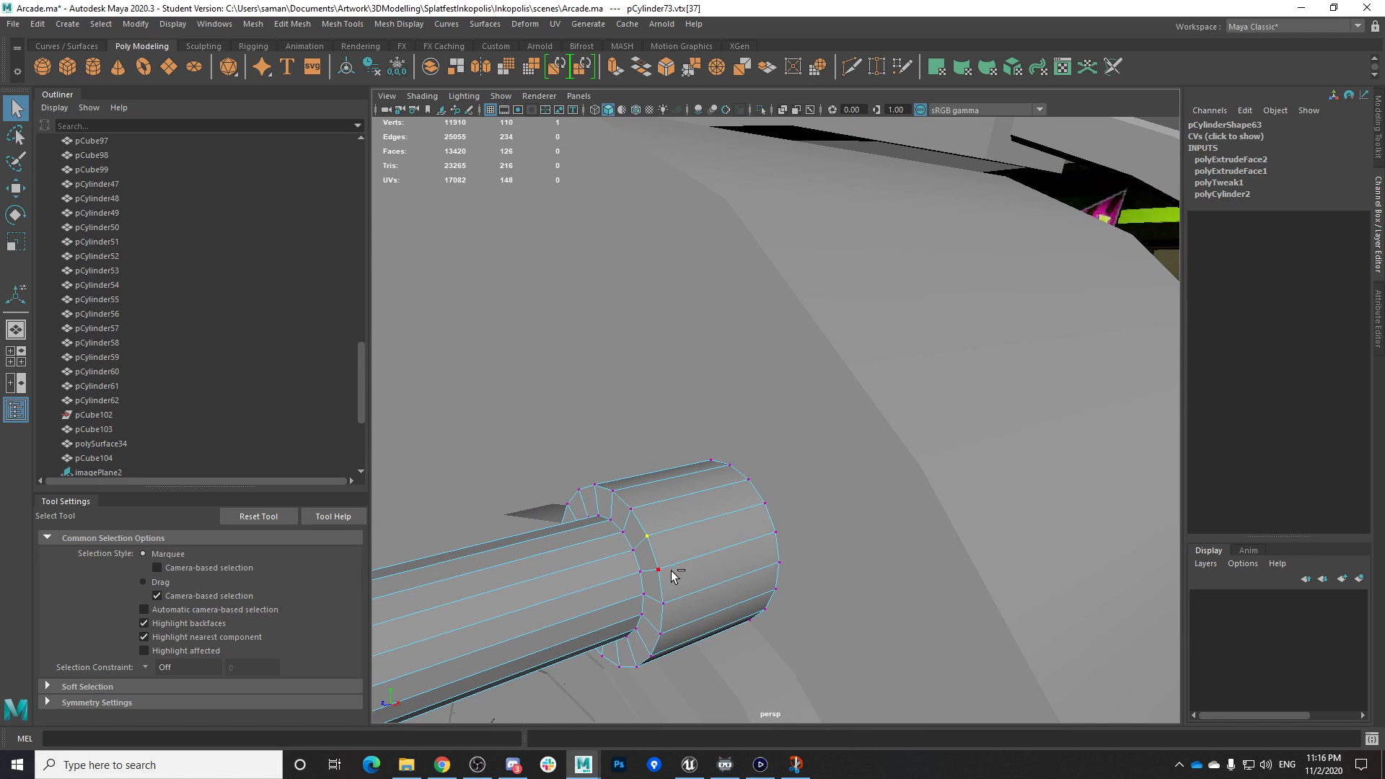
right_click_drag(684, 566, 695, 412, "shift")
left_click_drag(675, 608, 665, 511, "alt")
key("g")
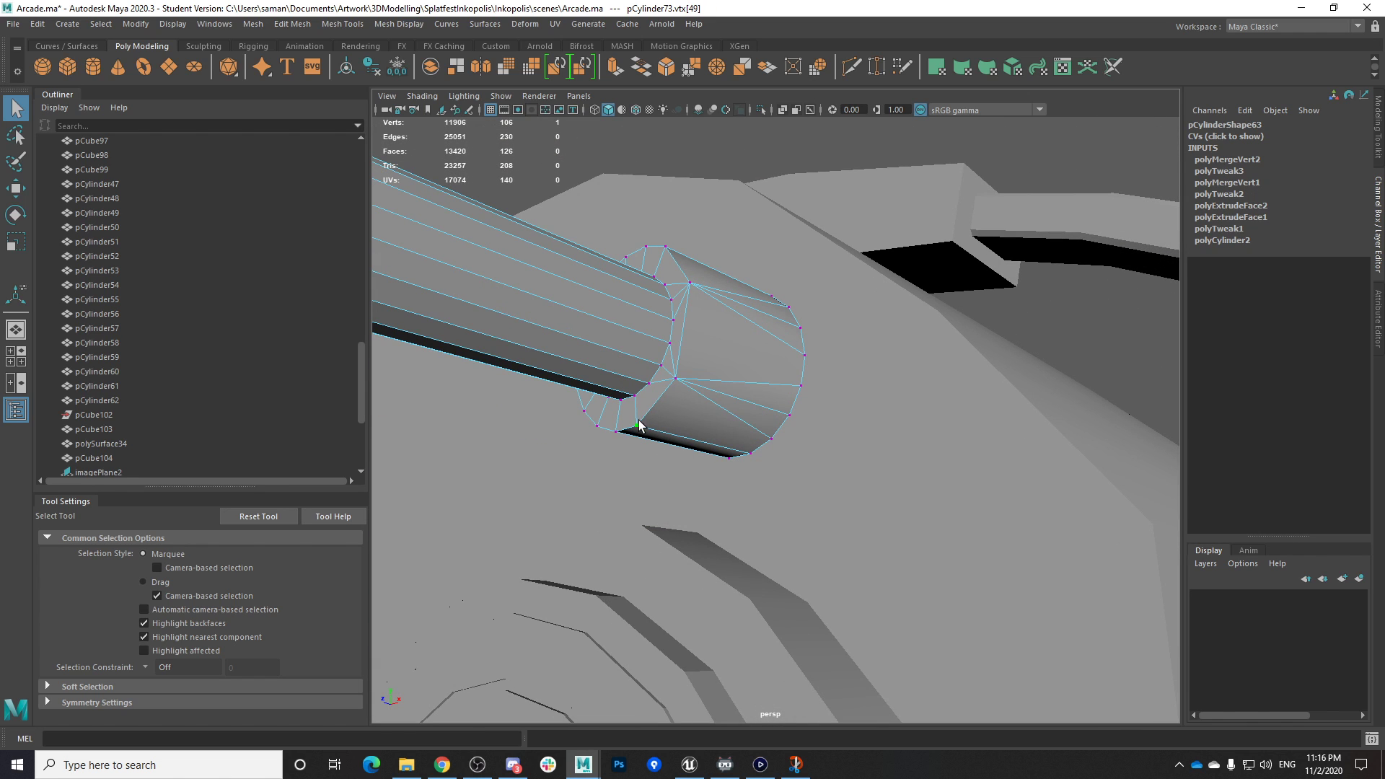
key("g")
key("ctrl+s")
left_click(643, 396)
Merge the remaining front rim vertices of the collar into a hexagon and merge the first vertex group on its back rim
left_click_drag(659, 424, 951, 470, "alt")
key("g")
left_click_drag(935, 413, 867, 670, "alt")
key("g")
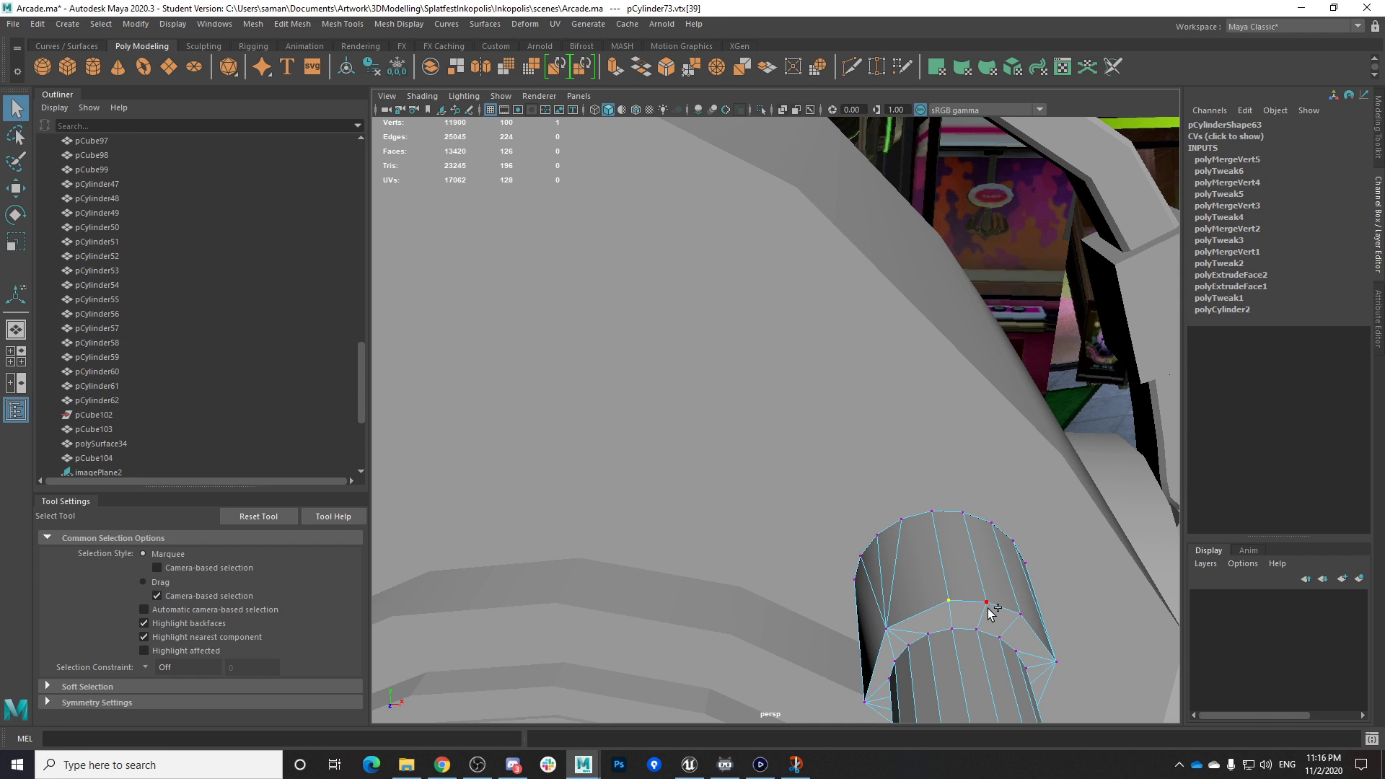
key("g")
left_click_drag(1015, 627, 868, 505, "alt")
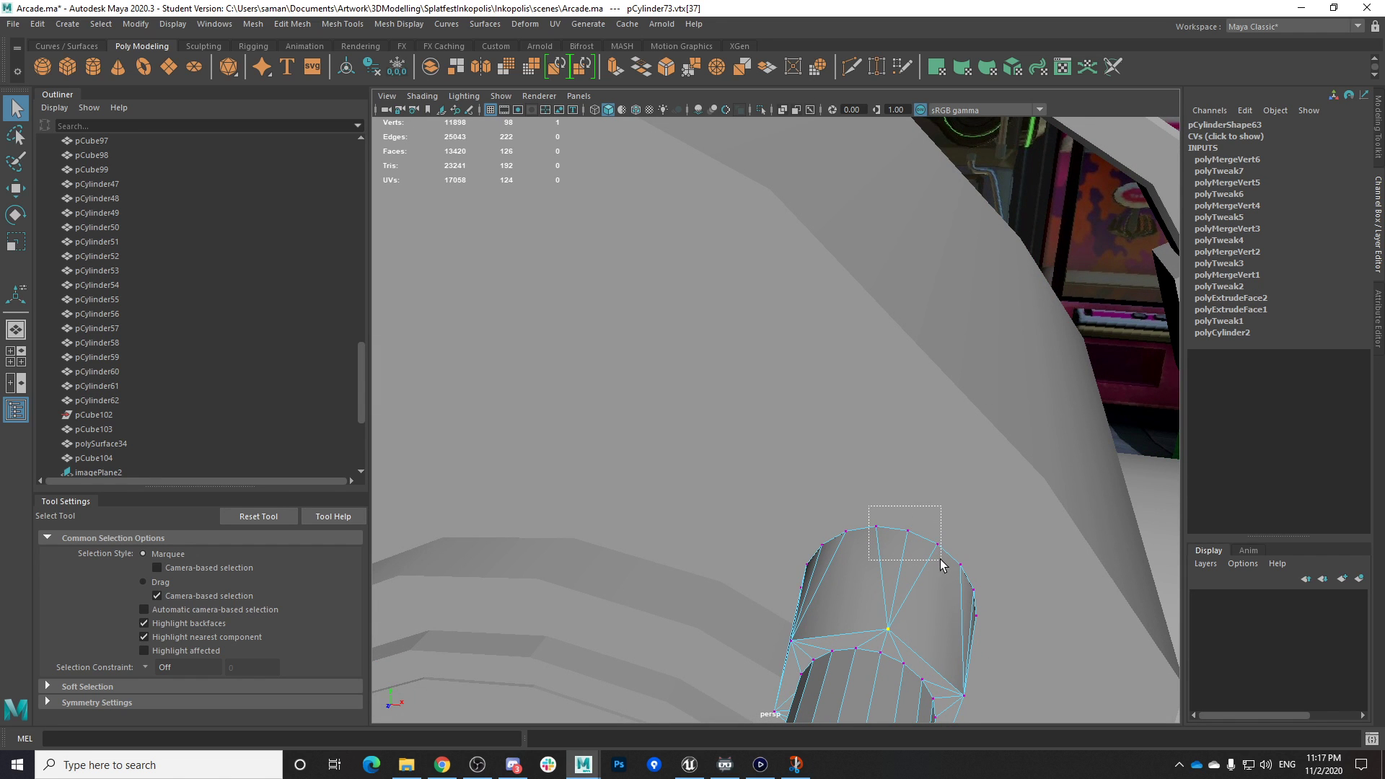
key("g")
Try to merge two more groups of vertices on the collar's back rim into corners, and save the scene
left_click_drag(969, 567, 813, 446, "alt")
key("g")
left_click_drag(889, 559, 865, 518, "alt")
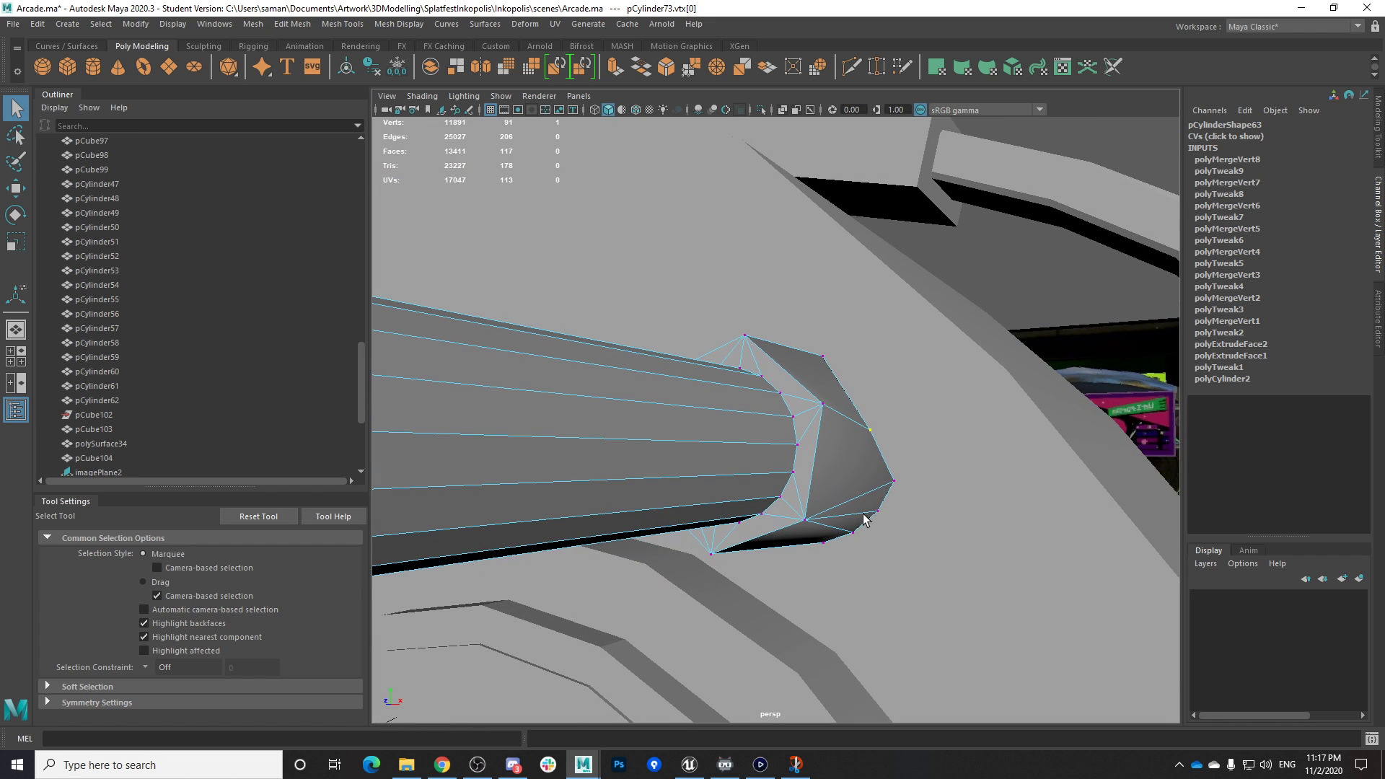
key("g")
left_click_drag(897, 562, 767, 365, "alt")
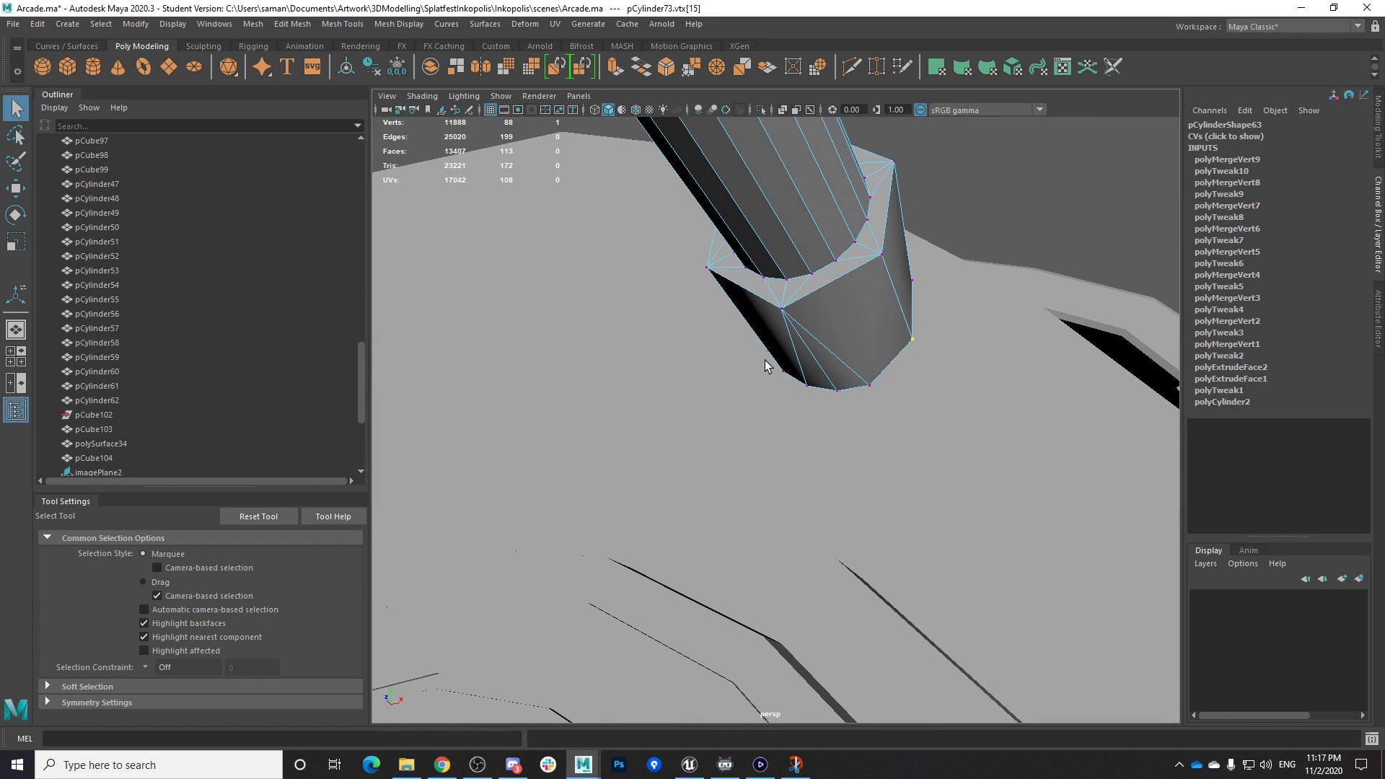
left_click_drag(911, 426, 786, 372)
key("ctrl+s")
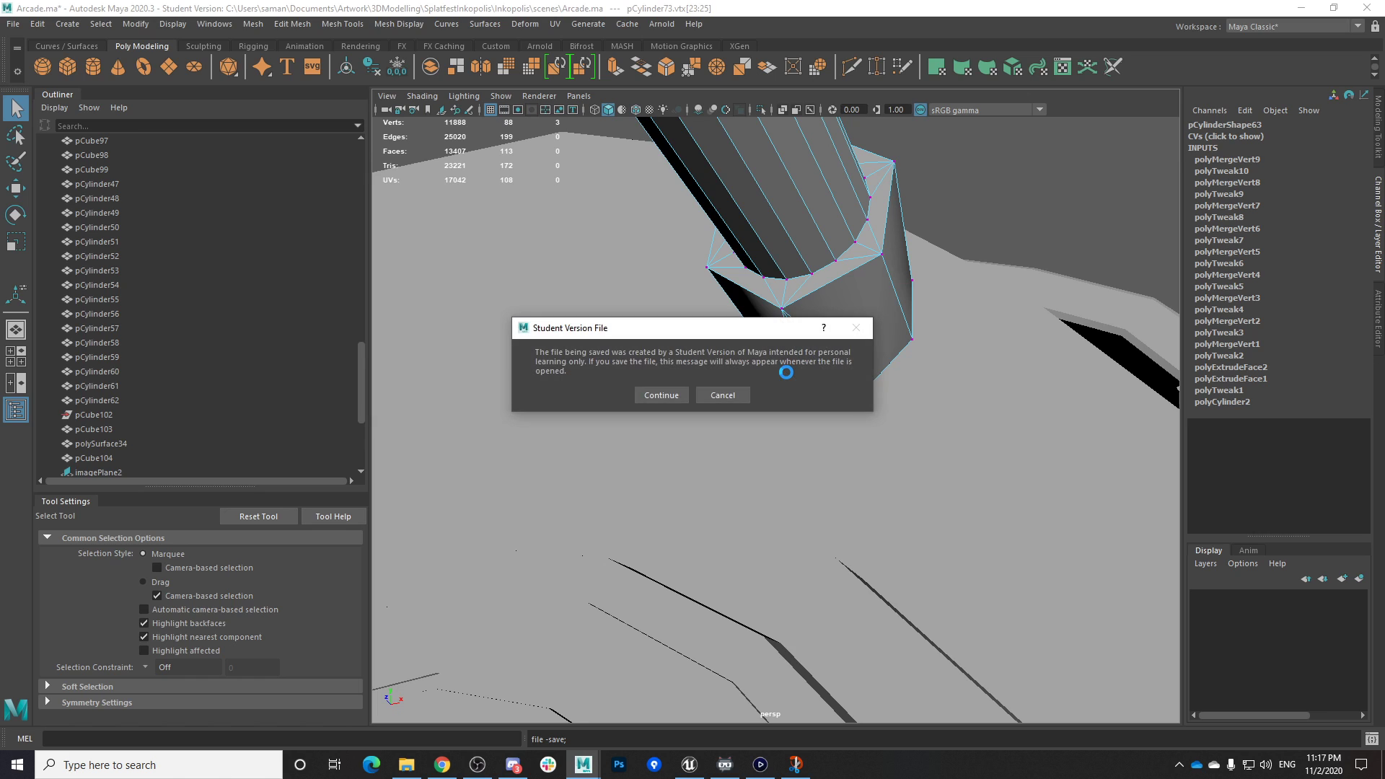
left_click(661, 395)
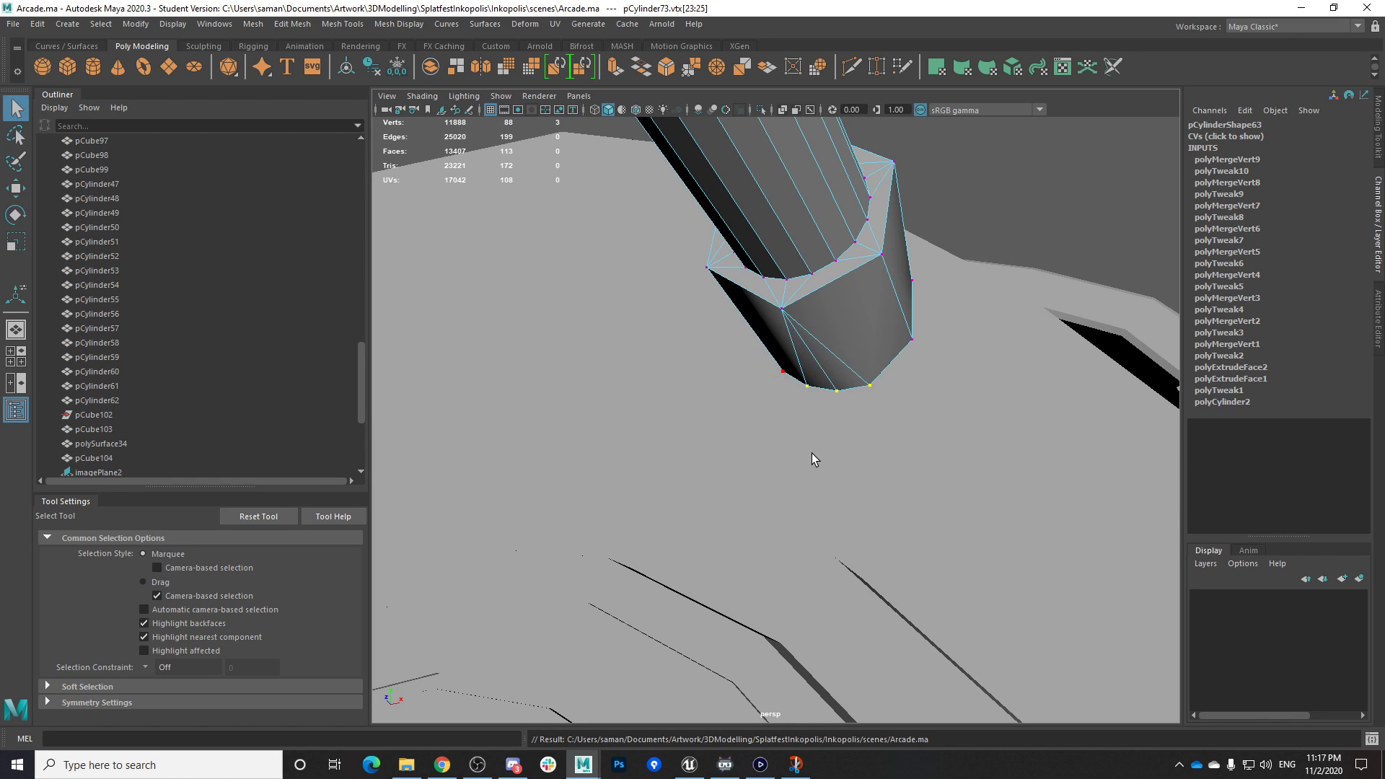
Try to merge the remaining vertex groups around the collar's back rim, saving the scene between merges
key("g")
left_click_drag(807, 470, 908, 495, "alt")
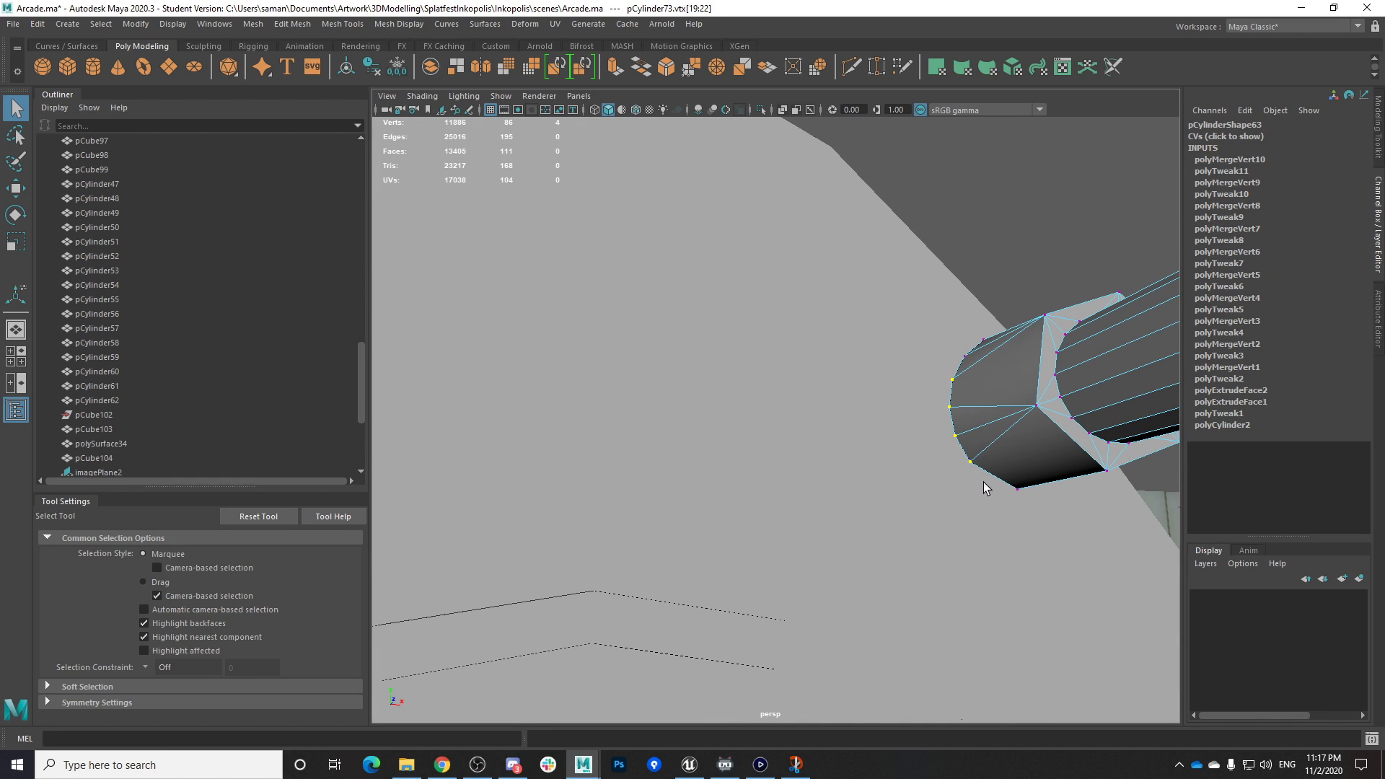
left_click_drag(941, 401, 940, 399)
key("g")
left_click_drag(967, 464, 813, 461, "alt")
key("ctrl+s")
left_click(716, 402)
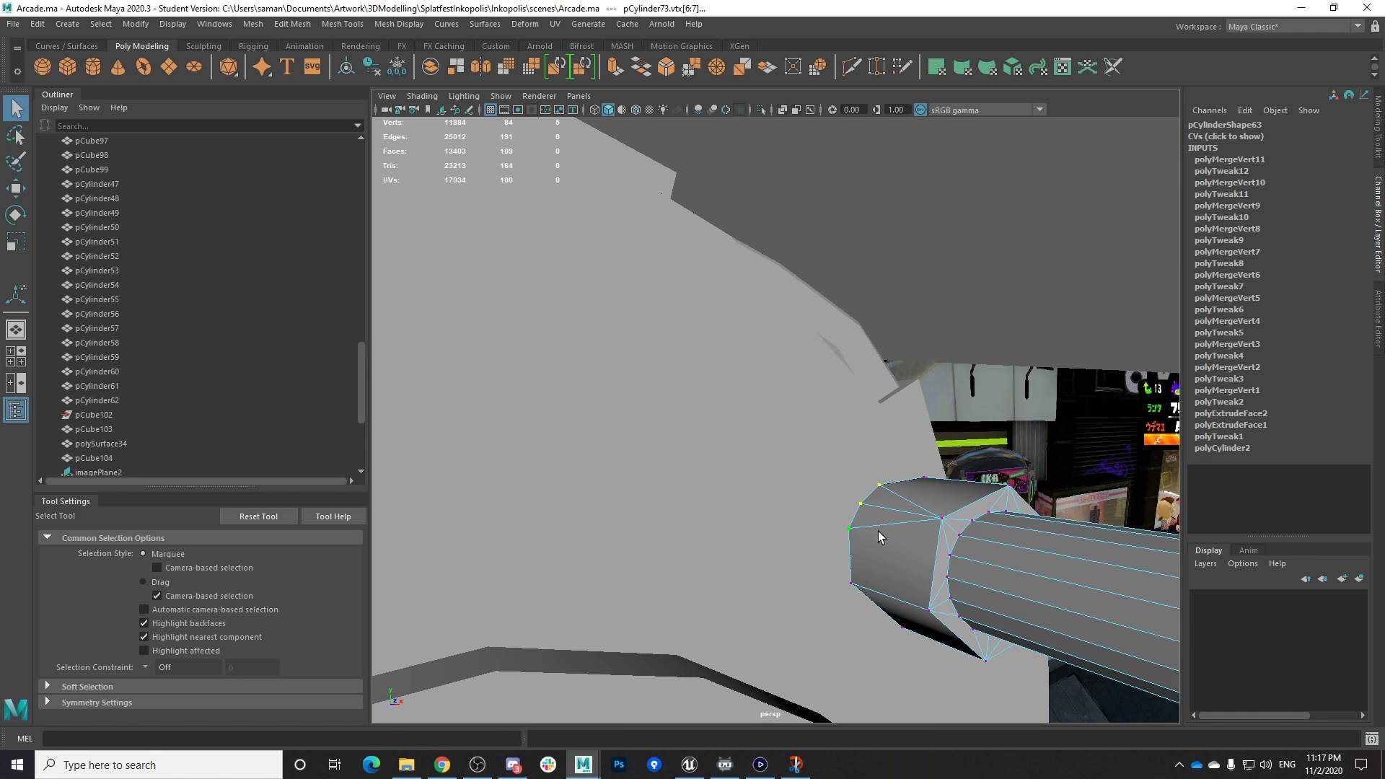
key("g")
key("ctrl+s")
key("Return")
Inspect the collar's back cap and undo the last vertex merges down to the first back rim merge
left_click_drag(999, 628, 856, 646, "alt")
right_click_drag(629, 365, 700, 406)
scroll(700, 433, "down", 4)
left_click_drag(678, 574, 588, 587, "alt")
middle_click_drag(588, 587, 692, 573, "alt")
left_click_drag(693, 572, 662, 603, "alt")
scroll(721, 611, "up", 4)
key("ctrl+z")
key("ctrl+z")
key("ctrl+z")
key("ctrl+z")
key("ctrl+z")
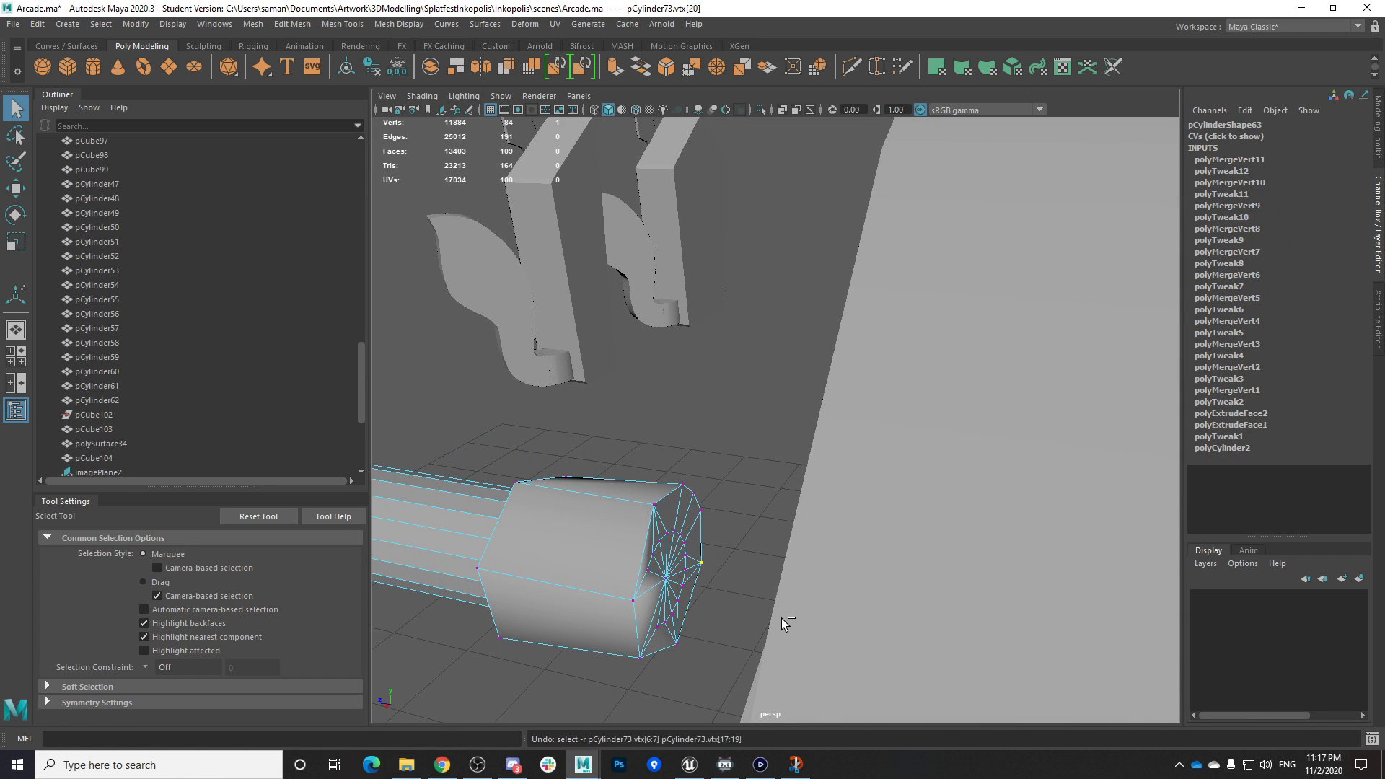
key("ctrl+z")
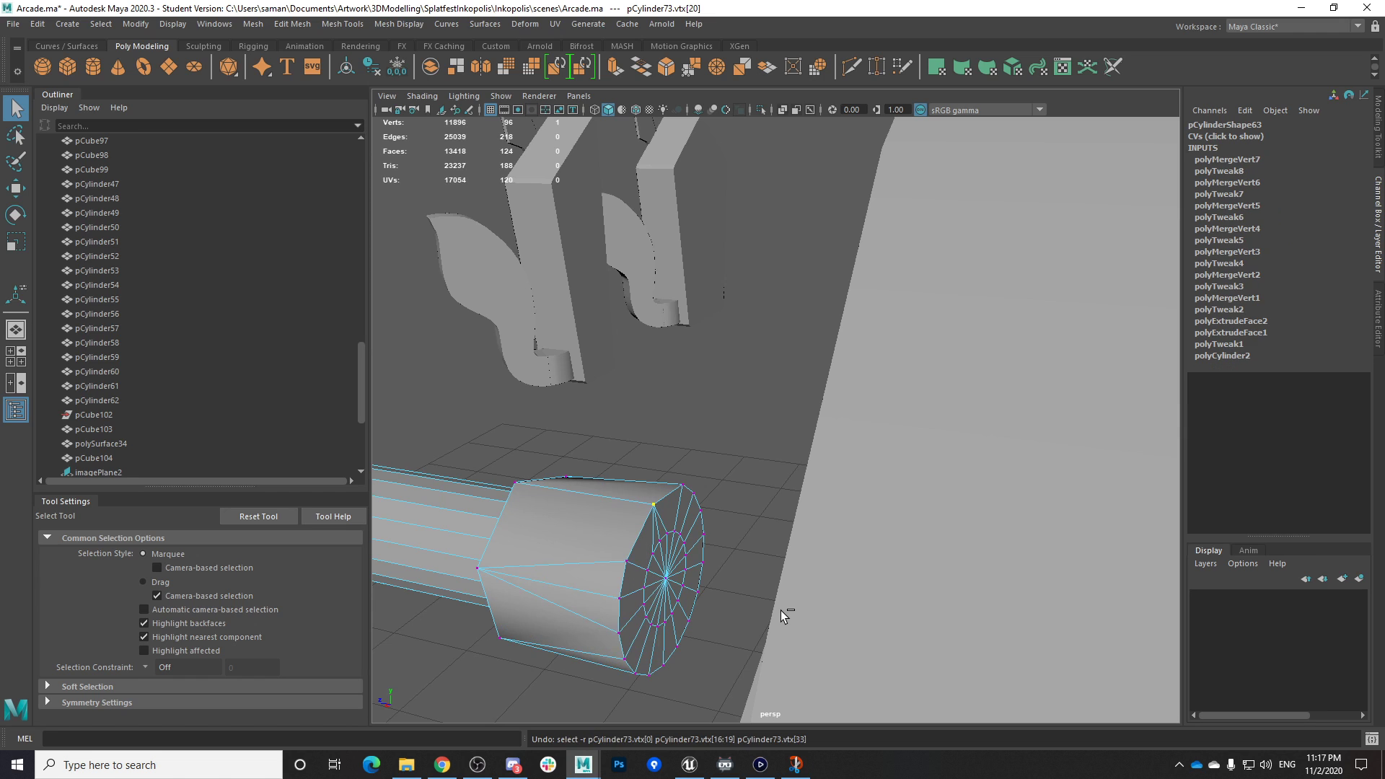
Merge the collar's back rim vertices into six corners matching the front hexagon, and save the scene
left_click_drag(781, 610, 645, 570, "alt")
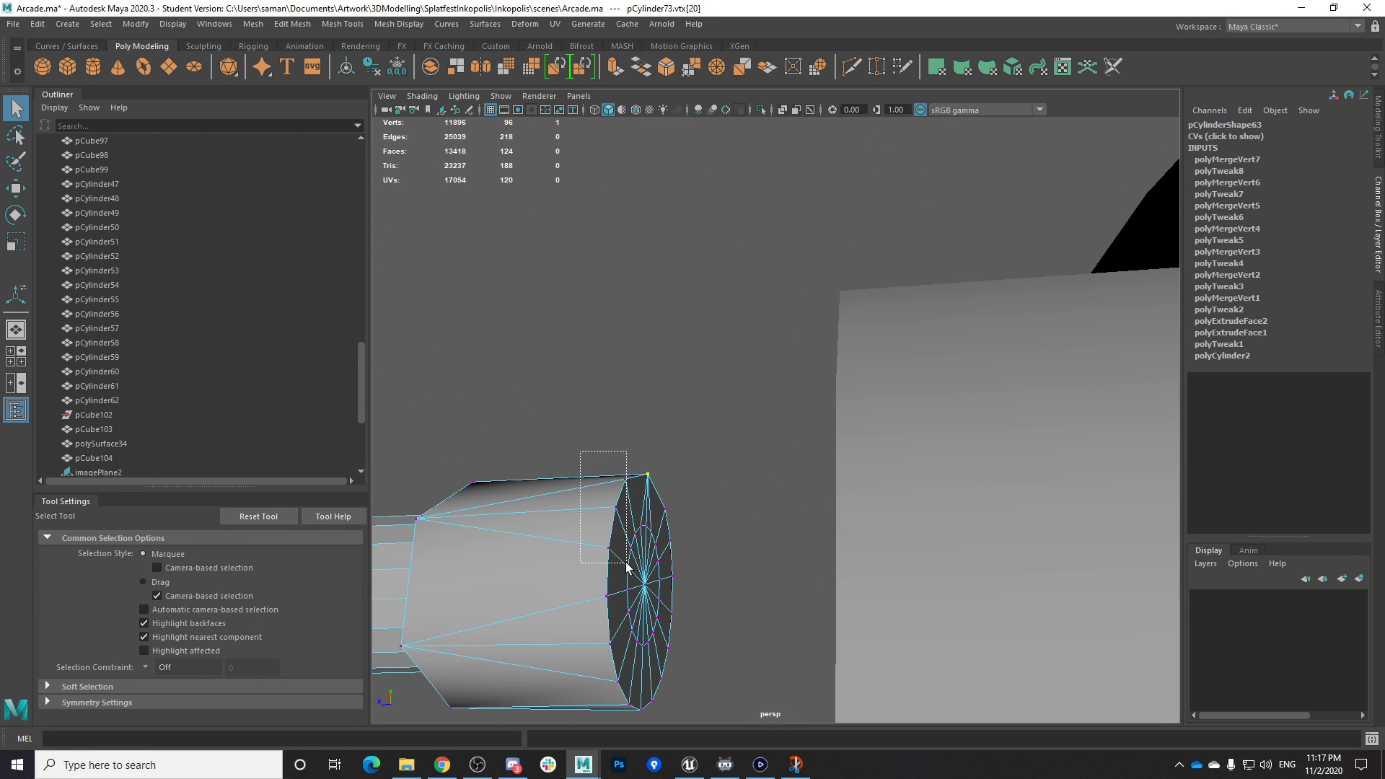
left_click_drag(635, 618, 645, 648, "alt")
key("g")
key("g")
key("g")
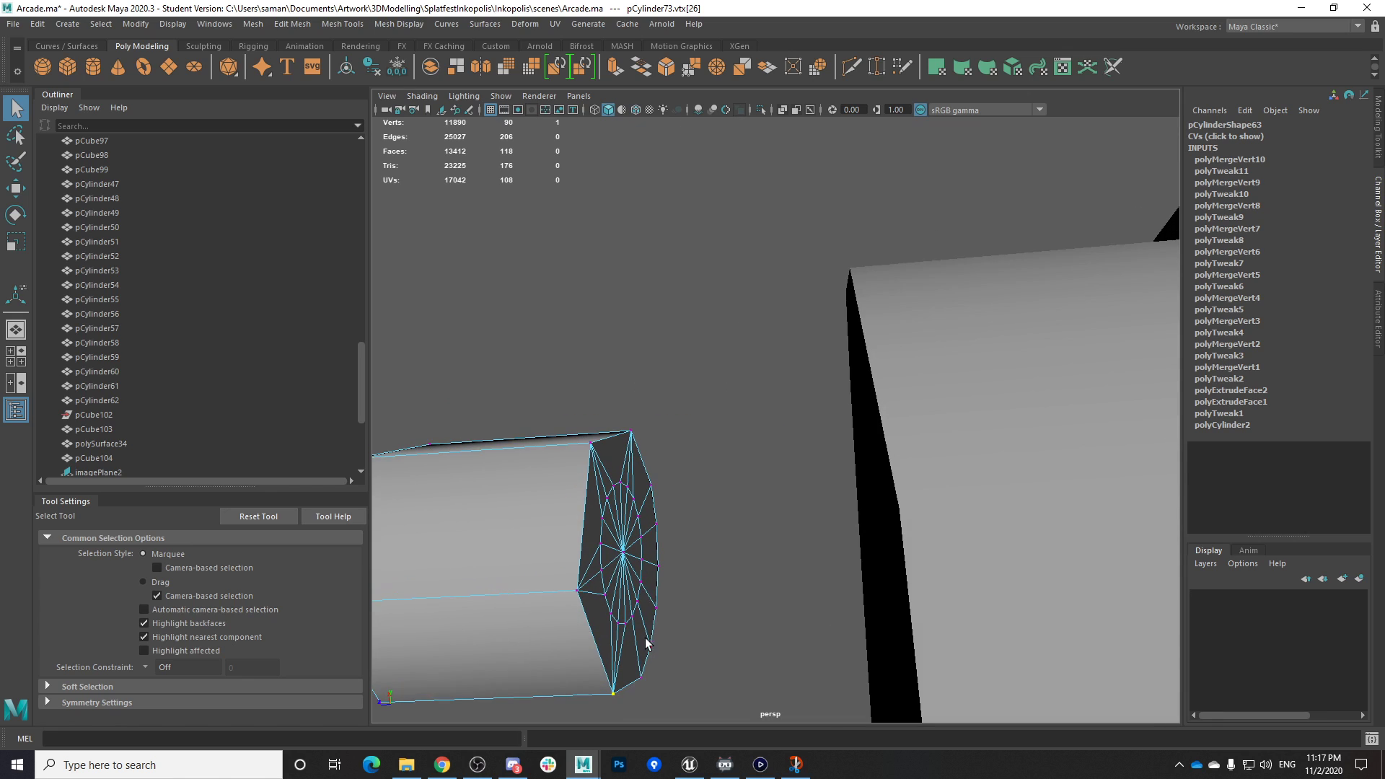
key("g")
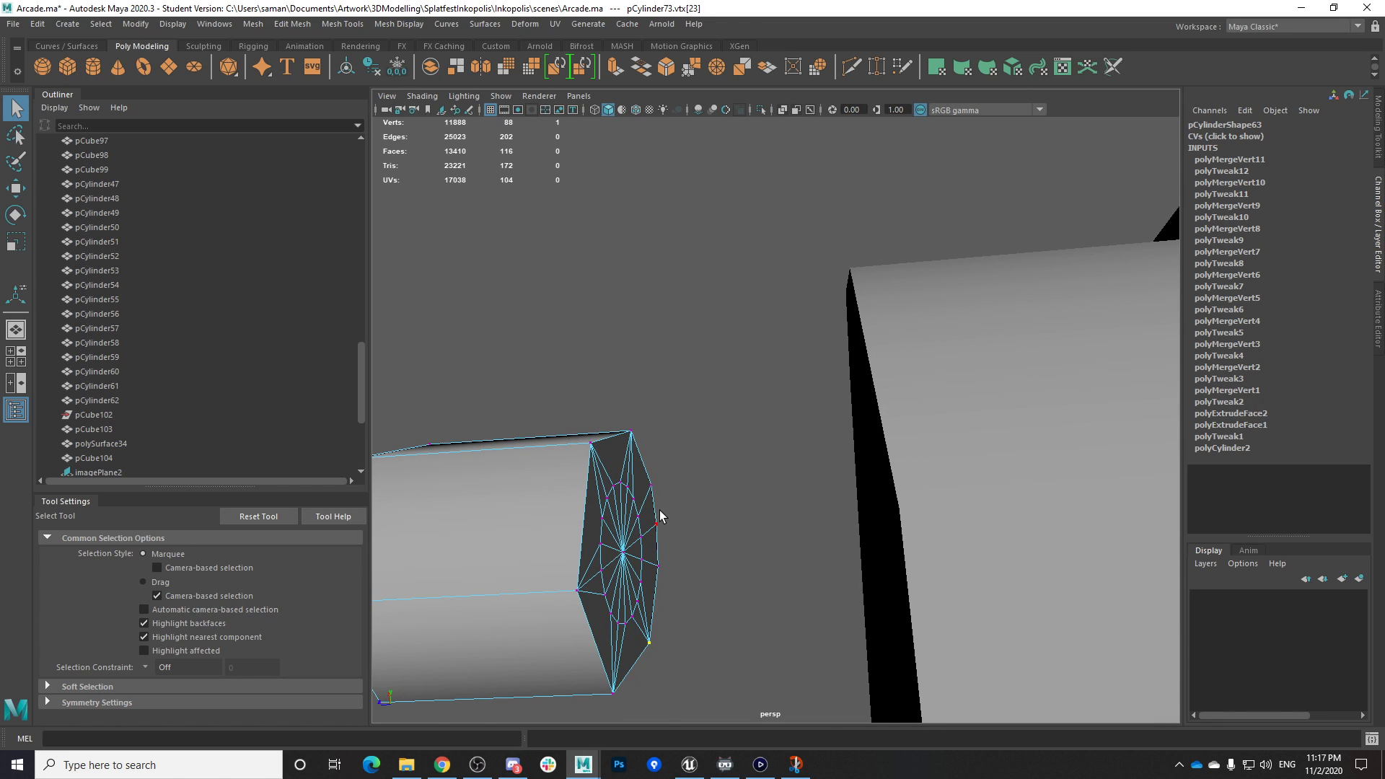
key("g")
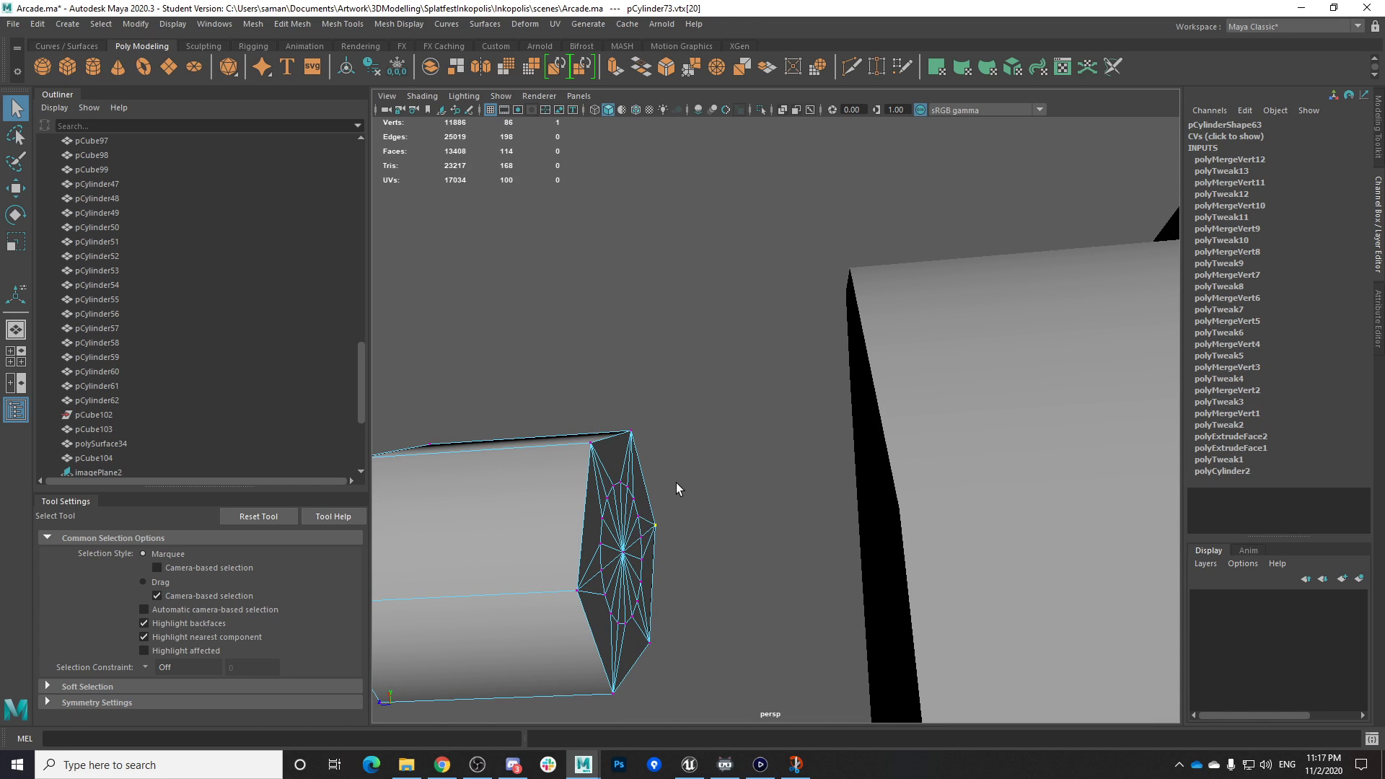
key("ctrl+s")
left_click(660, 392)
Return the mount to object mode and delete its construction history
right_click_drag(578, 455, 684, 329)
left_click_drag(671, 534, 920, 664, "alt")
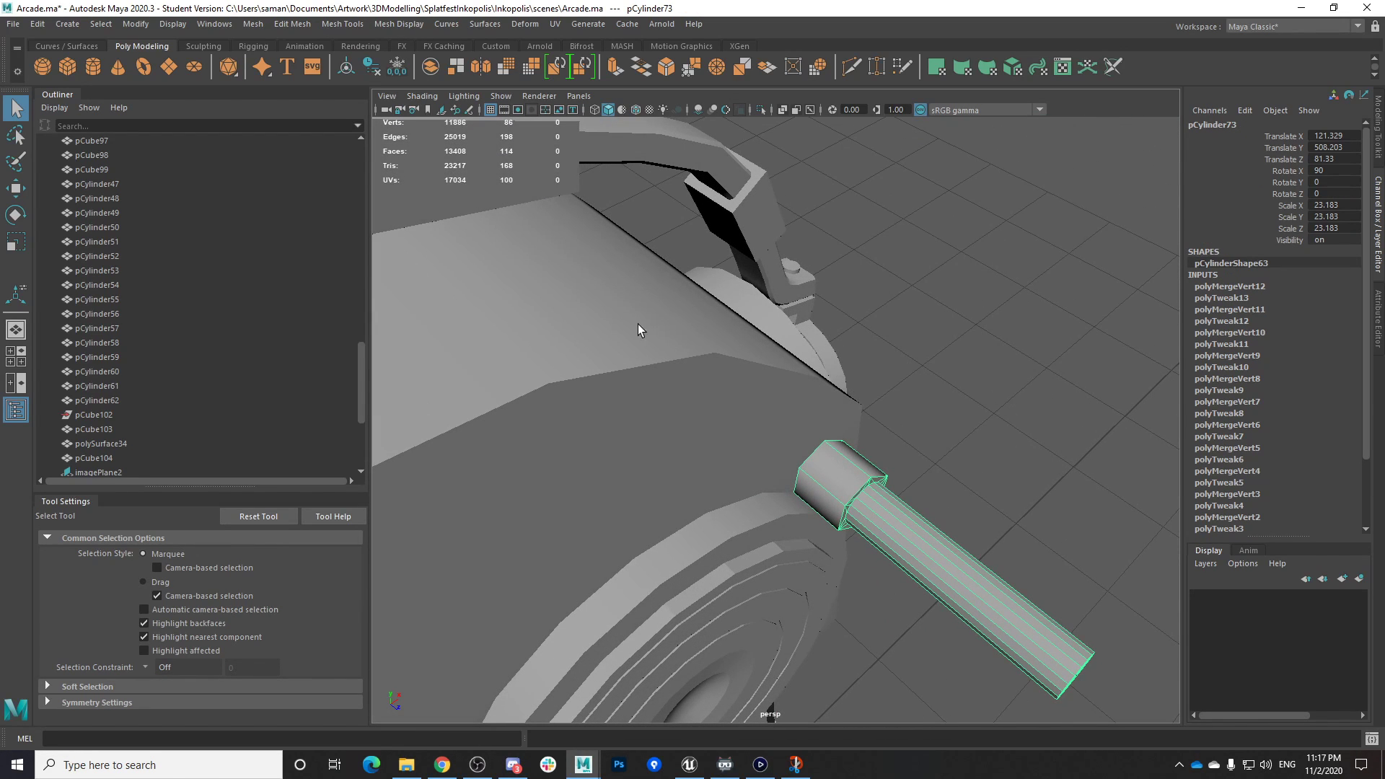
left_click(379, 72)
left_click(842, 363)
Select the bar's lengthwise edges and scale them inward to make the bar thinner than the hexagonal collar
left_click_drag(861, 472, 660, 486, "alt")
left_click(610, 499)
right_click_drag(578, 474, 555, 303)
left_click_drag(504, 368, 557, 609)
key("r")
left_click_drag(679, 557, 780, 550, "alt")
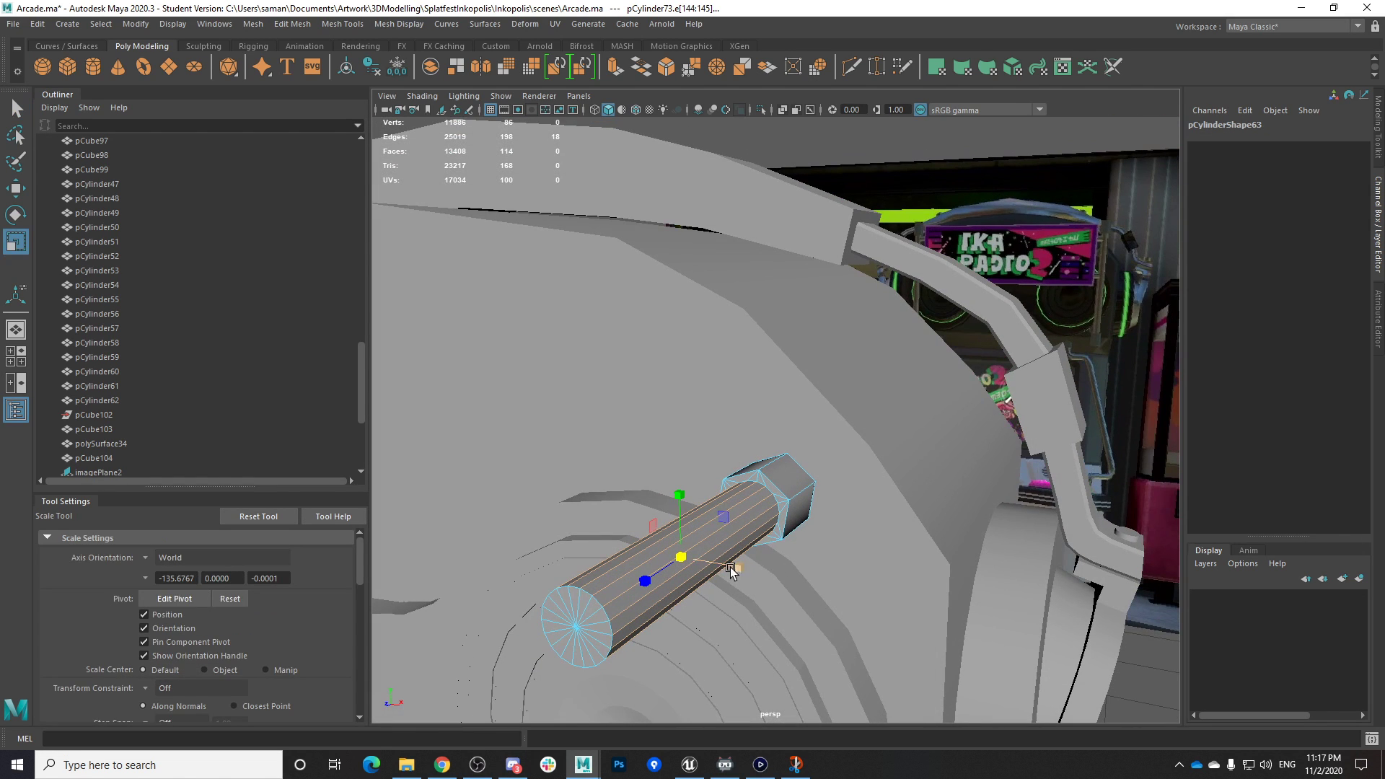
left_click_drag(717, 517, 707, 518)
left_click_drag(747, 549, 683, 530, "alt")
right_click_drag(682, 530, 901, 583, "alt")
left_click_drag(901, 583, 834, 495, "alt")
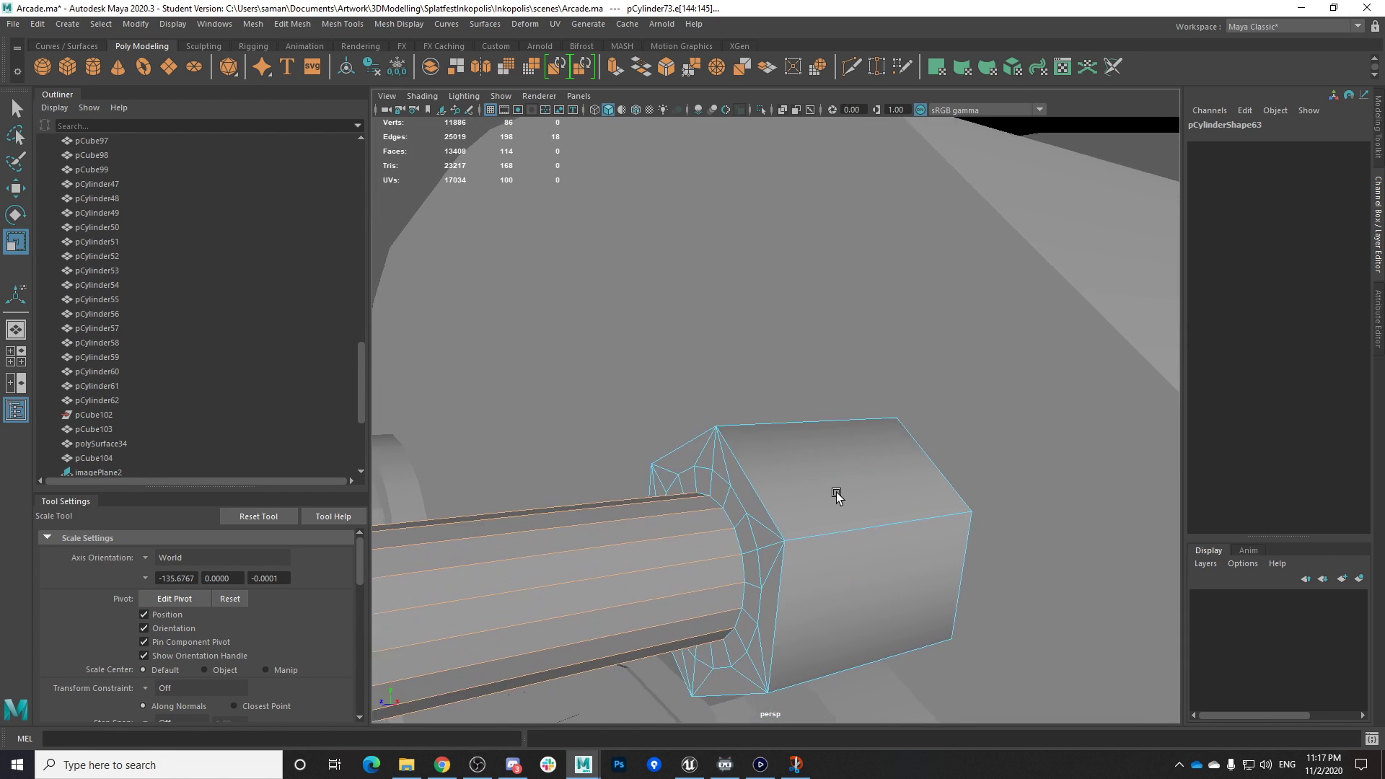
Return to object mode and move the mount back to Translate Z 61.068 so the collar meets the cabinet's front
right_click_drag(834, 495, 754, 540, "alt")
left_click_drag(754, 541, 893, 535, "alt")
left_click_drag(747, 493, 799, 469, "alt")
right_click_drag(800, 469, 757, 436, "alt")
left_click_drag(758, 436, 835, 448, "alt")
right_click_drag(835, 448, 917, 487, "alt")
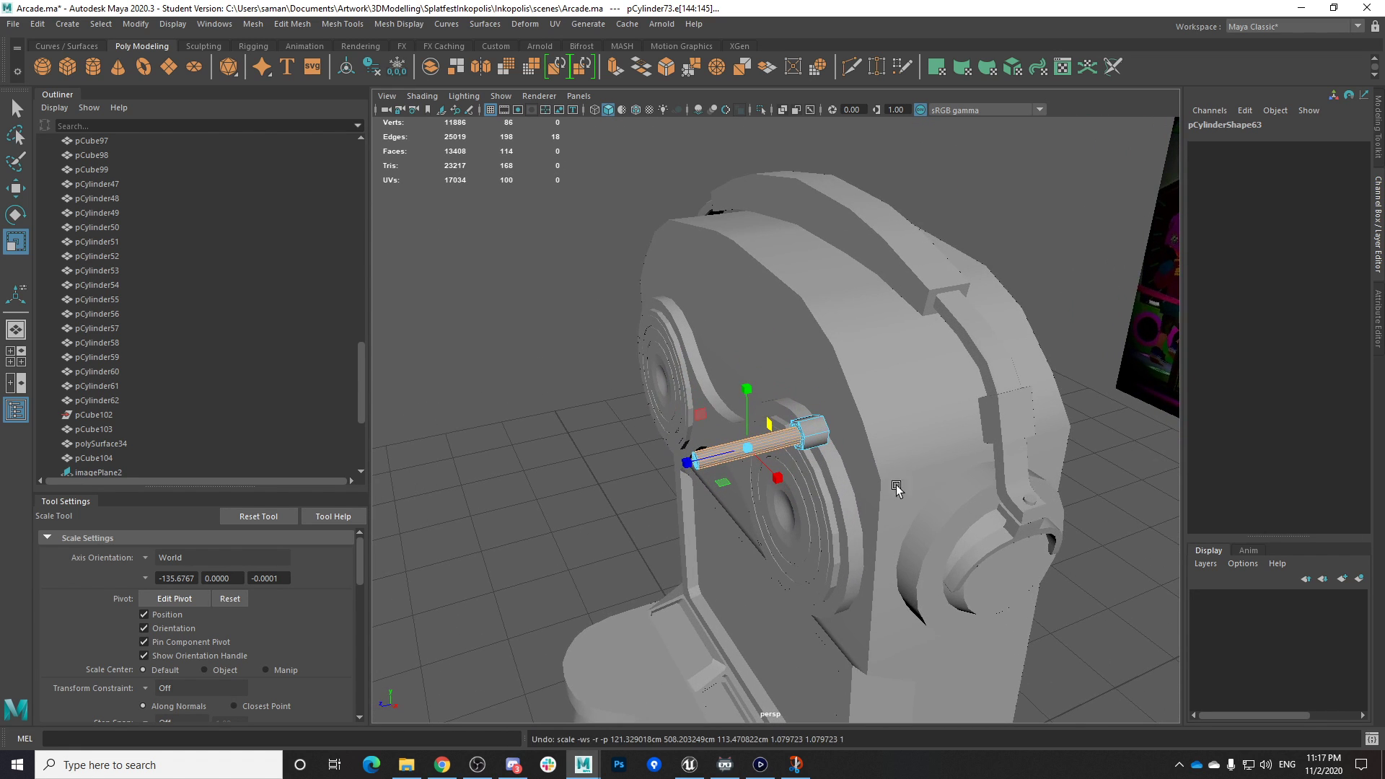
right_click_drag(715, 477, 782, 500, "alt")
right_click_drag(770, 451, 899, 335)
right_click_drag(851, 404, 782, 468, "alt")
key("w")
left_click_drag(770, 461, 821, 437)
left_click_drag(822, 437, 873, 436, "alt")
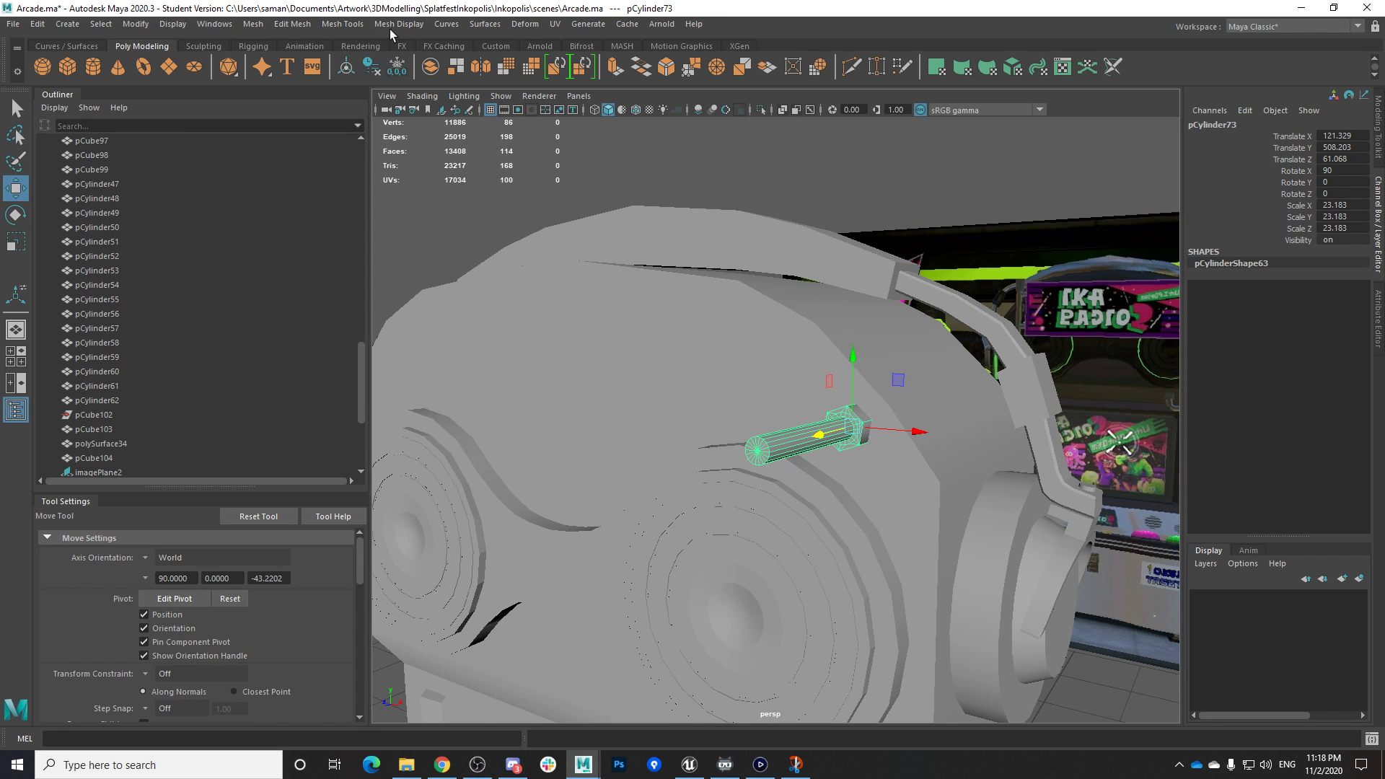
Select the bar's lengthwise edges, soften them and return to object mode
left_click_drag(810, 325, 726, 397, "alt")
right_click_drag(740, 368, 743, 311)
left_click_drag(767, 371, 790, 616)
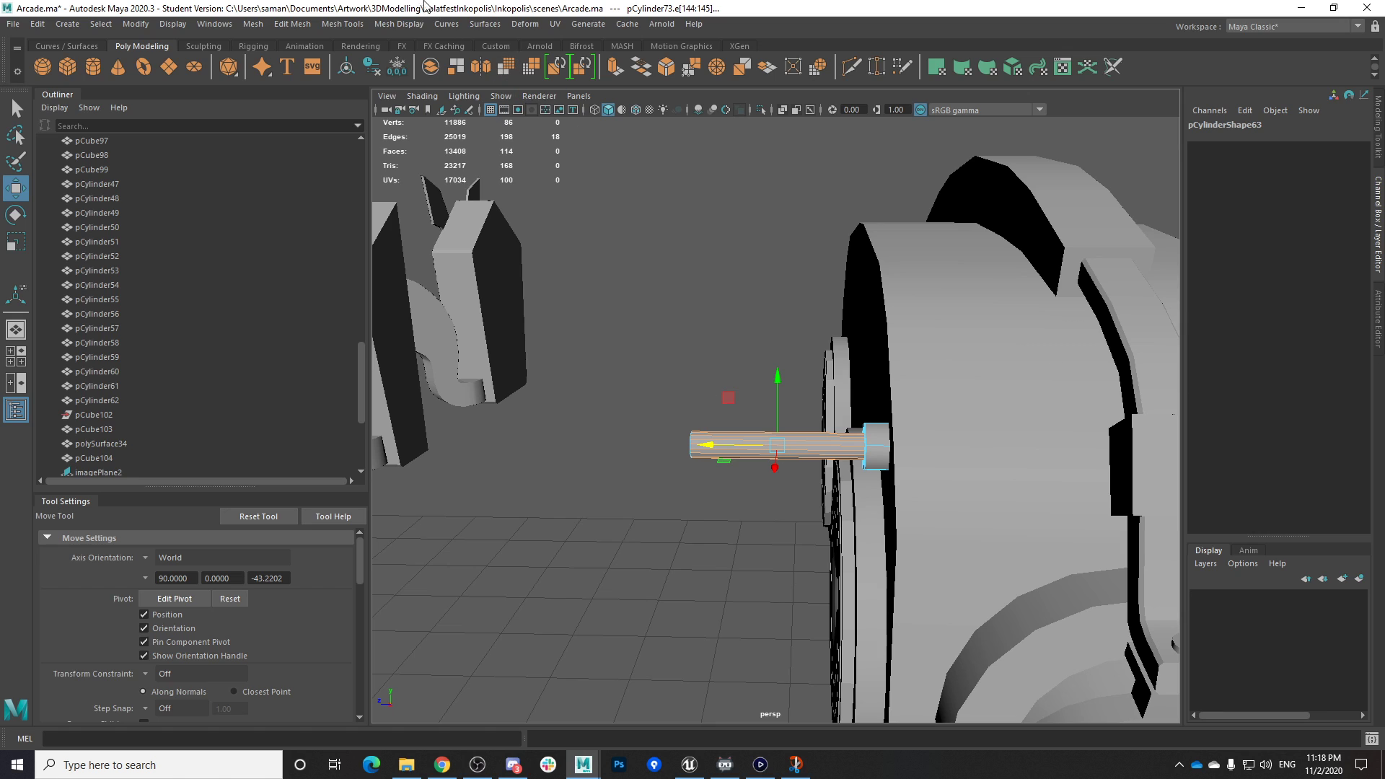
left_click(399, 24)
left_click(436, 138)
key("r")
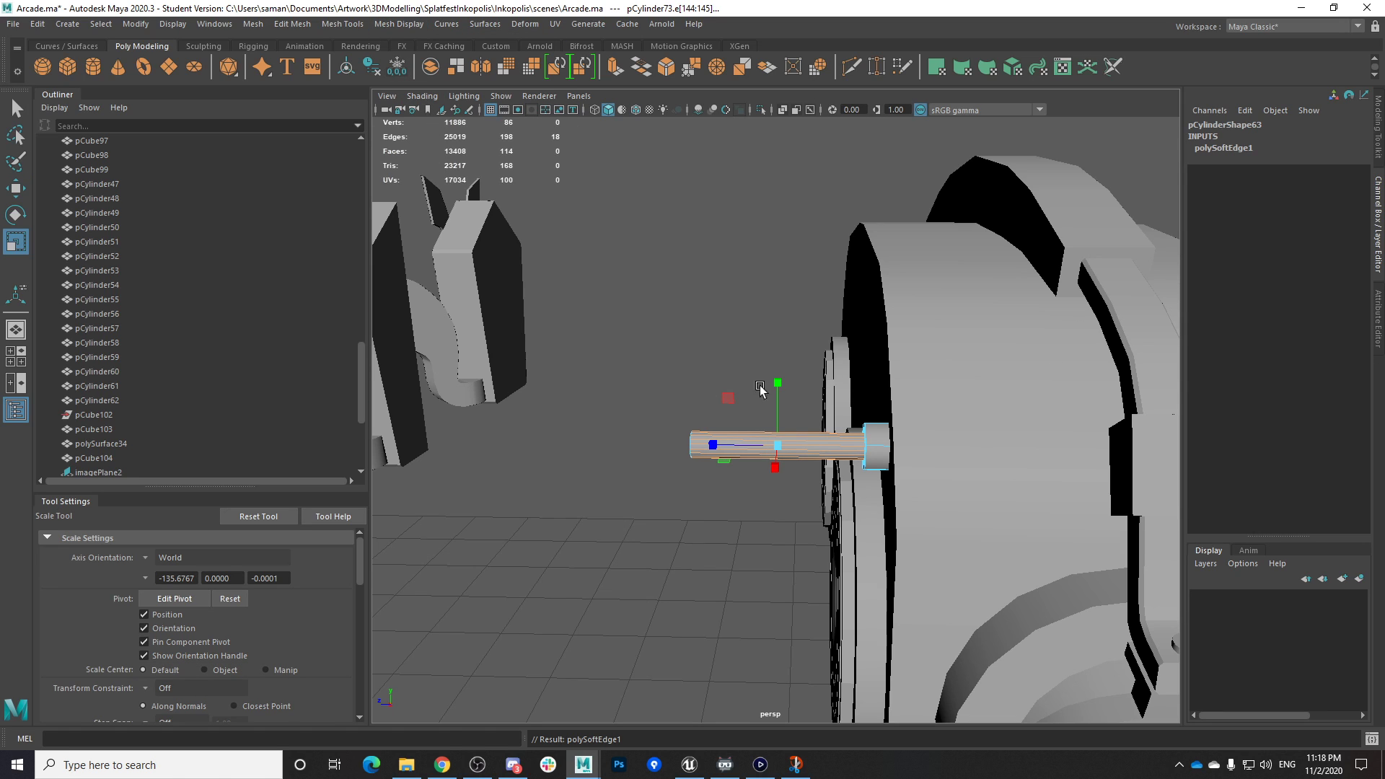
right_click_drag(785, 367, 792, 401)
right_click_drag(852, 344, 853, 345)
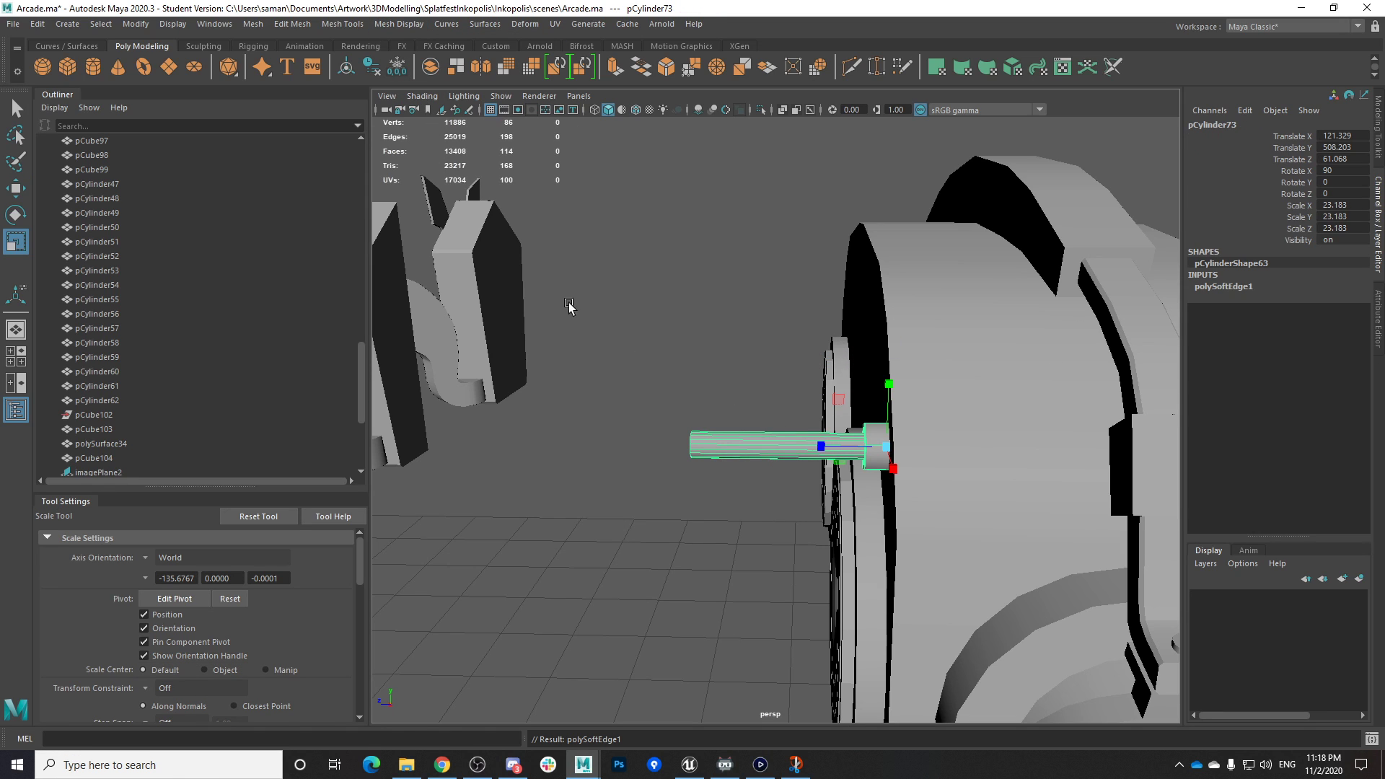
Delete the mount's history, freeze its transformations and save the scene
left_click(374, 70)
left_click(398, 68)
key("ctrl+s")
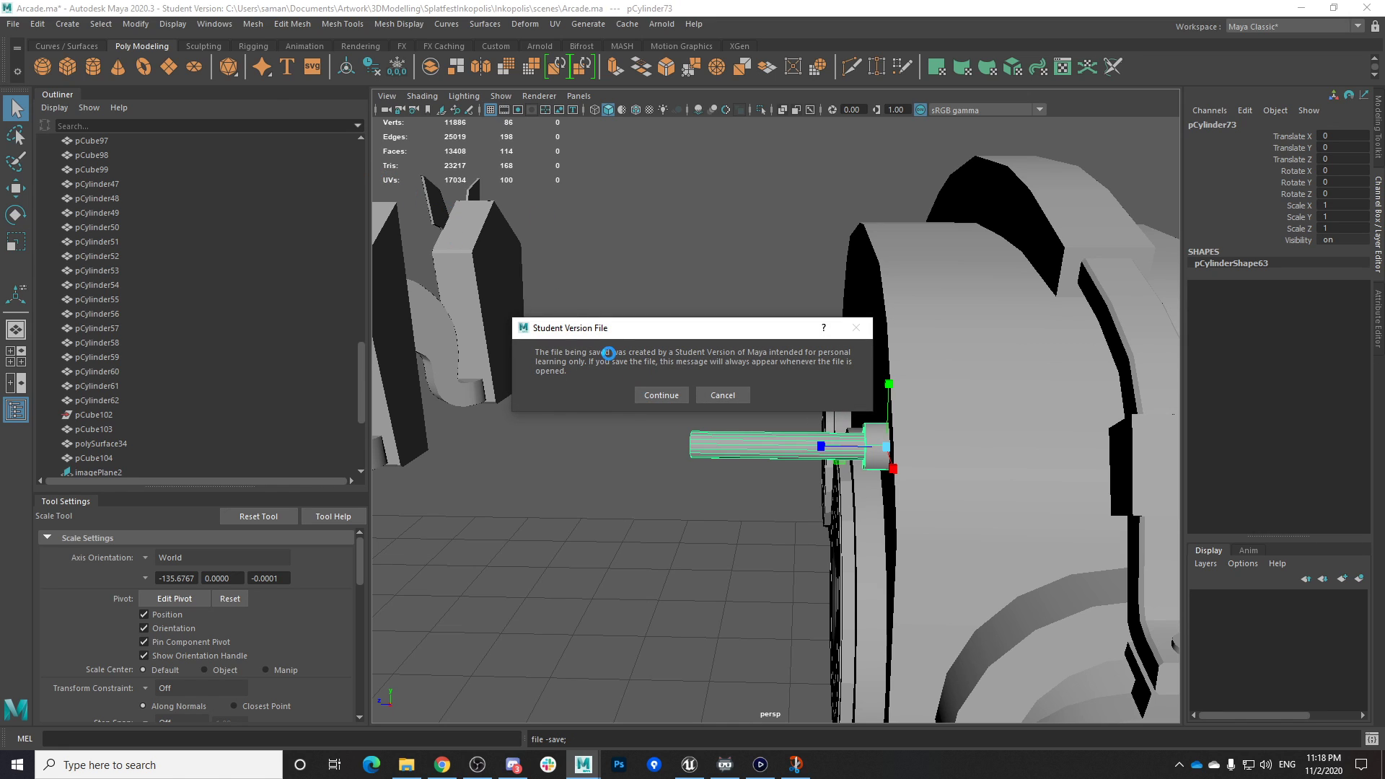
left_click(652, 395)
Center the mount's pivot, save the scene and nudge the mount to Translate X 1.274, Z -2.597
left_click(253, 24)
mouse_move(135, 24)
left_click(228, 130)
left_click_drag(635, 477, 834, 471, "alt")
key("ctrl+s")
left_click(644, 395)
scroll(868, 506, "down", 5)
key("w")
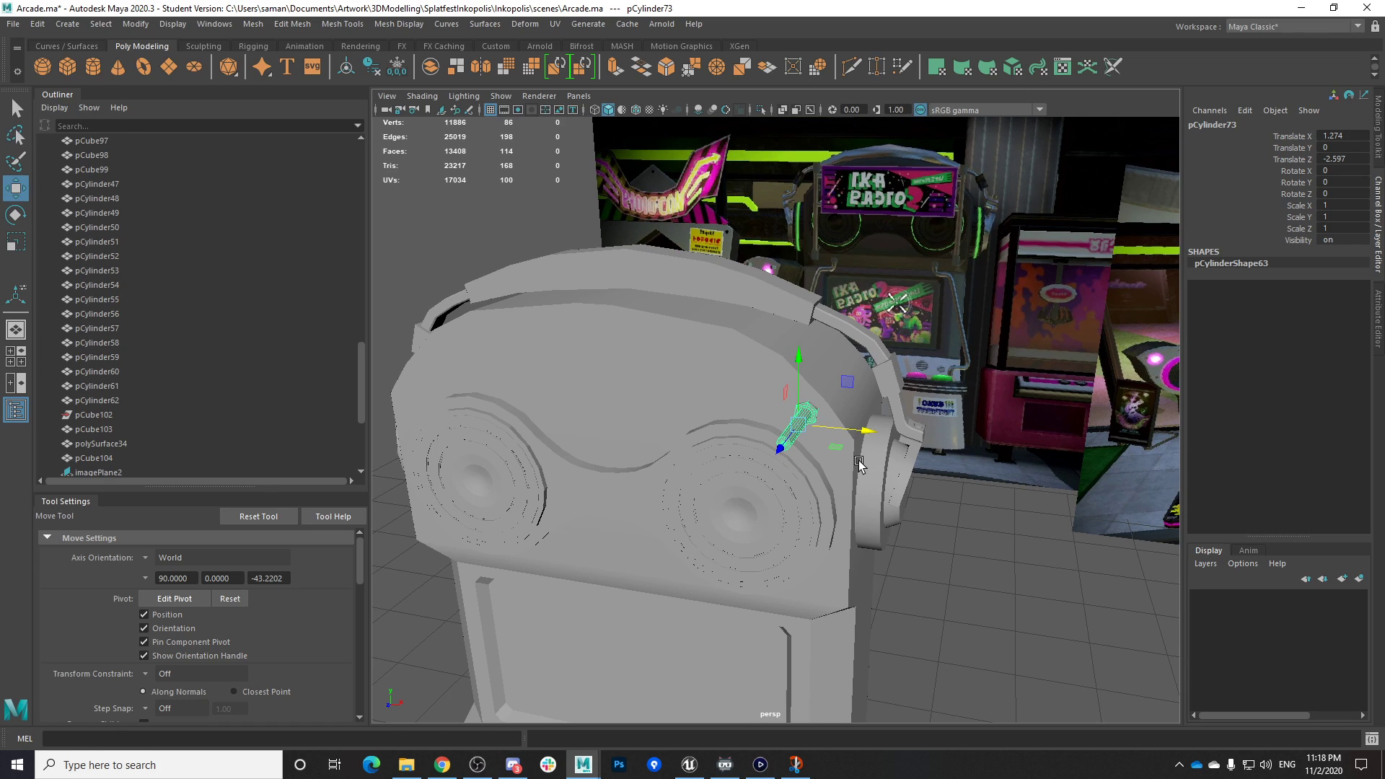
Compare with the Ika Radio 2 sign mounts in the game capture window and return to Maya
left_click(763, 764)
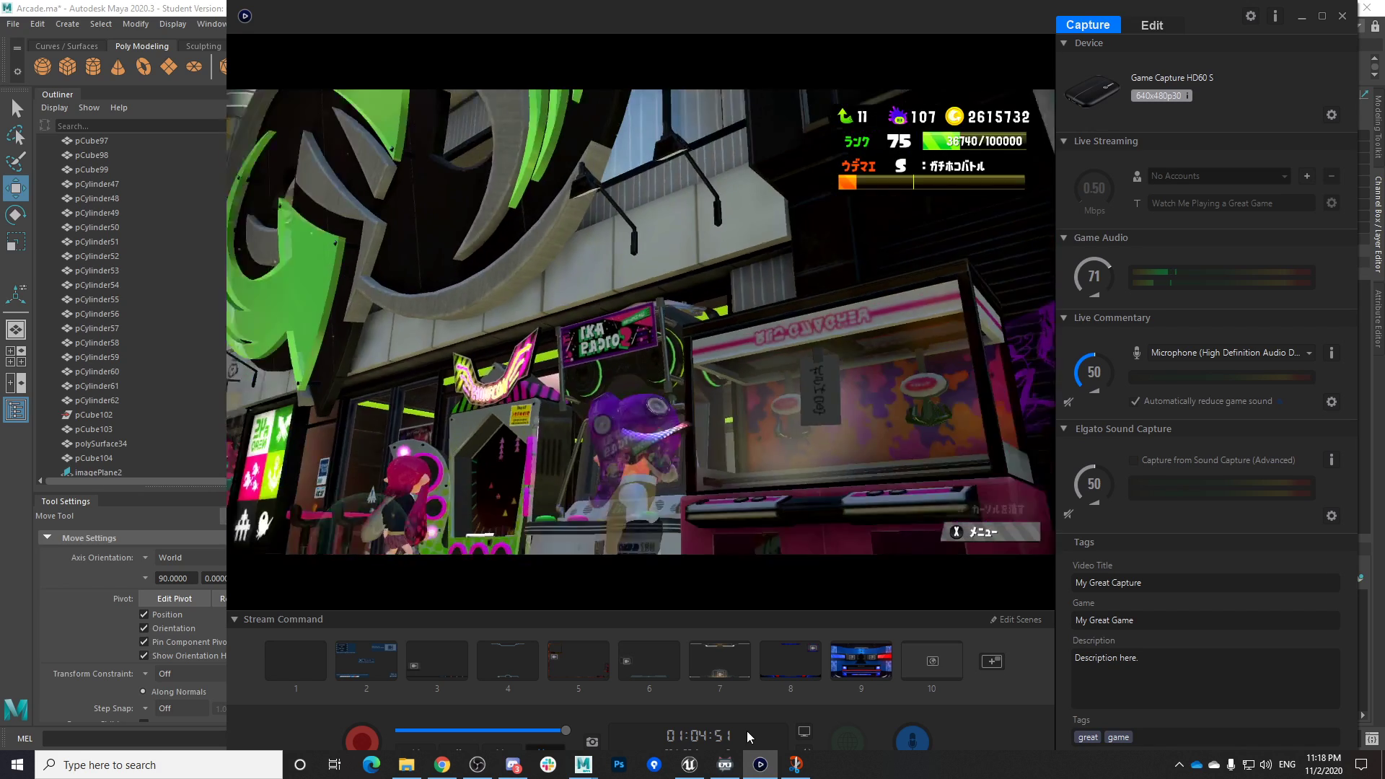
mouse_move(594, 772)
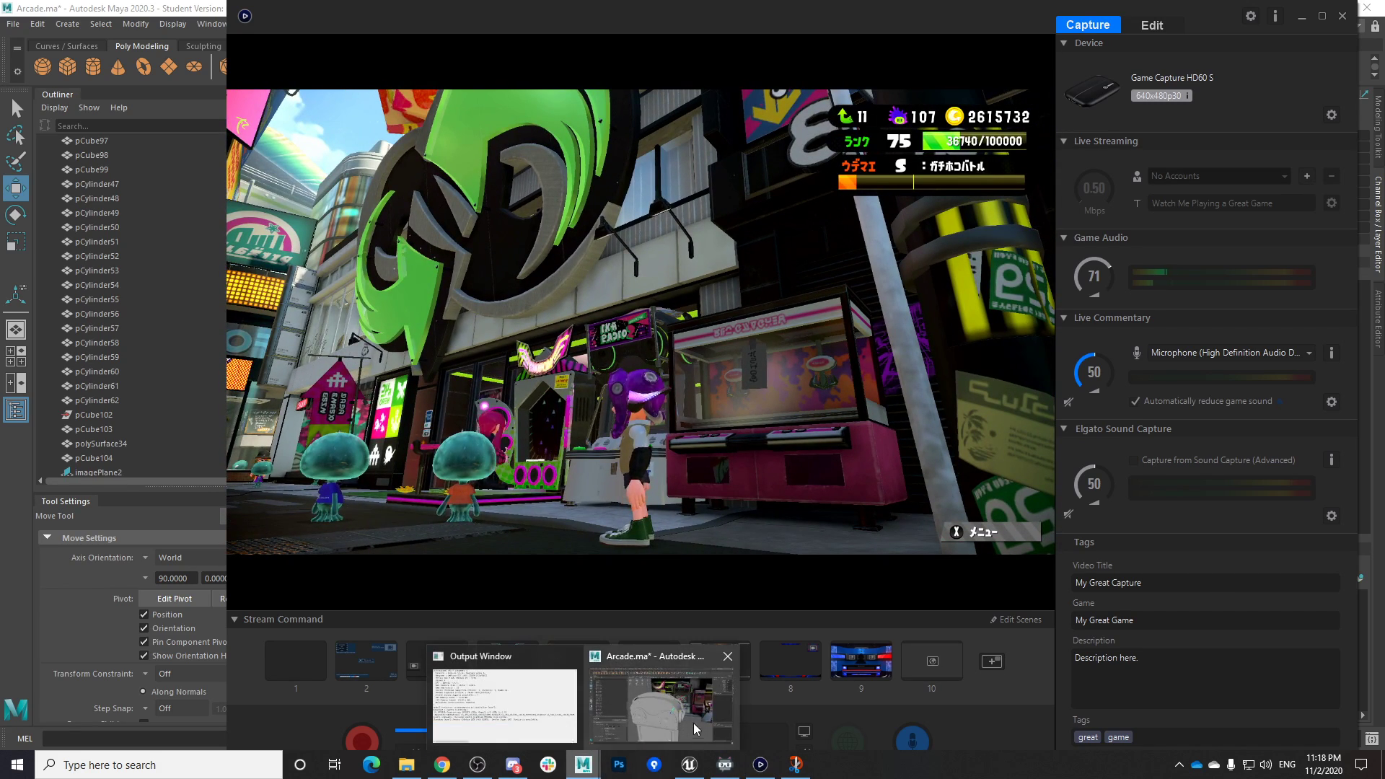
left_click(664, 692)
Duplicate the mount, move the copy straight down below the speaker to Translate Y -131.526, and check it in the side view
left_click_drag(819, 608, 773, 522, "alt")
key("ctrl+d")
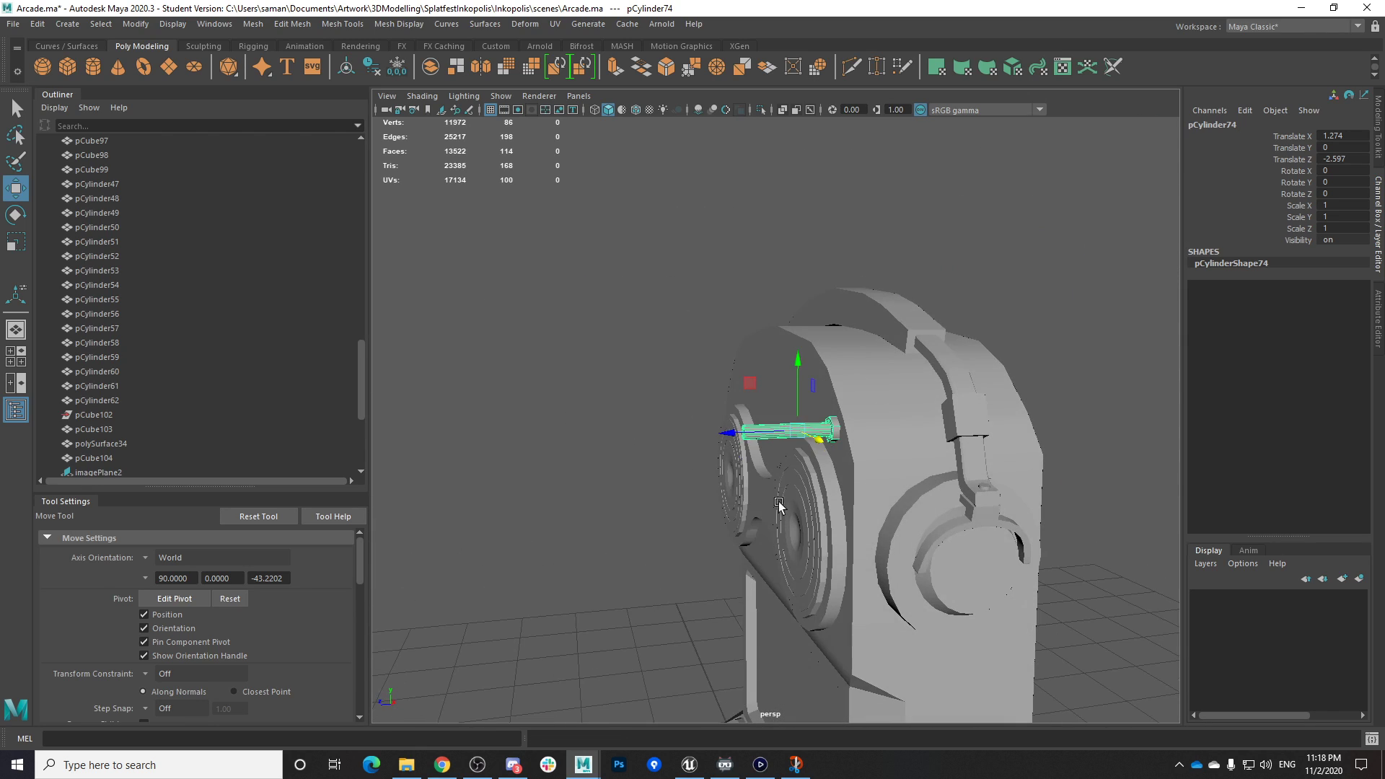
left_click_drag(801, 378, 801, 593)
left_click_drag(801, 593, 889, 576, "alt")
key("space")
key("space")
scroll(837, 611, "down", 3)
scroll(834, 610, "down", 5)
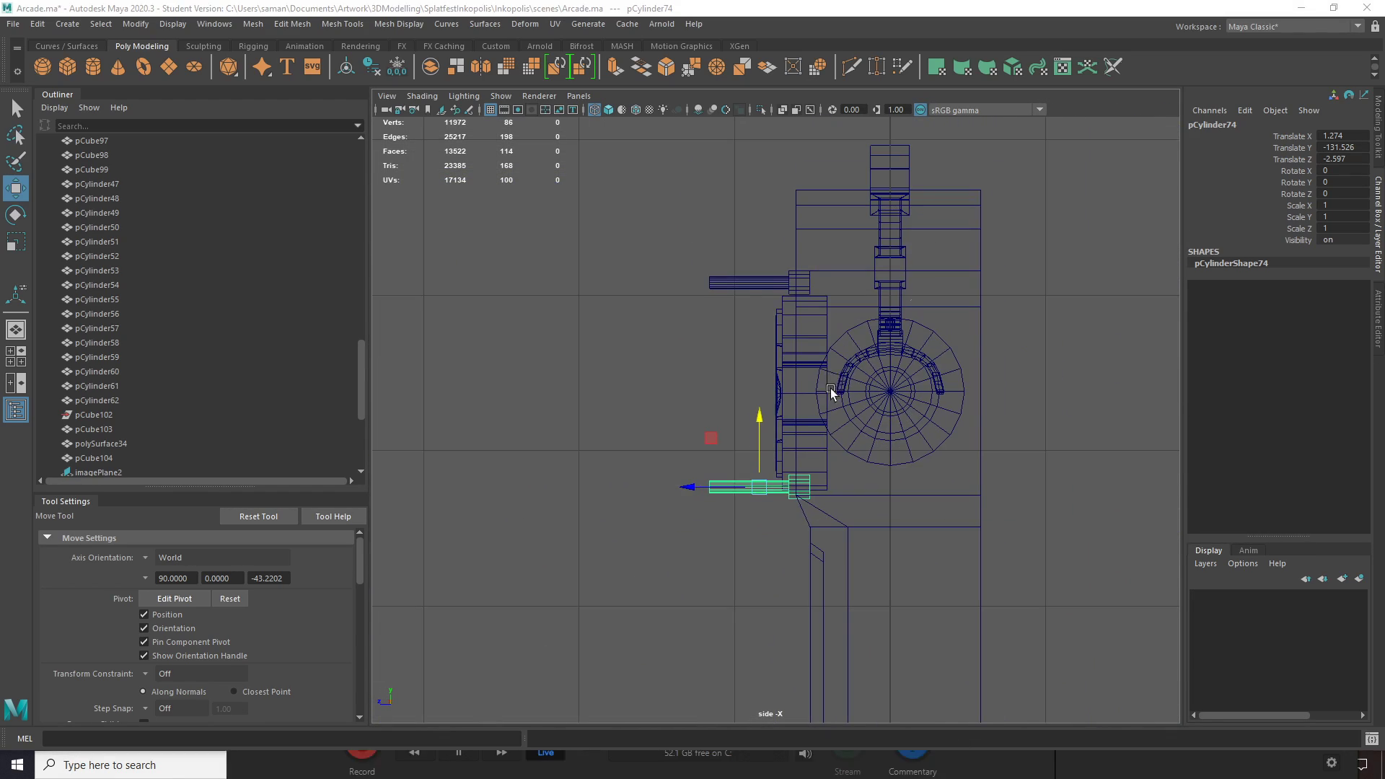
key("space")
Check the cabinet's sign and speakers in the game capture window again and return to Maya
left_click(760, 768)
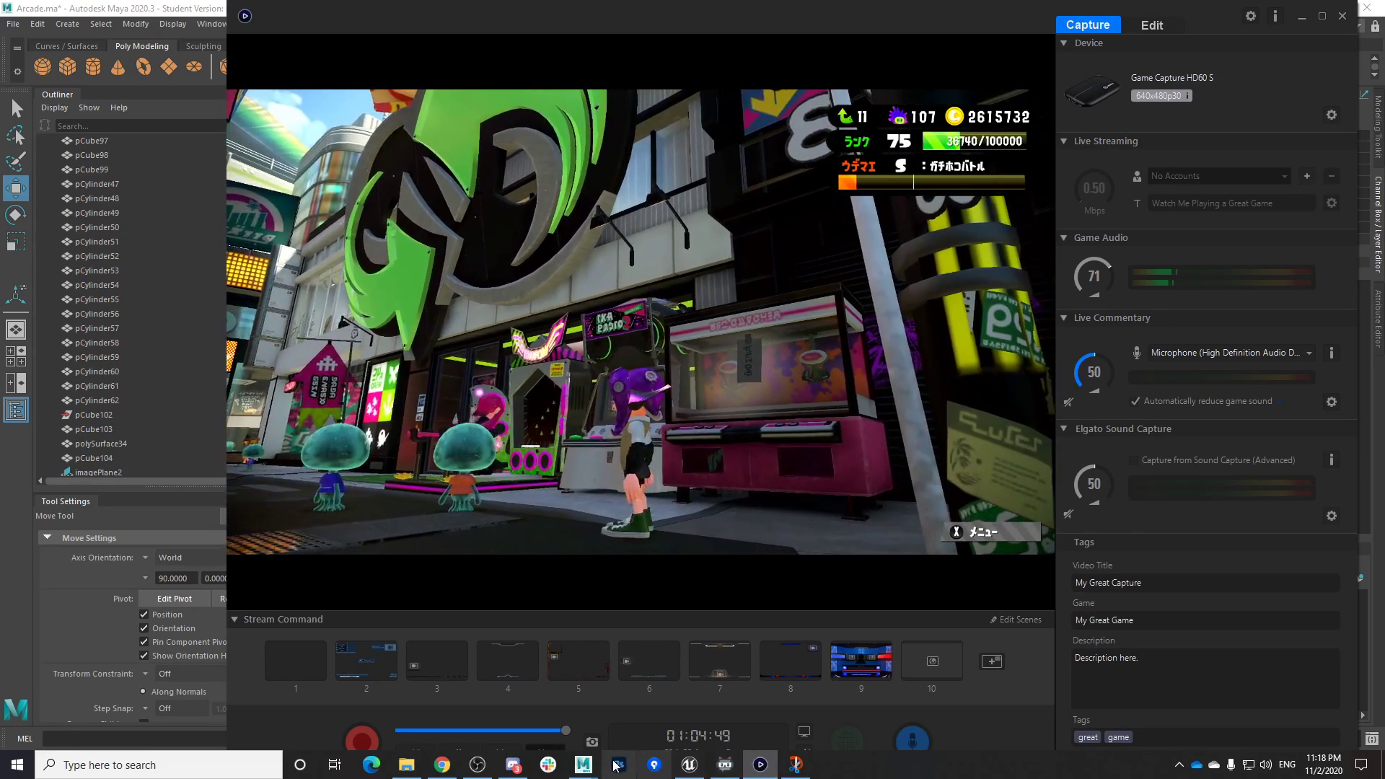
left_click(586, 767)
left_click(694, 694)
Raise the lower mount copy beneath the speaker to Translate Y -127.815 and save the scene
key("space")
key("space")
key("space")
left_click_drag(889, 497, 857, 282, "alt")
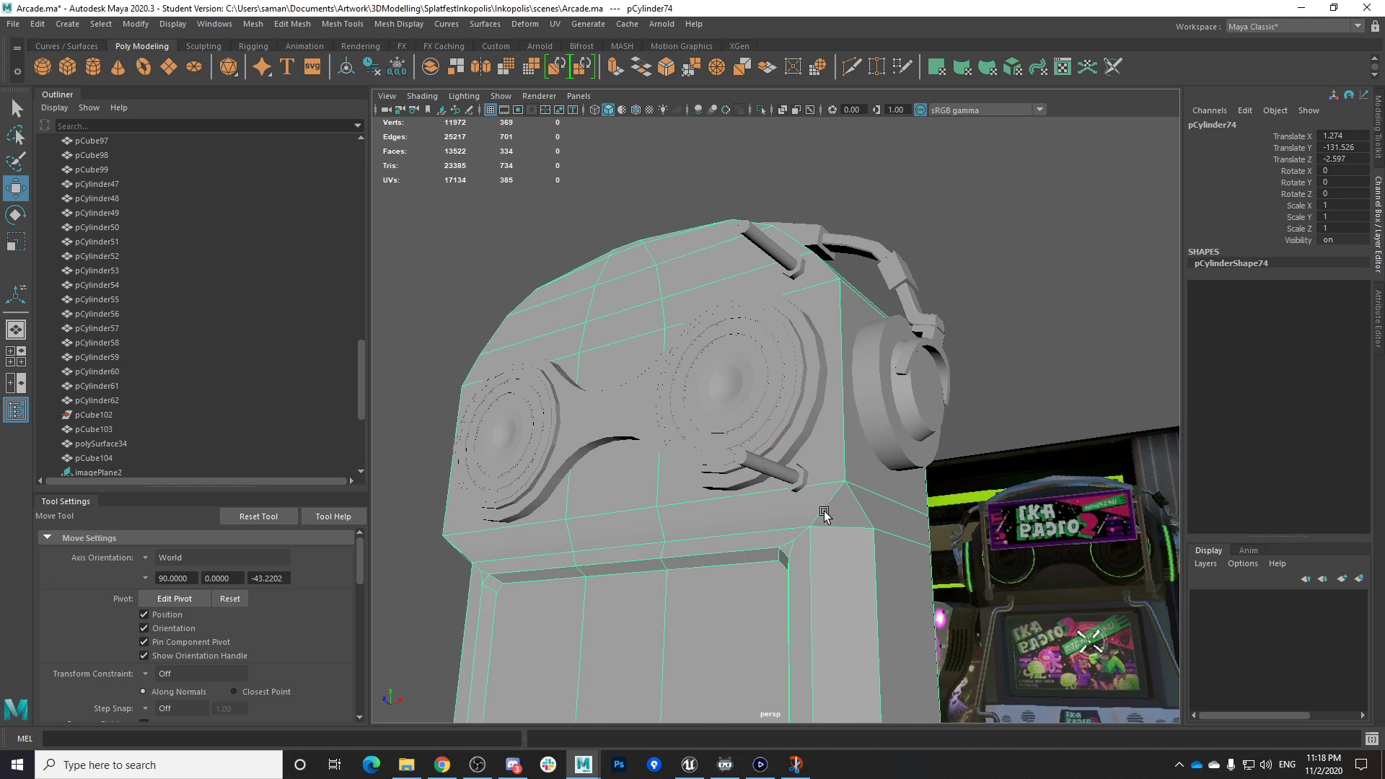
left_click_drag(825, 514, 794, 549, "alt")
left_click(750, 380)
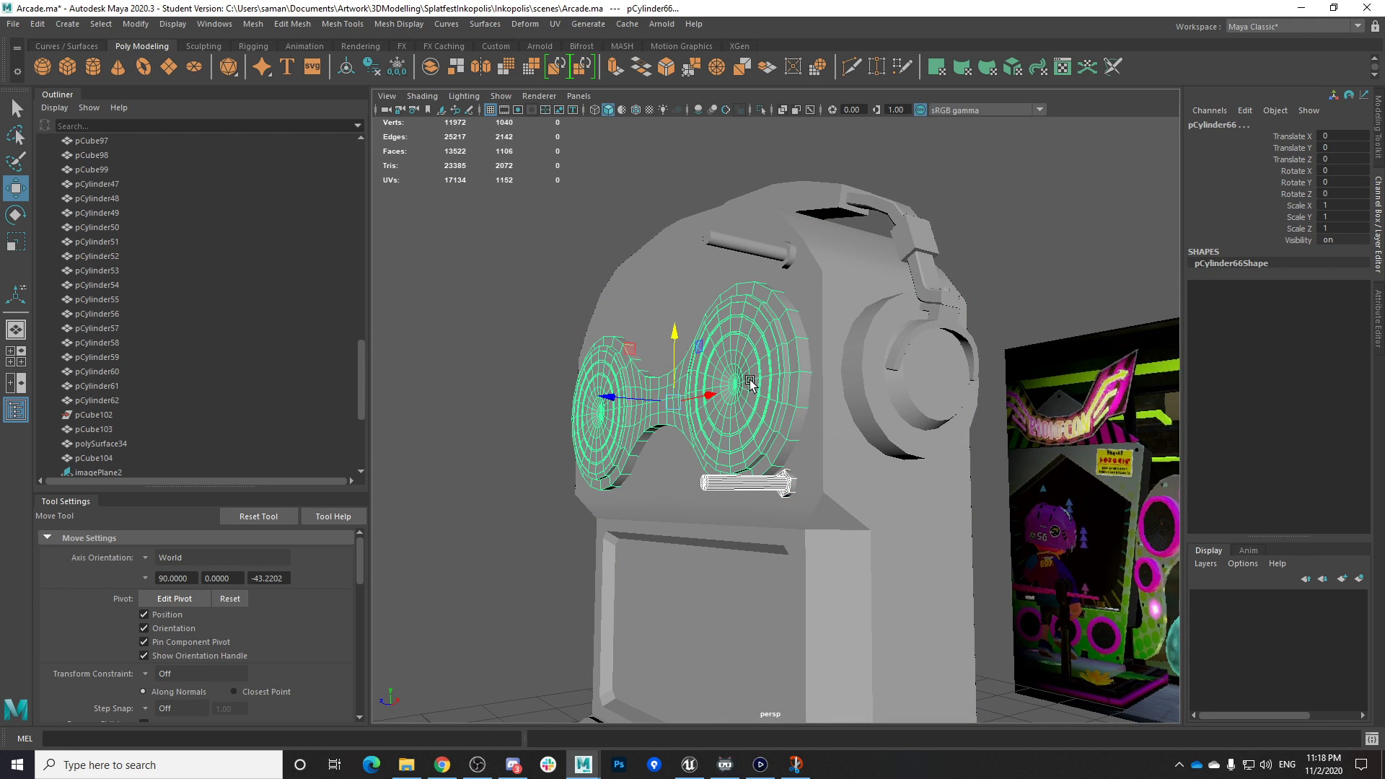
left_click(821, 537)
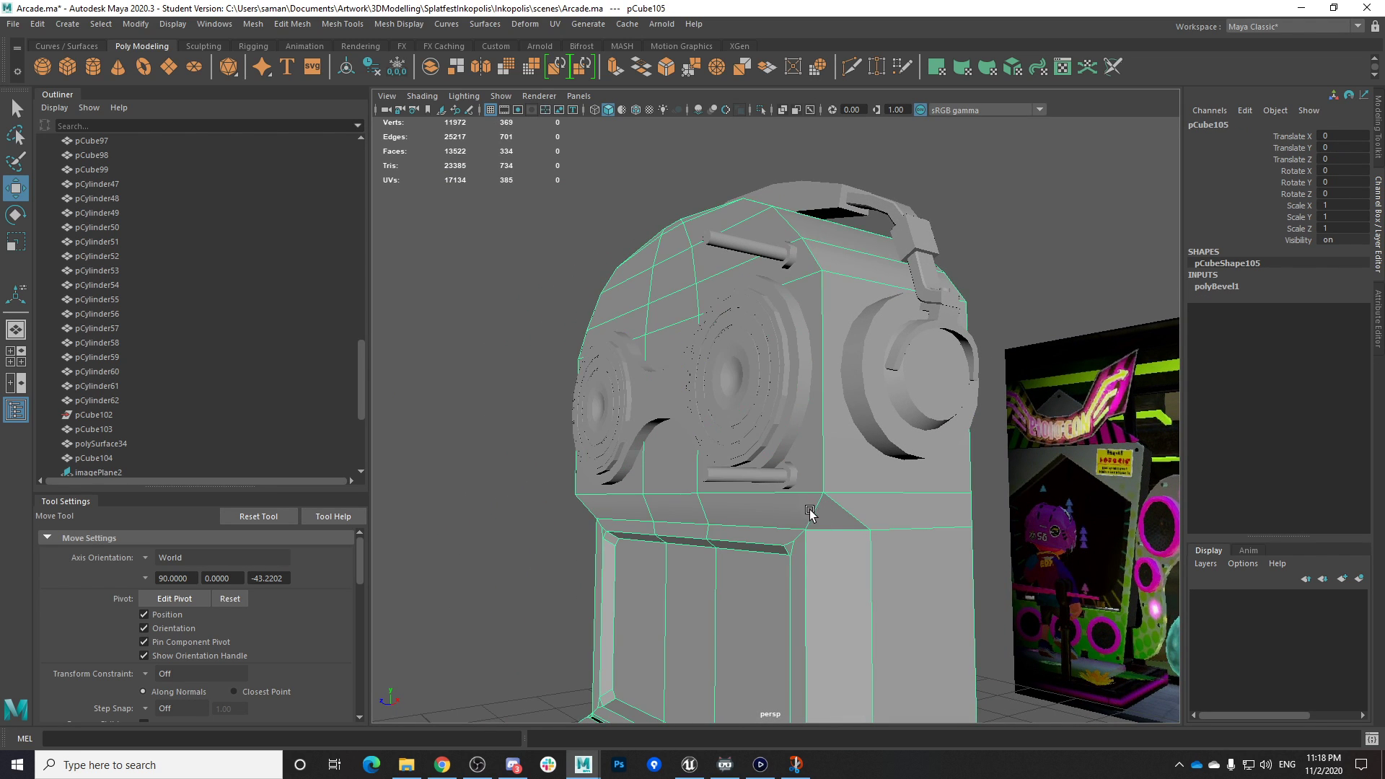
scroll(812, 520, "up", 3)
left_click(807, 536)
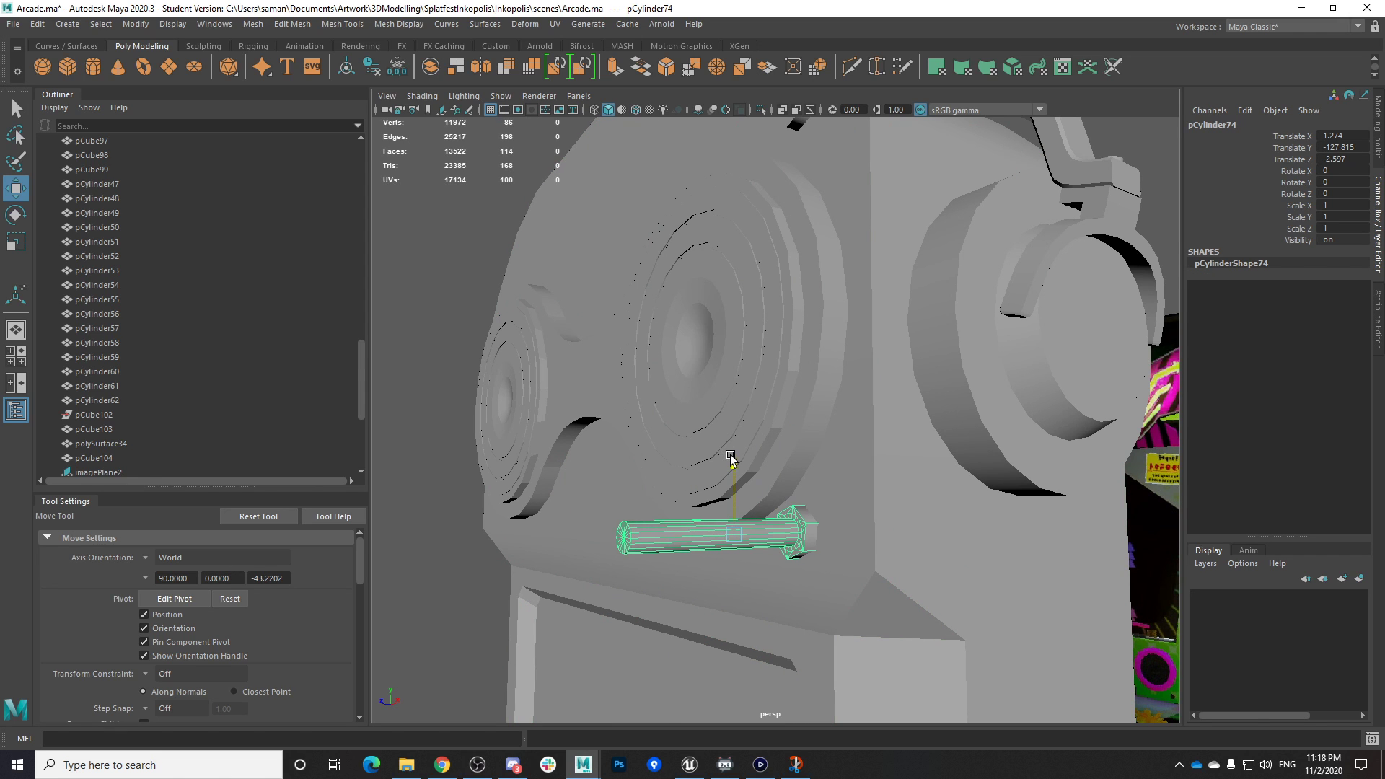
left_click(723, 357)
left_click_drag(615, 315, 616, 319)
key("ctrl+s")
left_click(658, 397)
Duplicate the upper mount and move the copy straight out in front of the cabinet to Translate Z 65.844
scroll(748, 509, "down", 5)
left_click_drag(774, 511, 886, 540, "alt")
scroll(775, 582, "down", 3)
left_click(767, 267)
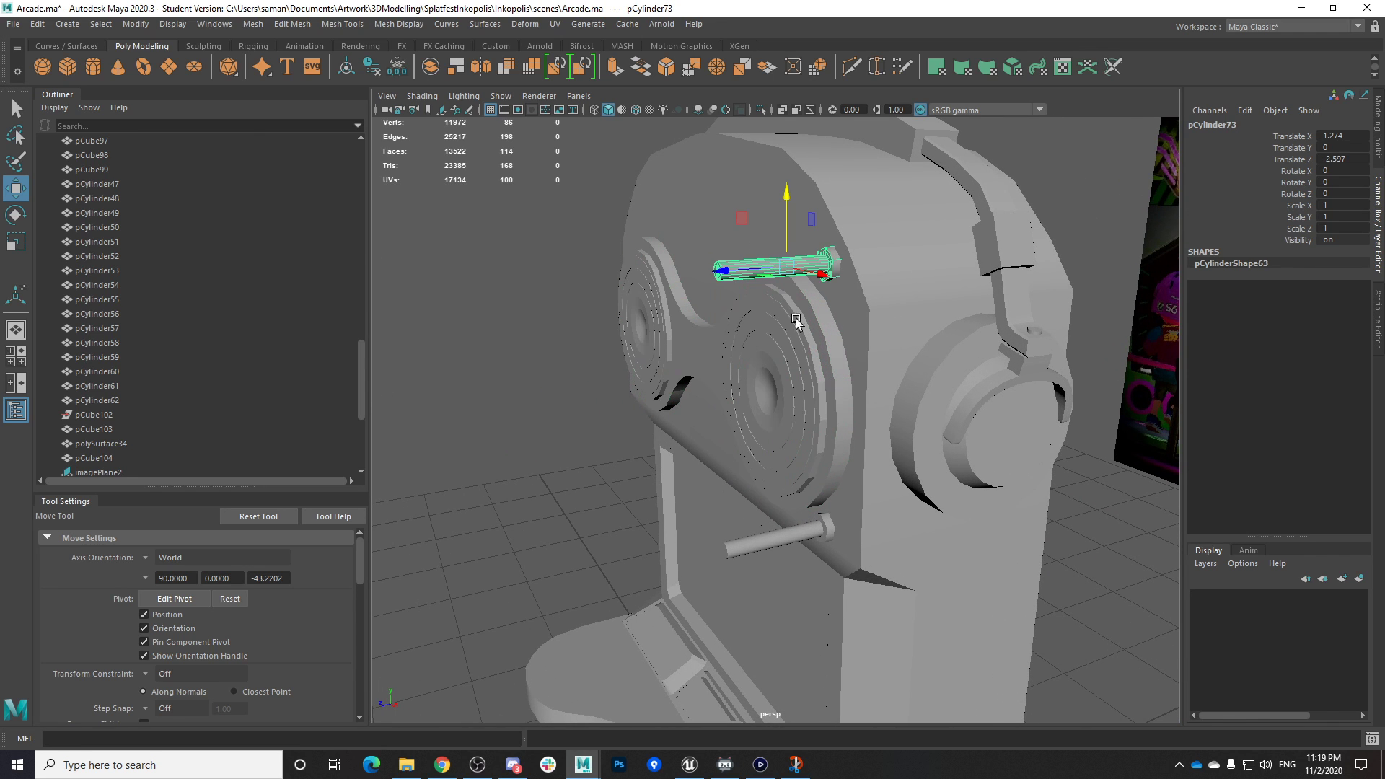
left_click_drag(723, 271, 555, 286)
scroll(614, 296, "down", 5)
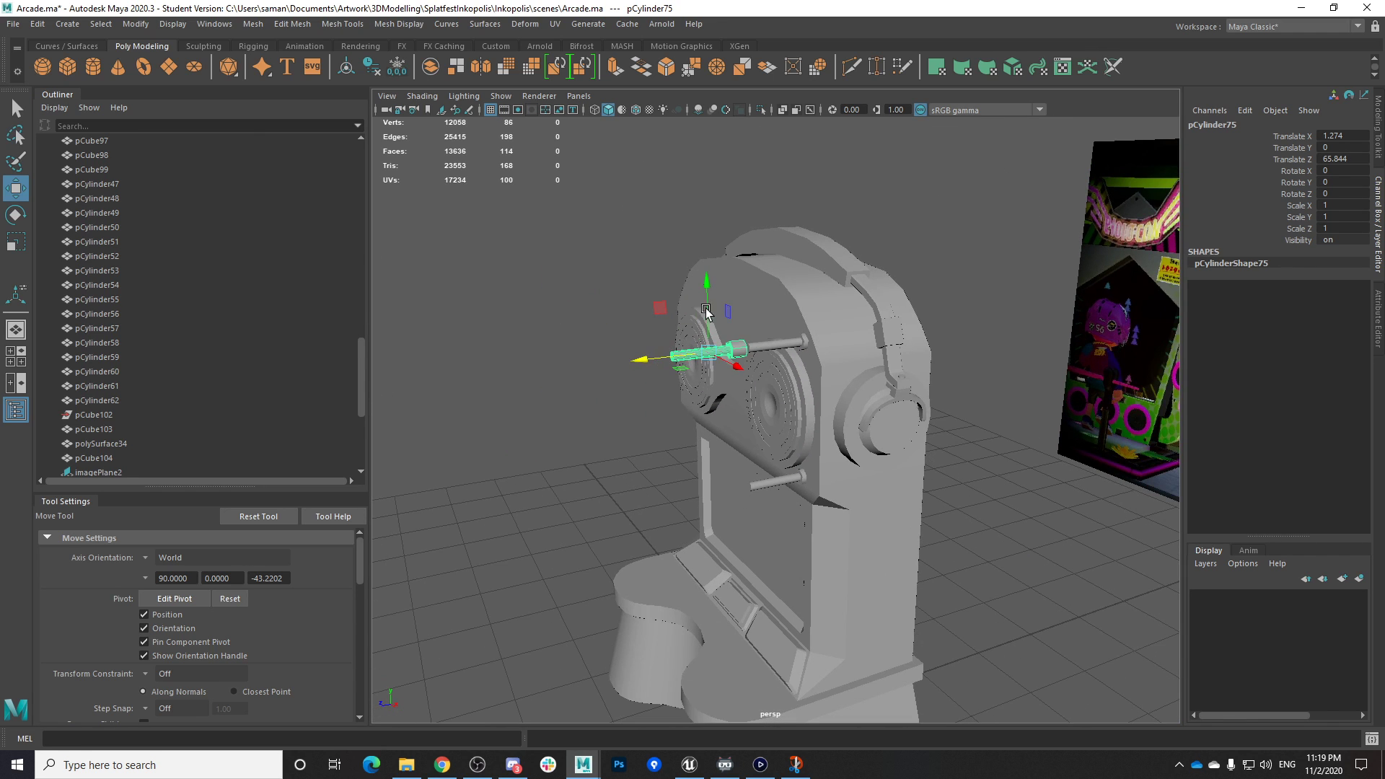
Rotate the new copy upright by setting its Rotate X to 90
key("e")
left_click_drag(676, 299, 665, 404)
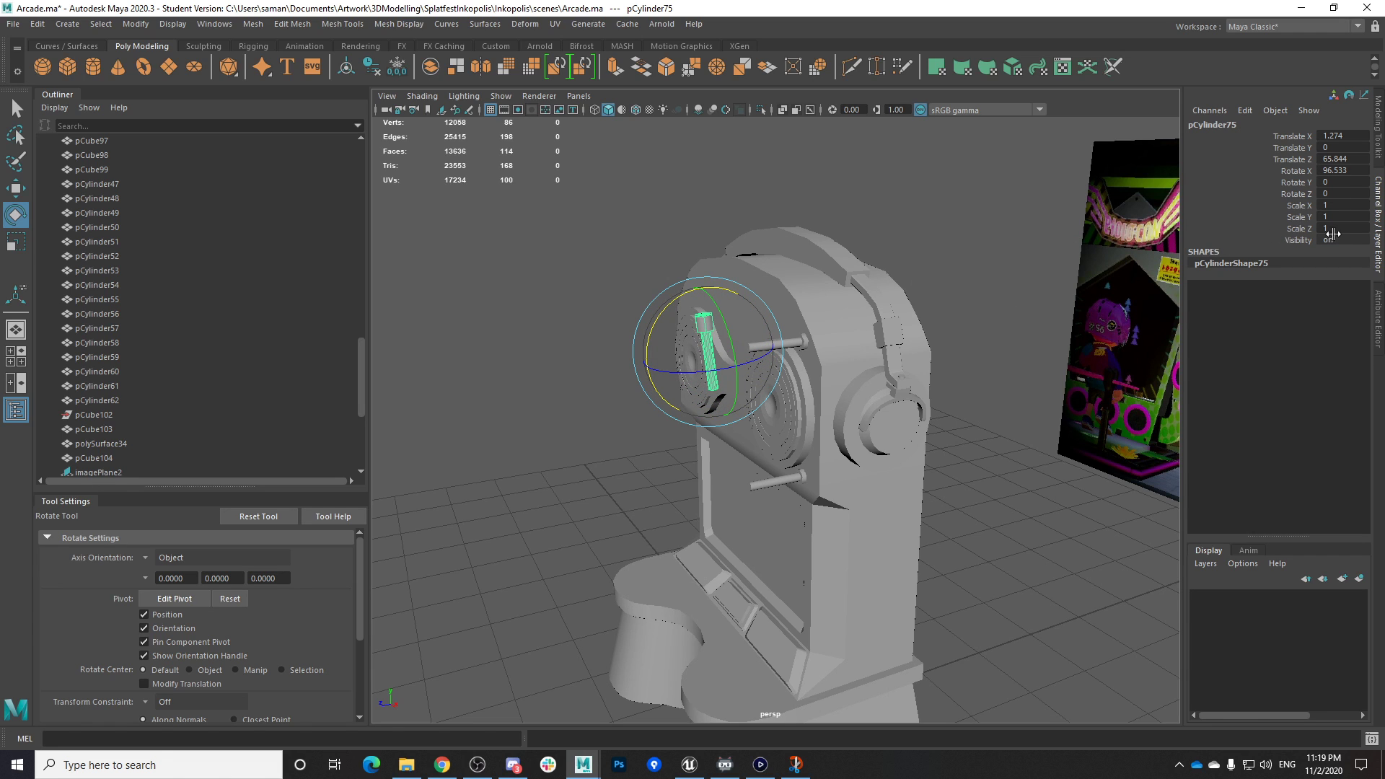
left_click(1337, 173)
type("90")
key("Return")
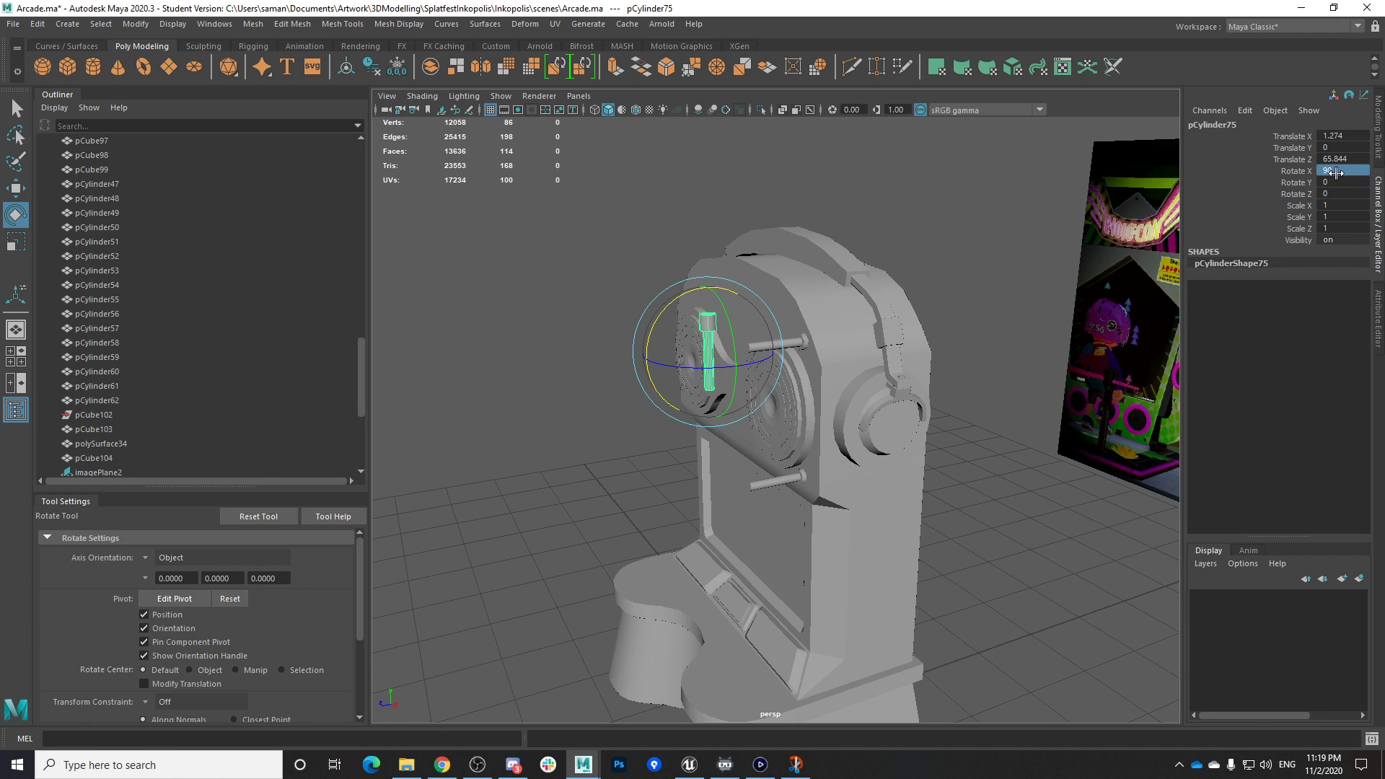
Duplicate the upright bar and move the copy straight down in the front view to Translate Y -82.772
key("space")
key("space")
key("w")
scroll(879, 467, "down", 2)
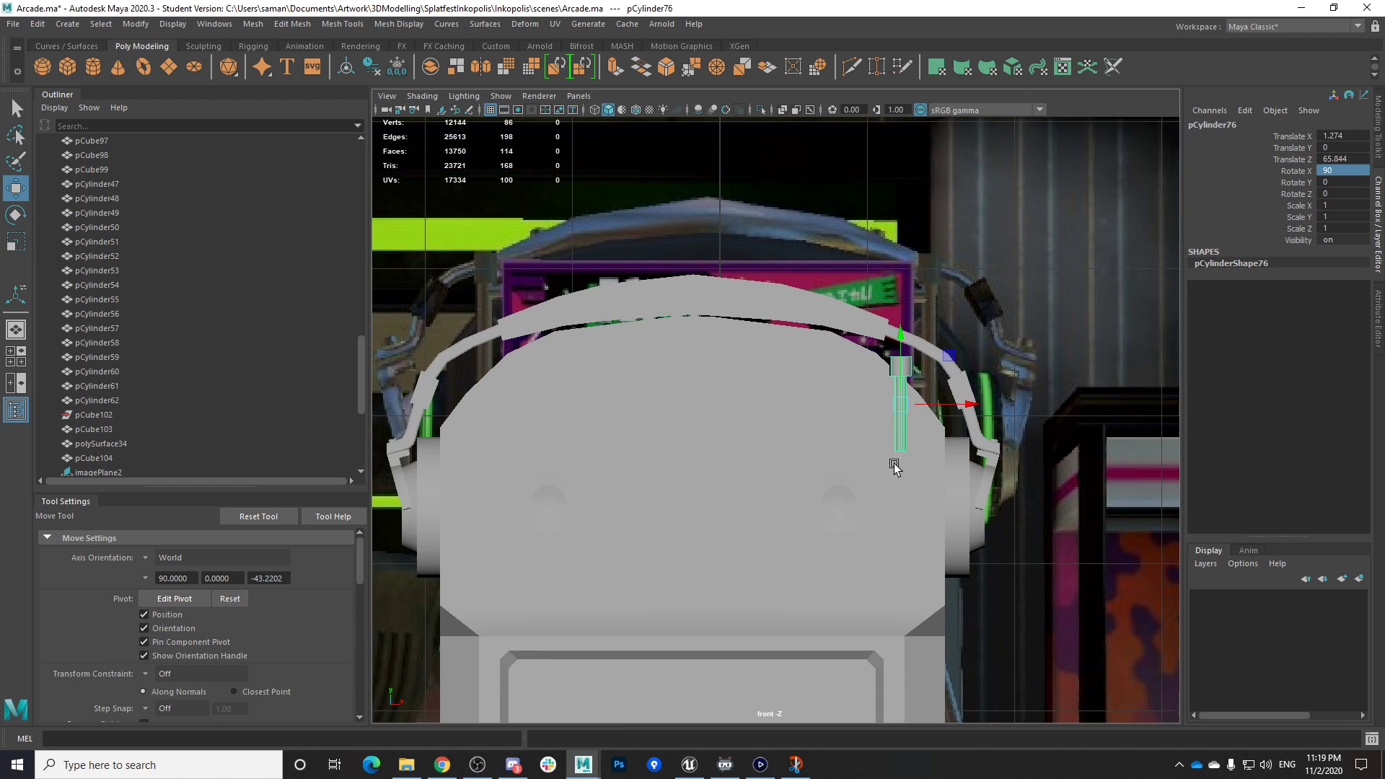
middle_click_drag(881, 467, 850, 406, "alt")
key("ctrl+d")
left_click_drag(887, 294, 857, 589)
Flip the lower upright bar with Rotate X 270 and move it down to Translate Y -117.562
key("e")
left_click_drag(870, 432, 870, 451)
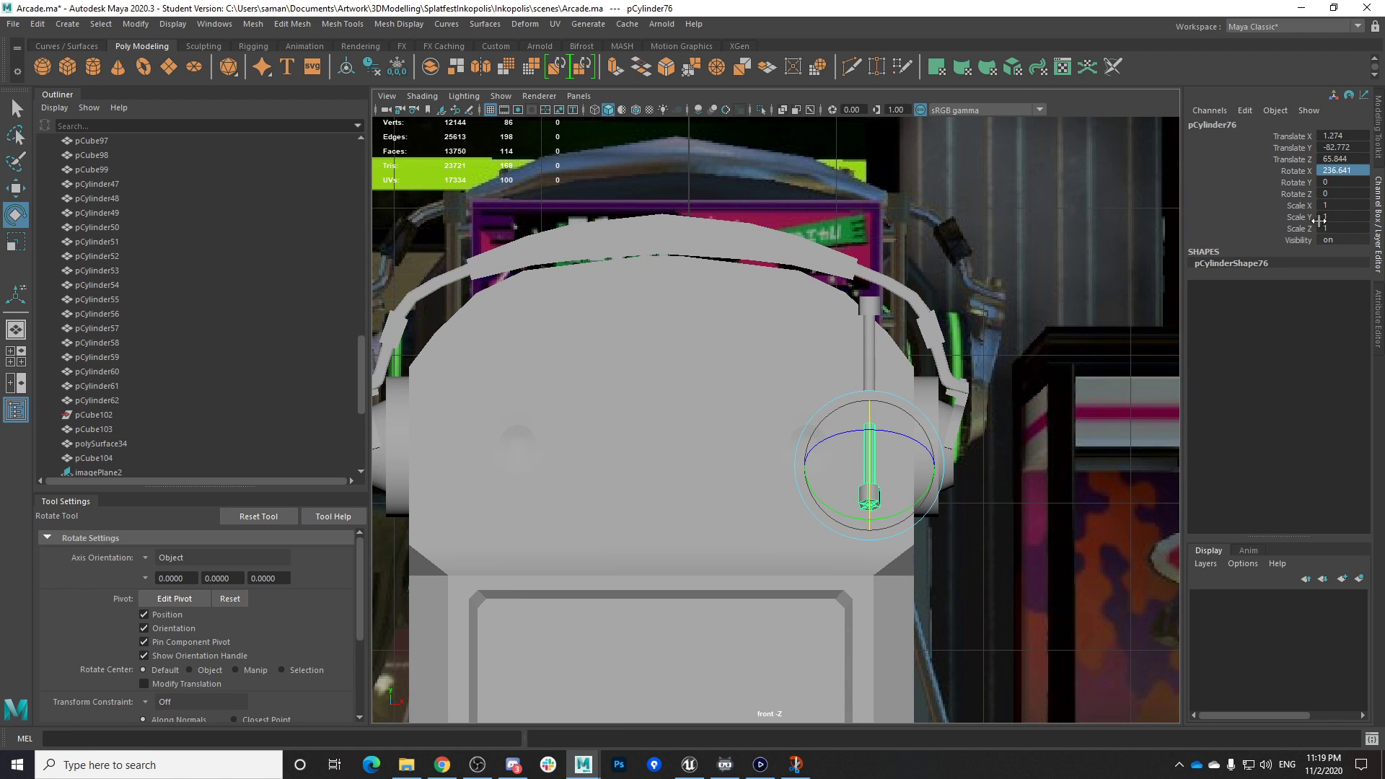
key("Return")
scroll(931, 417, "up", 2)
key("space")
key("space")
key("w")
left_click_drag(711, 393, 711, 436)
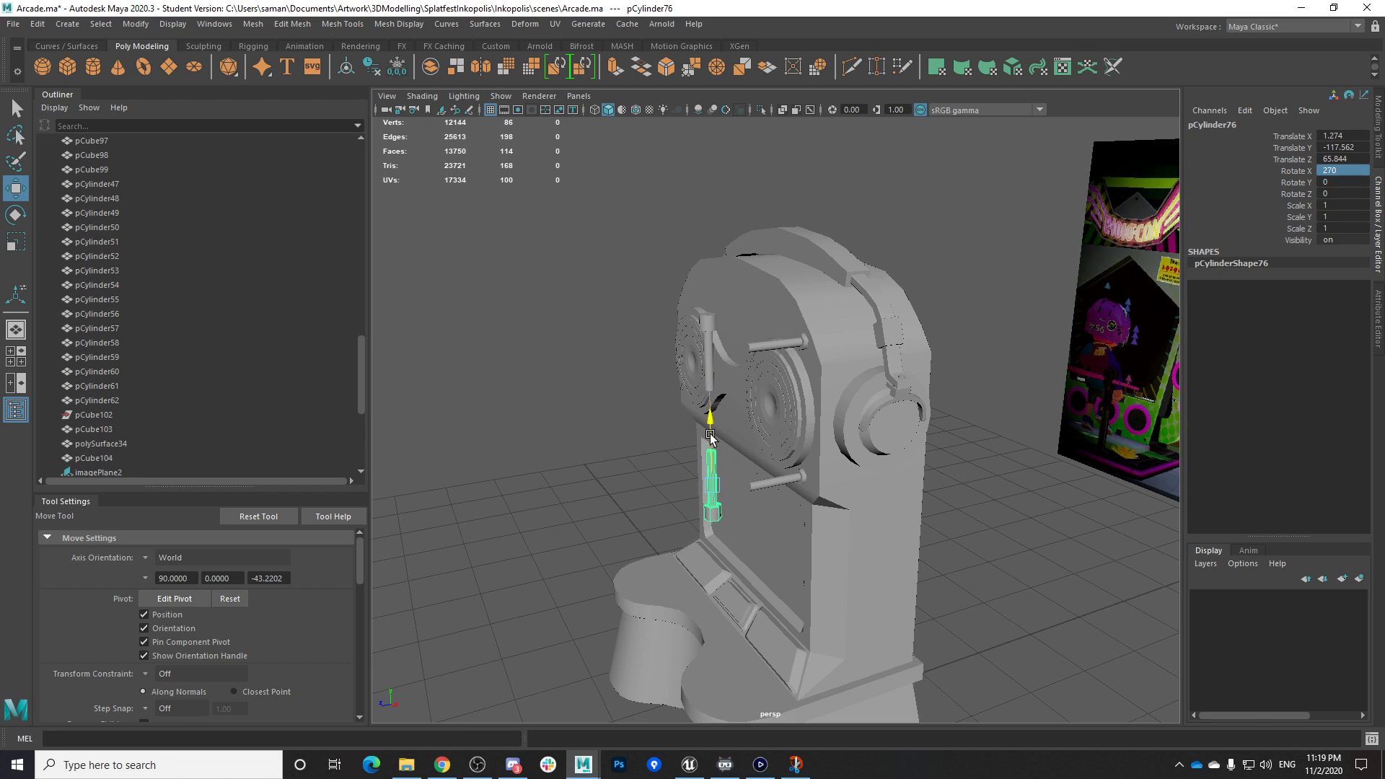
Move both upright bars back toward the cabinet to Translate Z 29.492 so they meet the mounts' front ends
left_click(707, 379, "shift")
left_click_drag(661, 365, 701, 366)
key("f")
left_click_drag(710, 468, 704, 460, "alt")
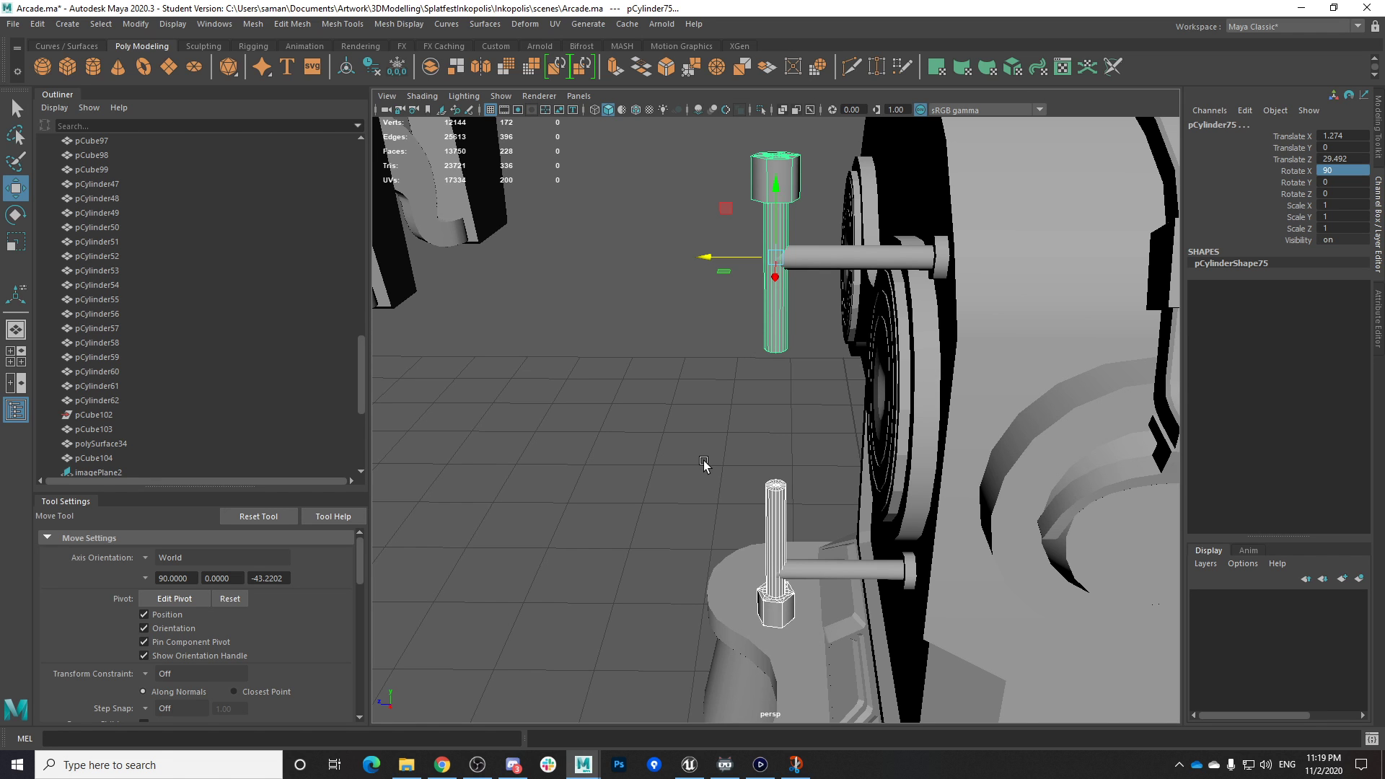
left_click_drag(704, 461, 799, 493, "alt")
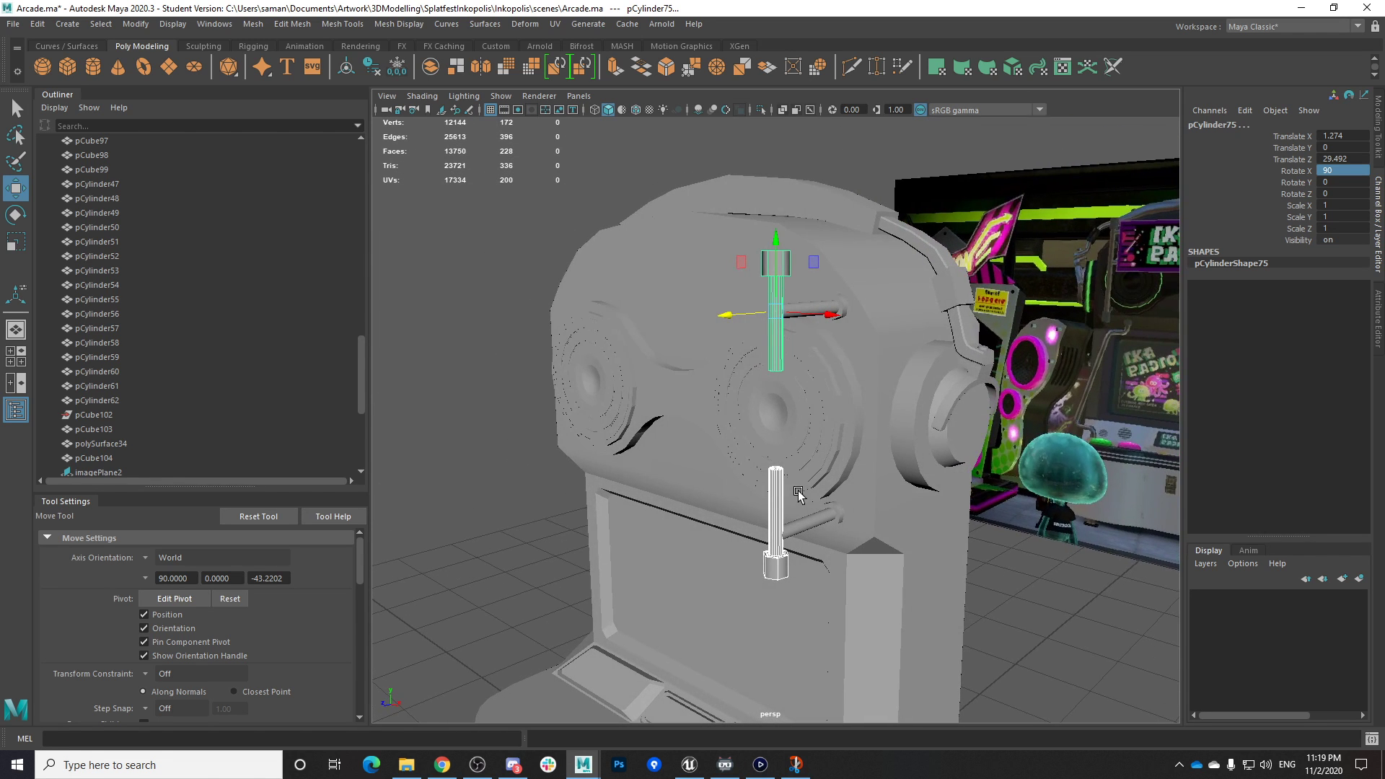
Lower both upright bars slightly in the front view and adjust the lower one to Translate Y -119.832
key("space")
key("space")
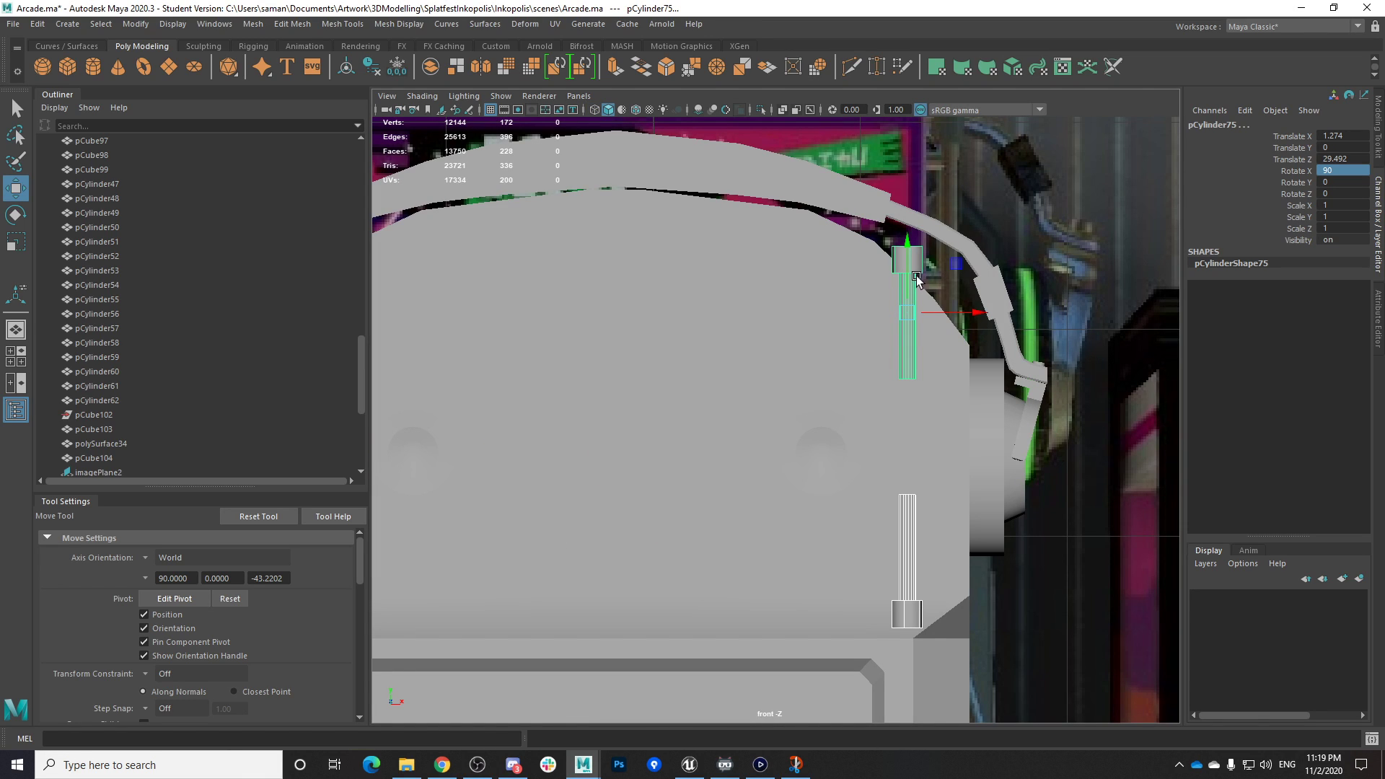
right_click(905, 295)
left_click_drag(905, 295, 906, 256)
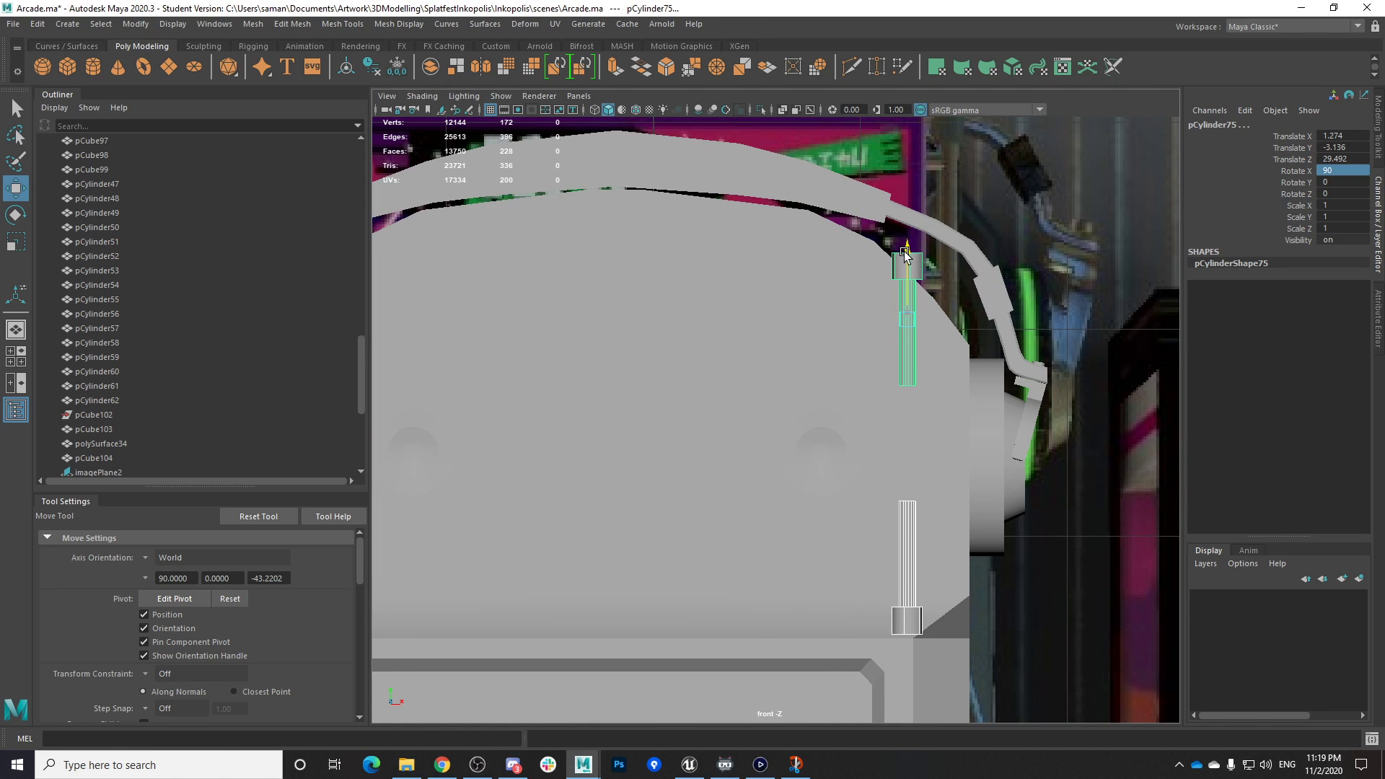
left_click(901, 513)
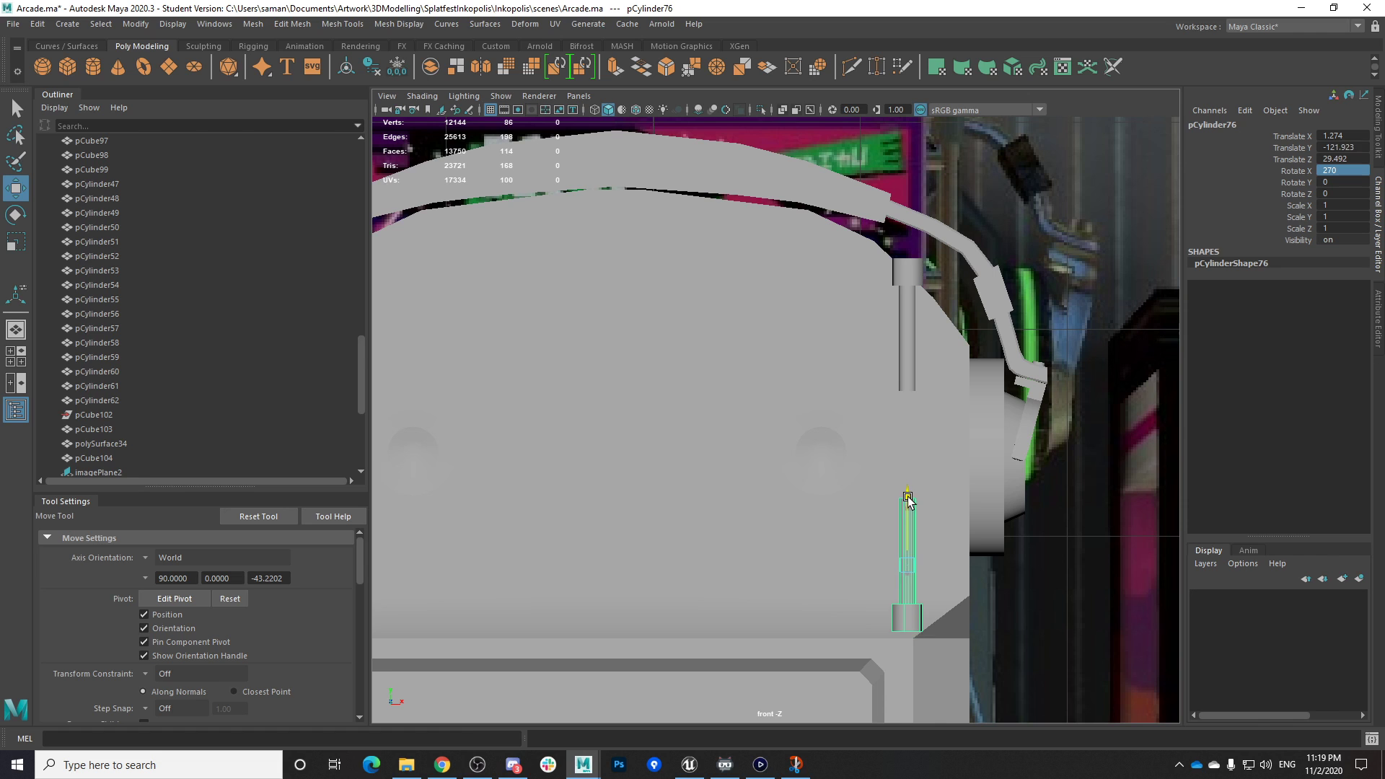
key("space")
key("space")
left_click_drag(943, 423, 860, 455, "alt")
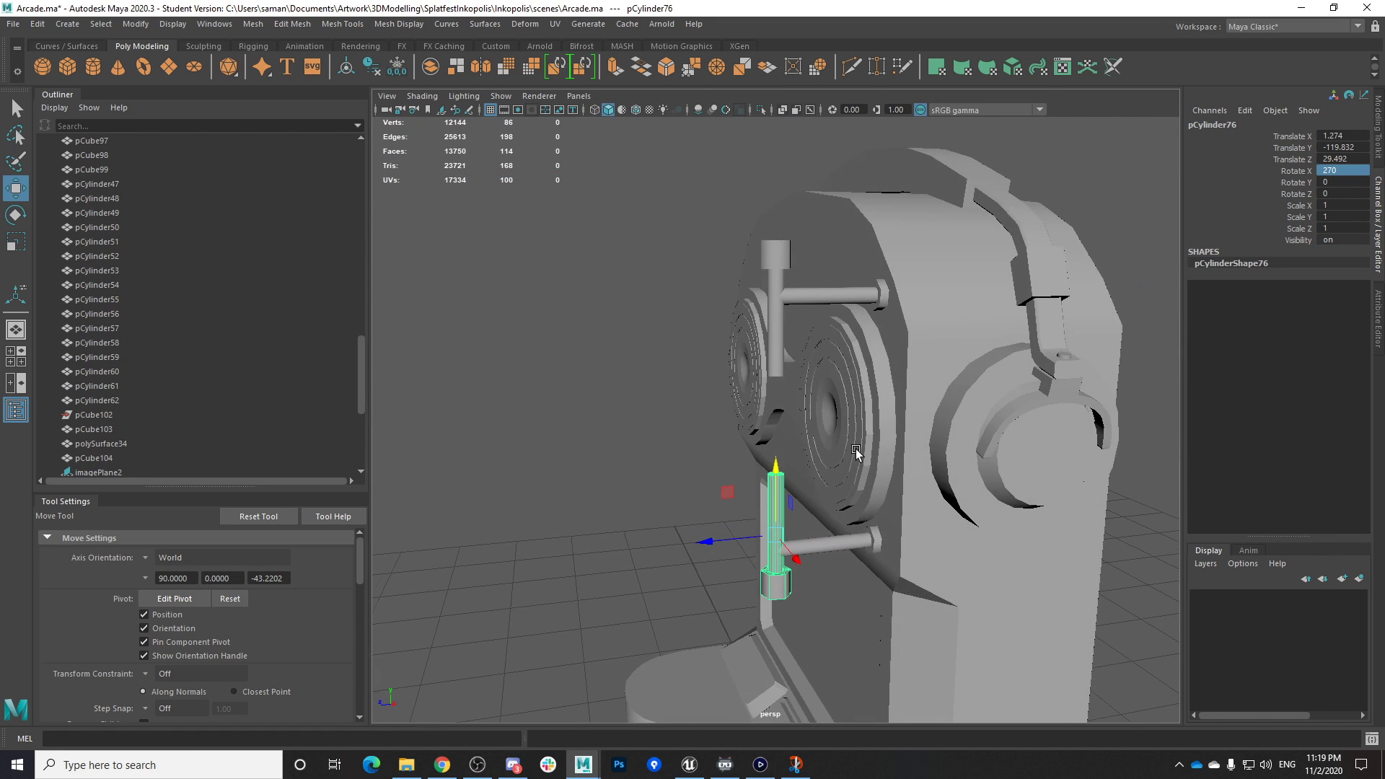
Compare the upright bars with the sign in the game capture window and return to Maya
left_click(761, 767)
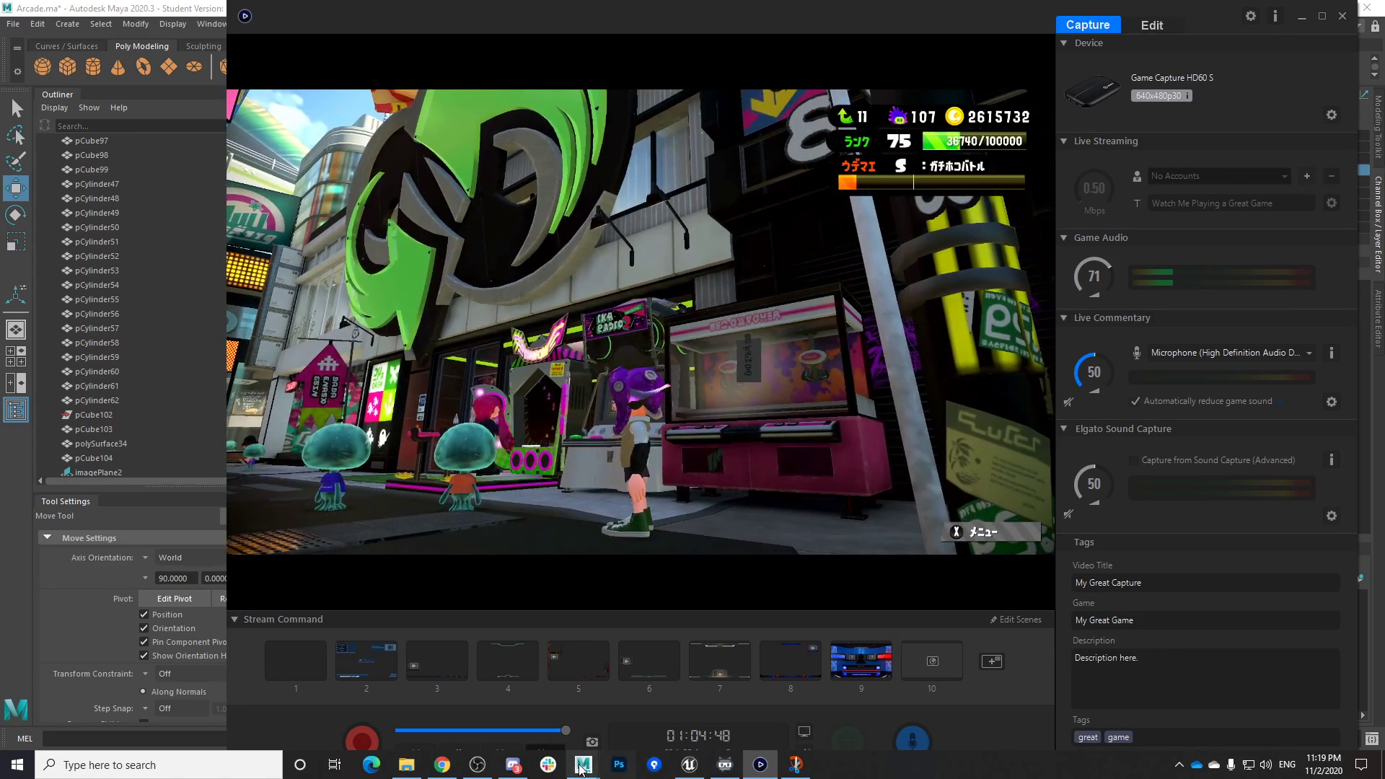
mouse_move(583, 765)
left_click(664, 715)
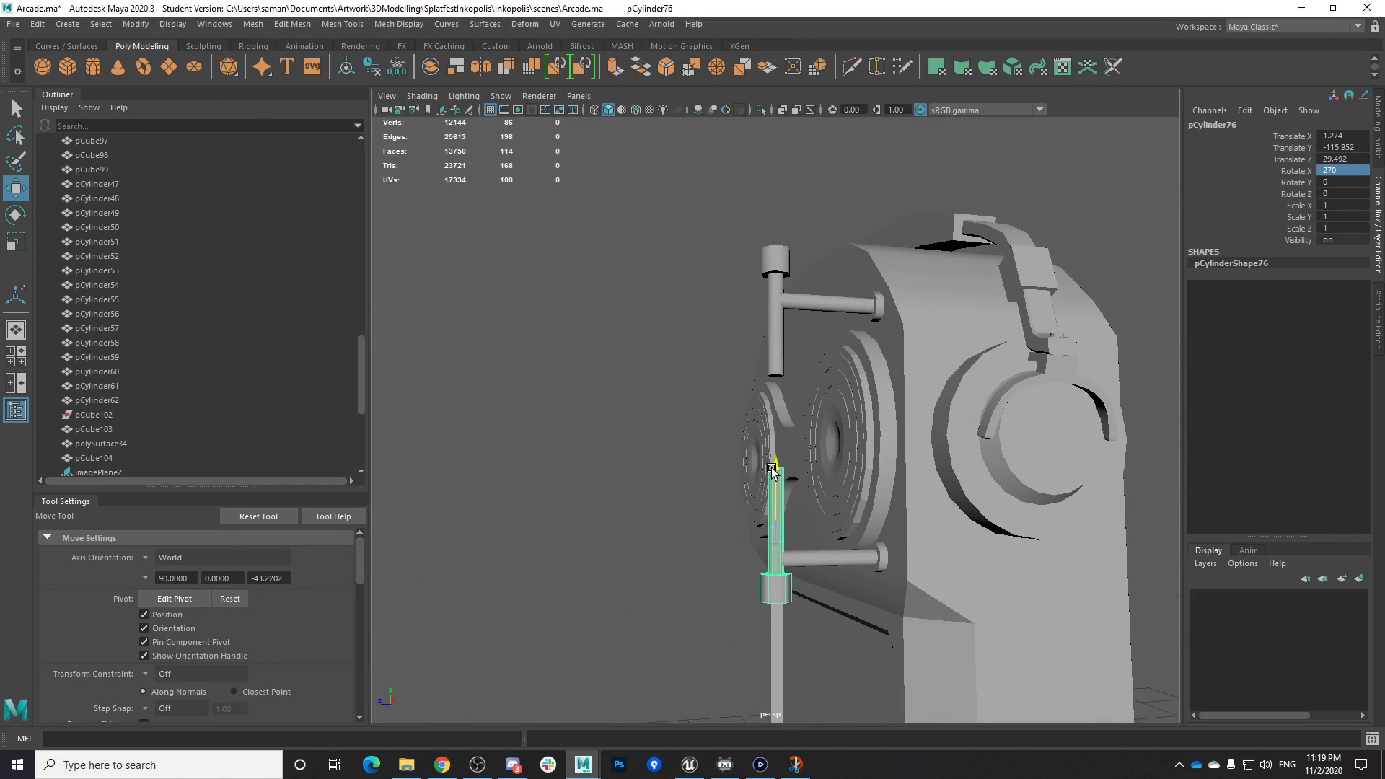
Lower the upper upright bar to Translate Y -9.997 and save the scene
left_click(773, 307)
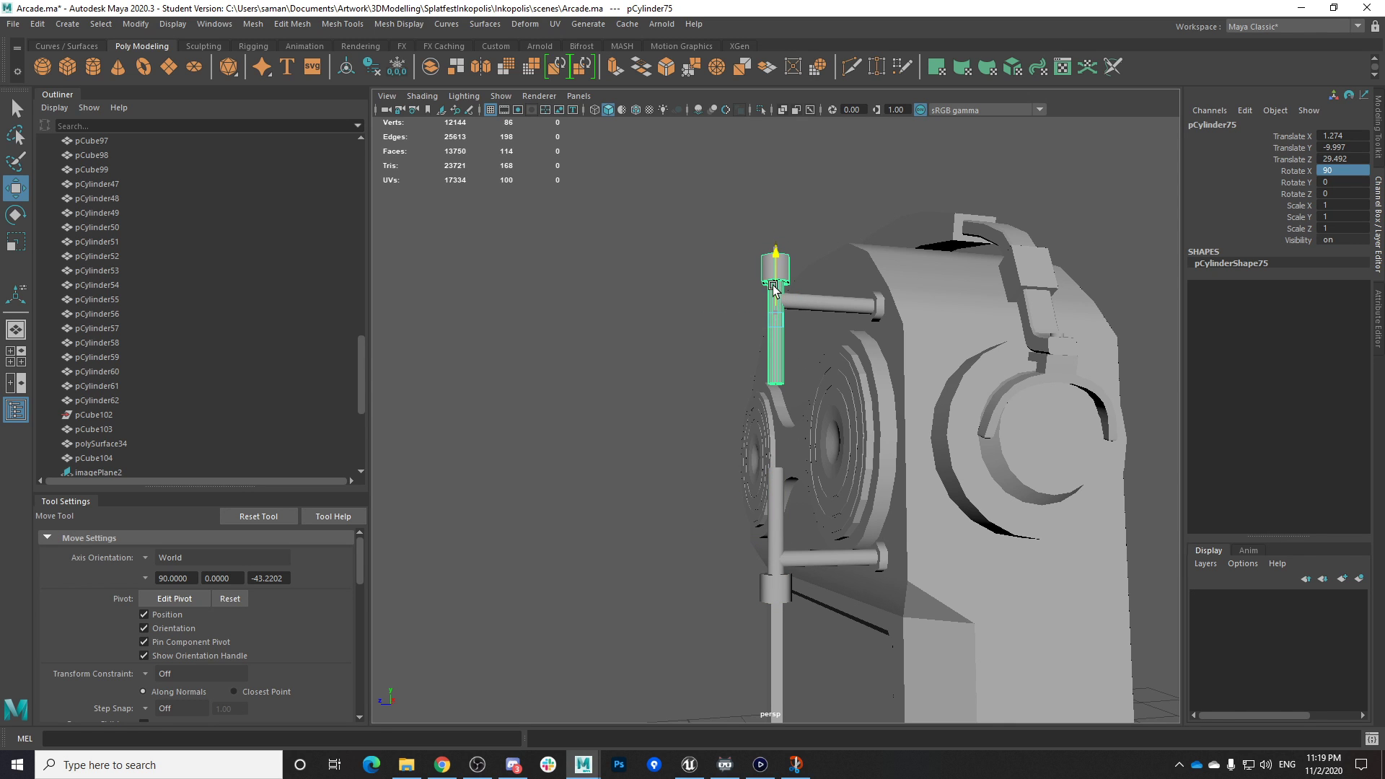
left_click_drag(779, 498, 945, 577, "alt")
key("ctrl+s")
left_click(662, 394)
Combine the upper and lower upright bars into one mesh
left_click_drag(726, 507, 749, 470, "alt")
left_click(777, 464, "shift")
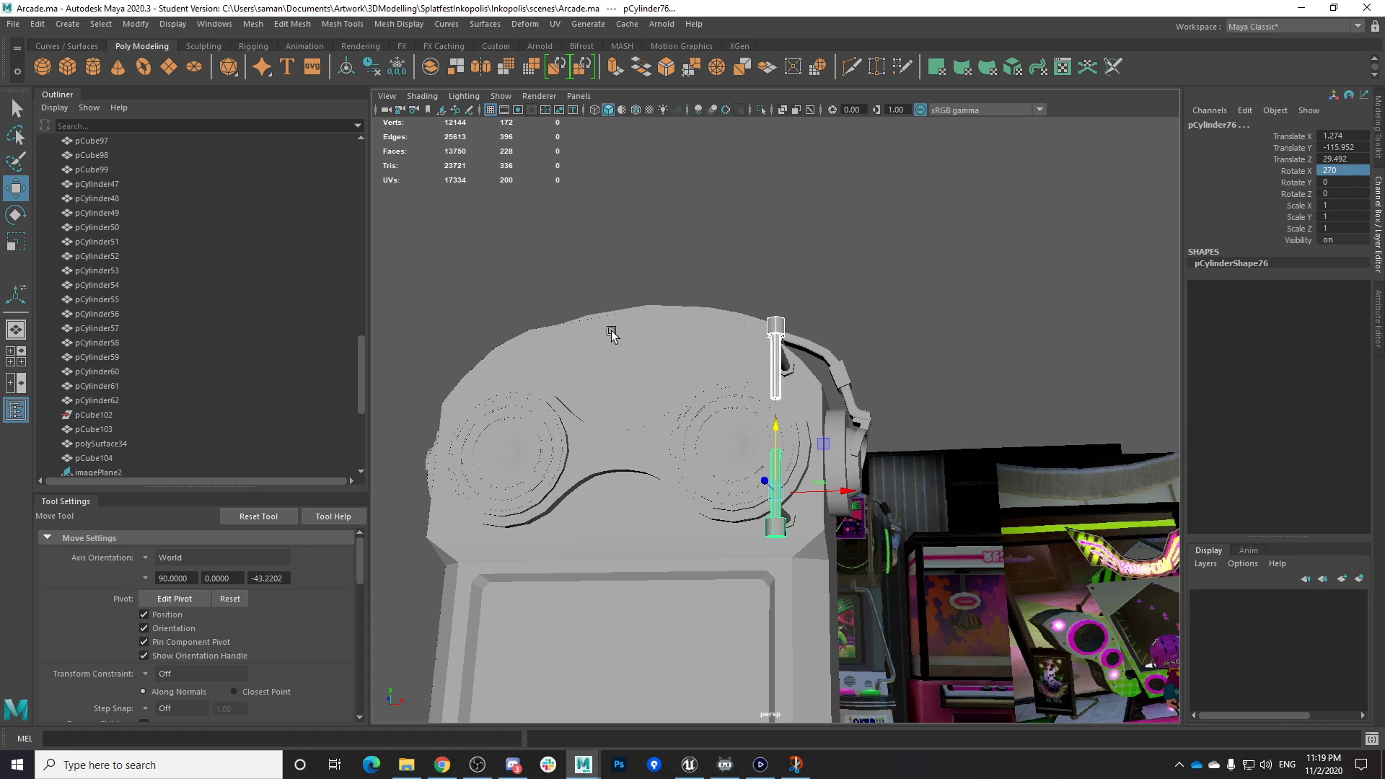
left_click(252, 24)
left_click(289, 76)
Scale the bars' facing end faces until they meet in the middle, delete those faces and save the scene
scroll(917, 291, "down", 3)
left_click_drag(807, 482, 794, 542, "alt")
scroll(859, 432, "up", 6)
left_click_drag(802, 453, 837, 361)
key("ctrl+z")
right_click_drag(784, 320, 768, 387)
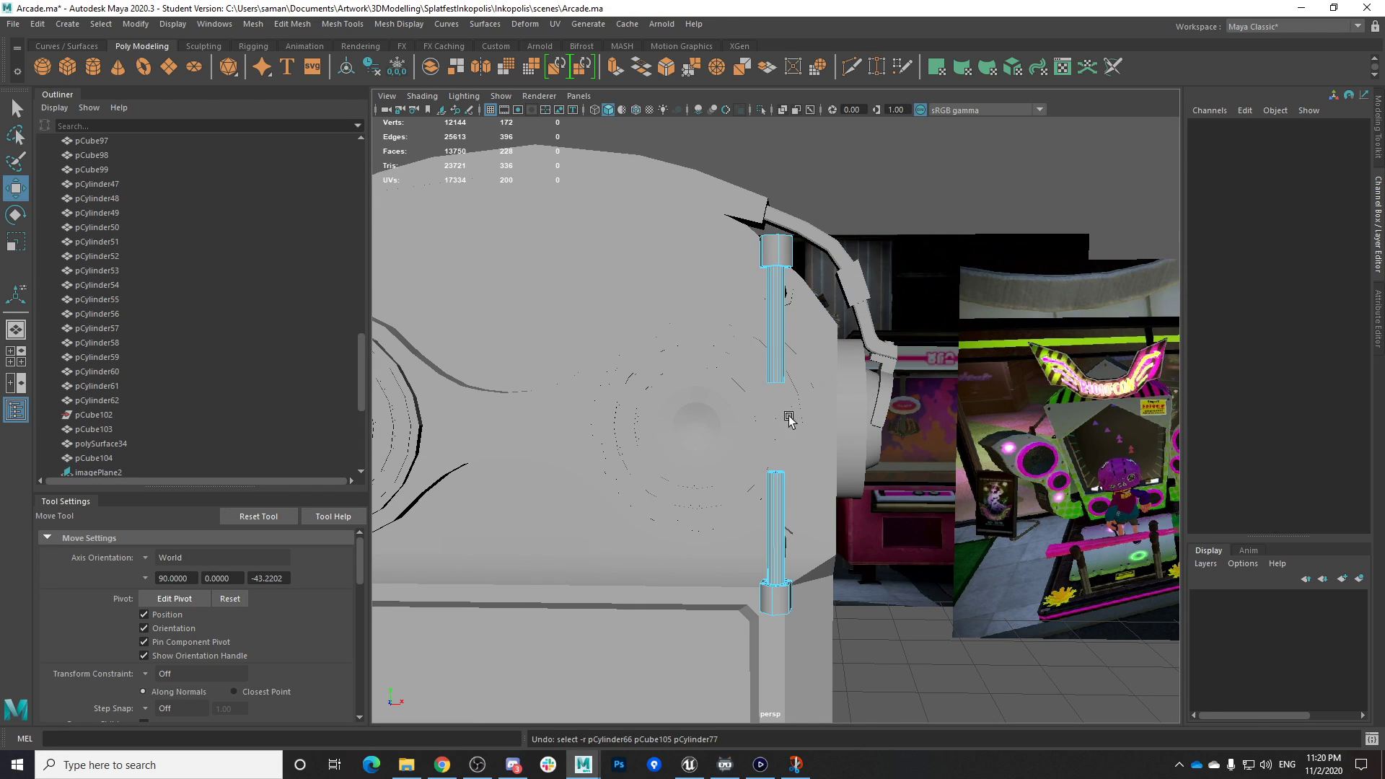
key("shift+comma")
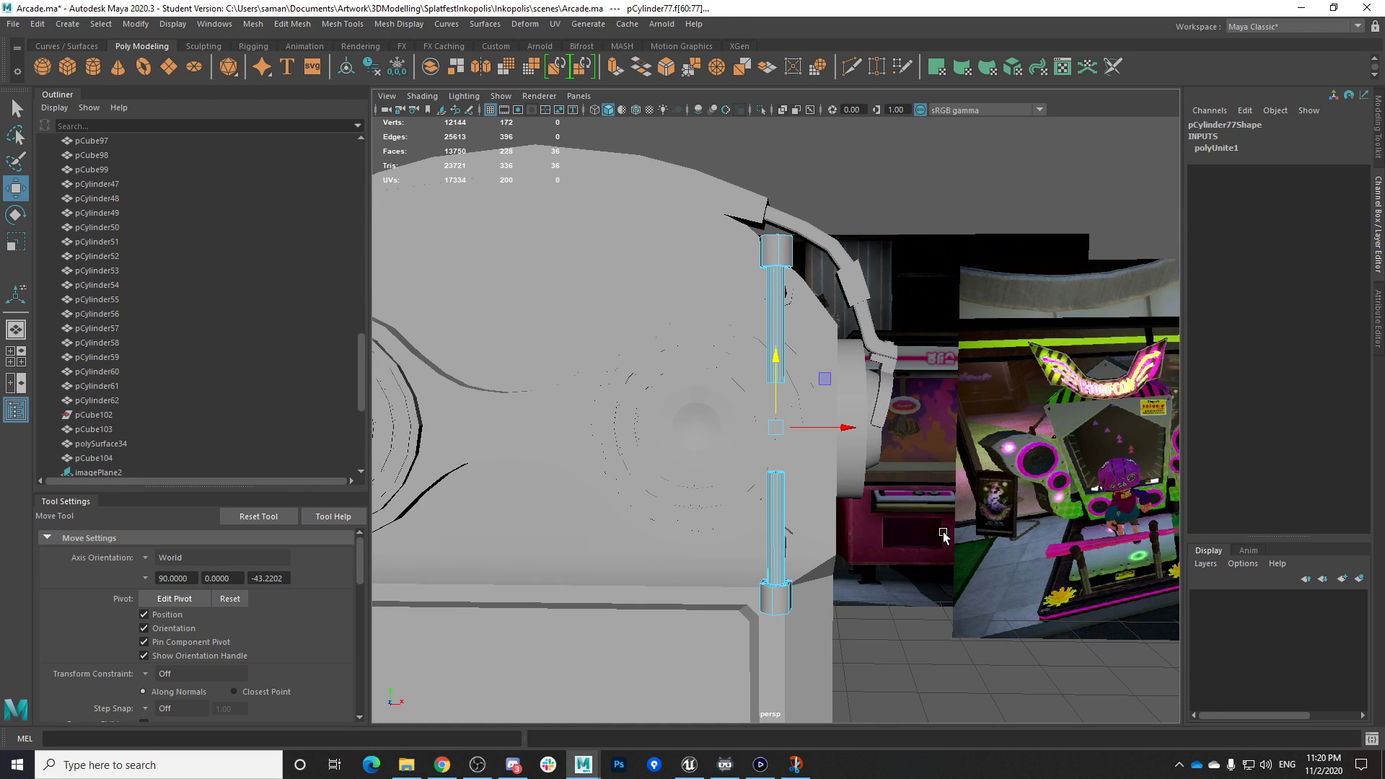
key("r")
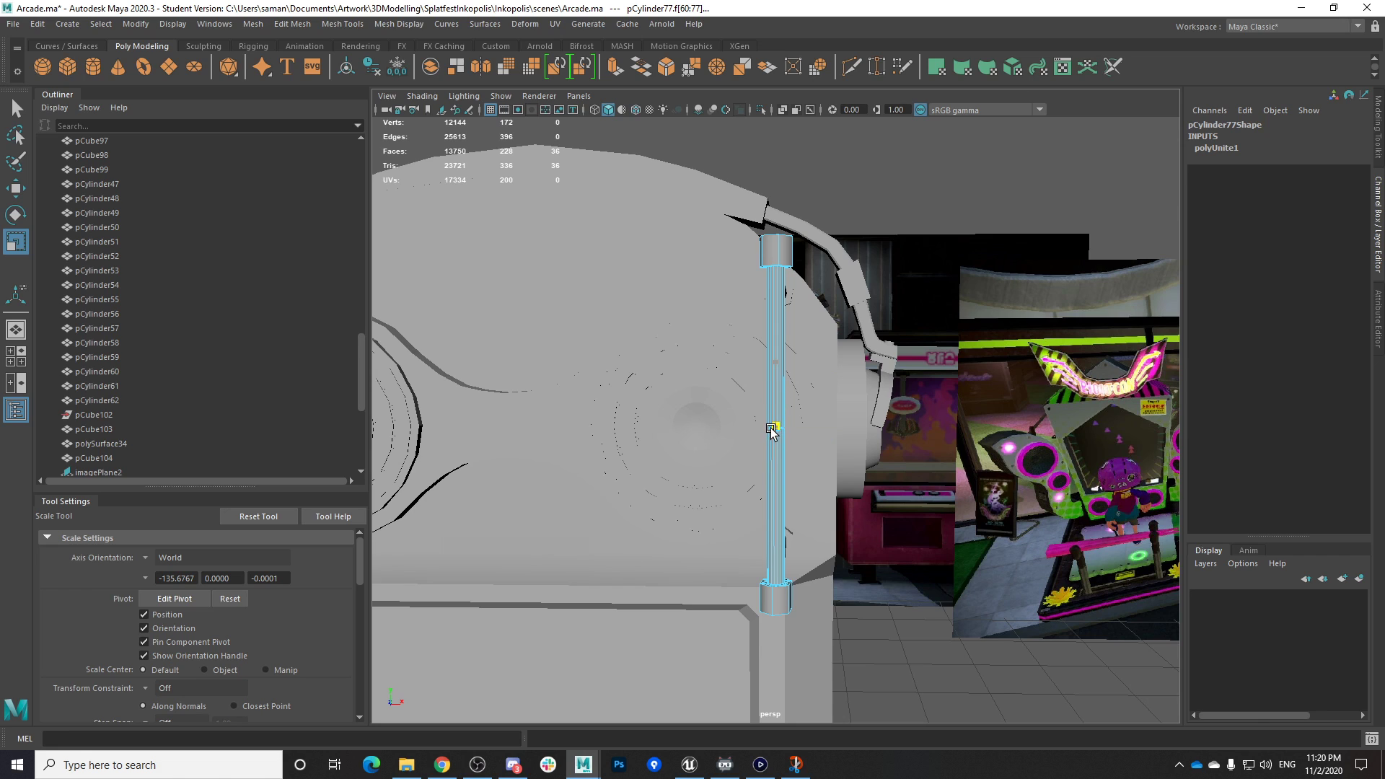
key("Delete")
key("ctrl+s")
left_click(652, 389)
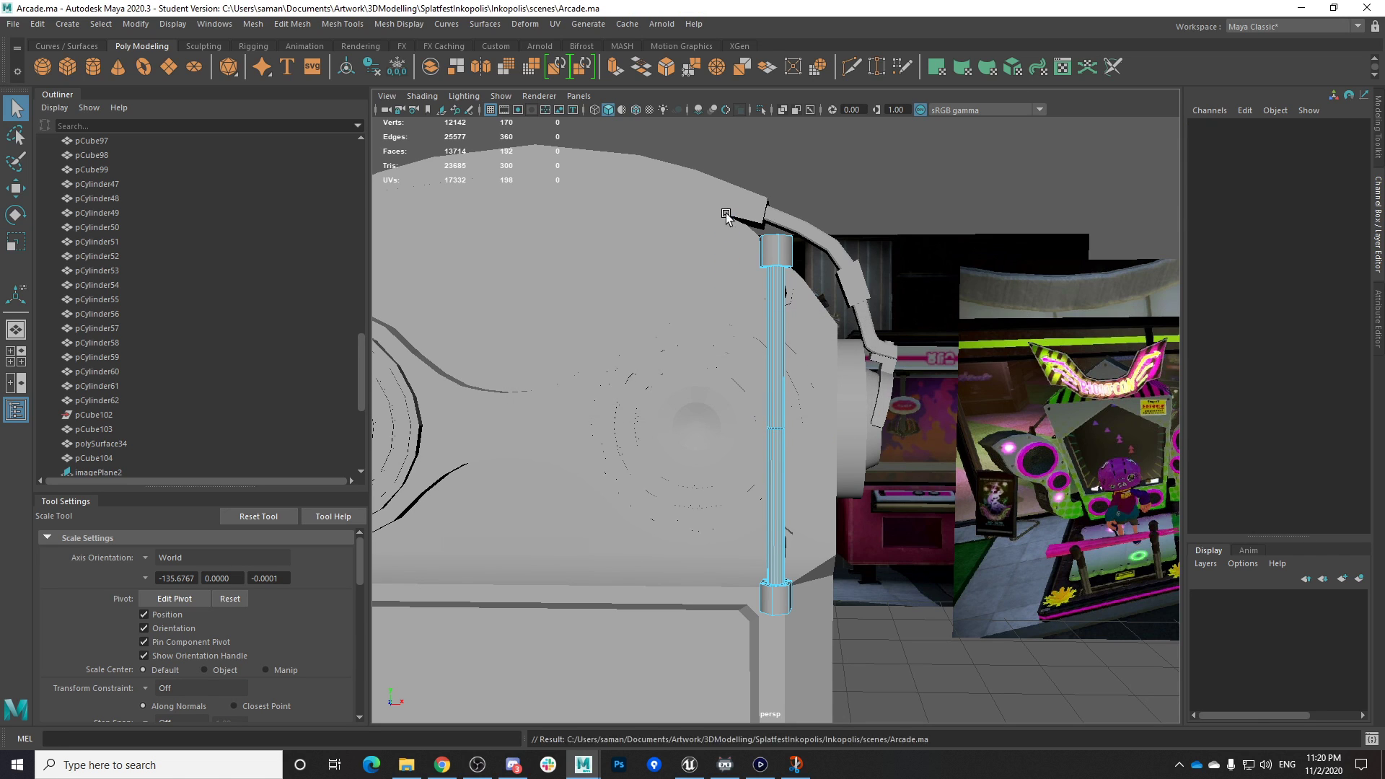
Select the faces of both end collars in the front view, scale them vertically and save the scene
left_click_drag(727, 215, 847, 262)
key("space")
key("space")
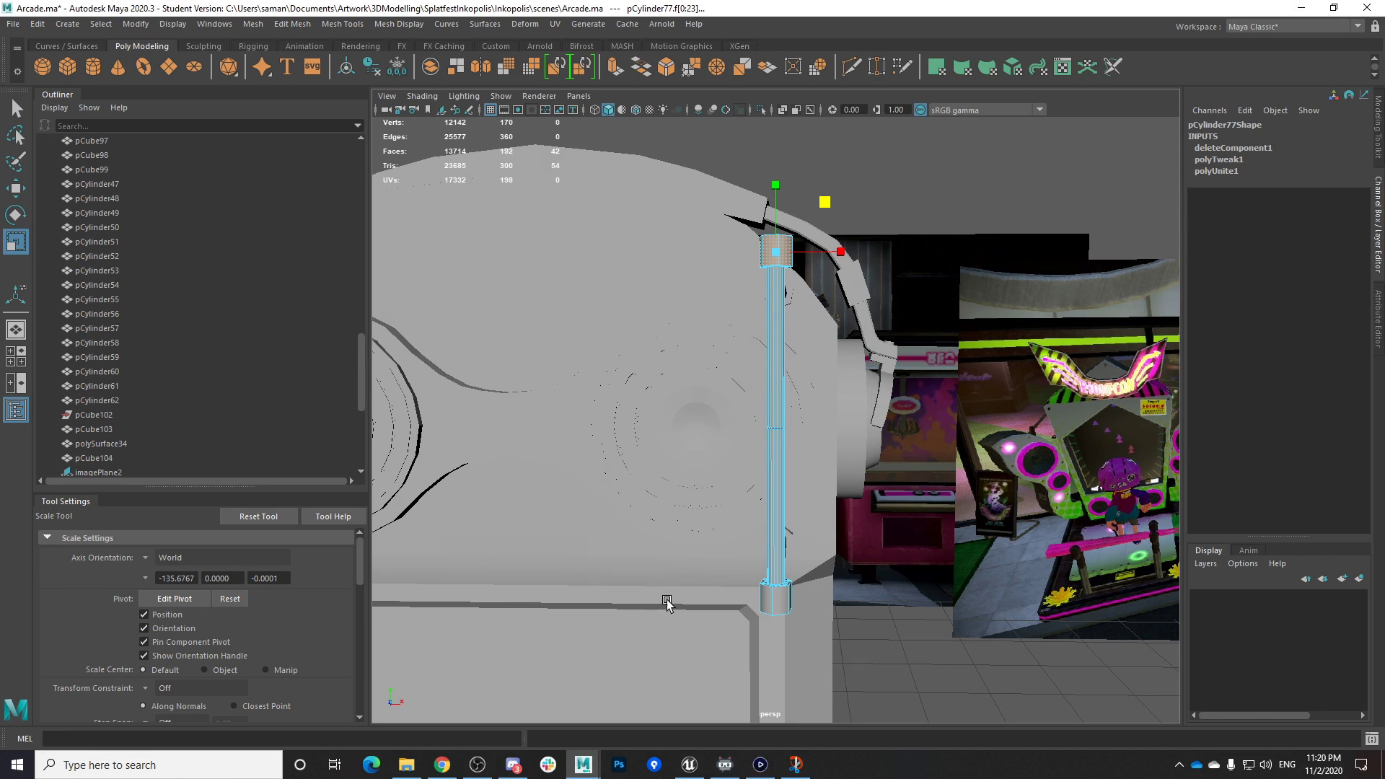
scroll(876, 355, "down", 10)
scroll(868, 635, "down", 4)
middle_click_drag(868, 635, 798, 358, "alt")
scroll(826, 353, "down", 9)
double_click(752, 390)
left_click_drag(732, 310, 820, 554, "ctrl")
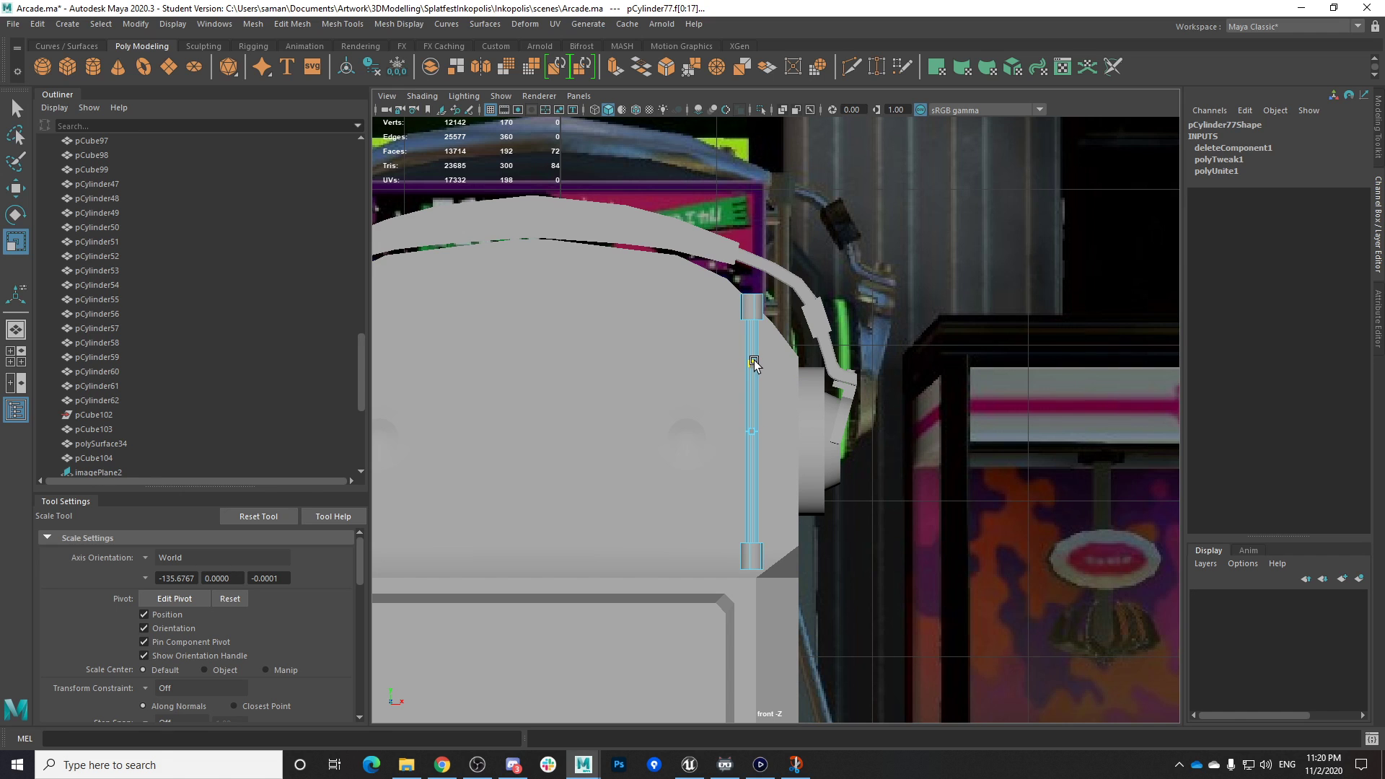
key("space")
key("space")
scroll(846, 381, "up", 4)
key("ctrl+s")
left_click(662, 395)
Merge the first pair of facing vertices at the seam in the middle of the upright bar
scroll(791, 468, "up", 8)
right_click_drag(682, 334, 662, 288)
right_click_drag(659, 361, 588, 362)
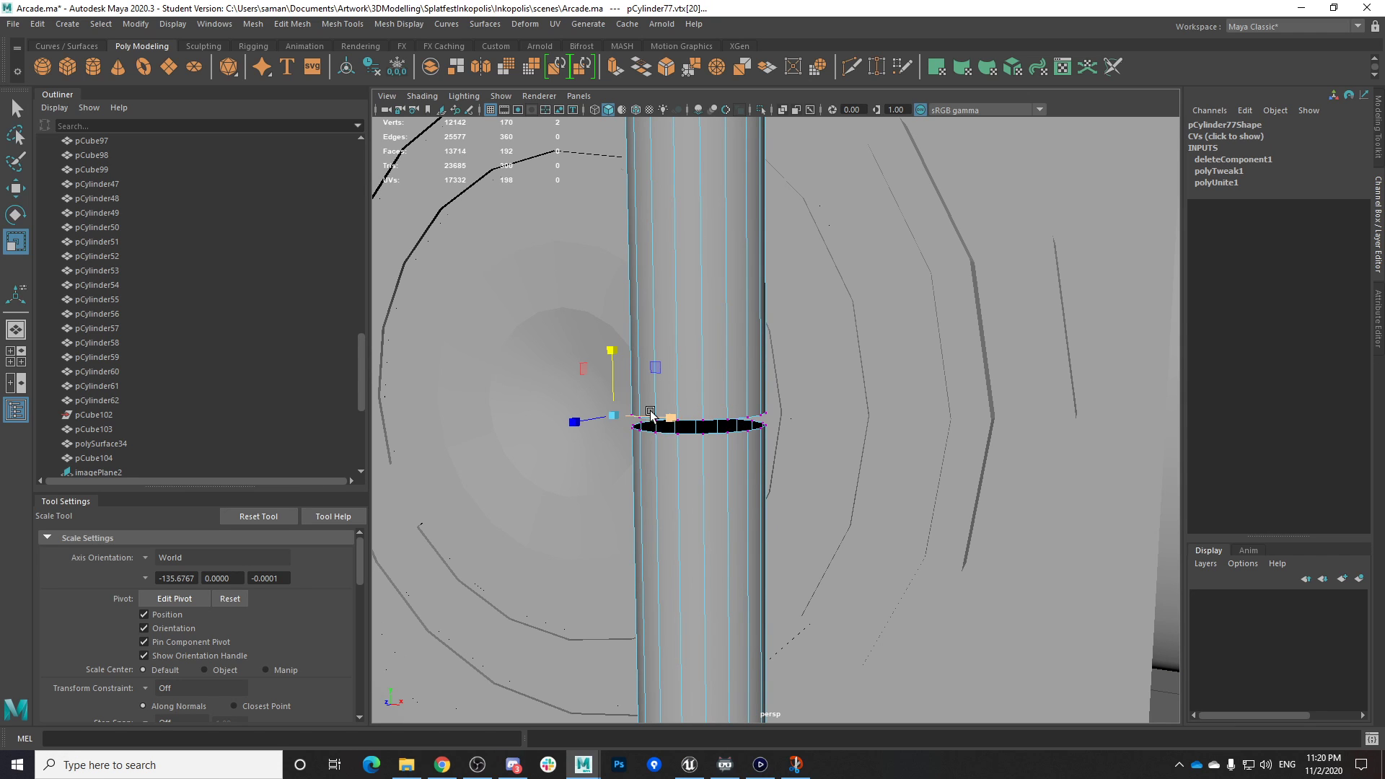
left_click_drag(650, 405, 650, 404)
left_click_drag(669, 465, 652, 477, "alt")
scroll(652, 476, "up", 3)
middle_click_drag(653, 476, 760, 461, "alt")
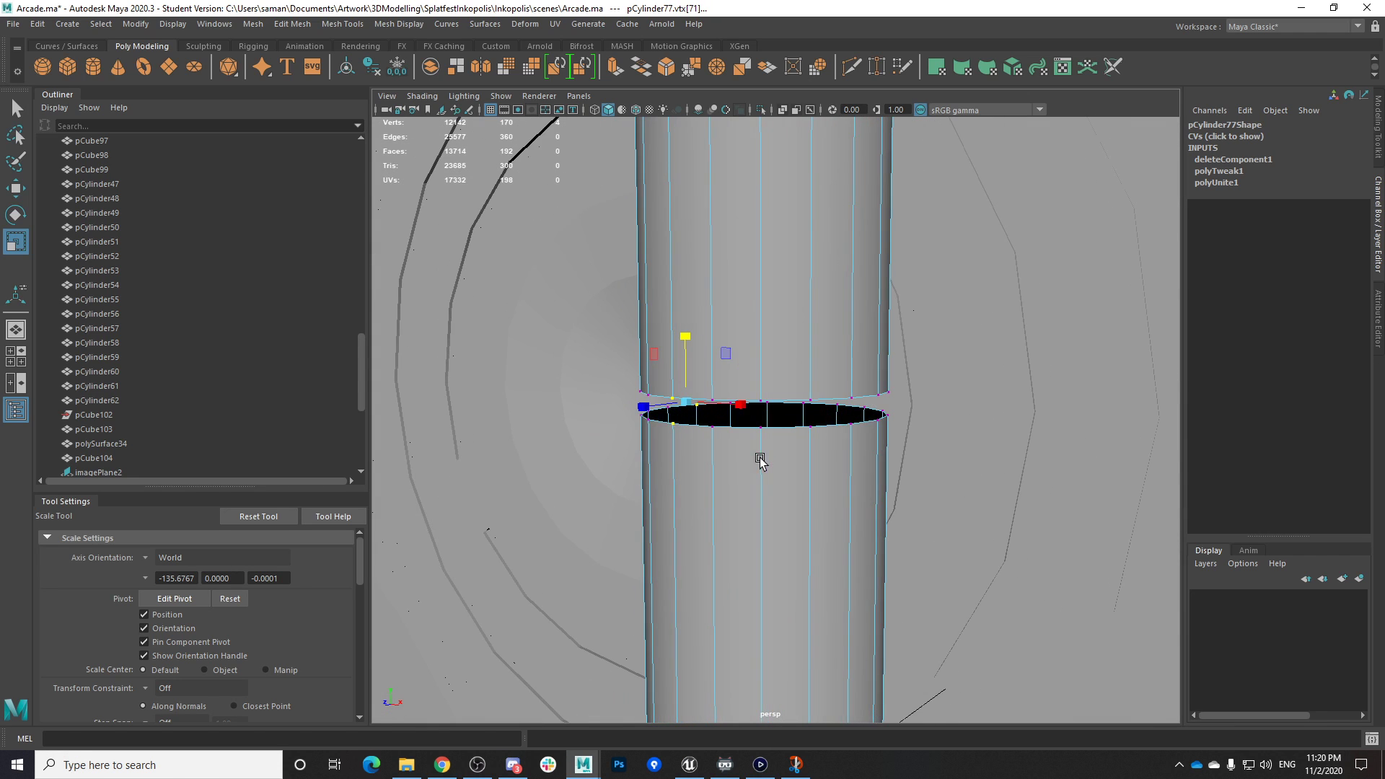
scroll(664, 425, "up", 1)
left_click_drag(650, 444, 658, 443)
left_click(649, 437)
left_click(662, 368, "shift")
right_click_drag(668, 372, 679, 215, "shift")
Continue merging the facing vertex pairs one by one around the bar's middle seam and save the scene
key("g")
left_click_drag(754, 337, 814, 327)
key("g")
left_click(739, 369)
left_click(741, 402, "shift")
key("g")
key("g")
key("g")
left_click_drag(857, 422, 812, 351, "alt")
key("g")
left_click_drag(830, 249, 811, 345)
key("g")
key("g")
key("g")
key("g")
left_click_drag(769, 254, 782, 317)
key("g")
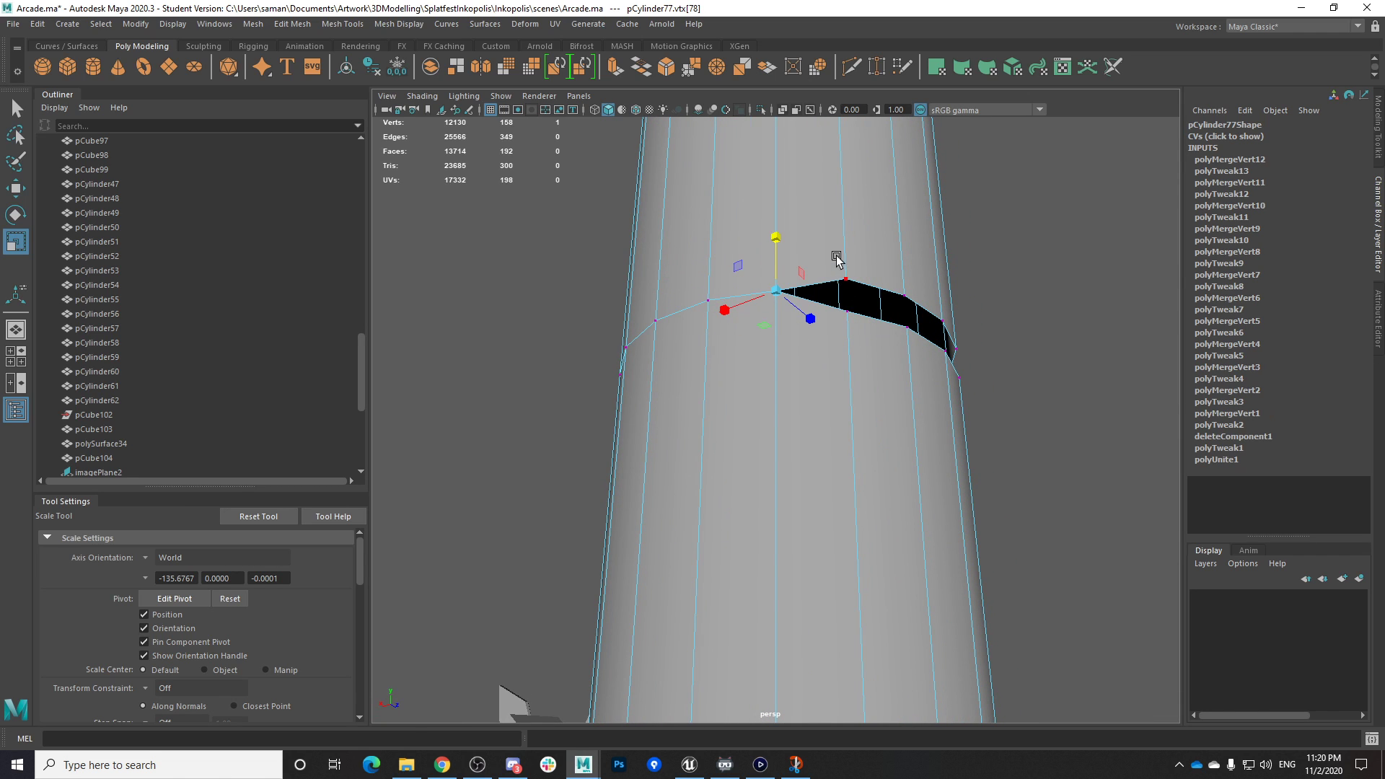
left_click_drag(866, 323, 869, 324)
key("g")
left_click_drag(869, 325, 790, 347, "alt")
key("g")
left_click_drag(768, 273, 852, 344)
key("g")
key("g")
key("ctrl+s")
key("Return")
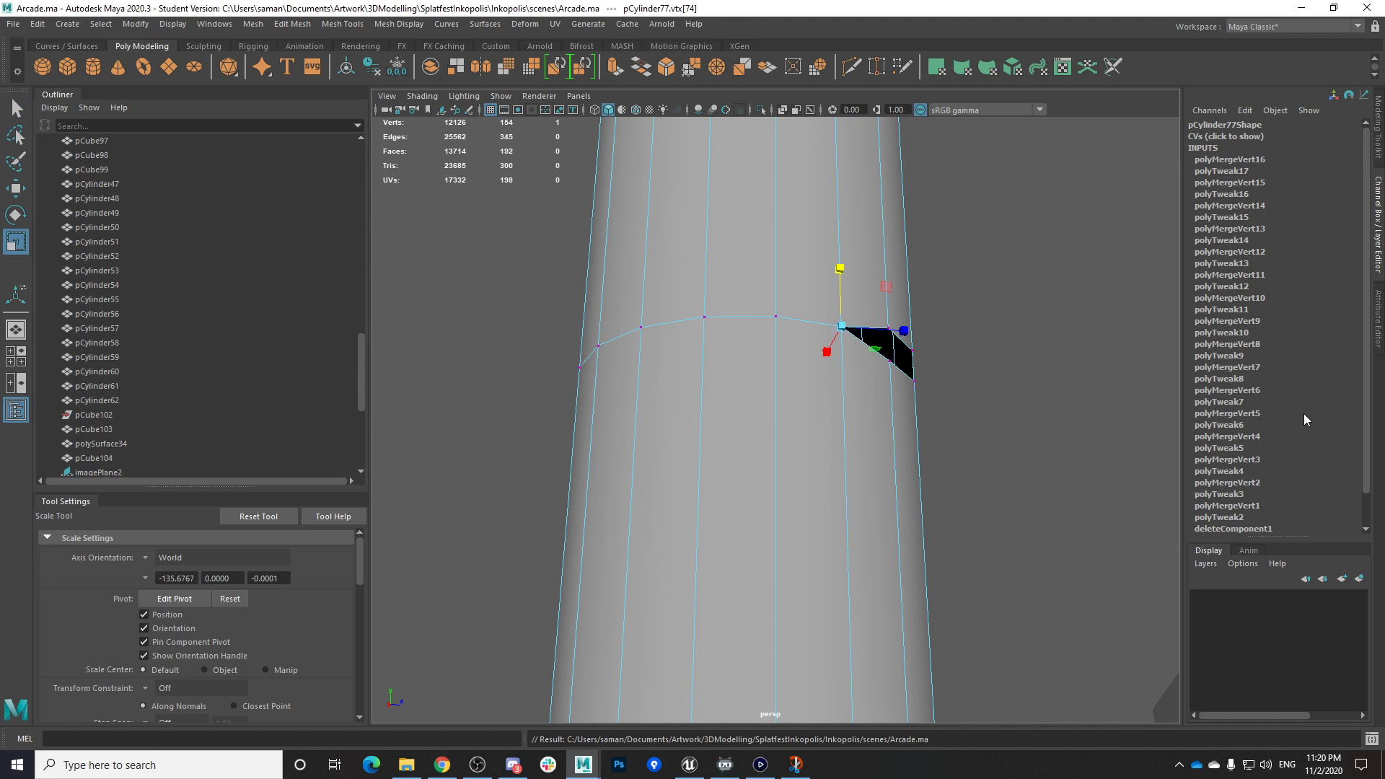
Merge the last open vertex pairs to close the gap in the upright bar and save the scene
left_click_drag(946, 488, 809, 290, "alt")
left_click_drag(845, 362, 846, 363)
key("g")
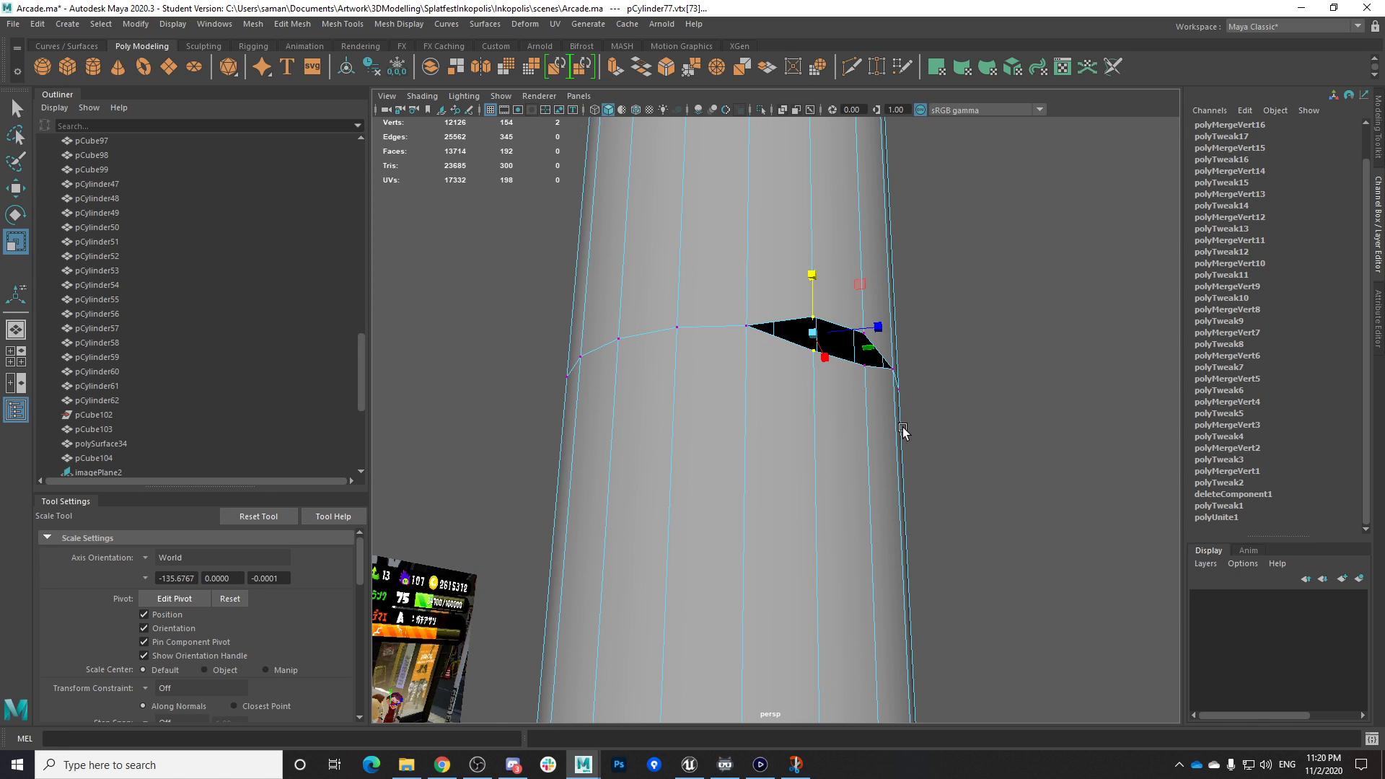
left_click_drag(903, 427, 810, 381, "alt")
left_click_drag(792, 312, 803, 311)
key("g")
key("ctrl+s")
left_click(664, 396)
Return the upright bar to object mode, delete its construction history and save the scene
right_click_drag(736, 288, 847, 239)
key("alt+shift+d")
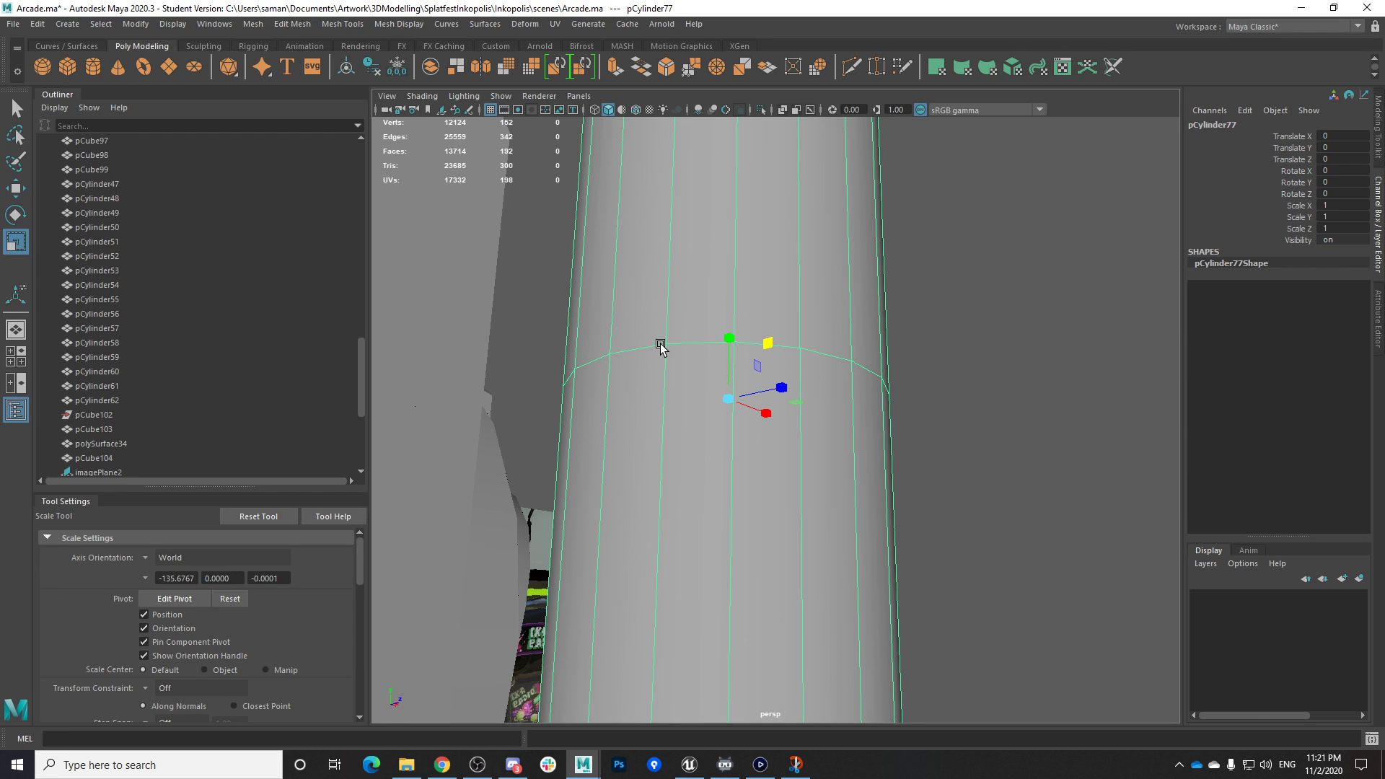
key("ctrl+s")
left_click(662, 394)
Scale both sign mounts to 0.885 in X and Y with object axis orientation, and save the scene
scroll(869, 497, "down", 10)
left_click_drag(869, 498, 665, 514, "alt")
scroll(671, 527, "down", 6)
scroll(668, 513, "up", 7)
left_click_drag(822, 490, 740, 448, "alt")
left_click(817, 249)
left_click_drag(827, 337, 910, 337, "alt")
left_click_drag(887, 230, 884, 215, "alt")
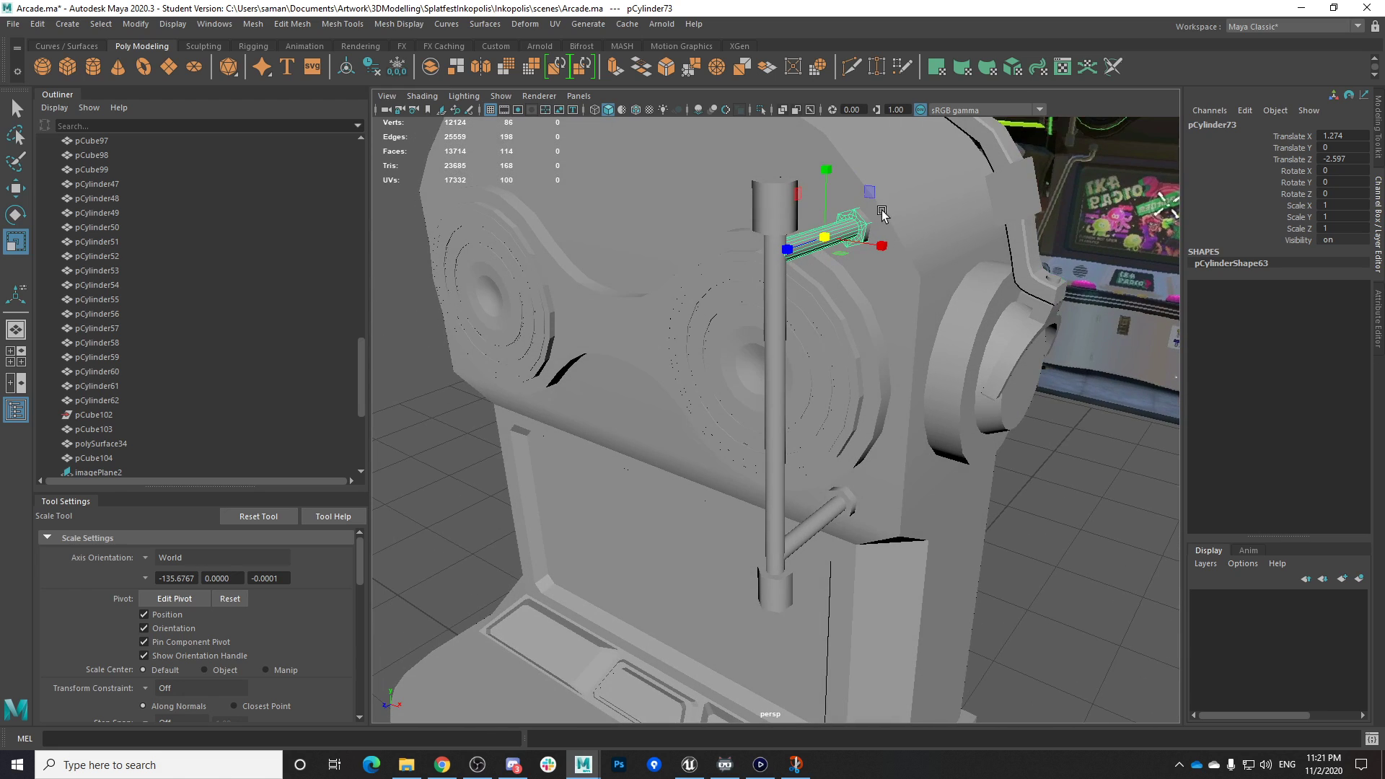
left_click(828, 522, "shift")
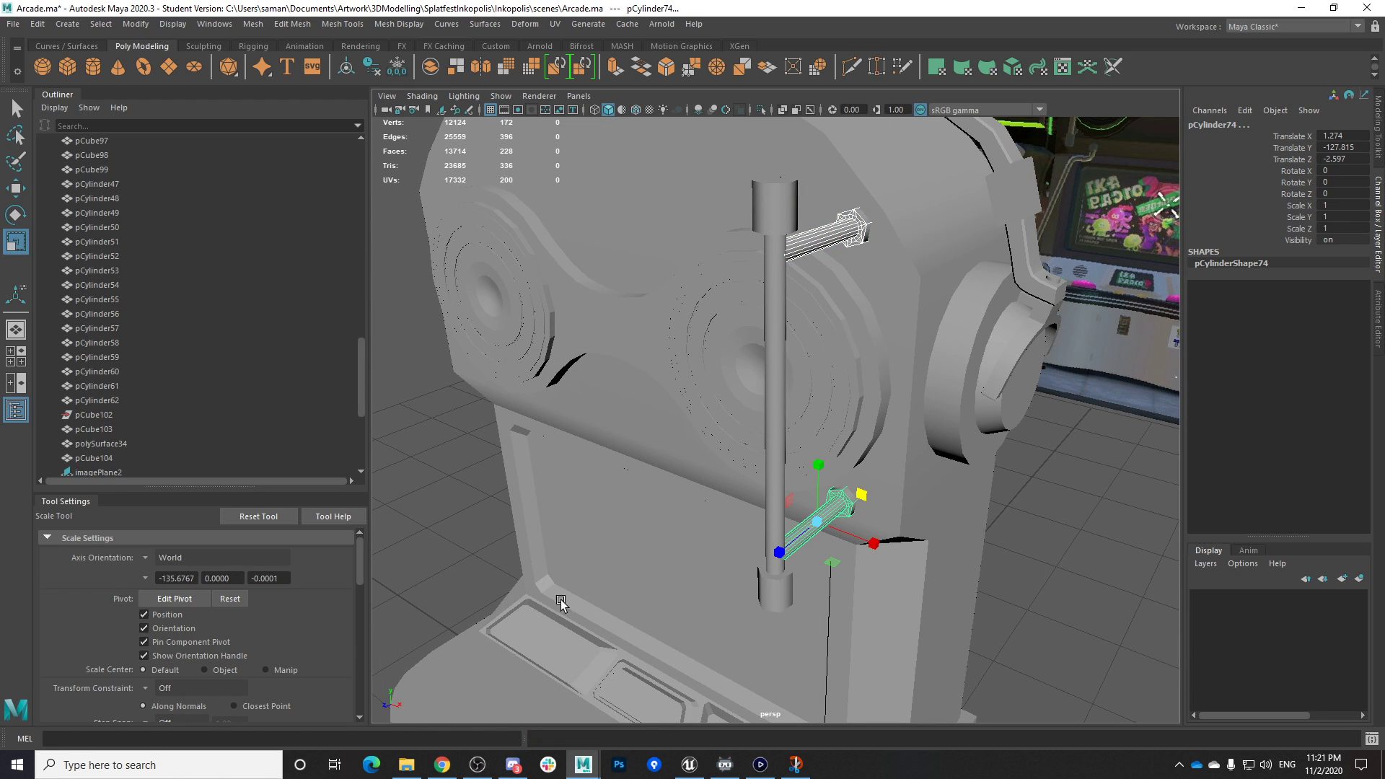
left_click(160, 561)
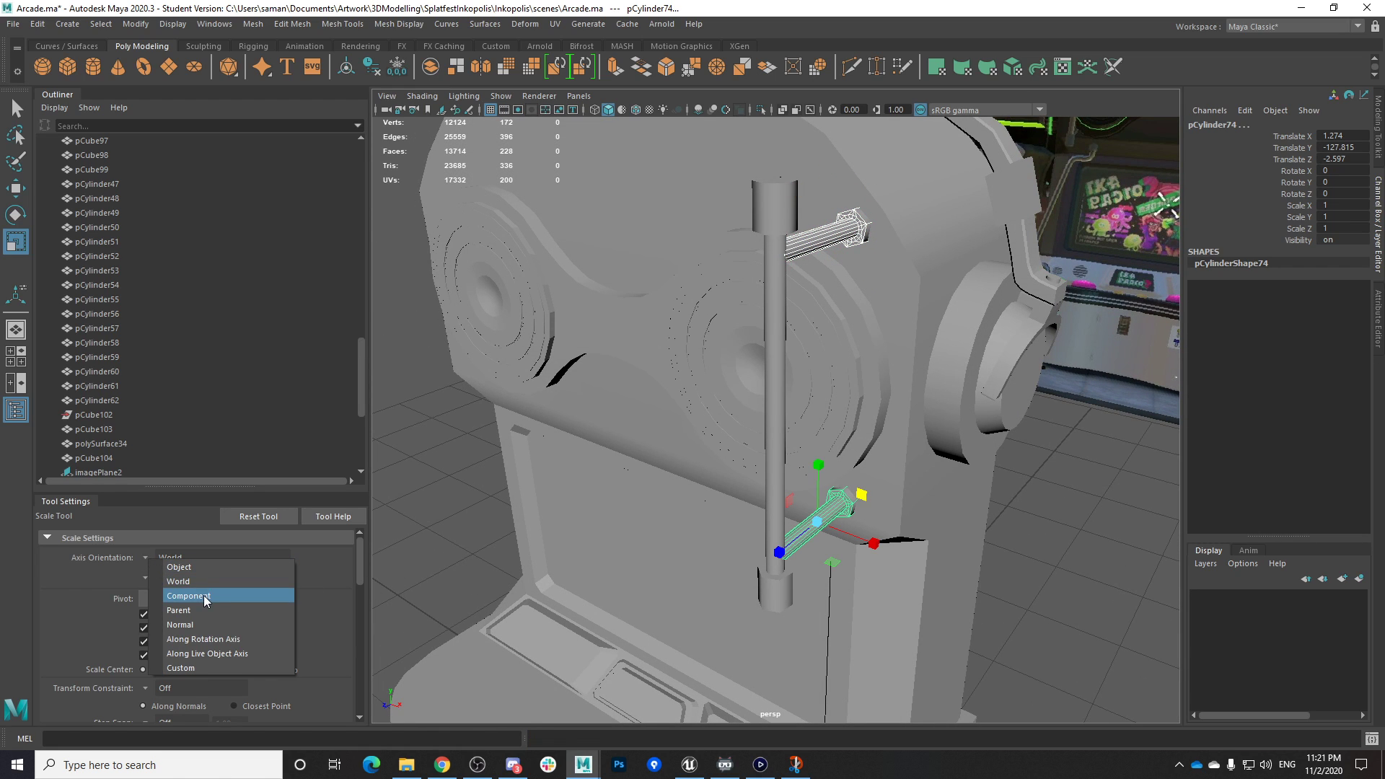
left_click(203, 565)
left_click_drag(861, 503, 895, 550)
scroll(866, 541, "down", 4)
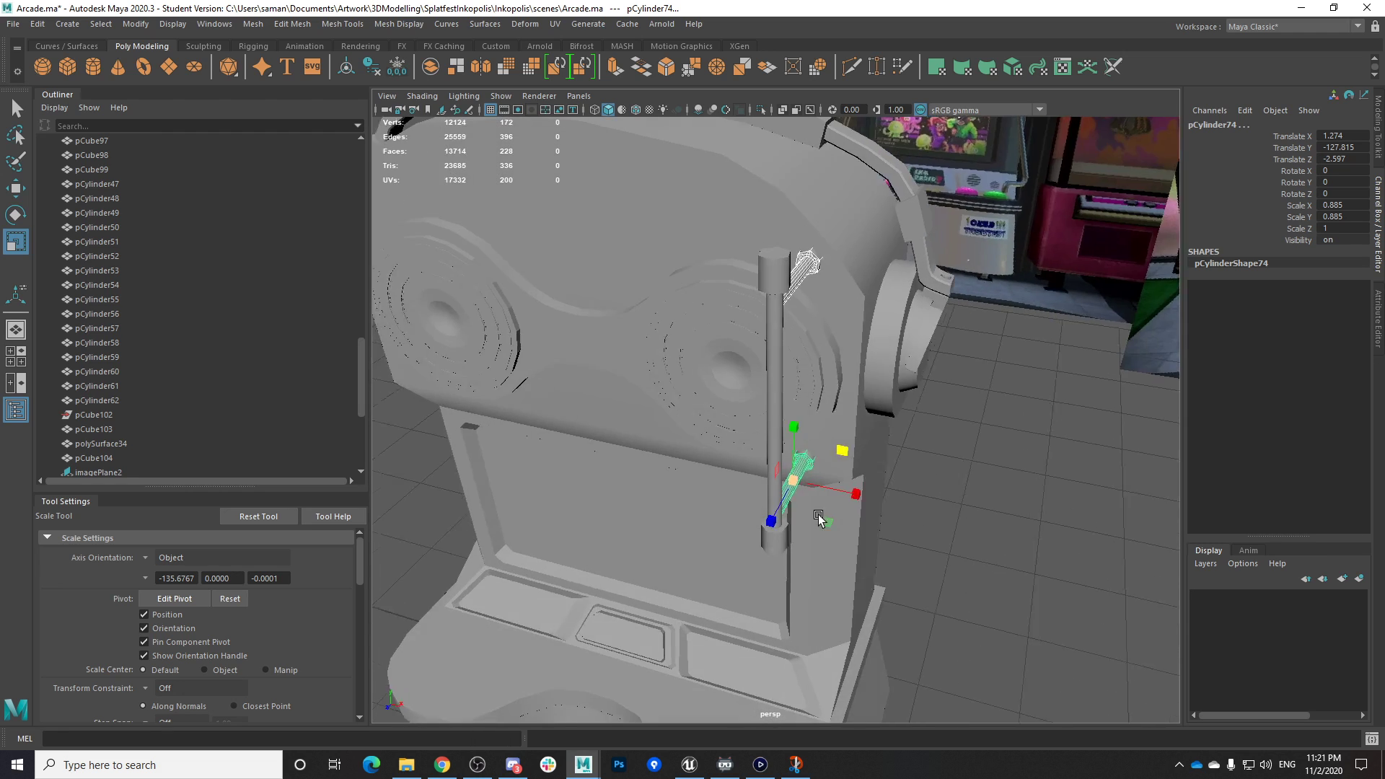
left_click(766, 270, "shift")
left_click(655, 393)
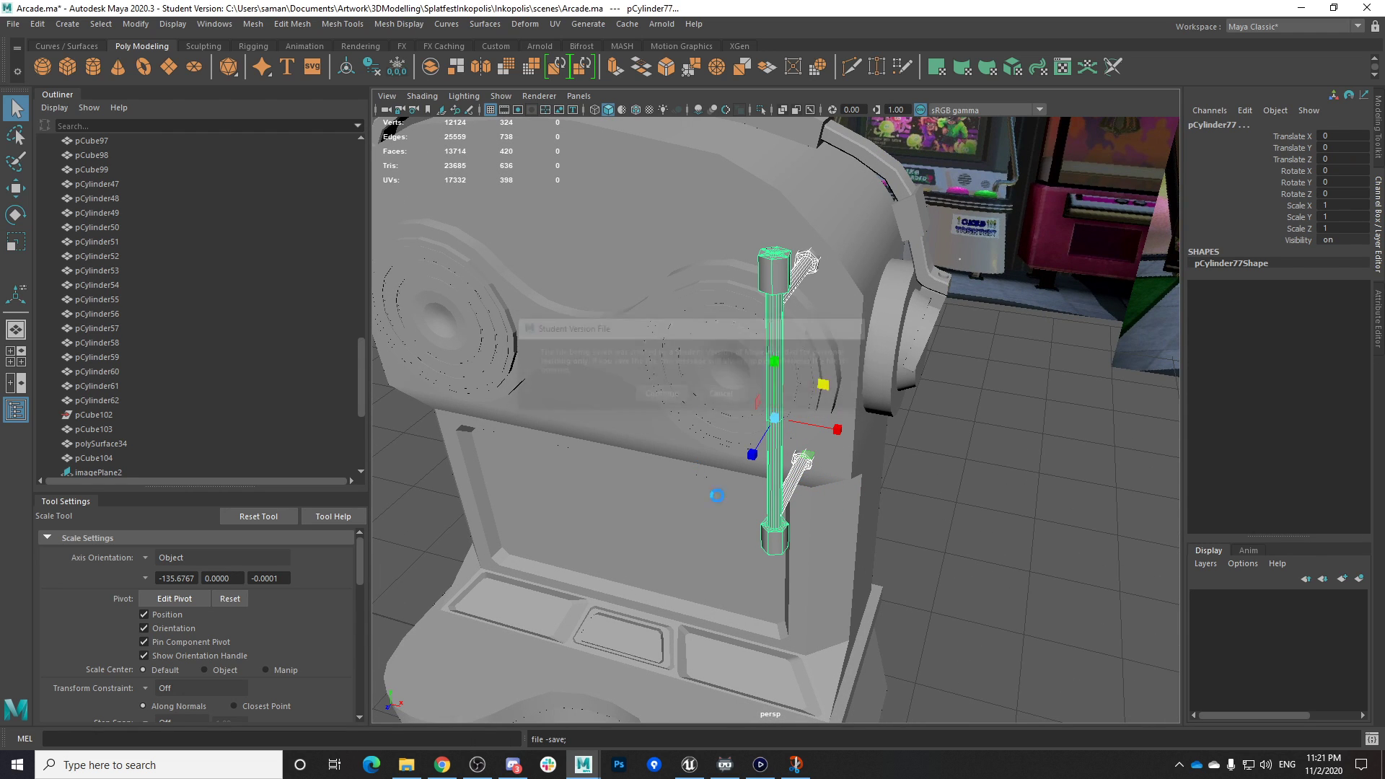
Switch to the game capture and examine the reference arcade cabinet for how far the sign frame sits from its front
left_click_drag(809, 578, 731, 551, "alt")
left_click_drag(865, 581, 765, 599, "alt")
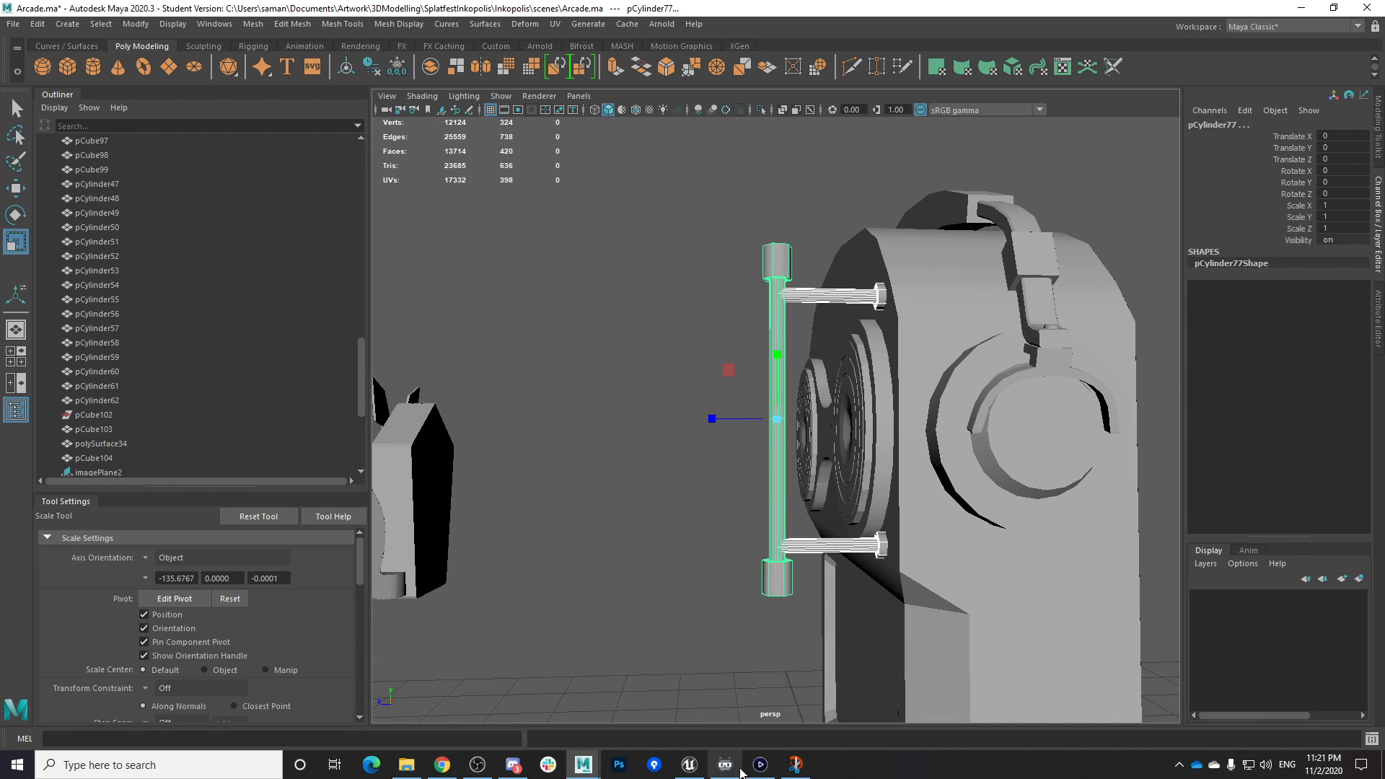
left_click(792, 765)
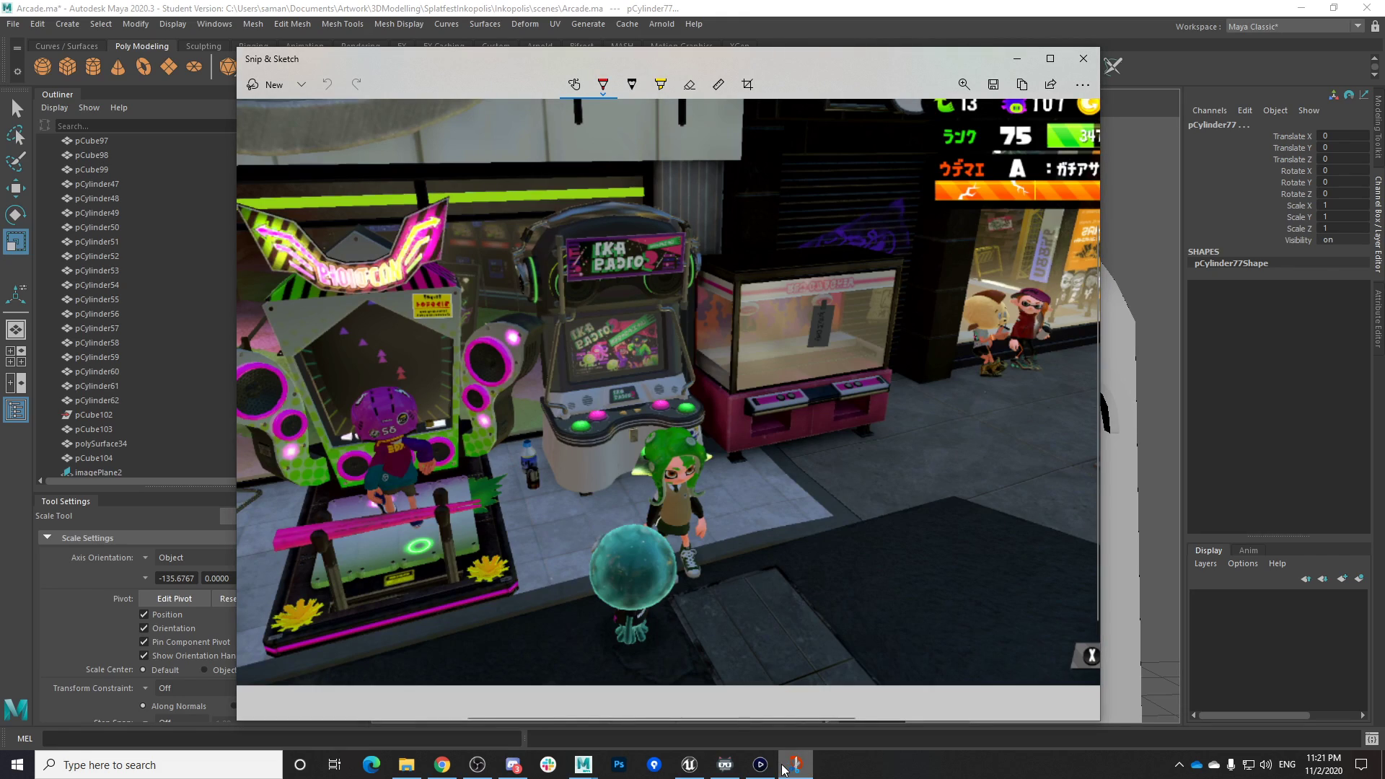
left_click(740, 764)
left_click(761, 765)
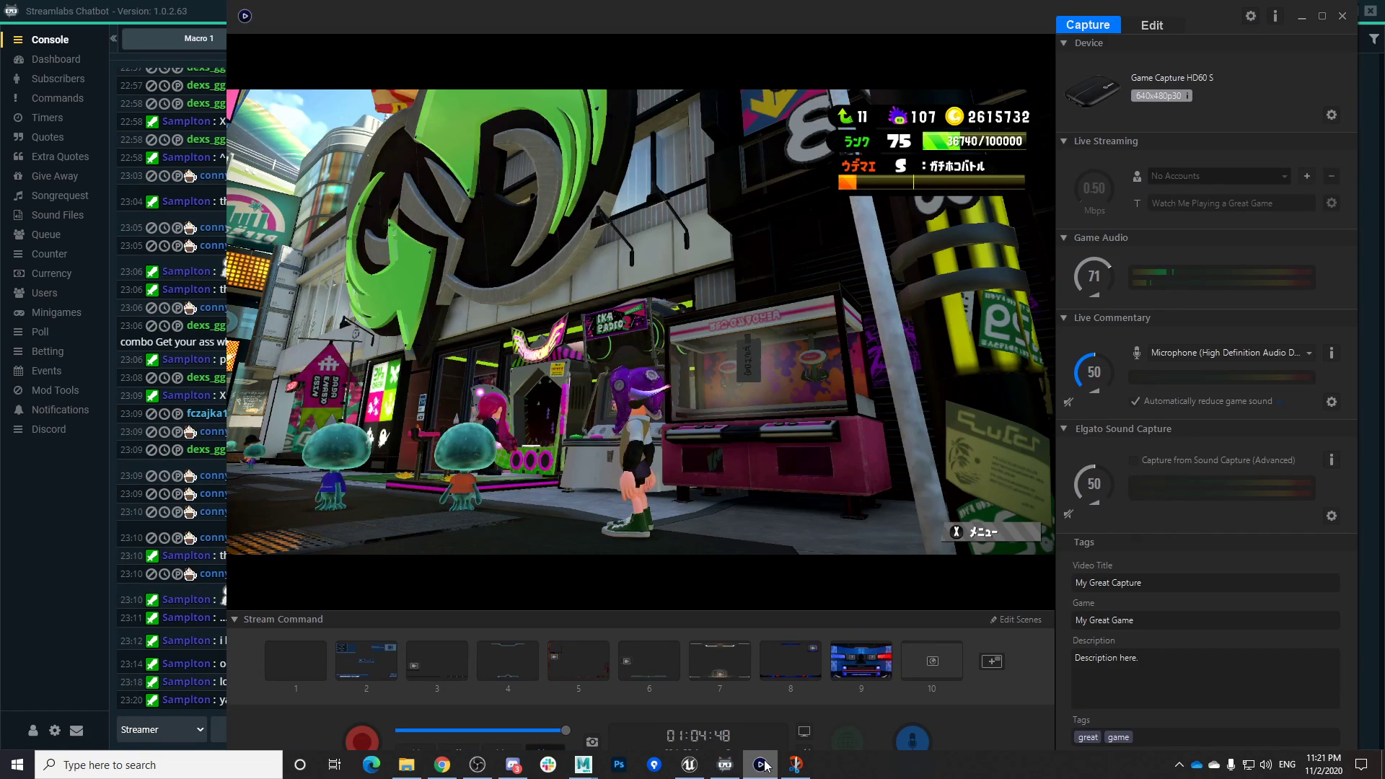
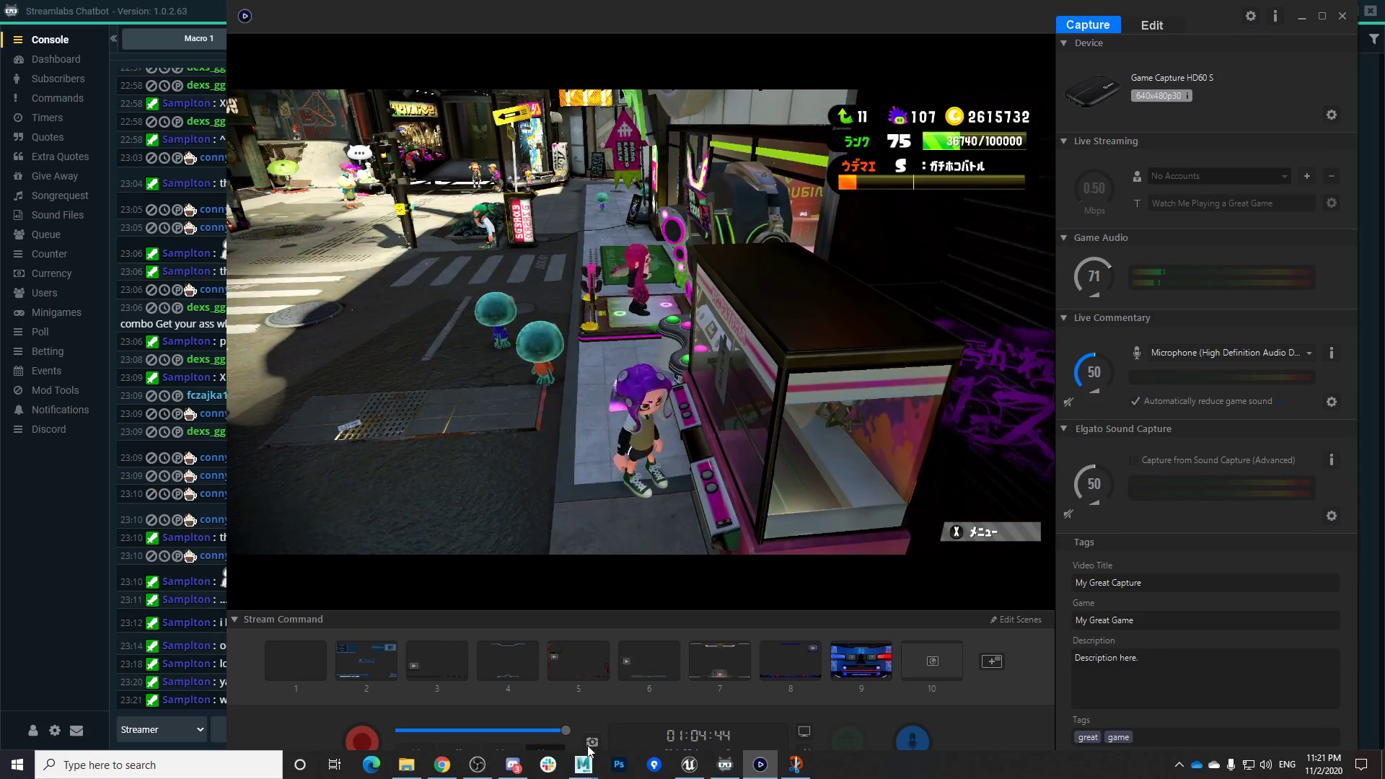
mouse_move(590, 765)
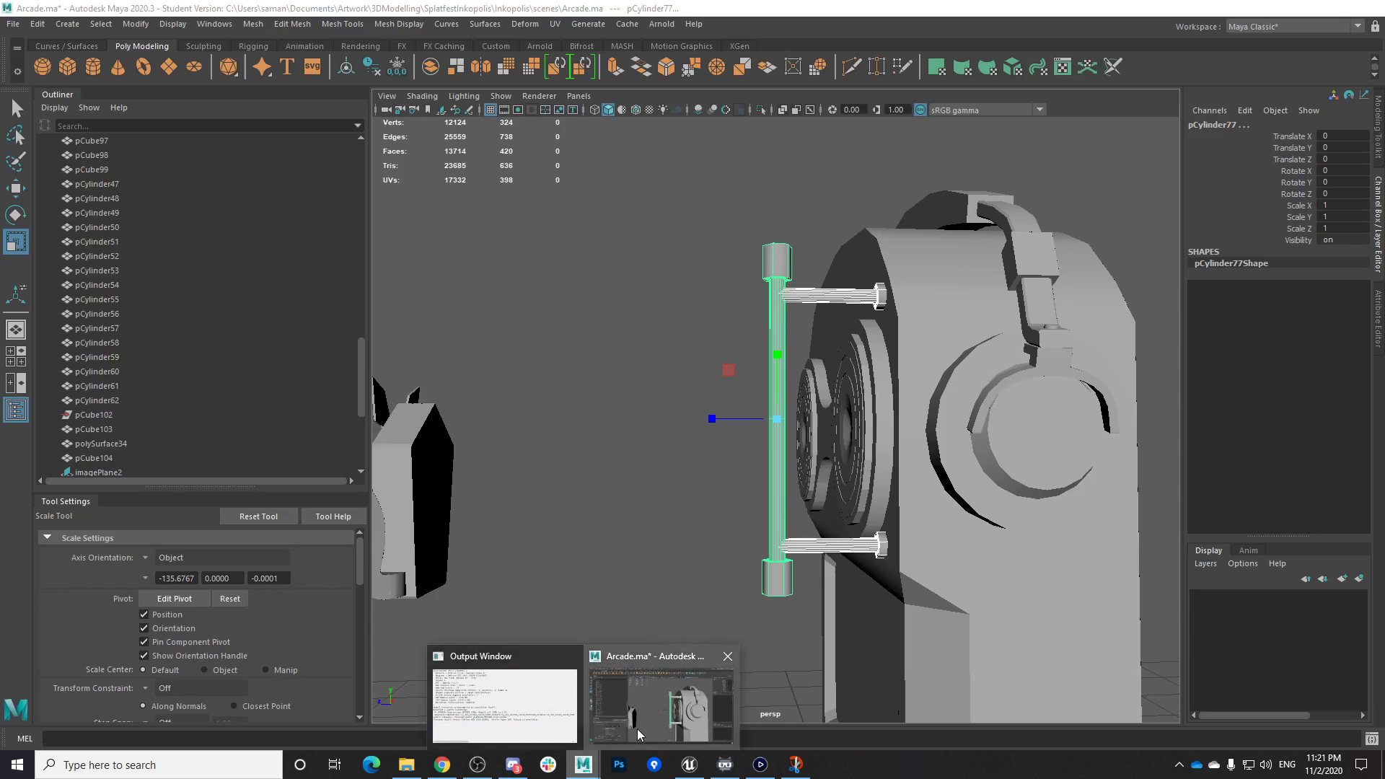
left_click(638, 728)
left_click_drag(970, 572, 929, 546, "alt")
left_click_drag(868, 310, 838, 389, "alt")
left_click(839, 293)
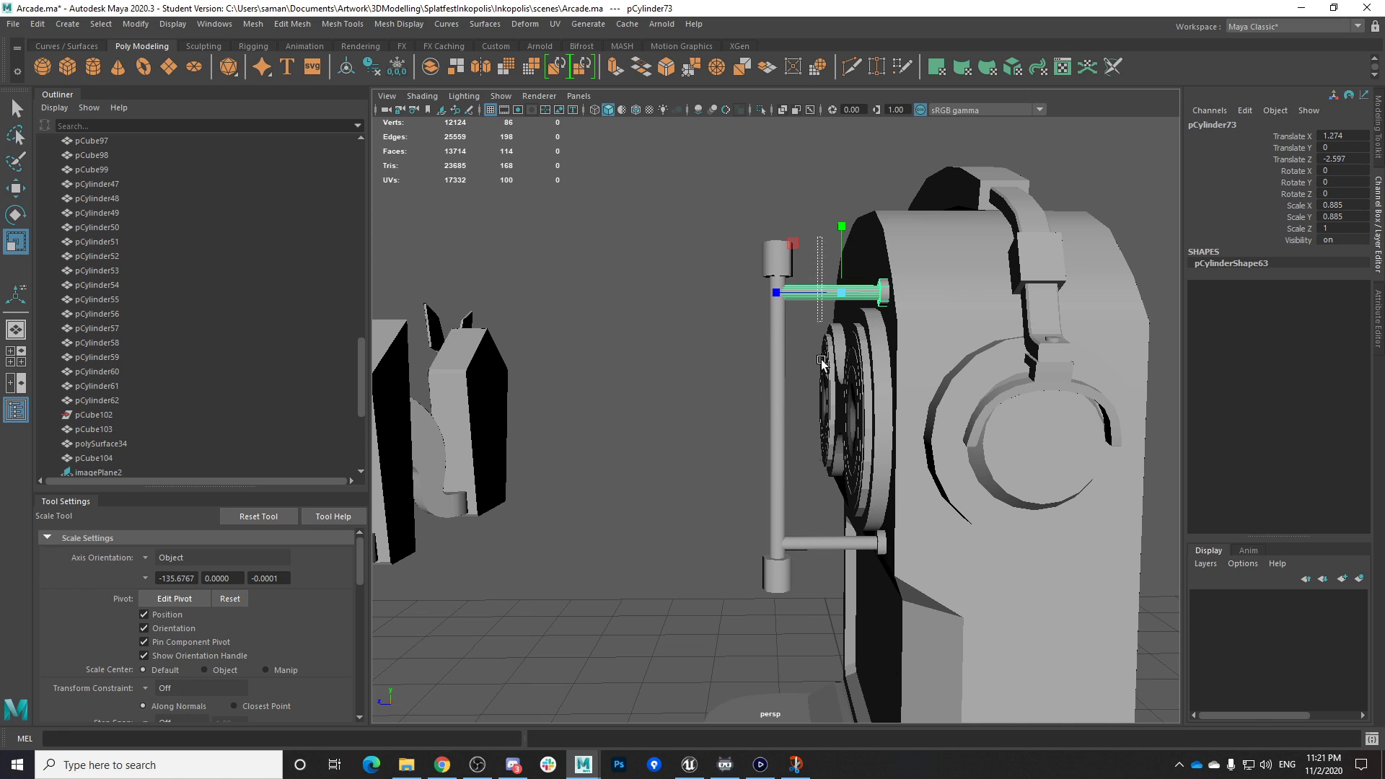
key("ctrl+d")
left_click_drag(822, 319, 848, 468)
right_click_drag(835, 293, 834, 332)
left_click_drag(745, 235, 850, 618)
left_click_drag(829, 223, 836, 635, "ctrl")
key("w")
left_click_drag(774, 310, 816, 324)
key("ctrl+z")
left_click_drag(722, 188, 817, 652)
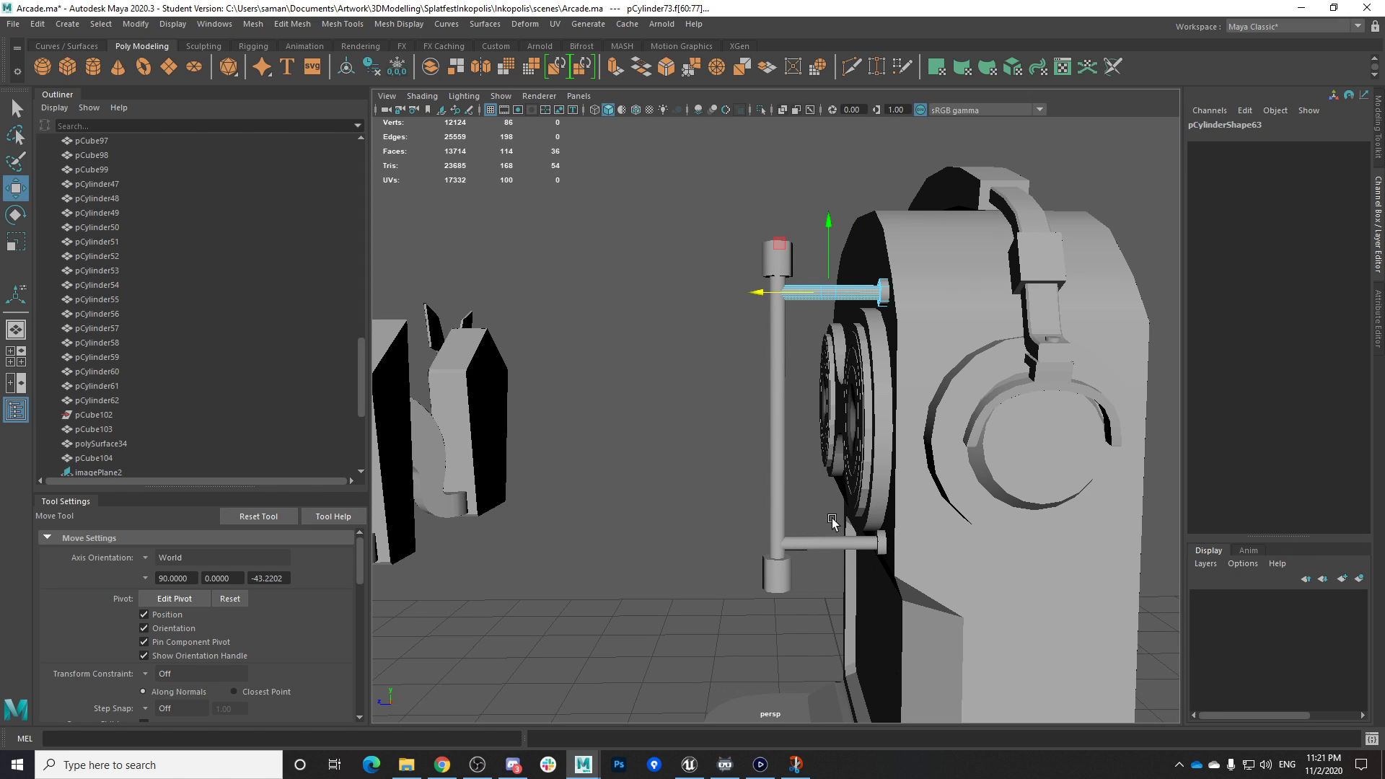
Combine the upper and lower sign mounts into one mesh
left_click(830, 546)
left_click(838, 291, "shift")
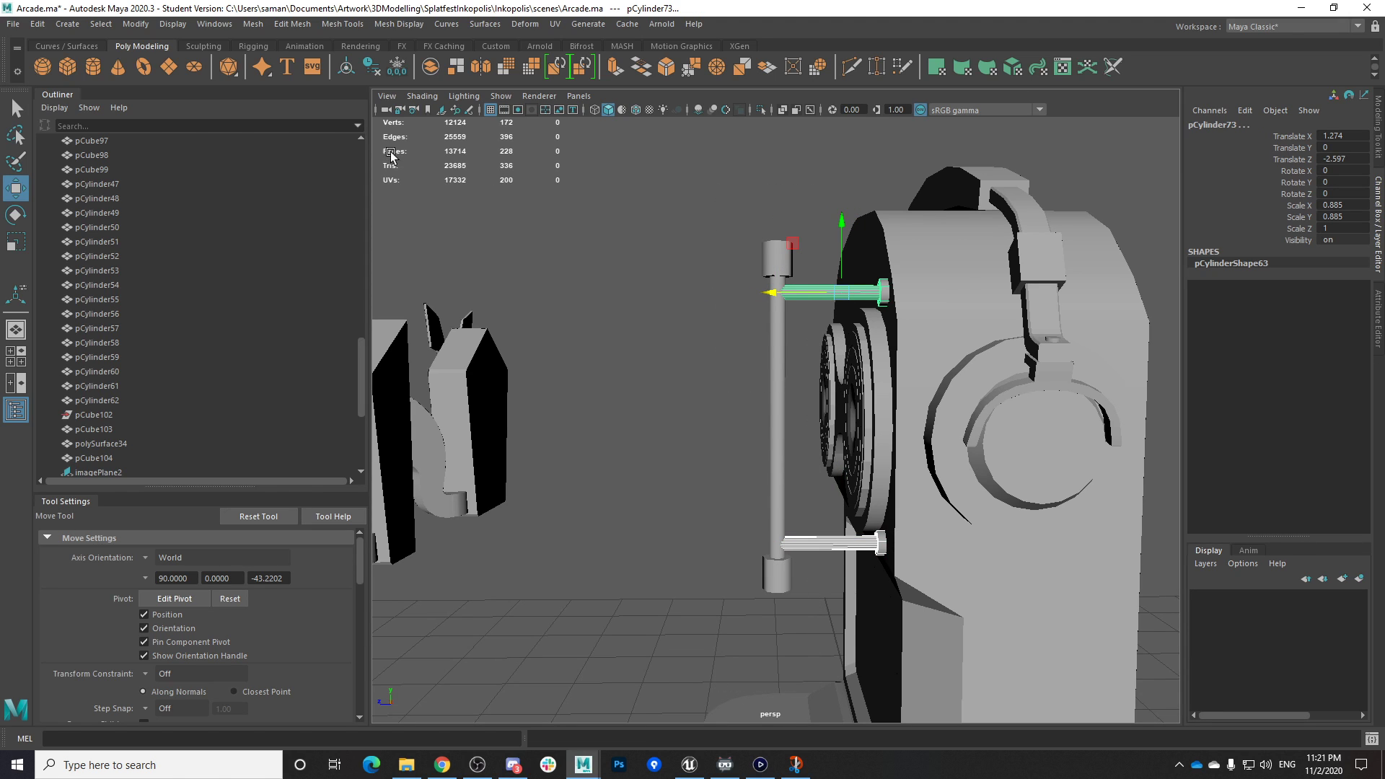
left_click(254, 24)
left_click(277, 56)
Shorten both mounts together by moving their bar-side end faces toward the cabinet
right_click(835, 293)
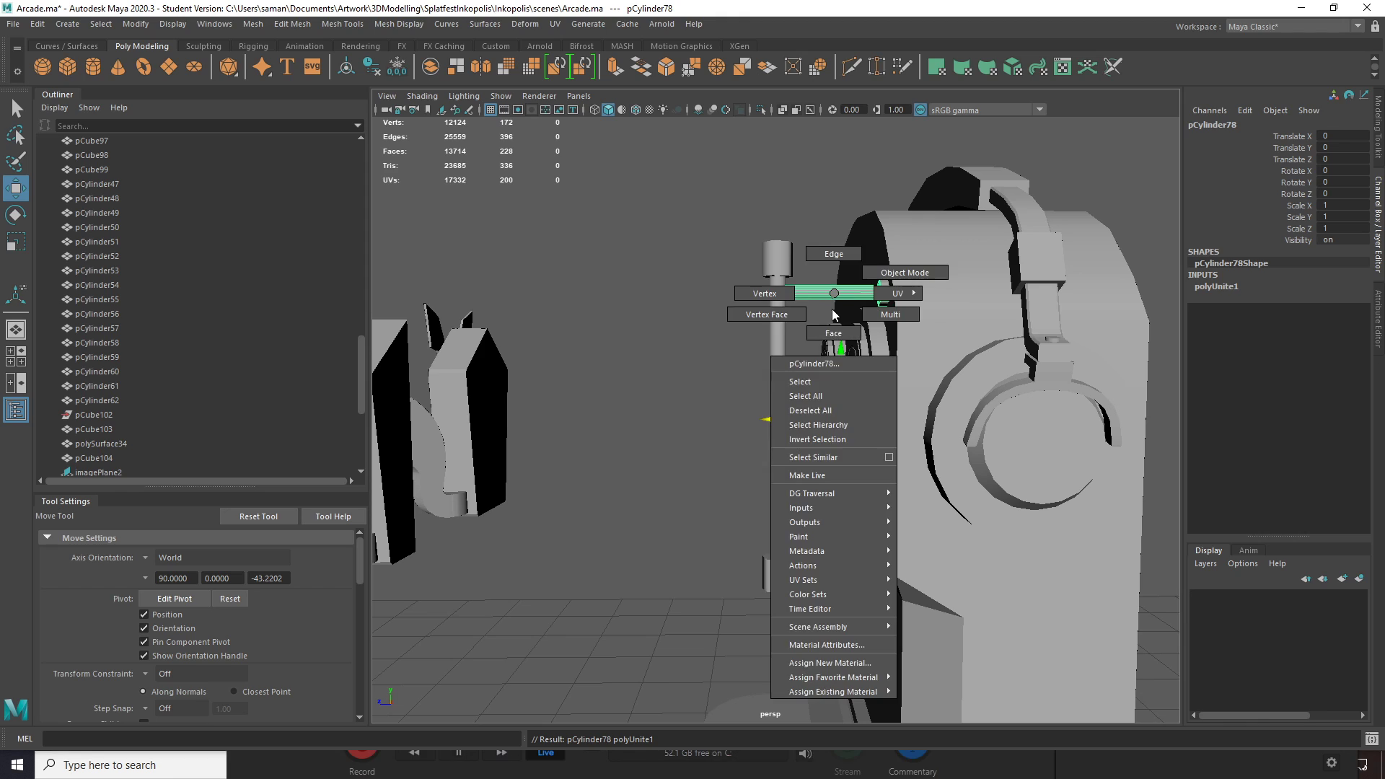
right_click_drag(833, 302, 834, 334)
left_click_drag(714, 239, 803, 635)
left_click_drag(816, 249, 821, 655, "ctrl")
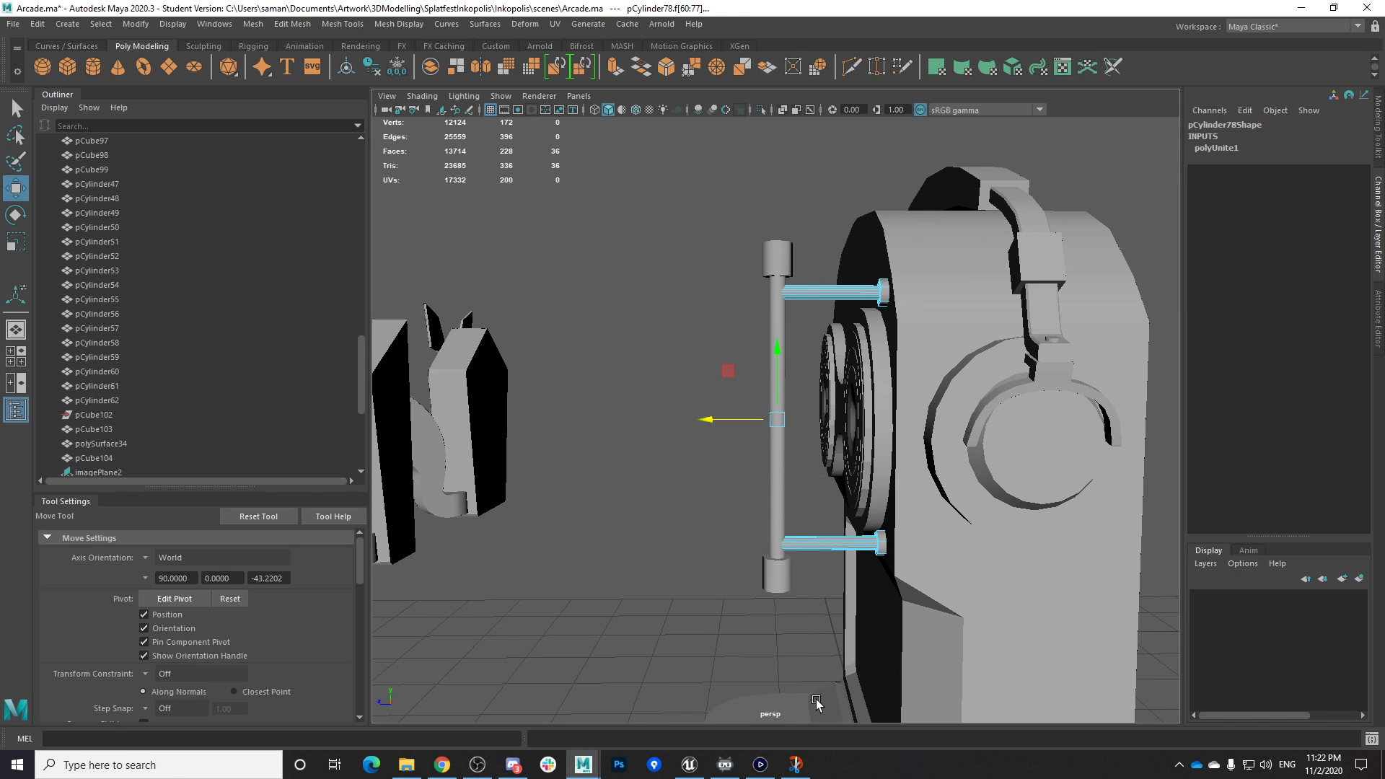
left_click_drag(719, 419, 778, 454)
Move the upright bar back against the ends of the shortened mounts and save the scene
right_click_drag(785, 315, 809, 307)
left_click(782, 319)
left_click_drag(727, 419, 860, 532)
left_click(861, 531)
key("ctrl+s")
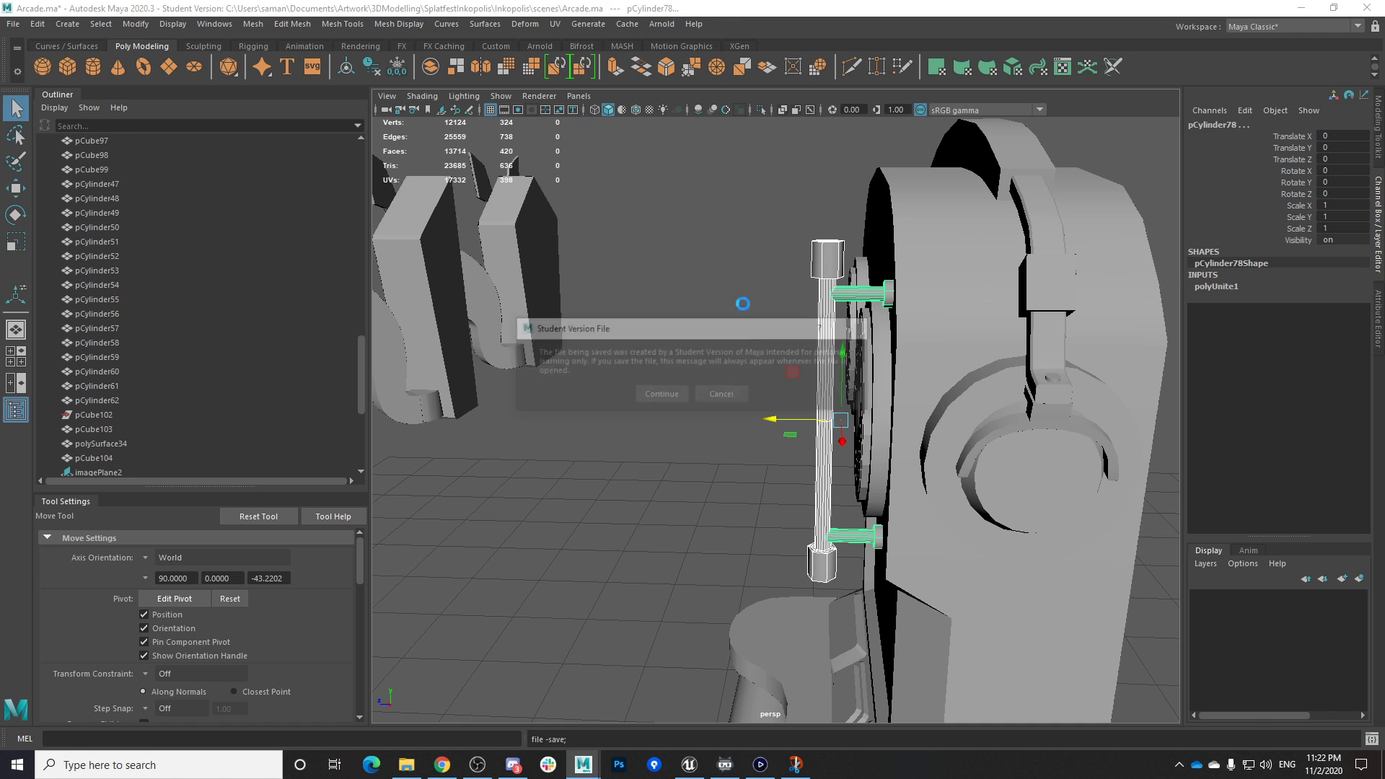
key("Return")
Combine the upright bar and its mounts into one mesh and save the scene
left_click(254, 24)
left_click(311, 72)
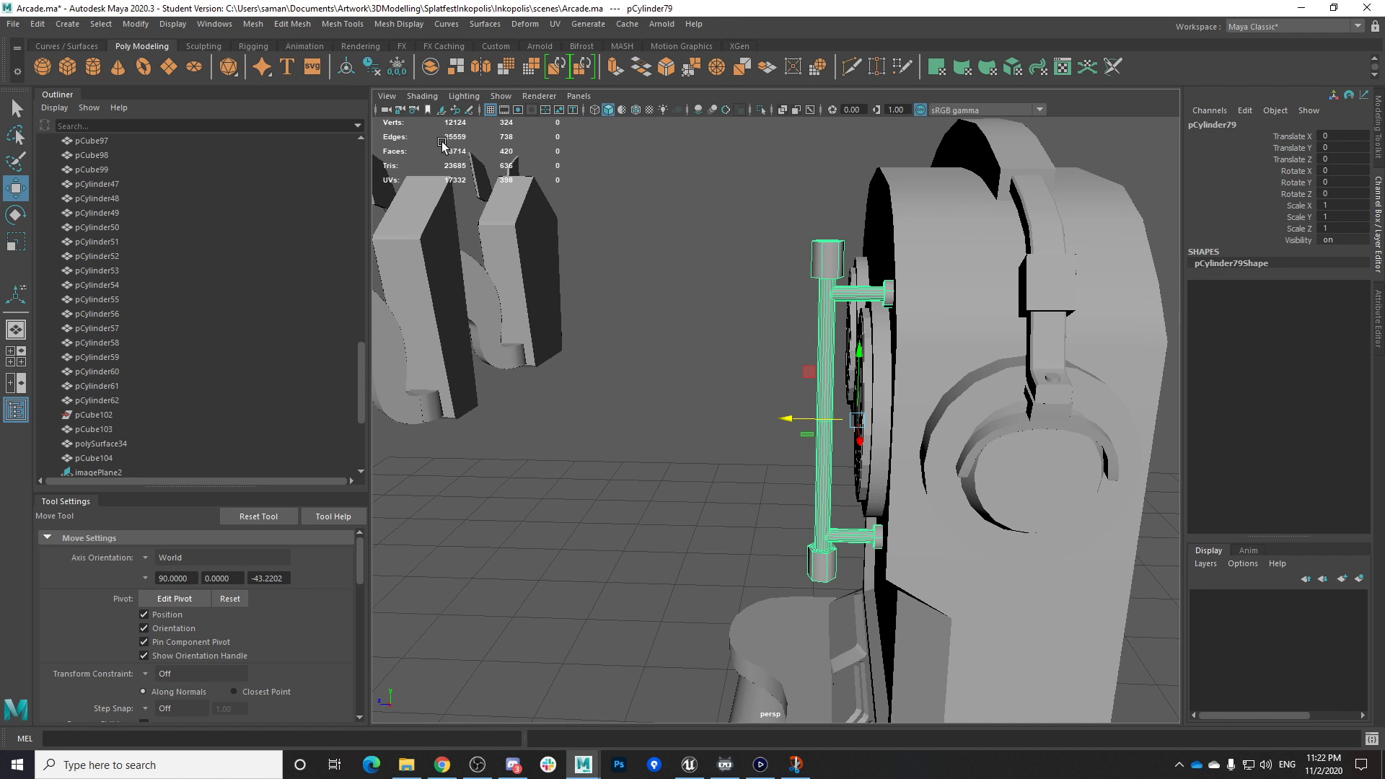
left_click_drag(613, 325, 830, 316, "alt")
scroll(707, 523, "down", 3)
middle_click_drag(721, 504, 944, 619, "alt")
key("ctrl+s")
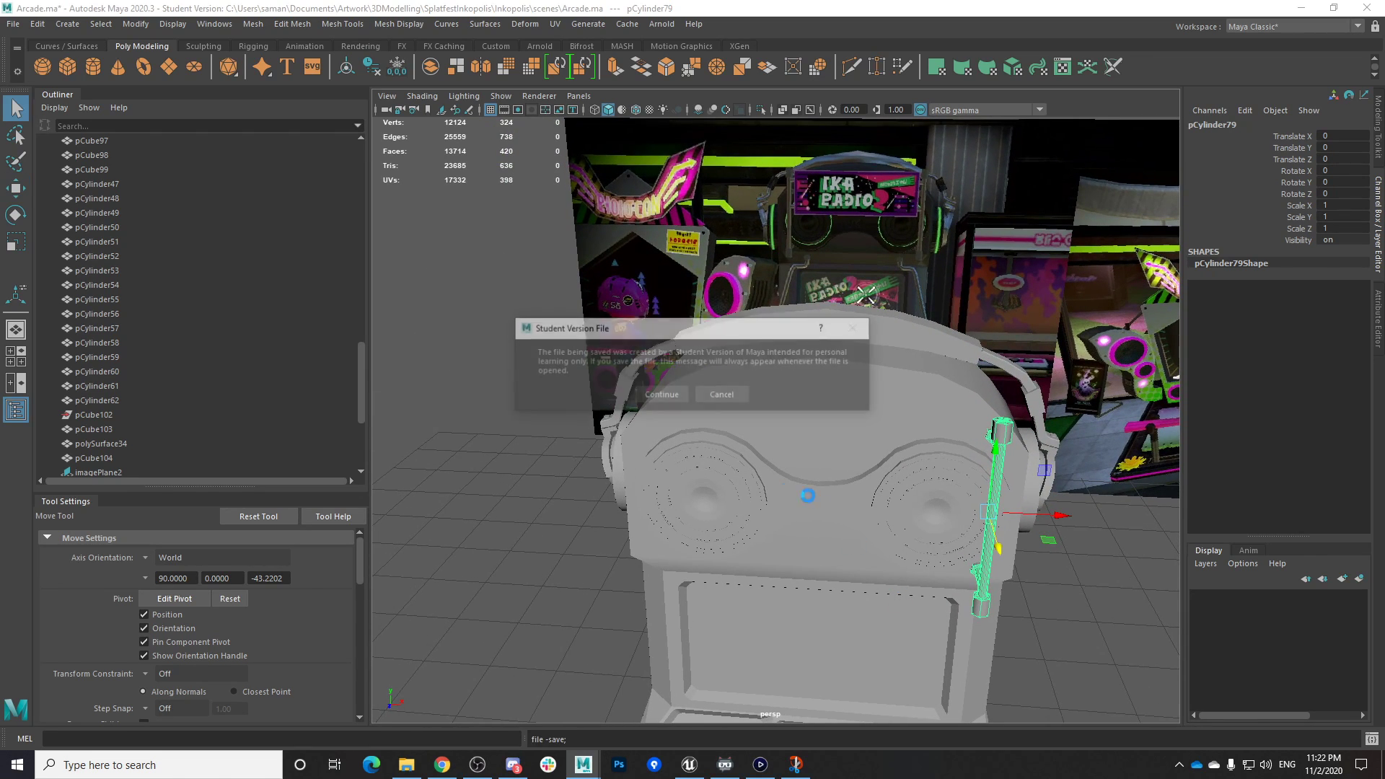
key("Return")
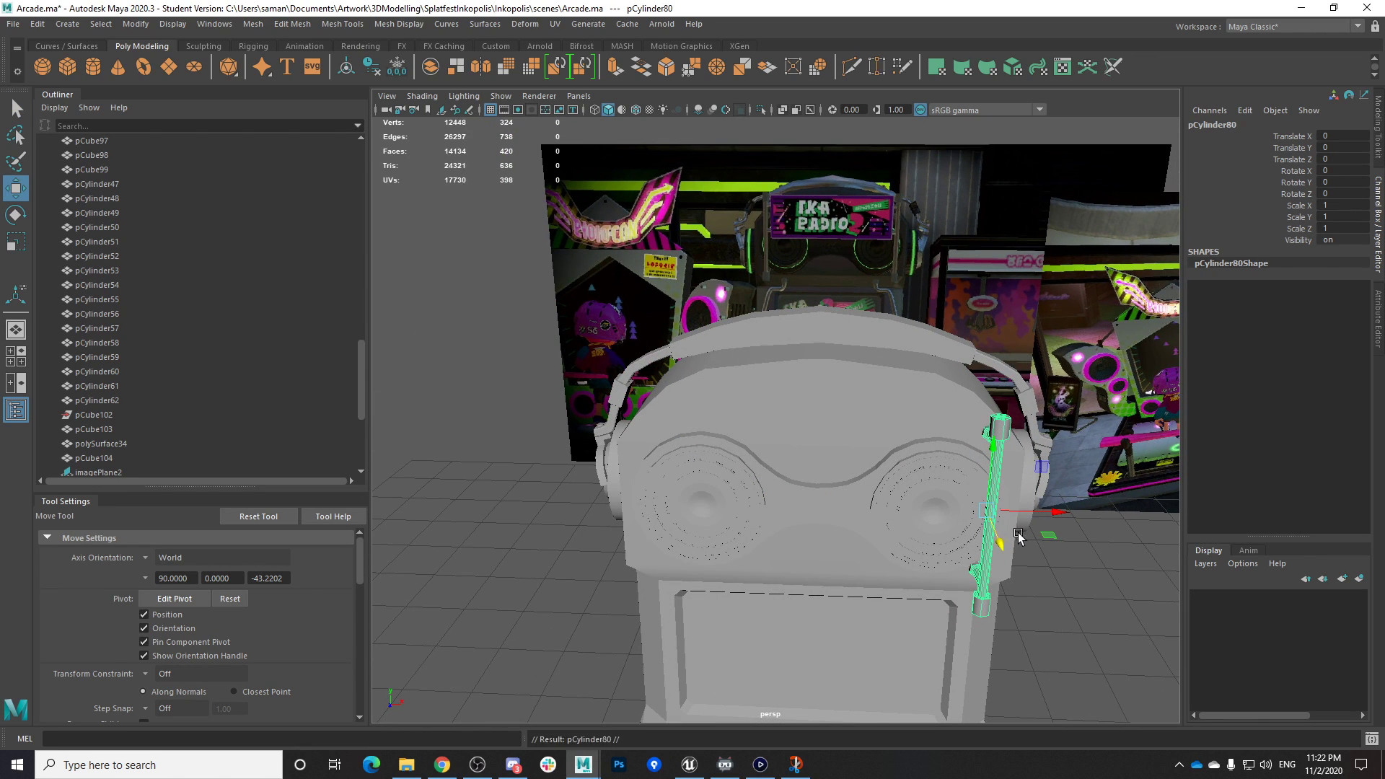
Place a duplicate of the upright frame on the cabinet's opposite side at Translate X -288.648, using the front view for alignment
left_click_drag(1037, 512, 708, 508)
key("space")
left_click_drag(707, 508, 674, 583)
key("f")
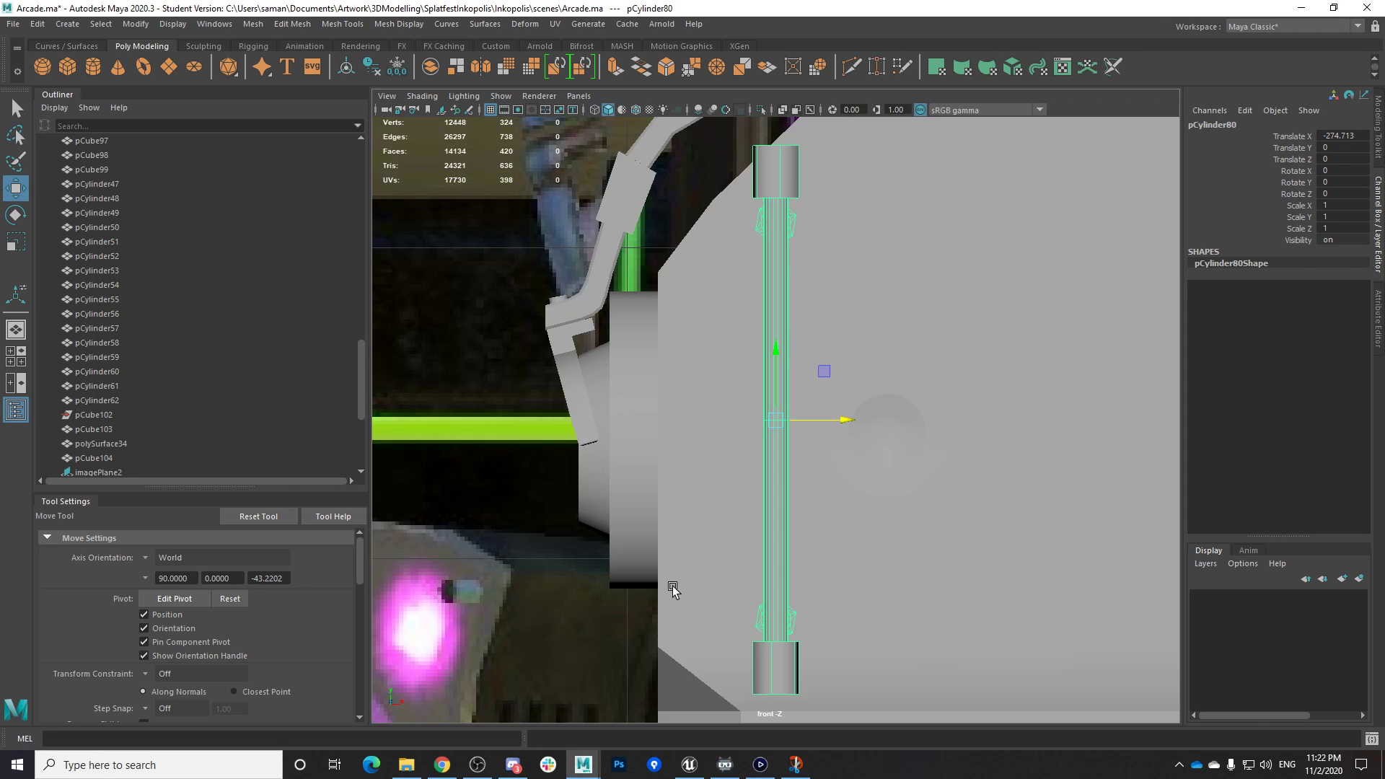
scroll(781, 454, "down", 5)
left_click_drag(850, 428, 833, 427)
middle_click_drag(886, 437, 569, 443, "alt")
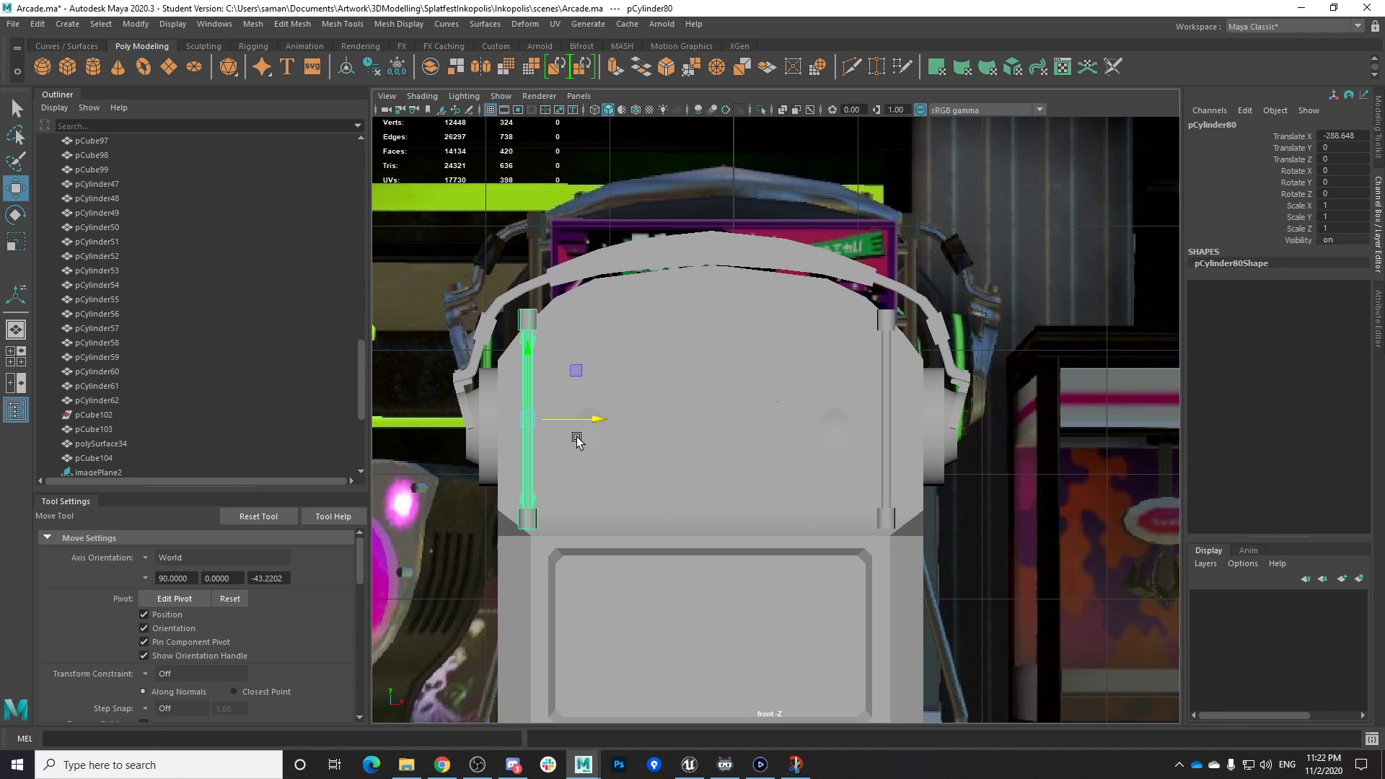
middle_click_drag(510, 406, 562, 341, "alt")
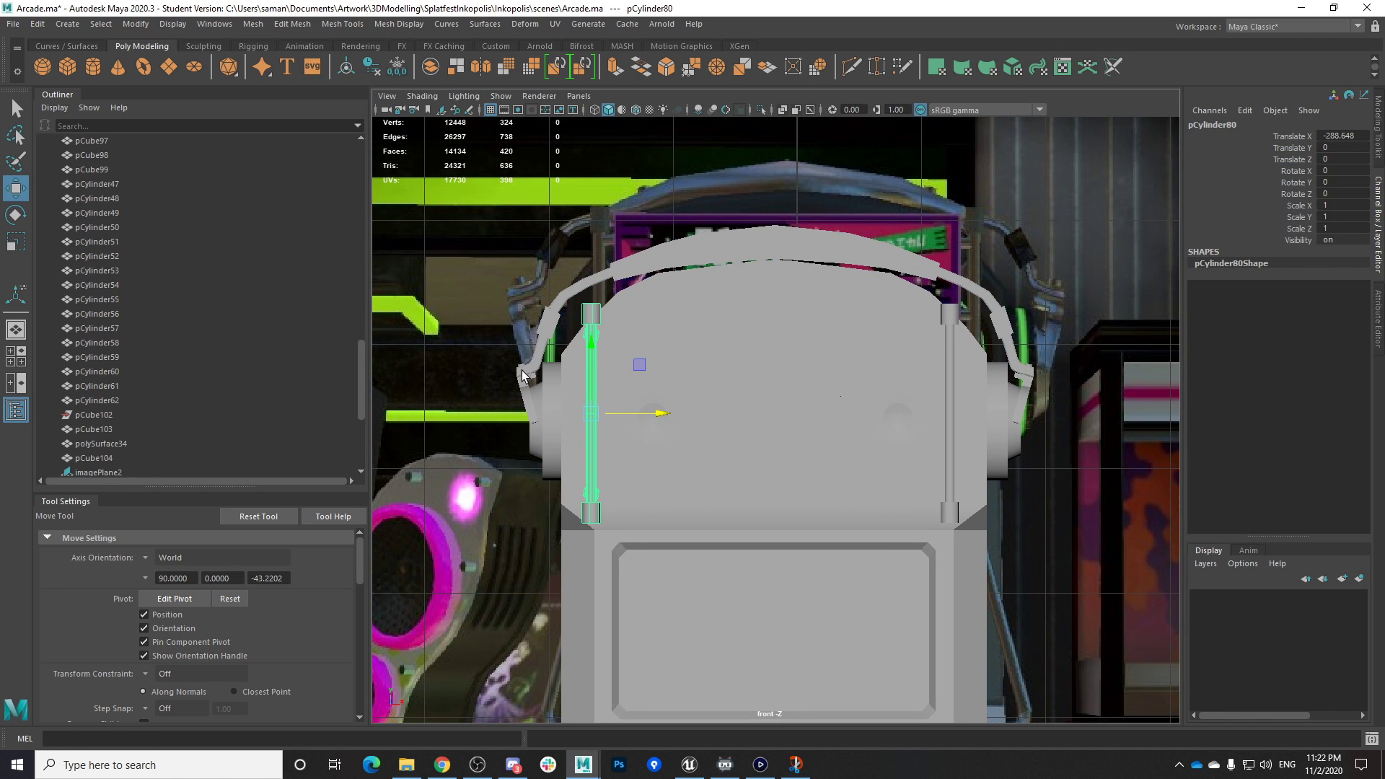
Create a polygon cylinder for the sign's crossbar, set its Rotate Z to 90 and scale it uniformly to about 21.5
scroll(594, 314, "down", 4)
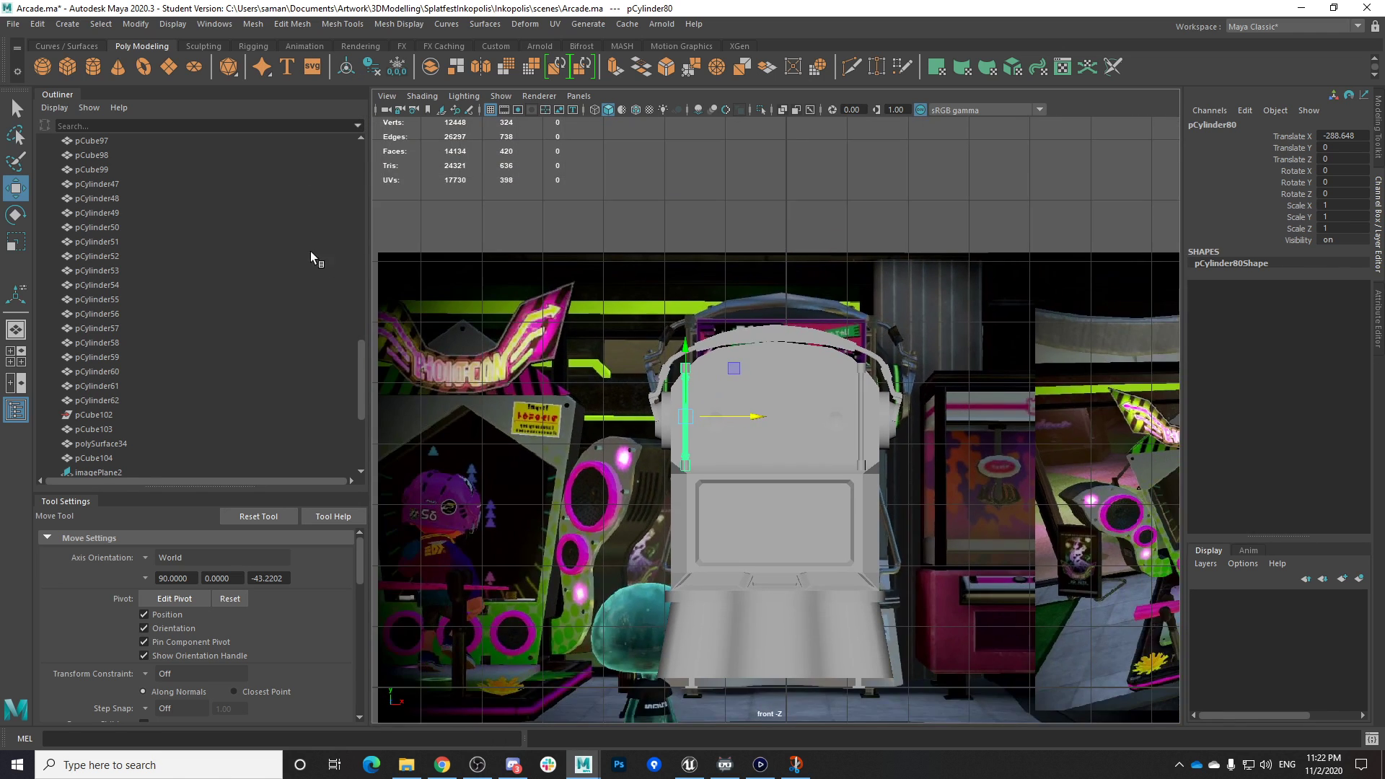
left_click(92, 67)
left_click_drag(788, 625, 1114, 418)
key("e")
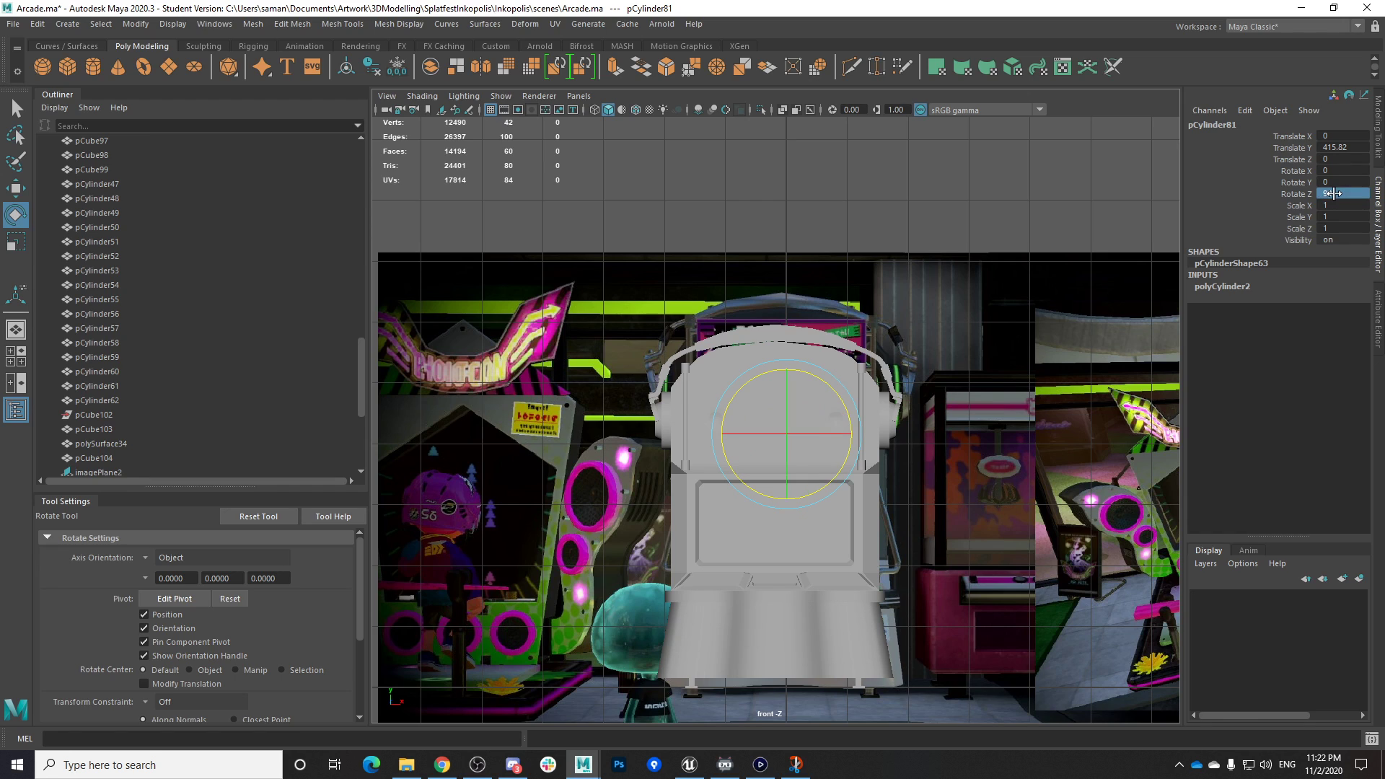
key("r")
left_click_drag(787, 435, 803, 440)
Move the crossbar cylinder to about X -23.7, Y 488.1, Z 64.5 and scale it to about 10.6 in X and Z and 50.1 in Y
key("4")
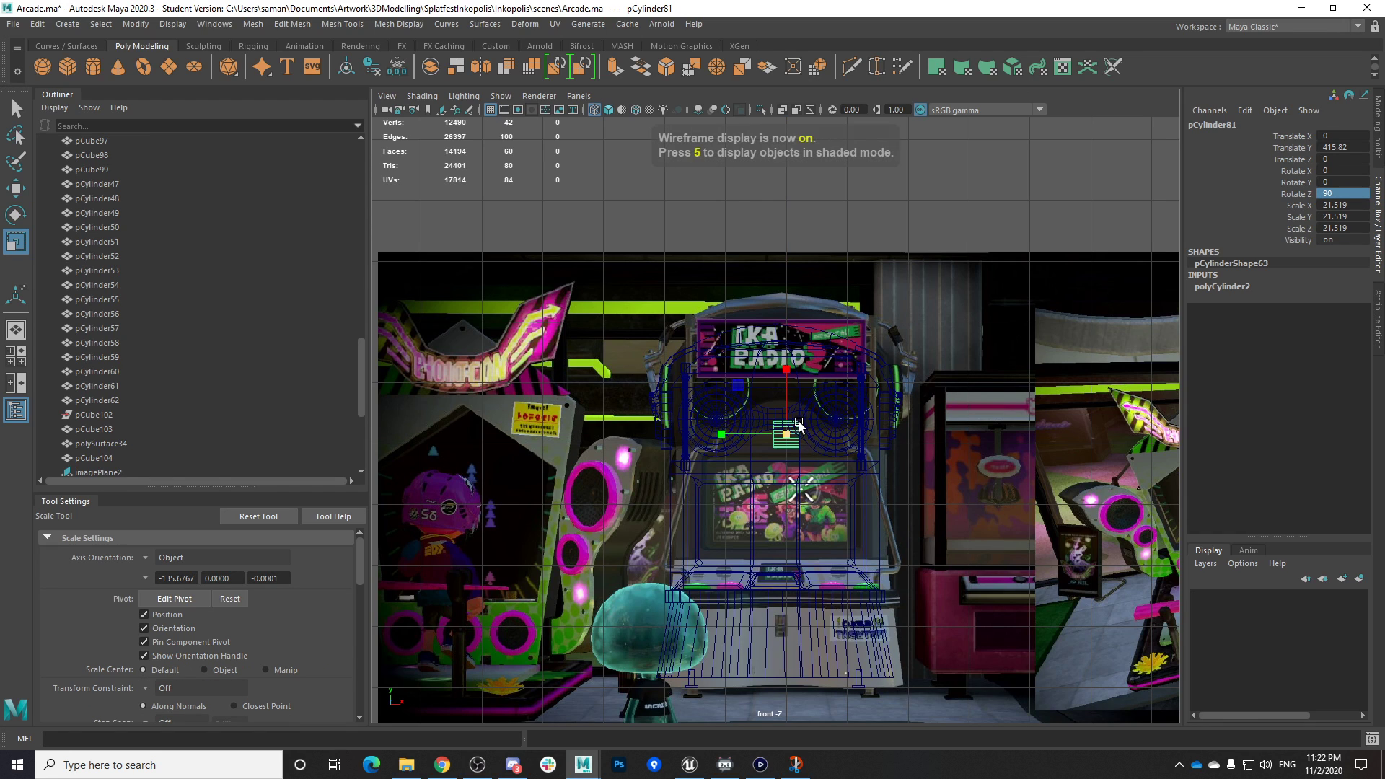
key("w")
middle_click_drag(807, 448, 814, 391)
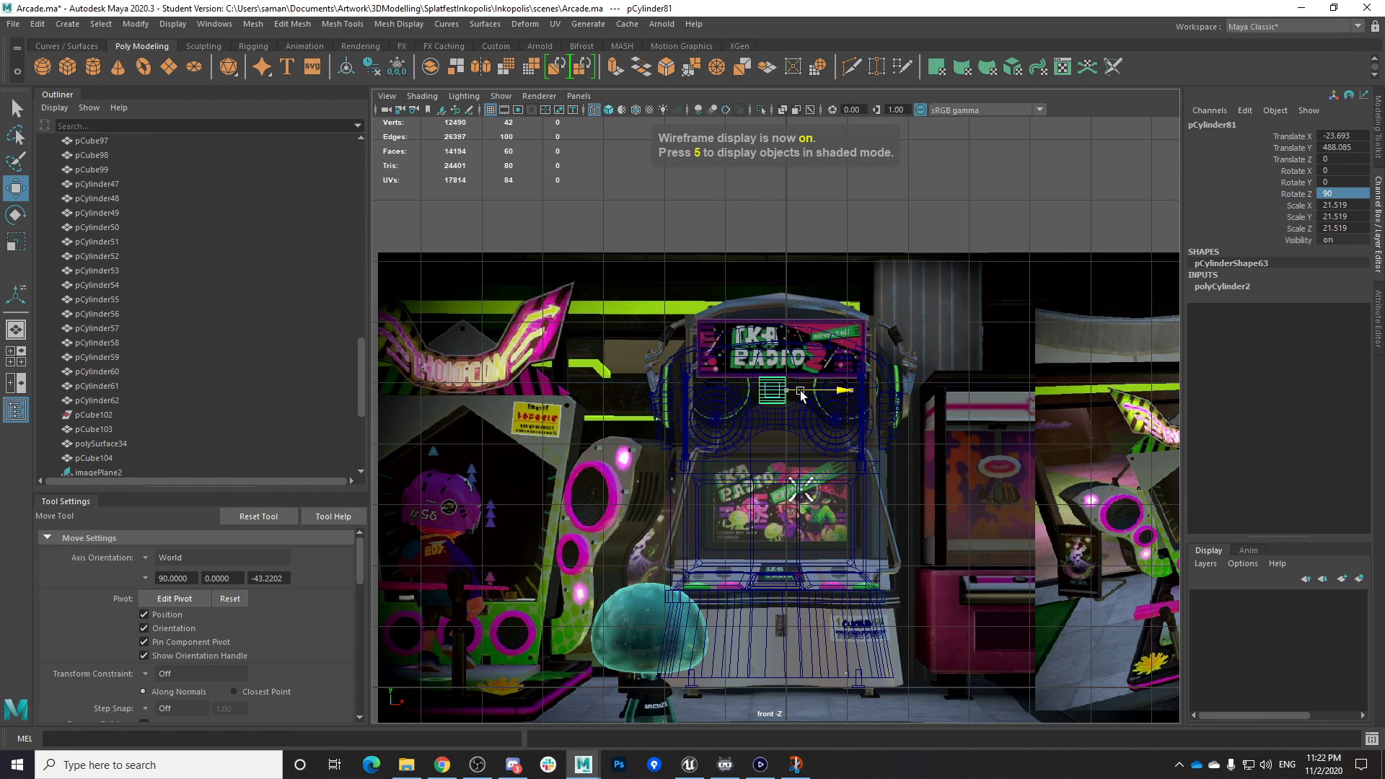
key("r")
left_click_drag(772, 390, 756, 398)
key("space")
key("space")
middle_click_drag(841, 433, 671, 313)
key("w")
middle_click_drag(860, 479, 772, 467)
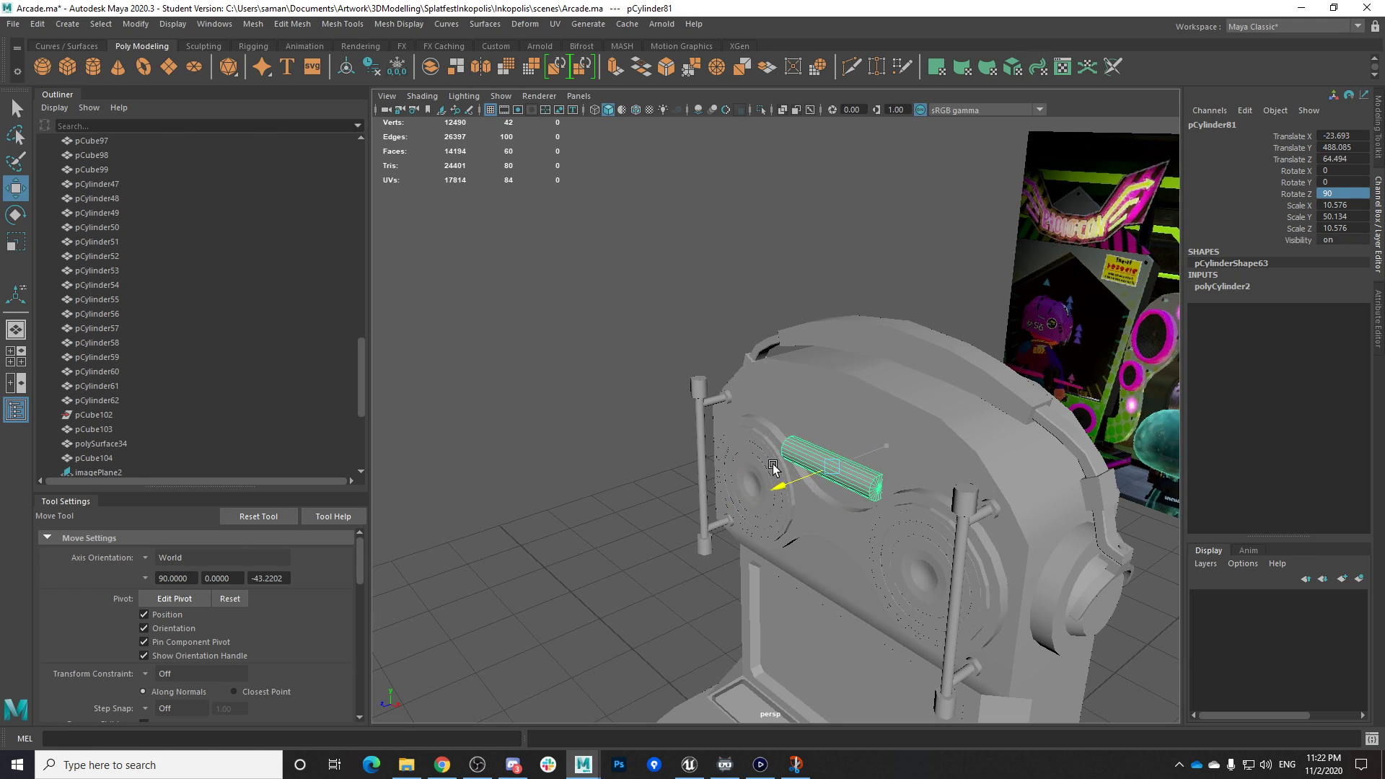
In the side view, align the crossbar with the upright at about Y 500.7, Z 93, and thin it to 3.211 in X and Z
left_click_drag(773, 468, 723, 452, "alt")
key("space")
key("space")
key("f")
right_click_drag(855, 520, 770, 498, "alt")
left_click_drag(738, 419, 599, 413)
middle_click_drag(600, 413, 721, 435, "alt")
left_click_drag(701, 442, 663, 441)
key("r")
left_click_drag(672, 394, 734, 285)
key("w")
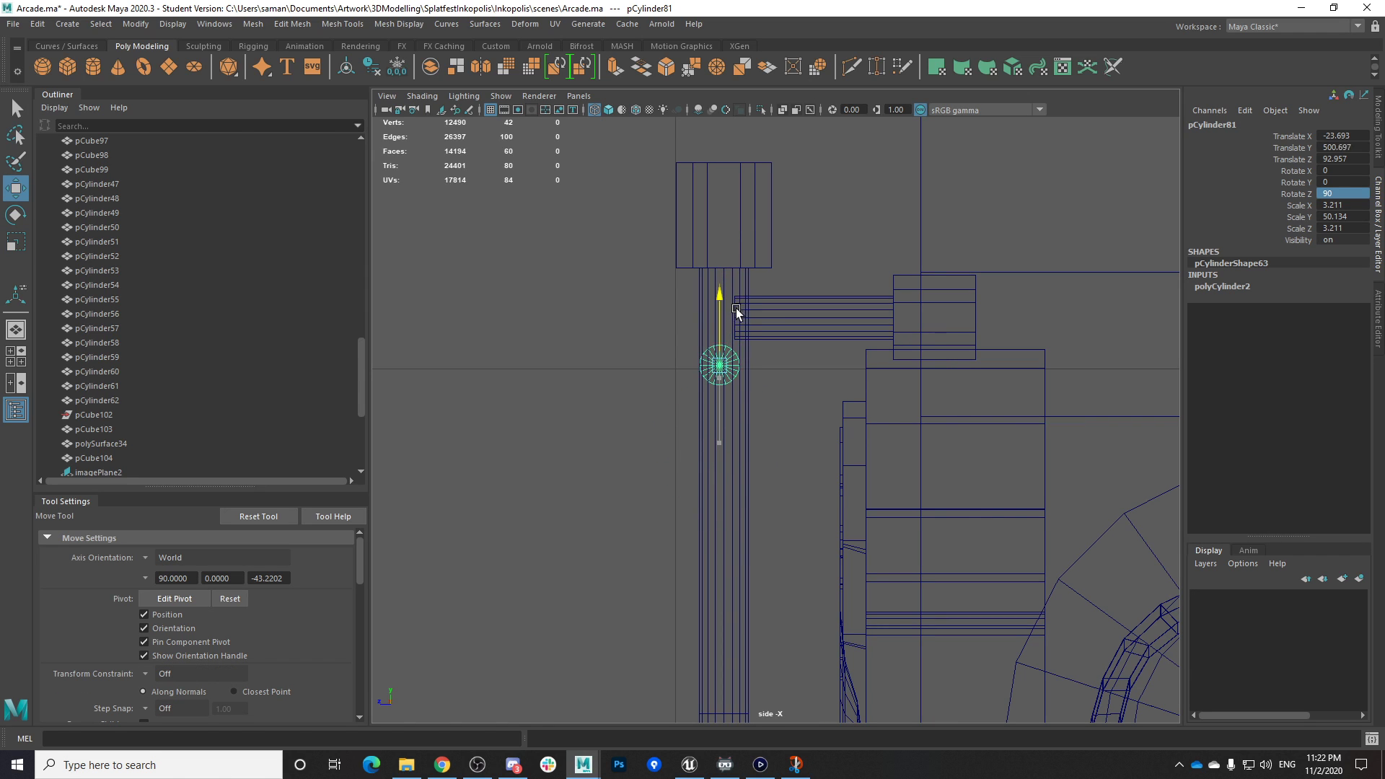
Switch to the game capture to check the crossbar's placement on the reference cabinet, and return to Maya
left_click(761, 765)
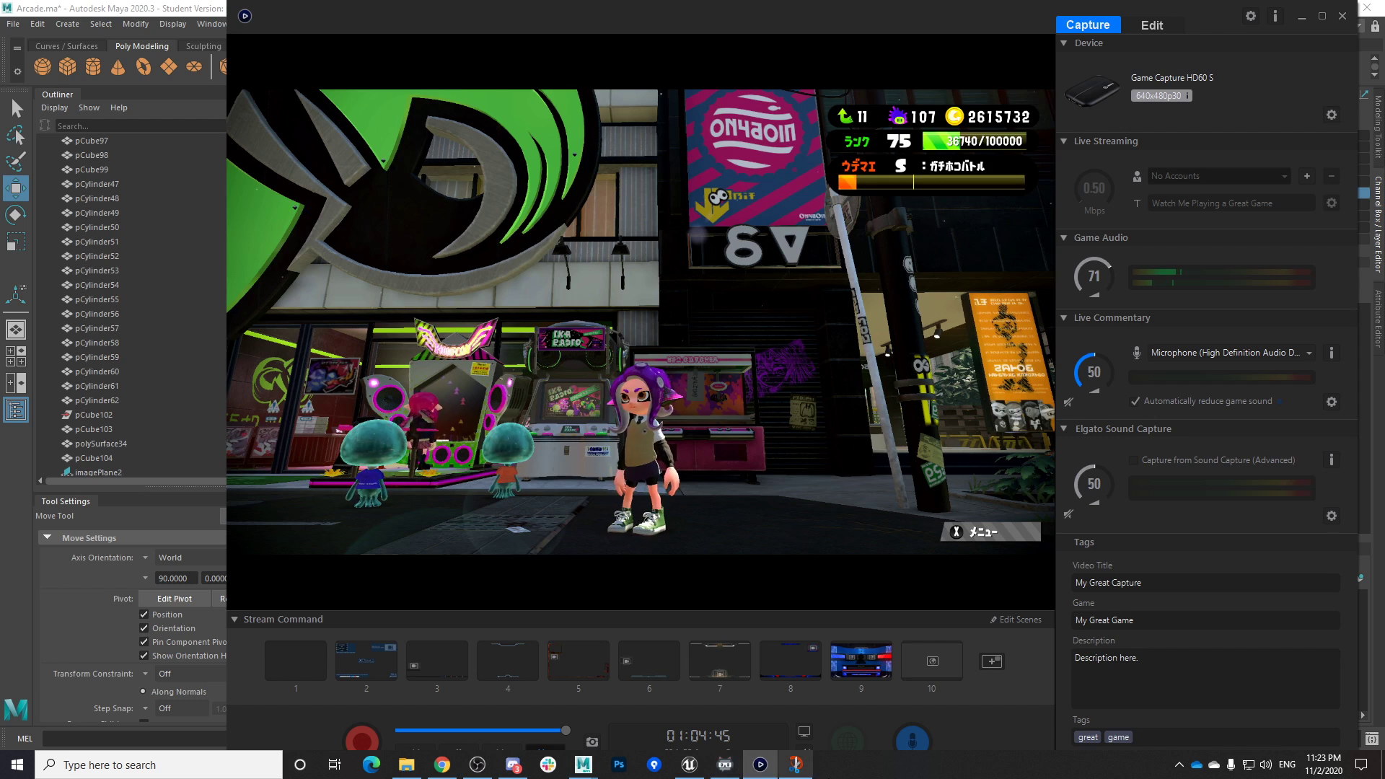
mouse_move(583, 765)
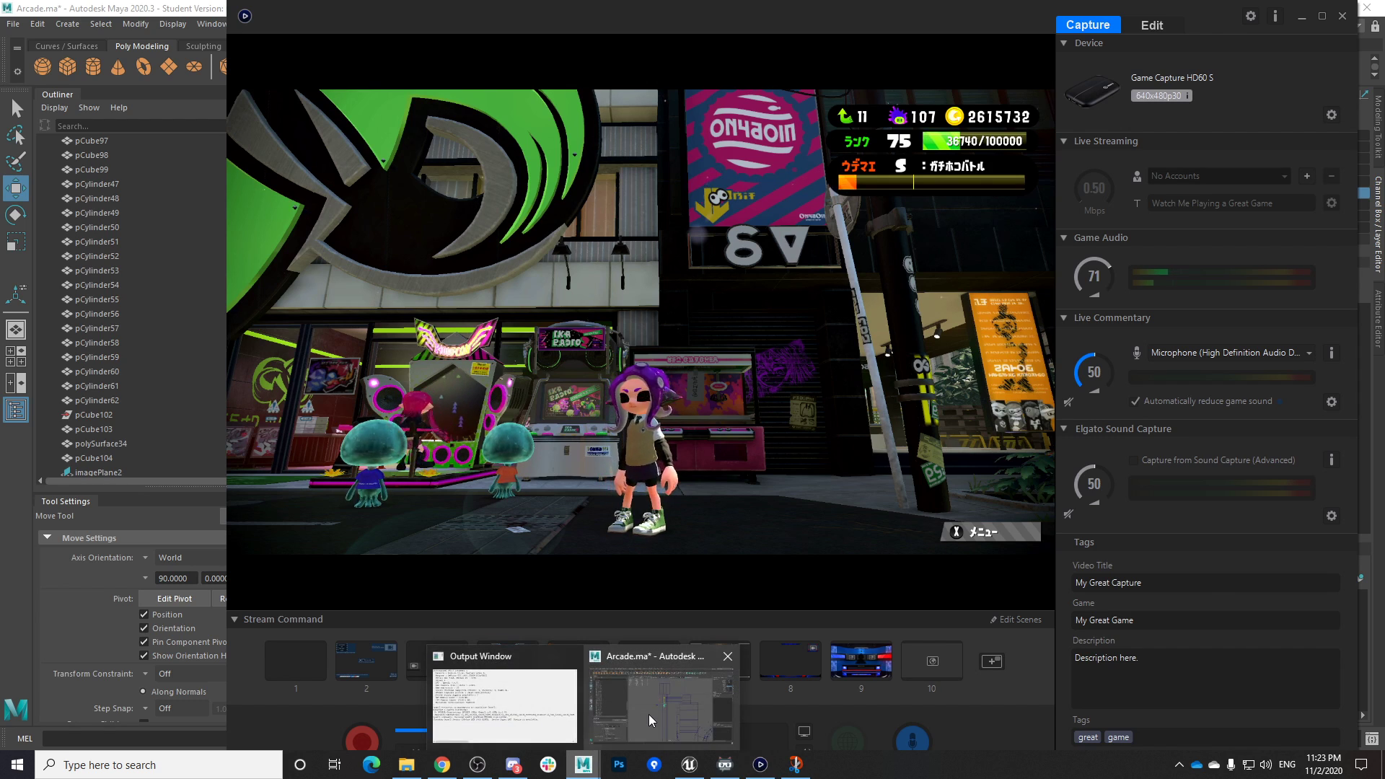
left_click(659, 678)
Fine-tune the crossbar's position to Translate Y 497.804 and Z 92.263, and save the scene
key("ctrl+s")
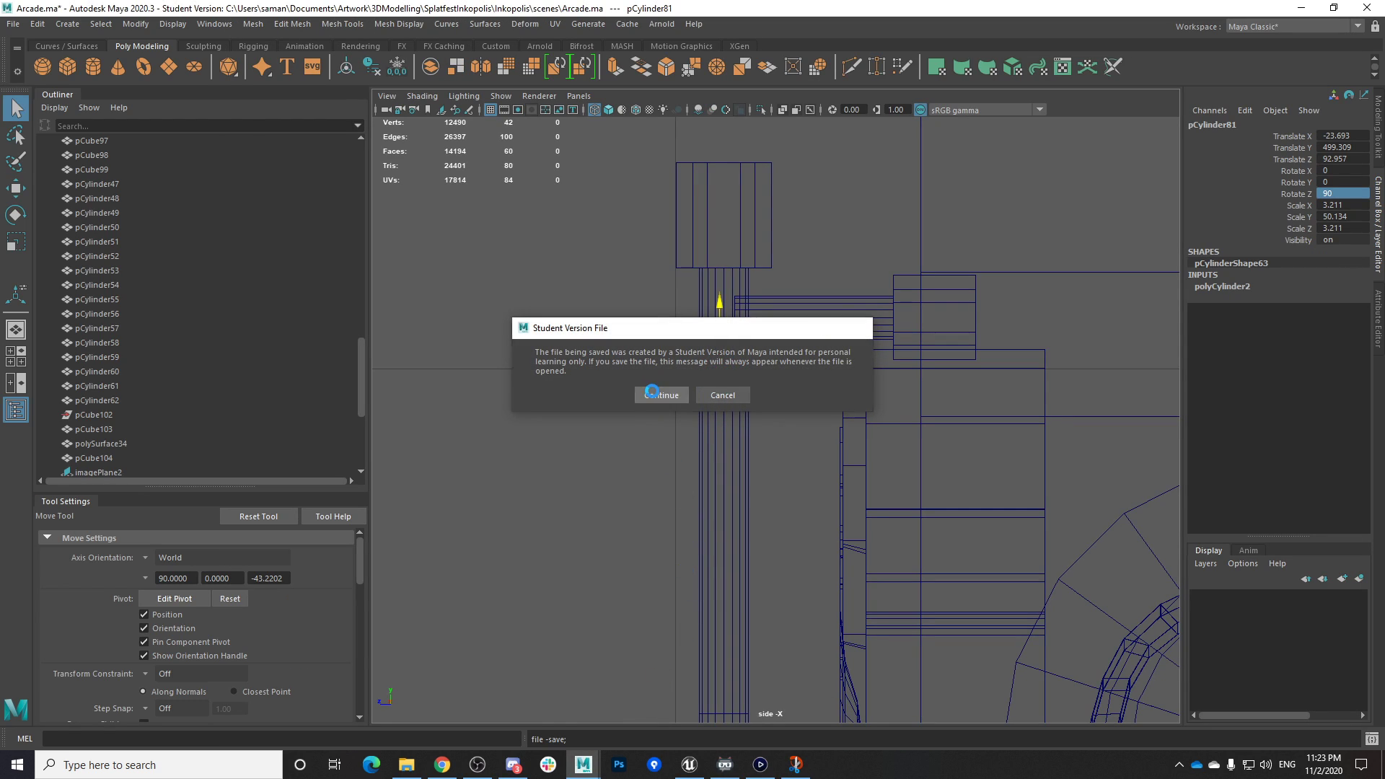
key("Return")
left_click_drag(716, 318, 718, 319)
left_click_drag(689, 380, 687, 386)
key("ctrl+s")
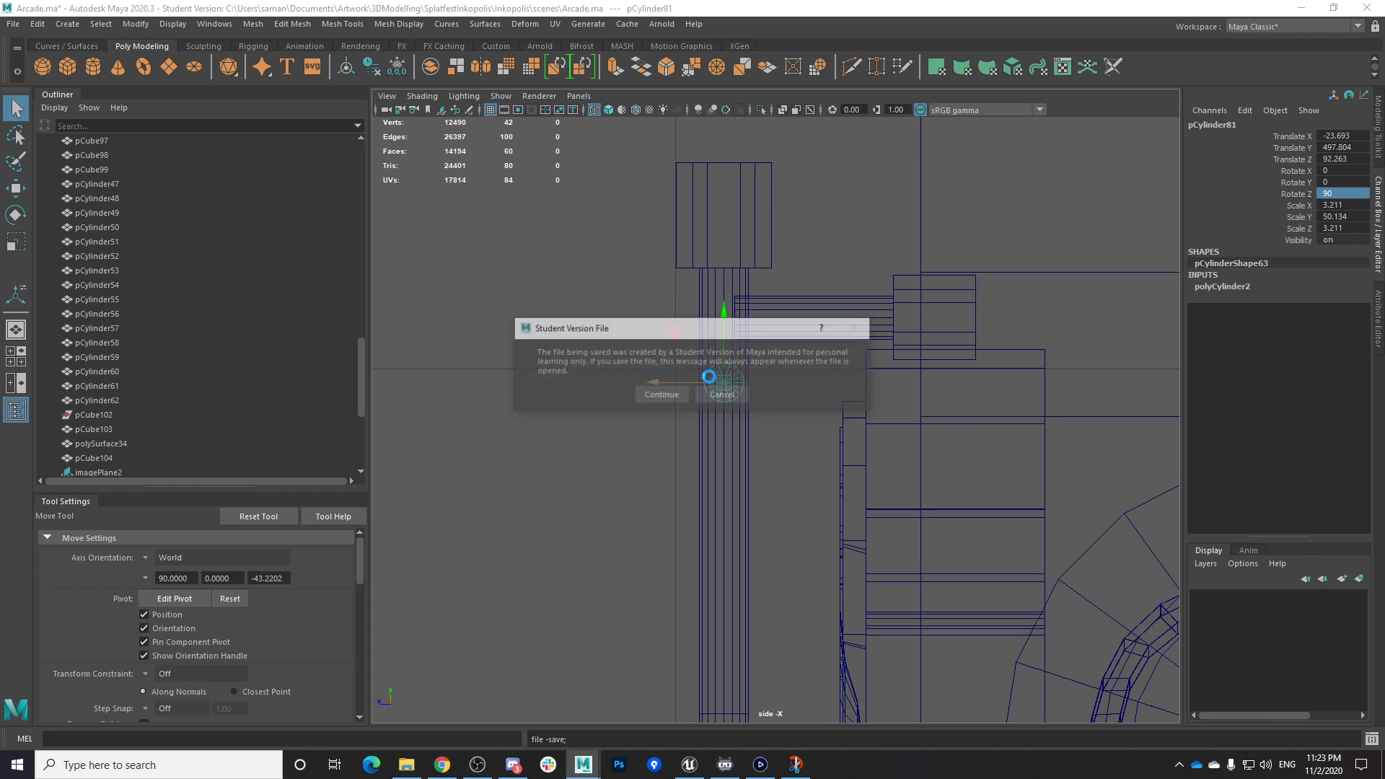
Stretch the crossbar between the two uprights to Scale Y 142.931 and shift it sideways to Translate X -21.858
key("space")
key("space")
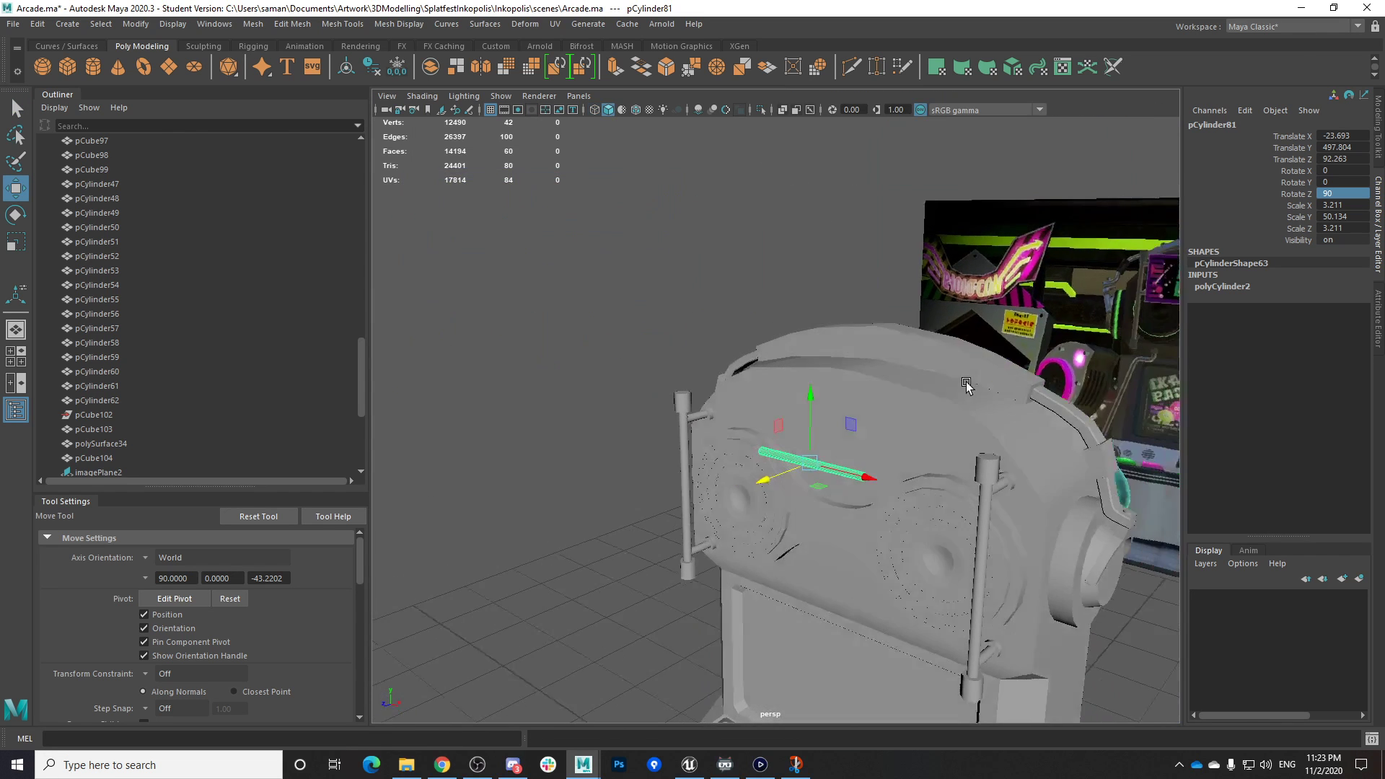
key("r")
left_click_drag(756, 452, 910, 545)
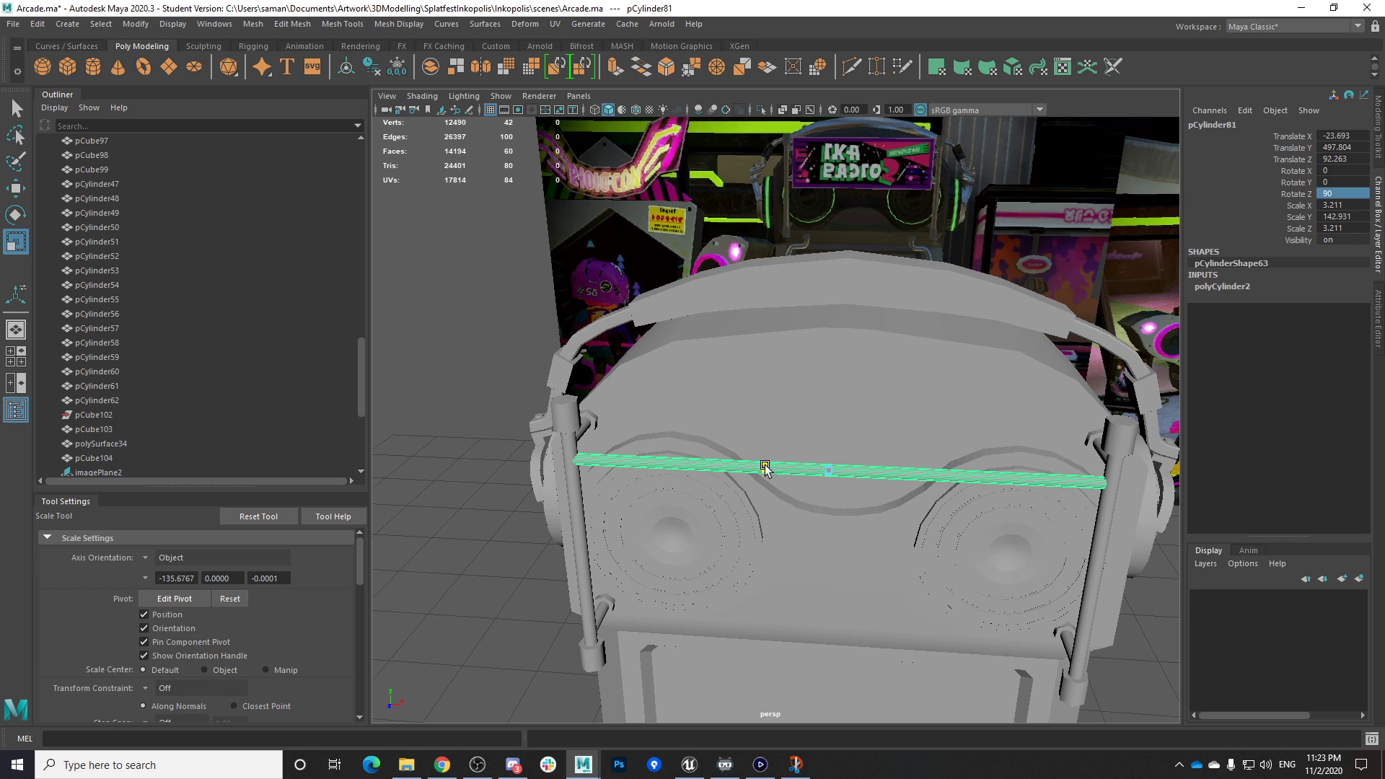
left_click_drag(775, 485, 890, 538, "alt")
key("w")
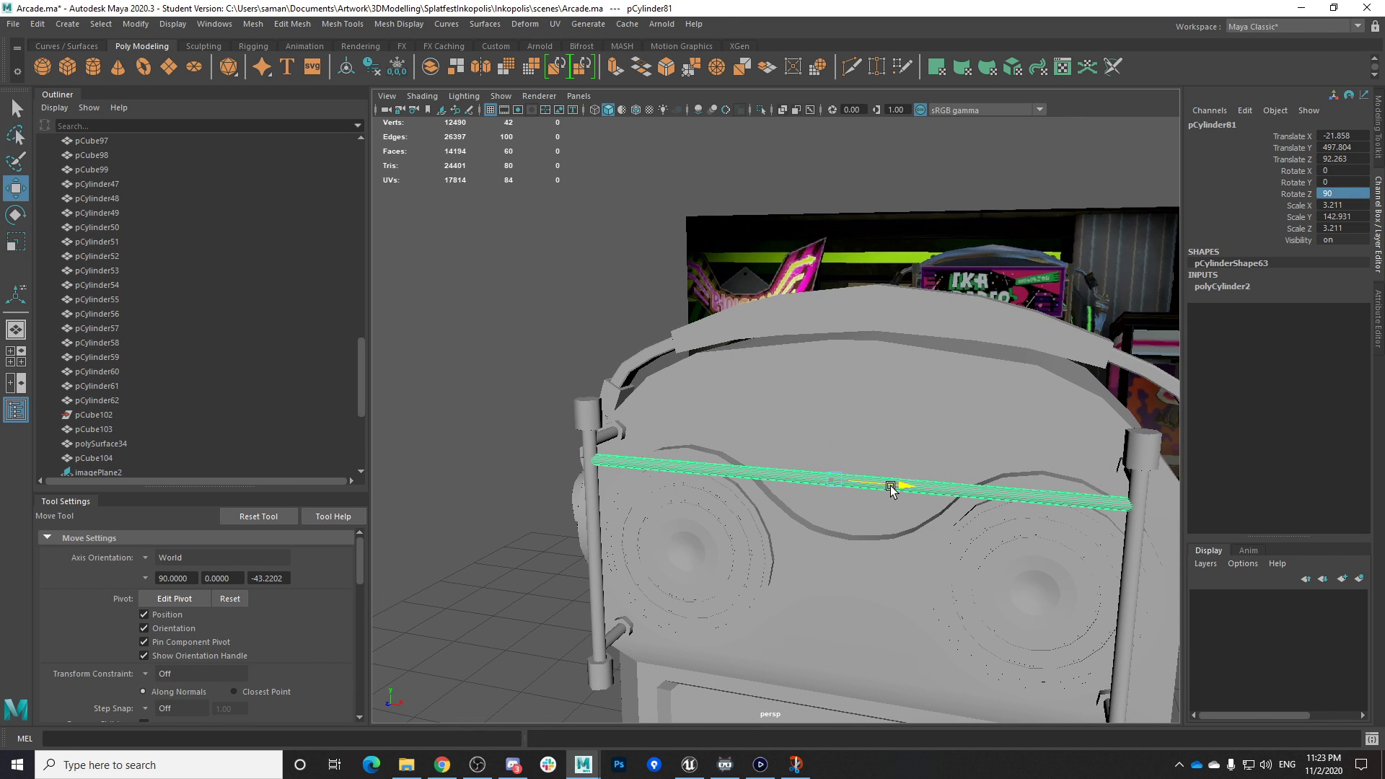
Thin the crossbar between the two uprights to Scale X and Z 3.039 and save the scene
key("space")
key("space")
key("r")
left_click_drag(696, 345, 697, 351)
key("w")
key("space")
key("space")
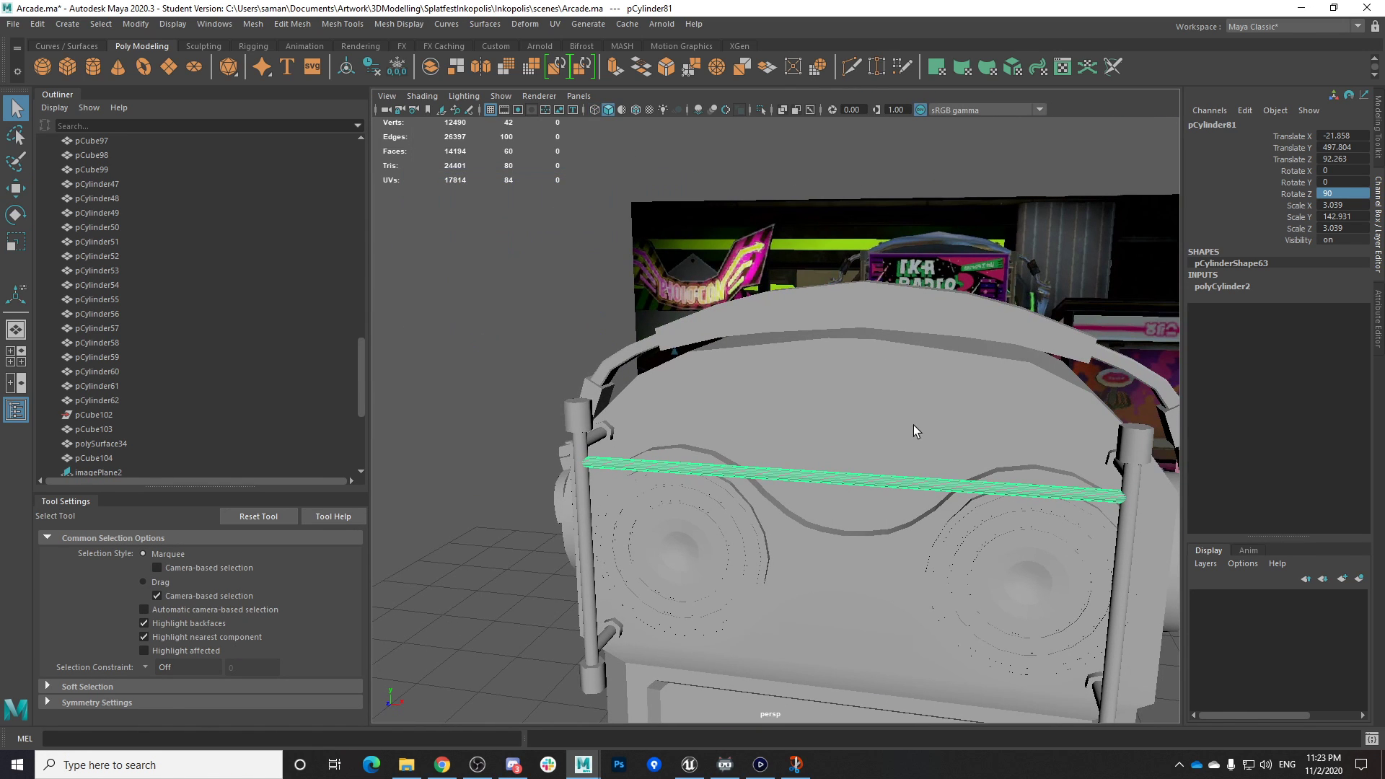
left_click_drag(918, 485, 877, 509, "alt")
key("ctrl+s")
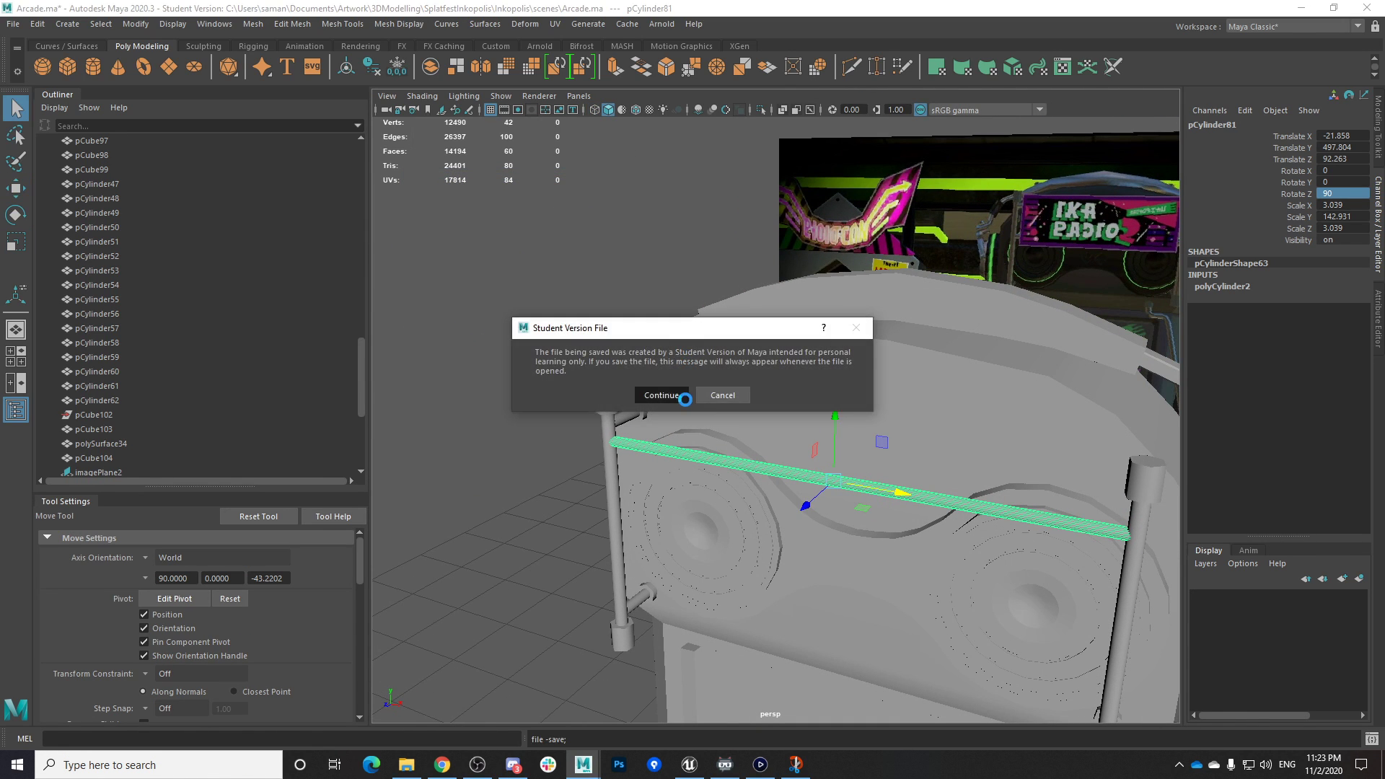
left_click(656, 392)
key("ctrl+s")
Duplicate the crossbar, lower the copy to Translate Y 462.39 as the second rail, and save the scene
key("ctrl+d")
left_click_drag(829, 432, 722, 452)
right_click_drag(700, 366, 756, 306)
scroll(630, 461, "down", 5)
left_click(629, 460)
left_click_drag(629, 461, 763, 481, "alt")
key("ctrl+s")
left_click(661, 396)
mouse_move(661, 396)
left_mouse_down("alt")
mouse_move(696, 433)
mouse_move(681, 413)
left_mouse_up("alt")
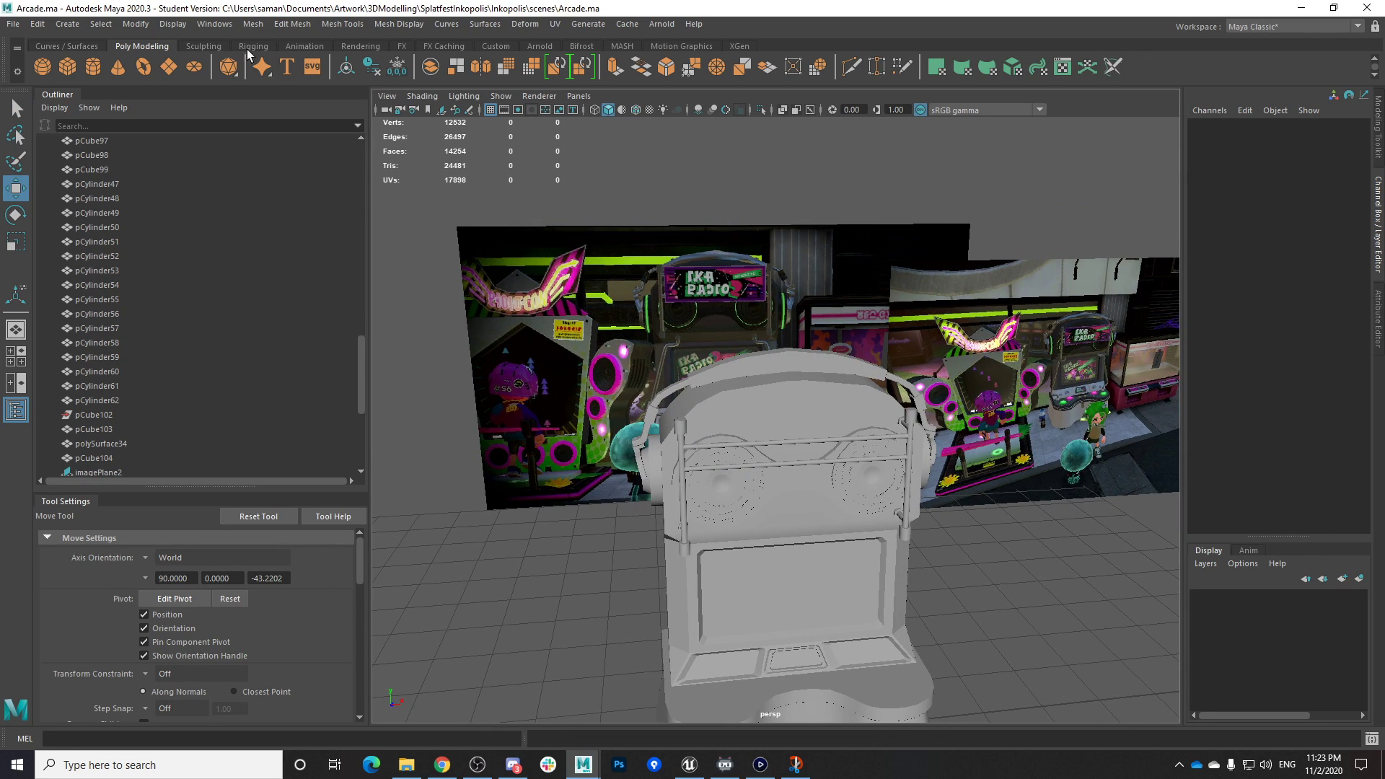
Switch to the game capture to examine how the Ika Radio 2 sign sits on its frame, and return to Maya
left_click(727, 767)
left_click(738, 771)
left_click(759, 769)
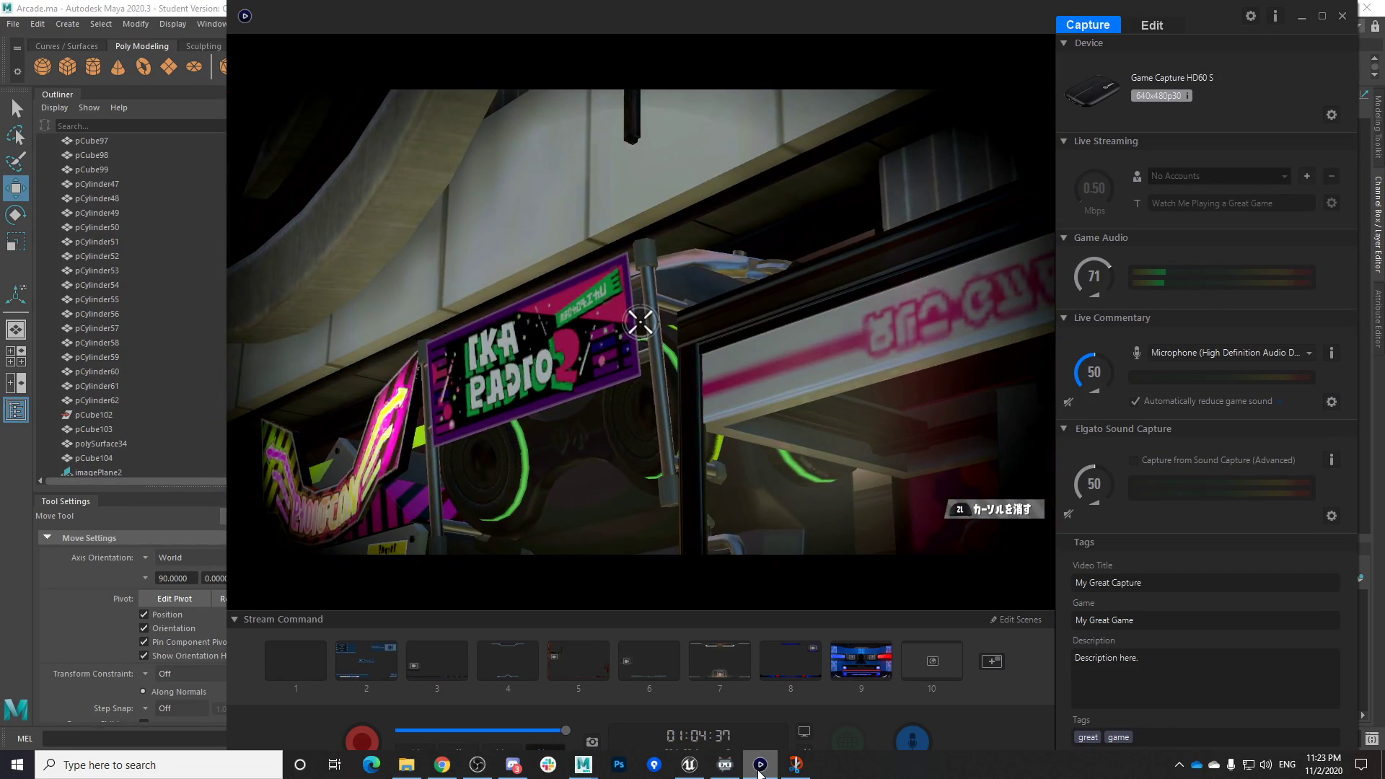
left_click(585, 767)
left_click_drag(704, 708, 584, 596, "alt")
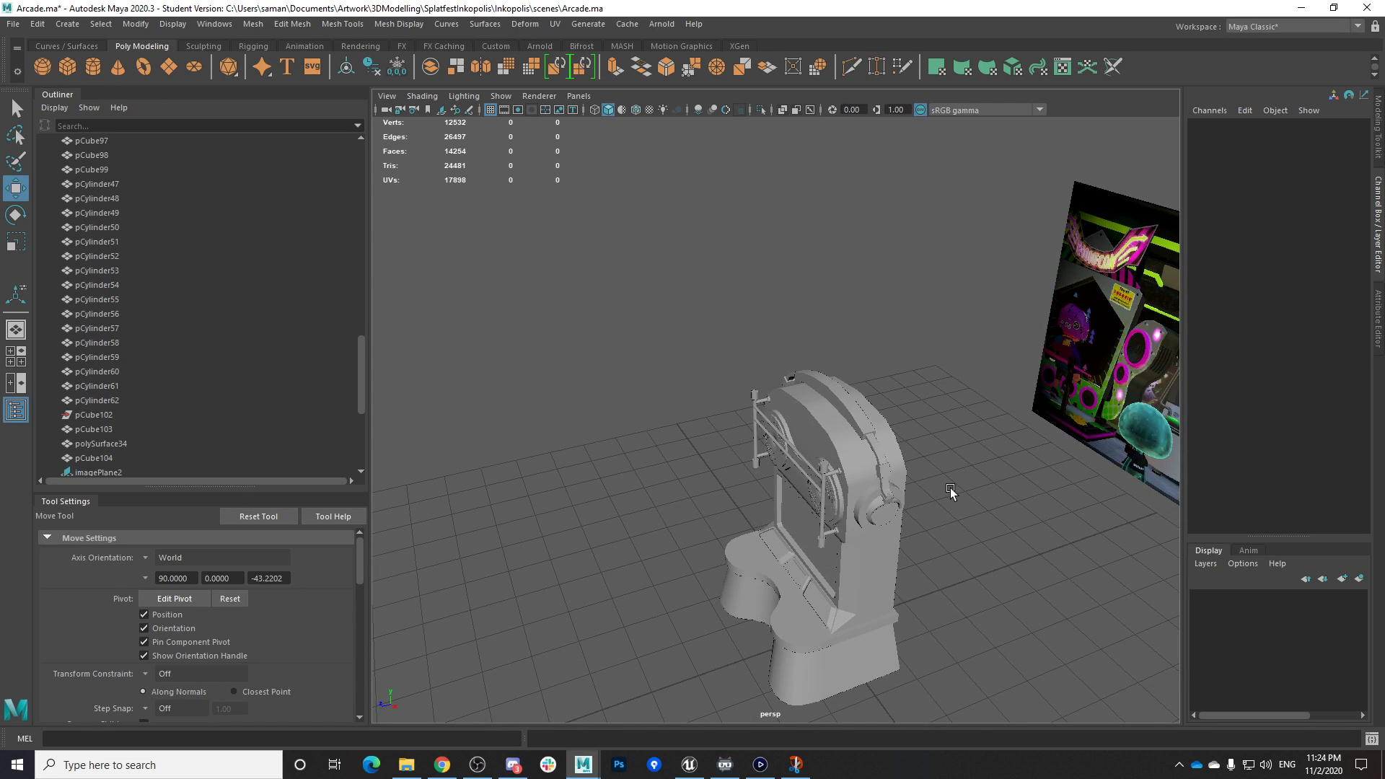
Create a thin cube for the sign panel in front of the crossbars at about Translate Y 465.935, Z 96.687, with Scale Y 87.675 and Z 3.932
right_click_drag(936, 487, 831, 499, "shift")
left_click_drag(830, 563, 789, 371)
left_click_drag(790, 462, 826, 475)
key("r")
left_click_drag(827, 475, 754, 488, "alt")
mouse_move(724, 472)
left_mouse_down()
mouse_move(774, 472)
mouse_move(744, 469)
left_mouse_up()
key("w")
key("space")
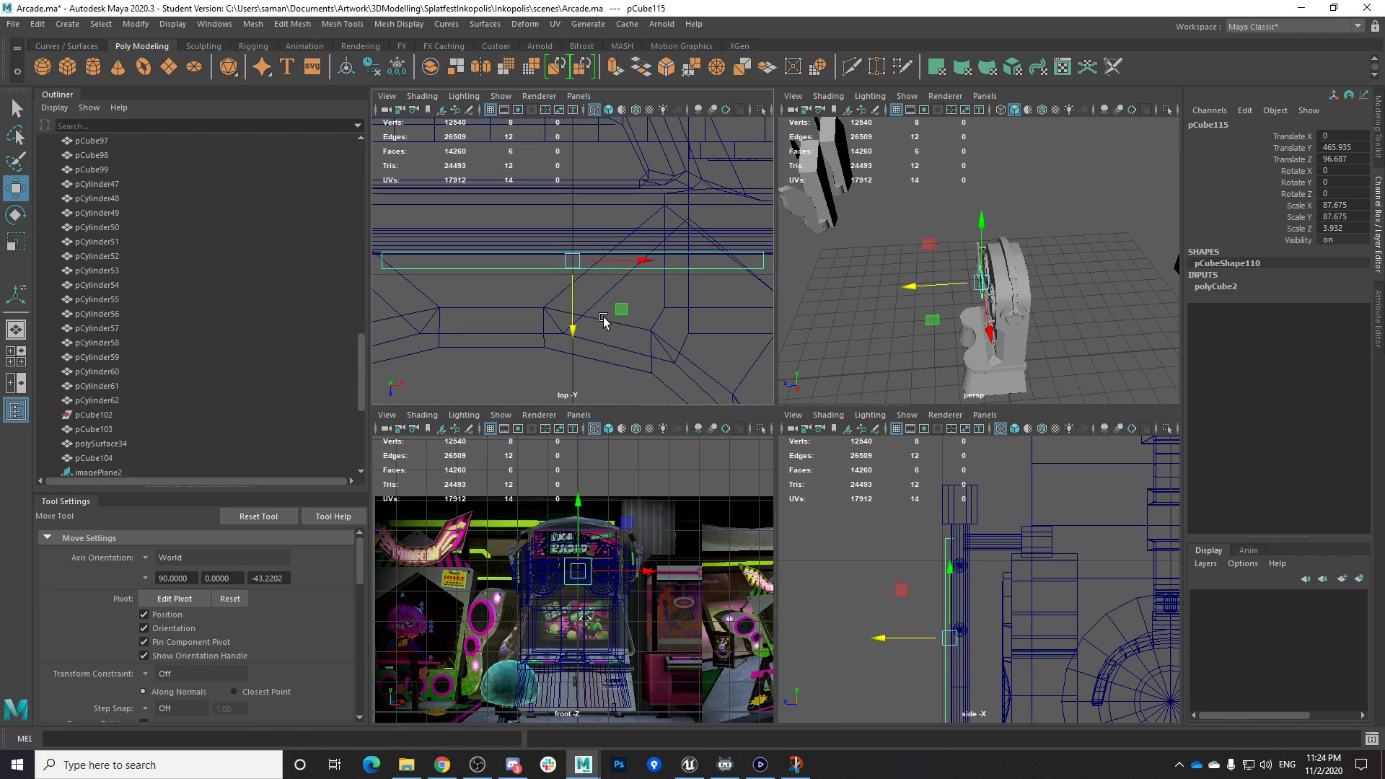
In the top view, widen the sign panel to Scale X 219.188 and position it at Translate X -15.994, Z 96.967
key("space")
scroll(748, 489, "down", 5)
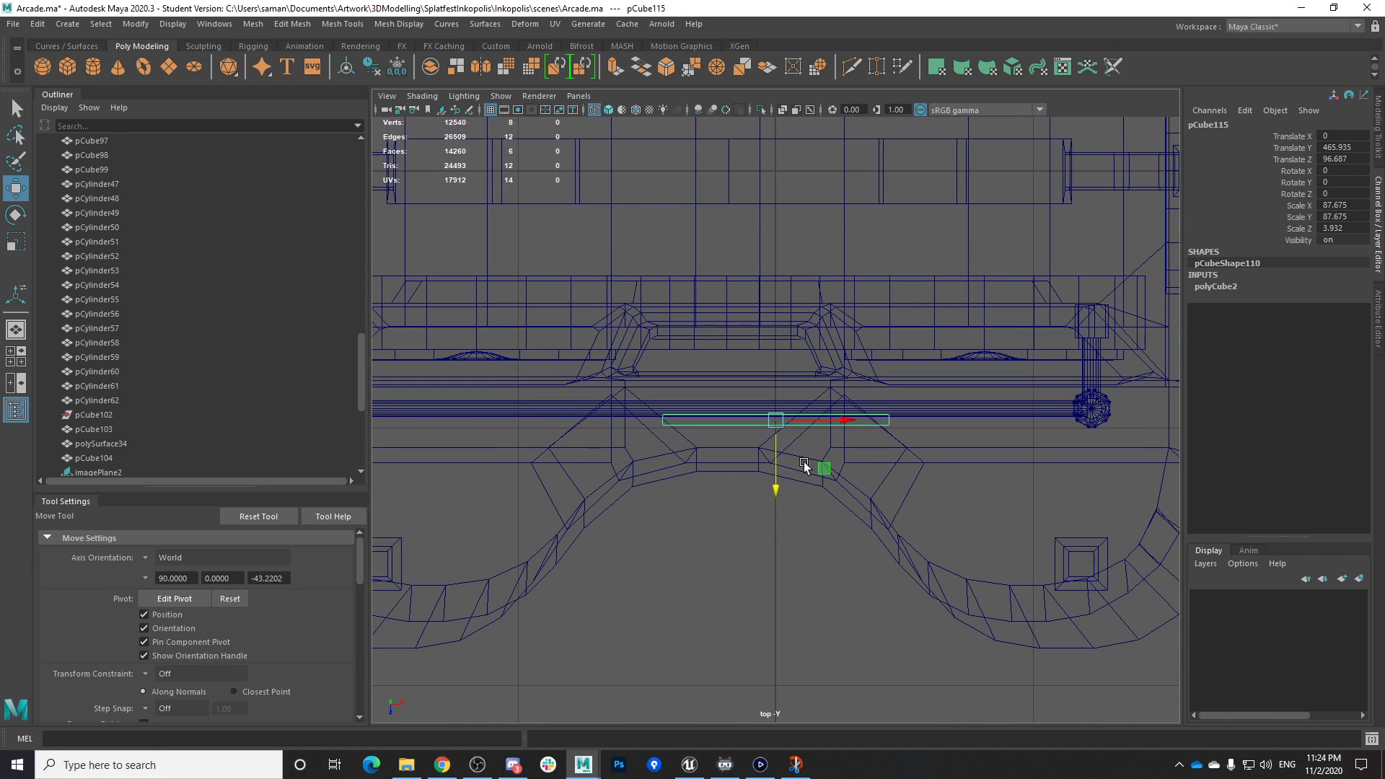
key("r")
scroll(831, 427, "down", 3)
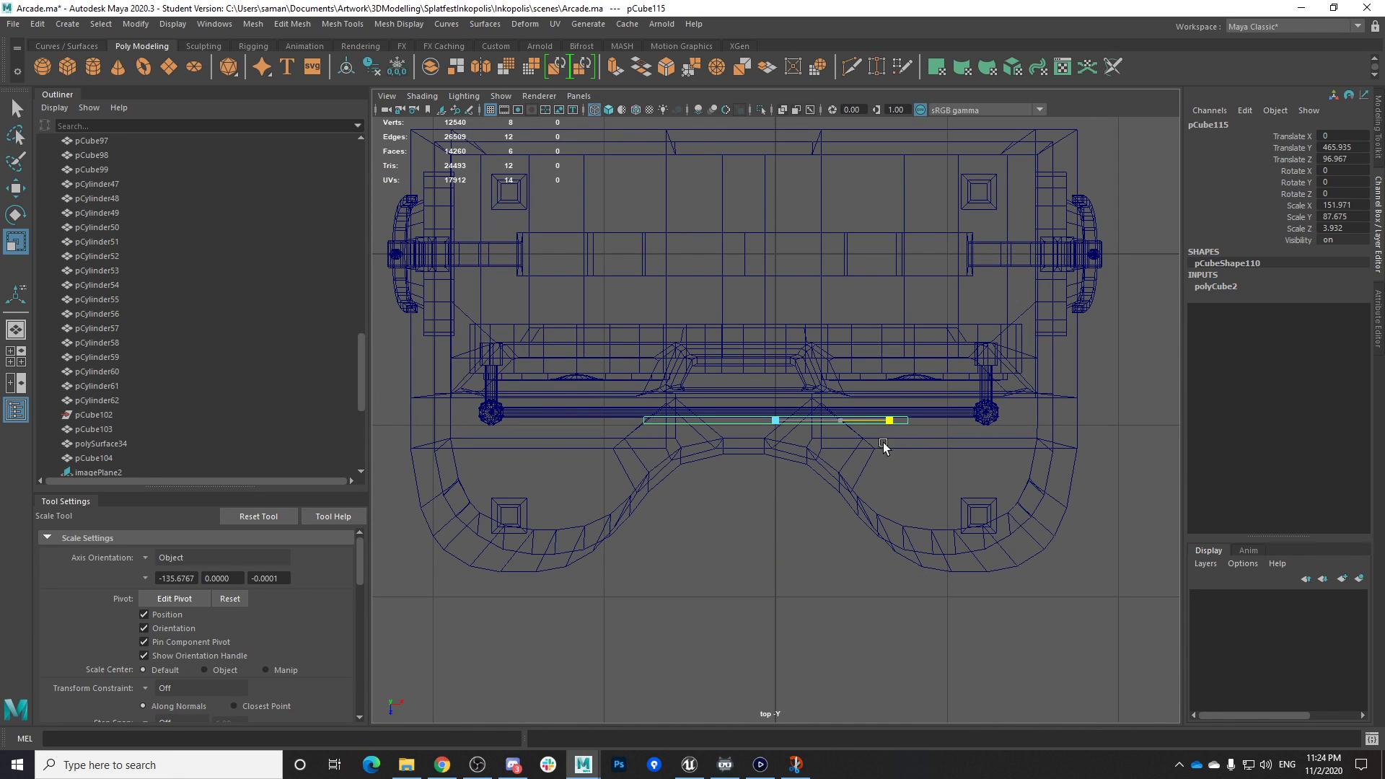
key("w")
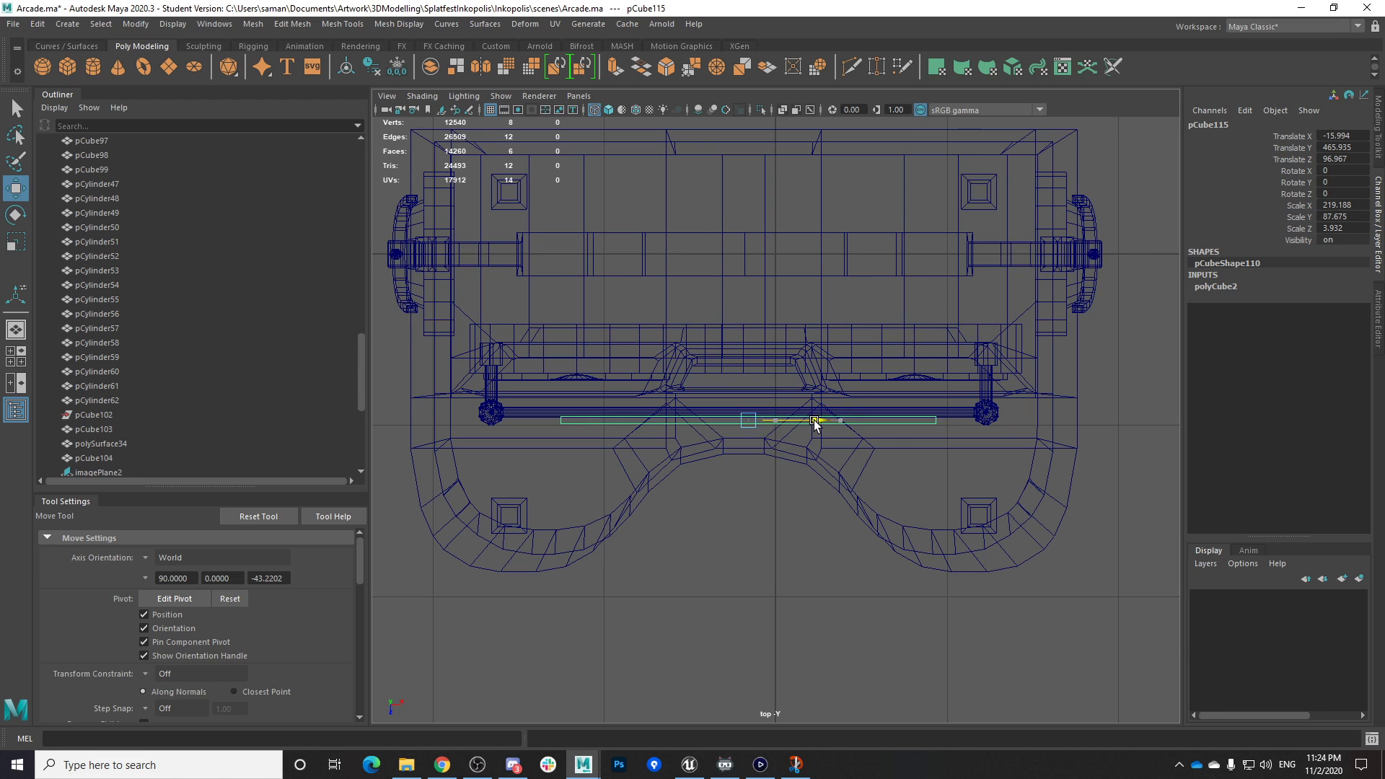
Widen the sign panel further to Scale X 265.461, centre it between the uprights at Translate X -21.924, and save the scene
key("space")
key("space")
left_click_drag(921, 377, 1050, 464, "alt")
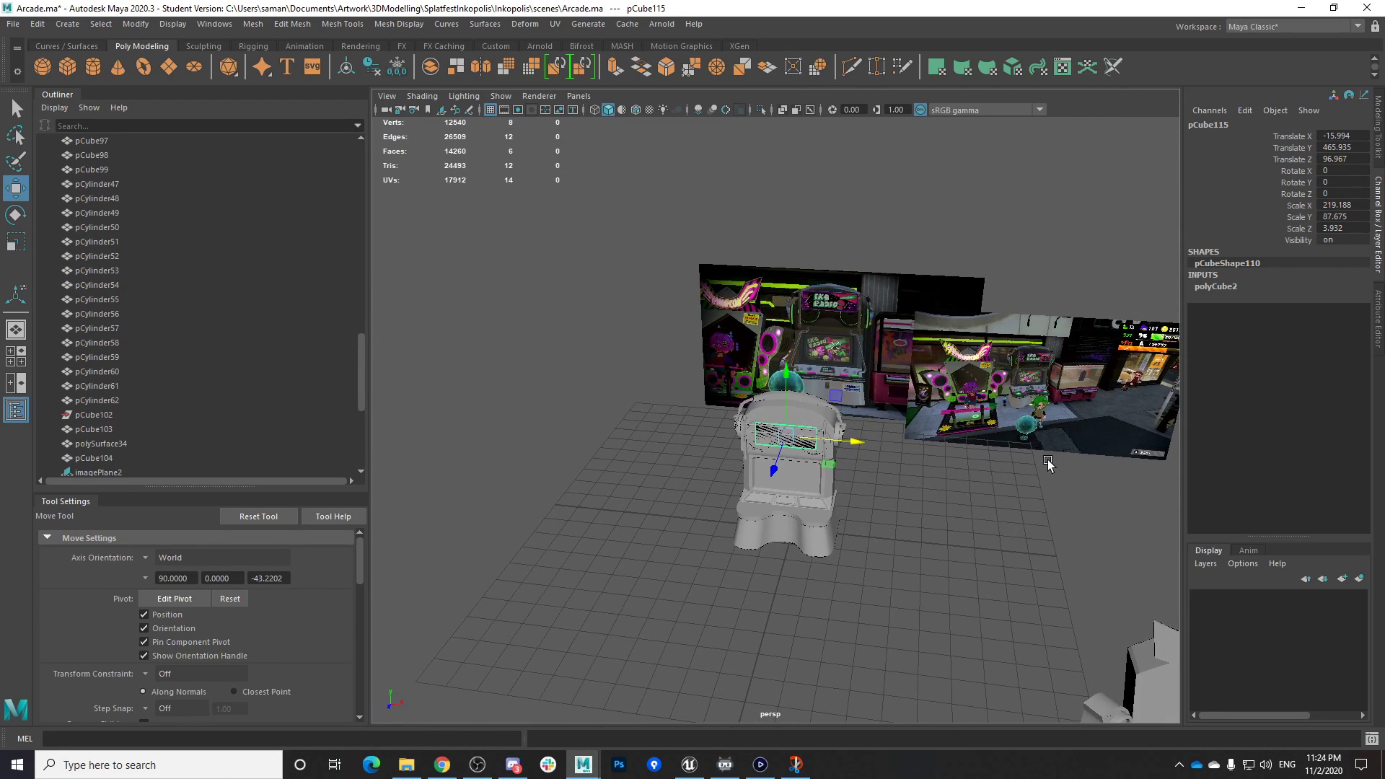
key("space")
key("r")
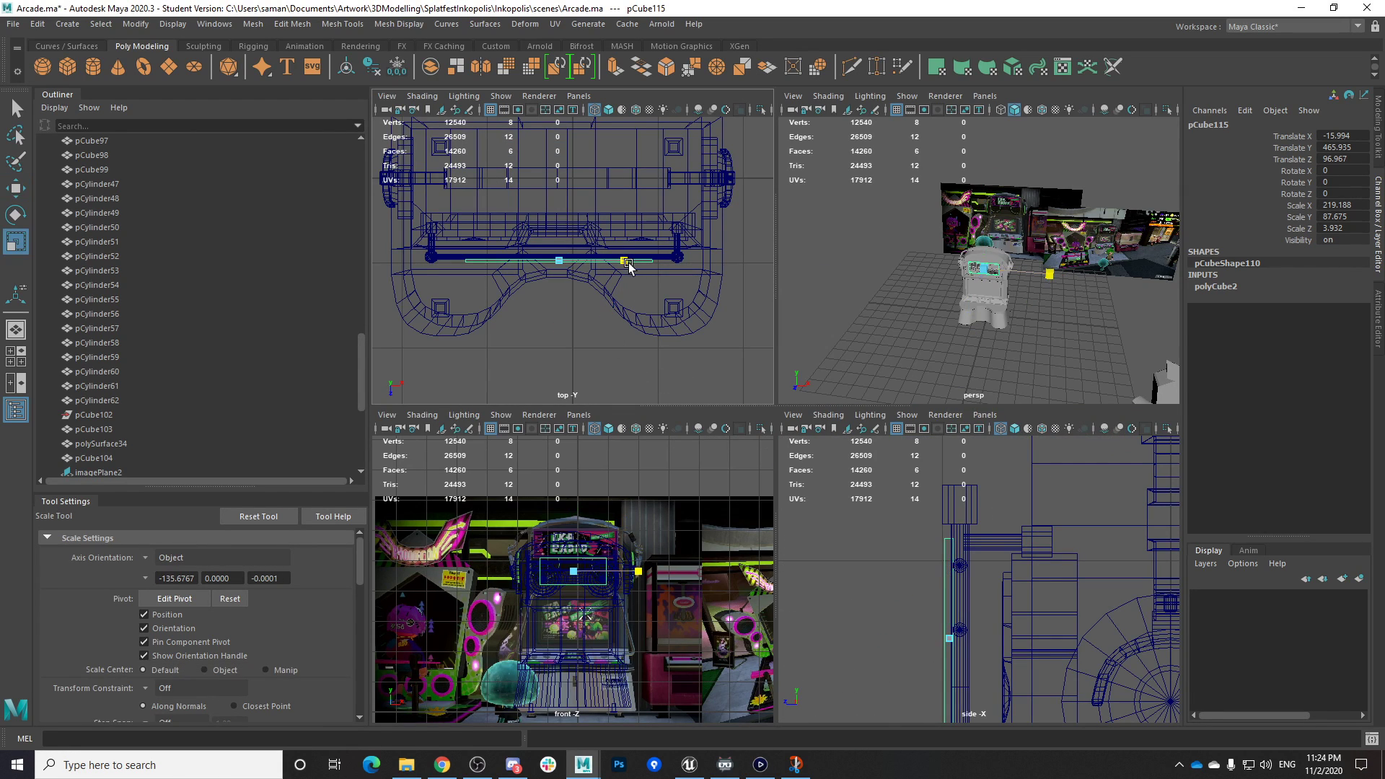
key("w")
left_click_drag(644, 269, 625, 264)
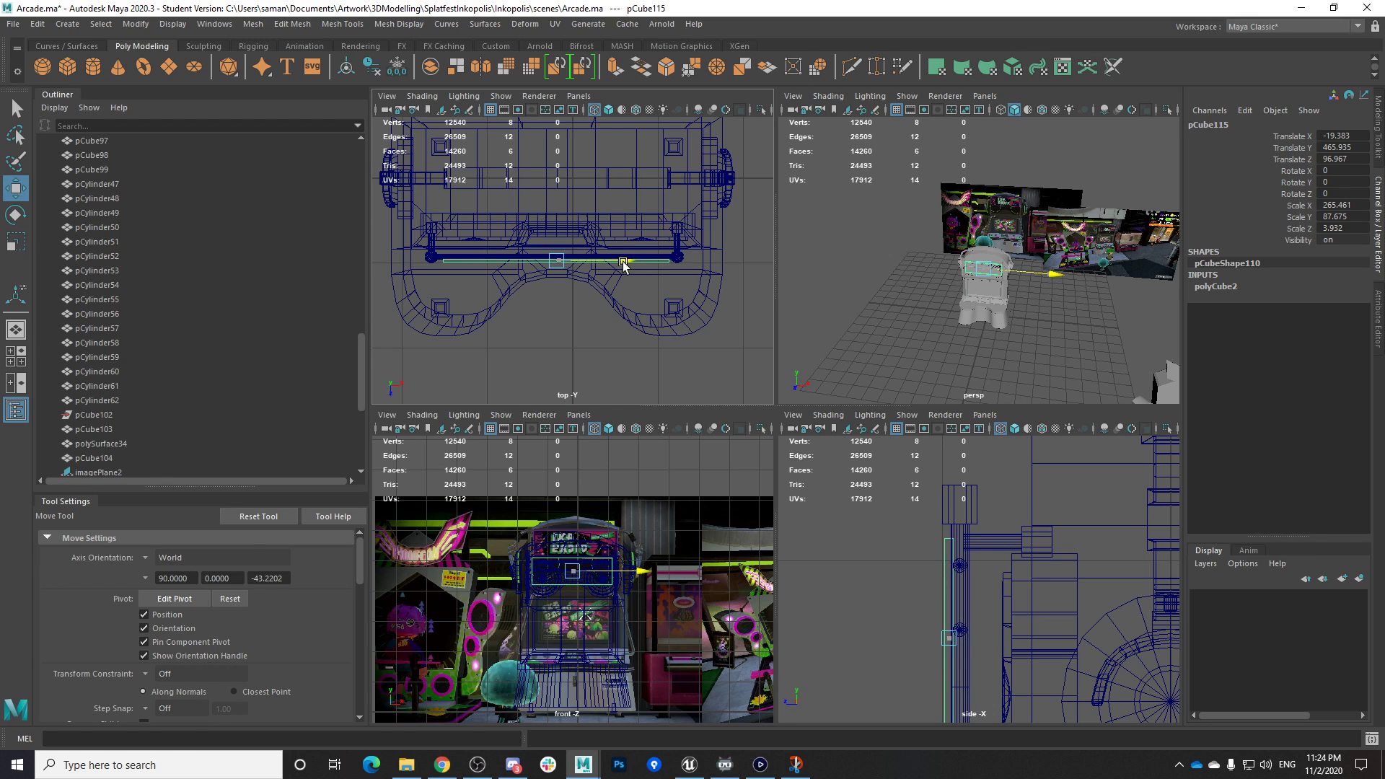
key("ctrl+s")
left_click(659, 395)
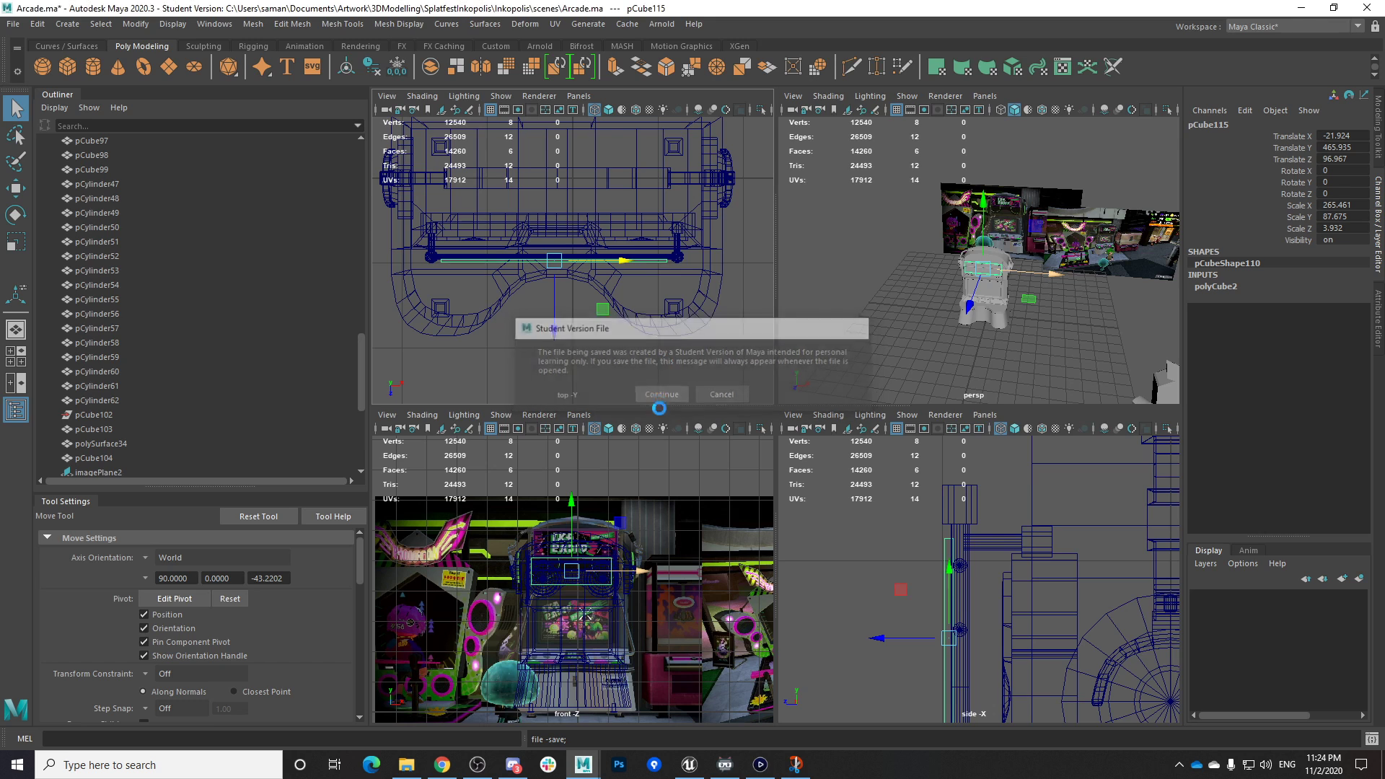
In the front view, raise the sign panel over the crossbars to Translate Y 482.13 and save the scene
key("space")
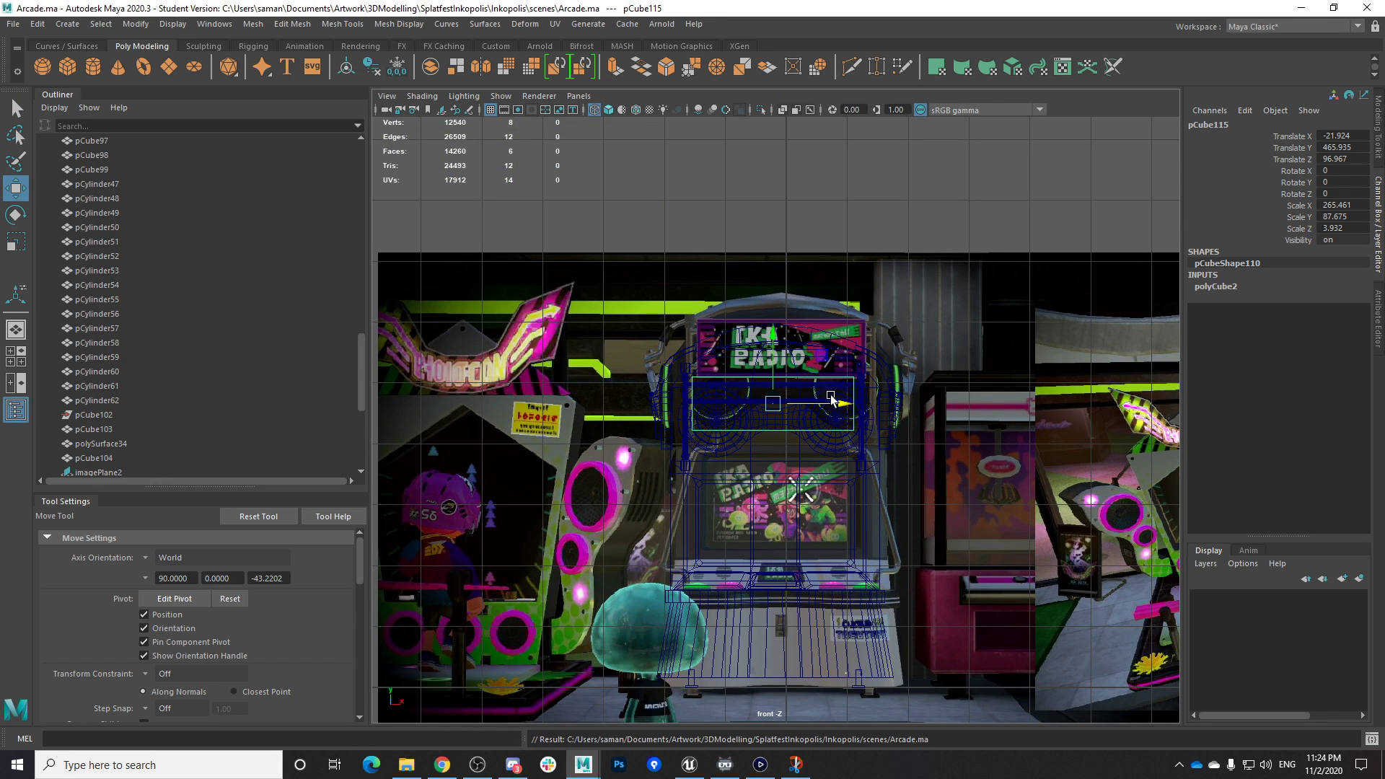
scroll(770, 350, "up", 5)
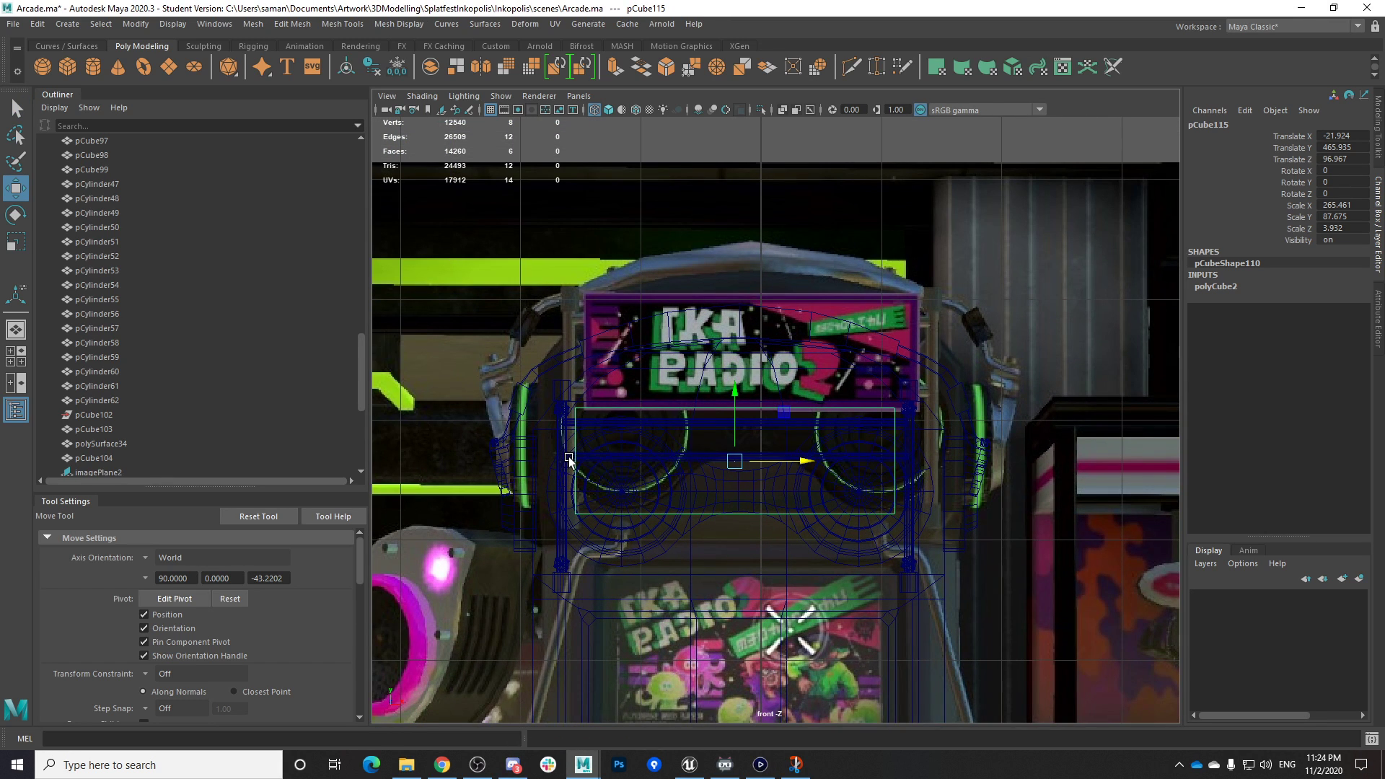
left_click(570, 459)
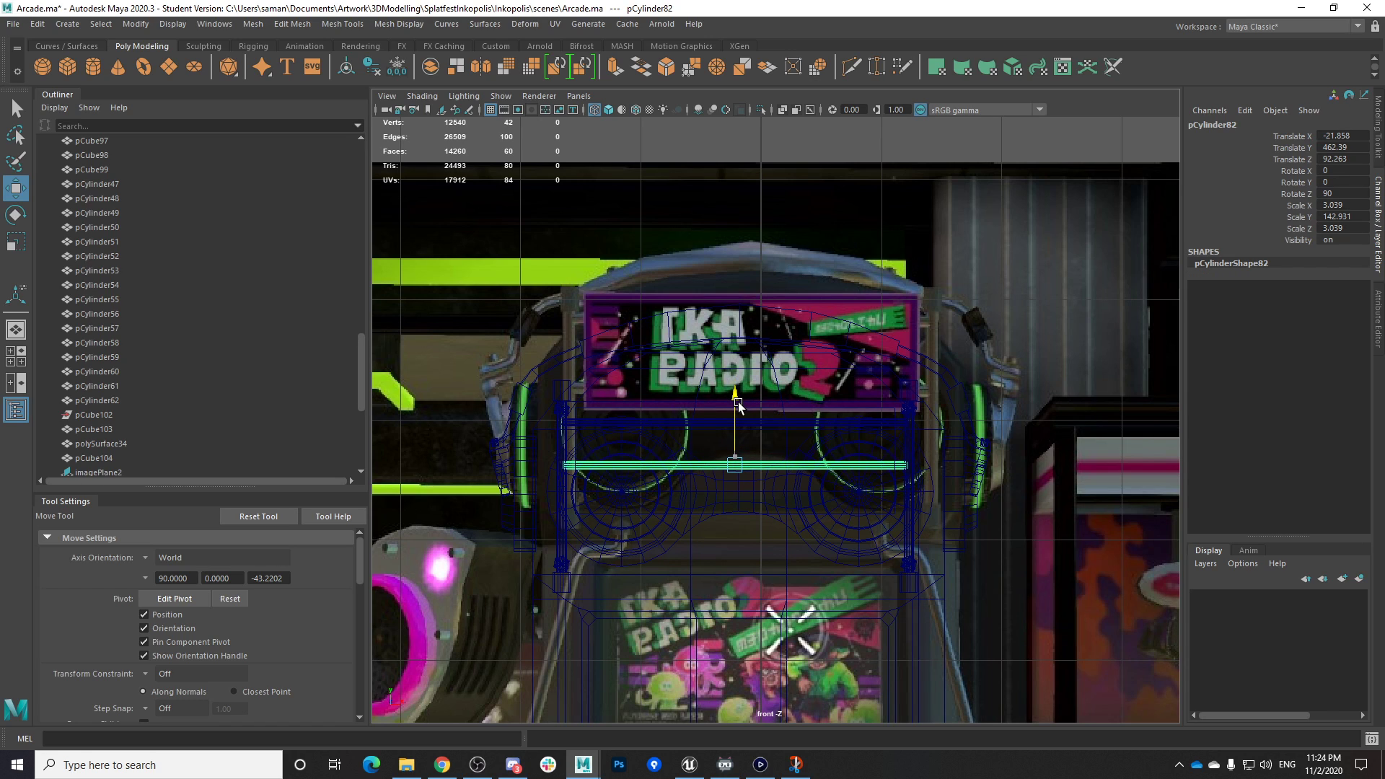
left_click(669, 400)
left_click(669, 399)
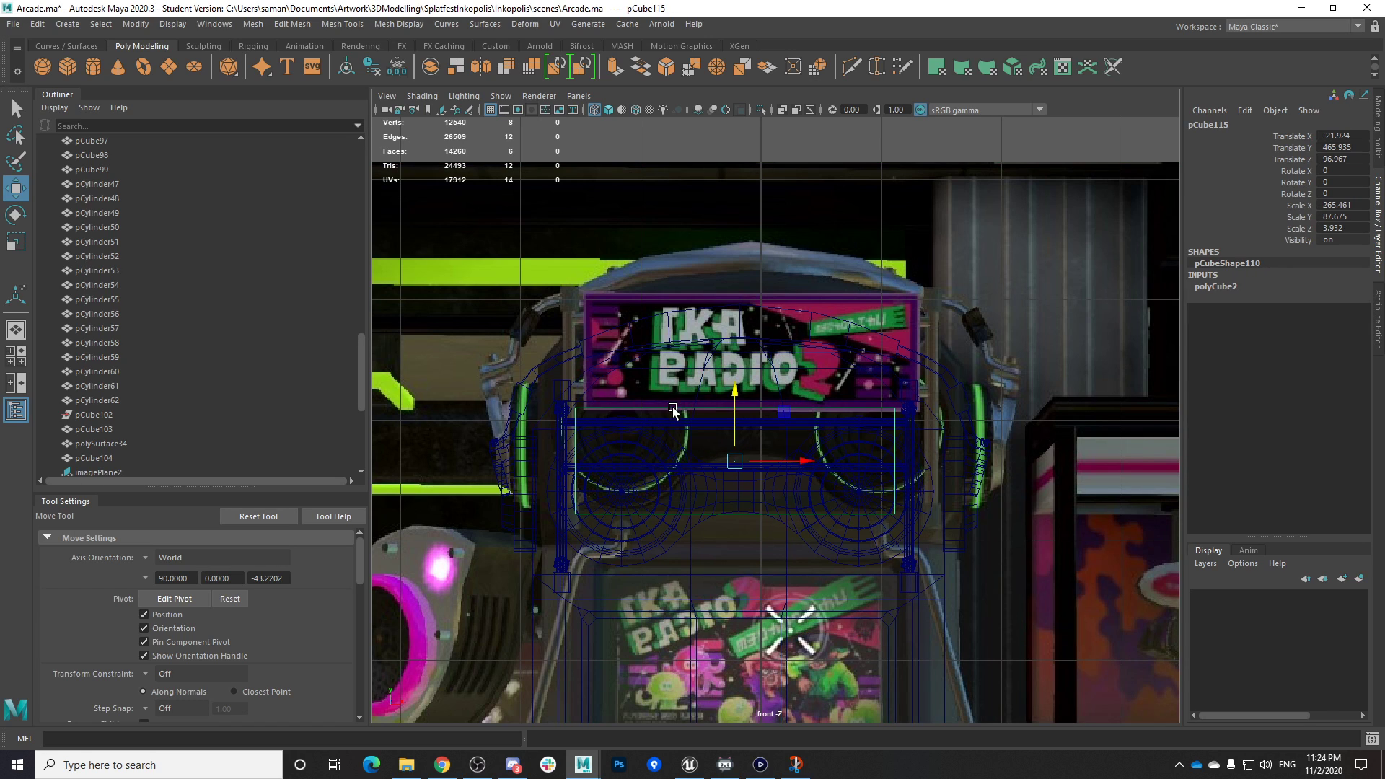
left_click_drag(734, 404, 735, 385)
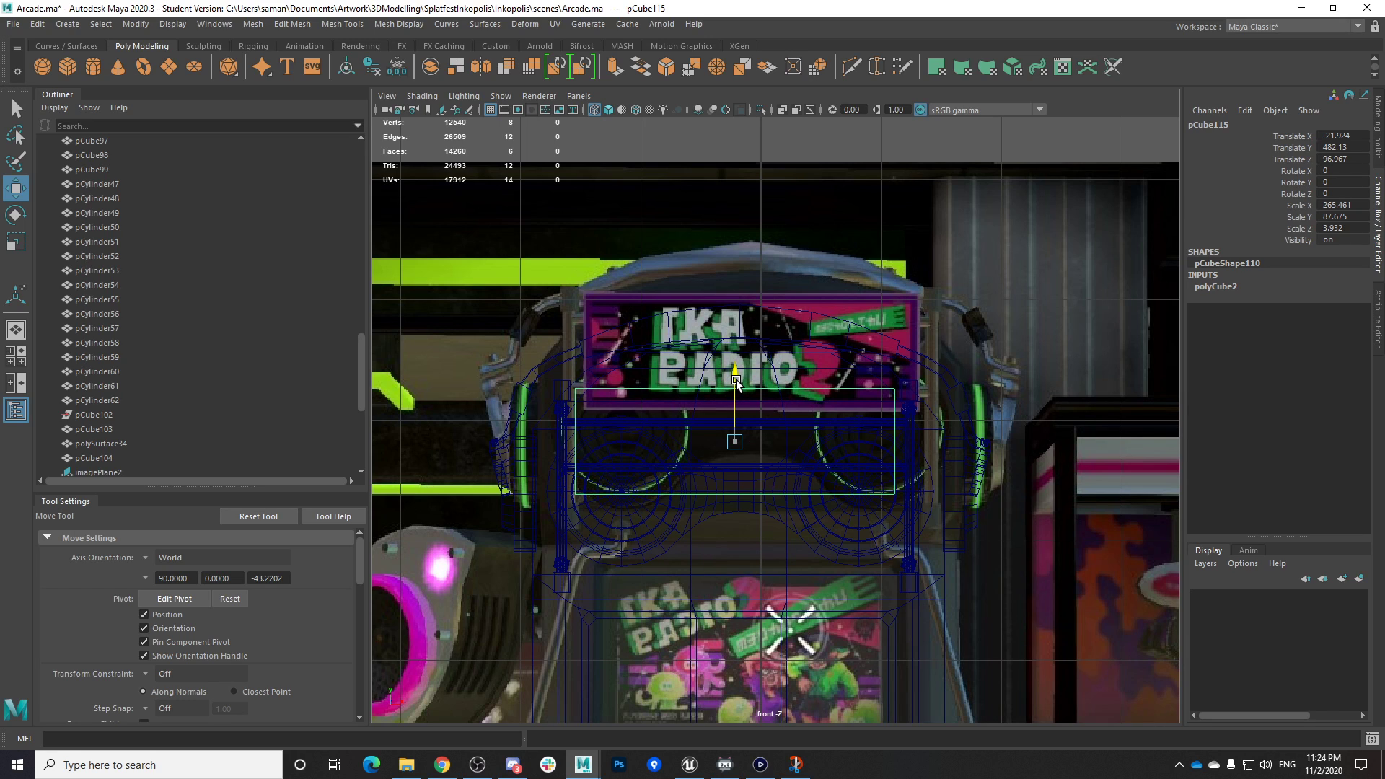
key("ctrl+s")
left_click(683, 396)
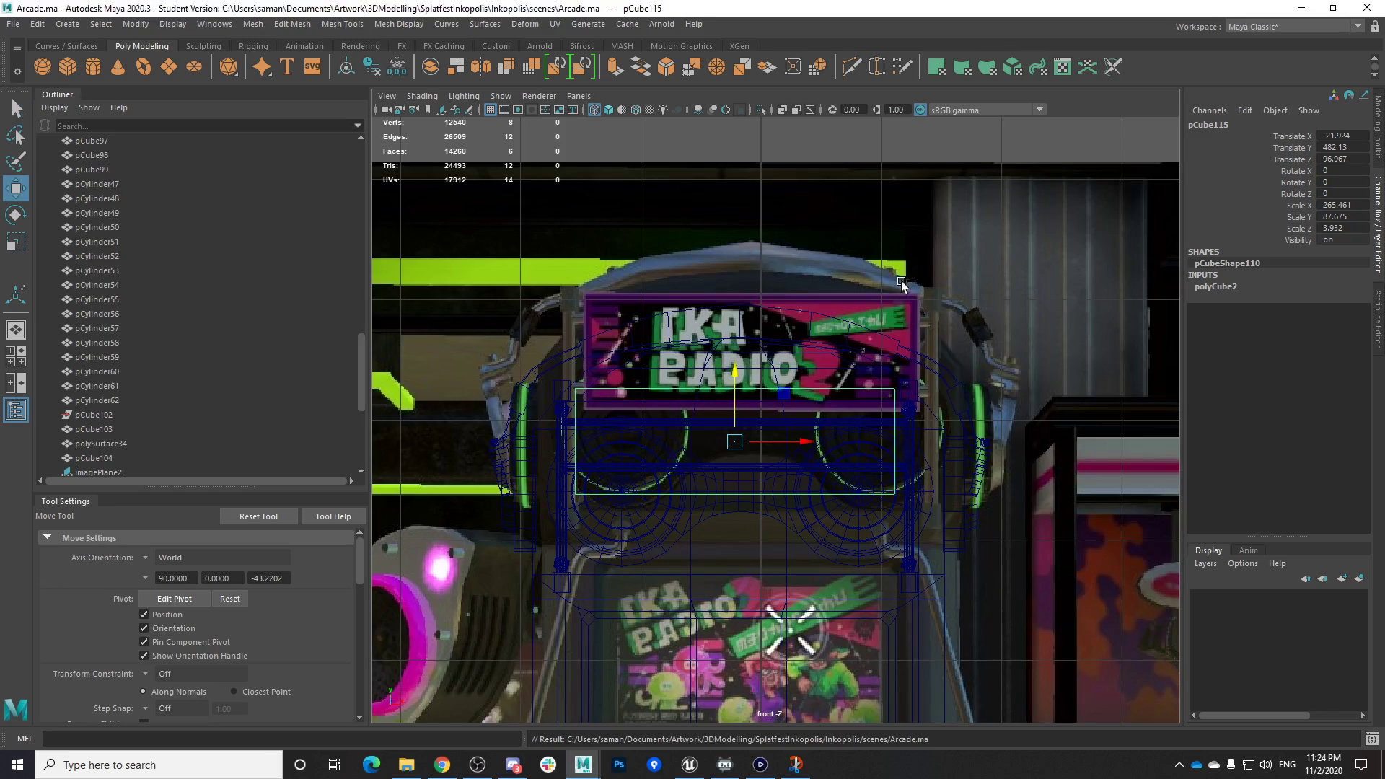
Examine the cabinet and its sign panel in the perspective view against the reference images, and save the scene
key("space")
key("space")
left_click_drag(886, 365, 857, 426, "alt")
left_click(864, 481)
scroll(1054, 498, "up", 4)
left_click_drag(1126, 534, 977, 631, "alt")
scroll(920, 611, "down", 3)
scroll(977, 631, "up", 3)
middle_click_drag(978, 630, 912, 660, "alt")
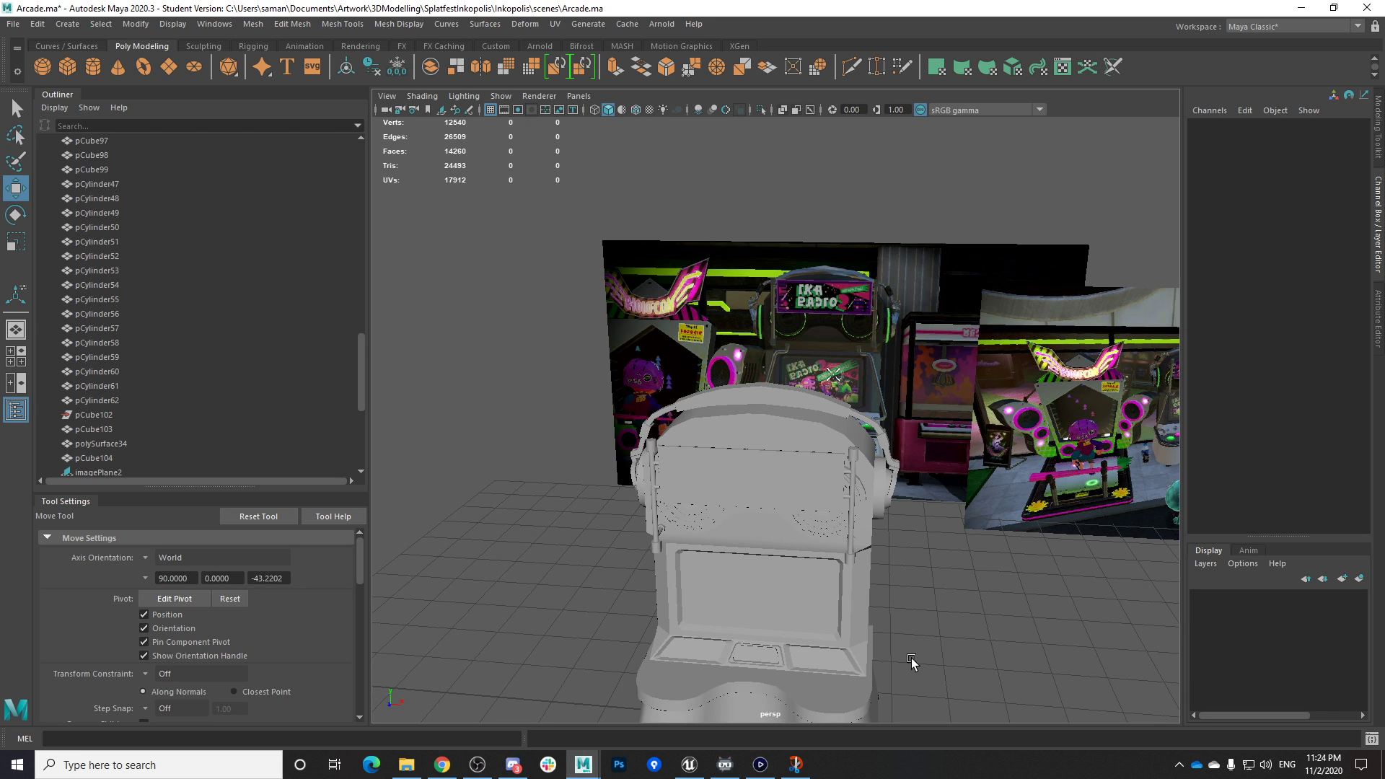
left_click_drag(936, 638, 743, 642, "alt")
key("super")
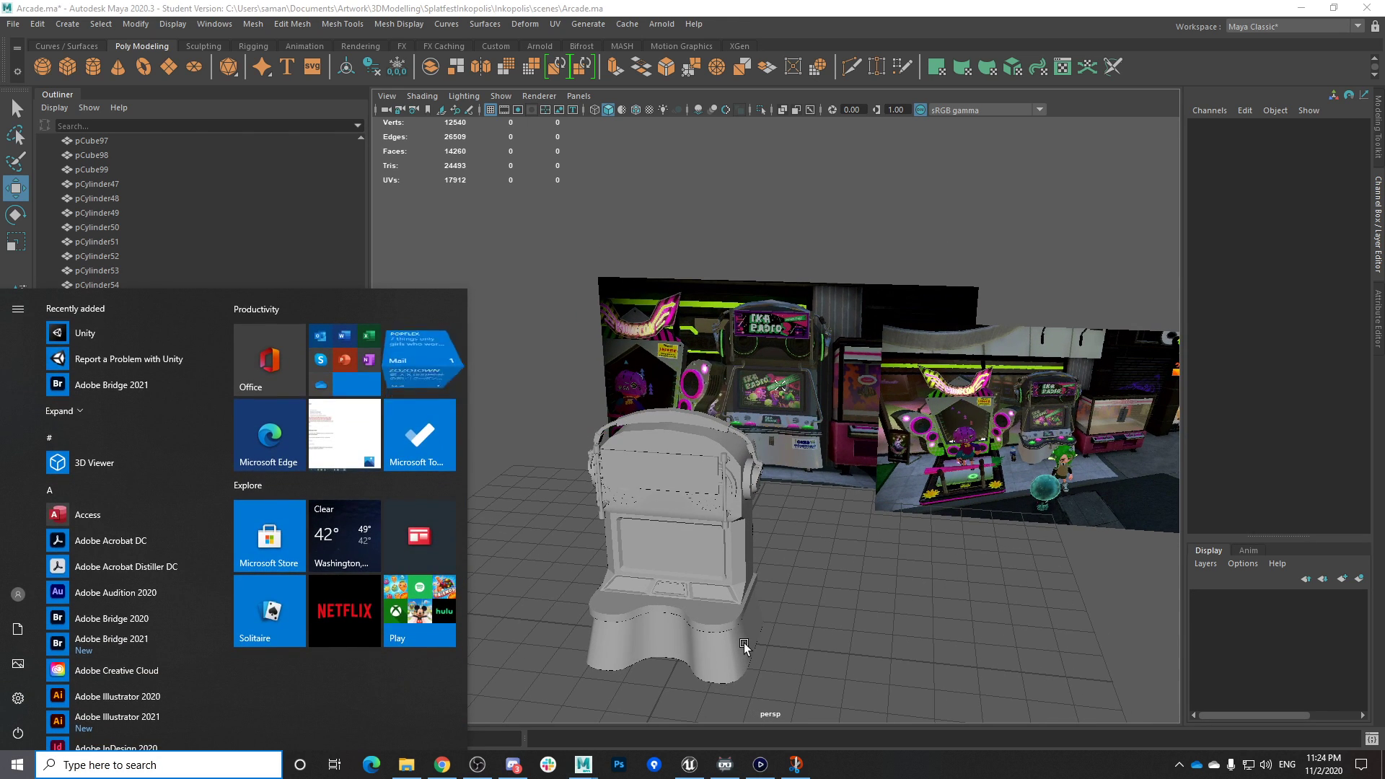
key("Escape")
key("ctrl+s")
key("Return")
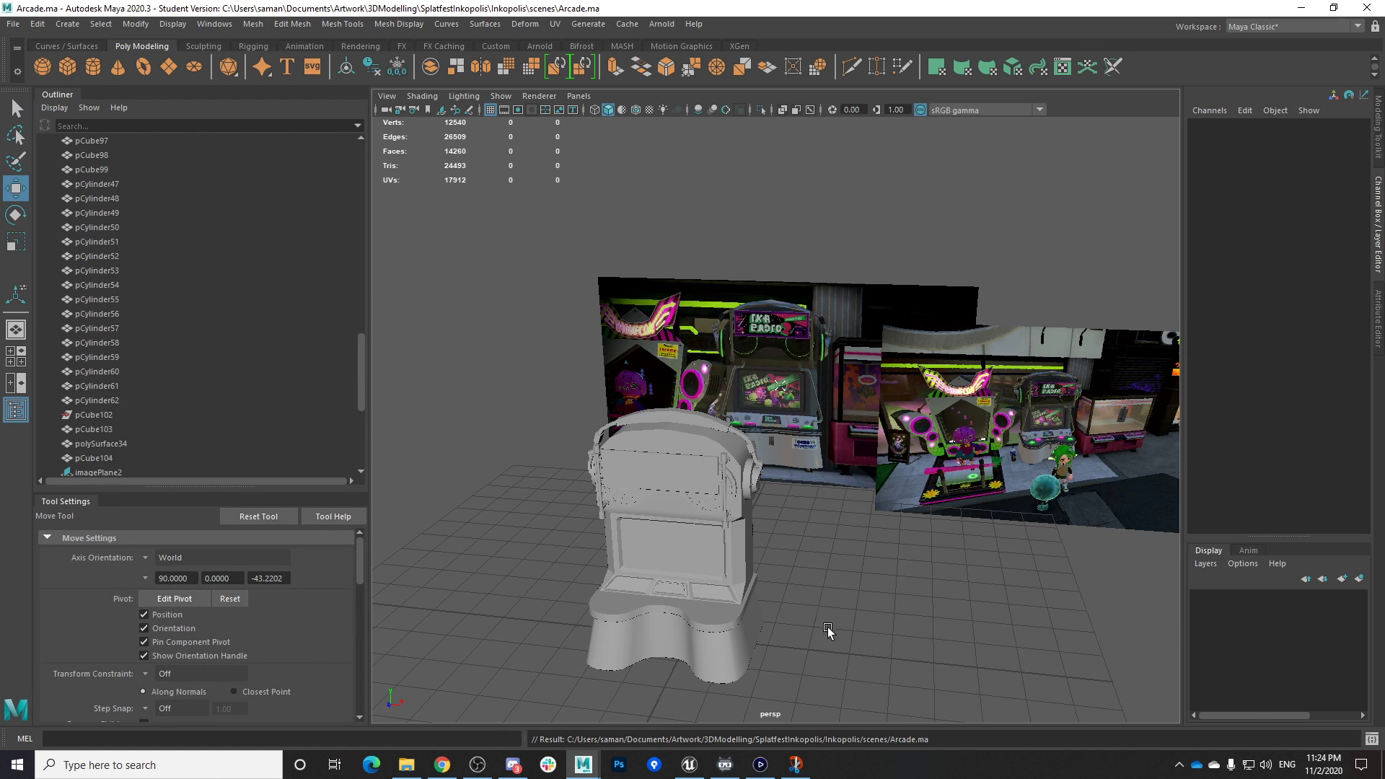
Compare the cabinet's screen area with the front reference and the game capture, return to Maya, and save the scene
left_click_drag(846, 637, 743, 515, "alt")
key("space")
key("space")
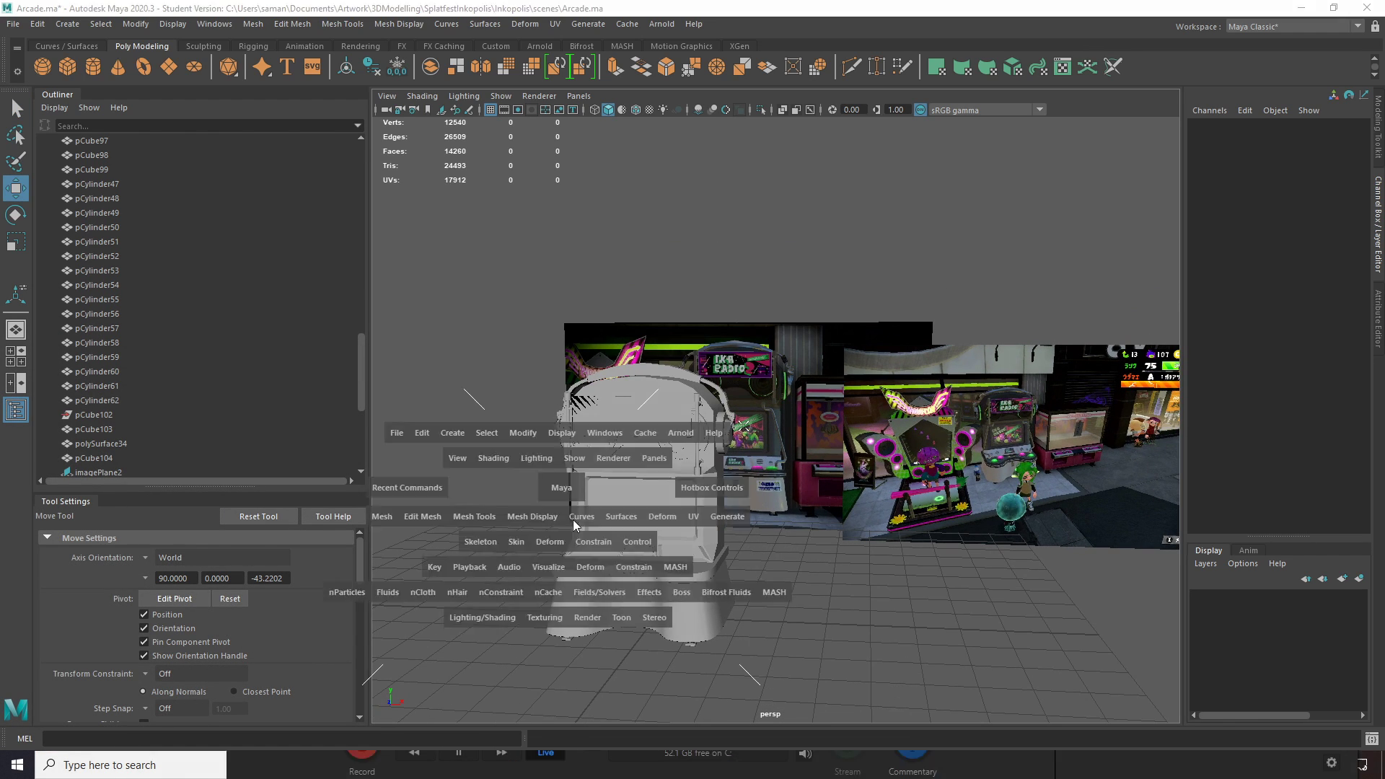
middle_click_drag(768, 586, 569, 288, "alt")
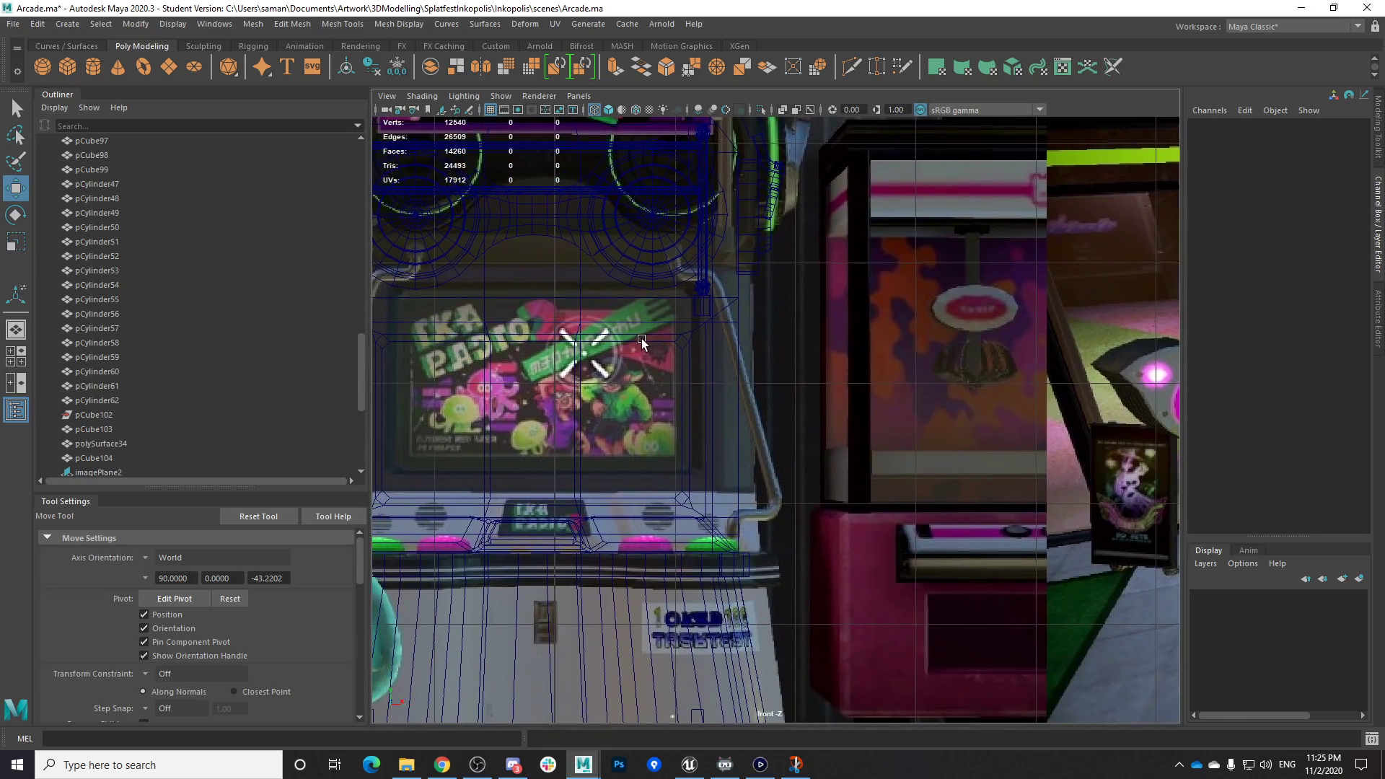
left_click(761, 764)
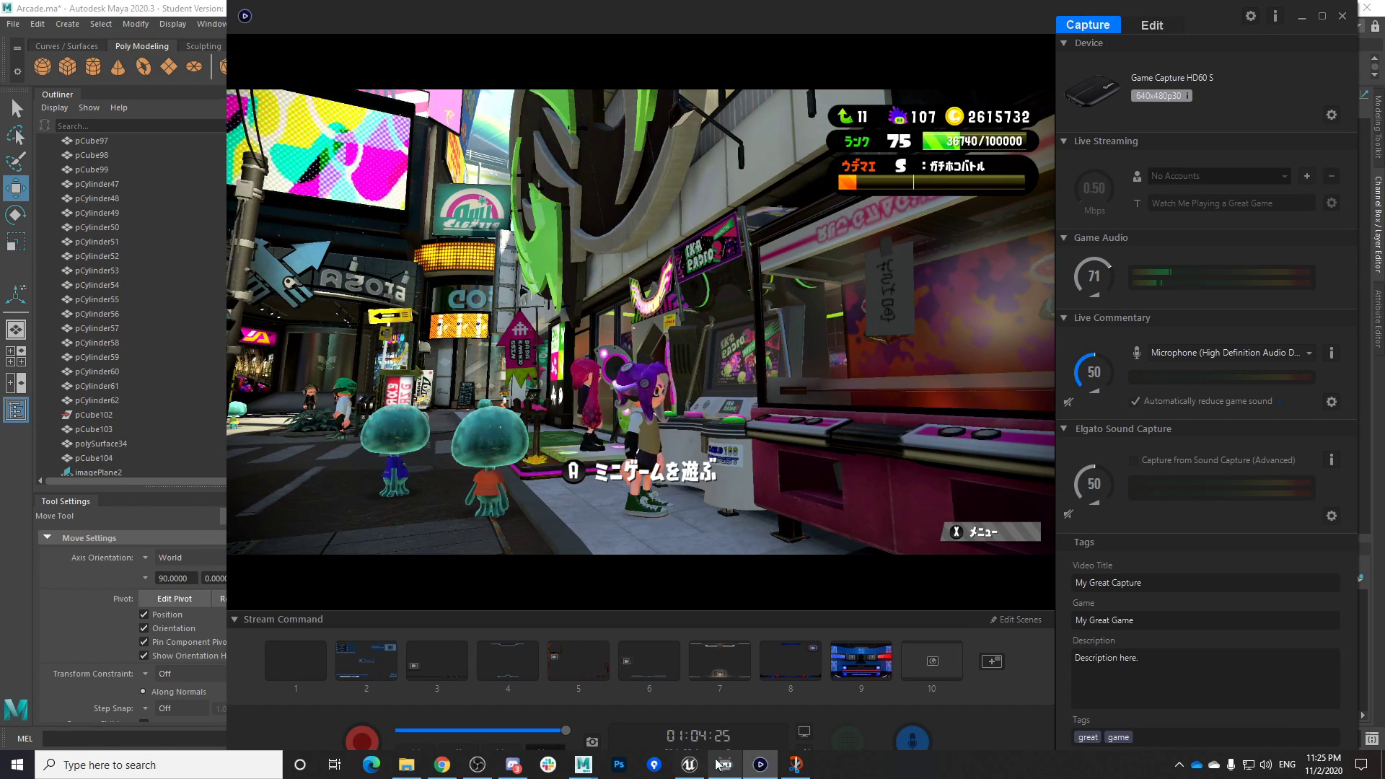
mouse_move(584, 764)
left_click(658, 704)
key("ctrl+s")
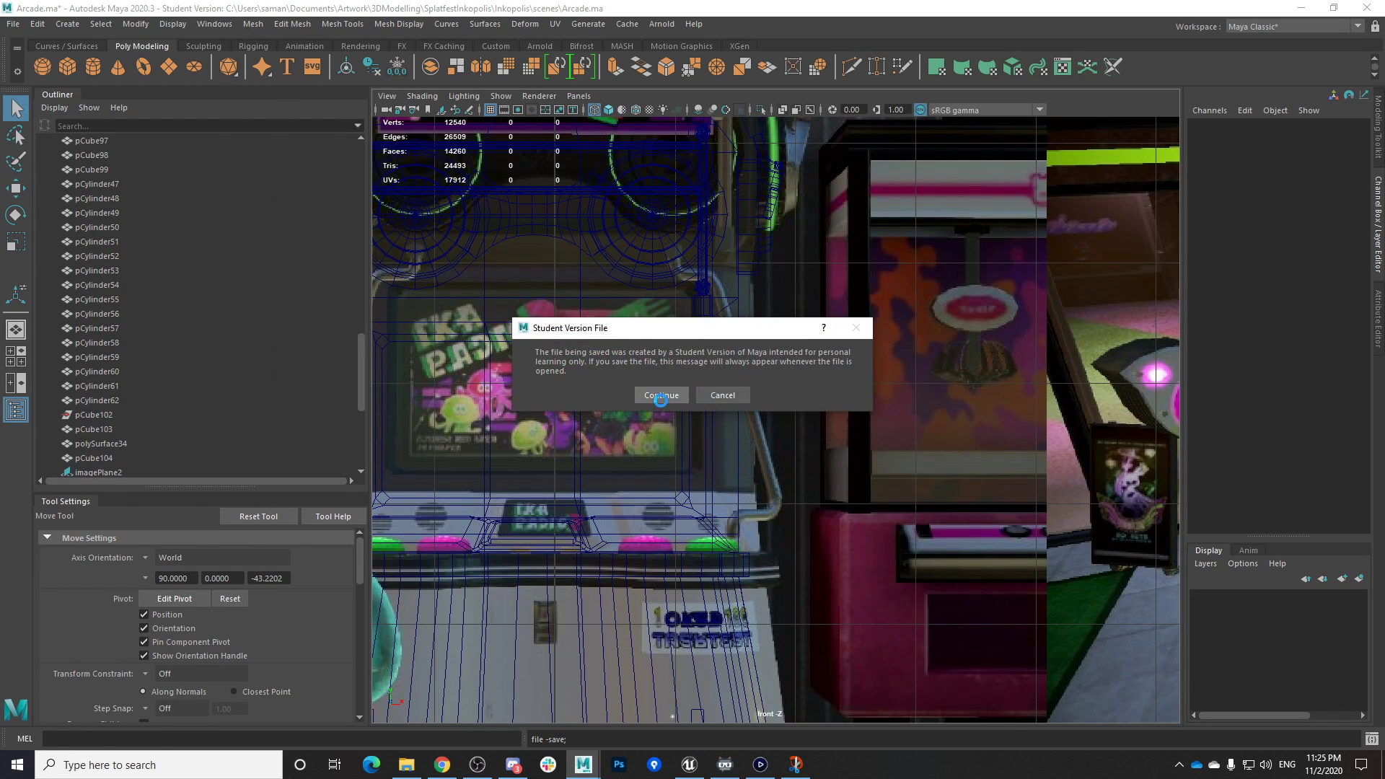
left_click(661, 395)
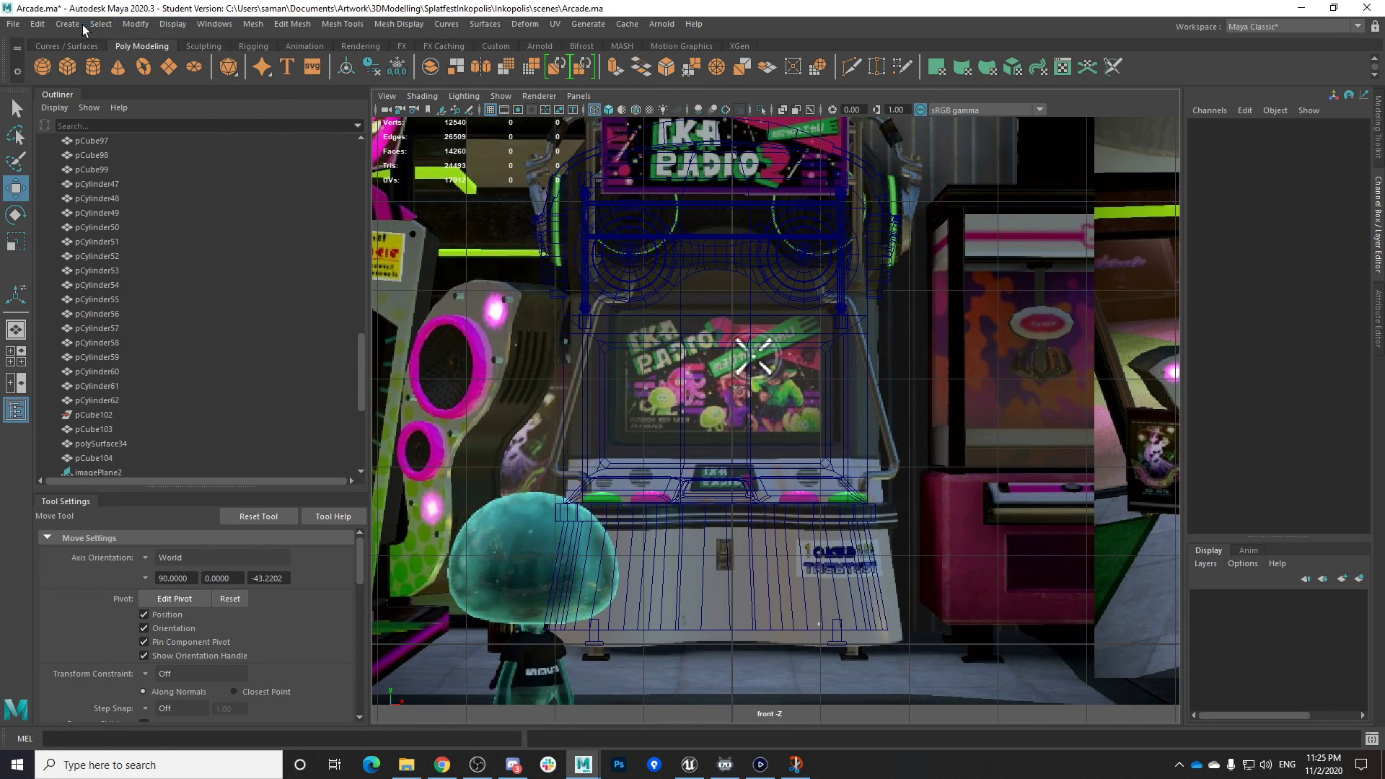
left_click(69, 24)
mouse_move(130, 283)
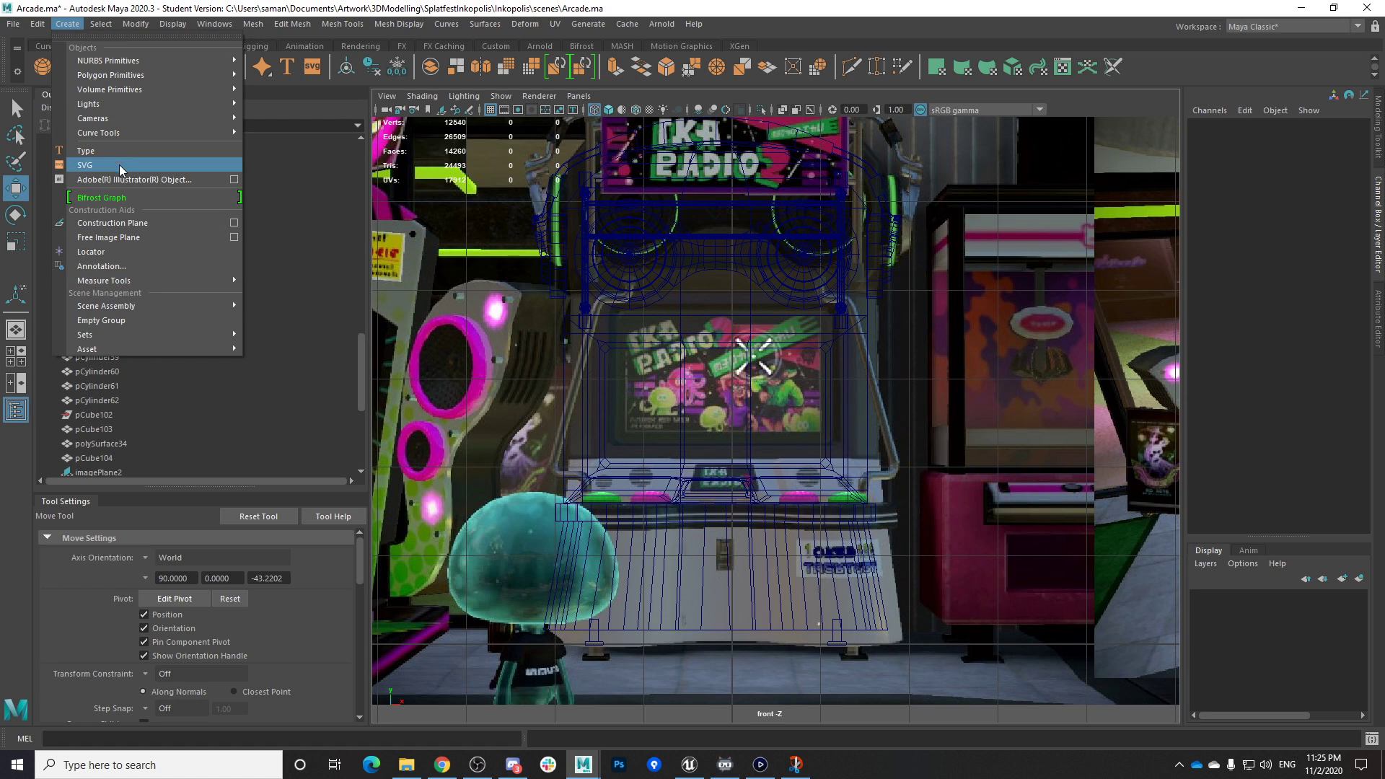
left_click(577, 6)
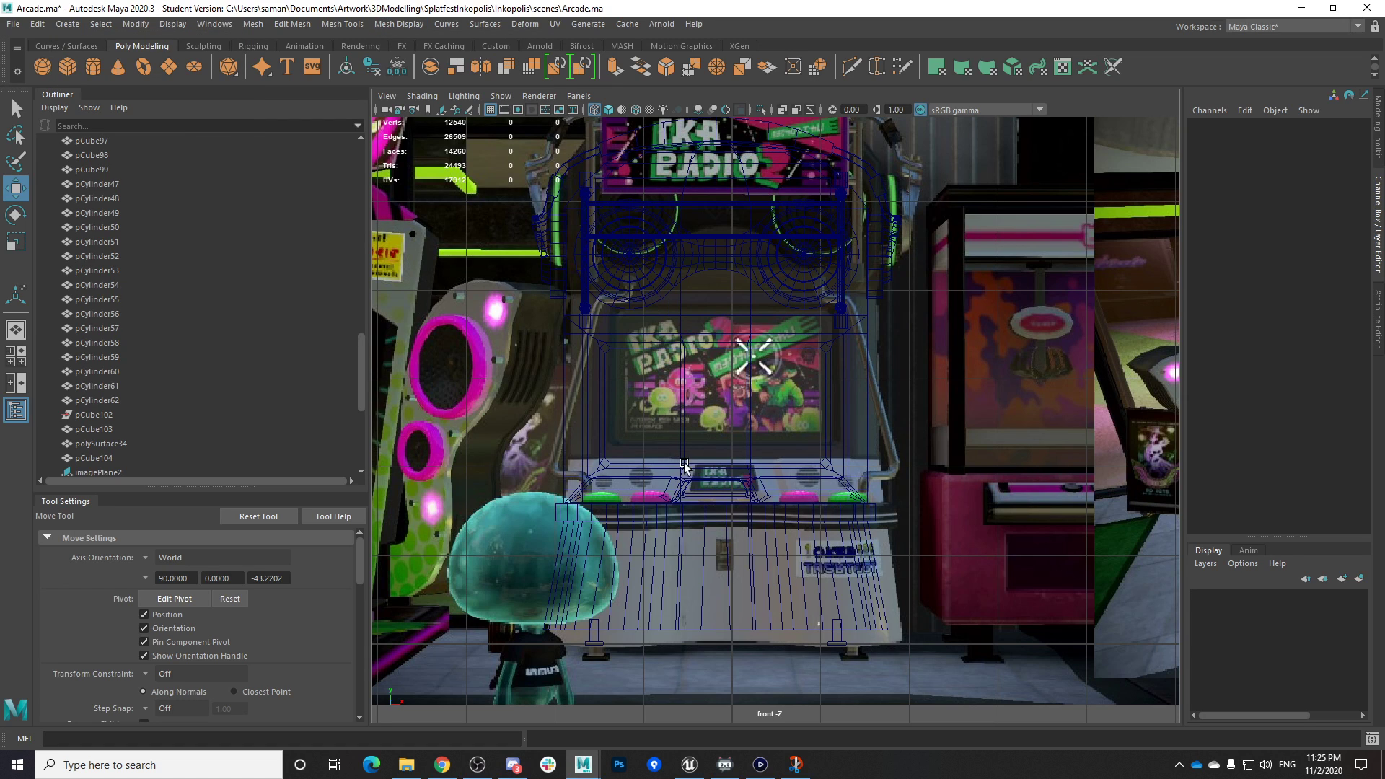
Save the scene and look over the Ika Radio 2 cabinet in the perspective view
key("ctrl+s")
left_click(661, 395)
key("space")
key("space")
key("space")
scroll(789, 578, "up", 3)
left_click_drag(758, 539, 722, 578, "alt")
left_click(685, 383)
scroll(770, 469, "up", 3)
scroll(770, 470, "down", 3)
Select all parts of the second arcade cabinet with the winged speakers and frame them in the perspective view
left_click_drag(538, 153, 829, 505)
left_click_drag(769, 505, 726, 325, "alt")
left_click(401, 74)
scroll(721, 548, "down", 3)
left_click_drag(721, 563, 888, 675, "alt")
left_click(803, 633)
scroll(864, 633, "down", 4)
mouse_move(802, 634)
left_mouse_down("alt")
mouse_move(864, 633)
mouse_move(782, 649)
left_mouse_up("alt")
left_click_drag(848, 464, 1011, 612)
left_click_drag(922, 588, 811, 484, "alt")
key("d")
scroll(837, 598, "up", 3)
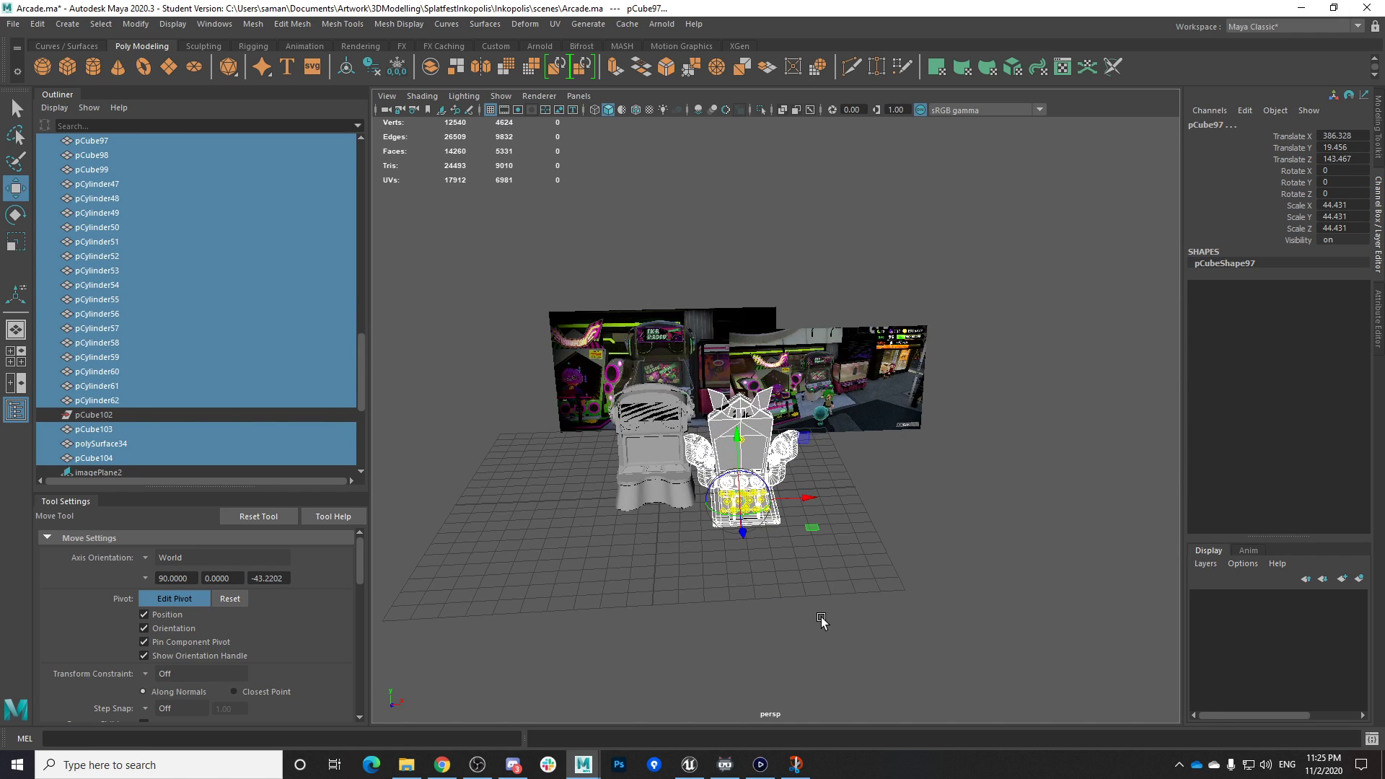
key("f")
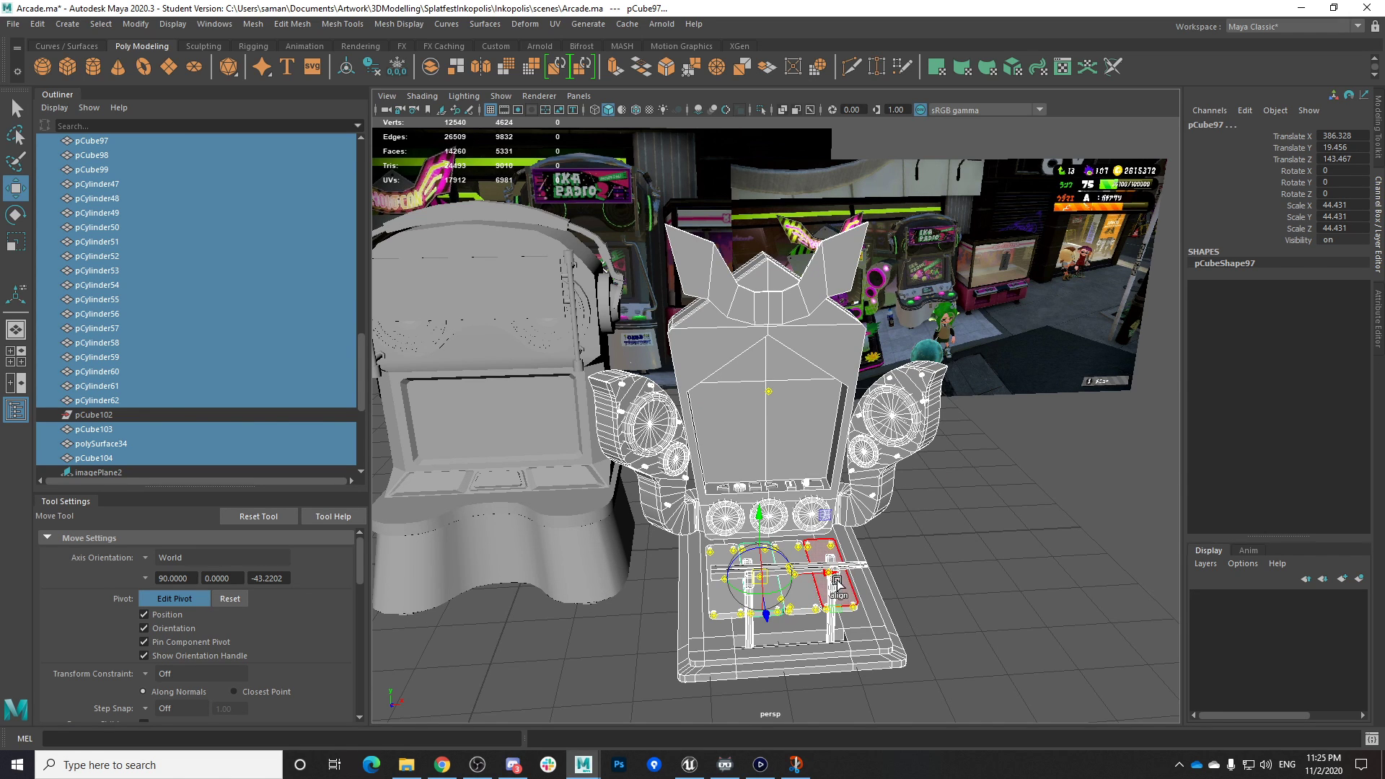
Move the second cabinet away from the Ika Radio 2 cabinet to Translate X 507.593, Y 27.673, and check it against the front reference
left_click_drag(832, 573, 913, 607)
left_click_drag(837, 514, 837, 507)
scroll(843, 548, "down", 4)
left_click_drag(830, 600, 763, 624, "alt")
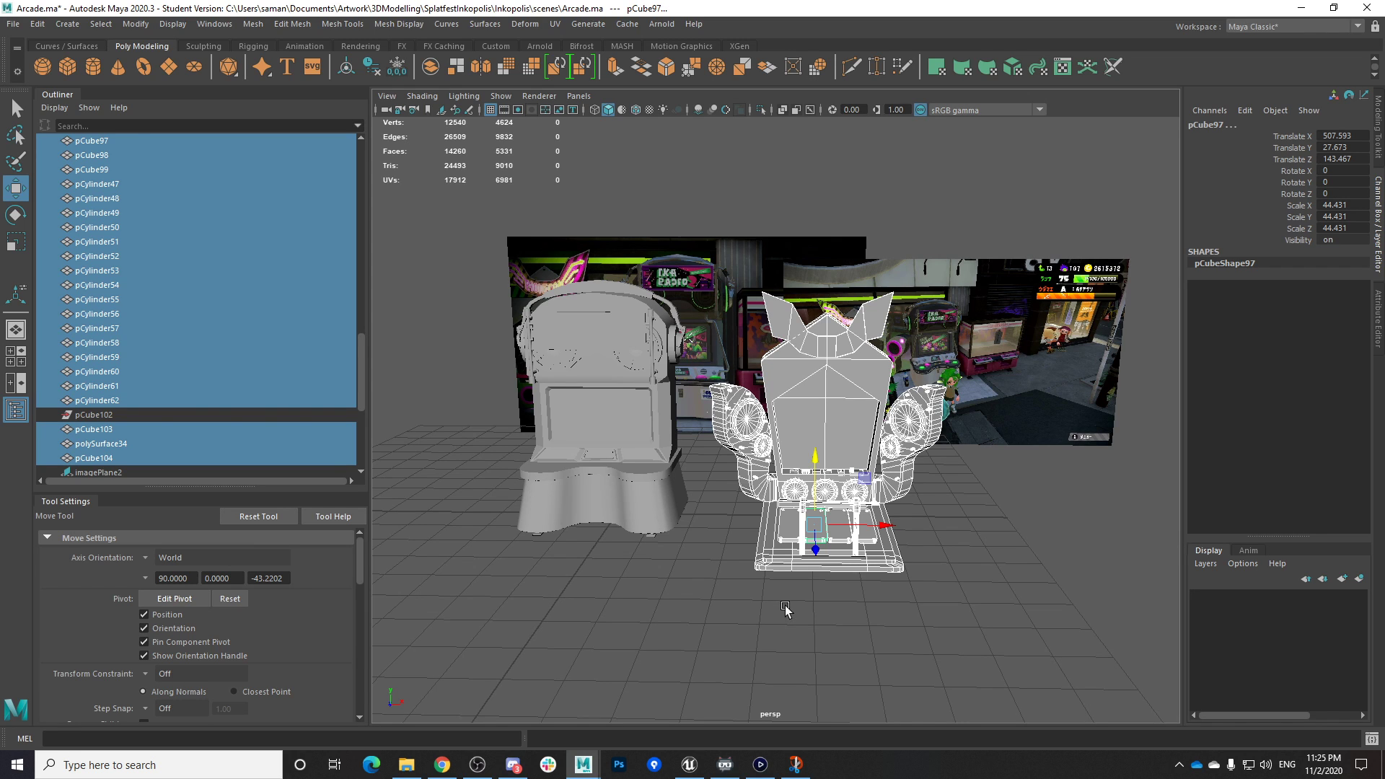
scroll(767, 635, "up", 2)
left_click_drag(773, 668, 777, 644, "alt")
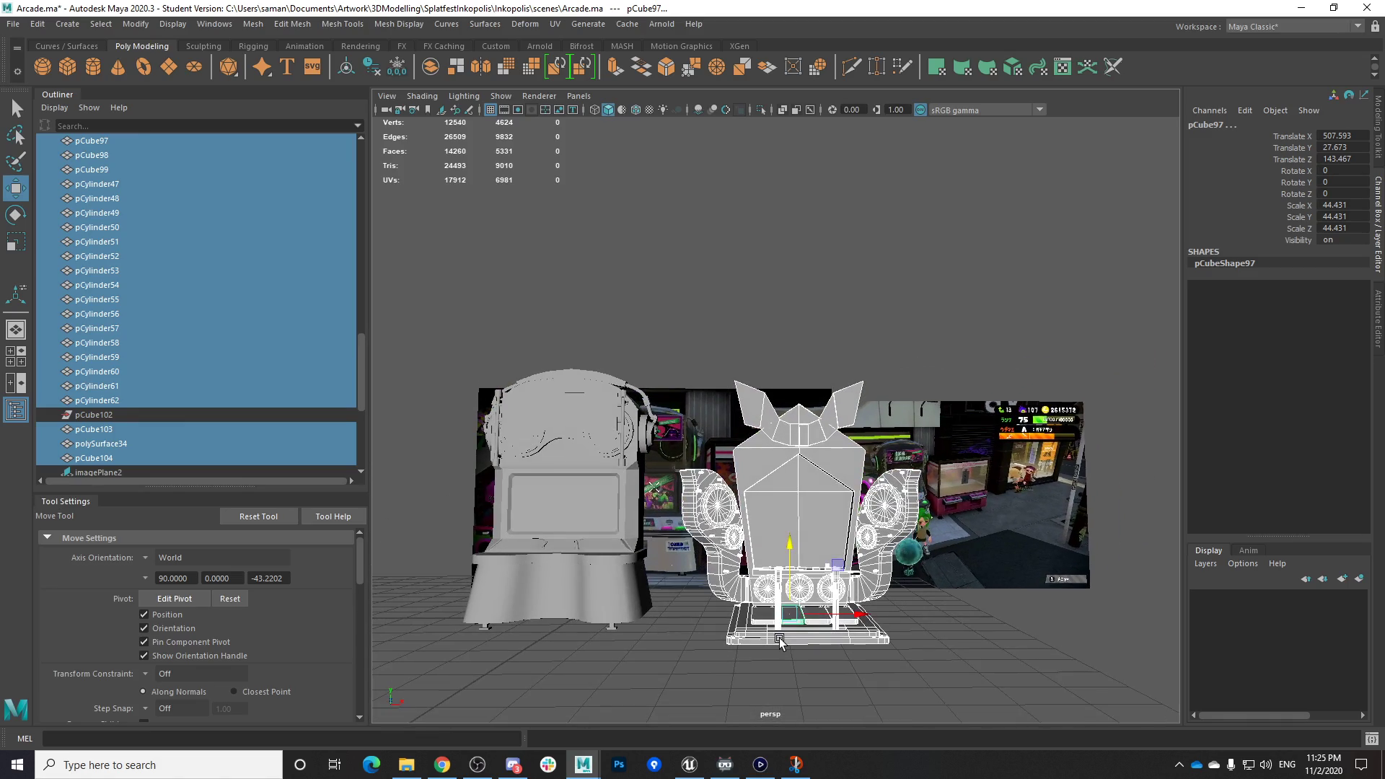
left_click_drag(783, 581, 860, 542, "alt")
key("space")
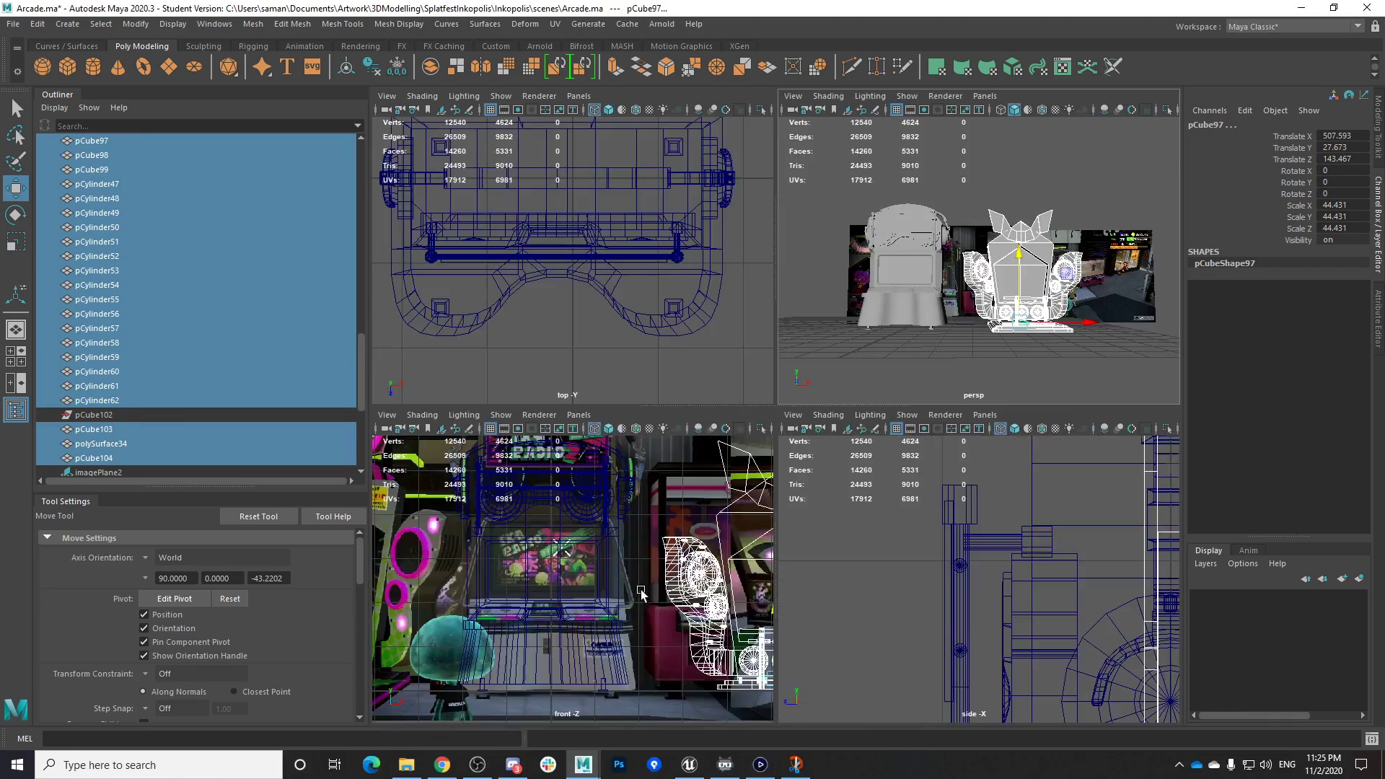
key("space")
scroll(745, 532, "down", 2)
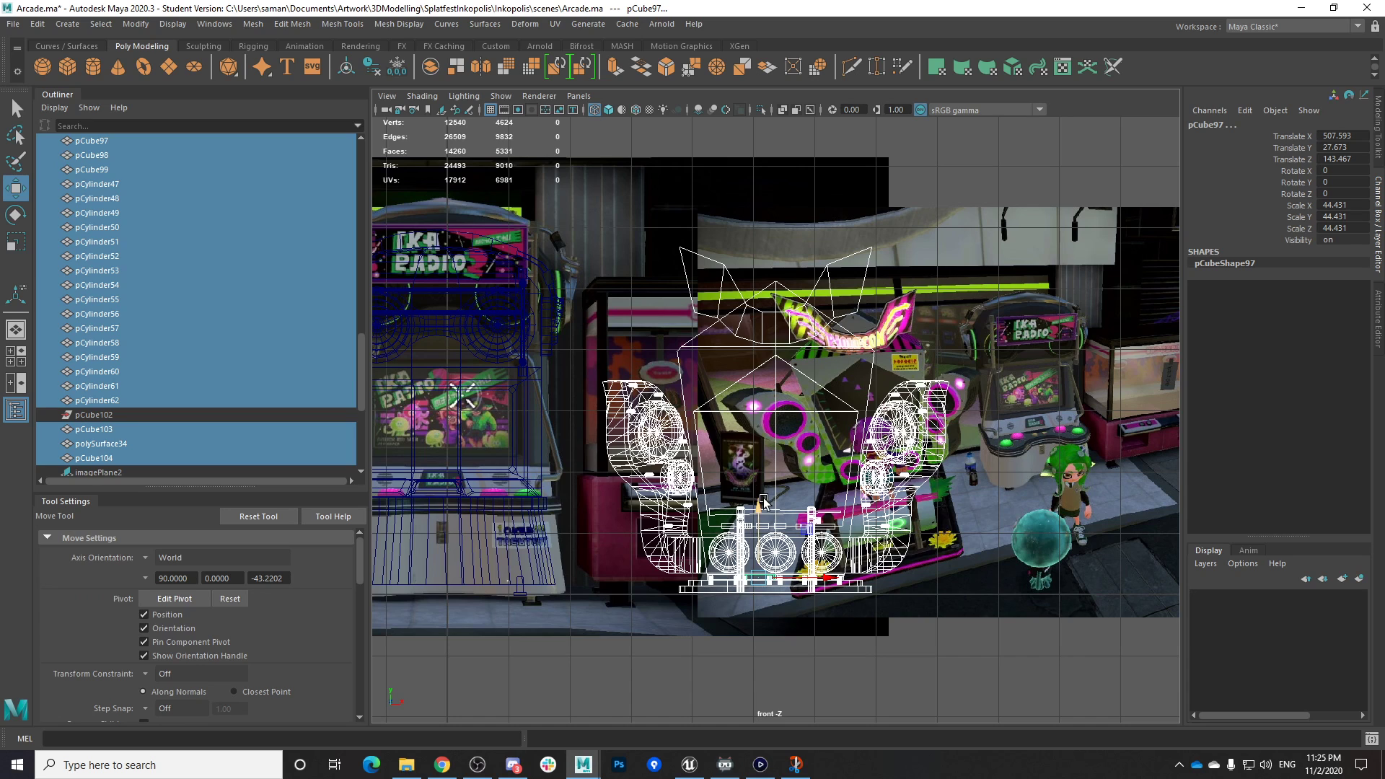
Try raising the second cabinet slightly to Translate Y 30.03 in the front view, and undo the move
left_click_drag(761, 509, 761, 505)
scroll(761, 507, "down", 2)
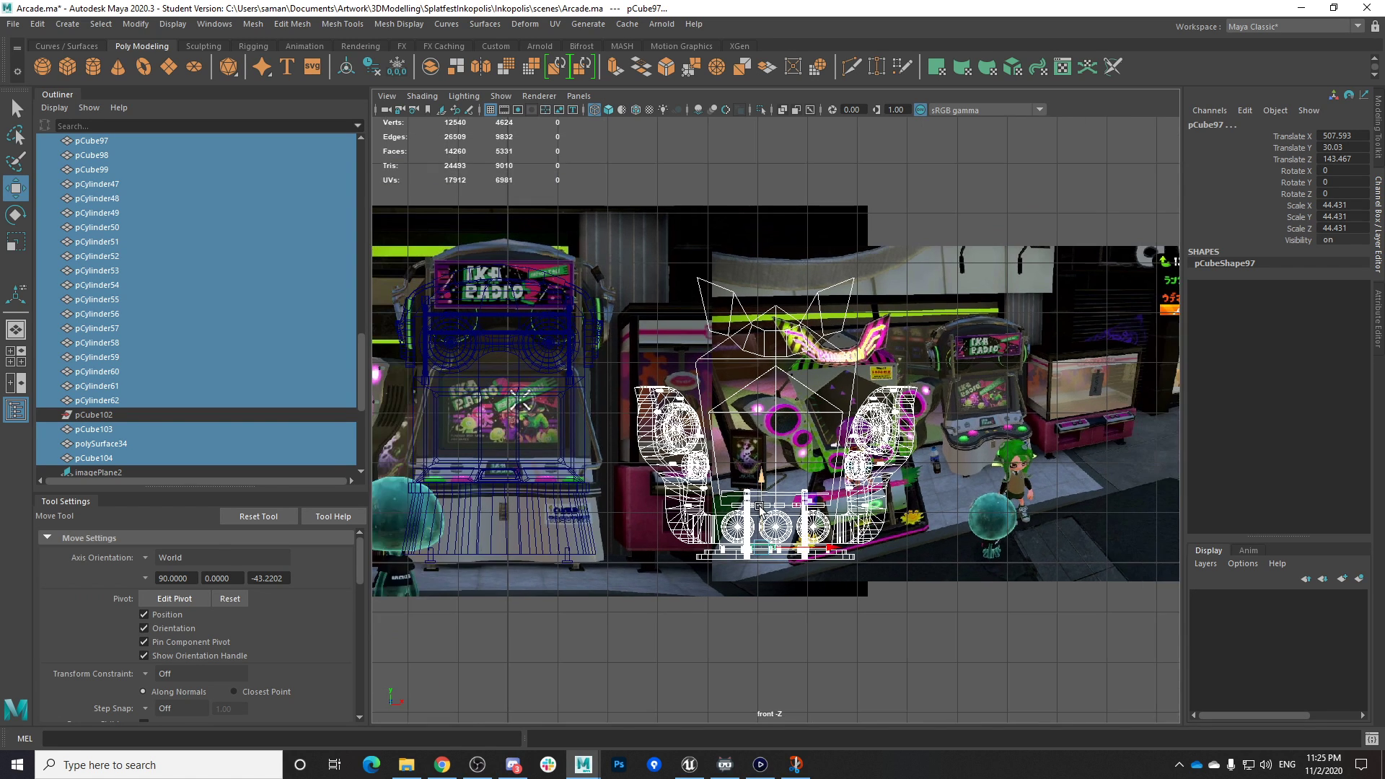
middle_click_drag(460, 423, 584, 432, "alt")
key("ctrl+z")
Save the Arcade scene as a student version file
key("q")
key("ctrl+s")
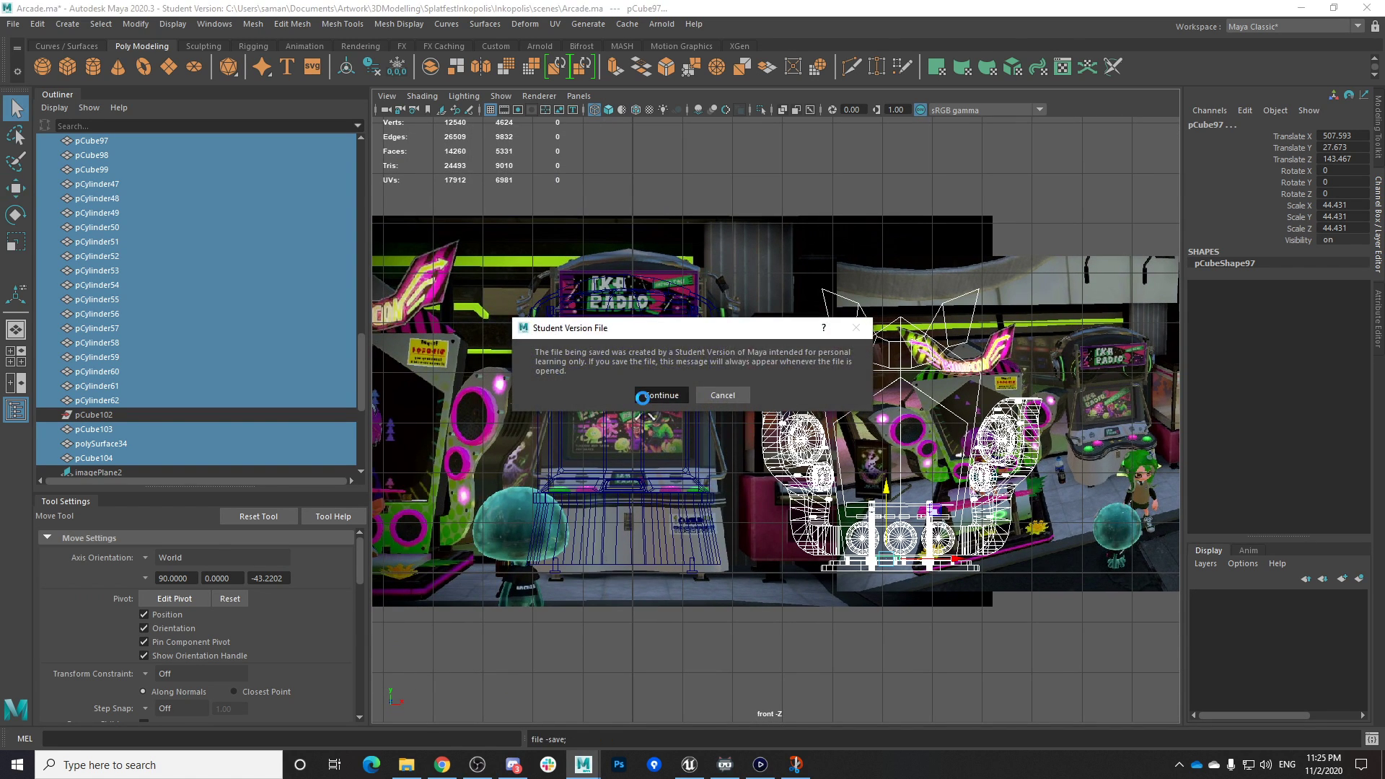
left_click(644, 397)
Deselect the second cabinet in the perspective view and save the scene
key("space")
key("space")
right_click(828, 340)
right_click_drag(827, 340, 927, 312)
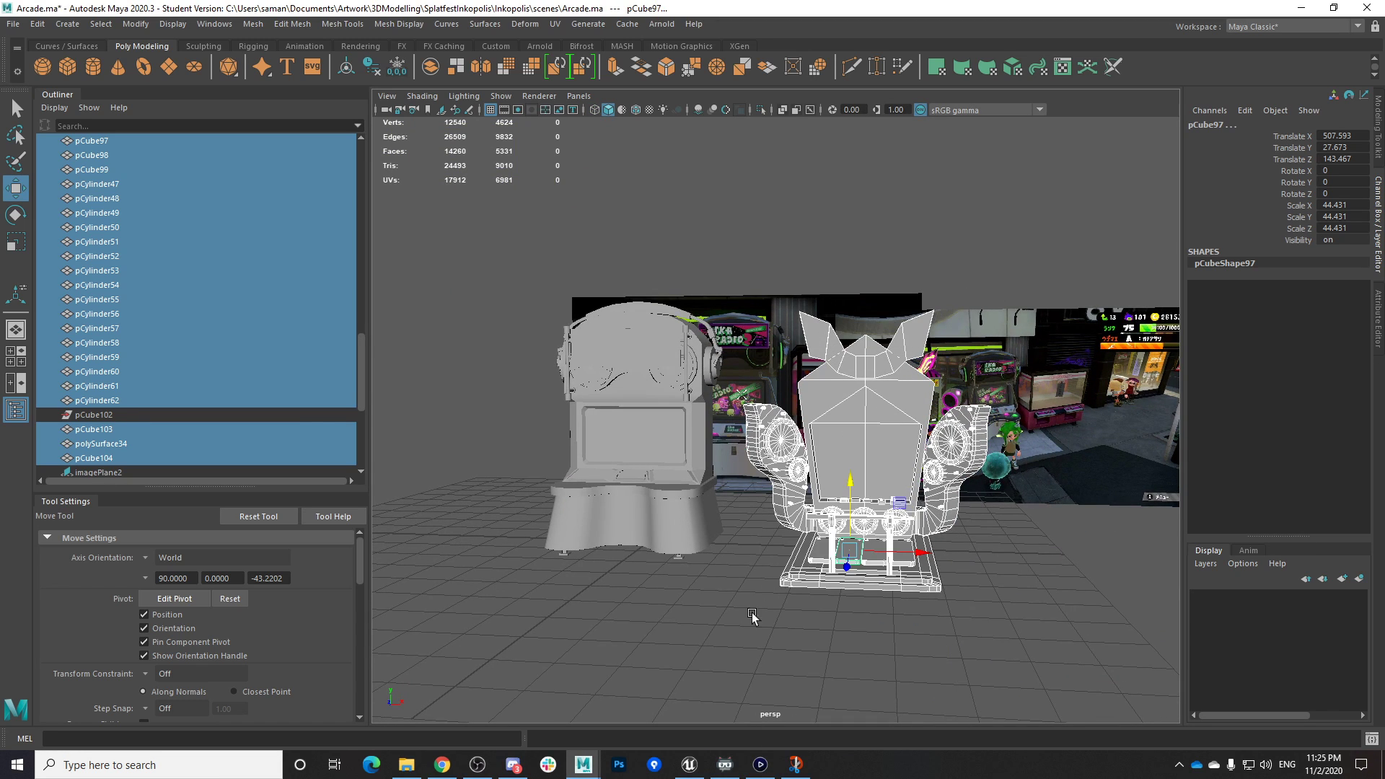
left_click(762, 605)
scroll(744, 598, "down", 3)
left_click_drag(770, 565, 790, 592, "alt")
key("ctrl+s")
left_click(644, 397)
Select all parts of both arcade cabinets and freeze their translation, rotation and scale
left_click_drag(620, 453, 622, 538, "alt")
left_click_drag(556, 345, 960, 622)
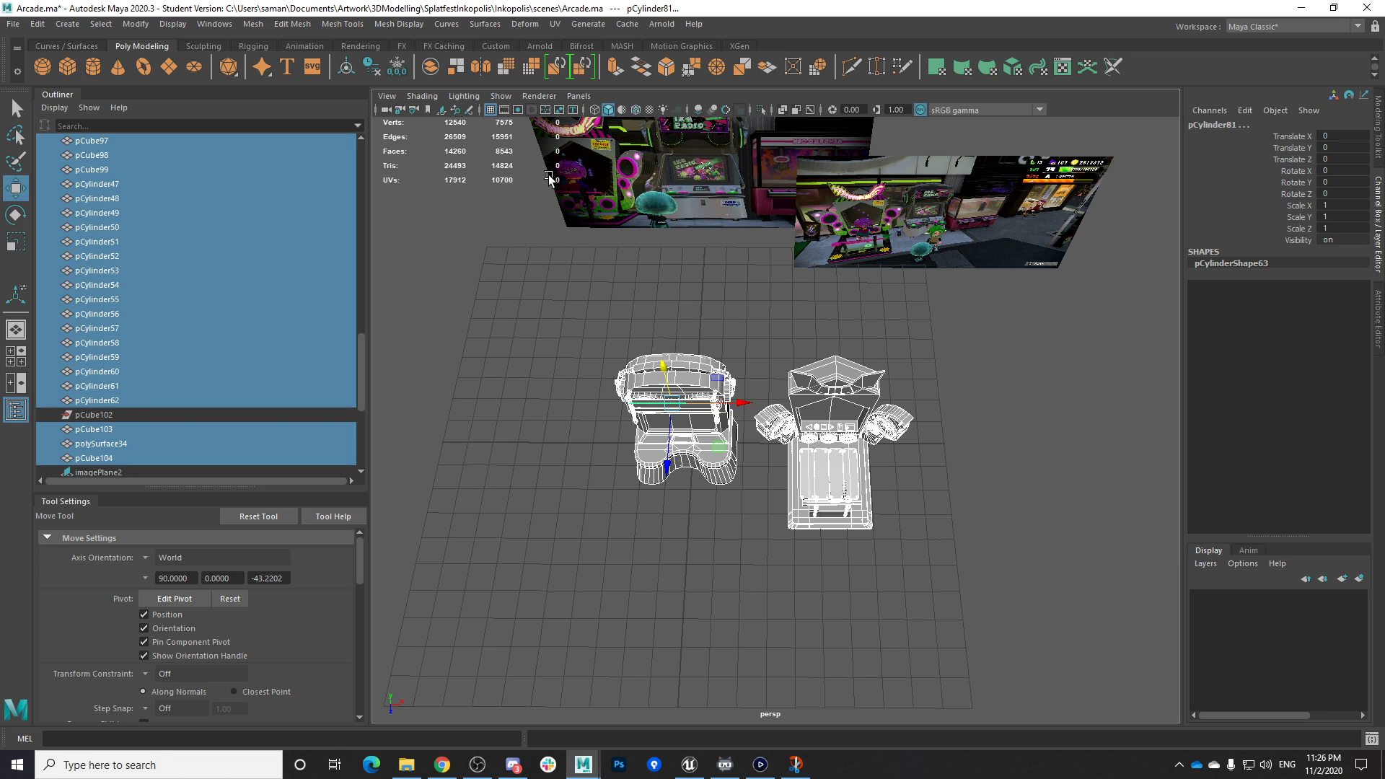
key("ctrl+s")
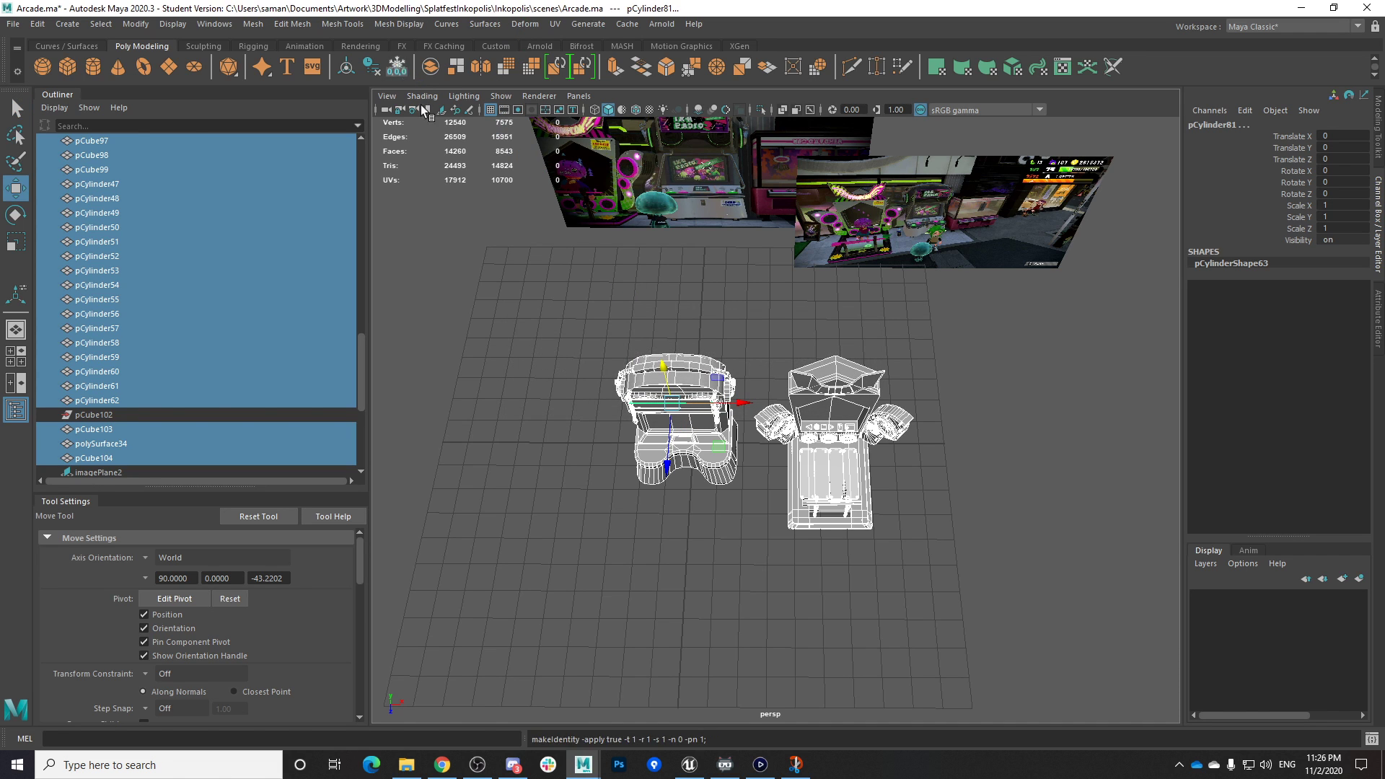
Return the cabinets to object mode and clear the selection
scroll(721, 426, "down", 5)
scroll(724, 433, "up", 5)
left_click_drag(744, 548, 756, 495, "alt")
scroll(721, 496, "down", 4)
scroll(721, 497, "up", 3)
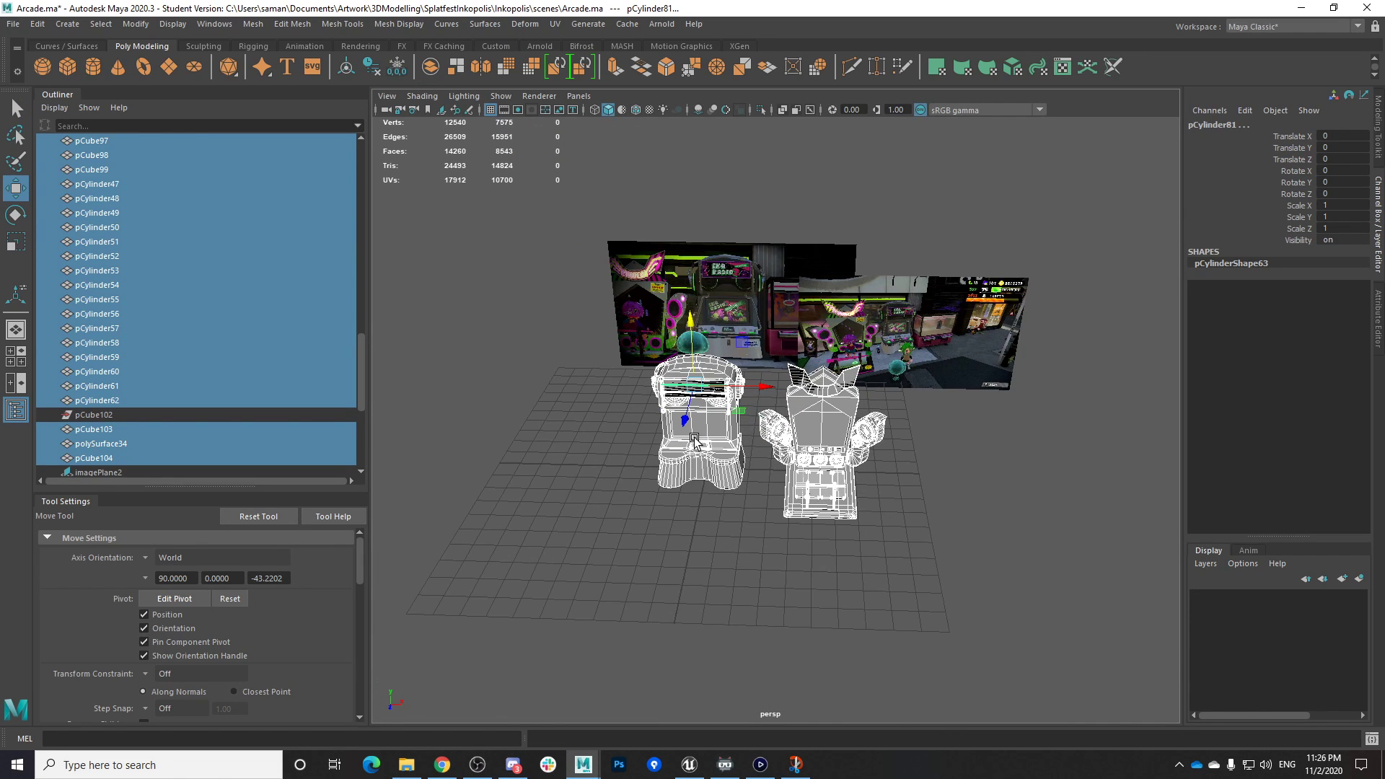
right_click(742, 378)
right_click(741, 379)
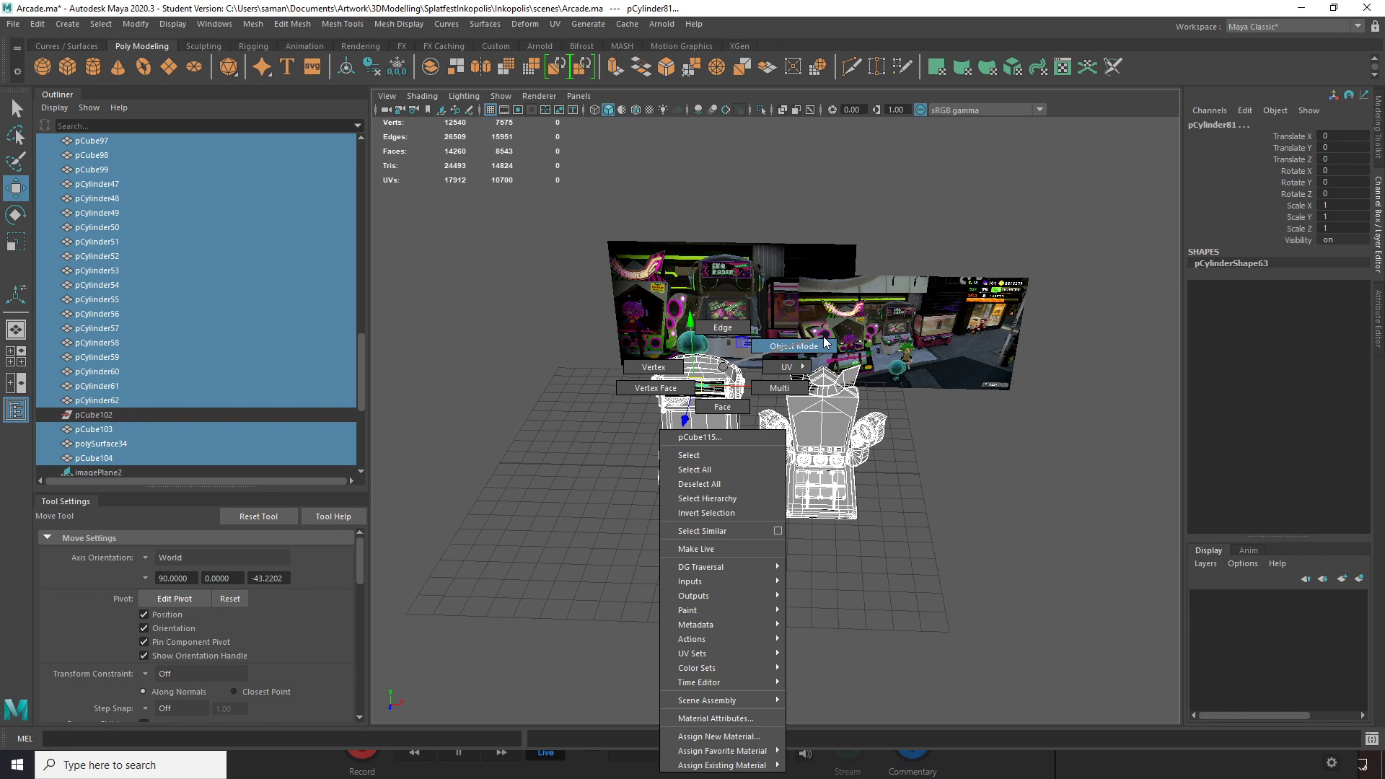
left_click(901, 545)
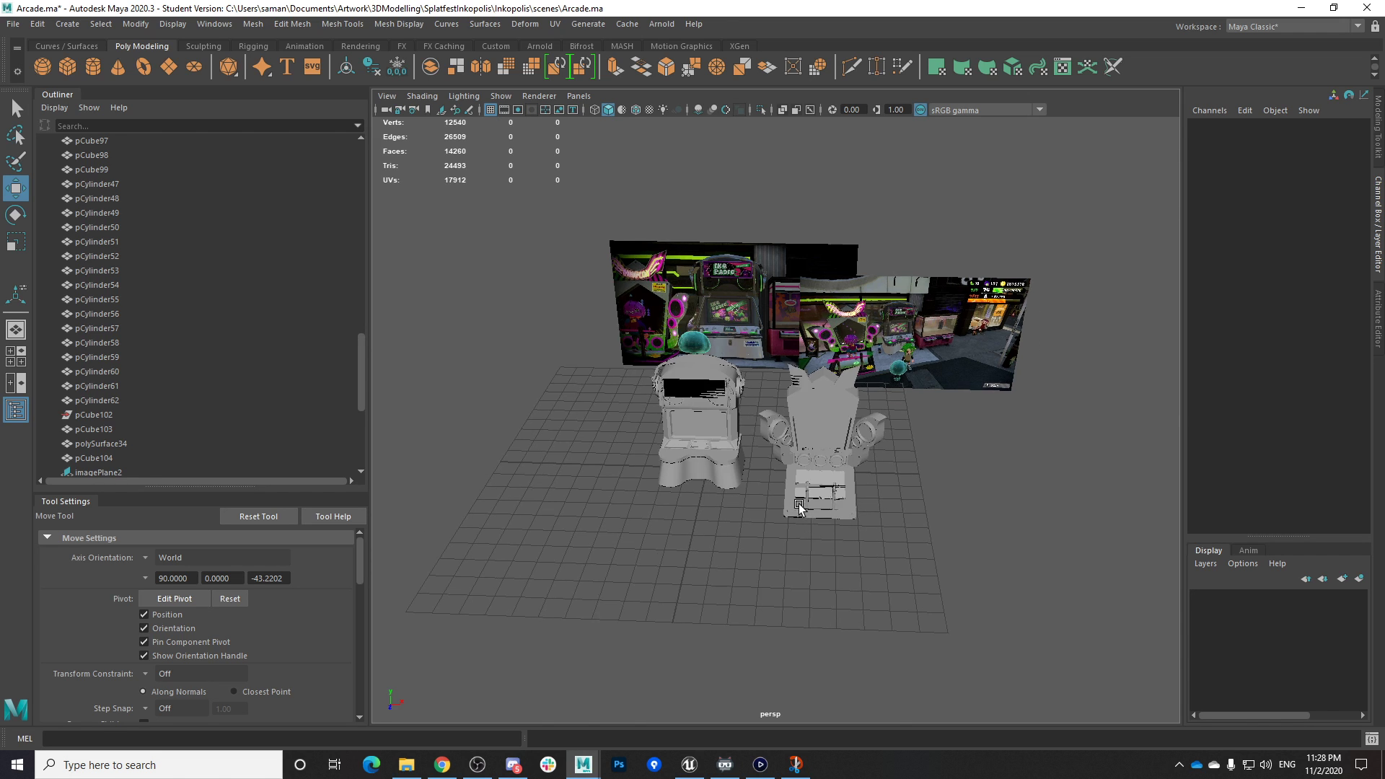
Check both cabinets and the other models in the perspective view, and save the scene
scroll(1010, 527, "up", 8)
scroll(1033, 567, "down", 5)
scroll(575, 560, "up", 5)
scroll(581, 552, "down", 8)
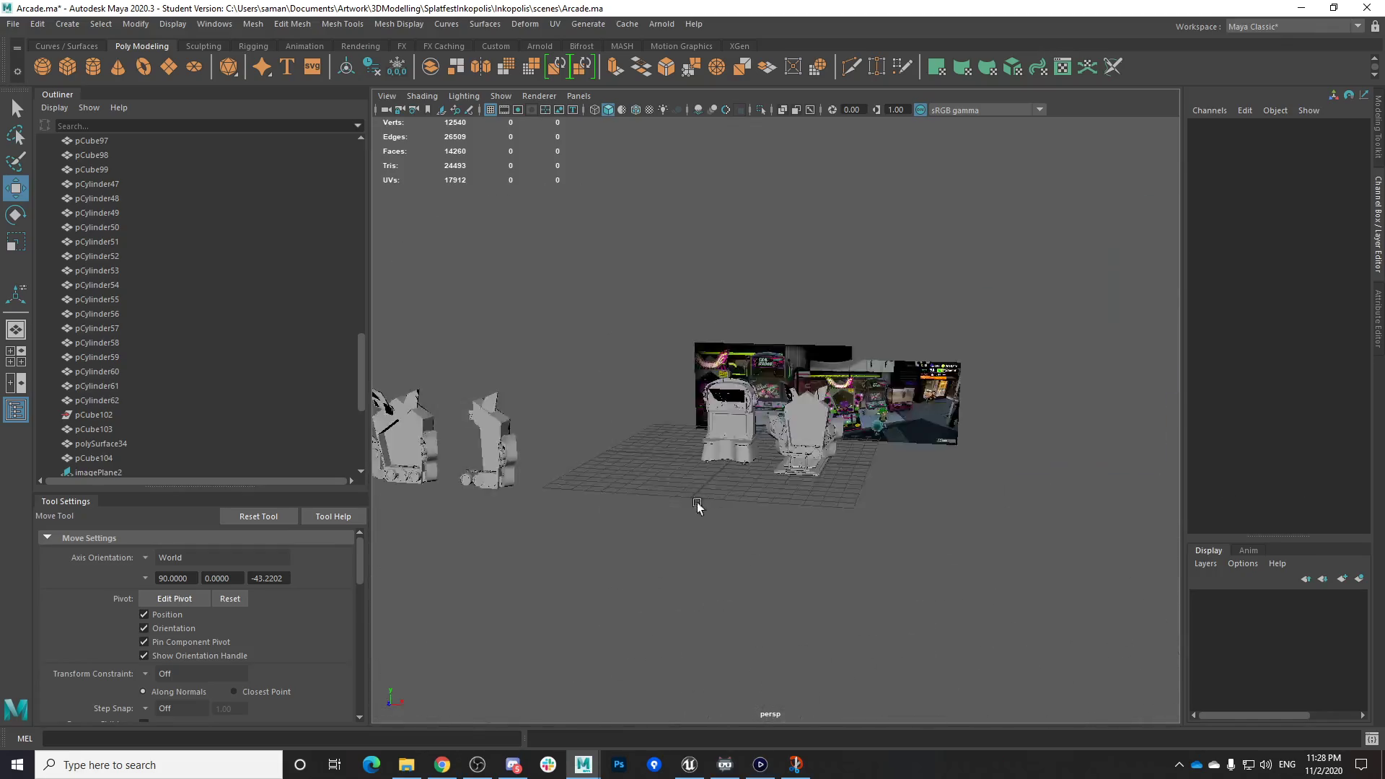
scroll(692, 514, "up", 10)
scroll(724, 519, "down", 3)
left_click_drag(724, 519, 849, 565, "alt")
key("ctrl+s")
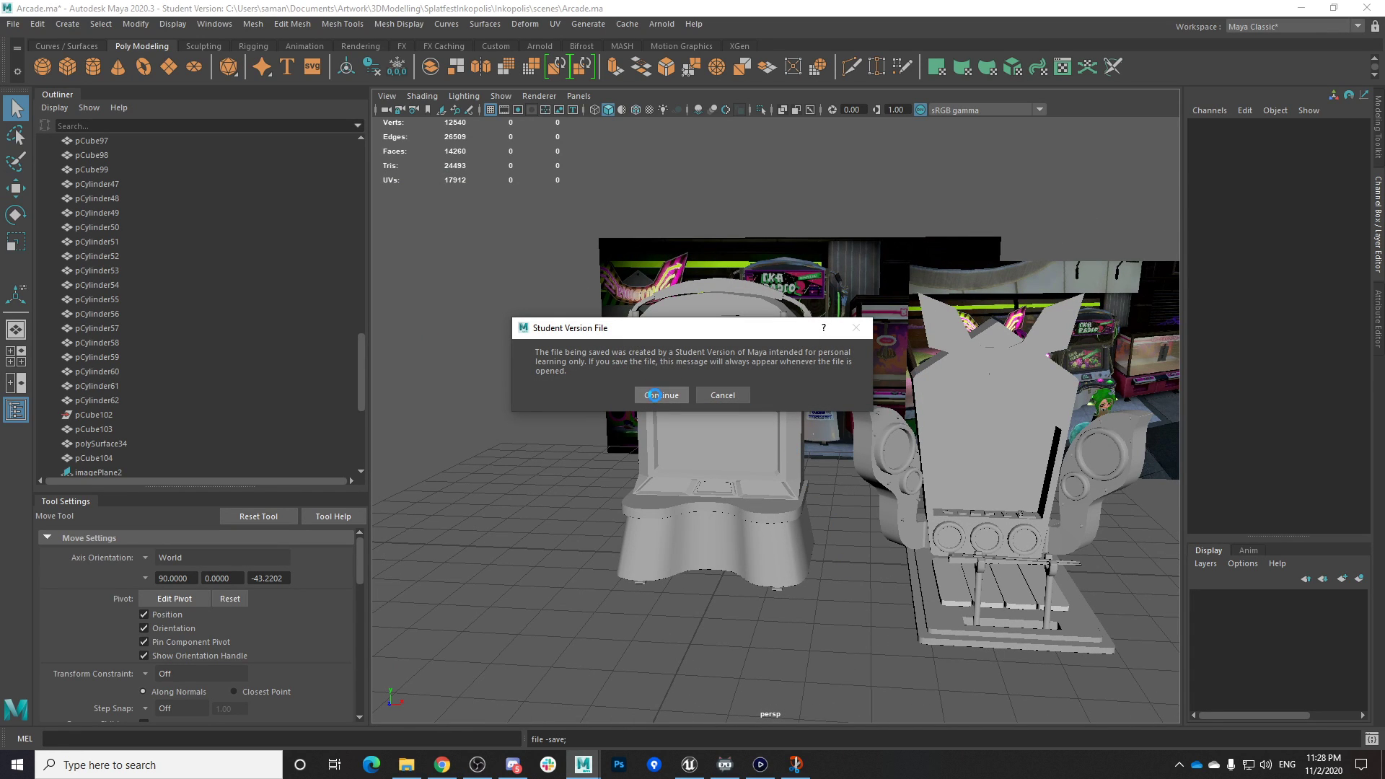
left_click(654, 395)
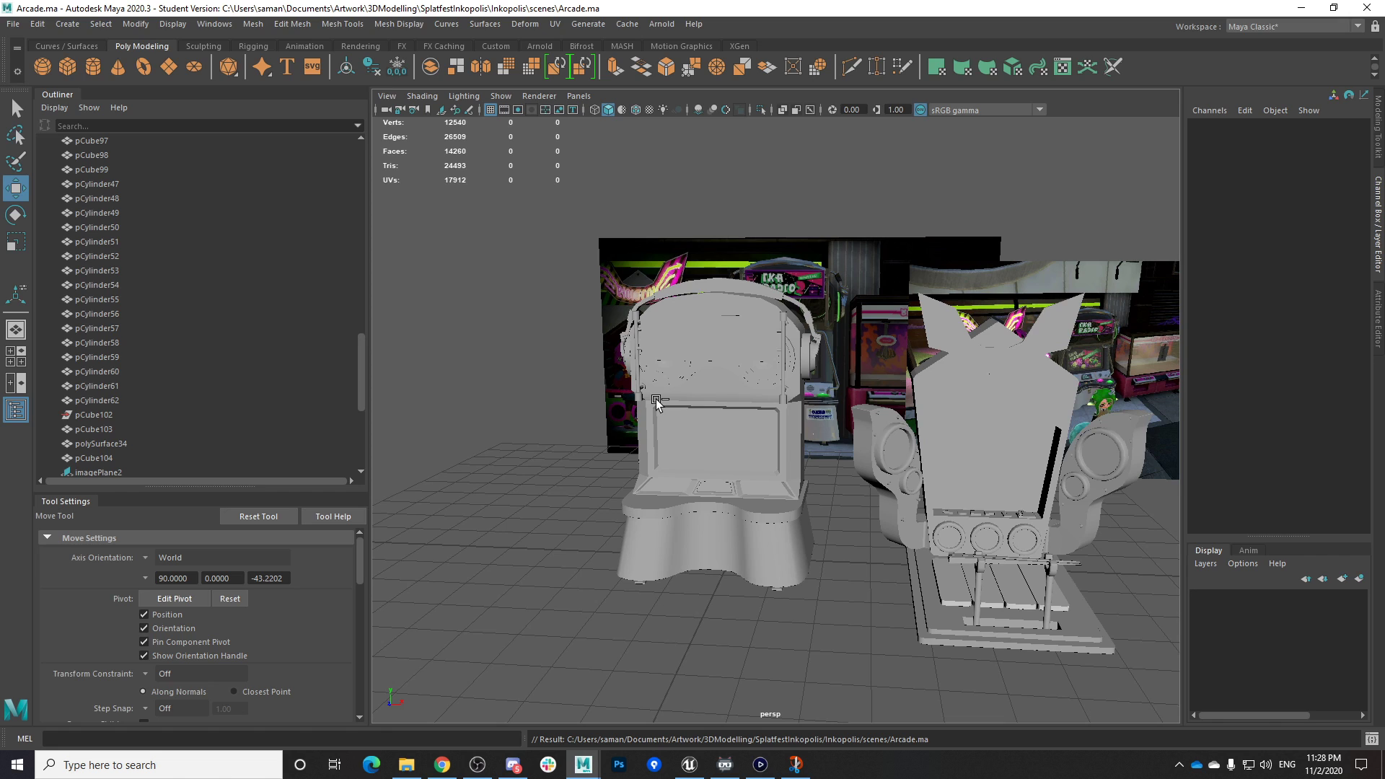
Inspect the Ika Radio 2 cabinet and the second cabinet side by side up close, and save the scene again
middle_click_drag(755, 468, 708, 453, "alt")
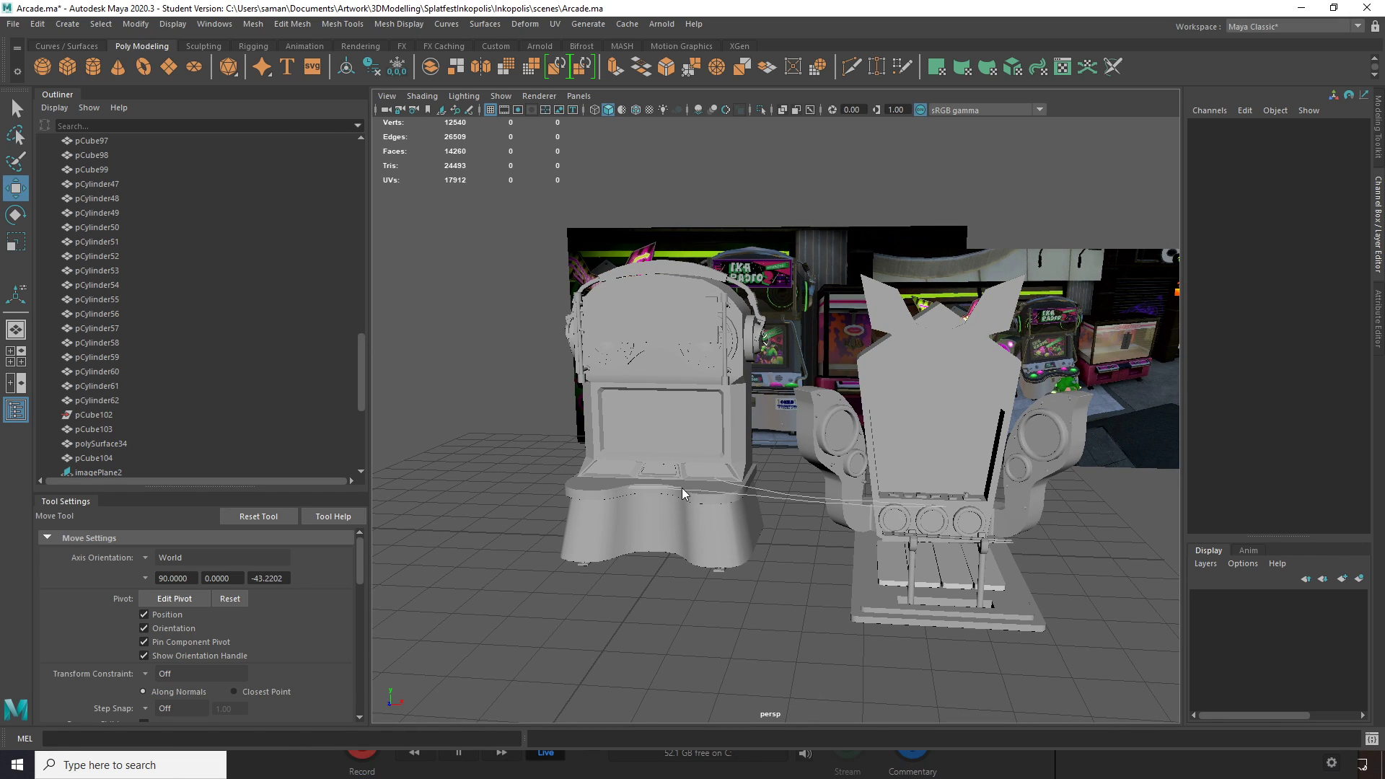
right_click_drag(667, 376, 767, 413)
right_click_drag(933, 453, 884, 410)
scroll(821, 433, "up", 3)
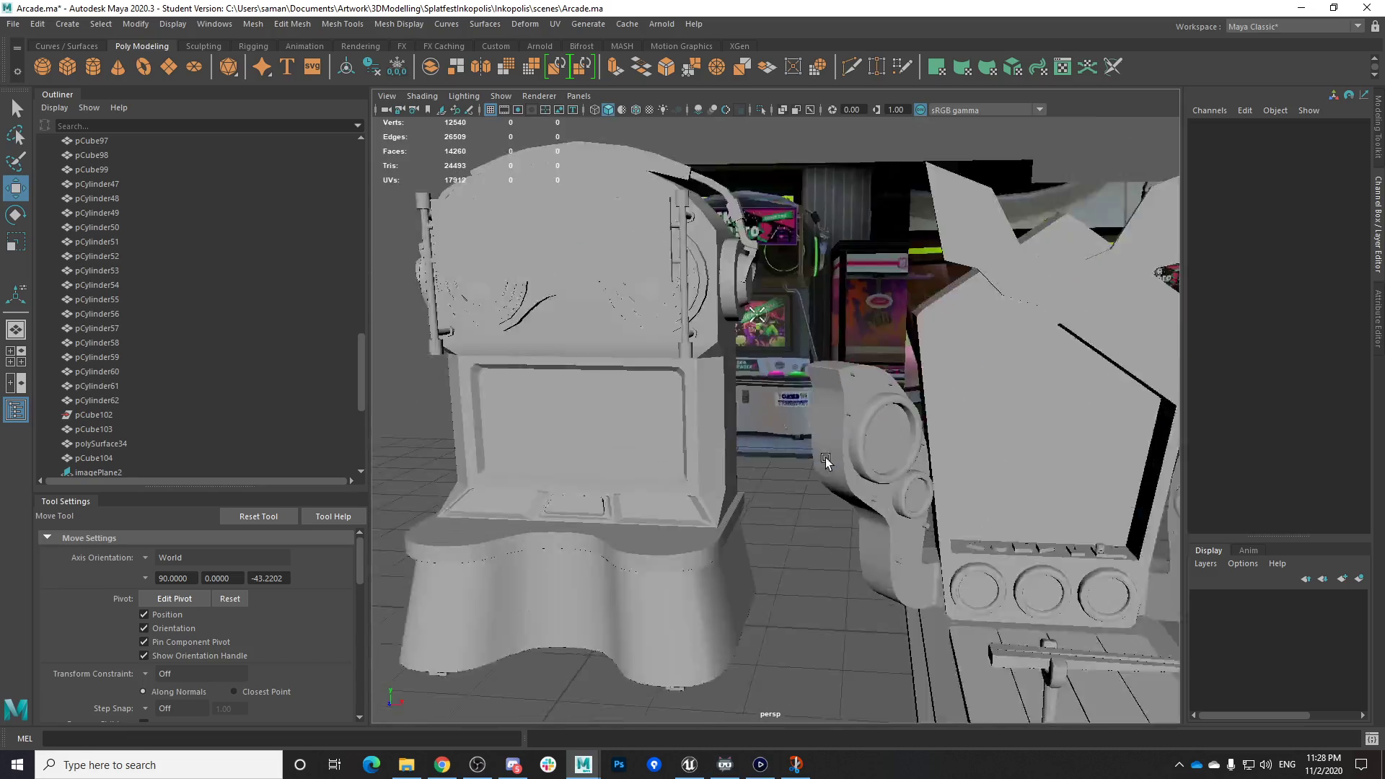
scroll(828, 447, "down", 3)
scroll(835, 461, "up", 5)
scroll(836, 460, "down", 5)
left_click_drag(835, 456, 767, 514, "alt")
key("ctrl+s")
left_click(670, 393)
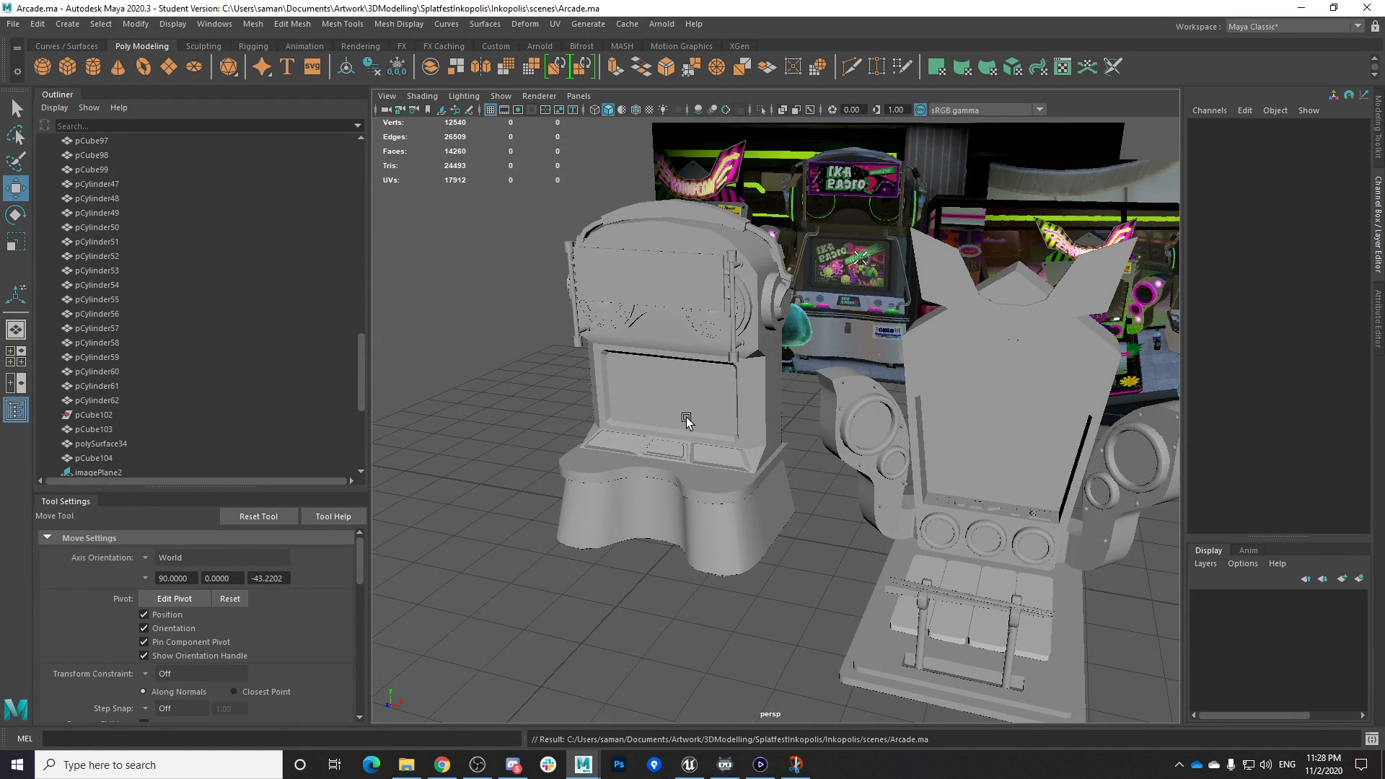